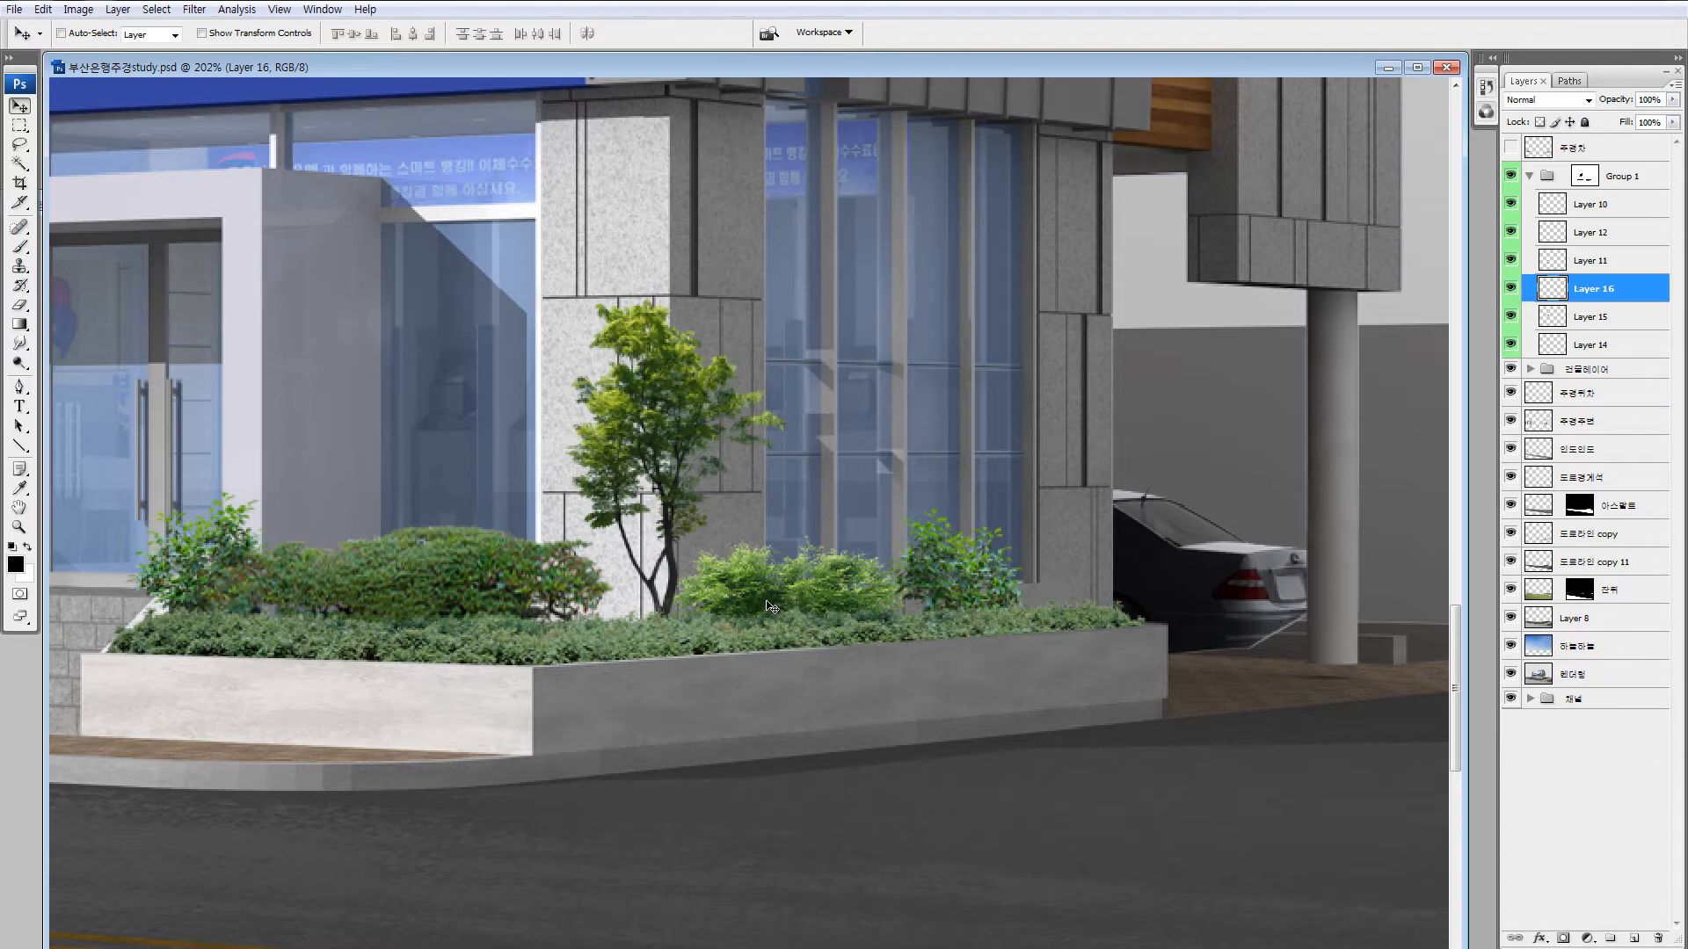
{"action": "key", "text": "ctrl+0"}
{"action": "key", "text": "ctrl+minus"}
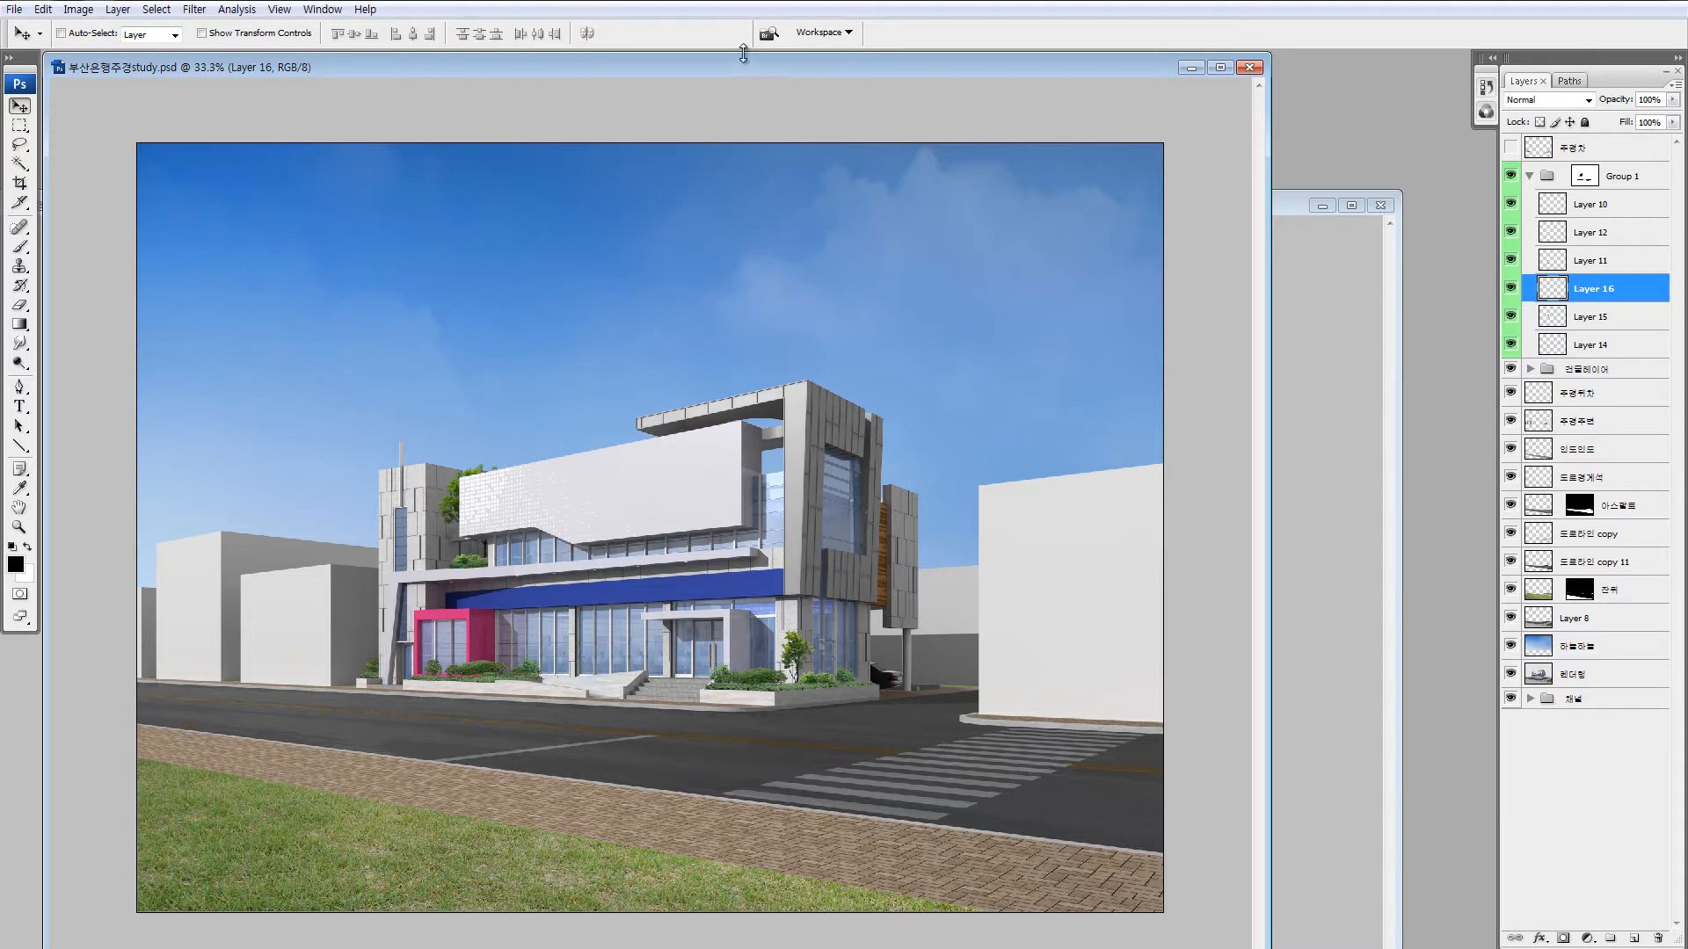
{"action": "left_click_drag", "start_coordinate": [743, 59], "coordinate": [1052, 57]}
{"action": "key", "text": "z"}
{"action": "left_click_drag", "start_coordinate": [930, 355], "coordinate": [1192, 498]}
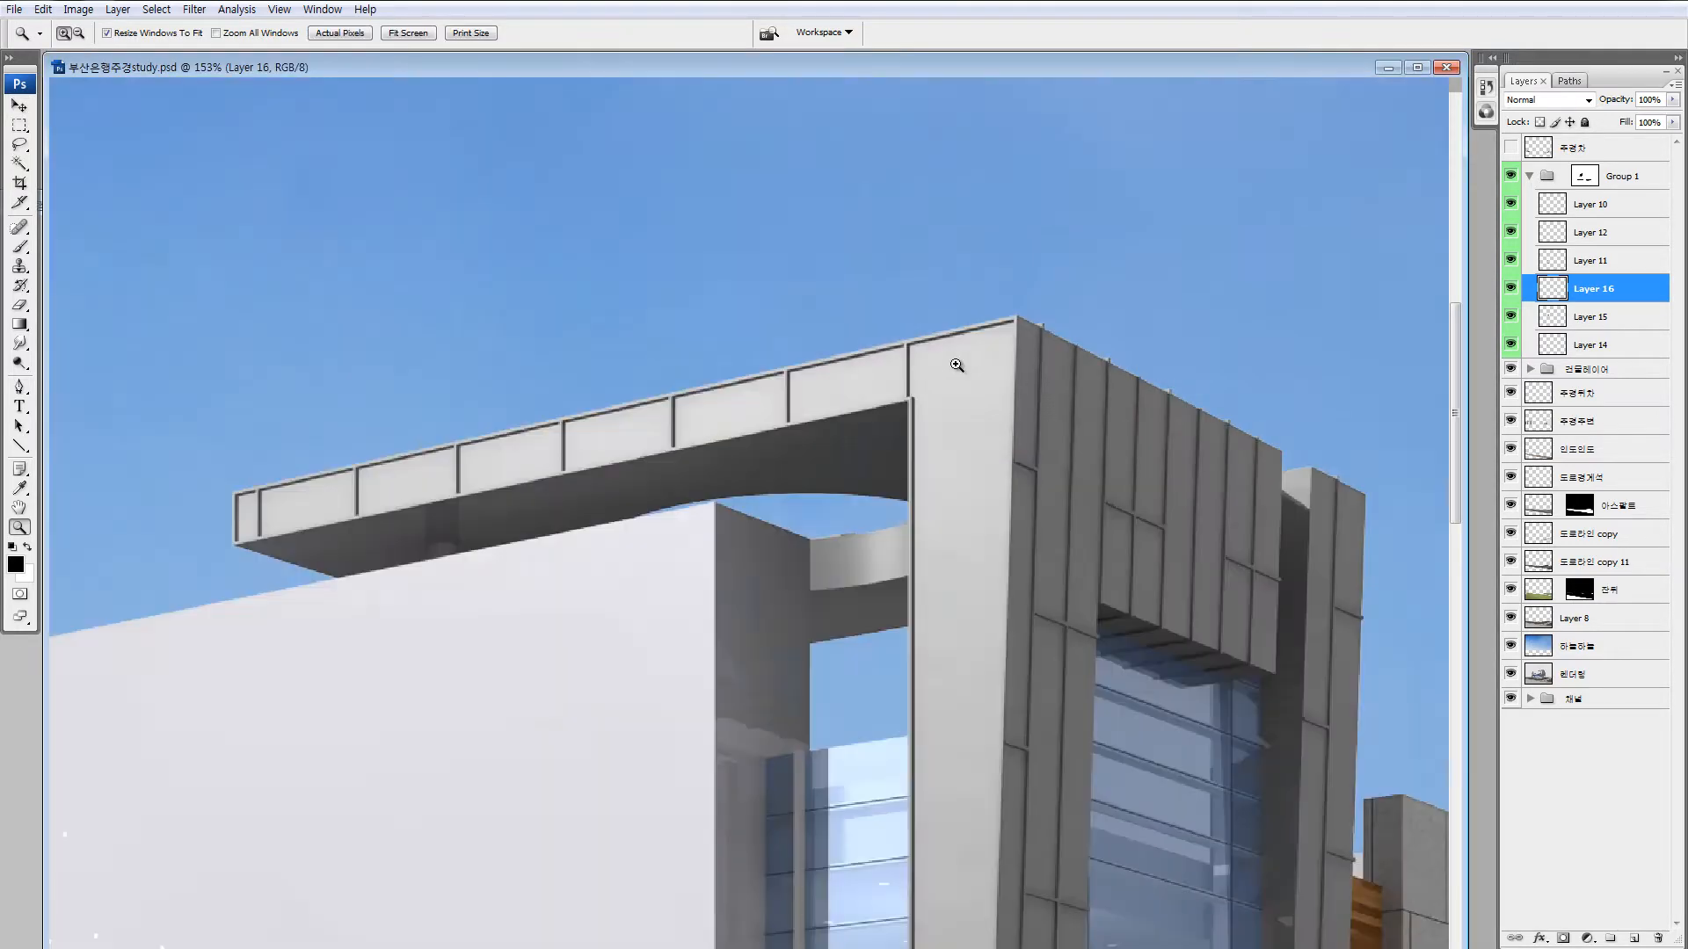
{"action": "key", "text": "l"}
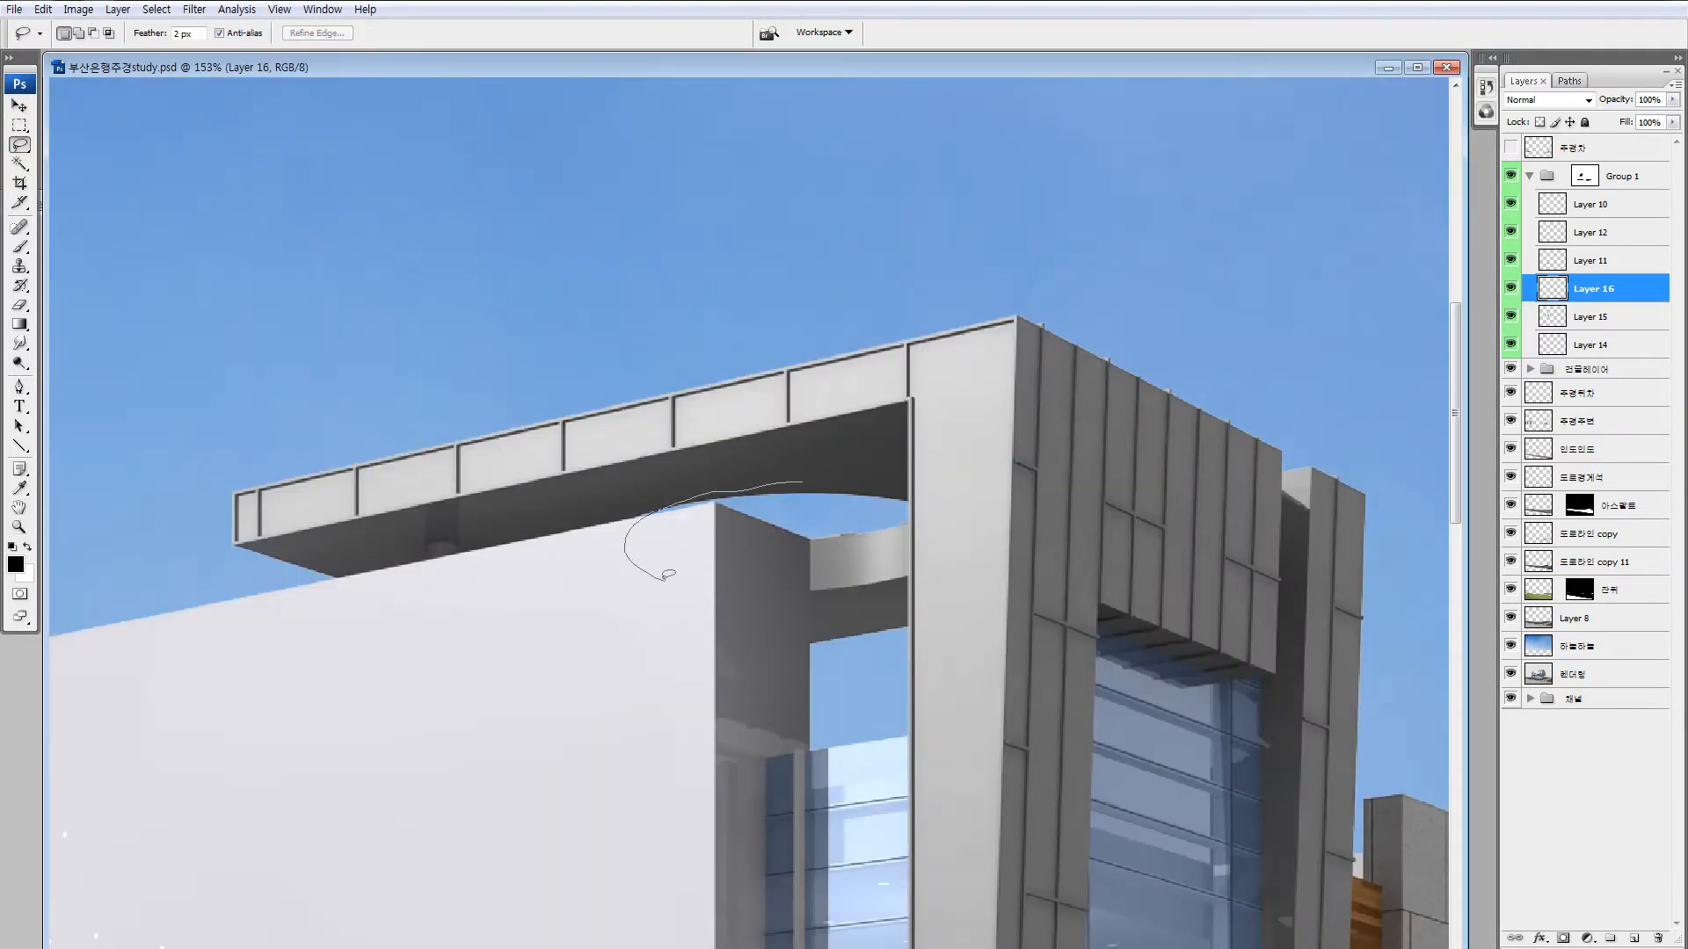
{"action": "mouse_move", "coordinate": [668, 573]}
{"action": "left_mouse_down"}
{"action": "mouse_move", "coordinate": [879, 484]}
{"action": "mouse_move", "coordinate": [802, 482]}
{"action": "left_mouse_up"}
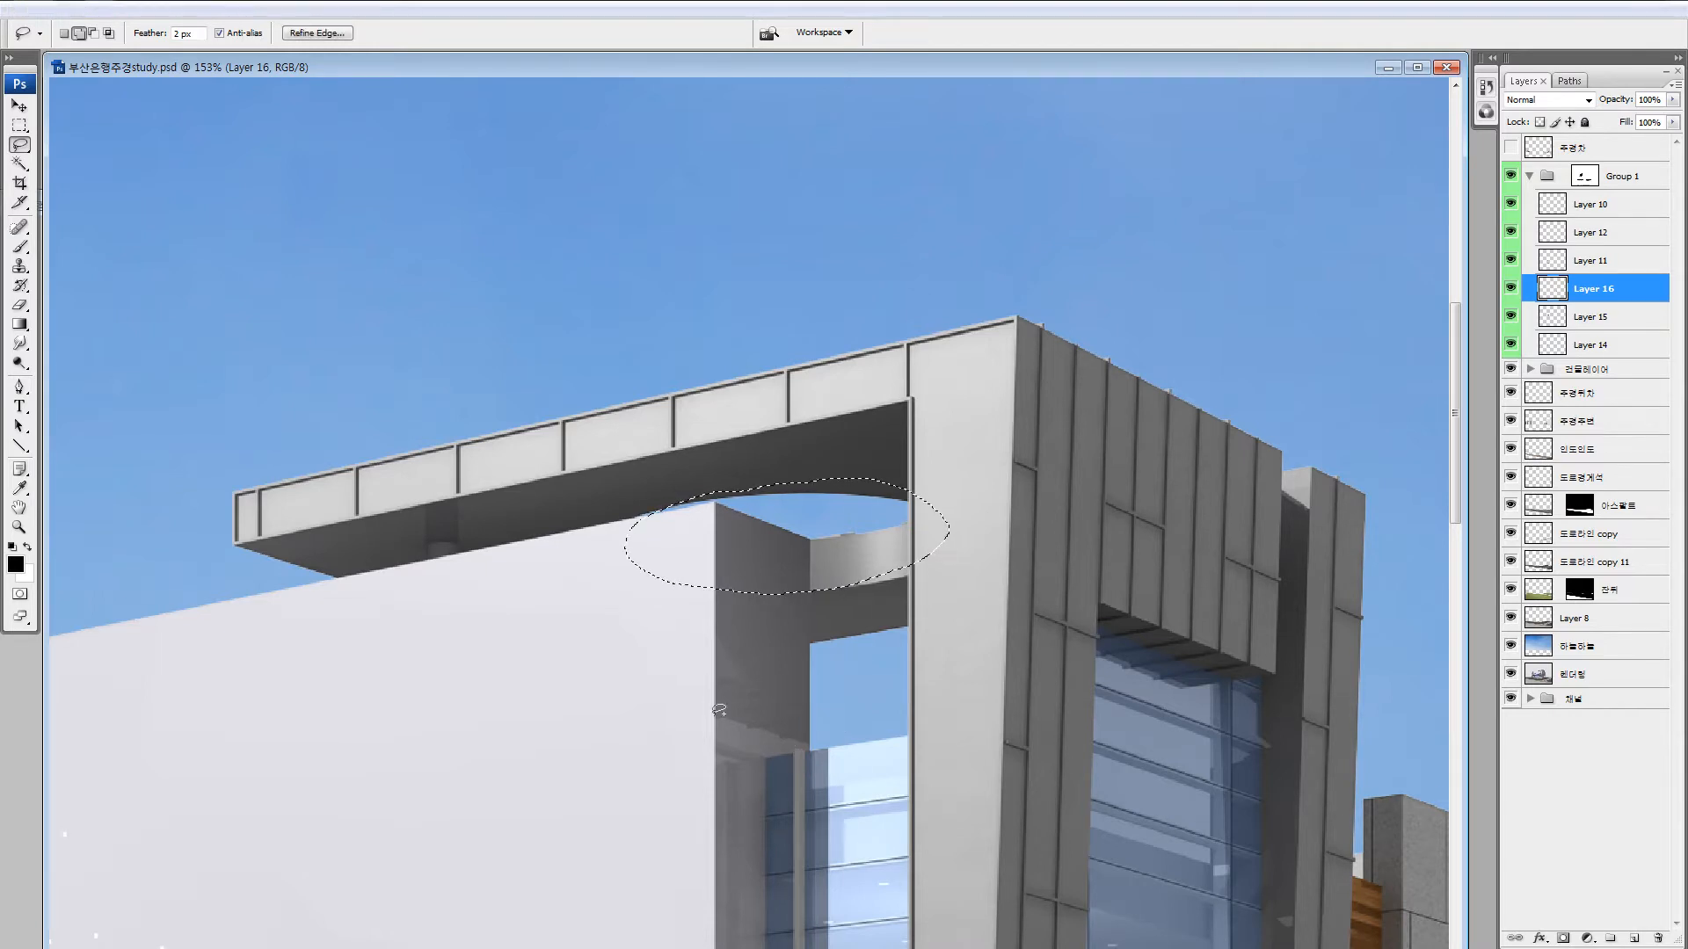
{"action": "mouse_move", "coordinate": [719, 708]}
{"action": "left_mouse_down"}
{"action": "mouse_move", "coordinate": [875, 693]}
{"action": "mouse_move", "coordinate": [167, 895]}
{"action": "mouse_move", "coordinate": [708, 893]}
{"action": "left_mouse_up"}
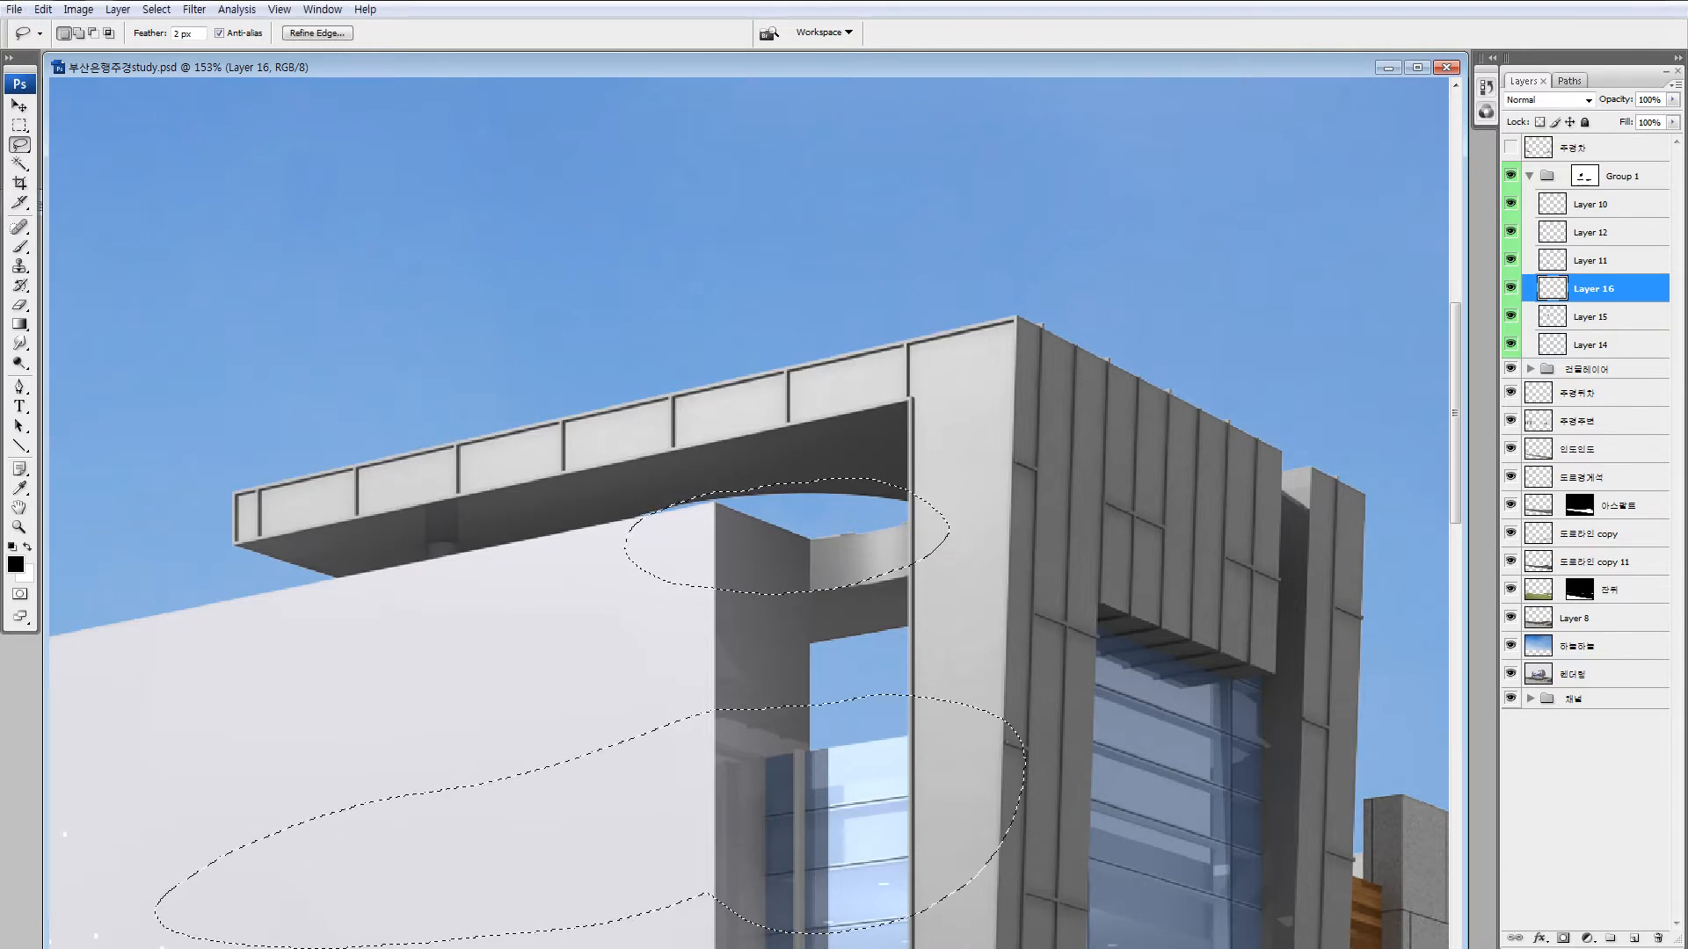
{"action": "key", "text": "ctrl+d"}
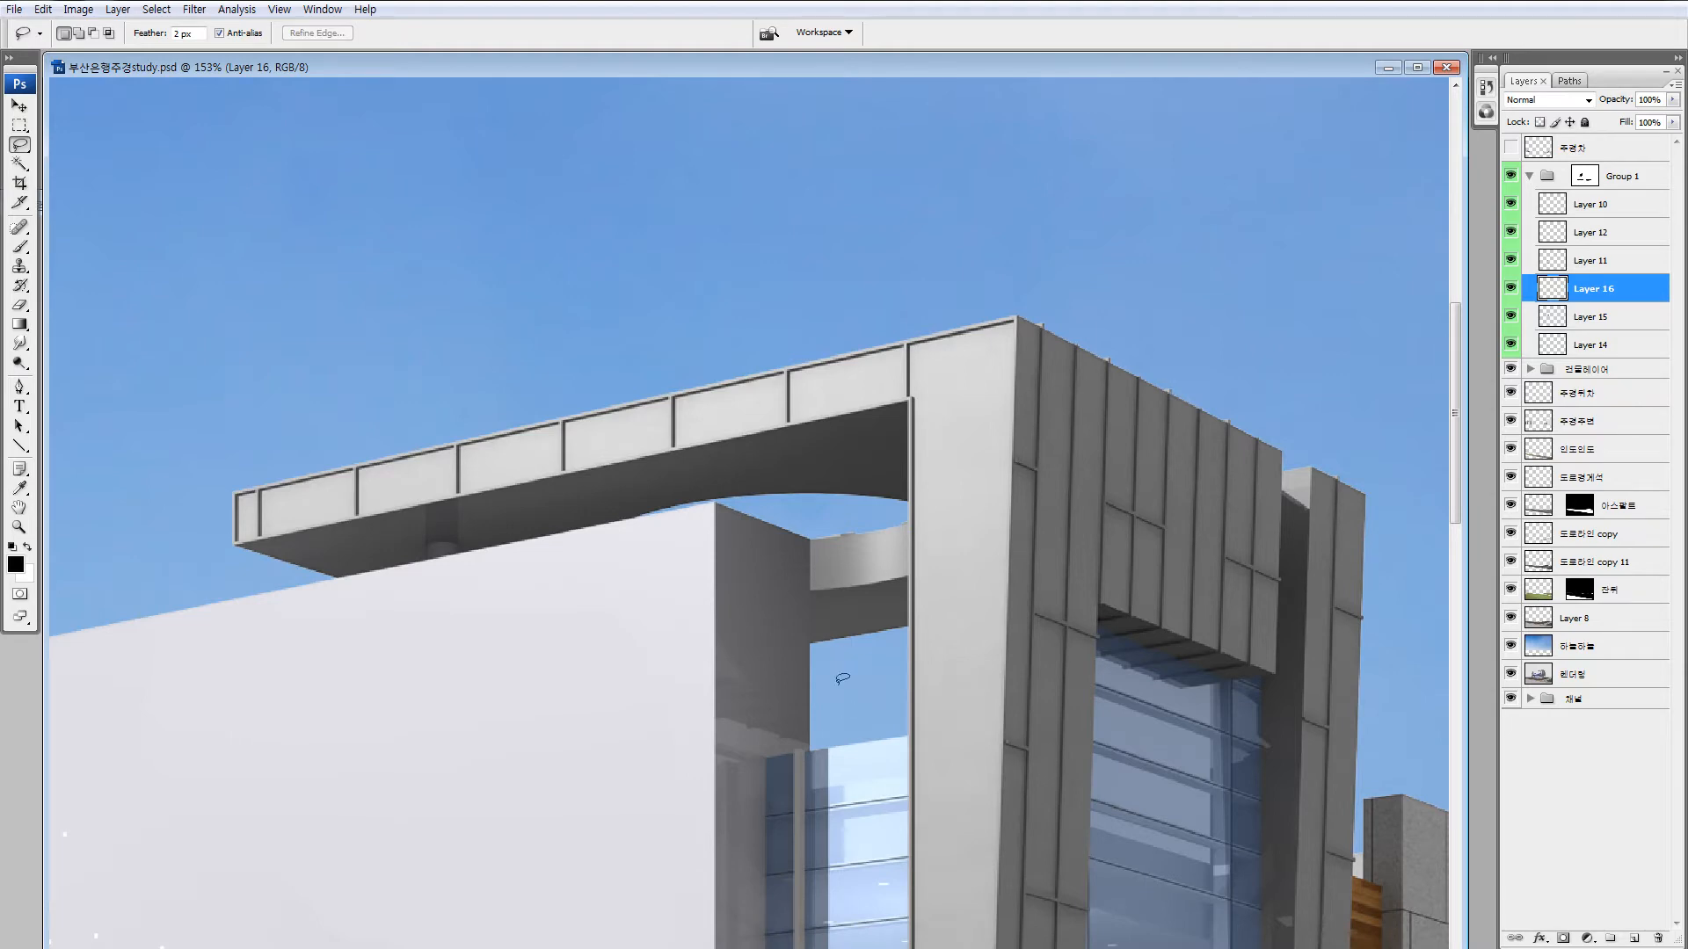
{"action": "mouse_move", "coordinate": [843, 655]}
{"action": "left_mouse_down"}
{"action": "mouse_move", "coordinate": [848, 572]}
{"action": "mouse_move", "coordinate": [907, 463]}
{"action": "left_mouse_up"}
{"action": "mouse_move", "coordinate": [730, 309]}
{"action": "left_mouse_down"}
{"action": "mouse_move", "coordinate": [768, 568]}
{"action": "mouse_move", "coordinate": [840, 813]}
{"action": "left_mouse_up"}
Bring the large two-trunk tree from the tree source document into the building image and place it over the rooftop opening.
{"action": "key", "text": "ctrl+Tab"}
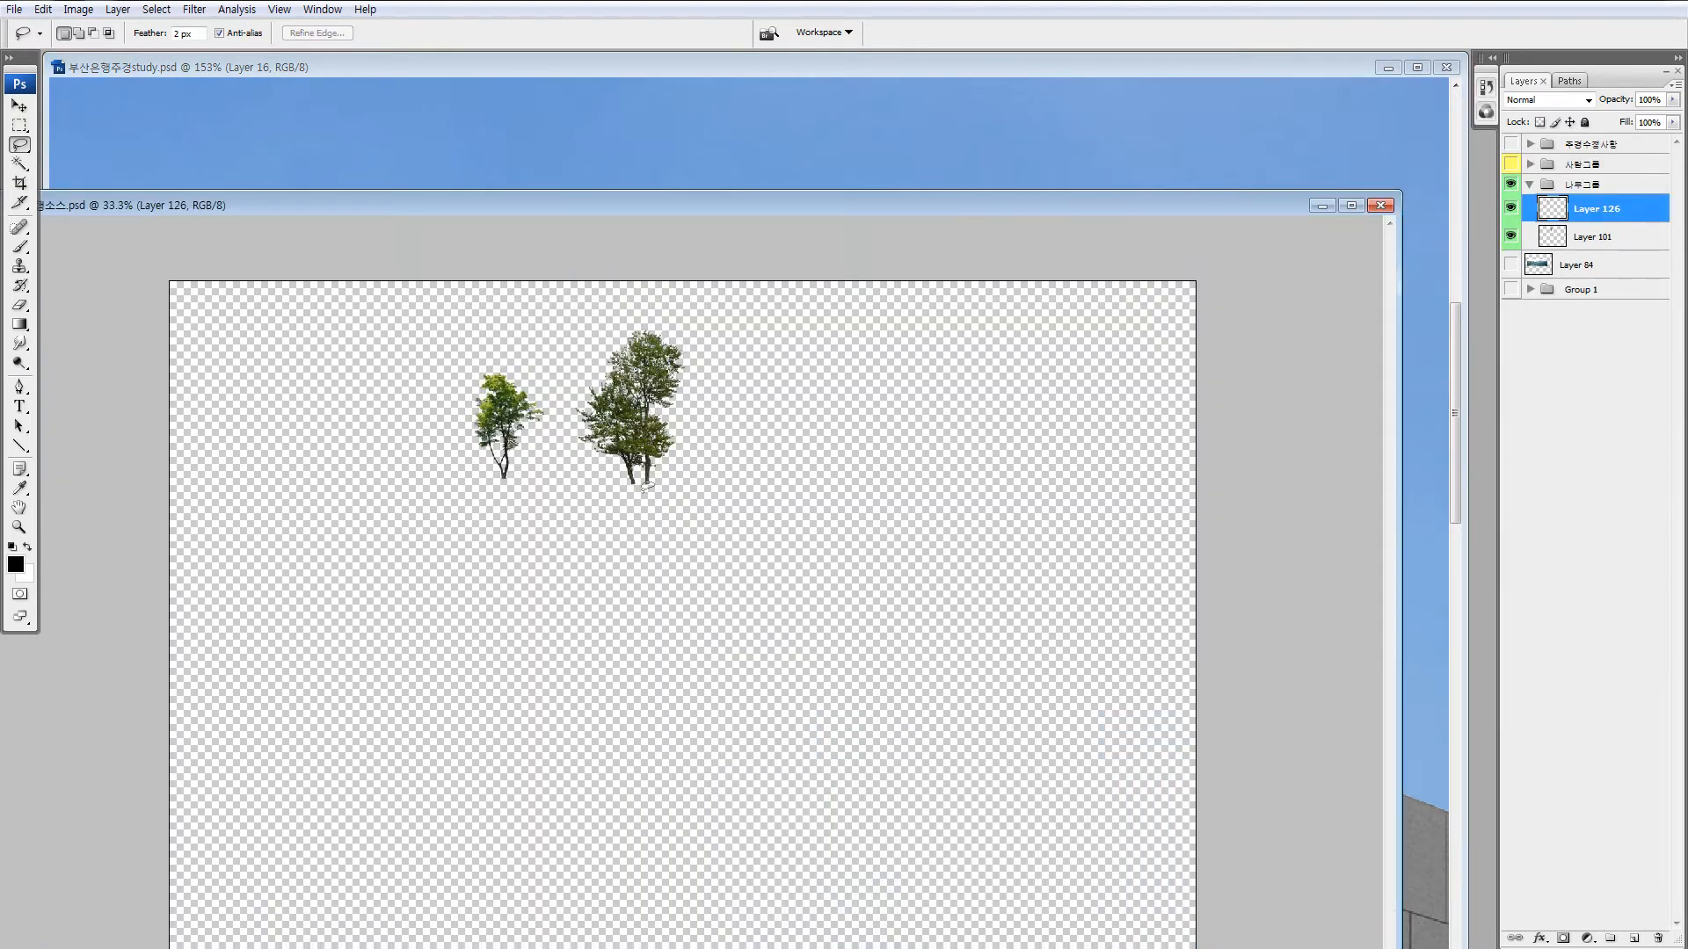
{"action": "key", "text": "v"}
{"action": "left_click_drag", "start_coordinate": [522, 414], "coordinate": [520, 445]}
{"action": "key", "text": "Delete"}
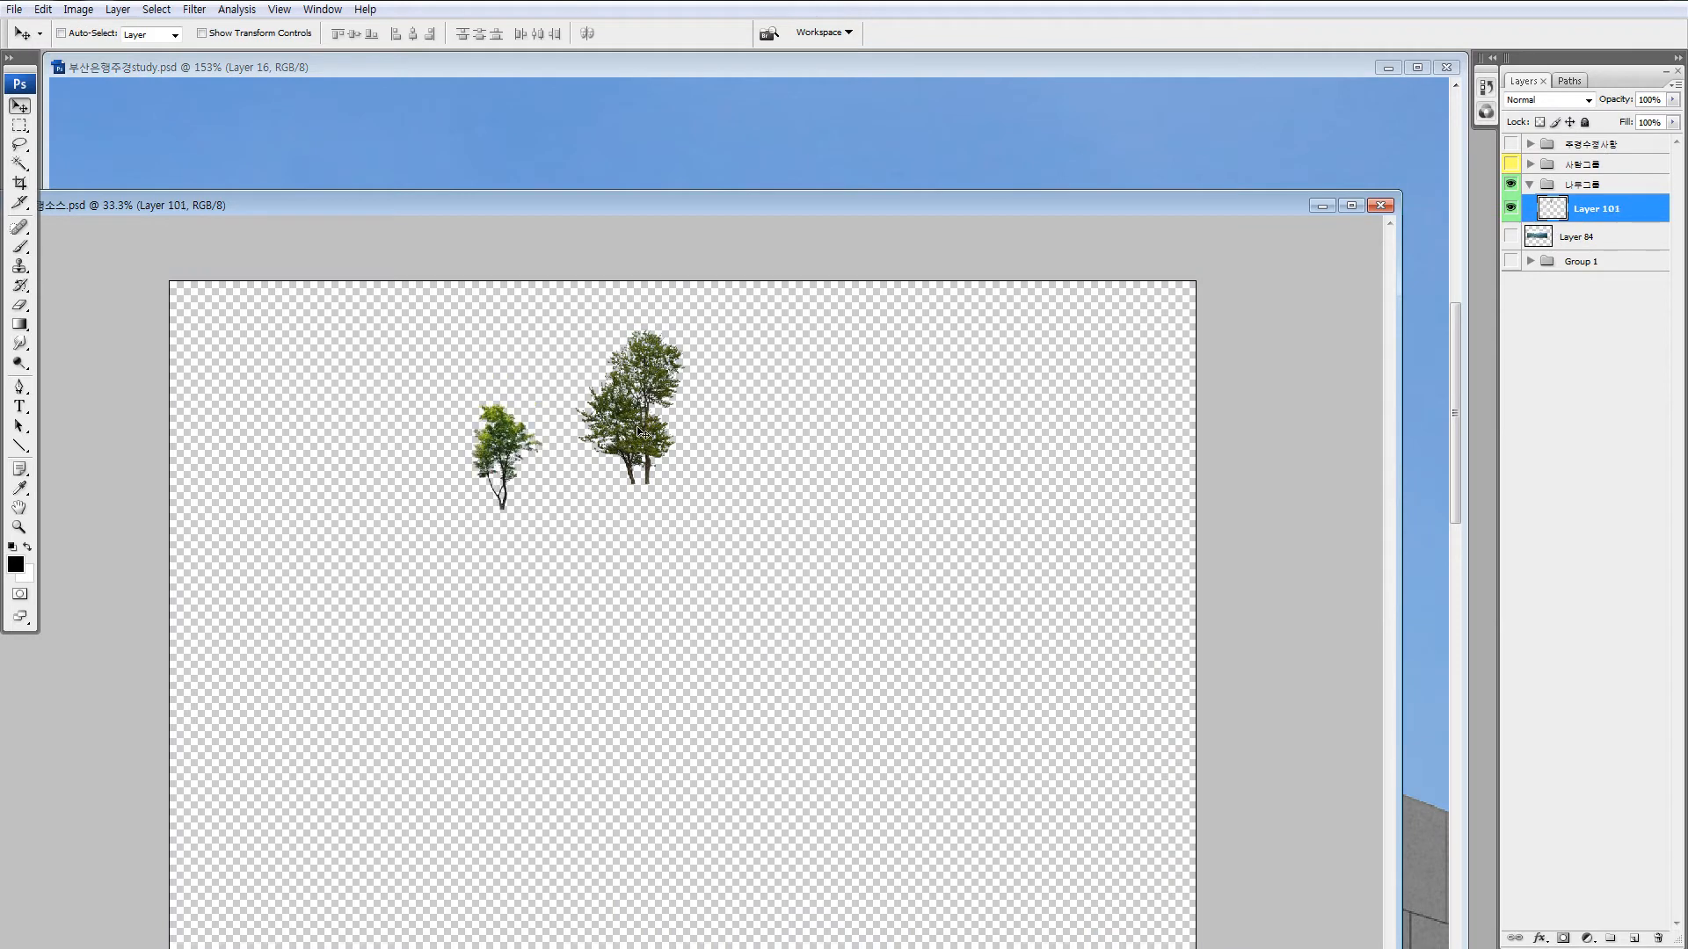
{"action": "left_click_drag", "start_coordinate": [627, 405], "coordinate": [830, 349]}
{"action": "key", "text": "ctrl+d"}
{"action": "key", "text": "ctrl+minus"}
{"action": "key", "text": "ctrl+minus"}
{"action": "key", "text": "ctrl+minus"}
{"action": "key", "text": "ctrl+minus"}
{"action": "left_click_drag", "start_coordinate": [759, 429], "coordinate": [763, 493]}
{"action": "key", "text": "z"}
{"action": "left_click_drag", "start_coordinate": [662, 332], "coordinate": [836, 516]}
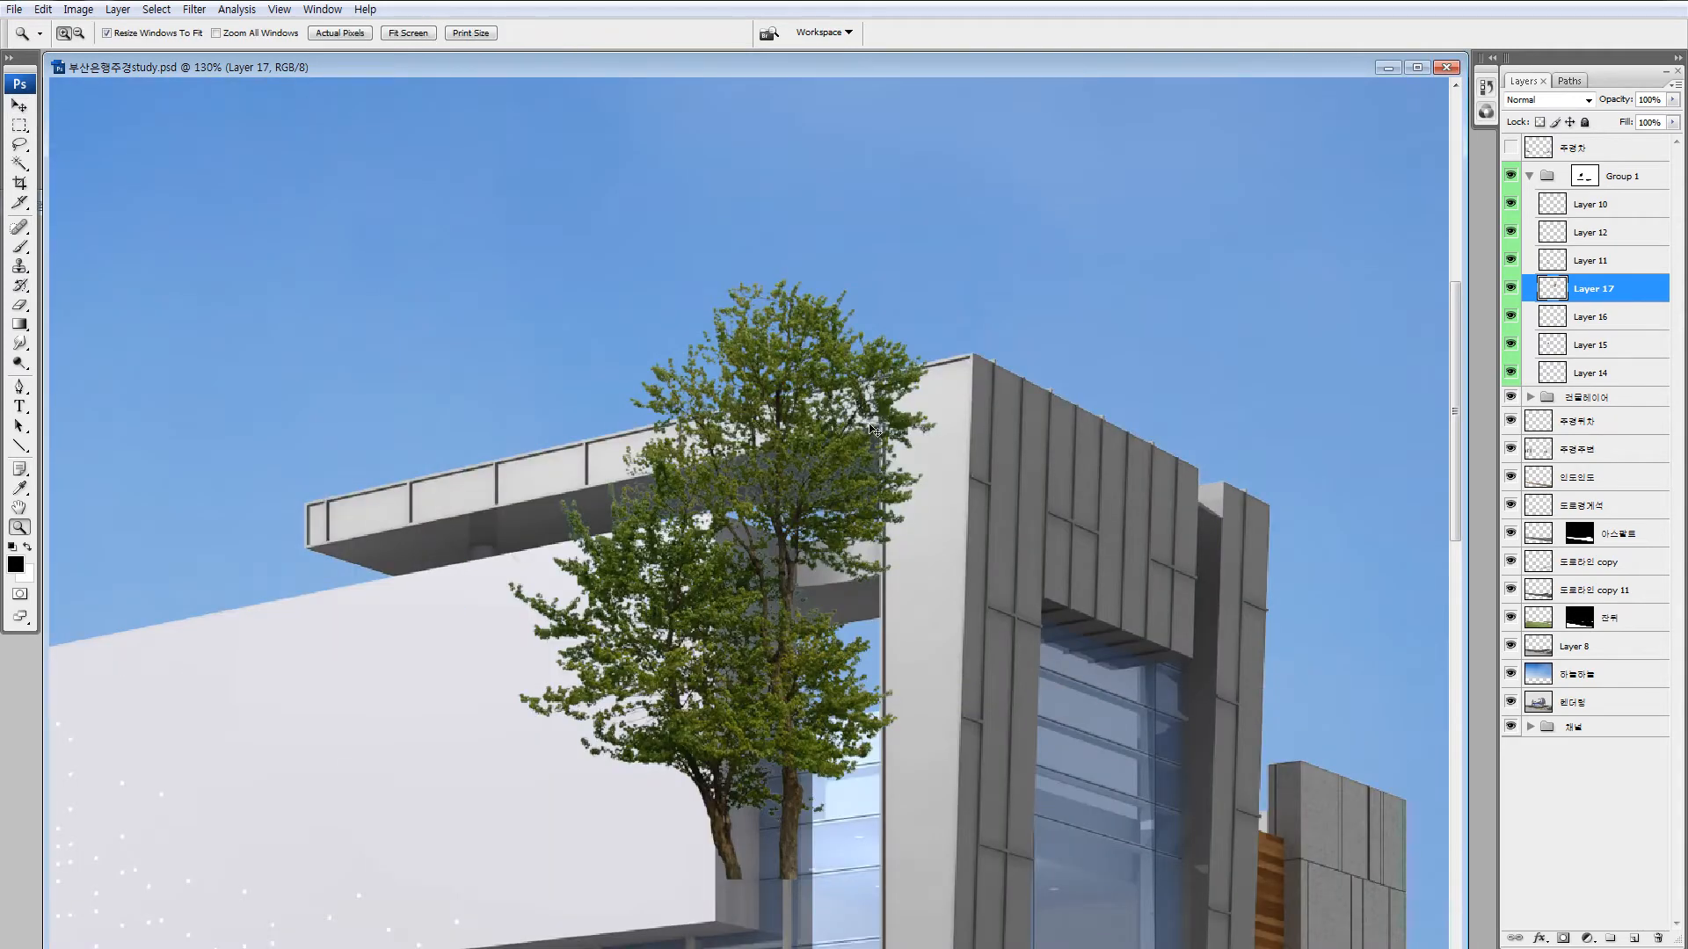
Scale the rooftop tree to 95.4%, shift it slightly upward, and place its layer below Layer 14 in Group 1.
{"action": "key", "text": "ctrl+t"}
{"action": "left_click_drag", "start_coordinate": [938, 278], "coordinate": [918, 306]}
{"action": "left_click_drag", "start_coordinate": [852, 471], "coordinate": [855, 442]}
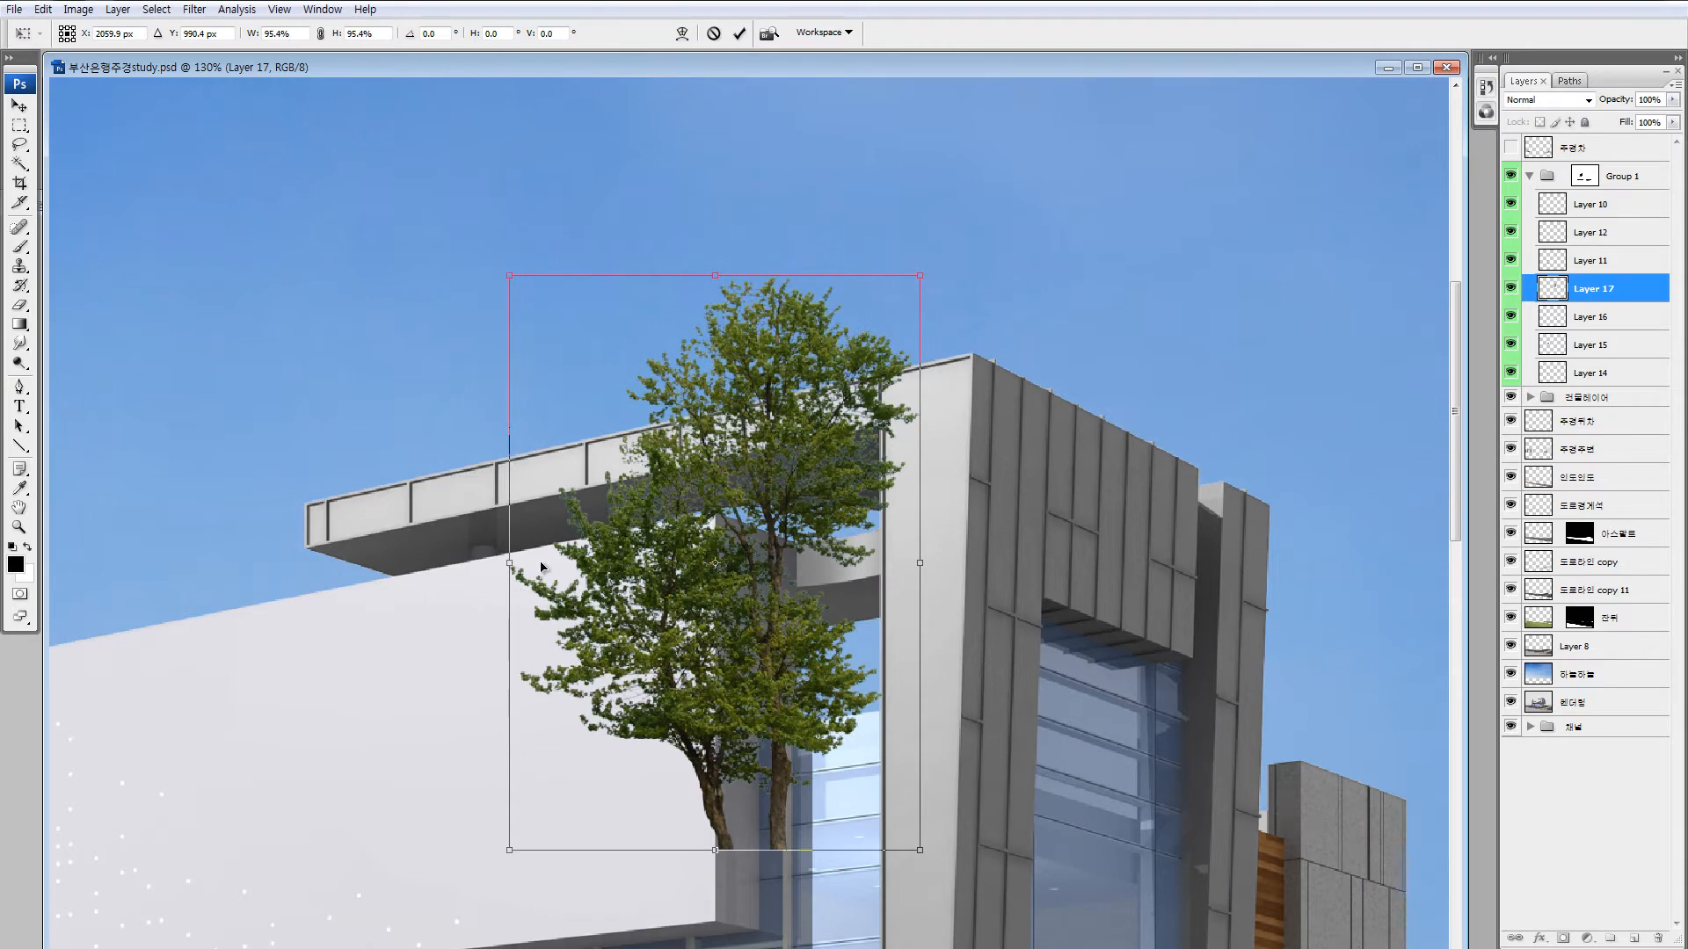
{"action": "key", "text": "Return"}
{"action": "key", "text": "z"}
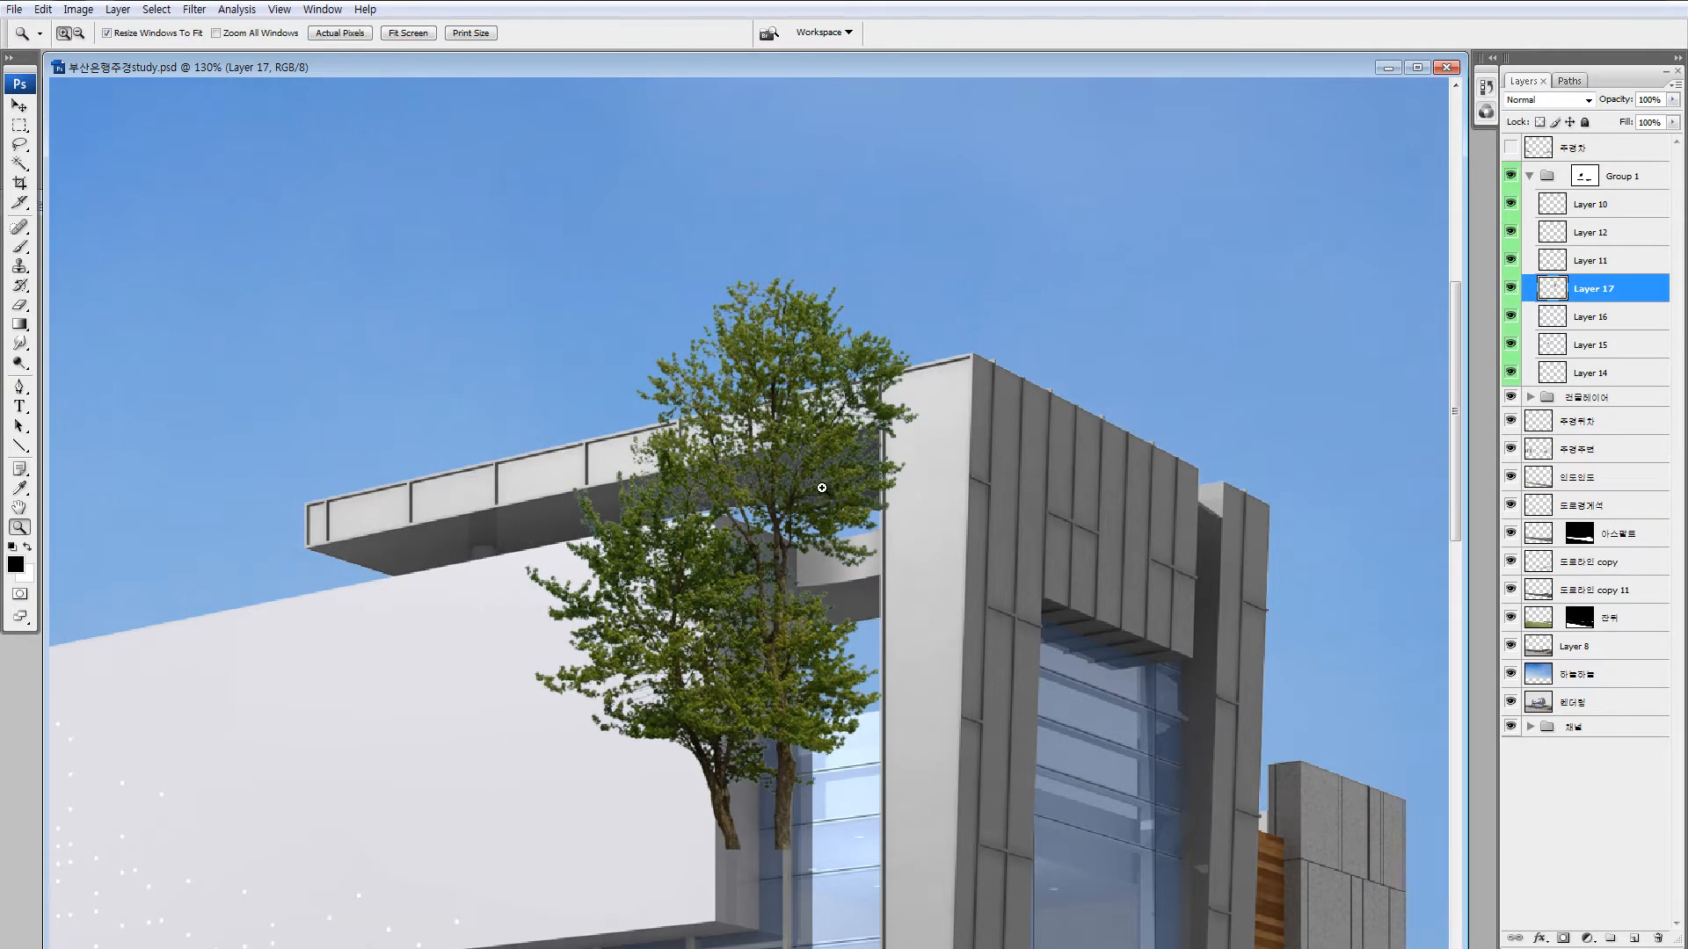
{"action": "key", "text": "v"}
{"action": "left_click_drag", "start_coordinate": [1556, 289], "coordinate": [1567, 376]}
Load the building outline from Layer 9 as a selection and inspect the layer mask of Group 1.
{"action": "left_click", "coordinate": [1543, 180]}
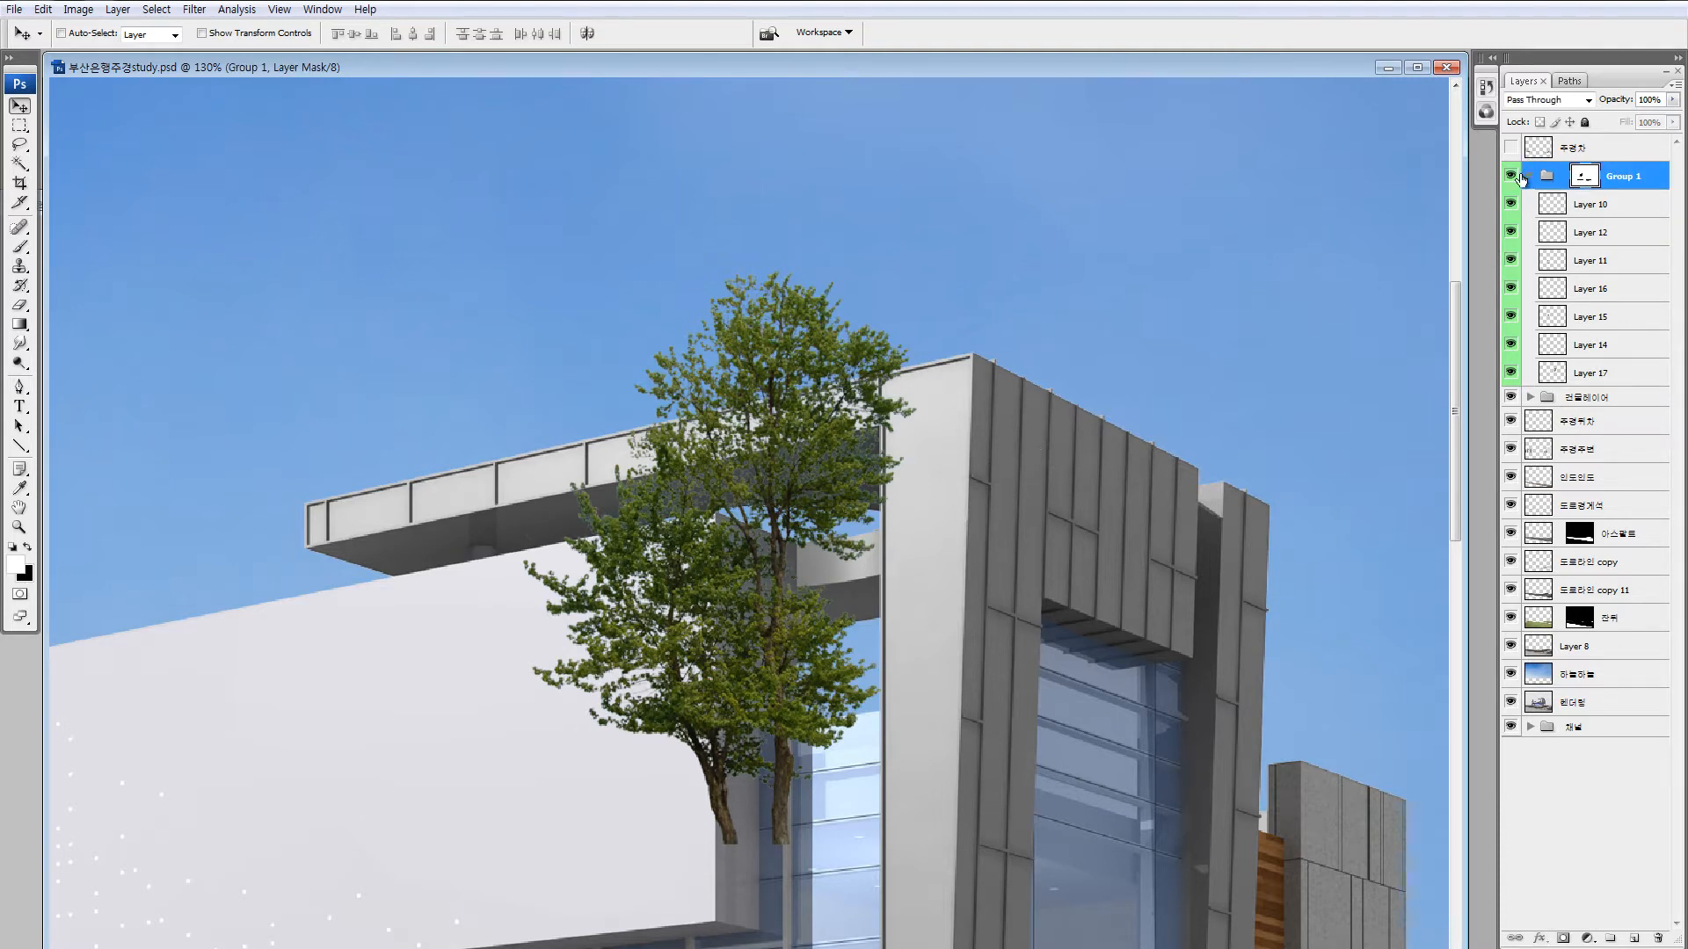
{"action": "left_click", "coordinate": [1531, 398]}
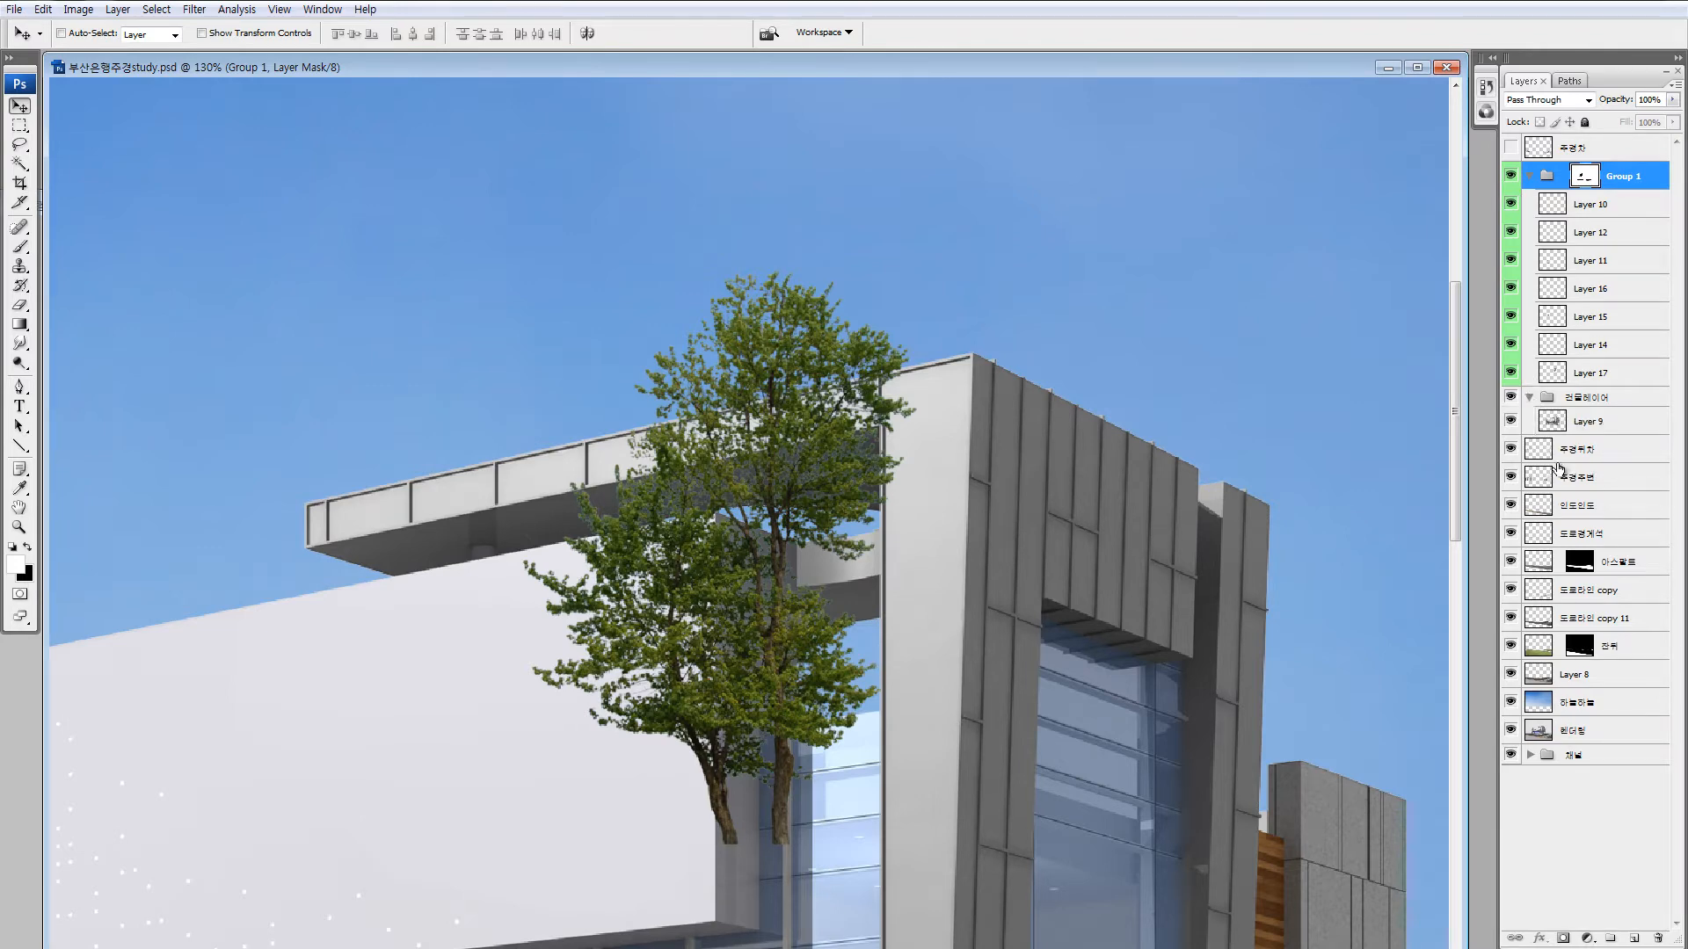
{"action": "left_click", "coordinate": [1547, 422], "text": "ctrl"}
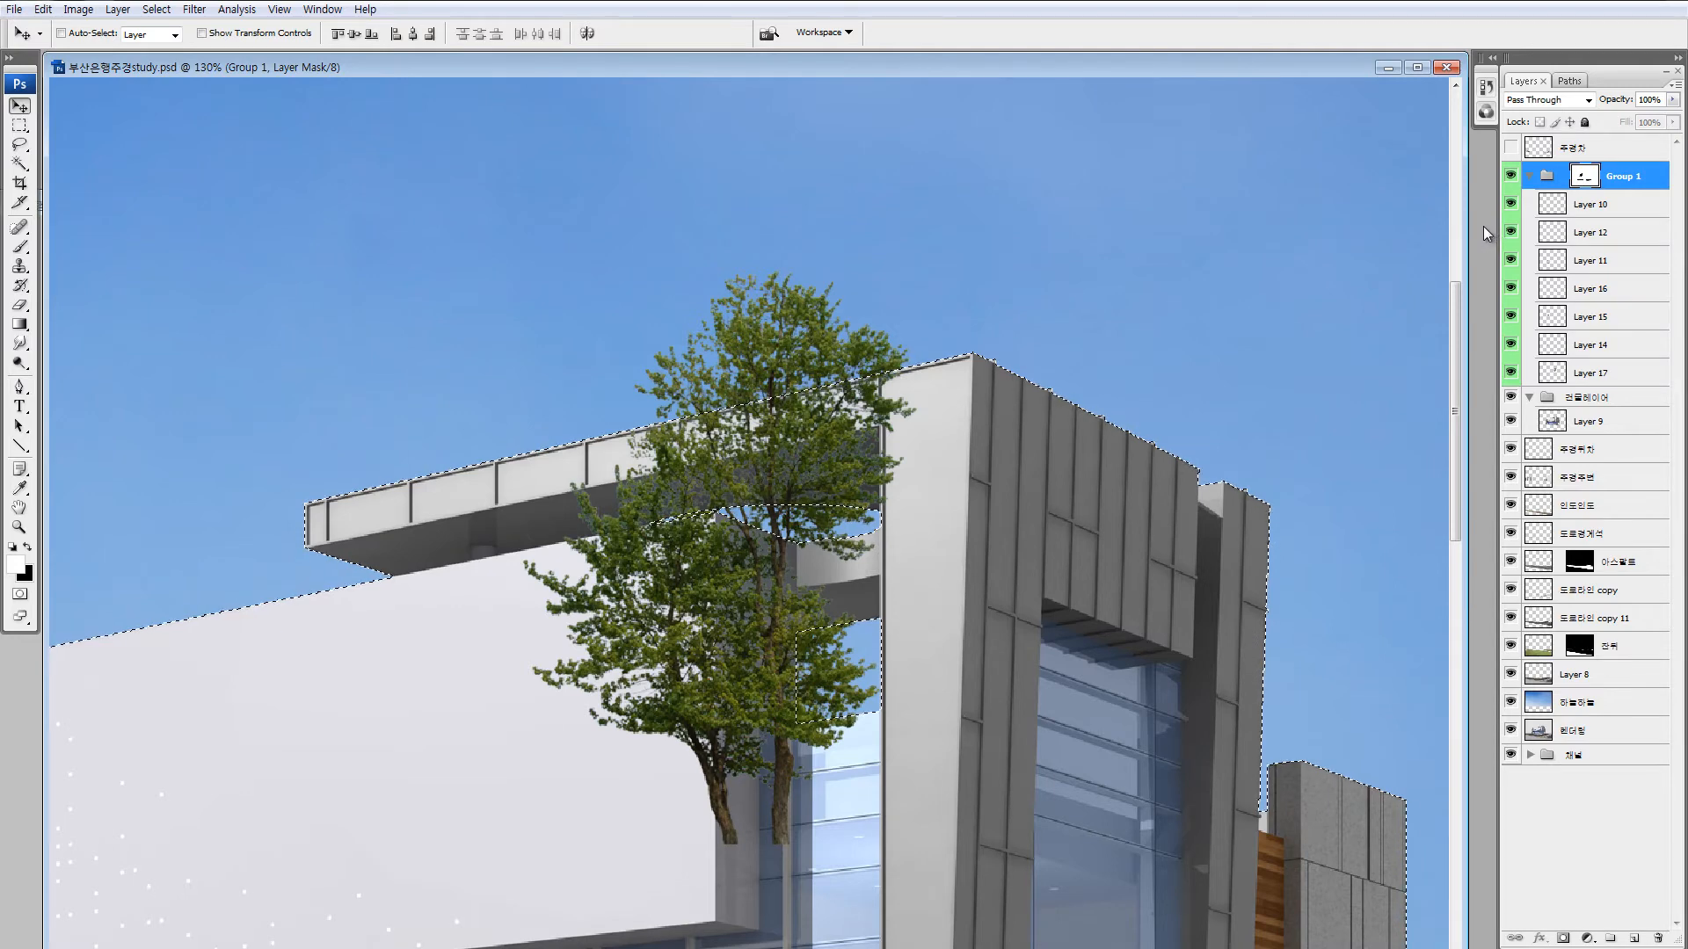
{"action": "key", "text": "ctrl+0"}
{"action": "key", "text": "ctrl+minus"}
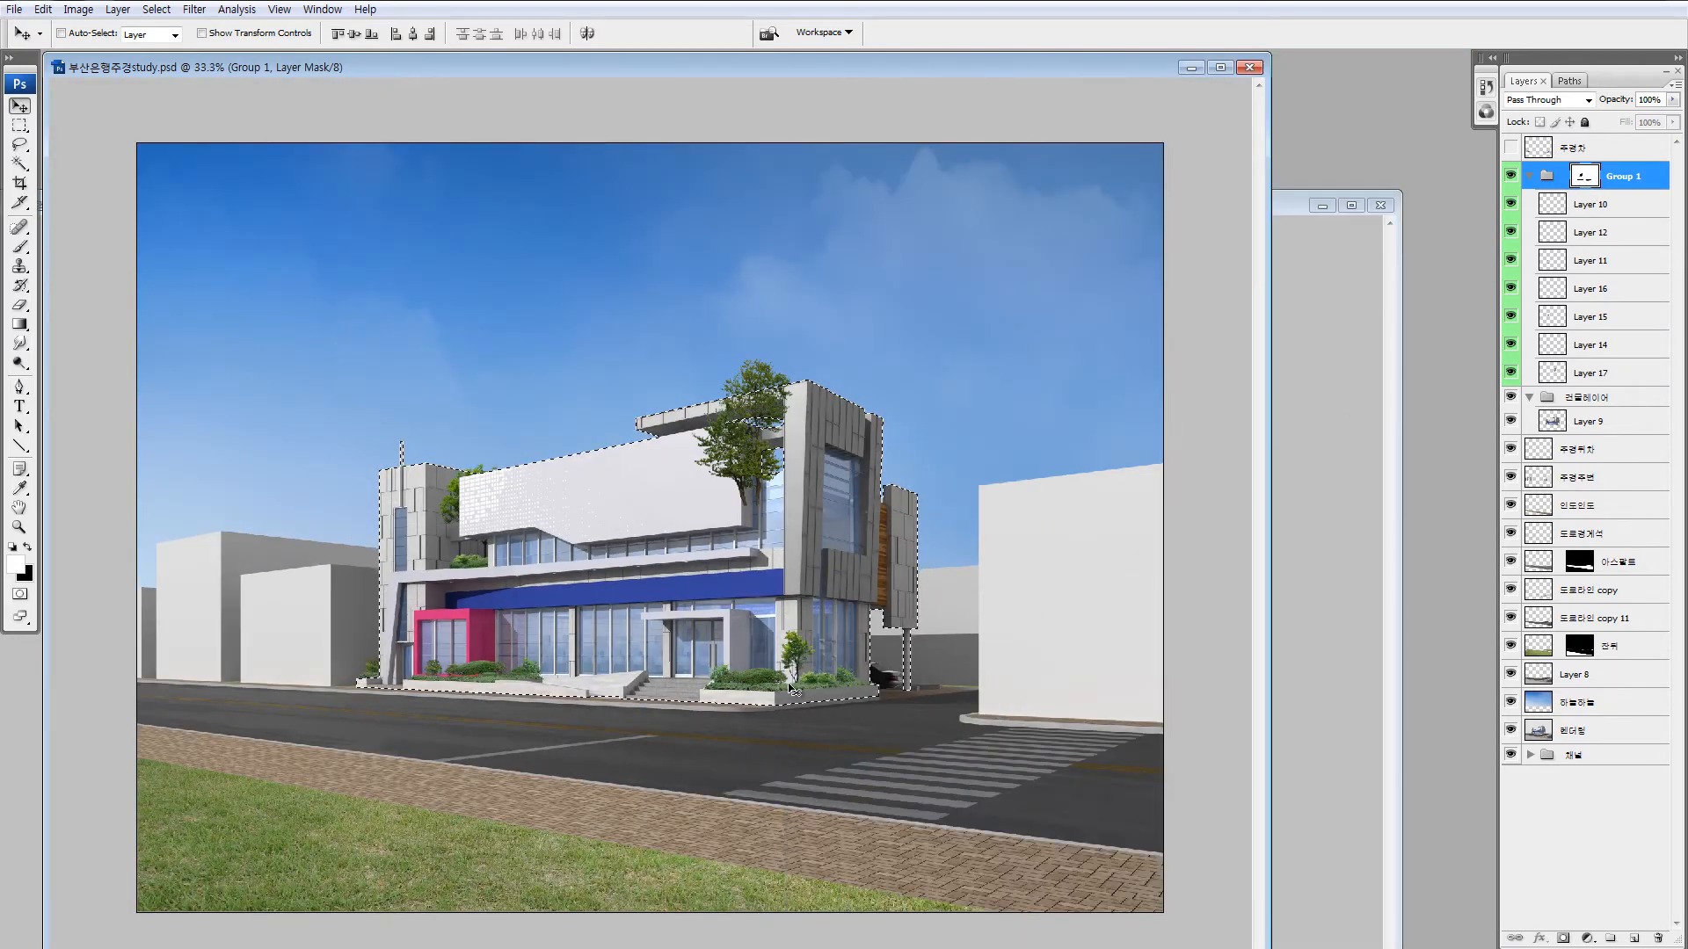
{"action": "left_click", "coordinate": [1584, 176], "text": "alt"}
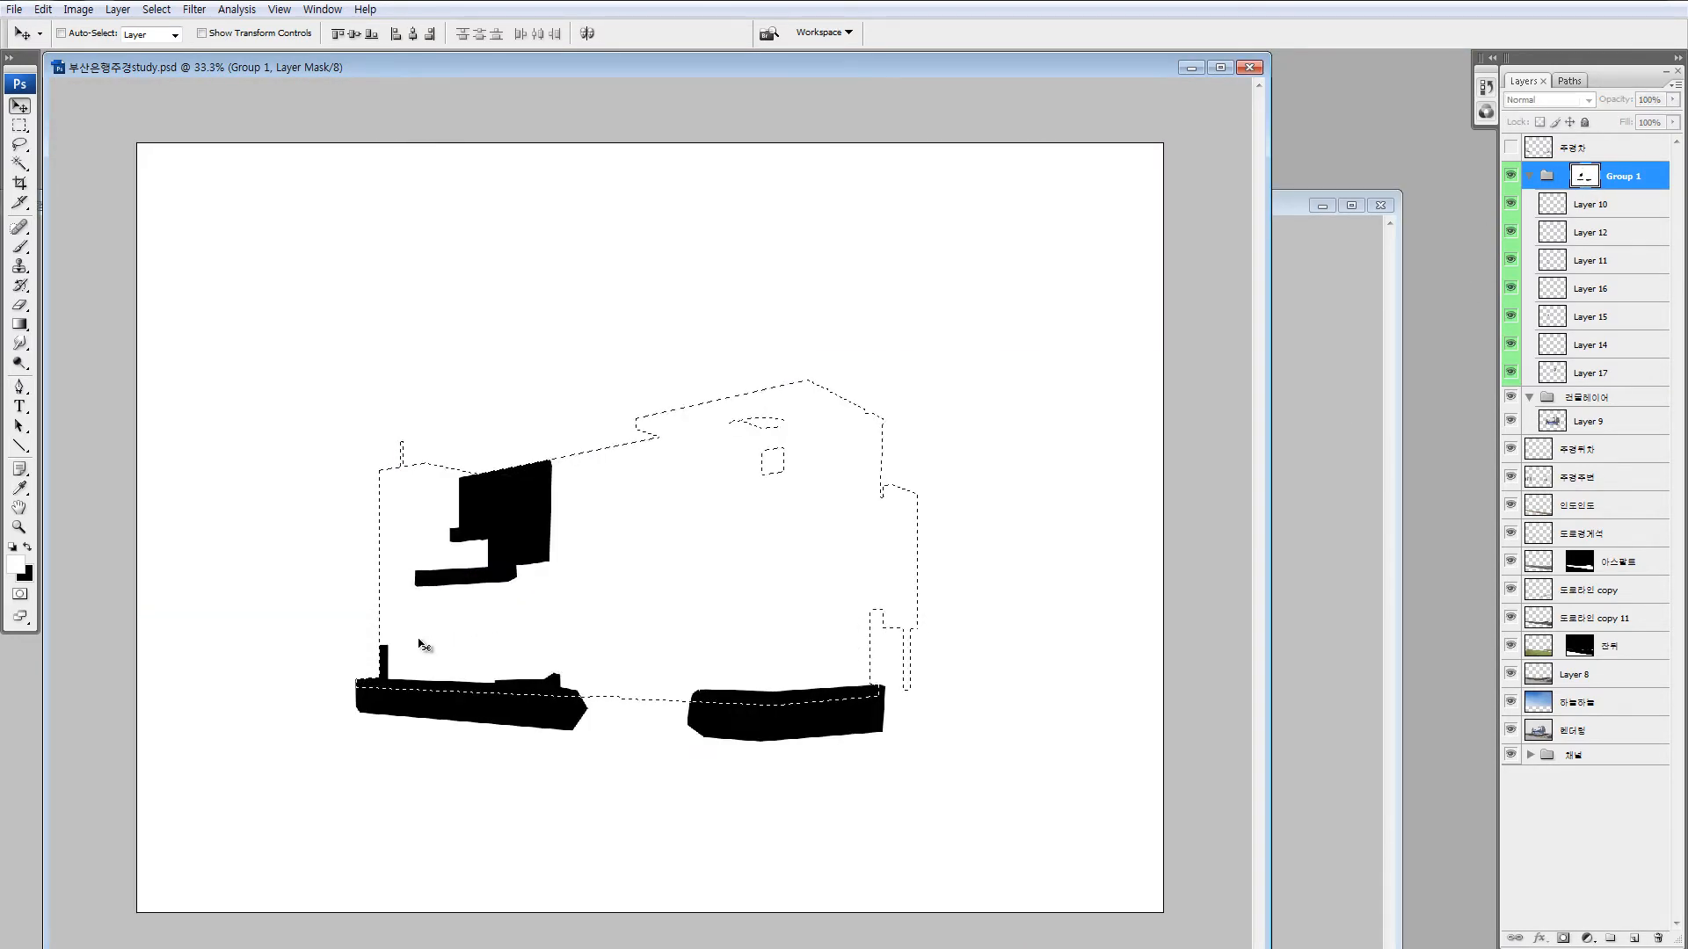
{"action": "left_click", "coordinate": [1549, 184]}
Paint black on Group 1's mask with a 150 px brush inside the building selection, hiding the tree over the roof frame and walls.
{"action": "key", "text": "z"}
{"action": "left_click_drag", "start_coordinate": [651, 350], "coordinate": [882, 553]}
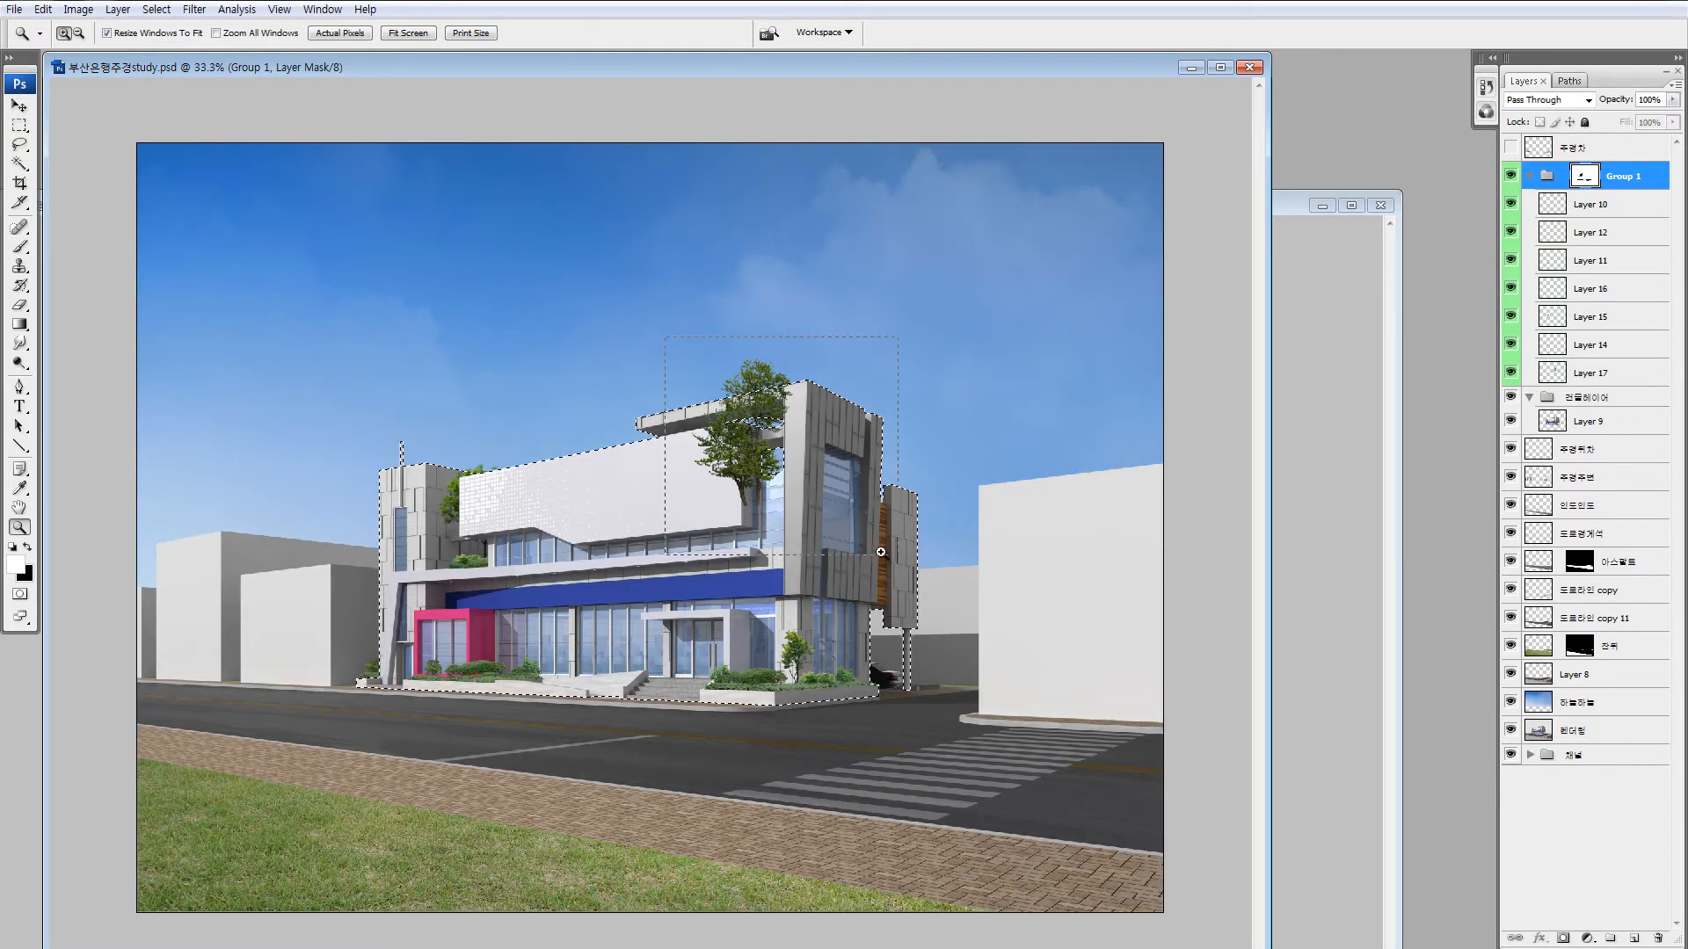
{"action": "key", "text": "b"}
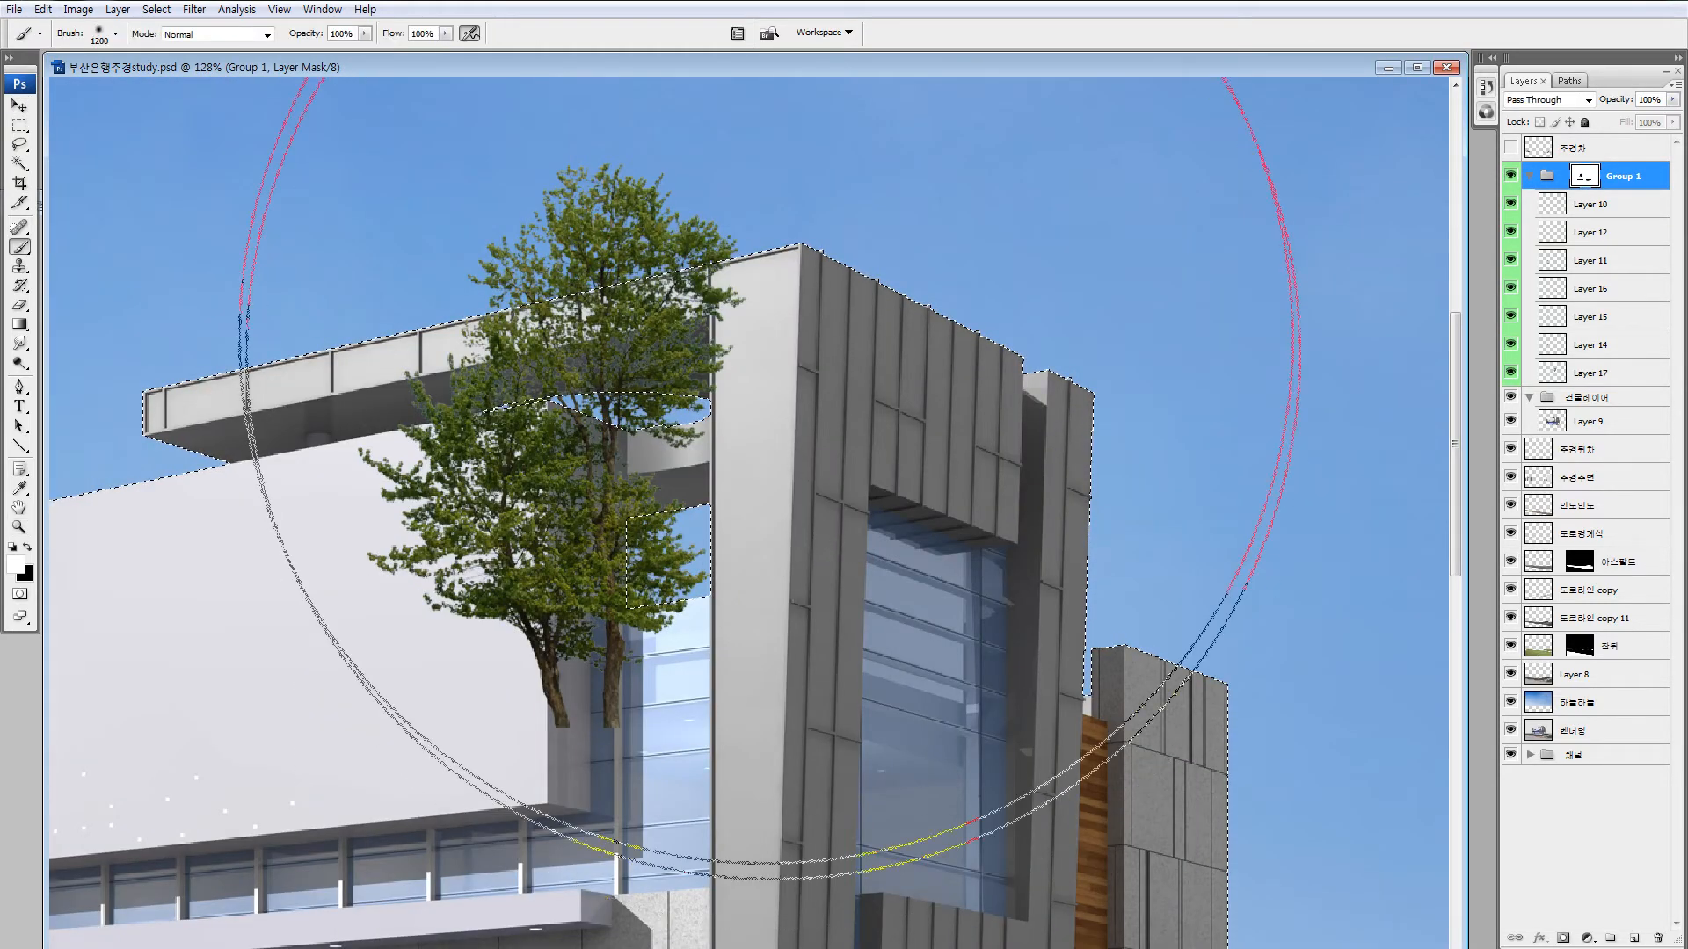
{"action": "key", "text": "bracketleft"}
{"action": "key", "text": "bracketleft"}
{"action": "key", "text": "bracketleft"}
{"action": "key", "text": "bracketleft"}
{"action": "key", "text": "bracketleft"}
{"action": "key", "text": "bracketleft"}
{"action": "key", "text": "bracketleft"}
{"action": "key", "text": "bracketleft"}
{"action": "key", "text": "bracketleft"}
{"action": "key", "text": "bracketleft"}
{"action": "key", "text": "bracketleft"}
{"action": "key", "text": "bracketleft"}
{"action": "key", "text": "bracketleft"}
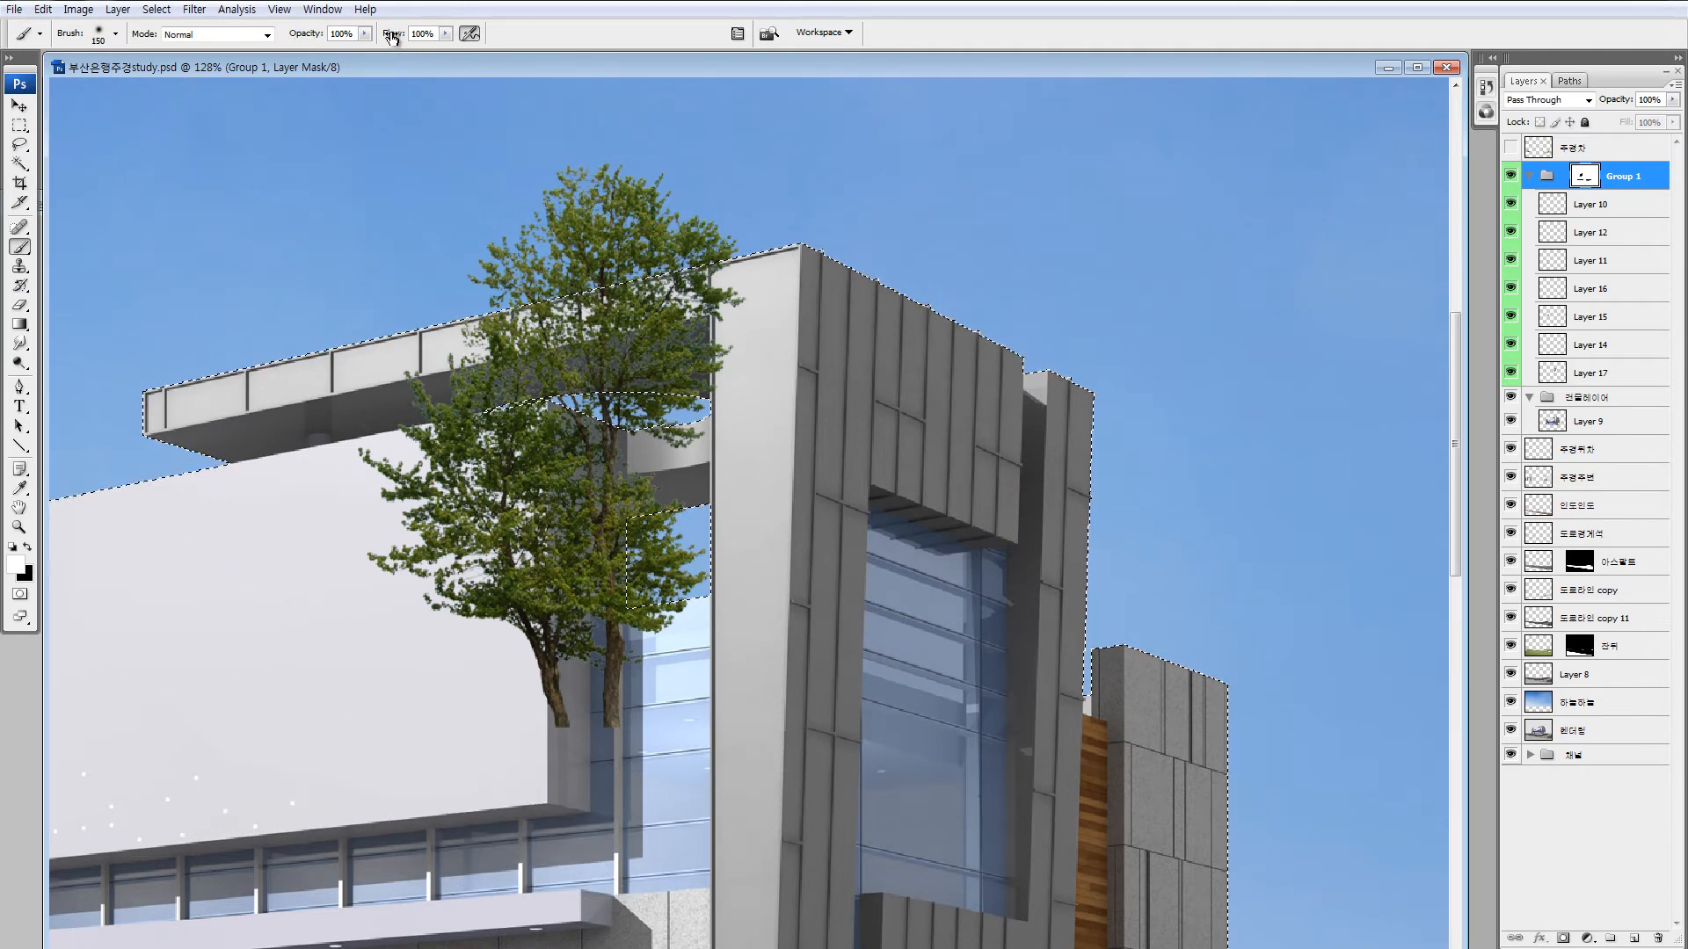
{"action": "left_click", "coordinate": [27, 547]}
{"action": "mouse_move", "coordinate": [457, 413]}
{"action": "left_mouse_down"}
{"action": "mouse_move", "coordinate": [663, 337]}
{"action": "mouse_move", "coordinate": [528, 370]}
{"action": "mouse_move", "coordinate": [821, 308]}
{"action": "mouse_move", "coordinate": [276, 391]}
{"action": "left_mouse_up"}
{"action": "mouse_move", "coordinate": [425, 457]}
{"action": "left_mouse_down"}
{"action": "mouse_move", "coordinate": [813, 423]}
{"action": "mouse_move", "coordinate": [987, 452]}
{"action": "mouse_move", "coordinate": [516, 584]}
{"action": "mouse_move", "coordinate": [361, 665]}
{"action": "left_mouse_up"}
{"action": "mouse_move", "coordinate": [450, 705]}
{"action": "left_mouse_down"}
{"action": "mouse_move", "coordinate": [647, 737]}
{"action": "mouse_move", "coordinate": [730, 647]}
{"action": "left_mouse_up"}
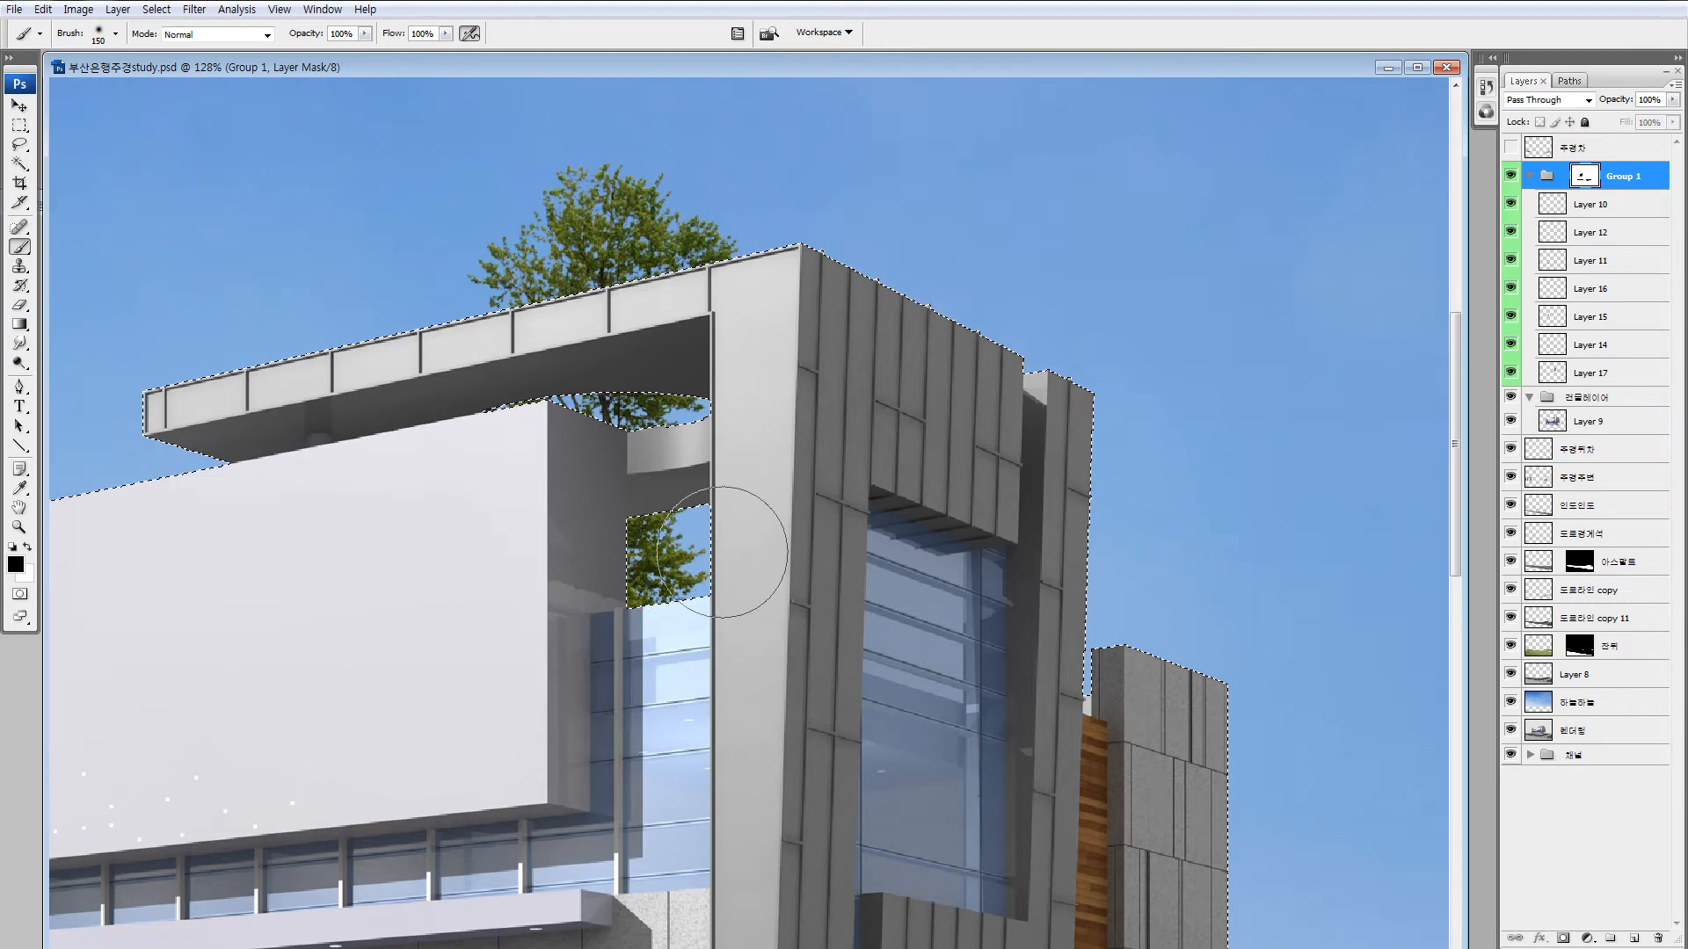
{"action": "mouse_move", "coordinate": [605, 676]}
{"action": "left_mouse_down"}
{"action": "mouse_move", "coordinate": [639, 571]}
{"action": "mouse_move", "coordinate": [664, 676]}
{"action": "mouse_move", "coordinate": [632, 441]}
{"action": "left_mouse_up"}
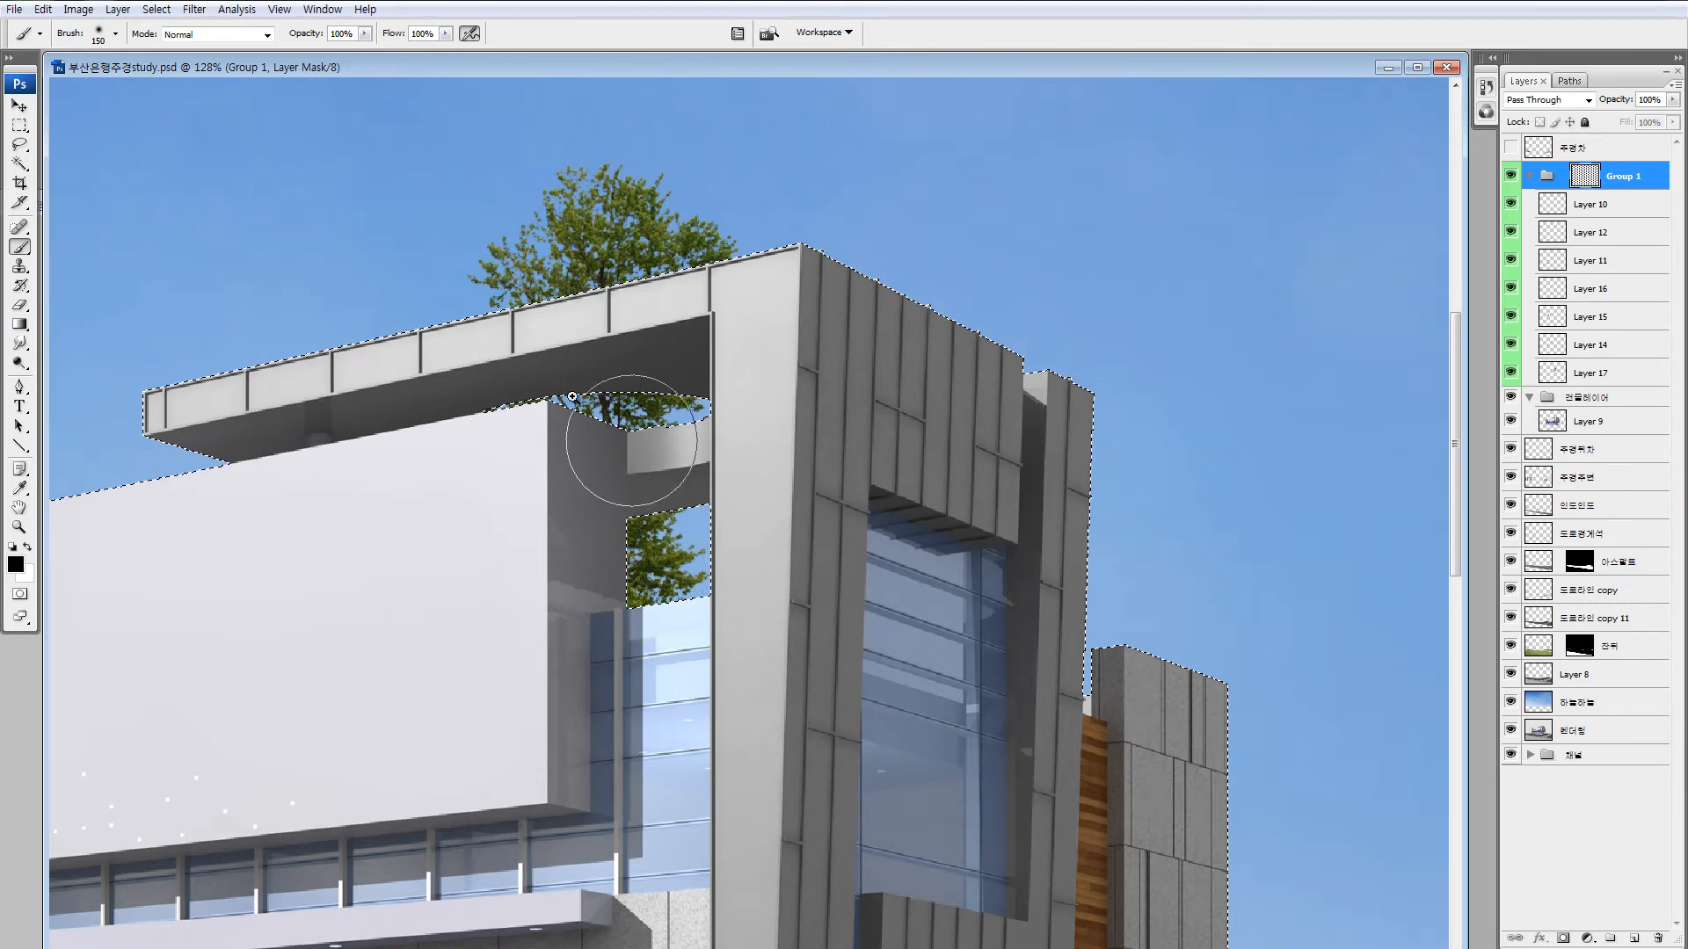
Outline the curved wall inside the roof opening as a polygon and fill Group 1's mask white there to reveal the branches.
{"action": "key", "text": "z"}
{"action": "left_click_drag", "start_coordinate": [357, 280], "coordinate": [929, 767]}
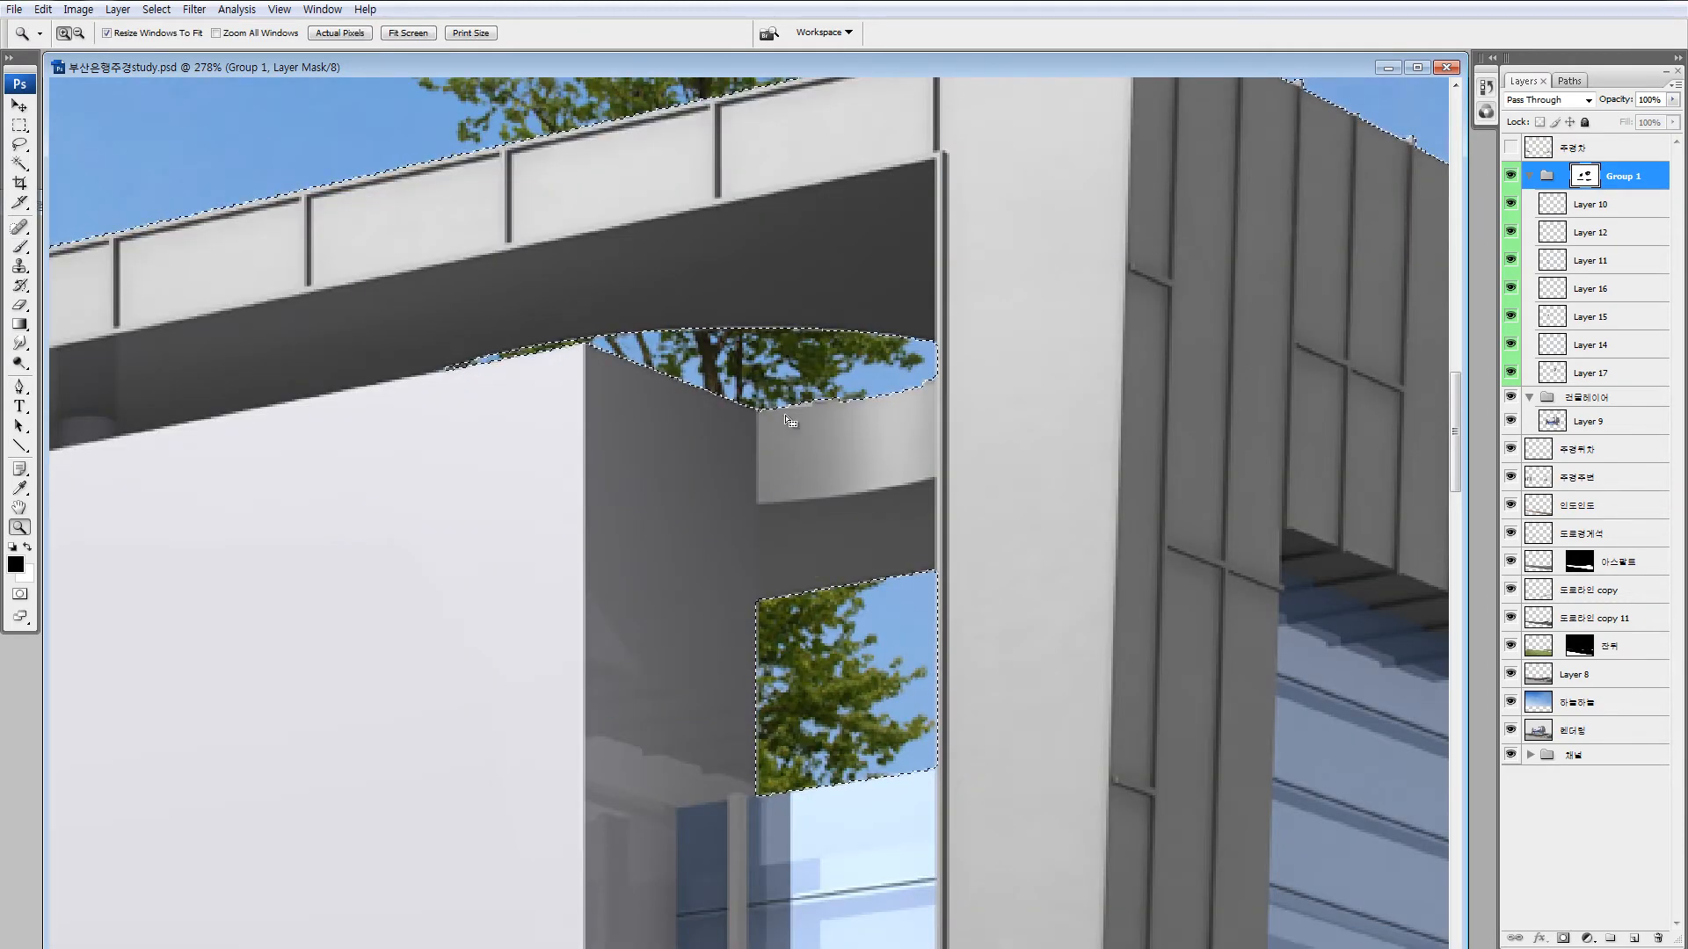
{"action": "key", "text": "l"}
{"action": "key", "text": "ctrl+d"}
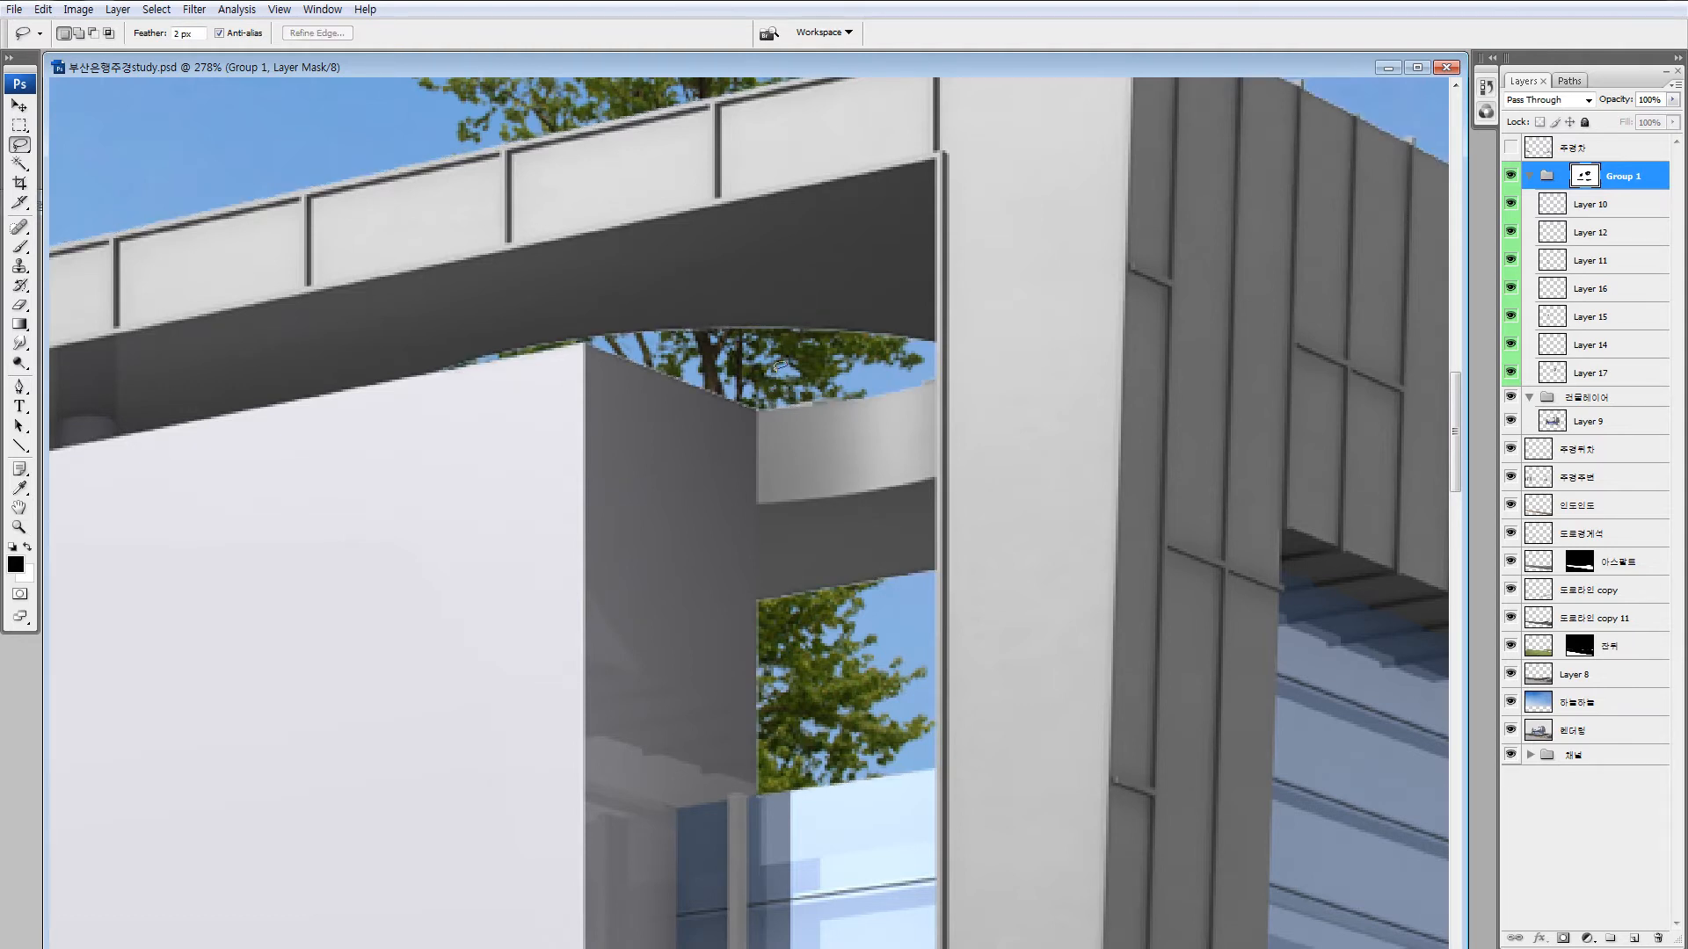
{"action": "left_click", "coordinate": [758, 405]}
{"action": "left_click", "coordinate": [934, 571]}
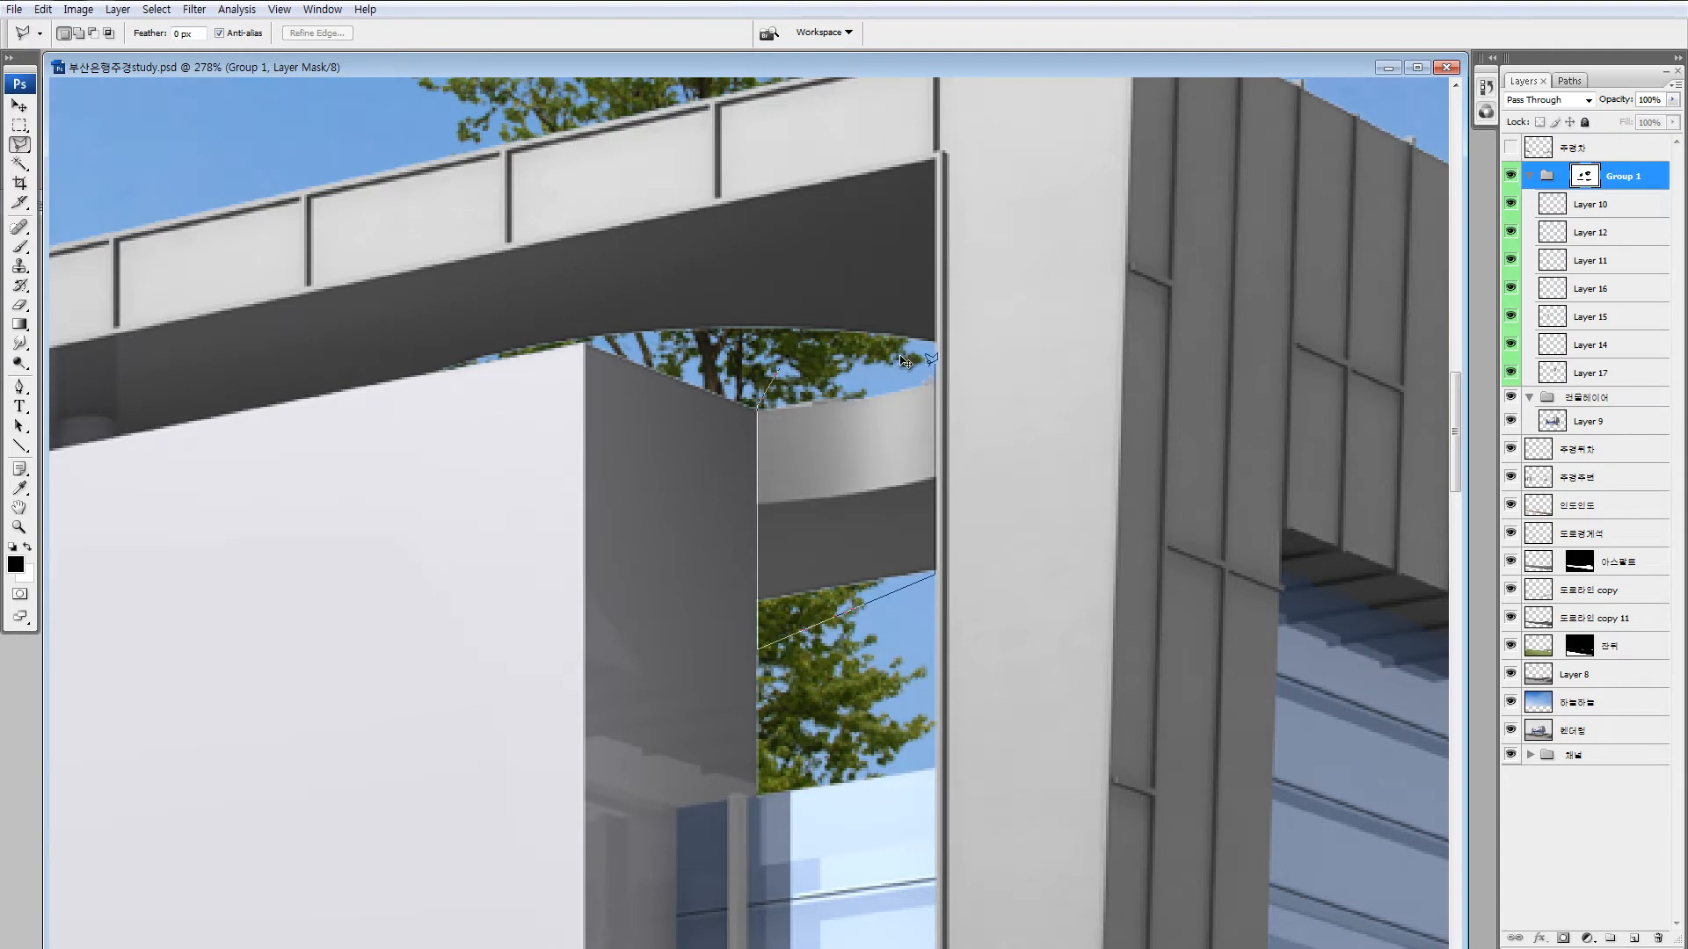
{"action": "left_click", "coordinate": [930, 360]}
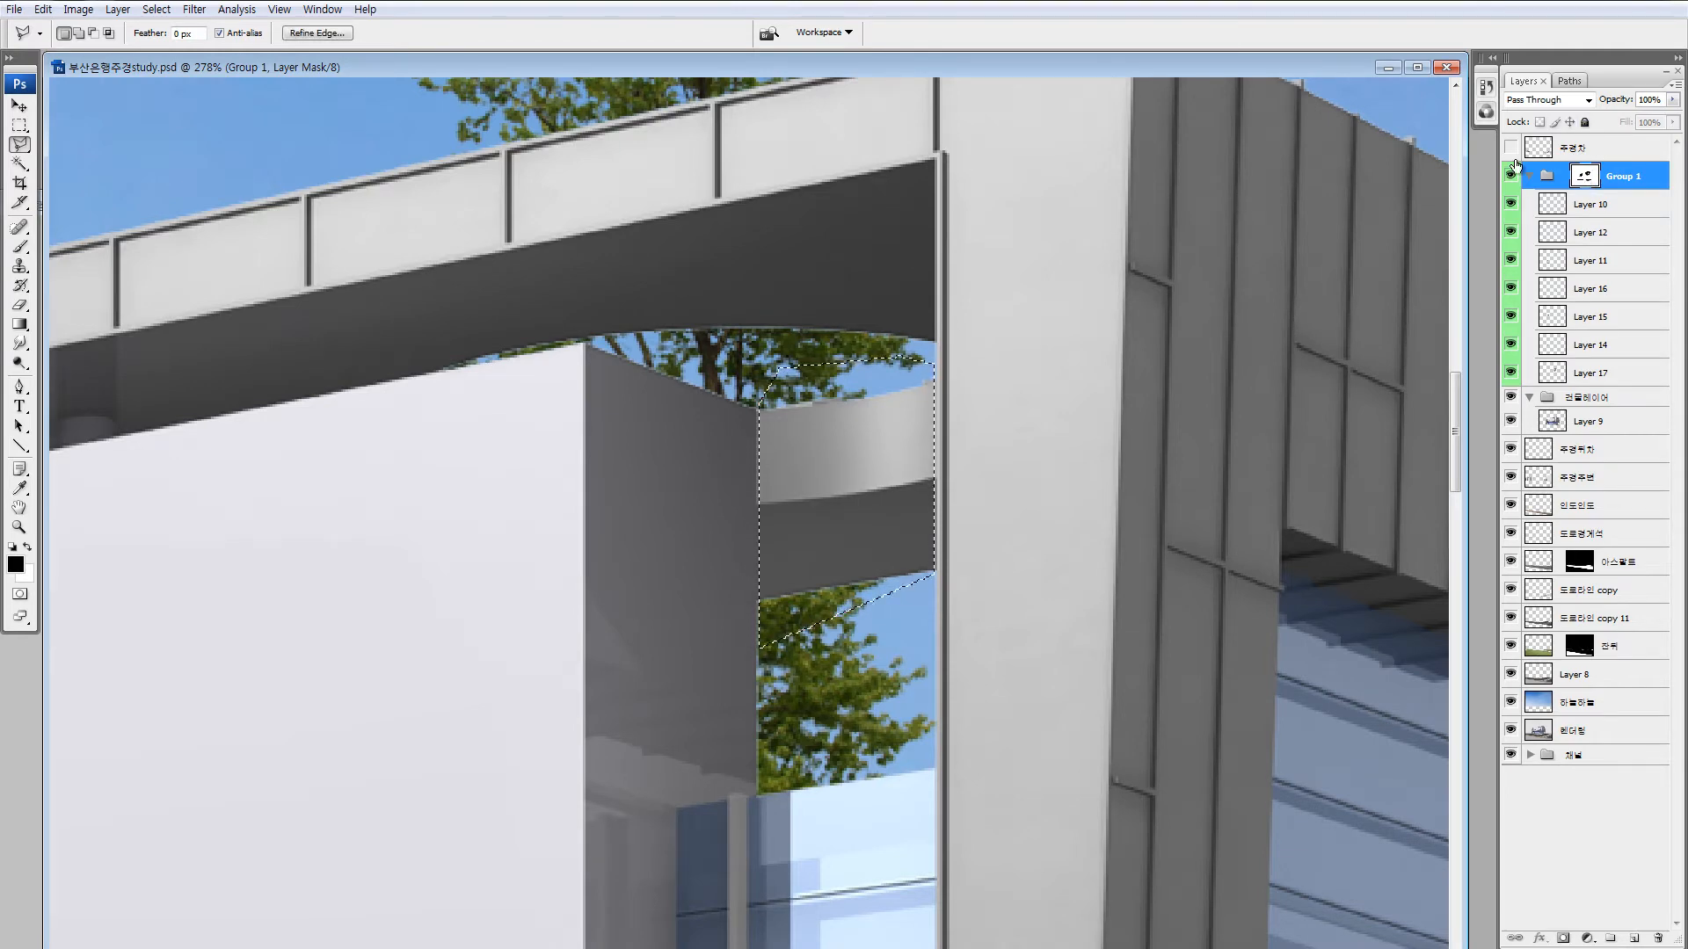
{"action": "key", "text": "Delete"}
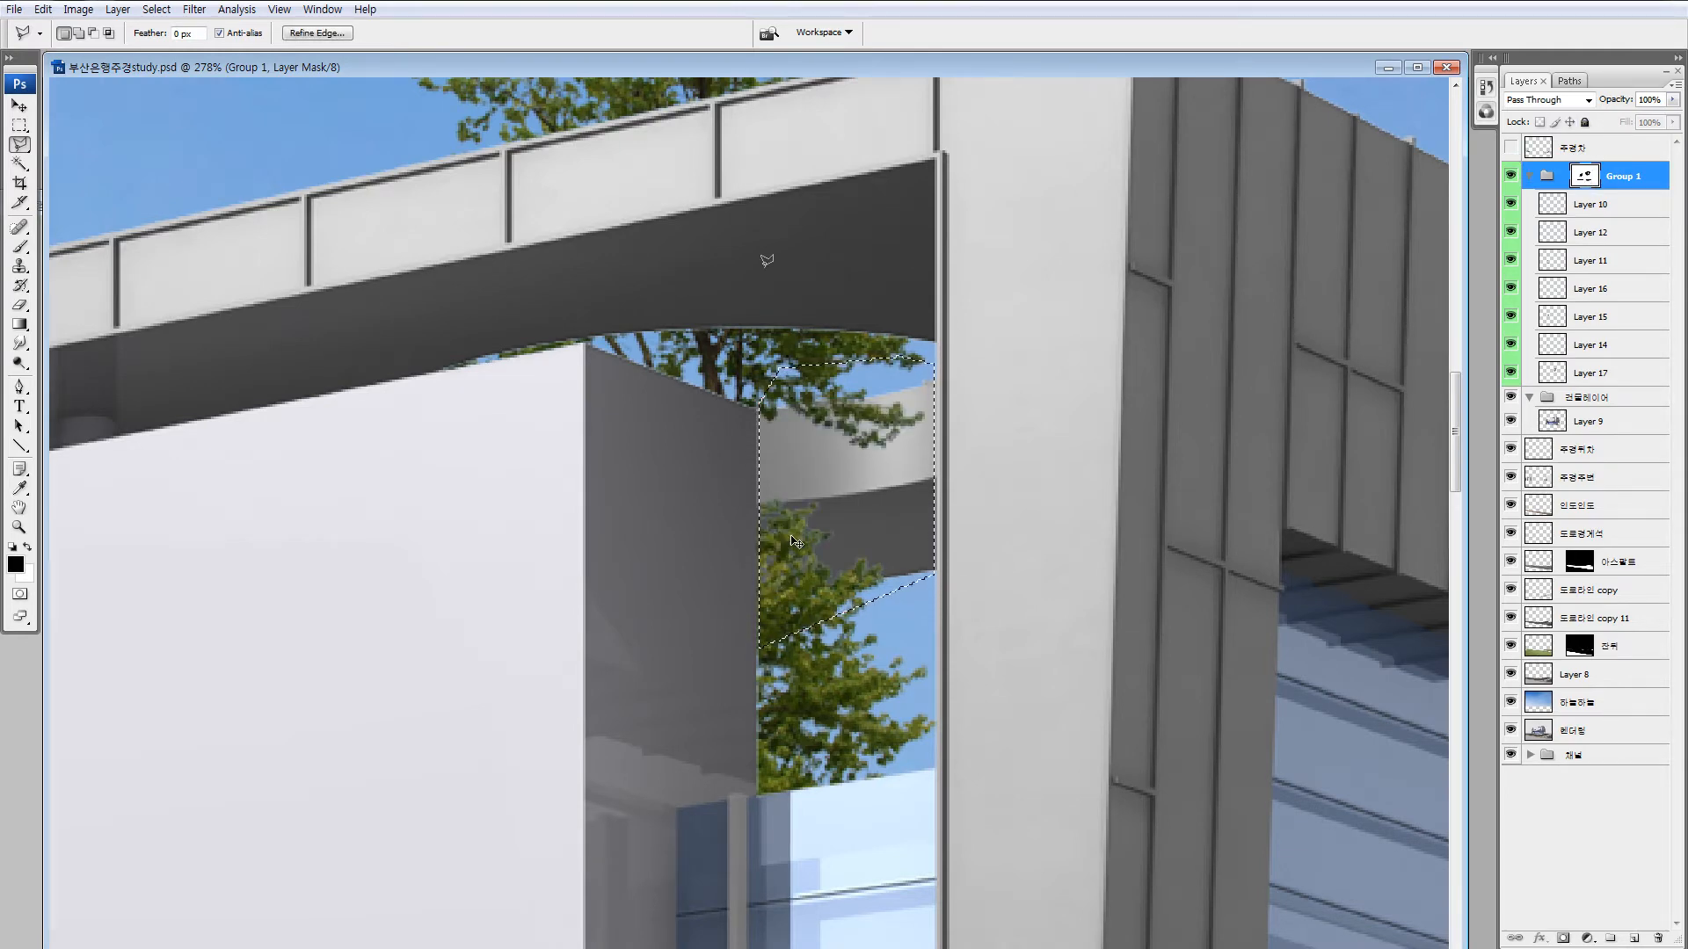
{"action": "key", "text": "ctrl+alt+0"}
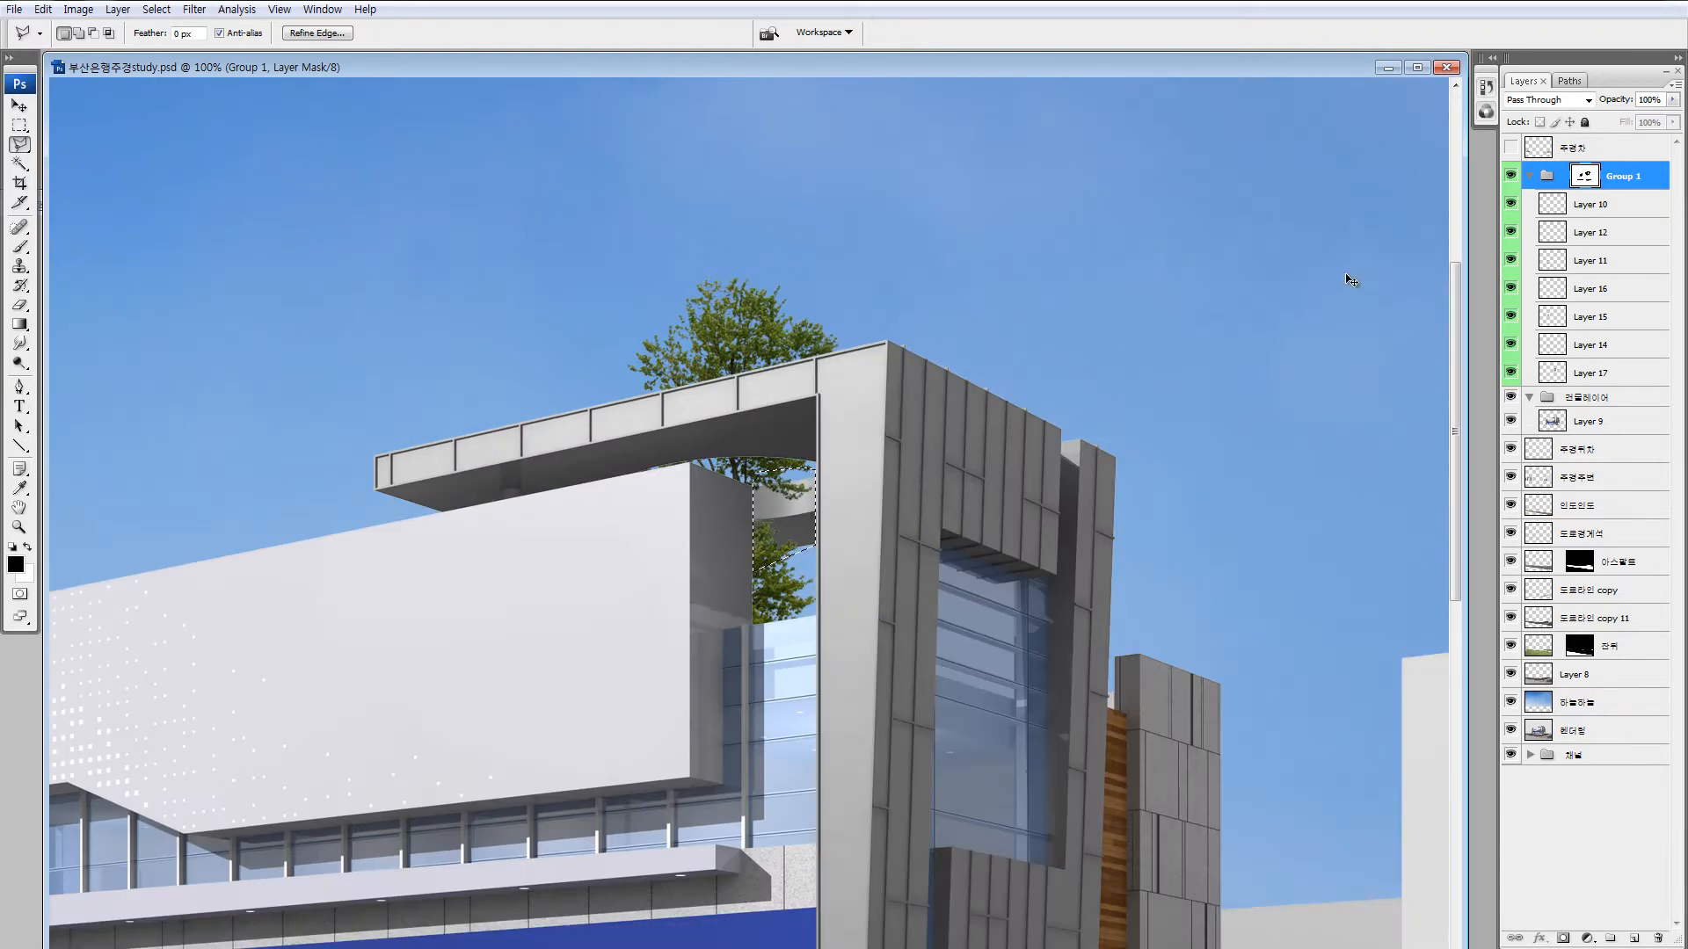
{"action": "key", "text": "ctrl+d"}
Move the tree on Layer 17 slightly to the right behind the roof frame.
{"action": "key", "text": "v"}
{"action": "left_click", "coordinate": [1534, 378]}
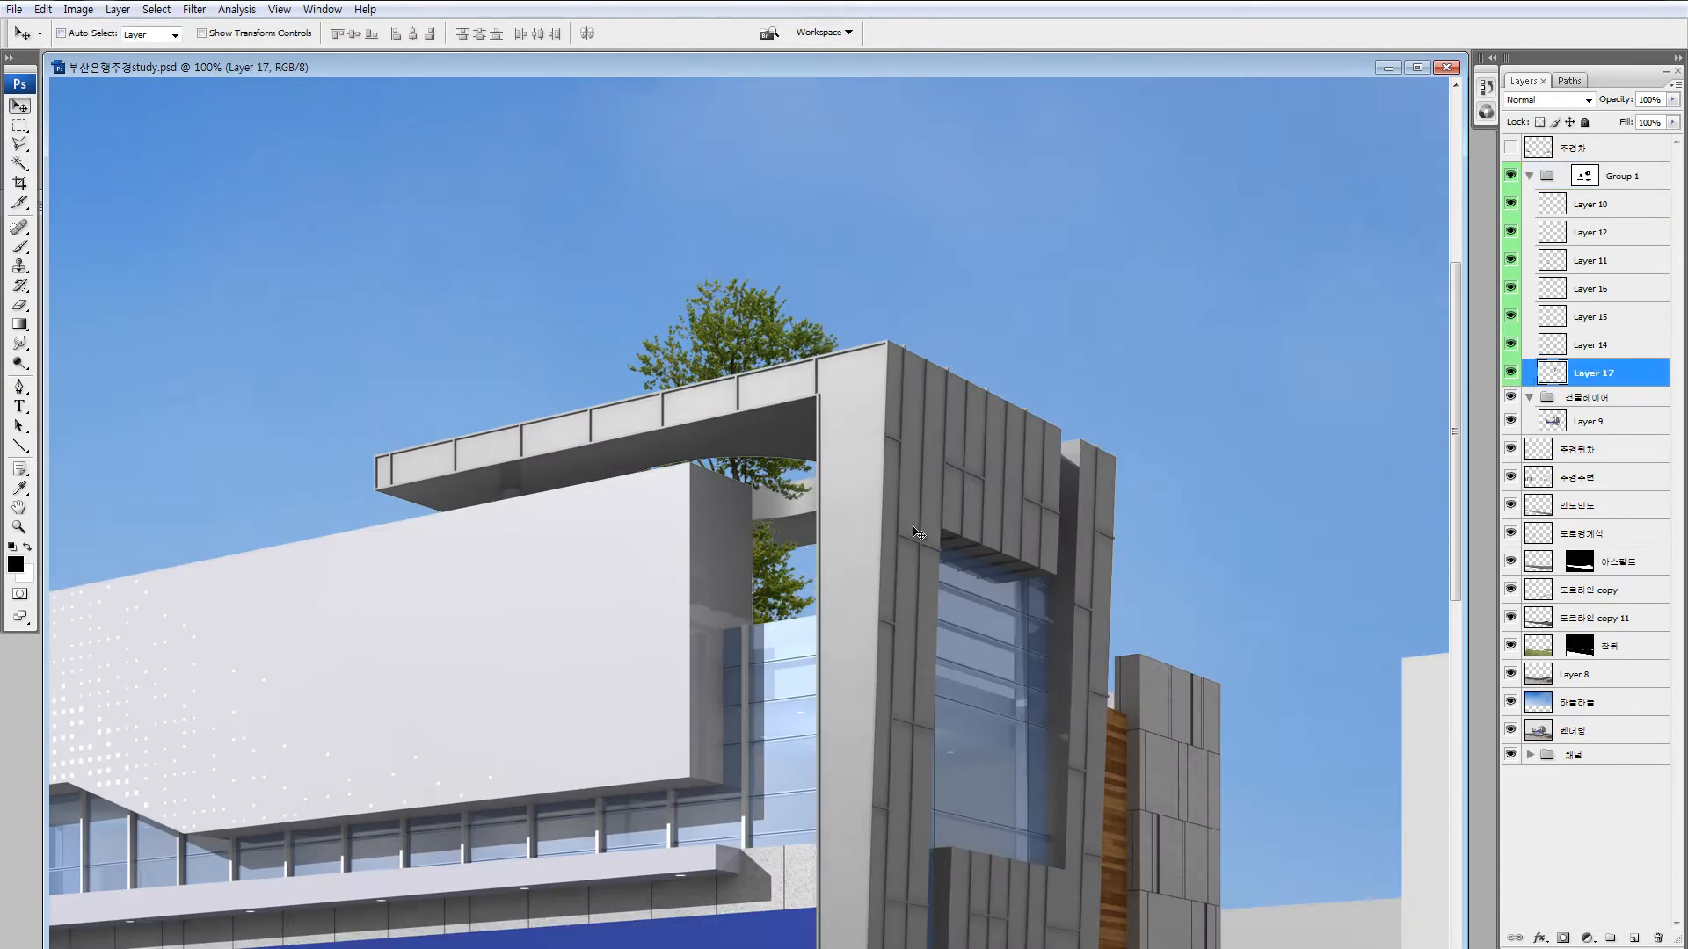
{"action": "left_click_drag", "start_coordinate": [805, 580], "coordinate": [834, 584]}
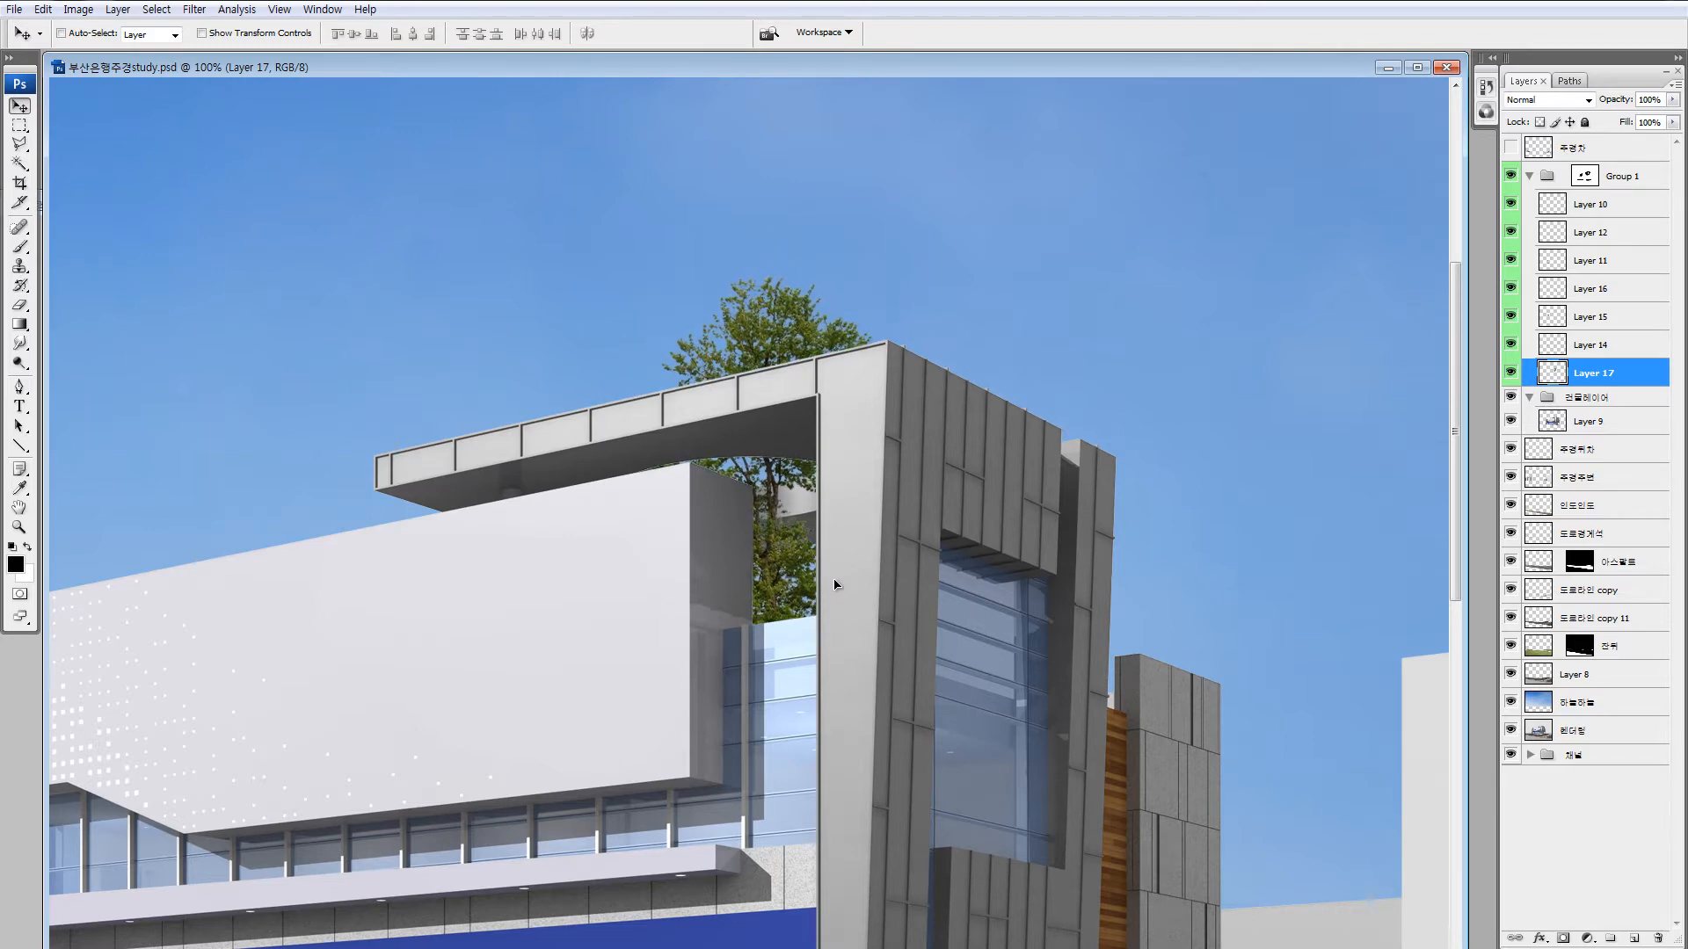
{"action": "key", "text": "ctrl+minus"}
{"action": "key", "text": "ctrl+minus"}
{"action": "key", "text": "ctrl+minus"}
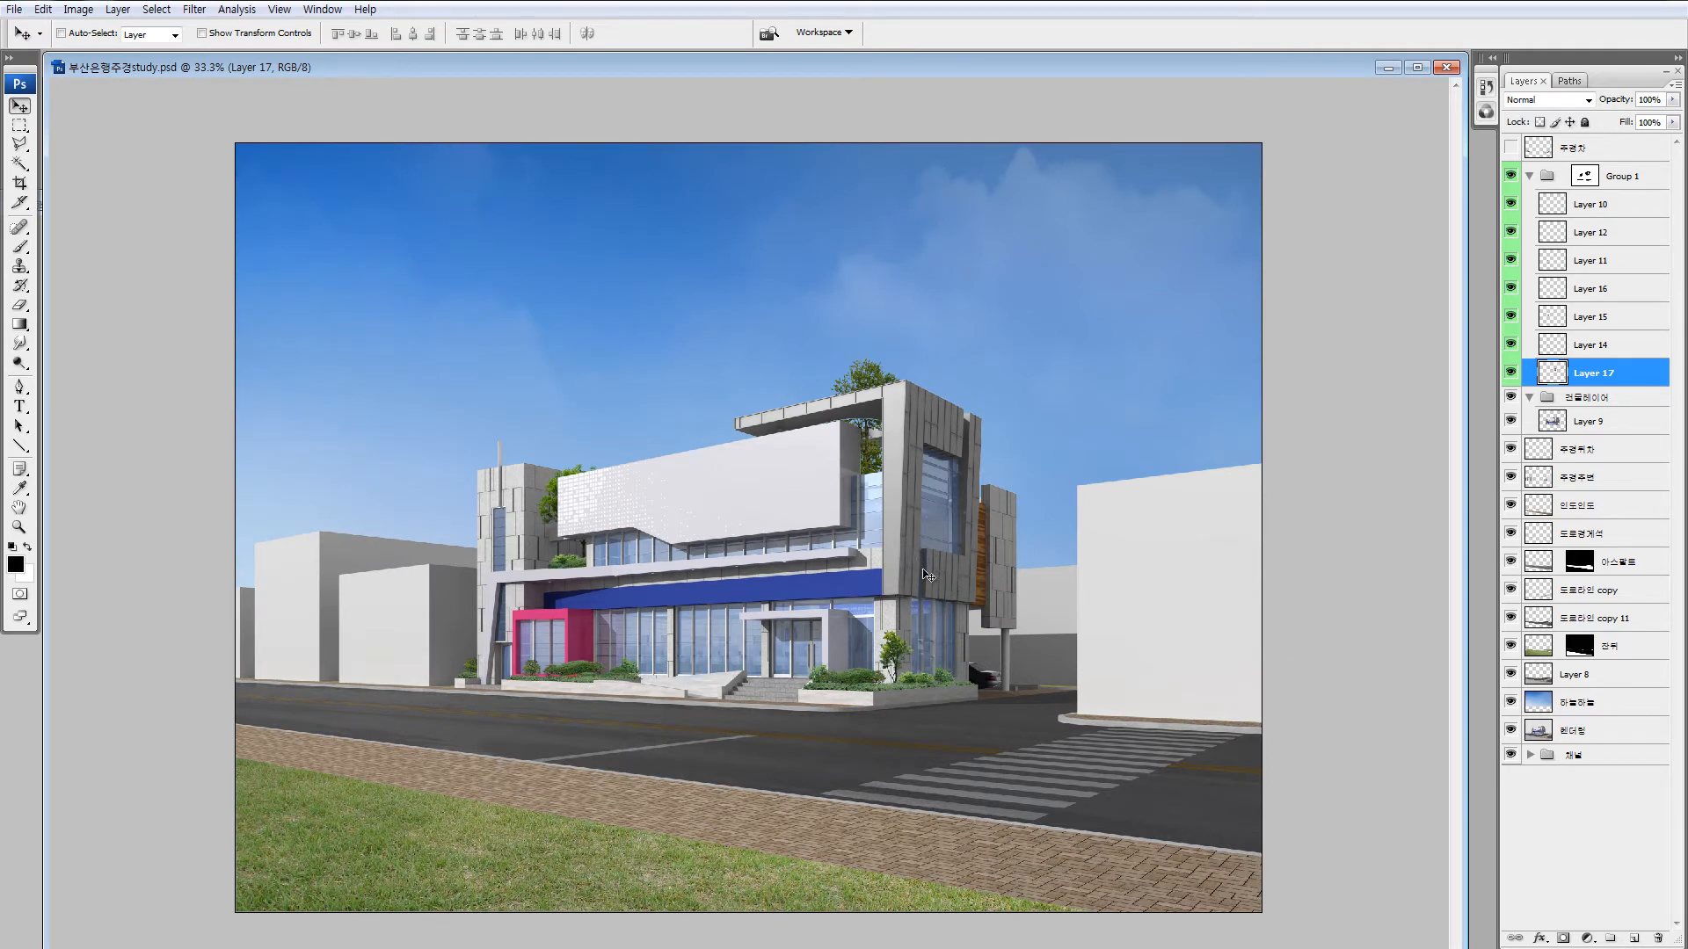
Select the light green shrubs of Layer 14 in the corner planter with a rectangular marquee.
{"action": "key", "text": "z"}
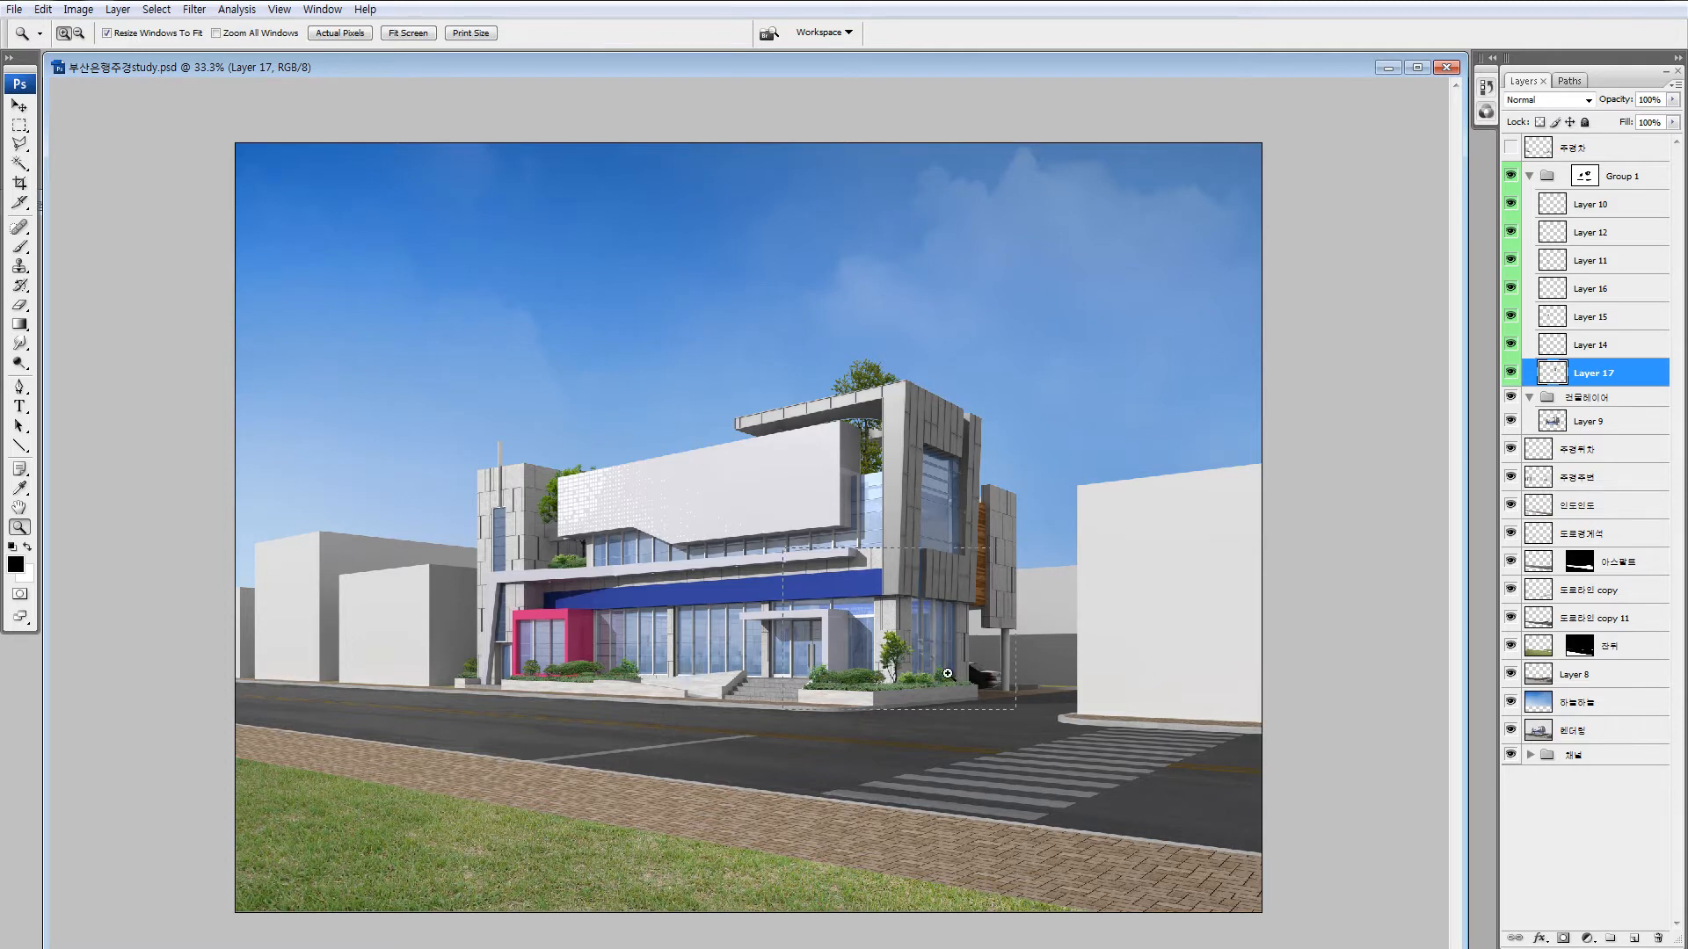
{"action": "left_click_drag", "start_coordinate": [947, 673], "coordinate": [1015, 711]}
{"action": "key", "text": "v"}
{"action": "left_click", "coordinate": [800, 741], "text": "ctrl"}
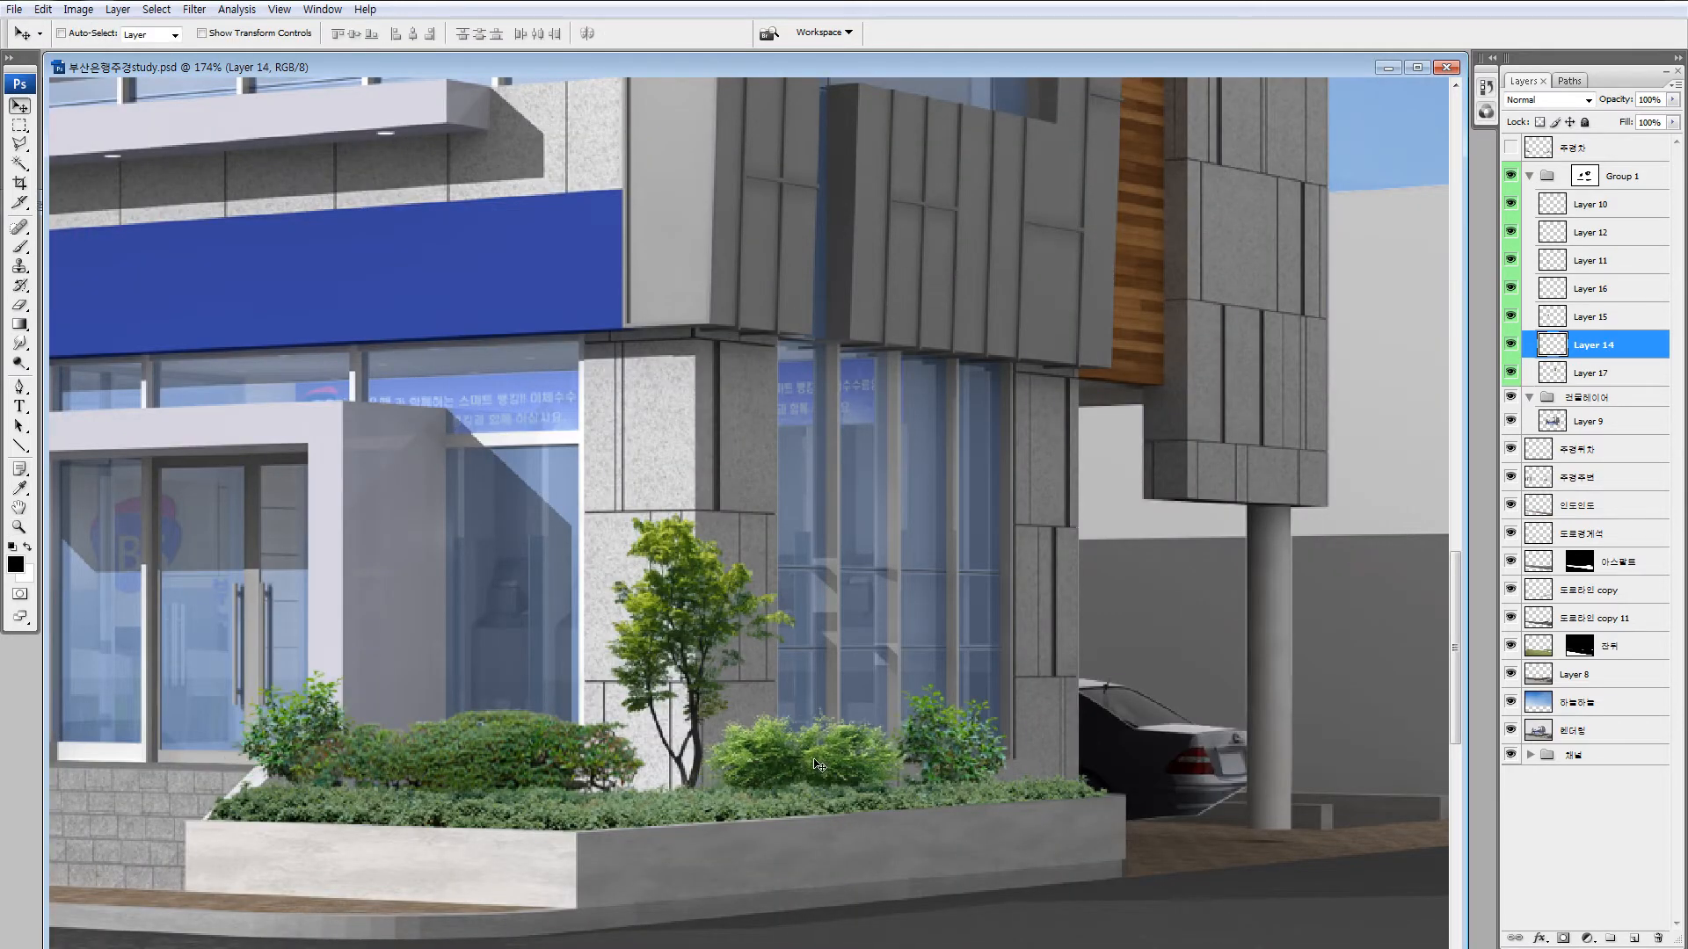
{"action": "key", "text": "m"}
{"action": "scroll", "coordinate": [995, 716], "scroll_direction": "down", "scroll_amount": 3}
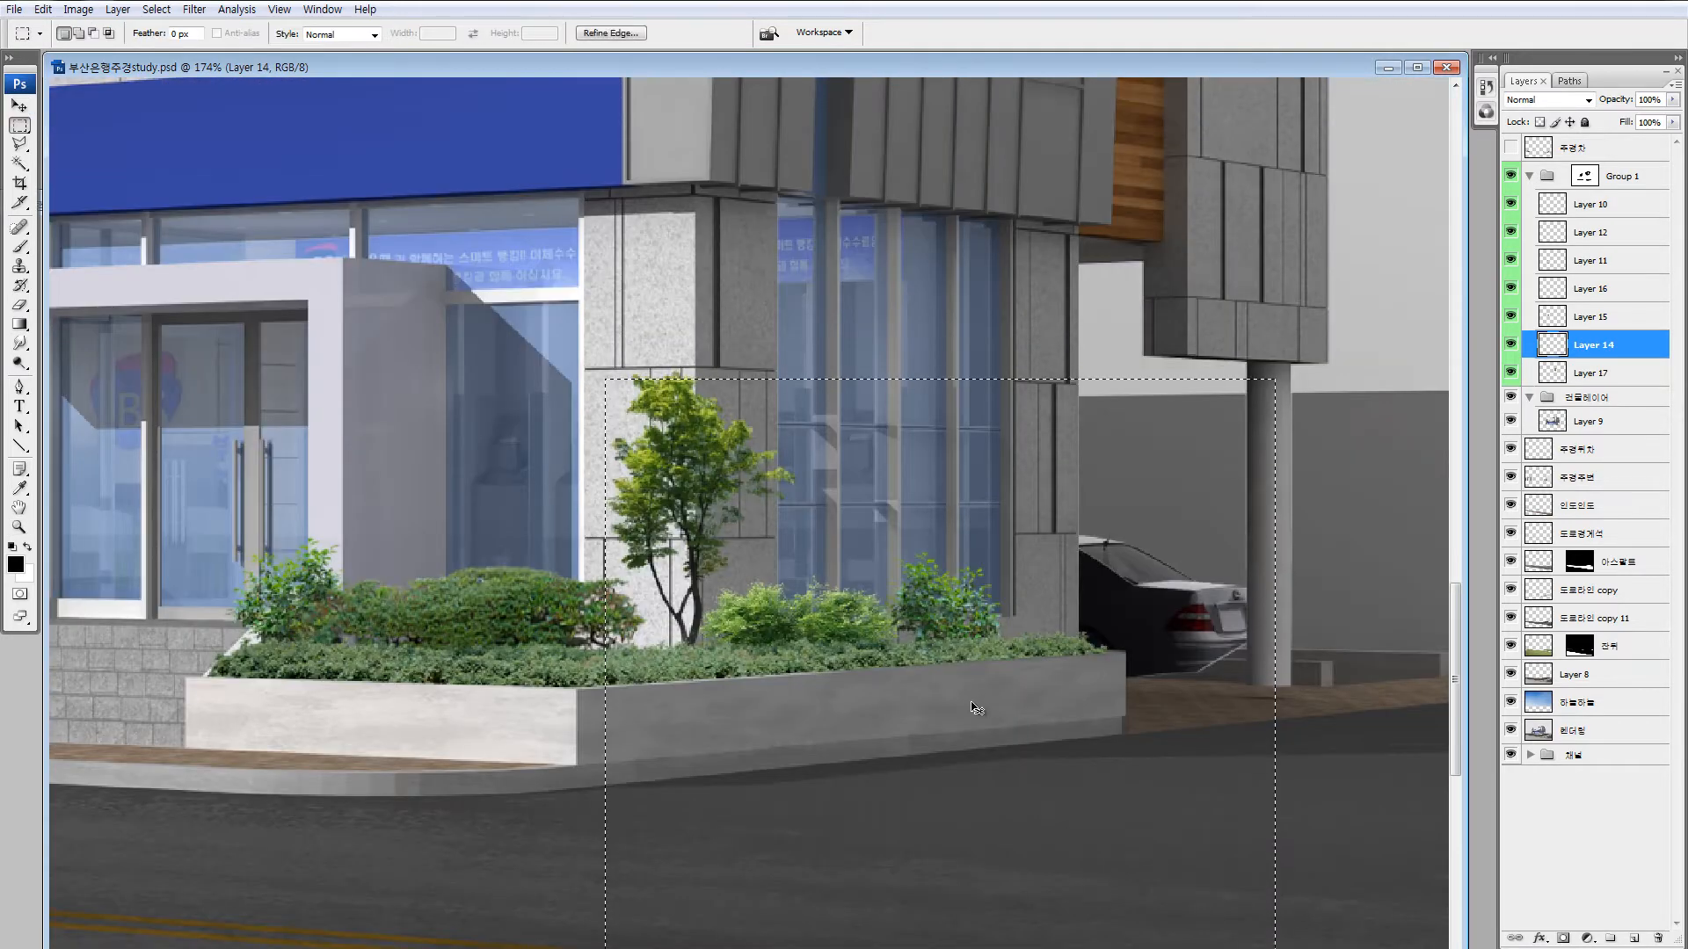
Darken the selected planter shrubs and reduce their contrast with a Brightness/Contrast adjustment, and clear the selection.
{"action": "key", "text": "alt+i"}
{"action": "key", "text": "a"}
{"action": "key", "text": "c"}
{"action": "mouse_move", "coordinate": [1256, 613]}
{"action": "left_mouse_down"}
{"action": "mouse_move", "coordinate": [1211, 663]}
{"action": "mouse_move", "coordinate": [1228, 618]}
{"action": "left_mouse_up"}
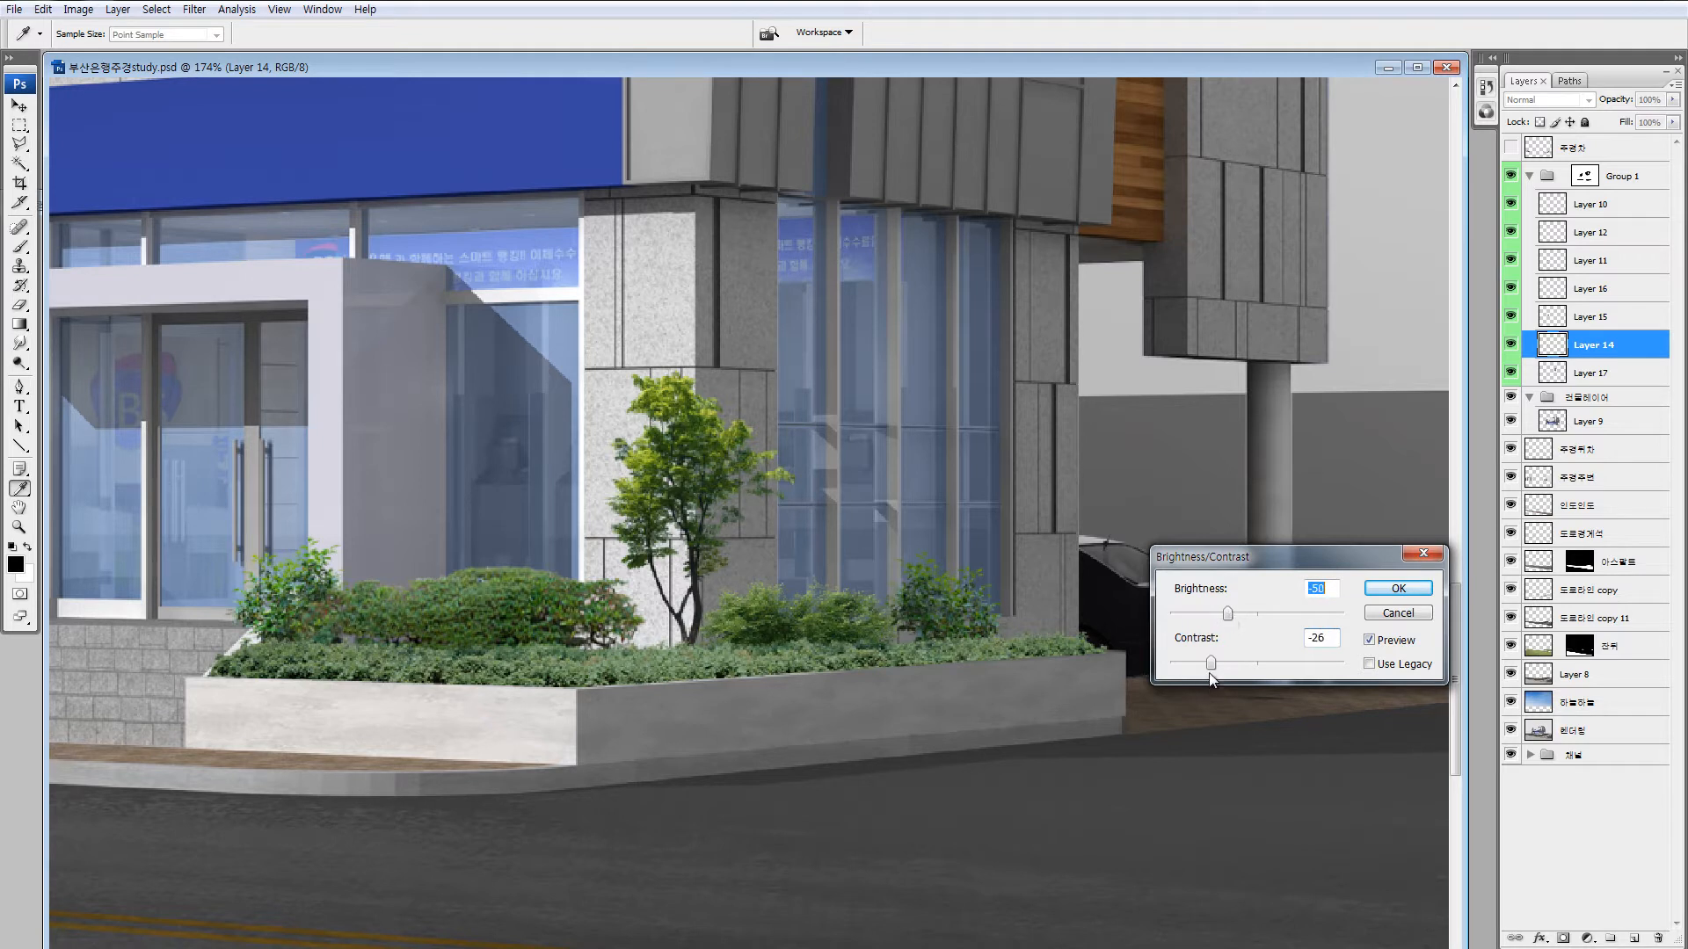
{"action": "mouse_move", "coordinate": [1213, 666]}
{"action": "left_mouse_down"}
{"action": "mouse_move", "coordinate": [1256, 664]}
{"action": "mouse_move", "coordinate": [1221, 614]}
{"action": "mouse_move", "coordinate": [1242, 665]}
{"action": "mouse_move", "coordinate": [1187, 675]}
{"action": "left_mouse_up"}
{"action": "left_click", "coordinate": [1229, 615]}
{"action": "left_click_drag", "start_coordinate": [1225, 612], "coordinate": [1219, 614]}
{"action": "left_click", "coordinate": [1397, 588]}
{"action": "key", "text": "m"}
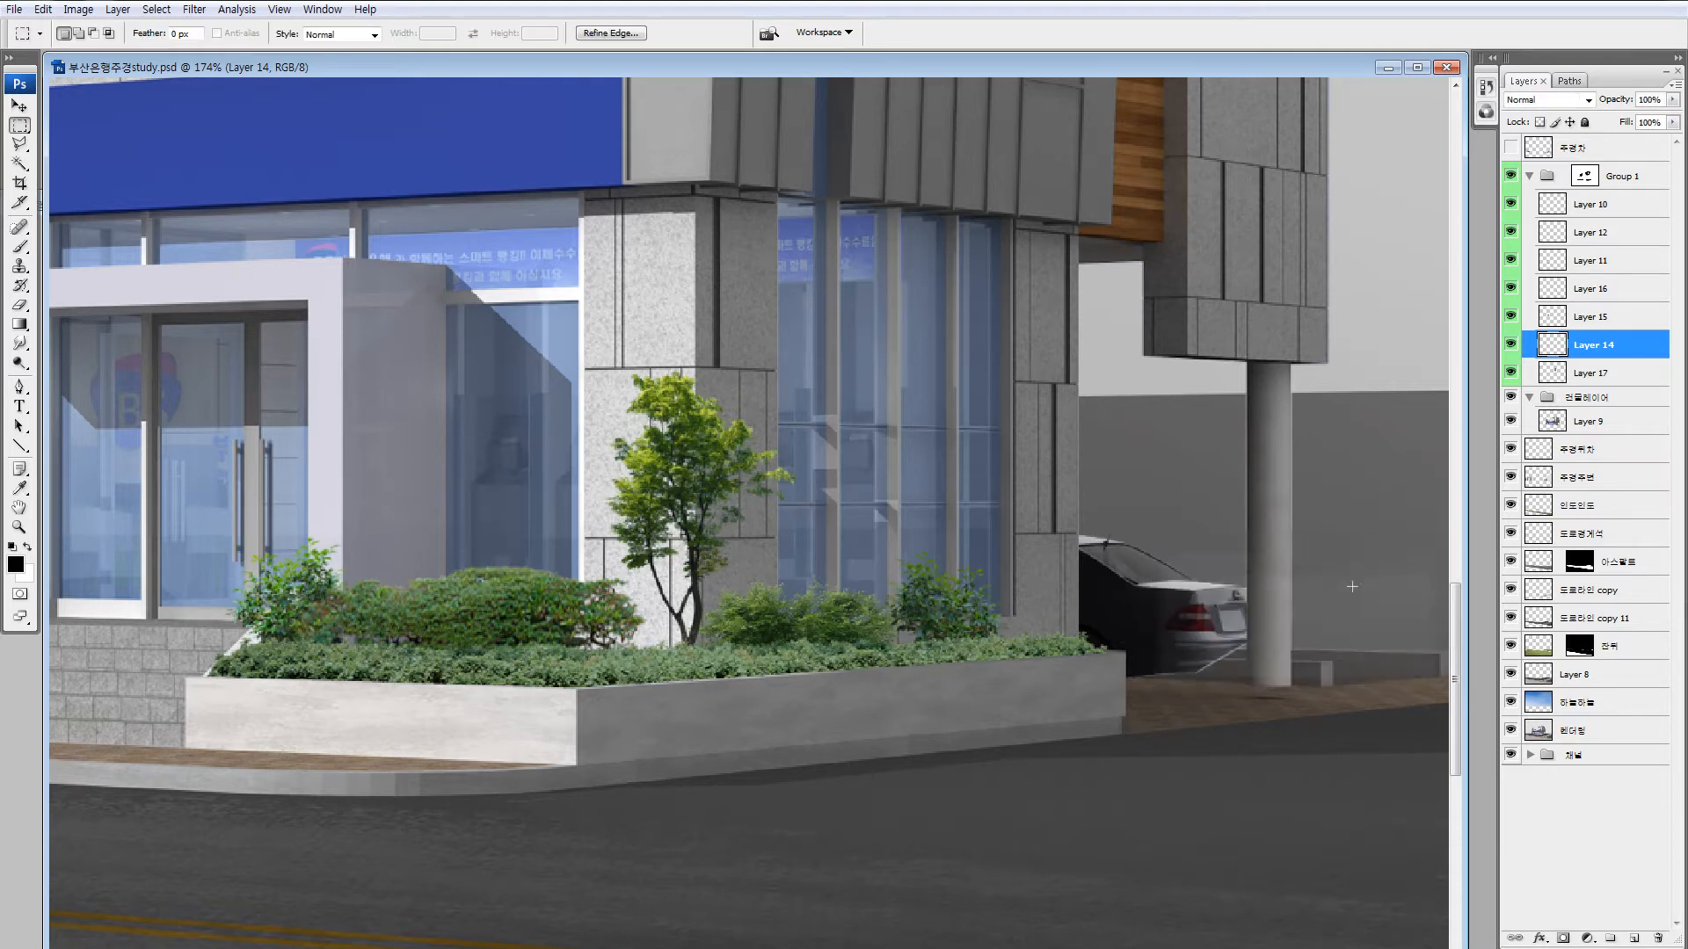
Make Layer 10's ground cover in the corner planter the active layer and undo its slight move.
{"action": "key", "text": "v"}
{"action": "left_click_drag", "start_coordinate": [1011, 648], "coordinate": [1032, 645]}
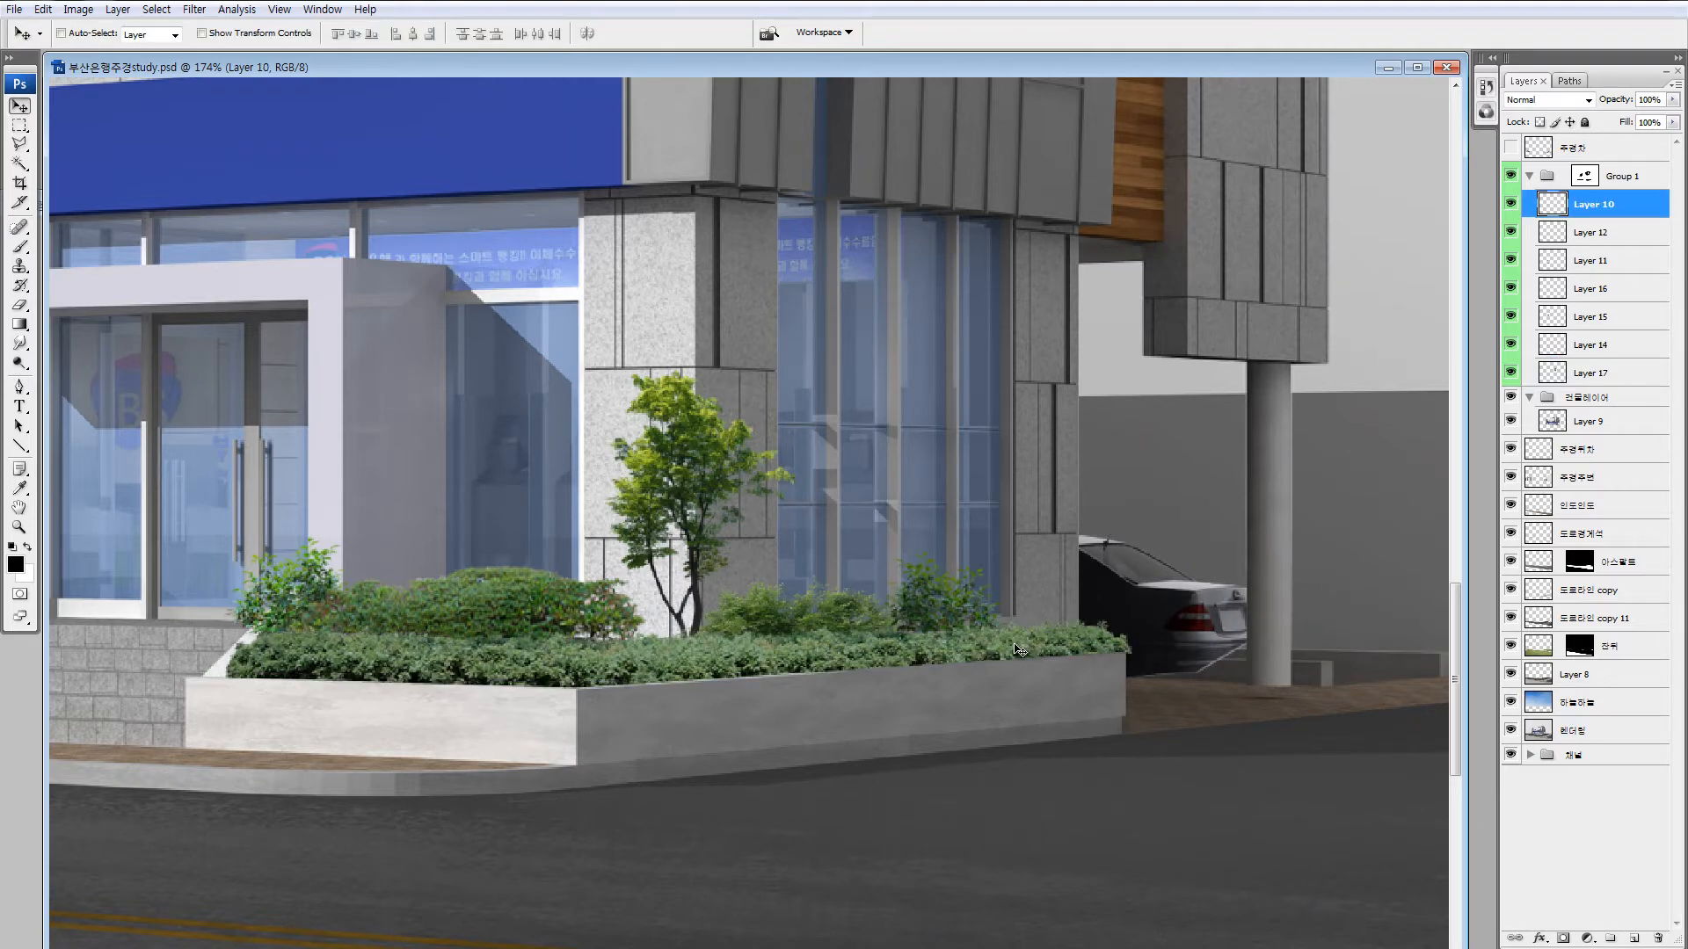
{"action": "key", "text": "ctrl+z"}
{"action": "key", "text": "m"}
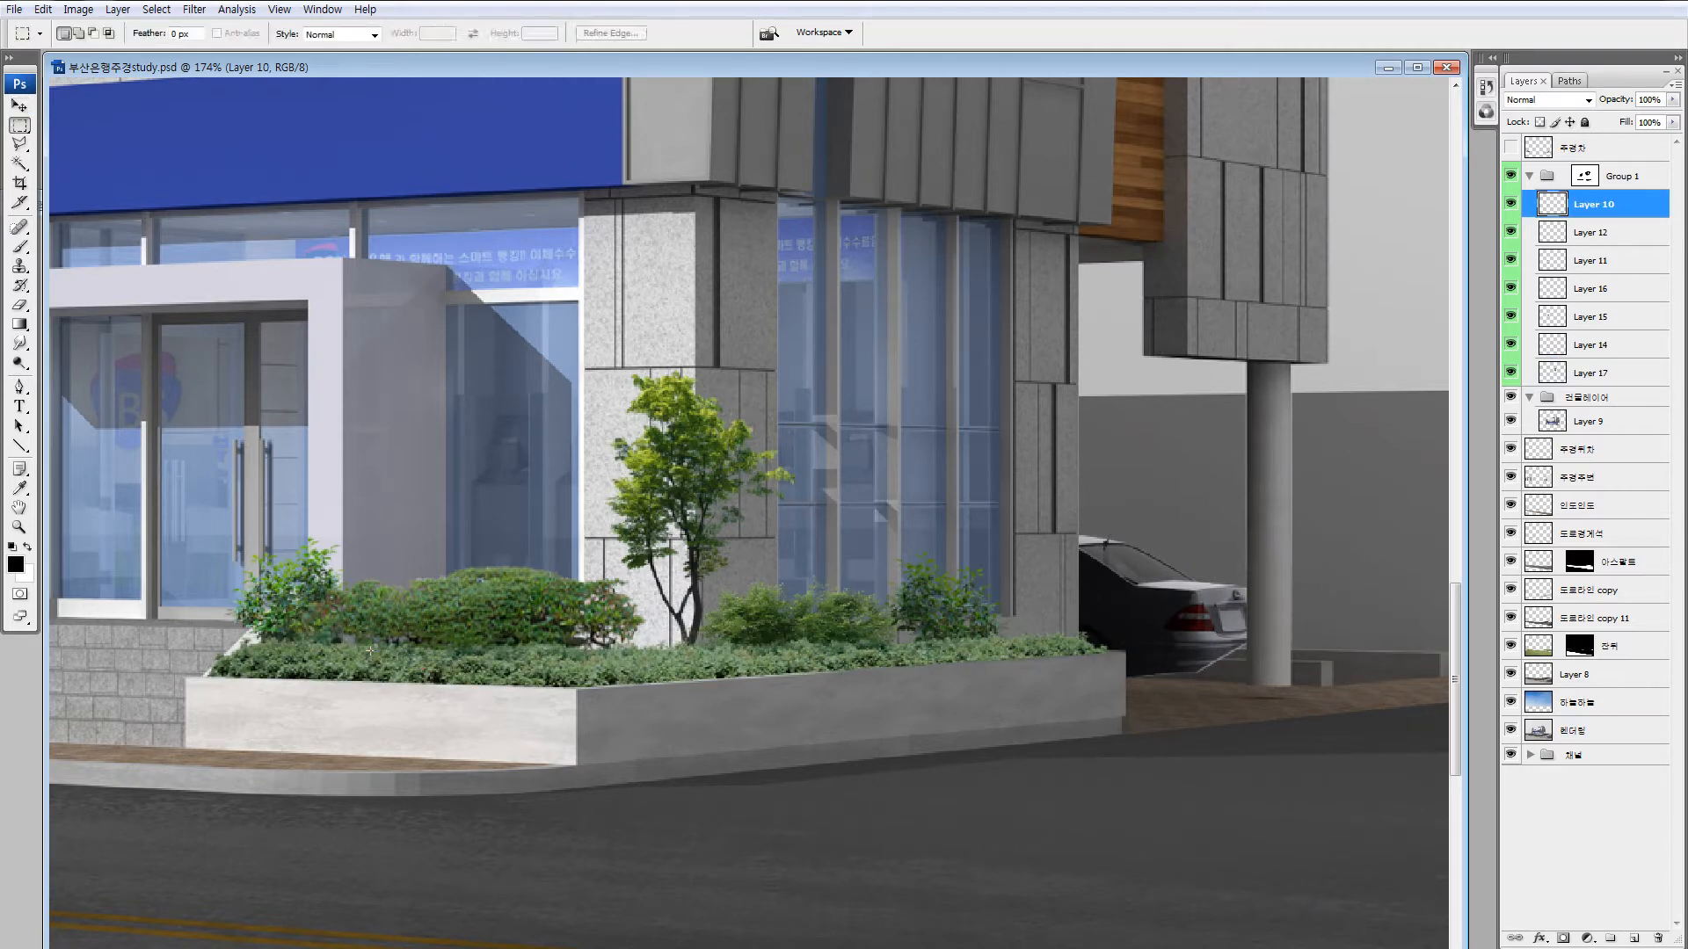
{"action": "left_click_drag", "start_coordinate": [386, 696], "coordinate": [312, 645]}
{"action": "mouse_move", "coordinate": [313, 615]}
{"action": "left_mouse_down"}
{"action": "mouse_move", "coordinate": [415, 720]}
{"action": "mouse_move", "coordinate": [353, 663]}
{"action": "left_mouse_up"}
{"action": "key", "text": "ctrl+z"}
{"action": "left_click_drag", "start_coordinate": [982, 695], "coordinate": [826, 585]}
{"action": "left_click_drag", "start_coordinate": [910, 660], "coordinate": [908, 629]}
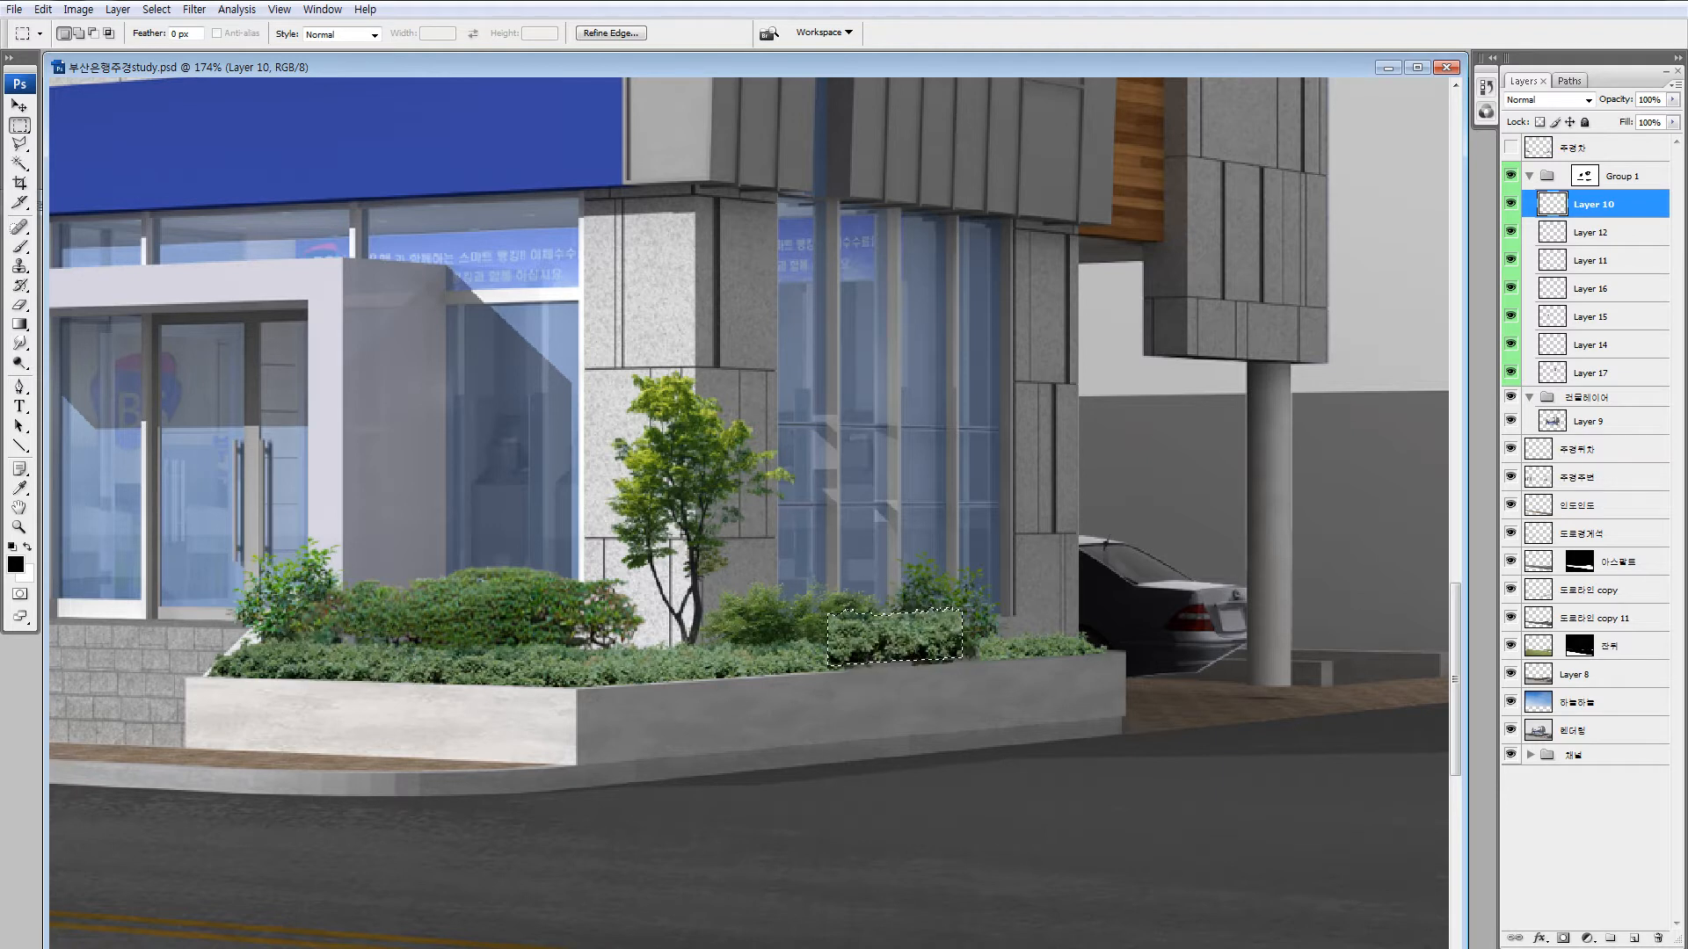
{"action": "key", "text": "ctrl+z"}
{"action": "key", "text": "ctrl+d"}
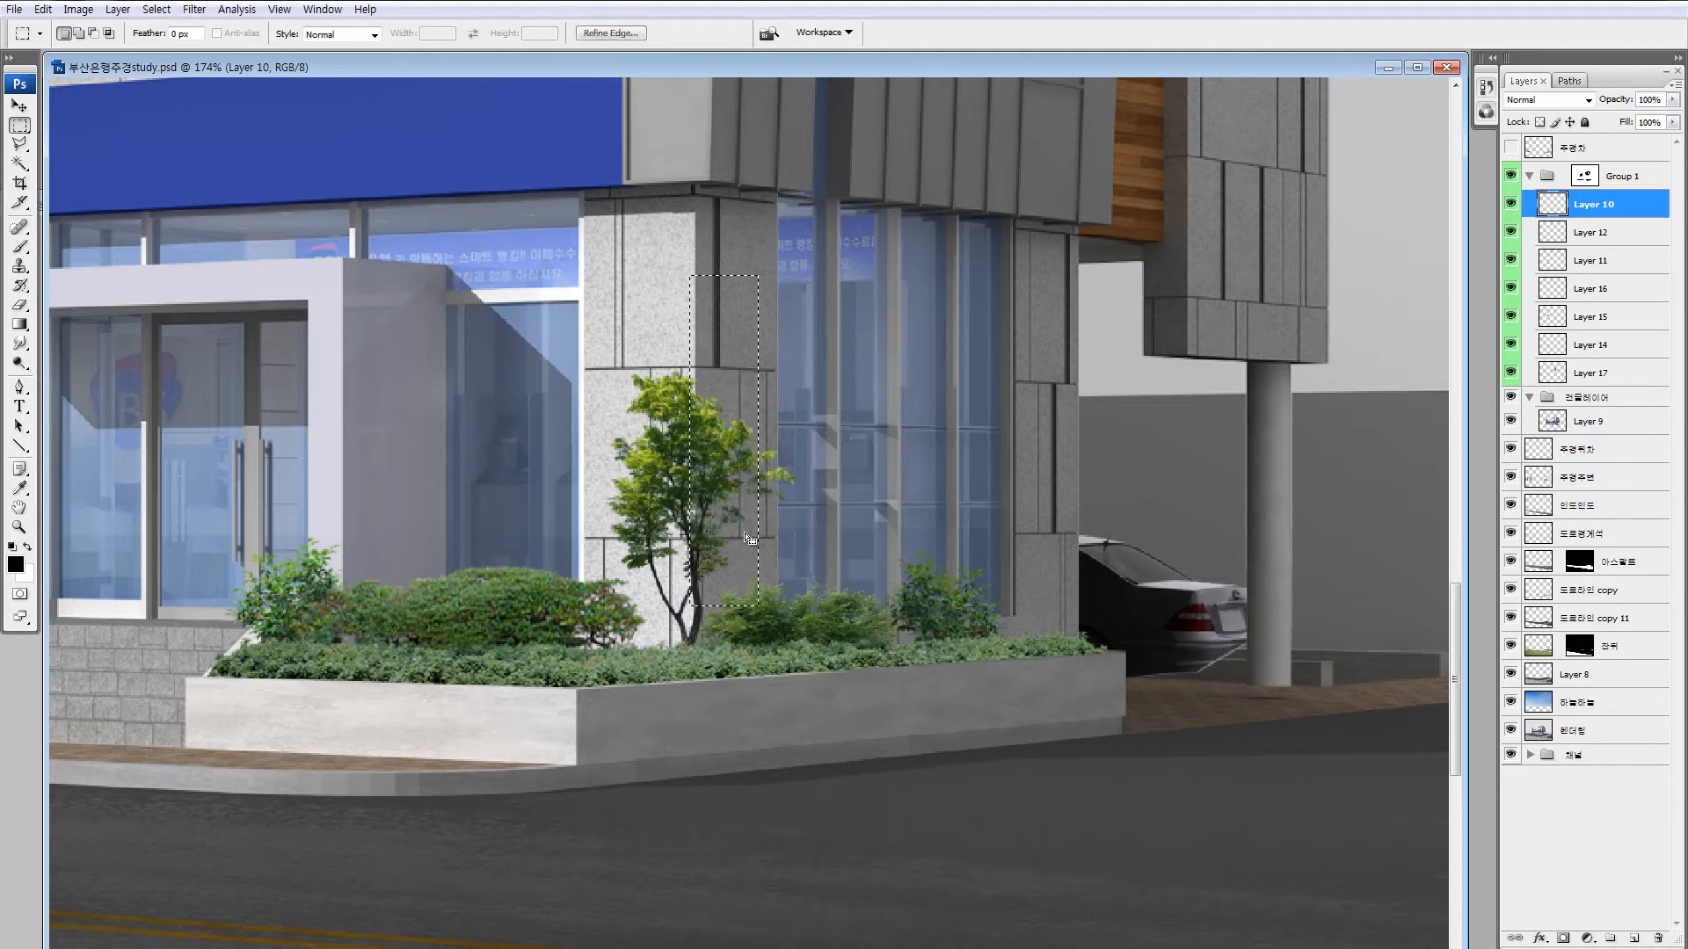
Outline the shaded side of the corner planter and the wall above it with a Polygonal Lasso selection.
{"action": "key", "text": "l"}
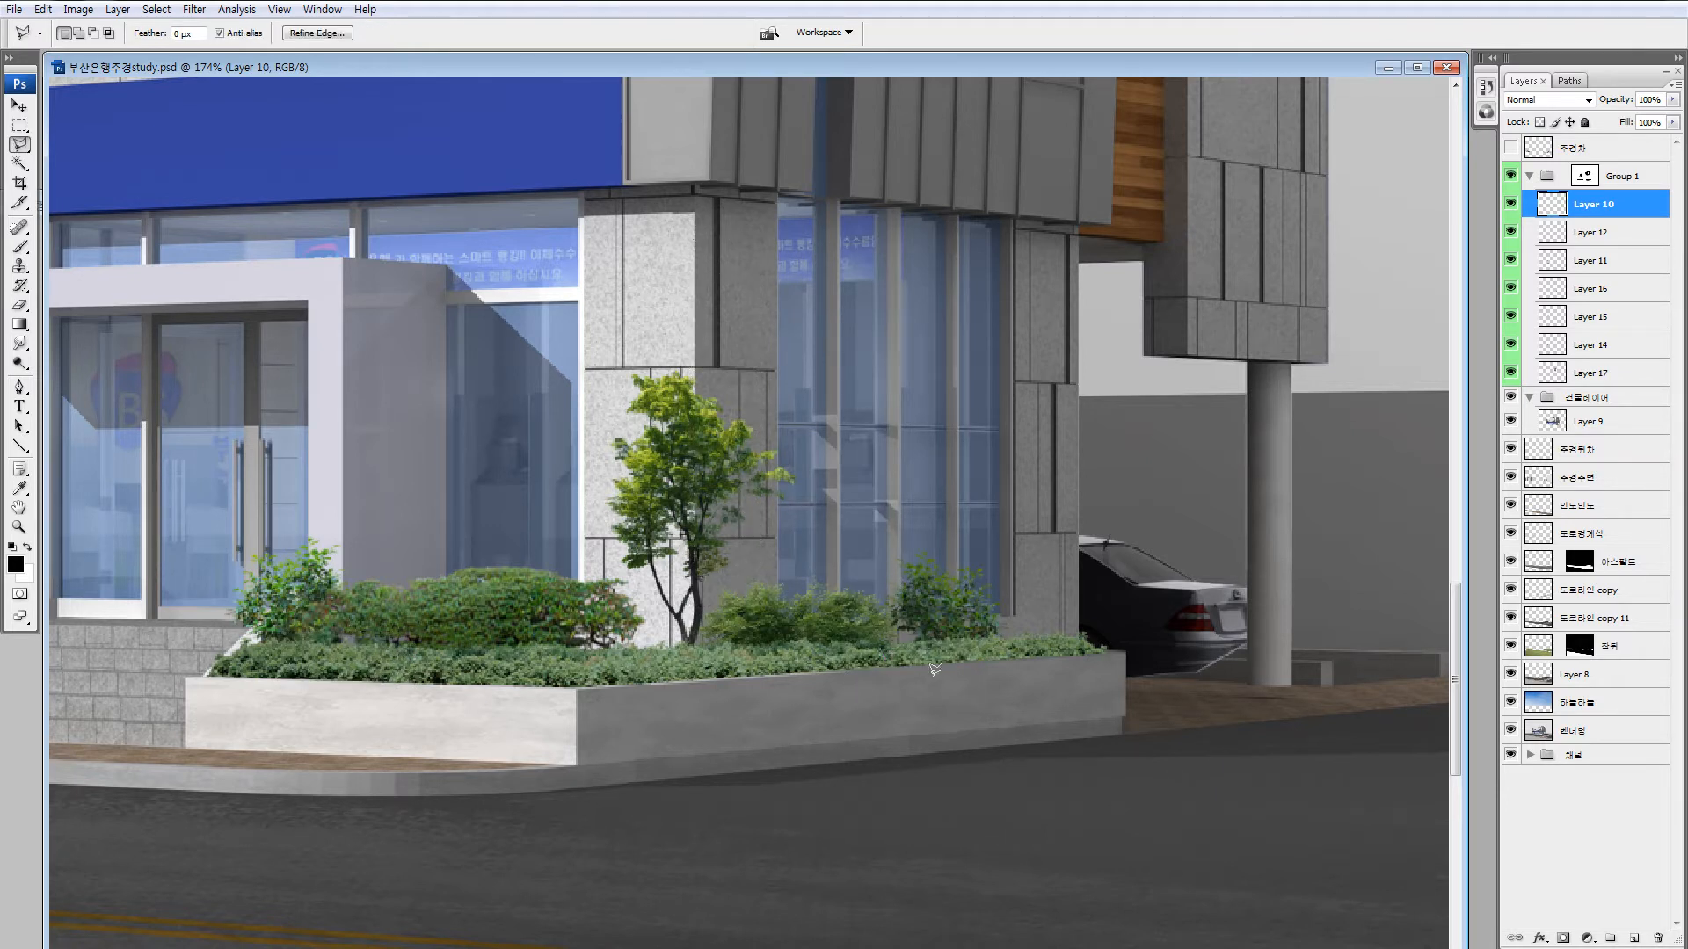
{"action": "left_click", "coordinate": [932, 676]}
{"action": "left_click", "coordinate": [709, 614]}
{"action": "left_click", "coordinate": [663, 252]}
{"action": "left_click", "coordinate": [1033, 254]}
{"action": "left_click", "coordinate": [1308, 523]}
{"action": "double_click", "coordinate": [1288, 712]}
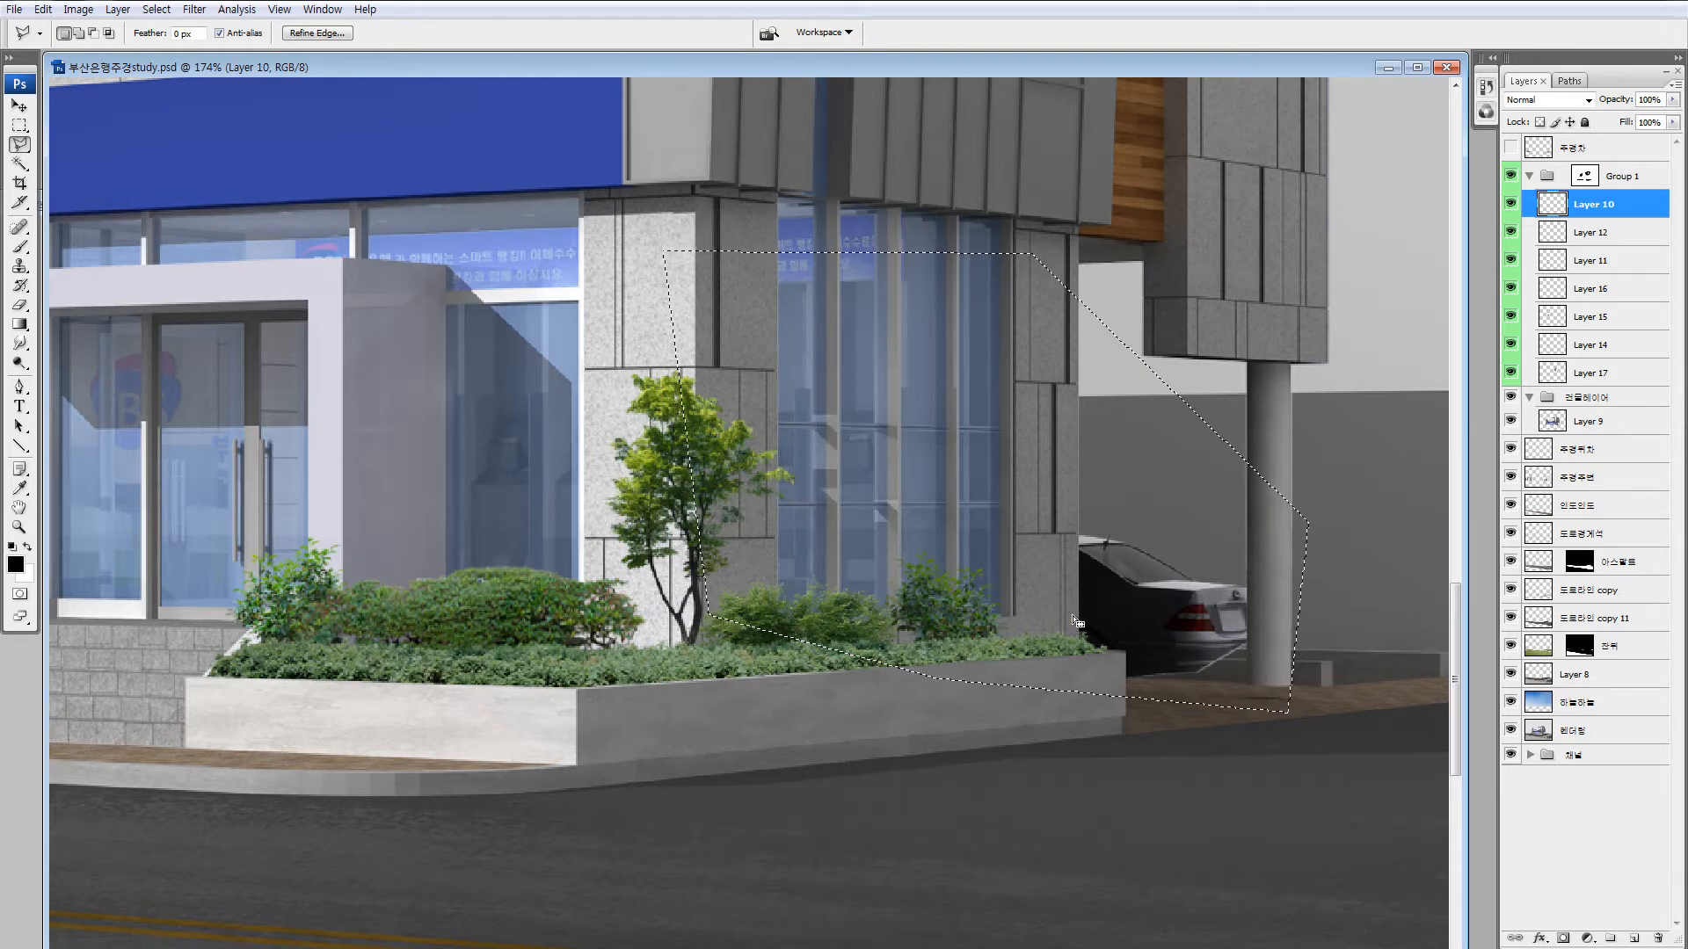
Draw a freehand Lasso selection with a 5 px feather around the shaded side of the corner planter.
{"action": "key", "text": "shift+l"}
{"action": "key", "text": "shift+l"}
{"action": "key", "text": "Return"}
{"action": "type", "text": "5"}
{"action": "key", "text": "Return"}
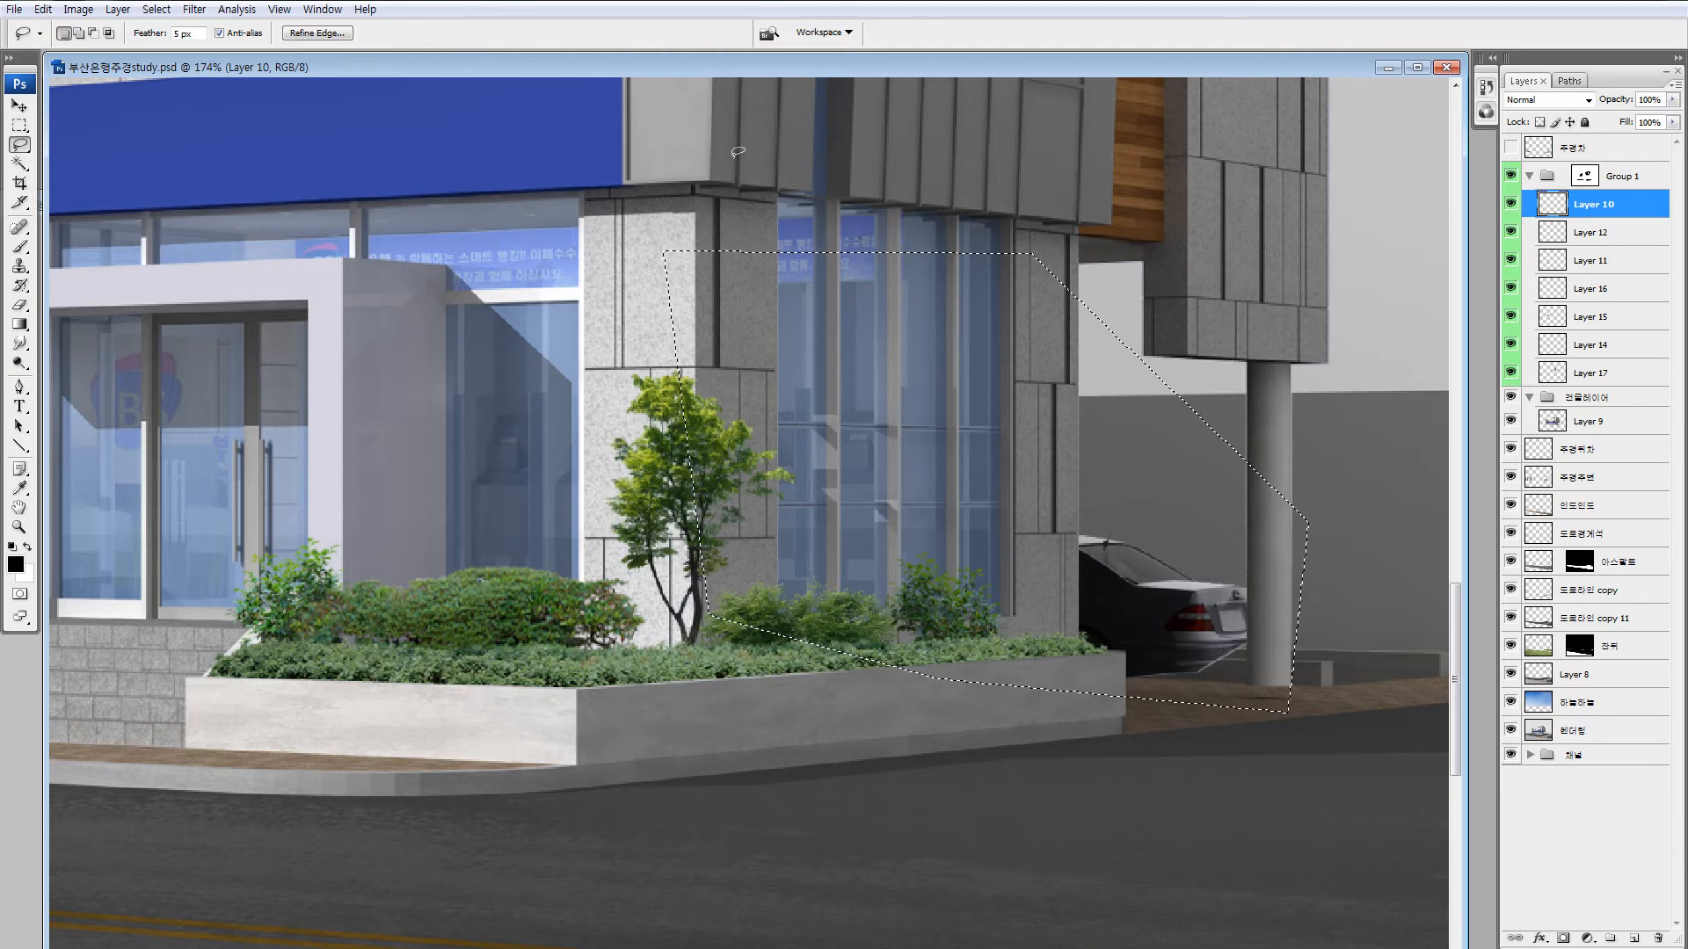
{"action": "mouse_move", "coordinate": [730, 148]}
{"action": "left_mouse_down"}
{"action": "mouse_move", "coordinate": [694, 294]}
{"action": "mouse_move", "coordinate": [724, 517]}
{"action": "left_mouse_up"}
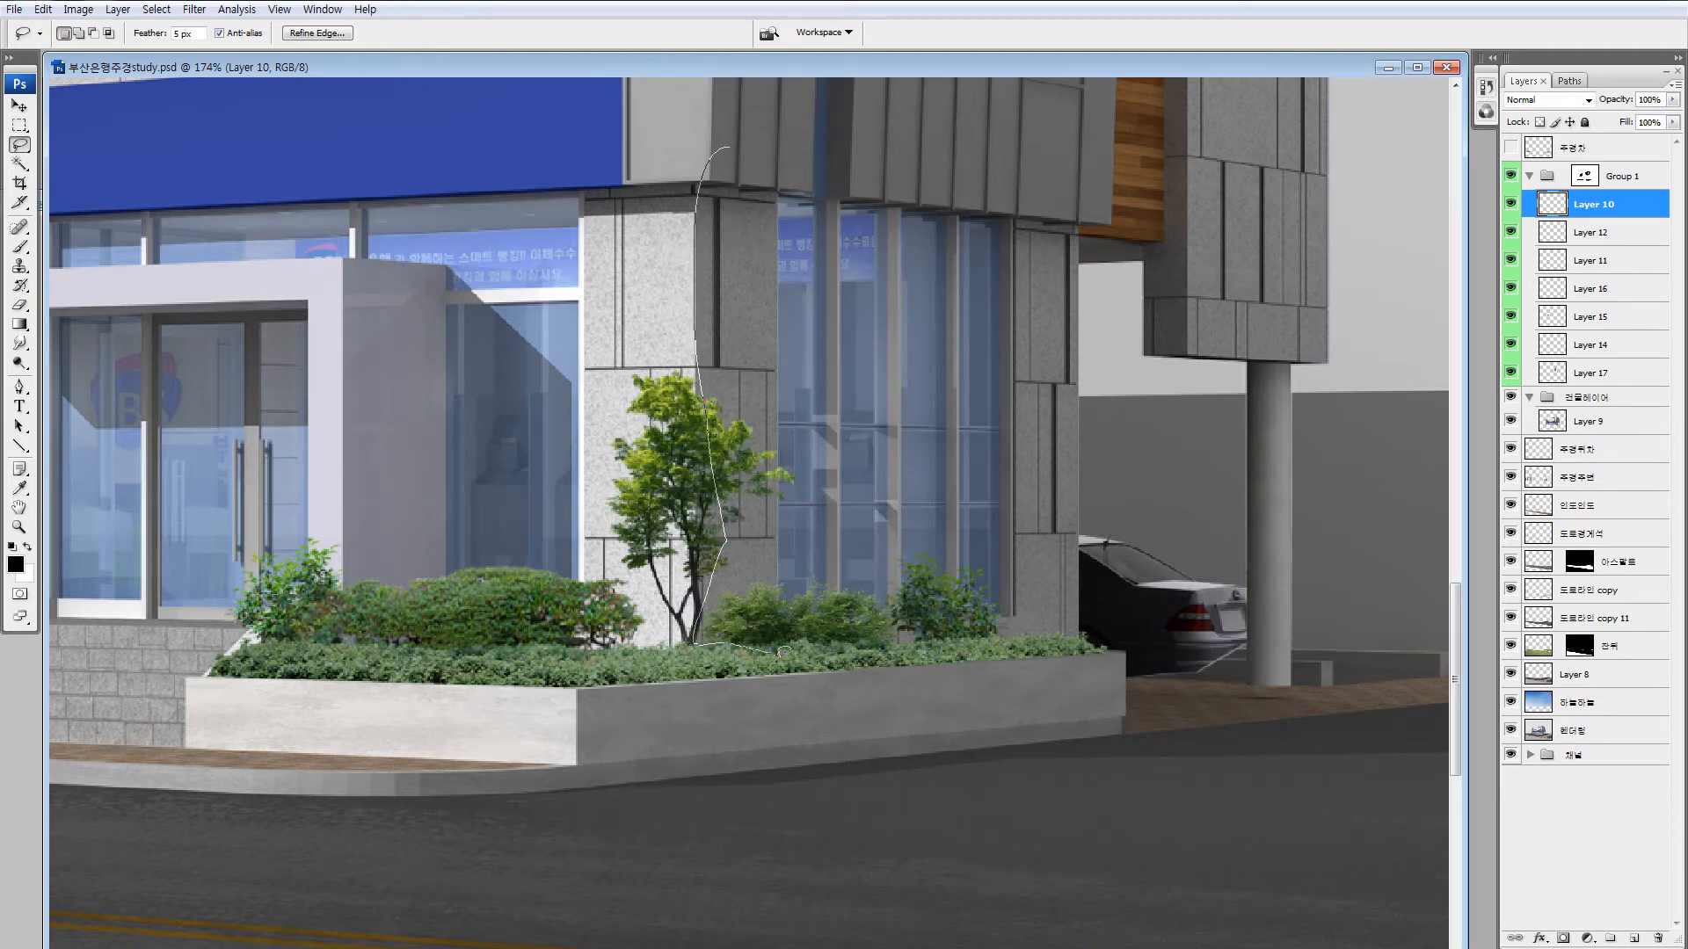
{"action": "mouse_move", "coordinate": [783, 651]}
{"action": "left_mouse_down"}
{"action": "mouse_move", "coordinate": [1169, 710]}
{"action": "mouse_move", "coordinate": [1275, 303]}
{"action": "left_mouse_up"}
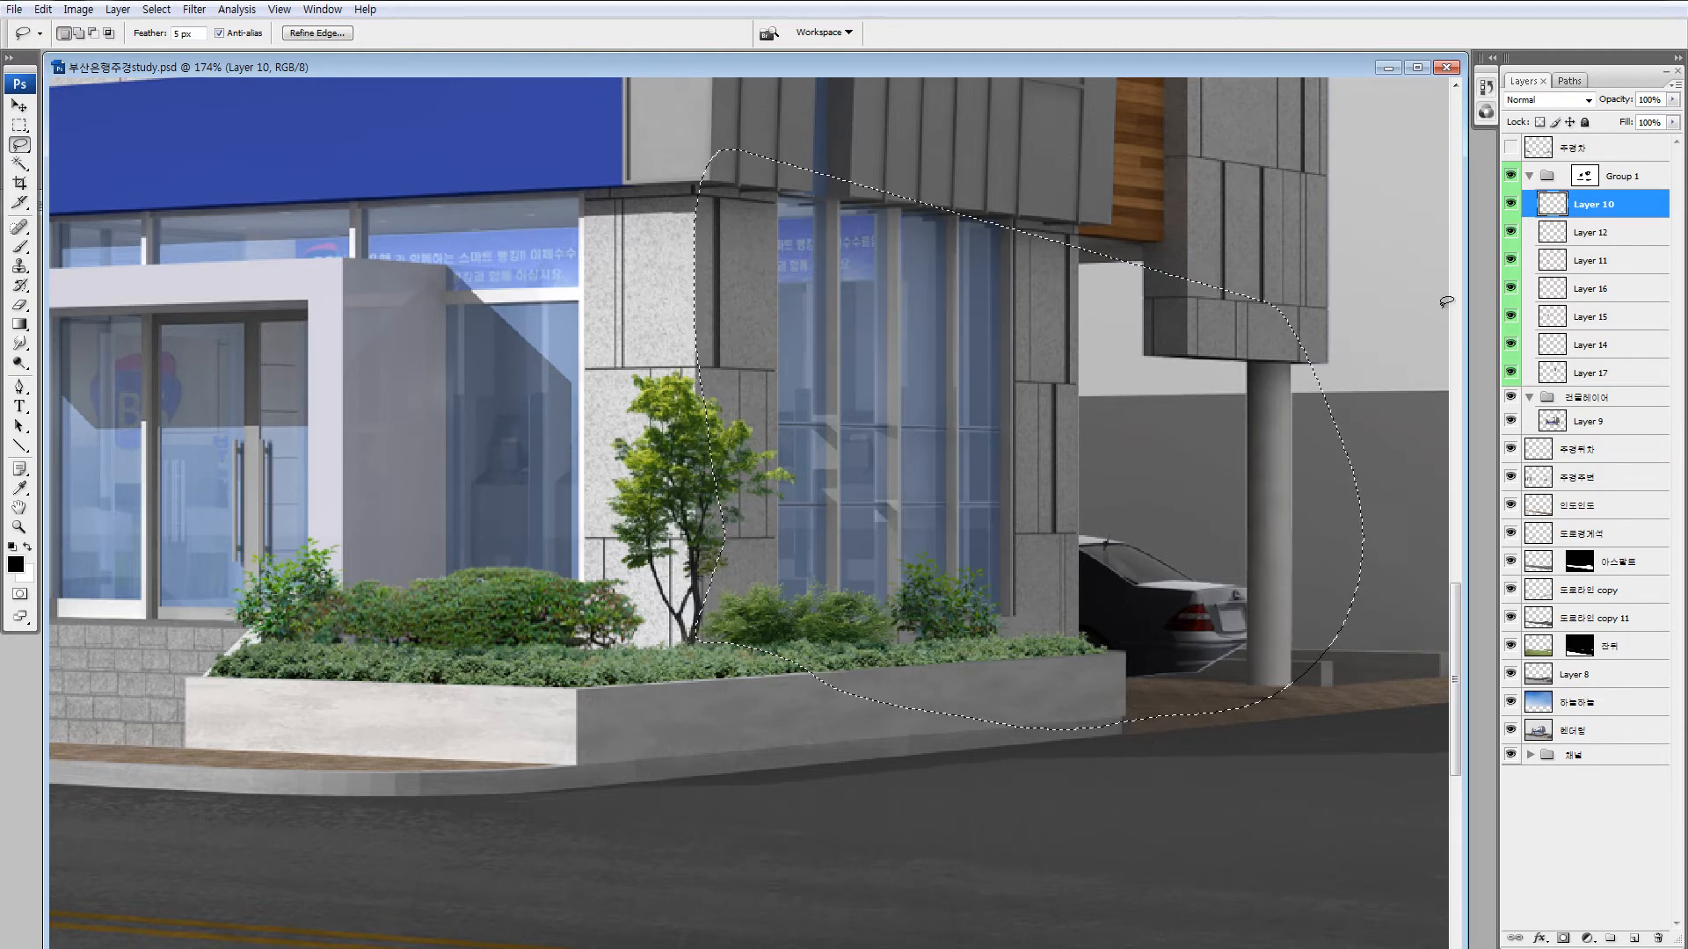
Darken Layer 10's ground cover on the planter's shaded side with Brightness/Contrast, lowering the brightness strongly and setting the contrast to -31.
{"action": "key", "text": "v"}
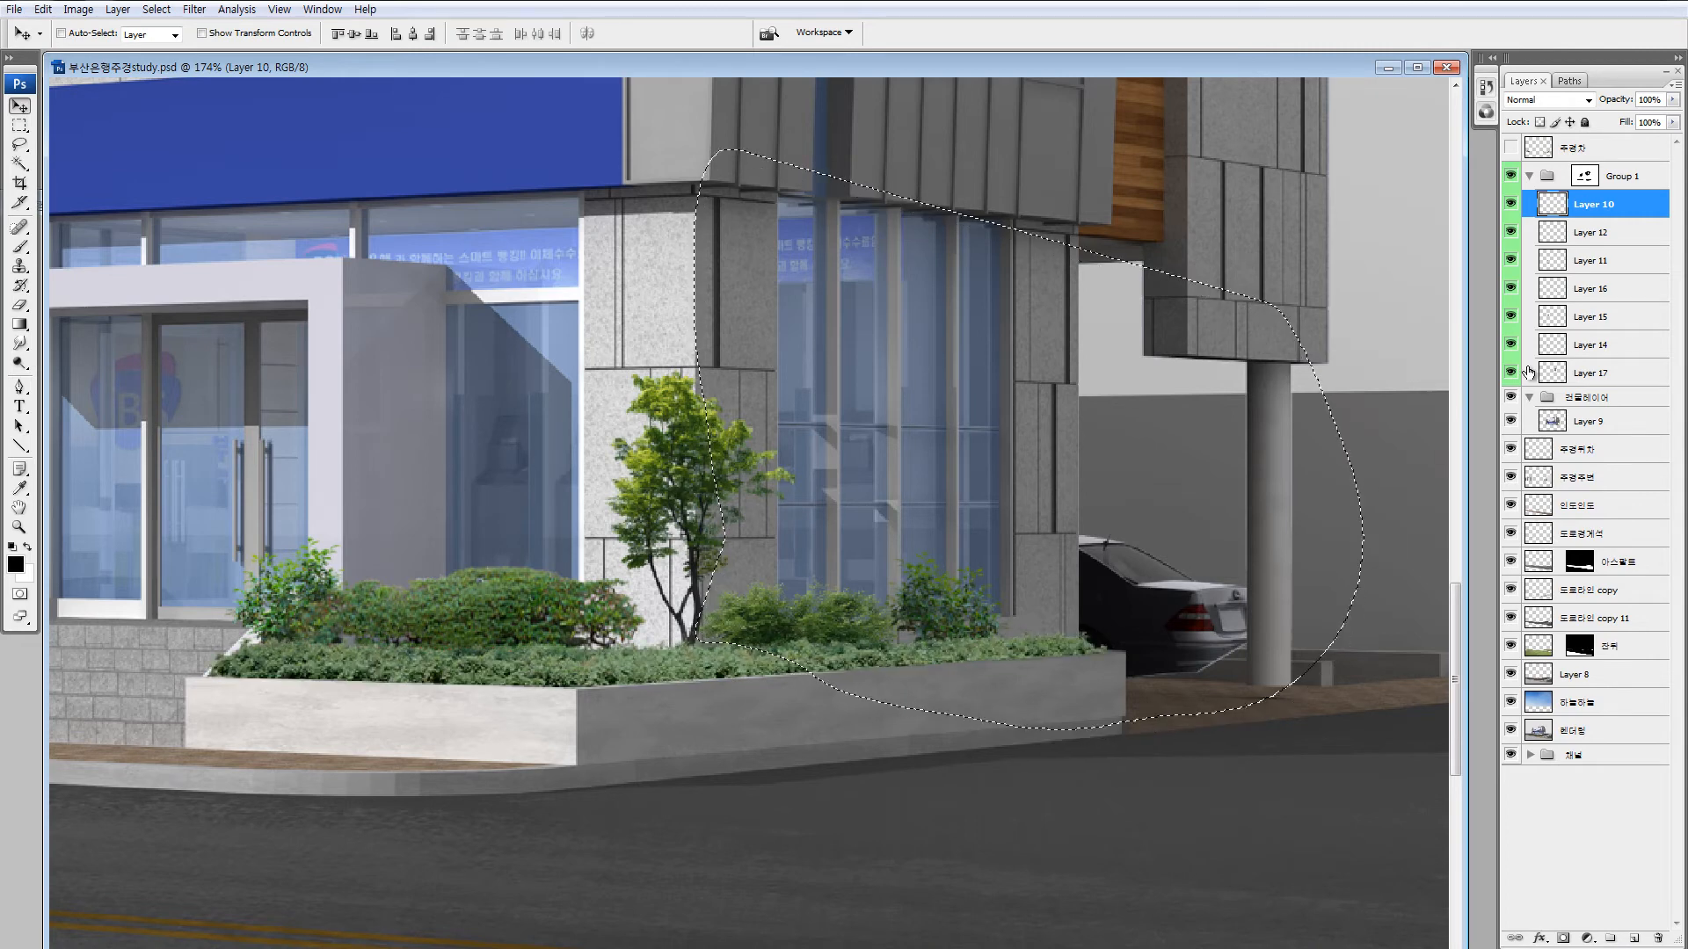
{"action": "key", "text": "ctrl+d"}
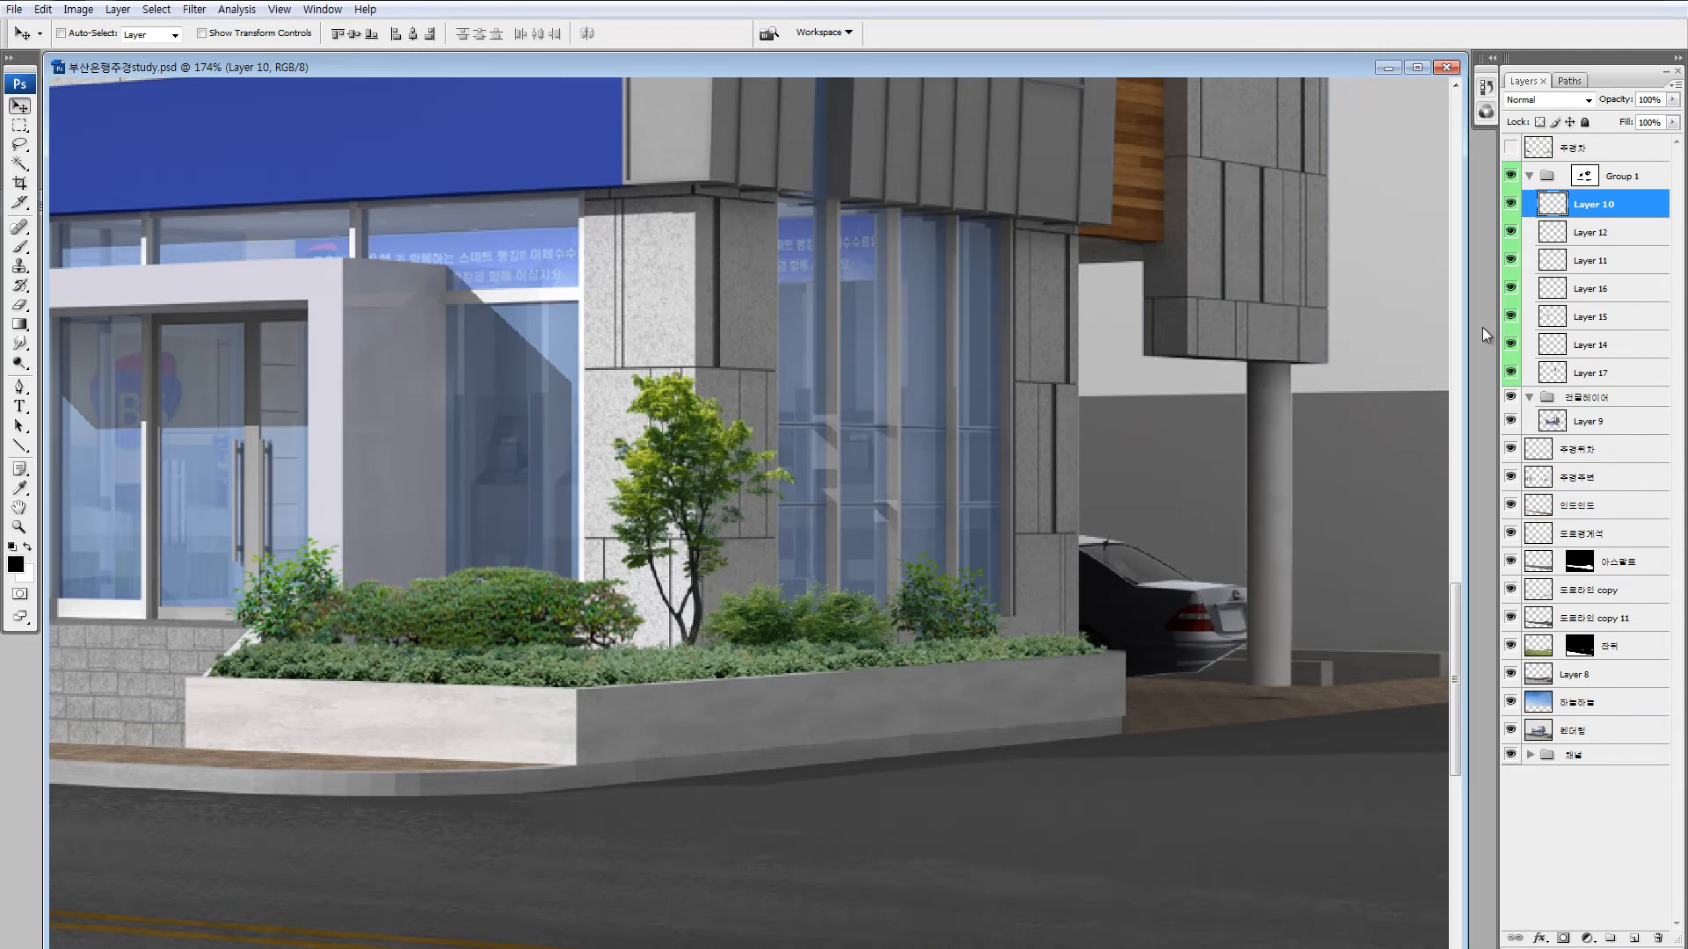
{"action": "key", "text": "alt+i"}
{"action": "key", "text": "a"}
{"action": "key", "text": "c"}
{"action": "left_click", "coordinate": [1229, 616]}
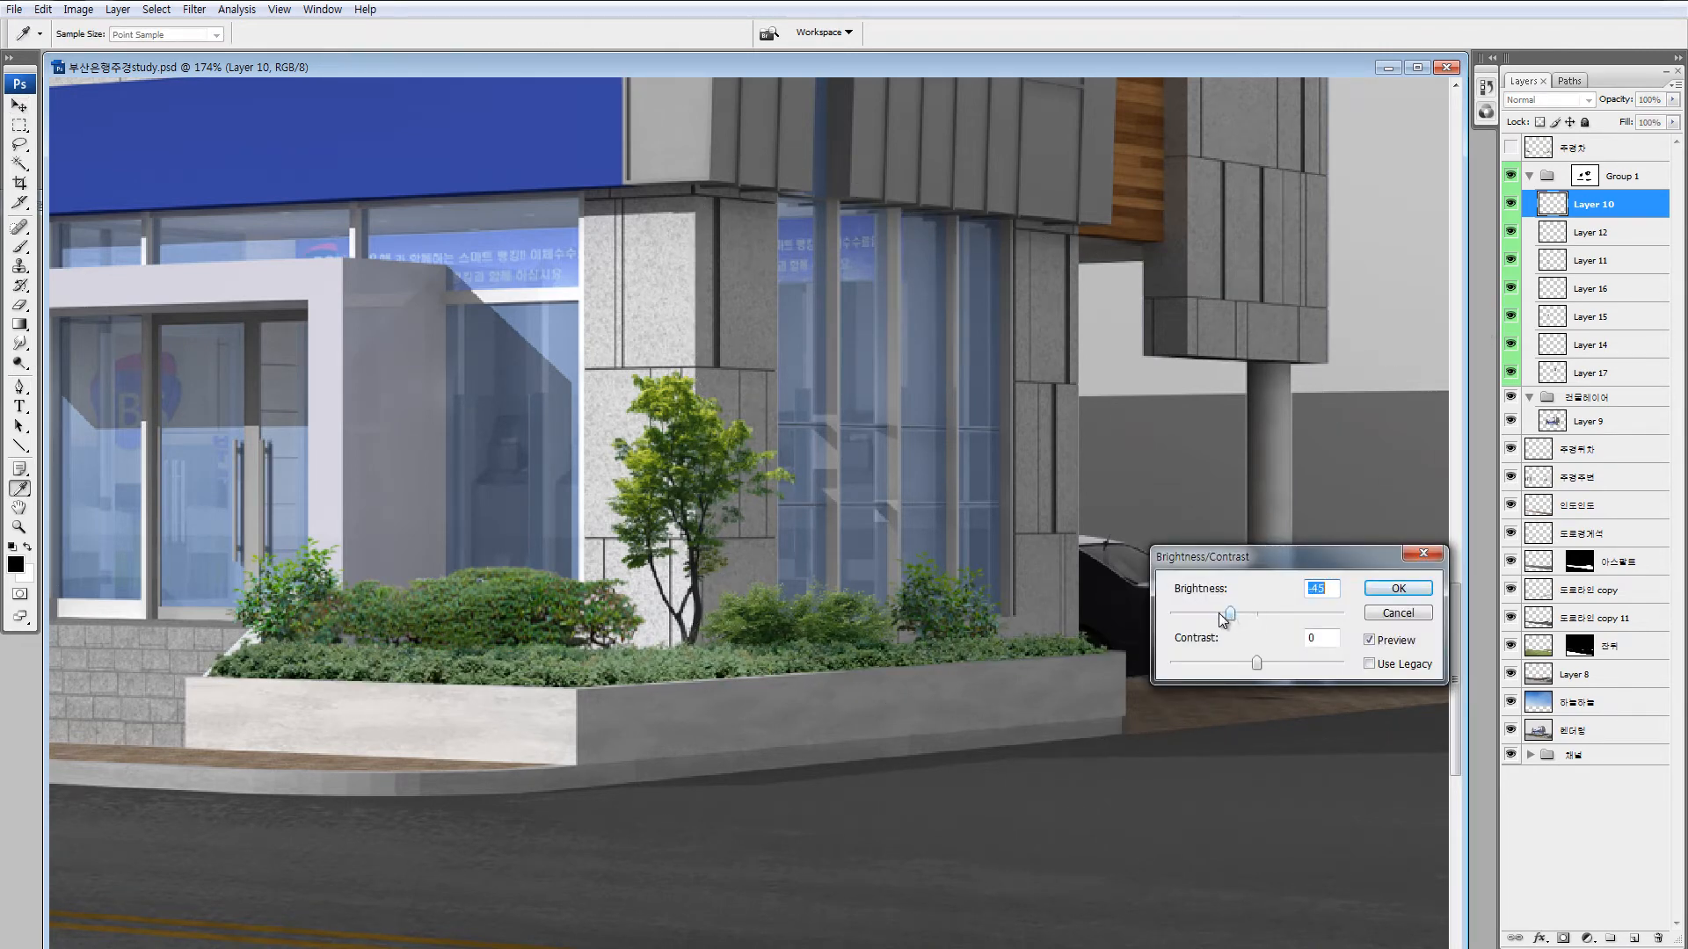
{"action": "mouse_move", "coordinate": [1222, 619]}
{"action": "left_mouse_down"}
{"action": "mouse_move", "coordinate": [1220, 665]}
{"action": "mouse_move", "coordinate": [1208, 616]}
{"action": "left_mouse_up"}
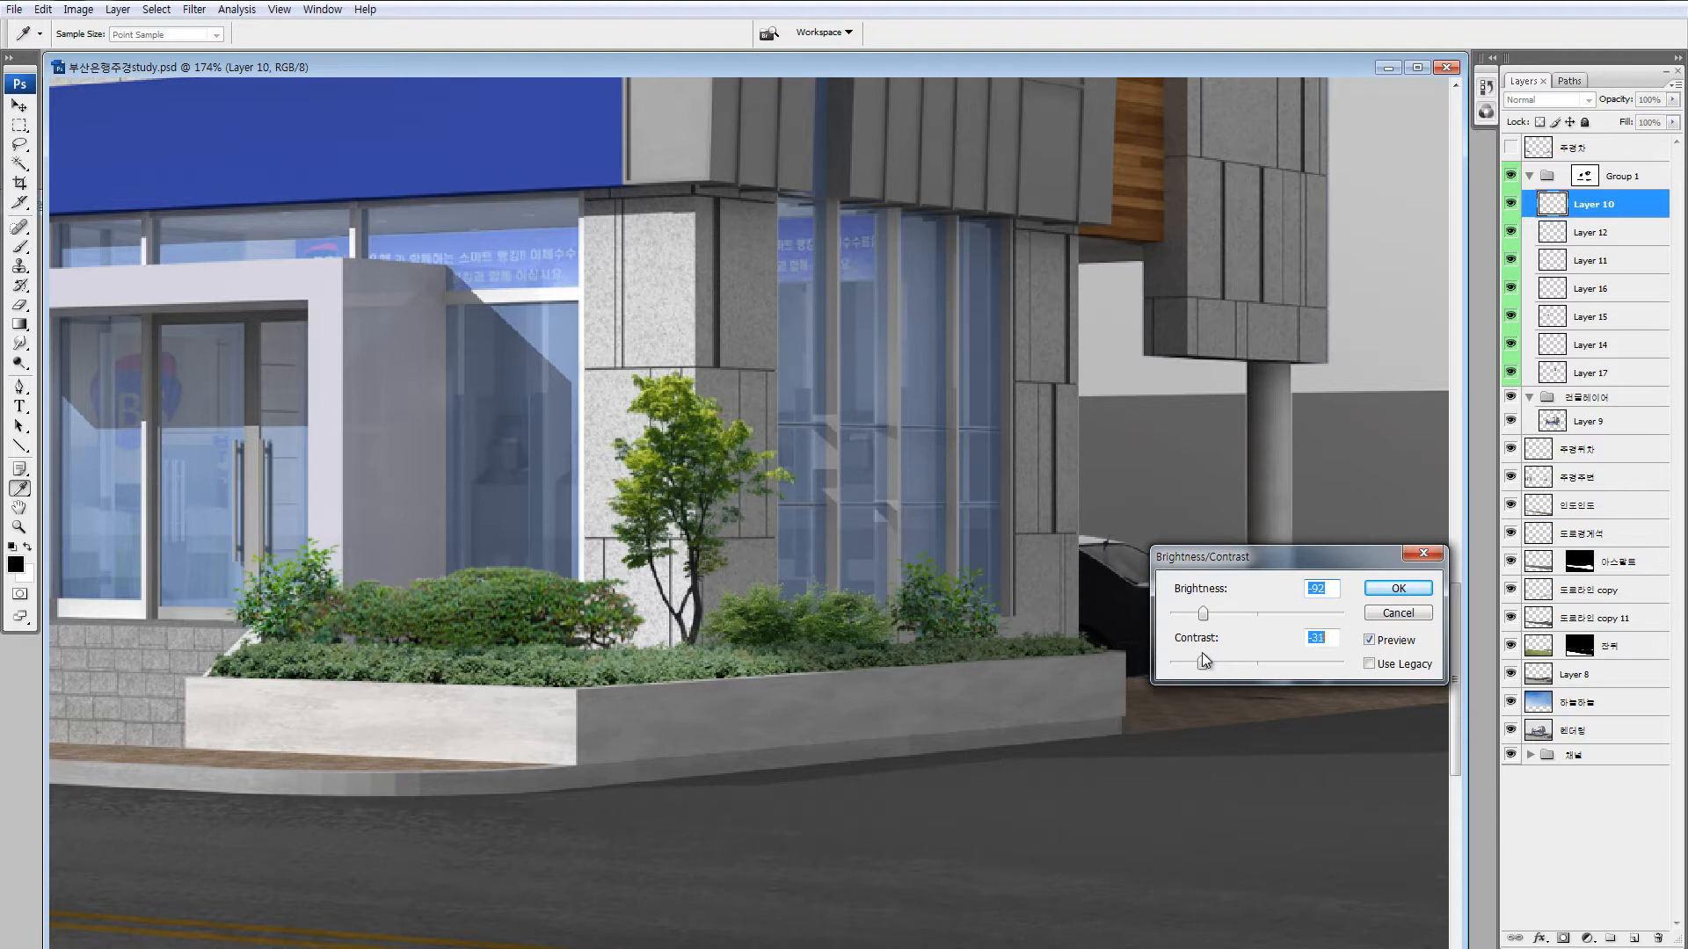
{"action": "left_click", "coordinate": [1201, 659]}
{"action": "left_click_drag", "start_coordinate": [1203, 614], "coordinate": [1197, 613]}
{"action": "left_click", "coordinate": [1397, 588]}
Brighten the rooftop tree on Layer 17 with a Brightness/Contrast adjustment, setting the brightness to +45.
{"action": "key", "text": "v"}
{"action": "key", "text": "ctrl+minus"}
{"action": "key", "text": "ctrl+minus"}
{"action": "key", "text": "ctrl+minus"}
{"action": "key", "text": "ctrl+minus"}
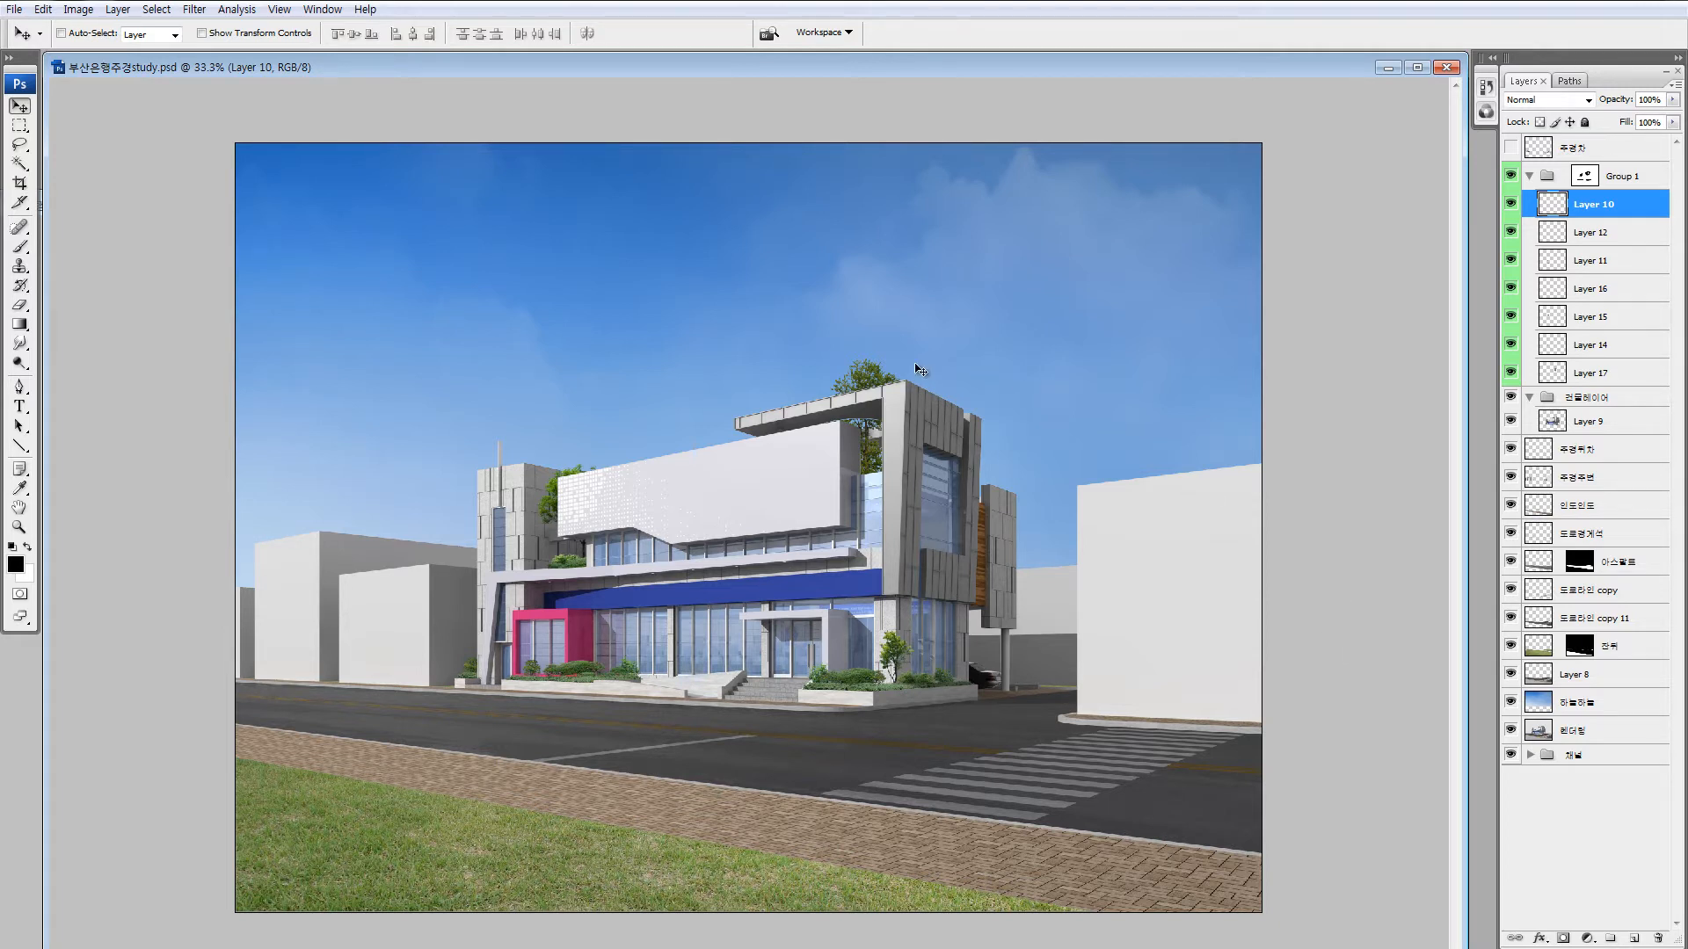
{"action": "left_click", "coordinate": [866, 368], "text": "ctrl"}
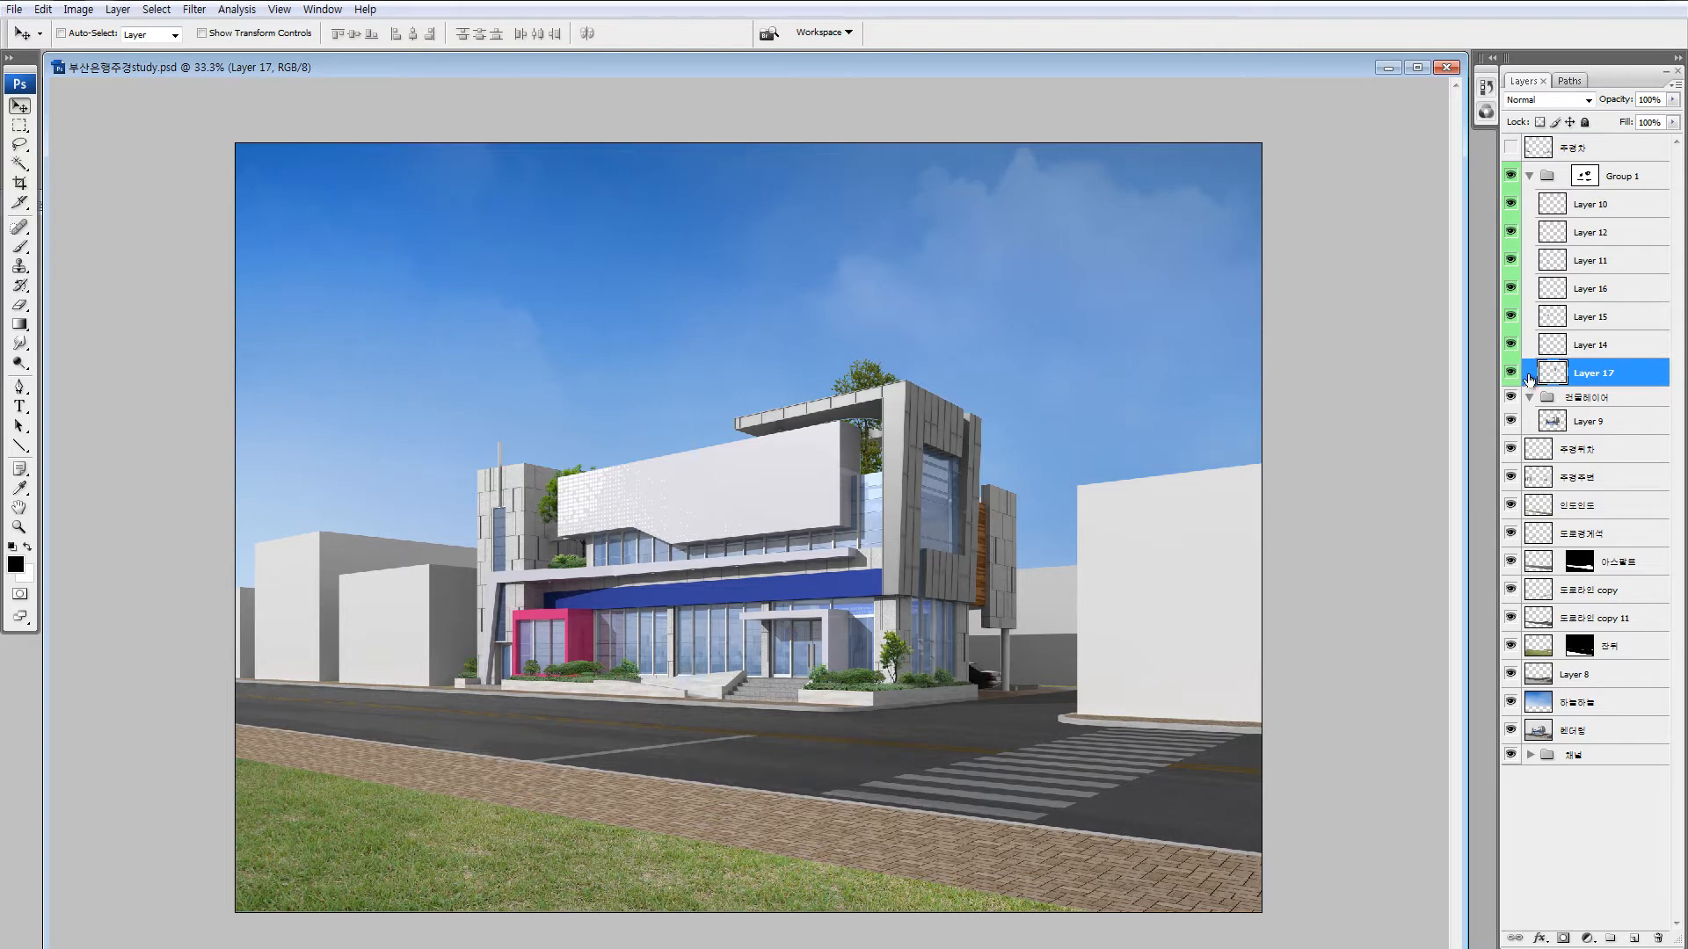
{"action": "key", "text": "alt+i"}
{"action": "key", "text": "a"}
{"action": "key", "text": "c"}
{"action": "left_click", "coordinate": [1284, 612]}
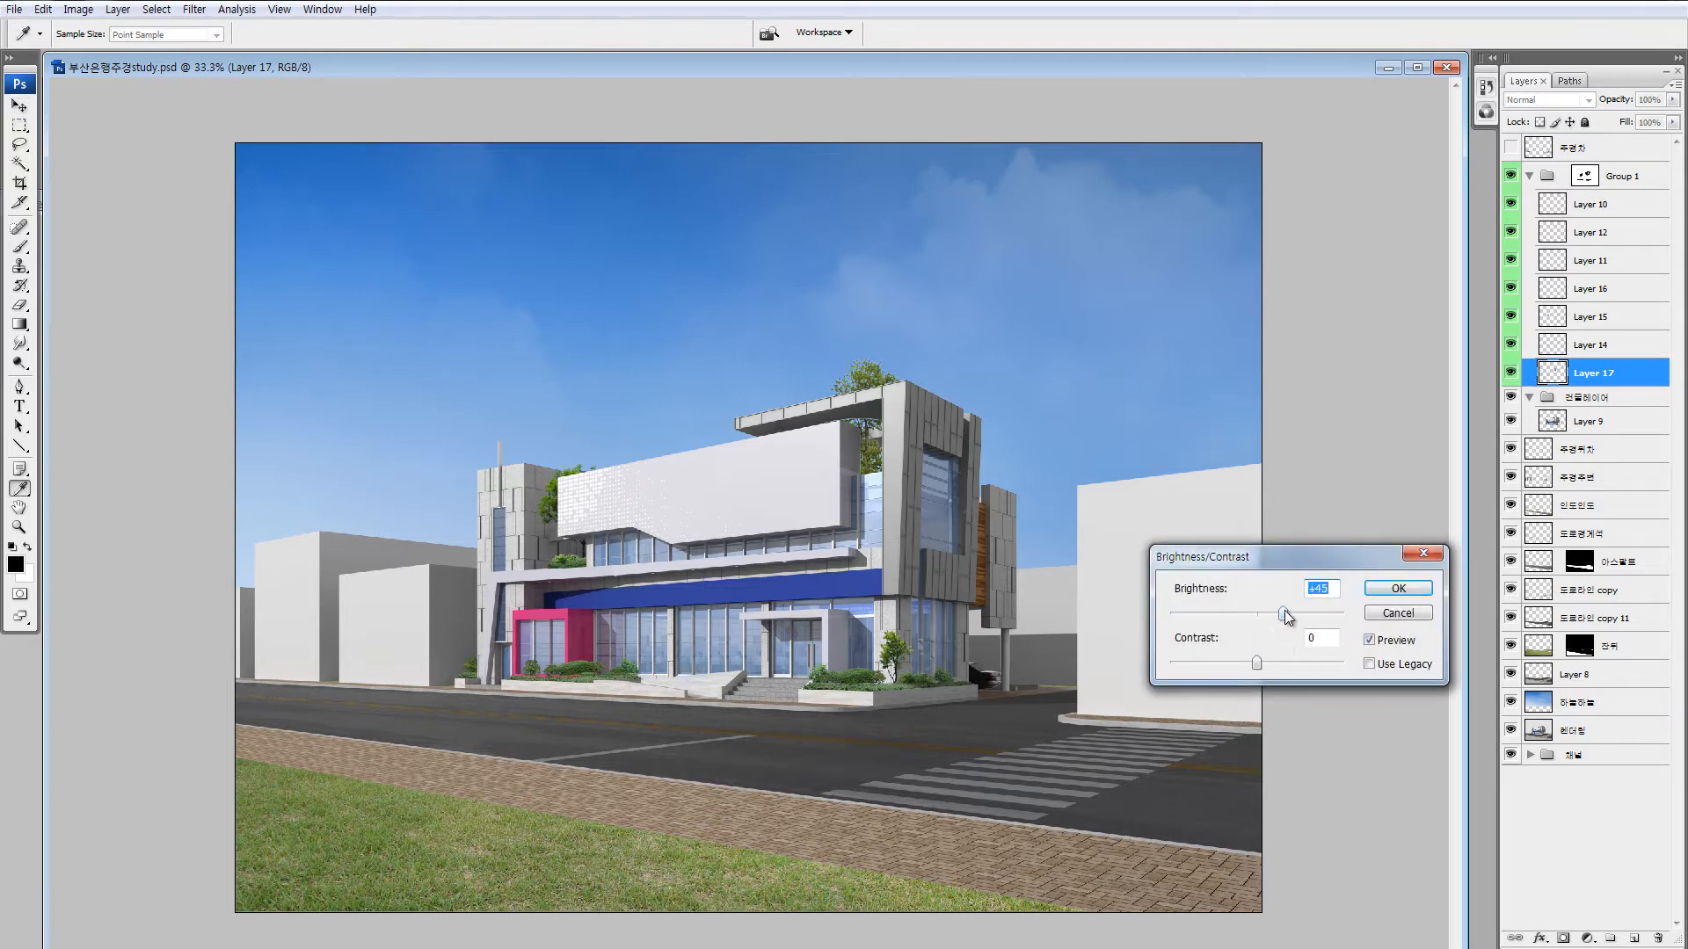
{"action": "left_click", "coordinate": [1384, 585]}
Shift the midtones of the Layer 17 tree slightly toward green with a Color Balance adjustment.
{"action": "key", "text": "ctrl+b"}
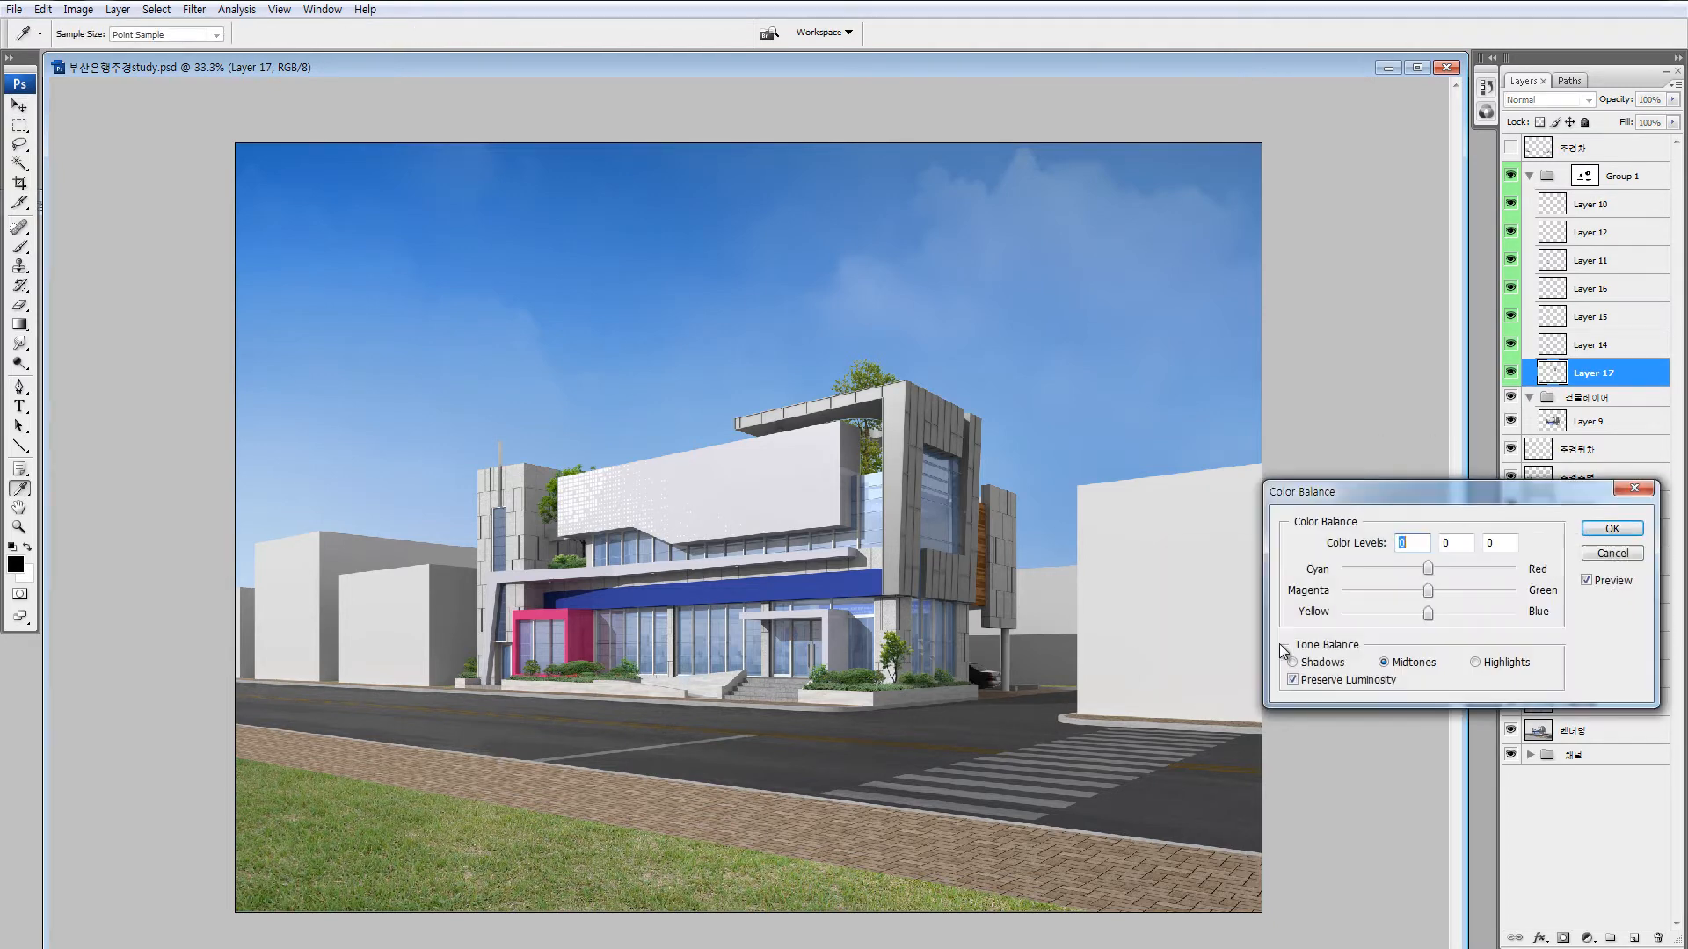
{"action": "left_click_drag", "start_coordinate": [1436, 591], "coordinate": [1441, 592]}
{"action": "left_click", "coordinate": [1596, 529]}
Defringe the rooftop tree on Layer 17 with a width of 1 pixel.
{"action": "key", "text": "z"}
{"action": "left_click_drag", "start_coordinate": [816, 343], "coordinate": [1010, 593]}
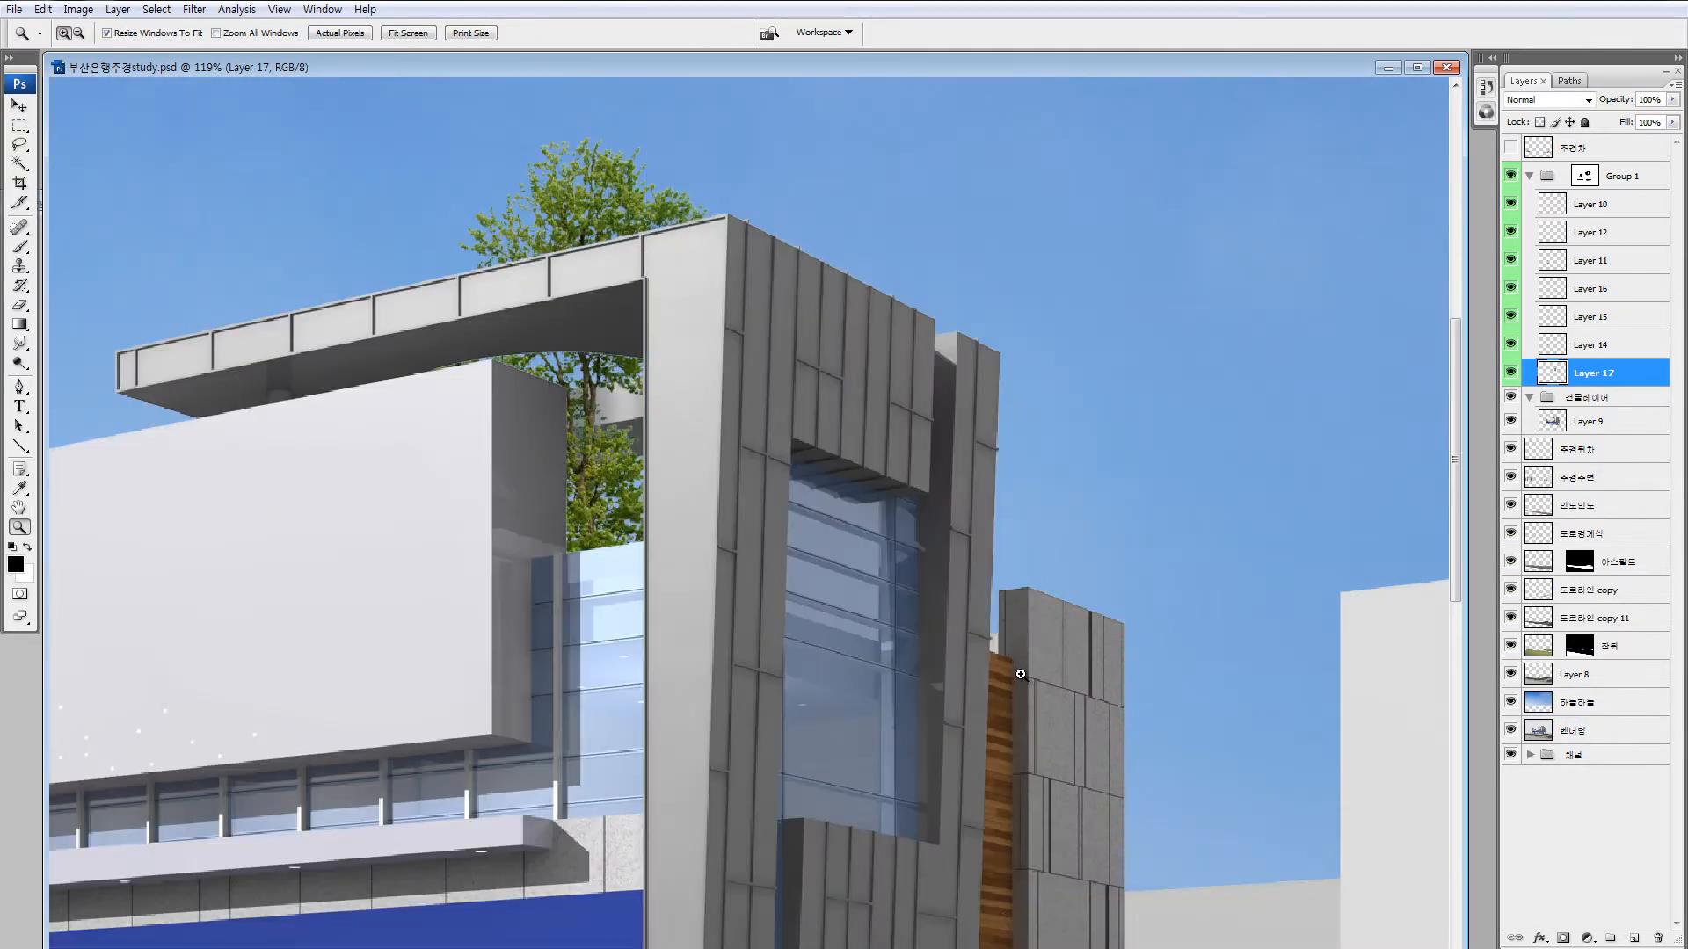
{"action": "key", "text": "ctrl+0"}
{"action": "key", "text": "ctrl+minus"}
{"action": "key", "text": "ctrl+minus"}
{"action": "left_click_drag", "start_coordinate": [688, 368], "coordinate": [786, 456]}
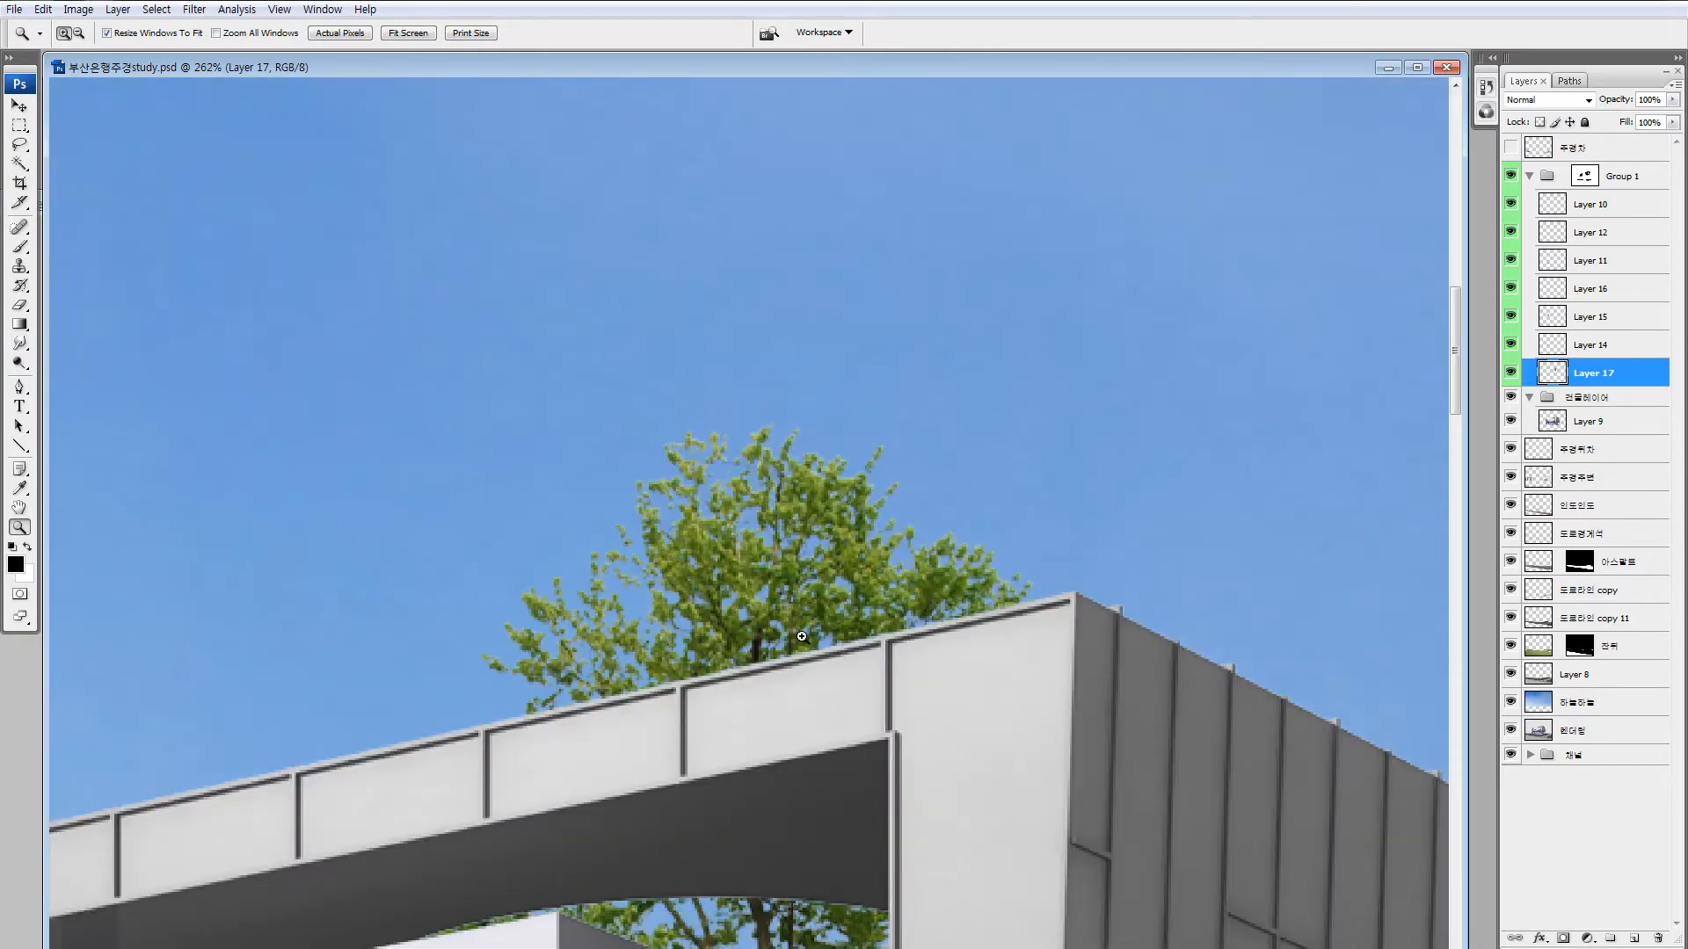
{"action": "key", "text": "ctrl+alt+shift+d"}
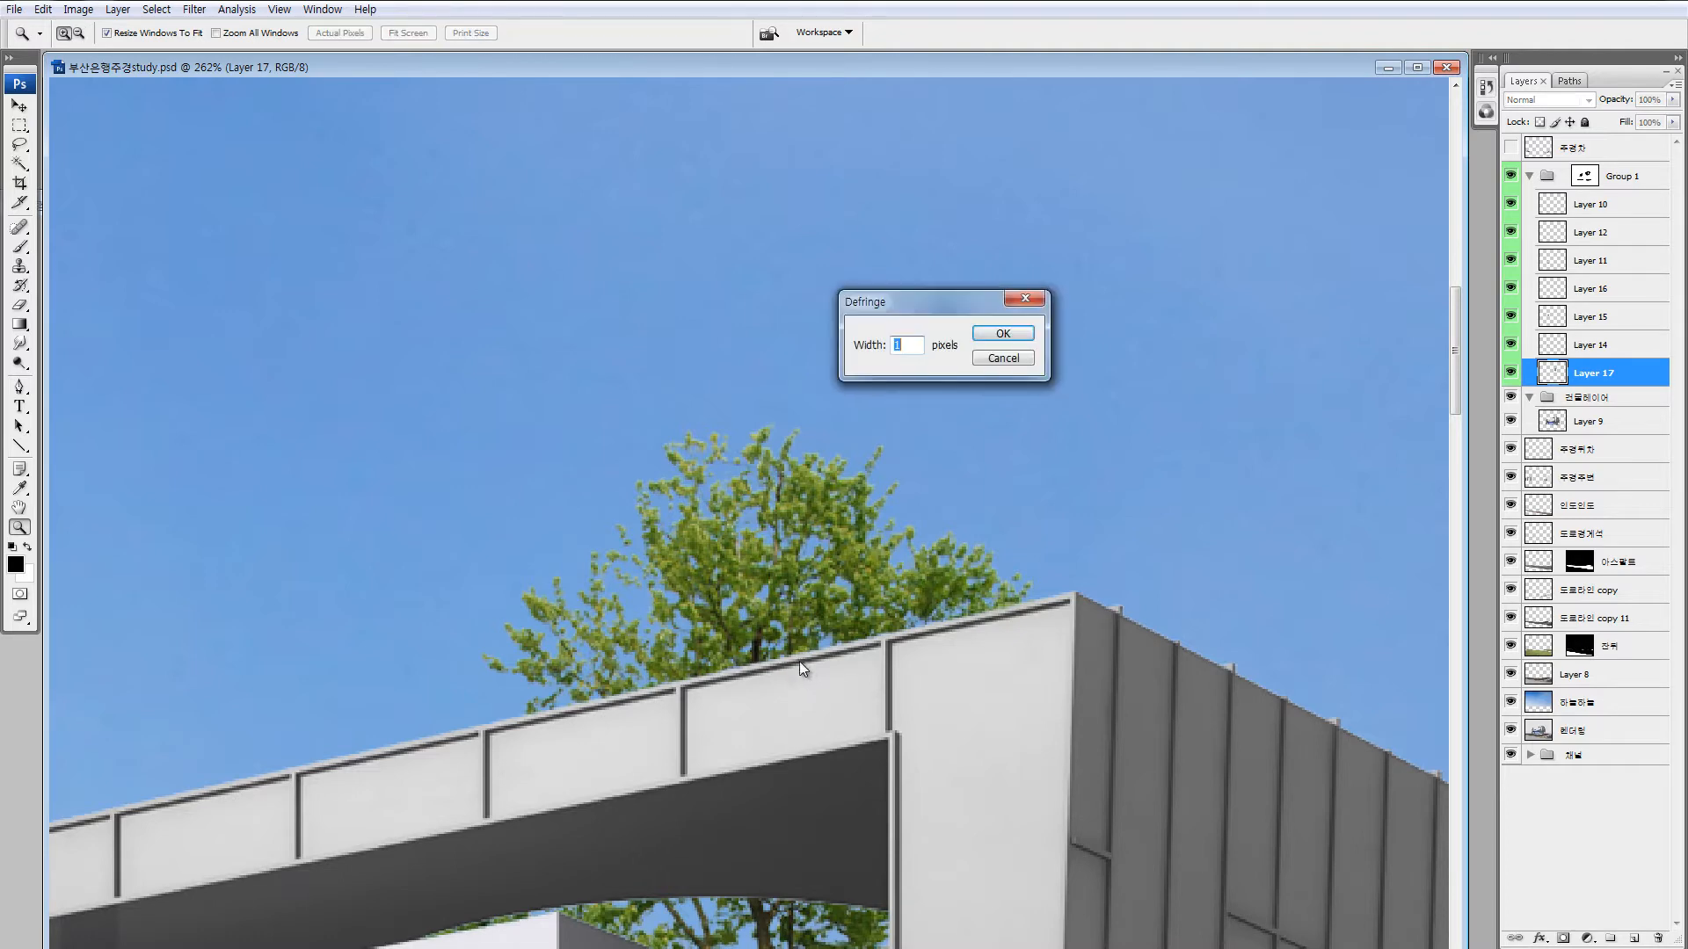
{"action": "key", "text": "Return"}
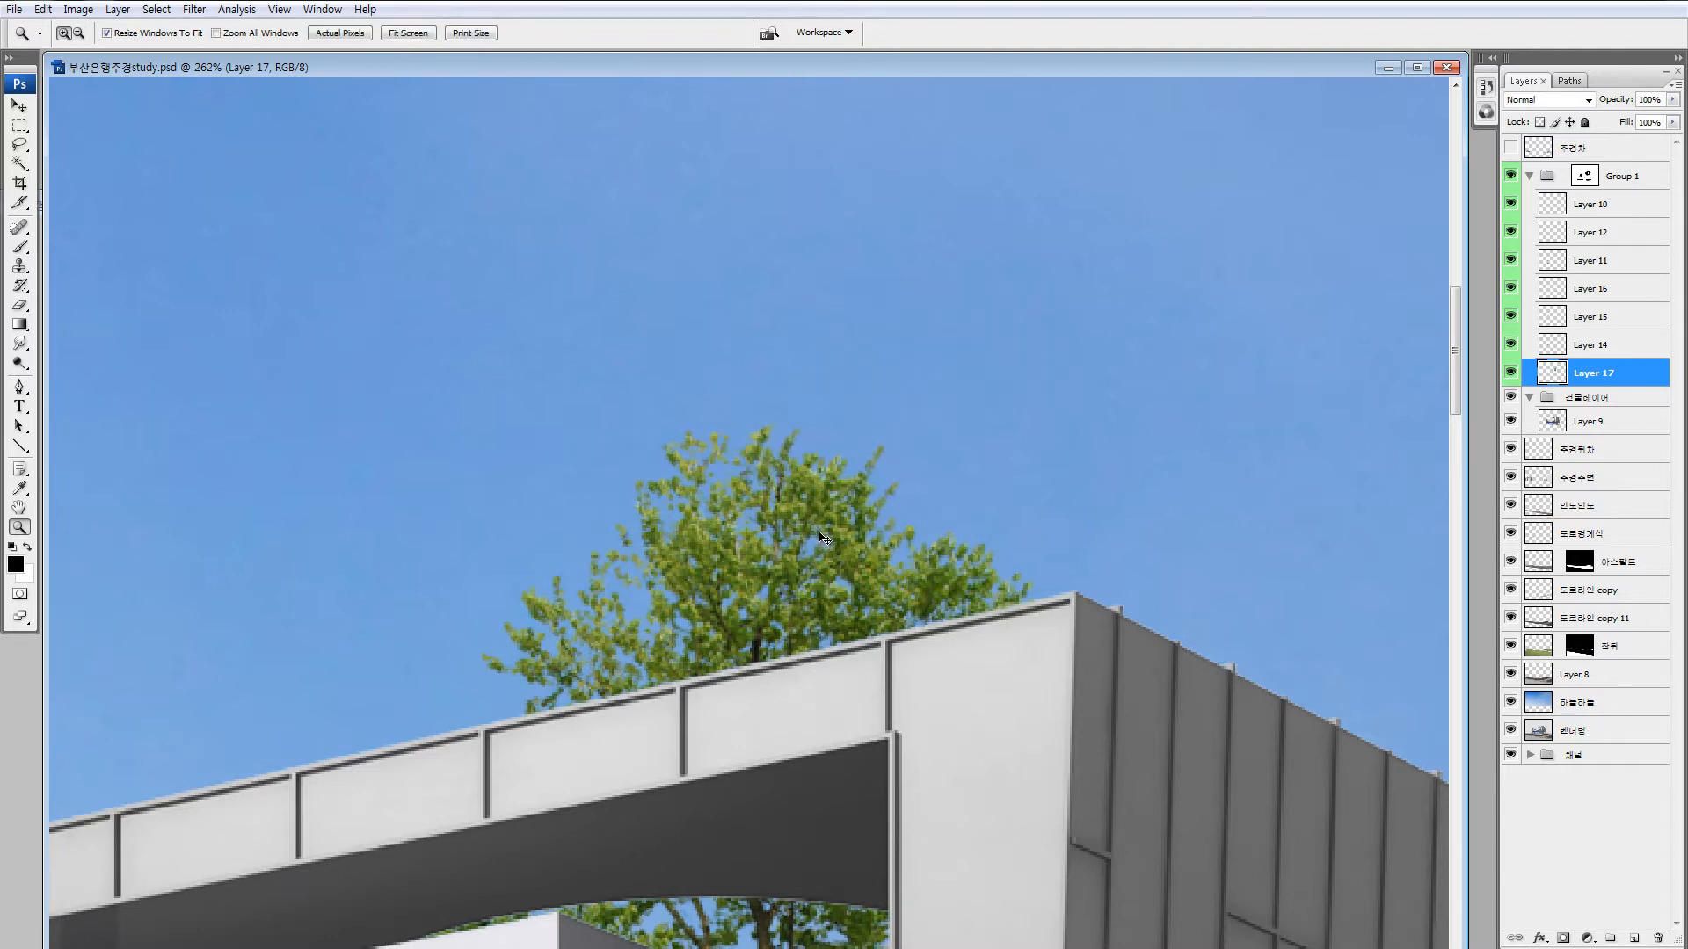
Make Layer 14, which holds the light green shrubs on the roof terrace, the active layer.
{"action": "key", "text": "ctrl+0"}
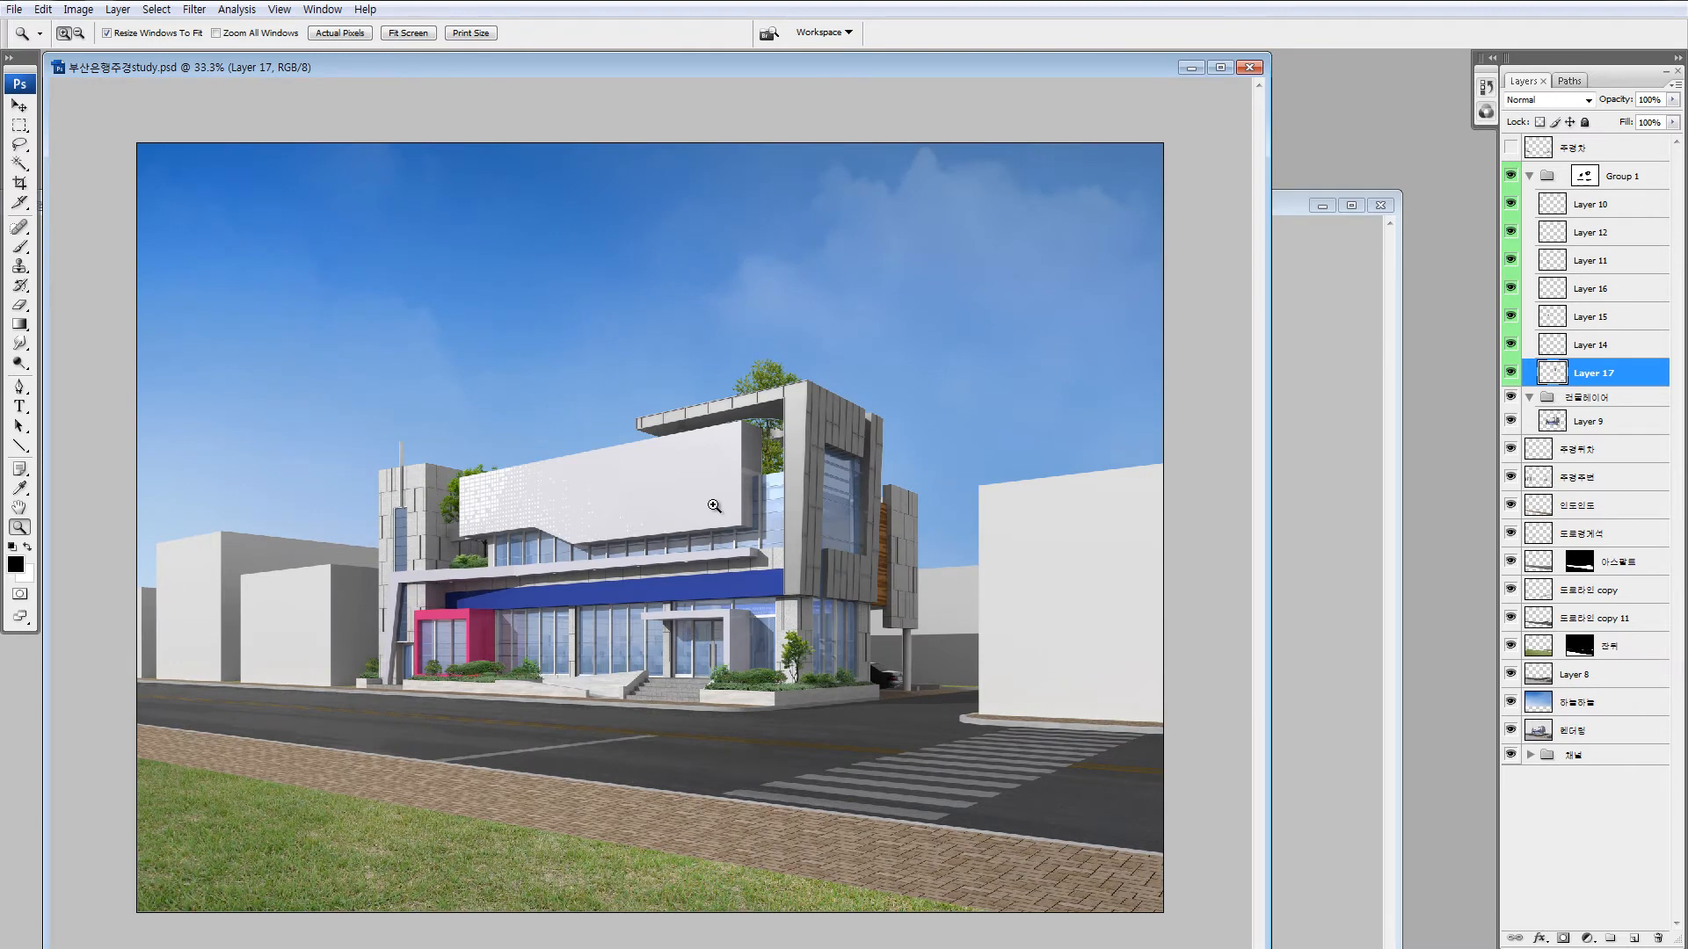
{"action": "left_click_drag", "start_coordinate": [389, 445], "coordinate": [571, 643]}
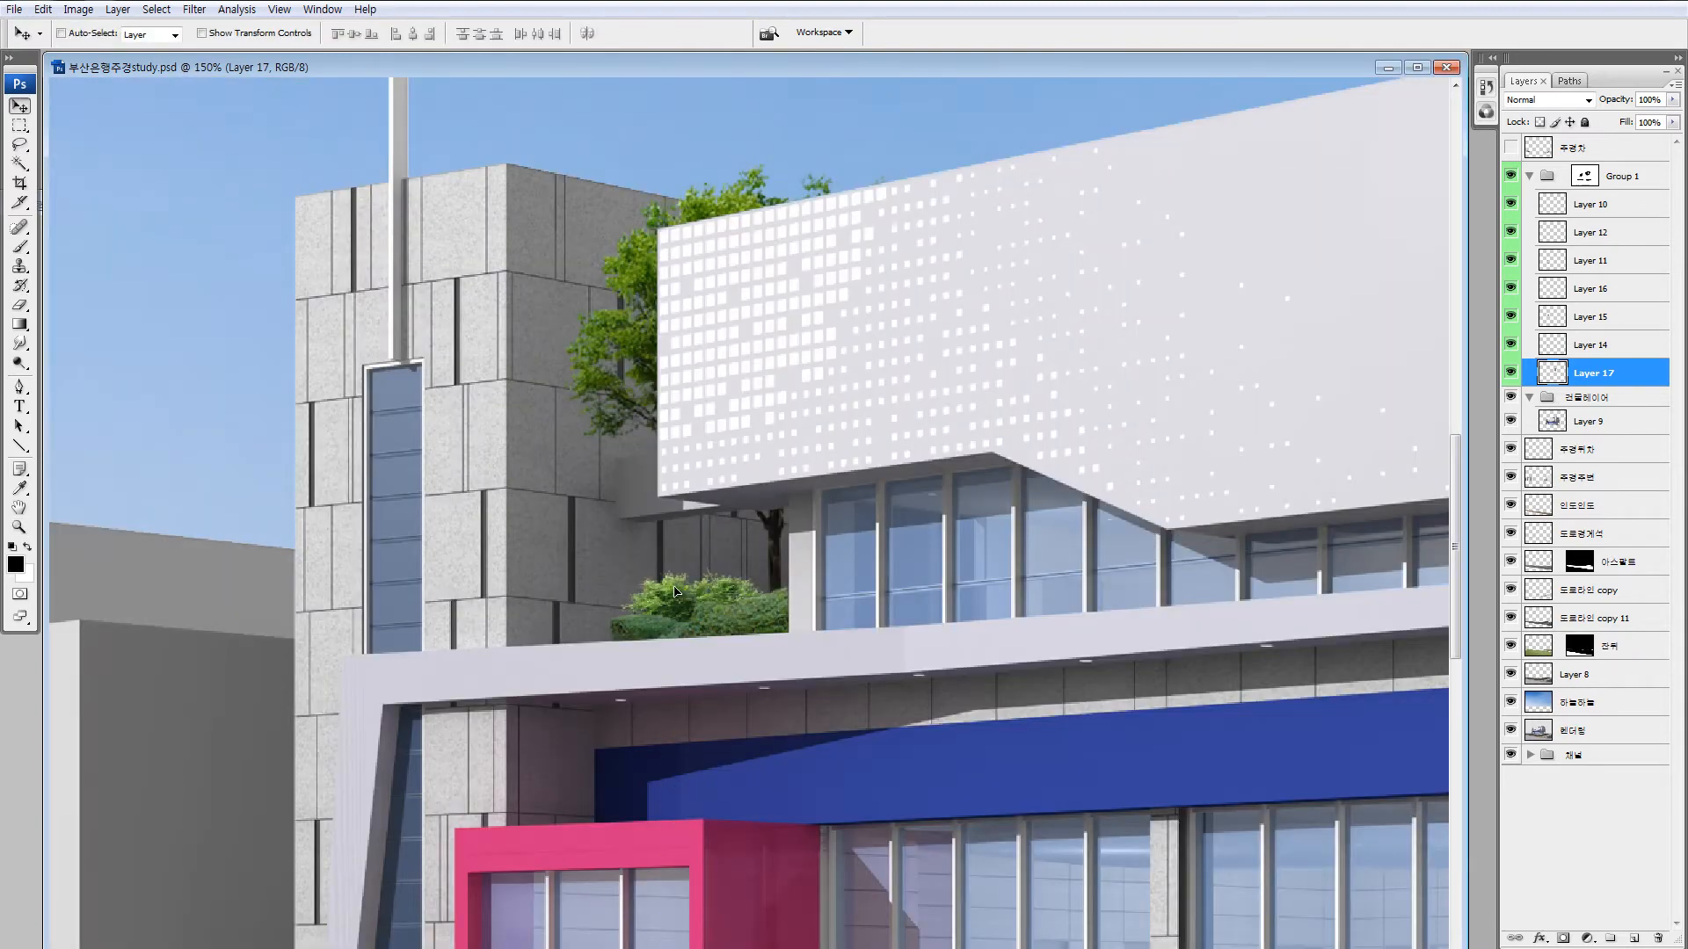
{"action": "mouse_move", "coordinate": [674, 592]}
{"action": "left_mouse_down"}
{"action": "mouse_move", "coordinate": [685, 569]}
{"action": "mouse_move", "coordinate": [692, 591]}
{"action": "left_mouse_up"}
{"action": "key", "text": "ctrl+z"}
{"action": "key", "text": "ctrl+z"}
{"action": "left_click", "coordinate": [613, 324], "text": "ctrl"}
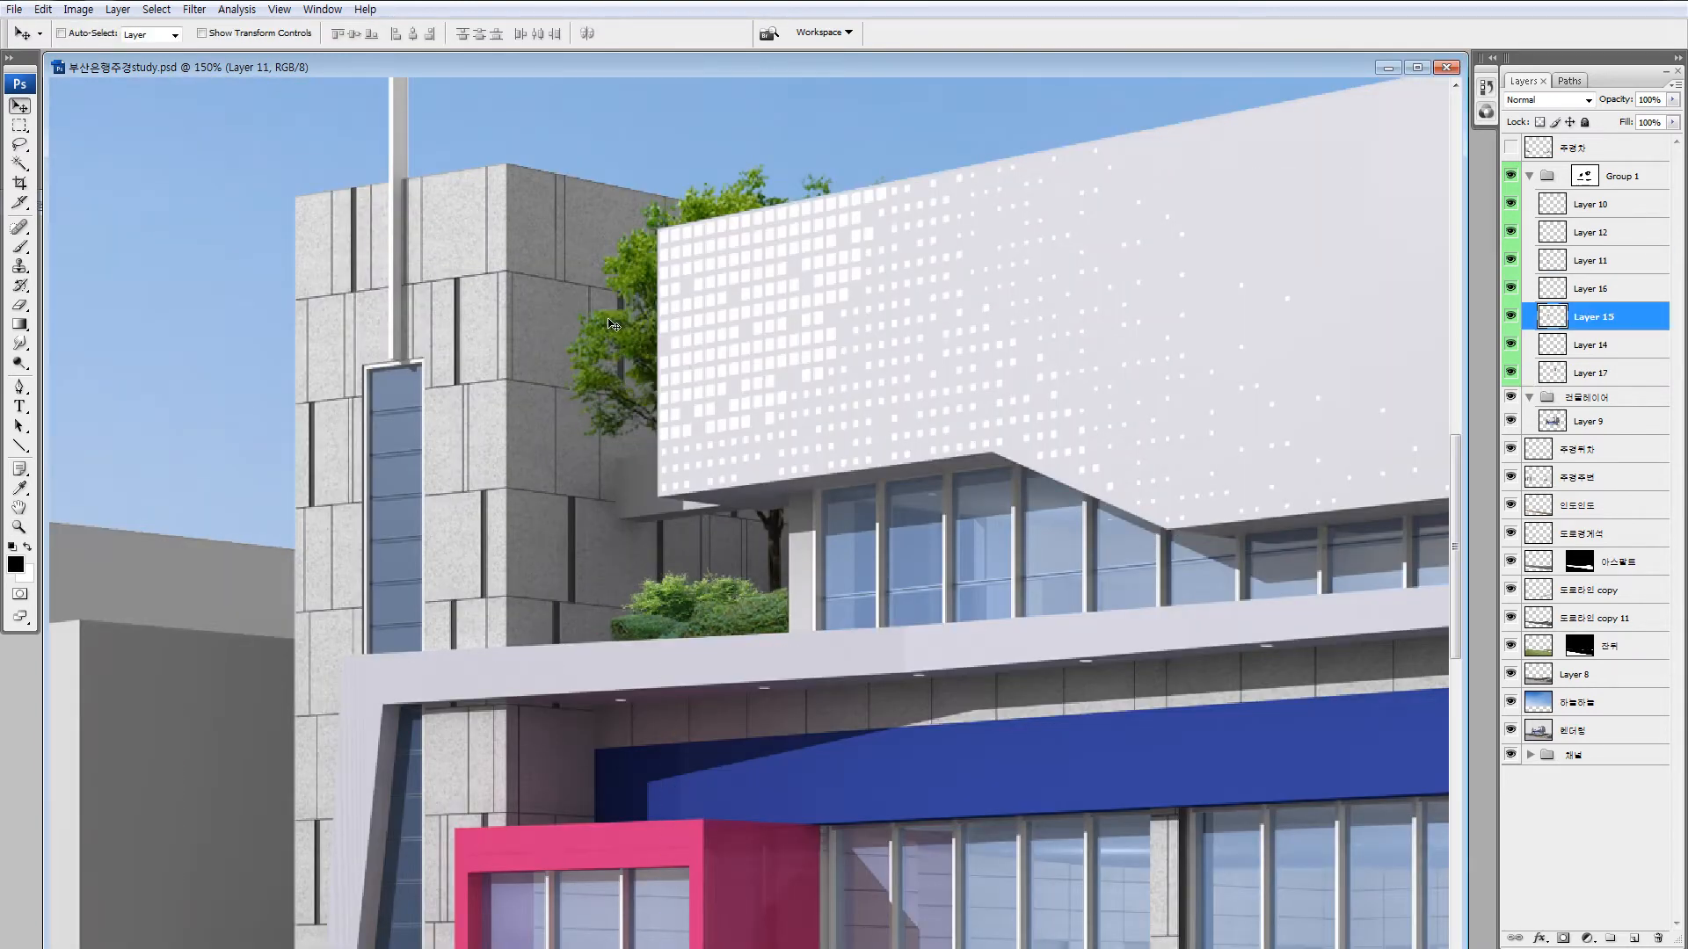
{"action": "left_click", "coordinate": [682, 591], "text": "ctrl"}
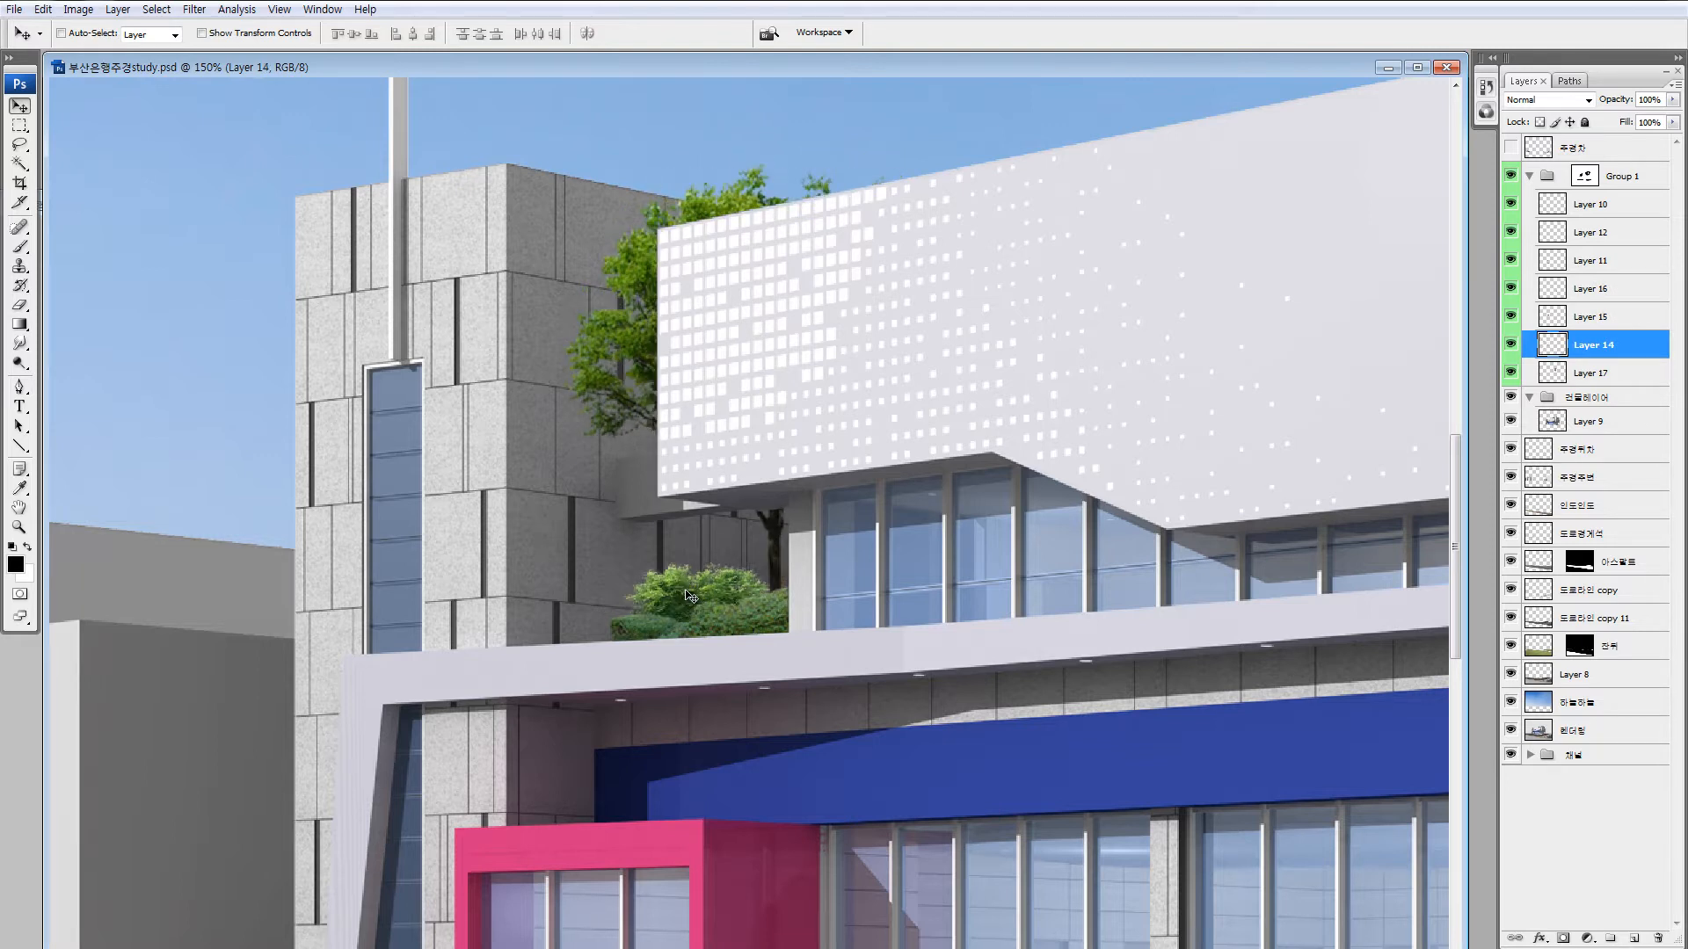
{"action": "key", "text": "m"}
{"action": "left_click_drag", "start_coordinate": [491, 426], "coordinate": [995, 825]}
{"action": "key", "text": "ctrl+d"}
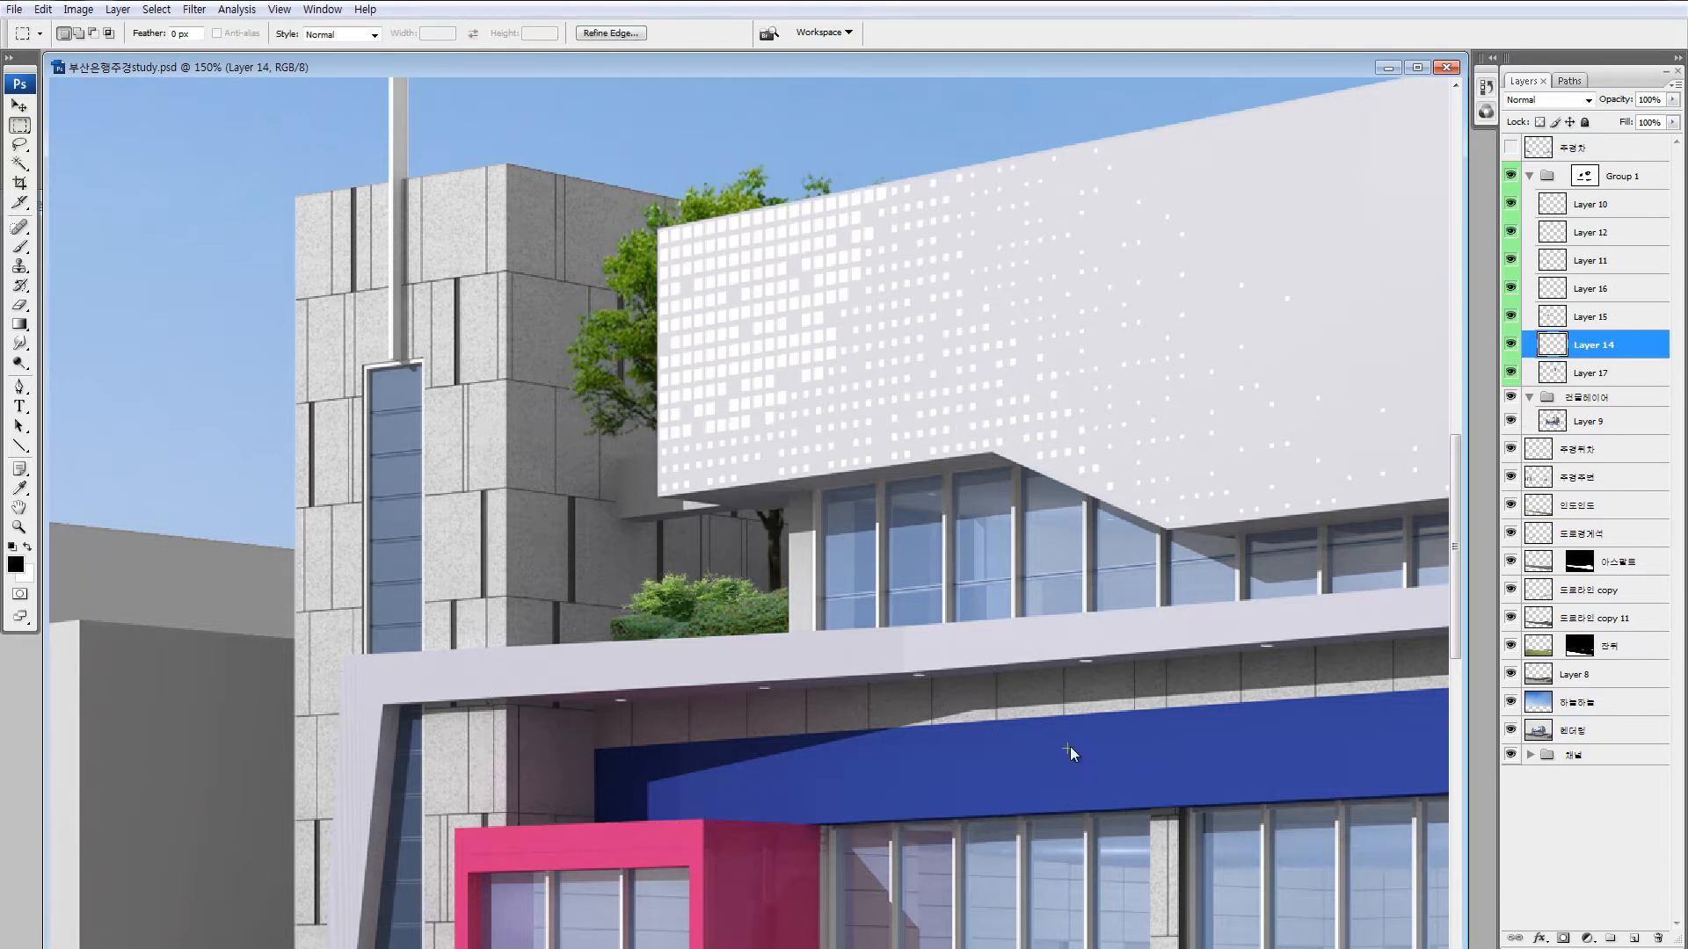
{"action": "key", "text": "alt+i"}
{"action": "key", "text": "a"}
{"action": "key", "text": "c"}
{"action": "key", "text": "Escape"}
{"action": "key", "text": "v"}
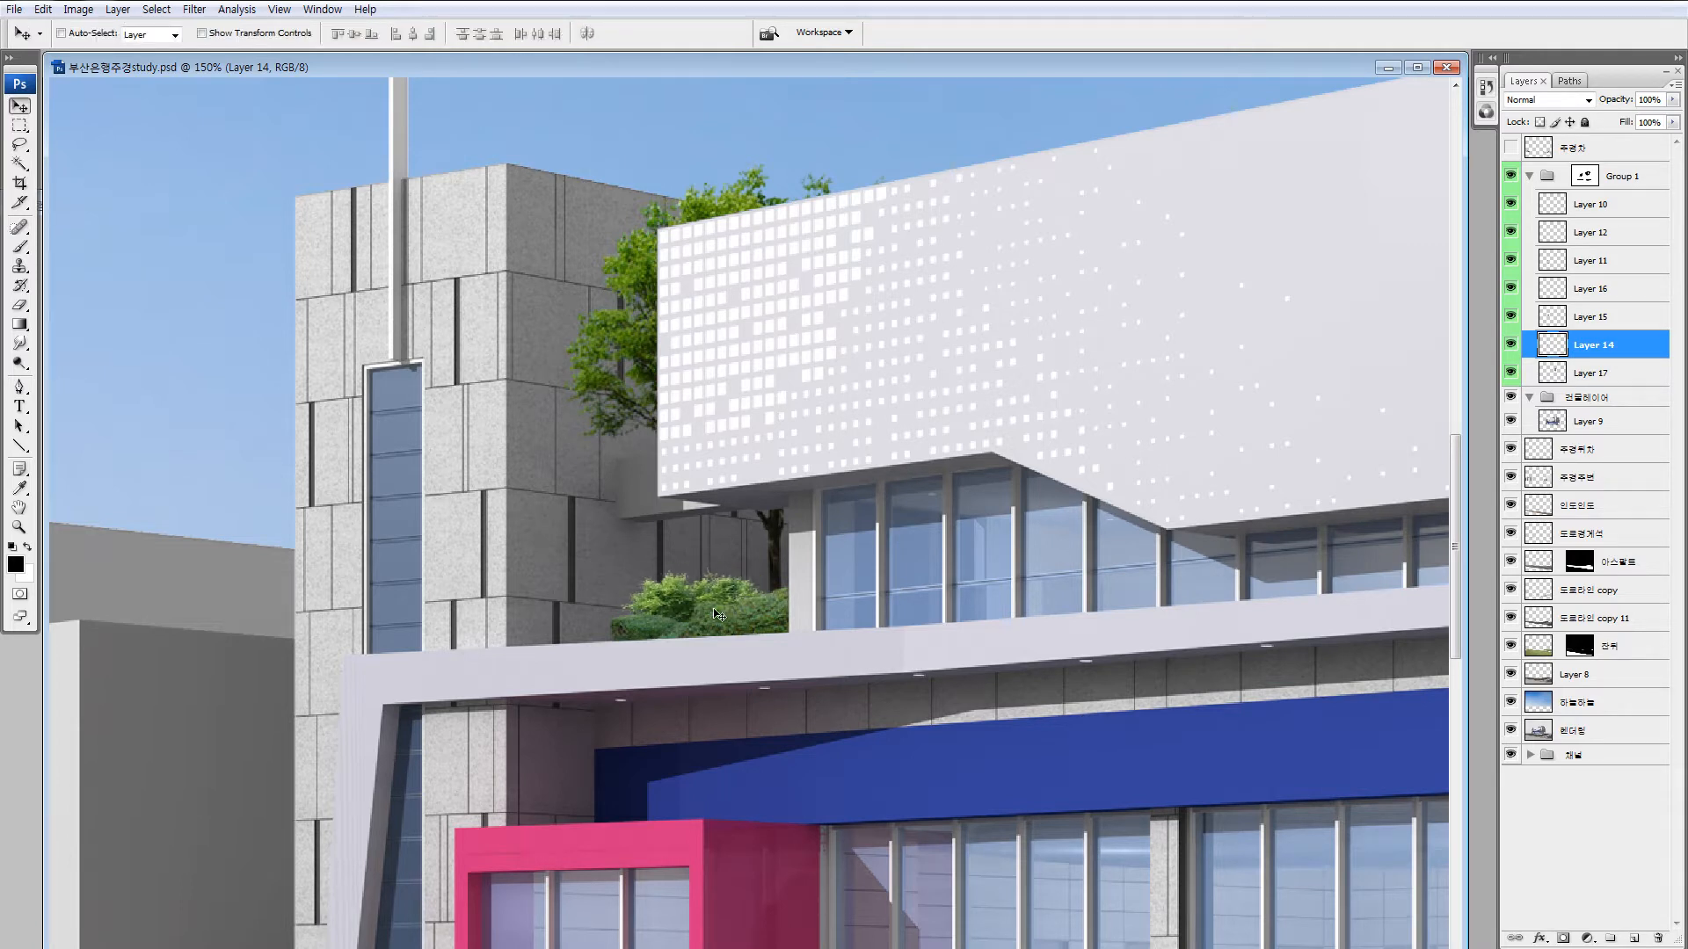
Try to darken the Layer 14 shrubs with a Hue/Saturation adjustment, check the corner planter, and undo the change.
{"action": "key", "text": "ctrl+u"}
{"action": "left_click_drag", "start_coordinate": [1229, 688], "coordinate": [1192, 690]}
{"action": "left_click", "coordinate": [1405, 556]}
{"action": "key", "text": "ctrl+0"}
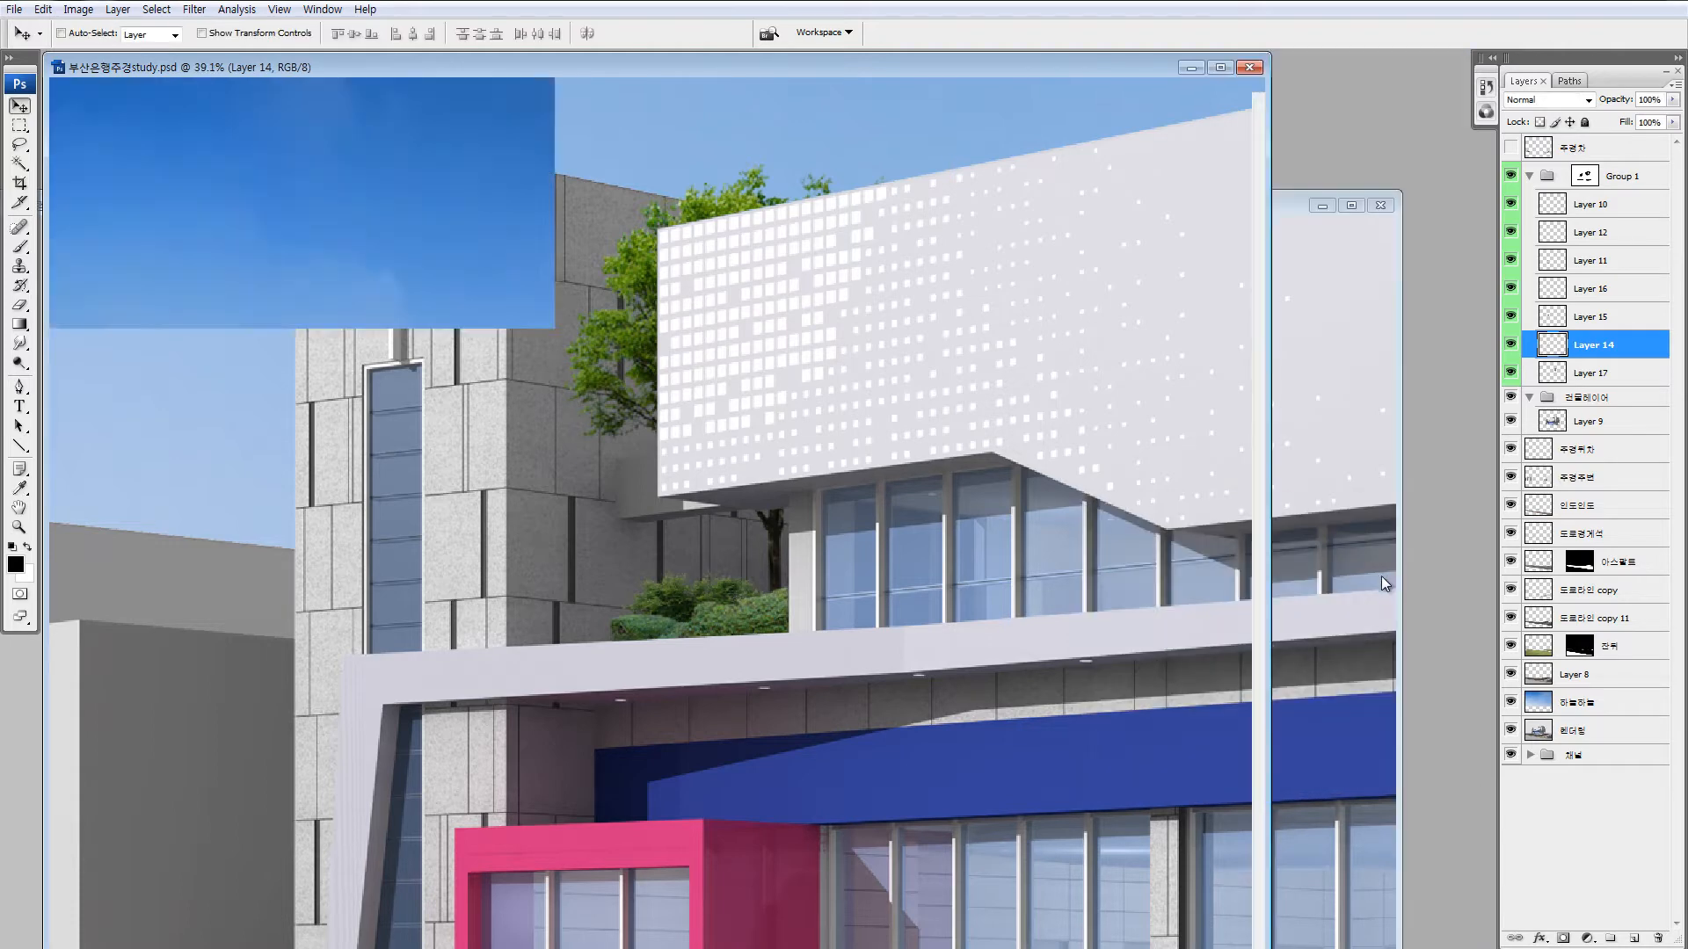
{"action": "key", "text": "ctrl+minus"}
{"action": "key", "text": "z"}
{"action": "left_click_drag", "start_coordinate": [899, 723], "coordinate": [756, 620]}
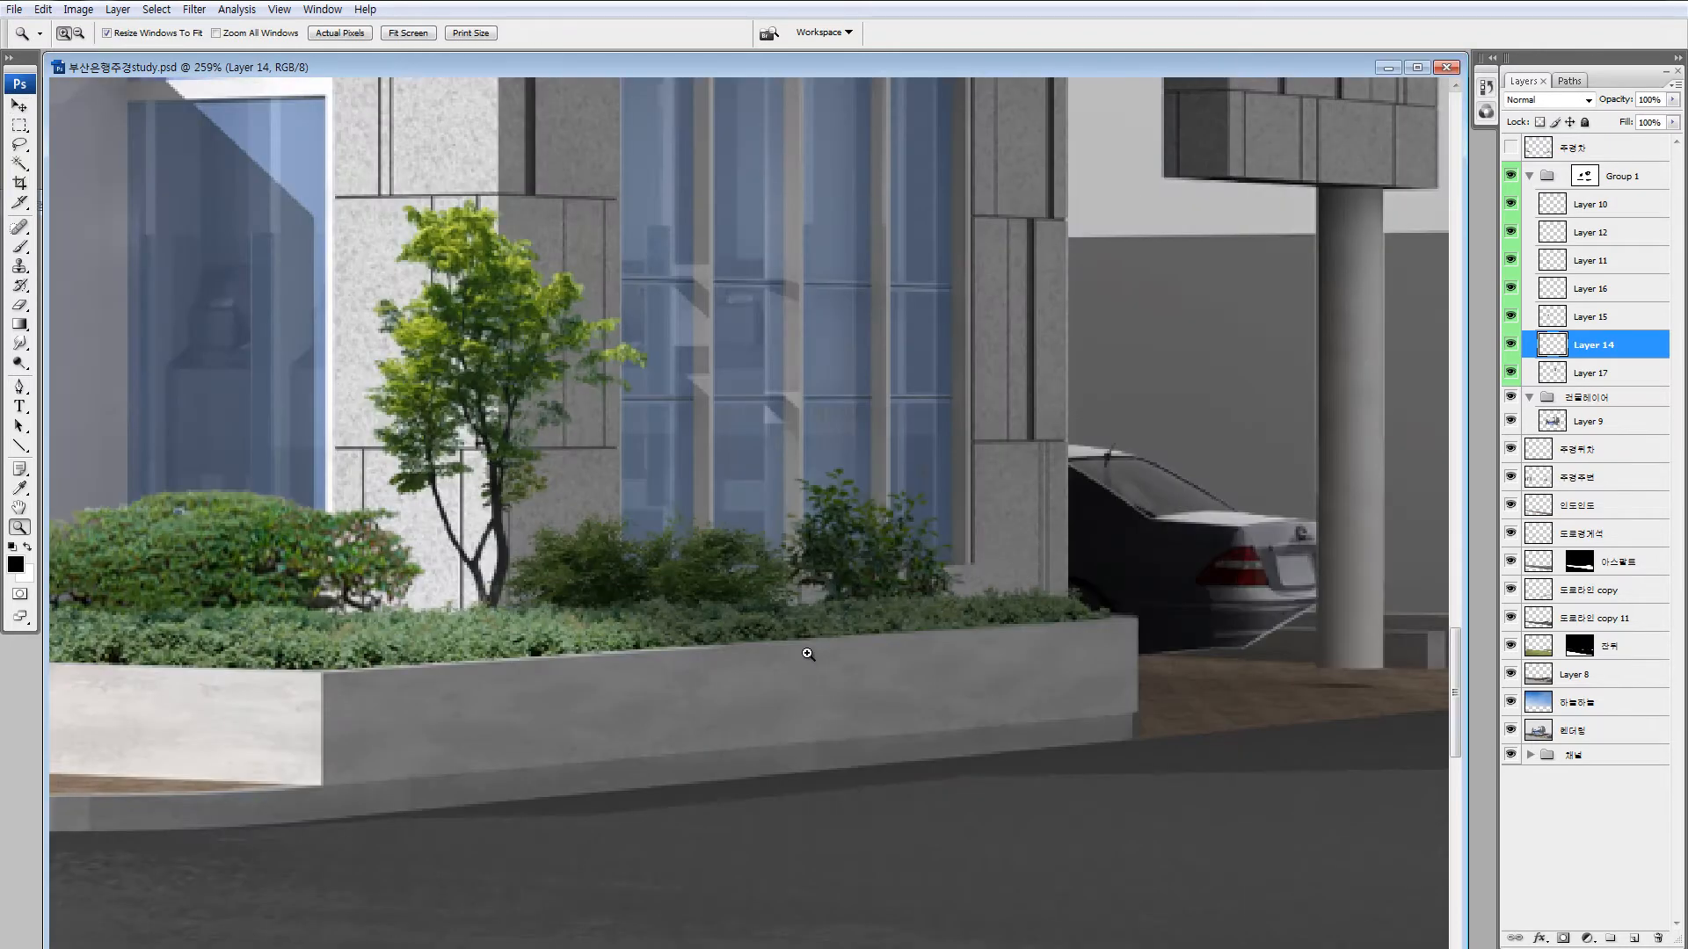
{"action": "key", "text": "ctrl+z"}
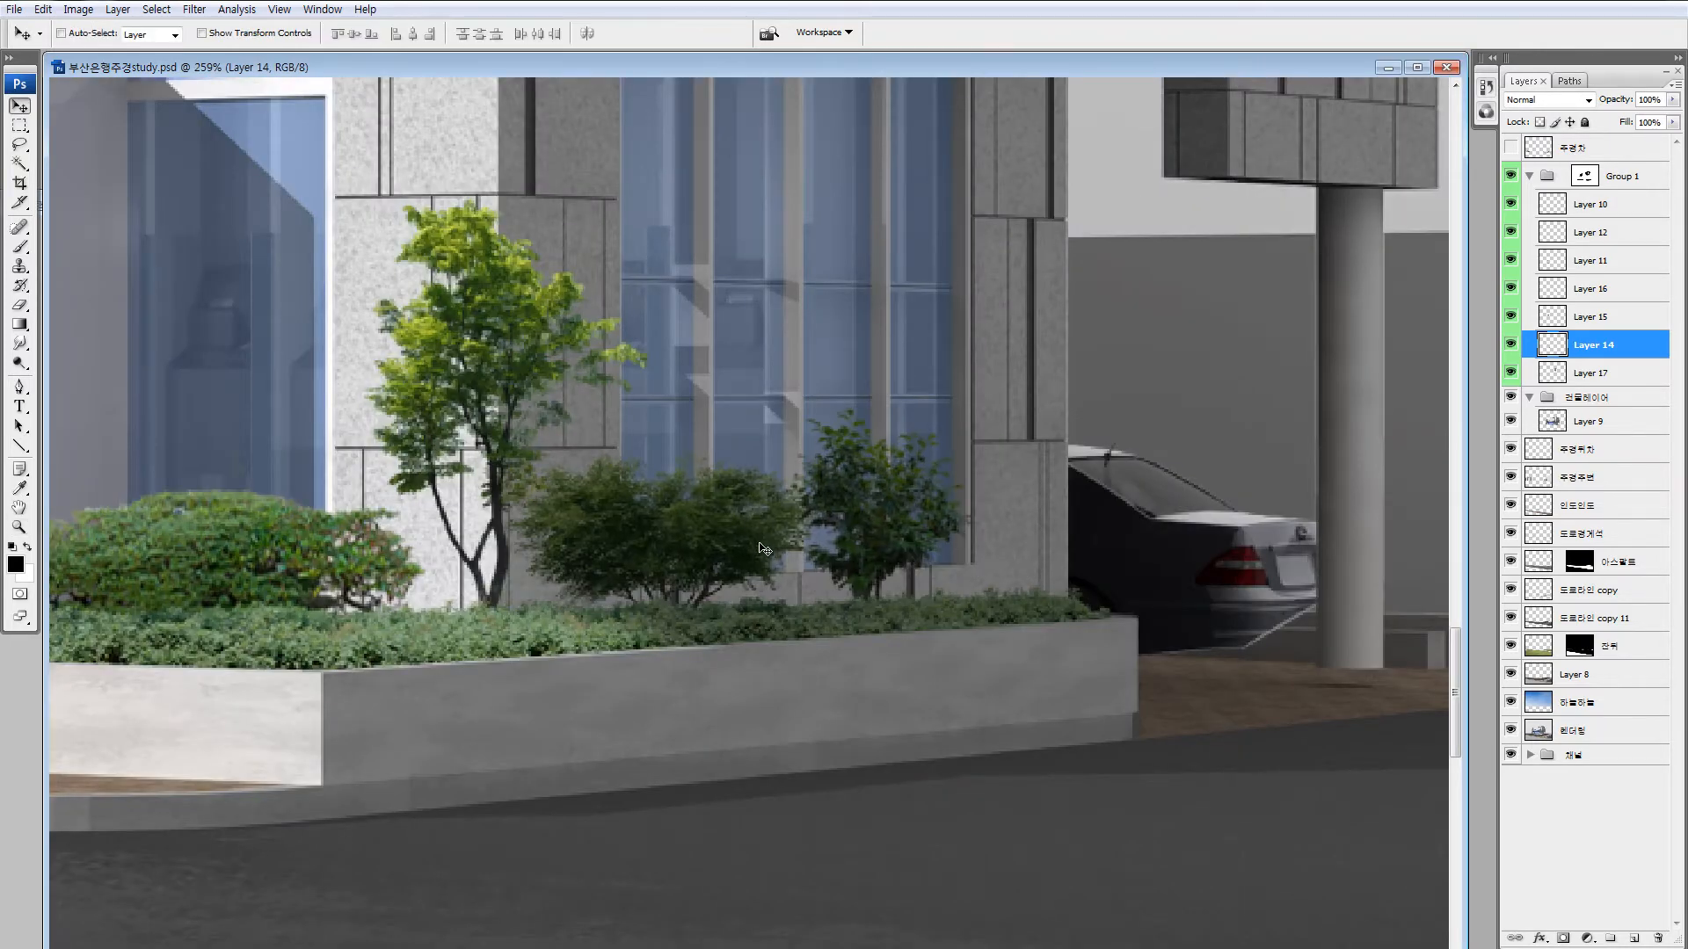
{"action": "key", "text": "ctrl+z"}
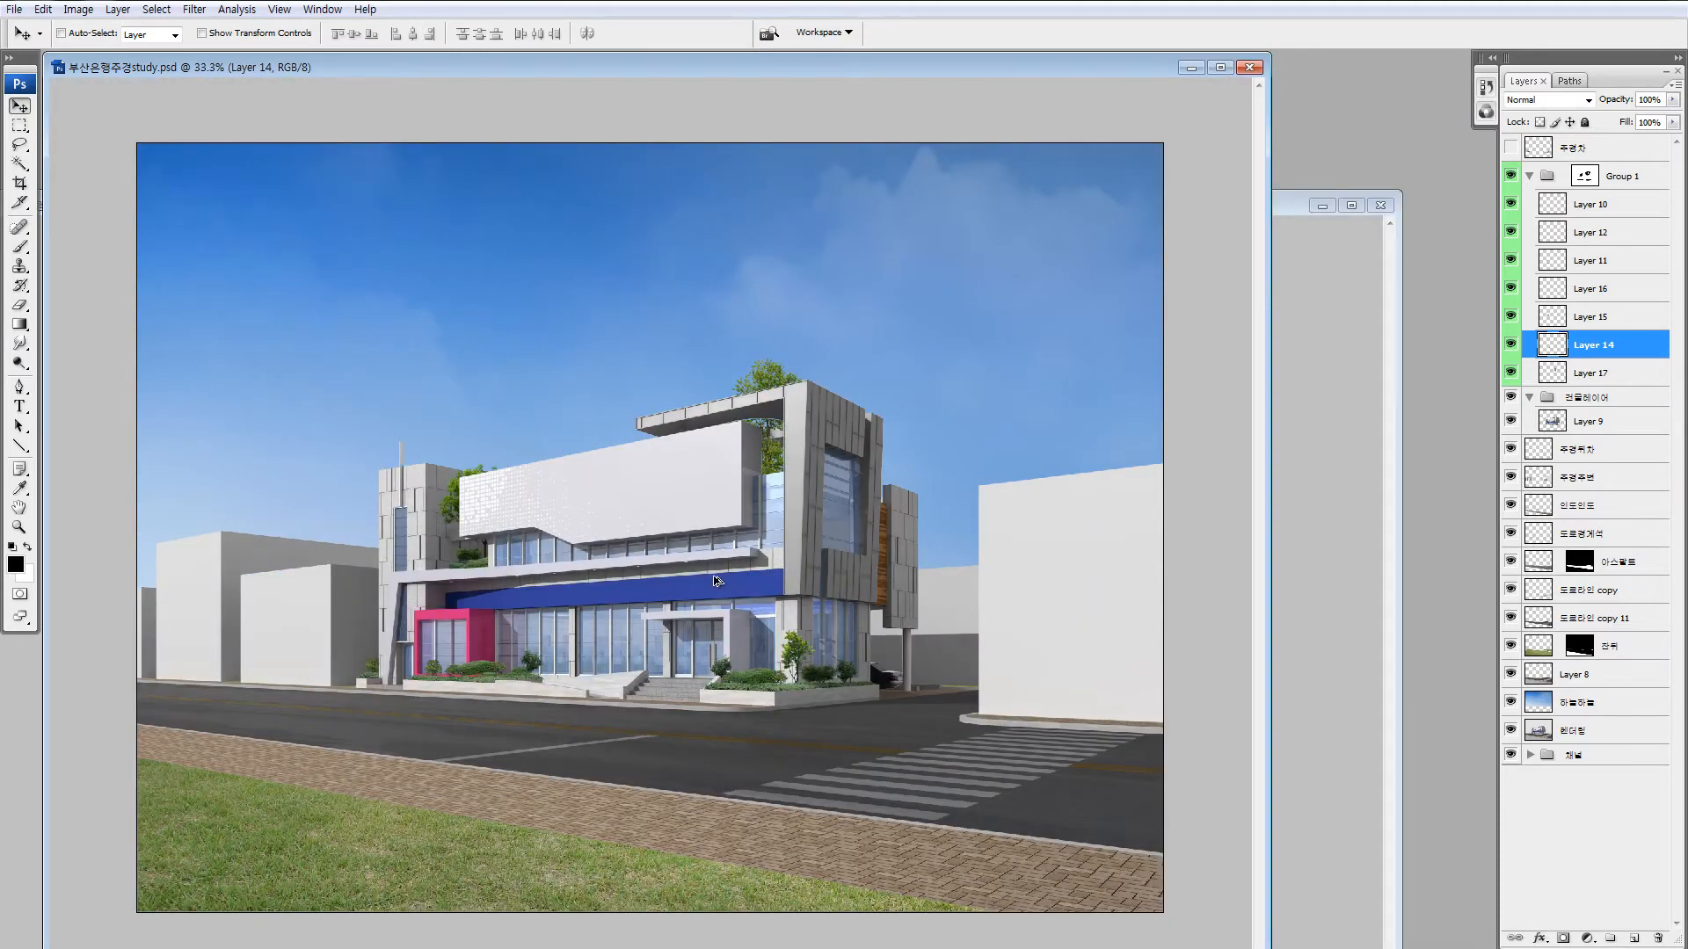
Select the area around the roof terrace shrubs of Layer 14 with a rectangular marquee.
{"action": "key", "text": "z"}
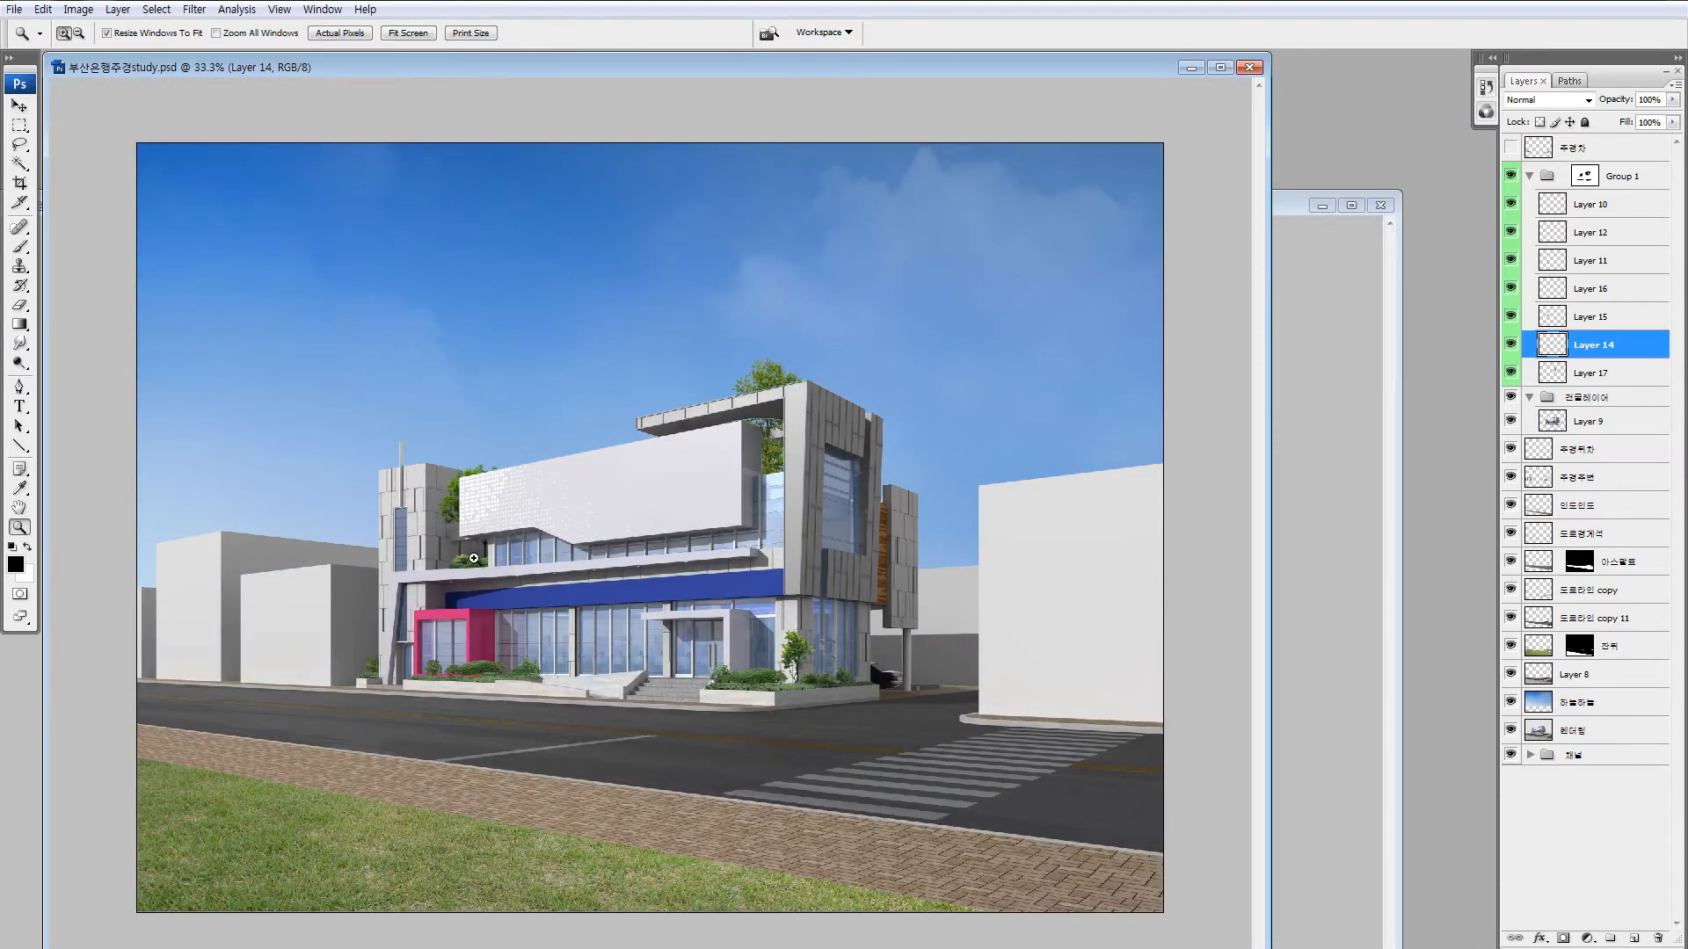
{"action": "left_click_drag", "start_coordinate": [577, 594], "coordinate": [577, 593]}
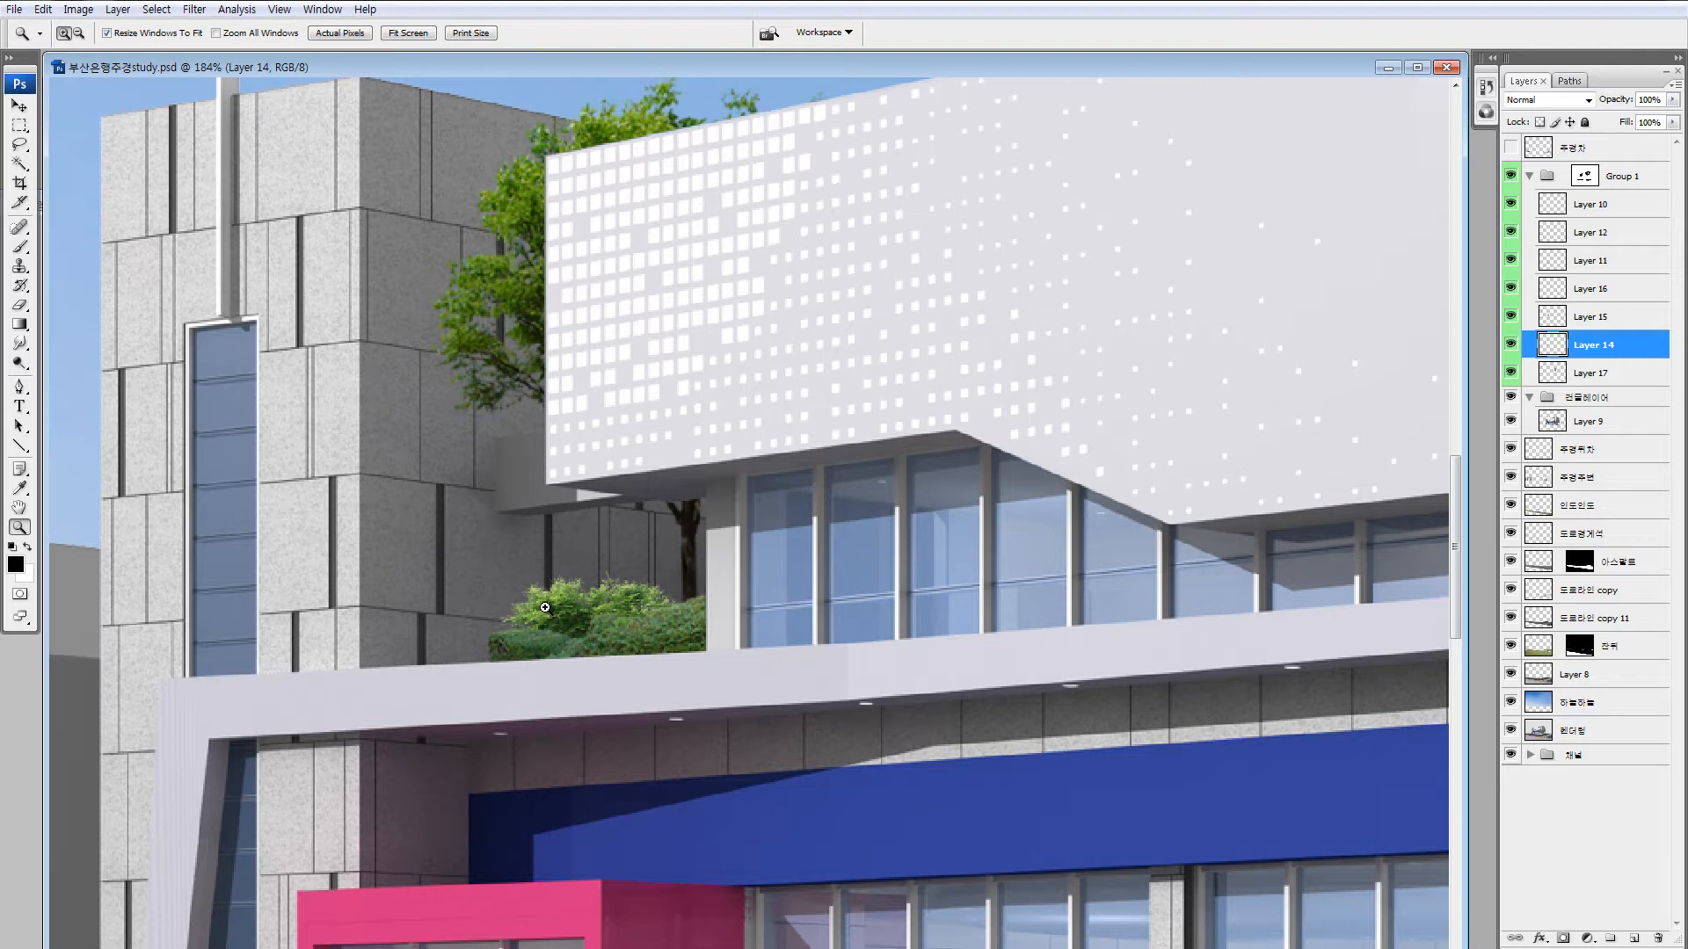
{"action": "key", "text": "m"}
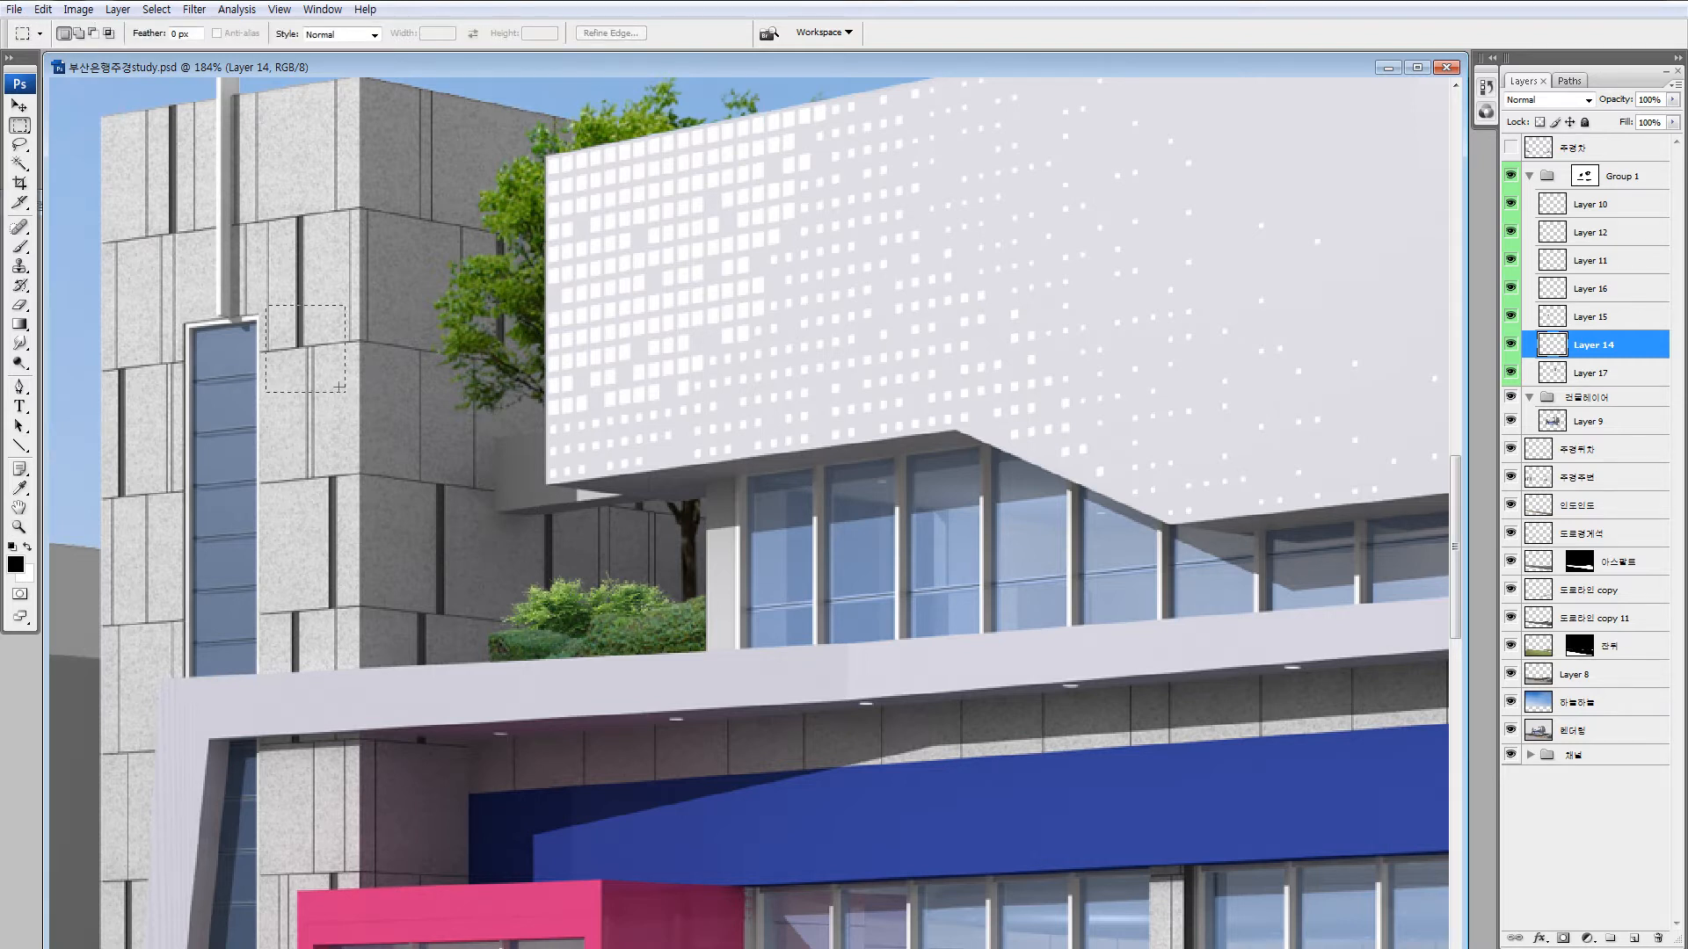
{"action": "left_click_drag", "start_coordinate": [339, 387], "coordinate": [1229, 793]}
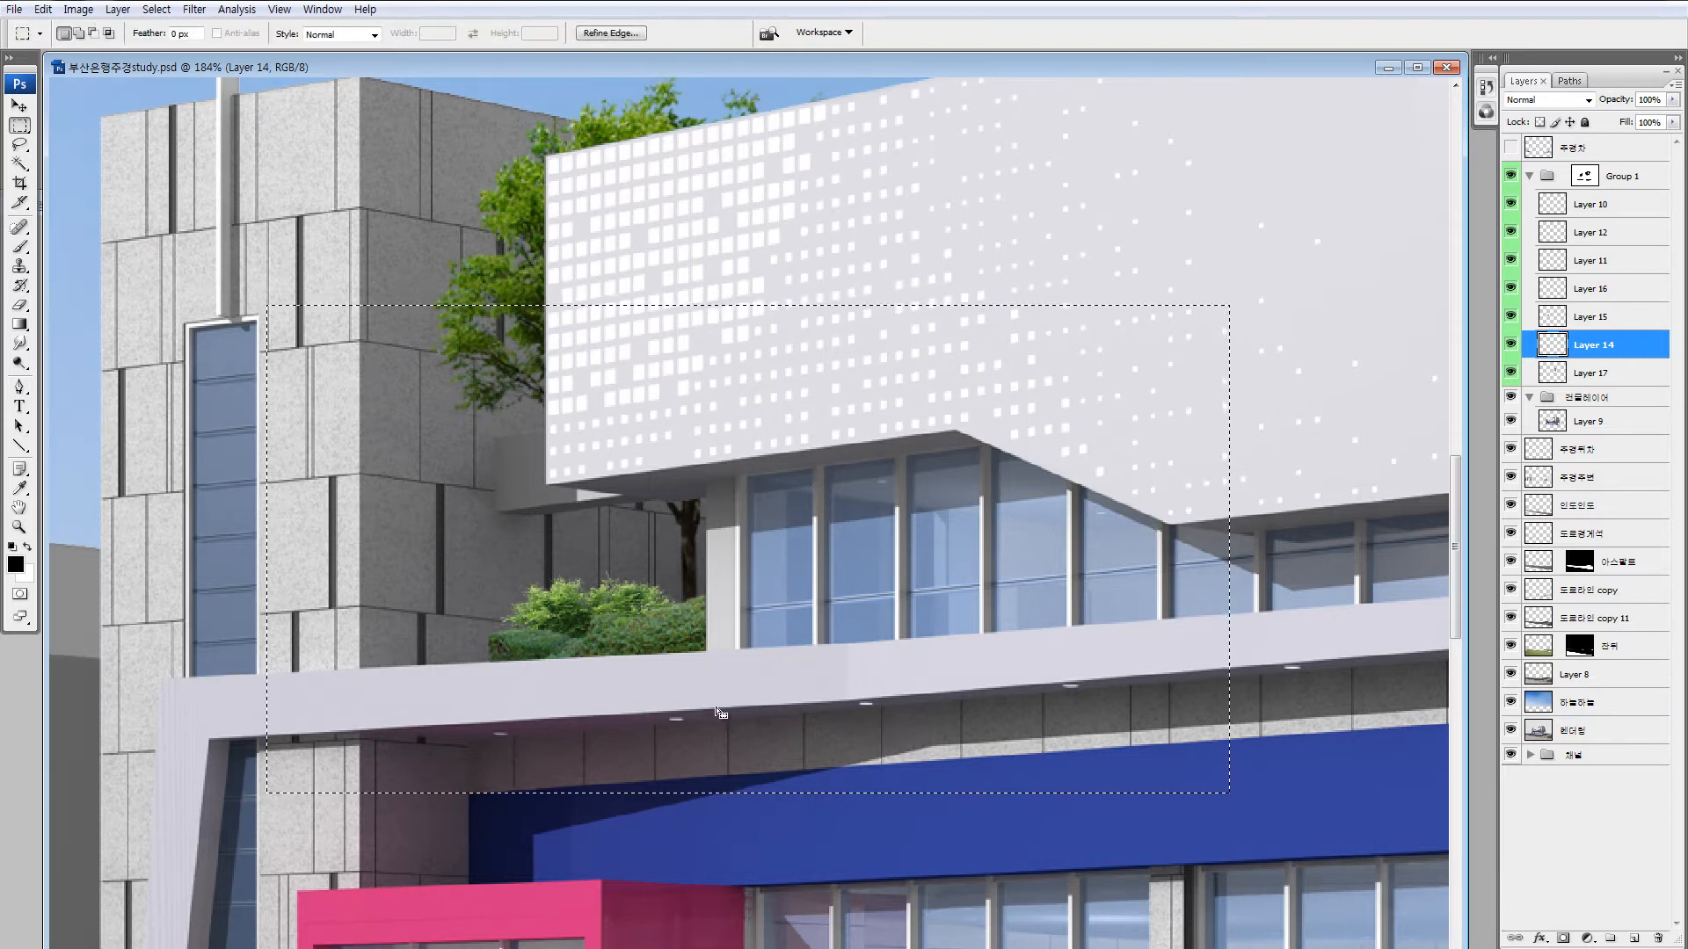
Deselect the marquee and darken the light green terrace shrubs on Layer 14 with Brightness/Contrast, lowering both brightness and contrast.
{"action": "left_click_drag", "start_coordinate": [719, 712], "coordinate": [698, 757]}
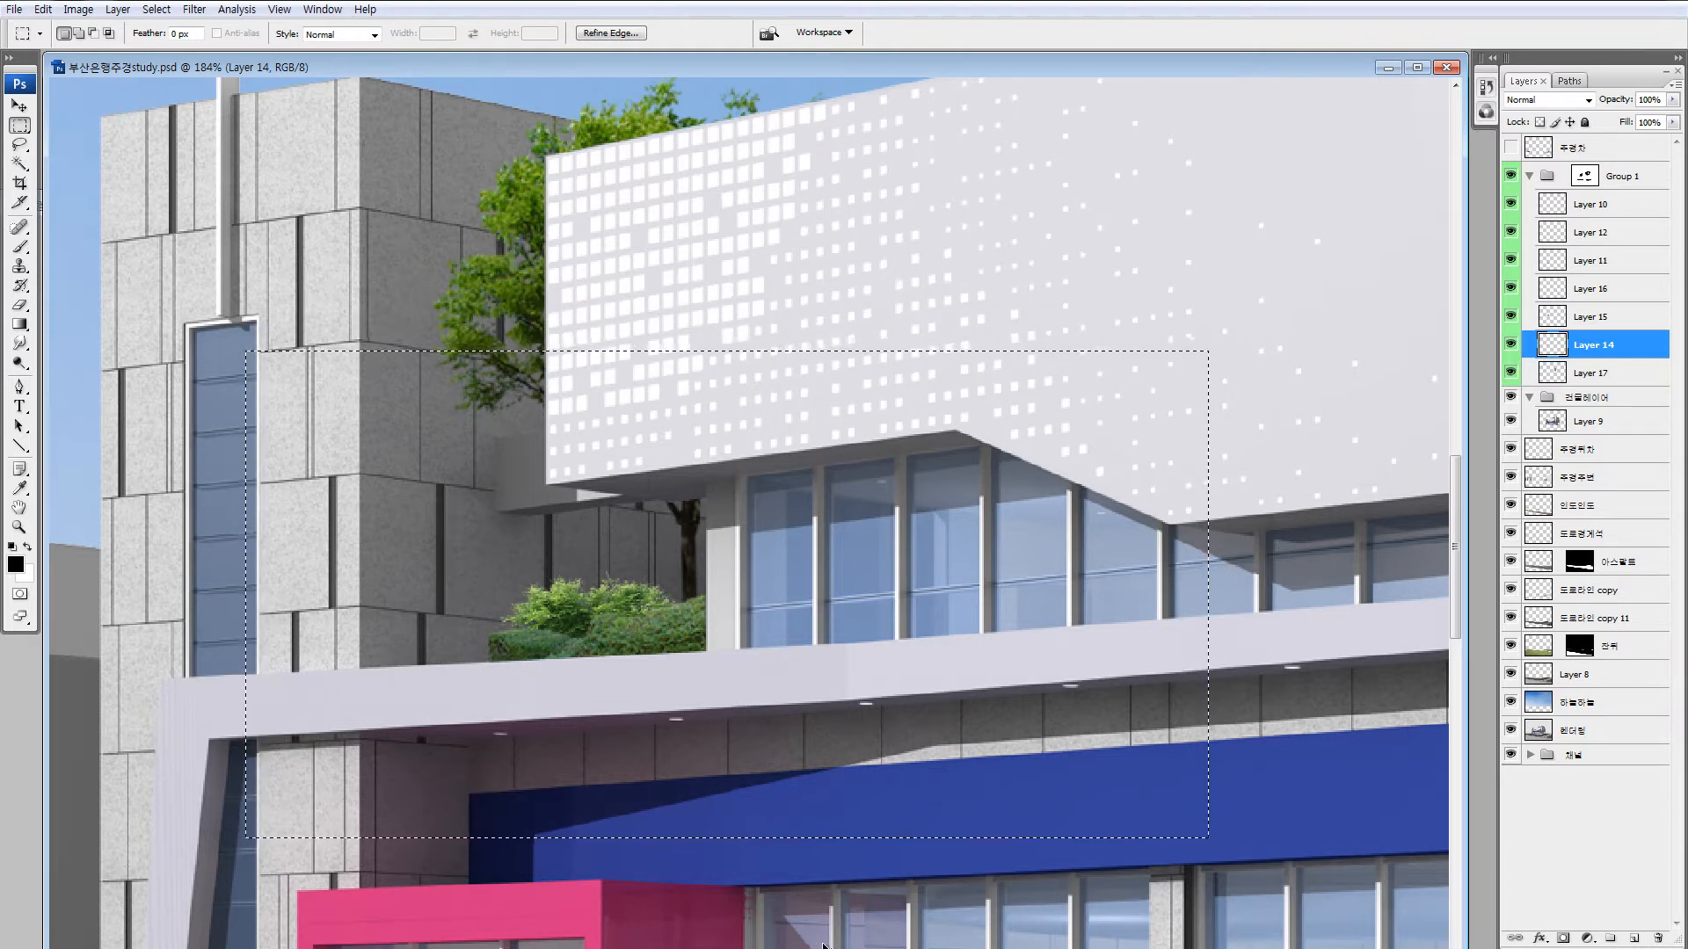
{"action": "key", "text": "ctrl+d"}
{"action": "key", "text": "alt+i"}
{"action": "key", "text": "a"}
{"action": "key", "text": "c"}
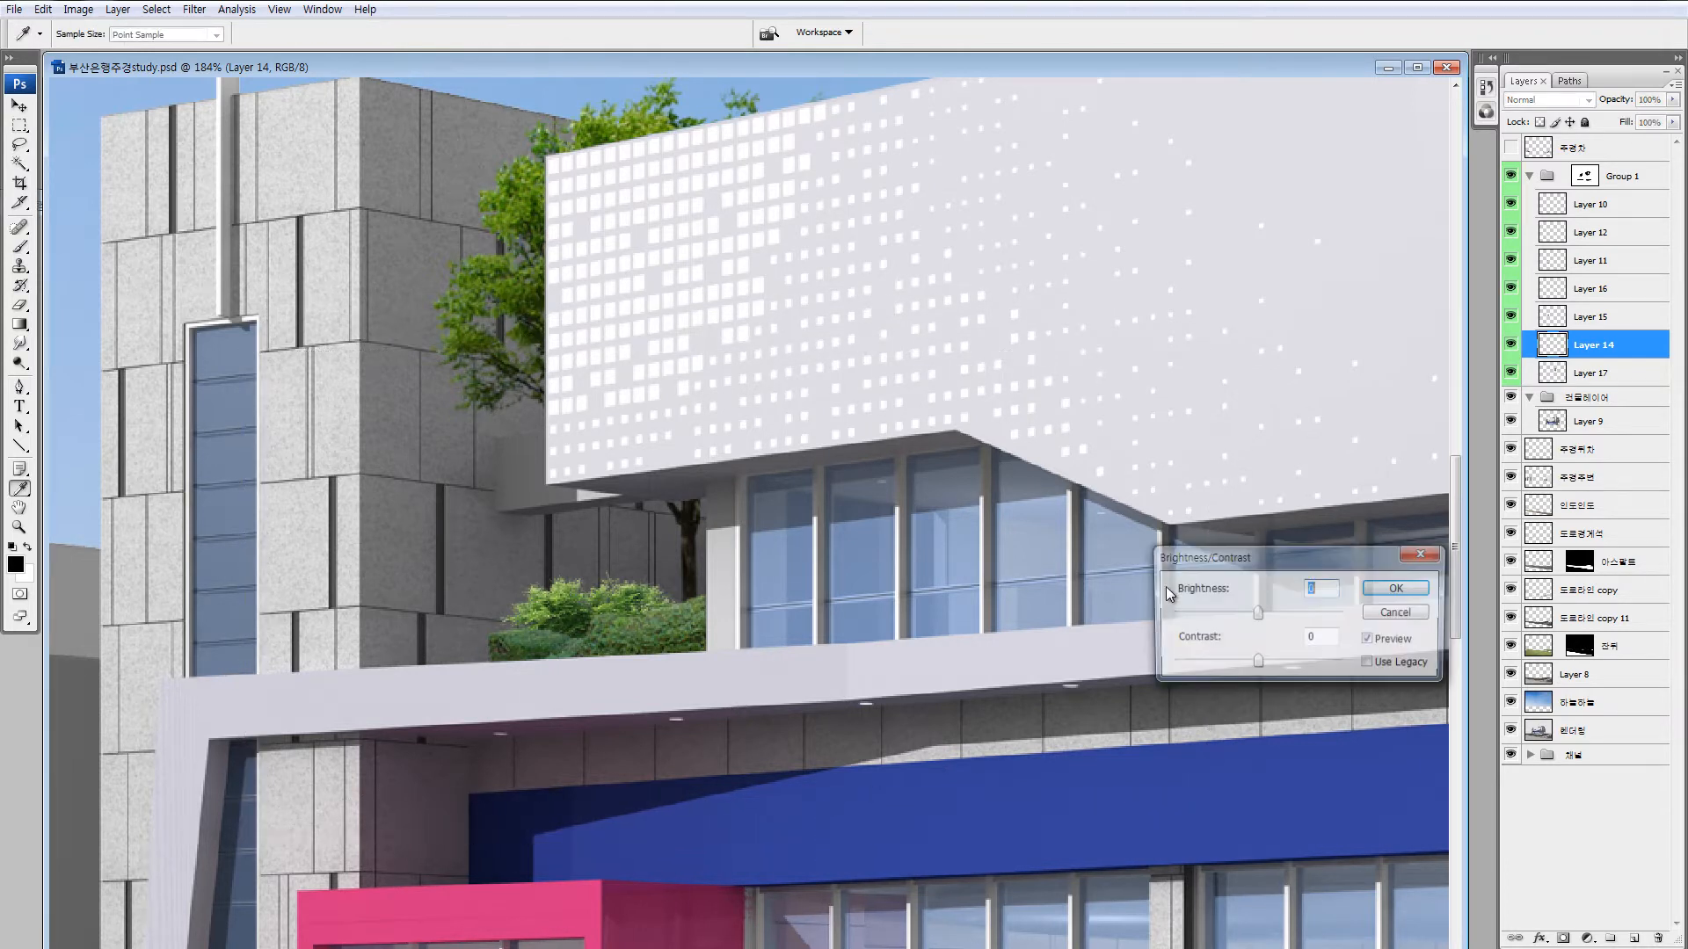
{"action": "left_click", "coordinate": [1229, 614]}
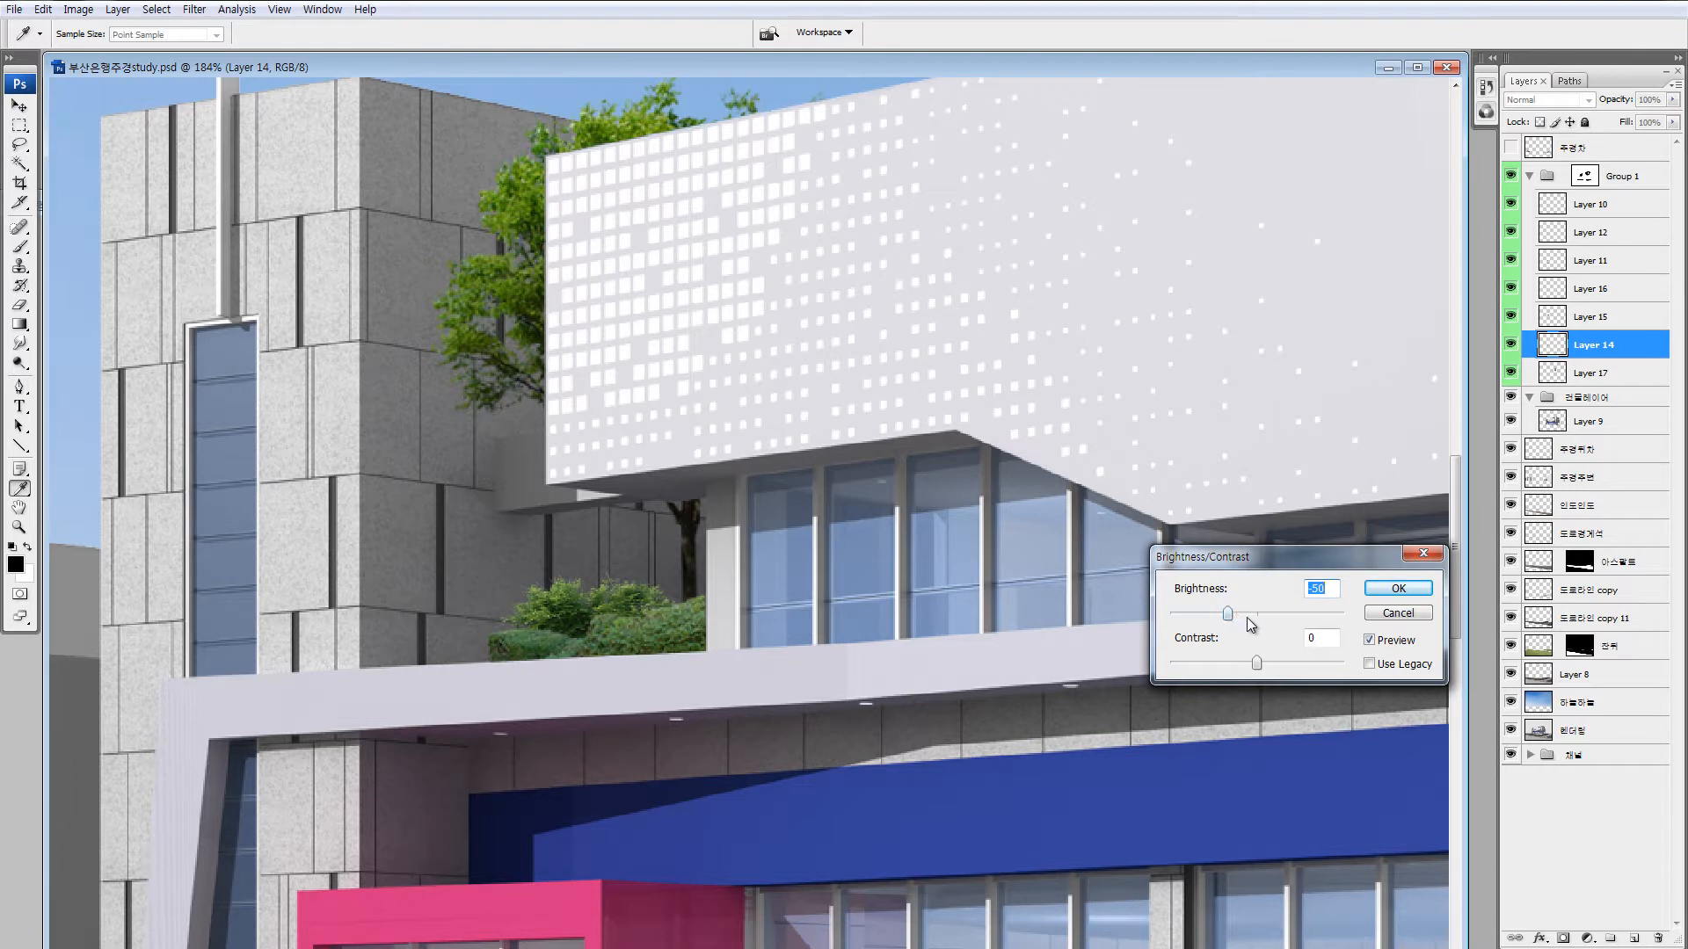
{"action": "left_click_drag", "start_coordinate": [1249, 666], "coordinate": [1178, 666]}
{"action": "left_click_drag", "start_coordinate": [1228, 615], "coordinate": [1222, 618]}
{"action": "left_click", "coordinate": [1398, 588]}
Make the darker terrace shrubs on Layer 11 active, marquee their area, and lower their brightness and set contrast to -24.
{"action": "key", "text": "v"}
{"action": "left_click_drag", "start_coordinate": [639, 640], "coordinate": [643, 617]}
{"action": "key", "text": "ctrl+z"}
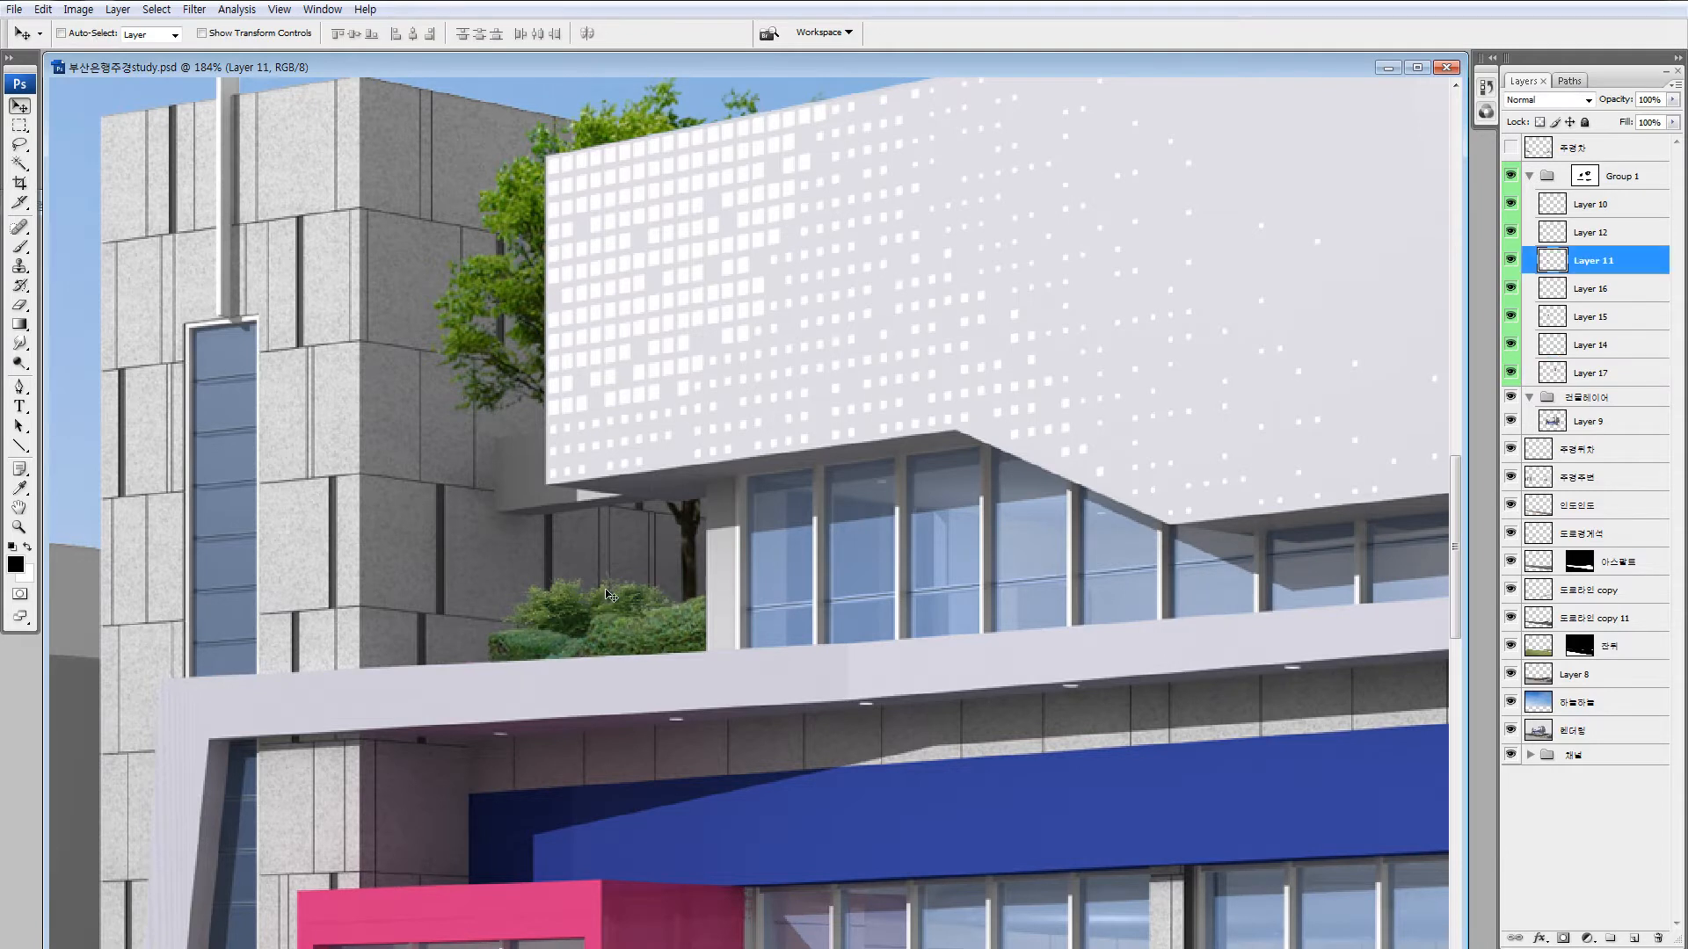
{"action": "key", "text": "m"}
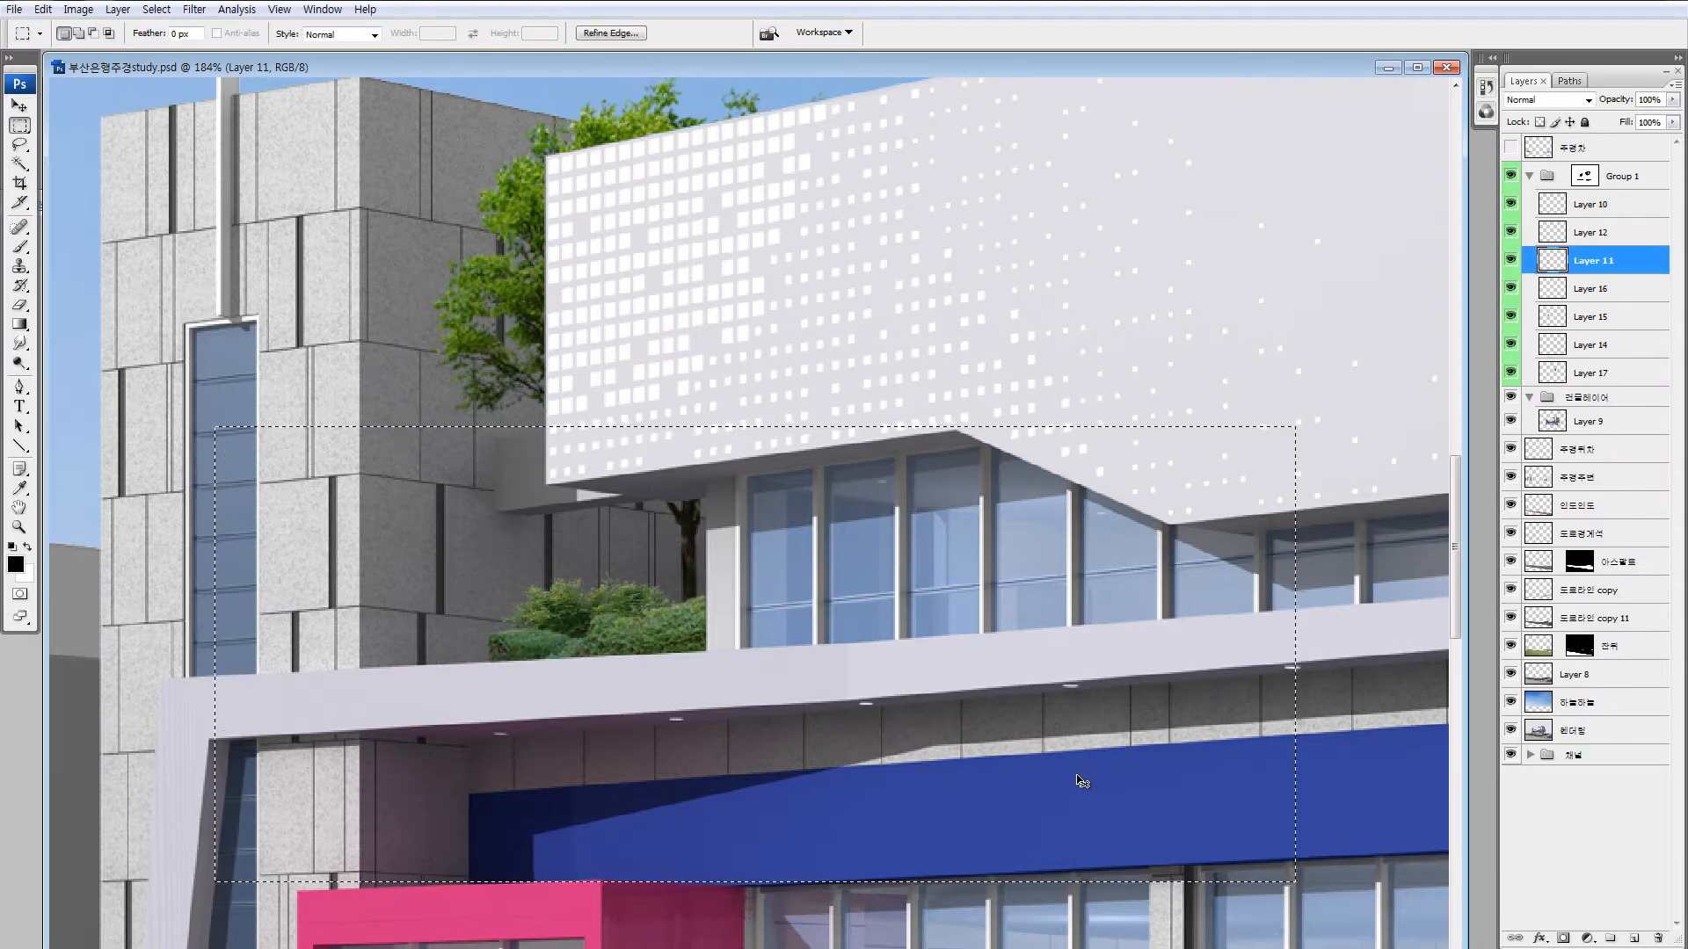
{"action": "key", "text": "alt+i"}
{"action": "key", "text": "a"}
{"action": "key", "text": "c"}
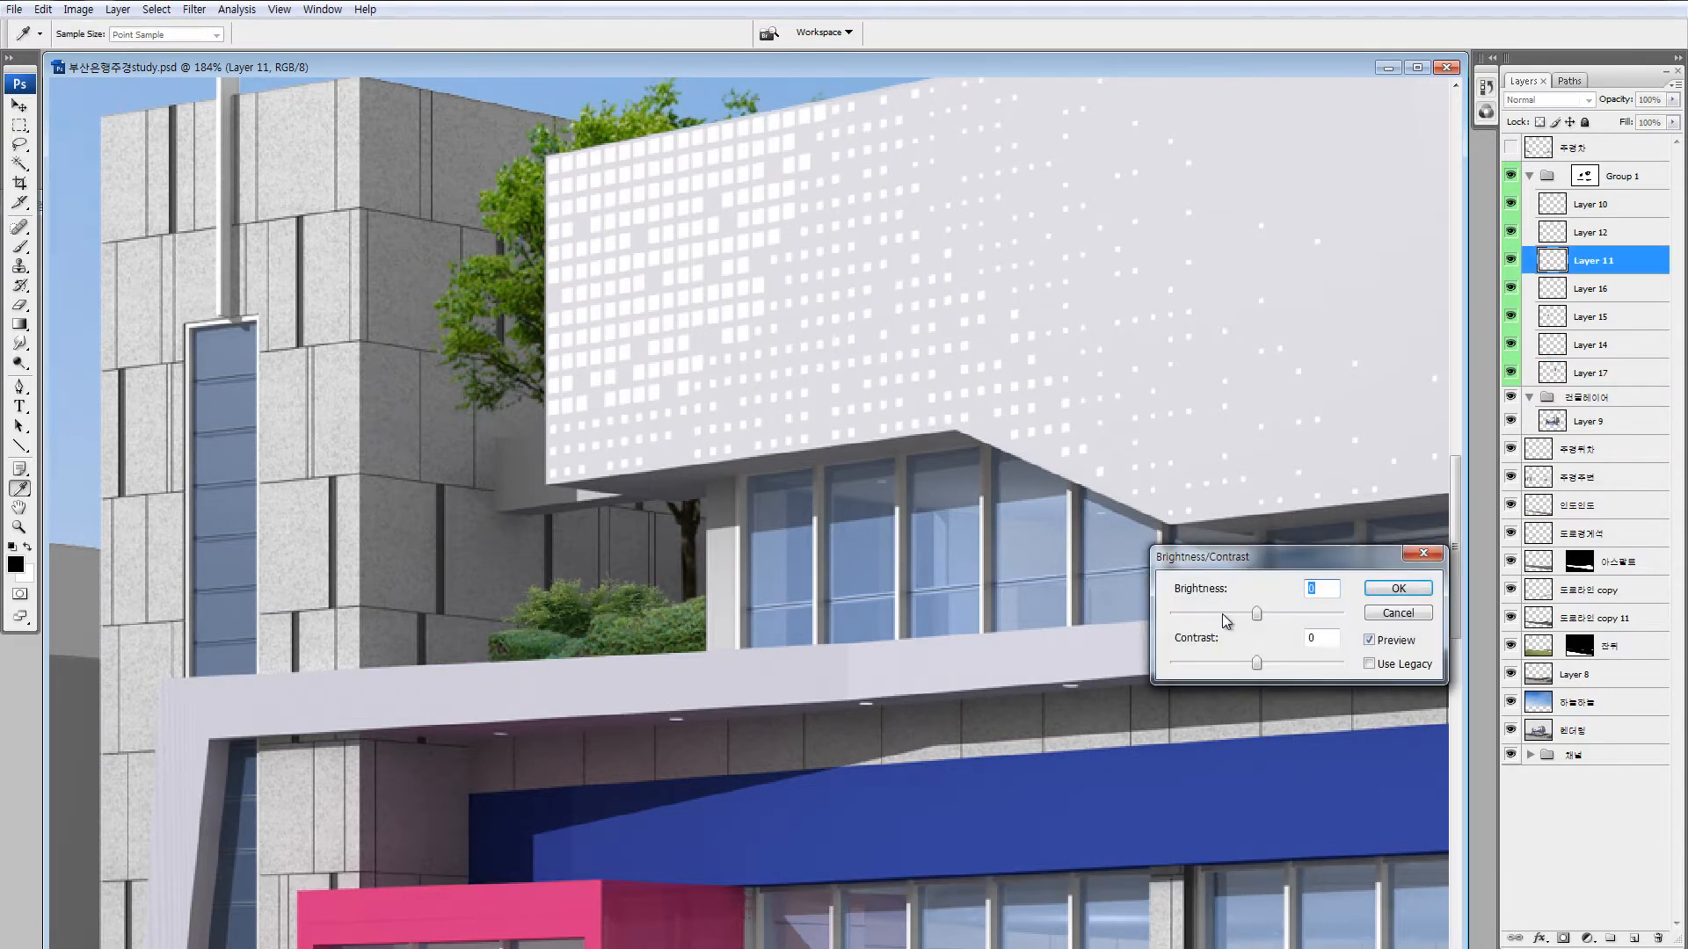
{"action": "left_click", "coordinate": [1224, 614]}
{"action": "left_click_drag", "start_coordinate": [1255, 668], "coordinate": [1224, 618]}
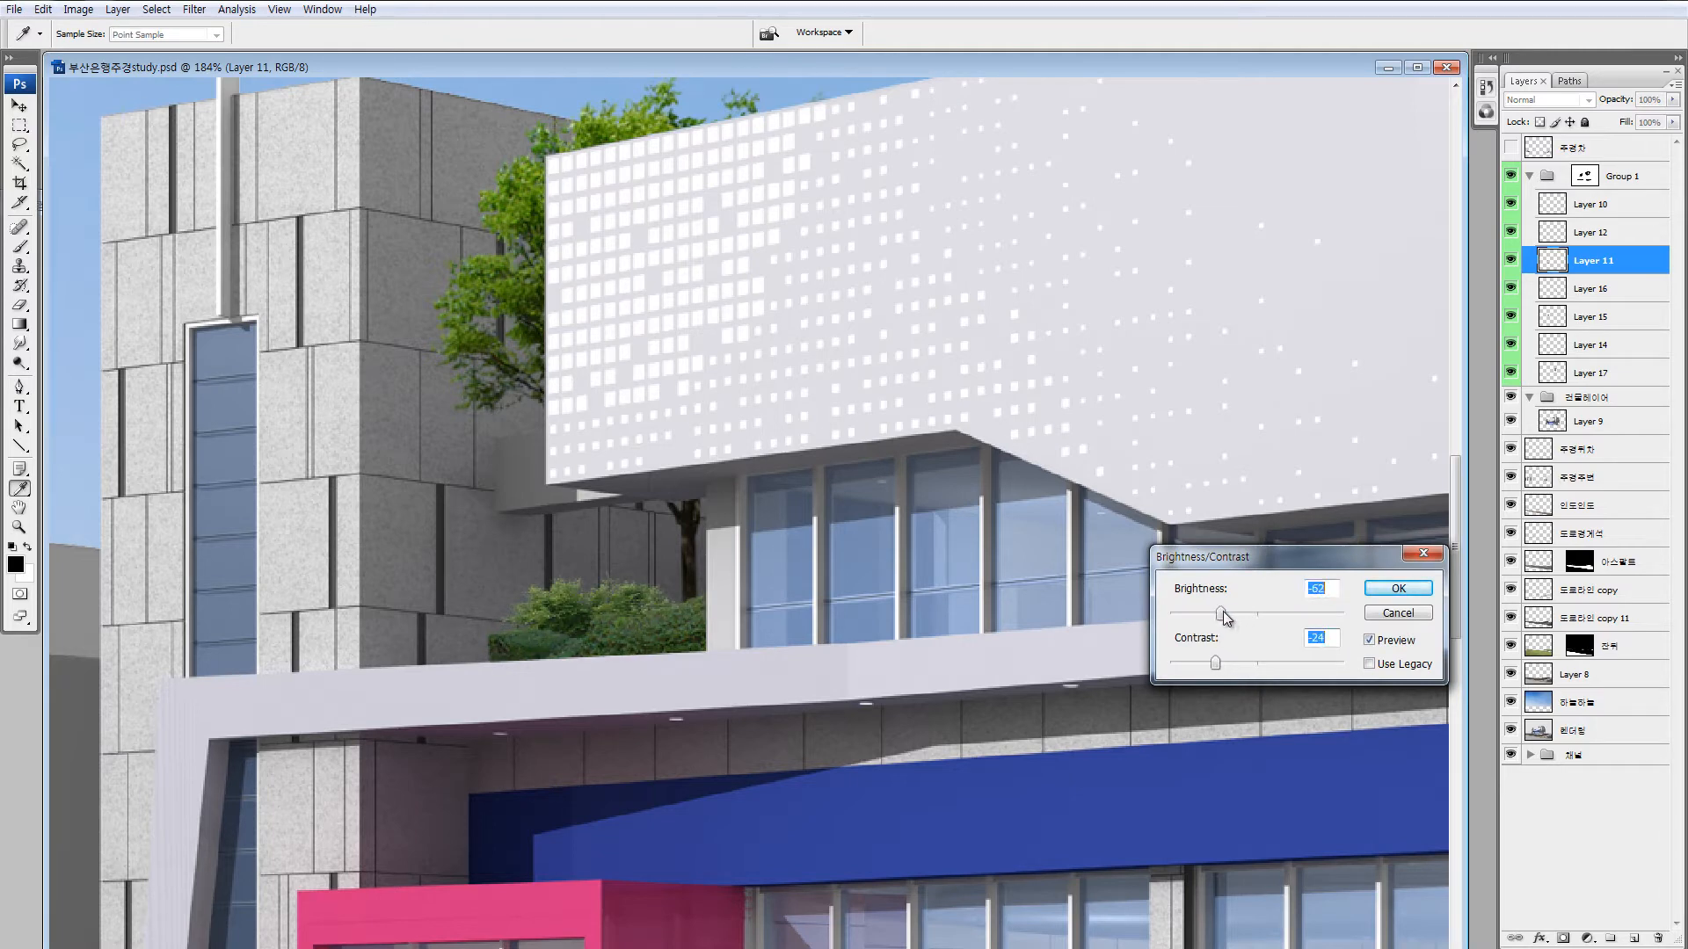
{"action": "left_click", "coordinate": [1398, 588]}
Make the tree beside the stone tower on Layer 15 active and set its brightness to -44 and contrast to -40.
{"action": "key", "text": "ctrl+minus"}
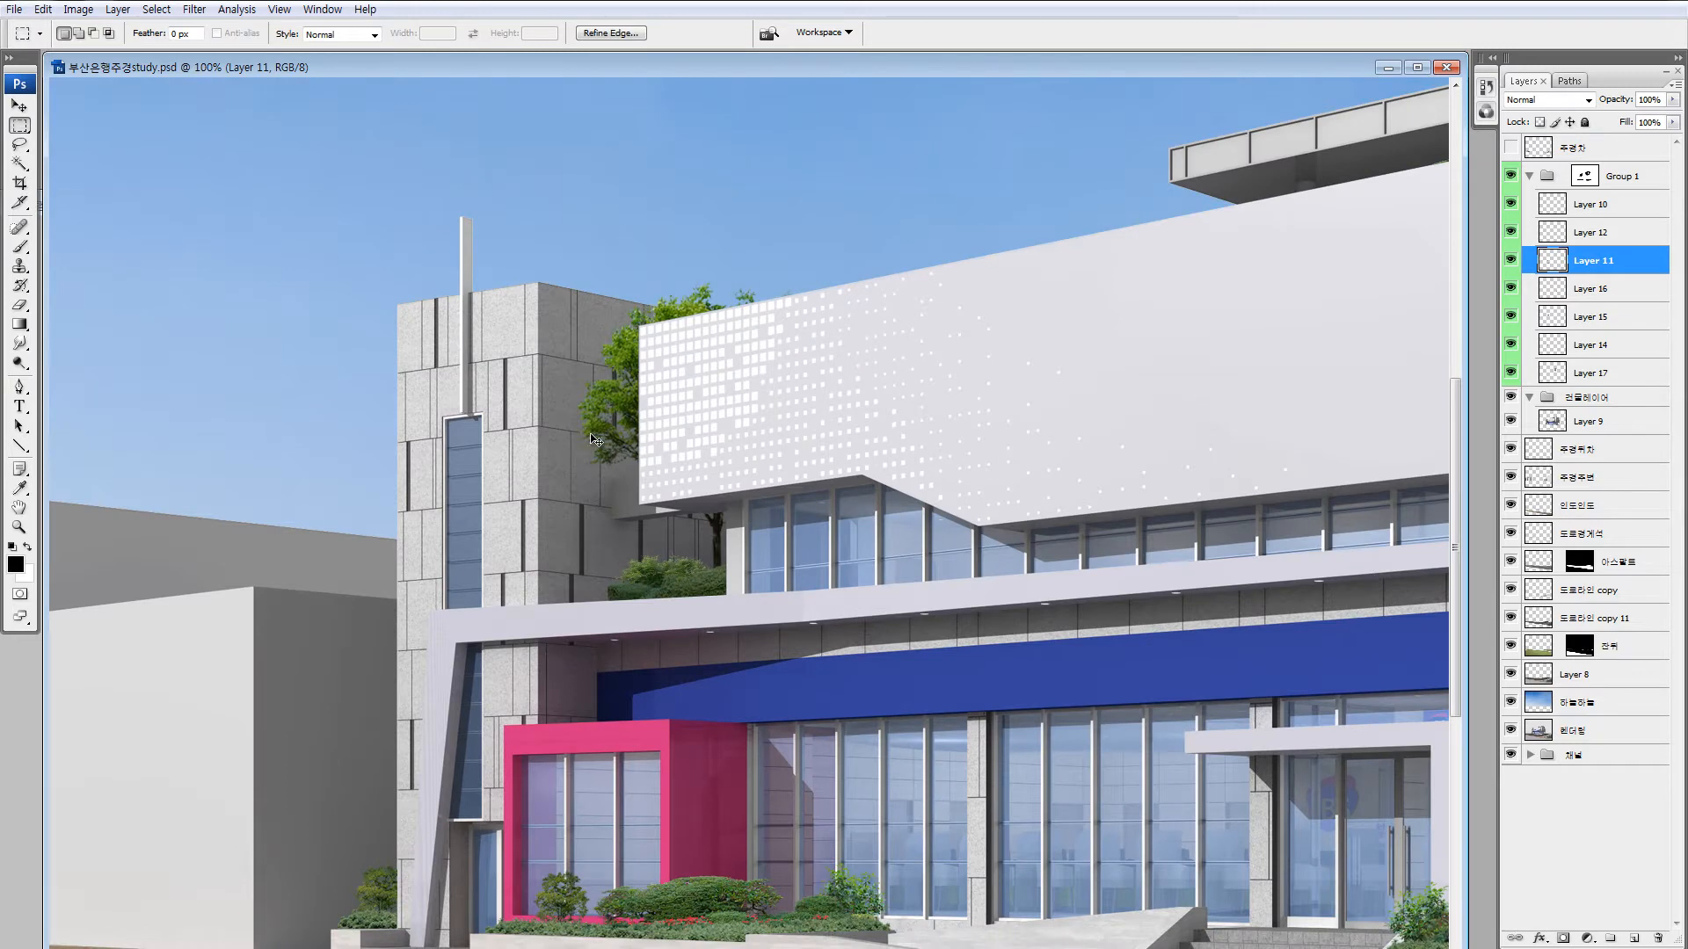
{"action": "left_click_drag", "start_coordinate": [601, 426], "coordinate": [616, 396]}
{"action": "key", "text": "ctrl+z"}
{"action": "key", "text": "alt+i"}
{"action": "key", "text": "a"}
{"action": "key", "text": "c"}
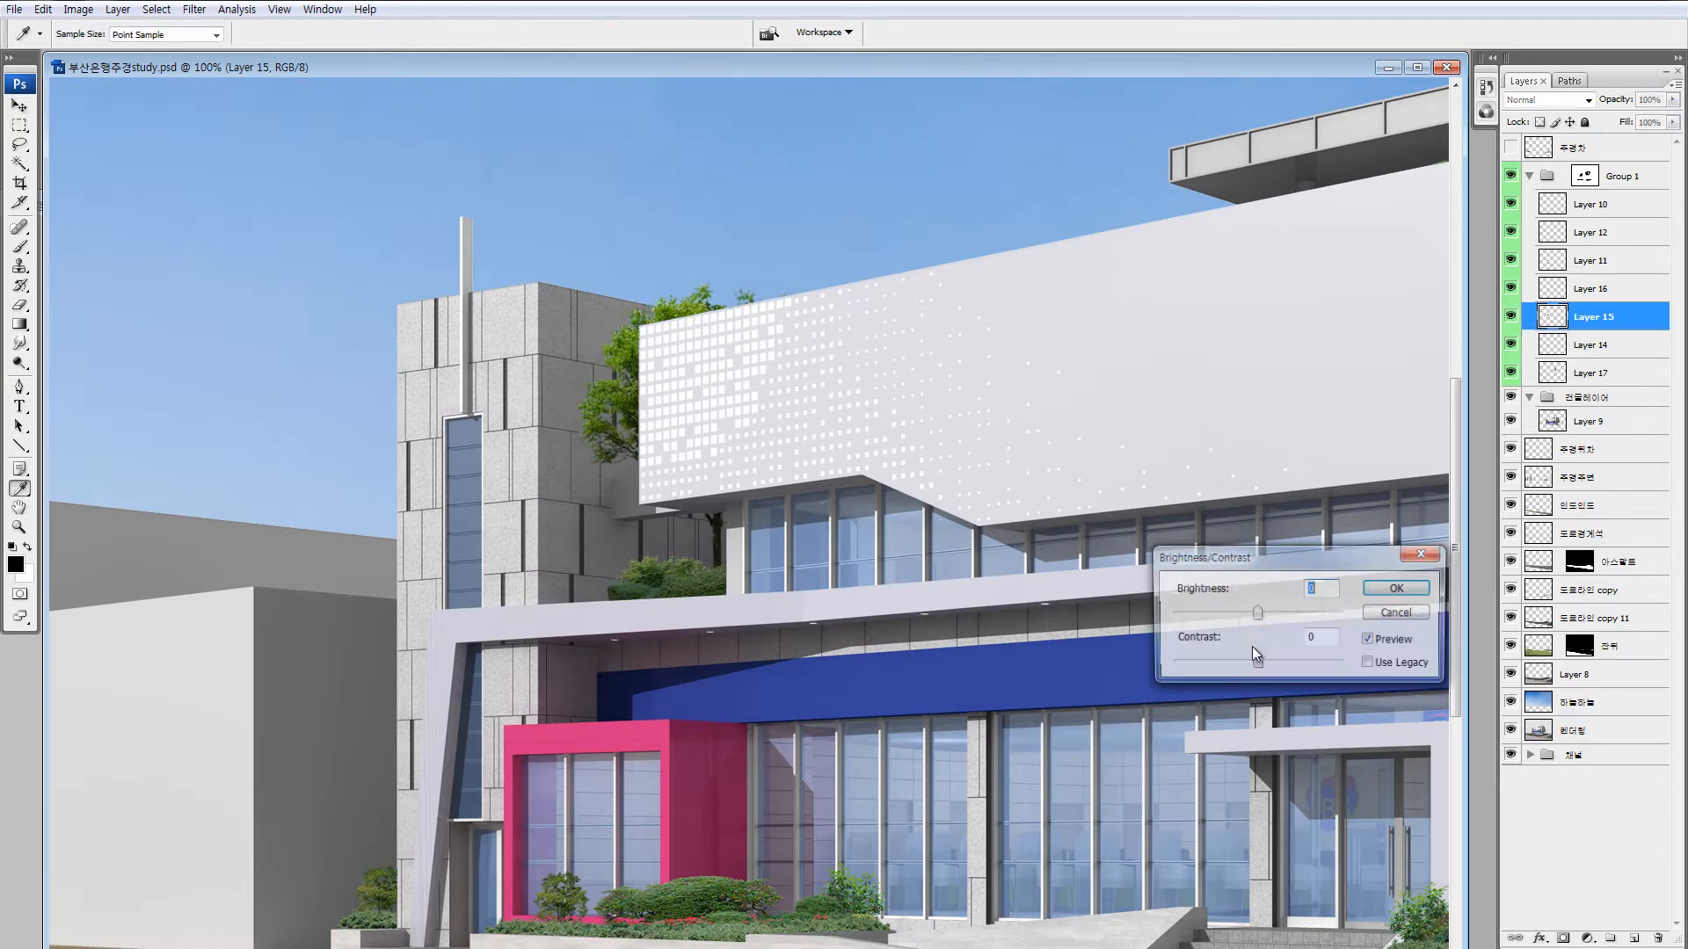
{"action": "left_click_drag", "start_coordinate": [1189, 658], "coordinate": [1180, 659]}
{"action": "left_click_drag", "start_coordinate": [1252, 611], "coordinate": [1234, 615]}
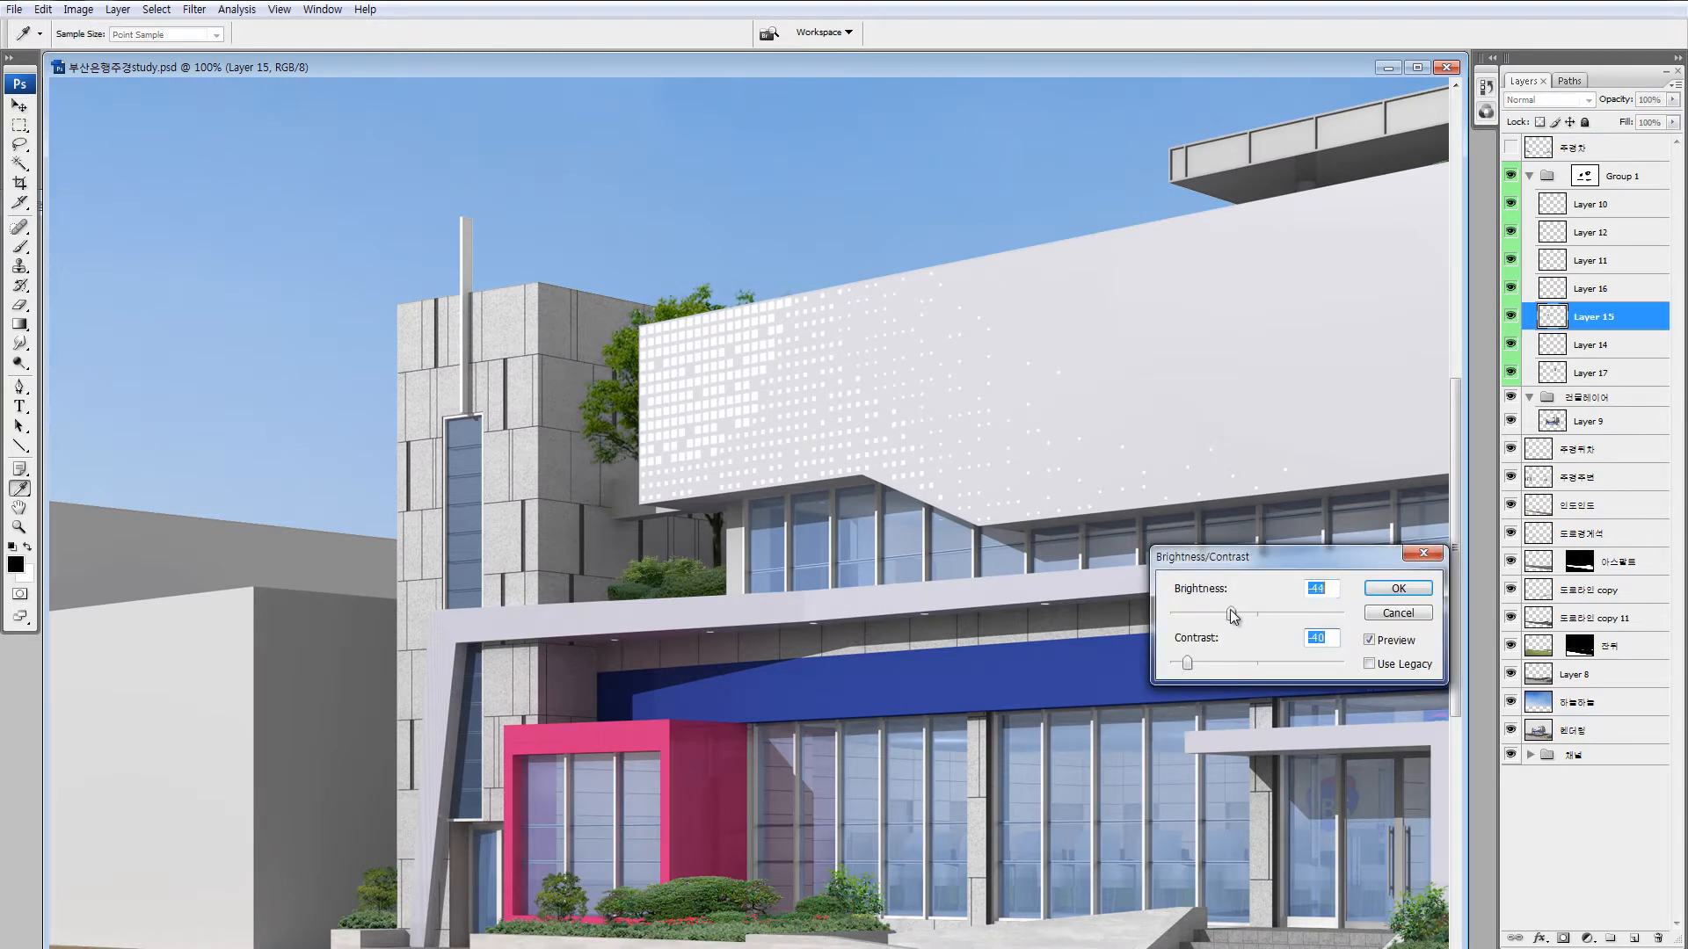
{"action": "left_click", "coordinate": [1396, 589]}
View the whole rendering, move its window aside, and bring the source document 부산은행소스.psd forward.
{"action": "key", "text": "ctrl+0"}
{"action": "key", "text": "ctrl+minus"}
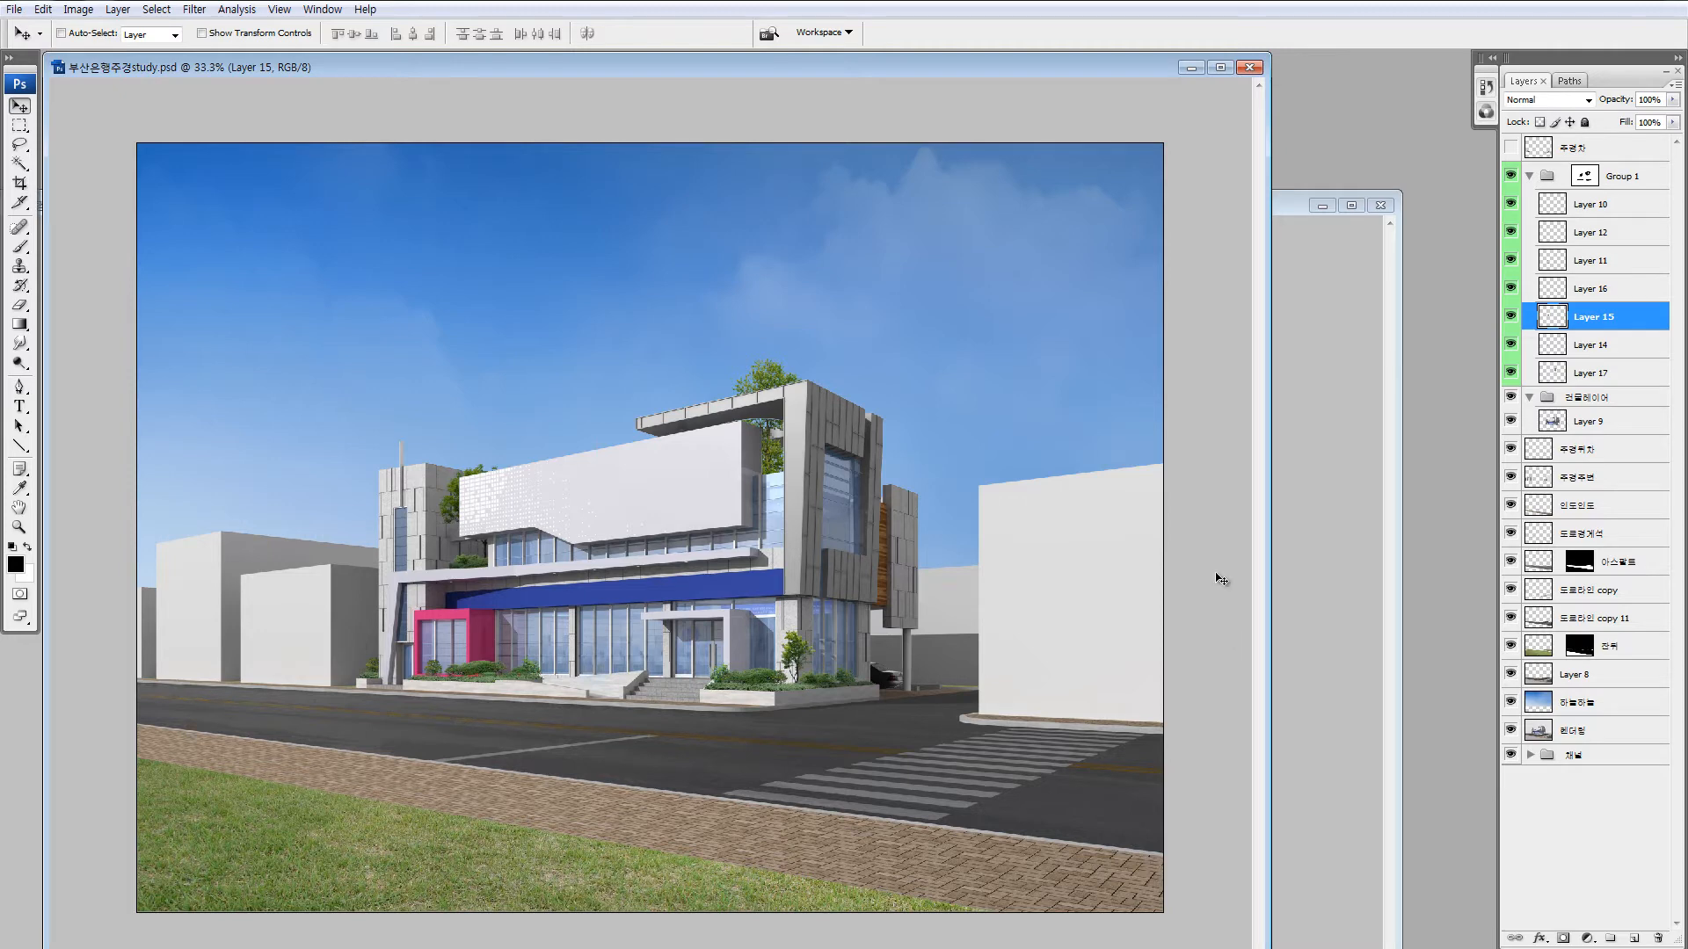
{"action": "key", "text": "ctrl+minus"}
{"action": "key", "text": "ctrl+plus"}
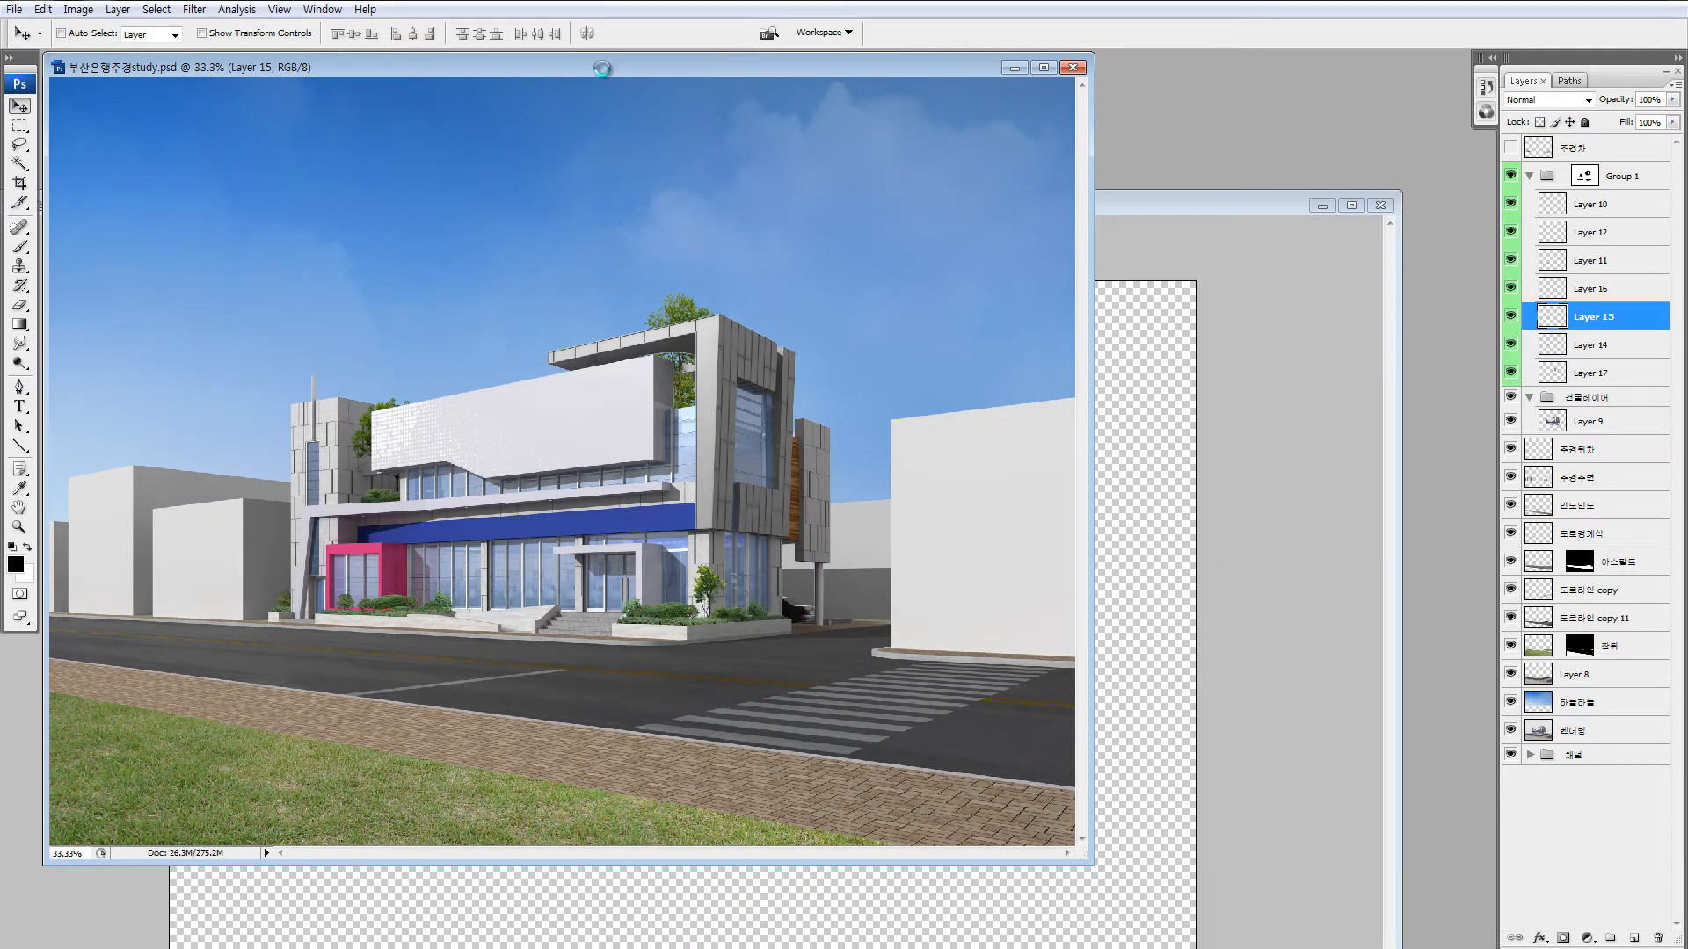
{"action": "left_click_drag", "start_coordinate": [601, 73], "coordinate": [1127, 163]}
{"action": "left_click_drag", "start_coordinate": [460, 205], "coordinate": [442, 129]}
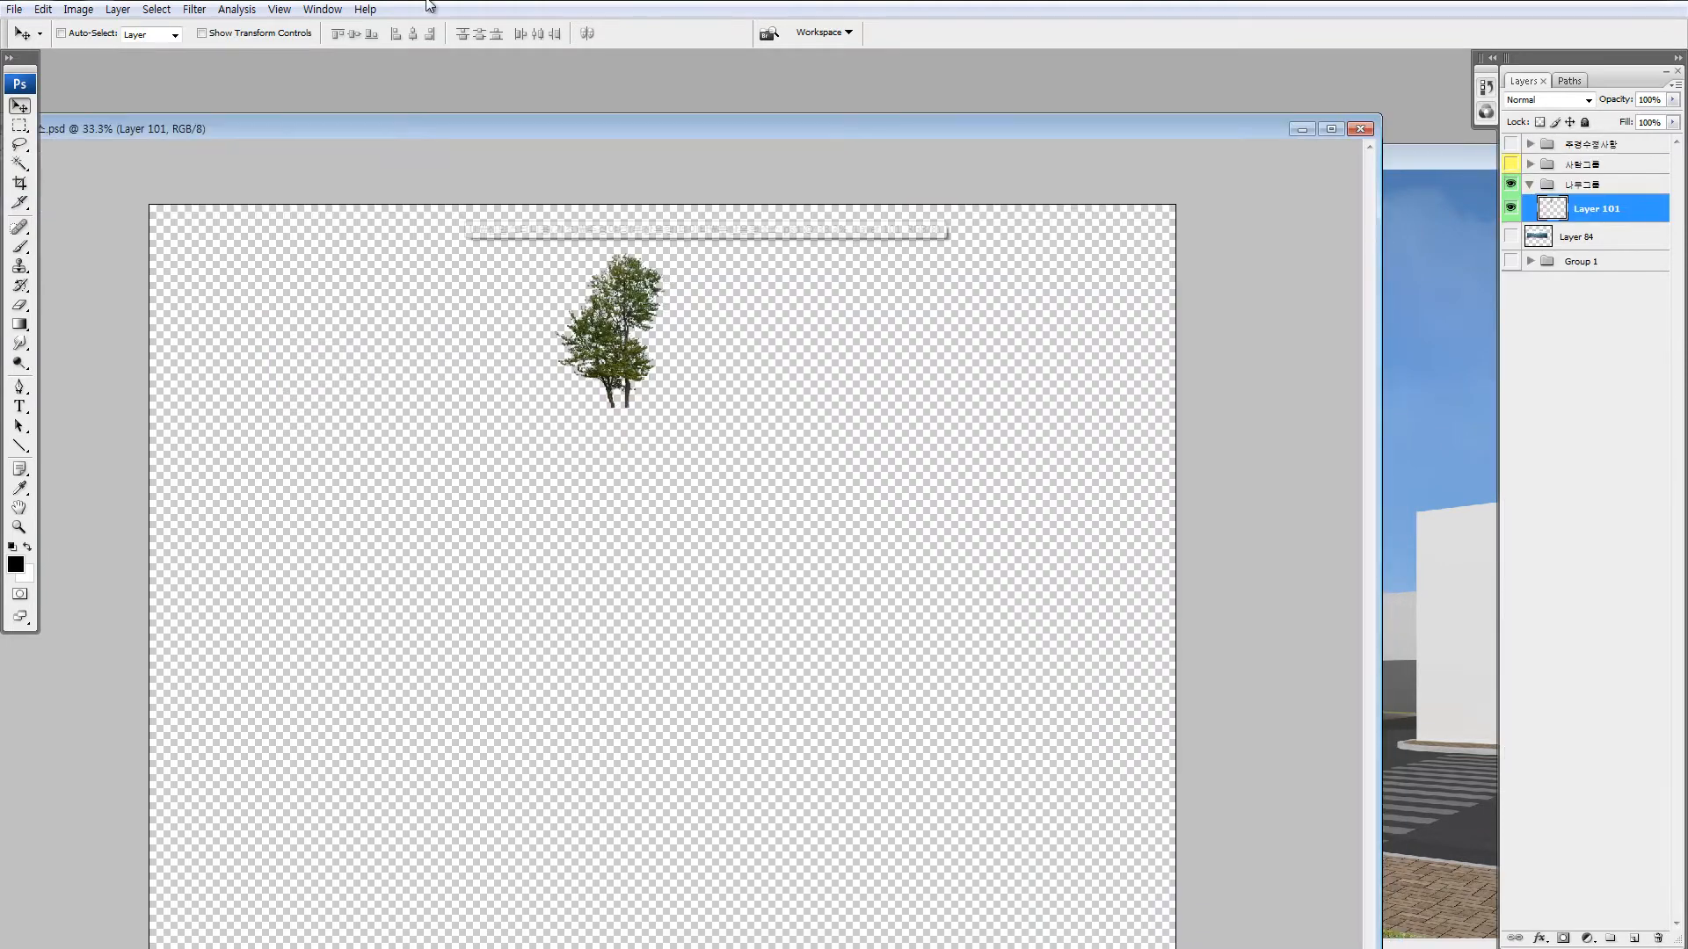
Delete the tree on Layer 101 from the source document and arrange both document windows side by side.
{"action": "key", "text": "ctrl+minus"}
{"action": "key", "text": "Delete"}
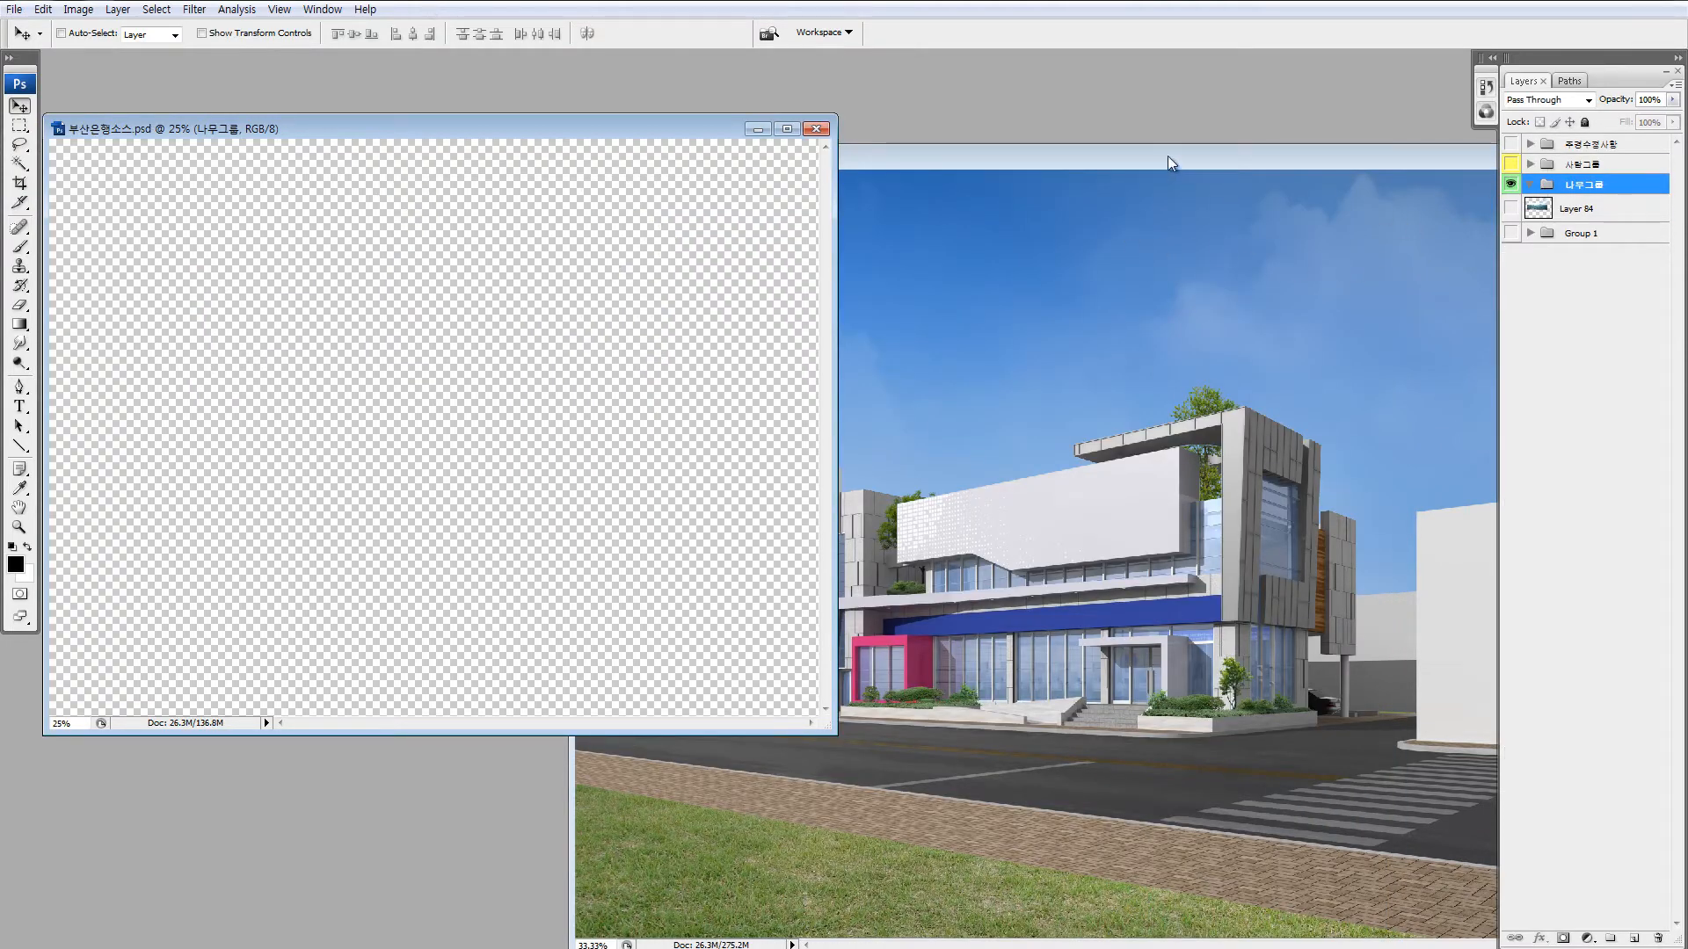
{"action": "left_click_drag", "start_coordinate": [1168, 158], "coordinate": [1090, 139]}
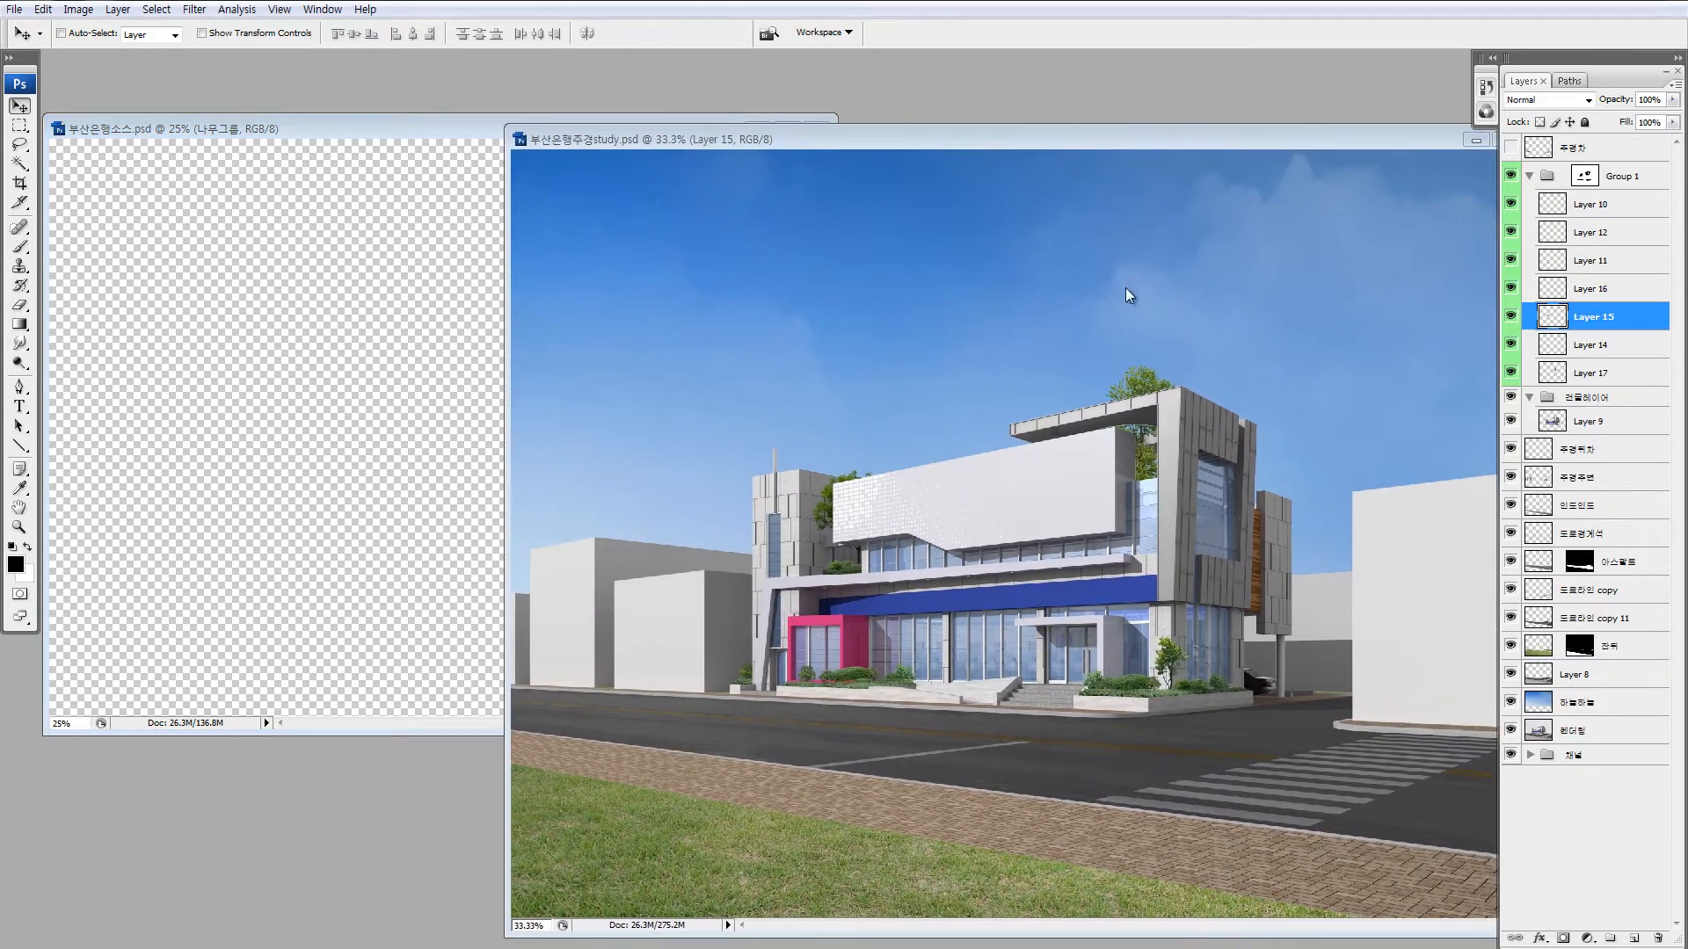
Show the people group 사람그룹 in the source document and delete the empty tree group 나무그룹.
{"action": "left_click", "coordinate": [422, 477]}
{"action": "left_click", "coordinate": [1510, 164]}
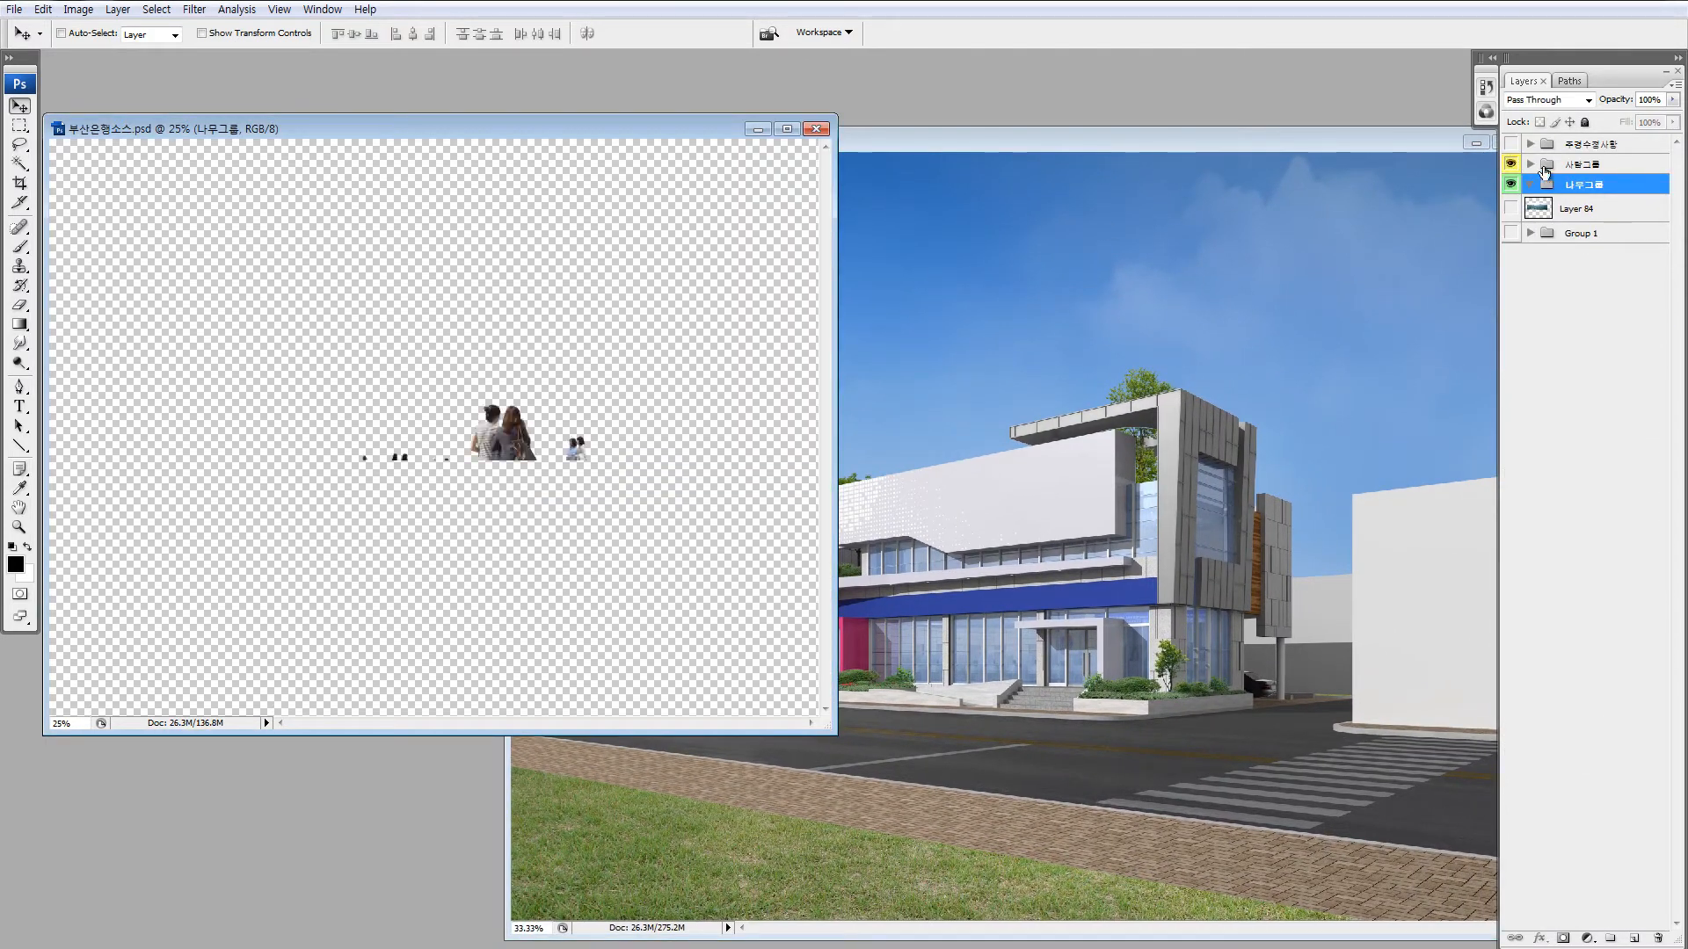
{"action": "left_click", "coordinate": [1544, 166]}
{"action": "left_click", "coordinate": [1510, 143]}
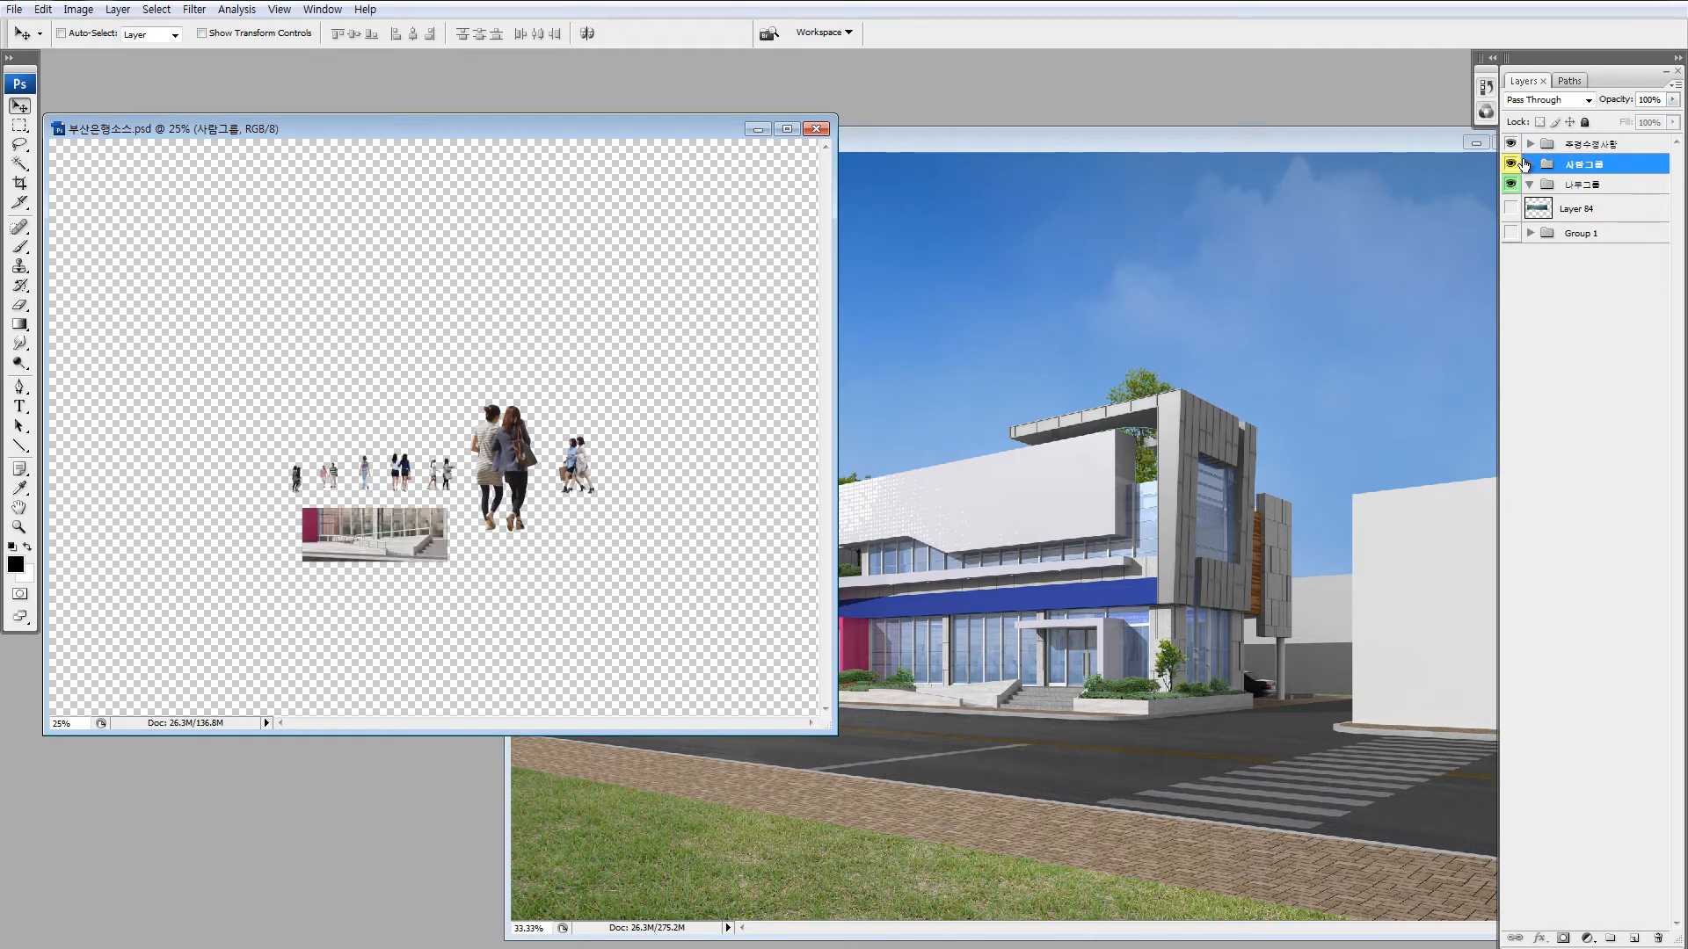
{"action": "left_click", "coordinate": [1514, 145]}
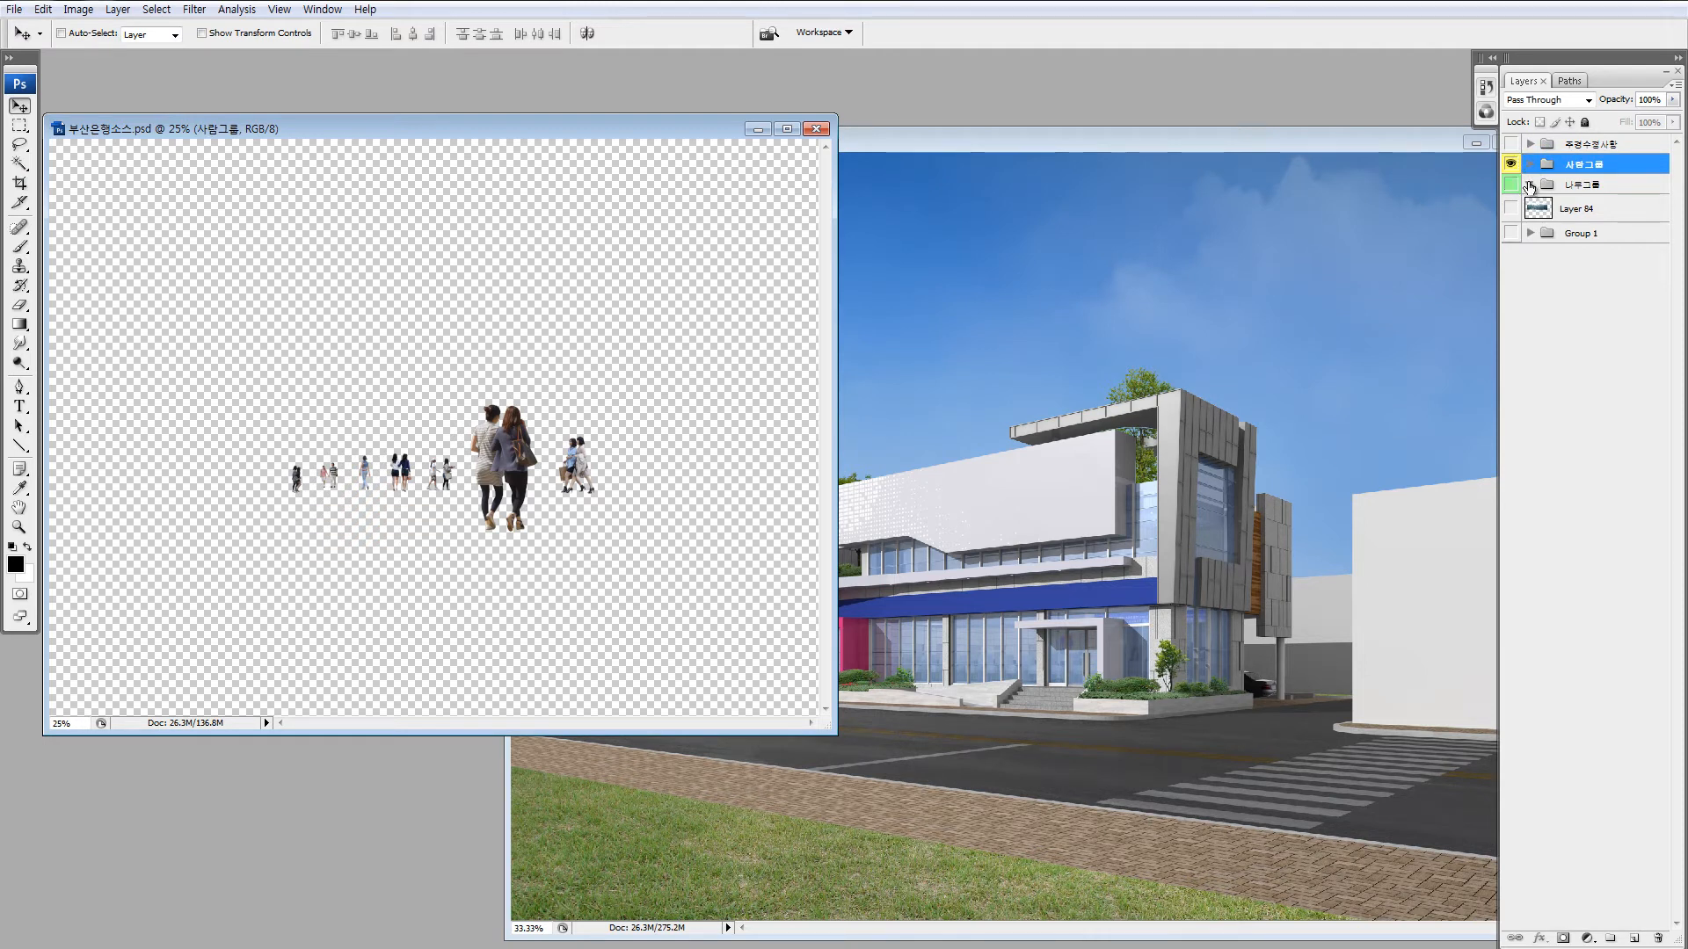
{"action": "left_click", "coordinate": [1568, 192]}
{"action": "left_click_drag", "start_coordinate": [1567, 202], "coordinate": [1561, 166]}
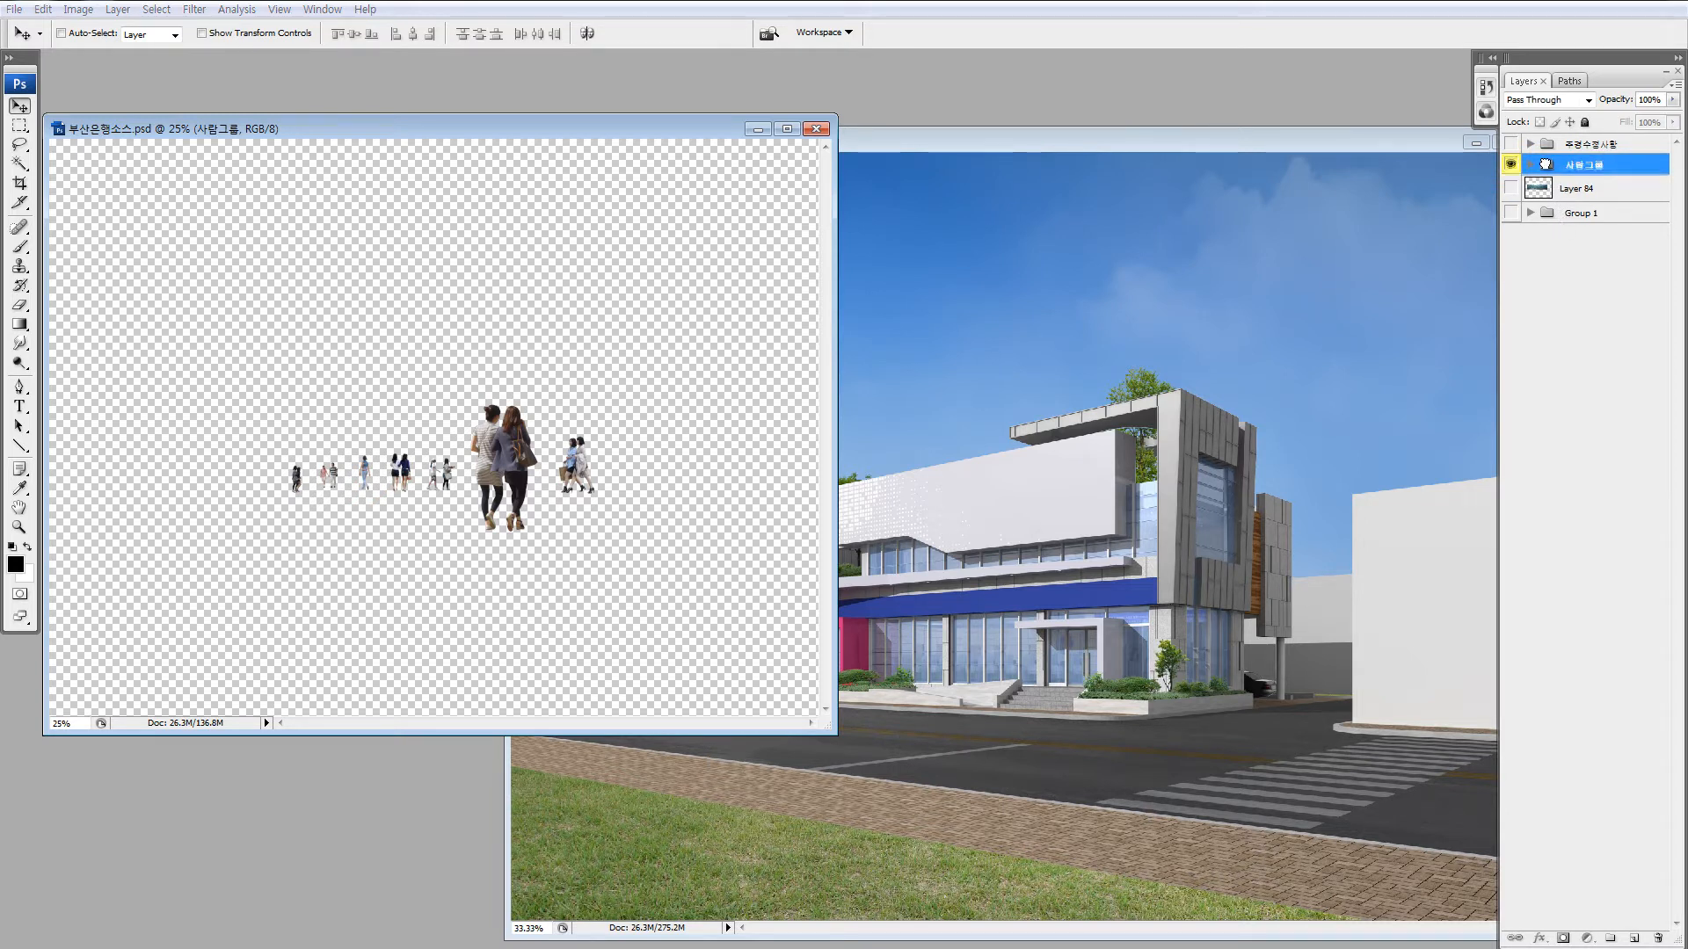
Try to copy the people group 사람그룹 into the rendering and move it to the top of the layer stack, undoing each attempt.
{"action": "left_click_drag", "start_coordinate": [1484, 182], "coordinate": [1178, 580]}
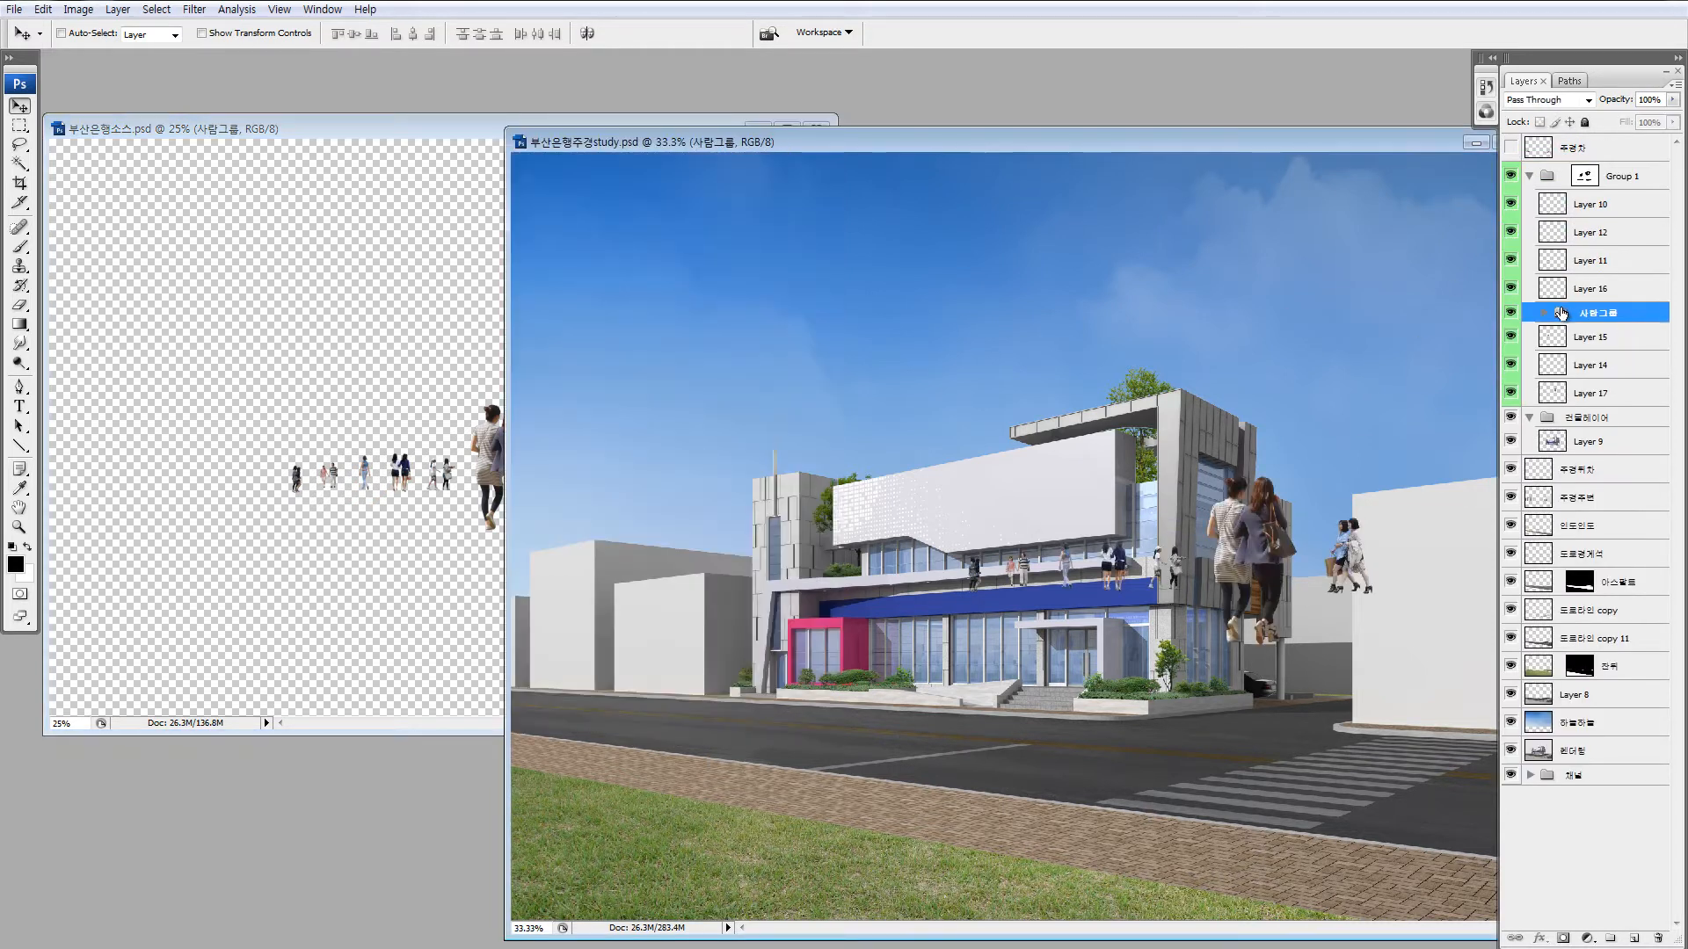
{"action": "key", "text": "ctrl+z"}
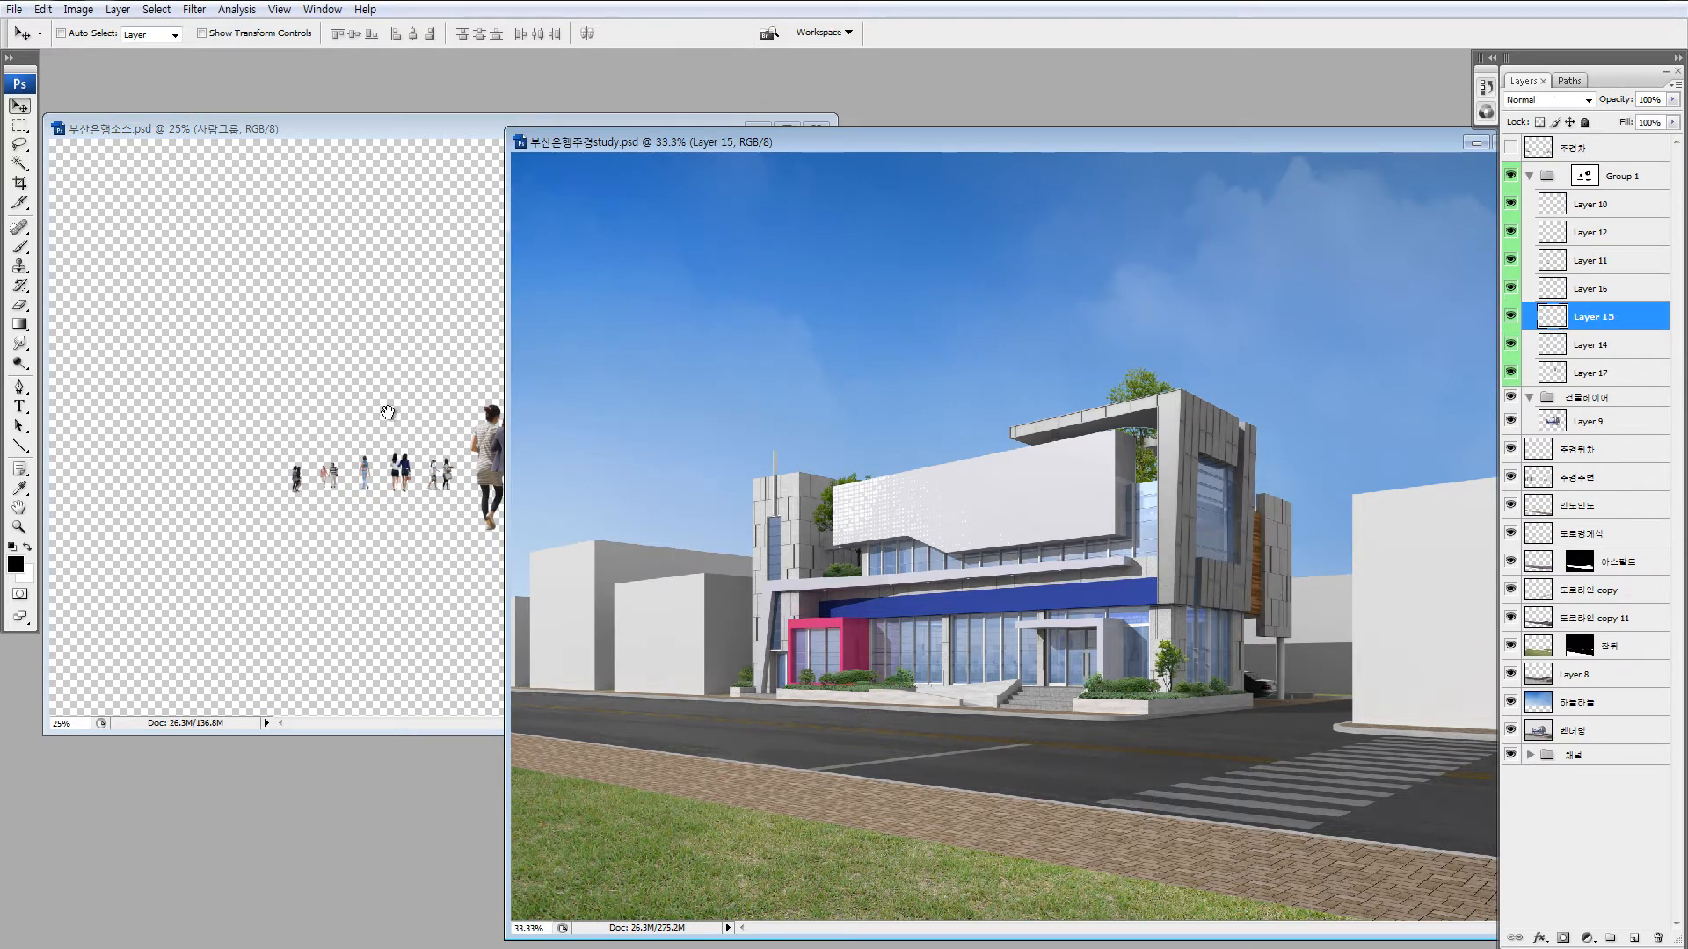
{"action": "left_click", "coordinate": [387, 412]}
{"action": "left_click_drag", "start_coordinate": [1537, 173], "coordinate": [1239, 487]}
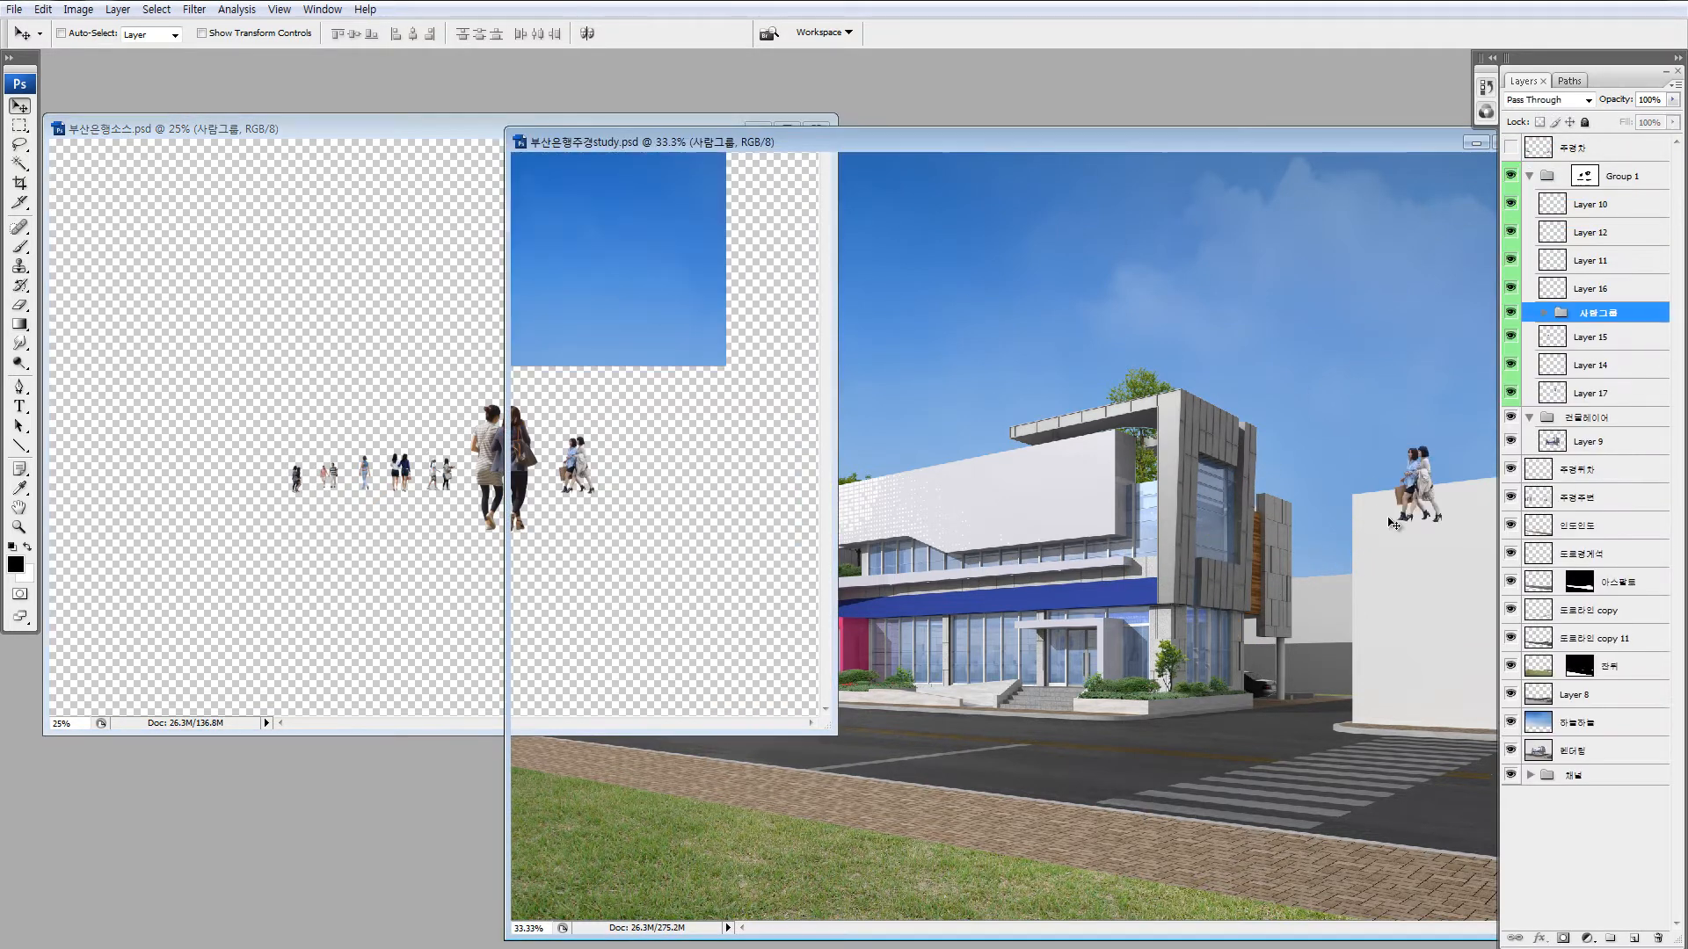
{"action": "left_click_drag", "start_coordinate": [1562, 315], "coordinate": [1553, 140]}
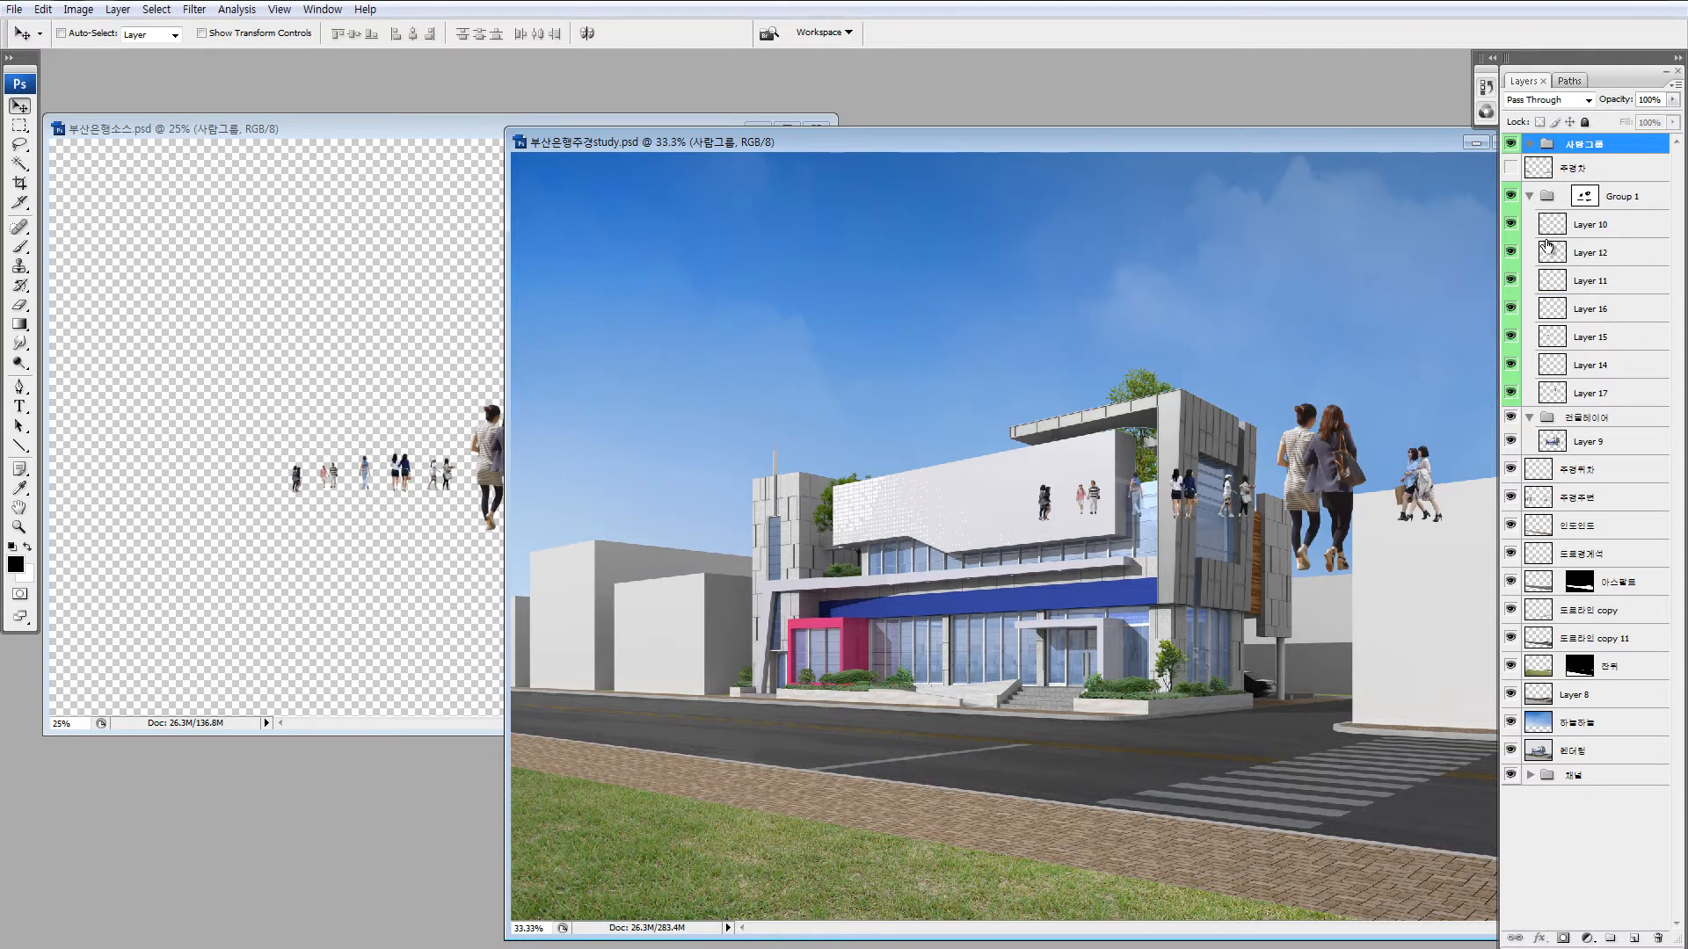
{"action": "key", "text": "ctrl+alt+z"}
{"action": "key", "text": "ctrl+alt+z"}
Collapse Group 1 and the building layer group, show the car layer, and make Group 1 active in the rendering.
{"action": "left_click", "coordinate": [1530, 175]}
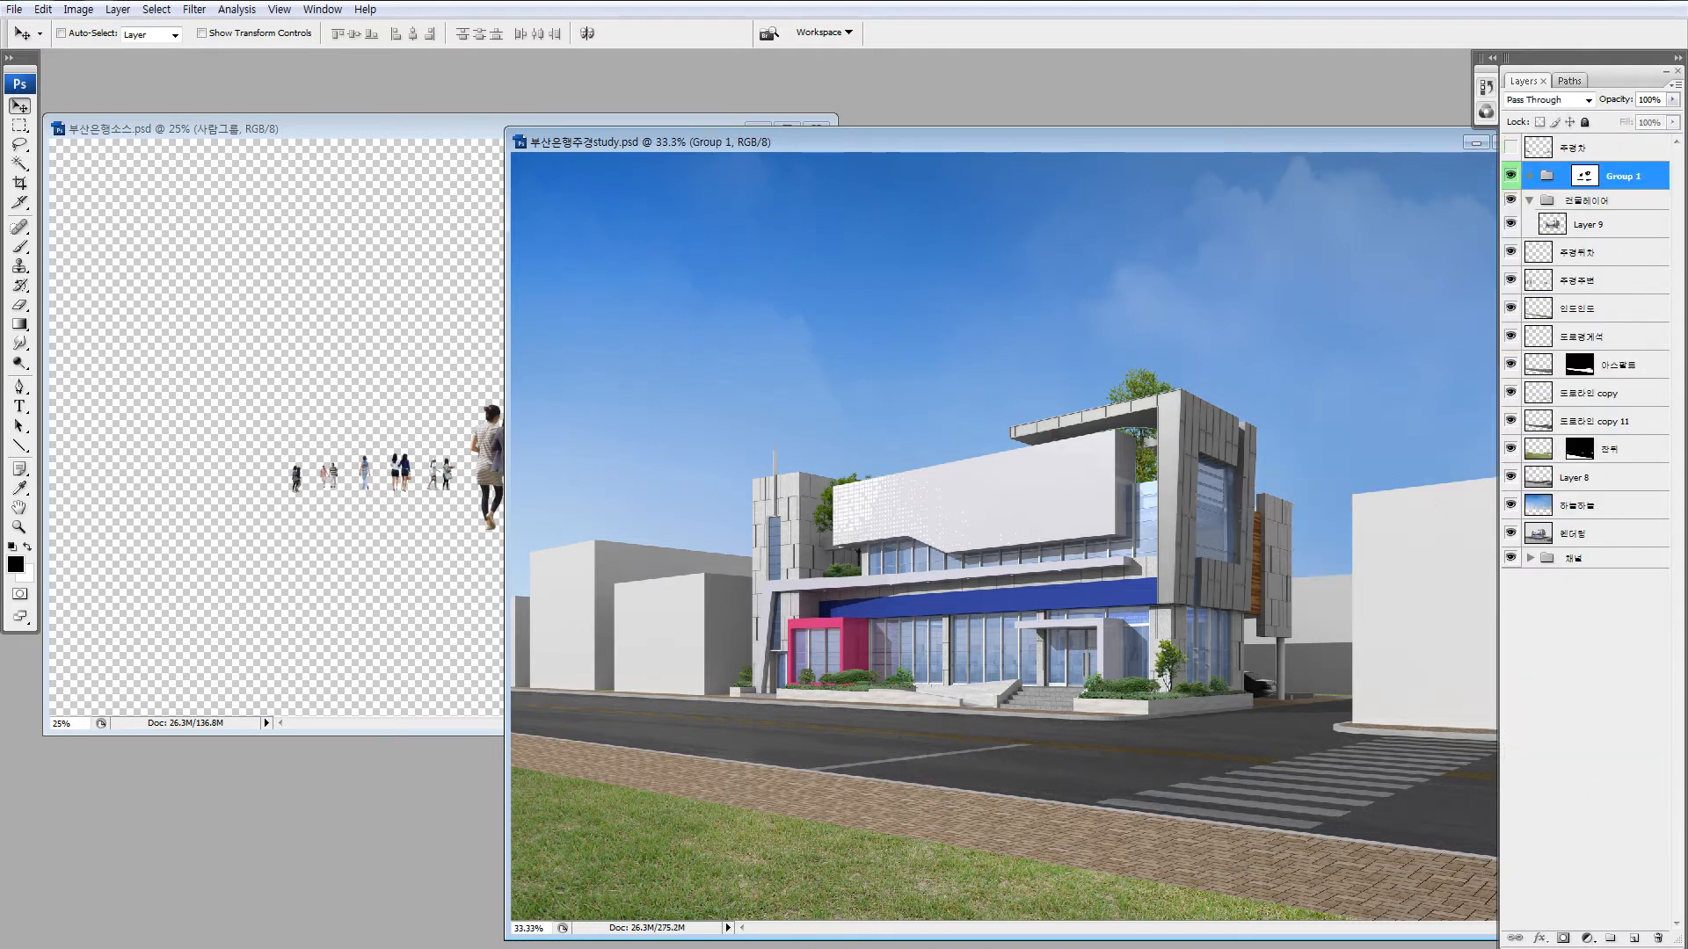
{"action": "left_click", "coordinate": [1529, 200]}
{"action": "left_click", "coordinate": [1542, 151]}
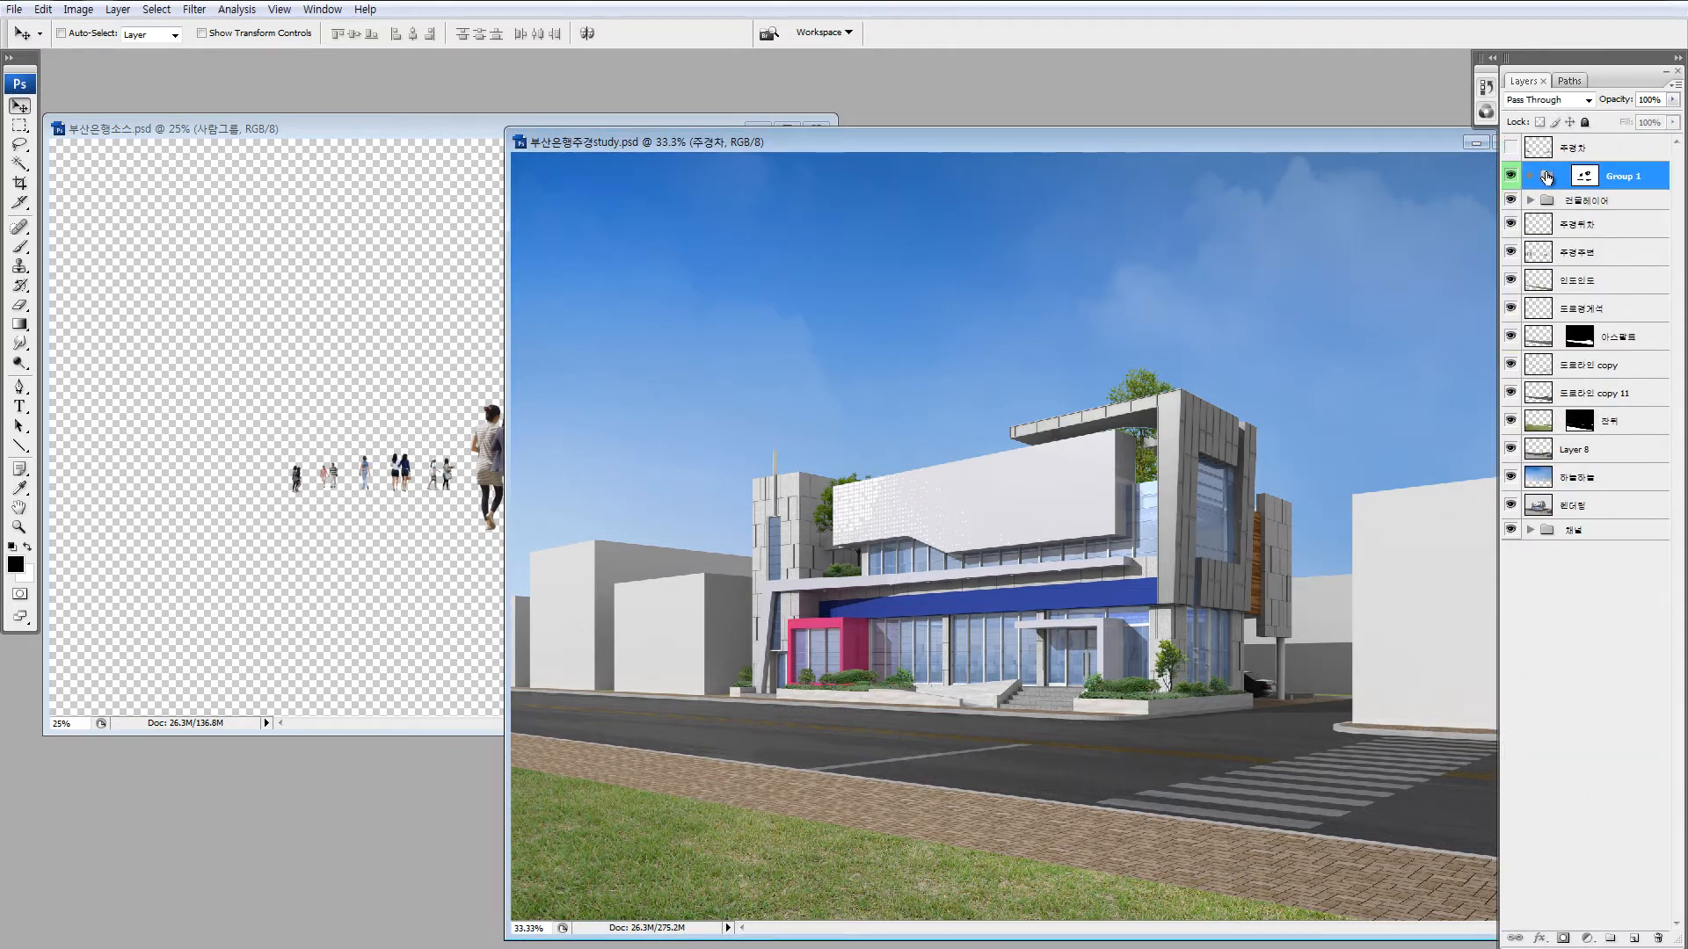
{"action": "left_click", "coordinate": [1545, 177]}
{"action": "left_click", "coordinate": [1511, 149]}
{"action": "left_click", "coordinate": [1548, 179]}
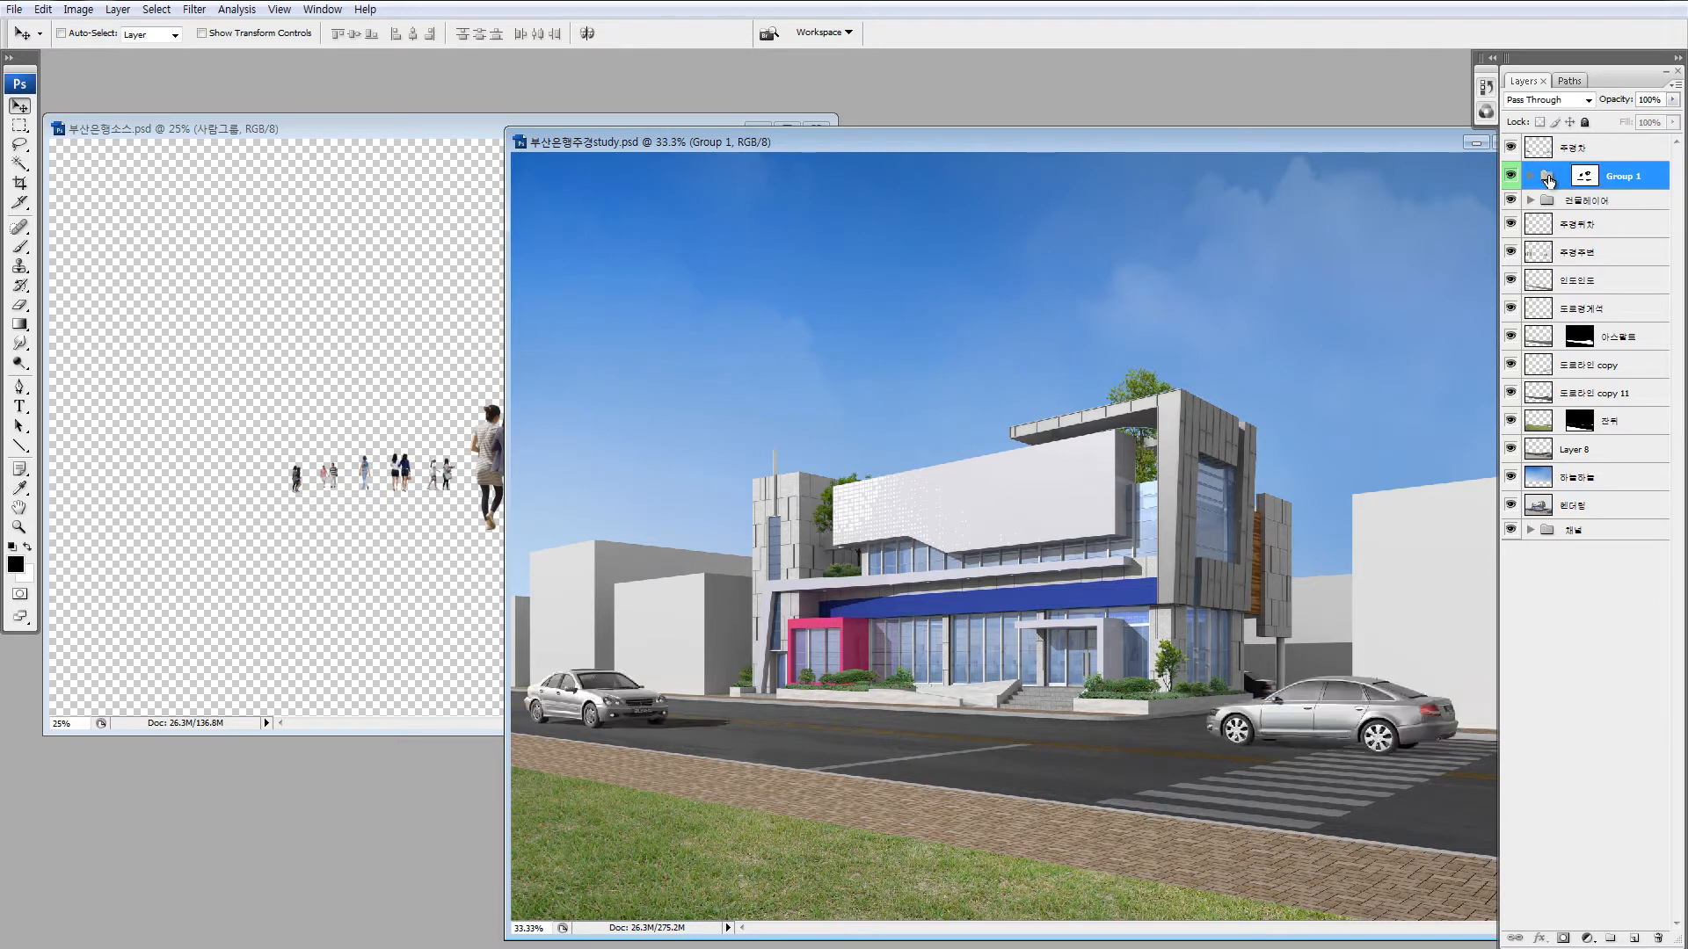
Copy the people group 사람그룹 into the rendering above Group 1 and move the figures into the sky above the building.
{"action": "left_click", "coordinate": [397, 338]}
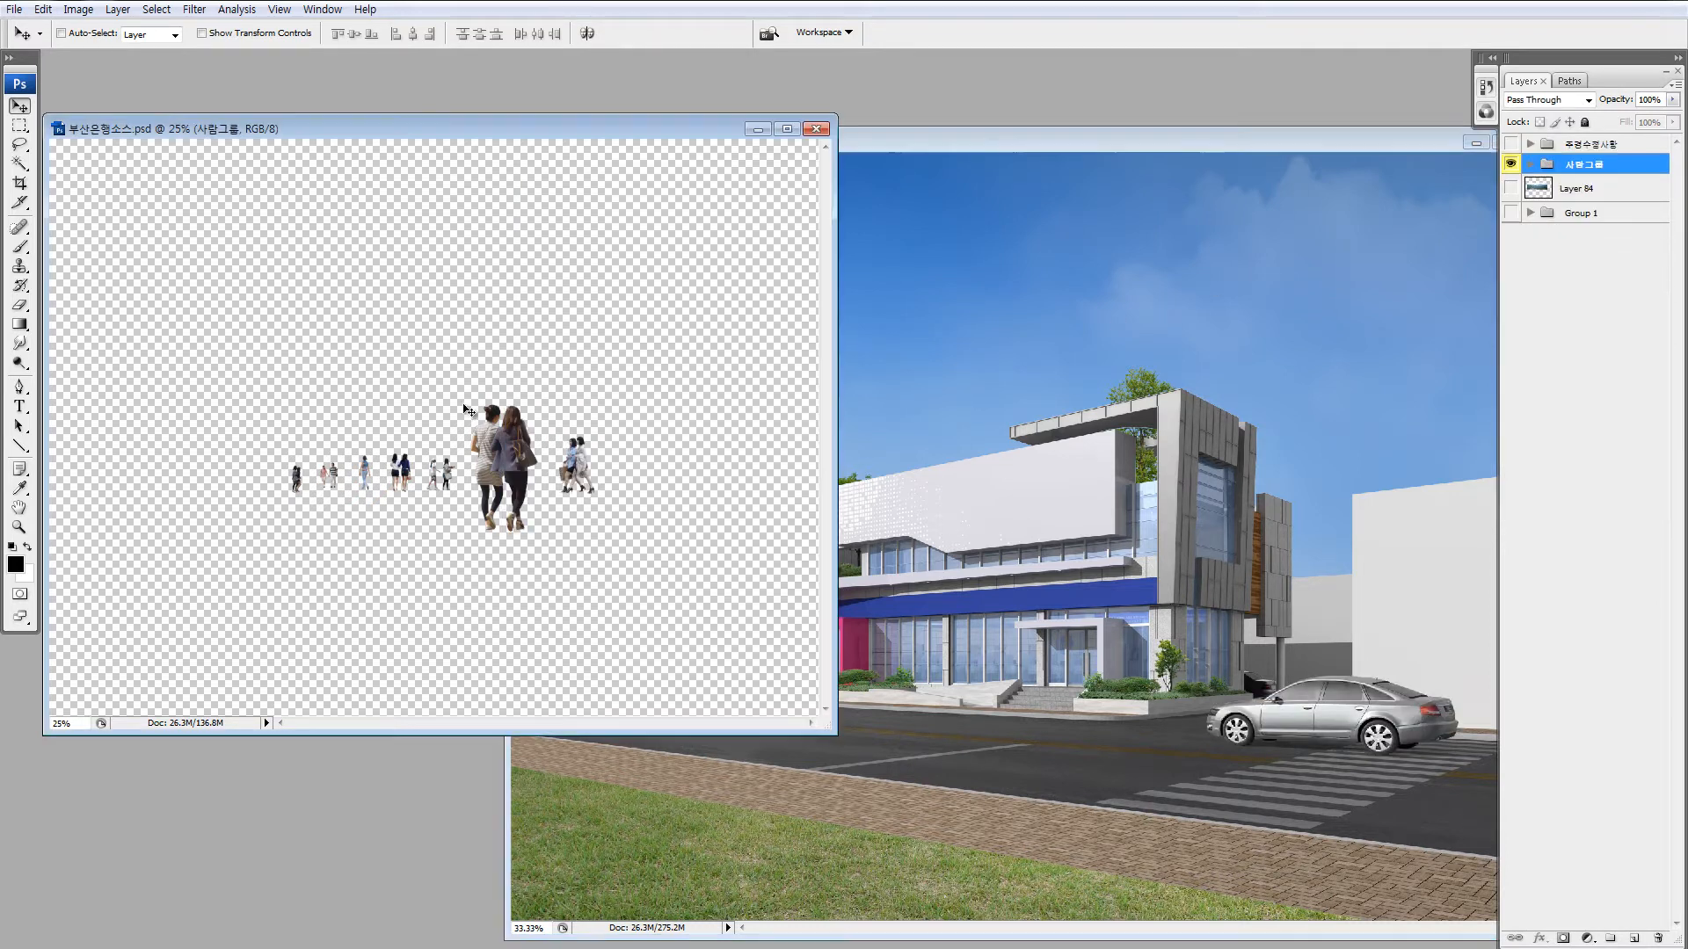
{"action": "left_click_drag", "start_coordinate": [490, 453], "coordinate": [1204, 499]}
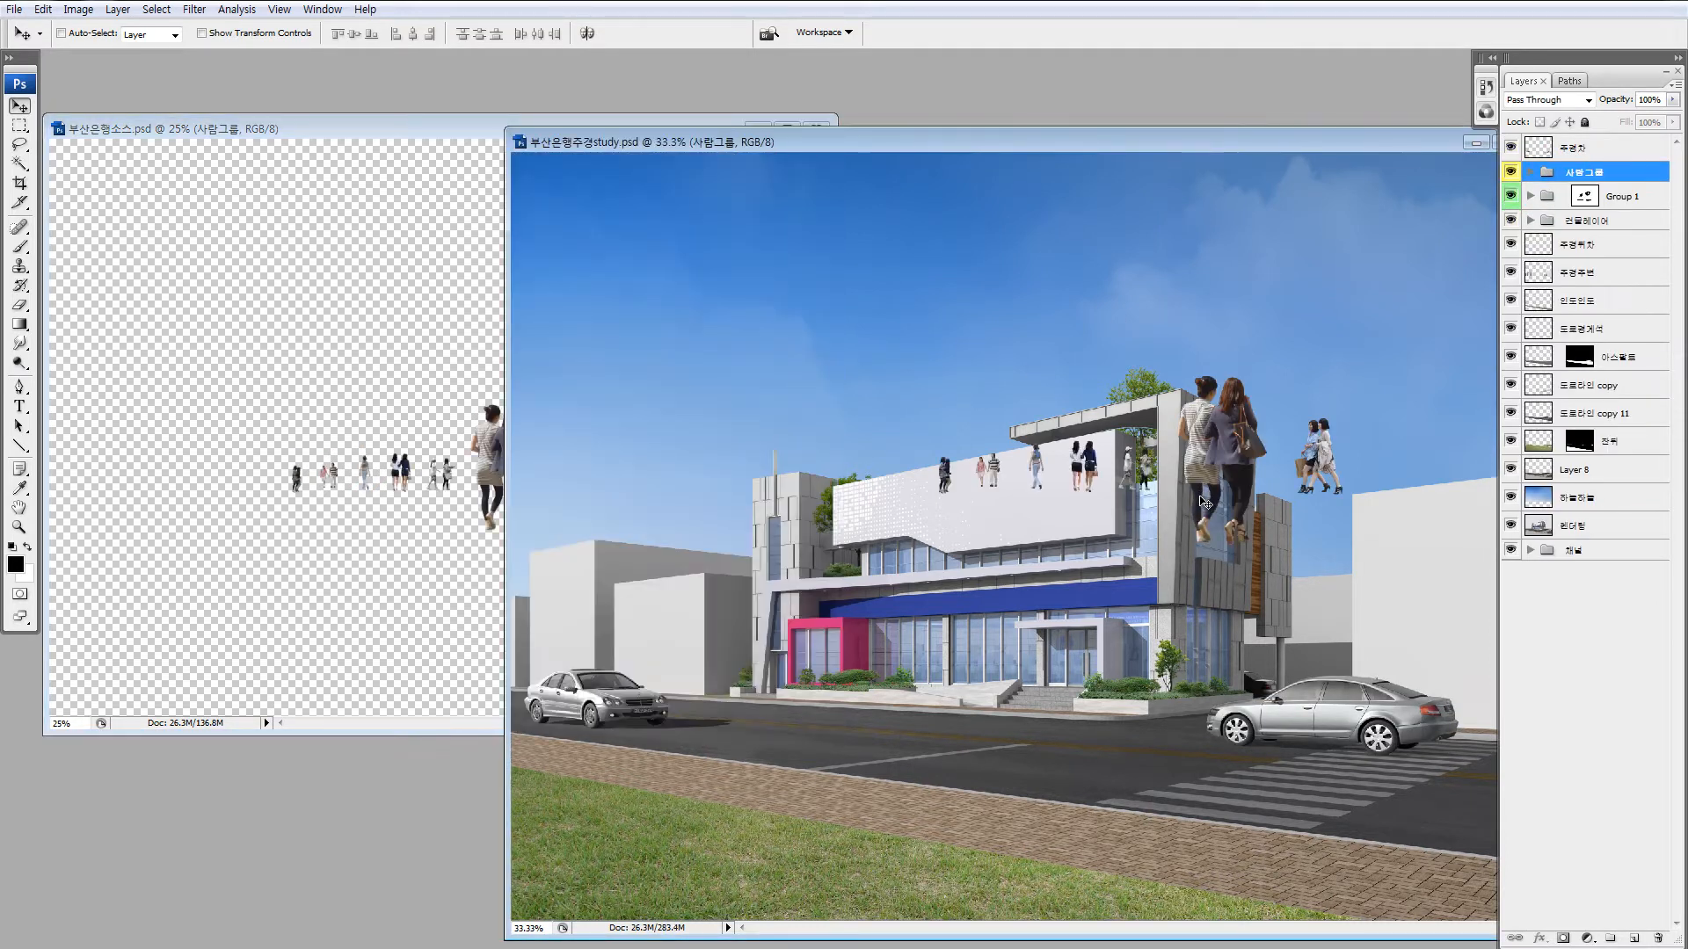
{"action": "left_click_drag", "start_coordinate": [1175, 147], "coordinate": [908, 155]}
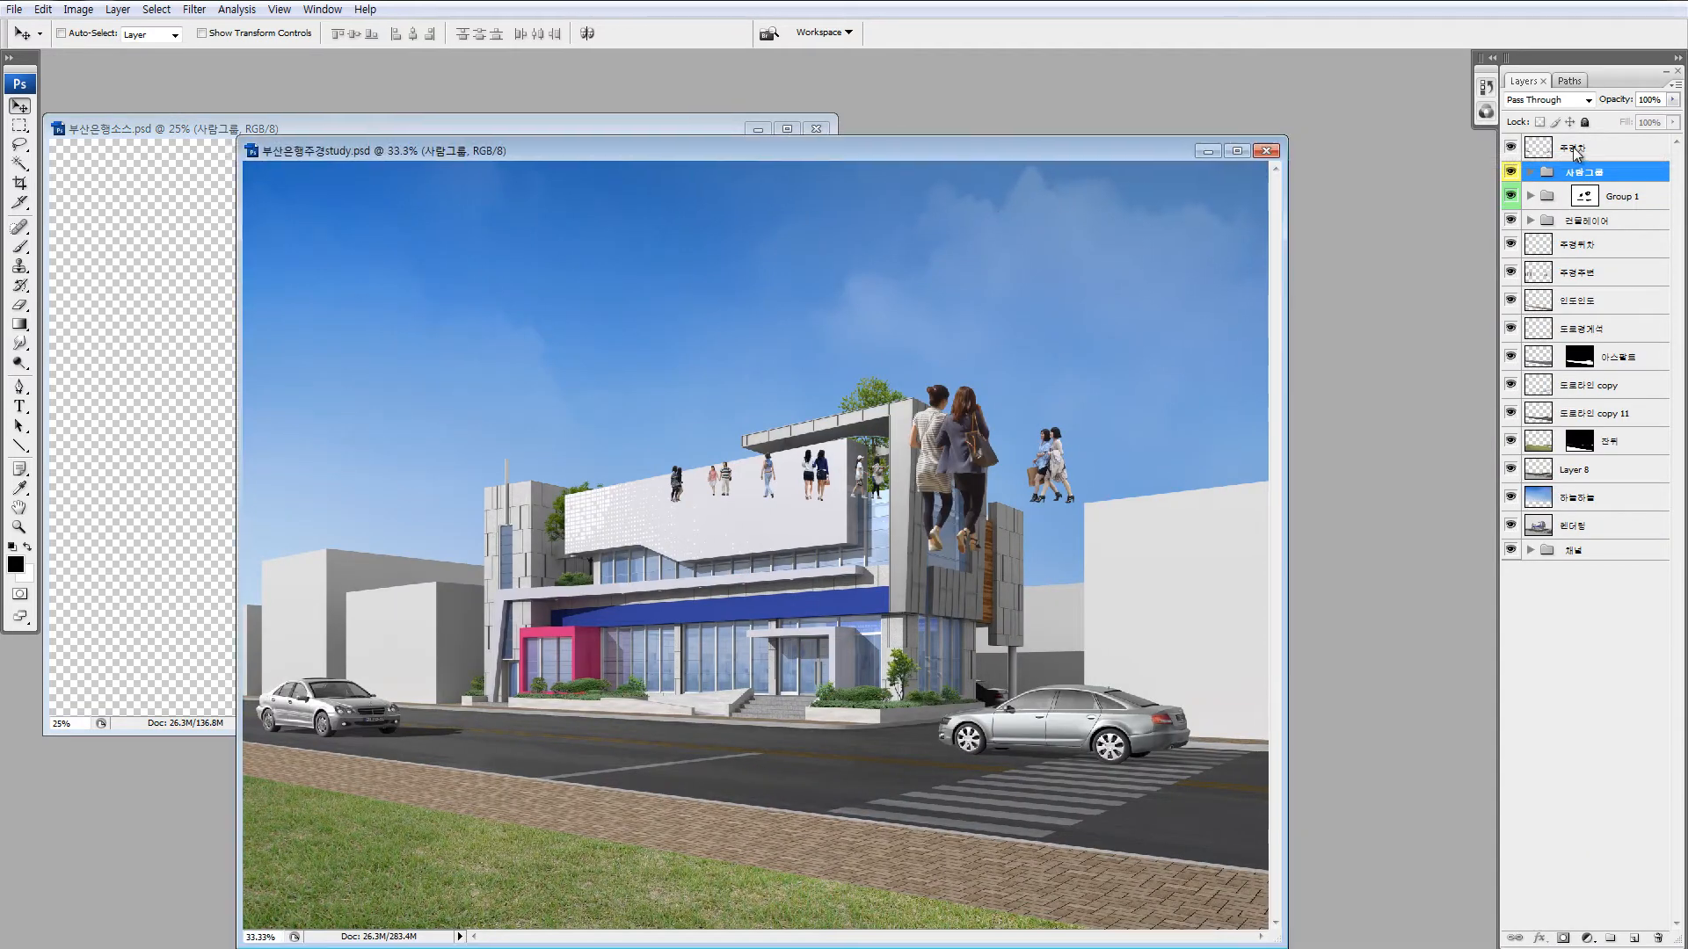
{"action": "left_click", "coordinate": [1511, 171]}
{"action": "left_click_drag", "start_coordinate": [998, 472], "coordinate": [764, 351]}
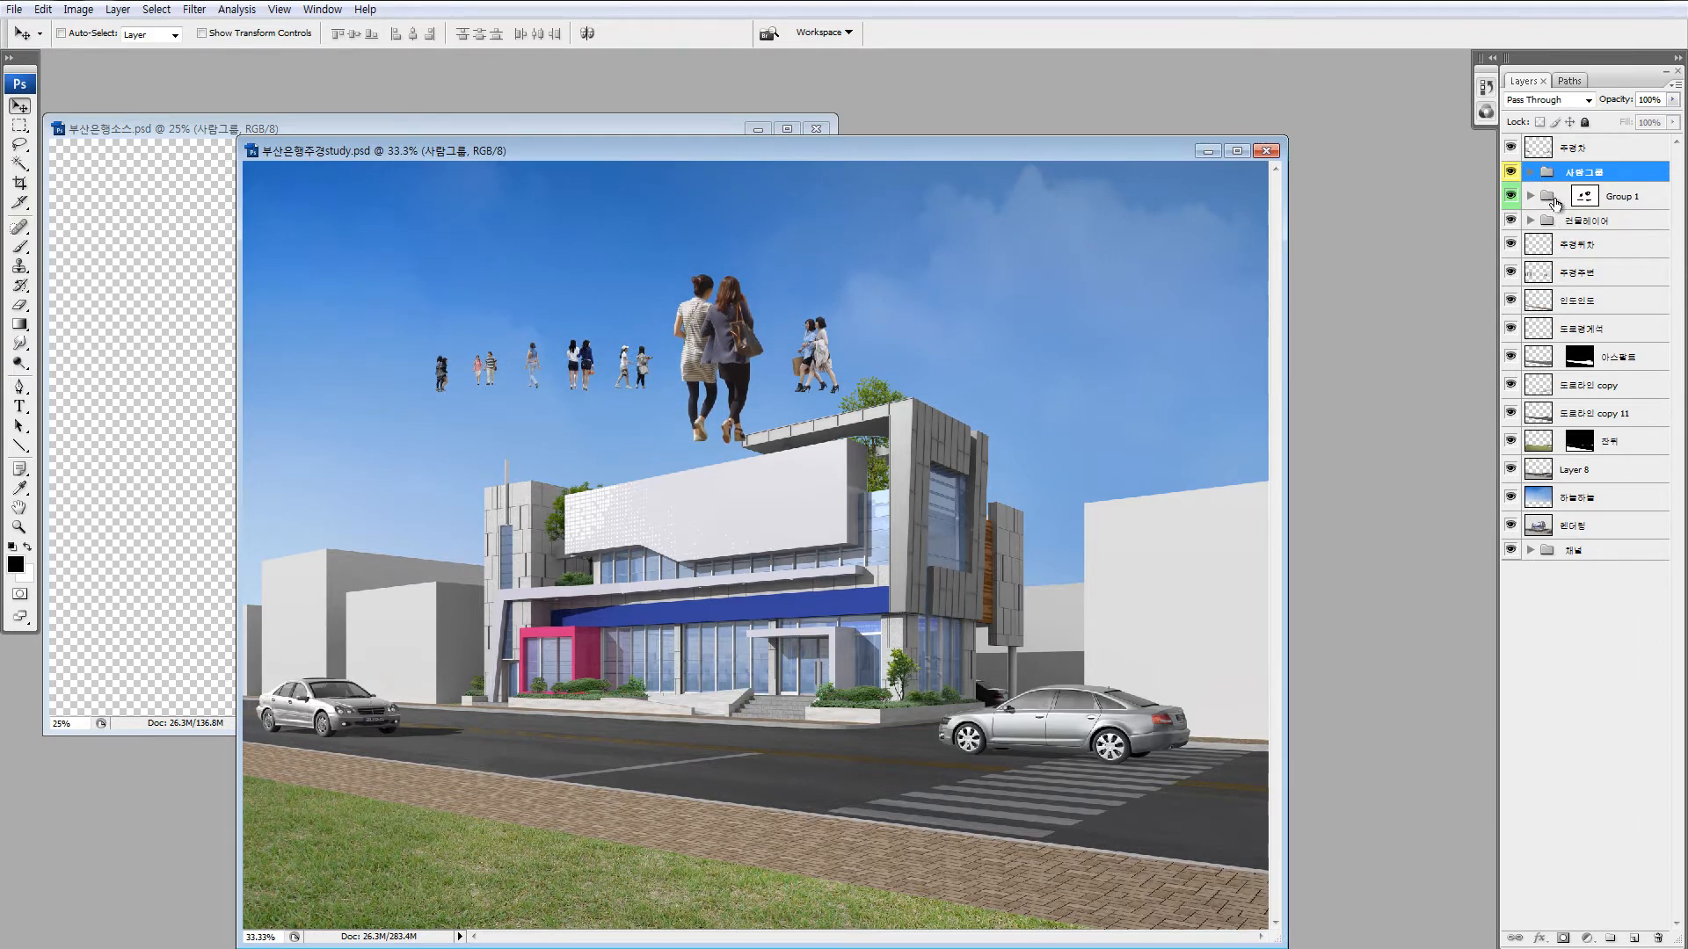
Expand the people group and move the two women of Layer 18 to the building's main entrance.
{"action": "left_click", "coordinate": [1532, 172]}
{"action": "left_click", "coordinate": [1564, 197]}
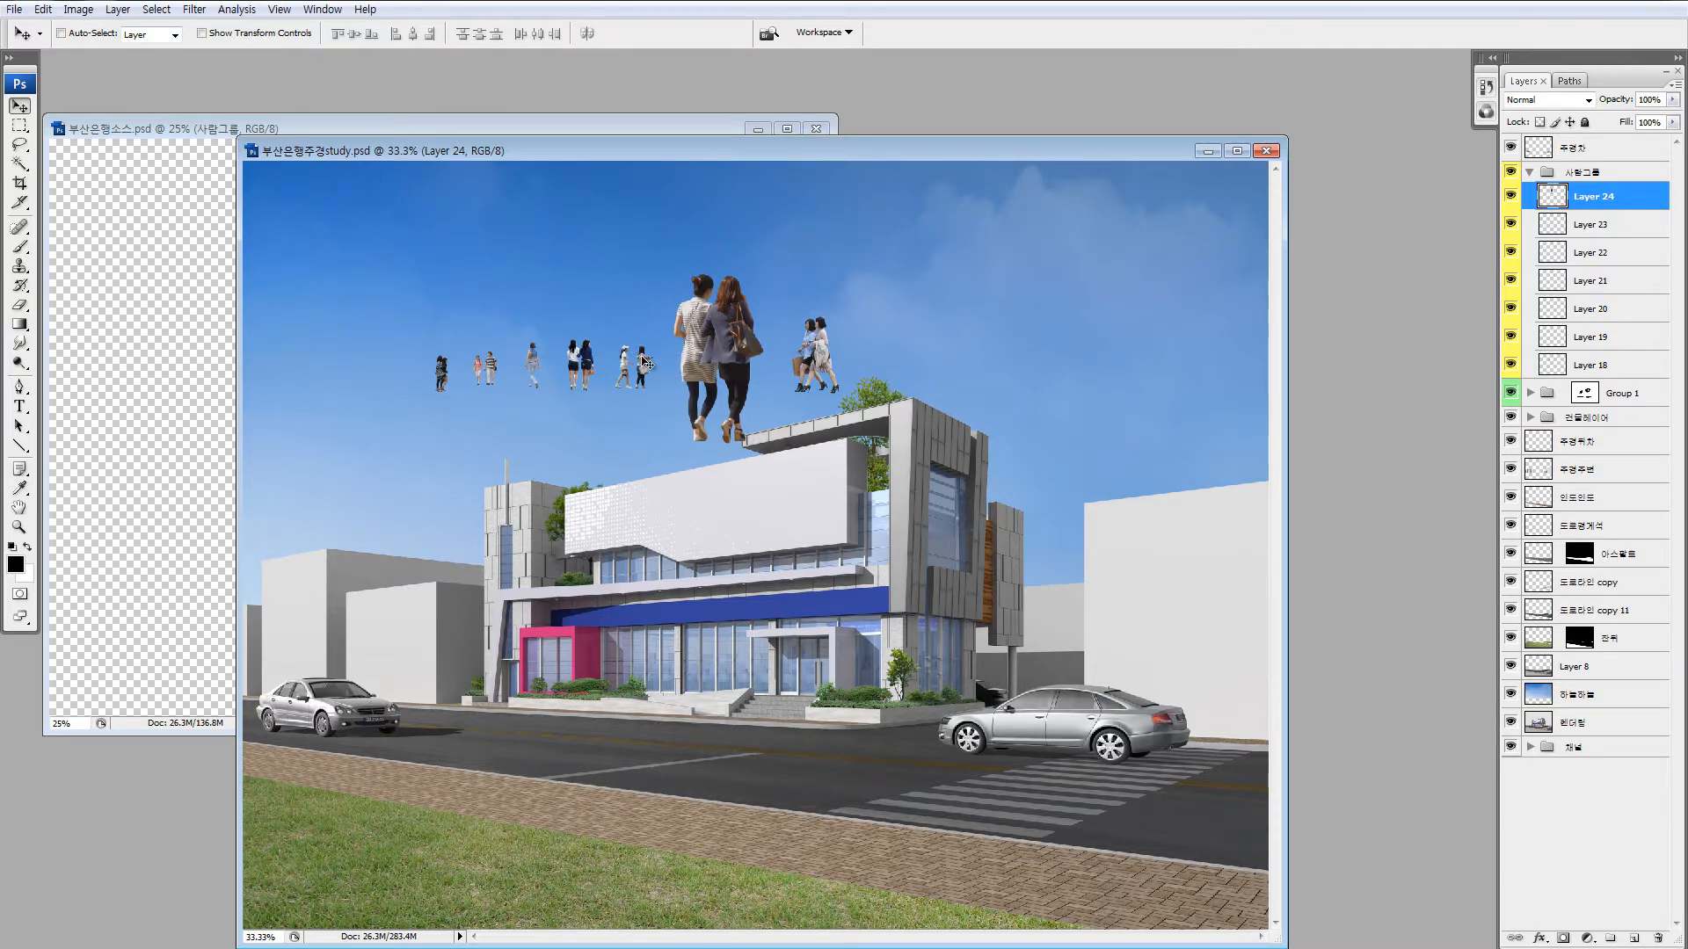
{"action": "left_click_drag", "start_coordinate": [645, 364], "coordinate": [809, 670]}
{"action": "key", "text": "ctrl+space"}
{"action": "left_click_drag", "start_coordinate": [758, 607], "coordinate": [836, 732]}
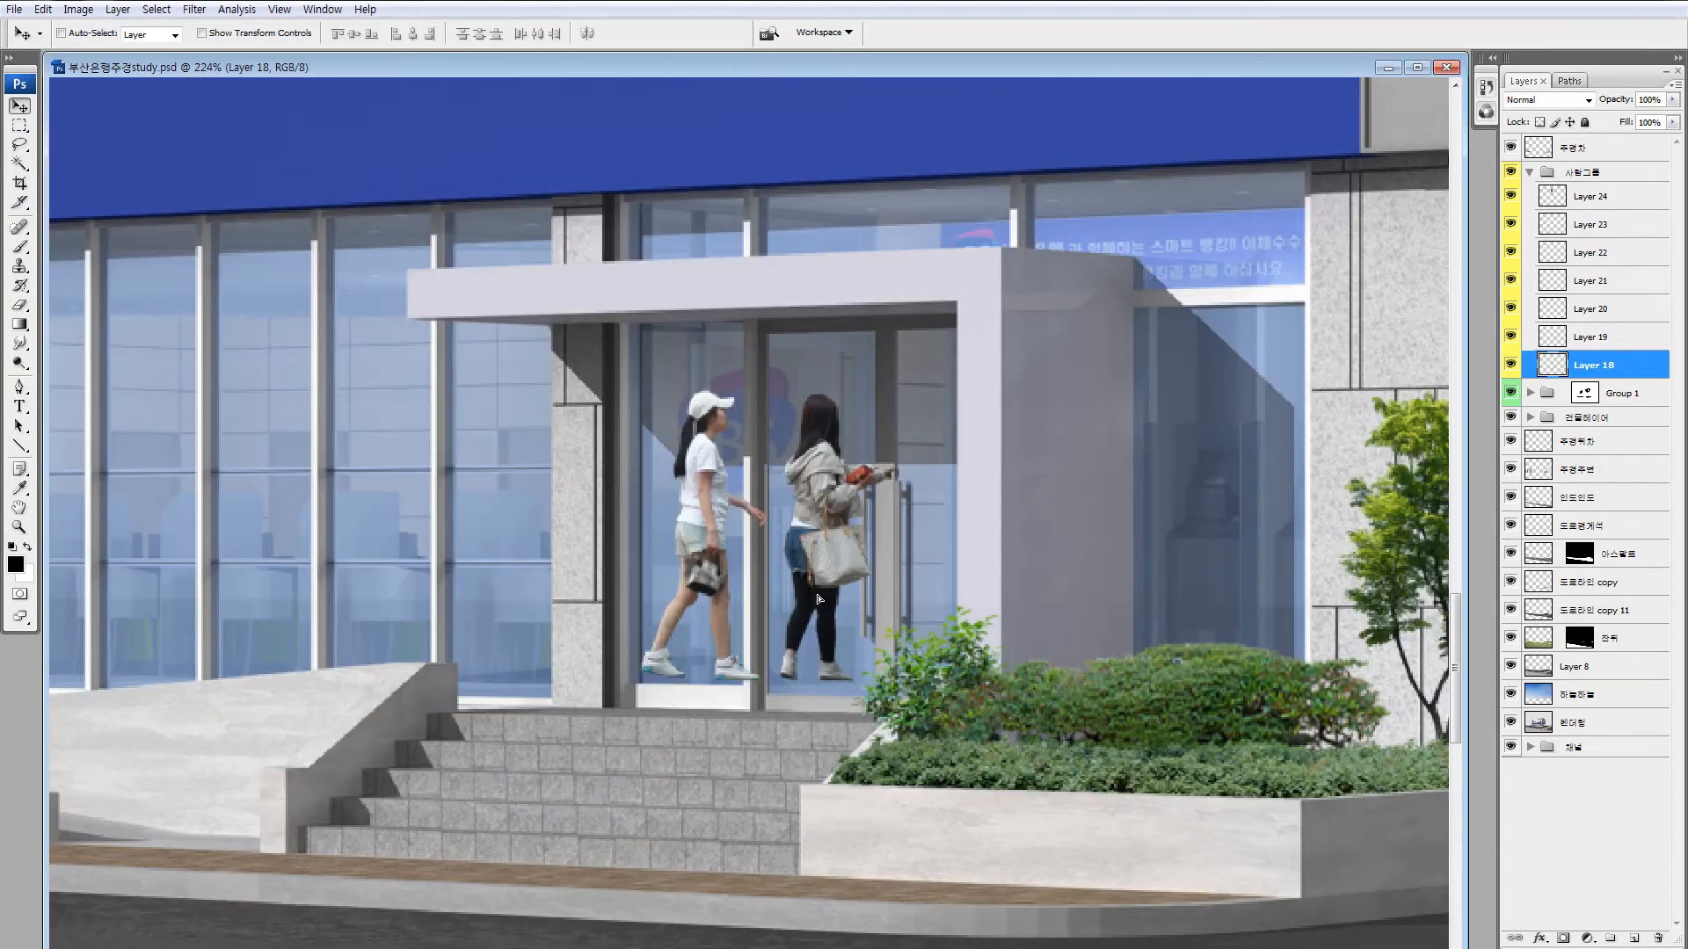
Fine-position the Layer 18 women so they stand on the landing above the entrance stairs, and check the overall view.
{"action": "left_click_drag", "start_coordinate": [833, 541], "coordinate": [808, 598]}
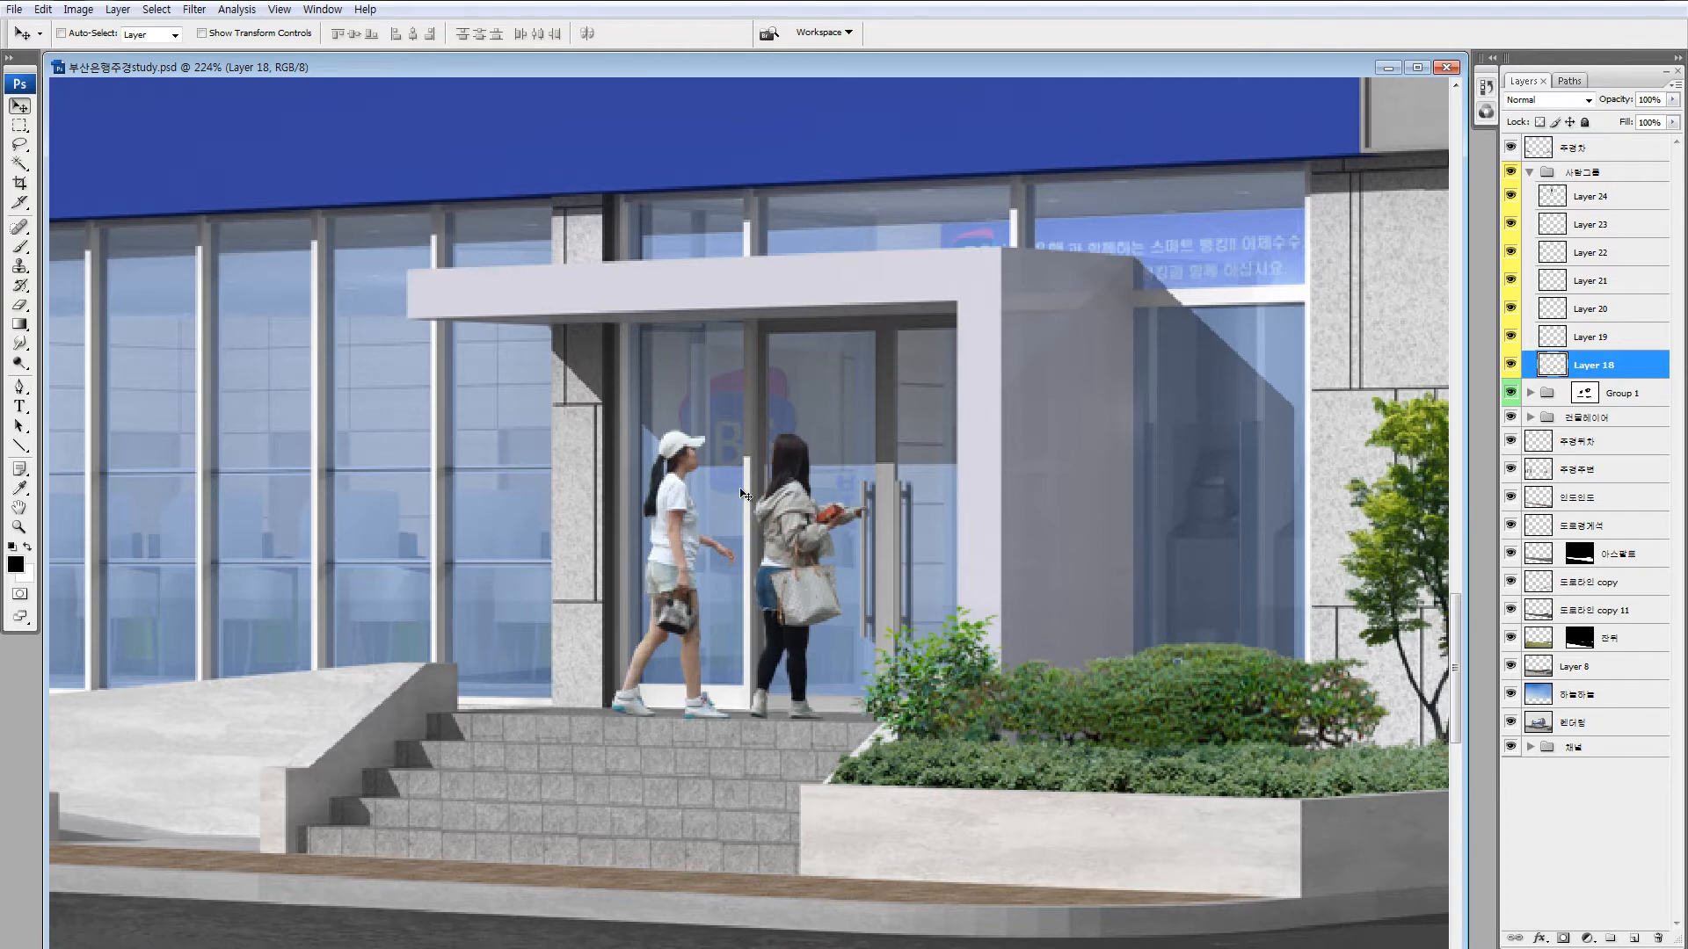
{"action": "key", "text": "Down"}
{"action": "key", "text": "Up"}
{"action": "key", "text": "Up"}
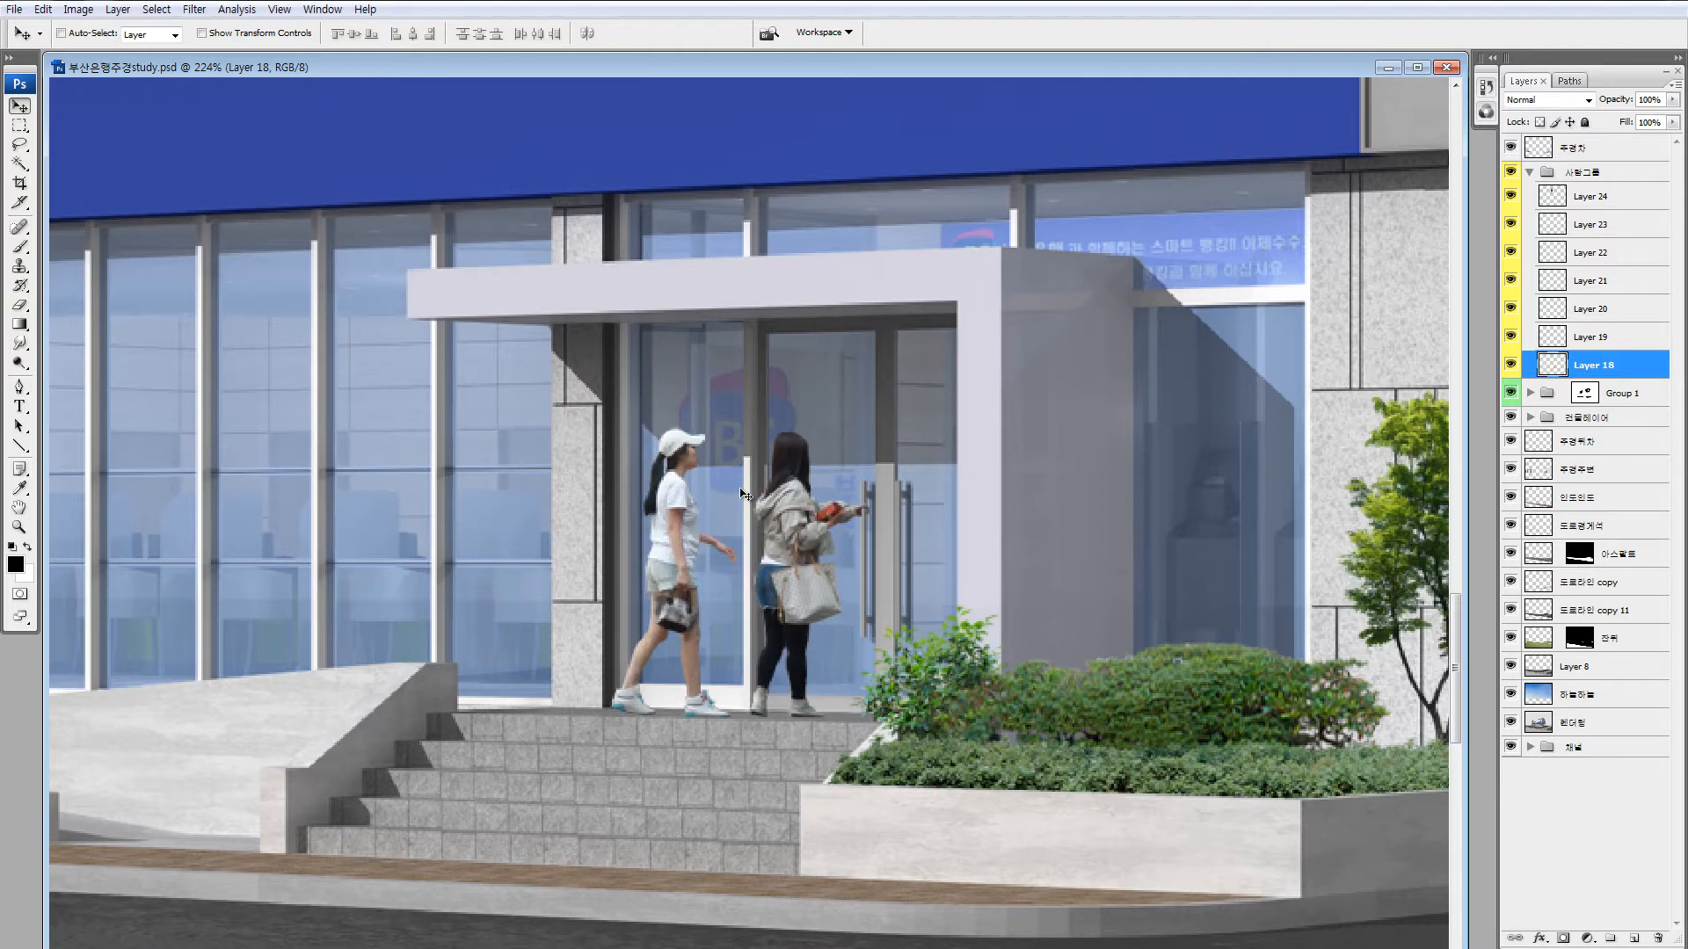
{"action": "key", "text": "ctrl+minus"}
{"action": "key", "text": "ctrl+minus"}
{"action": "key", "text": "ctrl+minus"}
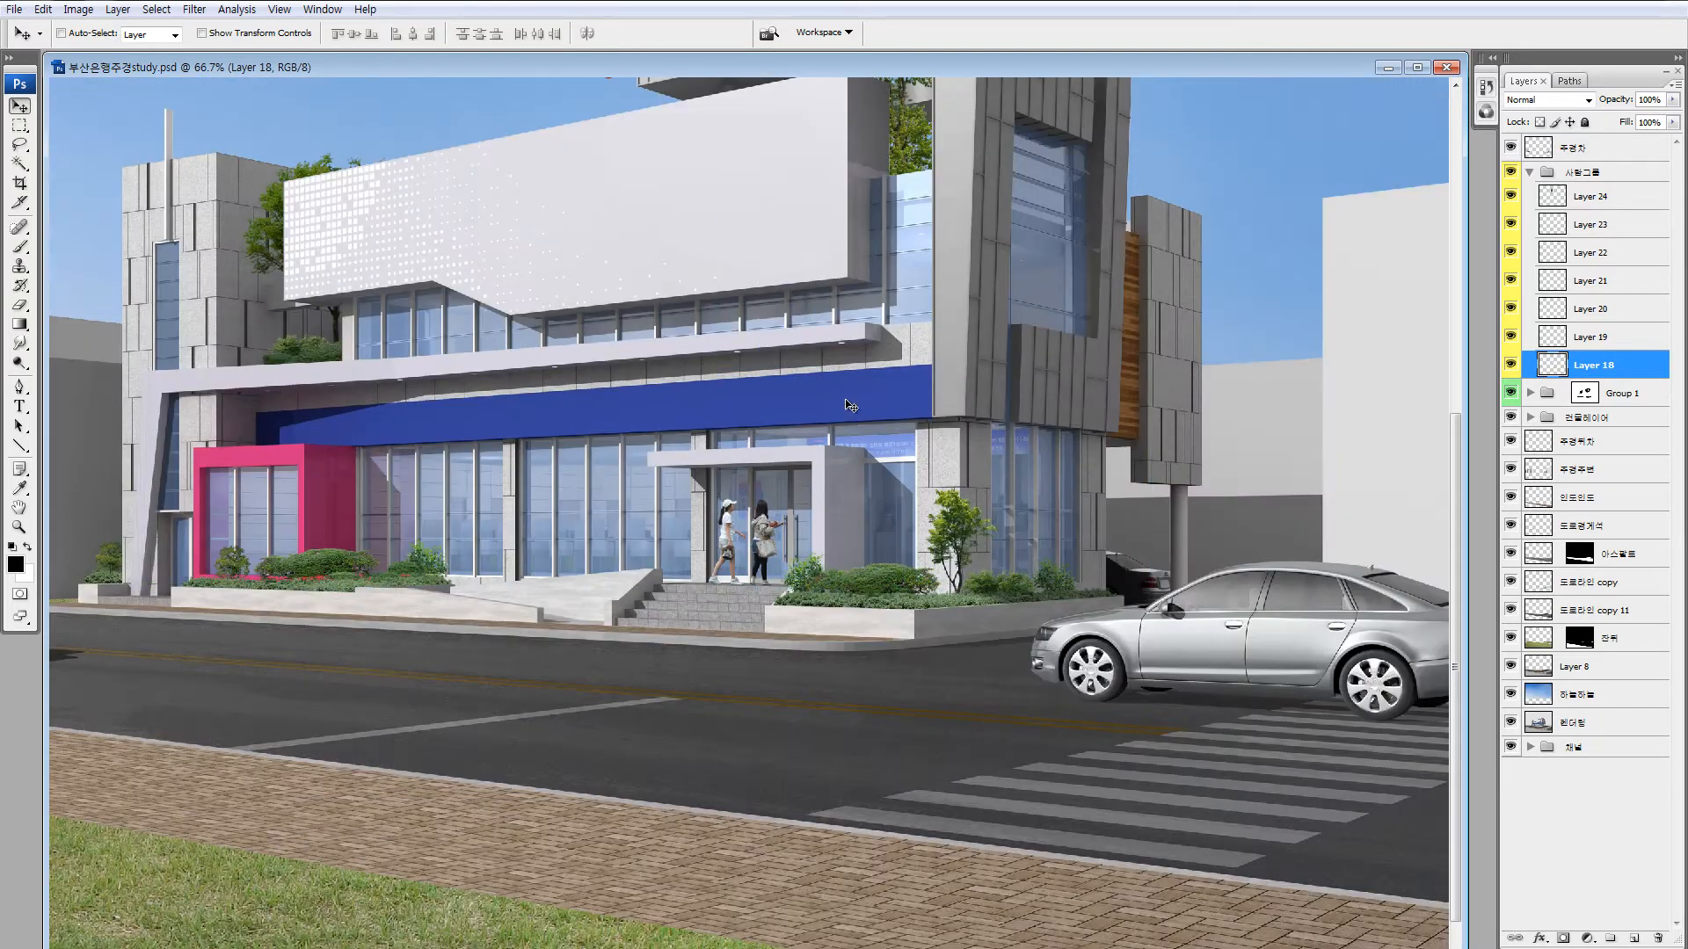
Move the two walking women of Layer 21 from the sky down in front of the building's facade.
{"action": "left_click_drag", "start_coordinate": [851, 406], "coordinate": [677, 622]}
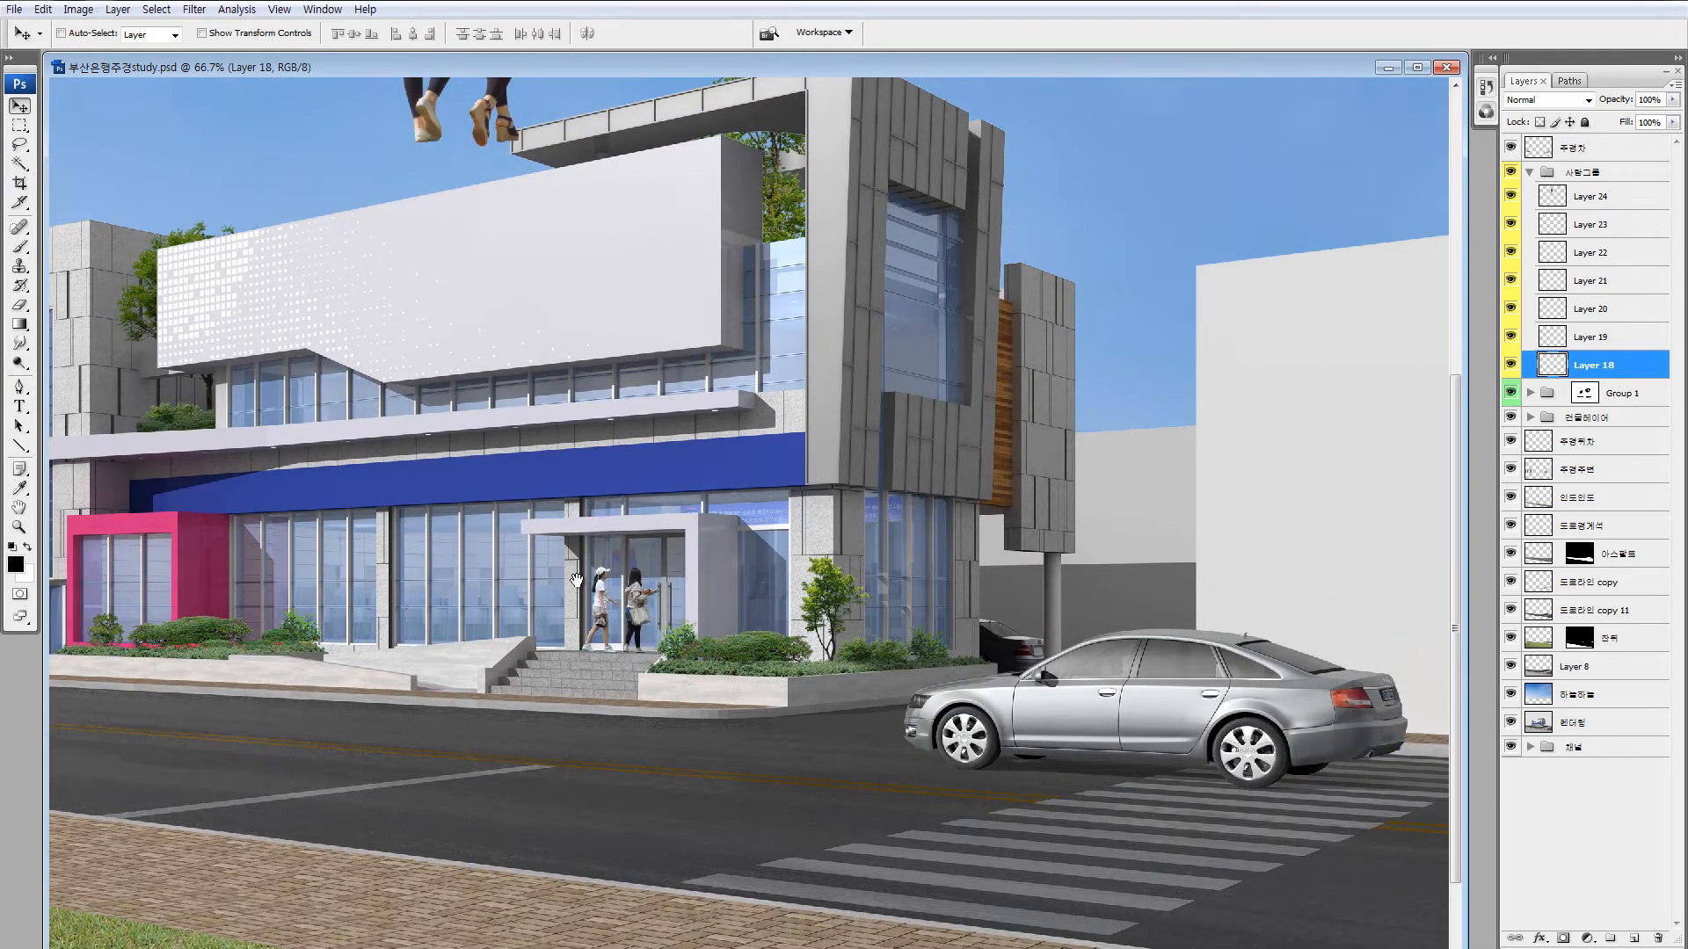
{"action": "left_click_drag", "start_coordinate": [563, 133], "coordinate": [668, 458]}
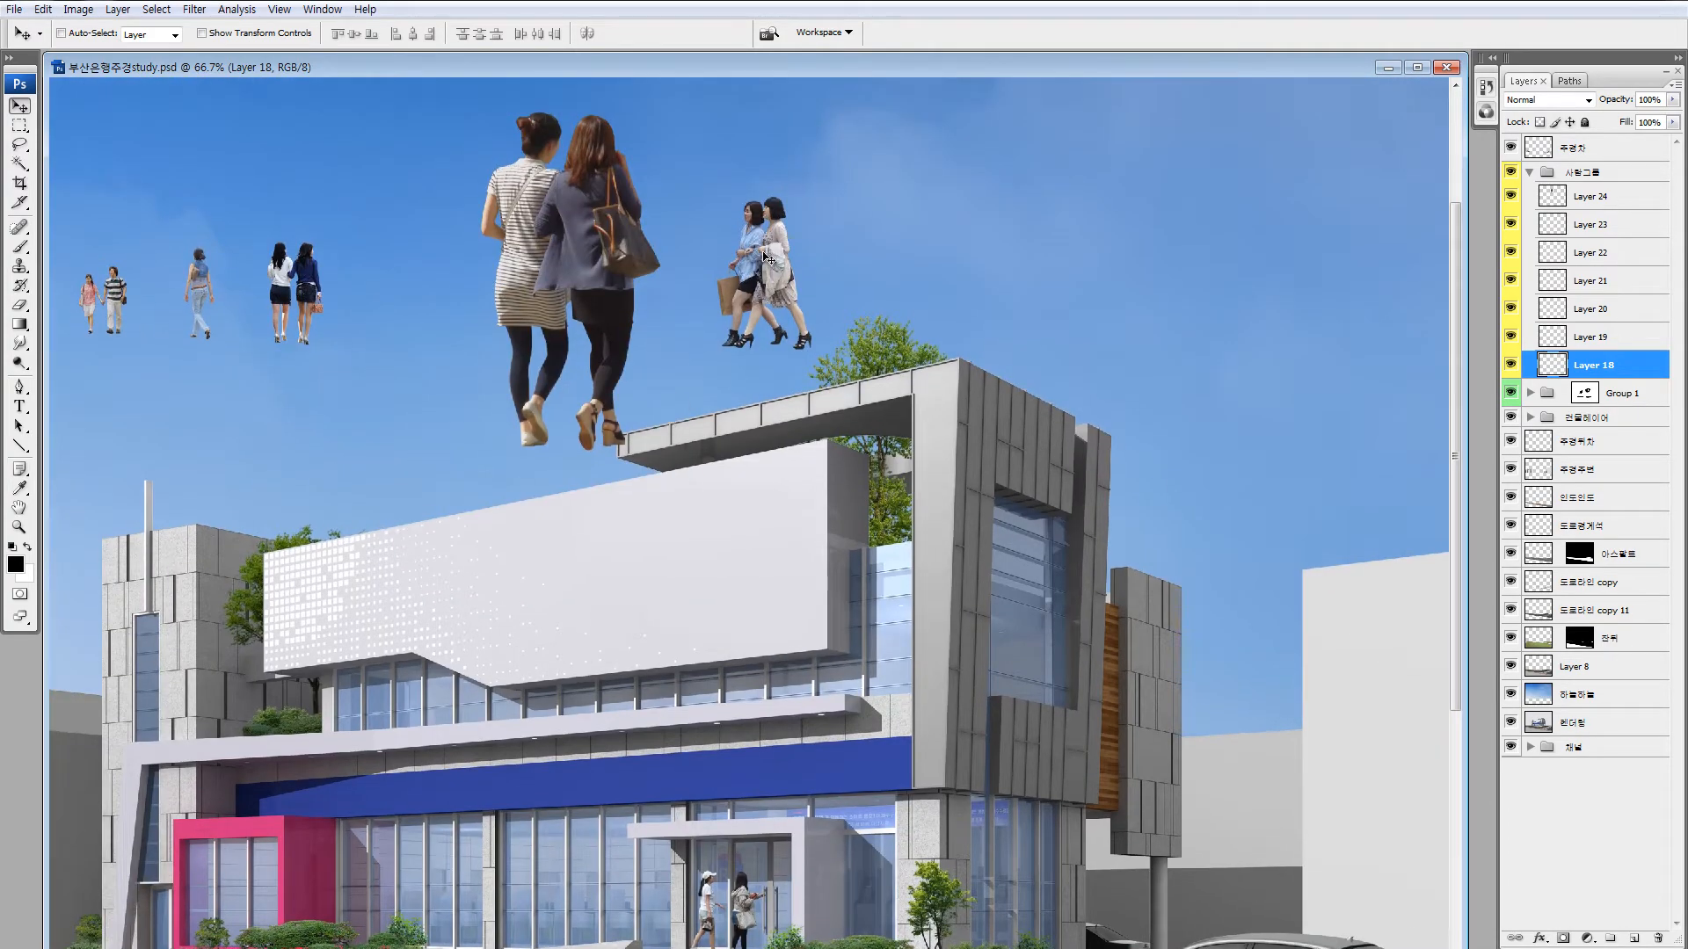
{"action": "left_click_drag", "start_coordinate": [763, 253], "coordinate": [748, 357]}
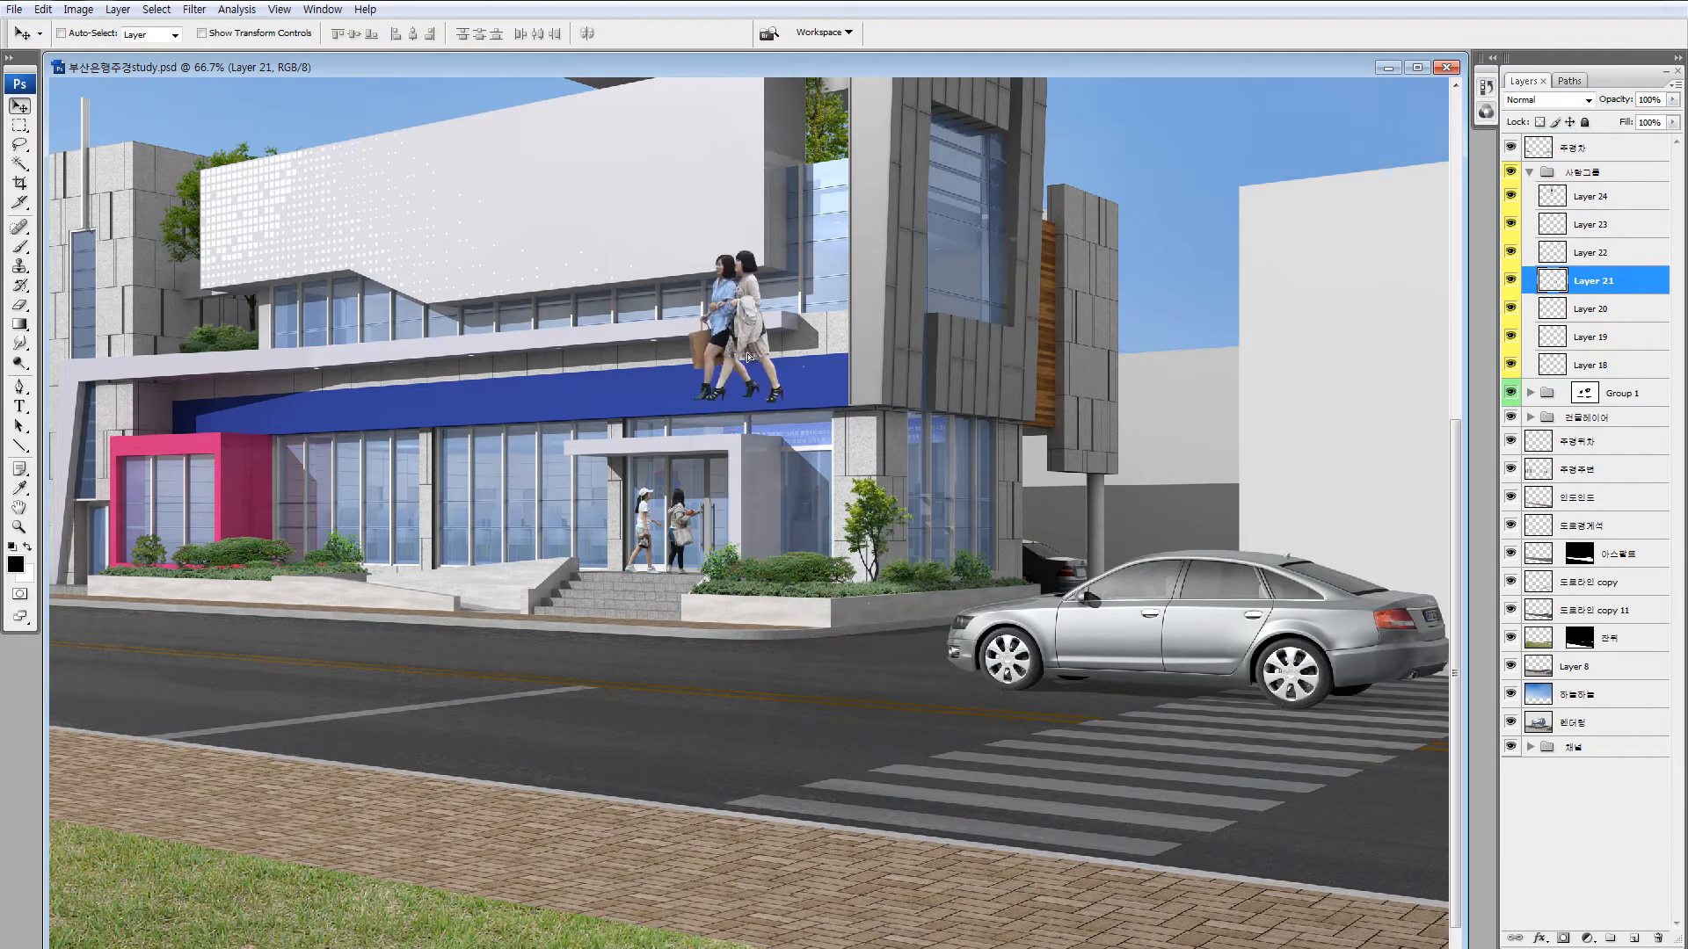
{"action": "key", "text": "z"}
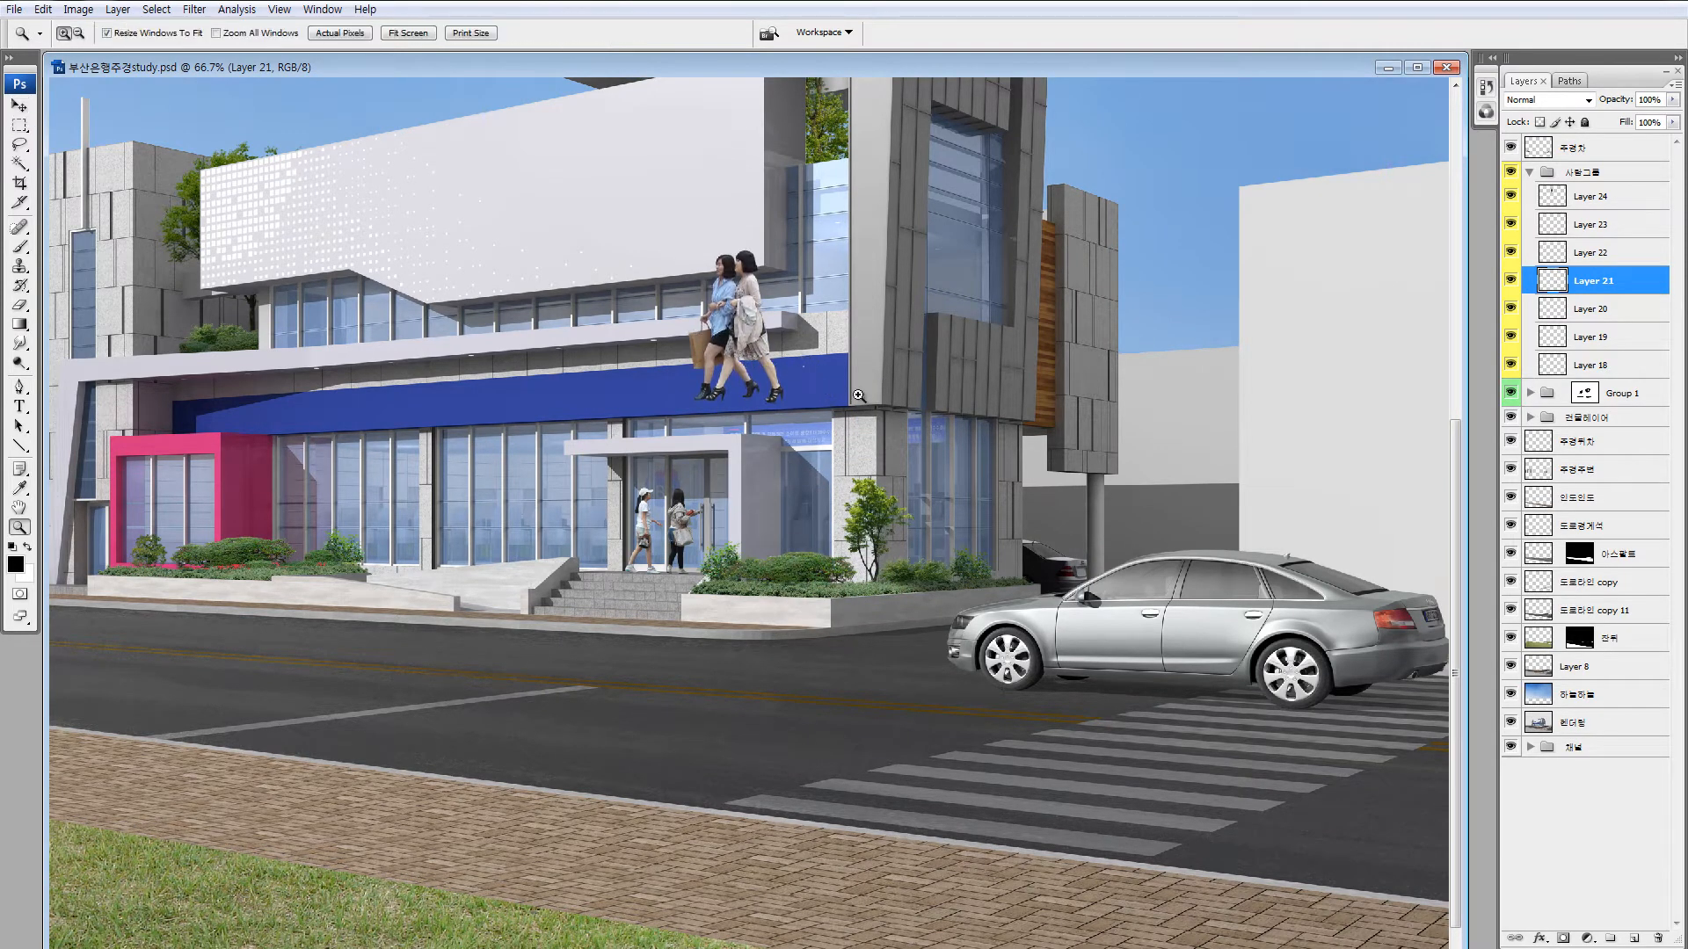
{"action": "left_click_drag", "start_coordinate": [858, 396], "coordinate": [730, 318]}
{"action": "key", "text": "m"}
{"action": "left_click_drag", "start_coordinate": [834, 668], "coordinate": [870, 629]}
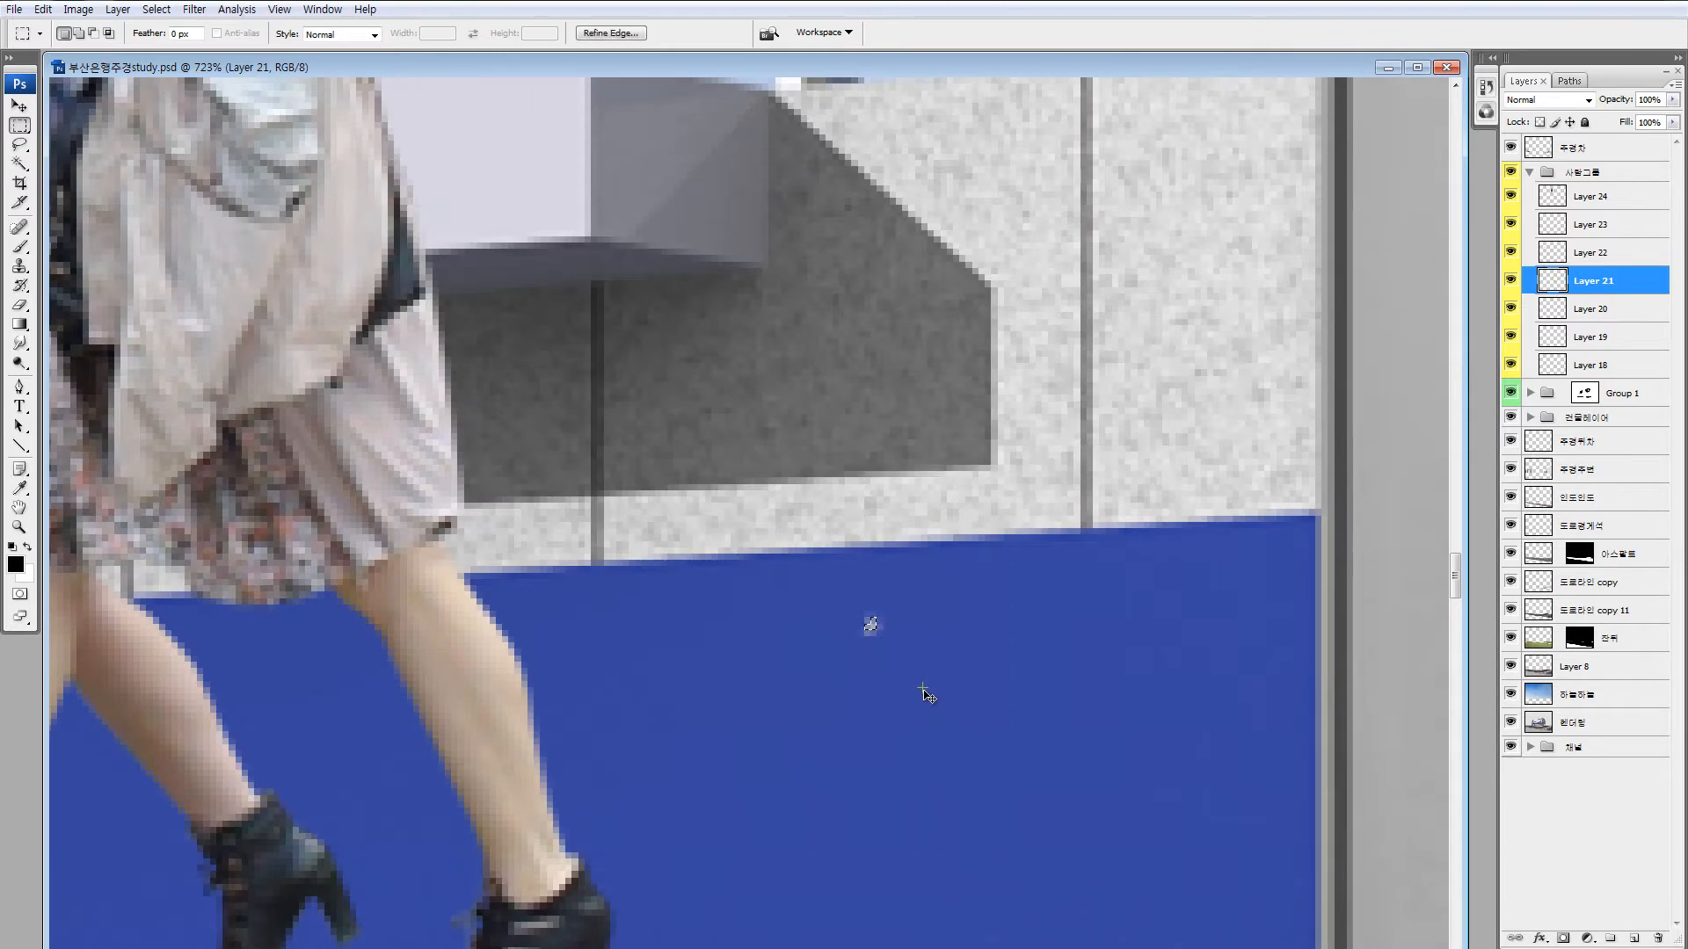
{"action": "key", "text": "Delete"}
{"action": "key", "text": "ctrl+0"}
{"action": "key", "text": "ctrl+minus"}
Move the Layer 21 women across the street scene to stand behind the rear of the silver car near the crosswalk.
{"action": "key", "text": "v"}
{"action": "left_click_drag", "start_coordinate": [752, 584], "coordinate": [1124, 685]}
{"action": "key", "text": "z"}
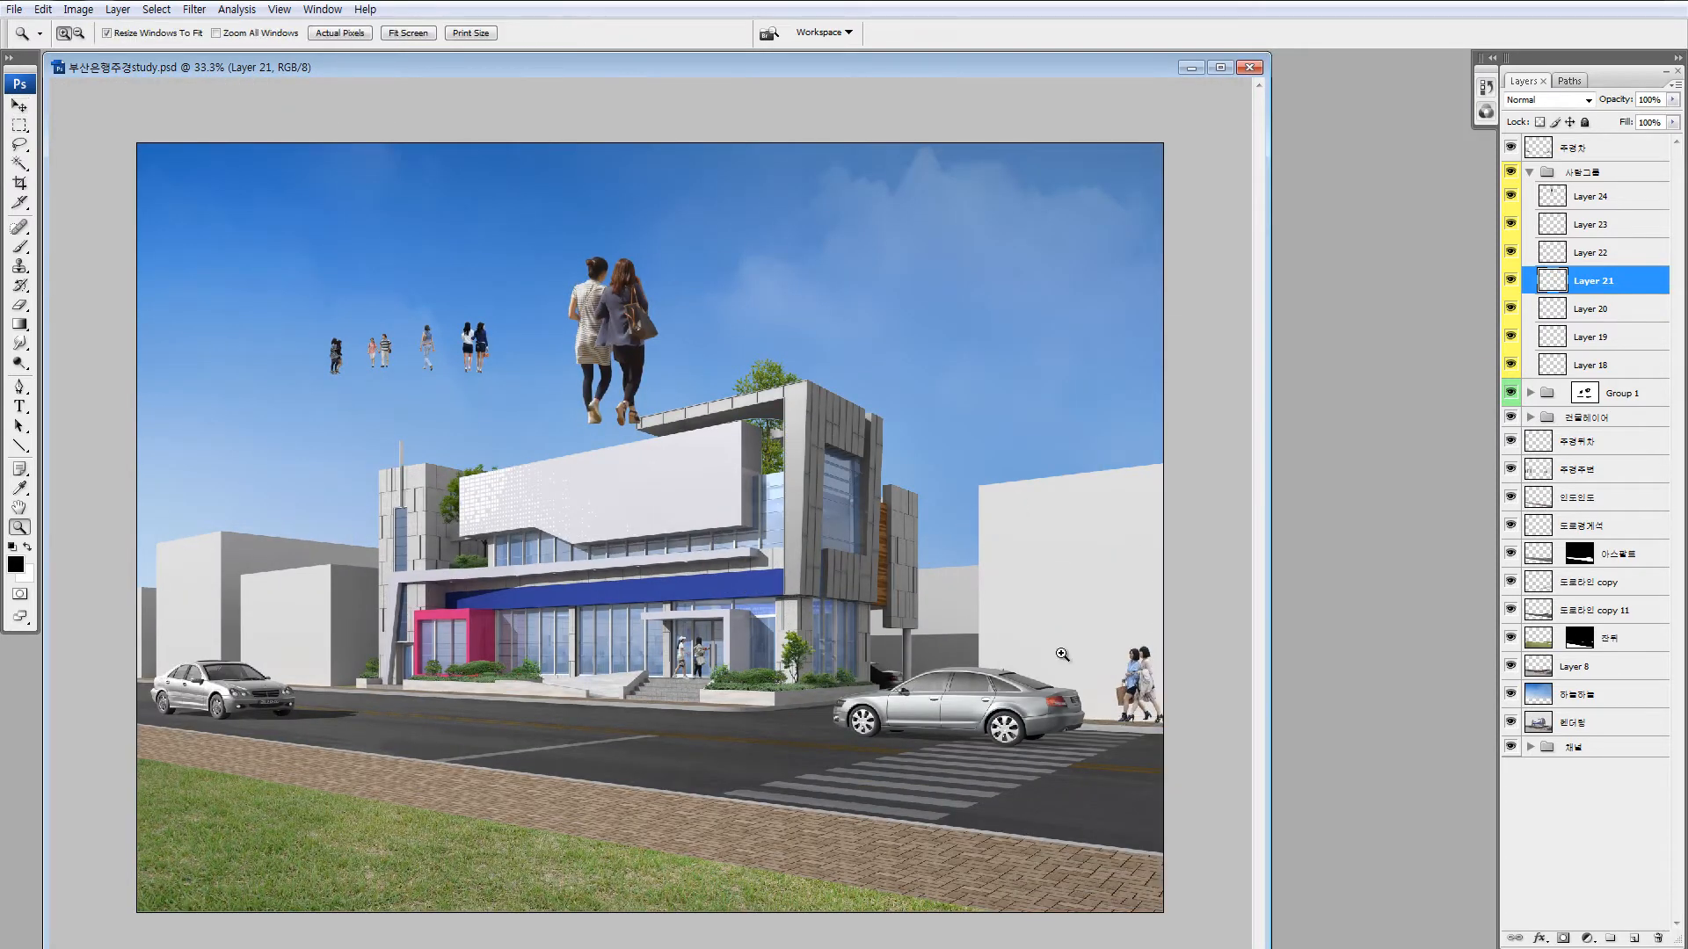
{"action": "left_click_drag", "start_coordinate": [1135, 765], "coordinate": [758, 553]}
{"action": "key", "text": "v"}
{"action": "left_click_drag", "start_coordinate": [1255, 598], "coordinate": [902, 520]}
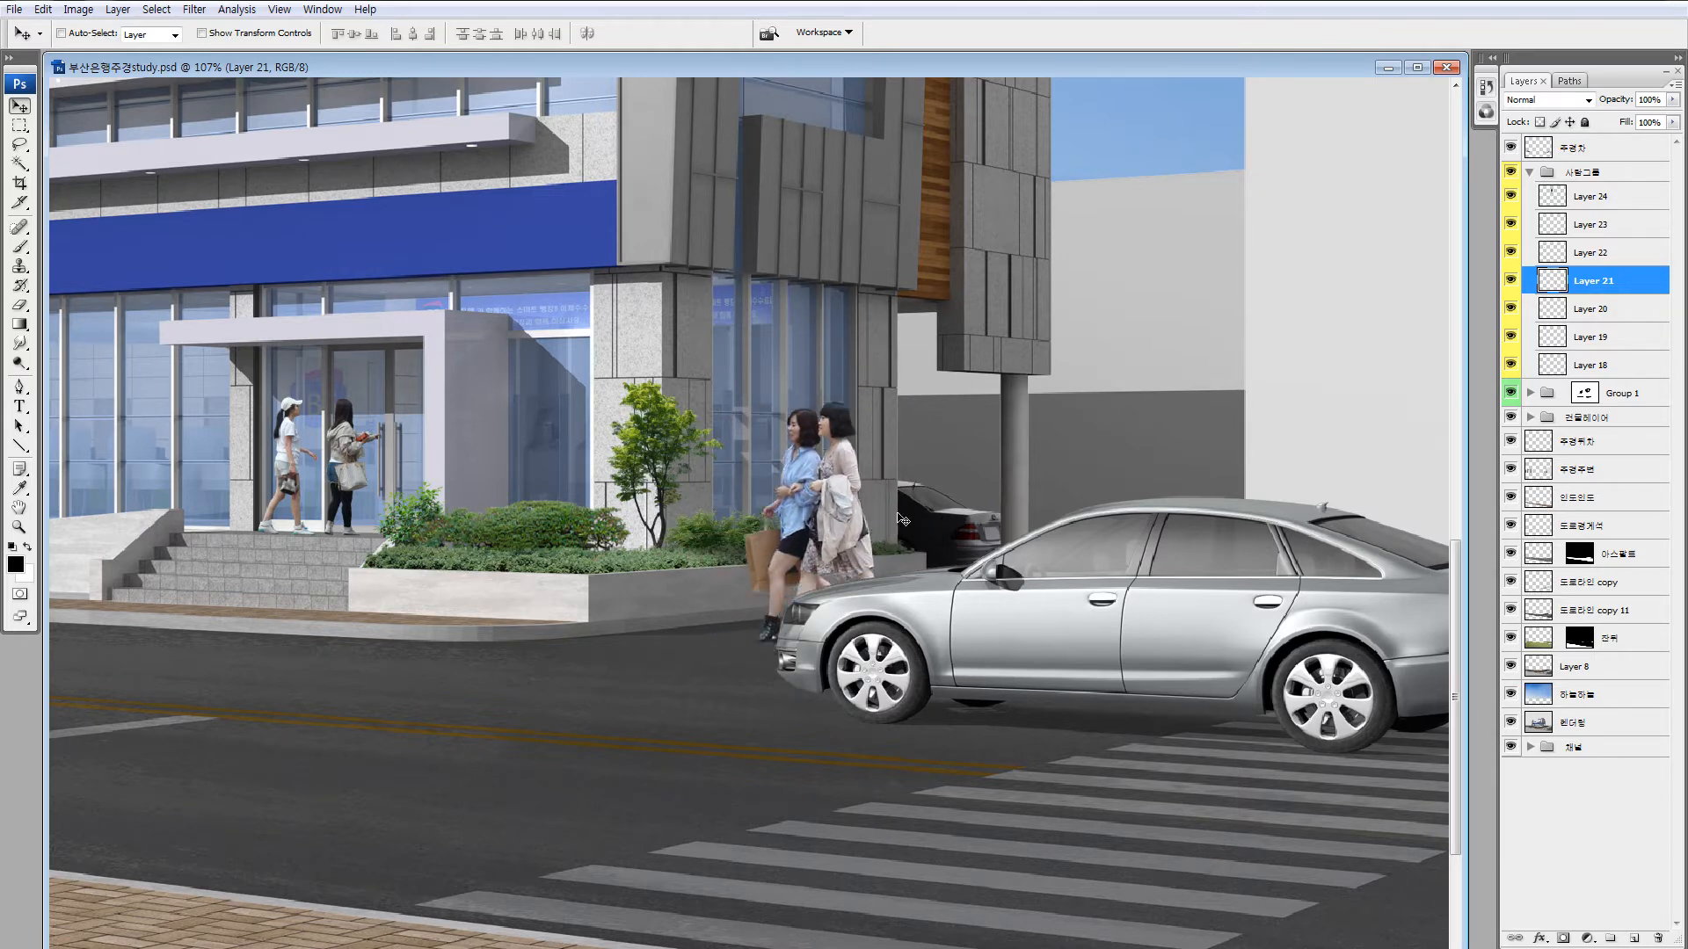
{"action": "key", "text": "ctrl+minus"}
{"action": "key", "text": "ctrl+minus"}
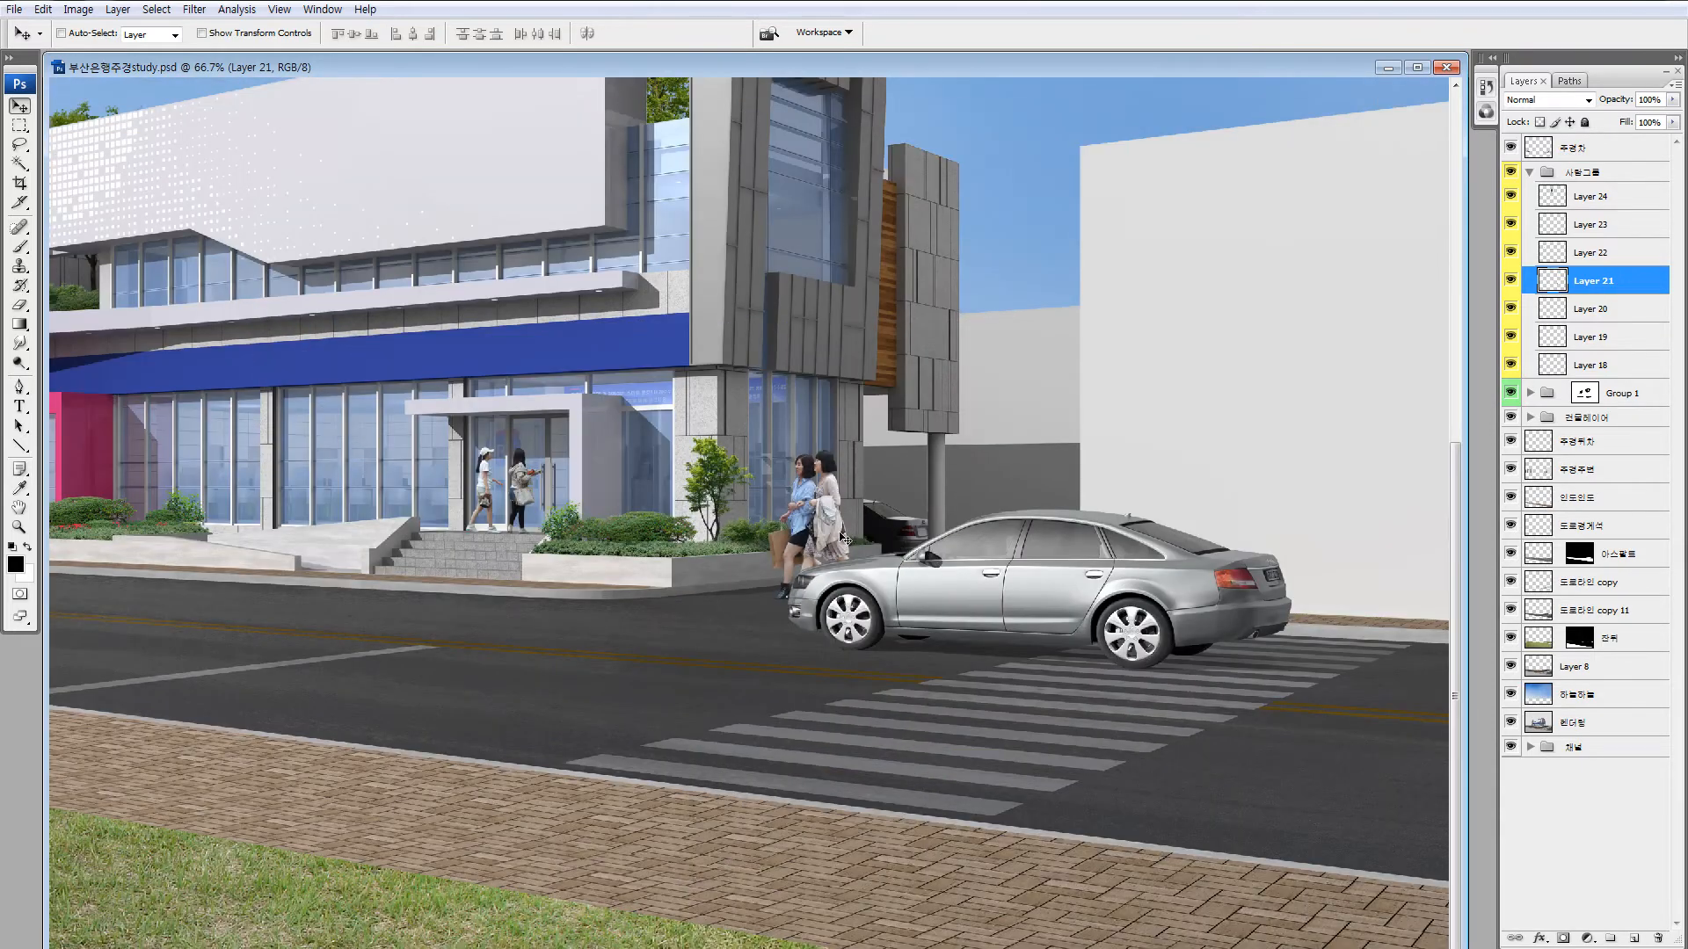
{"action": "left_click_drag", "start_coordinate": [835, 528], "coordinate": [1219, 481]}
{"action": "left_click_drag", "start_coordinate": [1321, 595], "coordinate": [1324, 622]}
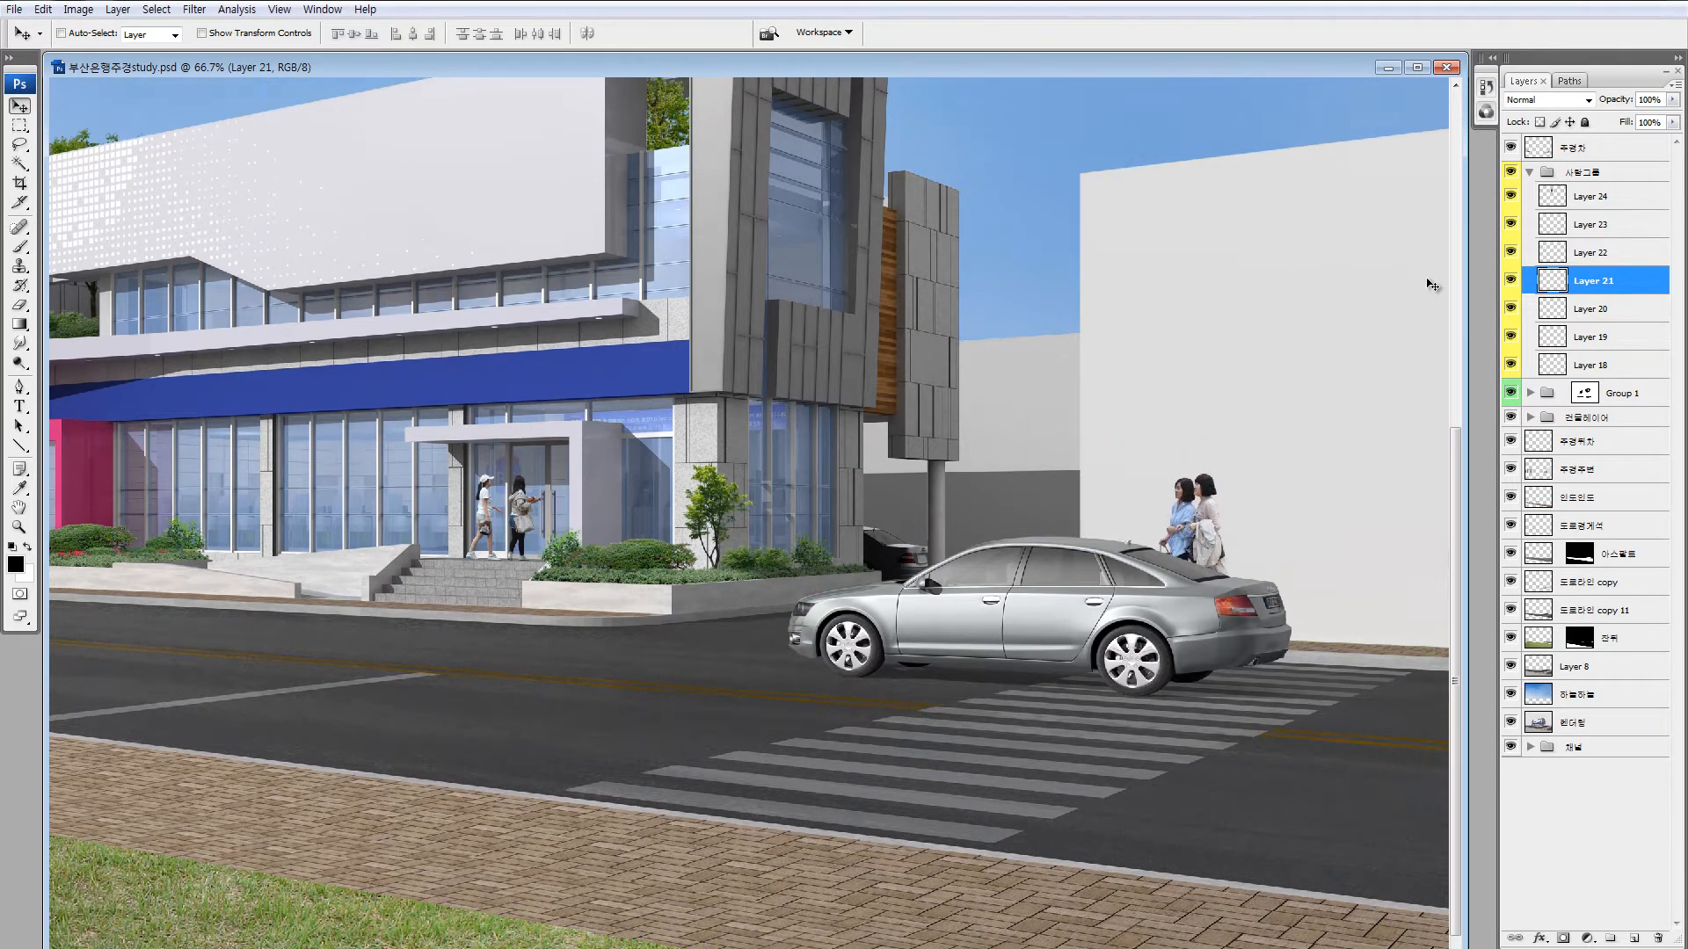
Hide the car layer, place the Layer 21 women on the sidewalk corner behind the crosswalk, and show the car layer again.
{"action": "left_click", "coordinate": [1534, 148]}
{"action": "left_click", "coordinate": [1510, 148]}
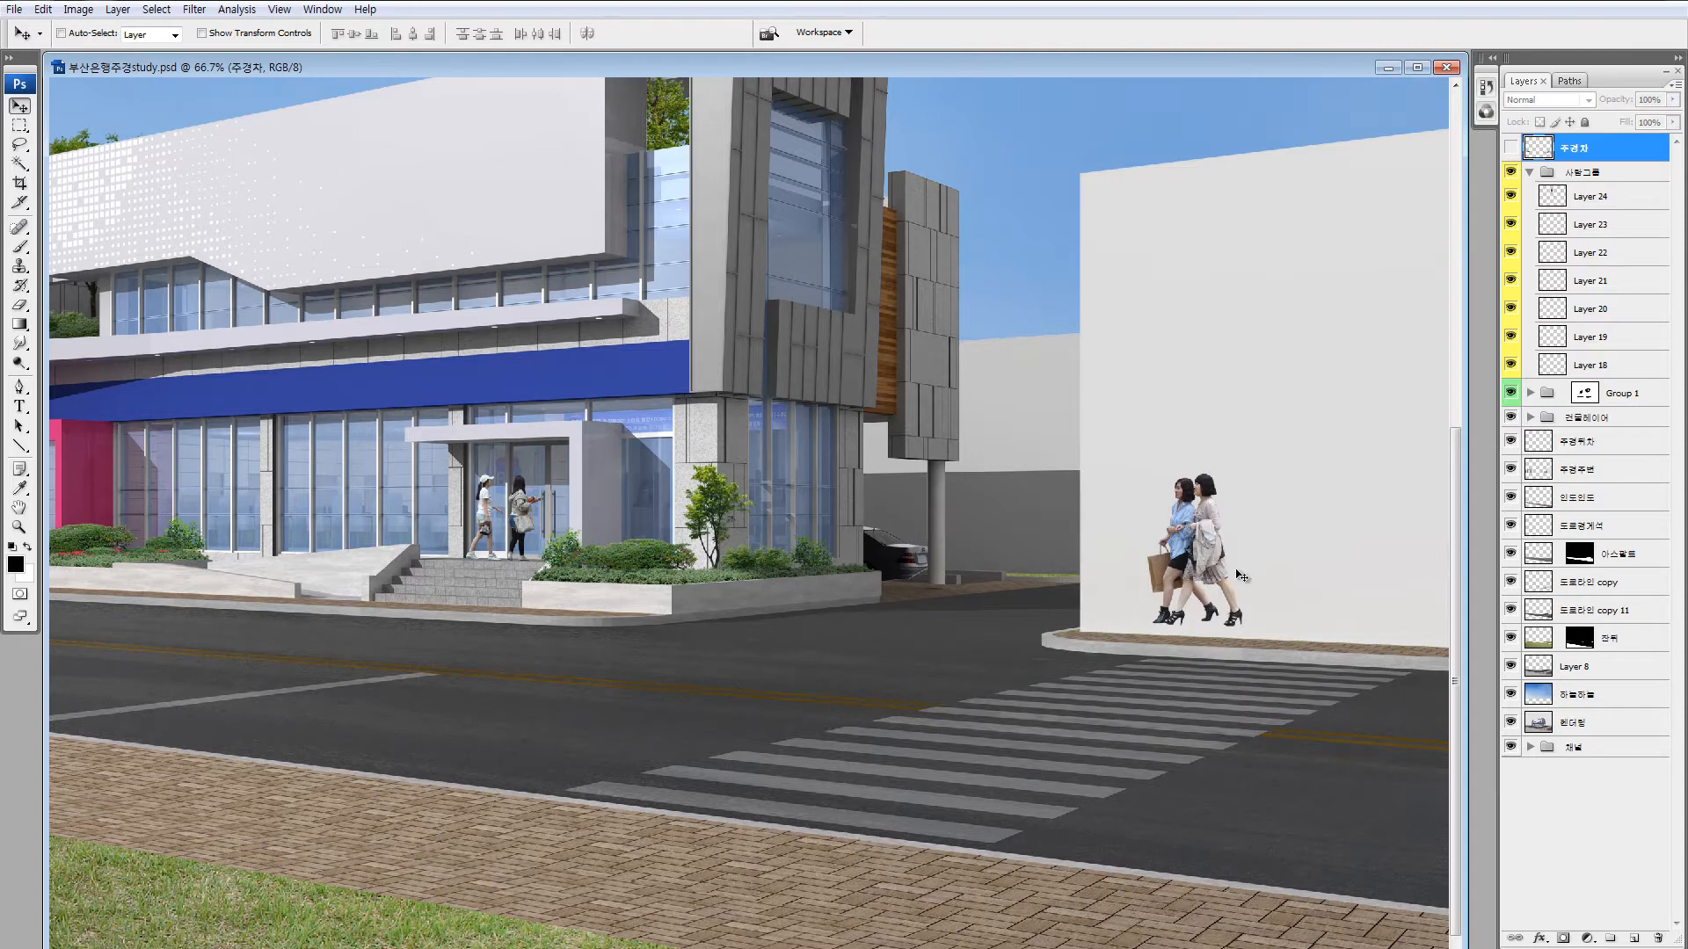
{"action": "left_click_drag", "start_coordinate": [1145, 560], "coordinate": [1113, 564]}
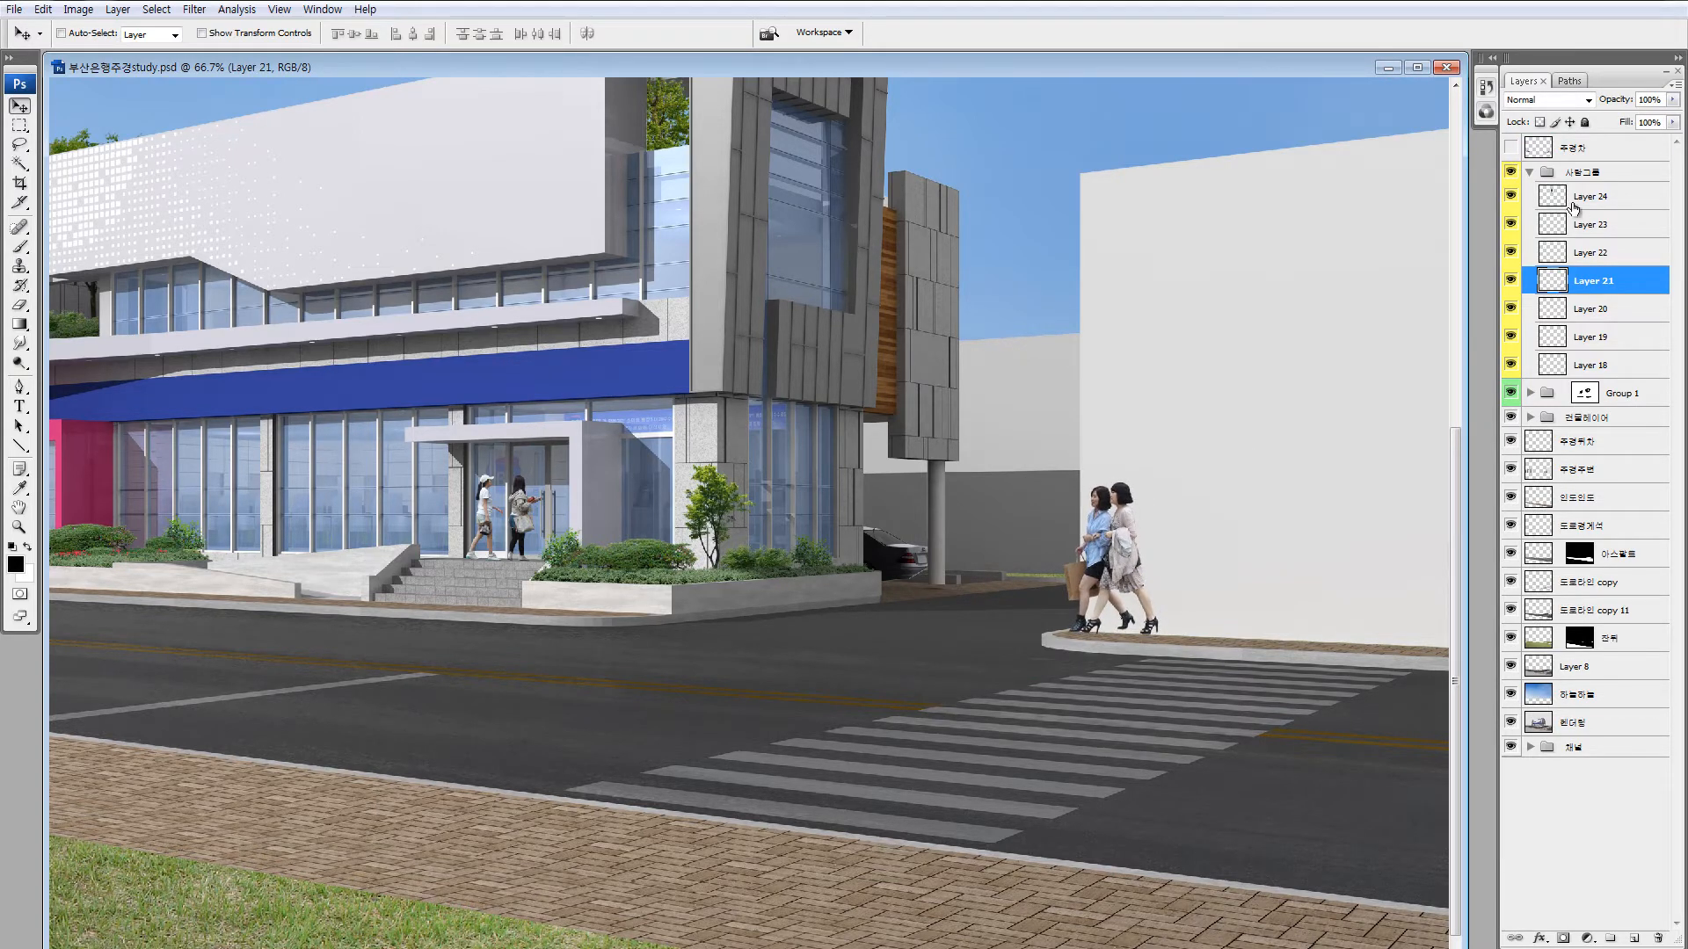
{"action": "left_click", "coordinate": [1511, 154]}
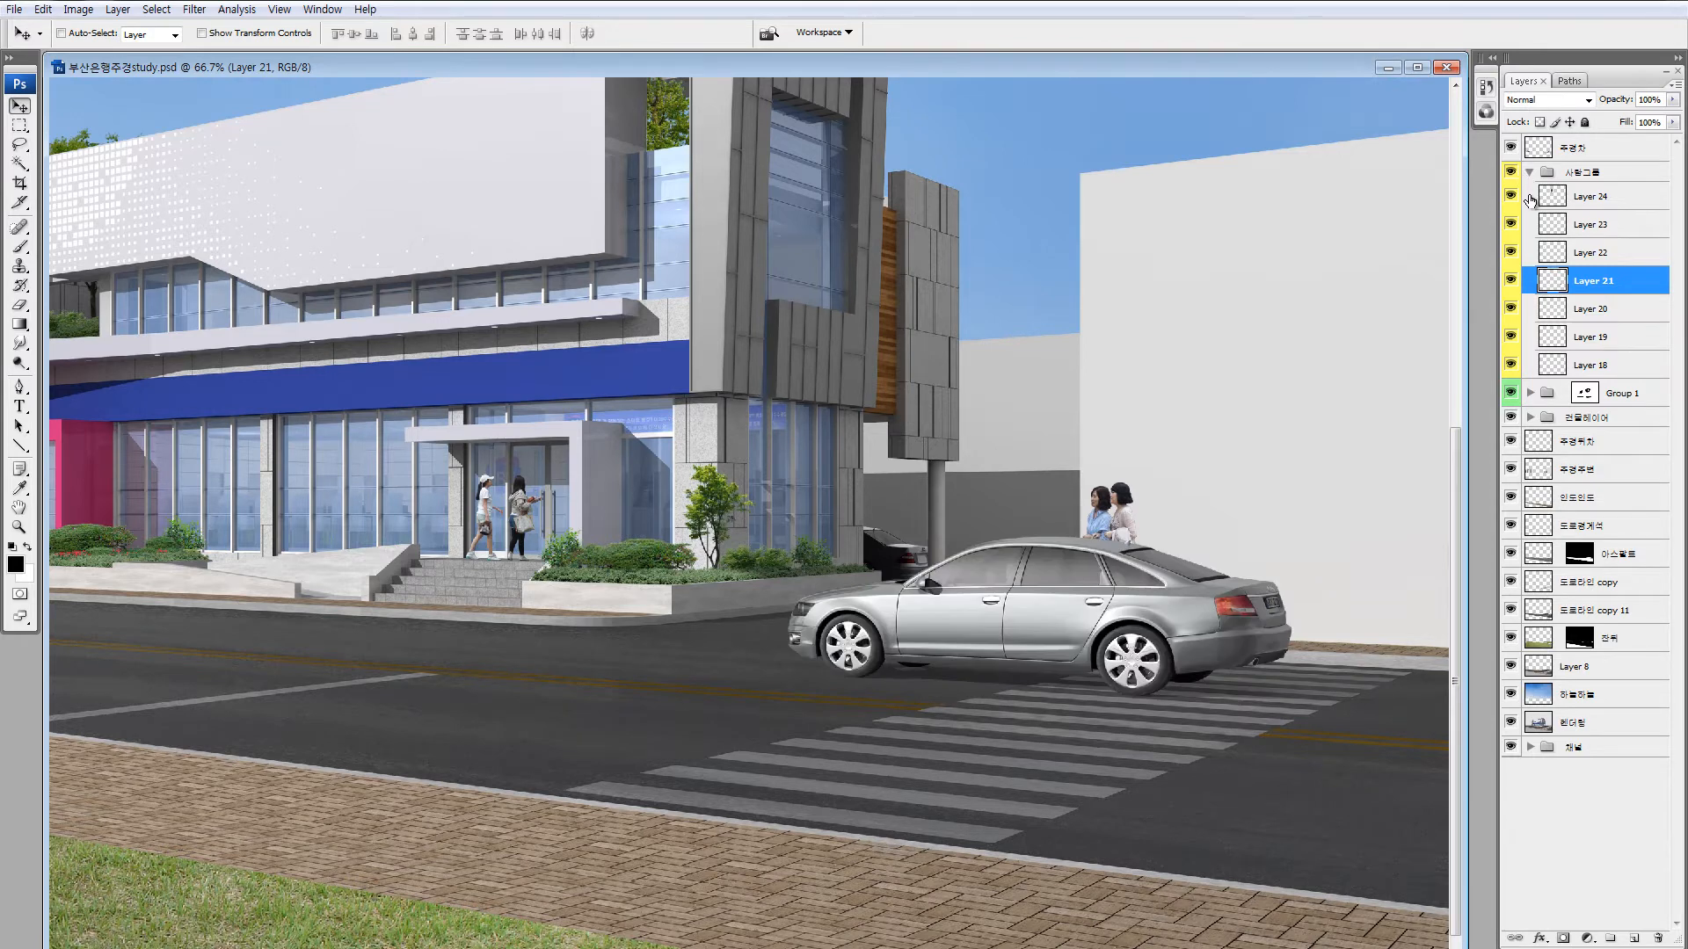
Move the two women of Layer 19 from the sky to the foot of the main entrance stairs.
{"action": "key", "text": "ctrl+minus"}
{"action": "key", "text": "ctrl+minus"}
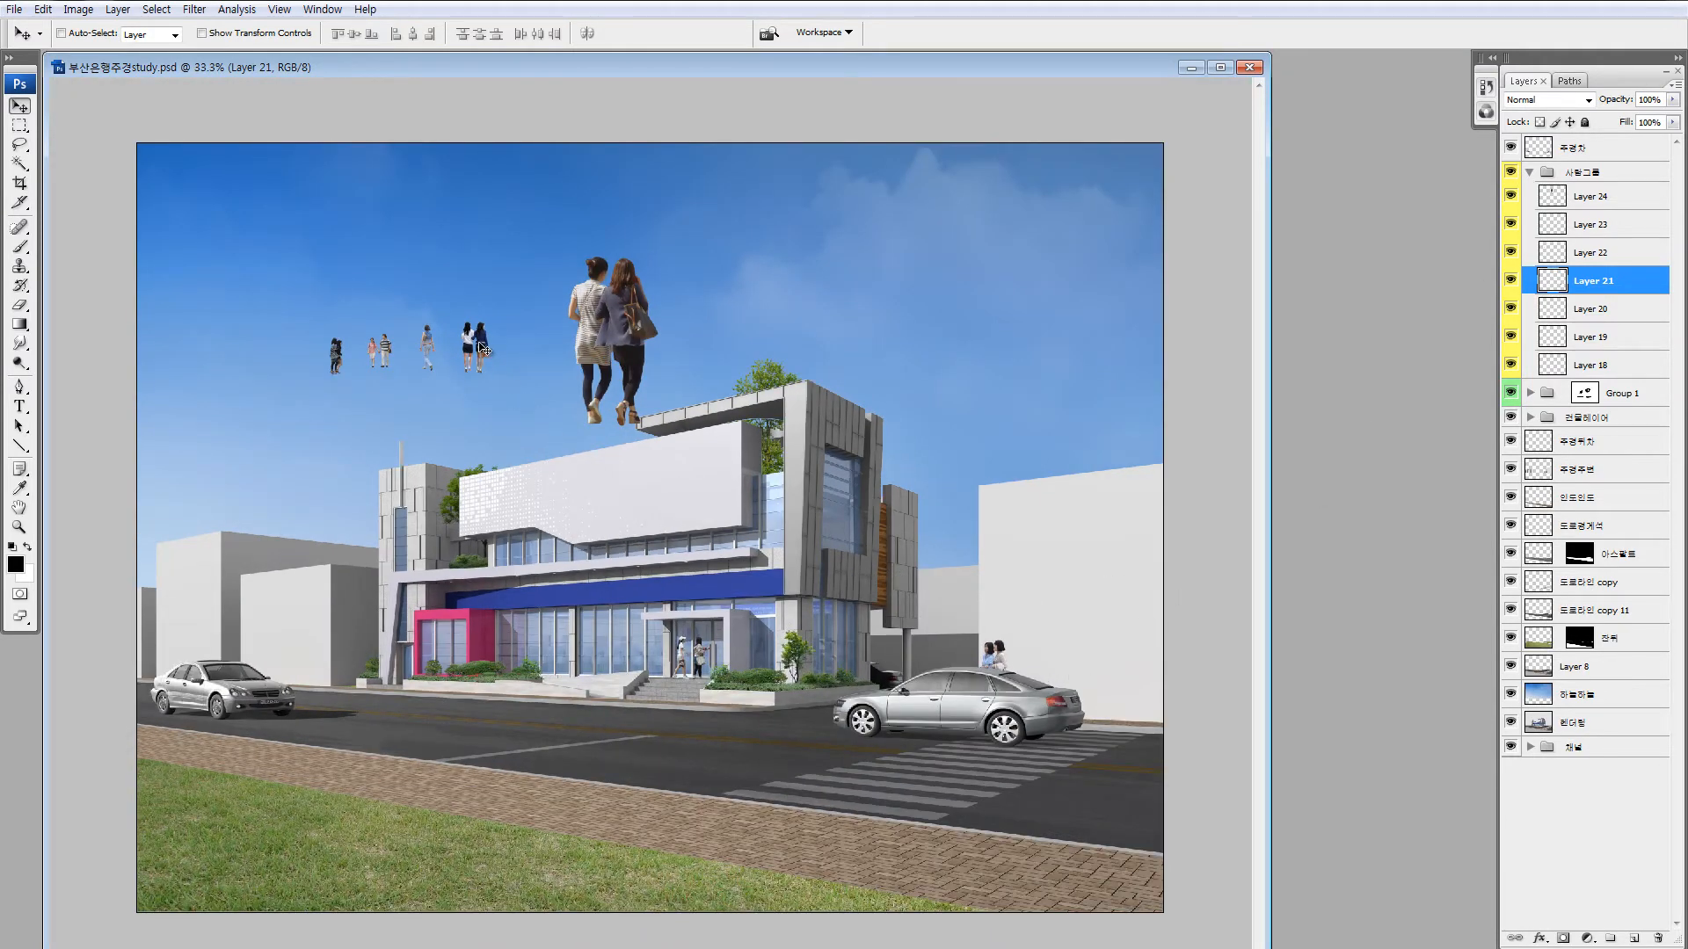
{"action": "left_click_drag", "start_coordinate": [480, 344], "coordinate": [654, 671]}
{"action": "key", "text": "z"}
{"action": "left_click_drag", "start_coordinate": [560, 572], "coordinate": [746, 735]}
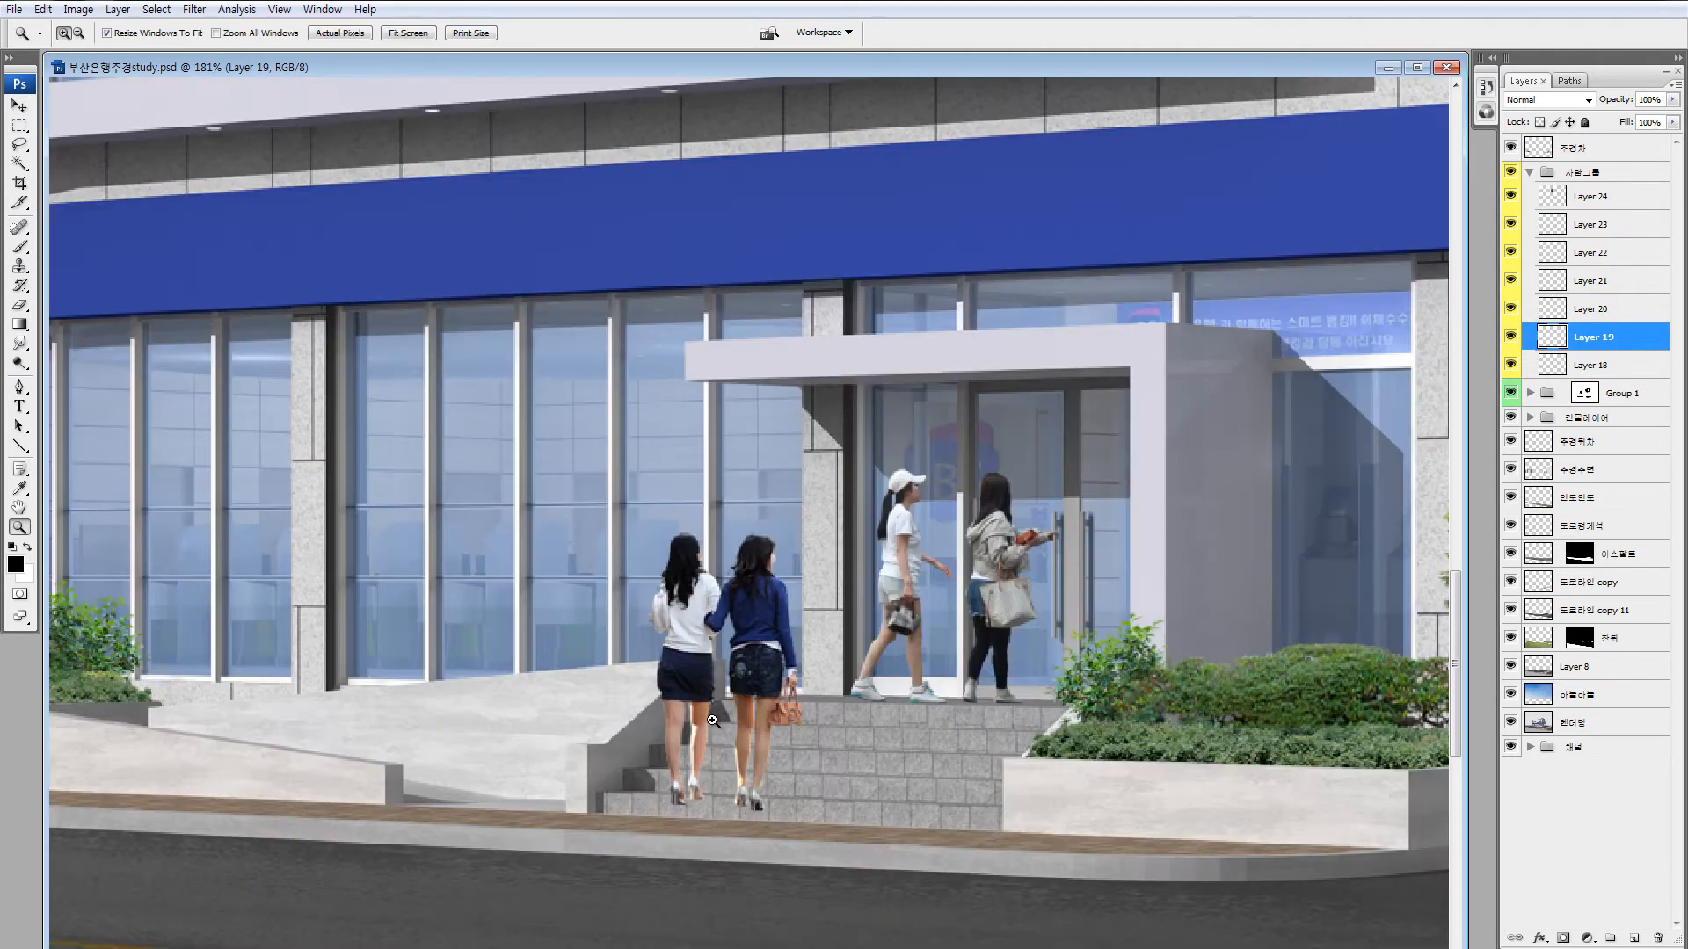
{"action": "key", "text": "v"}
{"action": "mouse_move", "coordinate": [770, 655]}
{"action": "left_mouse_down"}
{"action": "mouse_move", "coordinate": [773, 693]}
{"action": "mouse_move", "coordinate": [767, 655]}
{"action": "mouse_move", "coordinate": [764, 670]}
{"action": "left_mouse_up"}
{"action": "mouse_move", "coordinate": [771, 674]}
{"action": "left_mouse_down"}
{"action": "mouse_move", "coordinate": [842, 552]}
{"action": "mouse_move", "coordinate": [867, 548]}
{"action": "mouse_move", "coordinate": [865, 576]}
{"action": "mouse_move", "coordinate": [778, 666]}
{"action": "mouse_move", "coordinate": [868, 666]}
{"action": "mouse_move", "coordinate": [796, 668]}
{"action": "left_mouse_up"}
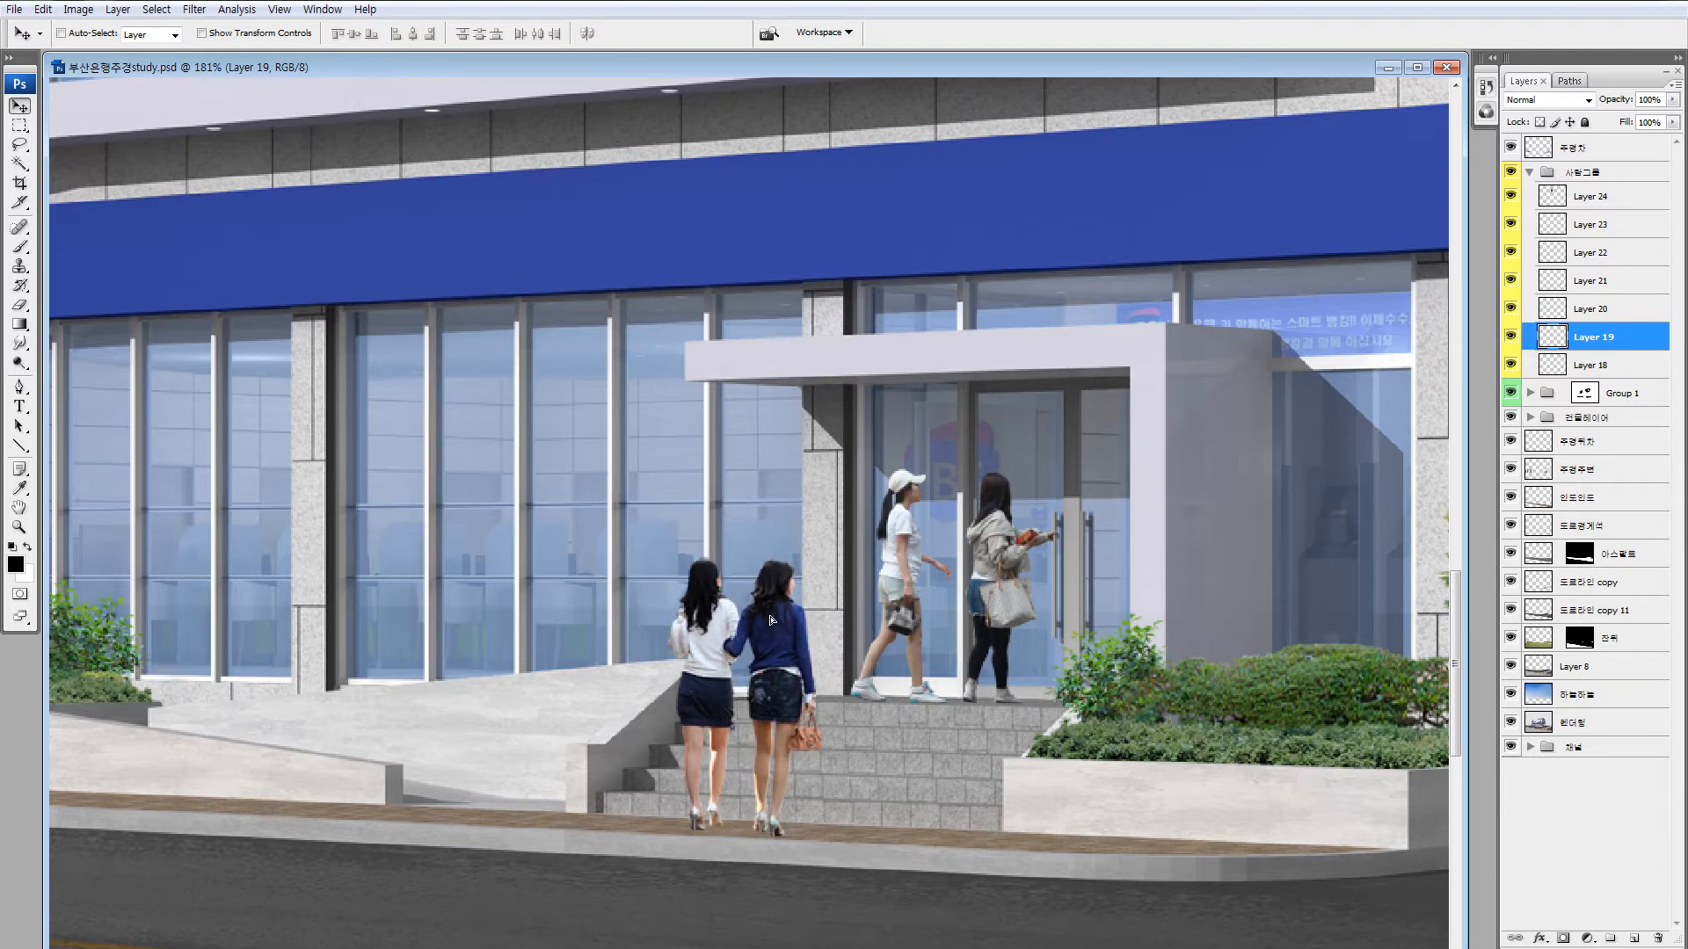
Reposition the Layer 19 women on the sidewalk at the foot of the stairs and skew them vertically by -4.2°.
{"action": "key", "text": "ctrl+z"}
{"action": "left_click_drag", "start_coordinate": [943, 707], "coordinate": [833, 688]}
{"action": "key", "text": "ctrl+t"}
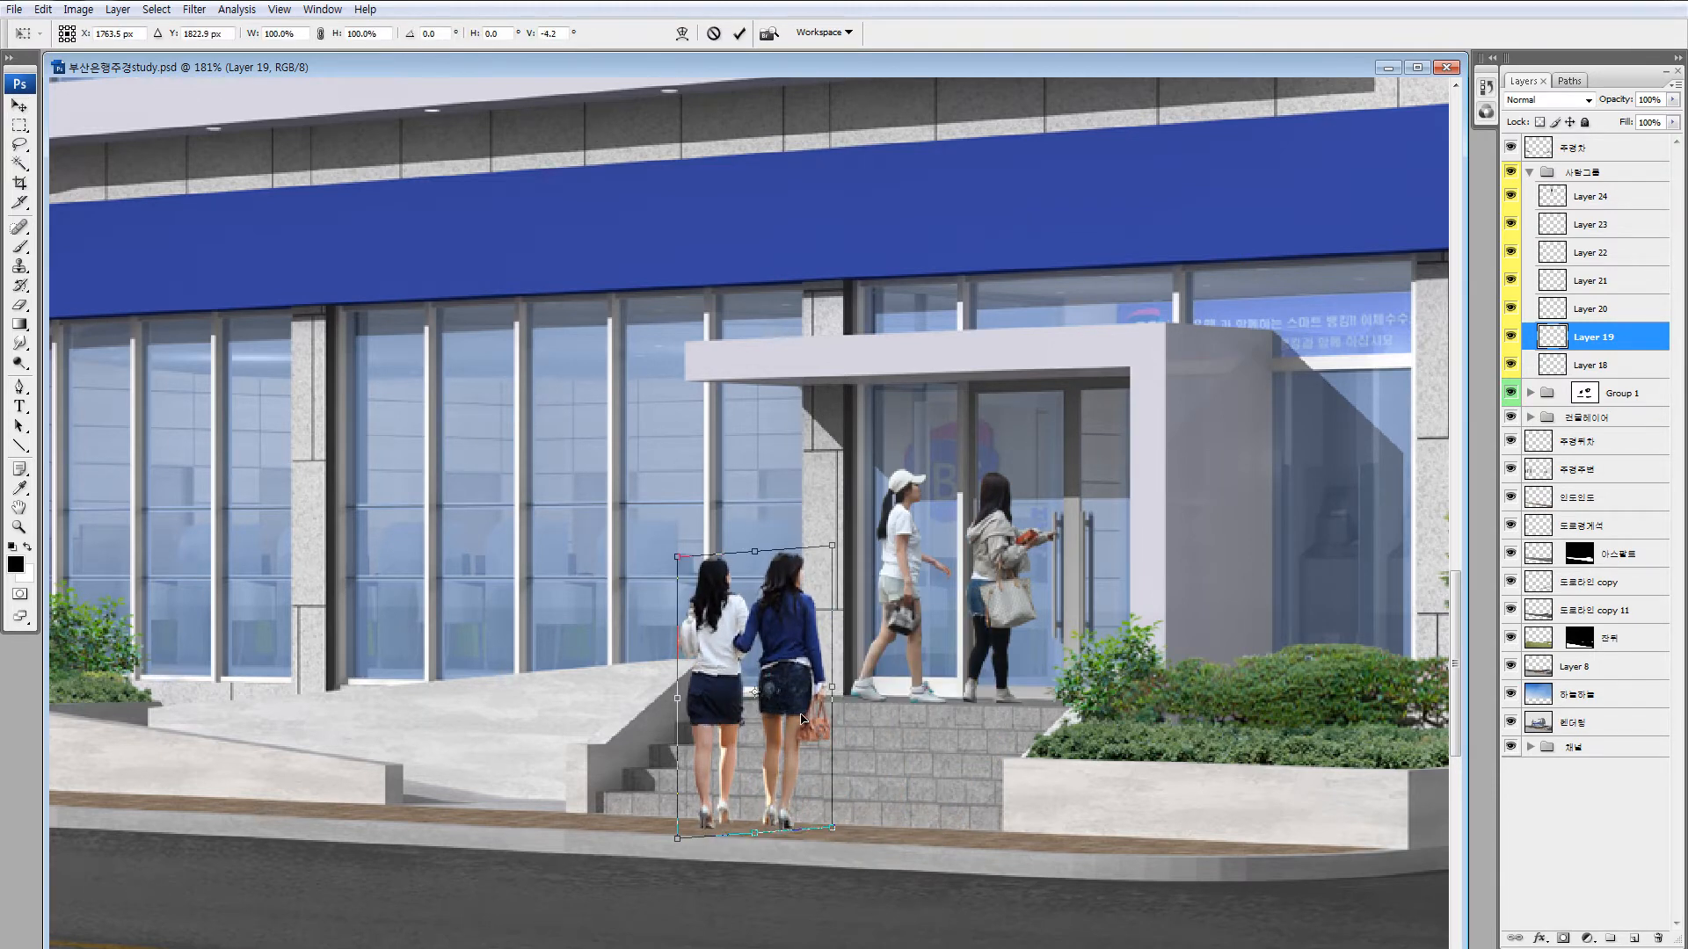
{"action": "key", "text": "Return"}
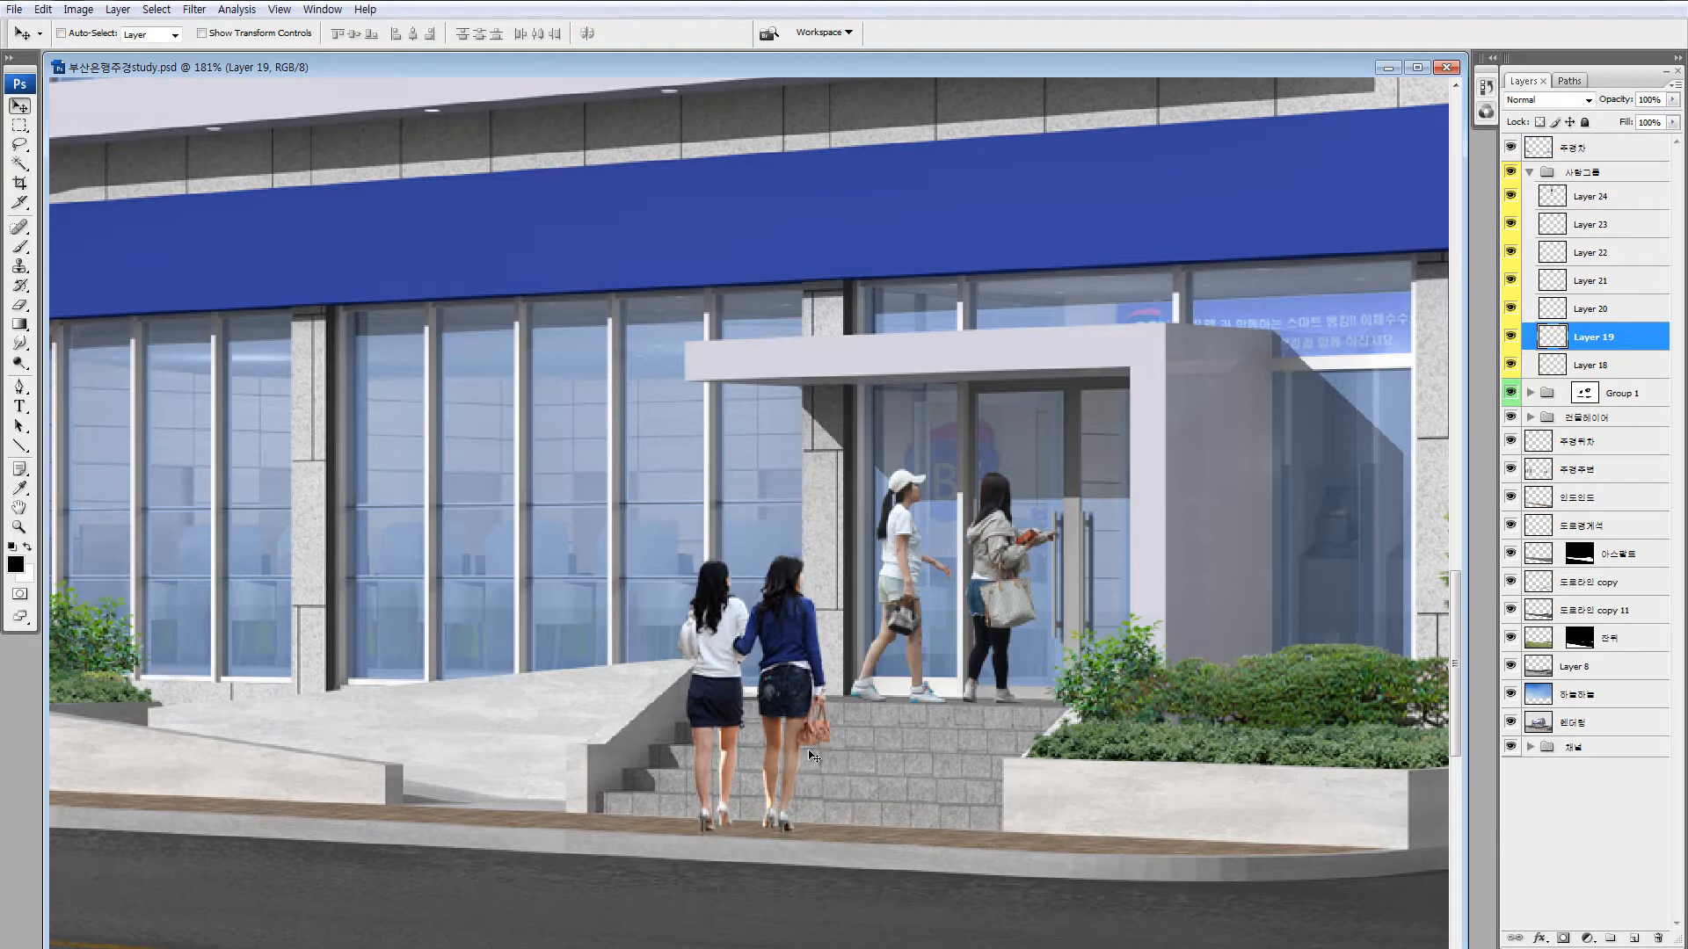
Move the two women of Layer 22 from the sky to the sidewalk outside the side door beside the pink frame.
{"action": "key", "text": "ctrl+minus"}
{"action": "key", "text": "ctrl+minus"}
{"action": "key", "text": "ctrl+minus"}
{"action": "key", "text": "ctrl+minus"}
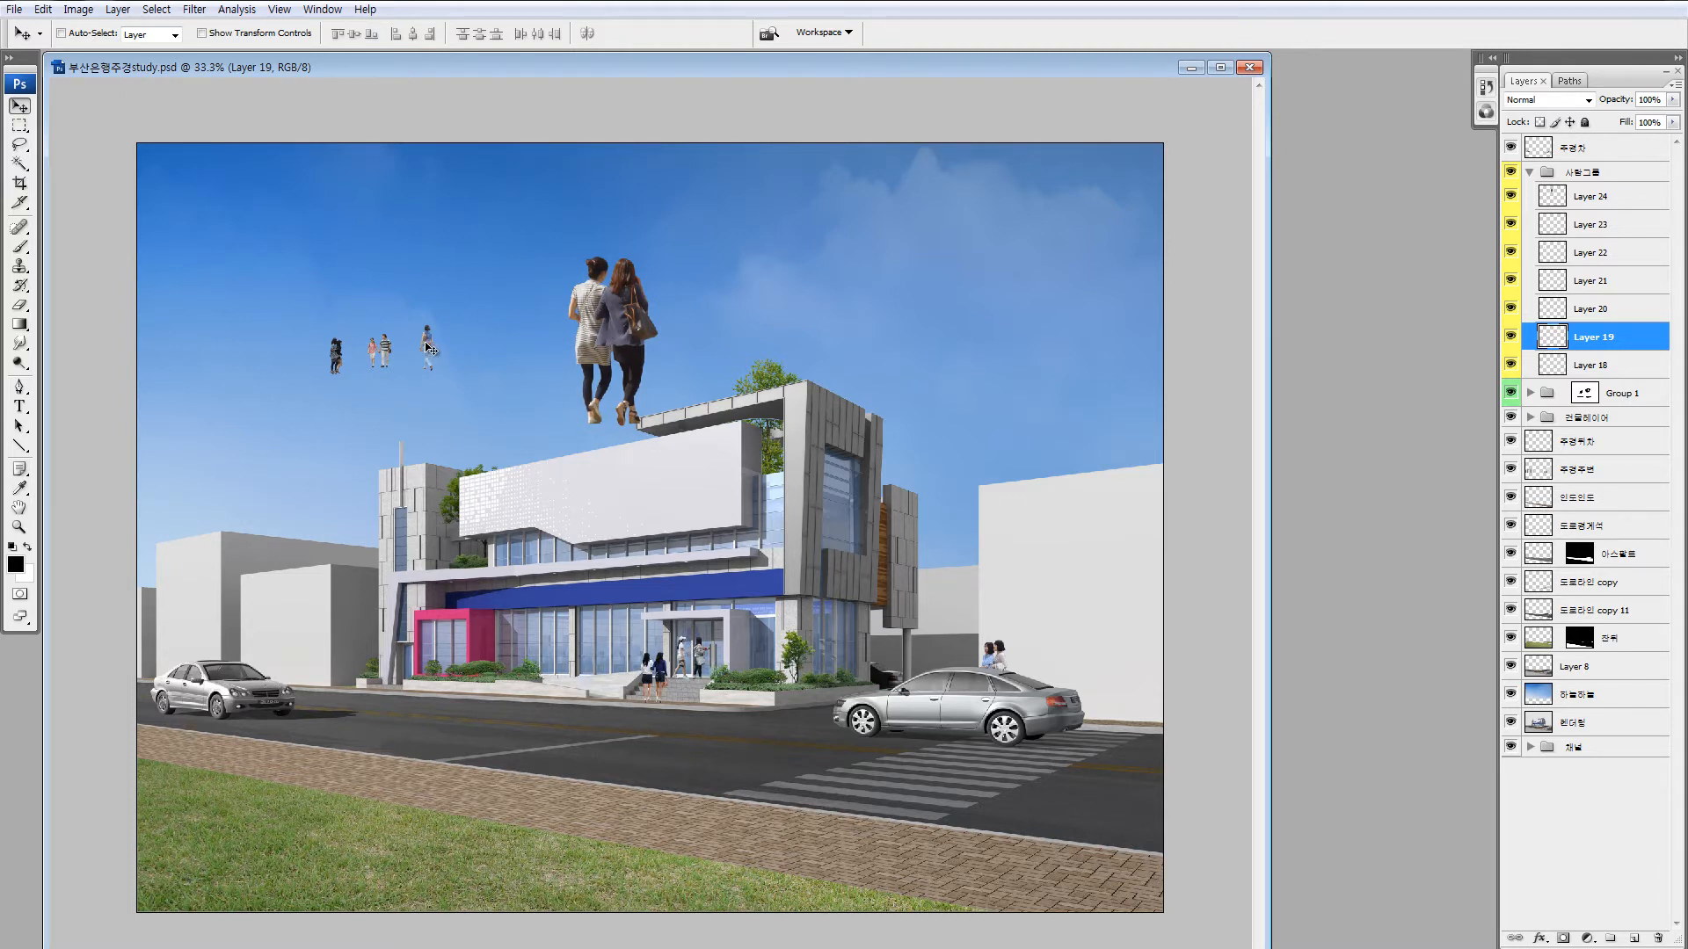
{"action": "left_click_drag", "start_coordinate": [334, 361], "coordinate": [384, 671]}
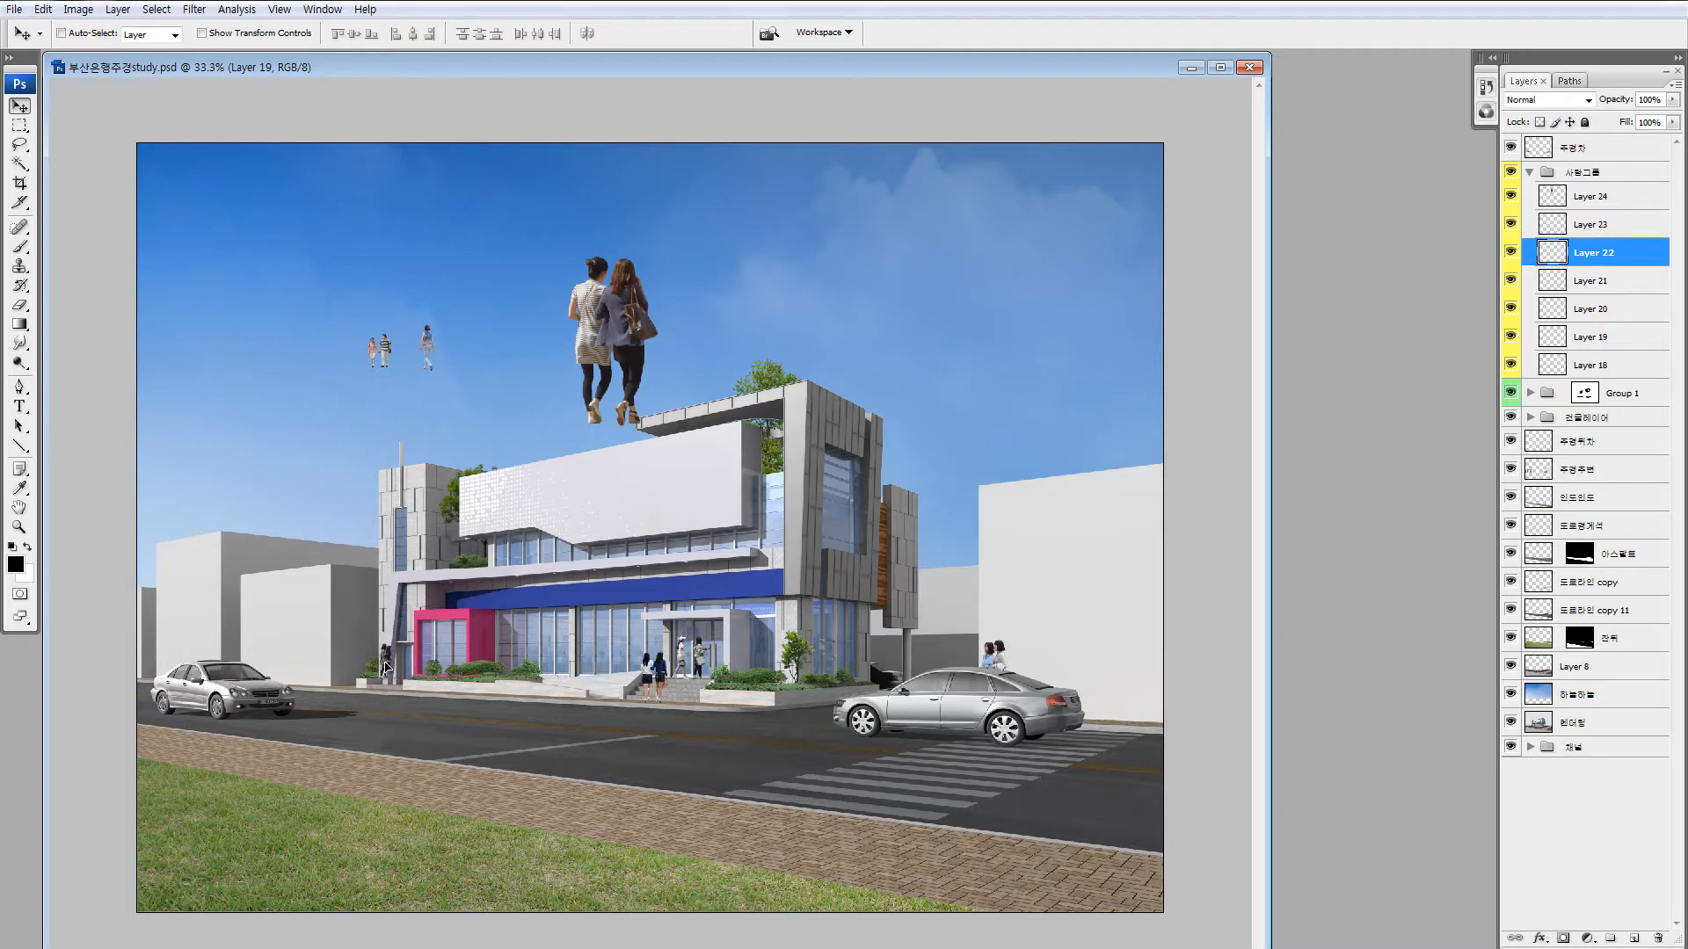
{"action": "key", "text": "z"}
{"action": "left_click_drag", "start_coordinate": [320, 604], "coordinate": [503, 741]}
{"action": "key", "text": "v"}
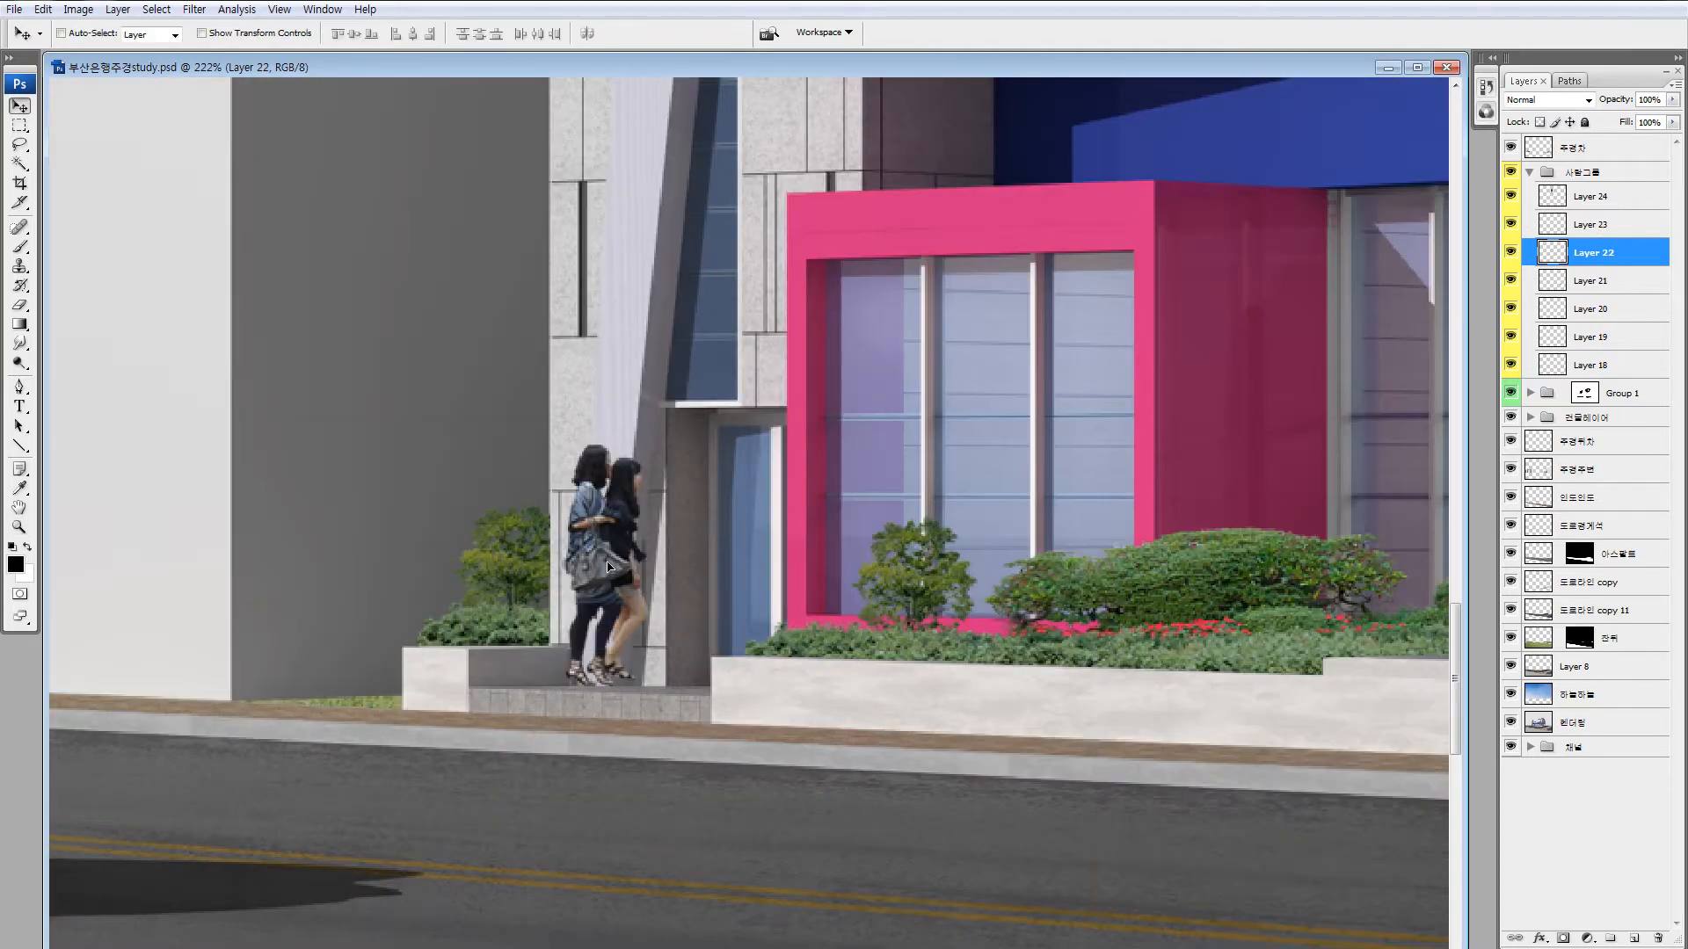
{"action": "left_click_drag", "start_coordinate": [609, 567], "coordinate": [603, 602]}
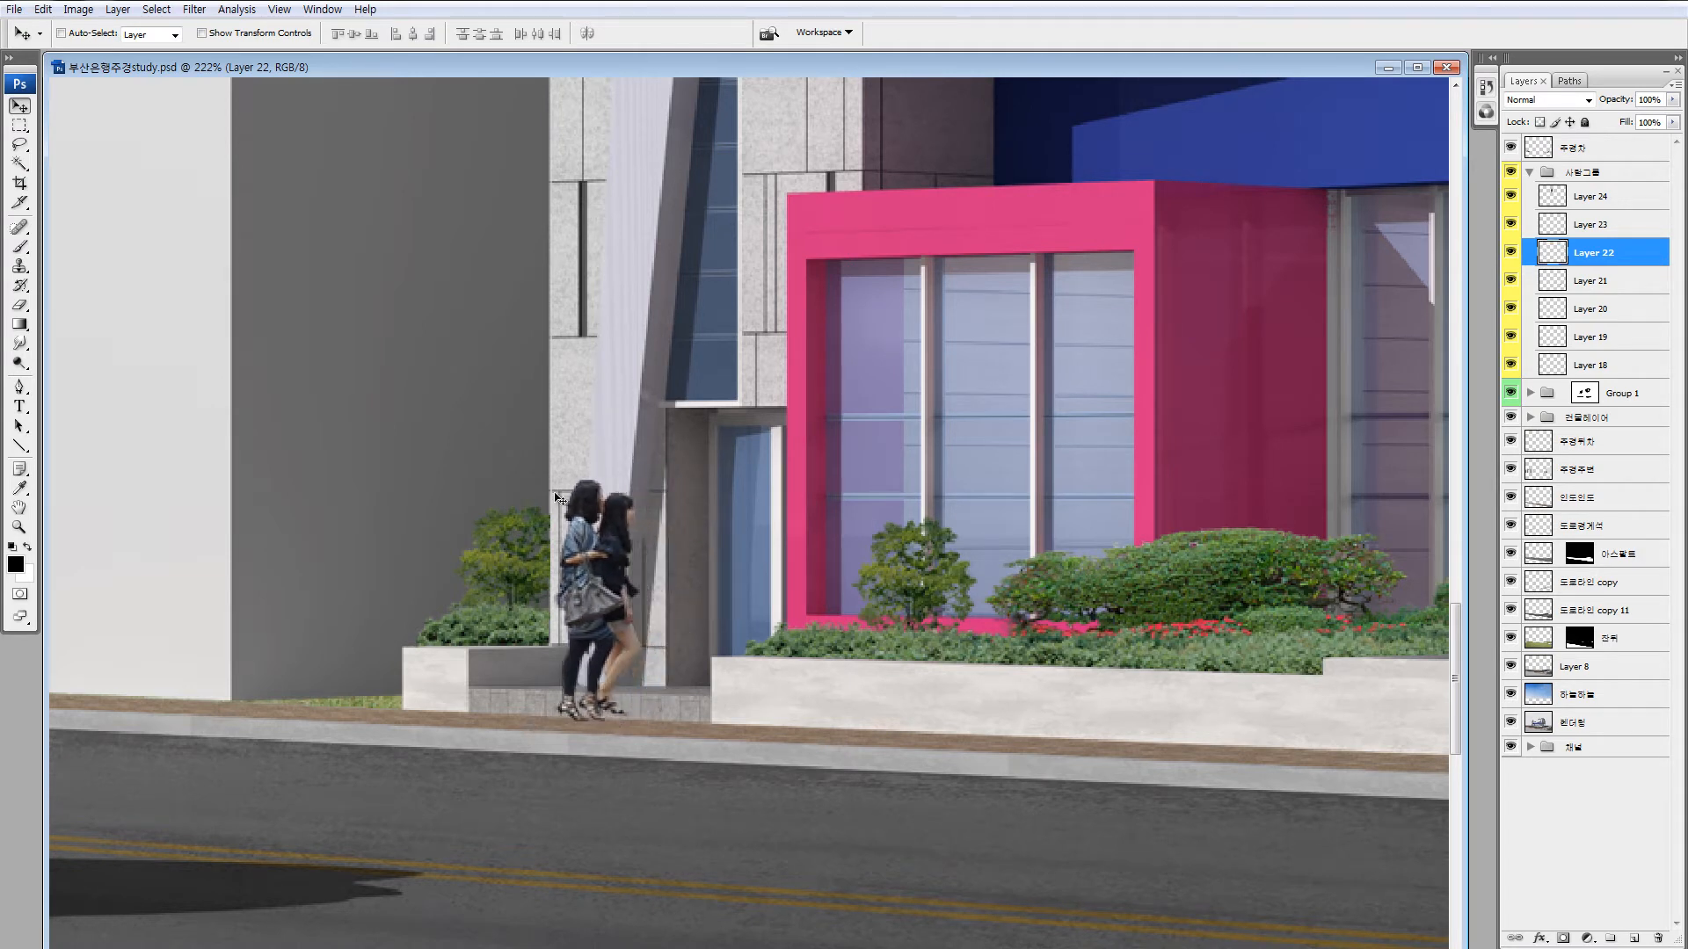
{"action": "key", "text": "Down"}
{"action": "key", "text": "Down"}
{"action": "key", "text": "Down"}
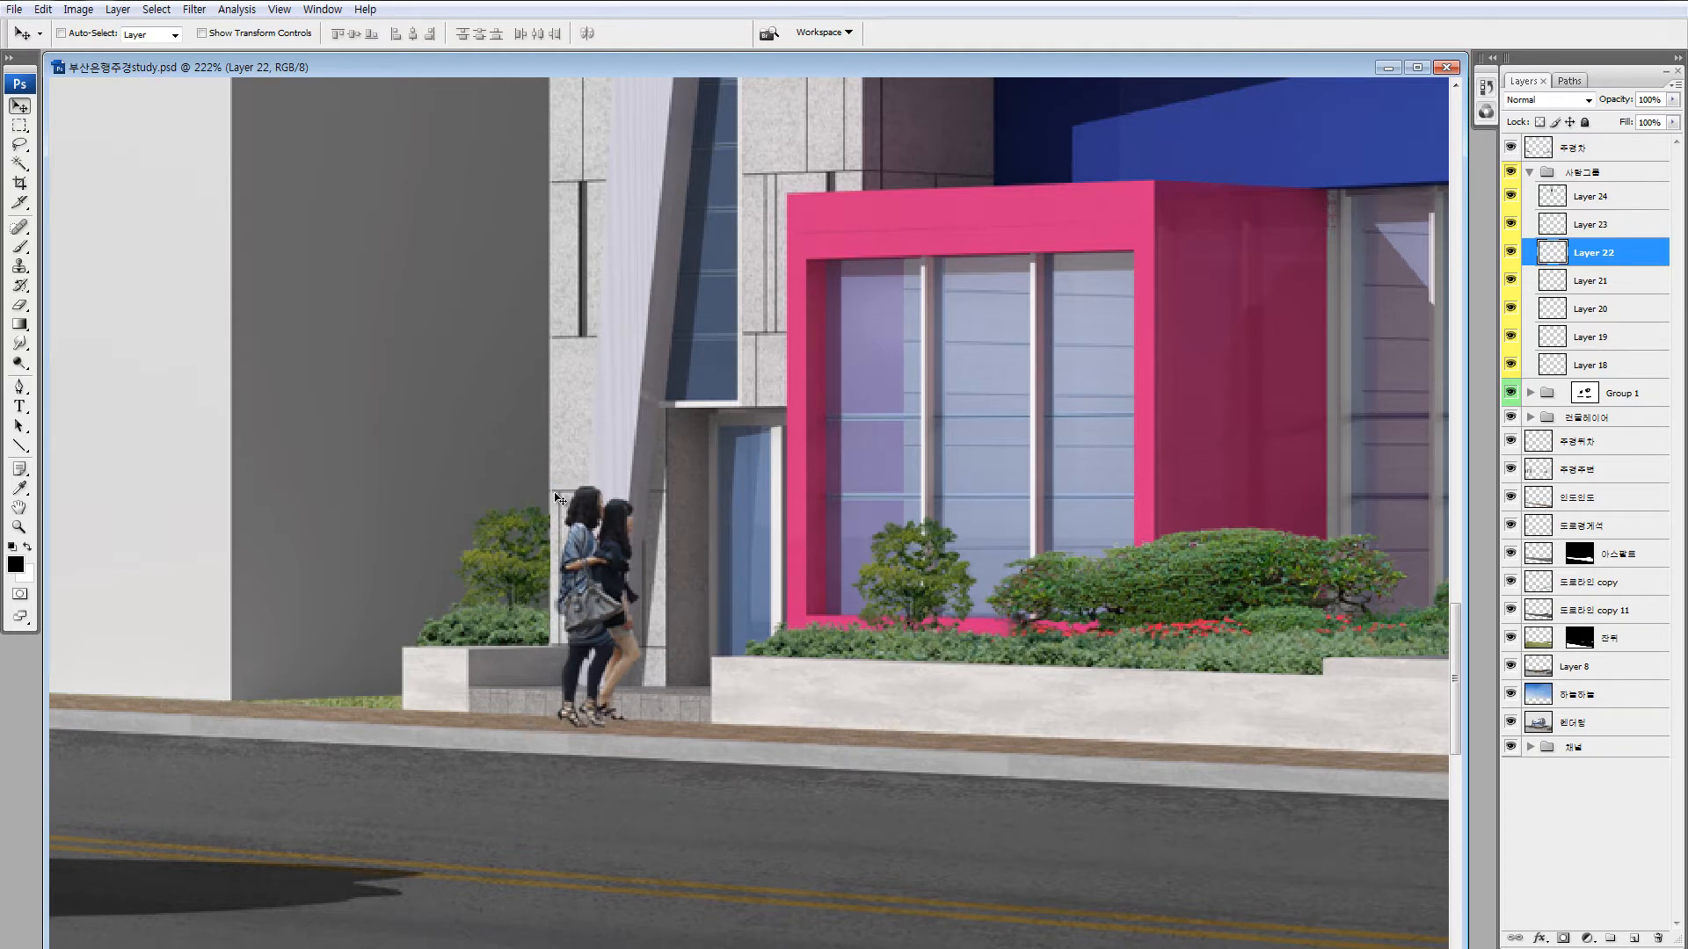
Move the couple of Layer 23 from the sky to the sidewalk beside the planter, near the Layer 22 women.
{"action": "key", "text": "ctrl+minus"}
{"action": "key", "text": "ctrl+minus"}
{"action": "key", "text": "ctrl+minus"}
{"action": "key", "text": "ctrl+minus"}
{"action": "key", "text": "ctrl+minus"}
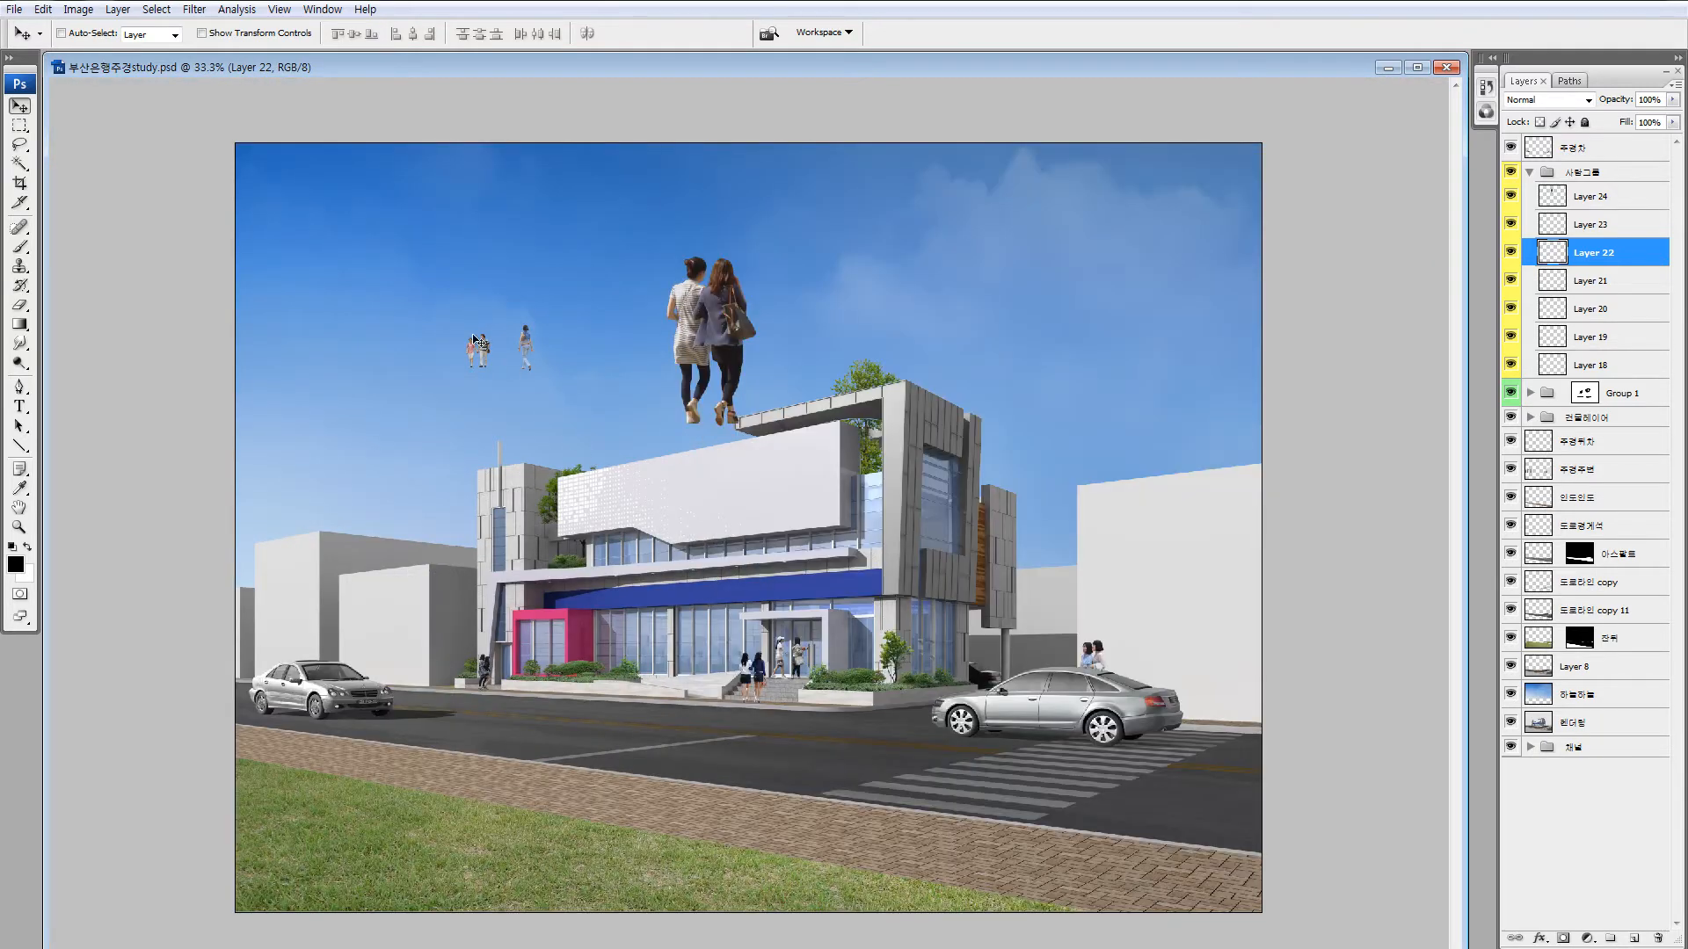
{"action": "left_click_drag", "start_coordinate": [480, 350], "coordinate": [451, 666]}
{"action": "key", "text": "z"}
{"action": "left_click_drag", "start_coordinate": [400, 562], "coordinate": [587, 763]}
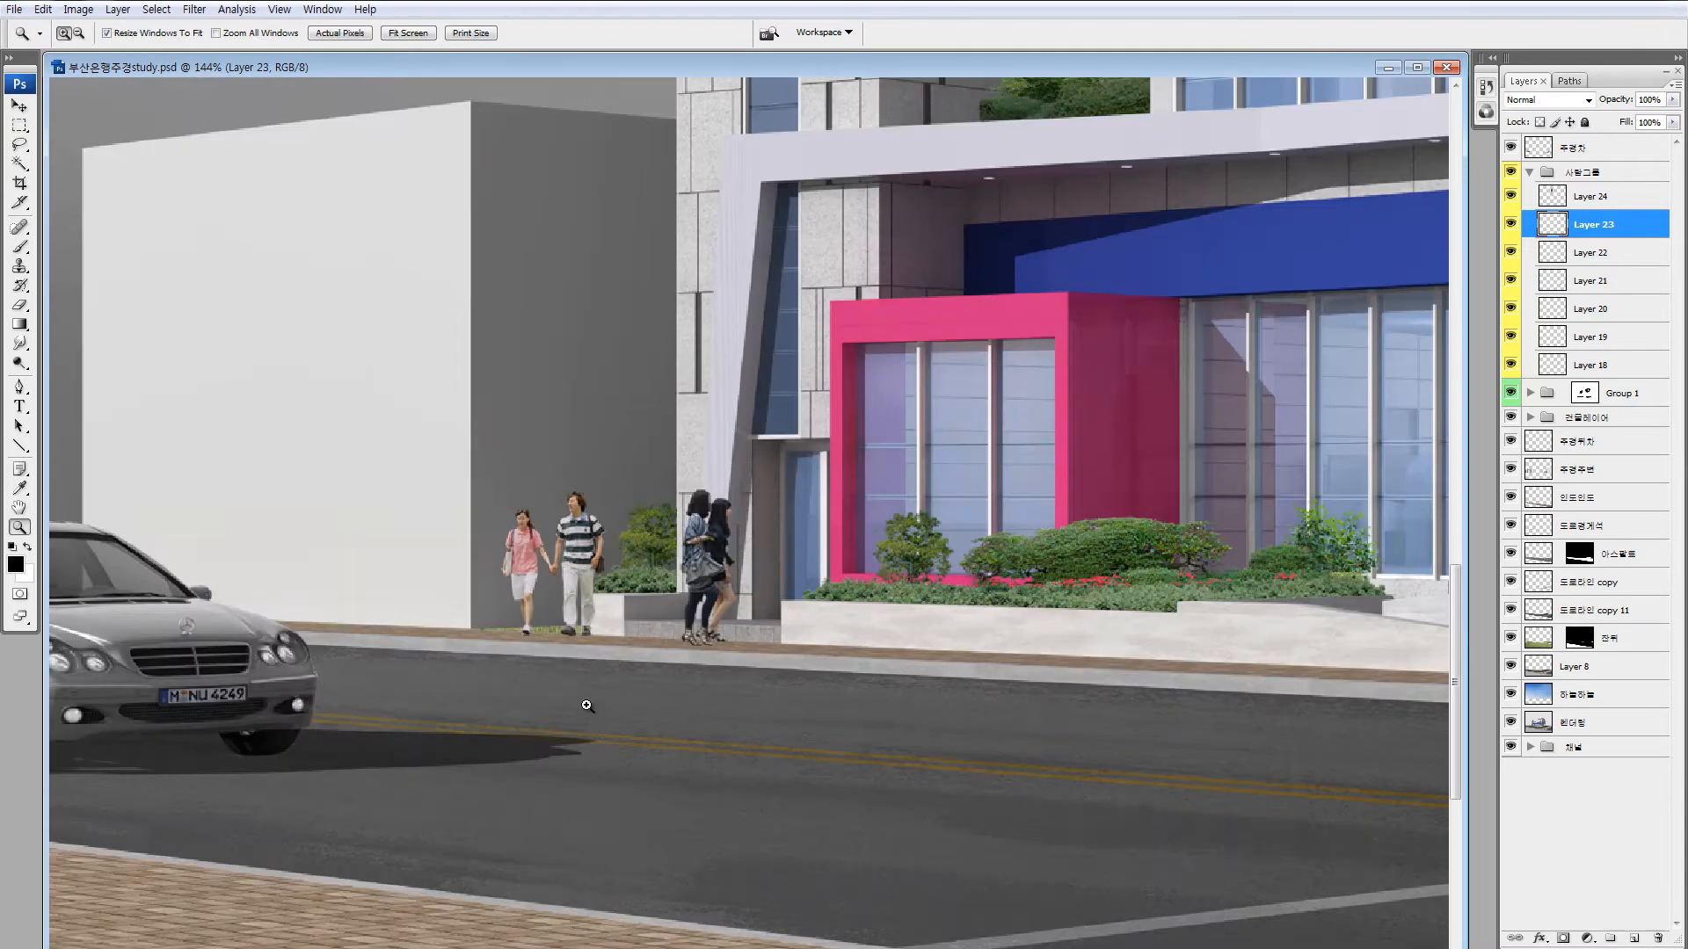
Place the Layer 23 couple at the side door step and the Layer 22 women on the sidewalk before the neighbouring building.
{"action": "key", "text": "v"}
{"action": "mouse_move", "coordinate": [579, 569]}
{"action": "left_mouse_down"}
{"action": "mouse_move", "coordinate": [524, 567]}
{"action": "mouse_move", "coordinate": [804, 548]}
{"action": "mouse_move", "coordinate": [582, 584]}
{"action": "mouse_move", "coordinate": [550, 563]}
{"action": "mouse_move", "coordinate": [580, 562]}
{"action": "left_mouse_up"}
{"action": "left_click_drag", "start_coordinate": [737, 533], "coordinate": [737, 536]}
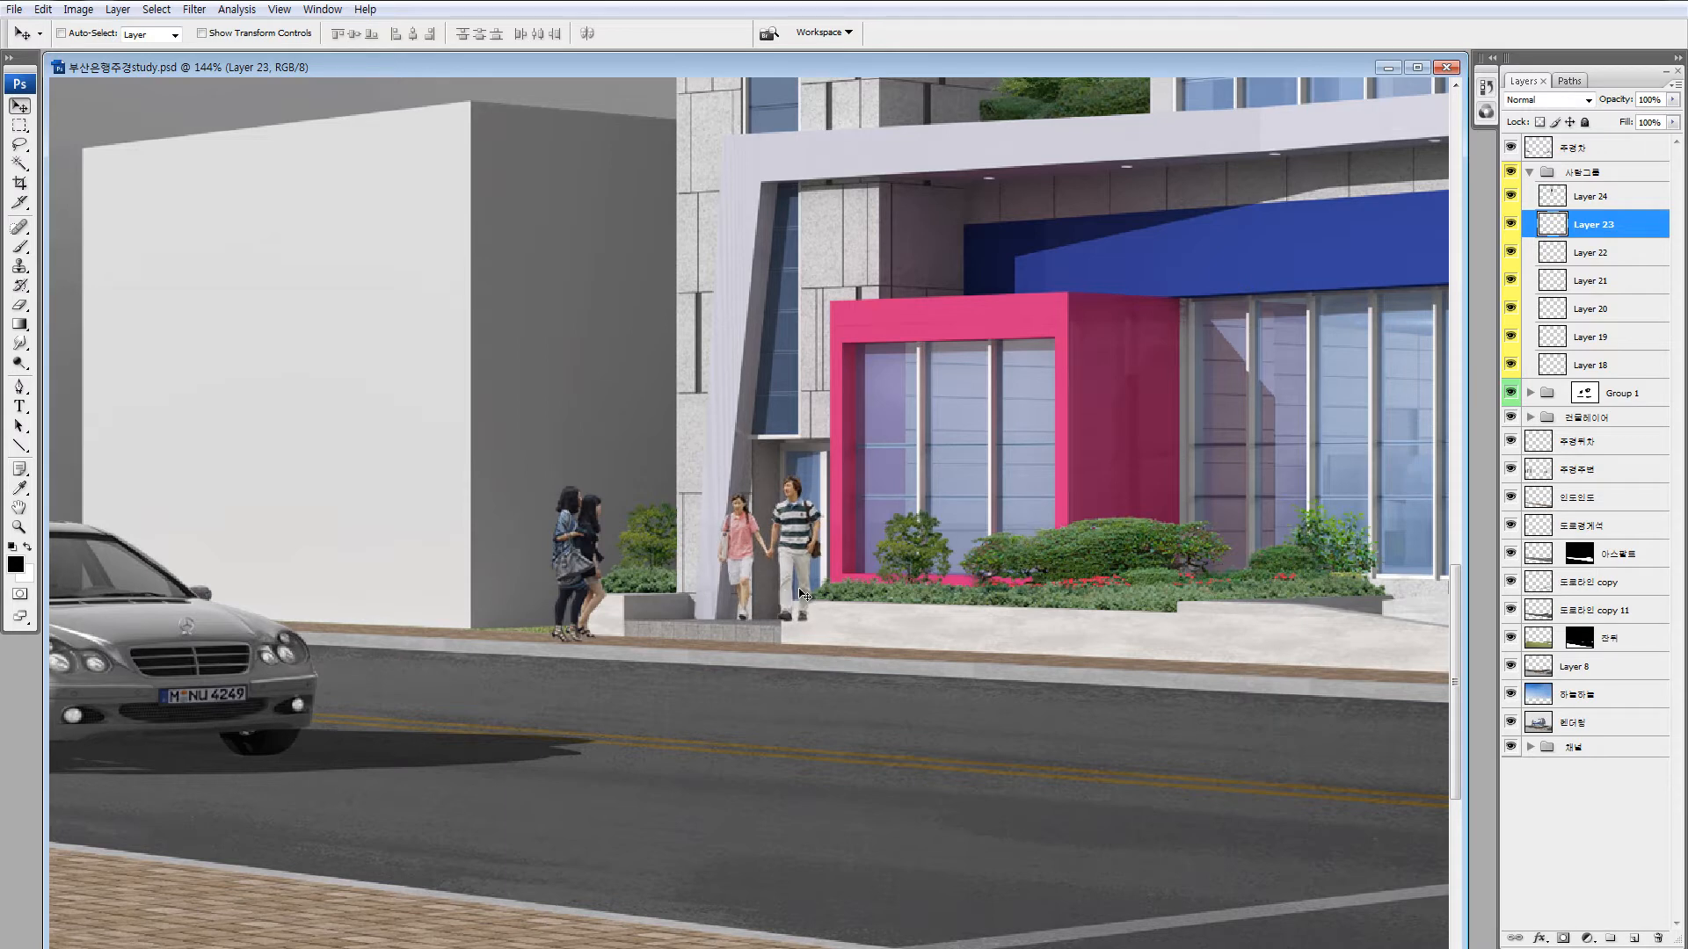
Move the single woman of Layer 20 from the sky to the sidewalk along the planter wall, between the pink frame and the stairs.
{"action": "key", "text": "ctrl+0"}
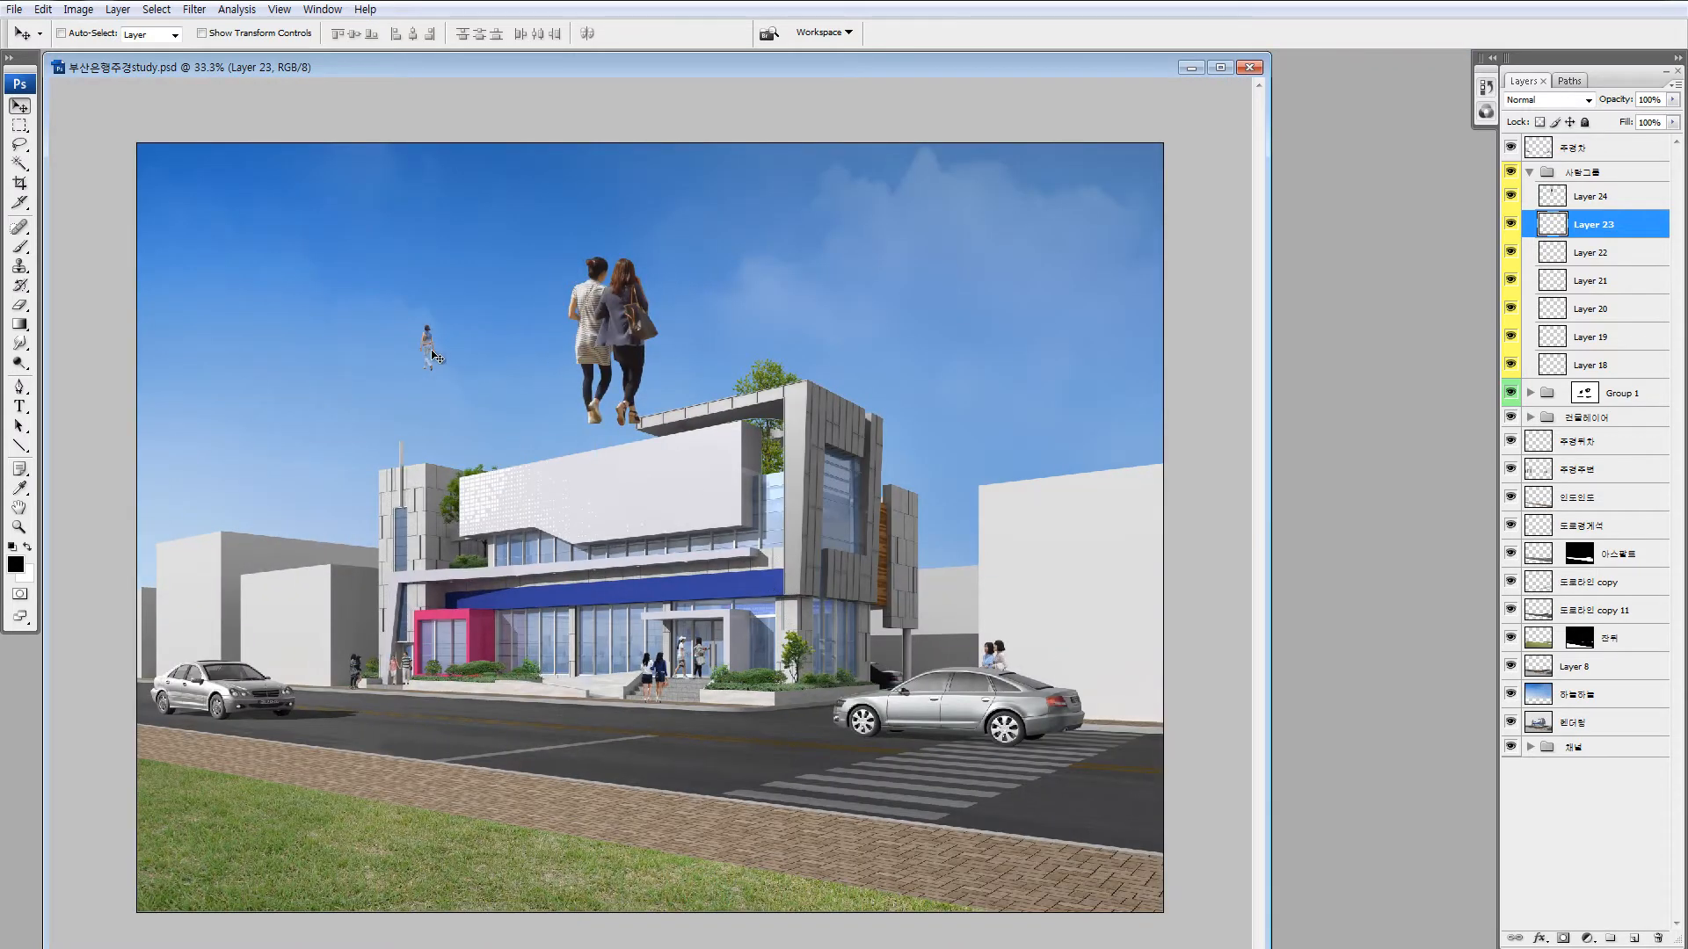
{"action": "left_click_drag", "start_coordinate": [431, 353], "coordinate": [544, 683]}
{"action": "left_click_drag", "start_coordinate": [413, 586], "coordinate": [651, 746]}
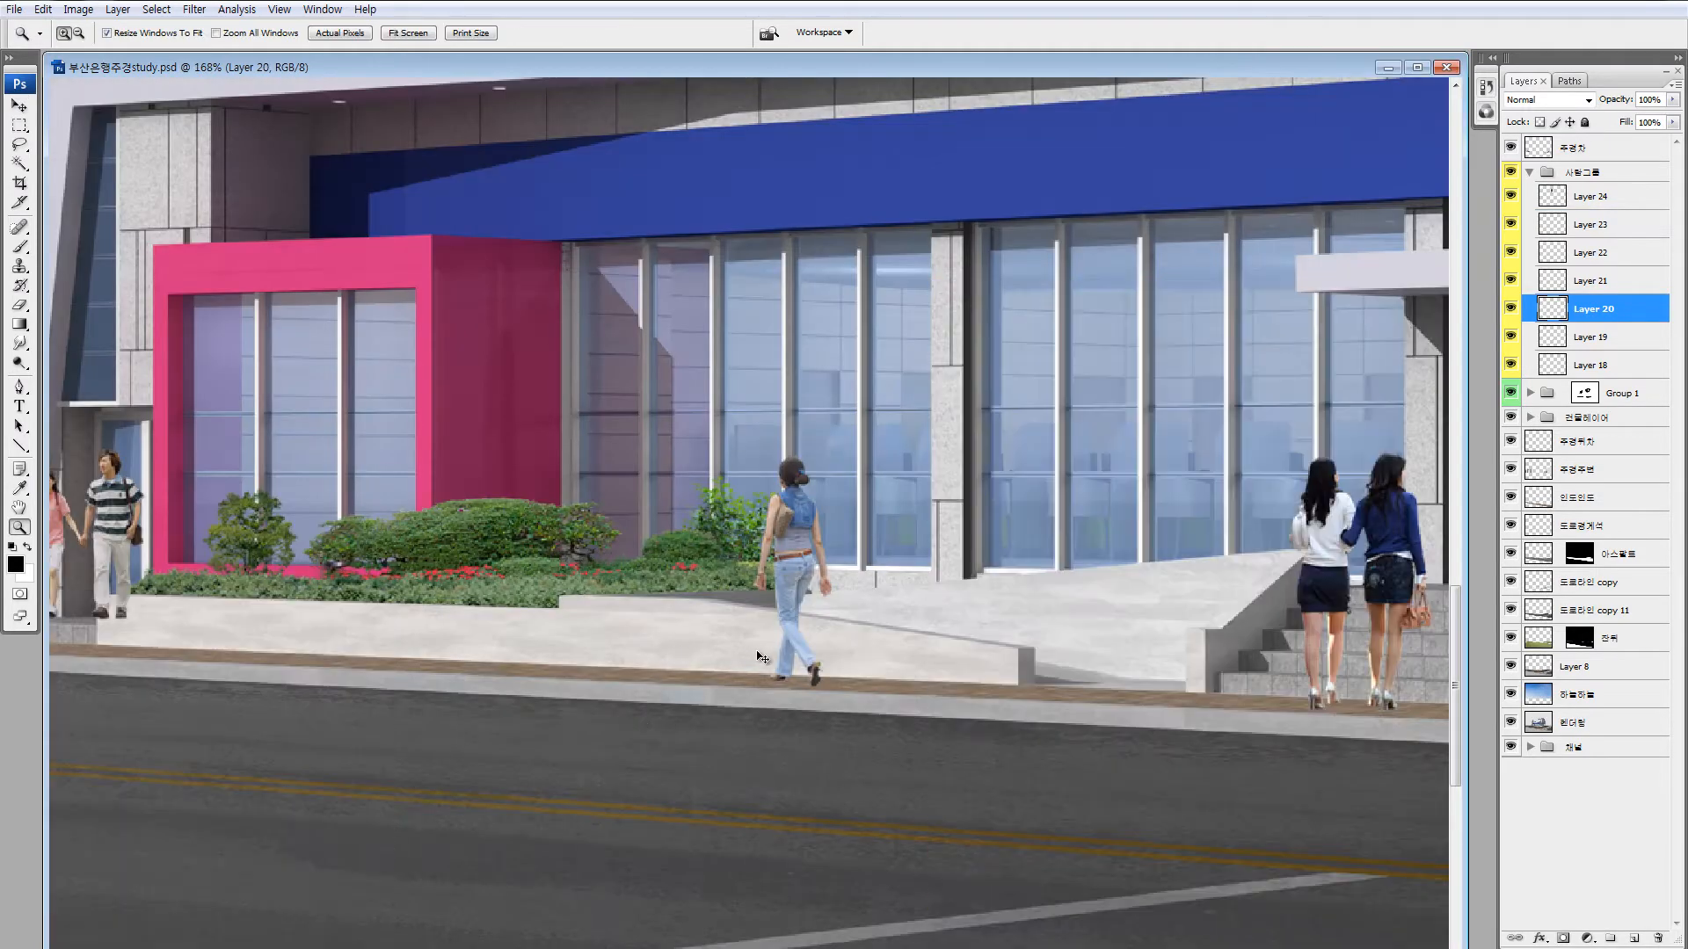
{"action": "key", "text": "v"}
{"action": "left_click_drag", "start_coordinate": [784, 634], "coordinate": [760, 635]}
{"action": "left_click_drag", "start_coordinate": [851, 591], "coordinate": [483, 648]}
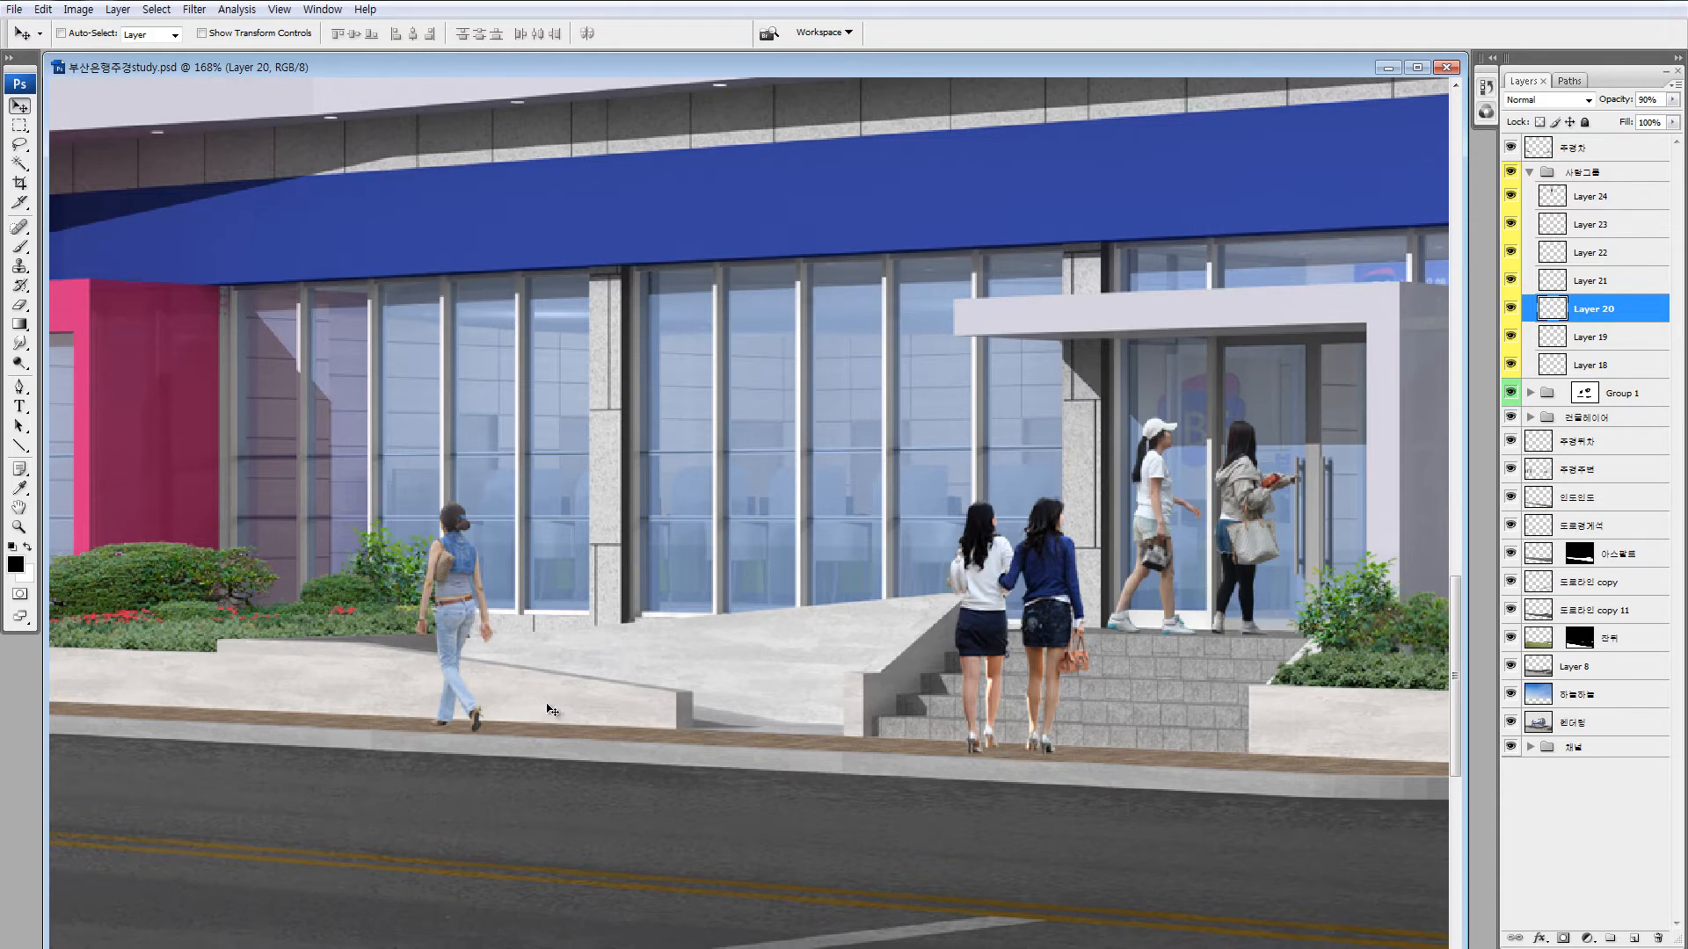
{"action": "key", "text": "ctrl+0"}
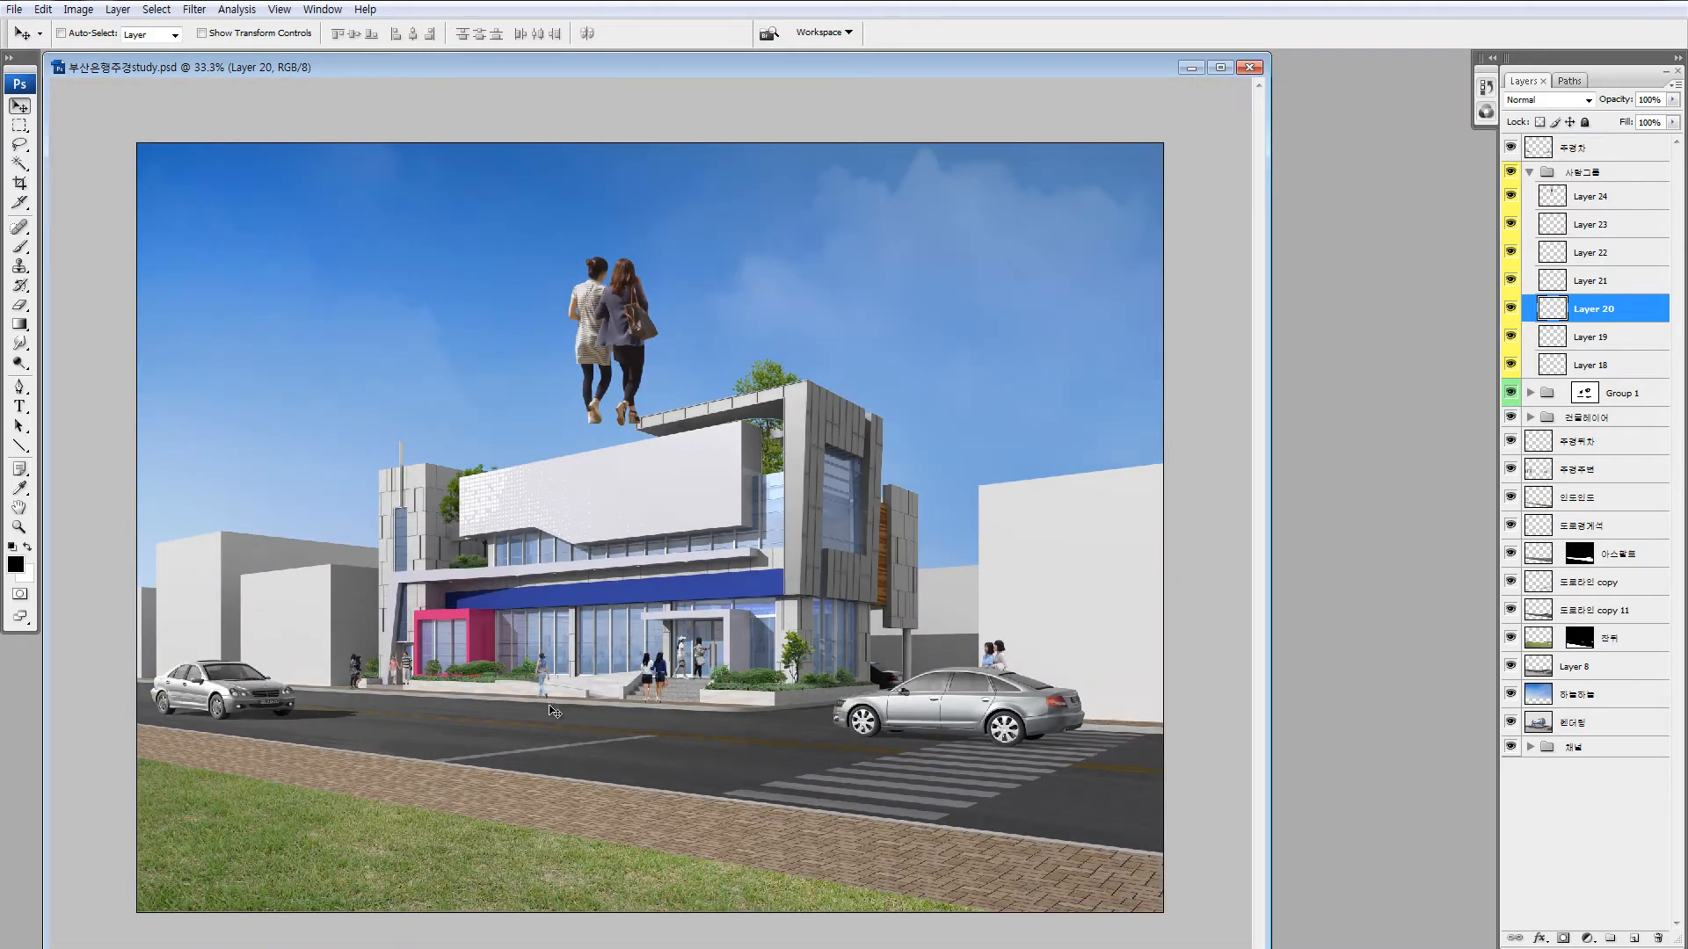
{"action": "key", "text": "z"}
{"action": "left_click_drag", "start_coordinate": [344, 712], "coordinate": [476, 637]}
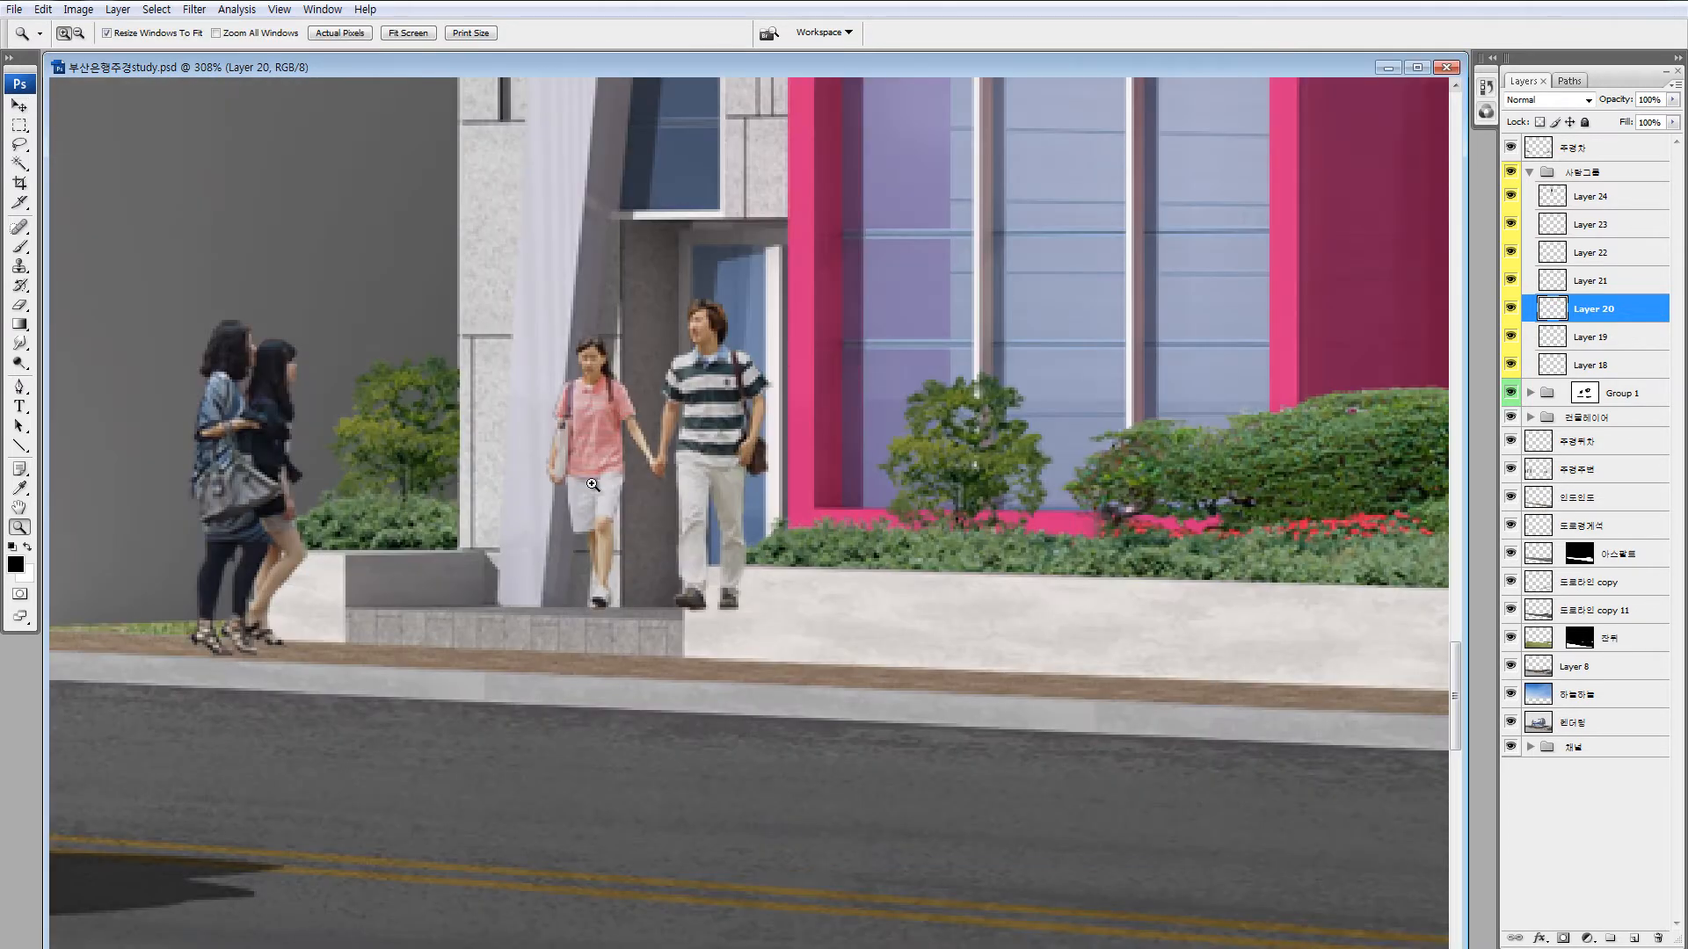
{"action": "key", "text": "ctrl+0"}
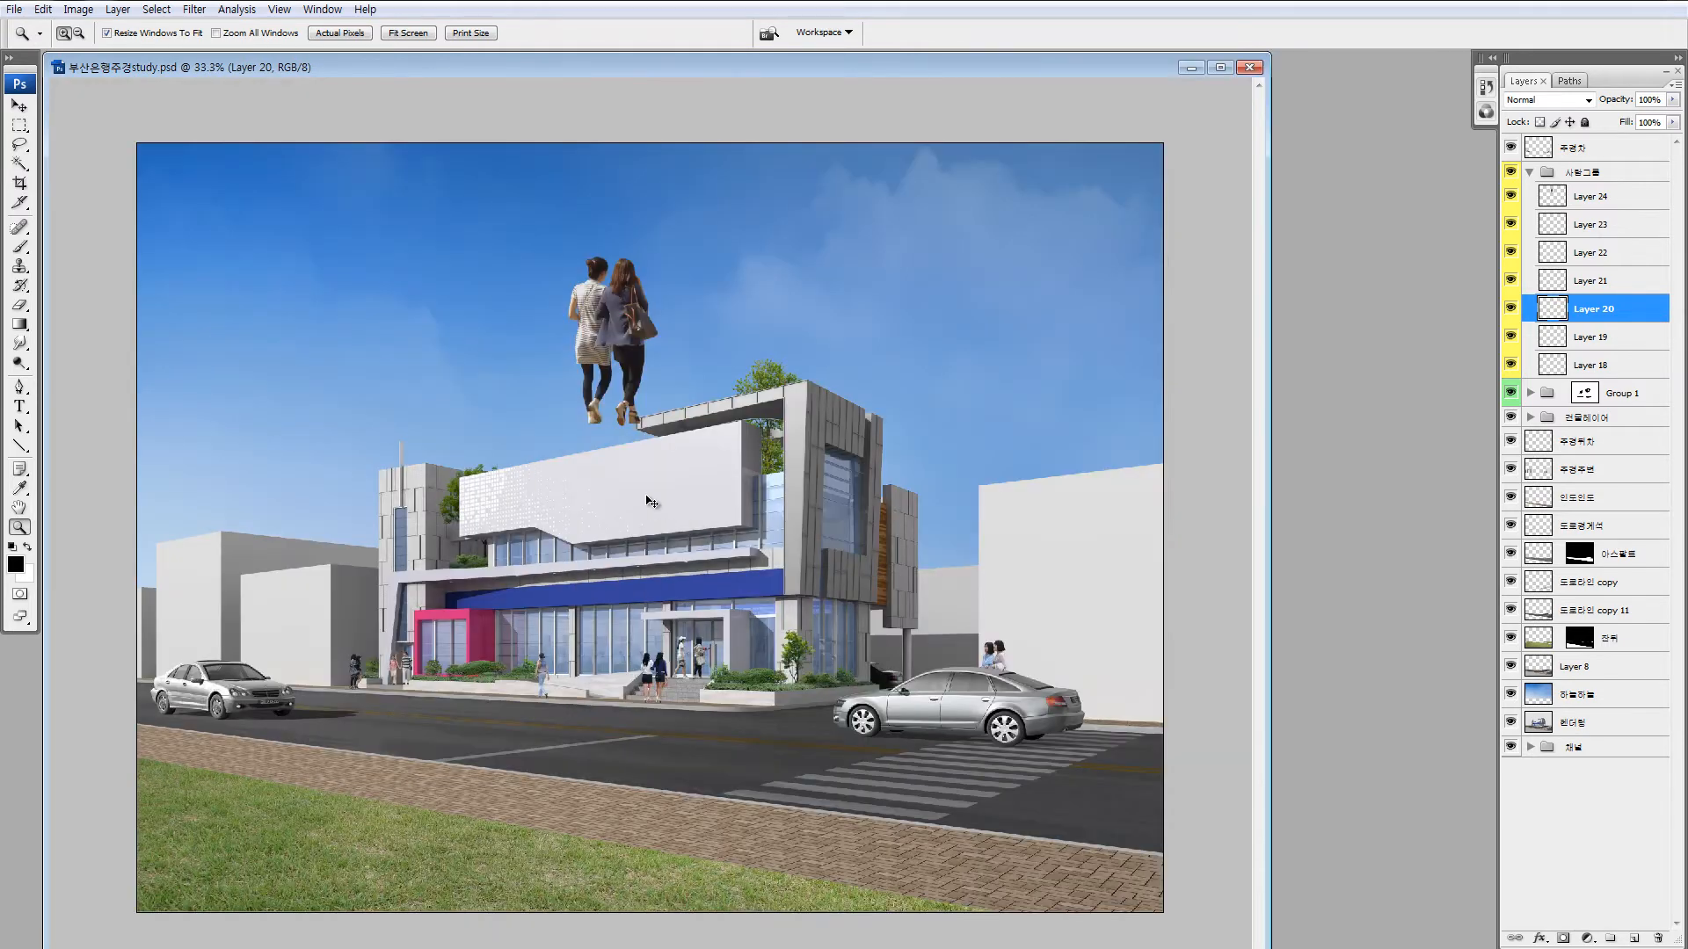
Move the two large women of Layer 24 from the sky to the foreground brick sidewalk's edge and fine-position them facing the building.
{"action": "key", "text": "v"}
{"action": "left_click", "coordinate": [798, 716], "text": "ctrl"}
{"action": "left_click_drag", "start_coordinate": [770, 640], "coordinate": [770, 719]}
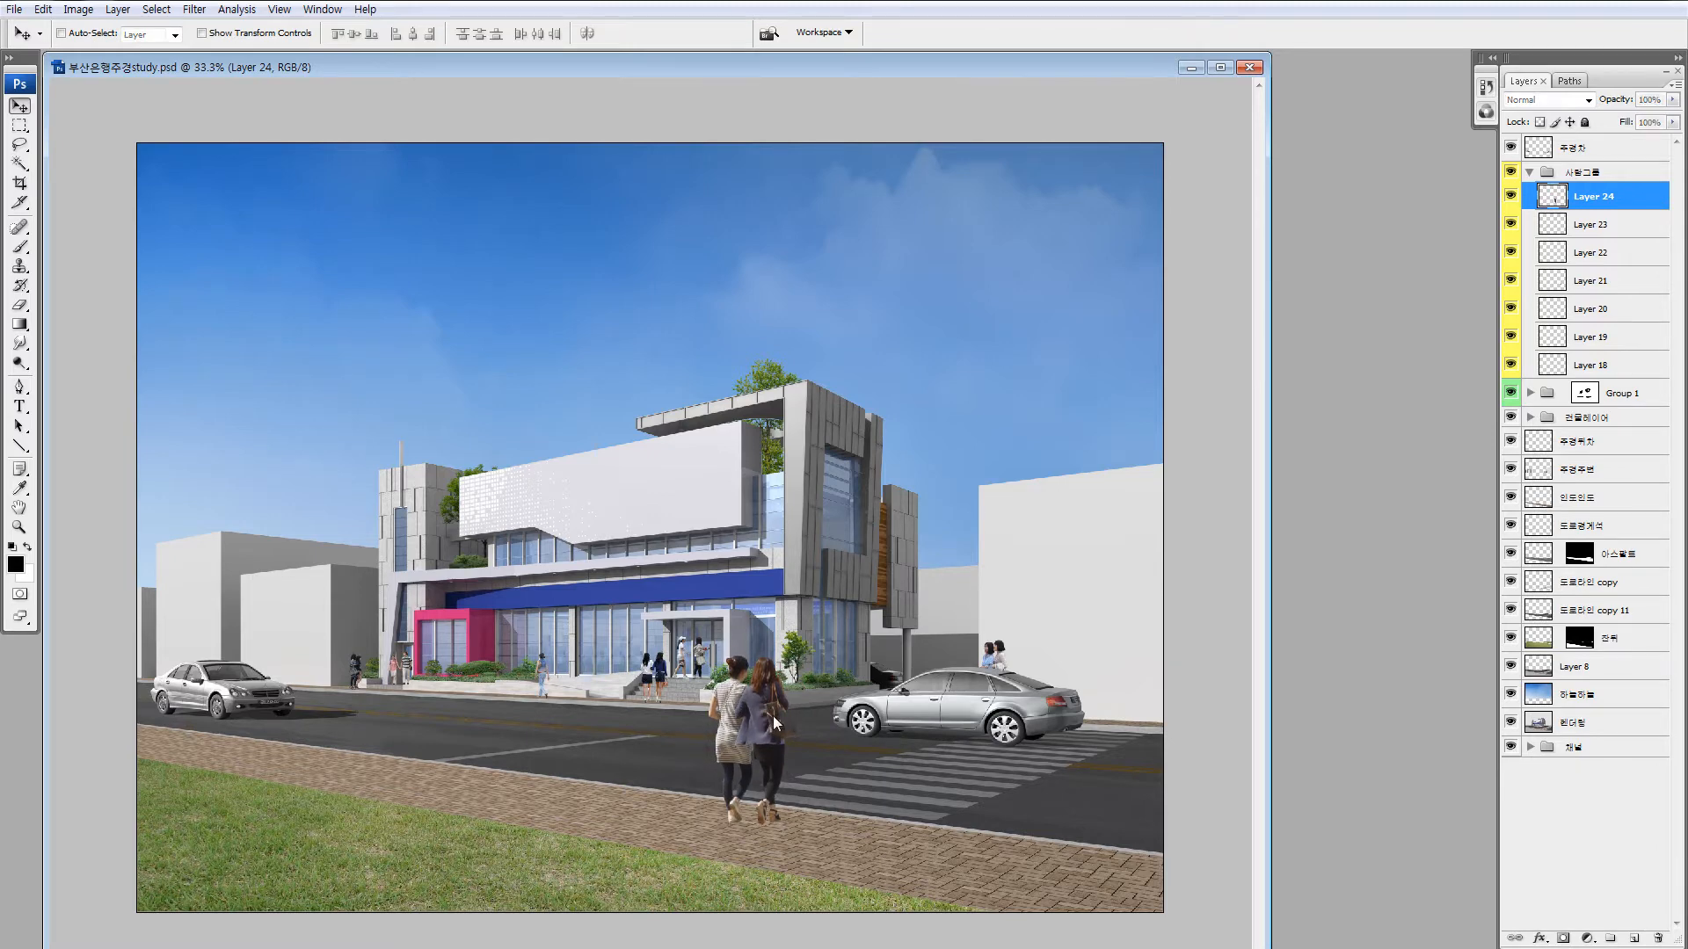
{"action": "key", "text": "z"}
{"action": "left_click_drag", "start_coordinate": [675, 625], "coordinate": [825, 799]}
{"action": "key", "text": "v"}
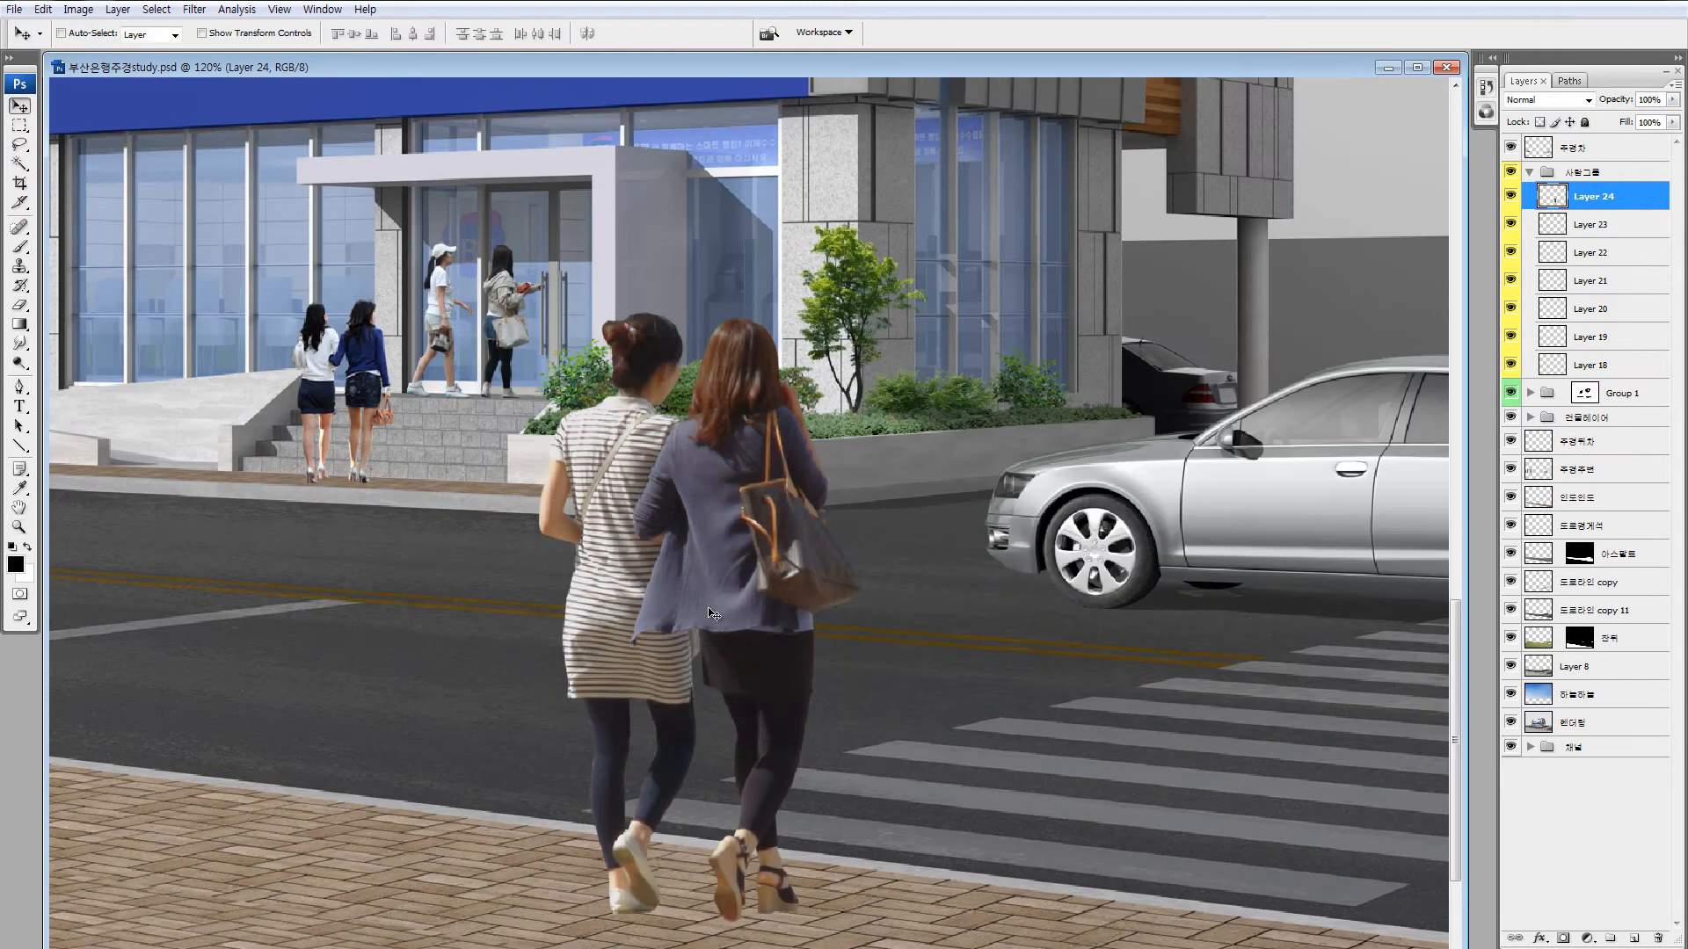
{"action": "mouse_move", "coordinate": [744, 533]}
{"action": "left_mouse_down"}
{"action": "mouse_move", "coordinate": [825, 555]}
{"action": "mouse_move", "coordinate": [757, 532]}
{"action": "left_mouse_up"}
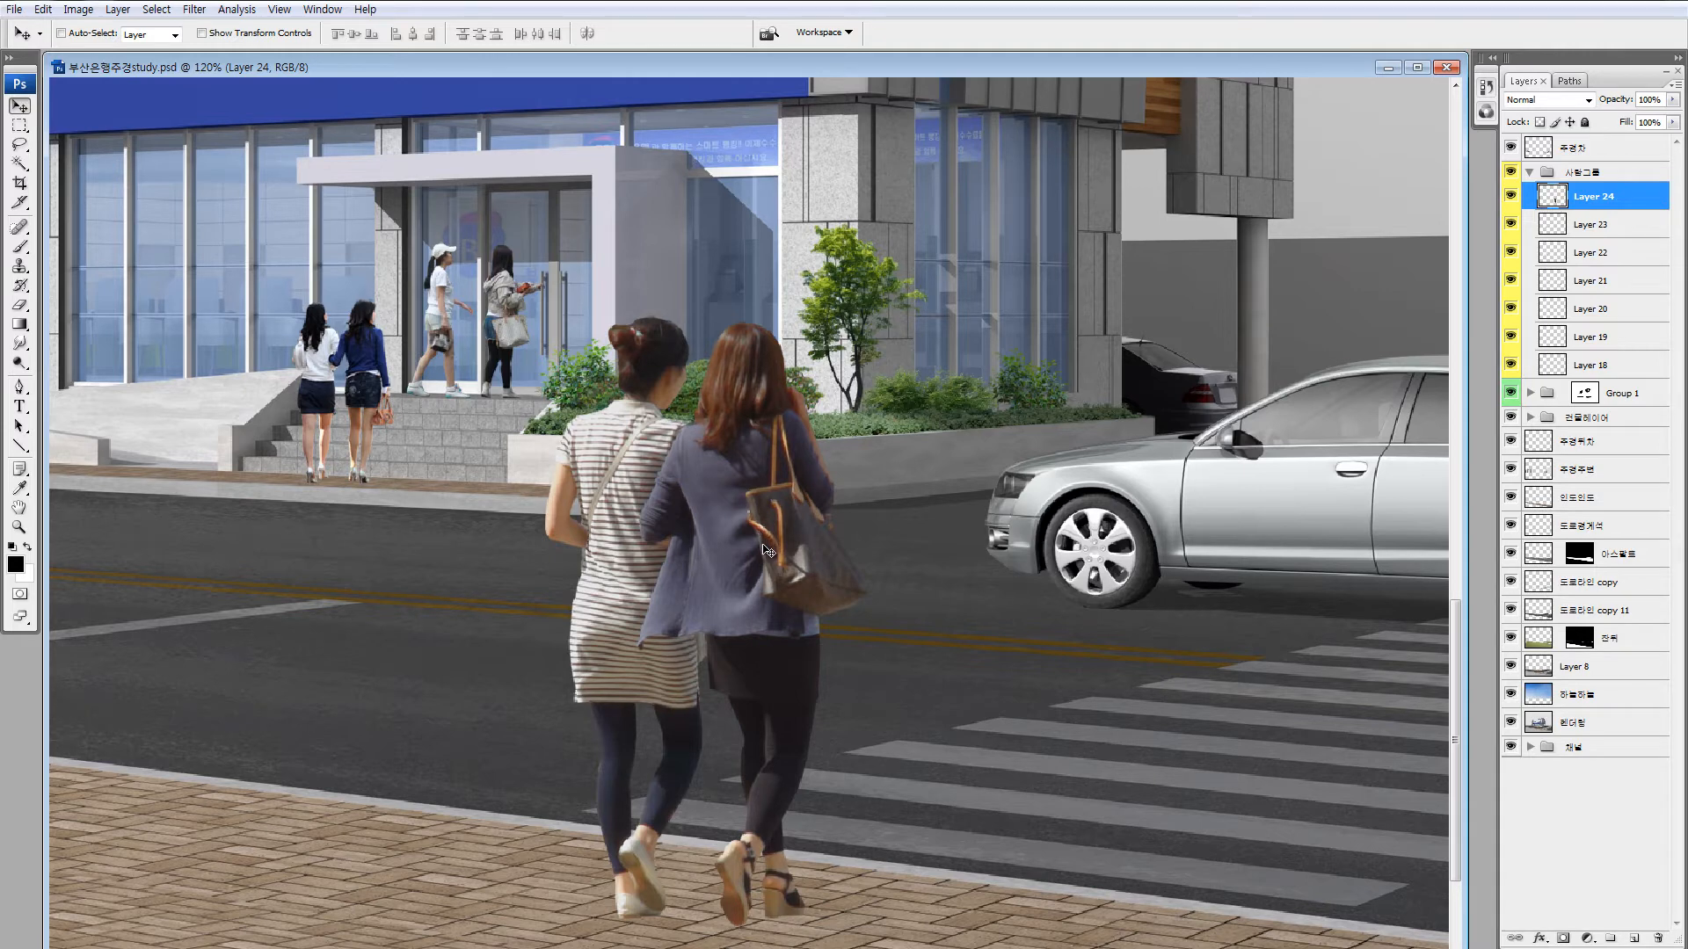
{"action": "mouse_move", "coordinate": [770, 534]}
{"action": "left_mouse_down"}
{"action": "mouse_move", "coordinate": [789, 568]}
{"action": "mouse_move", "coordinate": [853, 595]}
{"action": "mouse_move", "coordinate": [762, 520]}
{"action": "left_mouse_up"}
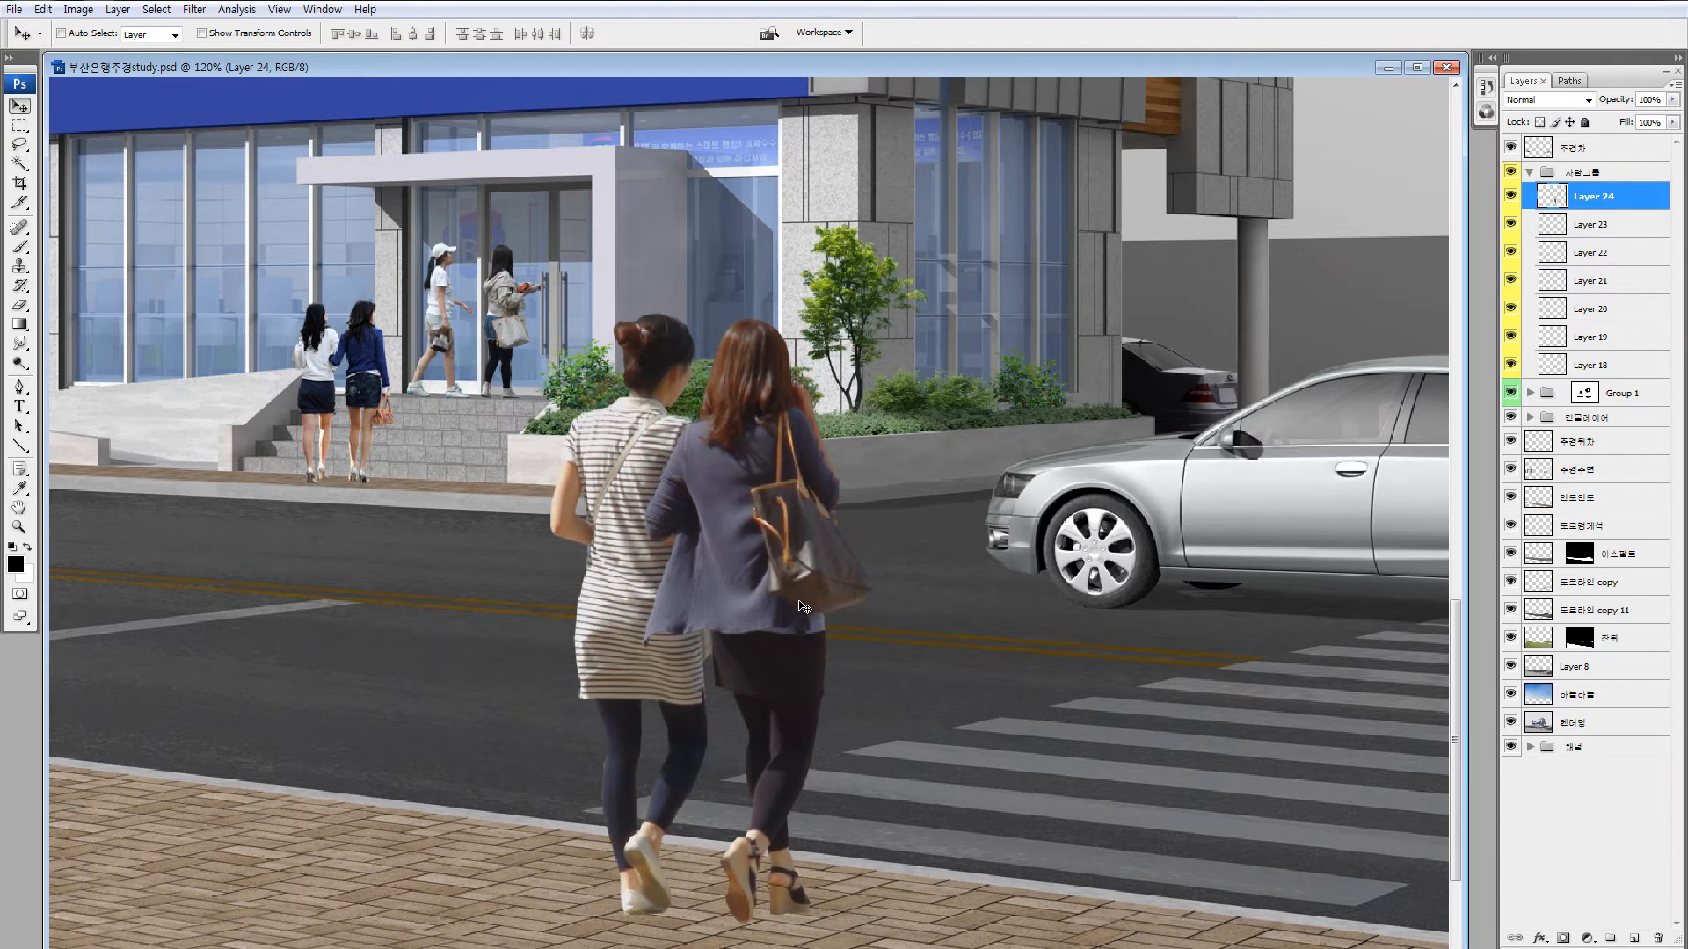
Check the size and position of the two foreground women against the whole rendering, the building entrance and the silver car.
{"action": "key", "text": "ctrl+minus"}
{"action": "key", "text": "ctrl+minus"}
{"action": "key", "text": "ctrl+minus"}
{"action": "key", "text": "ctrl+minus"}
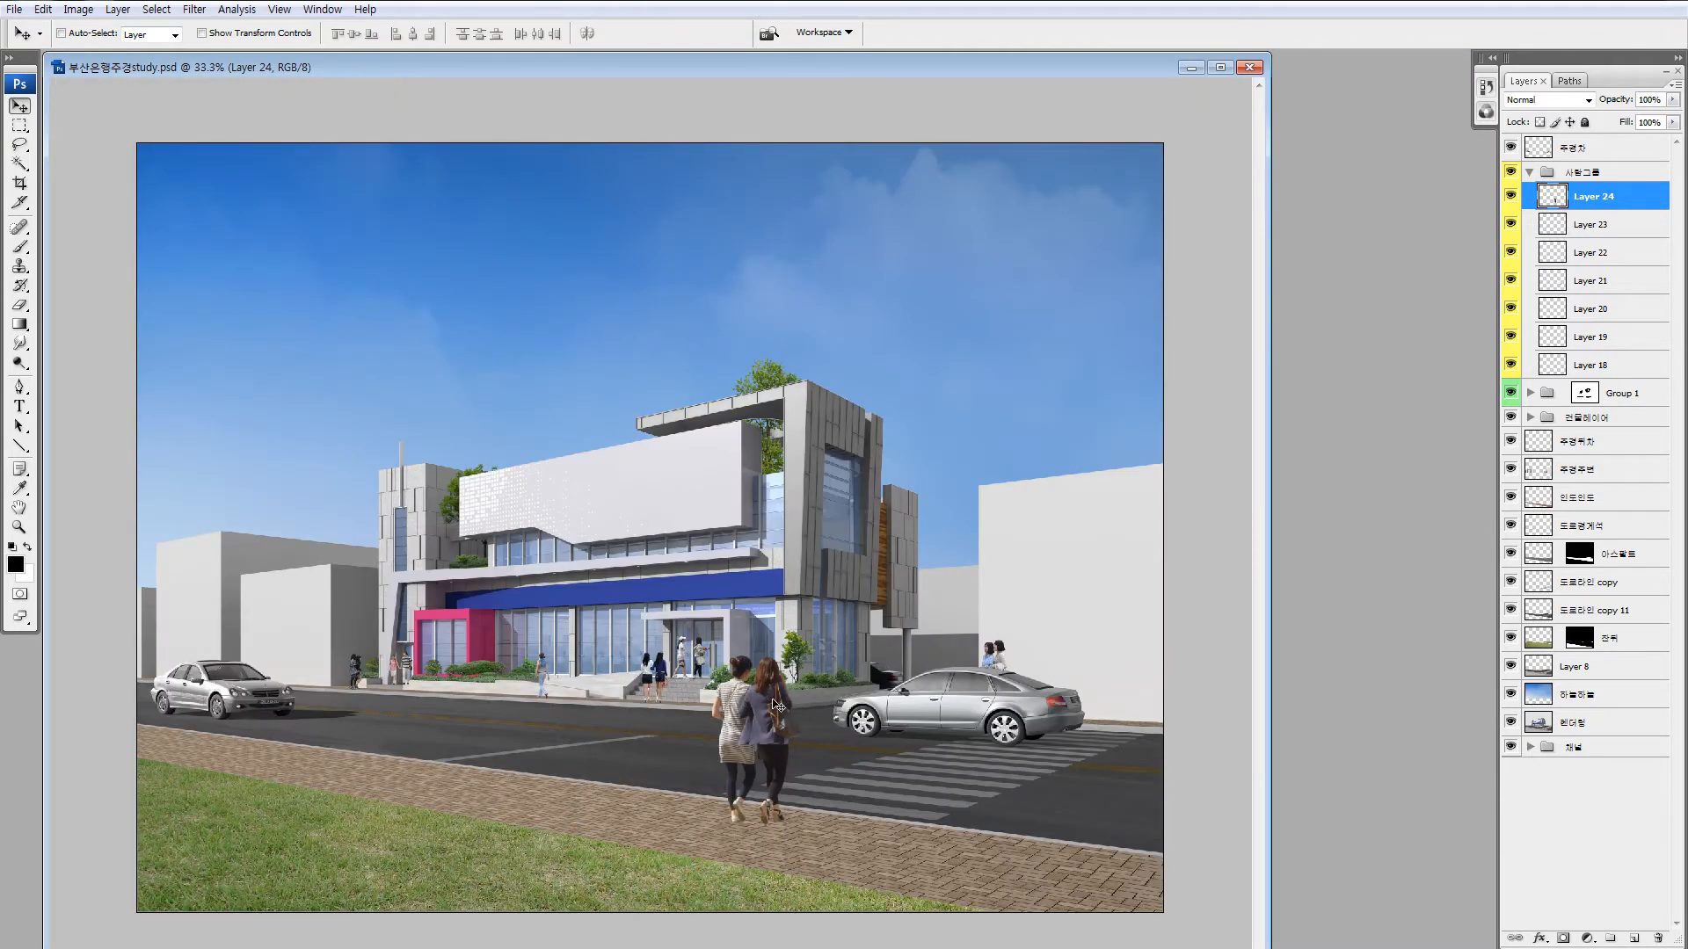
{"action": "mouse_move", "coordinate": [777, 705]}
{"action": "left_mouse_down"}
{"action": "mouse_move", "coordinate": [817, 741]}
{"action": "mouse_move", "coordinate": [771, 708]}
{"action": "left_mouse_up"}
{"action": "scroll", "coordinate": [1015, 863], "scroll_direction": "up", "scroll_amount": 1}
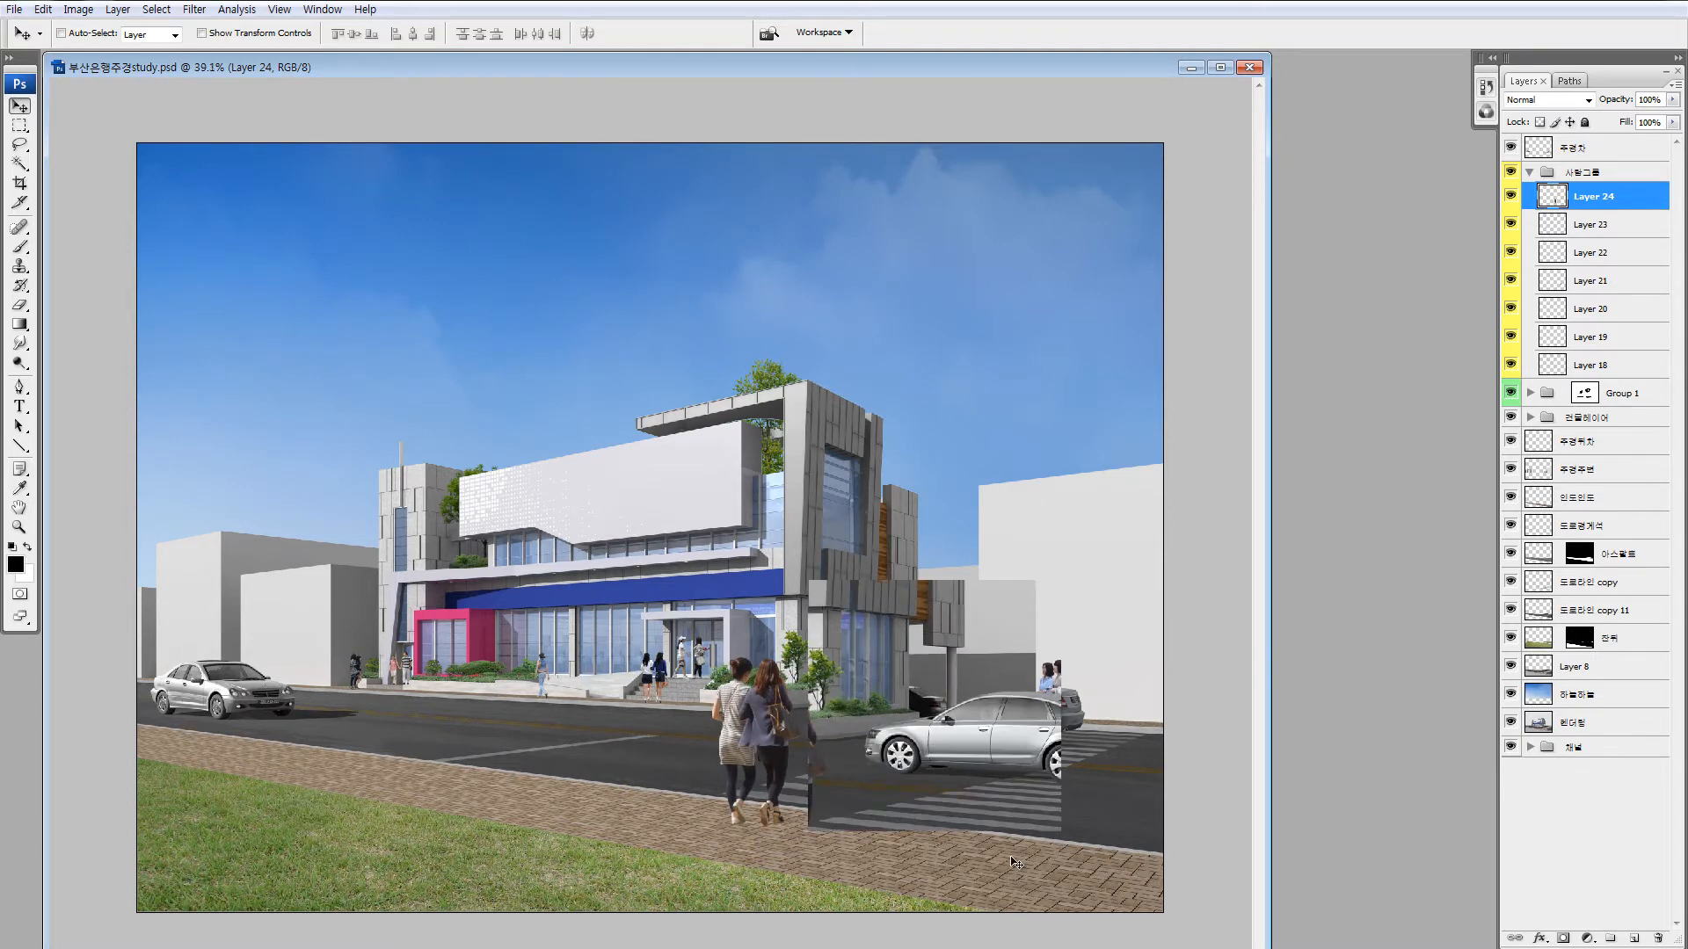
{"action": "scroll", "coordinate": [1015, 863], "scroll_direction": "down", "scroll_amount": 3}
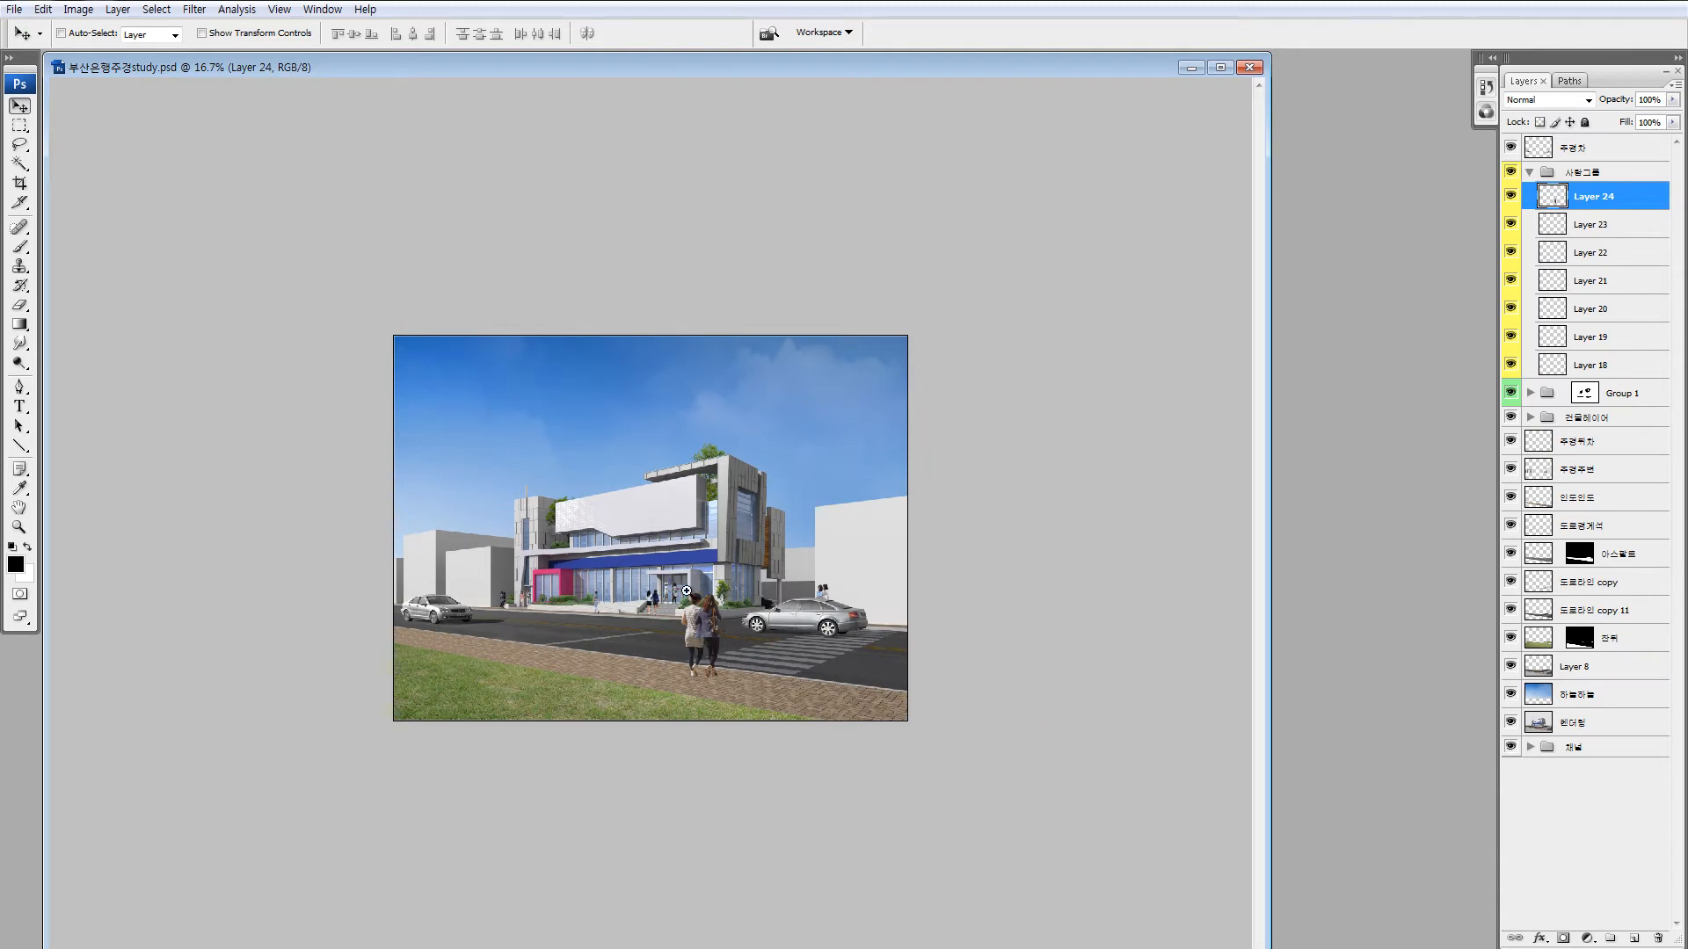
{"action": "left_click_drag", "start_coordinate": [588, 579], "coordinate": [930, 776]}
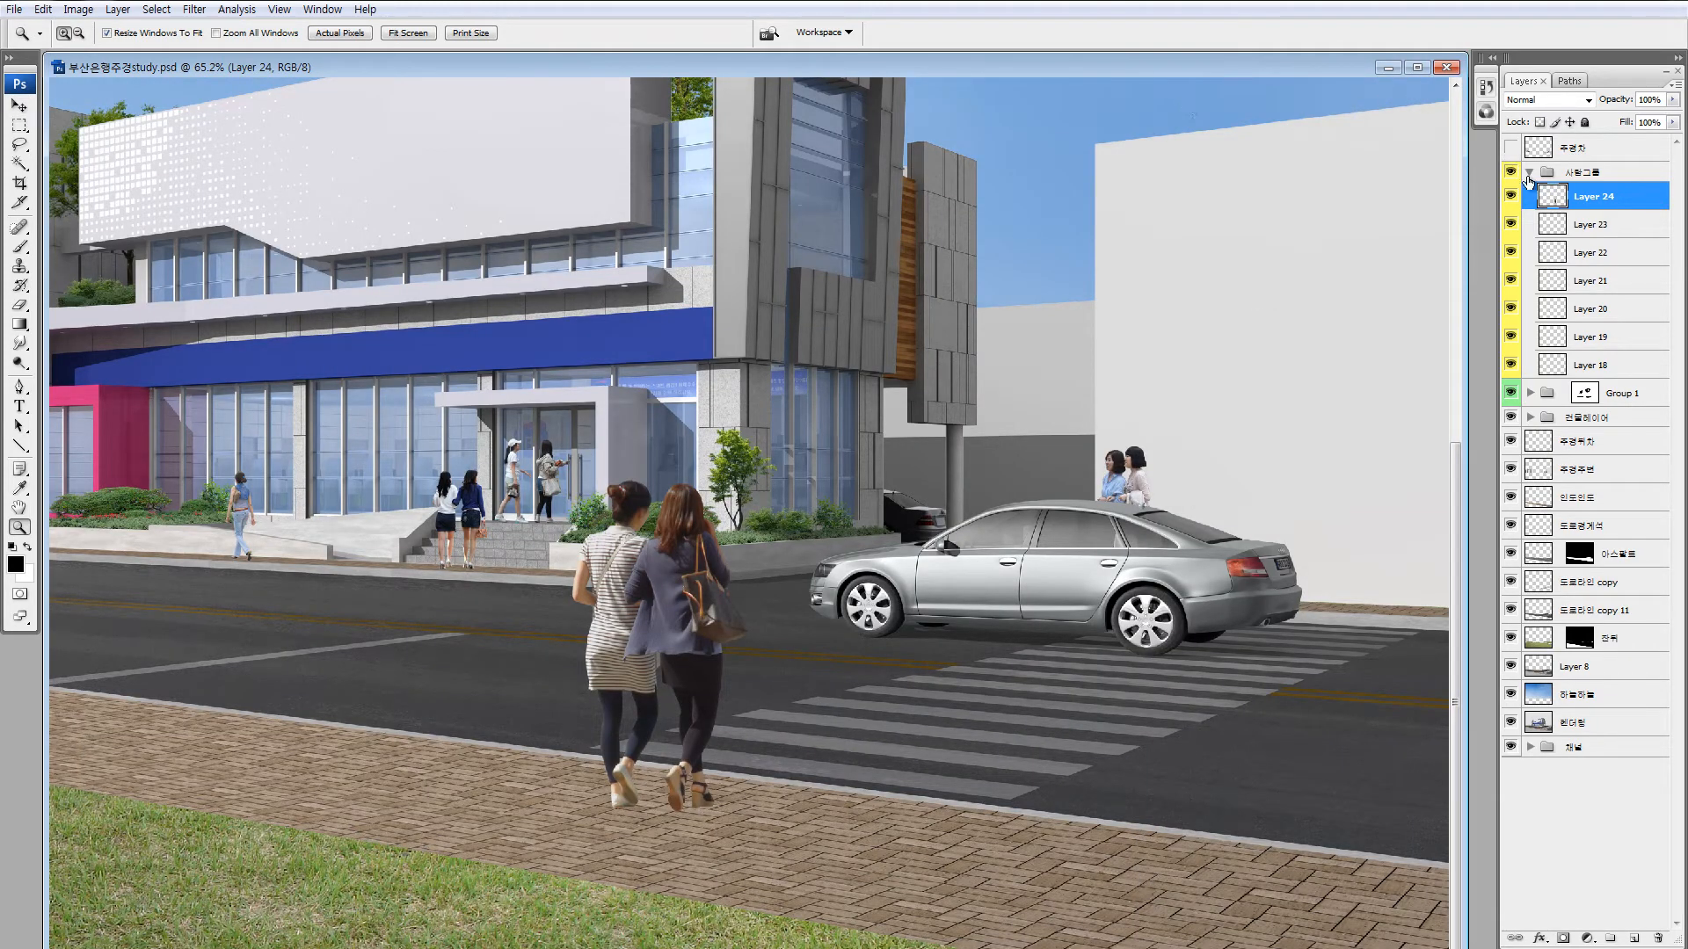
Try small shifts of the two Layer 24 women along the edge of the foreground brick sidewalk and undo them.
{"action": "key", "text": "alt+bracketleft"}
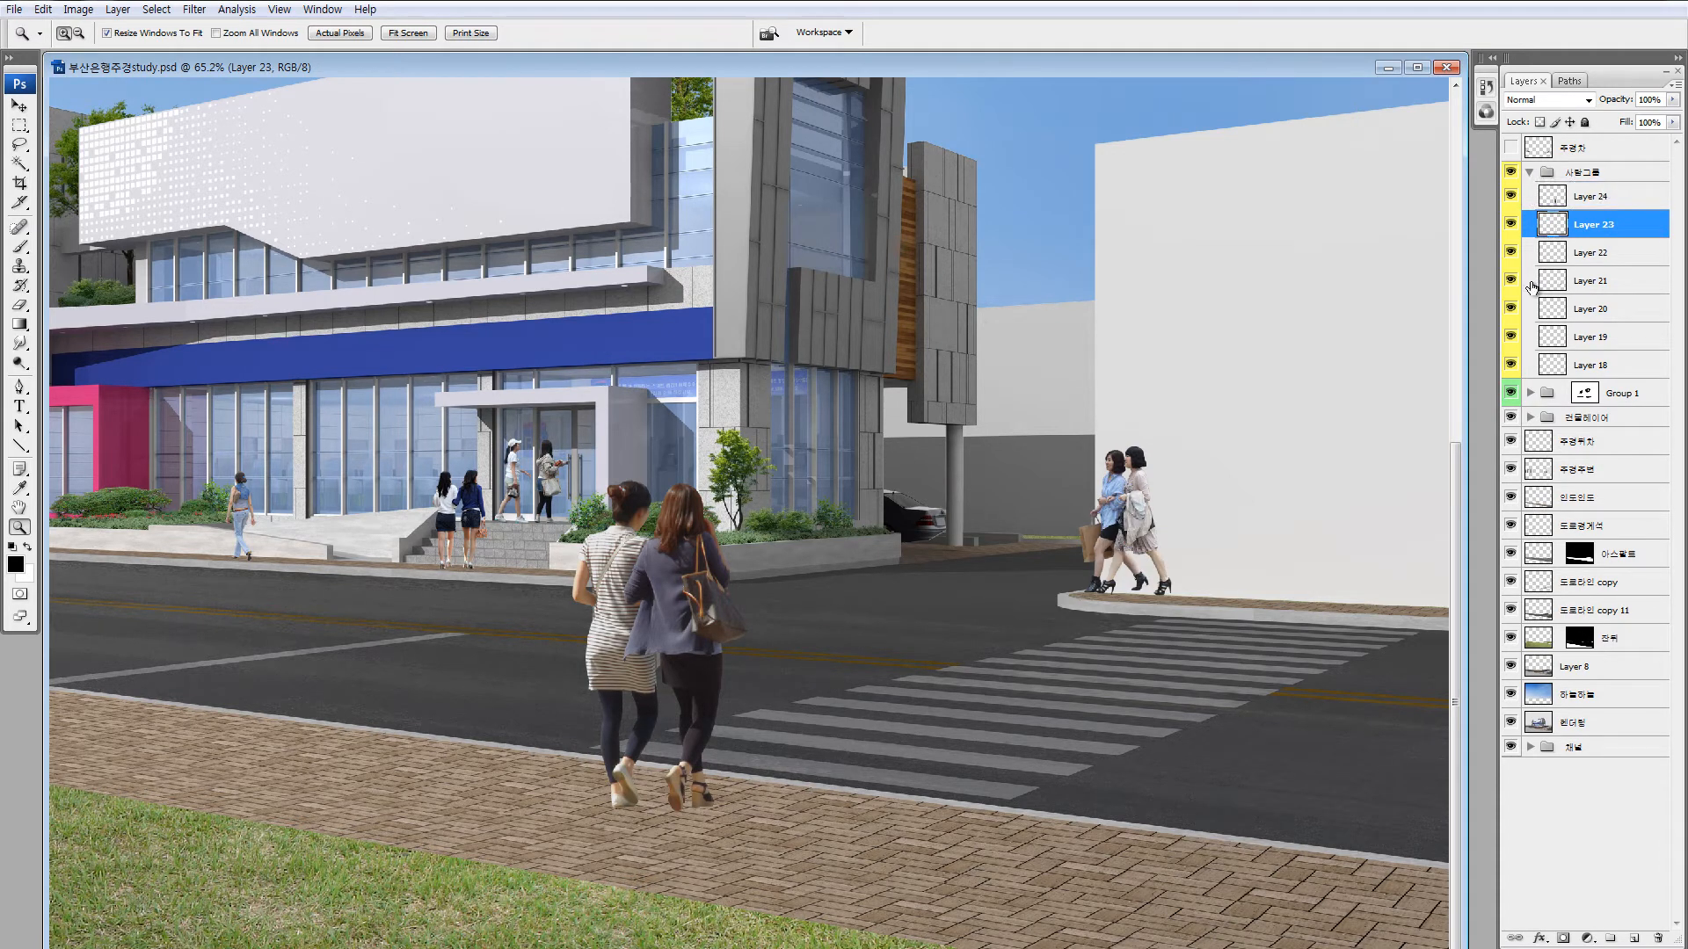
{"action": "key", "text": "v"}
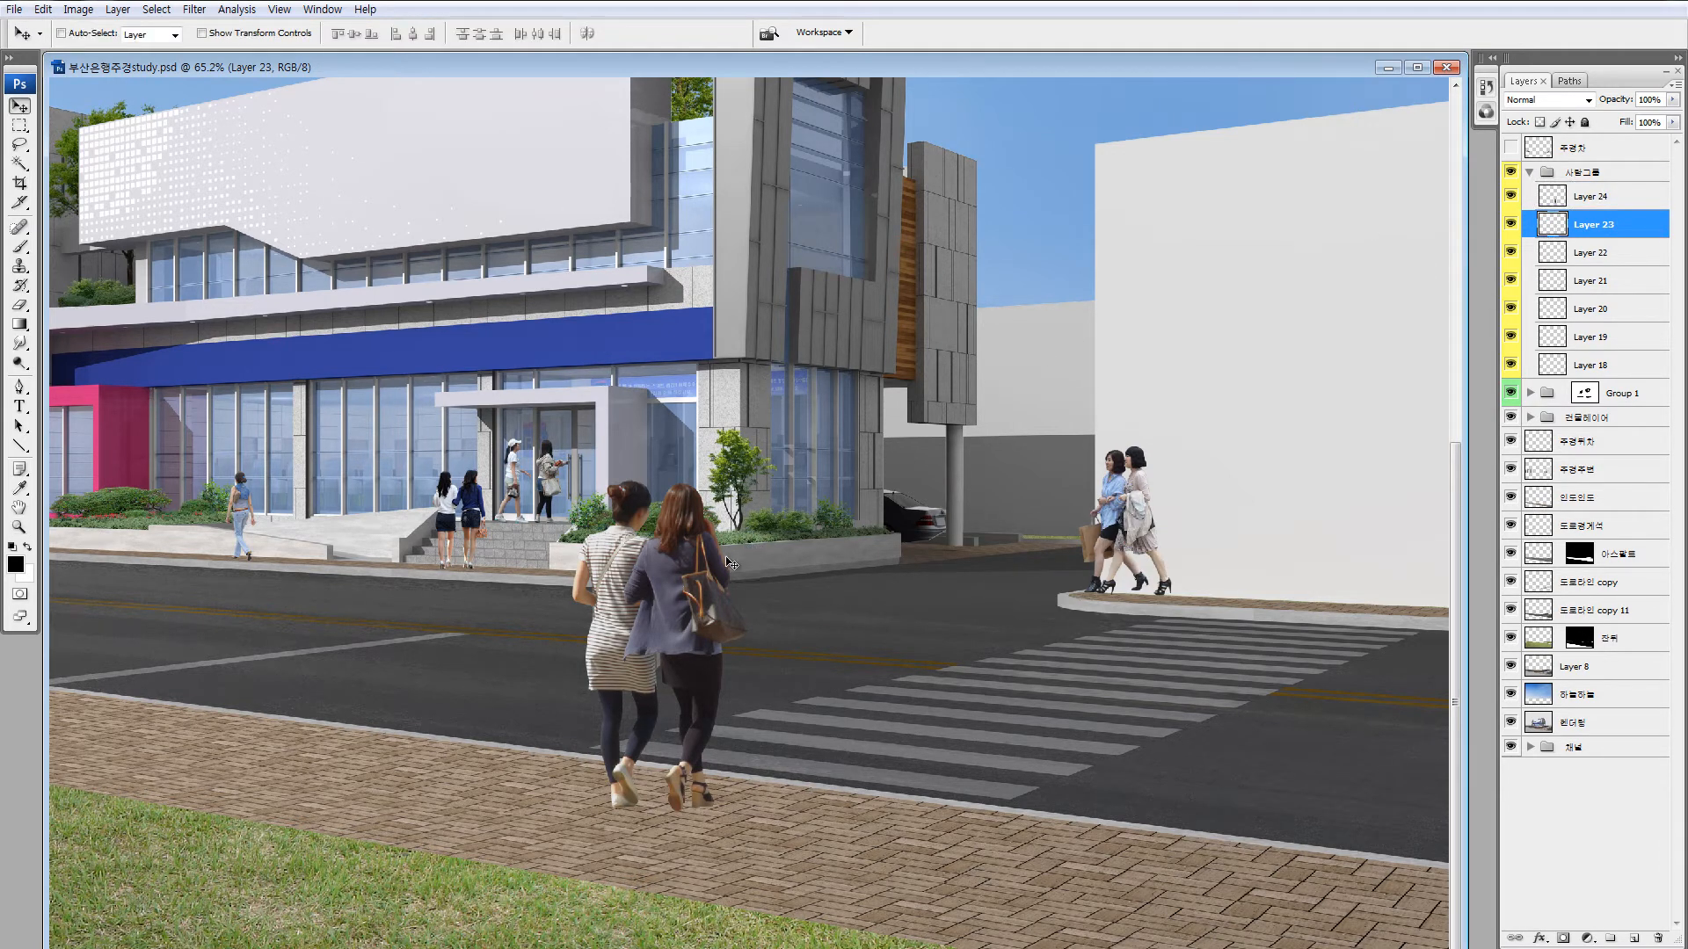
{"action": "left_click_drag", "start_coordinate": [695, 579], "coordinate": [710, 568]}
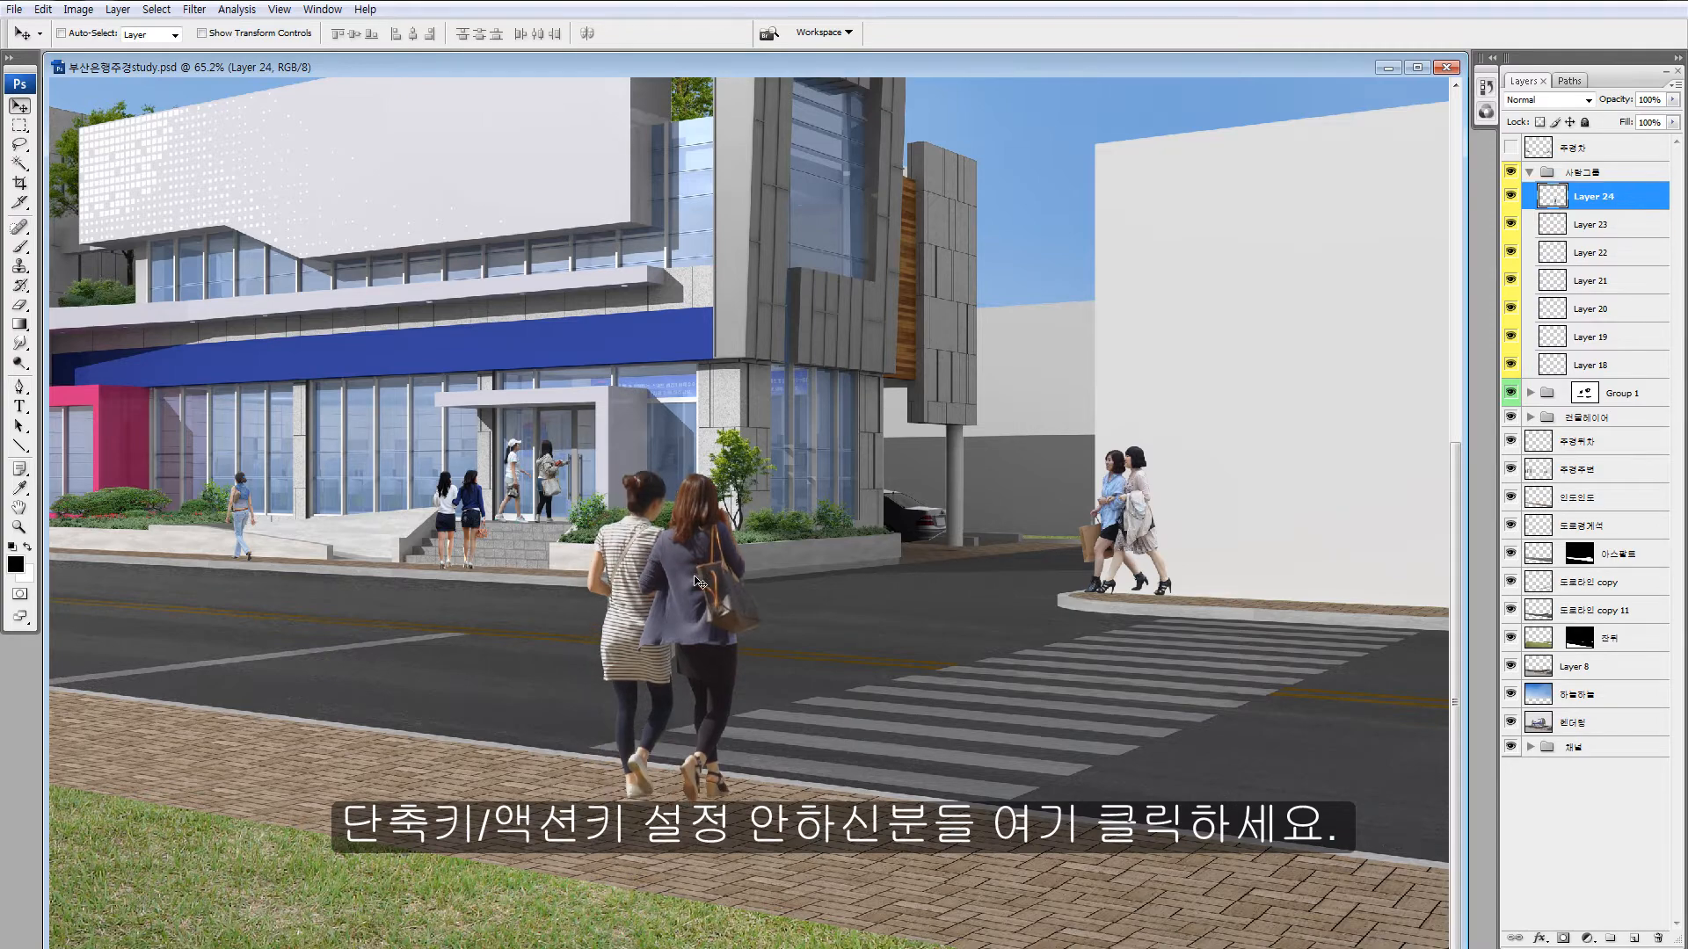
{"action": "key", "text": "ctrl+z"}
{"action": "left_click_drag", "start_coordinate": [500, 507], "coordinate": [871, 578]}
{"action": "left_click_drag", "start_coordinate": [635, 581], "coordinate": [339, 577]}
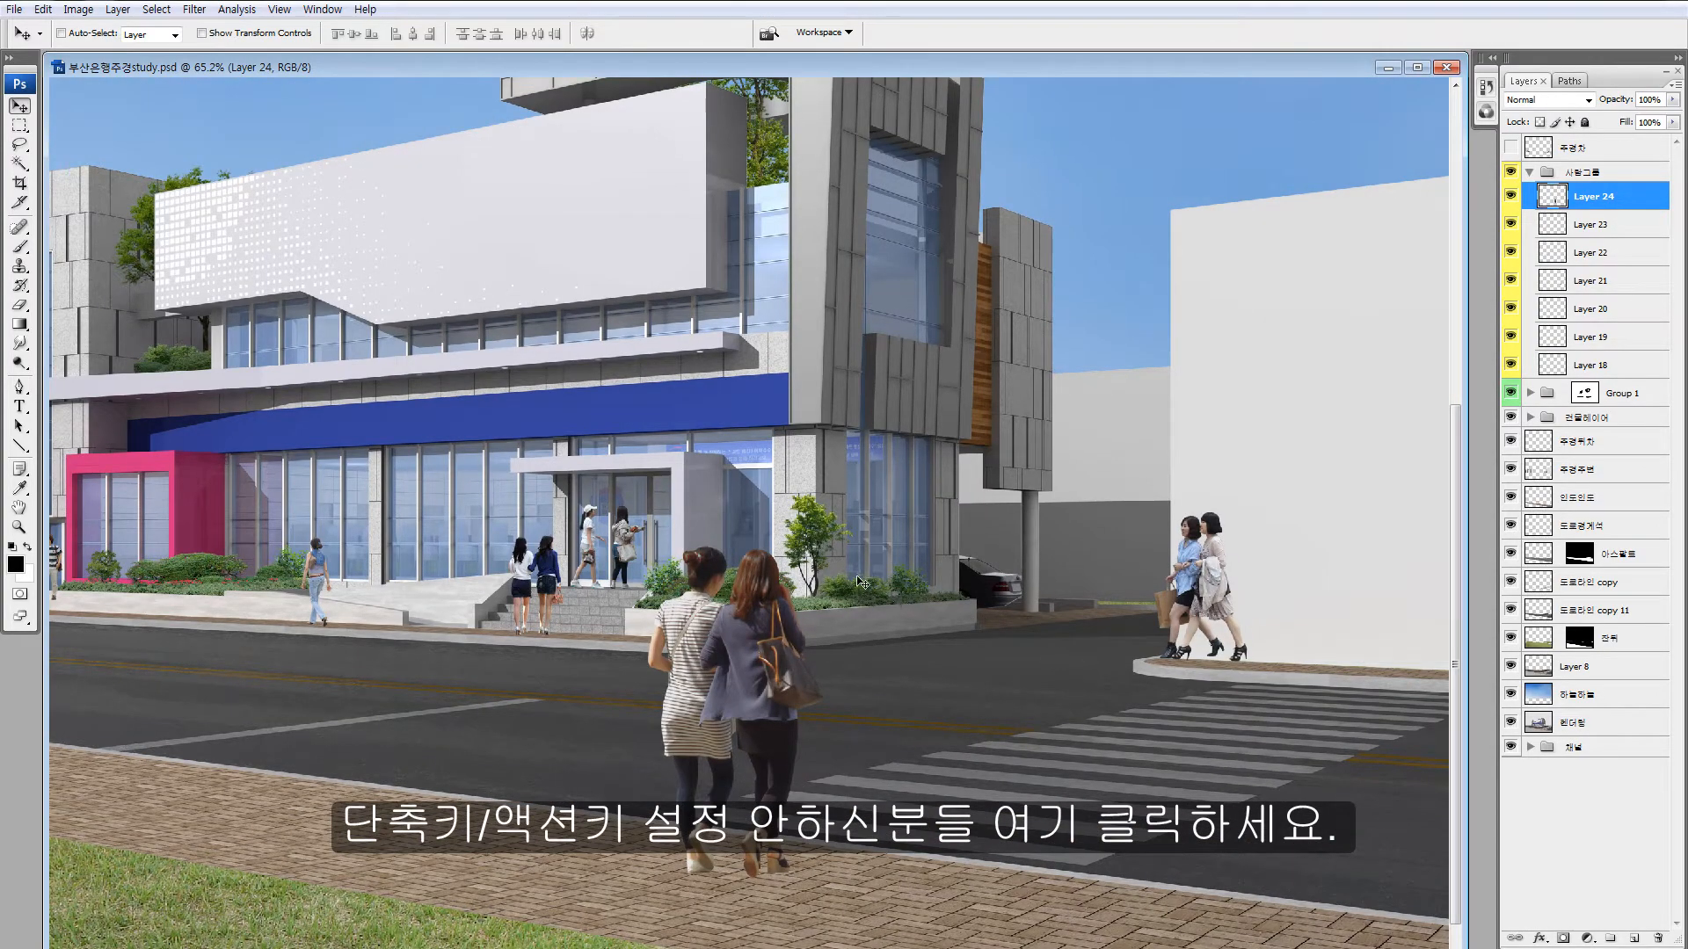
{"action": "key", "text": "l"}
{"action": "mouse_move", "coordinate": [207, 459]}
{"action": "left_mouse_down"}
{"action": "mouse_move", "coordinate": [511, 564]}
{"action": "mouse_move", "coordinate": [712, 483]}
{"action": "mouse_move", "coordinate": [422, 387]}
{"action": "mouse_move", "coordinate": [208, 461]}
{"action": "left_mouse_up"}
{"action": "mouse_move", "coordinate": [716, 564]}
{"action": "left_mouse_down"}
{"action": "mouse_move", "coordinate": [884, 533]}
{"action": "mouse_move", "coordinate": [1063, 612]}
{"action": "mouse_move", "coordinate": [731, 525]}
{"action": "left_mouse_up"}
{"action": "key", "text": "ctrl+d"}
{"action": "key", "text": "v"}
{"action": "left_click_drag", "start_coordinate": [773, 643], "coordinate": [787, 656]}
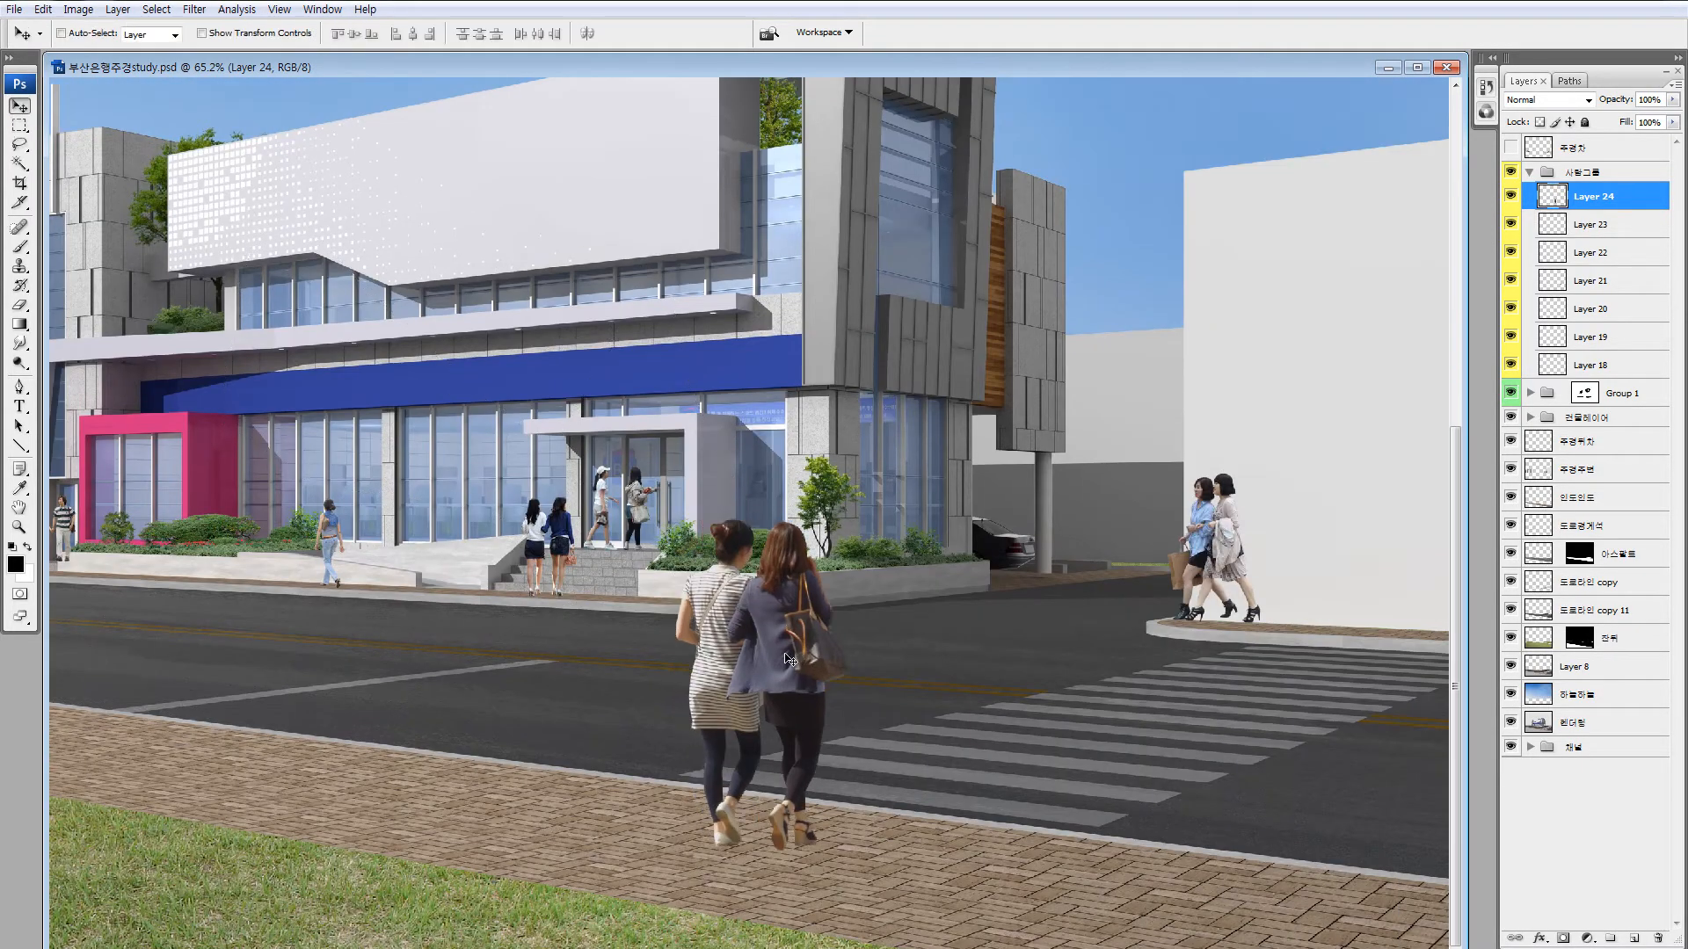
{"action": "key", "text": "ctrl+z"}
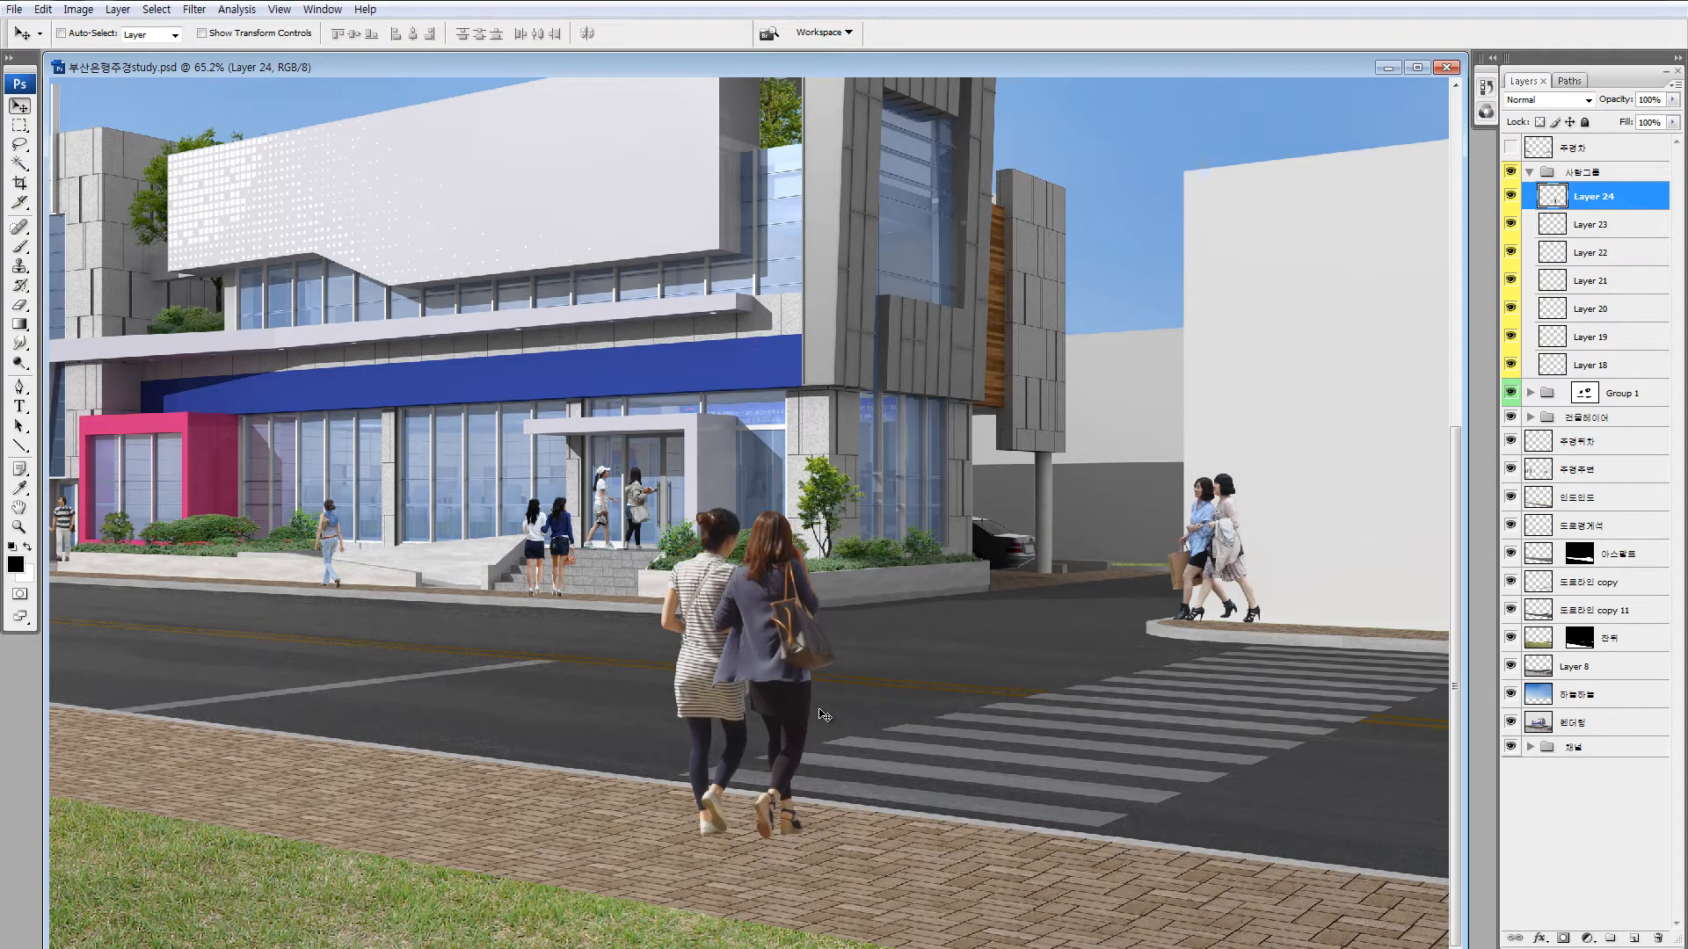
Duplicate the Layer 24 women directly beneath the original as a black shadow silhouette at 50% opacity.
{"action": "key", "text": "ctrl+j"}
{"action": "key", "text": "ctrl+bracketleft"}
{"action": "key", "text": "5"}
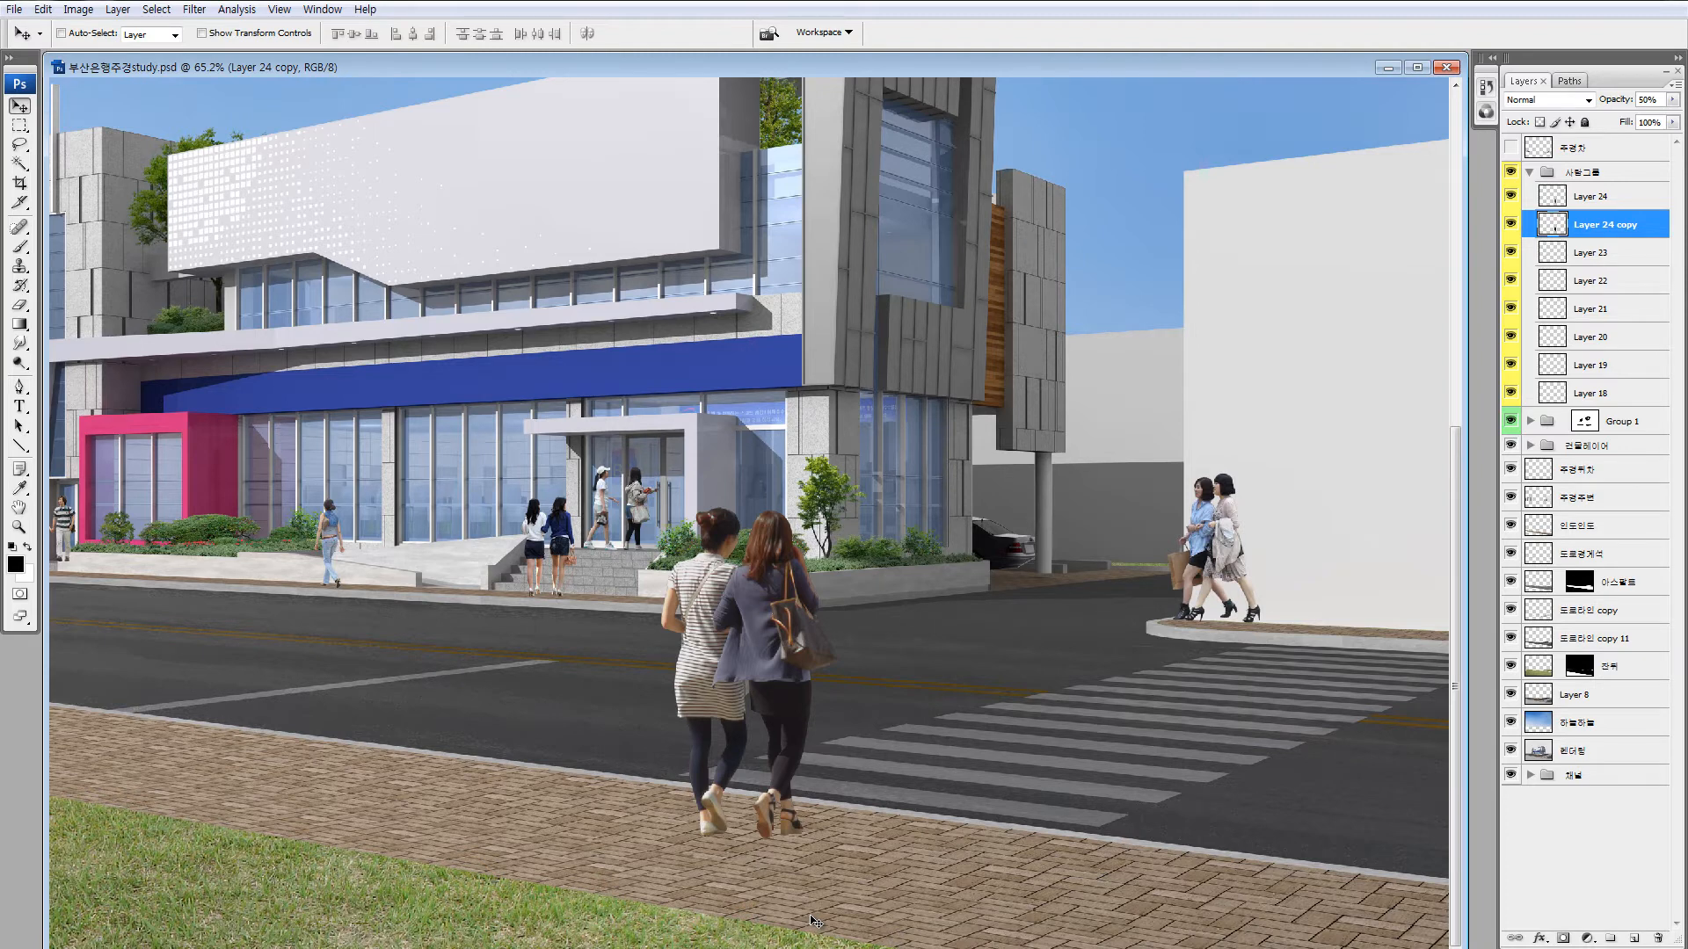
Try shearing the silhouette by about -70° and flattening it to 33.3% height across the crosswalk.
{"action": "key", "text": "ctrl+t"}
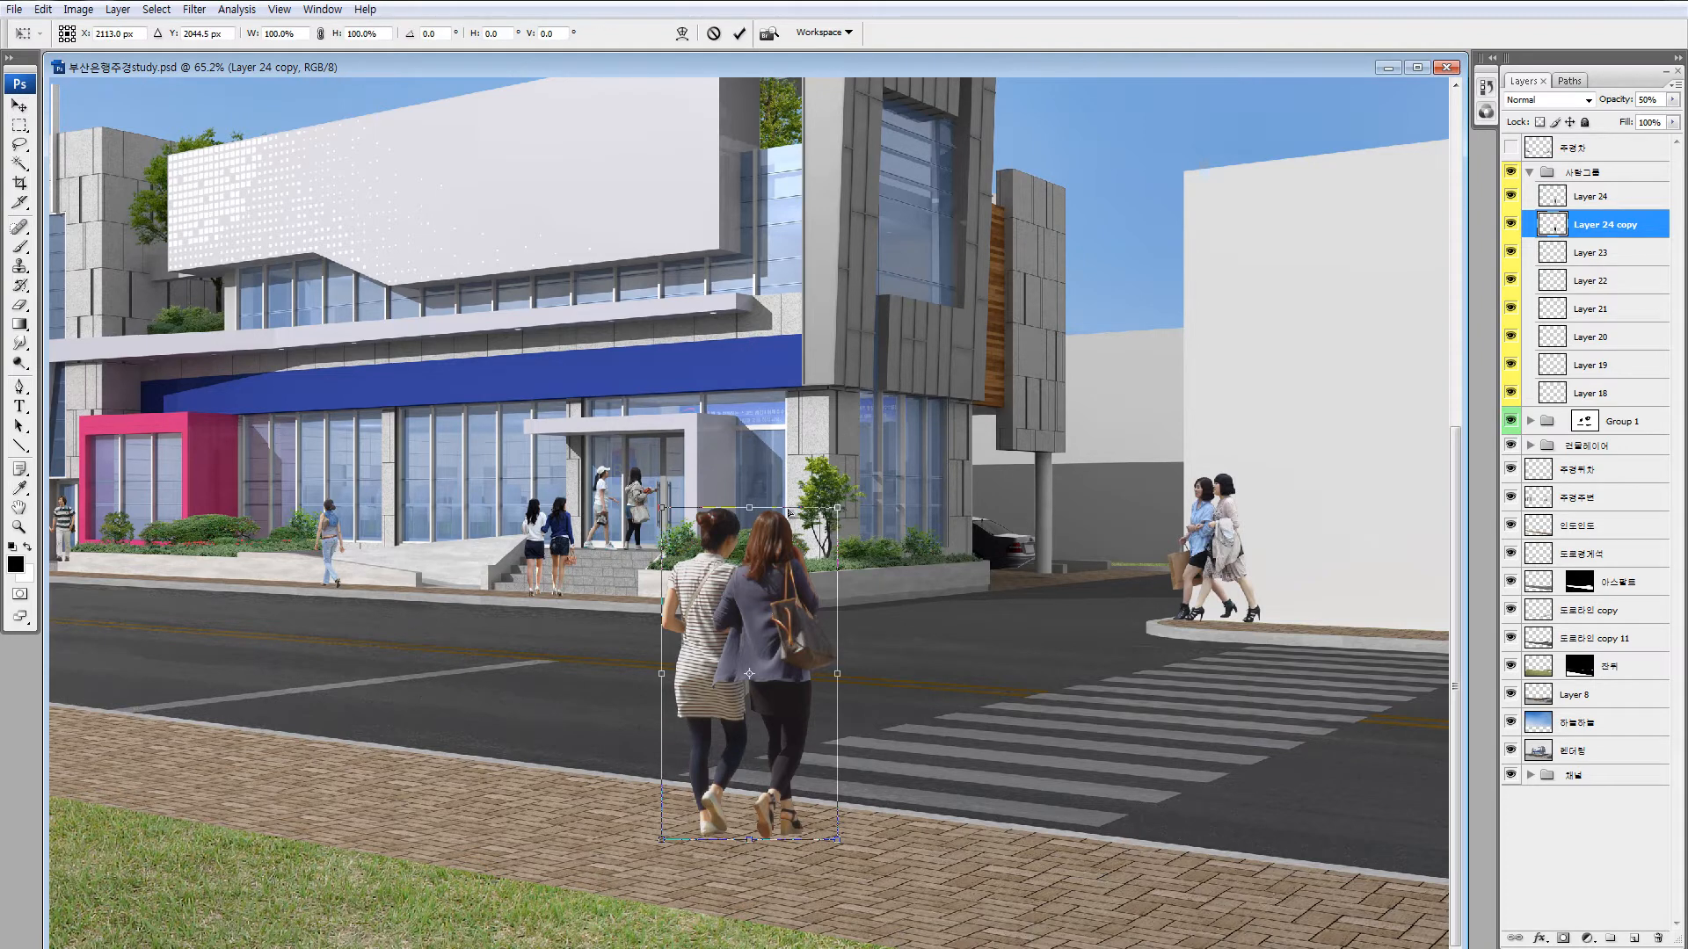
{"action": "left_click_drag", "start_coordinate": [789, 511], "coordinate": [1060, 734]}
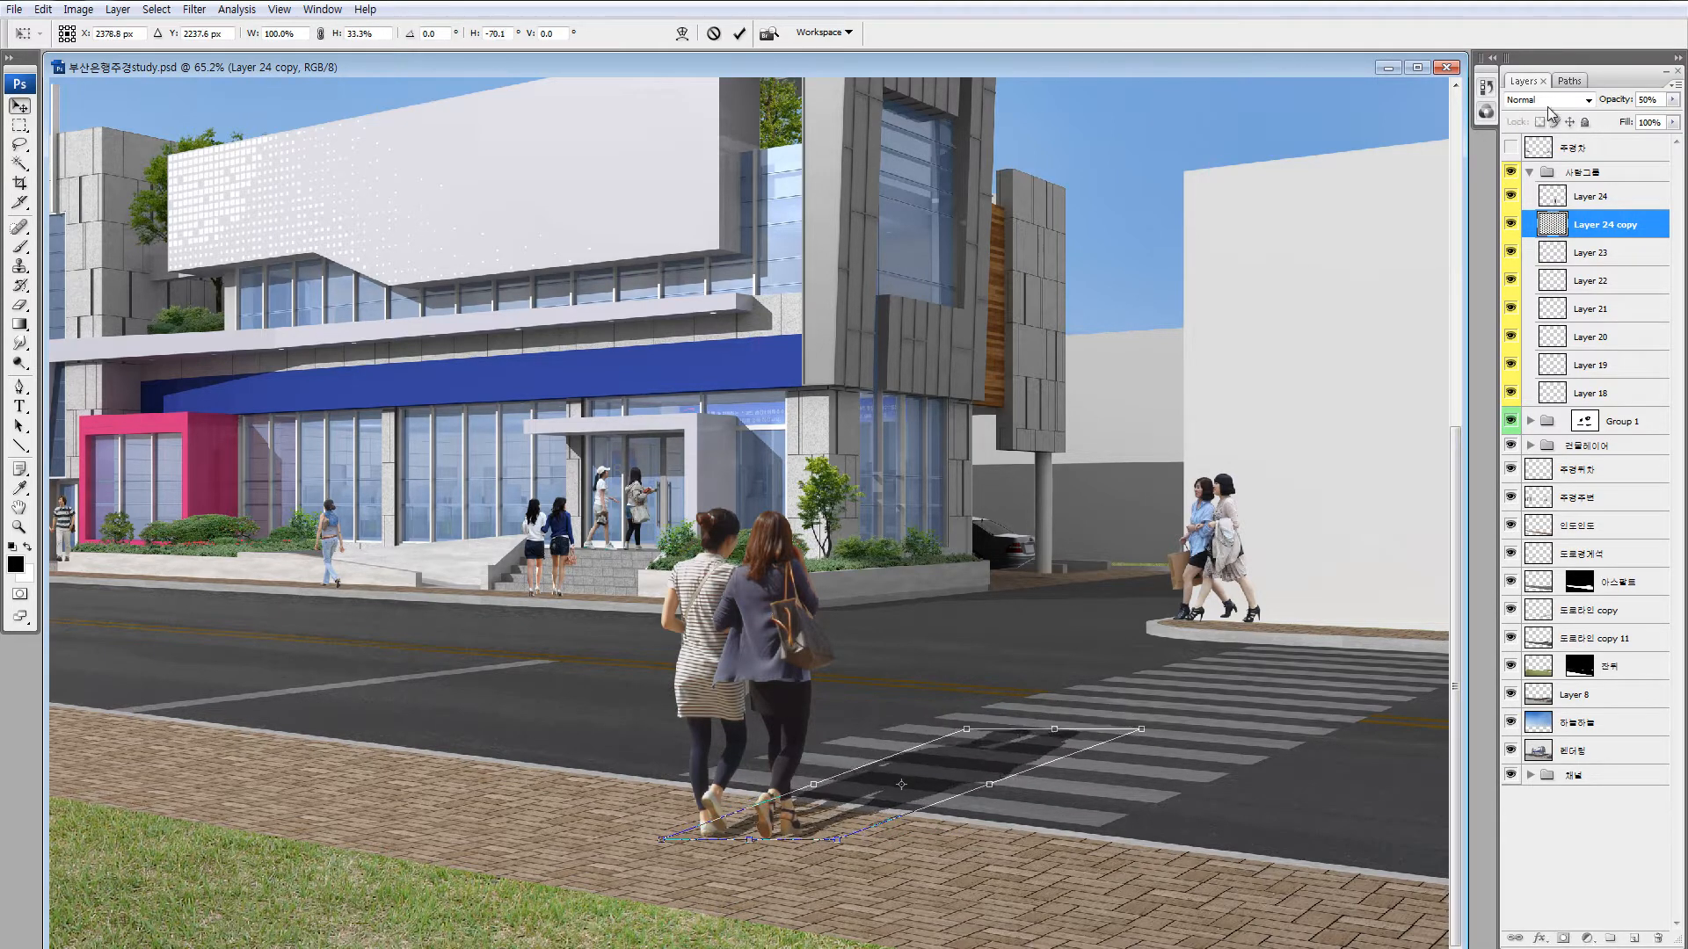
{"action": "key", "text": "Return"}
Show the hidden car layer 주변차 again so the silver car serves as a reference.
{"action": "left_click", "coordinate": [1510, 146]}
{"action": "left_click_drag", "start_coordinate": [1339, 680], "coordinate": [1243, 706]}
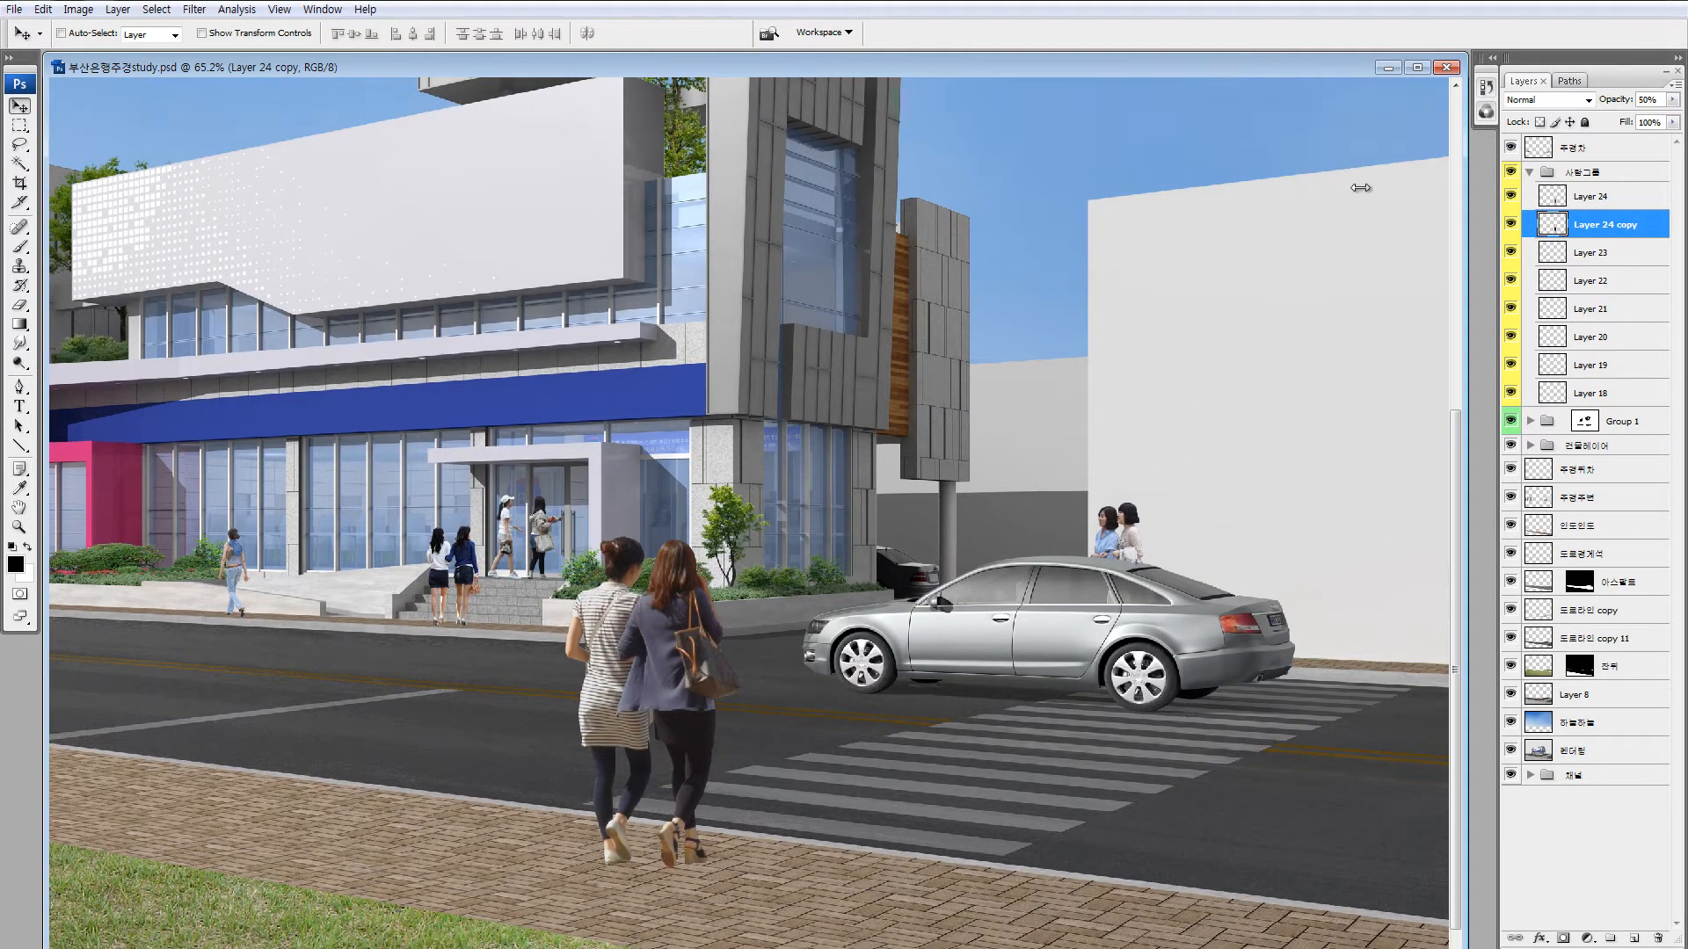
Try a flatter cast shadow, shearing the silhouette by about -83° at 13.5% height along the curb.
{"action": "key", "text": "ctrl+t"}
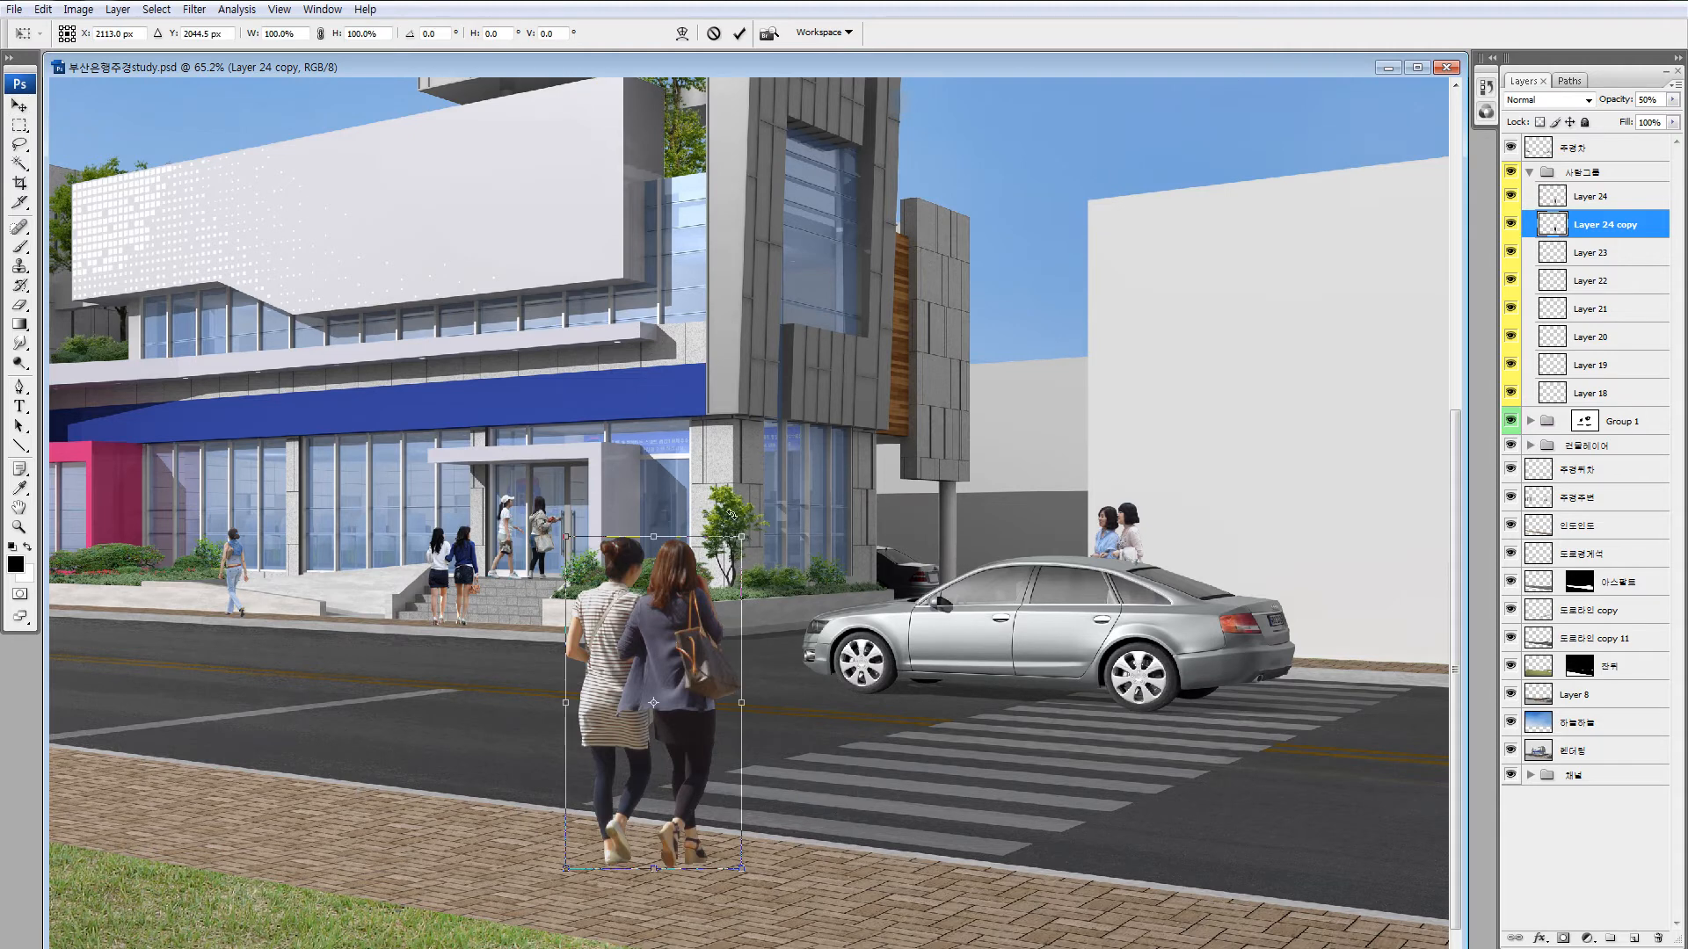
{"action": "left_click_drag", "start_coordinate": [656, 541], "coordinate": [1001, 833]}
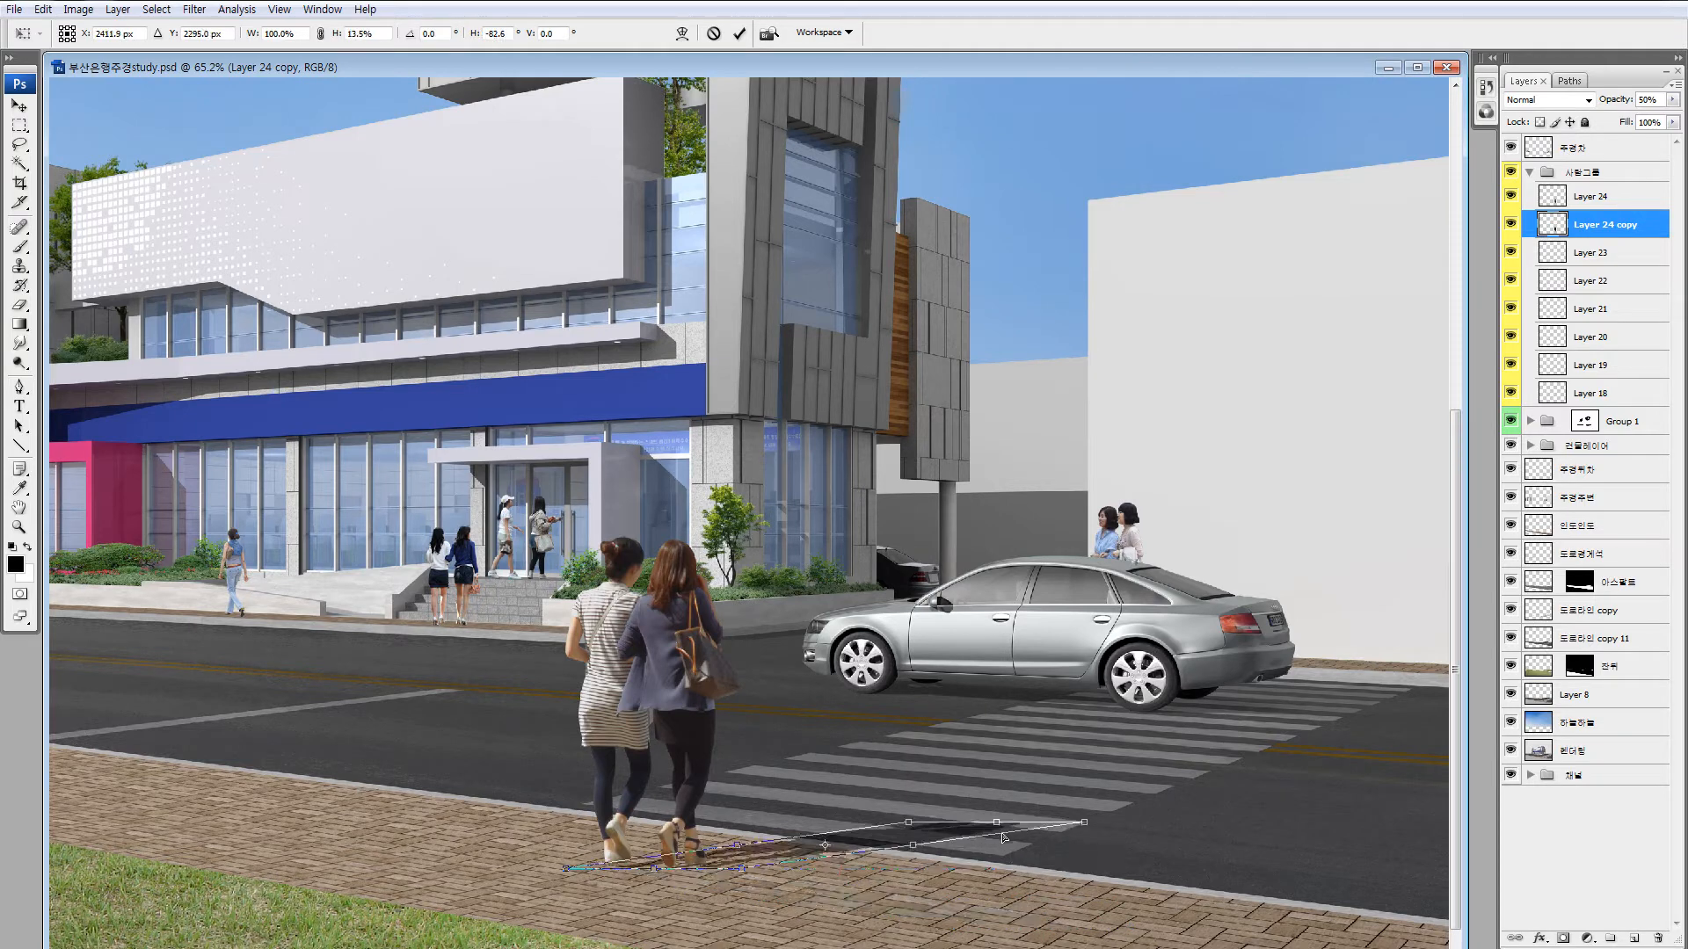
{"action": "key", "text": "Return"}
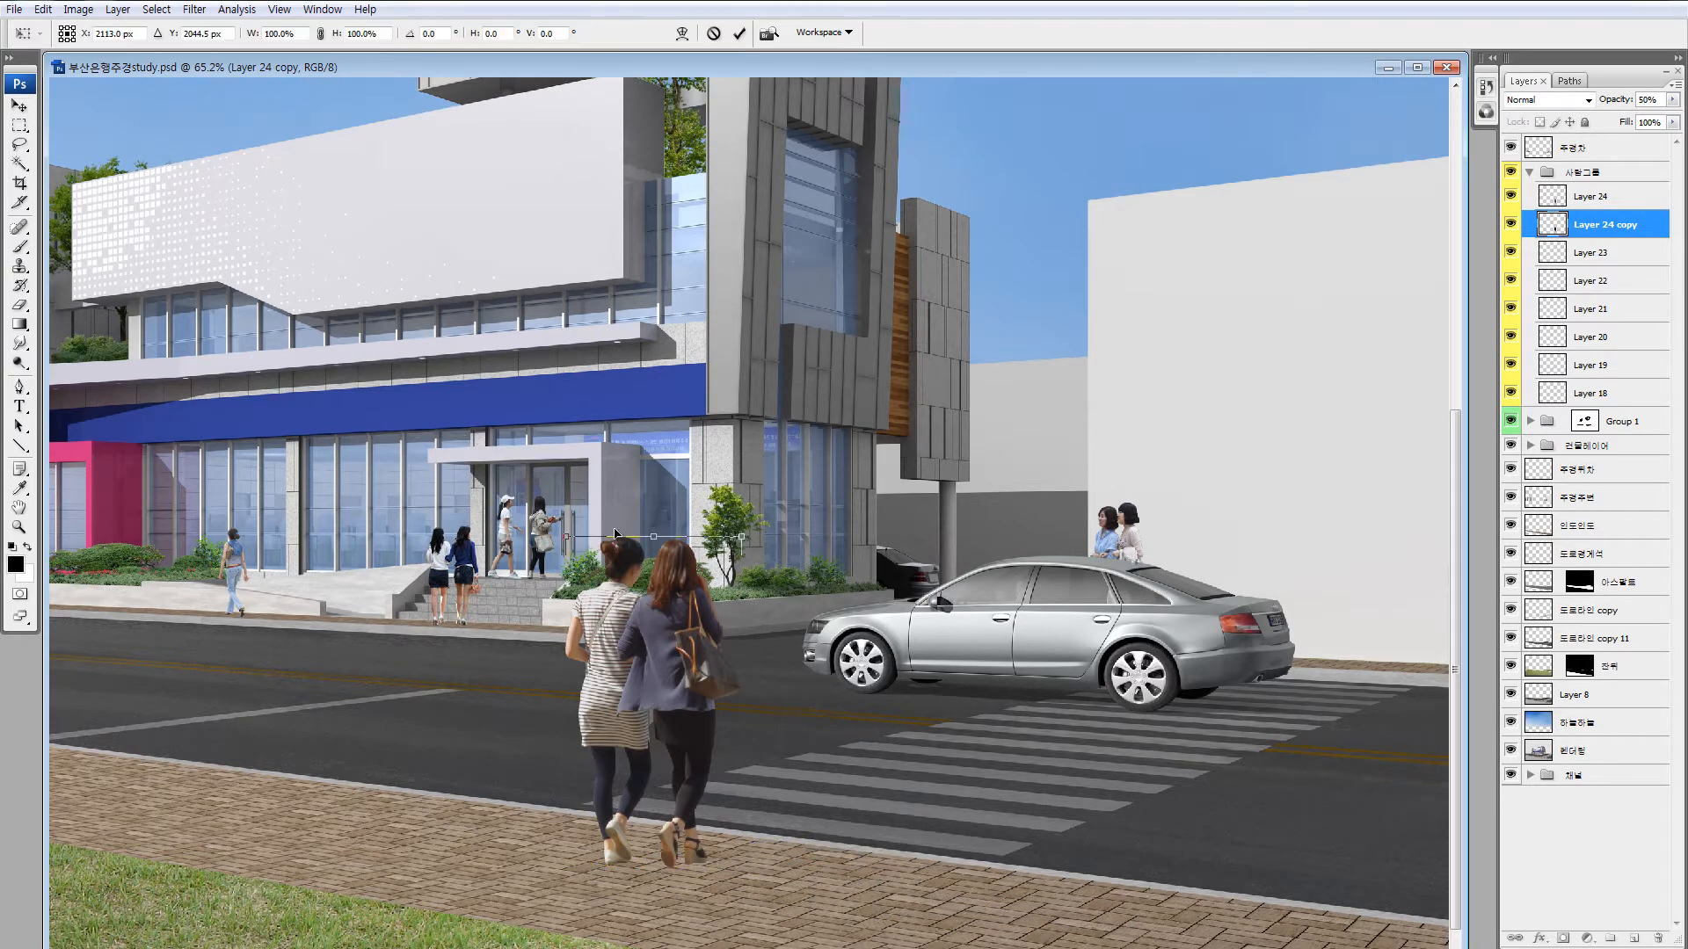
Rotate the silhouette about 54° clockwise, then flatten and shear it into a low shadow stretching from the women's feet onto the crosswalk.
{"action": "left_click_drag", "start_coordinate": [795, 457], "coordinate": [917, 700]}
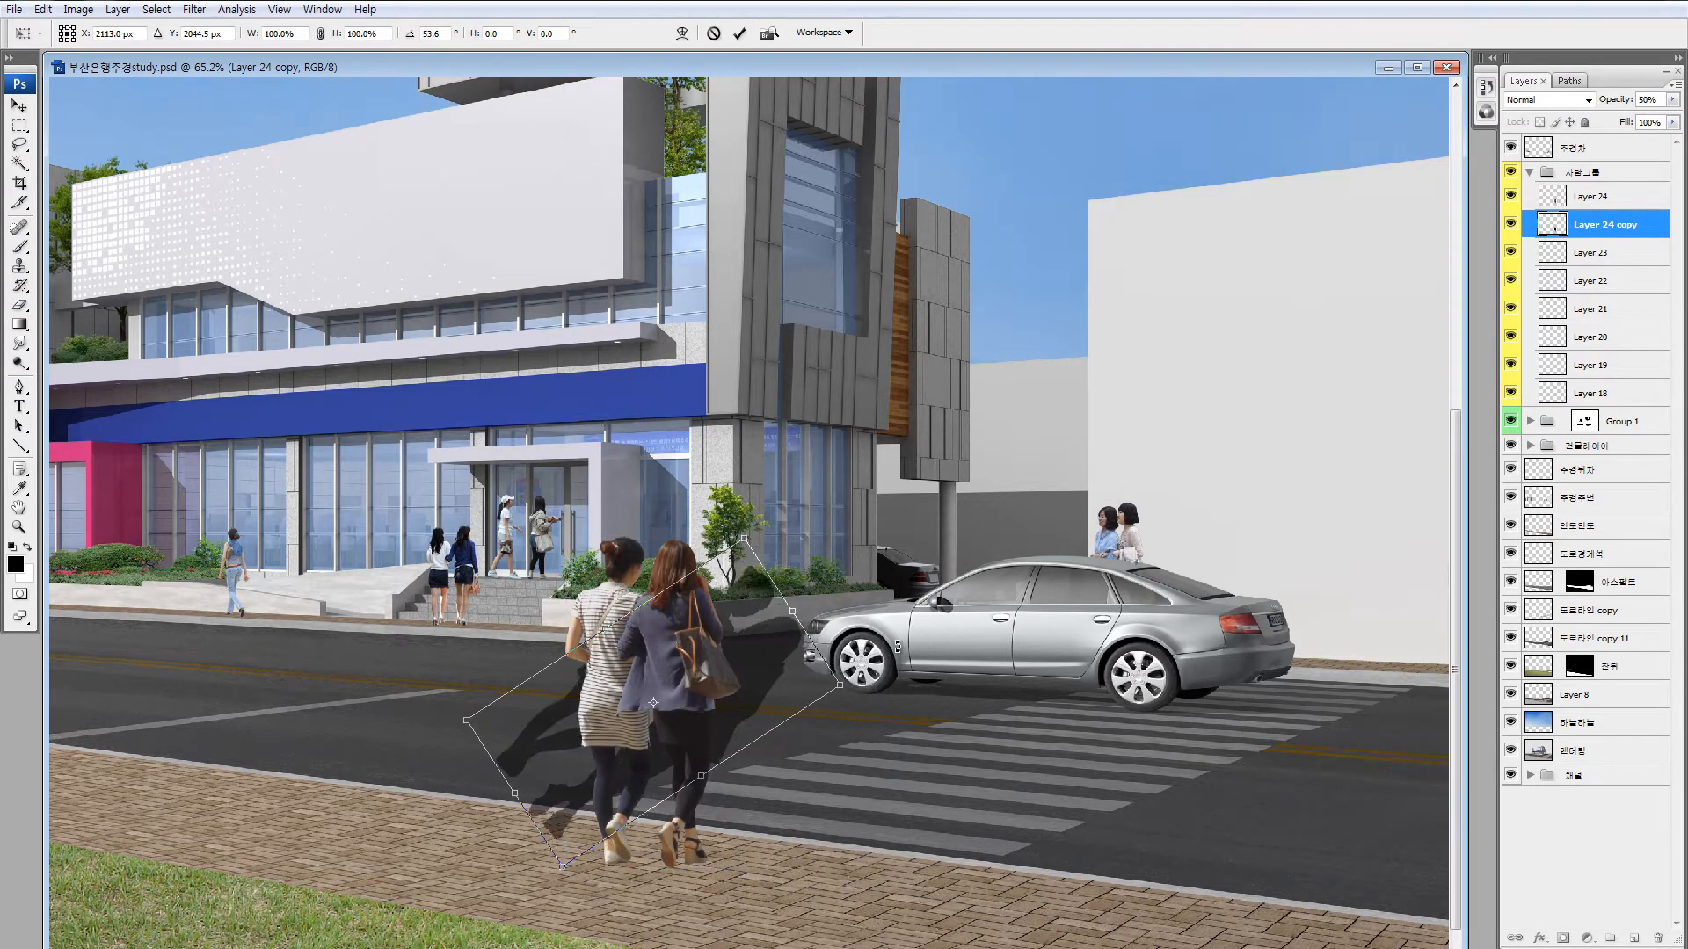
{"action": "key", "text": "Return"}
{"action": "key", "text": "ctrl+t"}
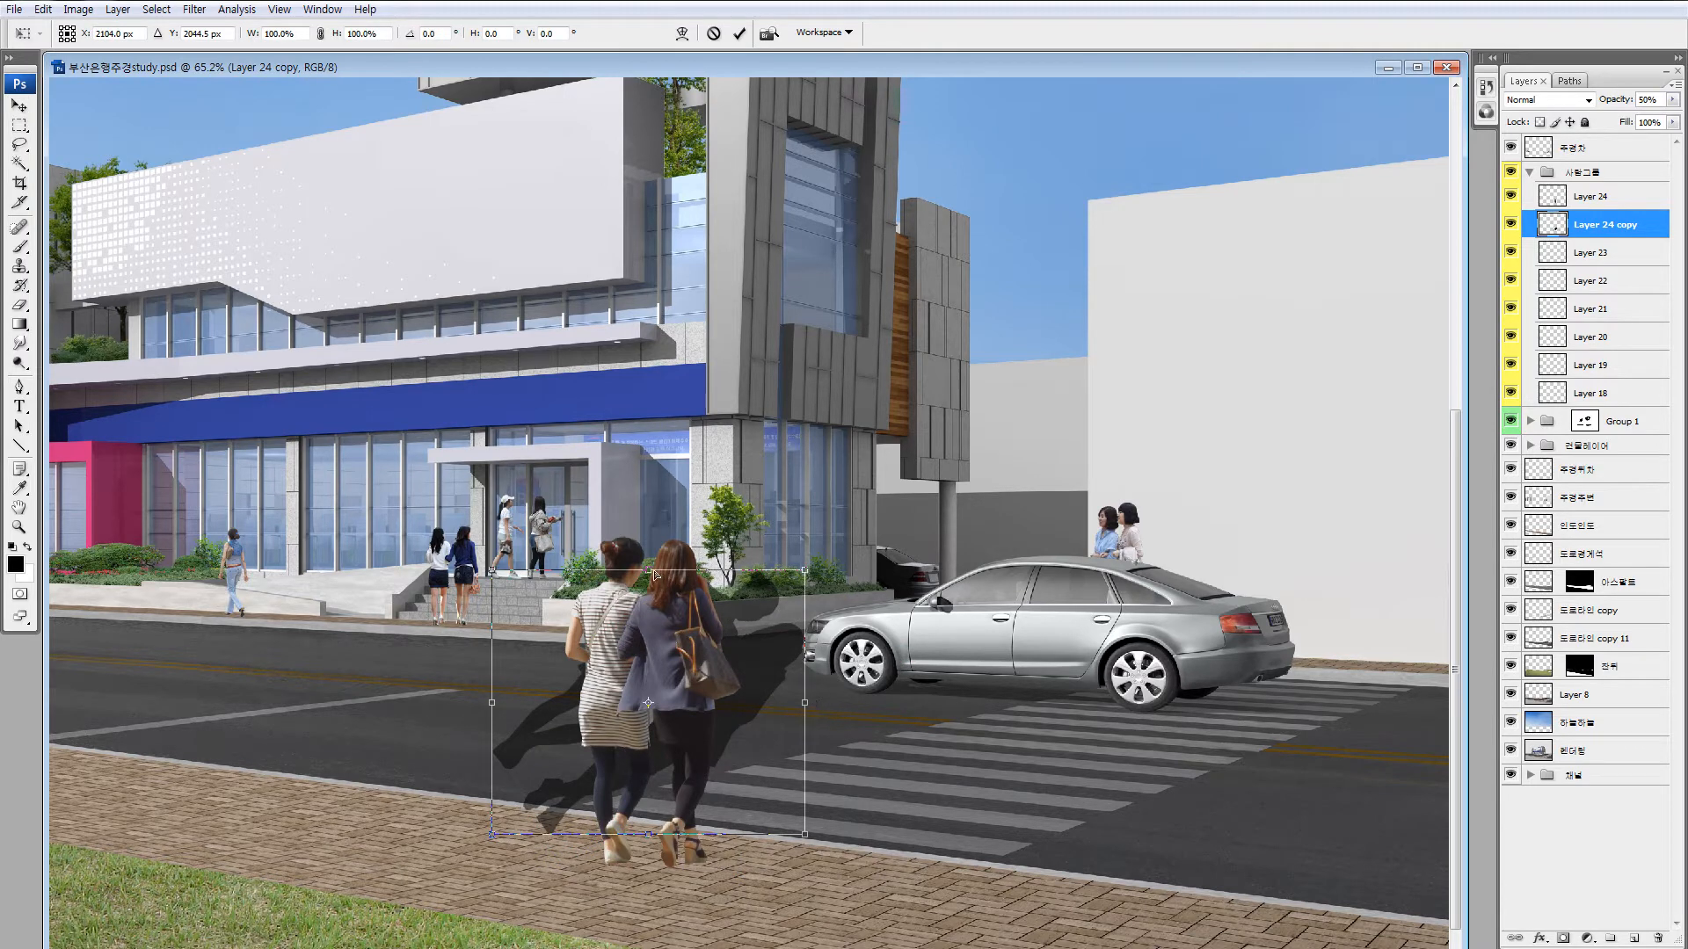
{"action": "left_click_drag", "start_coordinate": [654, 575], "coordinate": [846, 858]}
{"action": "key", "text": "Return"}
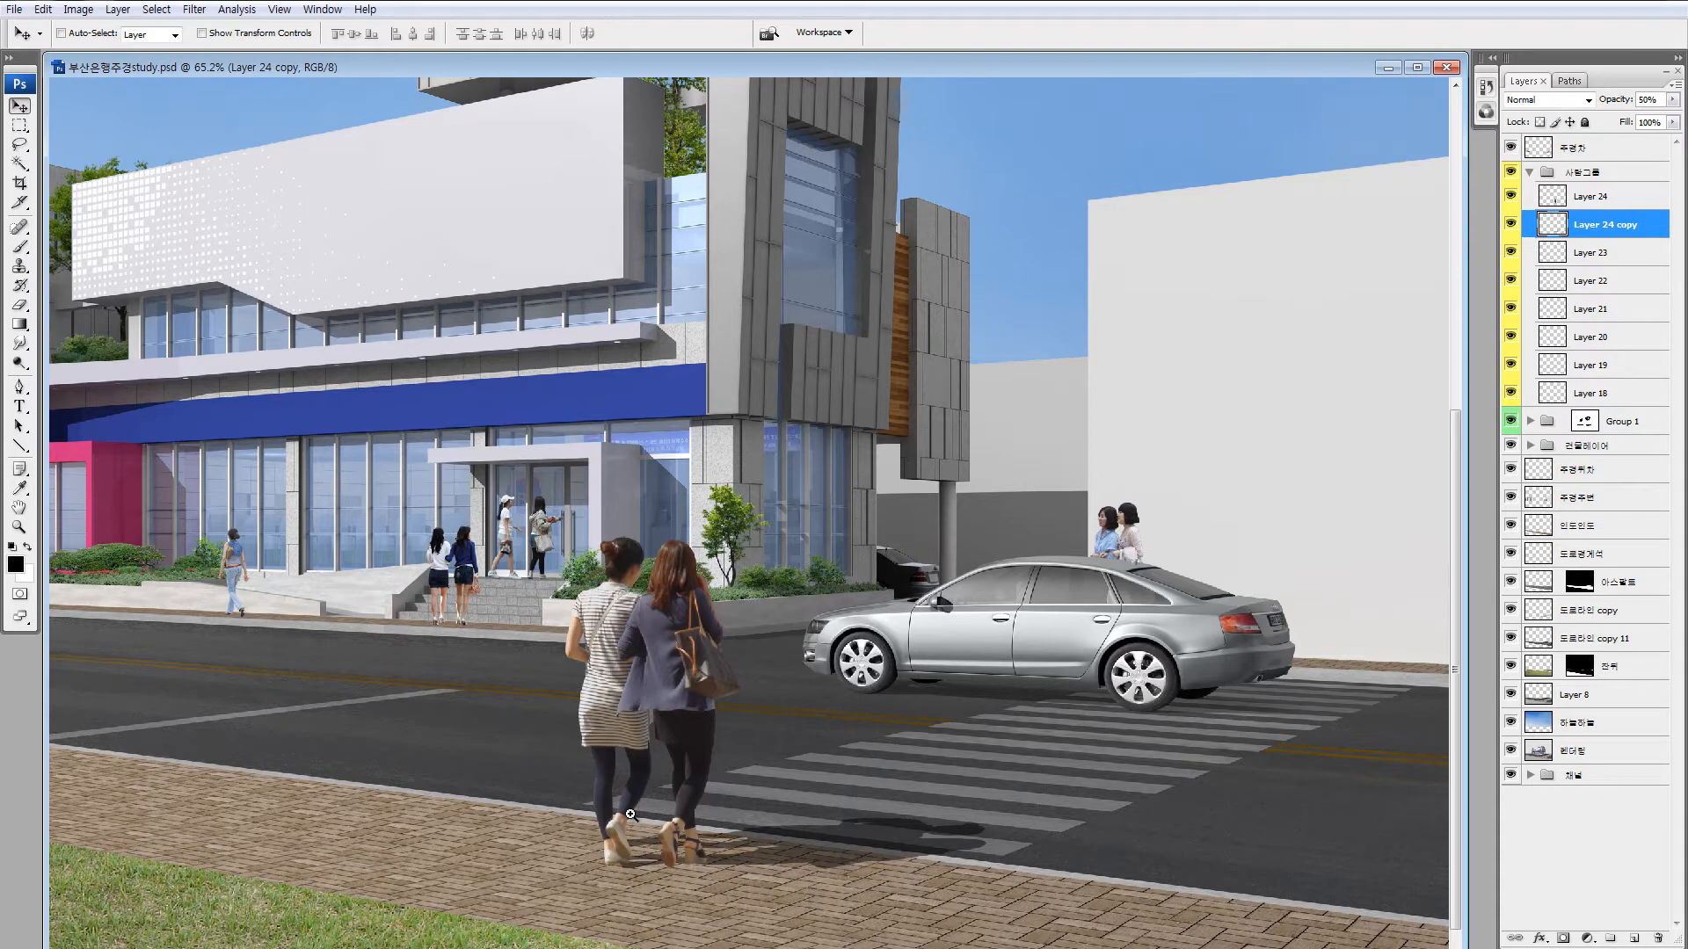
Outline the stray piece of shadow beneath the white shoe of the woman in stripes and delete it from the shadow layer.
{"action": "left_click_drag", "start_coordinate": [495, 766], "coordinate": [824, 860]}
{"action": "key", "text": "l"}
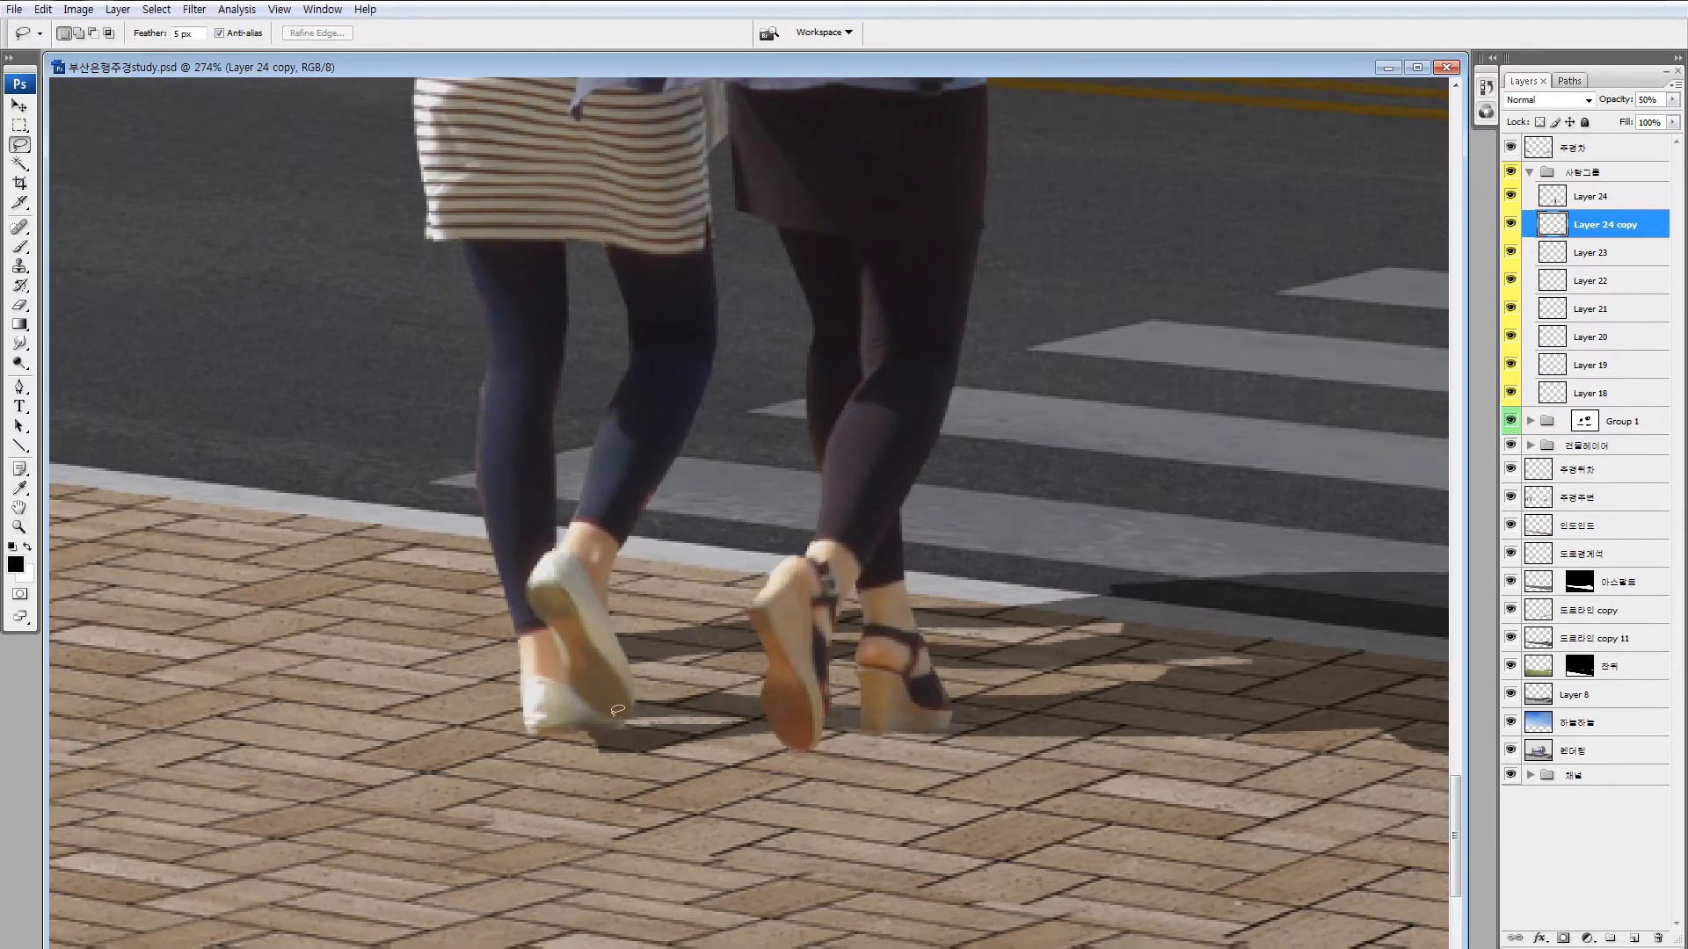
{"action": "left_click_drag", "start_coordinate": [833, 734], "coordinate": [756, 717]}
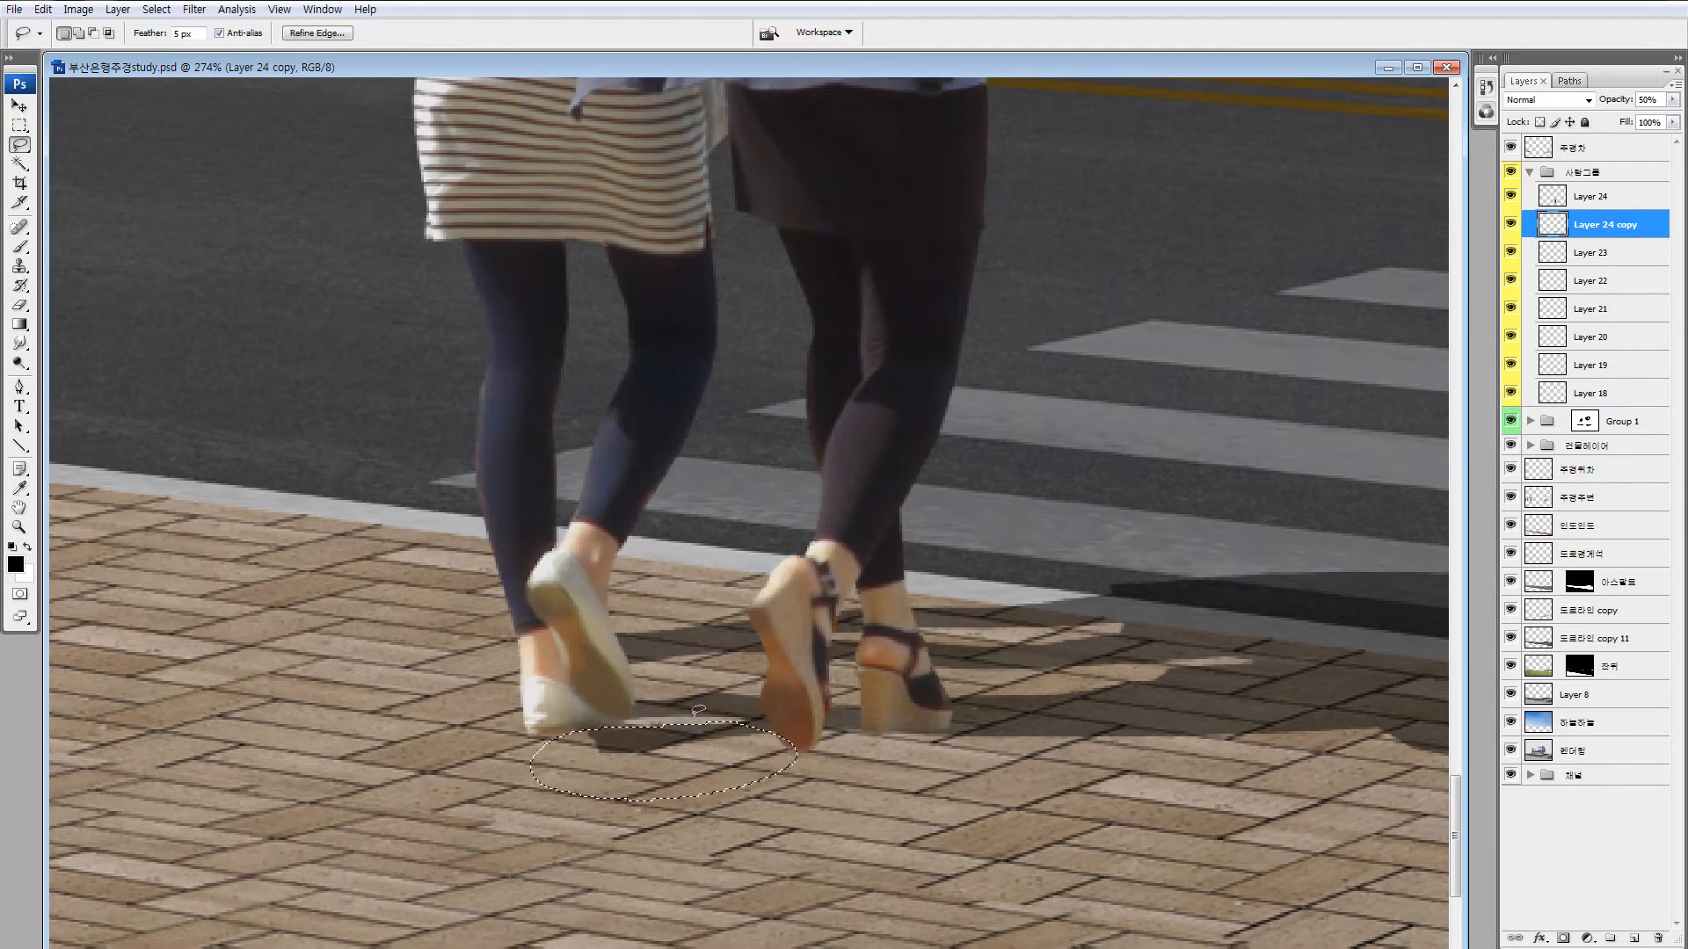
{"action": "key", "text": "shift+l"}
{"action": "left_click", "coordinate": [489, 756]}
{"action": "left_click", "coordinate": [556, 803]}
{"action": "left_click", "coordinate": [767, 774]}
{"action": "left_click", "coordinate": [802, 736]}
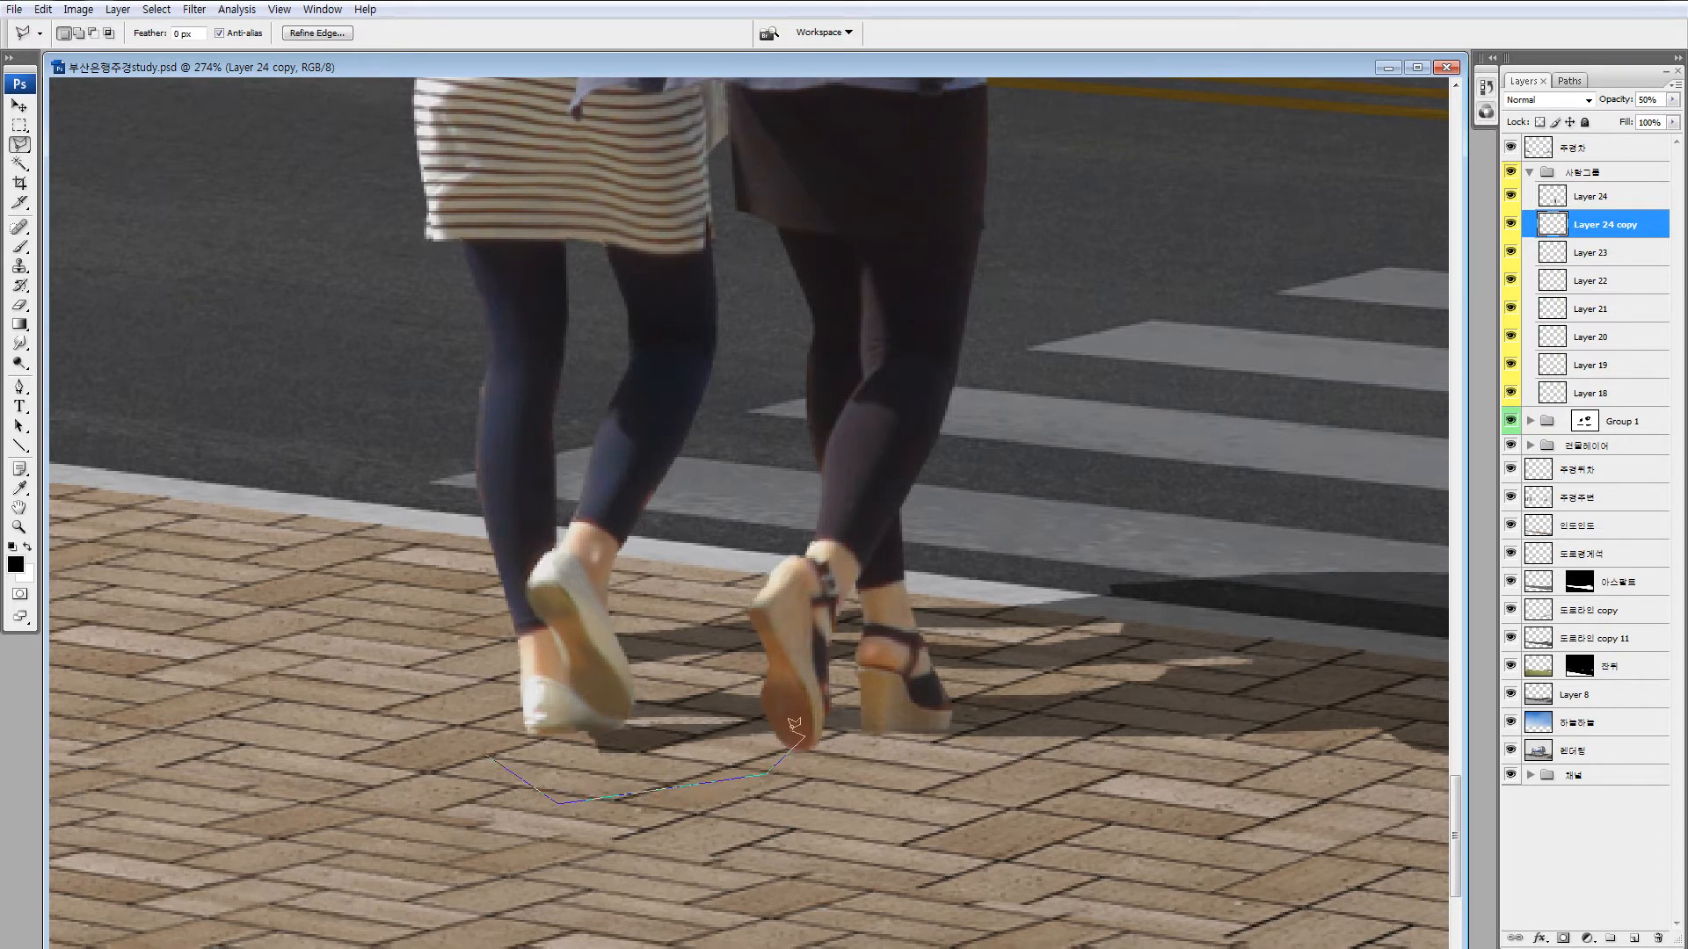
{"action": "left_click", "coordinate": [621, 718]}
{"action": "double_click", "coordinate": [532, 735]}
{"action": "left_click_drag", "start_coordinate": [573, 791], "coordinate": [458, 914]}
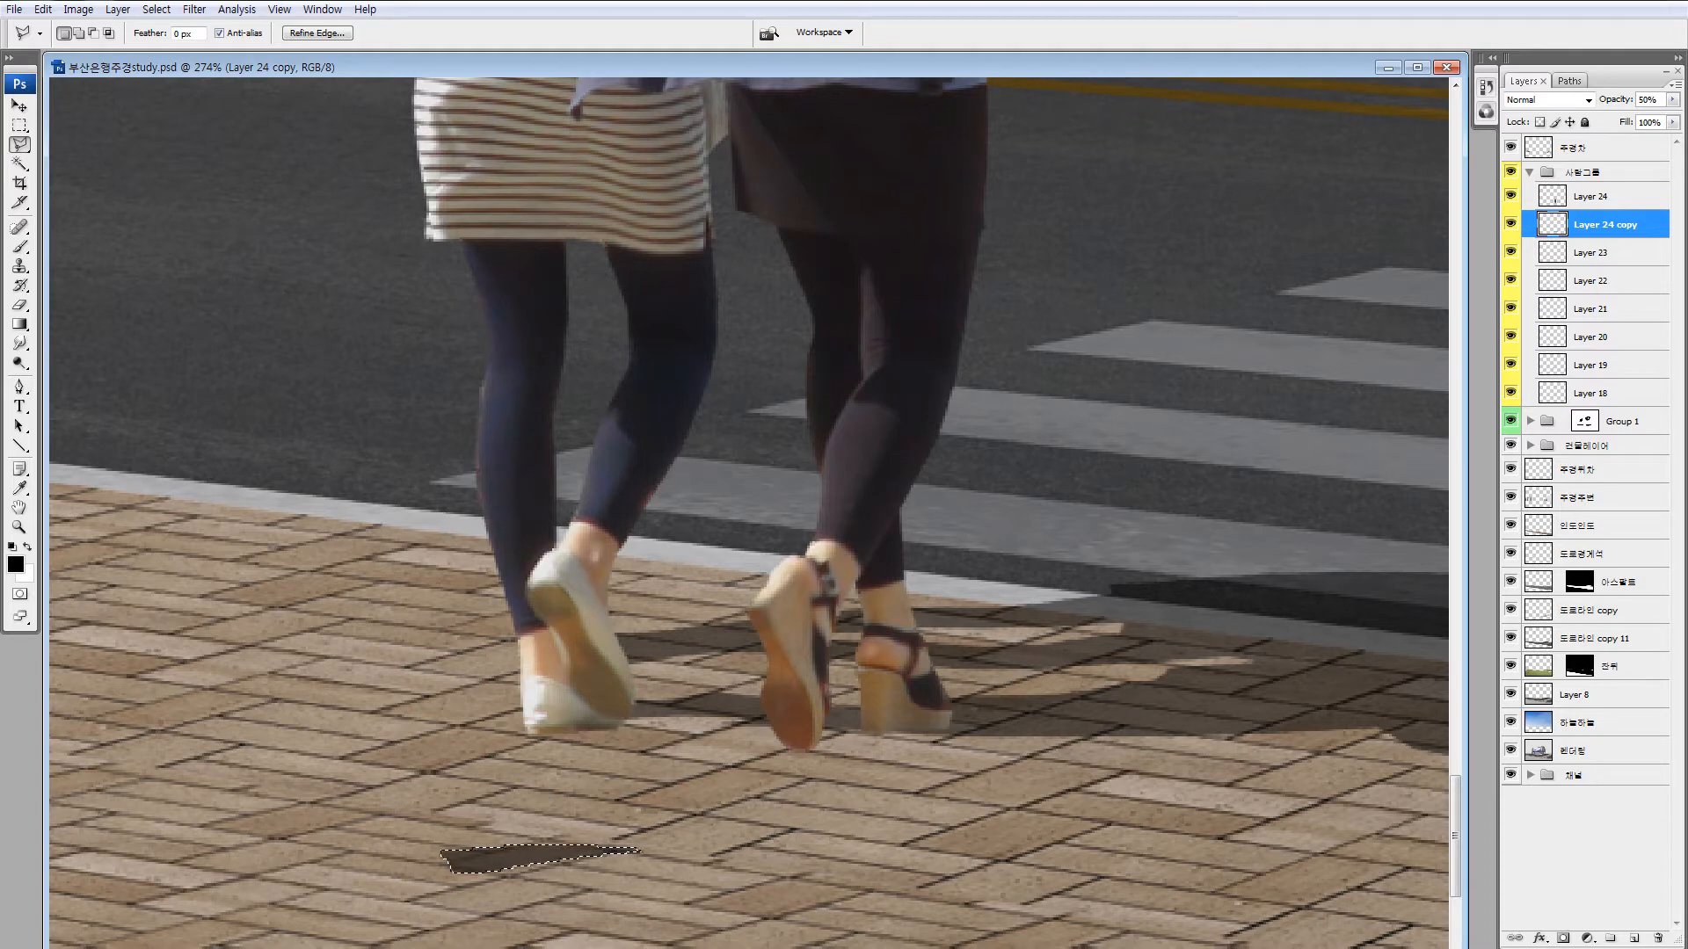
{"action": "key", "text": "Delete"}
{"action": "key", "text": "ctrl+d"}
Nudge the shadow of the foreground women so it joins their feet and sits naturally in the whole picture.
{"action": "key", "text": "ctrl+minus"}
{"action": "key", "text": "ctrl+minus"}
{"action": "key", "text": "ctrl+minus"}
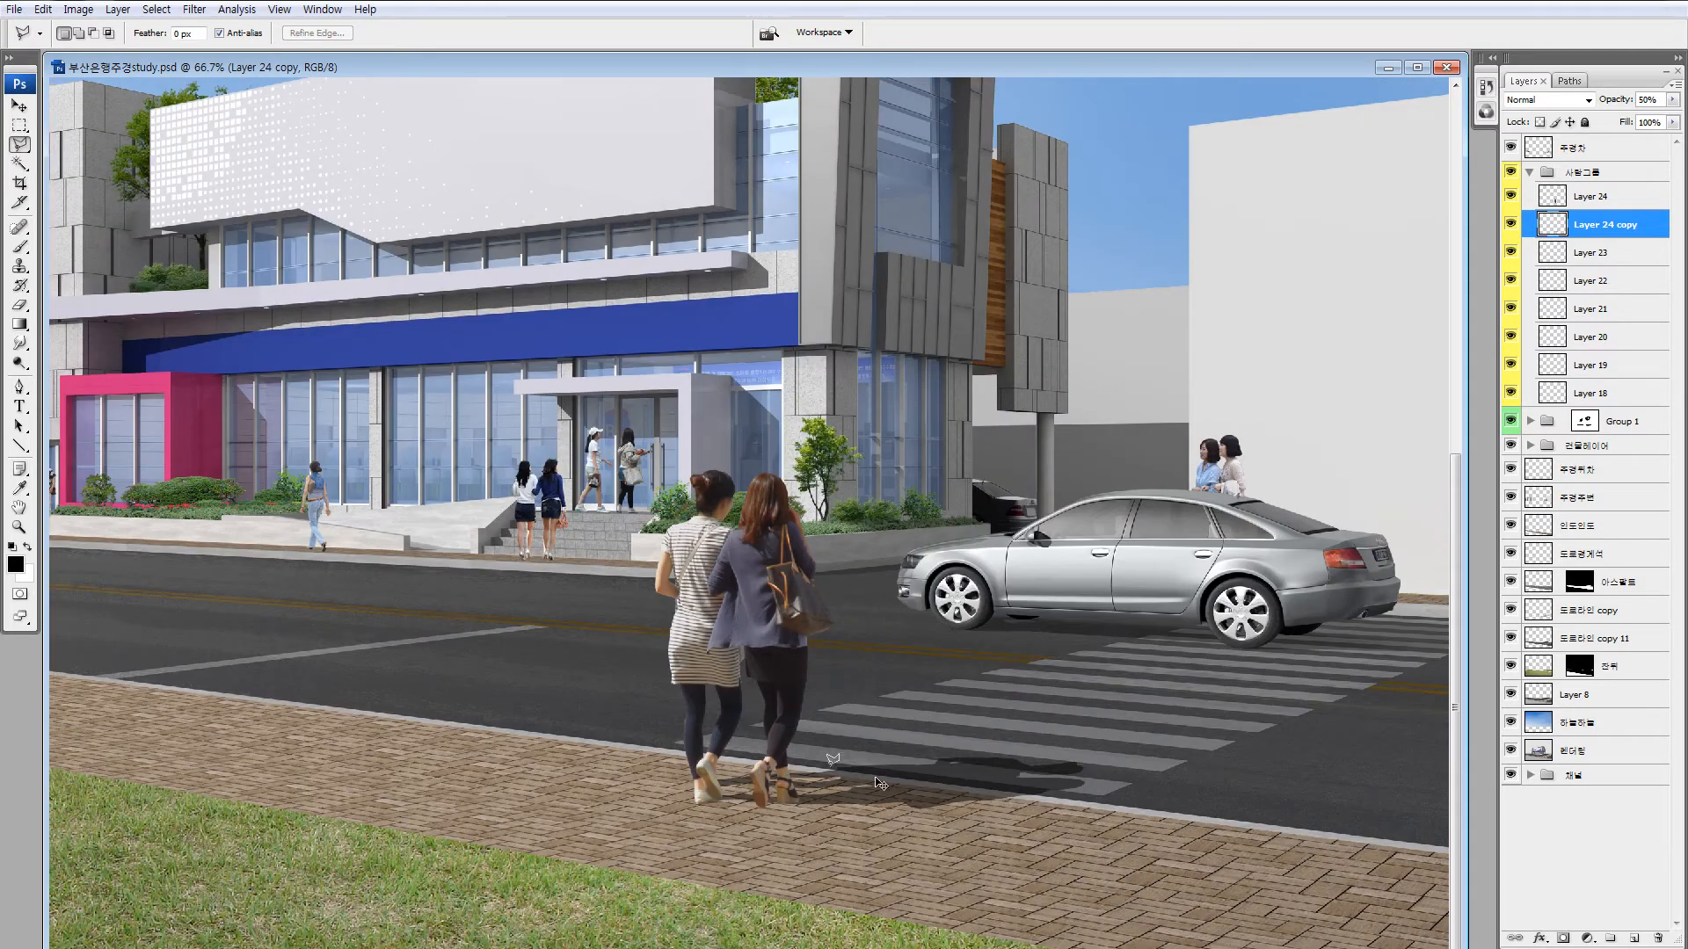
{"action": "left_click_drag", "start_coordinate": [882, 776], "coordinate": [896, 795]}
{"action": "left_click_drag", "start_coordinate": [807, 786], "coordinate": [866, 693]}
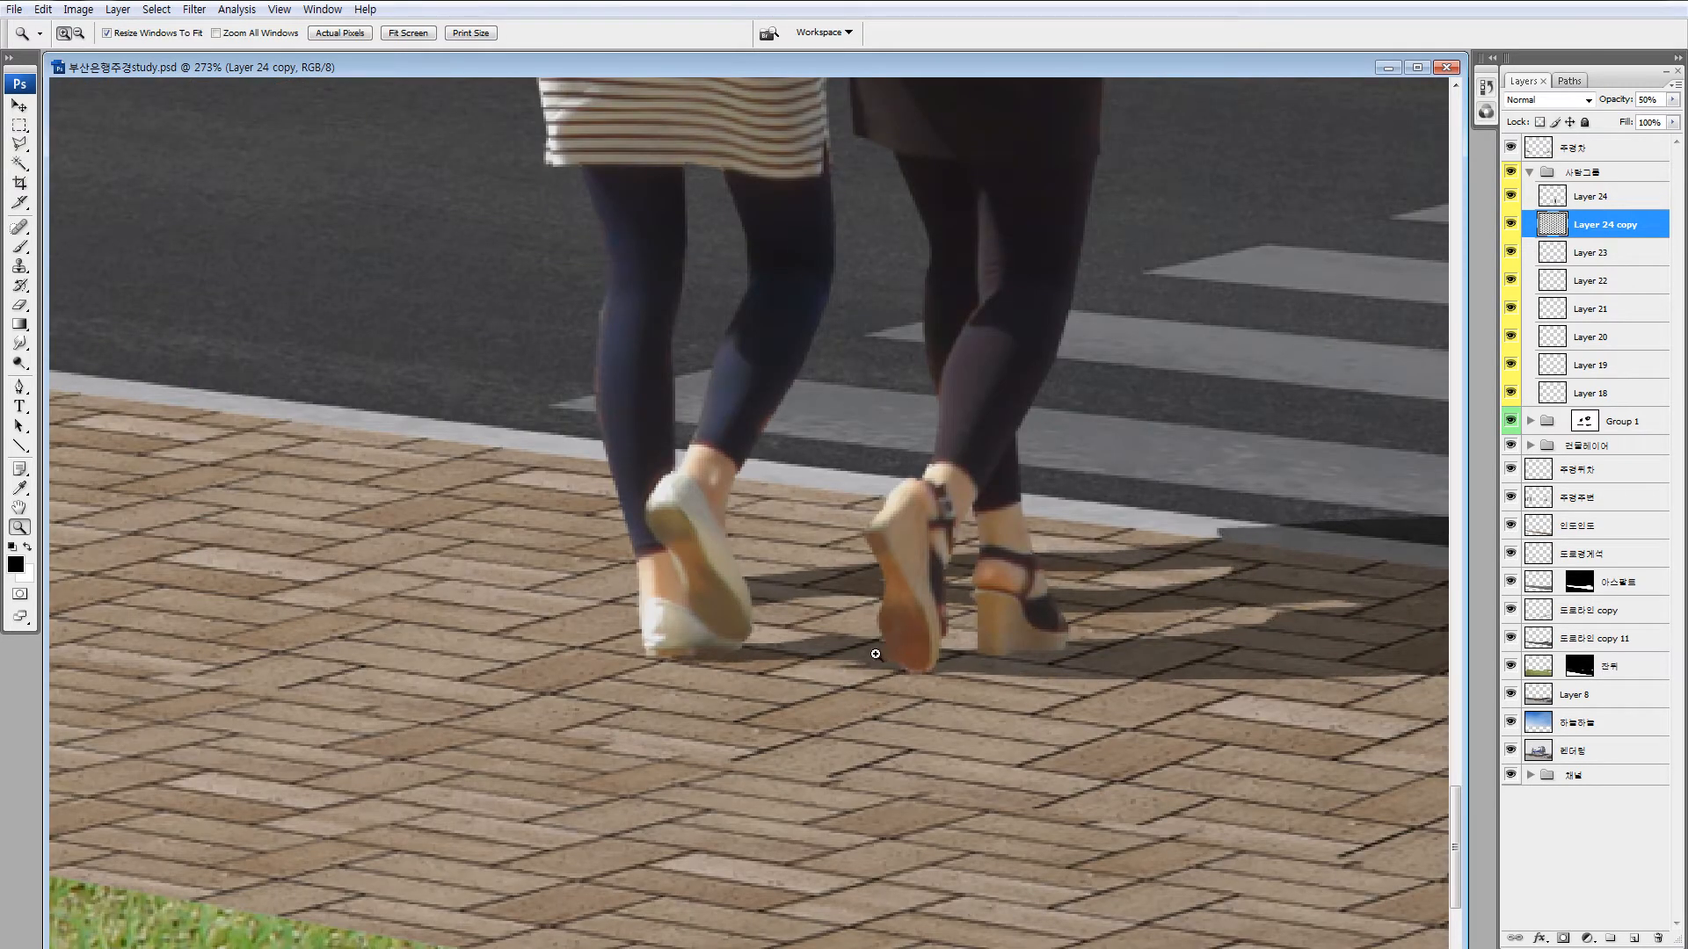
{"action": "key", "text": "ctrl+minus"}
{"action": "key", "text": "ctrl+minus"}
{"action": "key", "text": "ctrl+minus"}
{"action": "key", "text": "ctrl+minus"}
{"action": "key", "text": "ctrl+minus"}
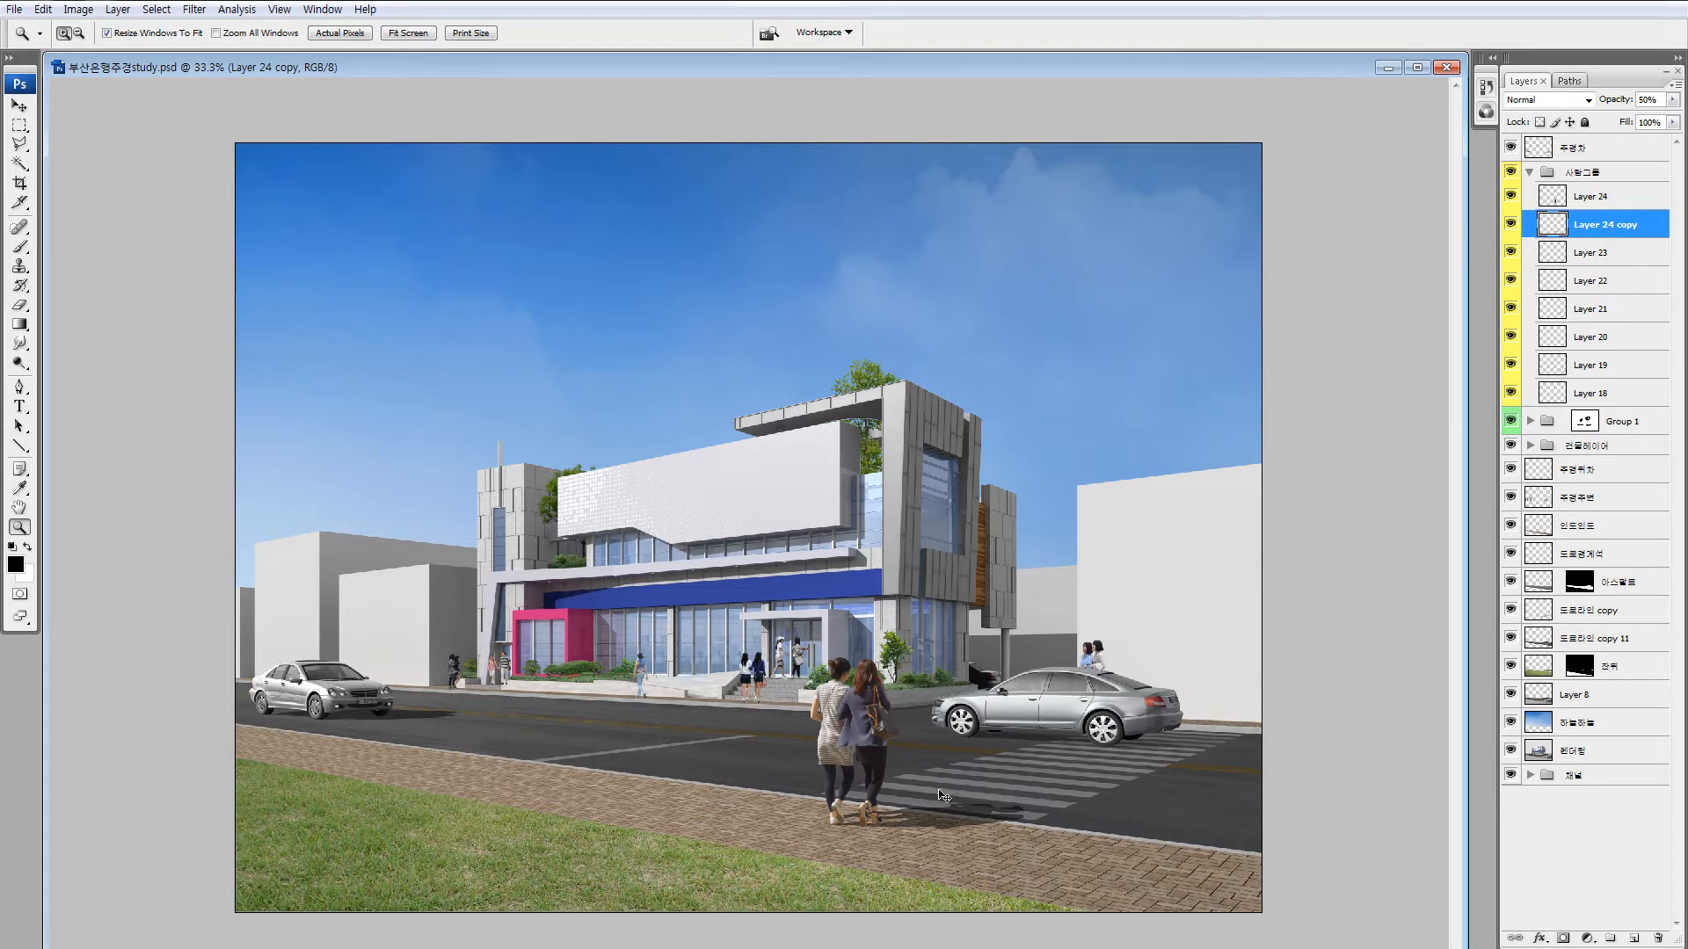
{"action": "key", "text": "v"}
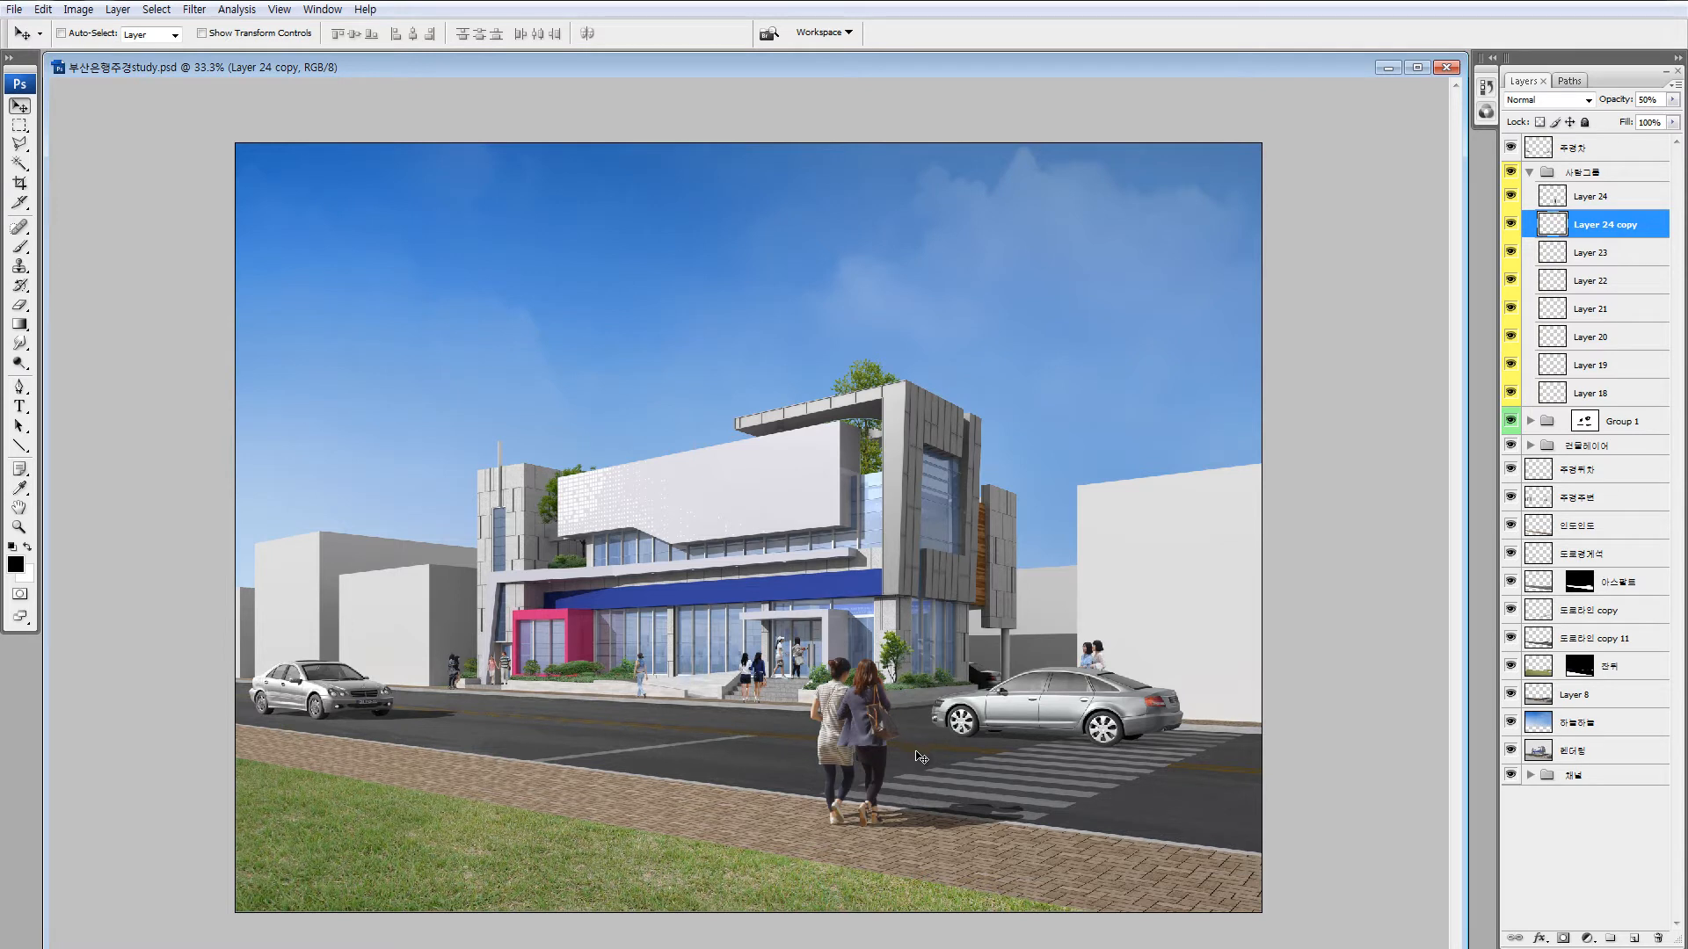
{"action": "left_click_drag", "start_coordinate": [960, 833], "coordinate": [976, 846]}
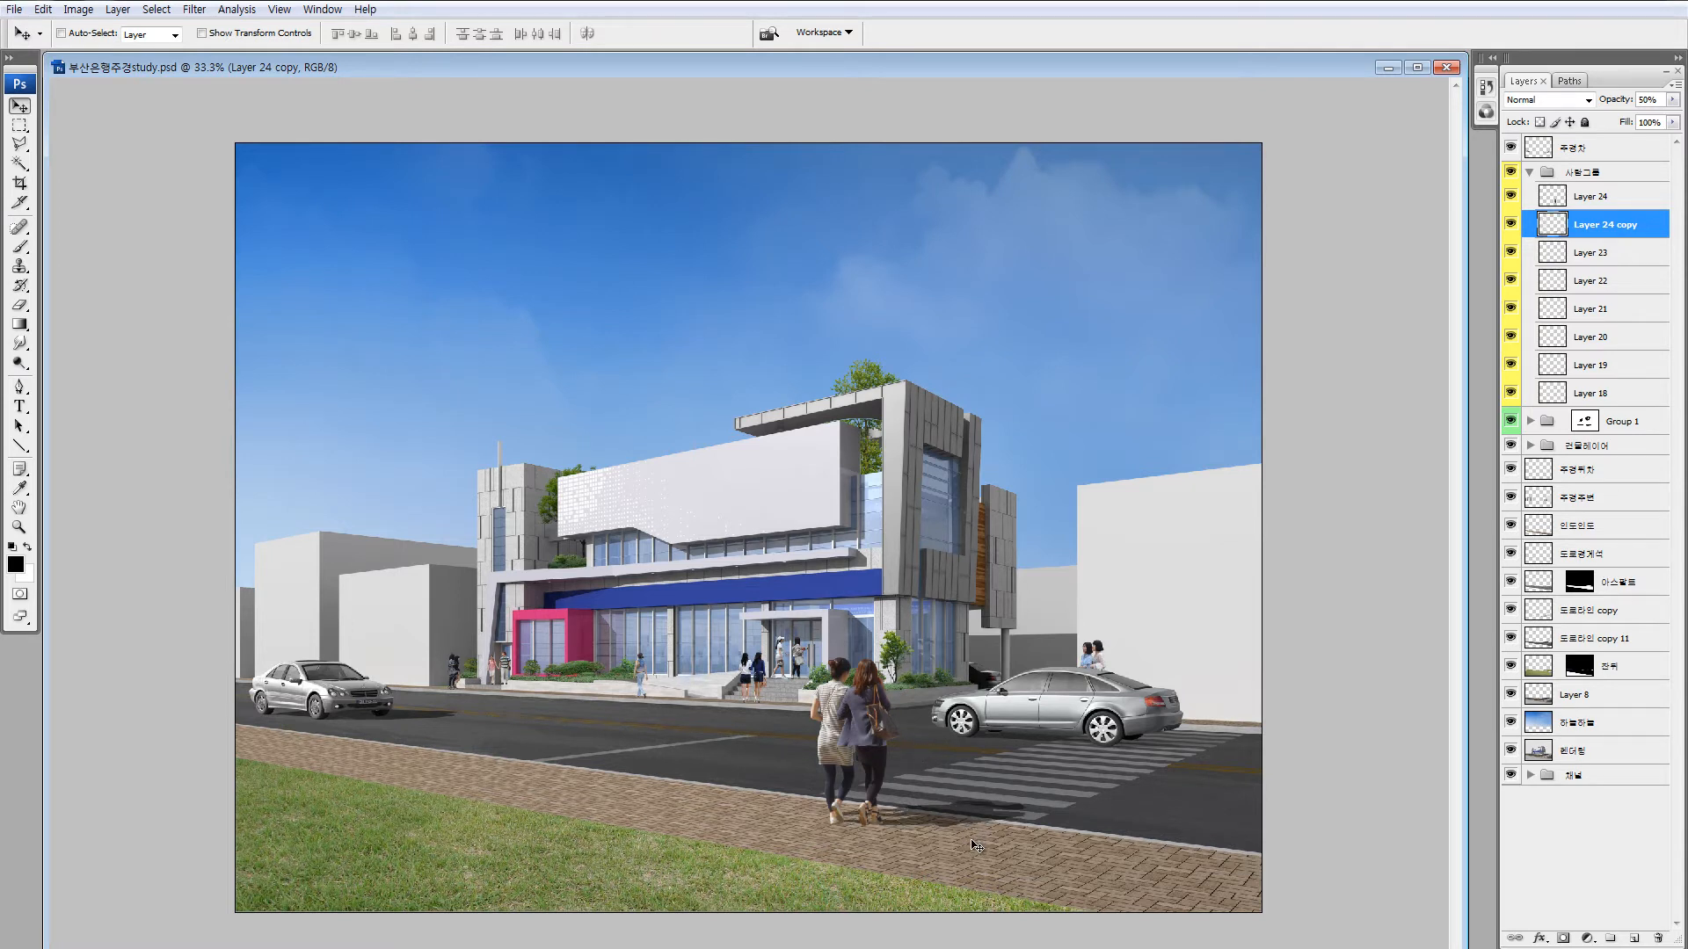
{"action": "key", "text": "b"}
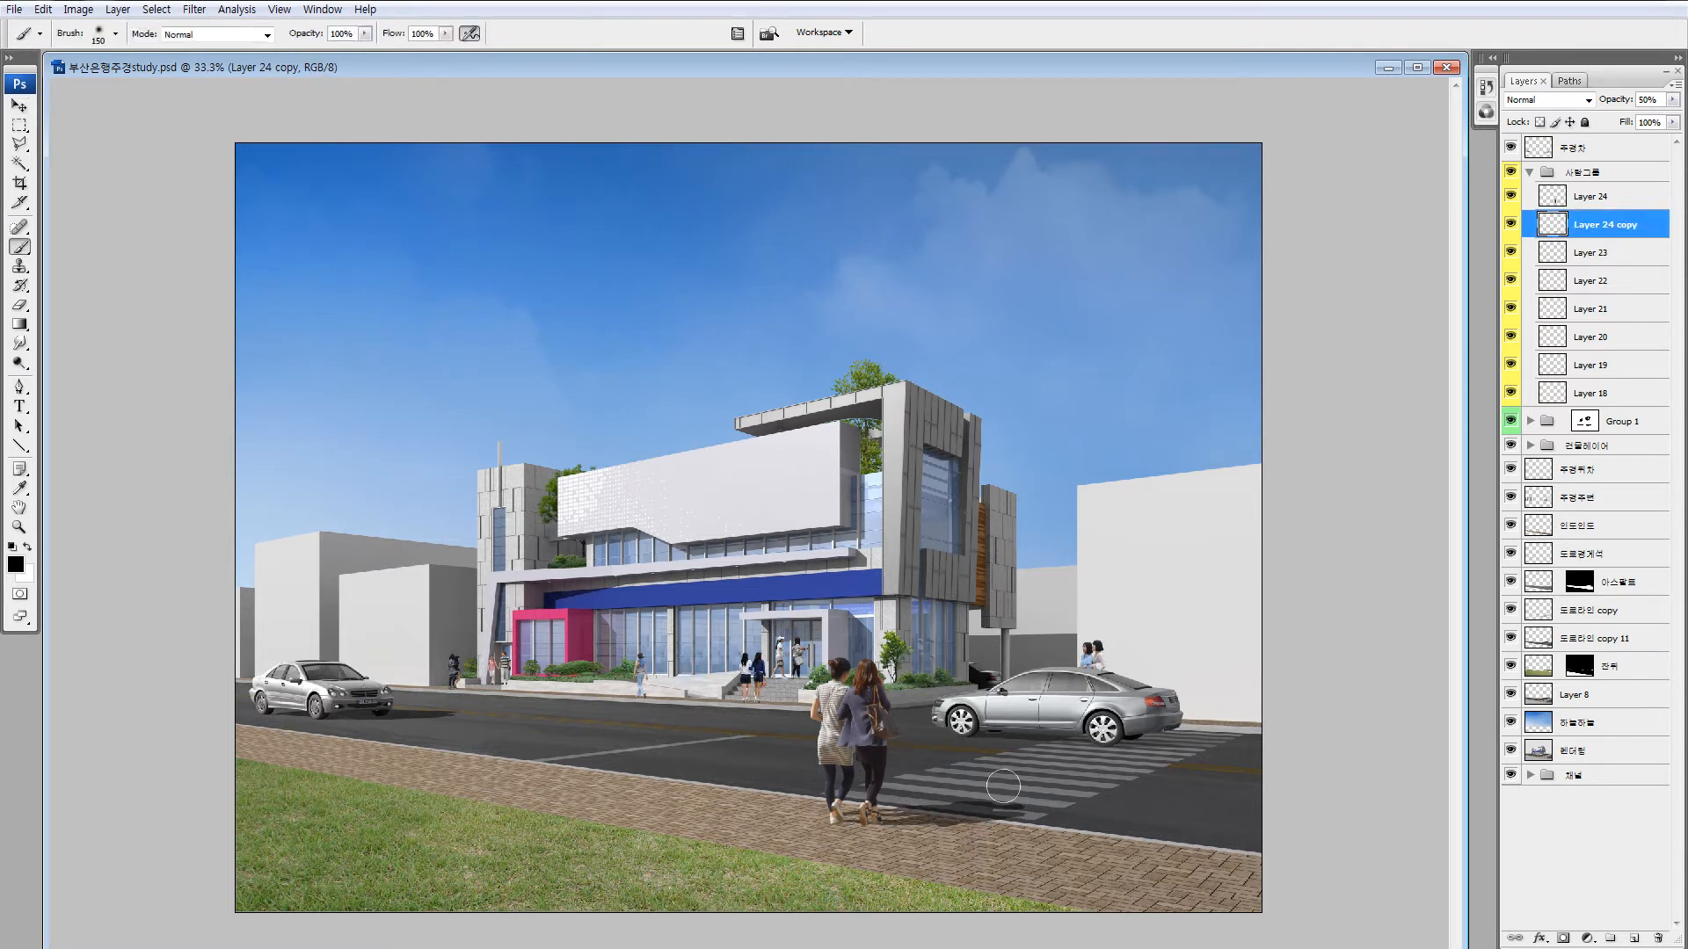
{"action": "key", "text": "bracketright"}
{"action": "key", "text": "bracketright"}
{"action": "key", "text": "bracketright"}
{"action": "key", "text": "bracketright"}
{"action": "key", "text": "bracketright"}
{"action": "key", "text": "bracketright"}
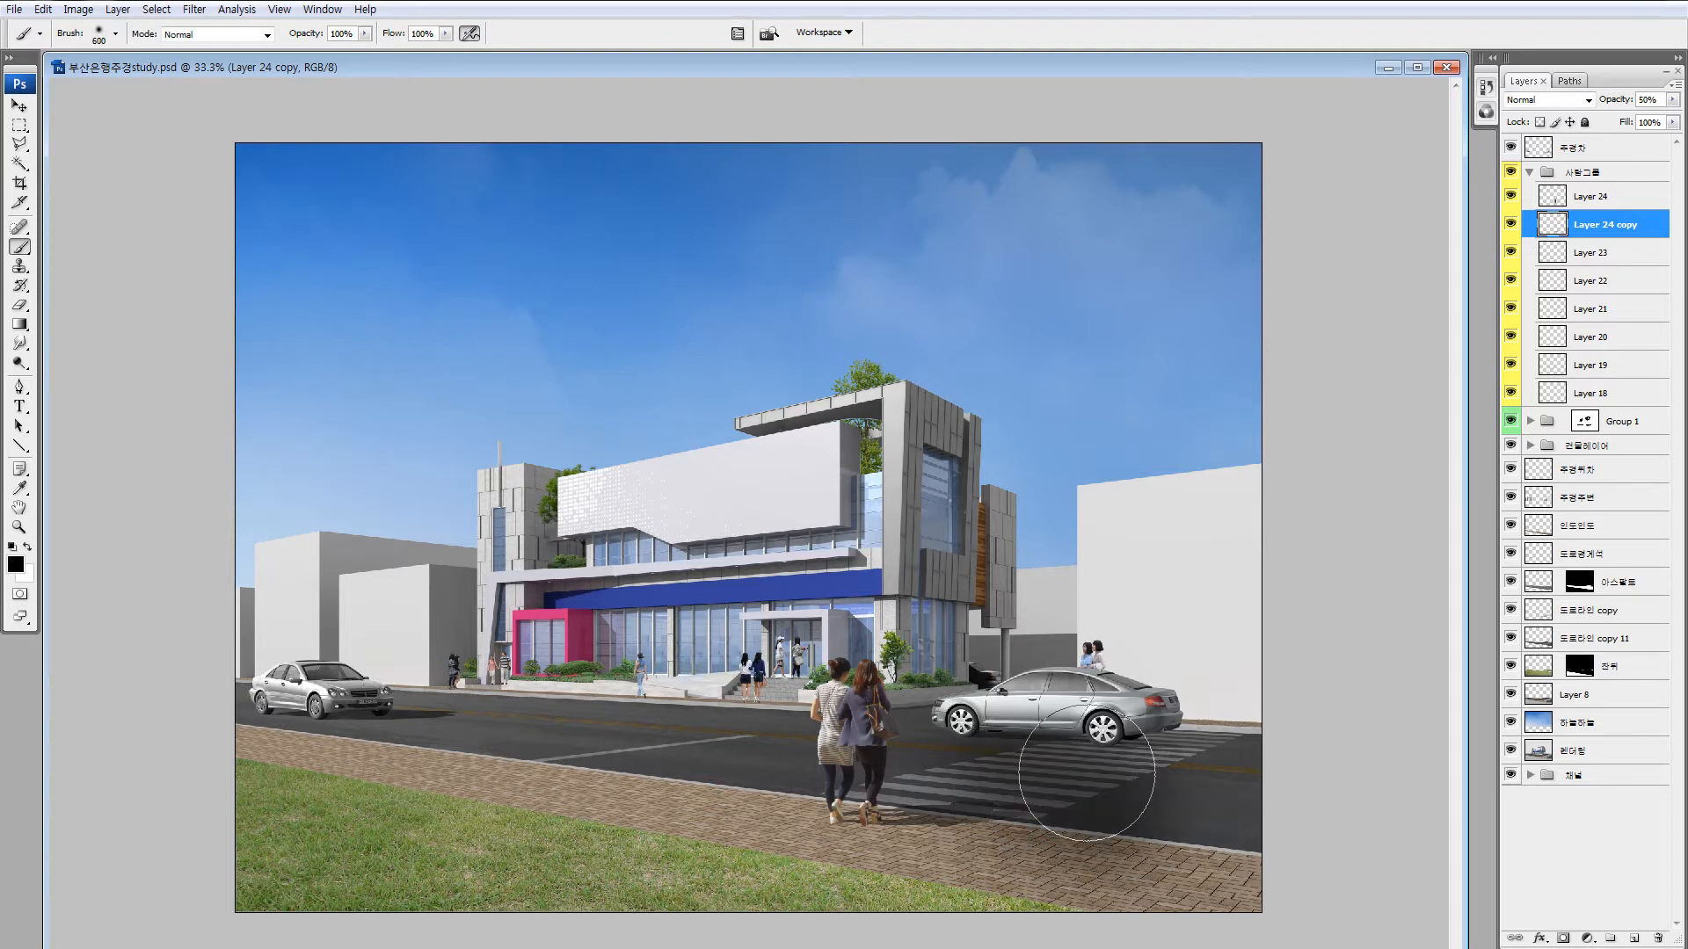
Fade the foreground women's shadow with the Eraser at size 500 and 50% opacity, undoing the last stroke.
{"action": "key", "text": "e"}
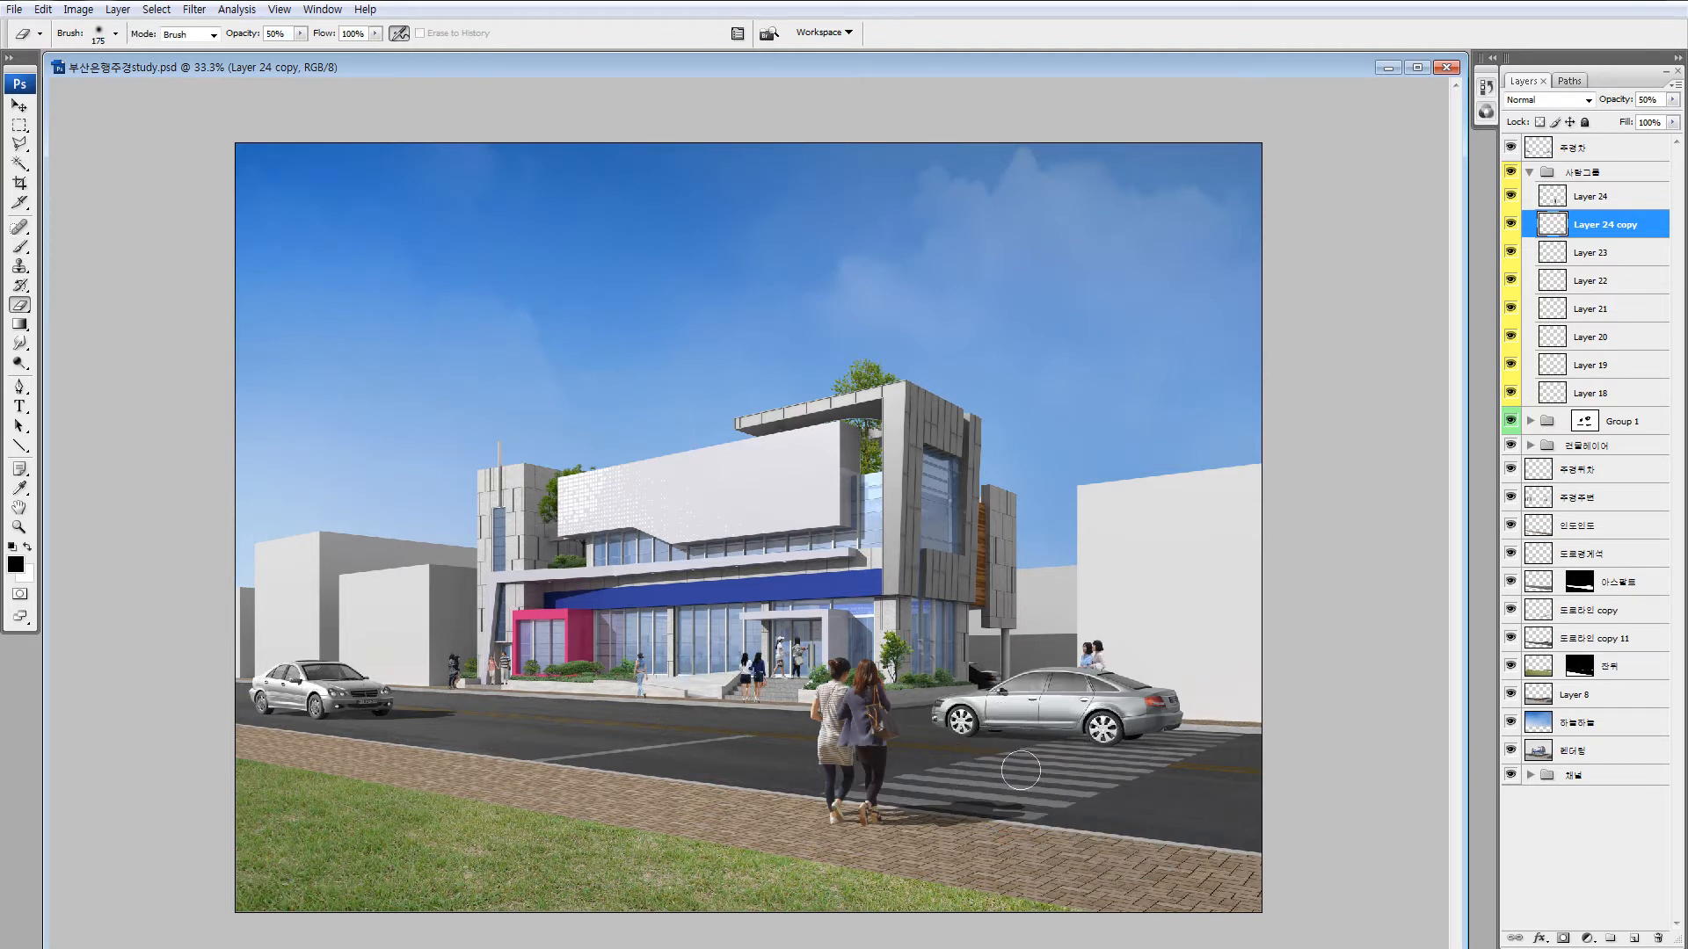
{"action": "key", "text": "bracketright"}
{"action": "key", "text": "bracketright"}
{"action": "key", "text": "bracketright"}
{"action": "key", "text": "bracketright"}
{"action": "key", "text": "bracketright"}
{"action": "key", "text": "bracketright"}
{"action": "key", "text": "bracketright"}
{"action": "key", "text": "bracketright"}
{"action": "key", "text": "p"}
{"action": "key", "text": "e"}
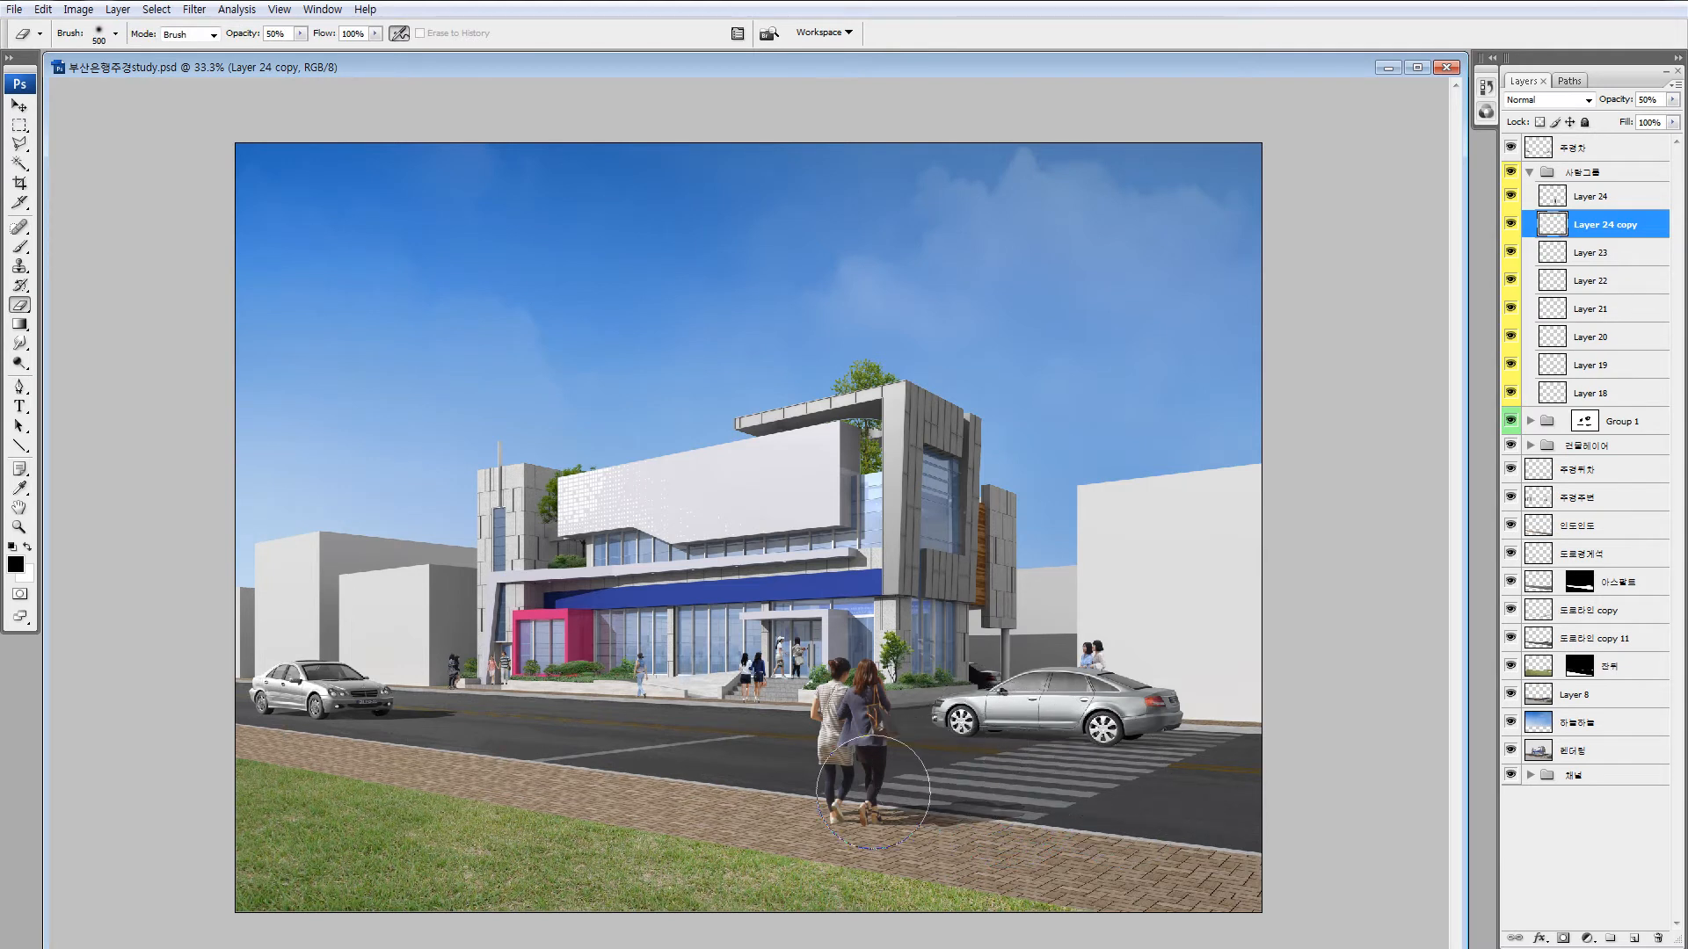
{"action": "left_click_drag", "start_coordinate": [890, 781], "coordinate": [1149, 801]}
{"action": "key", "text": "ctrl+z"}
Duplicate the layer of the two women at the entrance doors, place the copy underneath, fill it with black and set 50% opacity.
{"action": "key", "text": "z"}
{"action": "left_click_drag", "start_coordinate": [763, 743], "coordinate": [1132, 866]}
{"action": "left_click_drag", "start_coordinate": [1068, 422], "coordinate": [884, 704]}
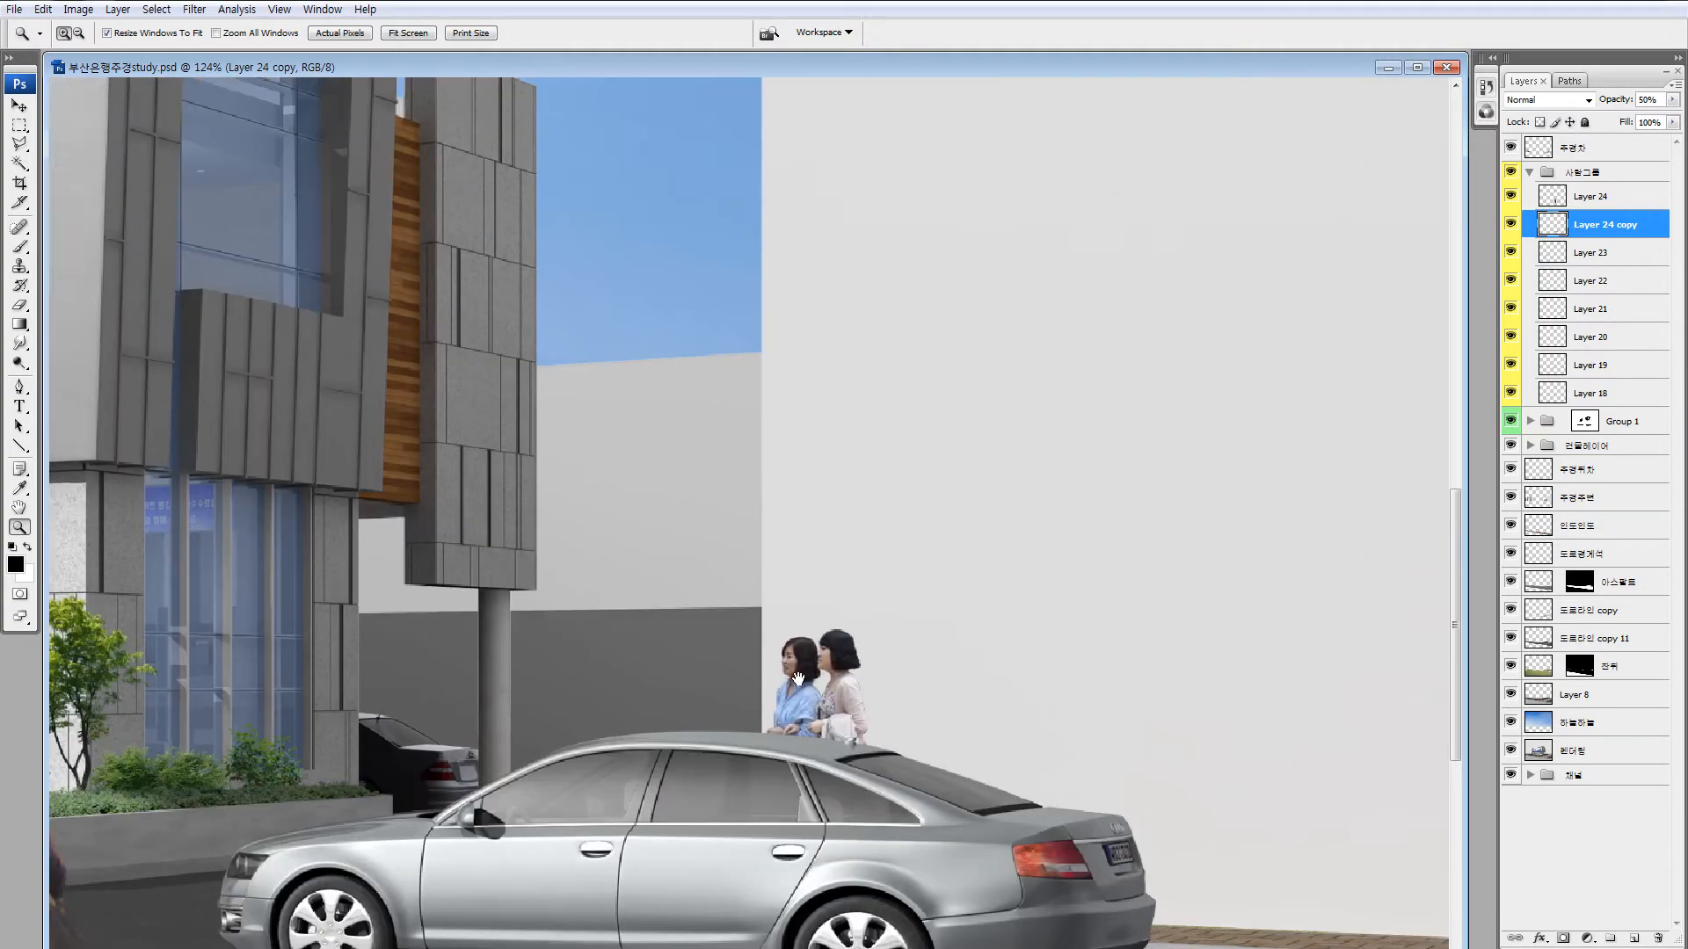
{"action": "key", "text": "v"}
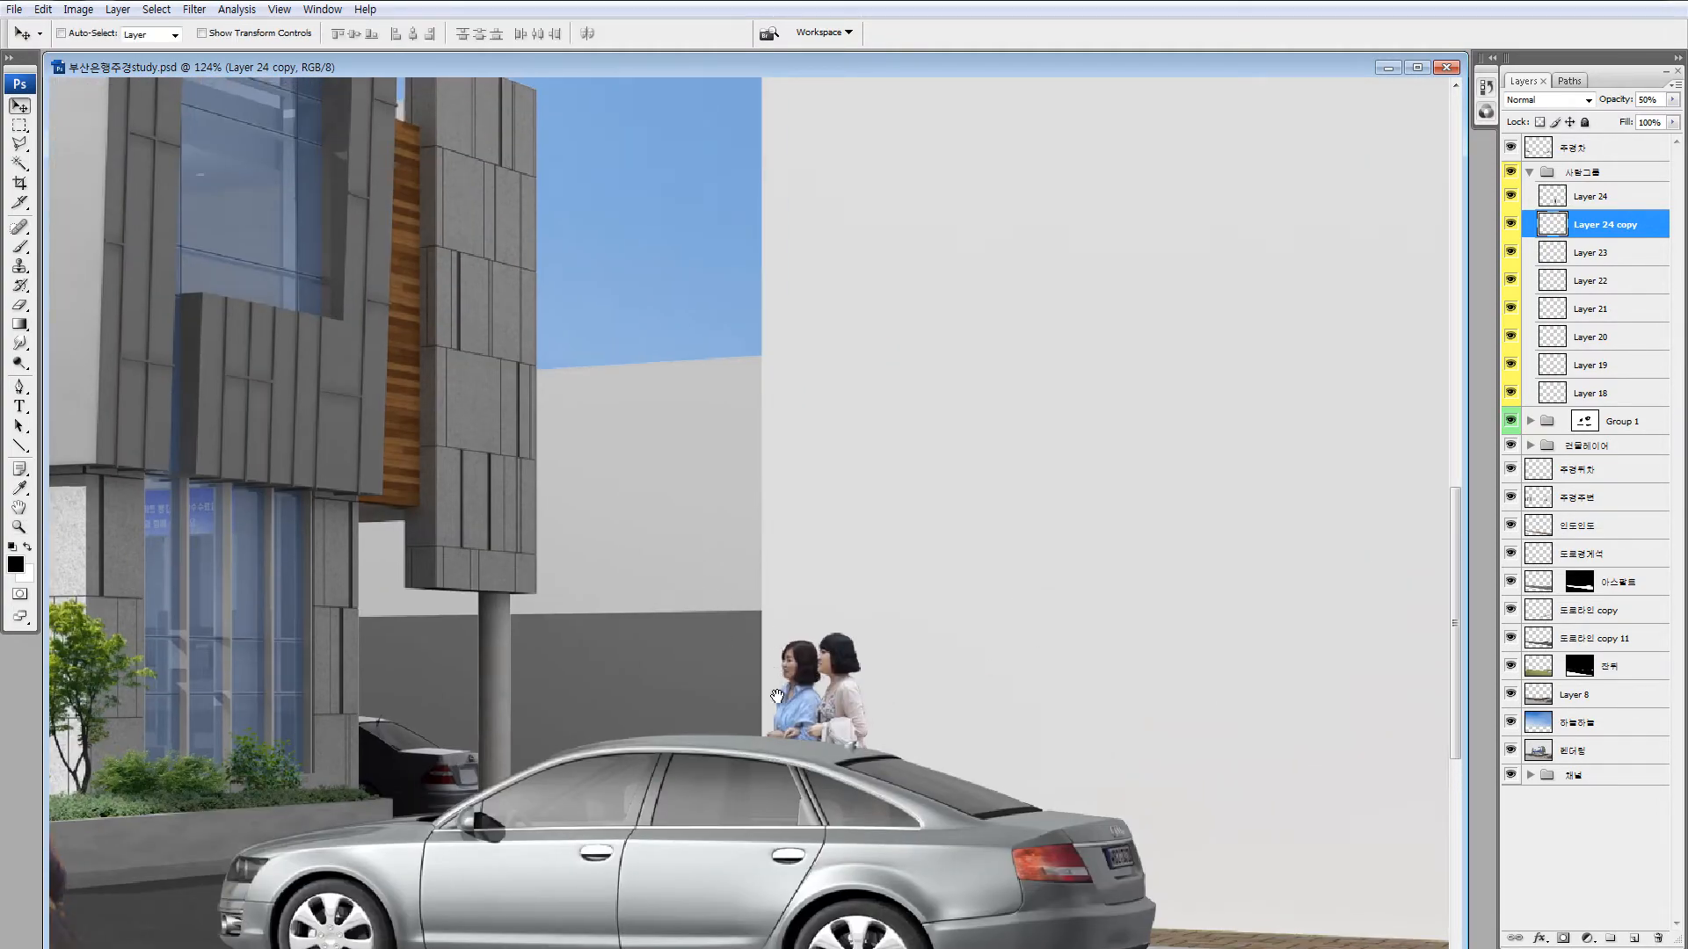
{"action": "left_click_drag", "start_coordinate": [777, 697], "coordinate": [823, 478]}
{"action": "left_click_drag", "start_coordinate": [615, 490], "coordinate": [1343, 561]}
{"action": "key", "text": "z"}
{"action": "left_click_drag", "start_coordinate": [656, 361], "coordinate": [1035, 724]}
{"action": "key", "text": "v"}
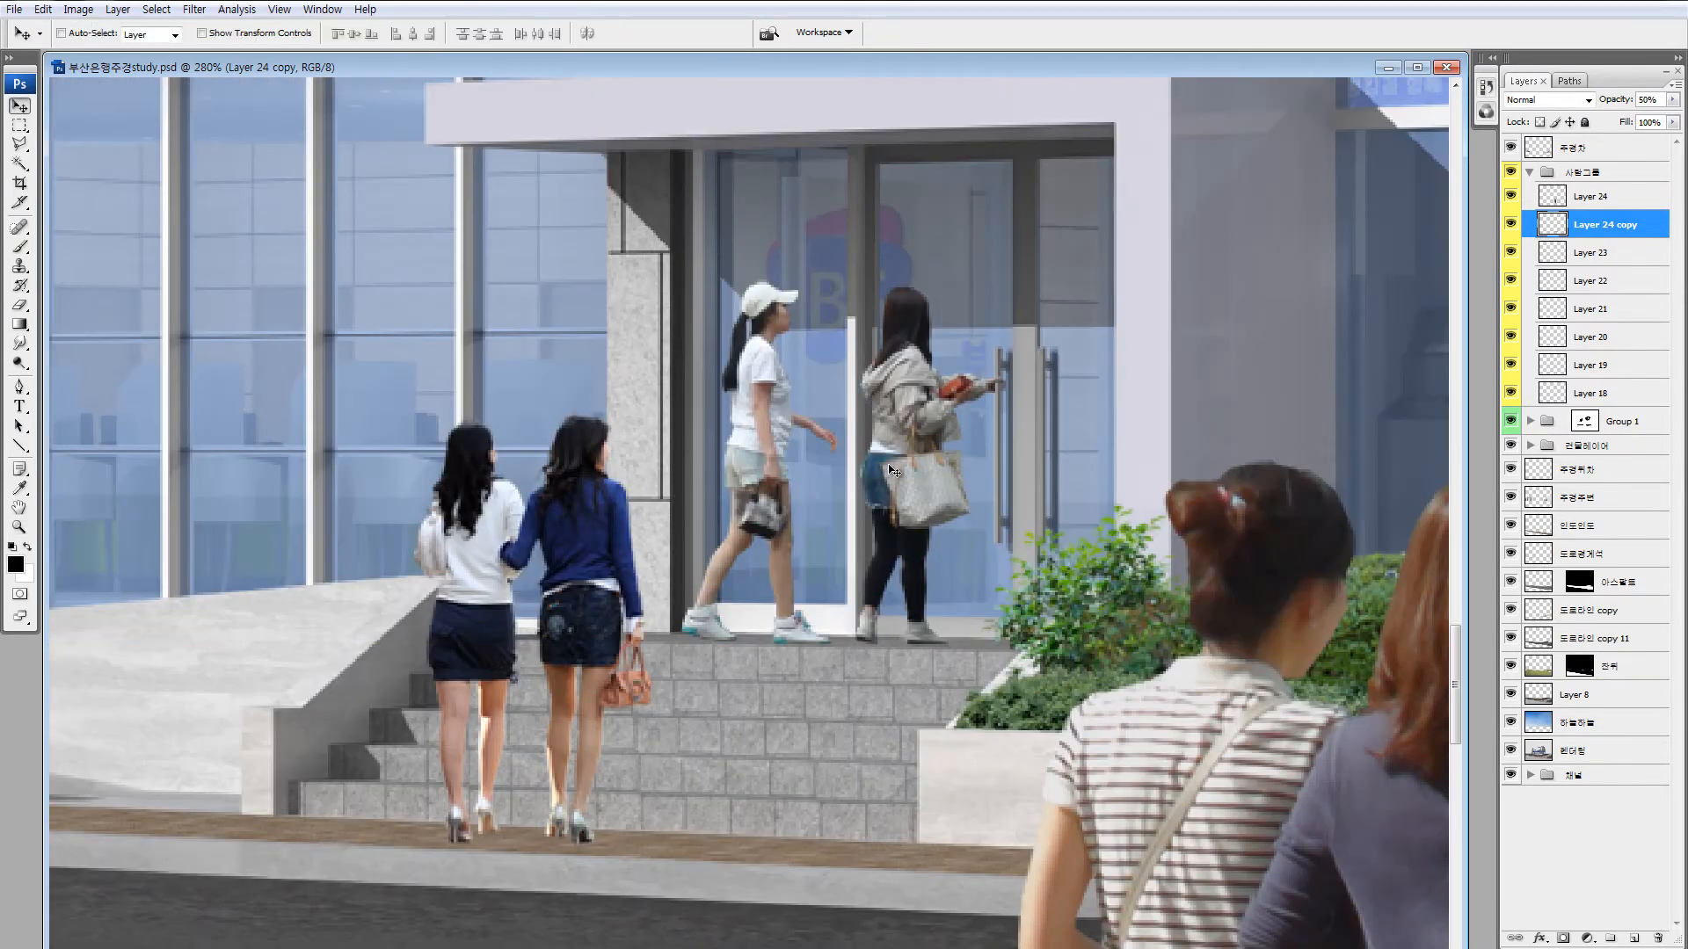
{"action": "left_click", "coordinate": [900, 499], "text": "ctrl"}
{"action": "key", "text": "ctrl+t"}
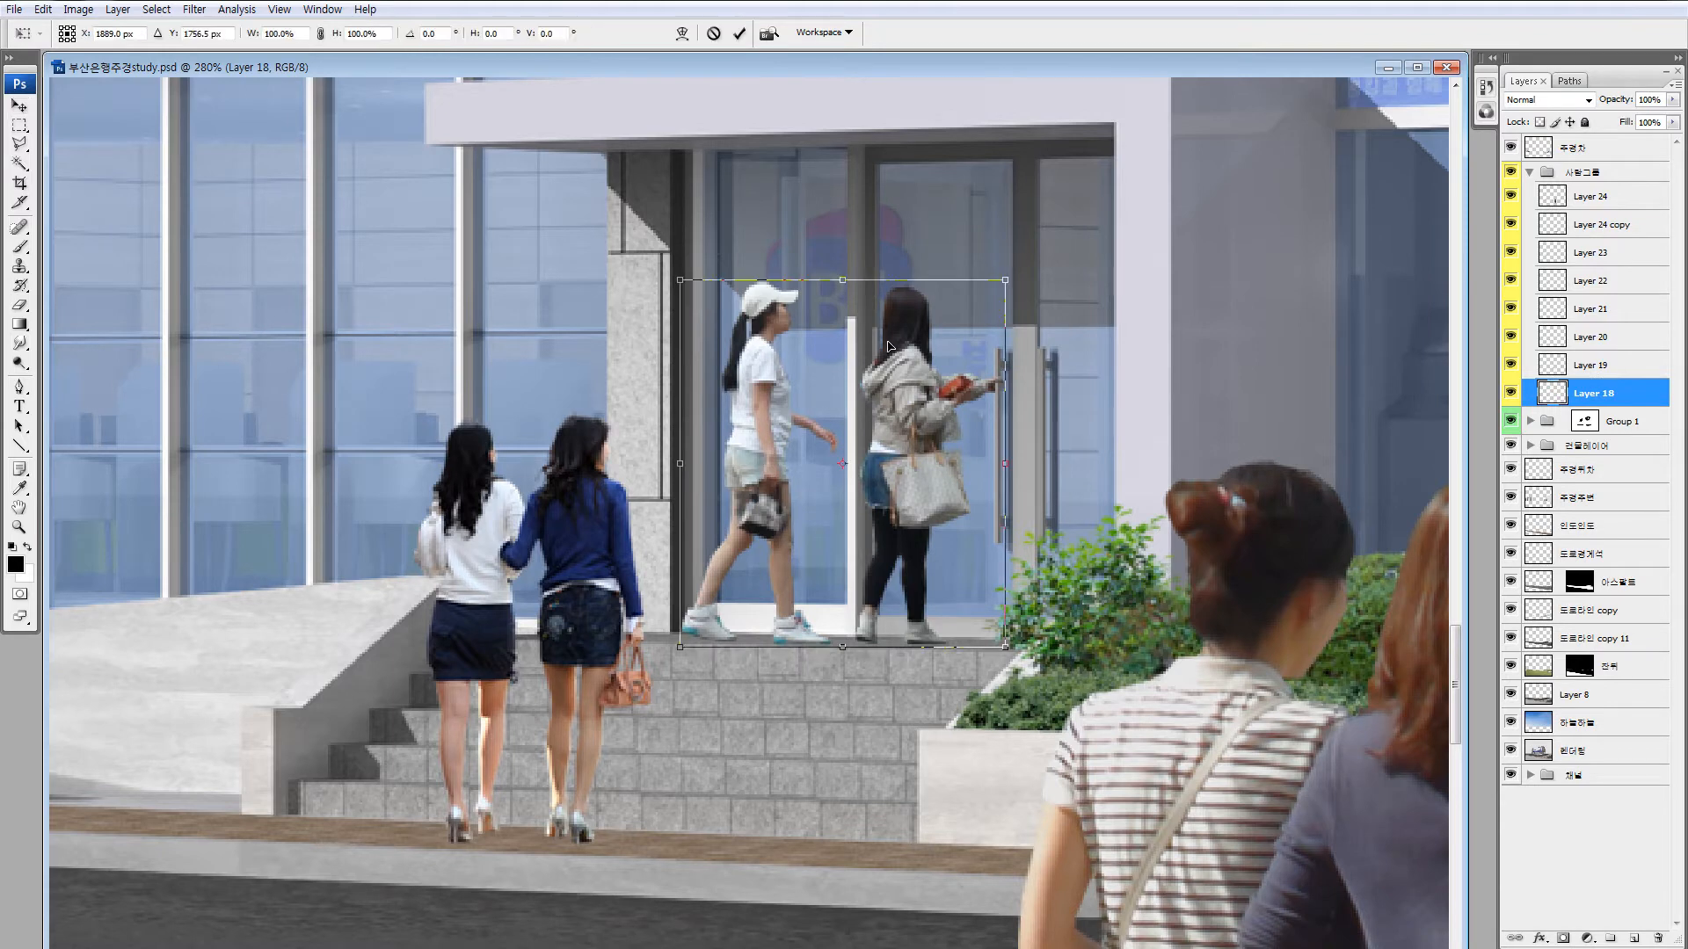
{"action": "key", "text": "Return"}
{"action": "key", "text": "ctrl+j"}
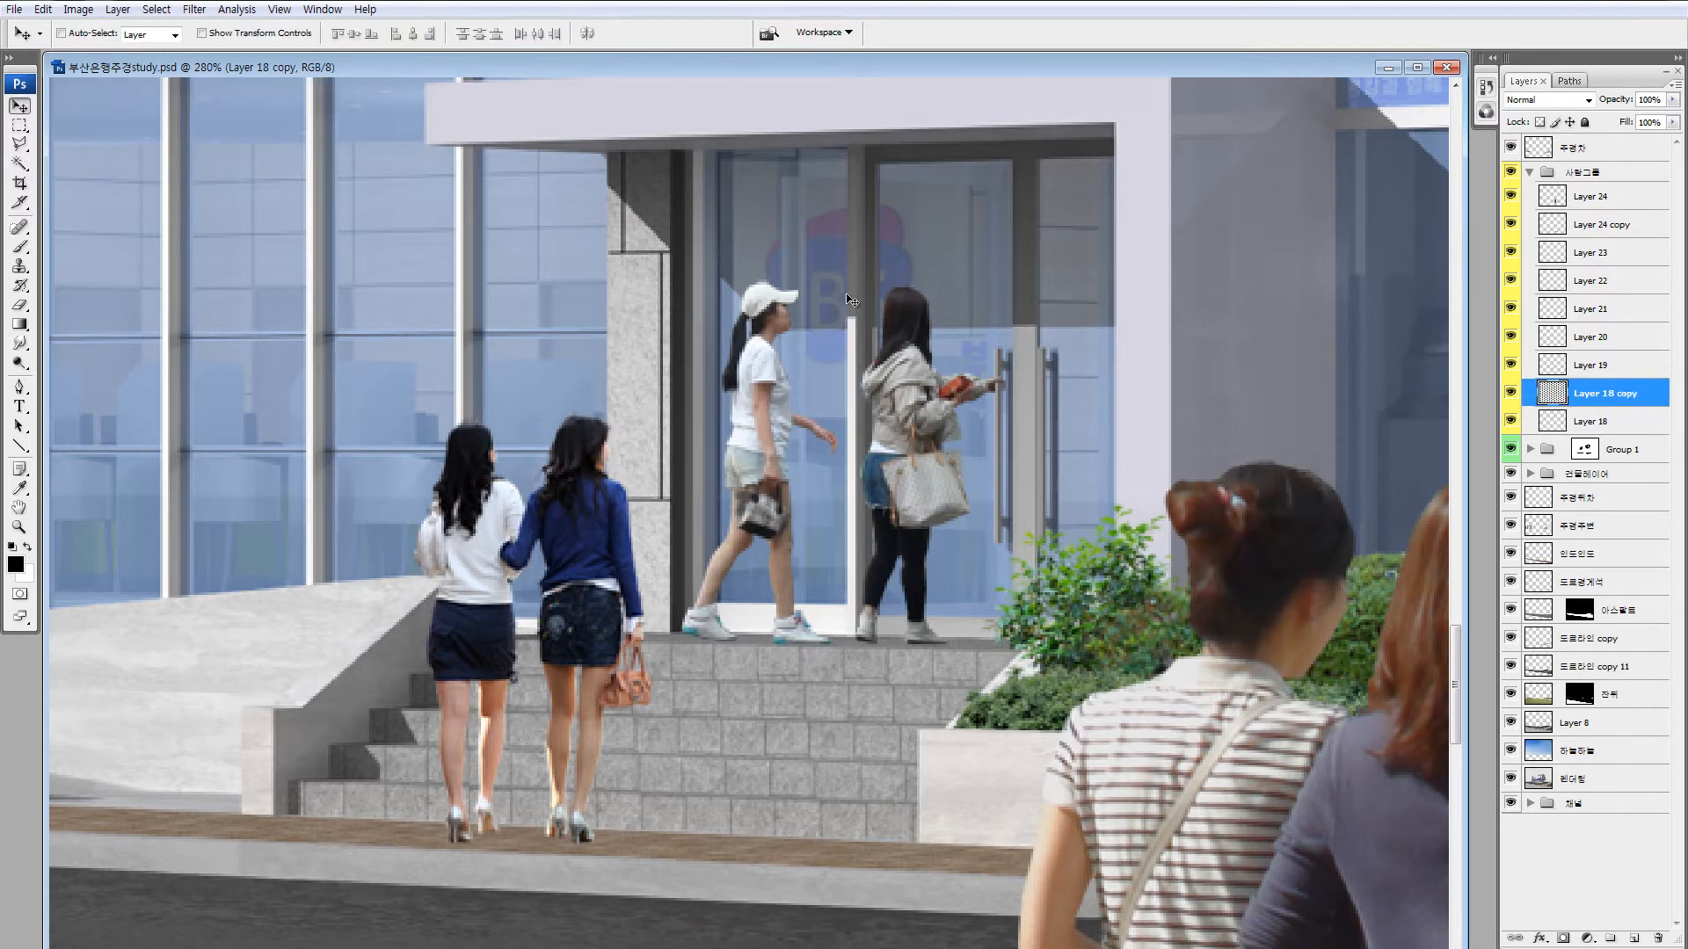
{"action": "key", "text": "ctrl+["}
{"action": "key", "text": "alt+shift+Delete"}
{"action": "key", "text": "5"}
Try to flatten and shear the black copy into a shadow at the door, and discard that copy.
{"action": "key", "text": "ctrl+t"}
{"action": "left_click_drag", "start_coordinate": [842, 279], "coordinate": [970, 639]}
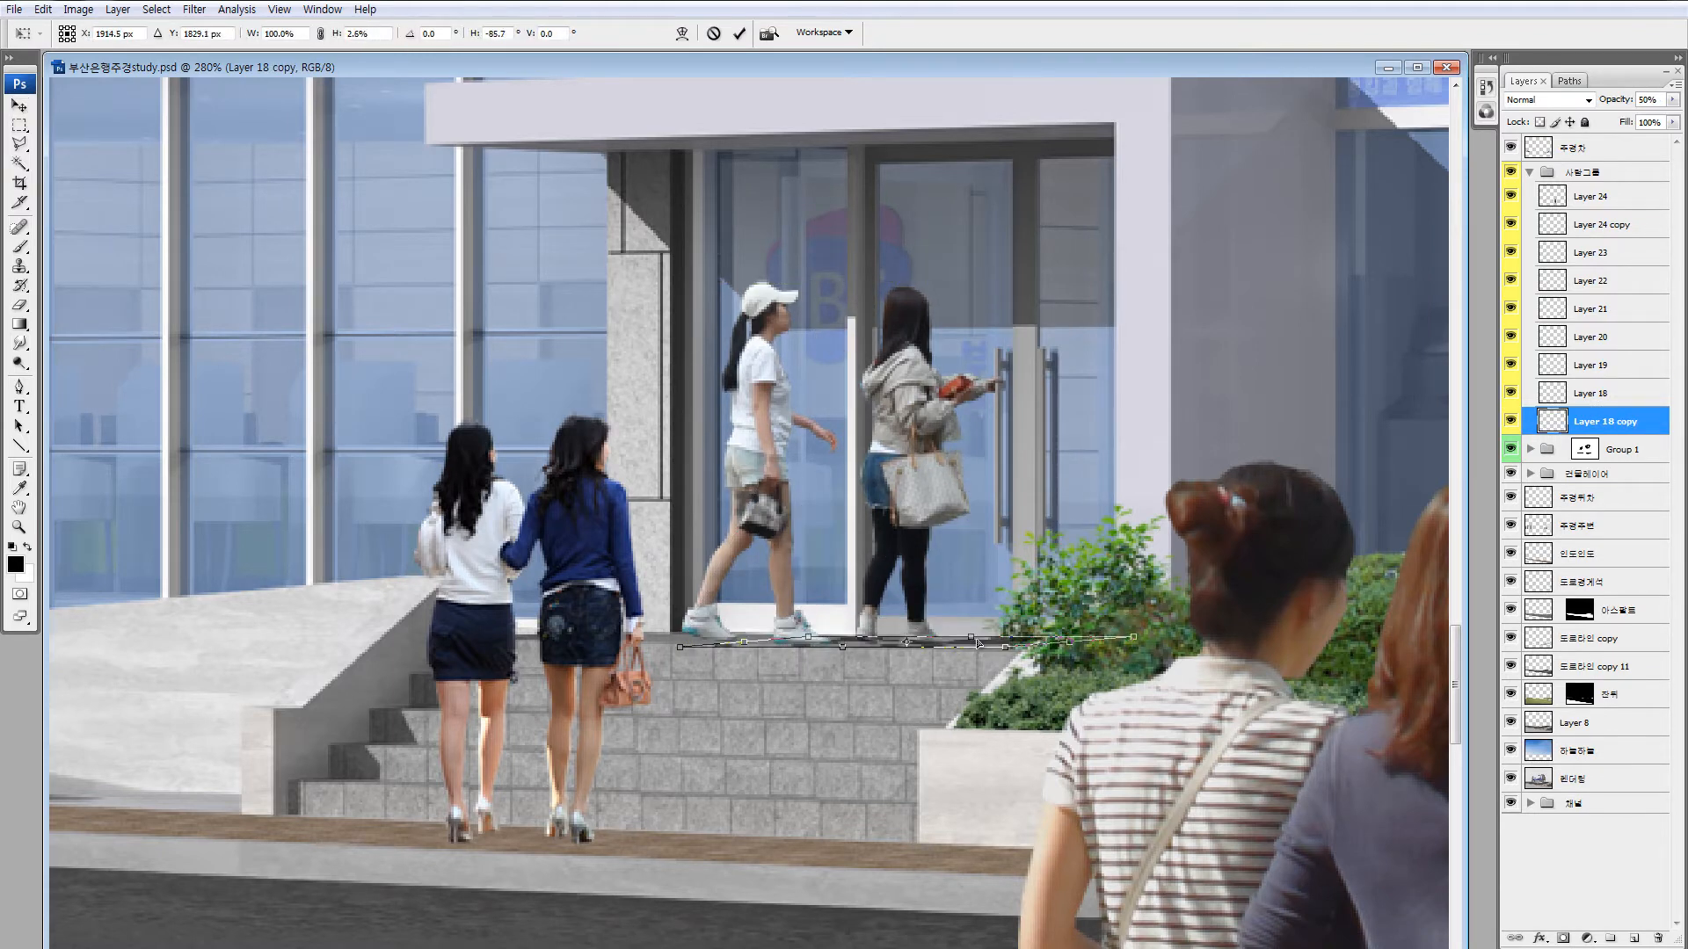
{"action": "key", "text": "Return"}
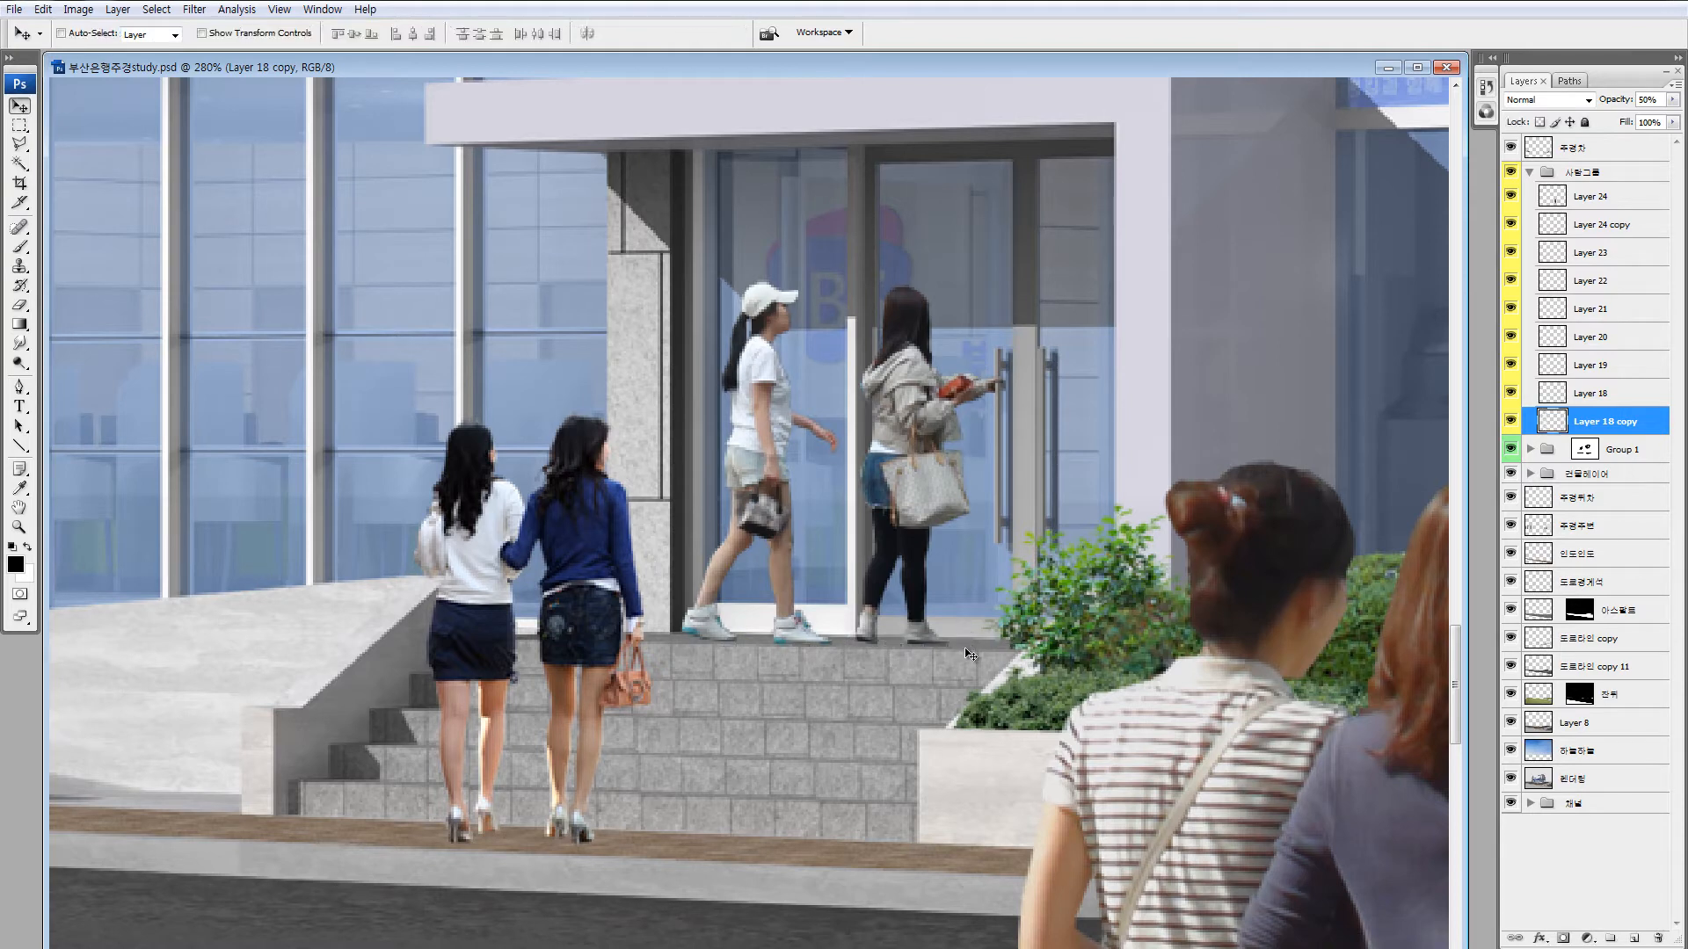
{"action": "key", "text": "Delete"}
Duplicate the layer of the two women before the steps, place the copy underneath, fill it with black and set 50% opacity.
{"action": "key", "text": "alt+bracketright"}
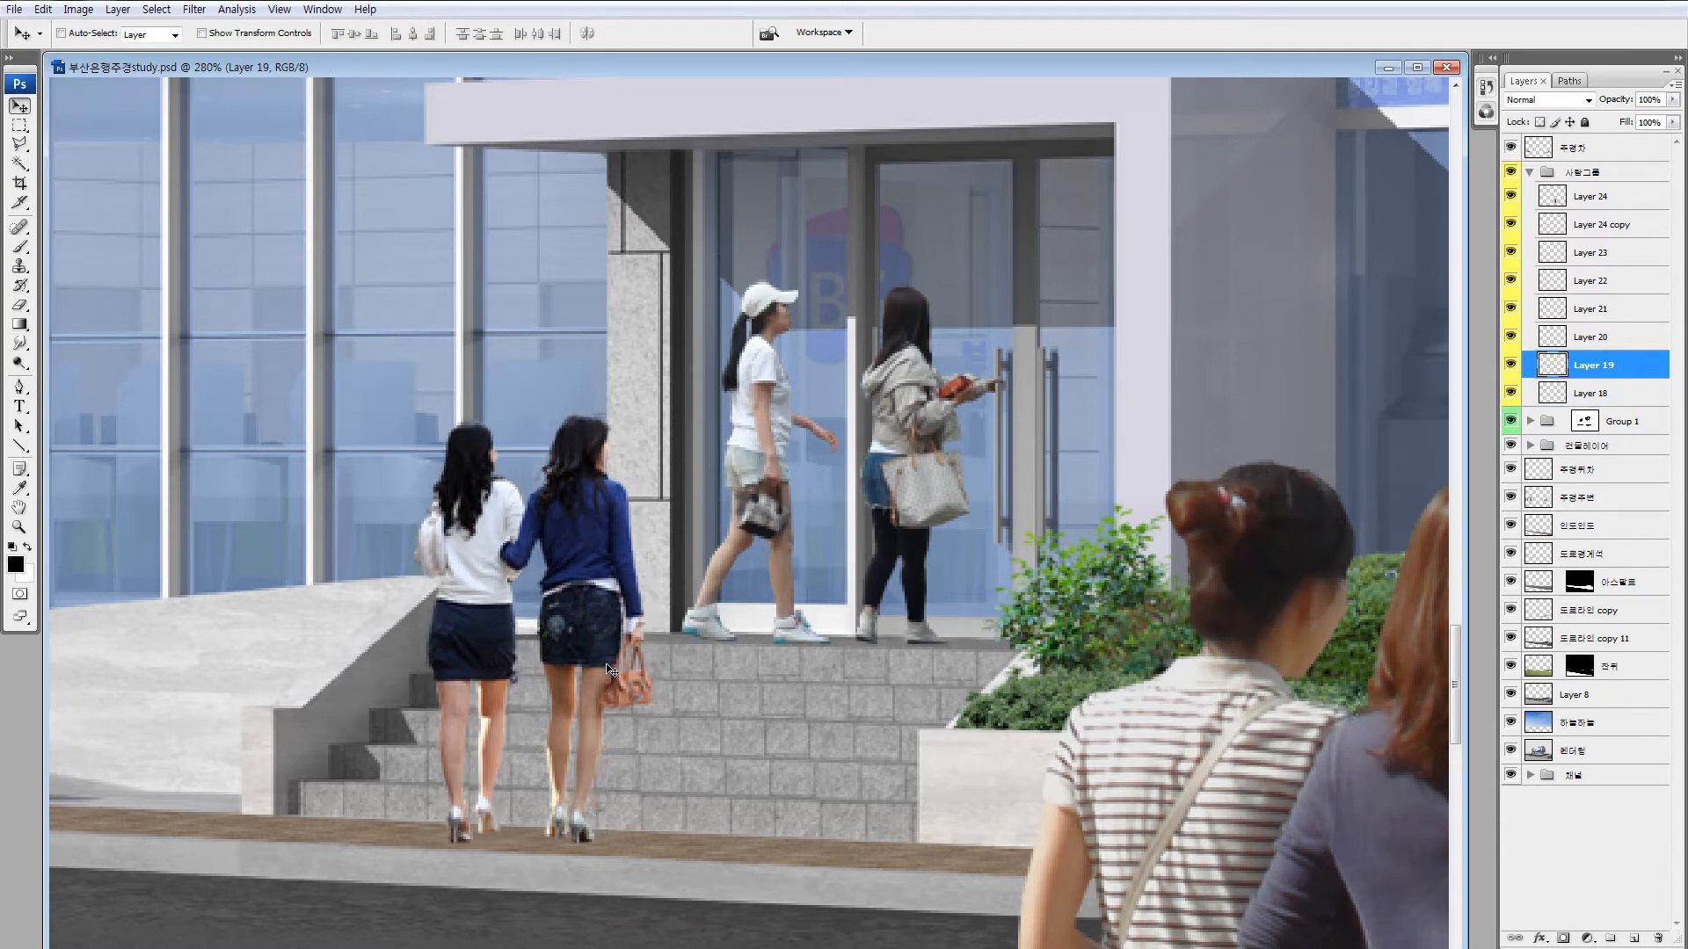
{"action": "key", "text": "ctrl+j"}
{"action": "key", "text": "ctrl+bracketleft"}
{"action": "key", "text": "5"}
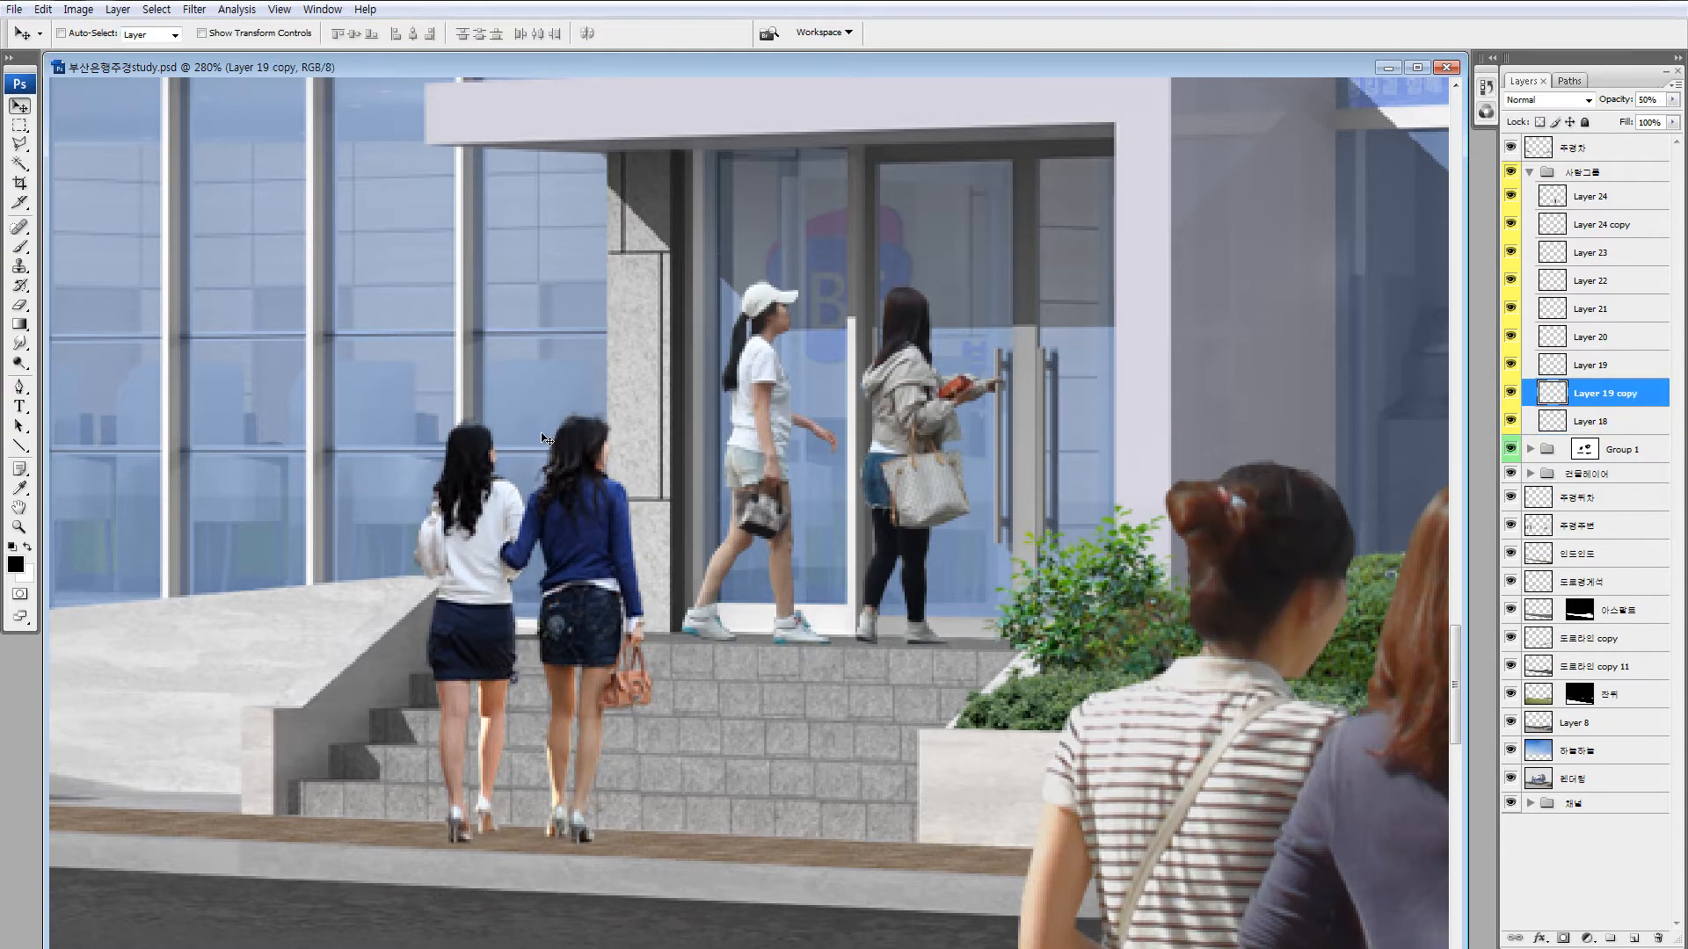
Flip and shear the black copy into a low shadow, then rotate it about 13° counterclockwise to stretch along the sidewalk from the women's feet.
{"action": "key", "text": "ctrl+t"}
{"action": "left_click_drag", "start_coordinate": [533, 409], "coordinate": [903, 948]}
{"action": "key", "text": "Return"}
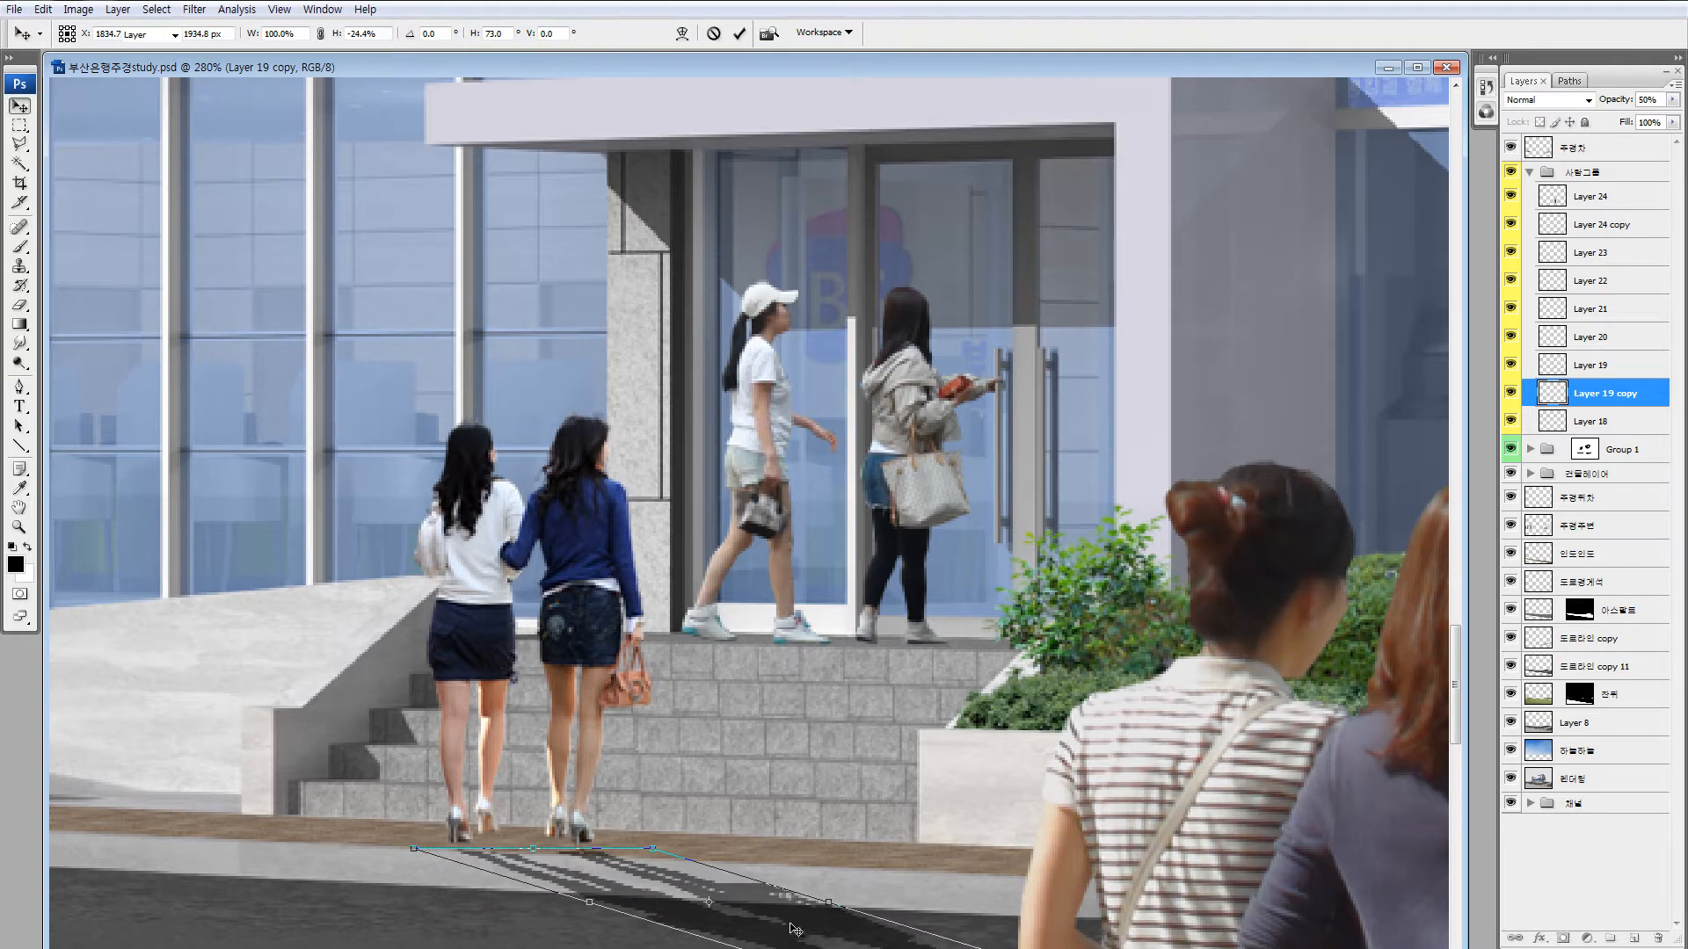
{"action": "key", "text": "ctrl+t"}
{"action": "left_click_drag", "start_coordinate": [907, 761], "coordinate": [907, 624]}
{"action": "left_click_drag", "start_coordinate": [735, 868], "coordinate": [735, 863]}
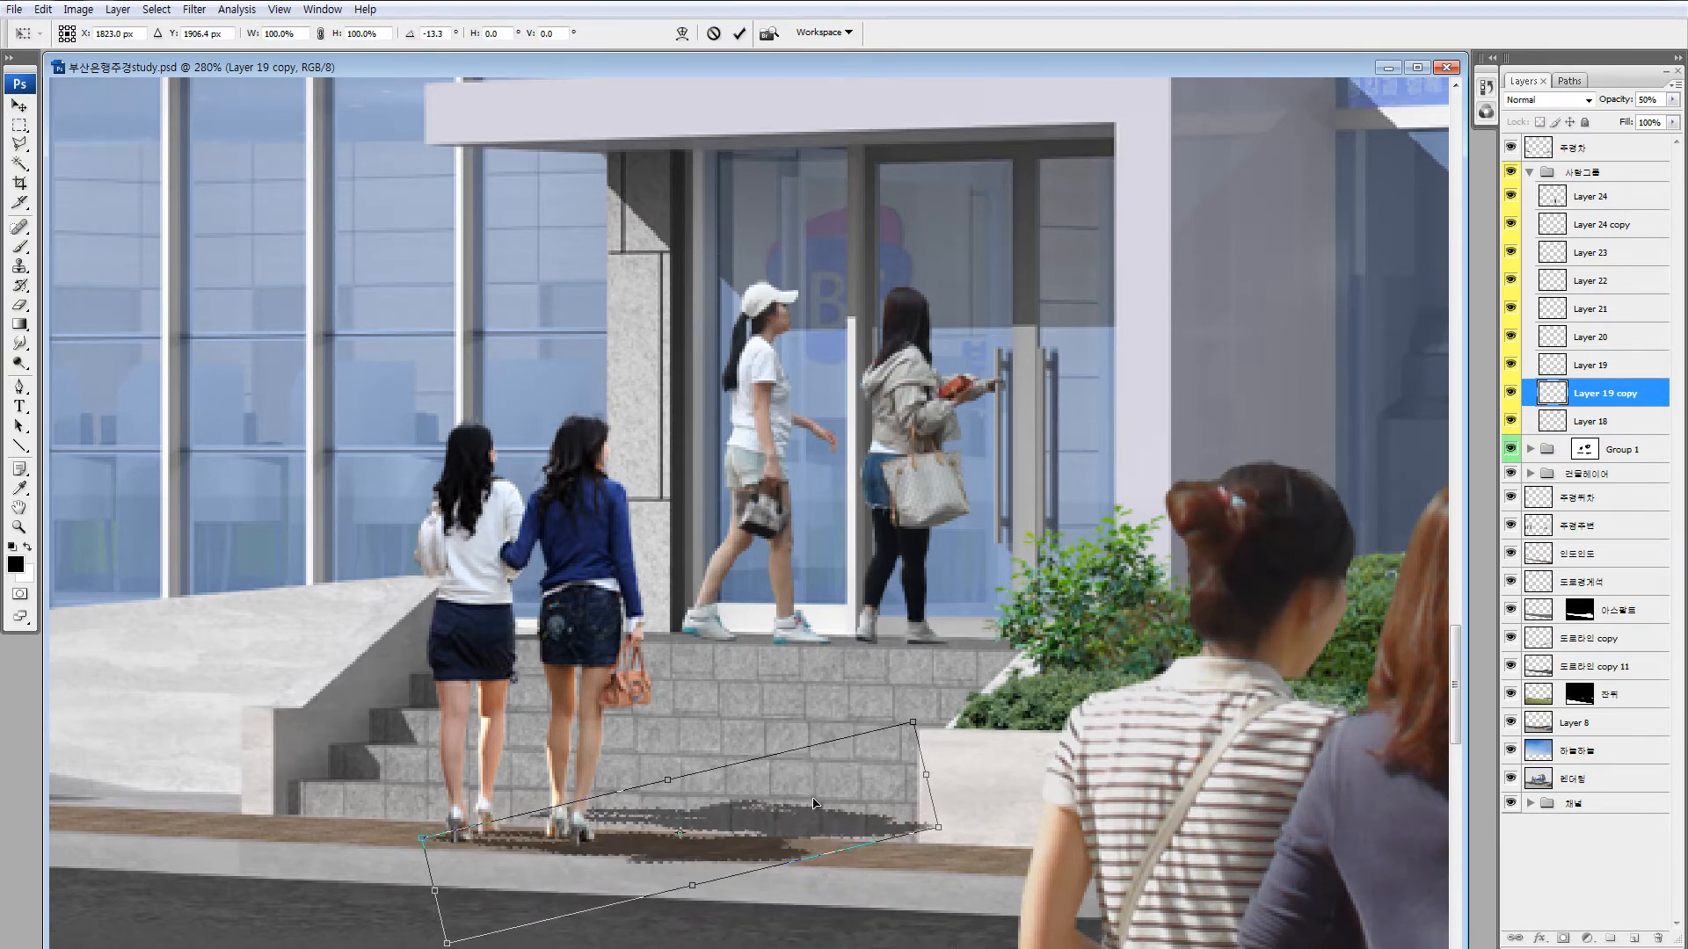
{"action": "key", "text": "Return"}
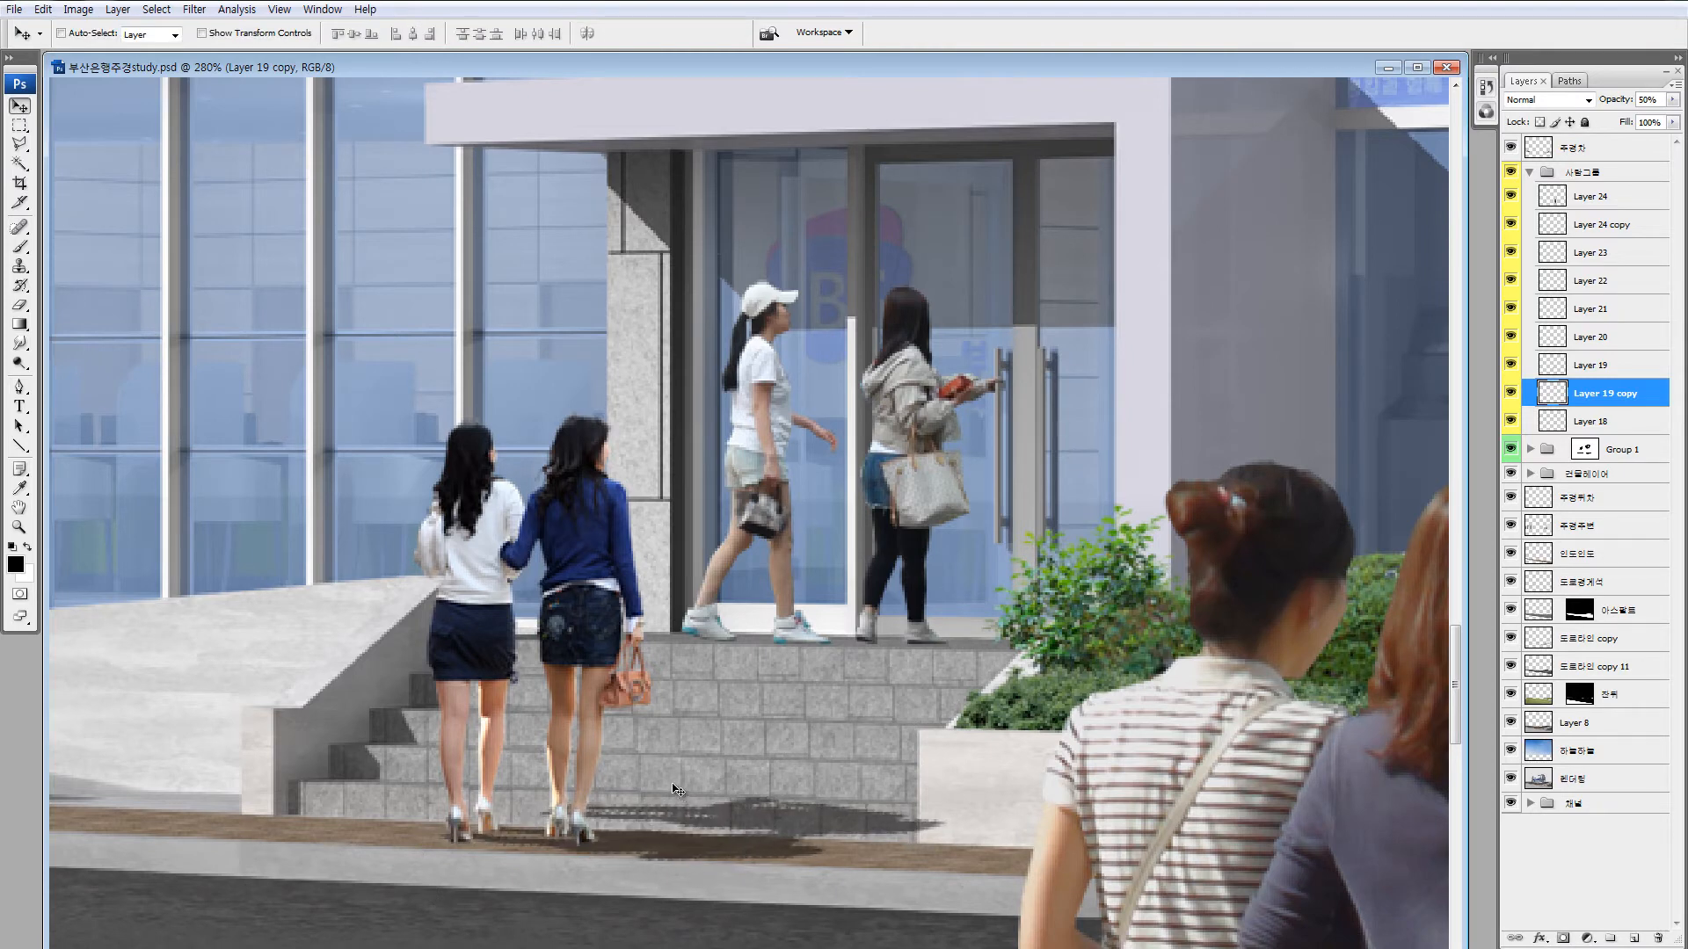
Outline the part of the shadow falling on the stone steps and shift it down onto the sidewalk.
{"action": "key", "text": "l"}
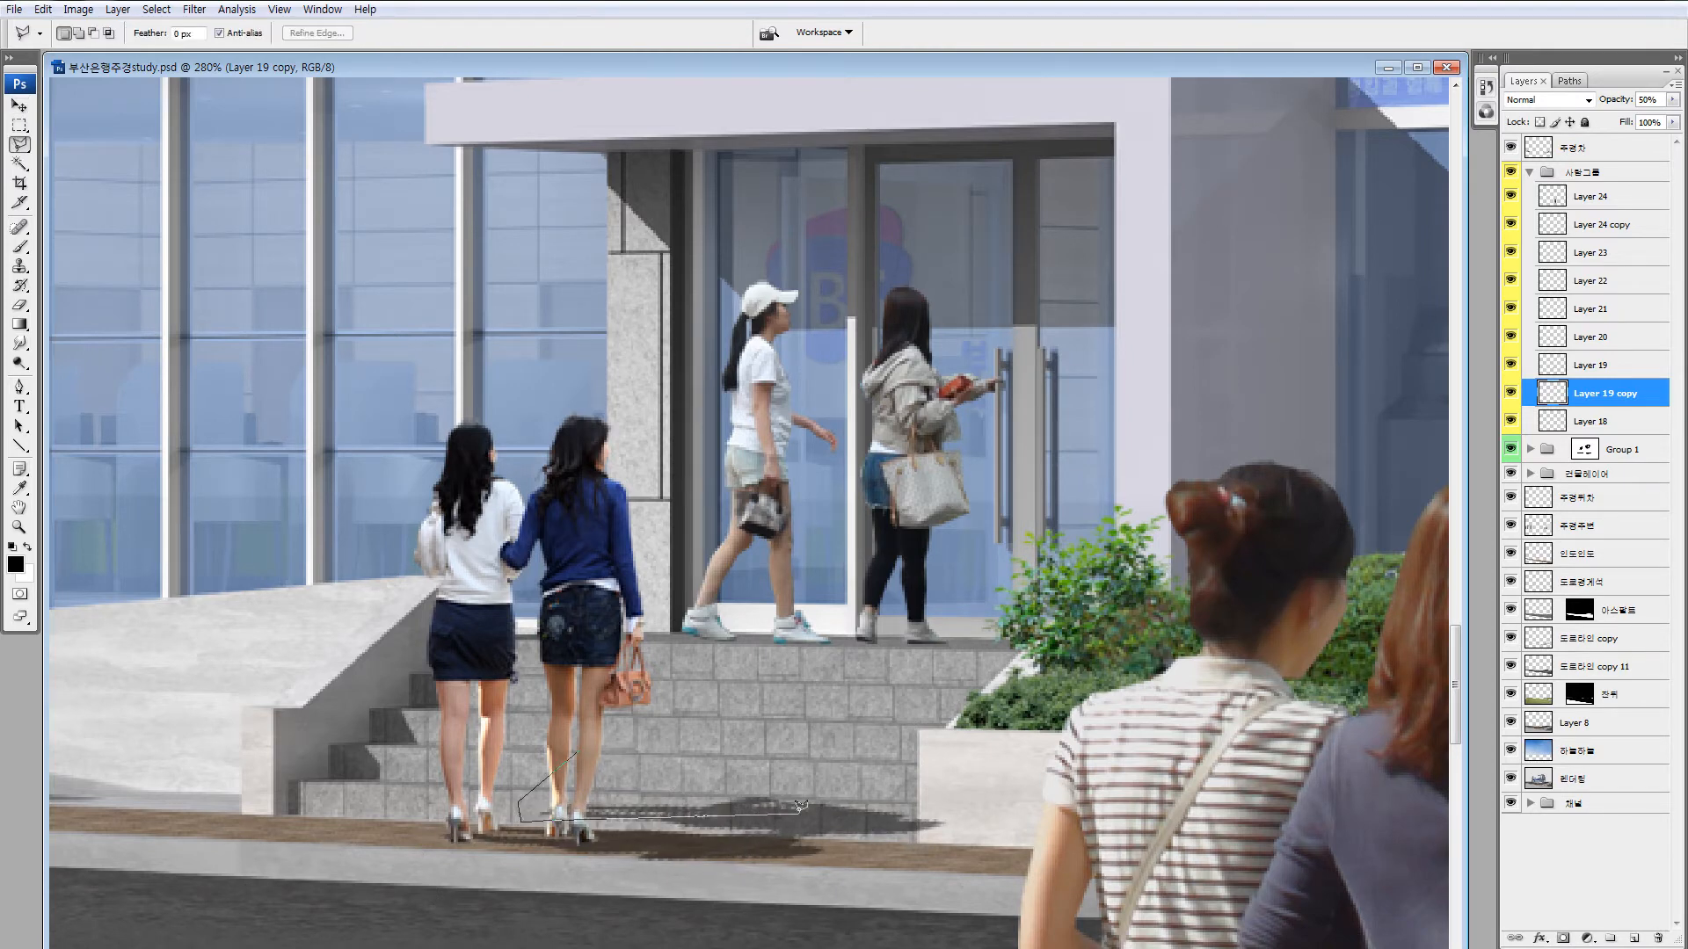
{"action": "left_click", "coordinate": [1010, 802]}
{"action": "double_click", "coordinate": [962, 691]}
{"action": "mouse_move", "coordinate": [893, 814]}
{"action": "left_mouse_down", "text": "ctrl"}
{"action": "mouse_move", "coordinate": [895, 841]}
{"action": "mouse_move", "coordinate": [921, 842]}
{"action": "left_mouse_up", "text": "ctrl"}
{"action": "key", "text": "ctrl+d"}
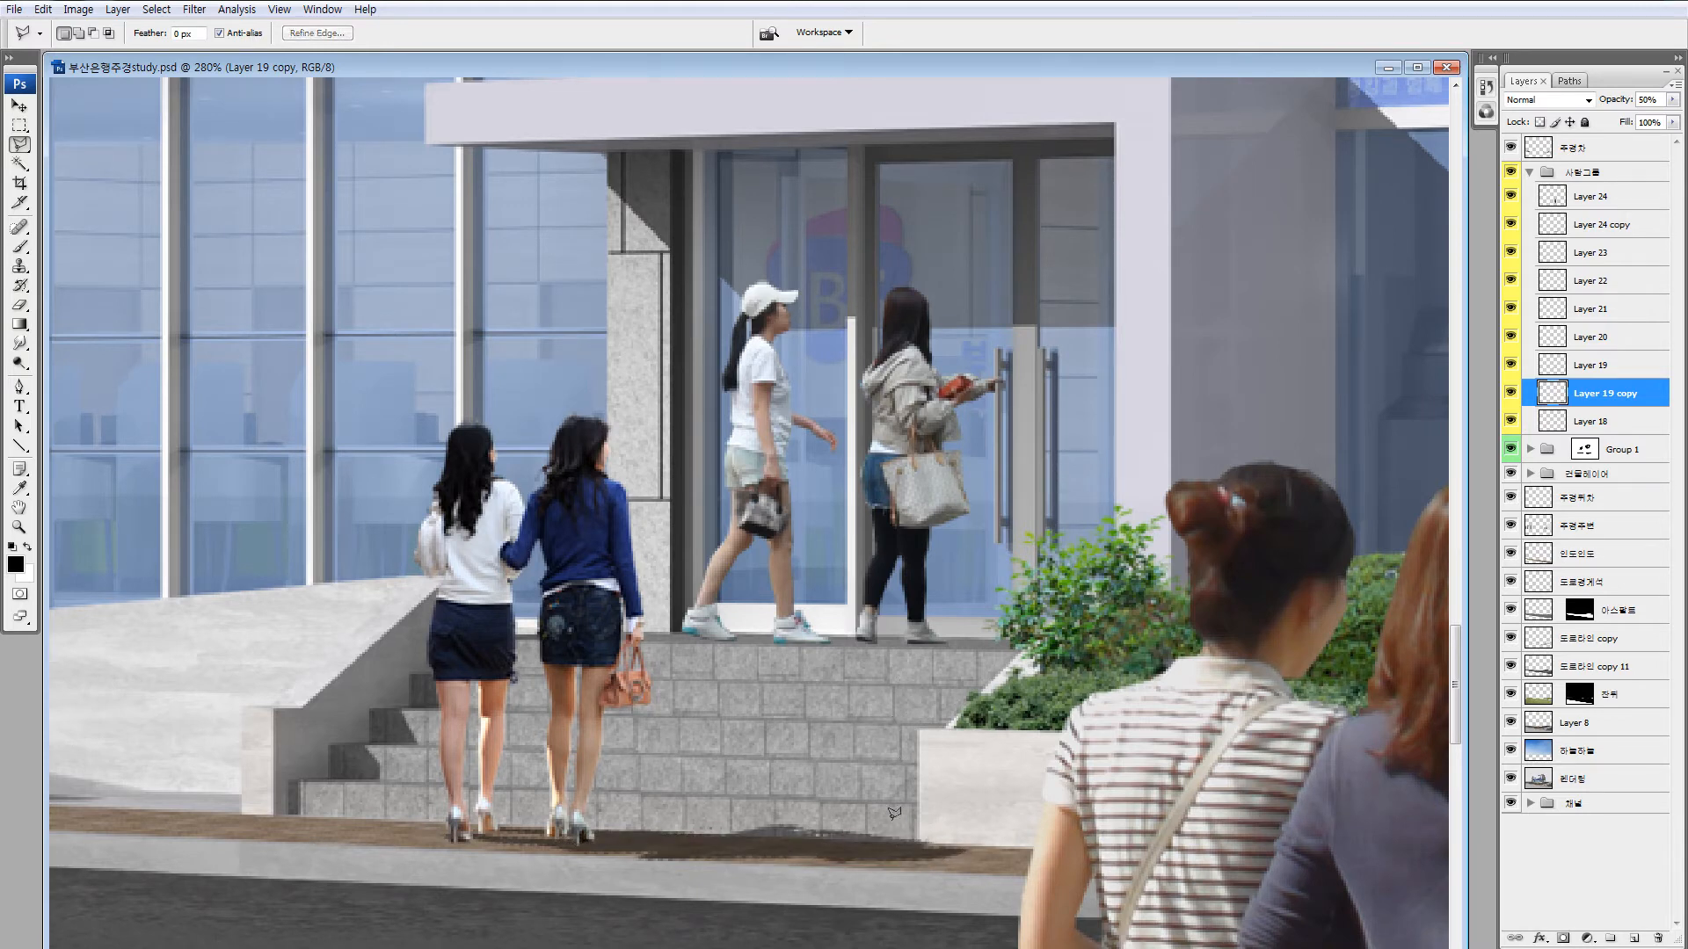
Soften the sidewalk shadow of the two women with a slight Gaussian Blur, checking the shadow in the preview.
{"action": "key", "text": "v"}
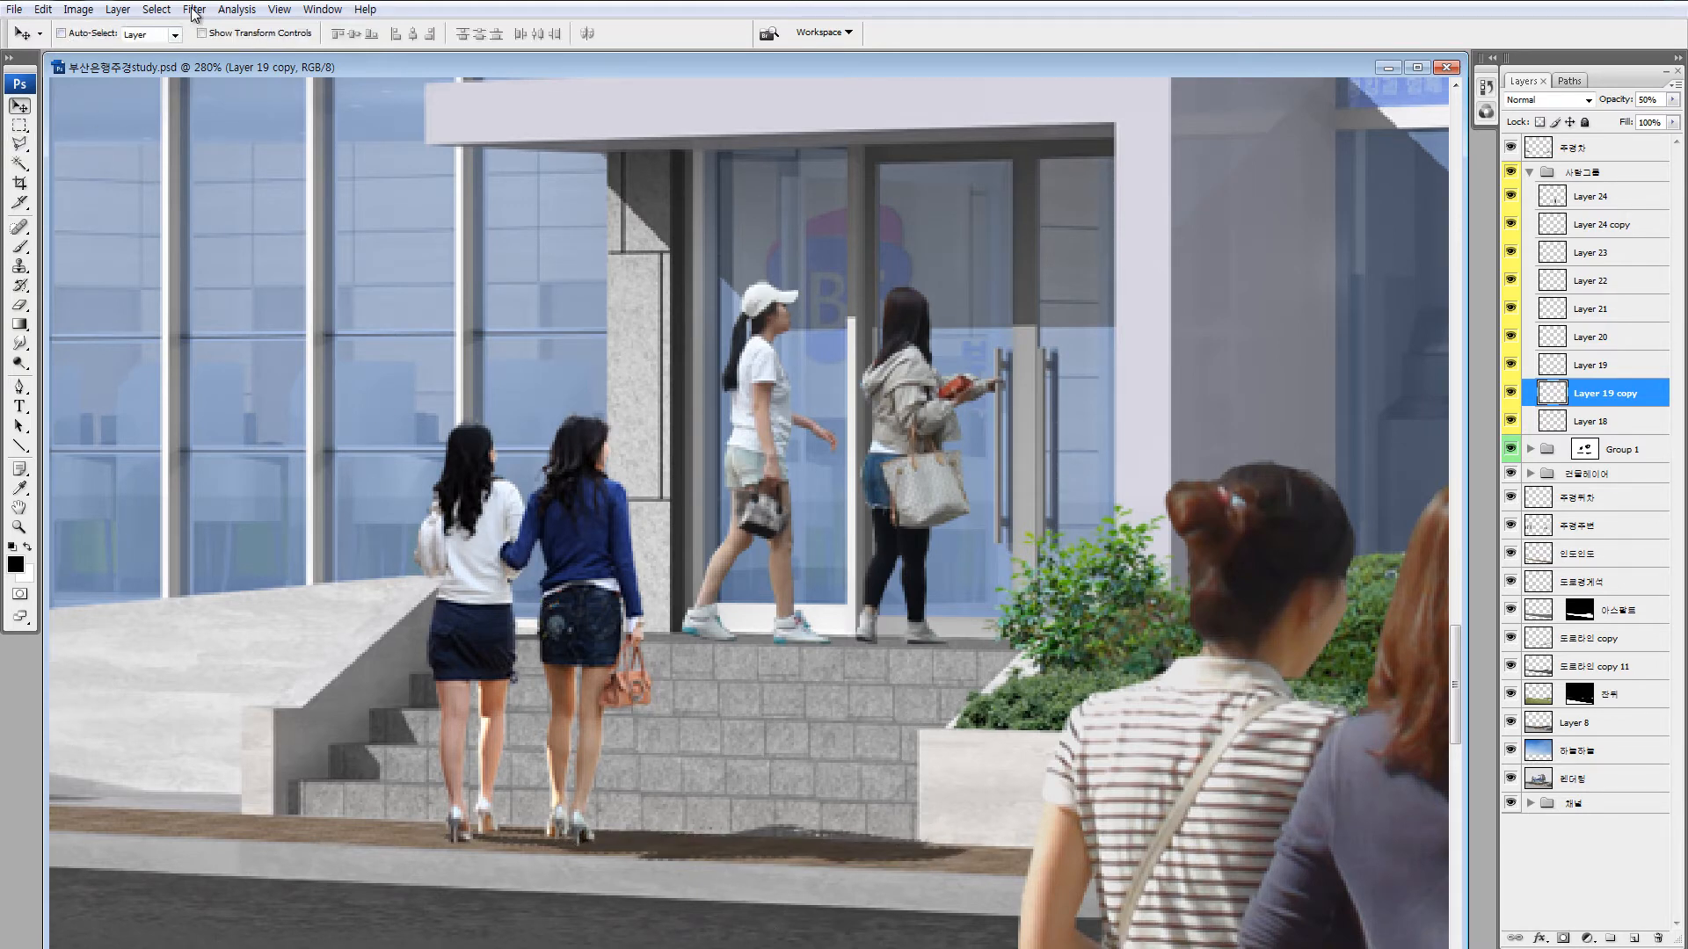
{"action": "left_click", "coordinate": [194, 9]}
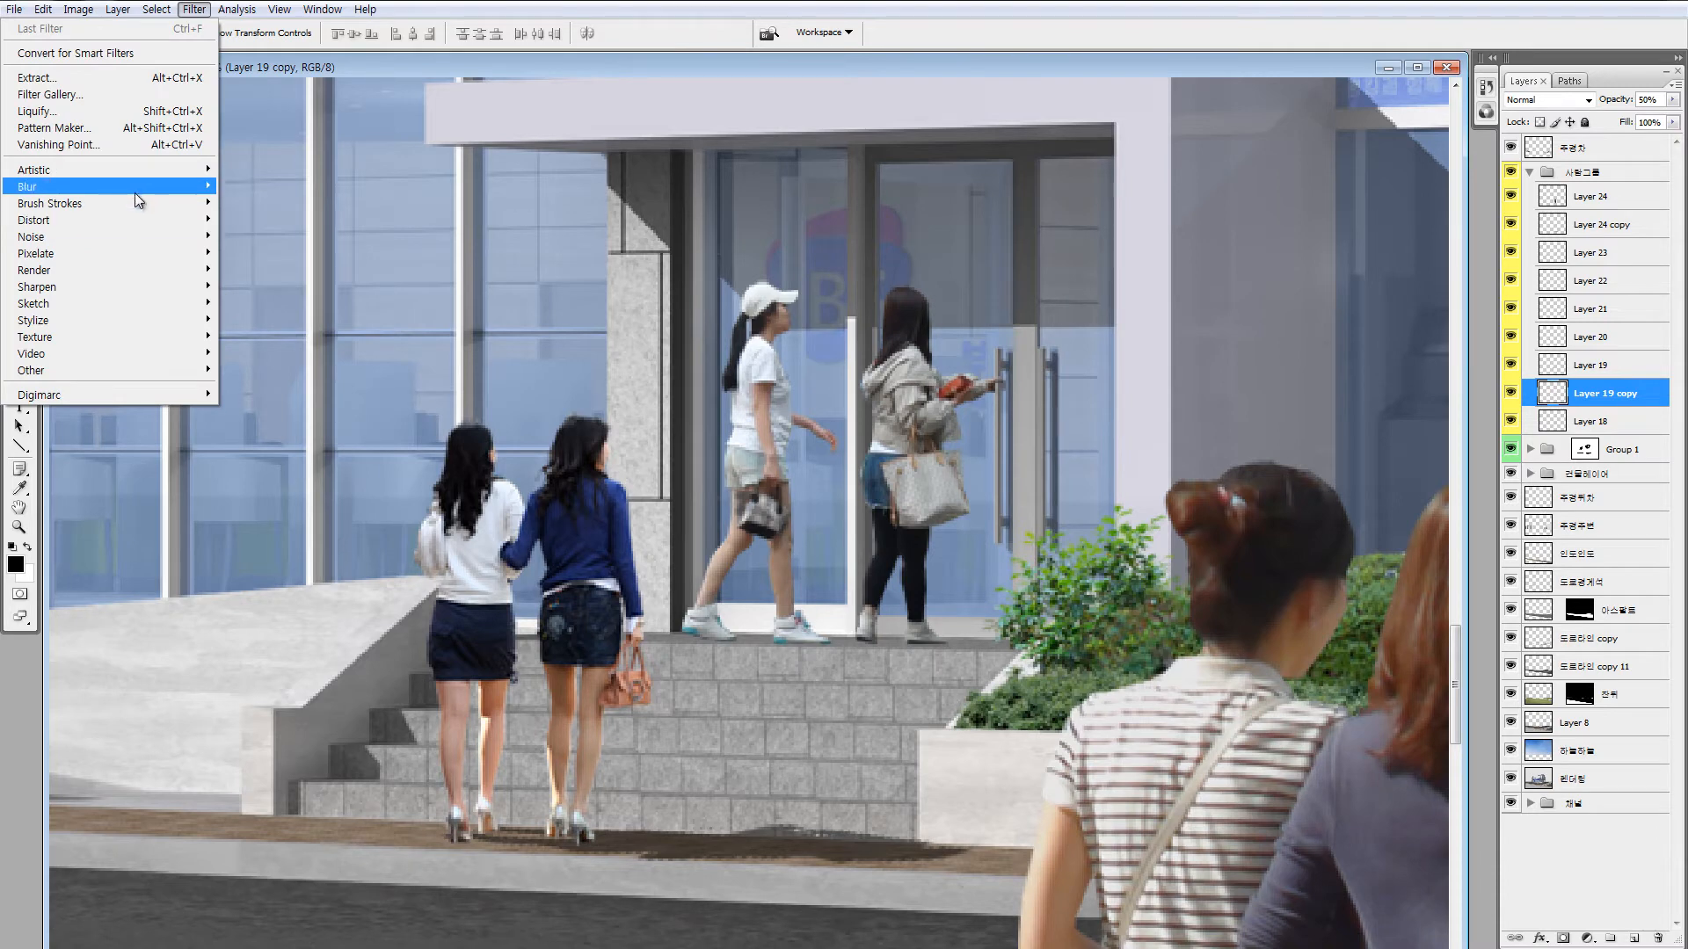
{"action": "mouse_move", "coordinate": [136, 195]}
{"action": "left_click", "coordinate": [264, 258]}
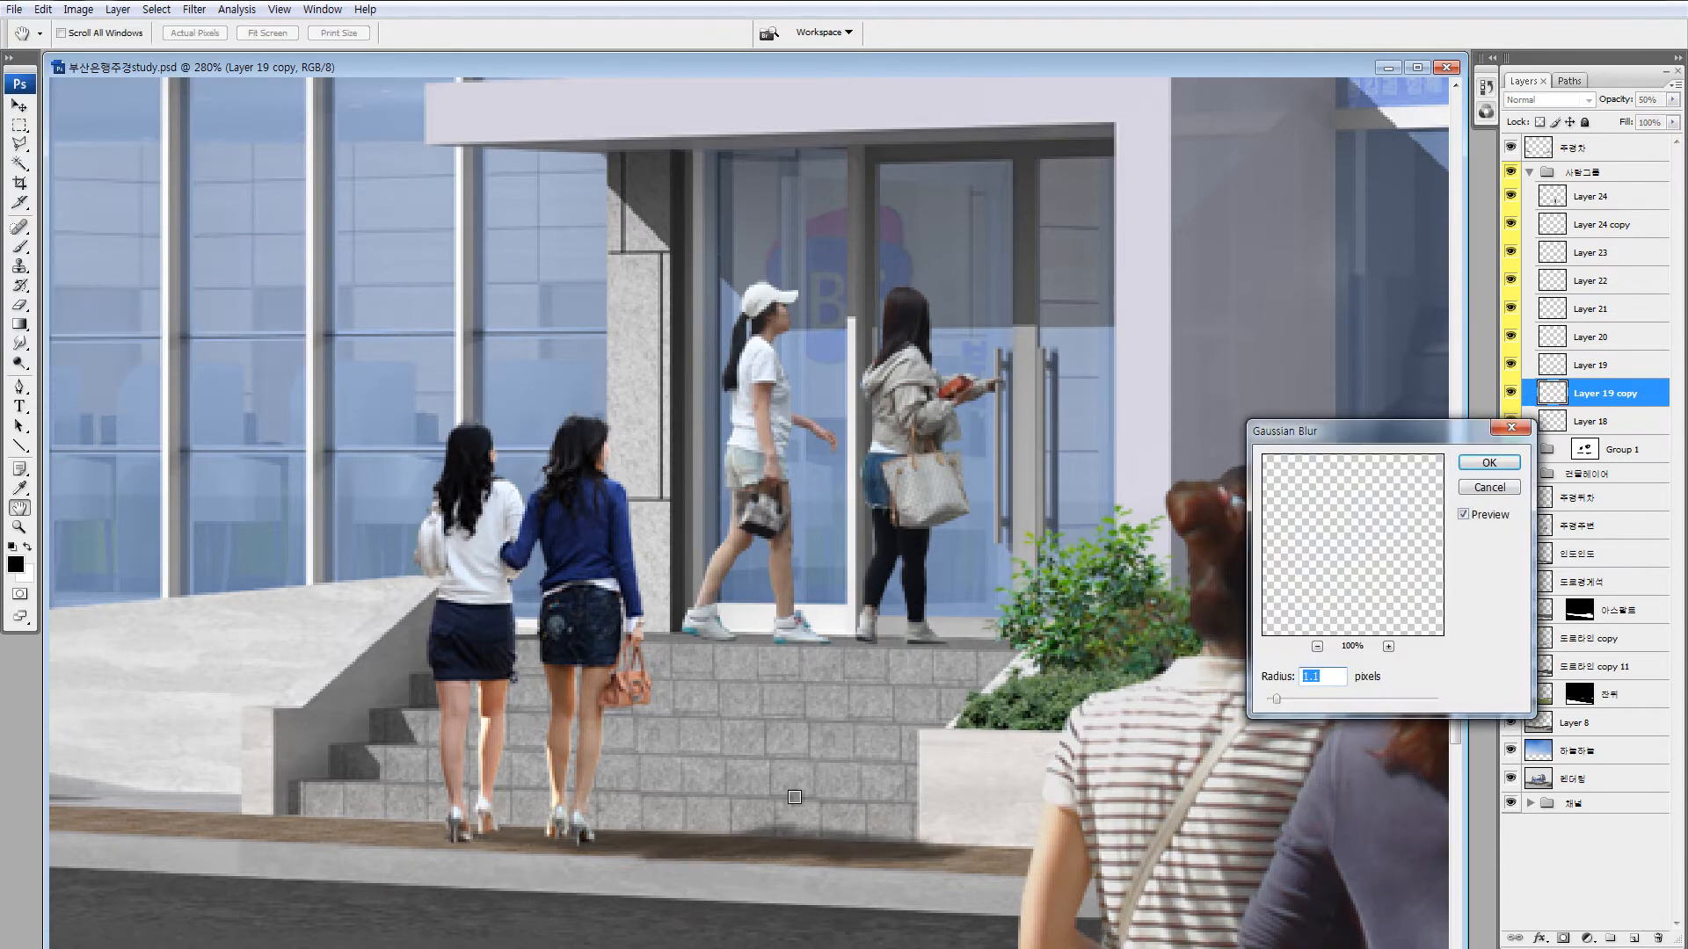
{"action": "left_click", "coordinate": [770, 849]}
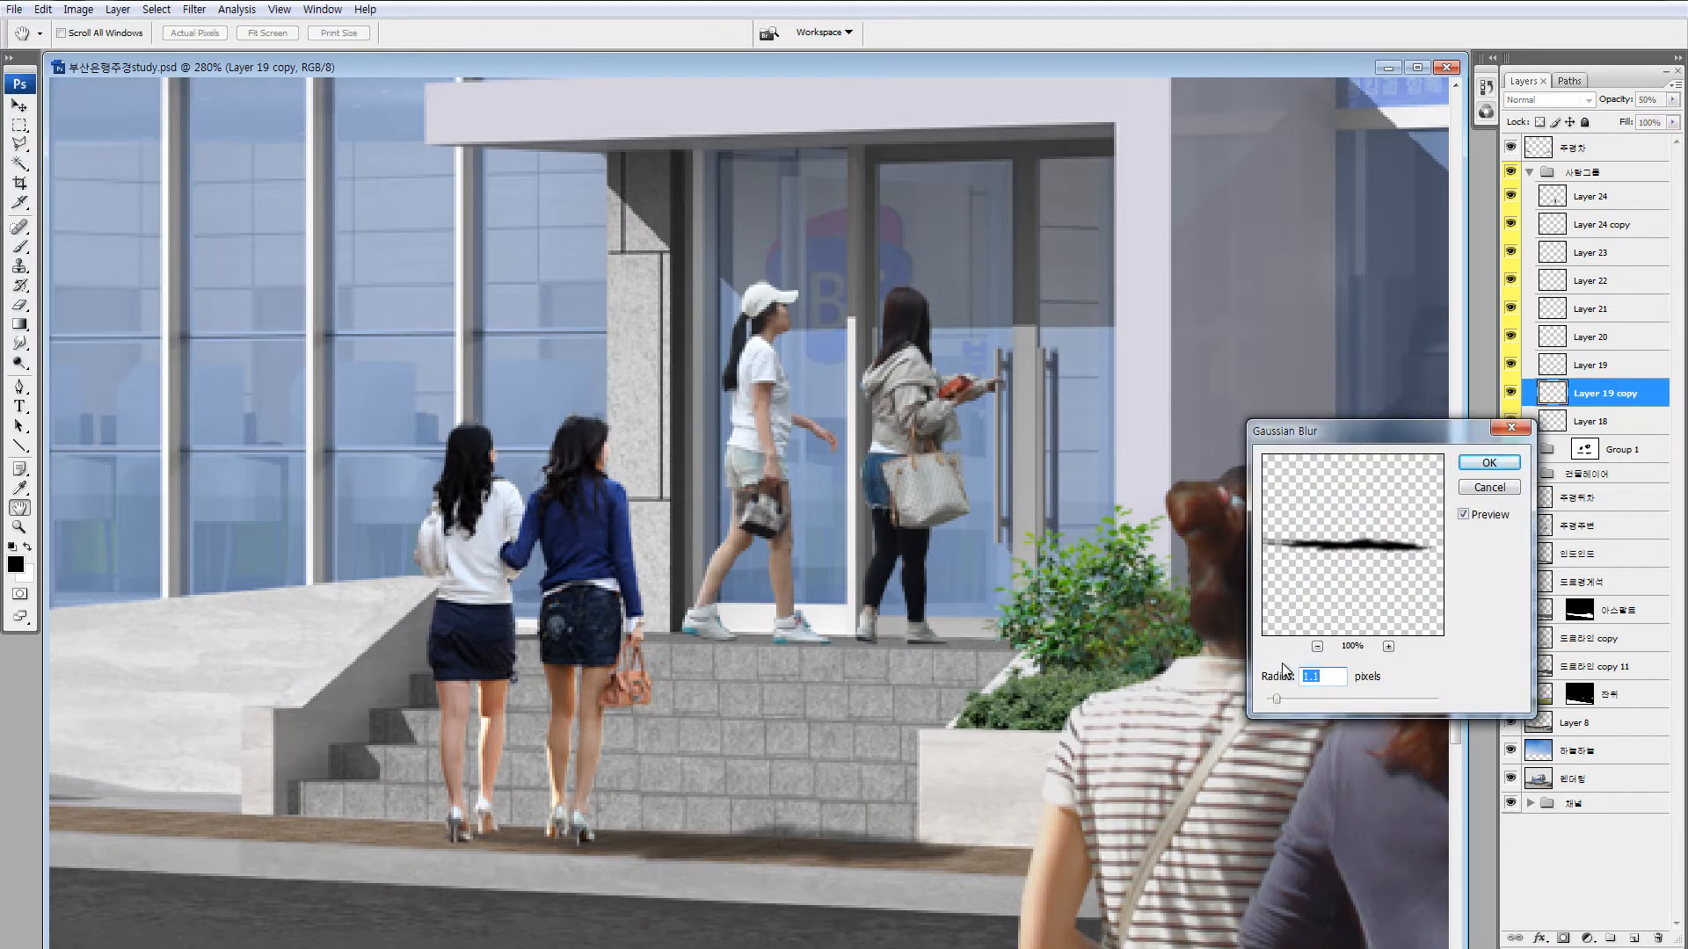
{"action": "left_click_drag", "start_coordinate": [1273, 700], "coordinate": [1269, 698]}
{"action": "left_click", "coordinate": [1485, 466]}
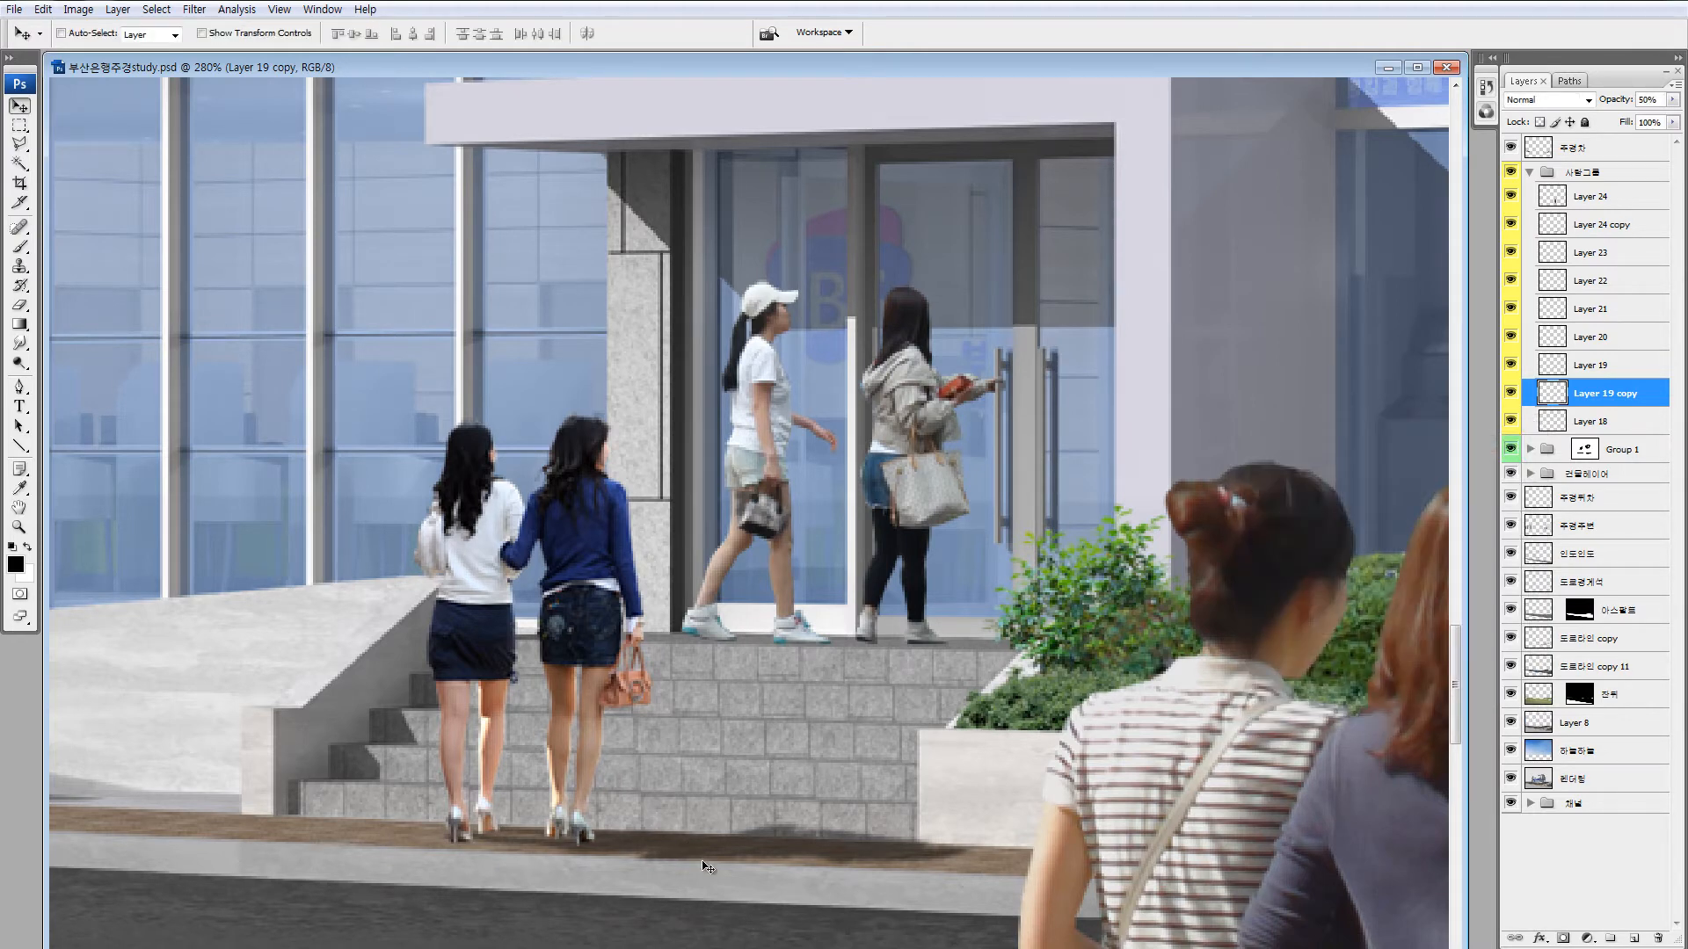
{"action": "key", "text": "r"}
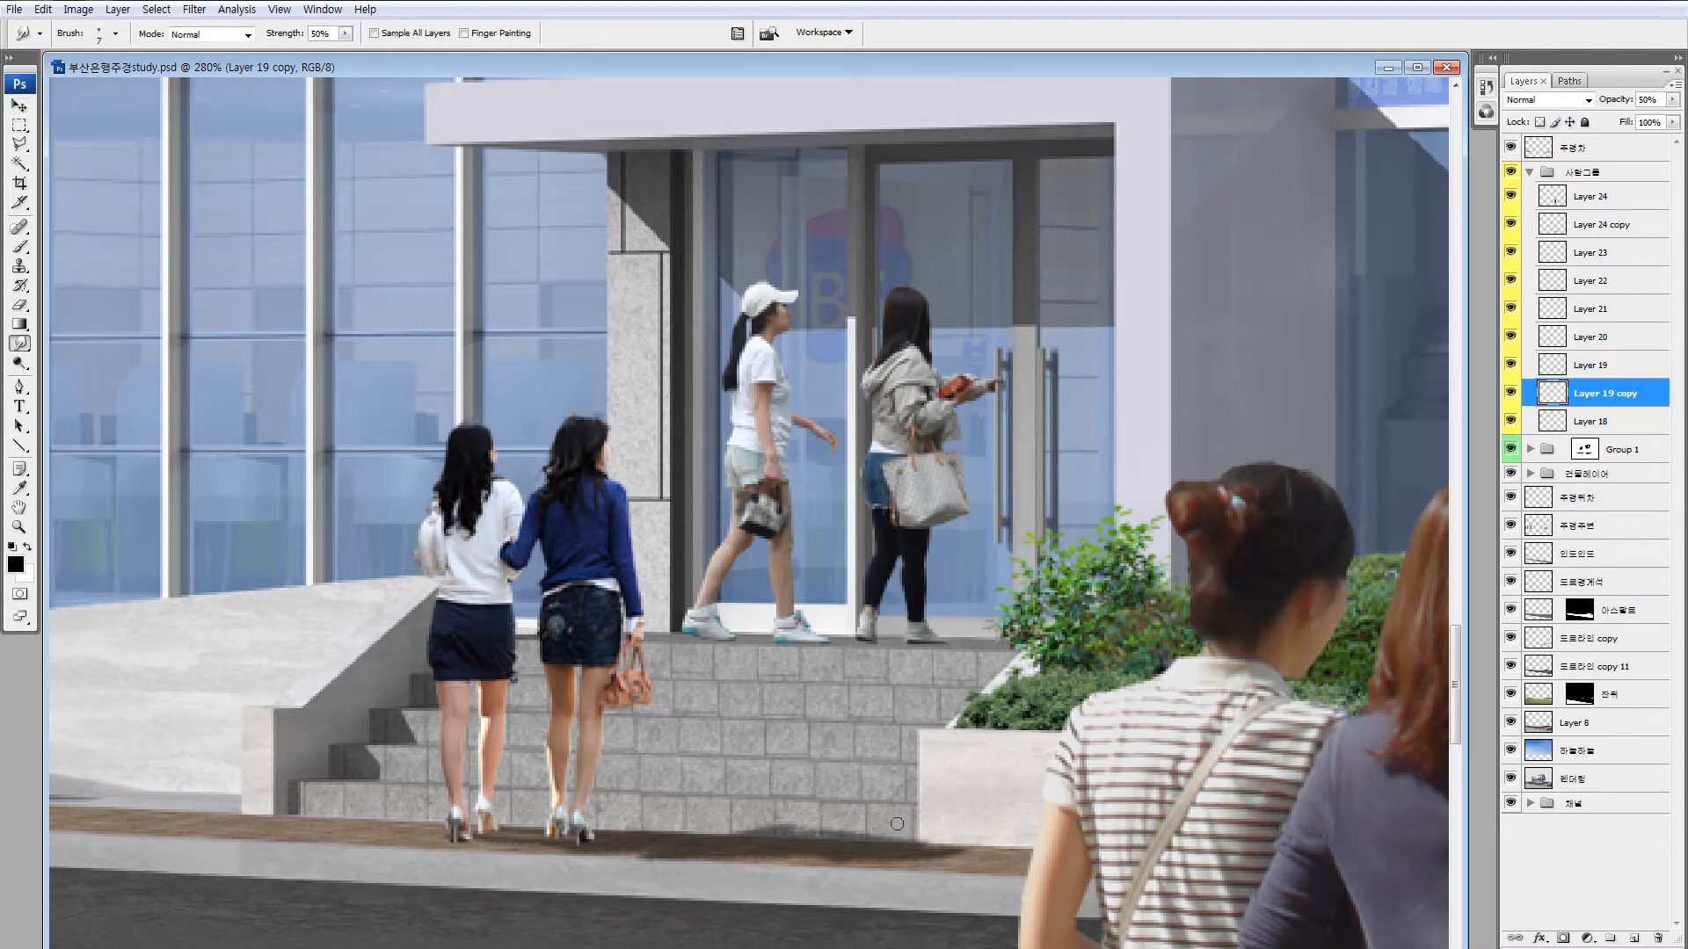
{"action": "key", "text": "bracketright"}
{"action": "key", "text": "bracketright"}
{"action": "key", "text": "bracketright"}
{"action": "key", "text": "bracketright"}
{"action": "key", "text": "bracketright"}
{"action": "key", "text": "bracketright"}
{"action": "key", "text": "bracketright"}
{"action": "key", "text": "bracketright"}
{"action": "key", "text": "bracketright"}
{"action": "key", "text": "bracketright"}
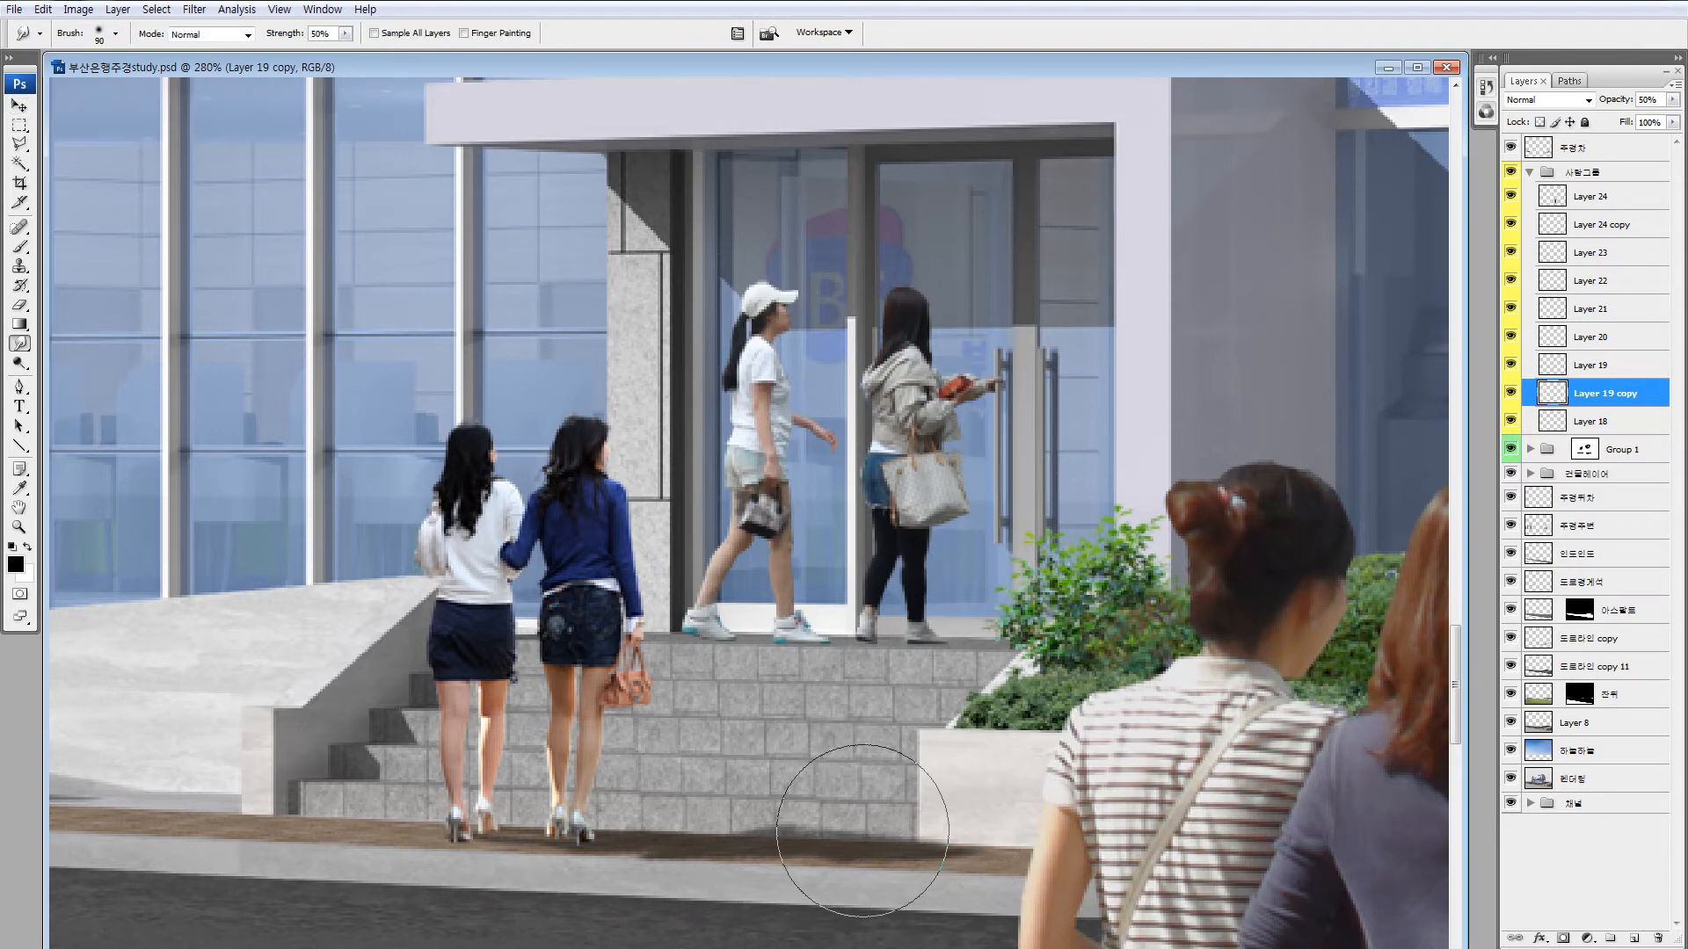
Reduce the Eraser brush to size 175 over the far end of the women's shadow.
{"action": "key", "text": "e"}
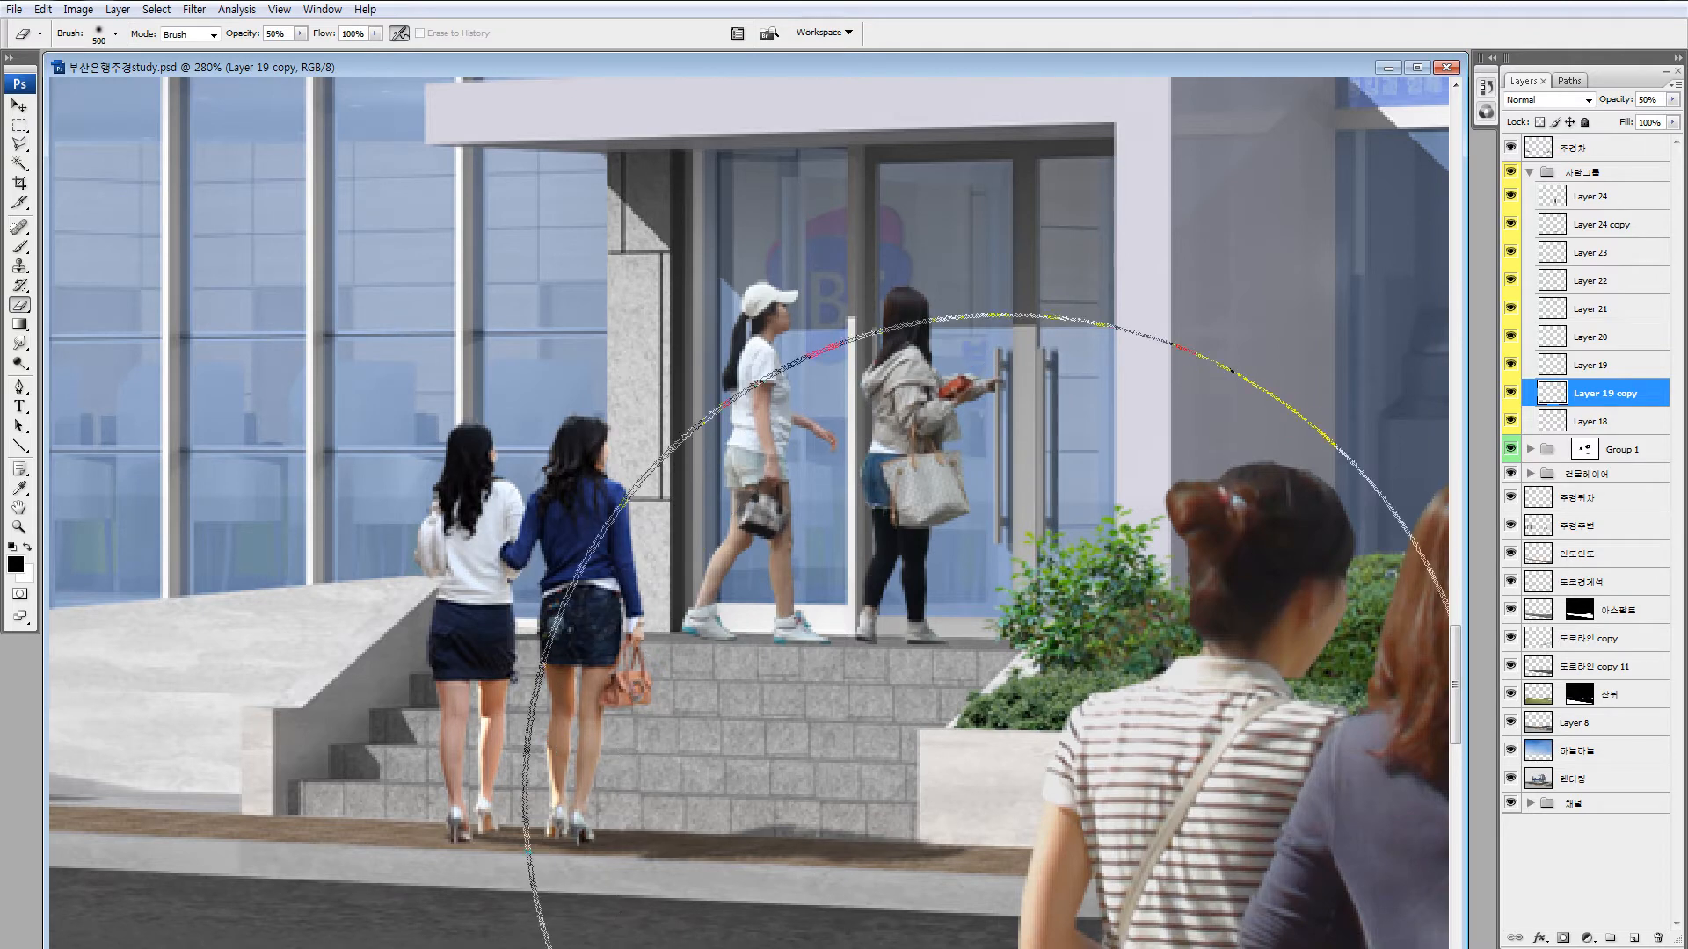
{"action": "key", "text": "bracketleft"}
{"action": "key", "text": "bracketleft"}
{"action": "key", "text": "bracketleft"}
{"action": "key", "text": "bracketleft"}
{"action": "key", "text": "bracketleft"}
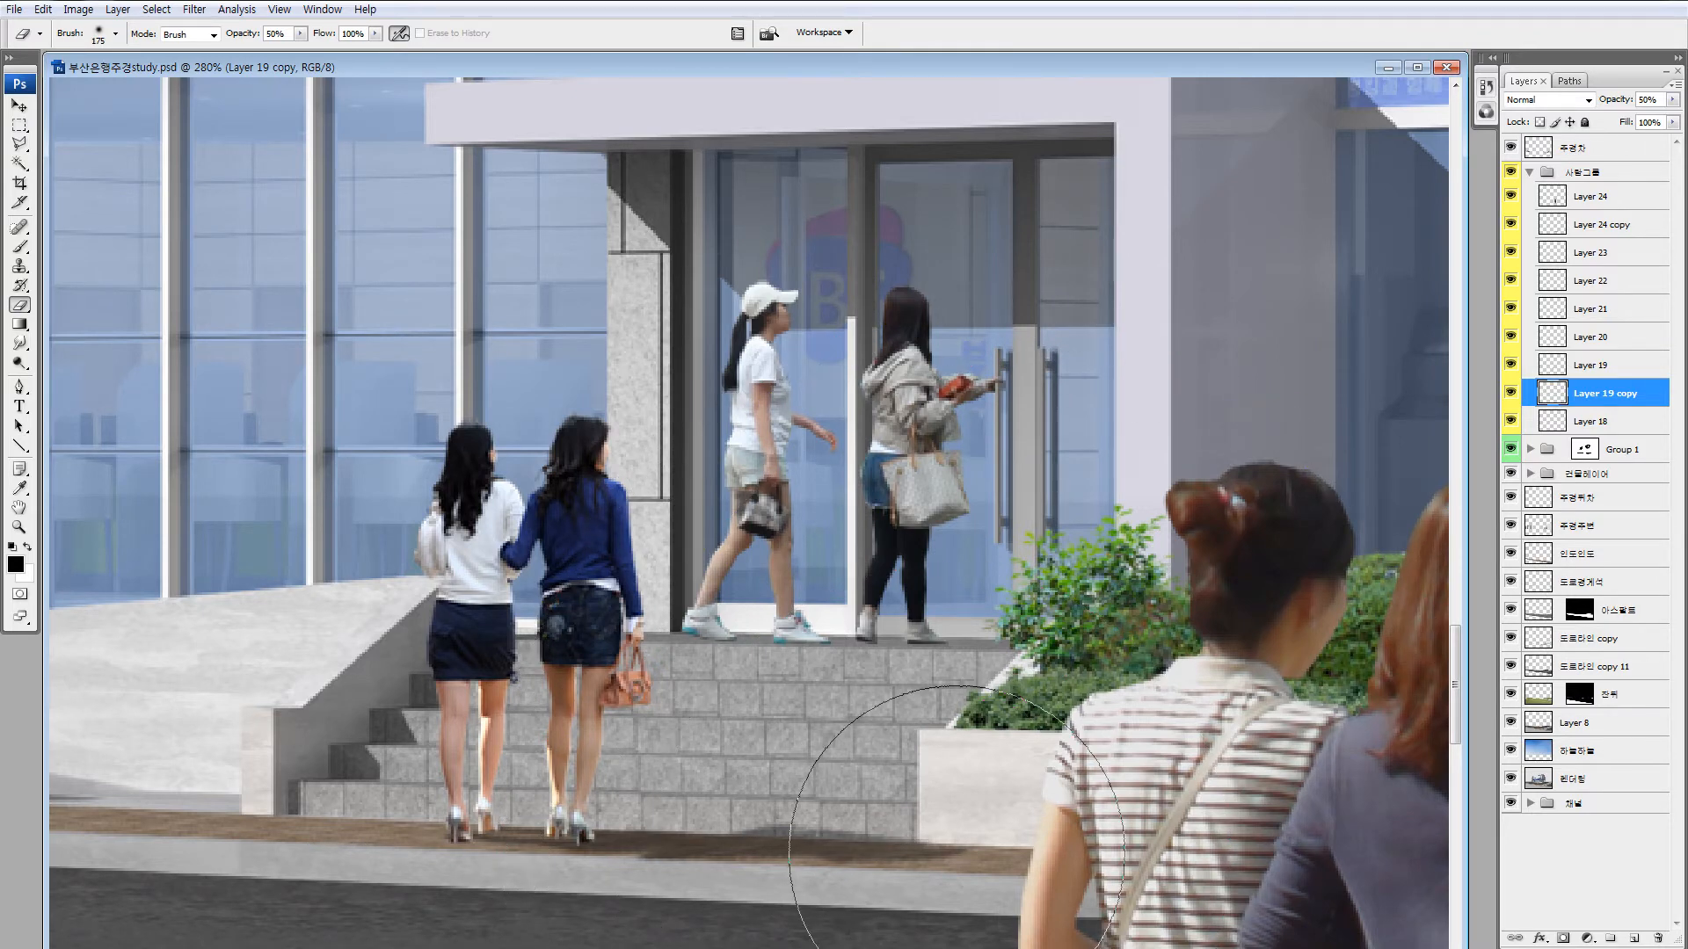
{"action": "key", "text": "l"}
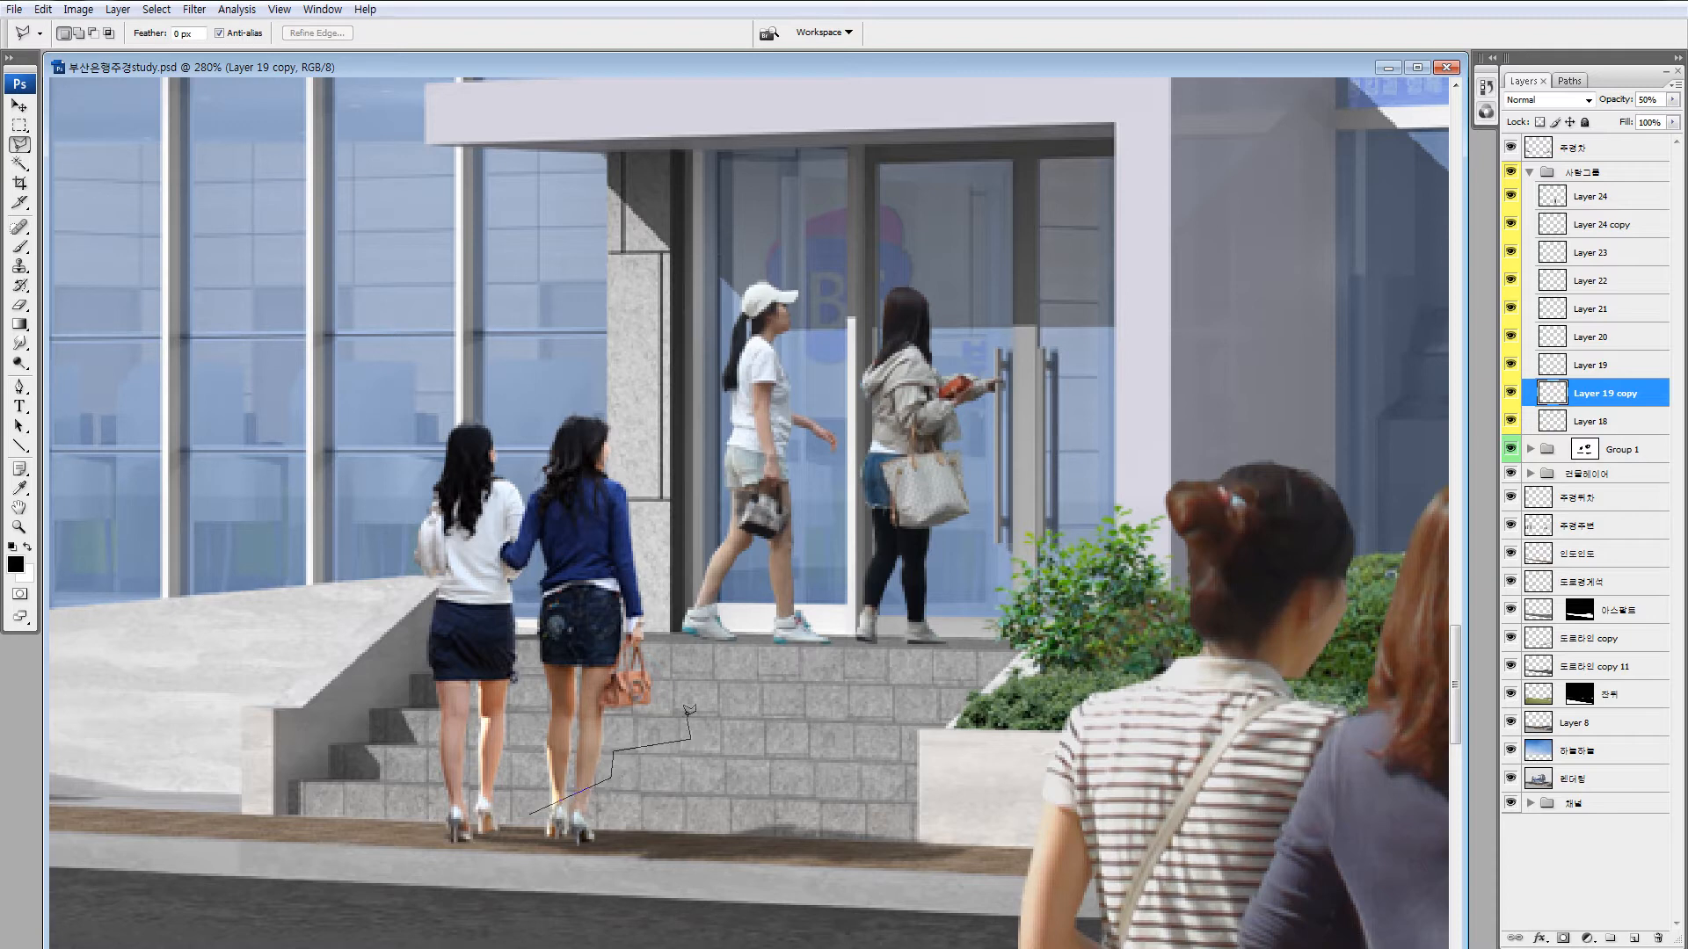
{"action": "left_click", "coordinate": [901, 676]}
{"action": "left_click", "coordinate": [471, 835]}
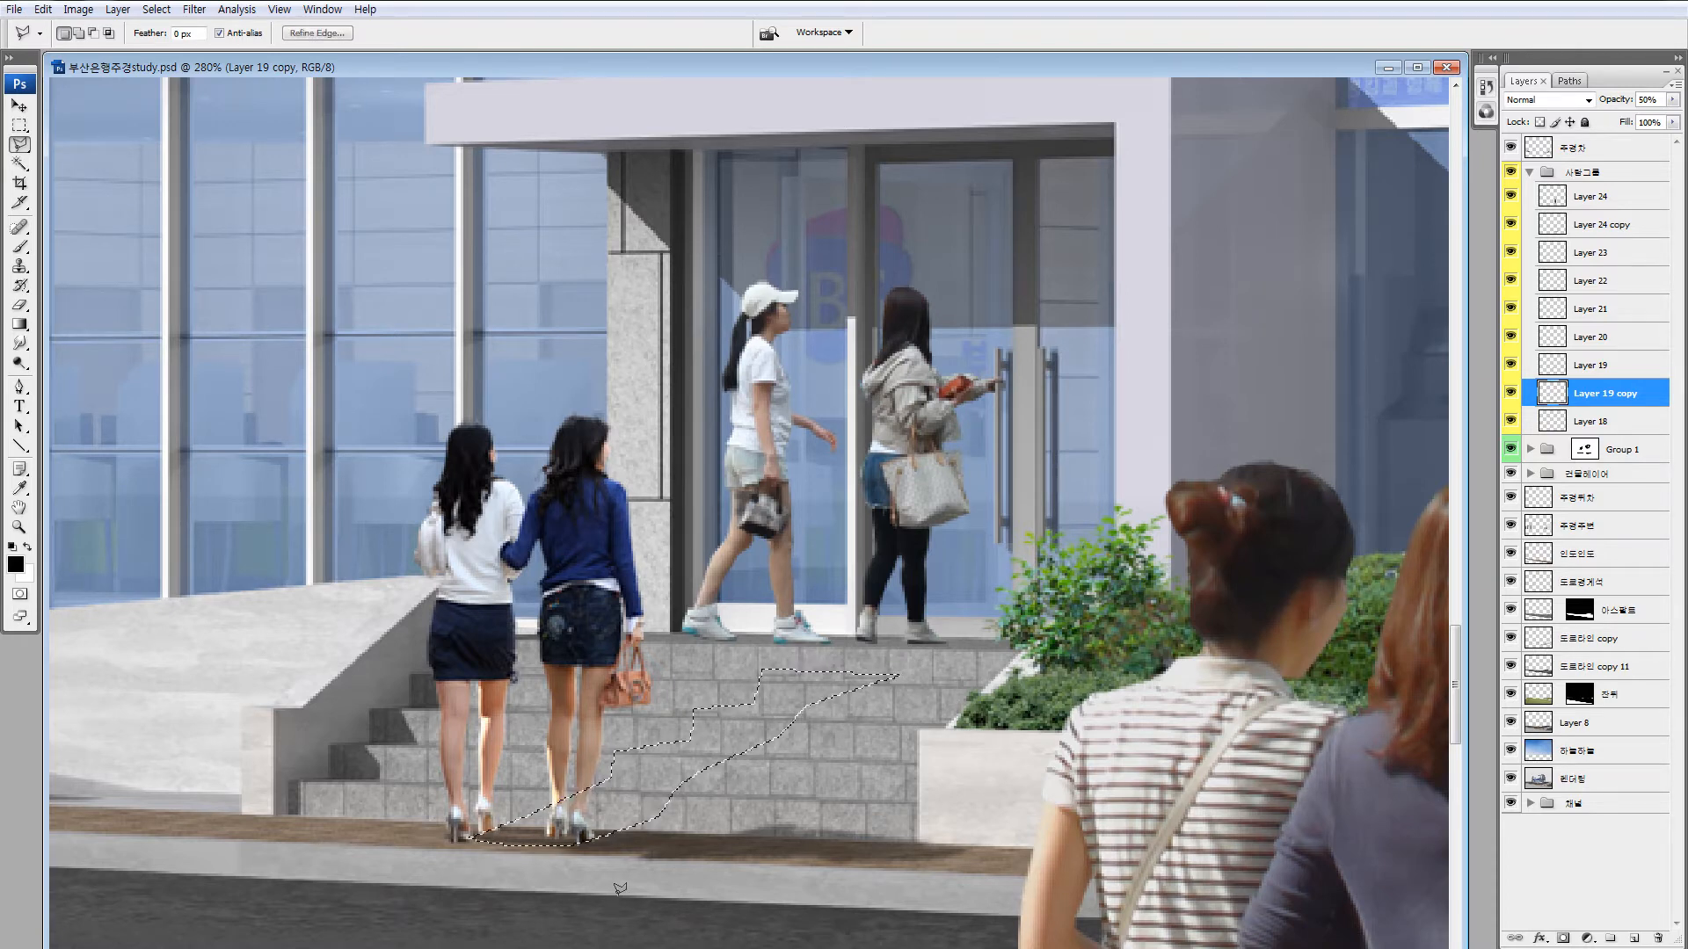
{"action": "left_click_drag", "start_coordinate": [471, 835], "coordinate": [823, 866]}
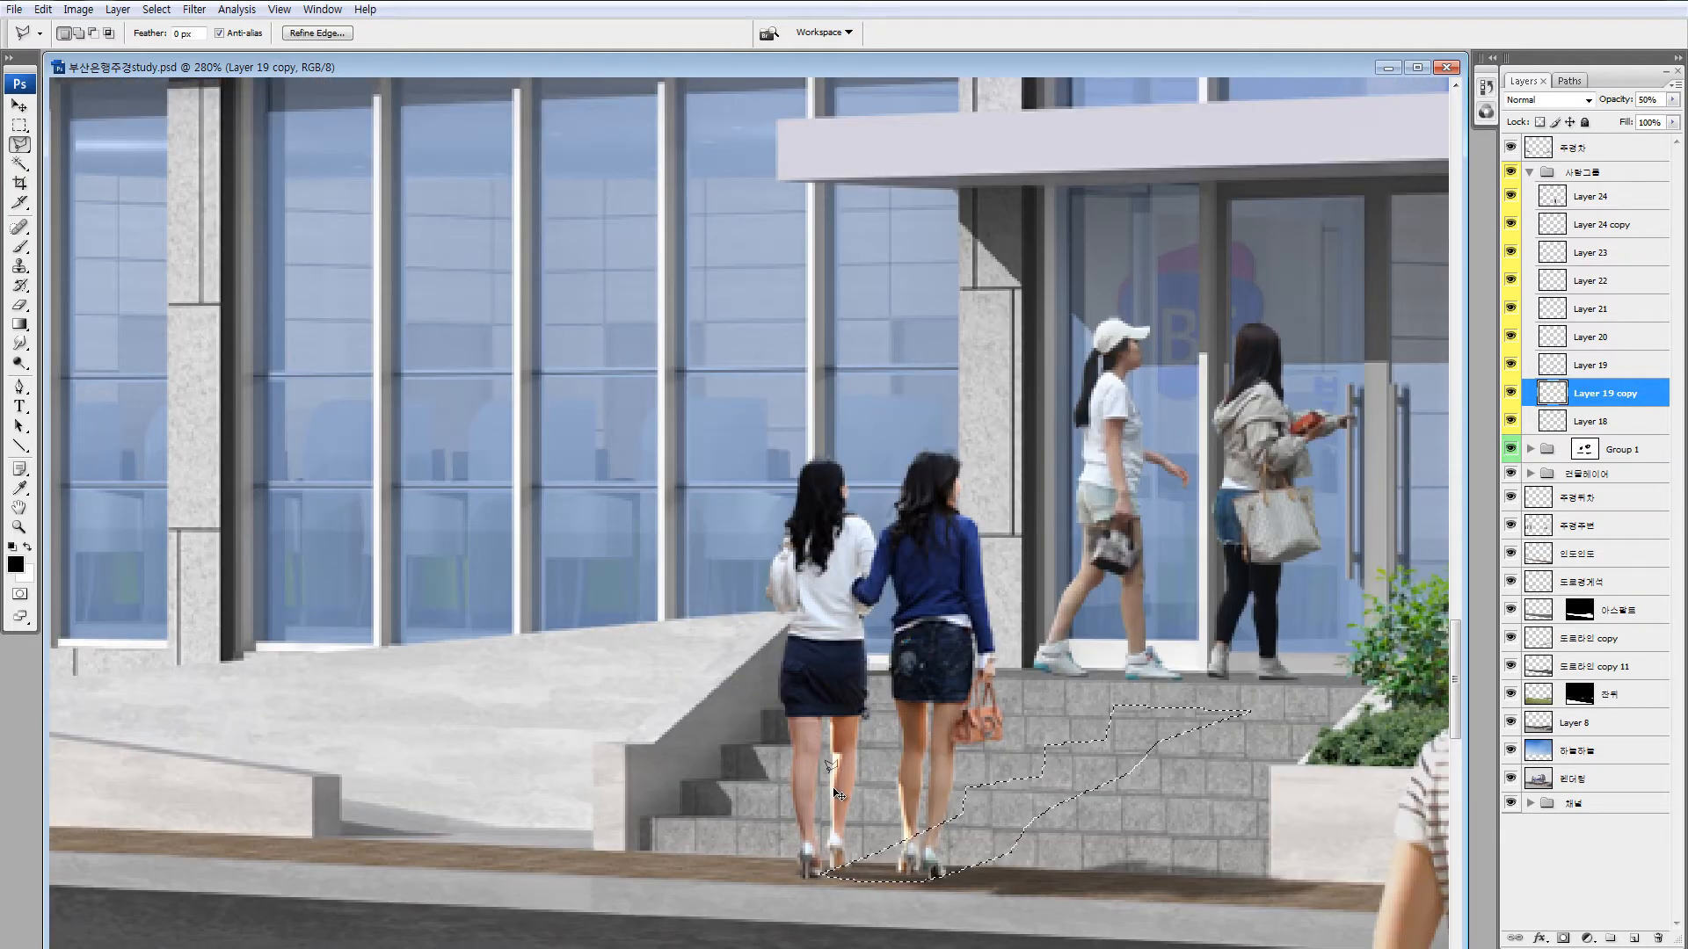
{"action": "key", "text": "ctrl+minus"}
{"action": "key", "text": "ctrl+minus"}
{"action": "key", "text": "ctrl+d"}
{"action": "key", "text": "v"}
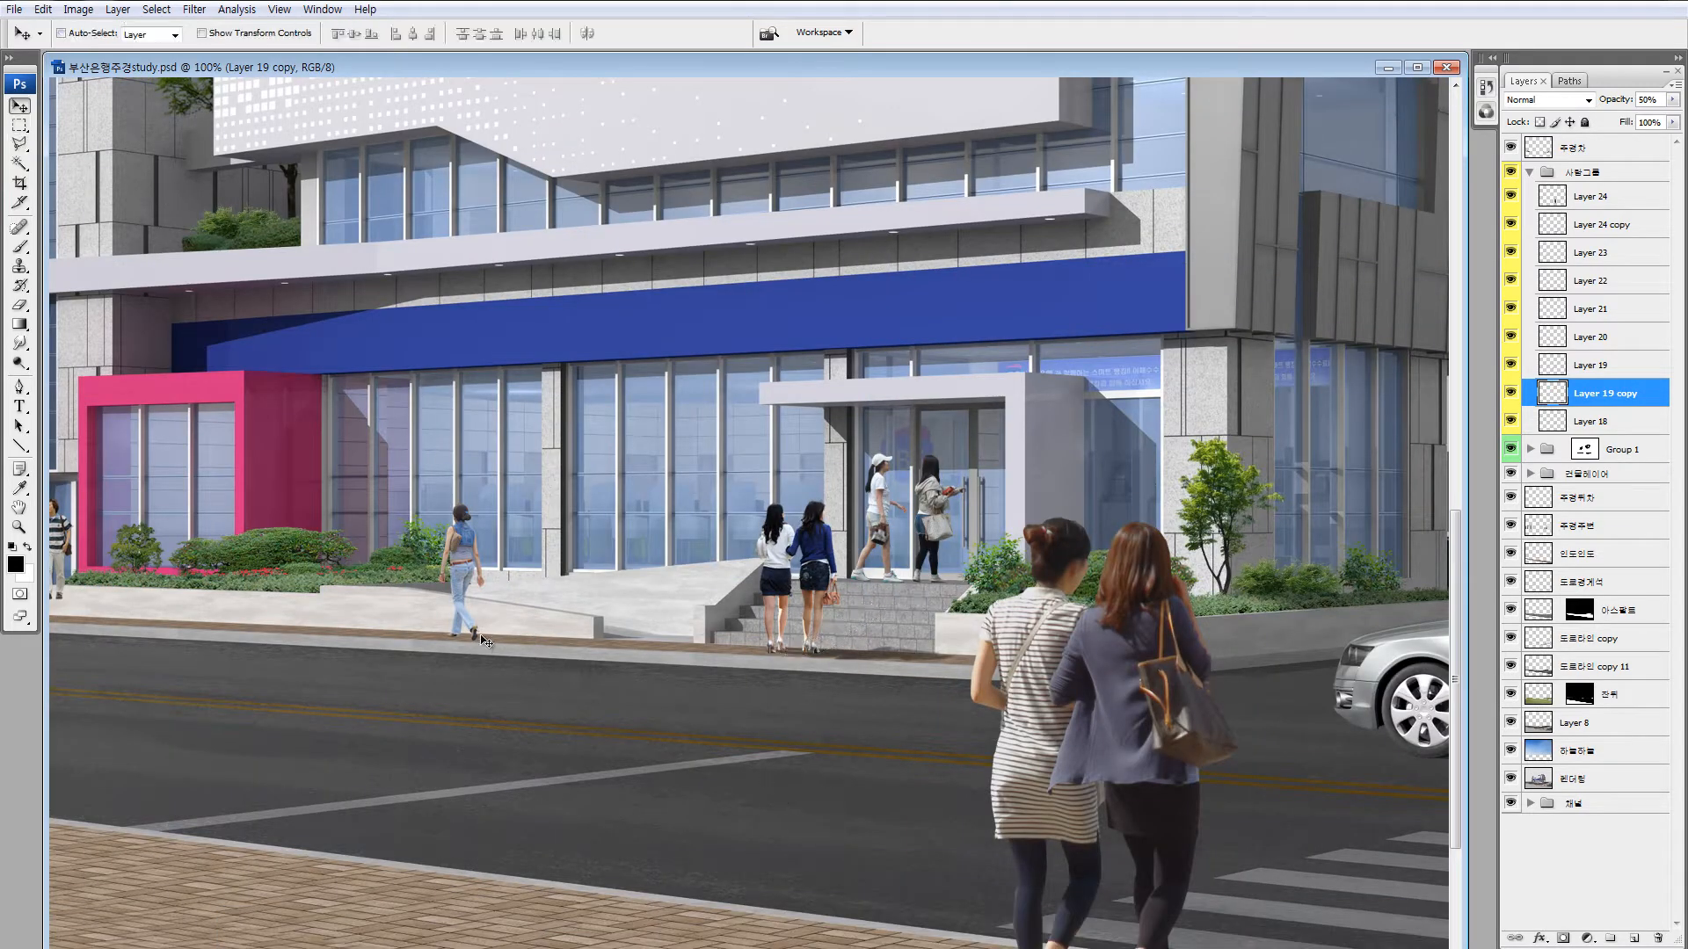
{"action": "left_click_drag", "start_coordinate": [448, 576], "coordinate": [428, 576]}
{"action": "key", "text": "ctrl+z"}
Flatten the shadow of the two women before the steps to about 59% height, skew it about -49° and rotate it about 2.6°.
{"action": "left_click_drag", "start_coordinate": [1246, 948], "coordinate": [846, 735]}
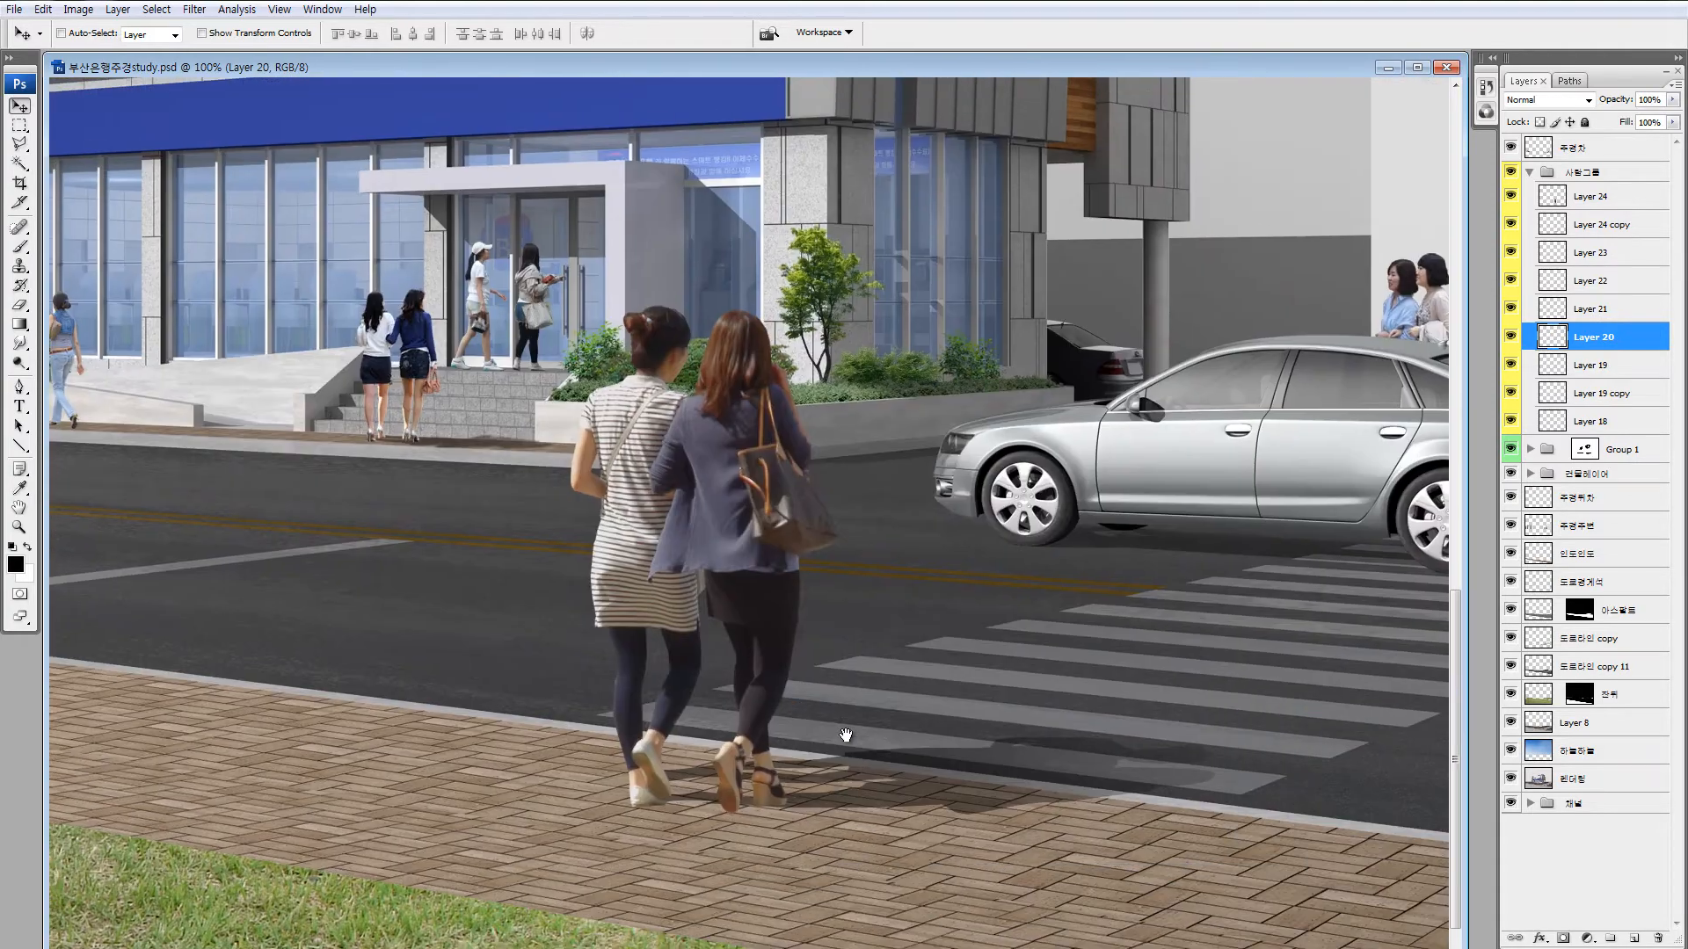
{"action": "left_click_drag", "start_coordinate": [570, 535], "coordinate": [861, 600]}
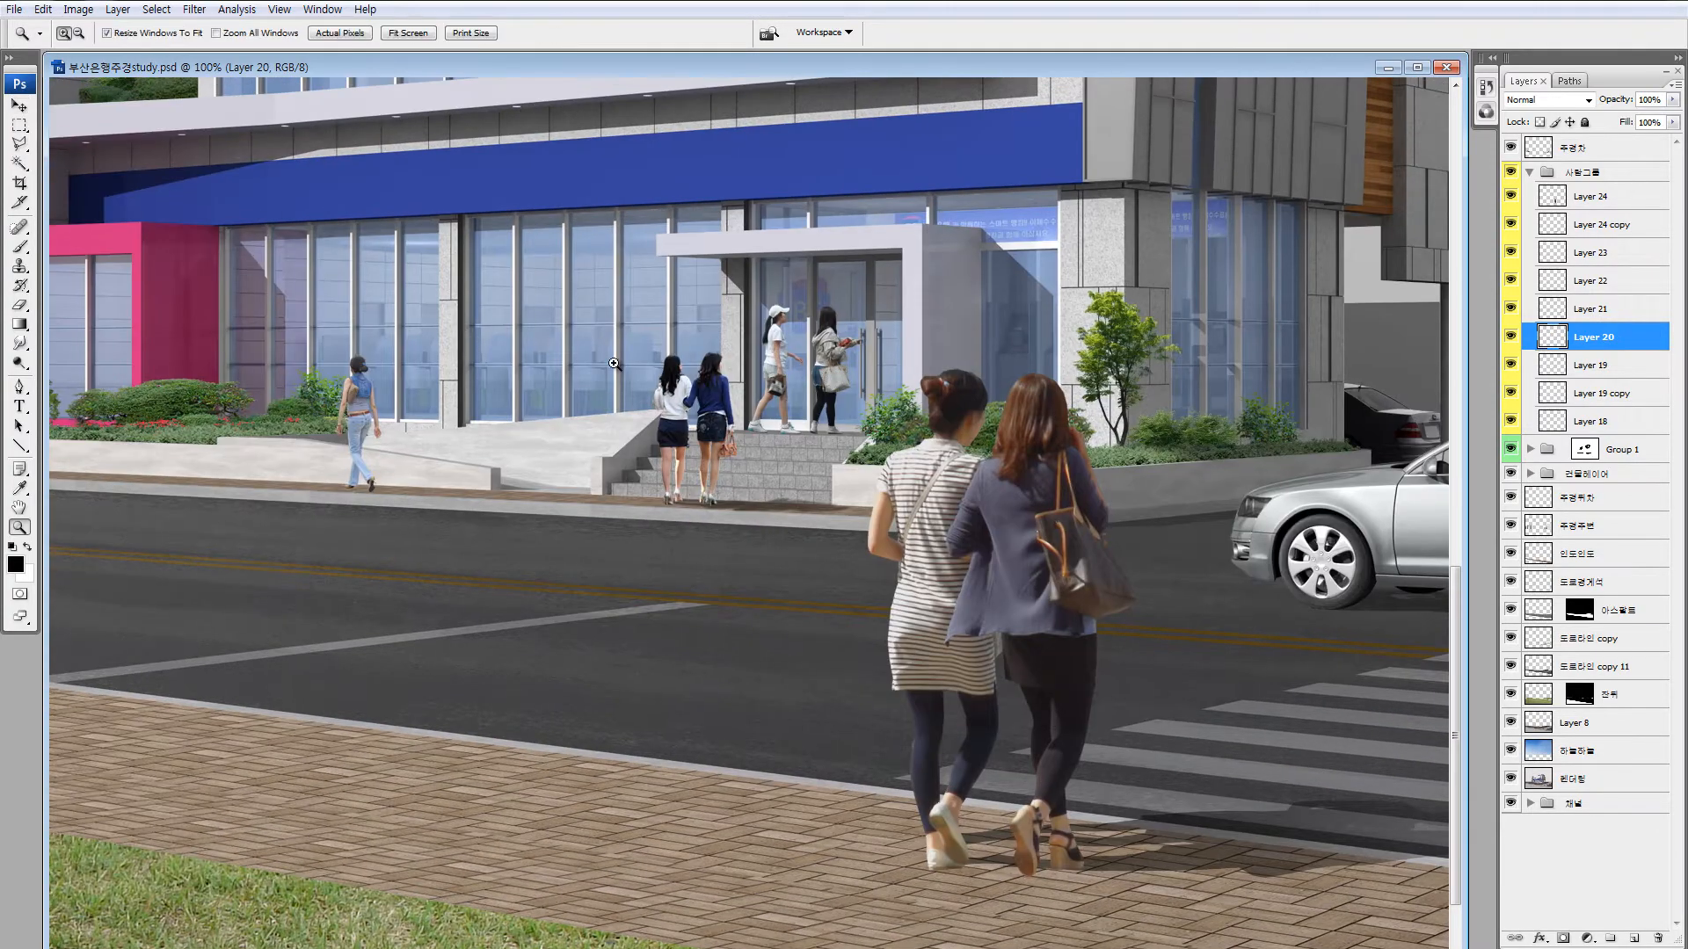
{"action": "left_click_drag", "start_coordinate": [661, 310], "coordinate": [796, 569]}
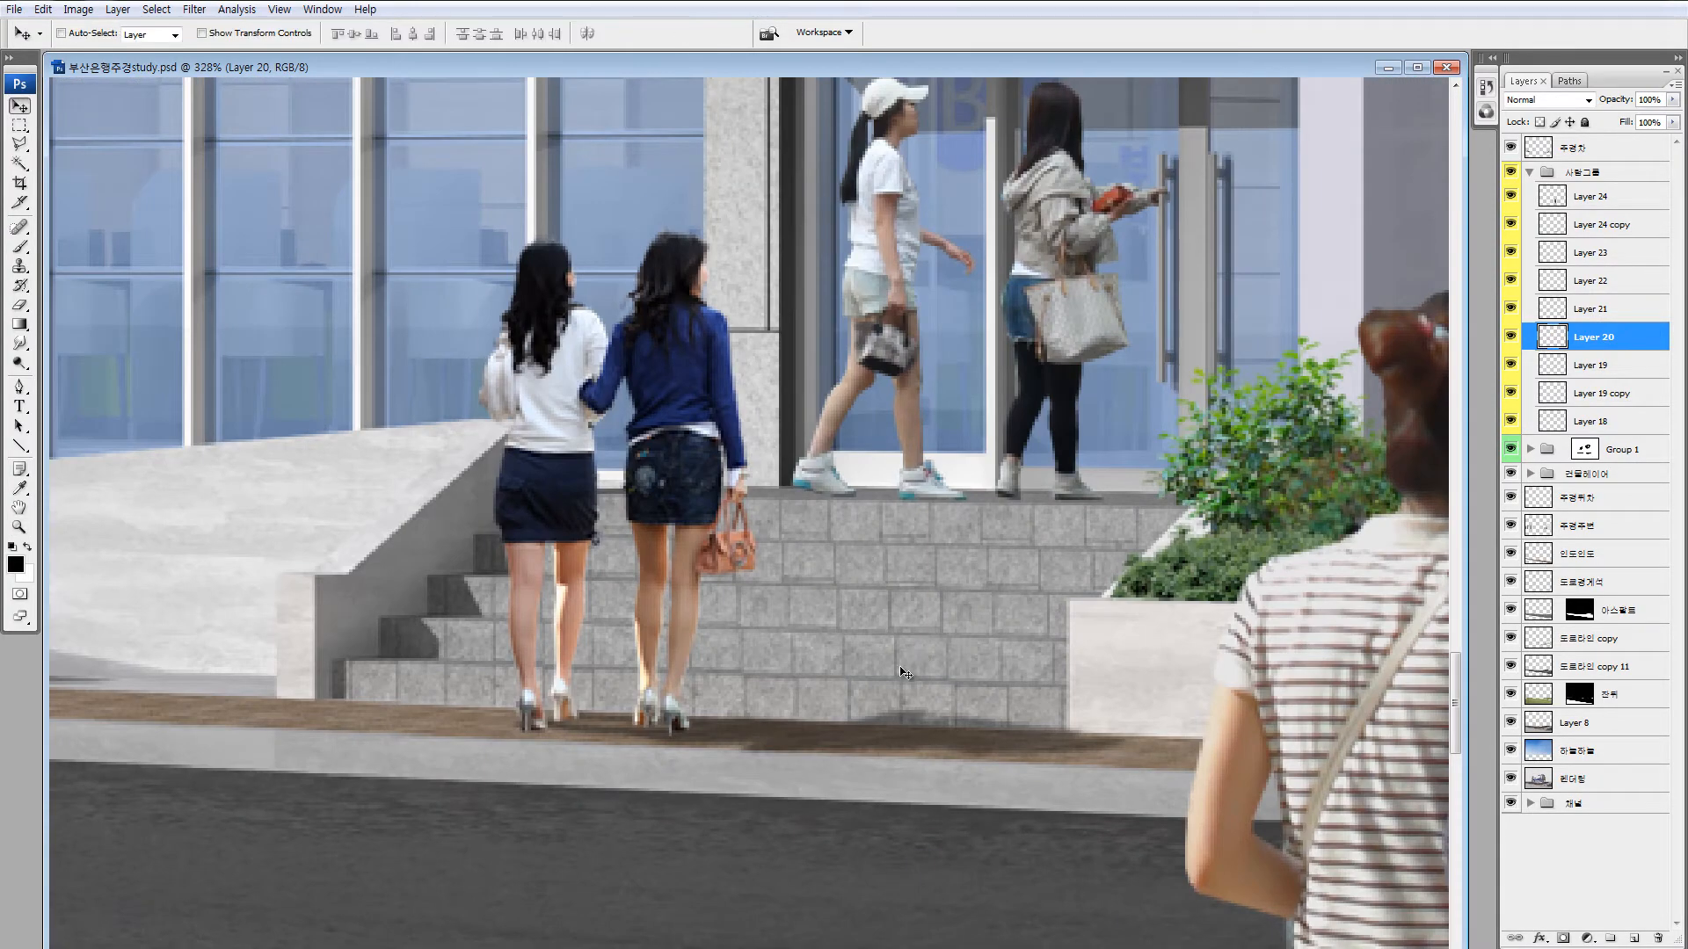
{"action": "left_click", "coordinate": [917, 728], "text": "ctrl"}
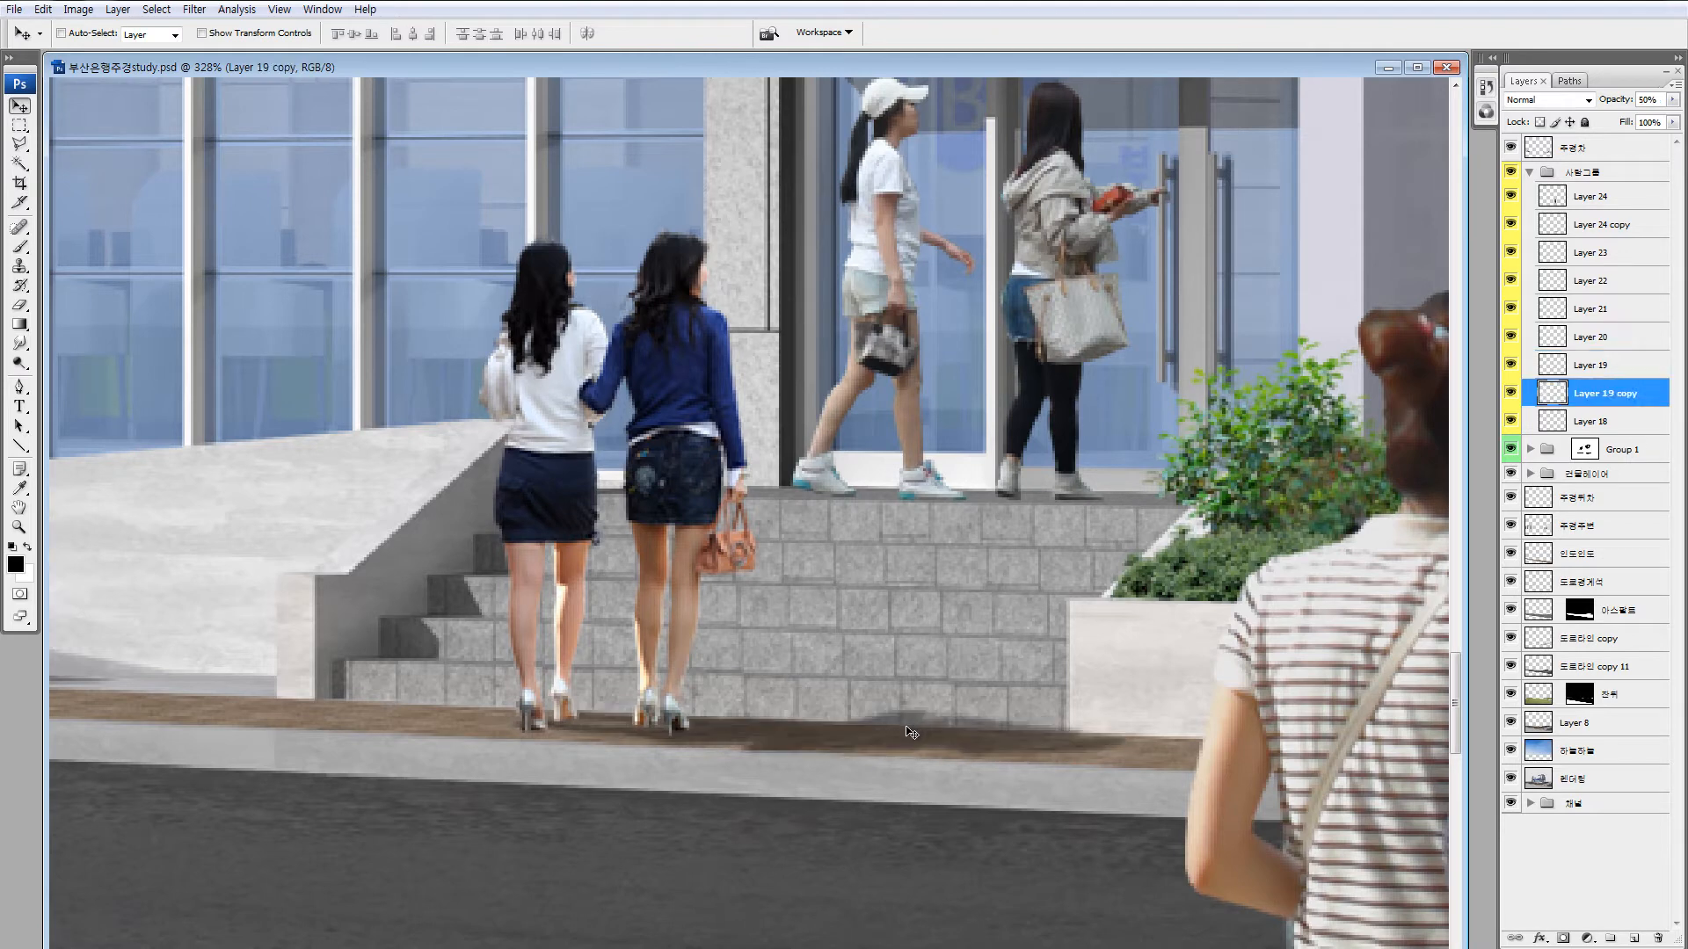
{"action": "key", "text": "ctrl+t"}
{"action": "left_click_drag", "start_coordinate": [826, 711], "coordinate": [901, 673]}
{"action": "key", "text": "Return"}
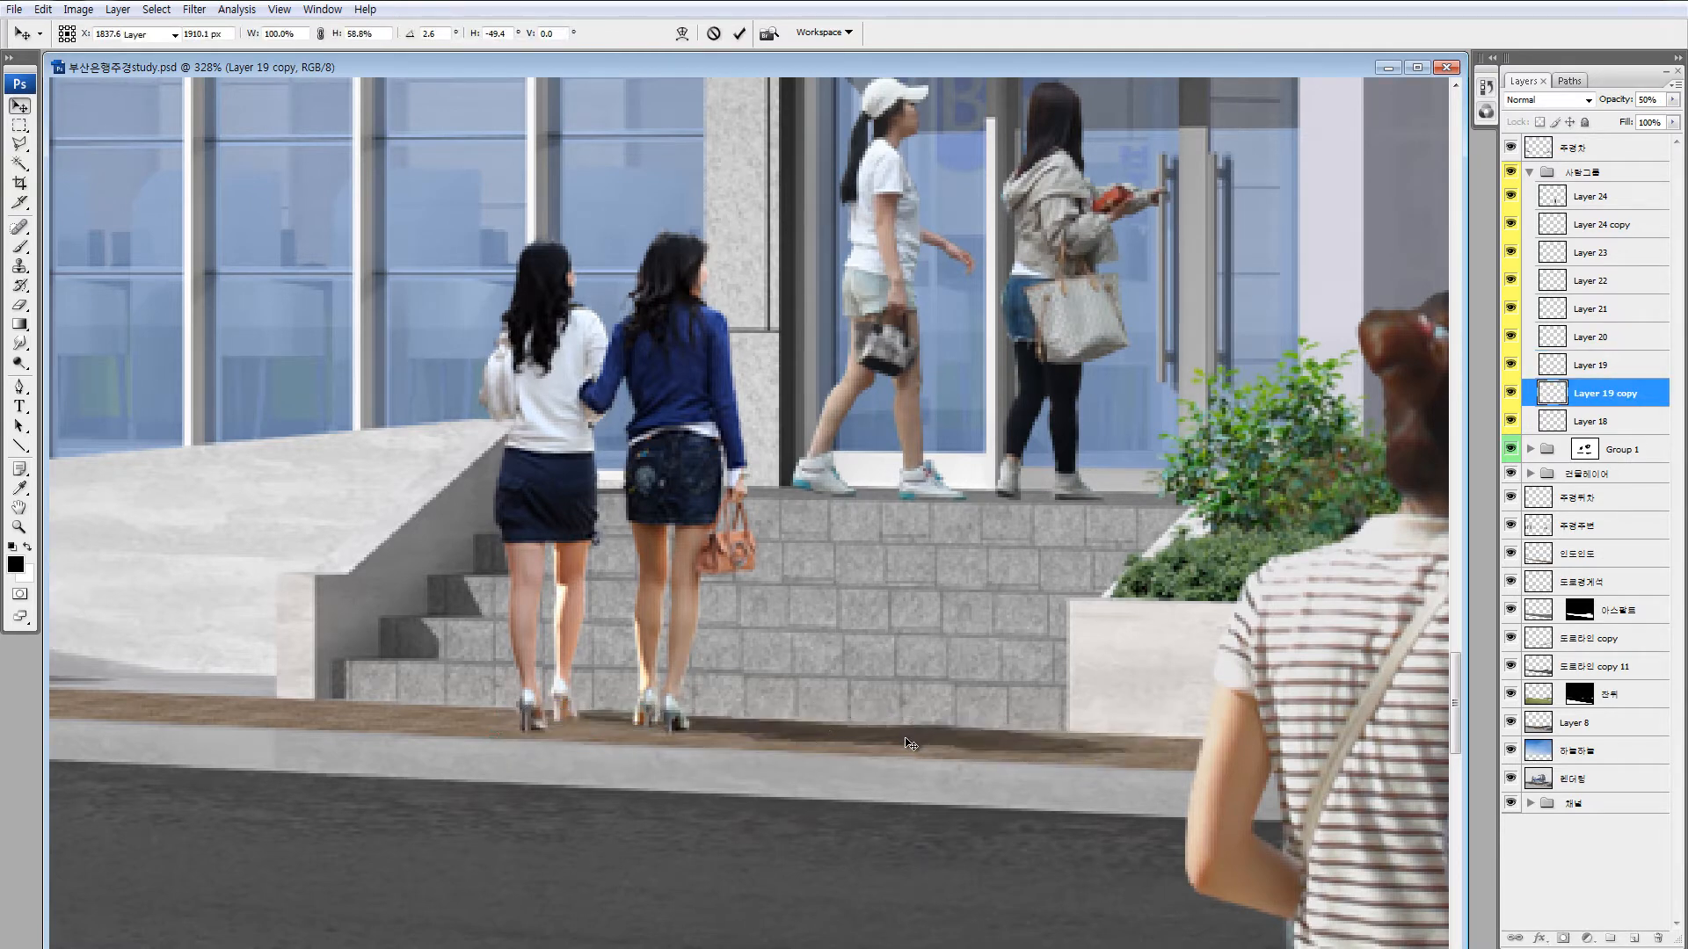
Duplicate the layer of the walking woman in jeans and set the lower copy's opacity to 50%.
{"action": "key", "text": "ctrl+0"}
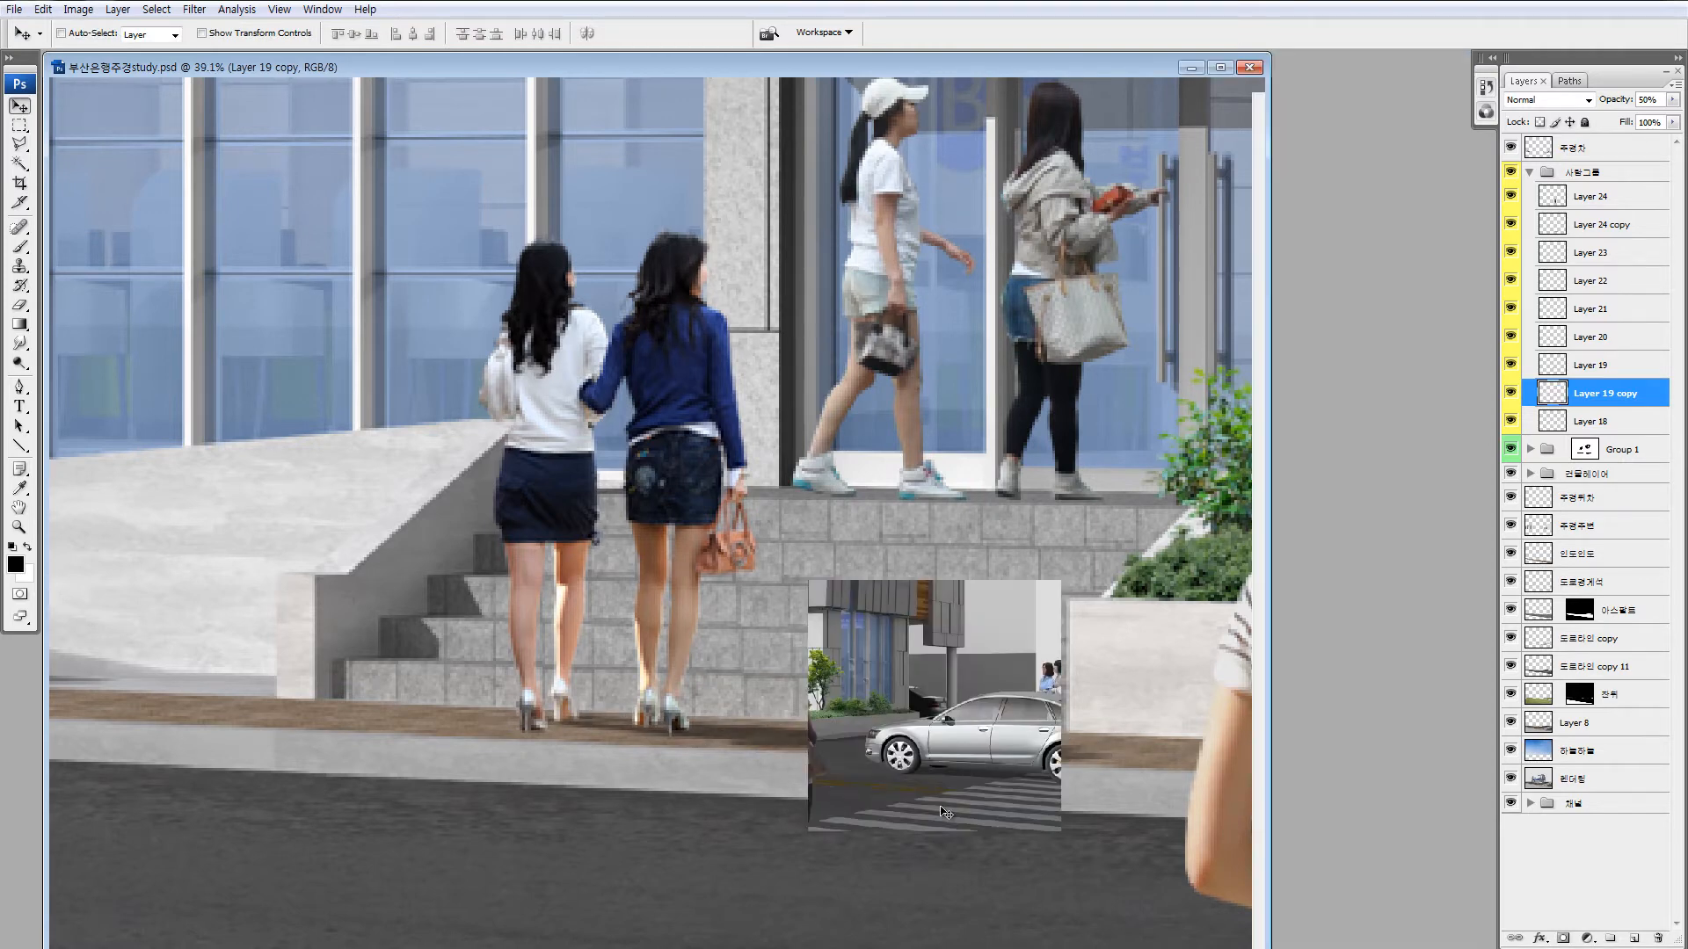
{"action": "key", "text": "z"}
{"action": "left_click_drag", "start_coordinate": [438, 606], "coordinate": [708, 730]}
{"action": "key", "text": "v"}
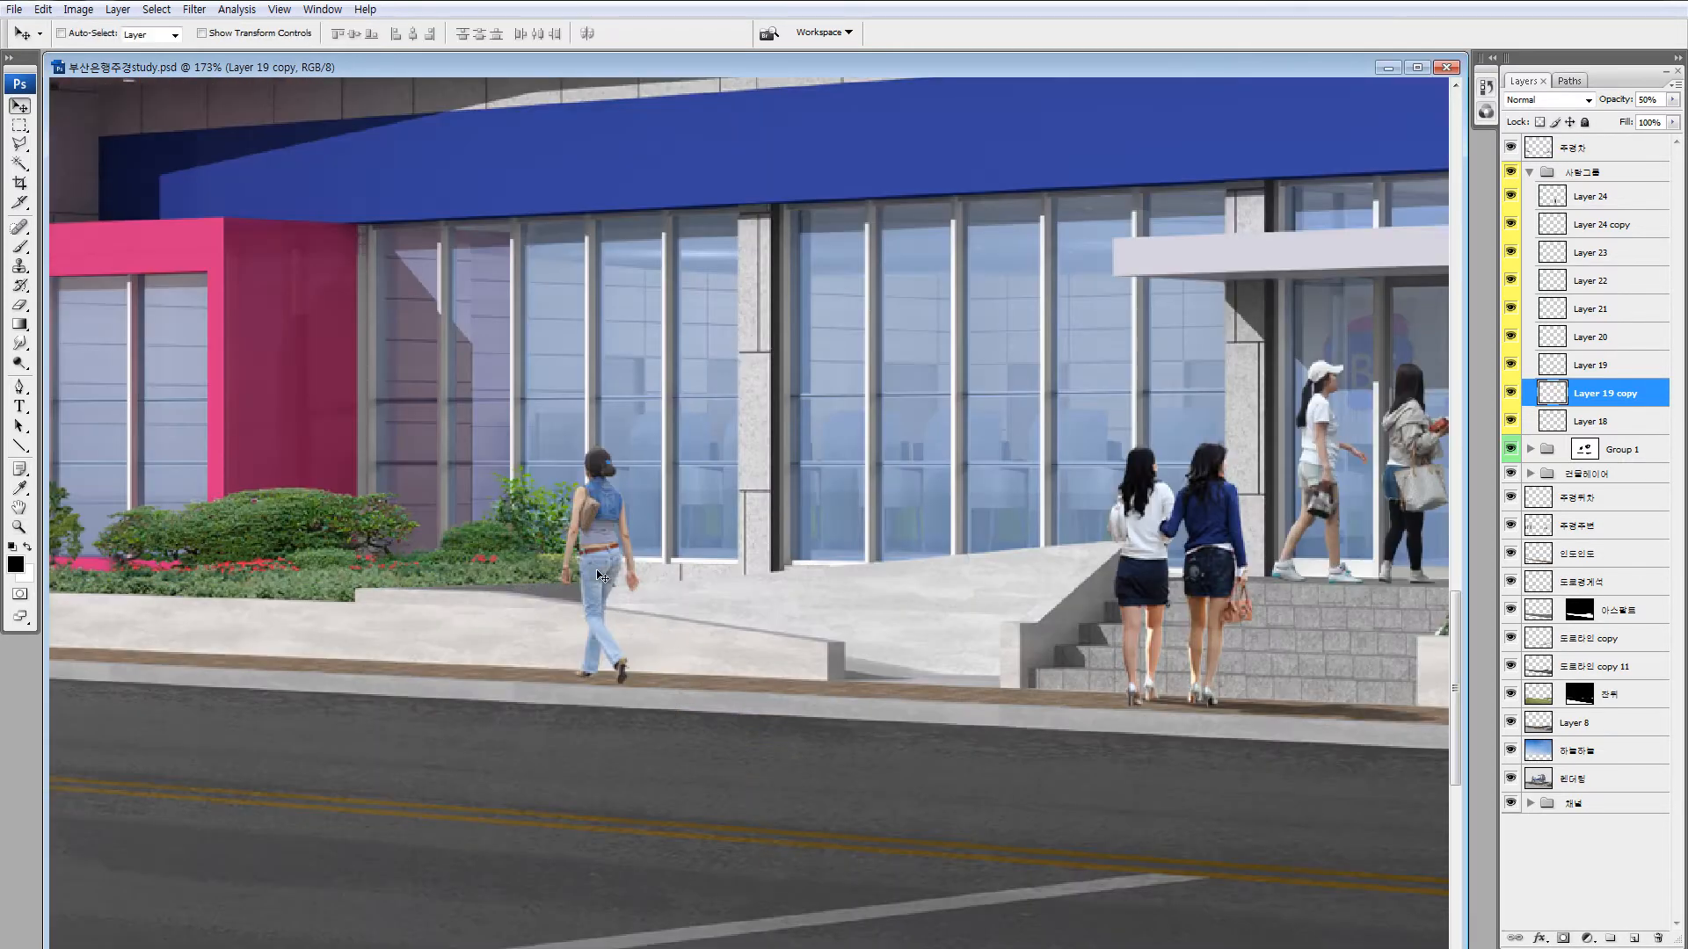
{"action": "left_click_drag", "start_coordinate": [616, 584], "coordinate": [635, 606]}
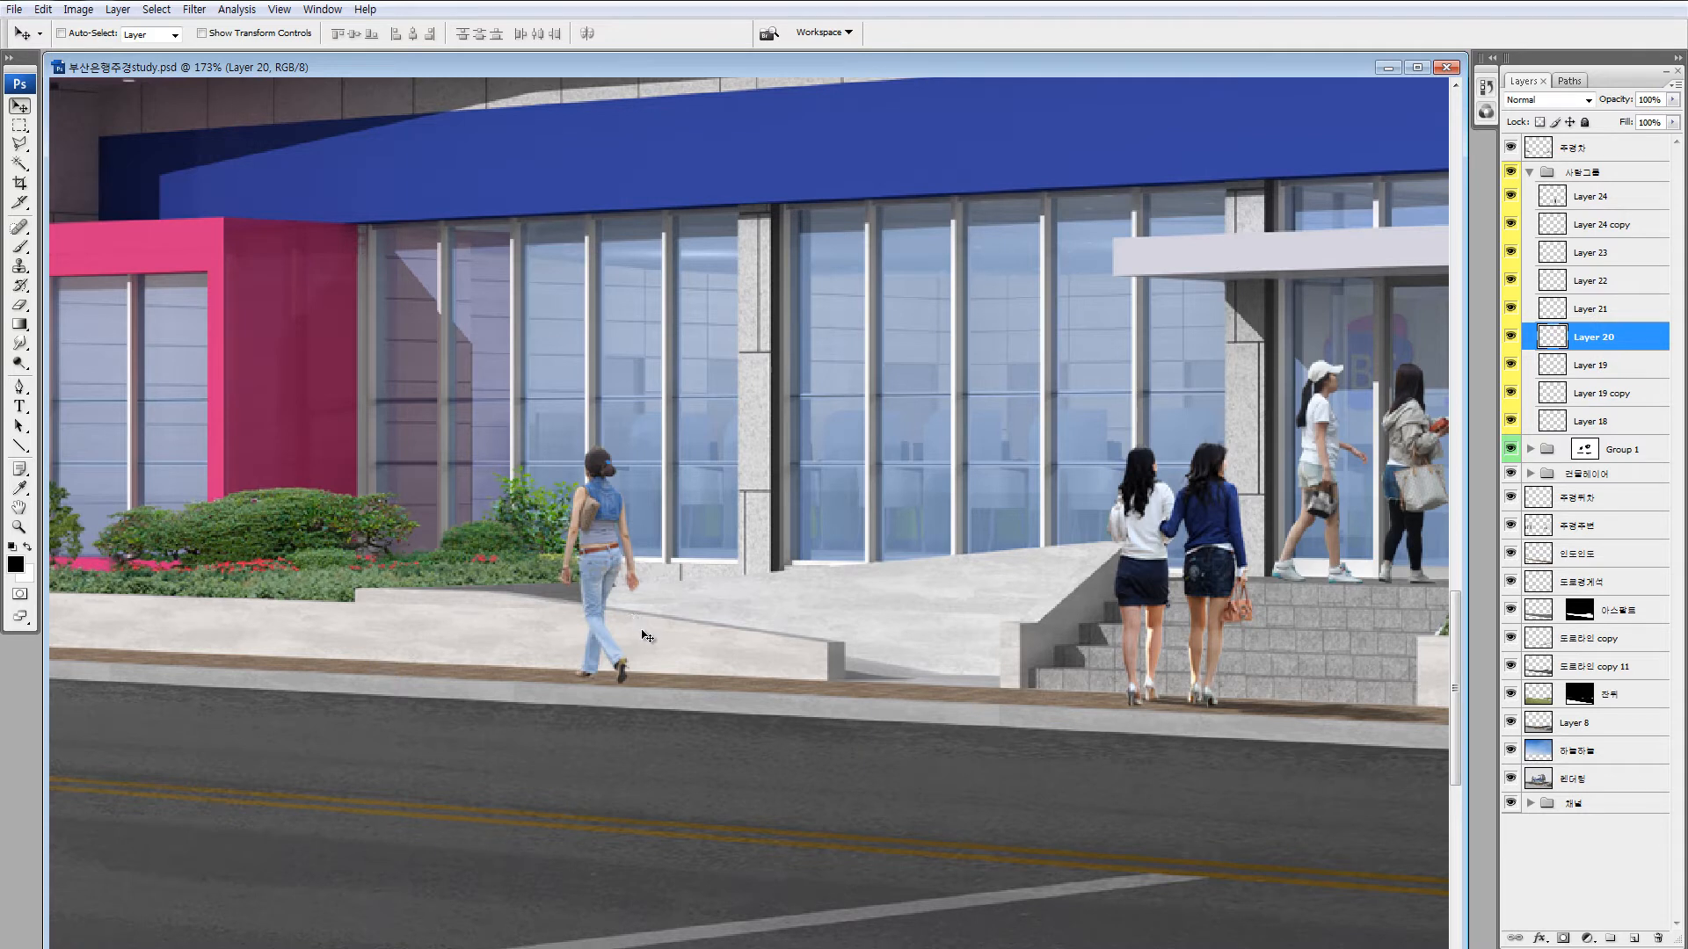
{"action": "key", "text": "ctrl+j"}
{"action": "key", "text": "5"}
{"action": "key", "text": "ctrl+t"}
{"action": "left_click_drag", "start_coordinate": [598, 446], "coordinate": [745, 635]}
{"action": "key", "text": "Escape"}
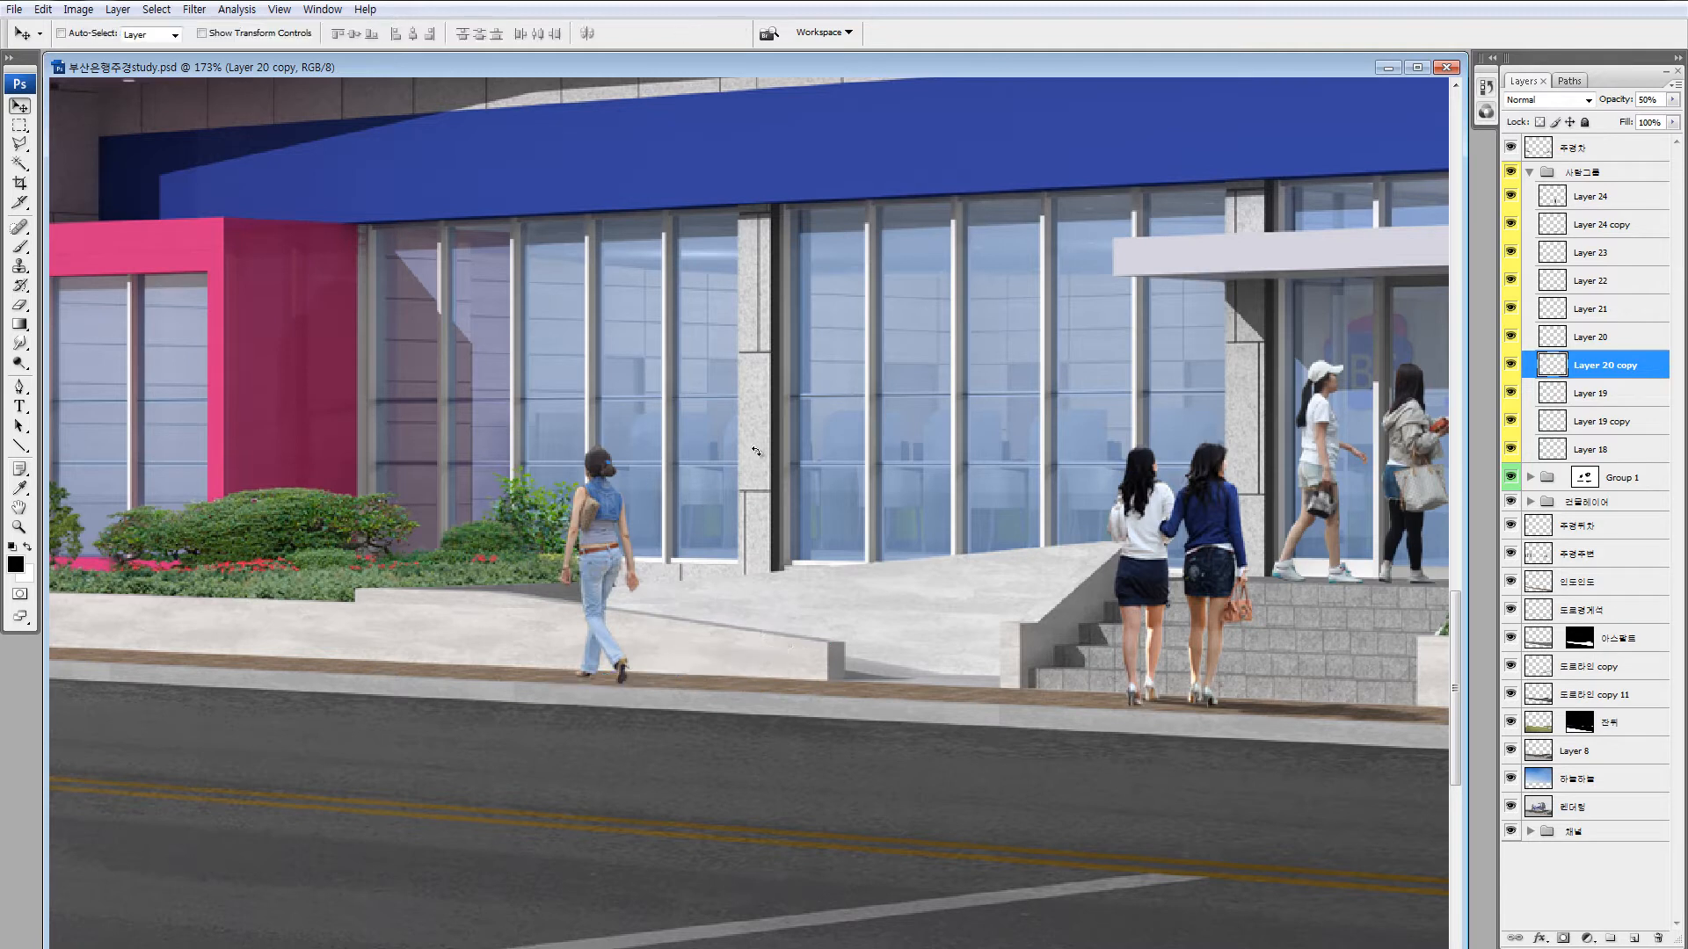
{"action": "key", "text": "ctrl+t"}
{"action": "left_click_drag", "start_coordinate": [649, 466], "coordinate": [645, 513]}
{"action": "key", "text": "Escape"}
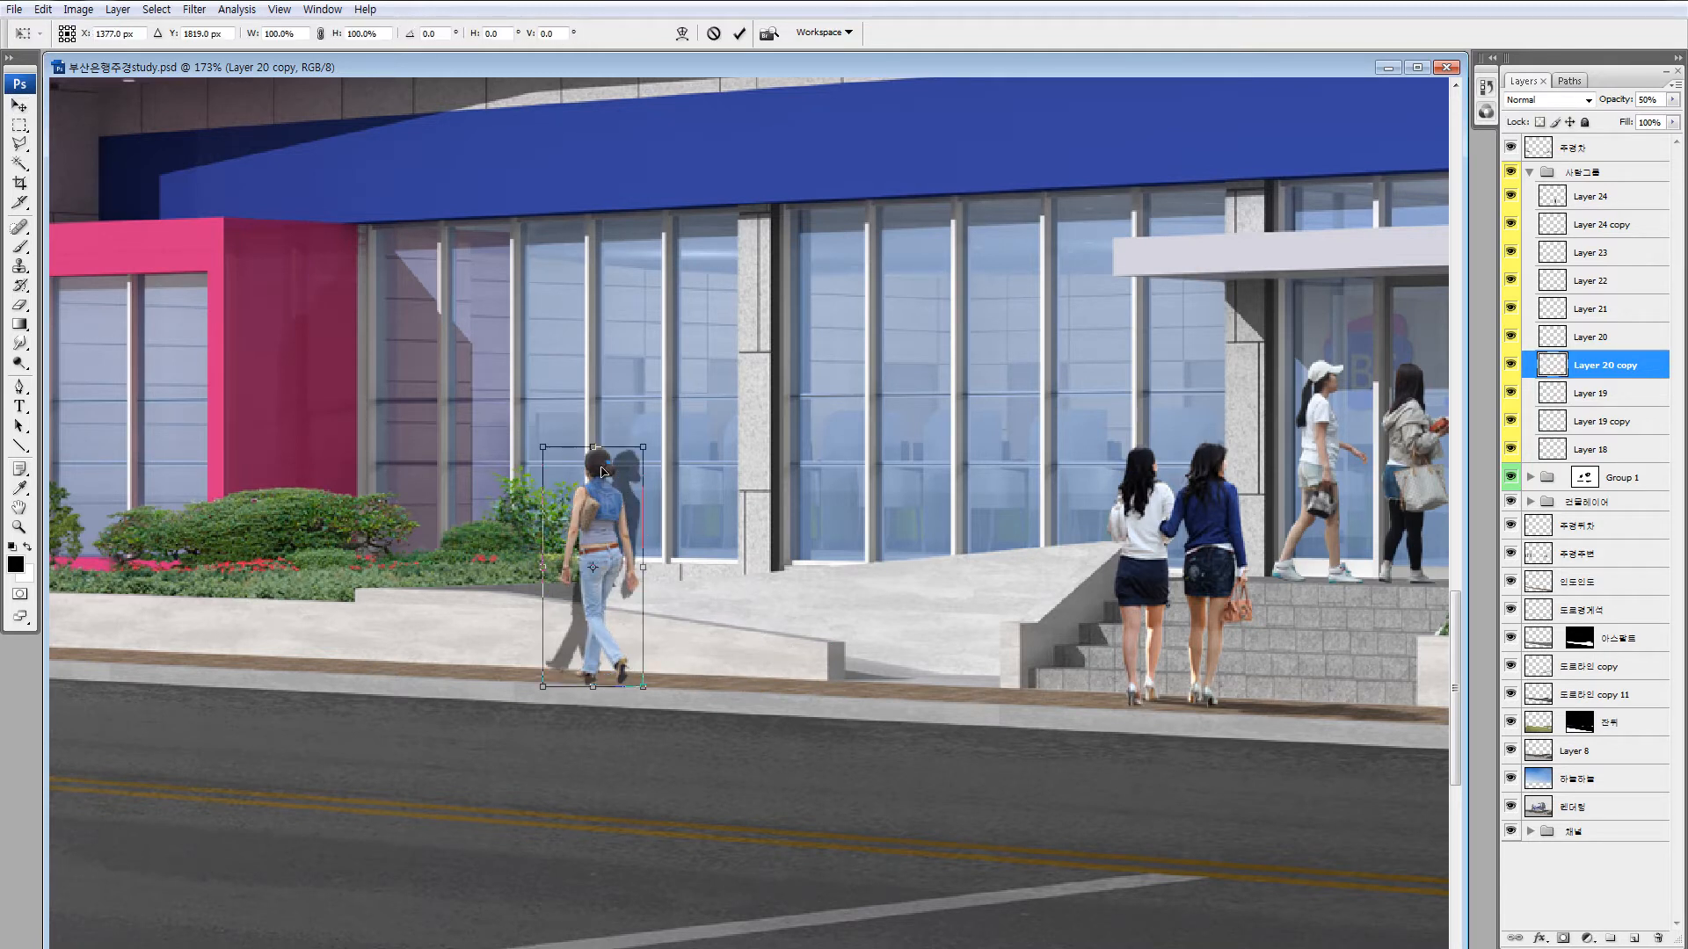
{"action": "key", "text": "ctrl+t"}
{"action": "left_click_drag", "start_coordinate": [597, 448], "coordinate": [785, 683]}
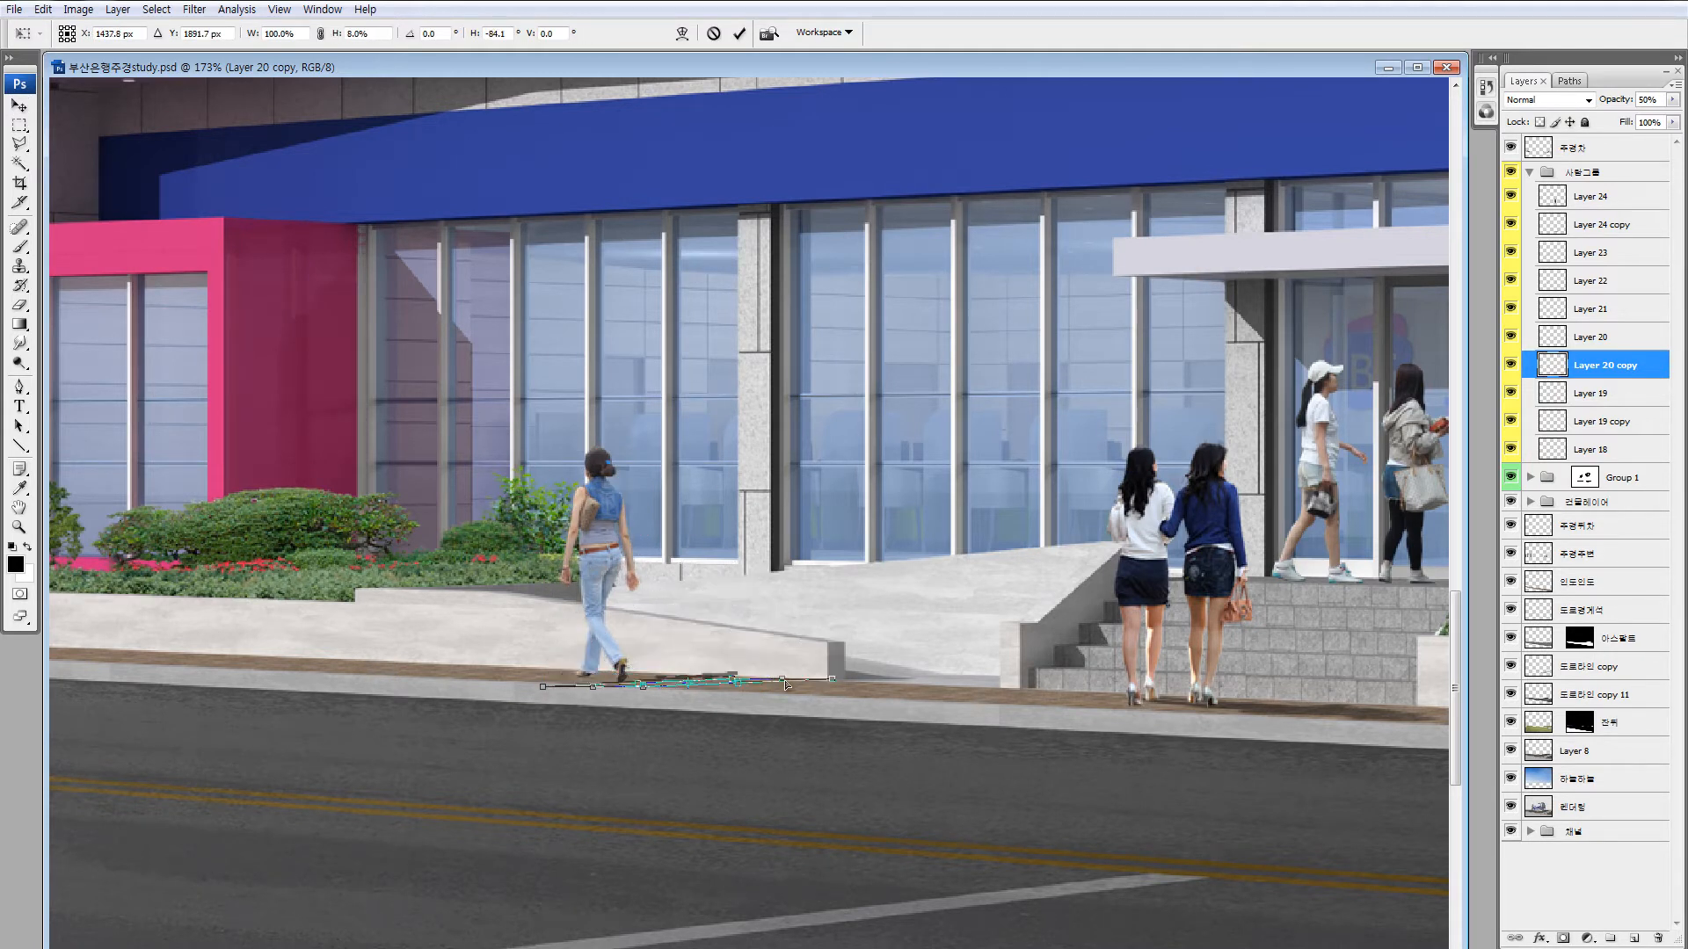
{"action": "left_click_drag", "start_coordinate": [732, 617], "coordinate": [738, 623]}
{"action": "key", "text": "Return"}
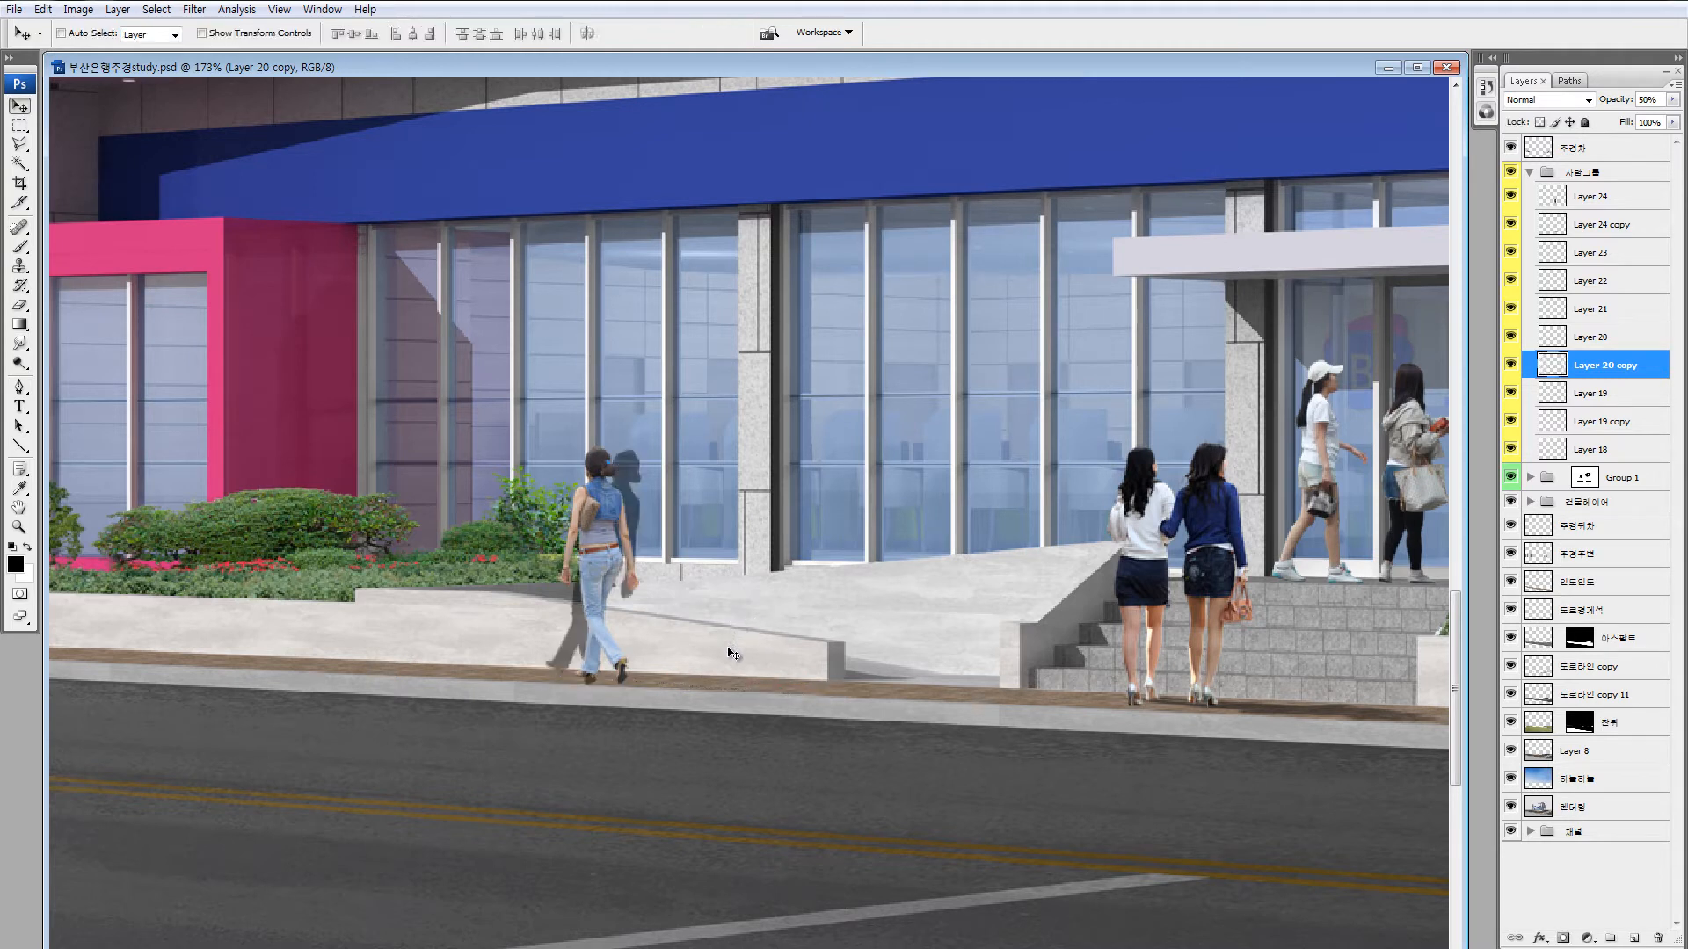
Skew and flatten the copy of the woman in jeans into a cast shadow lying along the sidewalk from her feet.
{"action": "key", "text": "ctrl+t"}
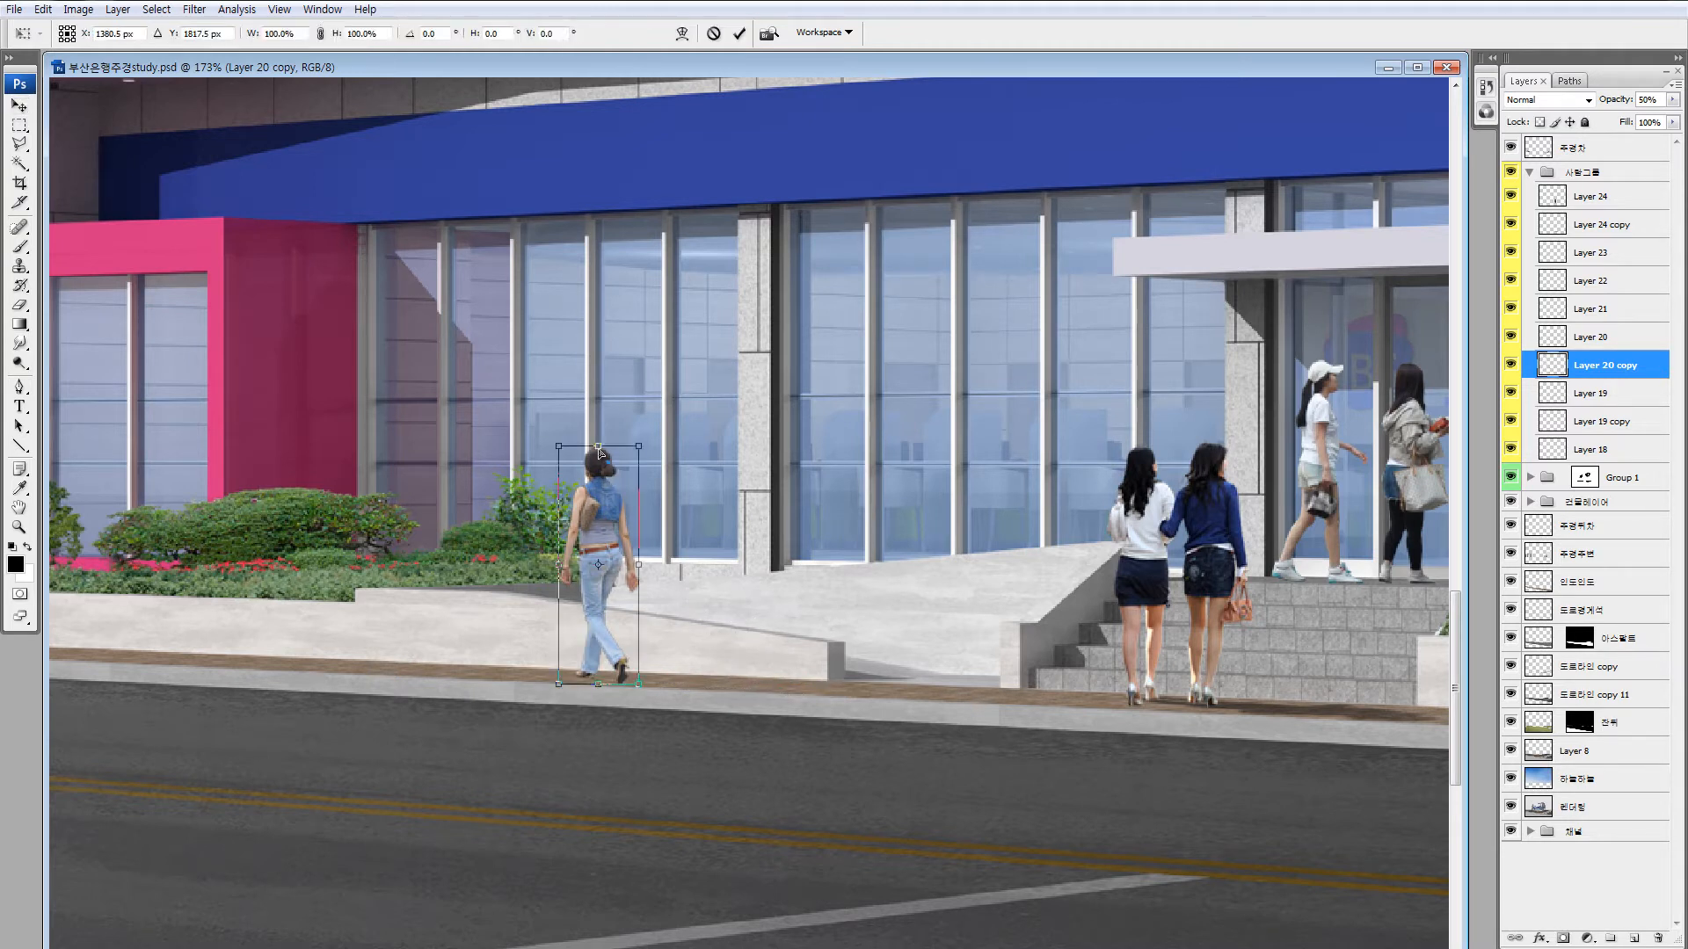
{"action": "left_click_drag", "start_coordinate": [600, 434], "coordinate": [690, 526]}
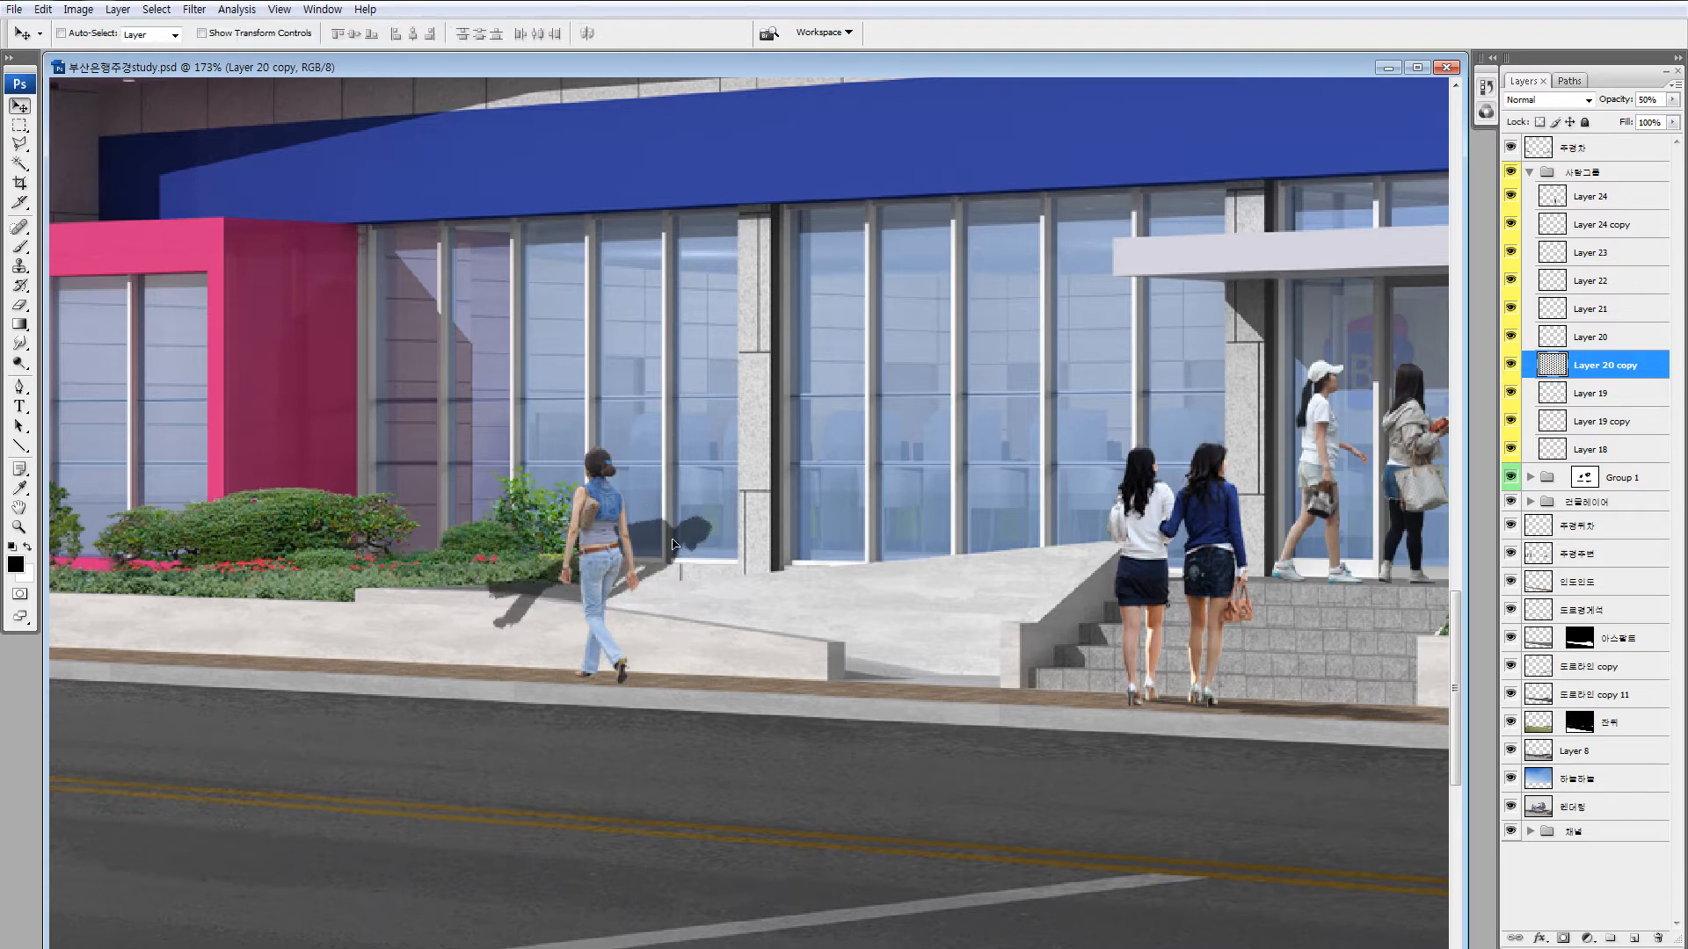
{"action": "left_click_drag", "start_coordinate": [756, 598], "coordinate": [831, 694]}
{"action": "key", "text": "Return"}
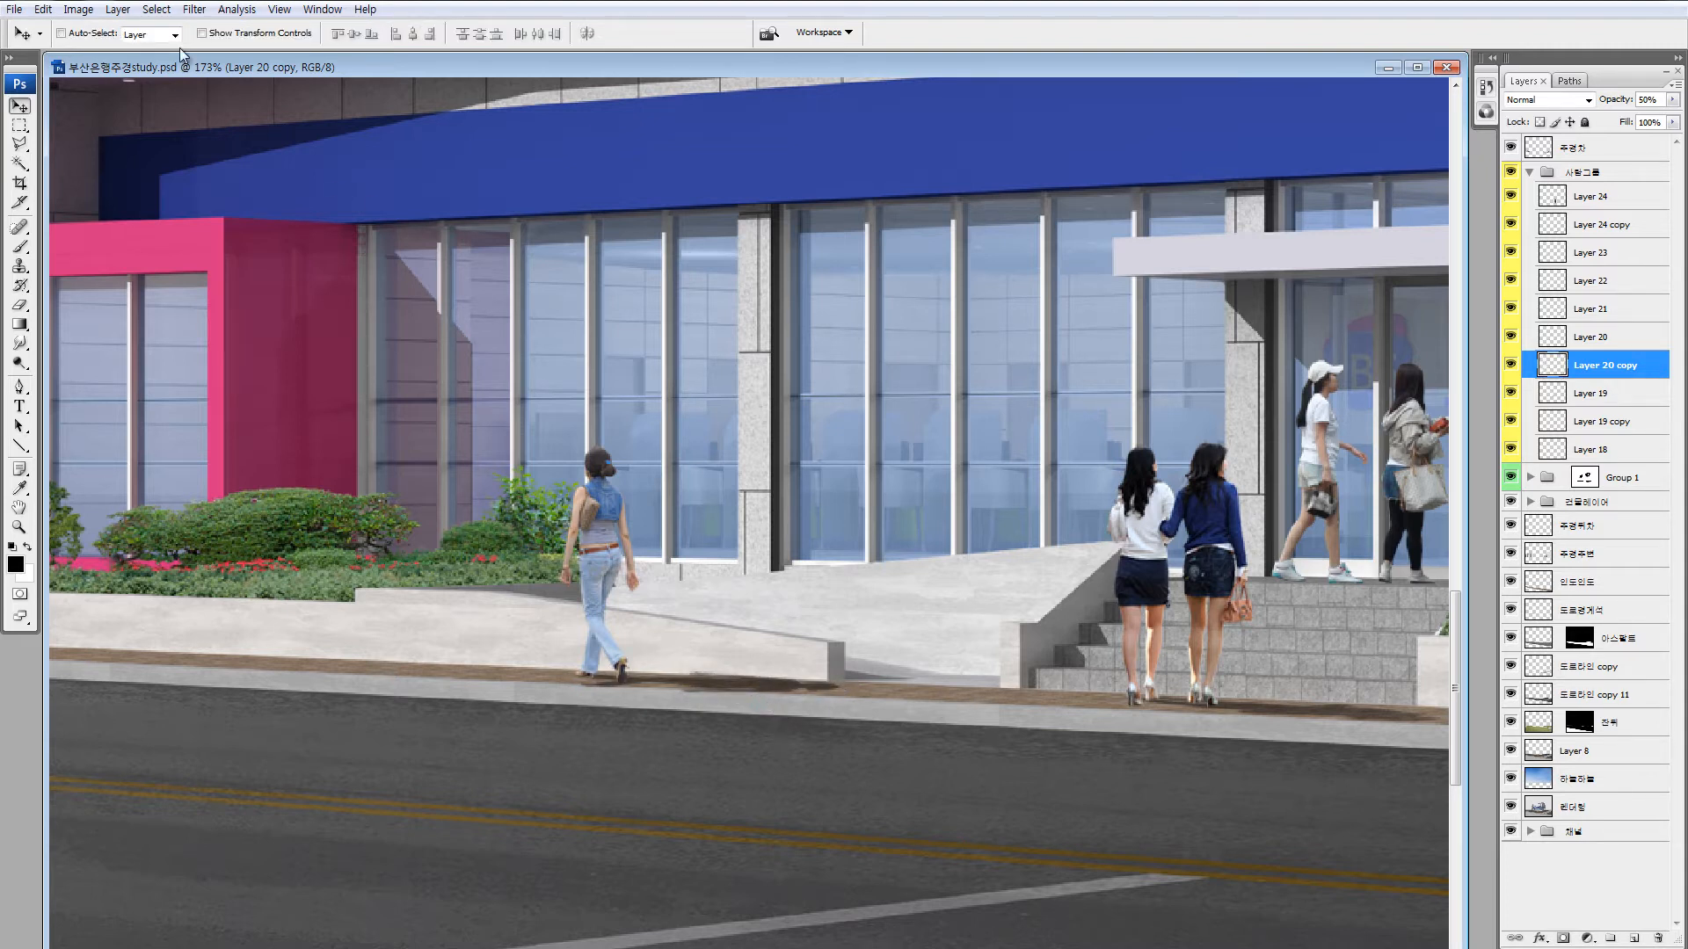
{"action": "left_click", "coordinate": [193, 10]}
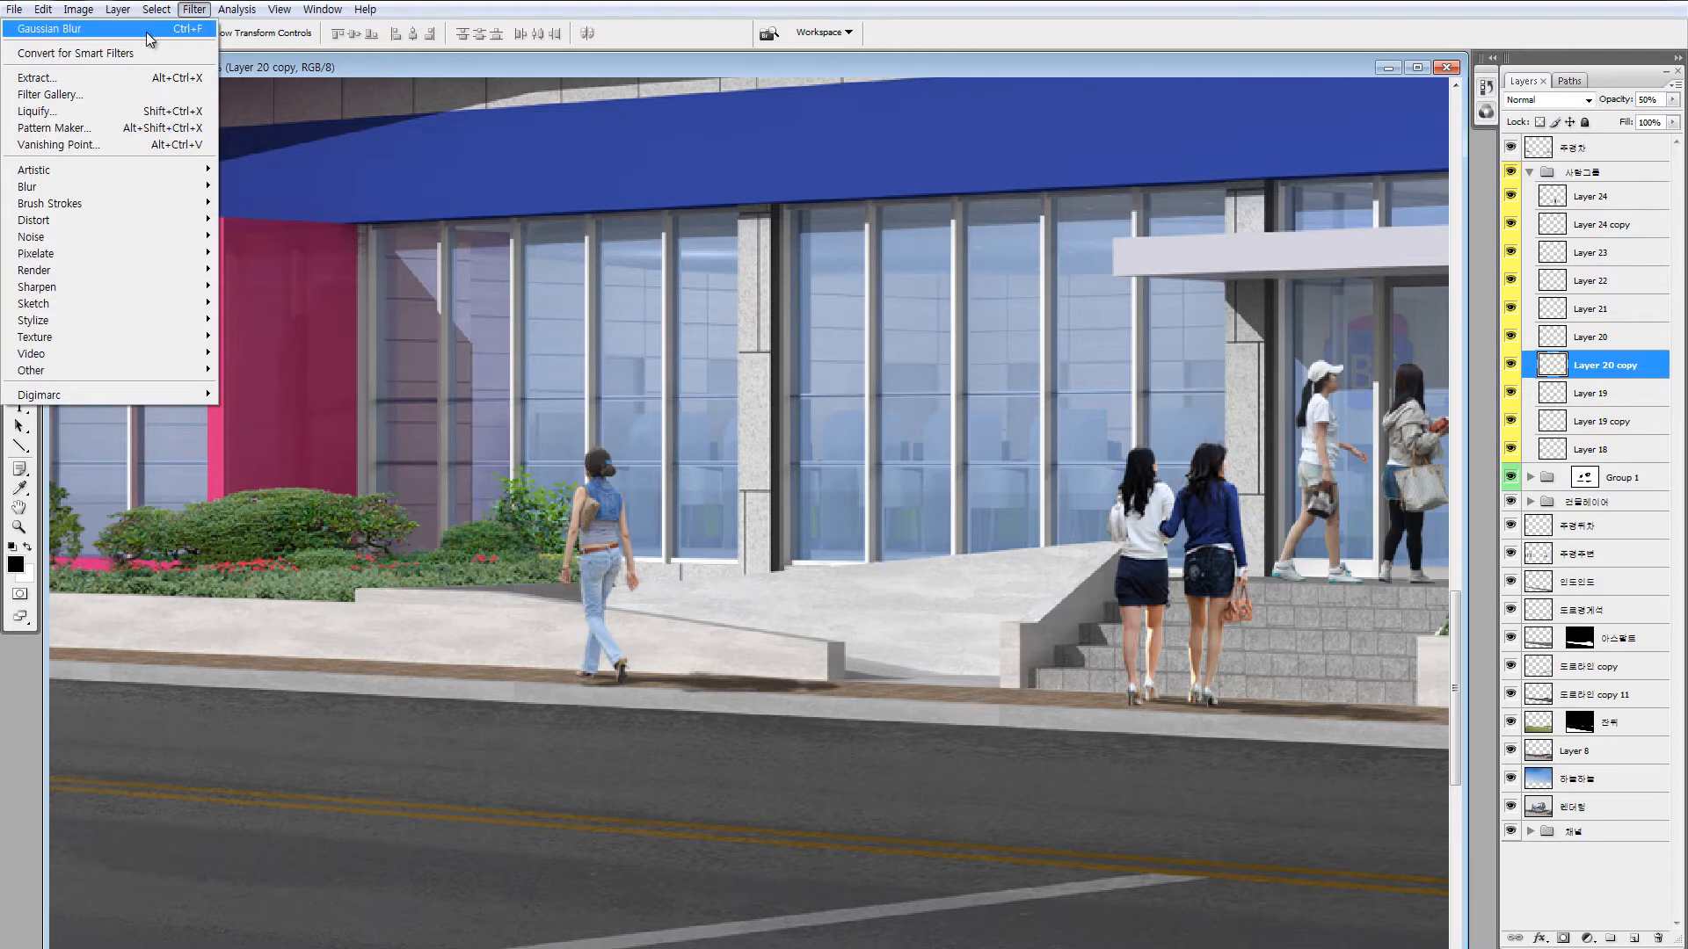
{"action": "key", "text": "Escape"}
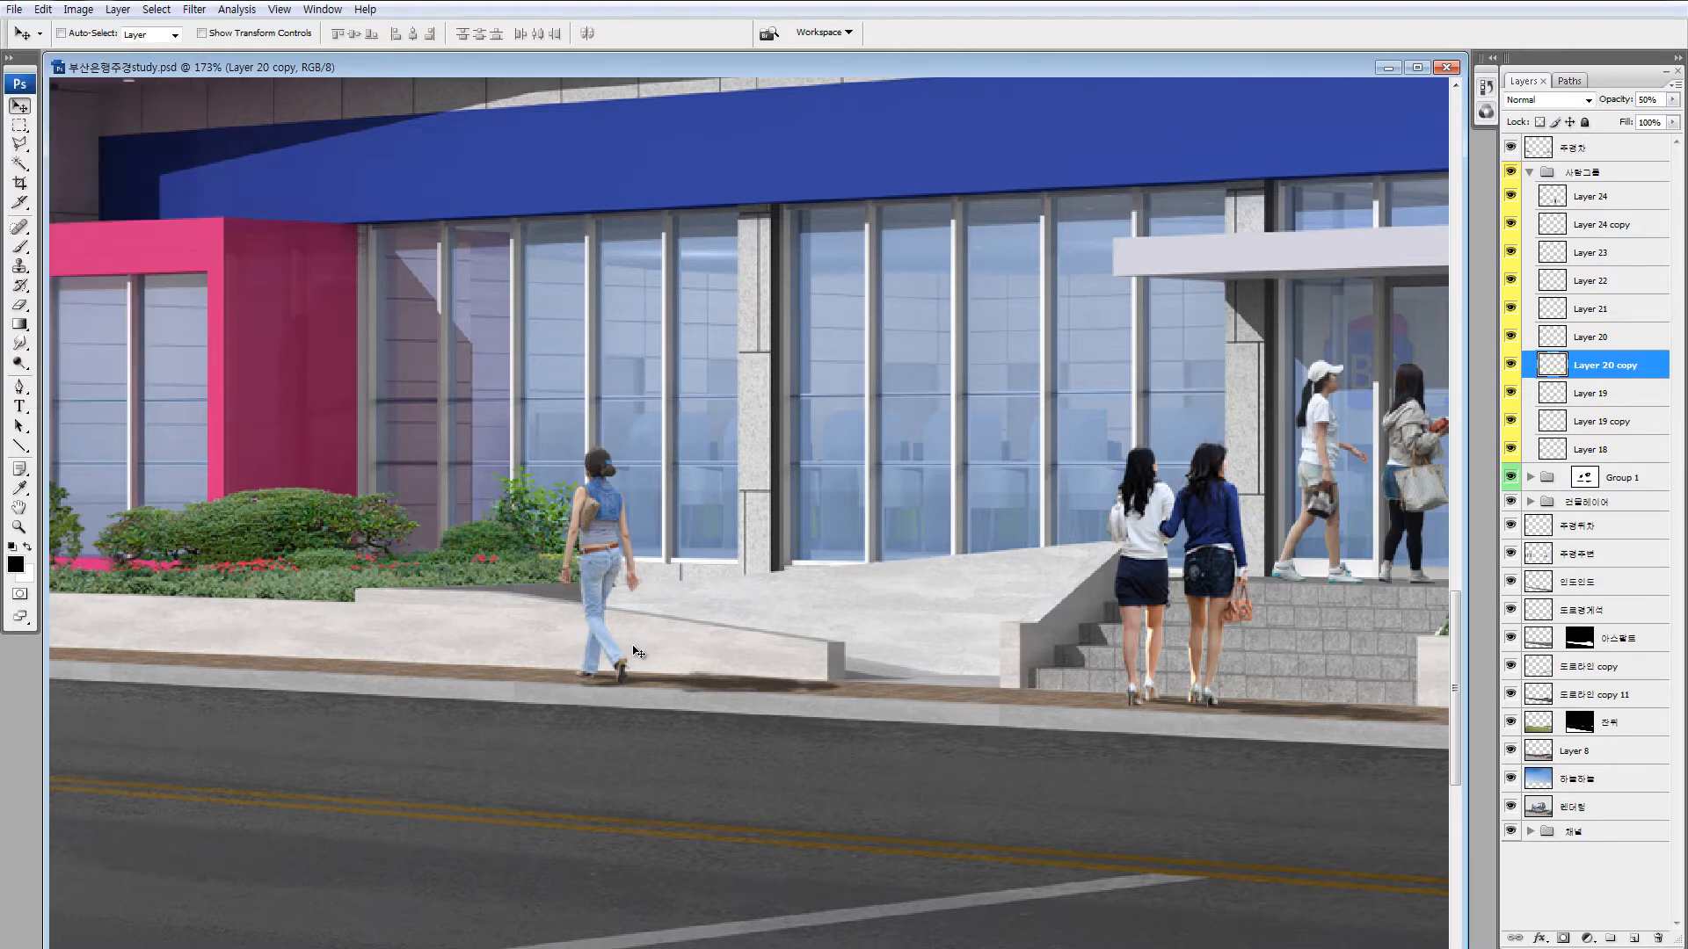
Outline the excess shadow around the walking woman's feet with the Polygonal Lasso and delete it.
{"action": "key", "text": "z"}
{"action": "left_click_drag", "start_coordinate": [420, 517], "coordinate": [662, 702]}
{"action": "key", "text": "l"}
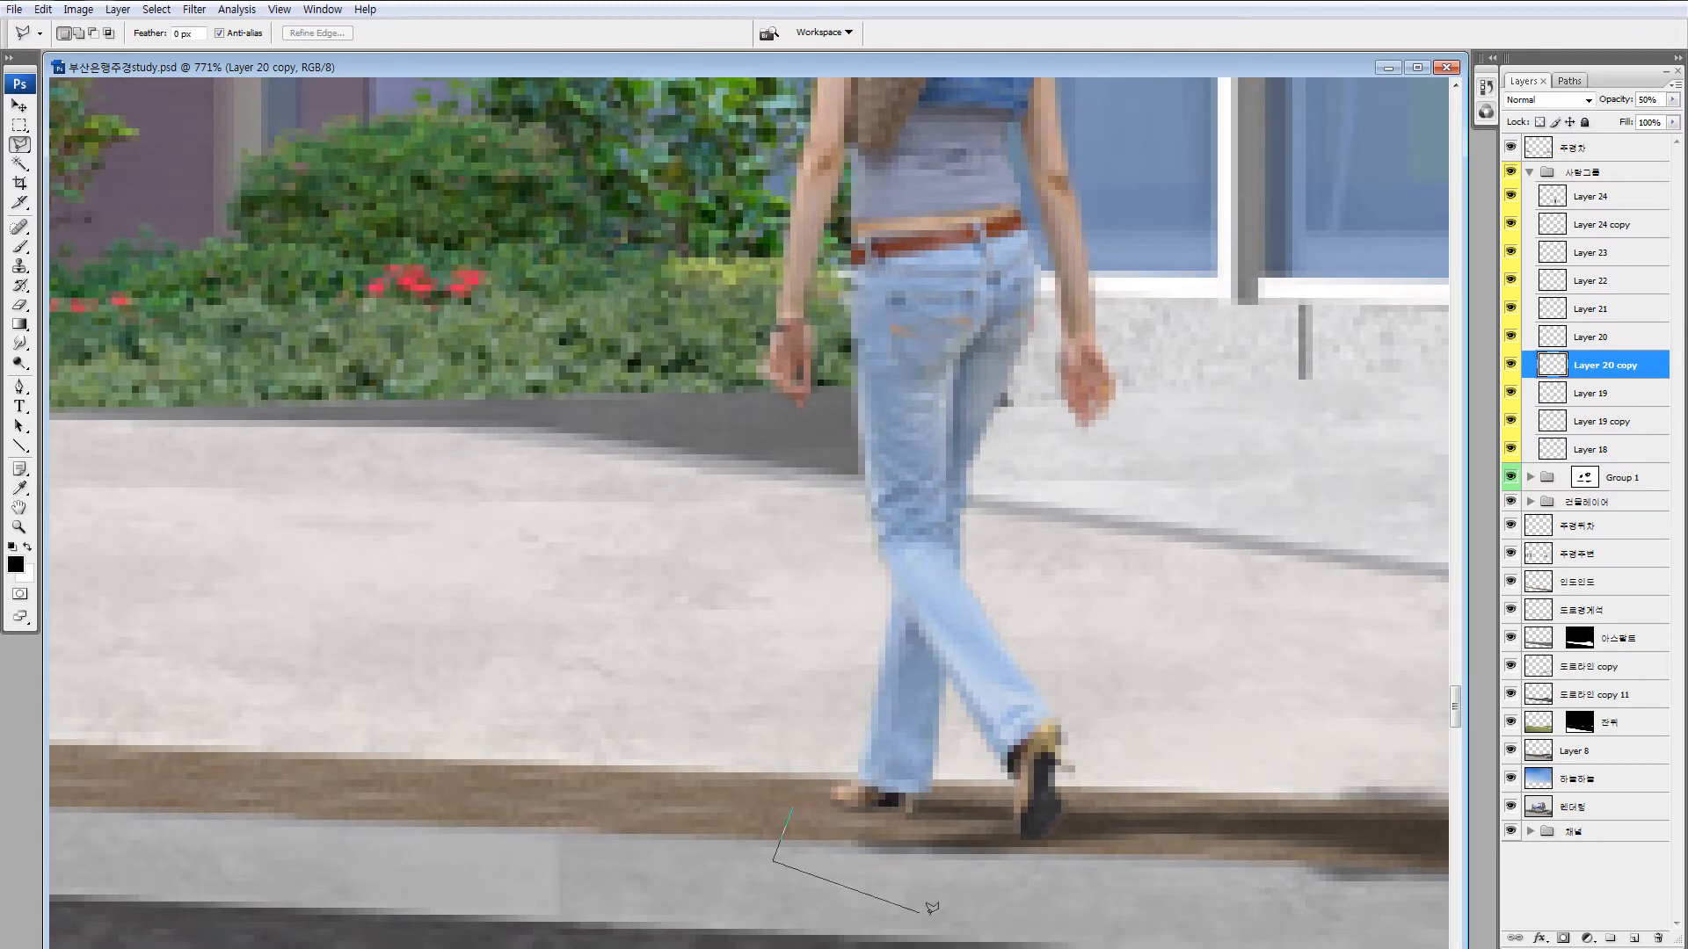
{"action": "left_click", "coordinate": [948, 917]}
{"action": "left_click", "coordinate": [1137, 873]}
{"action": "left_click", "coordinate": [865, 815], "text": "ctrl"}
{"action": "left_click_drag", "start_coordinate": [993, 838], "coordinate": [793, 860]}
{"action": "key", "text": "Delete"}
{"action": "key", "text": "ctrl+d"}
Fade the far end of the walking woman's shadow with the size 175 Eraser at 50% opacity.
{"action": "key", "text": "ctrl+minus"}
{"action": "key", "text": "ctrl+minus"}
{"action": "key", "text": "ctrl+minus"}
{"action": "key", "text": "ctrl+minus"}
{"action": "key", "text": "ctrl+minus"}
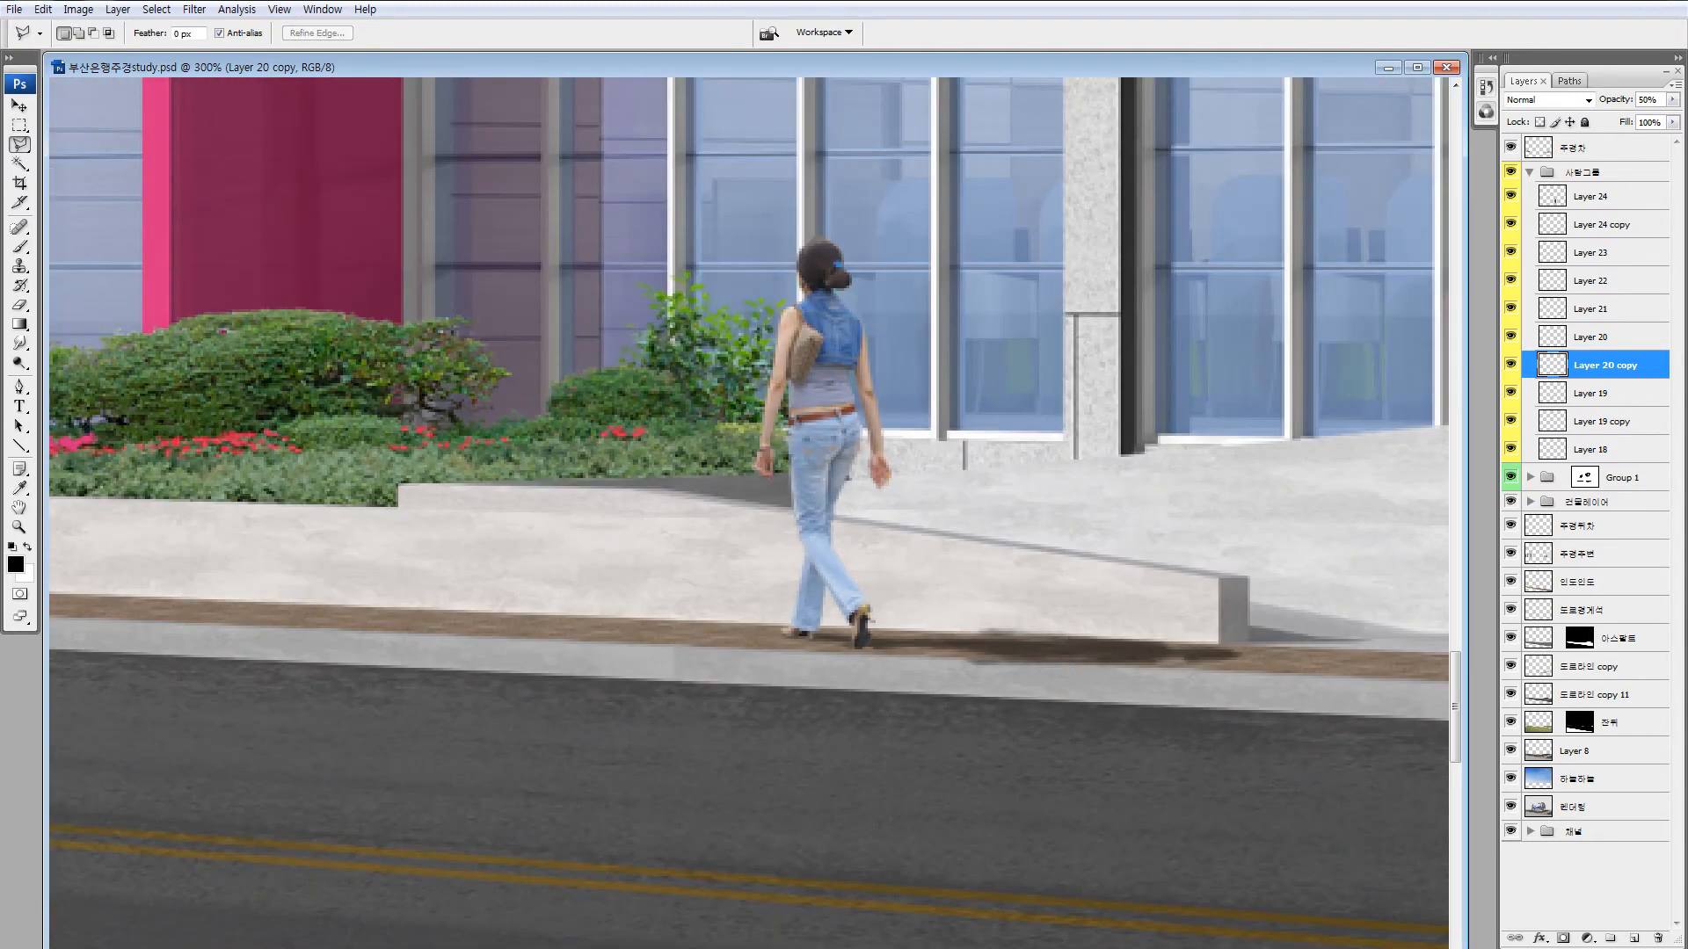
{"action": "key", "text": "e"}
{"action": "left_click", "coordinate": [1231, 651]}
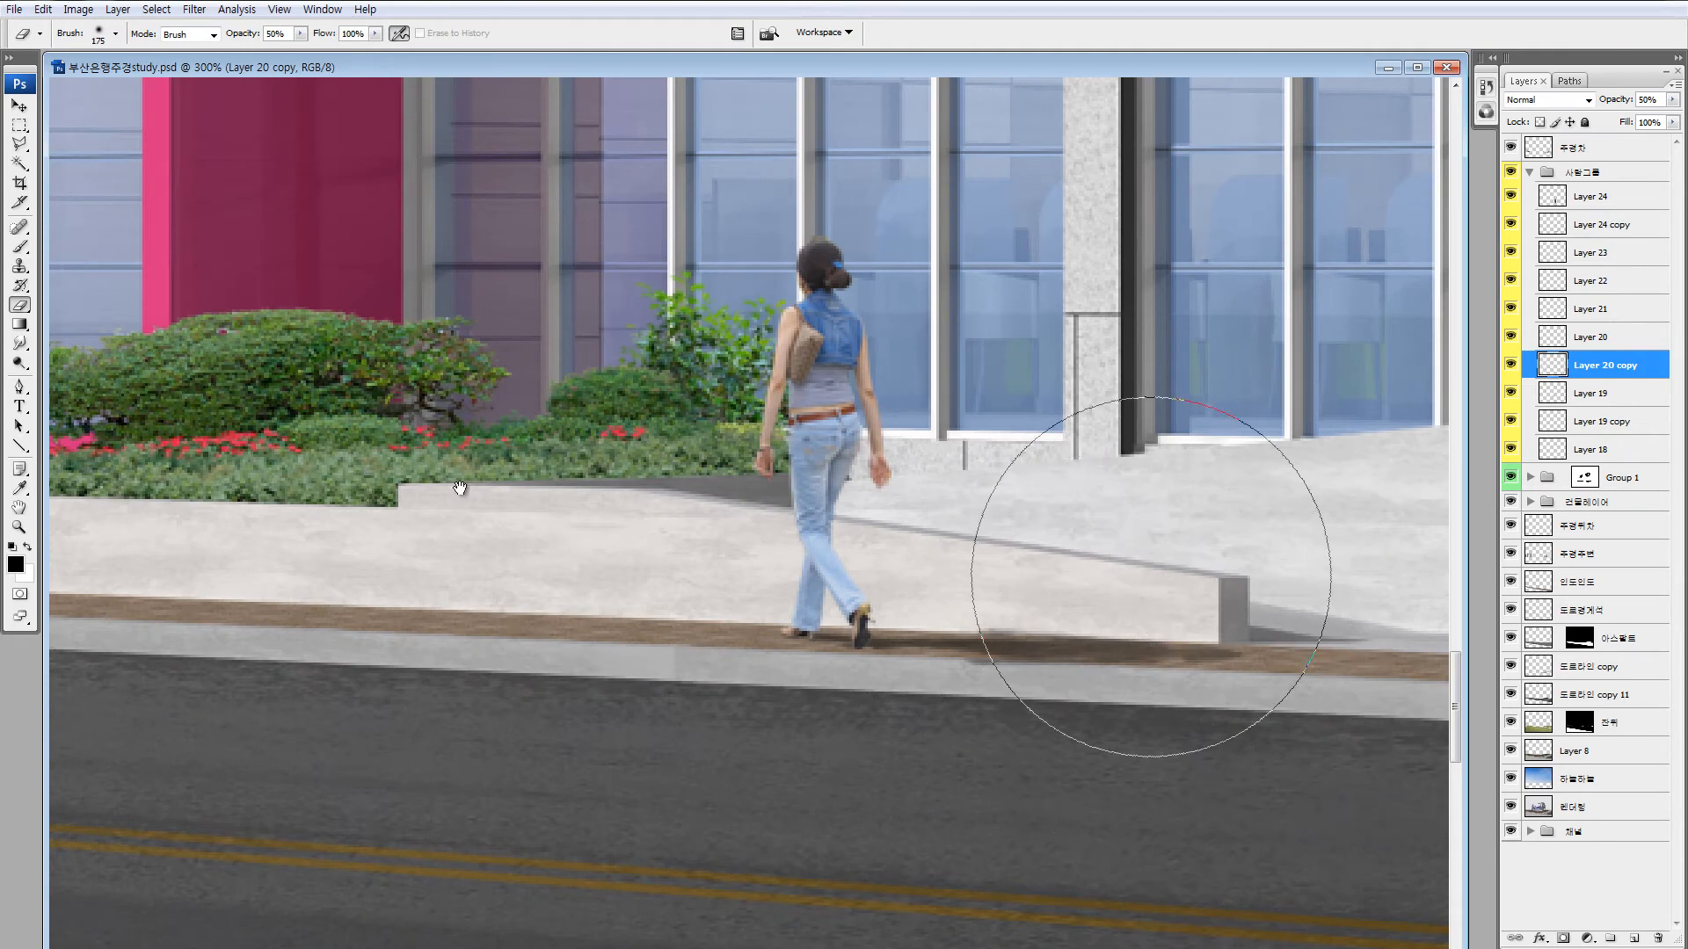
Move the couple holding hands at the side entrance slightly down on the entrance platform.
{"action": "left_click_drag", "start_coordinate": [460, 489], "coordinate": [1400, 586]}
{"action": "left_click_drag", "start_coordinate": [859, 543], "coordinate": [1352, 636]}
{"action": "key", "text": "v"}
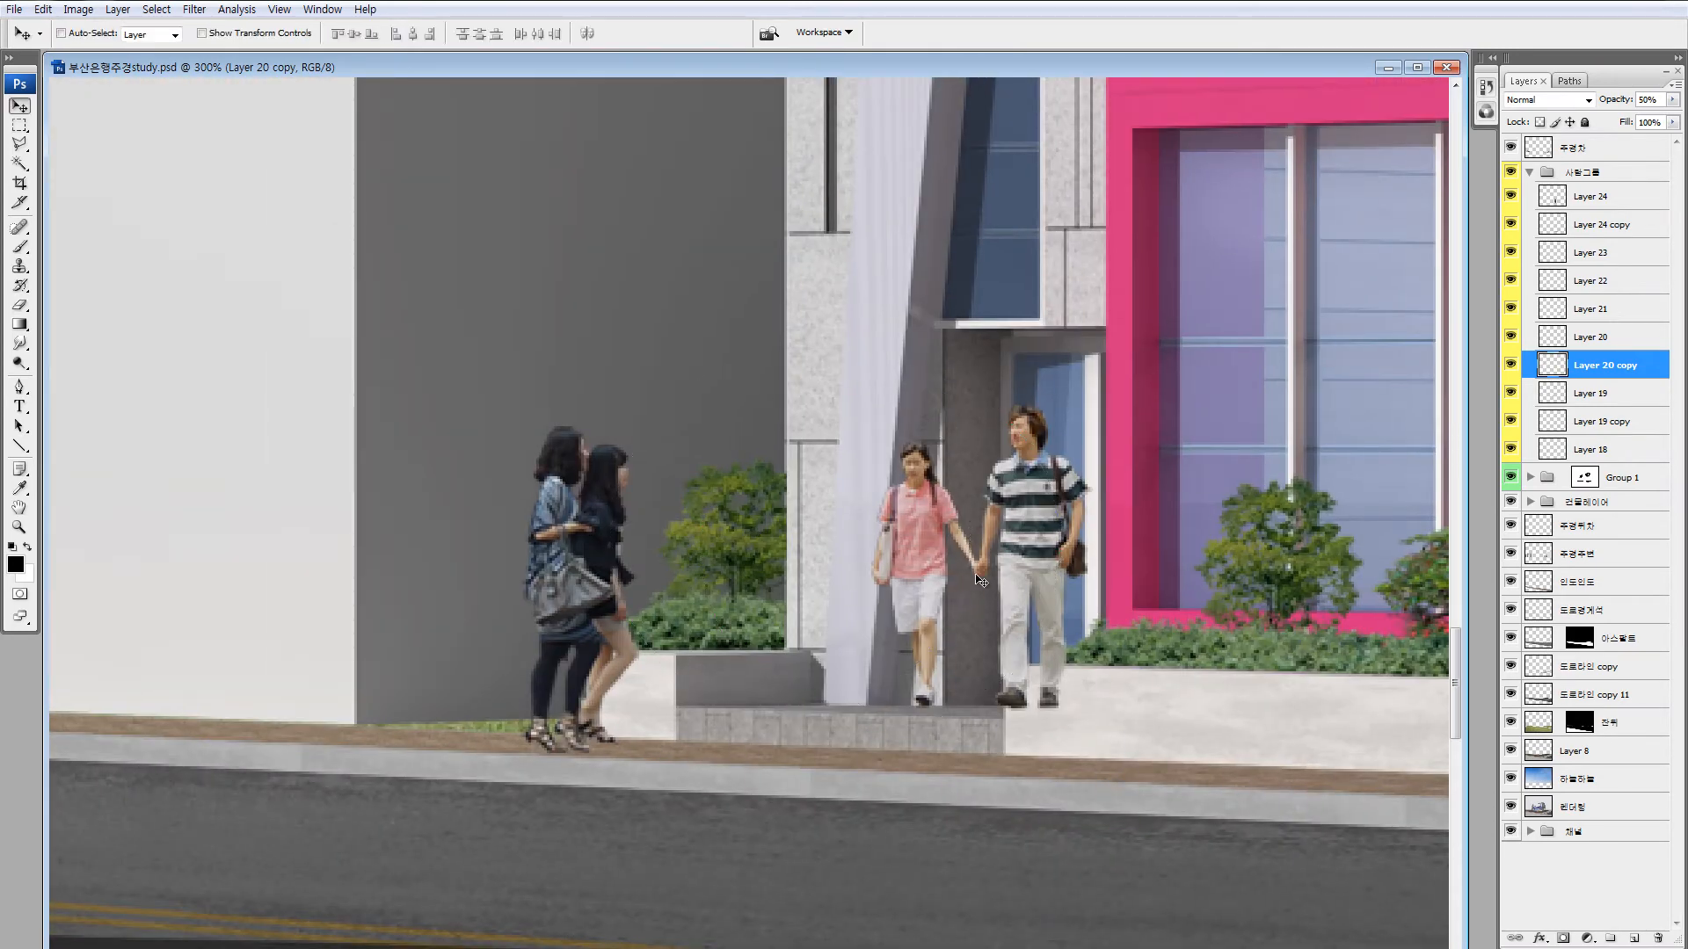
{"action": "left_click", "coordinate": [1033, 593], "text": "ctrl"}
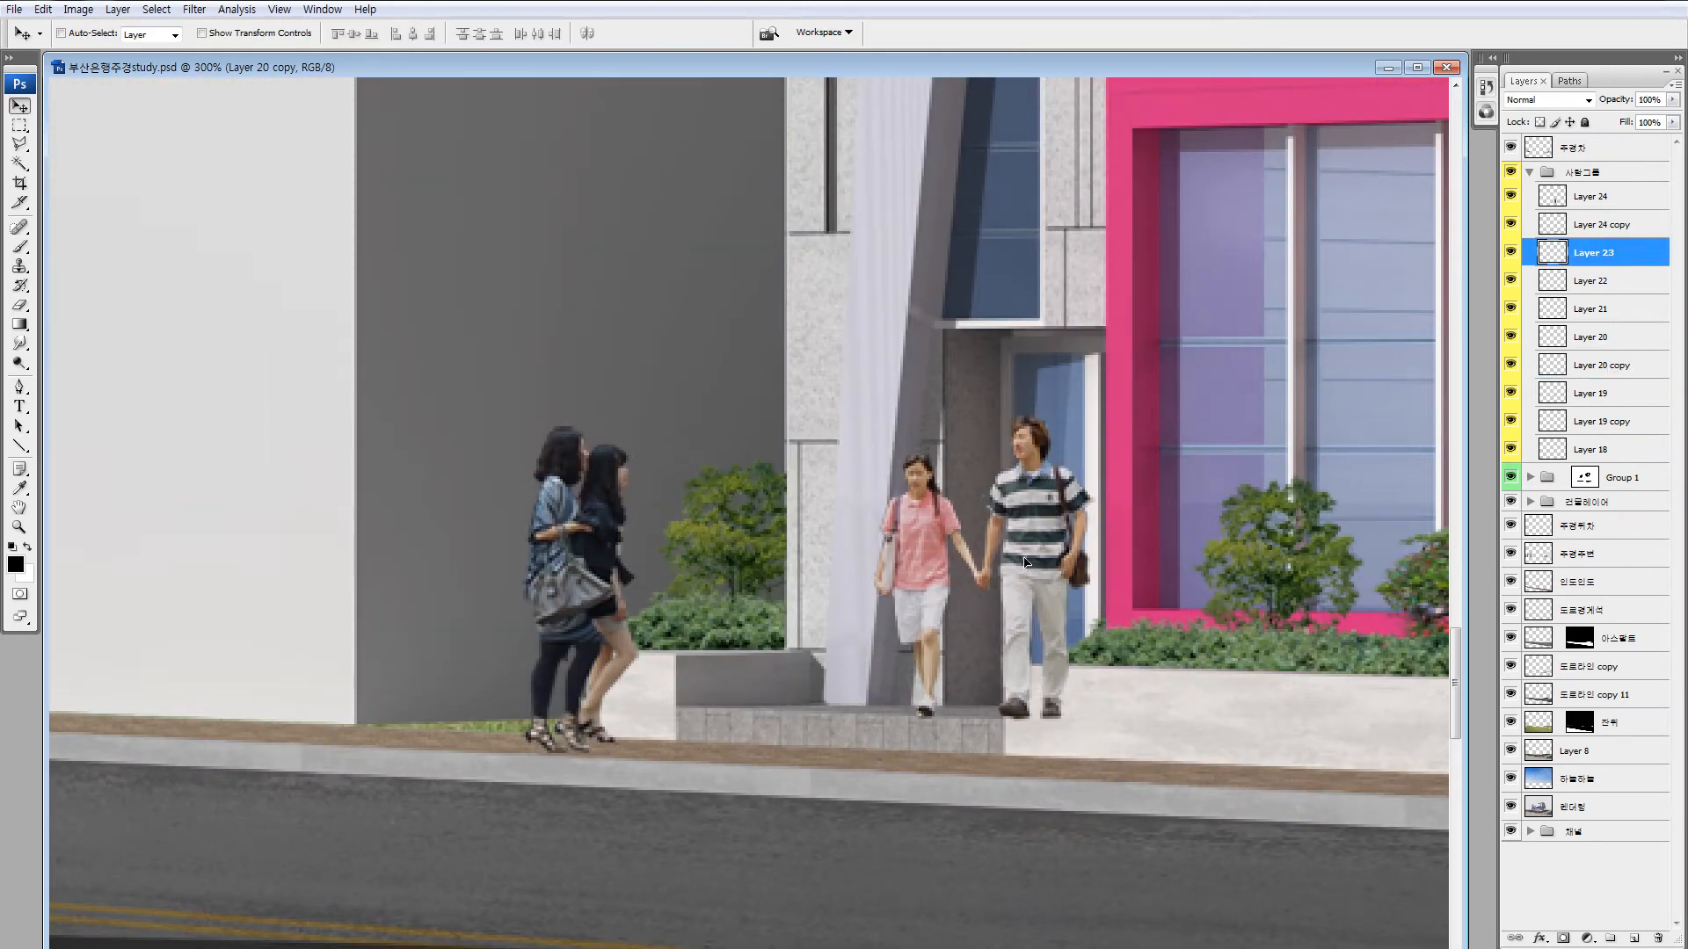
Duplicate the two women beside the side entrance, keep the copy beneath the original and set its opacity to 50%.
{"action": "left_click", "coordinate": [598, 575], "text": "ctrl"}
{"action": "key", "text": "ctrl+j"}
{"action": "key", "text": "ctrl+["}
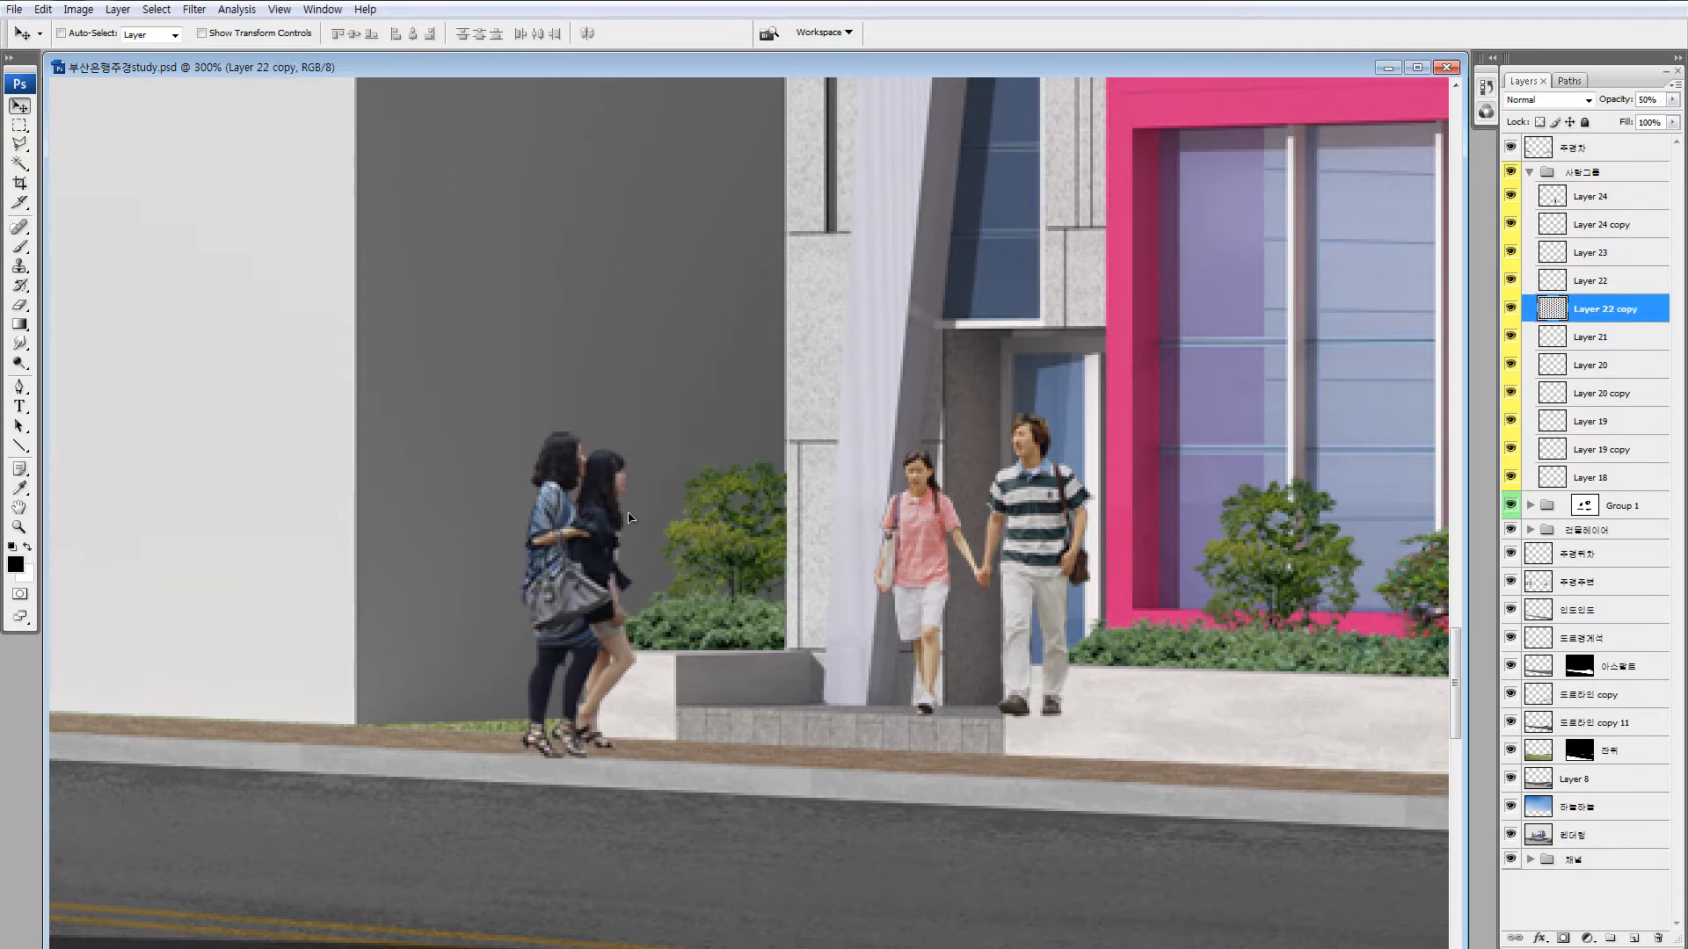
{"action": "key", "text": "5"}
Flatten and skew the two women's copy into a sidewalk shadow, rotate it about 10.1° and soften its far end with the Eraser.
{"action": "key", "text": "ctrl+t"}
{"action": "left_click_drag", "start_coordinate": [580, 433], "coordinate": [792, 768]}
{"action": "key", "text": "Return"}
{"action": "key", "text": "ctrl+t"}
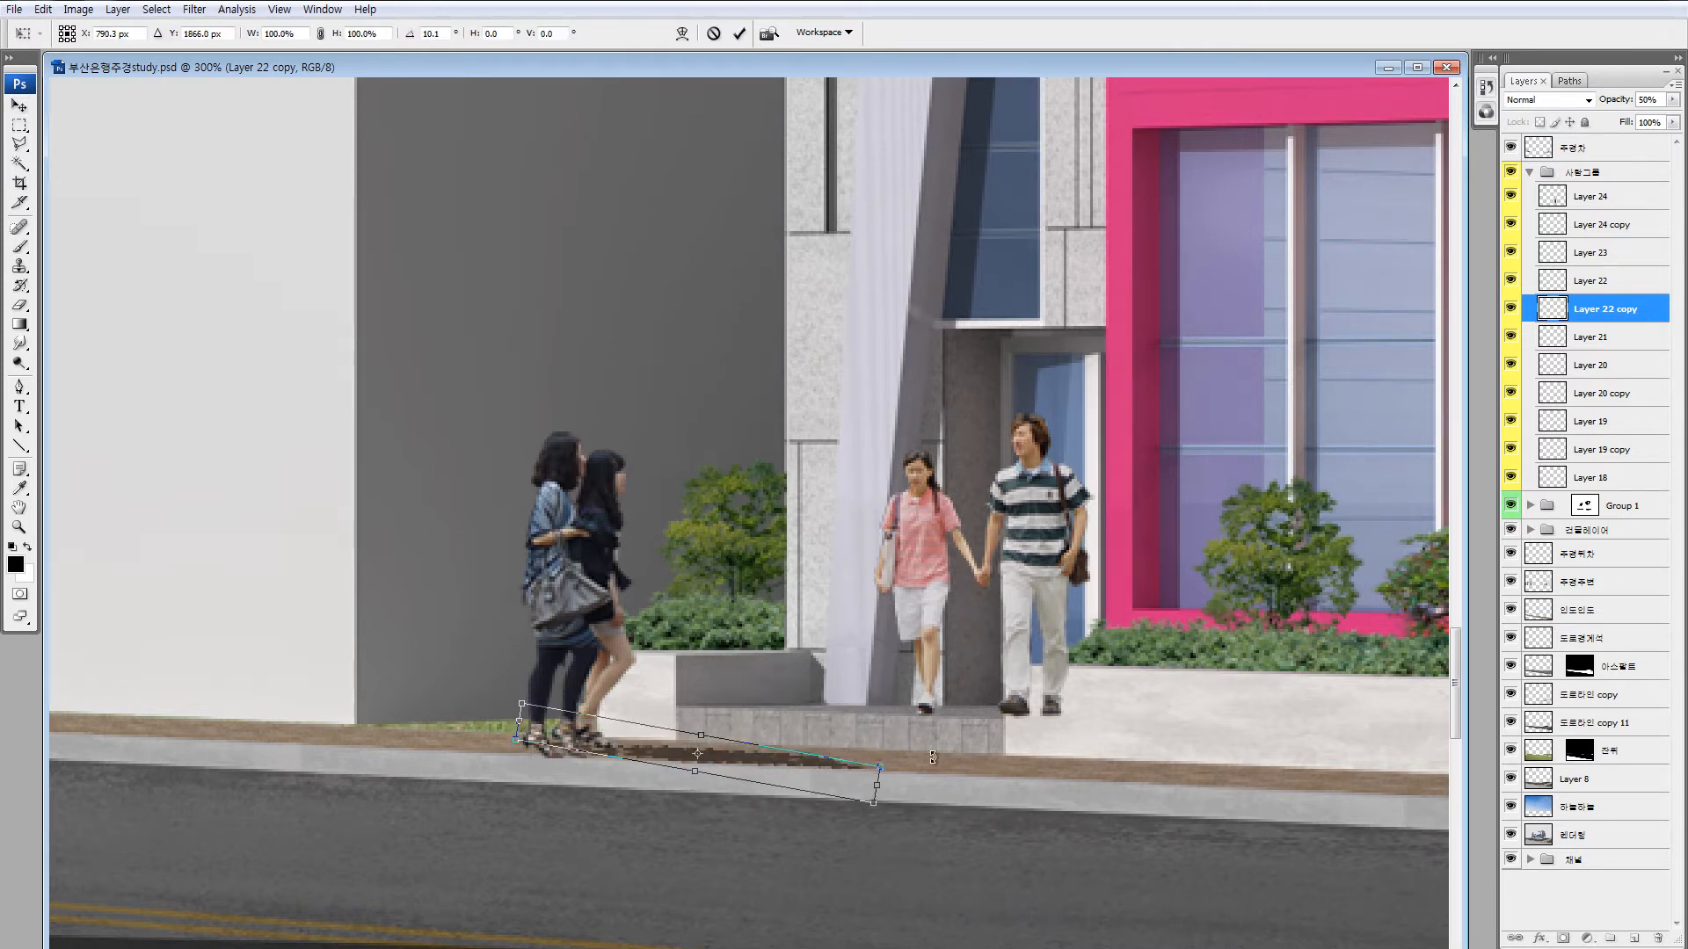
{"action": "key", "text": "Return"}
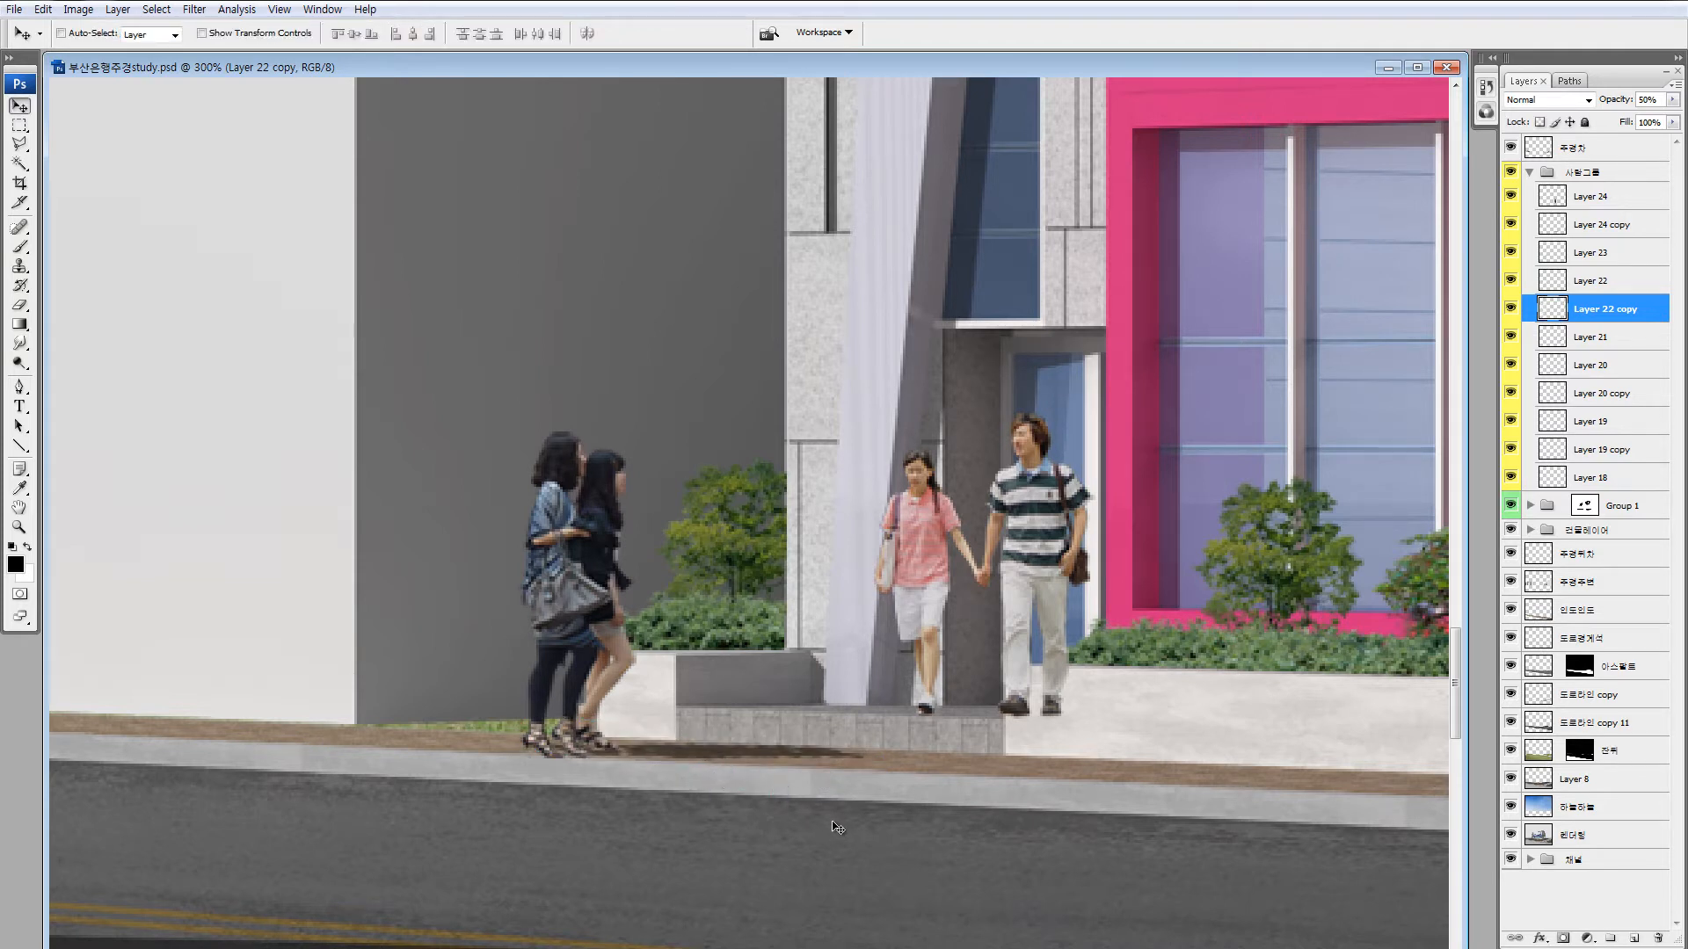
{"action": "key", "text": "e"}
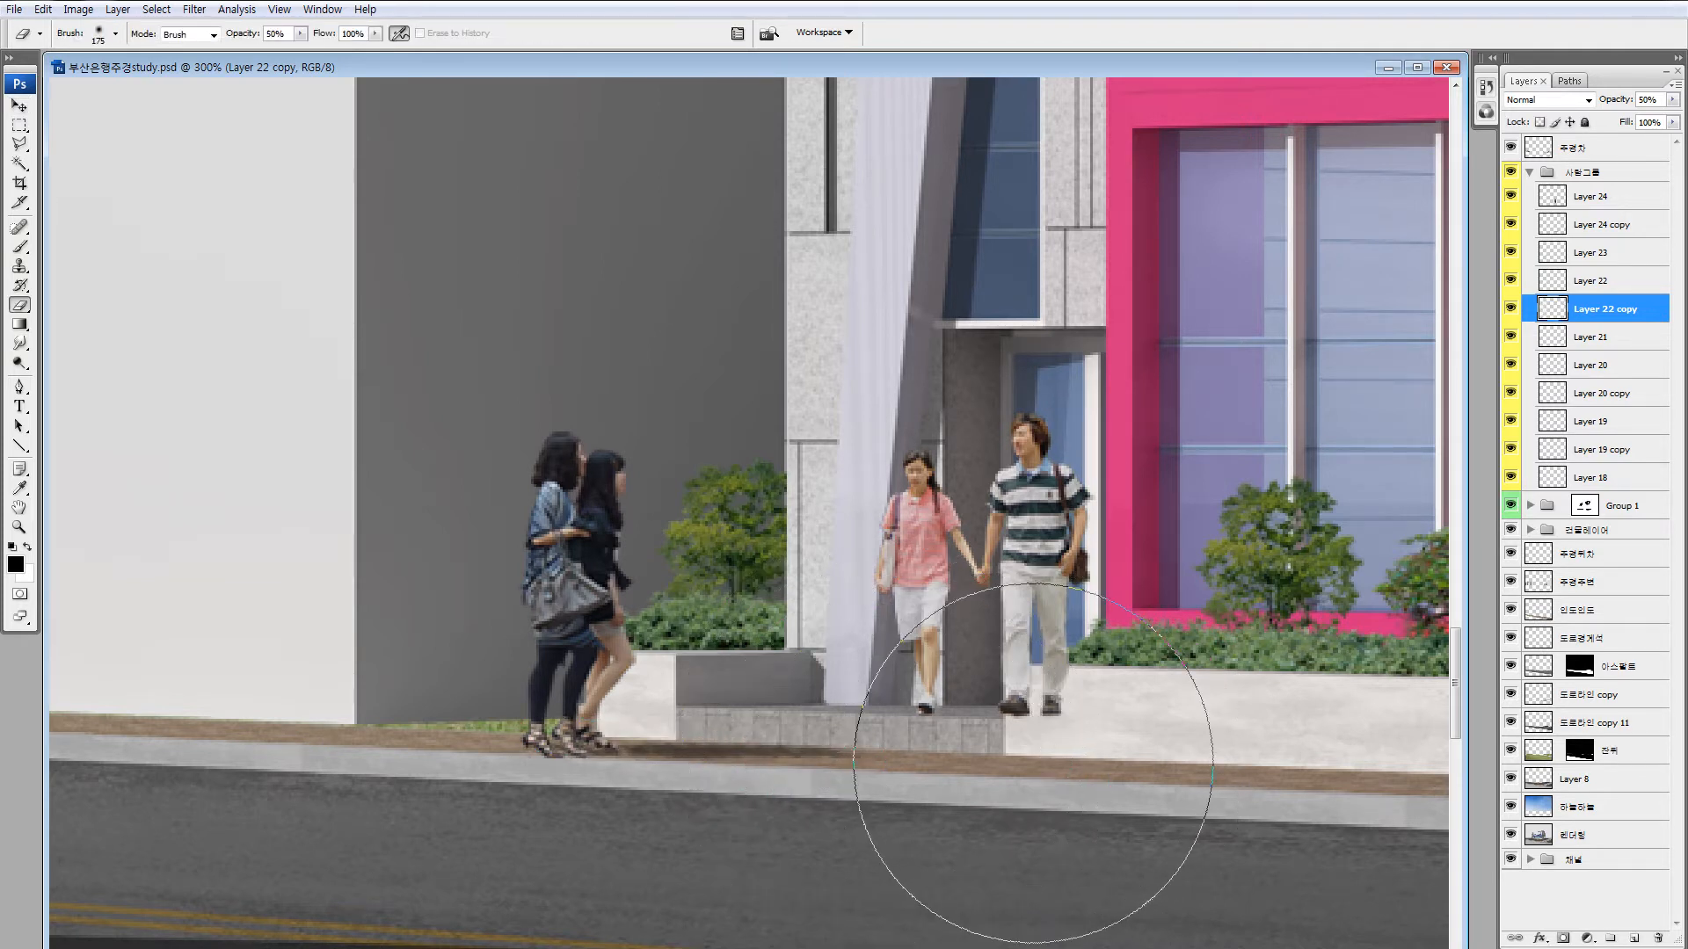
Collapse the people group 사람그룹 and add a layer mask to it.
{"action": "key", "text": "ctrl+0"}
{"action": "key", "text": "ctrl+minus"}
{"action": "left_click", "coordinate": [1530, 172]}
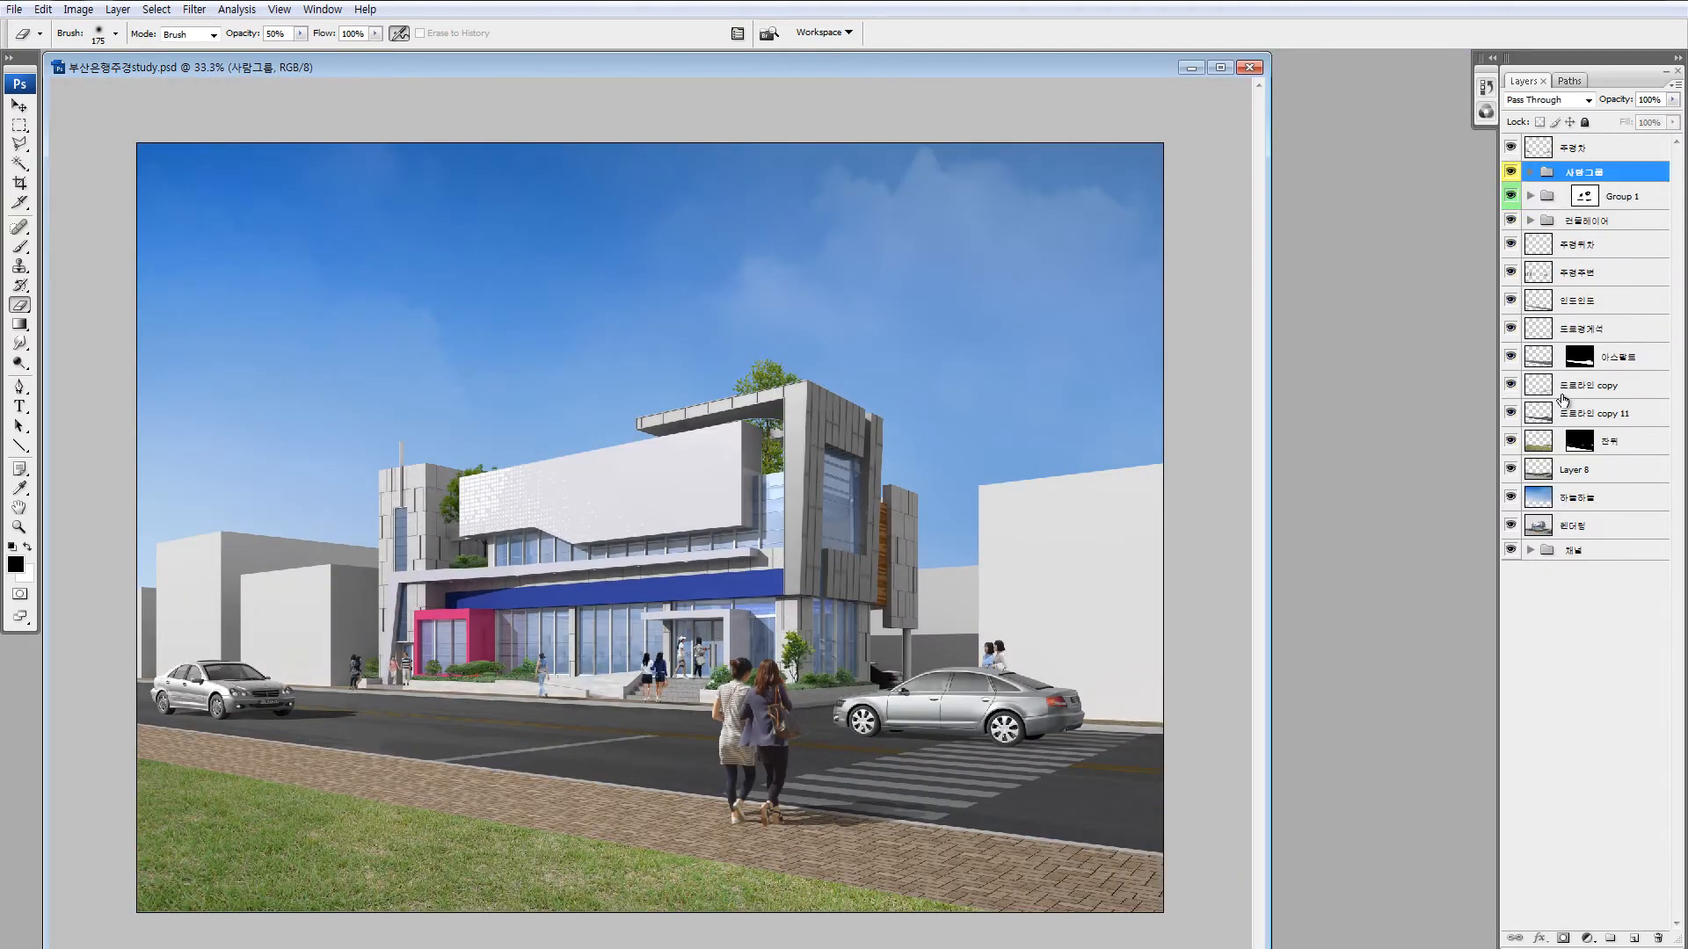
{"action": "left_click", "coordinate": [1563, 938]}
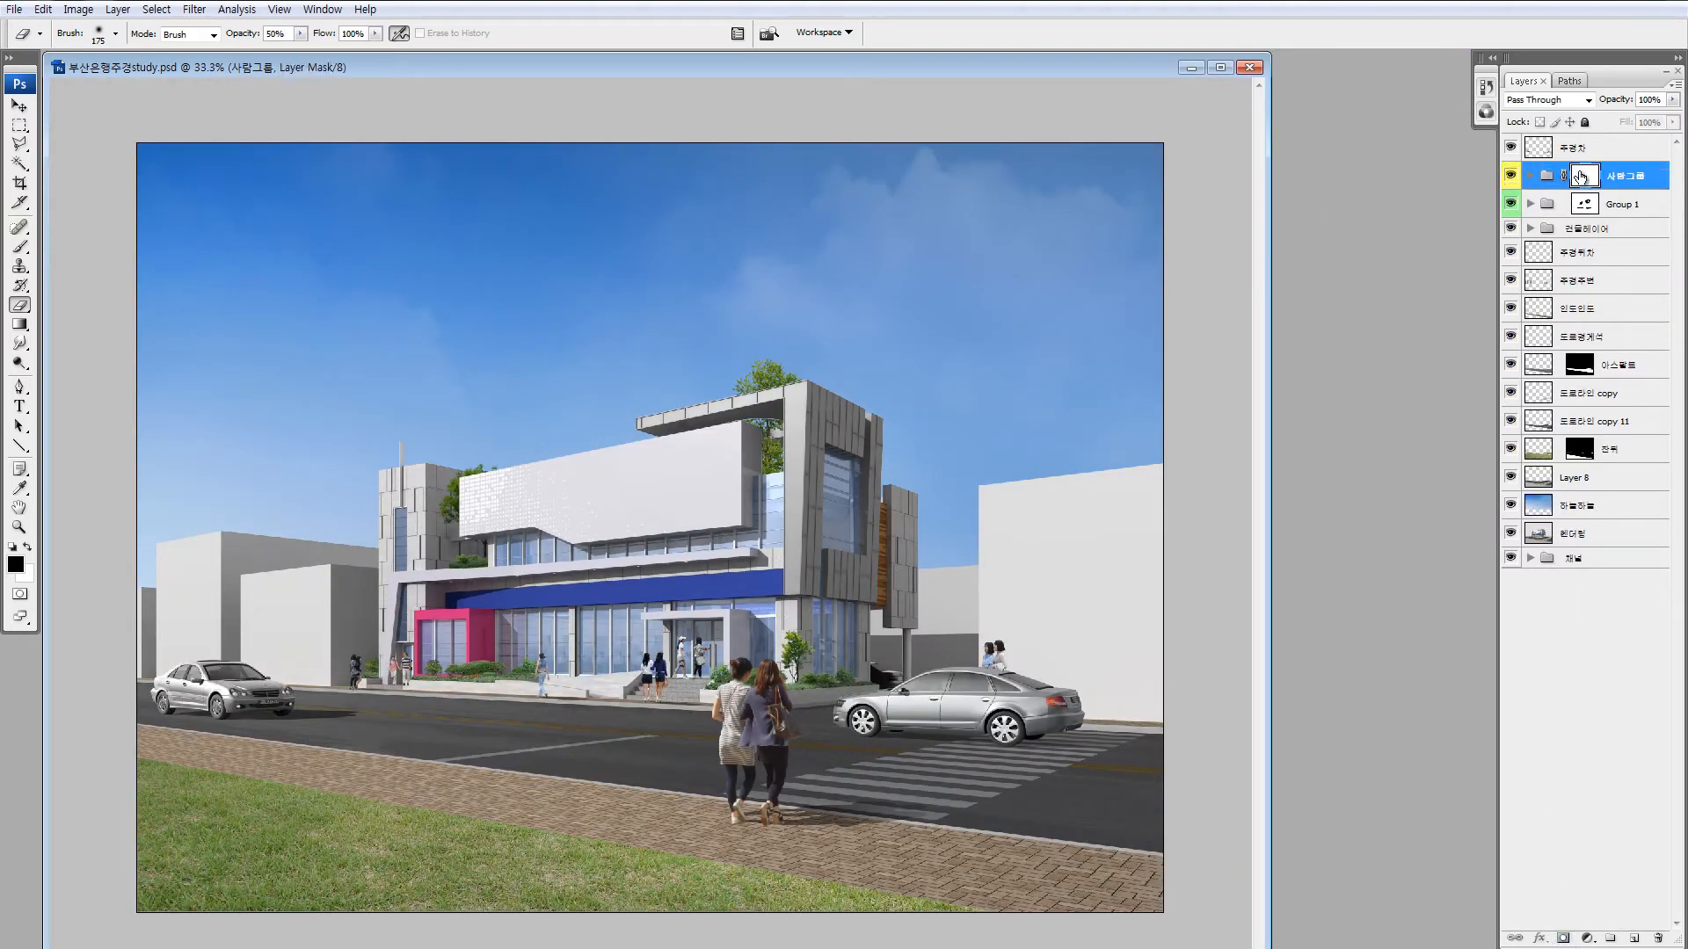
Mask out the man's lower legs where they overlap the planter wall, using a black-filled rectangular selection on the group mask.
{"action": "left_click_drag", "start_coordinate": [330, 619], "coordinate": [449, 705]}
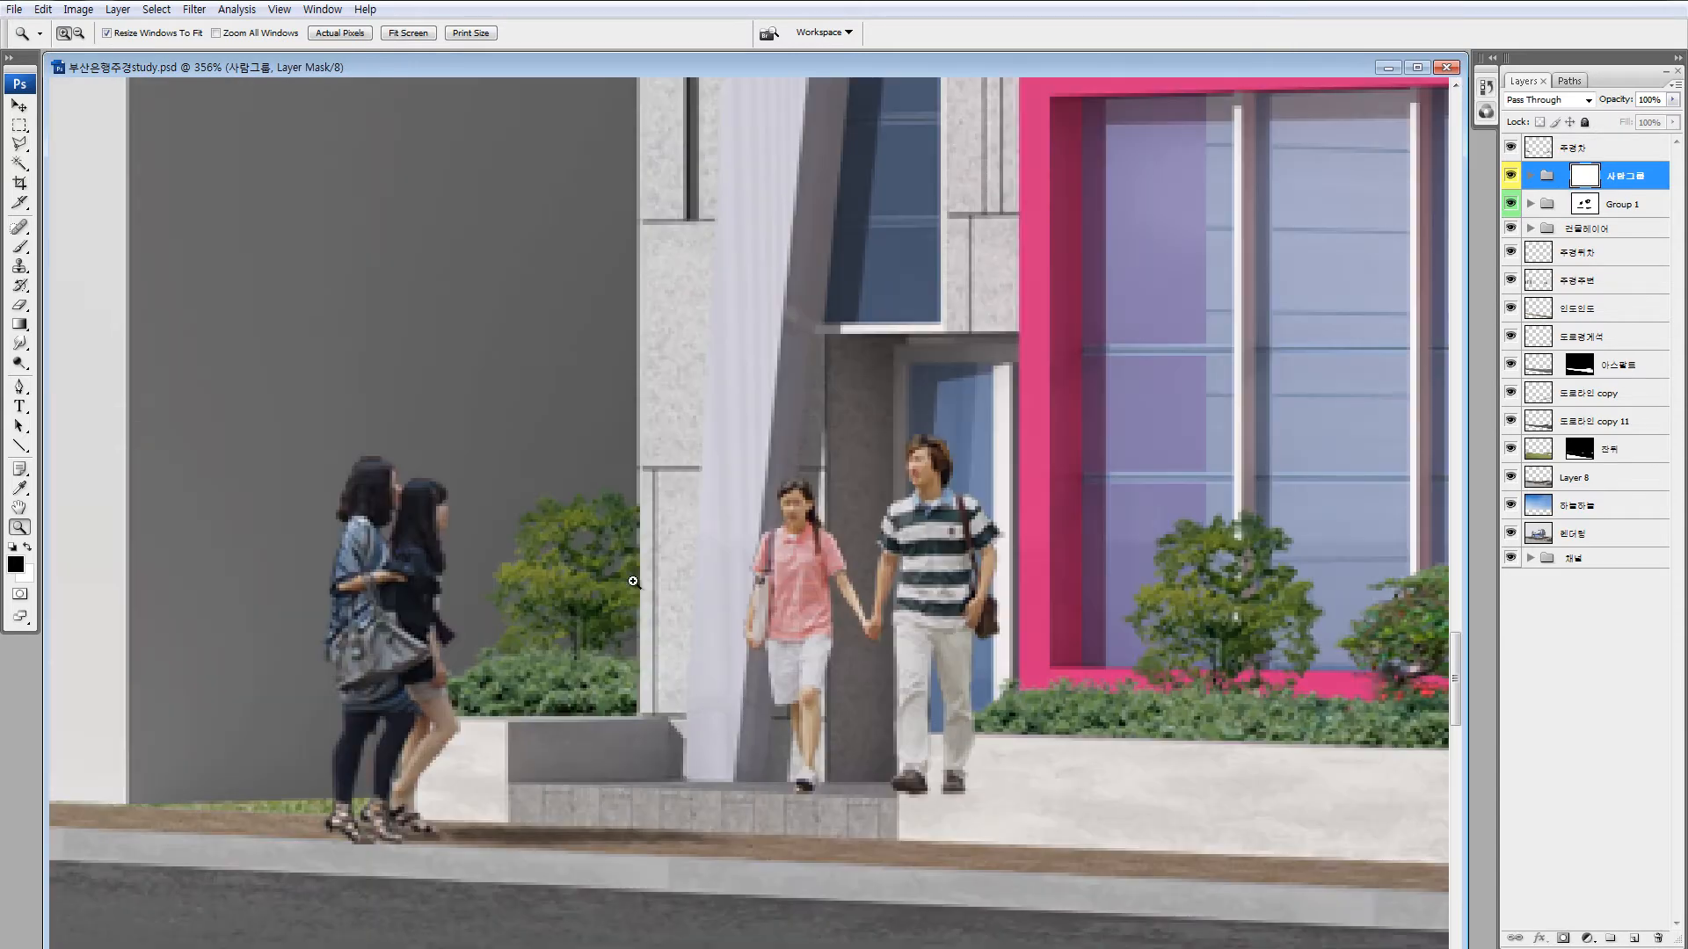
{"action": "left_click_drag", "start_coordinate": [637, 466], "coordinate": [1156, 861]}
{"action": "key", "text": "l"}
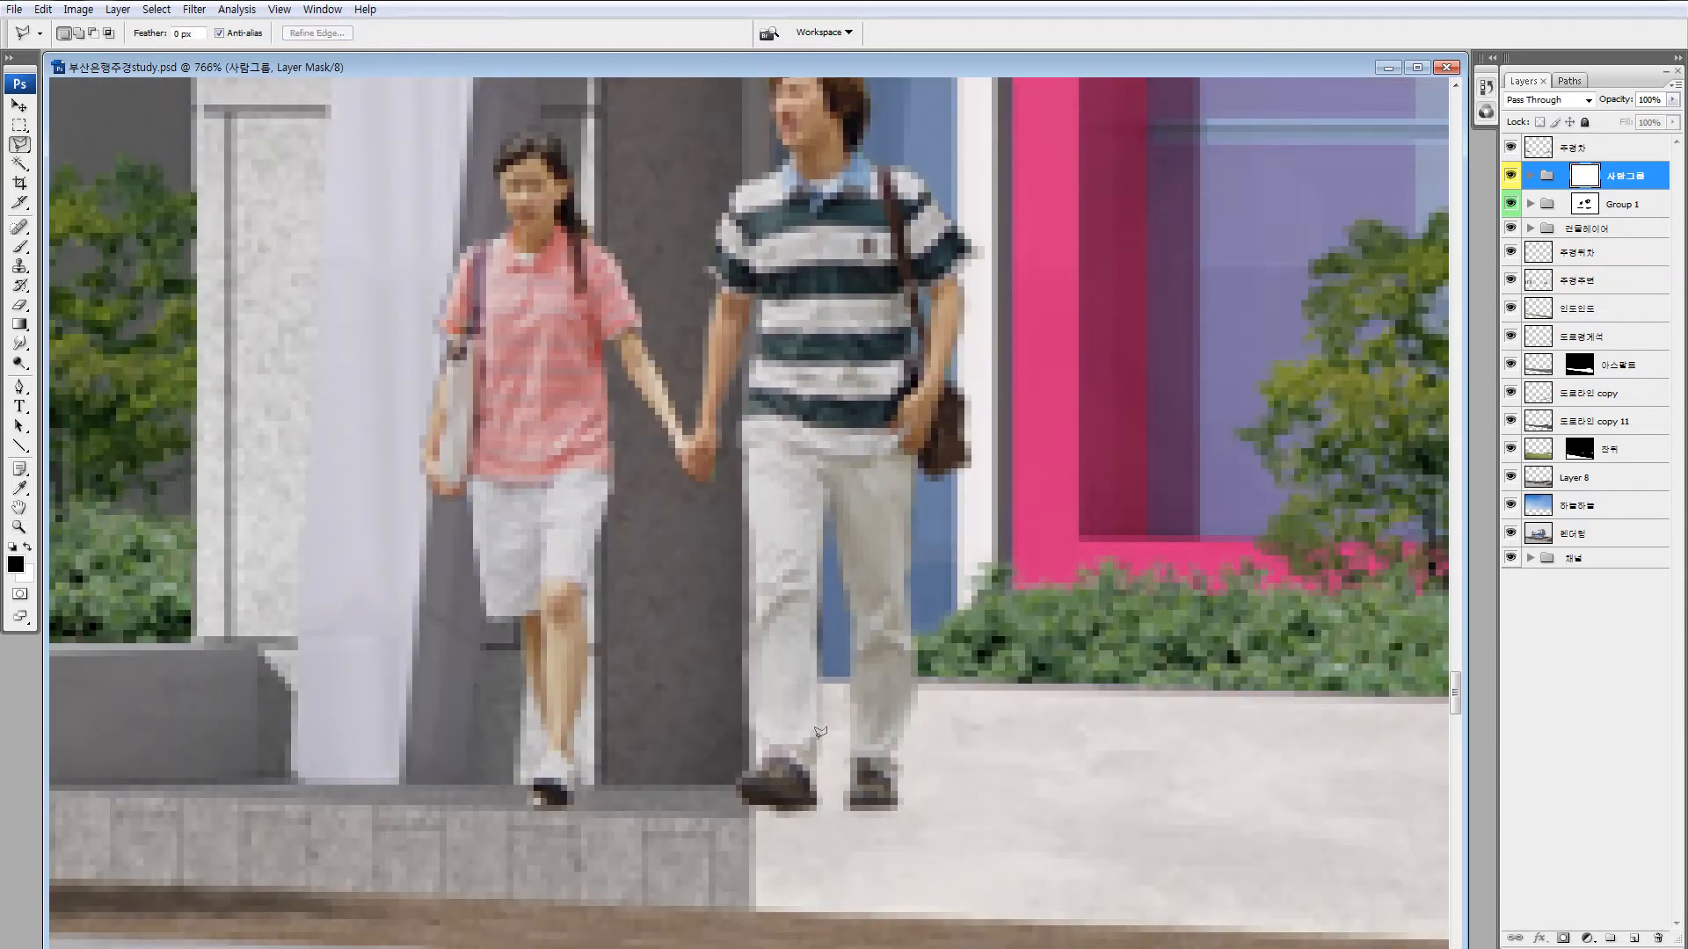
{"action": "key", "text": "m"}
{"action": "left_click_drag", "start_coordinate": [756, 678], "coordinate": [1186, 939]}
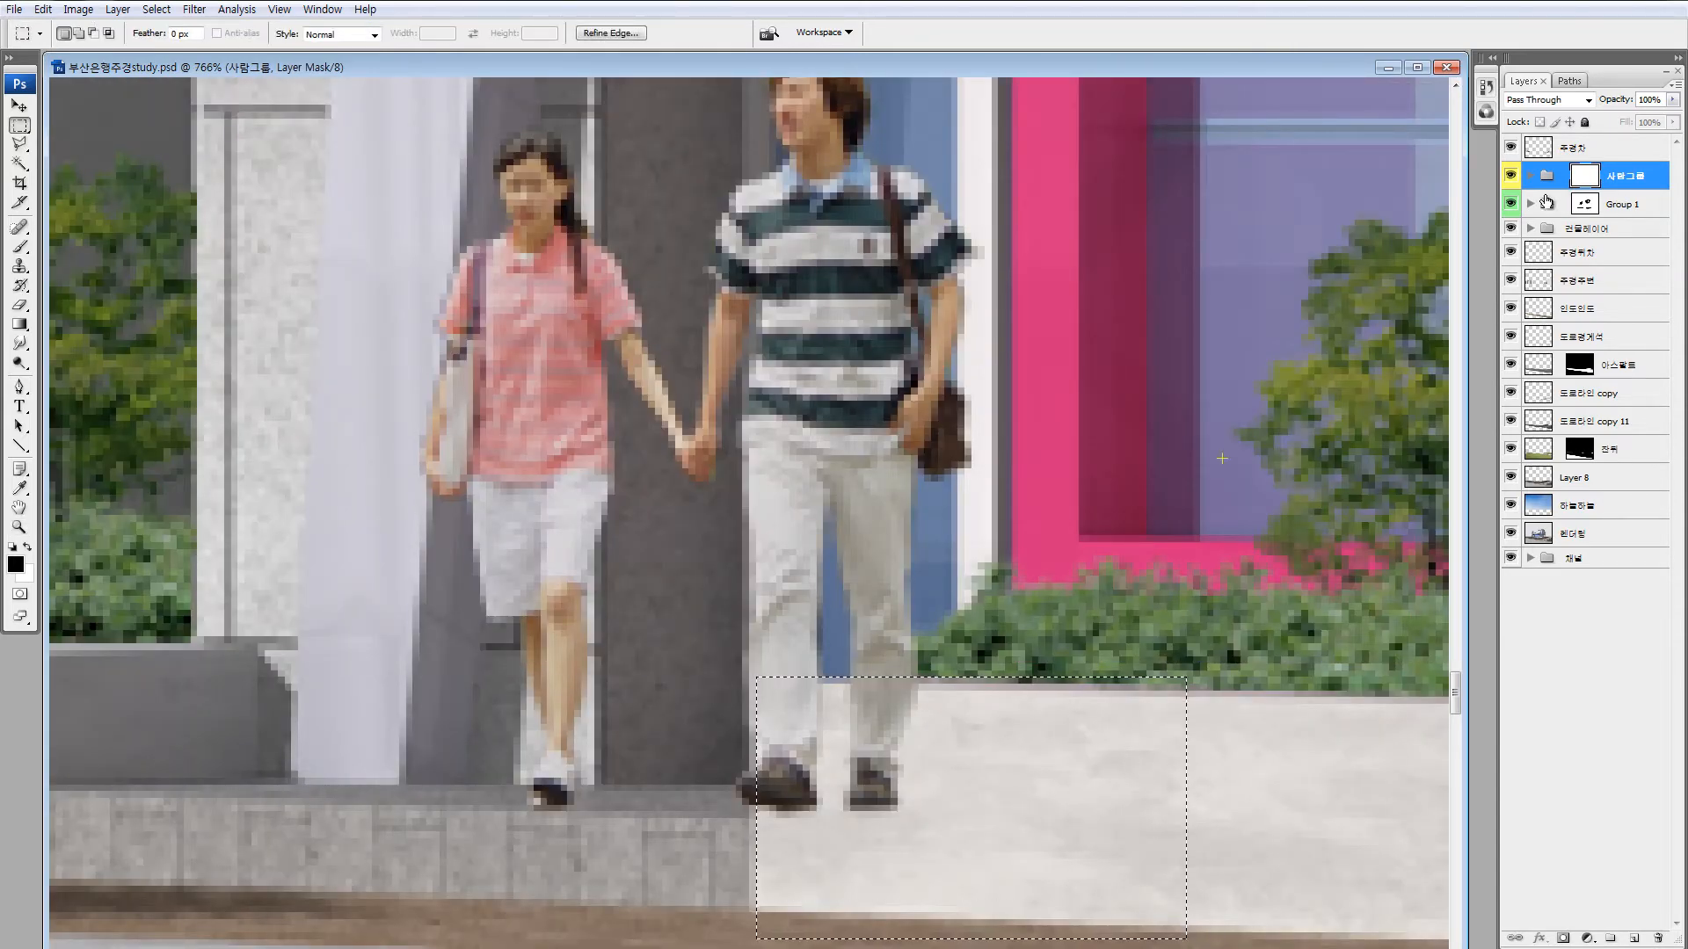
{"action": "key", "text": "alt+BackSpace"}
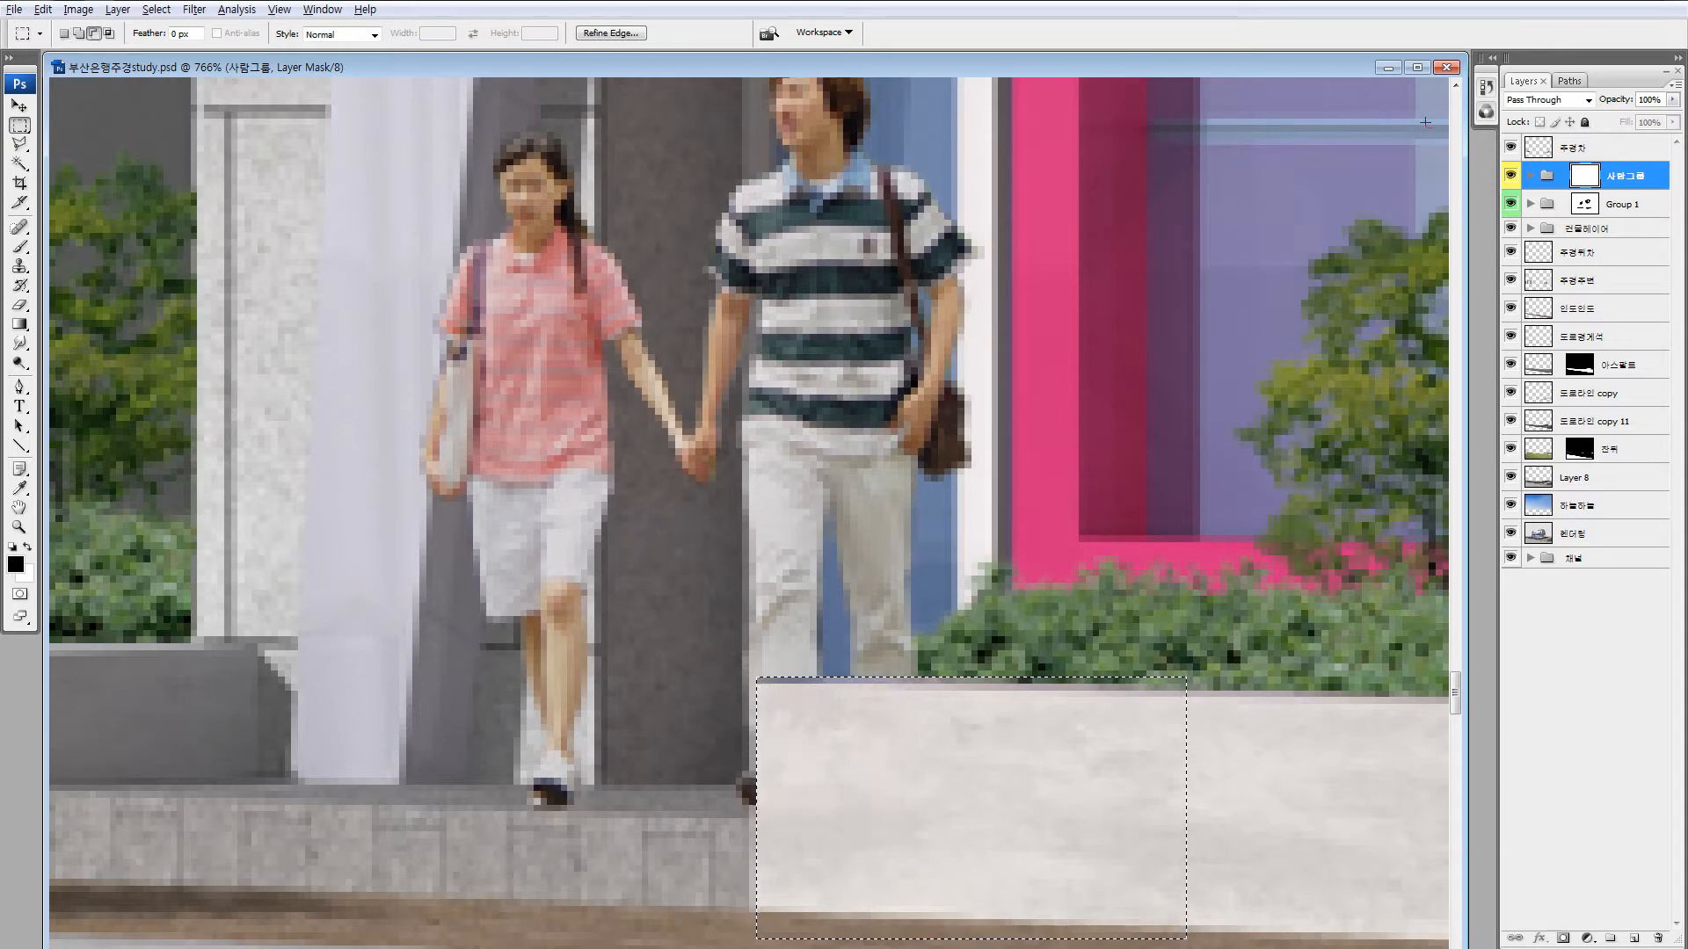
{"action": "left_click_drag", "start_coordinate": [981, 802], "coordinate": [971, 802]}
{"action": "key", "text": "ctrl+d"}
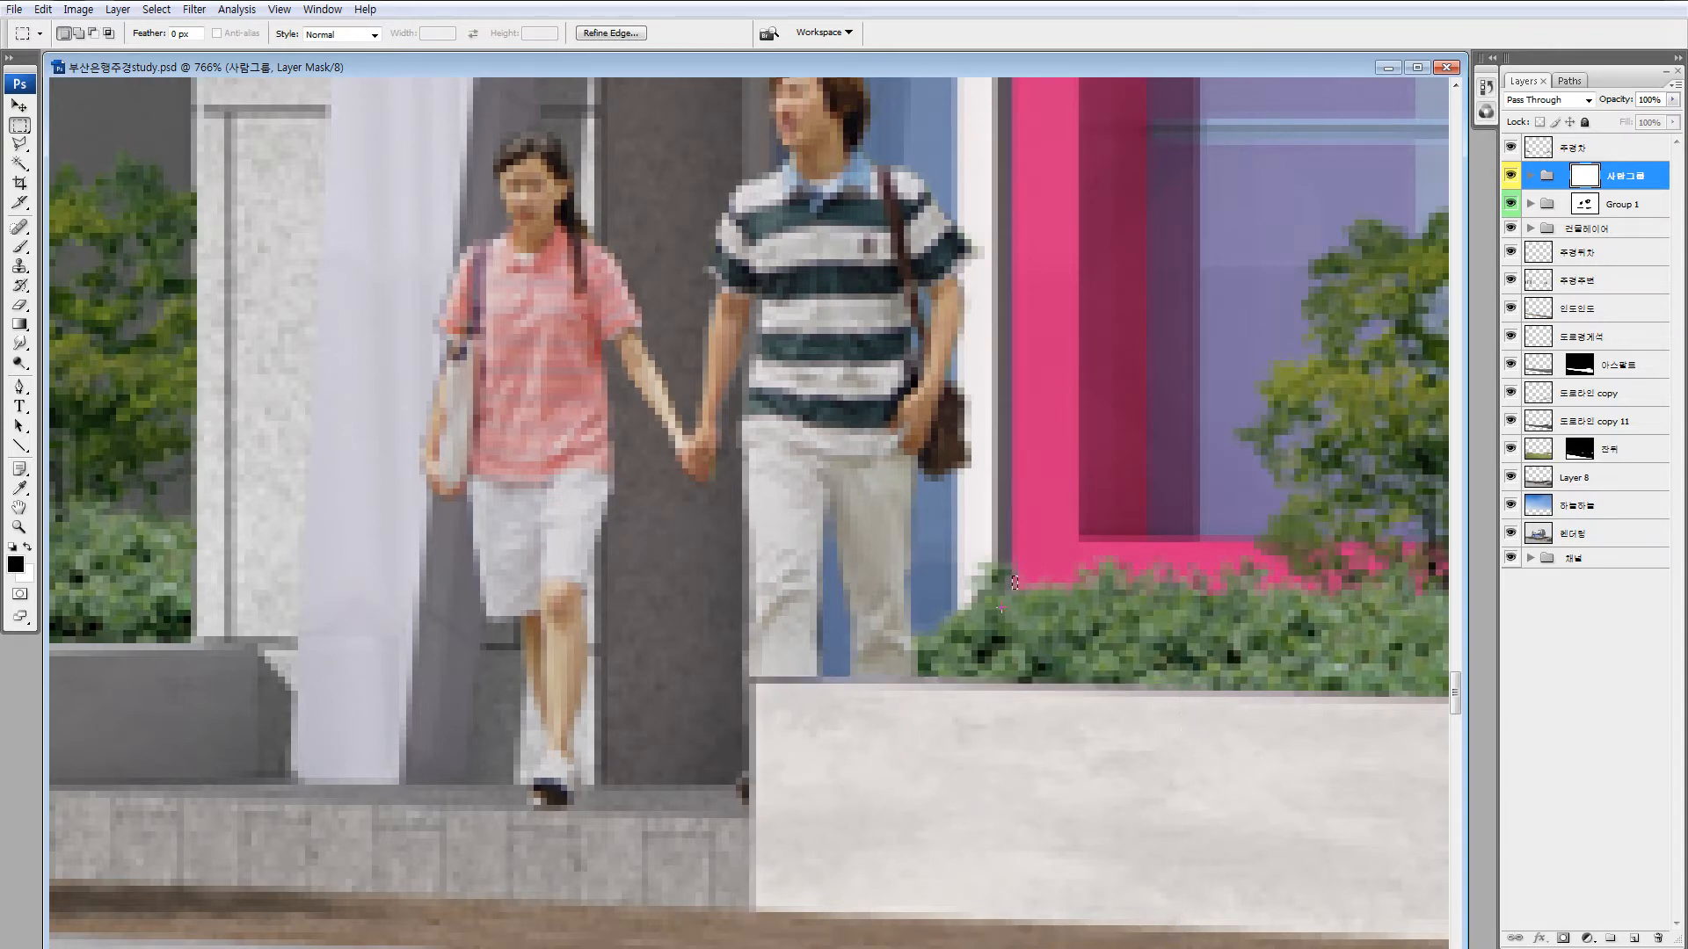
Expand the people group 사람그룹 and select Layer 24.
{"action": "key", "text": "ctrl+minus"}
{"action": "key", "text": "ctrl+minus"}
{"action": "key", "text": "ctrl+minus"}
{"action": "key", "text": "ctrl+minus"}
{"action": "key", "text": "ctrl+minus"}
{"action": "key", "text": "ctrl+minus"}
{"action": "key", "text": "ctrl+minus"}
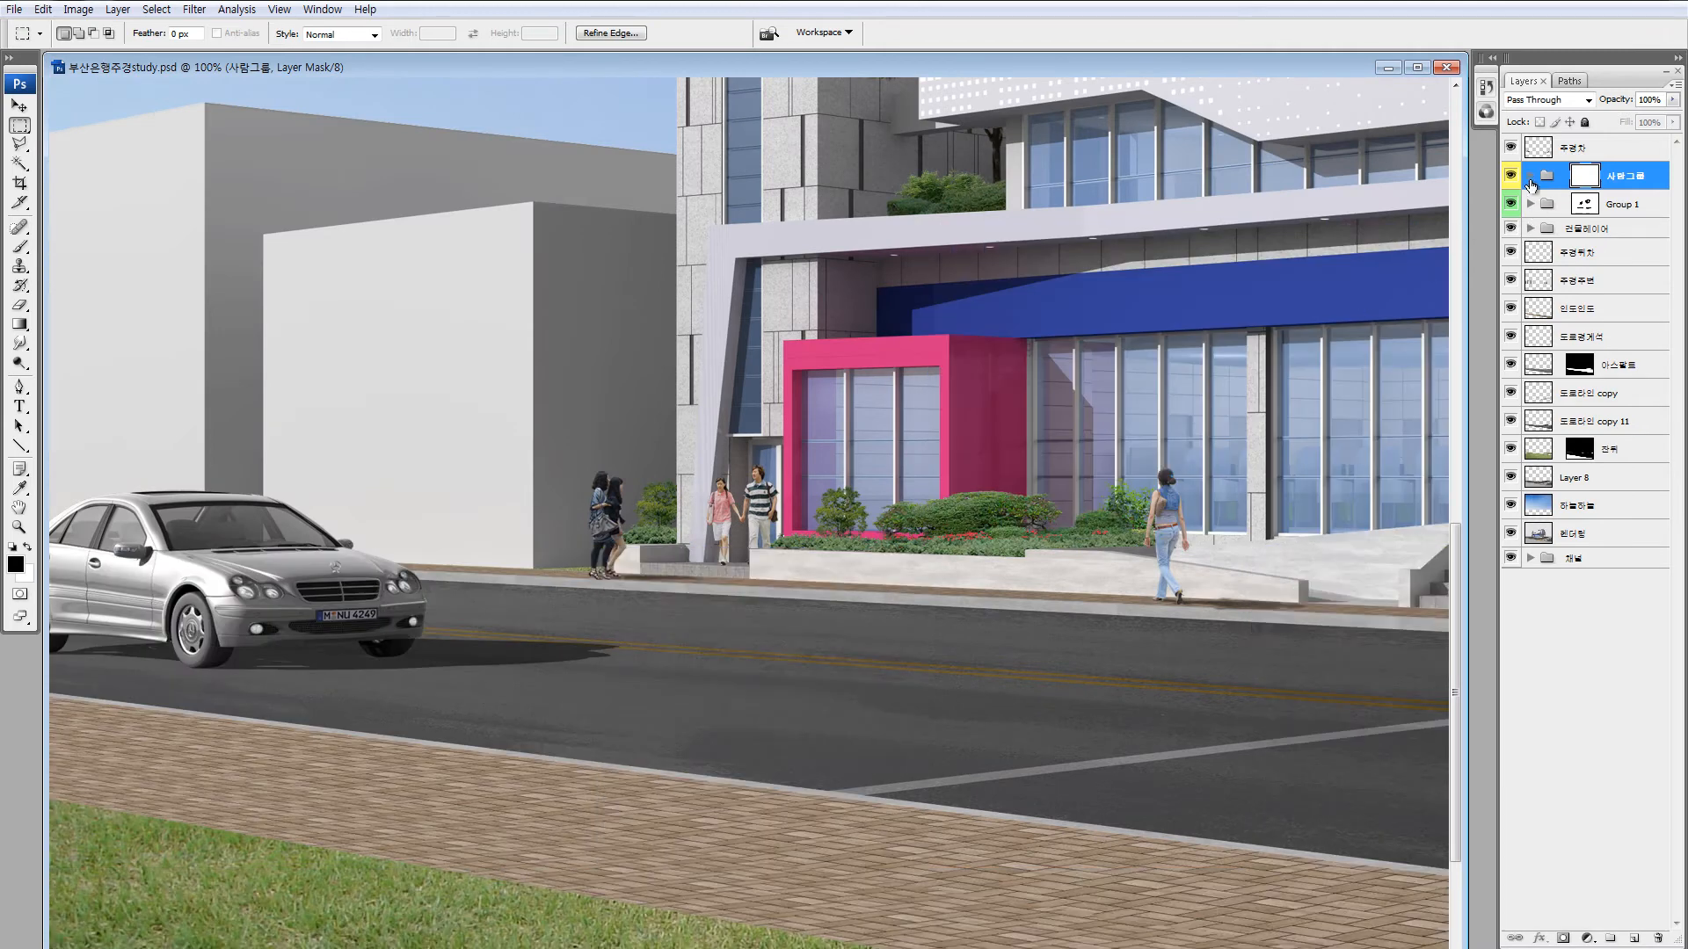
{"action": "left_click", "coordinate": [1530, 183]}
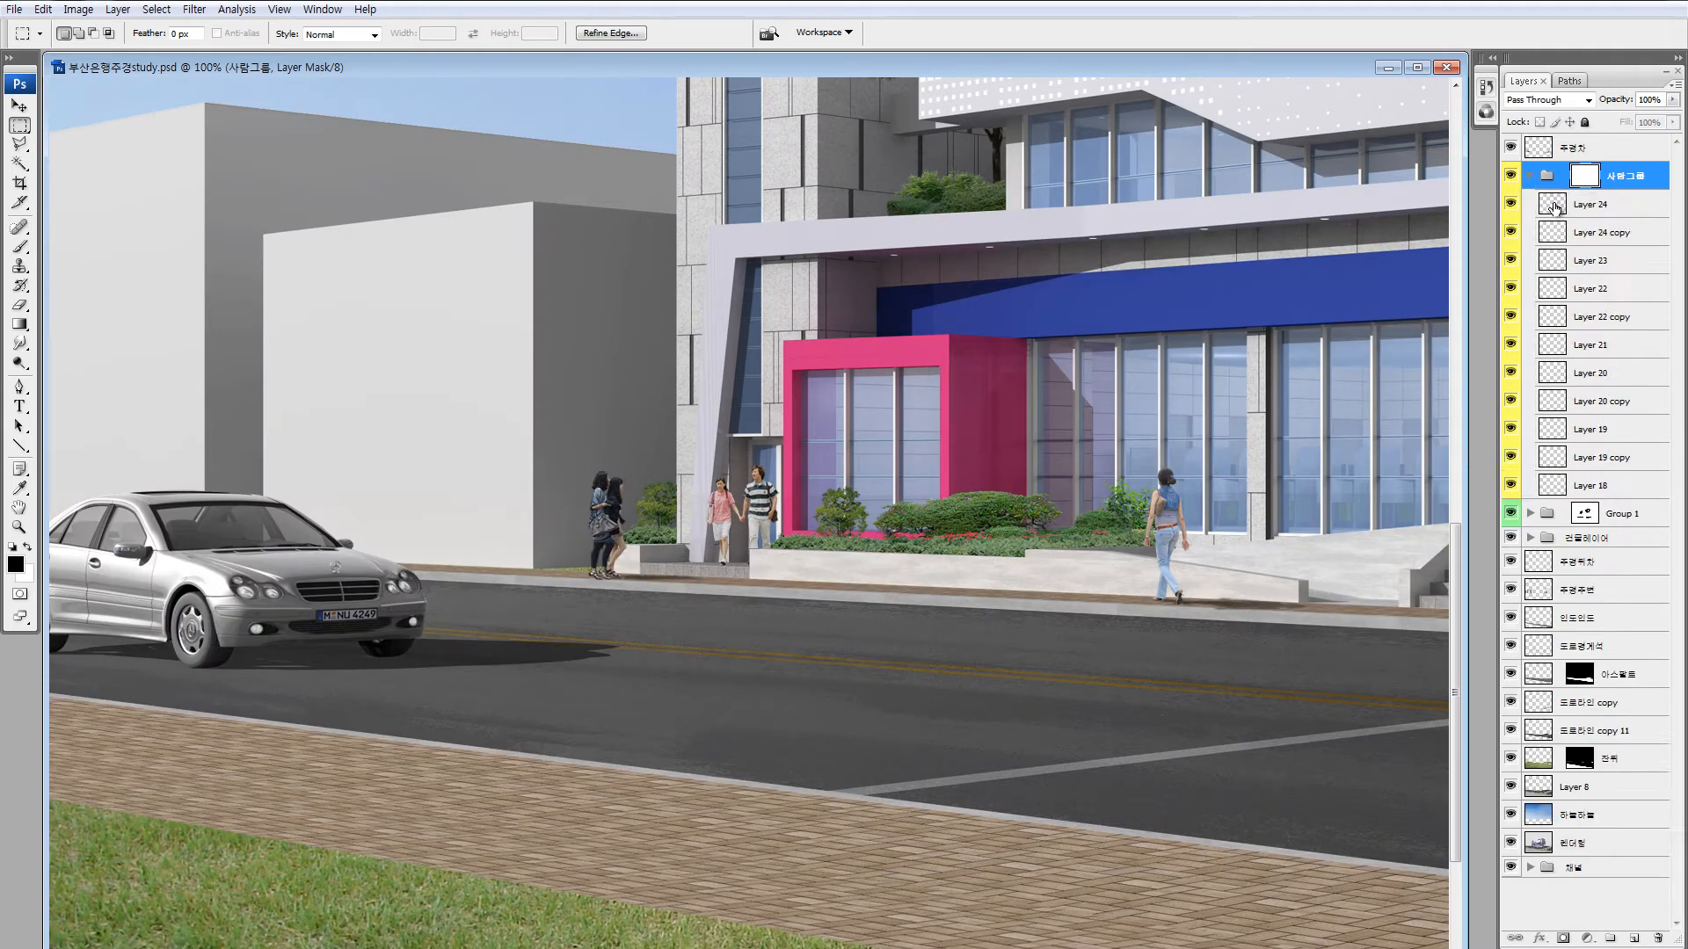
{"action": "left_click", "coordinate": [1582, 204]}
{"action": "key", "text": "v"}
{"action": "key", "text": "x"}
{"action": "key", "text": "x"}
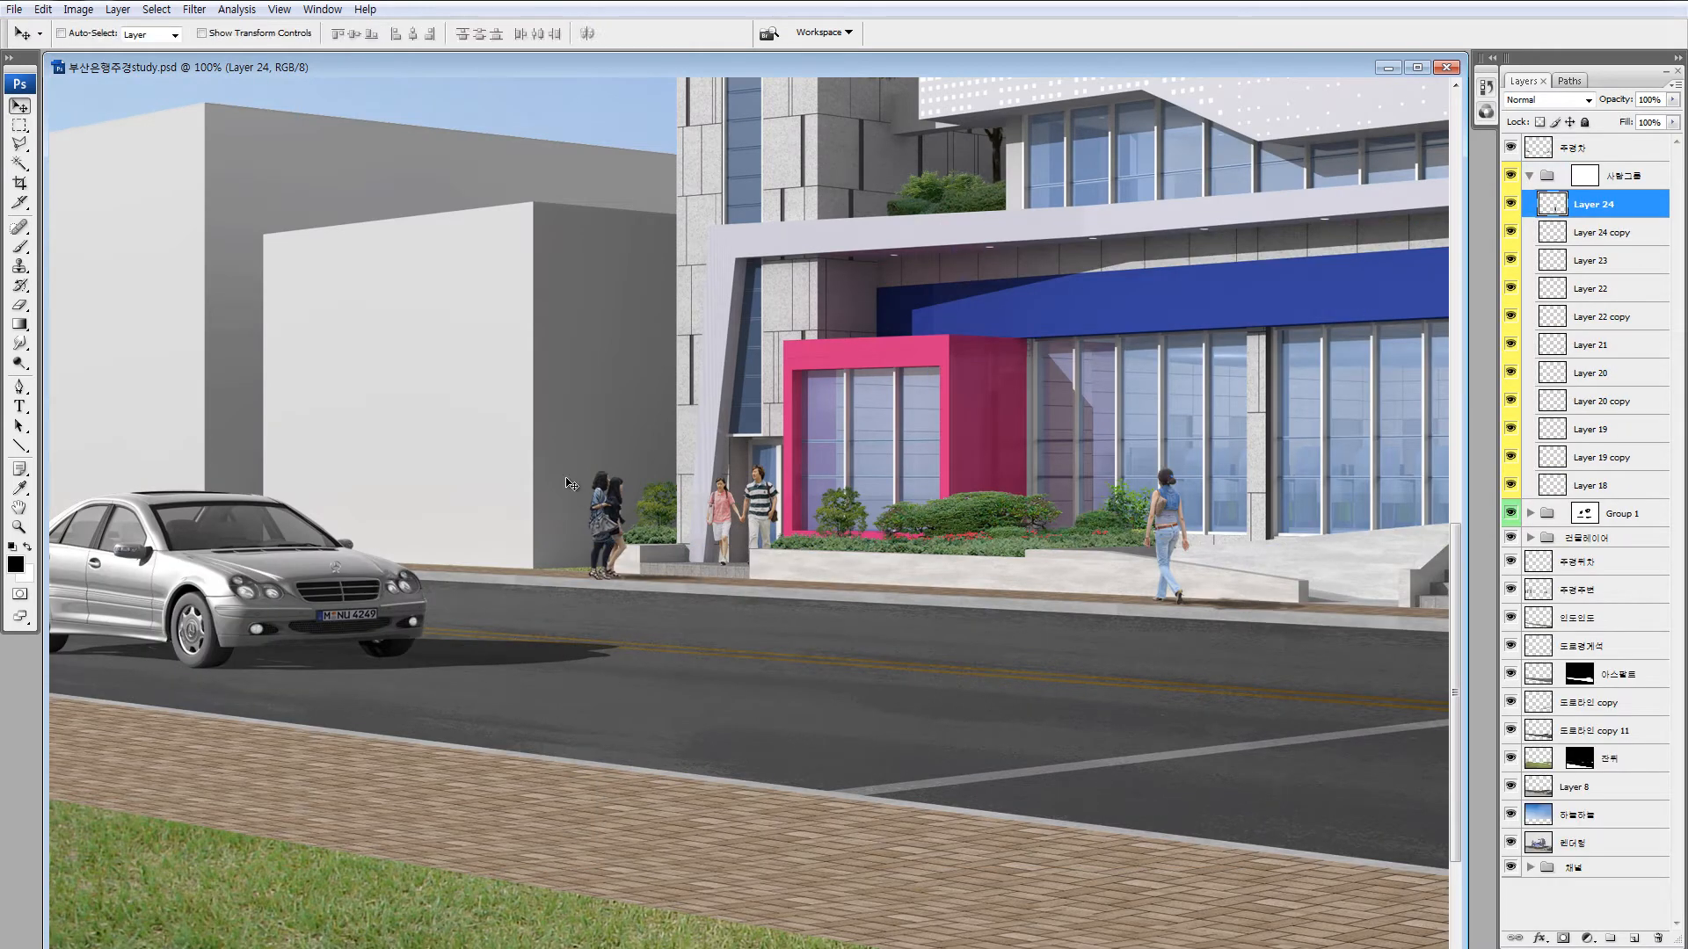
{"action": "key", "text": "x"}
{"action": "key", "text": "x"}
{"action": "key", "text": "z"}
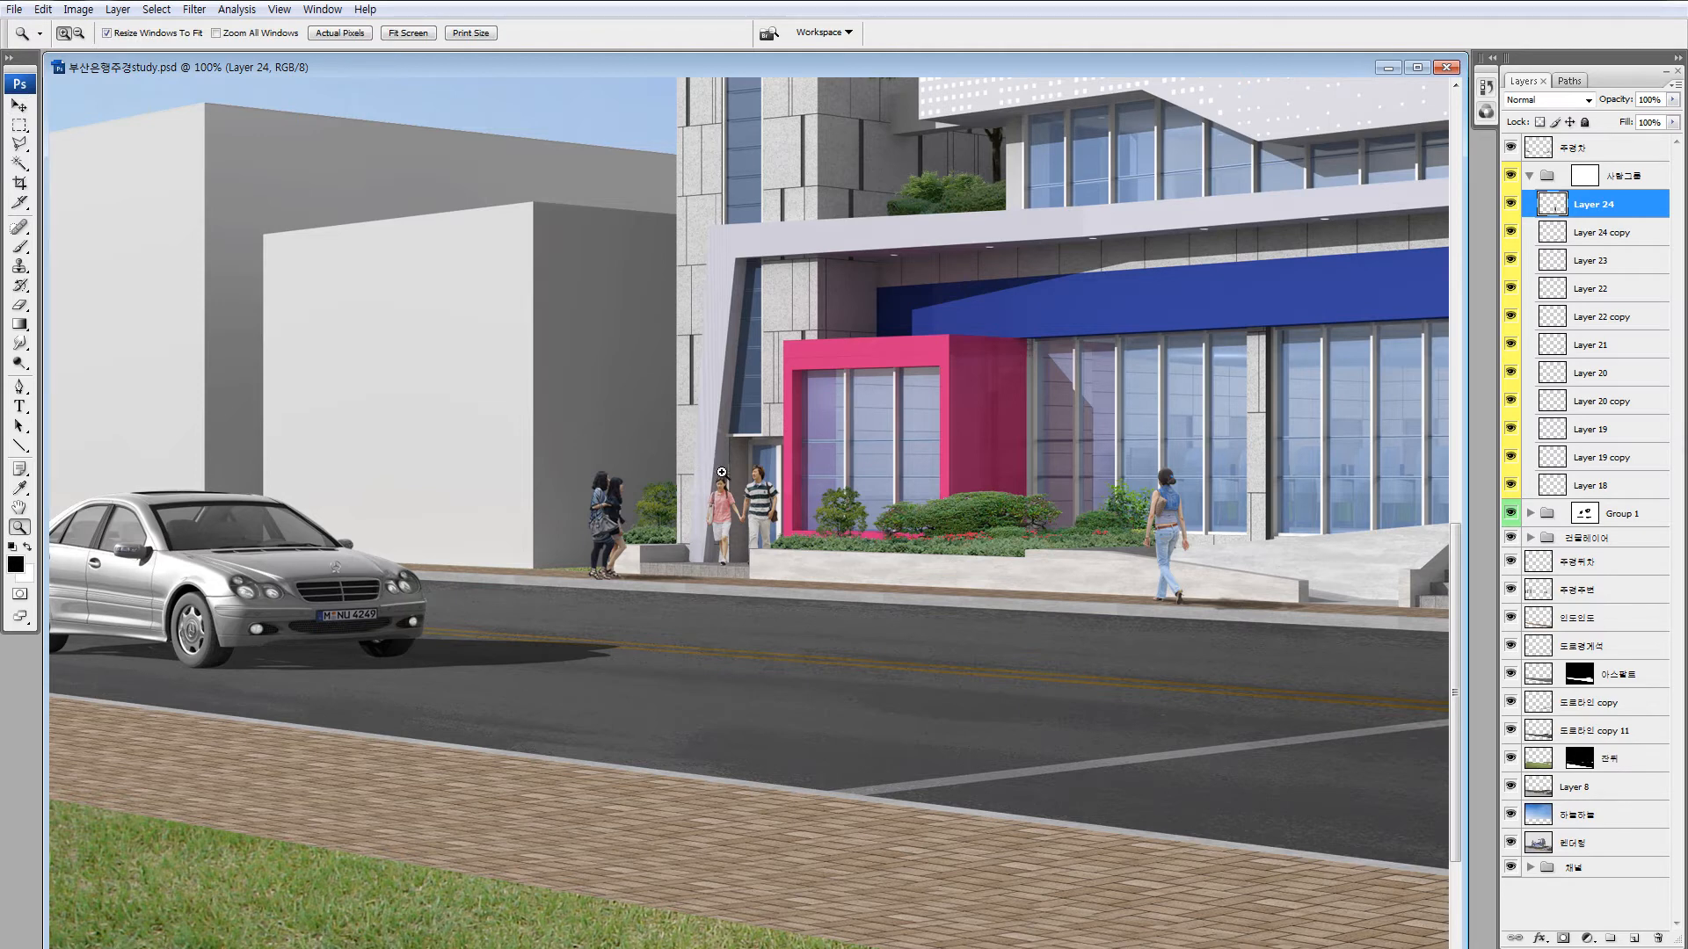
Select the couple's layer and nudge the pair slightly into place behind the planter wall.
{"action": "left_click_drag", "start_coordinate": [665, 390], "coordinate": [842, 649]}
{"action": "key", "text": "v"}
{"action": "left_click", "coordinate": [803, 502], "text": "ctrl"}
{"action": "left_click_drag", "start_coordinate": [806, 476], "coordinate": [815, 480]}
{"action": "key", "text": "Right"}
{"action": "key", "text": "Right"}
{"action": "key", "text": "Down"}
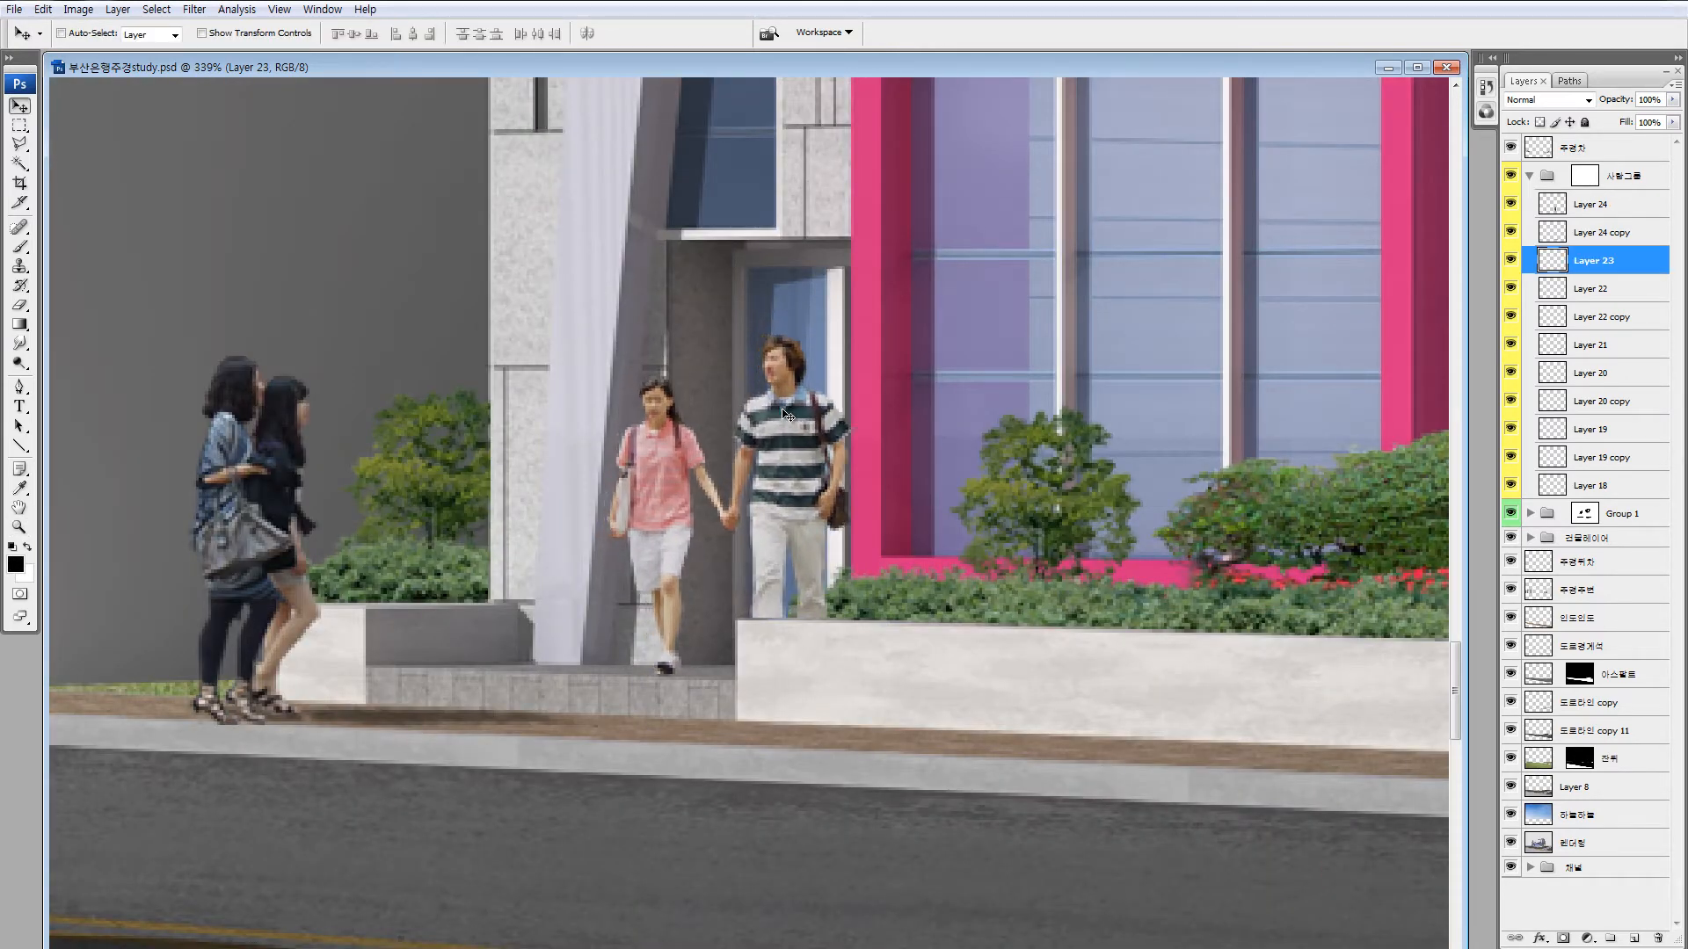
{"action": "key", "text": "Left"}
Load the outline of the shrub layer, Layer 10, as a selection and target the mask of 사람그룹.
{"action": "key", "text": "z"}
{"action": "left_click_drag", "start_coordinate": [662, 398], "coordinate": [1061, 784]}
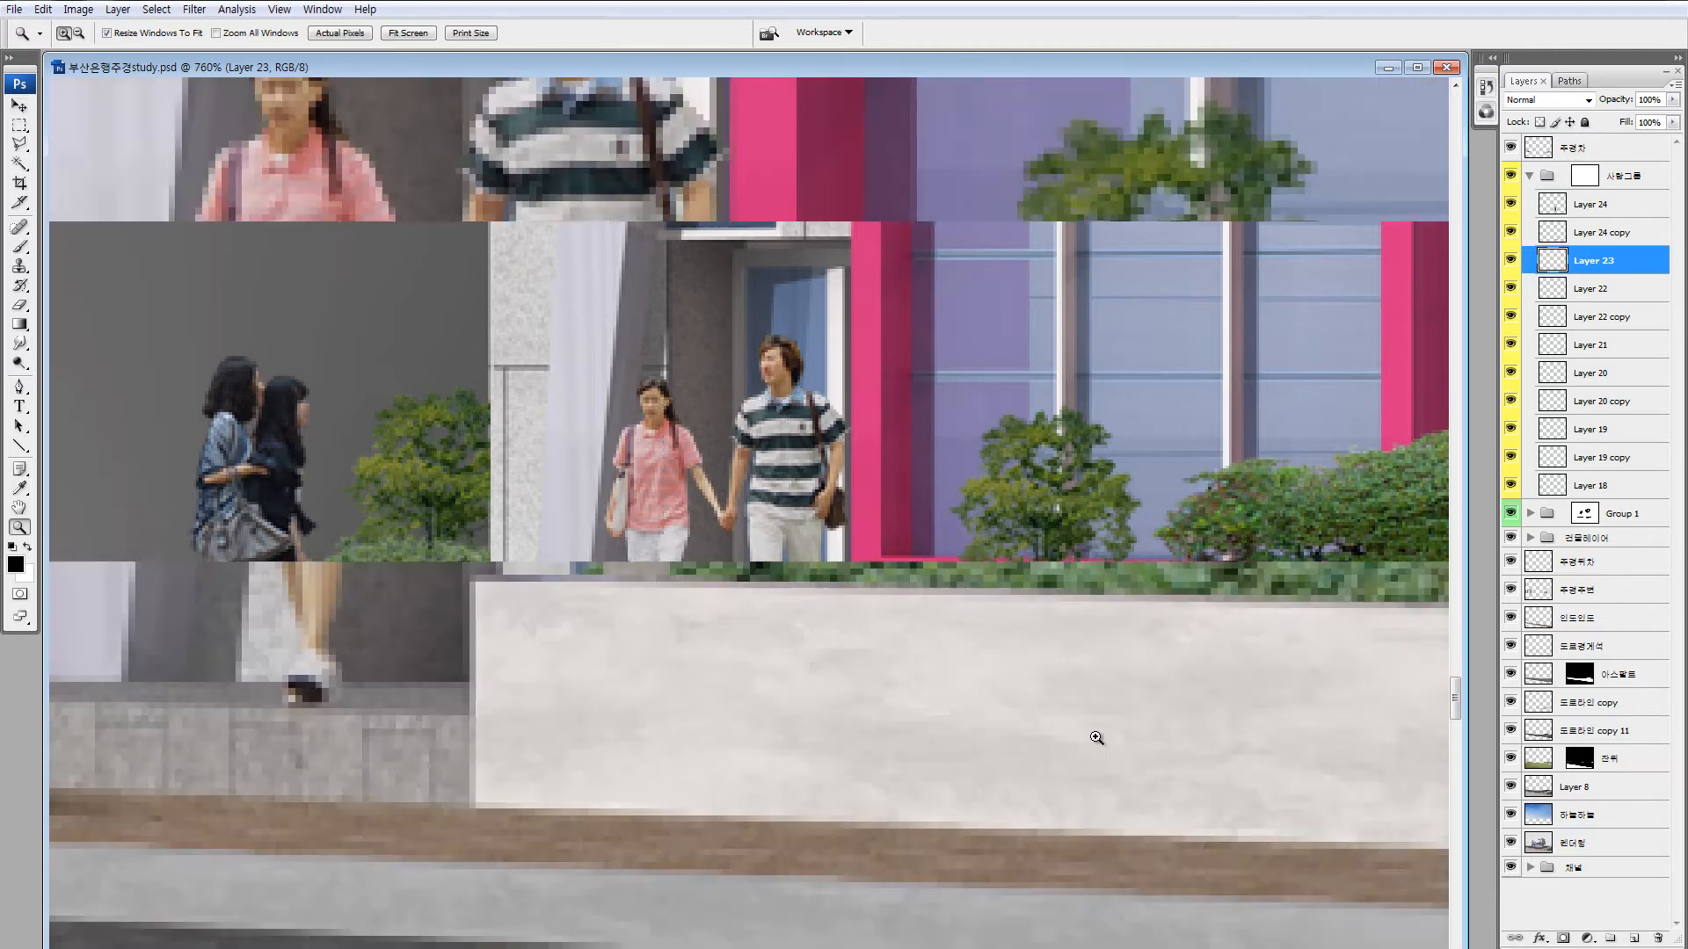
{"action": "key", "text": "v"}
{"action": "left_click", "coordinate": [1020, 534], "text": "ctrl"}
{"action": "left_click", "coordinate": [1552, 542], "text": "ctrl"}
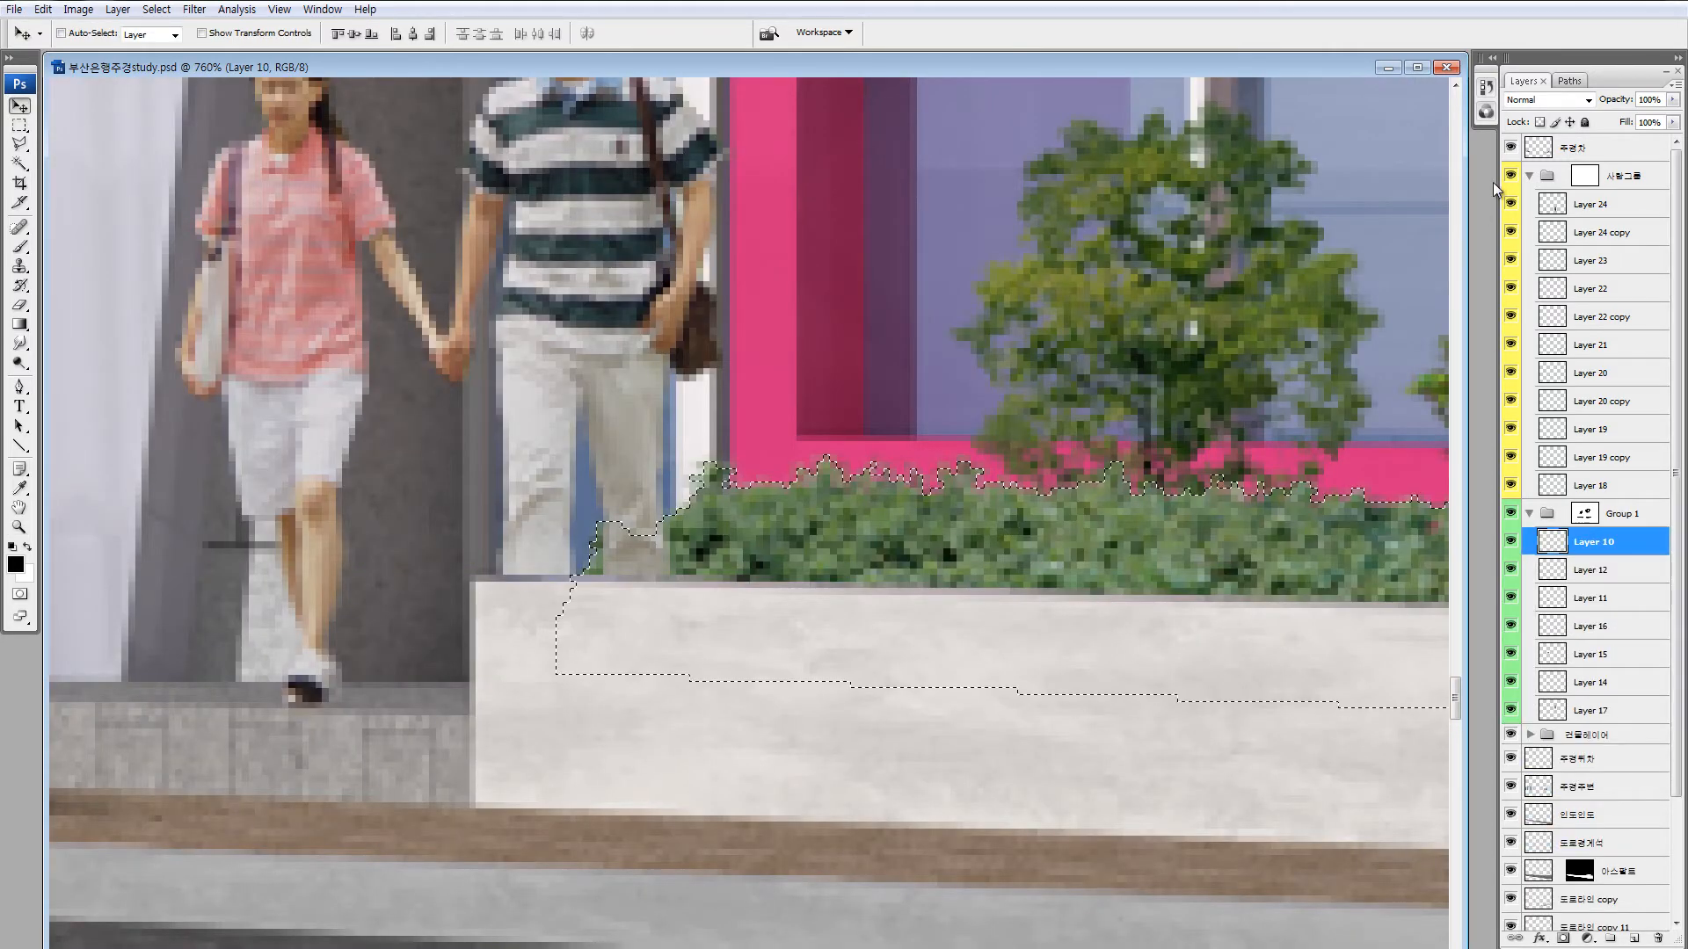
{"action": "left_click", "coordinate": [1586, 177]}
Mask the man's lower leg behind the shrubs by painting black inside the selection with a 60 px brush.
{"action": "key", "text": "b"}
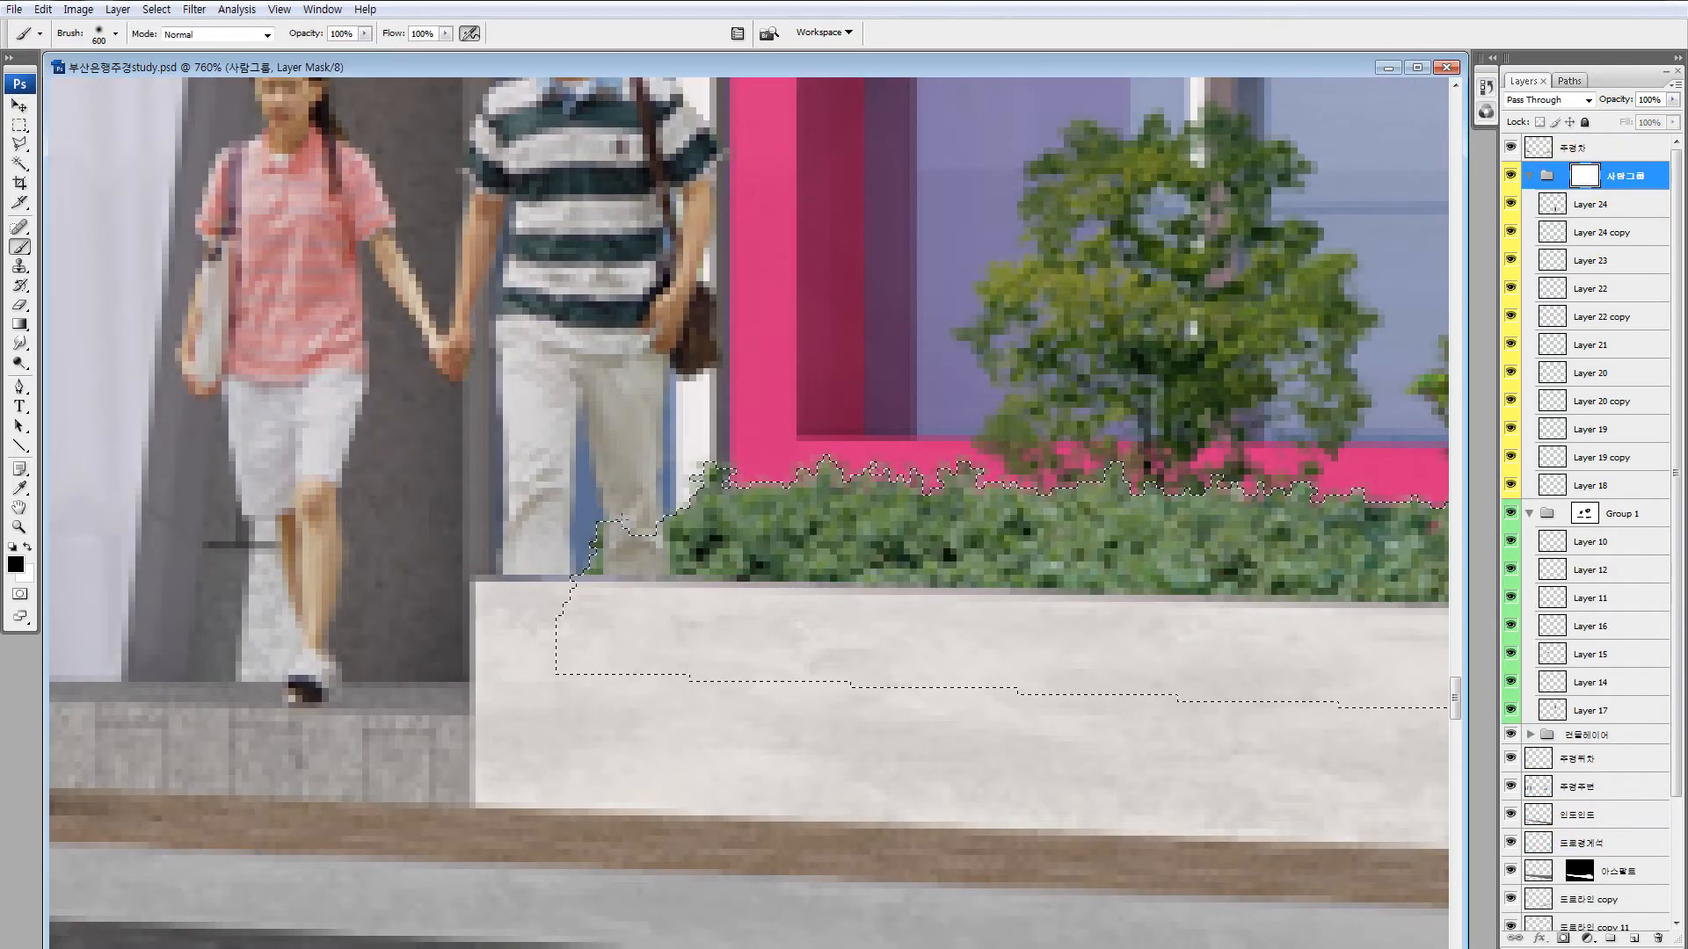
{"action": "key", "text": "bracketleft"}
{"action": "key", "text": "bracketleft"}
{"action": "key", "text": "bracketleft"}
{"action": "key", "text": "bracketleft"}
{"action": "key", "text": "bracketleft"}
{"action": "key", "text": "bracketleft"}
{"action": "key", "text": "bracketleft"}
{"action": "key", "text": "bracketleft"}
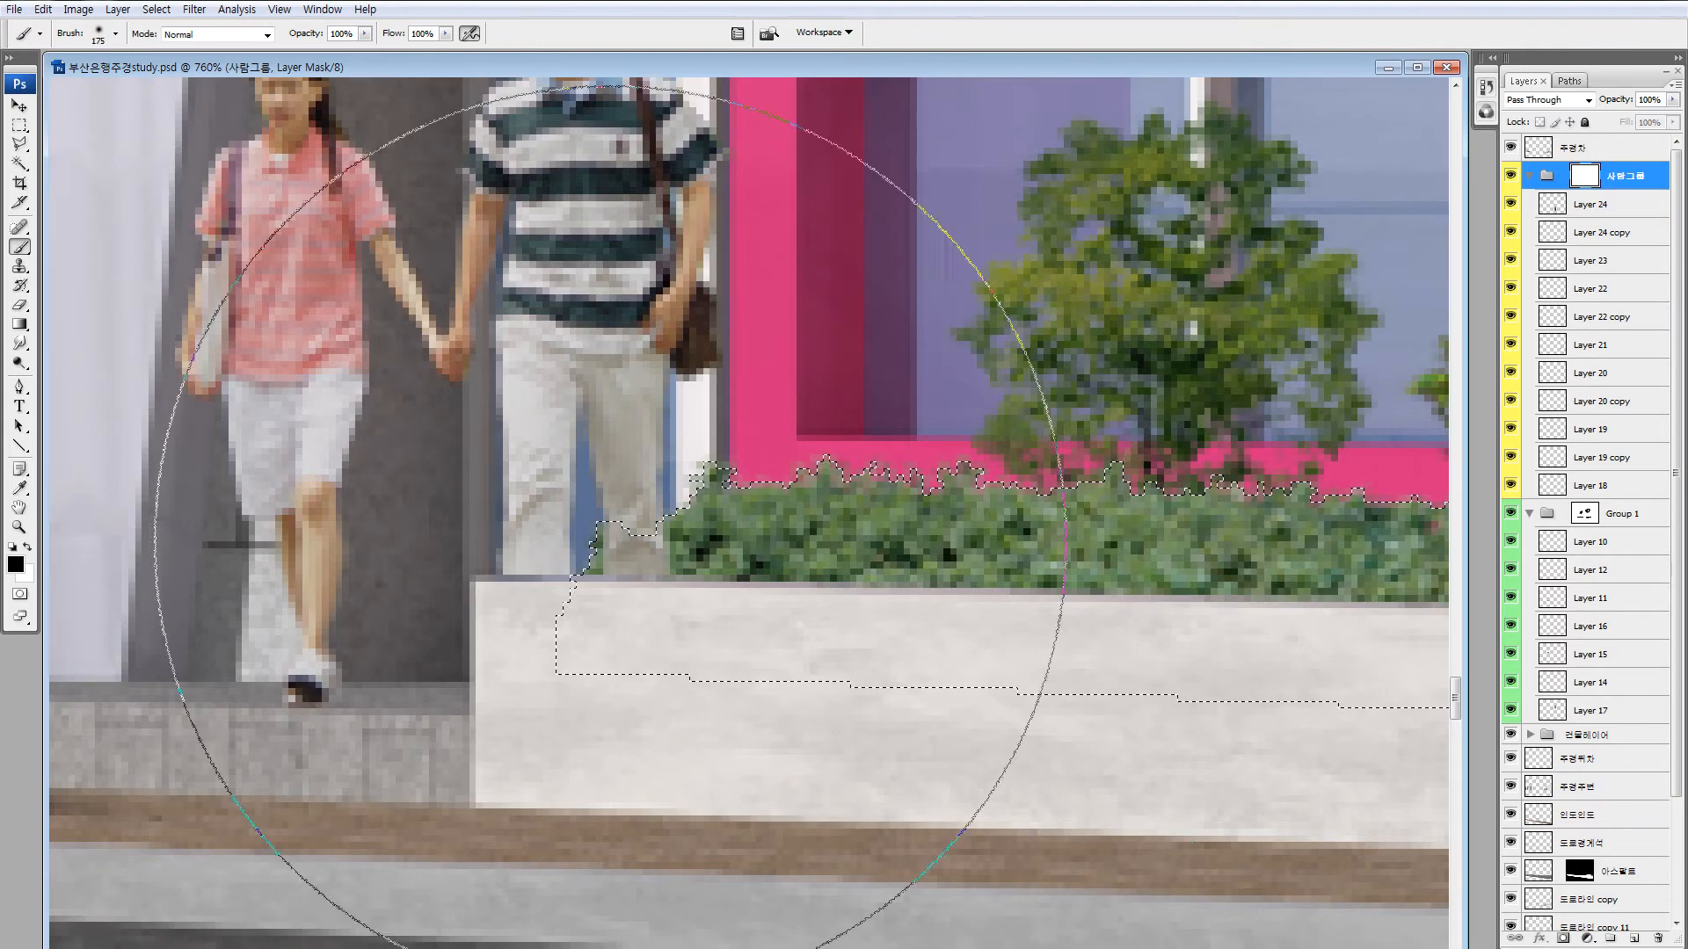
{"action": "key", "text": "bracketleft"}
{"action": "key", "text": "bracketleft"}
{"action": "key", "text": "bracketleft"}
{"action": "key", "text": "bracketleft"}
{"action": "key", "text": "bracketleft"}
{"action": "left_click_drag", "start_coordinate": [598, 596], "coordinate": [809, 596]}
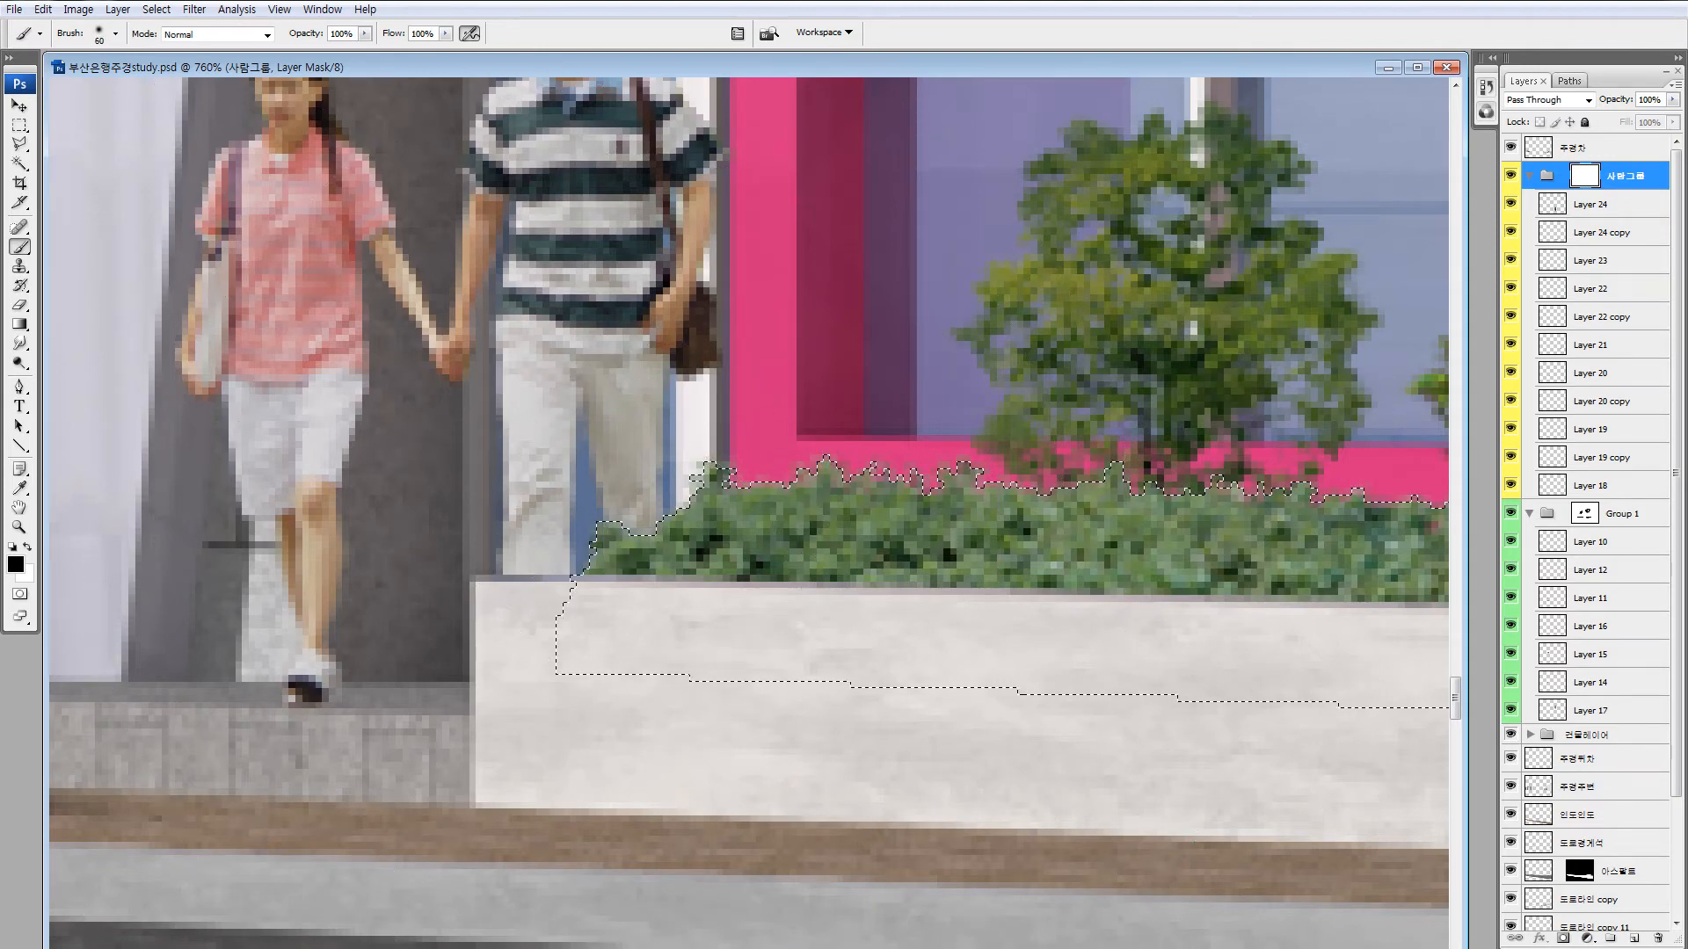
Select Layer 24 and move the two foreground women slightly lower on the brick sidewalk.
{"action": "key", "text": "ctrl+0"}
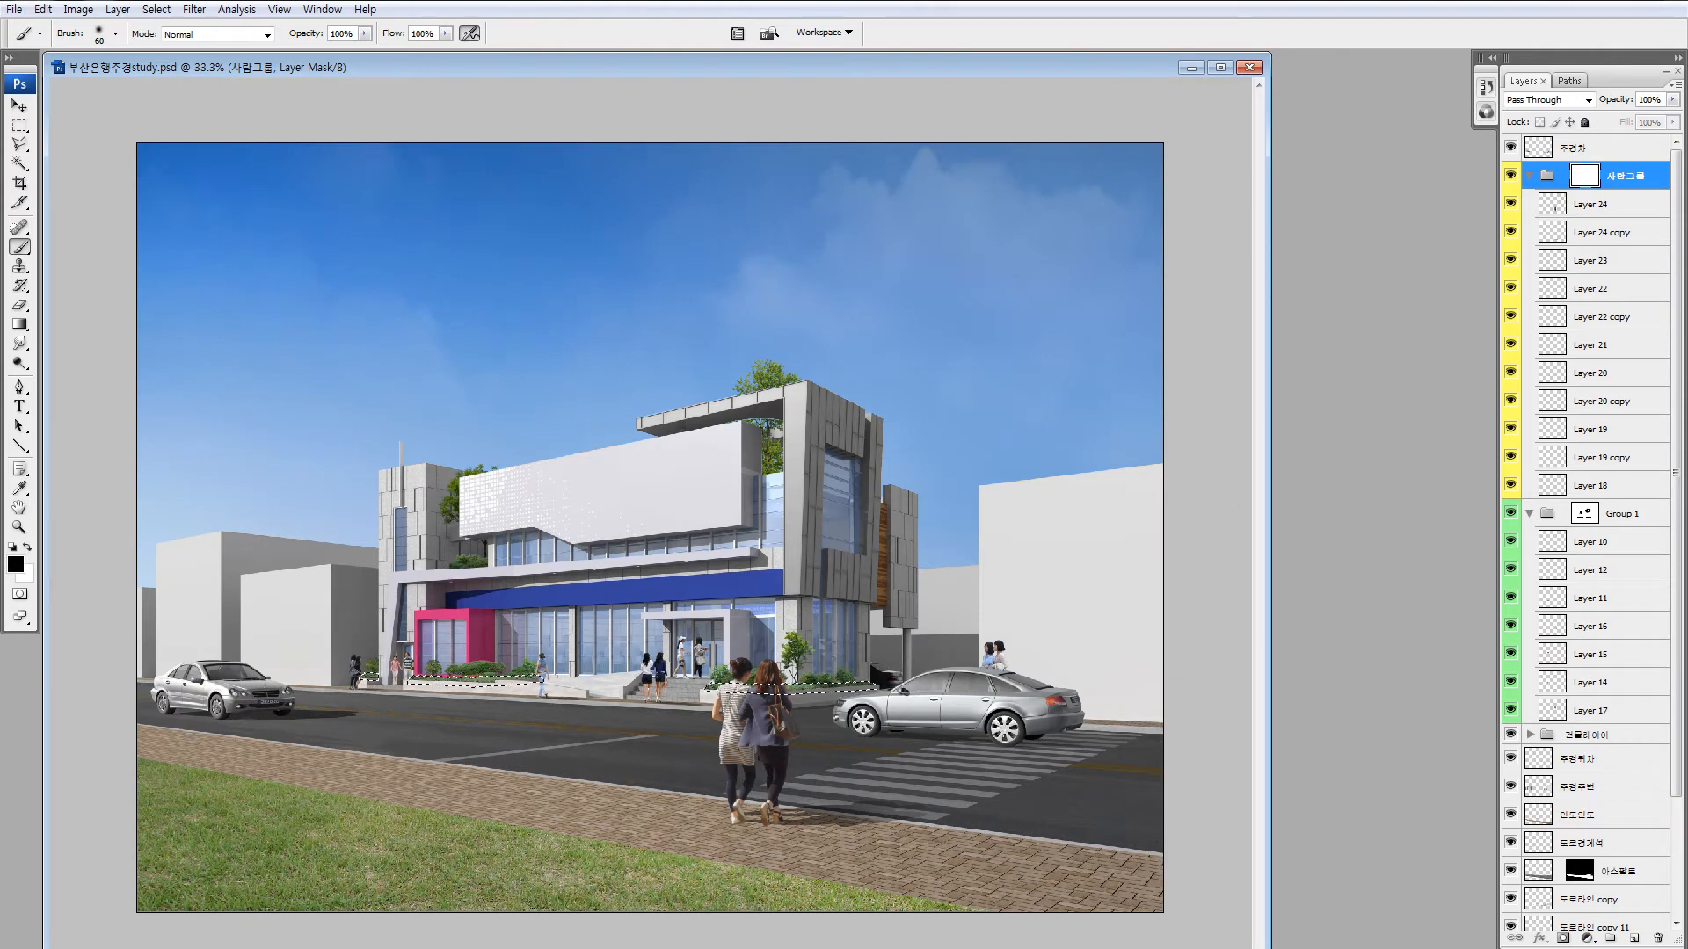
{"action": "key", "text": "ctrl+minus"}
{"action": "key", "text": "ctrl+minus"}
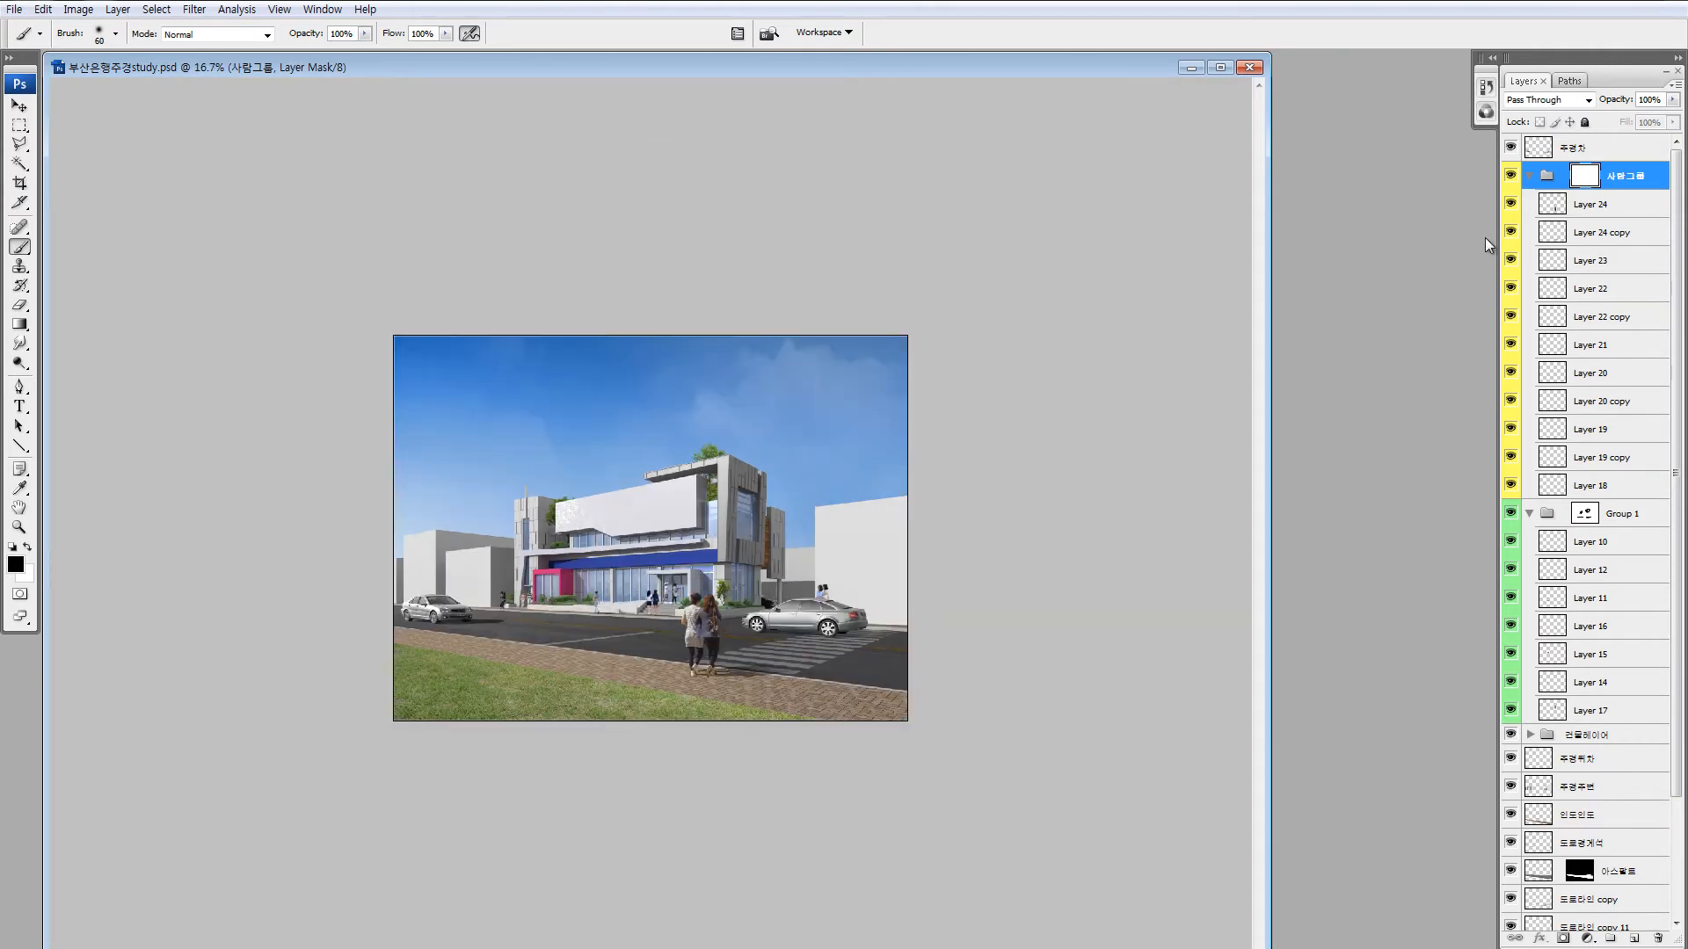
{"action": "left_click", "coordinate": [1532, 177]}
{"action": "left_click", "coordinate": [1531, 205]}
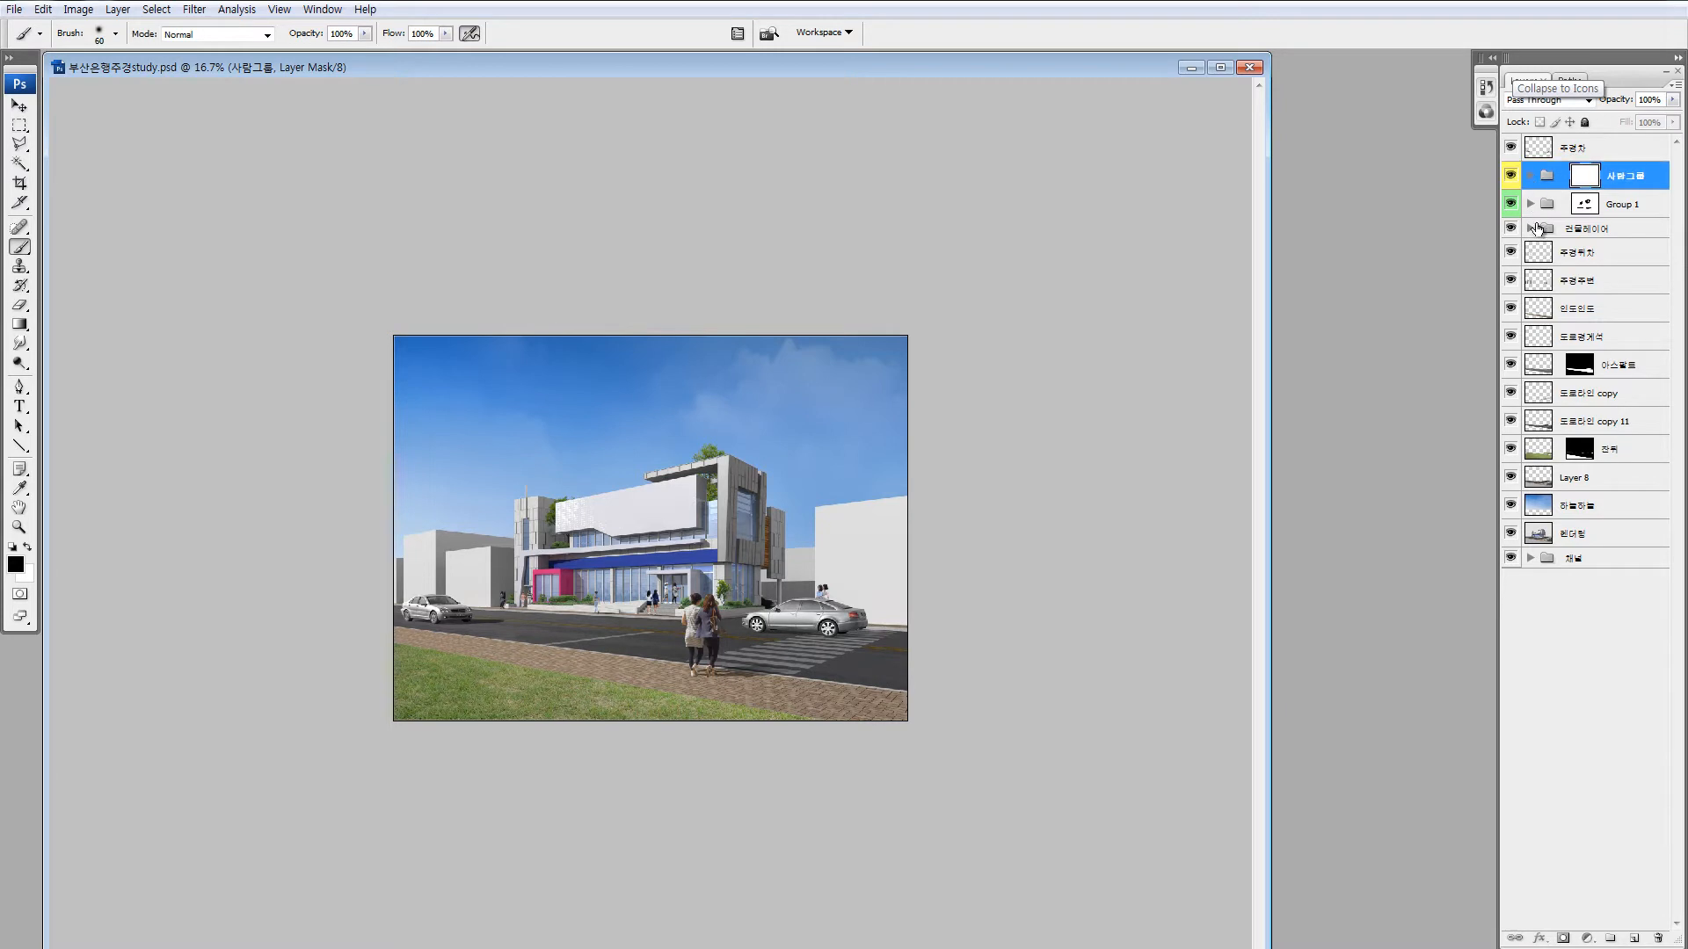
{"action": "left_click", "coordinate": [1532, 205]}
{"action": "left_click", "coordinate": [1531, 178]}
{"action": "left_click", "coordinate": [1553, 211]}
{"action": "key", "text": "ctrl+space"}
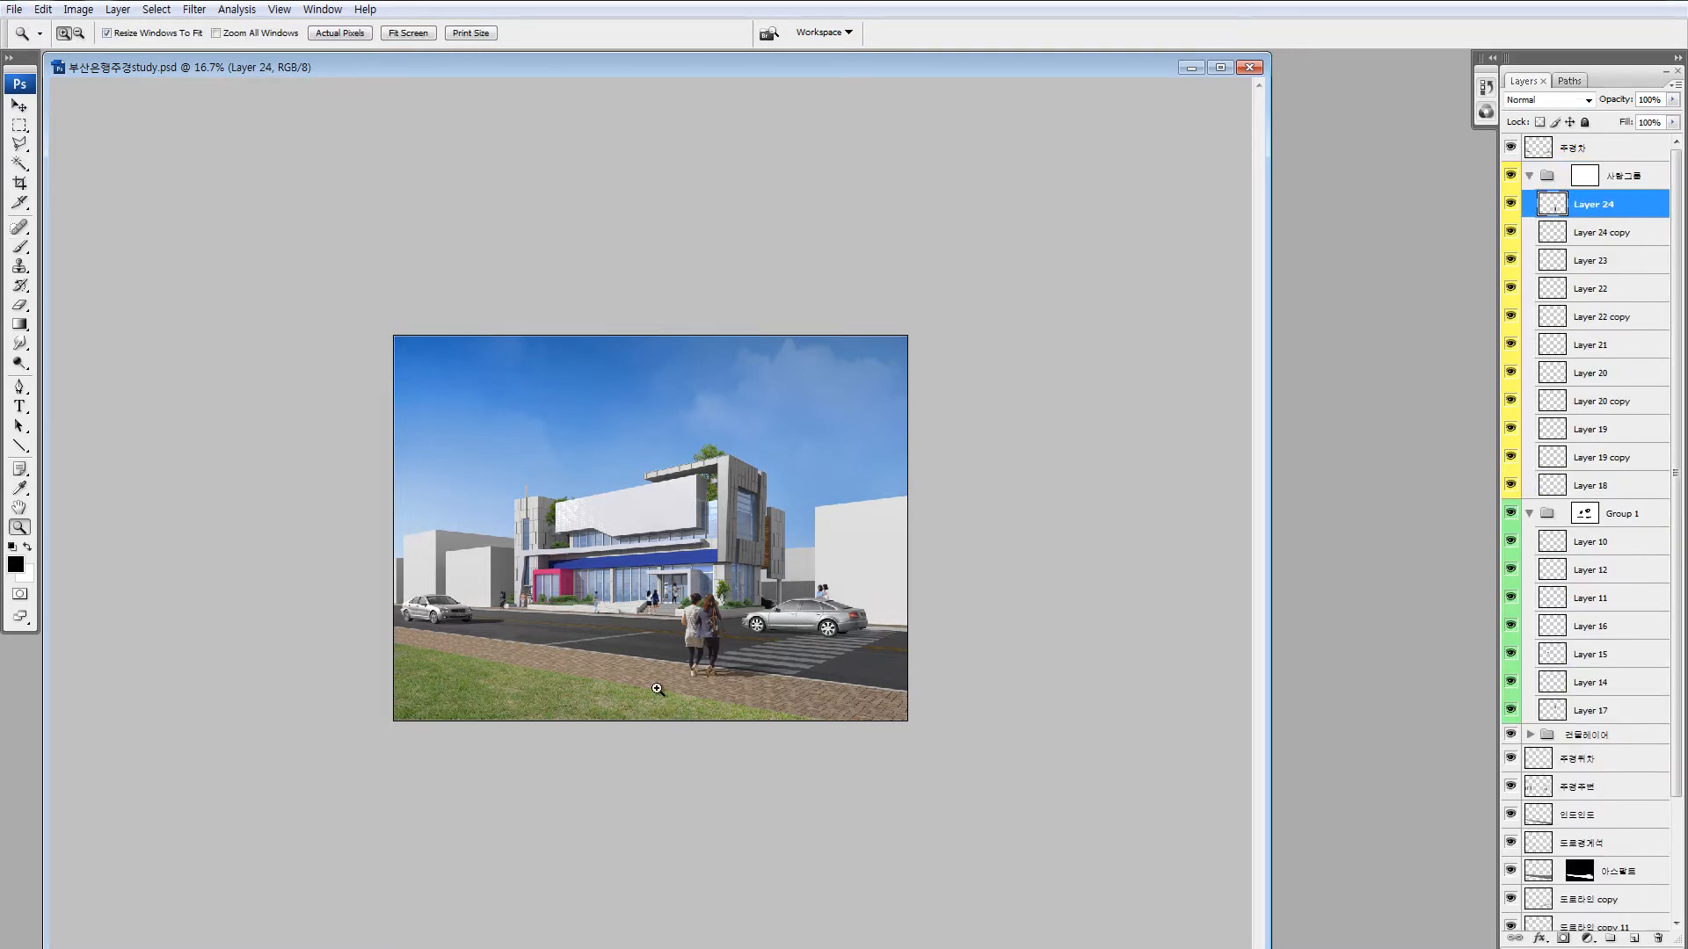
{"action": "left_click_drag", "start_coordinate": [659, 691], "coordinate": [758, 525]}
{"action": "key", "text": "v"}
{"action": "left_click_drag", "start_coordinate": [708, 675], "coordinate": [749, 626]}
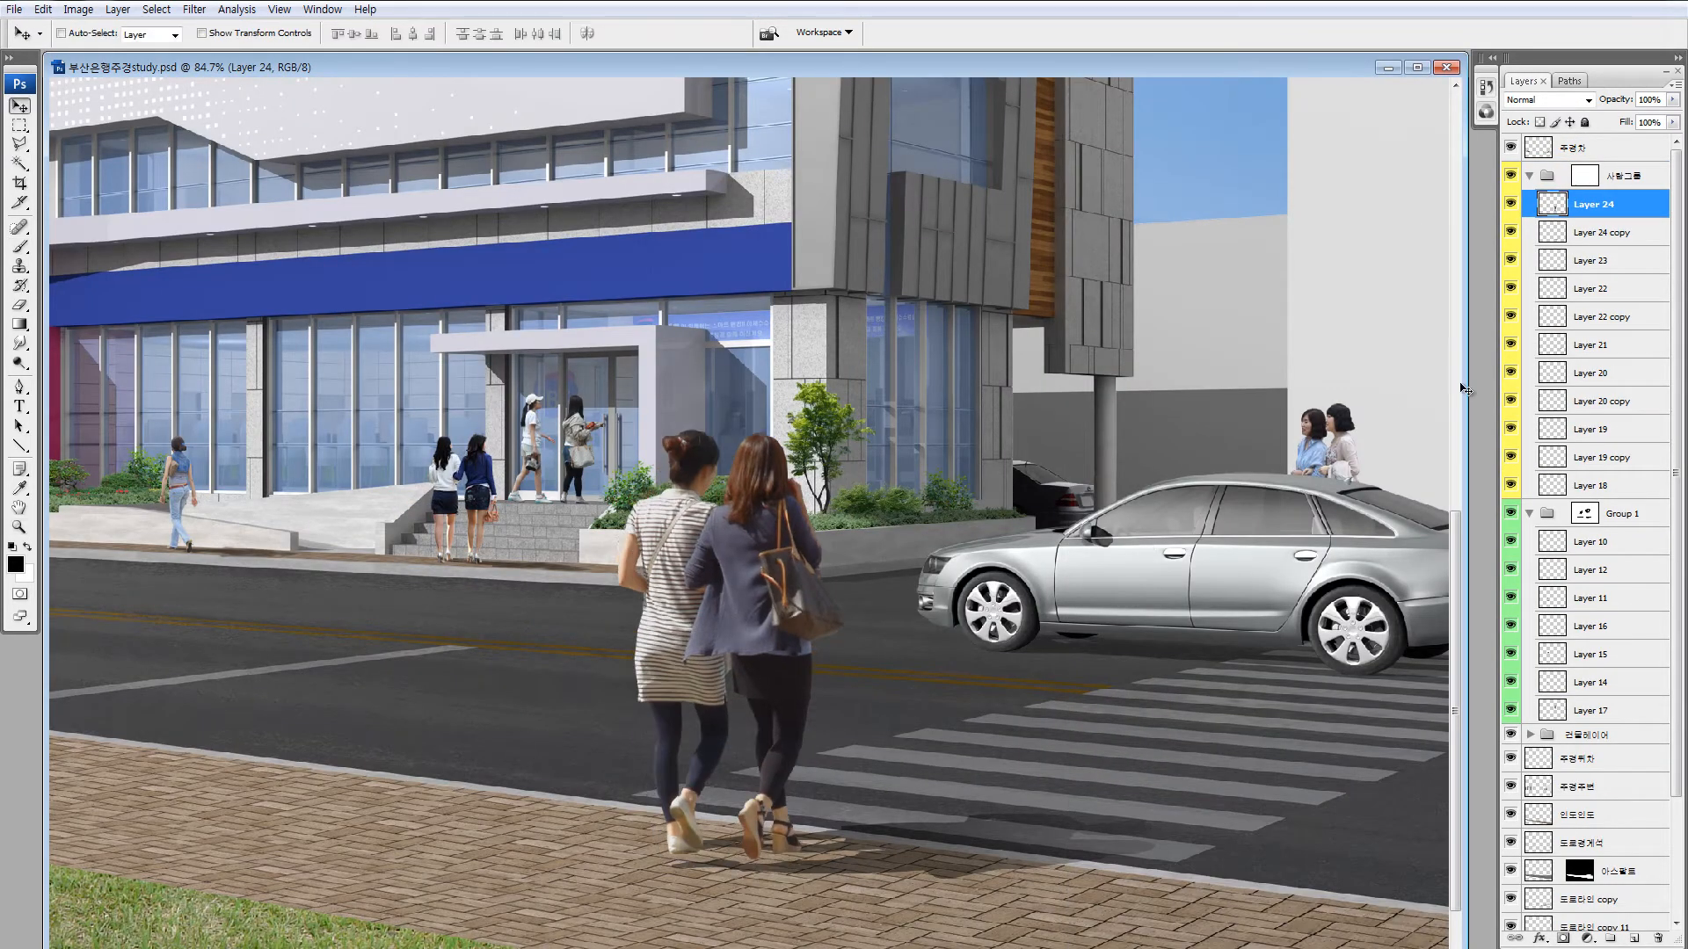
Add a new layer above Layer 18 and set up a soft 300 px brush at 50% opacity.
{"action": "left_click", "coordinate": [1554, 490]}
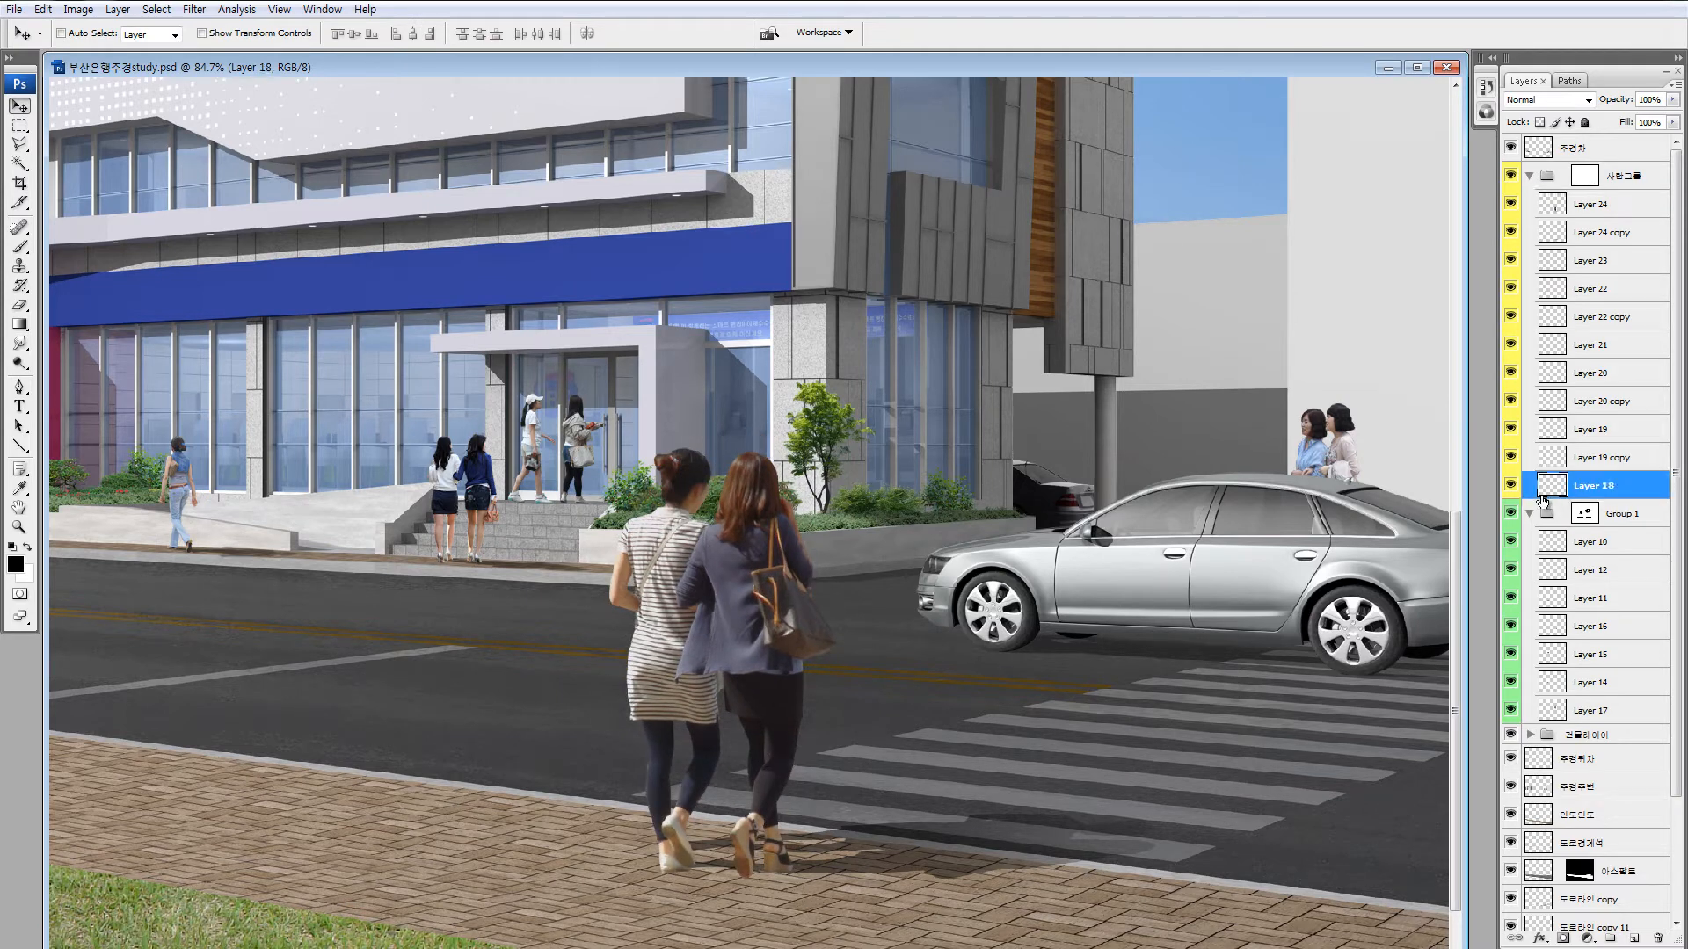
{"action": "left_click", "coordinate": [1634, 939]}
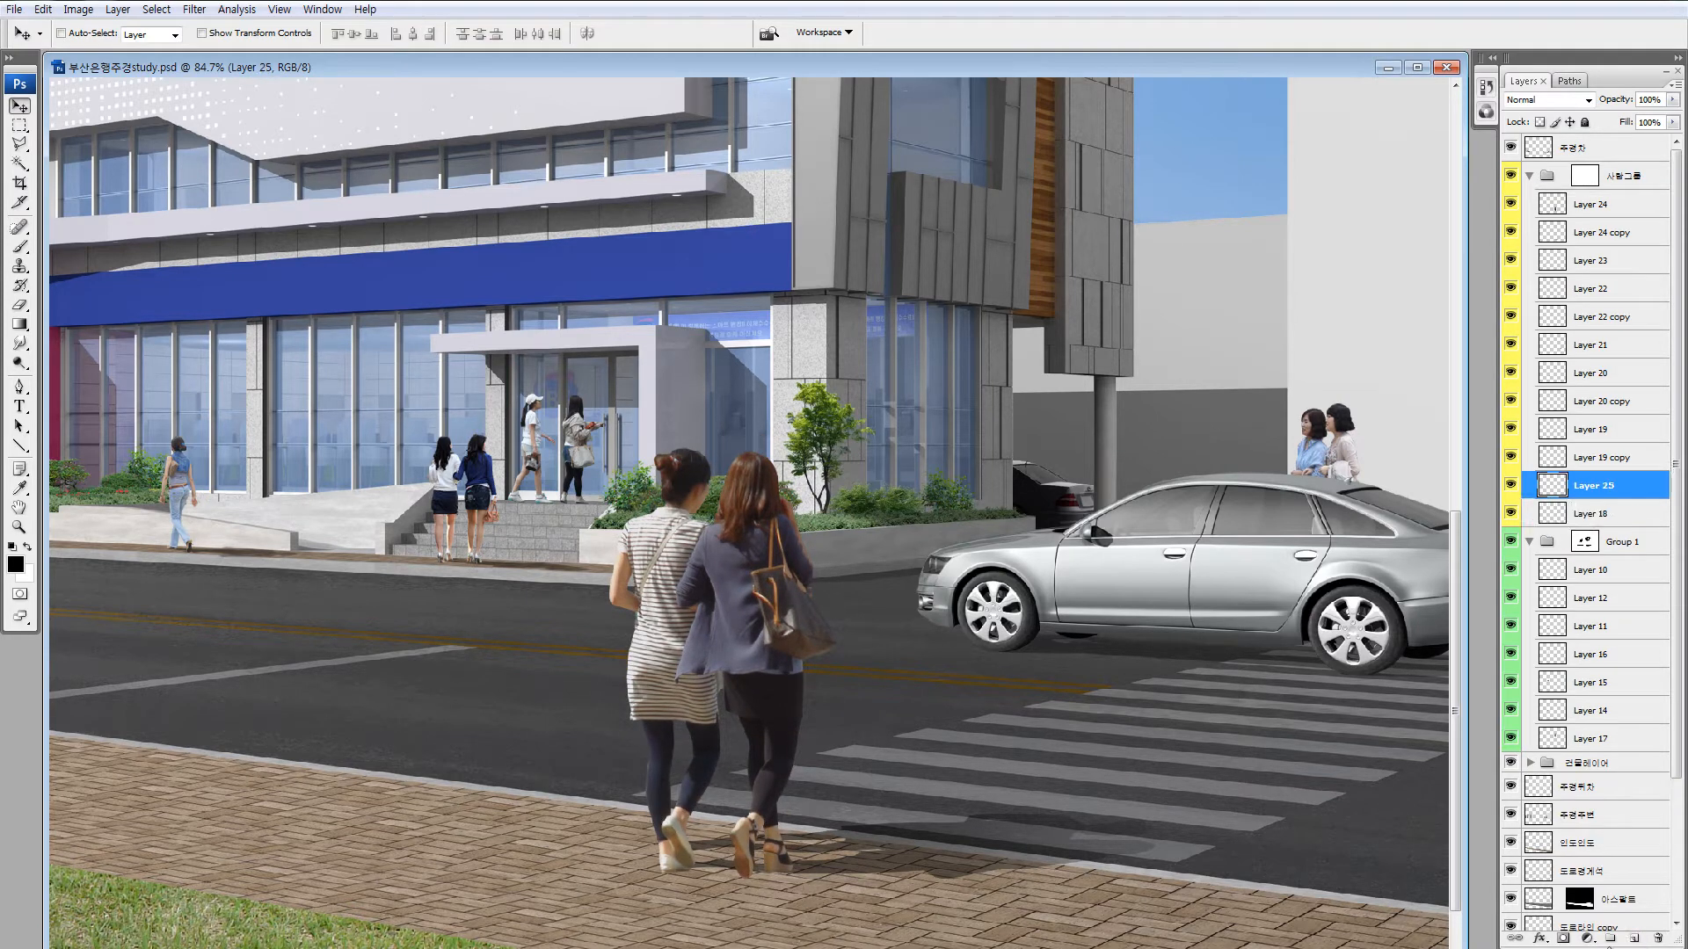
{"action": "key", "text": "b"}
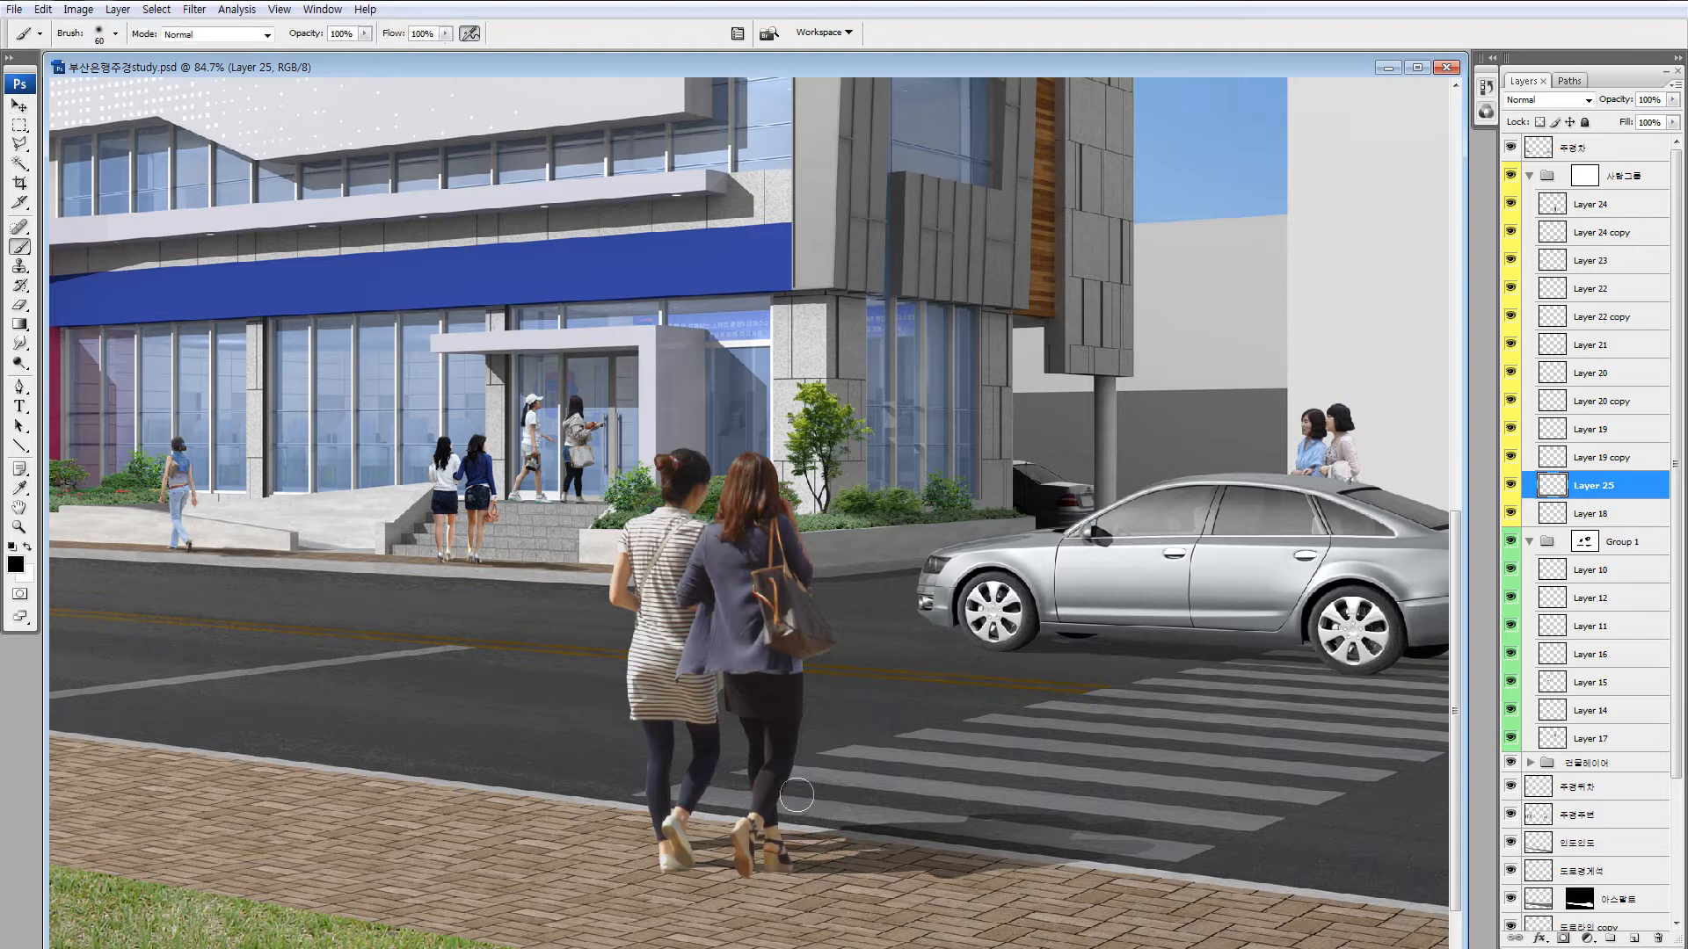
{"action": "left_click", "coordinate": [115, 34]}
{"action": "left_click", "coordinate": [91, 290]}
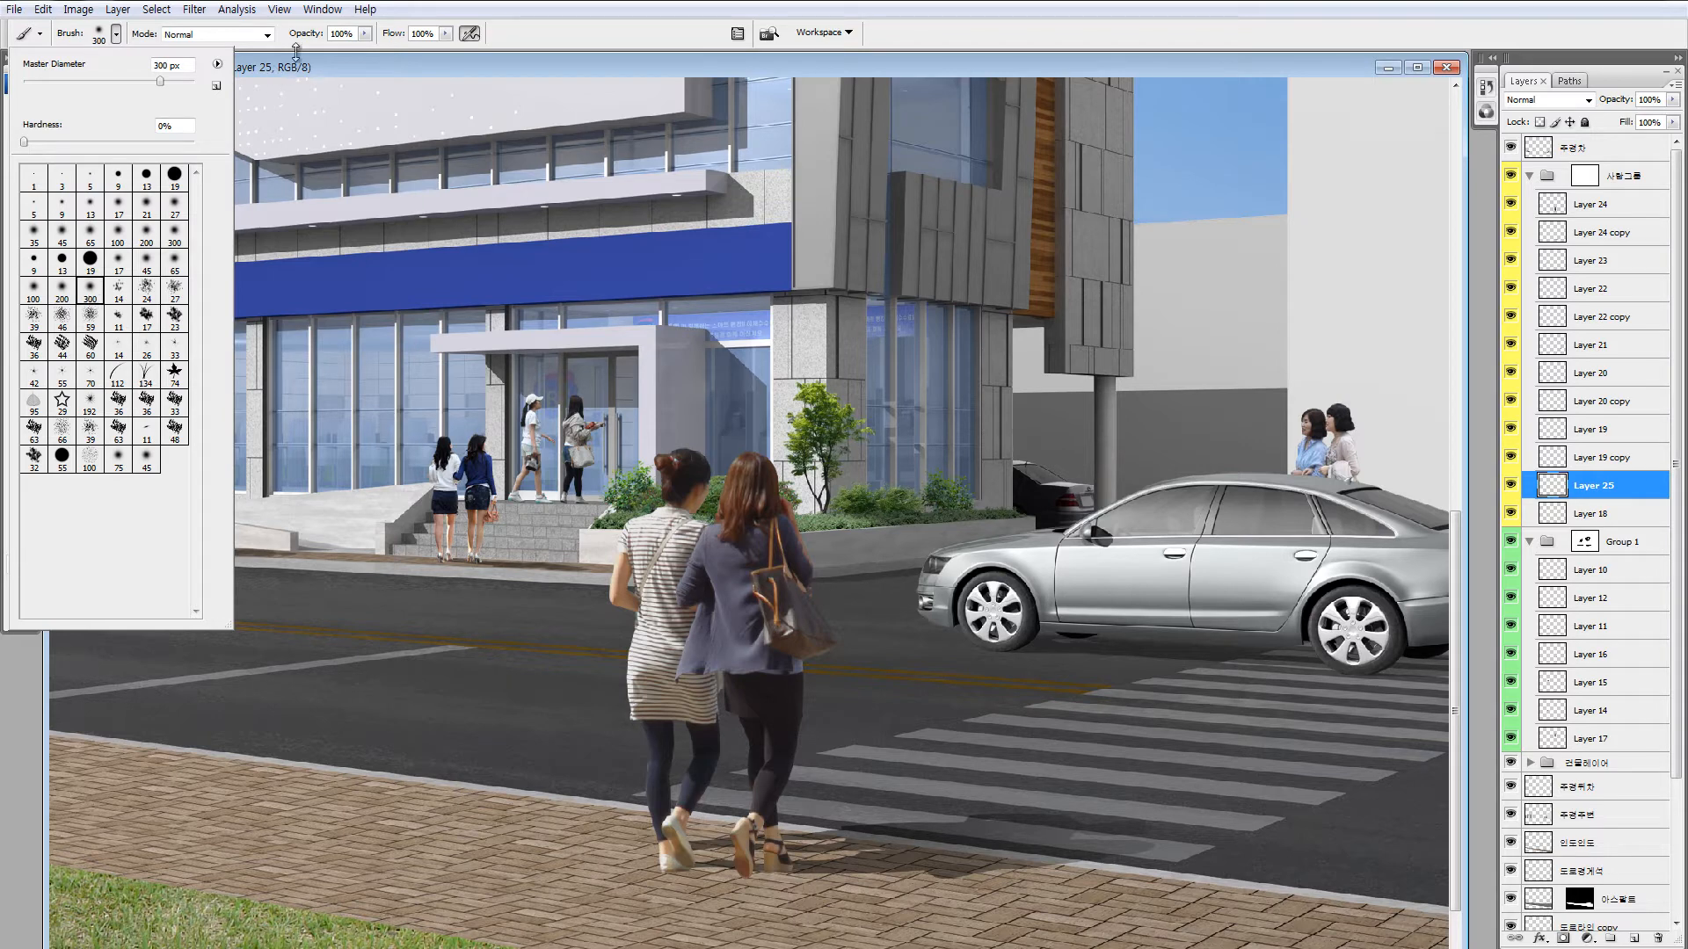
{"action": "left_click_drag", "start_coordinate": [299, 33], "coordinate": [289, 36]}
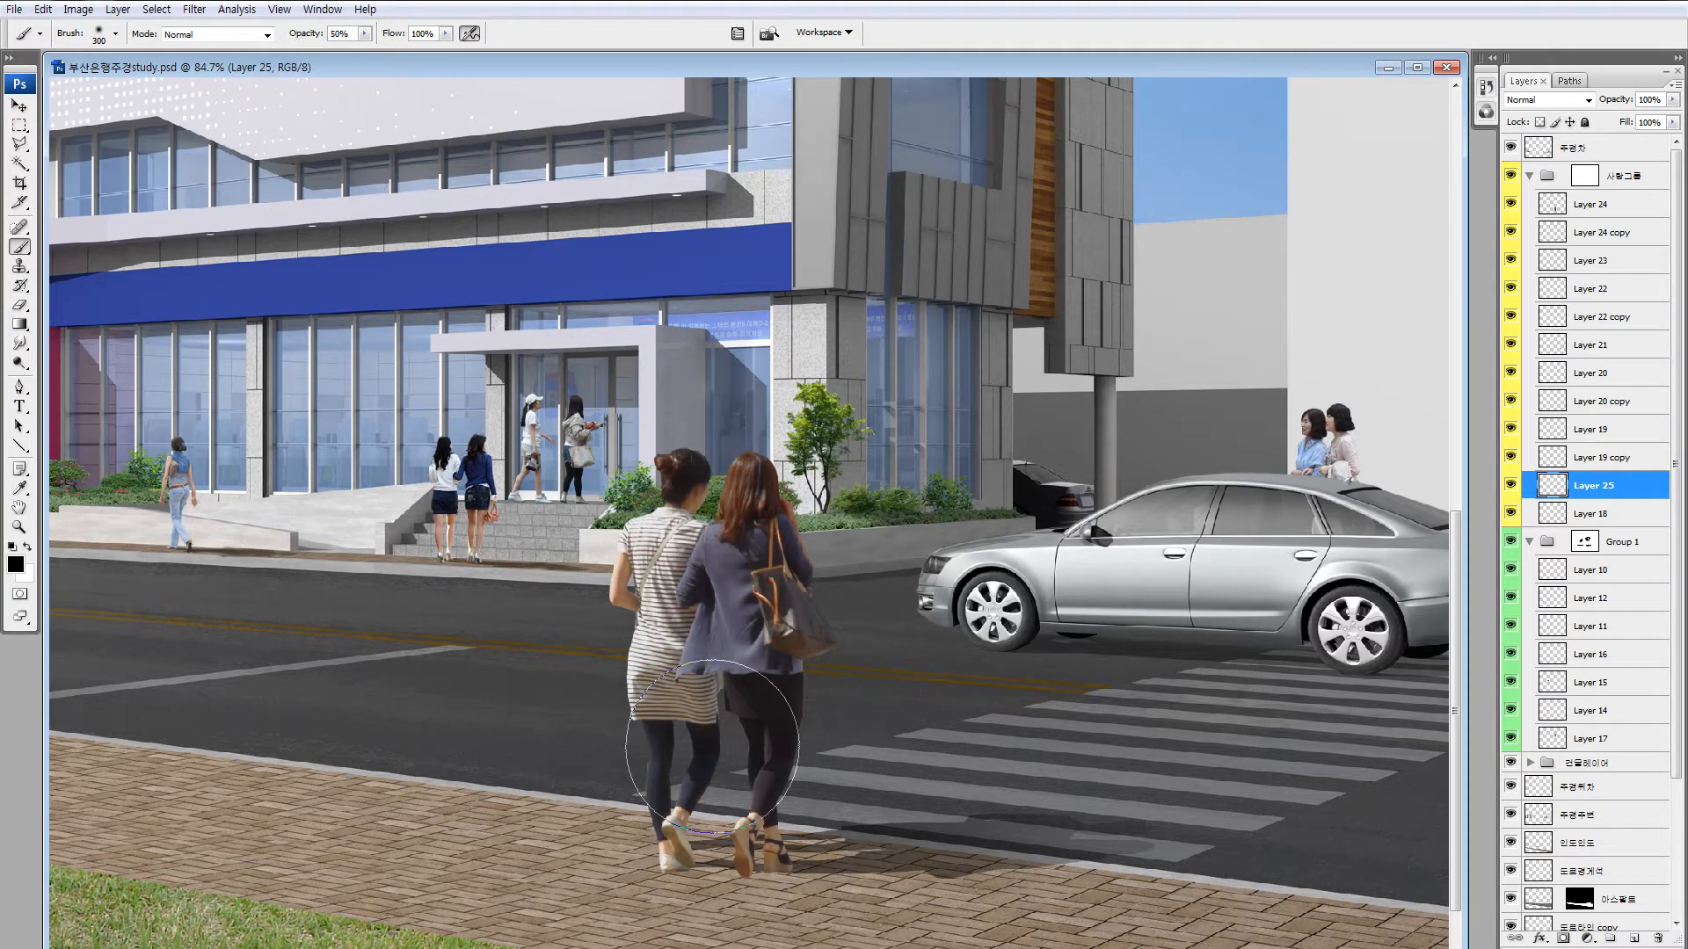
Paint a soft dark spot at the foreground women's feet and flatten and skew it into a ground shadow, about 20% height and -30° horizontal skew.
{"action": "left_click_drag", "start_coordinate": [708, 839], "coordinate": [807, 847]}
{"action": "key", "text": "ctrl+z"}
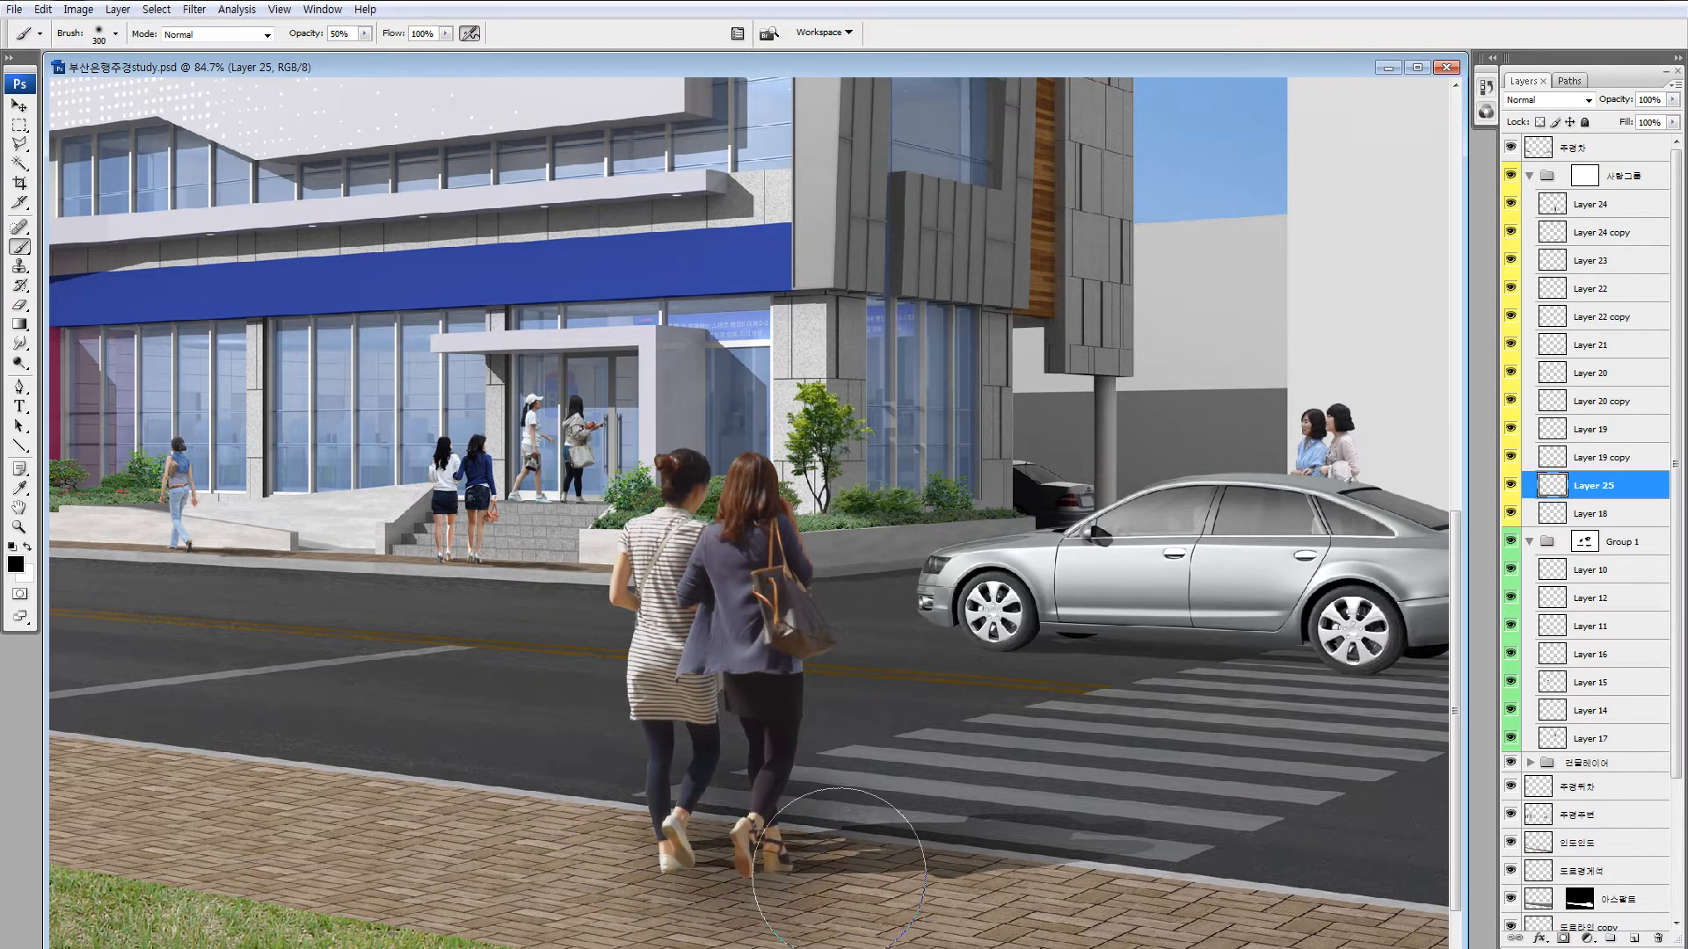
{"action": "key", "text": "ctrl+t"}
{"action": "left_click_drag", "start_coordinate": [743, 660], "coordinate": [742, 920]}
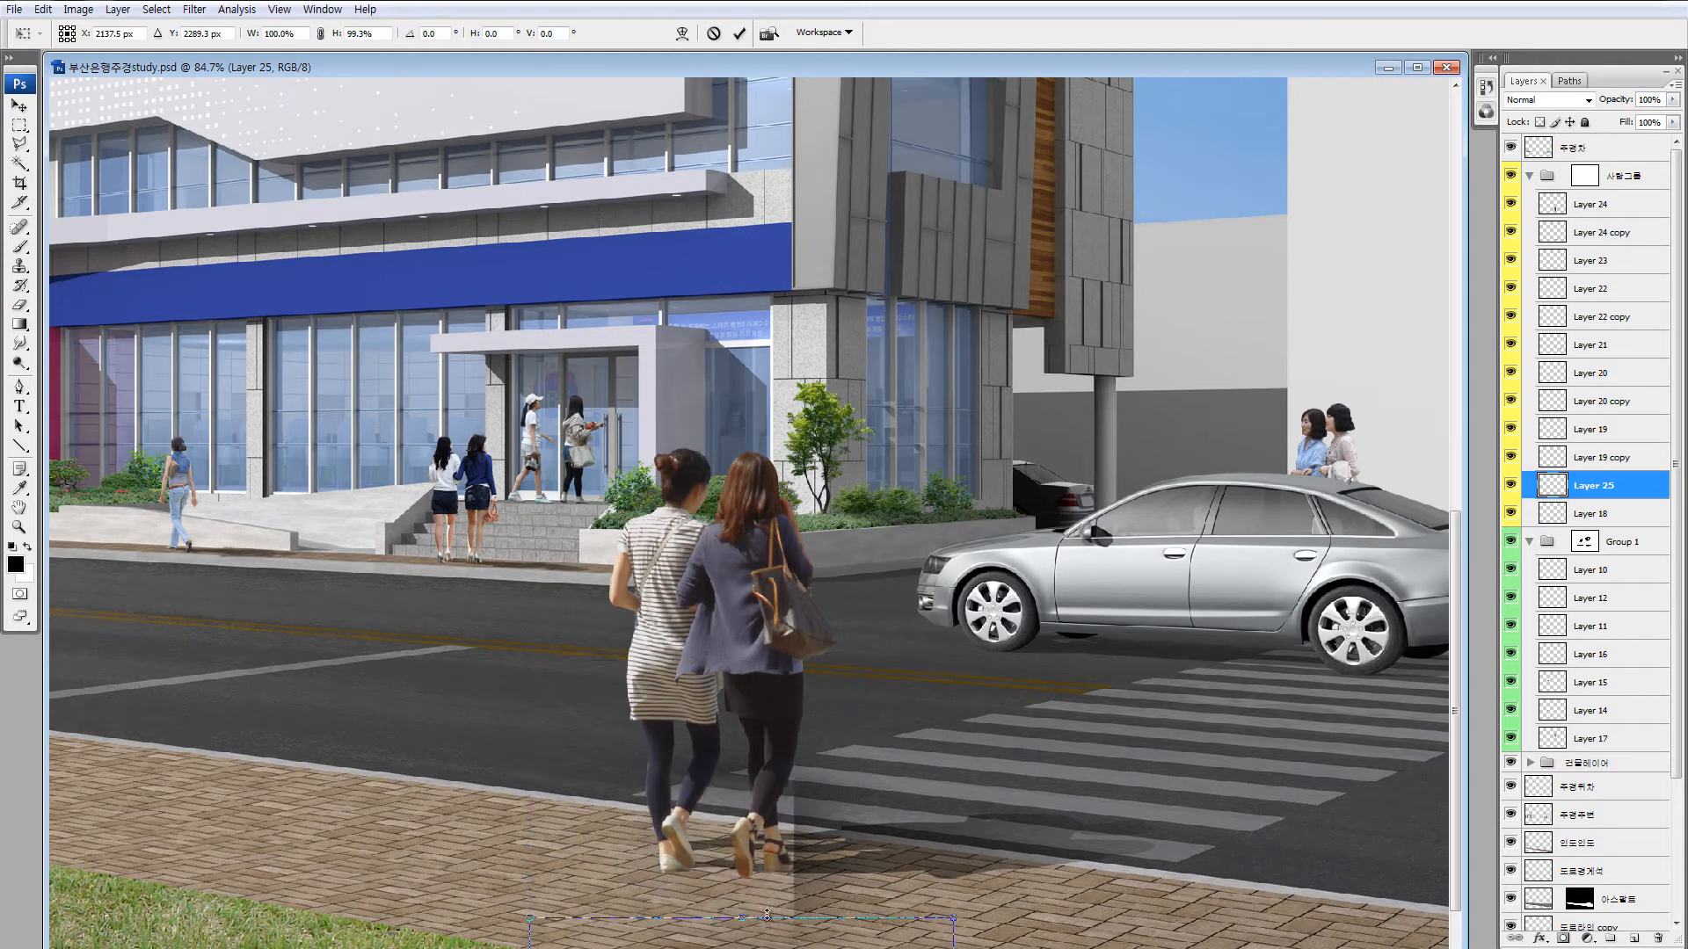
{"action": "left_click_drag", "start_coordinate": [795, 765], "coordinate": [777, 649]}
{"action": "left_click_drag", "start_coordinate": [780, 836], "coordinate": [756, 708]}
{"action": "left_click_drag", "start_coordinate": [719, 789], "coordinate": [700, 785]}
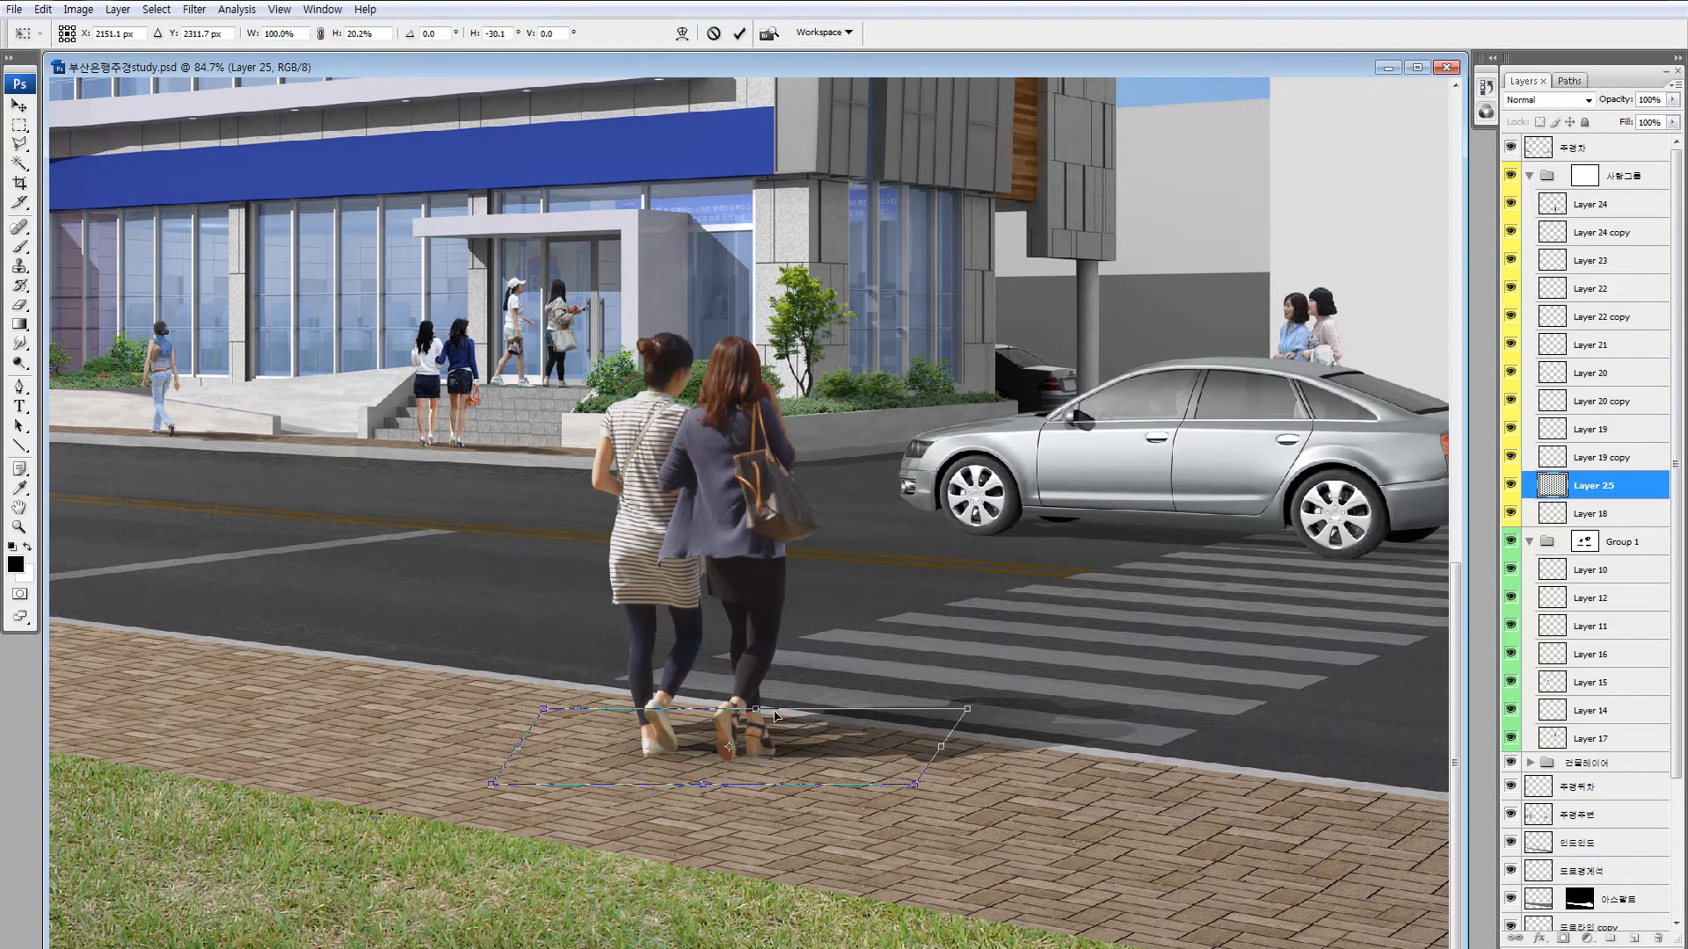
{"action": "left_click_drag", "start_coordinate": [755, 710], "coordinate": [746, 717]}
{"action": "key", "text": "Return"}
{"action": "key", "text": "b"}
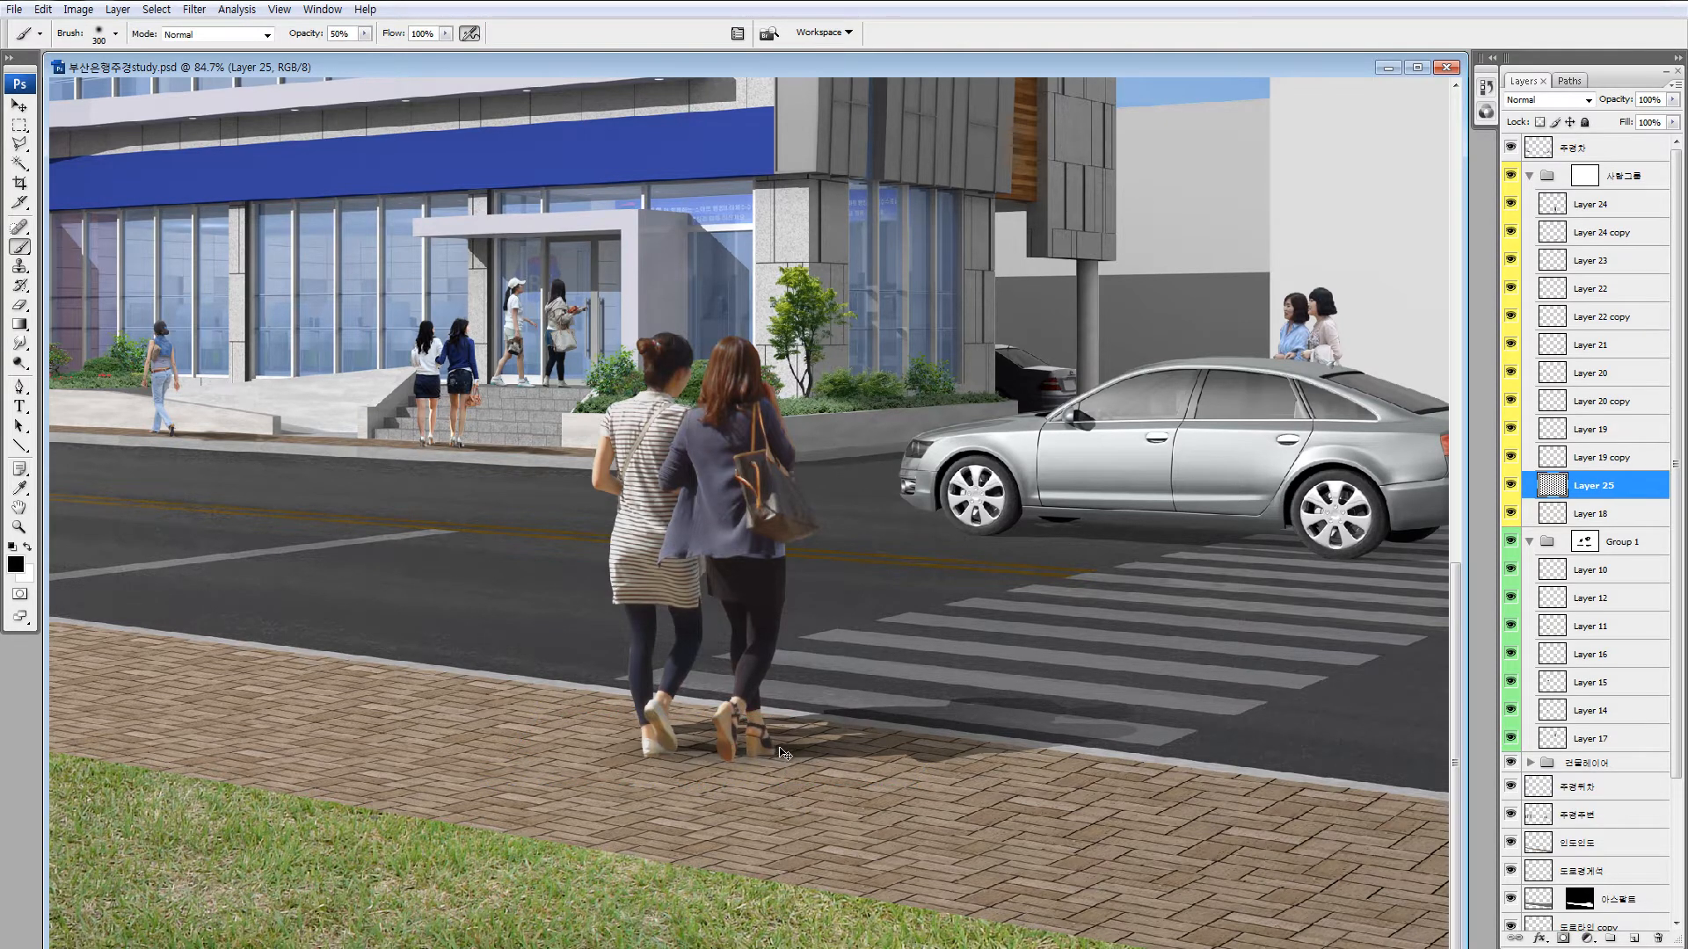
{"action": "key", "text": "v"}
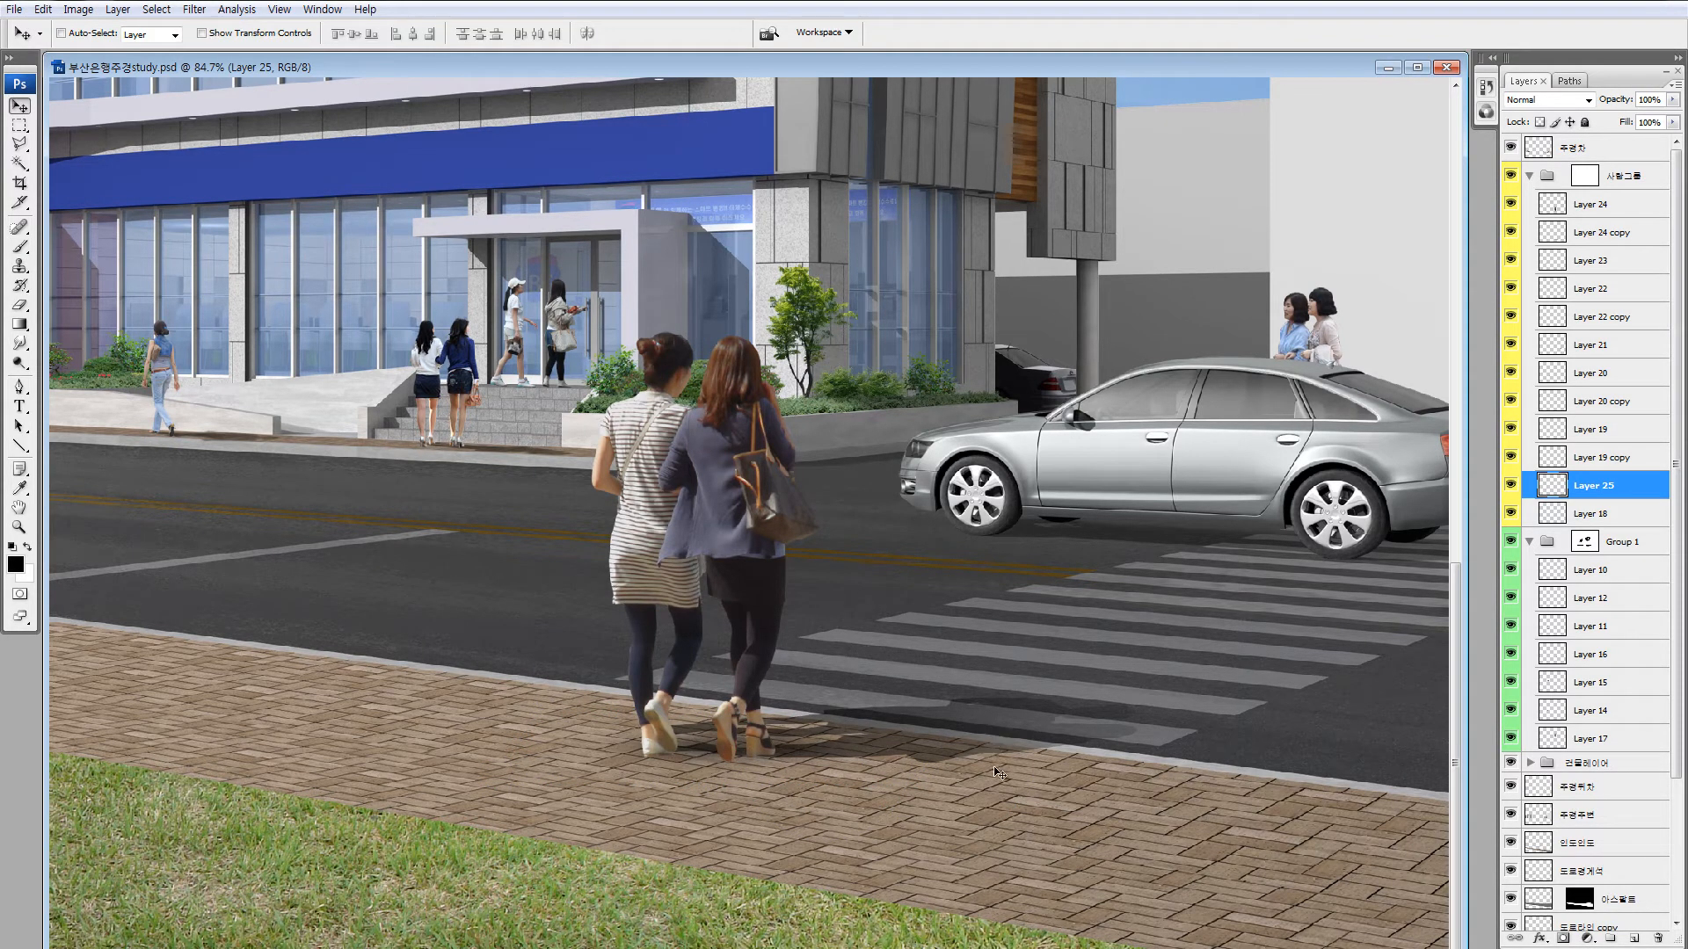
Compare the rendering with and without Layer 25 to judge the foreground women's ground shadow at several magnifications.
{"action": "key", "text": "ctrl+0"}
{"action": "key", "text": "ctrl+minus"}
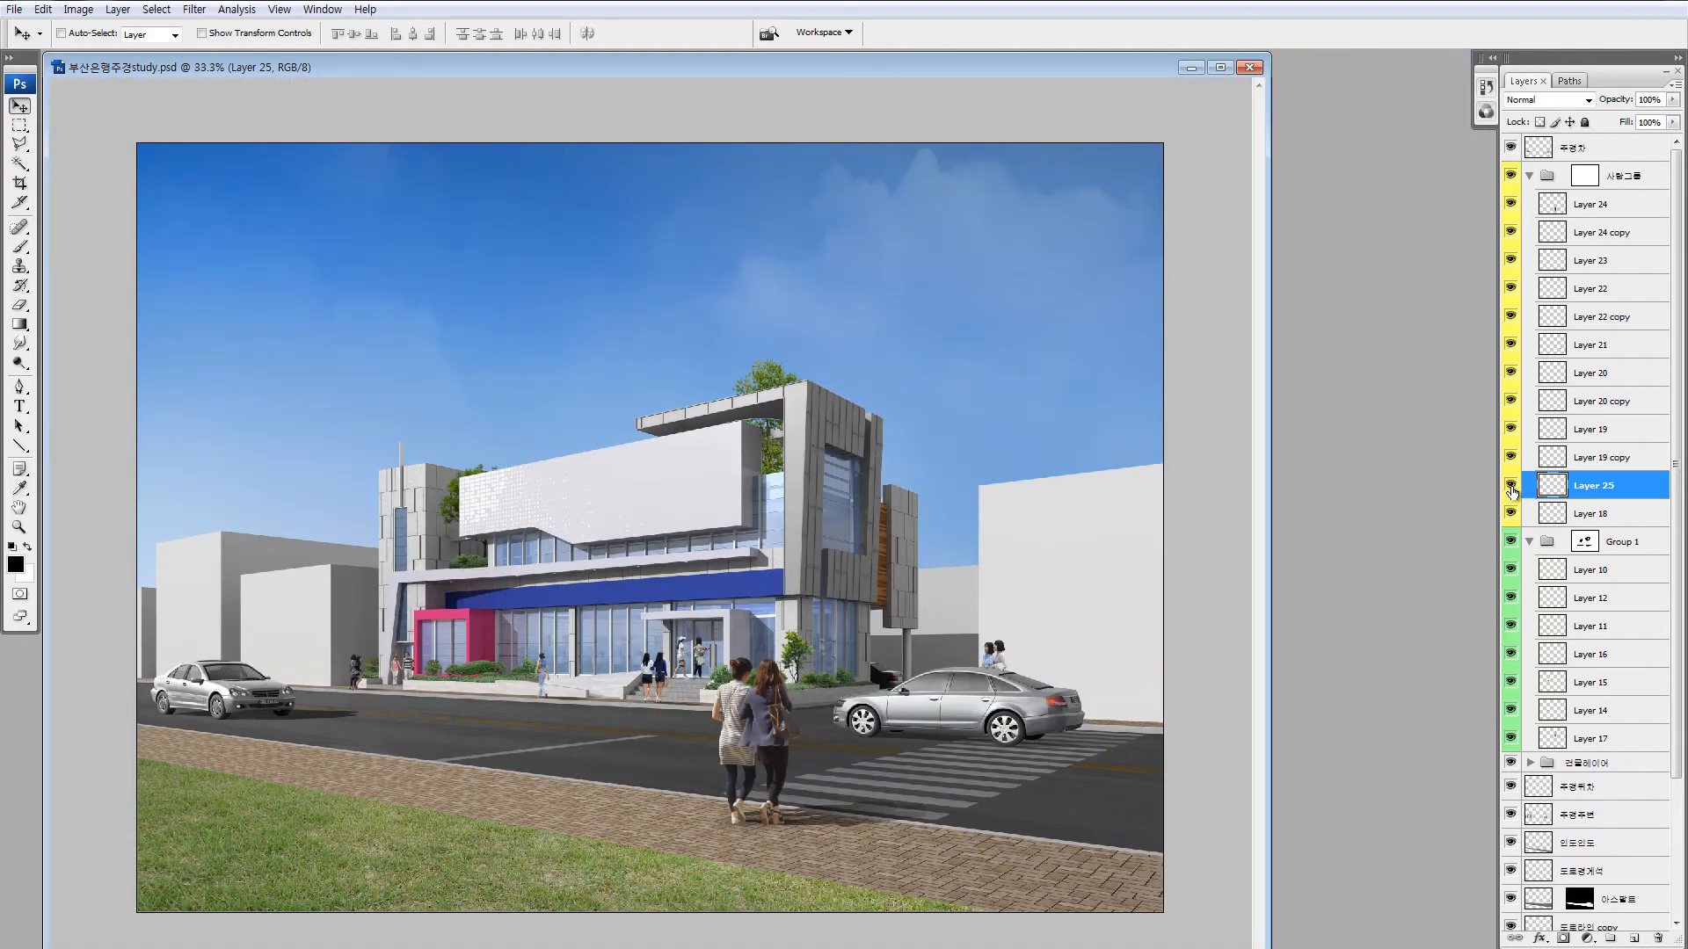
{"action": "left_click", "coordinate": [1511, 490]}
{"action": "left_click", "coordinate": [1512, 494]}
{"action": "left_click", "coordinate": [1511, 486]}
{"action": "left_click", "coordinate": [1511, 486]}
{"action": "key", "text": "x"}
{"action": "key", "text": "z"}
{"action": "left_click_drag", "start_coordinate": [655, 658], "coordinate": [844, 884]}
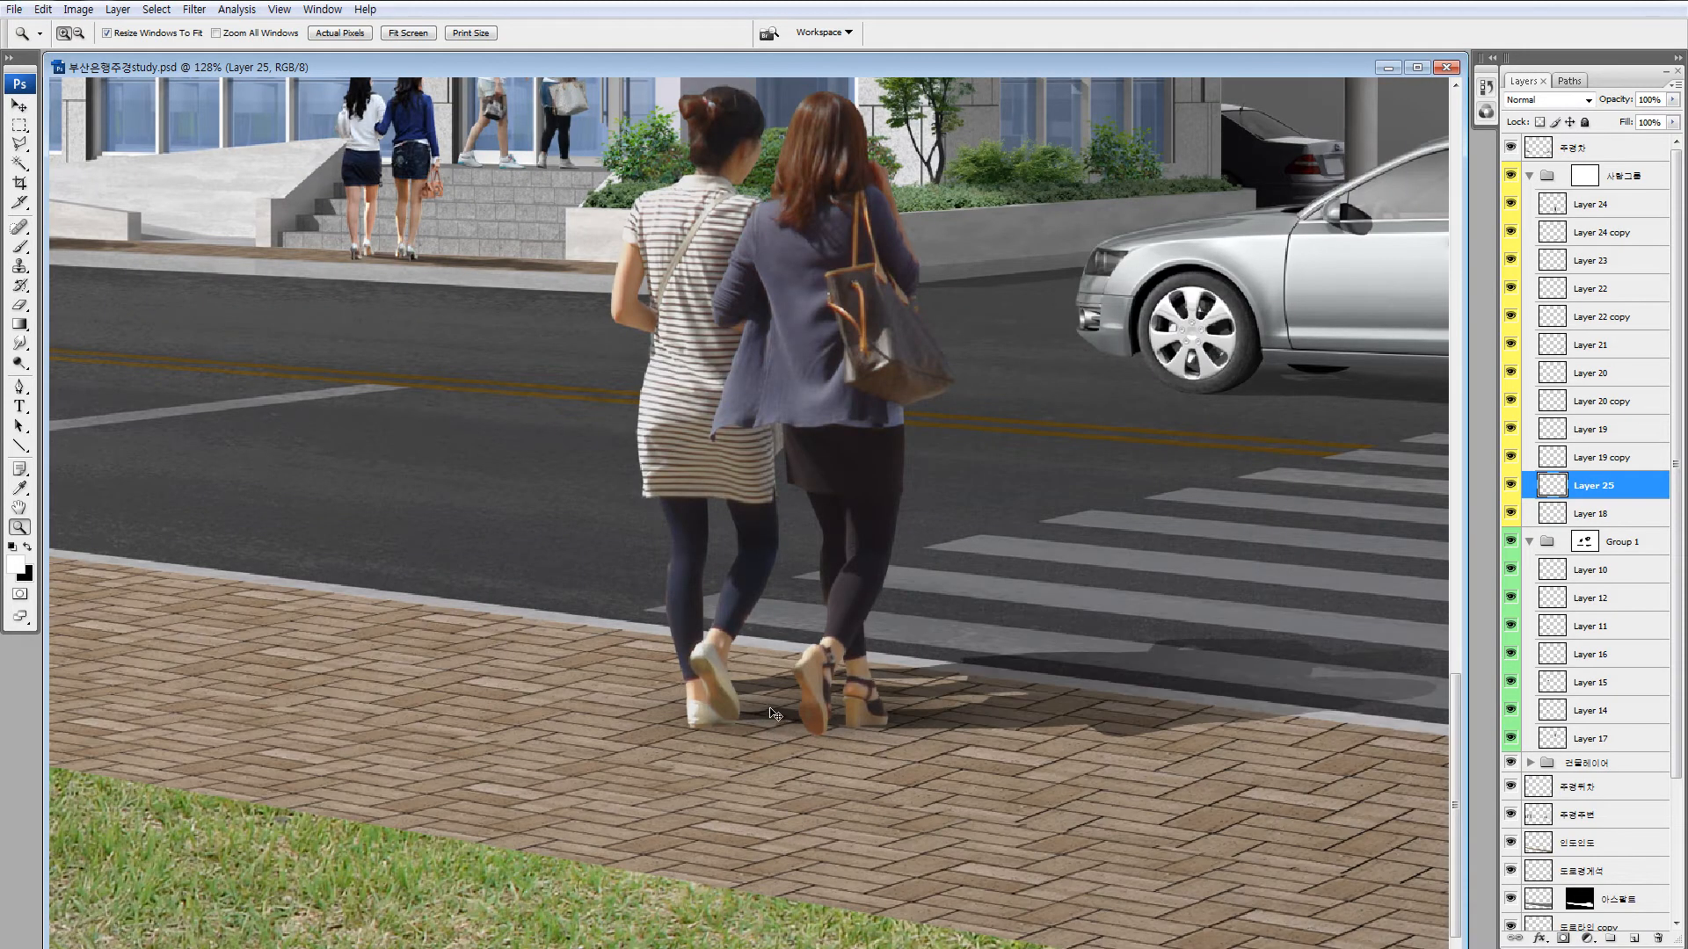
{"action": "key", "text": "v"}
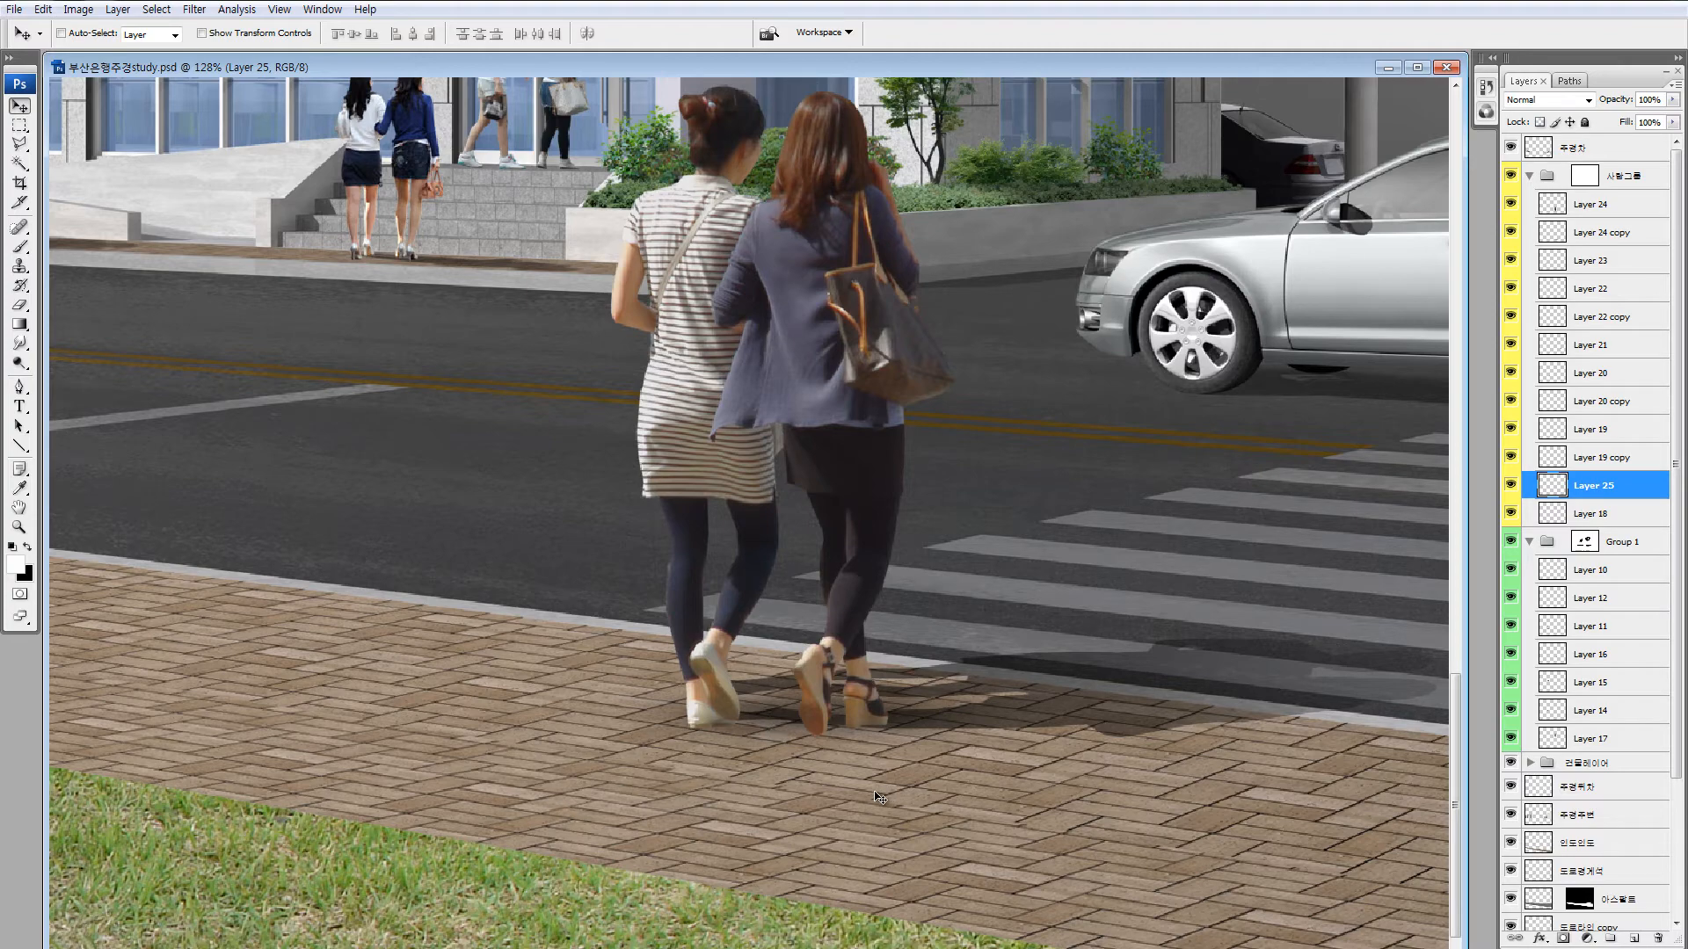
{"action": "scroll", "coordinate": [876, 803], "scroll_direction": "down", "scroll_amount": 2}
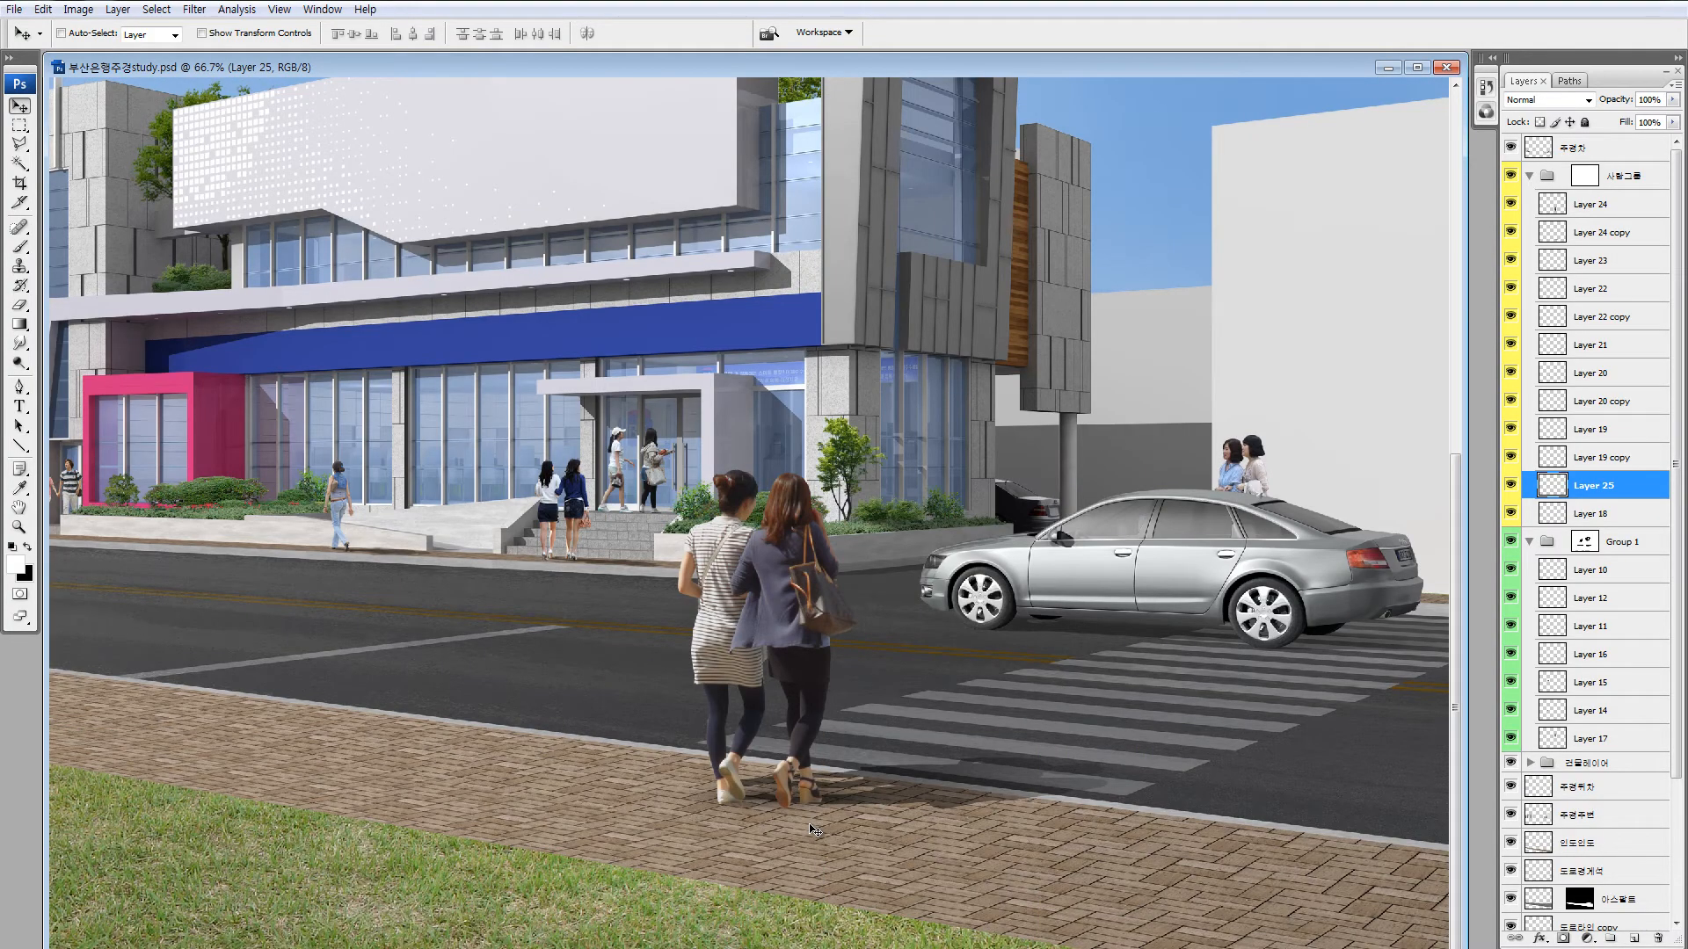
{"action": "scroll", "coordinate": [1061, 681], "scroll_direction": "down", "scroll_amount": 1}
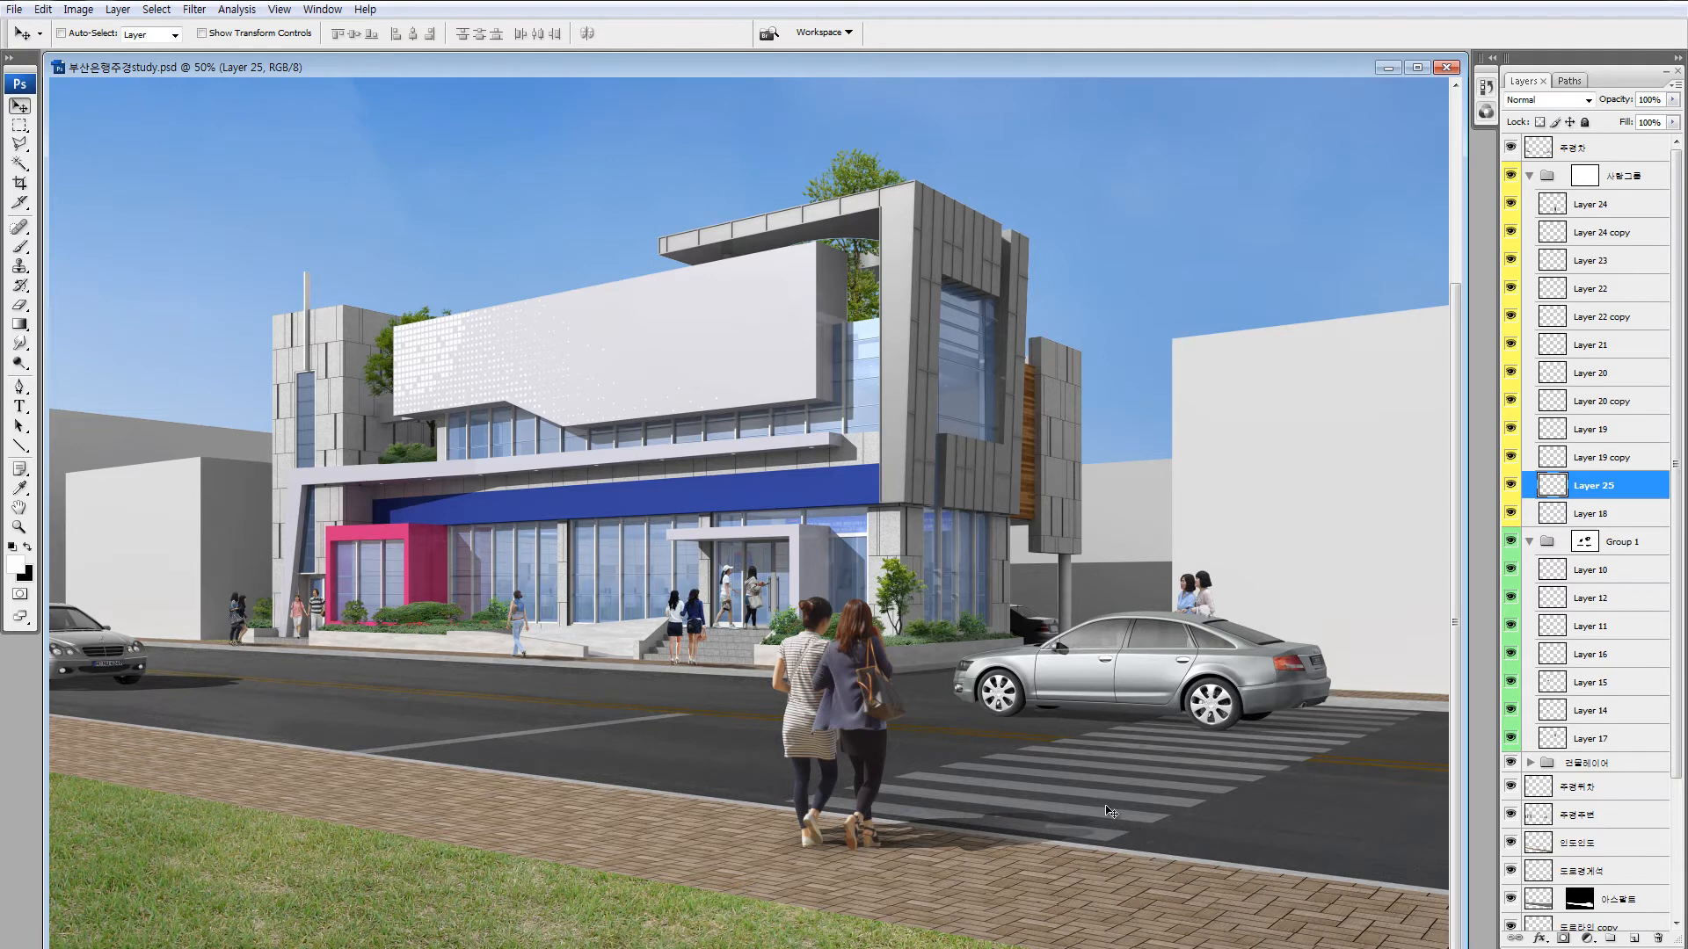
Transform the Layer 25 shadow again, reshaping it to sit closer beneath the foreground women's feet.
{"action": "key", "text": "z"}
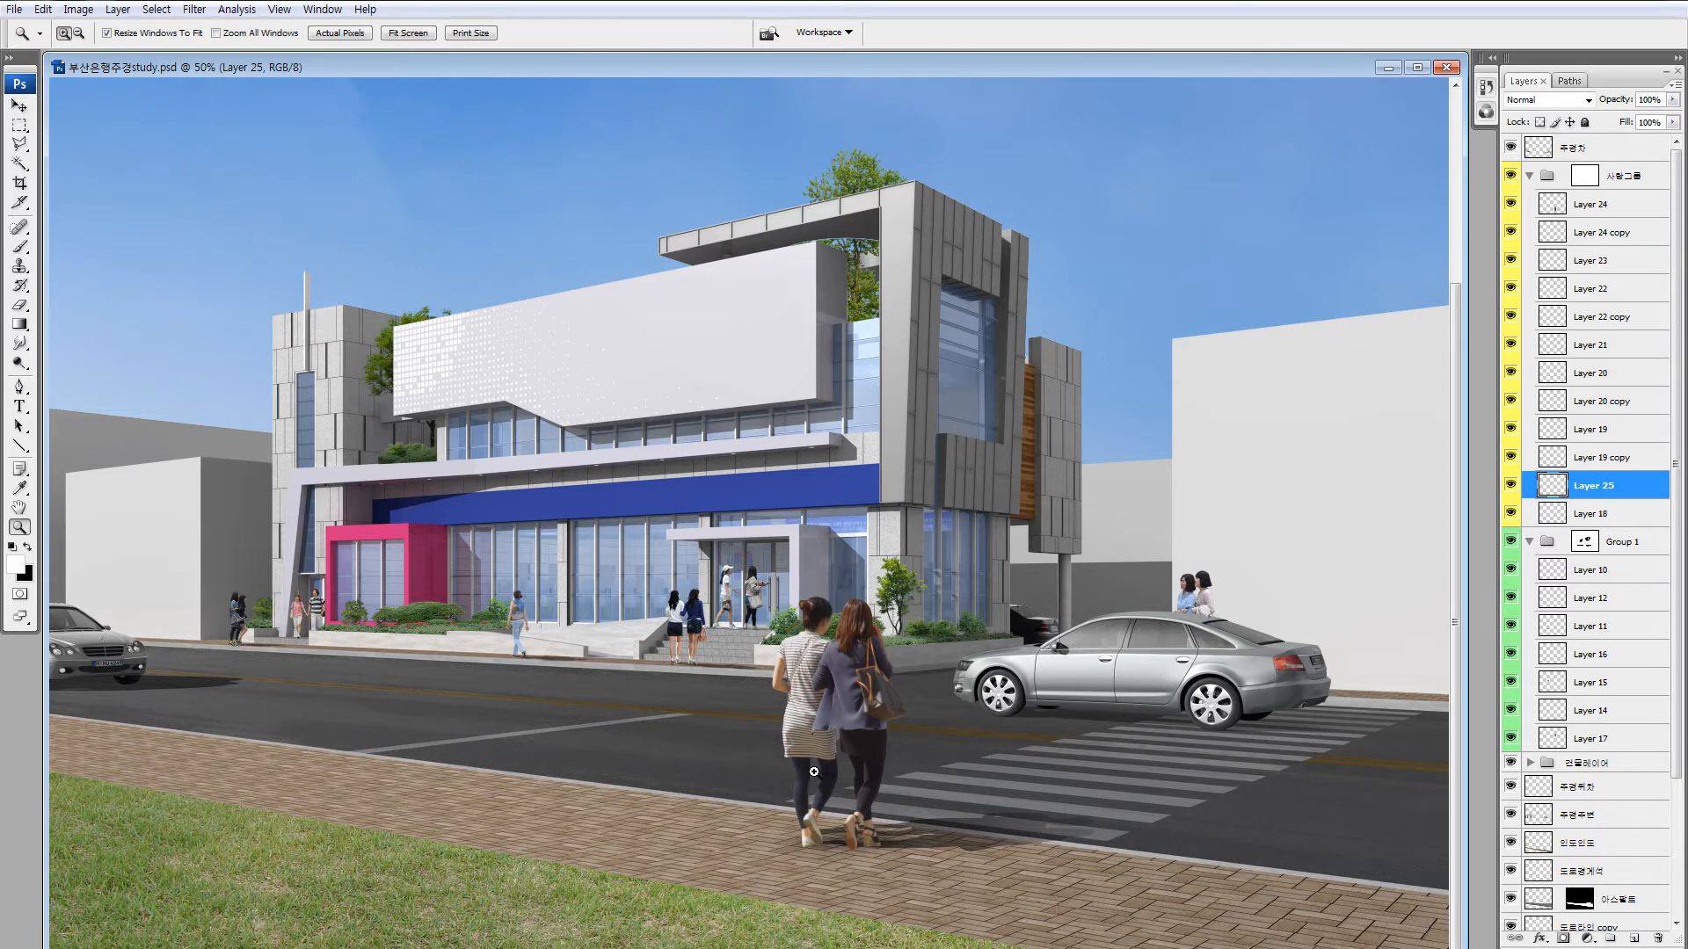
{"action": "left_click_drag", "start_coordinate": [919, 865], "coordinate": [888, 848]}
{"action": "key", "text": "ctrl+t"}
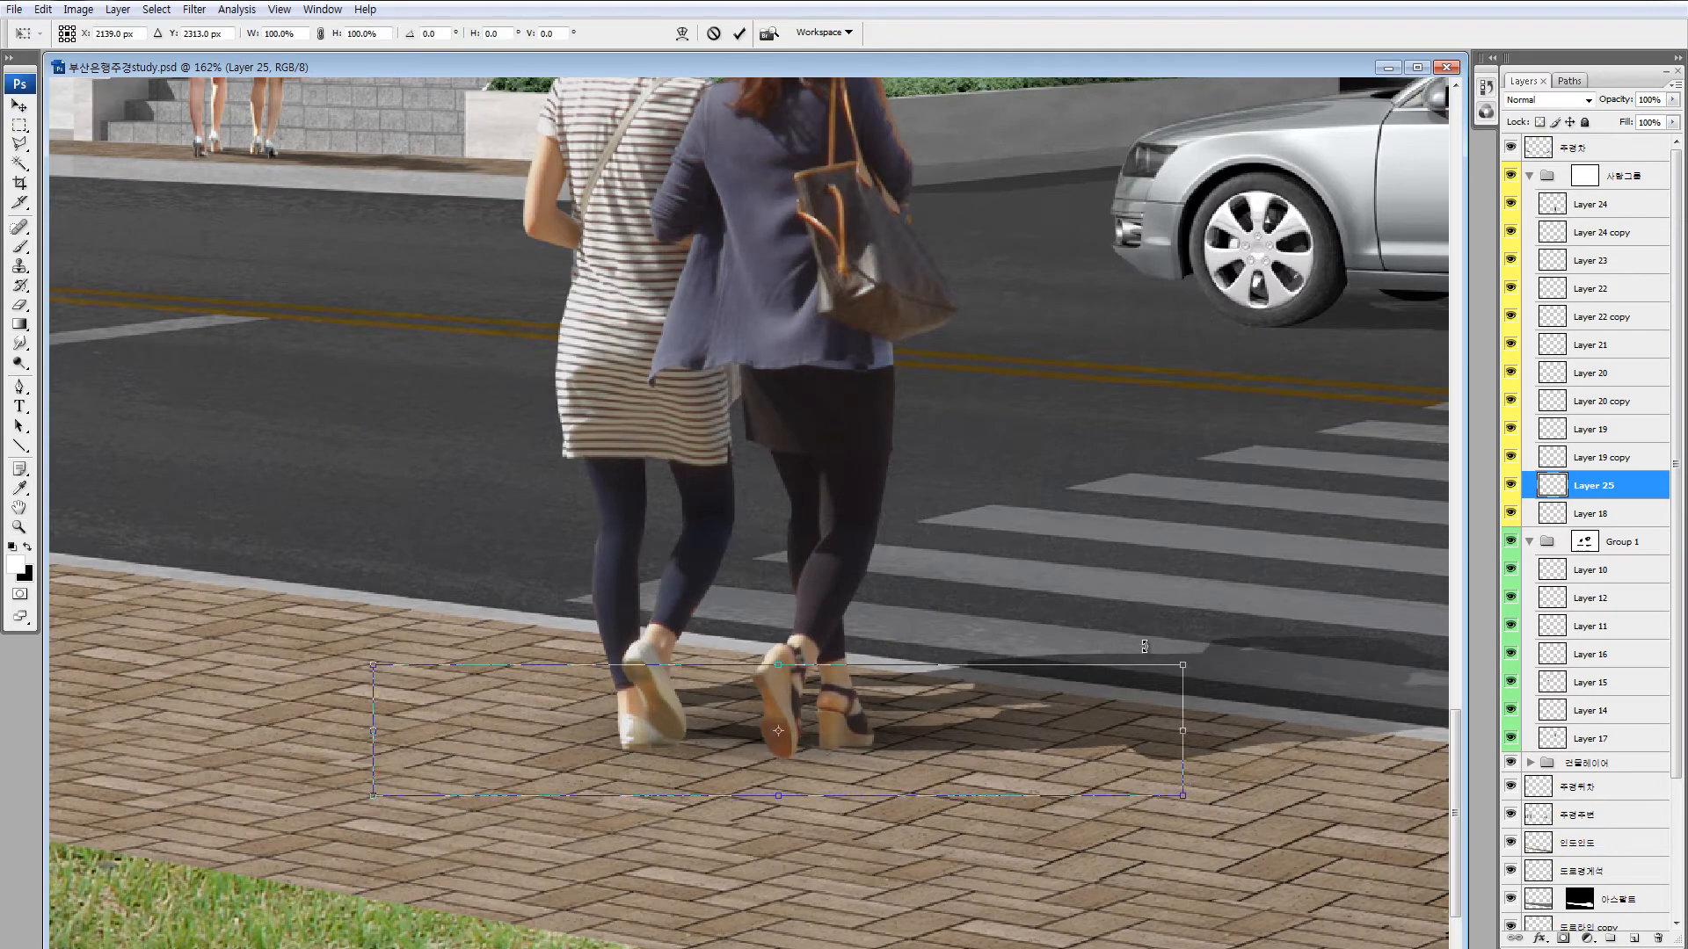
{"action": "left_click_drag", "start_coordinate": [1182, 665], "coordinate": [893, 669]}
{"action": "key", "text": "Return"}
{"action": "key", "text": "z"}
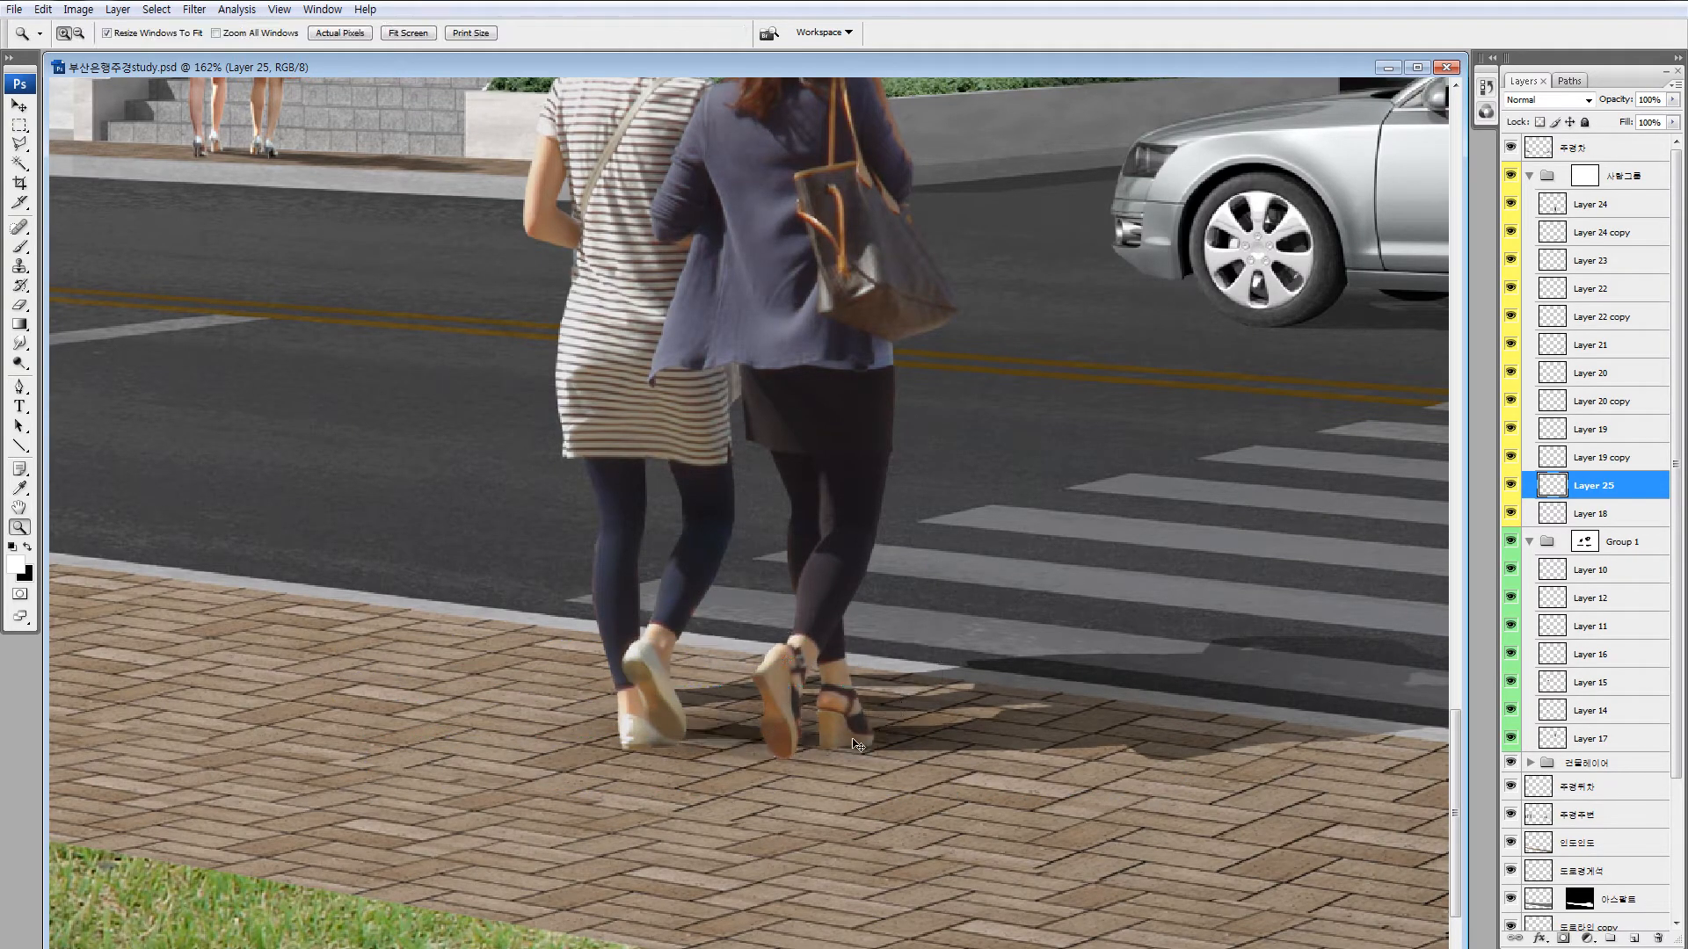
Collapse Group 1 and 사람그룹, and toggle layer visibility to check the placed people against the whole rendering.
{"action": "key", "text": "v"}
{"action": "key", "text": "ctrl+minus"}
{"action": "key", "text": "ctrl+minus"}
{"action": "key", "text": "ctrl+minus"}
{"action": "key", "text": "ctrl+minus"}
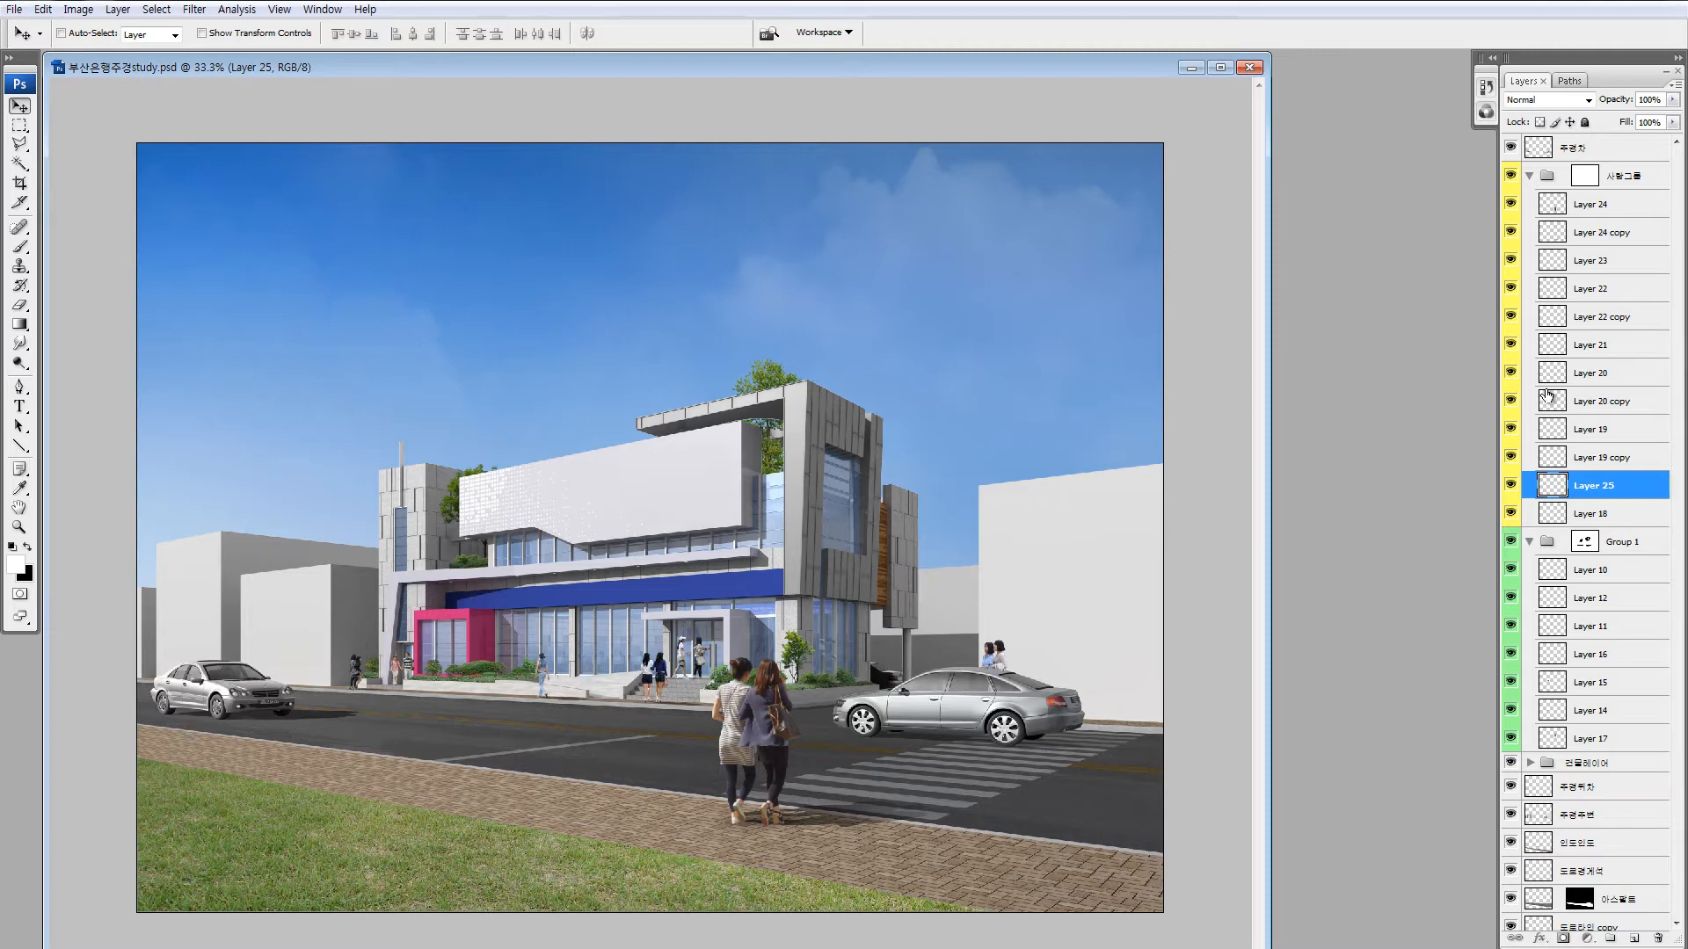
{"action": "left_click", "coordinate": [1531, 542]}
{"action": "left_click", "coordinate": [1529, 176]}
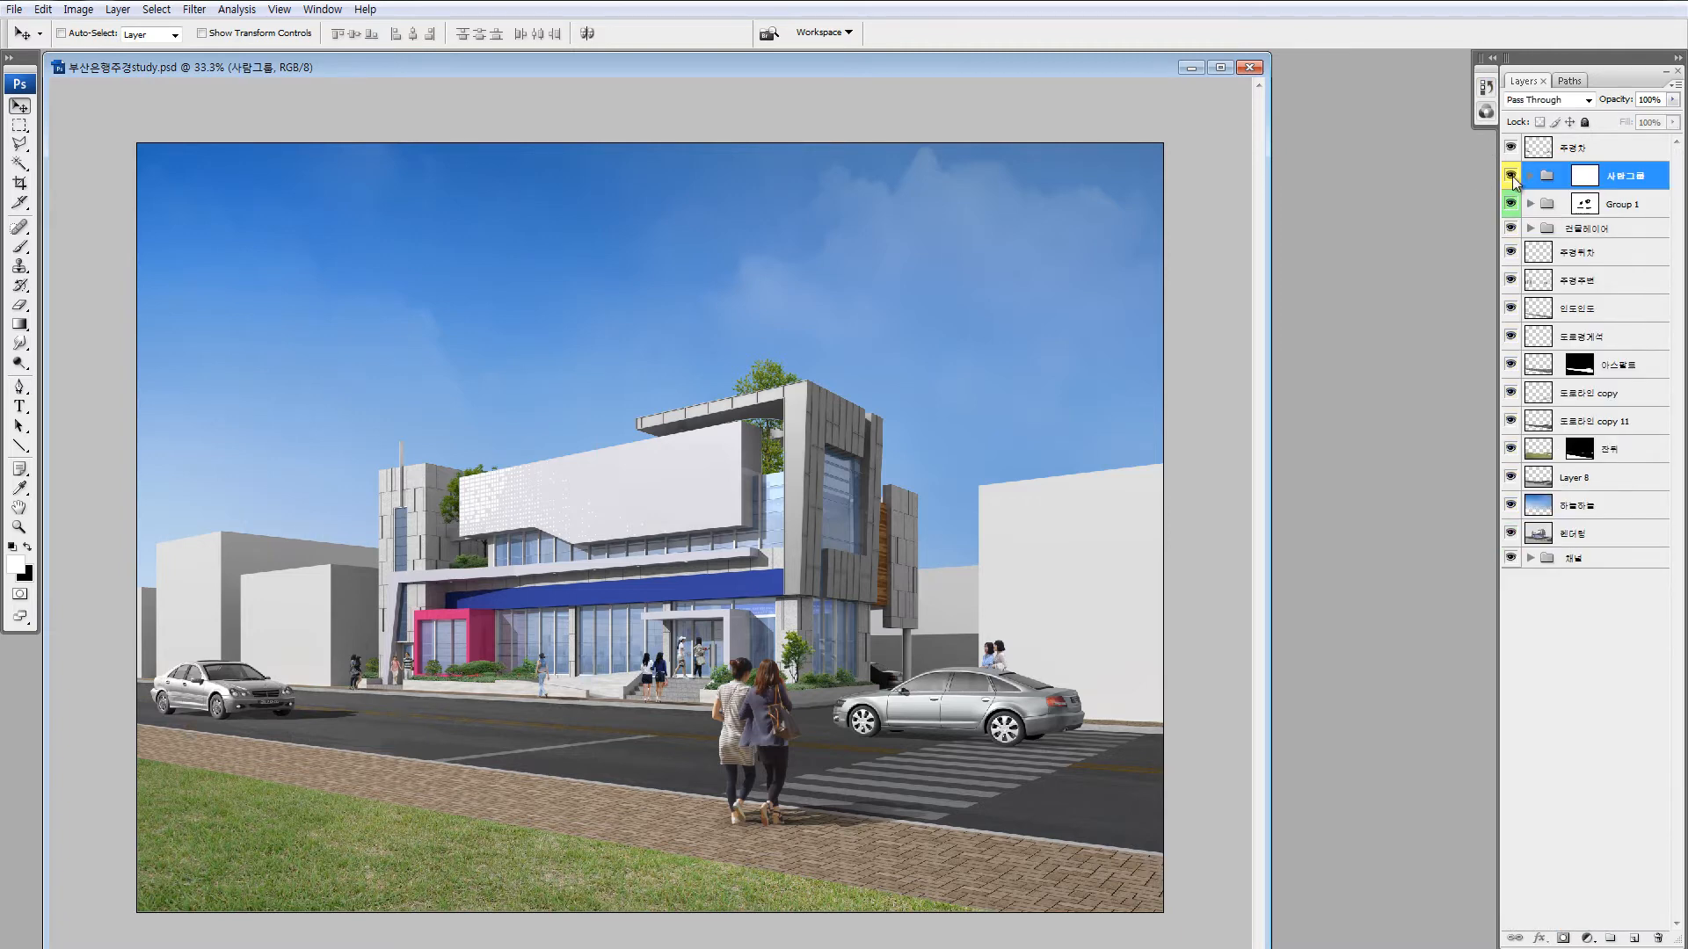
{"action": "right_click", "coordinate": [1512, 177]}
{"action": "left_click", "coordinate": [1525, 202]}
{"action": "right_click", "coordinate": [1512, 177]}
{"action": "left_click", "coordinate": [1526, 202]}
Switch to 부산은행소스.psd and delete its people group 사람그룹.
{"action": "key", "text": "ctrl+minus"}
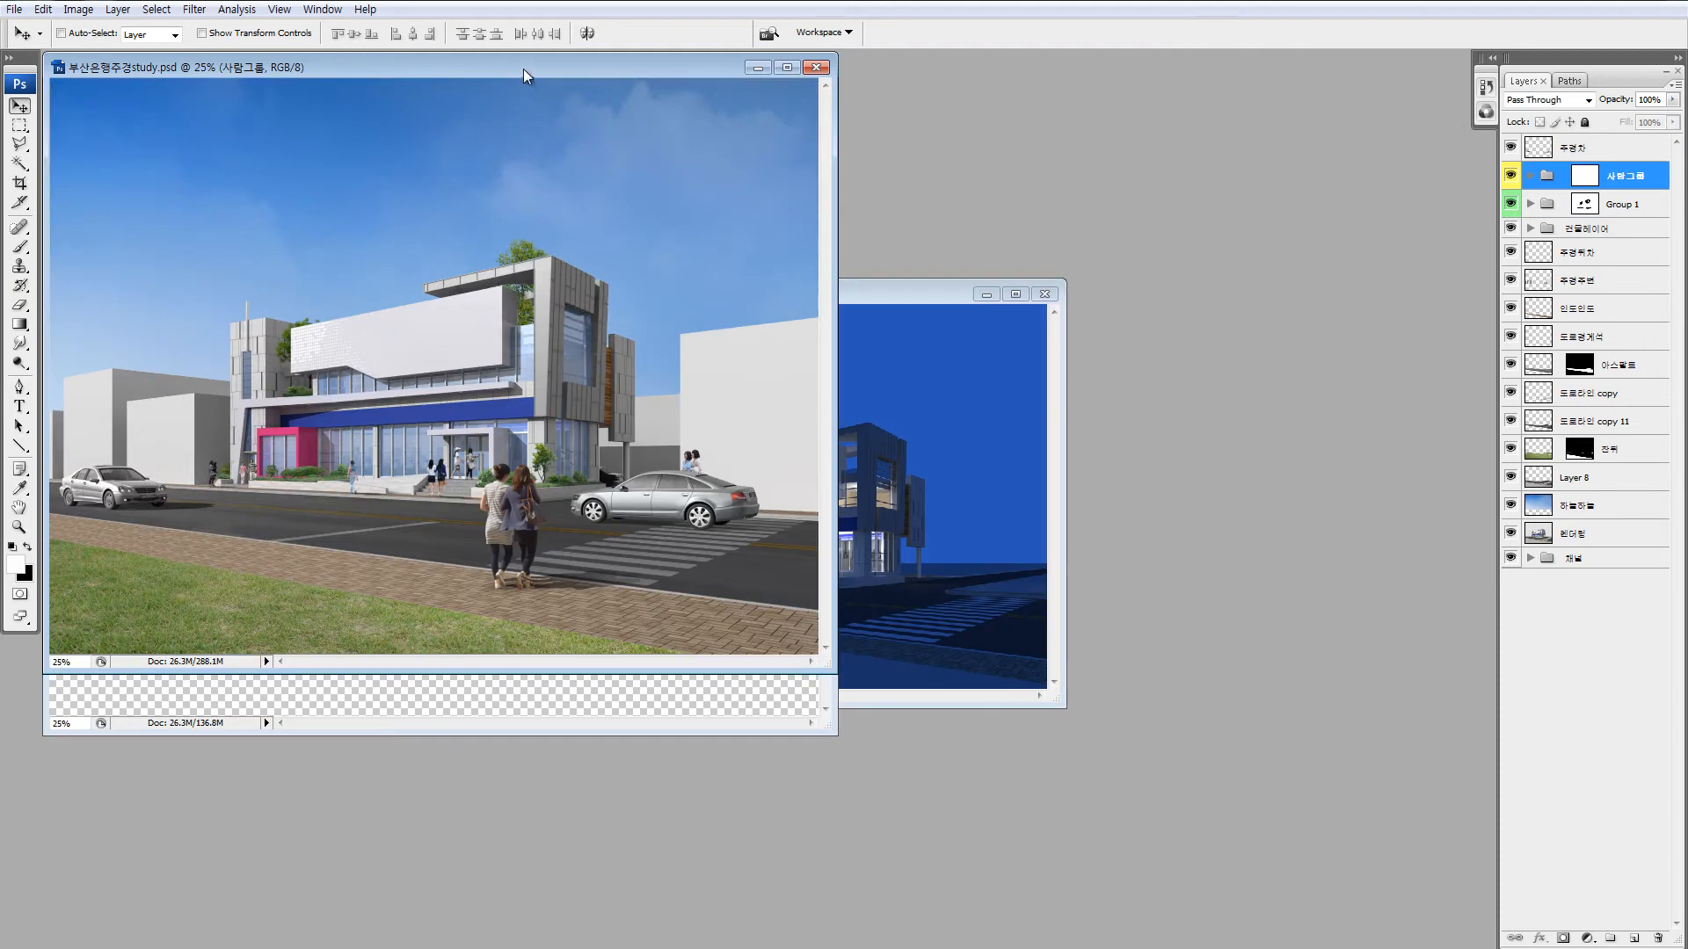
{"action": "left_click_drag", "start_coordinate": [524, 69], "coordinate": [1157, 233]}
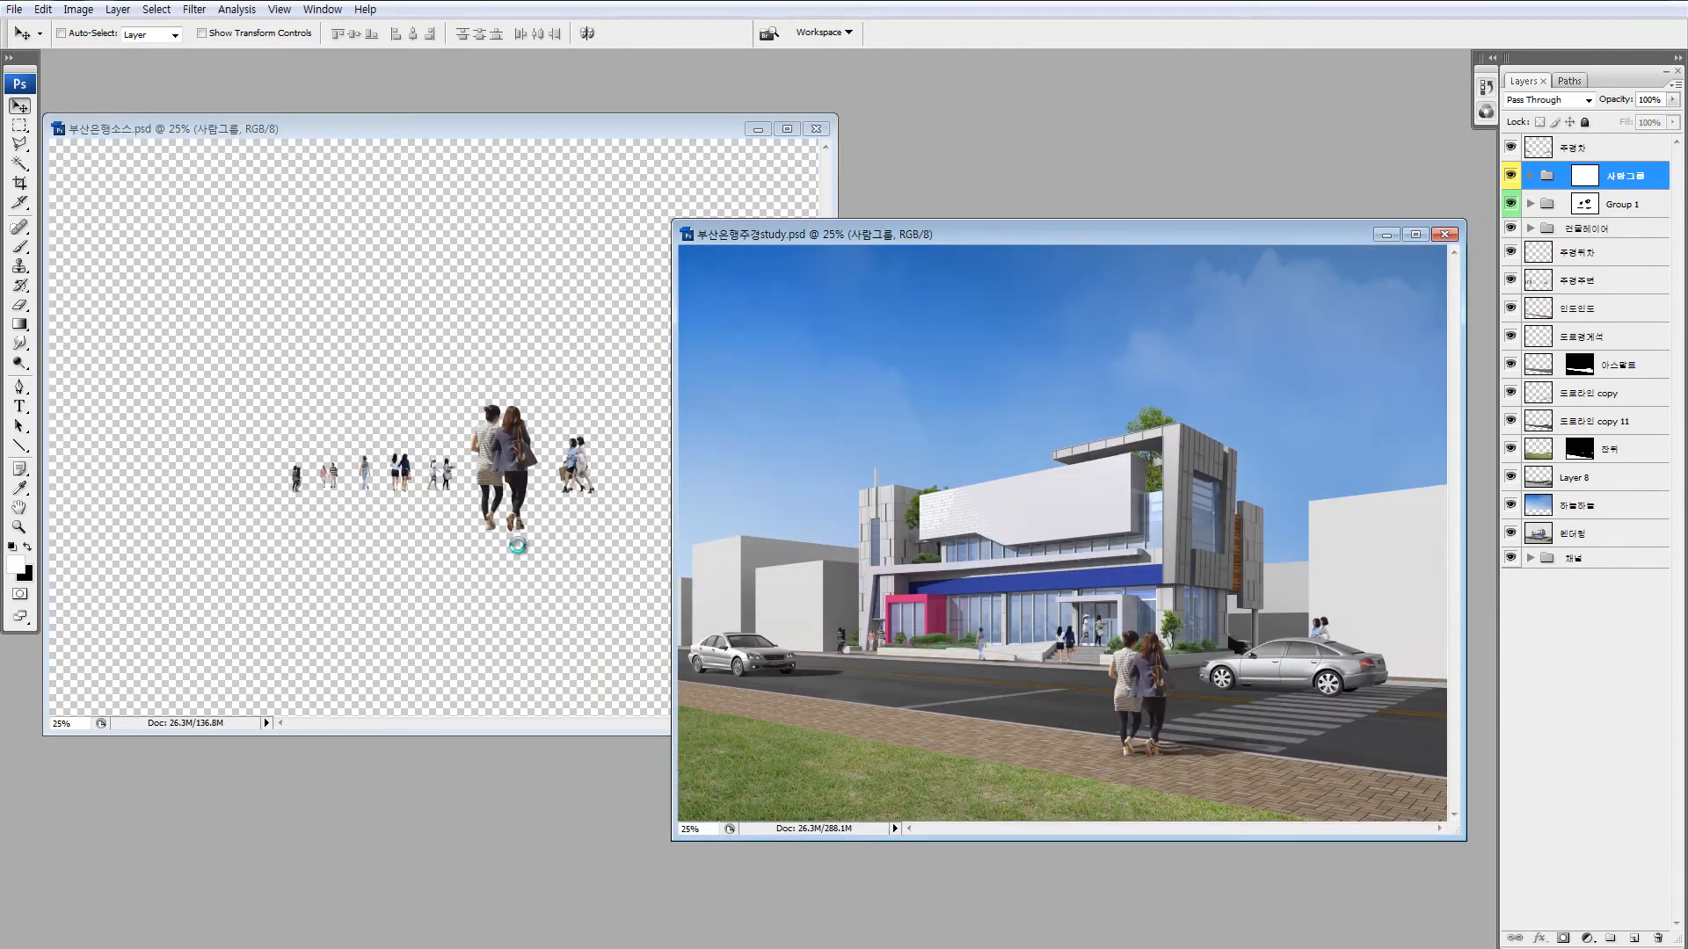
{"action": "left_click", "coordinate": [564, 132]}
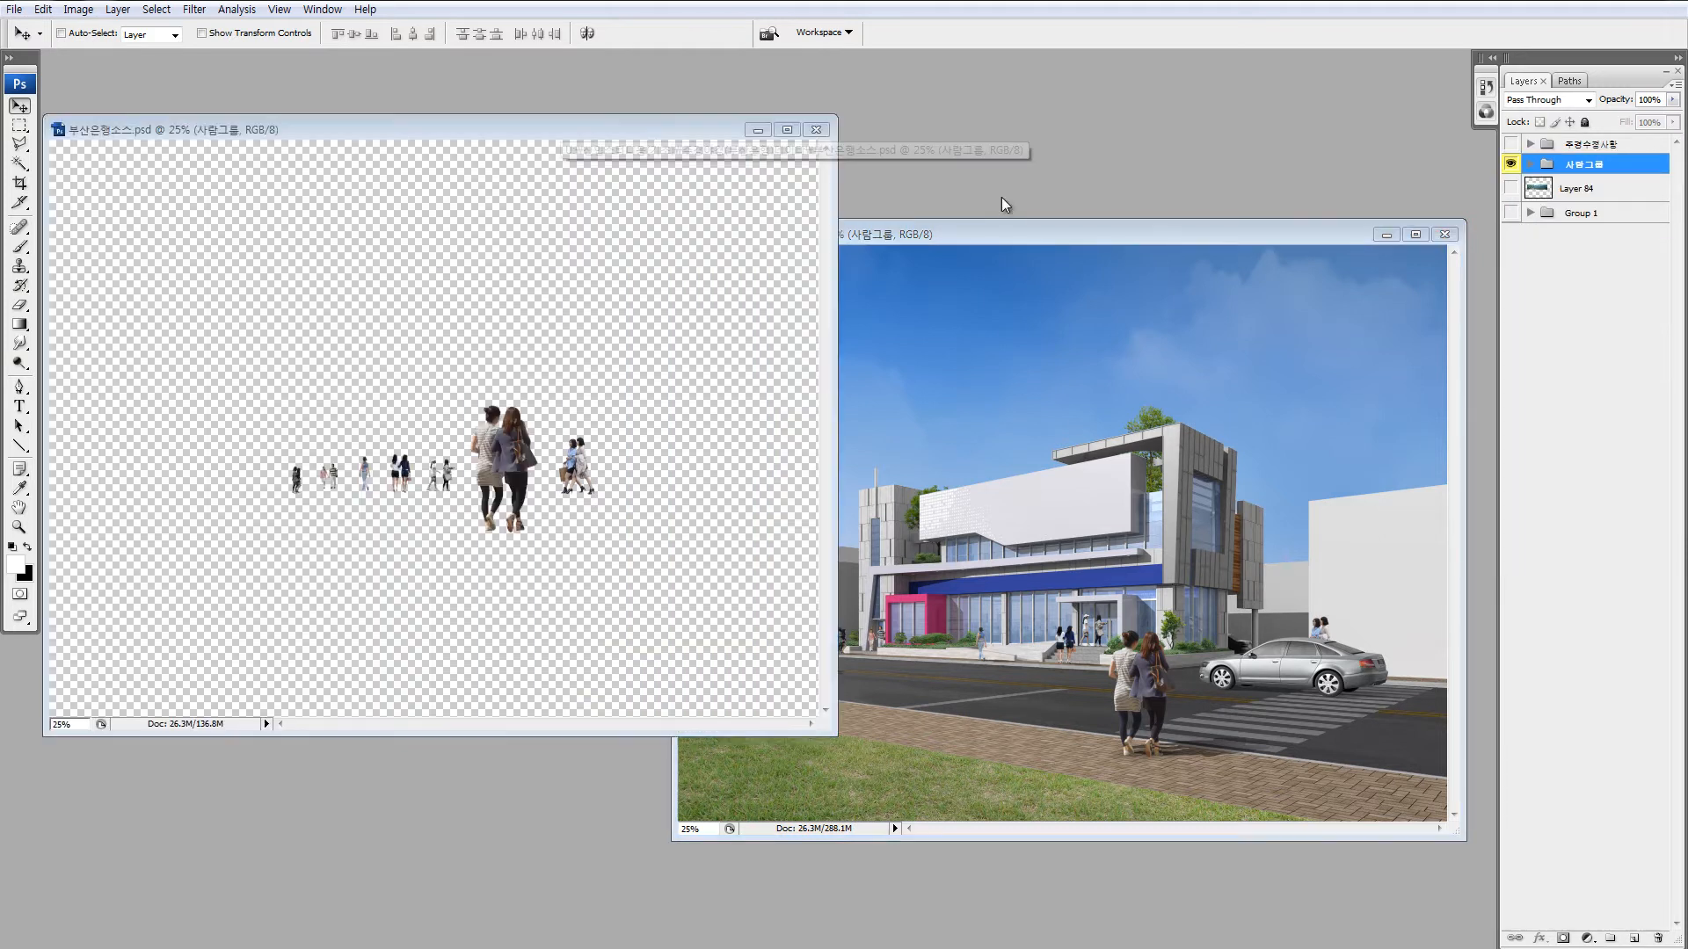
{"action": "key", "text": "Delete"}
Preview the topmost group and Layer 84 in the source file by toggling their visibility, and return to 부산은행주경study.psd.
{"action": "left_click", "coordinate": [1512, 145]}
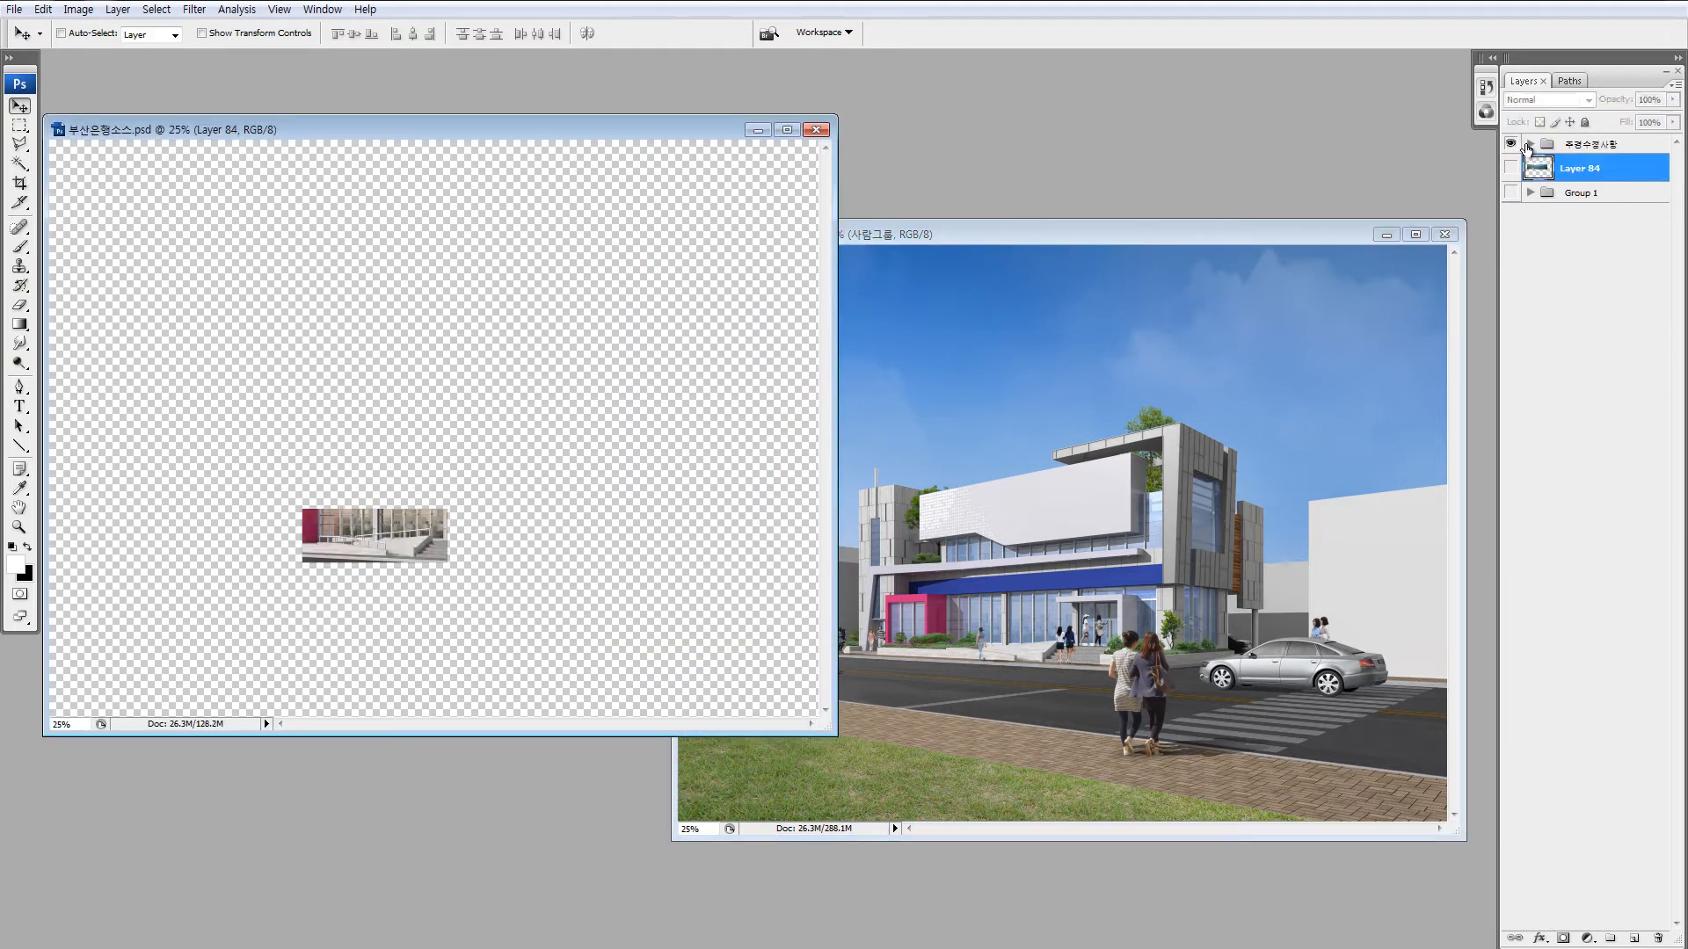
{"action": "left_click", "coordinate": [1511, 144]}
{"action": "left_click", "coordinate": [1512, 166]}
{"action": "left_click", "coordinate": [1512, 146]}
{"action": "left_click", "coordinate": [1511, 144]}
{"action": "left_click", "coordinate": [1512, 144]}
{"action": "left_click", "coordinate": [1511, 145]}
{"action": "left_click_drag", "start_coordinate": [1322, 233], "coordinate": [1027, 134]}
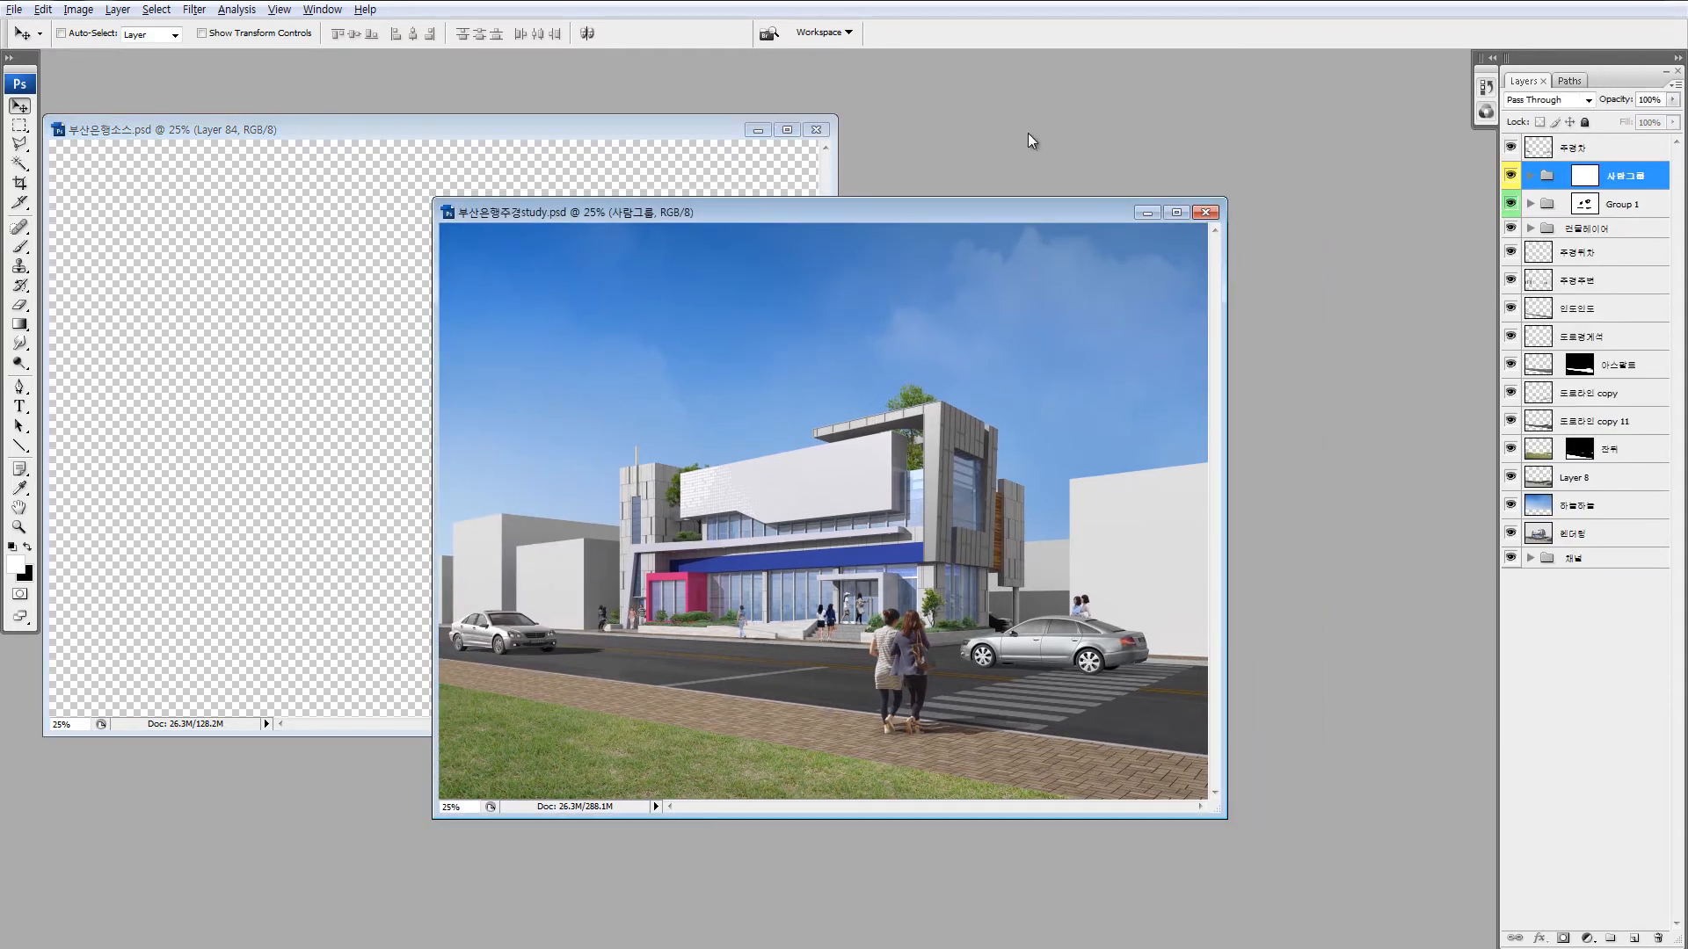
{"action": "key", "text": "ctrl+plus"}
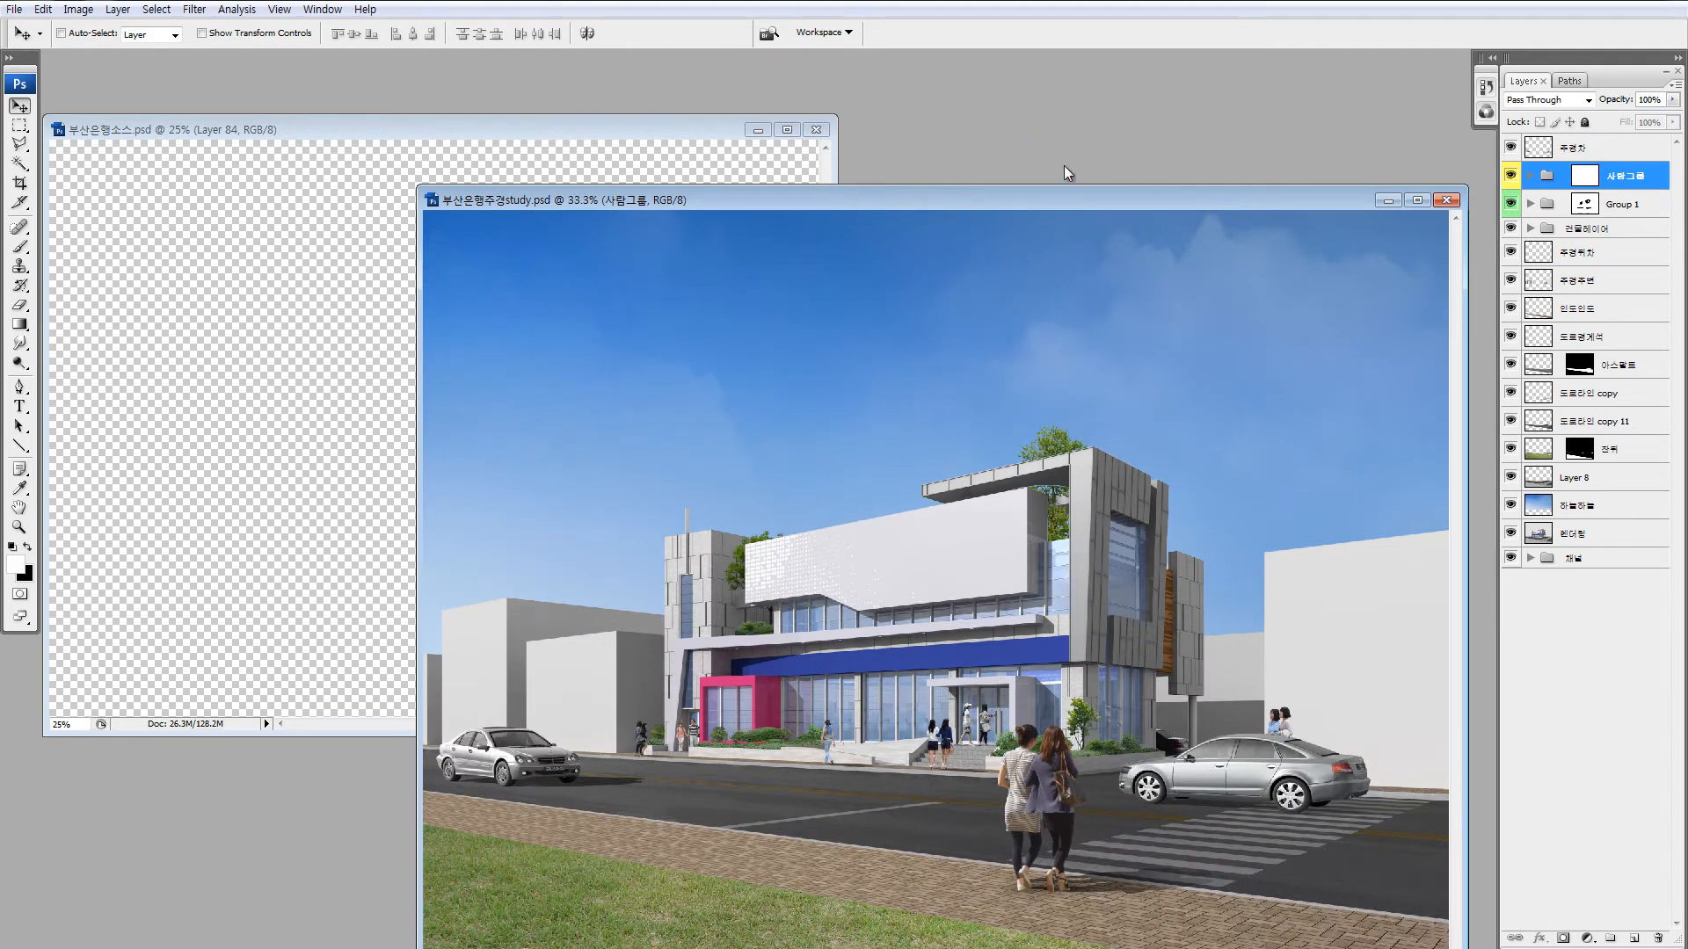
Expand the 건물레이어 and 채널 layer groups and make the building image Layer 9 active.
{"action": "left_click_drag", "start_coordinate": [1273, 185], "coordinate": [1211, 107]}
{"action": "left_click", "coordinate": [1531, 228]}
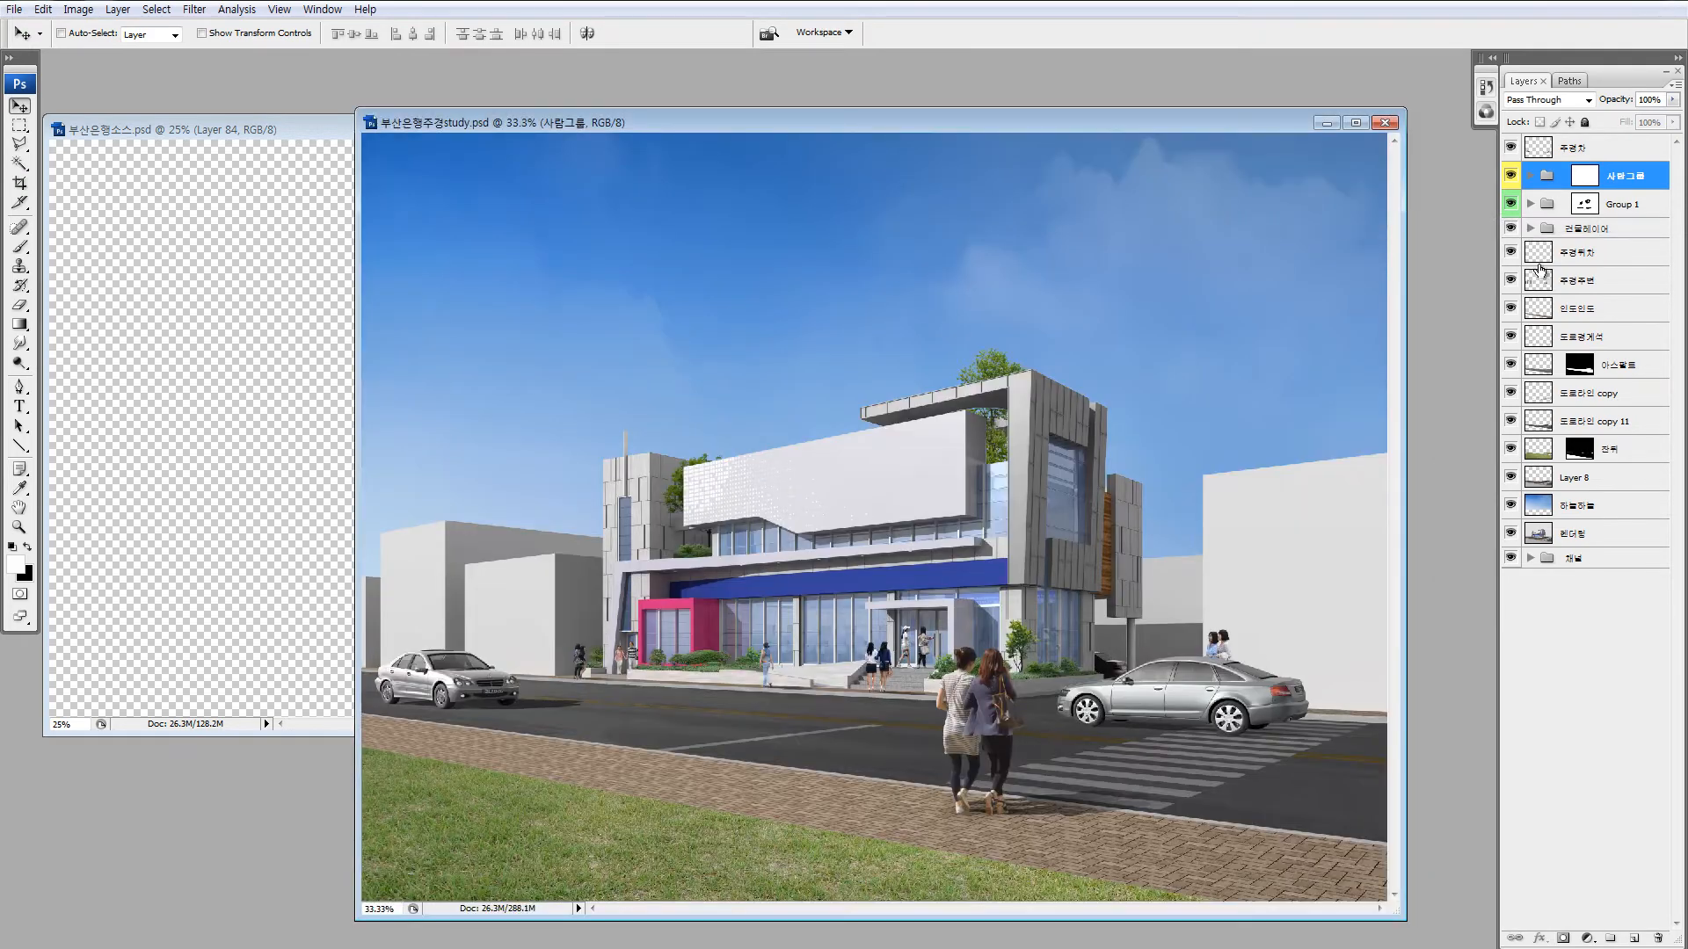
{"action": "left_click", "coordinate": [1556, 256]}
{"action": "left_click", "coordinate": [1531, 585]}
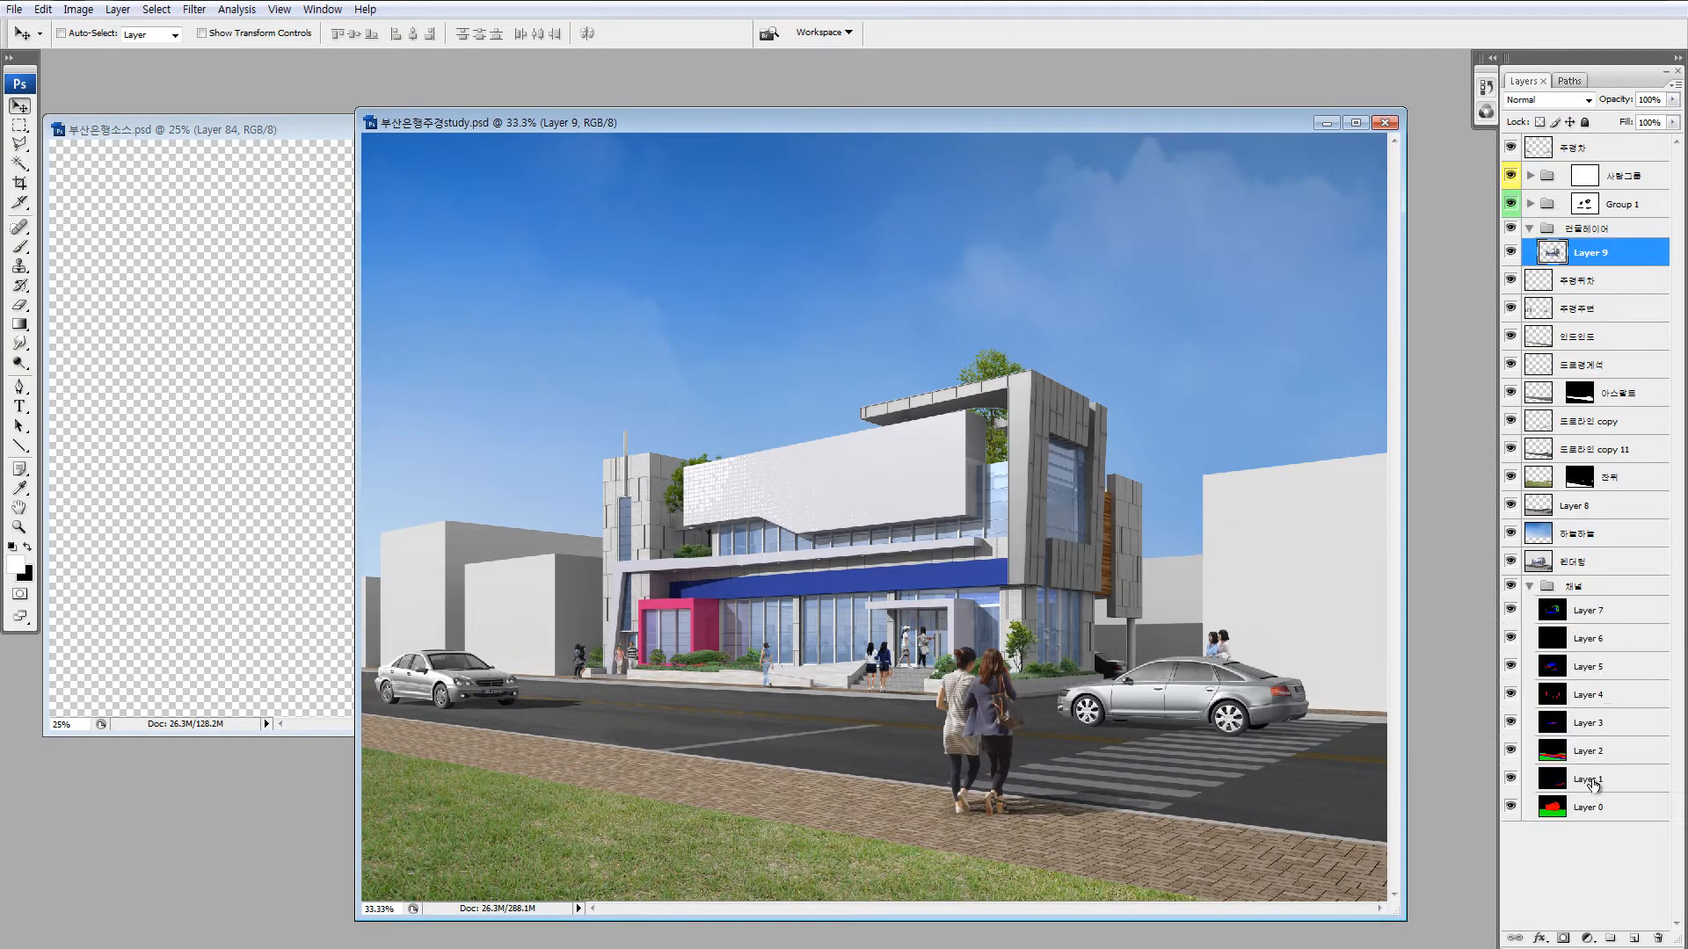
Check the colour mask layers in the 채널 group and leave only the Layer 3 mask visible.
{"action": "left_click", "coordinate": [1511, 780], "text": "alt"}
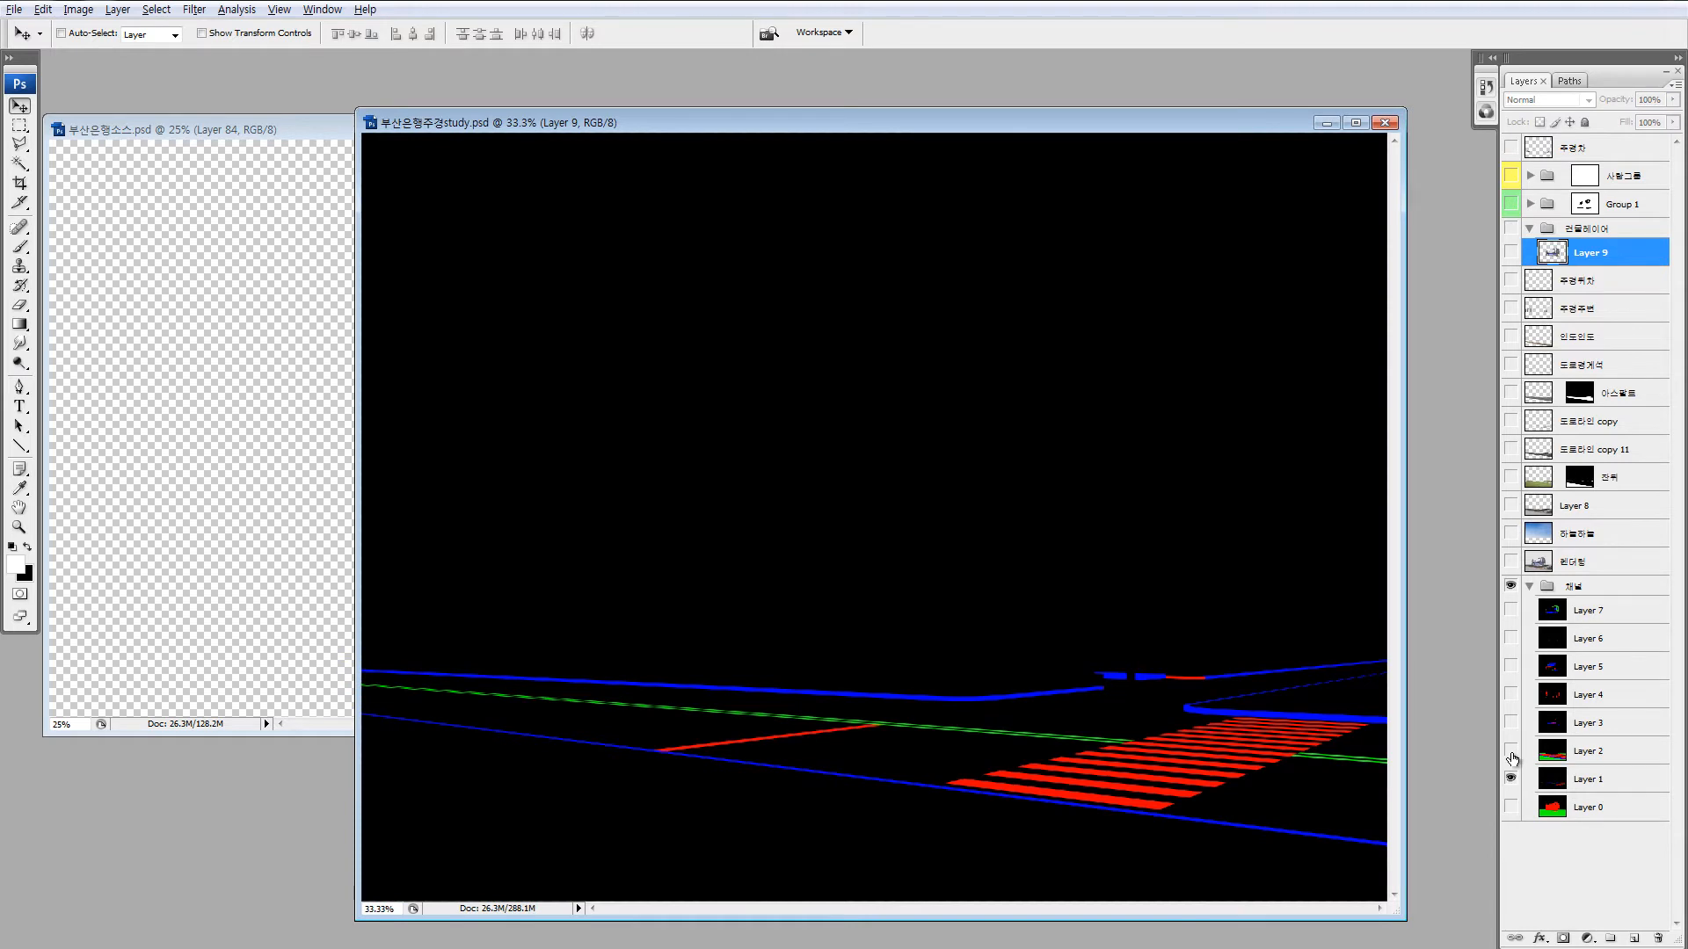
{"action": "left_click", "coordinate": [1512, 752], "text": "alt"}
{"action": "left_click", "coordinate": [1511, 723]}
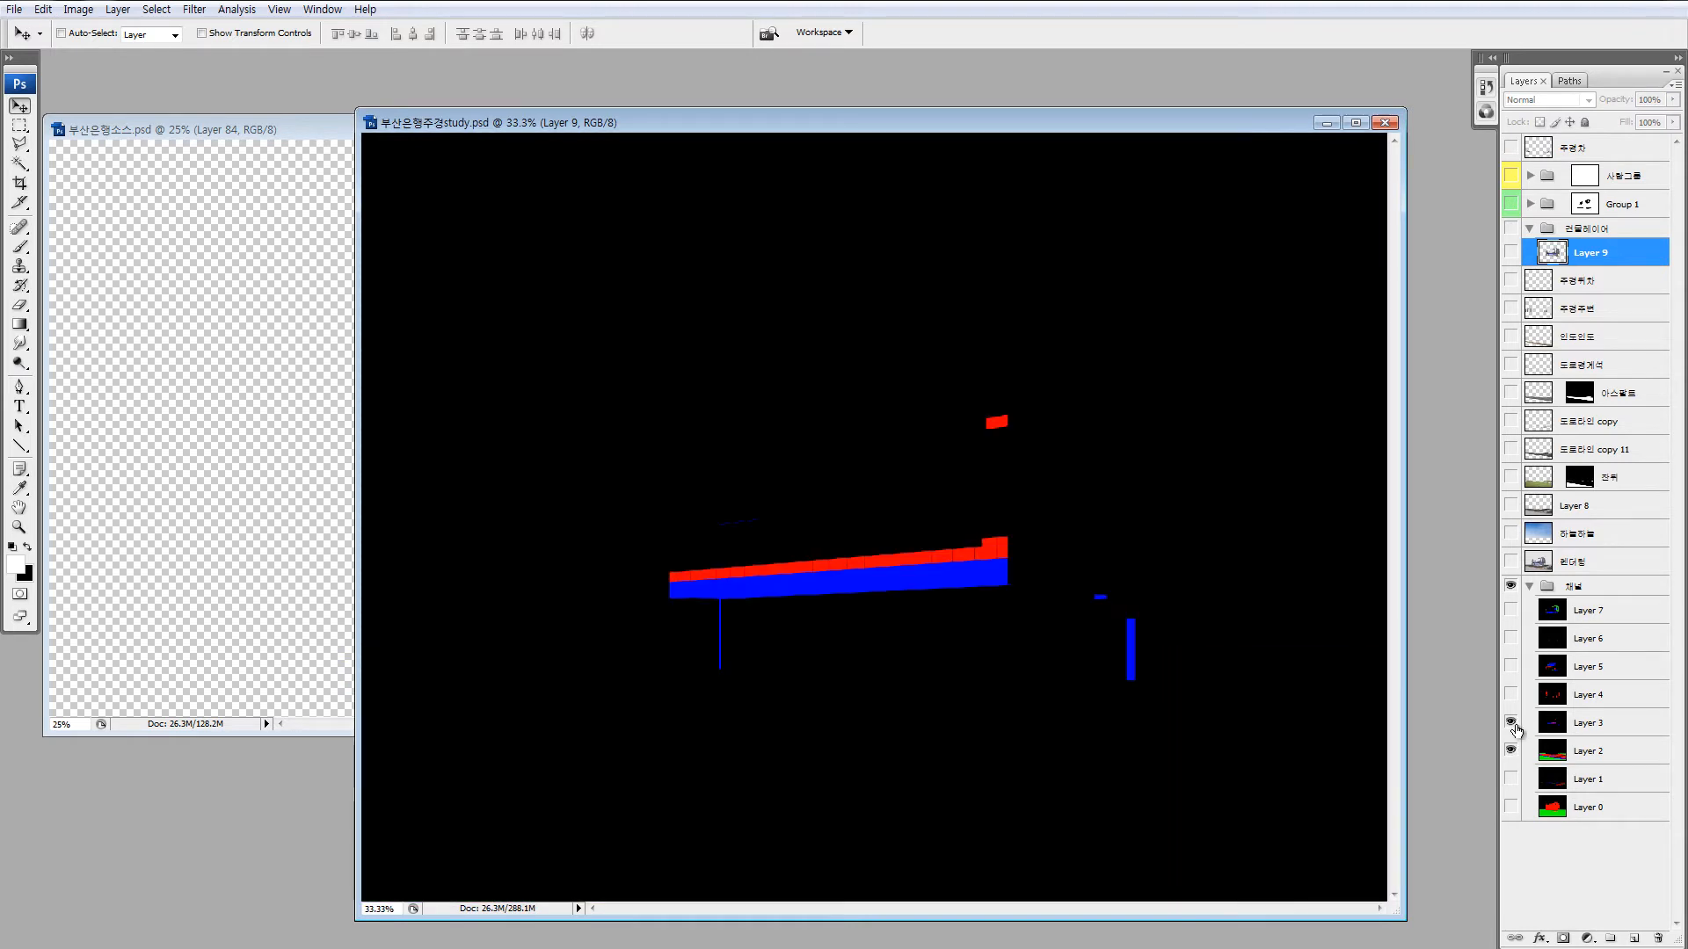
{"action": "left_click", "coordinate": [1511, 694]}
{"action": "left_click", "coordinate": [1565, 701]}
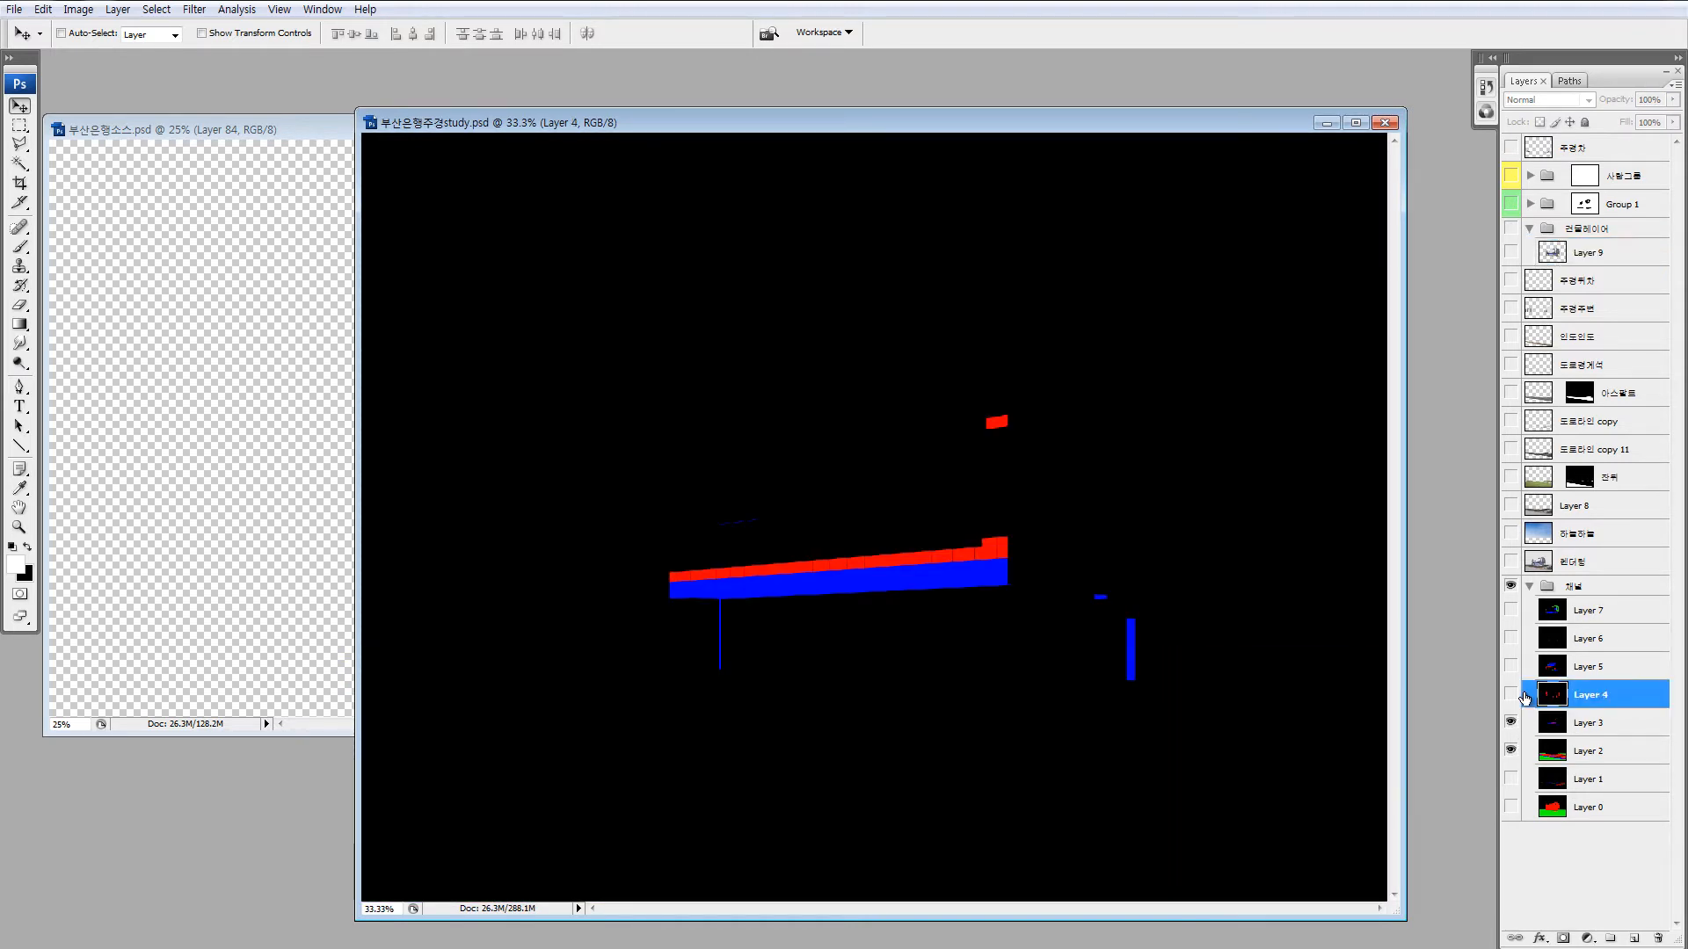
{"action": "left_click", "coordinate": [1511, 694]}
{"action": "left_click_drag", "start_coordinate": [1279, 130], "coordinate": [1327, 176]}
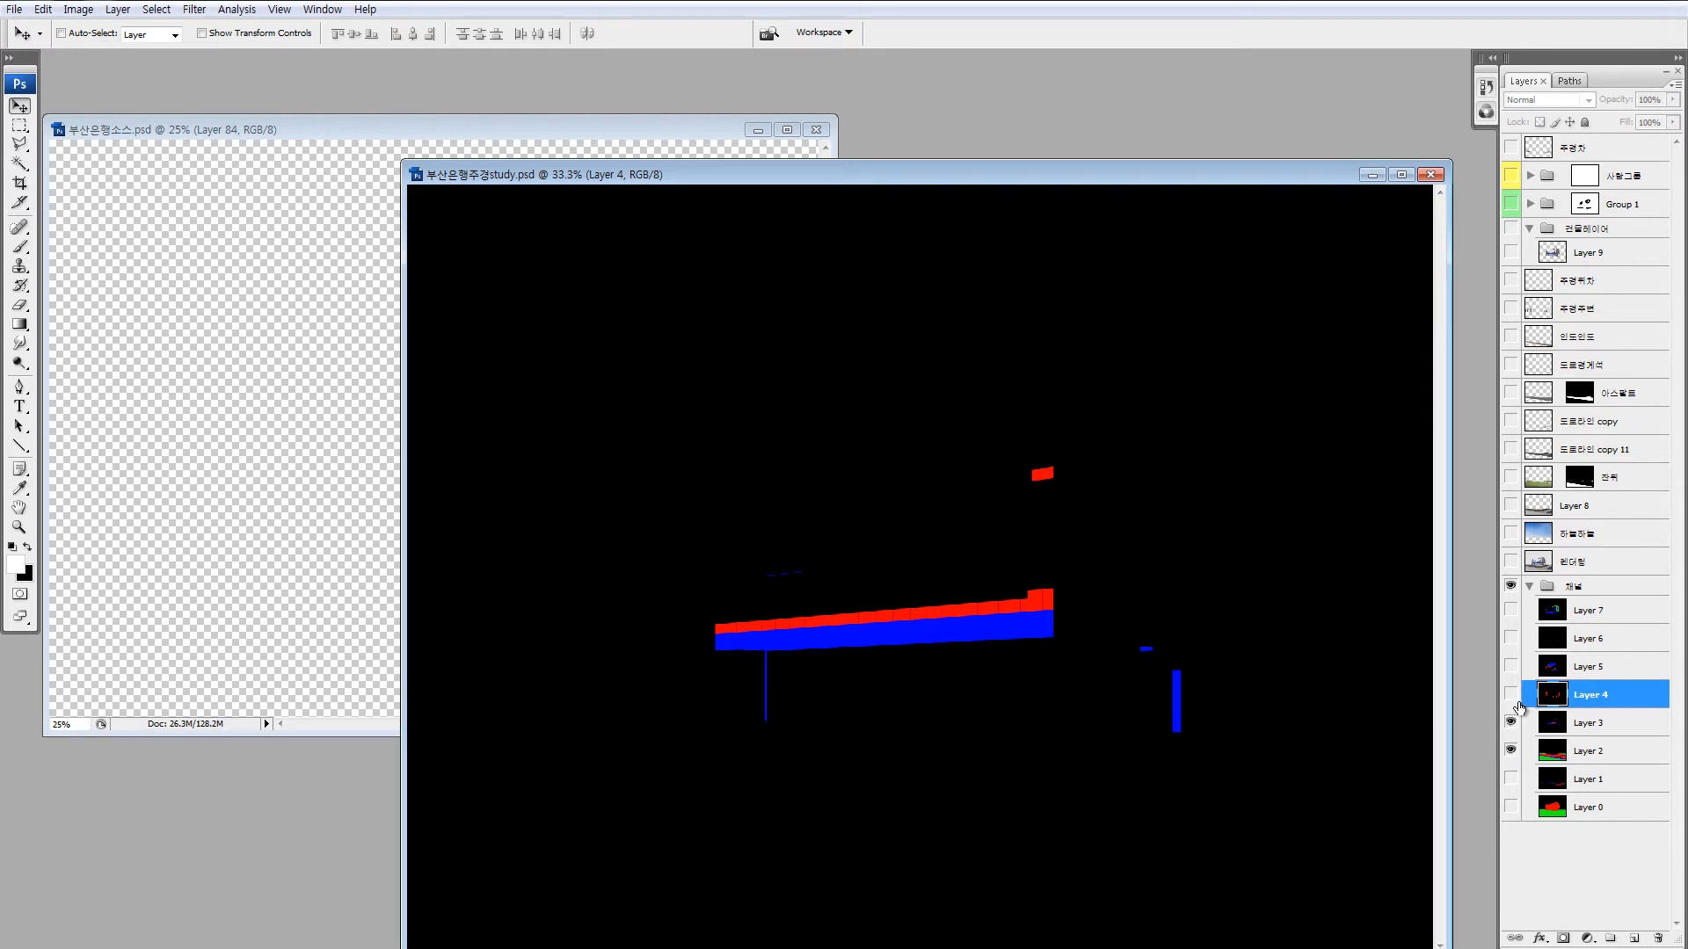
{"action": "left_click", "coordinate": [1511, 695]}
{"action": "left_click", "coordinate": [1511, 694]}
{"action": "left_click", "coordinate": [1511, 722]}
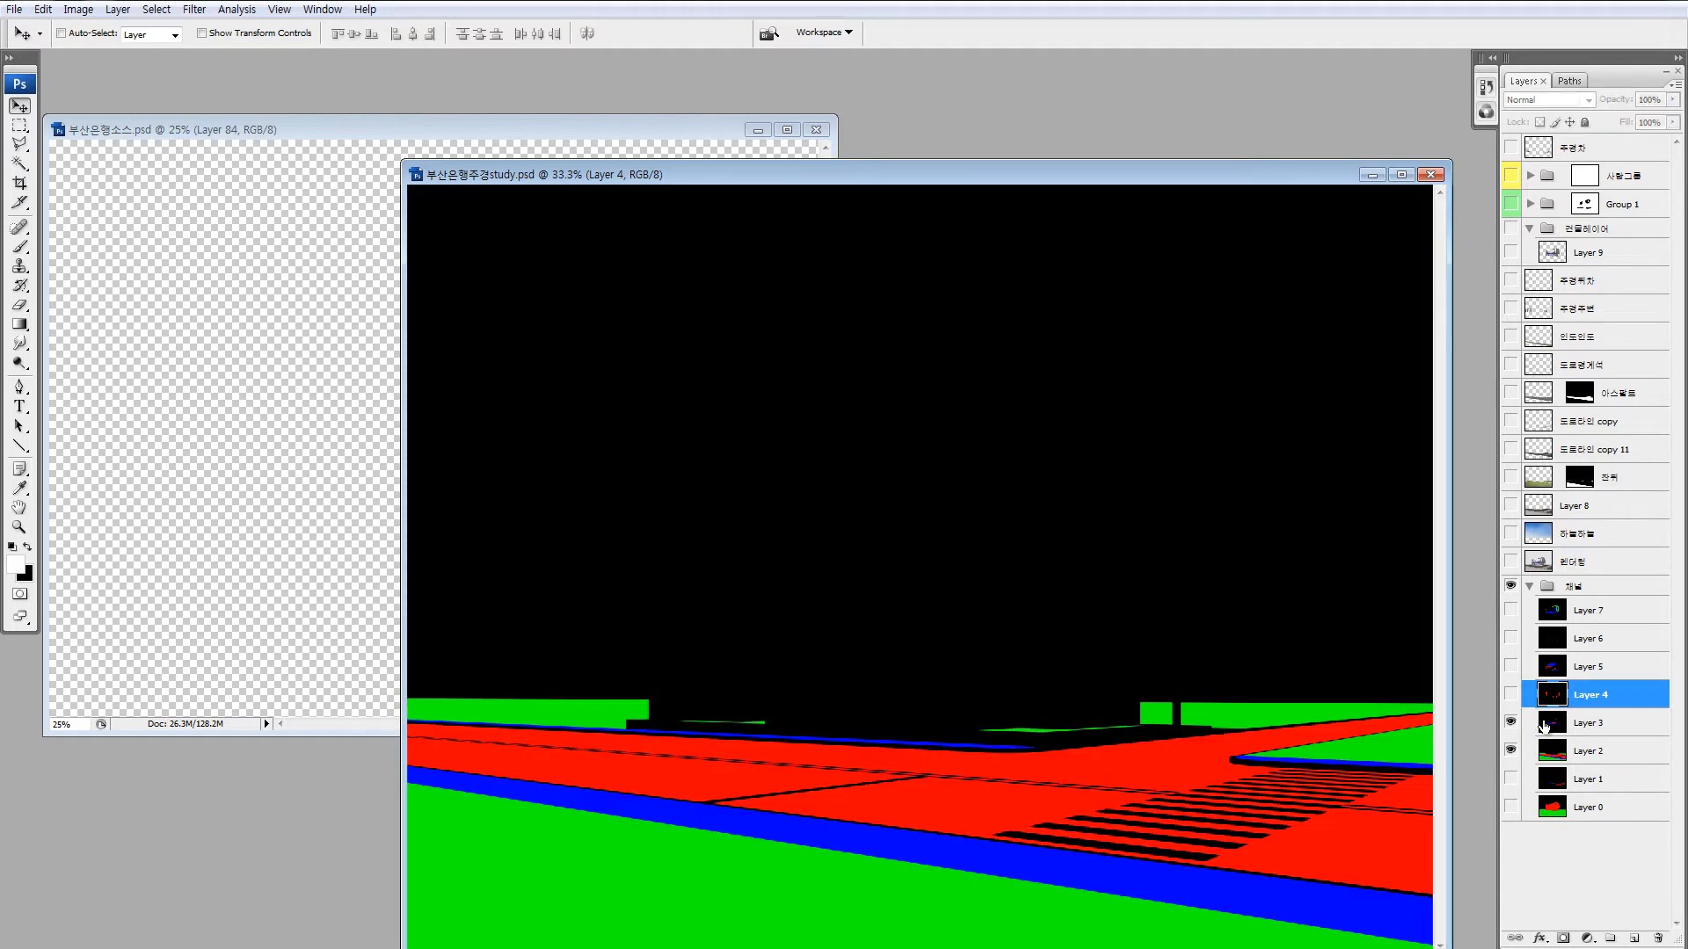
{"action": "left_click", "coordinate": [1511, 723]}
{"action": "left_click", "coordinate": [1545, 728]}
{"action": "left_click", "coordinate": [1511, 750]}
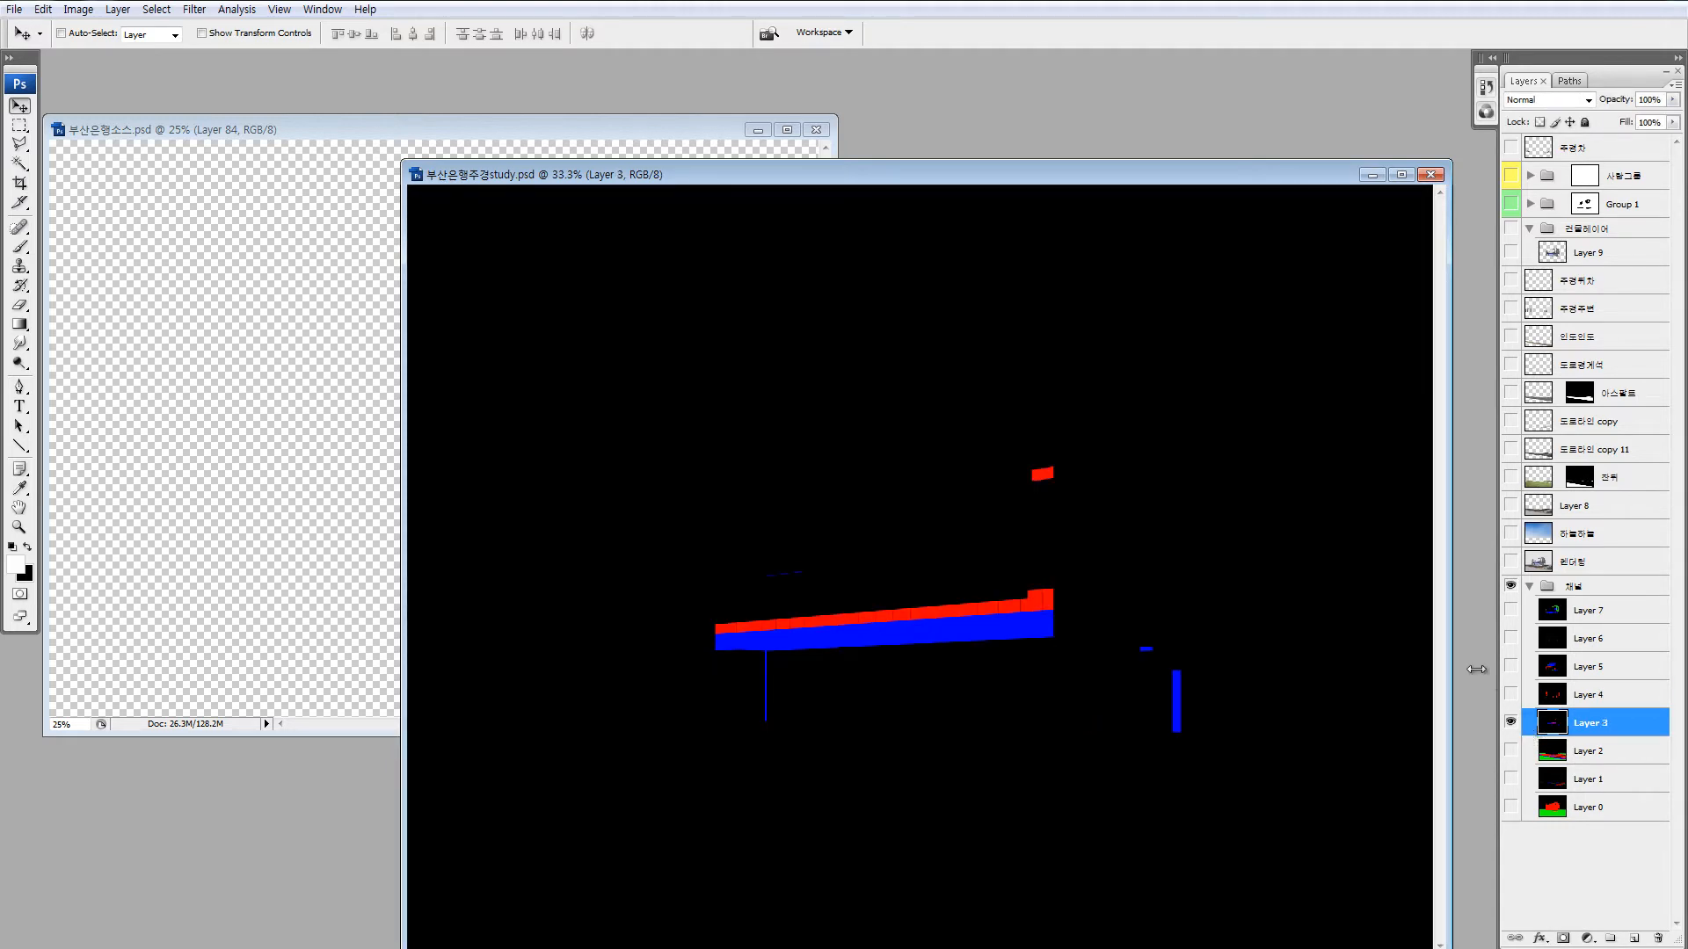
With the Layer 3 mask displayed, load the red channel as a selection and copy that area of Layer 9 to a new layer.
{"action": "left_click", "coordinate": [1511, 252]}
{"action": "left_click", "coordinate": [1527, 263]}
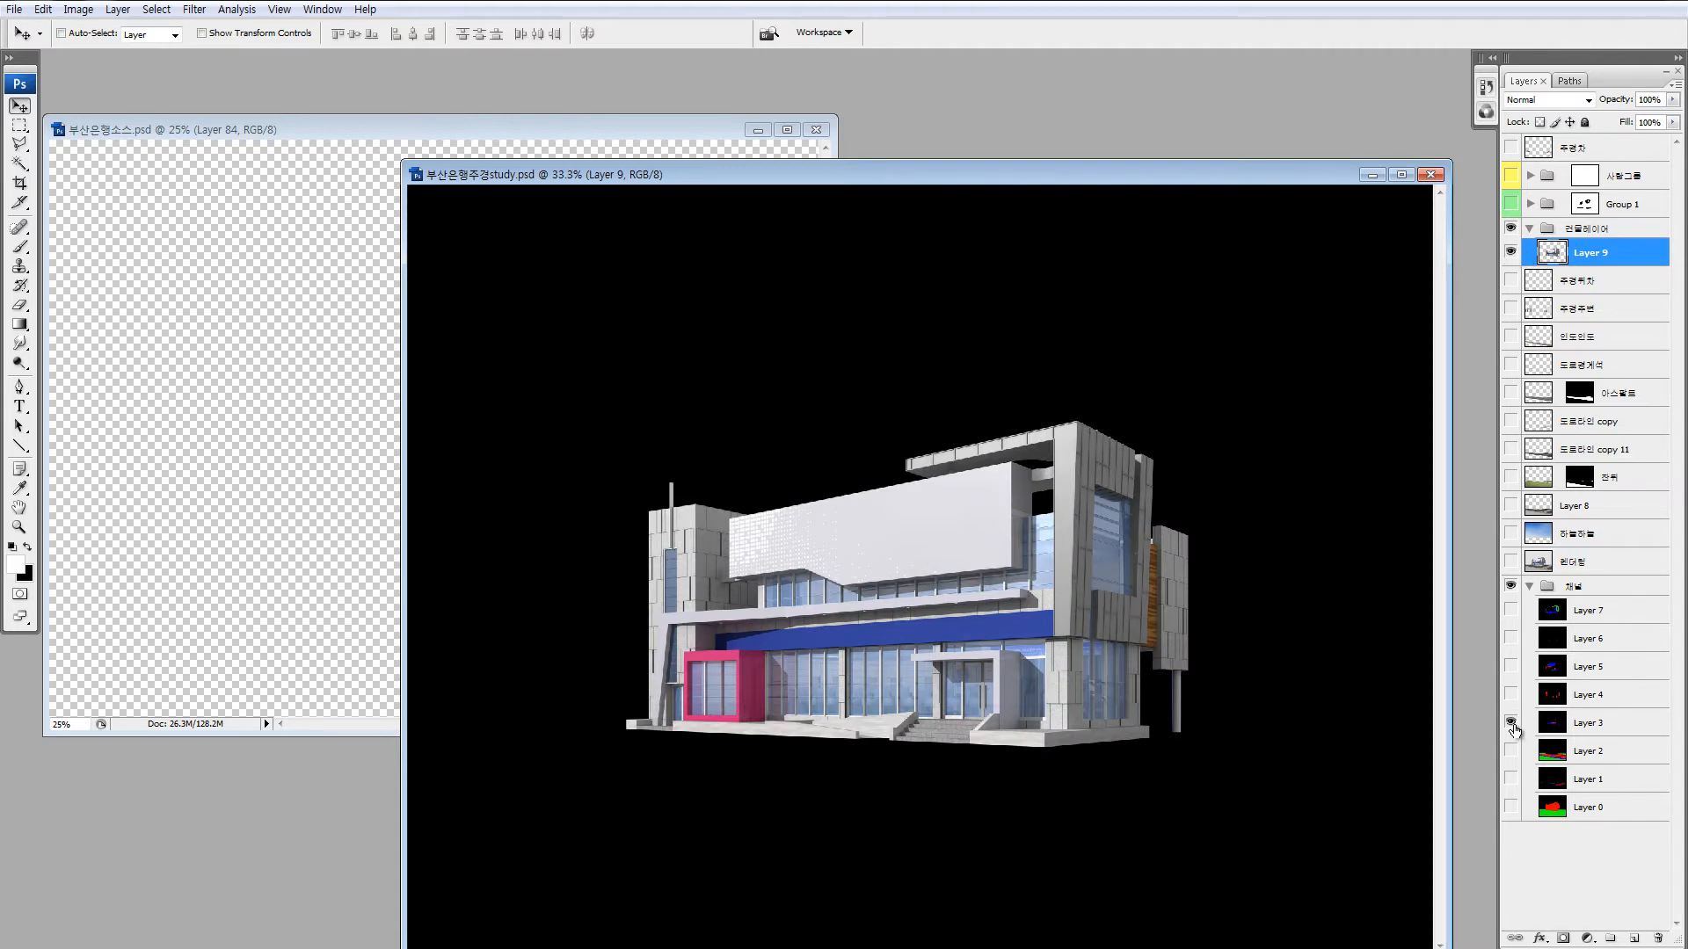
{"action": "key", "text": "ctrl+z"}
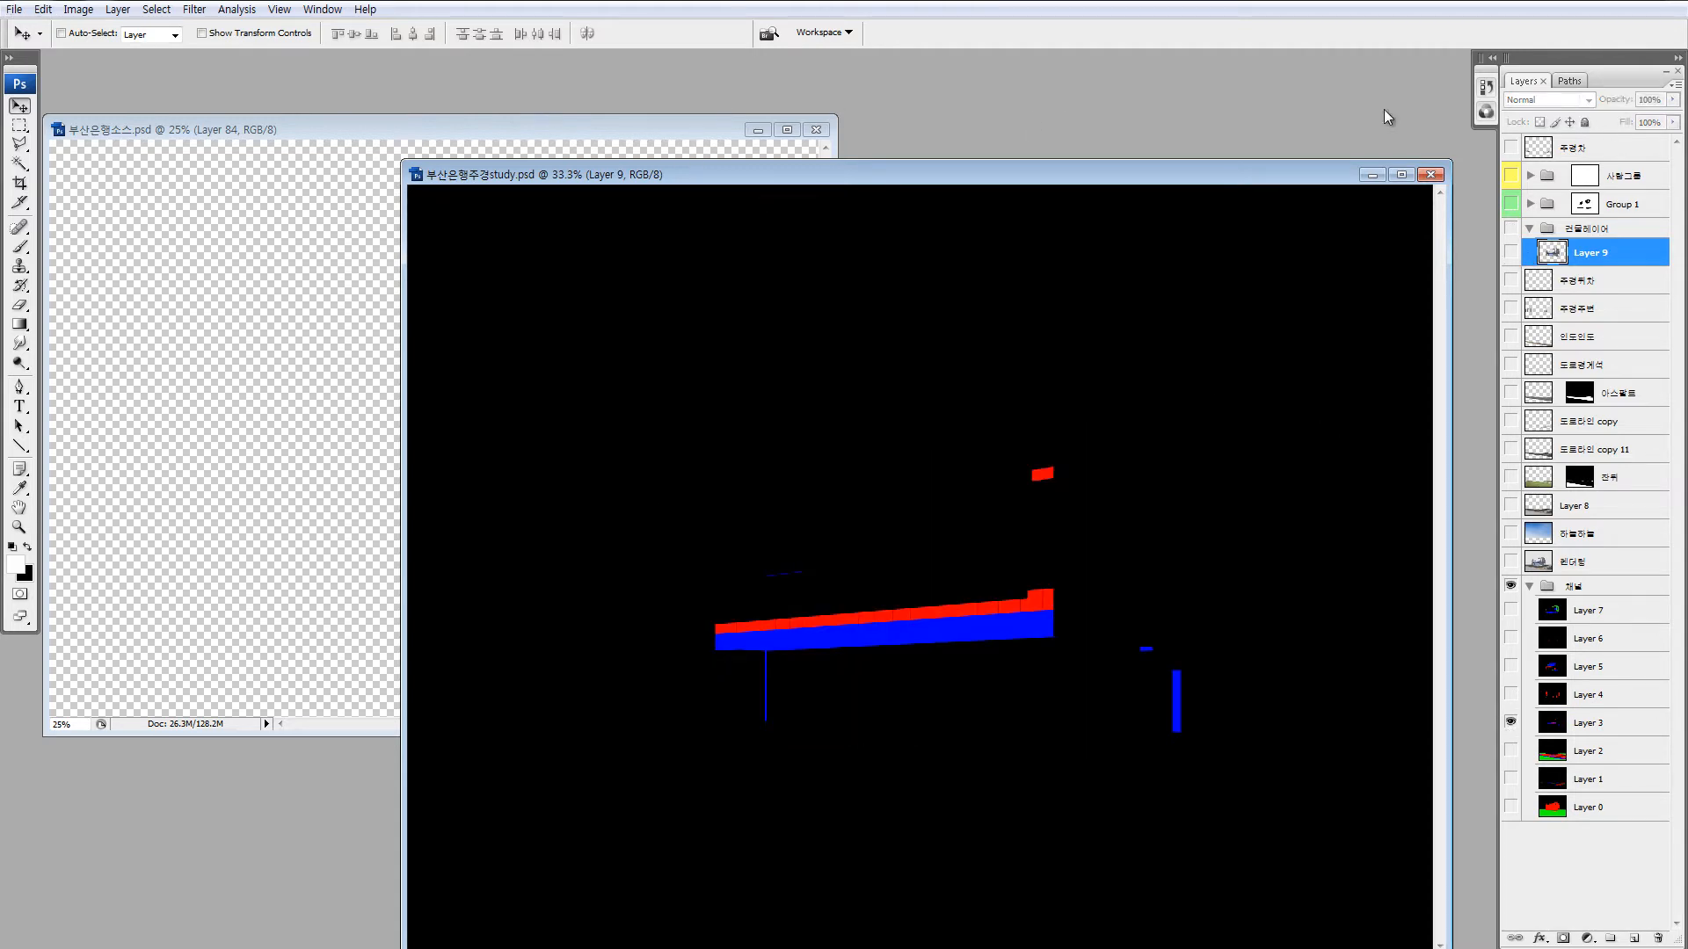
{"action": "left_click", "coordinate": [1486, 111]}
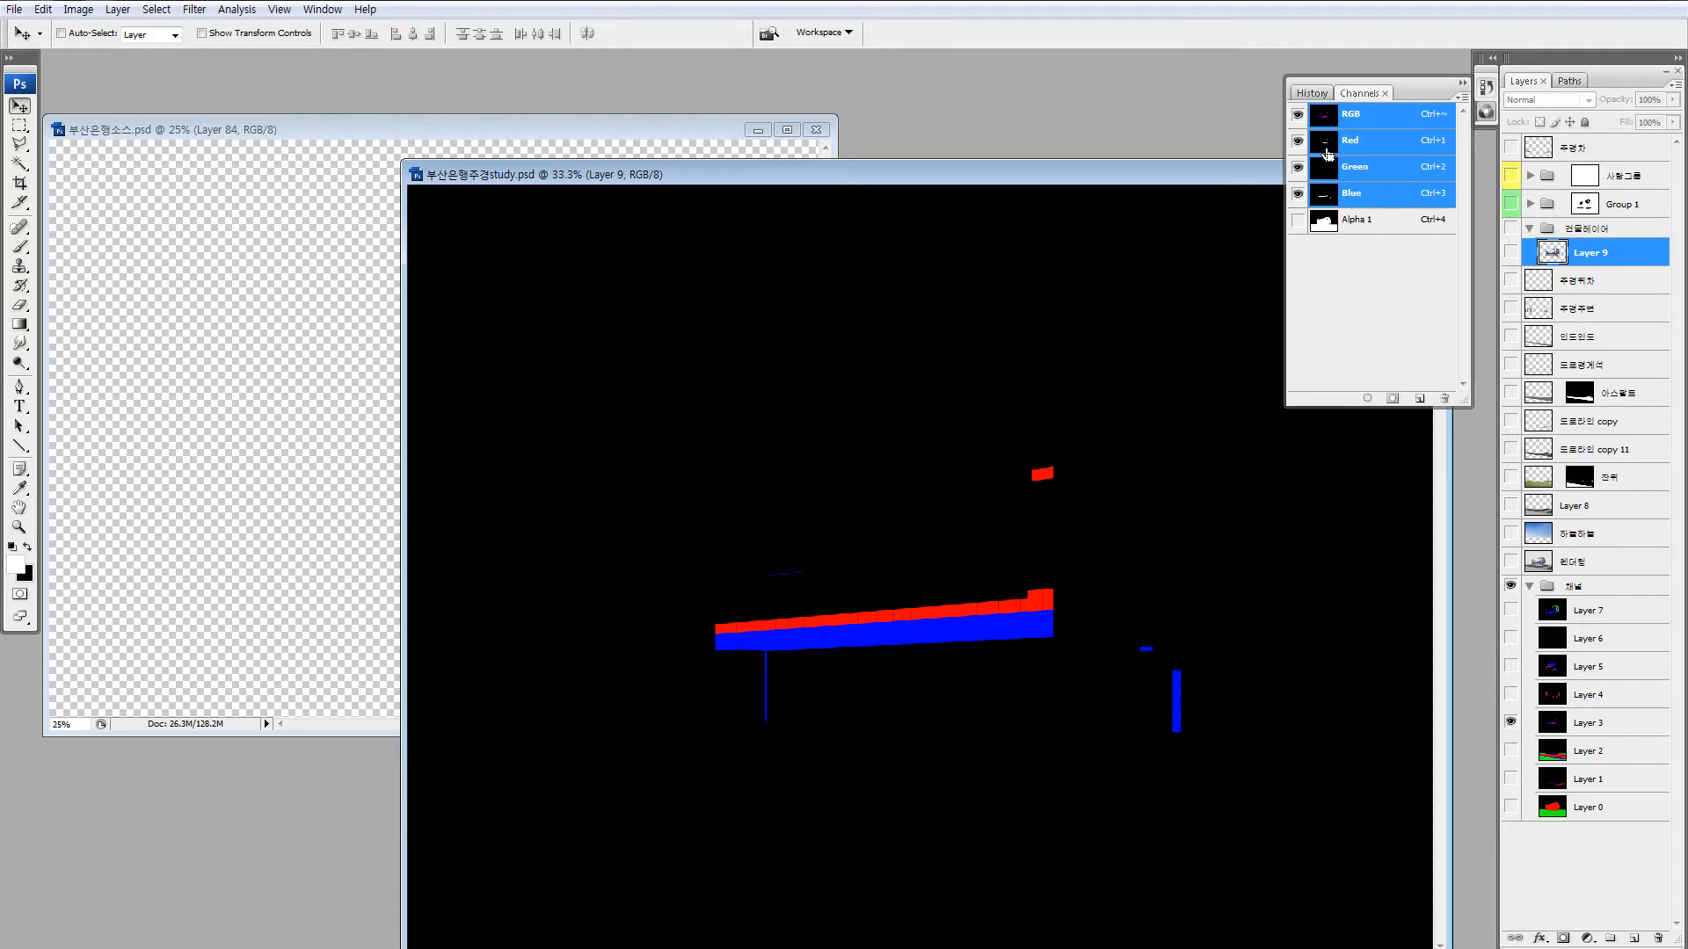
{"action": "left_click", "coordinate": [1326, 148], "text": "ctrl"}
{"action": "key", "text": "ctrl+j"}
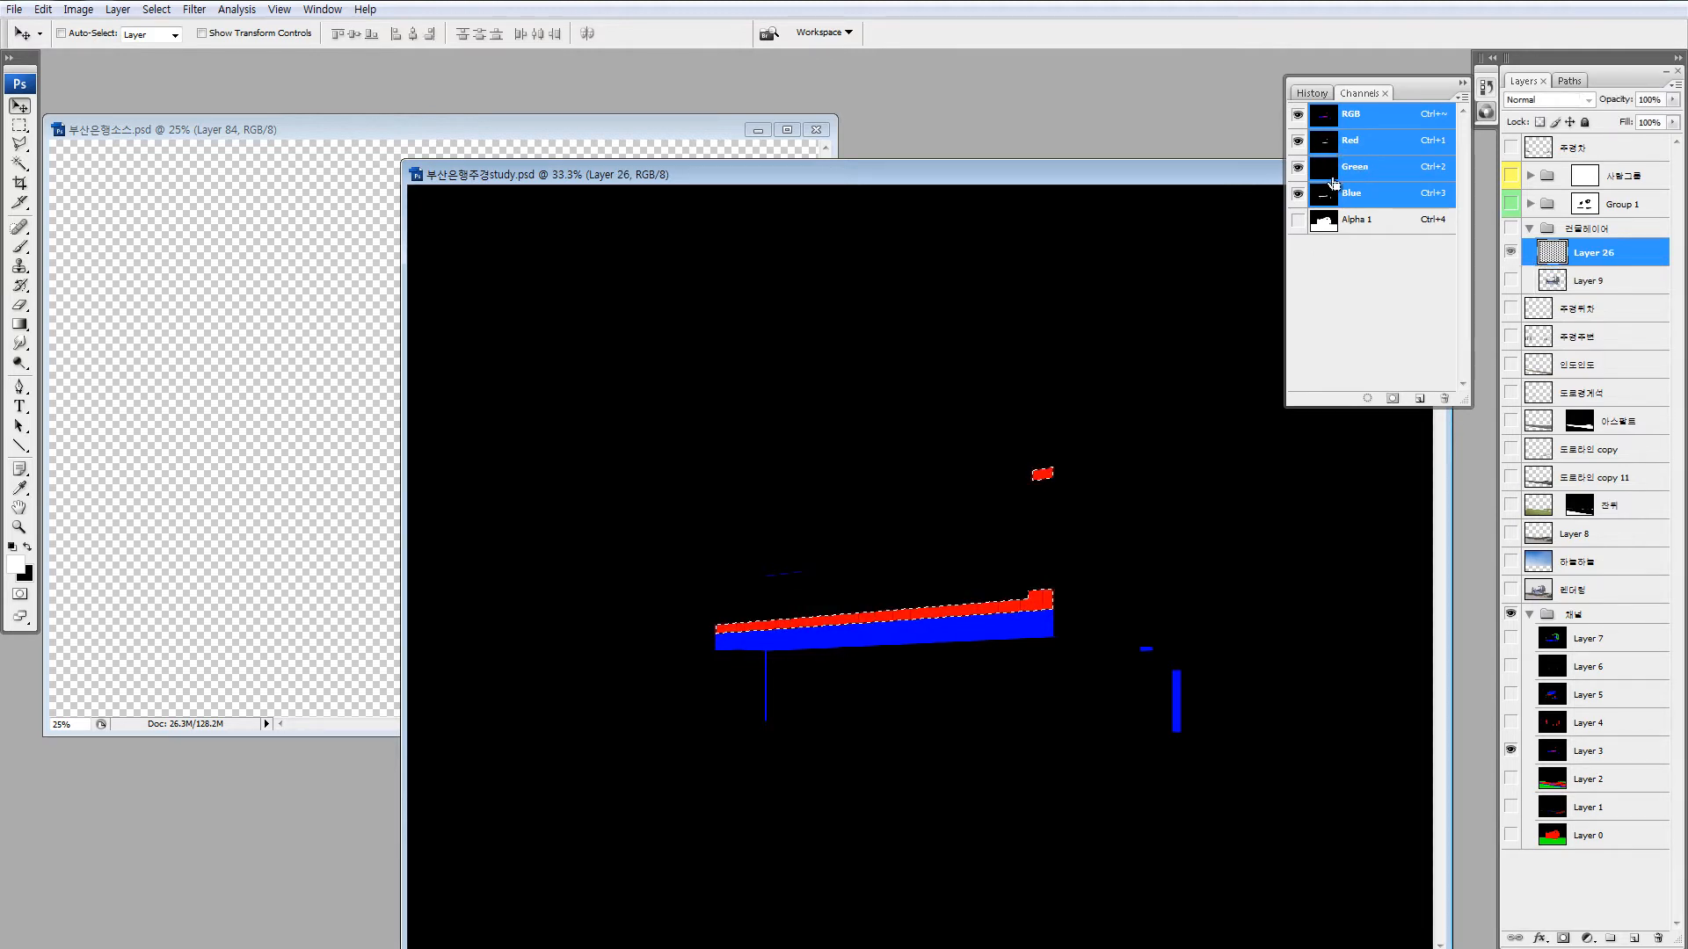
Load the blue channel of the Layer 3 mask as a selection and copy that area of Layer 9 to a new layer.
{"action": "left_click", "coordinate": [1325, 195], "text": "ctrl"}
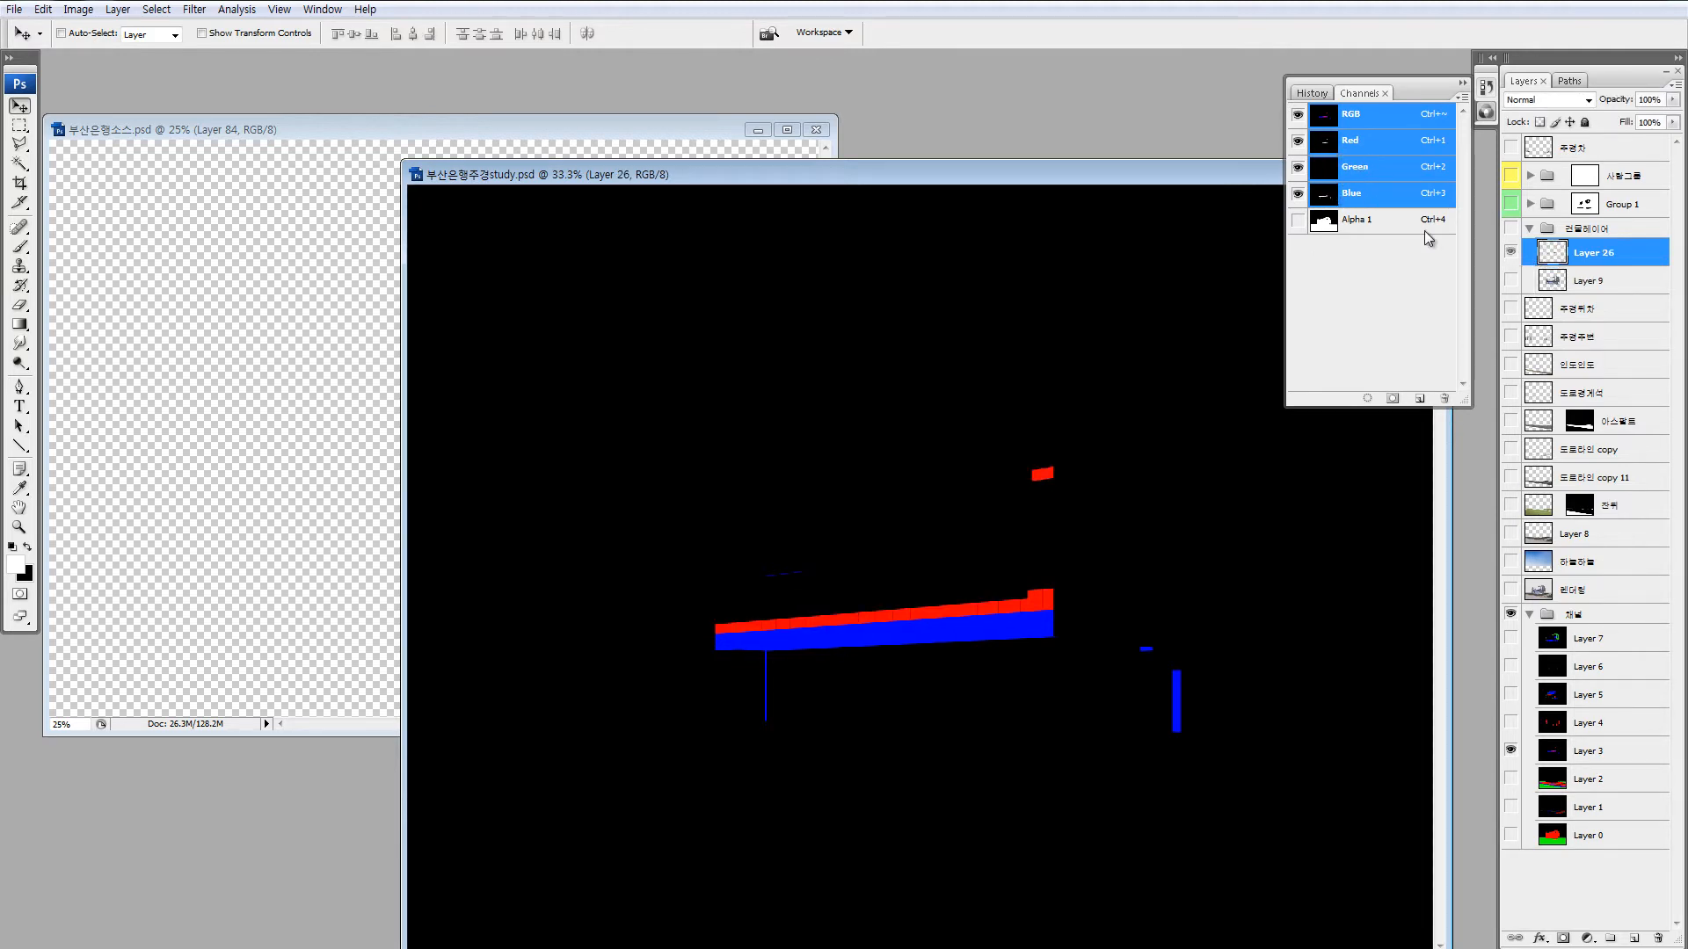
{"action": "left_click", "coordinate": [1554, 283]}
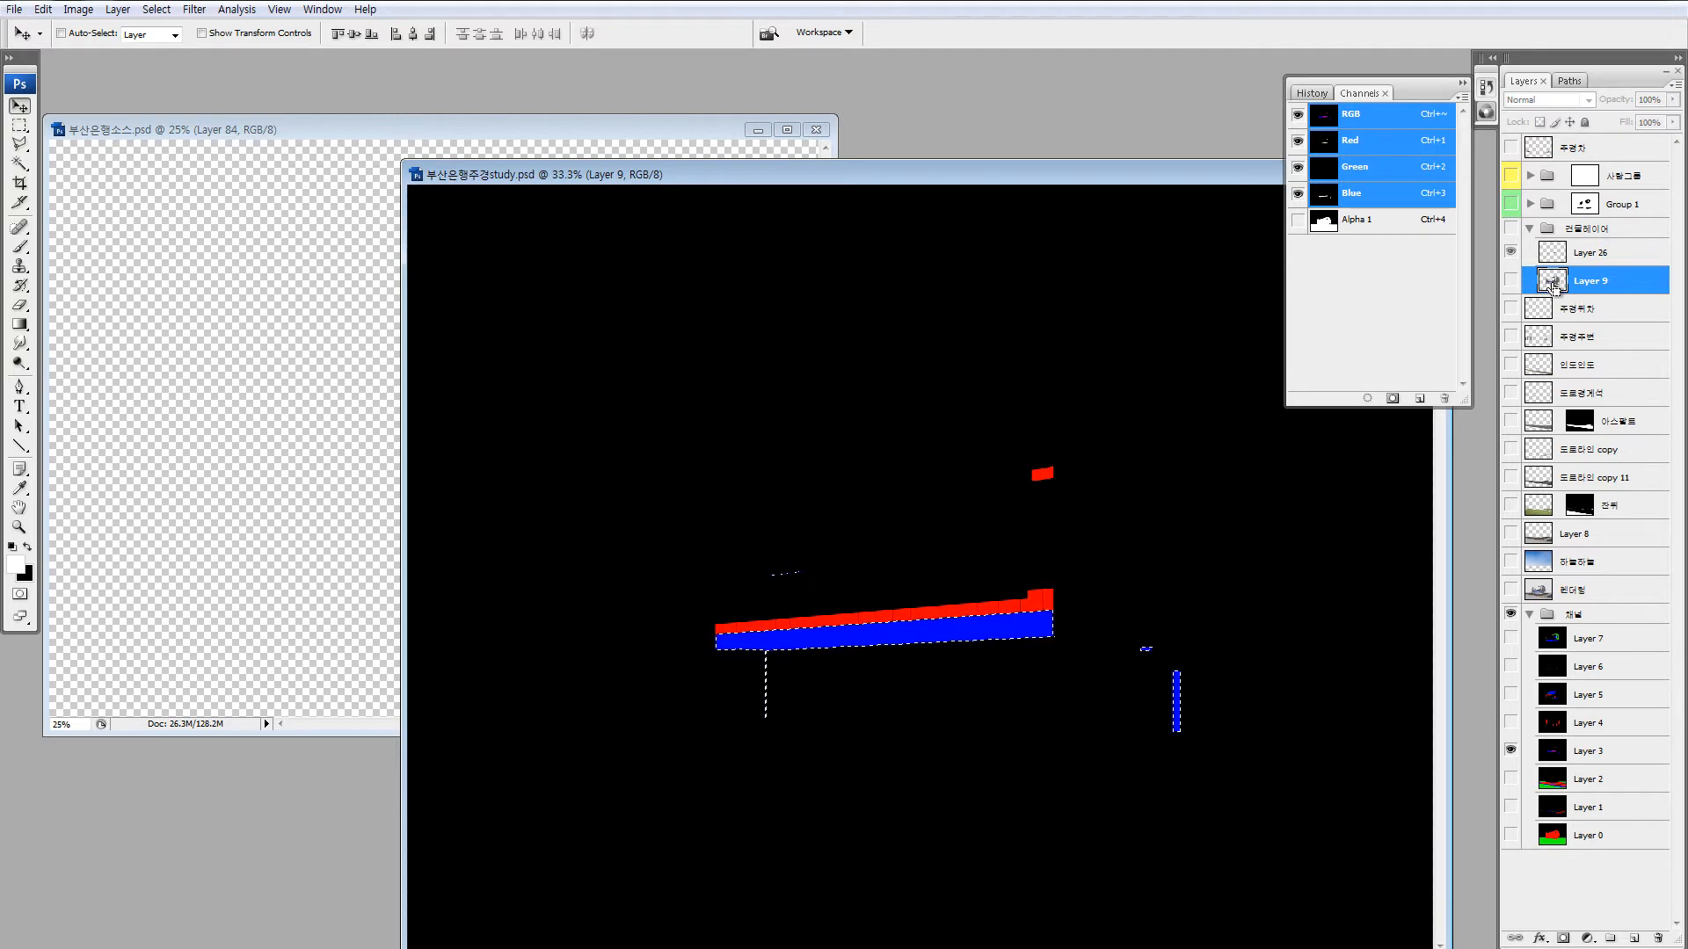
{"action": "key", "text": "ctrl+j"}
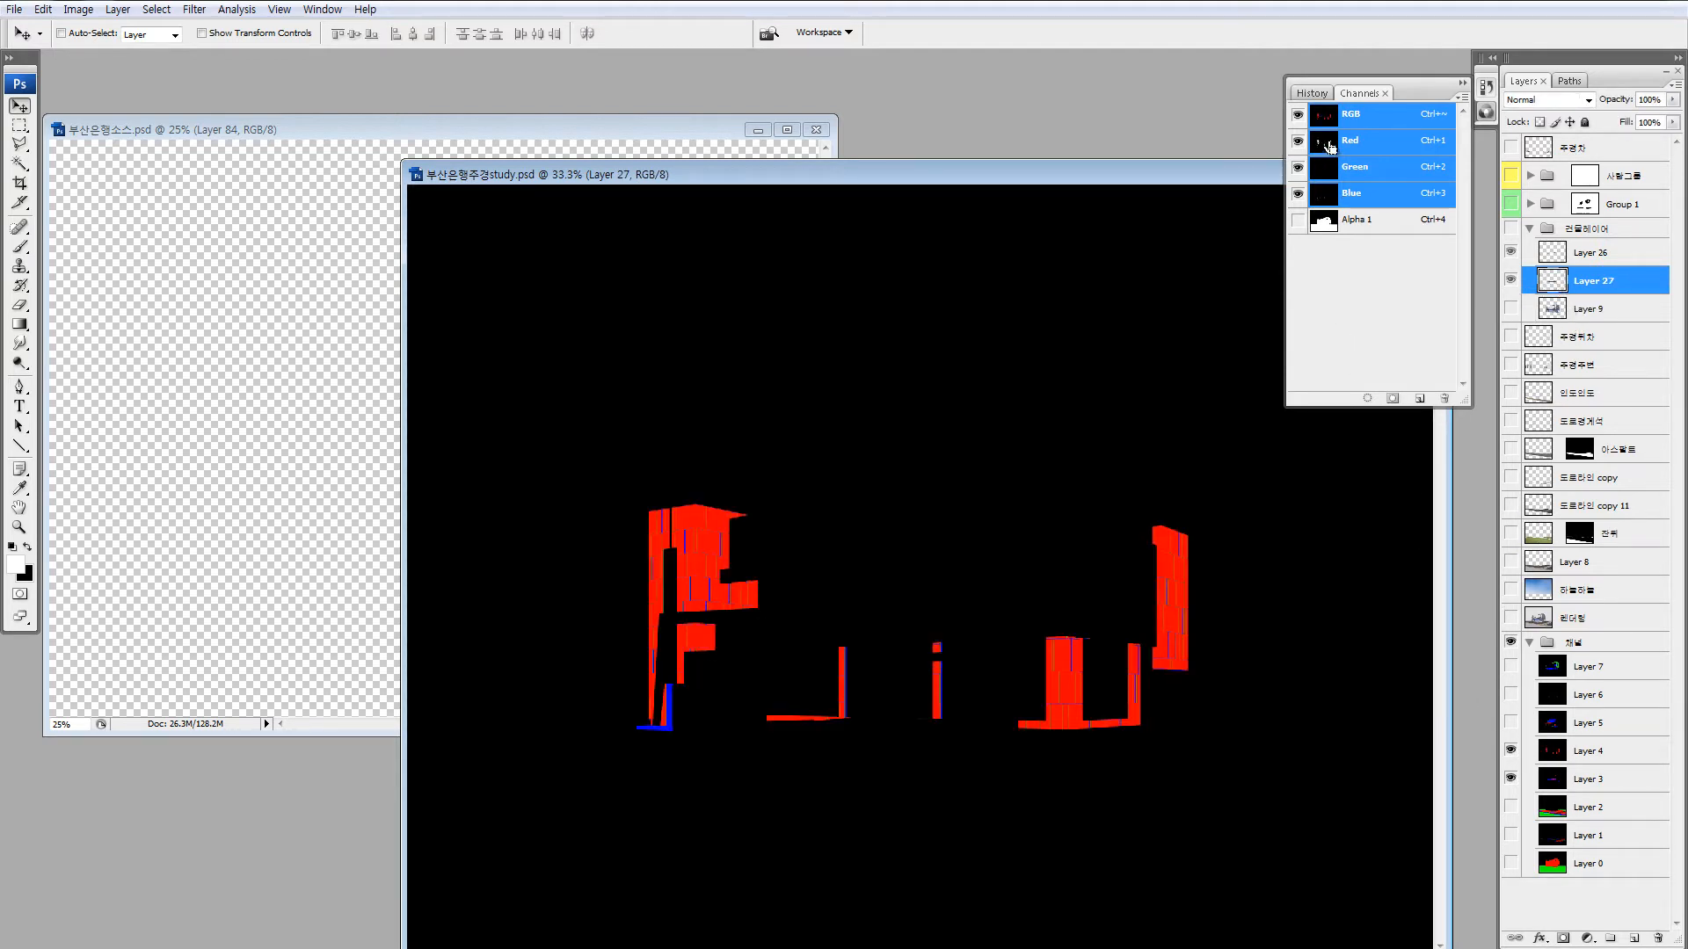
Load the red channel of the Layer 4 mask as a selection and copy that area of Layer 9 to a new layer.
{"action": "left_click", "coordinate": [1329, 147], "text": "ctrl"}
{"action": "left_click", "coordinate": [1556, 315]}
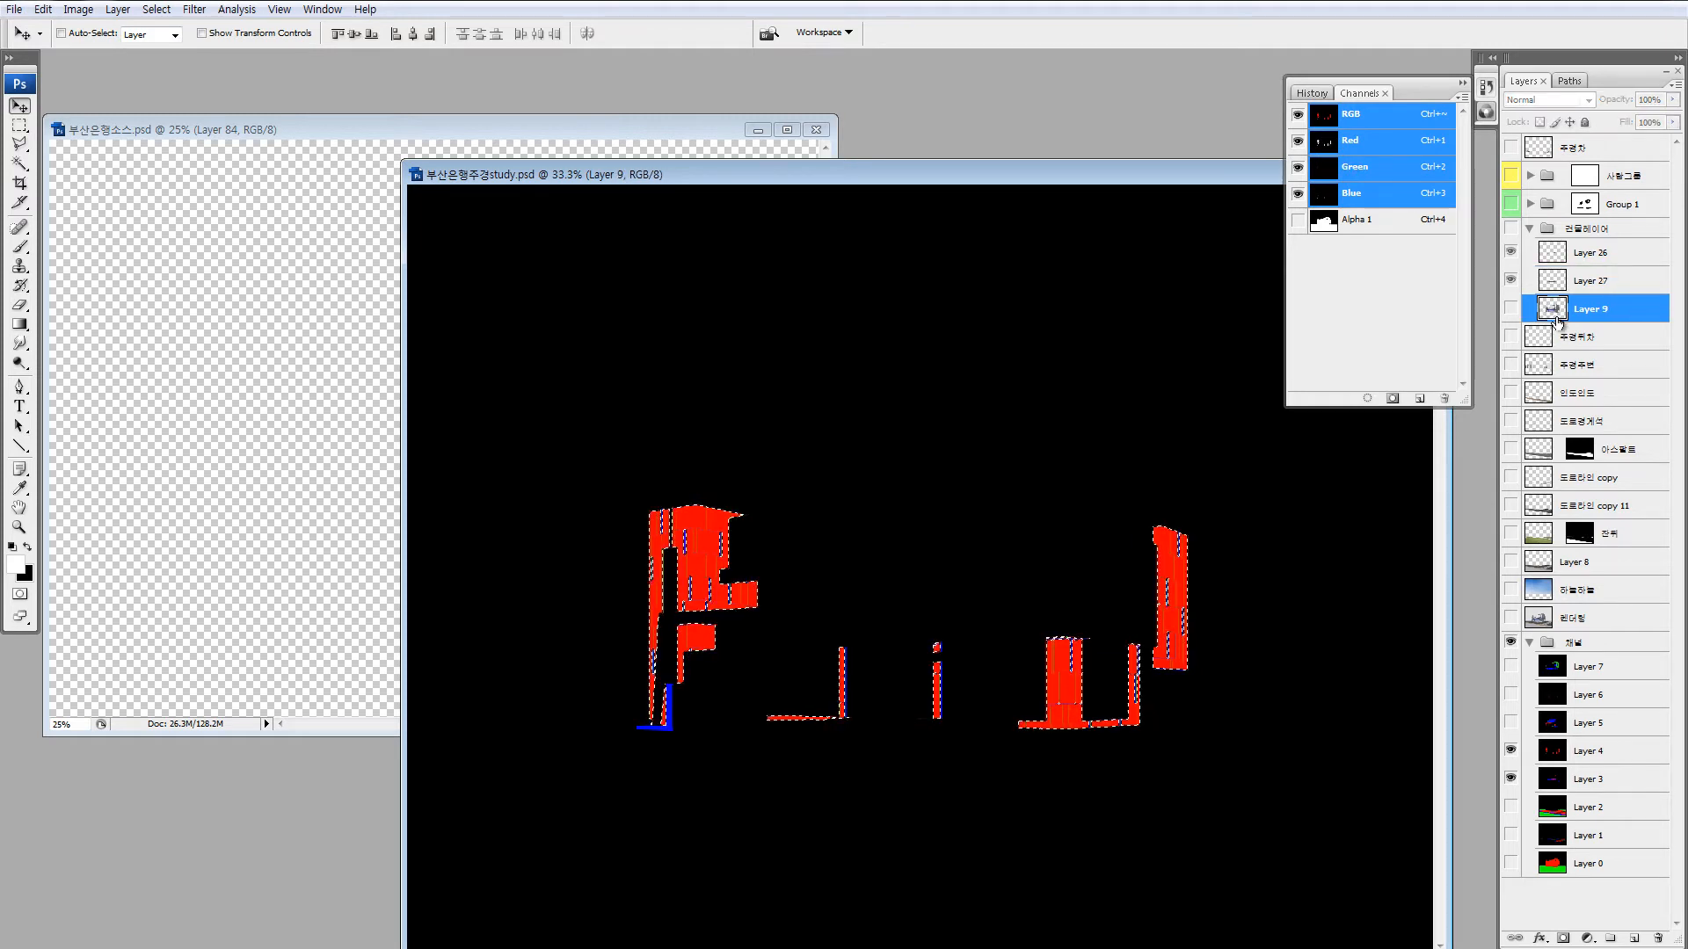
{"action": "key", "text": "ctrl+j"}
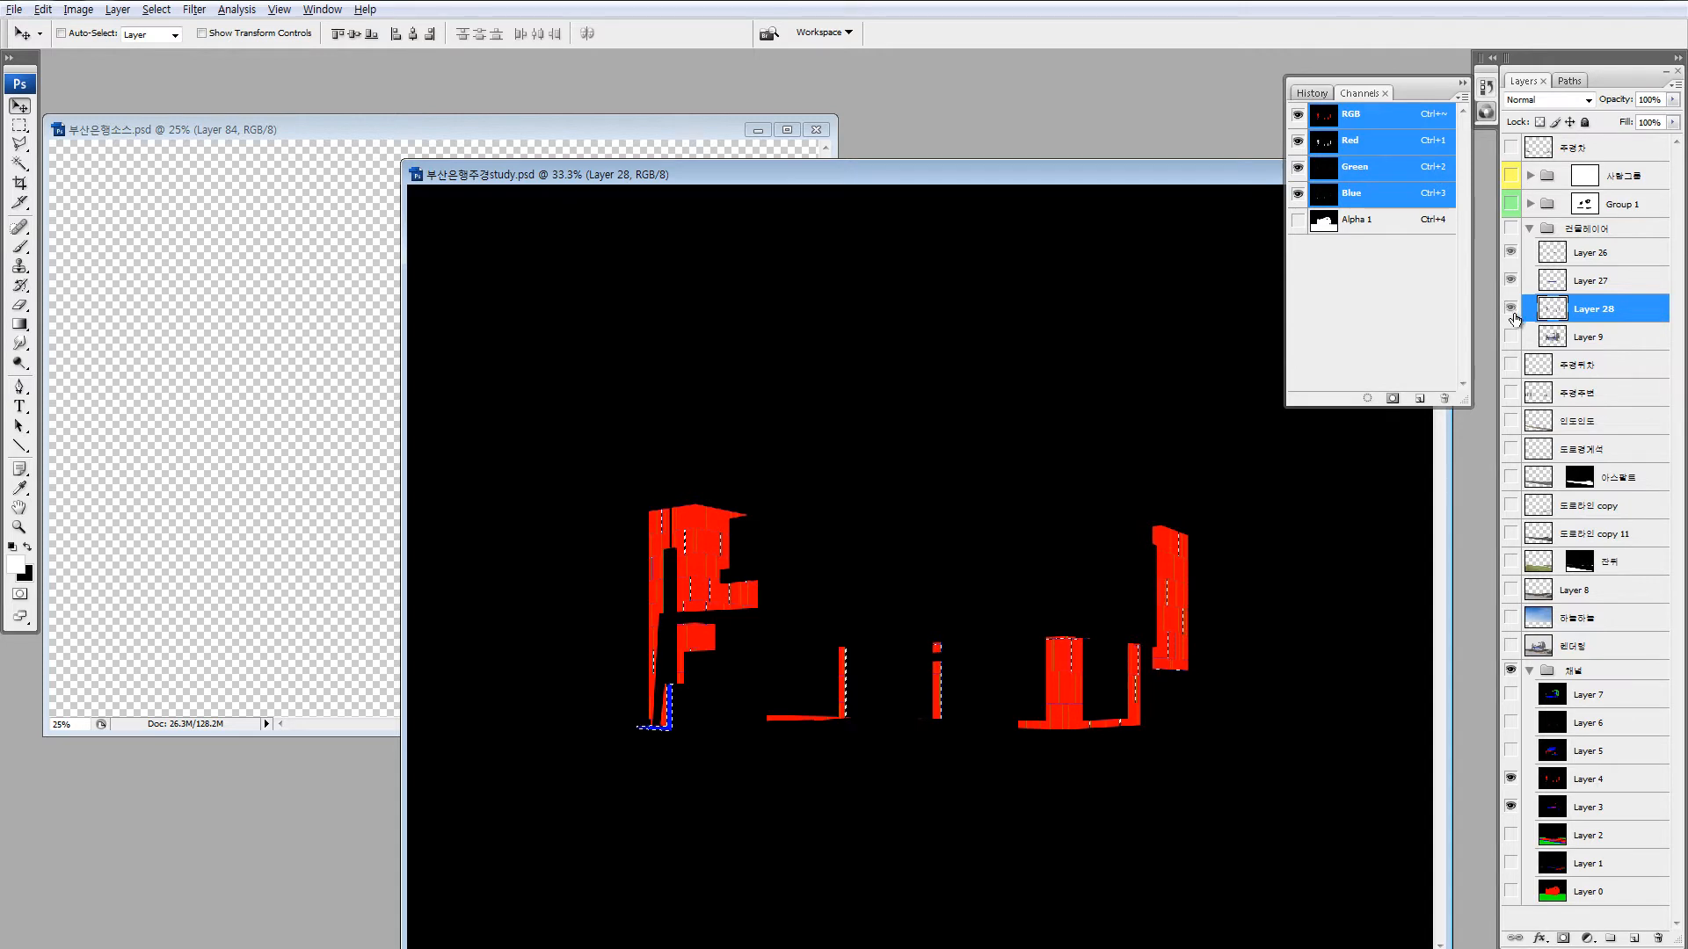
Show Layer 9 by itself and copy the selected blue area of the Layer 4 mask from it to a new layer.
{"action": "left_click", "coordinate": [1511, 309], "text": "alt"}
{"action": "left_click", "coordinate": [1511, 308]}
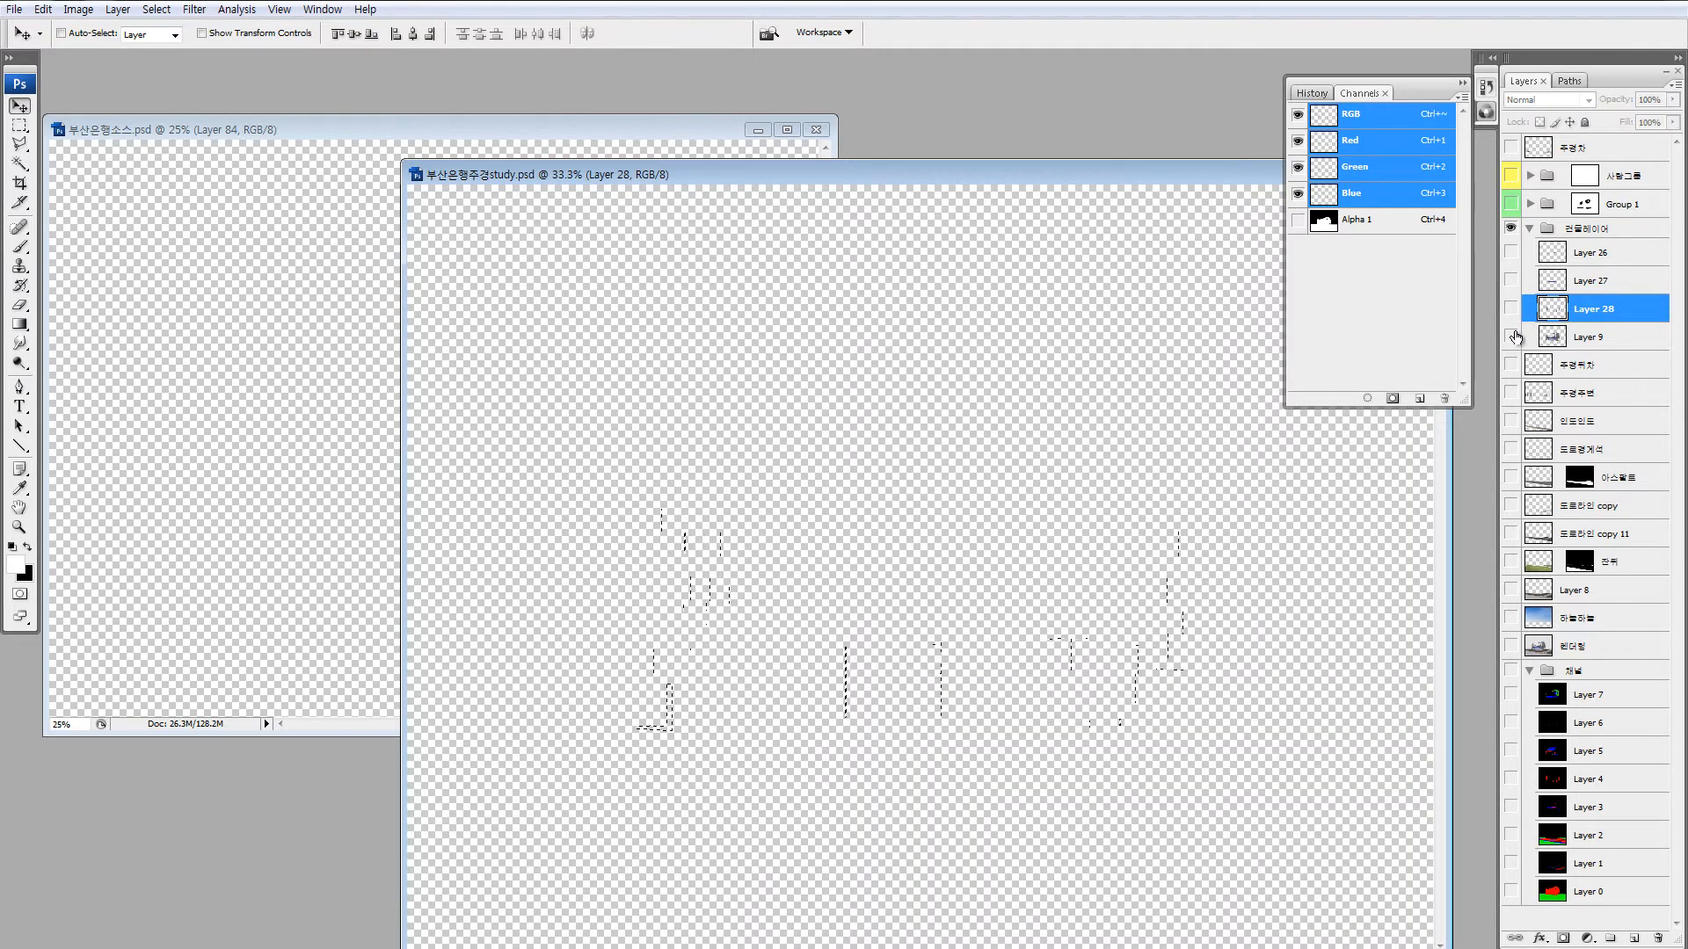
{"action": "left_click", "coordinate": [1511, 336]}
{"action": "left_click", "coordinate": [1553, 348]}
{"action": "key", "text": "ctrl+j"}
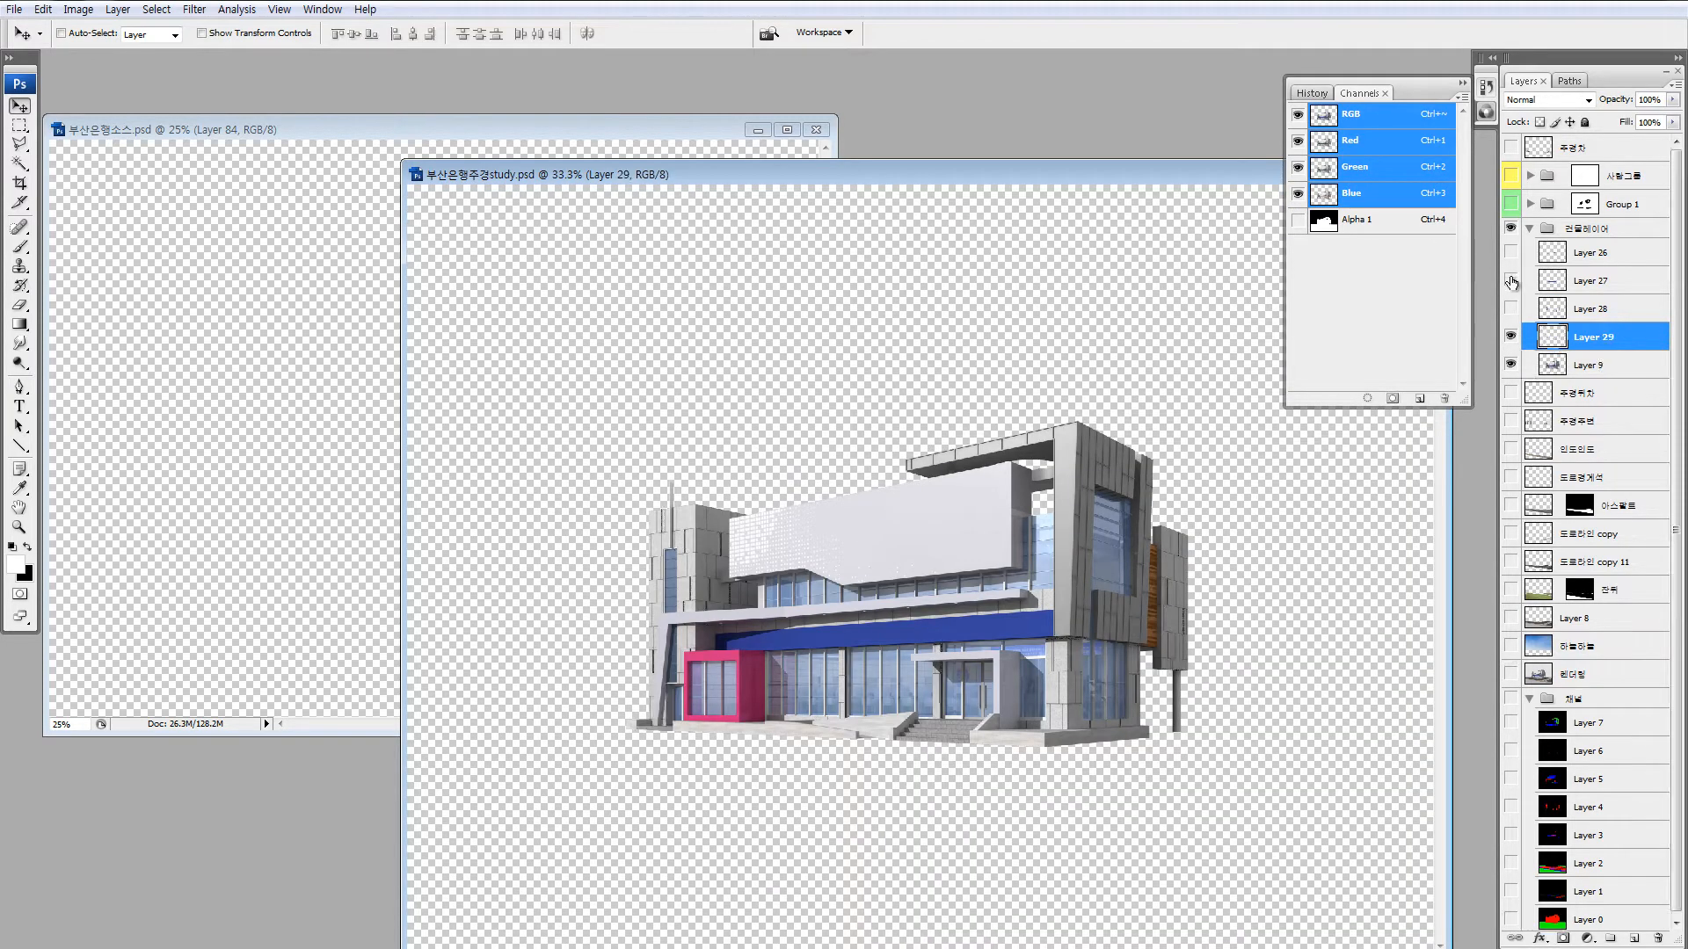
Hide the building layers, display masks Layer 3 to Layer 5, and copy the red Layer 5 mask area of Layer 9 to a new layer.
{"action": "left_click", "coordinate": [1511, 337]}
{"action": "left_click", "coordinate": [1511, 364]}
{"action": "left_click", "coordinate": [1511, 835]}
{"action": "left_click", "coordinate": [1511, 807]}
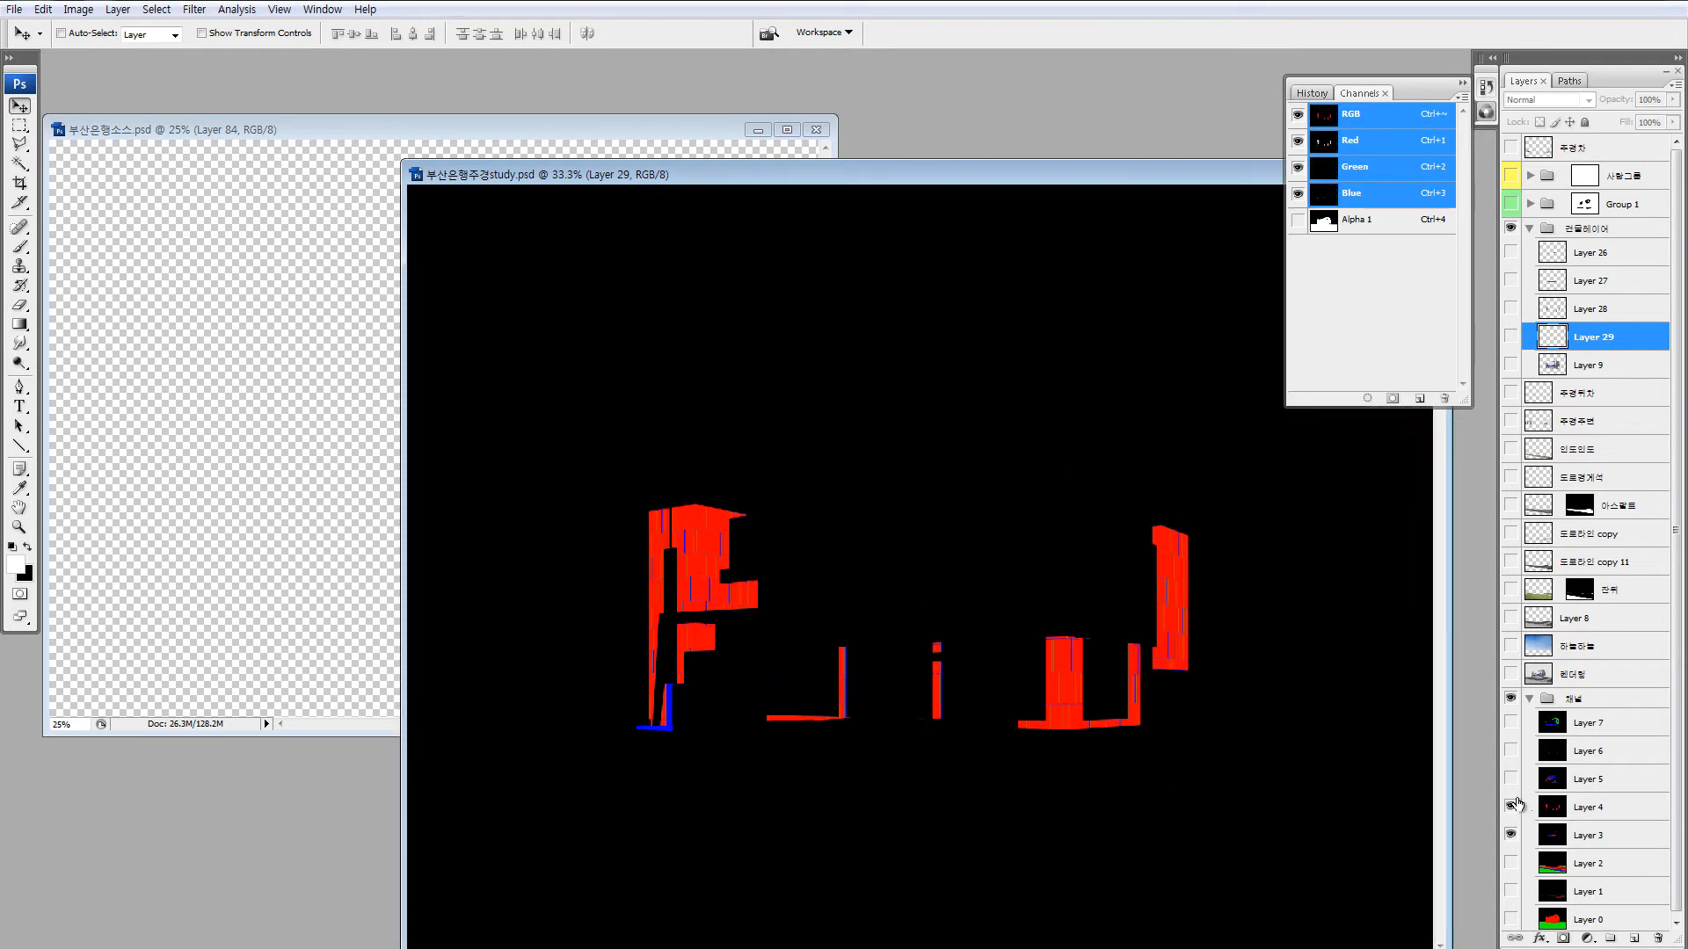
{"action": "left_click", "coordinate": [1511, 780]}
{"action": "left_click", "coordinate": [1546, 363]}
{"action": "key", "text": "ctrl+j"}
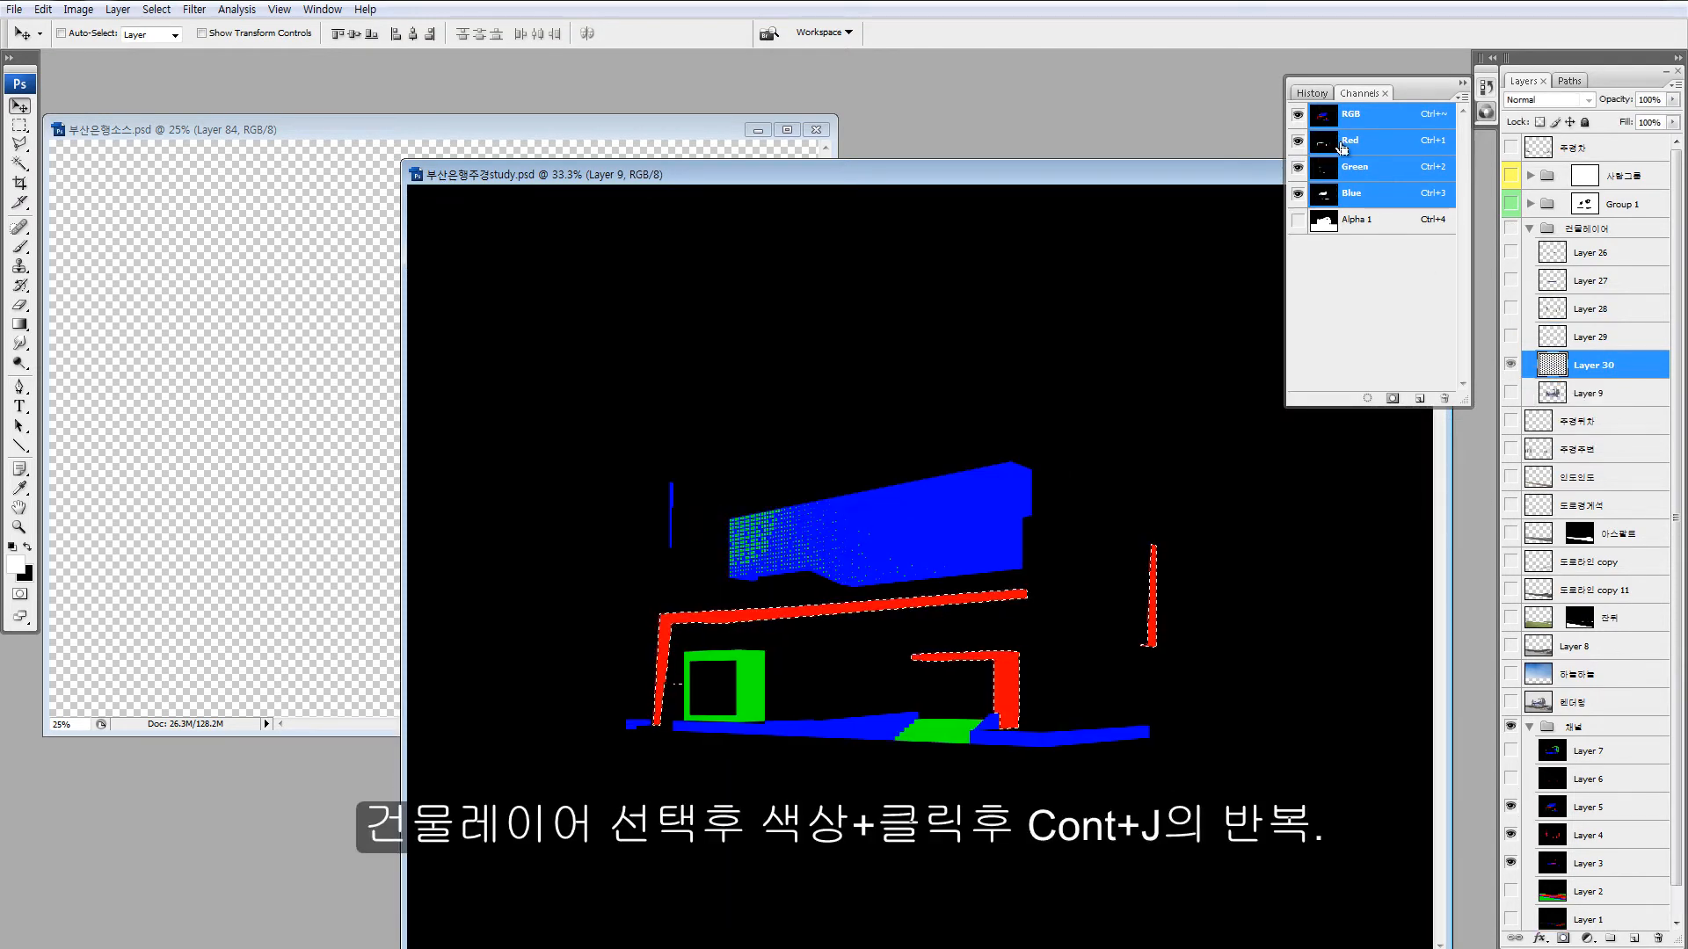
Copy the green and the blue areas of the Layer 5 mask from Layer 9, each to its own new layer.
{"action": "left_click", "coordinate": [1324, 168], "text": "ctrl"}
{"action": "left_click", "coordinate": [1534, 395]}
{"action": "key", "text": "ctrl+j"}
{"action": "left_click", "coordinate": [1326, 194], "text": "ctrl"}
{"action": "left_click", "coordinate": [1533, 423]}
{"action": "key", "text": "ctrl+j"}
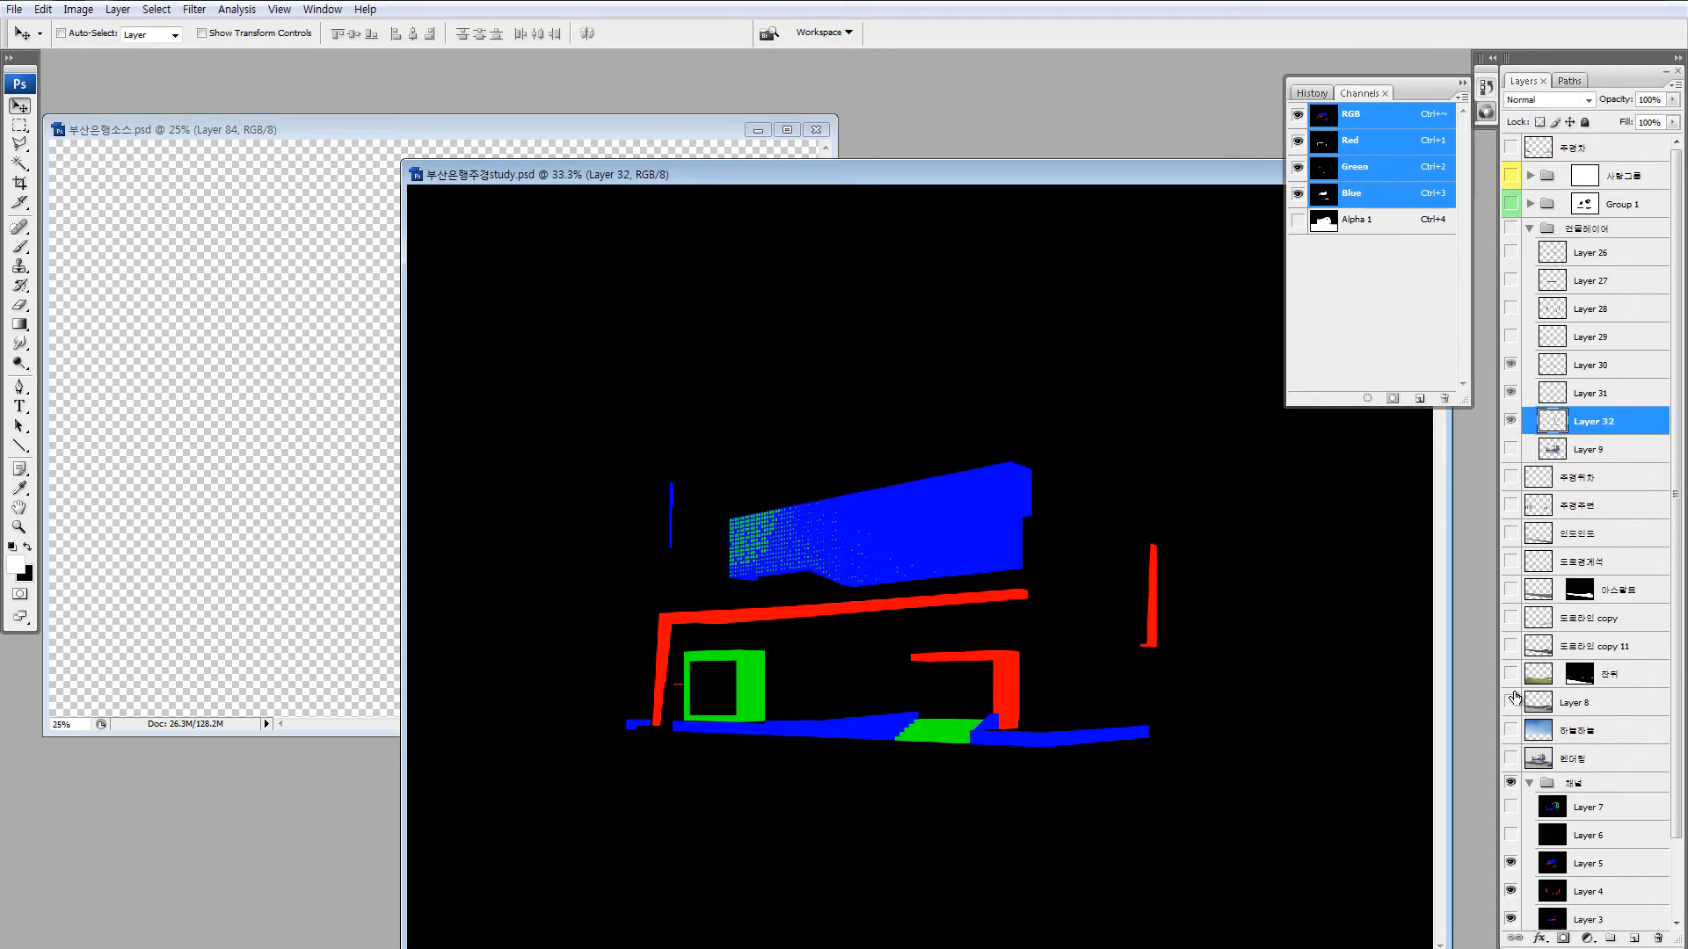
Display the Layer 6 mask and copy its red window-frame area from Layer 9 to a new layer.
{"action": "left_click", "coordinate": [1512, 836]}
{"action": "left_click", "coordinate": [1325, 144], "text": "ctrl"}
{"action": "left_click", "coordinate": [1534, 452]}
{"action": "key", "text": "ctrl+j"}
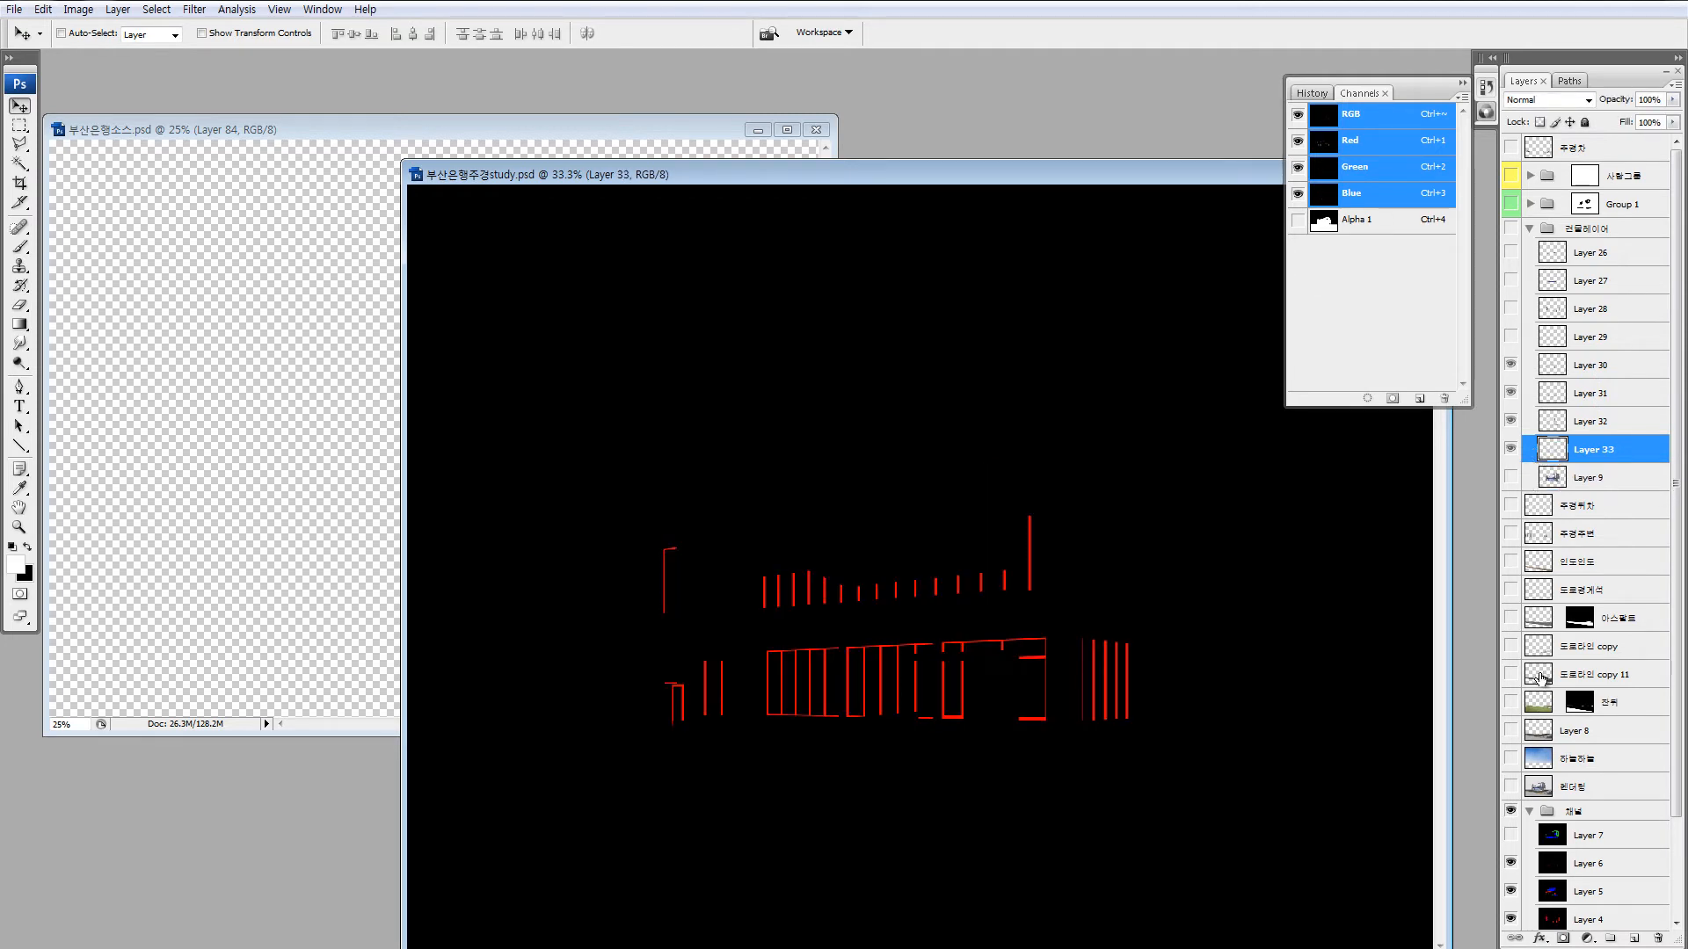
Display the Layer 7 mask and copy its red area from Layer 9 to a new layer.
{"action": "left_click", "coordinate": [1540, 841]}
{"action": "left_click", "coordinate": [1511, 835]}
{"action": "left_click", "coordinate": [1329, 144], "text": "ctrl"}
{"action": "left_click", "coordinate": [1534, 475]}
{"action": "key", "text": "ctrl+j"}
Copy the green and the blue areas of the Layer 7 mask from Layer 9, each to its own new layer.
{"action": "left_click", "coordinate": [1325, 168], "text": "ctrl"}
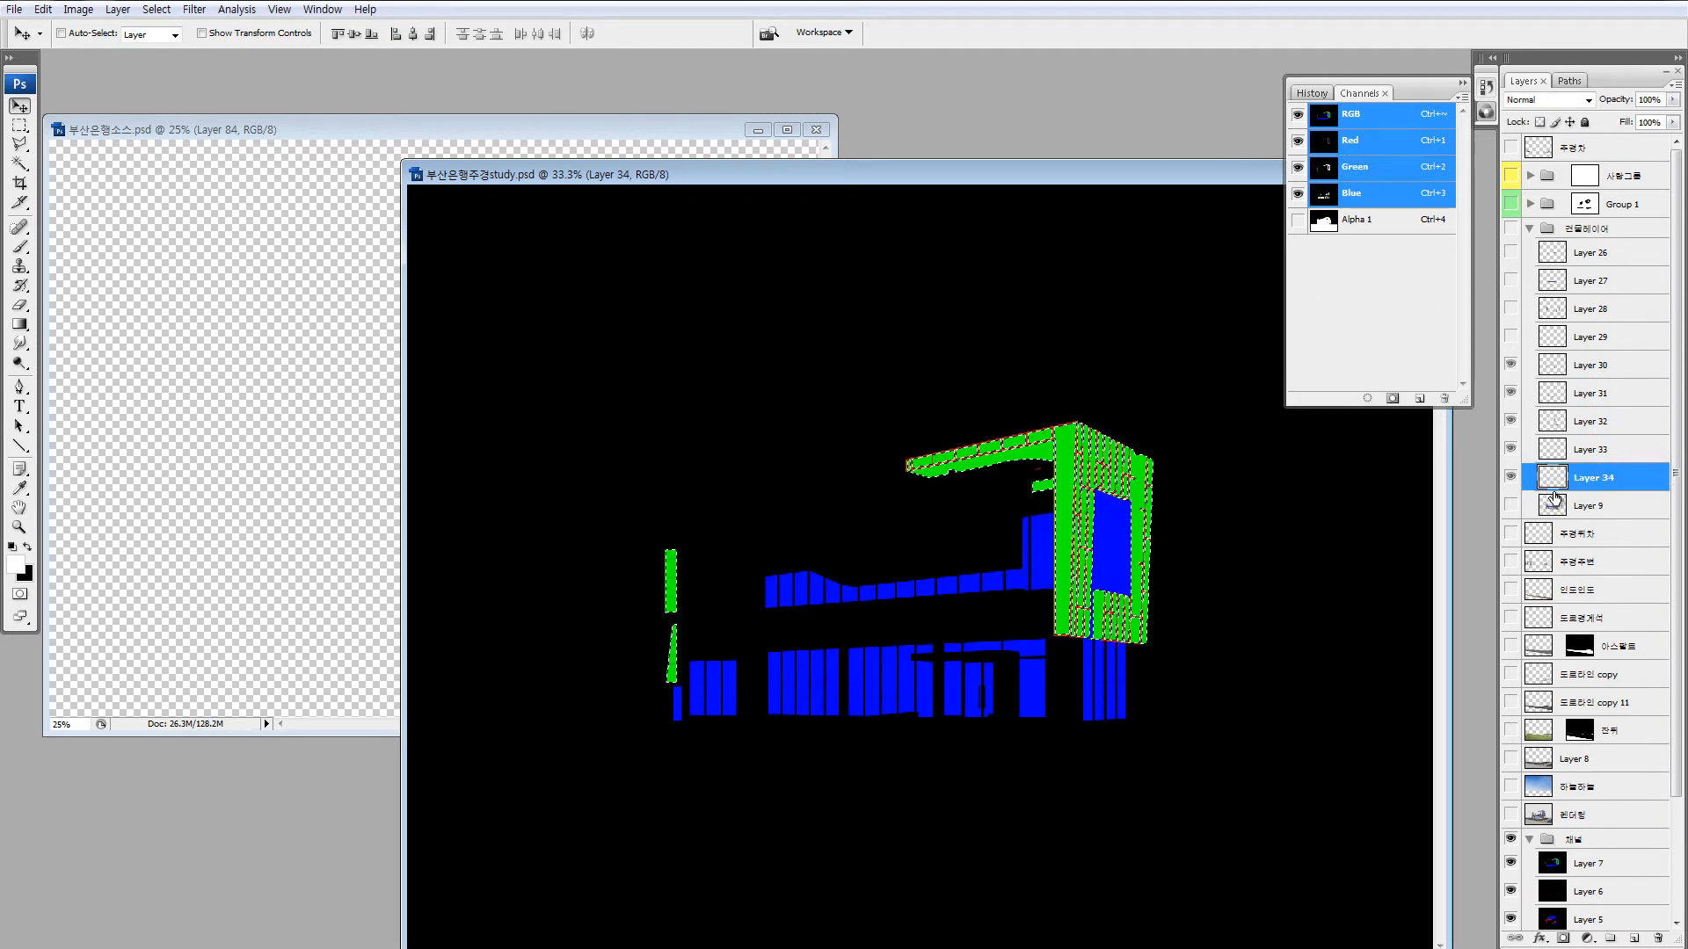
{"action": "left_click", "coordinate": [1549, 504]}
{"action": "key", "text": "ctrl+j"}
{"action": "left_click", "coordinate": [1325, 194], "text": "ctrl"}
{"action": "left_click", "coordinate": [1542, 541]}
{"action": "key", "text": "ctrl+j"}
Show the extracted window glass layer, Layer 36, by itself and rename it 유리.
{"action": "left_click", "coordinate": [1510, 227]}
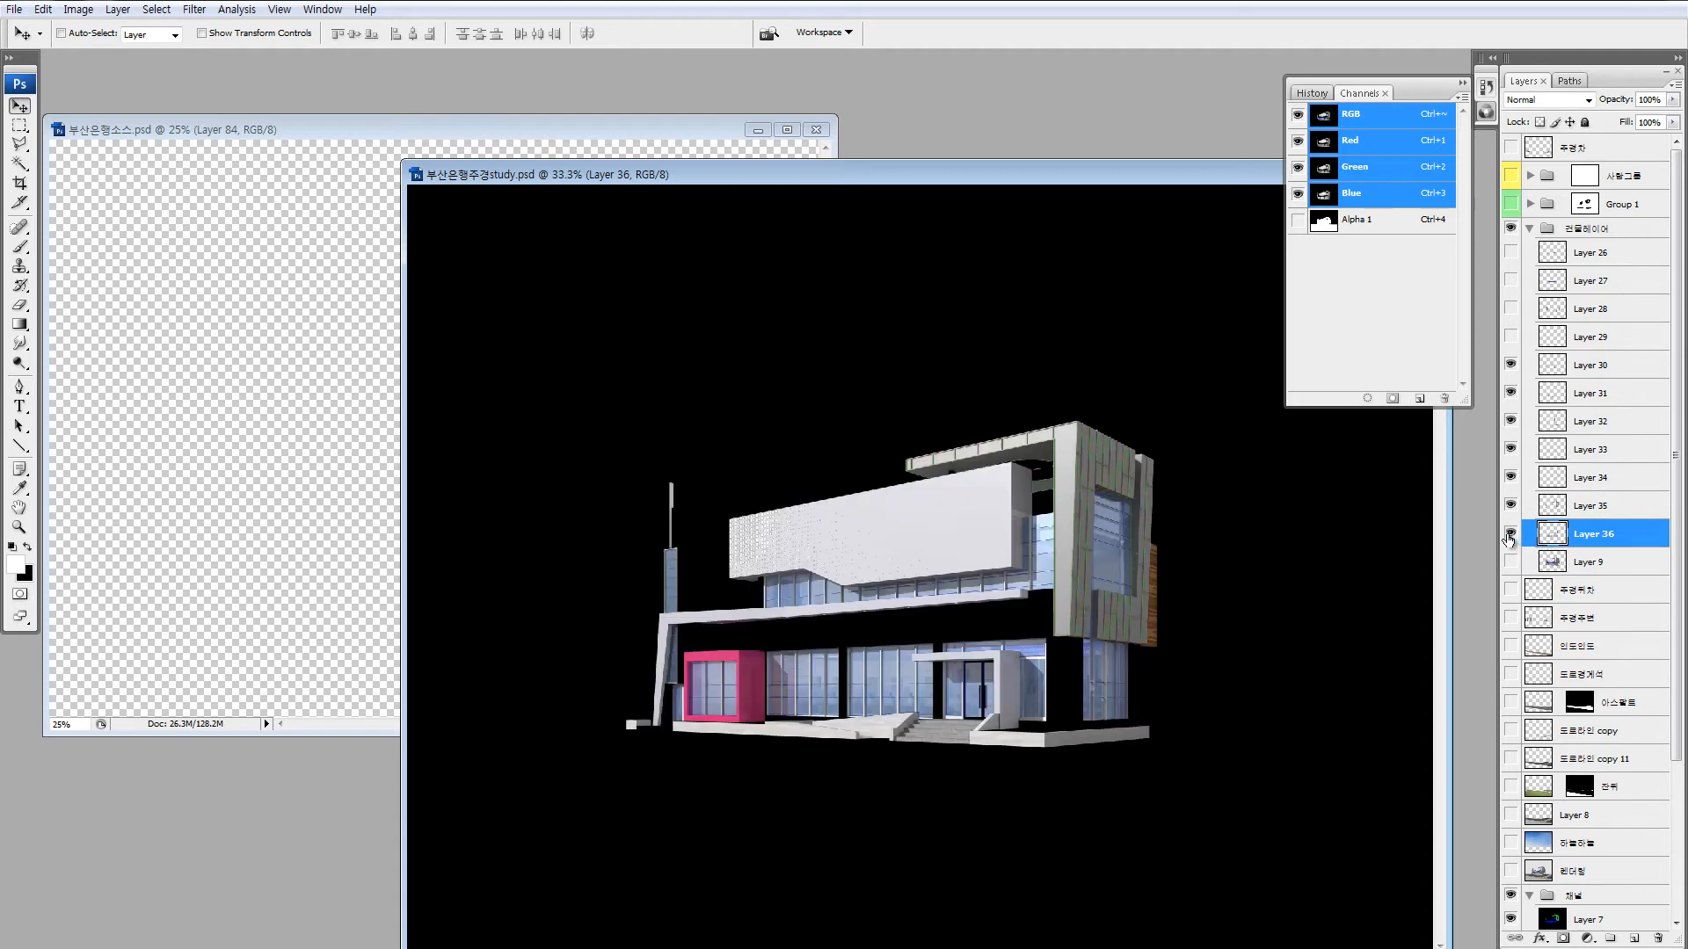
{"action": "left_click", "coordinate": [1511, 533], "text": "alt"}
{"action": "double_click", "coordinate": [1593, 533]}
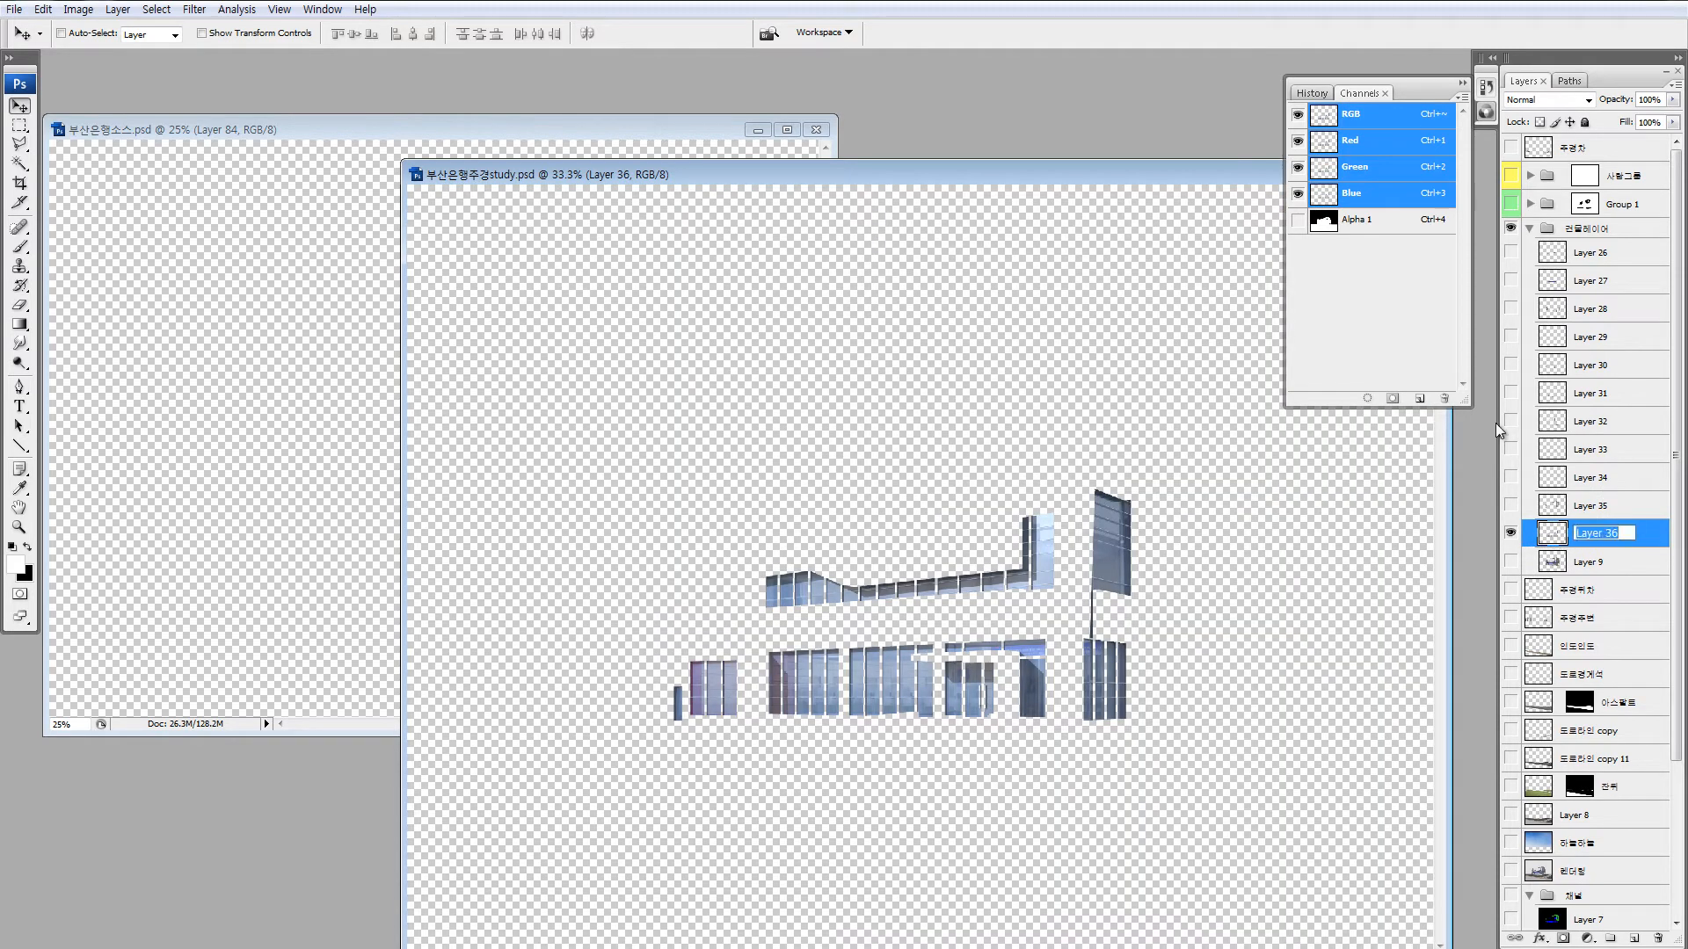
{"action": "type", "text": "유리"}
{"action": "key", "text": "Return"}
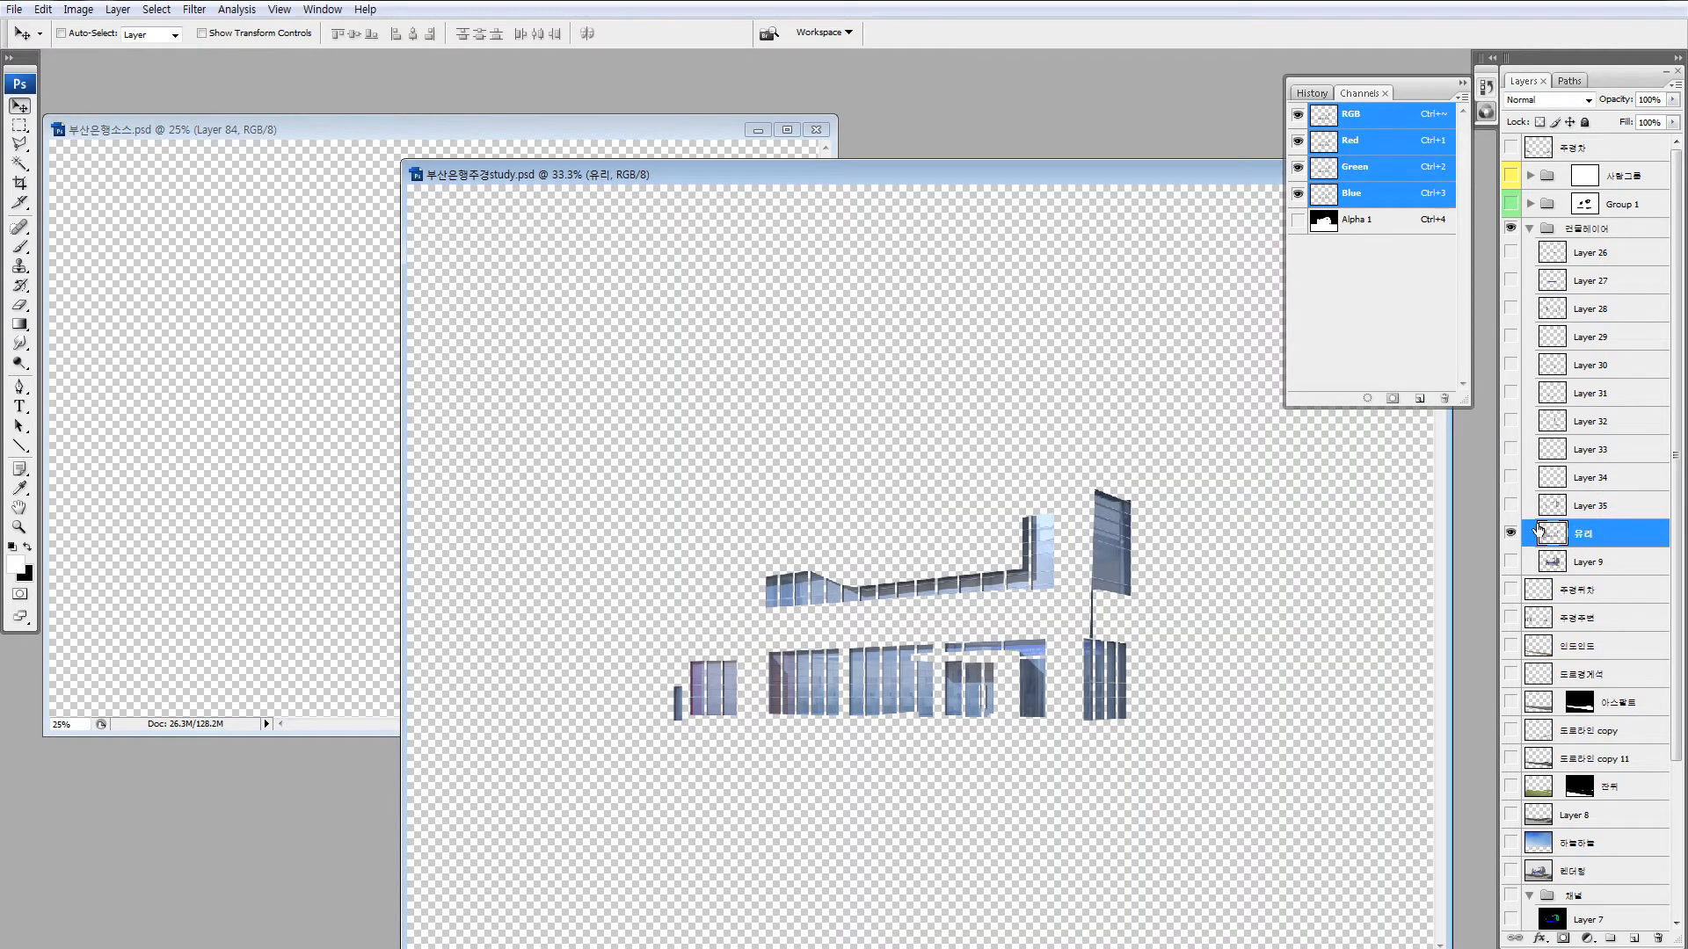
Move the 유리 layer to the top of the 건물레이어 group and make all the building layers visible.
{"action": "left_click_drag", "start_coordinate": [1539, 531], "coordinate": [1549, 250]}
{"action": "left_click", "coordinate": [1510, 281]}
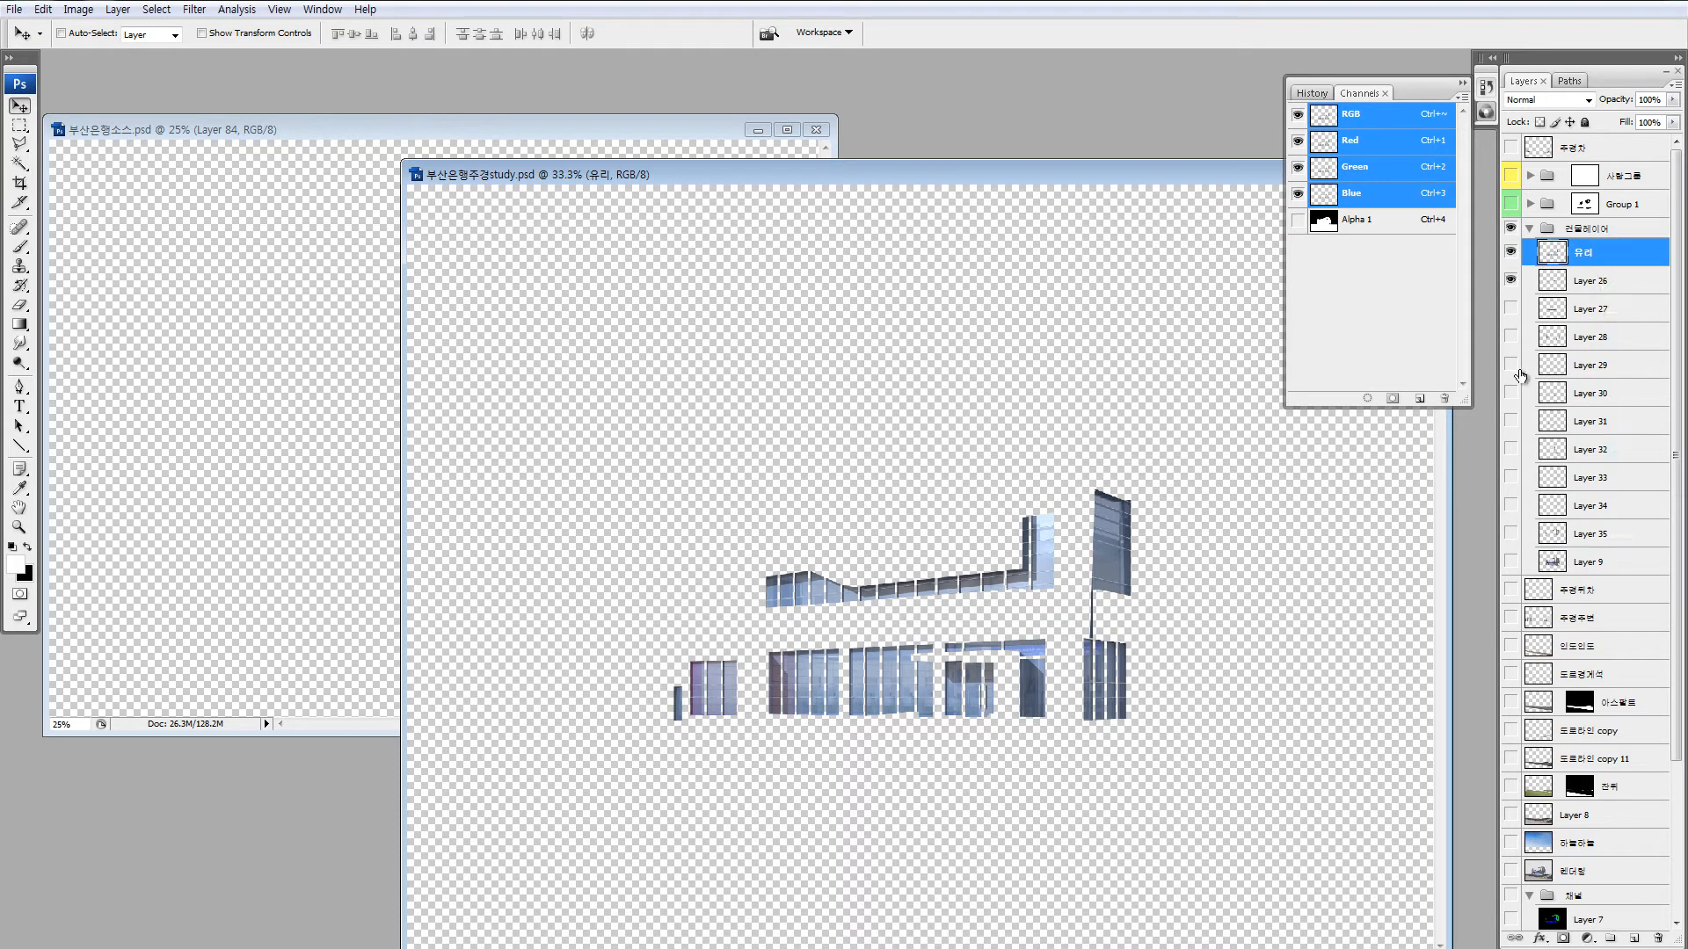
{"action": "left_click_drag", "start_coordinate": [1510, 308], "coordinate": [1511, 590]}
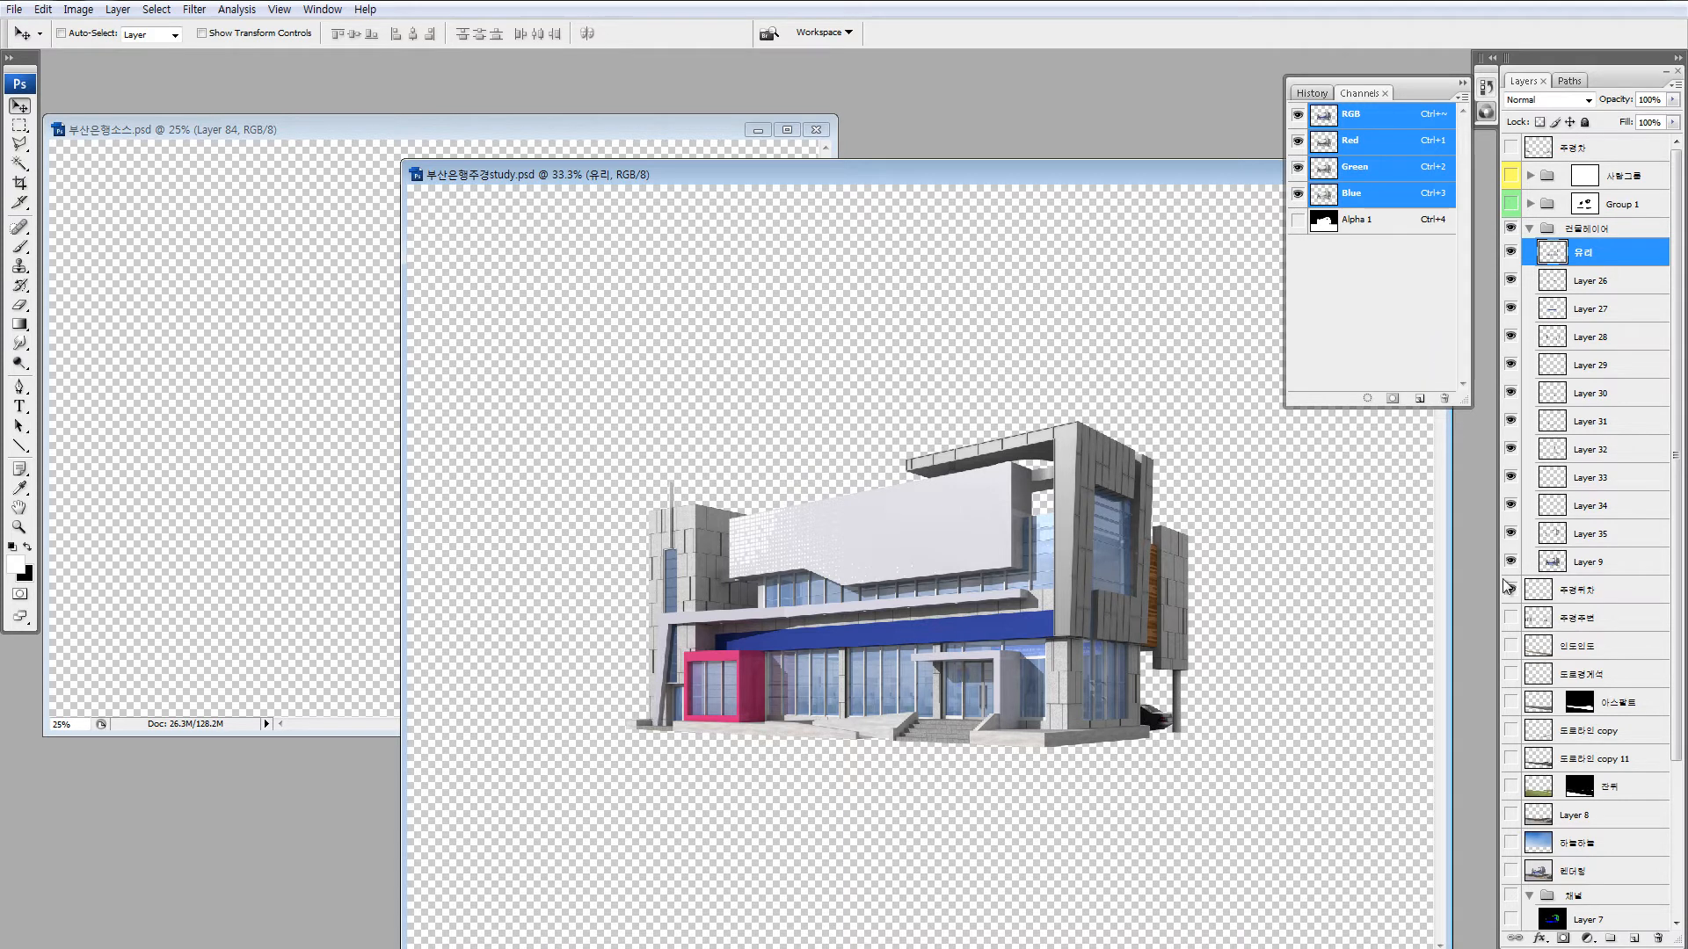
Select Layer 34 and Layer 35, which form the tall frame's cladding, undoing any accidental shift of the artwork.
{"action": "key", "text": "ctrl+space"}
{"action": "left_click_drag", "start_coordinate": [1037, 392], "coordinate": [1181, 518]}
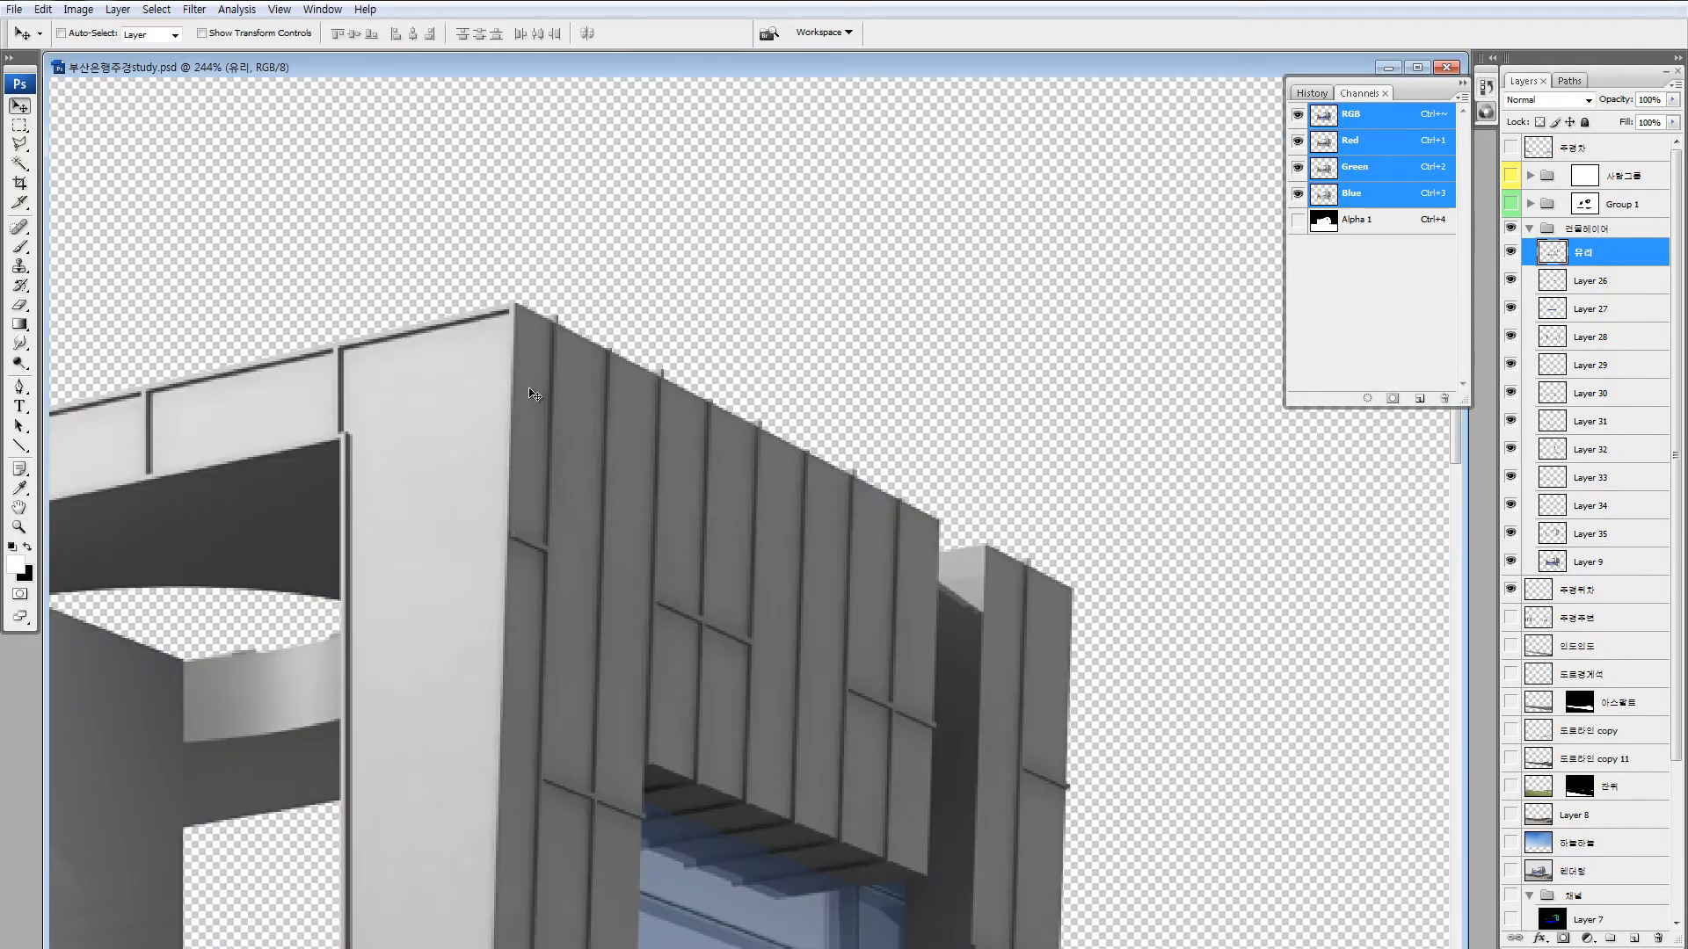
{"action": "left_click_drag", "start_coordinate": [529, 389], "coordinate": [535, 381]}
{"action": "key", "text": "ctrl+z"}
{"action": "left_click", "coordinate": [607, 399], "text": "ctrl+shift"}
{"action": "key", "text": "ctrl+z"}
{"action": "key", "text": "ctrl+0"}
{"action": "key", "text": "ctrl+minus"}
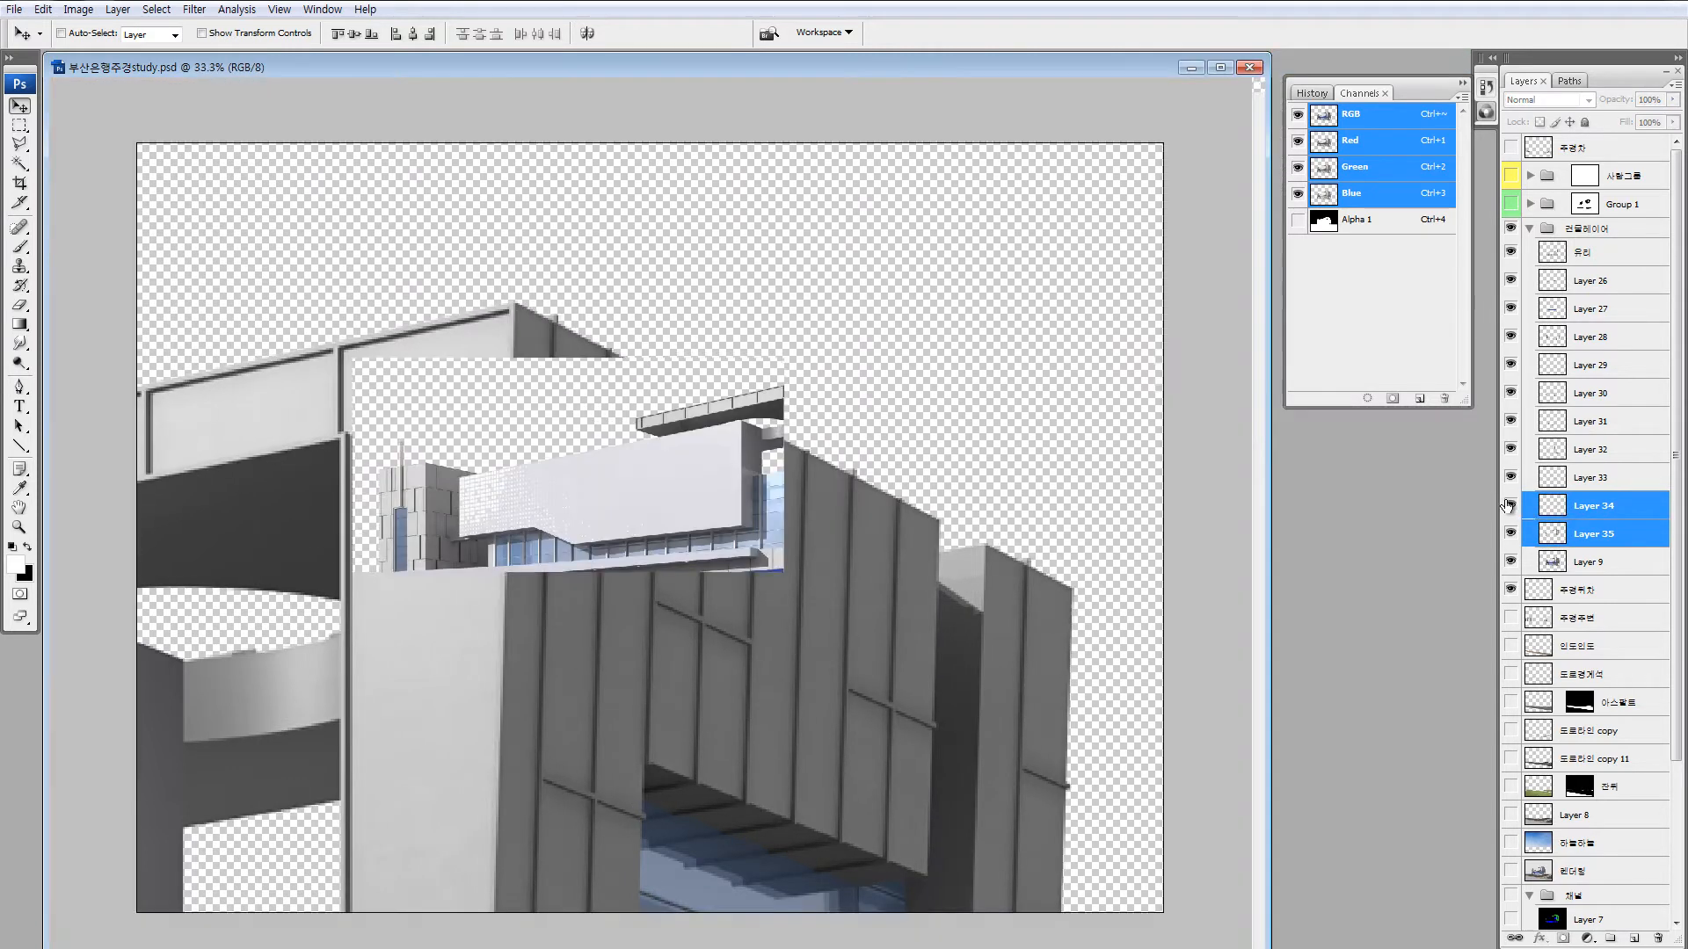
Isolate Layer 34 and Layer 35 to examine which parts of the frame they contain.
{"action": "left_click", "coordinate": [1511, 505]}
{"action": "left_click", "coordinate": [1511, 533], "text": "alt"}
{"action": "left_click", "coordinate": [1511, 505]}
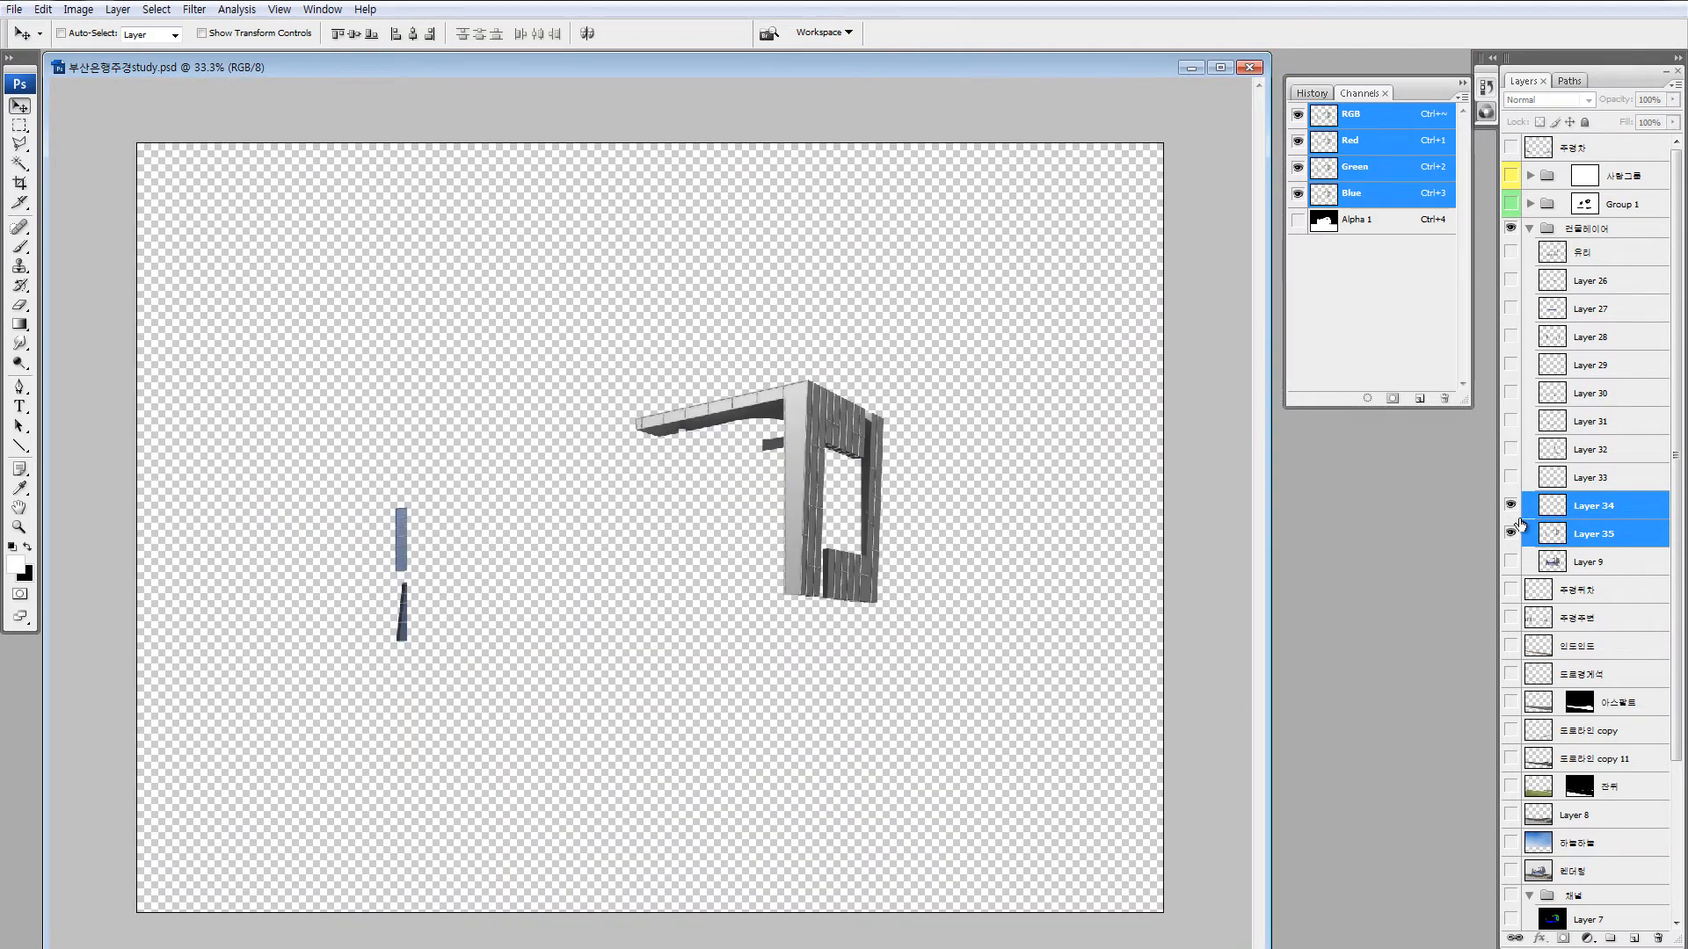
{"action": "left_click", "coordinate": [1511, 534], "text": "alt"}
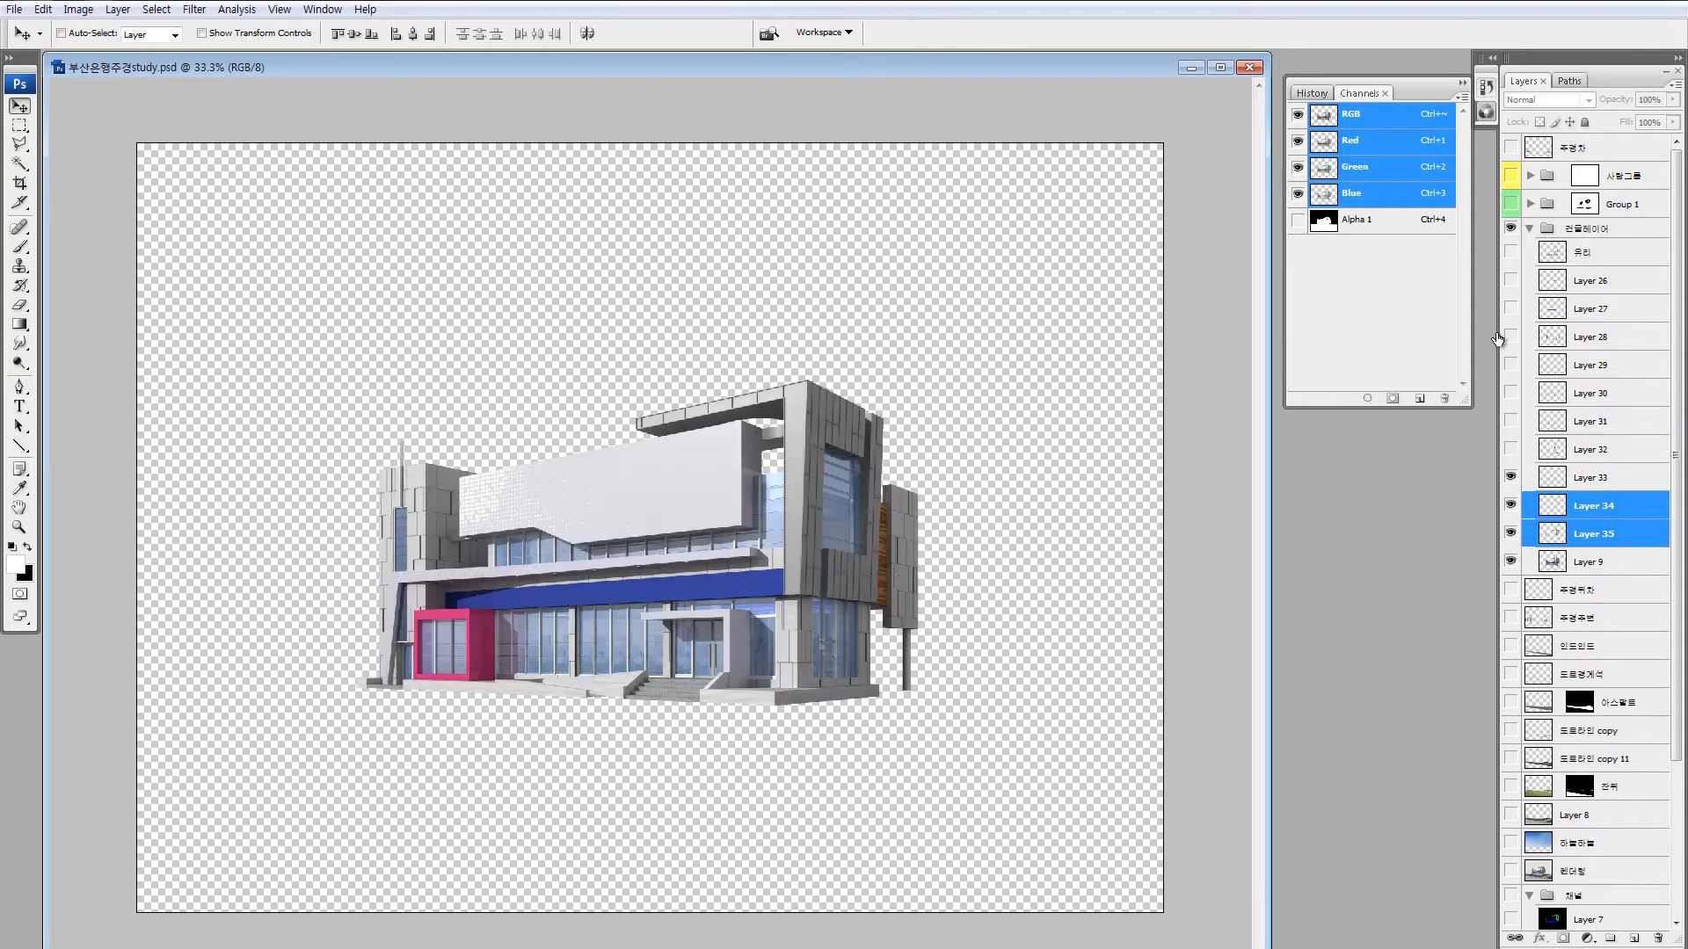
Make all the layers of the 건물레이어 group visible again and view the tall frame's roof corner in close-up.
{"action": "left_click_drag", "start_coordinate": [1510, 309], "coordinate": [1510, 365]}
{"action": "key", "text": "z"}
{"action": "left_click_drag", "start_coordinate": [716, 334], "coordinate": [874, 497]}
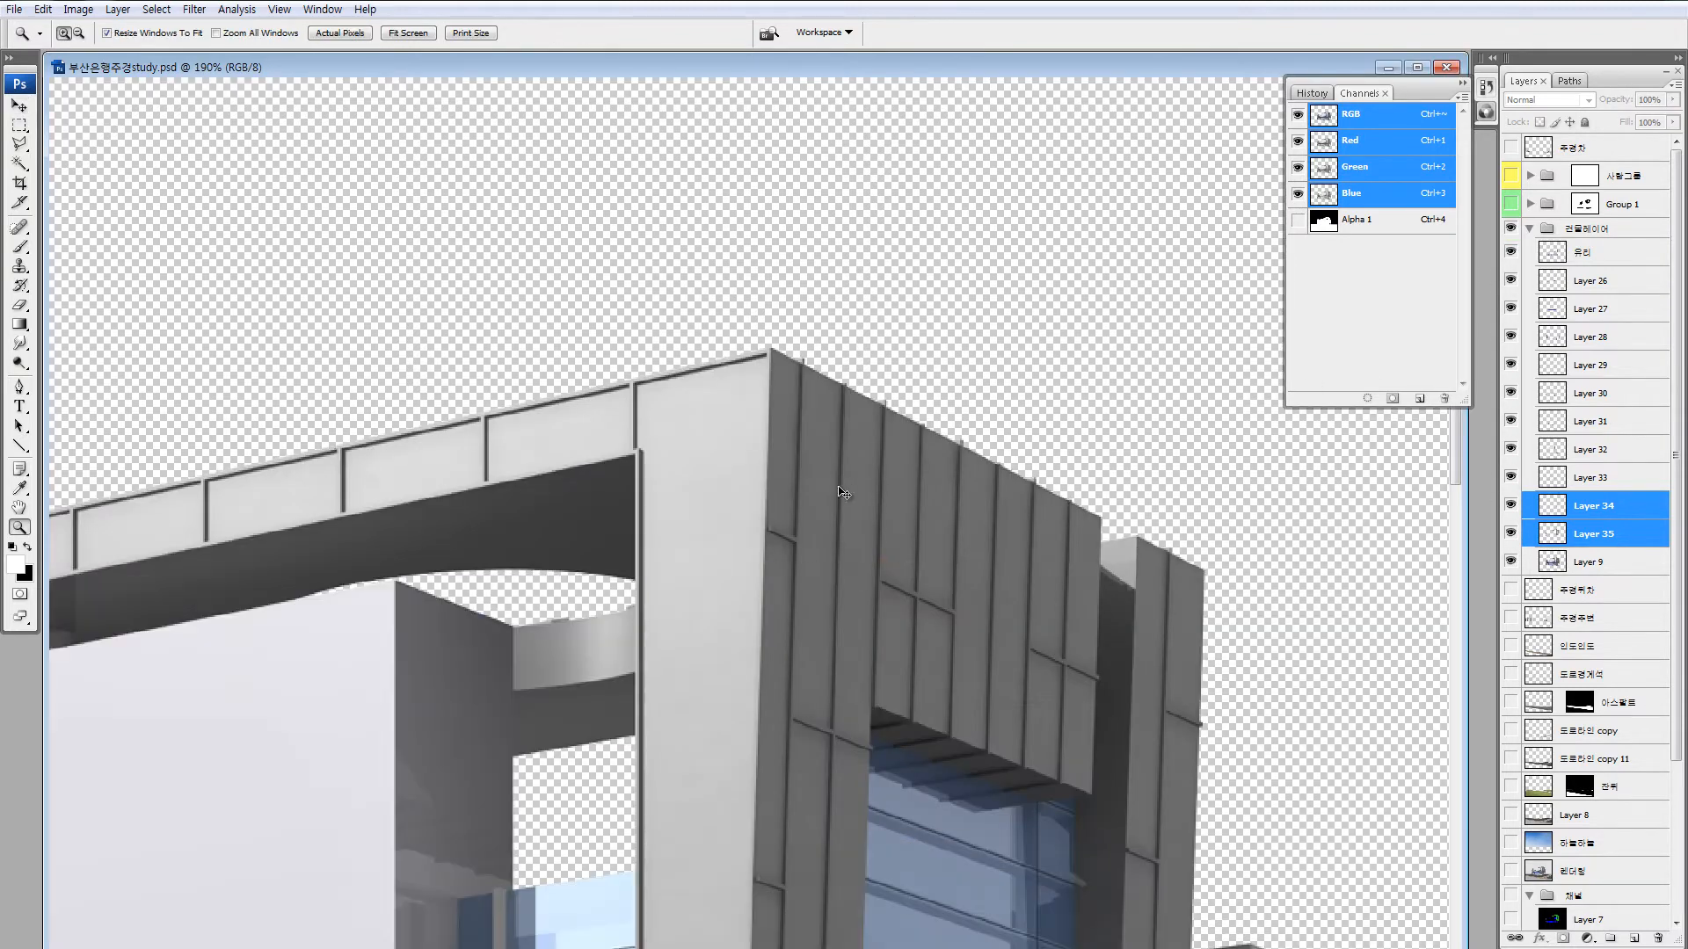
{"action": "key", "text": "v"}
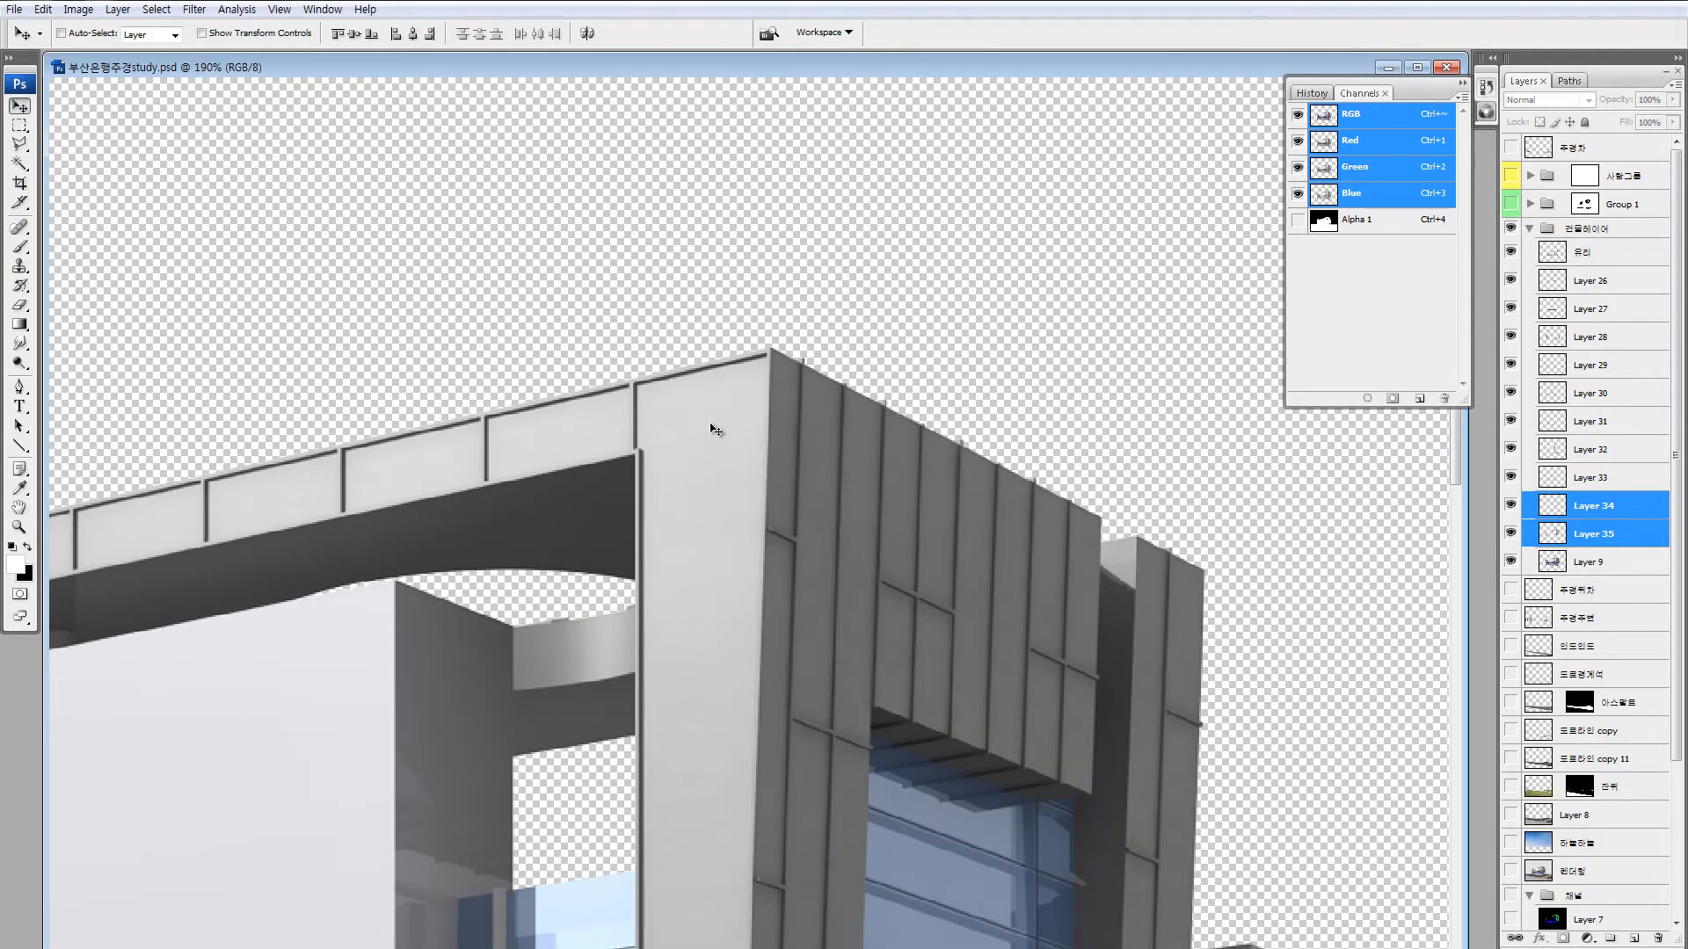
Identify the layers at the tall frame's roof corner, selecting Layer 34 with Layer 35, and undo the trial shift of both.
{"action": "left_click", "coordinate": [1622, 314]}
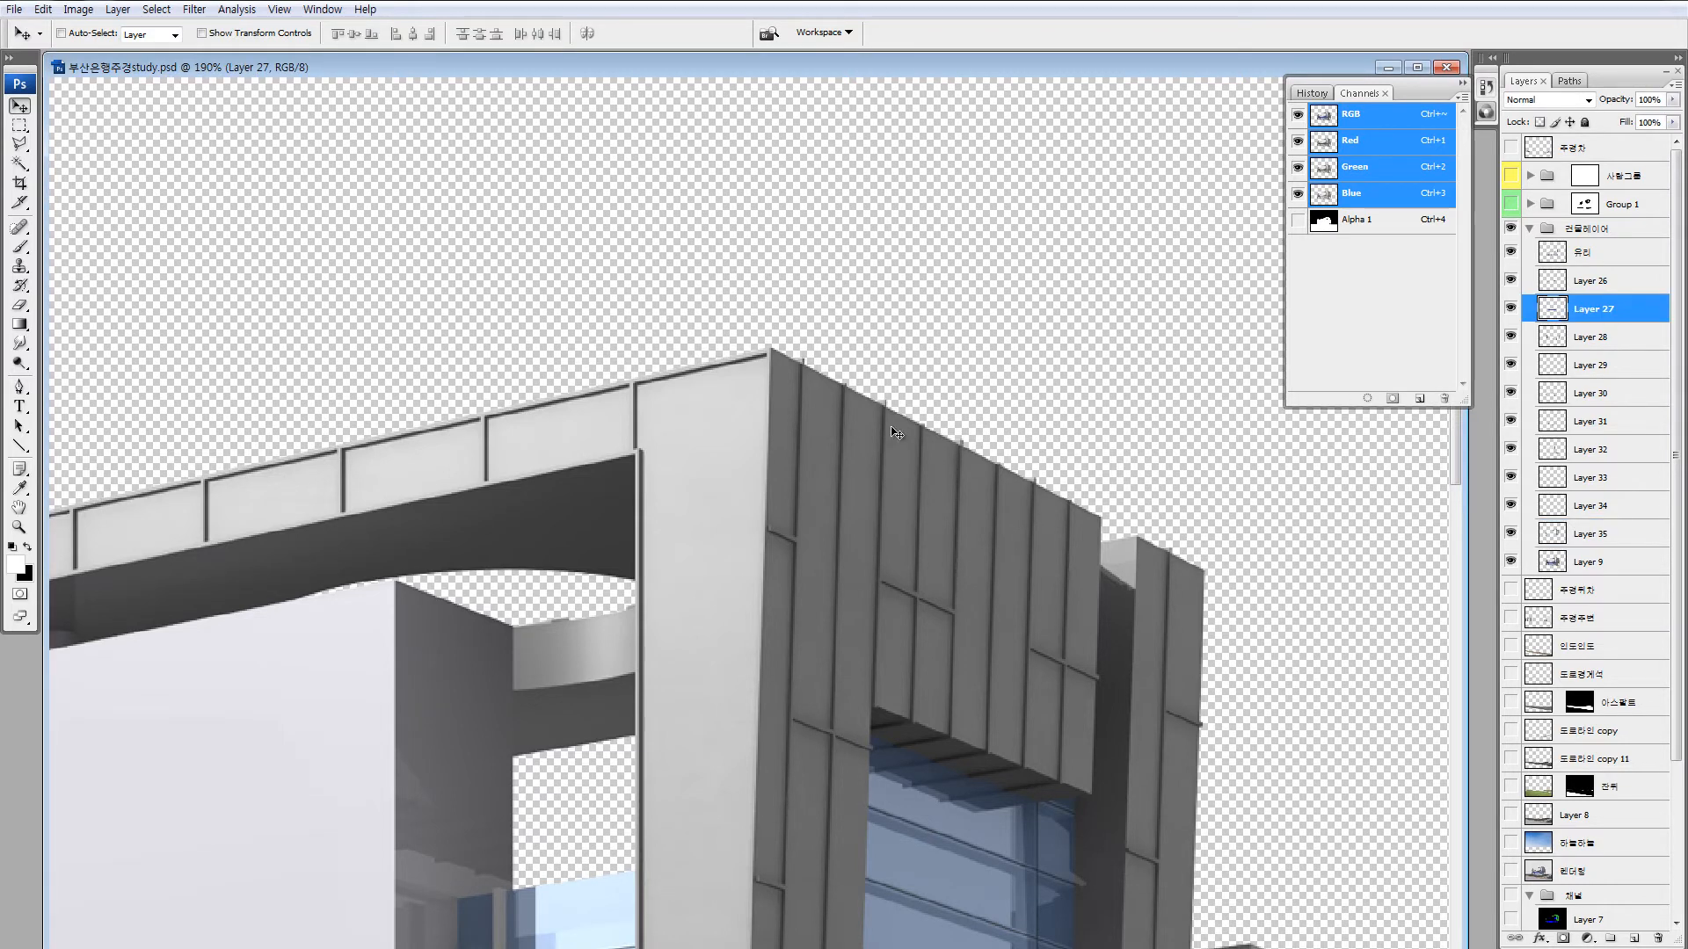
{"action": "left_click", "coordinate": [835, 674], "text": "ctrl"}
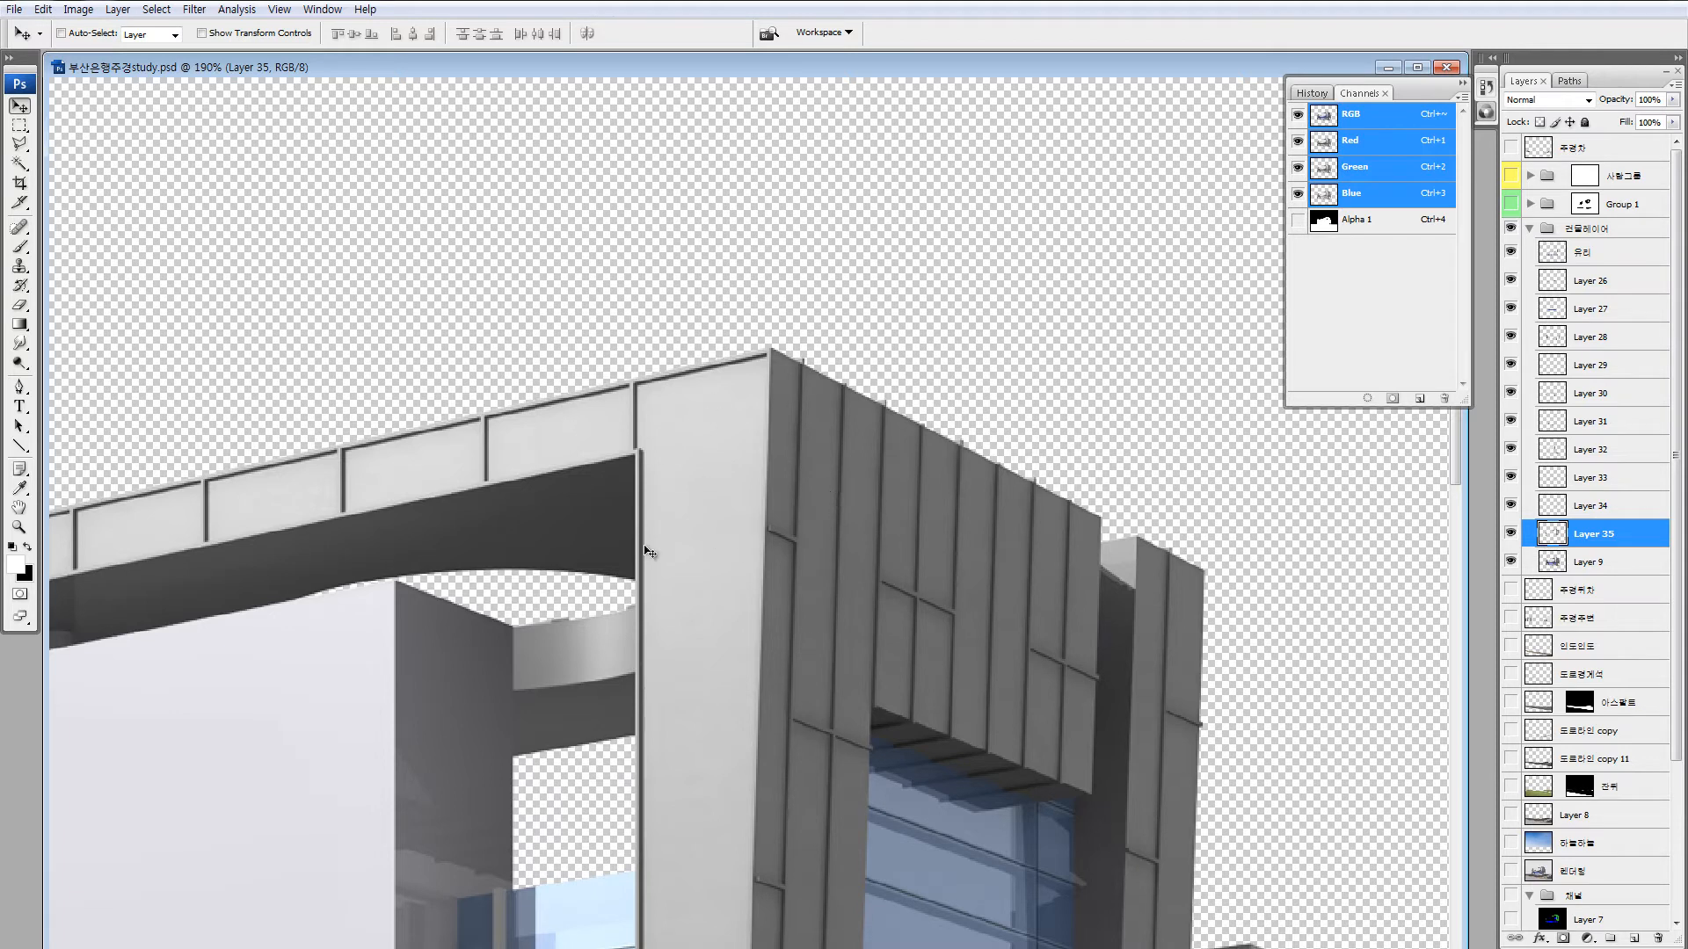
{"action": "left_click", "coordinate": [770, 354], "text": "ctrl"}
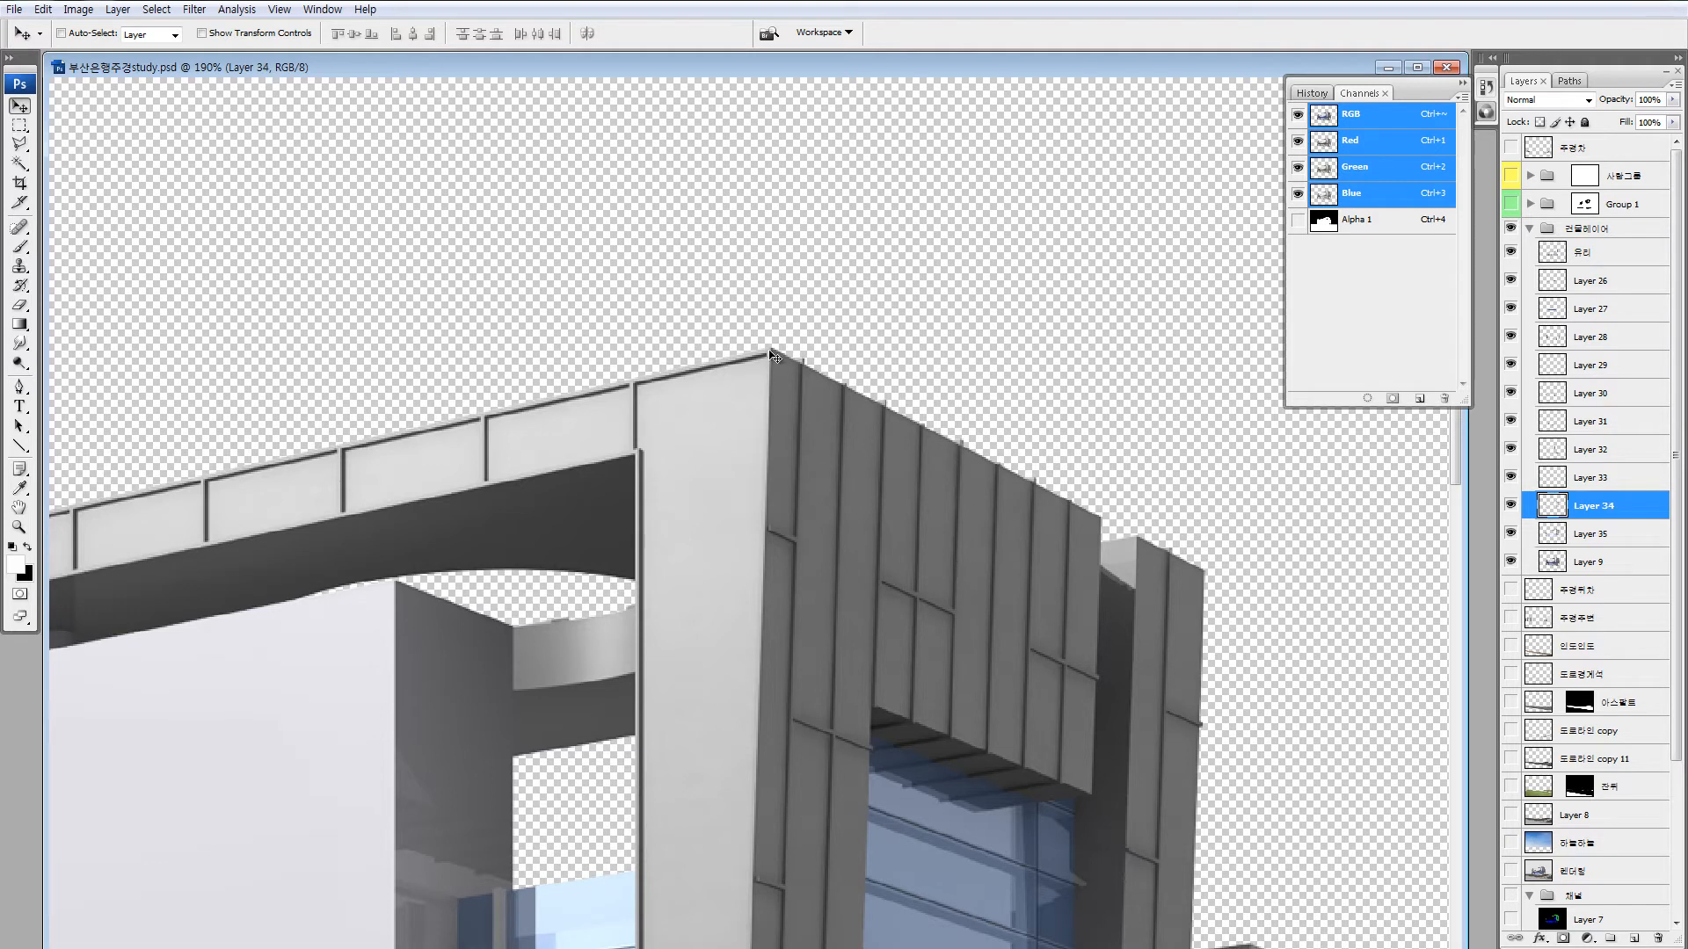
{"action": "left_click_drag", "start_coordinate": [770, 354], "coordinate": [743, 418]}
{"action": "left_click", "coordinate": [723, 401], "text": "ctrl"}
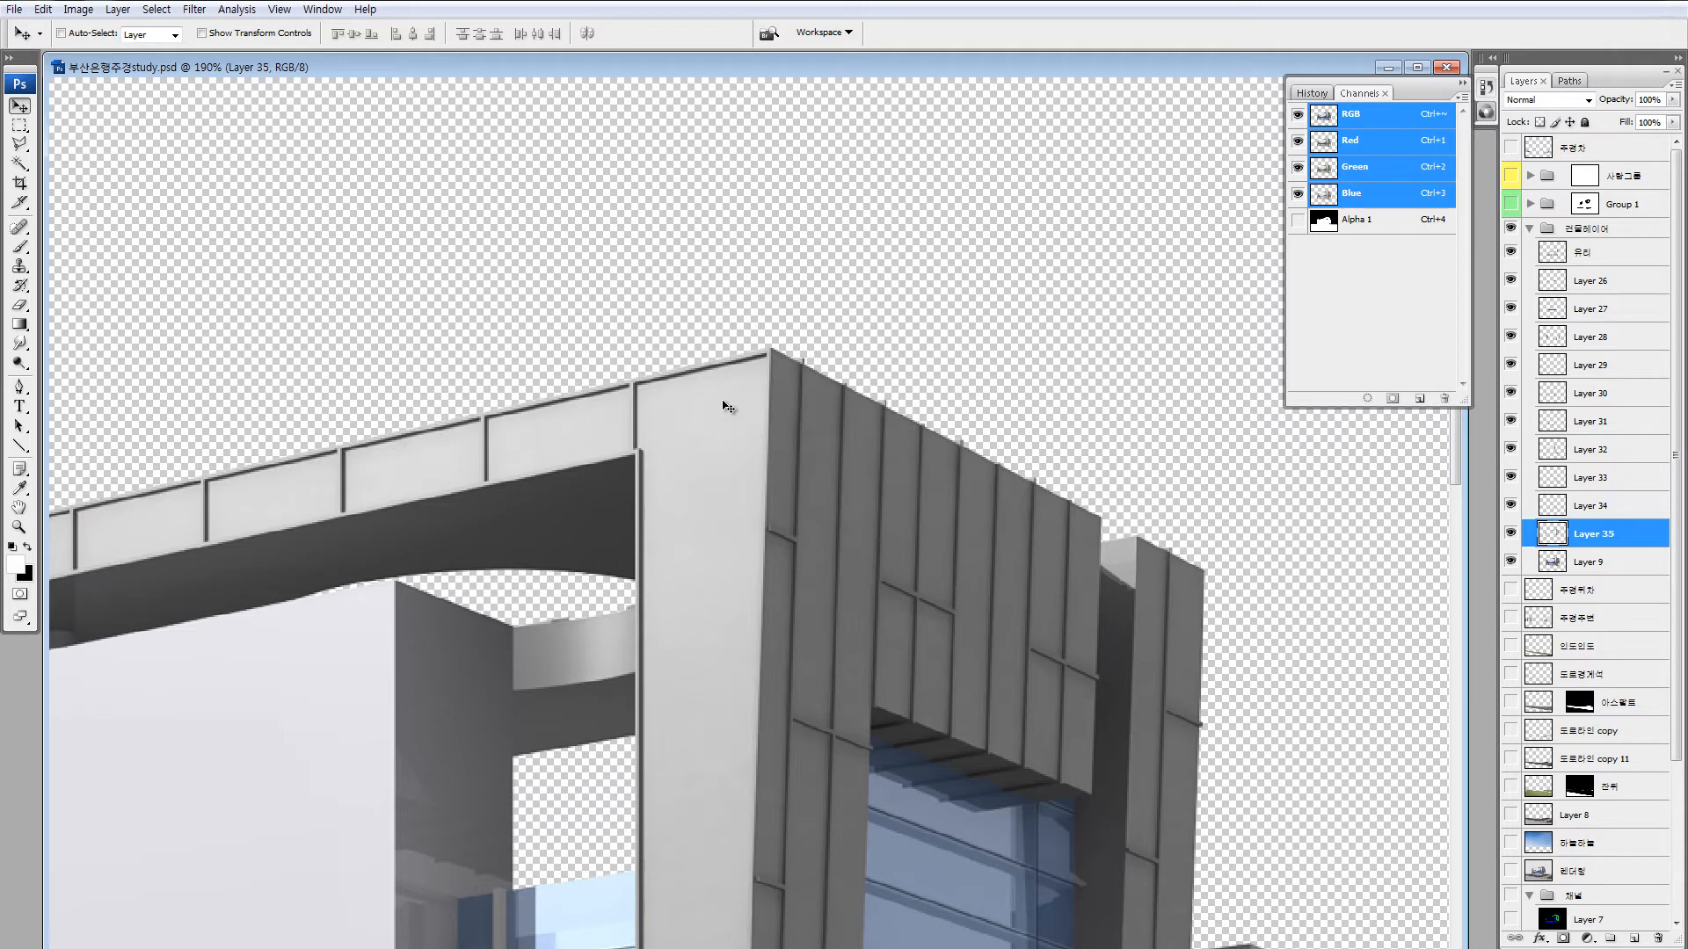
{"action": "left_click", "coordinate": [753, 361], "text": "ctrl+shift"}
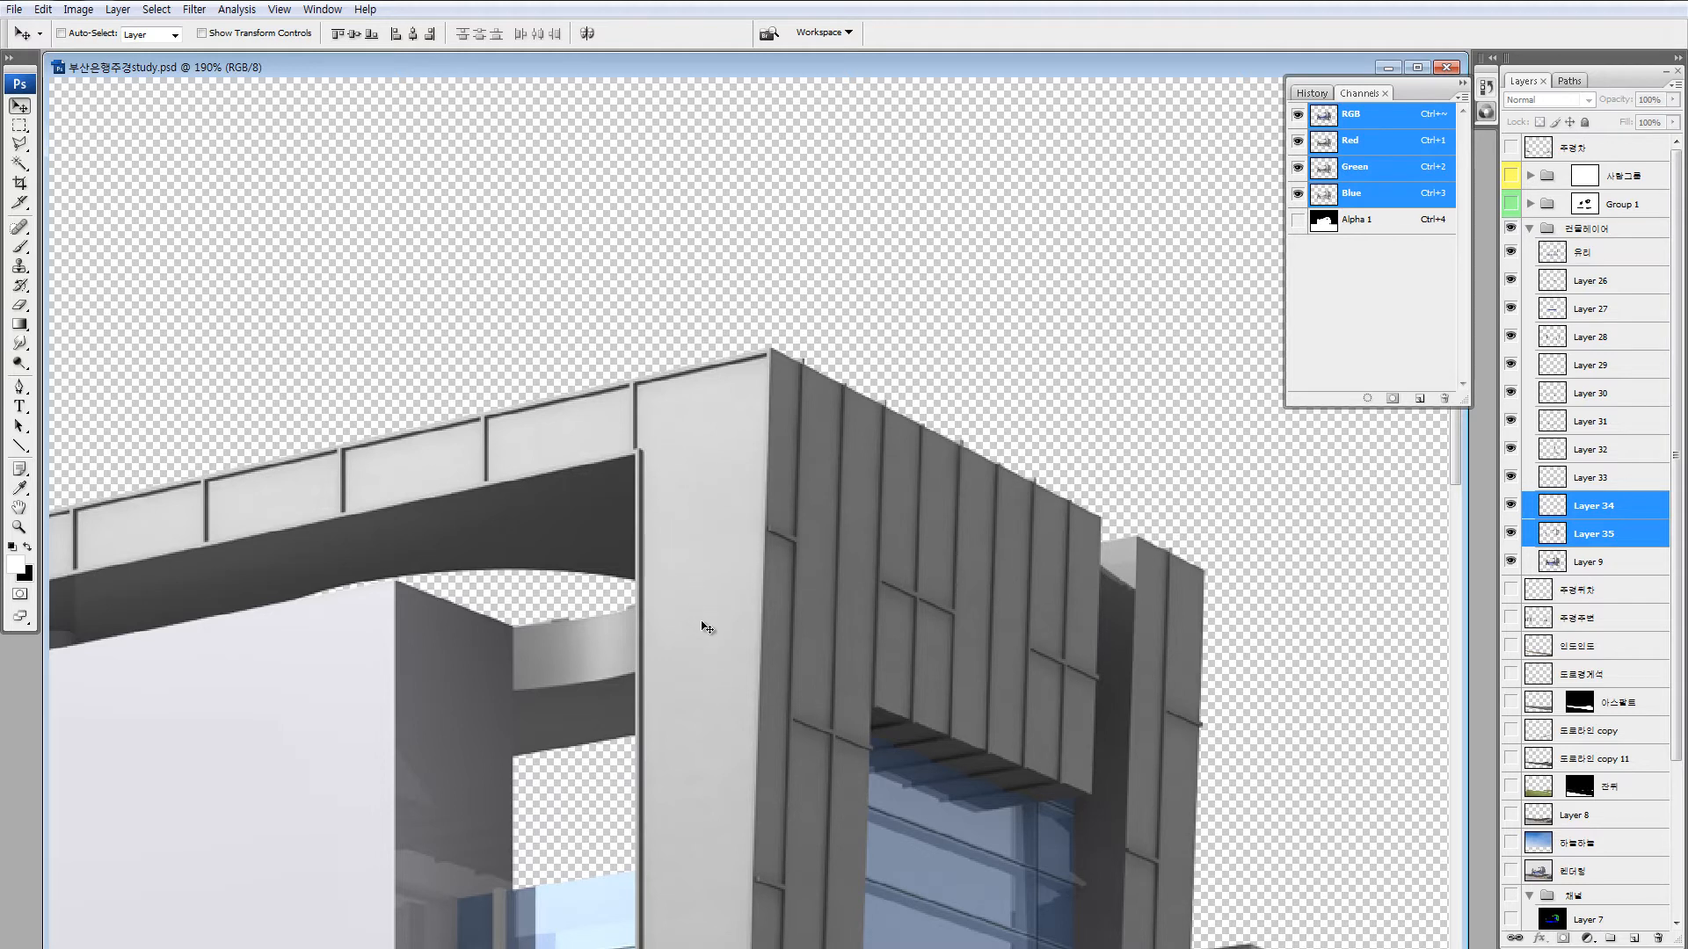
{"action": "left_click_drag", "start_coordinate": [708, 432], "coordinate": [852, 610]}
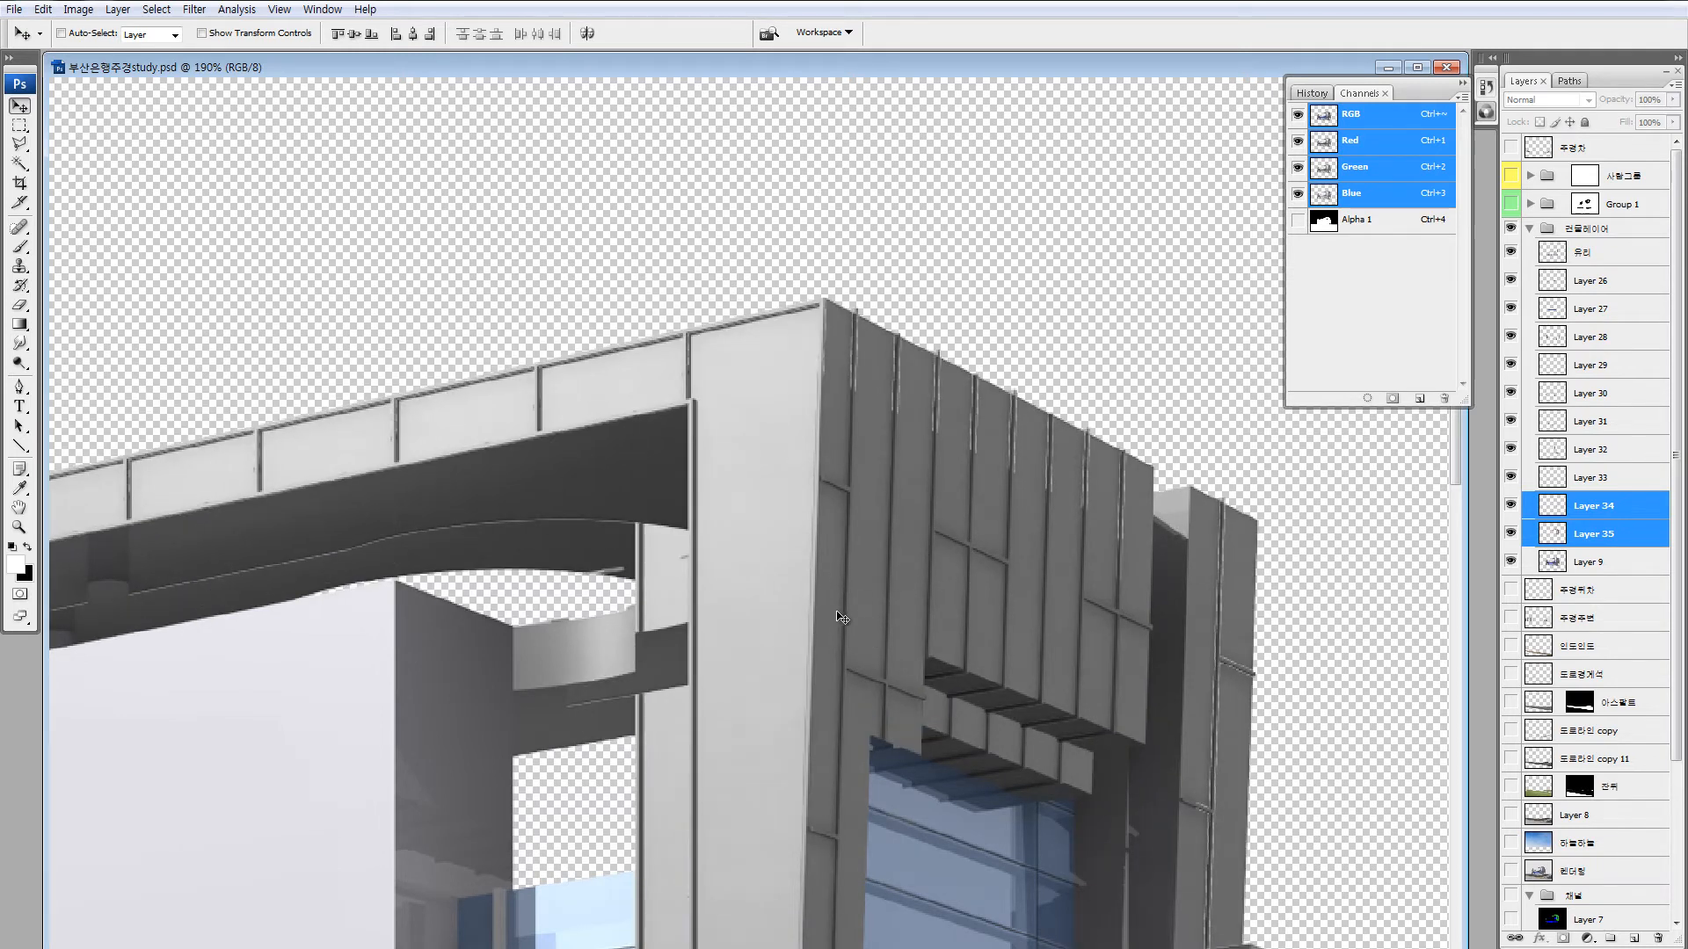
{"action": "key", "text": "ctrl+z"}
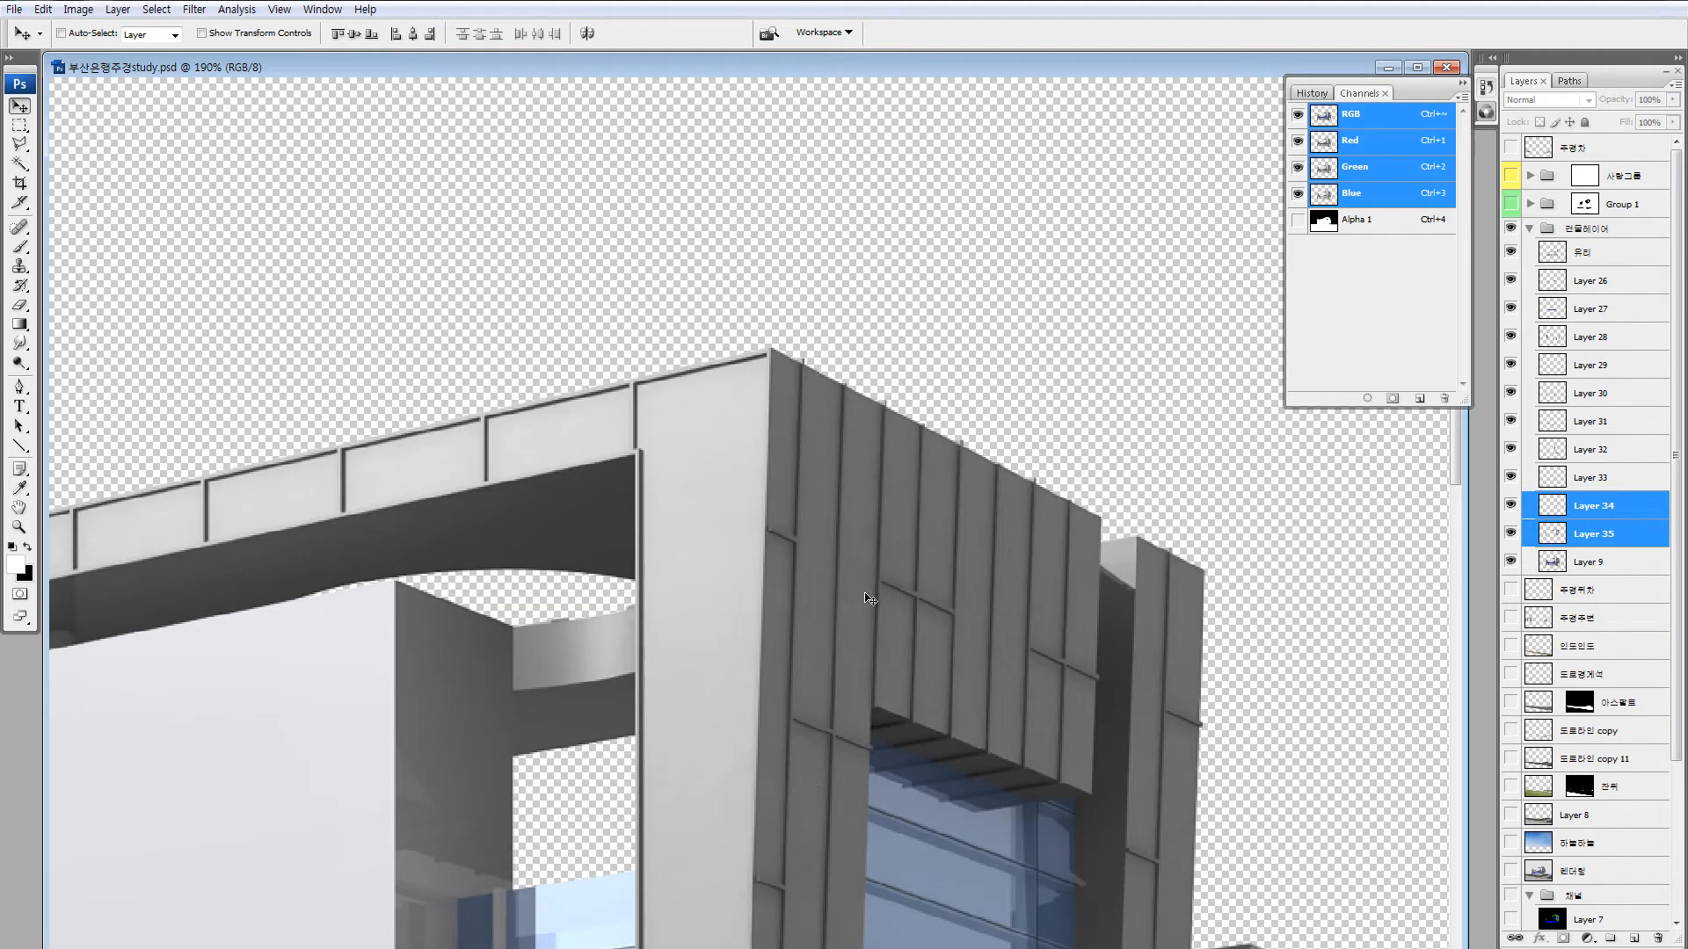
Shift Layer 35 alone to examine which frame parts stay behind, and undo the shift.
{"action": "left_click", "coordinate": [843, 322], "text": "ctrl"}
{"action": "left_click", "coordinate": [743, 434], "text": "ctrl"}
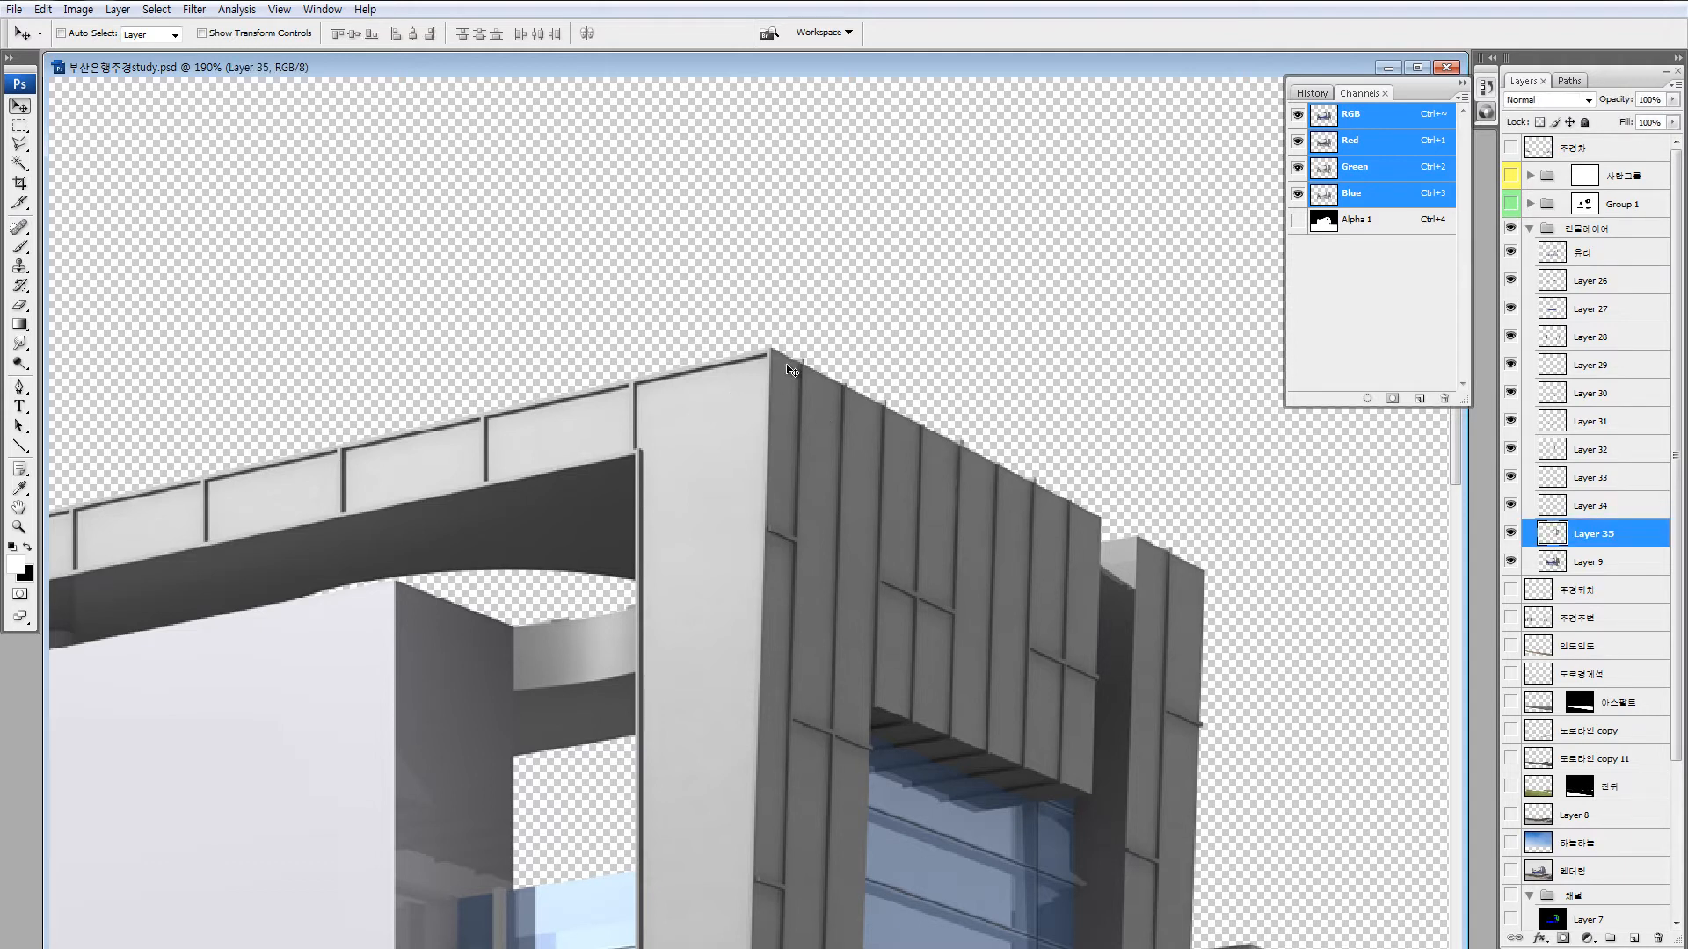
{"action": "left_click", "coordinate": [865, 438], "text": "ctrl"}
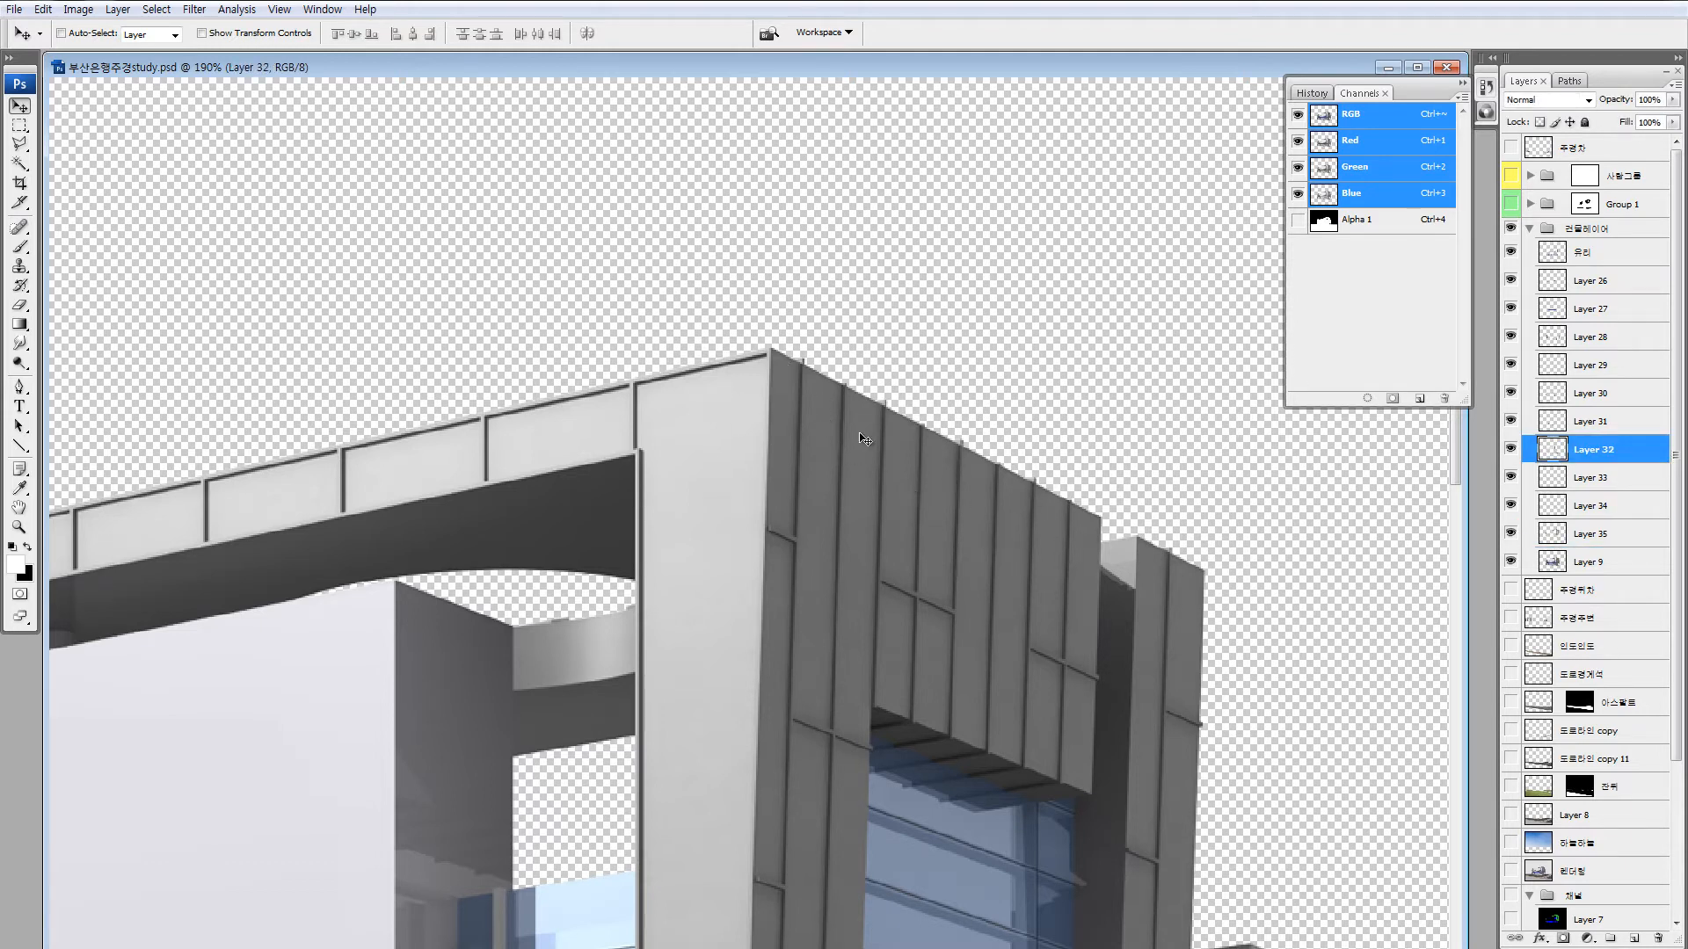
{"action": "left_click_drag", "start_coordinate": [713, 449], "coordinate": [712, 281]}
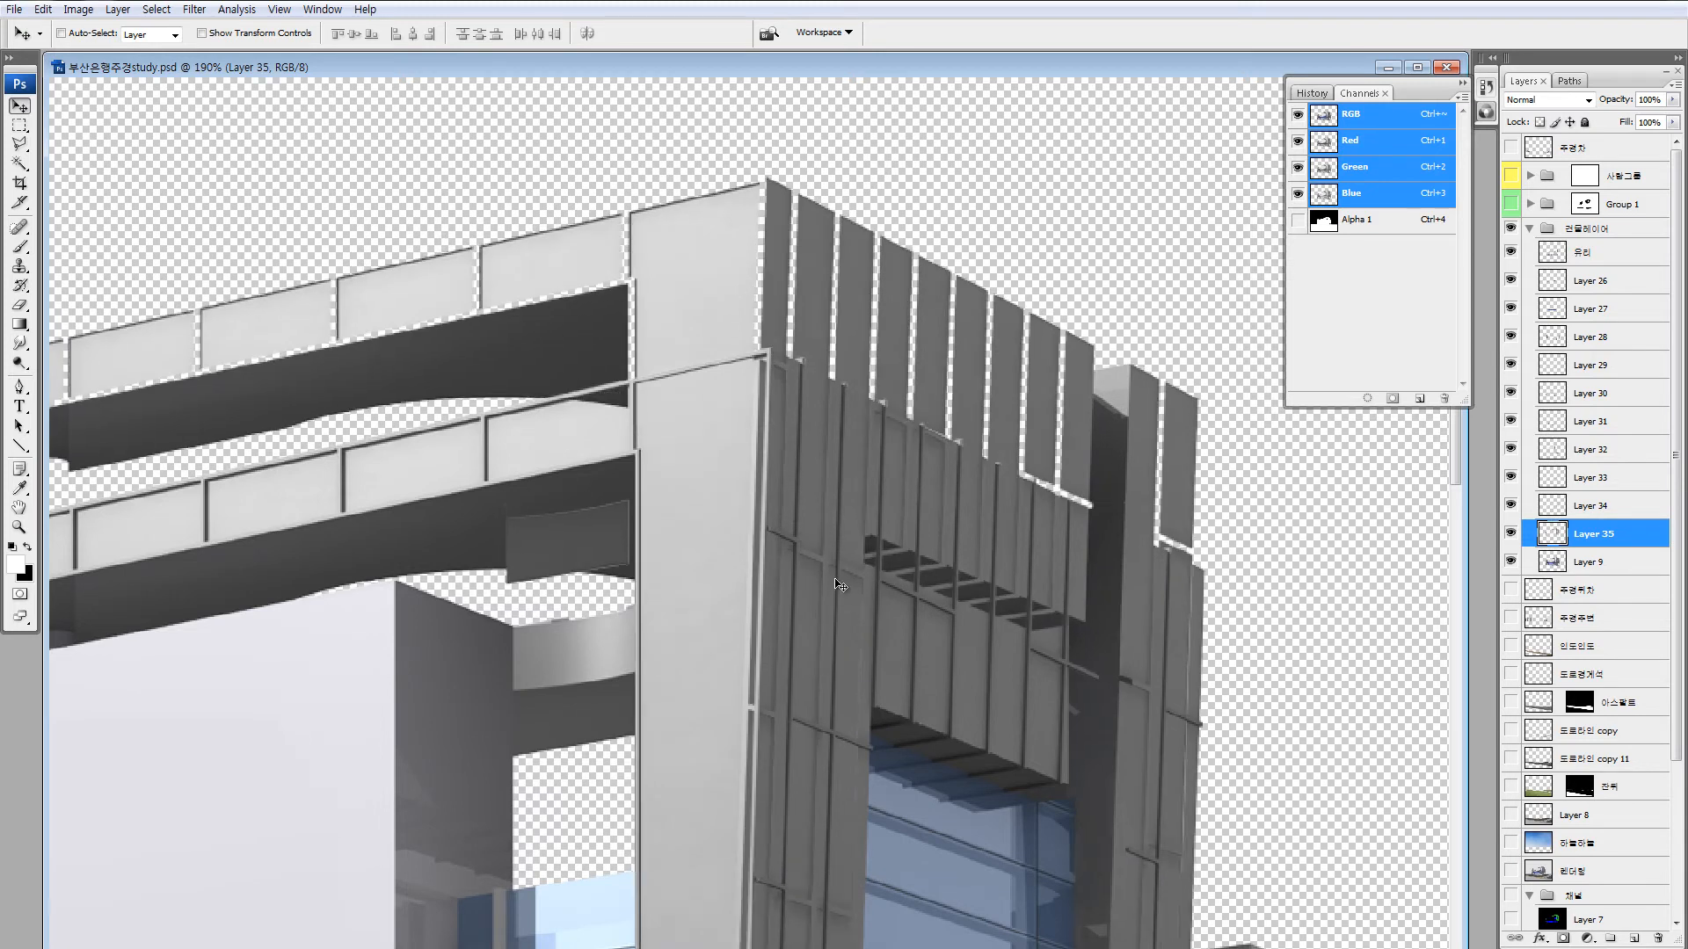
{"action": "key", "text": "ctrl+z"}
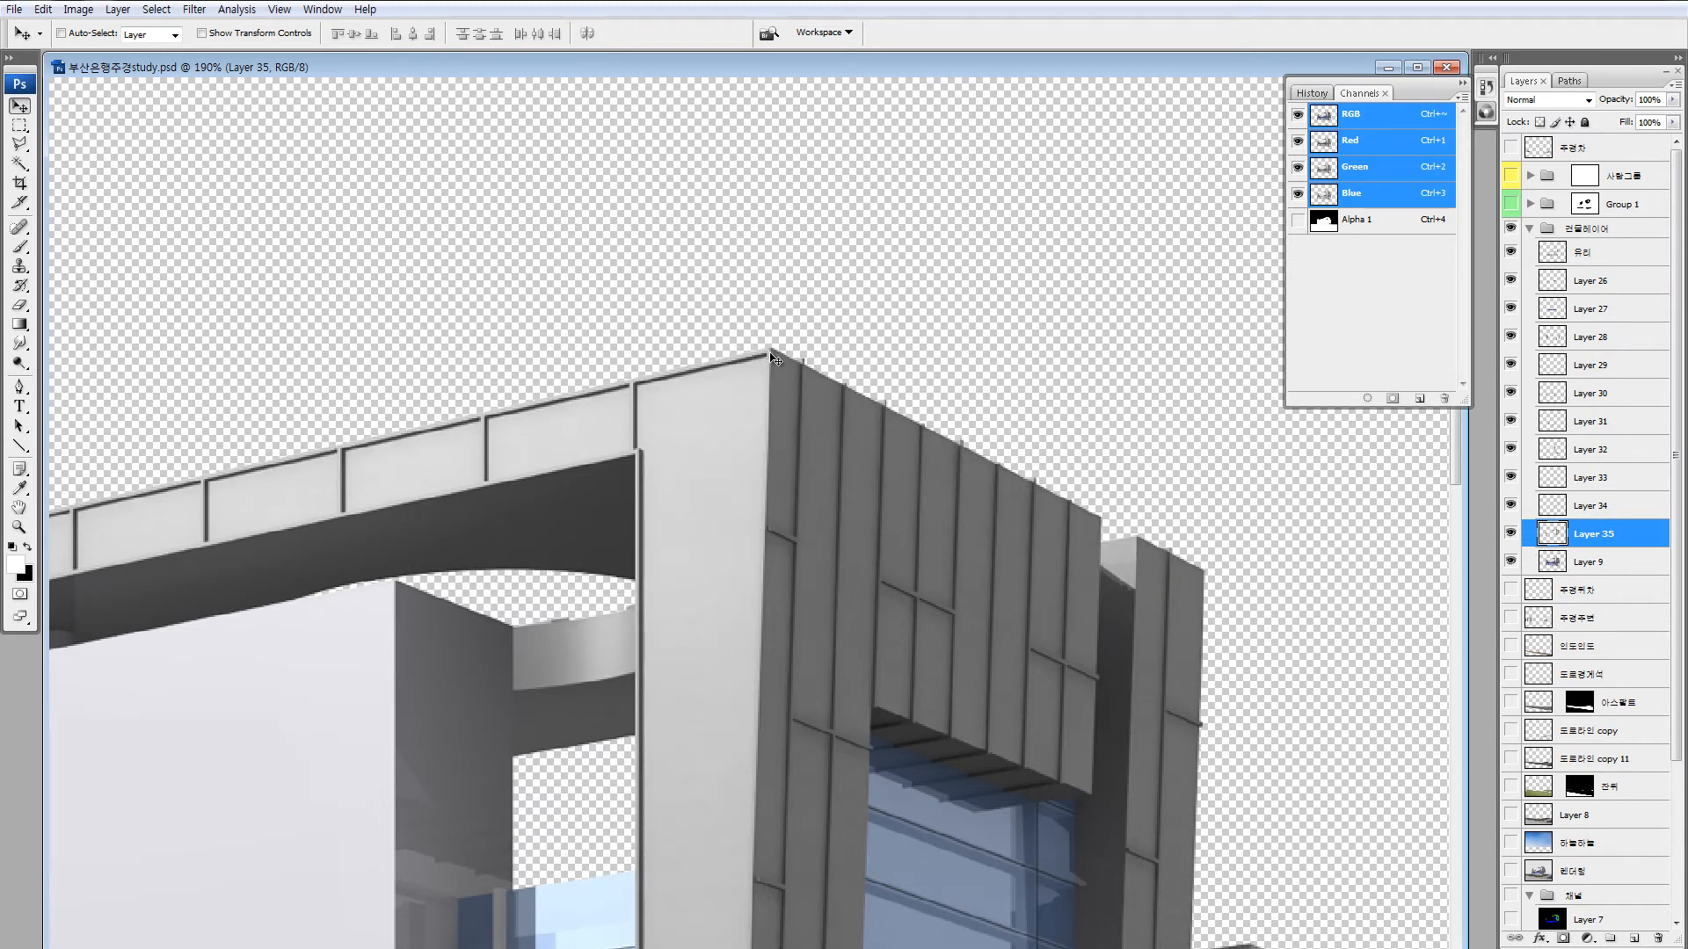
Select Layer 34 together with Layer 35, try moving the whole frame as one piece, and undo the trial shifts.
{"action": "left_click_drag", "start_coordinate": [770, 355], "coordinate": [798, 108]}
{"action": "left_click", "coordinate": [813, 164], "text": "ctrl+shift"}
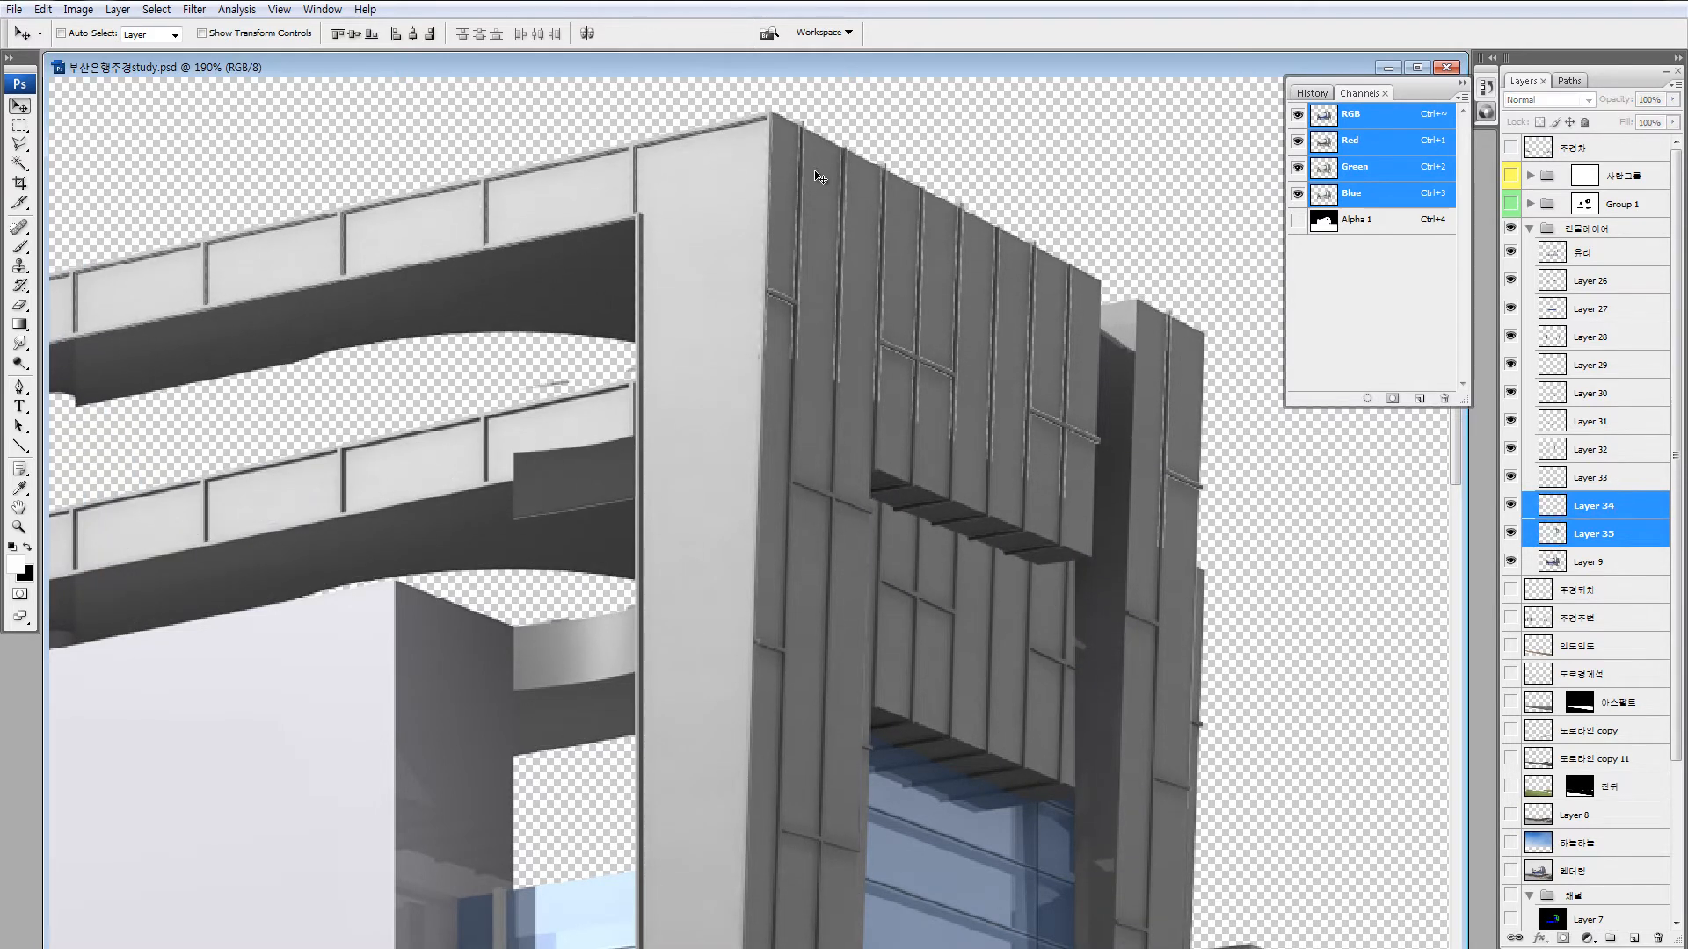
{"action": "key", "text": "ctrl+z"}
{"action": "left_click_drag", "start_coordinate": [766, 449], "coordinate": [843, 285]}
{"action": "key", "text": "ctrl+z"}
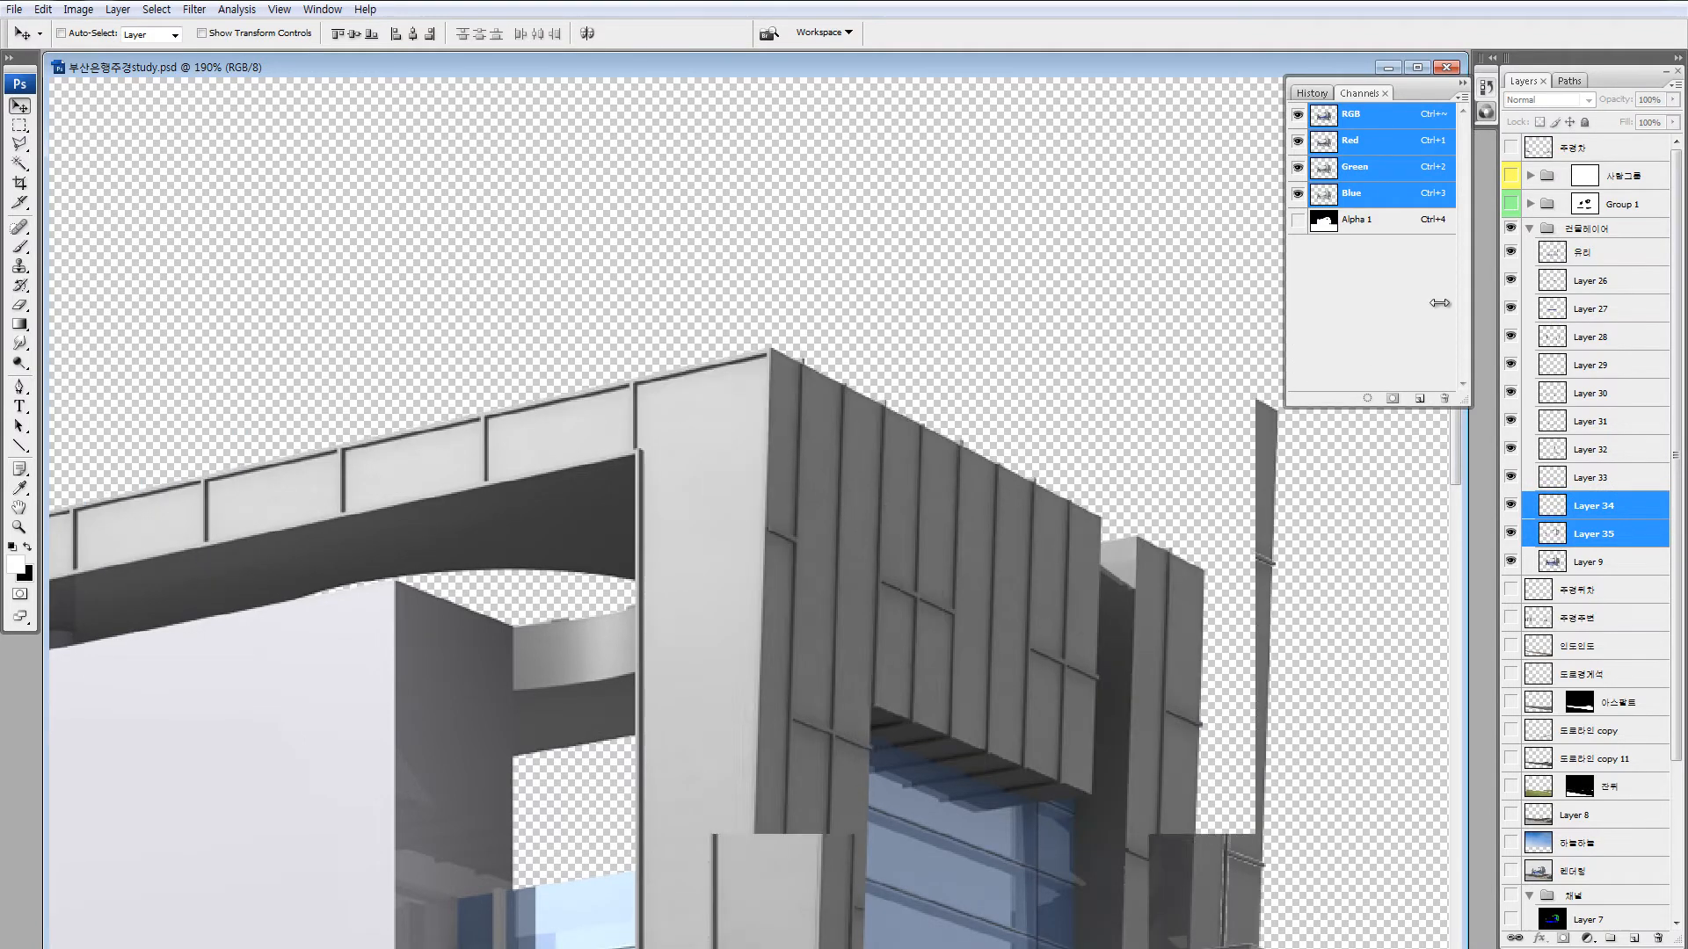
Move Layer 34 and Layer 35 directly below the 유리 layer and isolate Layer 35 on the canvas.
{"action": "left_click_drag", "start_coordinate": [1549, 504], "coordinate": [1571, 309]}
{"action": "key", "text": "ctrl+0"}
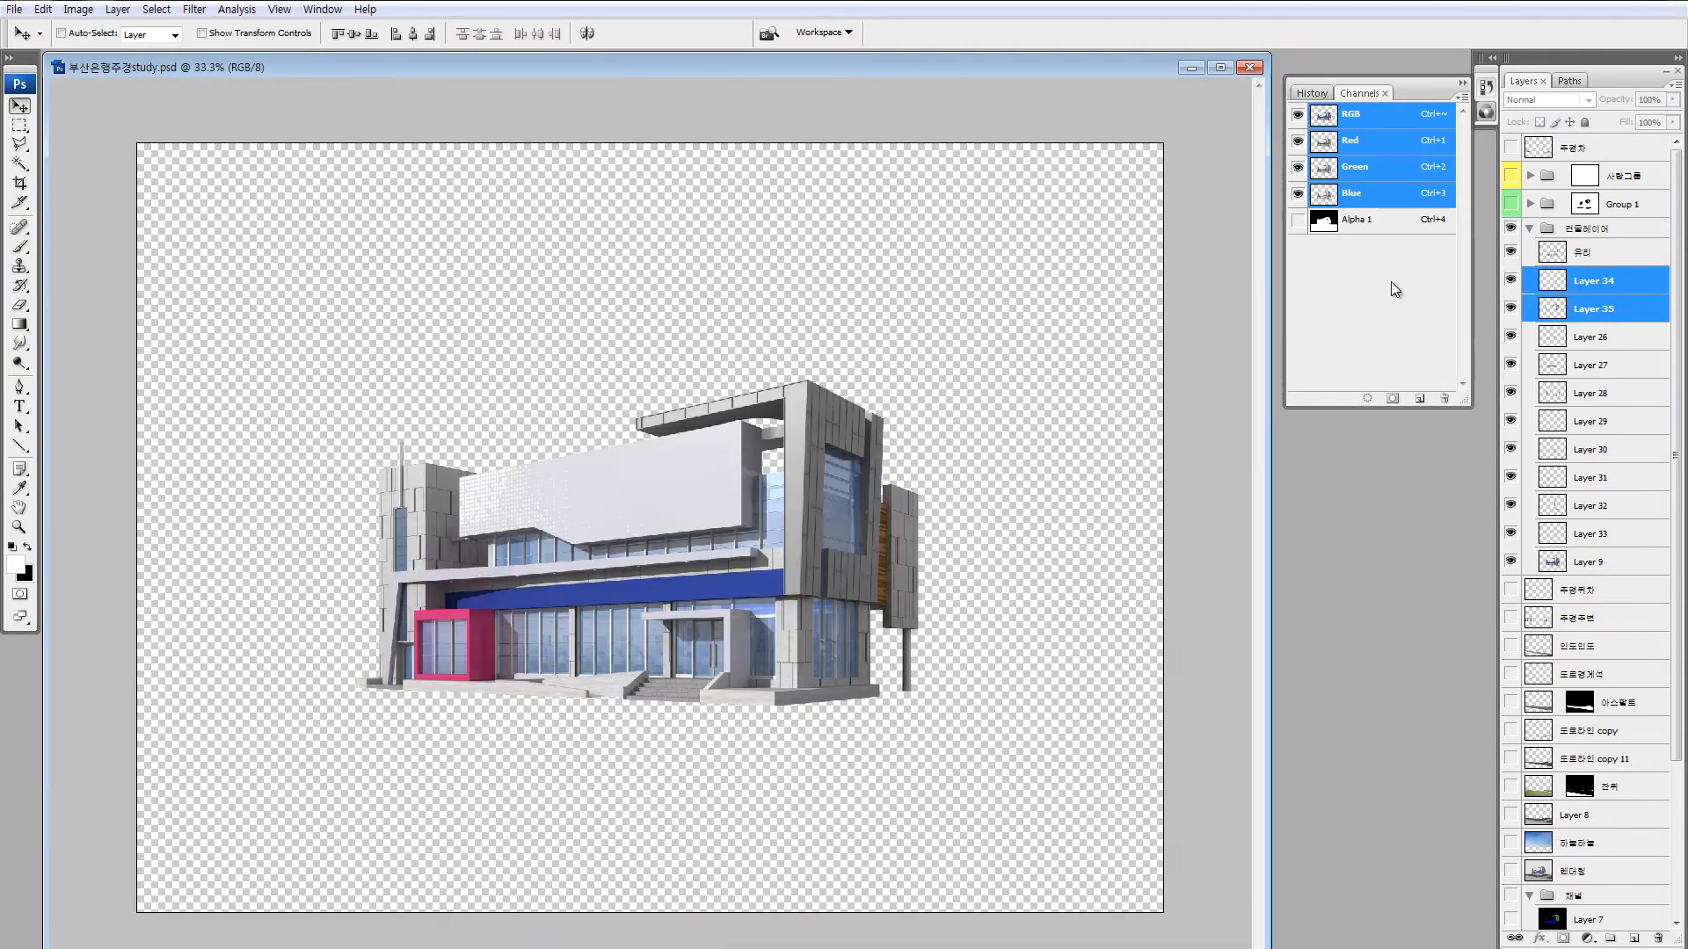
{"action": "left_click", "coordinate": [1549, 286]}
{"action": "left_click", "coordinate": [1511, 281], "text": "alt"}
{"action": "left_click", "coordinate": [1513, 309], "text": "alt"}
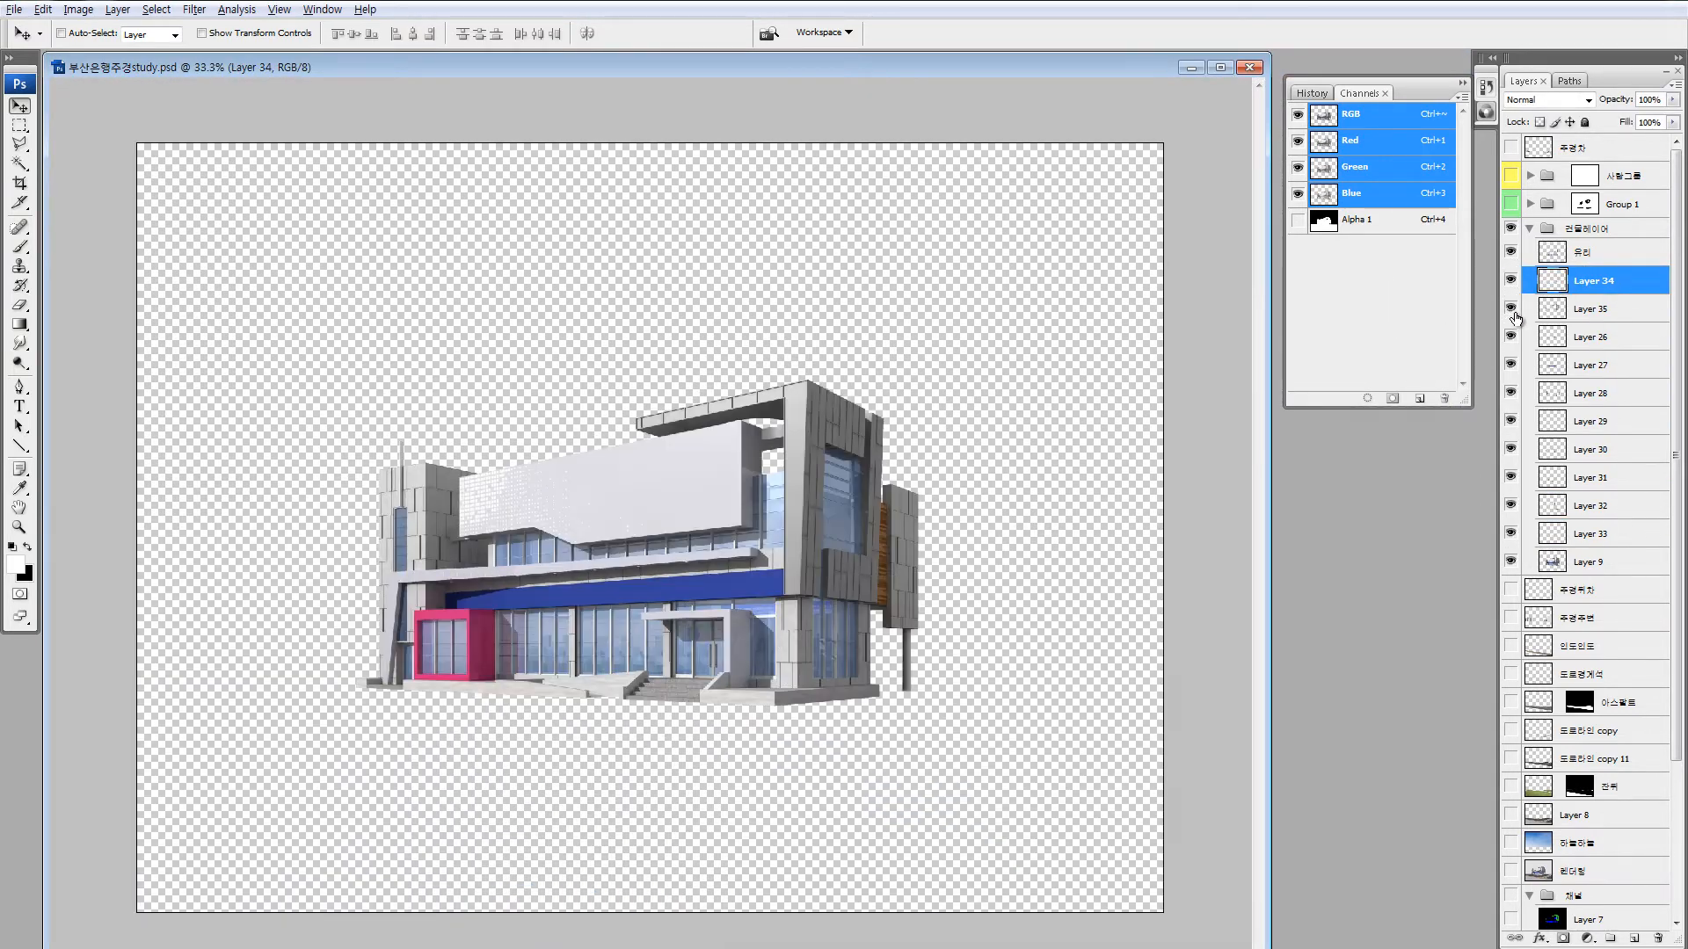
{"action": "left_click", "coordinate": [1512, 310], "text": "alt"}
{"action": "left_click", "coordinate": [1512, 309], "text": "alt"}
{"action": "left_click", "coordinate": [1511, 310], "text": "alt"}
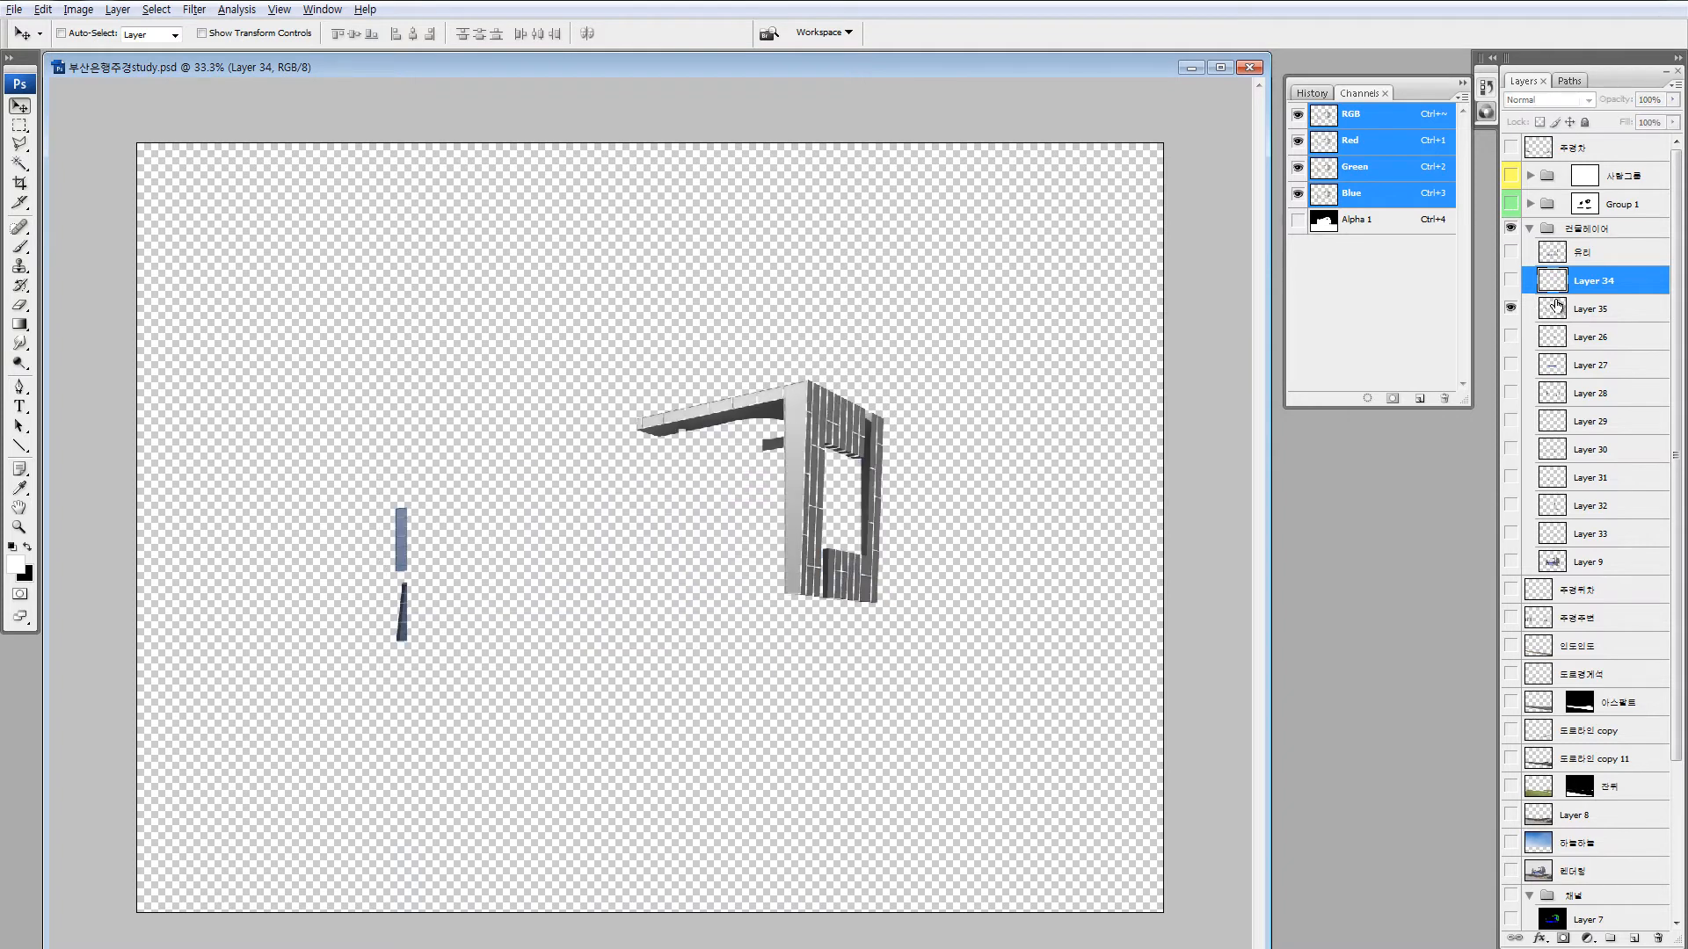
Select the two narrow blue glass strips on Layer 35 with a rectangular marquee and put them on a new layer.
{"action": "left_click", "coordinate": [1557, 305]}
{"action": "key", "text": "z"}
{"action": "left_click_drag", "start_coordinate": [295, 428], "coordinate": [534, 670]}
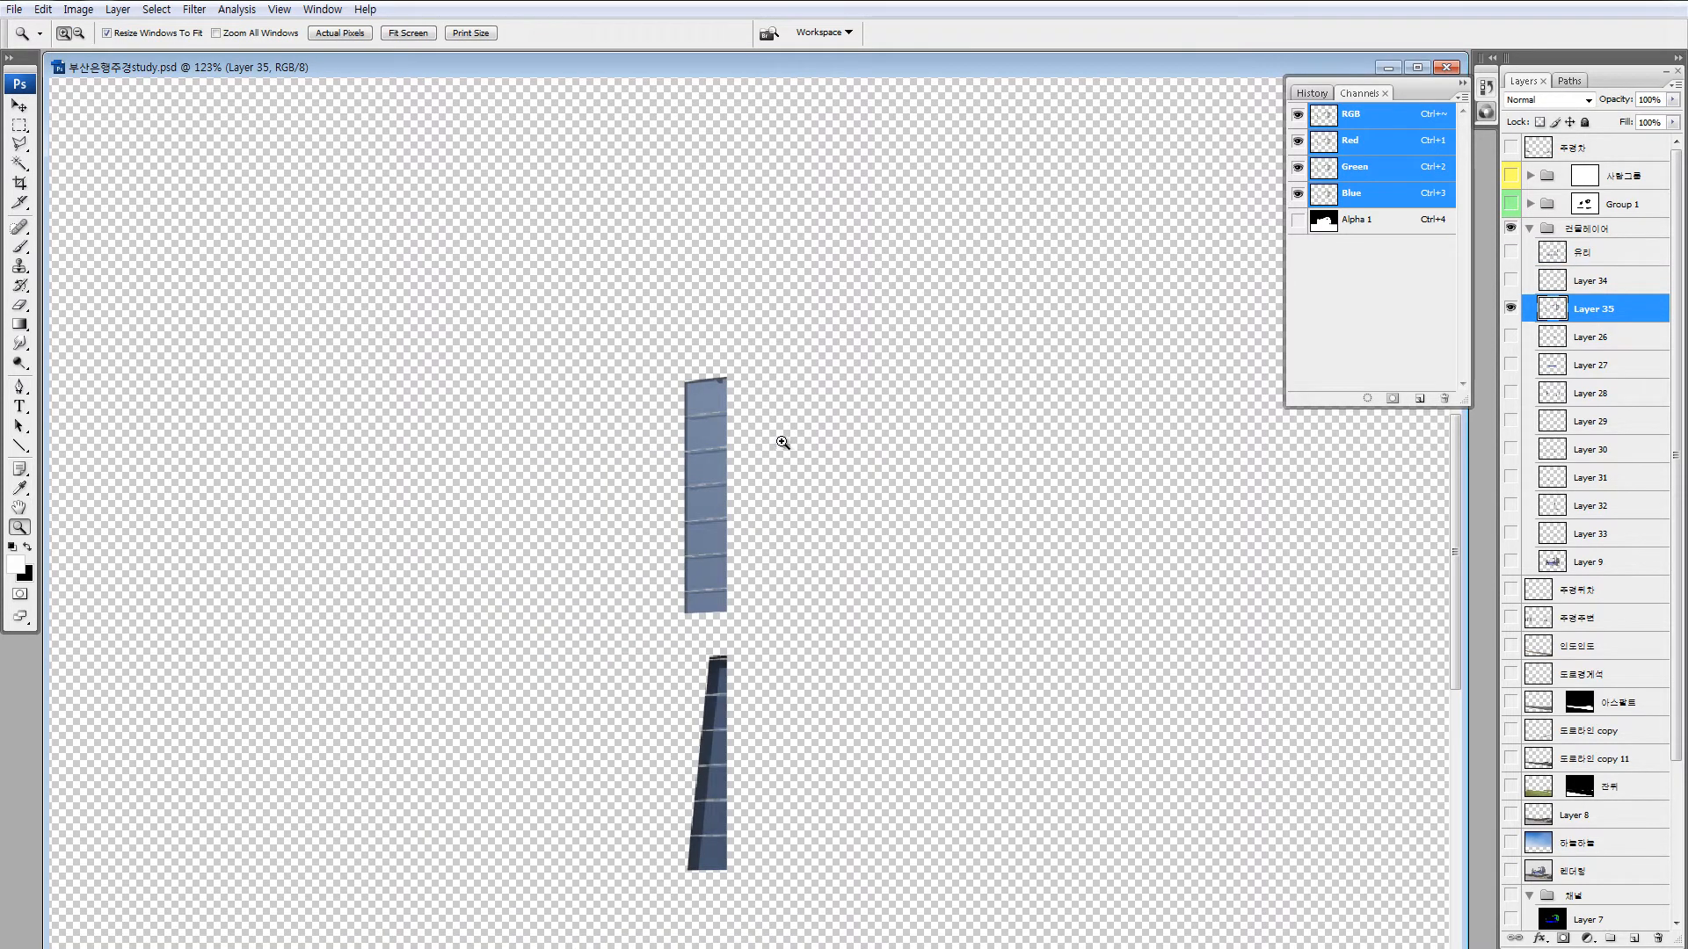
{"action": "key", "text": "m"}
{"action": "left_click_drag", "start_coordinate": [888, 150], "coordinate": [472, 821]}
{"action": "key", "text": "ctrl+j"}
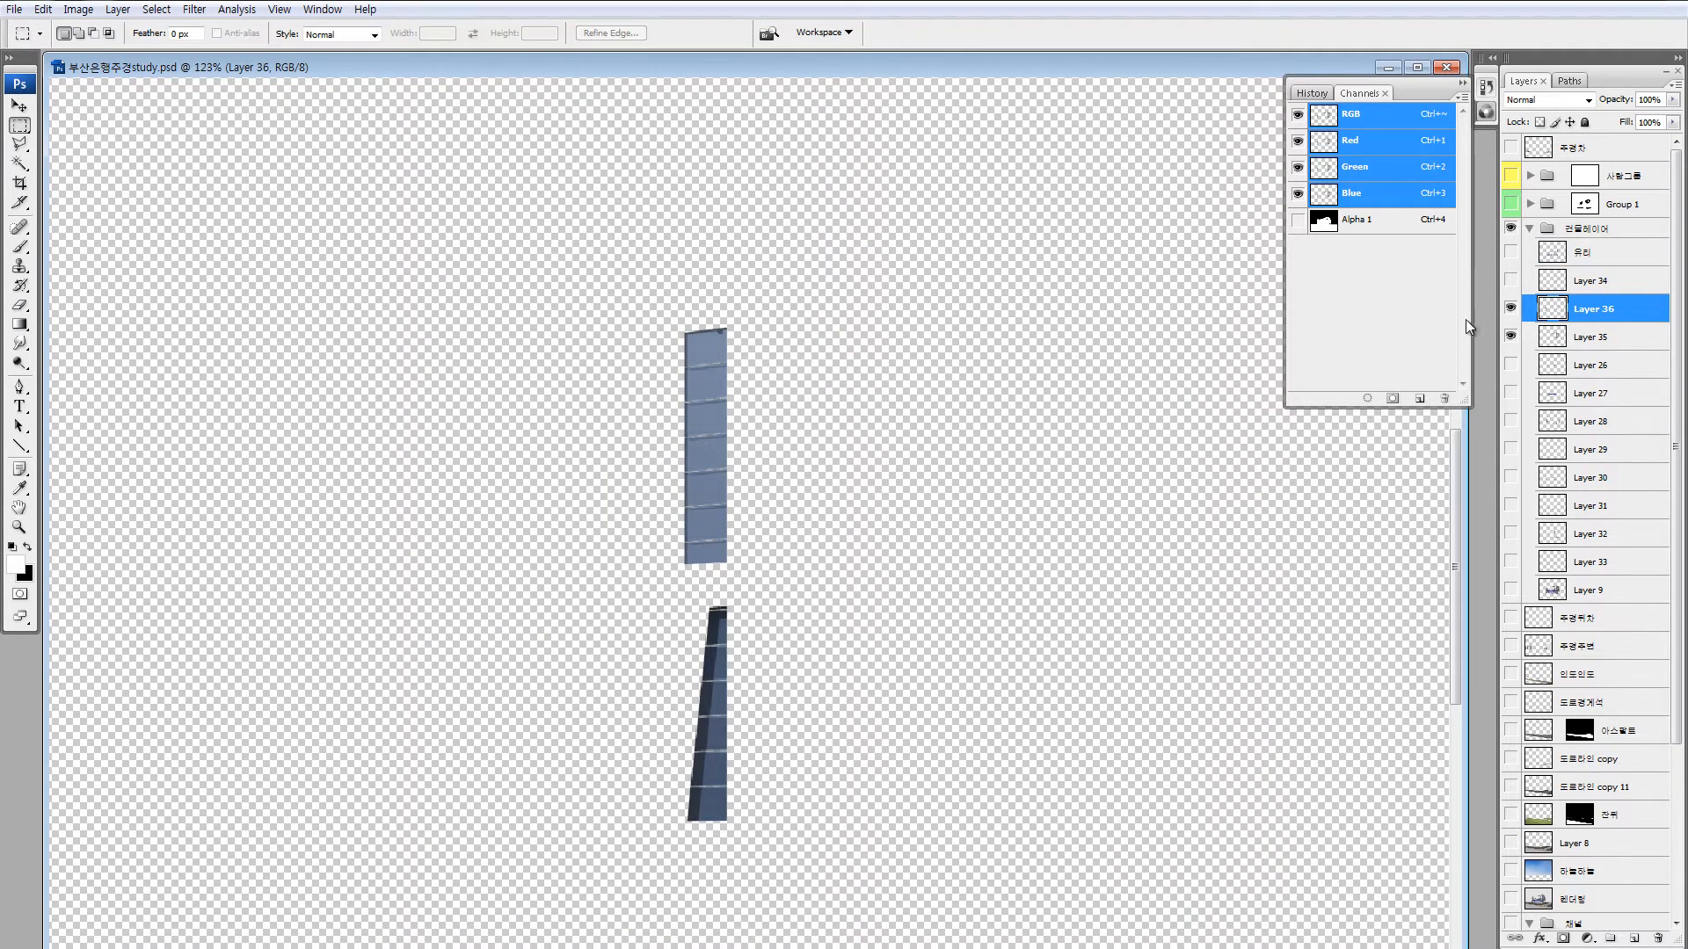
Move the glass strips' layer directly below the 유리 layer and merge it into 유리.
{"action": "left_click", "coordinate": [1511, 252], "text": "alt"}
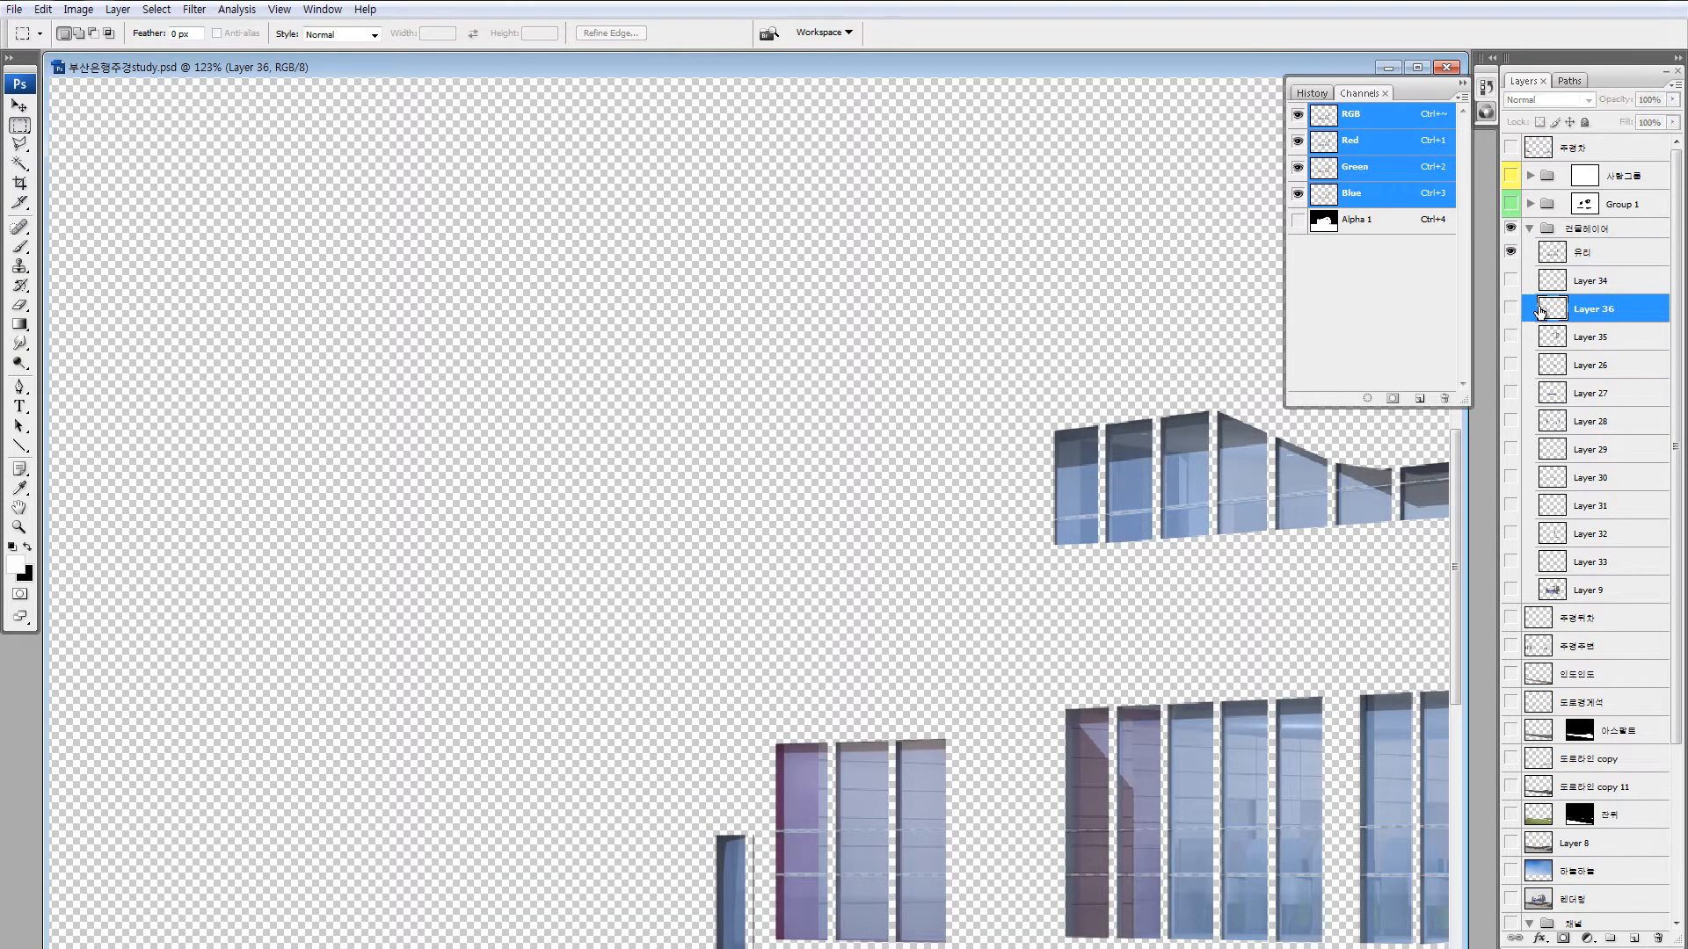
{"action": "left_click_drag", "start_coordinate": [1553, 269], "coordinate": [1553, 266]}
{"action": "left_click", "coordinate": [1511, 279]}
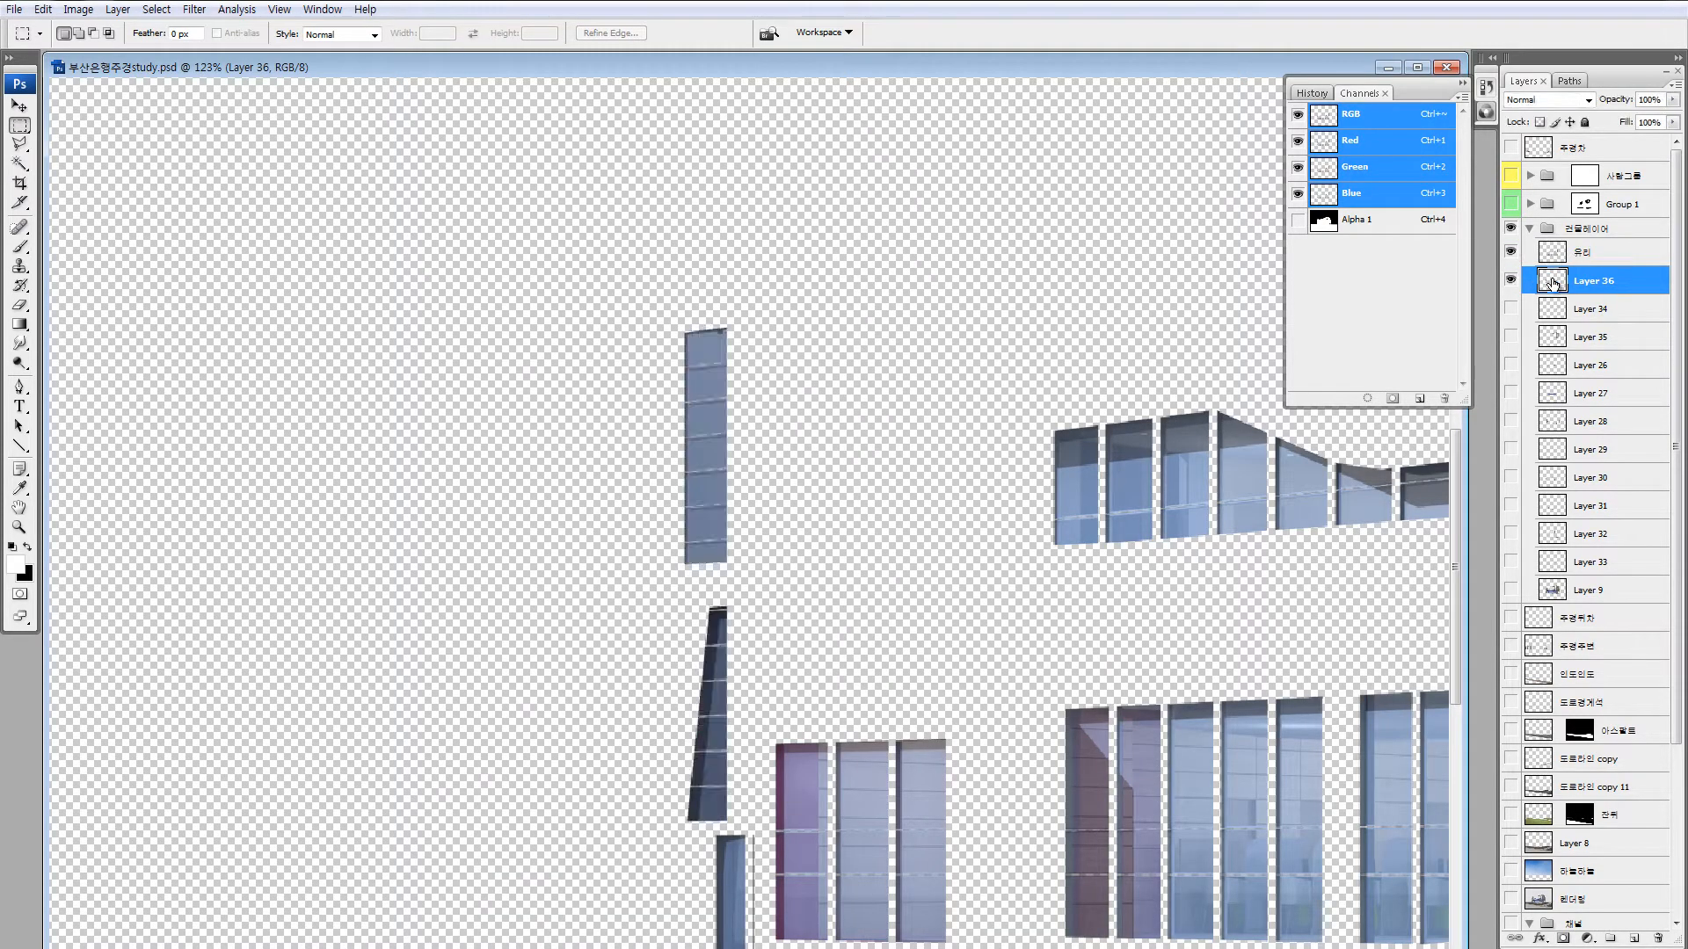
{"action": "left_click", "coordinate": [1556, 255], "text": "shift"}
{"action": "key", "text": "ctrl+e"}
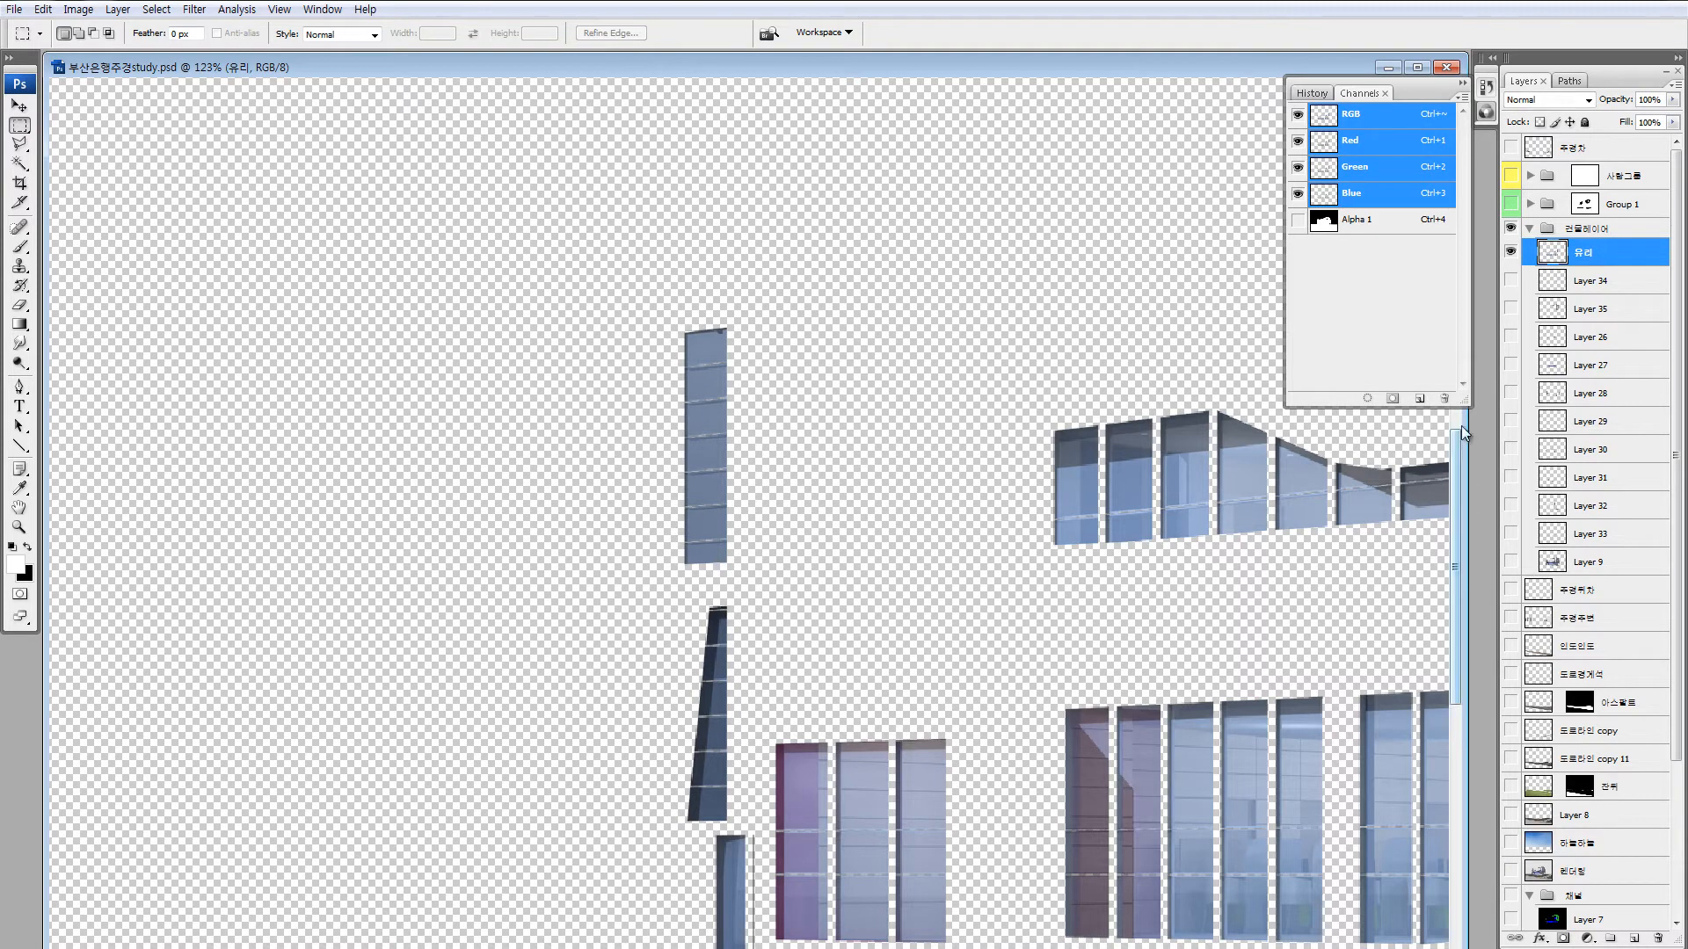
Make all the layers of the document visible again.
{"action": "left_click", "coordinate": [1512, 252], "text": "alt"}
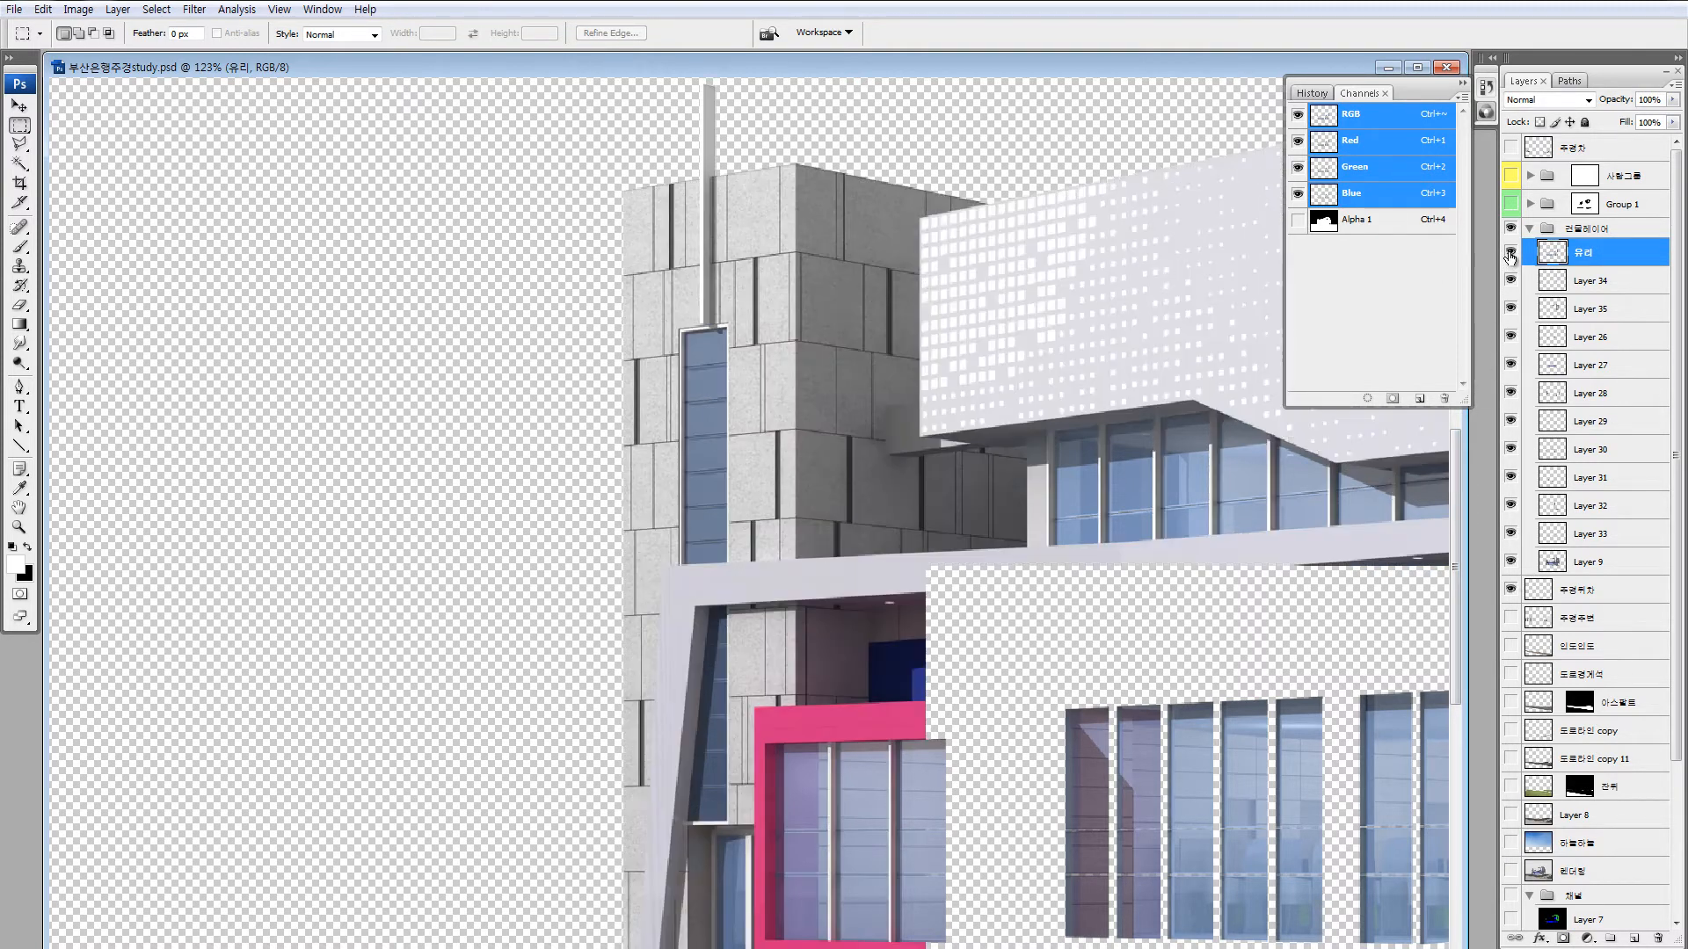
{"action": "right_click", "coordinate": [1511, 253]}
{"action": "left_click", "coordinate": [1524, 284]}
{"action": "right_click", "coordinate": [1512, 254]}
{"action": "left_click", "coordinate": [1526, 284]}
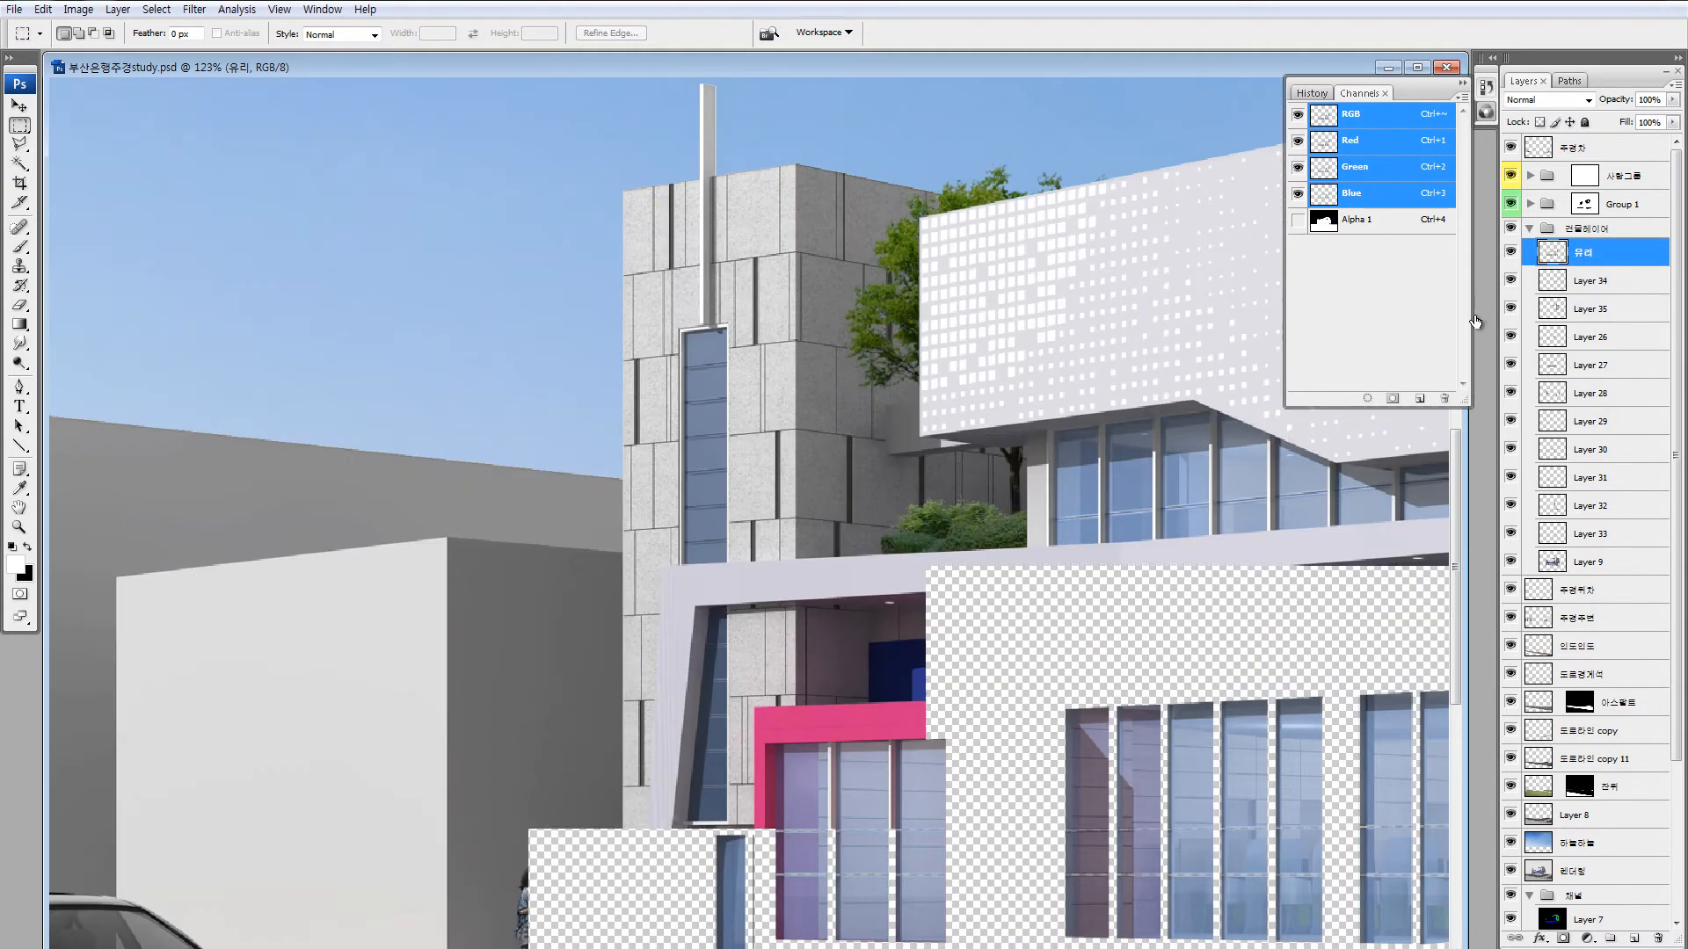
Examine the stone tower's narrow glass strip in close-up and return to the full image.
{"action": "key", "text": "ctrl+minus"}
{"action": "key", "text": "ctrl+minus"}
{"action": "key", "text": "ctrl+minus"}
{"action": "key", "text": "ctrl+minus"}
{"action": "key", "text": "z"}
{"action": "left_click_drag", "start_coordinate": [366, 500], "coordinate": [449, 590]}
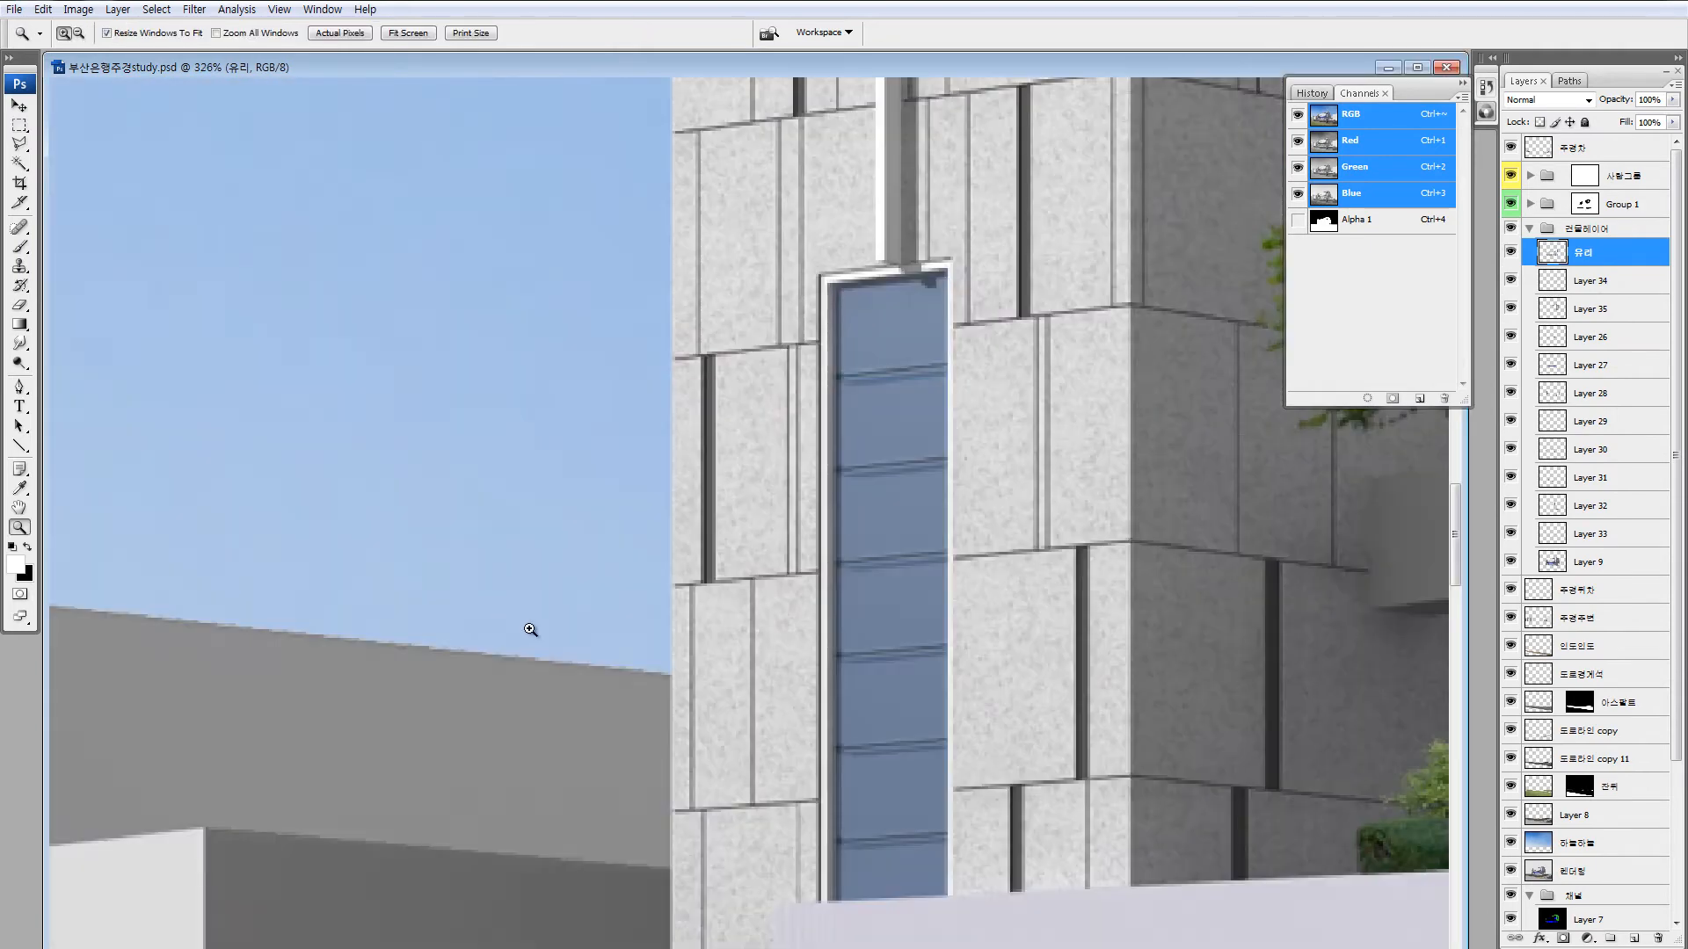
{"action": "key", "text": "ctrl+minus"}
{"action": "key", "text": "ctrl+minus"}
{"action": "key", "text": "ctrl+minus"}
{"action": "key", "text": "ctrl+minus"}
{"action": "key", "text": "ctrl+minus"}
{"action": "key", "text": "ctrl+minus"}
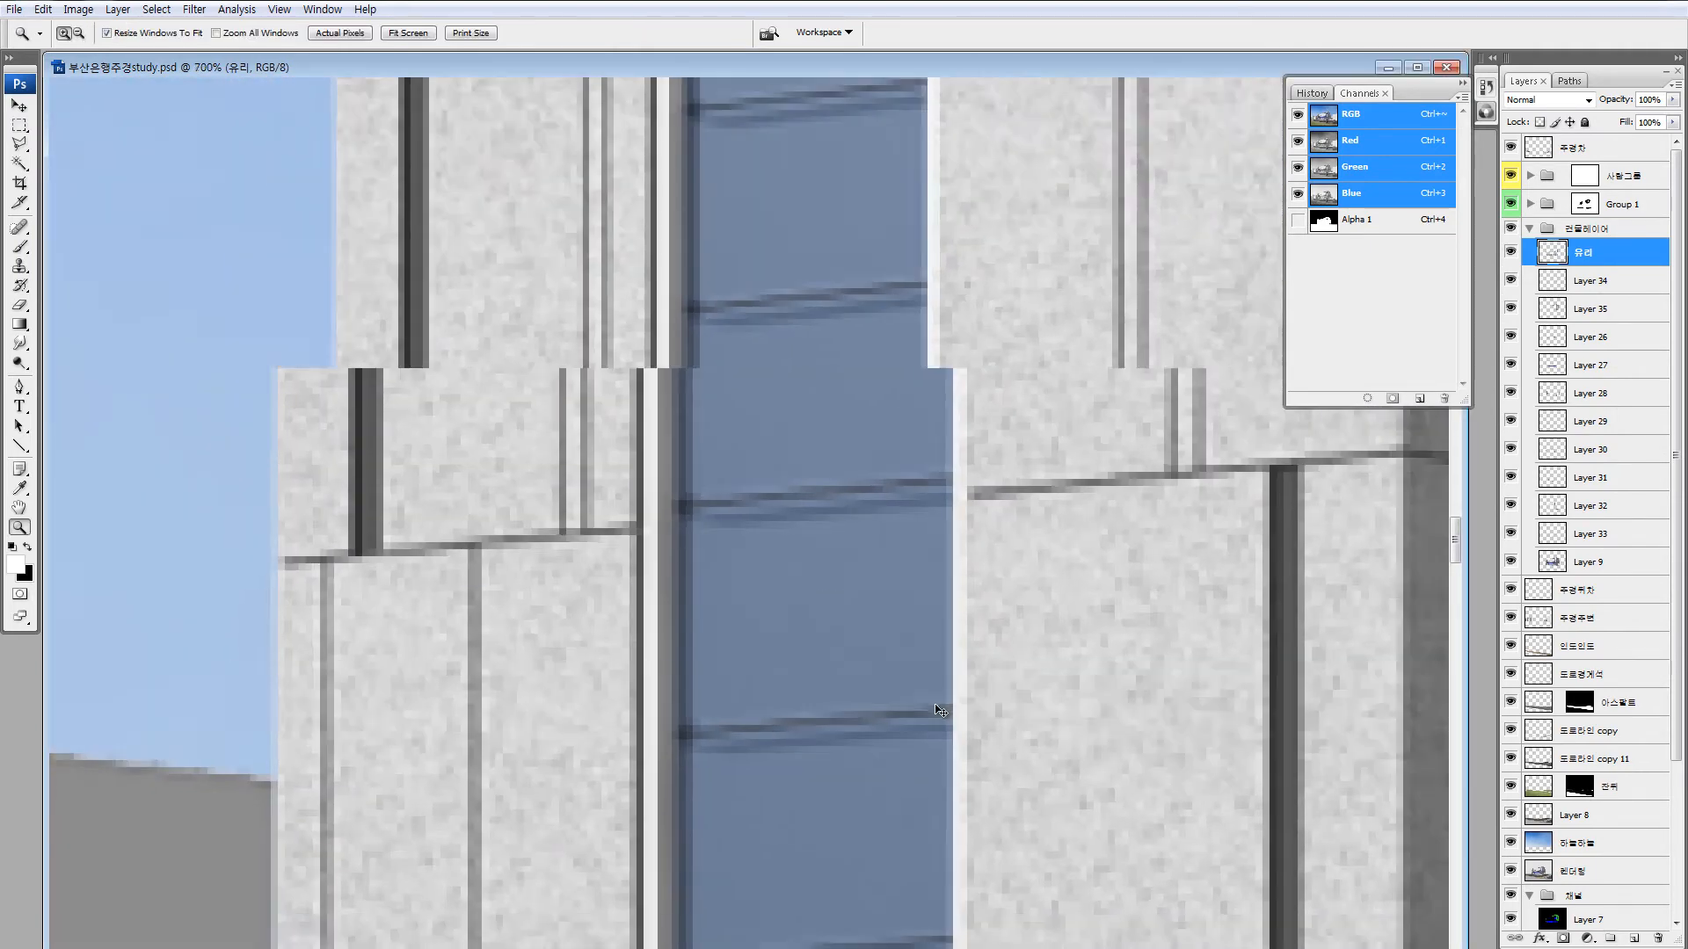
{"action": "key", "text": "v"}
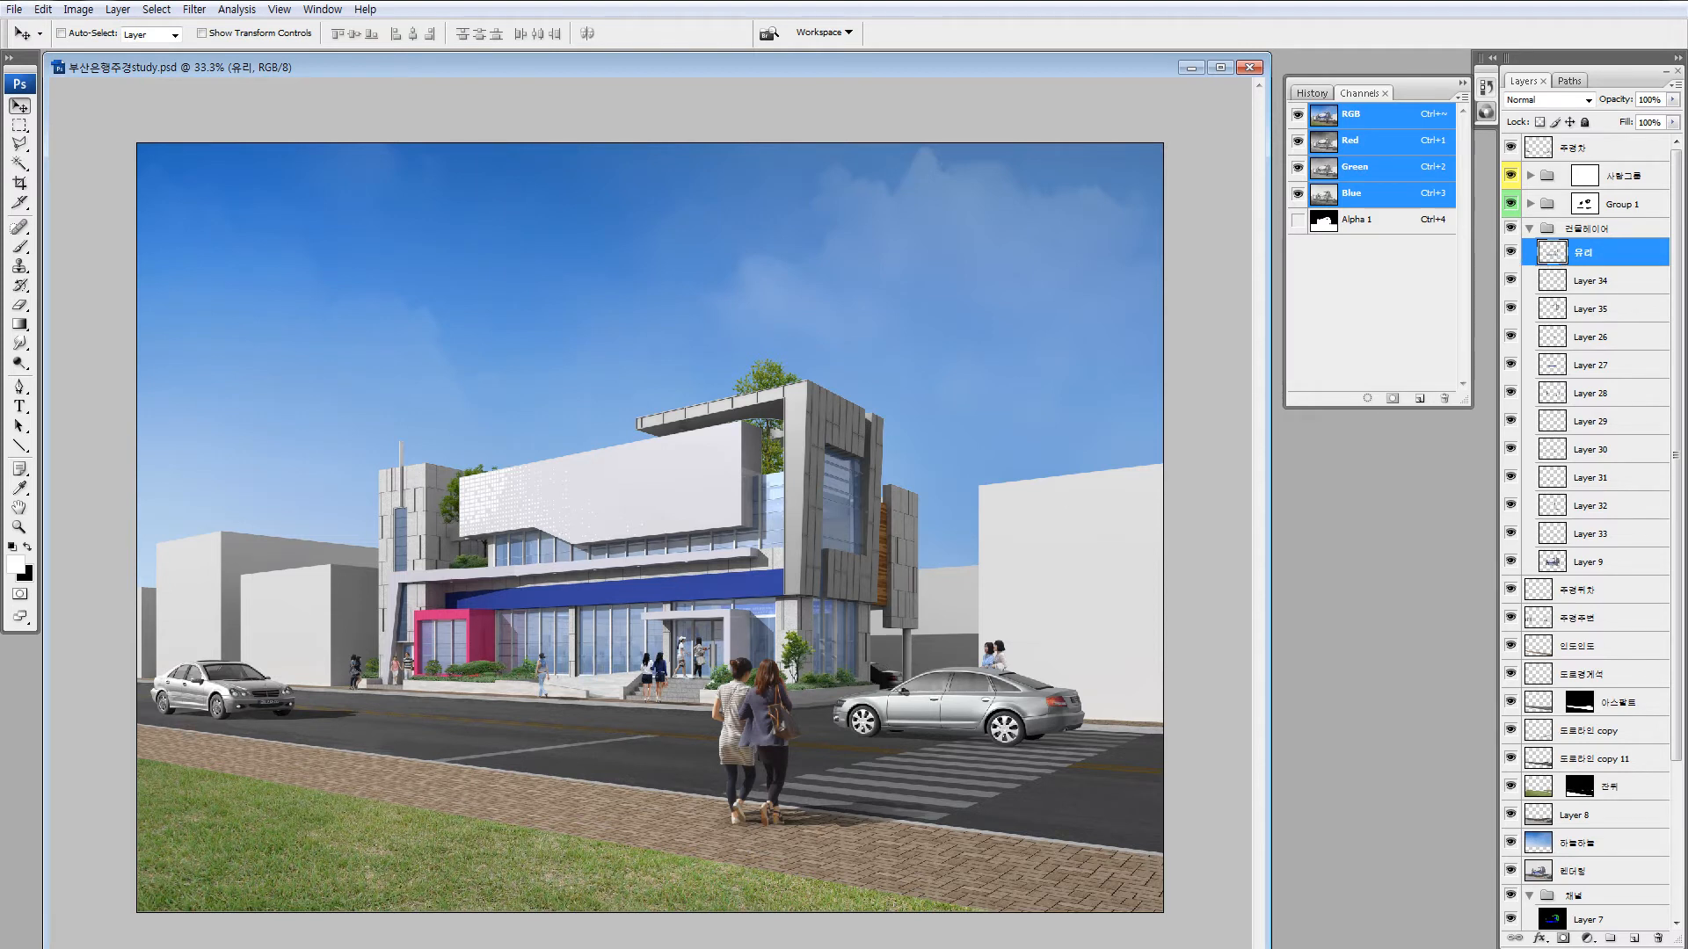
Outline the stone tower's glass strips on the 유리 layer with the Polygonal Lasso and raise their brightness and contrast.
{"action": "key", "text": "l"}
{"action": "left_click", "coordinate": [316, 616]}
{"action": "left_click", "coordinate": [353, 722]}
{"action": "left_click", "coordinate": [400, 720]}
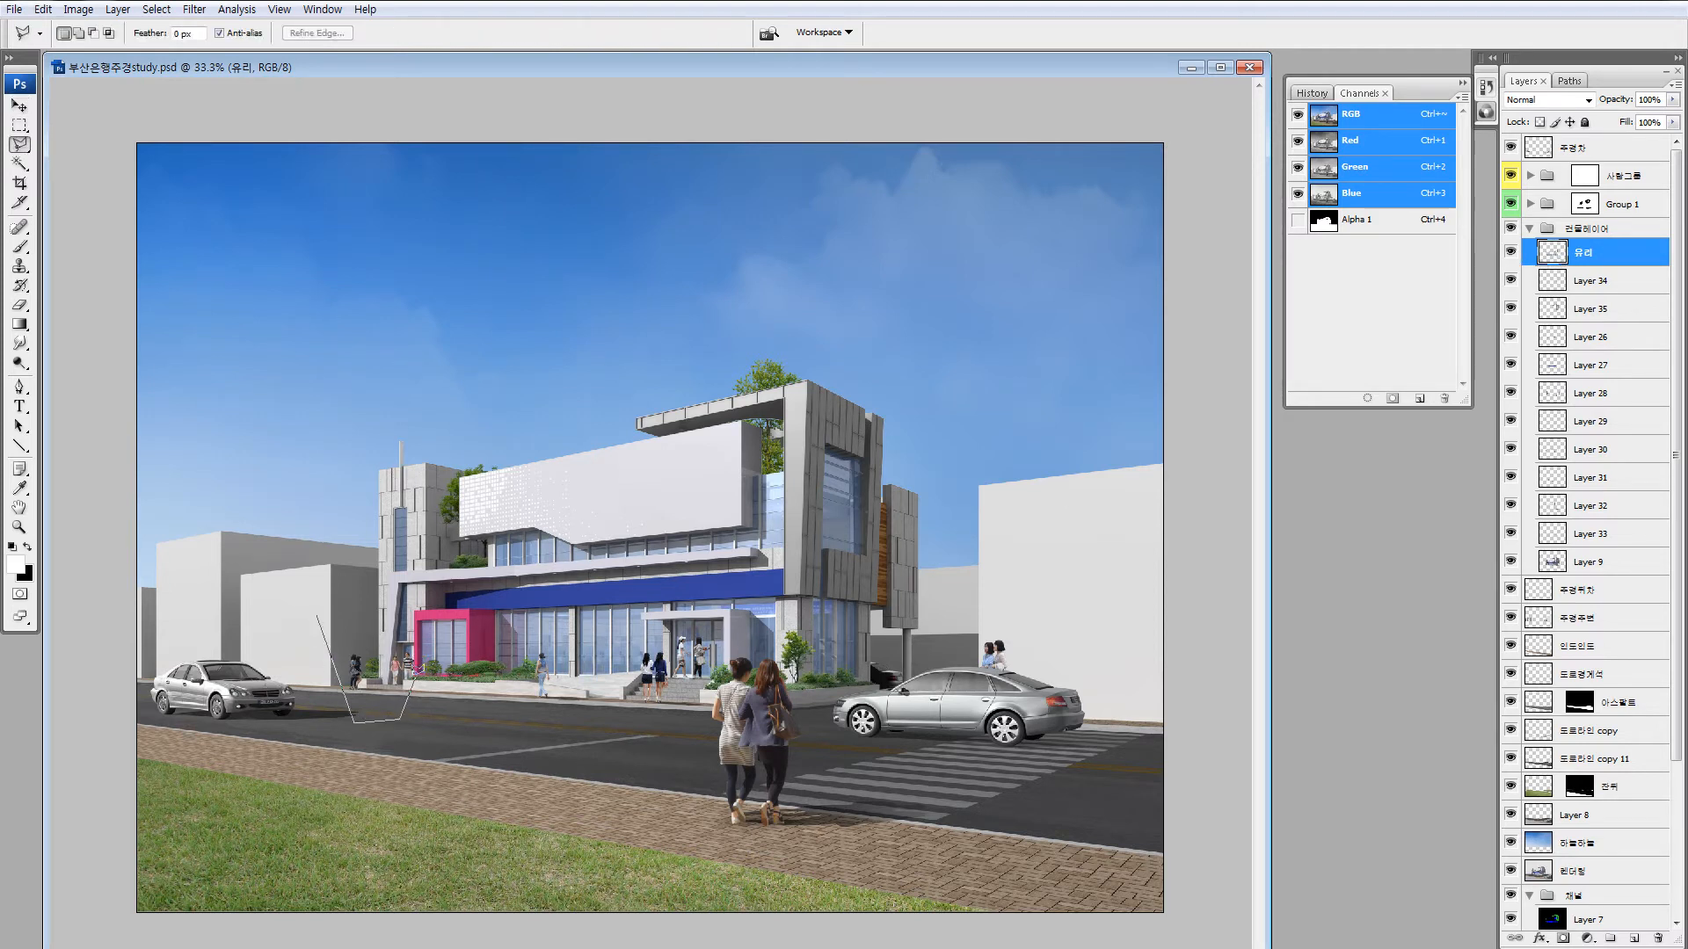
{"action": "left_click", "coordinate": [416, 672]}
{"action": "left_click", "coordinate": [416, 385]}
{"action": "double_click", "coordinate": [343, 384]}
{"action": "key", "text": "ctrl+h"}
{"action": "key", "text": "alt+i"}
{"action": "key", "text": "a"}
{"action": "key", "text": "c"}
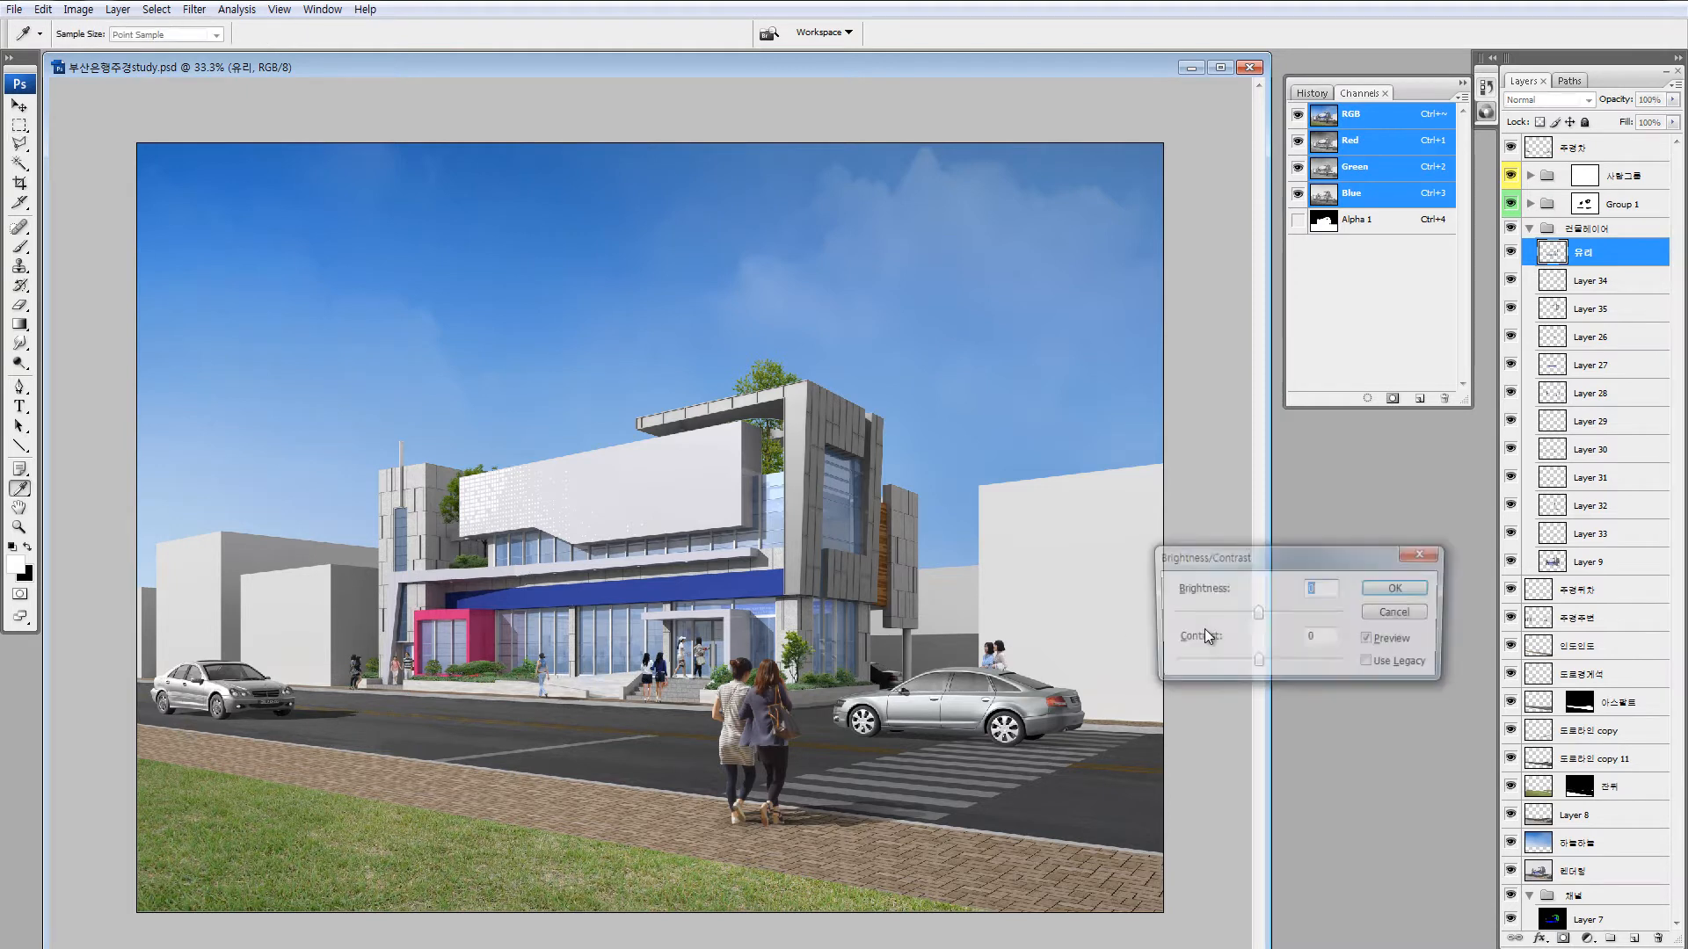
{"action": "left_click_drag", "start_coordinate": [1279, 612], "coordinate": [1294, 612]}
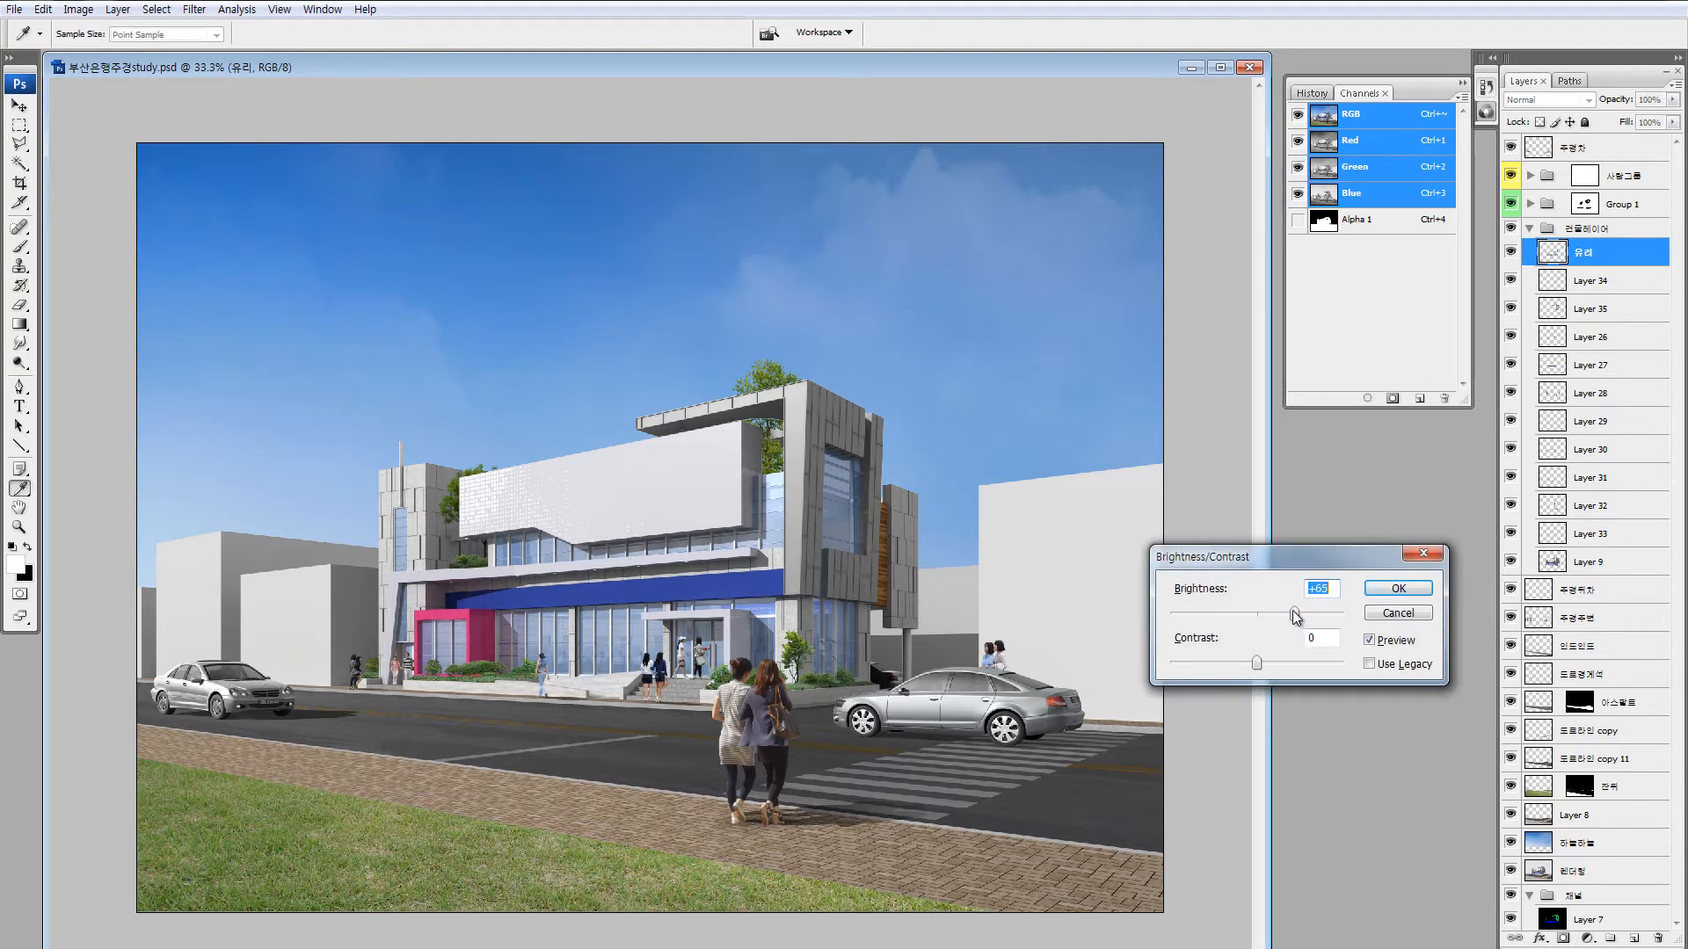
{"action": "left_click", "coordinate": [1394, 589]}
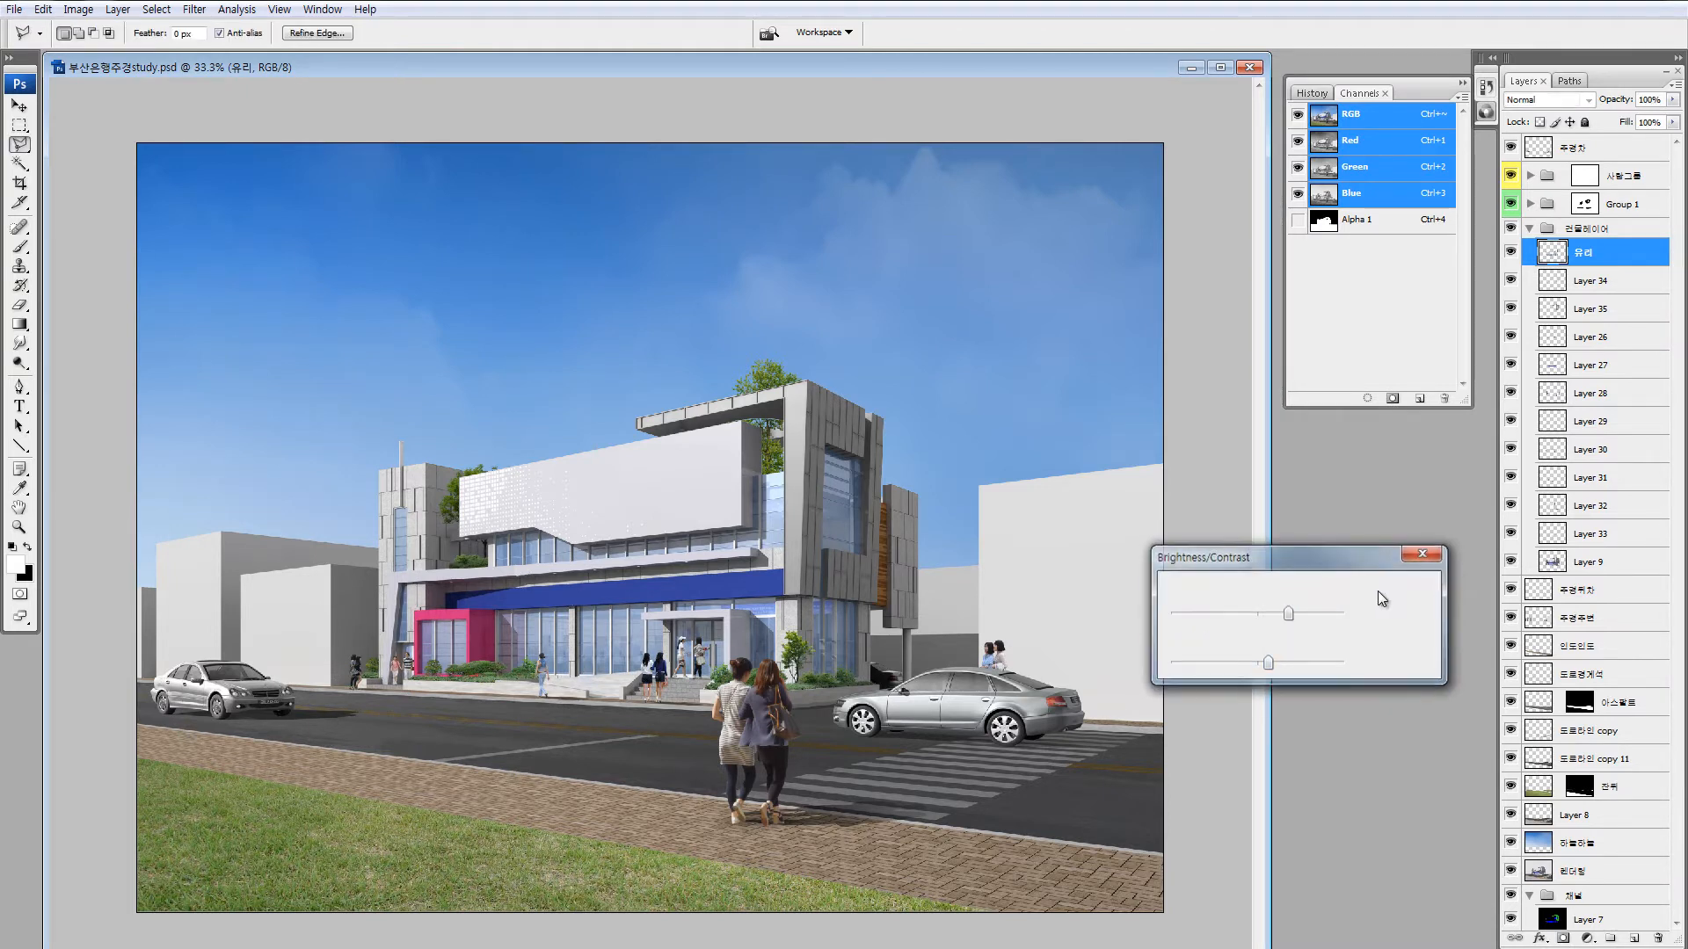
Increase the contrast and fine-tune the brightness of the glass on the 유리 layer with Brightness/Contrast.
{"action": "key", "text": "alt+i"}
{"action": "key", "text": "a"}
{"action": "key", "text": "c"}
{"action": "left_click", "coordinate": [1287, 667]}
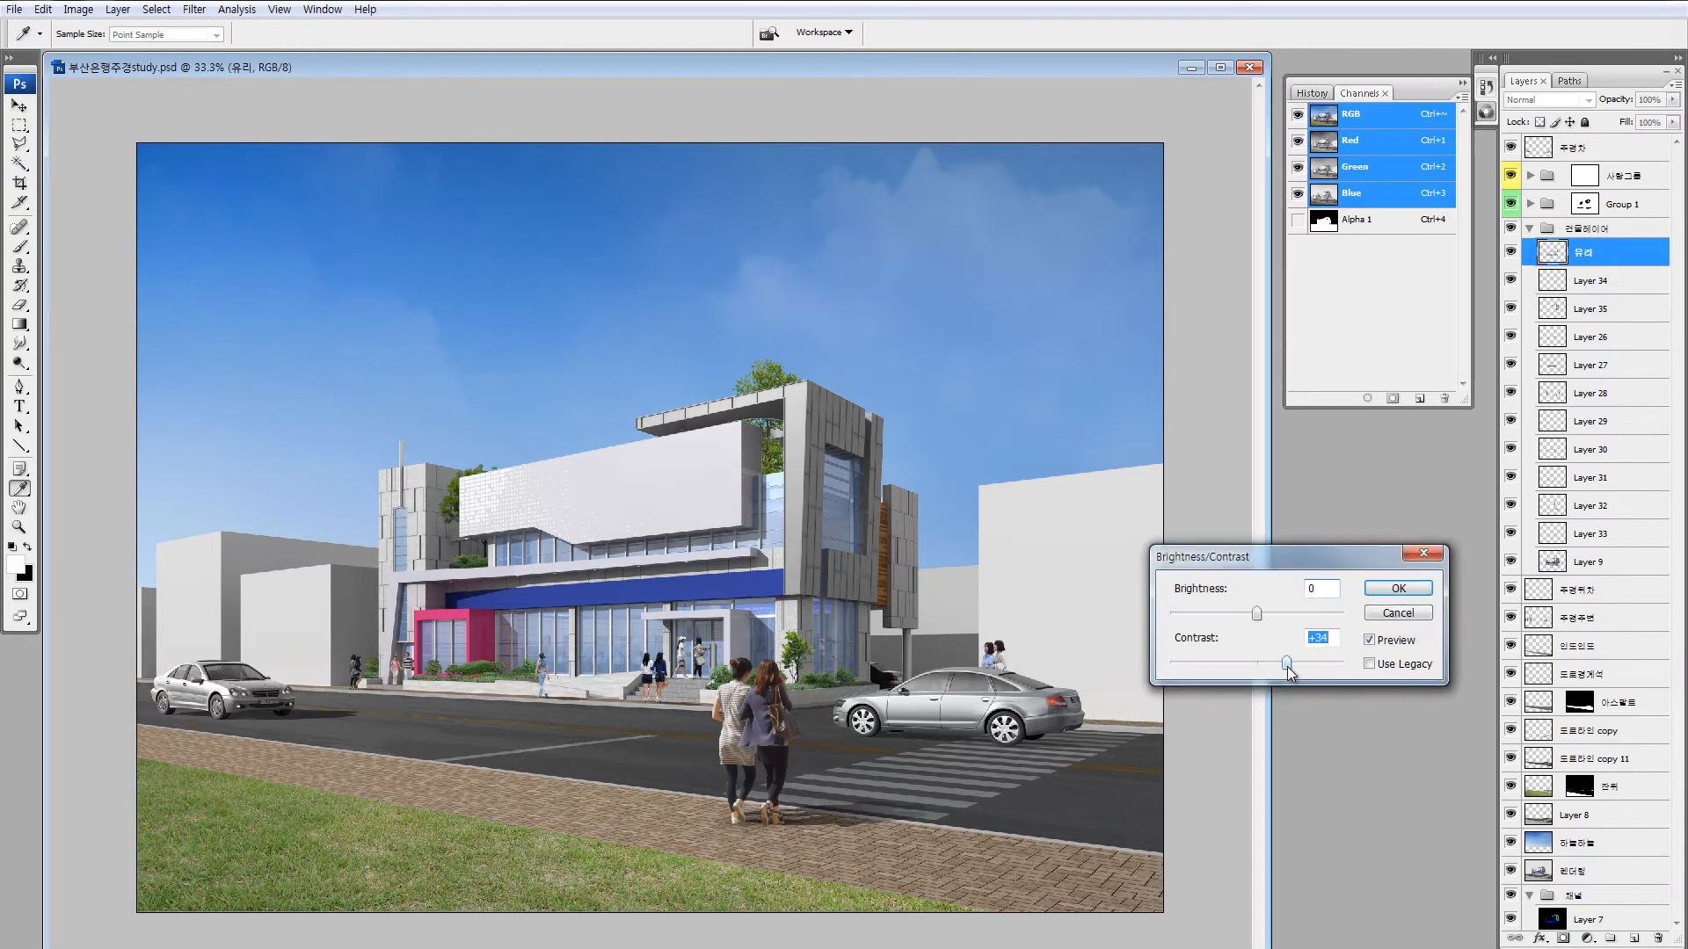
{"action": "left_click_drag", "start_coordinate": [1283, 665], "coordinate": [1249, 618]}
{"action": "left_click", "coordinate": [1397, 587]}
Shift the 유리 layer's midtone colour balance toward blue with a value of +12.
{"action": "key", "text": "ctrl+b"}
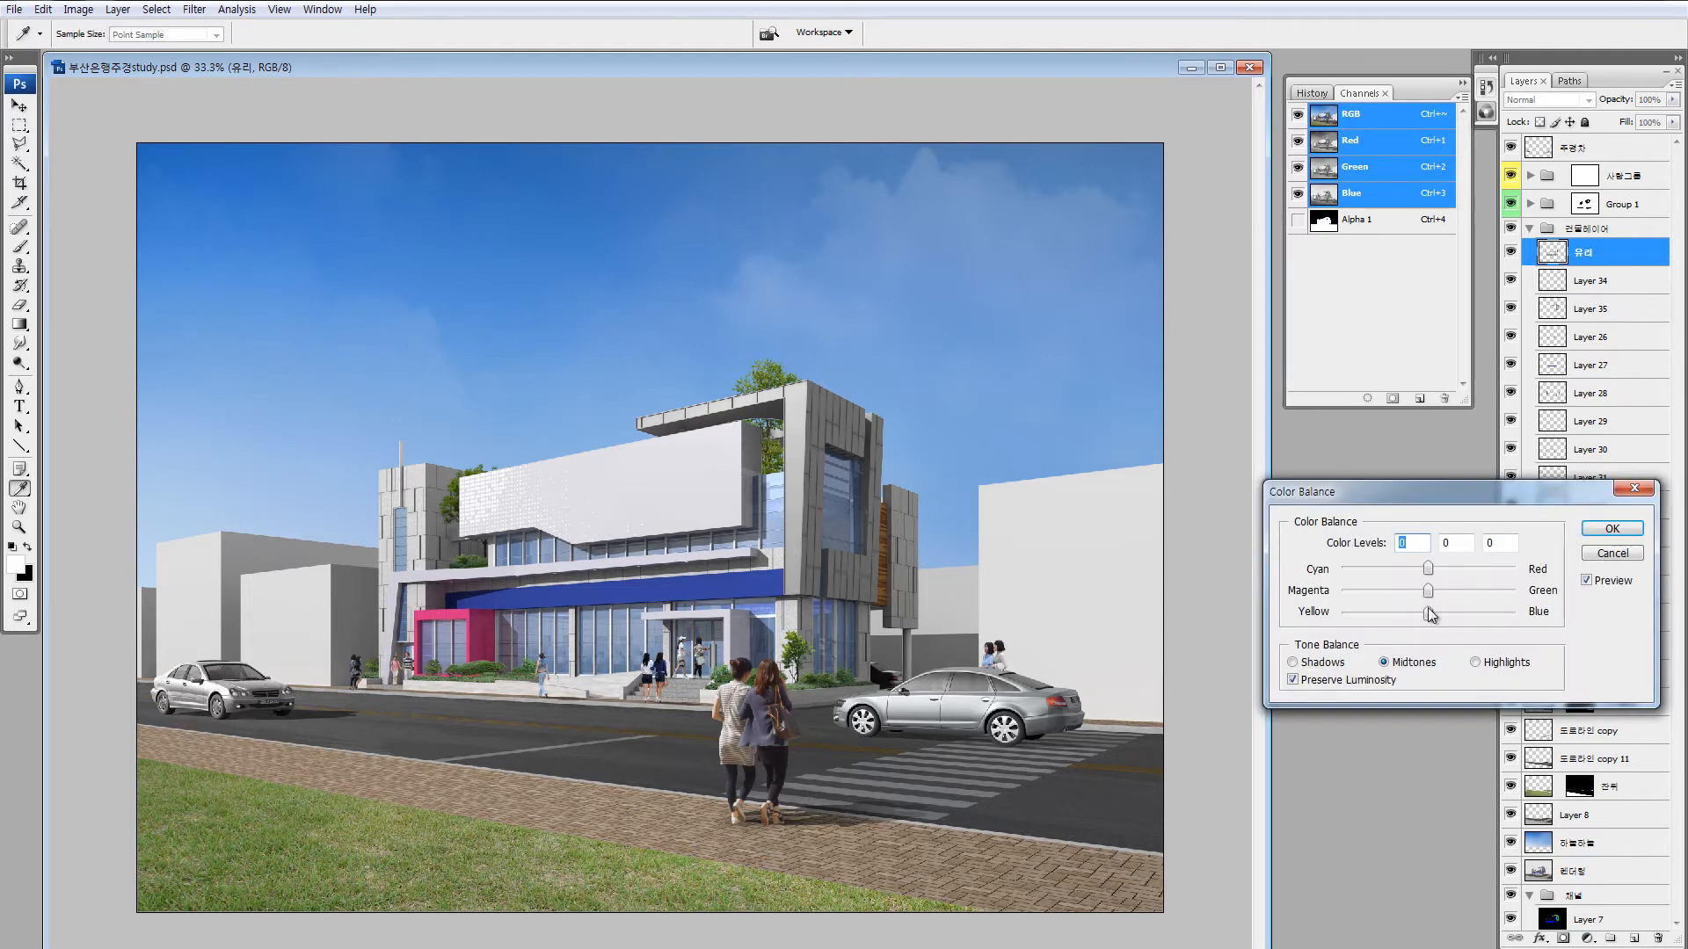
{"action": "left_click_drag", "start_coordinate": [1433, 613], "coordinate": [1415, 567]}
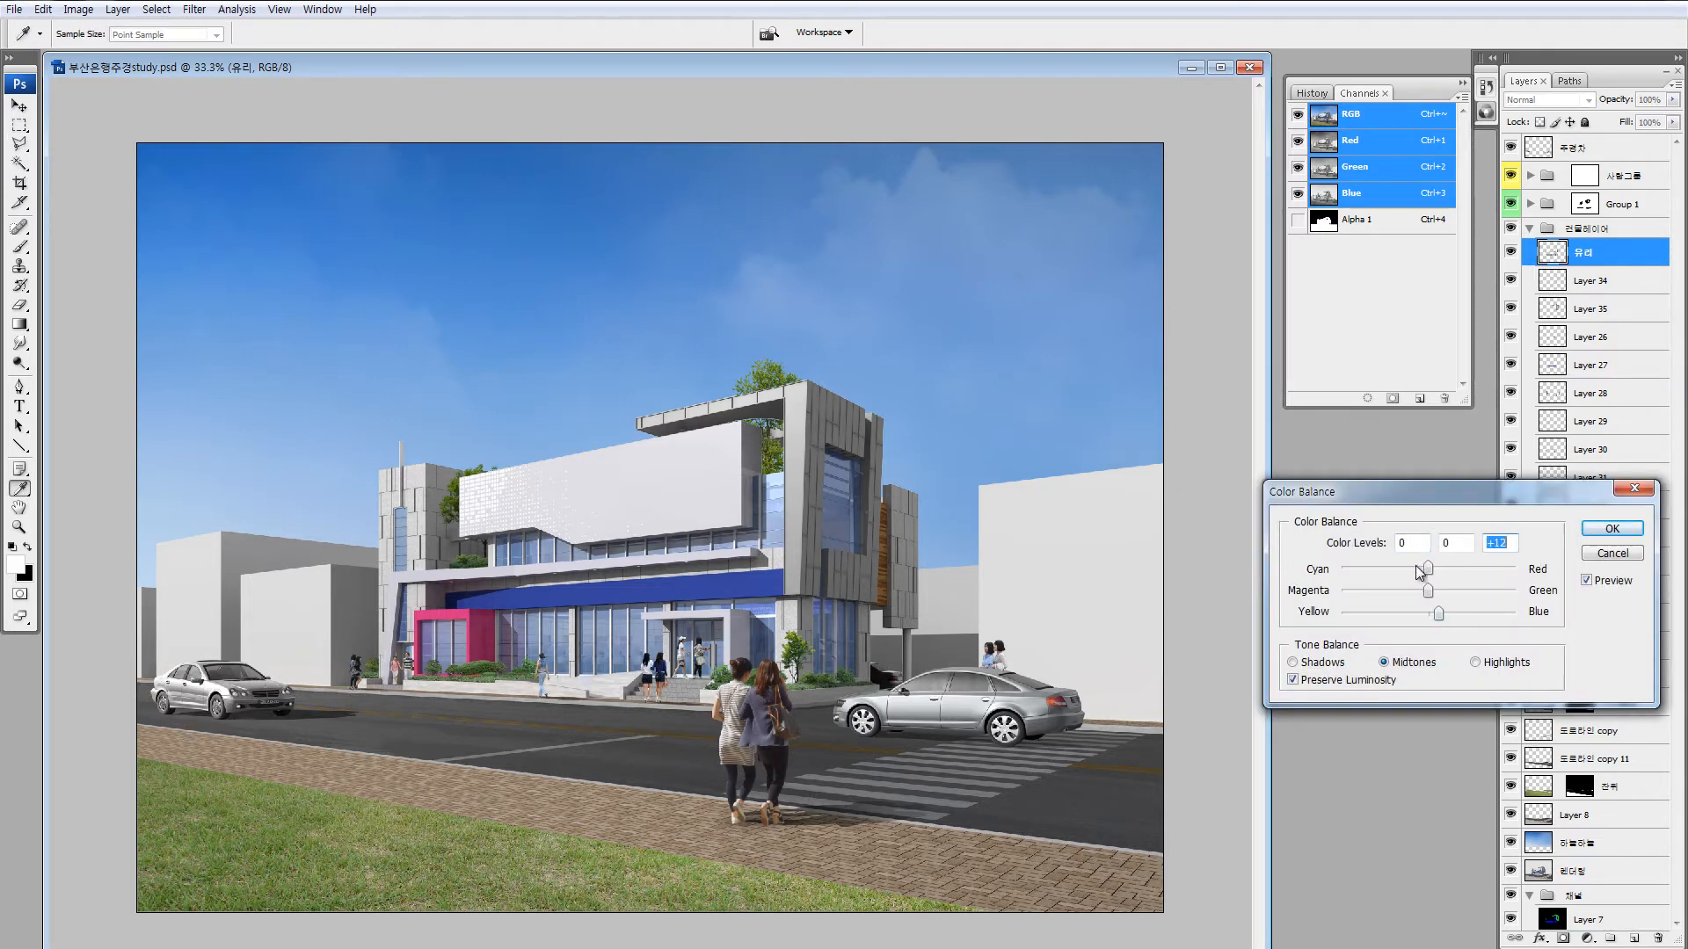
{"action": "left_click", "coordinate": [1611, 528]}
Move the 부산은행주경study.psd window aside to bring the 부산은행소스.psd document into view.
{"action": "key", "text": "l"}
{"action": "key", "text": "ctrl+minus"}
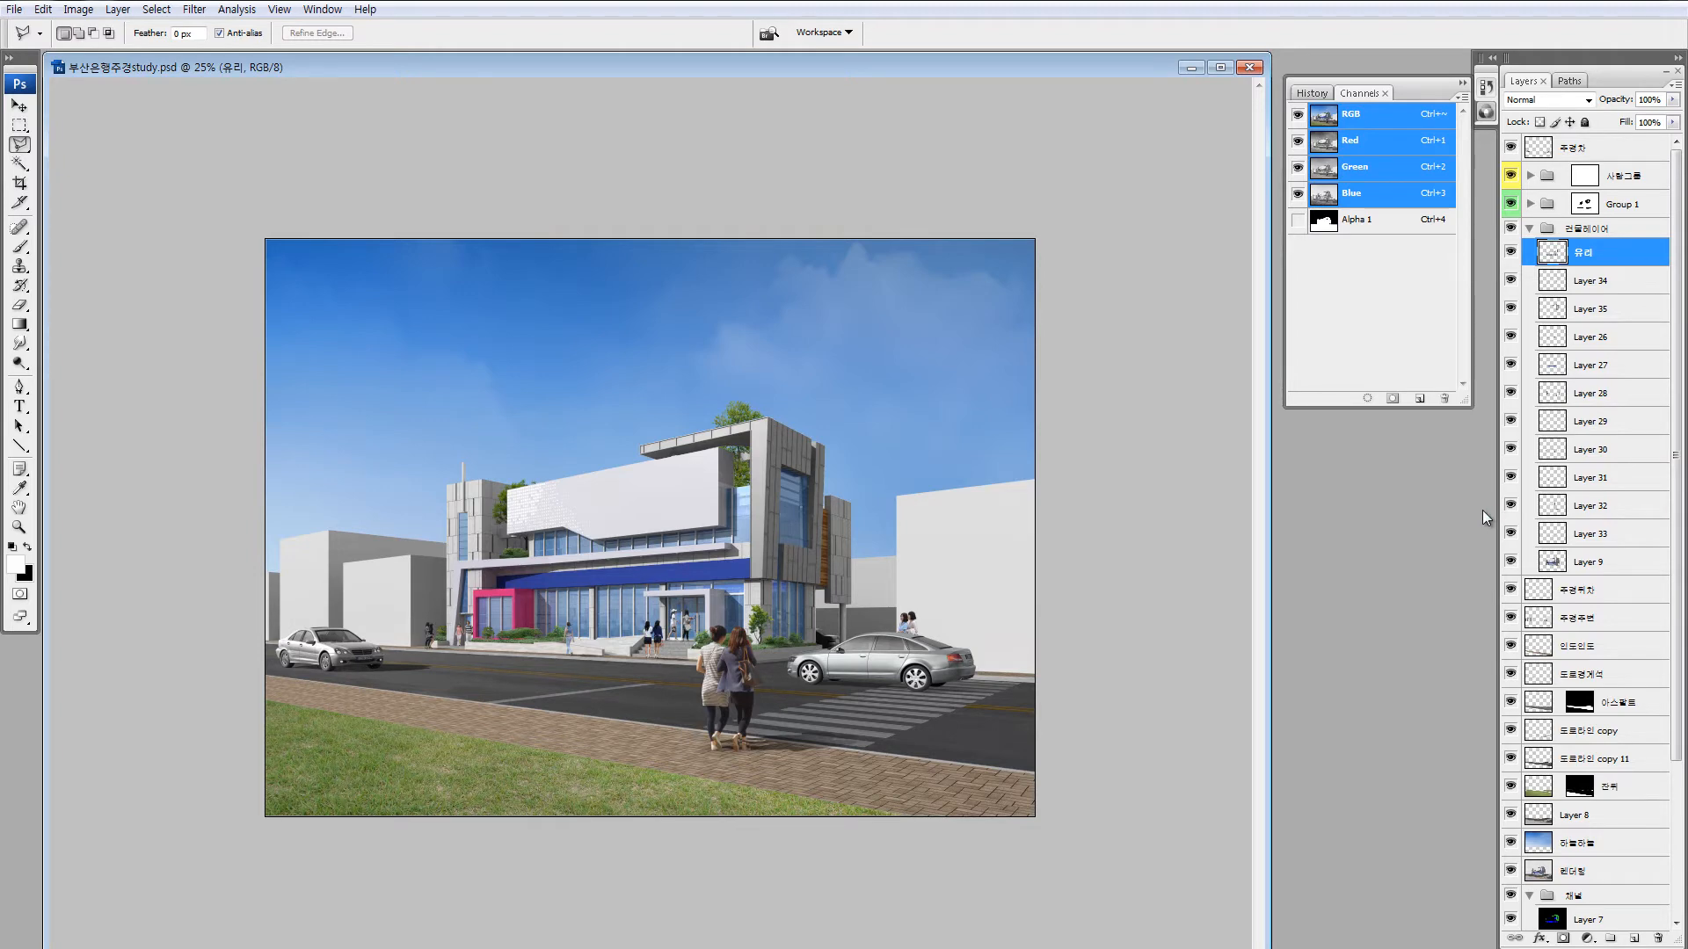
{"action": "left_click_drag", "start_coordinate": [927, 67], "coordinate": [1224, 81]}
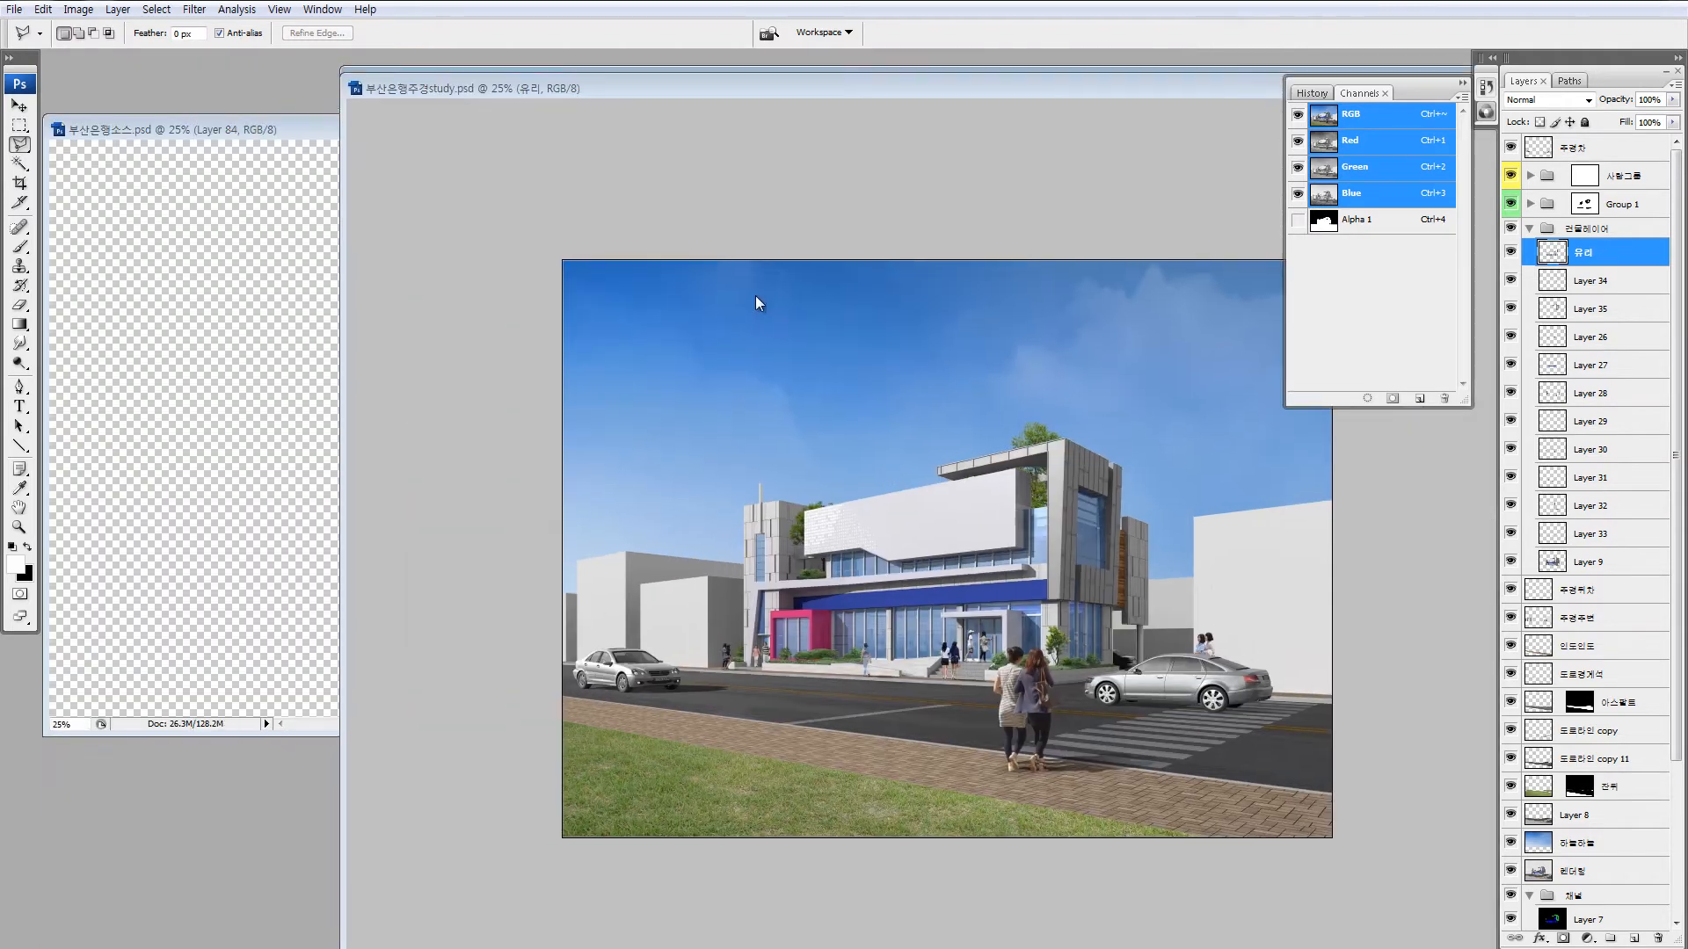
Show the mountain photo on Layer 84 in 부산은행소스.psd and copy it into 부산은행주경study.psd above the 유리 layer.
{"action": "left_click", "coordinate": [235, 512]}
{"action": "key", "text": "v"}
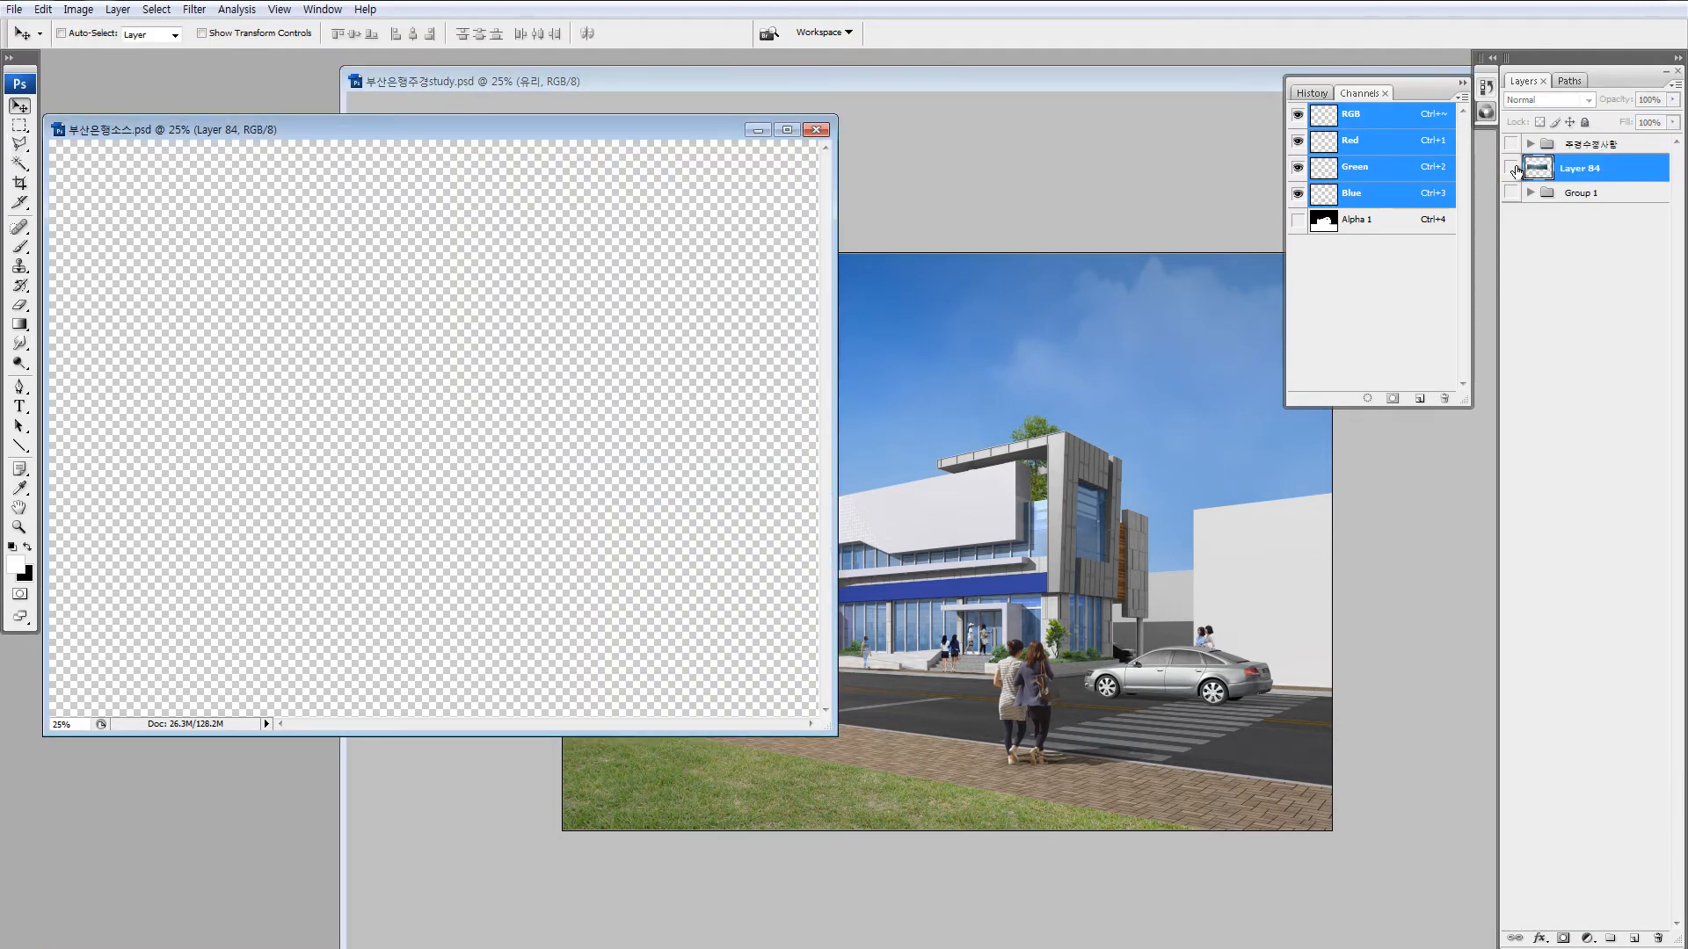
{"action": "left_click", "coordinate": [1510, 167]}
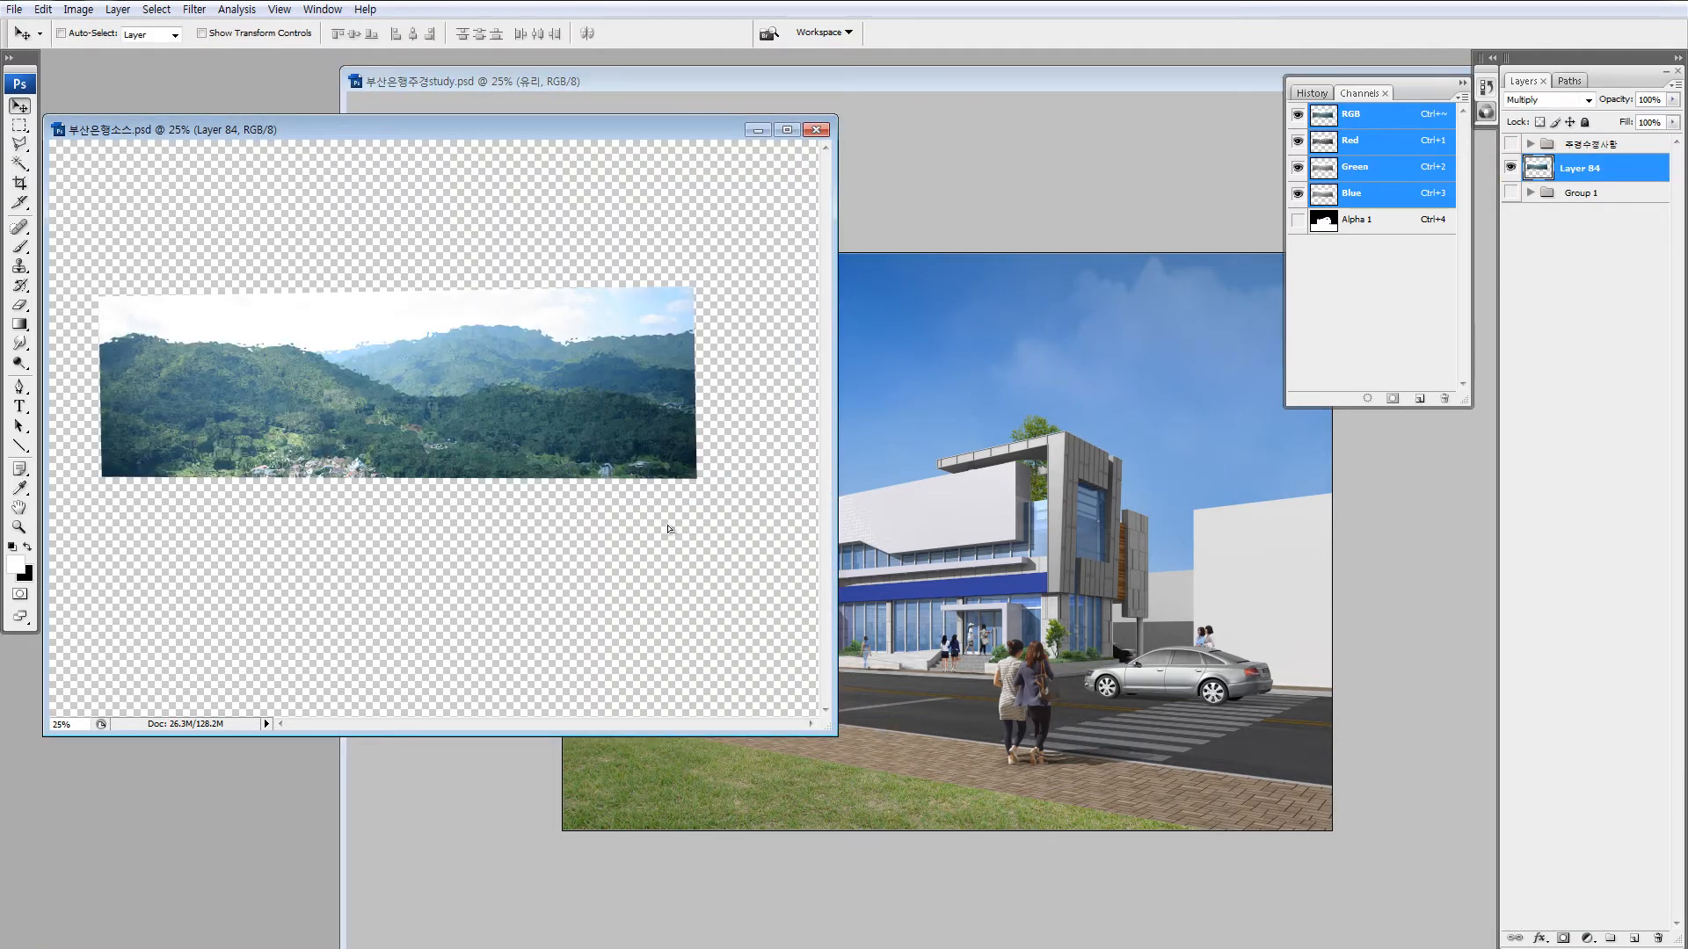
{"action": "left_click_drag", "start_coordinate": [669, 529], "coordinate": [1054, 679]}
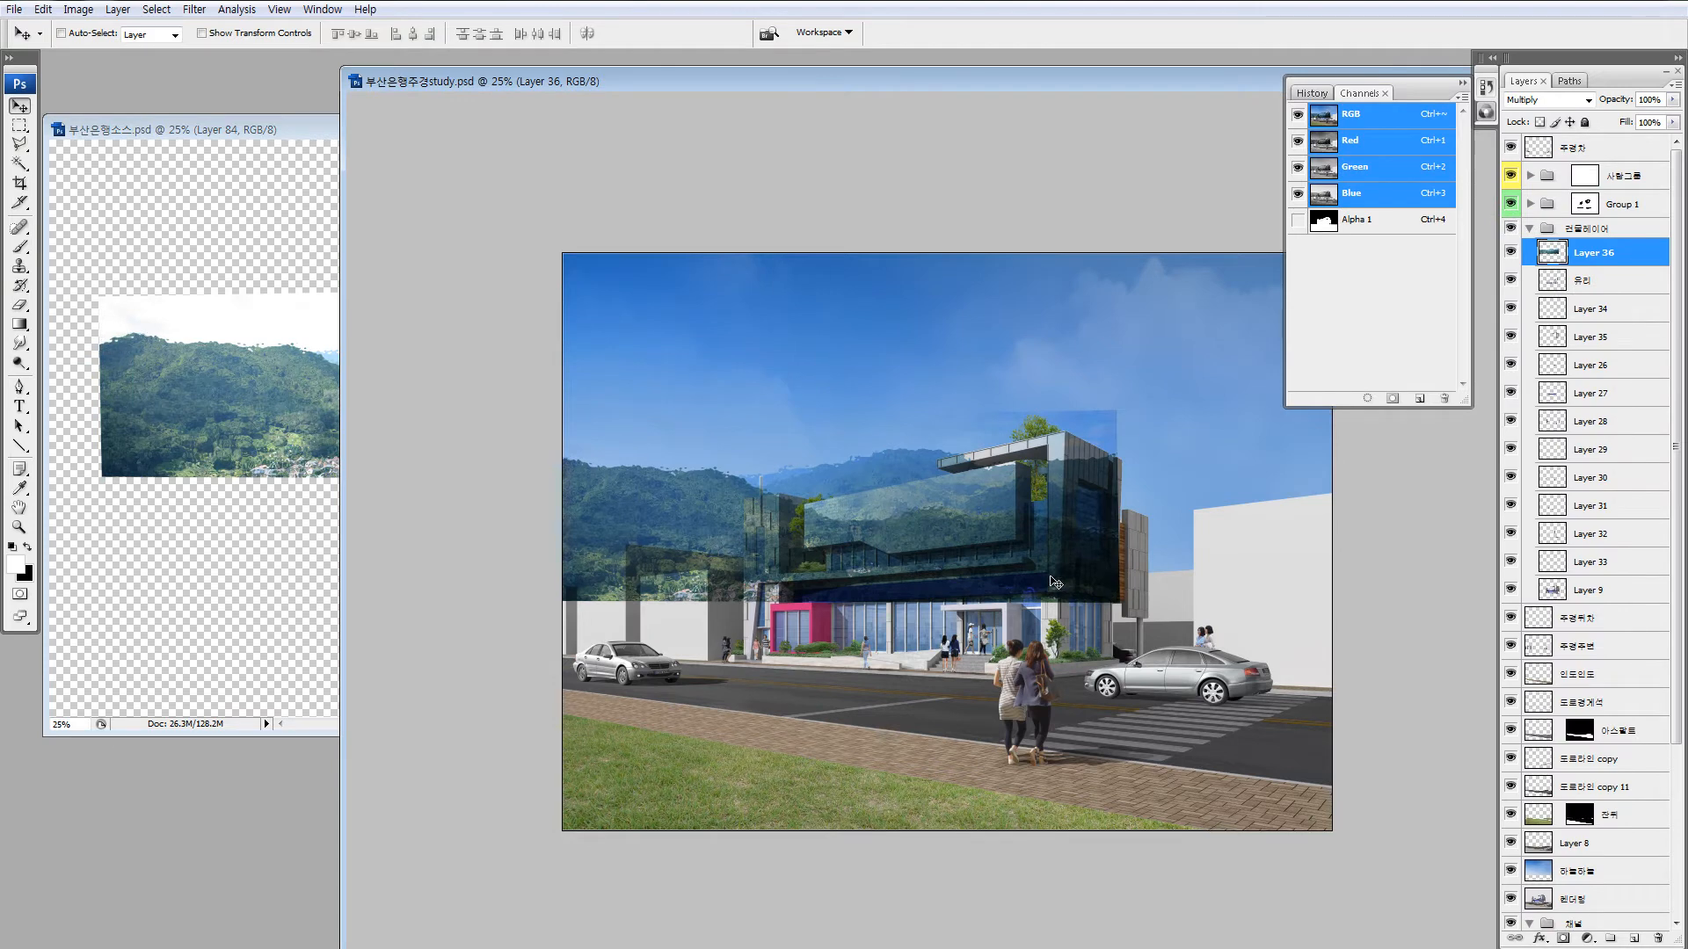
Position the mountain photo over the lower half of the building so it covers the ground-floor glass.
{"action": "left_click_drag", "start_coordinate": [1054, 581], "coordinate": [1102, 595]}
{"action": "key", "text": "z"}
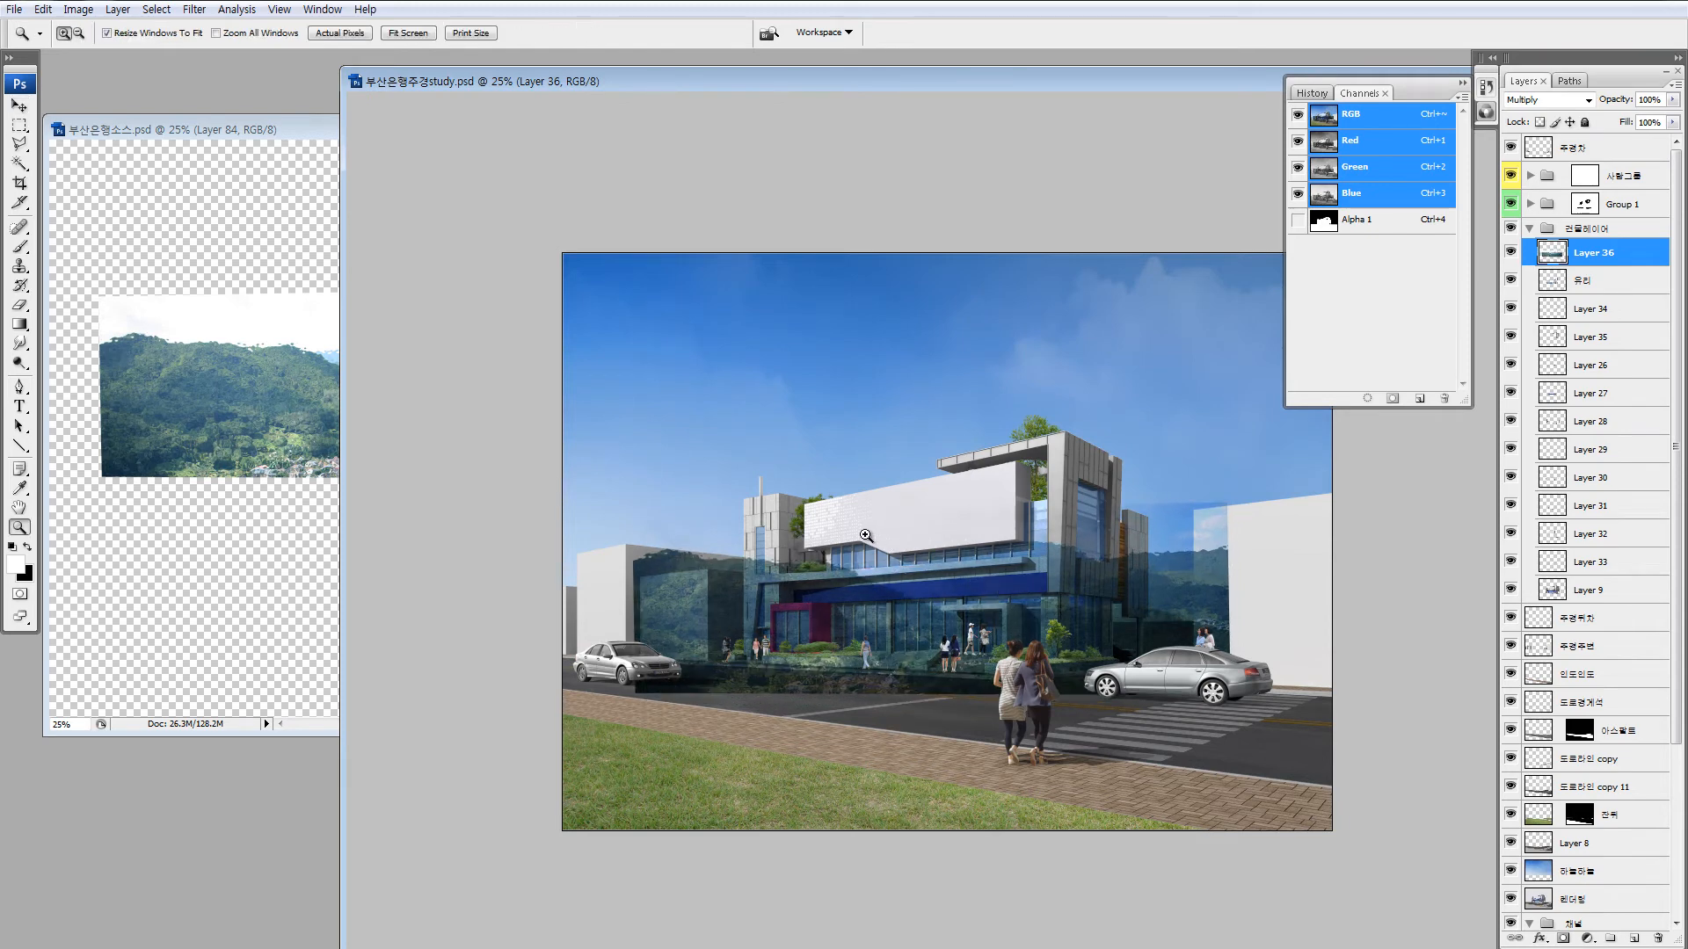
{"action": "left_click", "coordinate": [1023, 667]}
{"action": "key", "text": "v"}
{"action": "mouse_move", "coordinate": [1060, 518]}
{"action": "left_mouse_down"}
{"action": "mouse_move", "coordinate": [1091, 676]}
{"action": "mouse_move", "coordinate": [1085, 536]}
{"action": "left_mouse_up"}
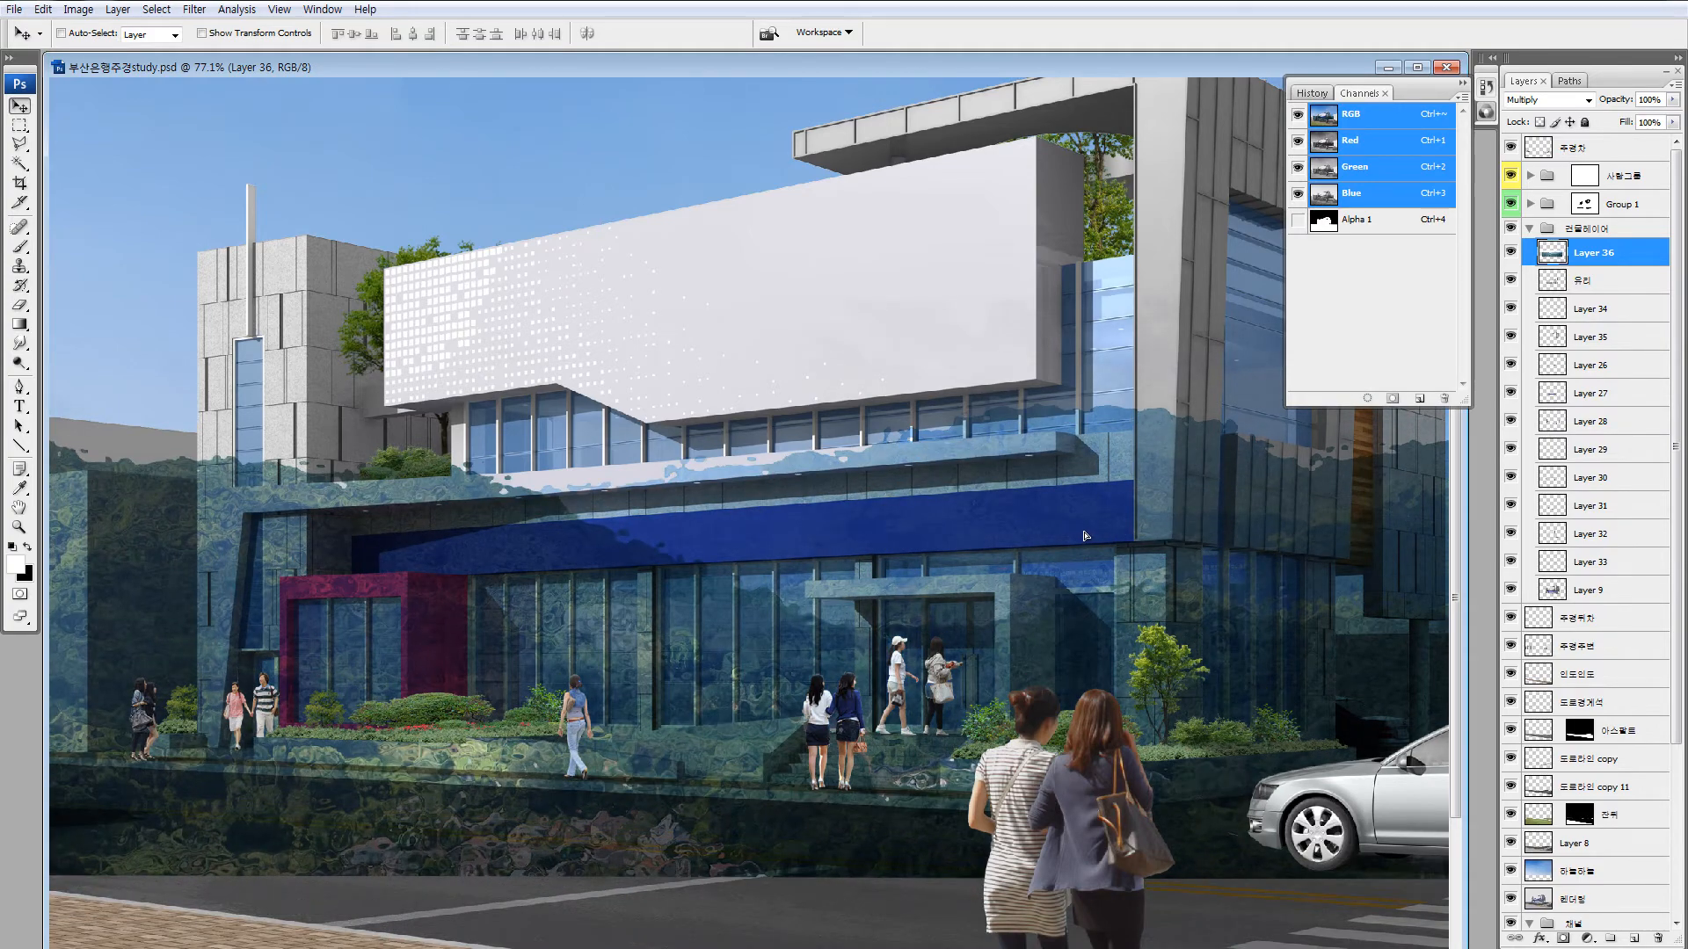
{"action": "left_click_drag", "start_coordinate": [1239, 519], "coordinate": [918, 578]}
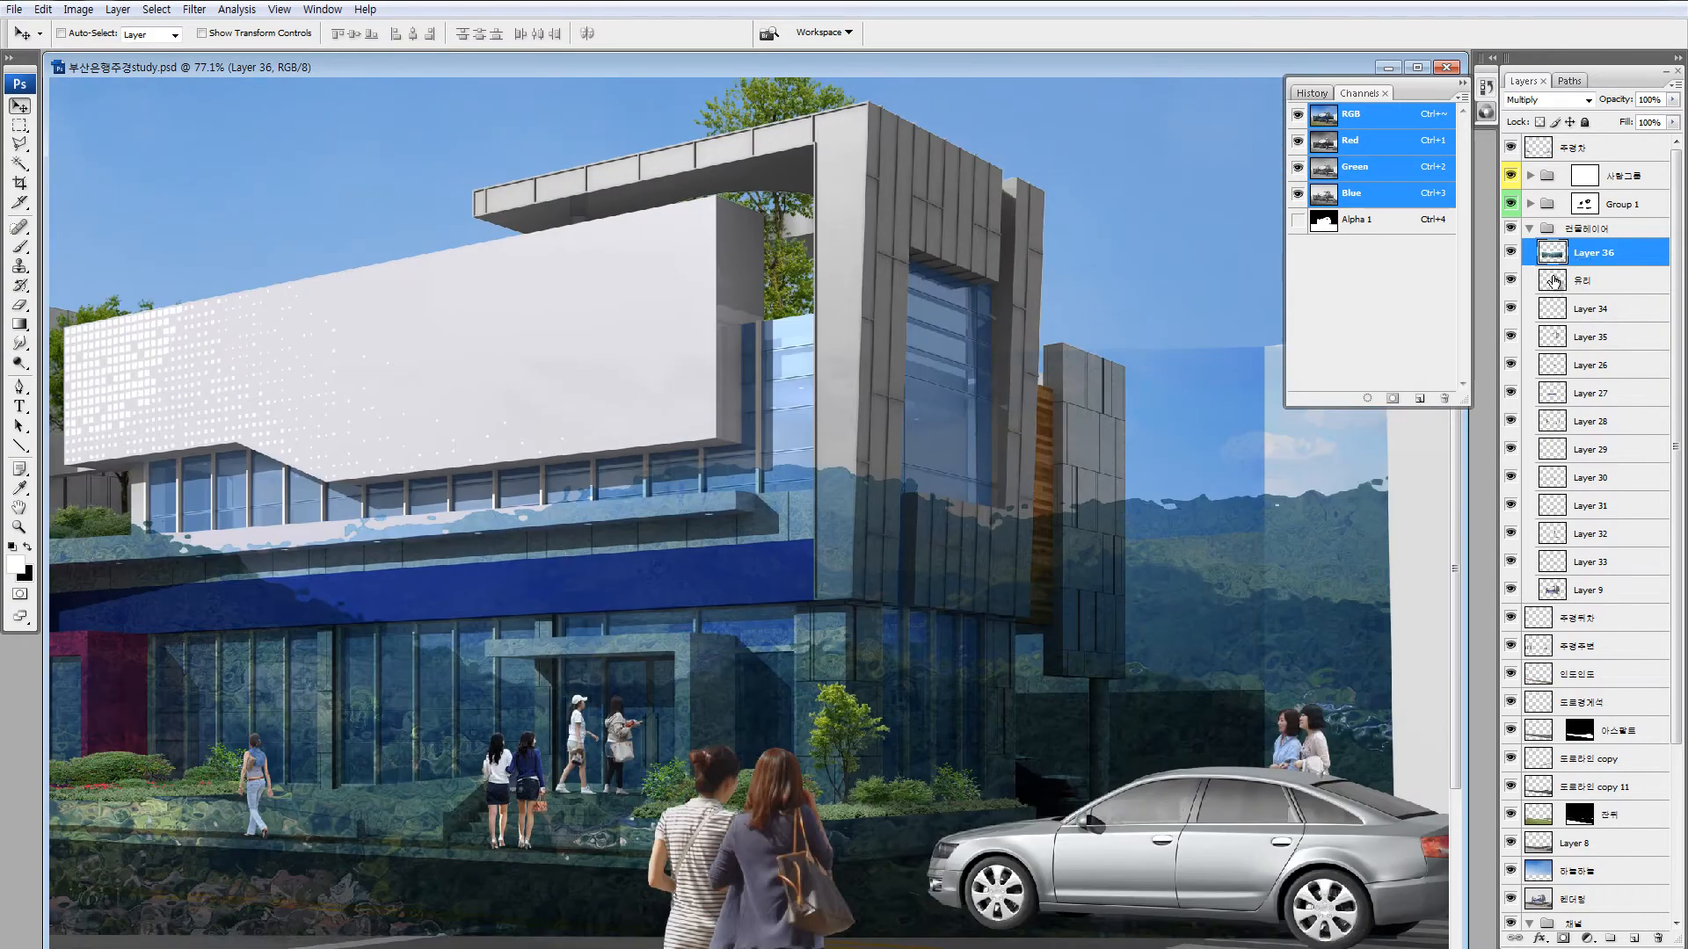
Mask the mountain layer with the outline of the 유리 layer's glass and make the layer image active again.
{"action": "left_click", "coordinate": [1563, 938]}
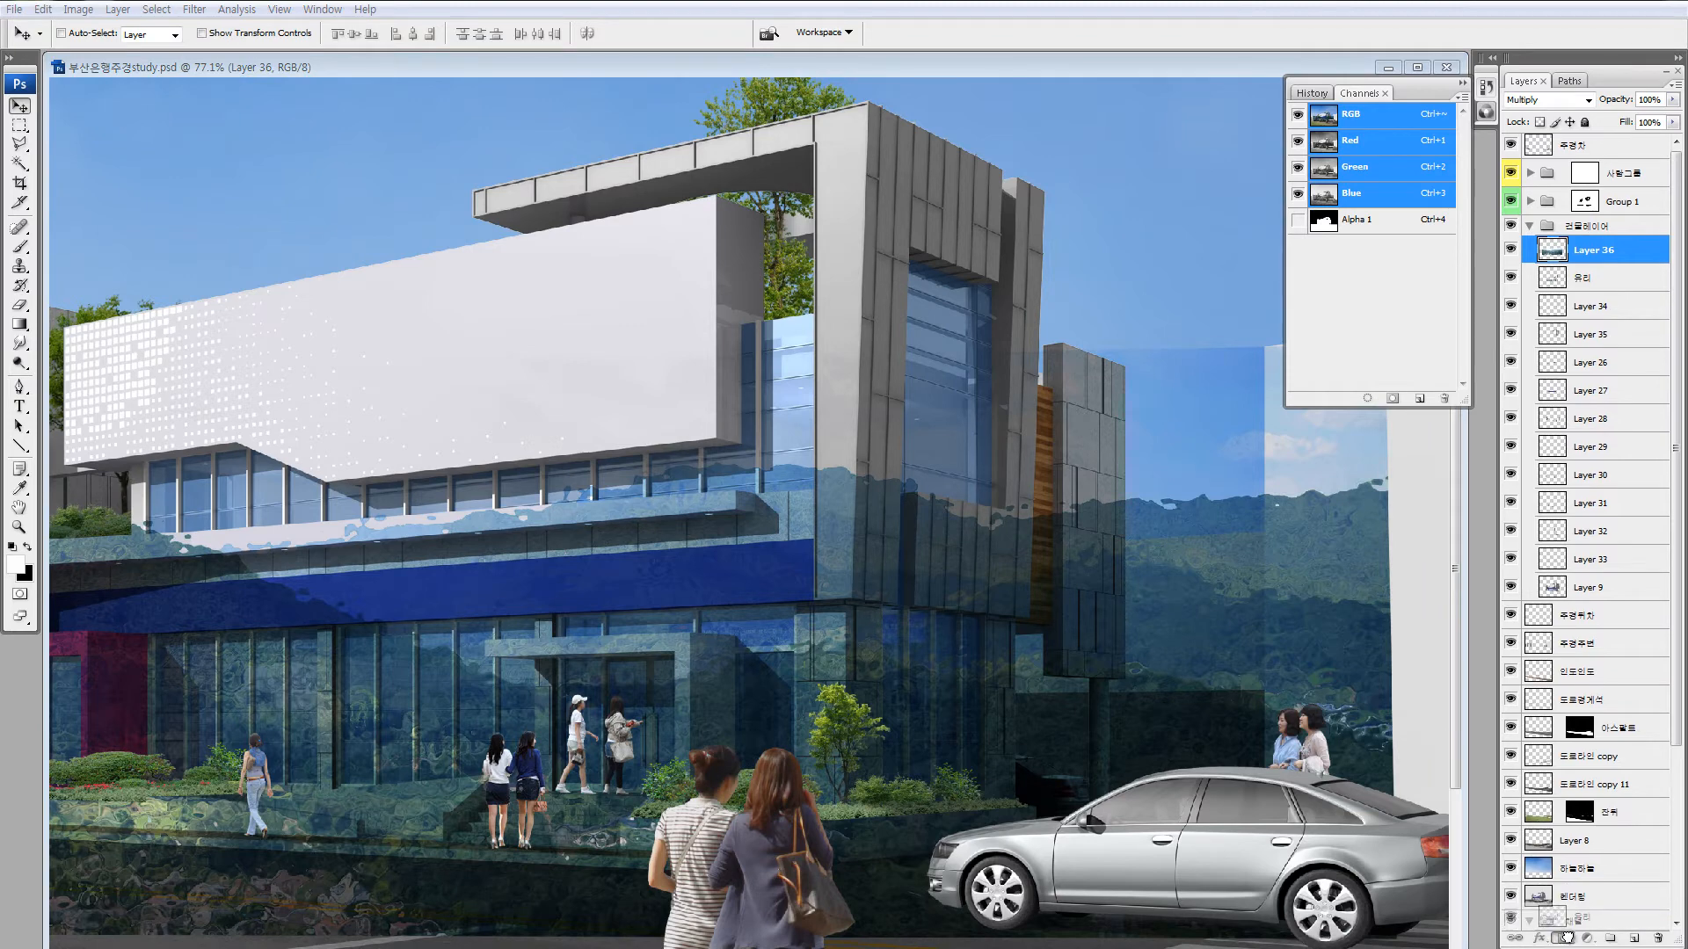
{"action": "key", "text": "ctrl+minus"}
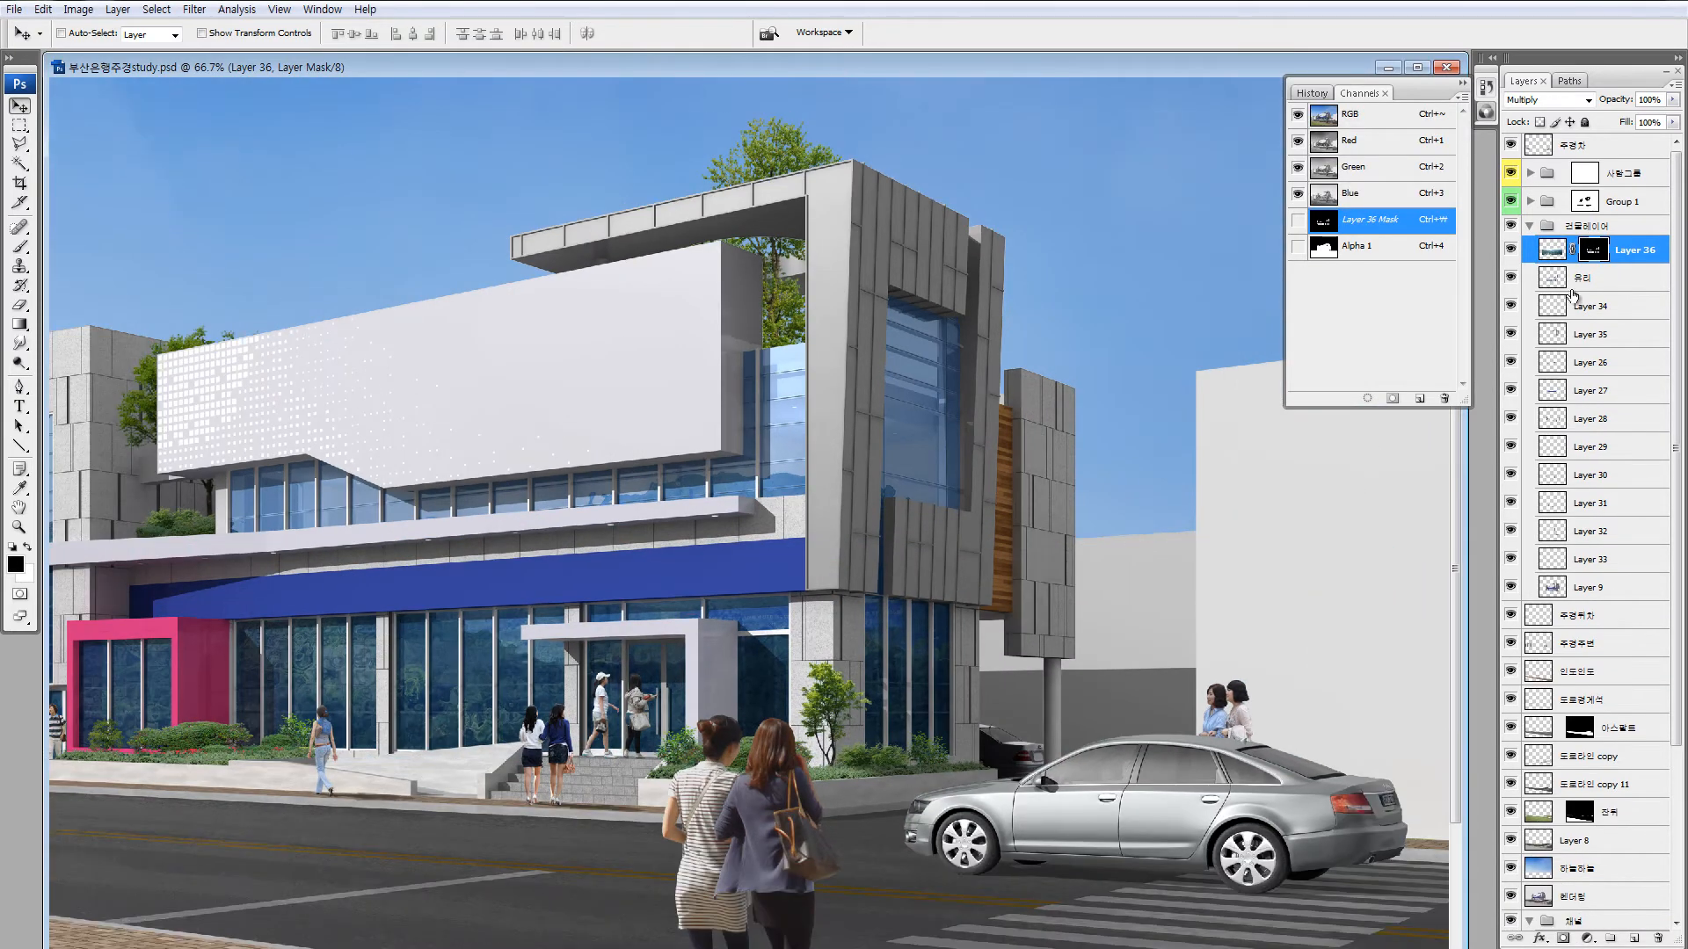
{"action": "left_click", "coordinate": [1555, 250]}
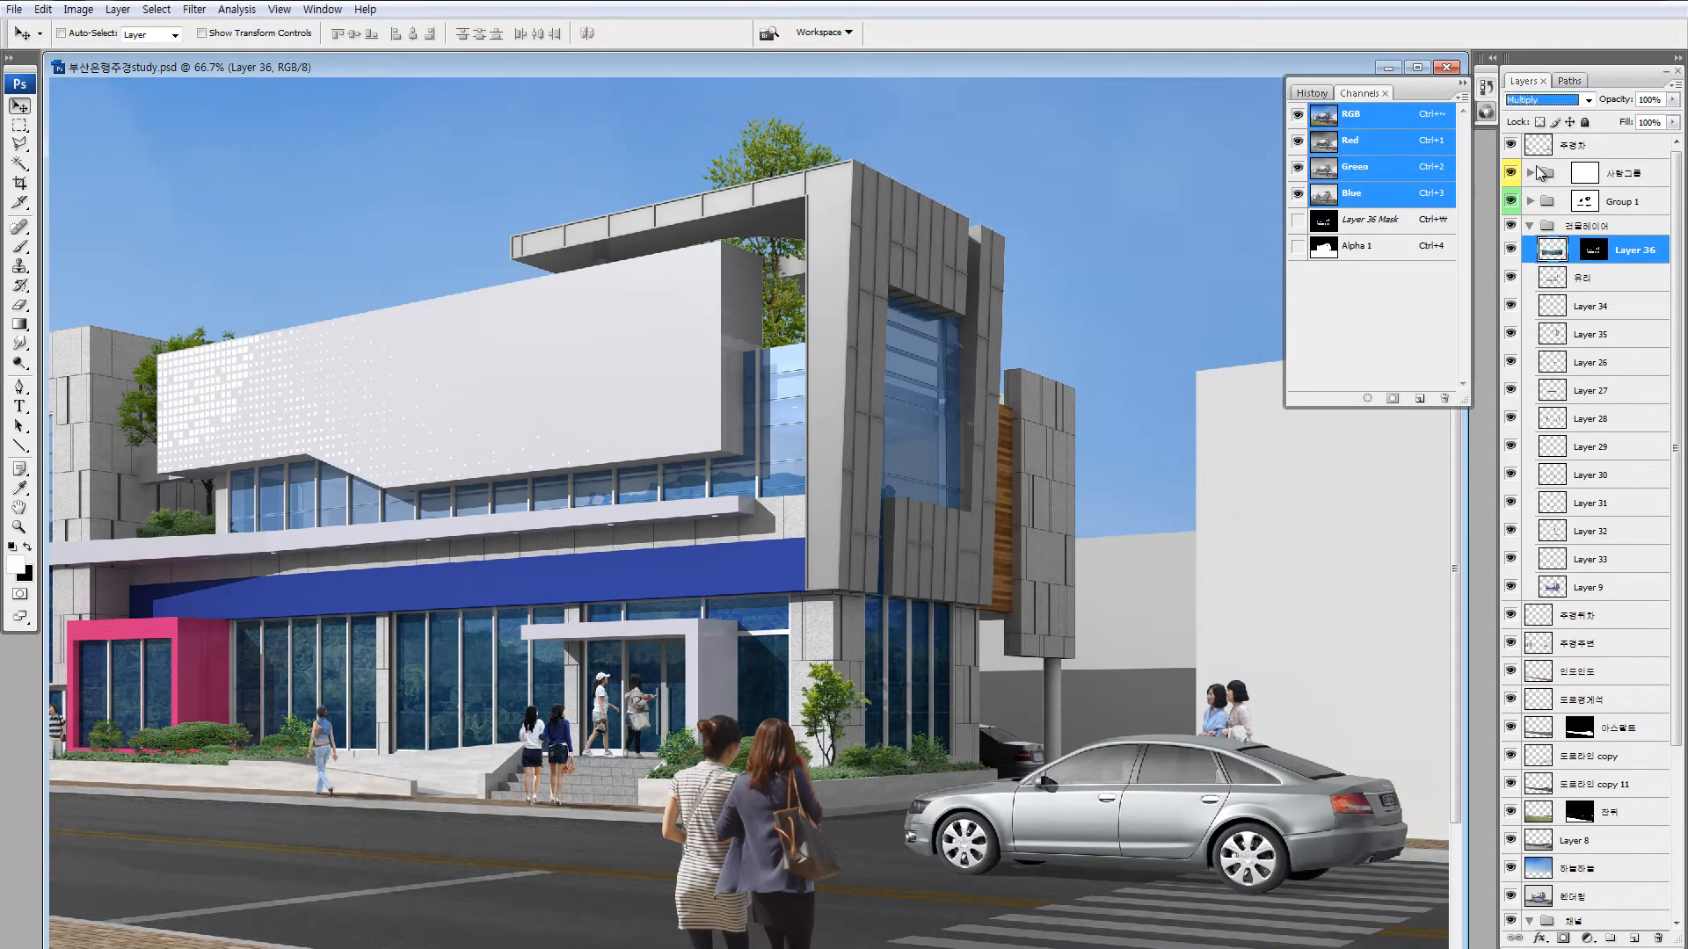
Reduce the fill of the masked mountain layer to 30%, keeping the Multiply blend mode.
{"action": "left_click", "coordinate": [1545, 102]}
{"action": "left_click", "coordinate": [1631, 118]}
{"action": "left_click", "coordinate": [1672, 122]}
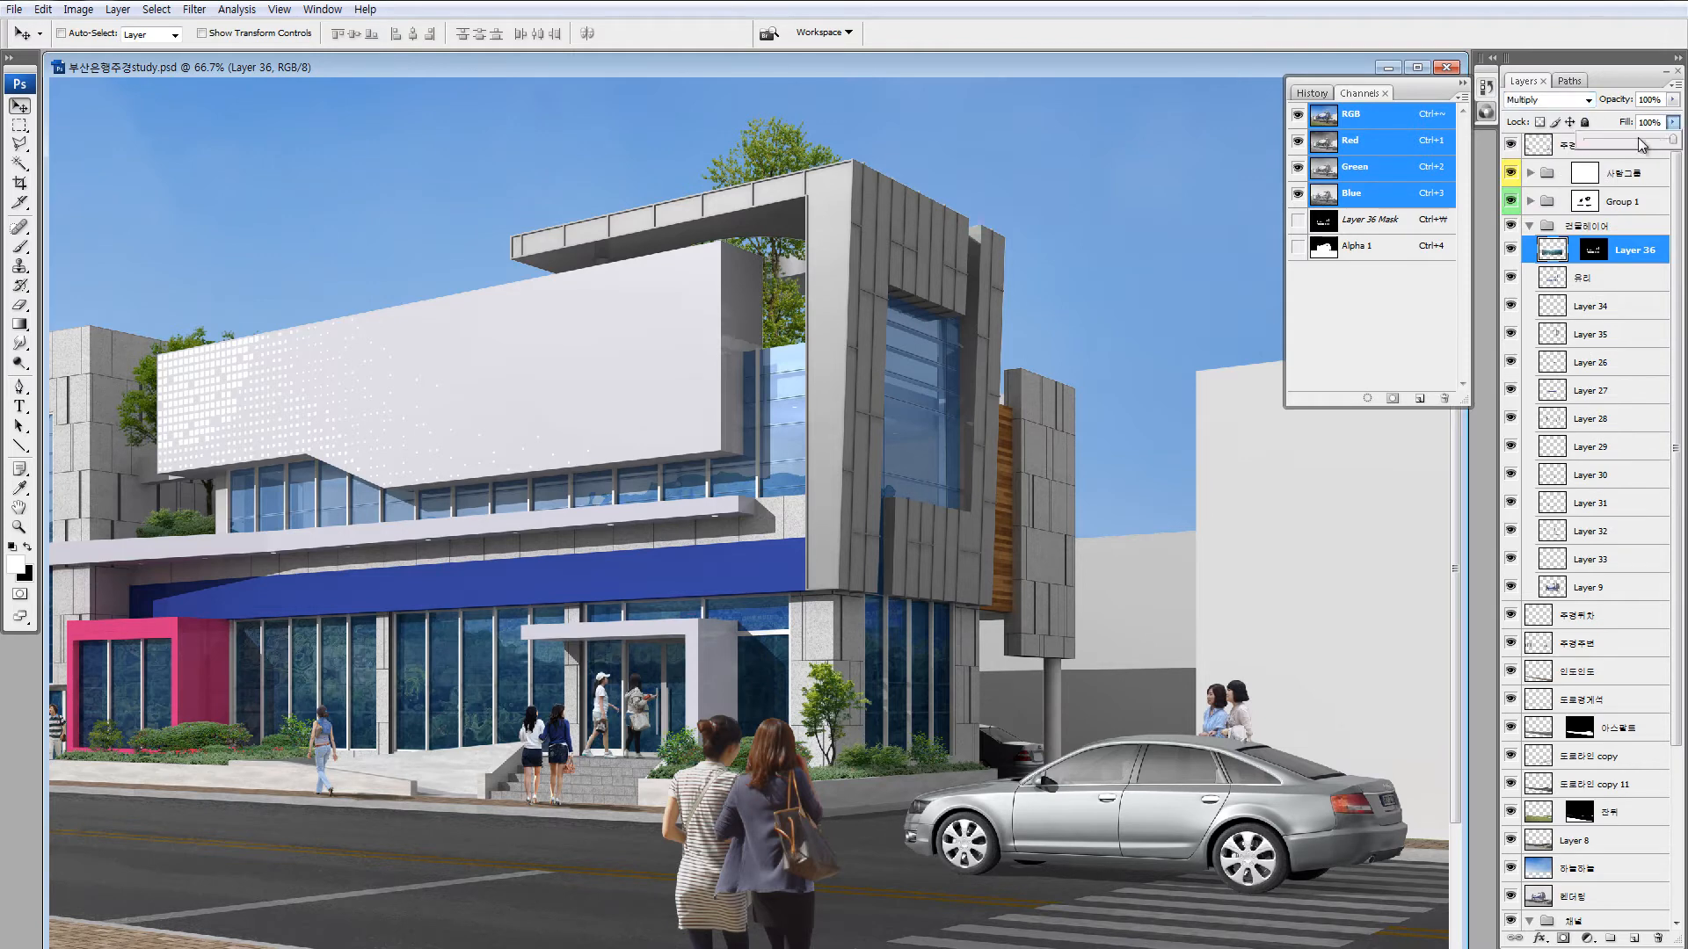
{"action": "left_click_drag", "start_coordinate": [1670, 141], "coordinate": [1607, 145]}
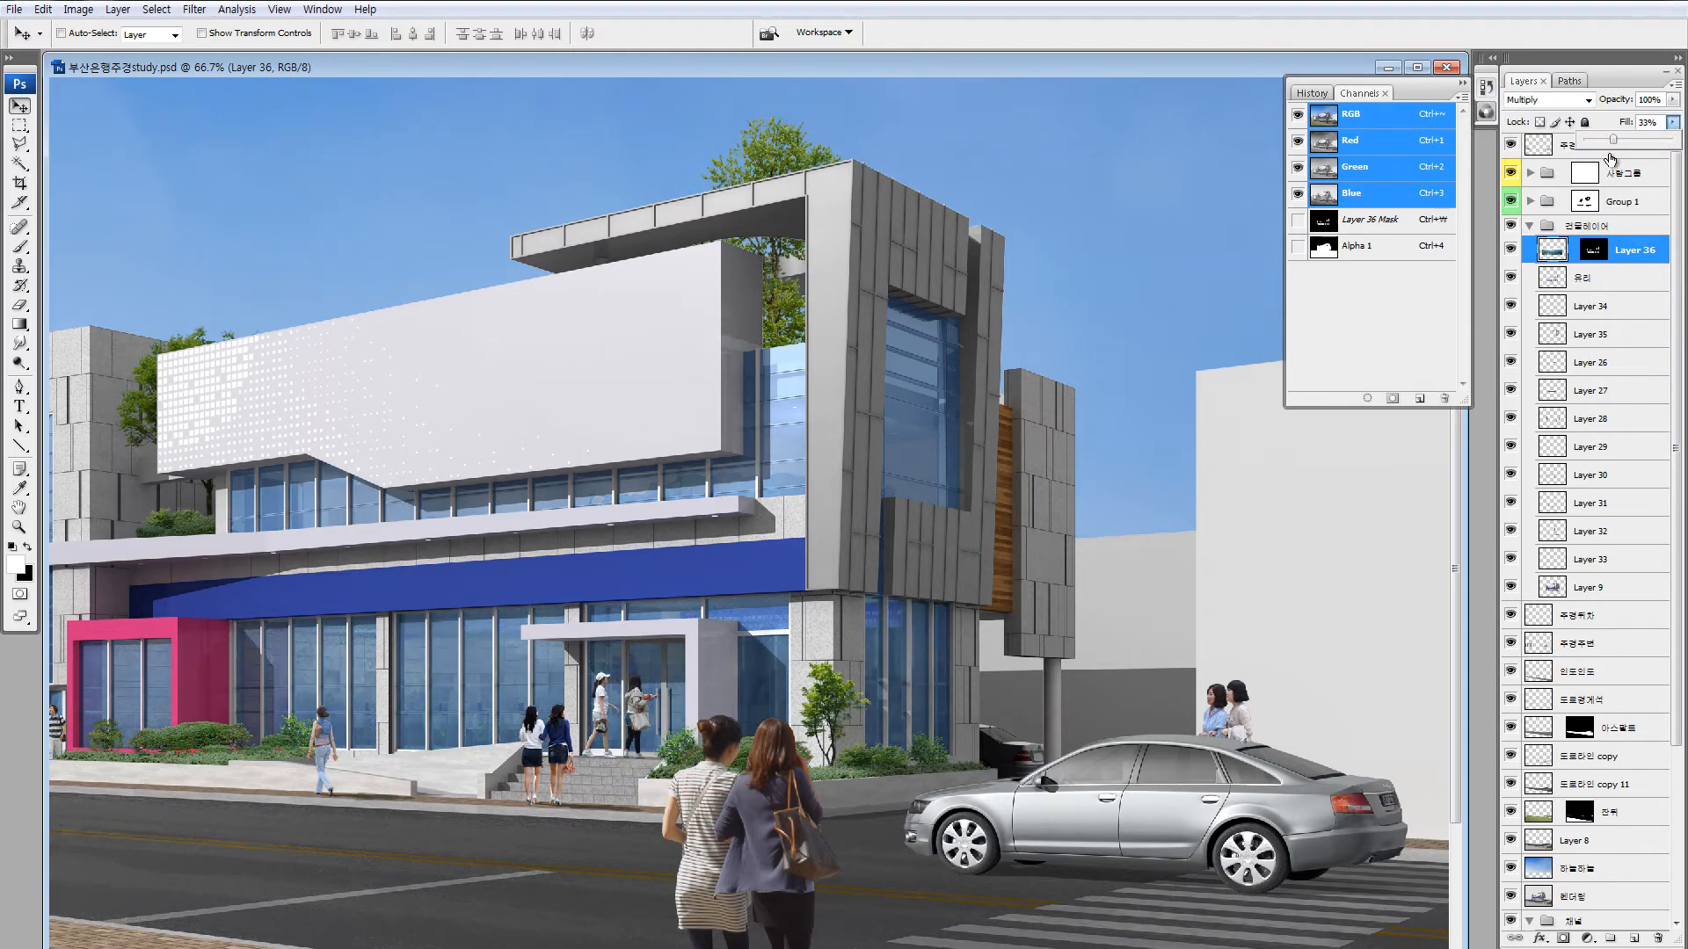
{"action": "left_click_drag", "start_coordinate": [644, 579], "coordinate": [683, 573]}
Examine the mountain reflection up close in the windows above the blue band and around the entrance.
{"action": "key", "text": "z"}
{"action": "left_click_drag", "start_coordinate": [284, 537], "coordinate": [645, 849]}
{"action": "left_click_drag", "start_coordinate": [771, 532], "coordinate": [752, 644]}
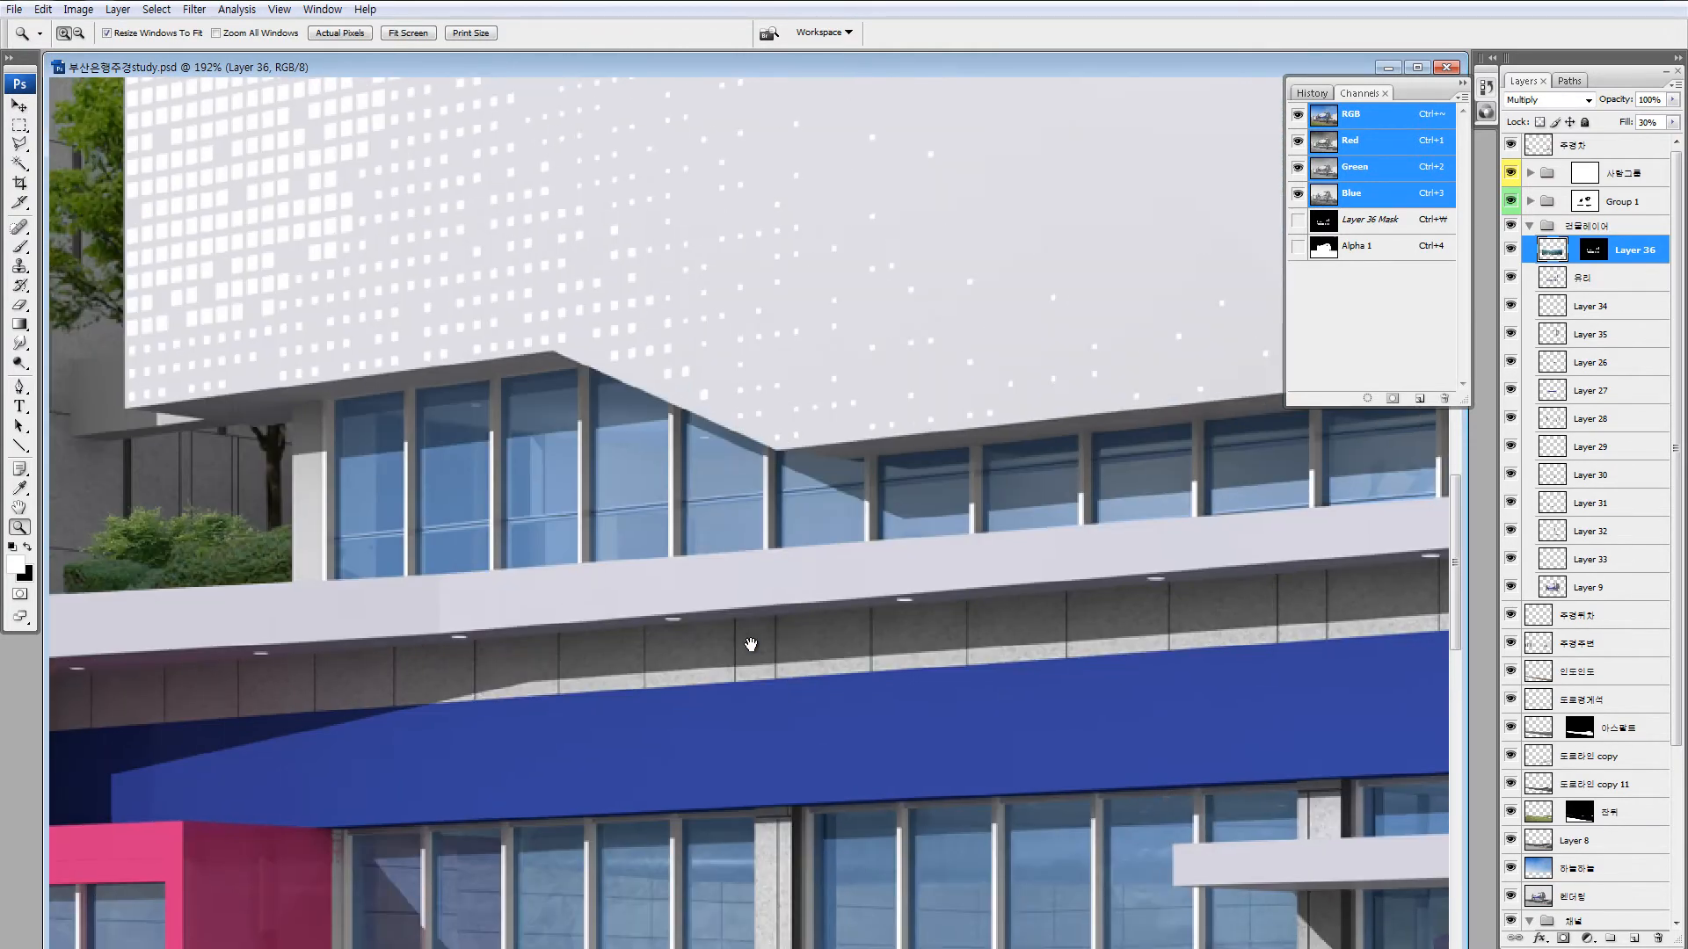
{"action": "left_click_drag", "start_coordinate": [999, 608], "coordinate": [568, 558]}
{"action": "left_click_drag", "start_coordinate": [1036, 577], "coordinate": [774, 617]}
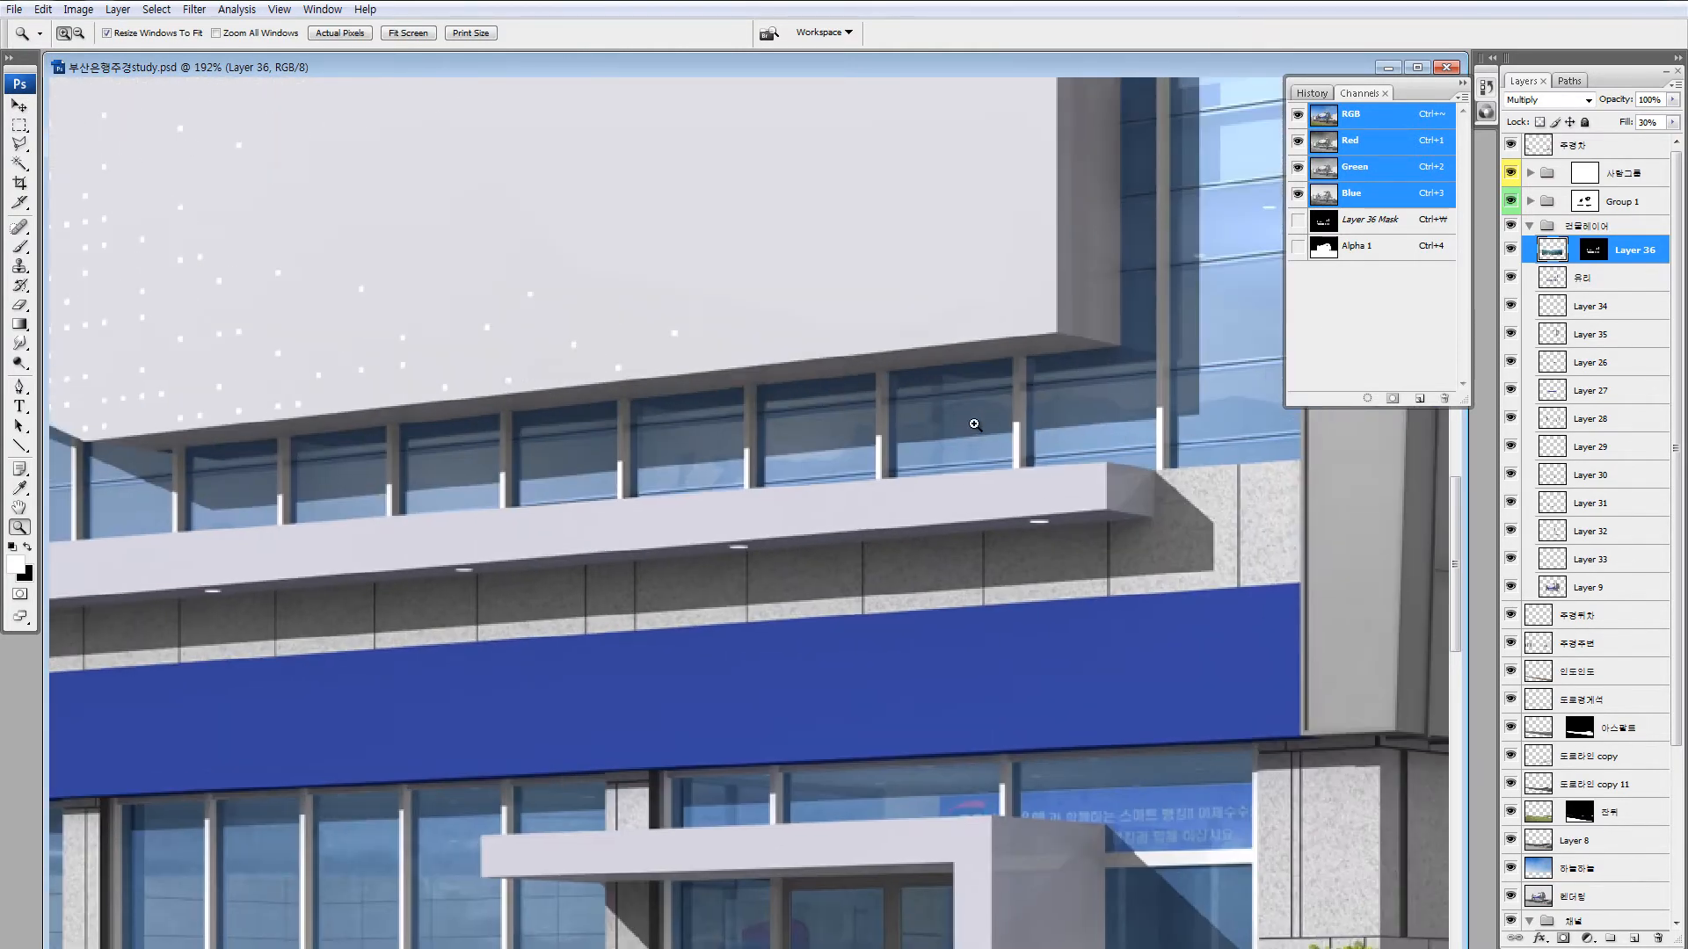
{"action": "key", "text": "l"}
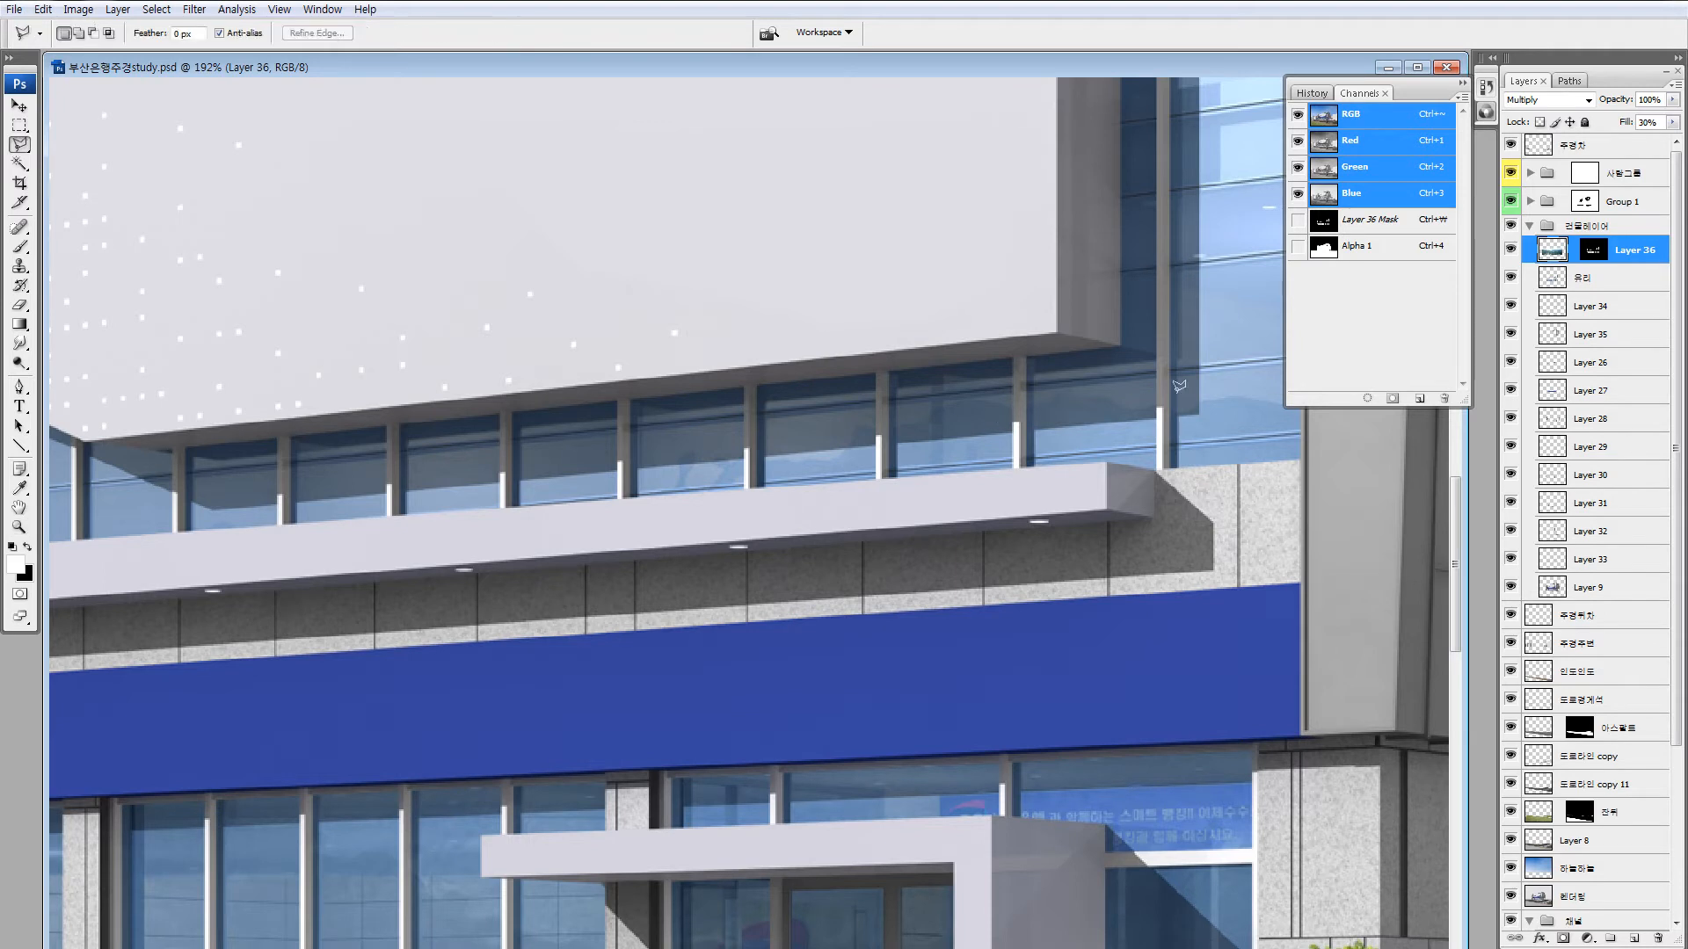
{"action": "mouse_move", "coordinate": [1247, 406]}
{"action": "left_mouse_down"}
{"action": "mouse_move", "coordinate": [1083, 403]}
{"action": "mouse_move", "coordinate": [888, 429]}
{"action": "mouse_move", "coordinate": [763, 537]}
{"action": "left_mouse_up"}
{"action": "key", "text": "ctrl+h"}
{"action": "key", "text": "v"}
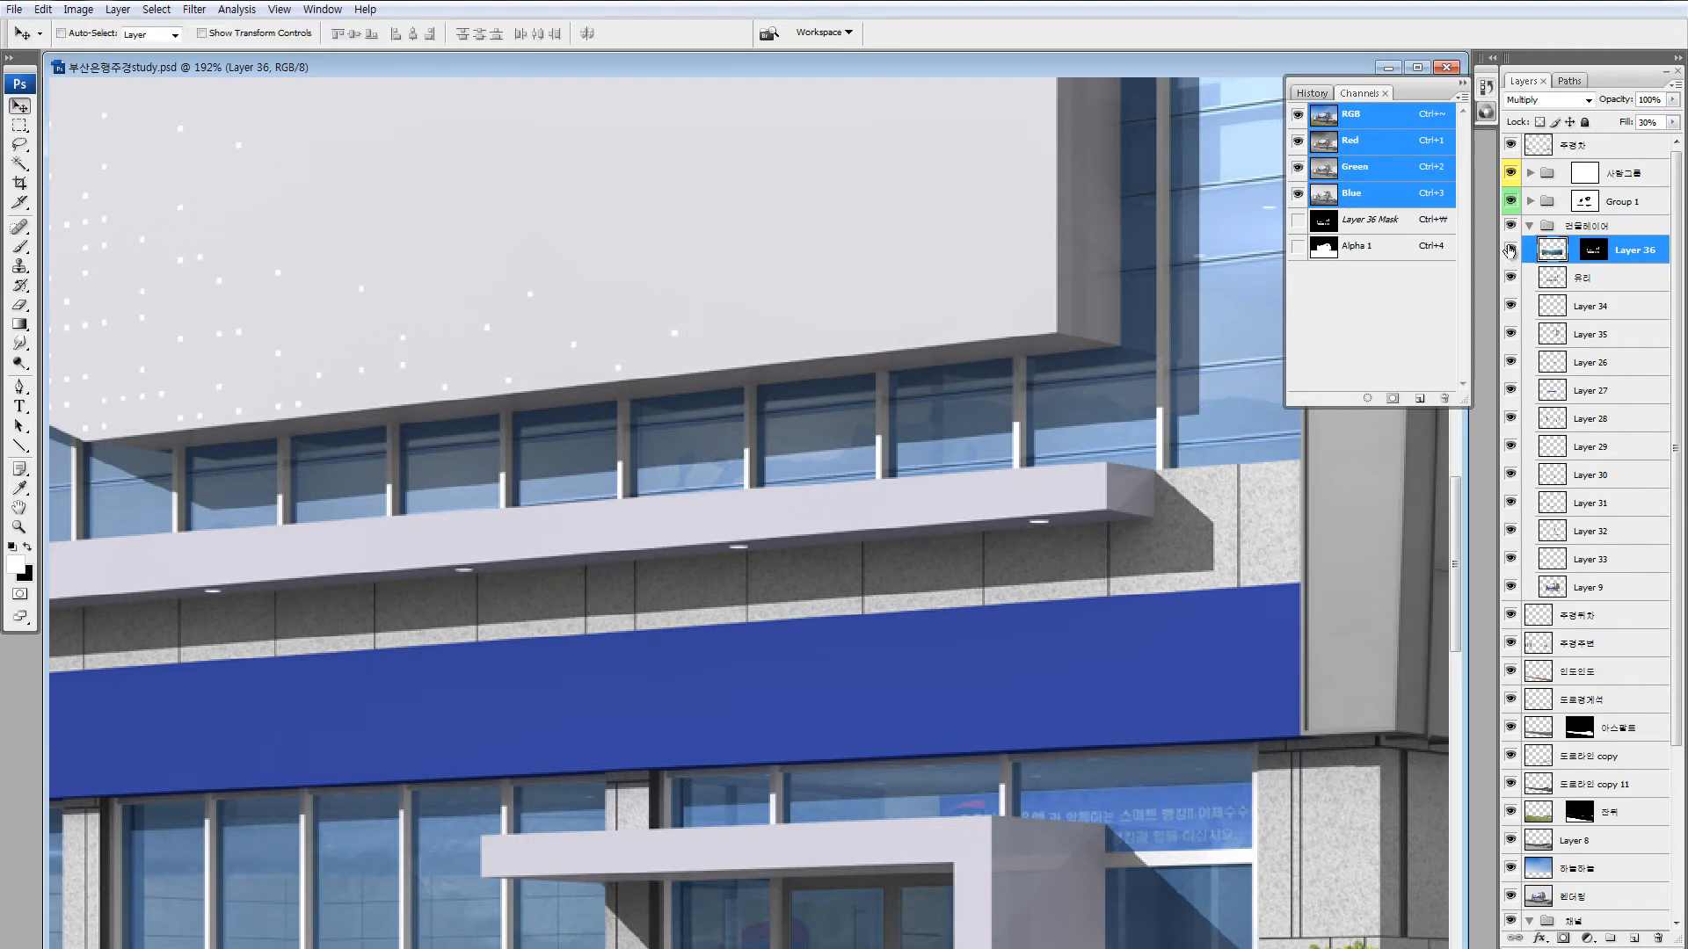
Compare the glass with the mountain reflection hidden and shown, in the full view and close up at the tower.
{"action": "left_click", "coordinate": [1512, 251]}
{"action": "key", "text": "ctrl+0"}
{"action": "left_click", "coordinate": [1512, 251]}
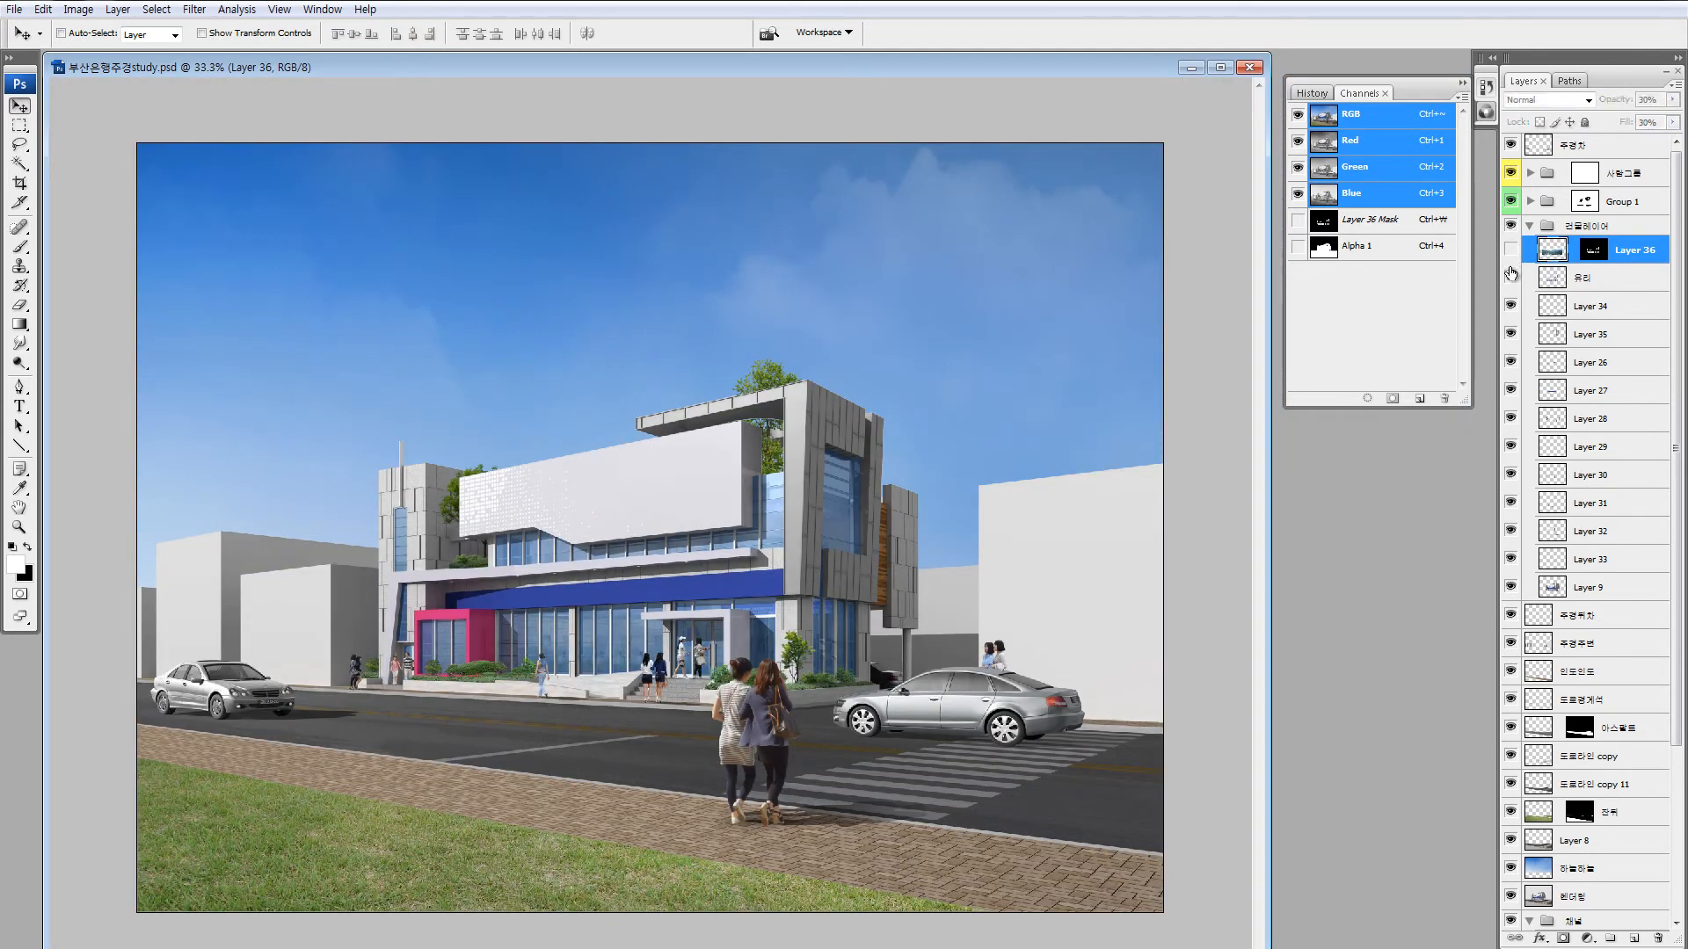
{"action": "left_click", "coordinate": [1510, 251]}
{"action": "left_click", "coordinate": [1510, 252]}
{"action": "left_click", "coordinate": [1510, 251]}
{"action": "left_click", "coordinate": [1510, 251]}
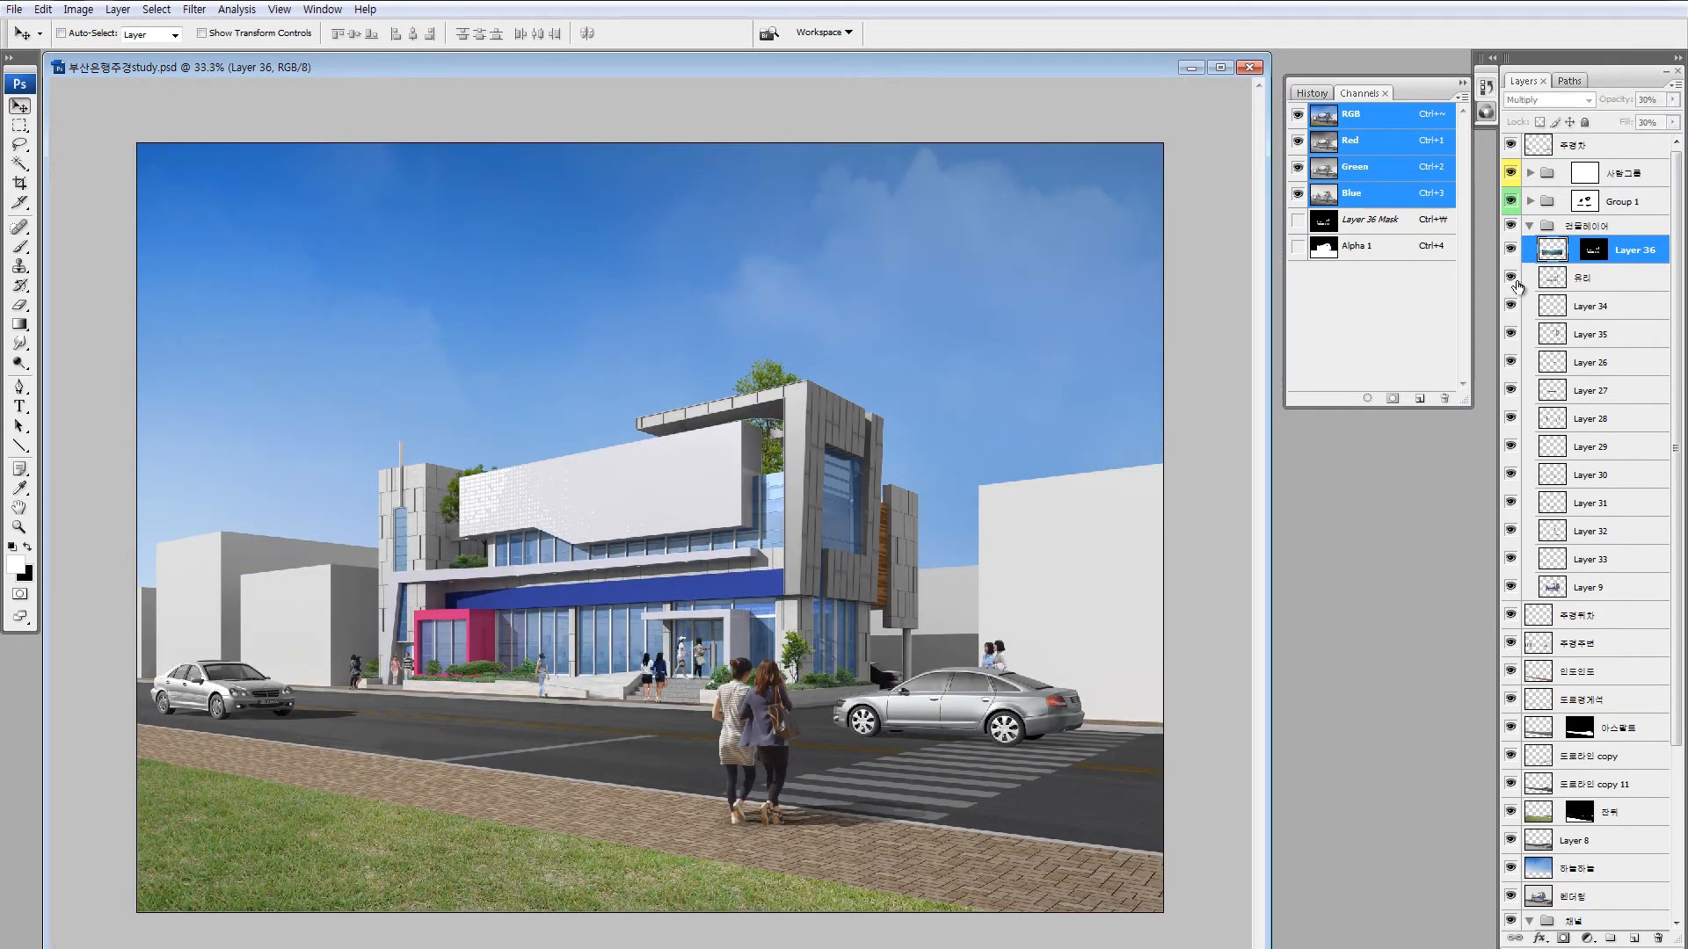
{"action": "key", "text": "z"}
{"action": "left_click_drag", "start_coordinate": [913, 684], "coordinate": [653, 422]}
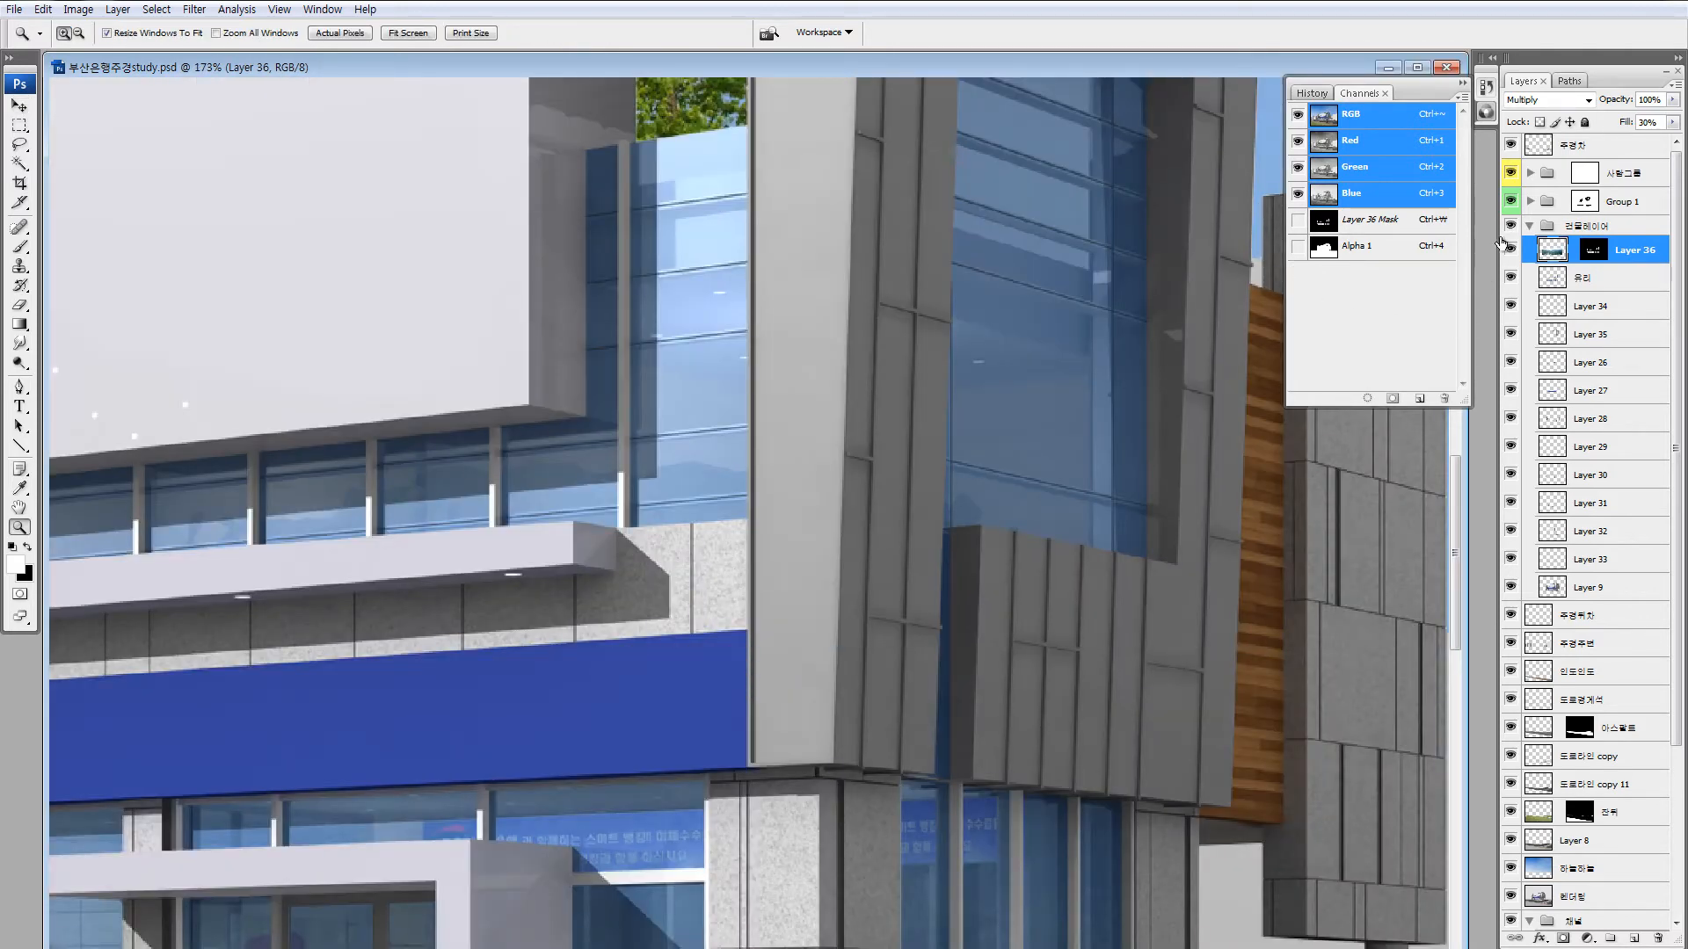
{"action": "left_click", "coordinate": [1510, 251]}
{"action": "left_click", "coordinate": [1510, 250]}
{"action": "key", "text": "ctrl+0"}
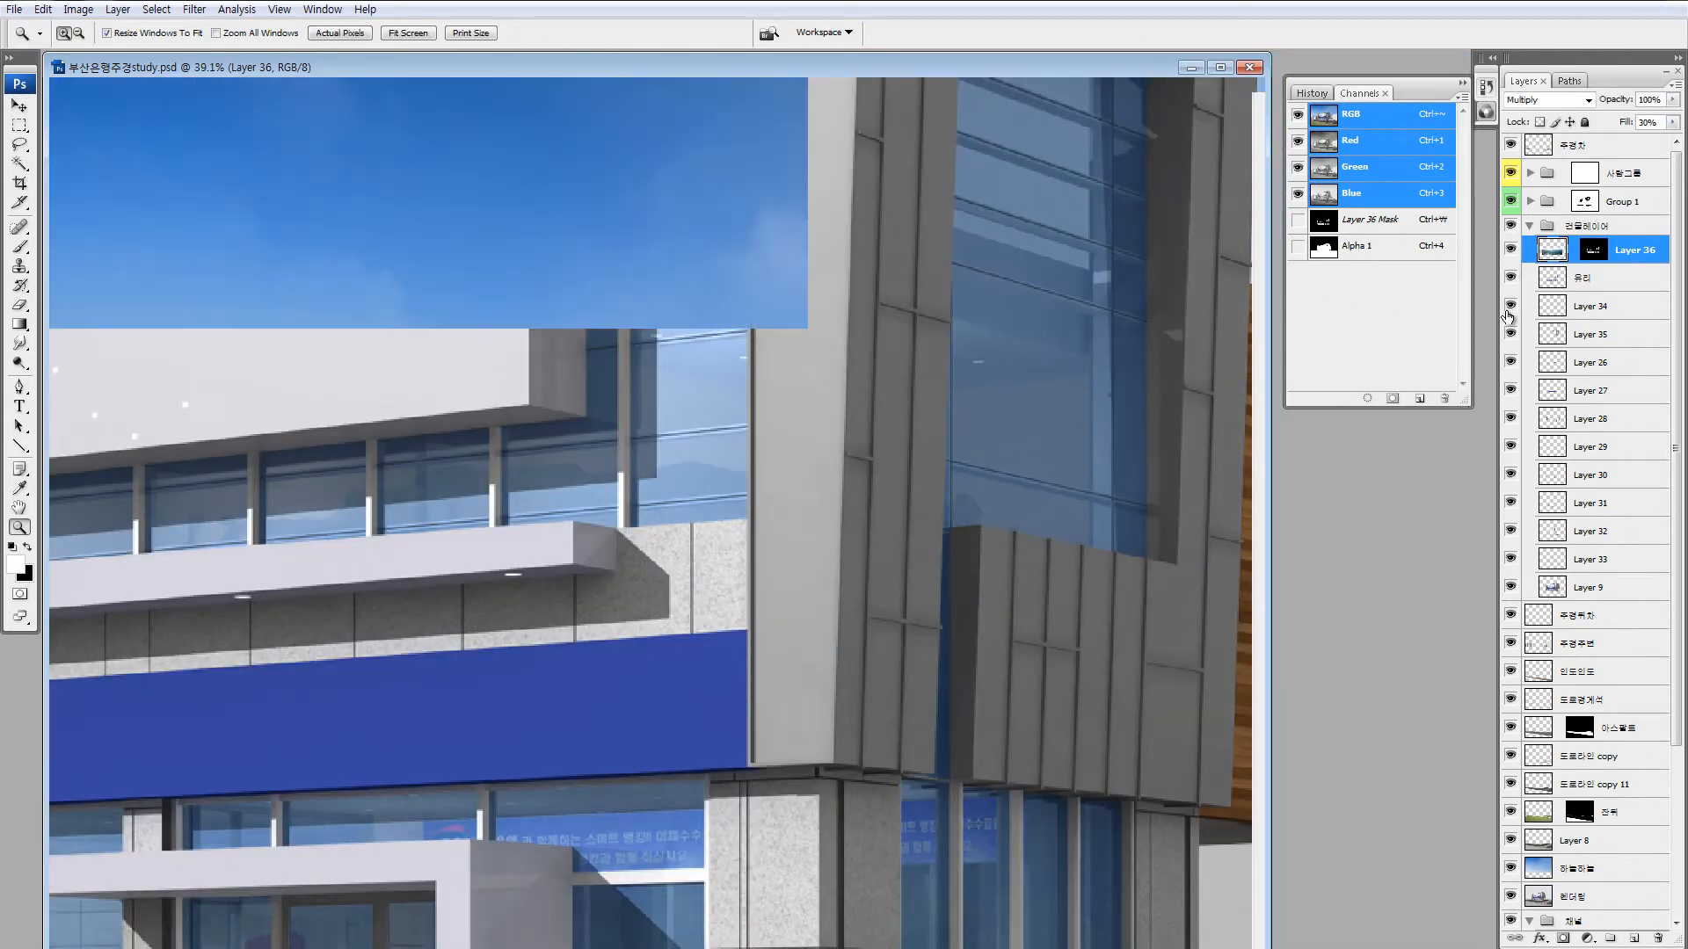
Switch to 부산은행소스.psd, delete the mountain photo on Layer 84 and show the layer group above it.
{"action": "key", "text": "ctrl+minus"}
{"action": "key", "text": "ctrl+minus"}
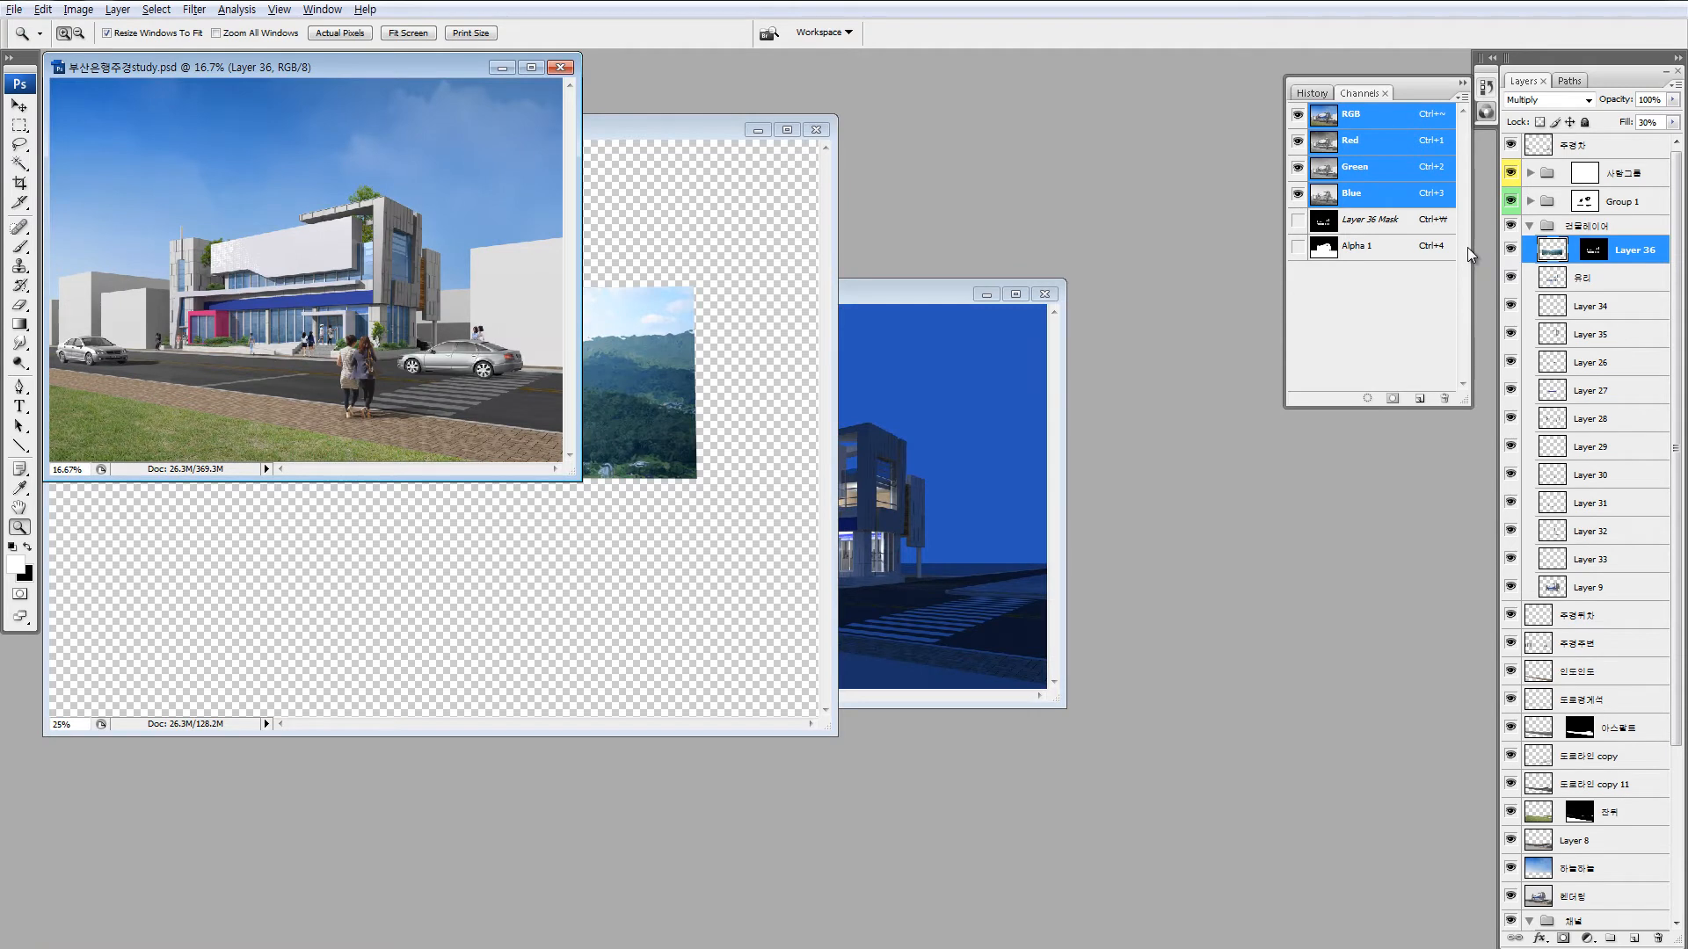
{"action": "key", "text": "ctrl+plus"}
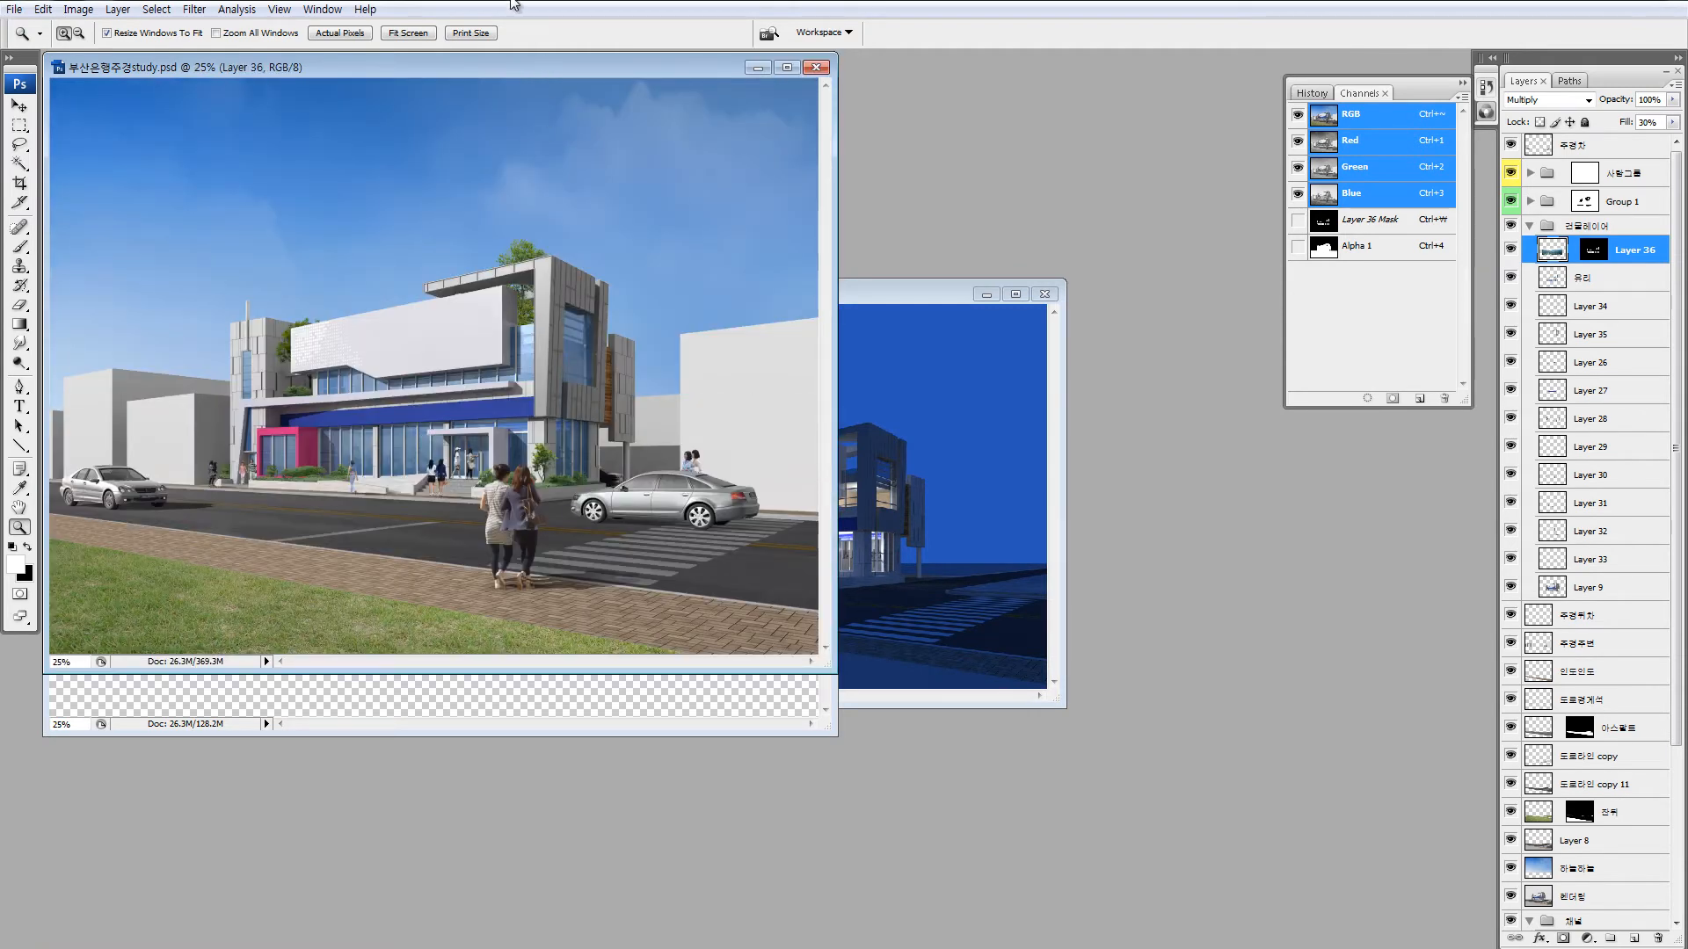
{"action": "left_click_drag", "start_coordinate": [578, 65], "coordinate": [1072, 194]}
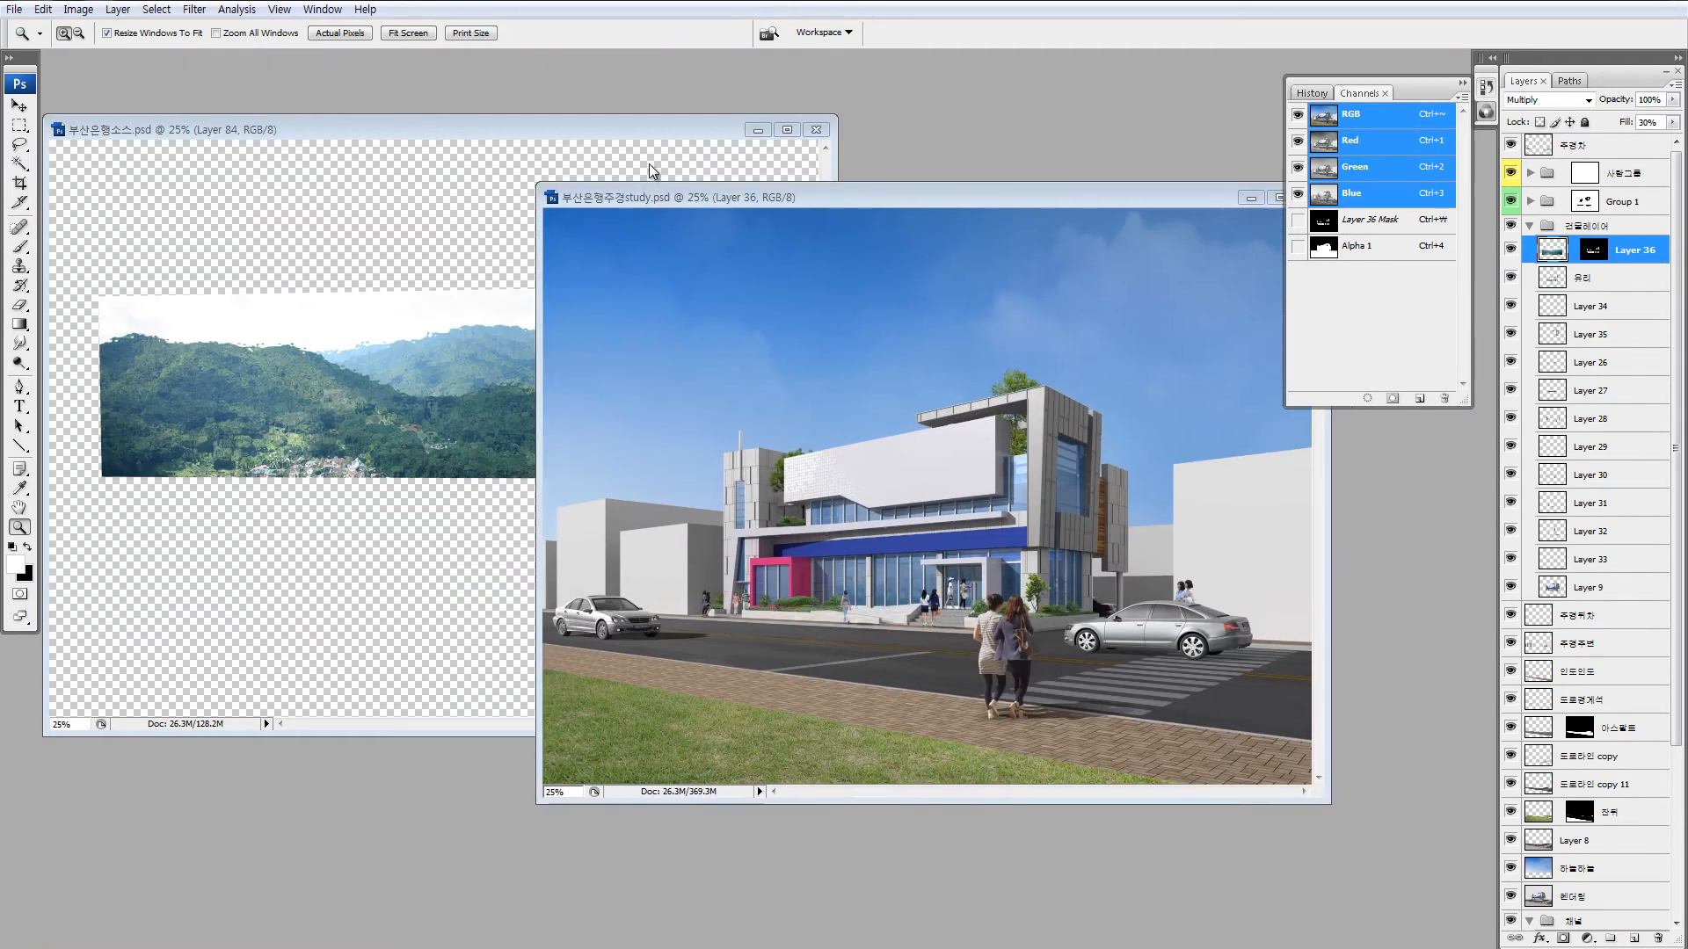
{"action": "left_click", "coordinate": [649, 163]}
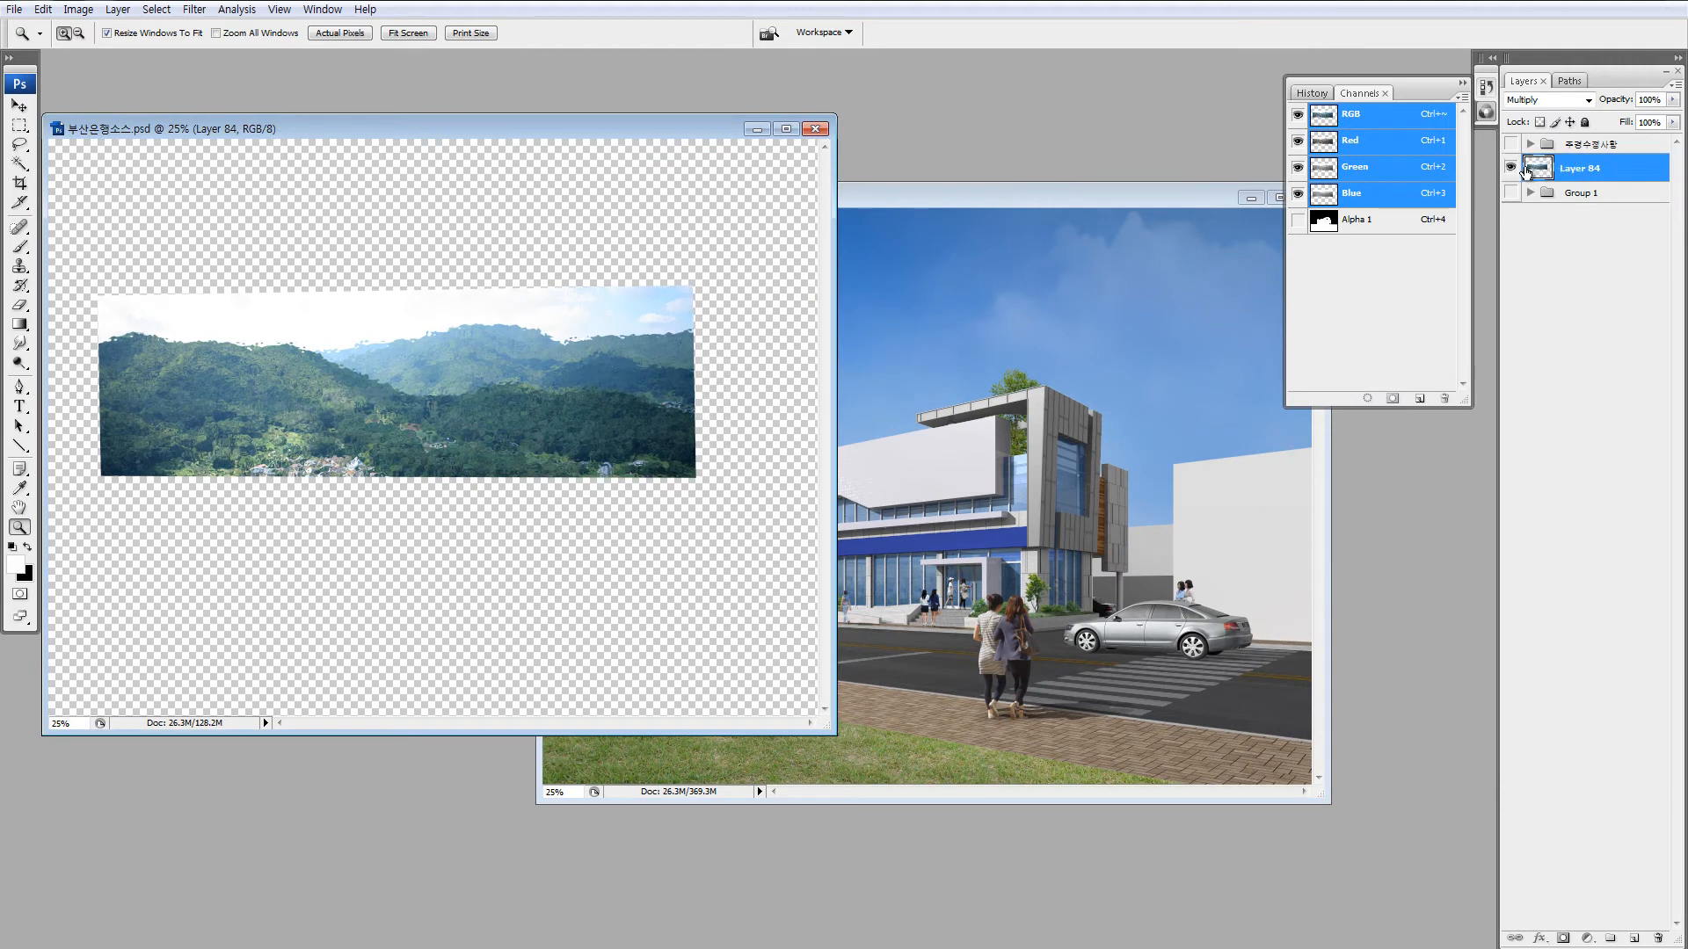
{"action": "left_click_drag", "start_coordinate": [1534, 169], "coordinate": [1529, 183]}
{"action": "left_click", "coordinate": [1511, 143]}
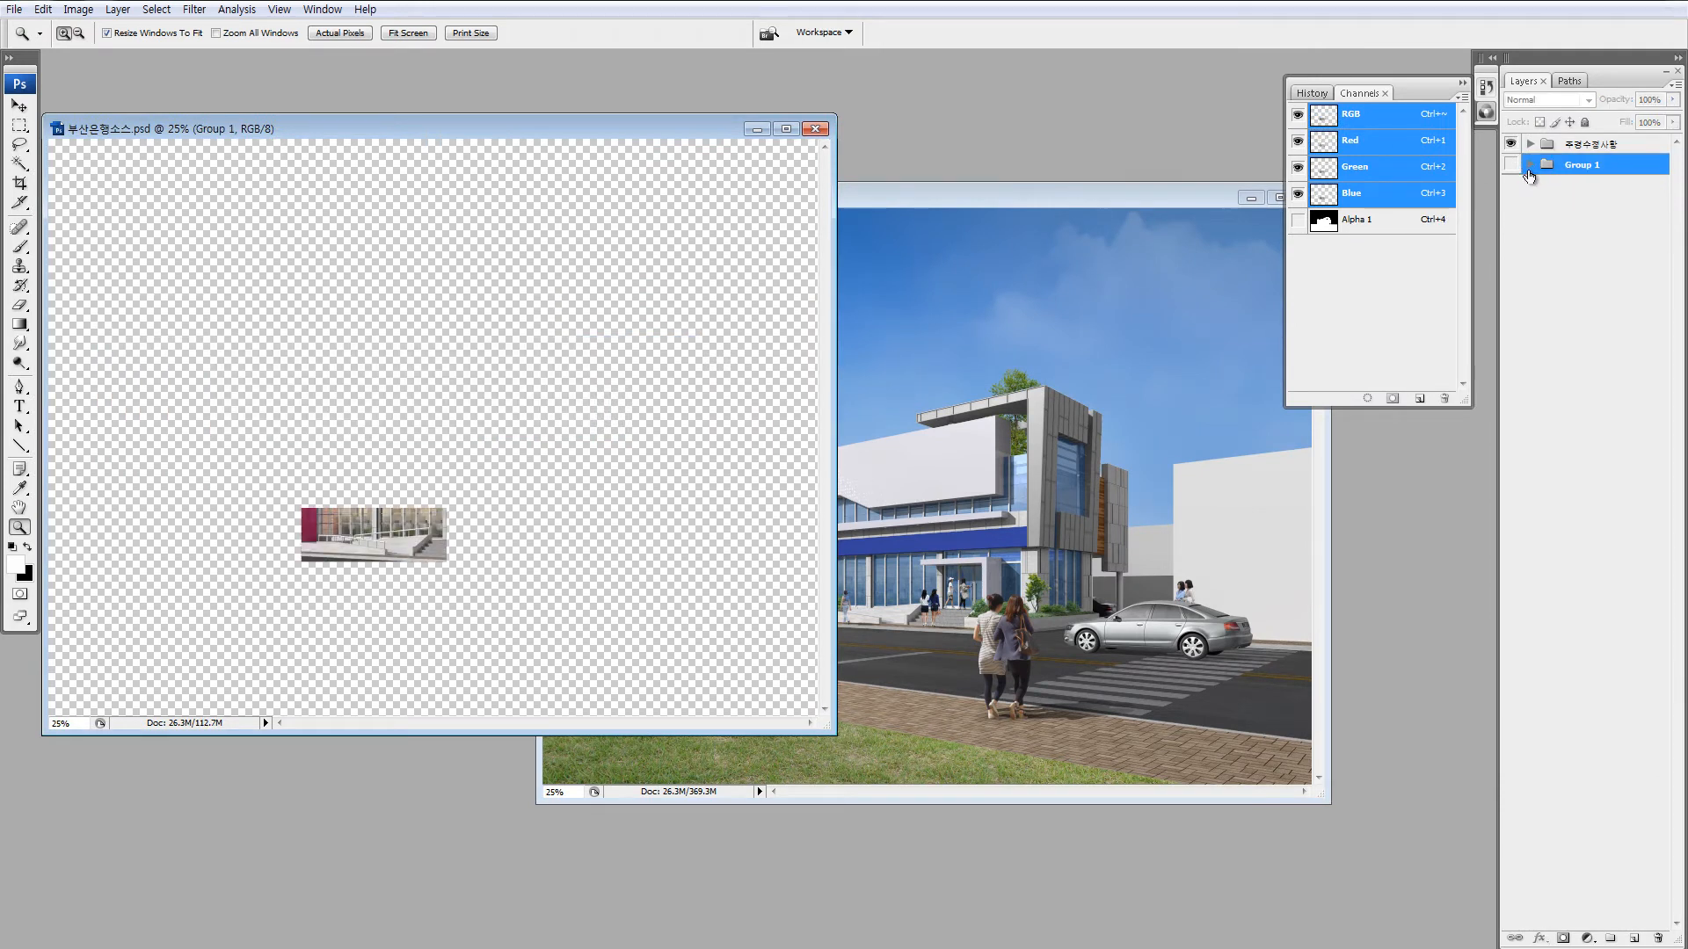
Isolate Layer 32 in 부산은행주경study.psd and copy its lower stair and planter wall pieces to a new layer.
{"action": "left_click", "coordinate": [1083, 200]}
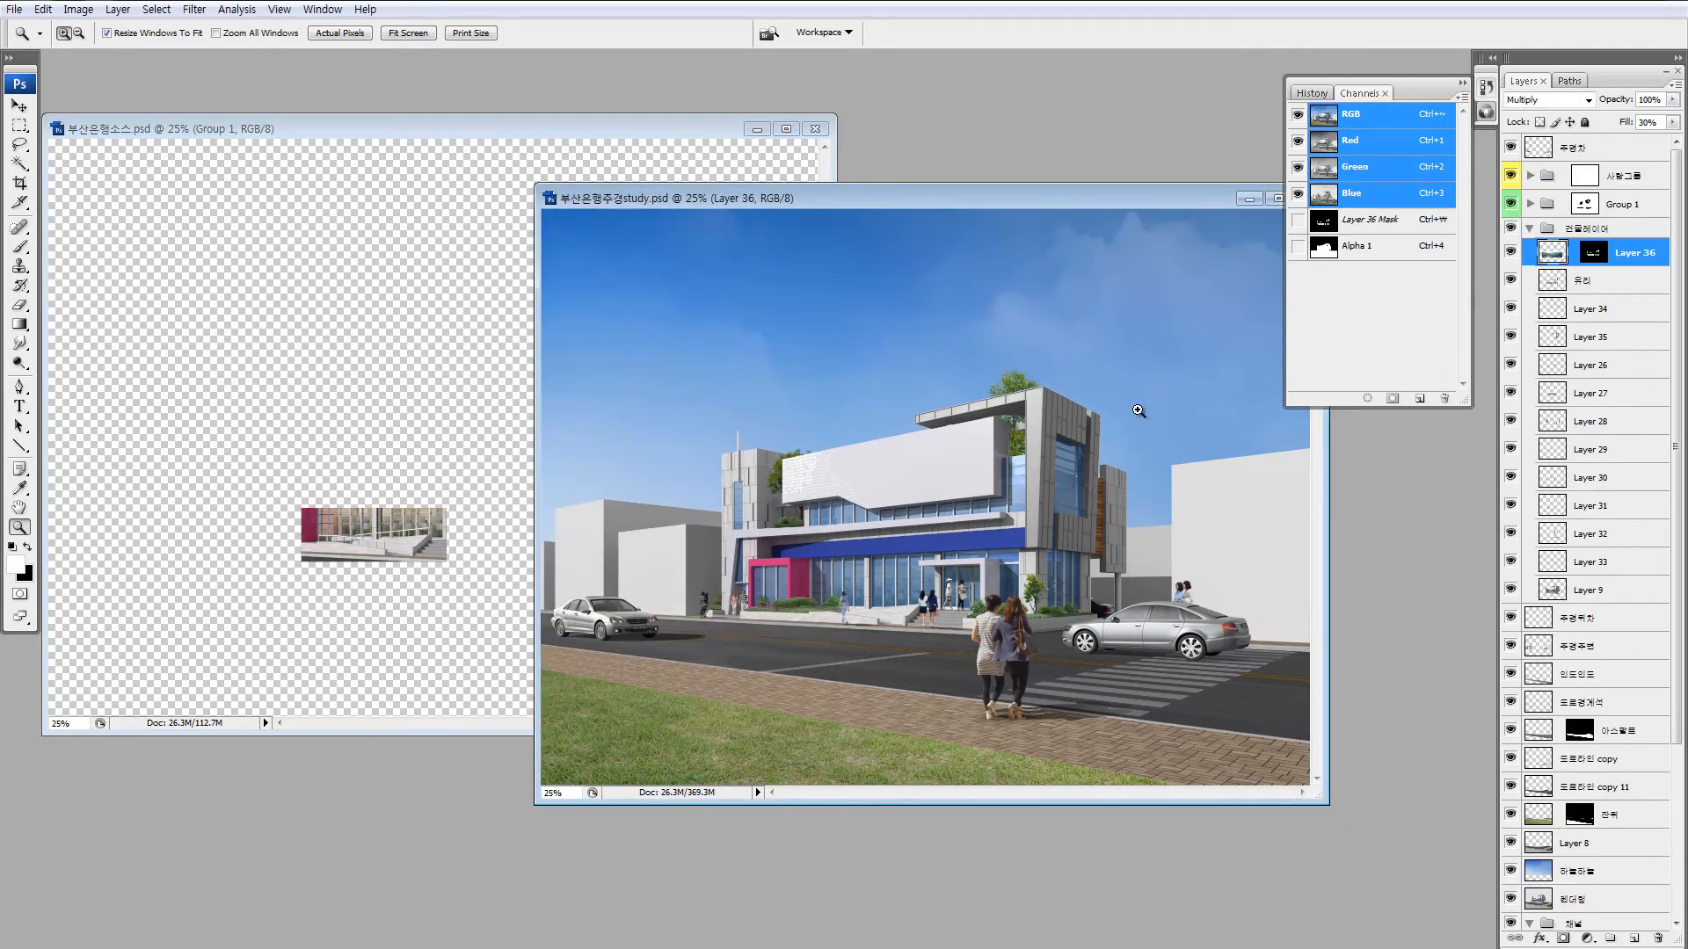
{"action": "key", "text": "v"}
{"action": "left_click", "coordinate": [980, 460], "text": "ctrl"}
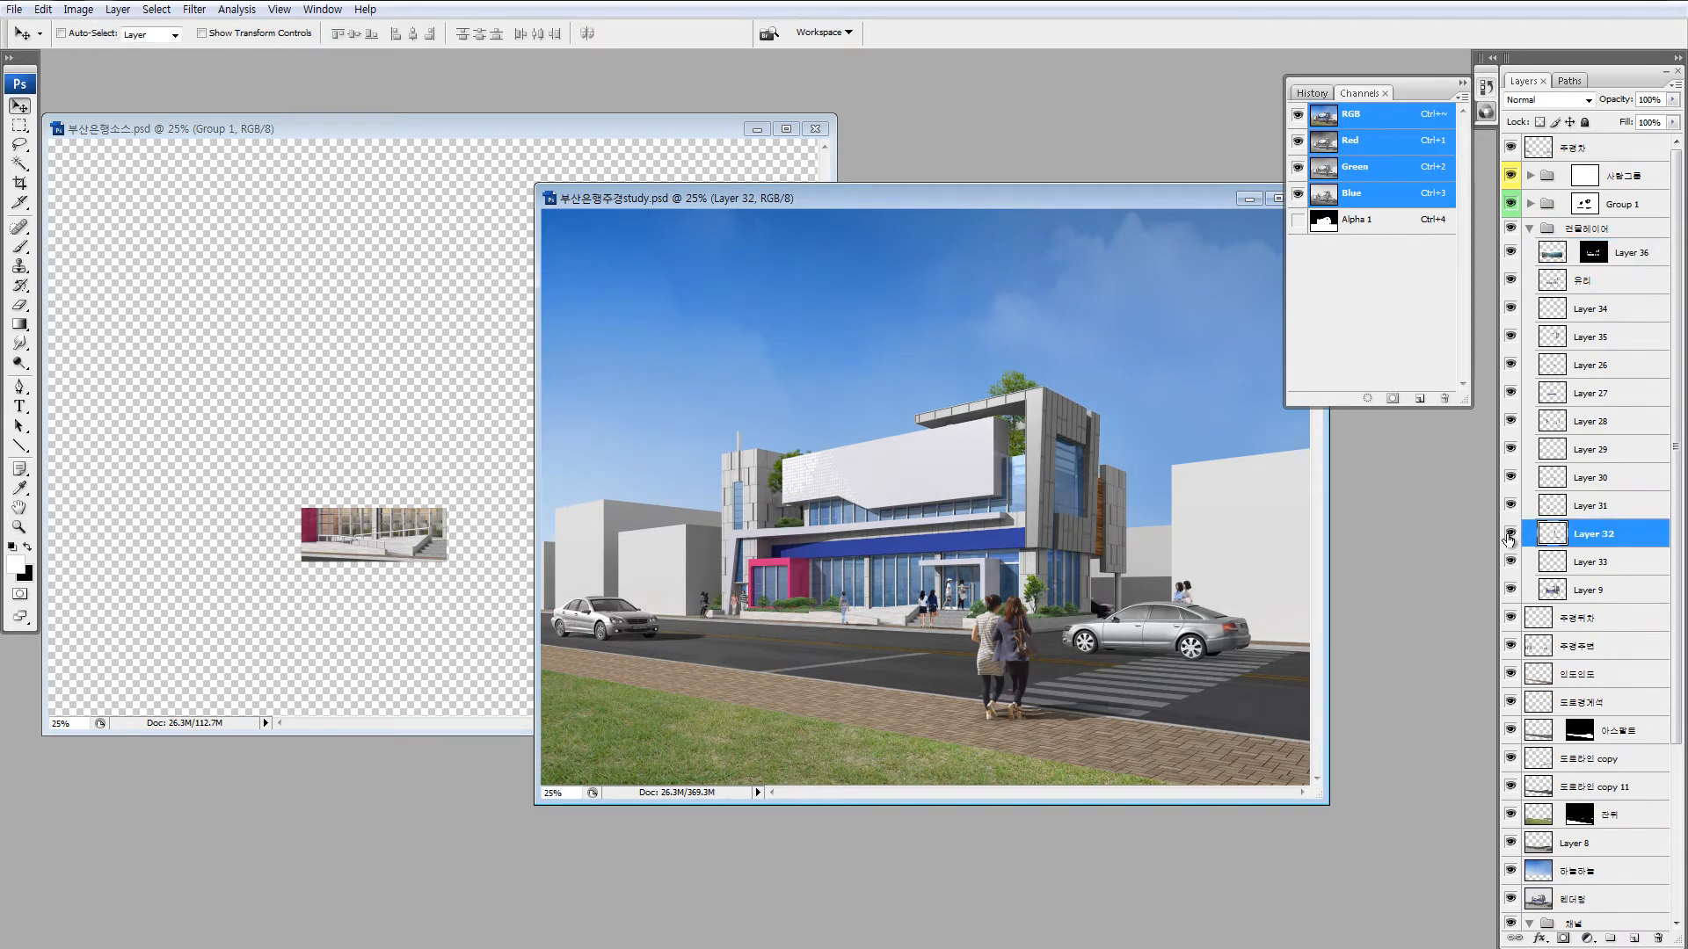
{"action": "left_click", "coordinate": [1510, 535], "text": "alt"}
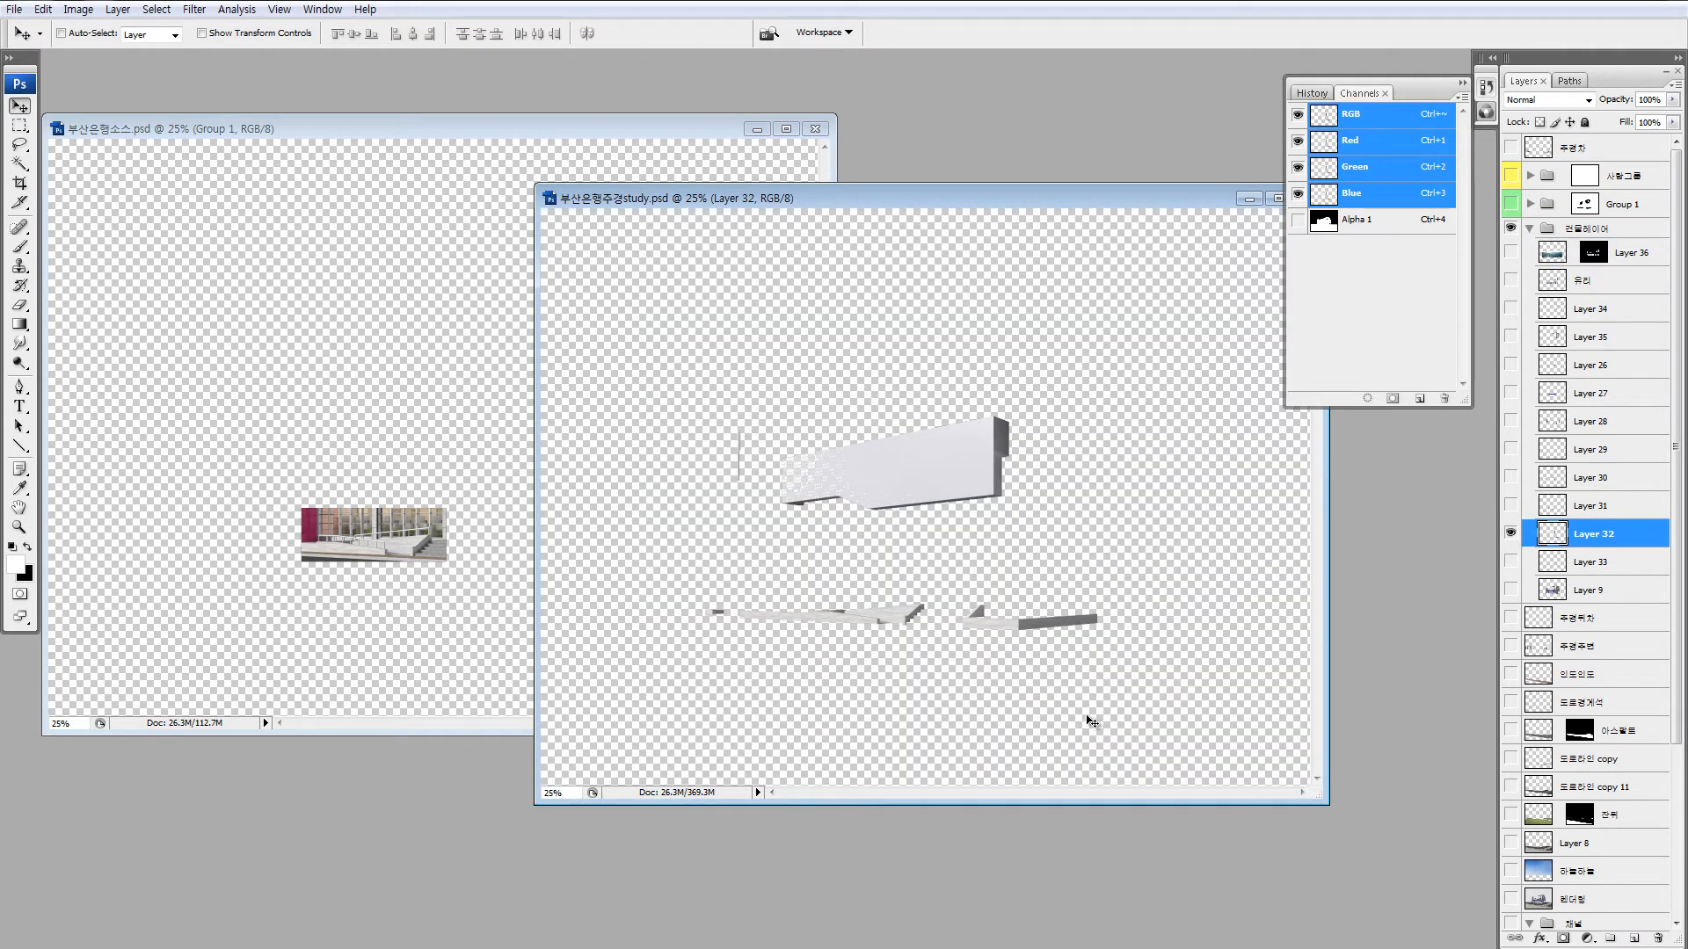
{"action": "key", "text": "m"}
{"action": "left_click_drag", "start_coordinate": [617, 559], "coordinate": [1293, 755]}
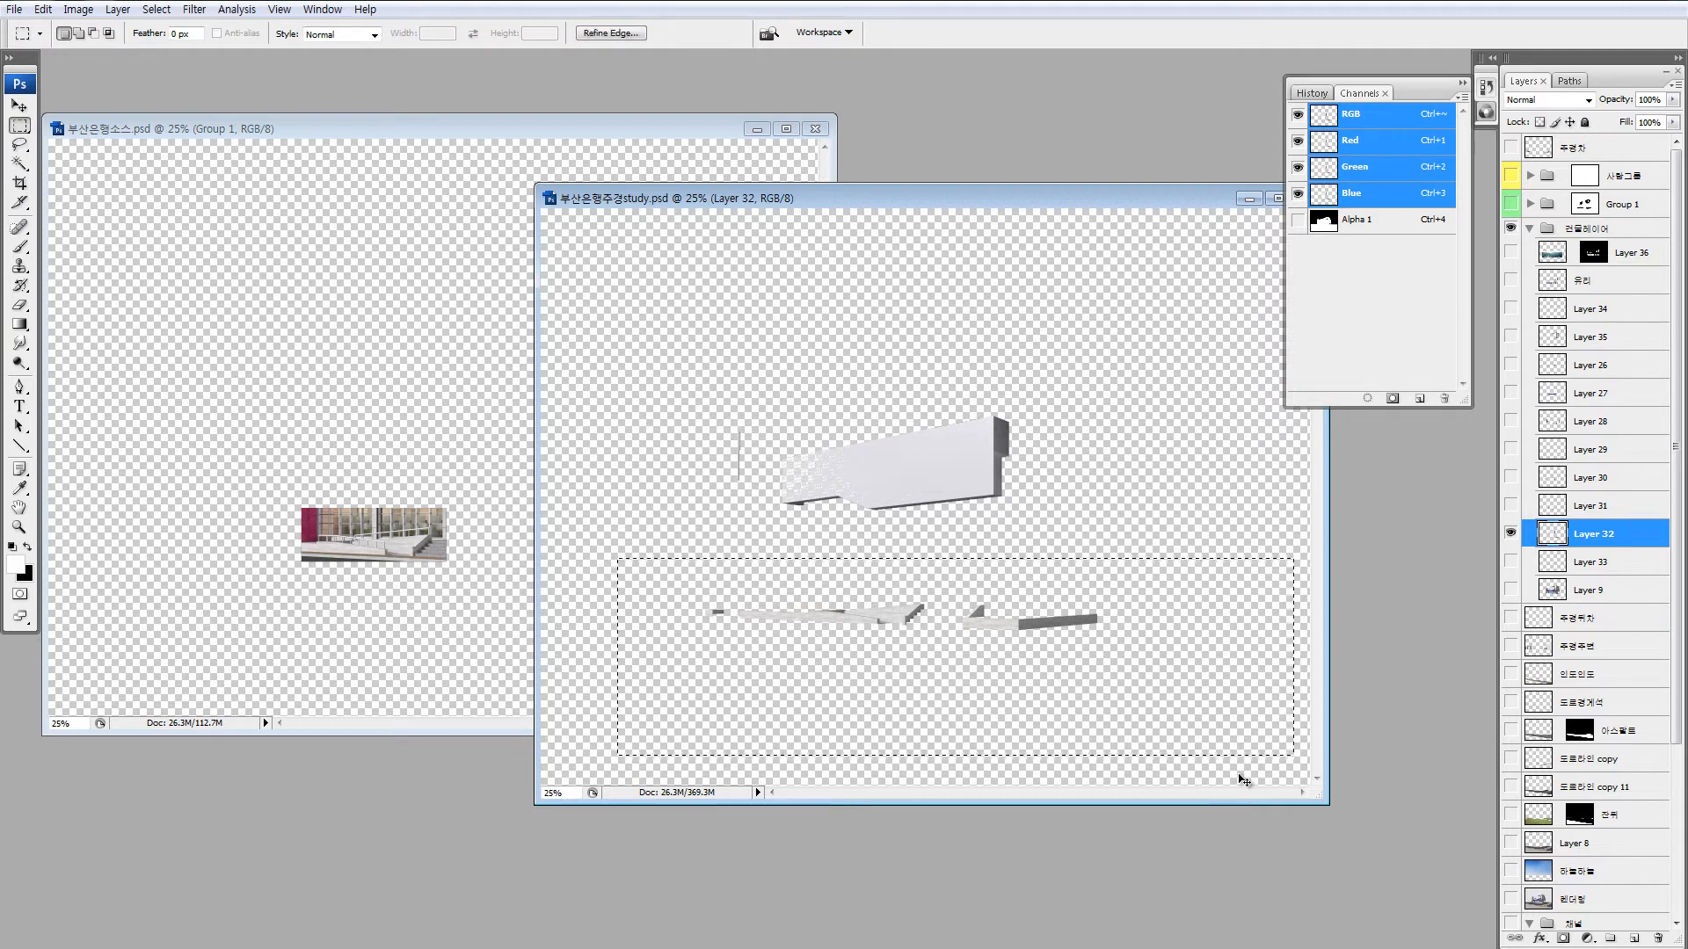
{"action": "key", "text": "ctrl+j"}
Show all other layers again and keep the new stair and planter wall layer visible and active.
{"action": "right_click", "coordinate": [1510, 531]}
{"action": "left_click", "coordinate": [1540, 562]}
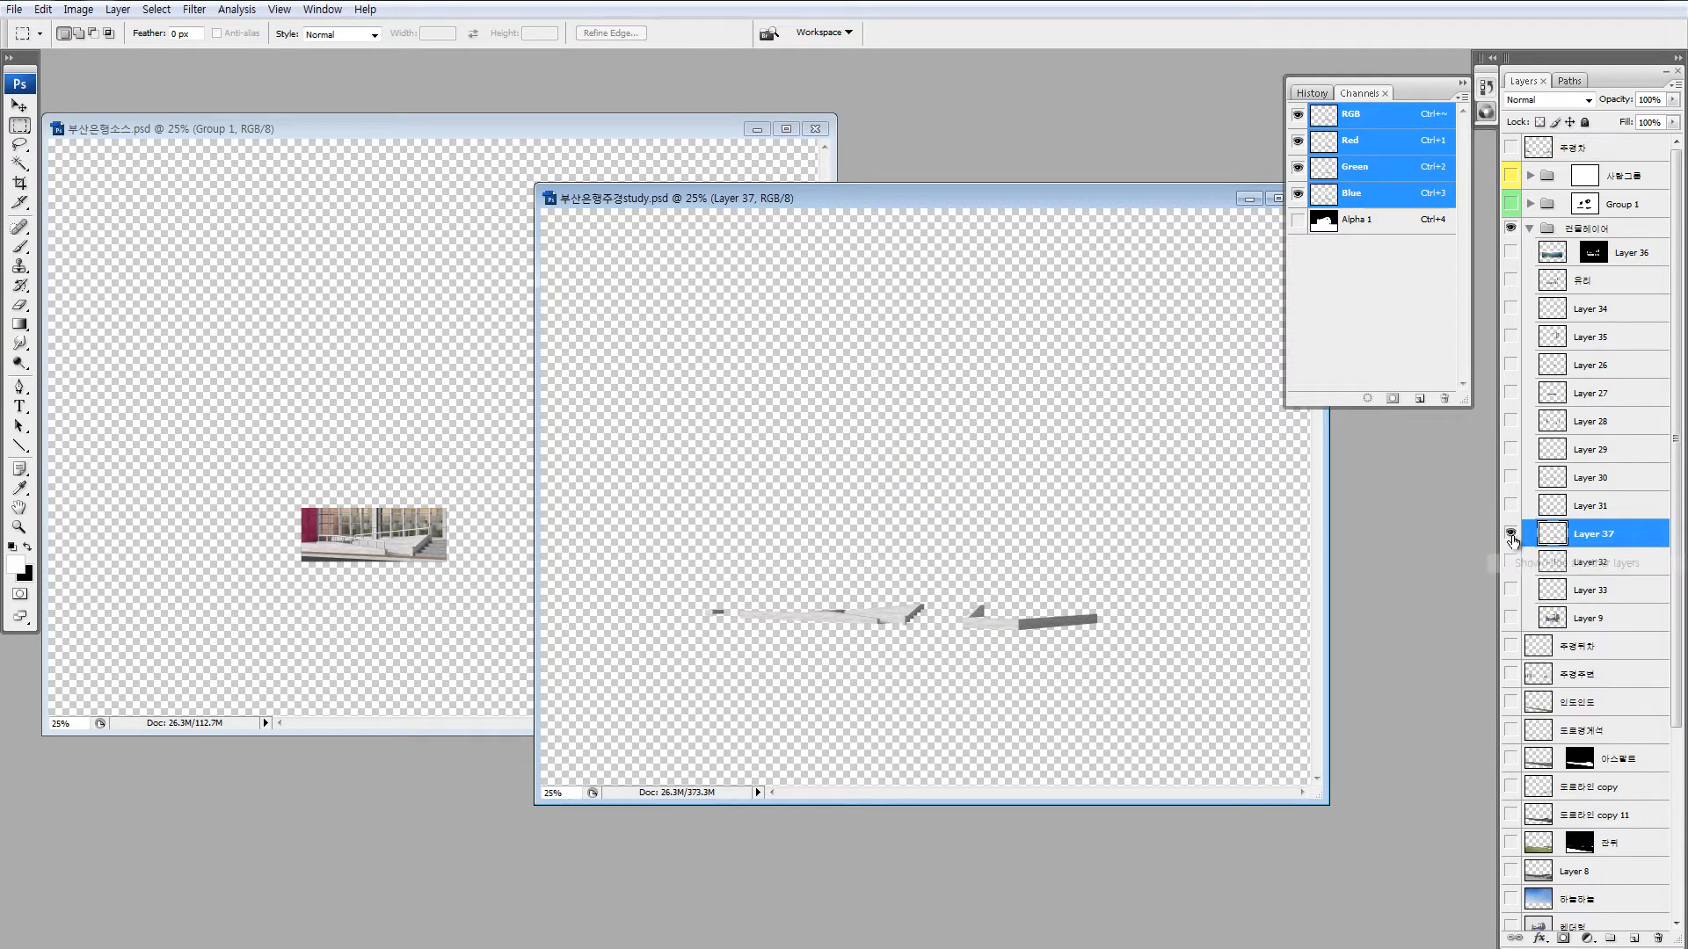
{"action": "right_click", "coordinate": [1511, 536]}
{"action": "left_click", "coordinate": [1542, 568]}
{"action": "key", "text": "v"}
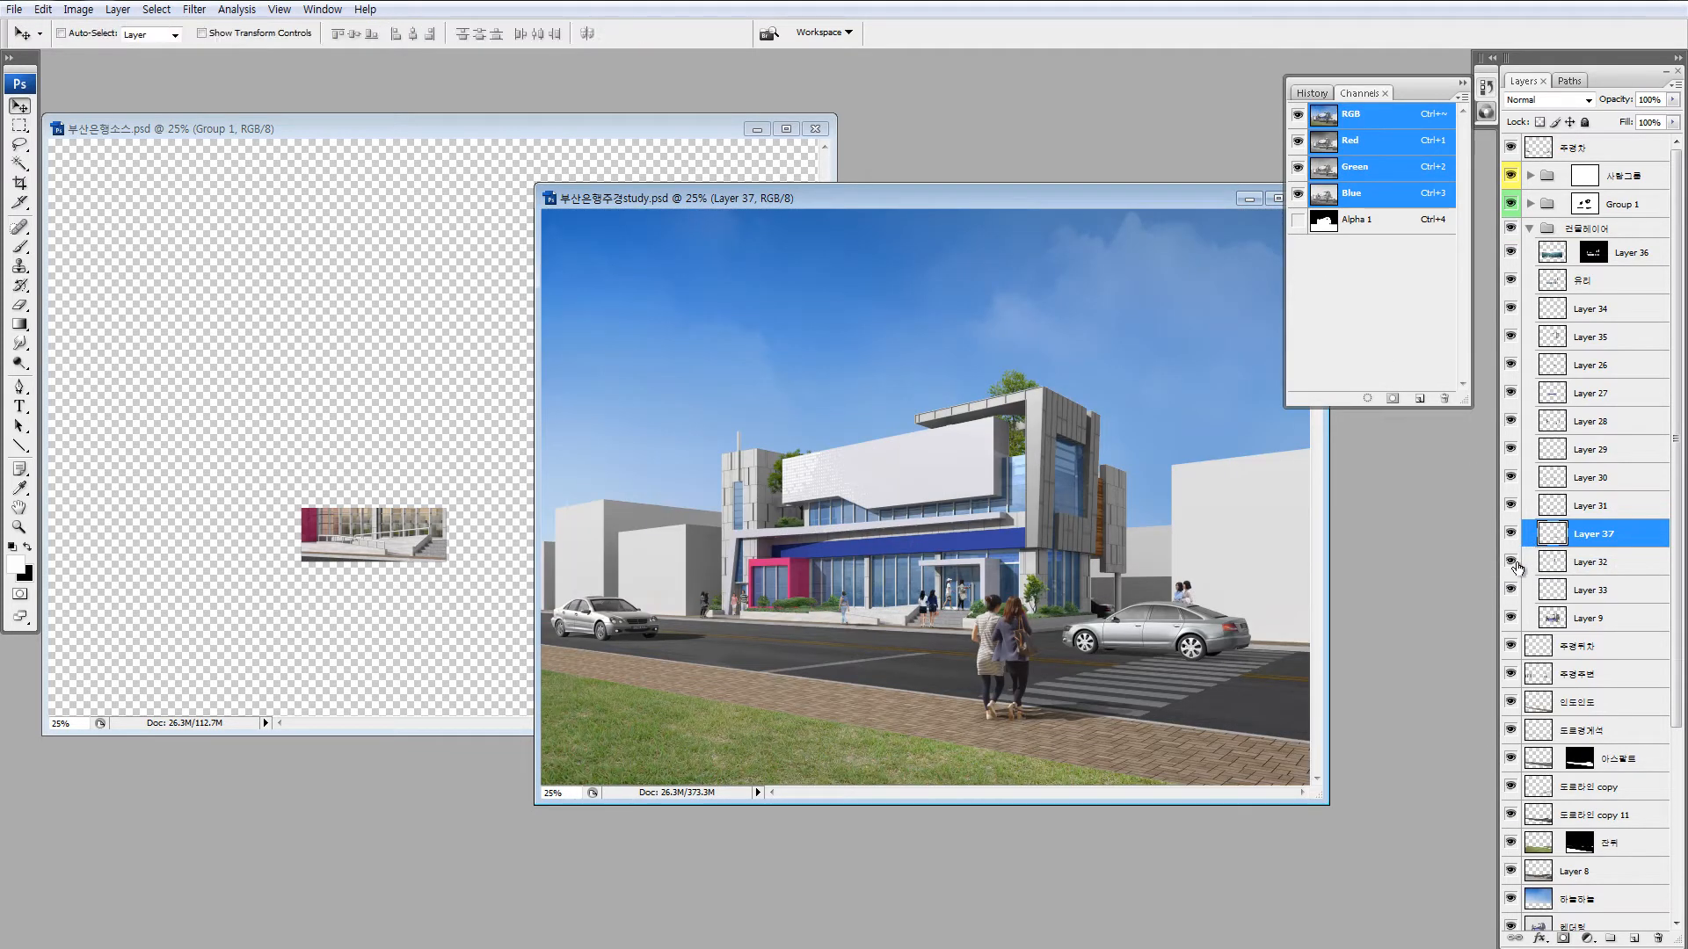
{"action": "left_click", "coordinate": [1510, 534]}
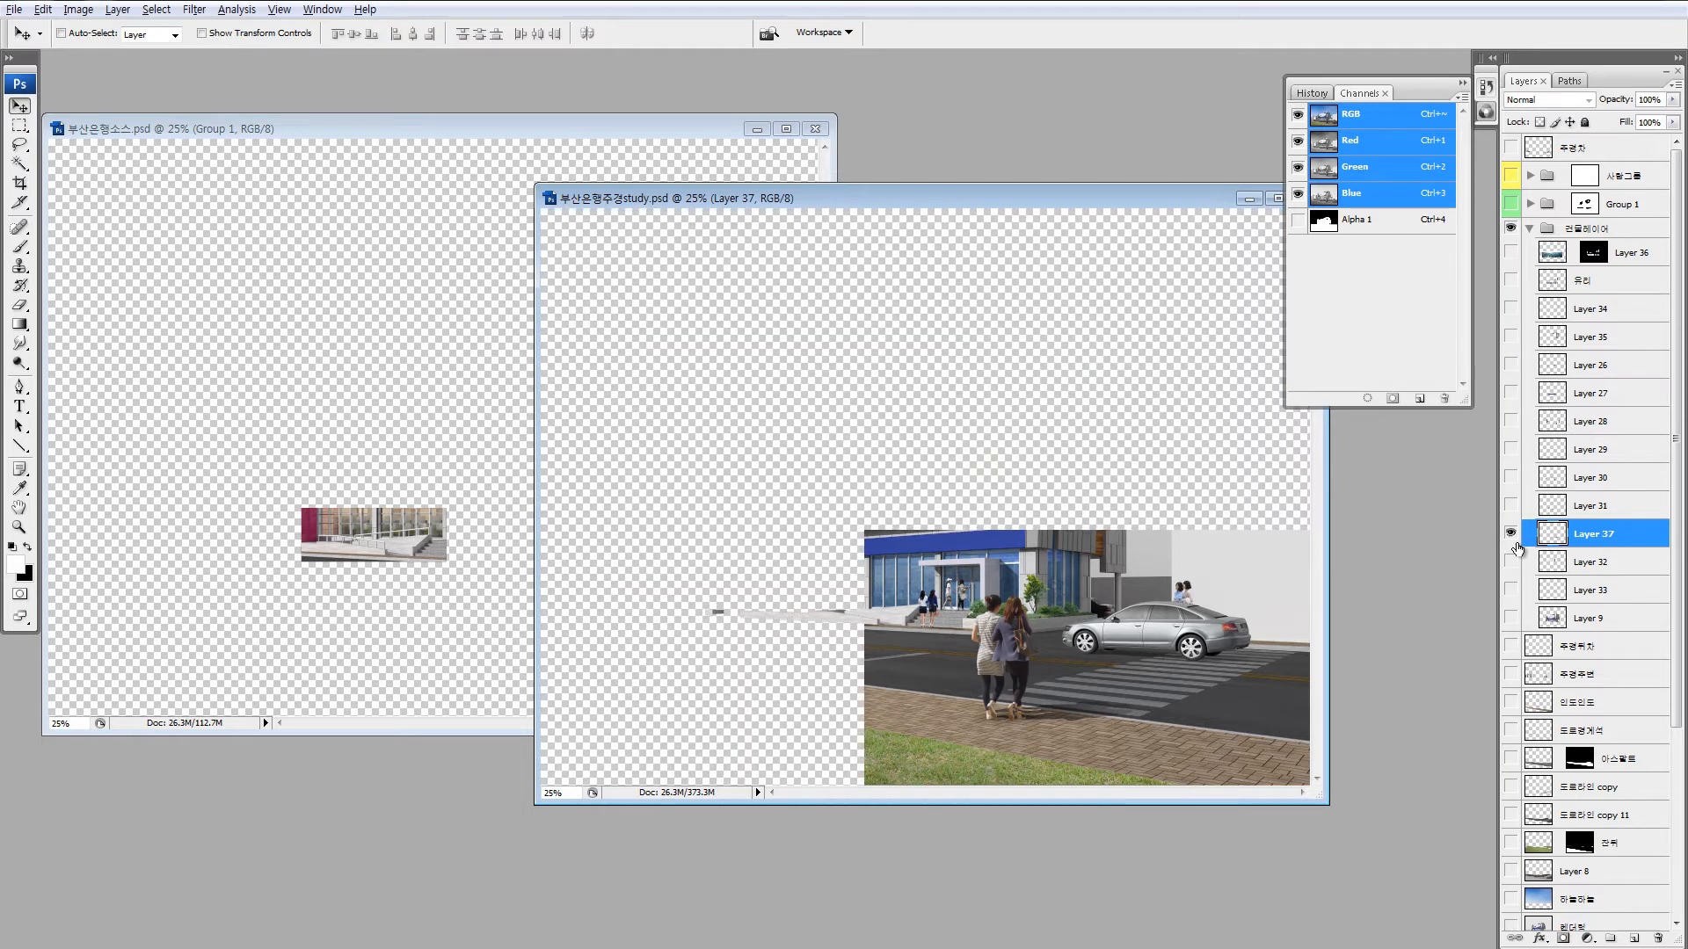
{"action": "key", "text": "F2"}
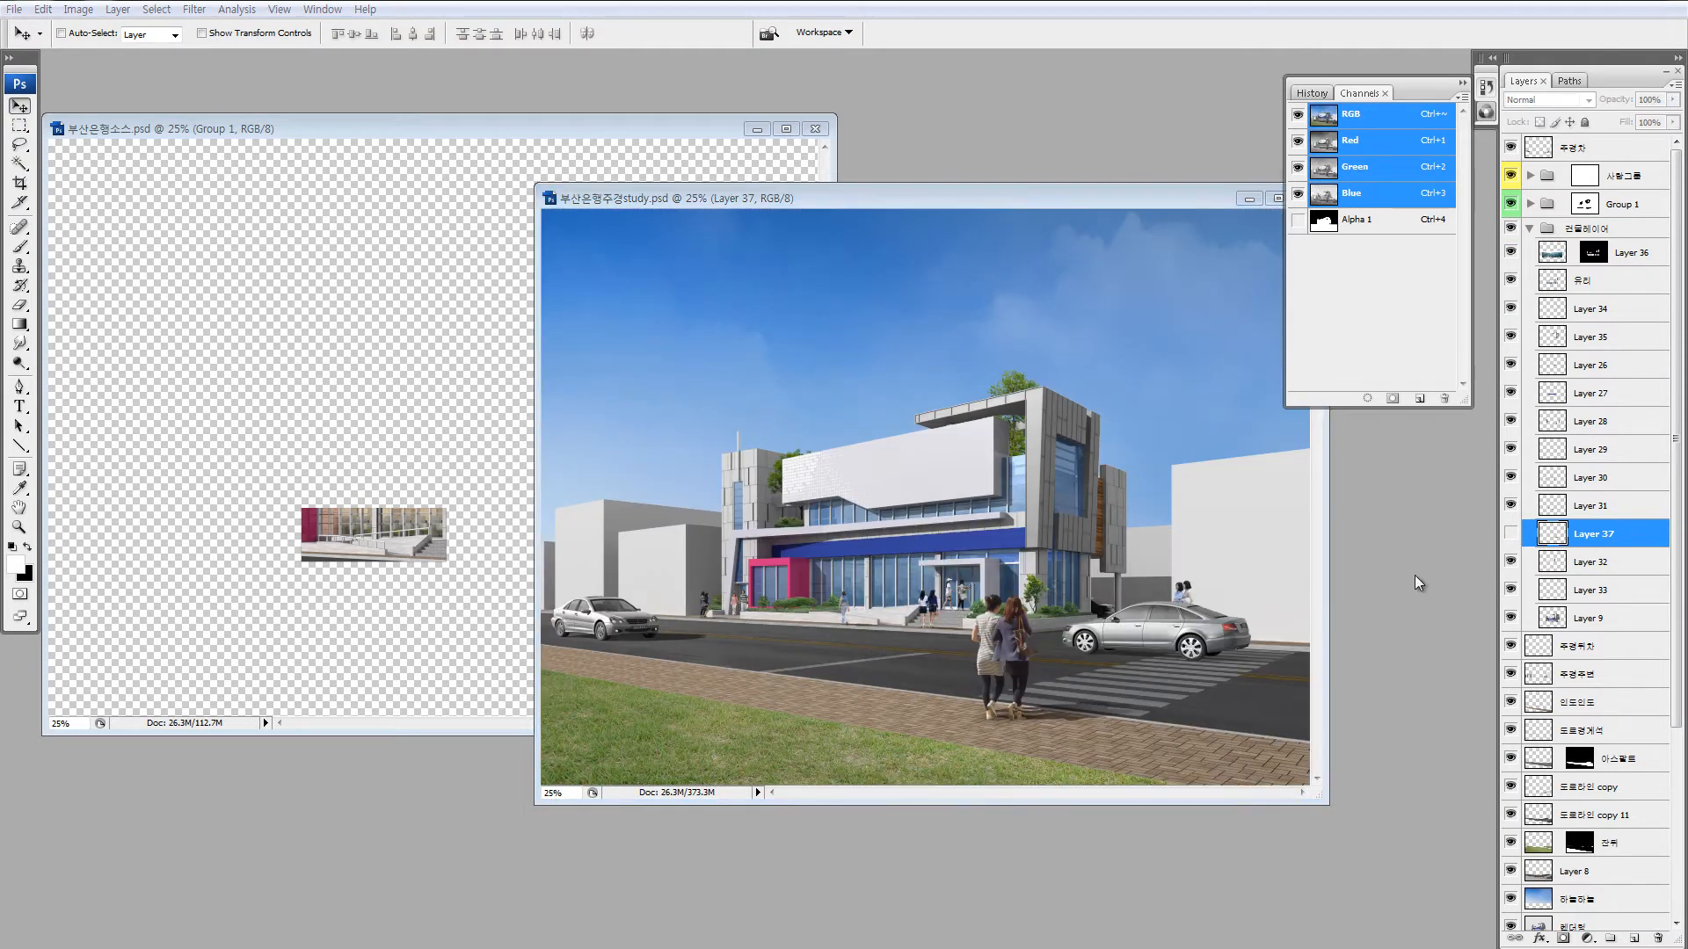
{"action": "key", "text": "Escape"}
{"action": "left_click", "coordinate": [1510, 534]}
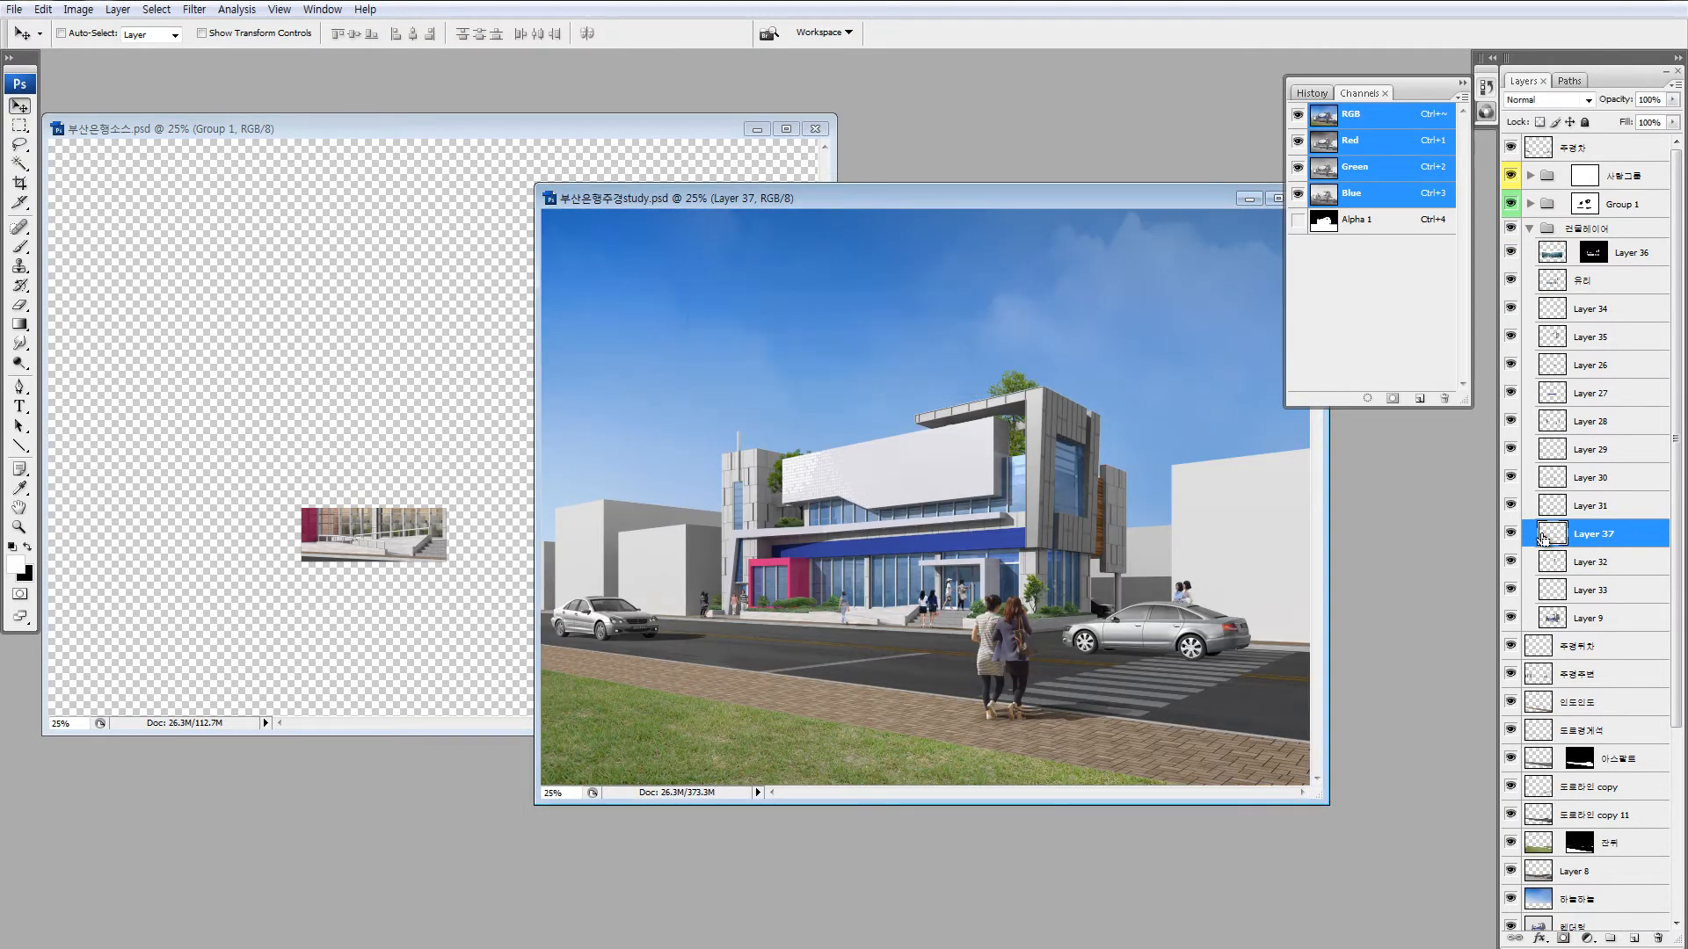
Darken the copied stair and planter wall pieces by lowering their brightness with Brightness/Contrast.
{"action": "key", "text": "F2"}
{"action": "left_click_drag", "start_coordinate": [1256, 614], "coordinate": [1239, 613]}
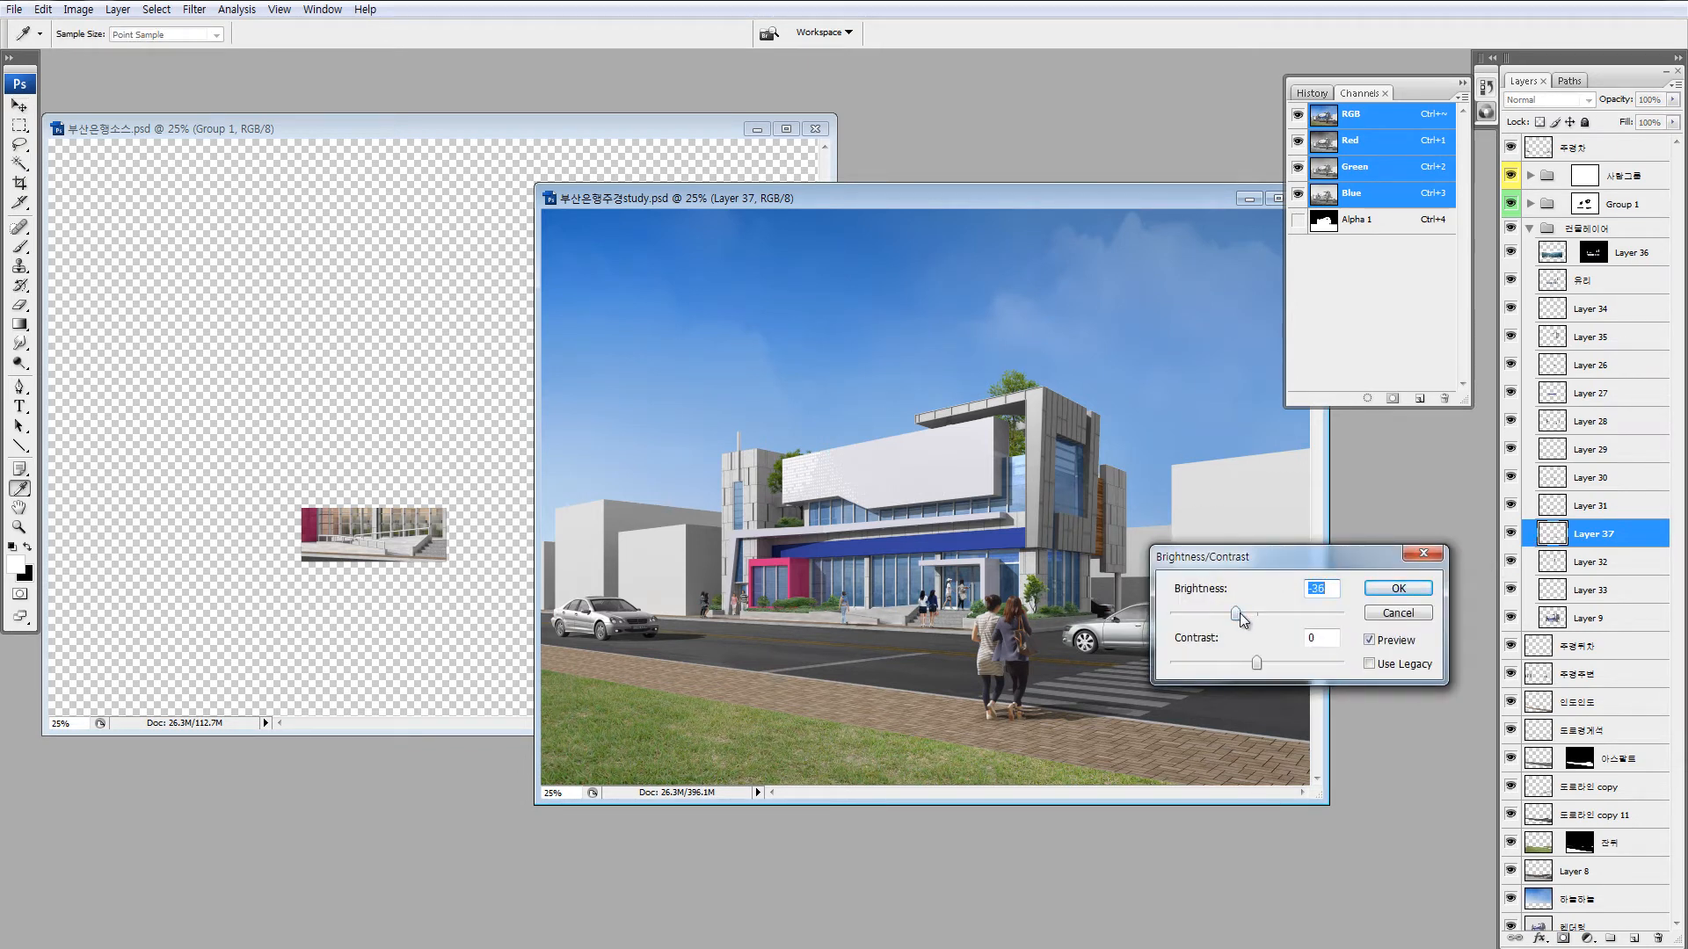
{"action": "left_click", "coordinate": [1396, 587]}
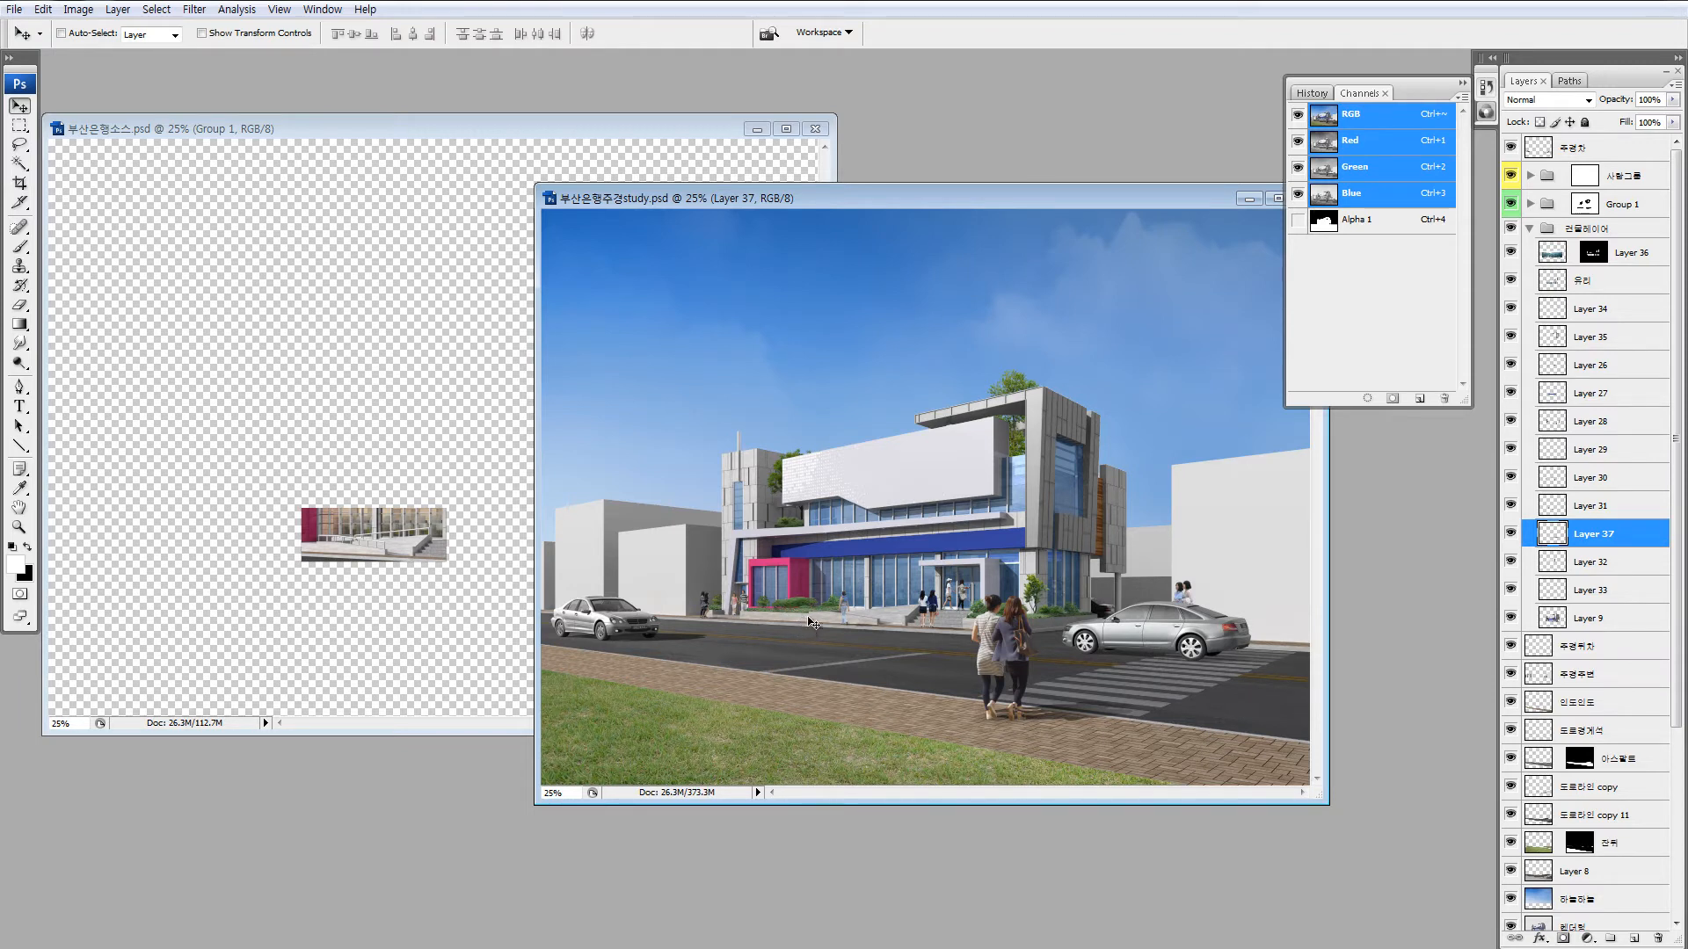
{"action": "key", "text": "m"}
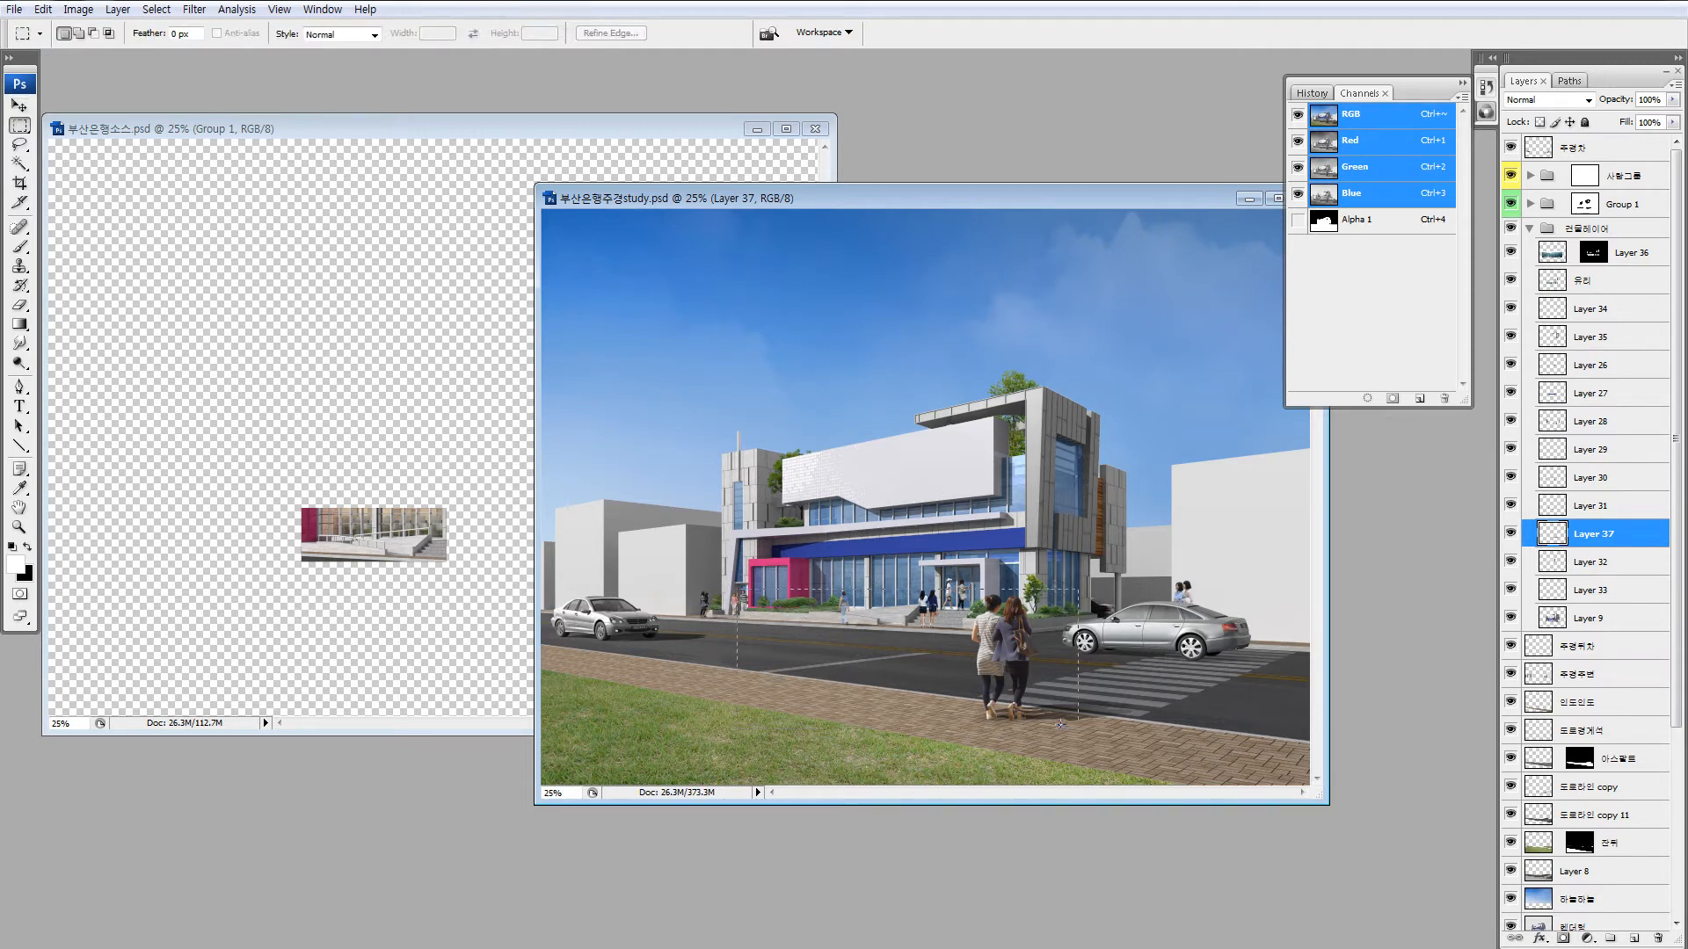
{"action": "left_click_drag", "start_coordinate": [736, 591], "coordinate": [1105, 743]}
{"action": "left_click_drag", "start_coordinate": [684, 343], "coordinate": [1029, 542]}
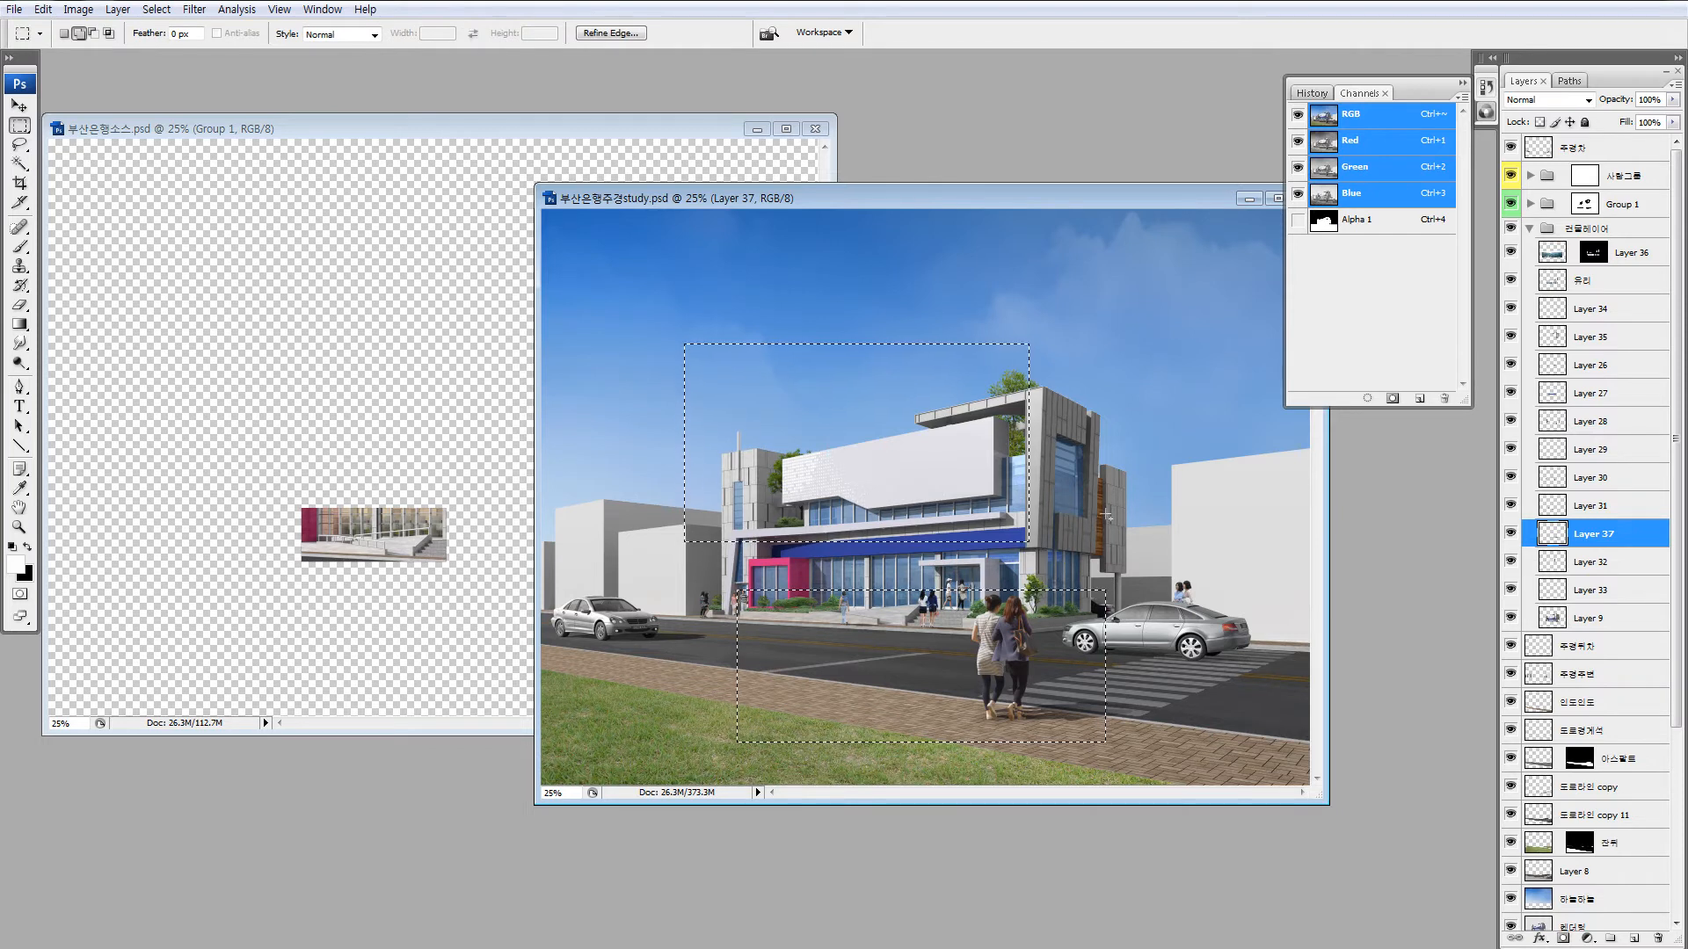
{"action": "left_click", "coordinate": [1106, 516]}
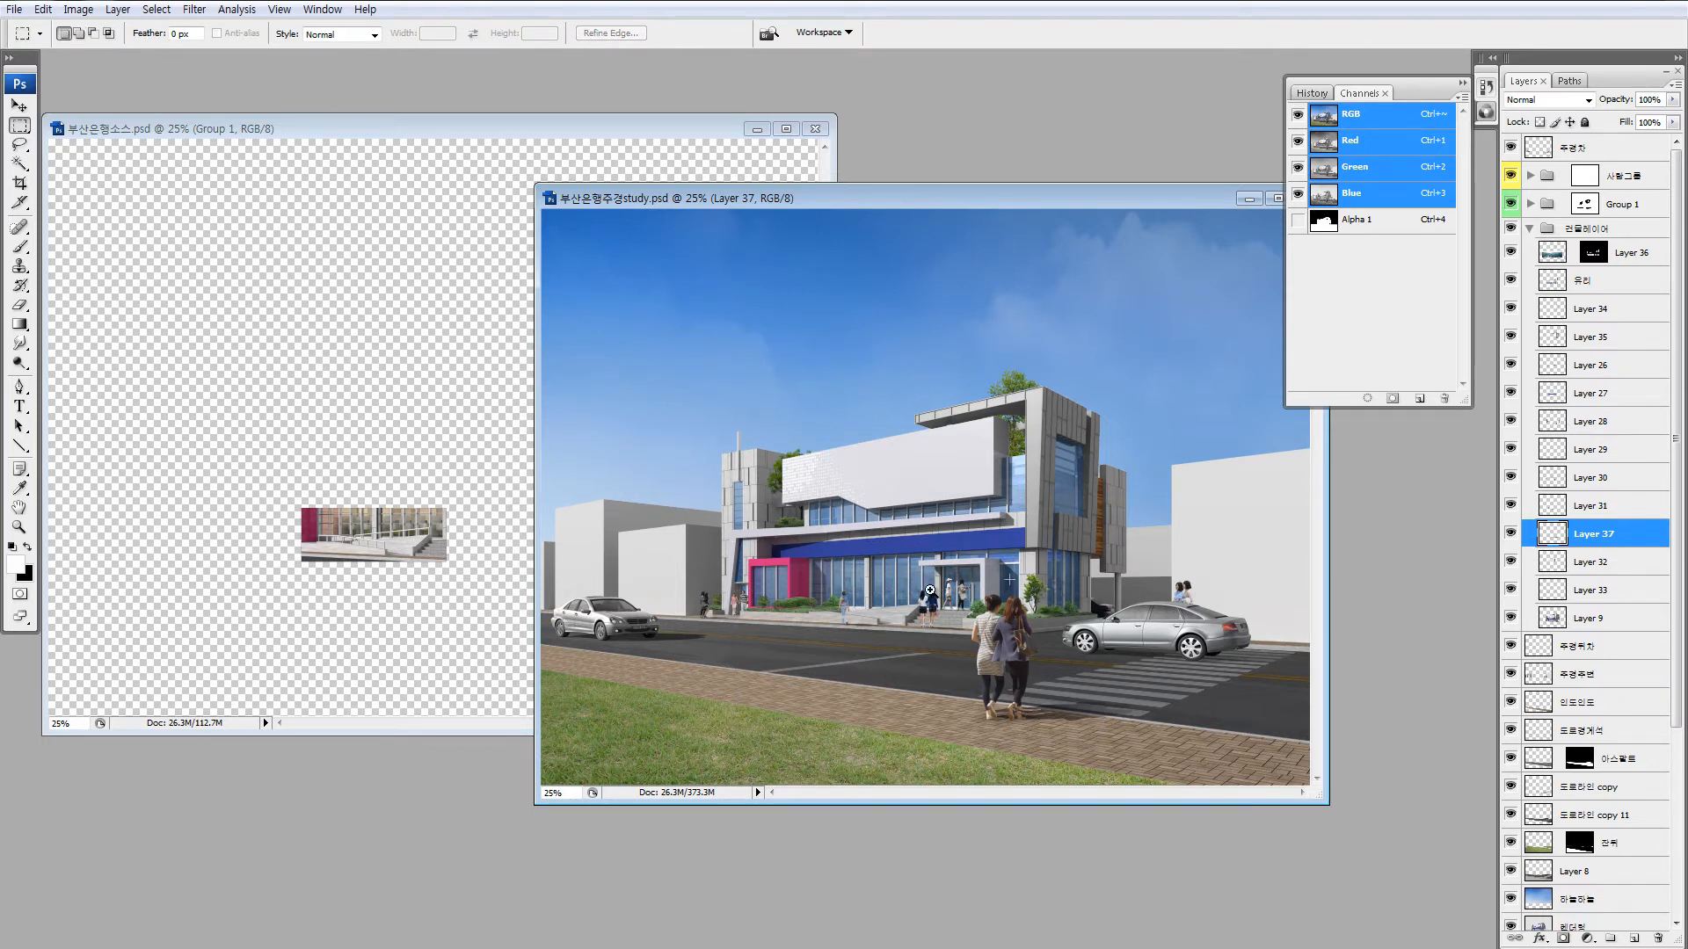
Make the glass layer 유리 active and create a soft top-to-bottom selection over the ground-floor windows with a Quick Mask gradient.
{"action": "key", "text": "z"}
{"action": "left_click_drag", "start_coordinate": [725, 442], "coordinate": [960, 649]}
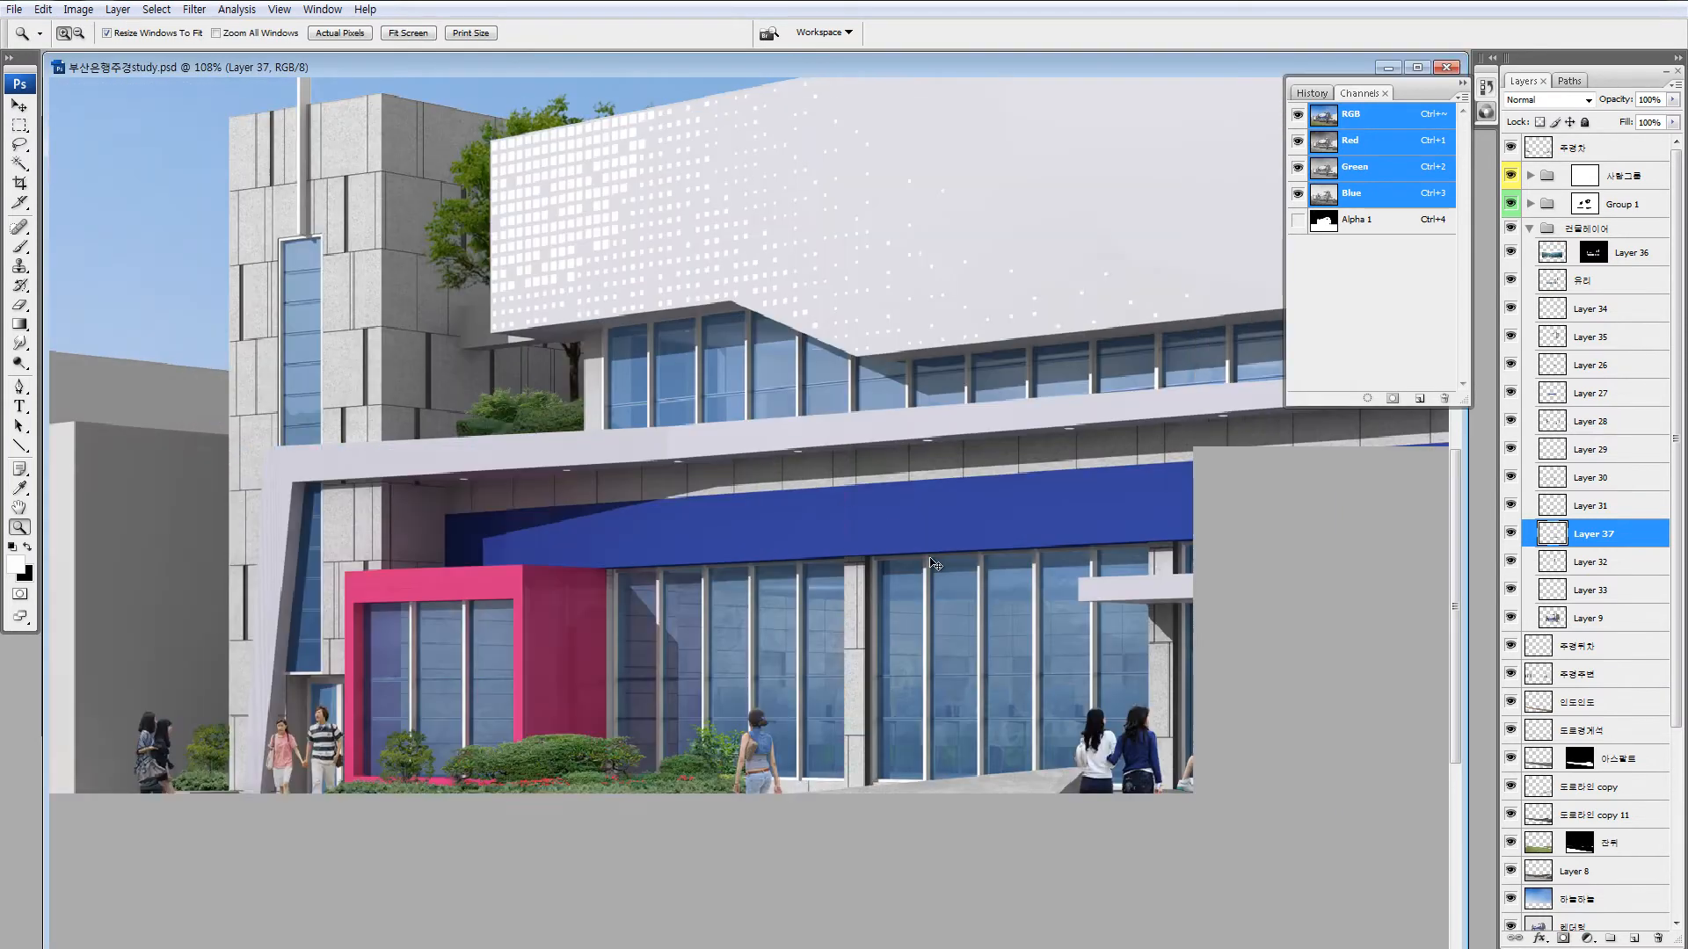
{"action": "key", "text": "v"}
{"action": "left_click", "coordinate": [1556, 284]}
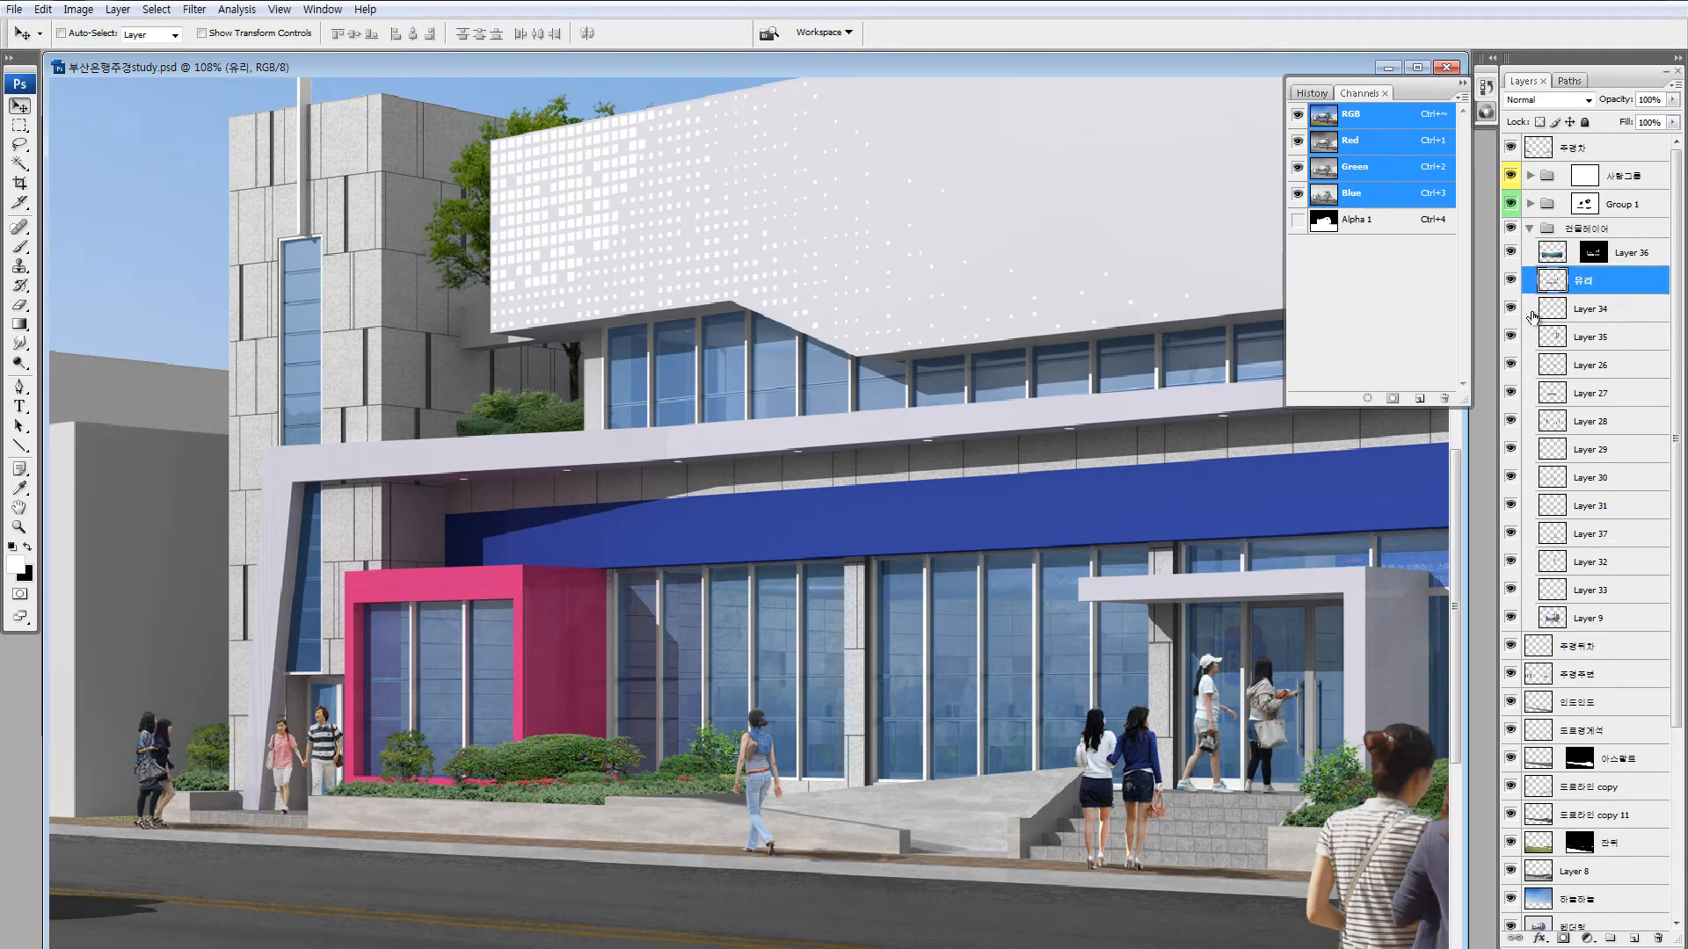
{"action": "key", "text": "q"}
{"action": "key", "text": "g"}
{"action": "key", "text": "d"}
{"action": "left_click_drag", "start_coordinate": [983, 545], "coordinate": [973, 843]}
{"action": "key", "text": "q"}
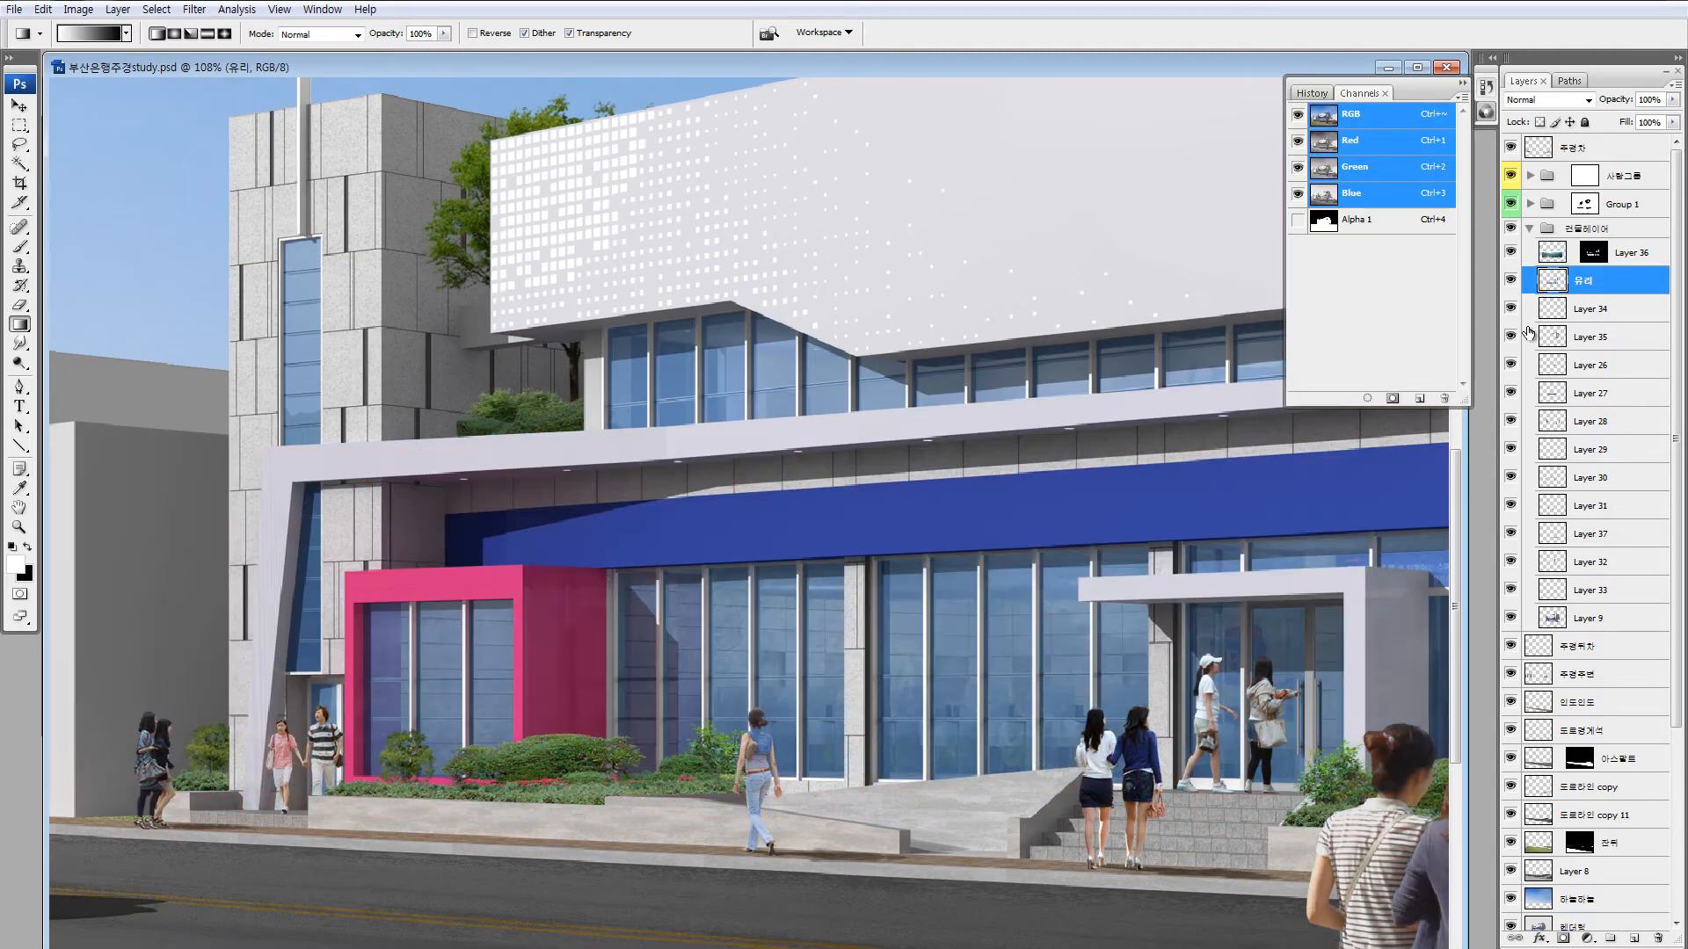
Lower the lightness of the selected ground-floor glass slightly with Hue/Saturation.
{"action": "key", "text": "ctrl+u"}
{"action": "left_click_drag", "start_coordinate": [1218, 695], "coordinate": [1208, 691]}
{"action": "left_click", "coordinate": [1405, 554]}
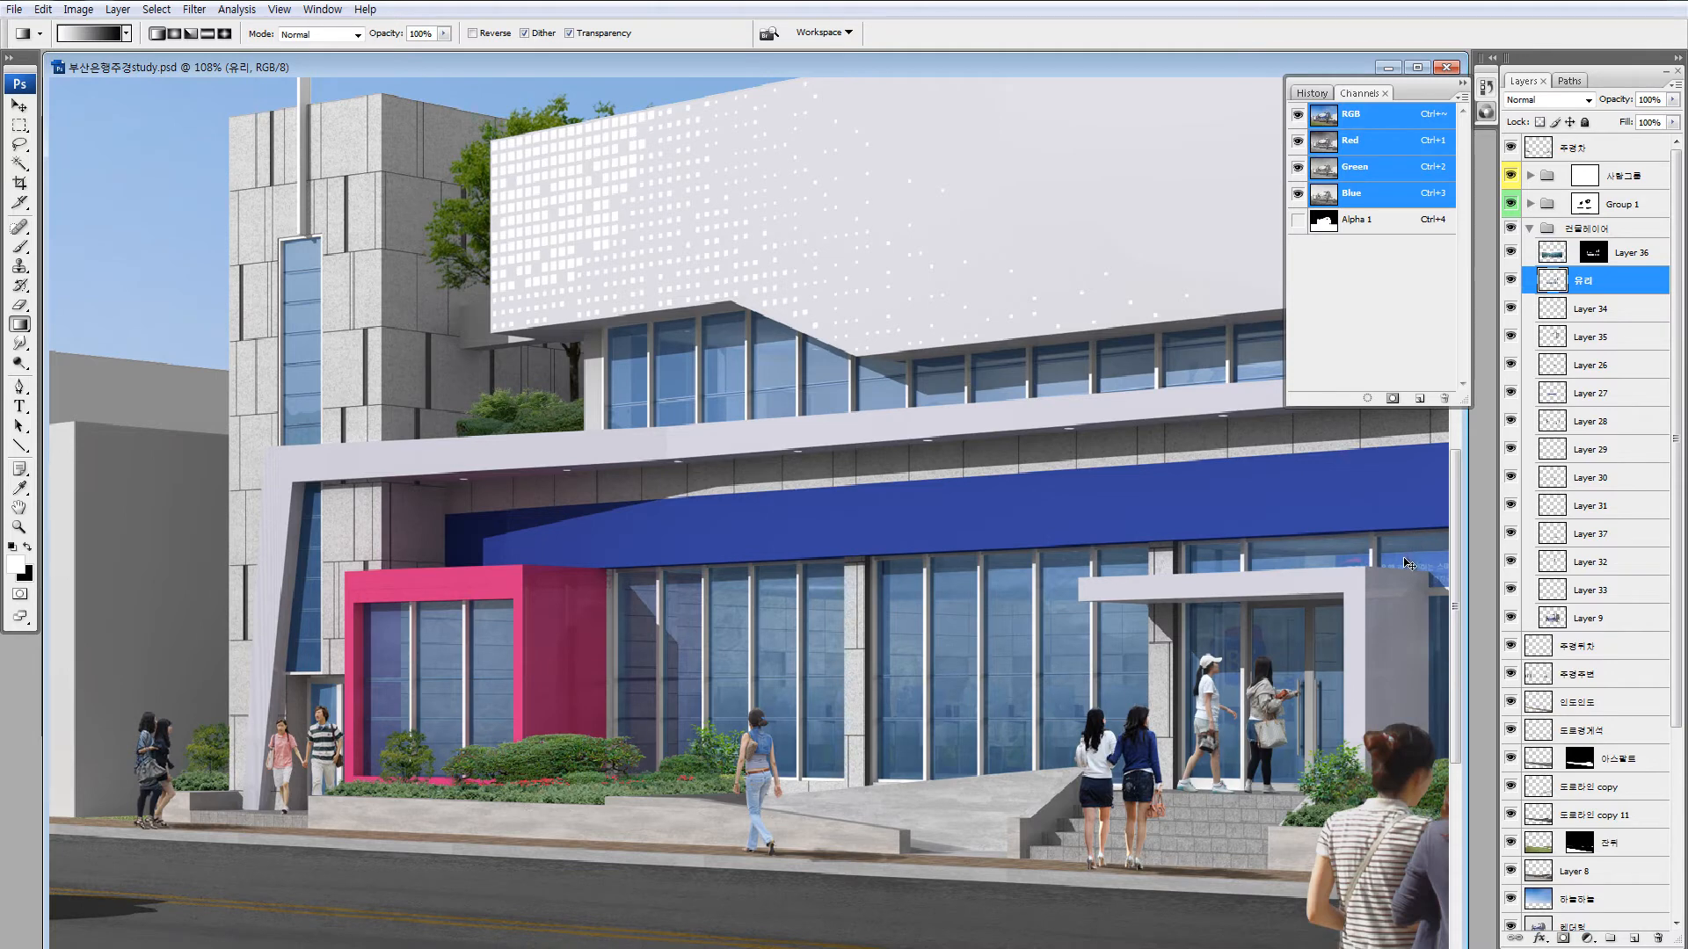
{"action": "key", "text": "ctrl+minus"}
{"action": "key", "text": "ctrl+minus"}
{"action": "key", "text": "ctrl+minus"}
{"action": "key", "text": "ctrl+minus"}
{"action": "key", "text": "ctrl+minus"}
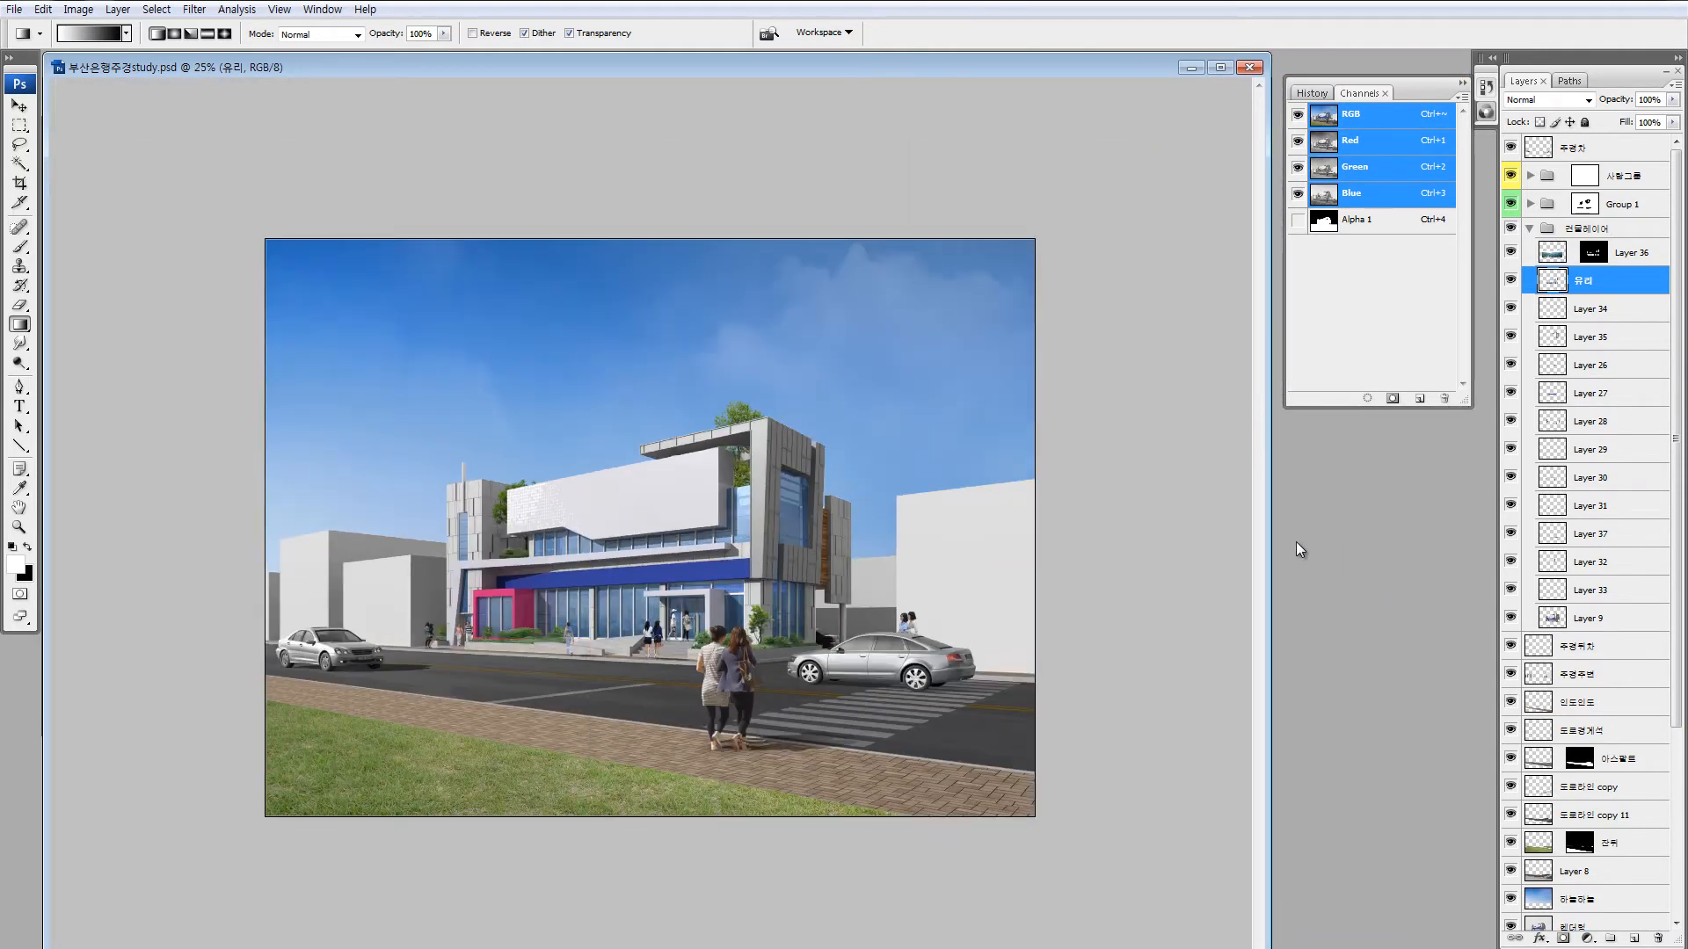
Darken the tall tower frame's metal panels on Layer 35 to a brightness of -42 with Brightness/Contrast.
{"action": "key", "text": "v"}
{"action": "left_click", "coordinate": [767, 449], "text": "ctrl"}
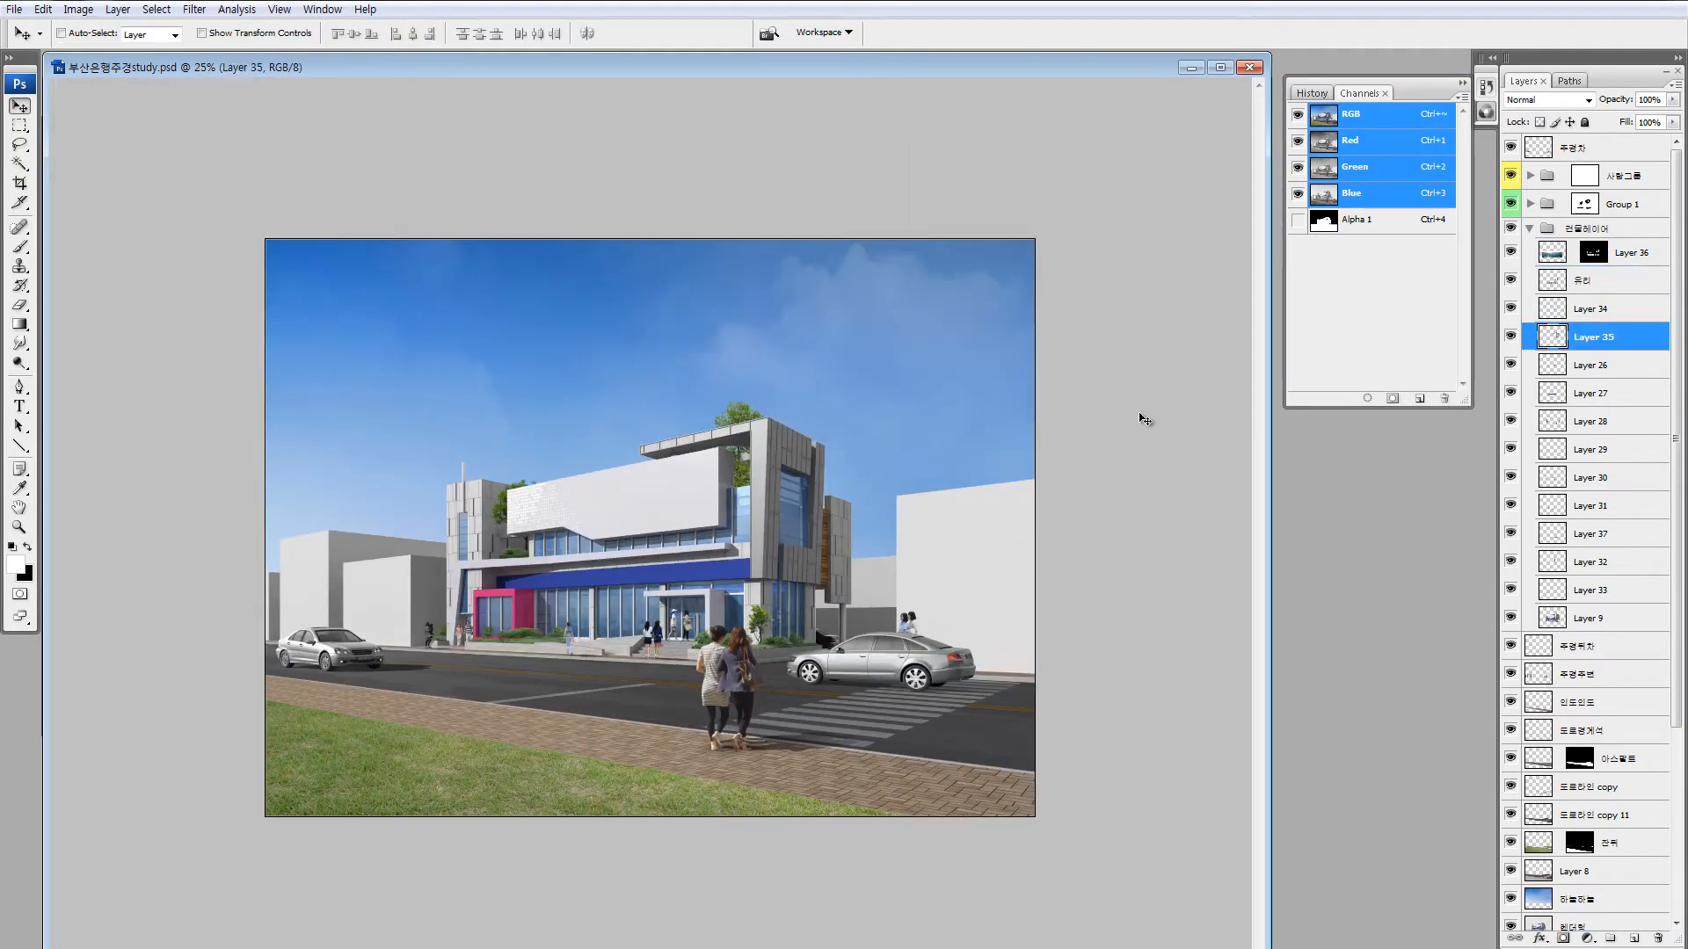
{"action": "key", "text": "alt+i"}
{"action": "key", "text": "a"}
{"action": "key", "text": "c"}
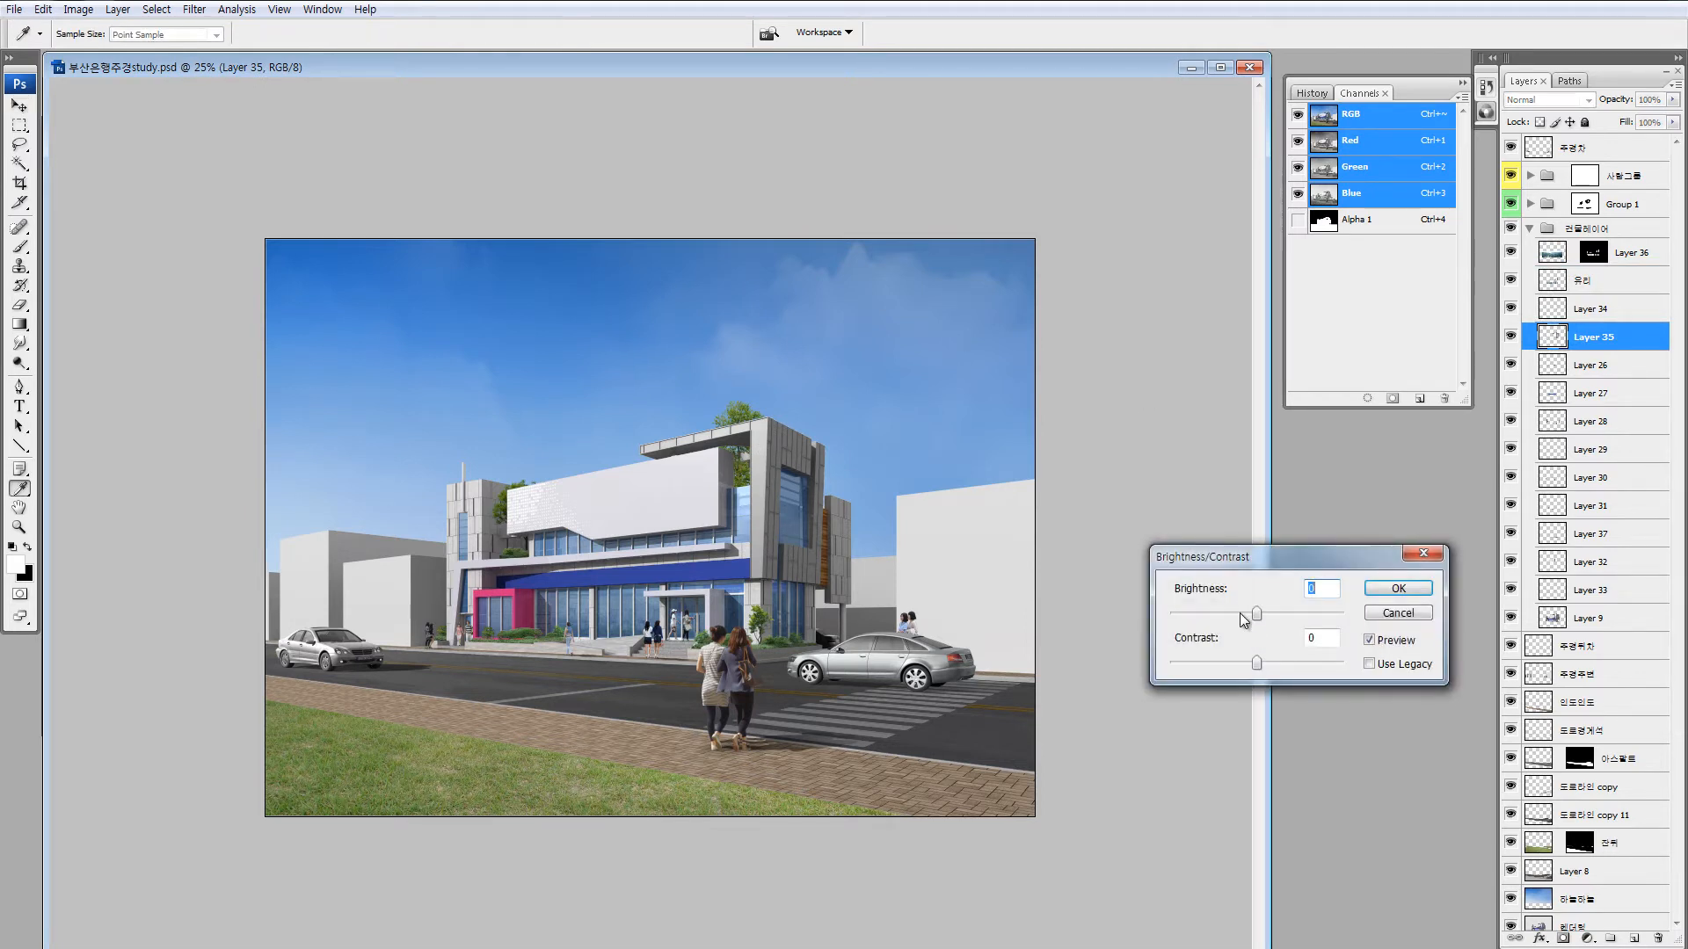
{"action": "left_click", "coordinate": [1232, 611]}
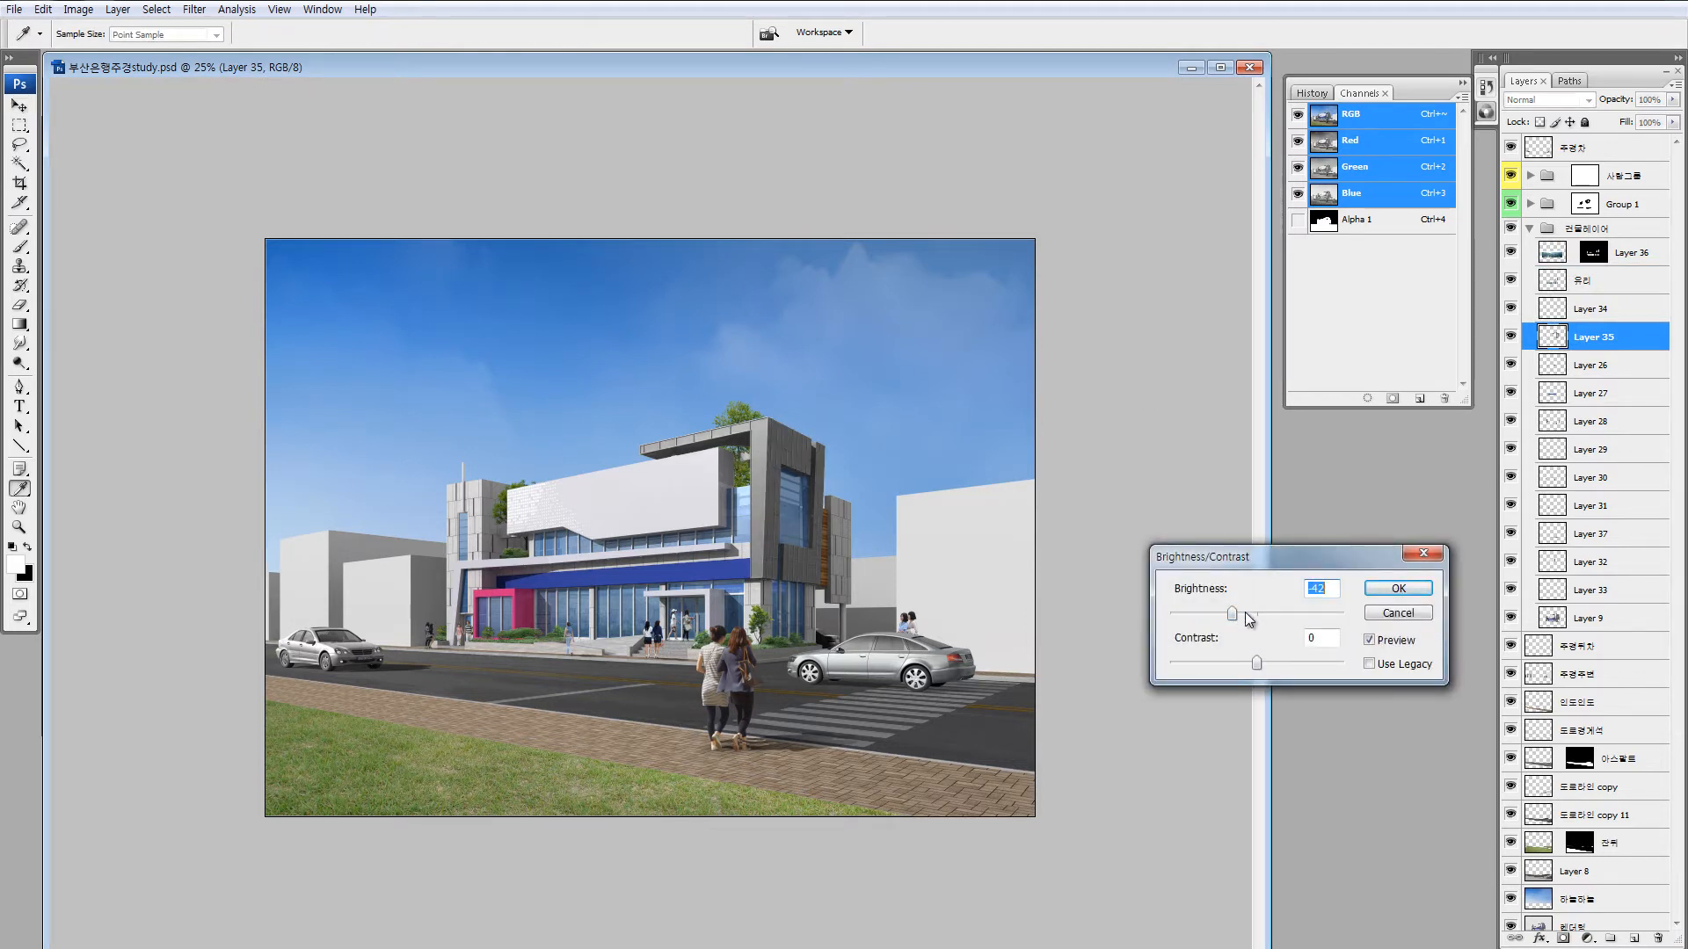
{"action": "left_click", "coordinate": [1396, 589]}
Tint the tower frame's panels cooler with Color Balance, setting the blue level to +11 and shifting slightly towards cyan.
{"action": "key", "text": "v"}
{"action": "key", "text": "ctrl+b"}
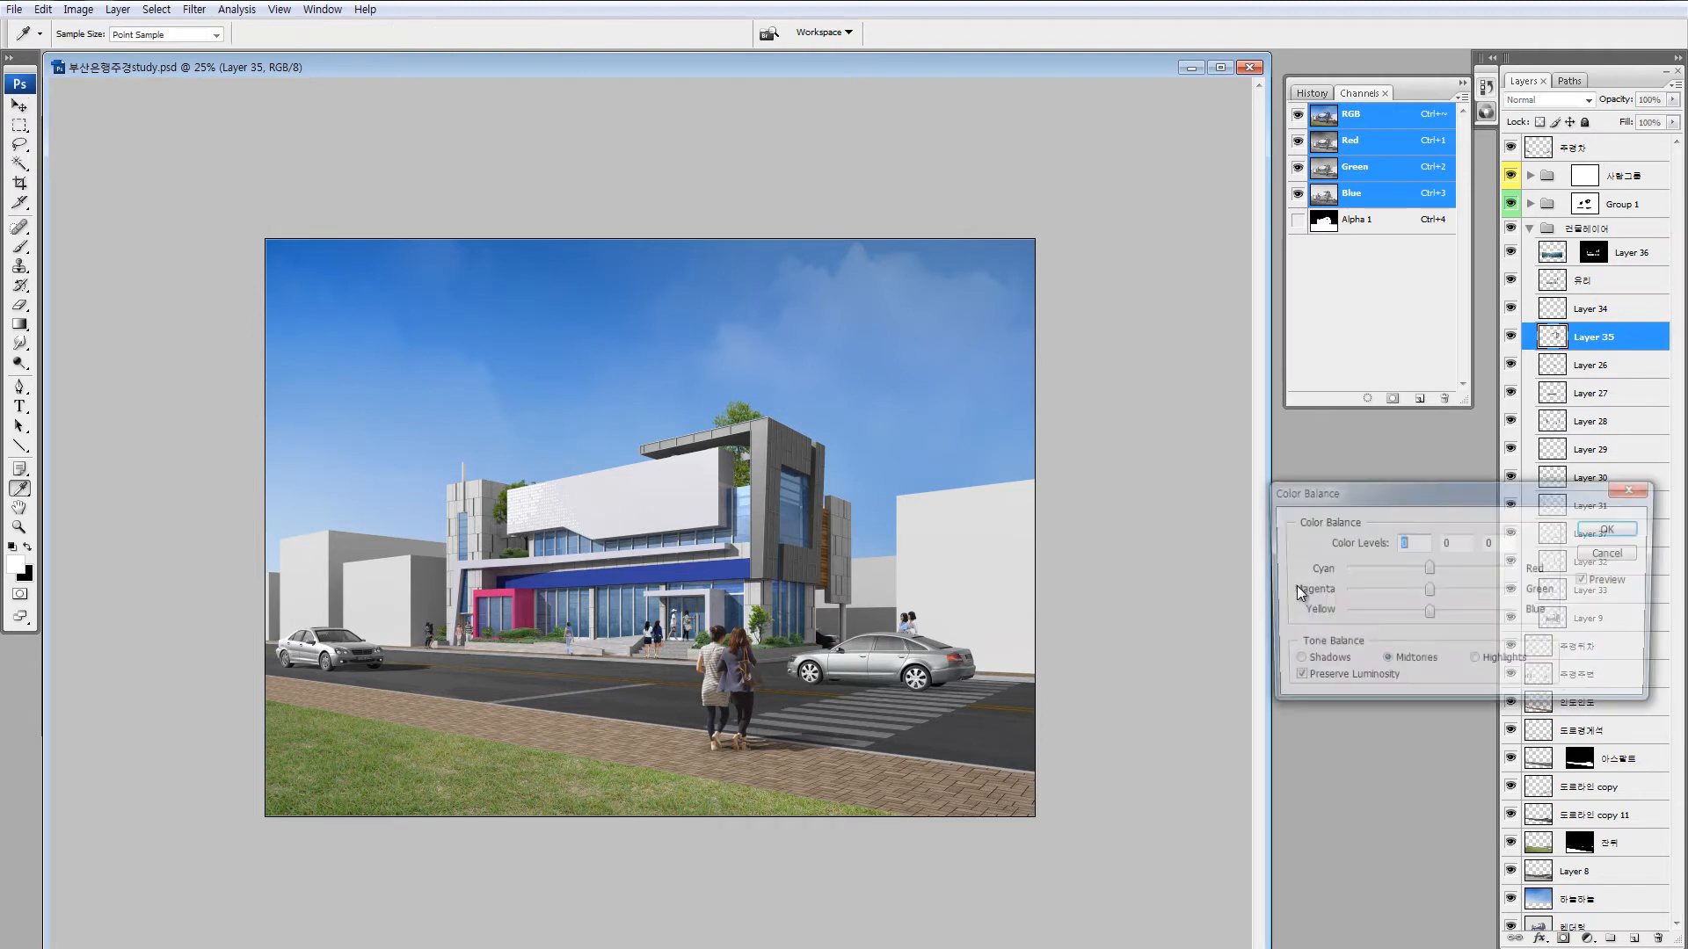
{"action": "left_click_drag", "start_coordinate": [1342, 492], "coordinate": [1144, 562]}
{"action": "left_click", "coordinate": [1240, 685]}
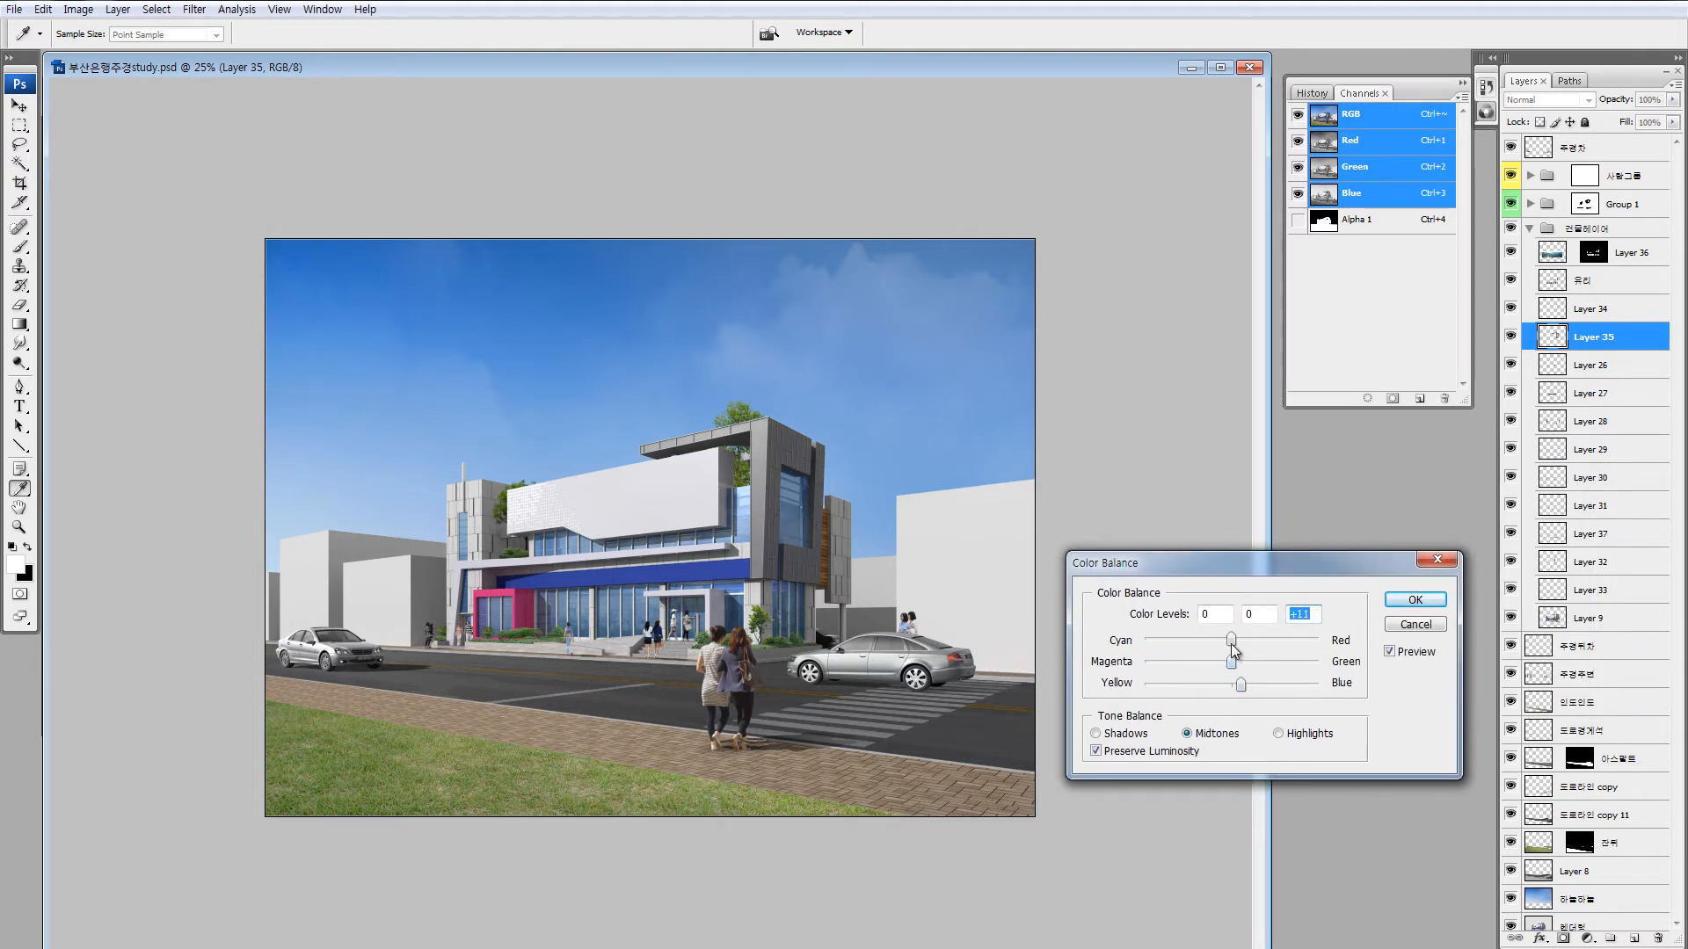
{"action": "left_click_drag", "start_coordinate": [1232, 644], "coordinate": [1225, 645]}
{"action": "left_click", "coordinate": [1407, 603]}
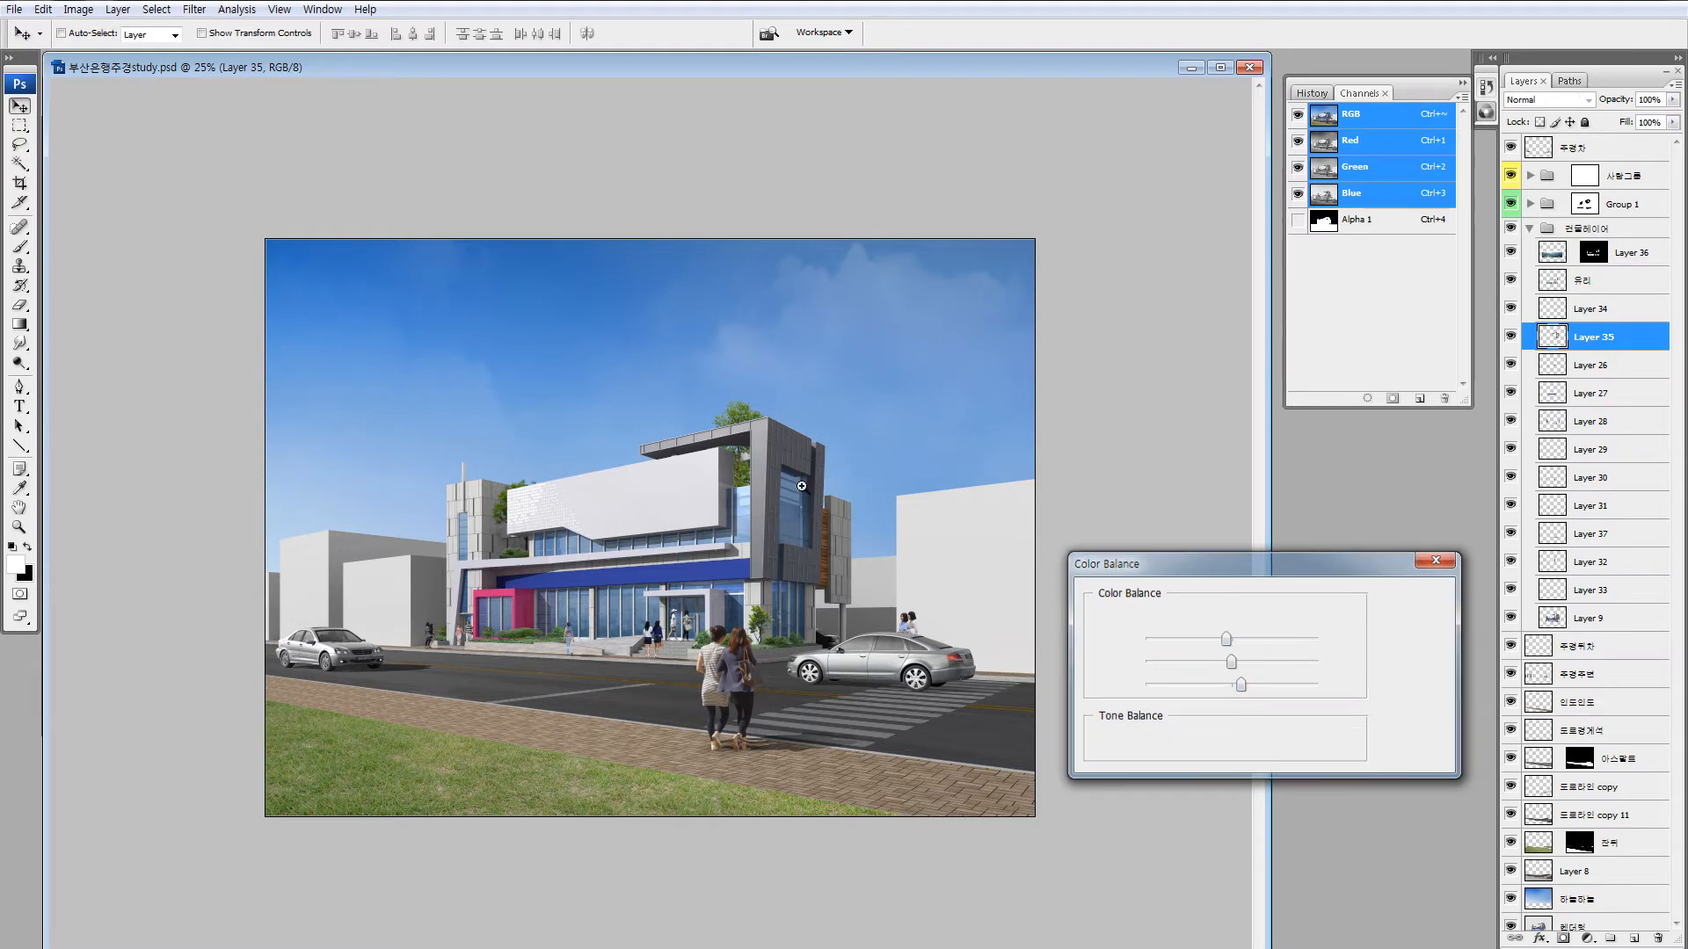
Examine the recoloured tower frame panels, their edges and the adjoining glass at close range.
{"action": "left_click_drag", "start_coordinate": [748, 491], "coordinate": [831, 560]}
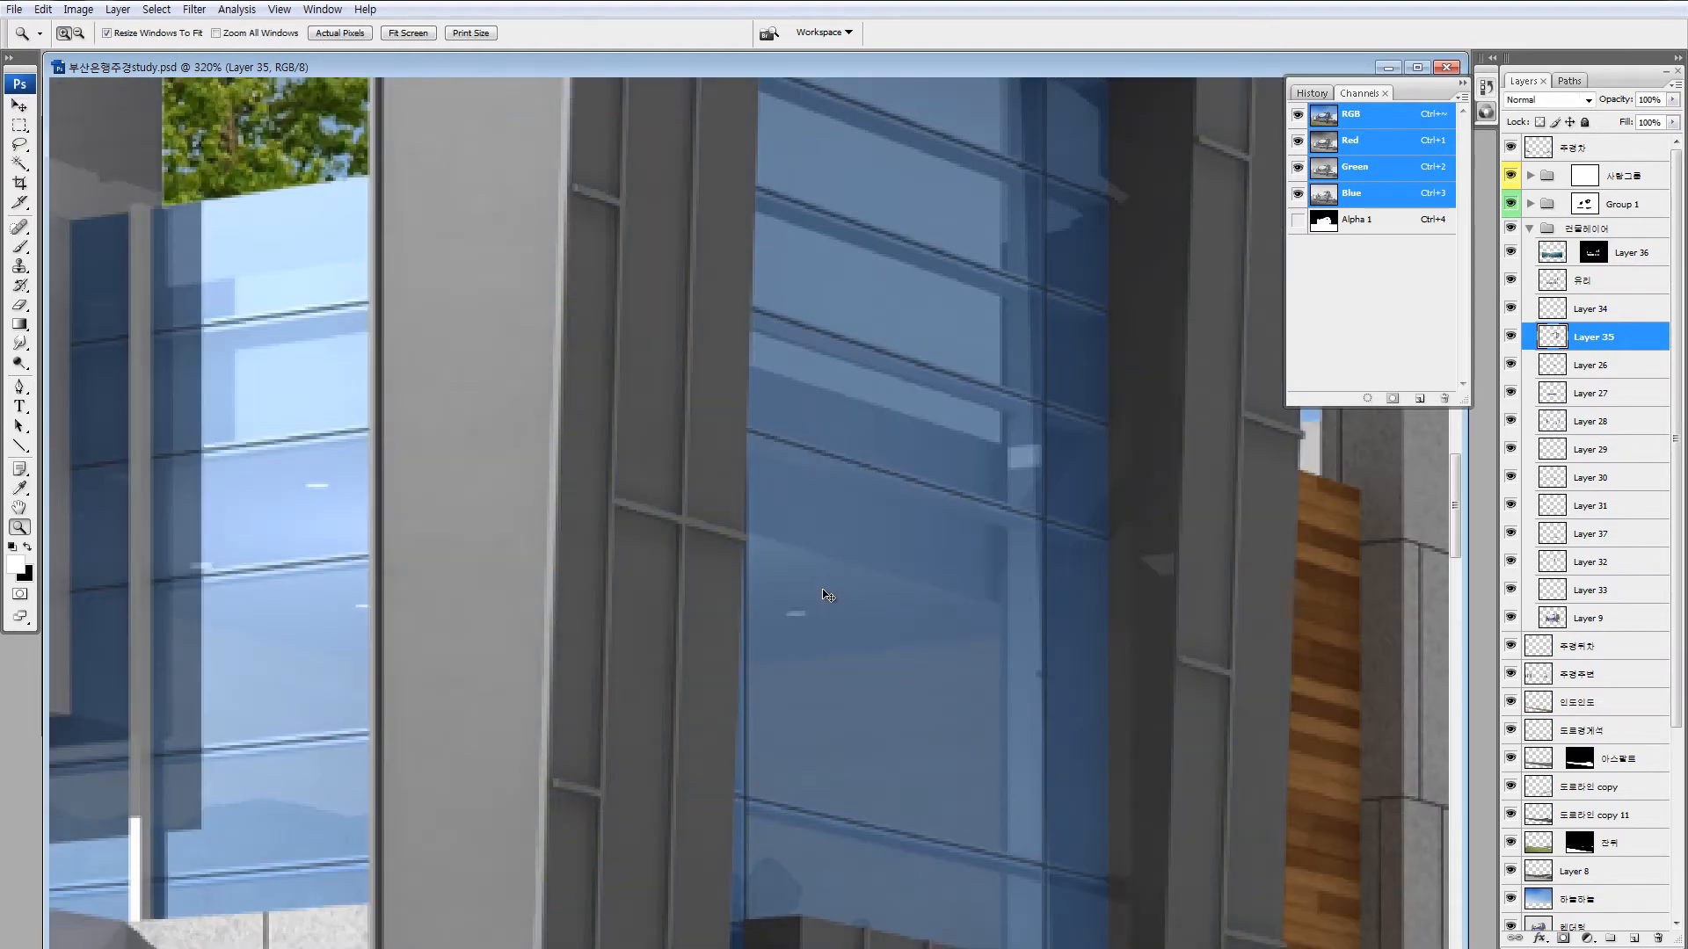
{"action": "left_click_drag", "start_coordinate": [454, 530], "coordinate": [519, 566]}
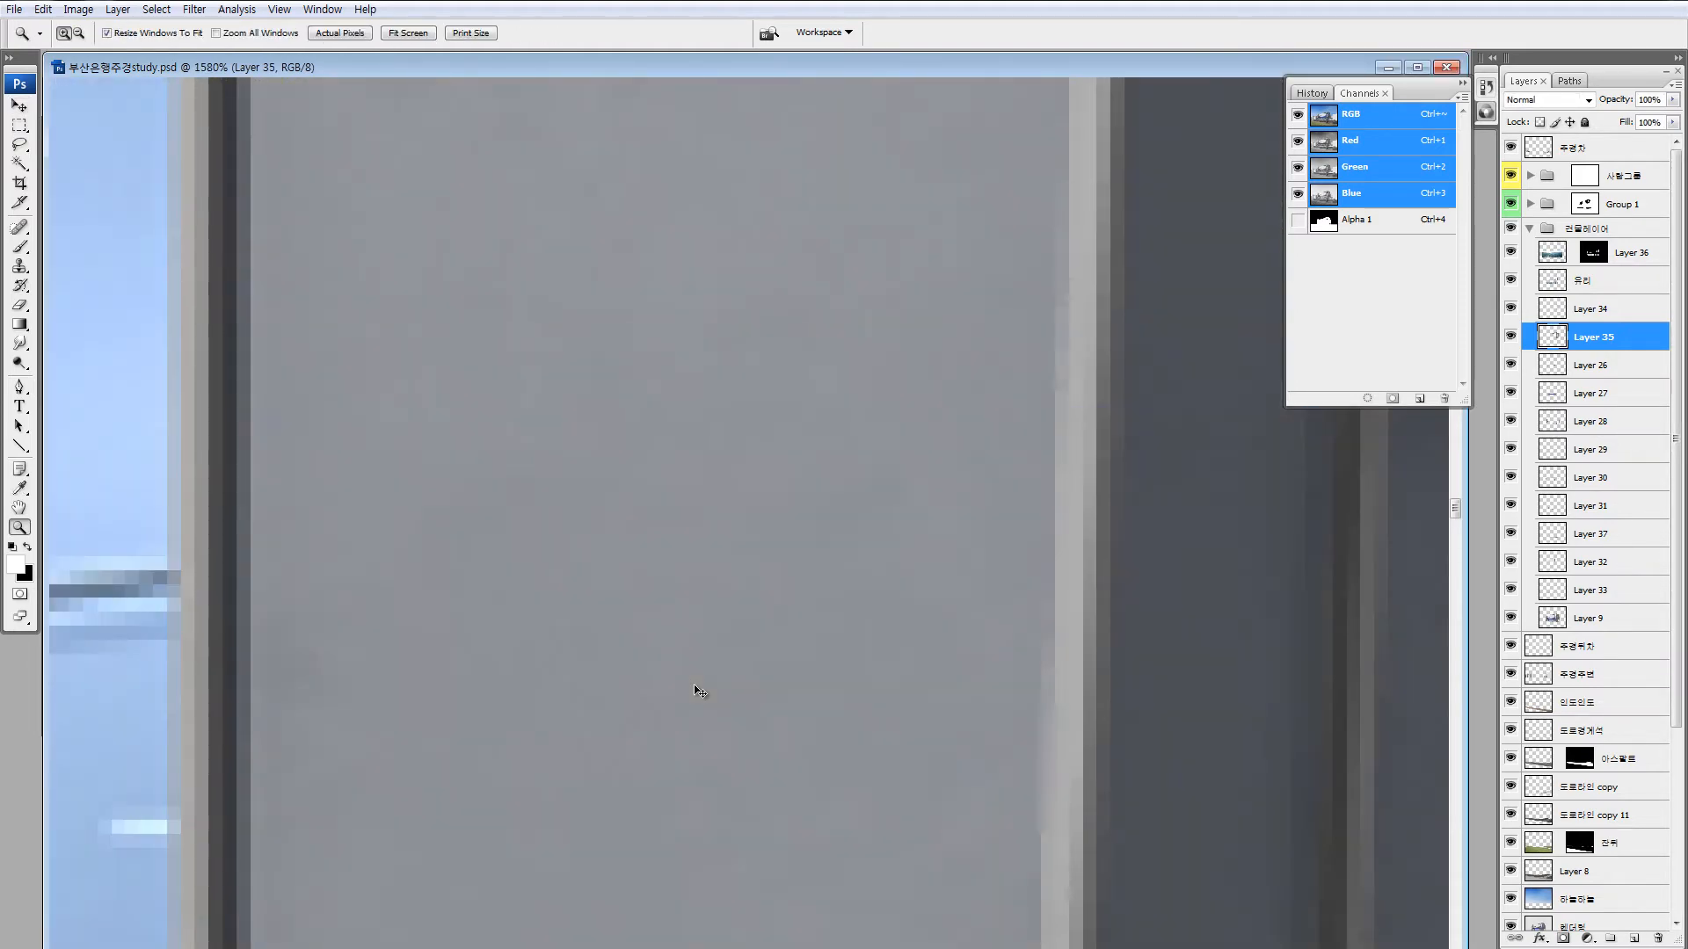
{"action": "key", "text": "ctrl+minus"}
{"action": "key", "text": "ctrl+minus"}
{"action": "key", "text": "ctrl+minus"}
{"action": "key", "text": "ctrl+minus"}
{"action": "key", "text": "ctrl+minus"}
{"action": "key", "text": "ctrl+minus"}
{"action": "key", "text": "ctrl+minus"}
{"action": "key", "text": "ctrl+minus"}
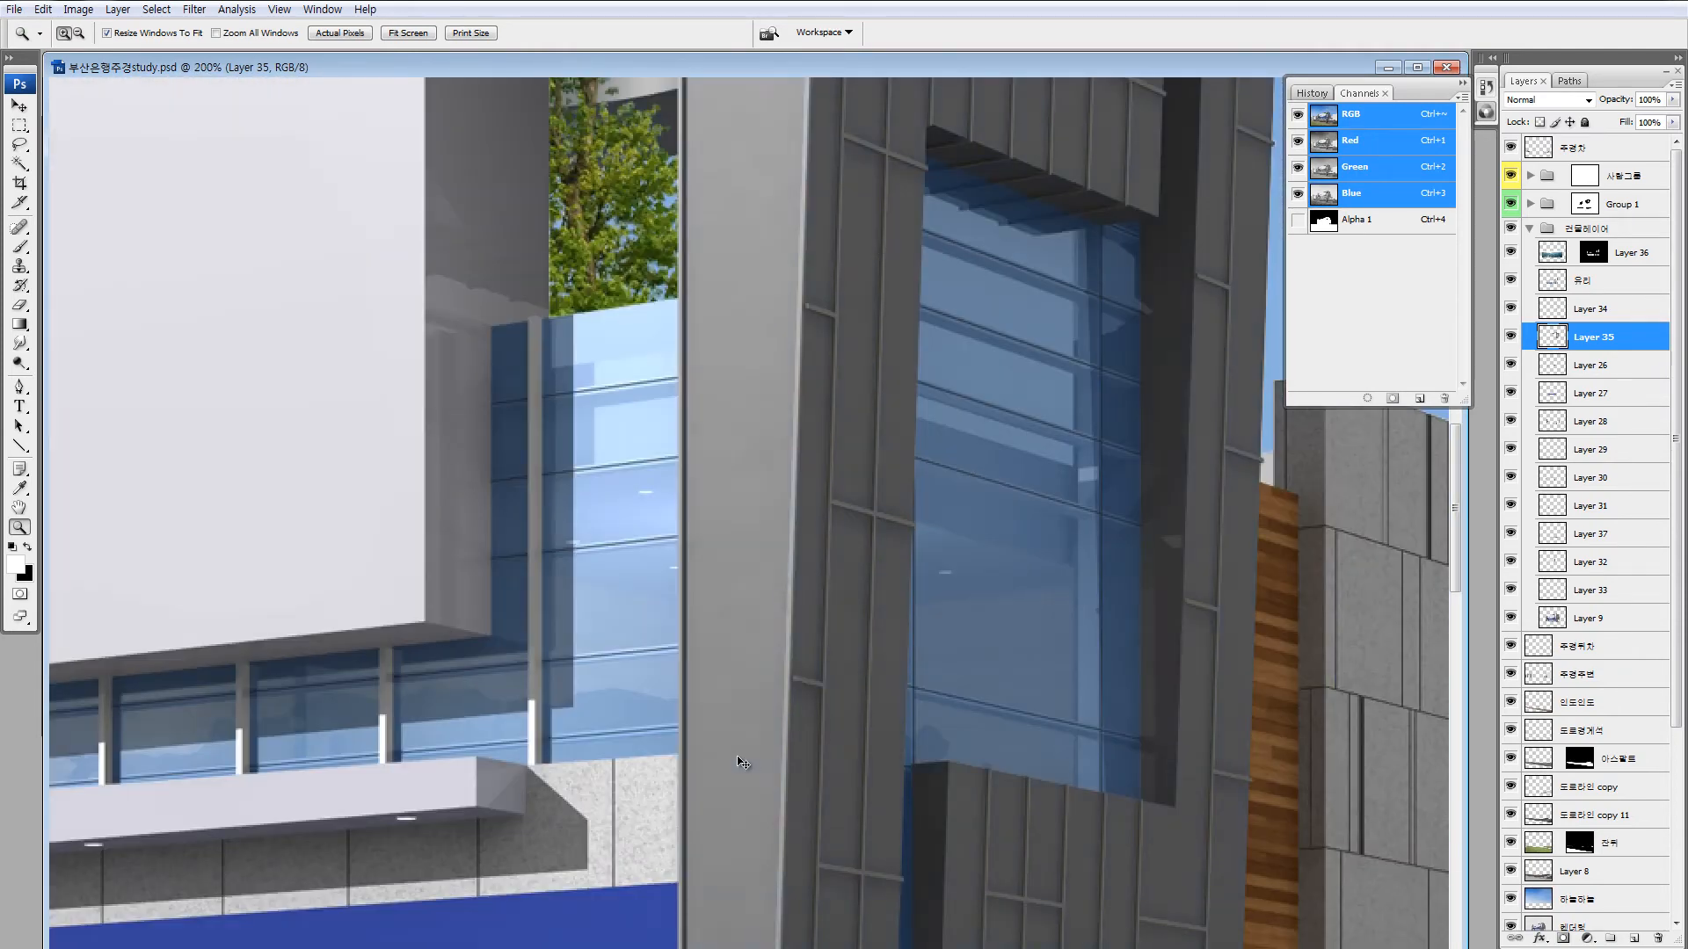
{"action": "key", "text": "ctrl+minus"}
{"action": "key", "text": "ctrl+minus"}
{"action": "key", "text": "ctrl+minus"}
{"action": "key", "text": "ctrl+minus"}
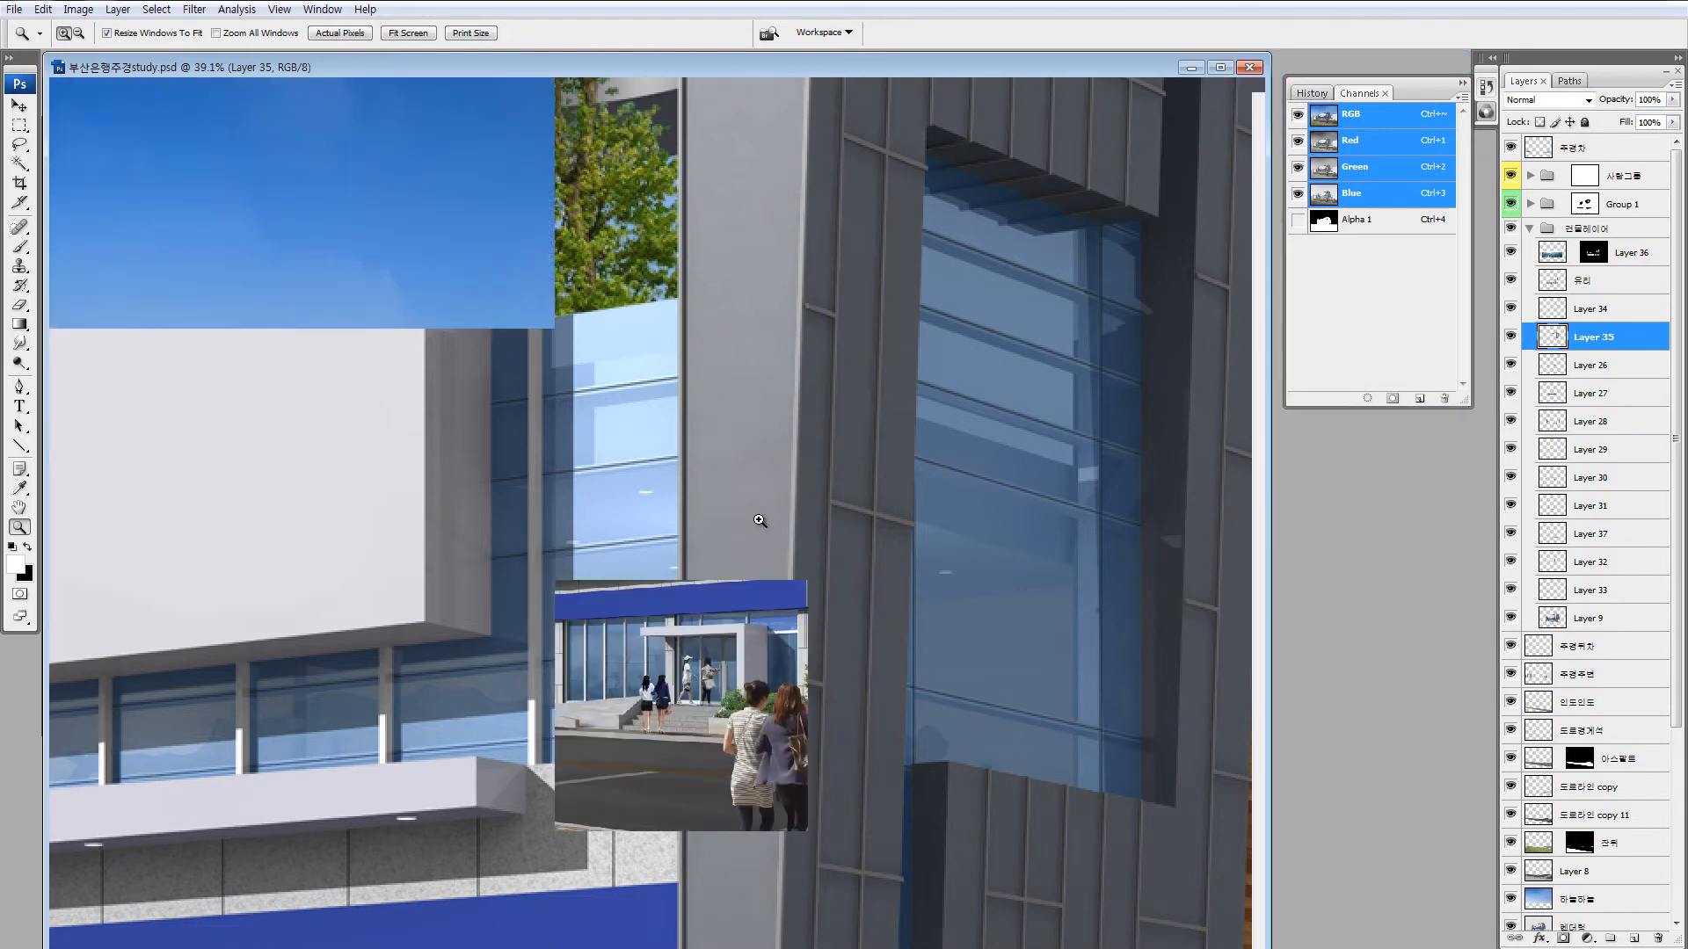
Darken the tower frame's thin panel joint lines on Layer 34 by lowering their brightness with Brightness/Contrast.
{"action": "left_click_drag", "start_coordinate": [658, 398], "coordinate": [910, 530]}
{"action": "left_click", "coordinate": [1586, 309]}
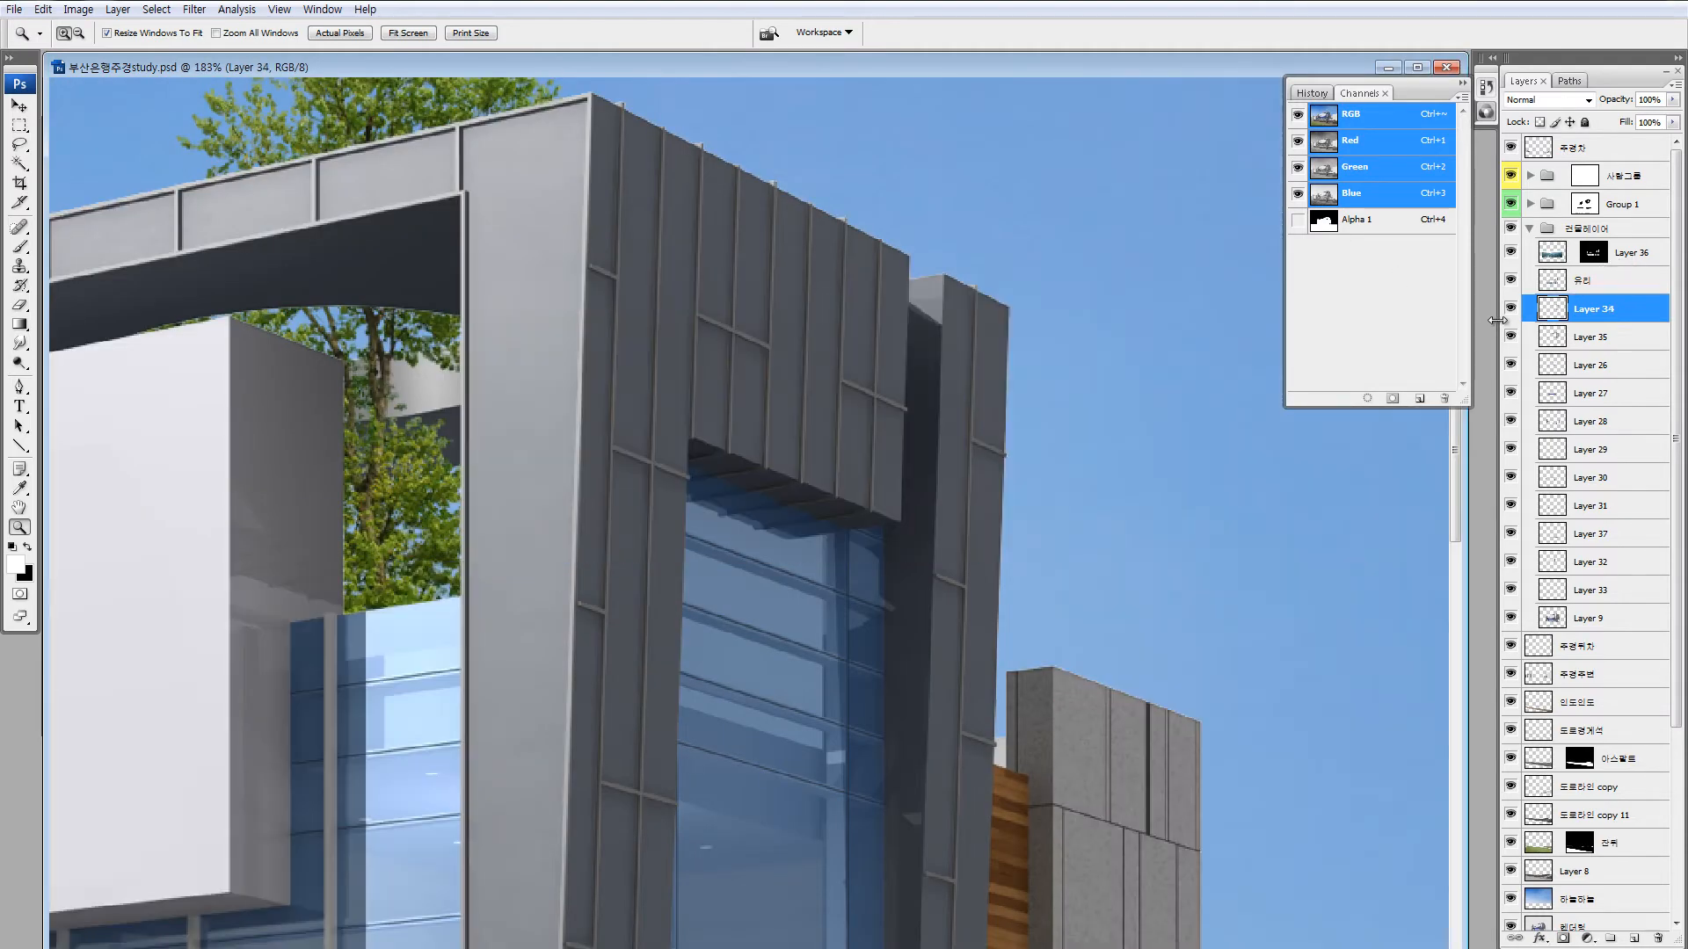
{"action": "left_click", "coordinate": [1511, 337], "text": "alt"}
{"action": "left_click", "coordinate": [1513, 338], "text": "alt"}
{"action": "key", "text": "ctrl+alt+b"}
{"action": "left_click_drag", "start_coordinate": [1242, 619], "coordinate": [1214, 615]}
{"action": "left_click", "coordinate": [1385, 587]}
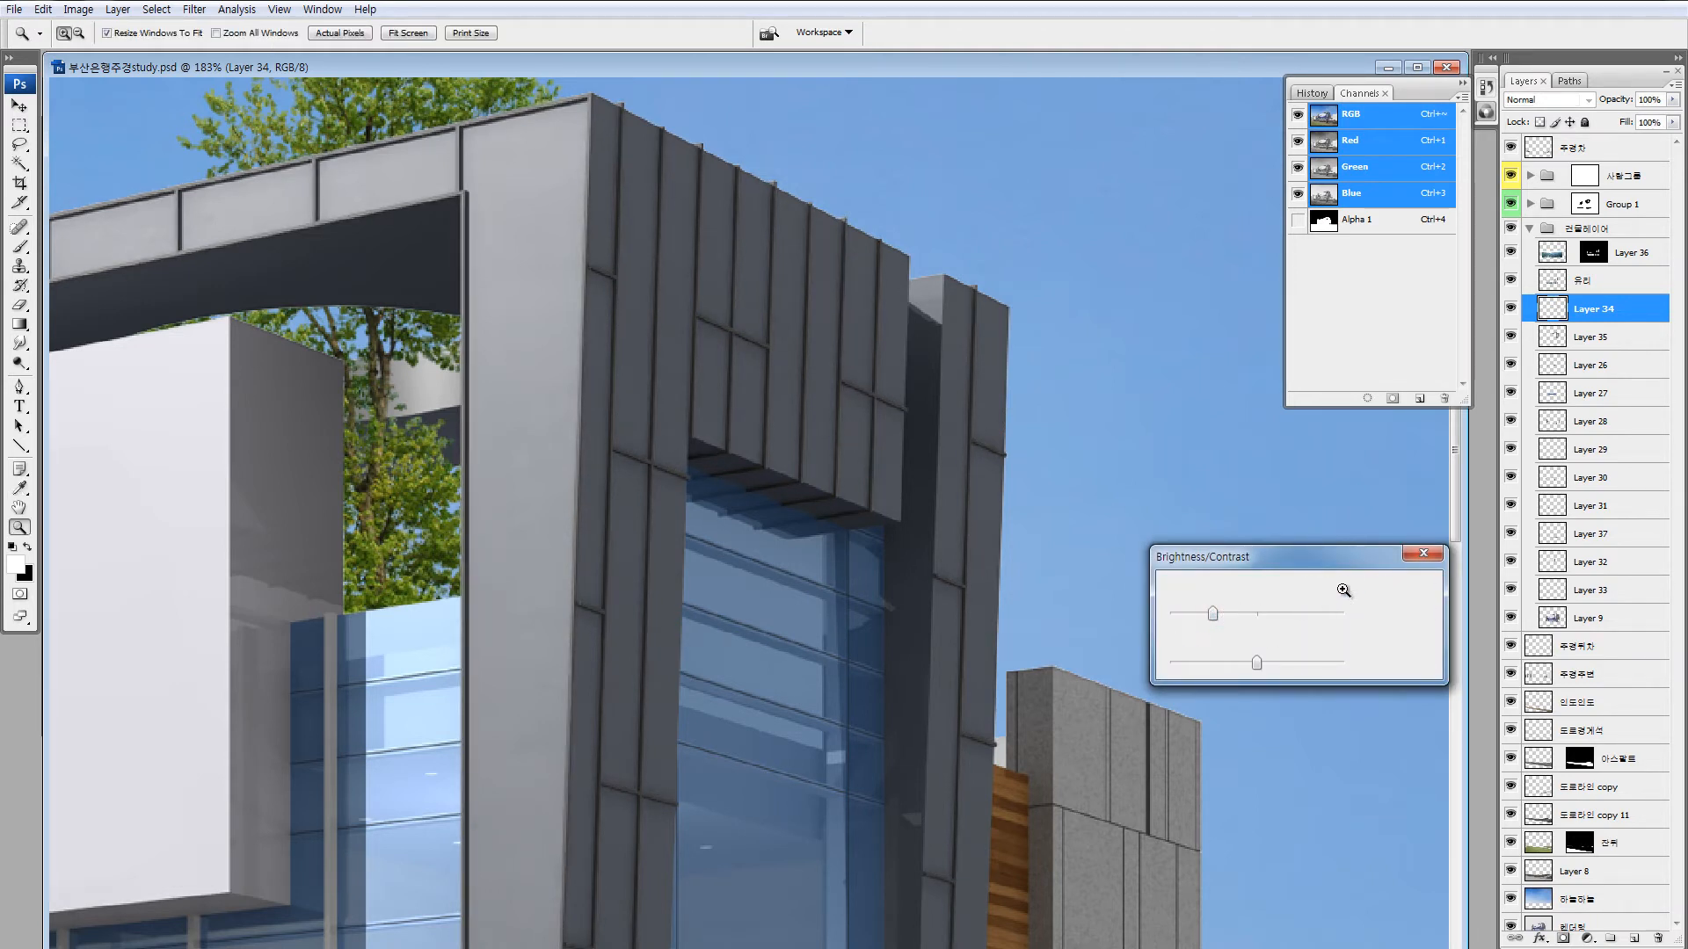
Tint the panel joint lines cooler with Color Balance, setting the blue level to +16 and shifting towards cyan.
{"action": "key", "text": "ctrl+b"}
{"action": "left_click", "coordinate": [1243, 686]}
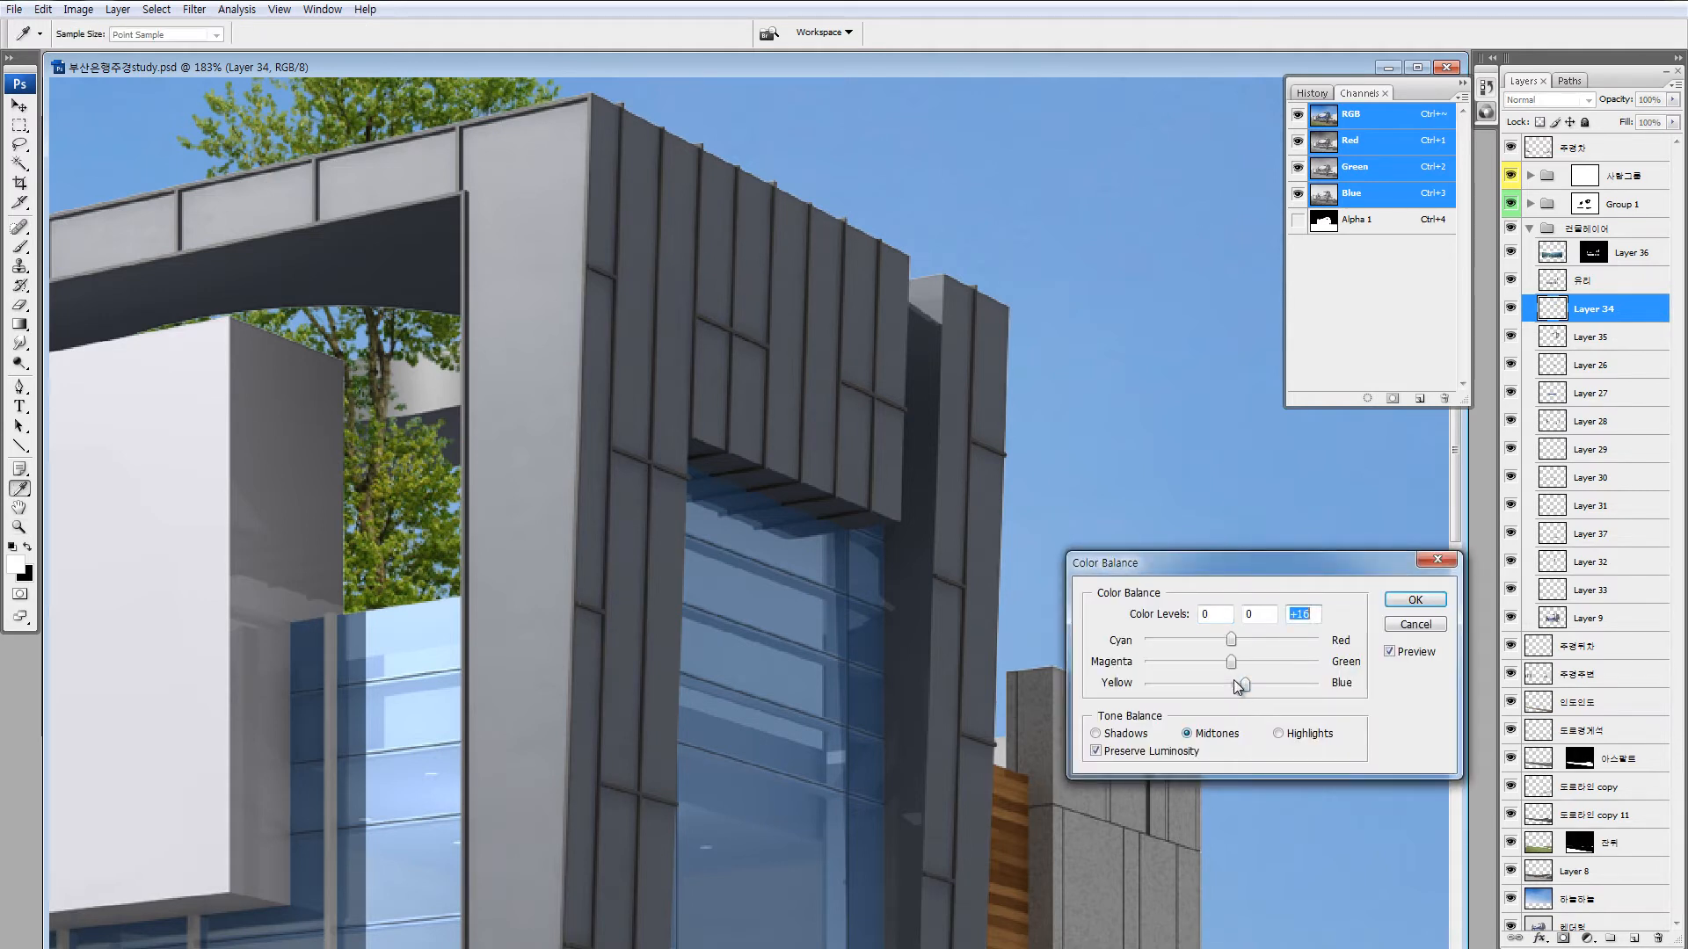
{"action": "left_click", "coordinate": [1215, 639]}
{"action": "left_click", "coordinate": [1409, 602]}
{"action": "key", "text": "z"}
{"action": "key", "text": "ctrl+0"}
{"action": "key", "text": "ctrl+minus"}
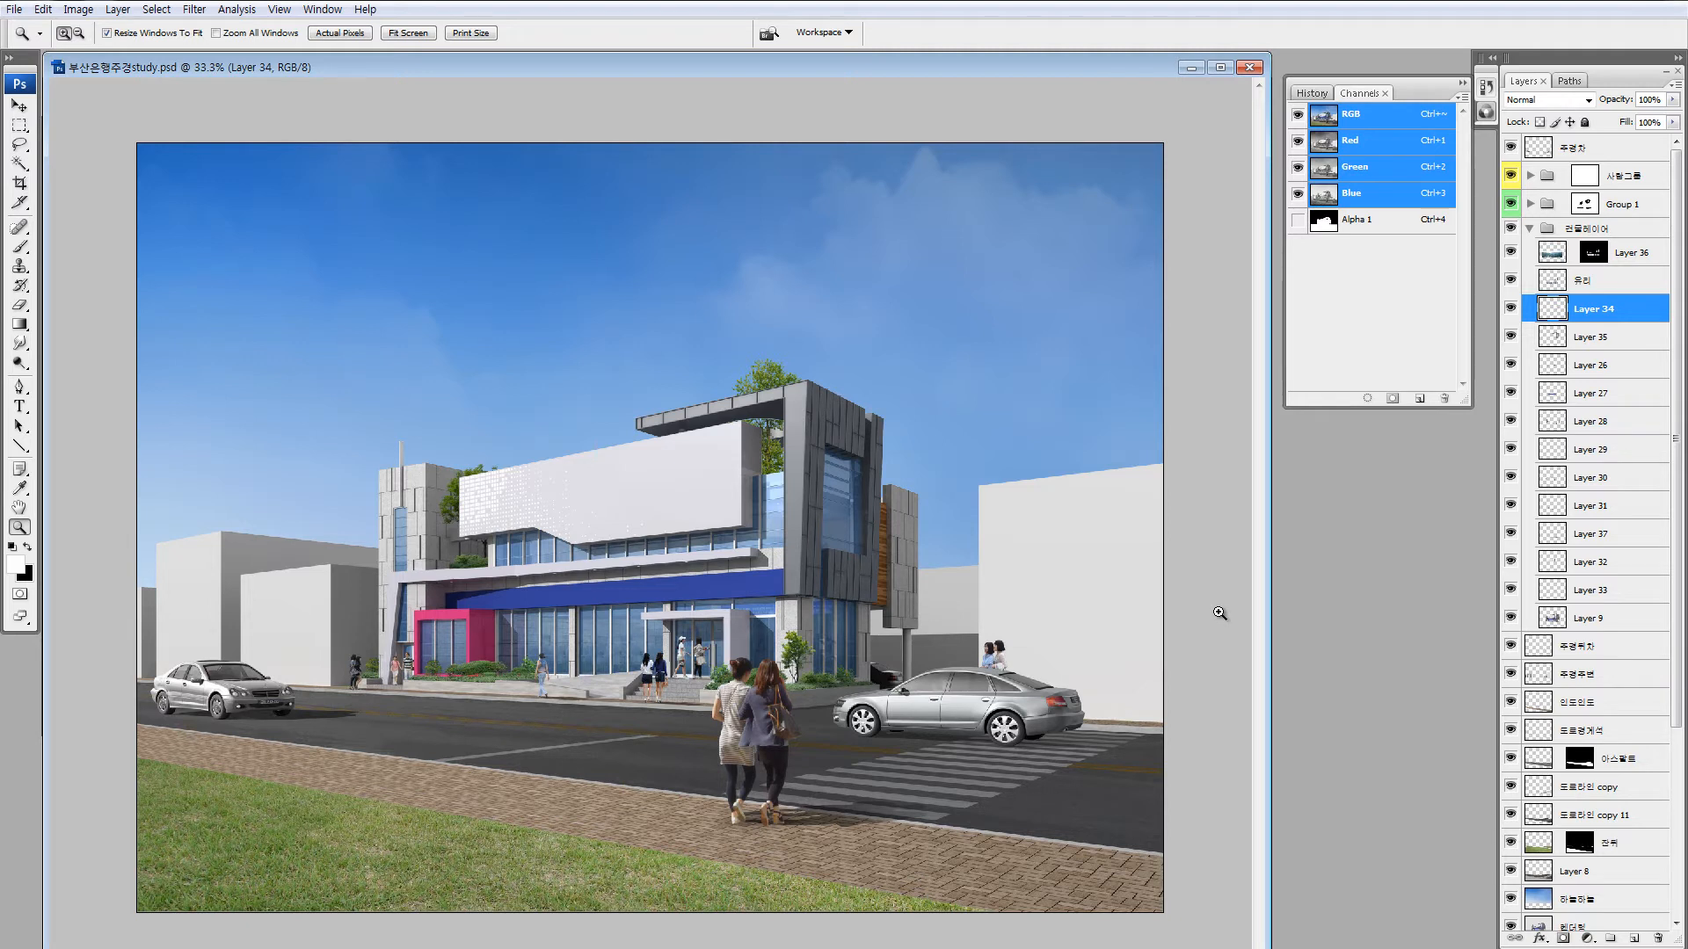
Pick the white upper facade volume on Layer 32, check it in isolation and darken it slightly with Brightness/Contrast.
{"action": "key", "text": "v"}
{"action": "left_click", "coordinate": [753, 456], "text": "ctrl"}
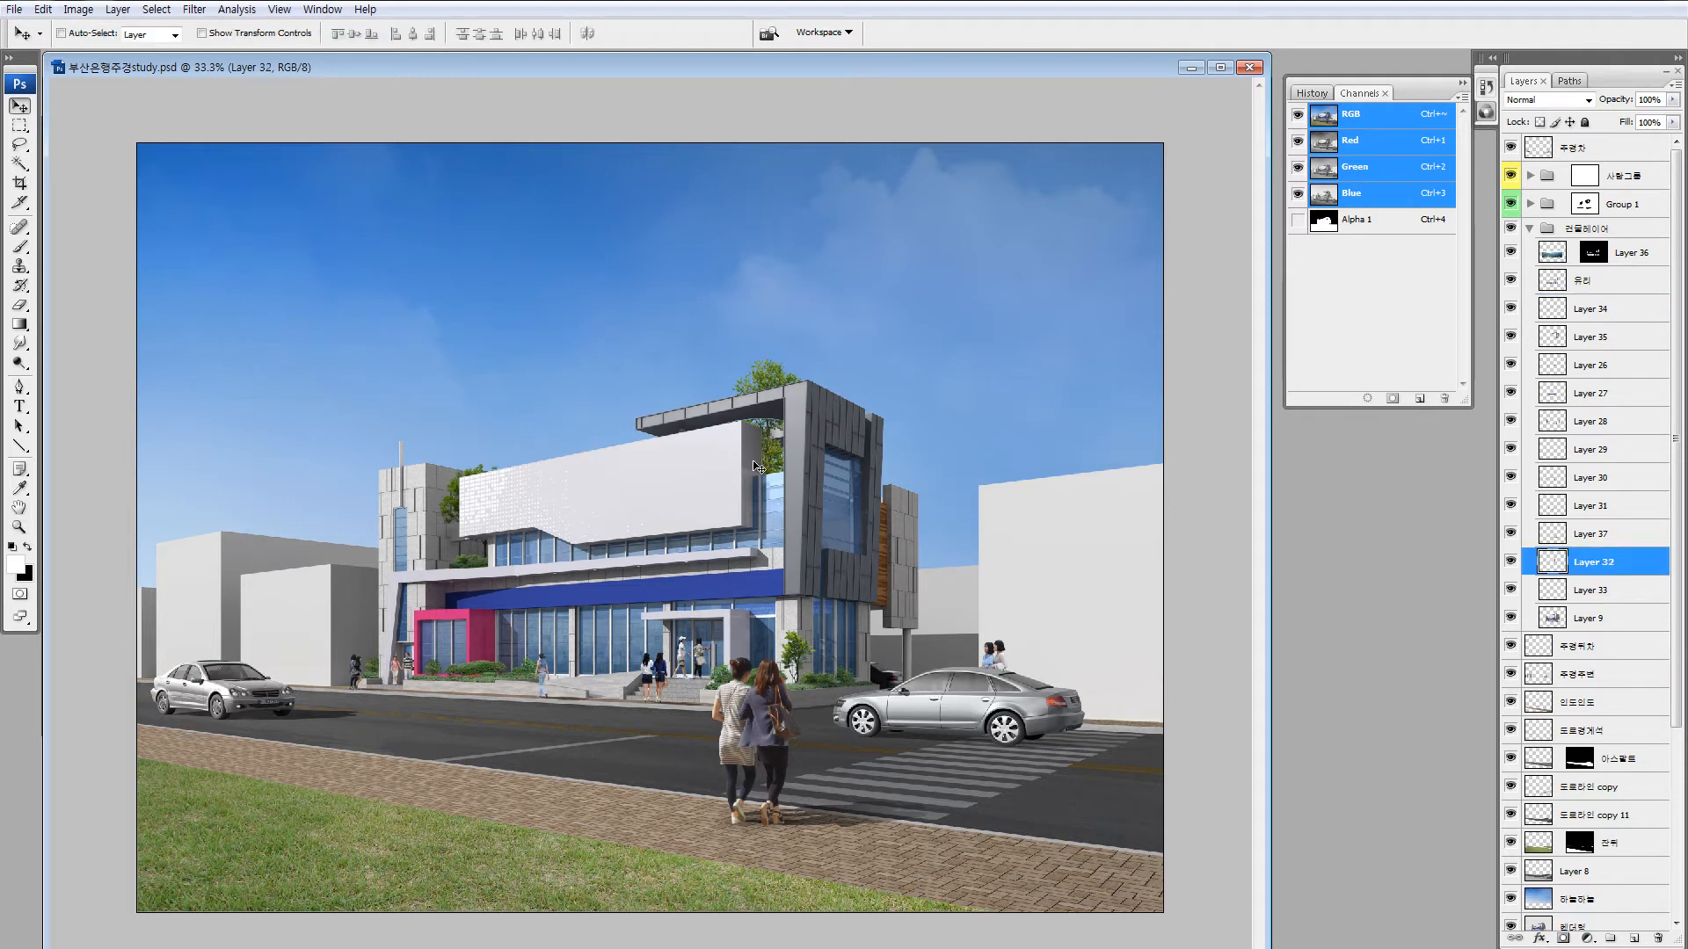
{"action": "key", "text": "z"}
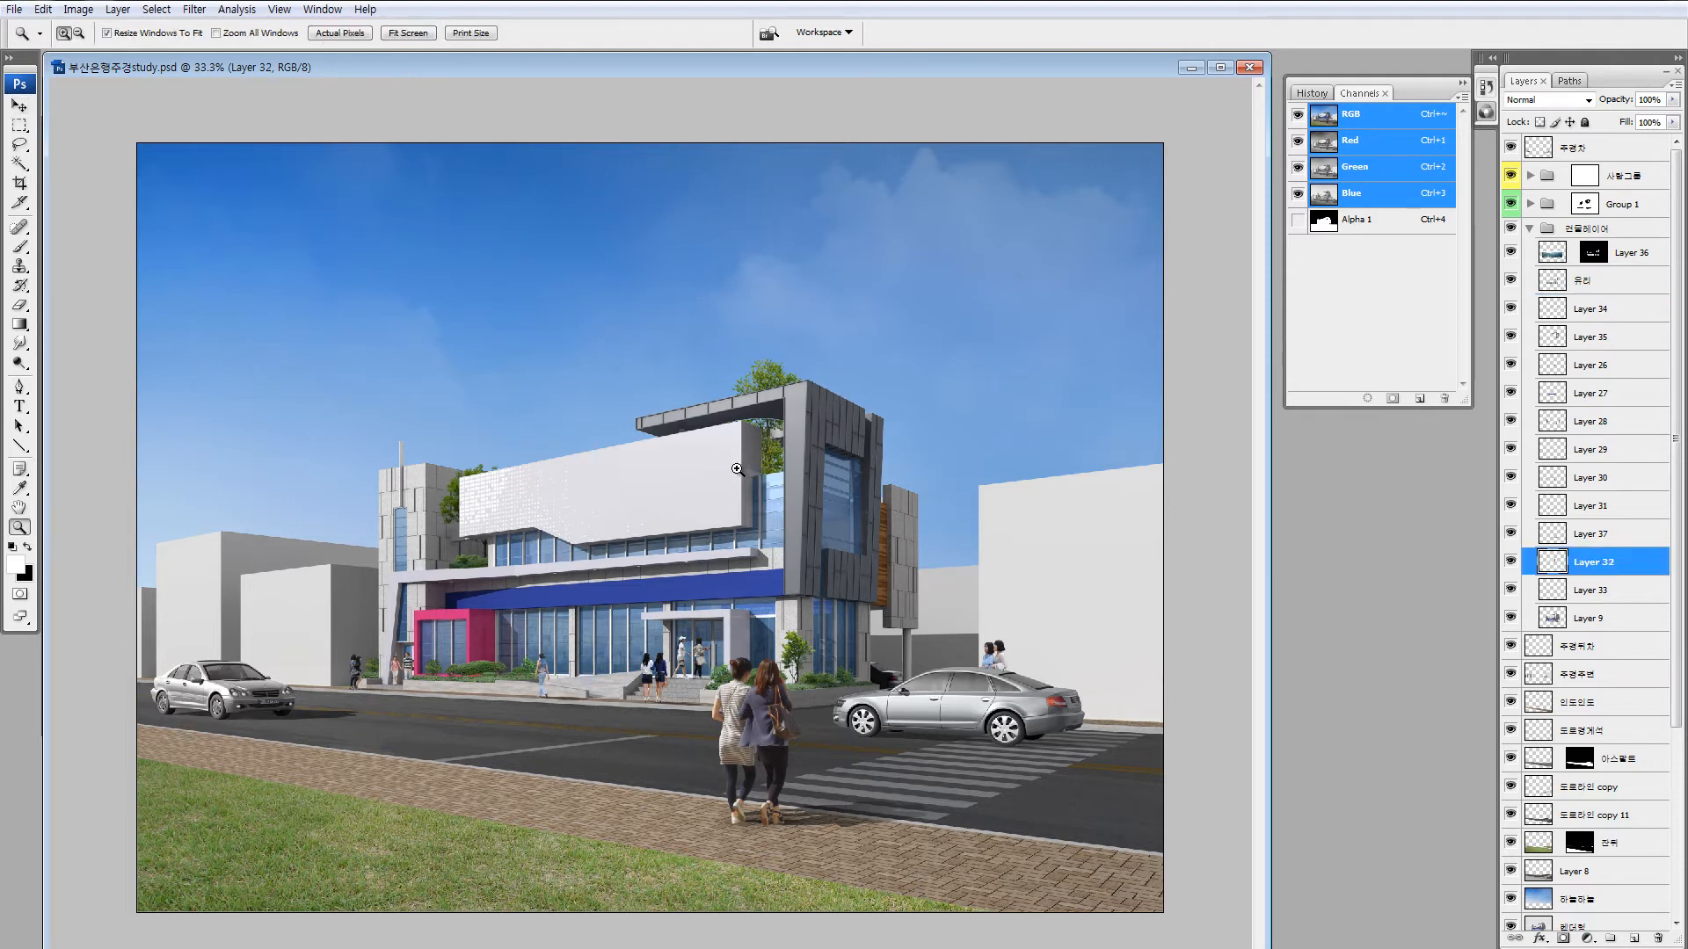
{"action": "key", "text": "v"}
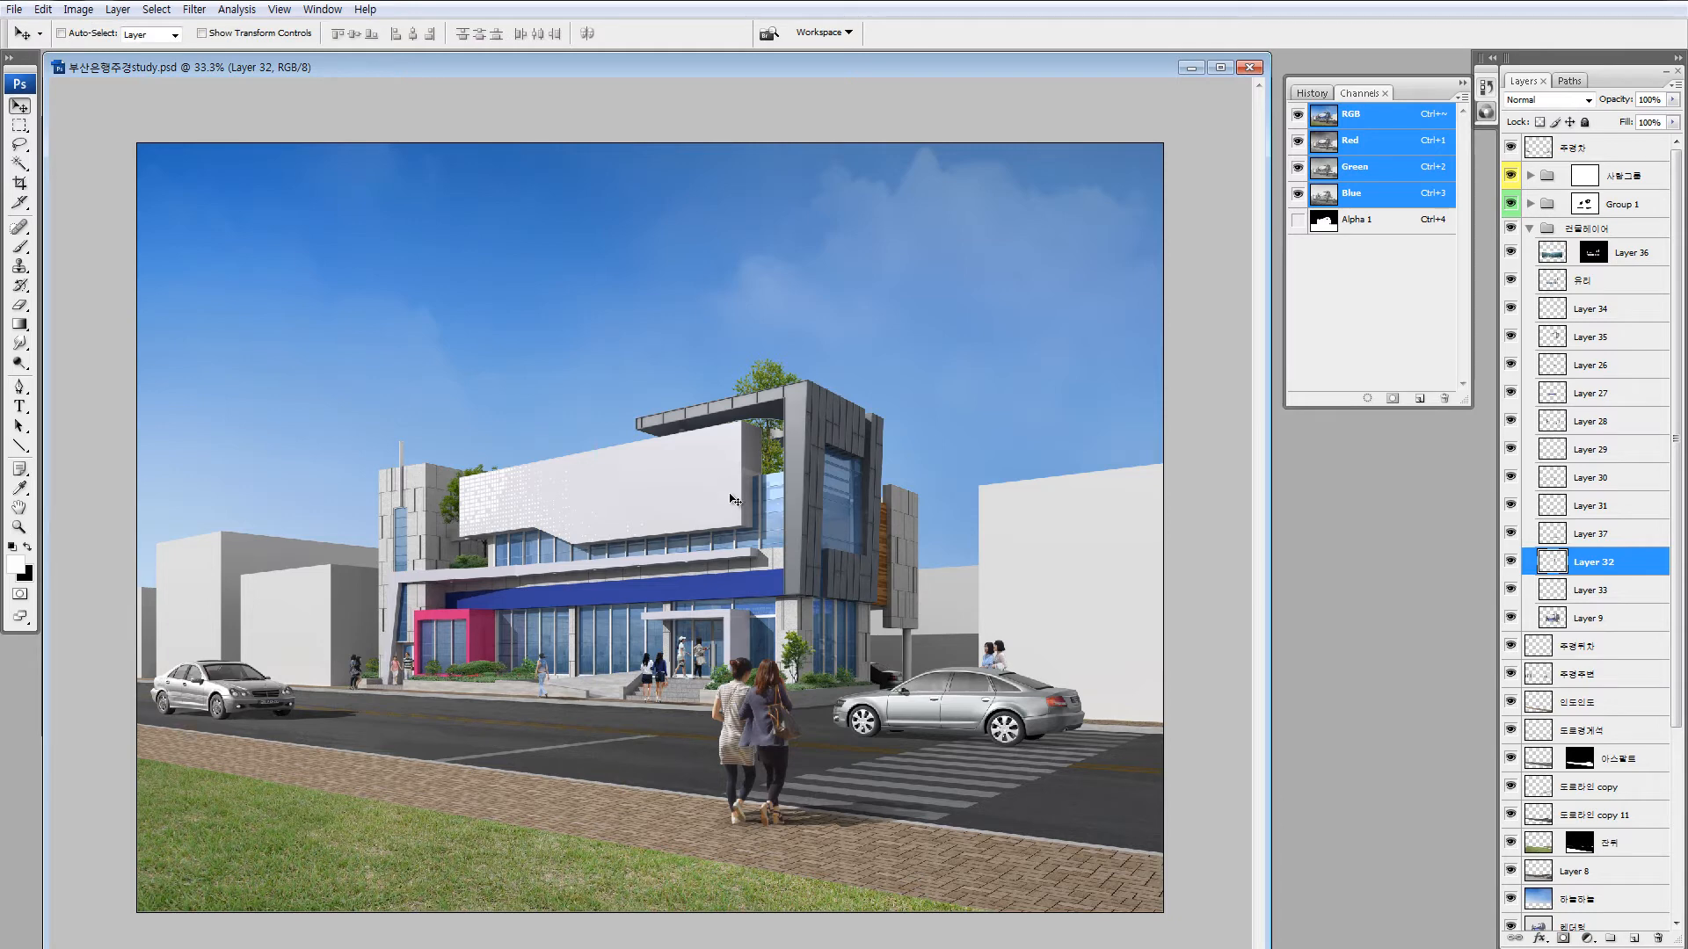
{"action": "left_click", "coordinate": [1510, 563], "text": "alt"}
{"action": "left_click", "coordinate": [1509, 564], "text": "alt"}
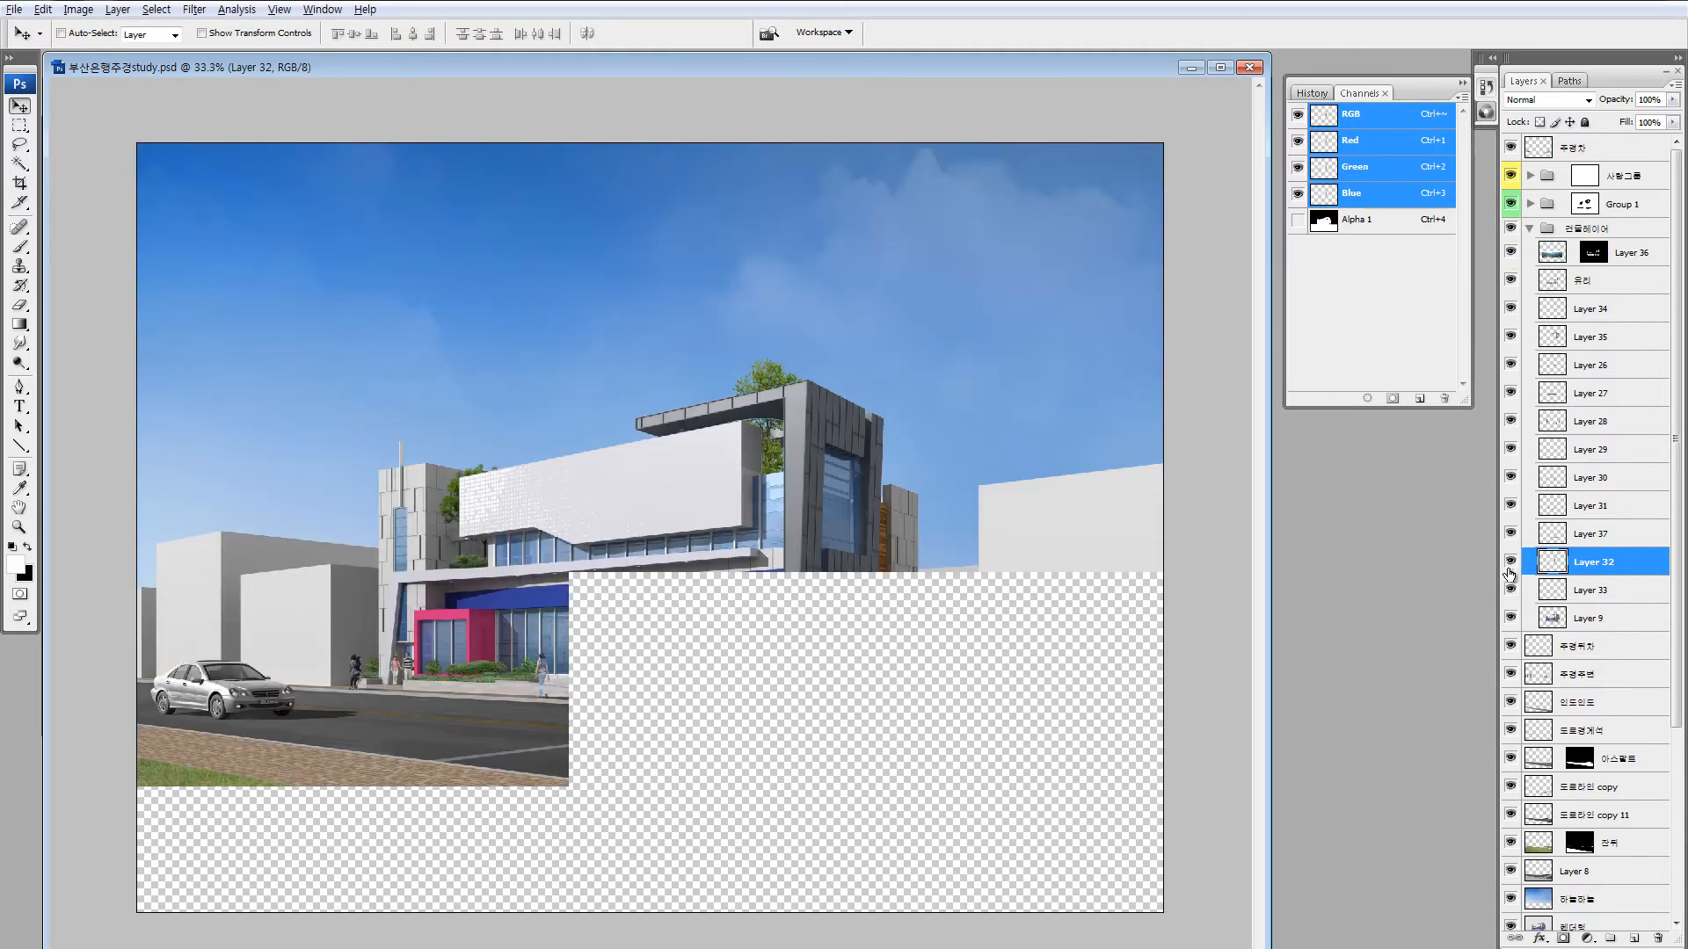
{"action": "key", "text": "alt+i"}
{"action": "key", "text": "a"}
{"action": "key", "text": "c"}
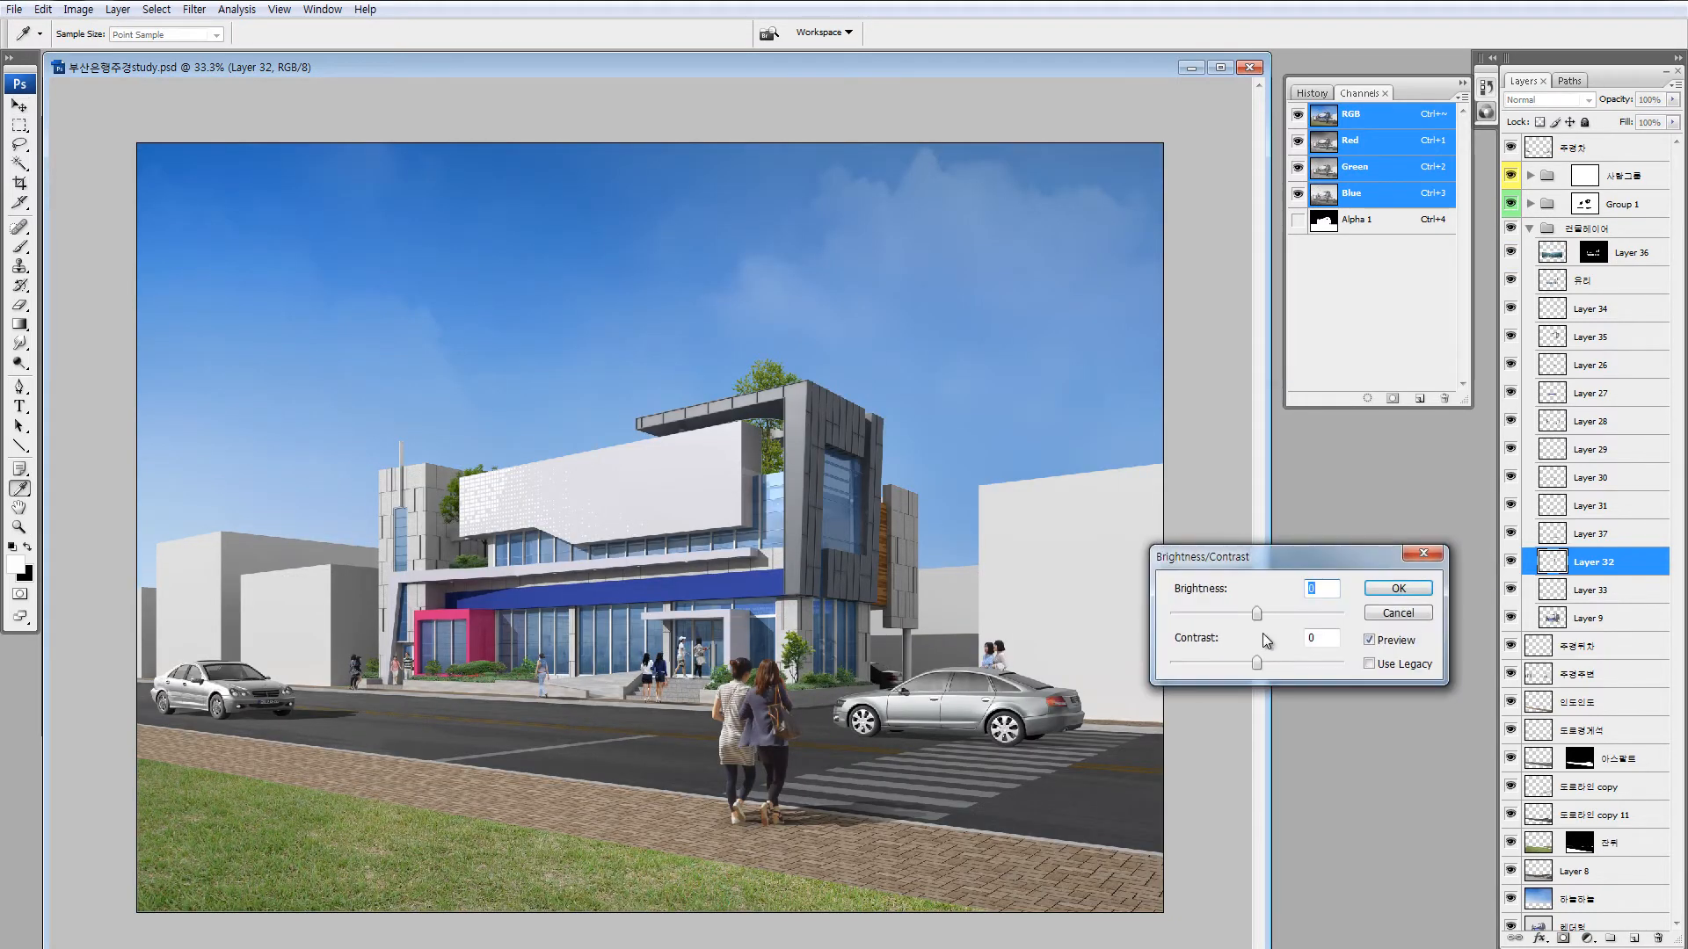
{"action": "left_click", "coordinate": [1394, 591]}
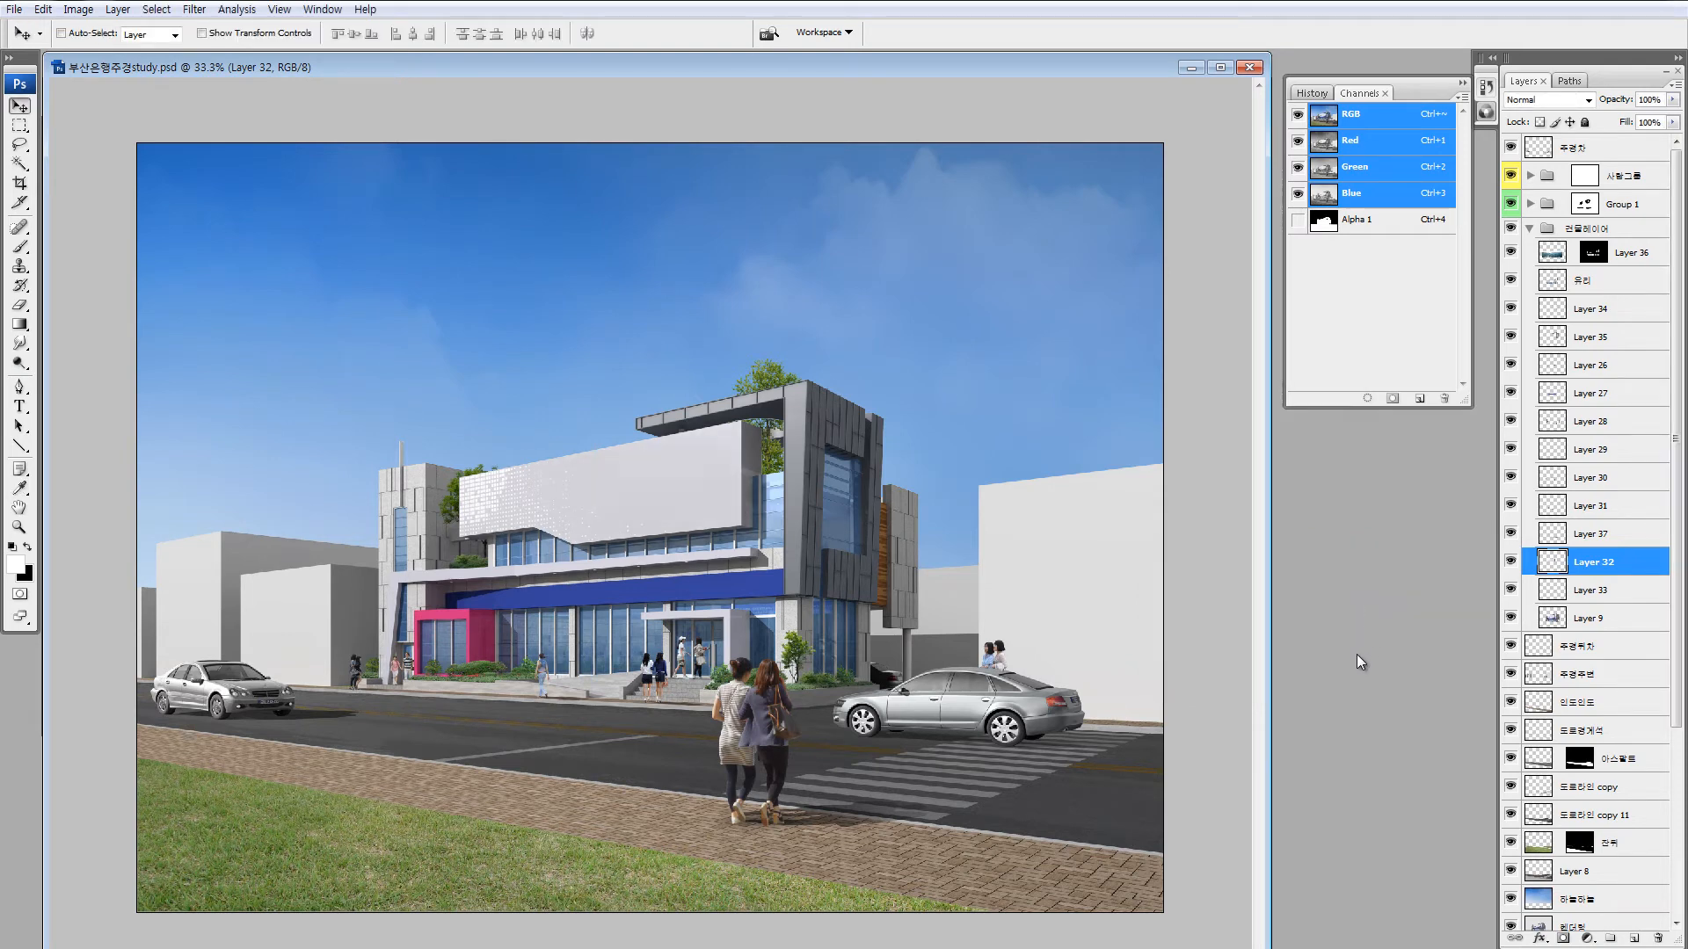
Pick the stone cladding of the rear stair tower, Layer 28, and show that layer alone.
{"action": "key", "text": "ctrl+space"}
{"action": "left_click_drag", "start_coordinate": [309, 409], "coordinate": [516, 611]}
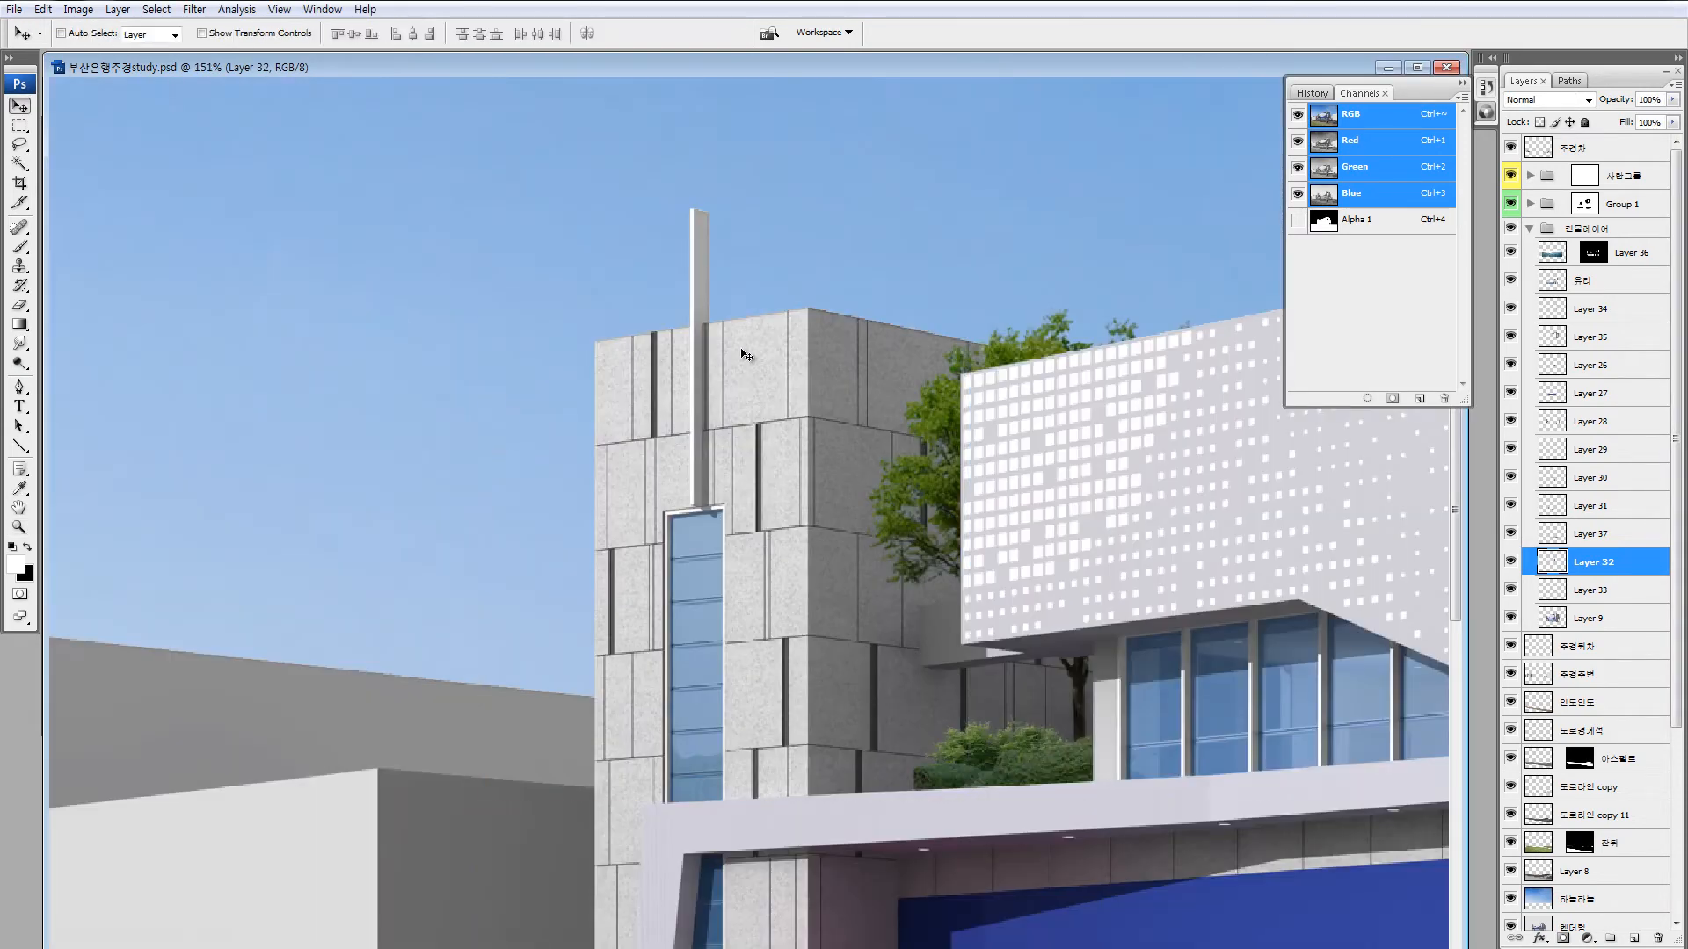
{"action": "left_click", "coordinate": [746, 354], "text": "ctrl"}
{"action": "key", "text": "ctrl+minus"}
{"action": "key", "text": "ctrl+minus"}
{"action": "key", "text": "ctrl+minus"}
{"action": "key", "text": "ctrl+minus"}
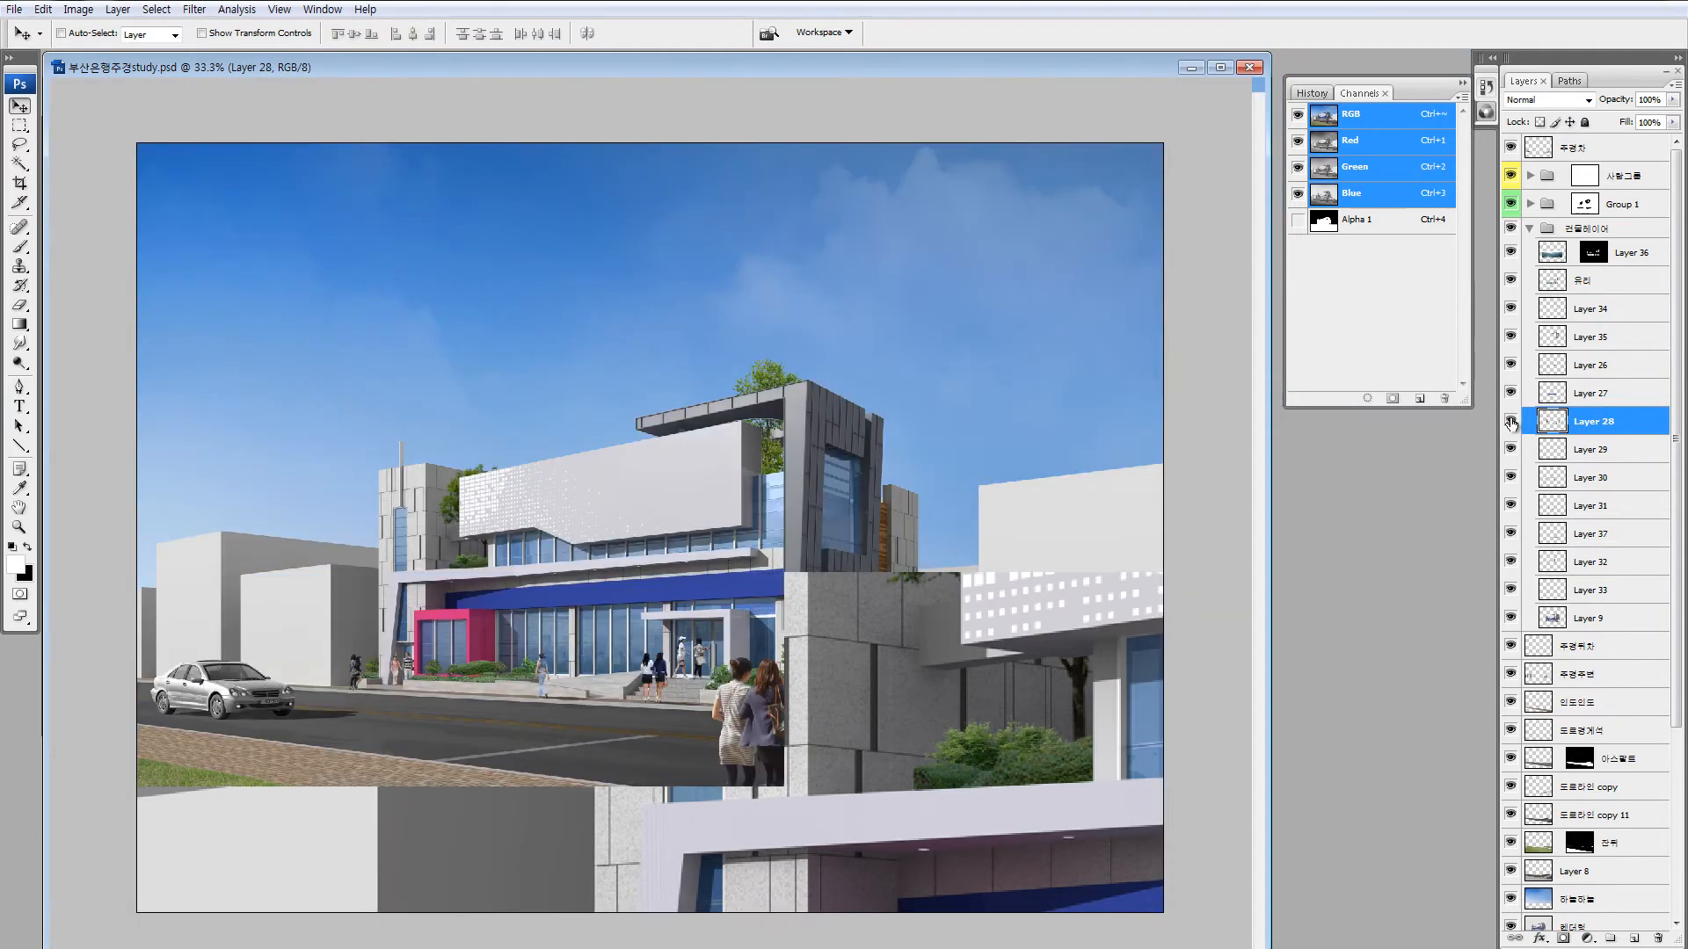
{"action": "left_click", "coordinate": [1511, 423], "text": "alt"}
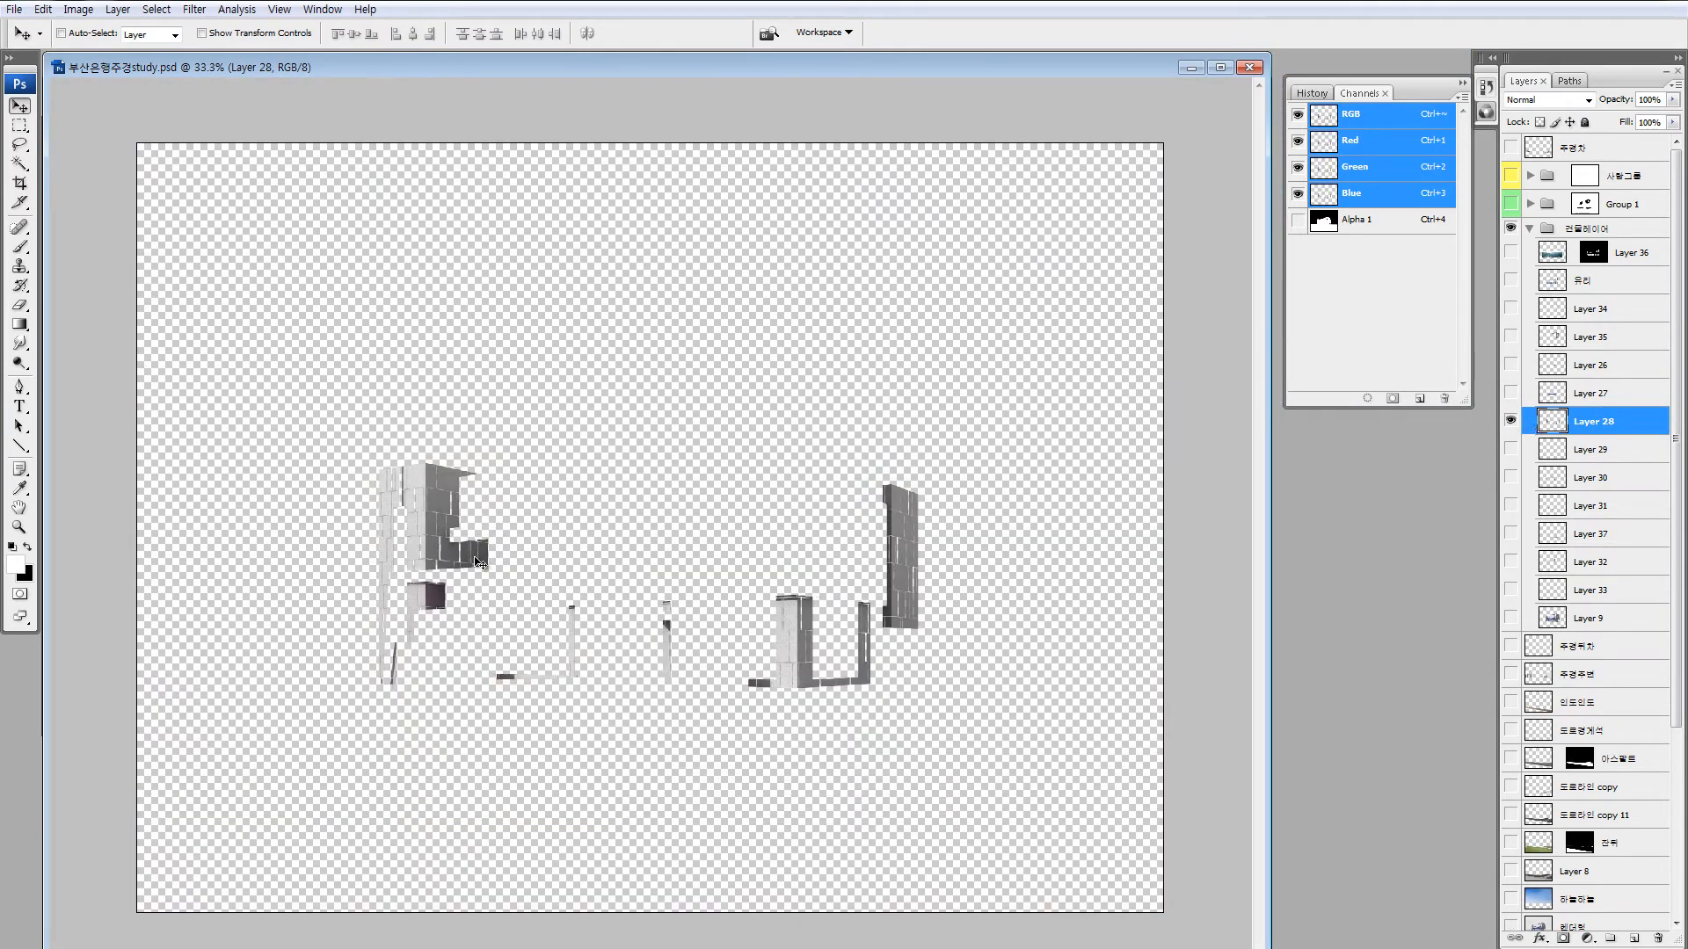
Select the light front-facing stone pieces on Layer 28 with several combined rectangular marquees, leaving out the darker side faces.
{"action": "key", "text": "m"}
{"action": "left_click_drag", "start_coordinate": [372, 682], "coordinate": [428, 821]}
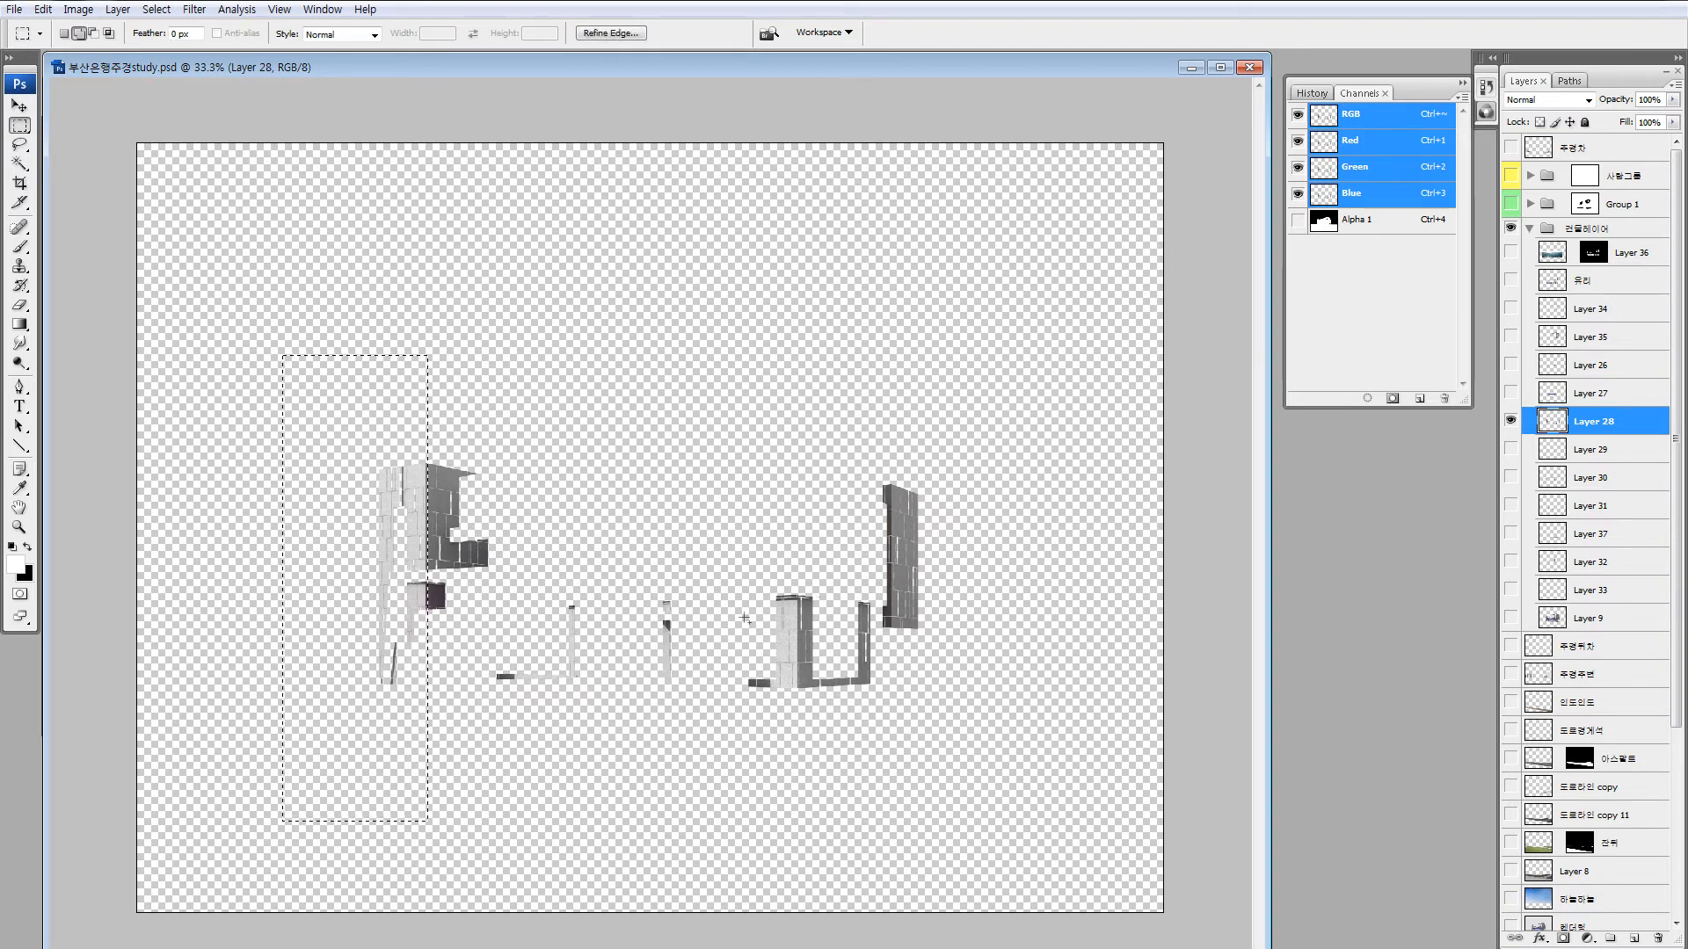
{"action": "left_click_drag", "start_coordinate": [768, 578], "coordinate": [799, 666]}
{"action": "left_click_drag", "start_coordinate": [517, 574], "coordinate": [685, 752]}
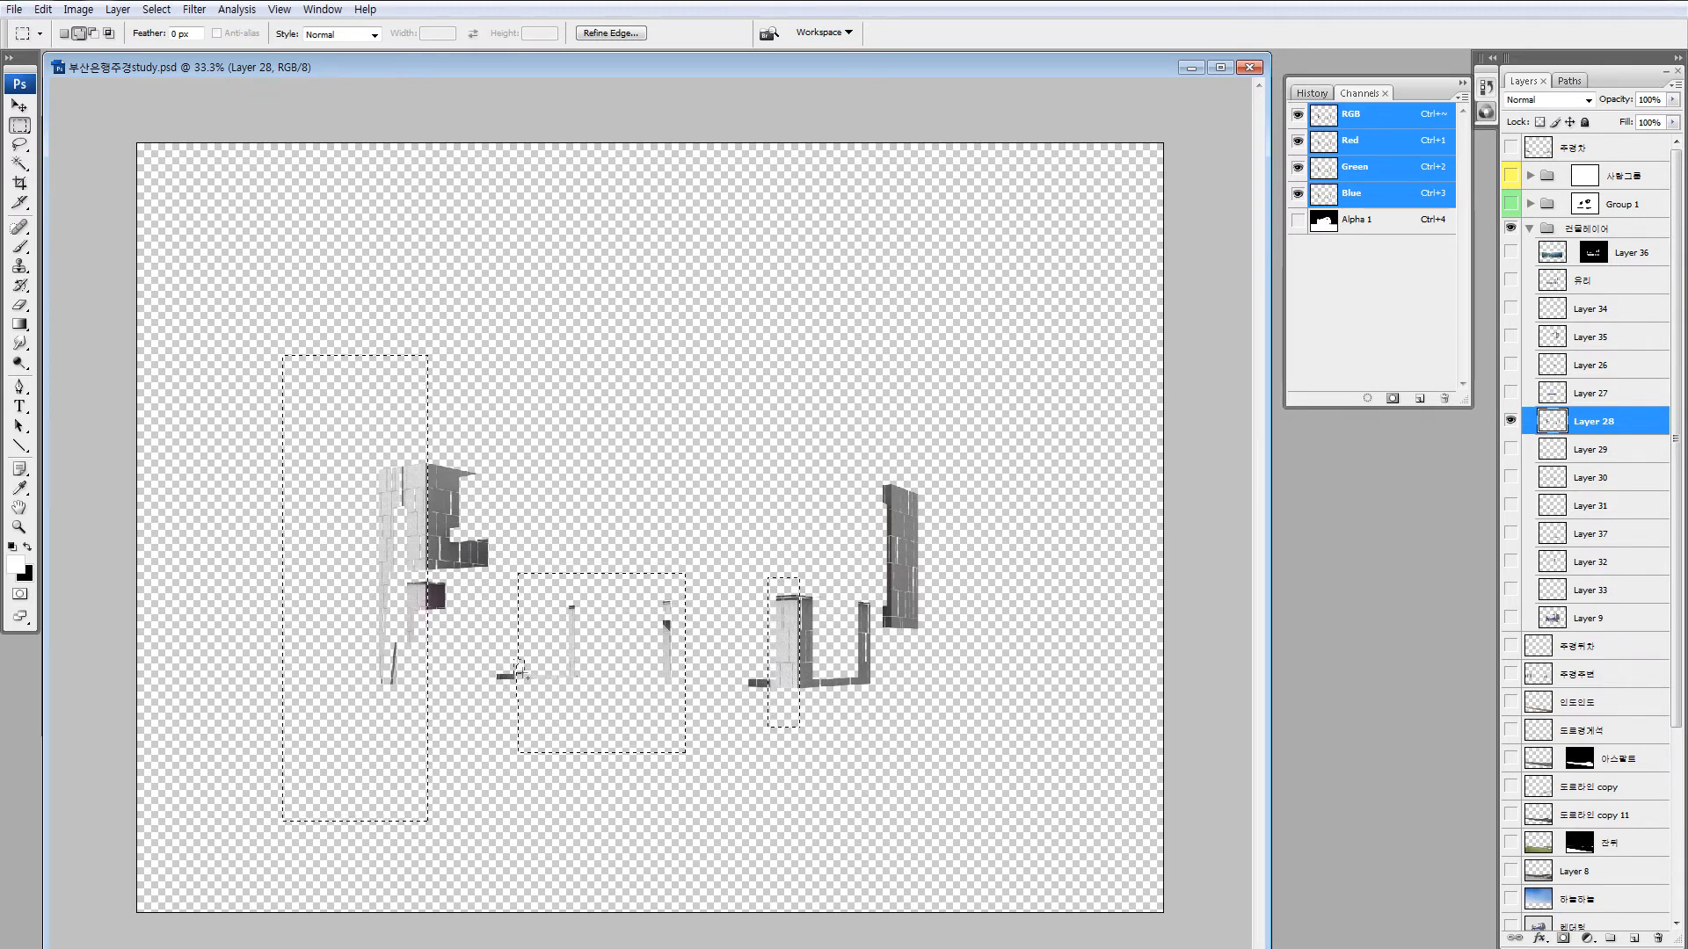
{"action": "left_click_drag", "start_coordinate": [523, 675], "coordinate": [528, 695]}
In Quick Mask, shift the mask edge to the stair tower's corner so the narrow dark side strip is covered.
{"action": "key", "text": "q"}
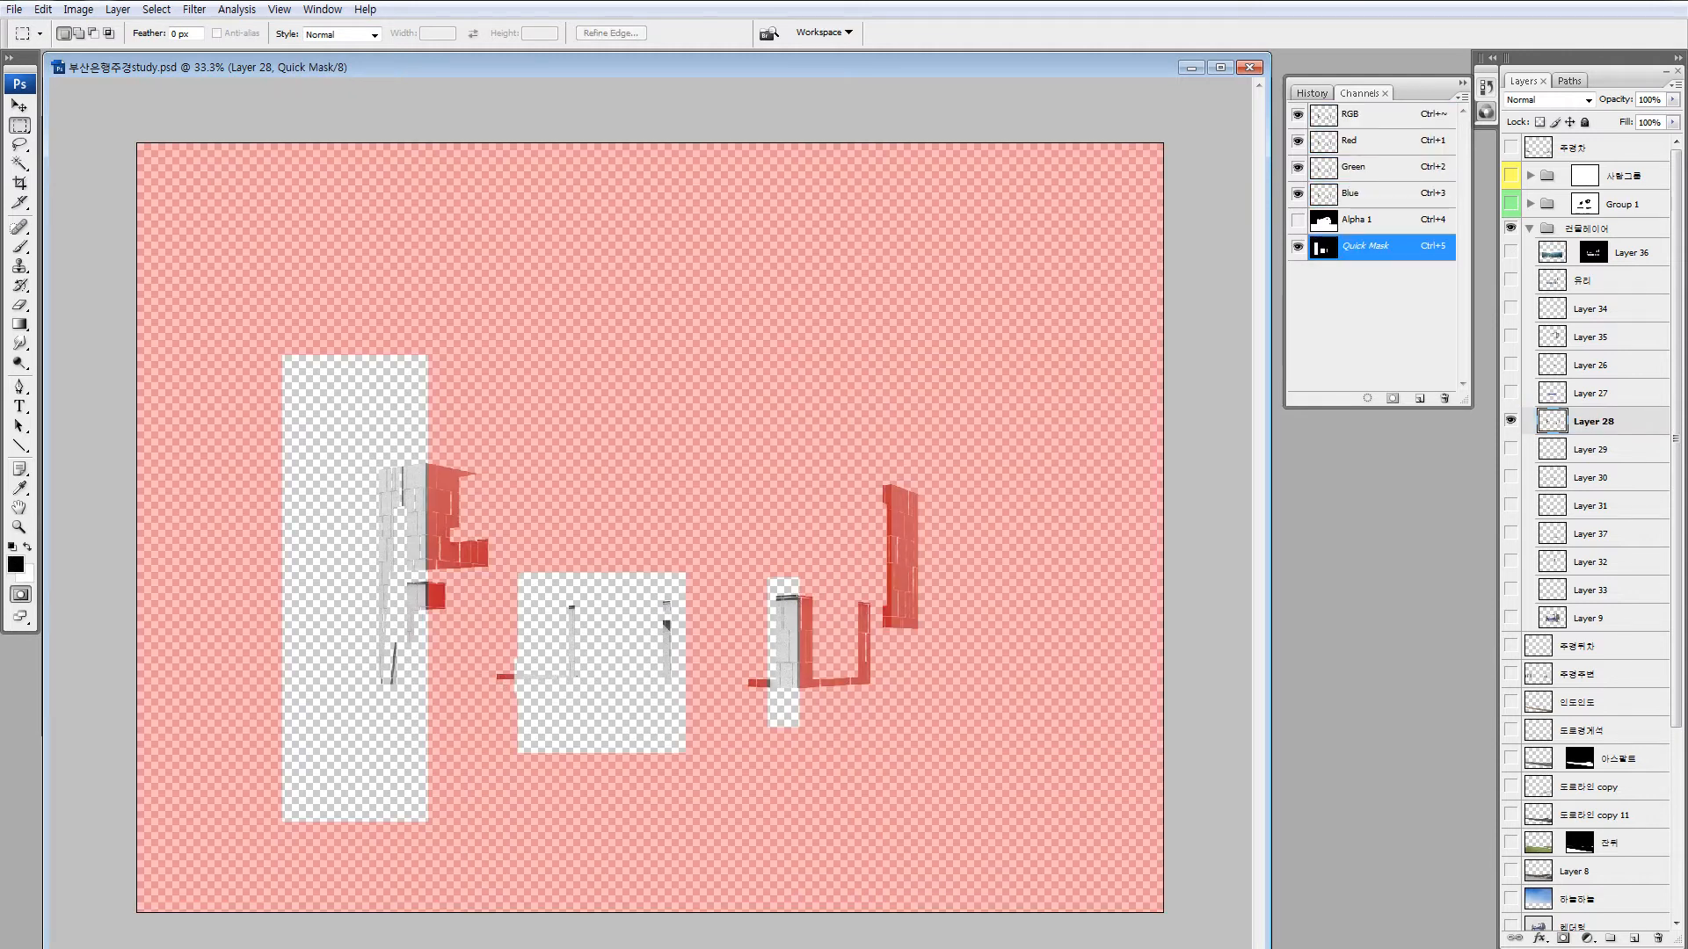
{"action": "key", "text": "ctrl+space"}
{"action": "left_click_drag", "start_coordinate": [344, 378], "coordinate": [568, 672]}
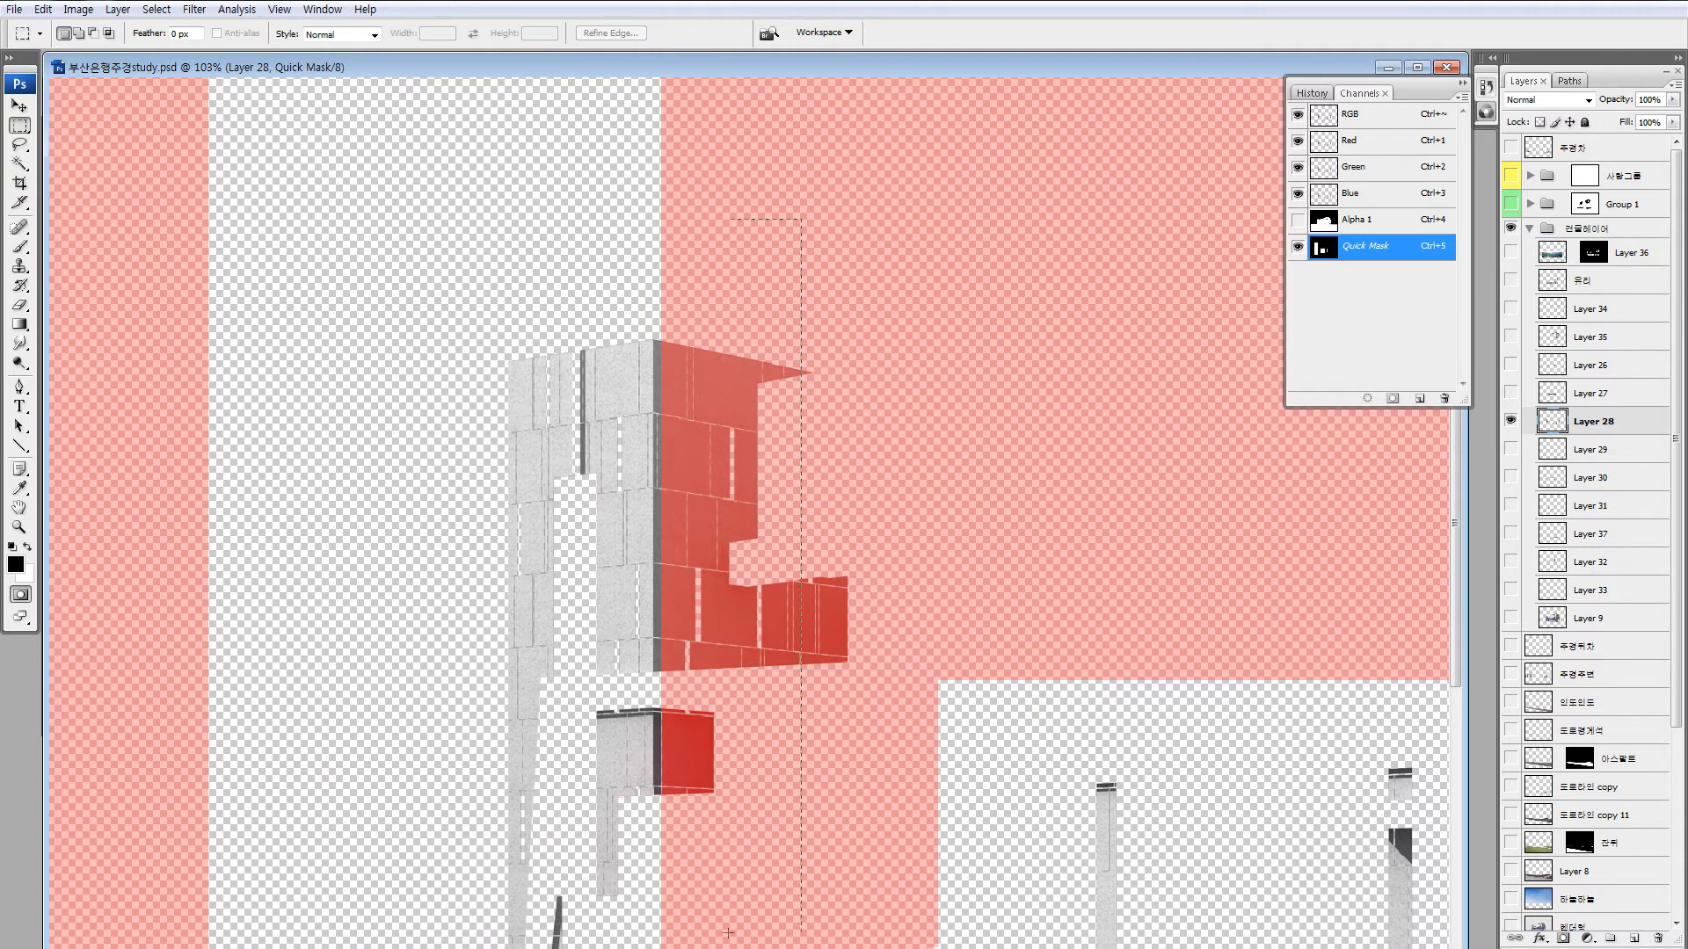
{"action": "key", "text": "ctrl+space"}
{"action": "left_click_drag", "start_coordinate": [599, 275], "coordinate": [703, 393]}
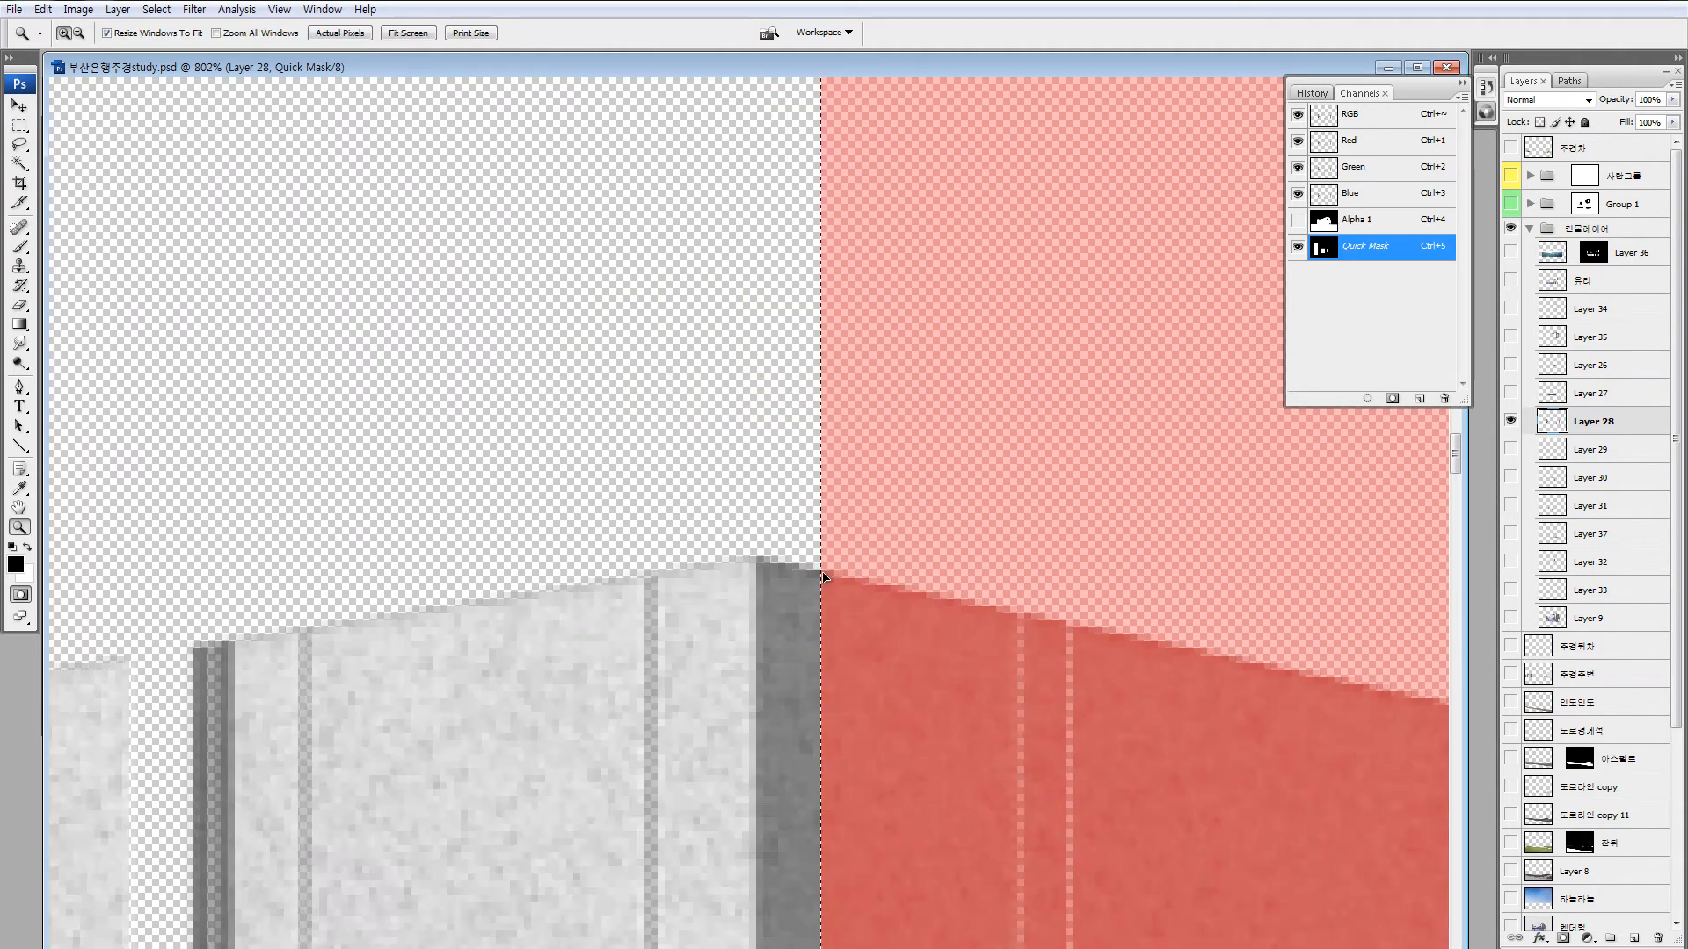
{"action": "left_click_drag", "start_coordinate": [824, 577], "coordinate": [798, 583]}
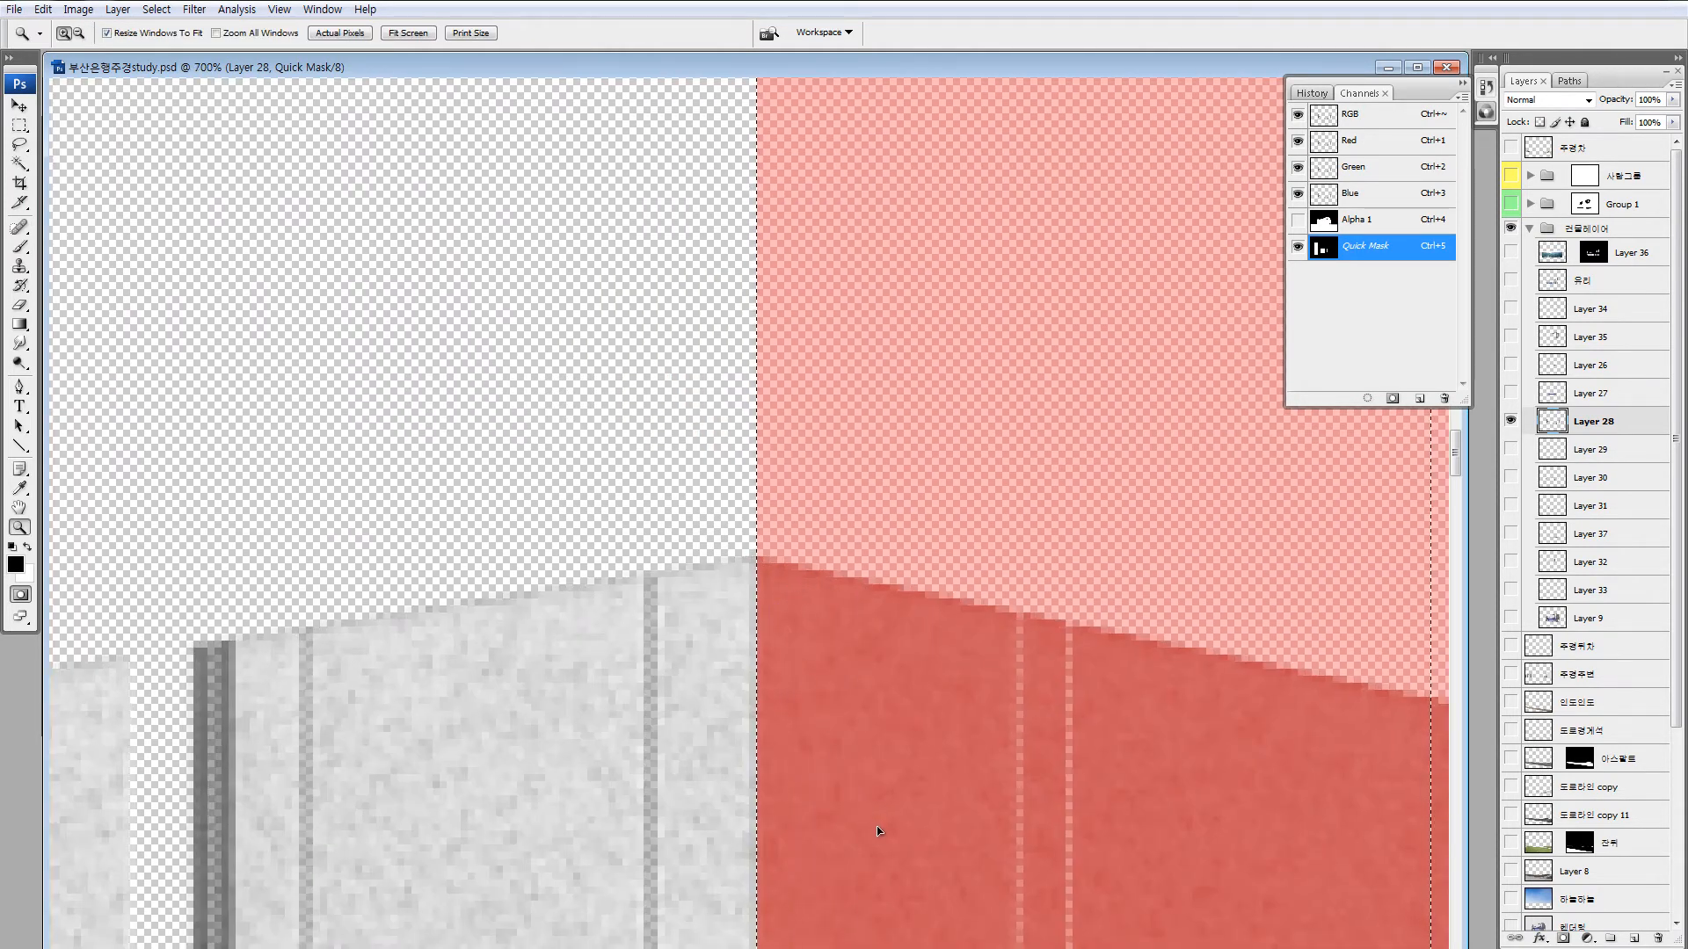
{"action": "left_click", "coordinate": [870, 818], "text": "alt"}
{"action": "left_click", "coordinate": [837, 773], "text": "alt"}
{"action": "left_click", "coordinate": [837, 774], "text": "alt"}
{"action": "left_click", "coordinate": [779, 744], "text": "alt"}
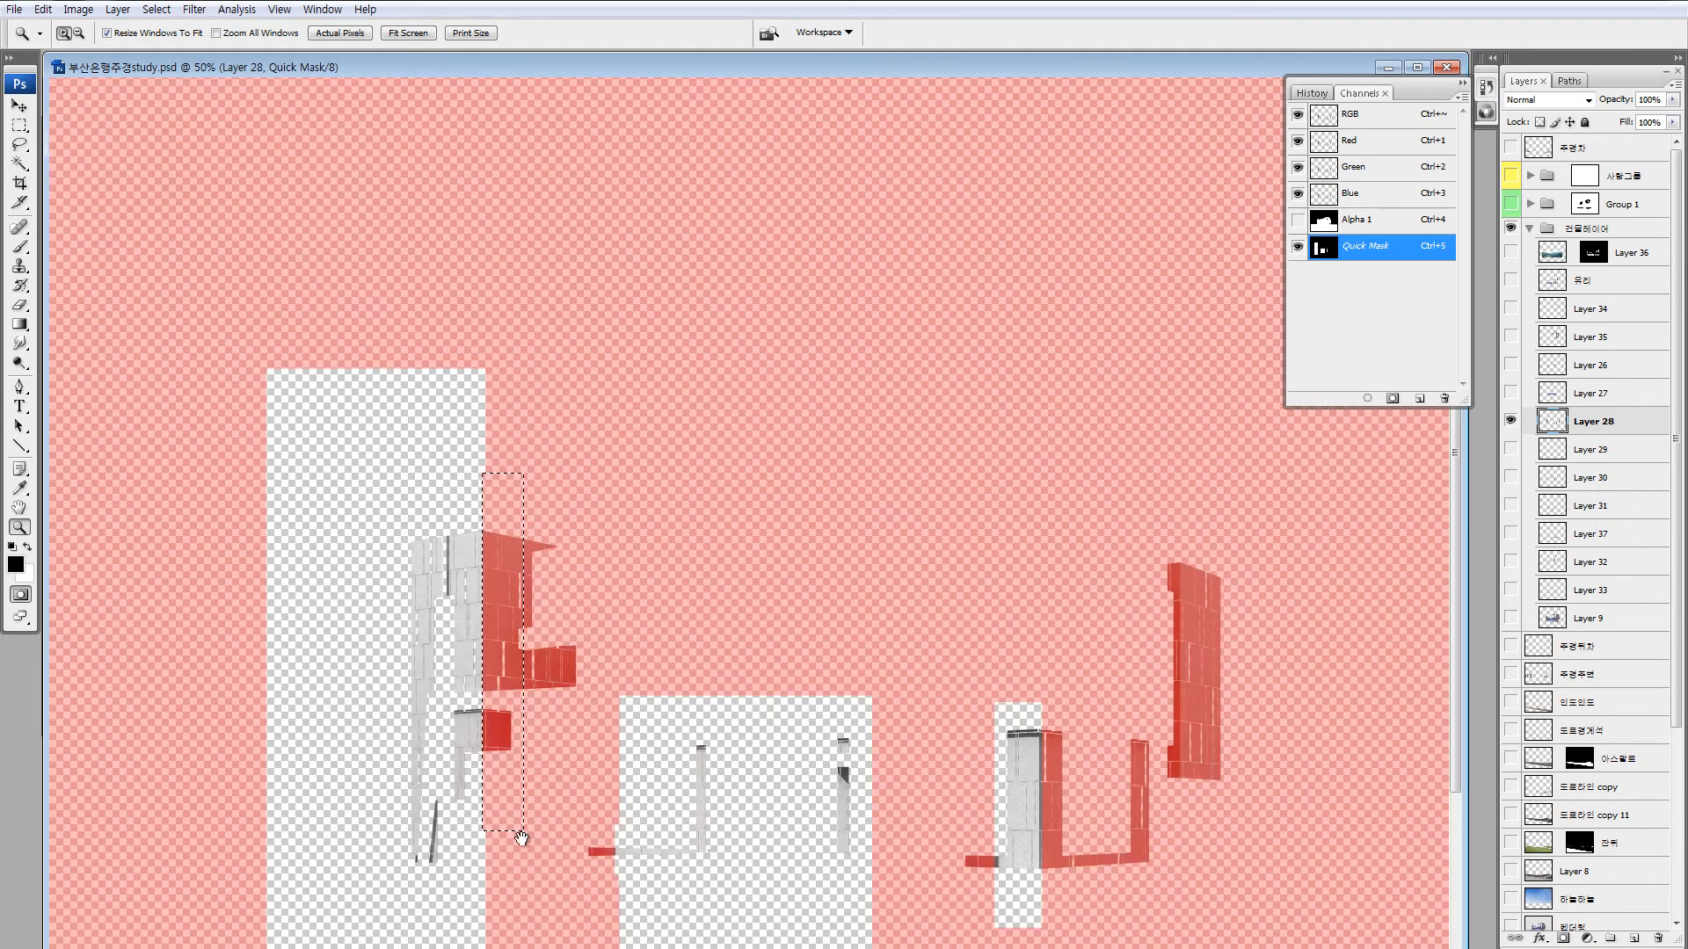
Adjust the mask edge at the low stone strip so its dark end piece is fully masked, and check the neighbouring columns.
{"action": "left_click_drag", "start_coordinate": [520, 836], "coordinate": [459, 726]}
{"action": "left_click_drag", "start_coordinate": [547, 642], "coordinate": [649, 785]}
{"action": "key", "text": "m"}
{"action": "left_click_drag", "start_coordinate": [737, 721], "coordinate": [742, 720]}
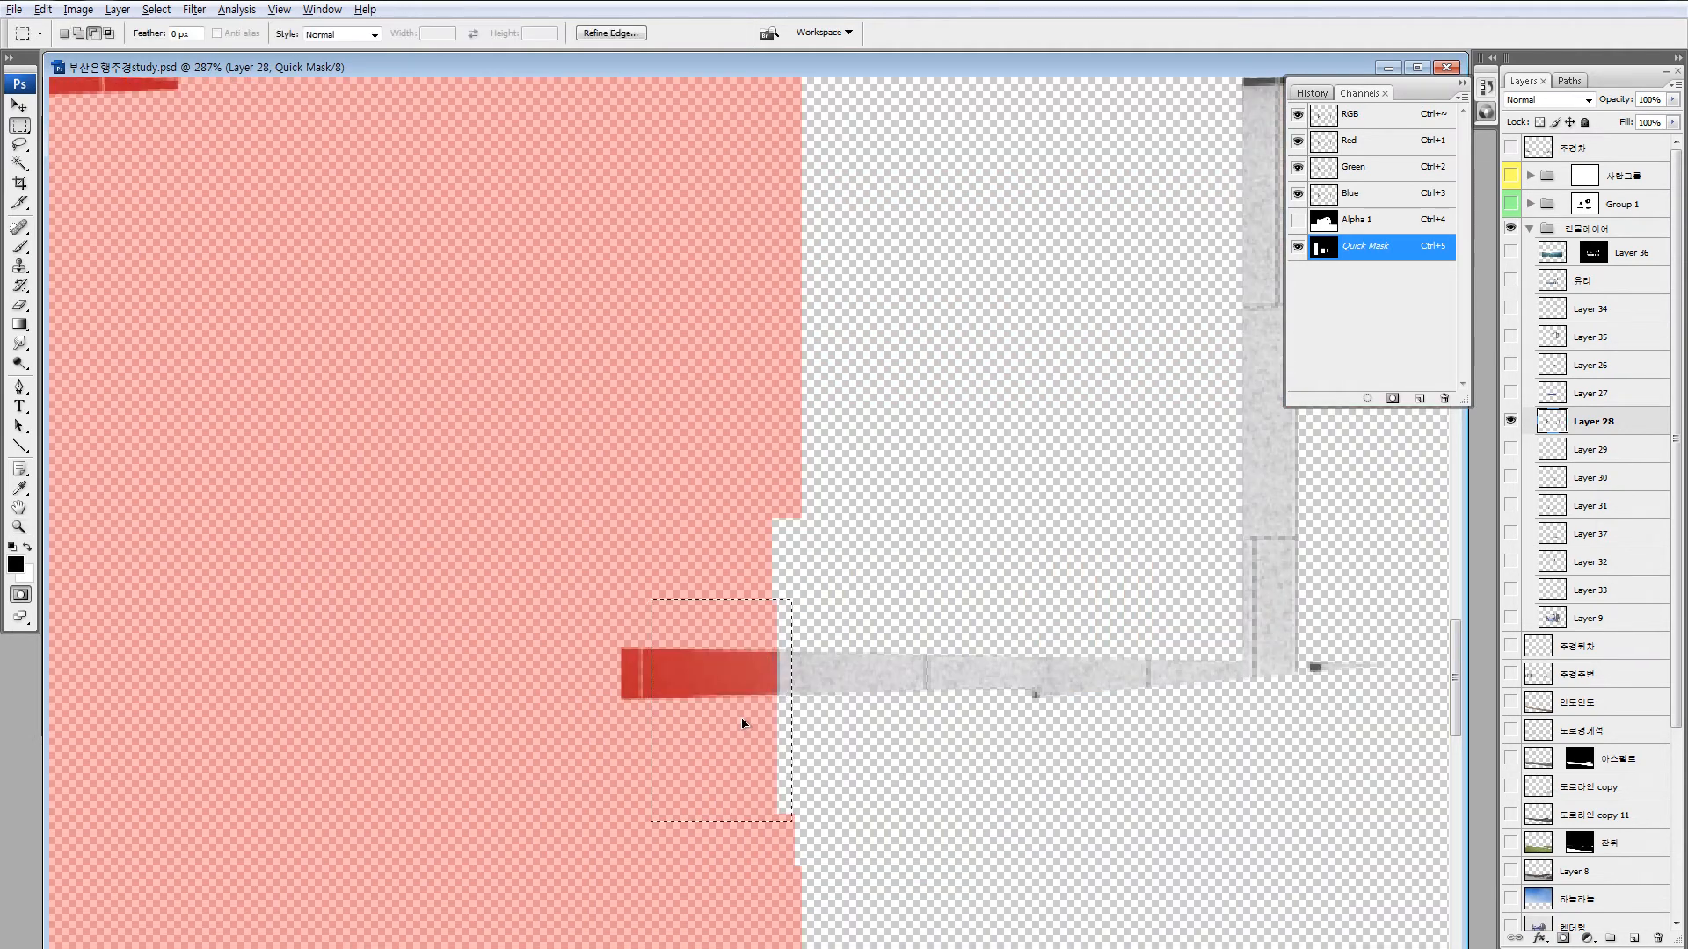
{"action": "left_click_drag", "start_coordinate": [1051, 294], "coordinate": [596, 777]}
{"action": "left_click_drag", "start_coordinate": [1125, 356], "coordinate": [523, 419]}
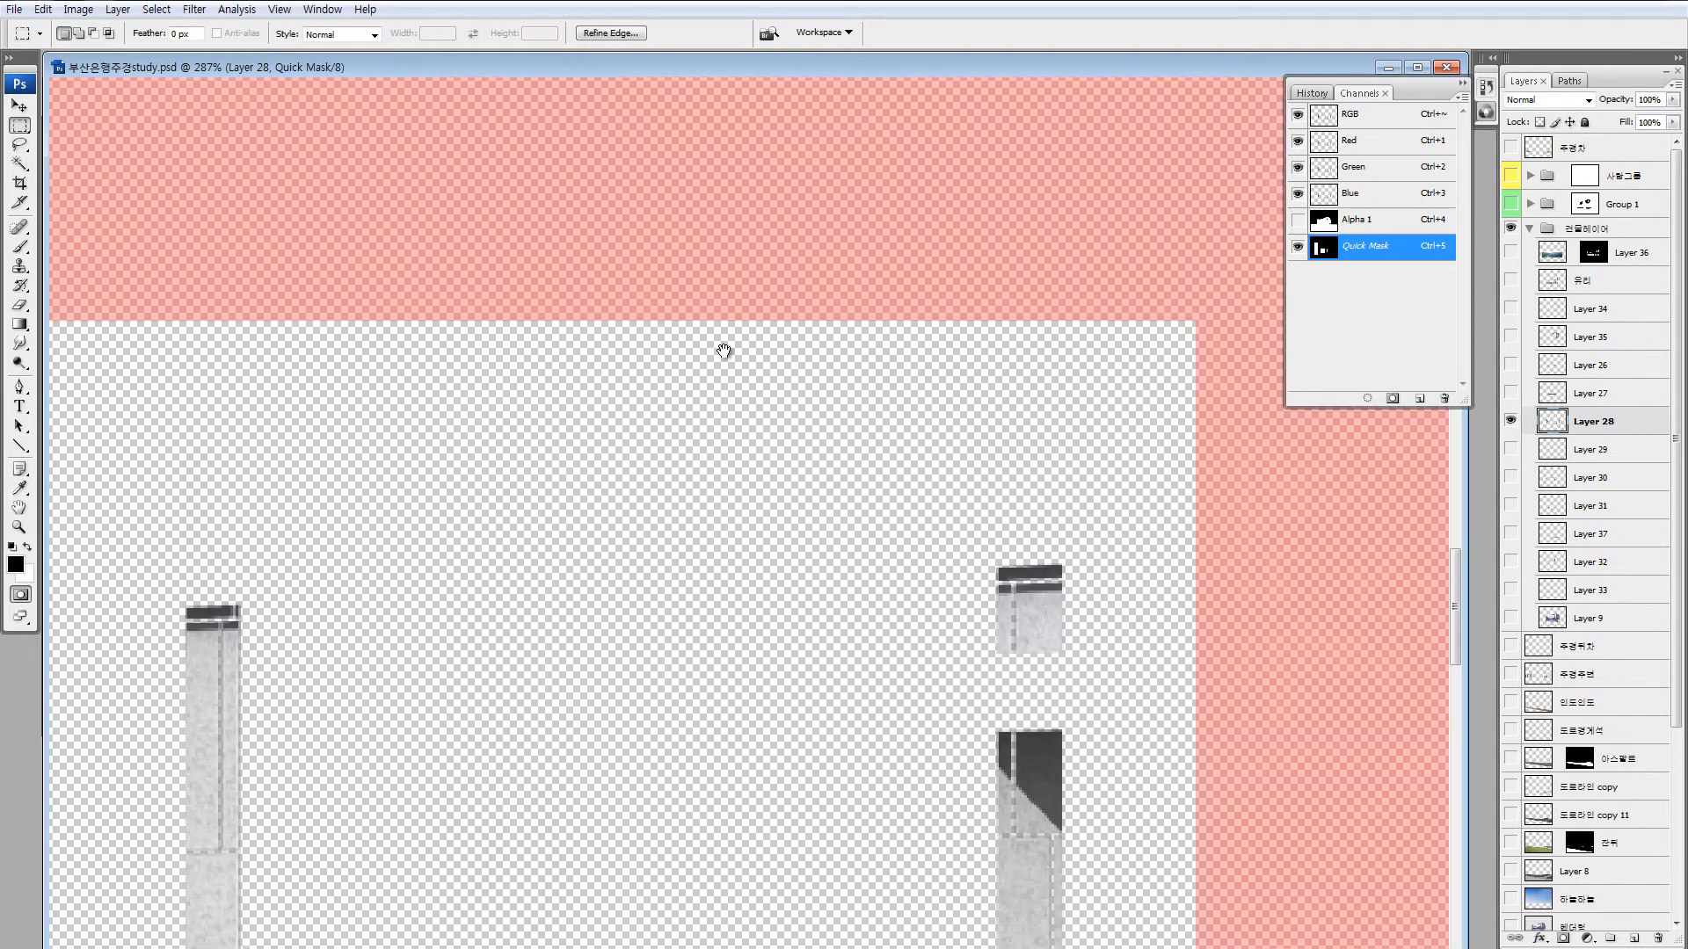
{"action": "left_click_drag", "start_coordinate": [1025, 410], "coordinate": [616, 237]}
{"action": "left_click_drag", "start_coordinate": [1141, 508], "coordinate": [774, 506]}
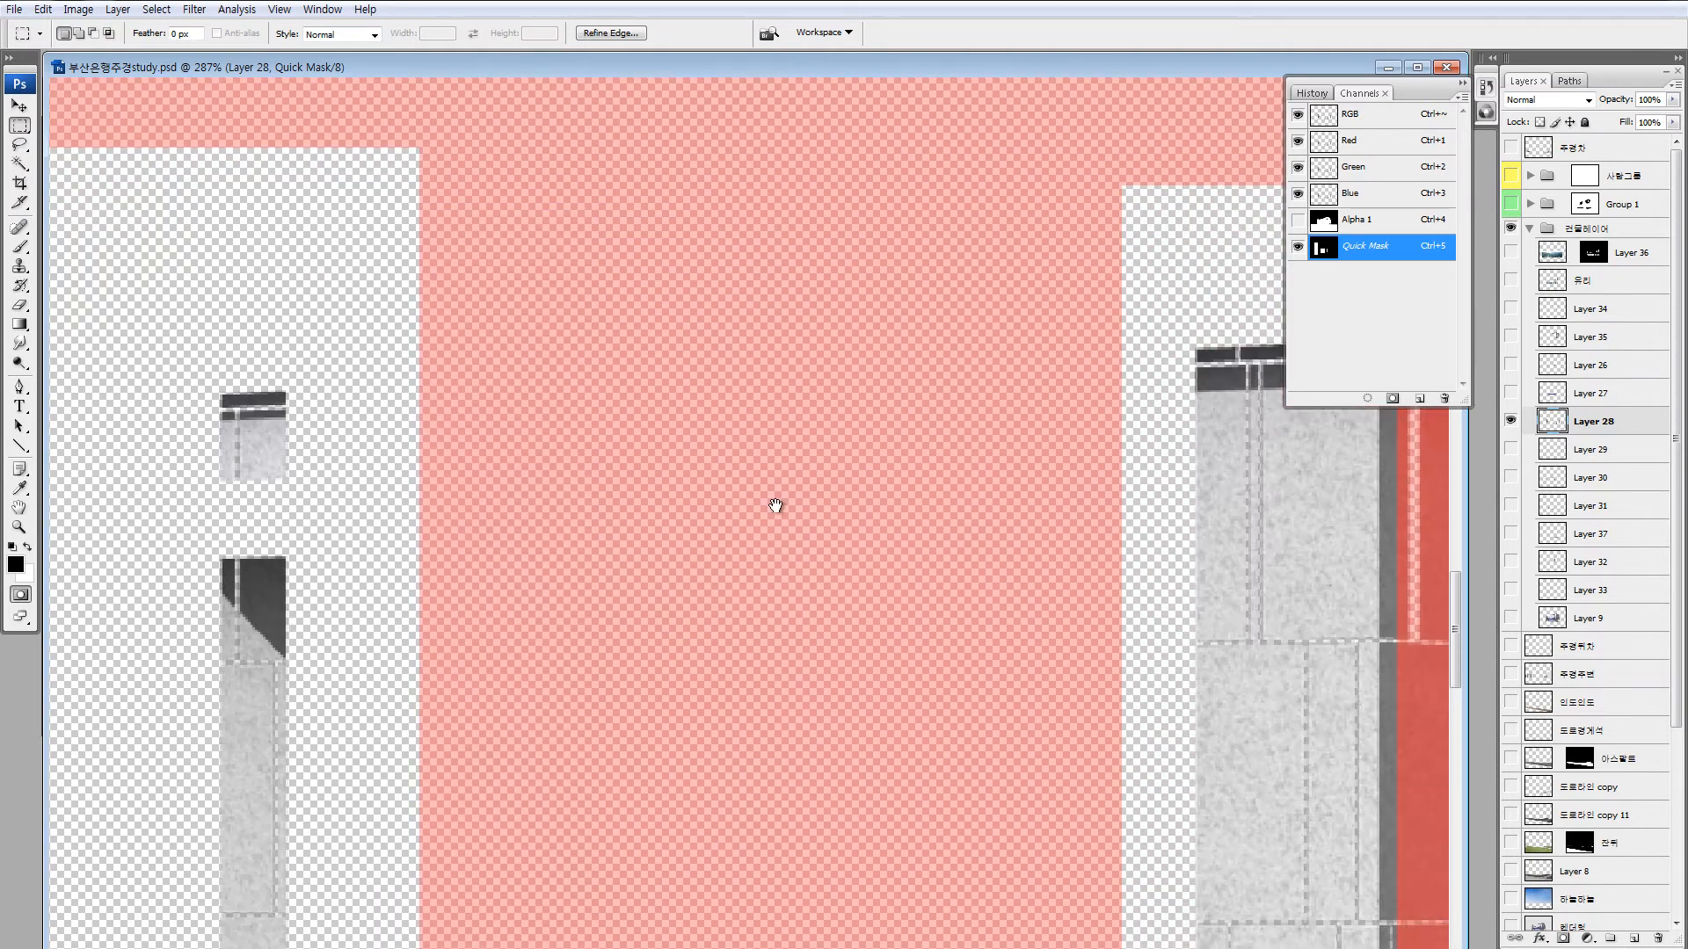
{"action": "left_click_drag", "start_coordinate": [1058, 591], "coordinate": [727, 542]}
Move the mask edge beside the wide stone column onto its corner, covering the dark side face.
{"action": "left_click_drag", "start_coordinate": [1062, 214], "coordinate": [748, 446]}
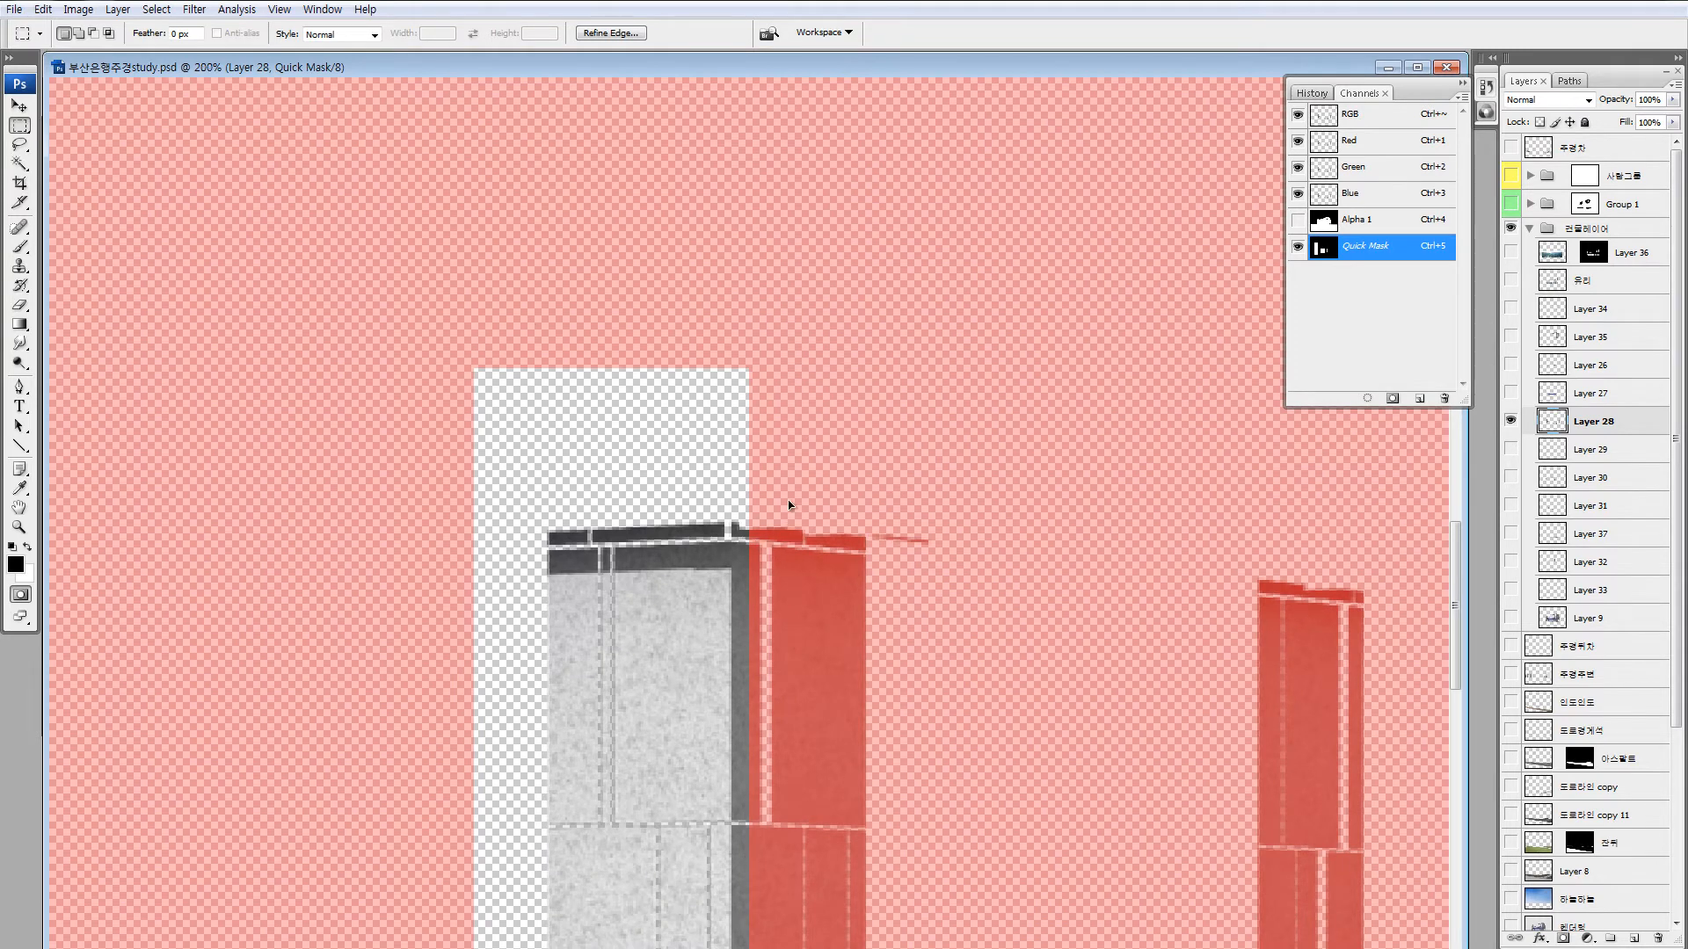
{"action": "key", "text": "ctrl+alt+0"}
{"action": "left_click_drag", "start_coordinate": [727, 346], "coordinate": [976, 911]}
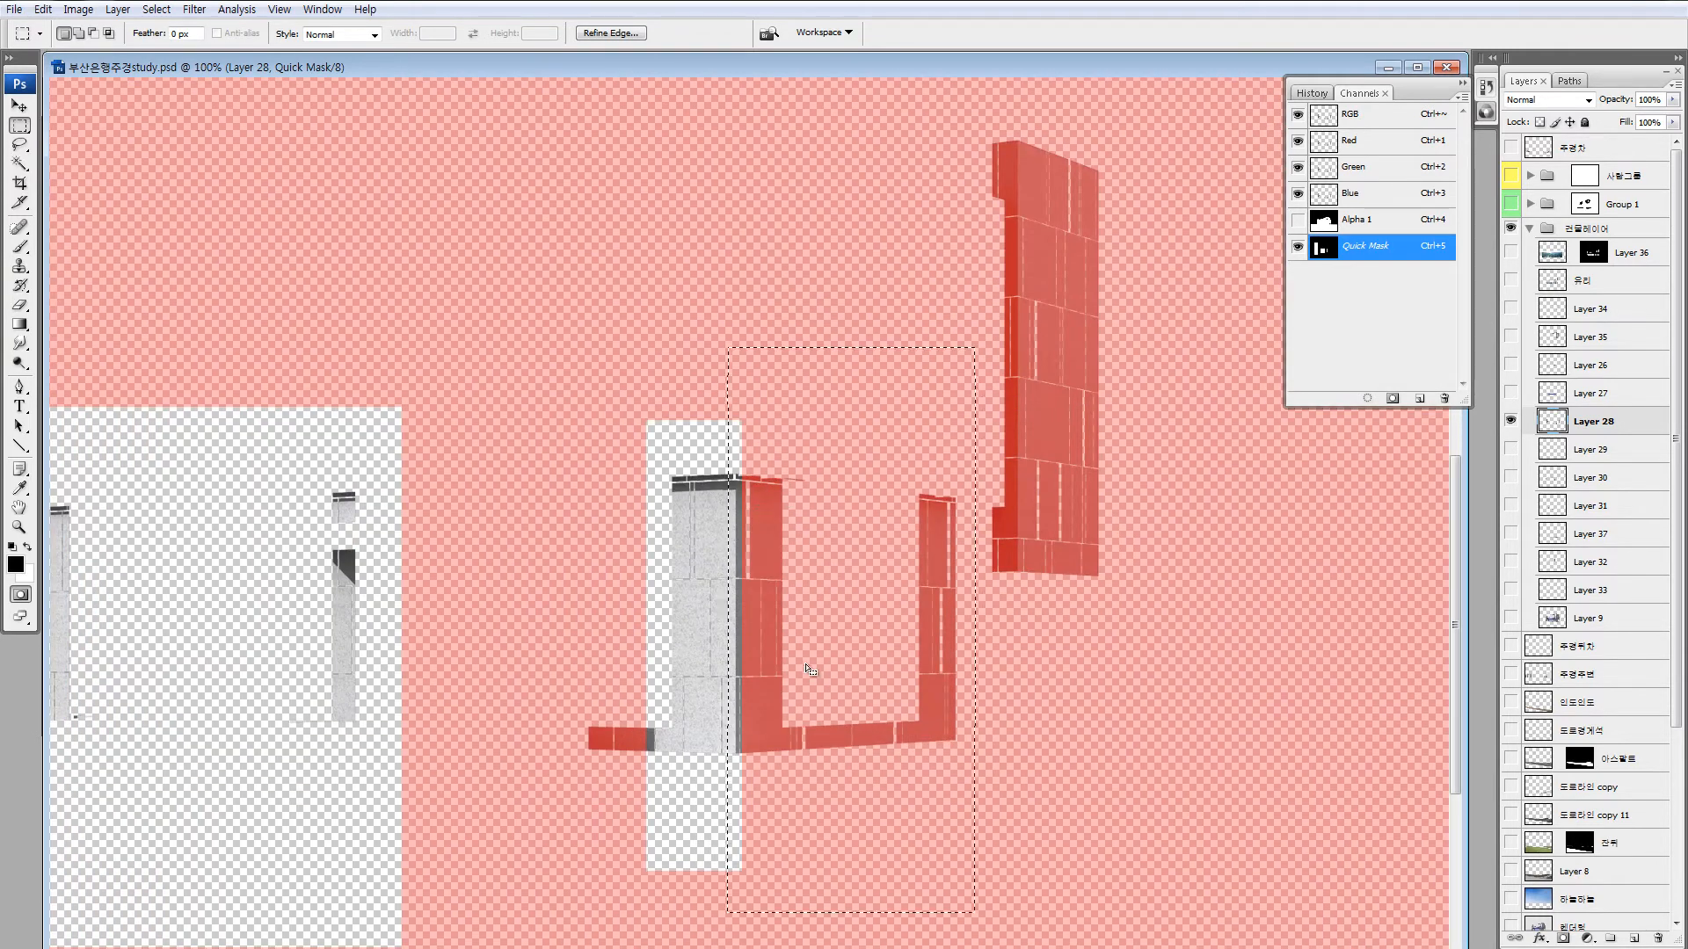
{"action": "left_click_drag", "start_coordinate": [809, 670], "coordinate": [815, 671]}
{"action": "key", "text": "z"}
{"action": "left_click_drag", "start_coordinate": [685, 464], "coordinate": [788, 587]}
{"action": "left_click_drag", "start_coordinate": [934, 571], "coordinate": [896, 574]}
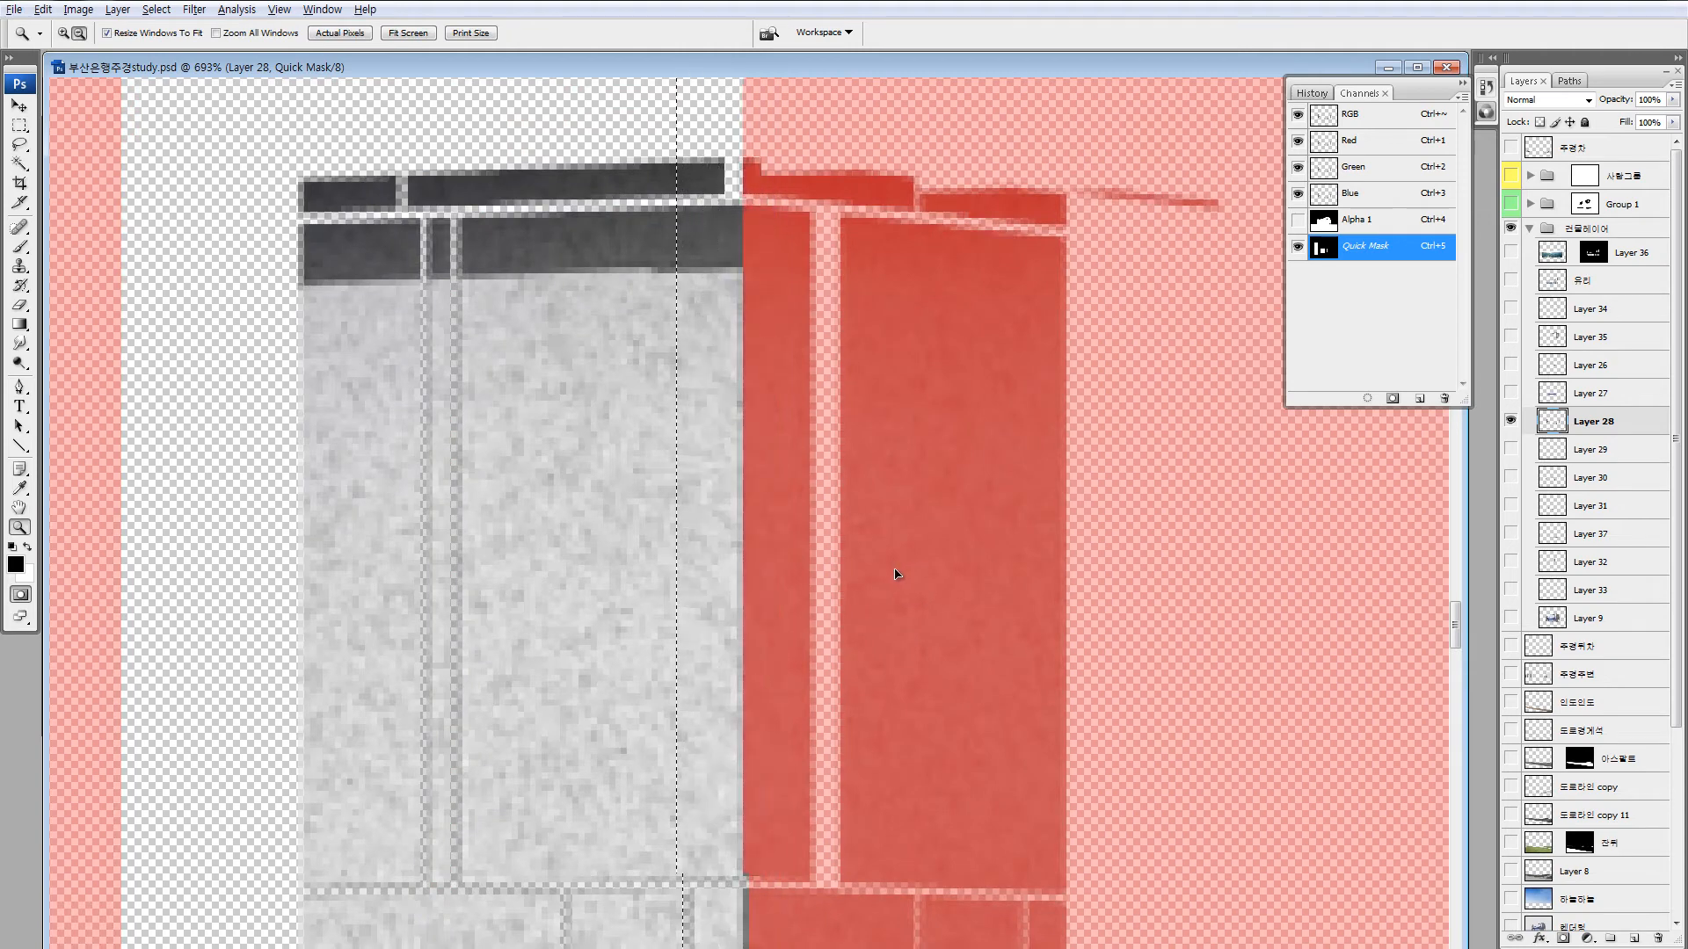
{"action": "key", "text": "ctrl+minus"}
{"action": "key", "text": "ctrl+minus"}
{"action": "key", "text": "ctrl+minus"}
{"action": "key", "text": "ctrl+minus"}
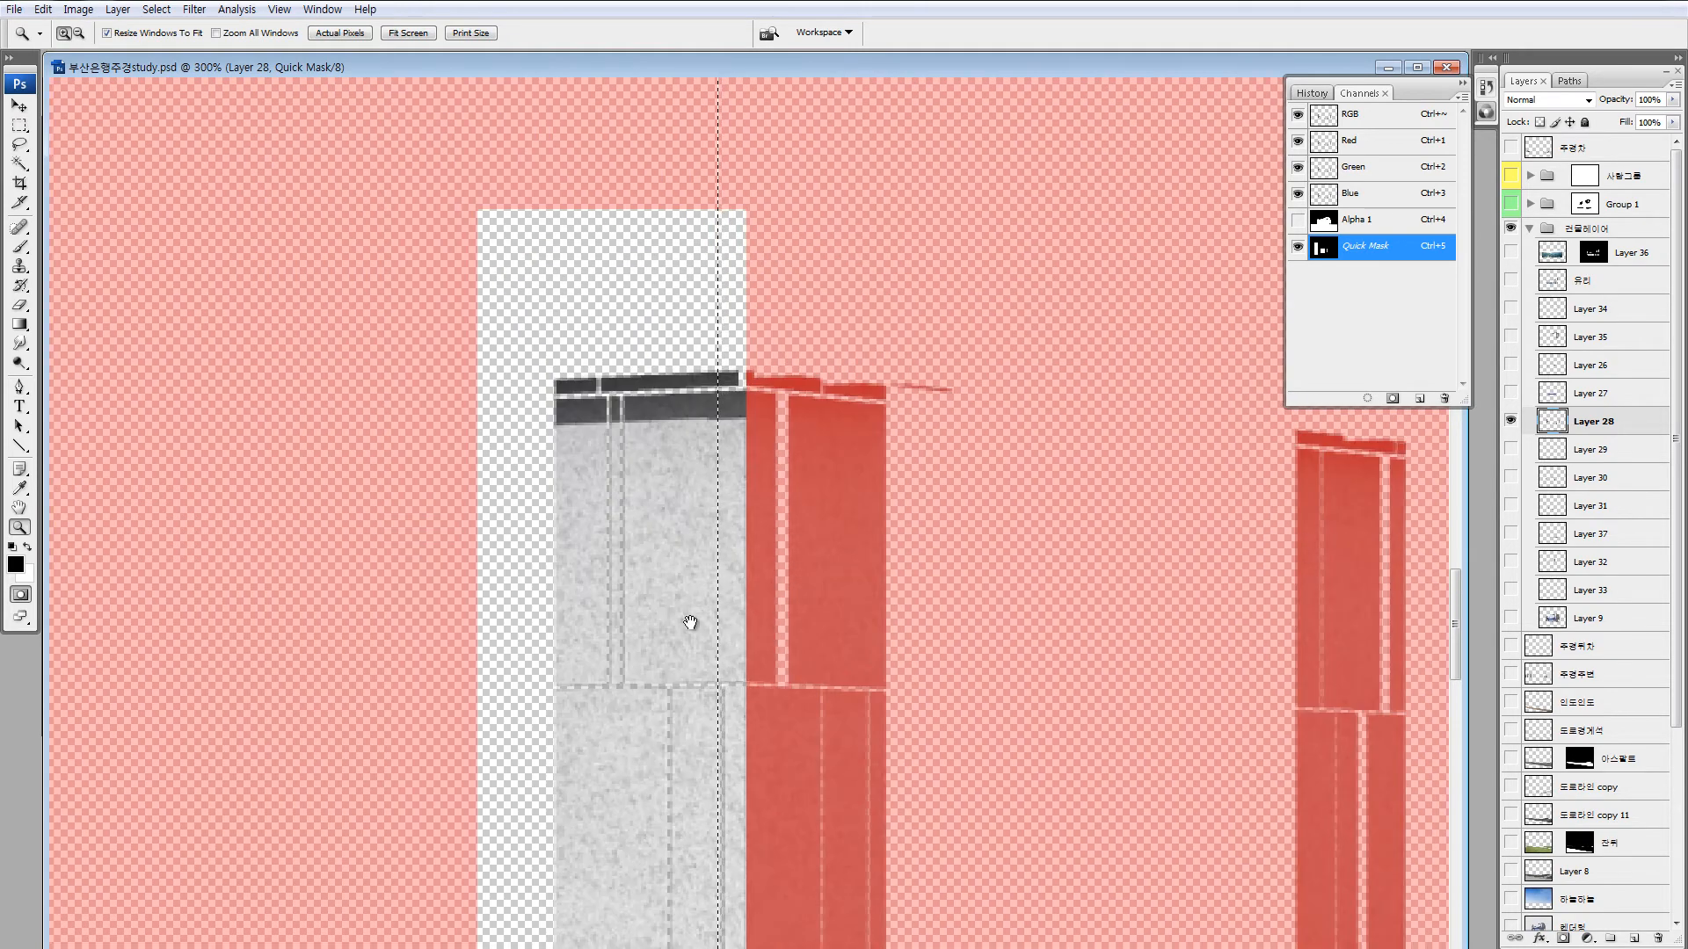
Shift the mask at the wide column's base over the remaining dark stone piece and drop the marquee.
{"action": "left_click_drag", "start_coordinate": [690, 621], "coordinate": [844, 264]}
{"action": "left_click_drag", "start_coordinate": [655, 836], "coordinate": [842, 595]}
{"action": "key", "text": "m"}
{"action": "left_click_drag", "start_coordinate": [680, 464], "coordinate": [929, 726]}
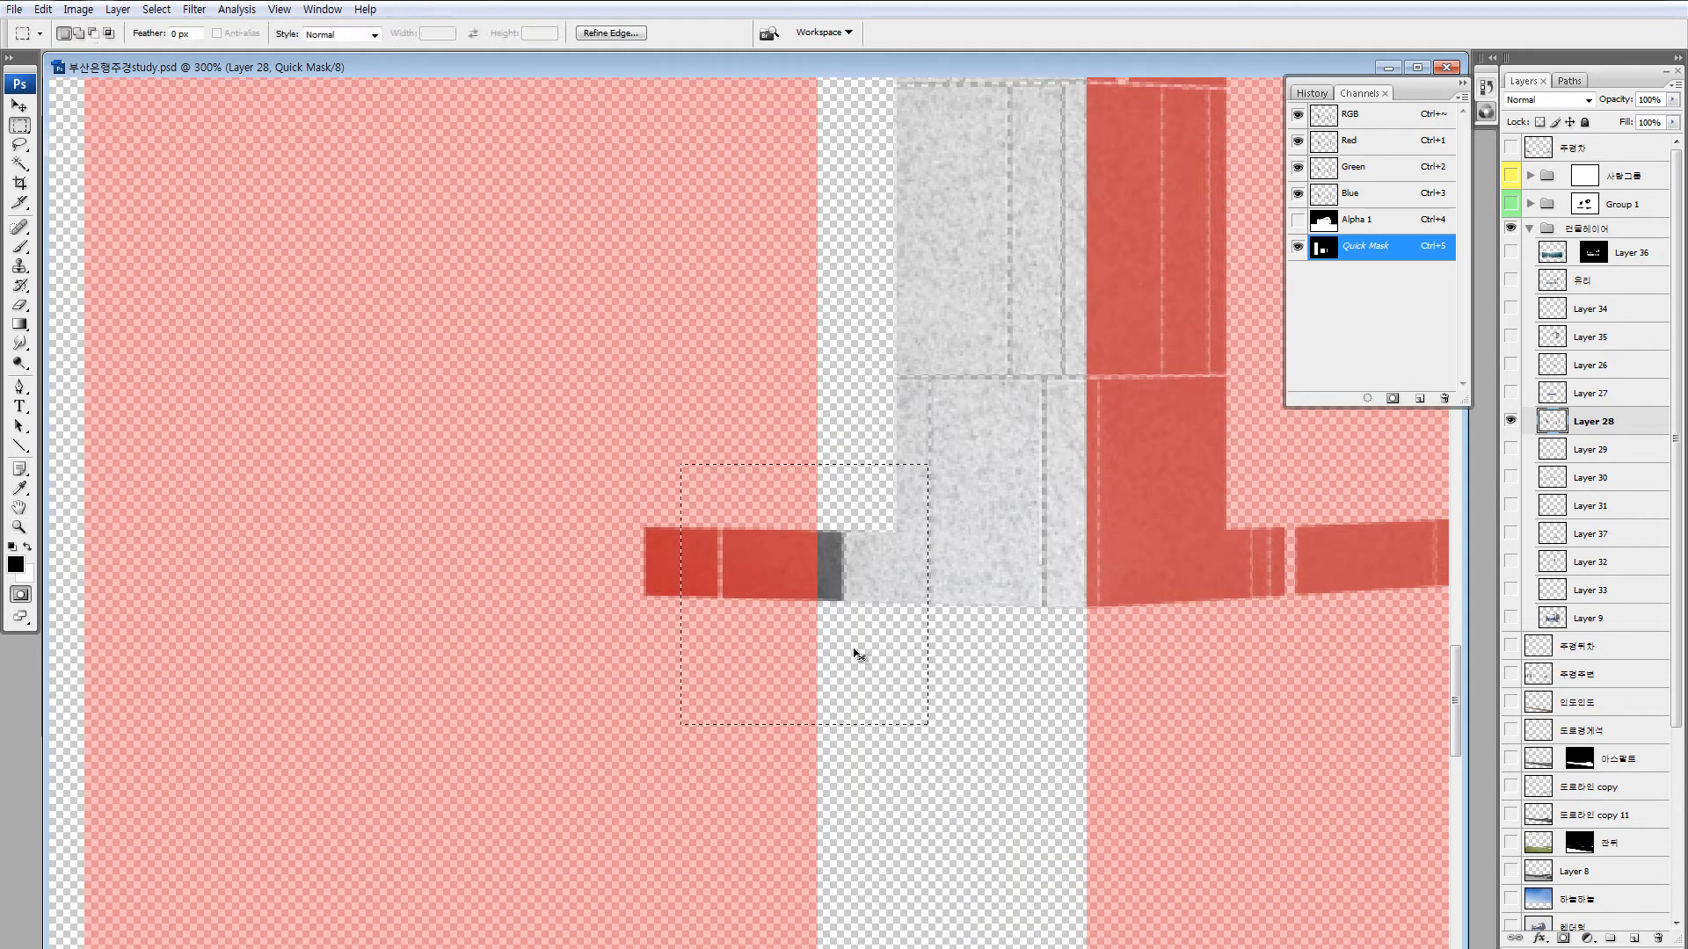
{"action": "left_click_drag", "start_coordinate": [812, 618], "coordinate": [838, 614]}
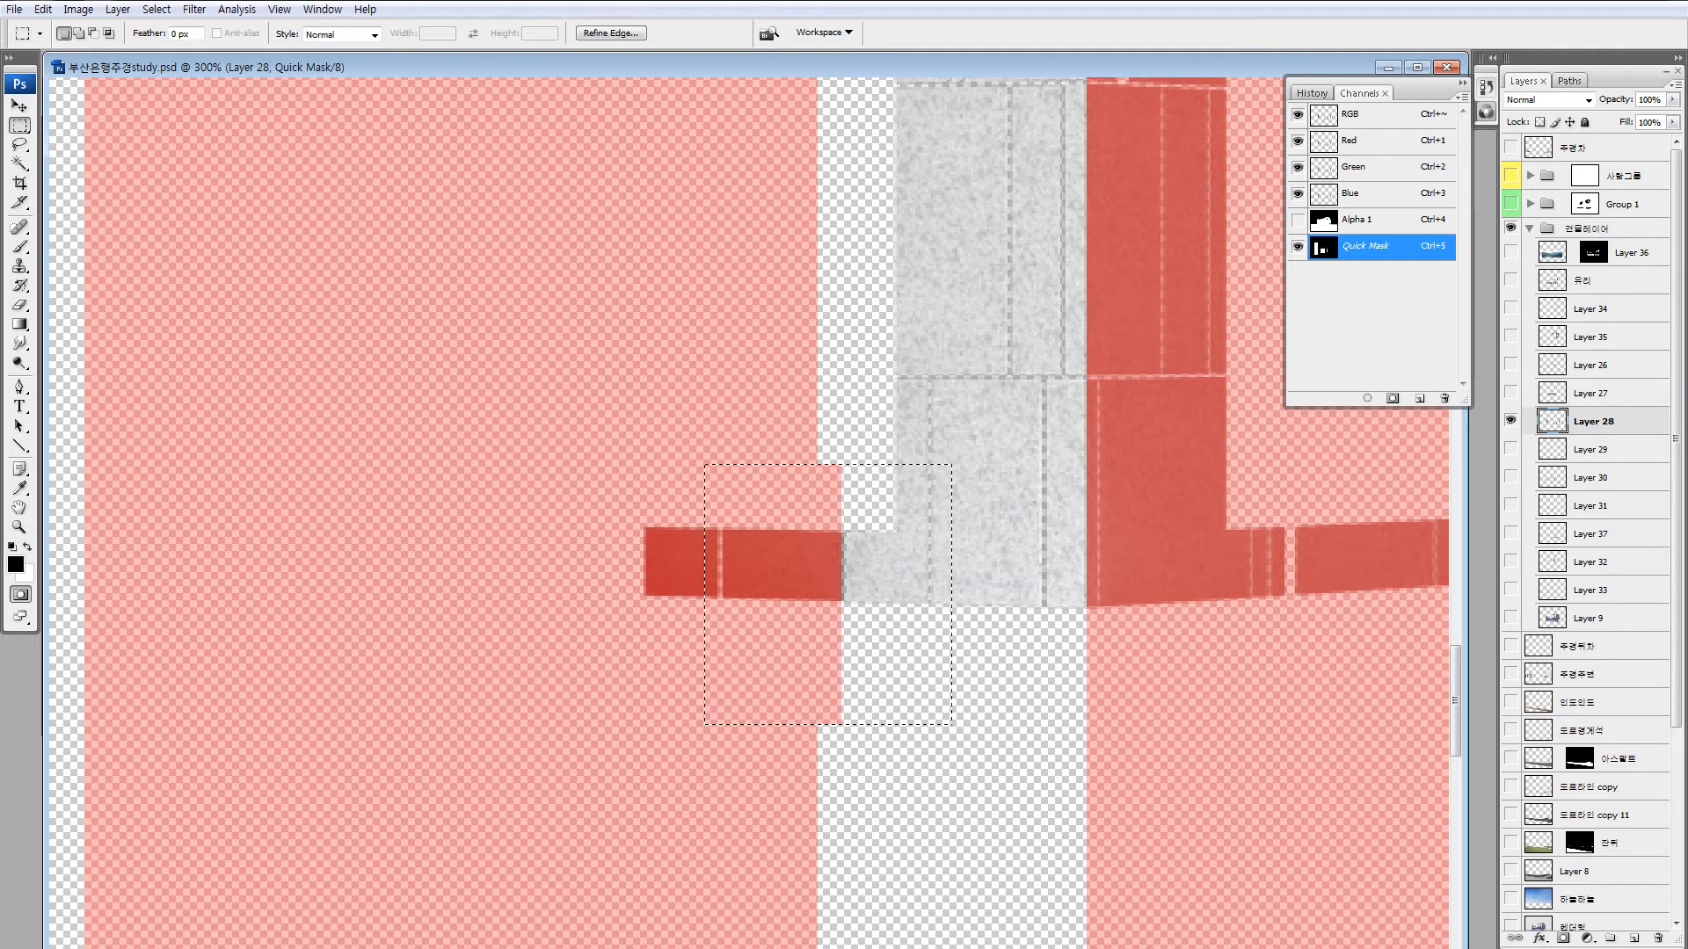
{"action": "key", "text": "ctrl+d"}
Turn the corrected quick mask back into a selection and copy the light front-facing stone to a new layer.
{"action": "key", "text": "ctrl+minus"}
{"action": "key", "text": "ctrl+minus"}
{"action": "key", "text": "ctrl+minus"}
{"action": "key", "text": "ctrl+minus"}
{"action": "key", "text": "ctrl+minus"}
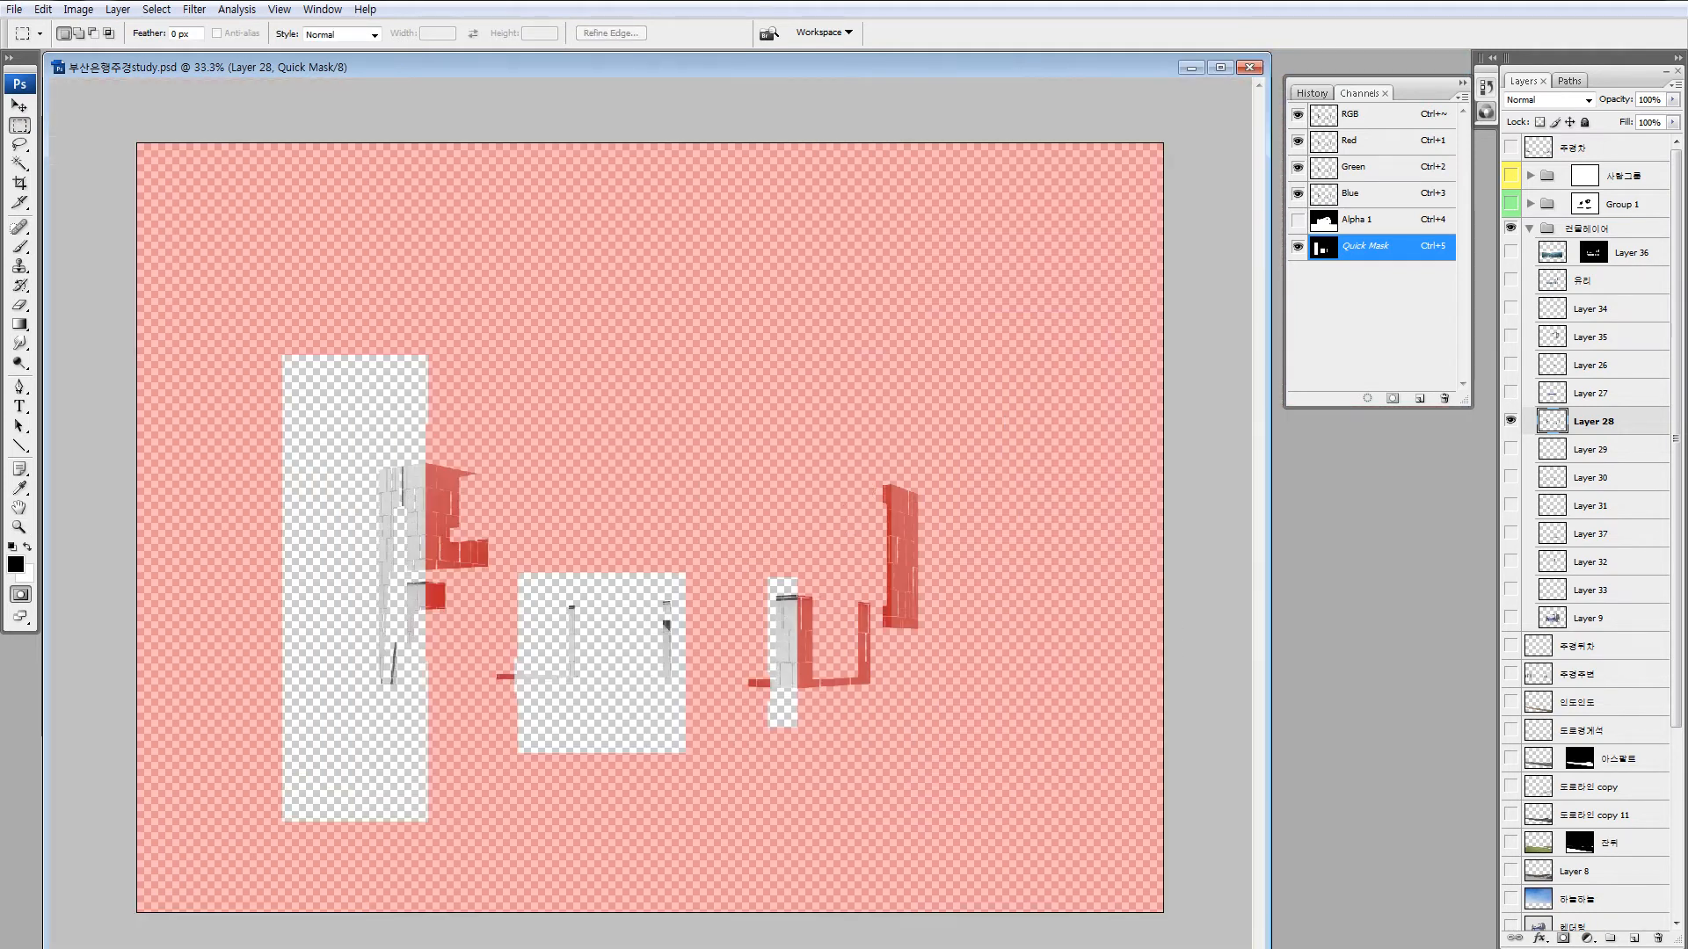
{"action": "key", "text": "q"}
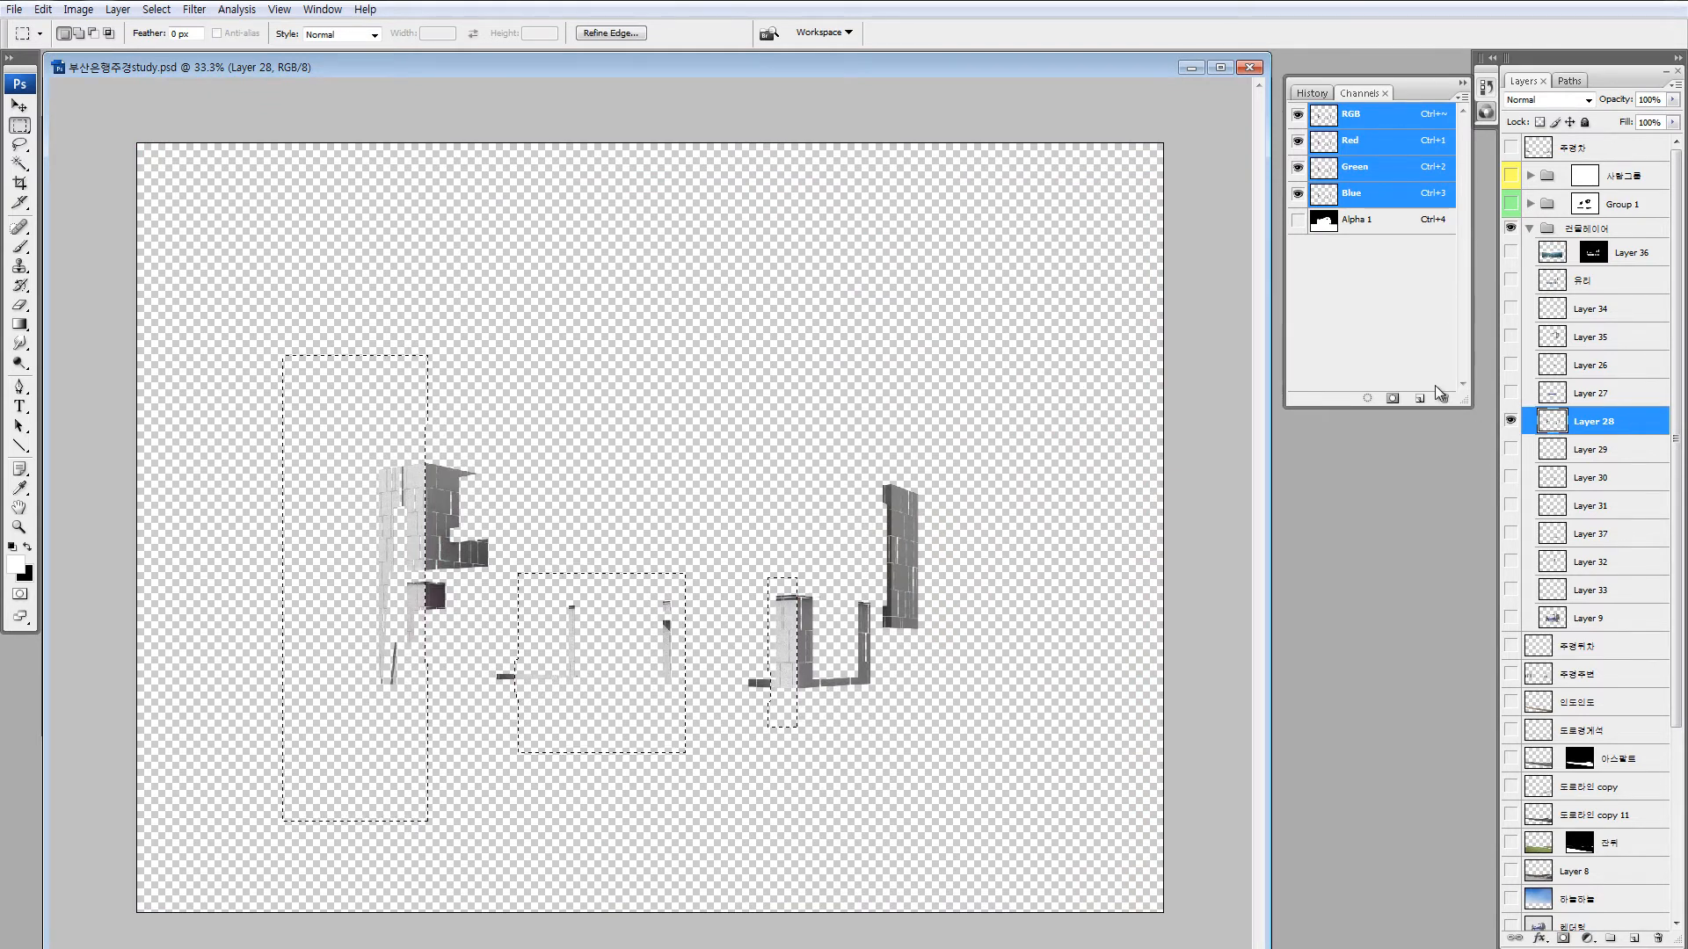
{"action": "key", "text": "ctrl+j"}
Check the copied stone layer in isolation and make all the other layers visible again.
{"action": "left_click", "coordinate": [1511, 423], "text": "alt"}
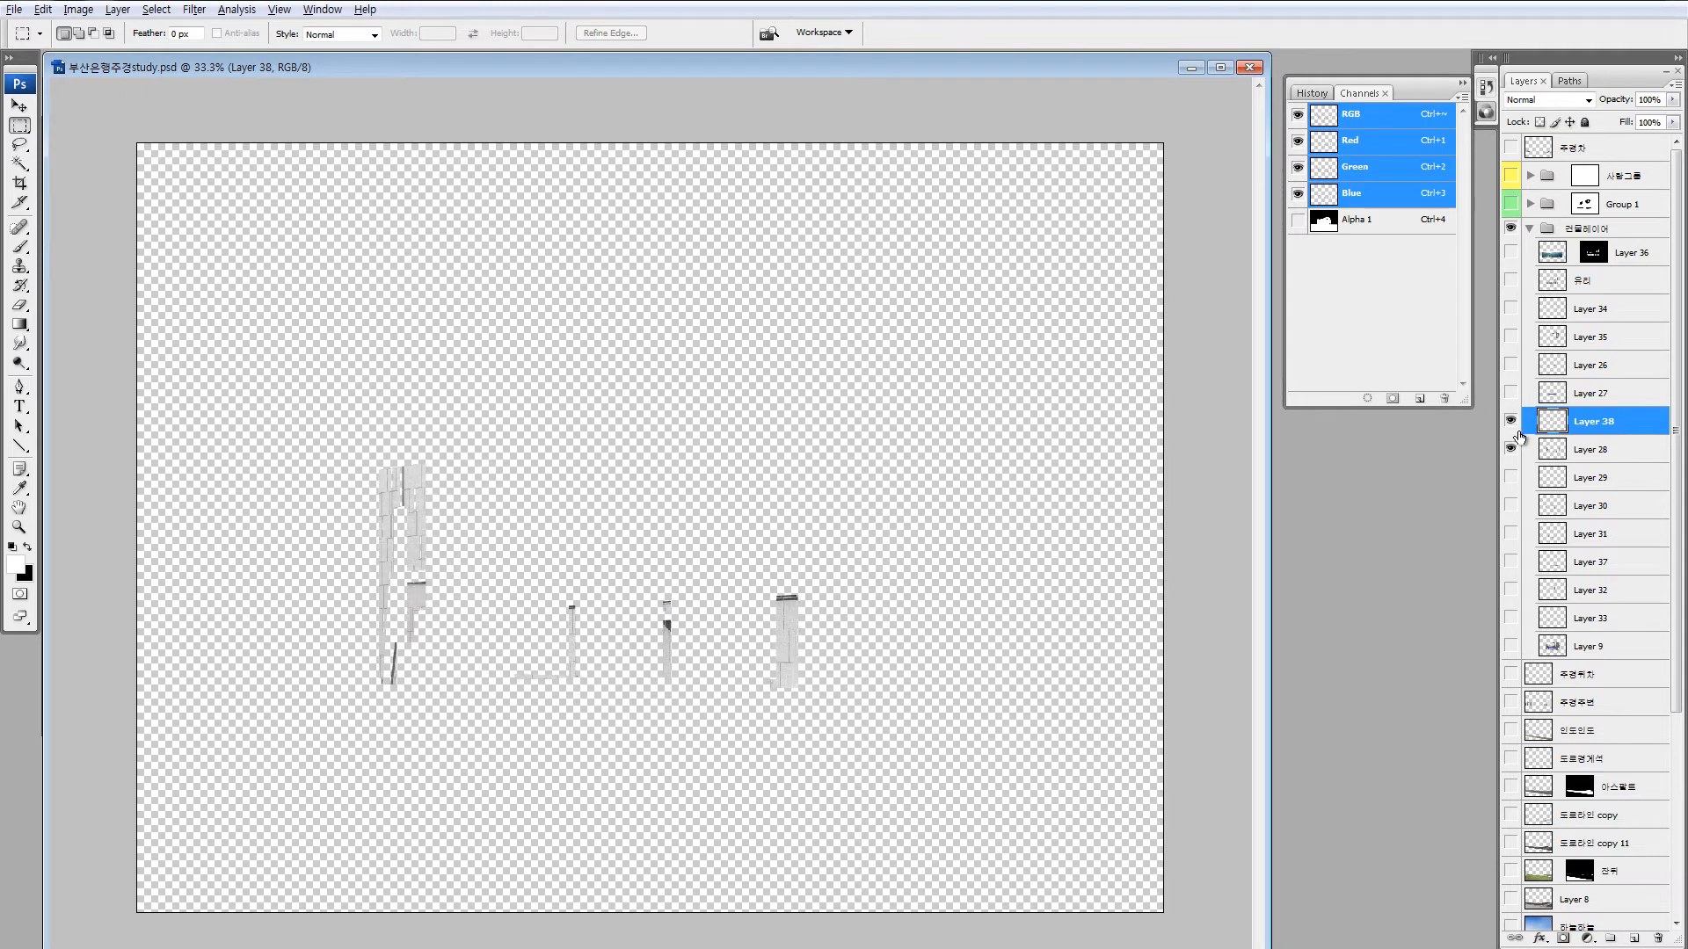
{"action": "left_click", "coordinate": [1512, 423], "text": "alt"}
{"action": "right_click", "coordinate": [1512, 427]}
{"action": "left_click", "coordinate": [1539, 455]}
{"action": "right_click", "coordinate": [1512, 426]}
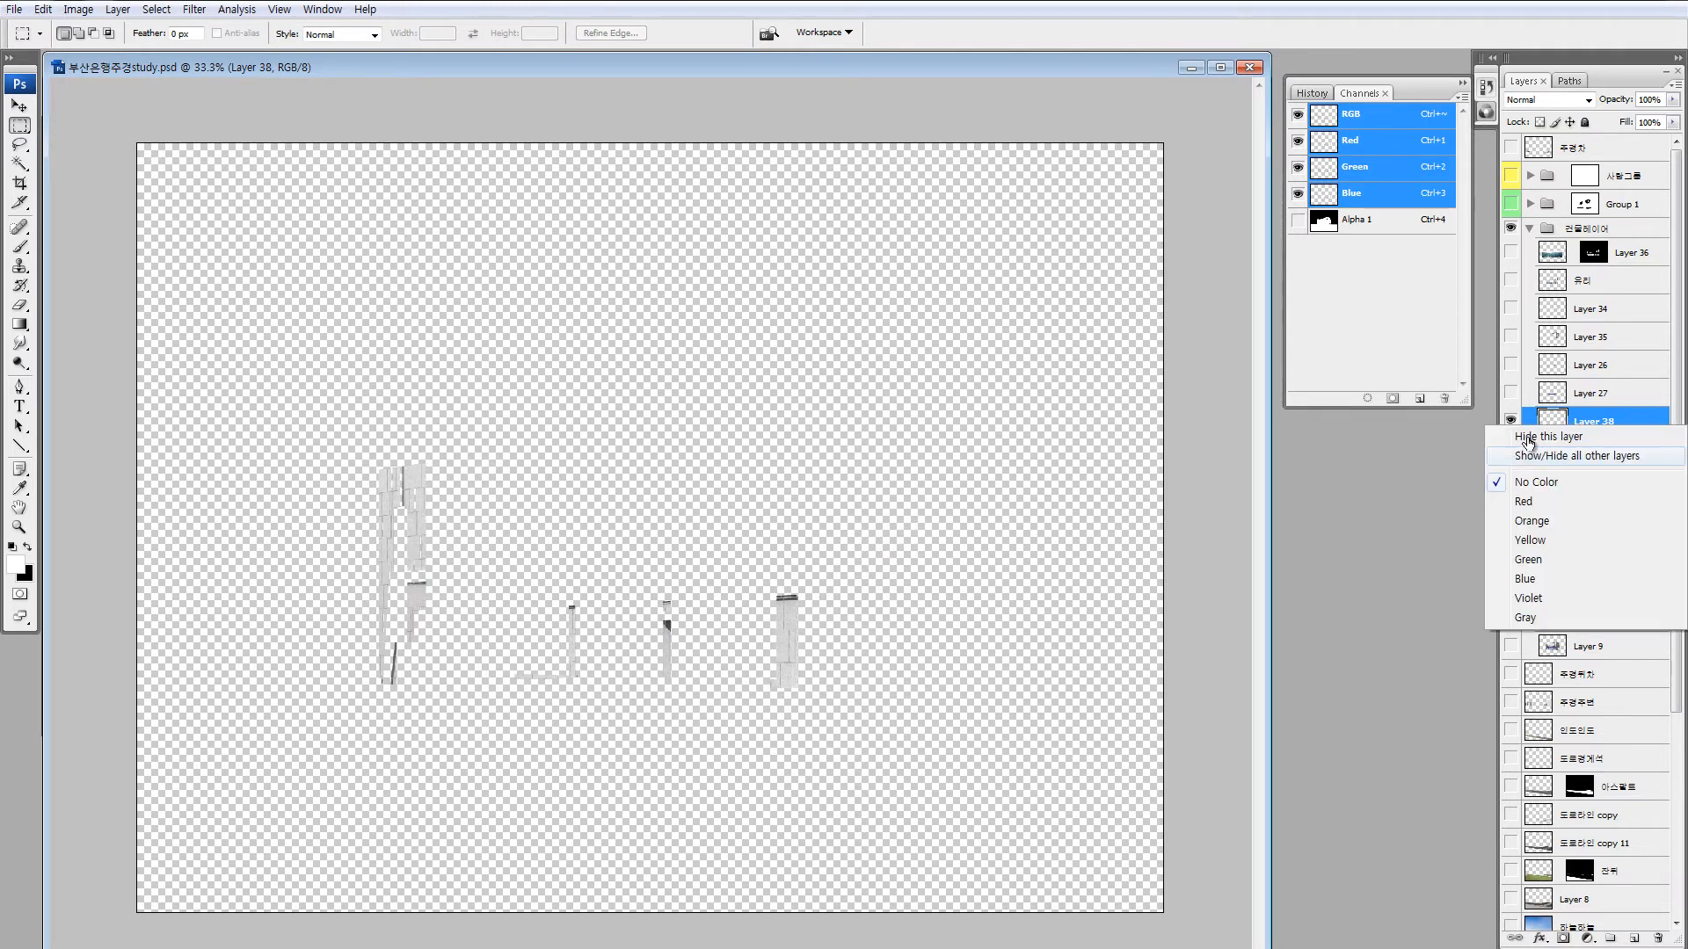
{"action": "left_click", "coordinate": [1539, 456]}
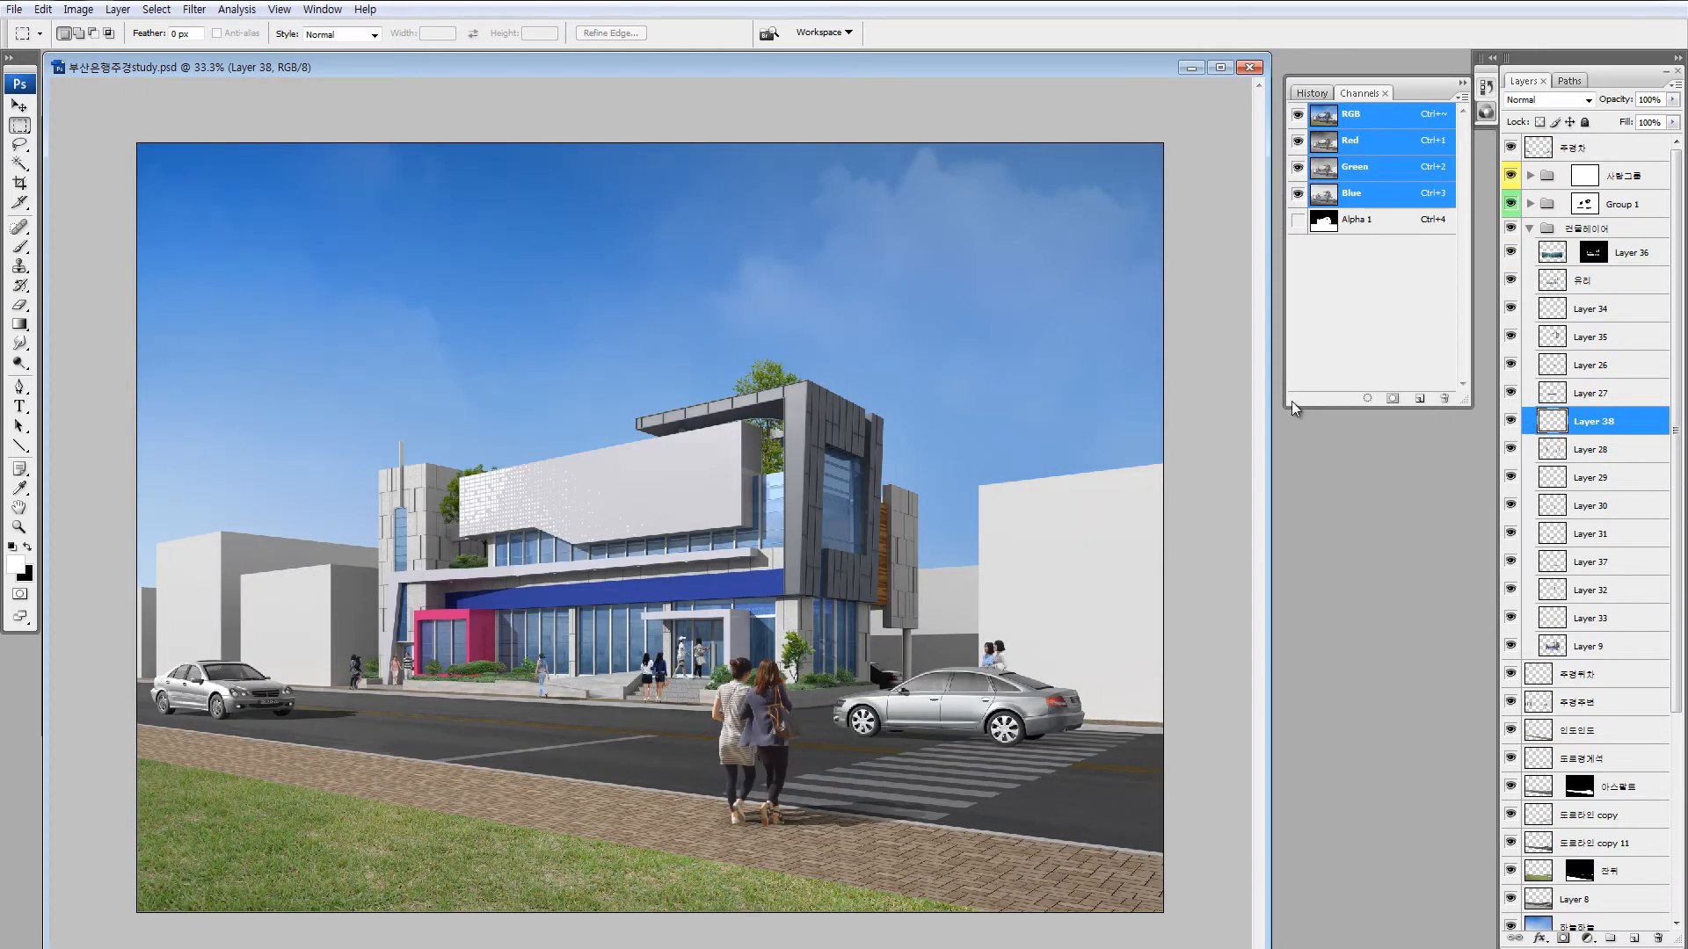
Brighten the front-facing stone on Layer 38 slightly with Brightness/Contrast and compare before and after on the stair tower.
{"action": "key", "text": "alt+i"}
{"action": "key", "text": "a"}
{"action": "key", "text": "c"}
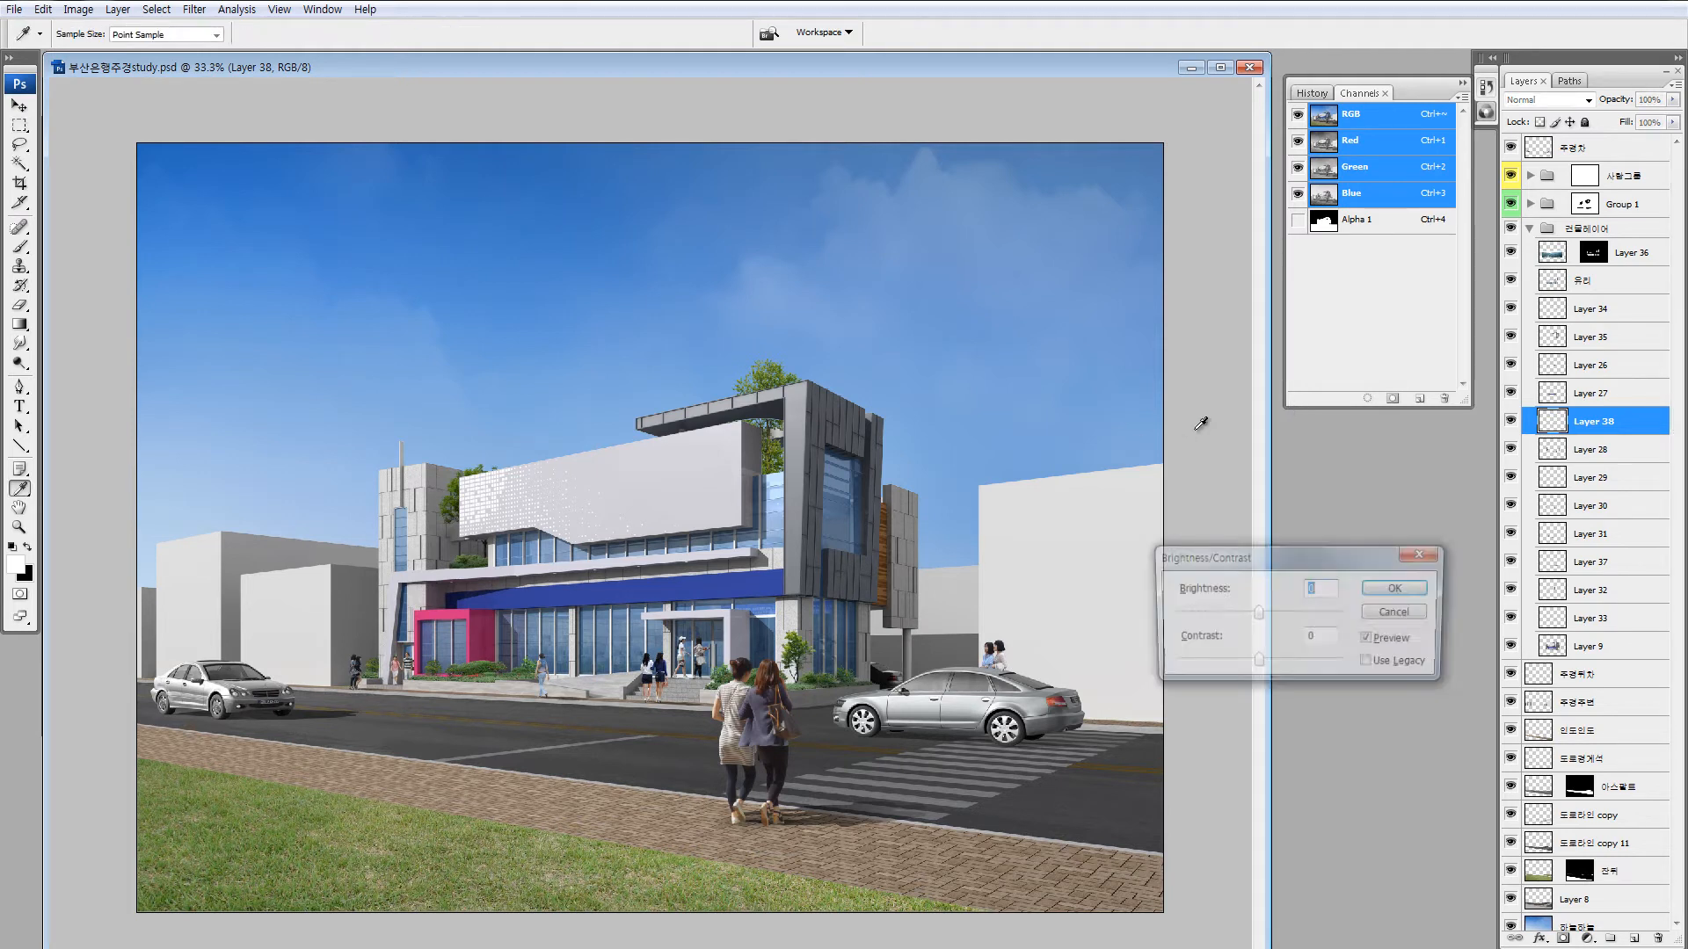
{"action": "left_click_drag", "start_coordinate": [1259, 615], "coordinate": [1271, 625]}
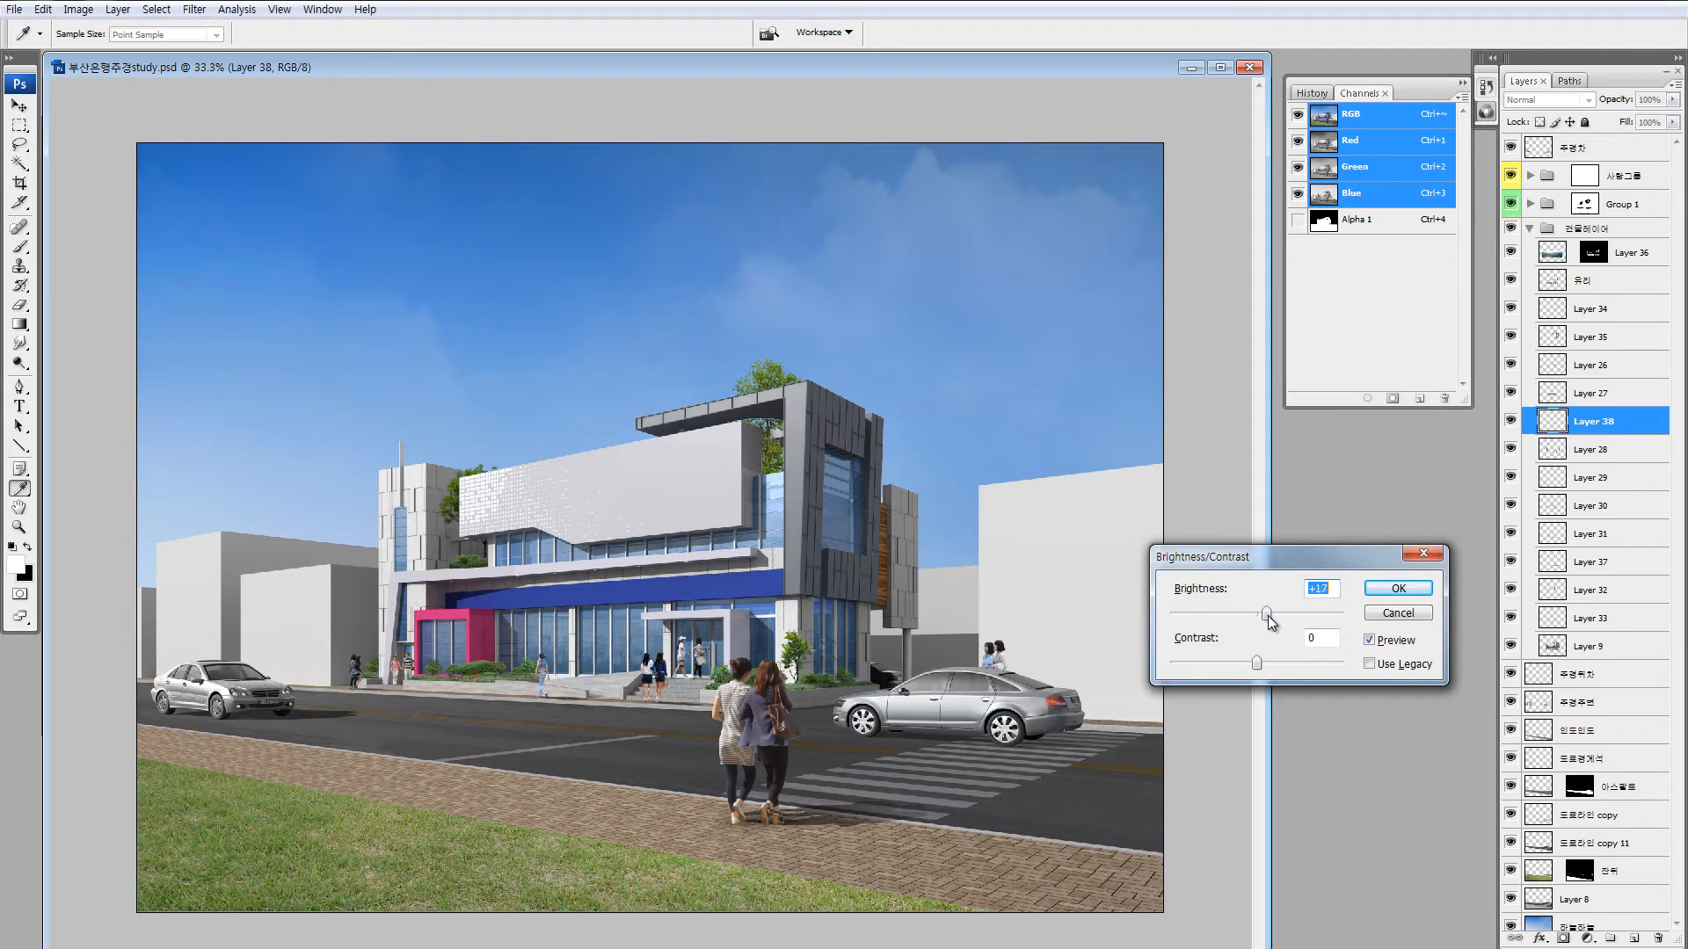
{"action": "left_click", "coordinate": [1378, 588]}
{"action": "key", "text": "ctrl+space"}
{"action": "left_click_drag", "start_coordinate": [322, 466], "coordinate": [483, 560]}
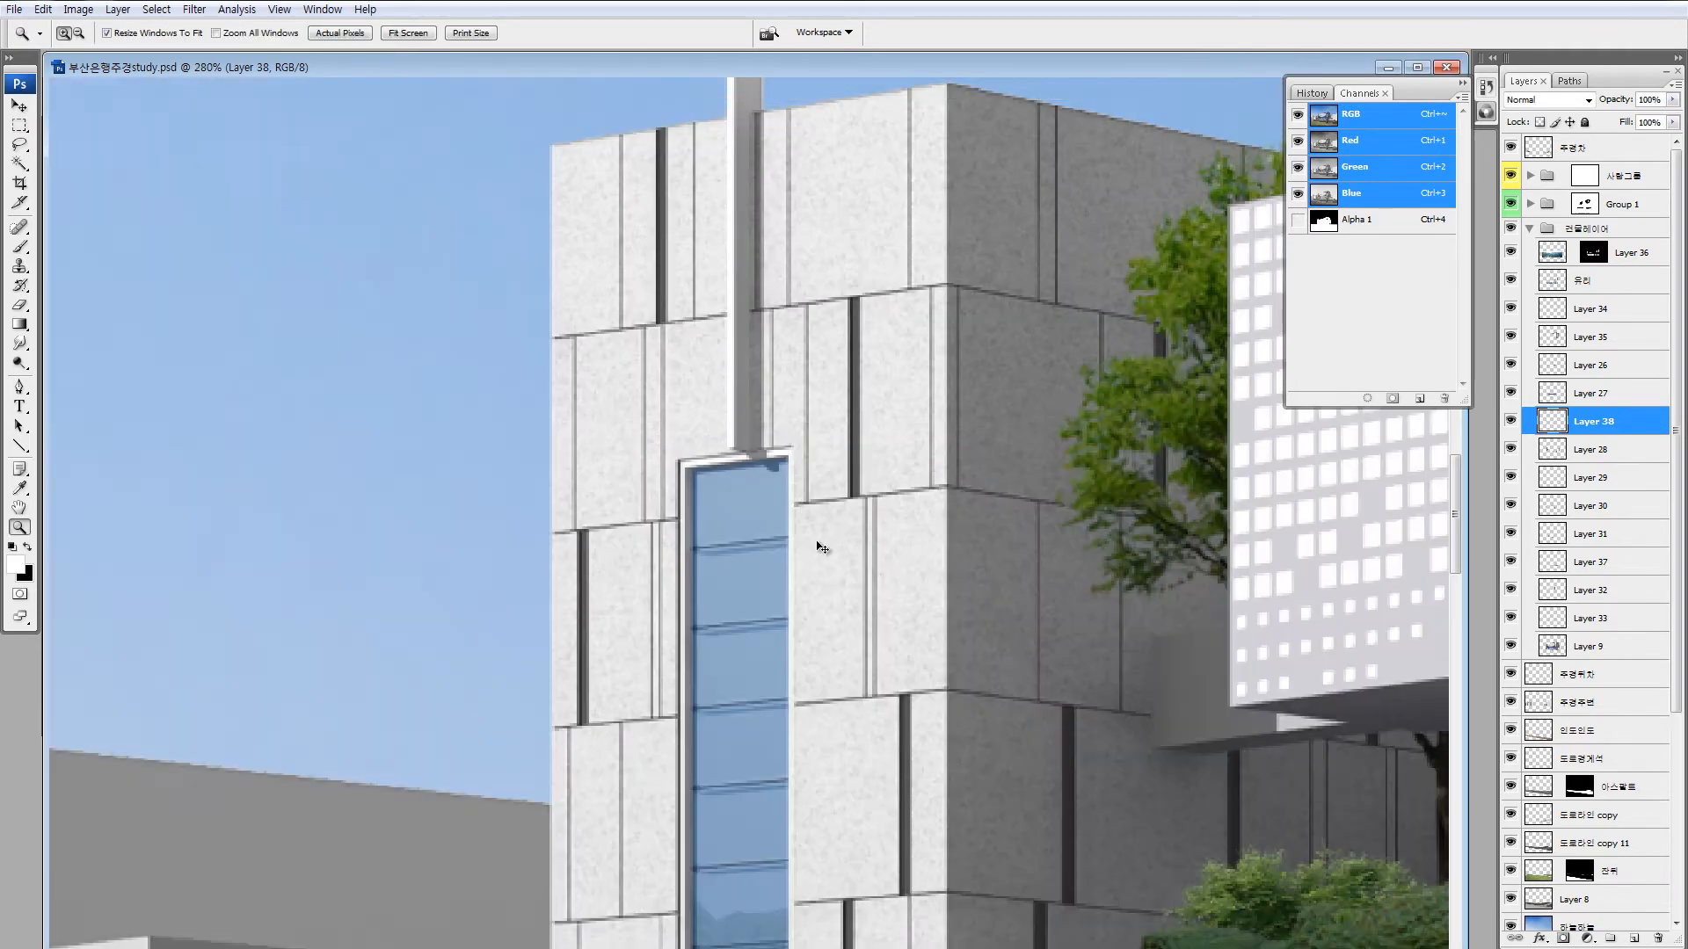
{"action": "key", "text": "ctrl+z"}
{"action": "key", "text": "ctrl+z"}
{"action": "left_click_drag", "start_coordinate": [894, 636], "coordinate": [774, 458]}
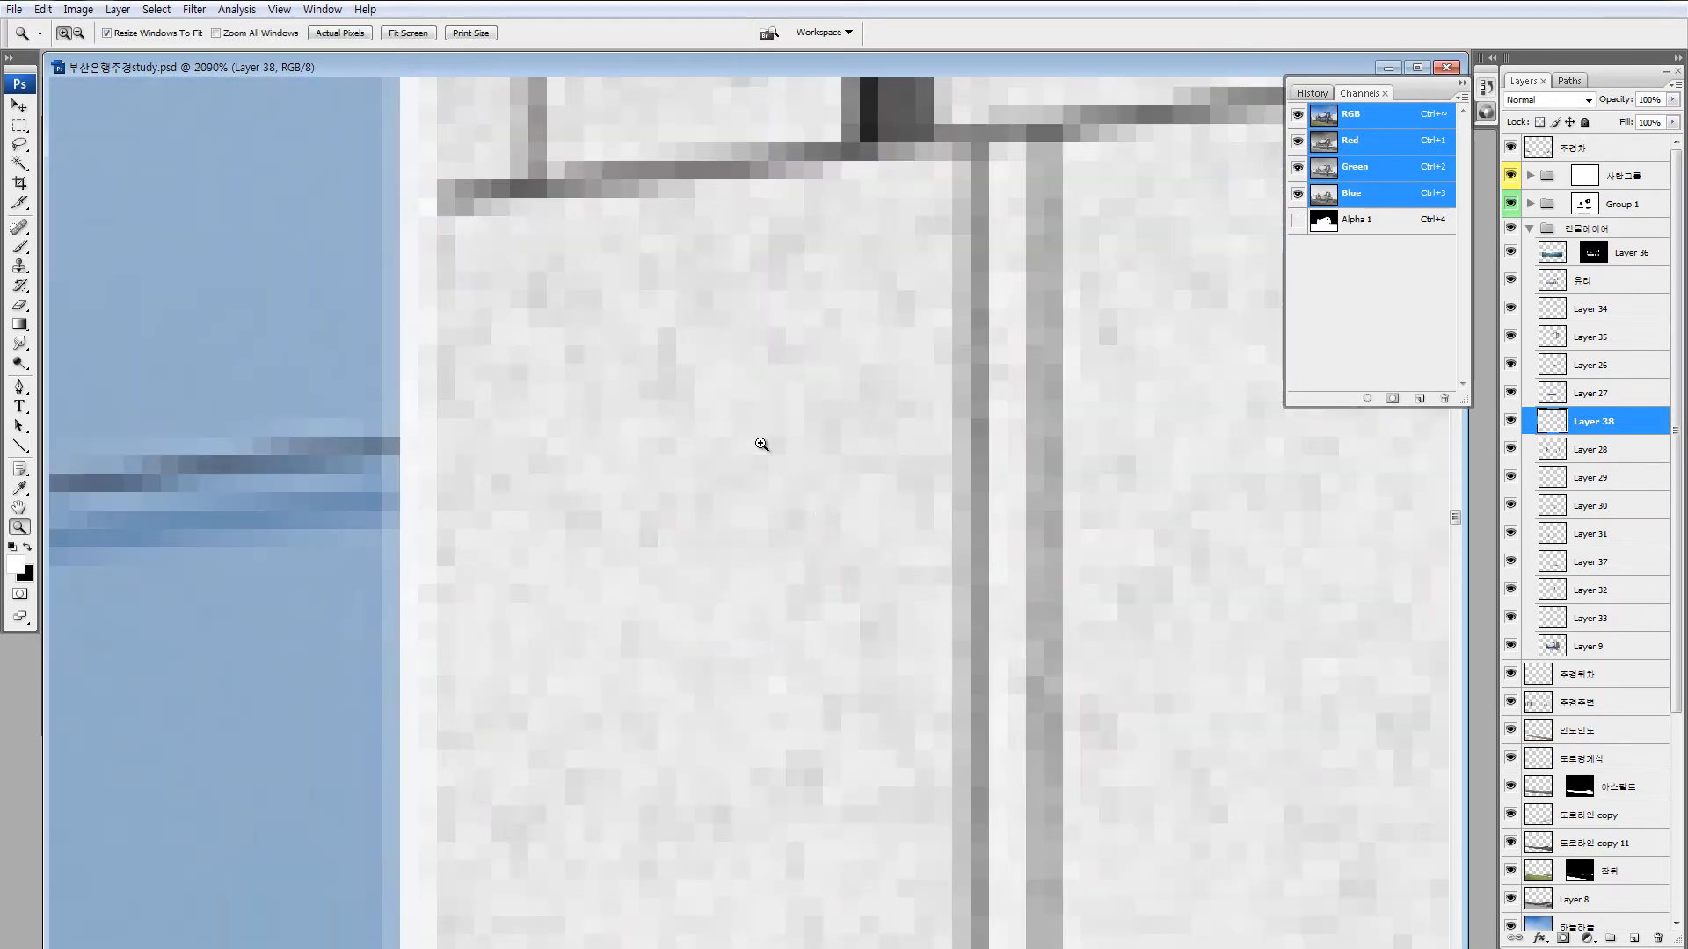
{"action": "key", "text": "ctrl+u"}
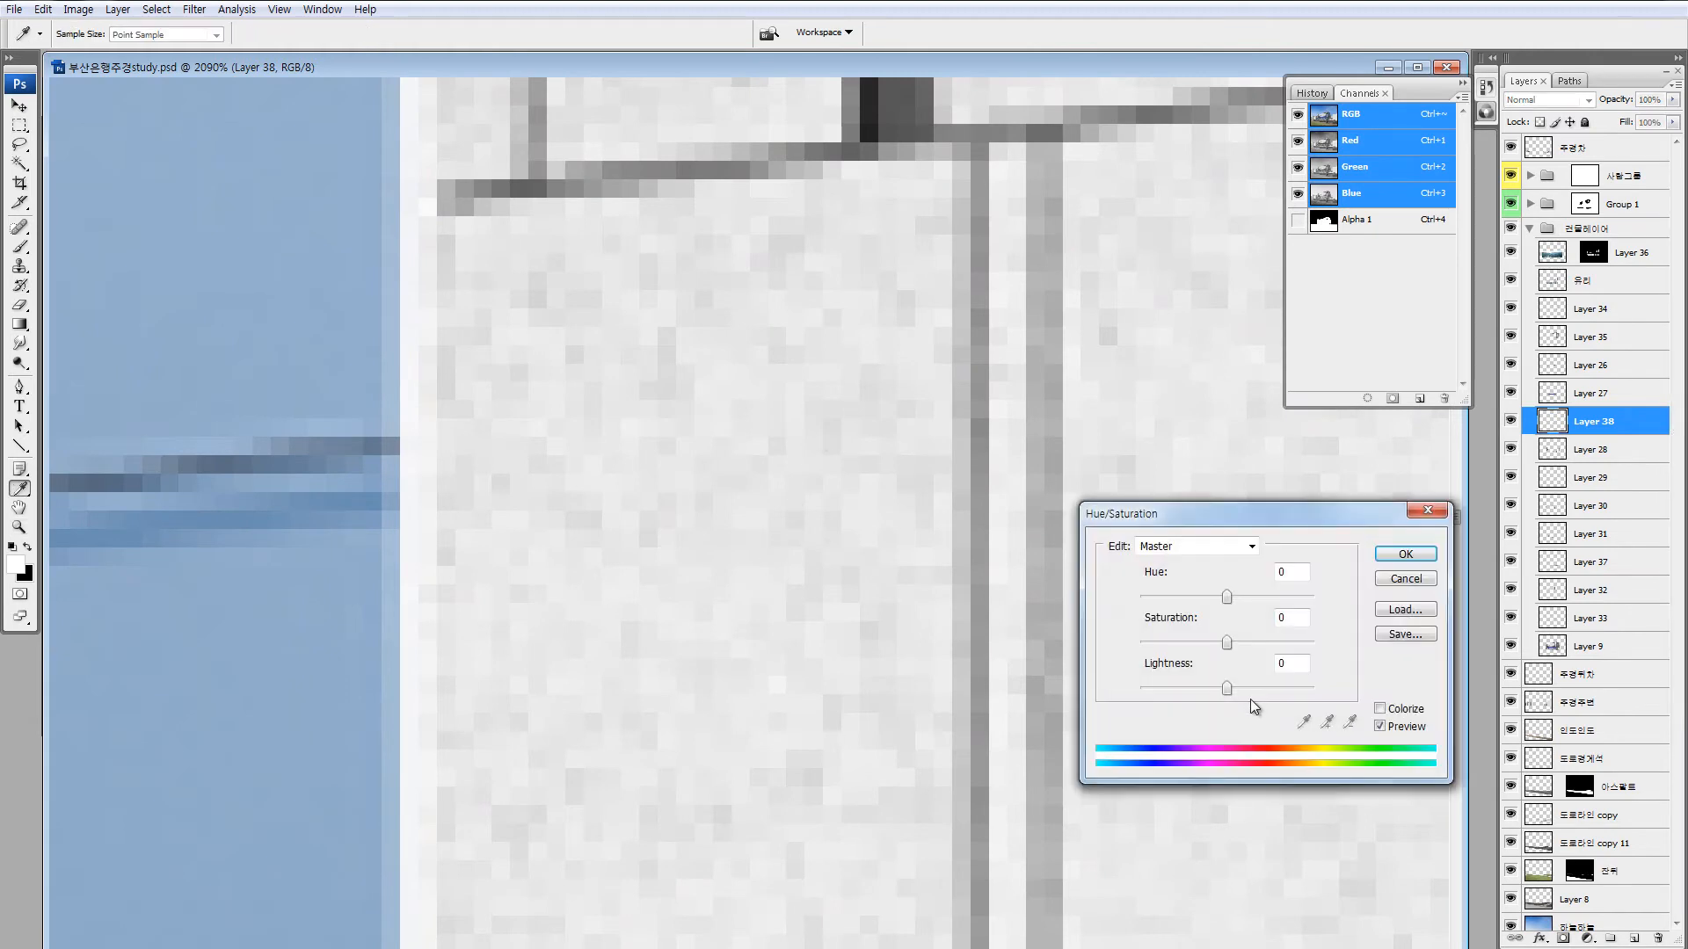
{"action": "key", "text": "Escape"}
Try a Brightness/Contrast brightness of +39 on the front-facing stone and judge it in the full view.
{"action": "left_click_drag", "start_coordinate": [1316, 615], "coordinate": [1280, 612]}
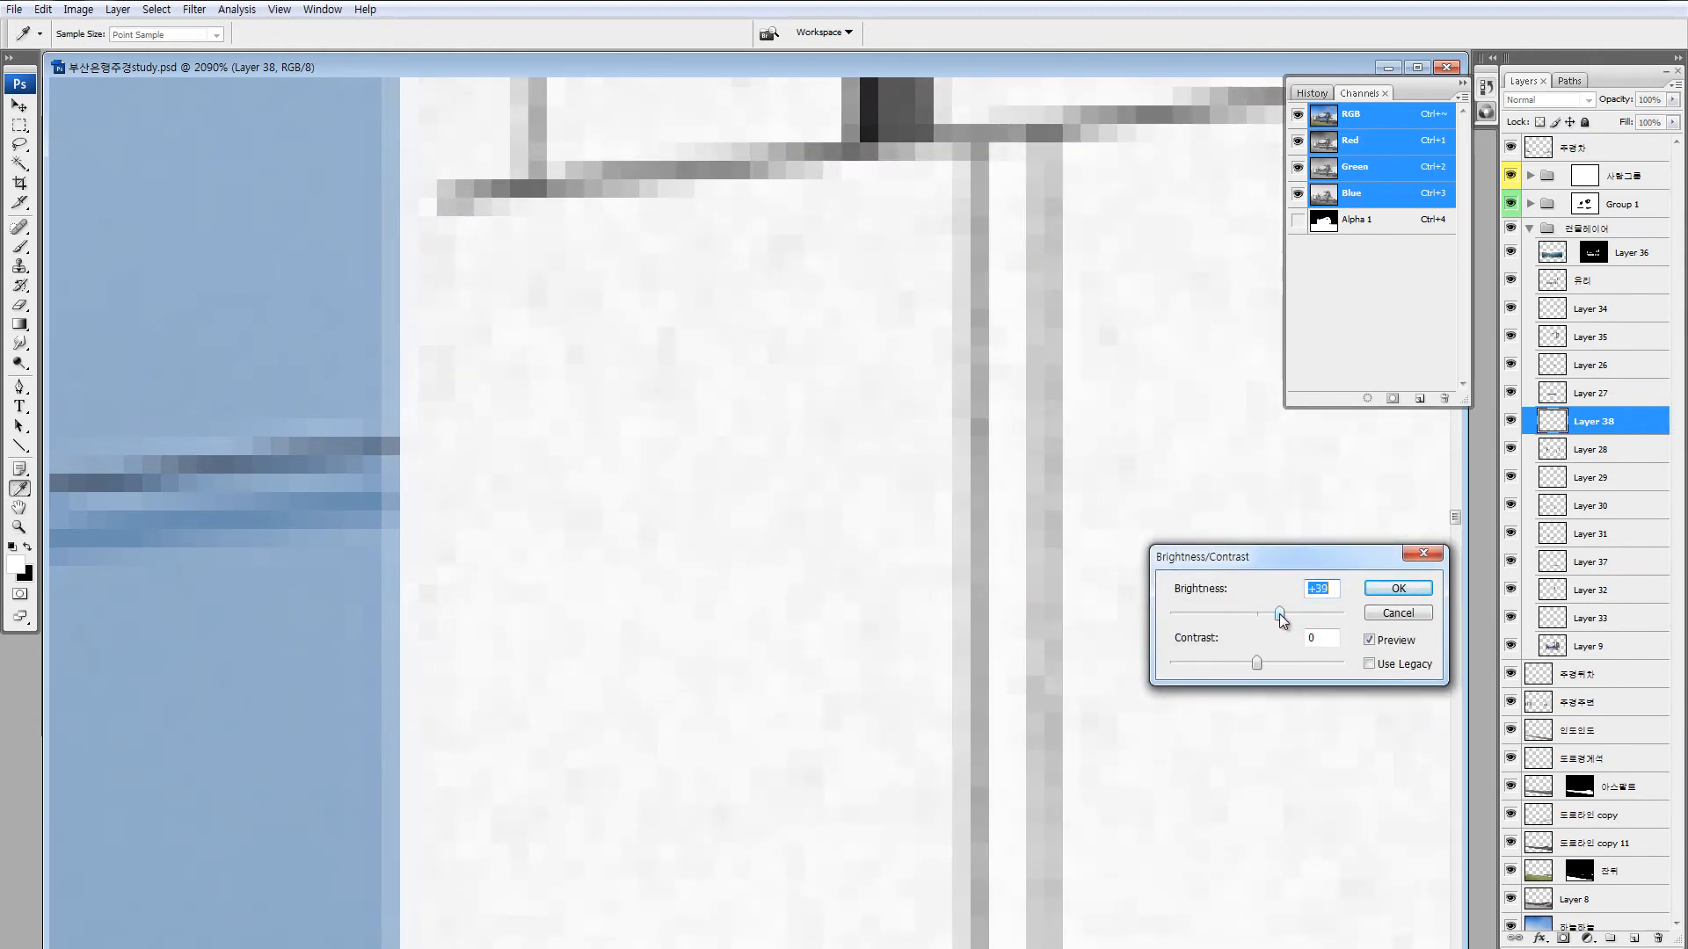
{"action": "key", "text": "ctrl+minus"}
{"action": "key", "text": "ctrl+minus"}
{"action": "key", "text": "ctrl+minus"}
{"action": "key", "text": "ctrl+minus"}
{"action": "key", "text": "ctrl+minus"}
{"action": "key", "text": "ctrl+minus"}
{"action": "key", "text": "ctrl+minus"}
{"action": "key", "text": "ctrl+minus"}
{"action": "key", "text": "ctrl+minus"}
{"action": "key", "text": "ctrl+minus"}
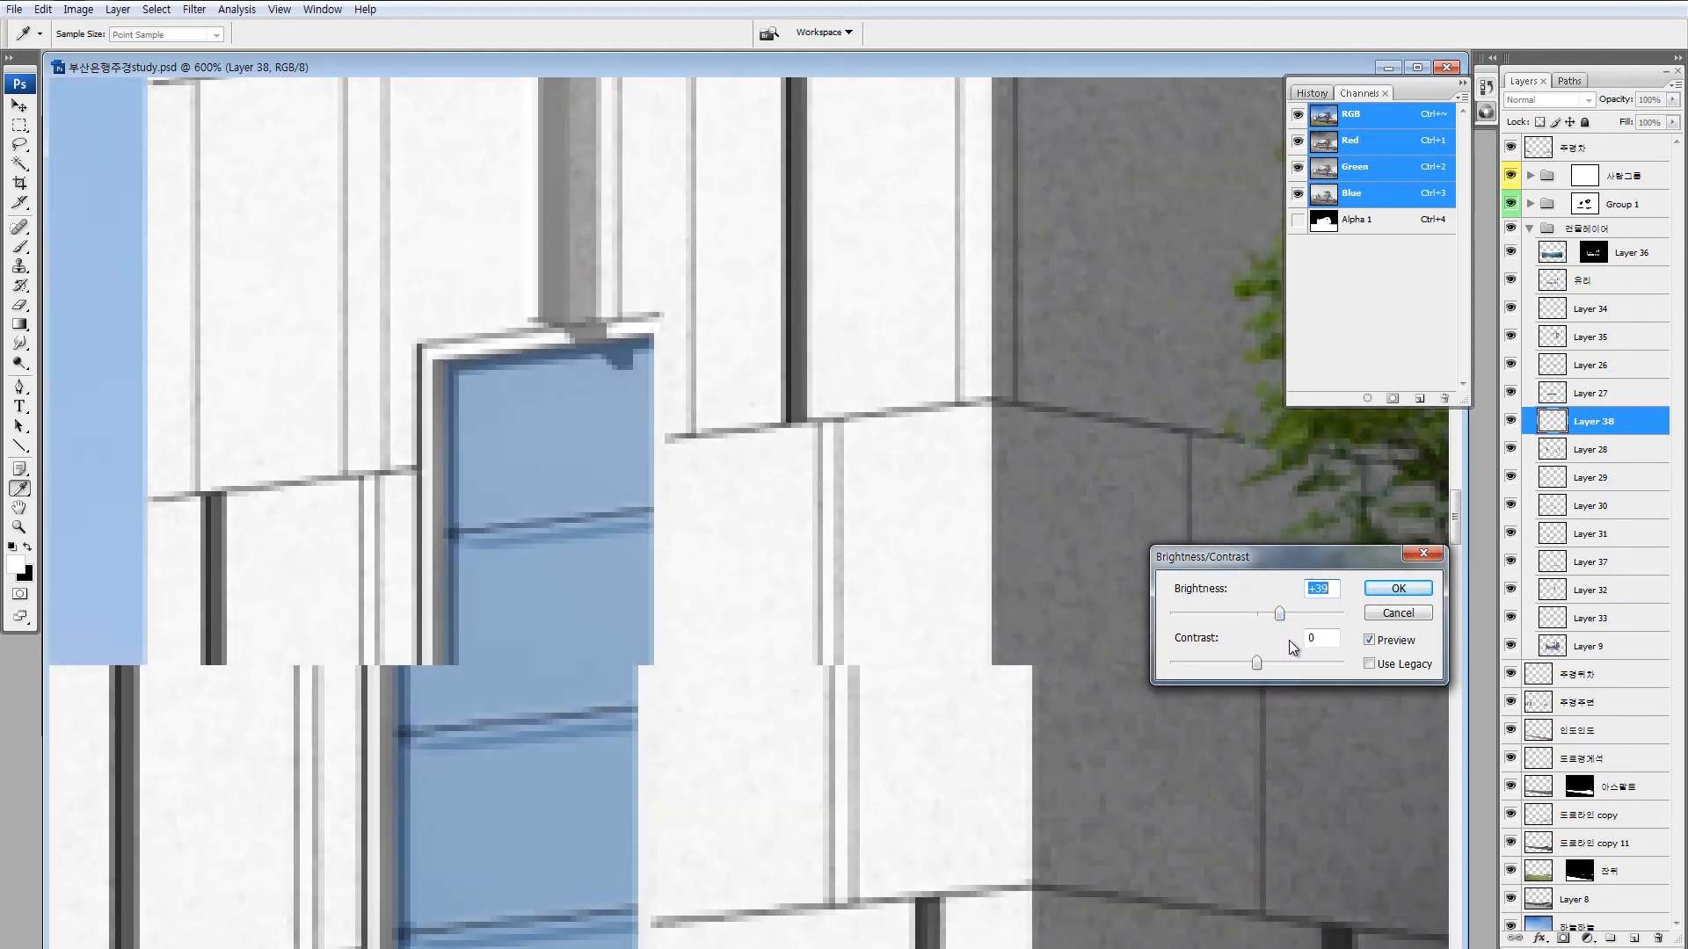
{"action": "key", "text": "ctrl+minus"}
{"action": "key", "text": "ctrl+0"}
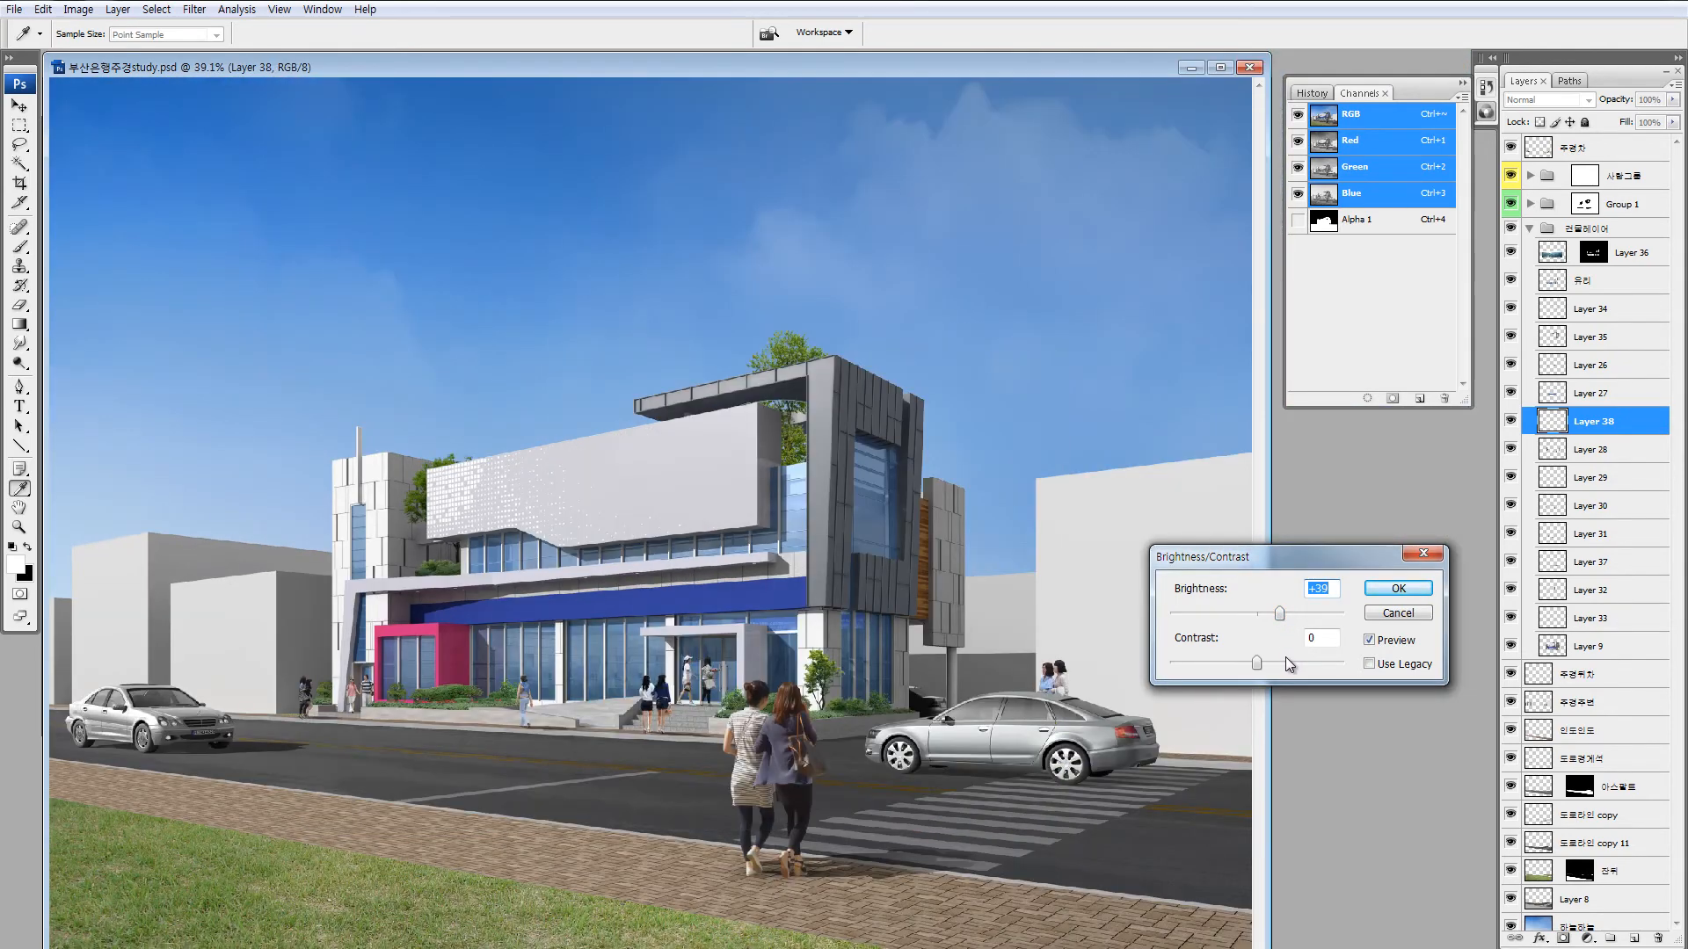
{"action": "key", "text": "Return"}
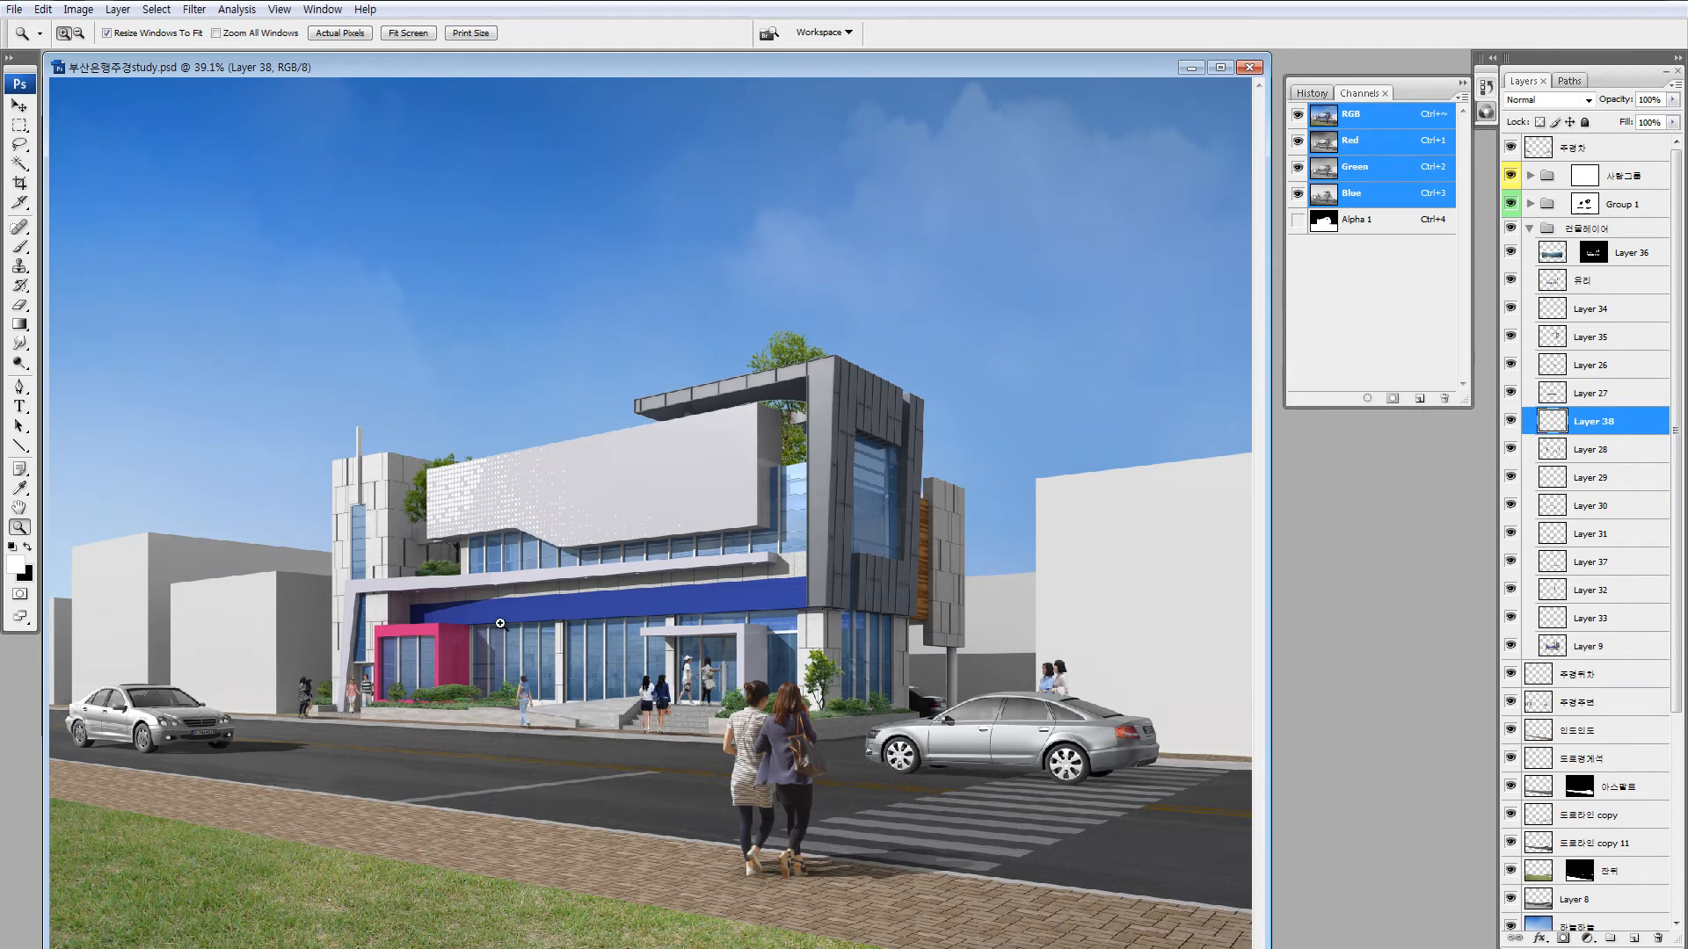
{"action": "left_click_drag", "start_coordinate": [320, 478], "coordinate": [471, 581]}
{"action": "key", "text": "alt+i"}
{"action": "key", "text": "a"}
{"action": "key", "text": "c"}
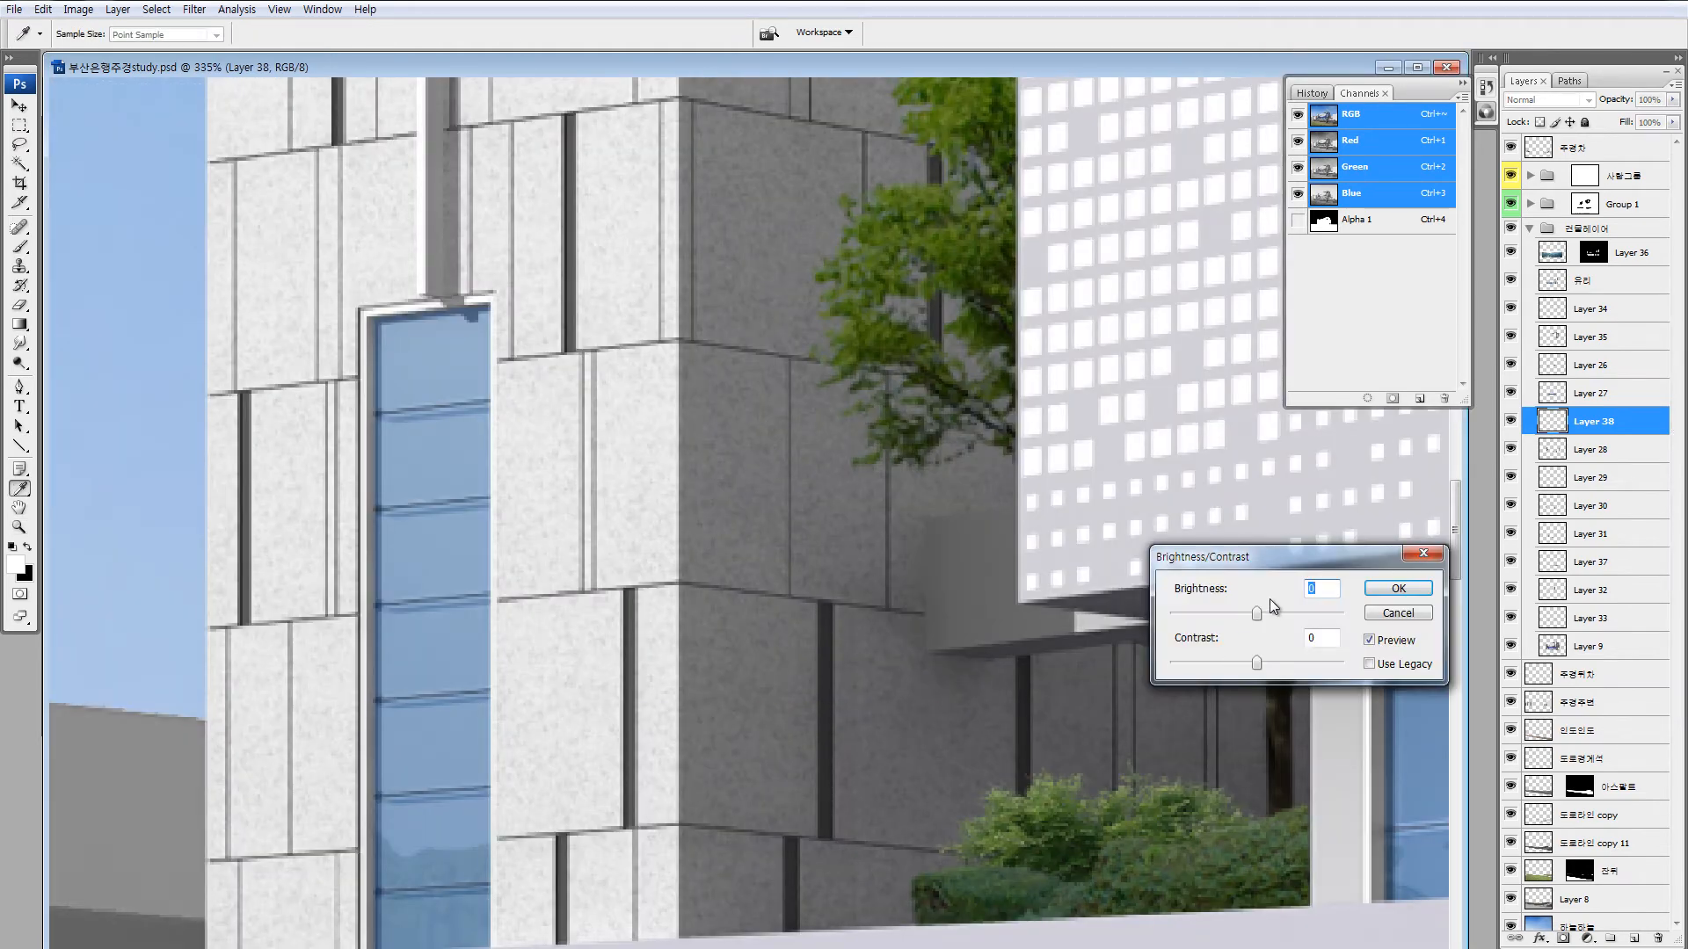
{"action": "left_click", "coordinate": [1398, 588]}
{"action": "key", "text": "ctrl+0"}
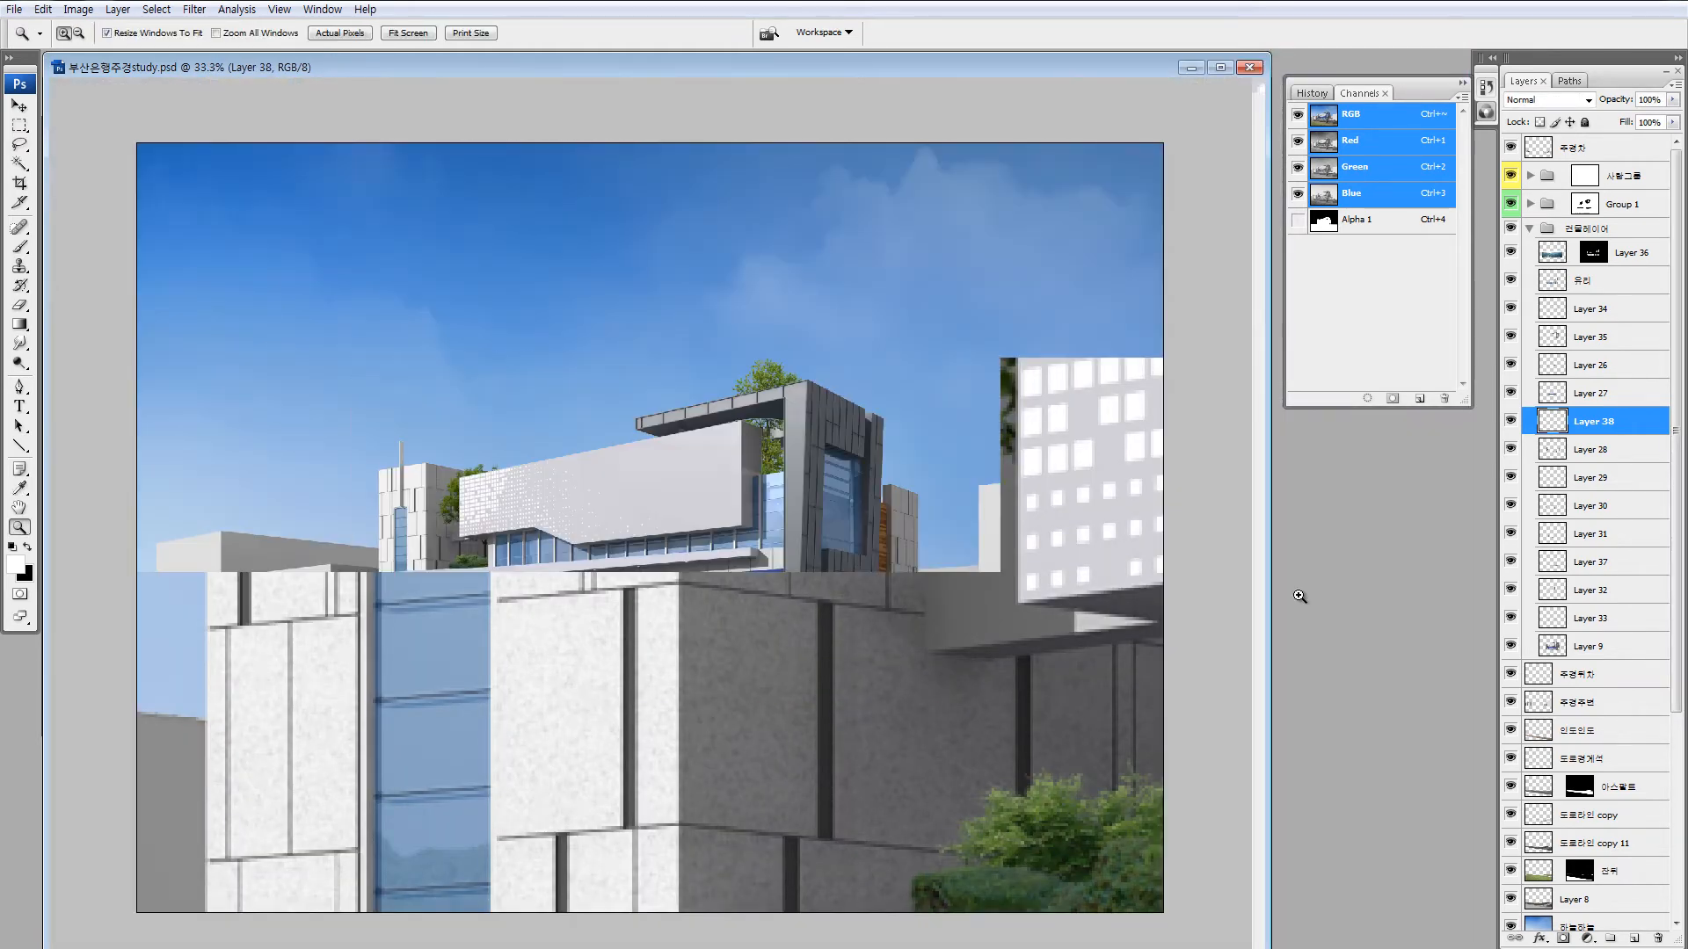
Try marking individual stone panels on both faces of the stair tower with combined rectangular marquees, and drop the selection.
{"action": "left_click_drag", "start_coordinate": [450, 533], "coordinate": [476, 622]}
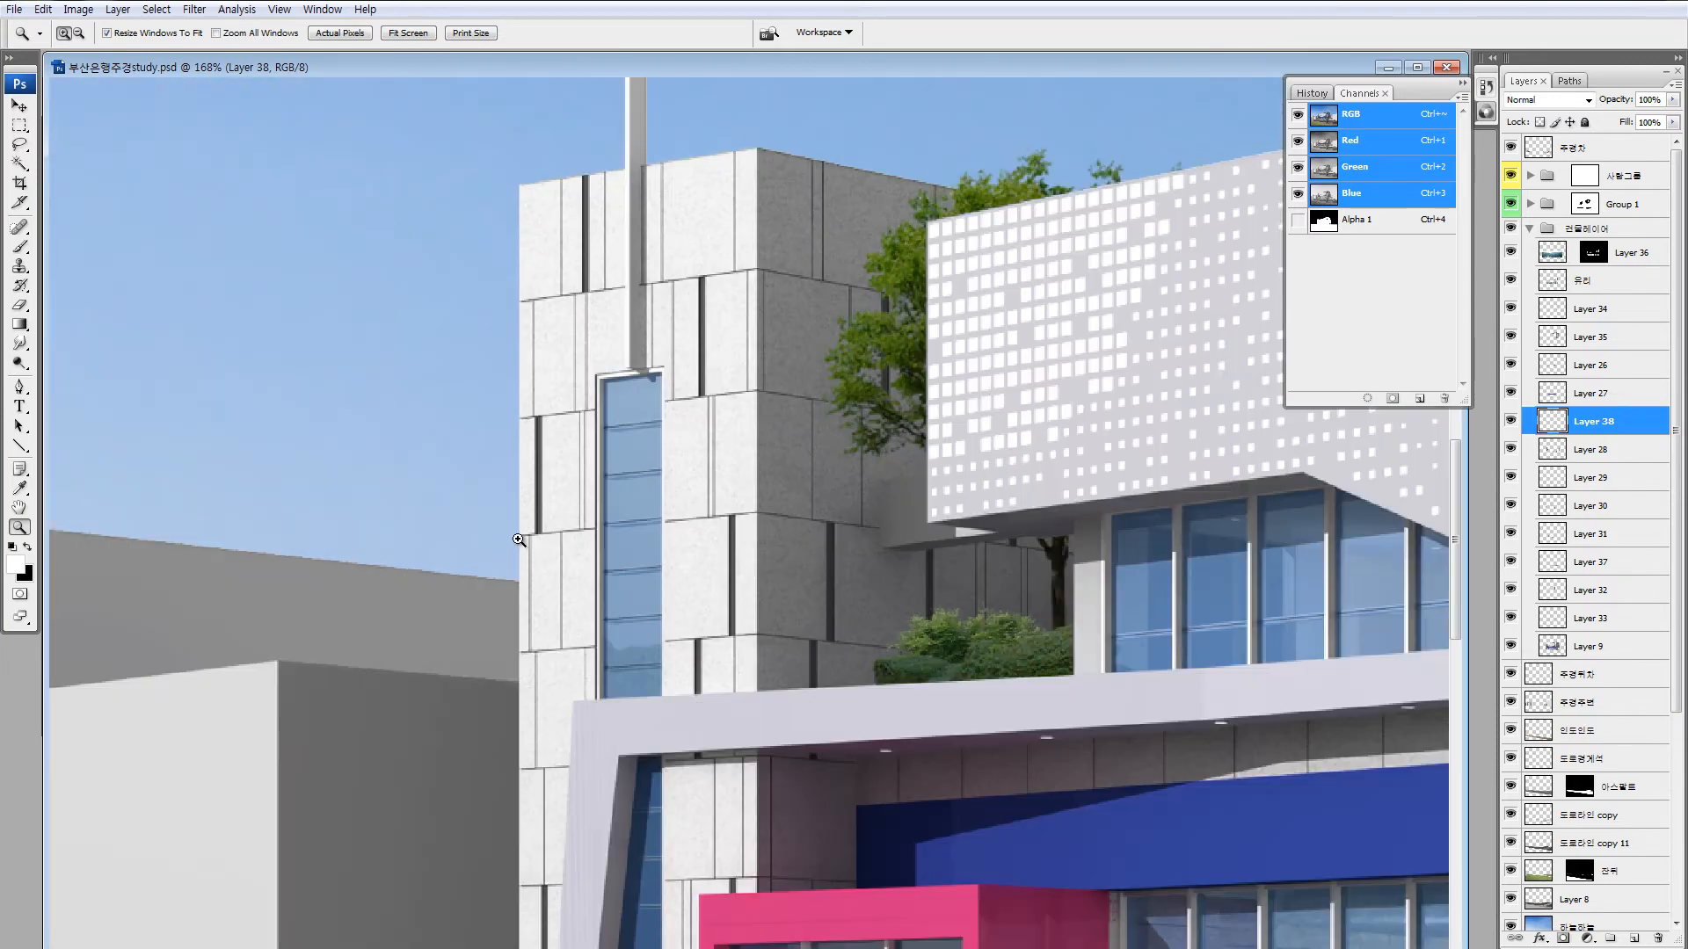
{"action": "key", "text": "m"}
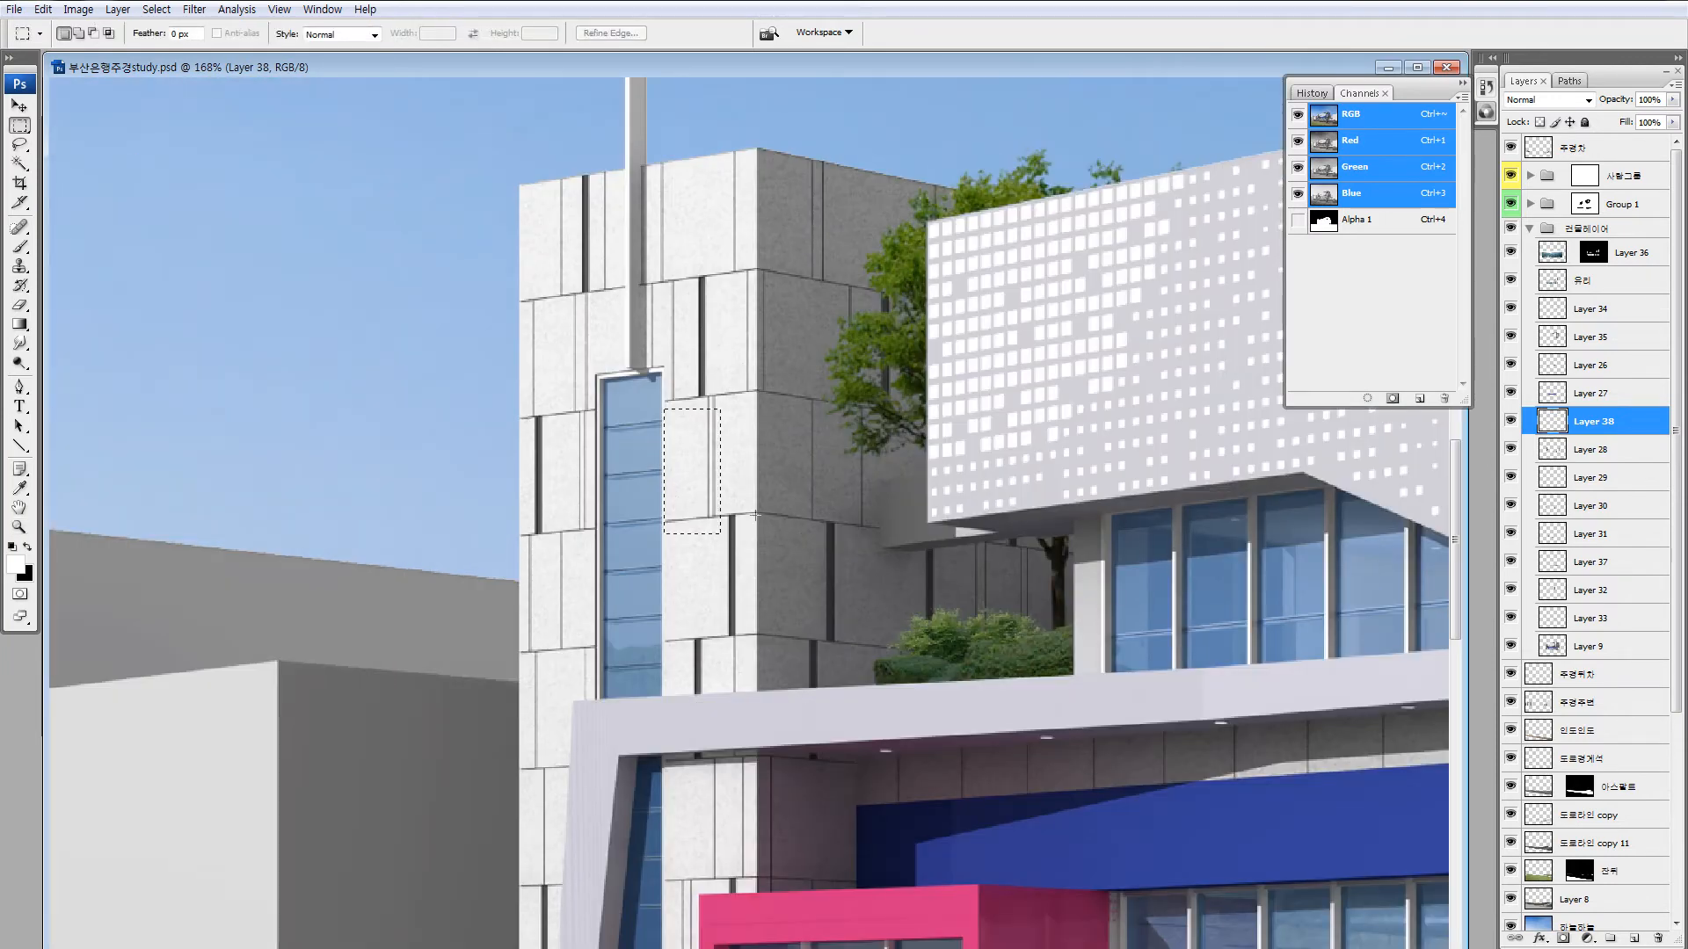
{"action": "left_click_drag", "start_coordinate": [664, 409], "coordinate": [720, 533]}
{"action": "left_click_drag", "start_coordinate": [822, 341], "coordinate": [767, 255]}
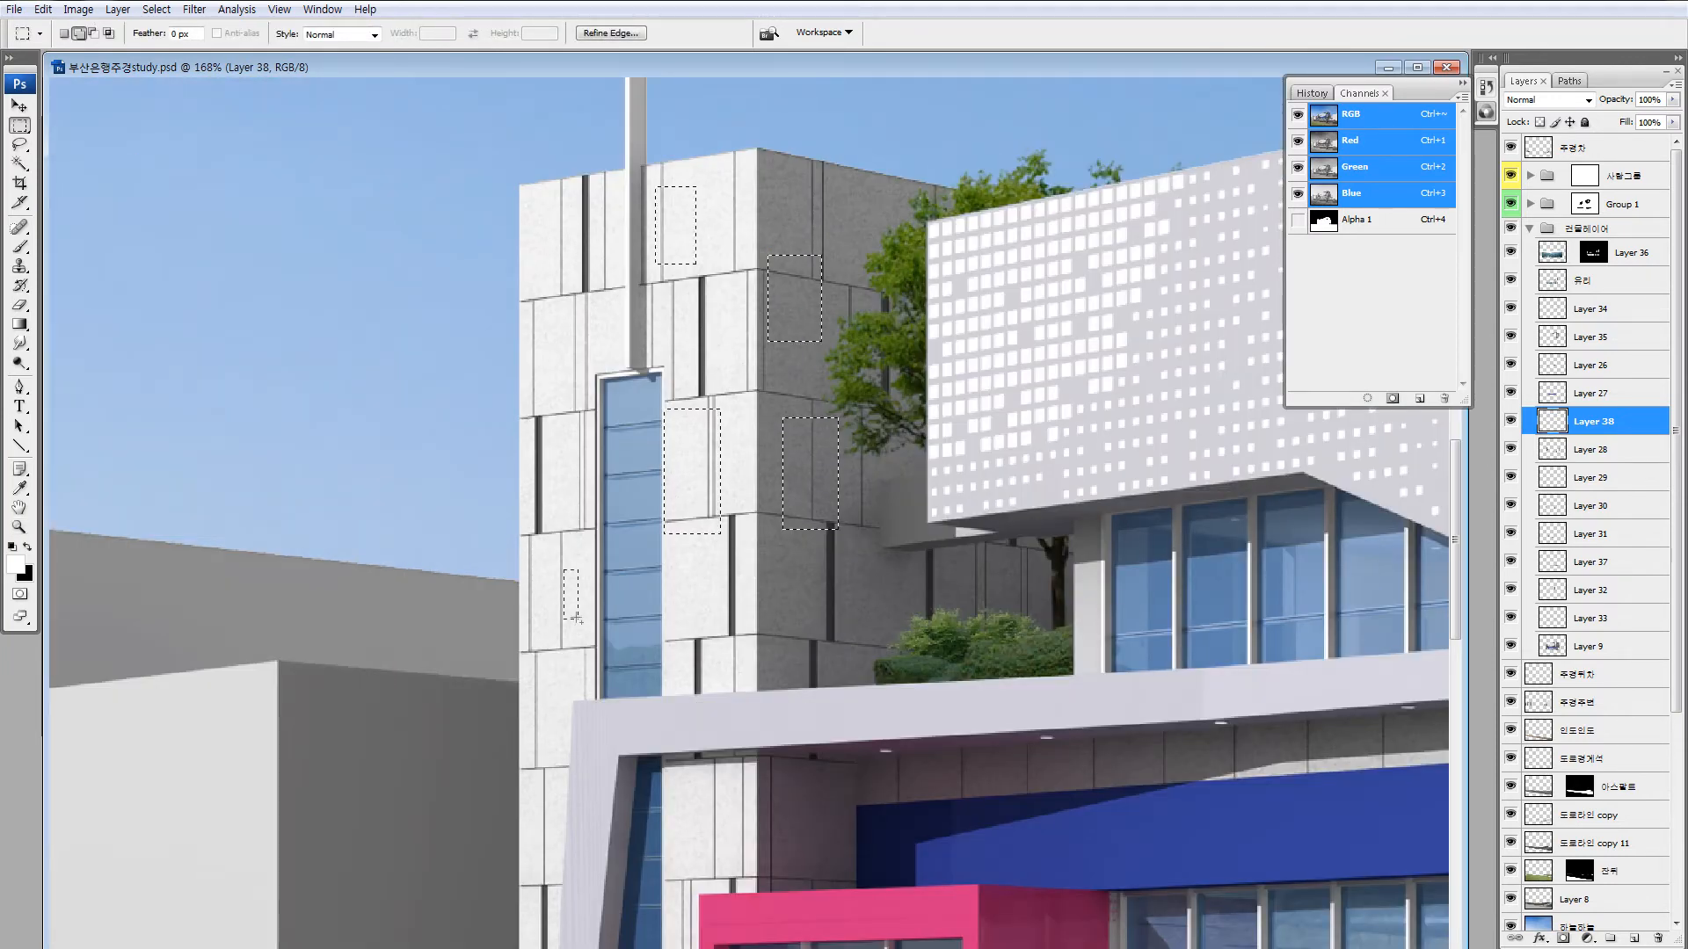
{"action": "left_click_drag", "start_coordinate": [545, 228], "coordinate": [589, 335]}
{"action": "left_click_drag", "start_coordinate": [564, 569], "coordinate": [596, 692]}
{"action": "left_click_drag", "start_coordinate": [524, 660], "coordinate": [565, 759]}
{"action": "key", "text": "ctrl+minus"}
{"action": "key", "text": "ctrl+minus"}
{"action": "key", "text": "ctrl+minus"}
{"action": "key", "text": "ctrl+minus"}
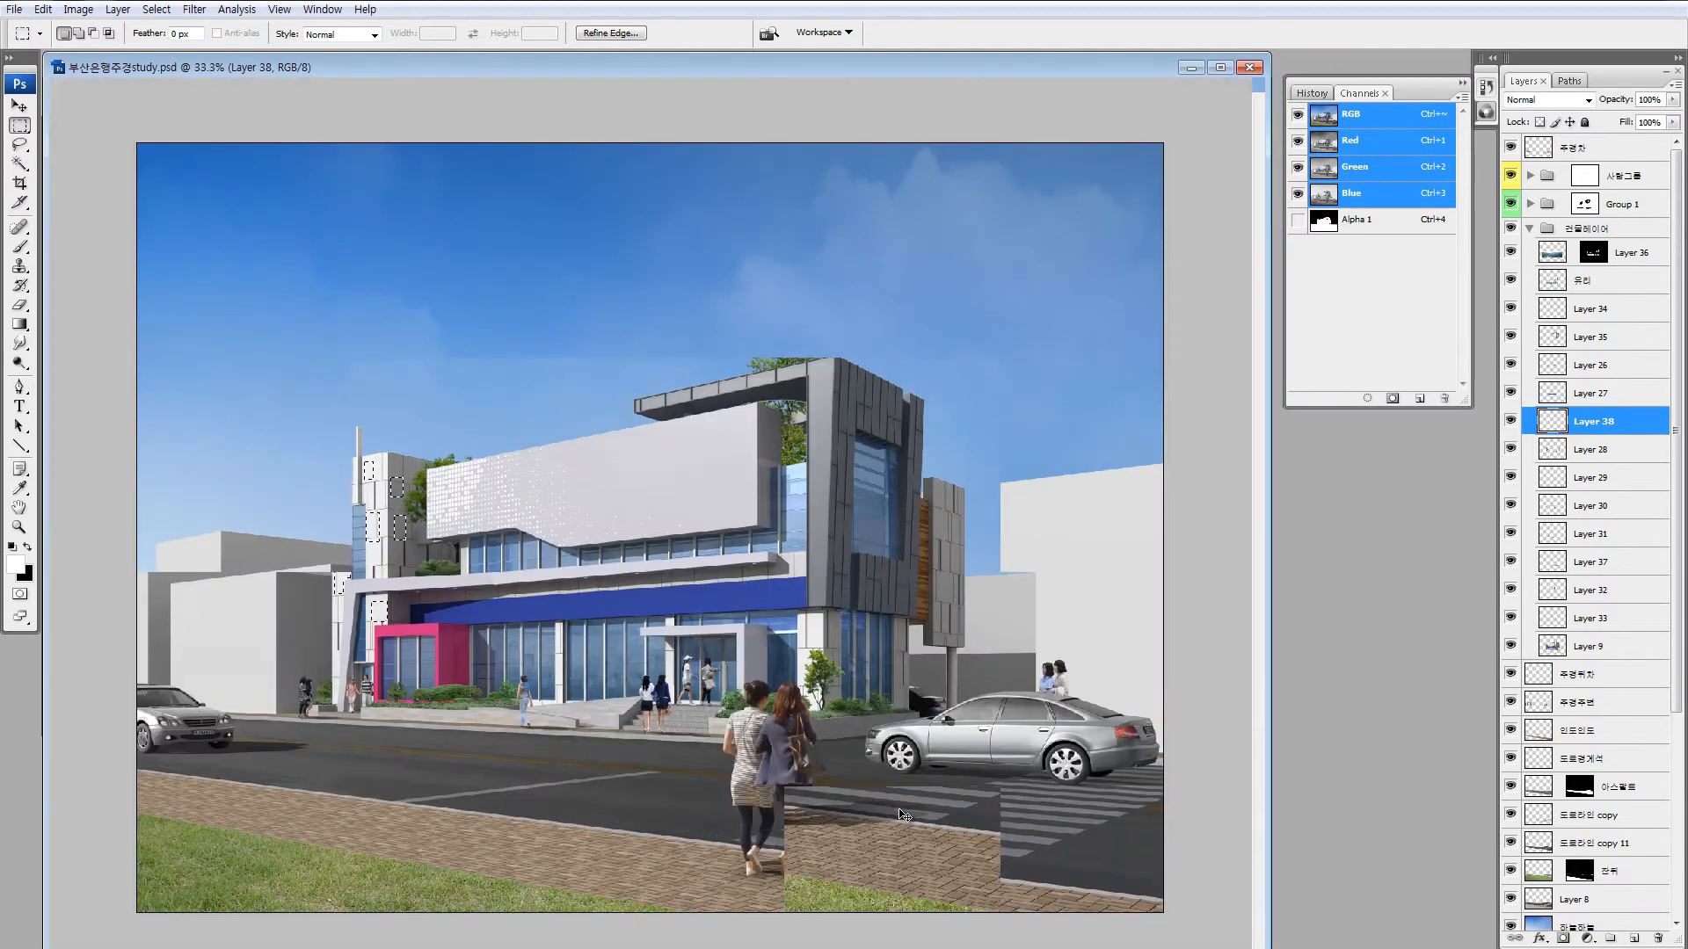
{"action": "key", "text": "ctrl+d"}
{"action": "key", "text": "v"}
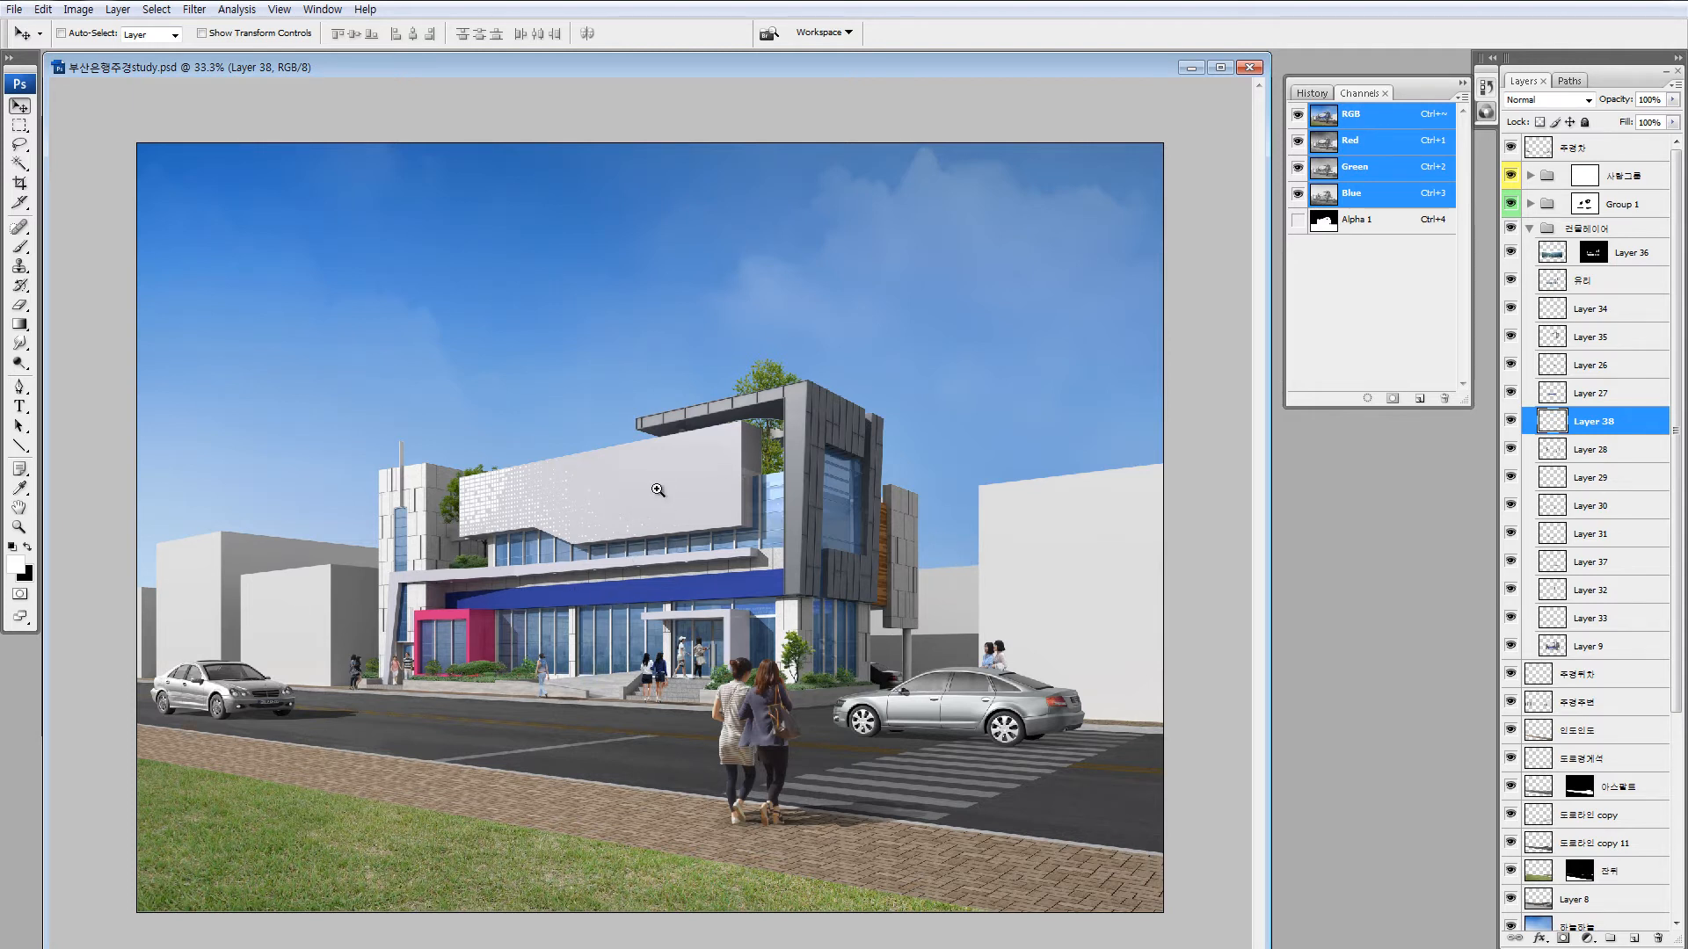
{"action": "left_click_drag", "start_coordinate": [604, 486], "coordinate": [752, 601]}
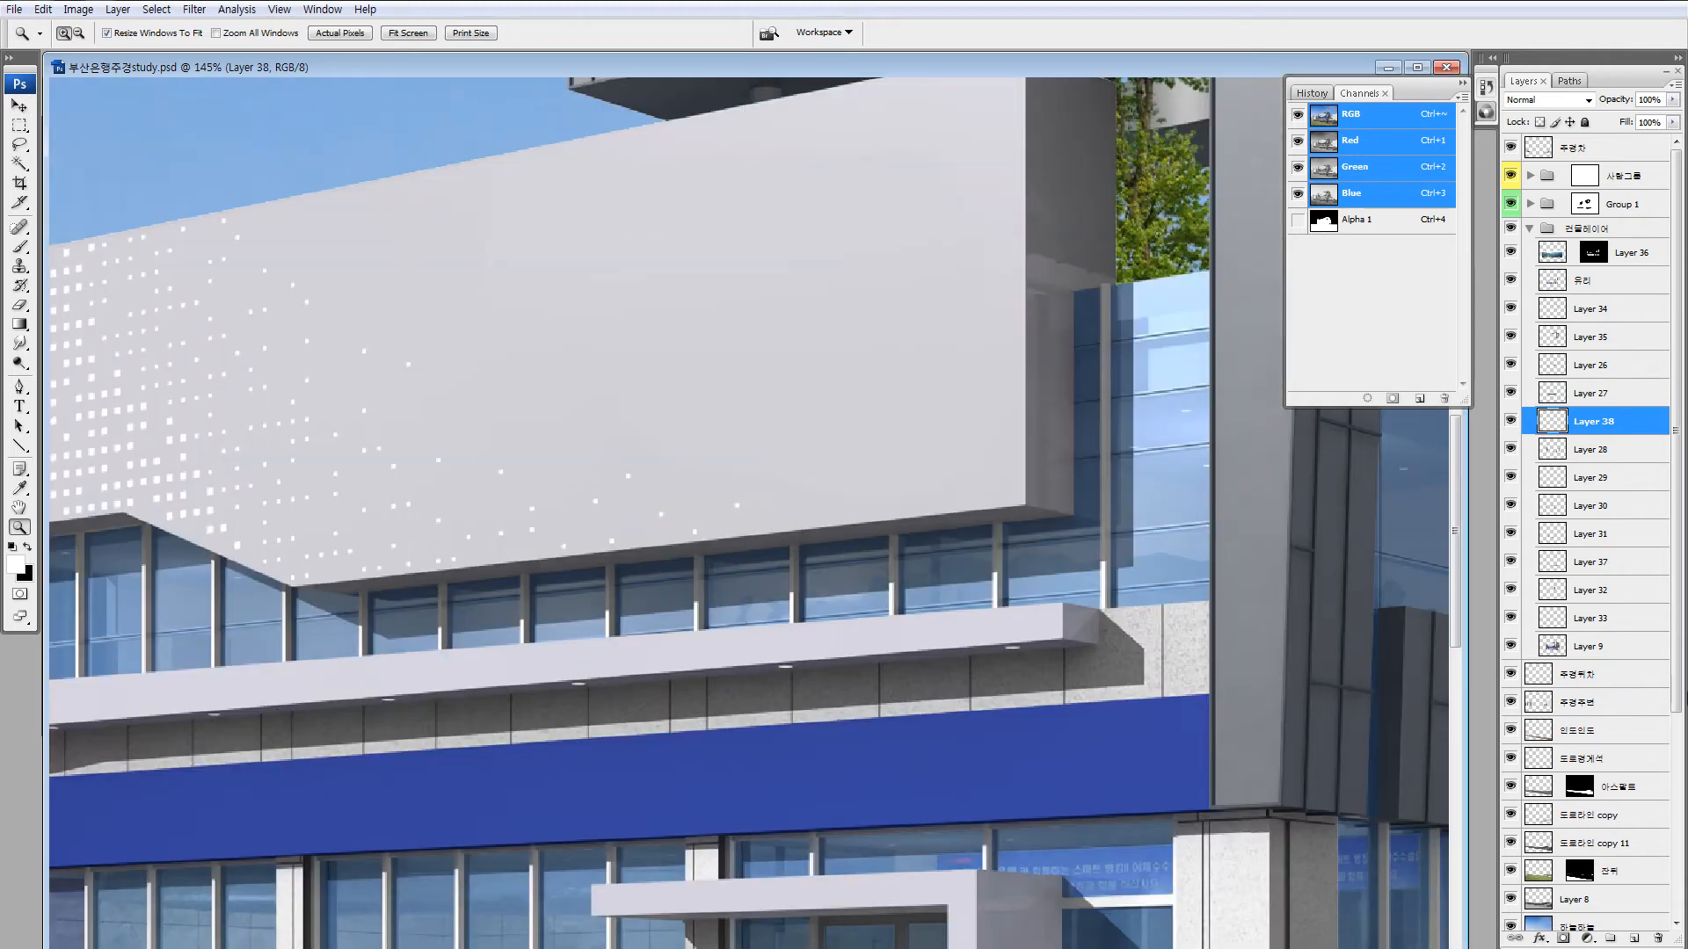
{"action": "scroll", "coordinate": [1679, 690], "scroll_direction": "down", "scroll_amount": 10}
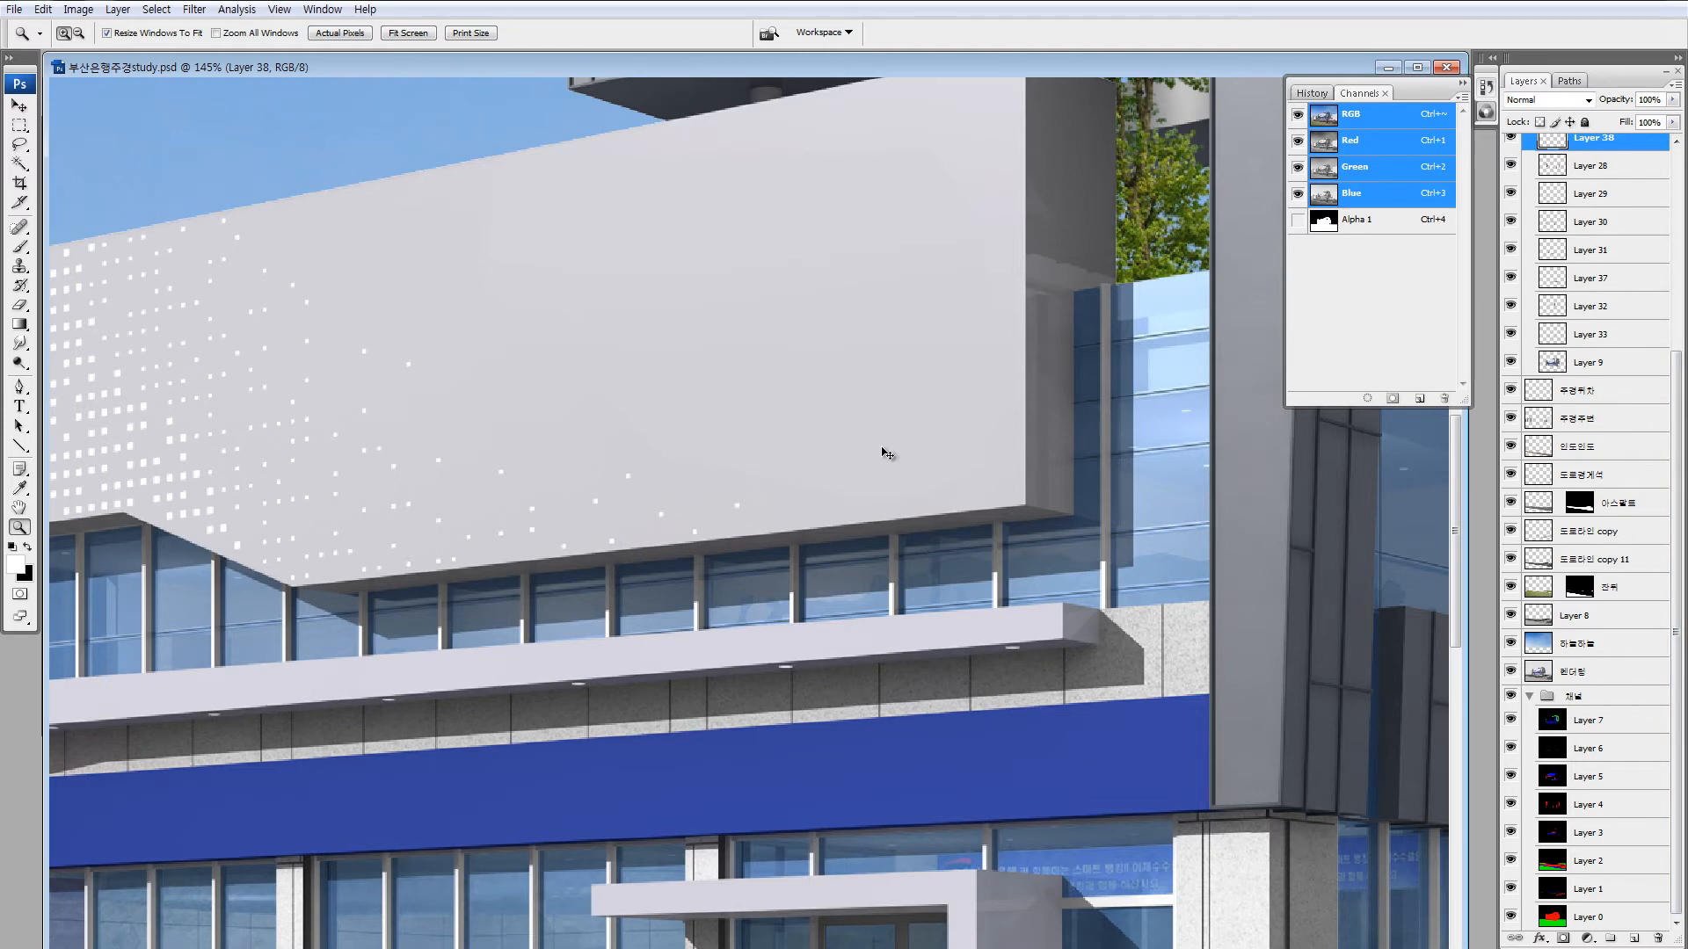
{"action": "key", "text": "ctrl+0"}
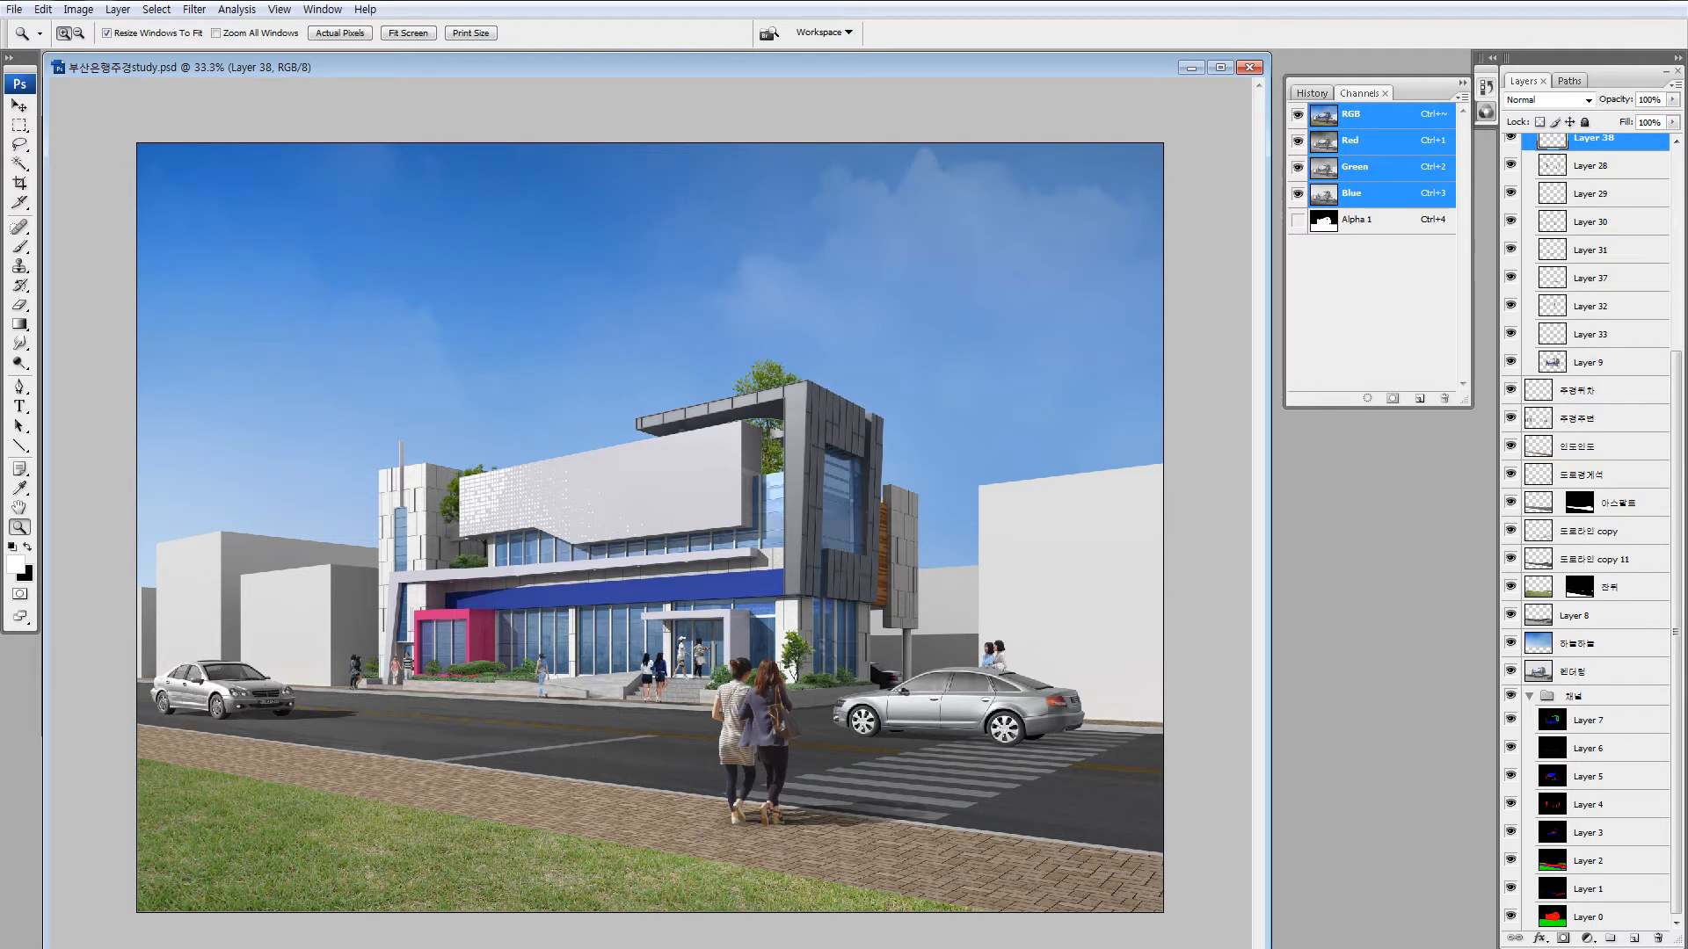
Switch to the web browser, search Google for "부산은행 ci" and look through the image results.
{"action": "left_click", "coordinate": [661, 948]}
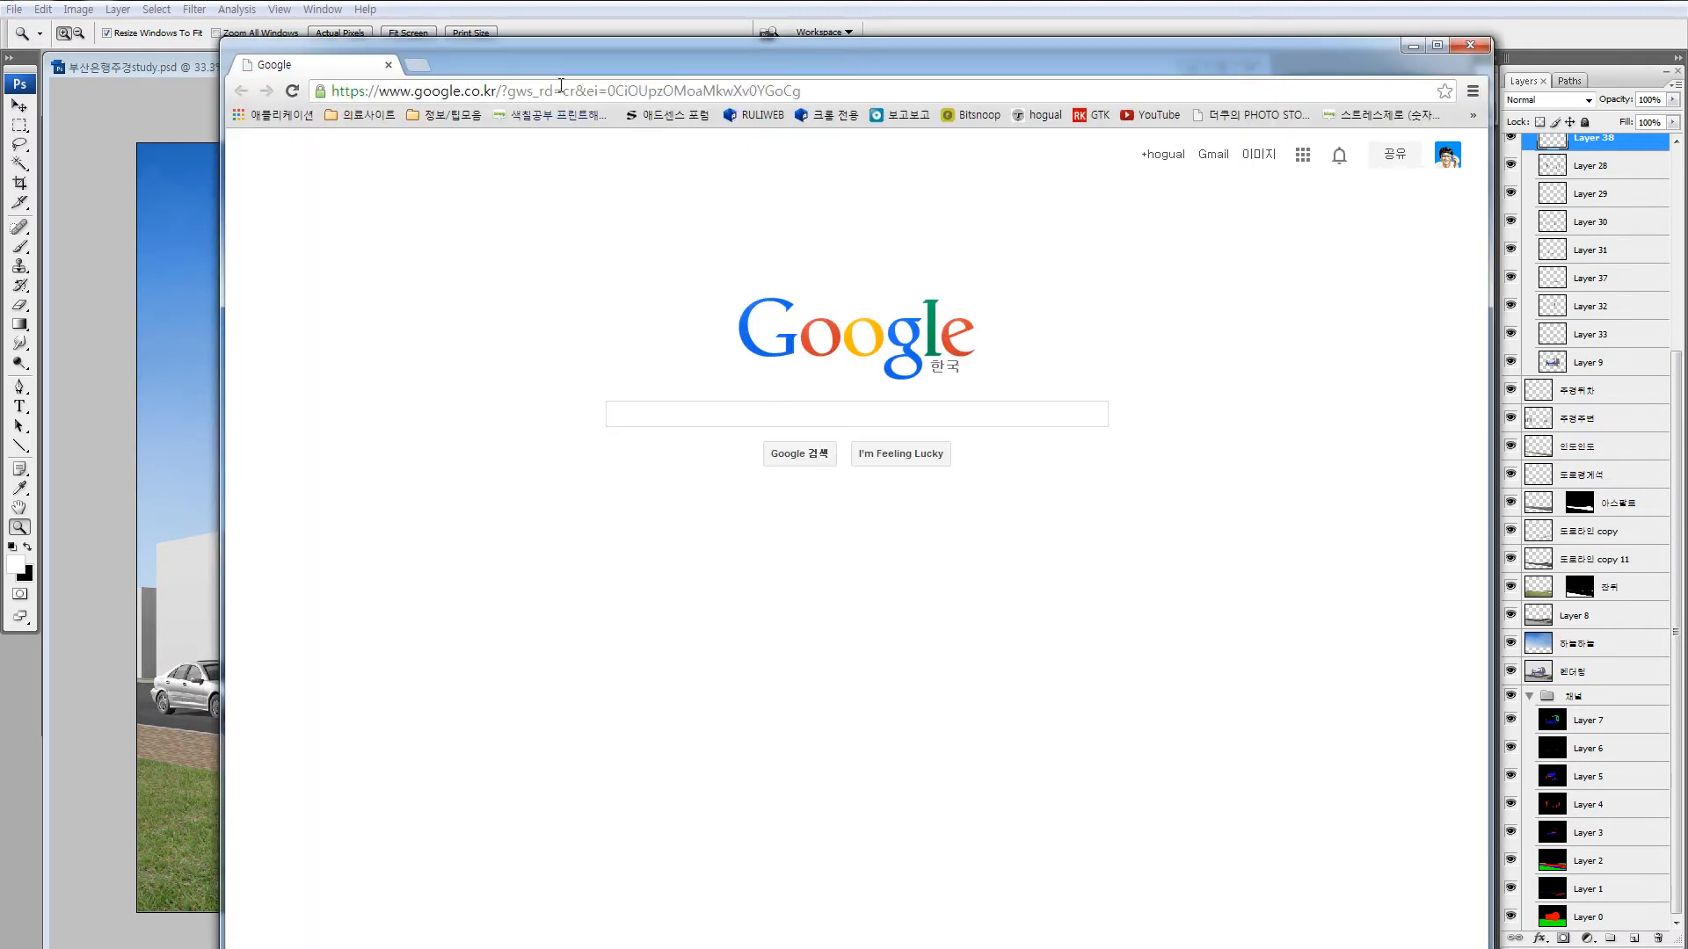
{"action": "left_click", "coordinate": [667, 420]}
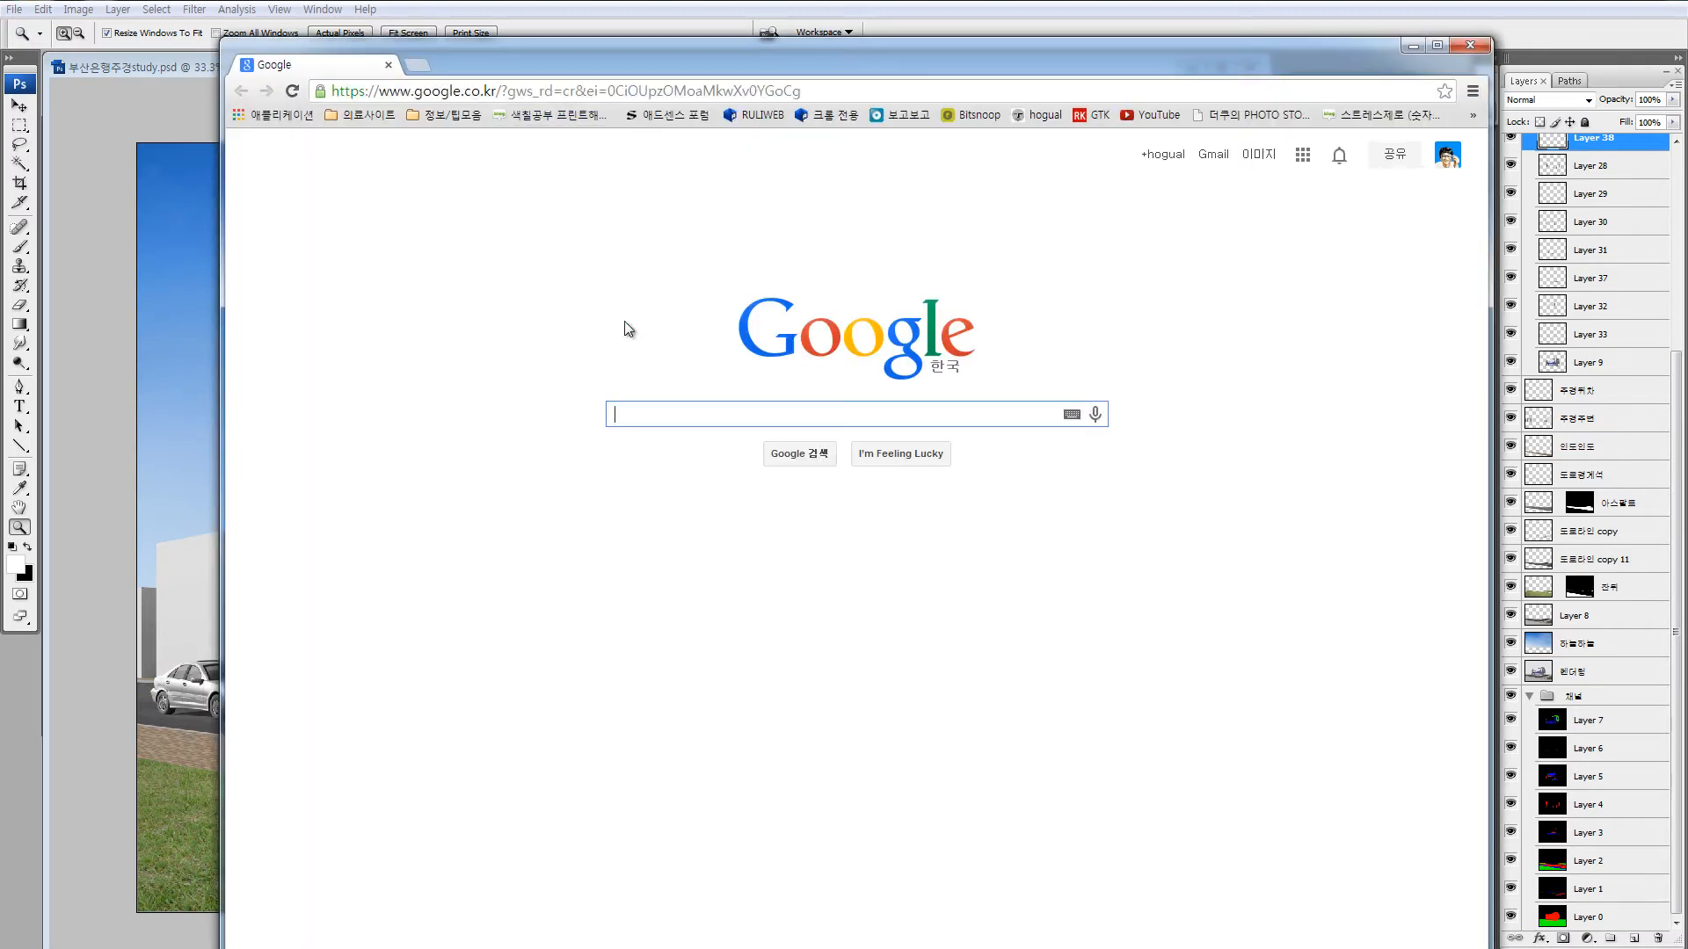
{"action": "type", "text": "부산ㅇ"}
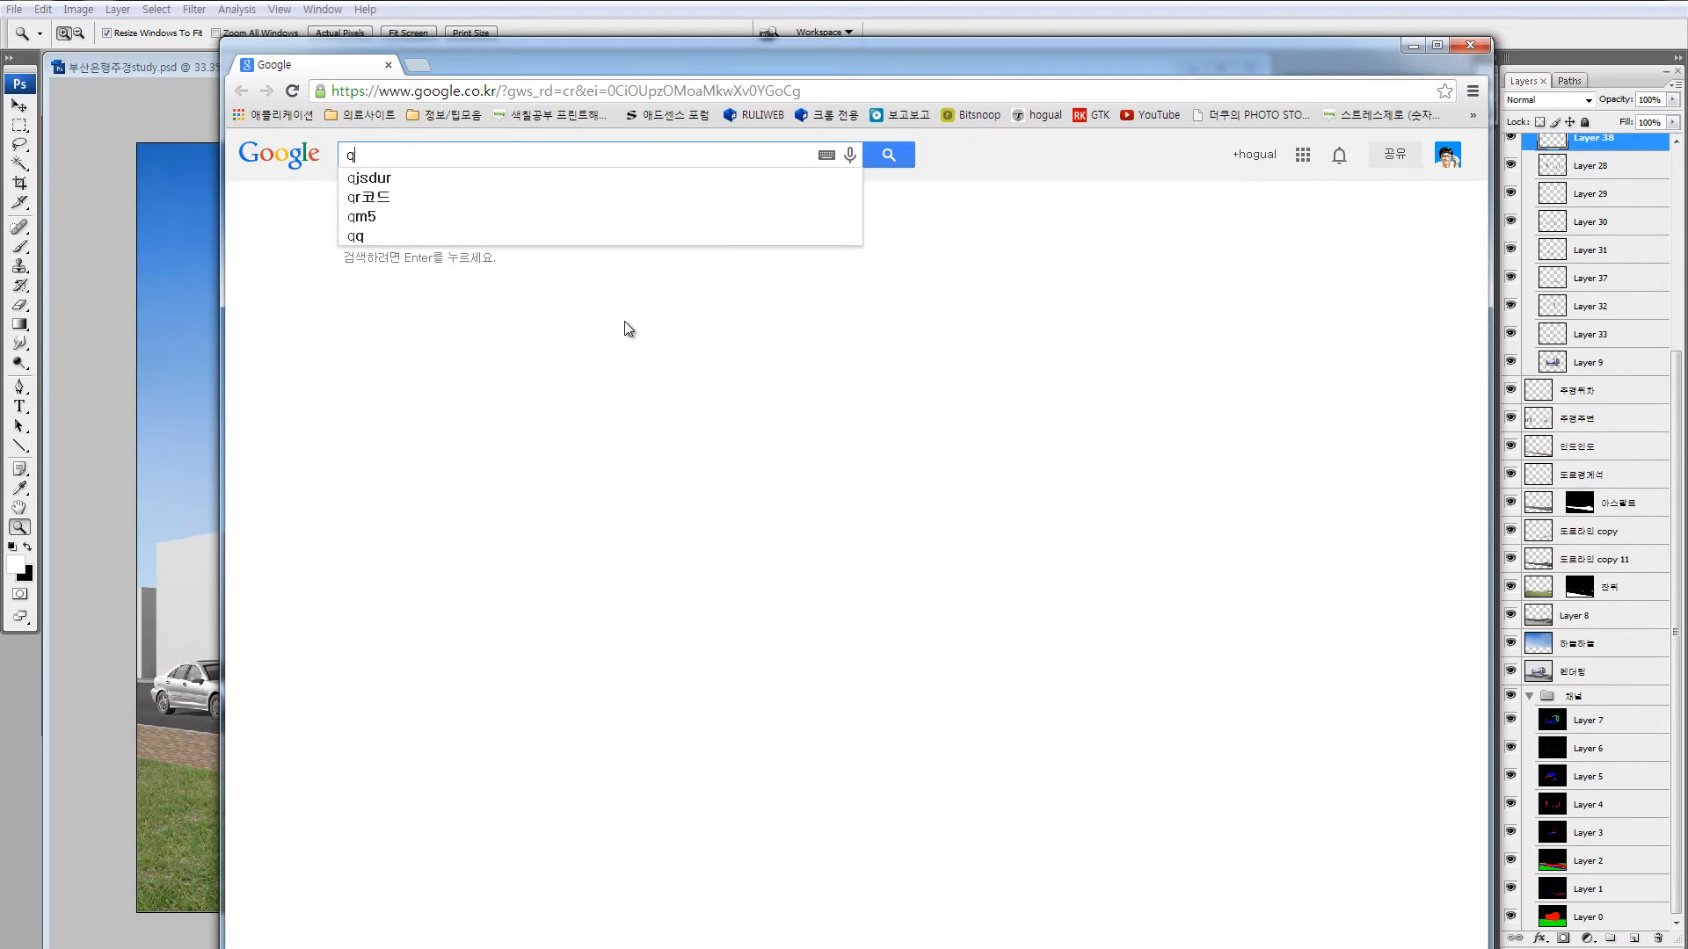
{"action": "type", "text": "은행 ci"}
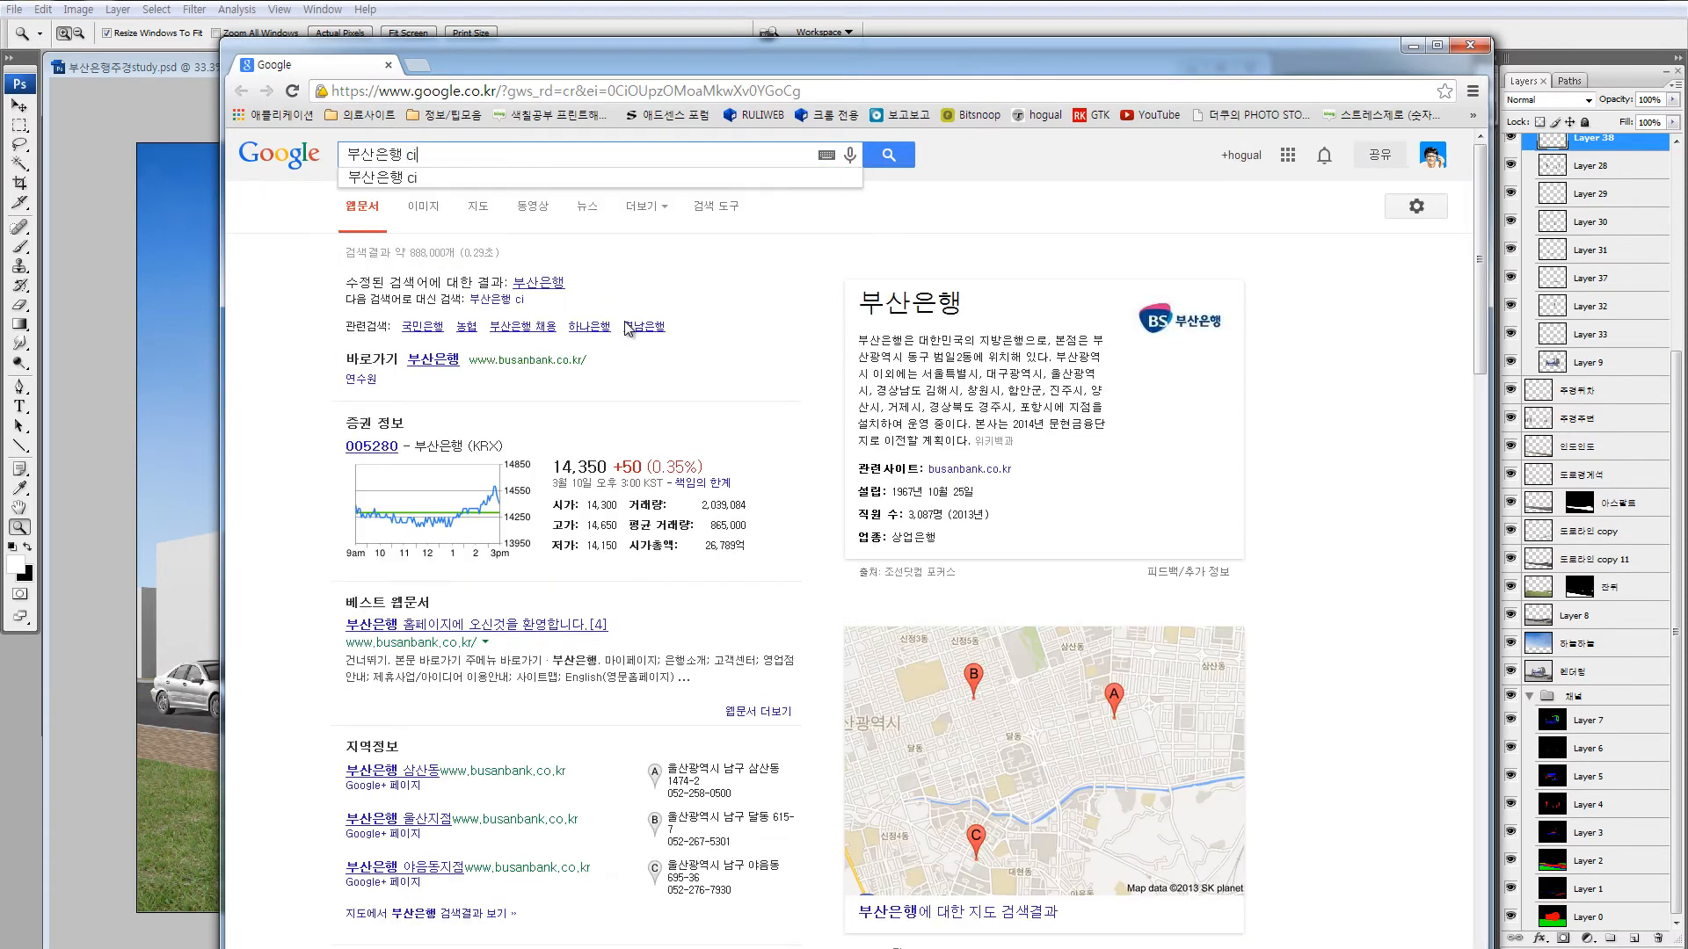
{"action": "key", "text": "Return"}
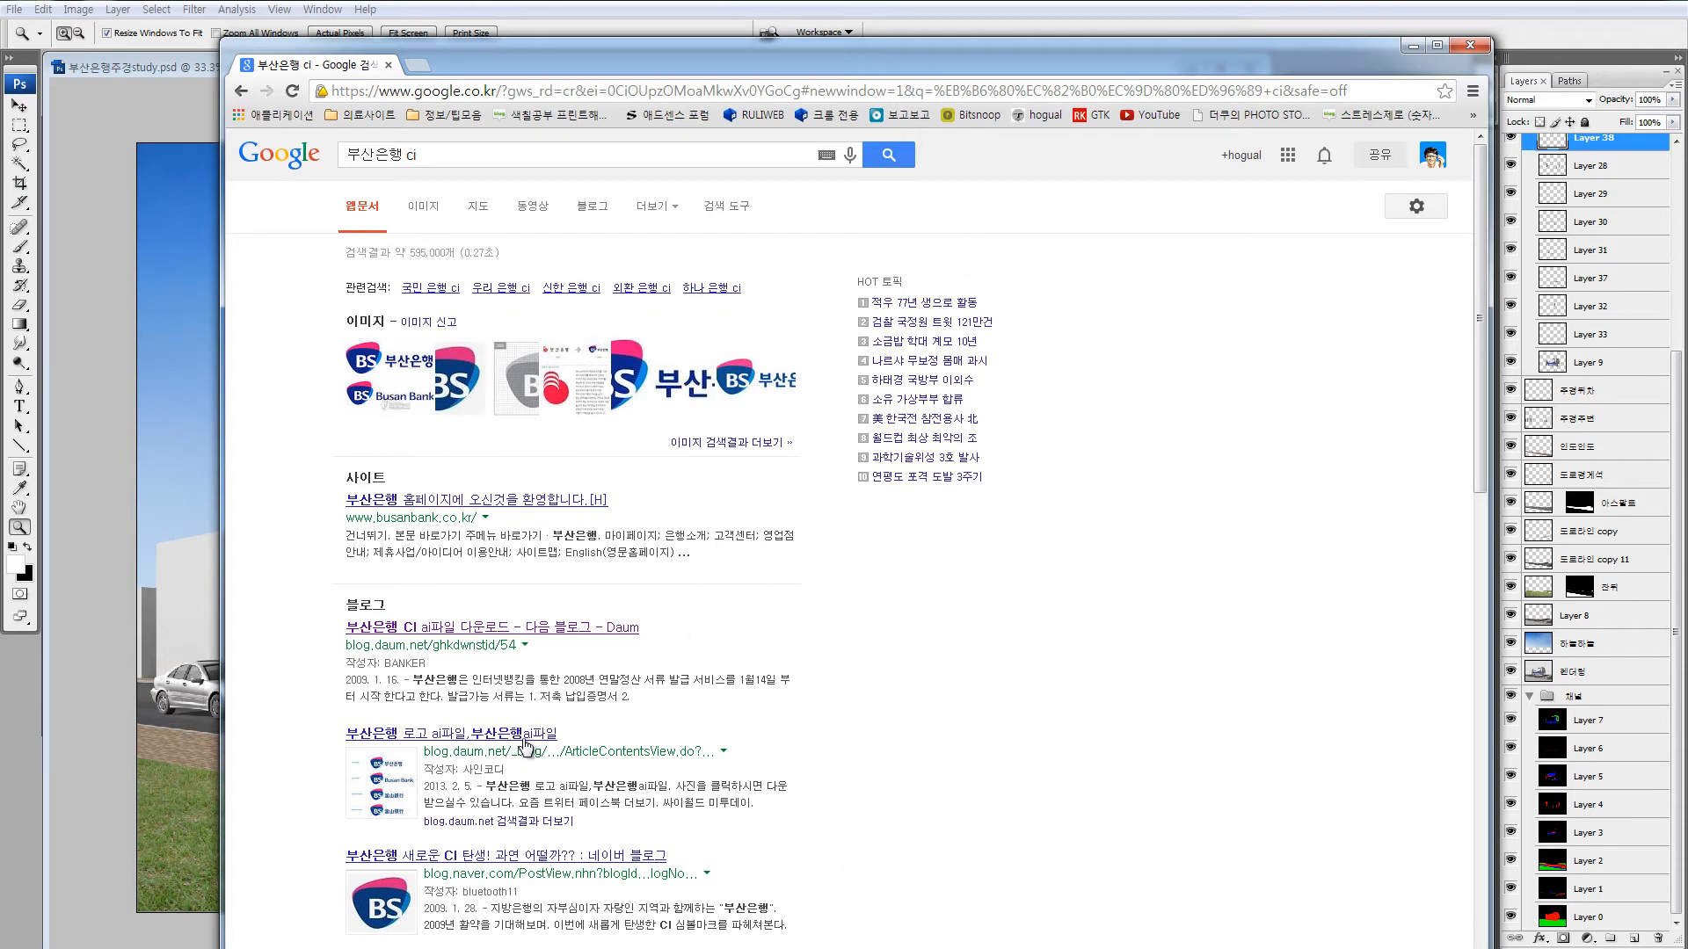
{"action": "left_click", "coordinate": [423, 206]}
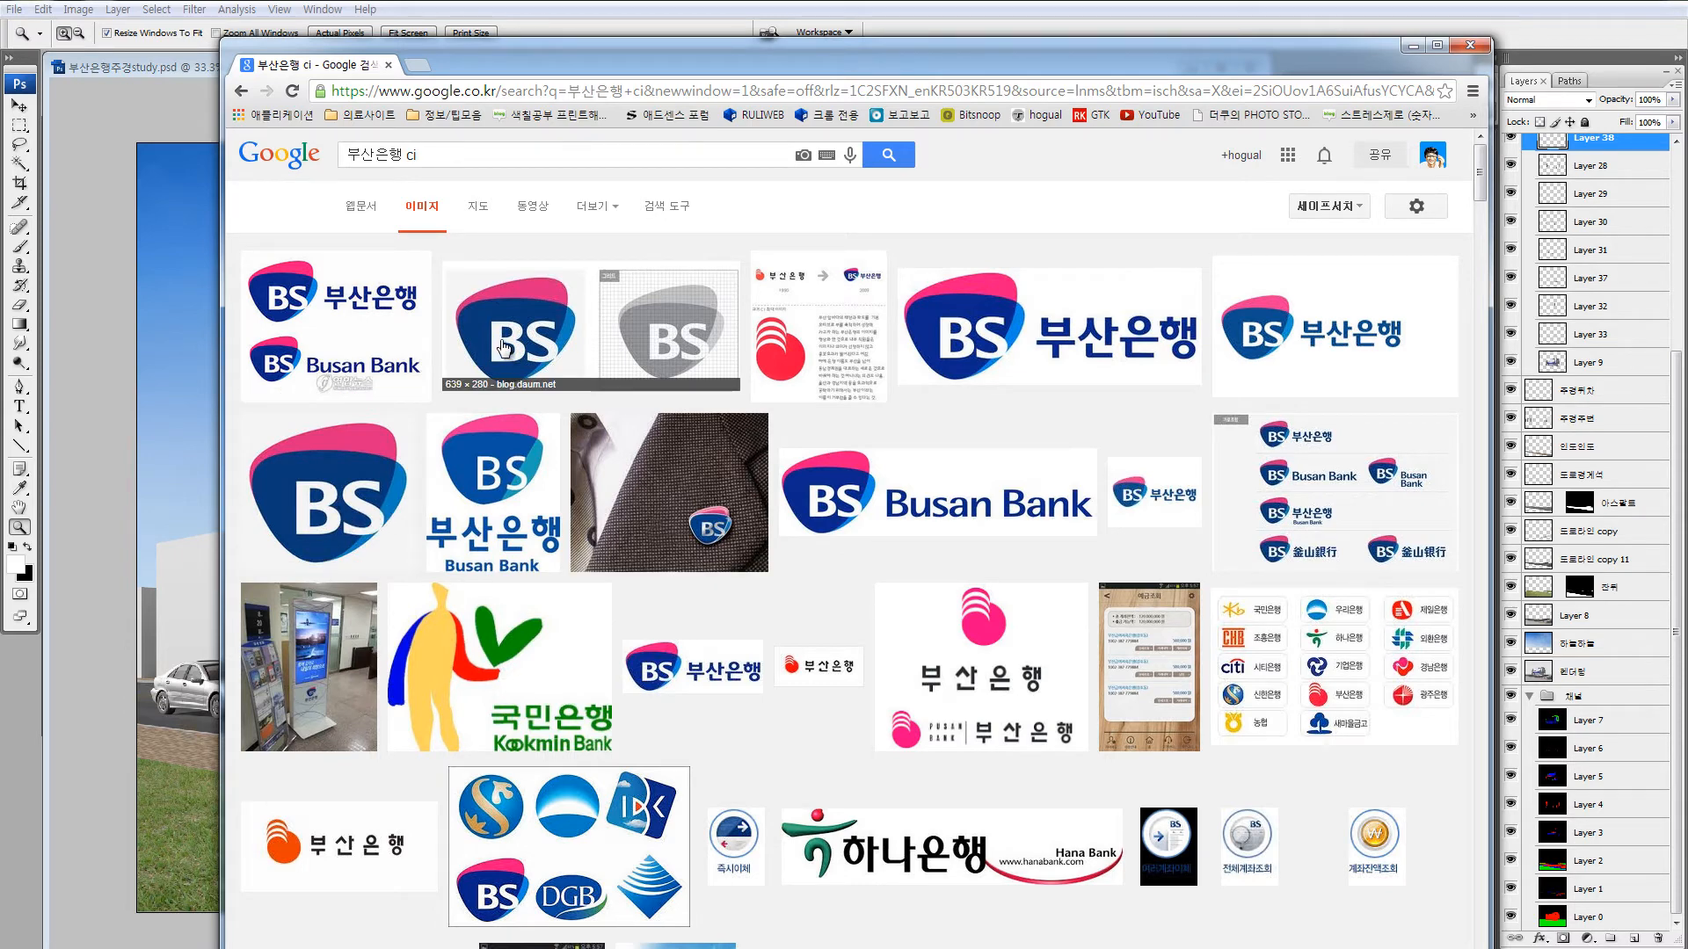
{"action": "left_click", "coordinate": [241, 91]}
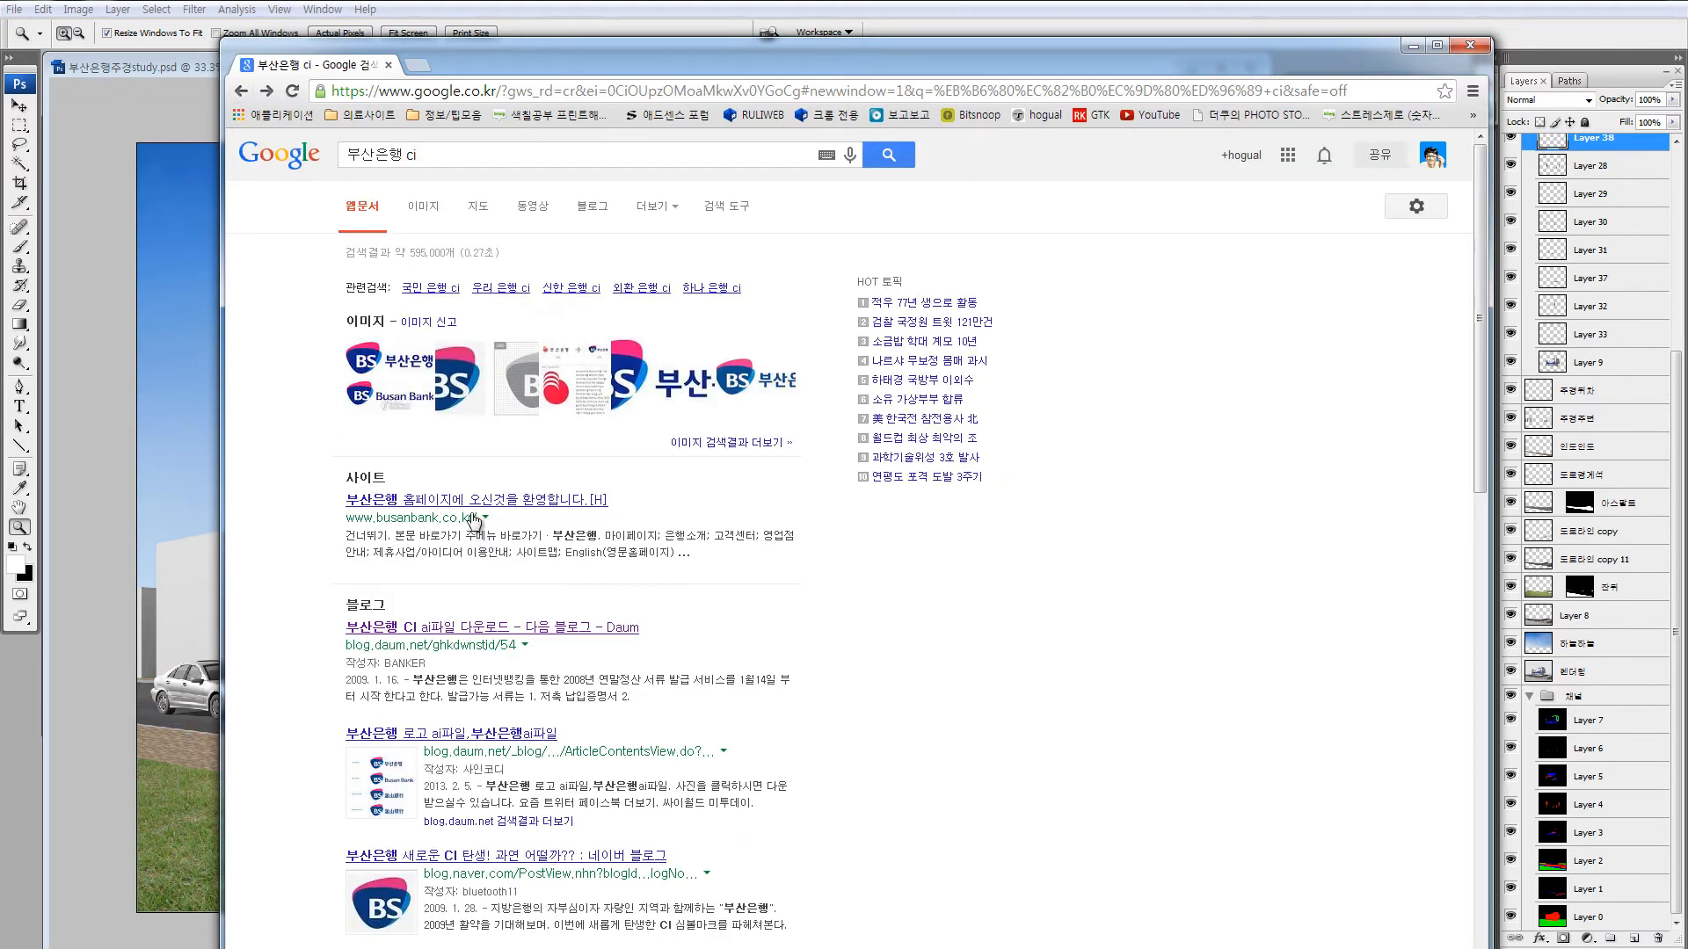
Open the blog post "부산은행 CI ai파일 다운로드" and download BS_부산은행_Basic_system.zip.
{"action": "left_click", "coordinate": [505, 625]}
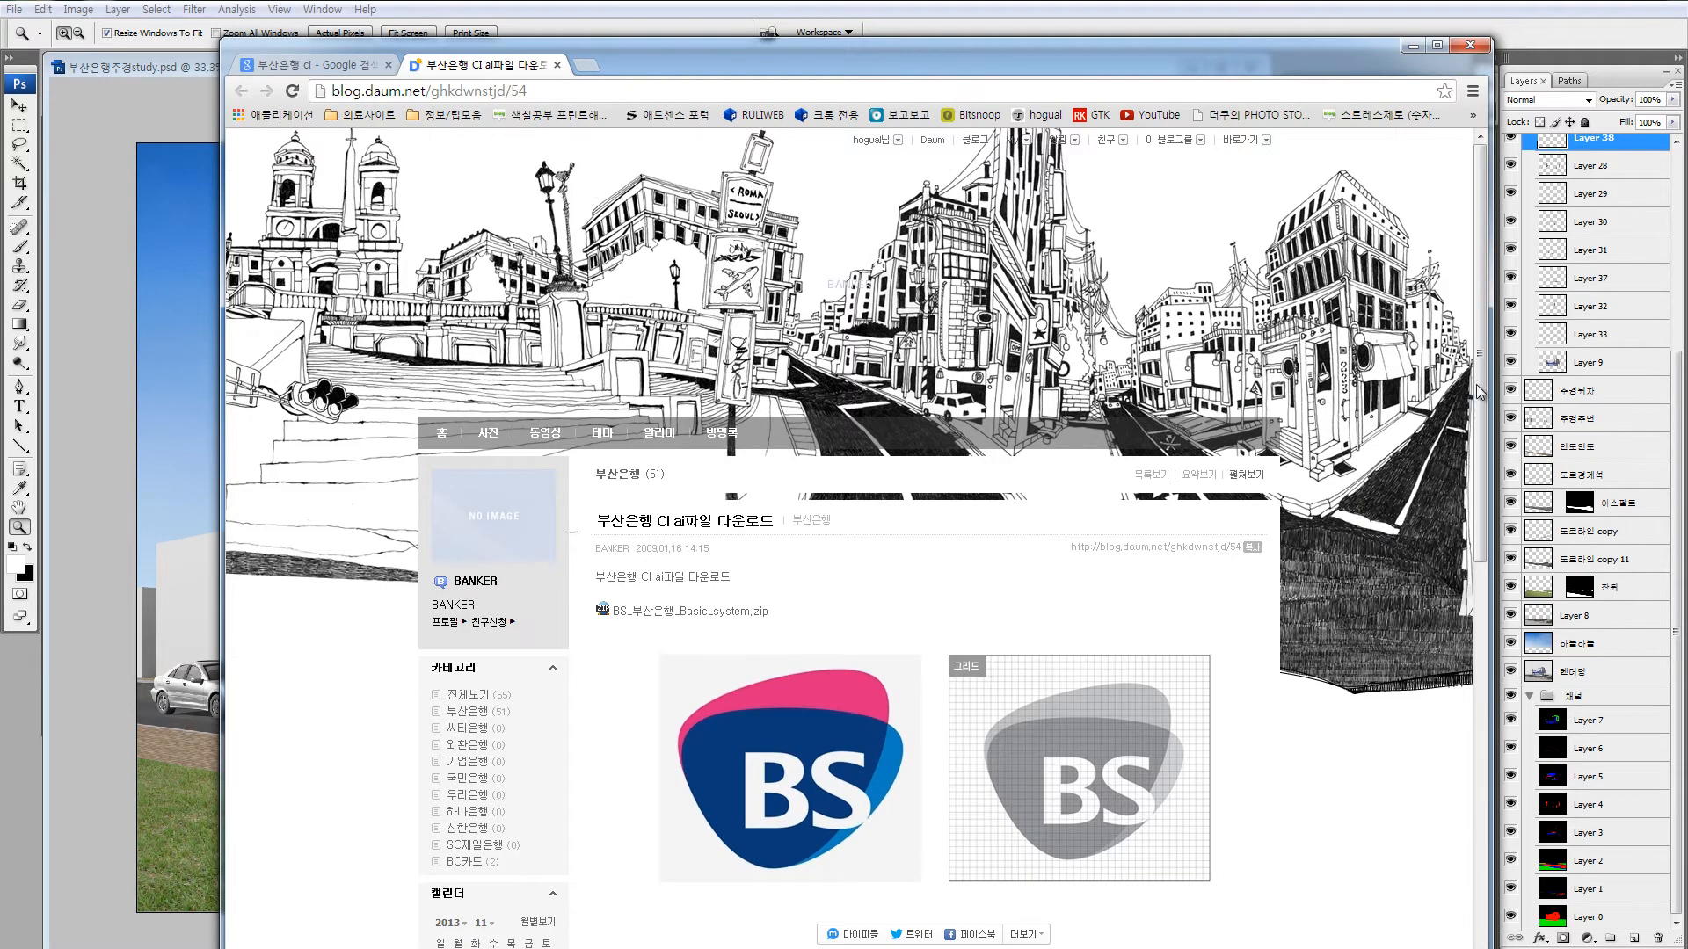
{"action": "scroll", "coordinate": [1479, 392], "scroll_direction": "down", "scroll_amount": 3}
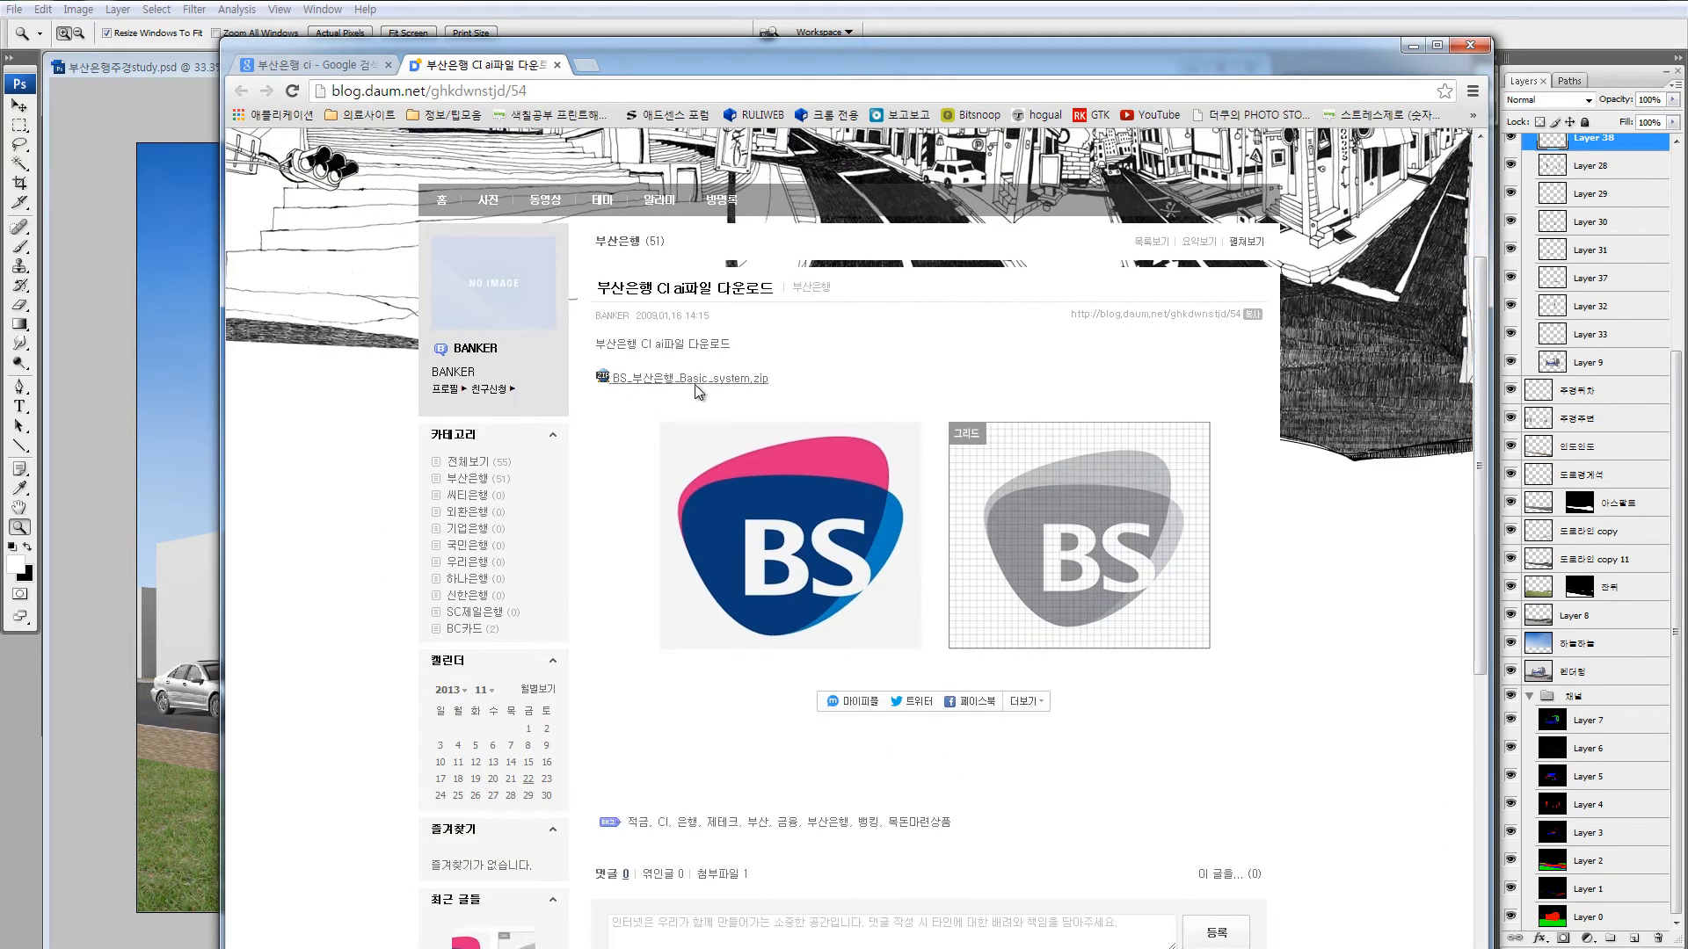
{"action": "left_click", "coordinate": [696, 385]}
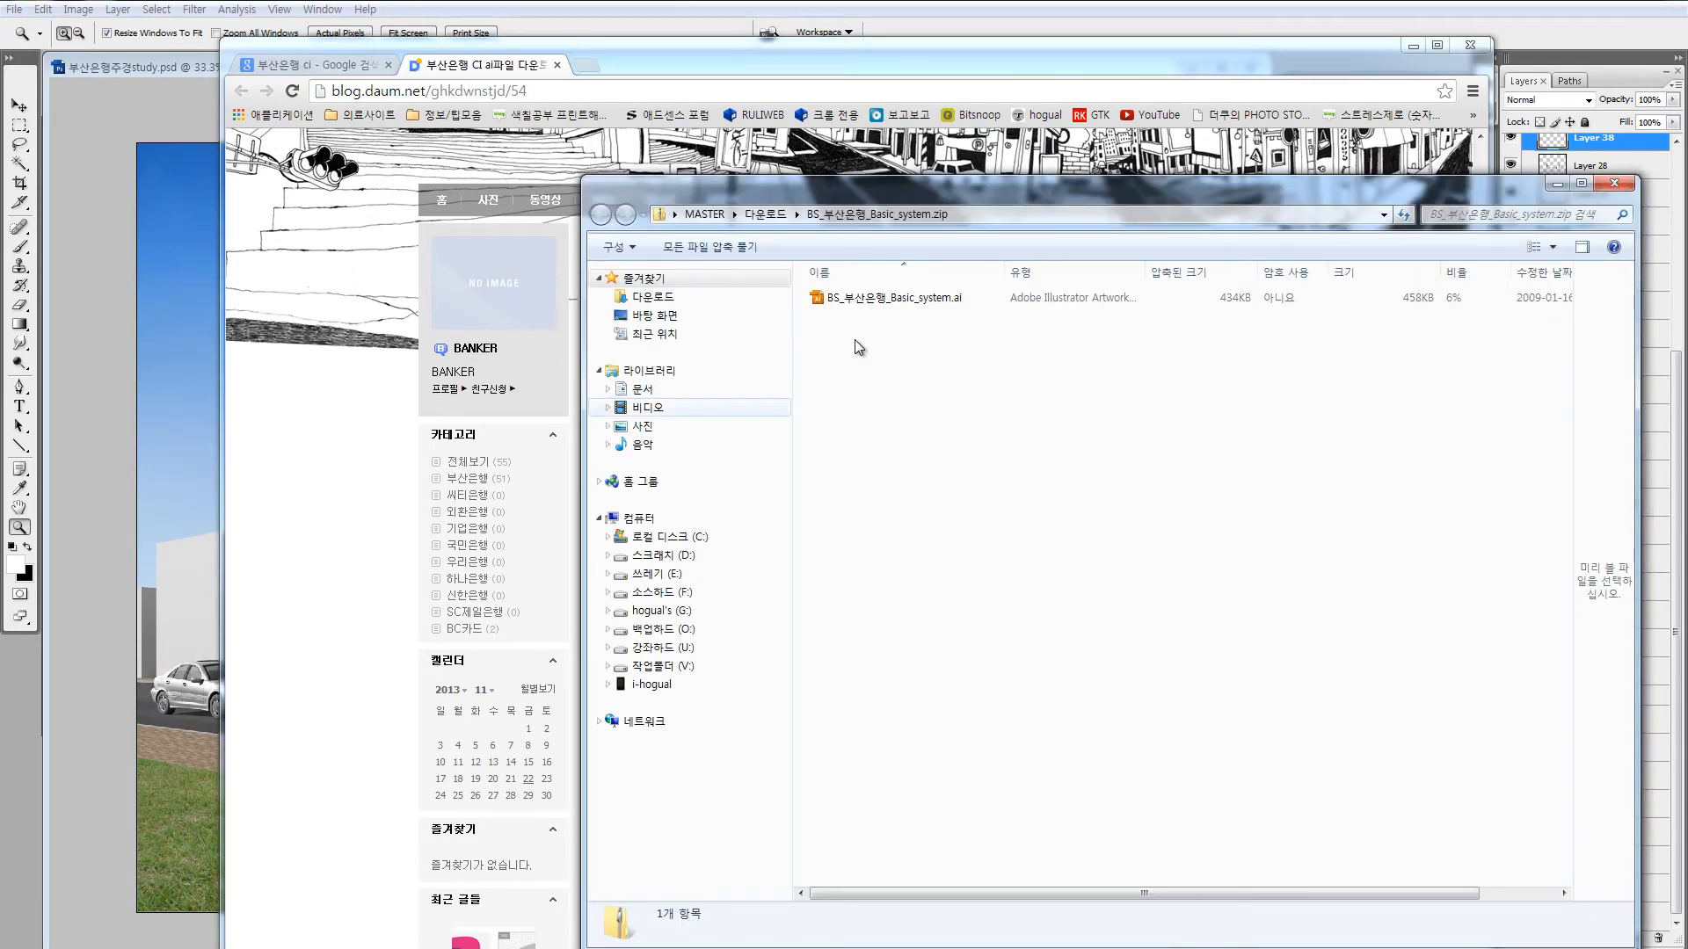
Import BS_부산은행_Basic_system.ai from the Downloads folder into Photoshop, cropped to Bounding Box at 300 pixels/inch in RGB Color, with Large thumbnails.
{"action": "left_click", "coordinate": [646, 297]}
{"action": "left_click", "coordinate": [915, 523]}
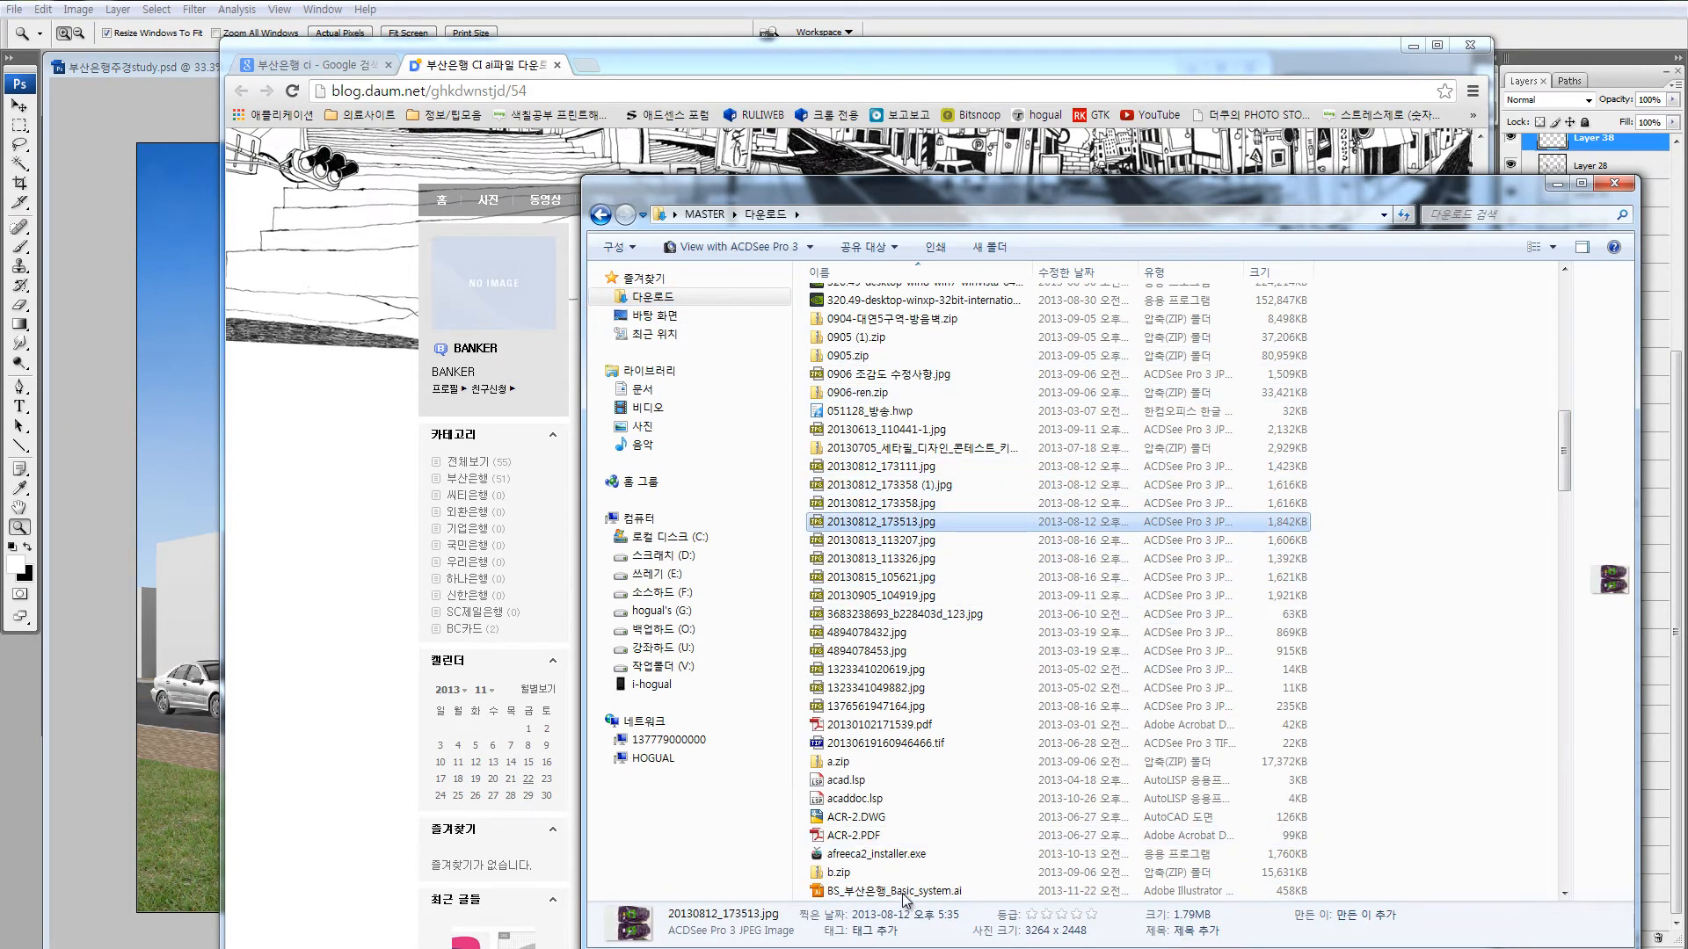
{"action": "left_click_drag", "start_coordinate": [914, 890], "coordinate": [557, 773]}
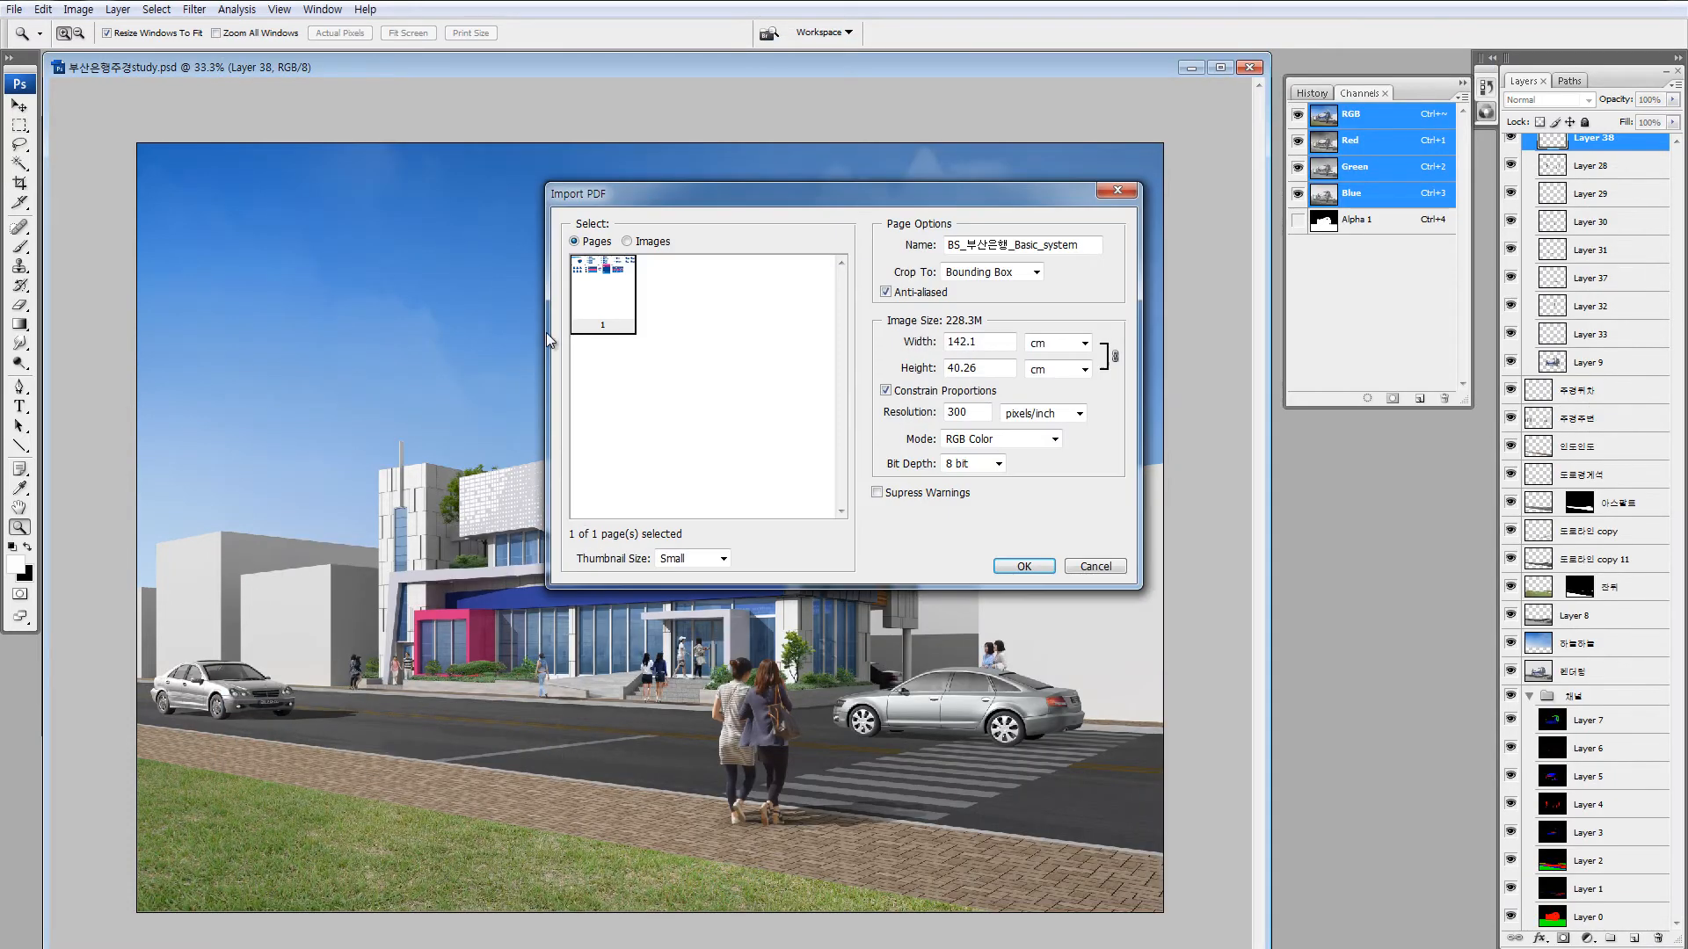
{"action": "left_click", "coordinate": [687, 560]}
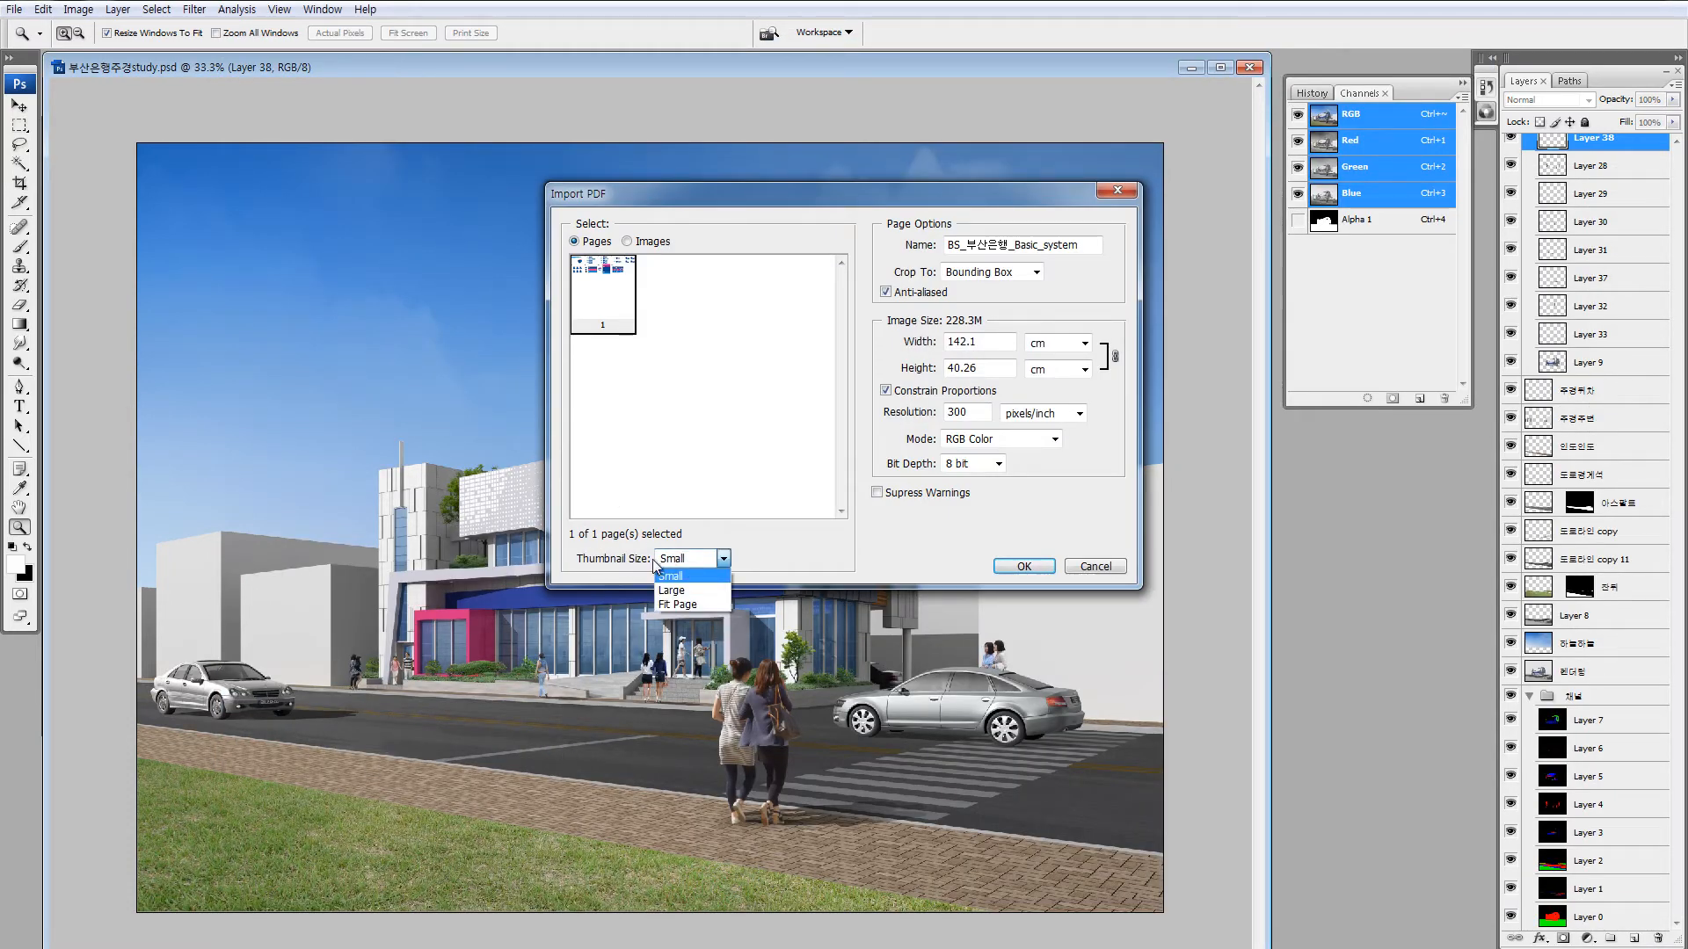
{"action": "left_click", "coordinate": [690, 591]}
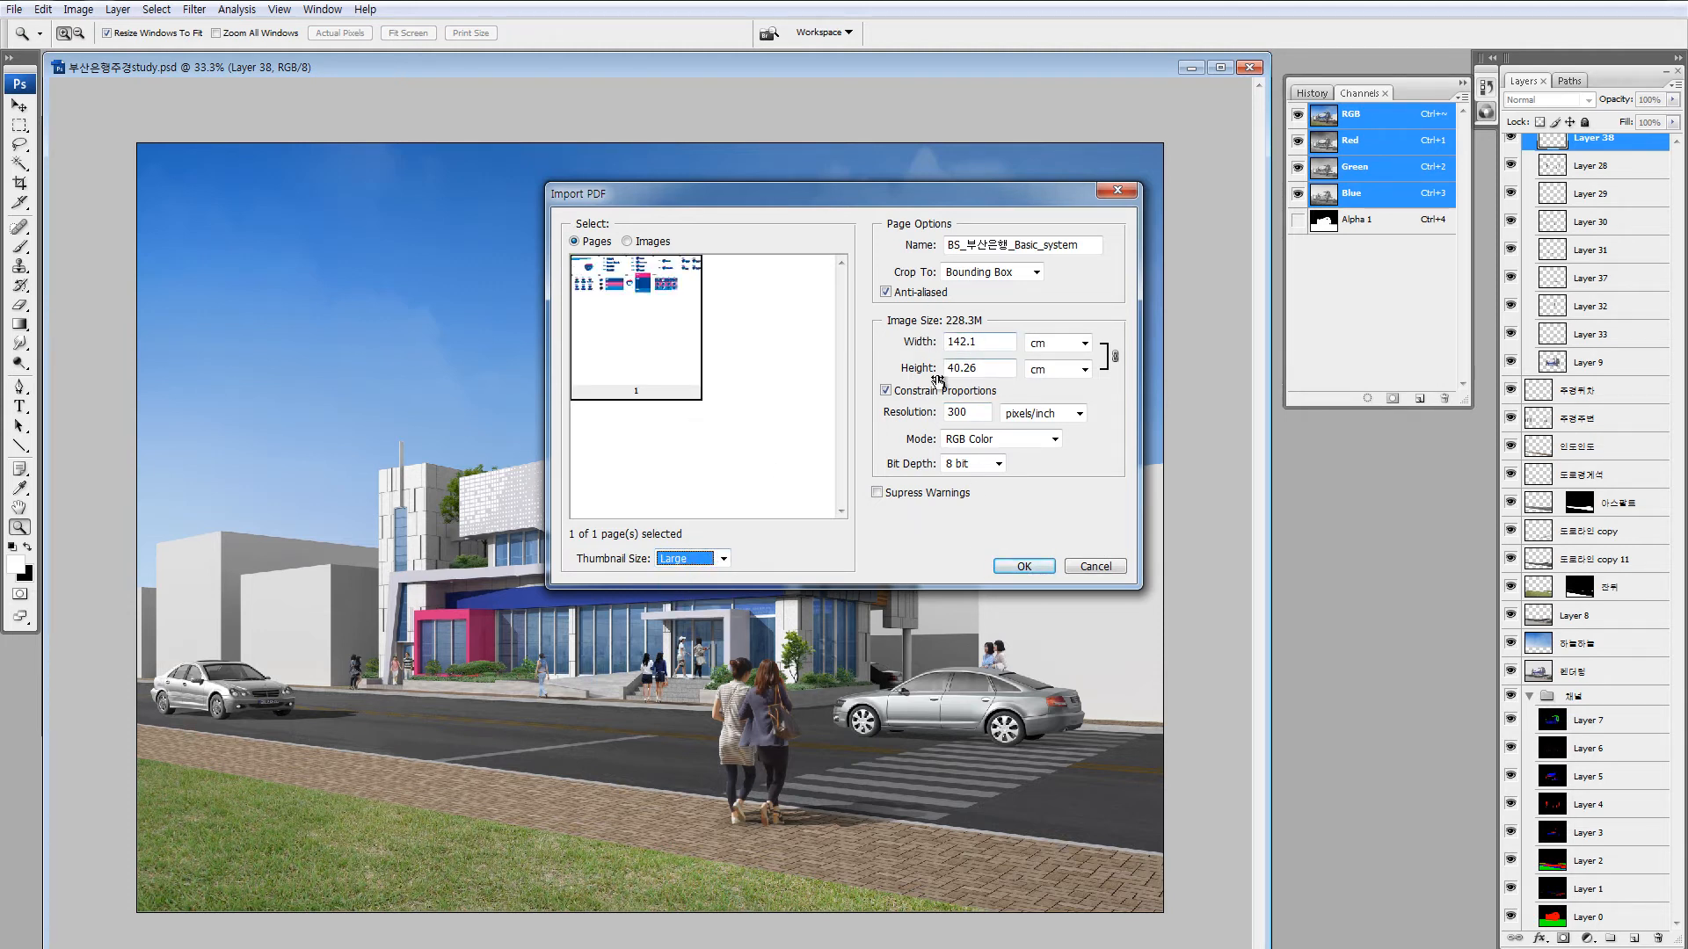
{"action": "left_click", "coordinate": [1024, 566]}
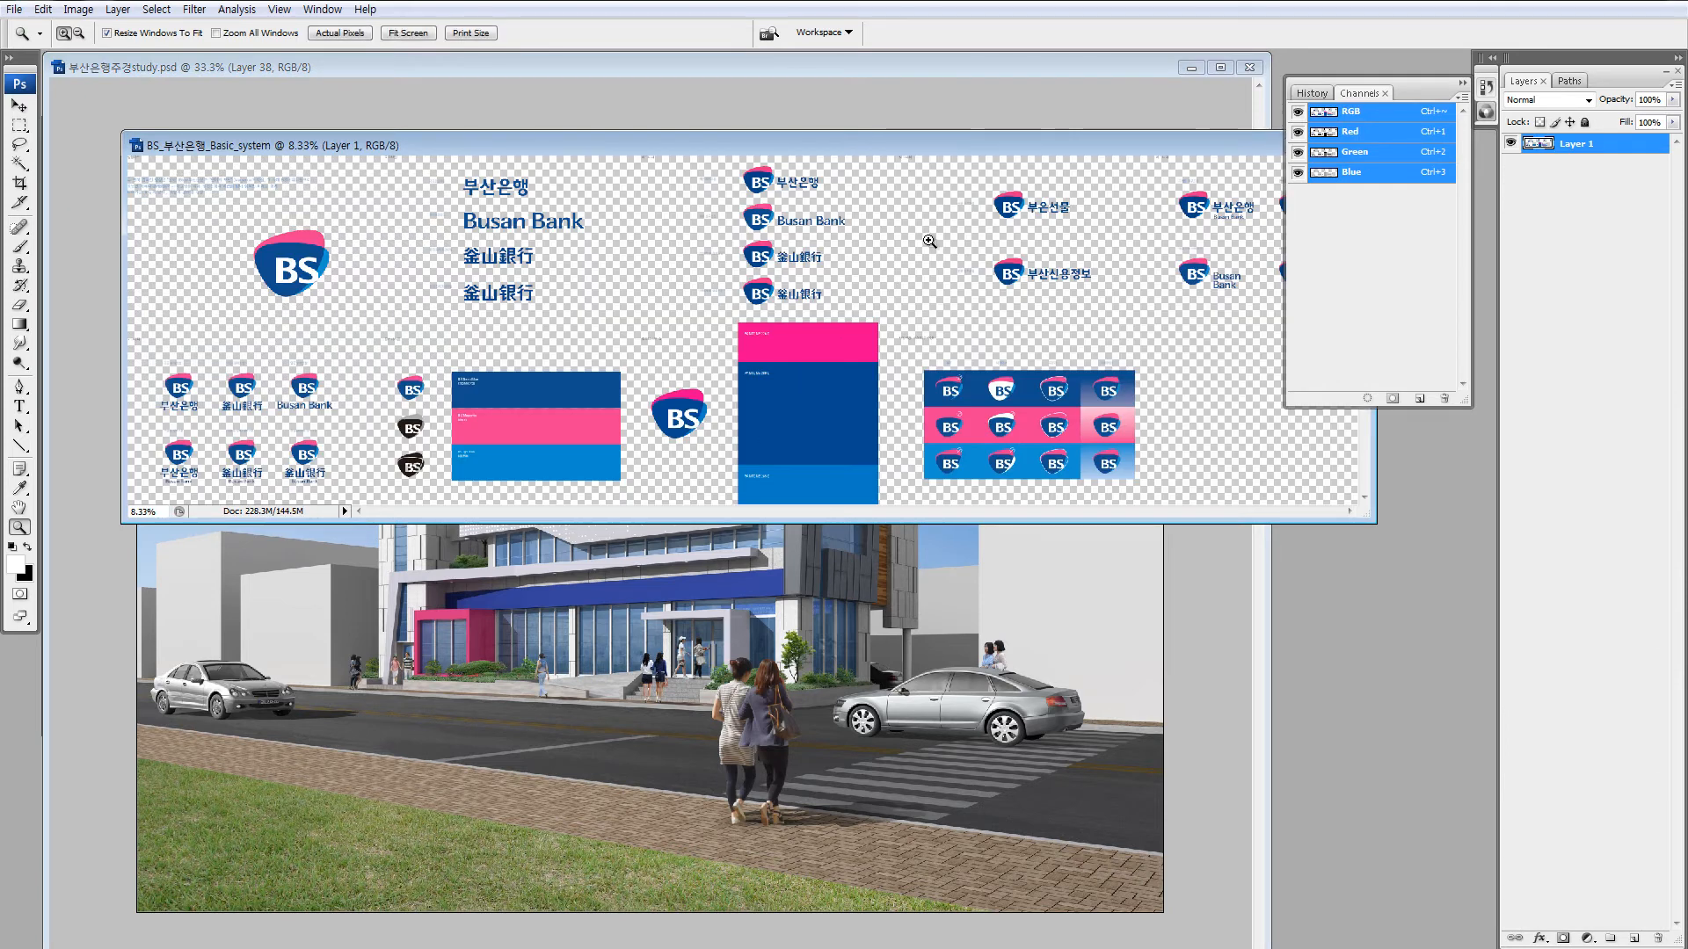
Enlarge the logo sheet's window and examine the bank's logotypes and symbols.
{"action": "left_click", "coordinate": [1463, 83]}
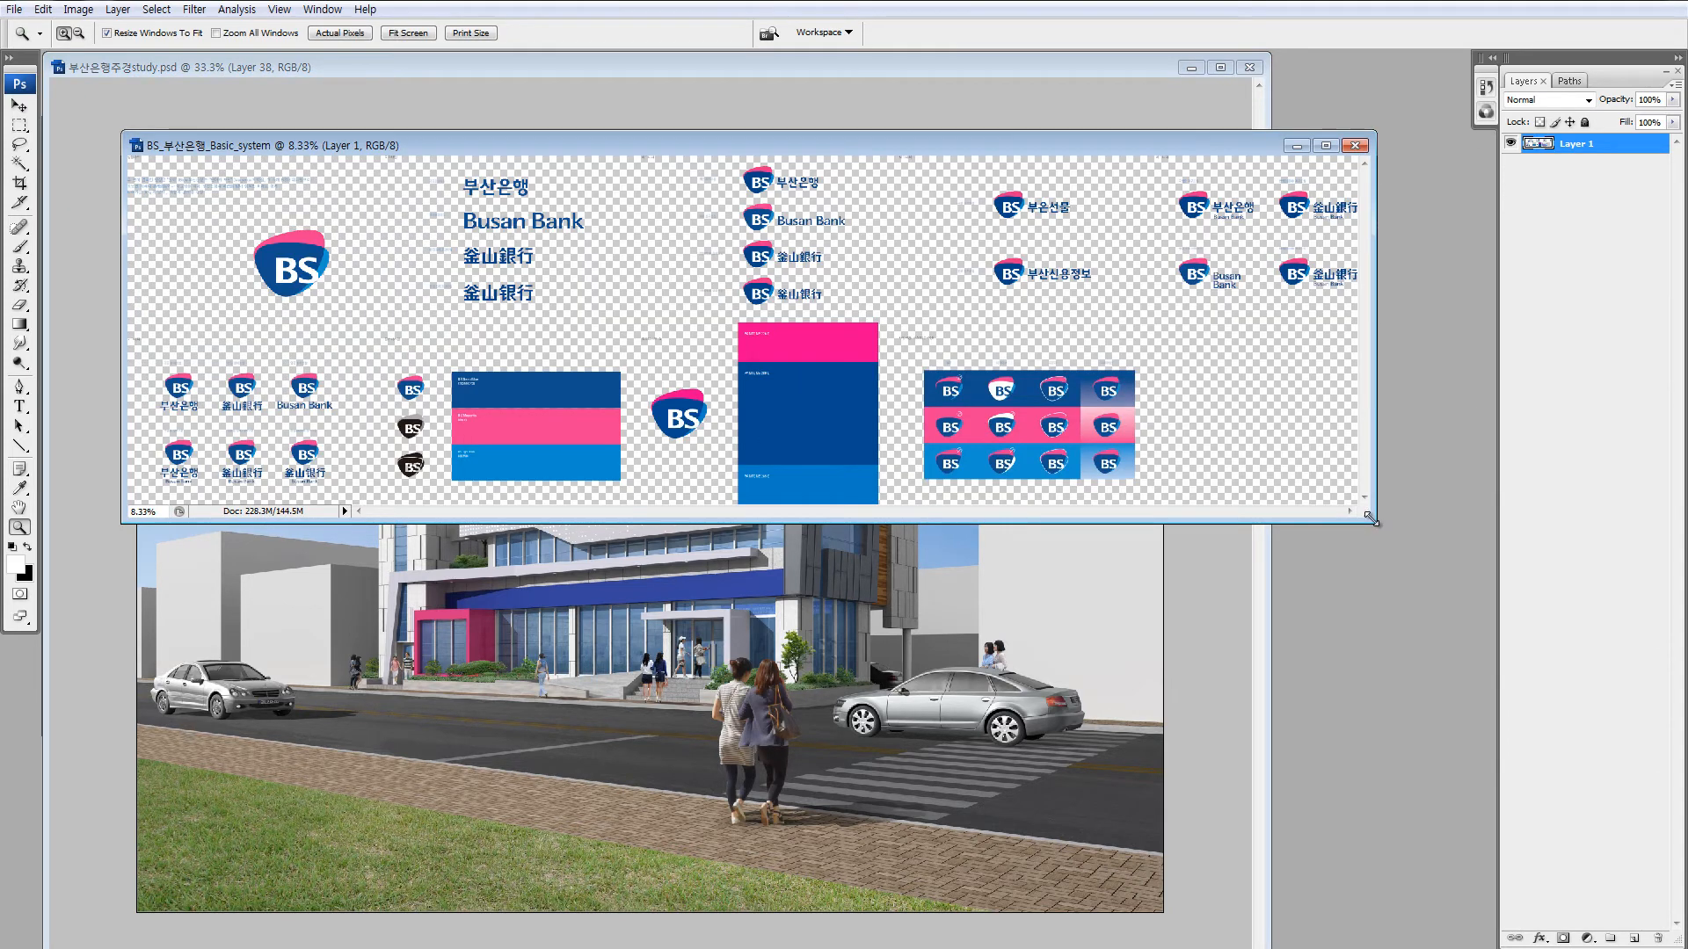
{"action": "left_click_drag", "start_coordinate": [1370, 517], "coordinate": [1495, 827]}
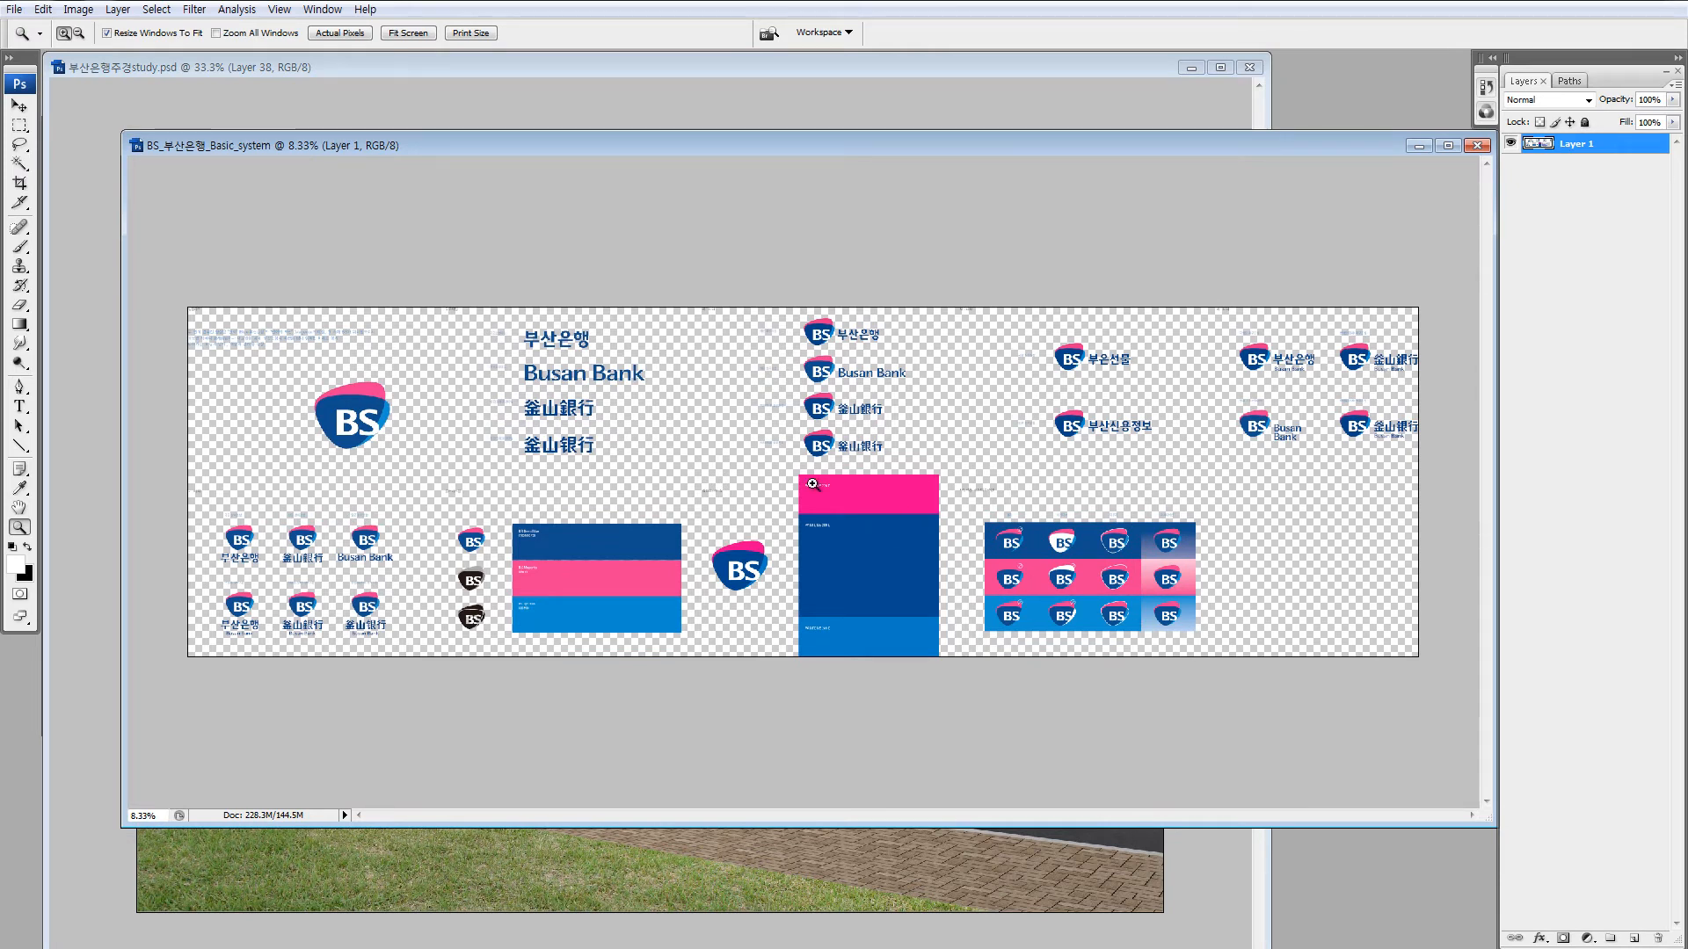
{"action": "left_click_drag", "start_coordinate": [507, 328], "coordinate": [666, 473]}
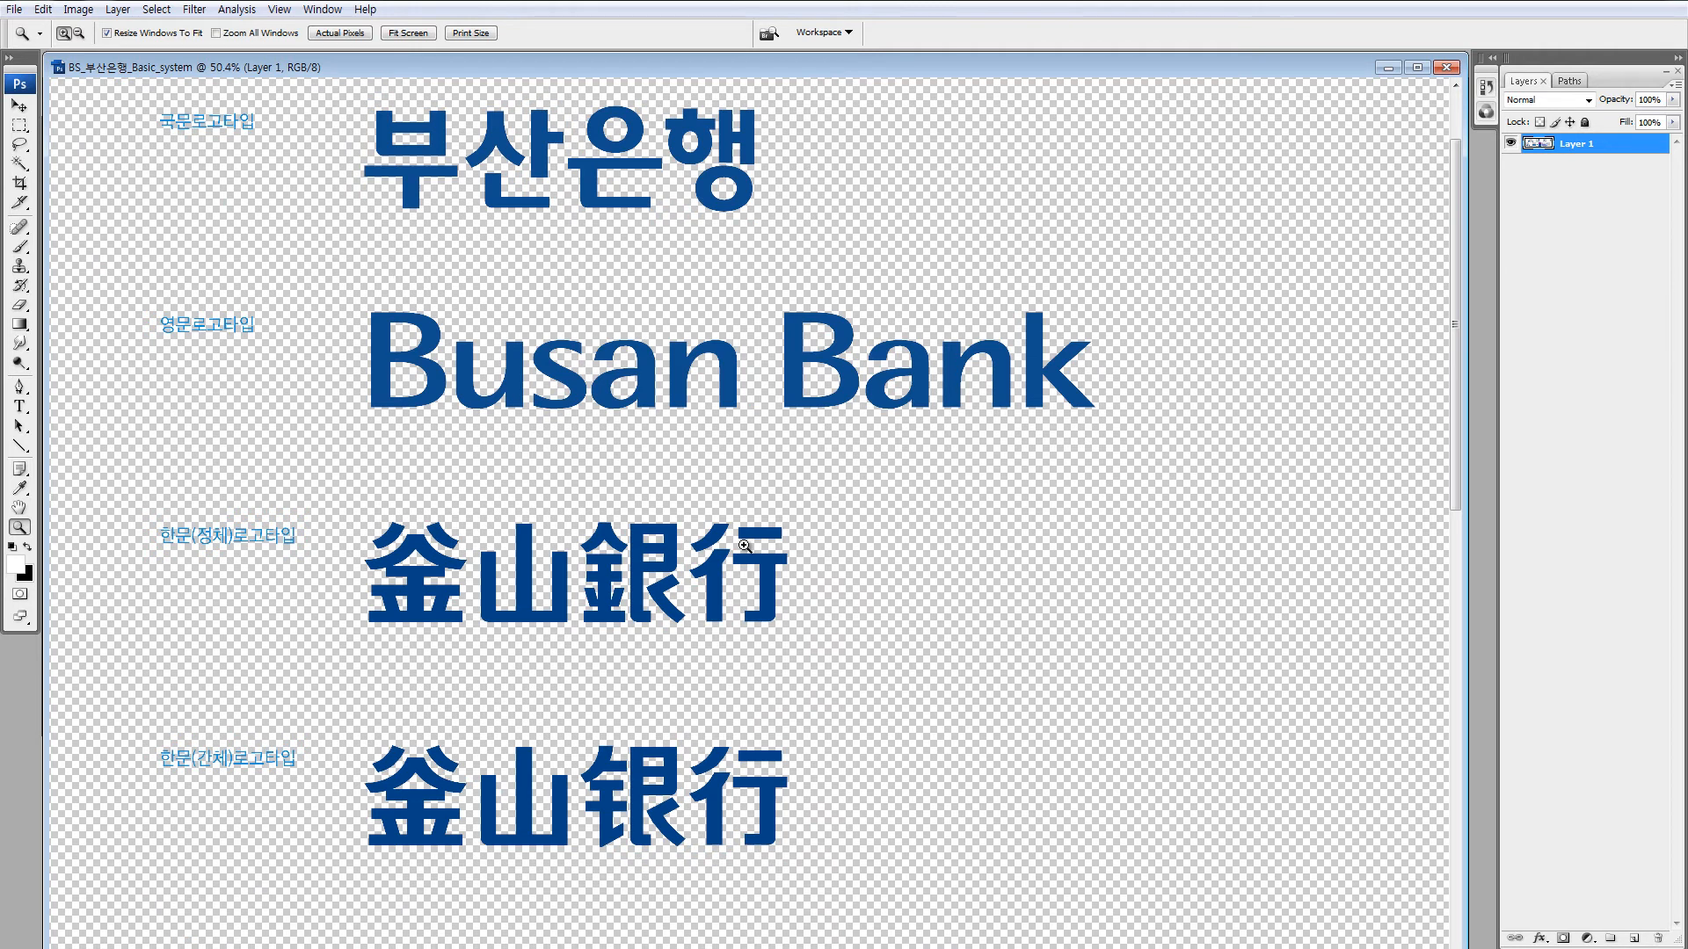
{"action": "key", "text": "ctrl+minus"}
{"action": "key", "text": "ctrl+minus"}
{"action": "key", "text": "ctrl+minus"}
{"action": "key", "text": "ctrl+minus"}
{"action": "key", "text": "ctrl+minus"}
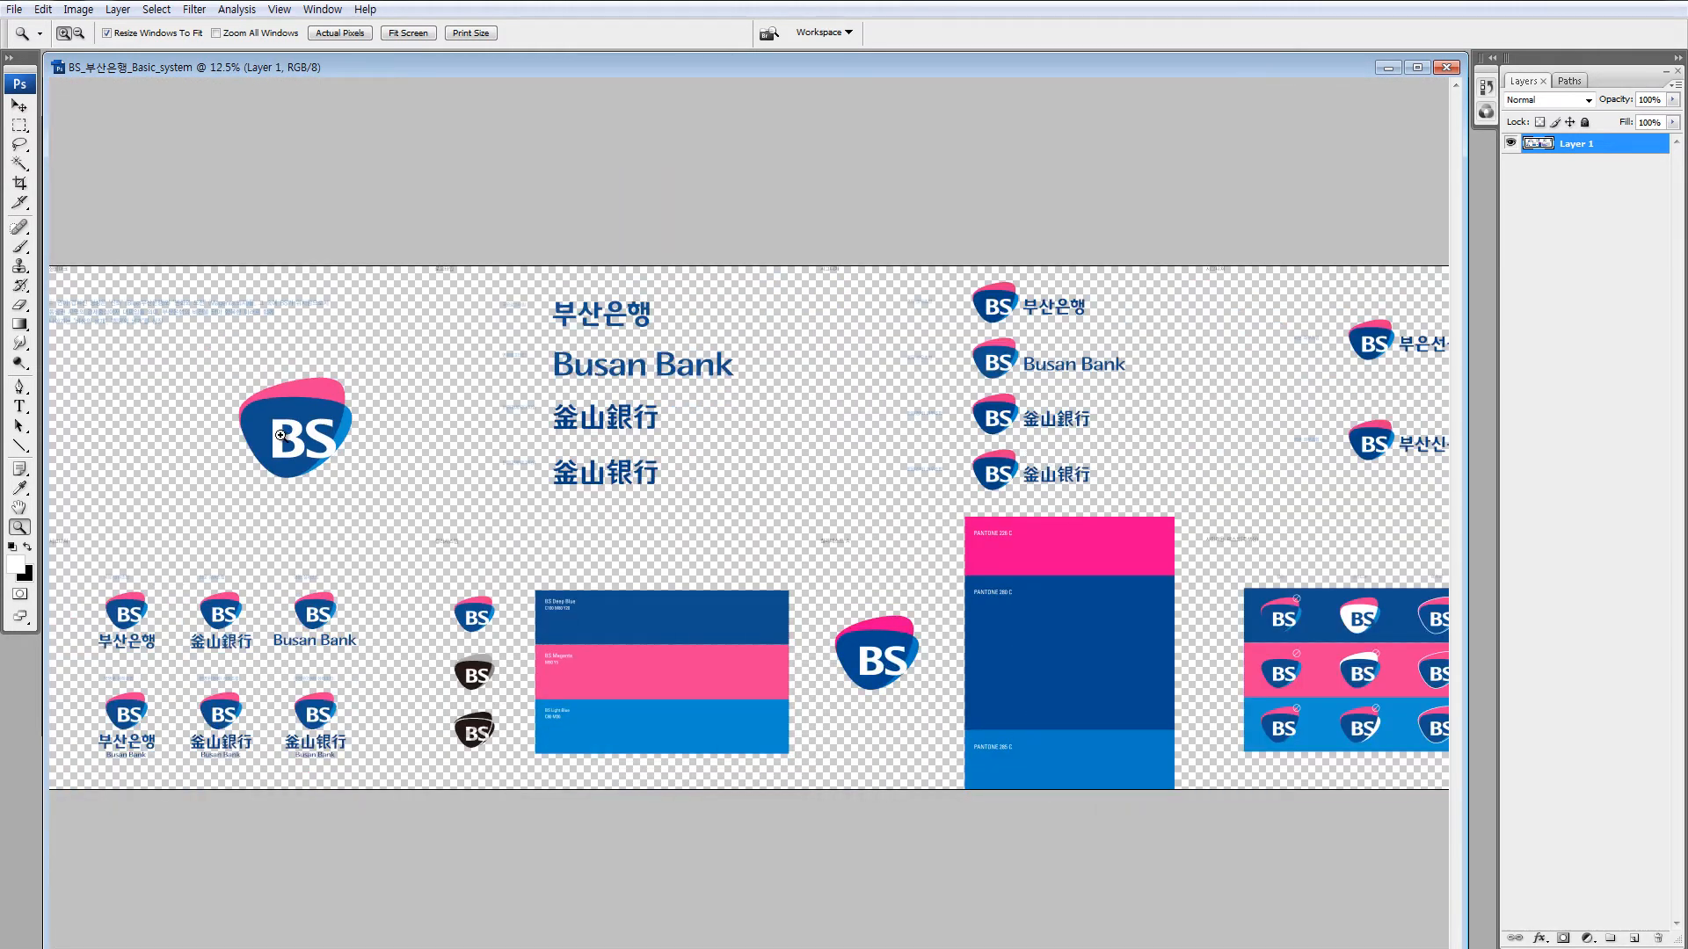
Select the large BS symbol on the logo sheet with a rectangular marquee, undoing its accidental move within the sheet.
{"action": "key", "text": "m"}
{"action": "left_click_drag", "start_coordinate": [212, 366], "coordinate": [385, 520]}
{"action": "mouse_move", "coordinate": [329, 437]}
{"action": "left_mouse_down"}
{"action": "mouse_move", "coordinate": [347, 450]}
{"action": "mouse_move", "coordinate": [423, 284]}
{"action": "mouse_move", "coordinate": [444, 293]}
{"action": "left_mouse_up"}
{"action": "key", "text": "v"}
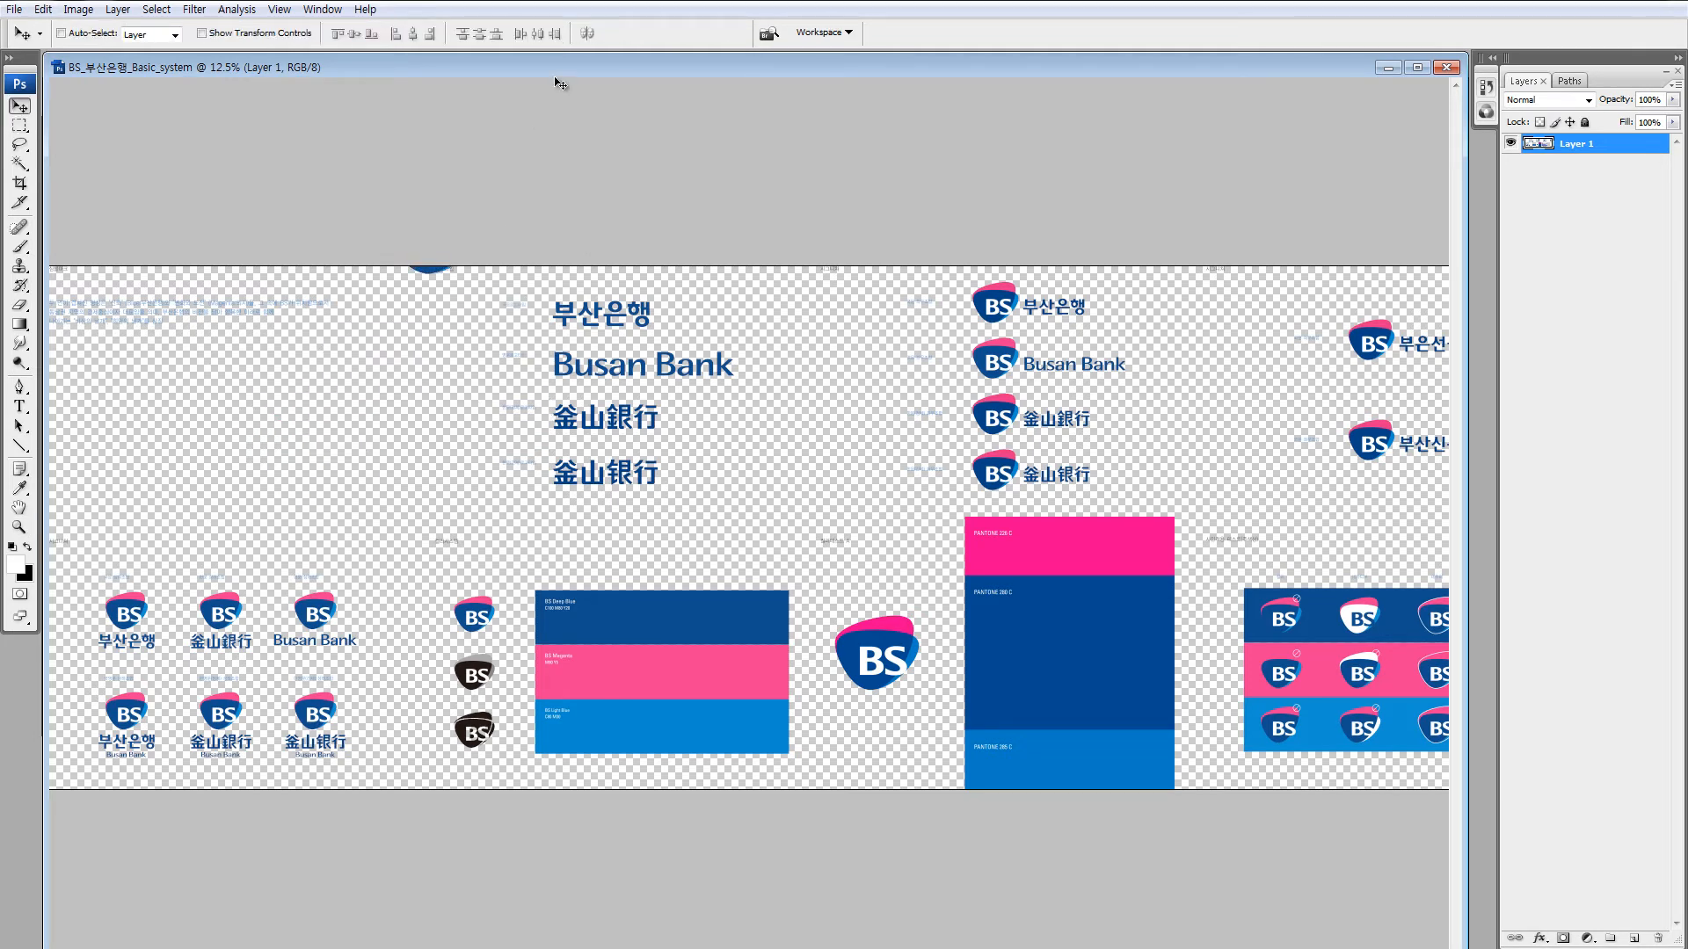
{"action": "key", "text": "ctrl+z"}
{"action": "key", "text": "ctrl+alt+z"}
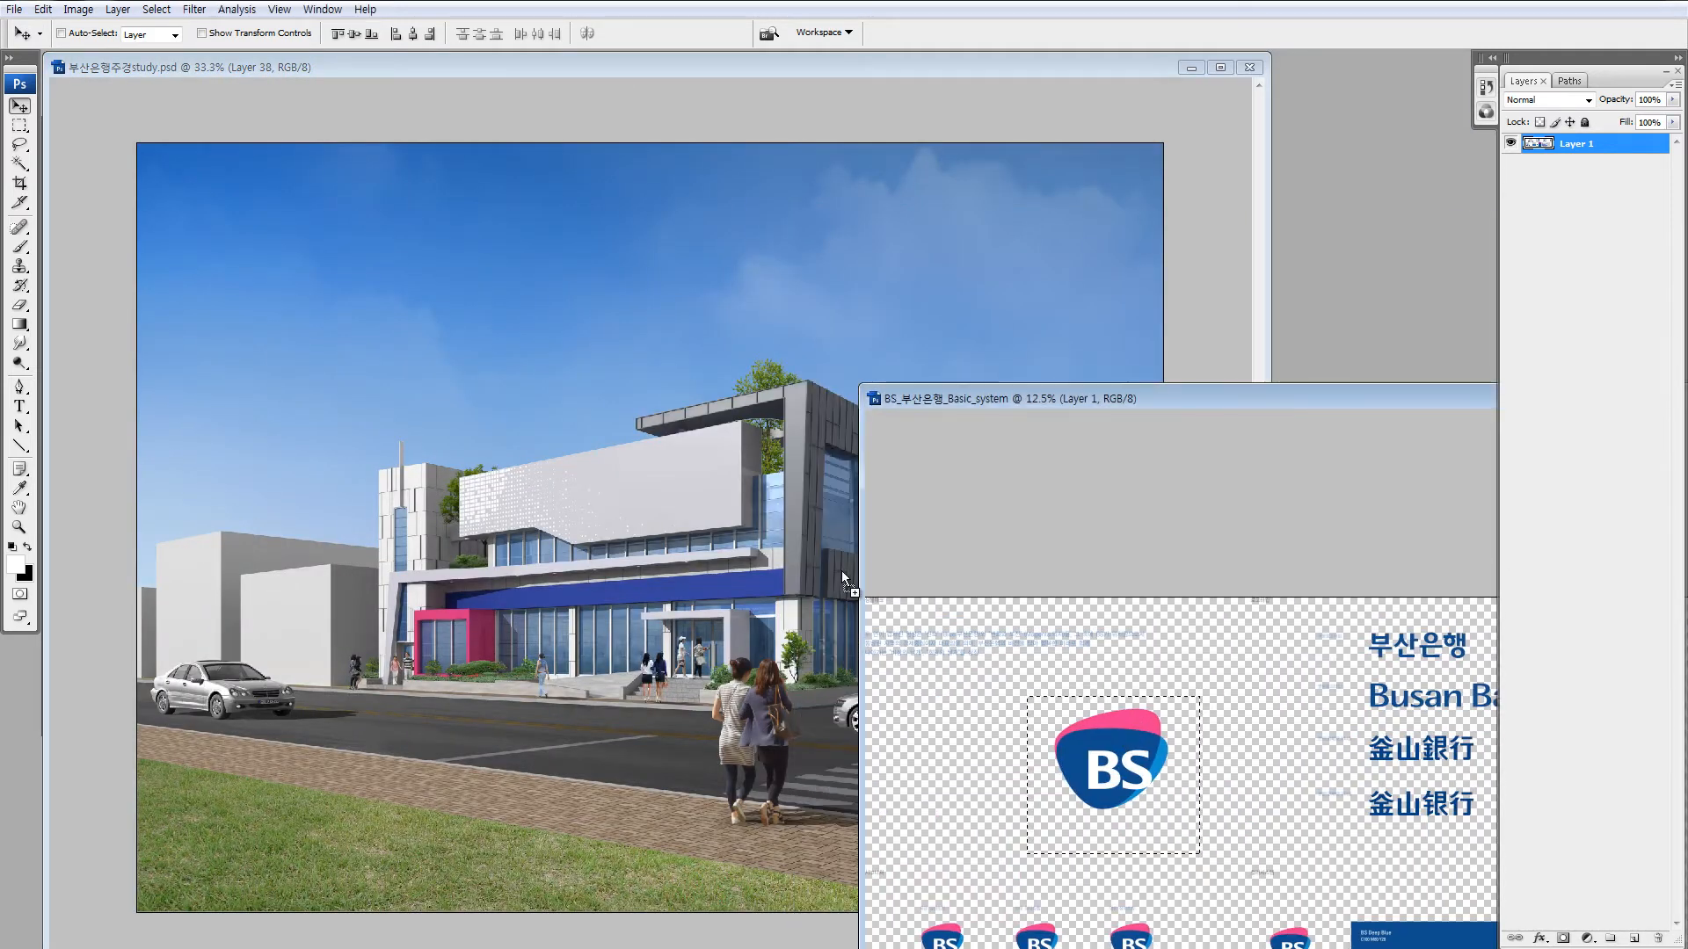
Copy the selected BS symbol into the building image, stack its layer above Layer 36 and place it in the sky's upper-left area.
{"action": "left_click_drag", "start_coordinate": [842, 578], "coordinate": [666, 450]}
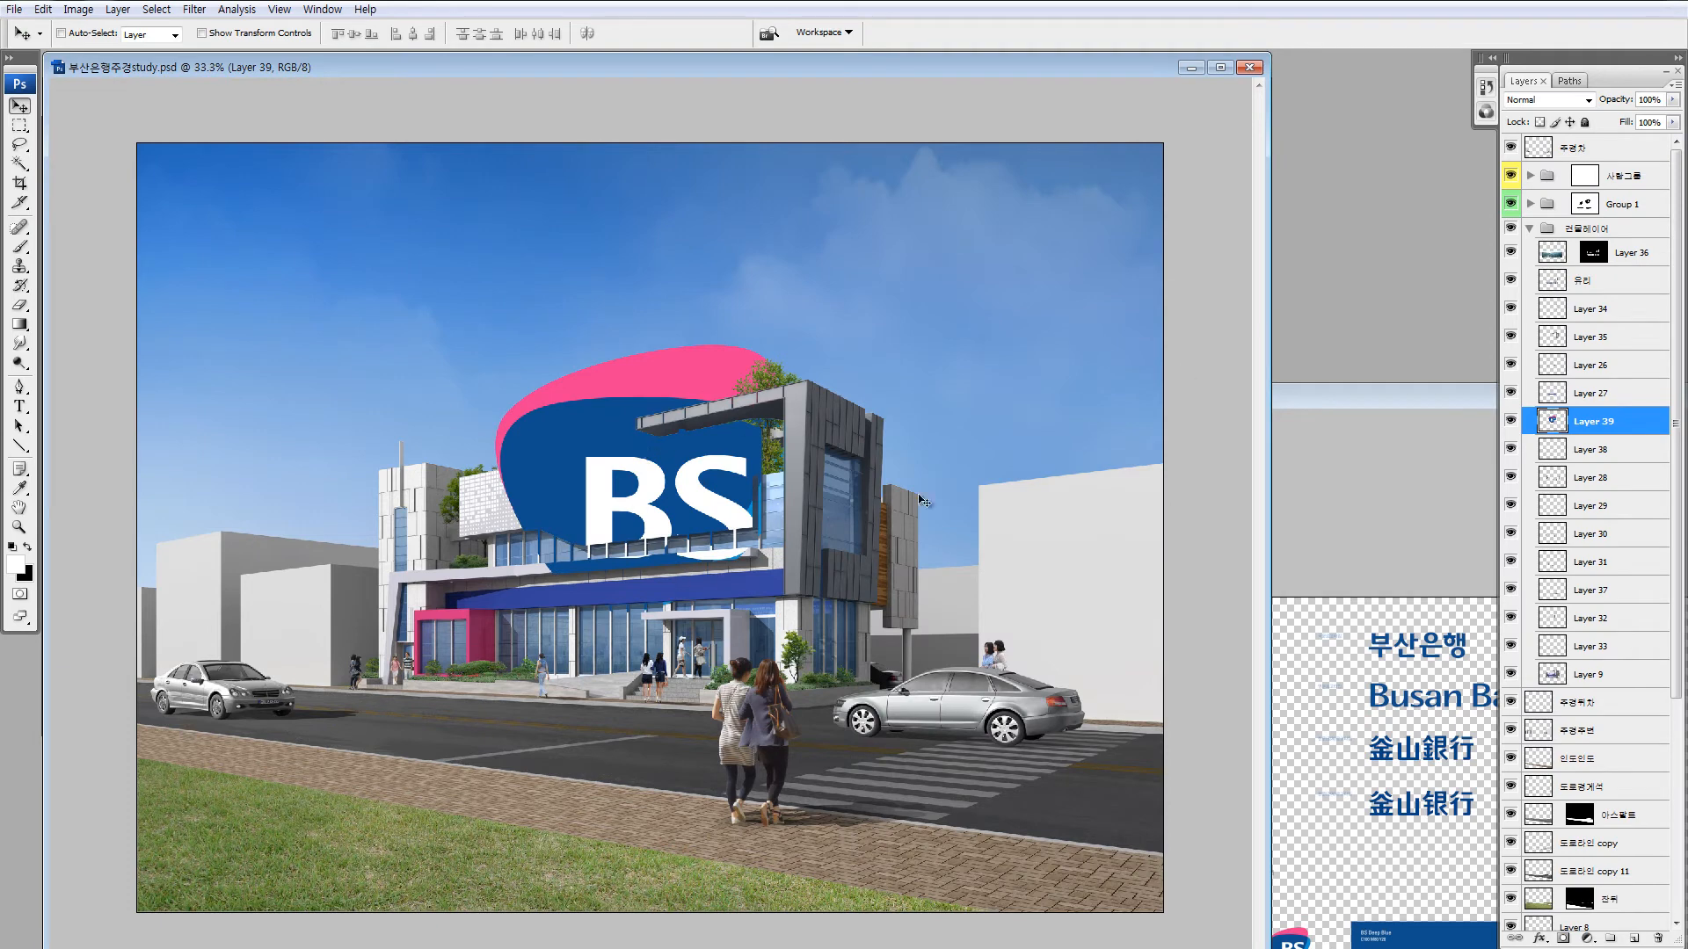
{"action": "left_click_drag", "start_coordinate": [1549, 421], "coordinate": [1550, 250]}
{"action": "left_click_drag", "start_coordinate": [641, 406], "coordinate": [409, 209]}
{"action": "key", "text": "m"}
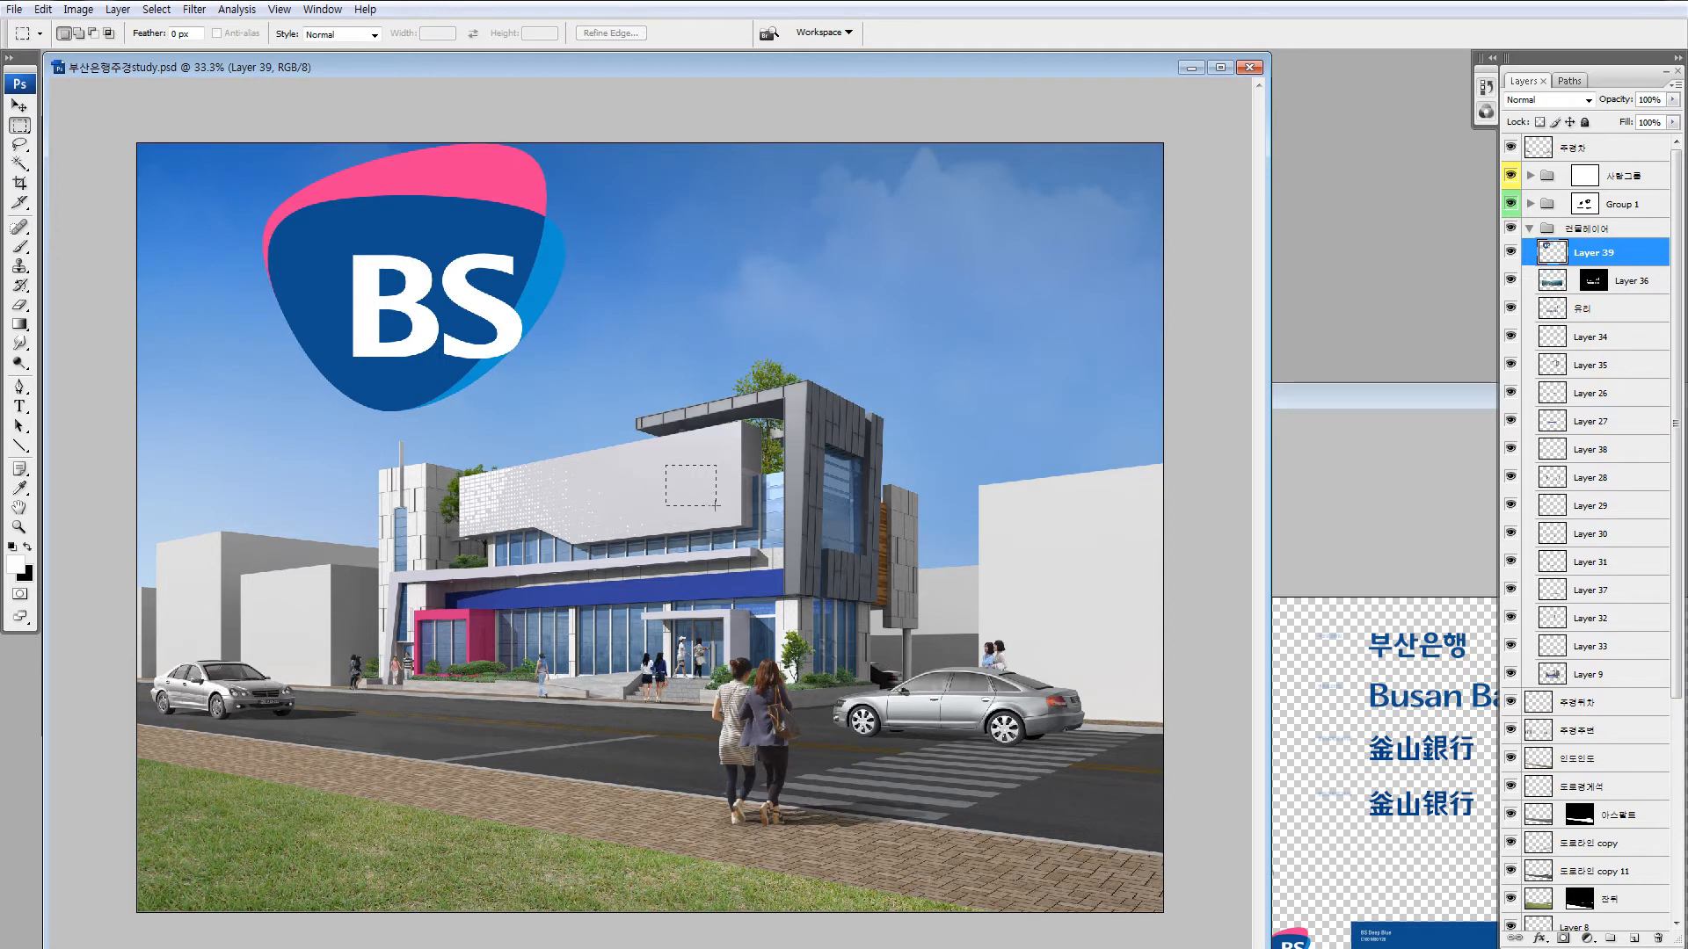
{"action": "left_click_drag", "start_coordinate": [716, 504], "coordinate": [713, 505]}
{"action": "left_click", "coordinate": [682, 504]}
{"action": "key", "text": "v"}
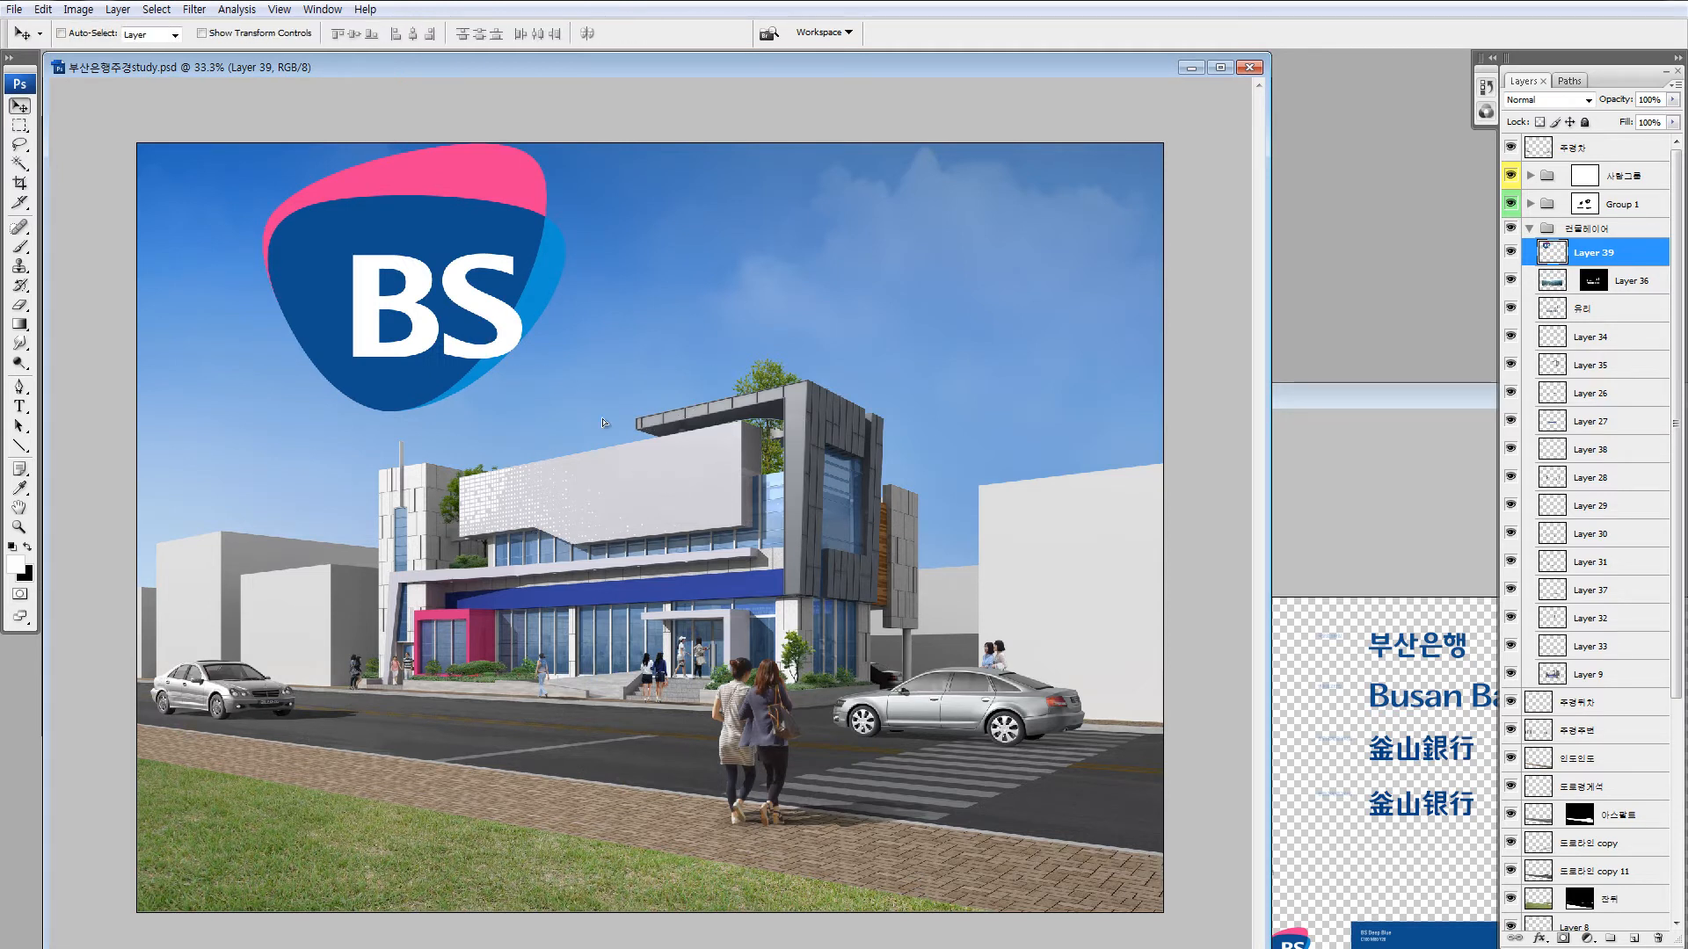
Move the BS symbol into the sky above the dark tower and scale it down with Free Transform.
{"action": "left_click_drag", "start_coordinate": [503, 337], "coordinate": [747, 502]}
{"action": "key", "text": "ctrl+t"}
{"action": "left_click_drag", "start_coordinate": [813, 320], "coordinate": [961, 330]}
{"action": "key", "text": "Return"}
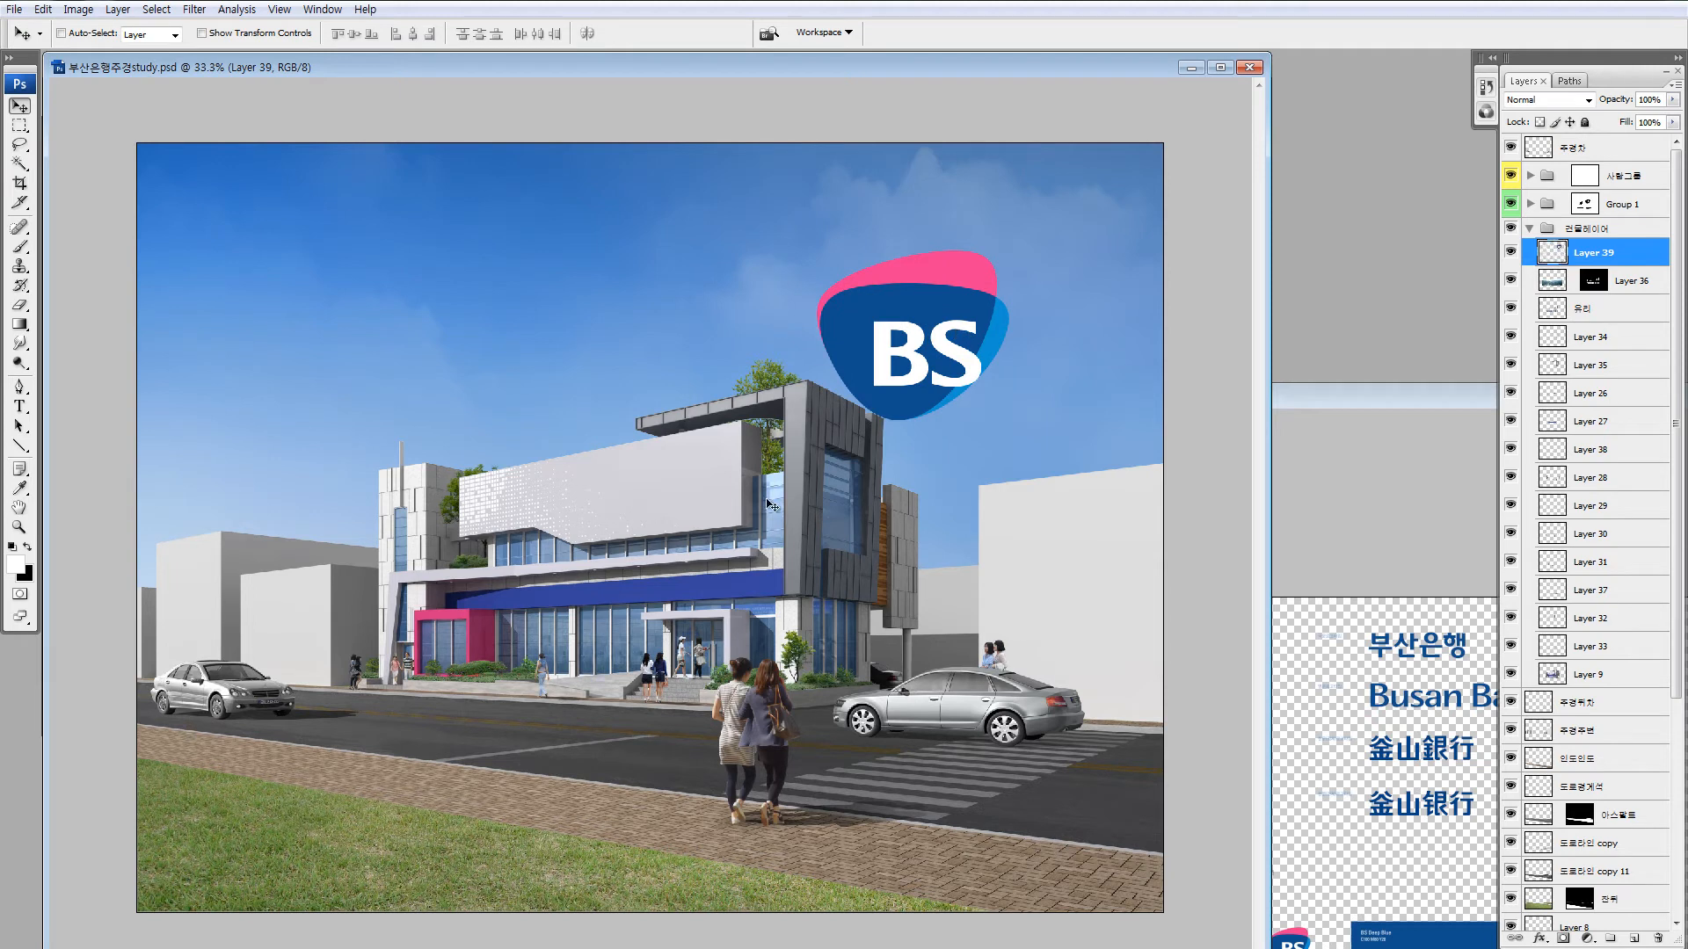
Try outlining the undotted part of the white facade with the Polygonal Lasso, and drop the selection.
{"action": "key", "text": "l"}
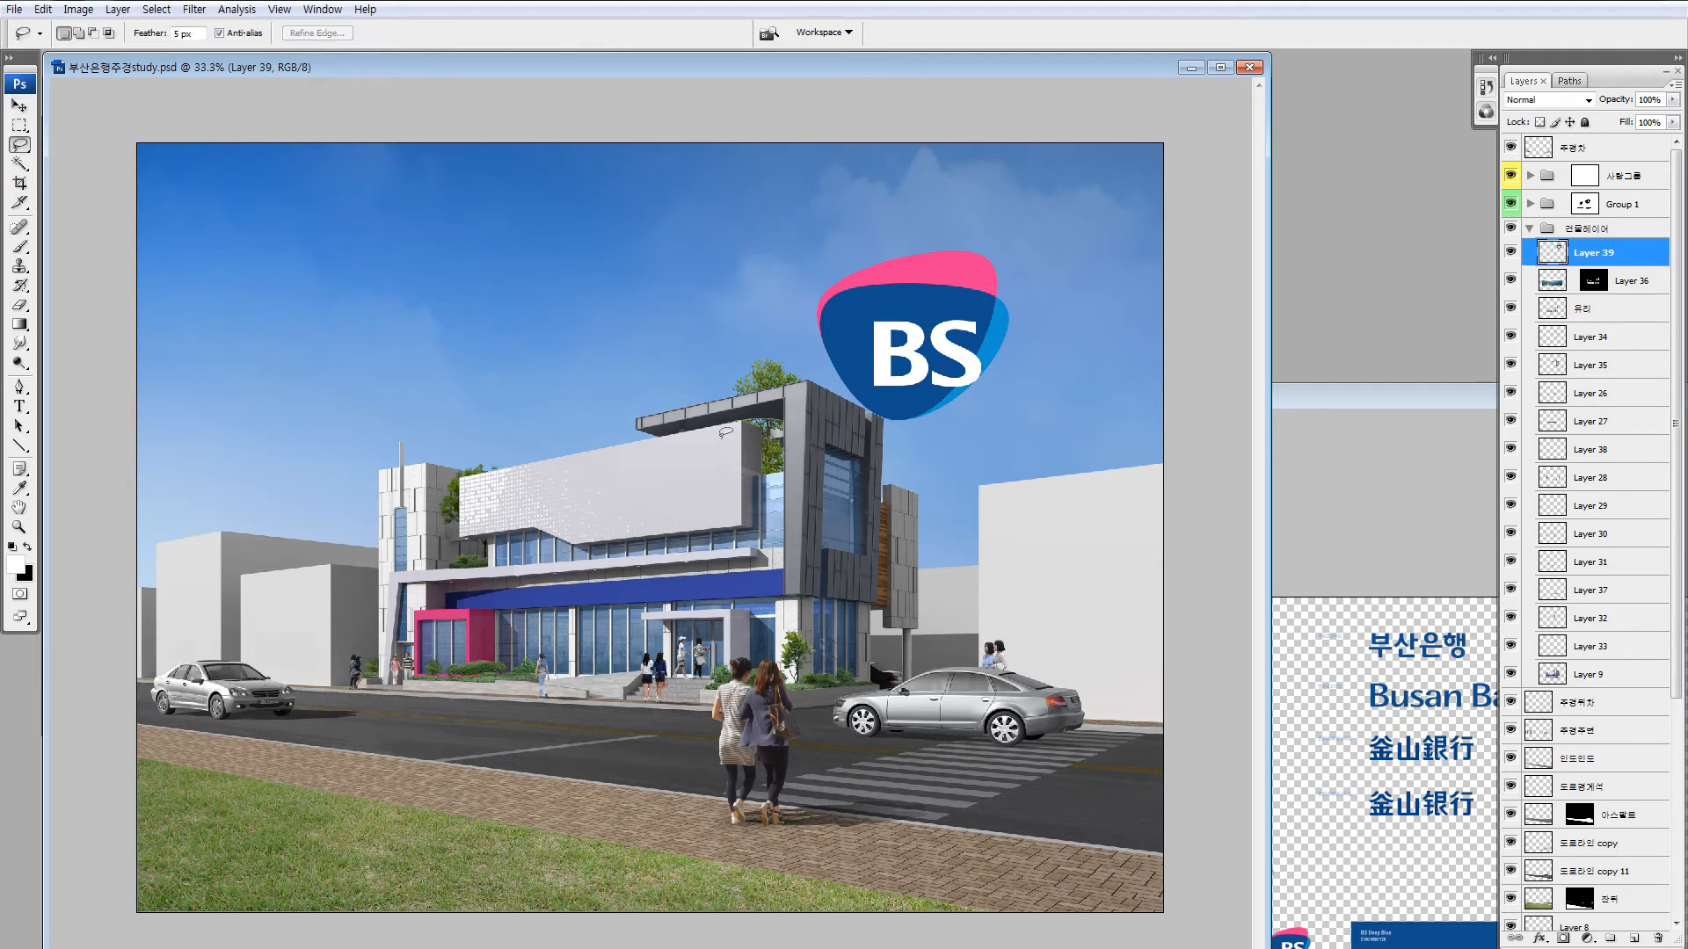
{"action": "key", "text": "shift+l"}
{"action": "left_click", "coordinate": [745, 422]}
{"action": "left_click", "coordinate": [573, 545]}
{"action": "left_click", "coordinate": [741, 526]}
{"action": "left_click", "coordinate": [745, 411]}
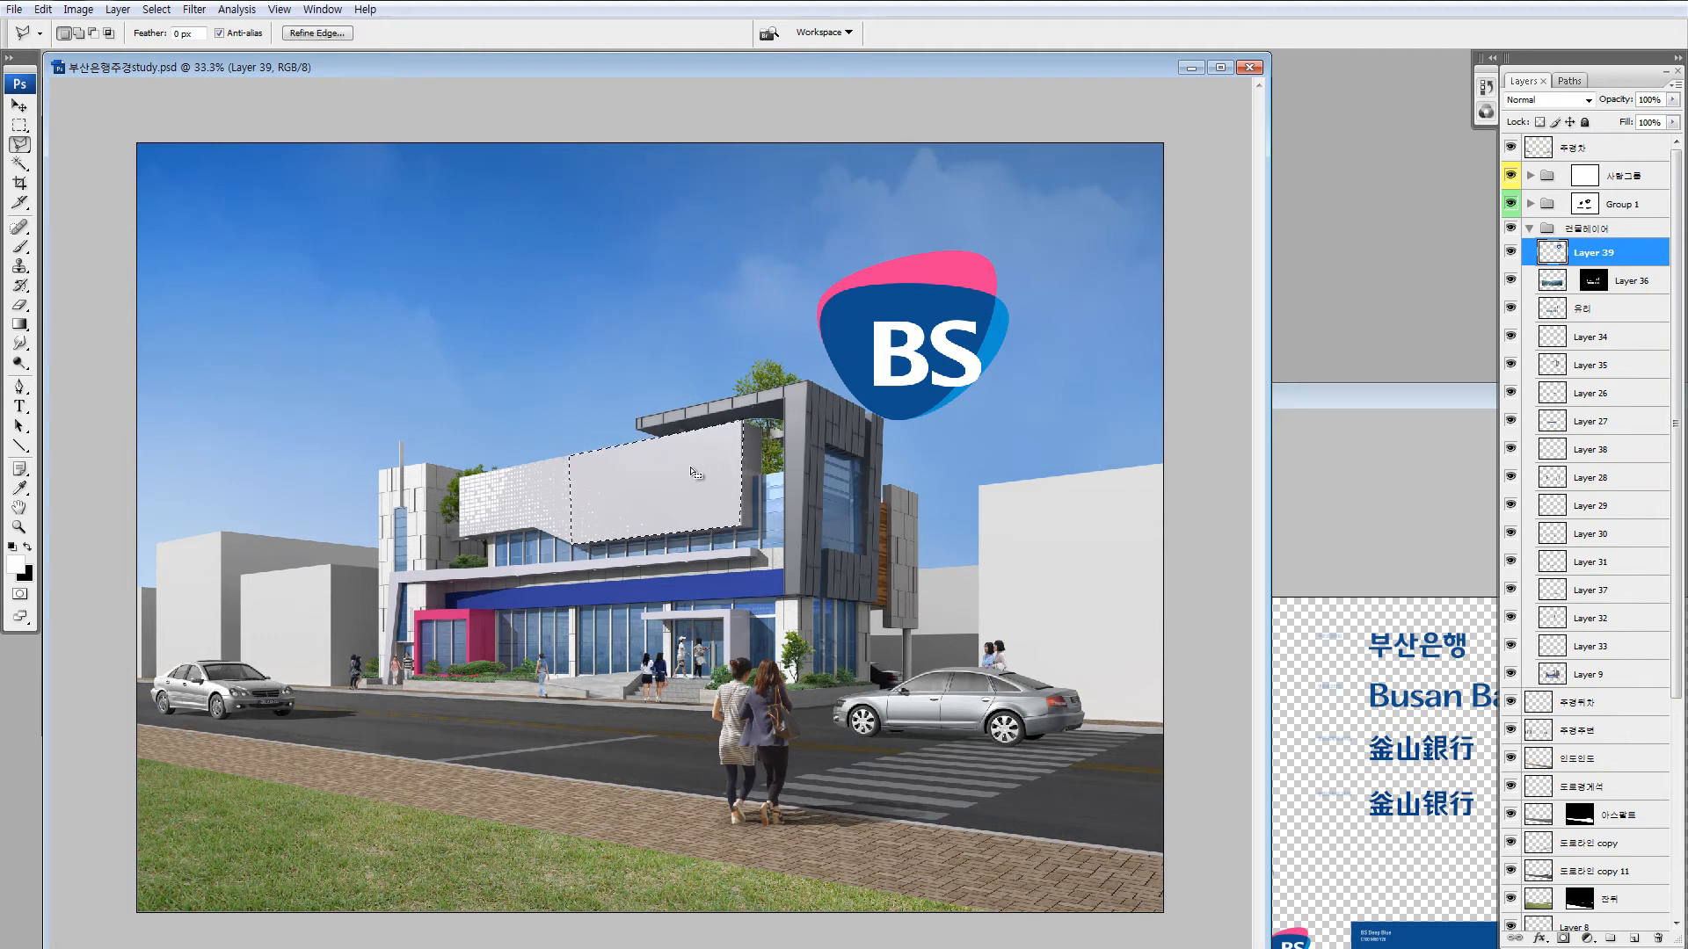
{"action": "key", "text": "shift+l"}
{"action": "key", "text": "shift+l"}
{"action": "key", "text": "alt"}
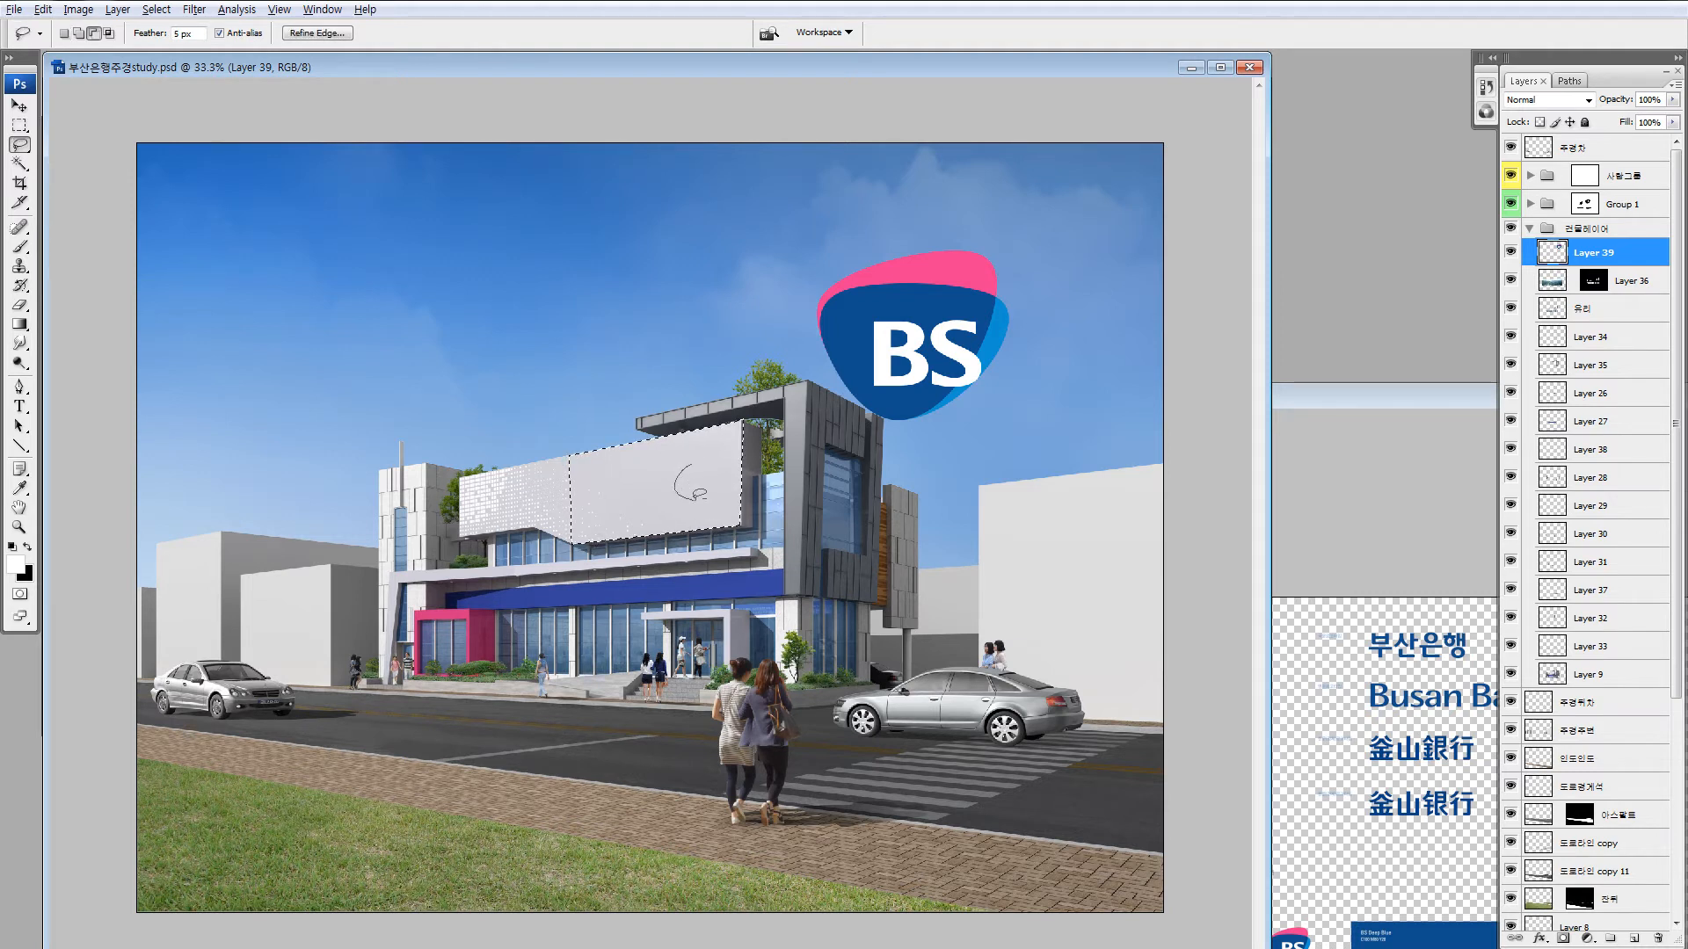
{"action": "left_click_drag", "start_coordinate": [685, 466], "coordinate": [684, 466]}
{"action": "key", "text": "ctrl+d"}
Marquee-select a wide rectangle covering the sky, the BS symbol and the upper building, and hide the selection outline.
{"action": "key", "text": "m"}
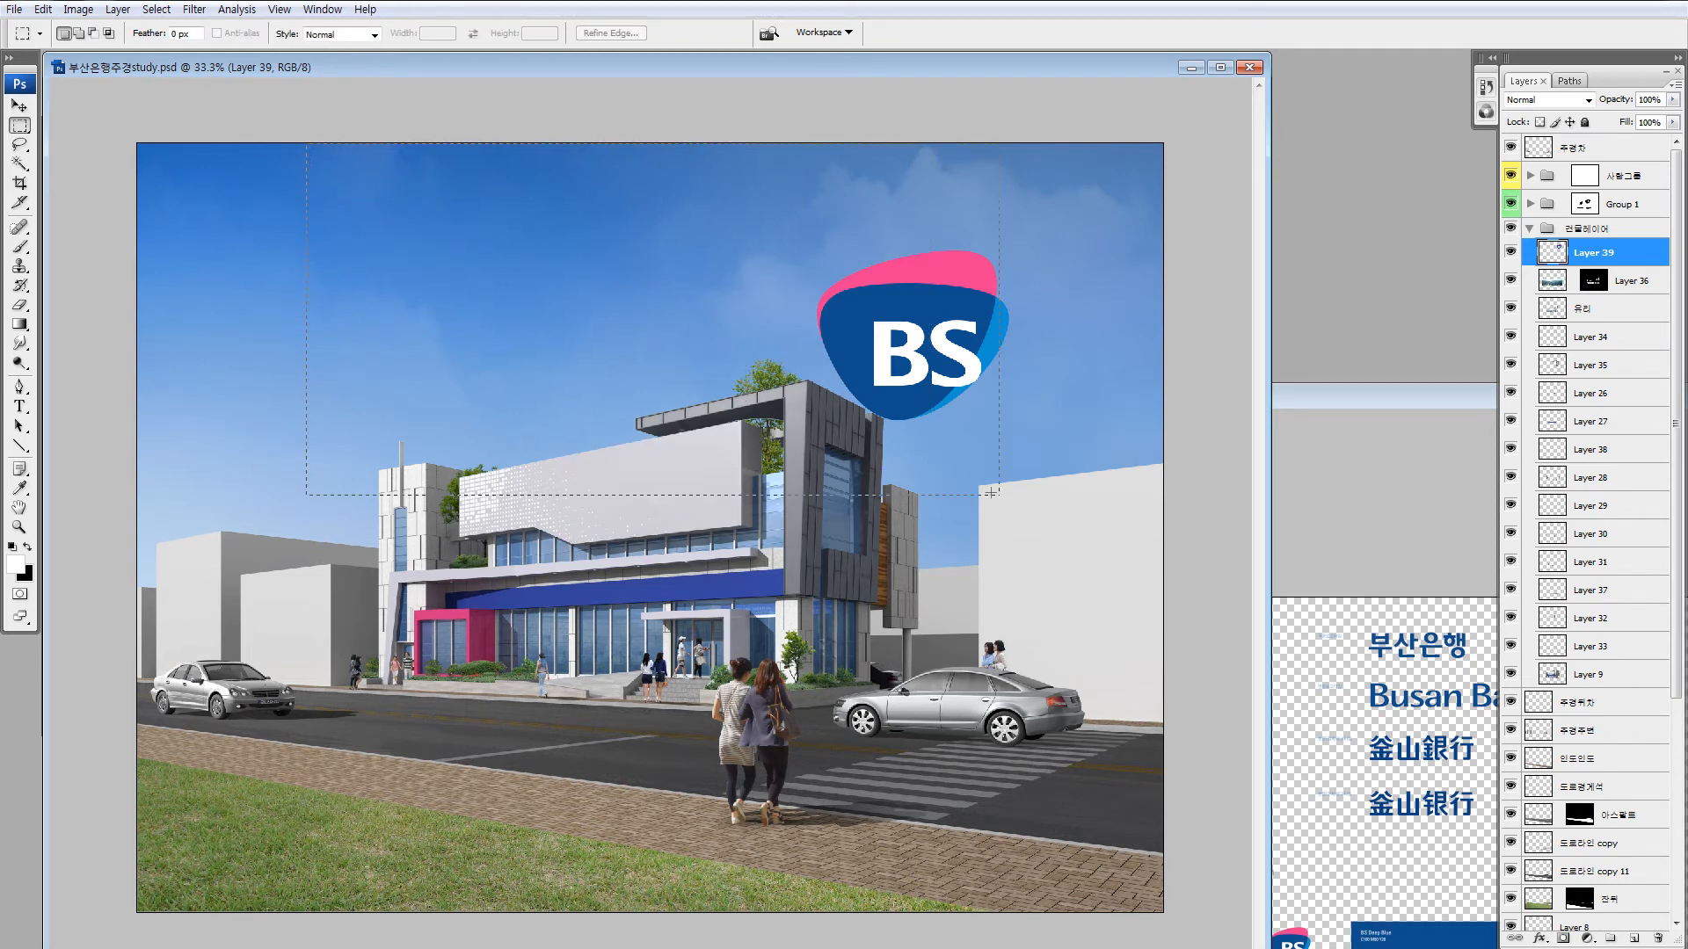
{"action": "left_click_drag", "start_coordinate": [990, 494], "coordinate": [1108, 535]}
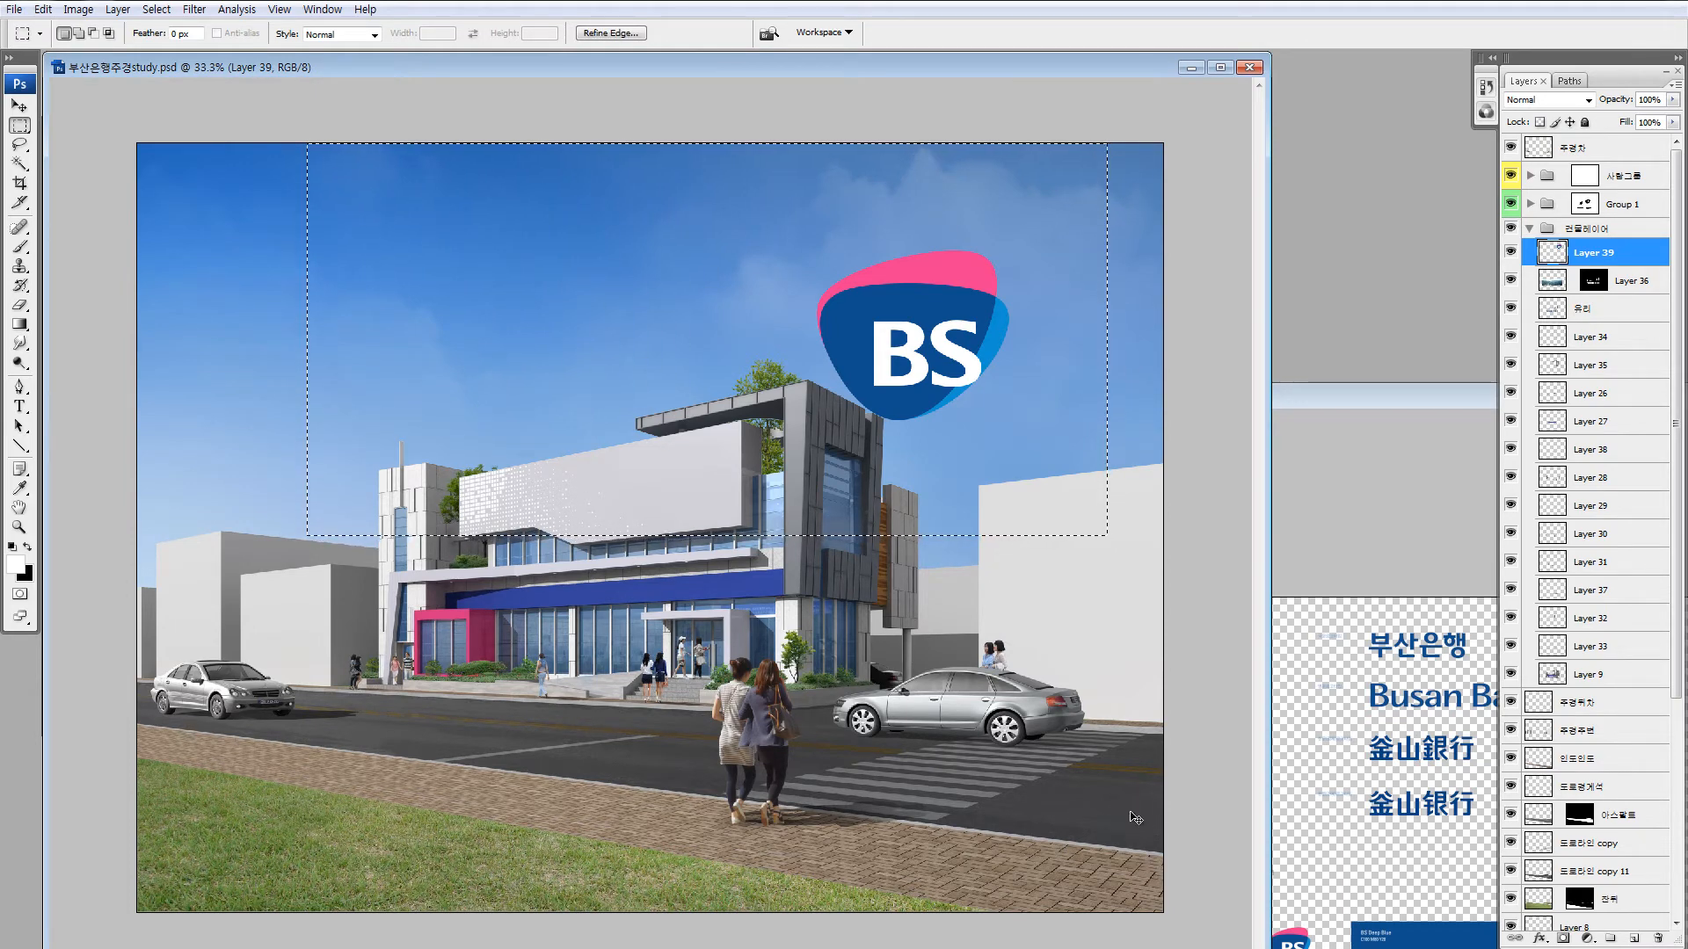
{"action": "key", "text": "ctrl+d"}
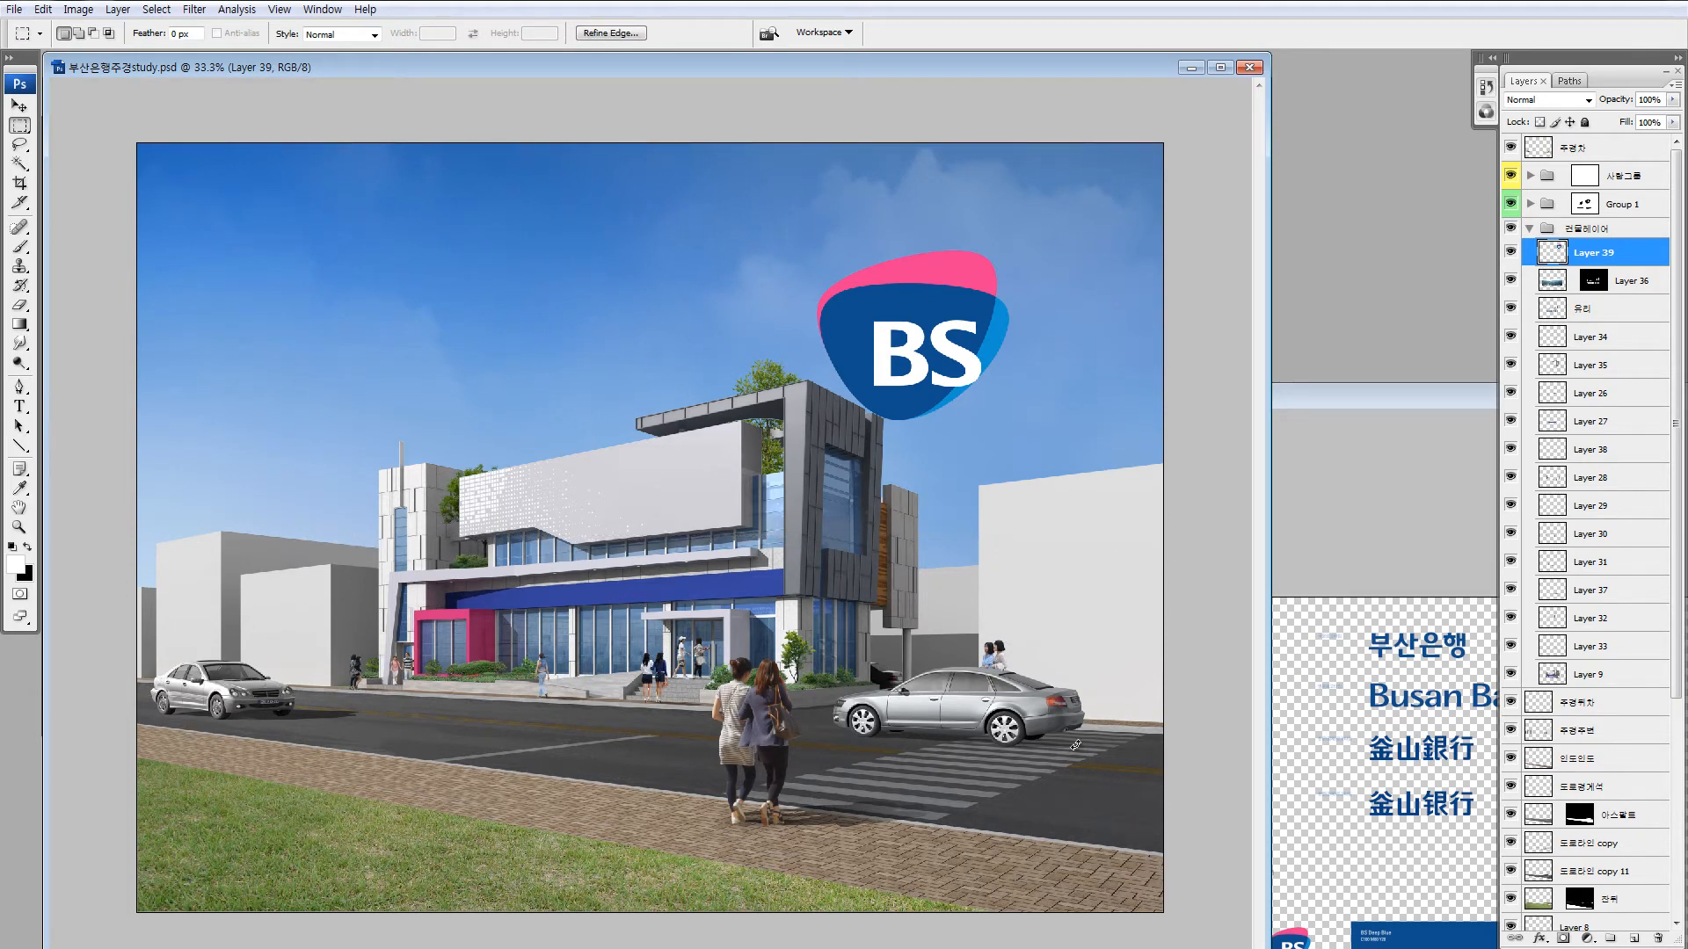
Try scaling the BS symbol to 37.1% with Free Transform and moving it onto the white facade.
{"action": "key", "text": "ctrl+t"}
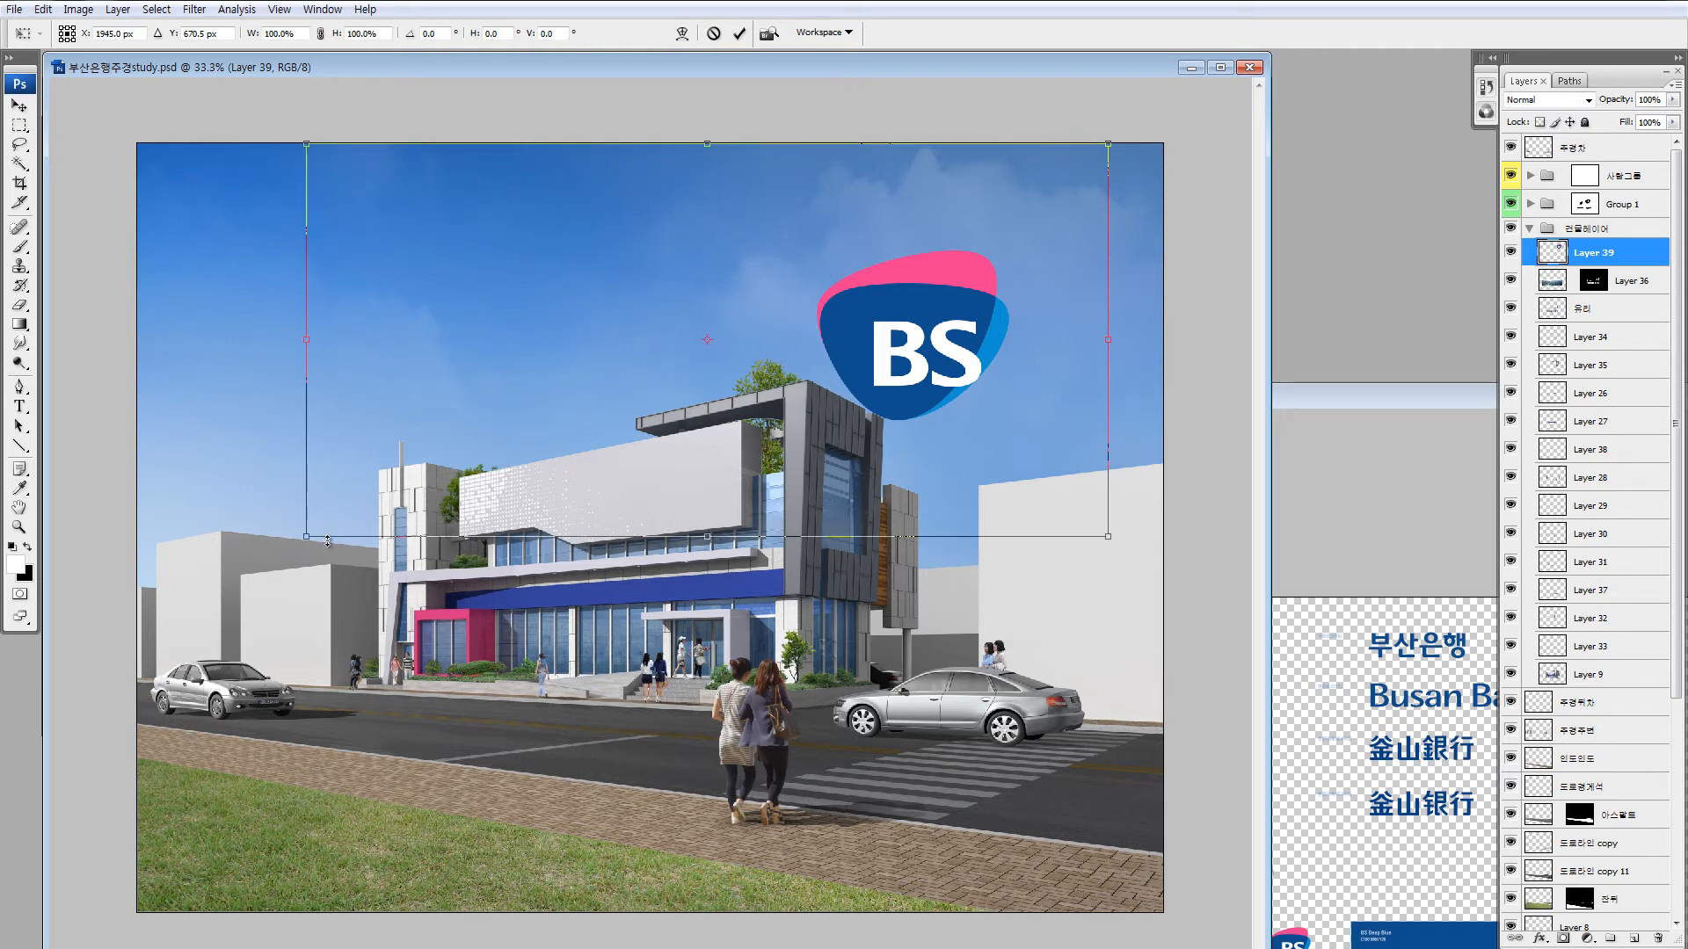
{"action": "left_click_drag", "start_coordinate": [1108, 132], "coordinate": [639, 400]}
{"action": "left_click_drag", "start_coordinate": [580, 488], "coordinate": [753, 471]}
{"action": "key", "text": "ctrl+plus"}
{"action": "key", "text": "ctrl+plus"}
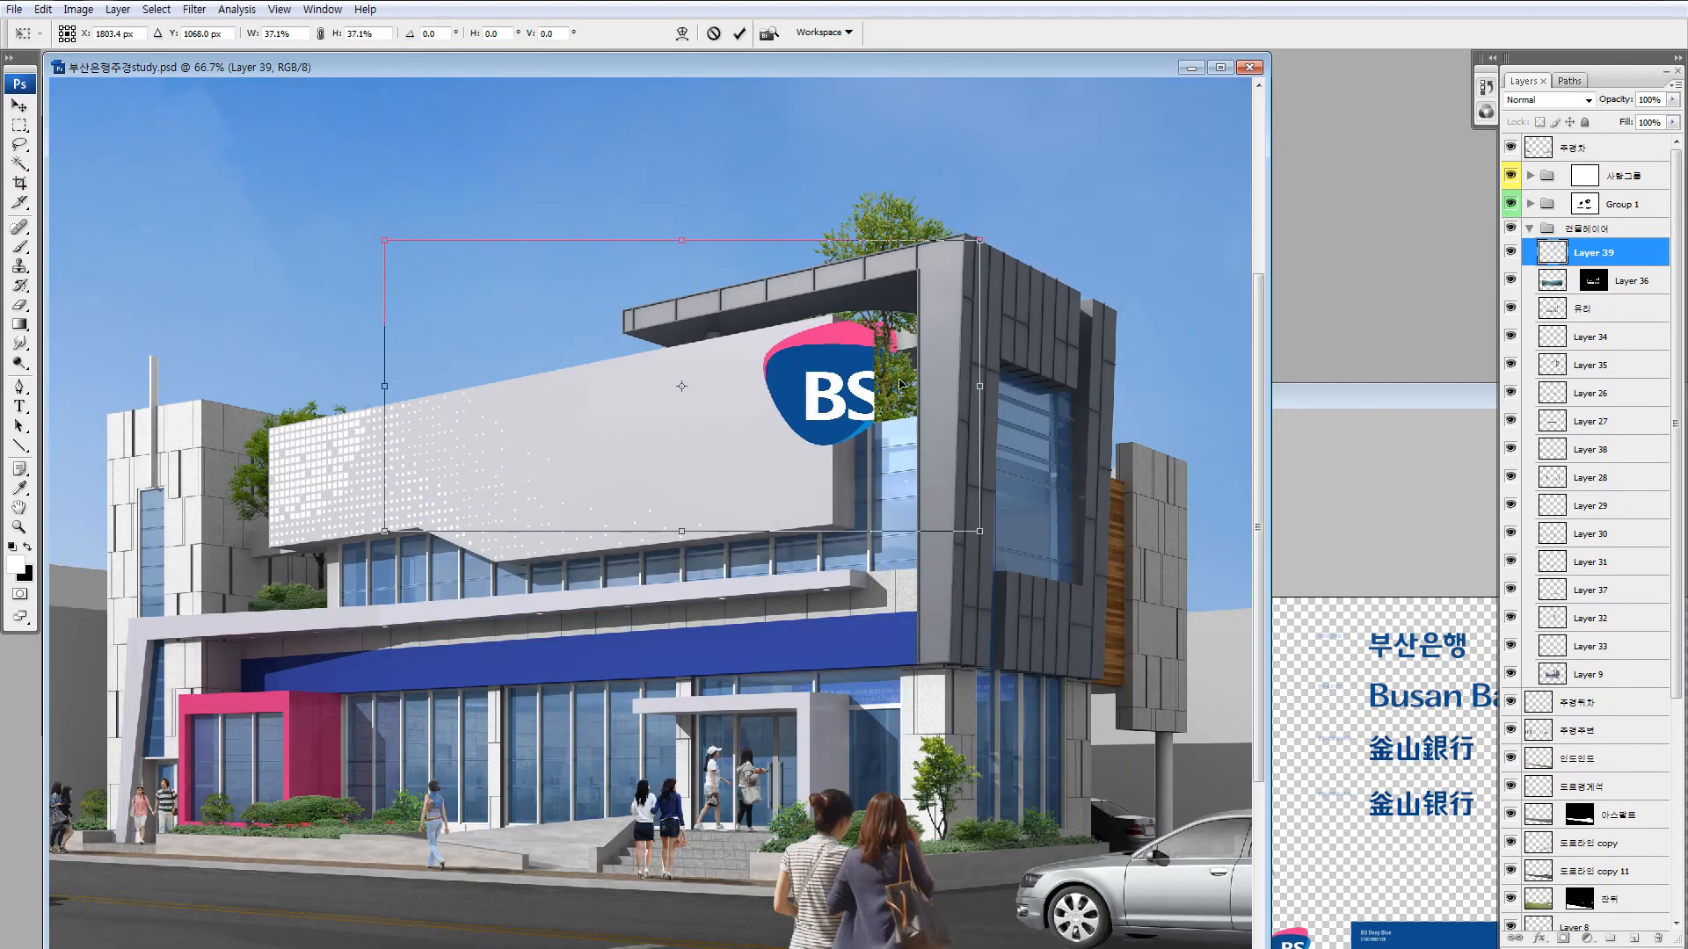
{"action": "left_click_drag", "start_coordinate": [794, 412], "coordinate": [635, 446]}
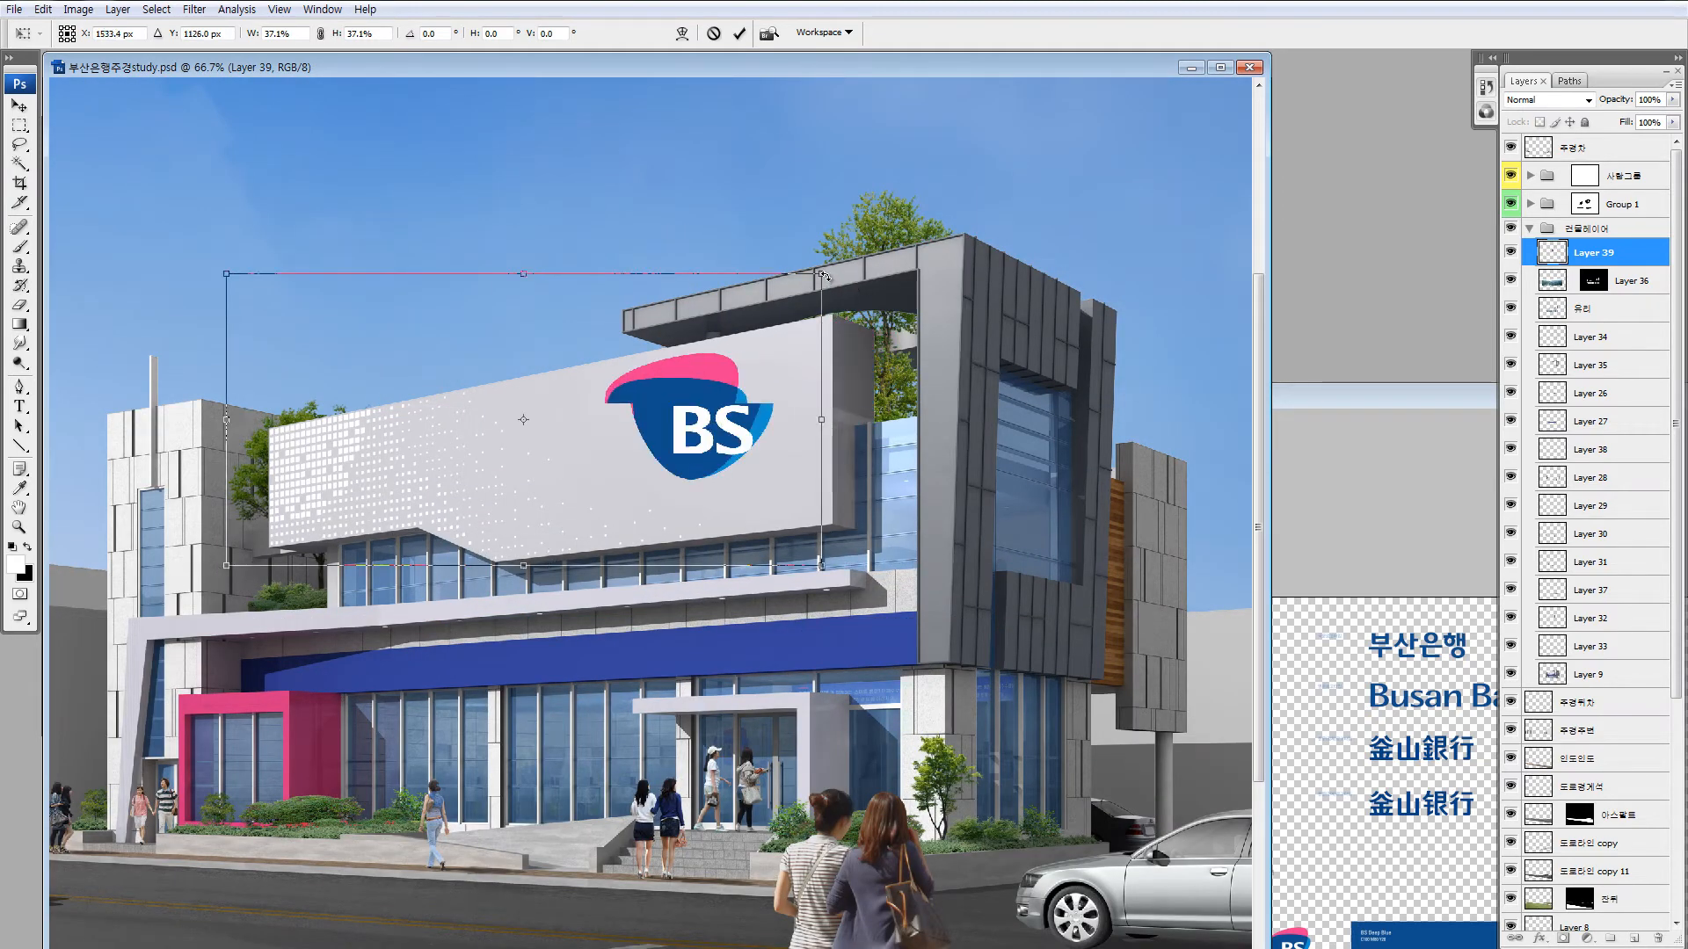
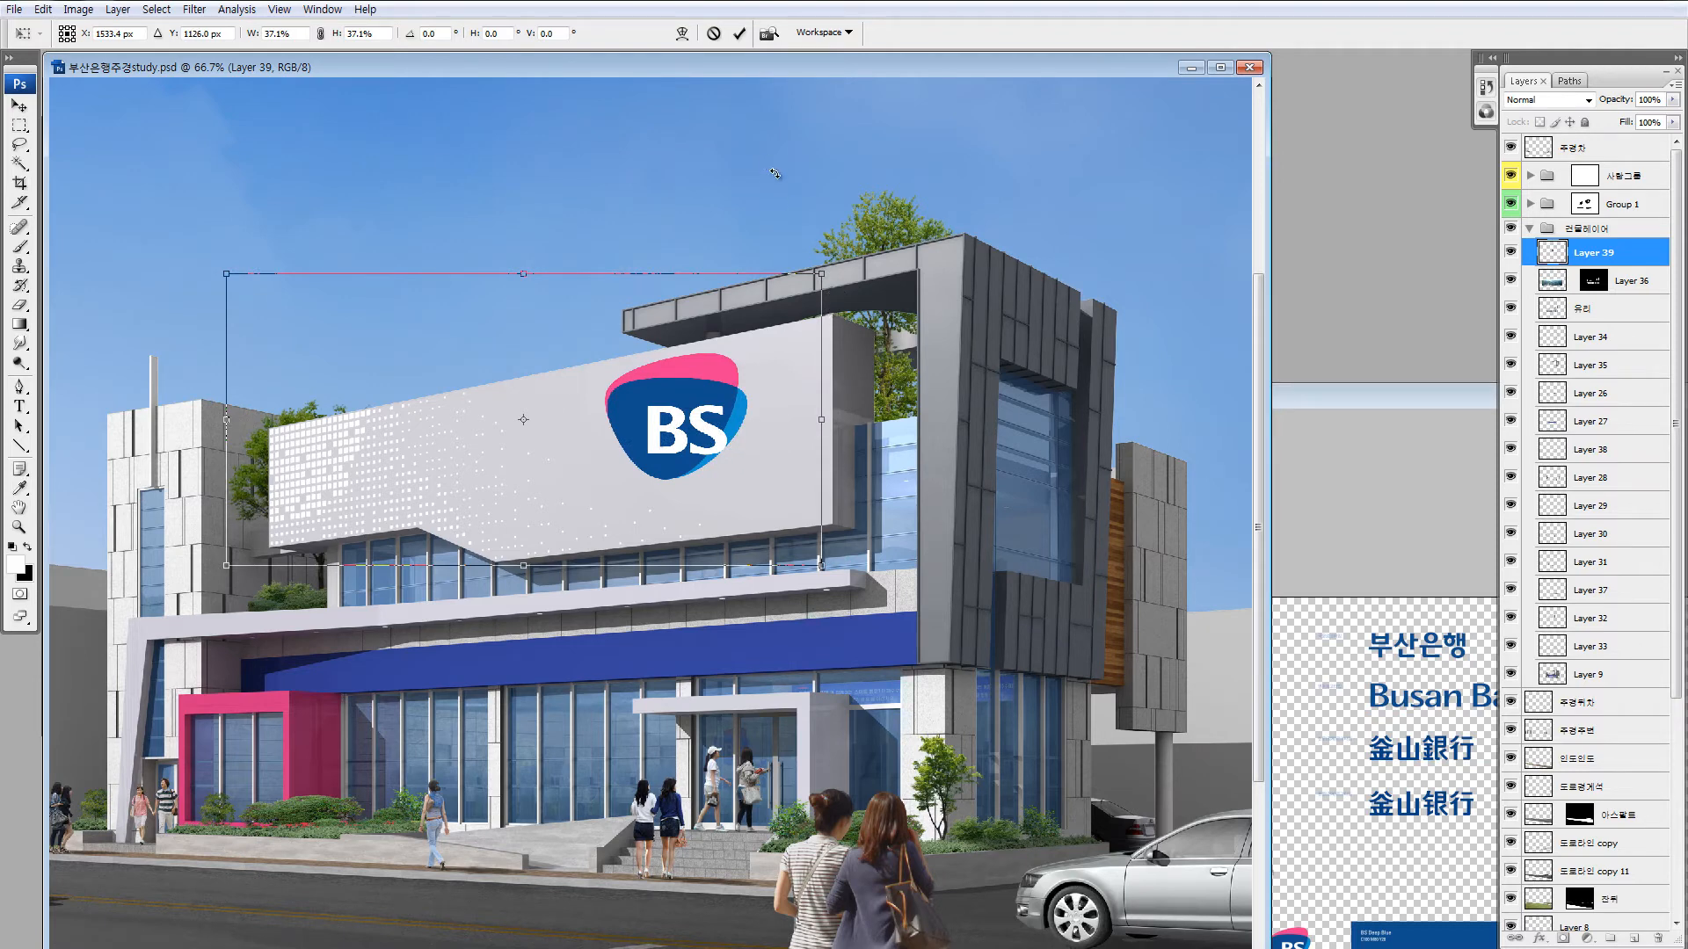
Try distorting the transform box's four corners onto the undotted part of the white facade.
{"action": "left_click_drag", "start_coordinate": [822, 276], "coordinate": [833, 315]}
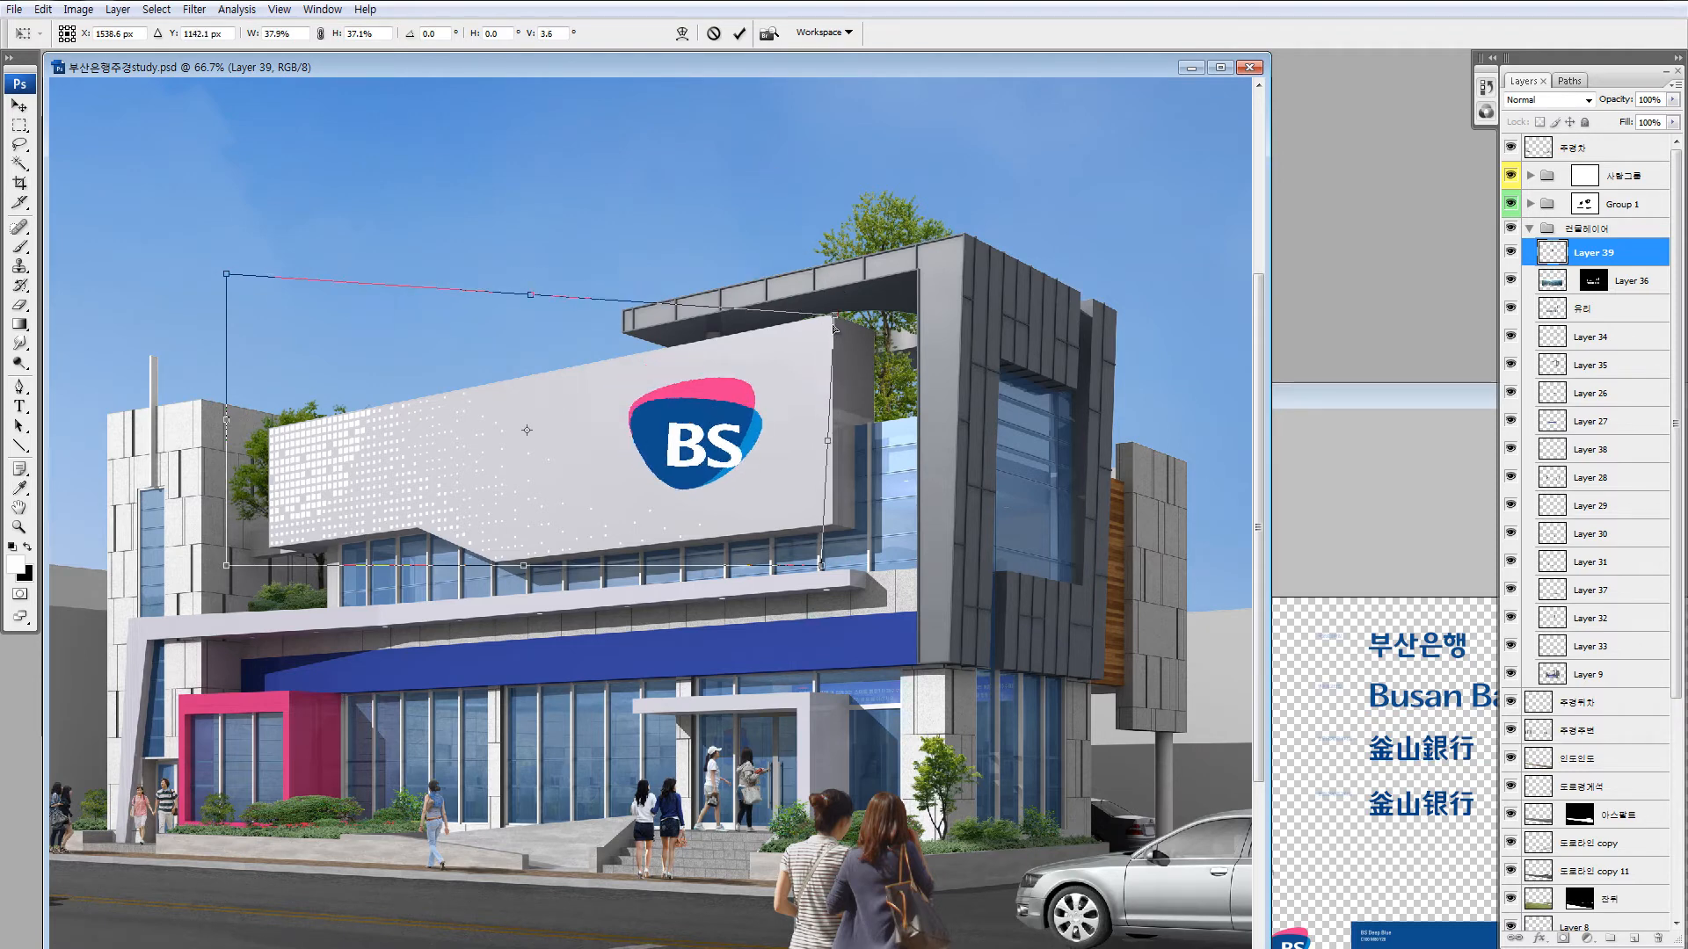
{"action": "left_click_drag", "start_coordinate": [823, 562], "coordinate": [832, 524]}
{"action": "left_click_drag", "start_coordinate": [226, 565], "coordinate": [498, 562]}
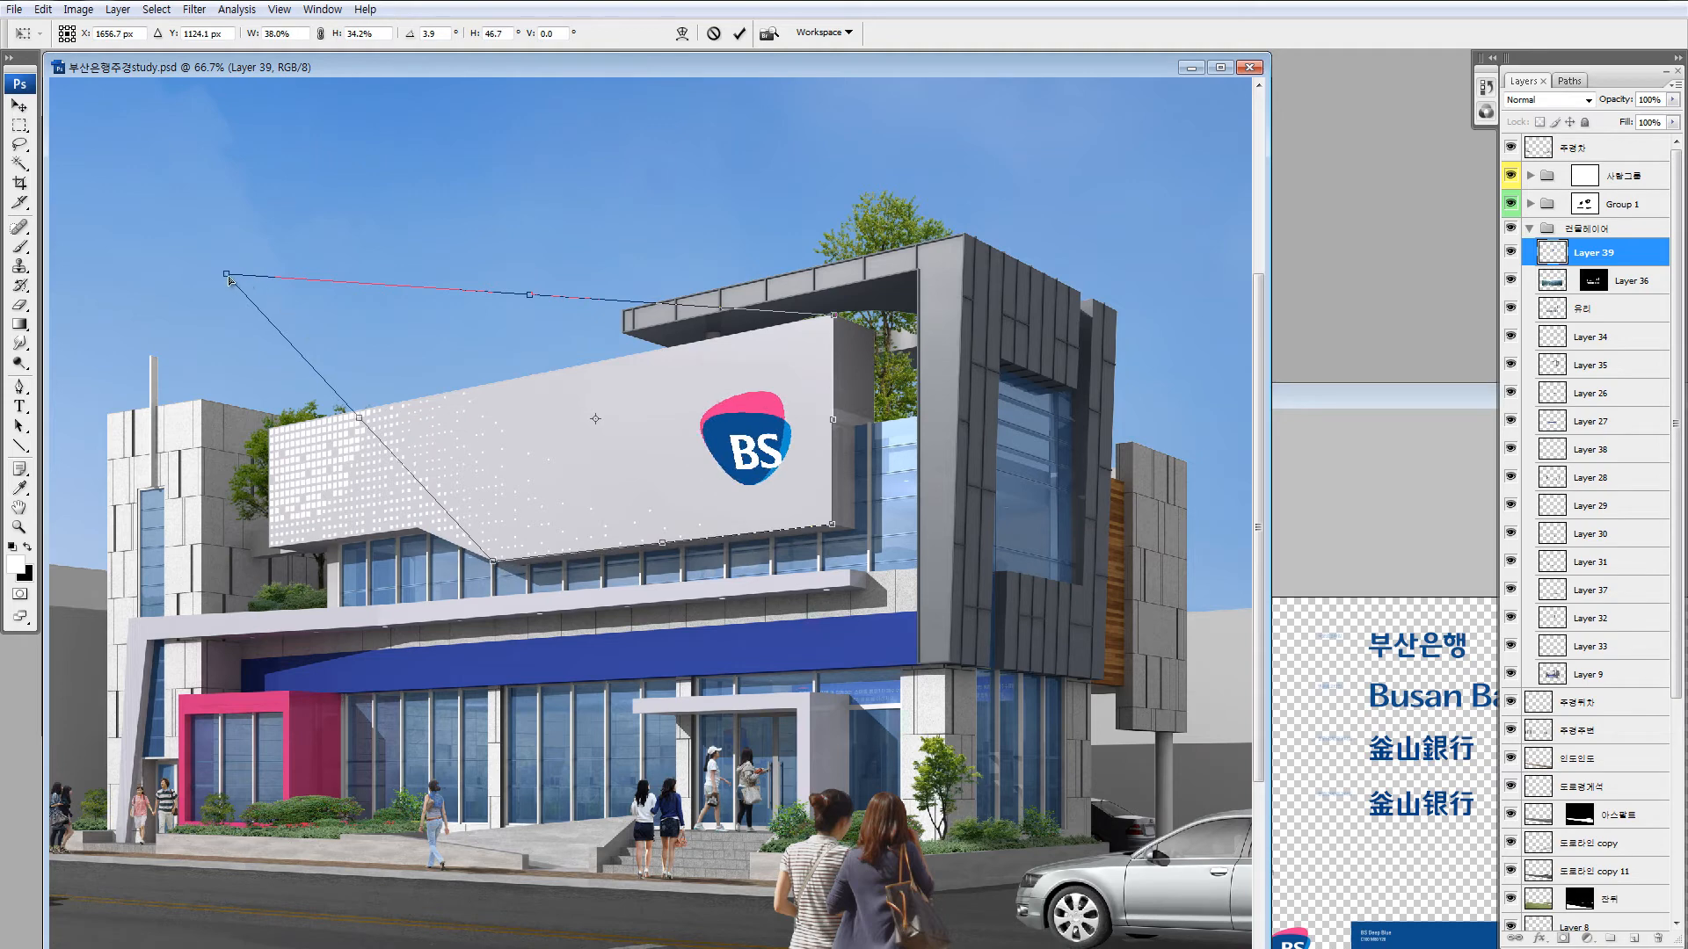
{"action": "left_click_drag", "start_coordinate": [226, 275], "coordinate": [493, 386]}
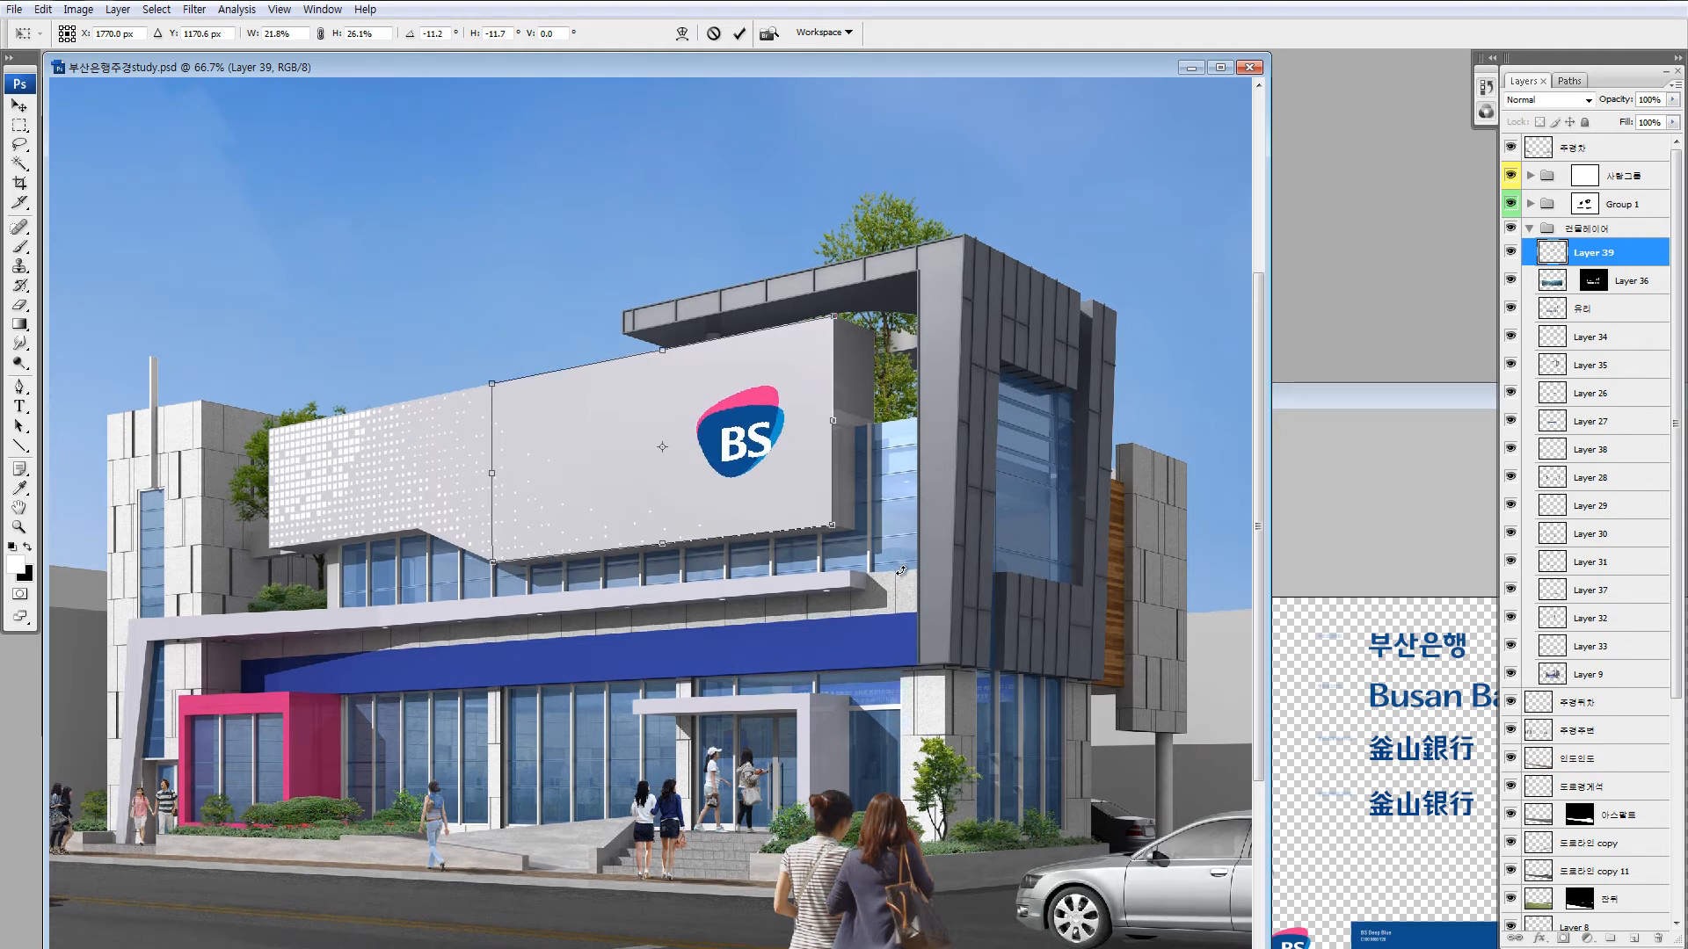
Try fitting the distorted box's right-hand corners closely to the upper and lower corners of the white facade.
{"action": "key", "text": "ctrl+plus"}
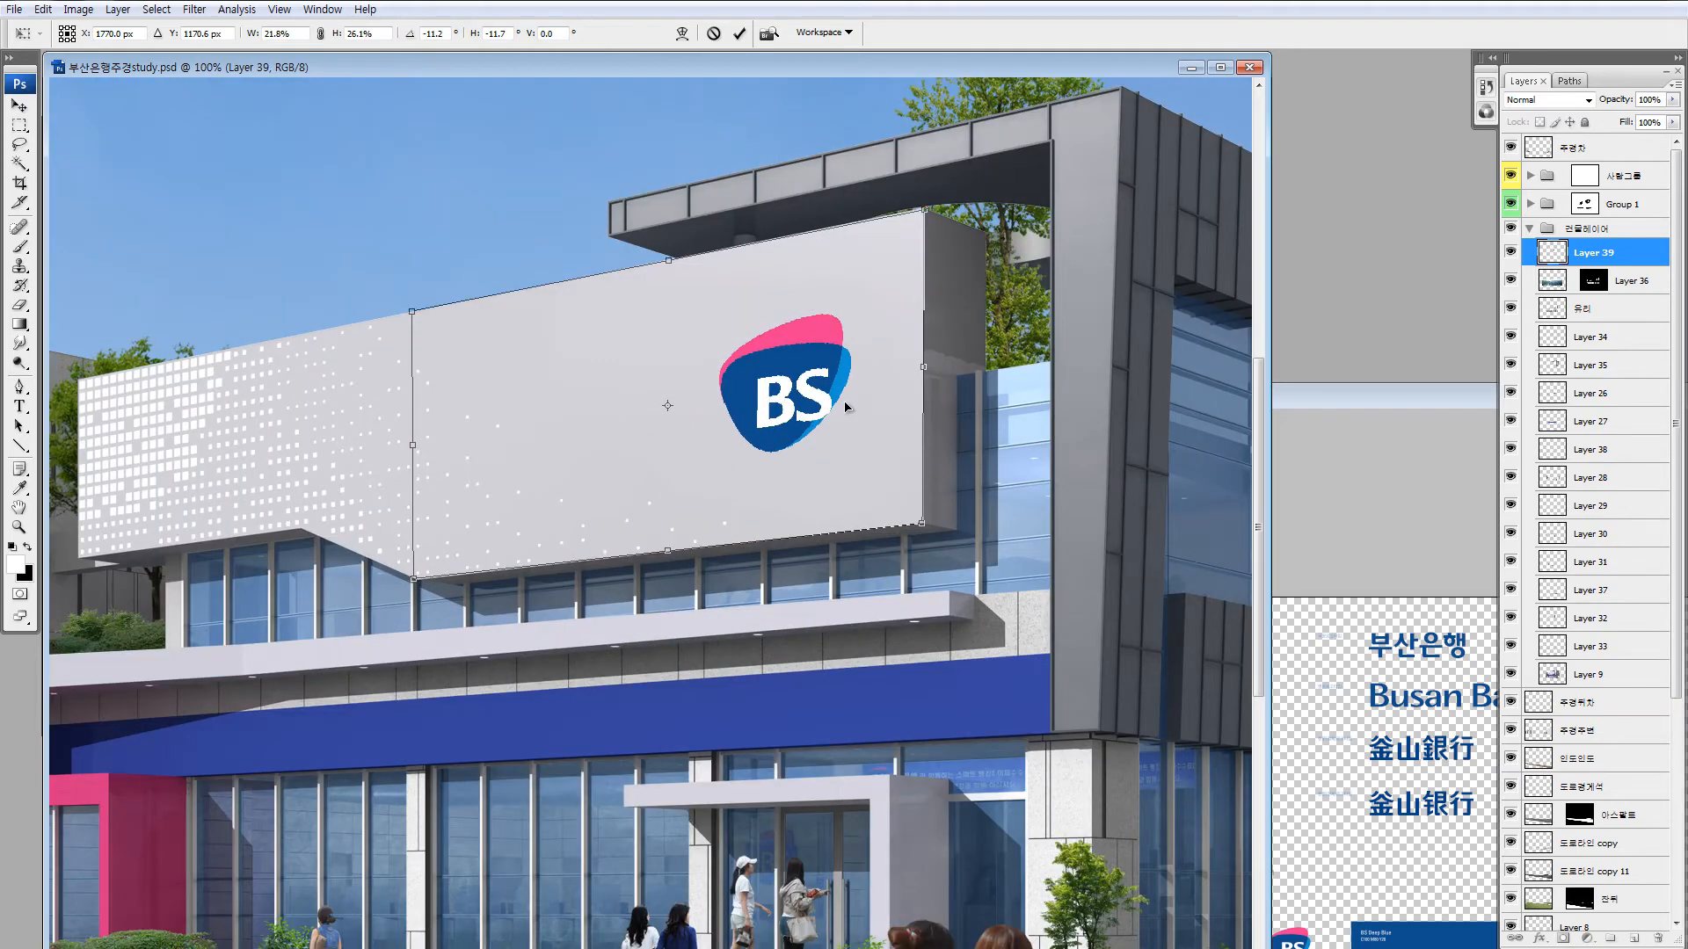
{"action": "key", "text": "ctrl+plus"}
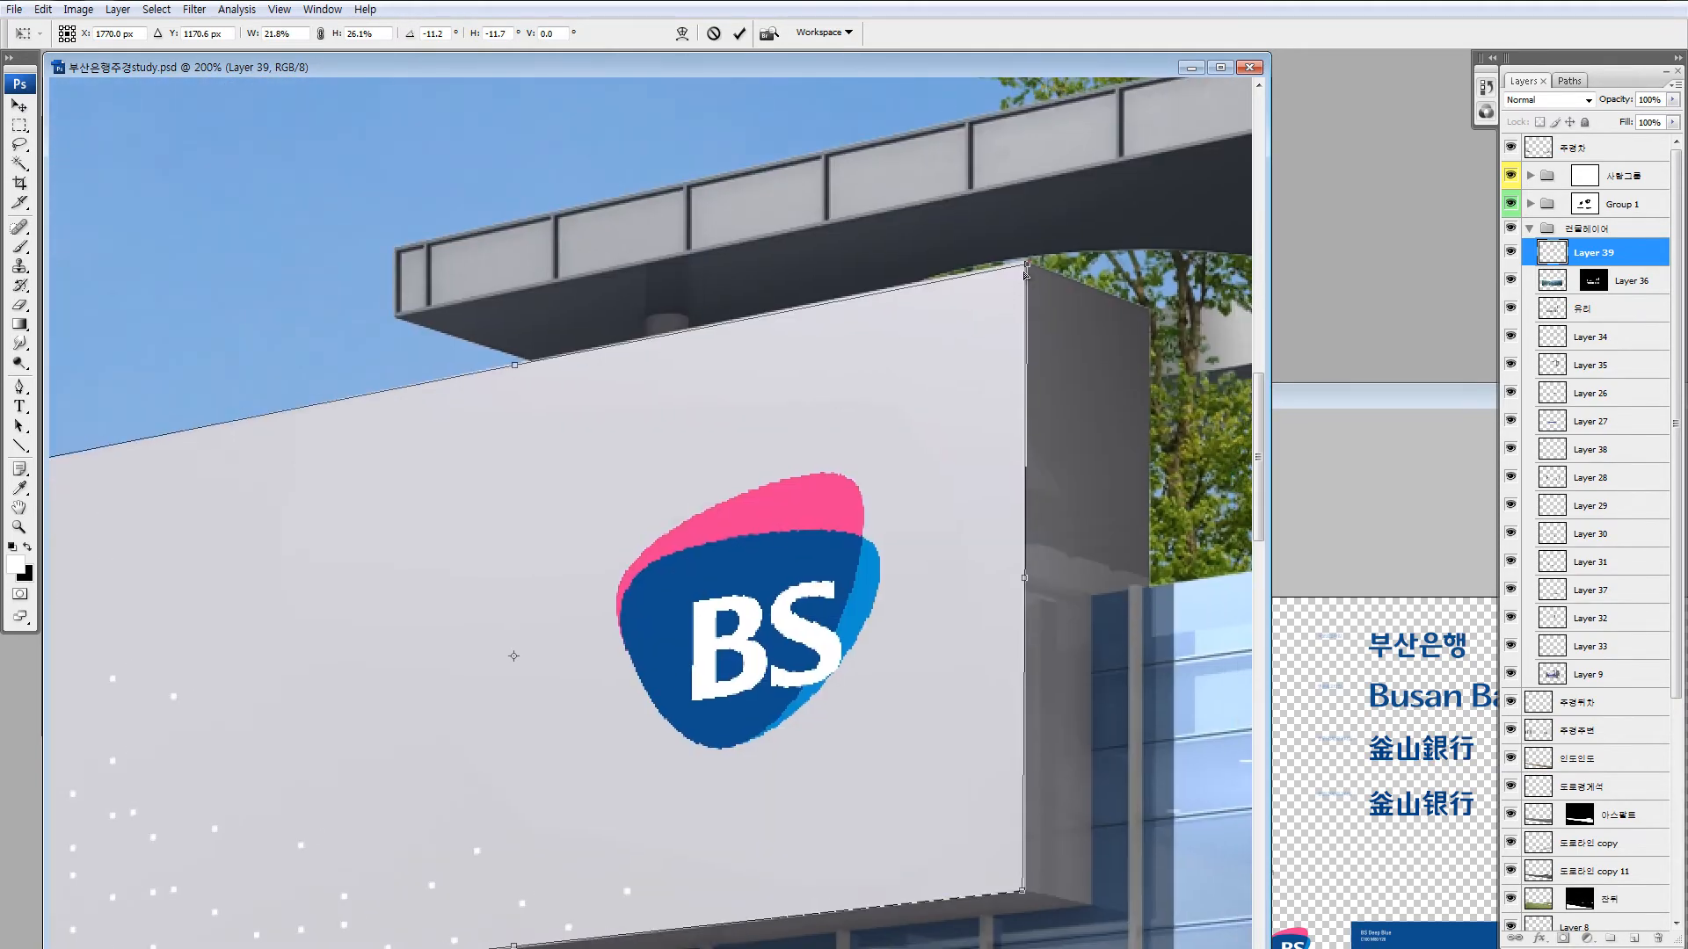
{"action": "left_click_drag", "start_coordinate": [1030, 266], "coordinate": [1025, 264]}
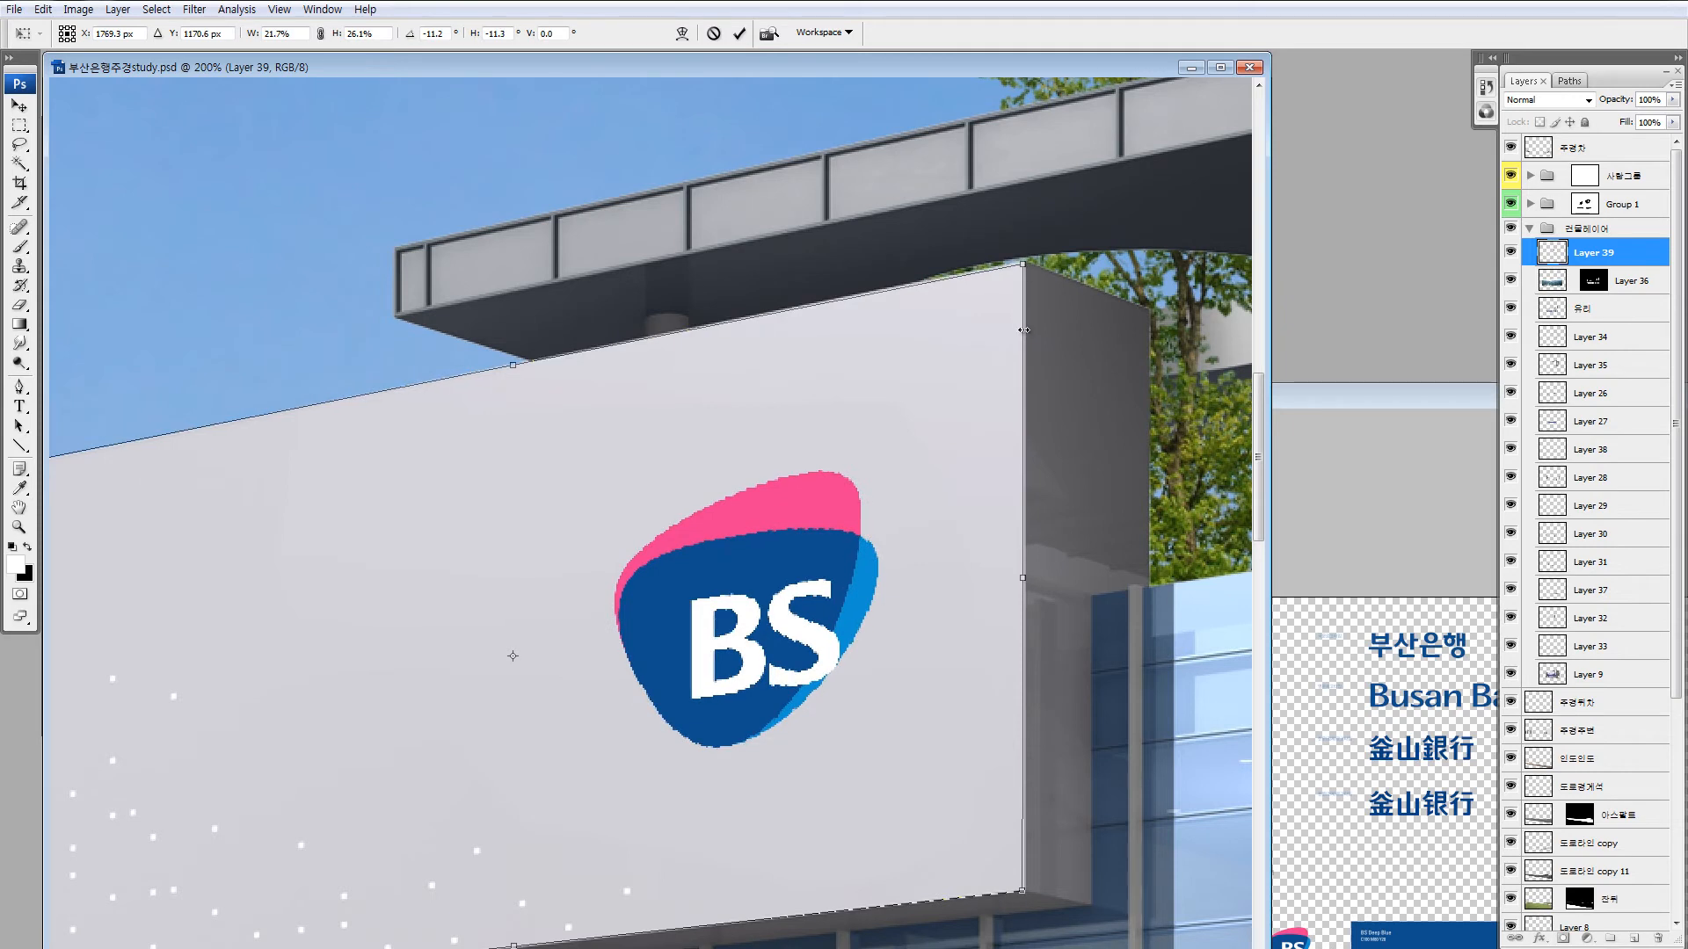
{"action": "key", "text": "ctrl+plus"}
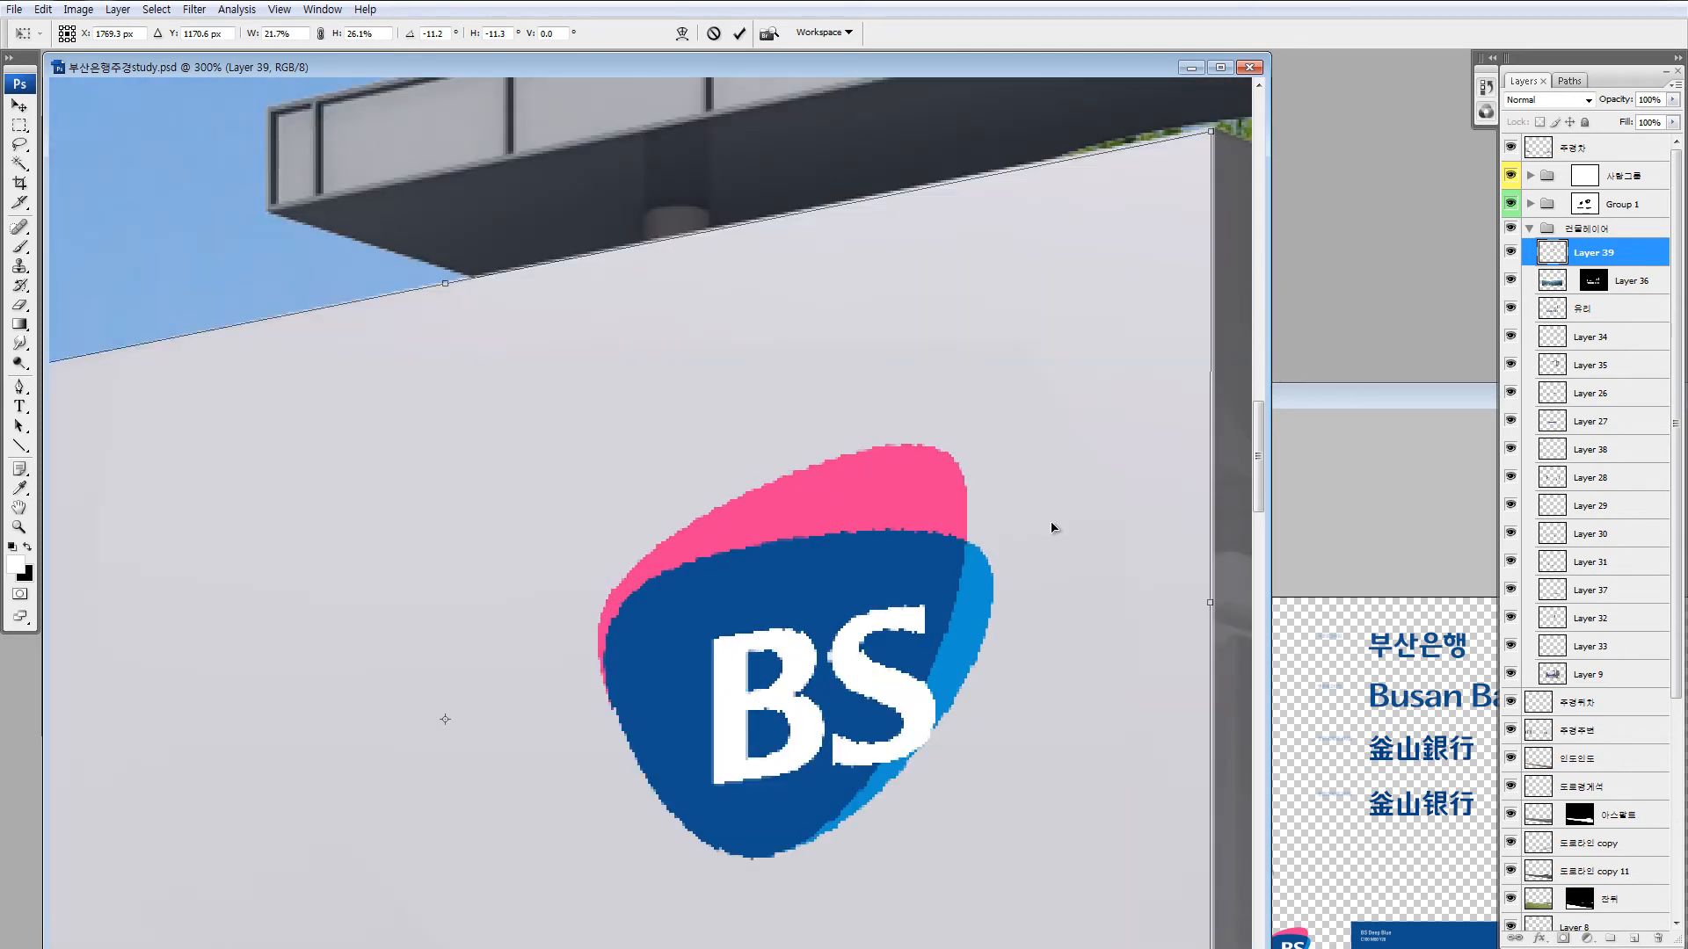
{"action": "key", "text": "ctrl+minus"}
{"action": "key", "text": "ctrl+plus"}
{"action": "left_click_drag", "start_coordinate": [1071, 465], "coordinate": [781, 566]}
{"action": "left_click_drag", "start_coordinate": [923, 233], "coordinate": [926, 230]}
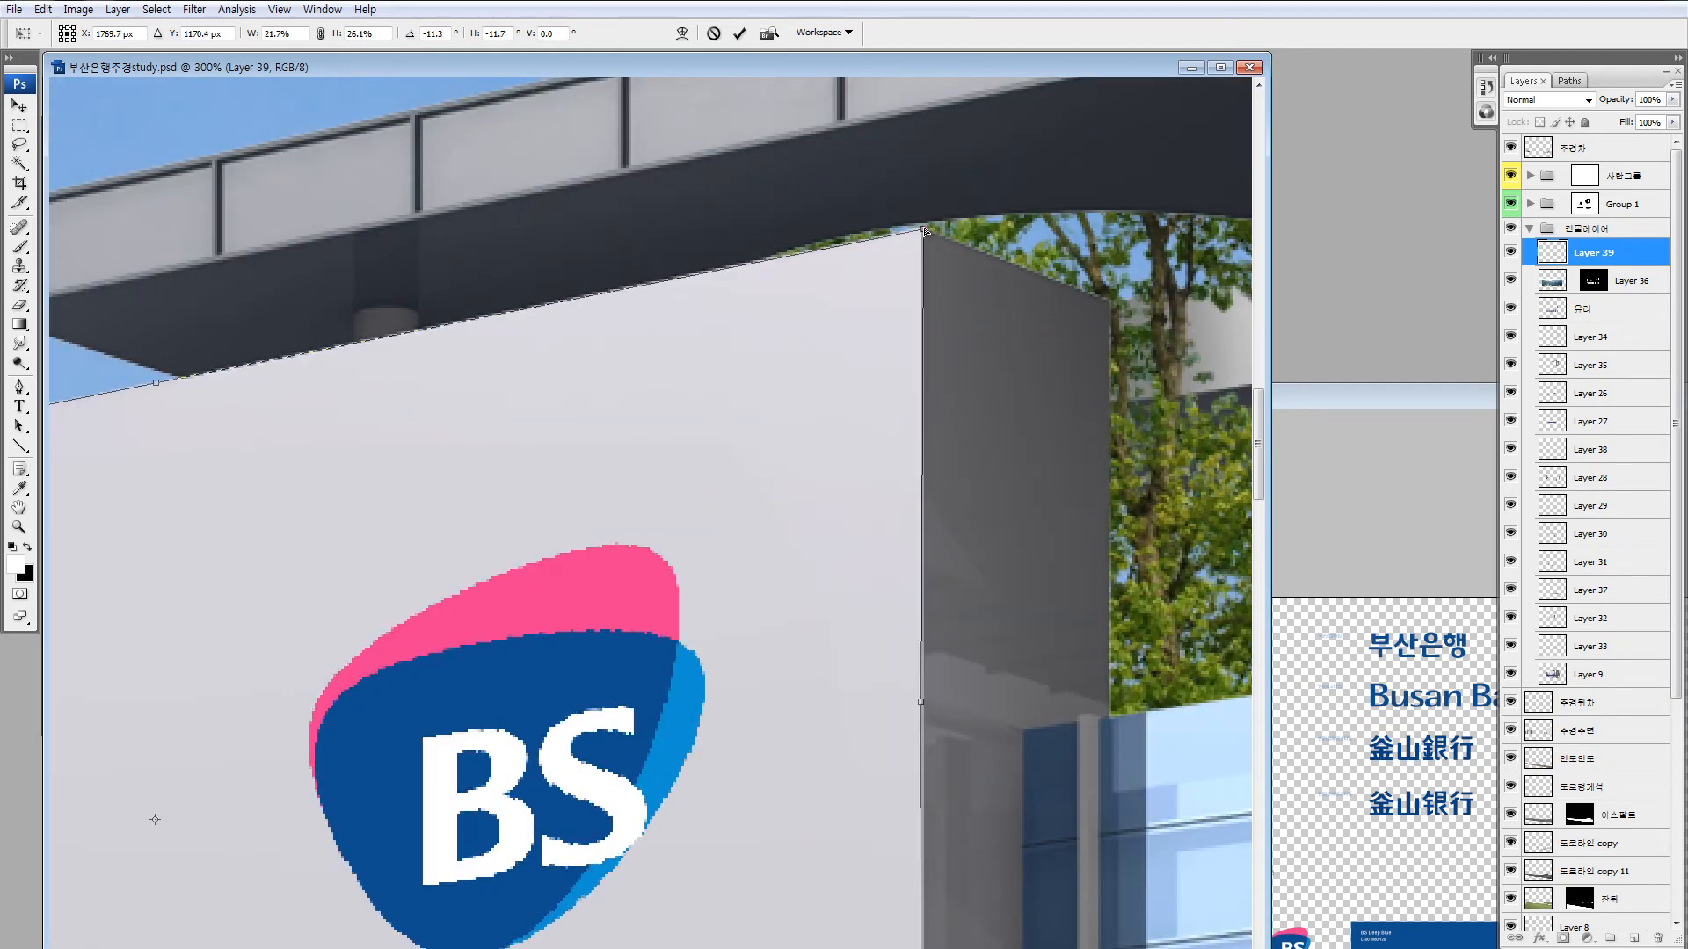
{"action": "left_click_drag", "start_coordinate": [928, 930], "coordinate": [874, 306]}
{"action": "left_click_drag", "start_coordinate": [864, 553], "coordinate": [866, 551]}
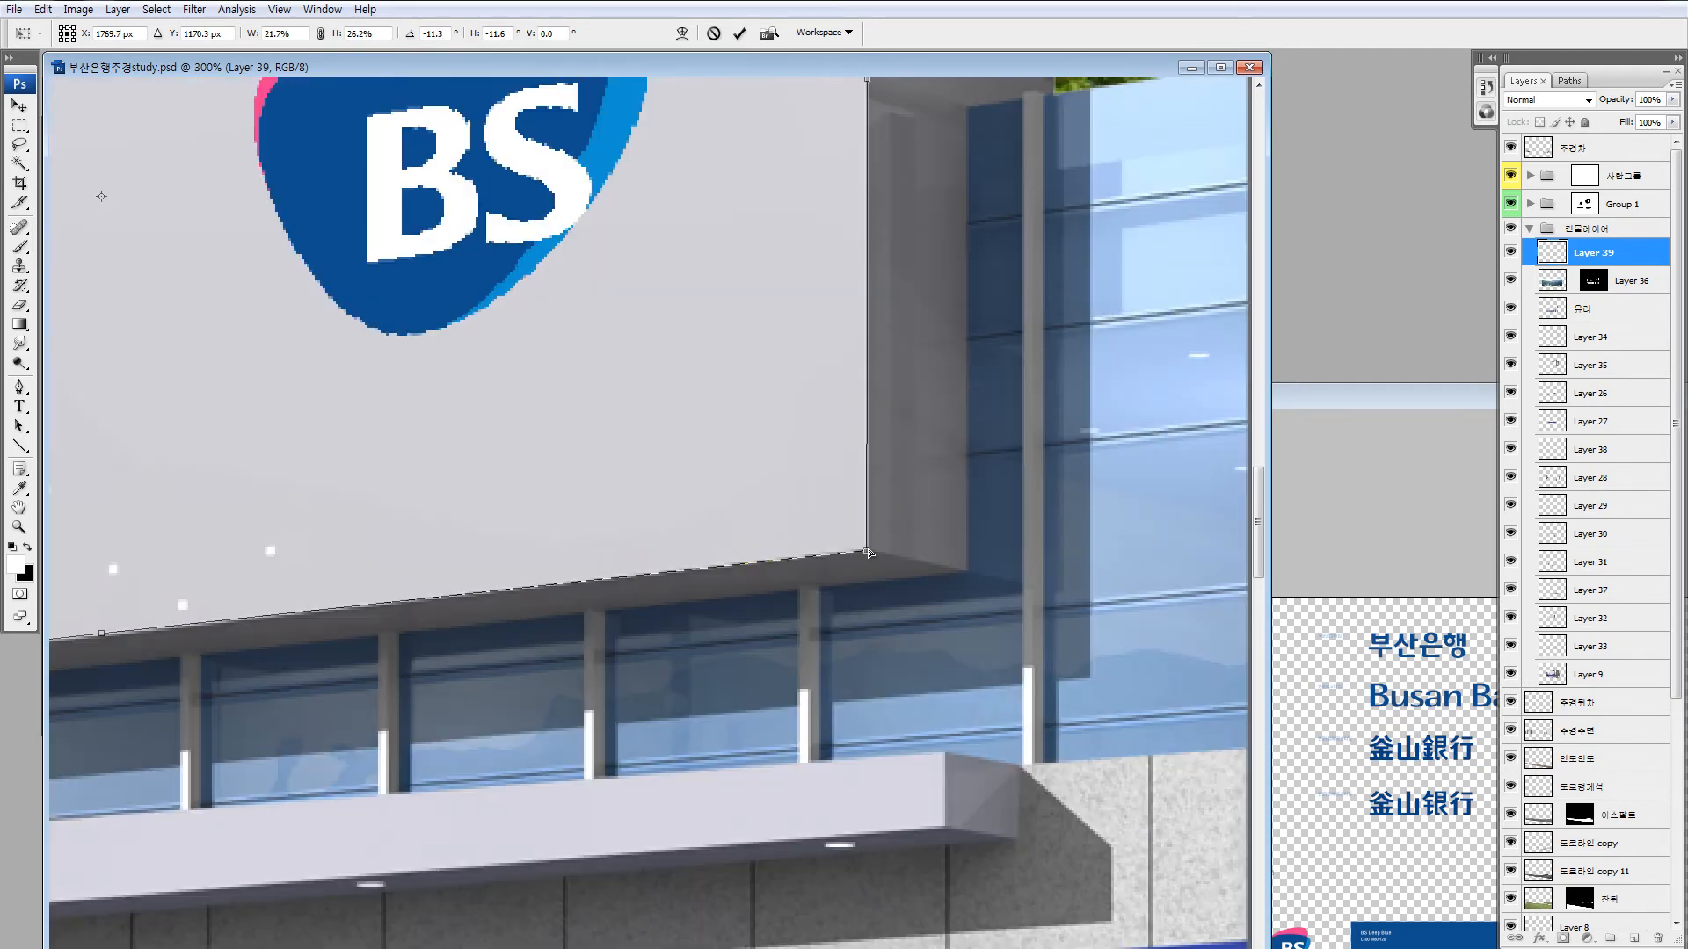
Try fitting the box's left-hand corners to the facade edges, and cancel the whole transform.
{"action": "left_click_drag", "start_coordinate": [147, 475], "coordinate": [757, 430]}
{"action": "left_click_drag", "start_coordinate": [102, 507], "coordinate": [770, 474]}
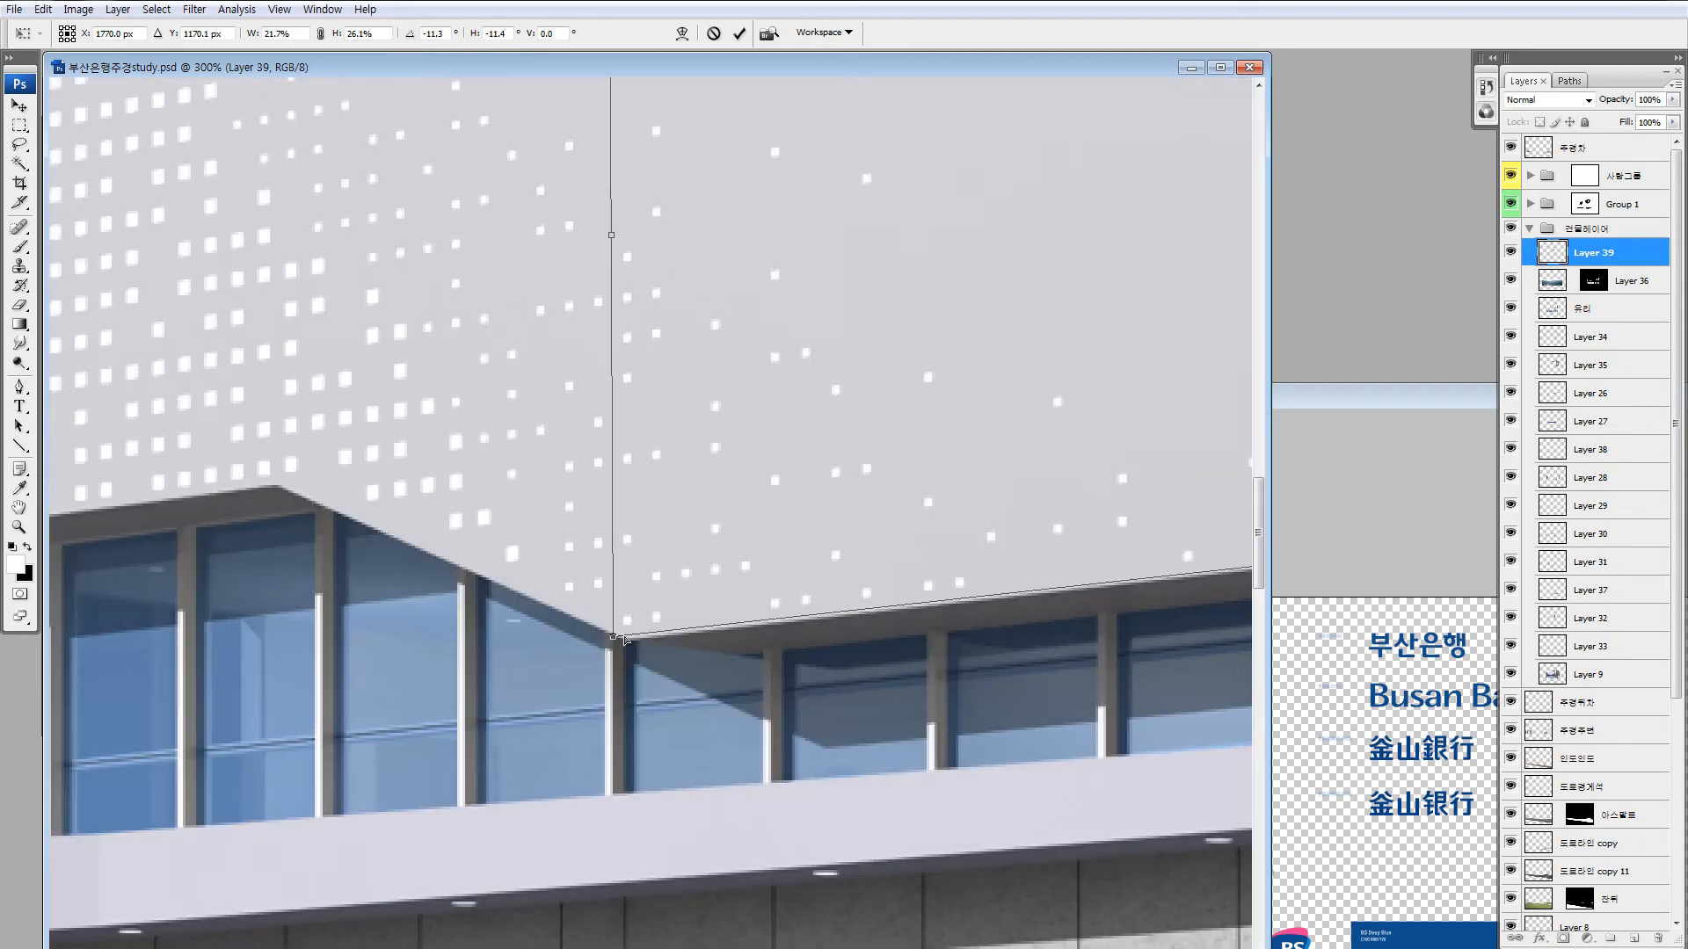
{"action": "left_click_drag", "start_coordinate": [613, 636], "coordinate": [625, 636]}
{"action": "left_click_drag", "start_coordinate": [644, 404], "coordinate": [648, 743]}
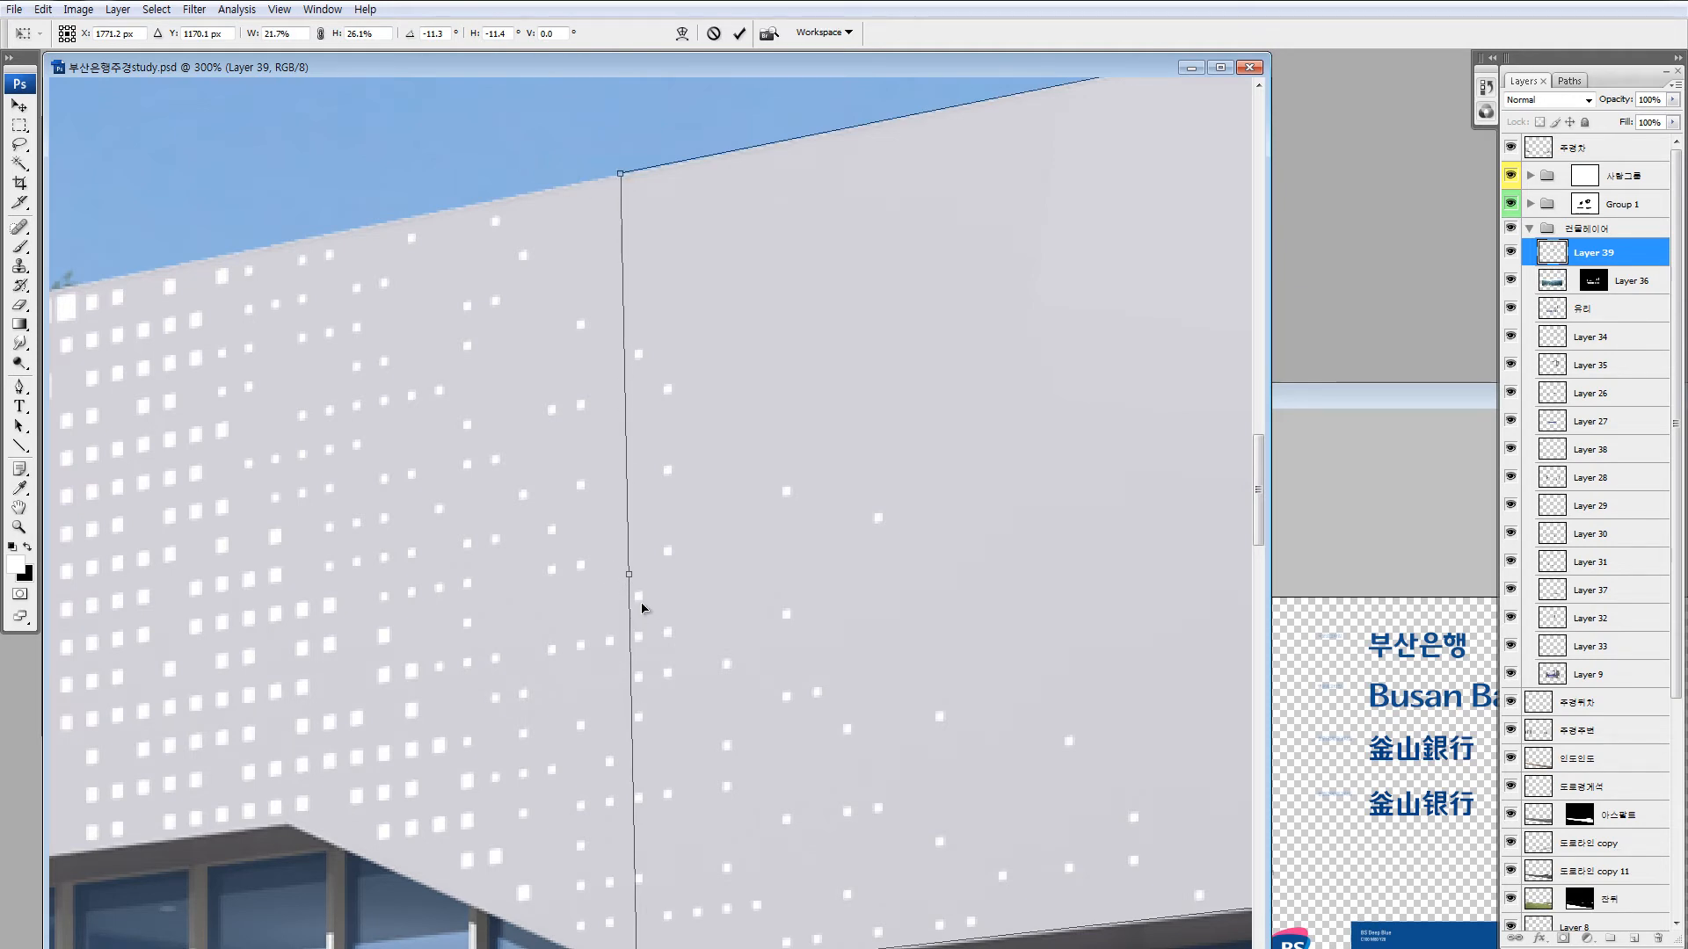
{"action": "left_click_drag", "start_coordinate": [621, 174], "coordinate": [650, 171]}
{"action": "key", "text": "Escape"}
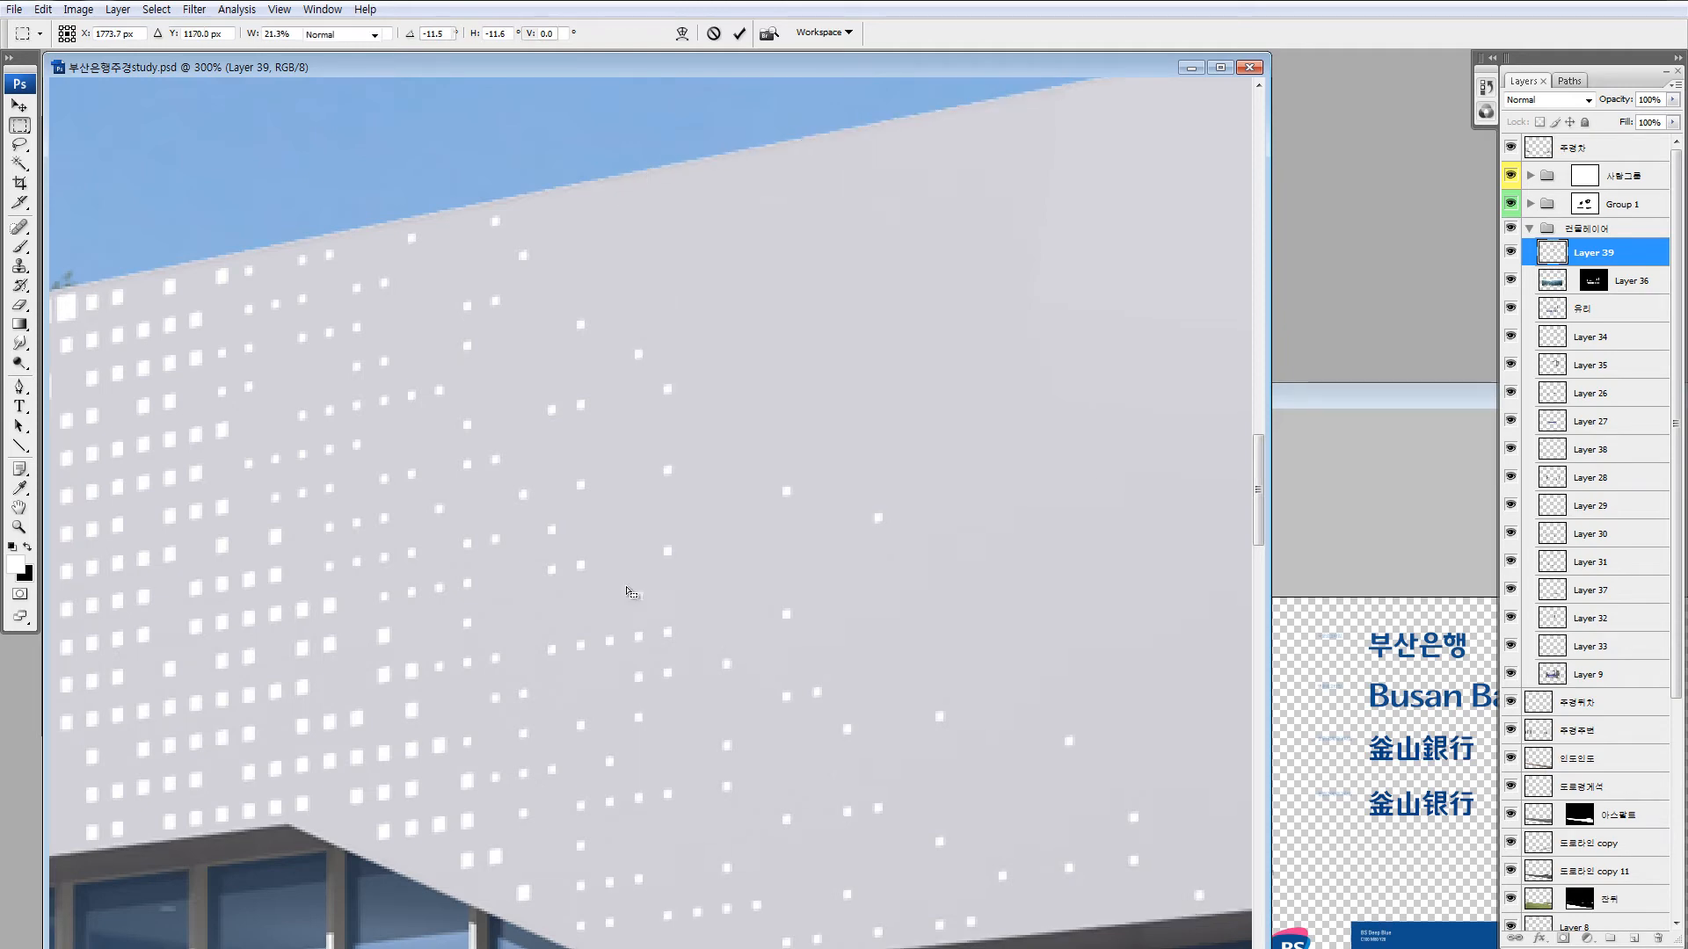
{"action": "key", "text": "ctrl+minus"}
{"action": "key", "text": "ctrl+minus"}
{"action": "key", "text": "ctrl+minus"}
{"action": "key", "text": "ctrl+minus"}
{"action": "key", "text": "ctrl+minus"}
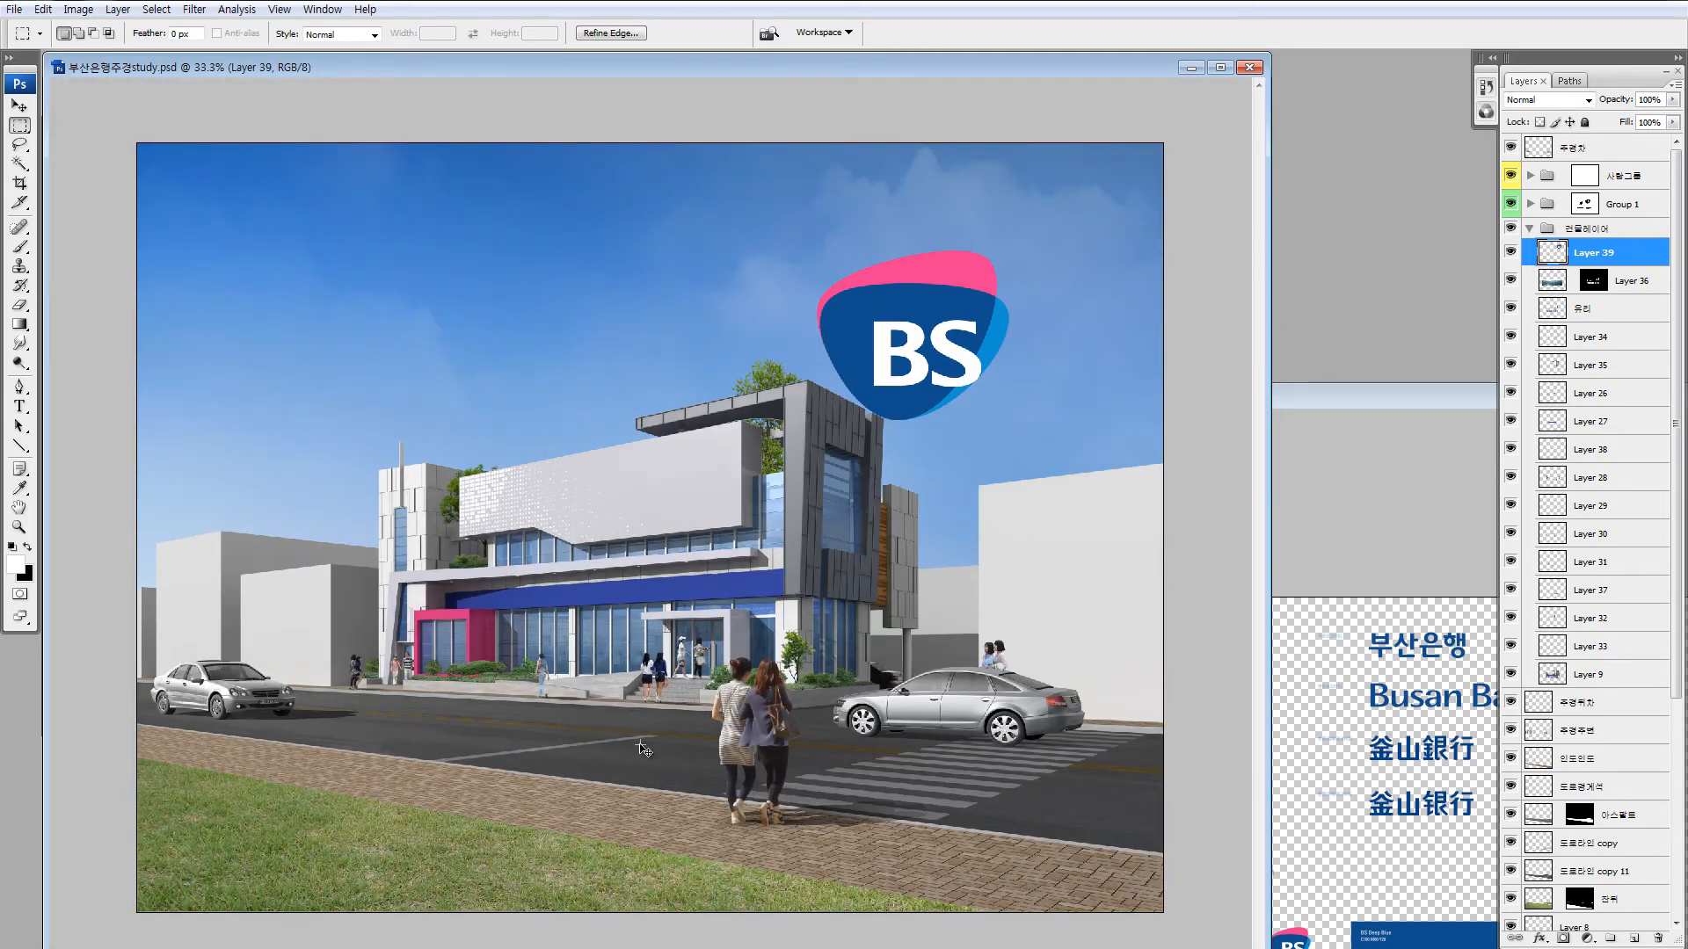
Scale the BS symbol proportionally to 29.9% with Free Transform and place it on the white facade.
{"action": "key", "text": "ctrl+t"}
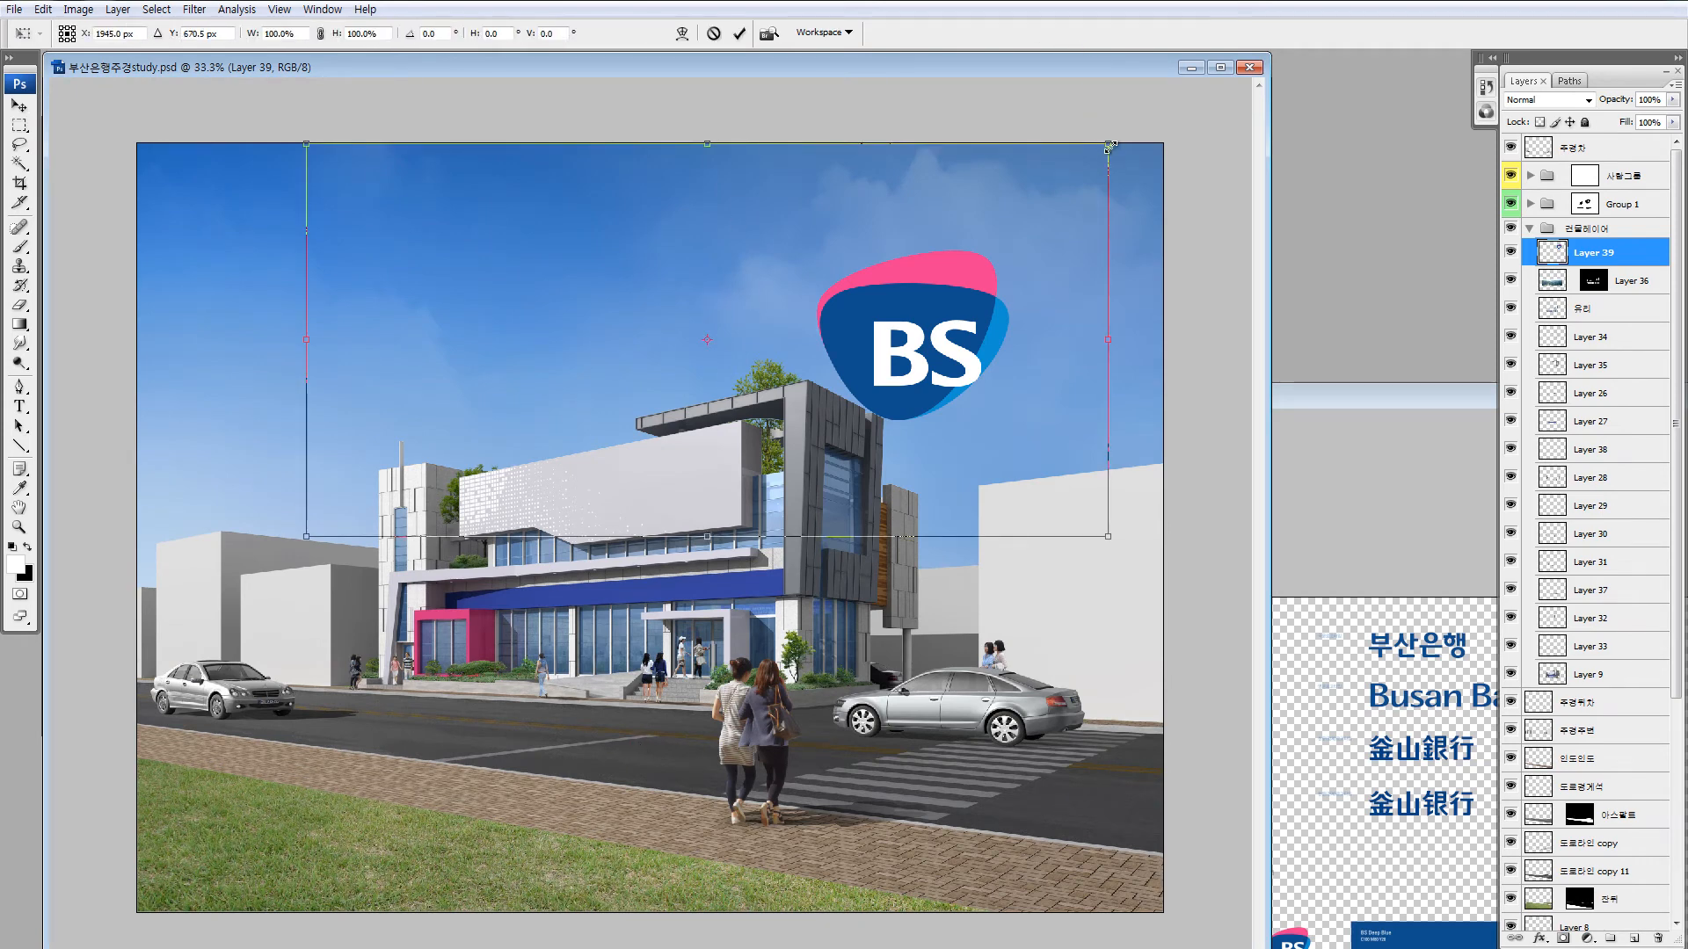
{"action": "left_click_drag", "start_coordinate": [1111, 146], "coordinate": [763, 450]}
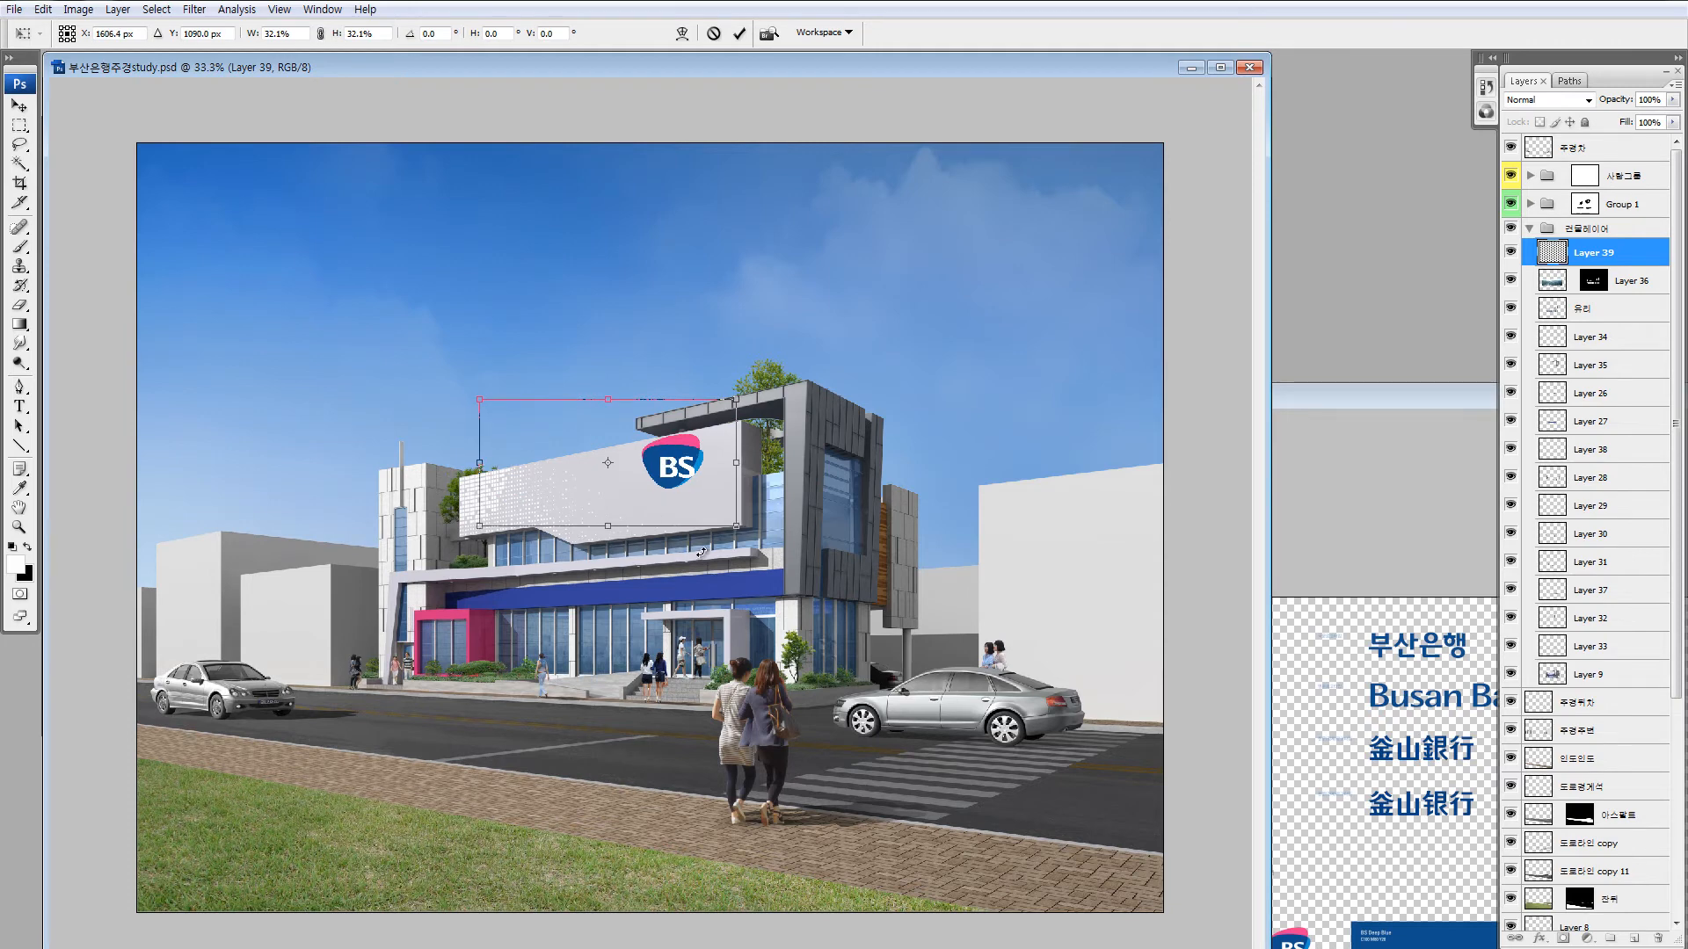
{"action": "key", "text": "ctrl+plus"}
{"action": "key", "text": "ctrl+plus"}
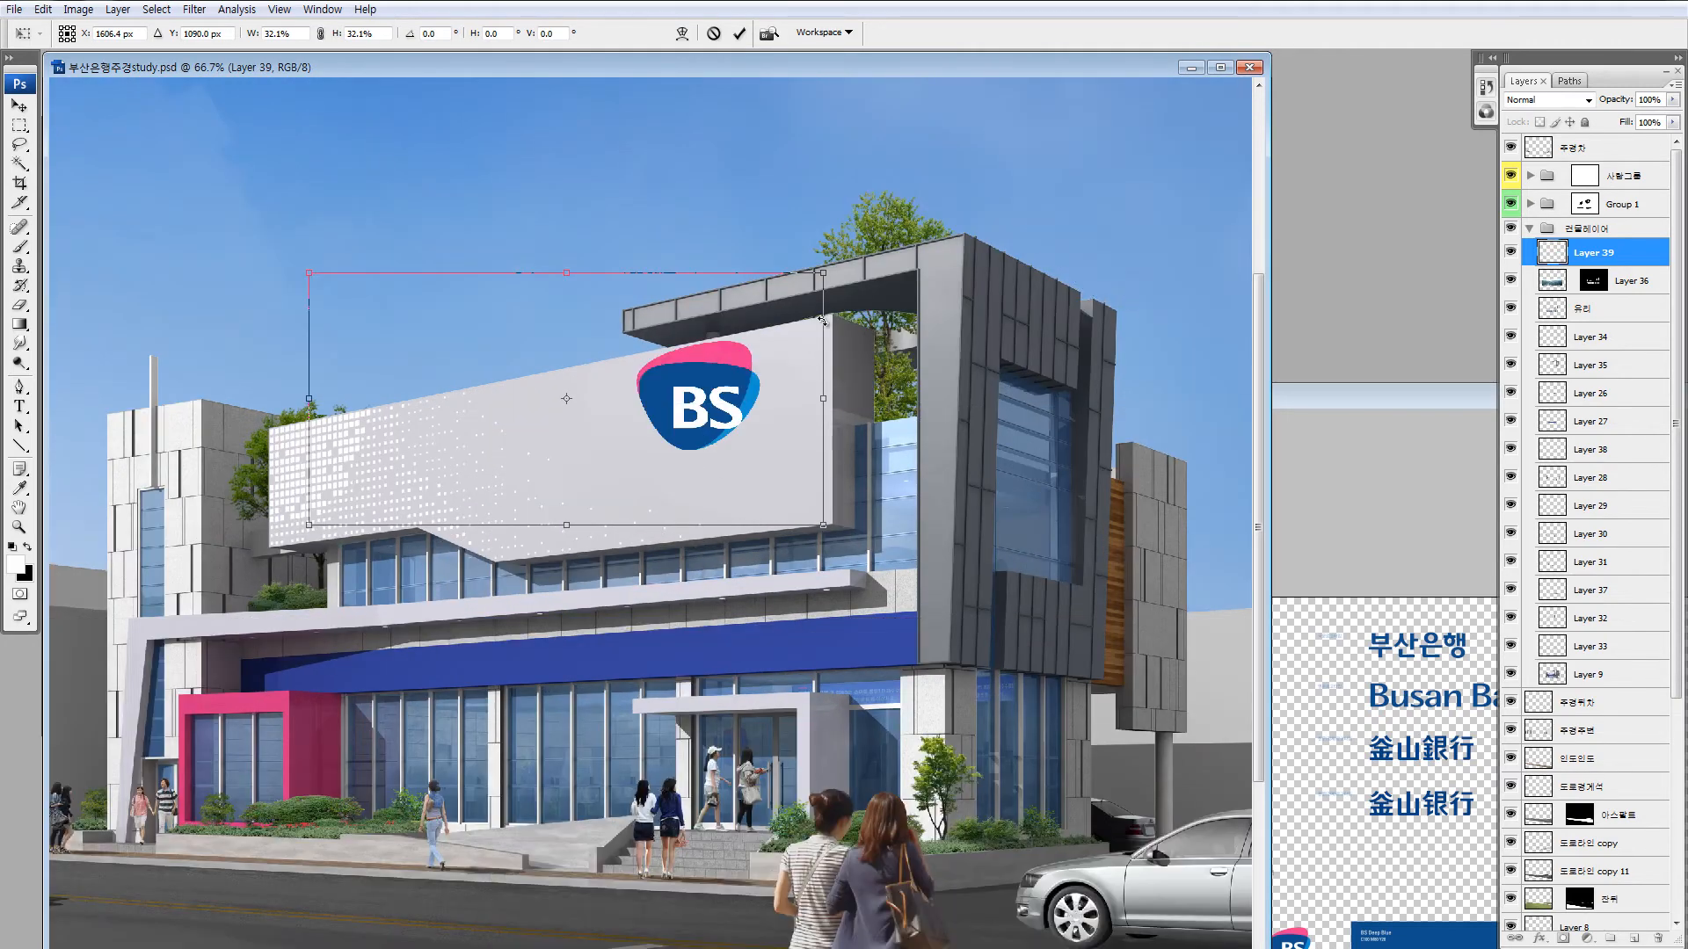
{"action": "left_click_drag", "start_coordinate": [822, 271], "coordinate": [788, 289]}
{"action": "left_click_drag", "start_coordinate": [764, 392], "coordinate": [799, 387]}
Nudge the symbol until the transform box's lower-right corner meets the white facade's lower-right corner.
{"action": "key", "text": "shift+Right"}
{"action": "key", "text": "shift+Right"}
{"action": "key", "text": "shift+Left"}
{"action": "key", "text": "shift+Left"}
{"action": "key", "text": "Down"}
{"action": "key", "text": "Down"}
{"action": "key", "text": "Down"}
{"action": "key", "text": "Down"}
{"action": "key", "text": "Down"}
{"action": "key", "text": "Down"}
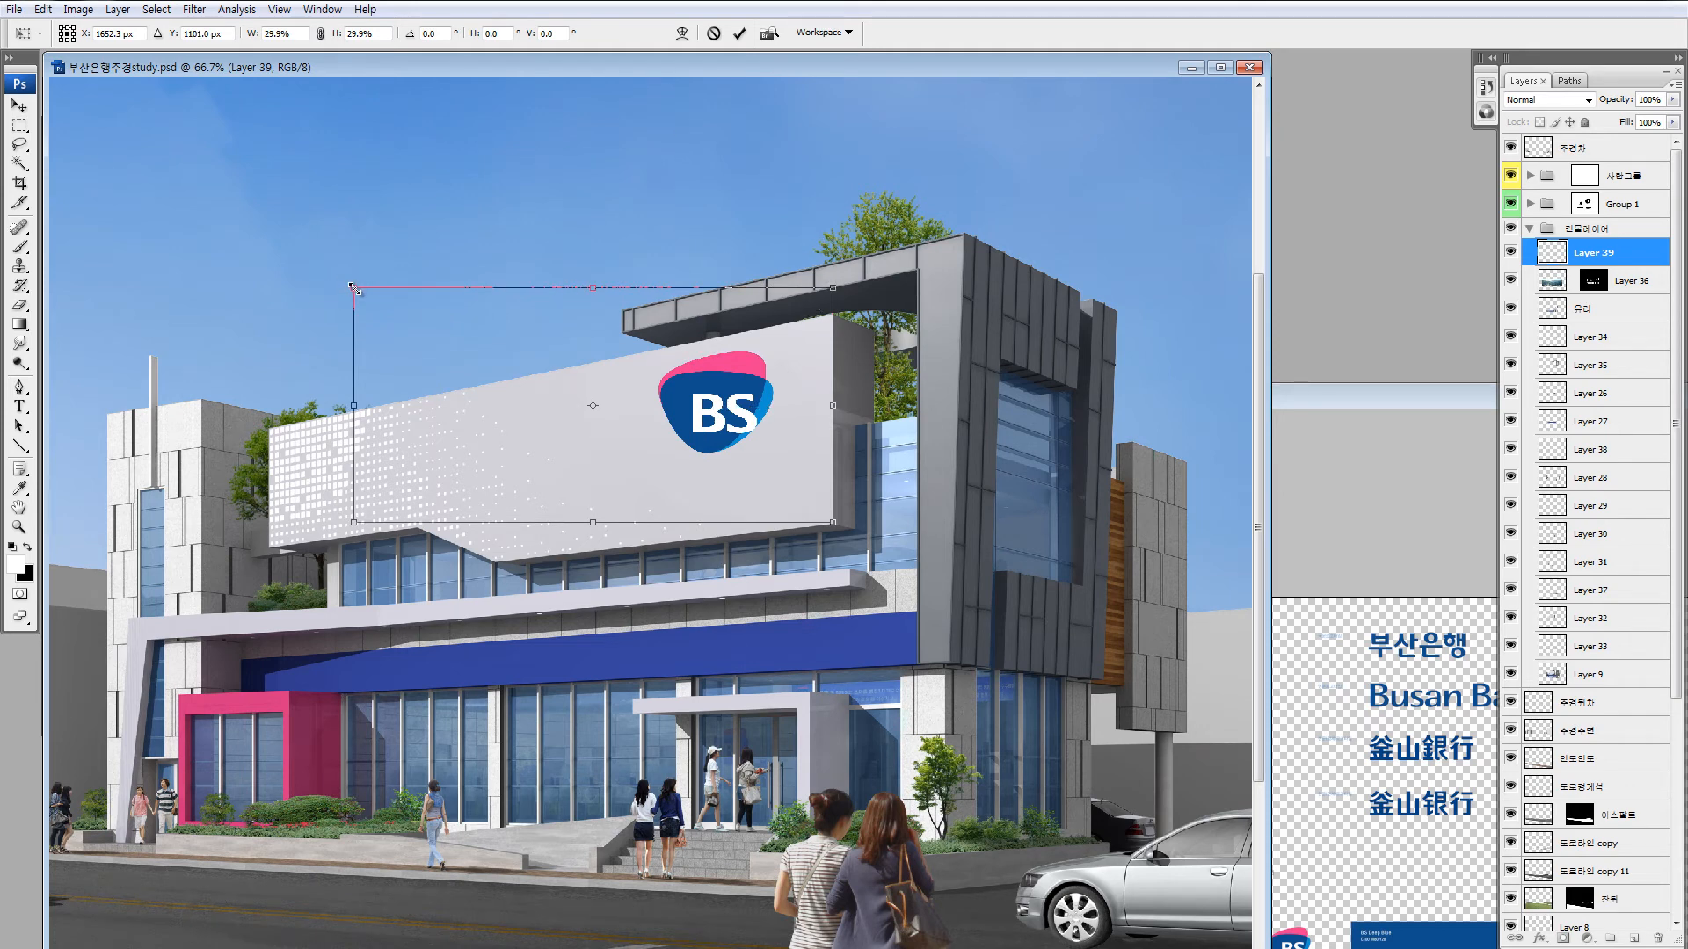
Scale the symbol to 26.7%, narrow its width to 21.1% and skew it vertically to follow the facade's perspective.
{"action": "left_click_drag", "start_coordinate": [355, 288], "coordinate": [401, 323]}
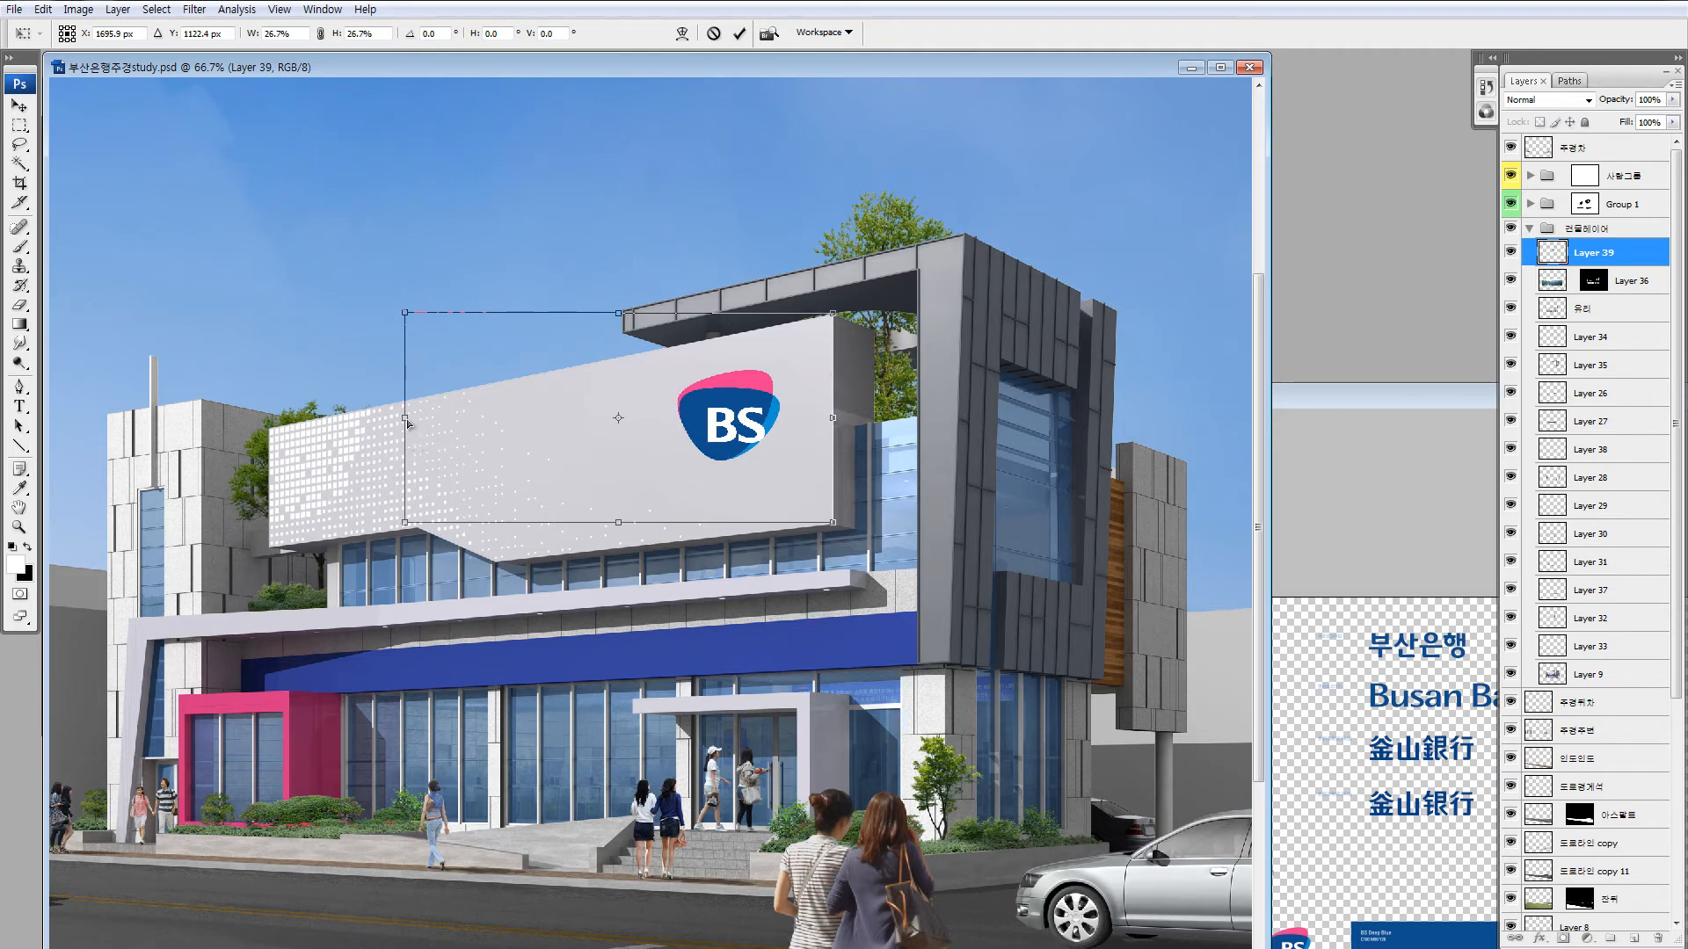
{"action": "left_click_drag", "start_coordinate": [406, 420], "coordinate": [498, 460]}
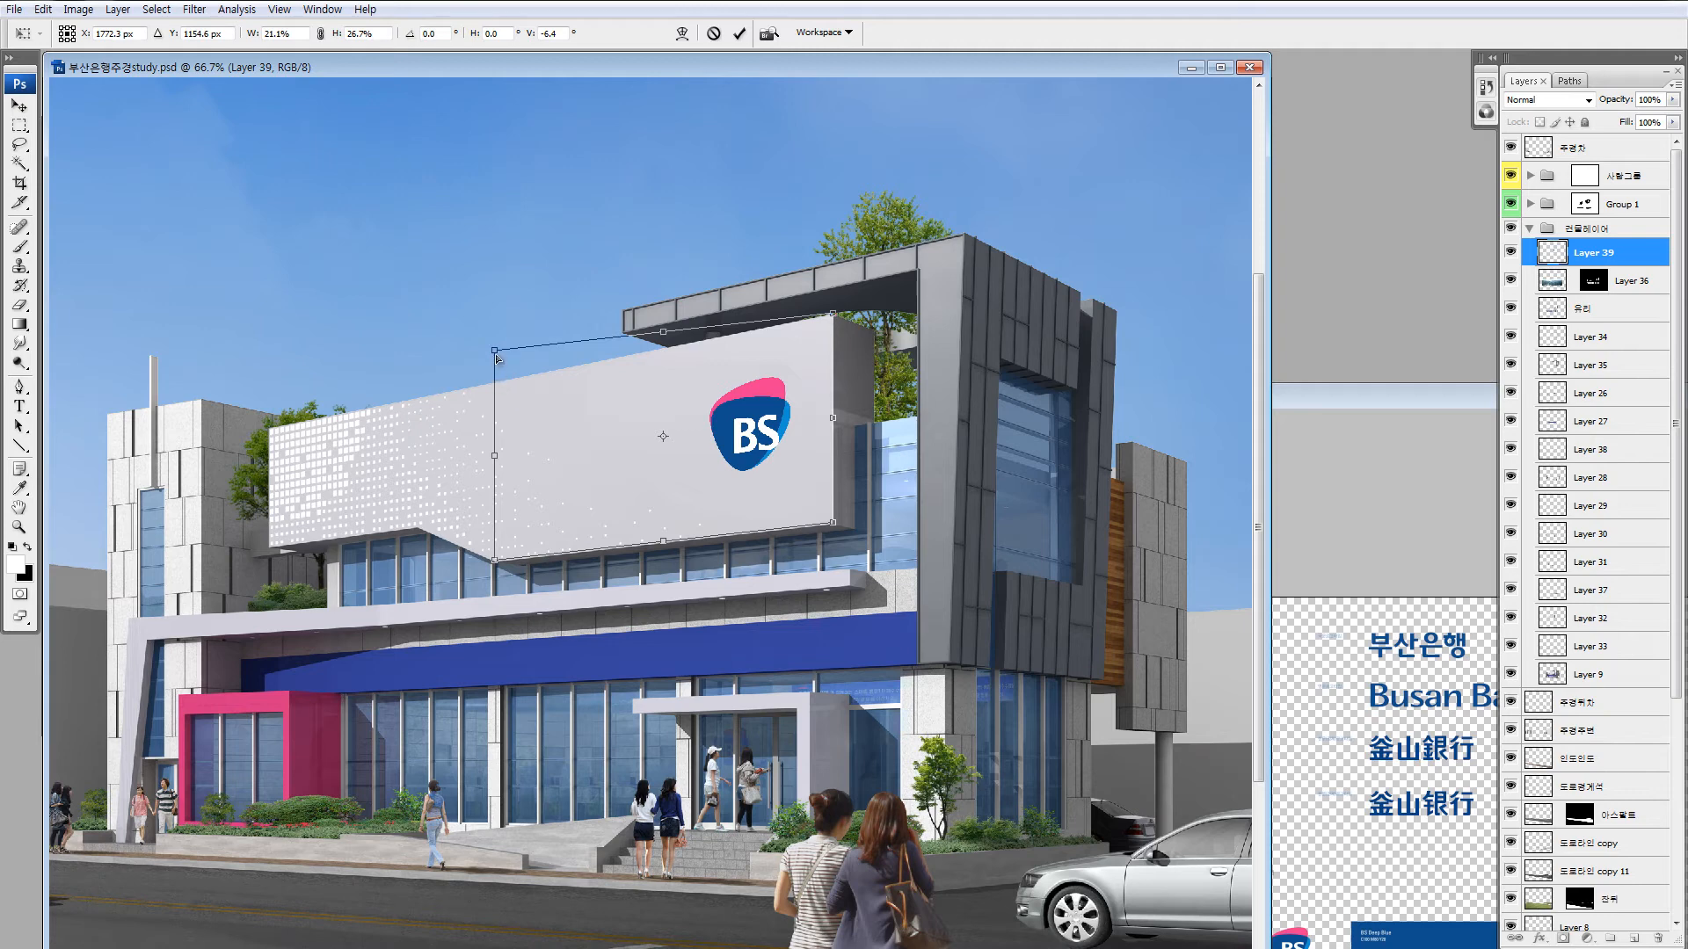
{"action": "left_click_drag", "start_coordinate": [498, 355], "coordinate": [501, 383]}
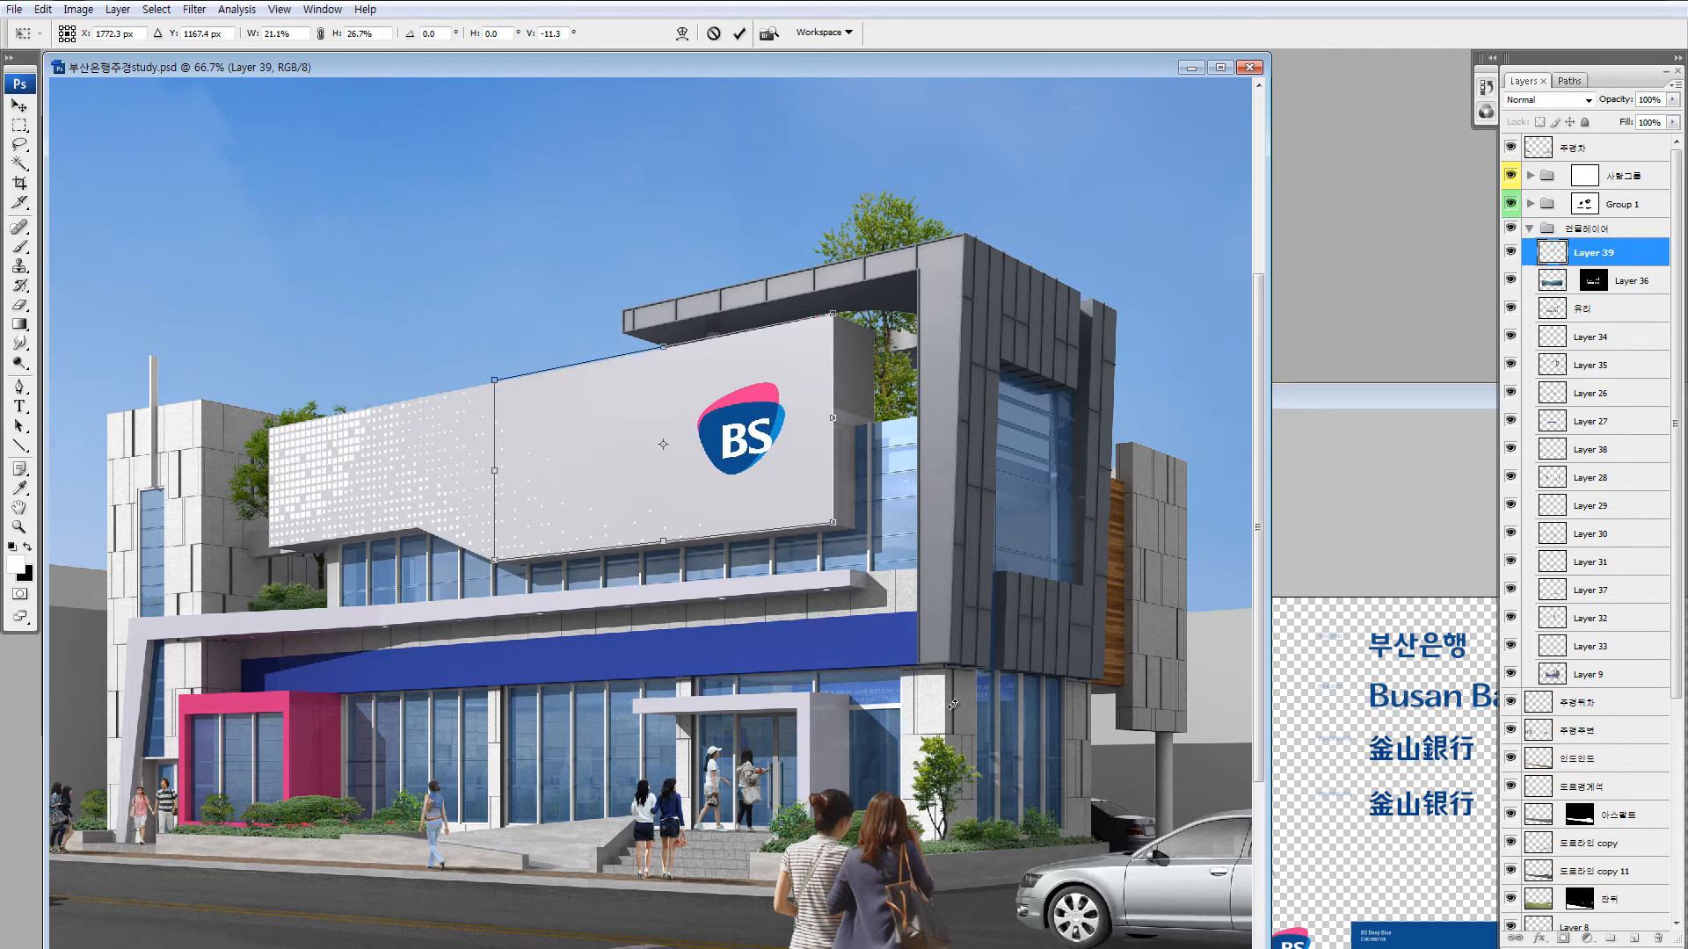
Fine-tune the symbol's vertical skew against the facade's upper and lower edges and apply the transform.
{"action": "key", "text": "ctrl+plus"}
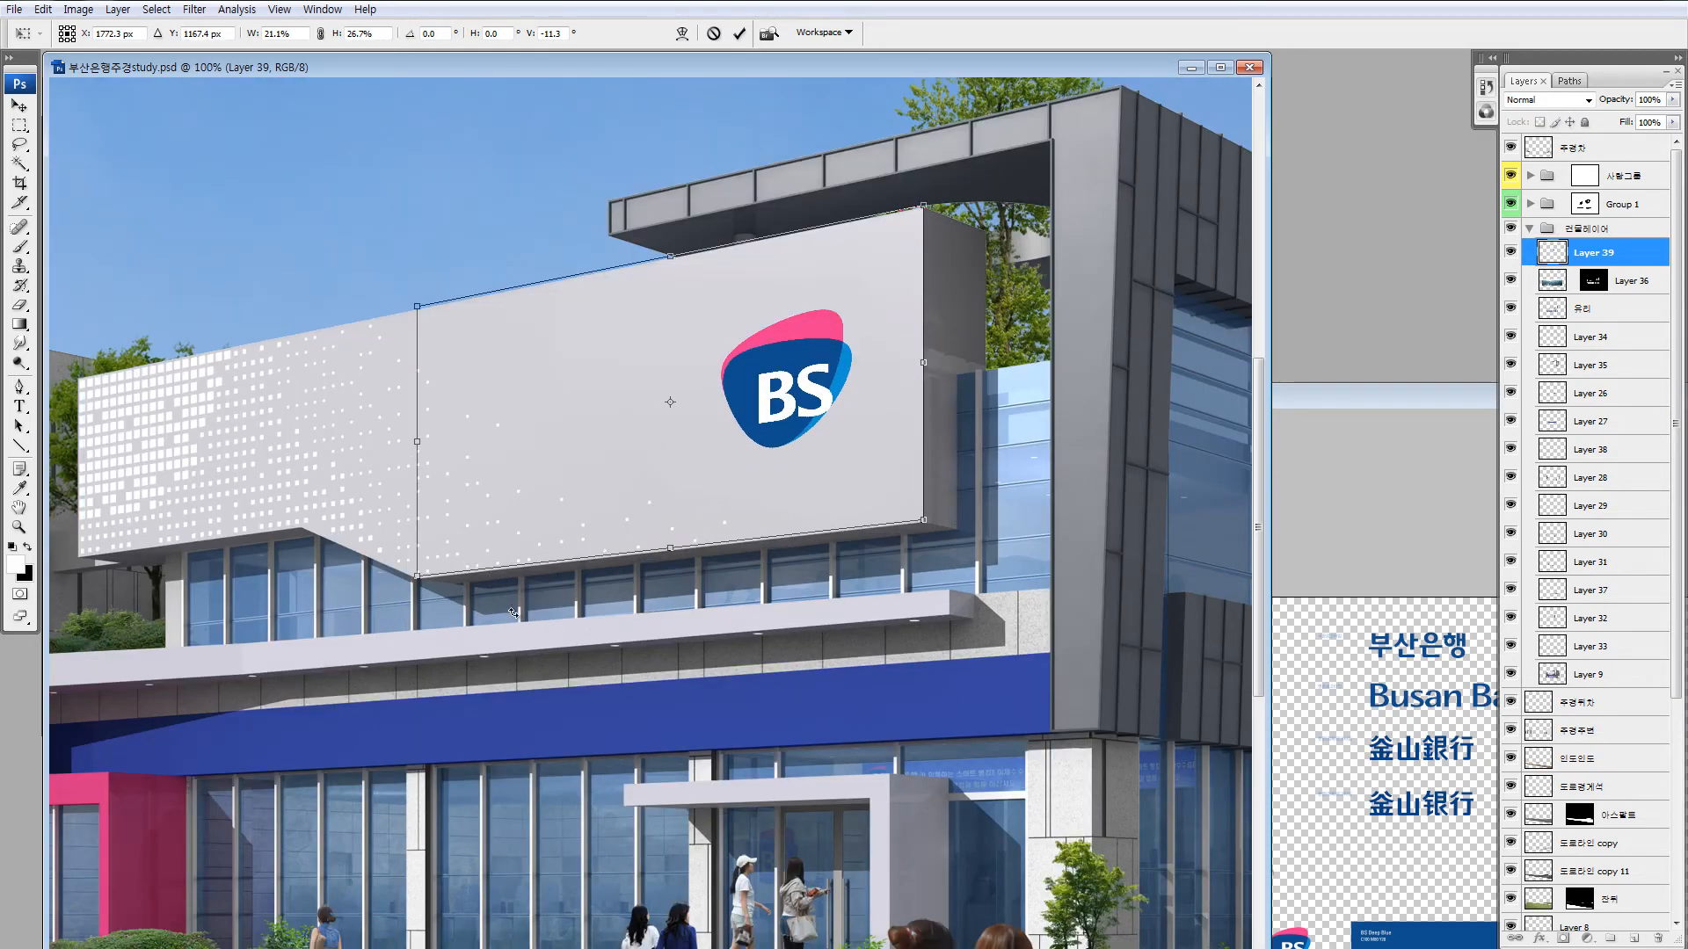
{"action": "key", "text": "ctrl+plus"}
{"action": "left_click_drag", "start_coordinate": [424, 484], "coordinate": [657, 417]}
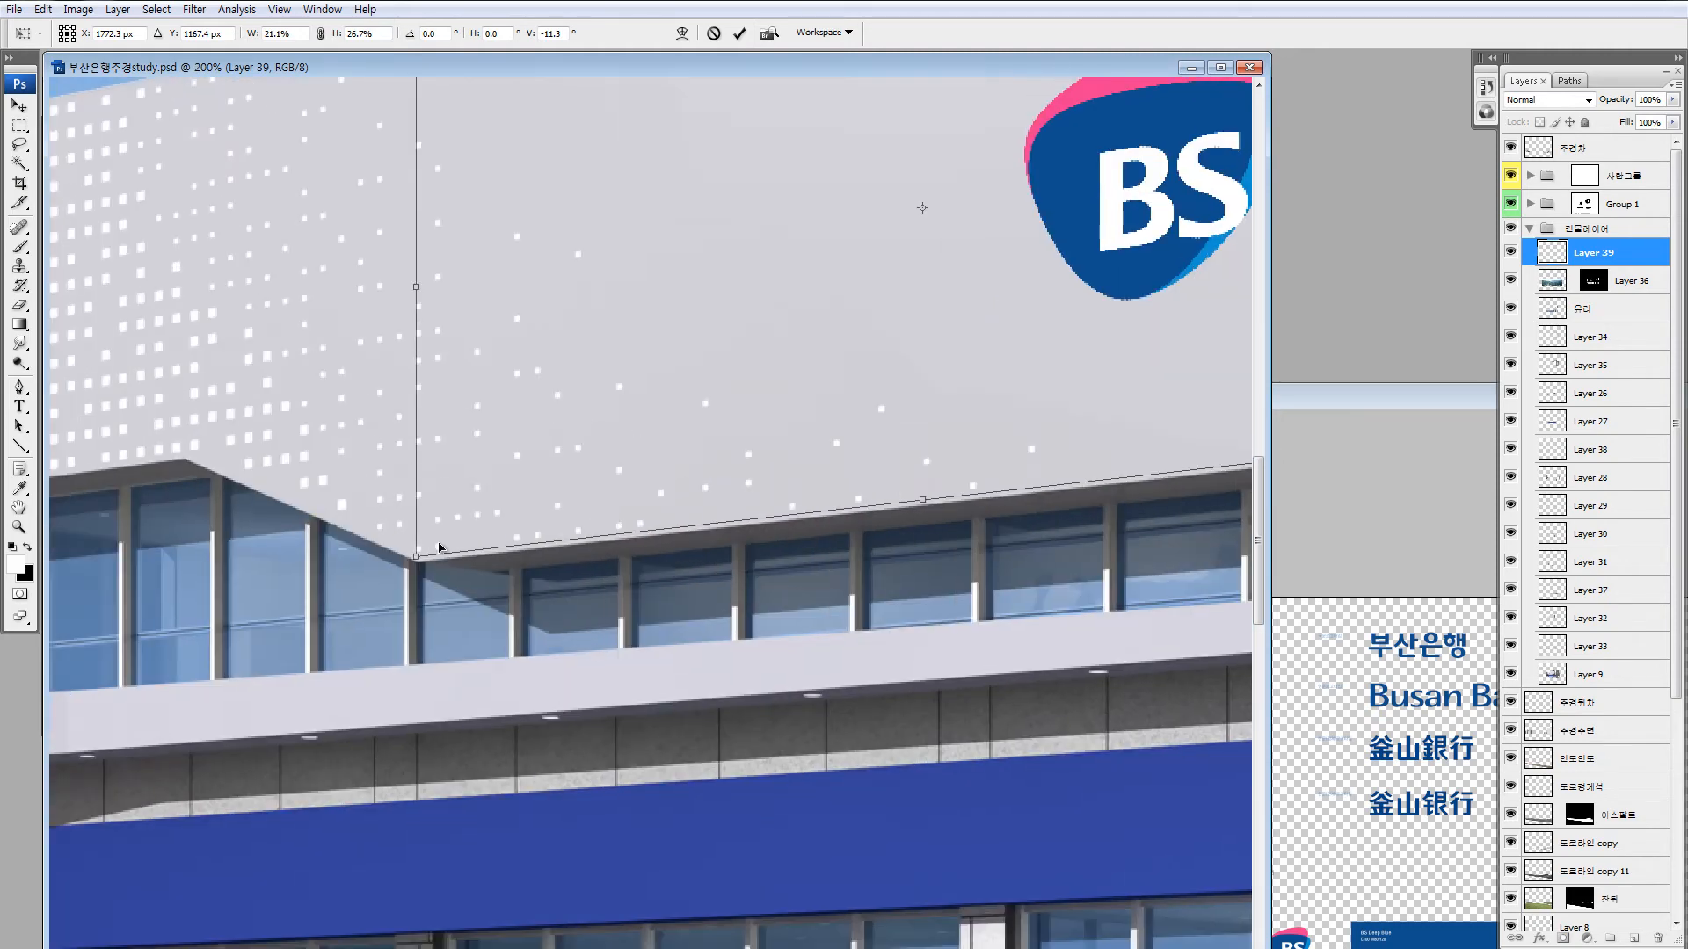
{"action": "left_click_drag", "start_coordinate": [417, 289], "coordinate": [295, 609]}
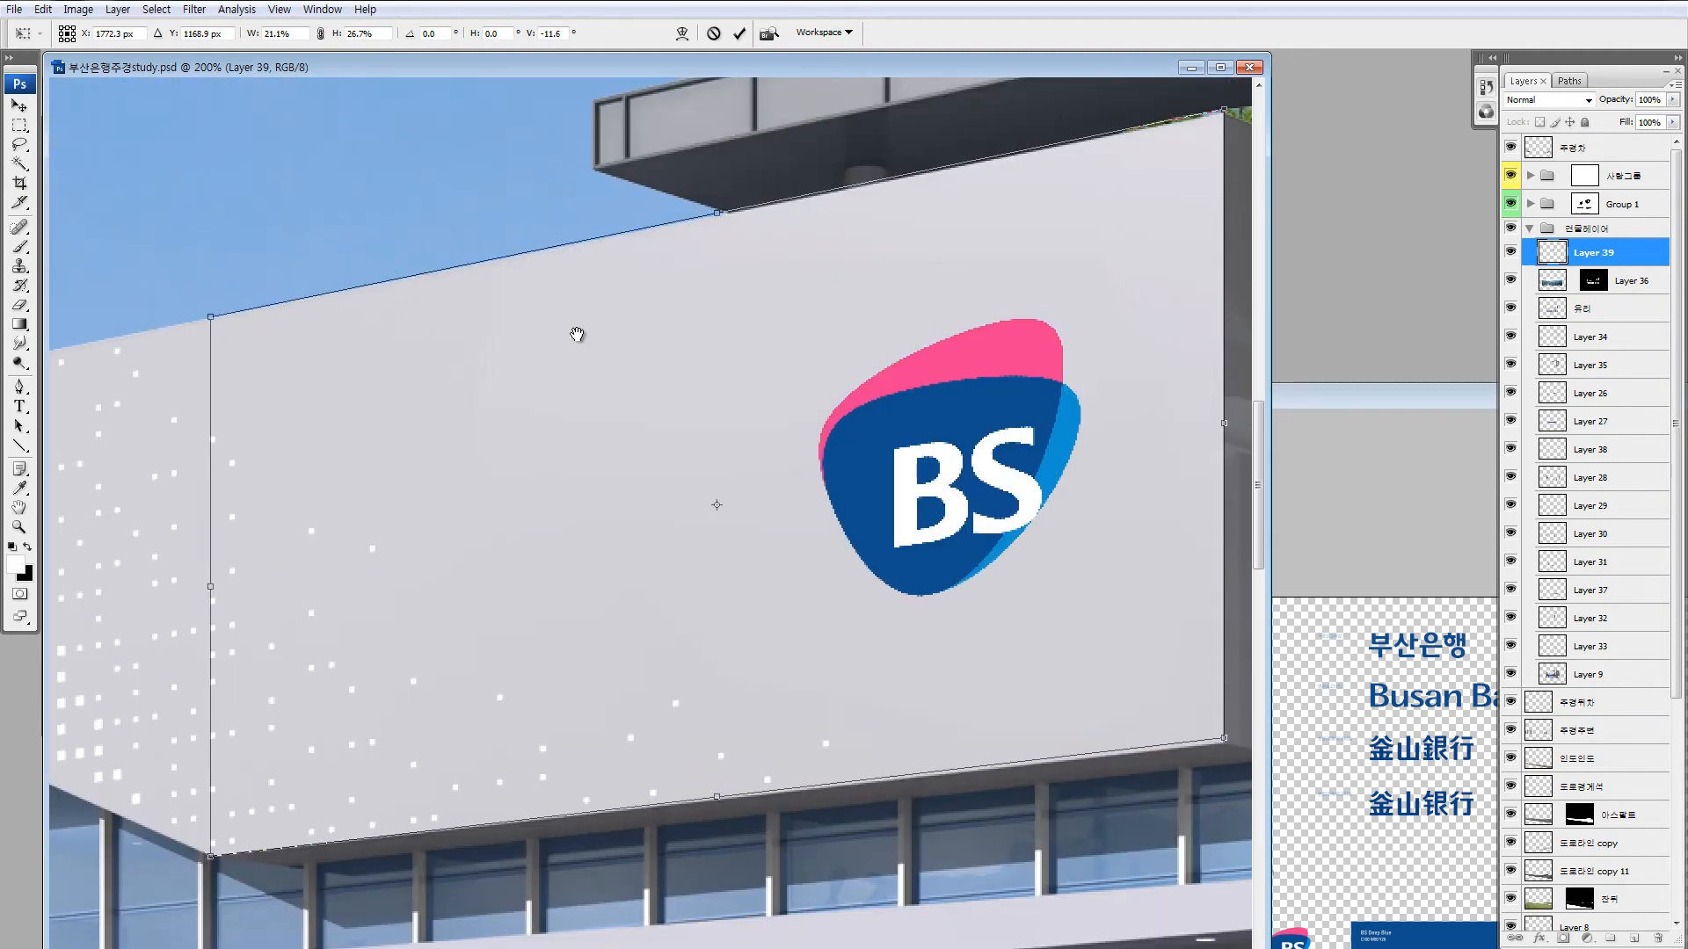
{"action": "left_click_drag", "start_coordinate": [576, 335], "coordinate": [278, 360]}
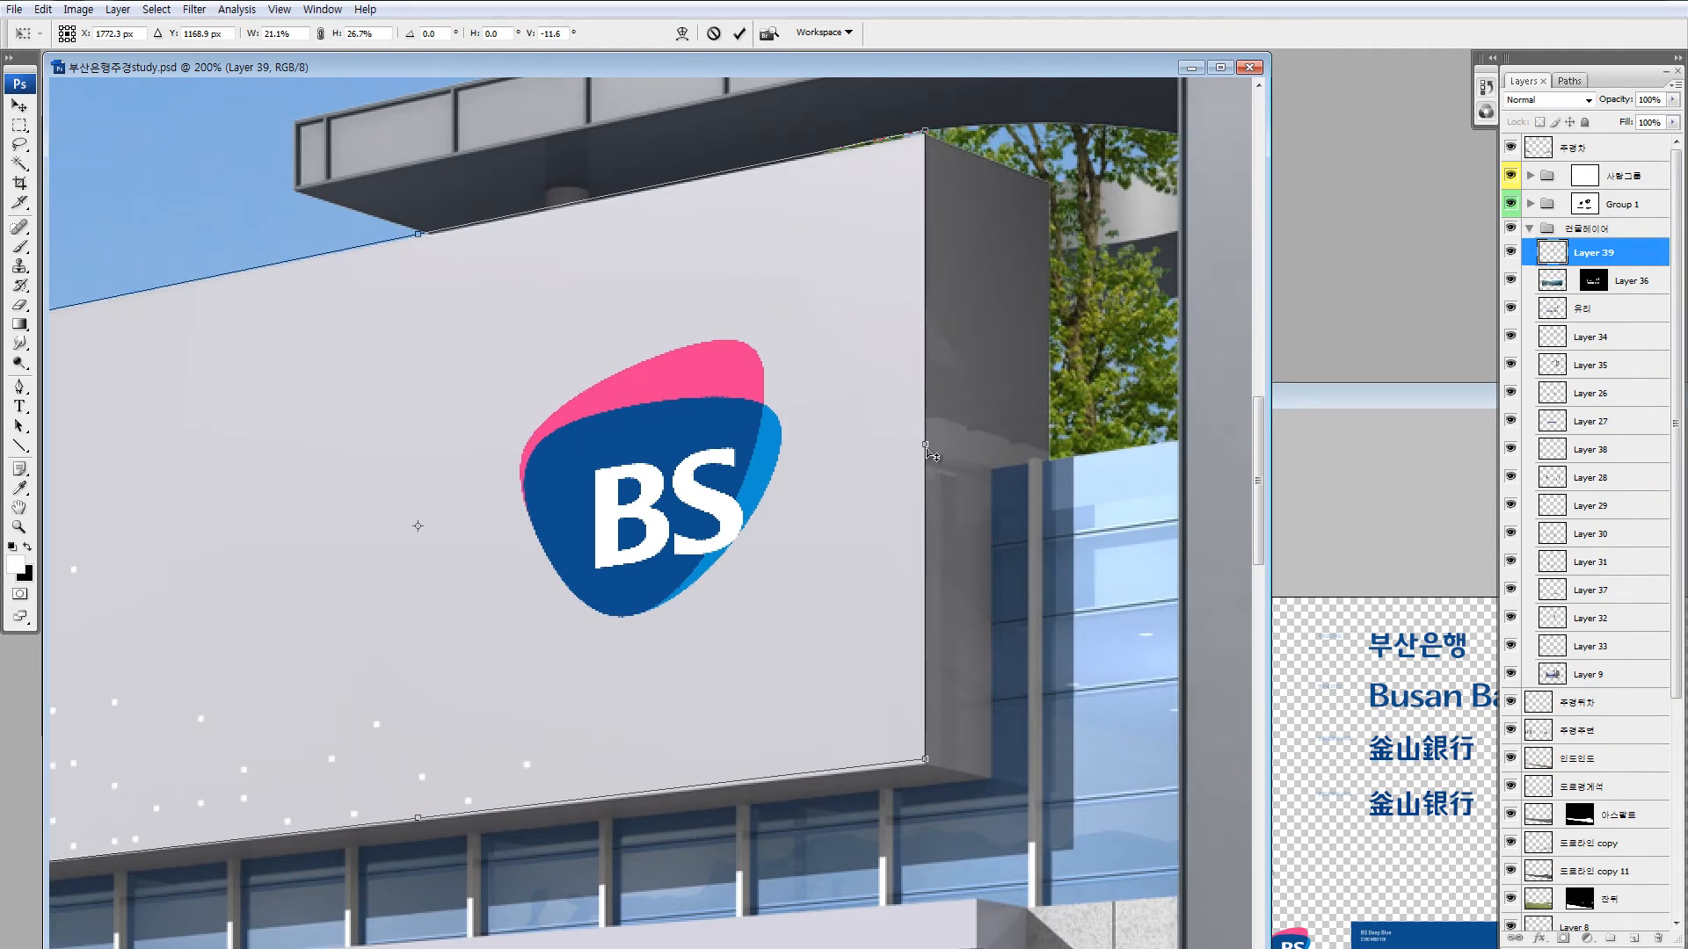
{"action": "left_click_drag", "start_coordinate": [930, 453], "coordinate": [930, 456]}
{"action": "key", "text": "Return"}
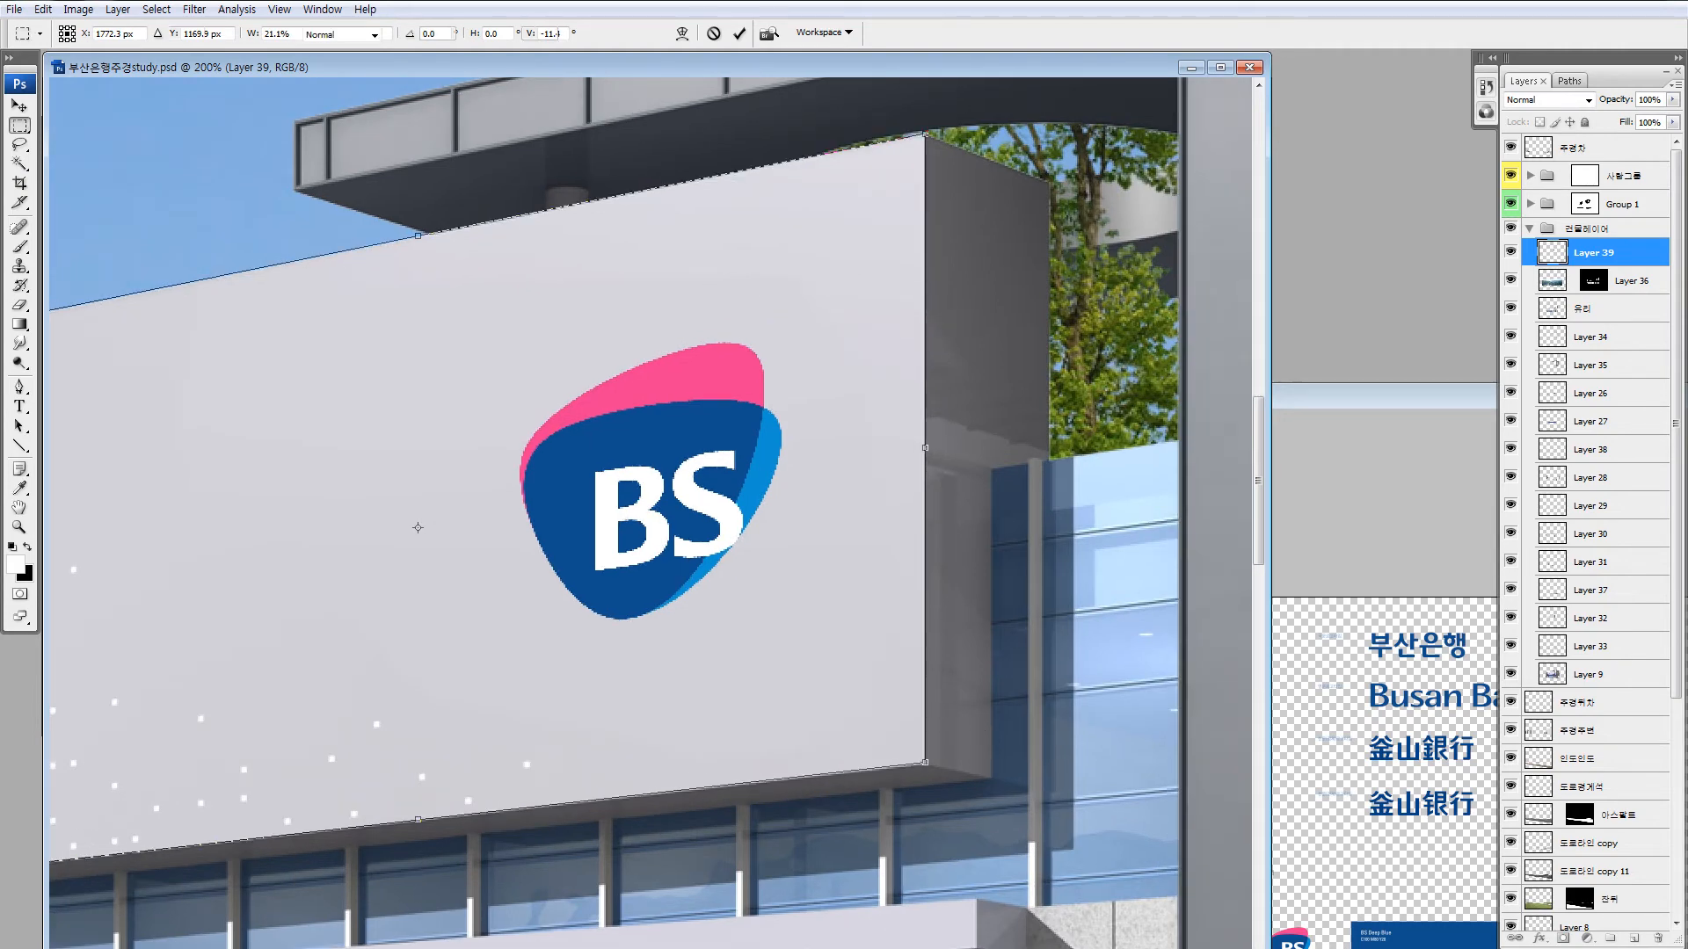
Add a new empty layer above the BS symbol's Layer 39 and make Layer 39 active again.
{"action": "key", "text": "ctrl+minus"}
{"action": "key", "text": "ctrl+minus"}
{"action": "key", "text": "ctrl+minus"}
{"action": "key", "text": "ctrl+minus"}
{"action": "key", "text": "z"}
{"action": "left_click_drag", "start_coordinate": [631, 417], "coordinate": [796, 536]}
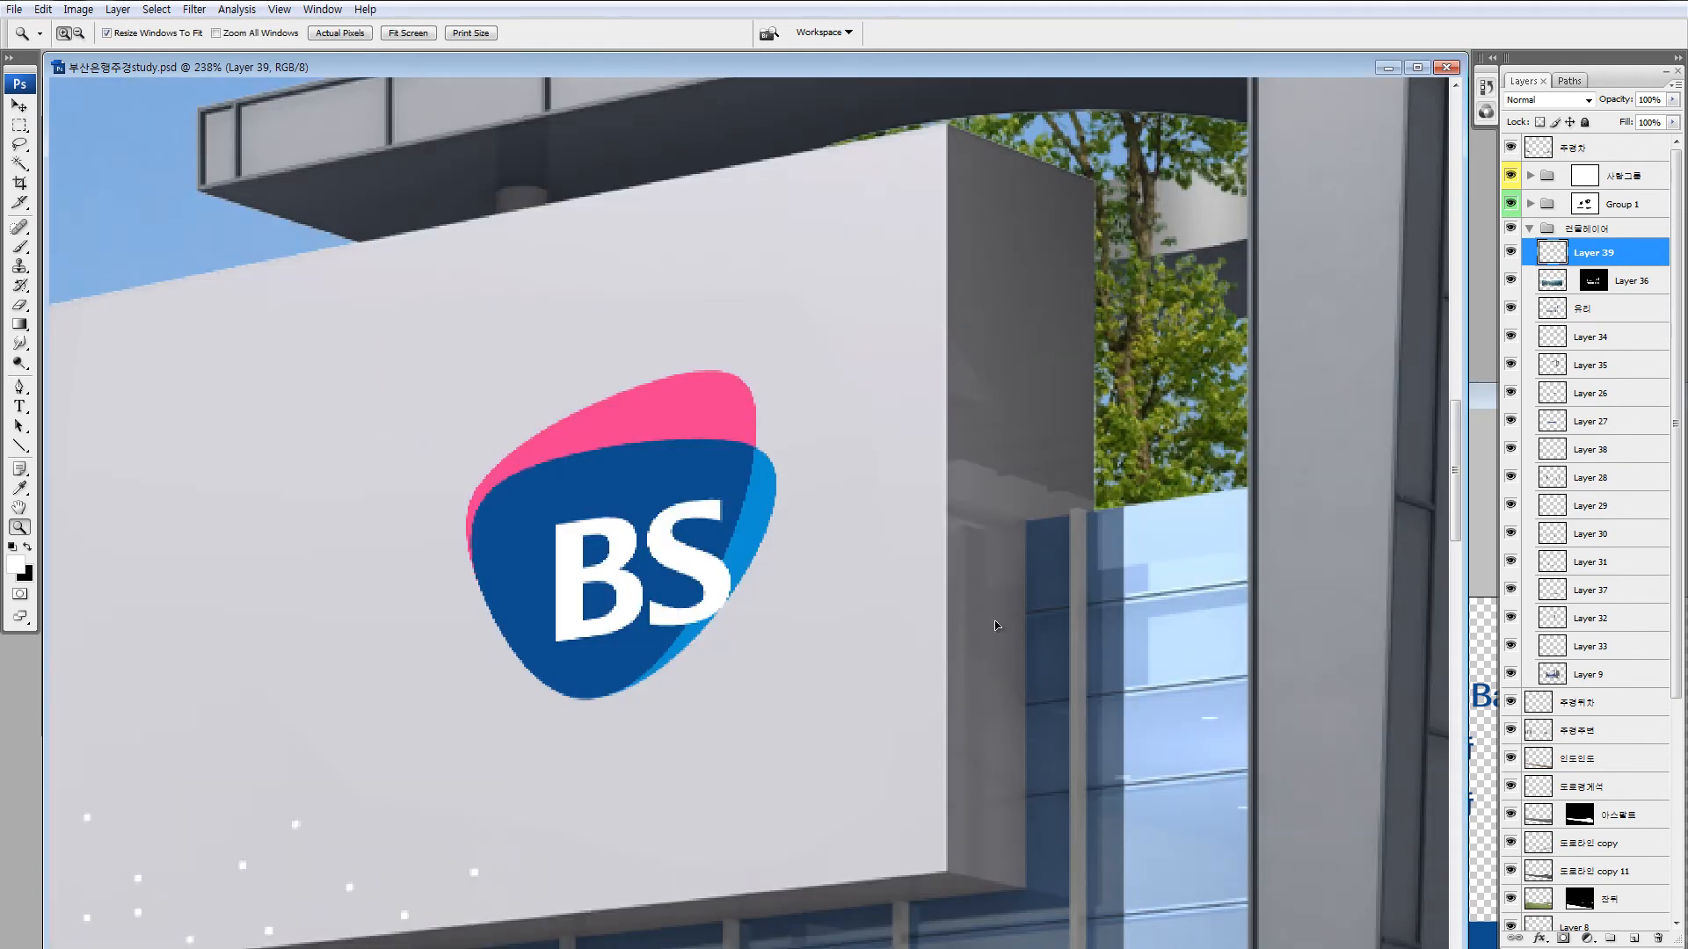
{"action": "key", "text": "ctrl+shift+alt+n"}
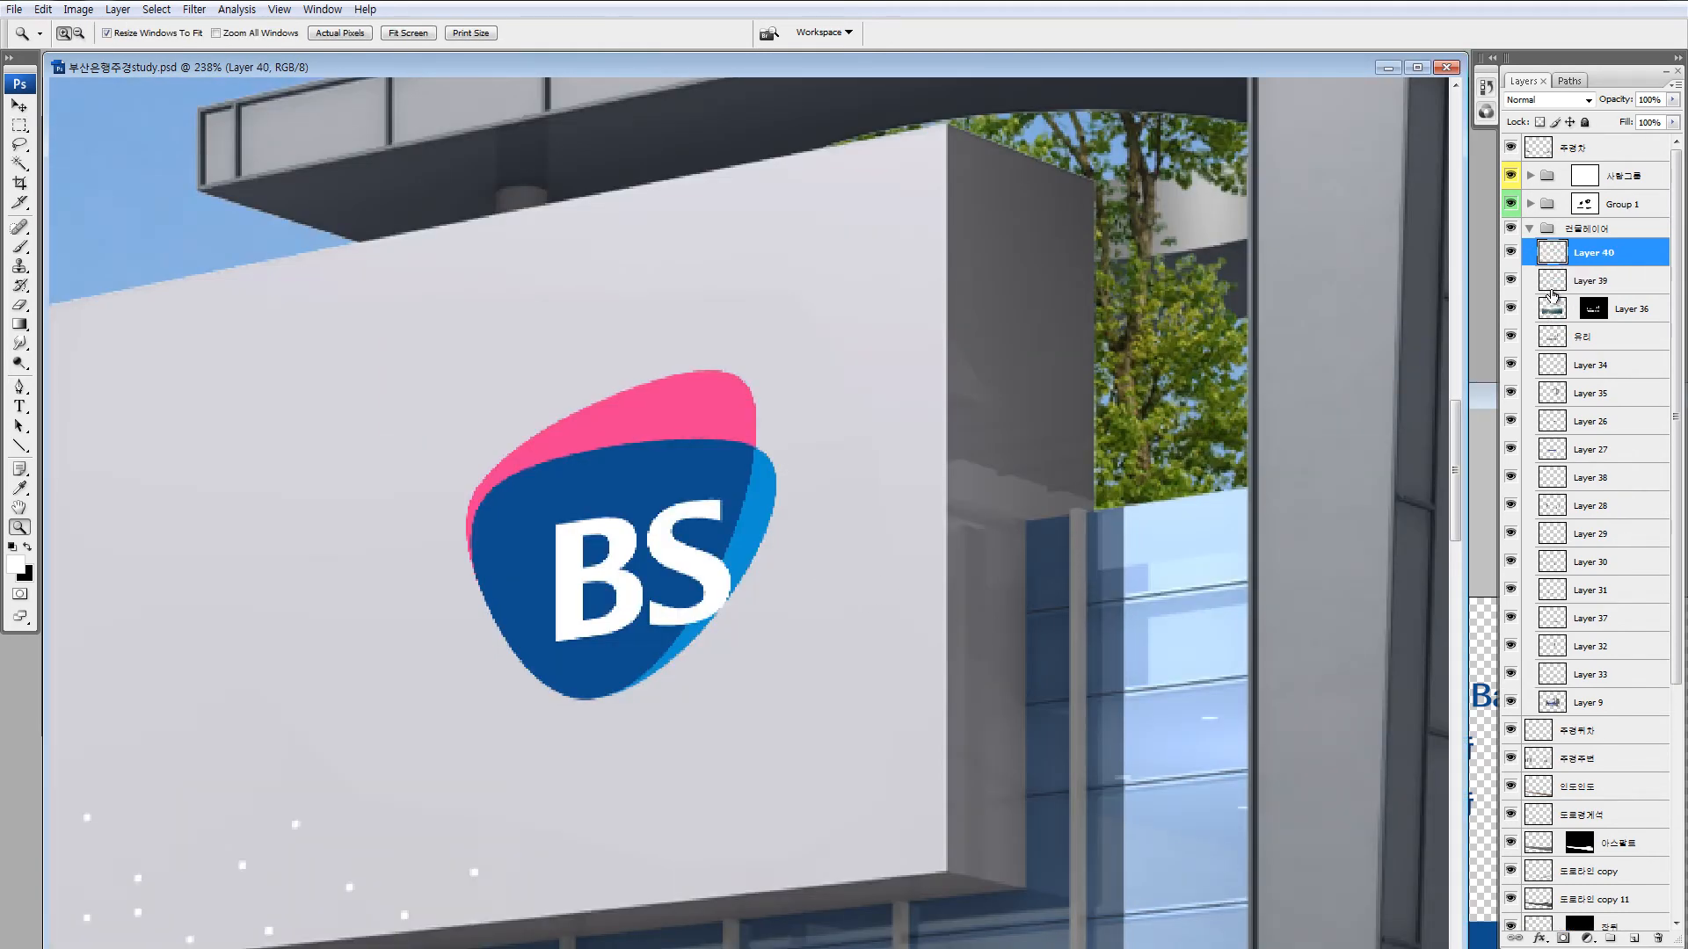
{"action": "left_click", "coordinate": [1556, 283]}
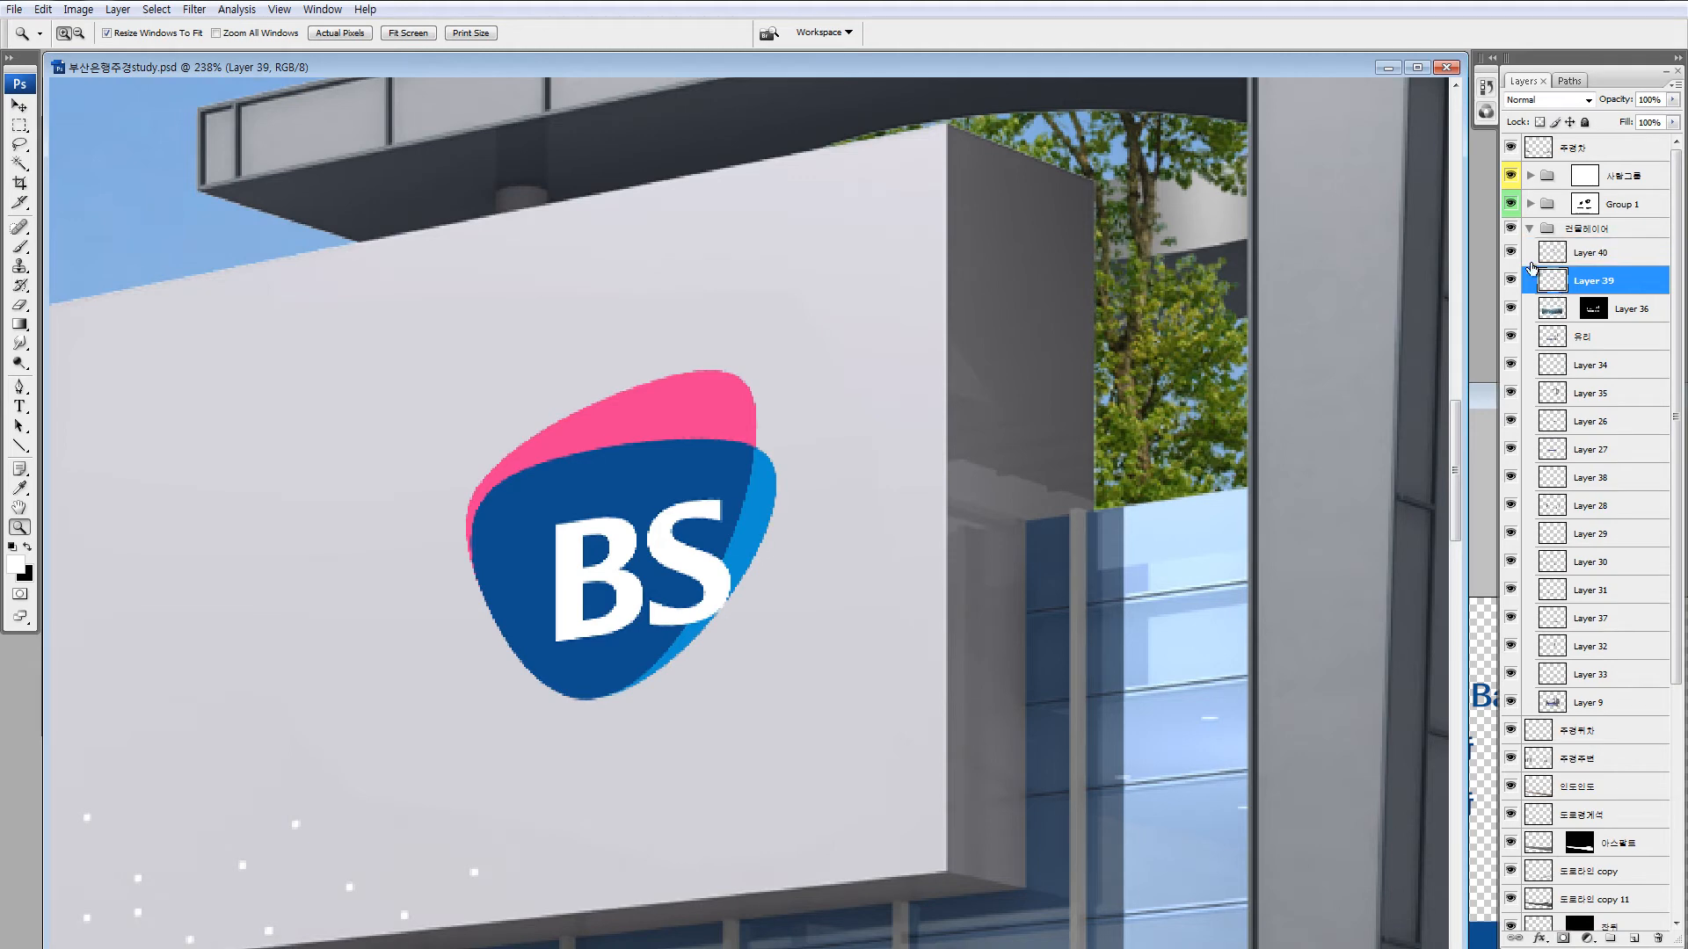
Show only Layer 40 to check the symbol on it, restore the other layers and return to Layer 39.
{"action": "left_click", "coordinate": [1512, 282], "text": "alt"}
{"action": "left_click", "coordinate": [1512, 255], "text": "alt"}
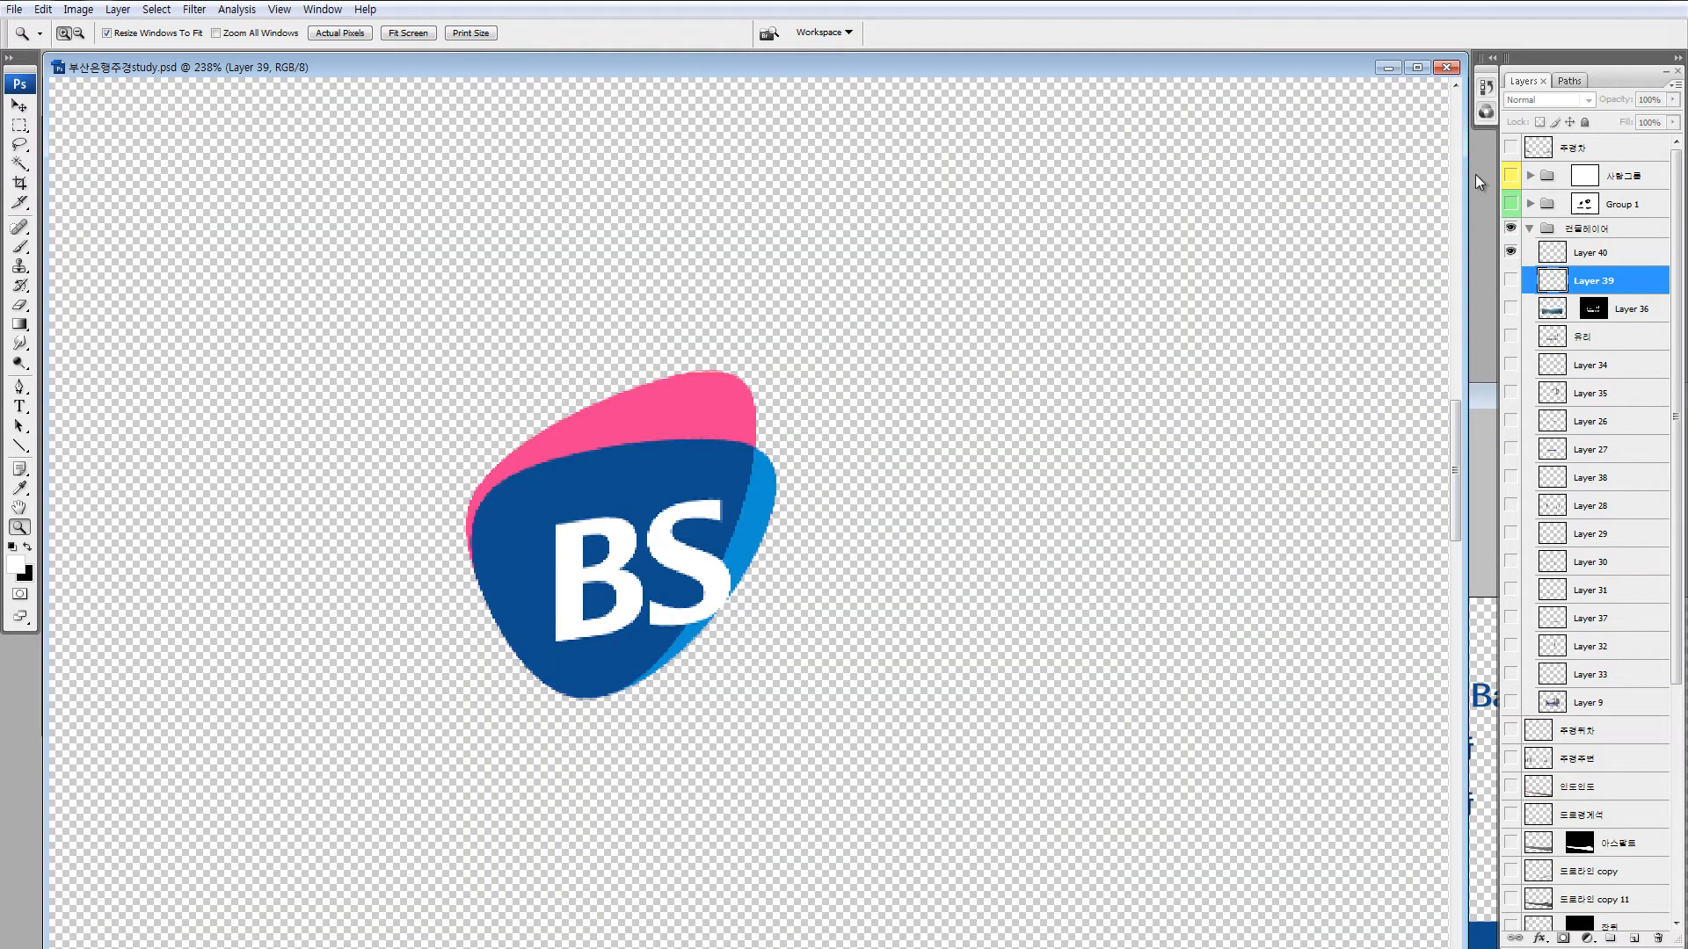
{"action": "right_click", "coordinate": [1511, 251]}
{"action": "left_click", "coordinate": [1552, 278]}
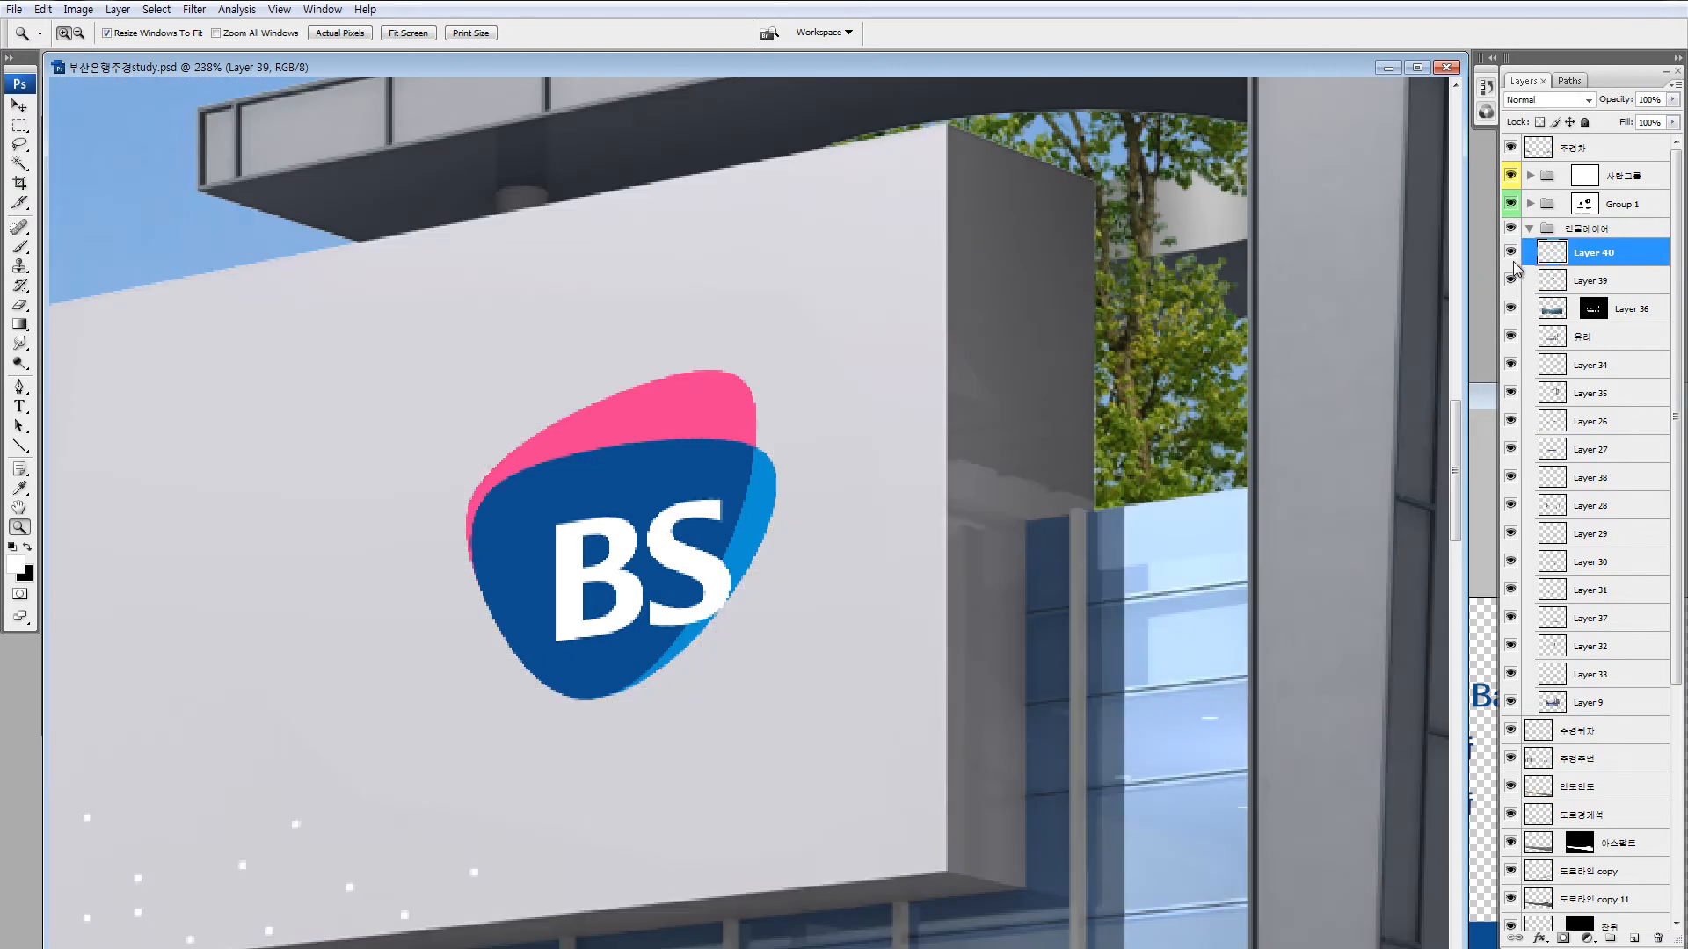
{"action": "right_click", "coordinate": [1512, 253]}
{"action": "key", "text": "Escape"}
{"action": "left_click", "coordinate": [1555, 281]}
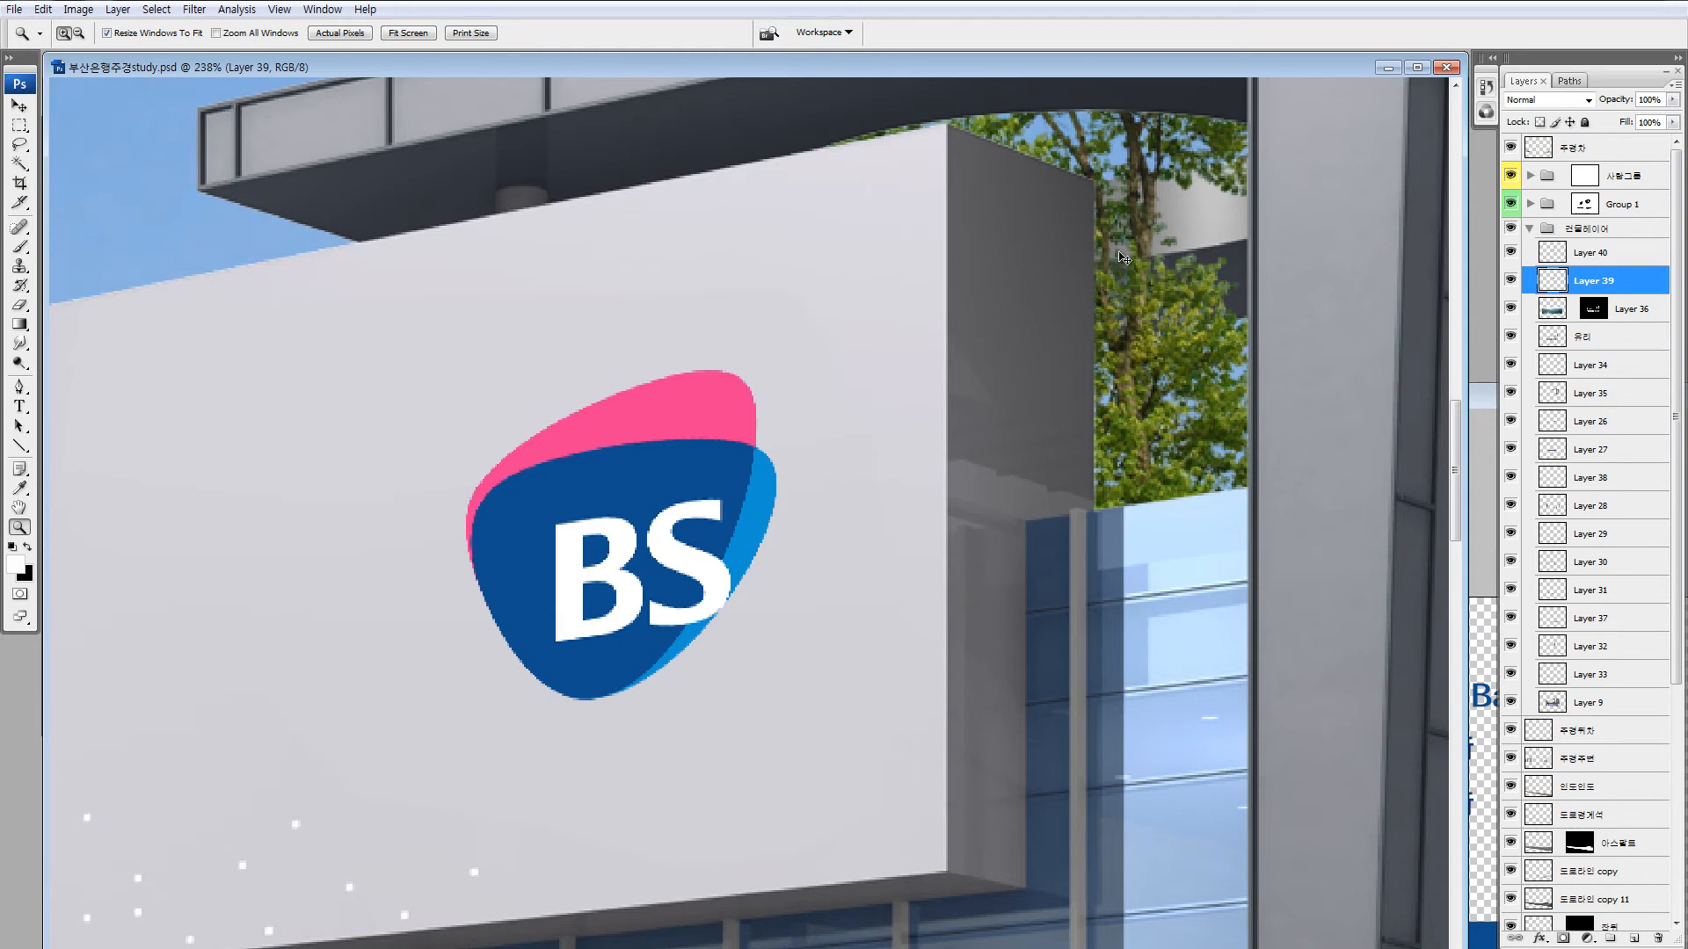
Darken the symbol on Layer 39 with Hue/Saturation, lowering Lightness to about -38.
{"action": "key", "text": "ctrl+u"}
{"action": "left_click_drag", "start_coordinate": [1206, 690], "coordinate": [1194, 691]}
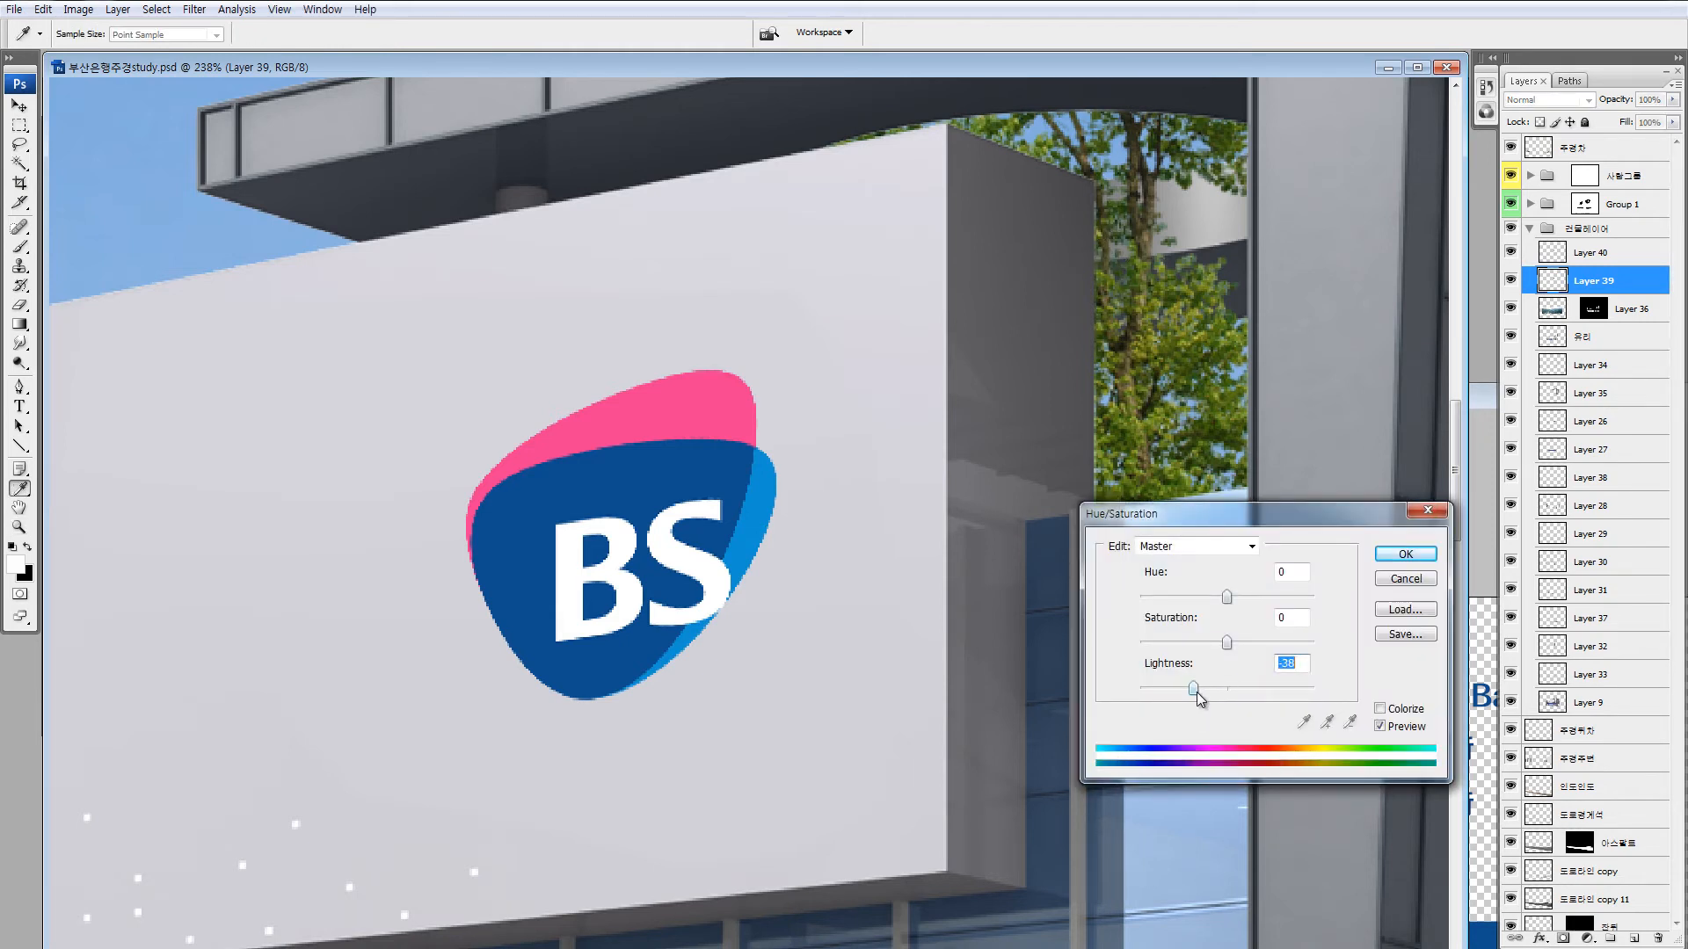
{"action": "left_click", "coordinate": [1405, 554]}
{"action": "key", "text": "z"}
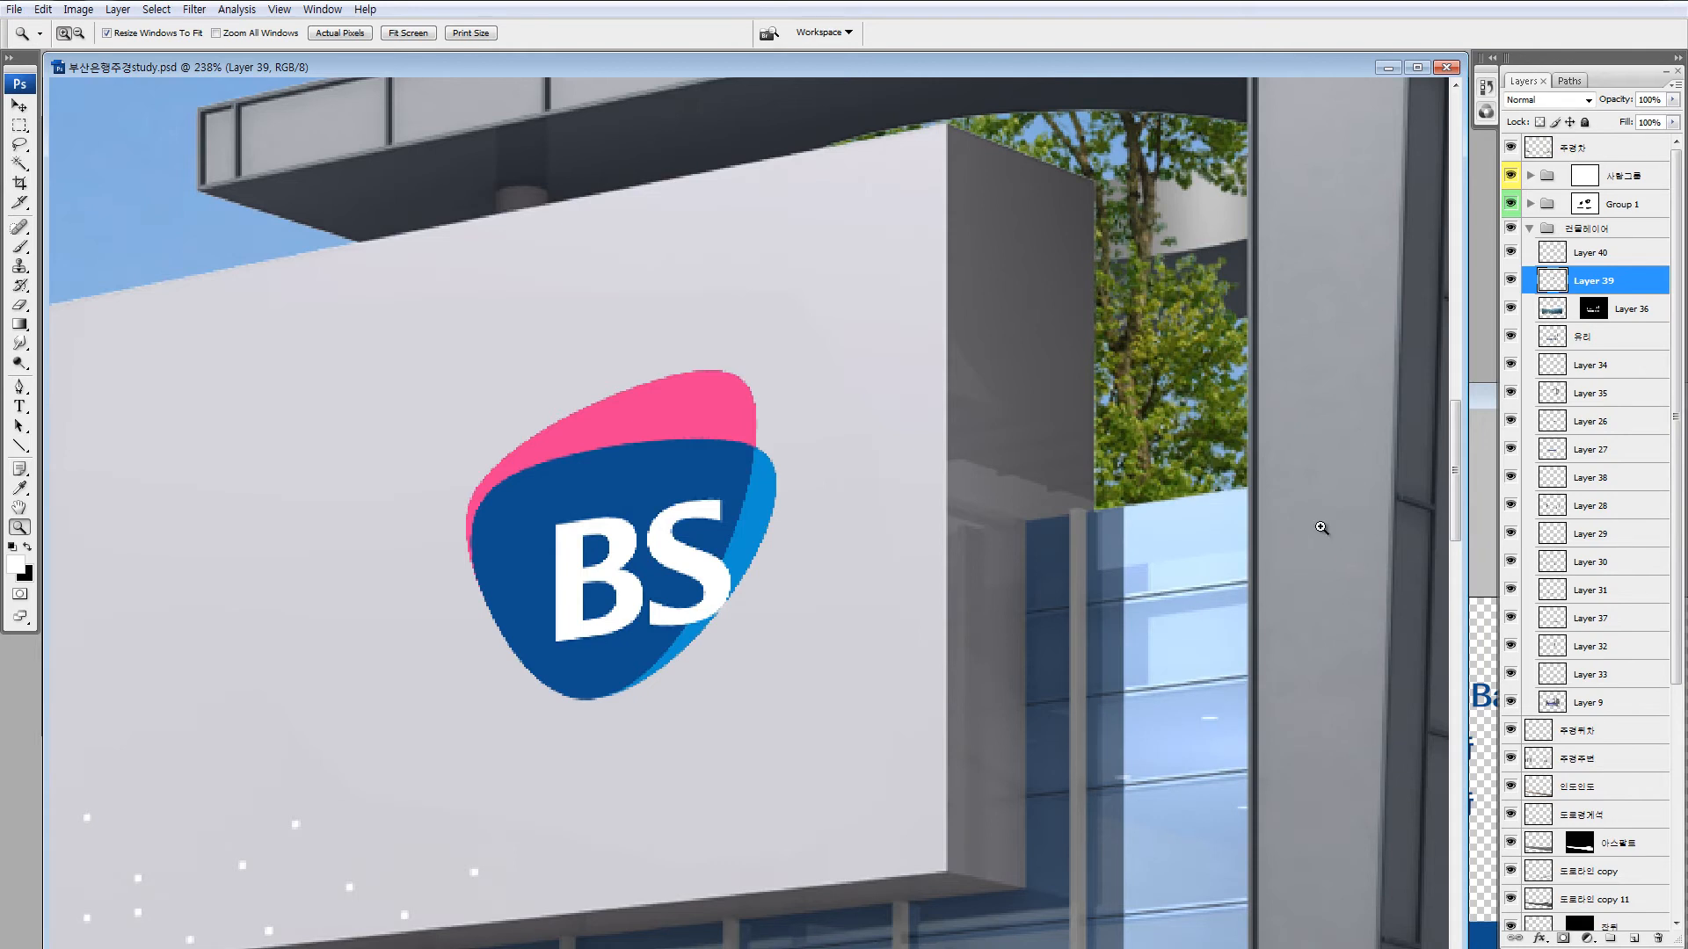
Marquee-select the symbol on Layer 39 and try to build its thickness with repeated one-pixel copies to the right.
{"action": "key", "text": "m"}
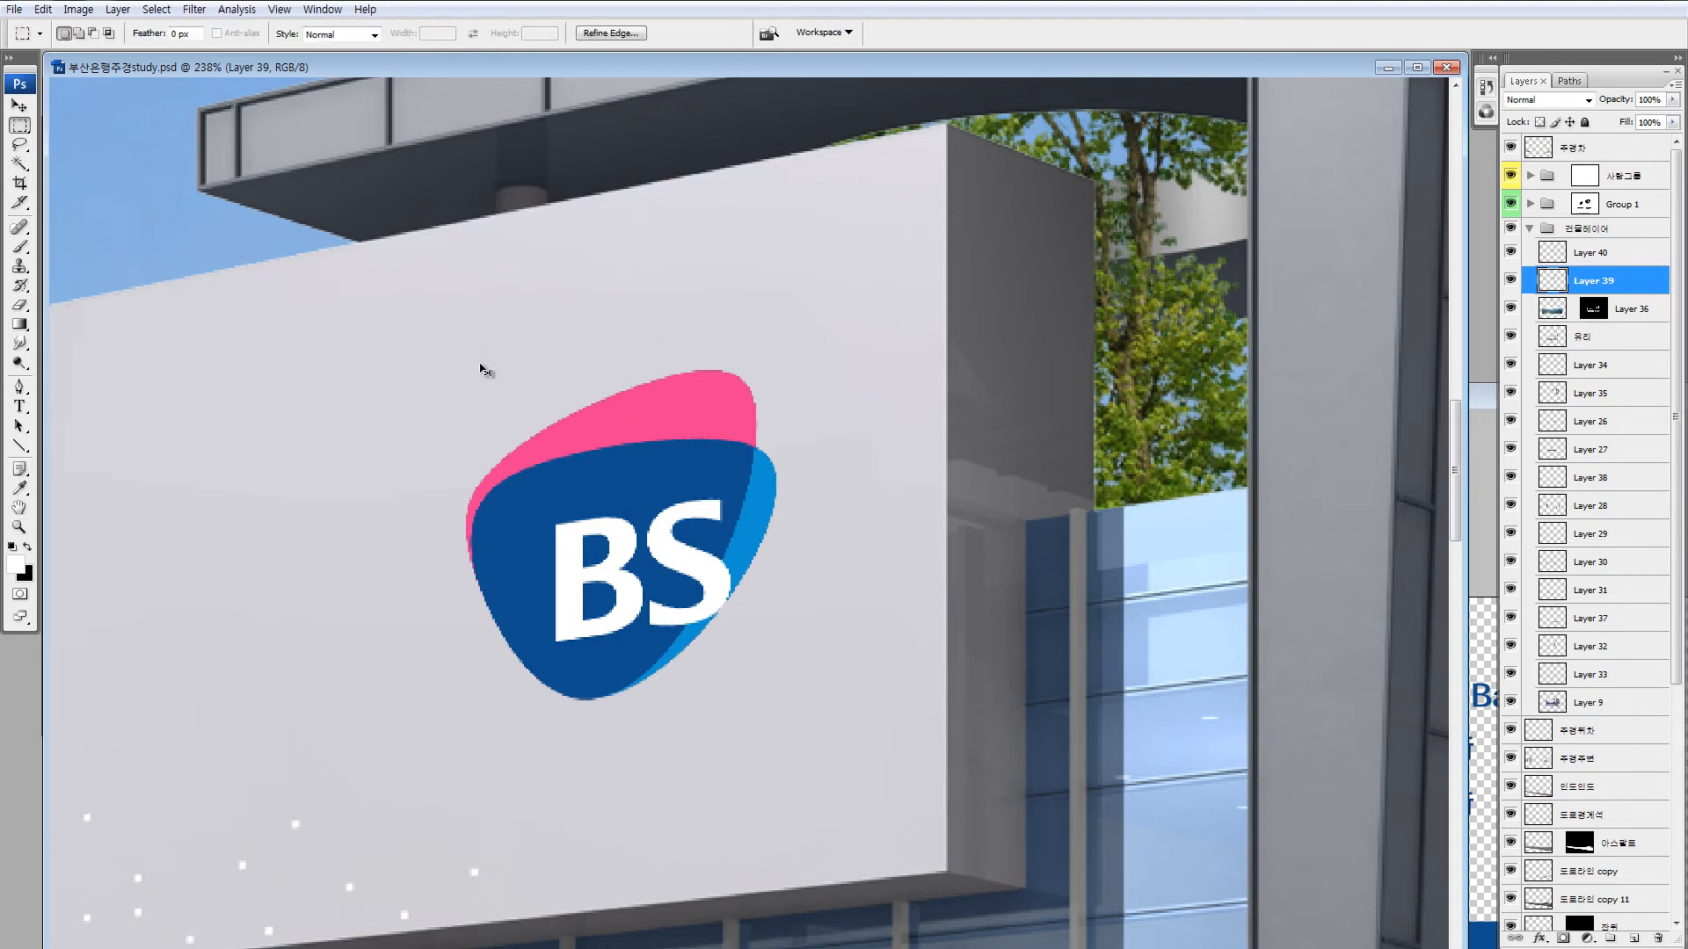
{"action": "left_click_drag", "start_coordinate": [351, 264], "coordinate": [906, 840]}
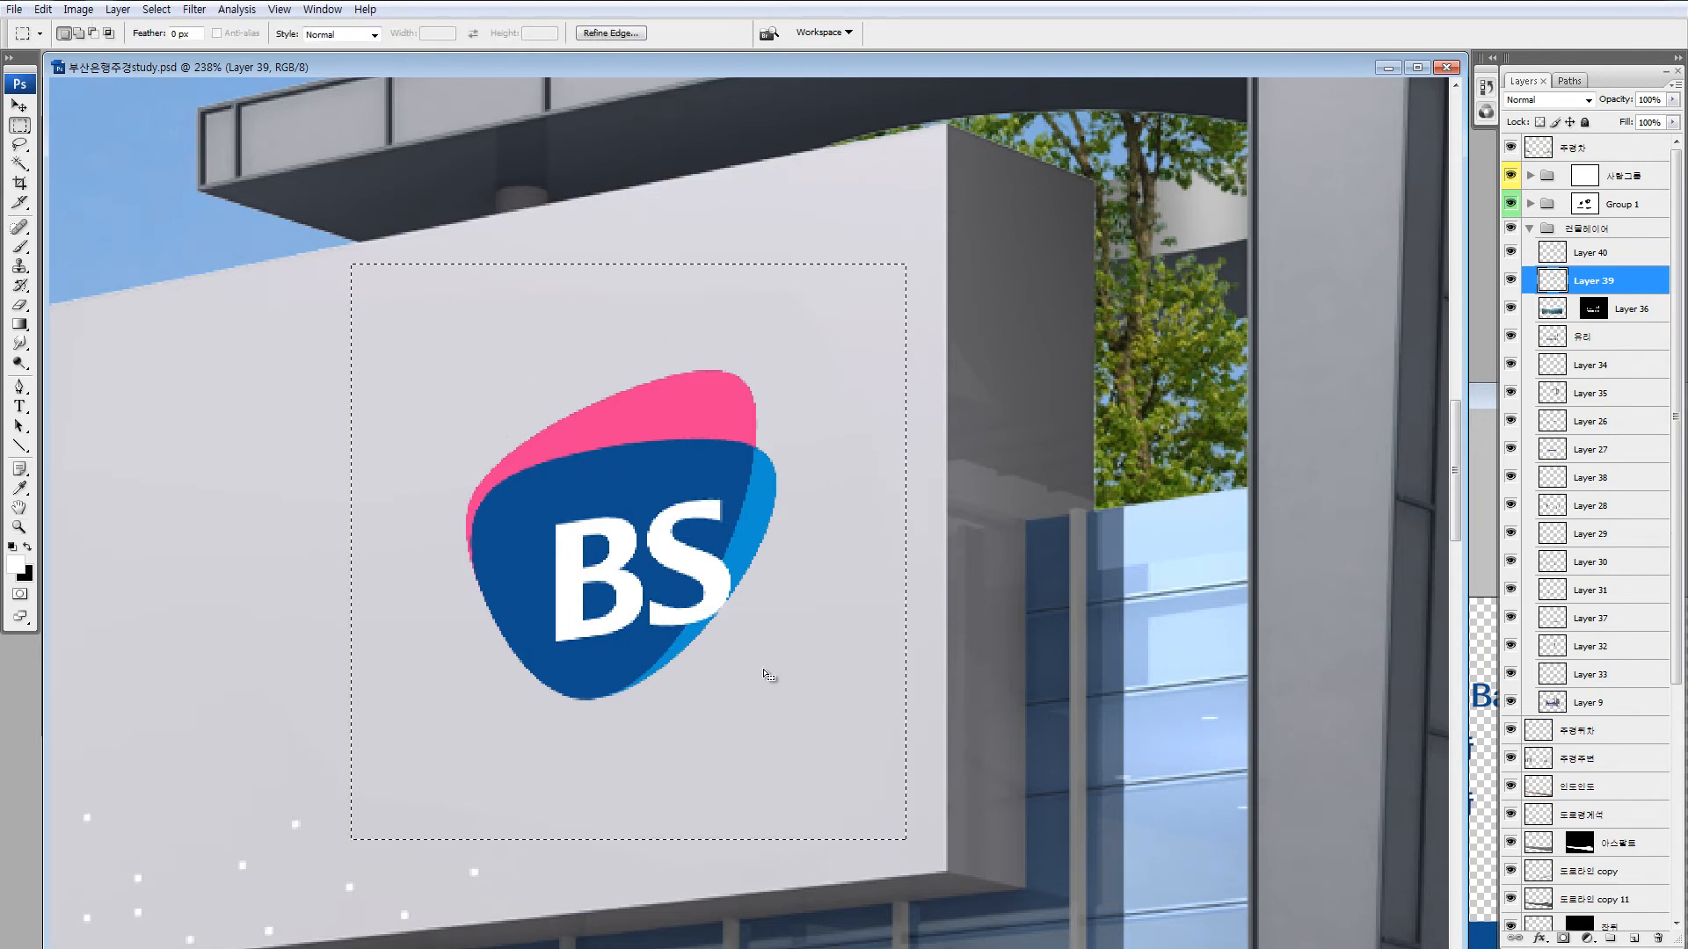
{"action": "key", "text": "ctrl+alt+Right"}
{"action": "key", "text": "ctrl+alt+Right"}
{"action": "key", "text": "ctrl+alt+Right"}
{"action": "key", "text": "ctrl+alt+Right"}
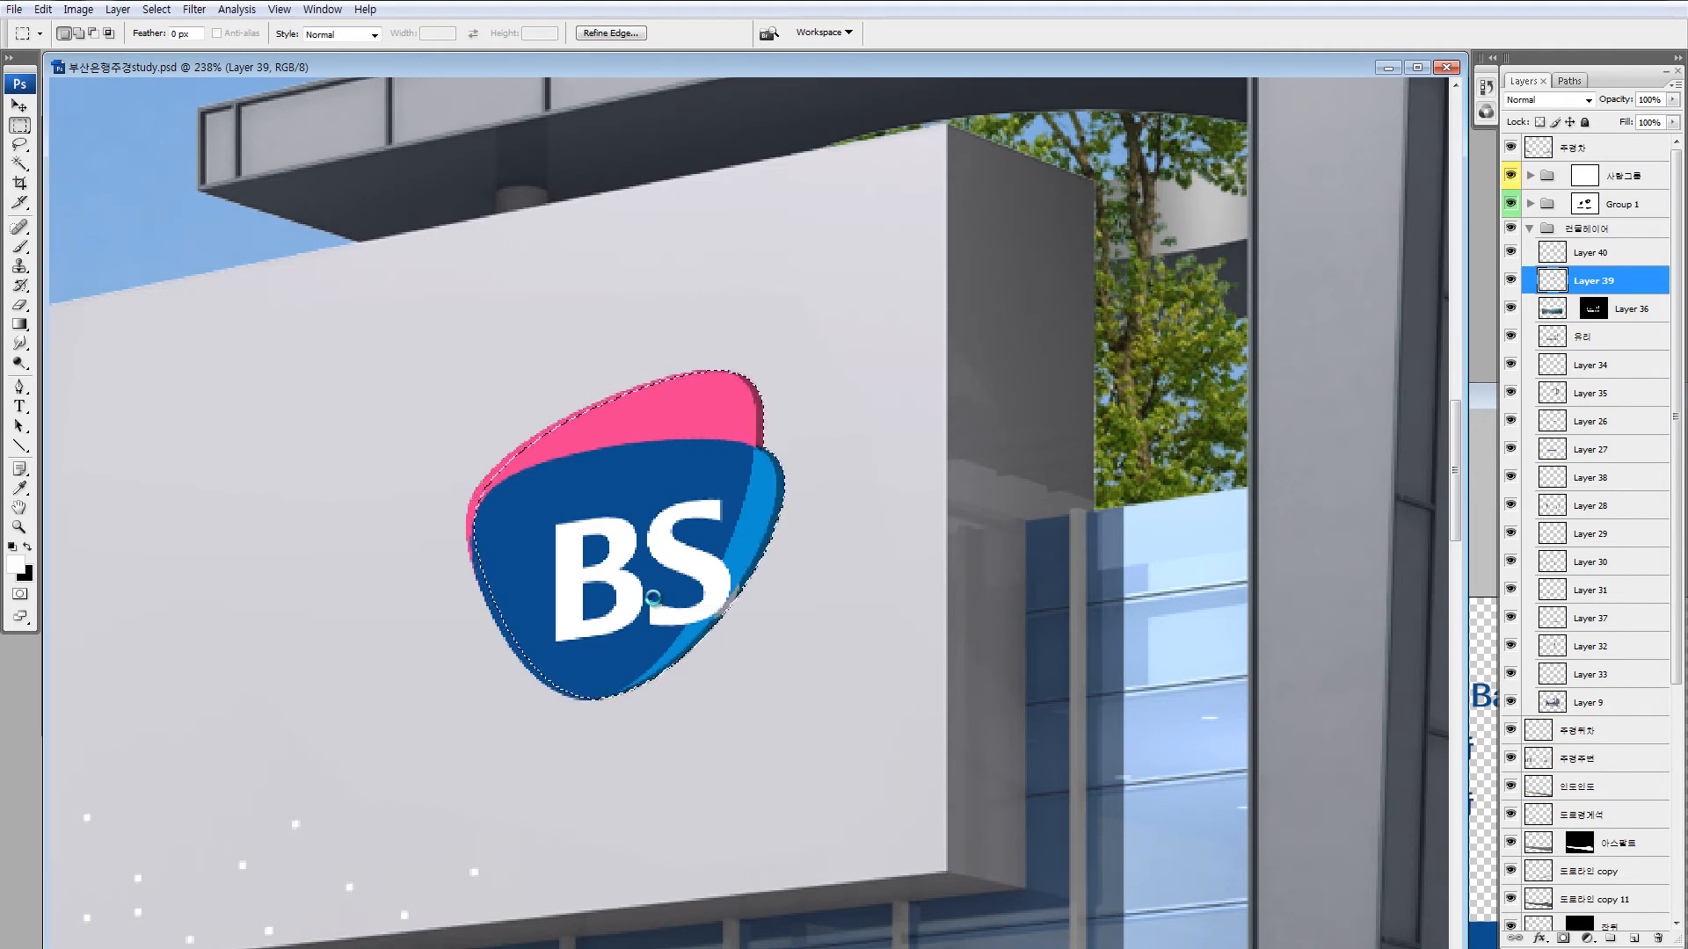
{"action": "key", "text": "ctrl+alt+Right"}
{"action": "key", "text": "ctrl+alt+Right"}
{"action": "key", "text": "ctrl+alt+Right"}
{"action": "key", "text": "ctrl+alt+Right"}
{"action": "key", "text": "ctrl+alt+Right"}
{"action": "key", "text": "ctrl+alt+Right"}
{"action": "key", "text": "ctrl+alt+Right"}
{"action": "key", "text": "ctrl+alt+Right"}
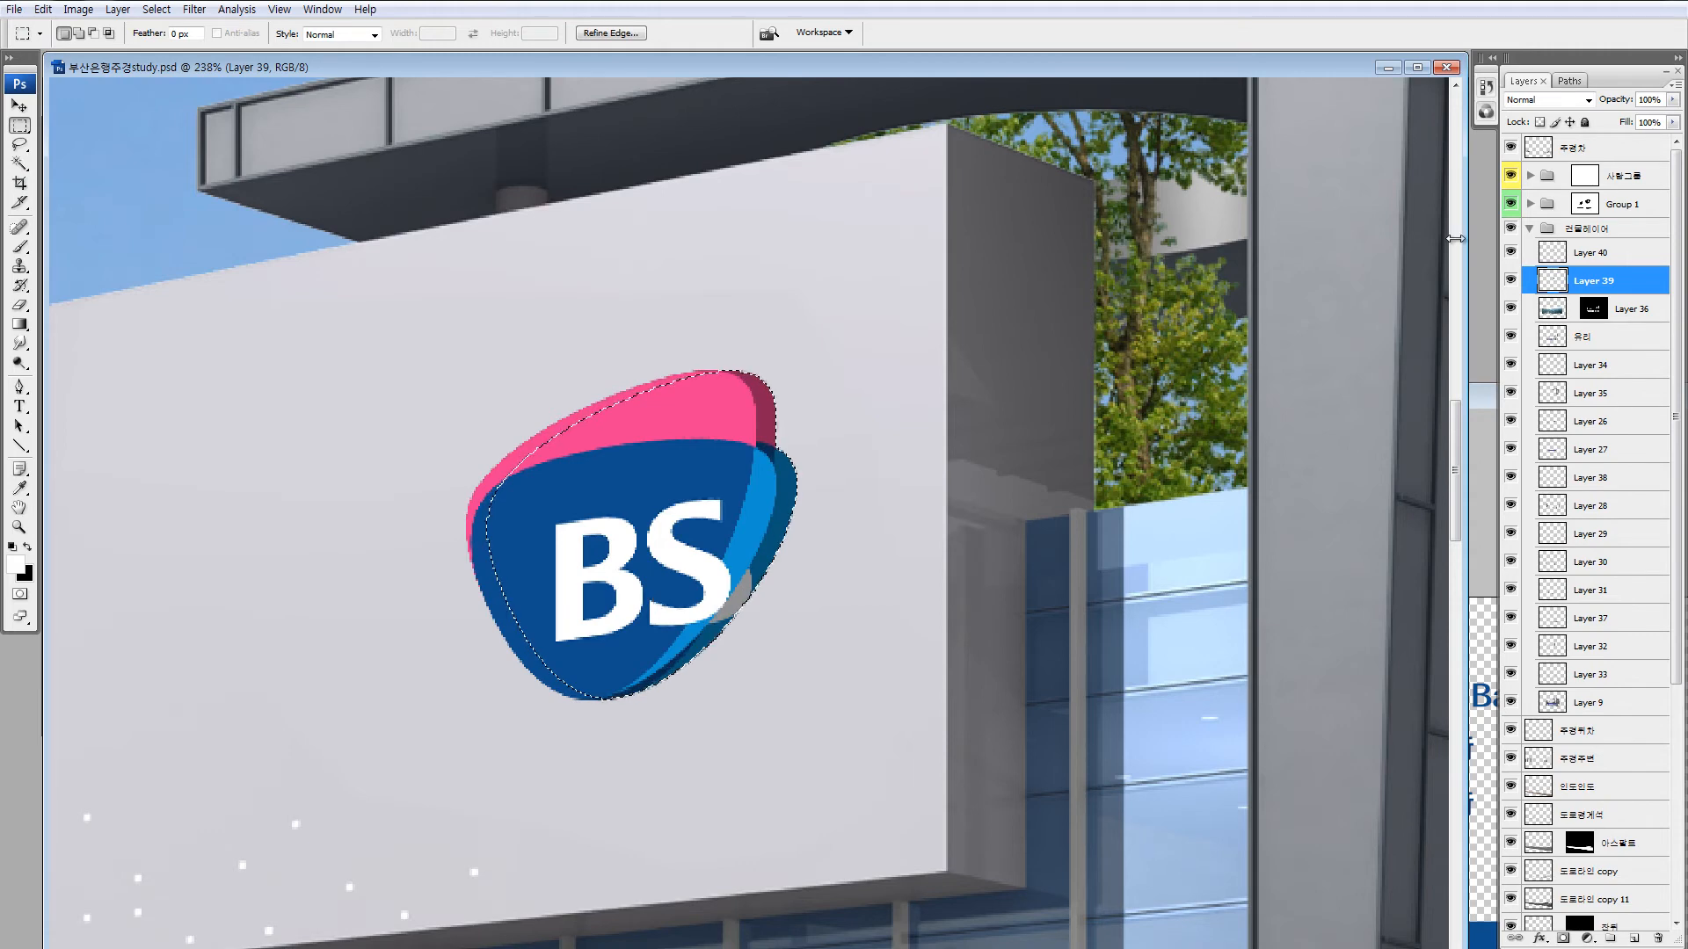
Hide Layer 40 to examine the left edge of the stacked darkened copies, and show the layer again.
{"action": "left_click", "coordinate": [1510, 253]}
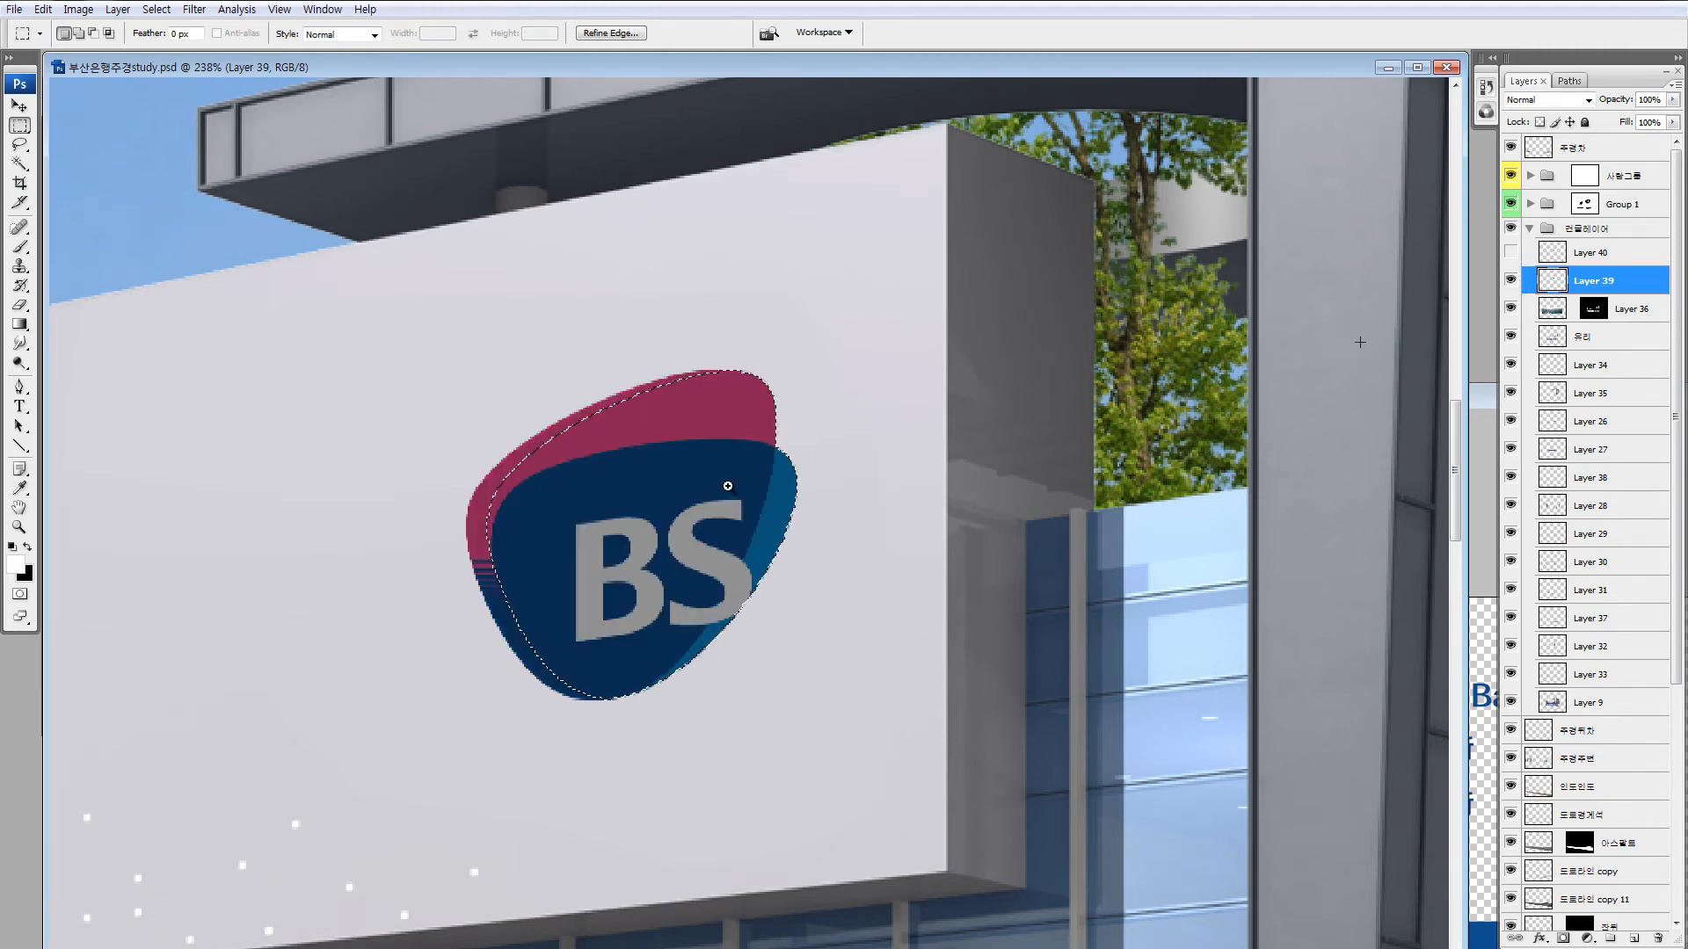
{"action": "key", "text": "z"}
{"action": "left_click_drag", "start_coordinate": [619, 700], "coordinate": [432, 459]}
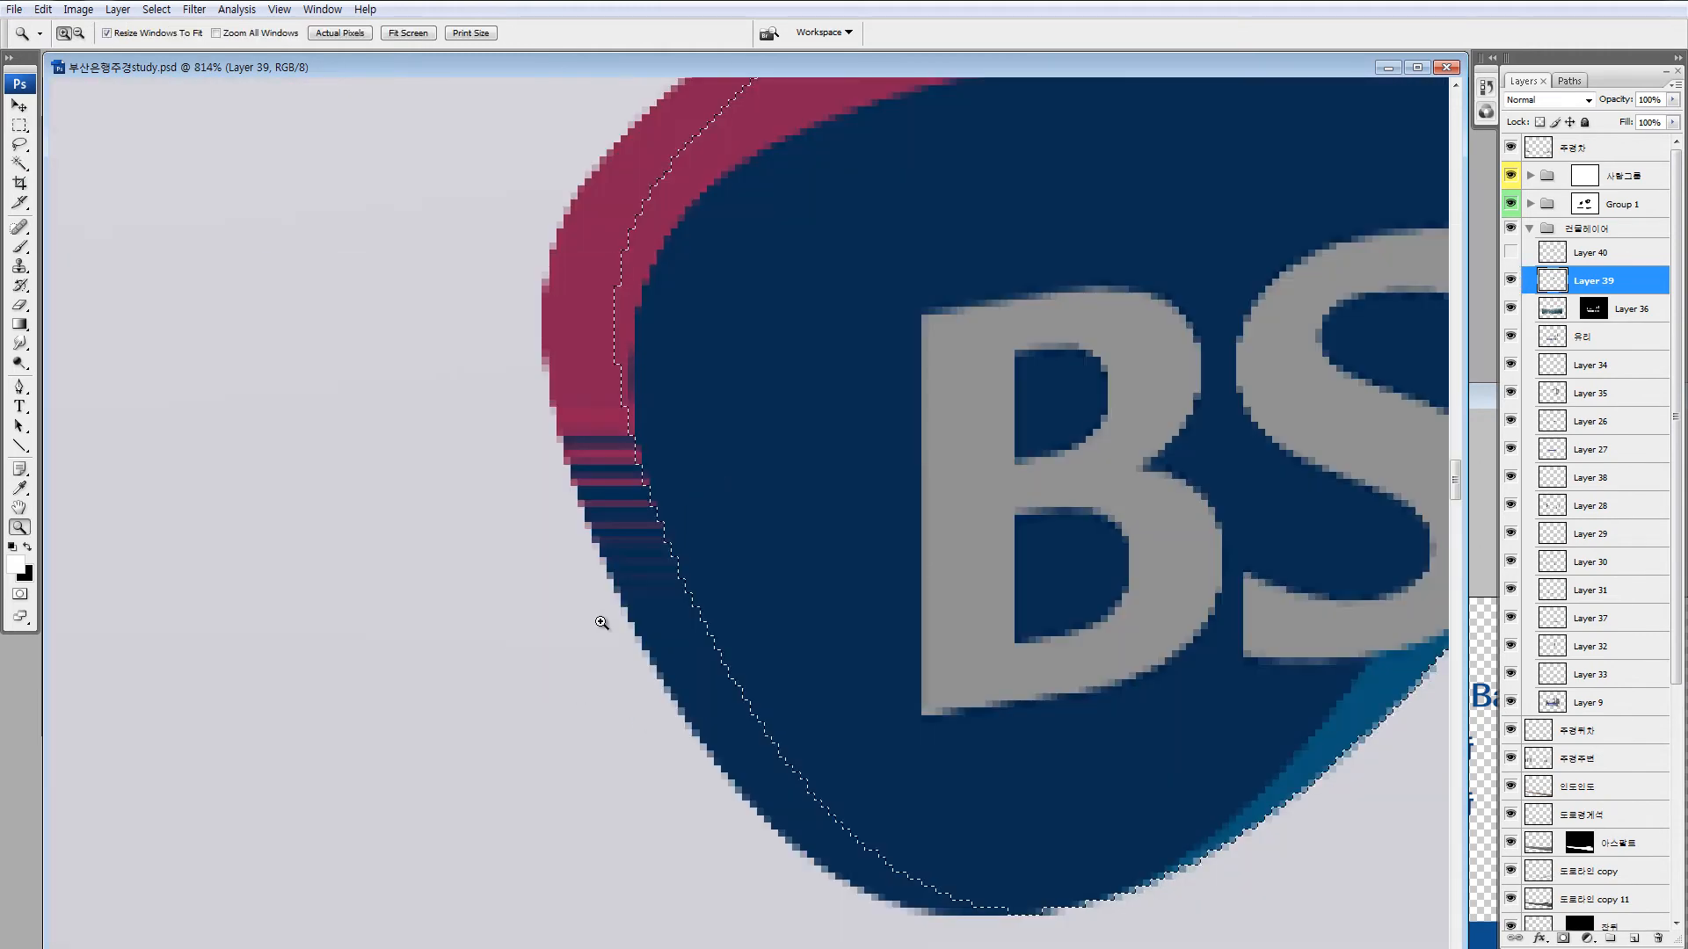
{"action": "left_click", "coordinate": [1510, 252]}
{"action": "key", "text": "ctrl+minus"}
{"action": "key", "text": "ctrl+minus"}
{"action": "key", "text": "ctrl+minus"}
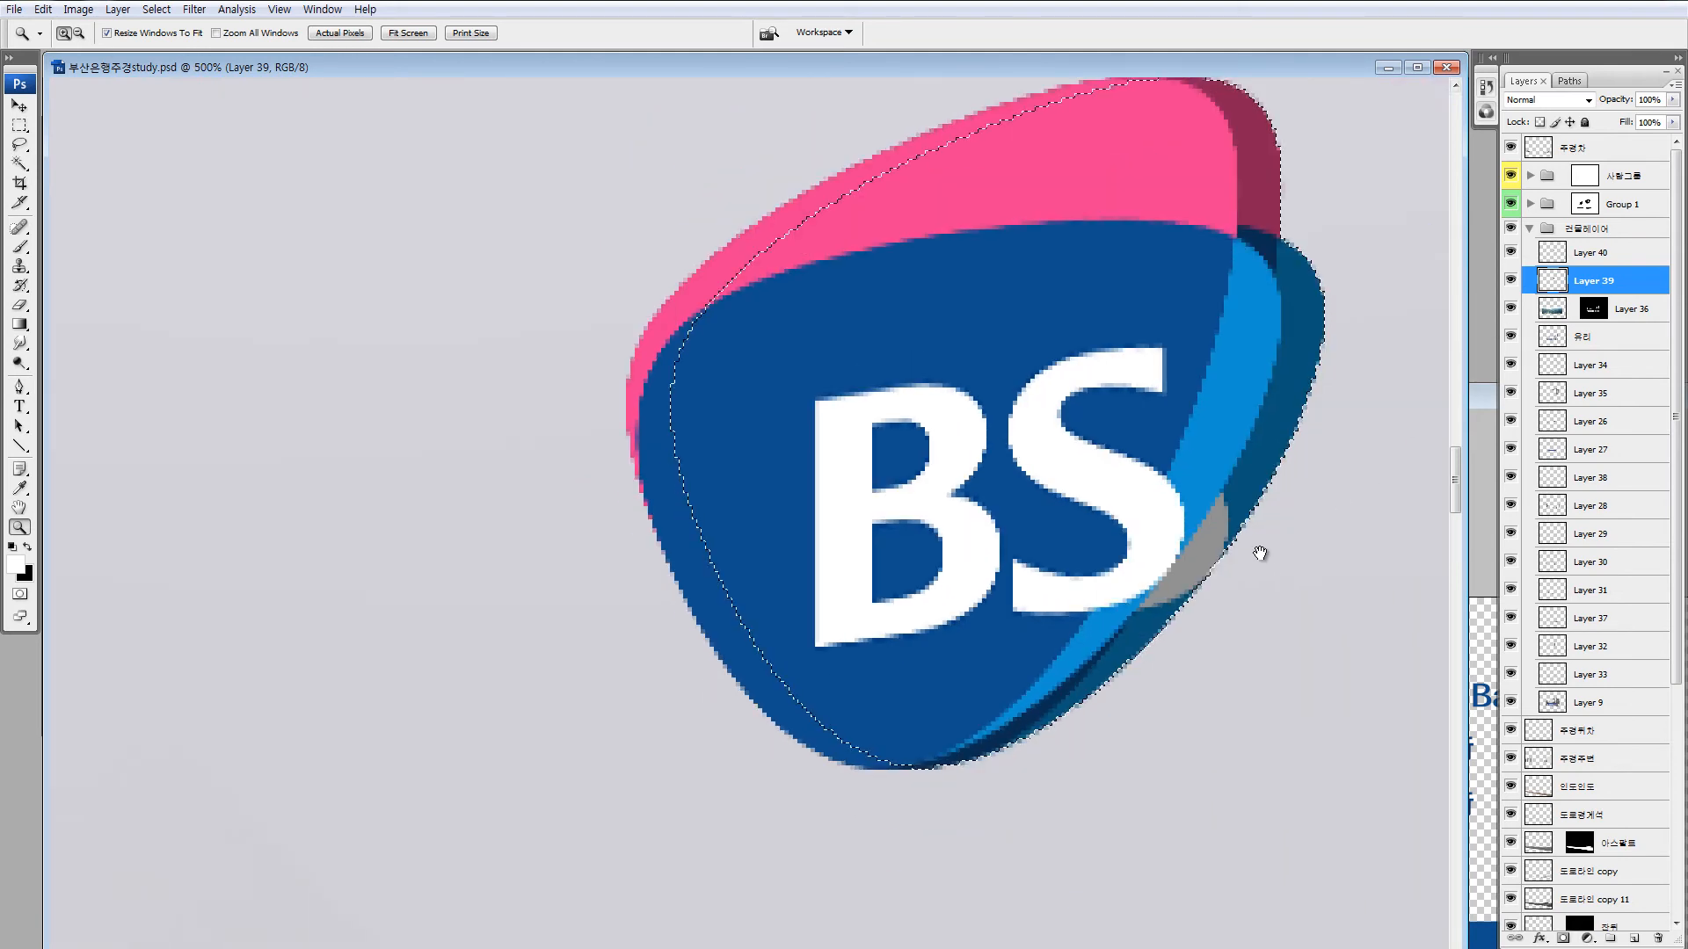
{"action": "left_click_drag", "start_coordinate": [1258, 554], "coordinate": [1030, 717]}
Nudge the darkened copies back toward the left and undo the stacked duplication on Layer 39.
{"action": "key", "text": "ctrl+Left"}
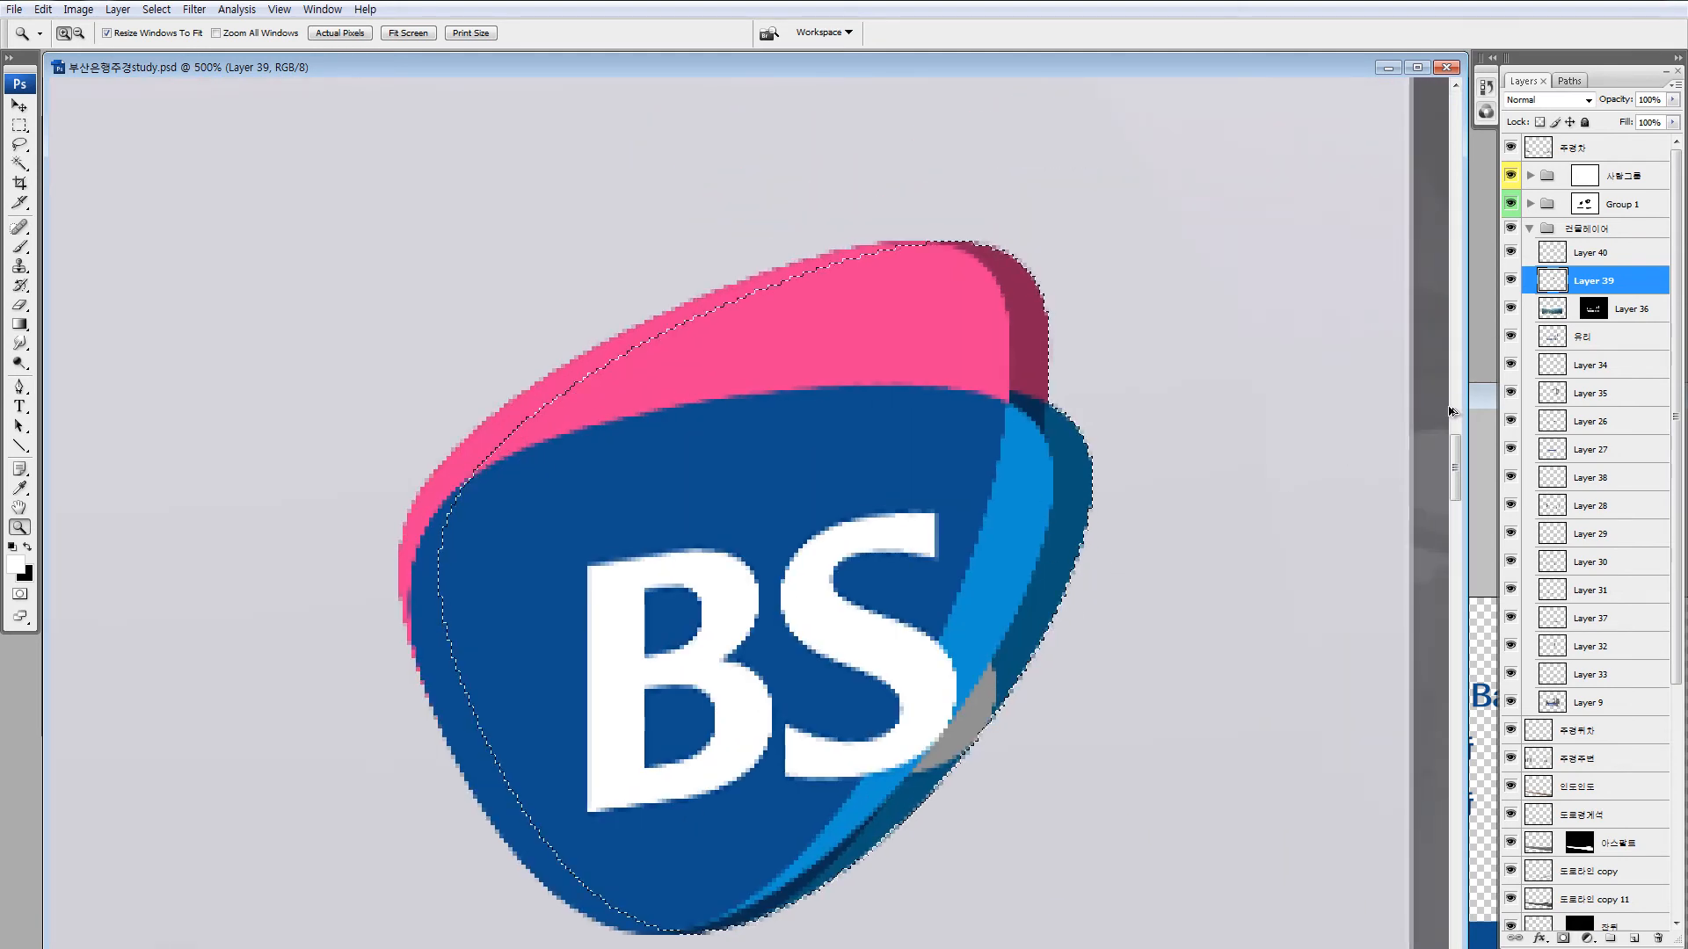
{"action": "key", "text": "ctrl+Left"}
{"action": "key", "text": "ctrl+Left"}
{"action": "key", "text": "ctrl+Left"}
{"action": "key", "text": "ctrl+Left"}
{"action": "key", "text": "ctrl+Left"}
{"action": "key", "text": "ctrl+Left"}
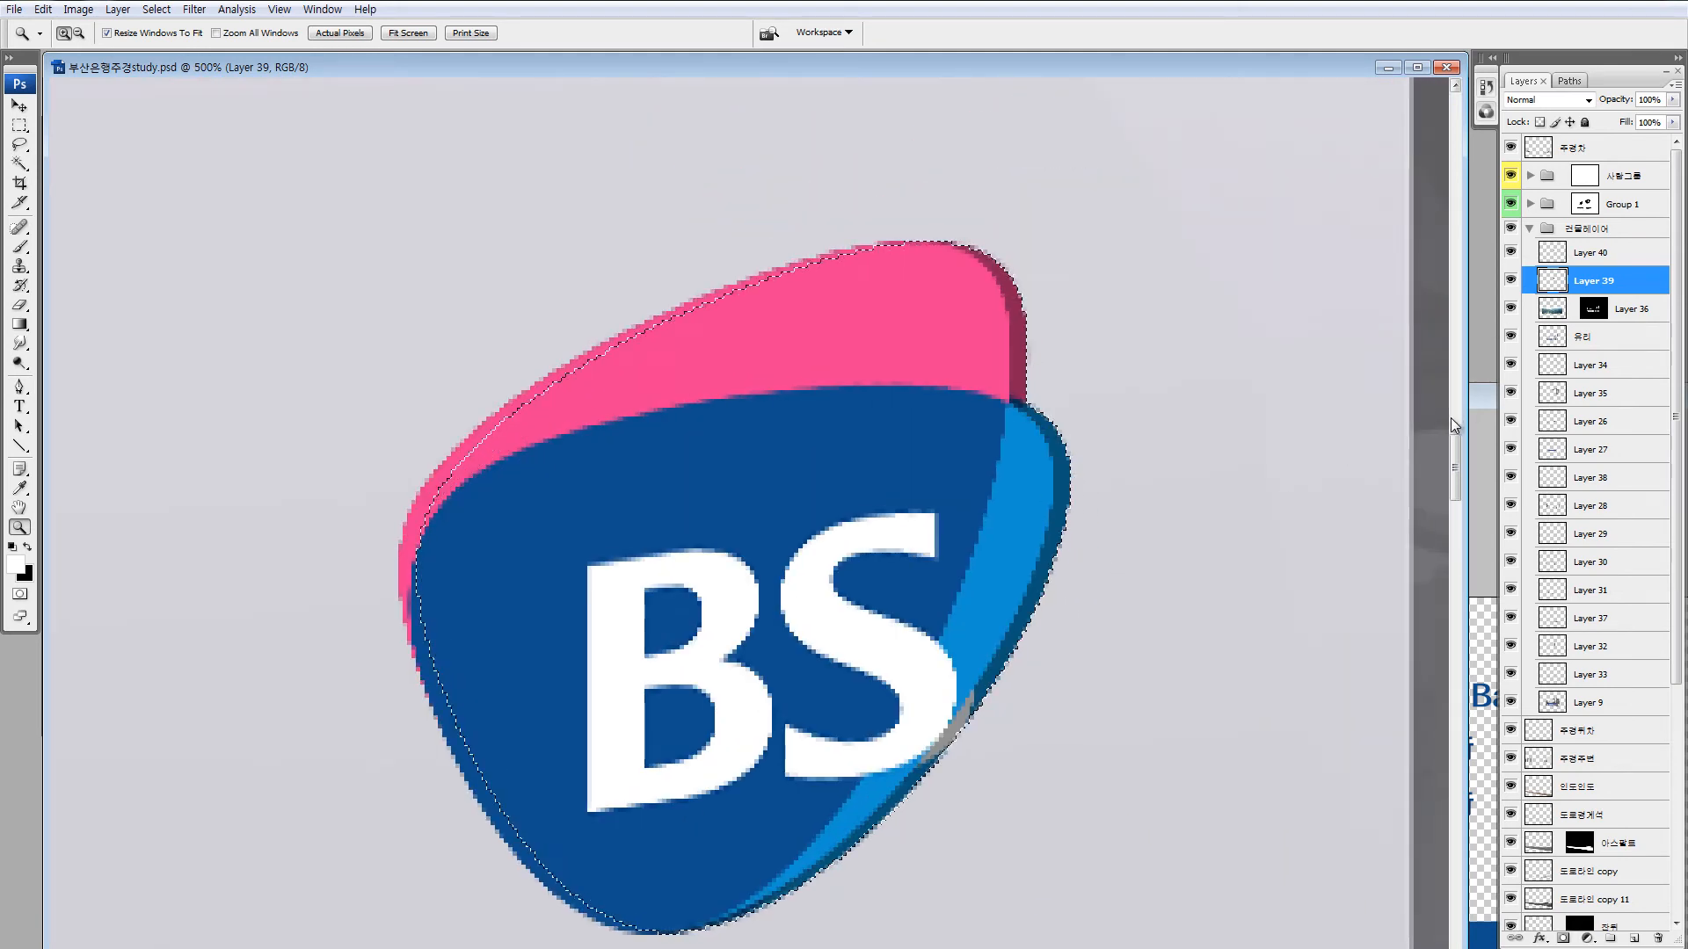
{"action": "key", "text": "ctrl+alt+z"}
{"action": "key", "text": "ctrl+alt+z"}
{"action": "key", "text": "ctrl+alt+z"}
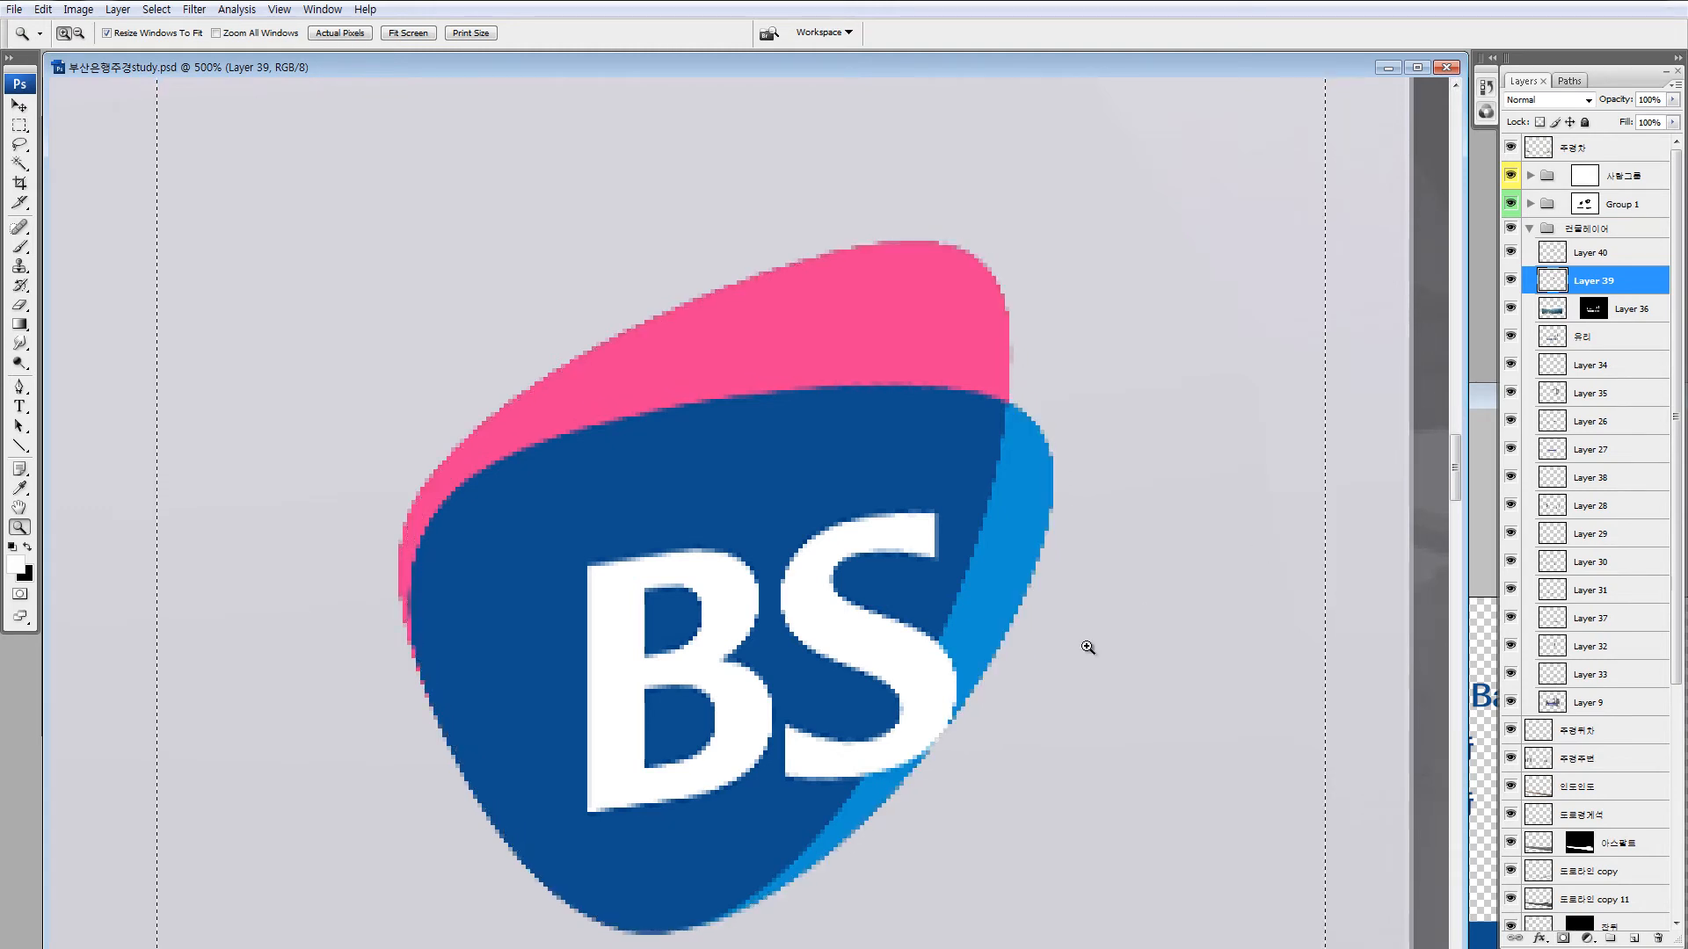
Duplicate the selected darkened symbol one pixel to the right within Layer 39 and deselect it.
{"action": "key", "text": "ctrl+minus"}
{"action": "left_click_drag", "start_coordinate": [950, 665], "coordinate": [778, 598]}
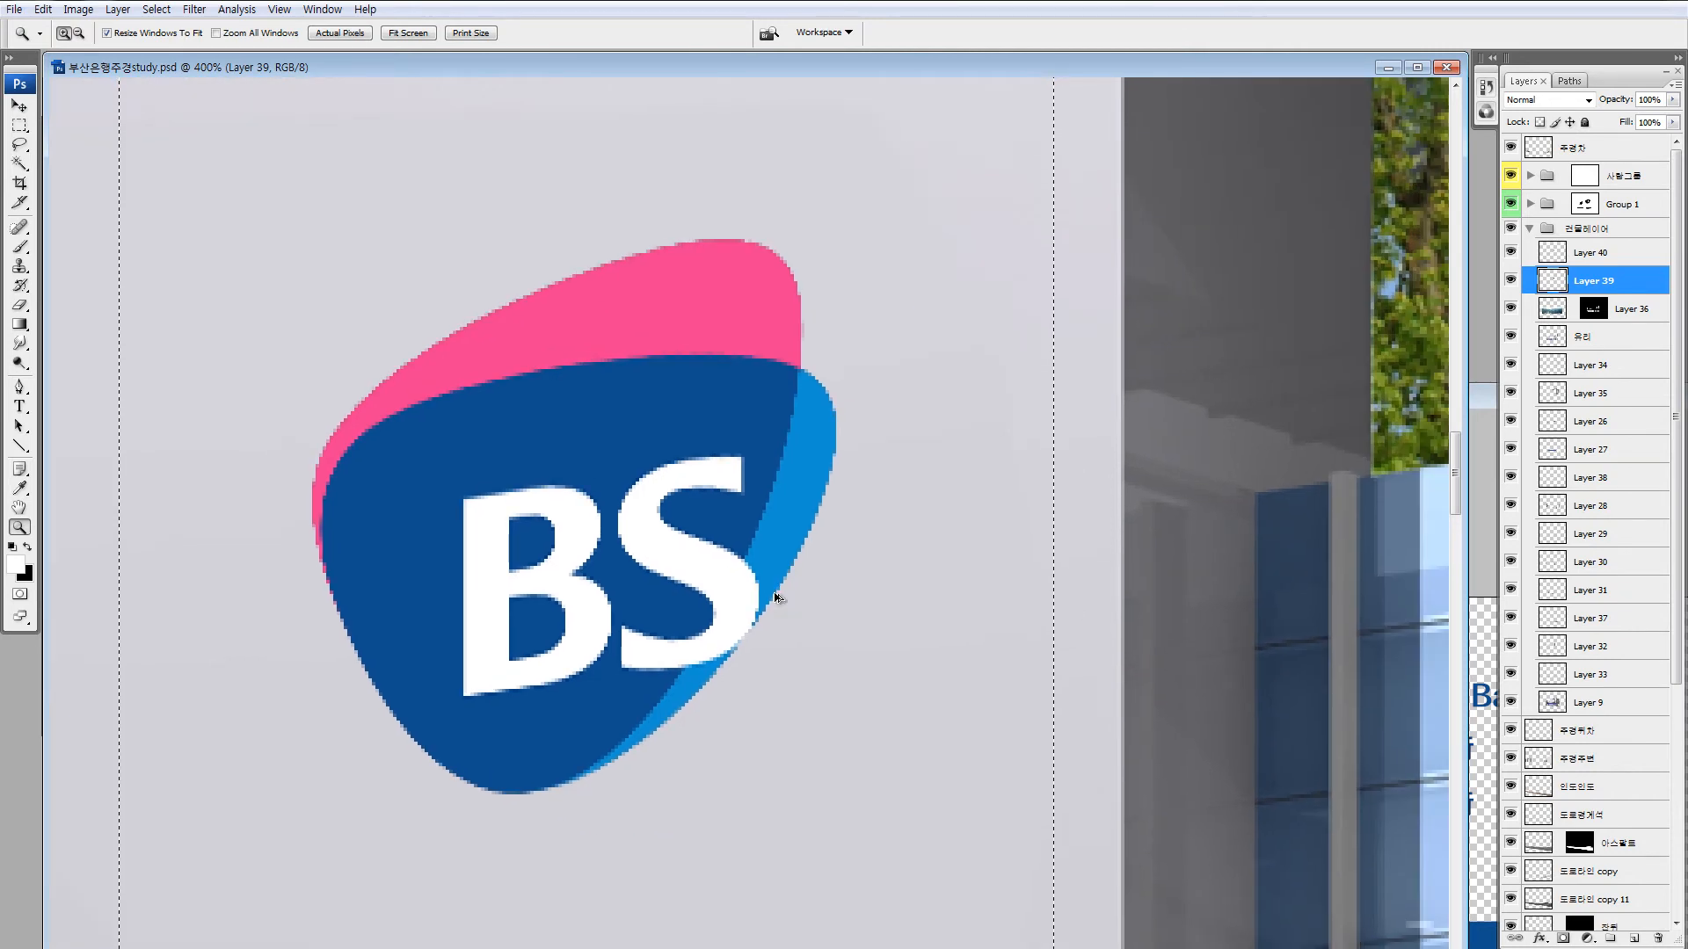
{"action": "key", "text": "ctrl+alt+Right"}
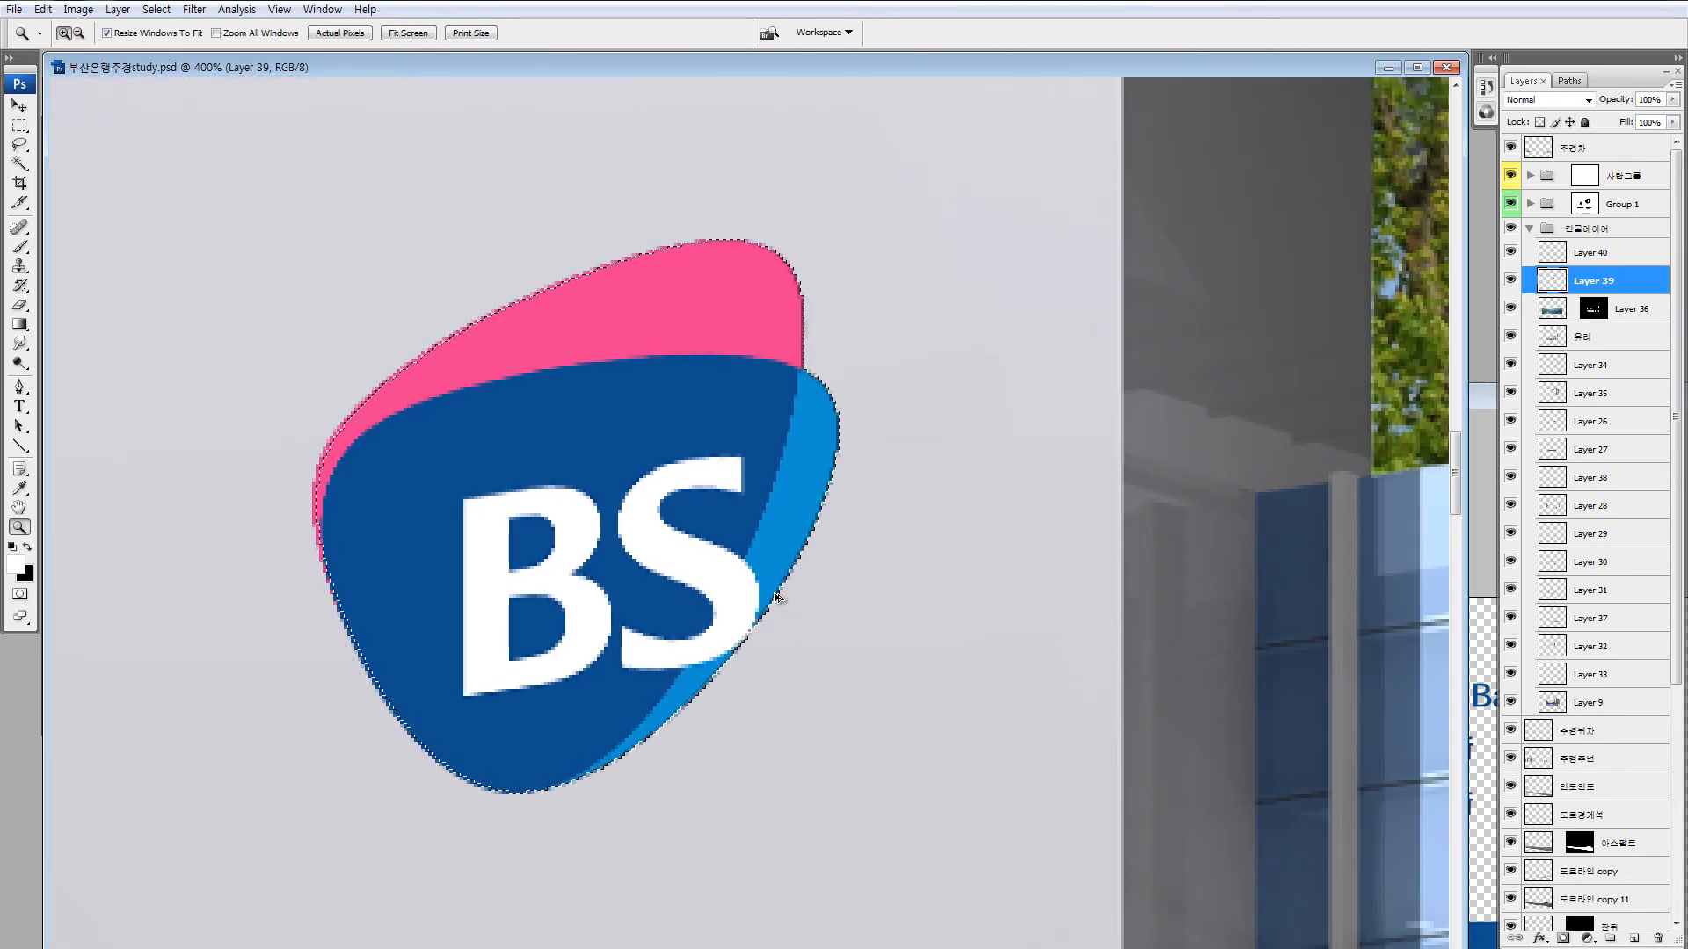
{"action": "key", "text": "ctrl+d"}
Try offsetting the darkened symbol six pixels to the right behind the bright one, and nudge it back.
{"action": "key", "text": "ctrl+Right"}
{"action": "key", "text": "ctrl+Right"}
{"action": "key", "text": "ctrl+Right"}
{"action": "key", "text": "ctrl+Right"}
{"action": "key", "text": "ctrl+Right"}
{"action": "key", "text": "ctrl+Right"}
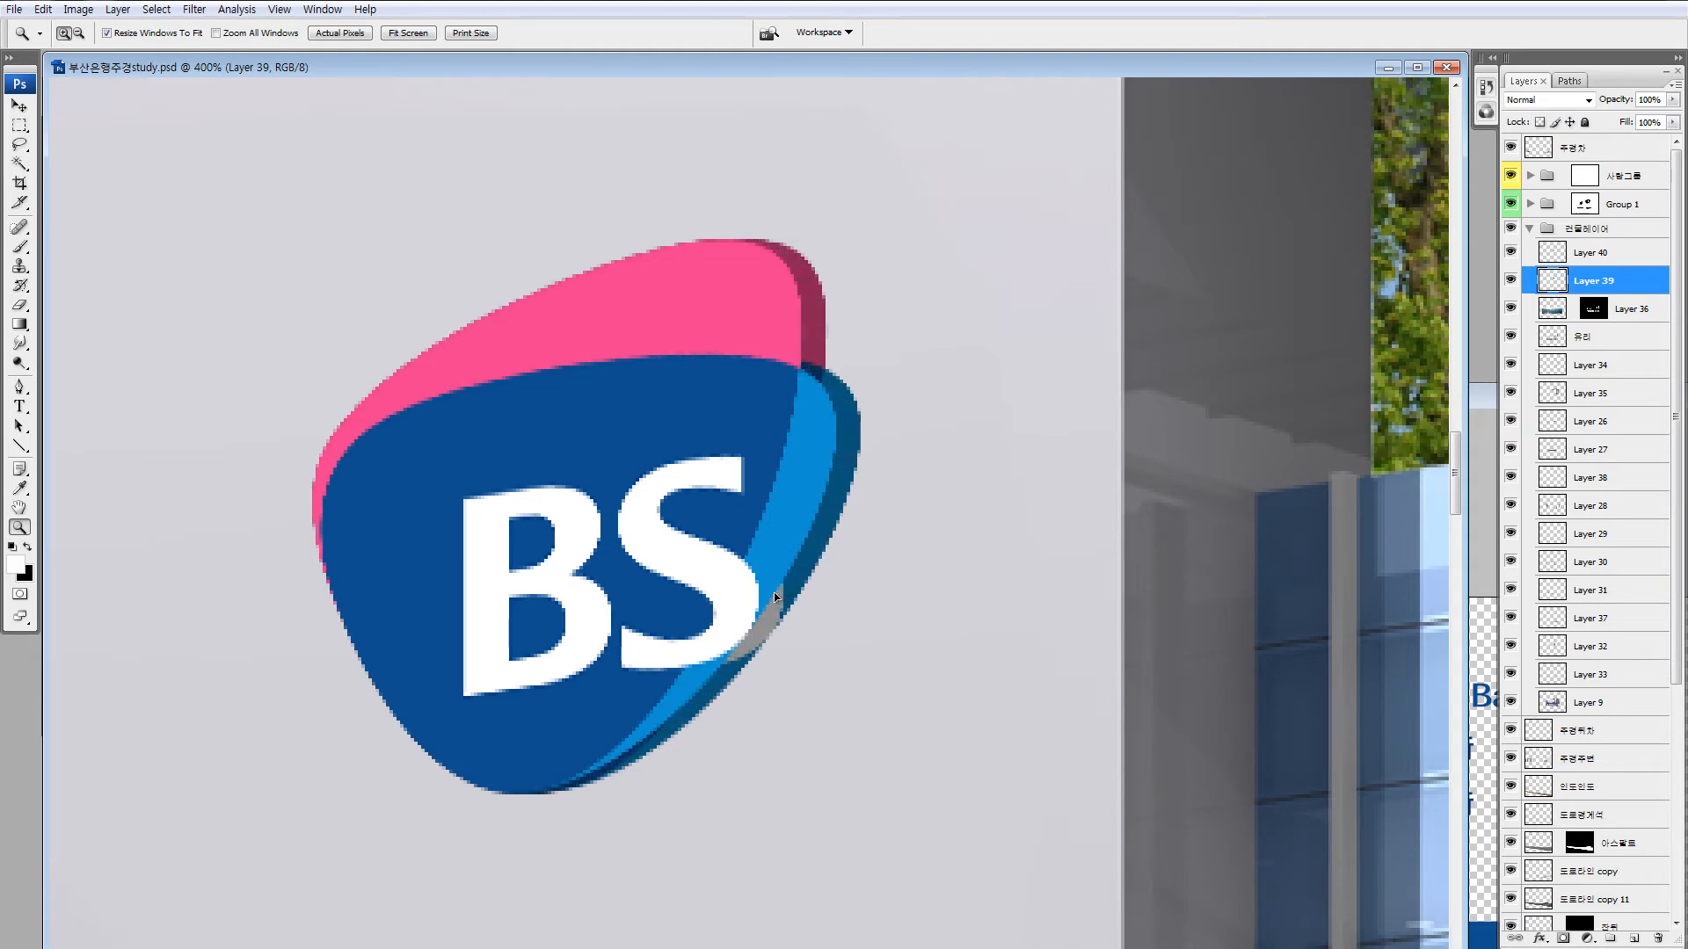
{"action": "key", "text": "ctrl+Left"}
{"action": "key", "text": "ctrl+Left"}
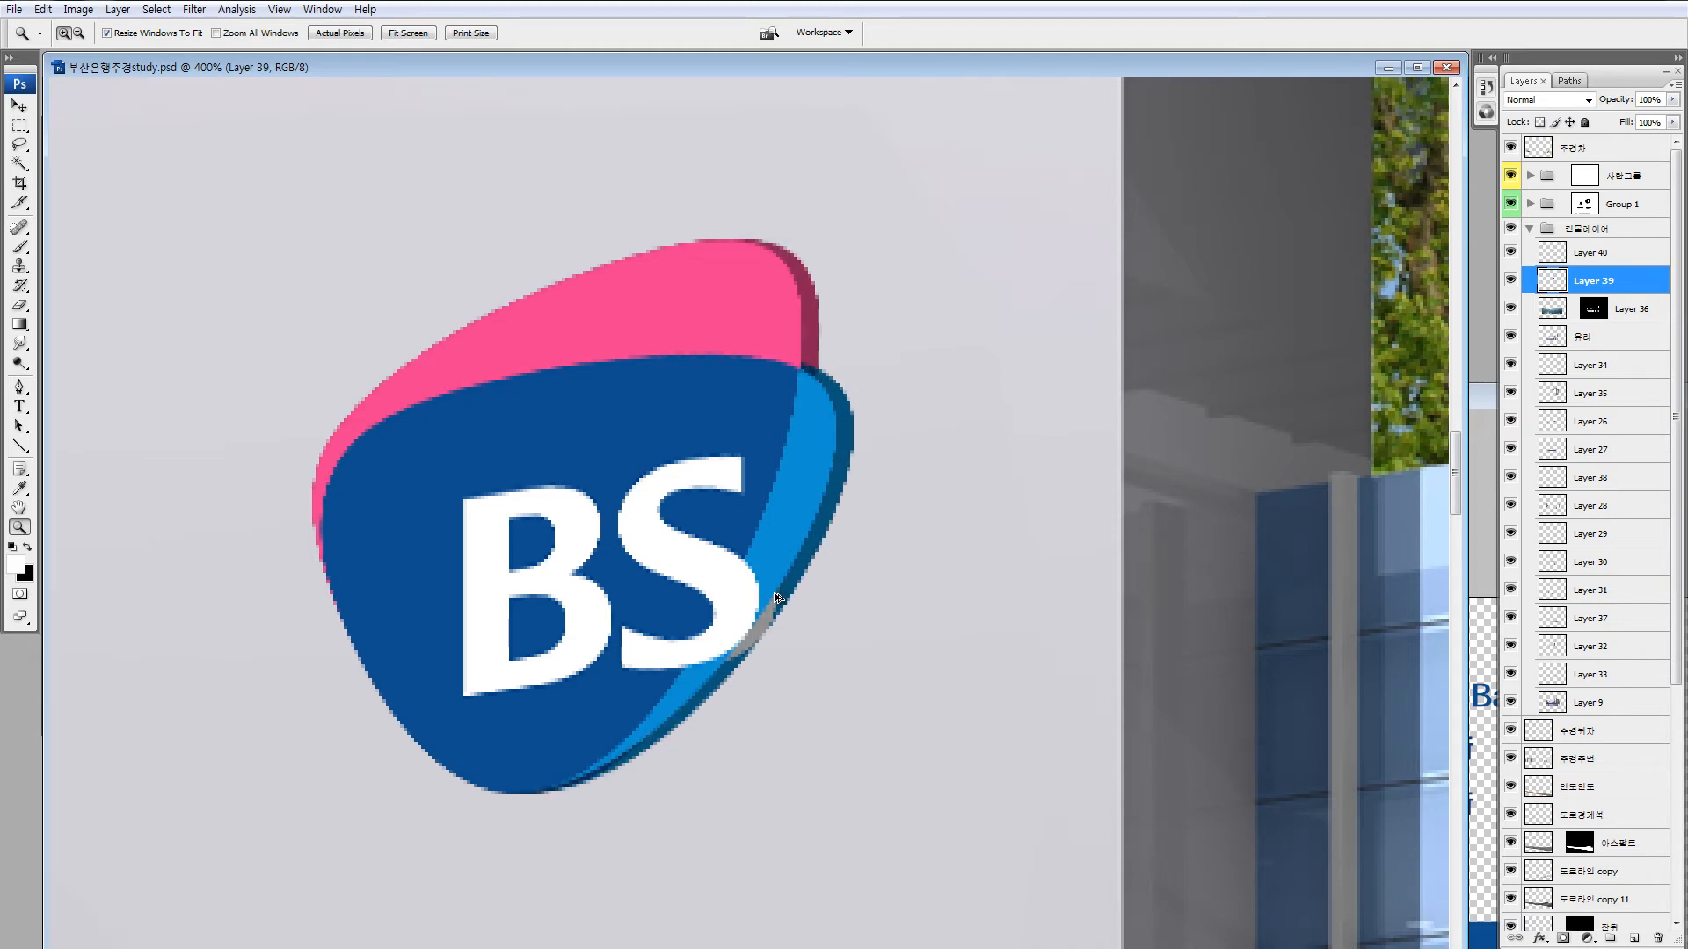
{"action": "key", "text": "ctrl+Left"}
{"action": "key", "text": "ctrl+Left"}
{"action": "key", "text": "ctrl+Left"}
{"action": "key", "text": "ctrl+Left"}
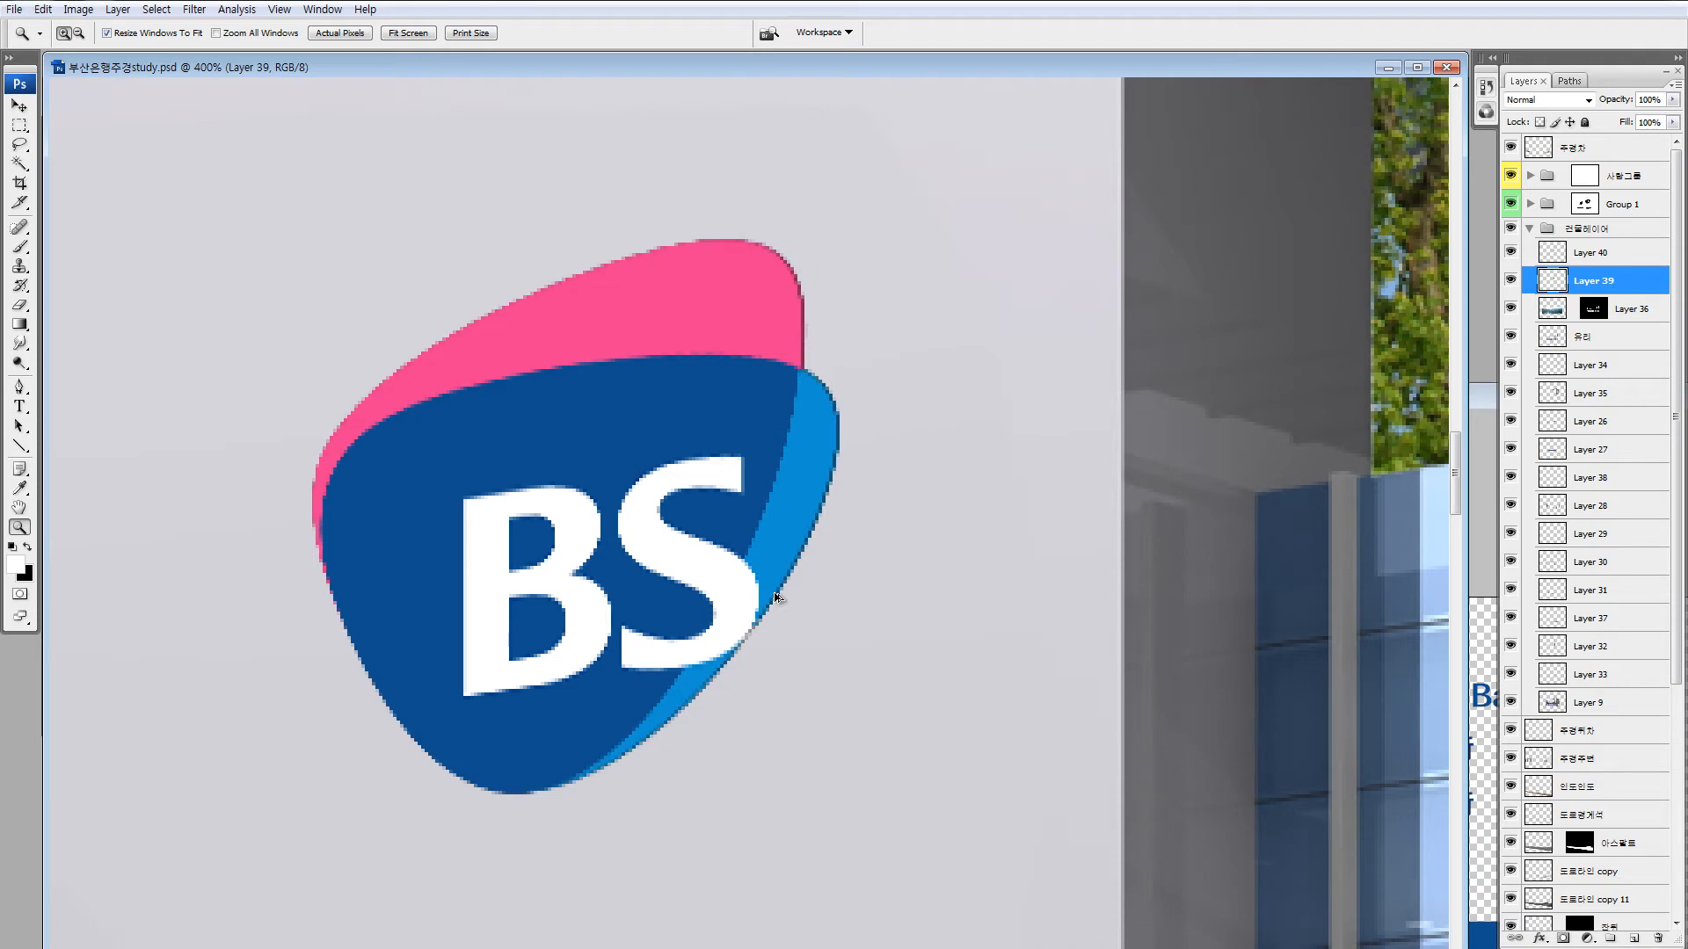
Try a diagonal offset by nudging the darkened symbol alternately to the right and down behind the bright one.
{"action": "key", "text": "ctrl+Right"}
{"action": "key", "text": "ctrl+Right"}
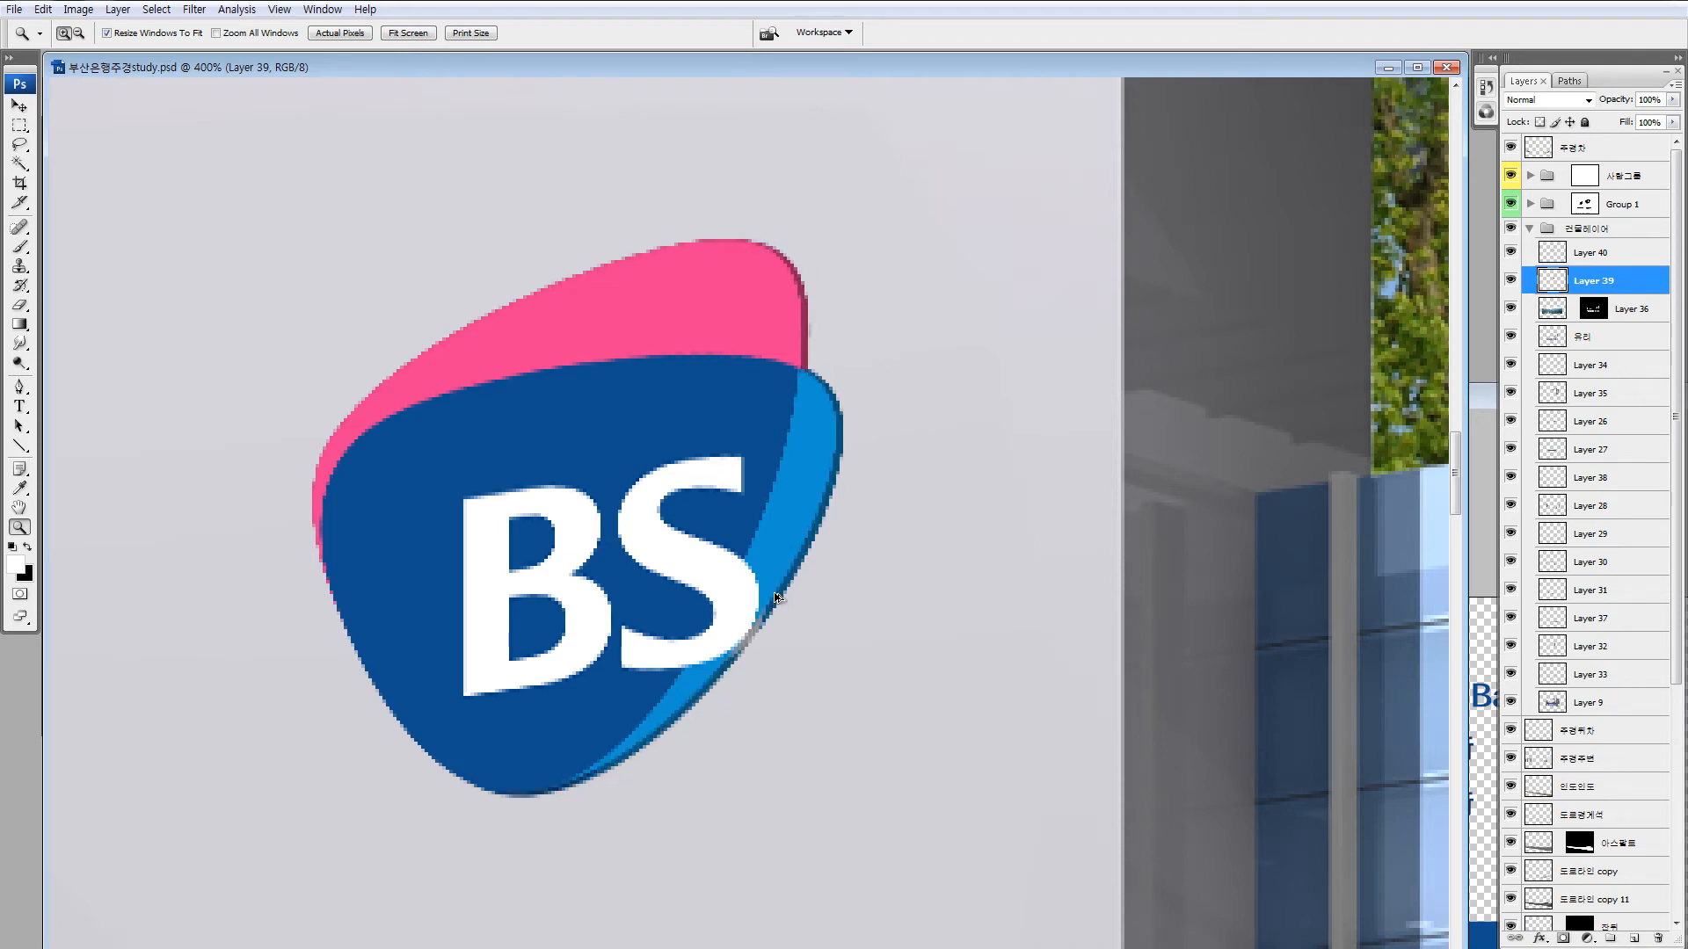
{"action": "key", "text": "ctrl+Right"}
{"action": "key", "text": "ctrl+Down"}
{"action": "key", "text": "ctrl+Right"}
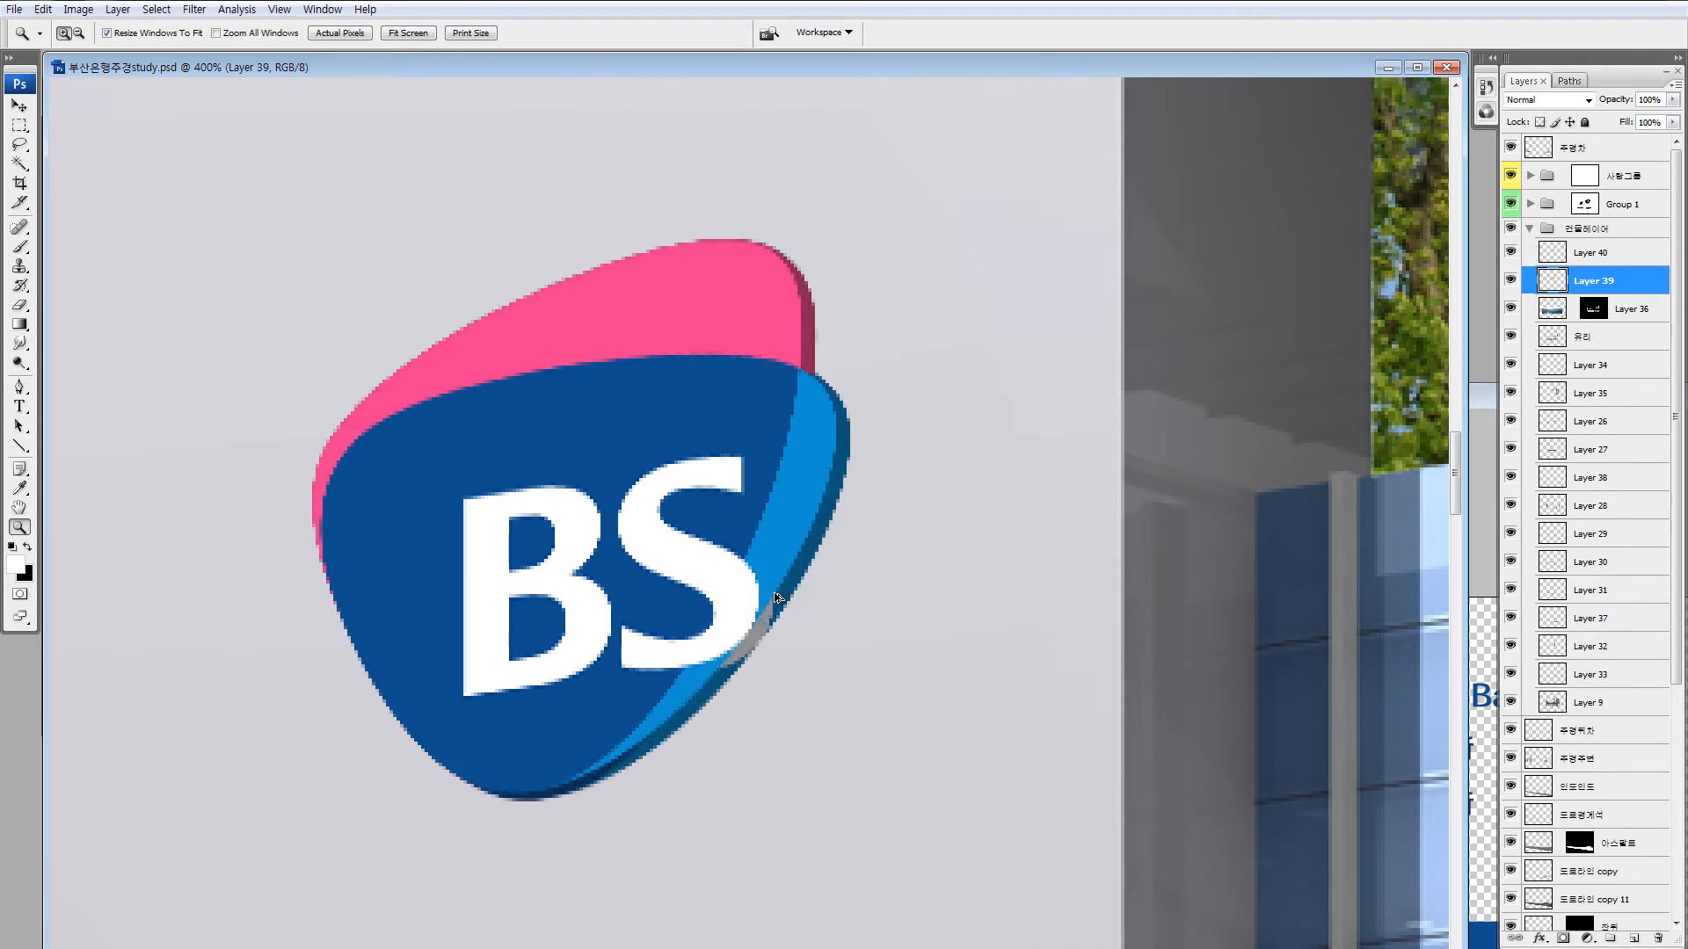
{"action": "key", "text": "ctrl+Down"}
{"action": "key", "text": "ctrl+Right"}
{"action": "key", "text": "ctrl+Down"}
{"action": "key", "text": "ctrl+Right"}
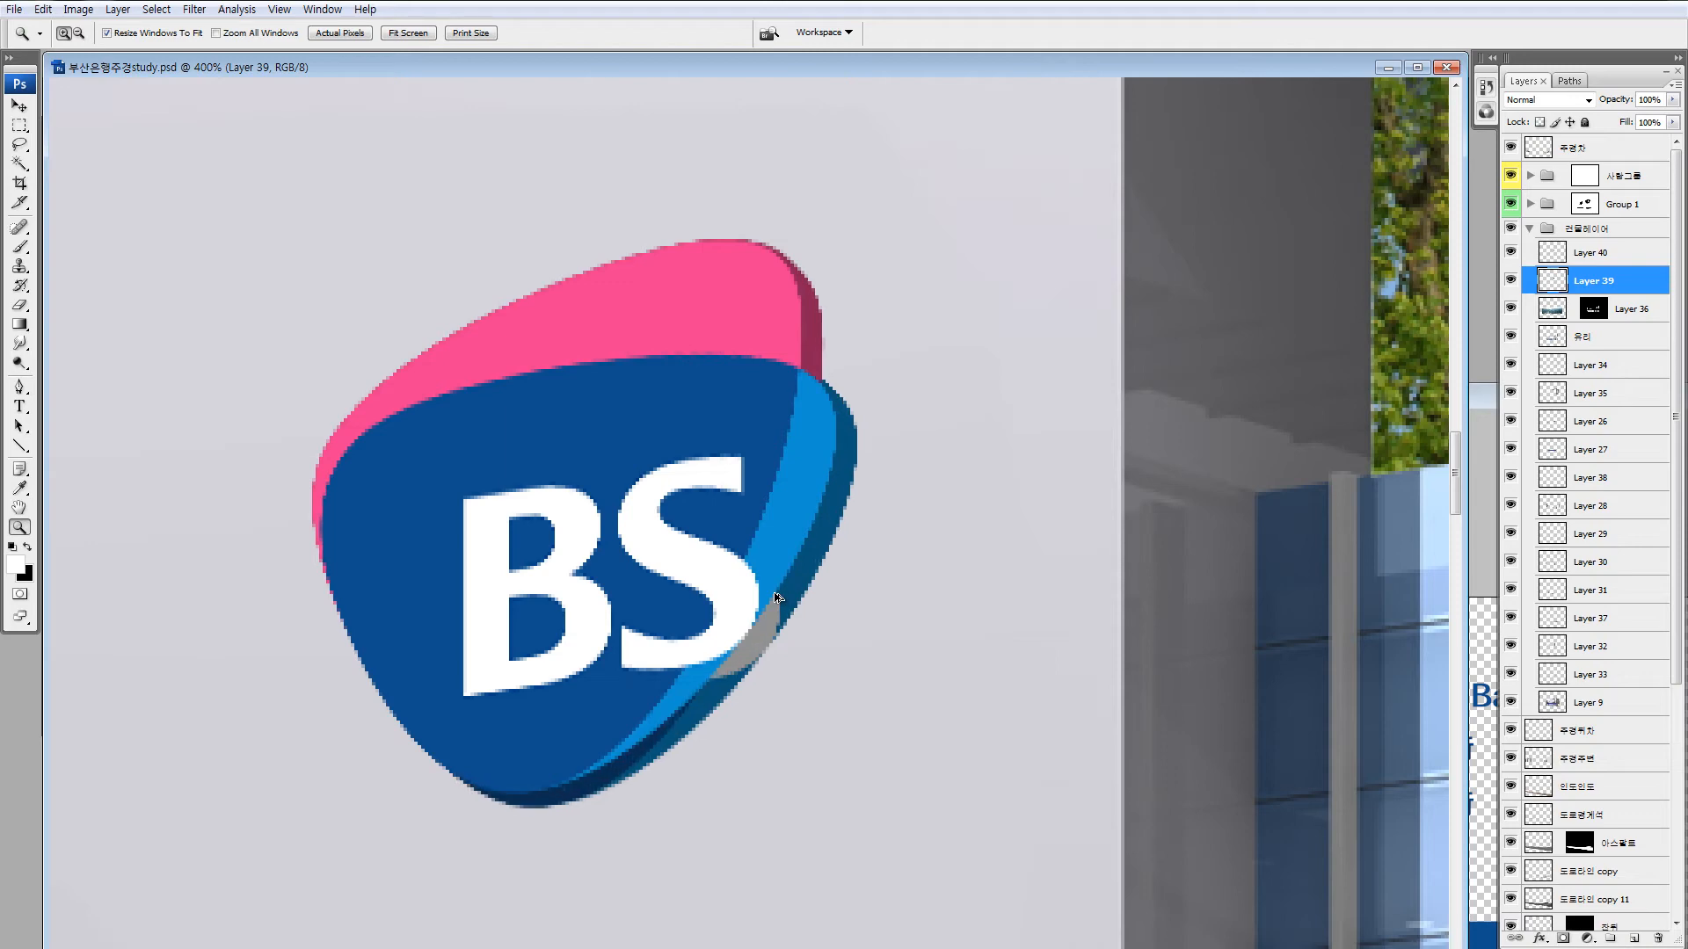
{"action": "key", "text": "ctrl+Down"}
Examine the symbol's thickness against the whole building and its depth direction against the facade's lower corner.
{"action": "key", "text": "ctrl+0"}
{"action": "key", "text": "ctrl+minus"}
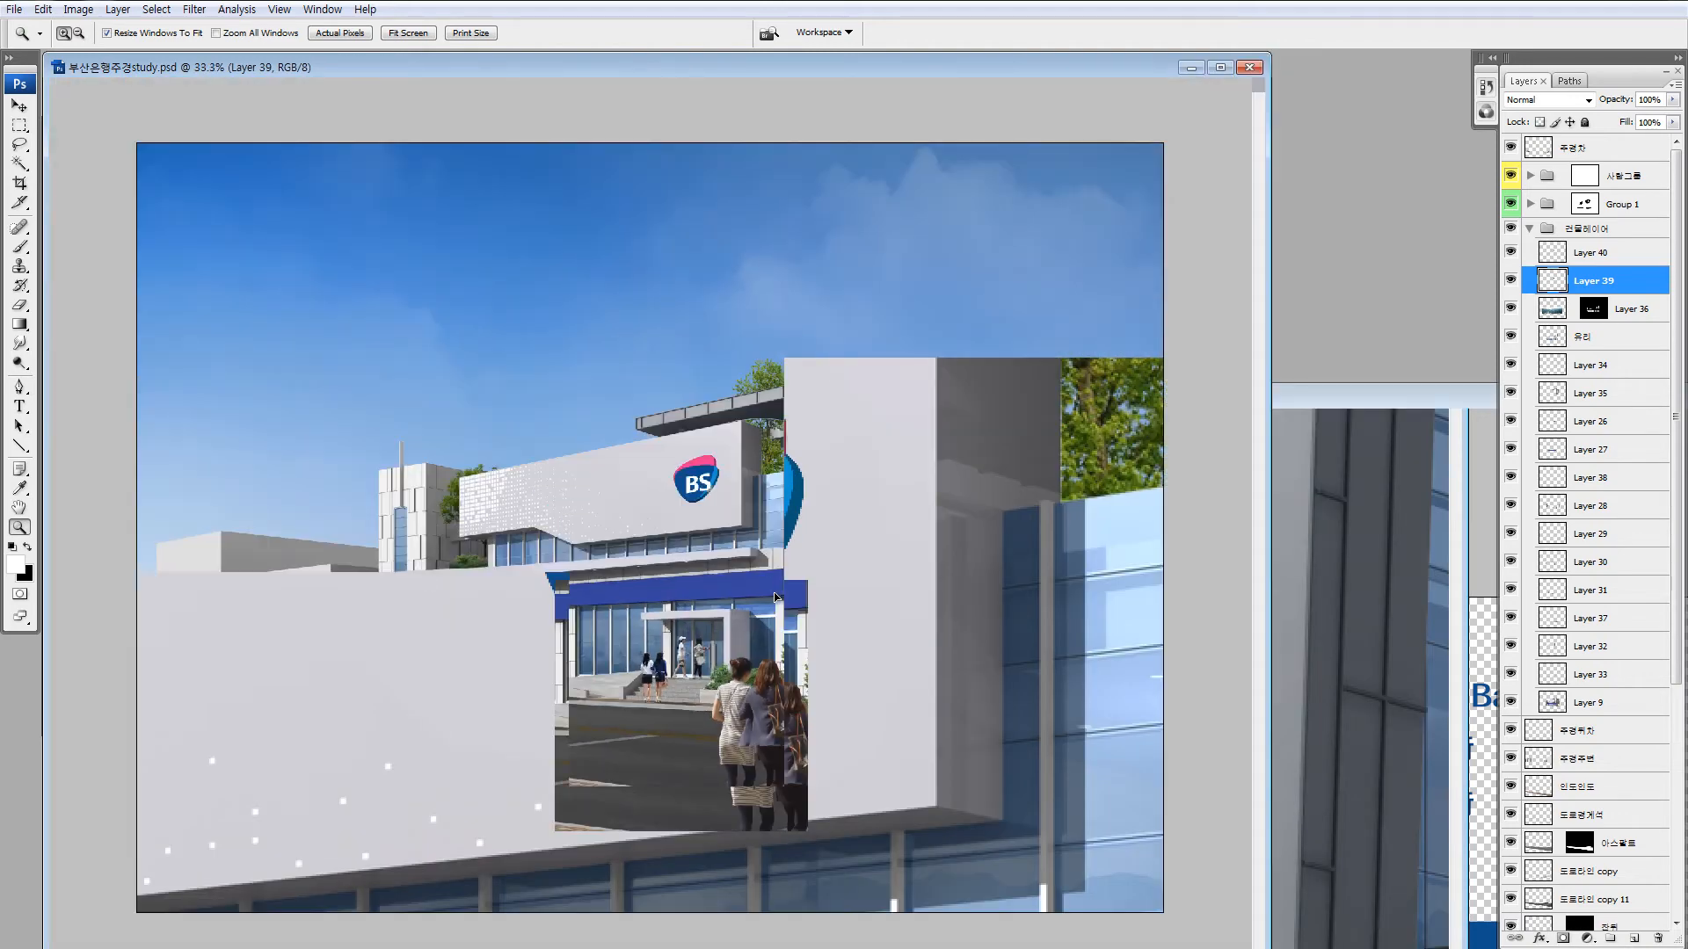
{"action": "left_click_drag", "start_coordinate": [672, 427], "coordinate": [762, 588]}
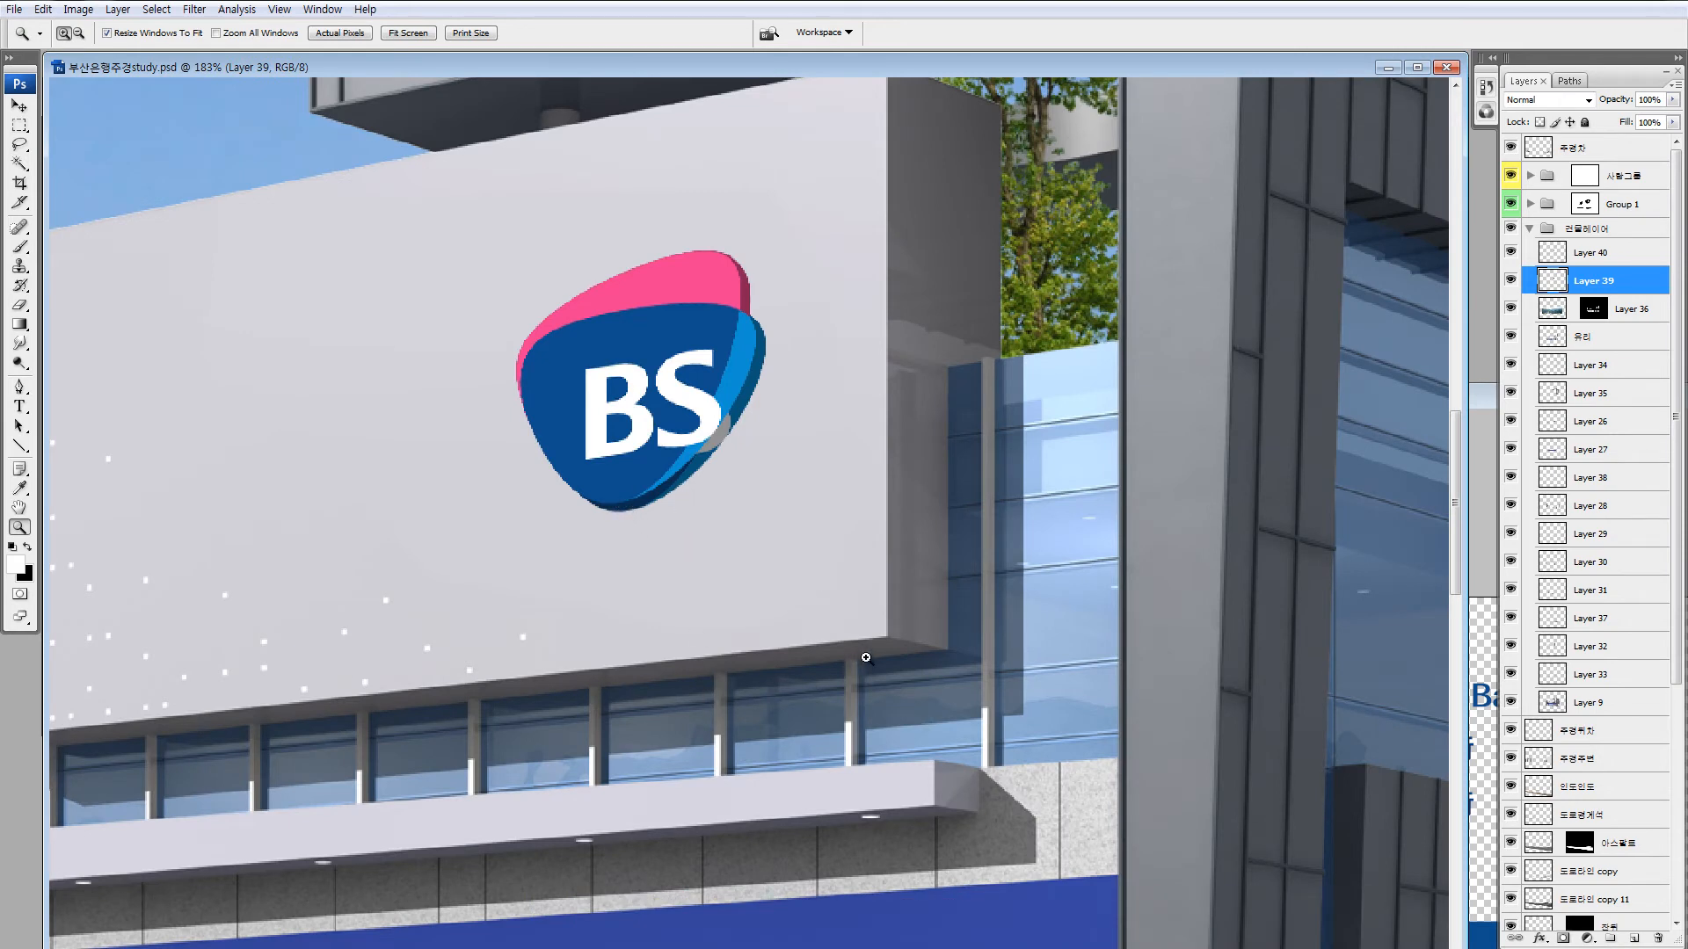
{"action": "key", "text": "m"}
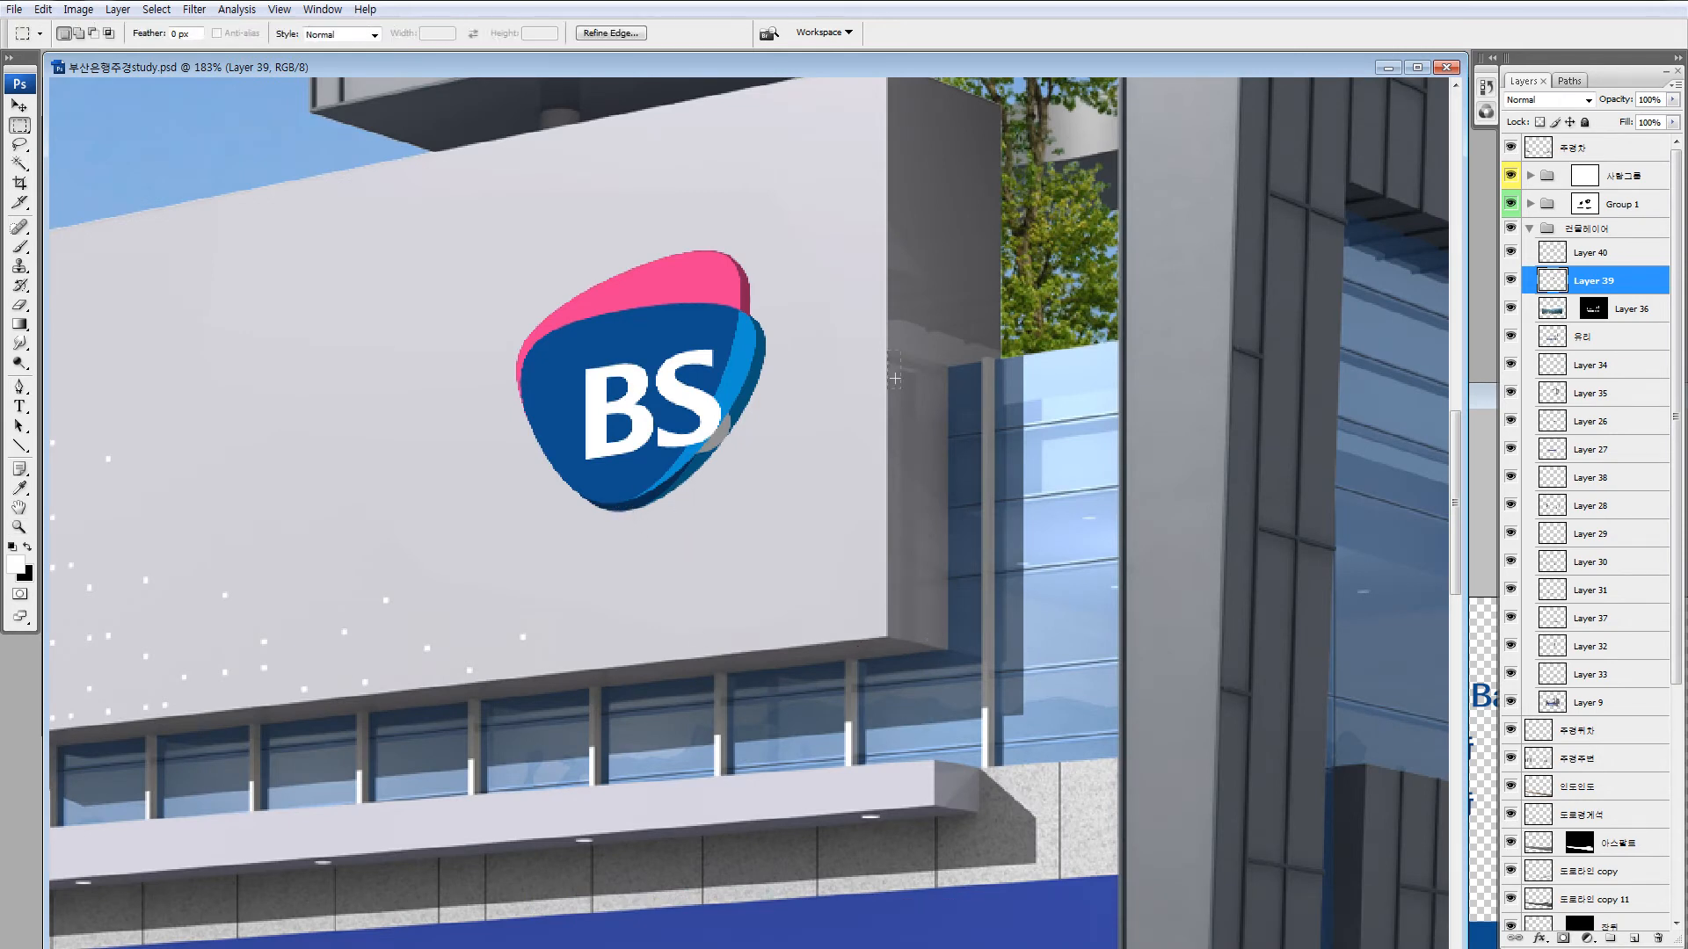
{"action": "left_click_drag", "start_coordinate": [941, 611], "coordinate": [951, 647]}
{"action": "left_click_drag", "start_coordinate": [810, 643], "coordinate": [846, 656]}
{"action": "key", "text": "z"}
{"action": "left_click_drag", "start_coordinate": [440, 215], "coordinate": [952, 570]}
Undo the darkened symbol's diagonal offset and clear the selection around it.
{"action": "left_click", "coordinate": [1549, 283], "text": "ctrl"}
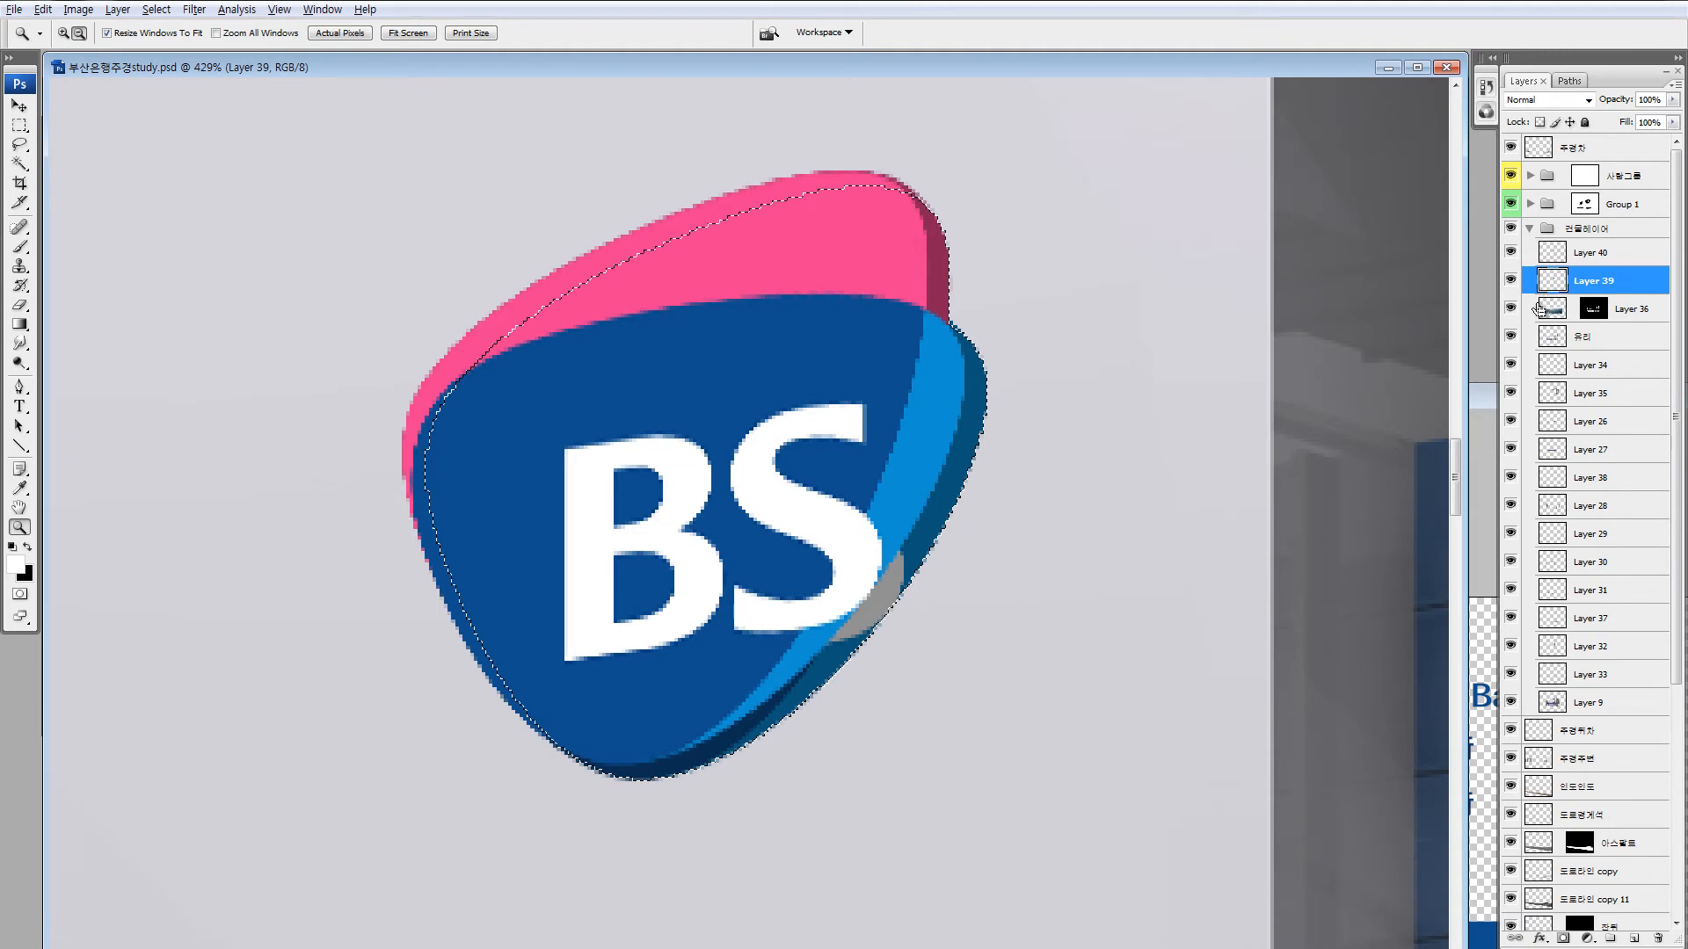
{"action": "key", "text": "ctrl+z"}
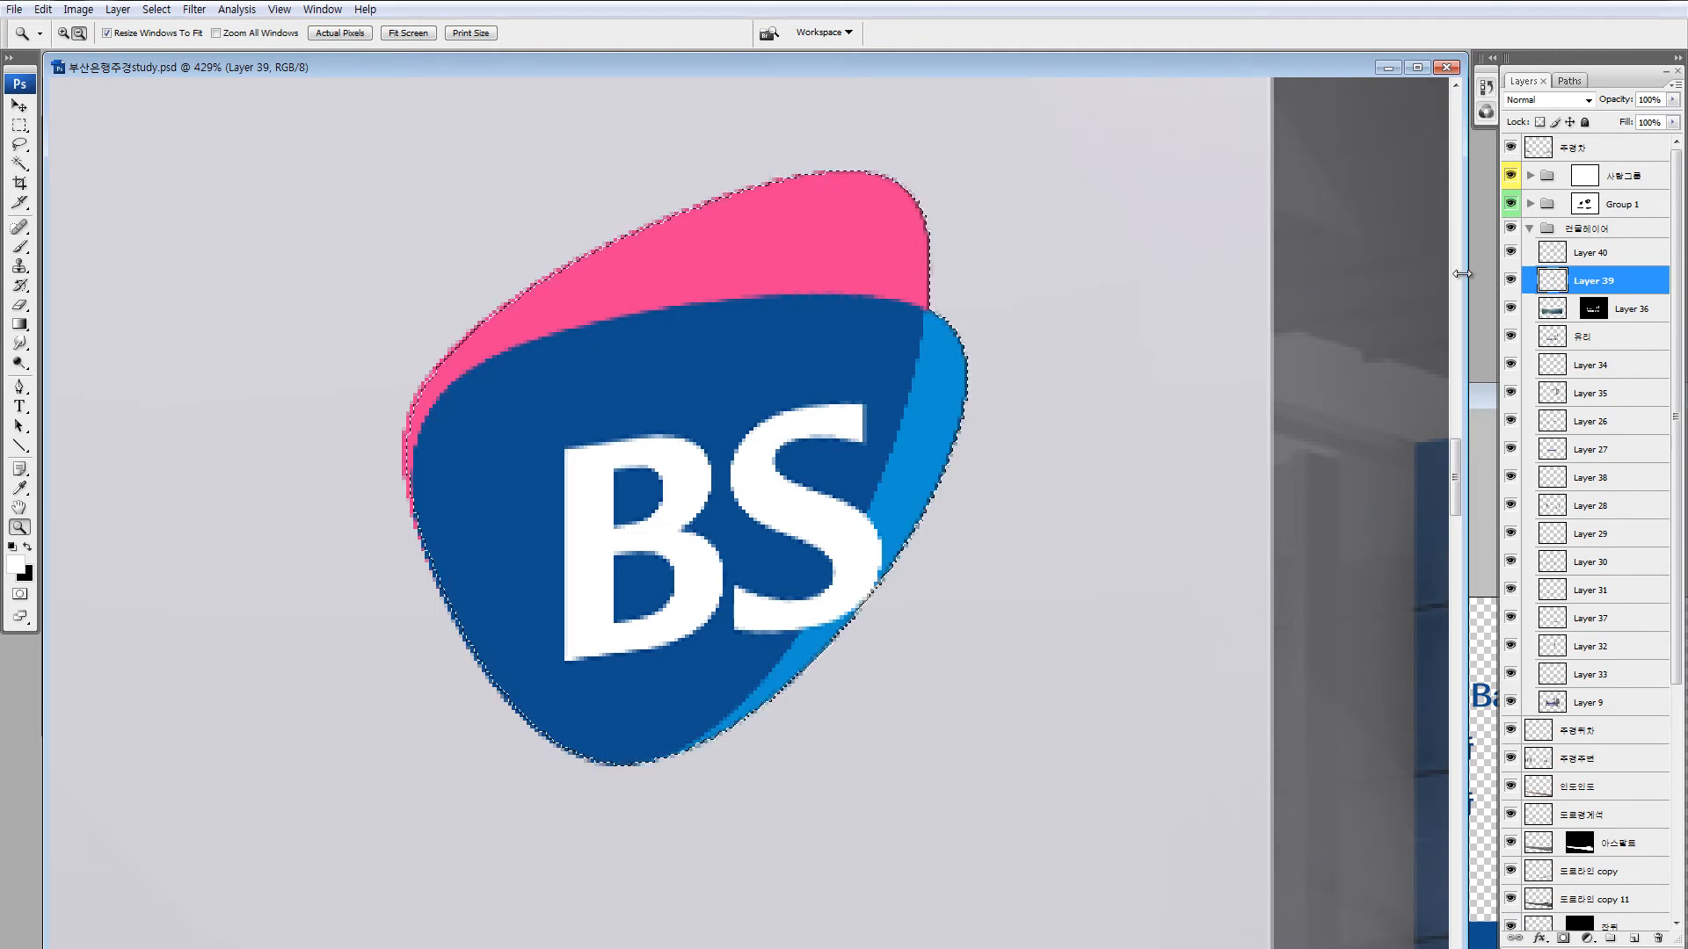
{"action": "key", "text": "ctrl+d"}
Nudge the darkened symbol about seven pixels right and three pixels down to form the sign's visible side thickness.
{"action": "key", "text": "ctrl+Right"}
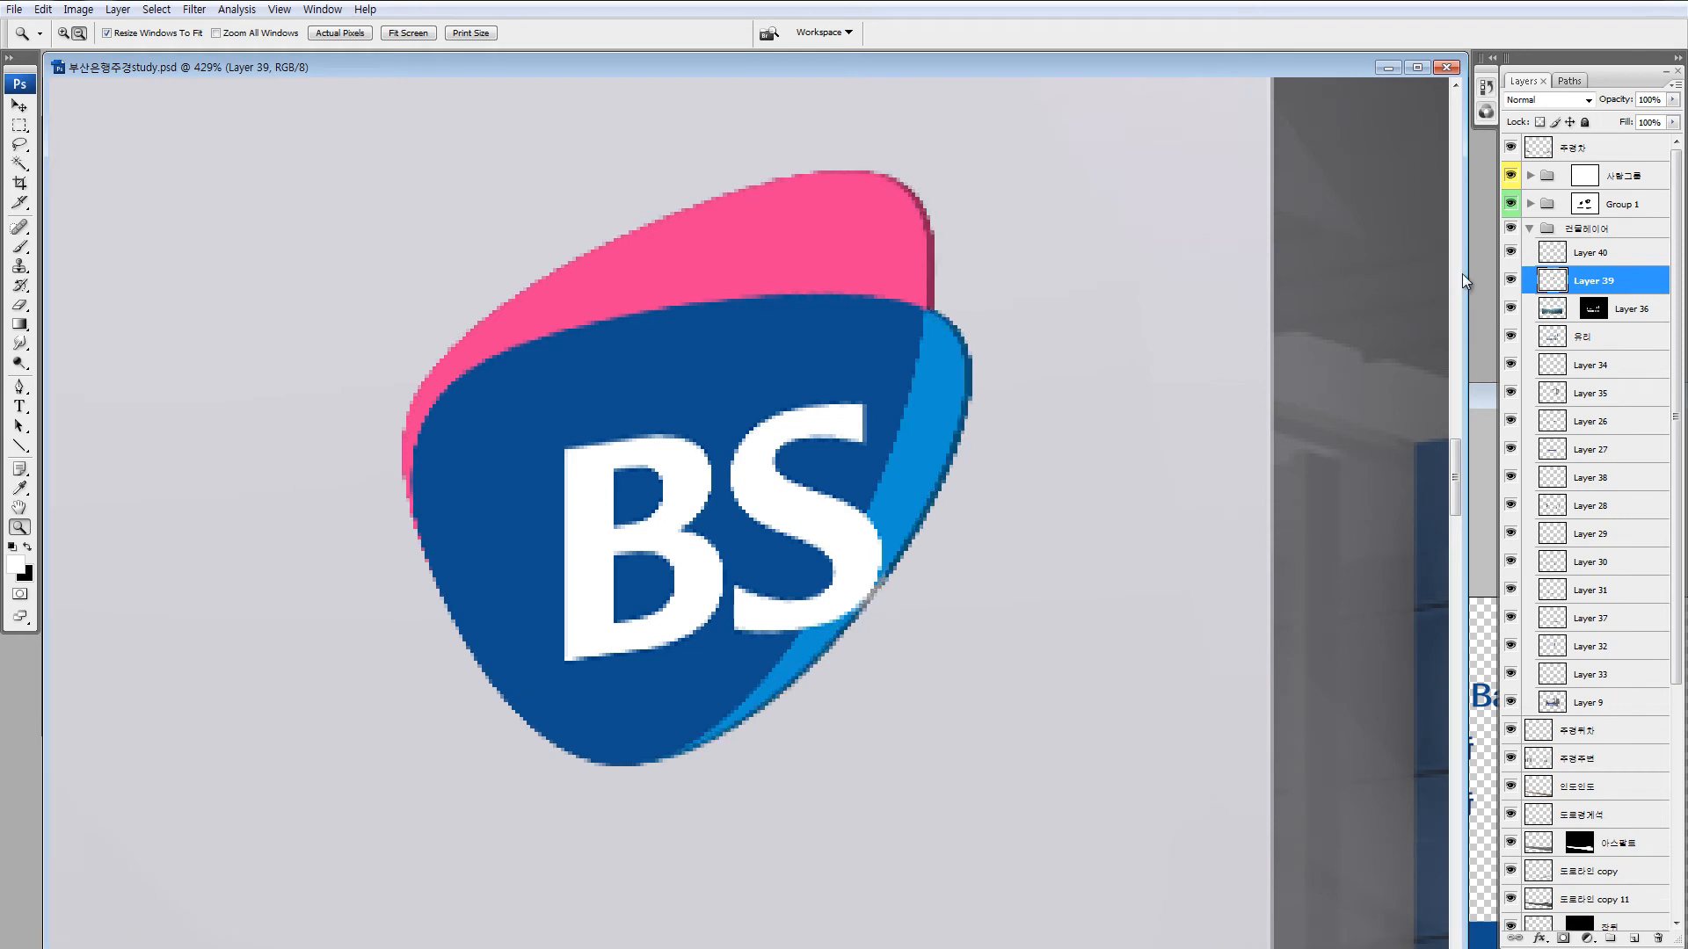
{"action": "key", "text": "ctrl+Right"}
{"action": "key", "text": "ctrl+Down"}
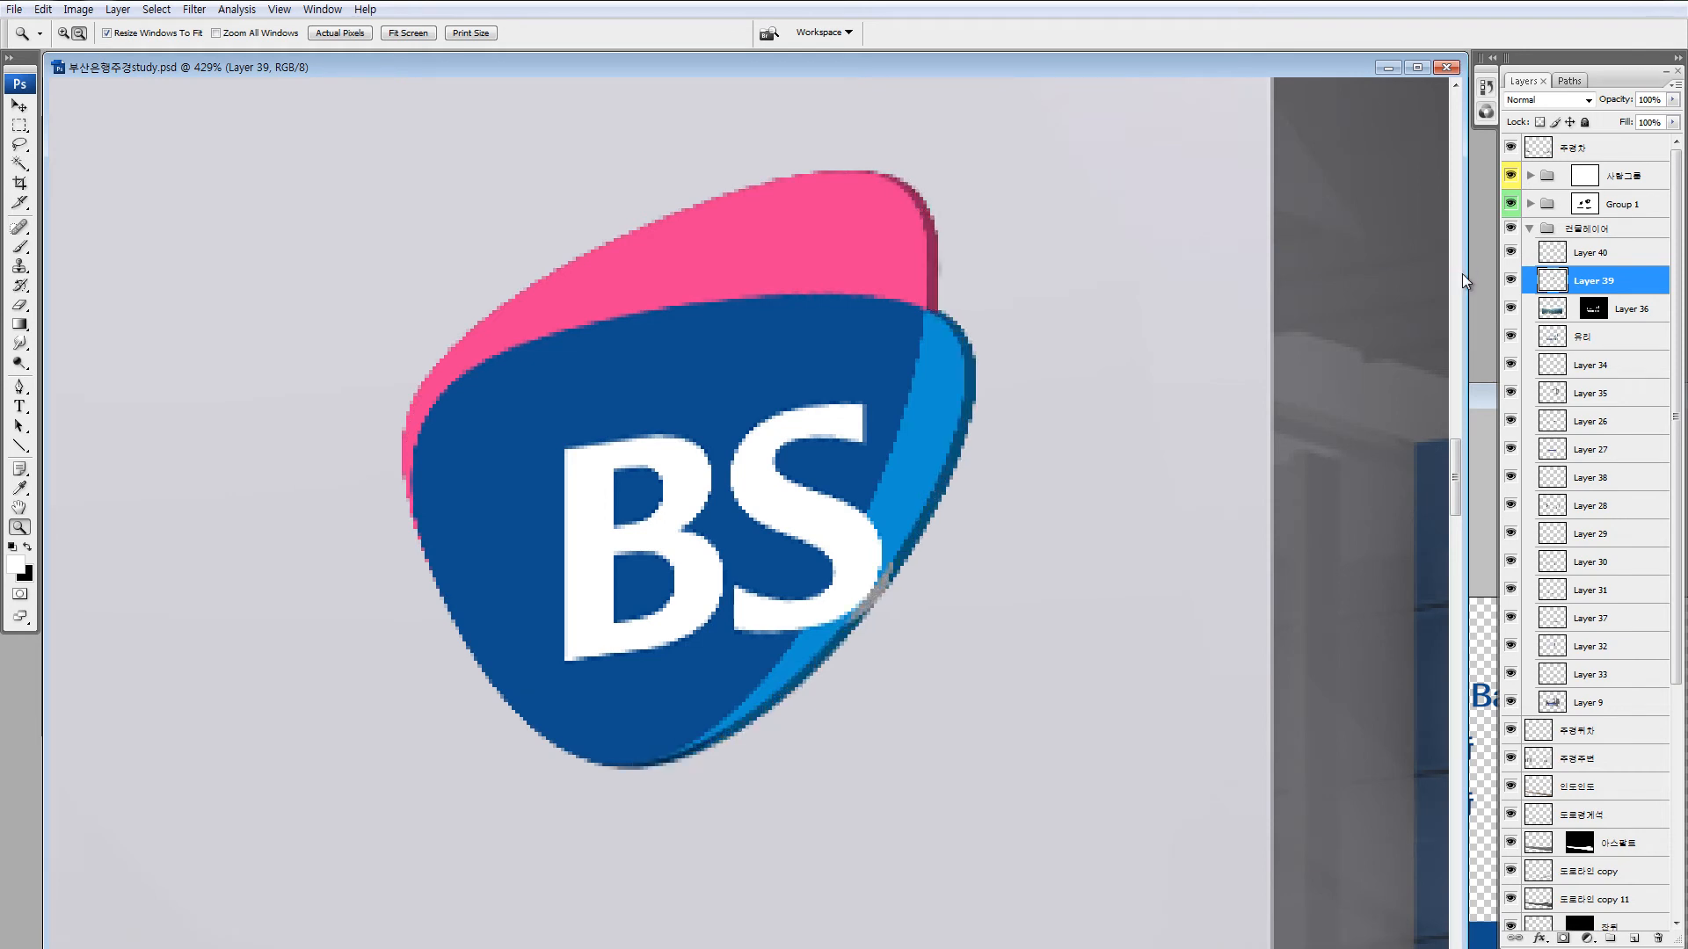
{"action": "key", "text": "ctrl+Right"}
{"action": "key", "text": "ctrl+Right"}
{"action": "key", "text": "ctrl+Down"}
{"action": "key", "text": "ctrl+Right"}
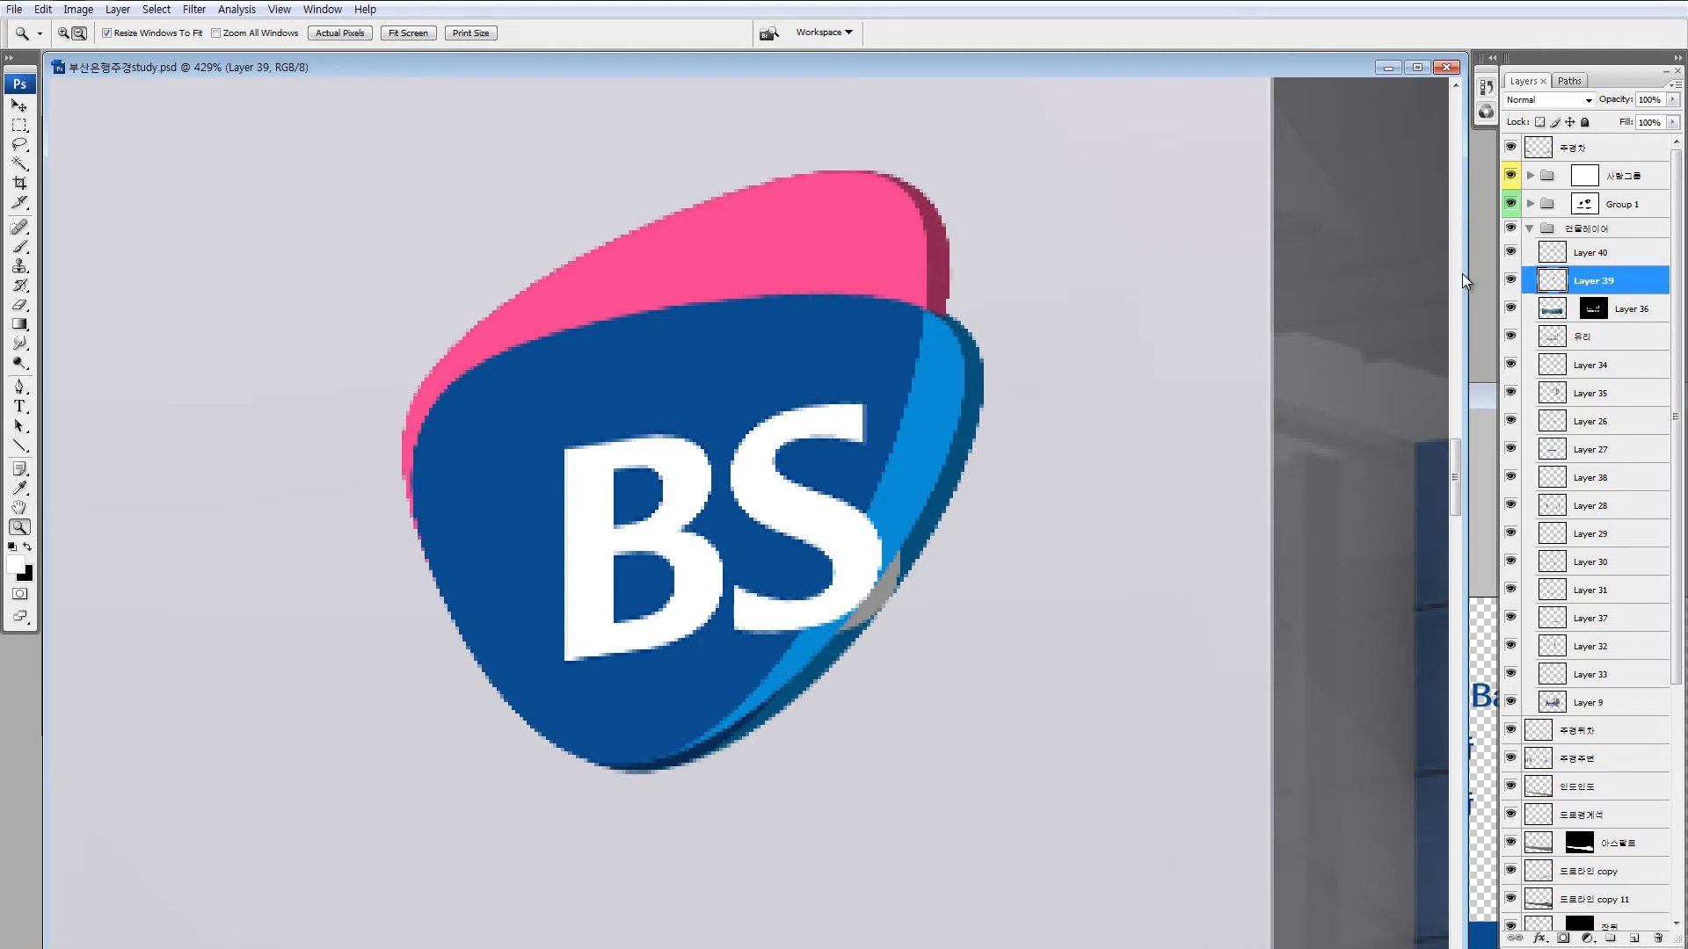
{"action": "key", "text": "ctrl+Right"}
{"action": "key", "text": "ctrl+Right"}
{"action": "key", "text": "ctrl+Down"}
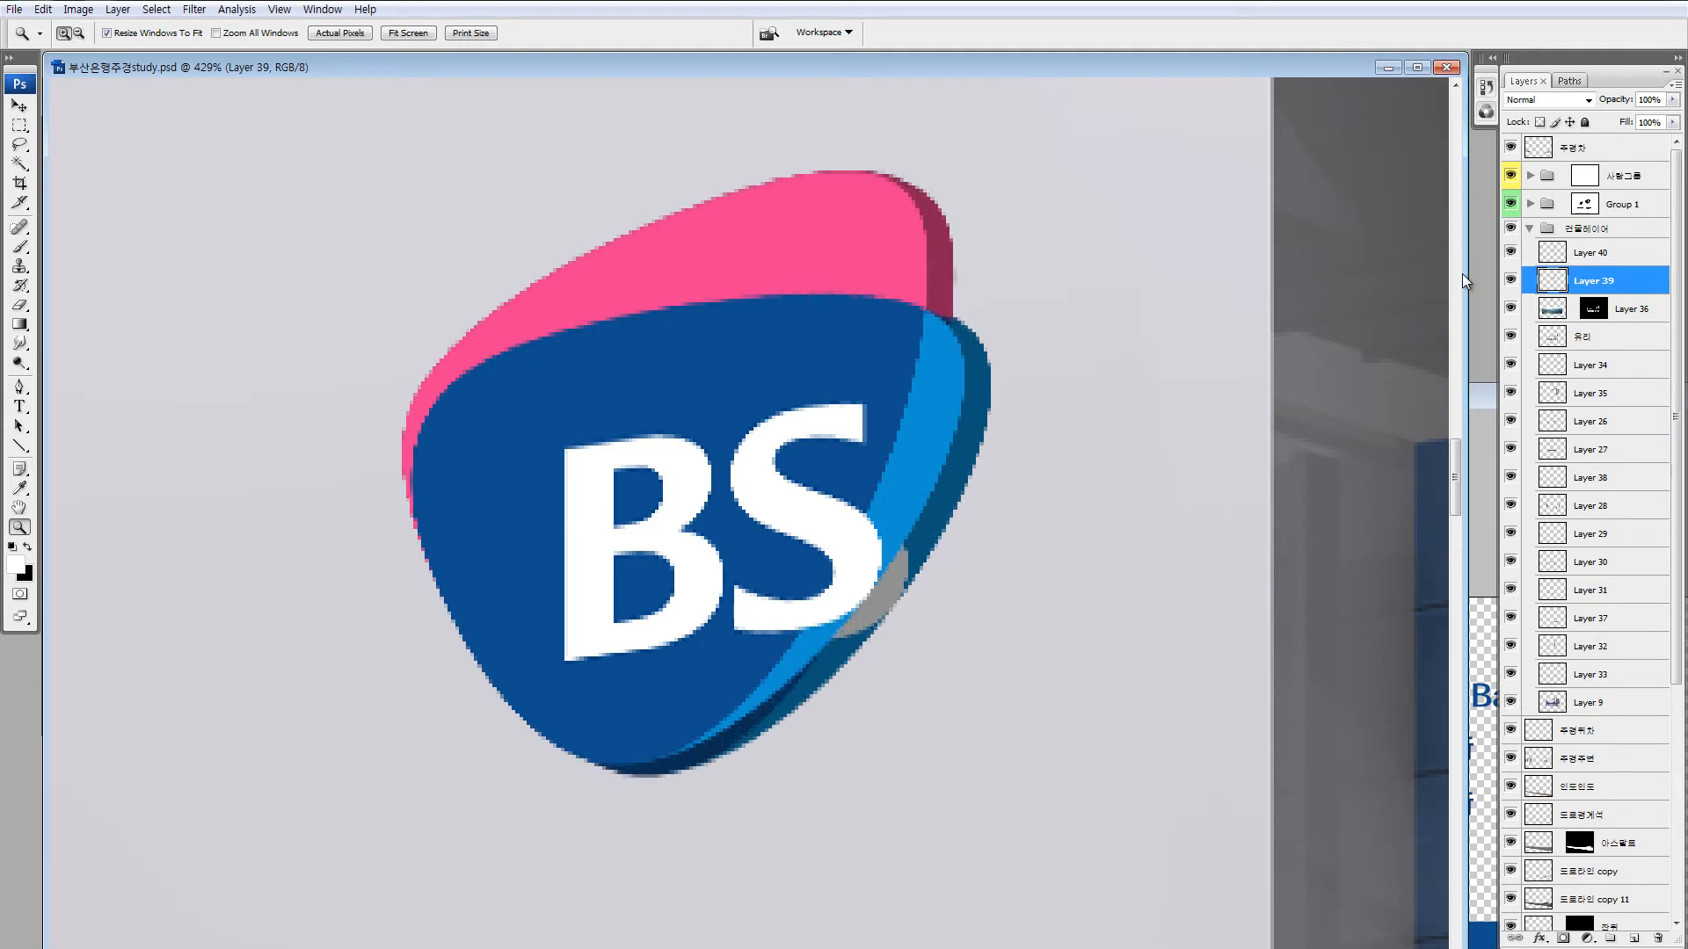
Lasso the lower-right part of the darkened symbol on Layer 39 with a 5 px feather.
{"action": "key", "text": "ctrl+minus"}
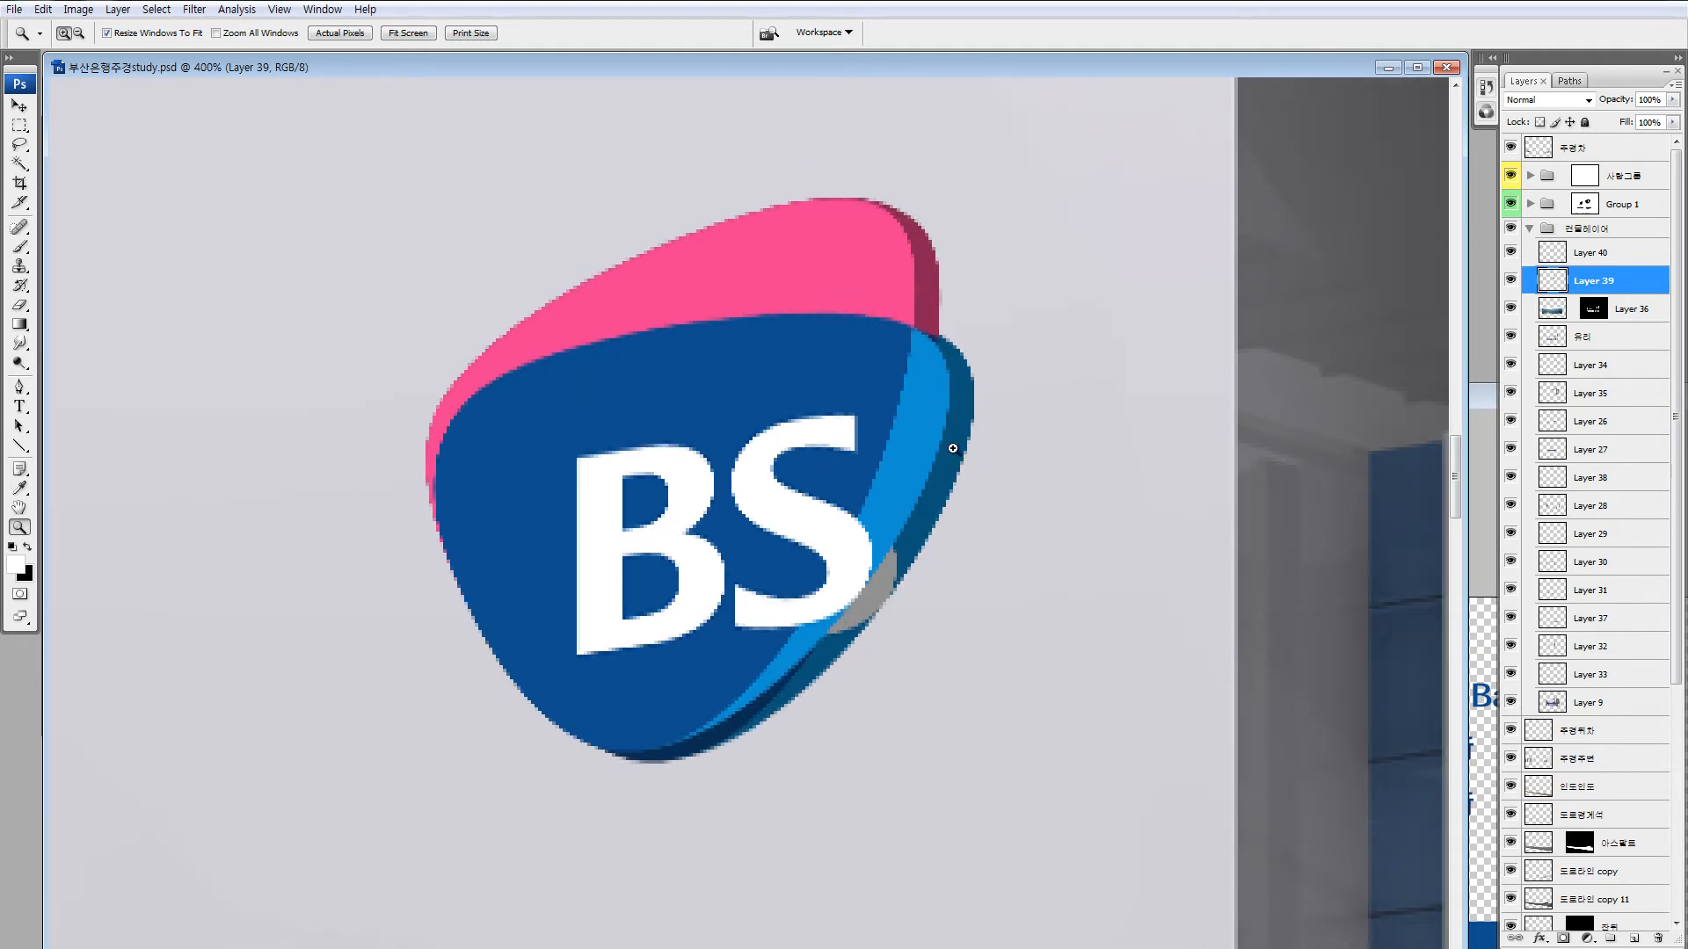
{"action": "key", "text": "l"}
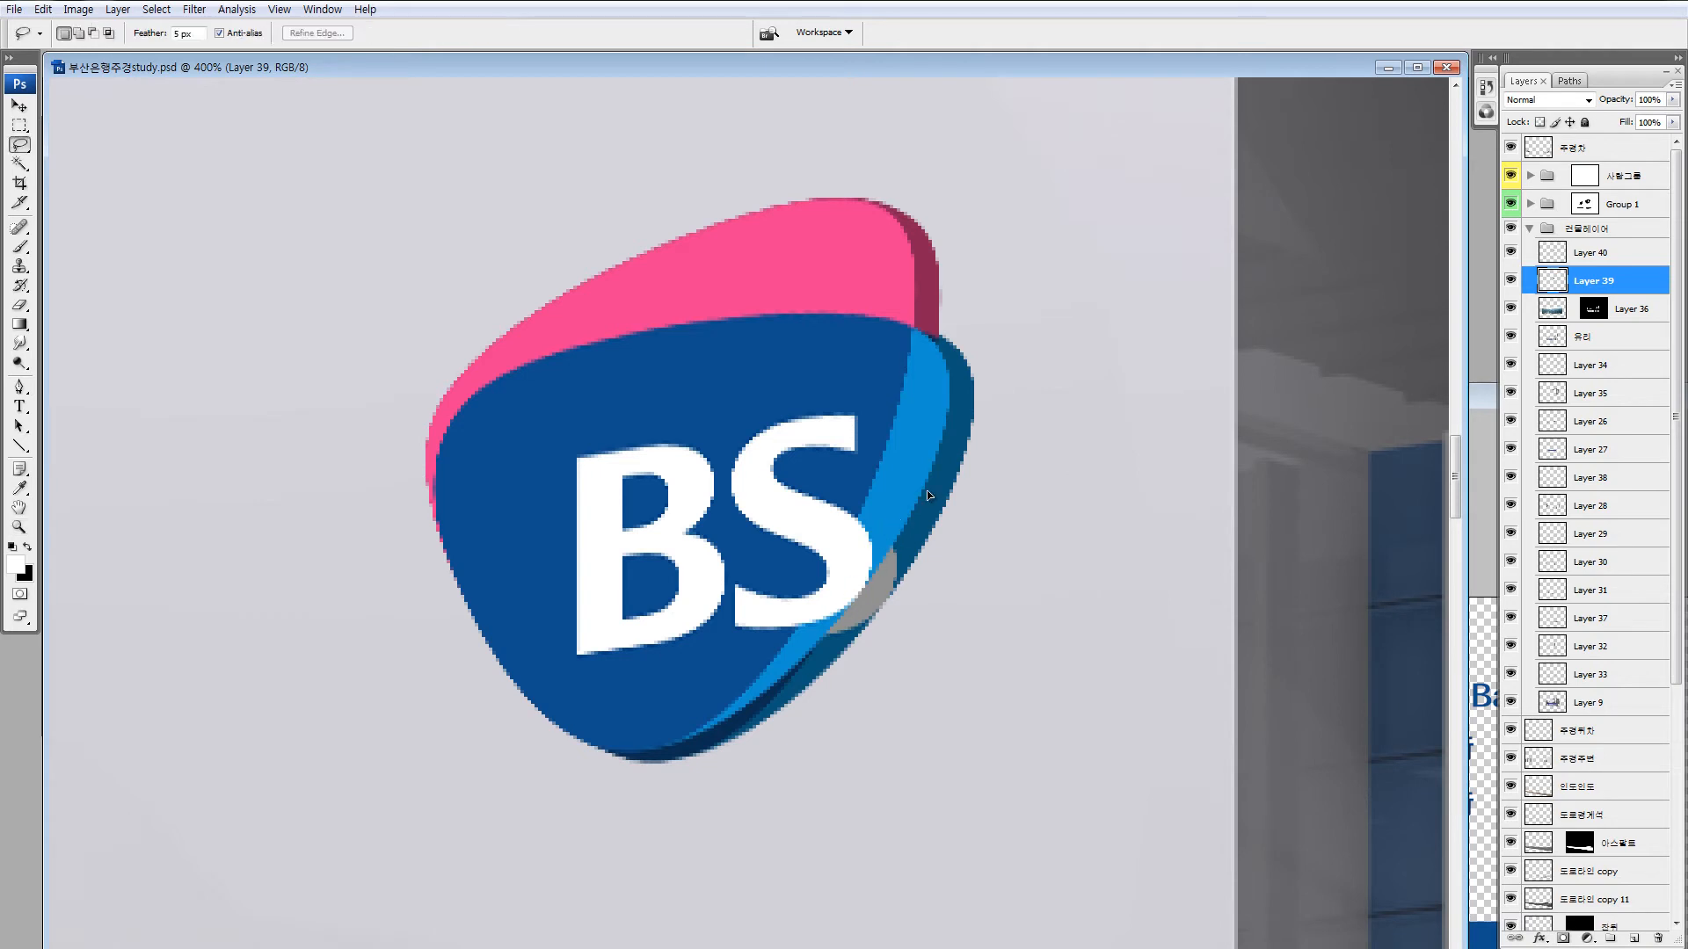
{"action": "mouse_move", "coordinate": [977, 458]}
{"action": "left_mouse_down"}
{"action": "mouse_move", "coordinate": [729, 488]}
{"action": "mouse_move", "coordinate": [584, 791]}
{"action": "mouse_move", "coordinate": [1006, 448]}
{"action": "left_mouse_up"}
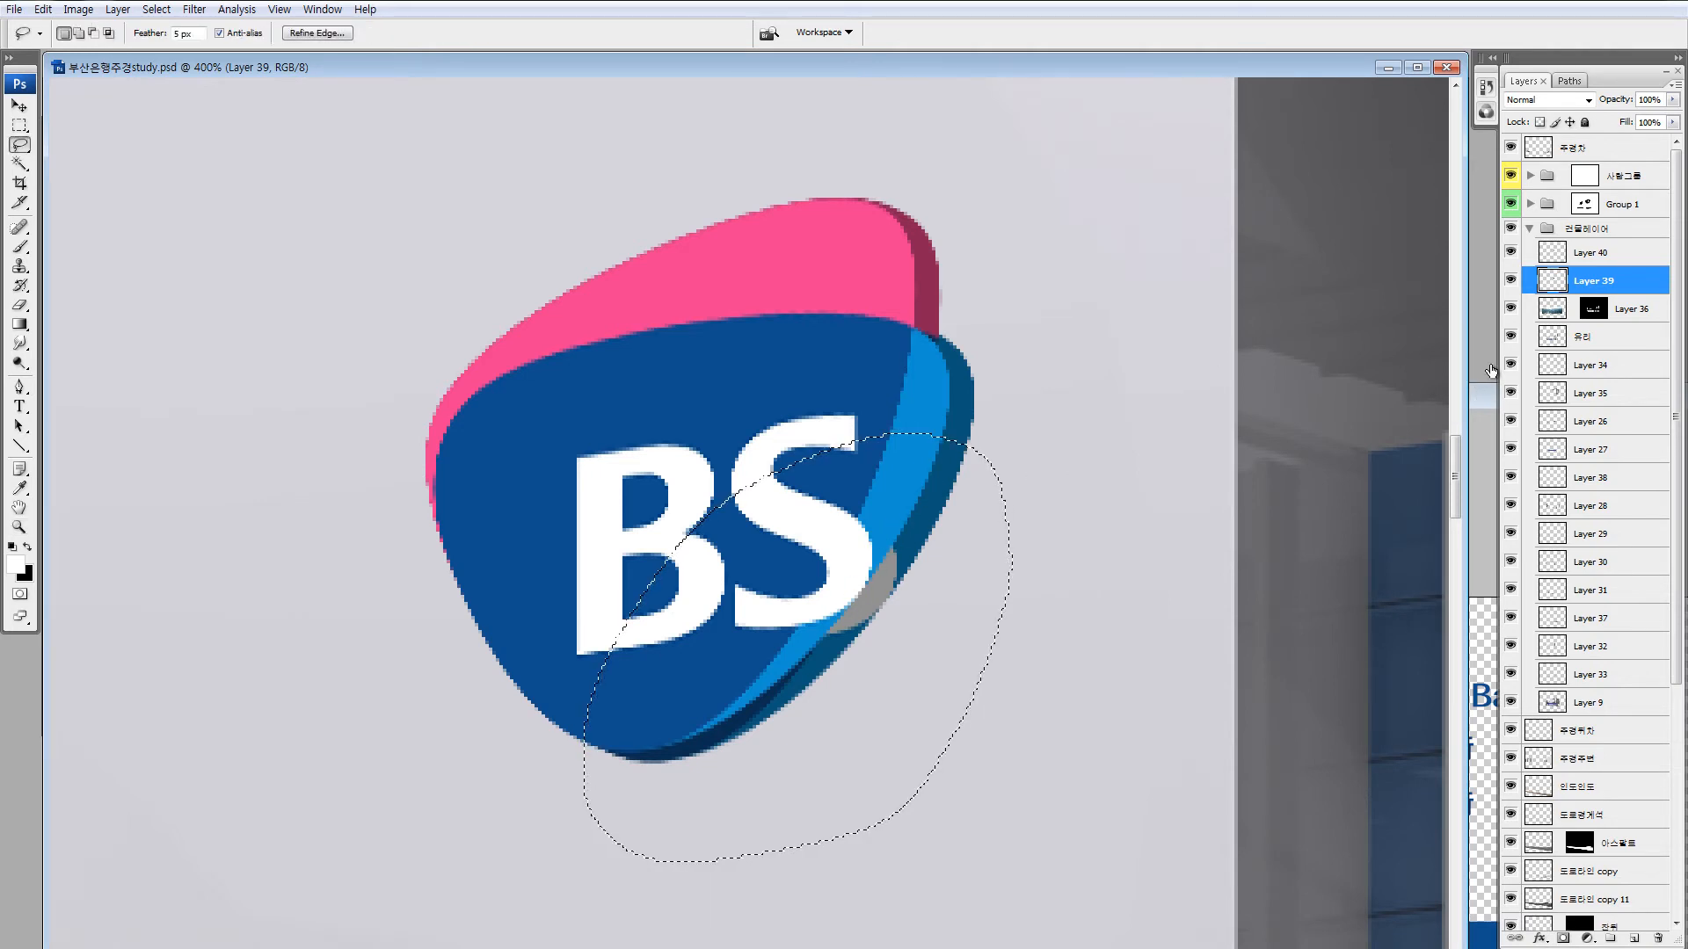
{"action": "left_click", "coordinate": [1553, 281], "text": "ctrl+alt"}
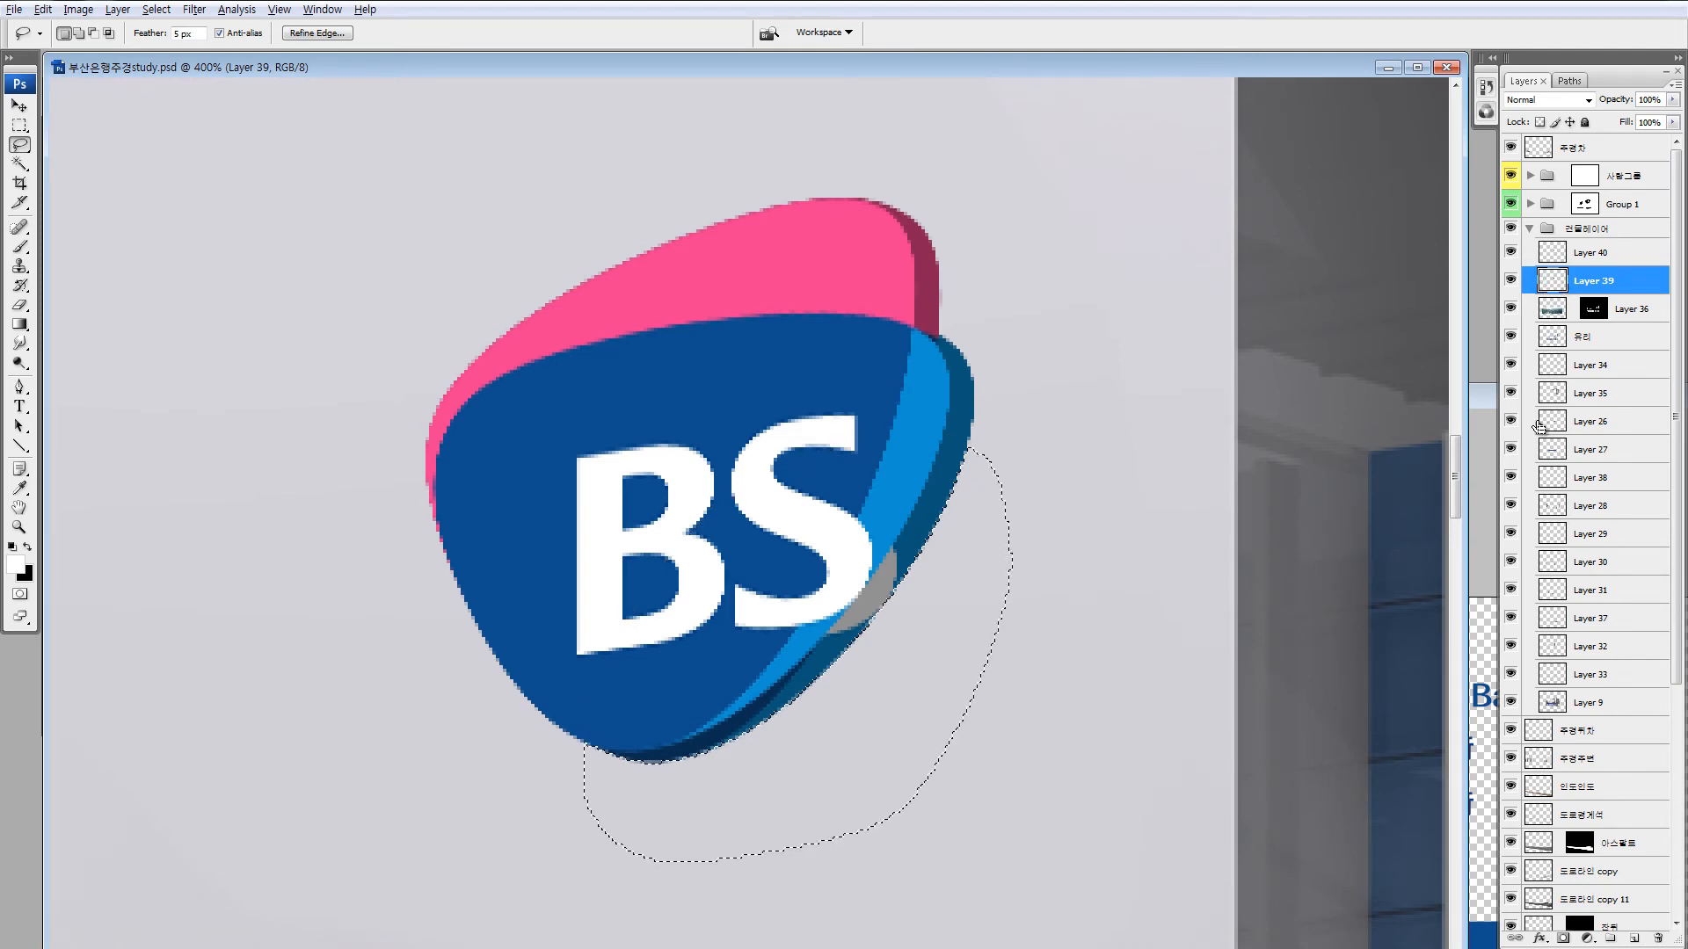
{"action": "key", "text": "ctrl+z"}
{"action": "left_click", "coordinate": [1552, 285], "text": "ctrl+alt+shift"}
{"action": "key", "text": "ctrl+z"}
Select the lower part of the logo's side layer within its outline and fill it with the dark teal sampled from its edge.
{"action": "mouse_move", "coordinate": [1013, 449]}
{"action": "left_mouse_down"}
{"action": "mouse_move", "coordinate": [879, 427]}
{"action": "mouse_move", "coordinate": [523, 704]}
{"action": "mouse_move", "coordinate": [1020, 455]}
{"action": "left_mouse_up"}
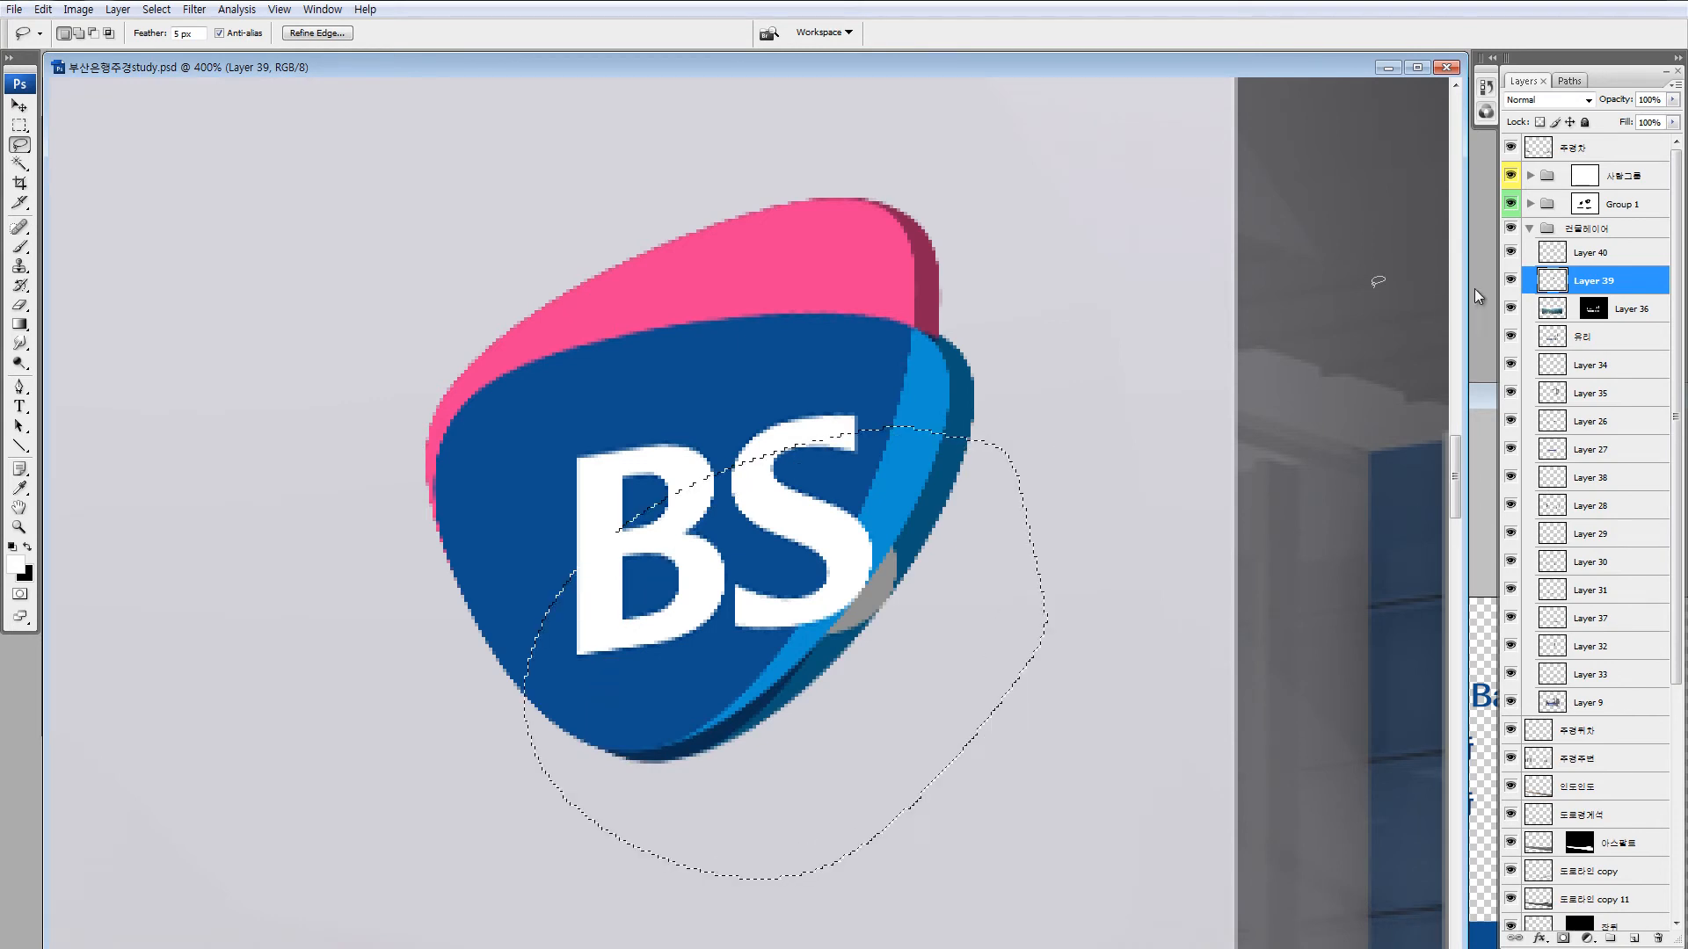
{"action": "left_click", "coordinate": [1552, 281], "text": "ctrl+alt+shift"}
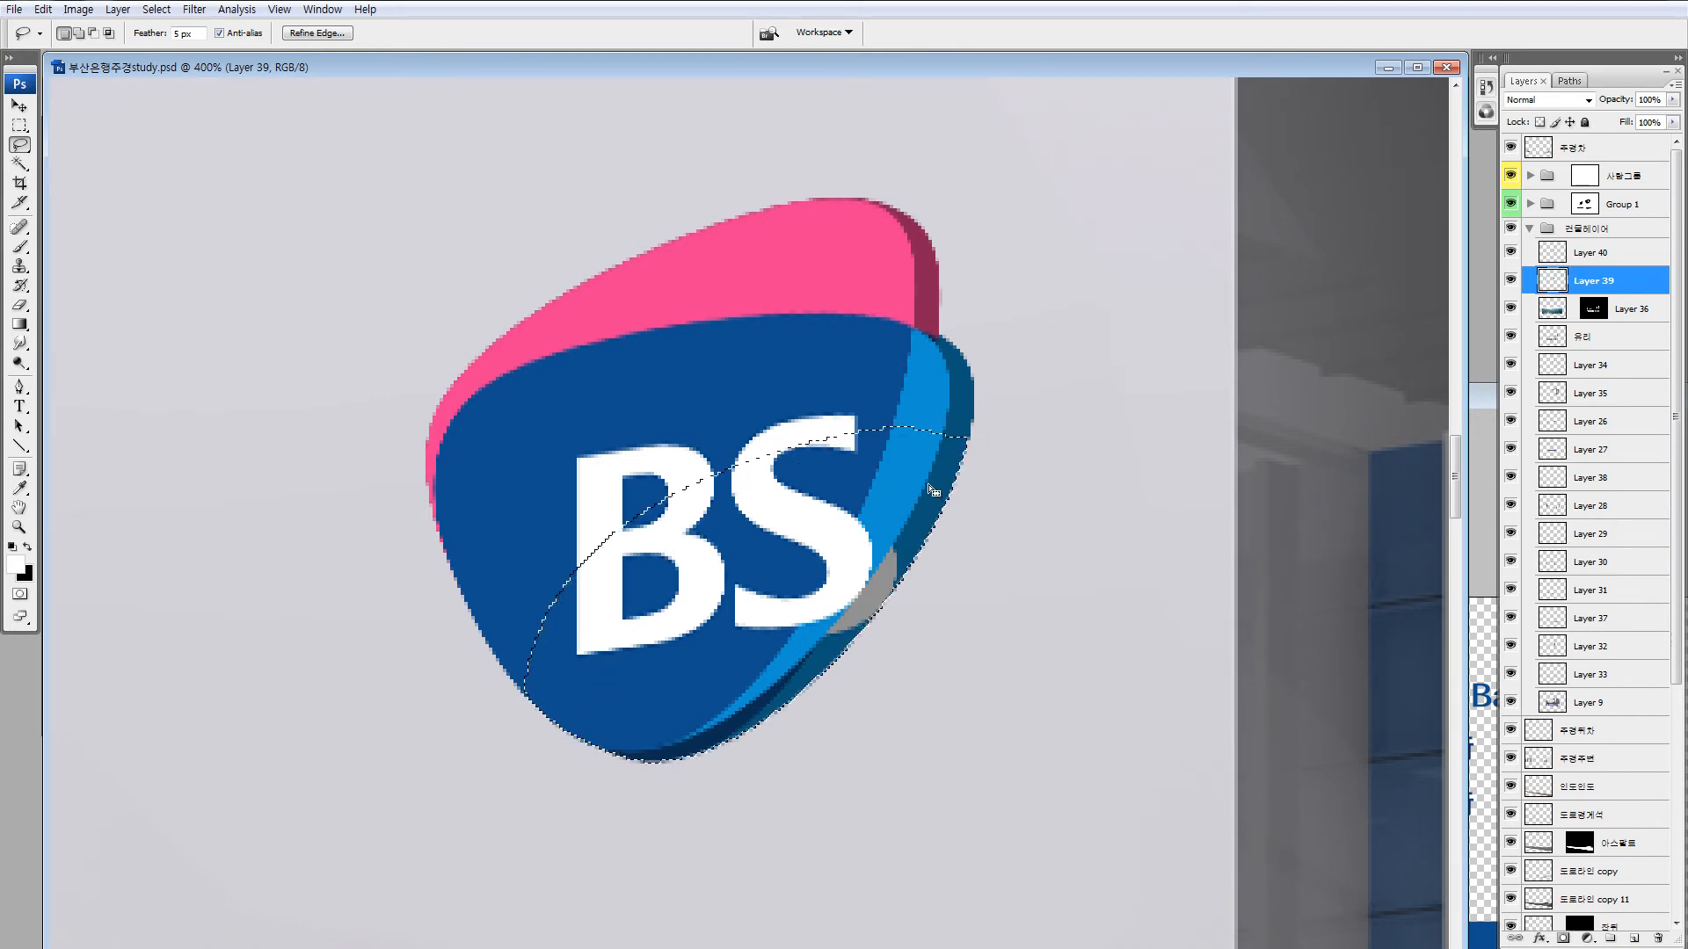
{"action": "key", "text": "i"}
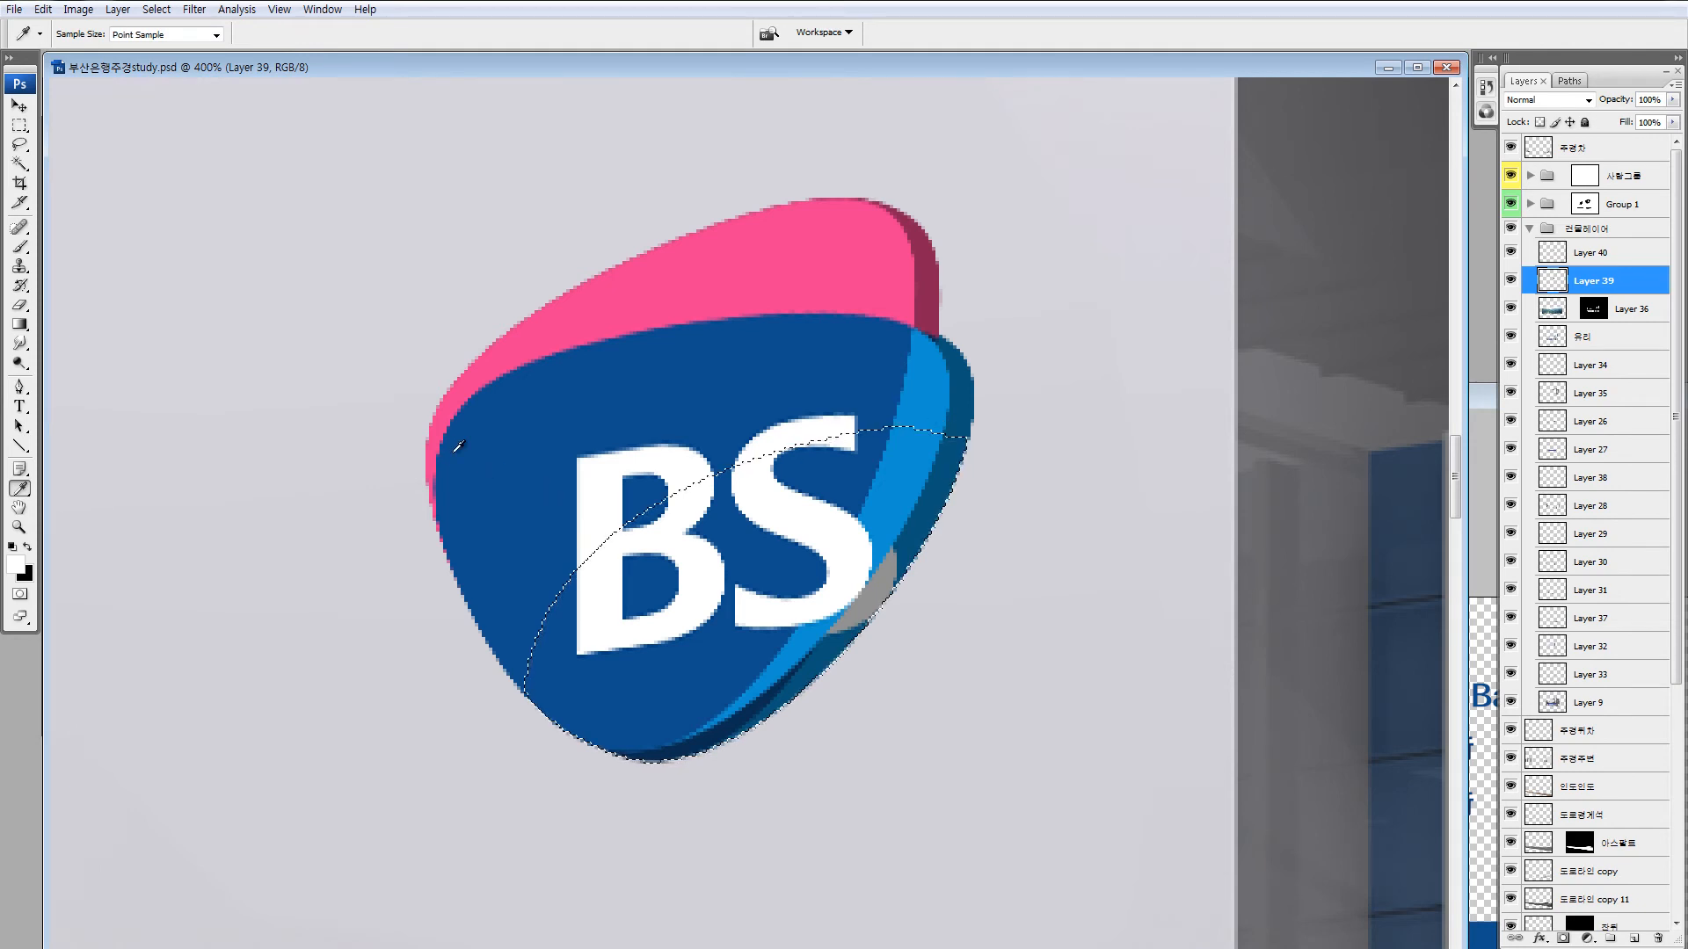
{"action": "left_click", "coordinate": [951, 466]}
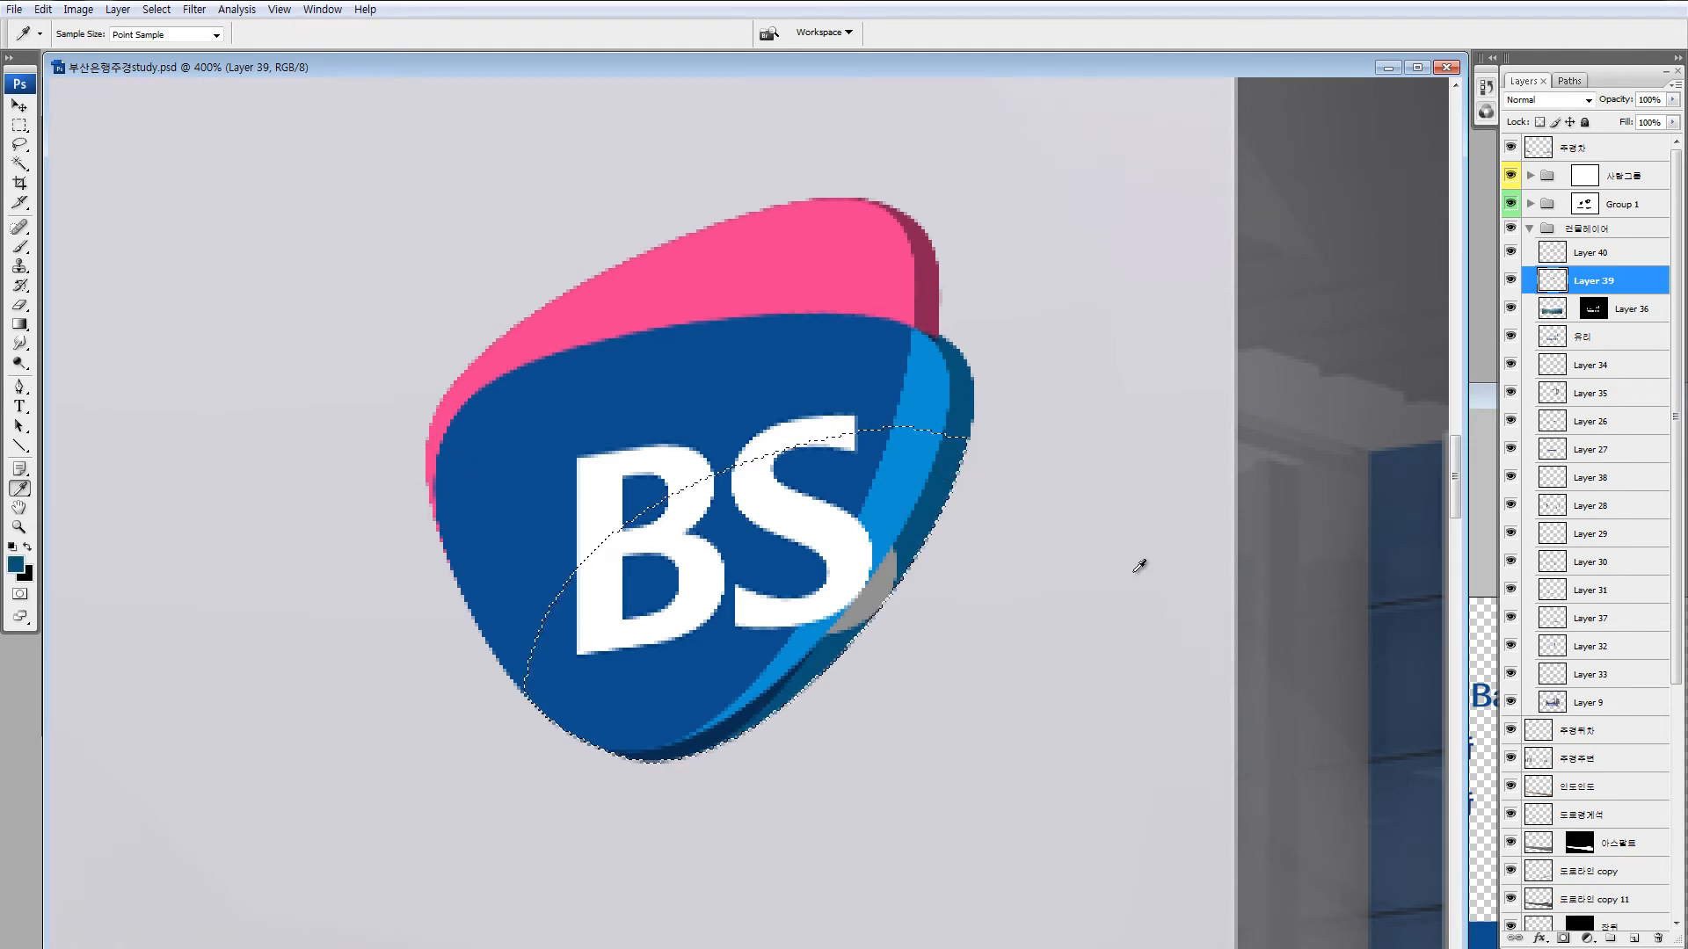
{"action": "key", "text": "alt+BackSpace"}
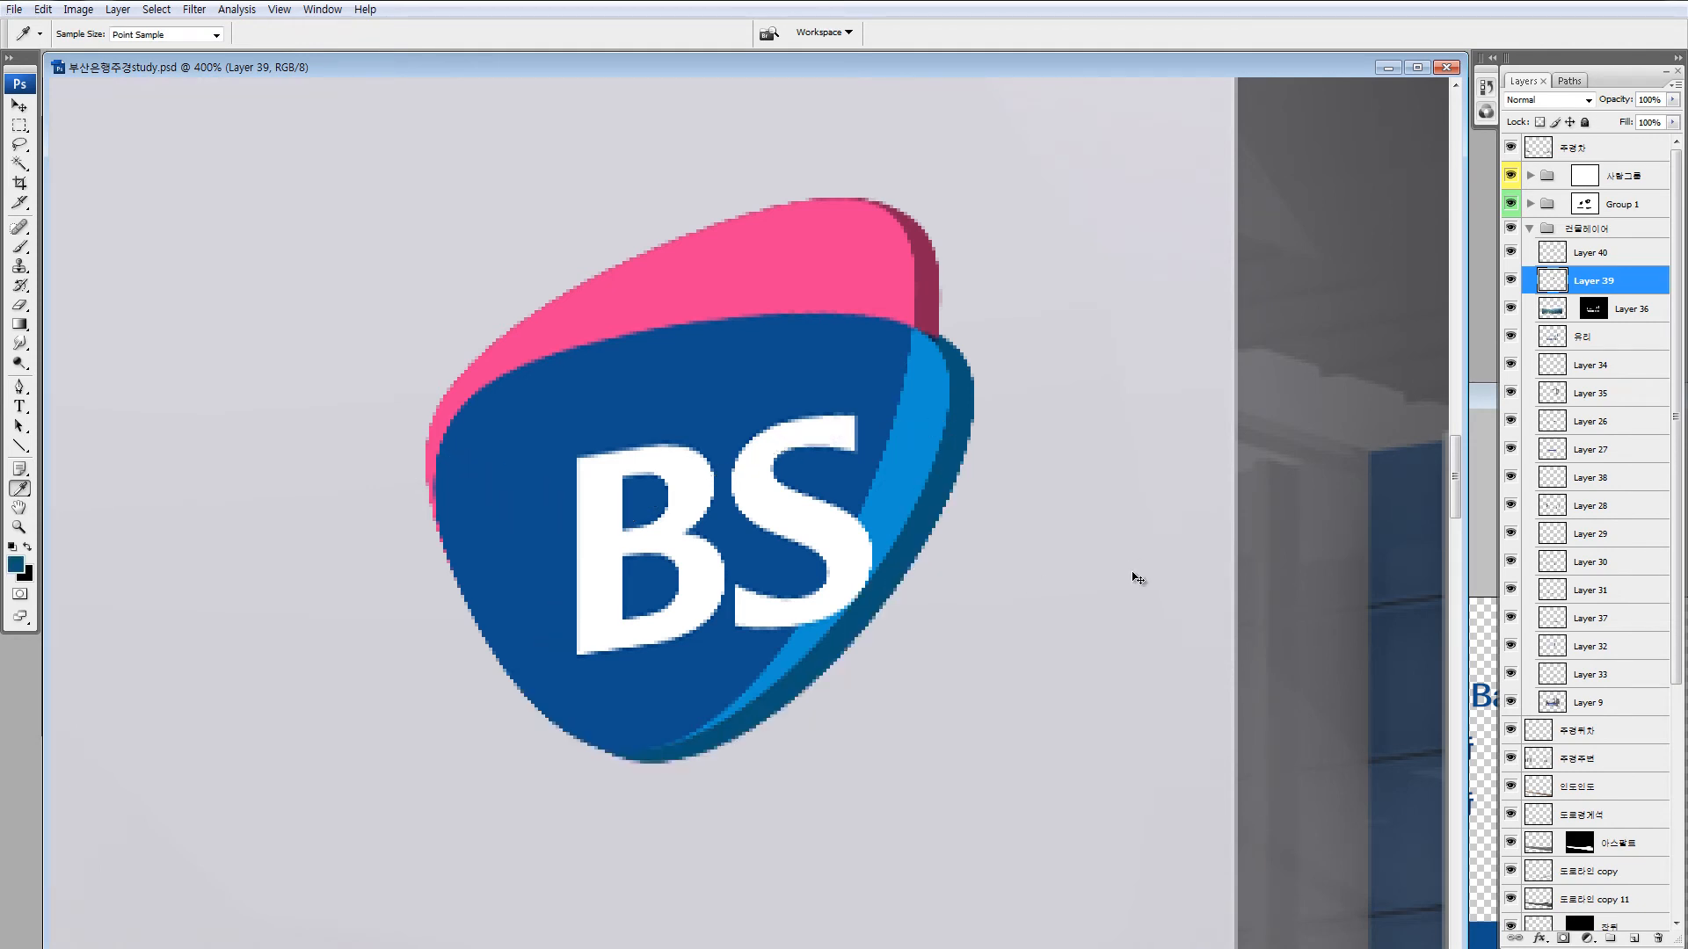
Examine the recoloured logo on the facade, both within the whole building view and close up.
{"action": "key", "text": "ctrl+minus"}
{"action": "key", "text": "ctrl+minus"}
{"action": "key", "text": "ctrl+minus"}
{"action": "key", "text": "ctrl+minus"}
{"action": "key", "text": "ctrl+minus"}
{"action": "key", "text": "ctrl+minus"}
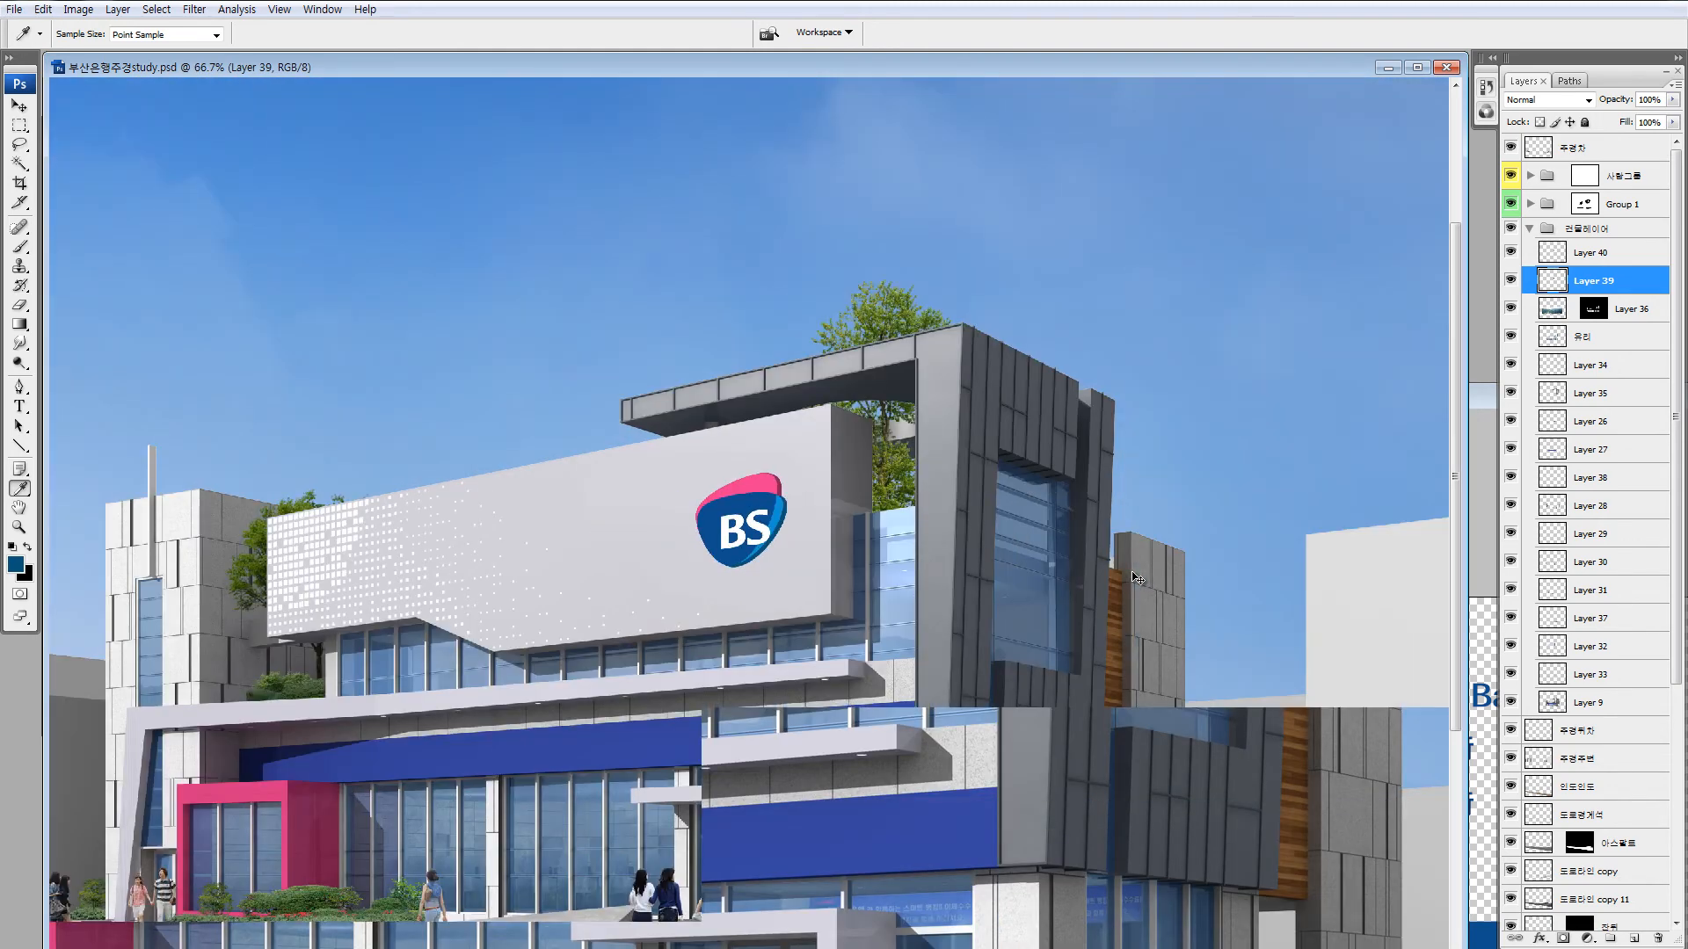
{"action": "key", "text": "z"}
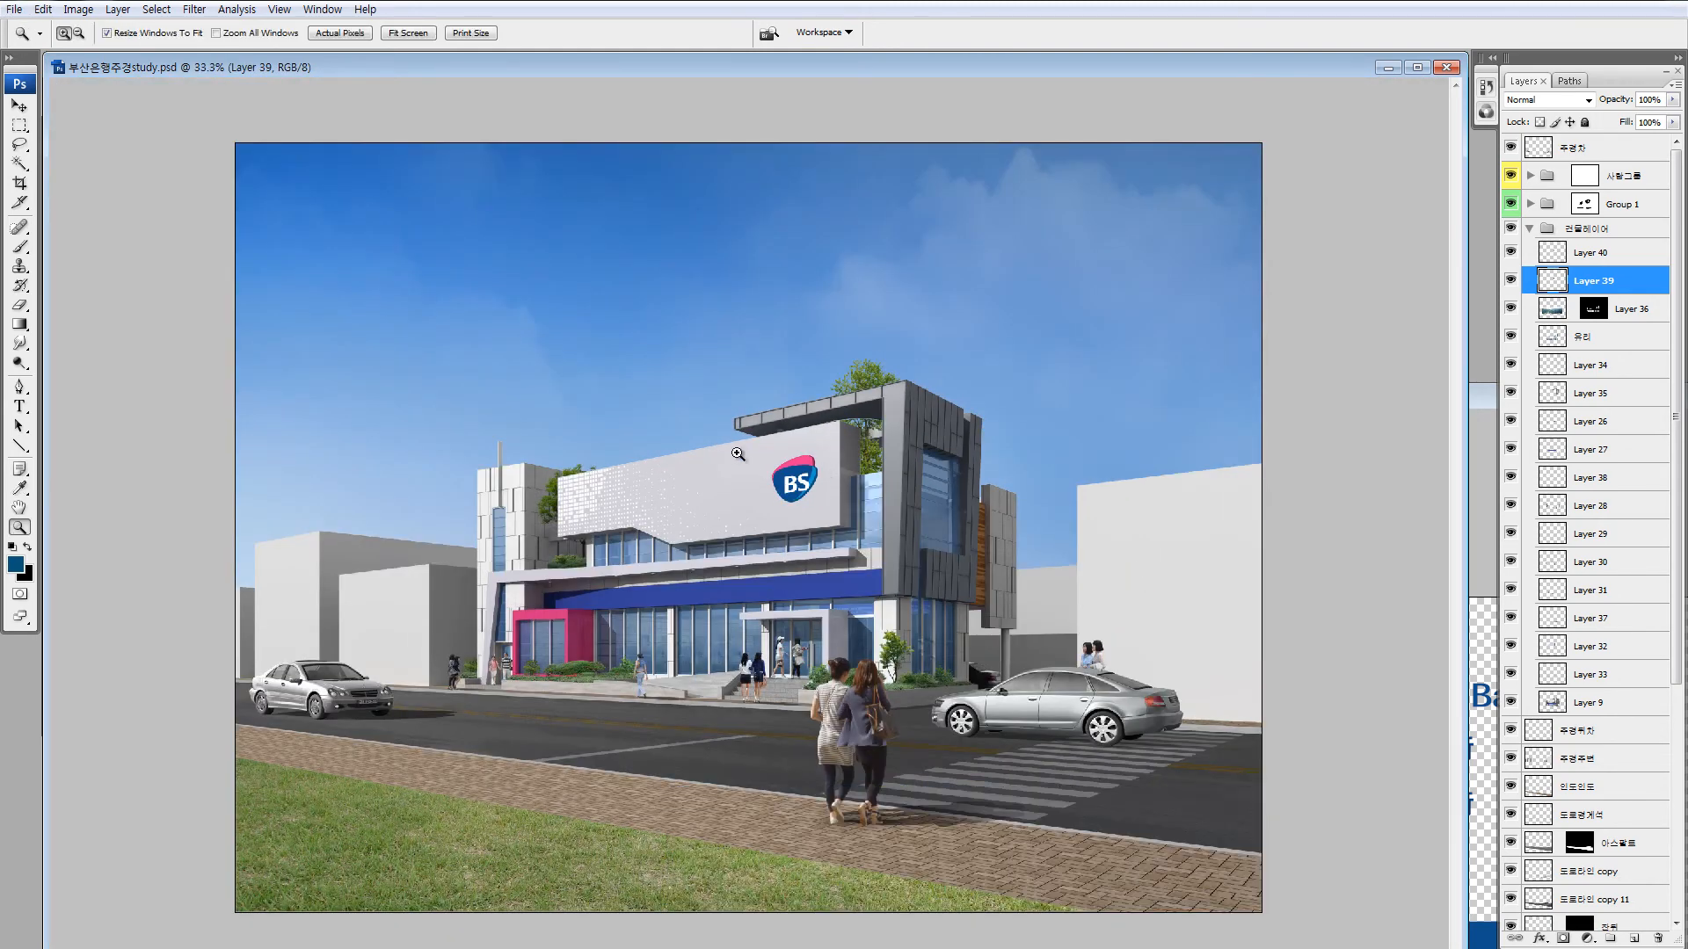
{"action": "left_click_drag", "start_coordinate": [740, 453], "coordinate": [877, 567]}
{"action": "key", "text": "space"}
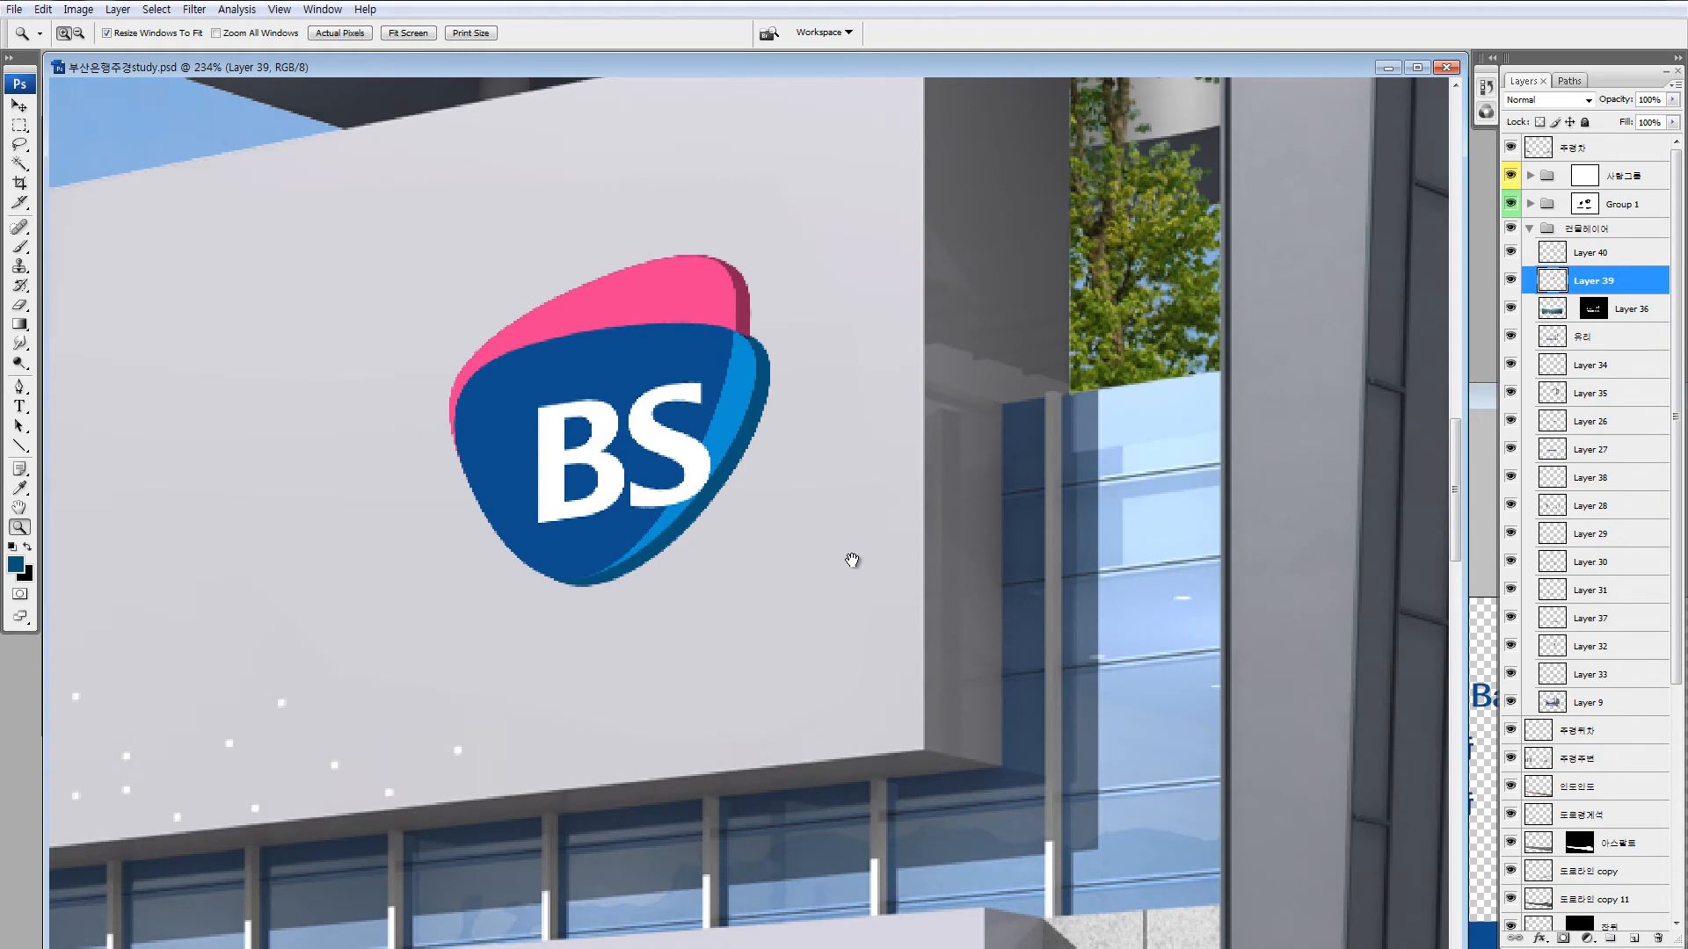
{"action": "key", "text": "ctrl+0"}
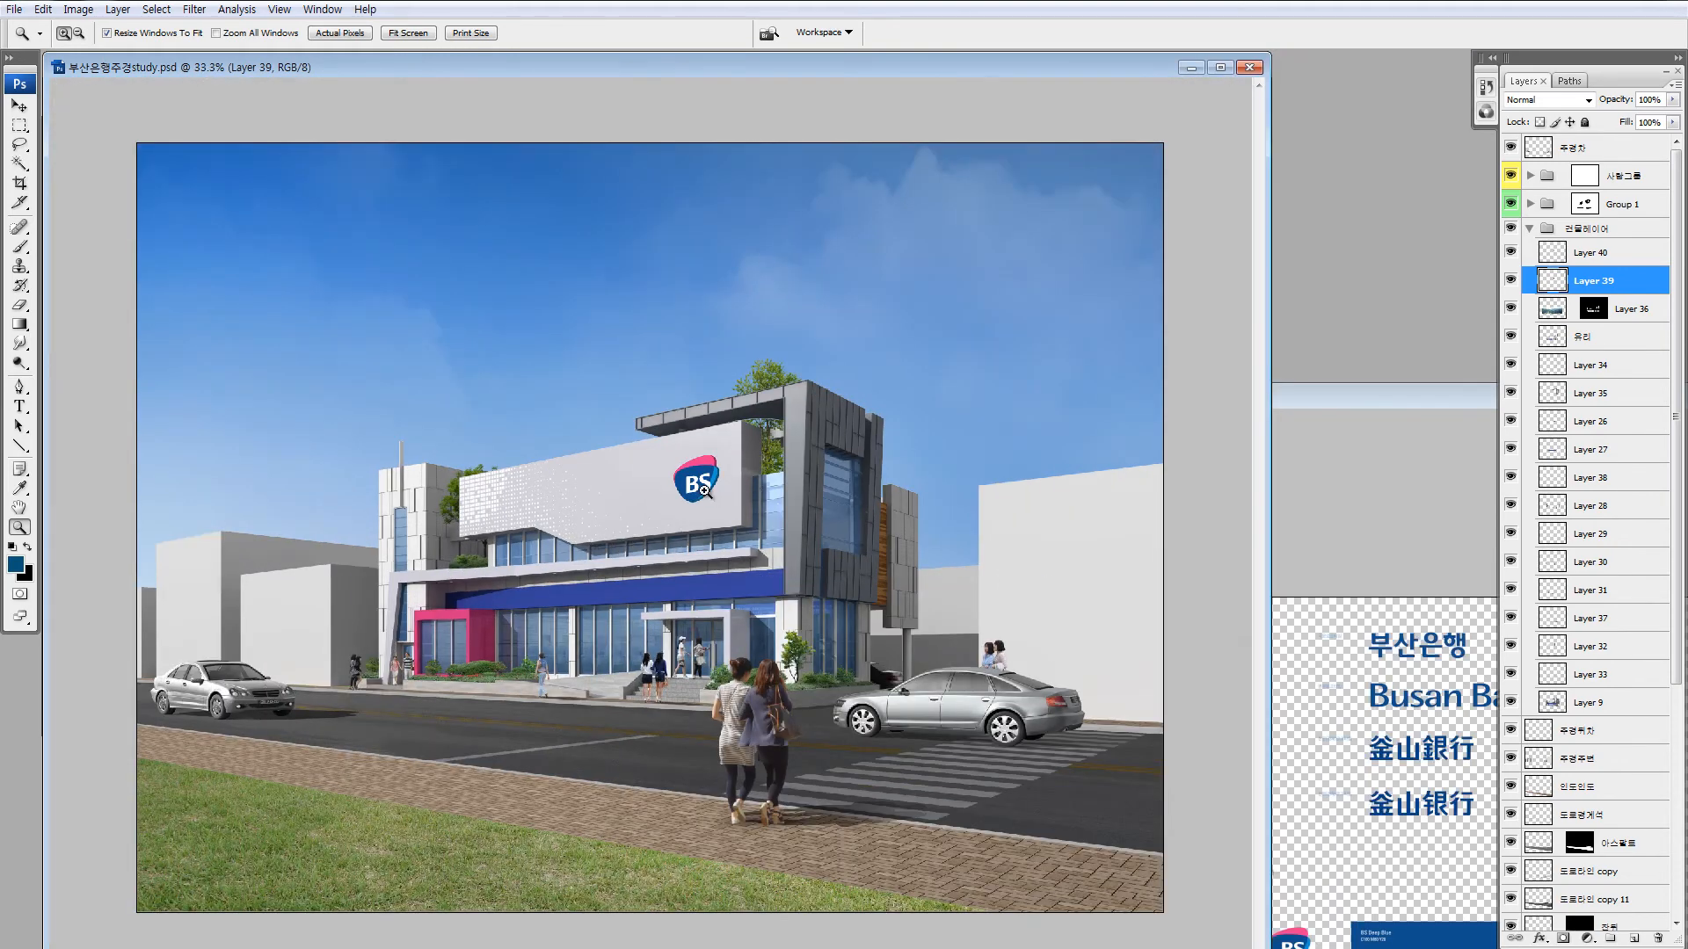
{"action": "left_click_drag", "start_coordinate": [652, 433], "coordinate": [819, 613]}
{"action": "key", "text": "space"}
{"action": "left_click_drag", "start_coordinate": [676, 468], "coordinate": [855, 618]}
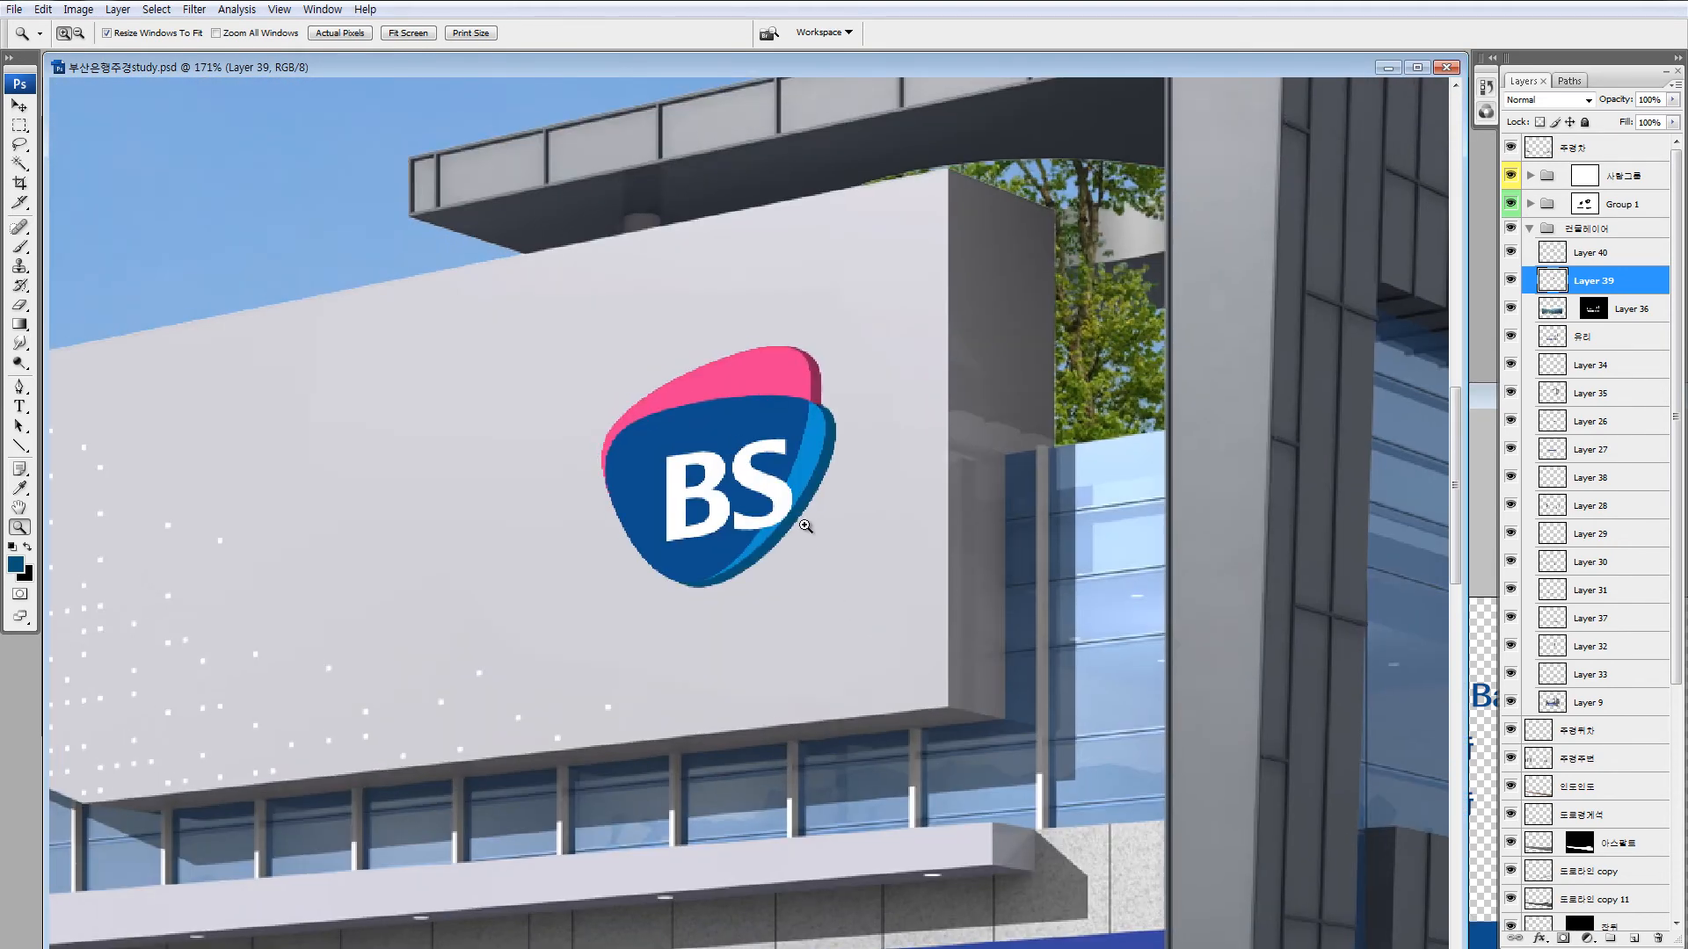
{"action": "left_click_drag", "start_coordinate": [539, 255], "coordinate": [929, 656]}
Check Layer 39 on its own, then duplicate it directly beneath as a black shadow layer at 50% opacity.
{"action": "key", "text": "v"}
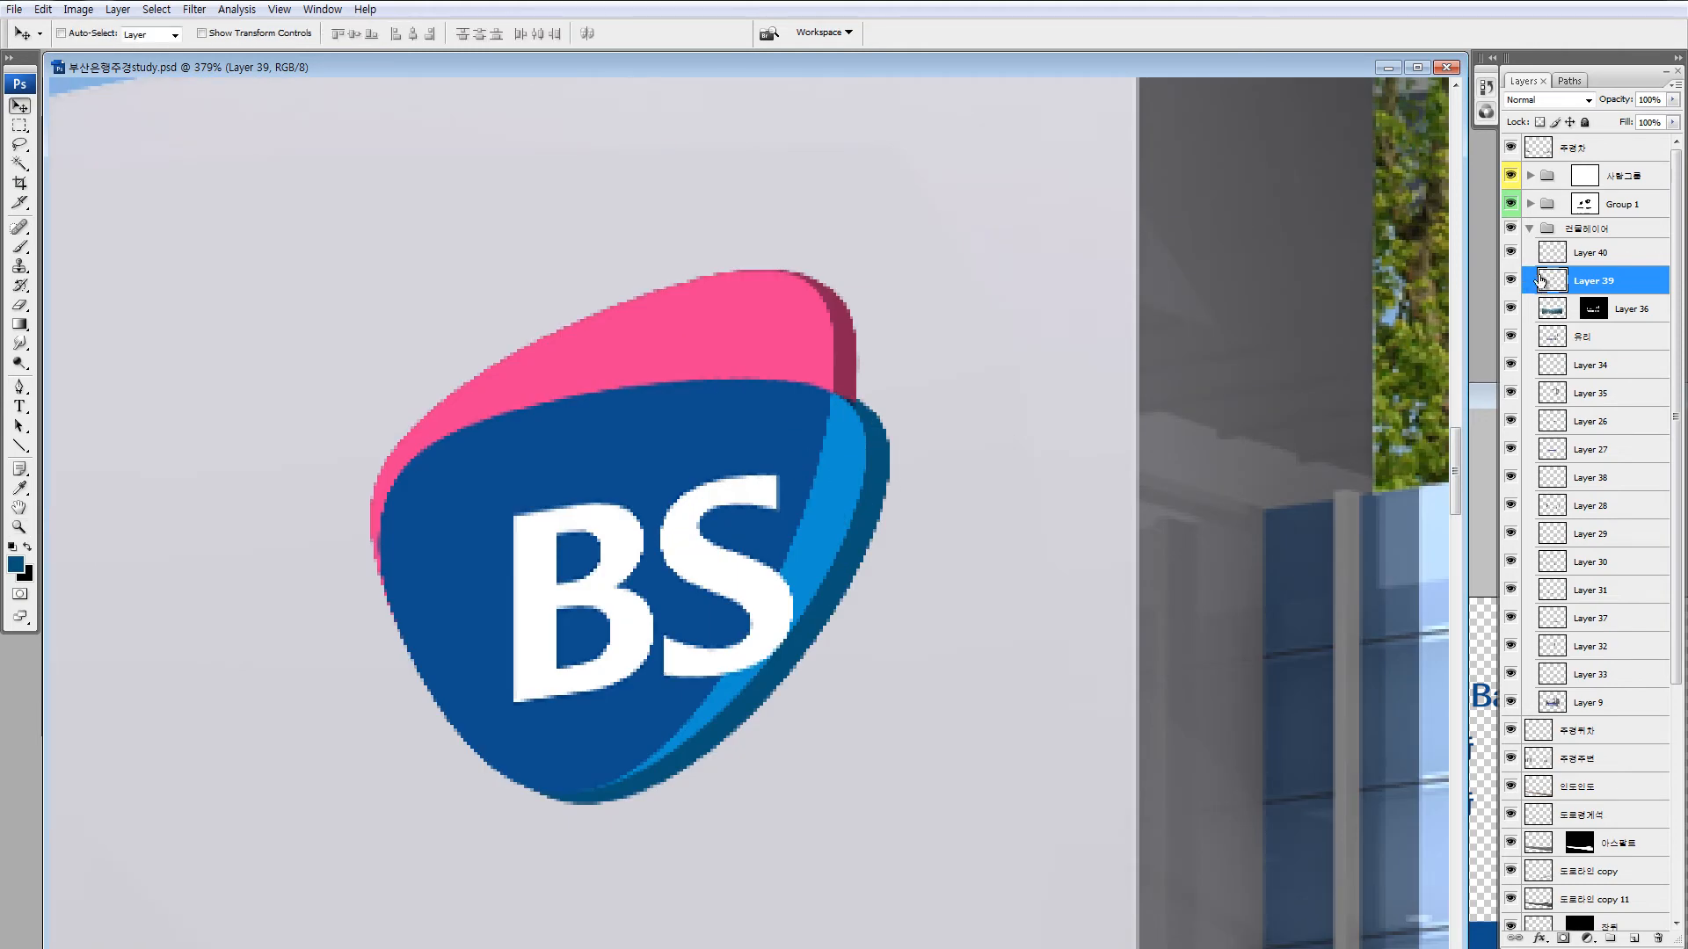
{"action": "left_click", "coordinate": [1511, 281], "text": "alt"}
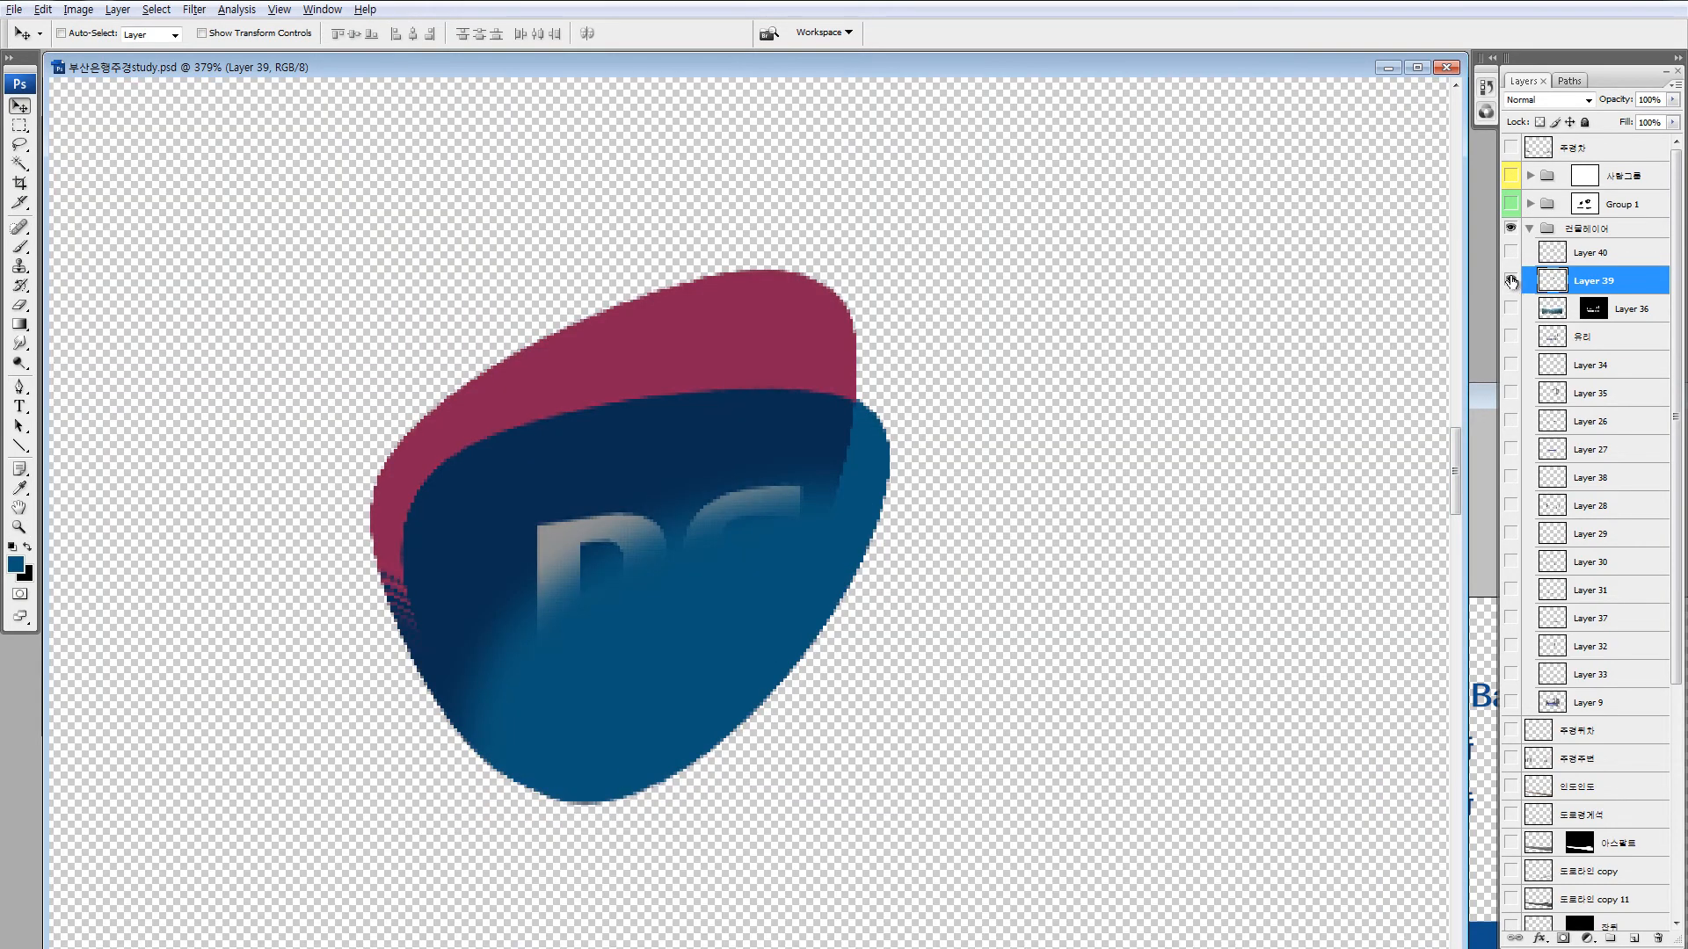
{"action": "left_click", "coordinate": [1511, 281], "text": "alt"}
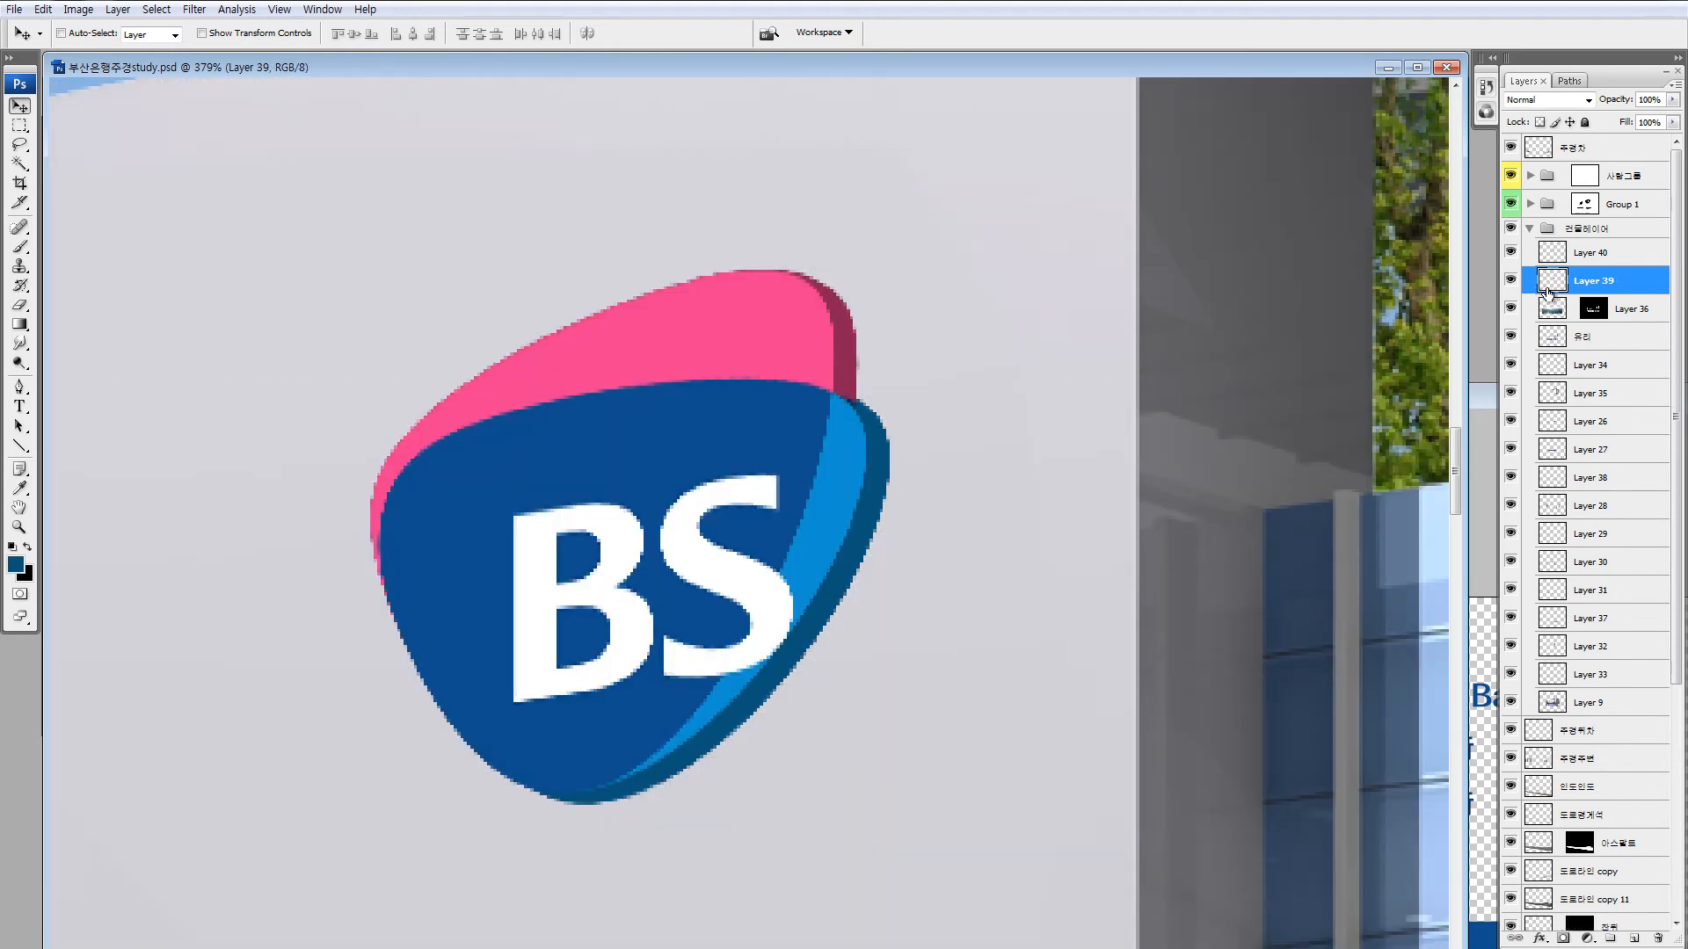
{"action": "key", "text": "ctrl+j"}
{"action": "key", "text": "ctrl+["}
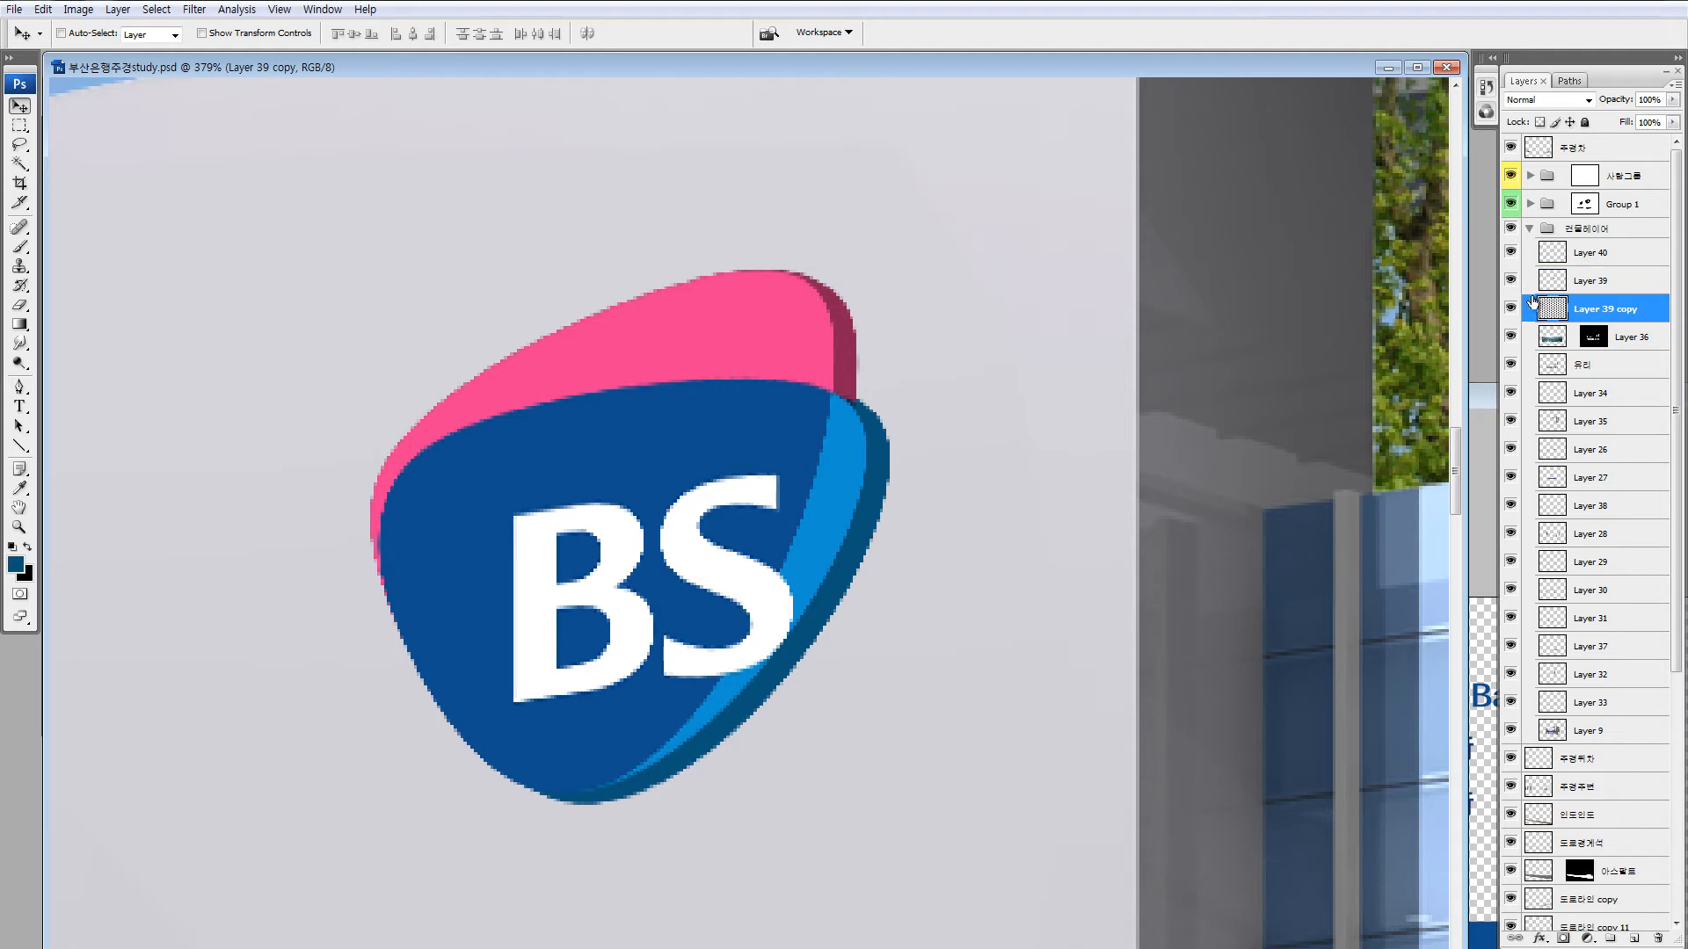
{"action": "key", "text": "5"}
Examine the cast shadow above the left tower's narrow window as a reference for the logo's shadow.
{"action": "key", "text": "m"}
{"action": "left_click_drag", "start_coordinate": [231, 187], "coordinate": [1072, 901]}
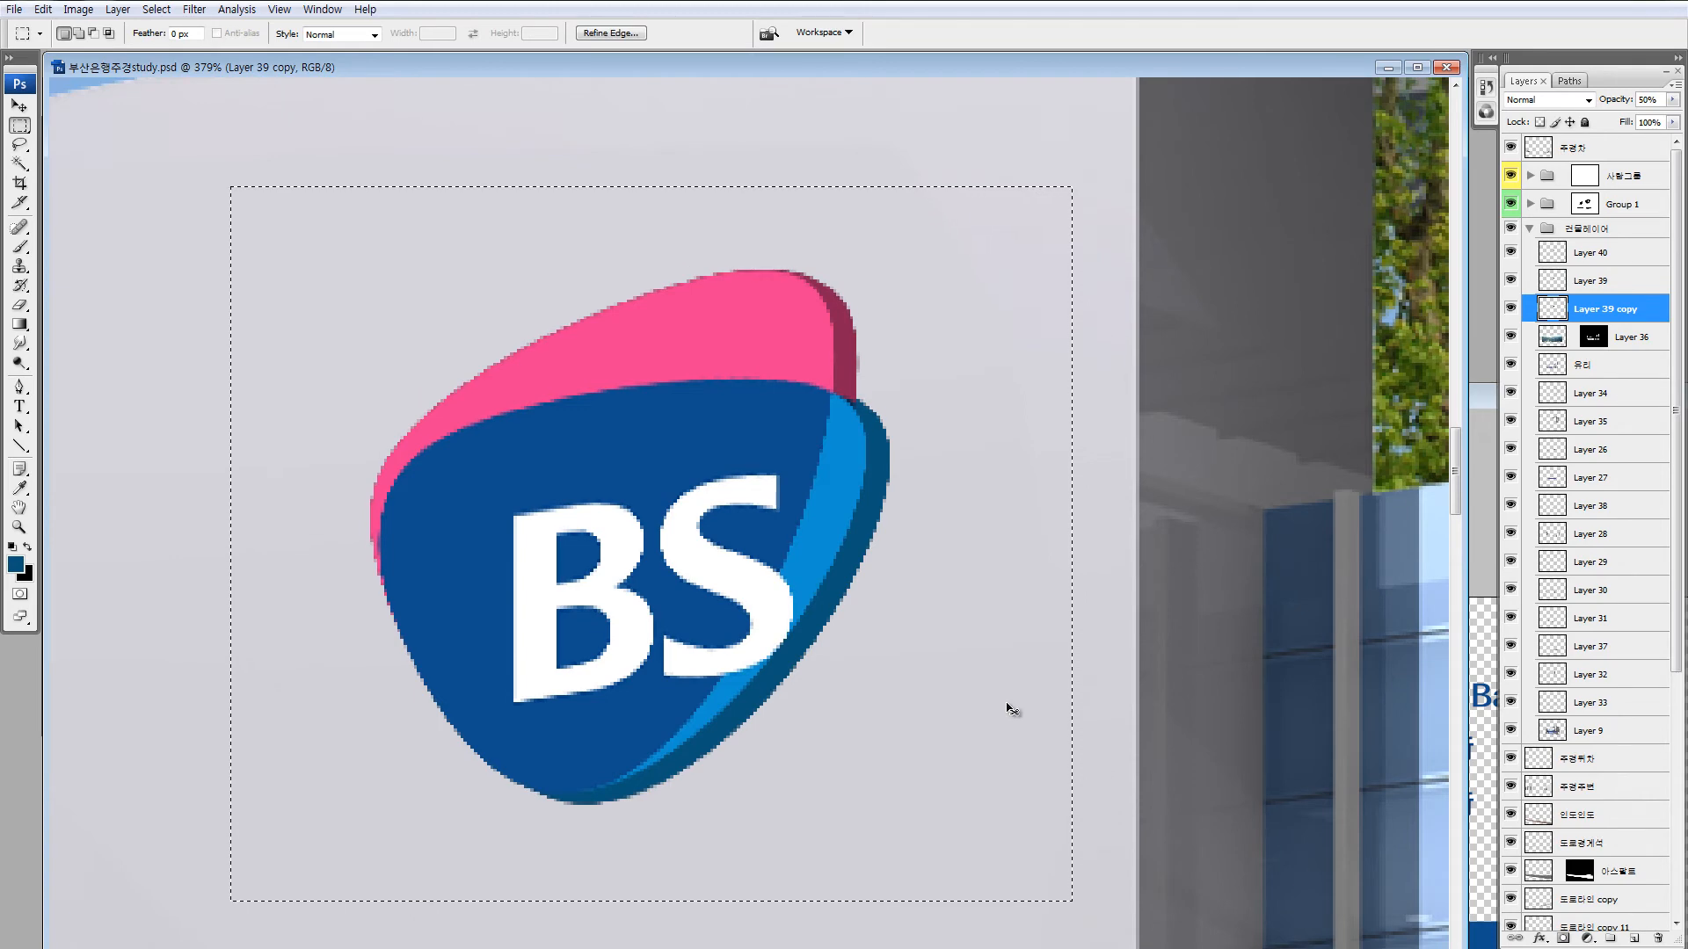
{"action": "key", "text": "ctrl+minus"}
{"action": "key", "text": "ctrl+minus"}
{"action": "key", "text": "ctrl+minus"}
{"action": "left_click_drag", "start_coordinate": [716, 616], "coordinate": [1161, 539]}
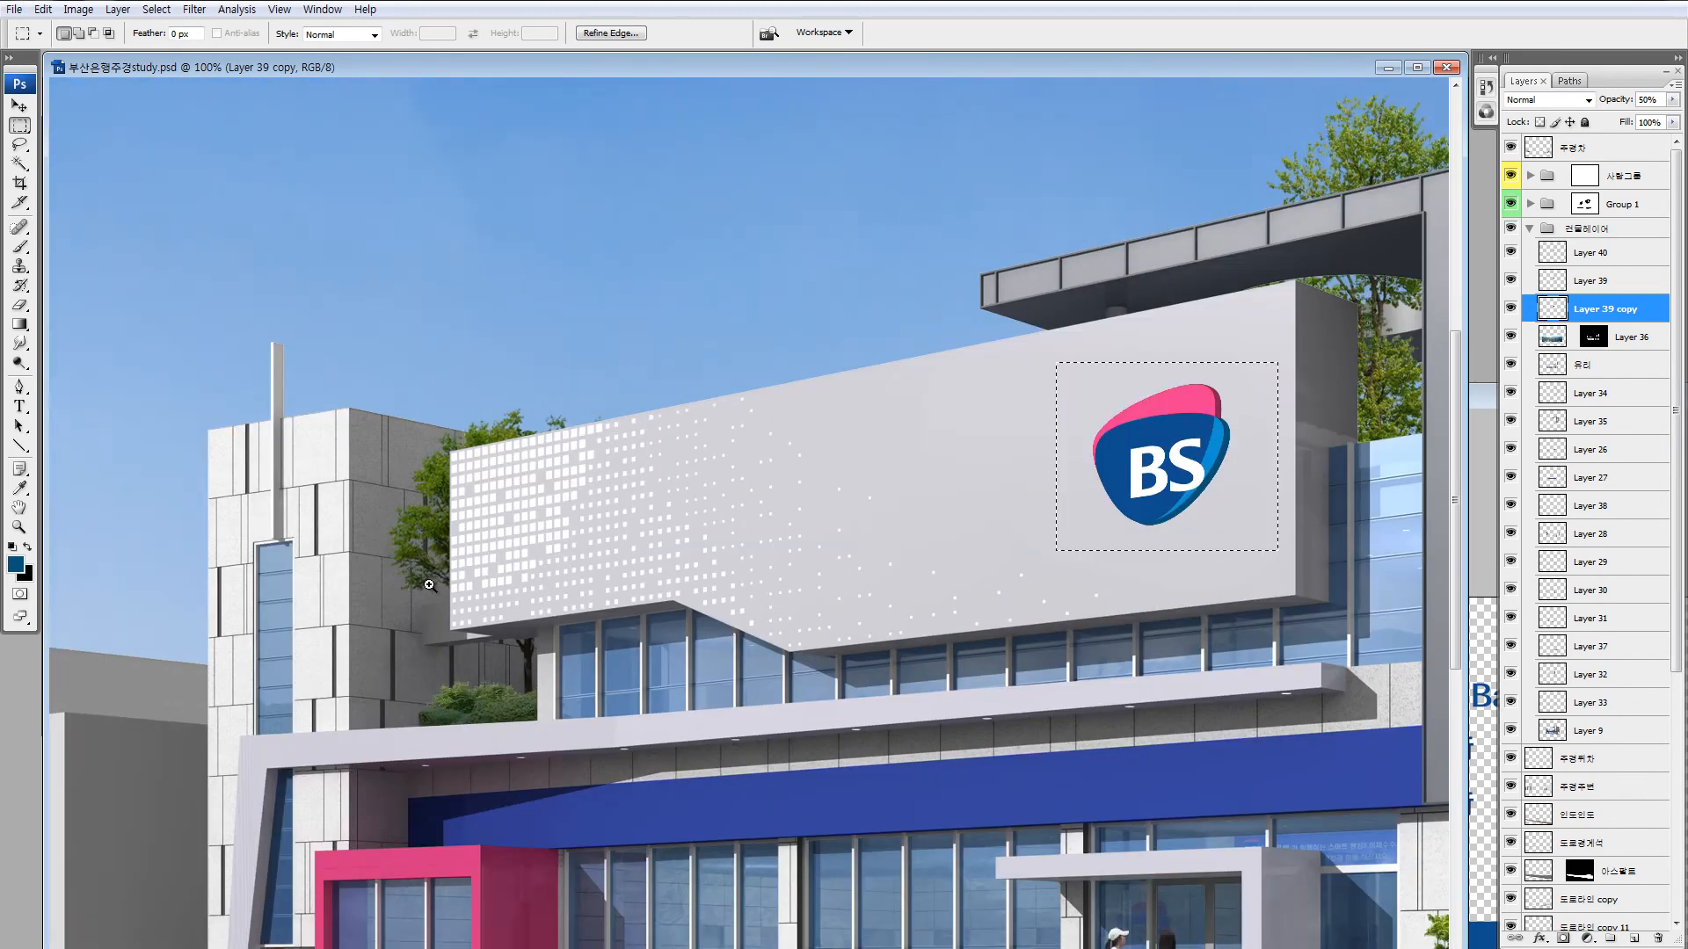
{"action": "key", "text": "z"}
{"action": "left_click_drag", "start_coordinate": [235, 476], "coordinate": [386, 606]}
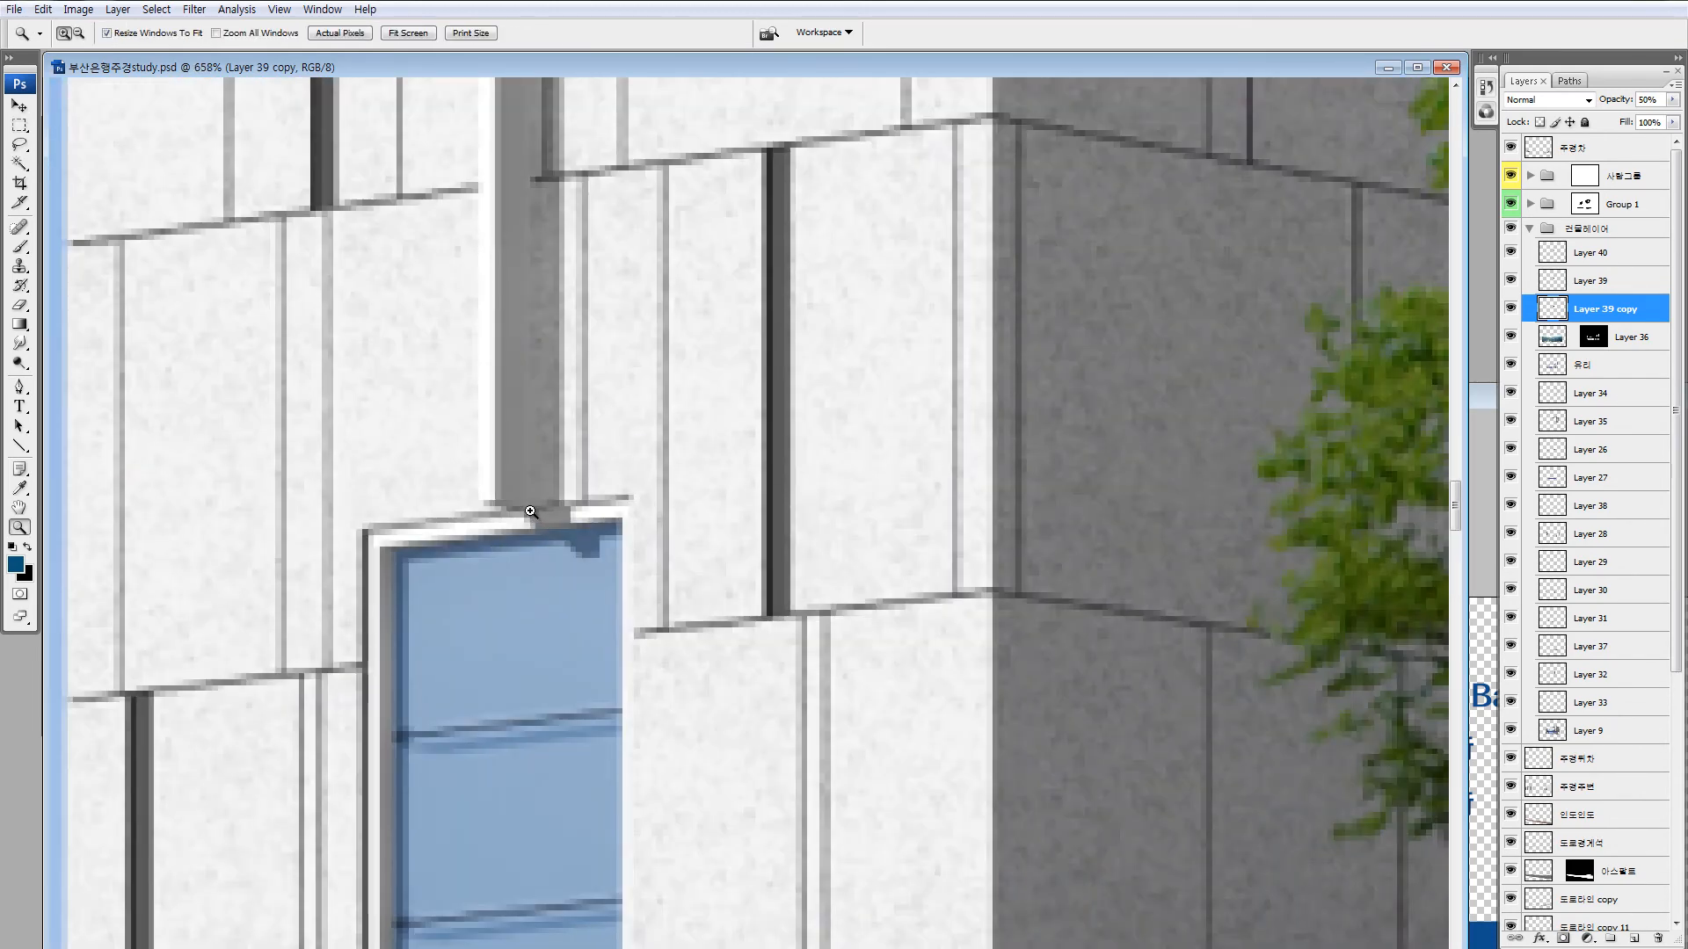
{"action": "key", "text": "l"}
{"action": "key", "text": "Return"}
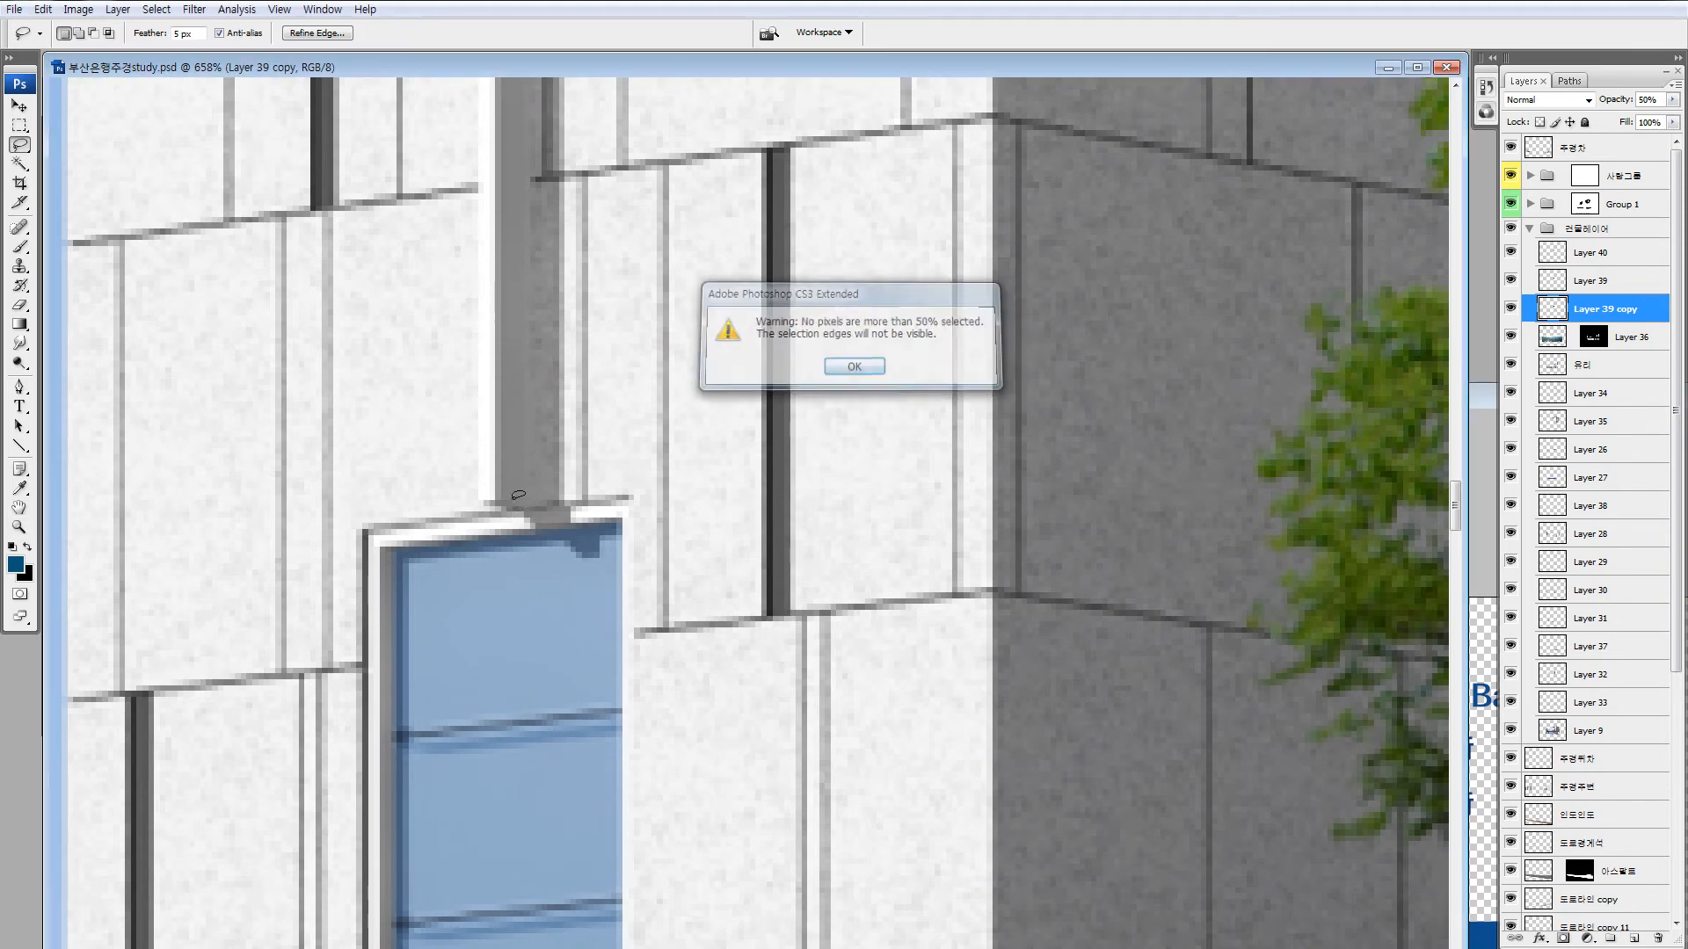
{"action": "mouse_move", "coordinate": [509, 496]}
{"action": "left_mouse_down"}
{"action": "mouse_move", "coordinate": [598, 547]}
{"action": "mouse_move", "coordinate": [500, 470]}
{"action": "left_mouse_up"}
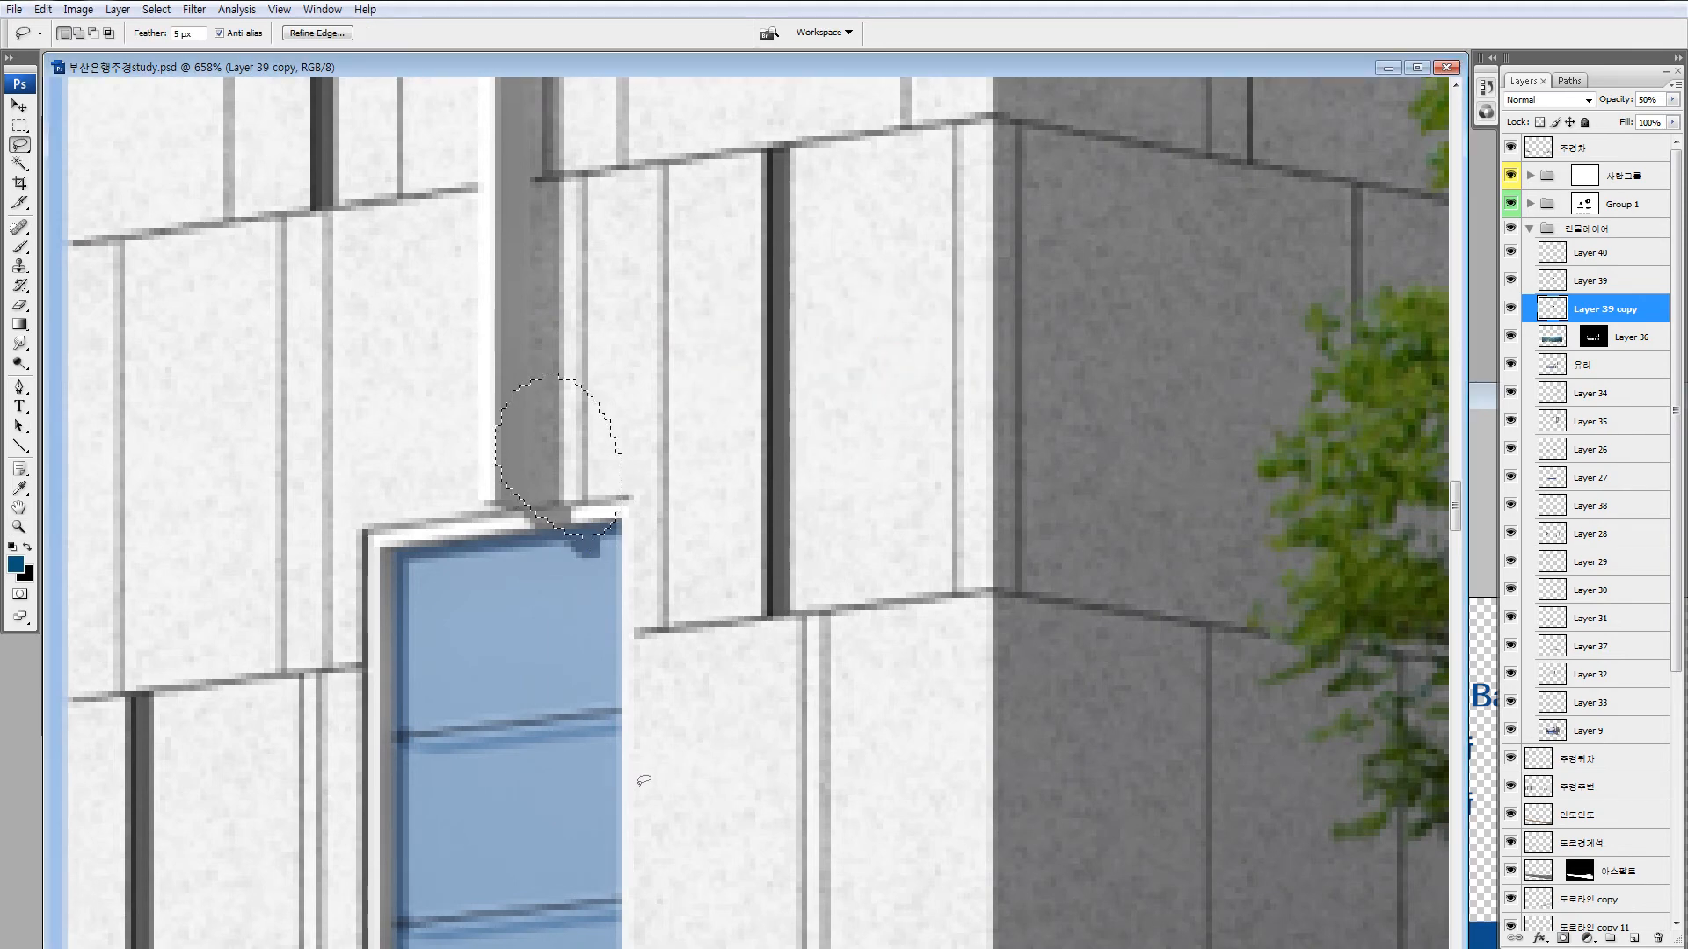
Select the area around the logo and extend its shadow diagonally down and to the right in small alternating nudges.
{"action": "key", "text": "ctrl+0"}
{"action": "key", "text": "z"}
{"action": "left_click_drag", "start_coordinate": [580, 362], "coordinate": [876, 627]}
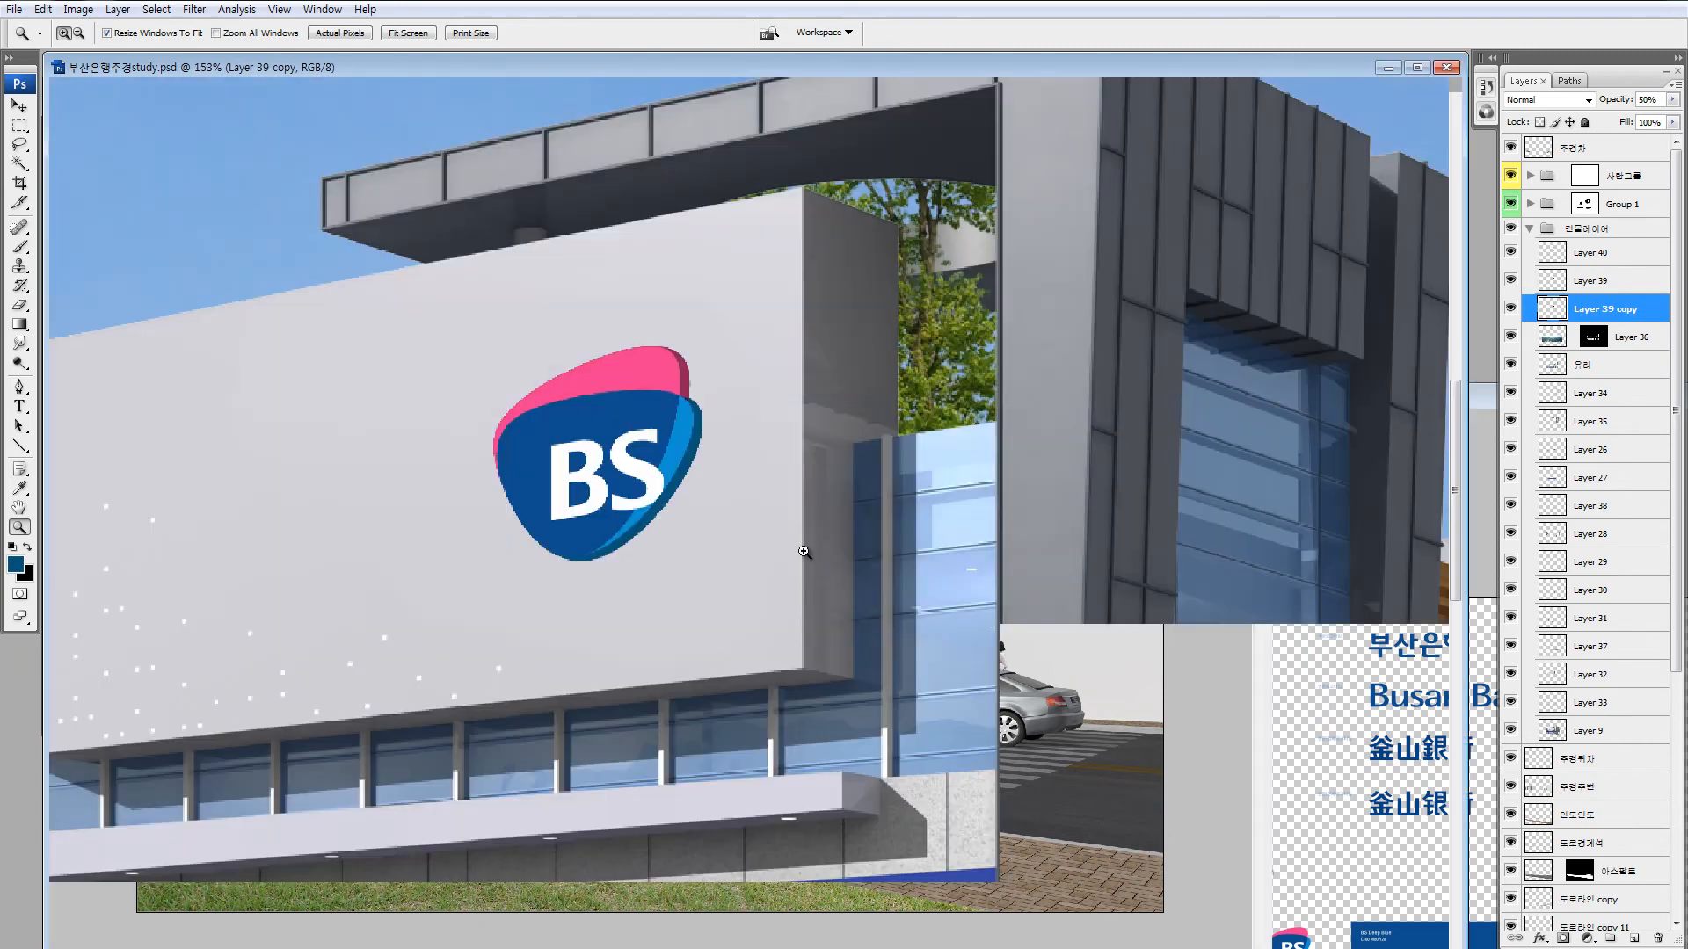
{"action": "key", "text": "m"}
{"action": "mouse_move", "coordinate": [422, 262]}
{"action": "left_mouse_down"}
{"action": "mouse_move", "coordinate": [717, 587]}
{"action": "mouse_move", "coordinate": [910, 747]}
{"action": "left_mouse_up"}
{"action": "key", "text": "z"}
{"action": "left_click_drag", "start_coordinate": [328, 207], "coordinate": [861, 673]}
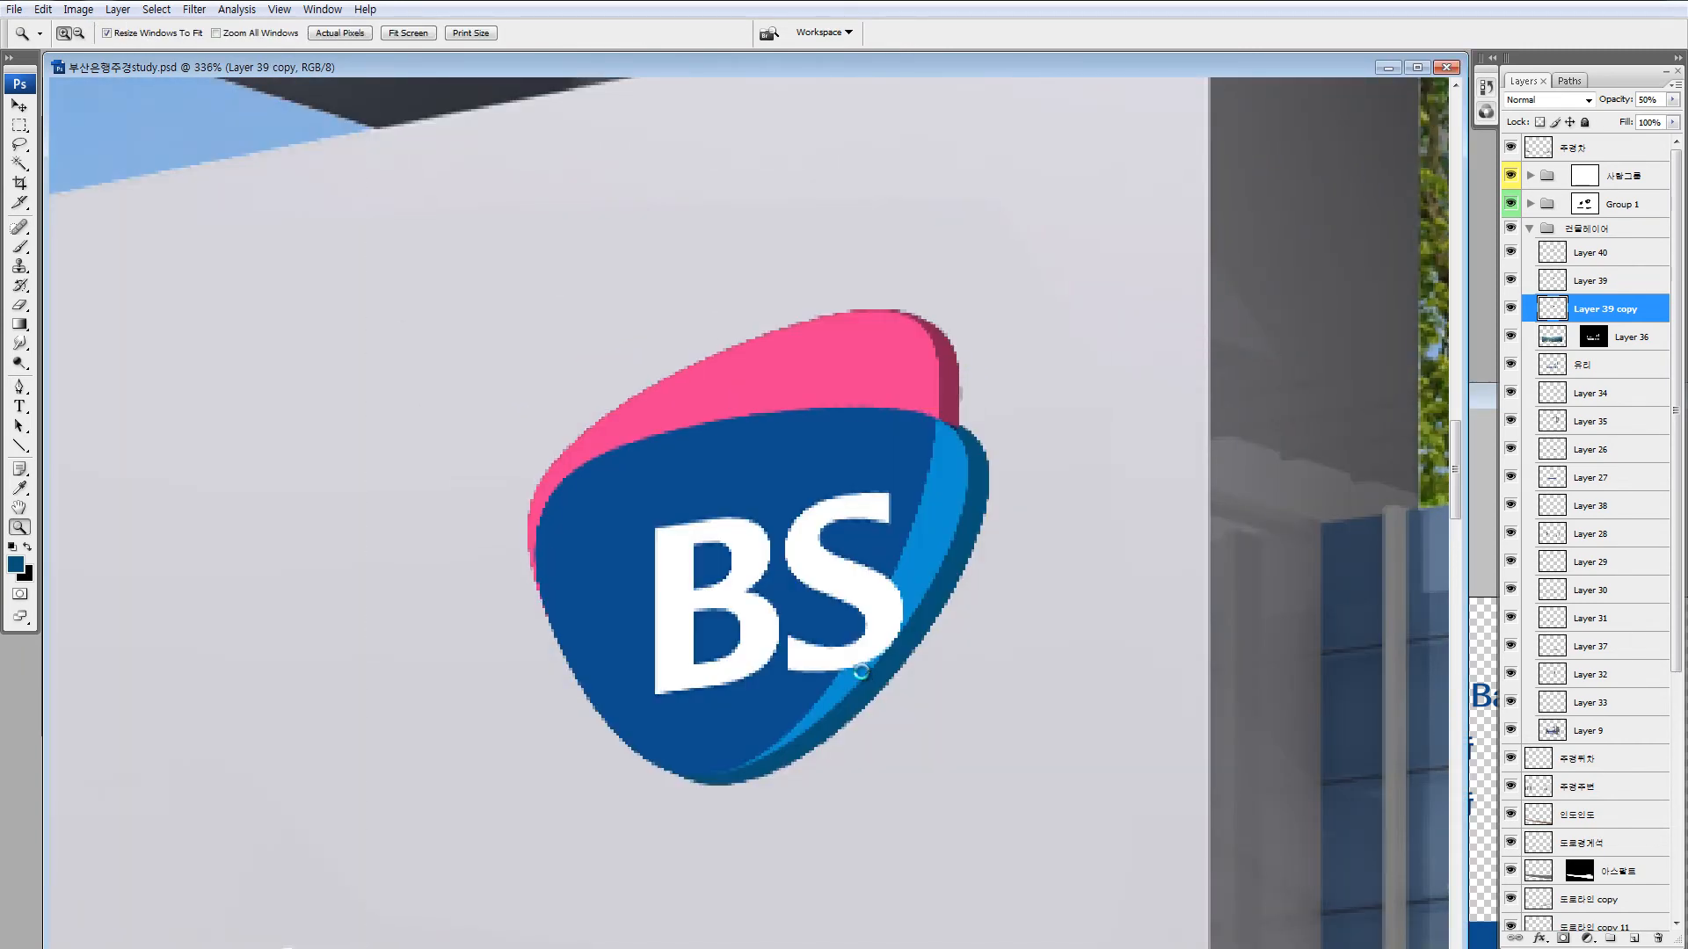
{"action": "key", "text": "ctrl+Down"}
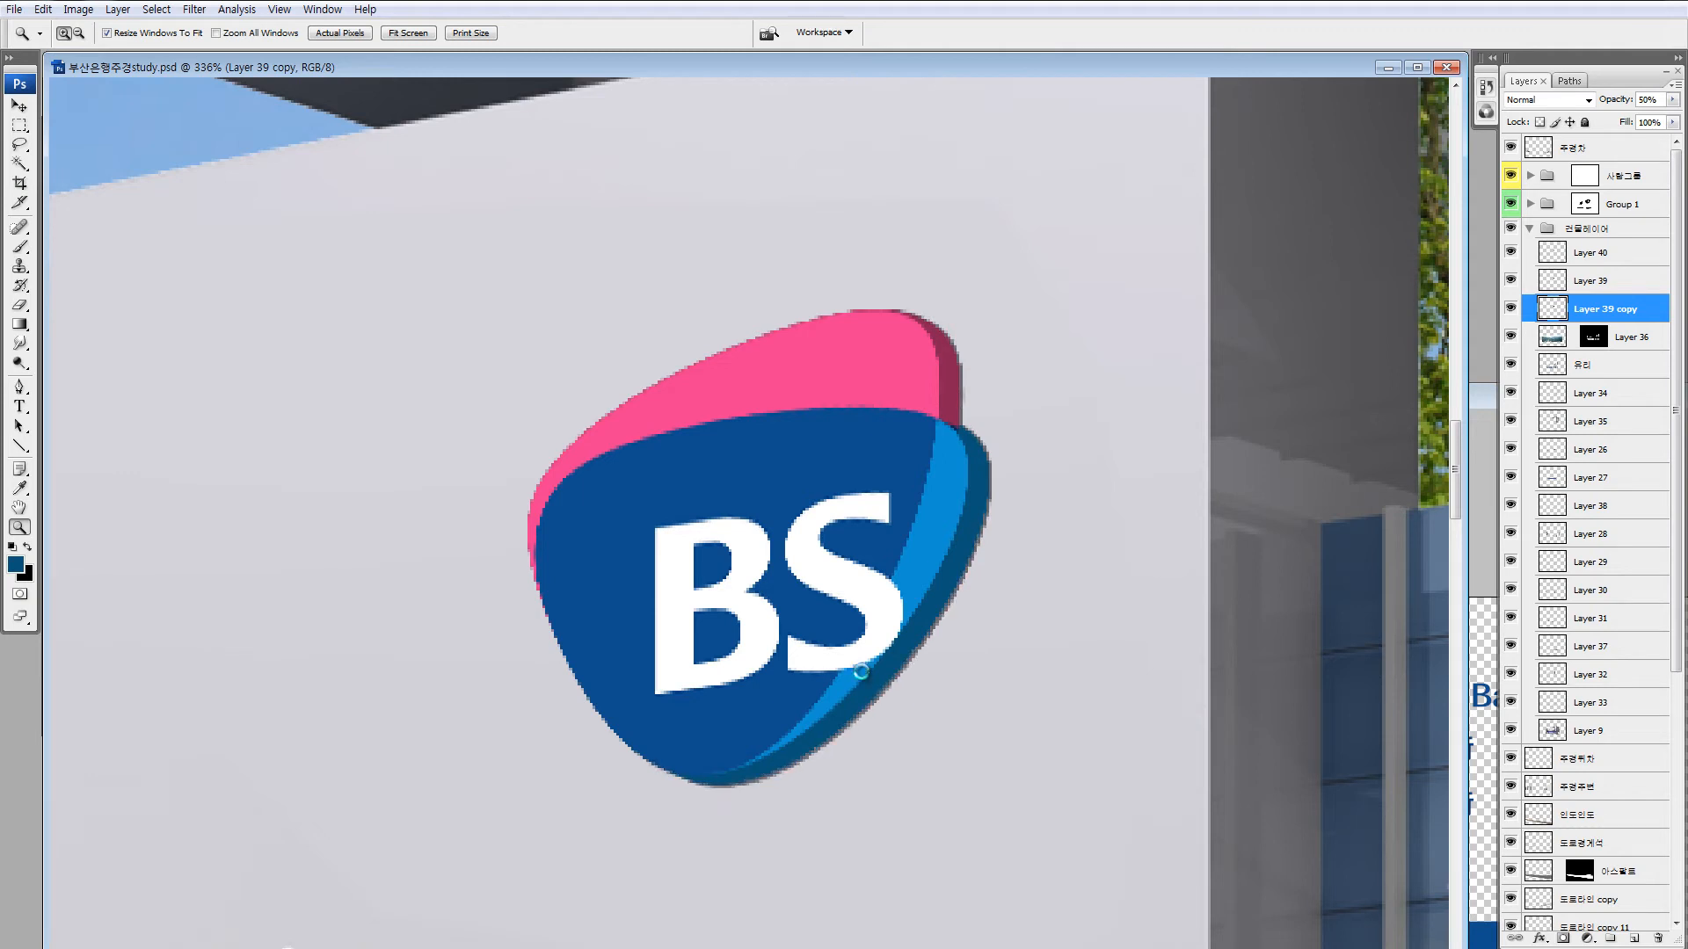
{"action": "key", "text": "ctrl+Right"}
{"action": "key", "text": "ctrl+Down"}
{"action": "key", "text": "ctrl+Right"}
{"action": "key", "text": "ctrl+Down"}
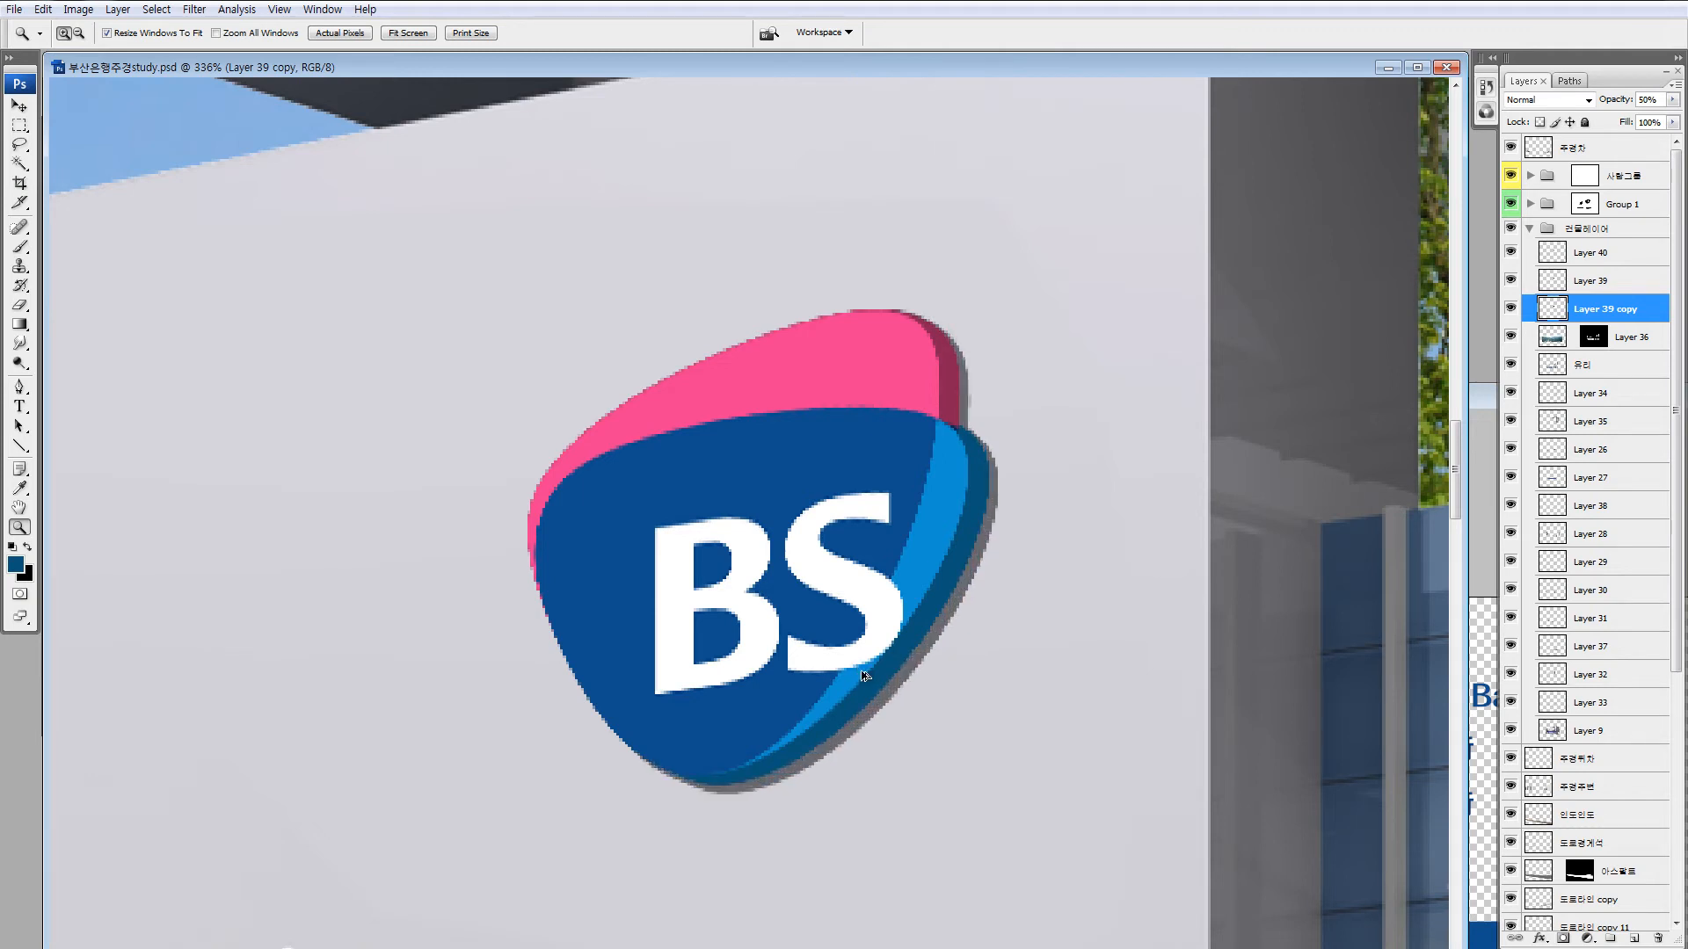
{"action": "key", "text": "ctrl+Right"}
{"action": "key", "text": "ctrl+Down"}
{"action": "key", "text": "ctrl+Right"}
{"action": "key", "text": "ctrl+Down"}
{"action": "key", "text": "ctrl+Right"}
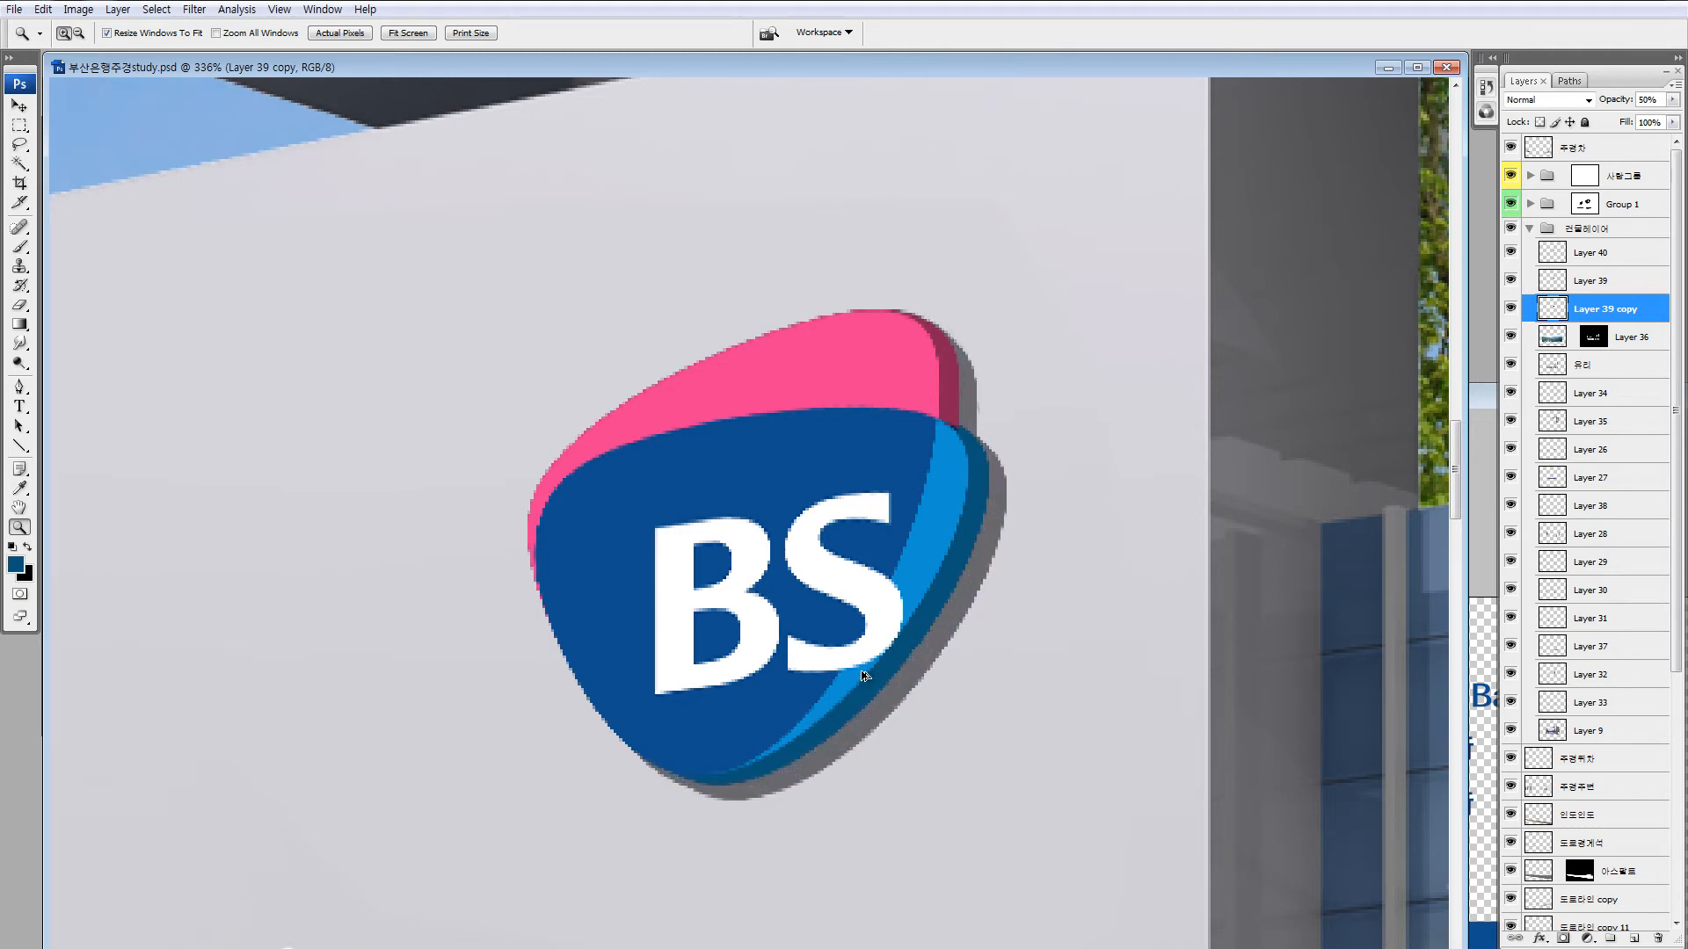
{"action": "key", "text": "ctrl+Down"}
{"action": "key", "text": "ctrl+Right"}
{"action": "key", "text": "ctrl+Down"}
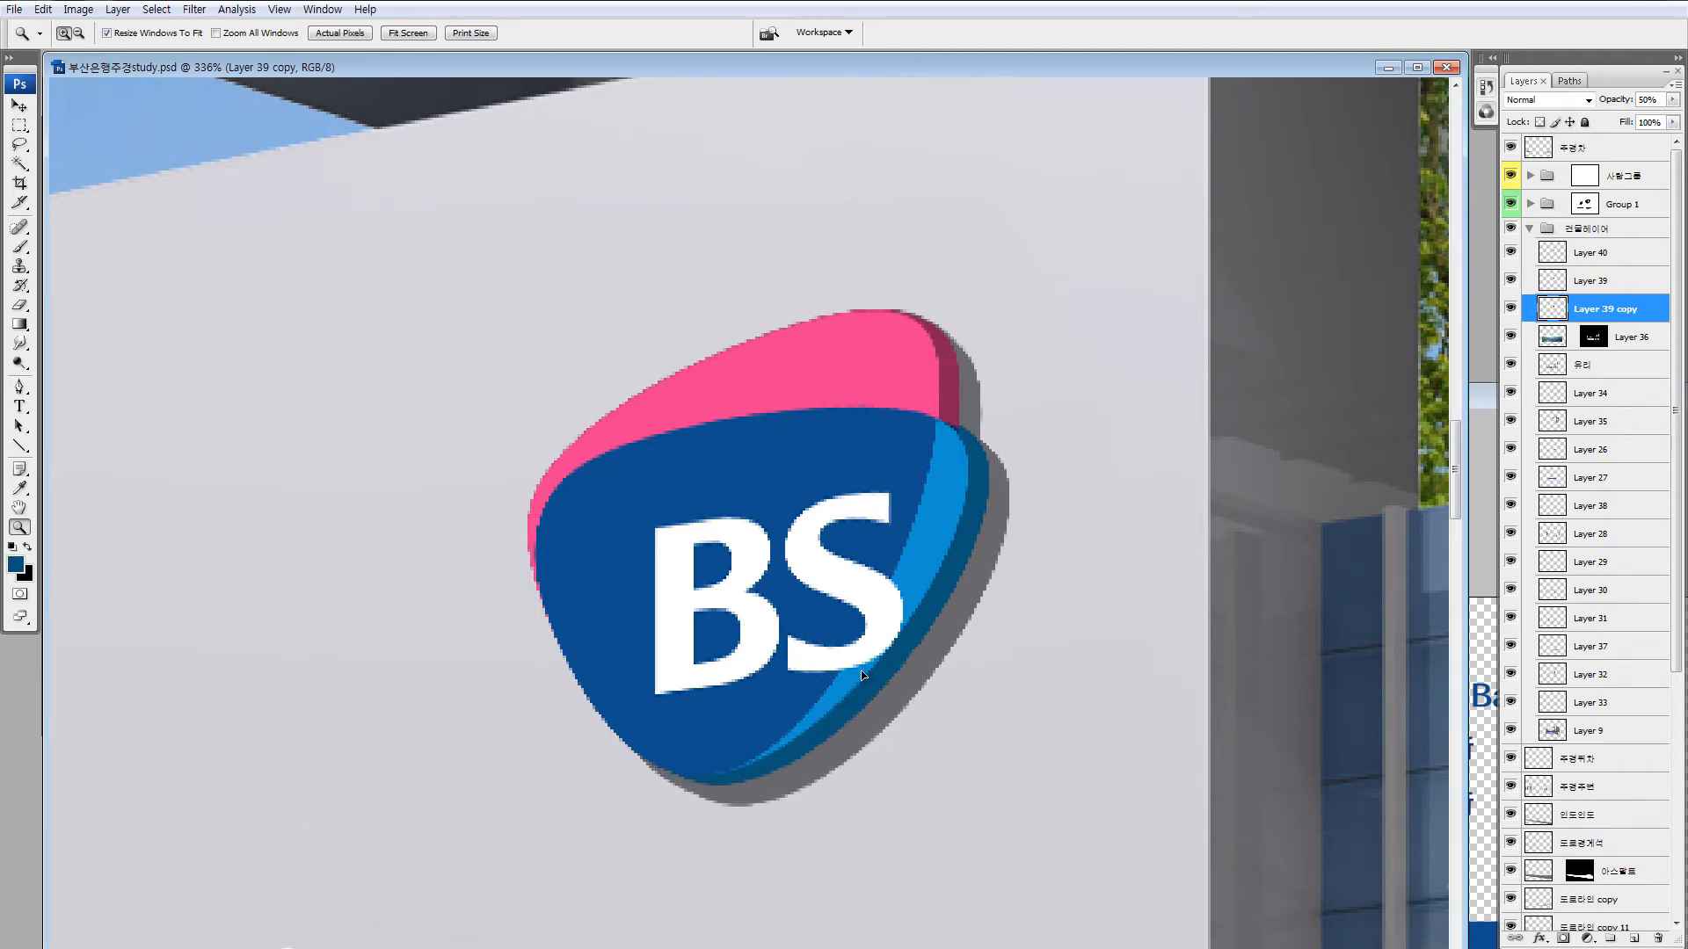
{"action": "key", "text": "ctrl+0"}
{"action": "left_click_drag", "start_coordinate": [570, 392], "coordinate": [819, 637]}
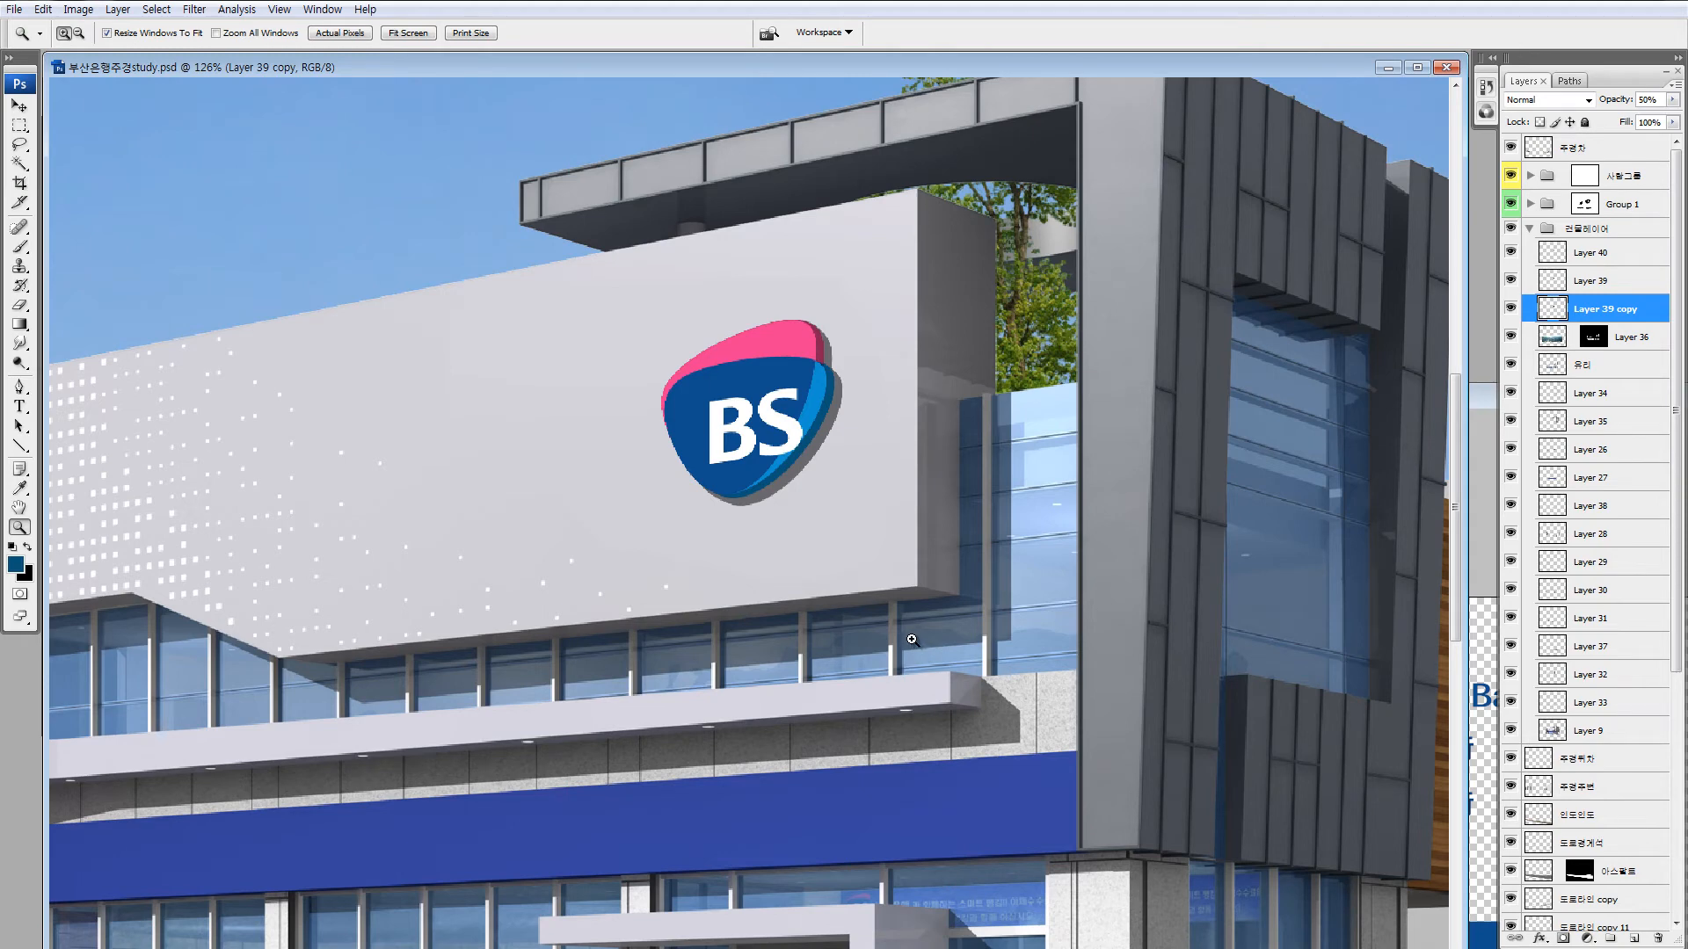
Duplicate Layer 39 again directly beneath it as a second black shadow layer at 50% opacity.
{"action": "left_click", "coordinate": [1551, 285]}
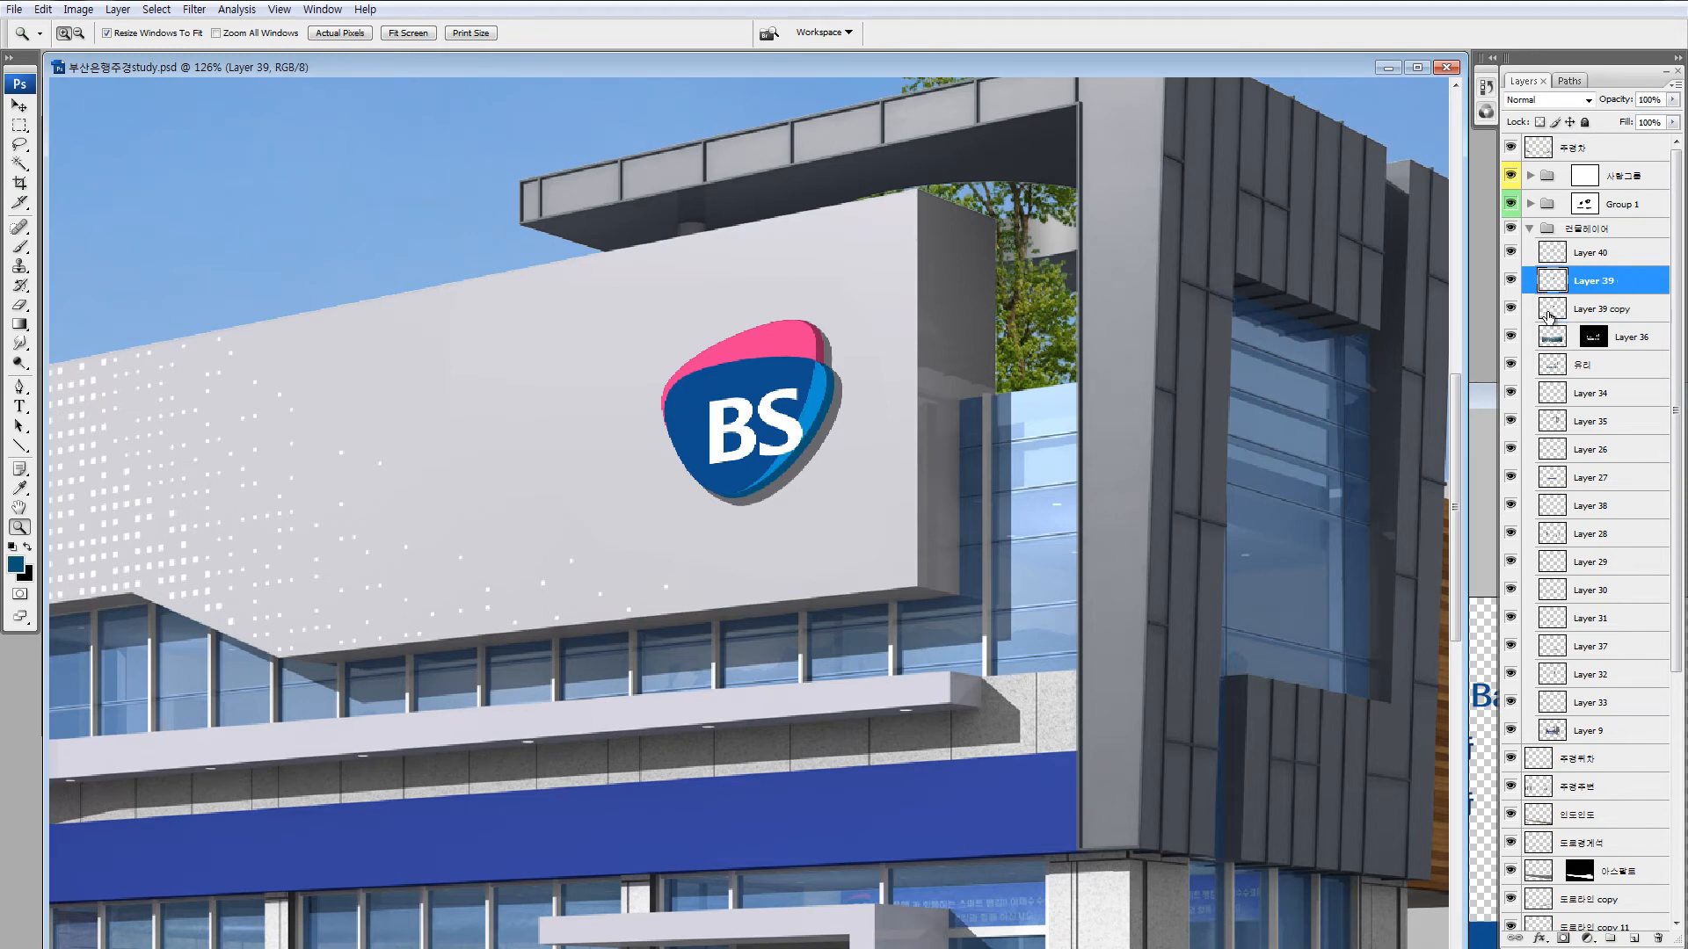
{"action": "left_click", "coordinate": [1510, 279], "text": "alt"}
{"action": "left_click", "coordinate": [1511, 280], "text": "alt"}
{"action": "key", "text": "ctrl+j"}
{"action": "key", "text": "ctrl+bracketleft"}
{"action": "key", "text": "5"}
Soften the second shadow layer with a Gaussian Blur of about 3.8 pixels and set its opacity to 90%.
{"action": "left_click", "coordinate": [194, 11]}
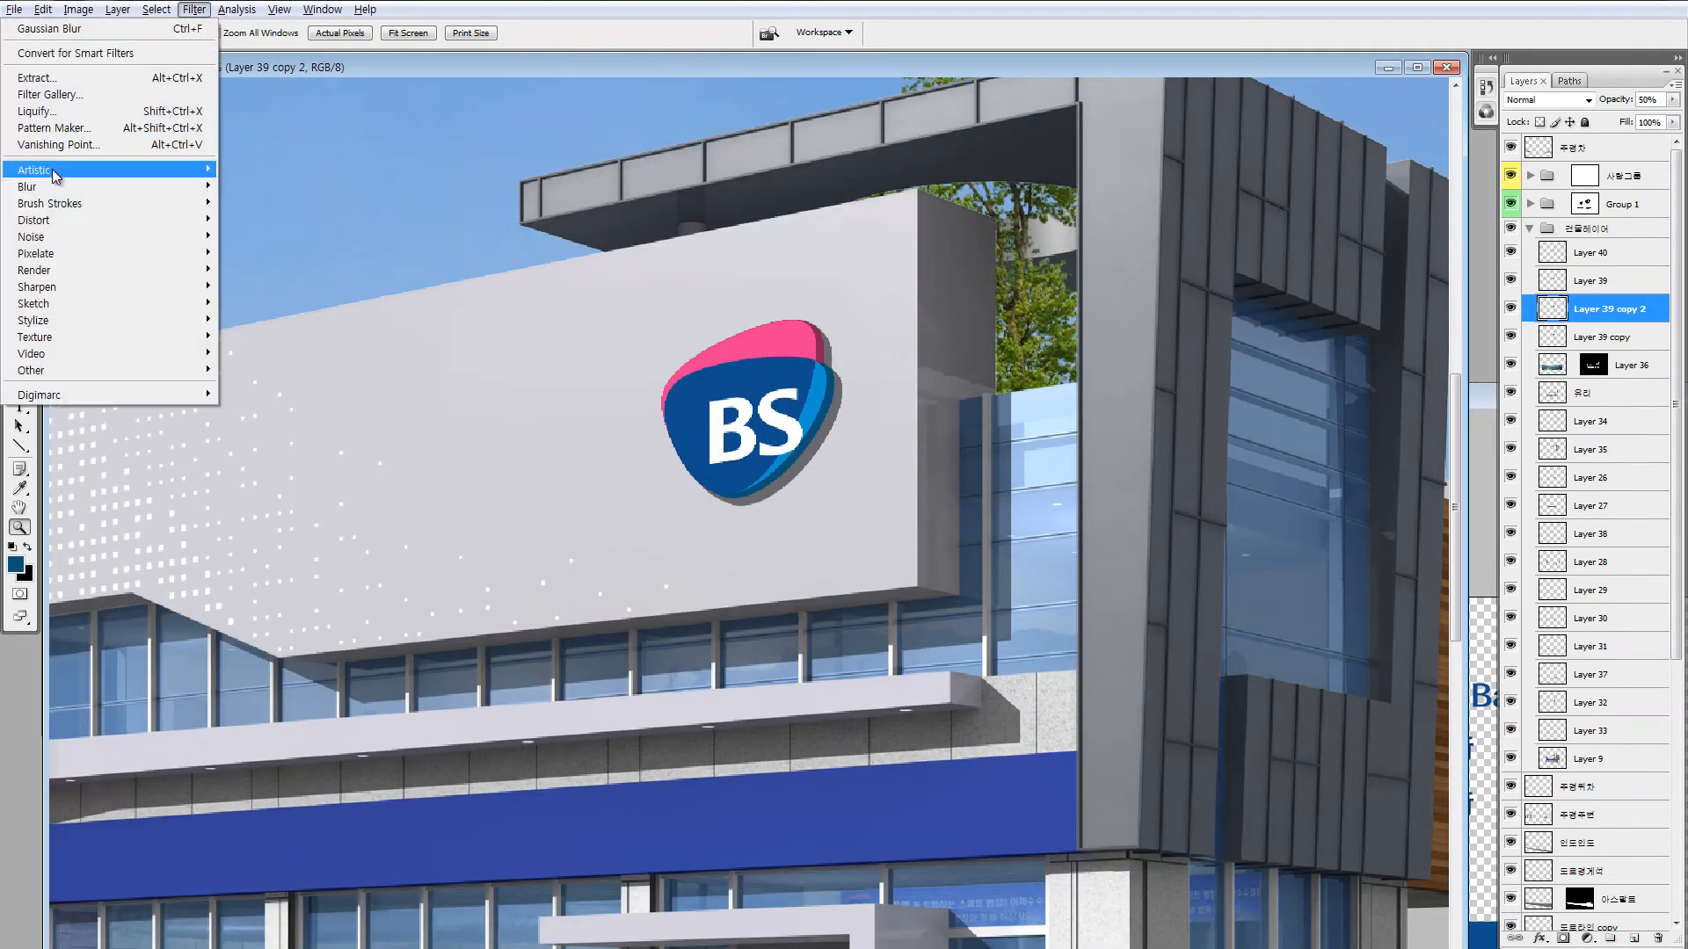
{"action": "mouse_move", "coordinate": [113, 188]}
{"action": "left_click", "coordinate": [264, 253]}
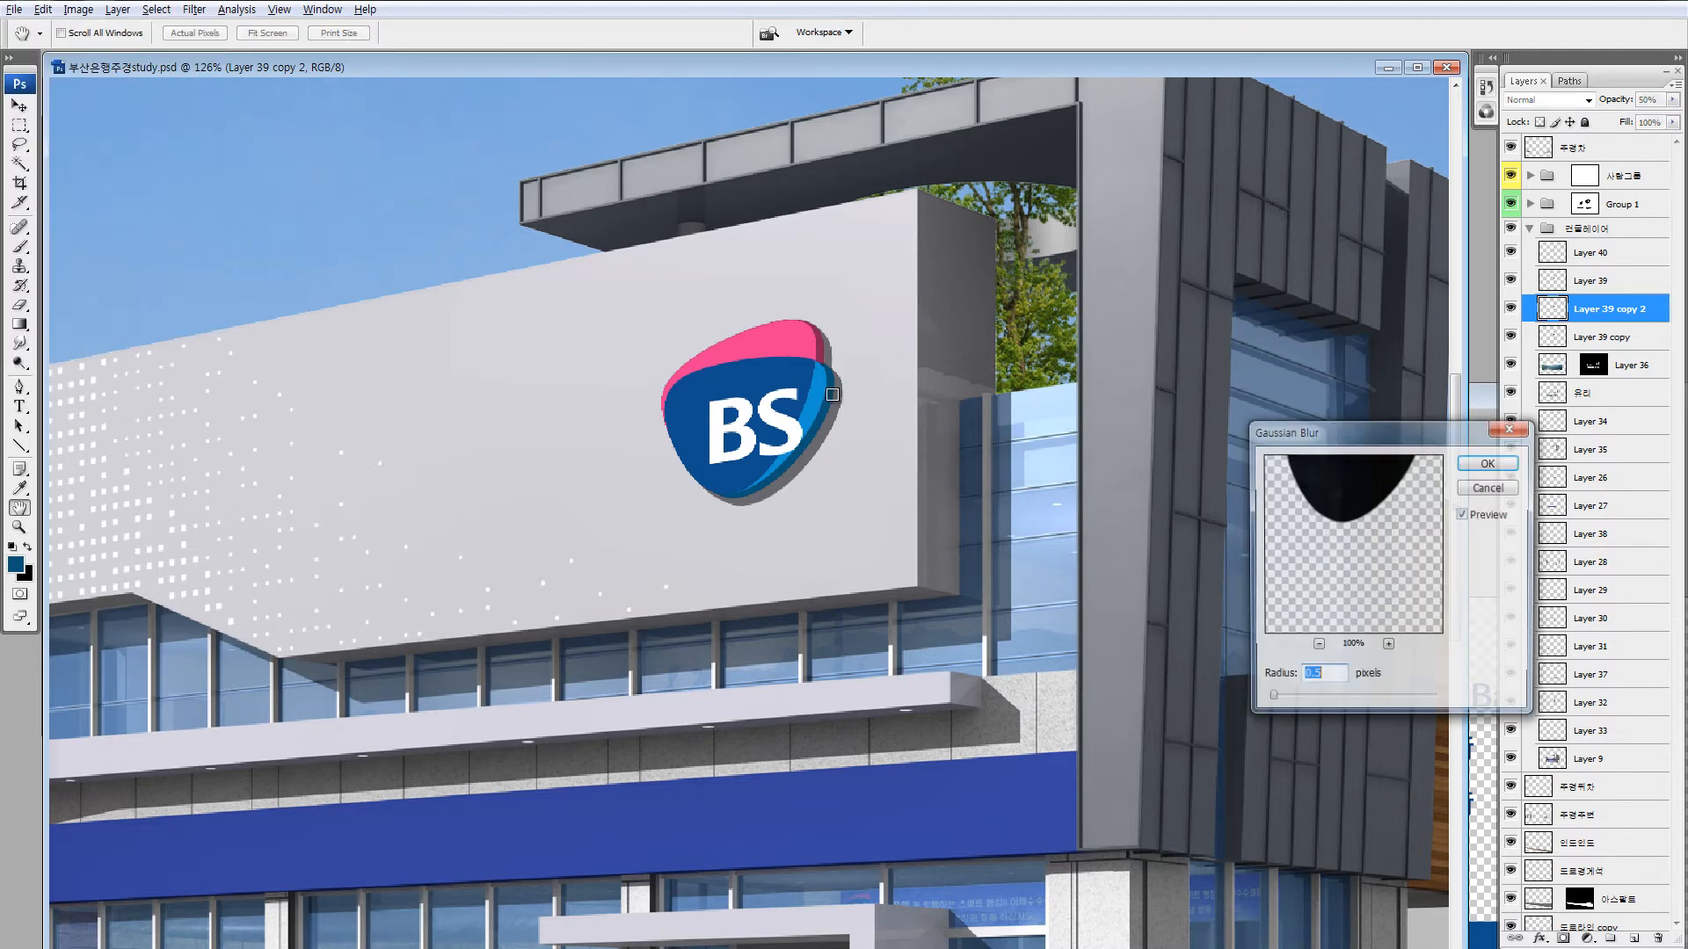
{"action": "left_click", "coordinate": [868, 443]}
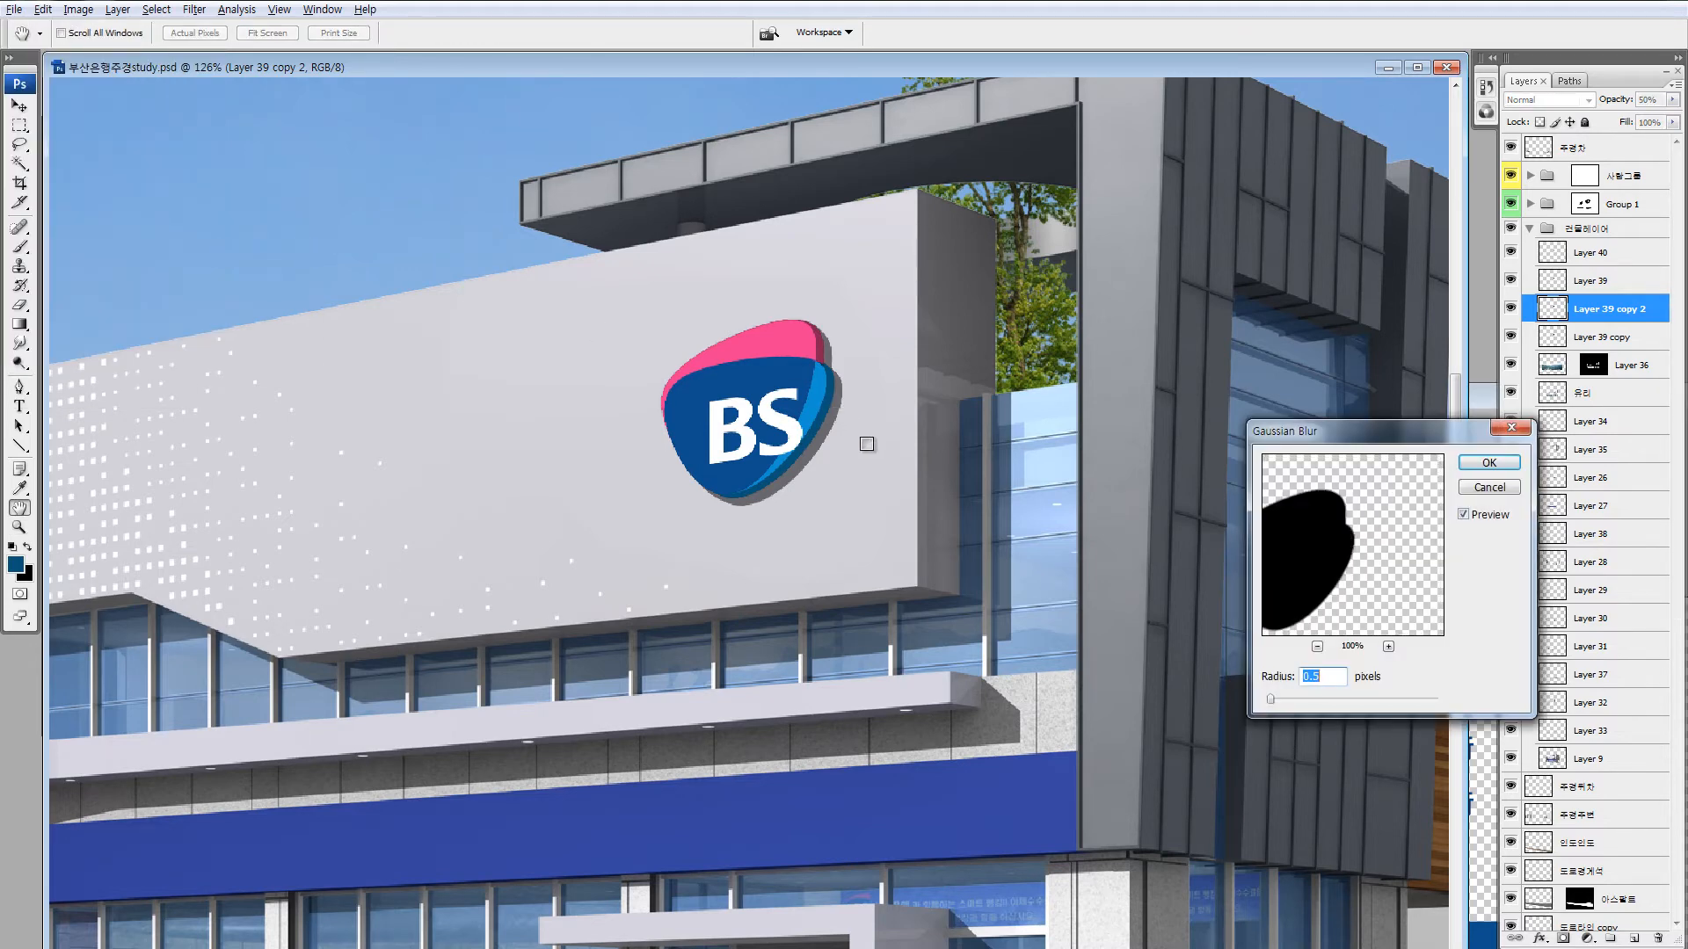
{"action": "left_click", "coordinate": [1055, 608], "text": "ctrl"}
{"action": "left_click", "coordinate": [1026, 584], "text": "ctrl"}
{"action": "left_click", "coordinate": [1014, 550], "text": "ctrl"}
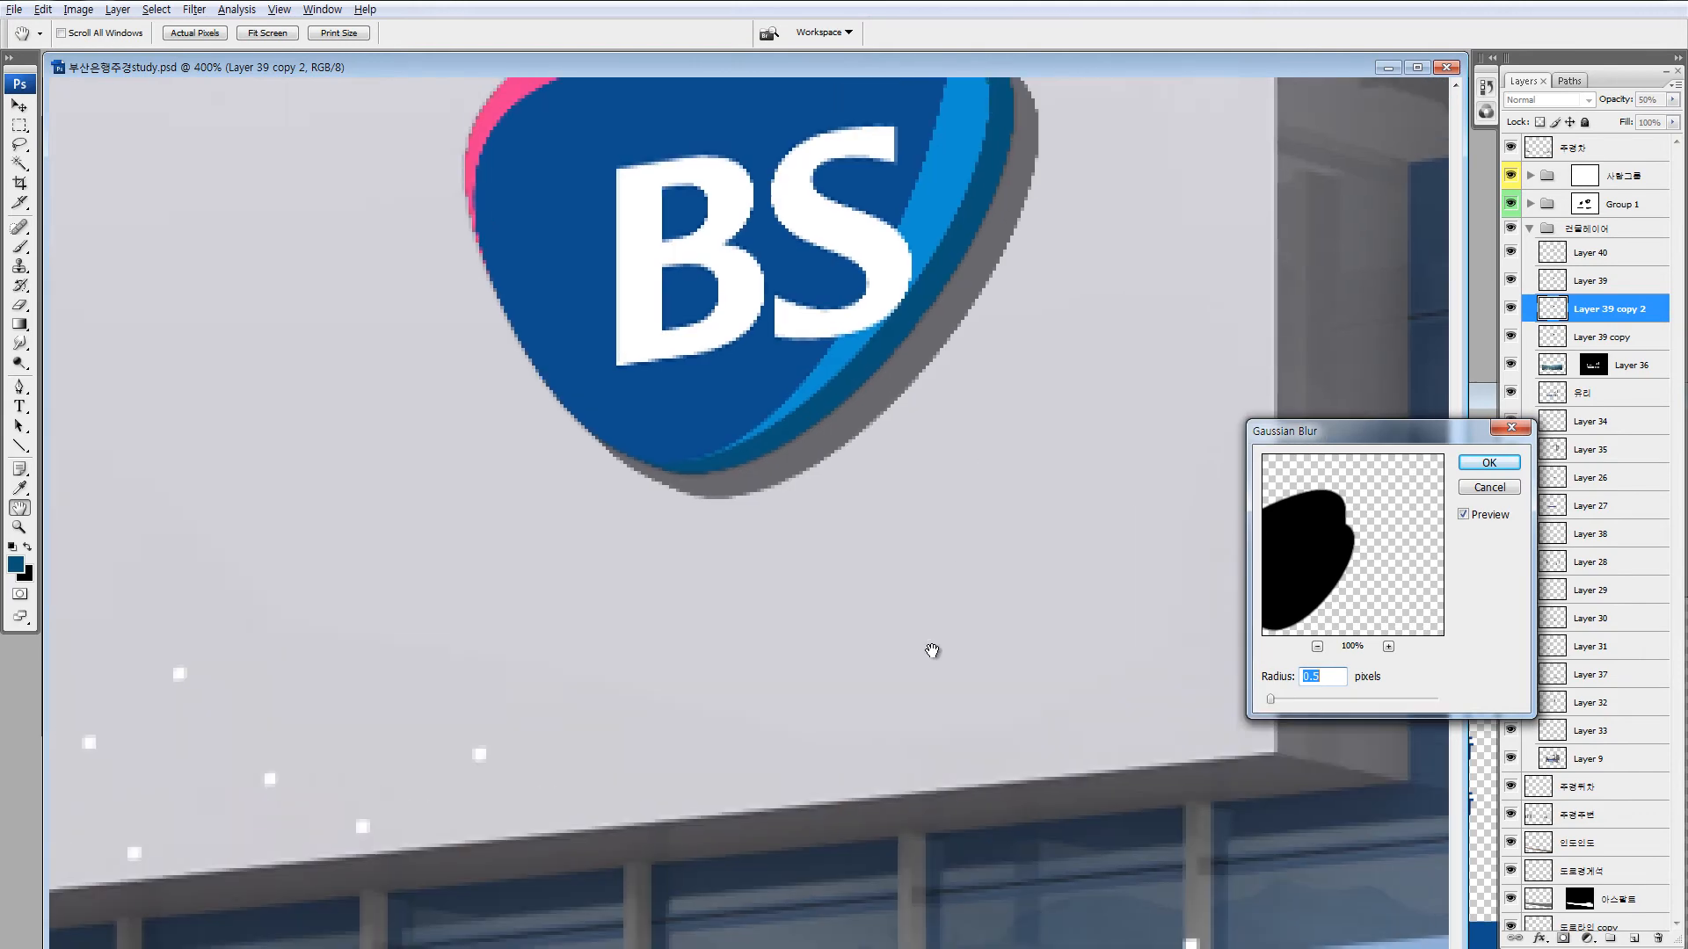
{"action": "left_click_drag", "start_coordinate": [932, 651], "coordinate": [875, 870]}
{"action": "left_click_drag", "start_coordinate": [1271, 698], "coordinate": [1285, 700]}
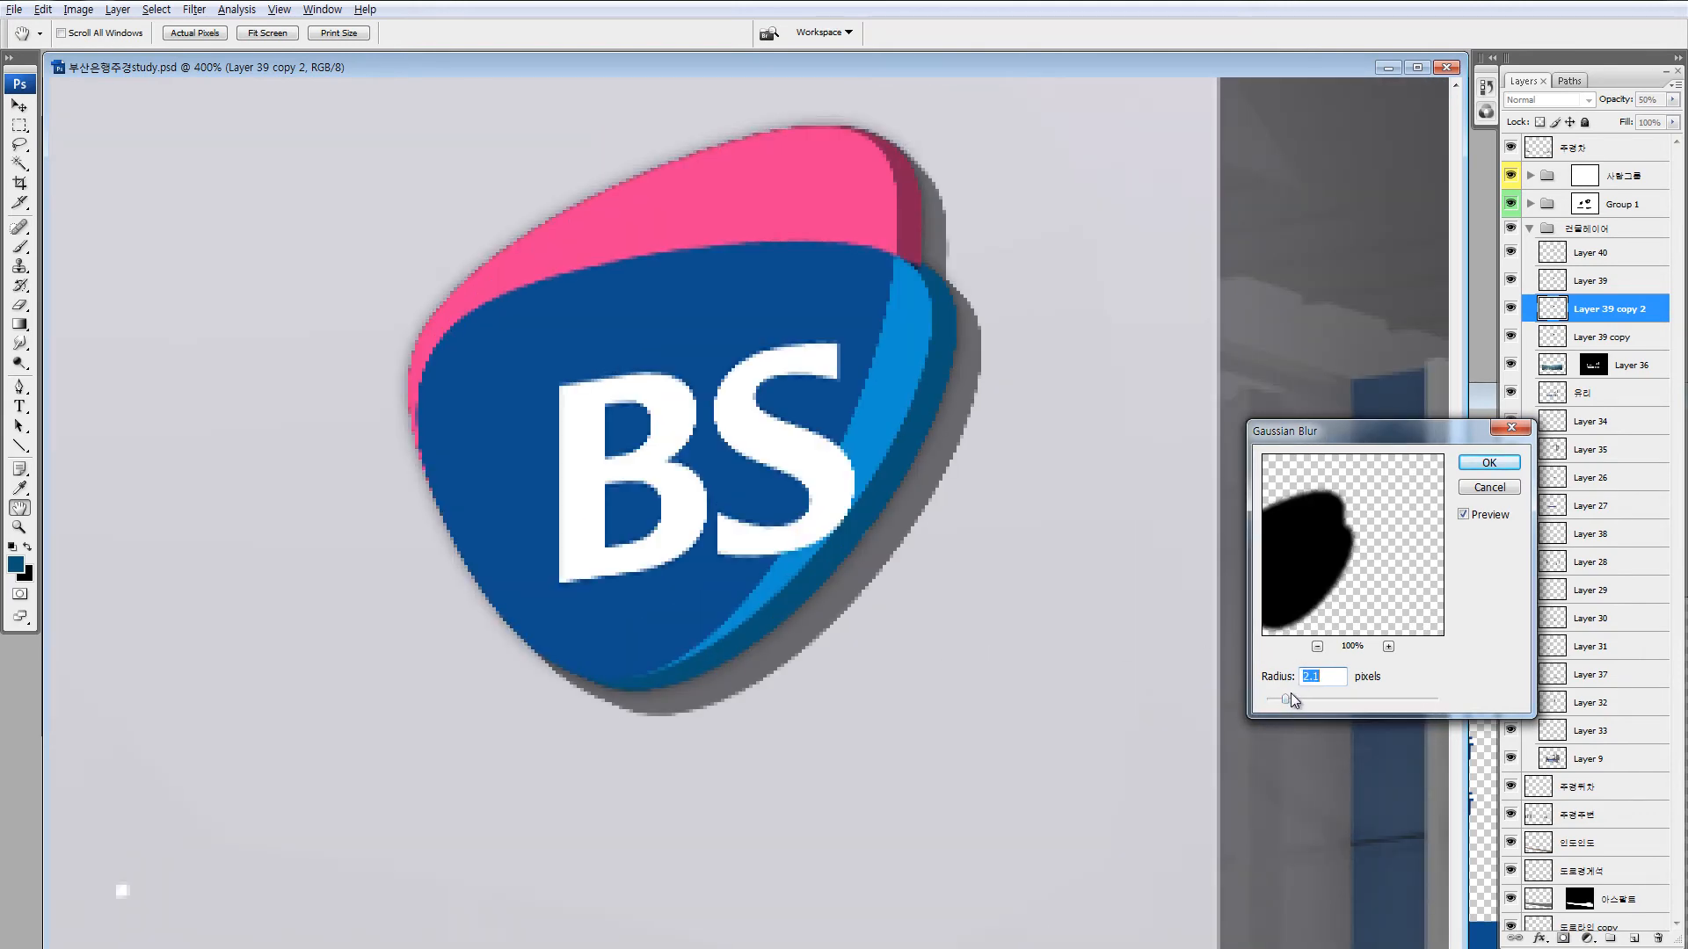
{"action": "left_click_drag", "start_coordinate": [1300, 702], "coordinate": [1296, 703]}
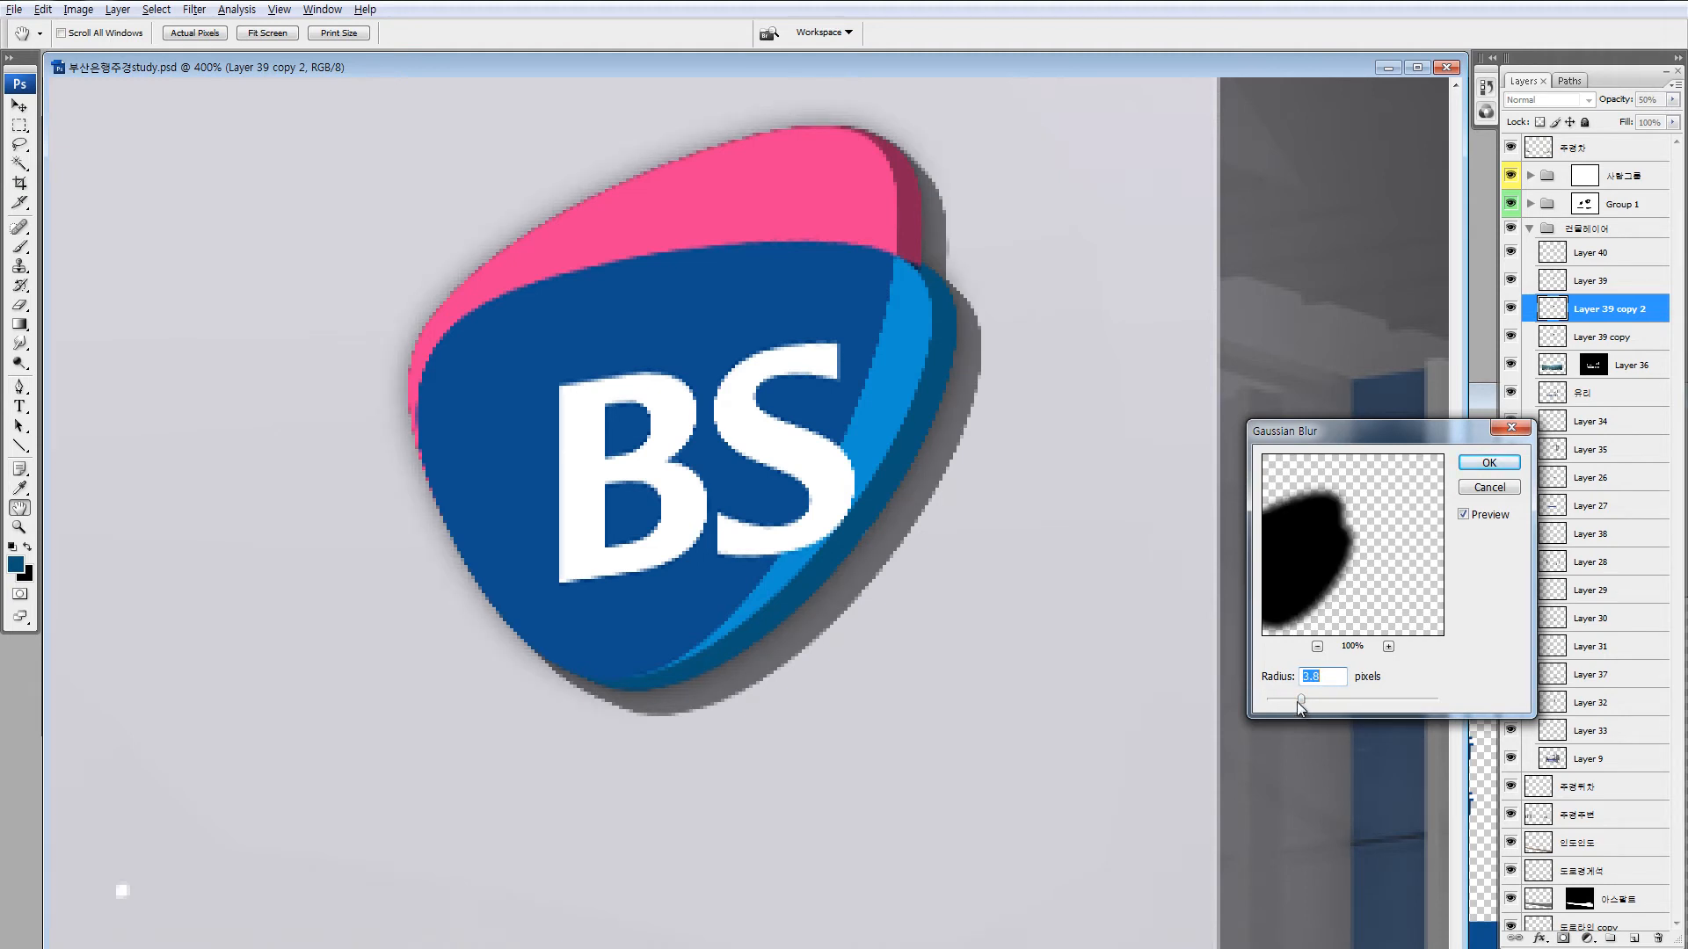
{"action": "left_click", "coordinate": [1487, 463]}
{"action": "left_click_drag", "start_coordinate": [1614, 103], "coordinate": [1635, 109]}
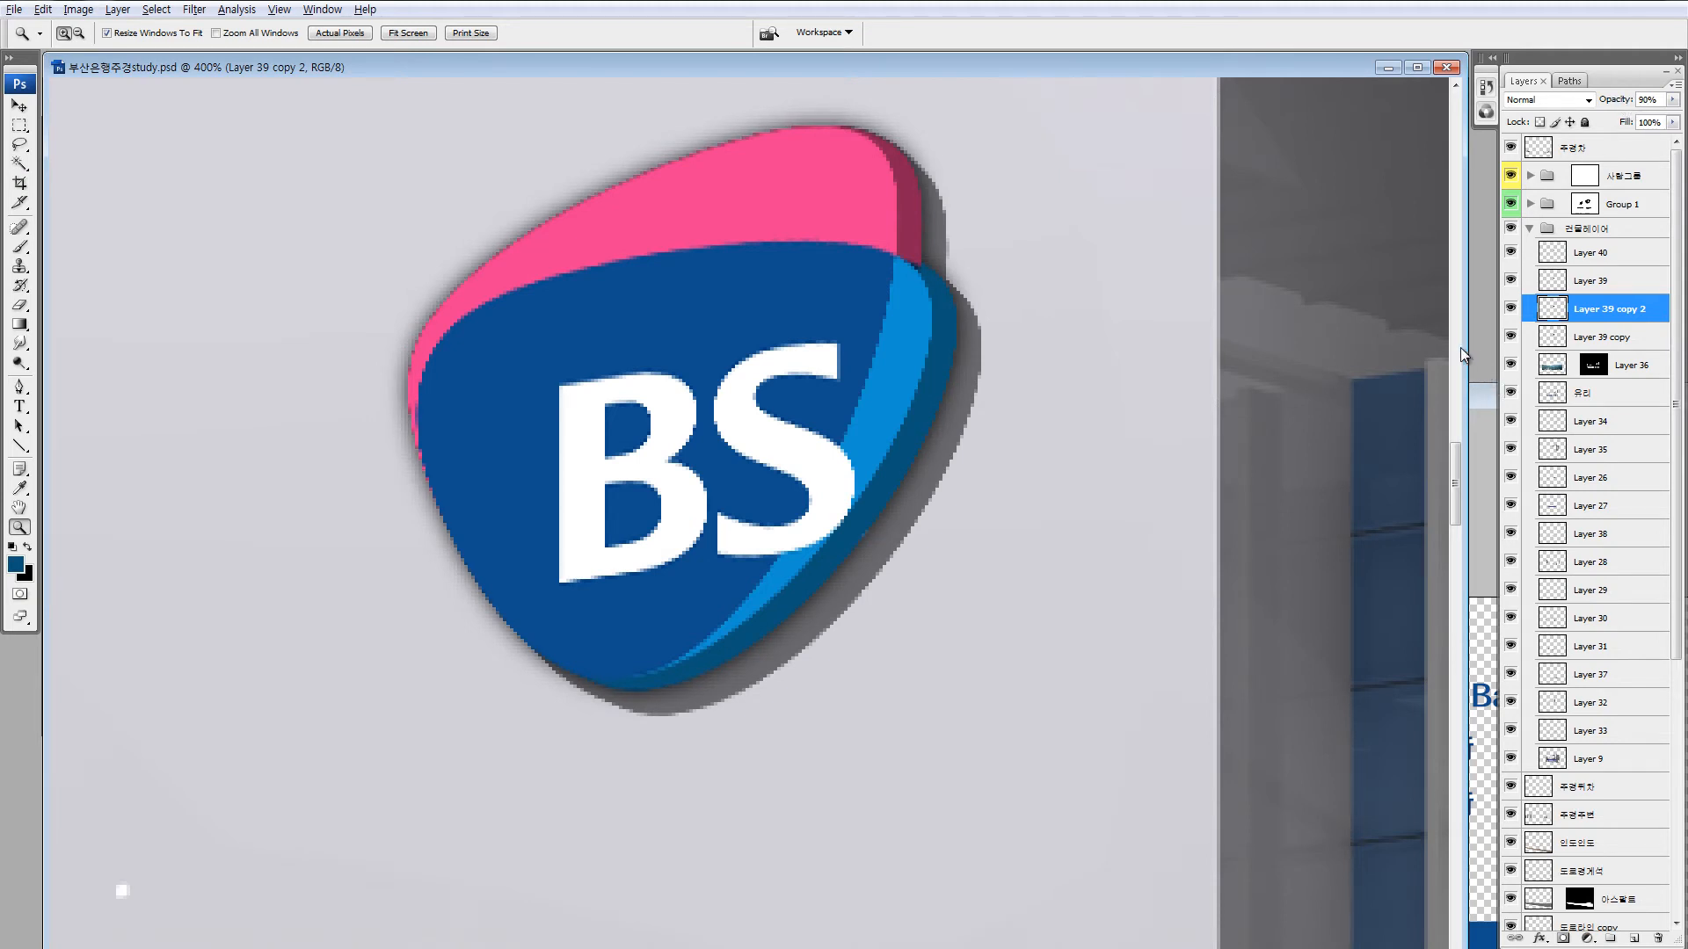
Compare the logo with the soft shadow layer, Layer 39 copy 2, hidden and shown, and set that layer's fill to 61%.
{"action": "key", "text": "v"}
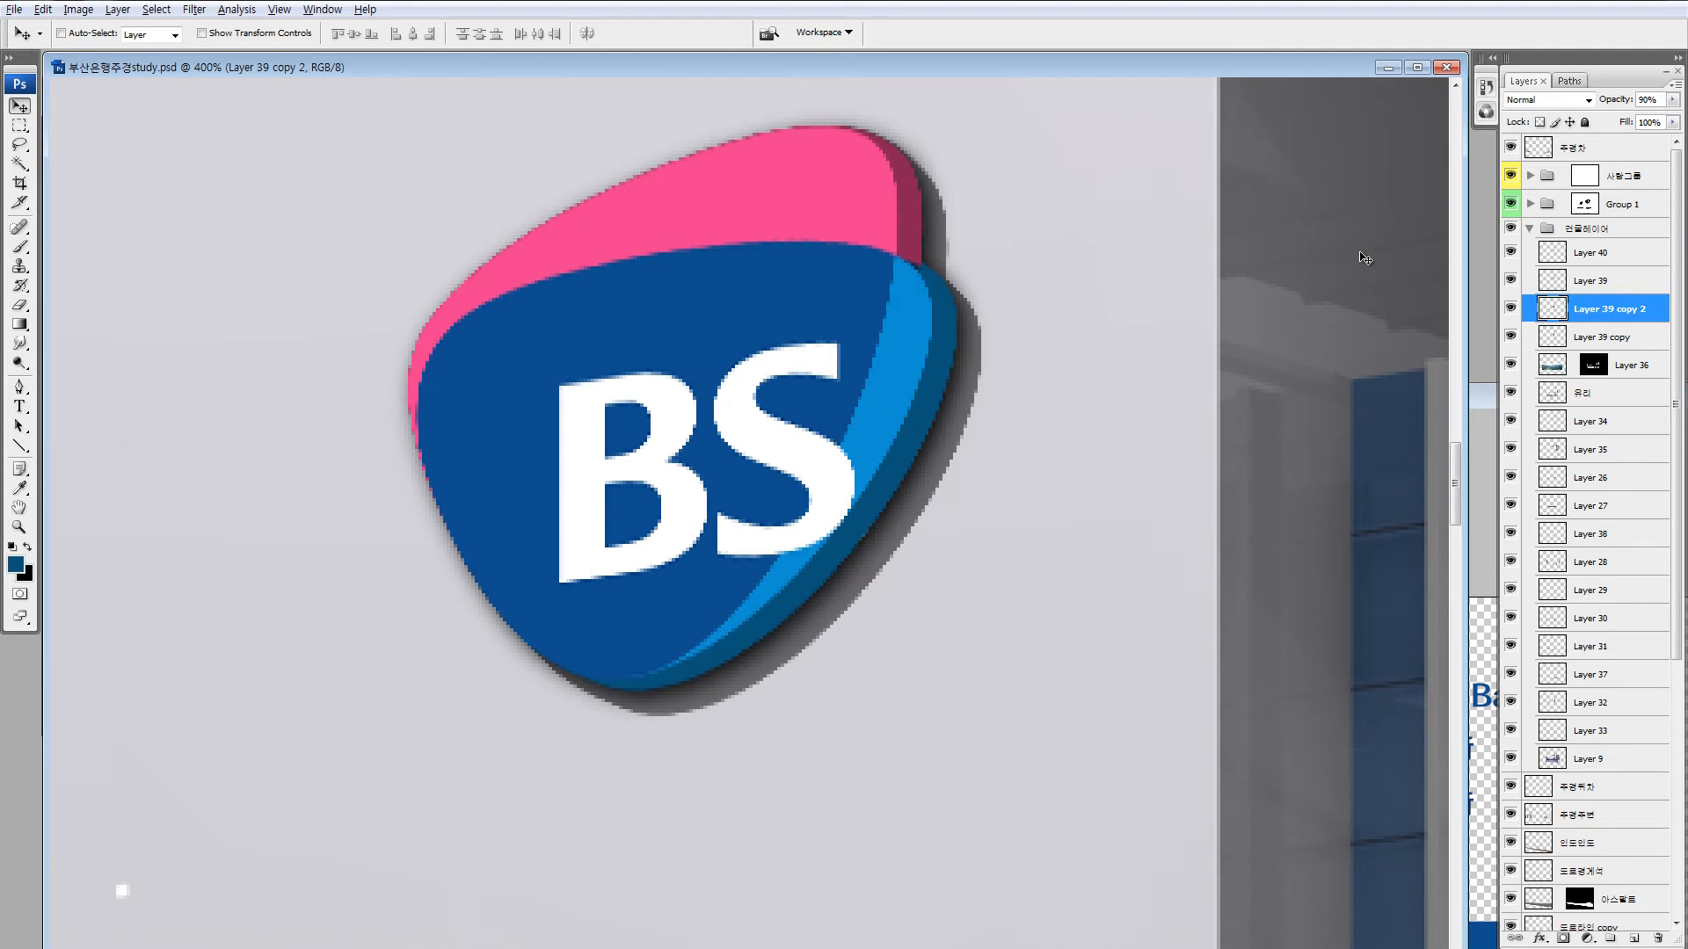
{"action": "key", "text": "ctrl+minus"}
{"action": "key", "text": "ctrl+minus"}
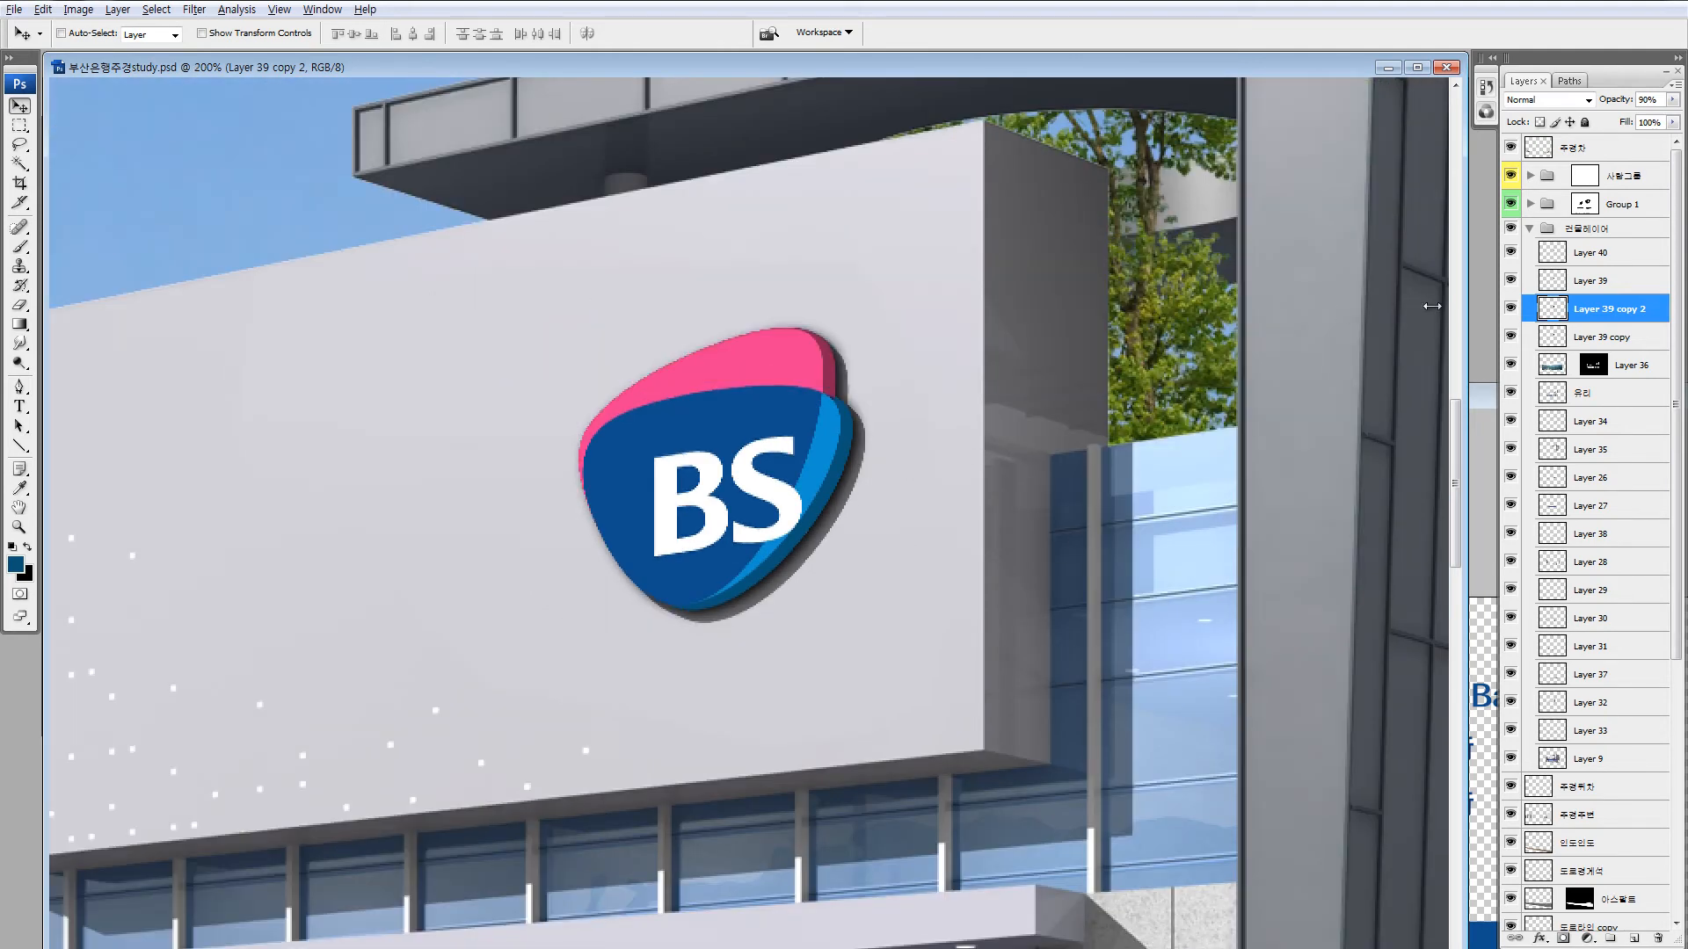
{"action": "left_click", "coordinate": [1511, 307]}
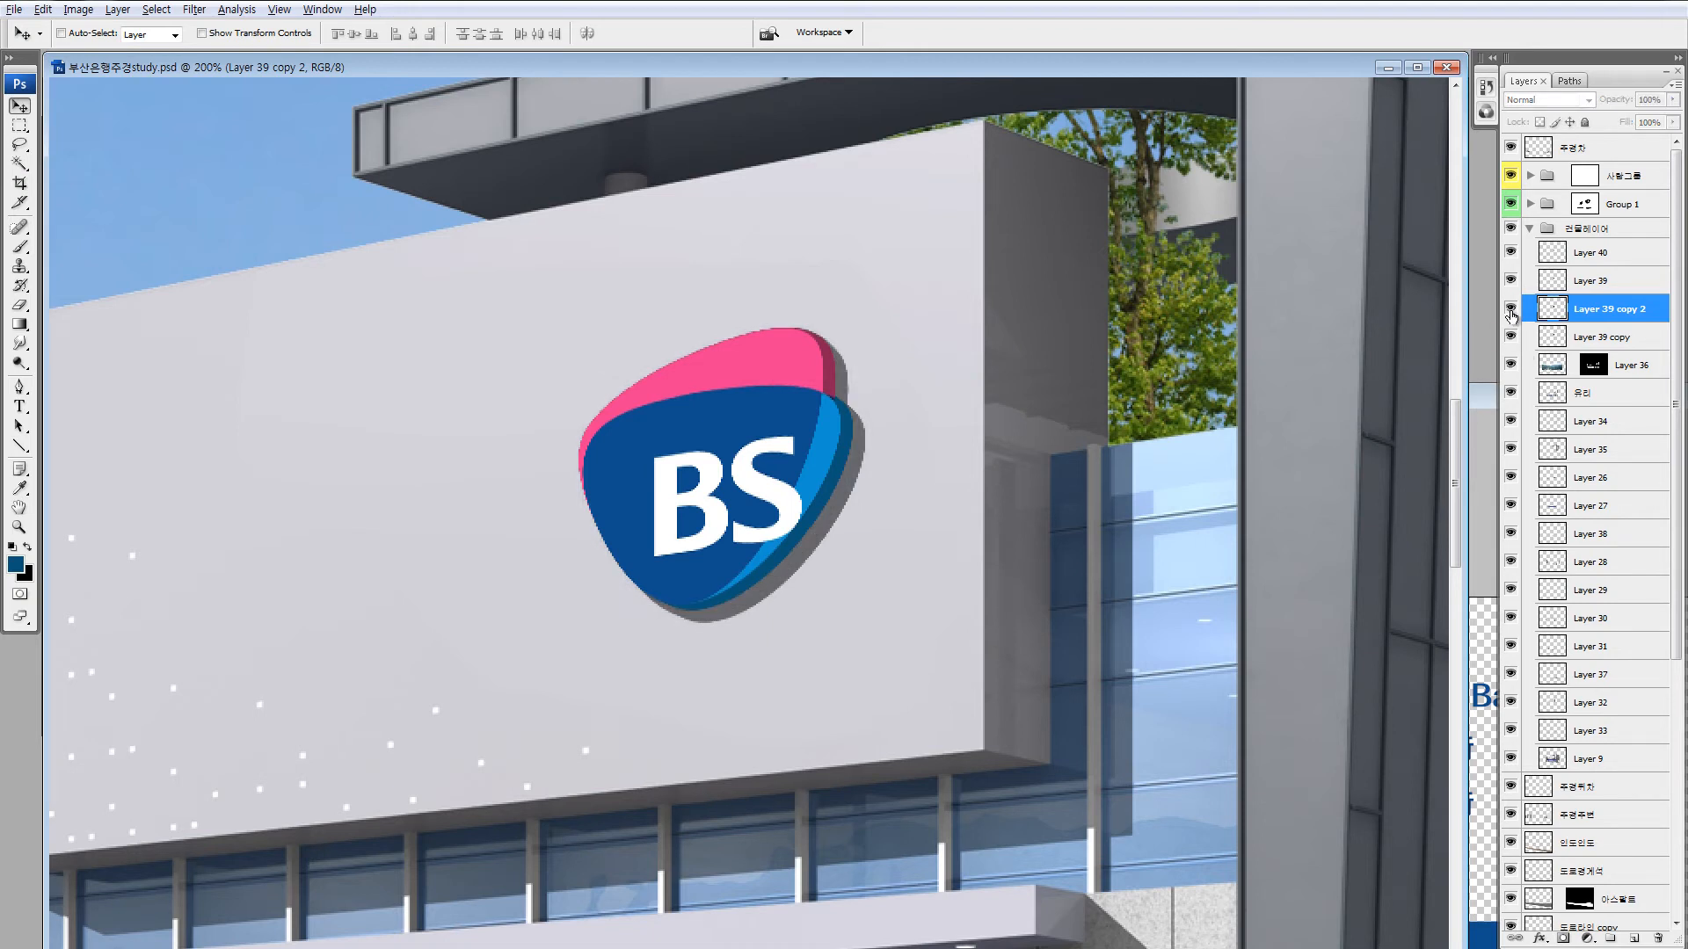
{"action": "left_click", "coordinate": [1512, 309]}
{"action": "left_click", "coordinate": [1673, 122]}
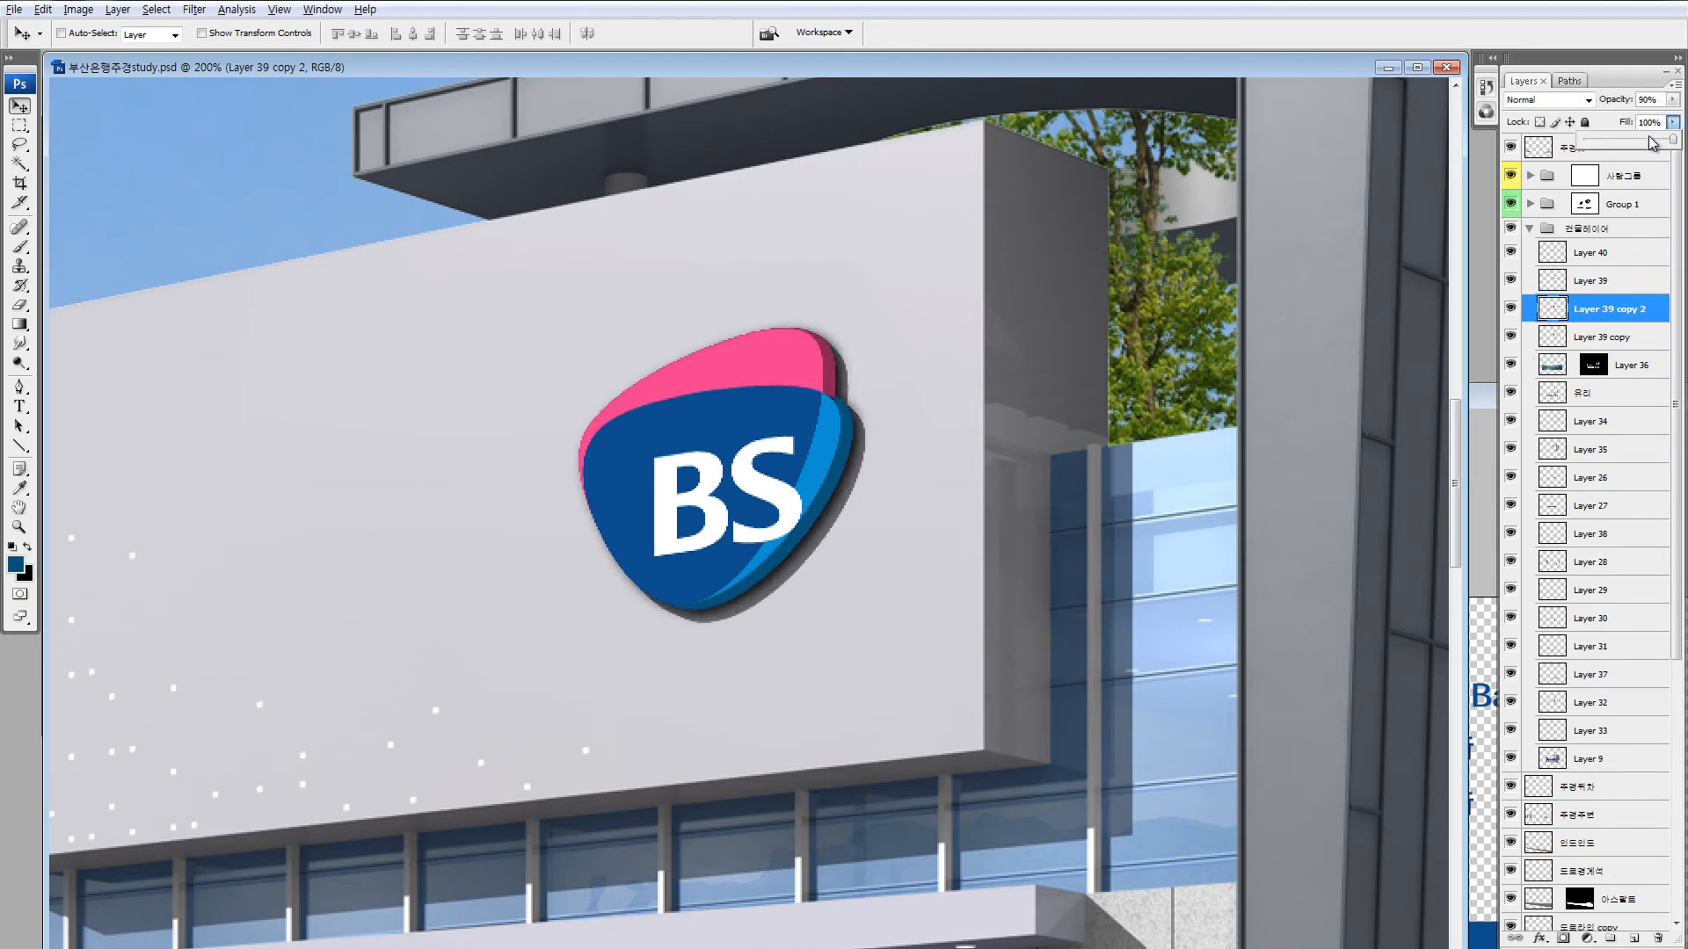
{"action": "left_click_drag", "start_coordinate": [1653, 143], "coordinate": [1642, 149]}
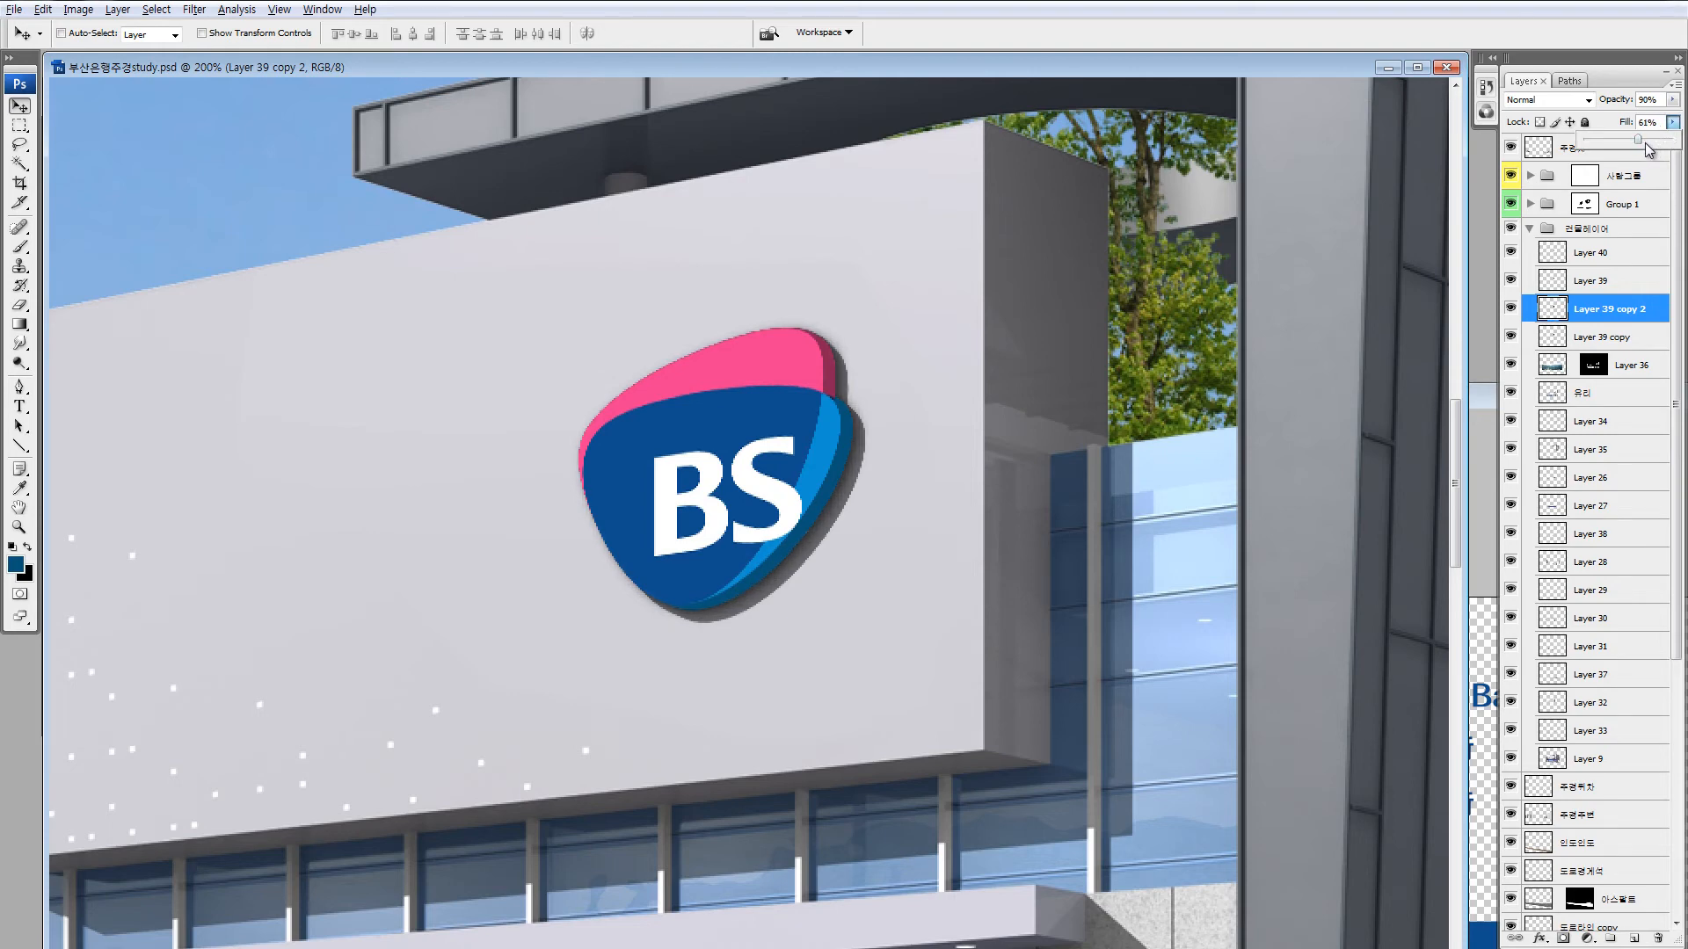
Select Layer 39, the logo's side thickness, and check its content in isolation before restoring all layers.
{"action": "key", "text": "ctrl+minus"}
{"action": "key", "text": "ctrl+minus"}
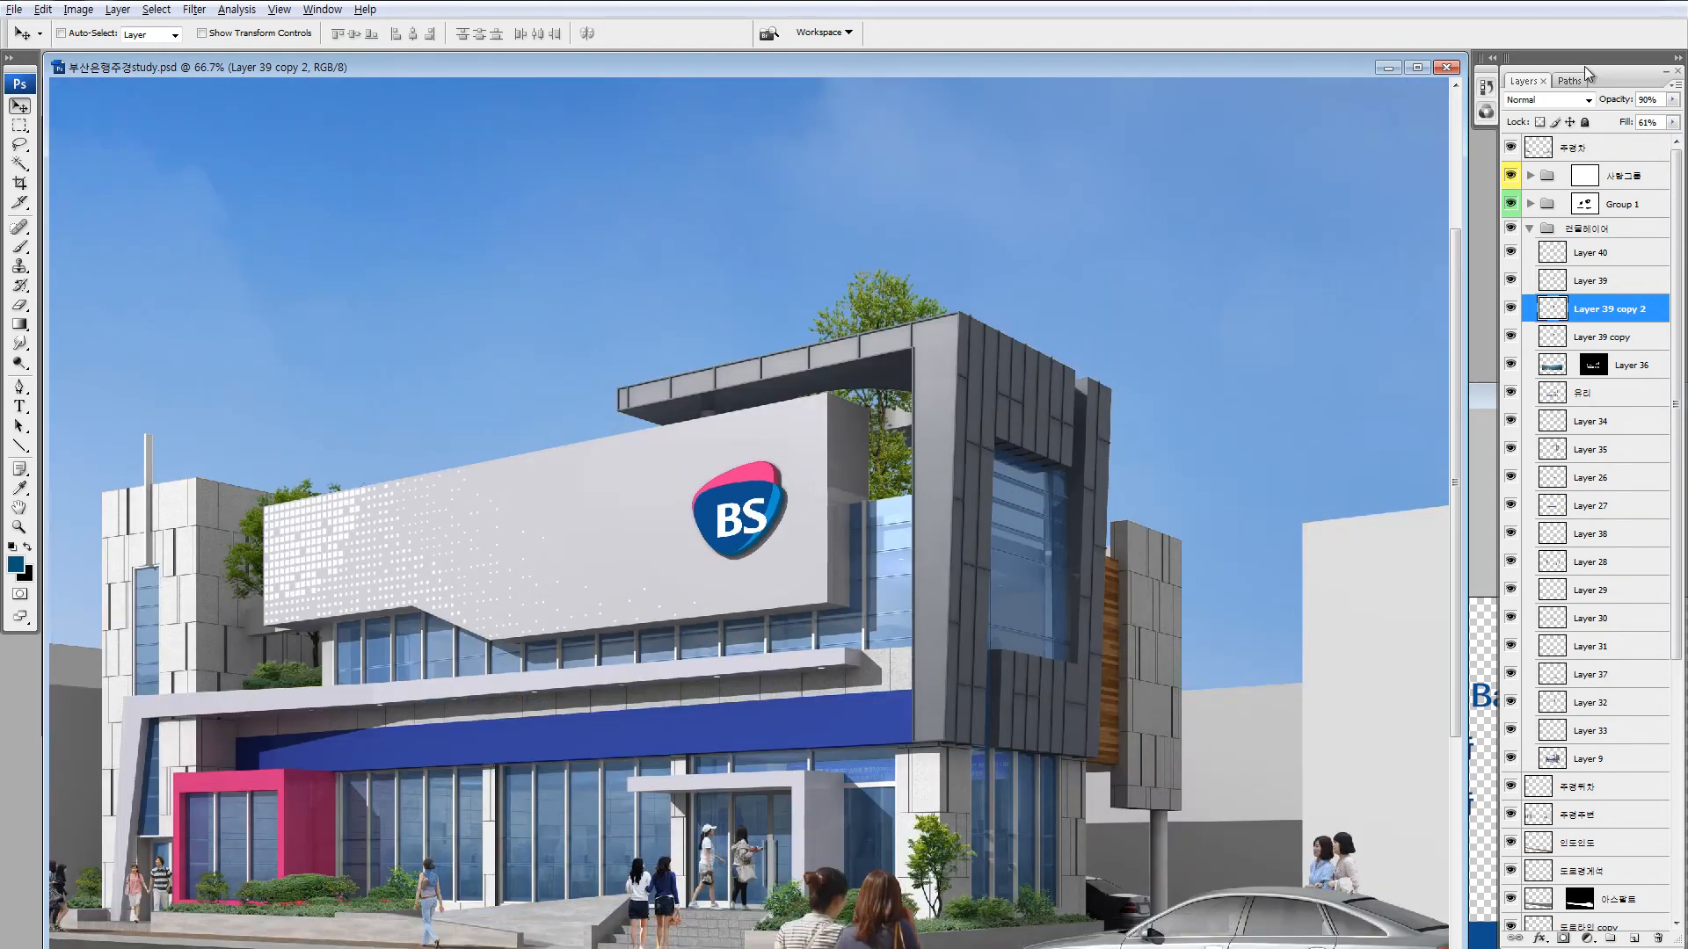
{"action": "key", "text": "z"}
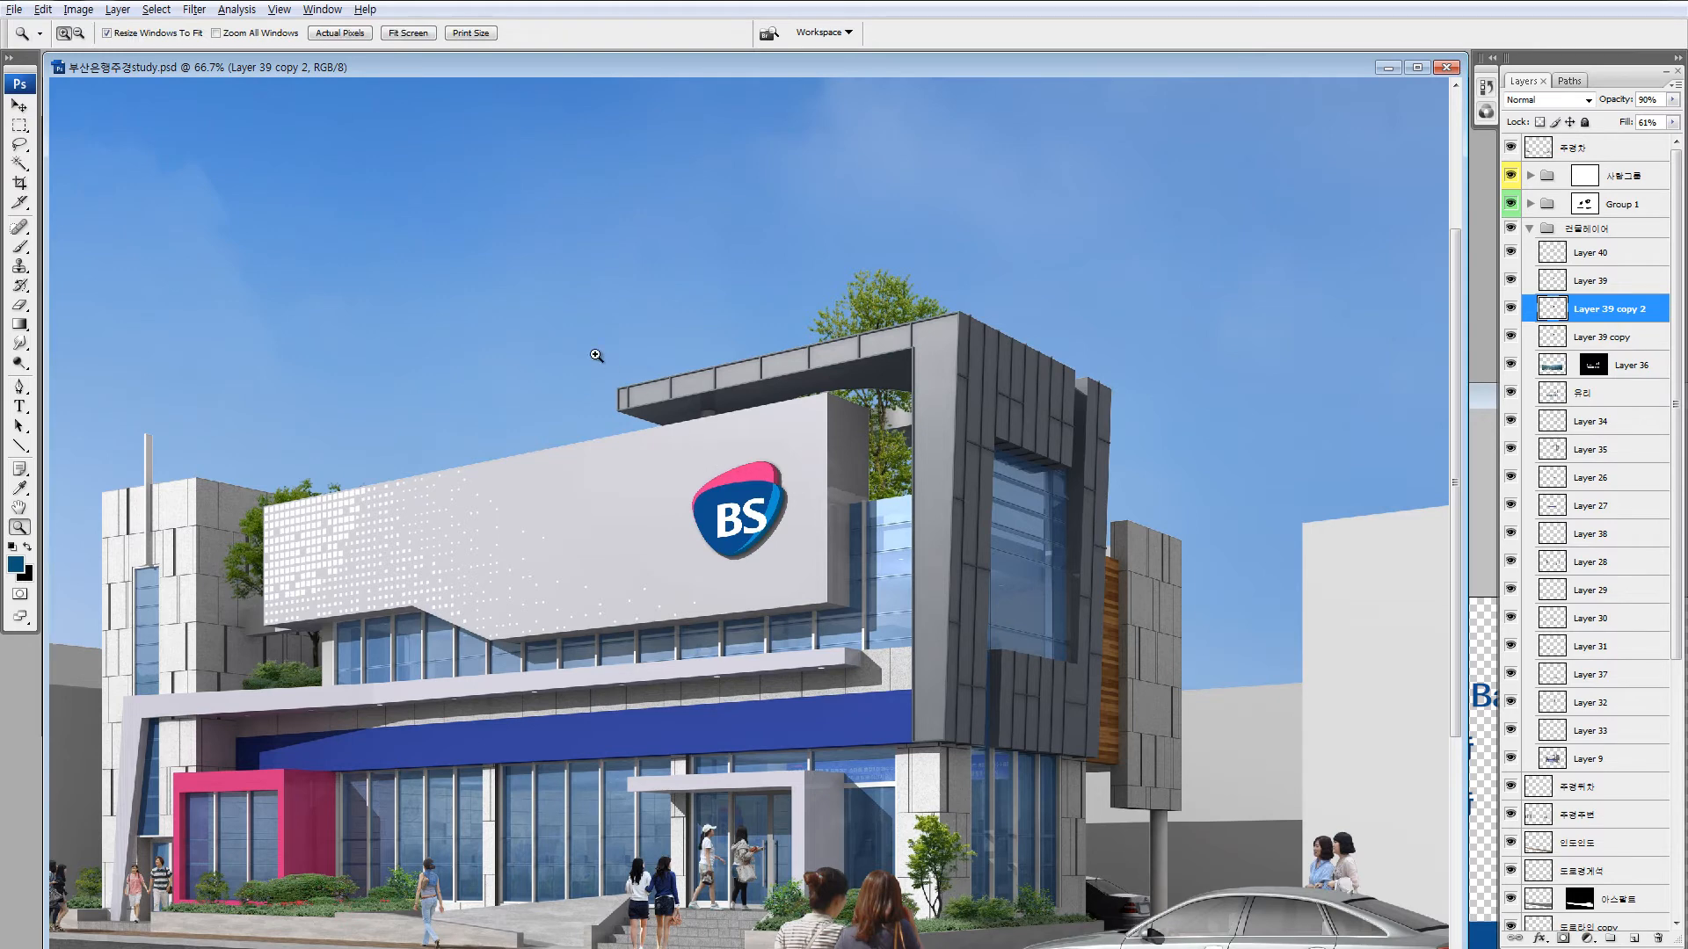
{"action": "left_click_drag", "start_coordinate": [596, 355], "coordinate": [815, 571]}
{"action": "key", "text": "v"}
{"action": "key", "text": "alt+bracketright"}
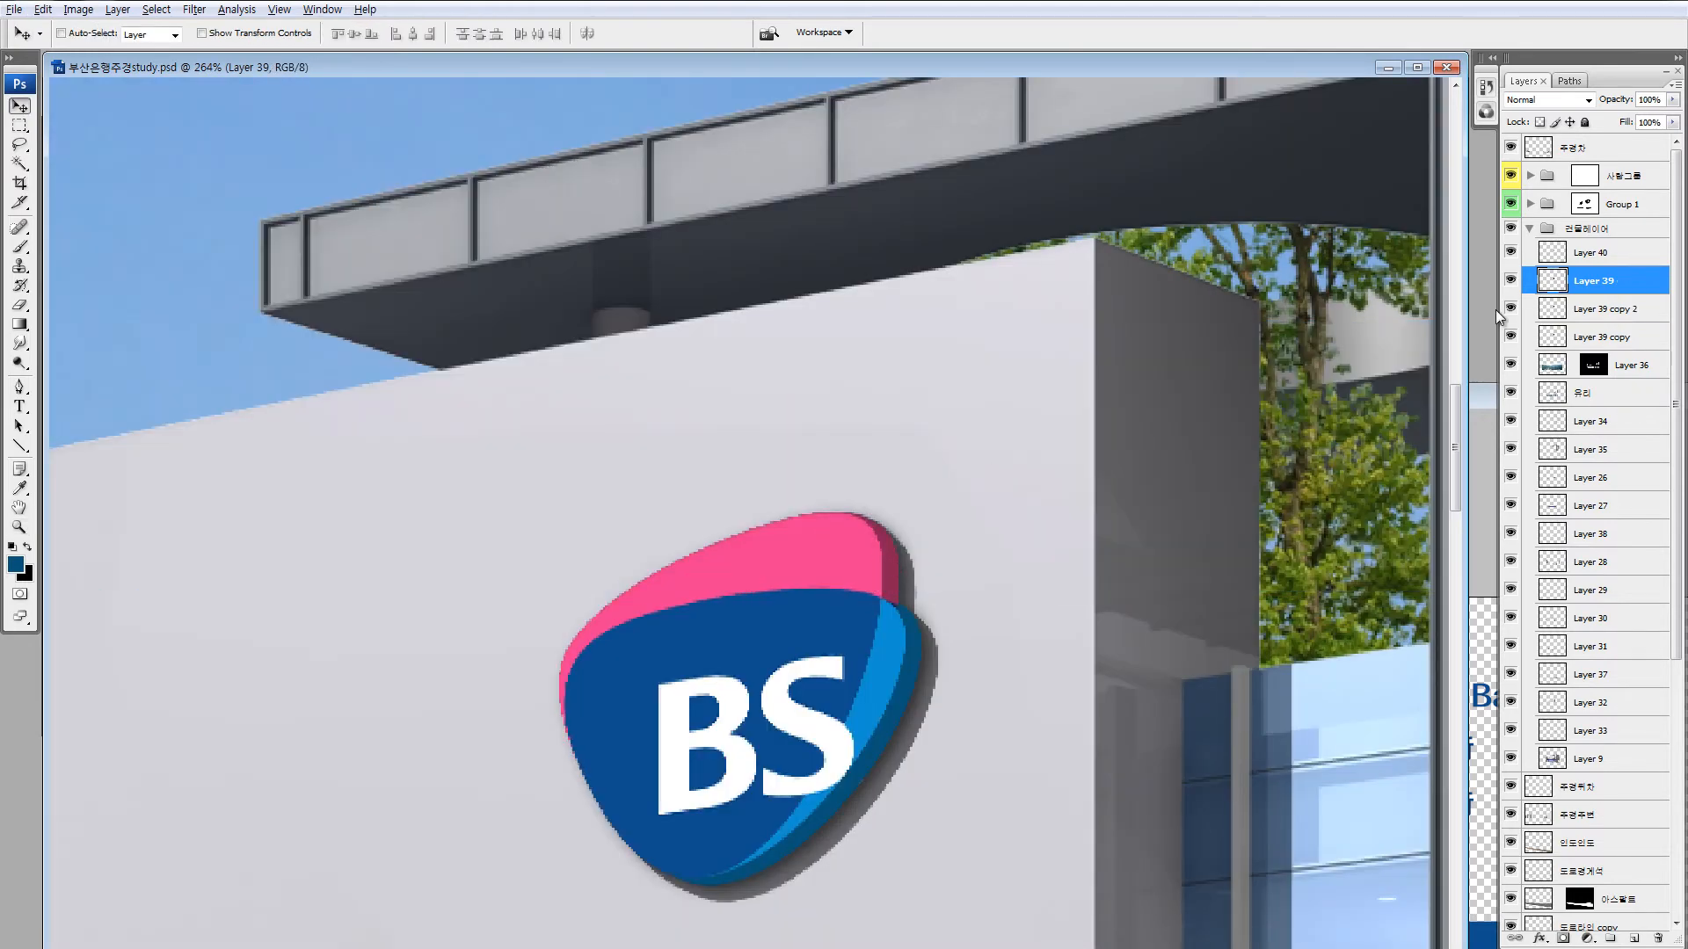
{"action": "left_click", "coordinate": [1511, 280], "text": "alt"}
{"action": "left_click", "coordinate": [1511, 281], "text": "alt"}
Paint a soft Quick Mask with a 50% opacity brush over the logo's lower part and convert it into a selection.
{"action": "key", "text": "q"}
{"action": "key", "text": "d"}
{"action": "key", "text": "b"}
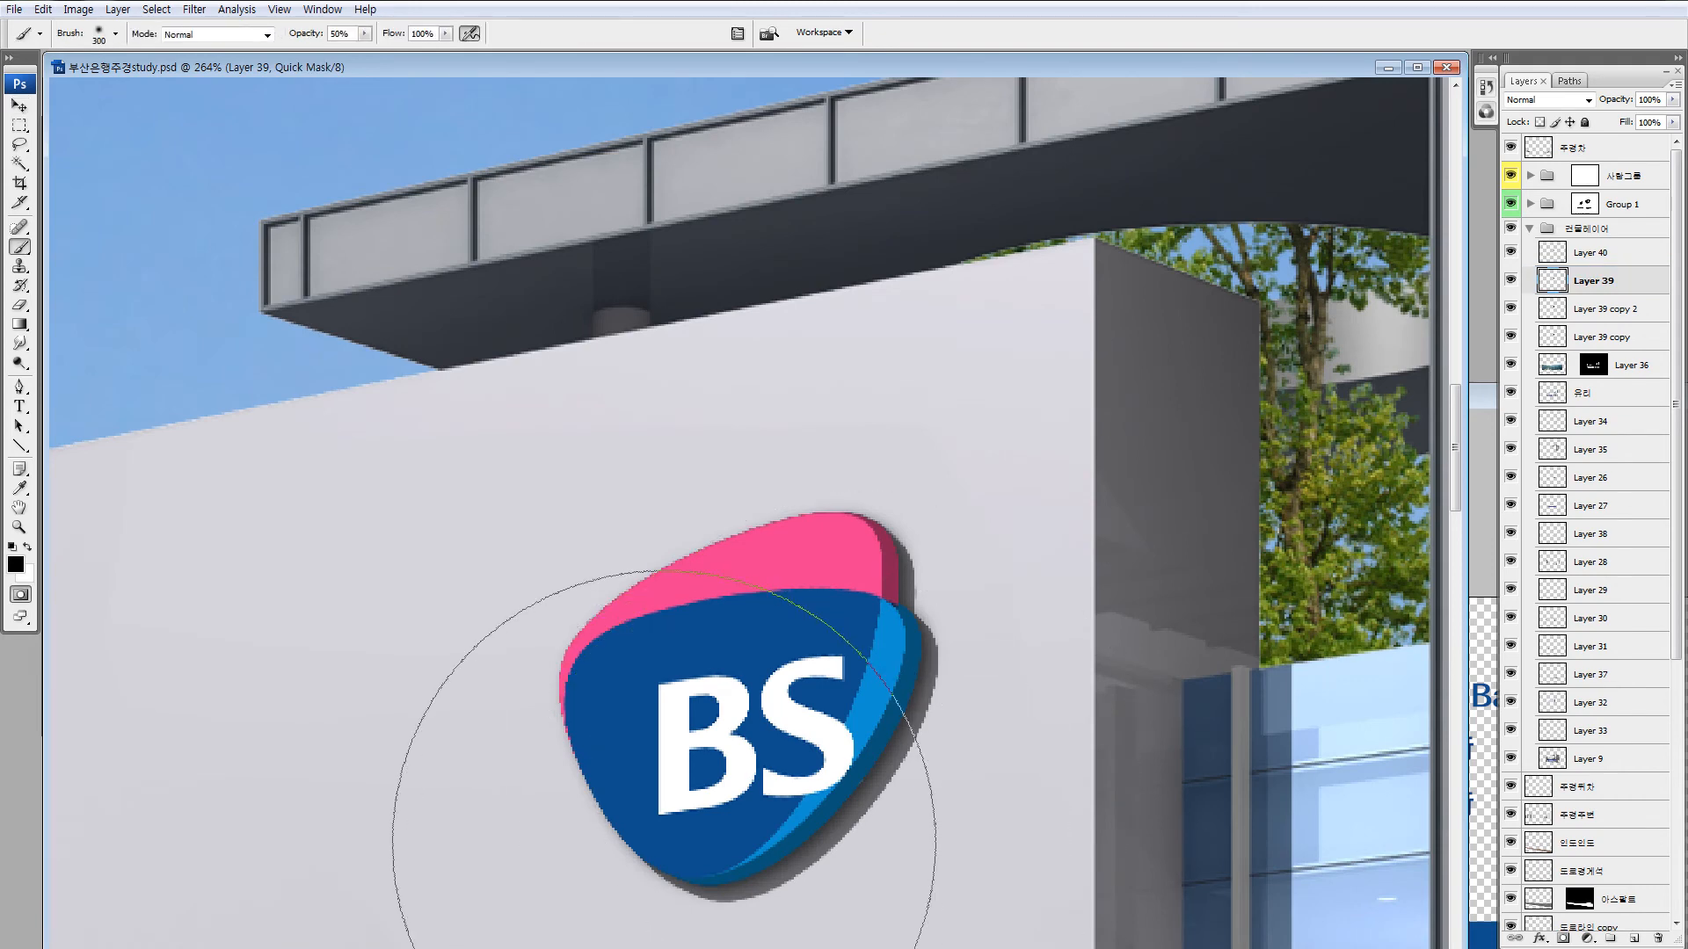
{"action": "key", "text": "bracketleft"}
{"action": "mouse_move", "coordinate": [714, 898]}
{"action": "left_mouse_down"}
{"action": "mouse_move", "coordinate": [939, 837]}
{"action": "mouse_move", "coordinate": [799, 710]}
{"action": "left_mouse_up"}
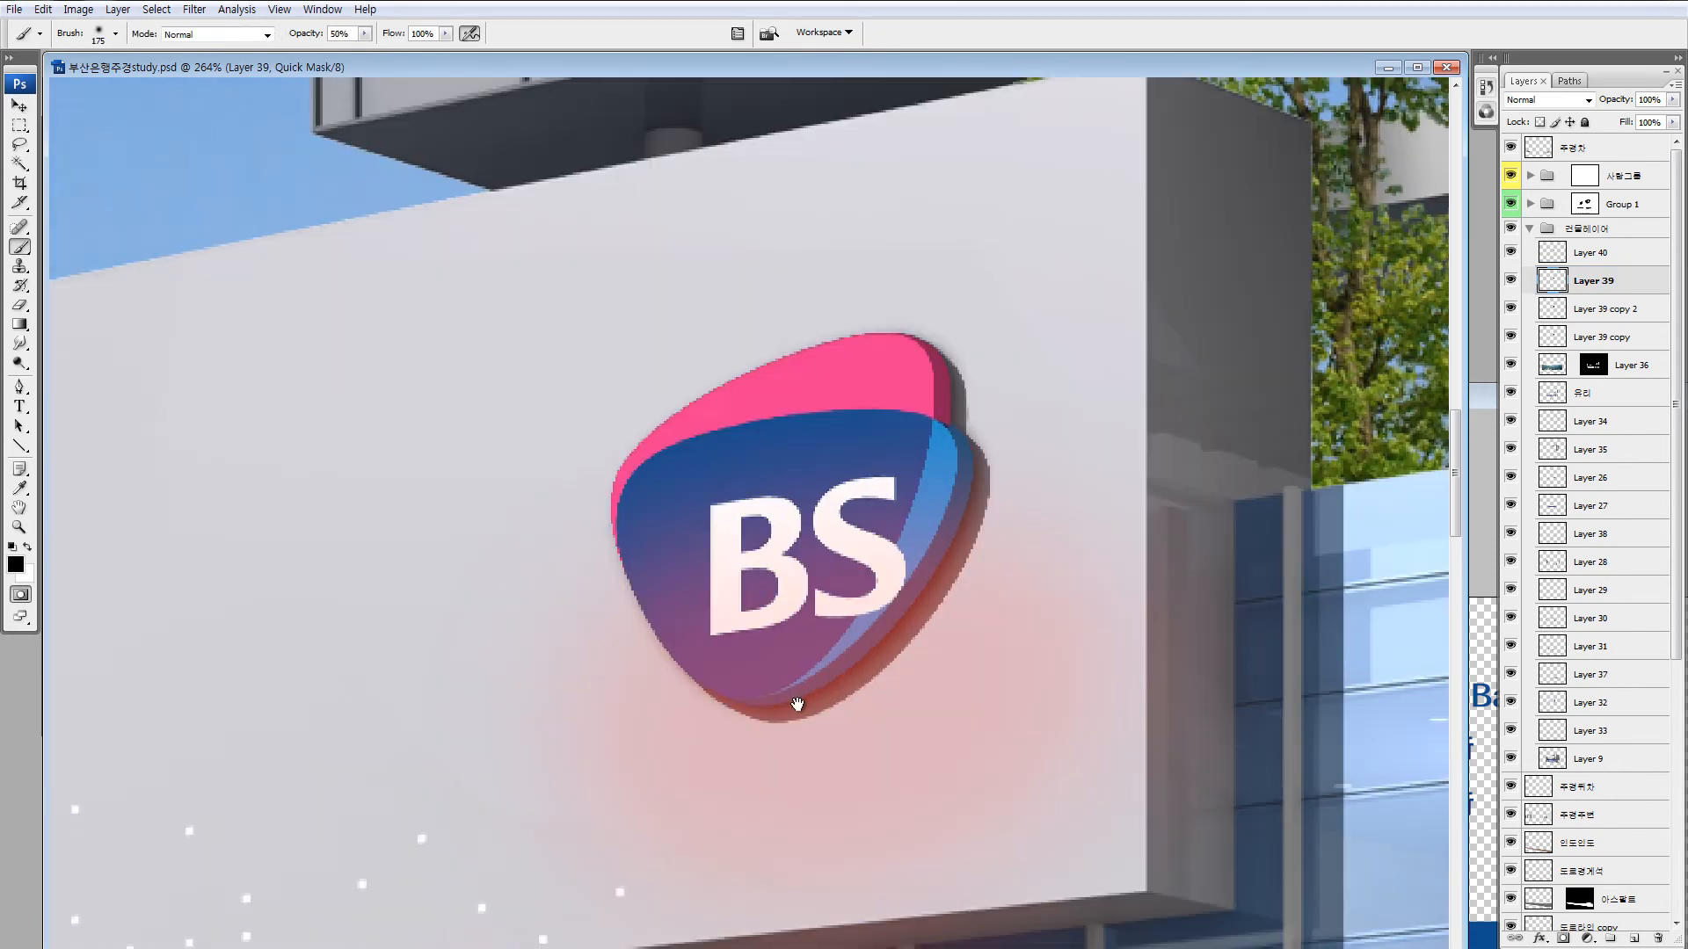
{"action": "key", "text": "bracketleft"}
{"action": "key", "text": "bracketleft"}
{"action": "key", "text": "bracketleft"}
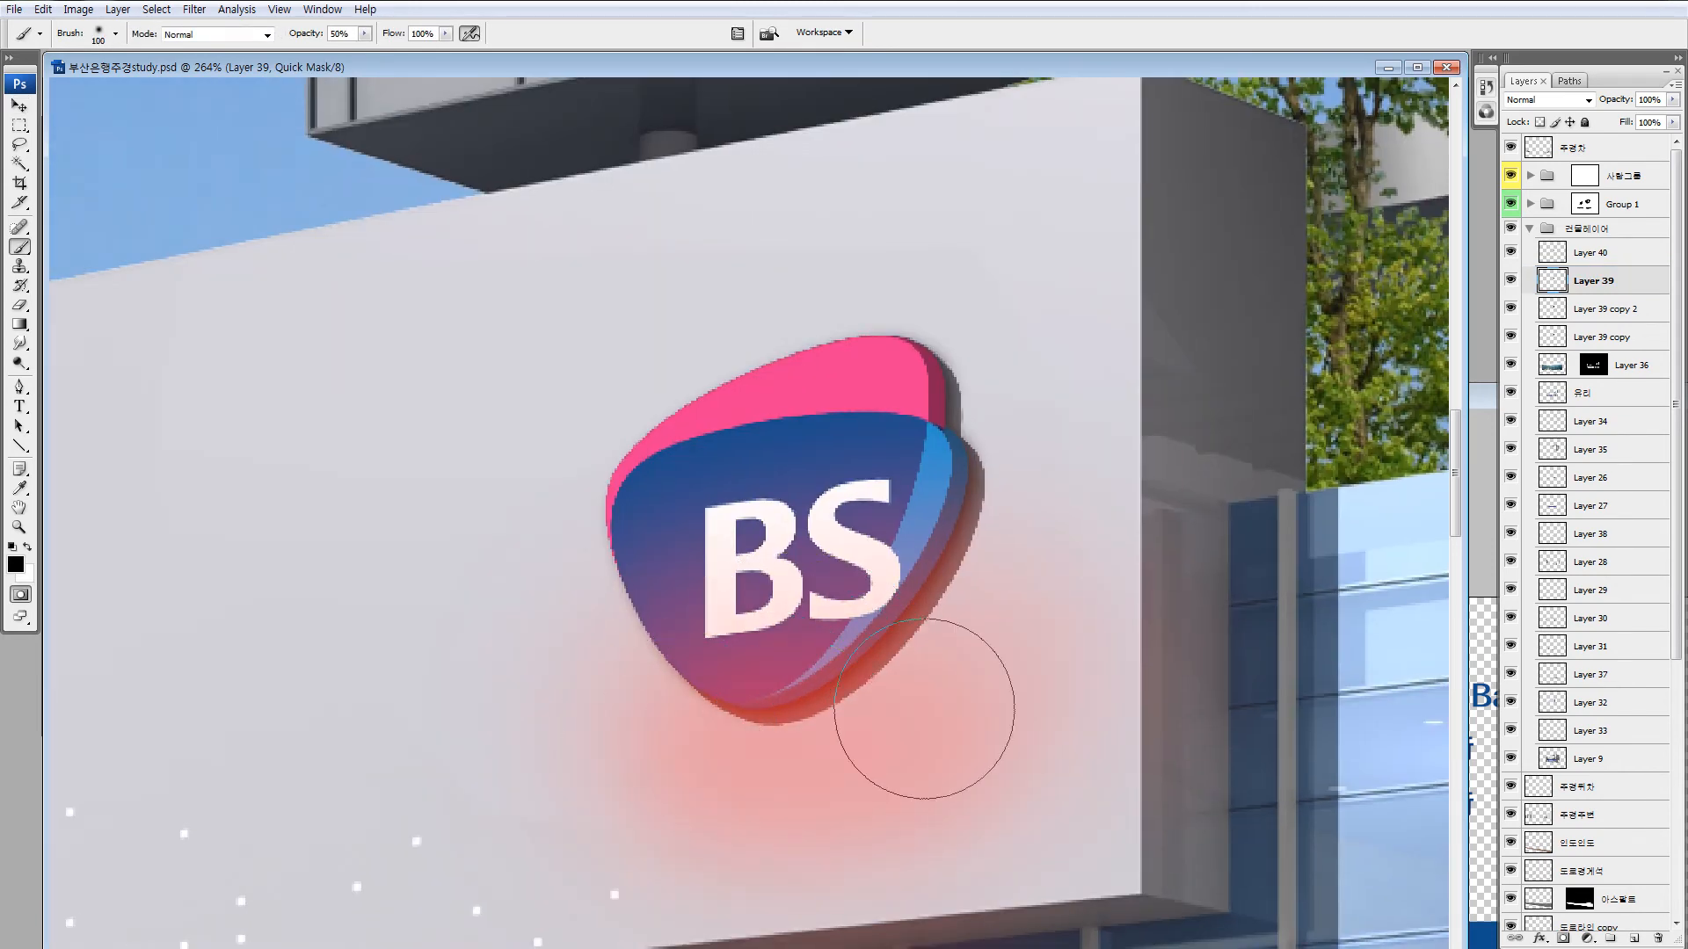
{"action": "key", "text": "q"}
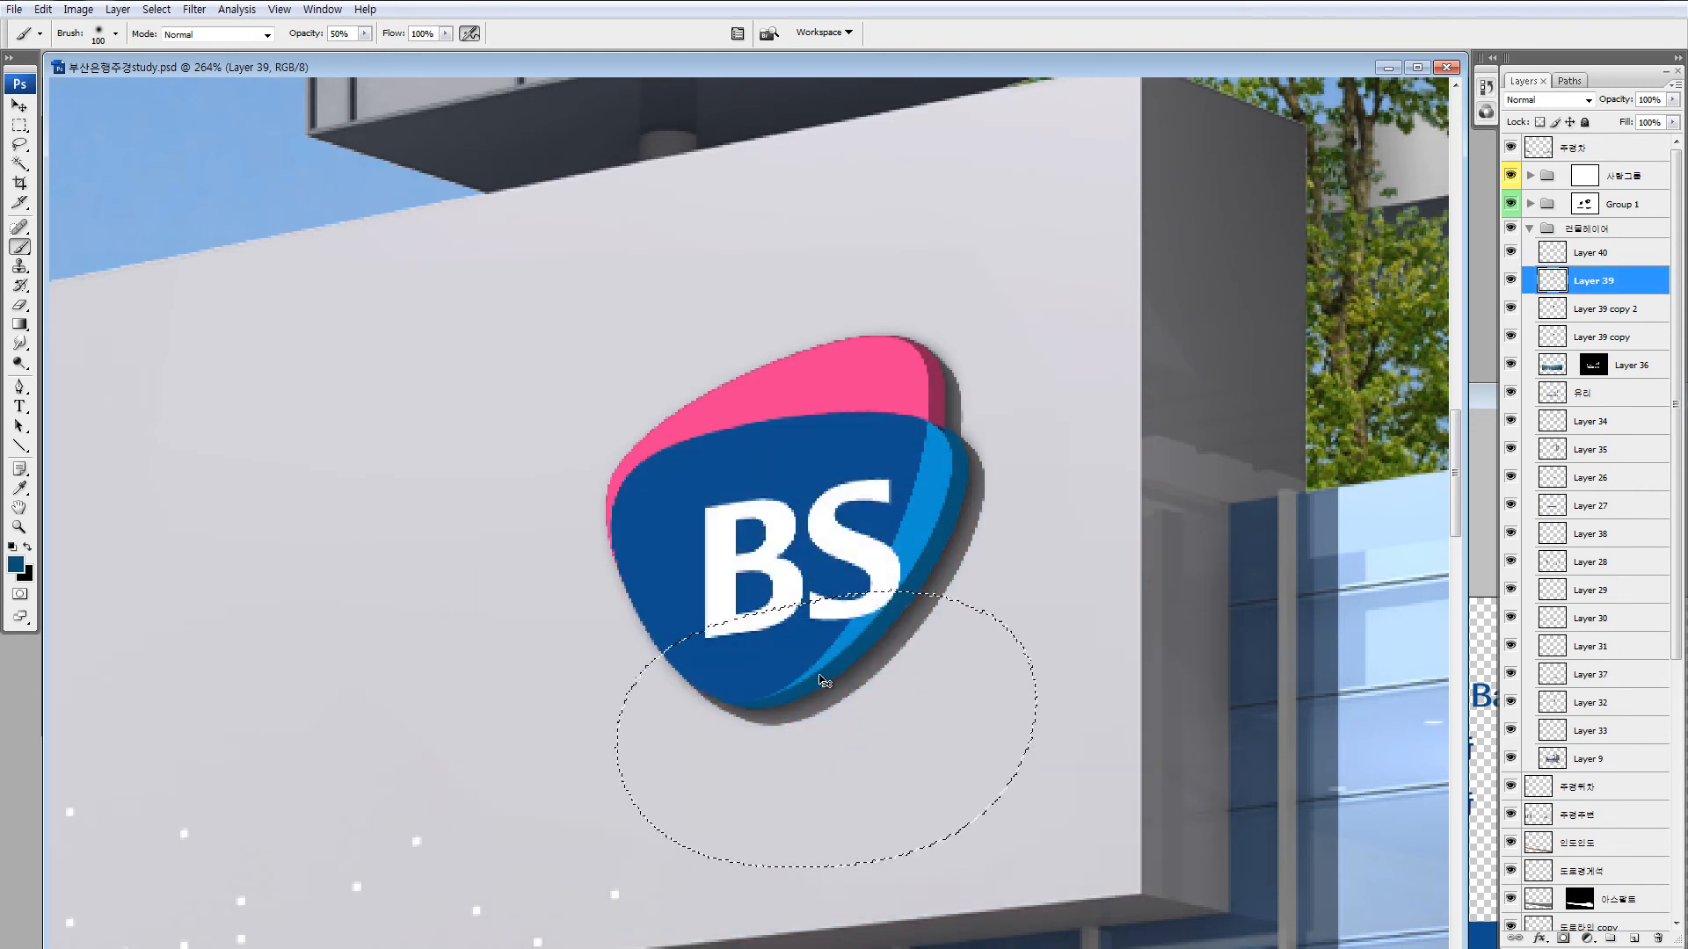
Darken the lower part of the logo's side thickness with Hue/Saturation, setting the lightness to about -49.
{"action": "key", "text": "ctrl+d"}
{"action": "key", "text": "ctrl+u"}
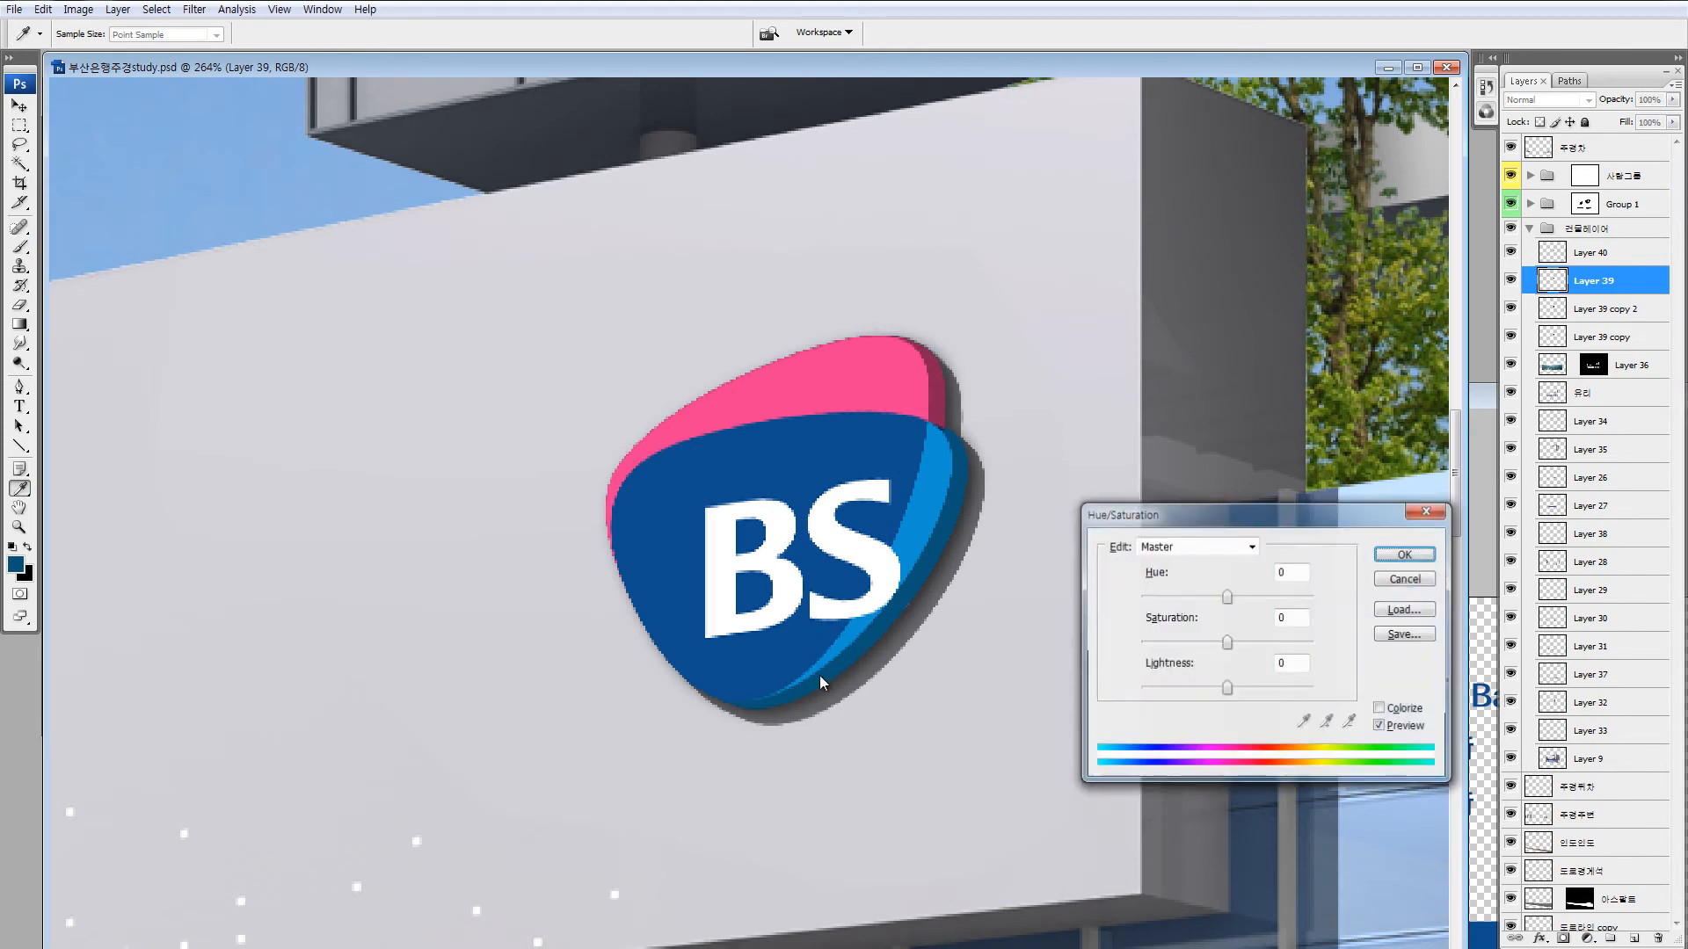
{"action": "left_click_drag", "start_coordinate": [1224, 697], "coordinate": [1188, 696]}
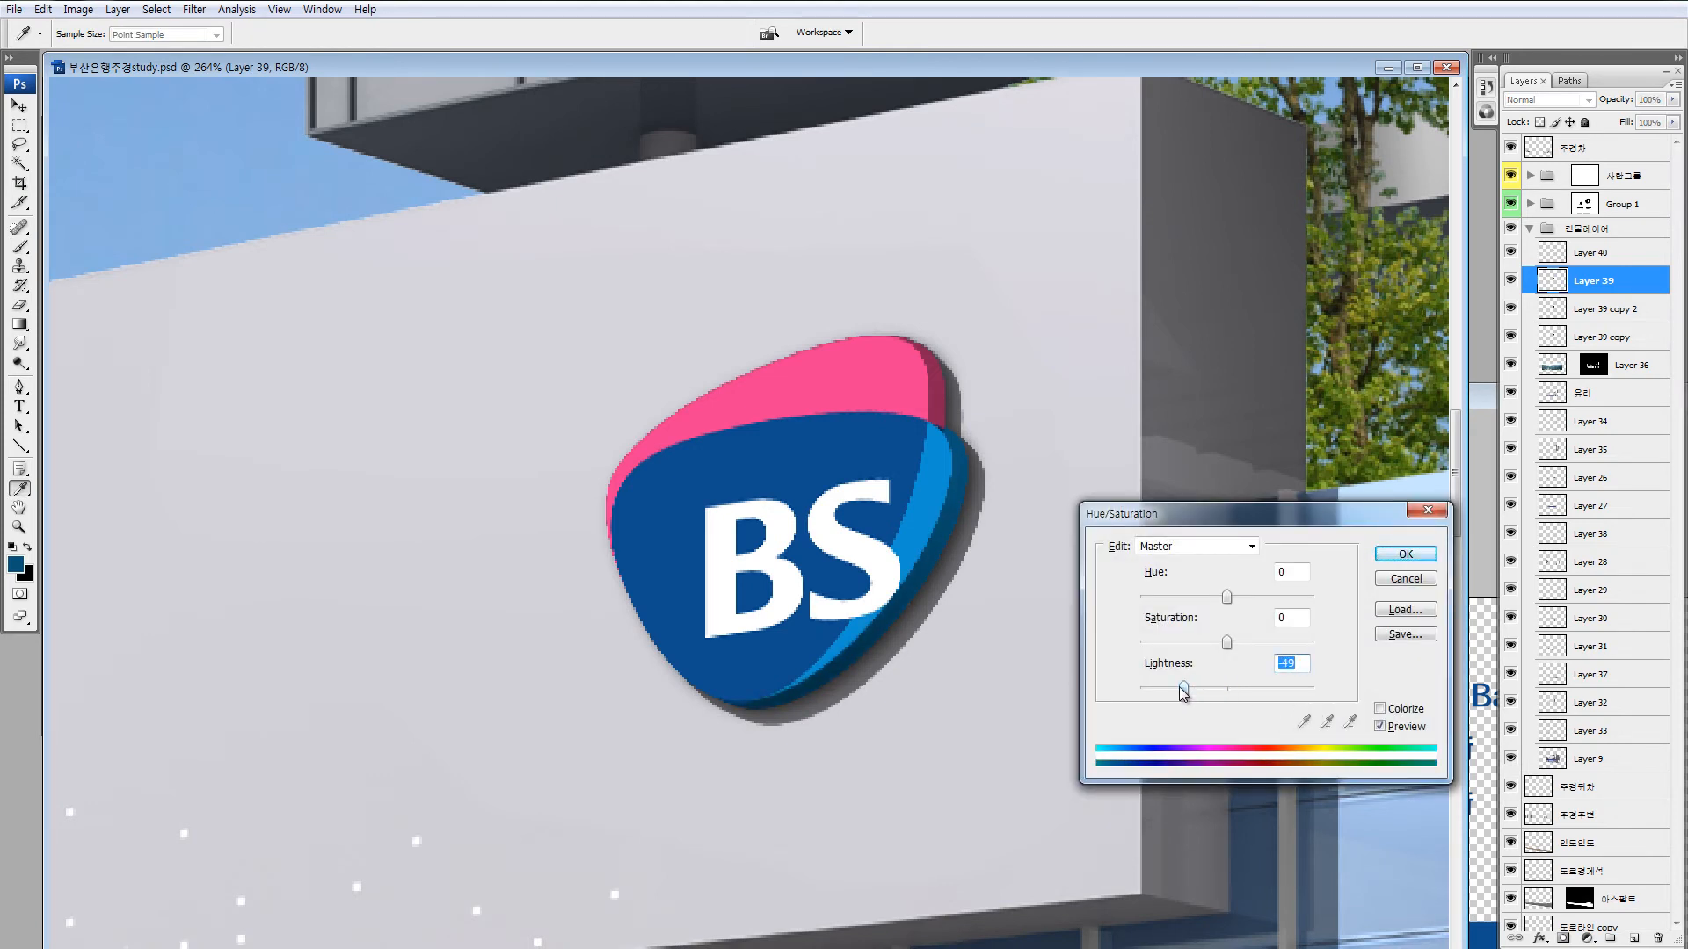
{"action": "left_click", "coordinate": [1404, 553]}
{"action": "key", "text": "b"}
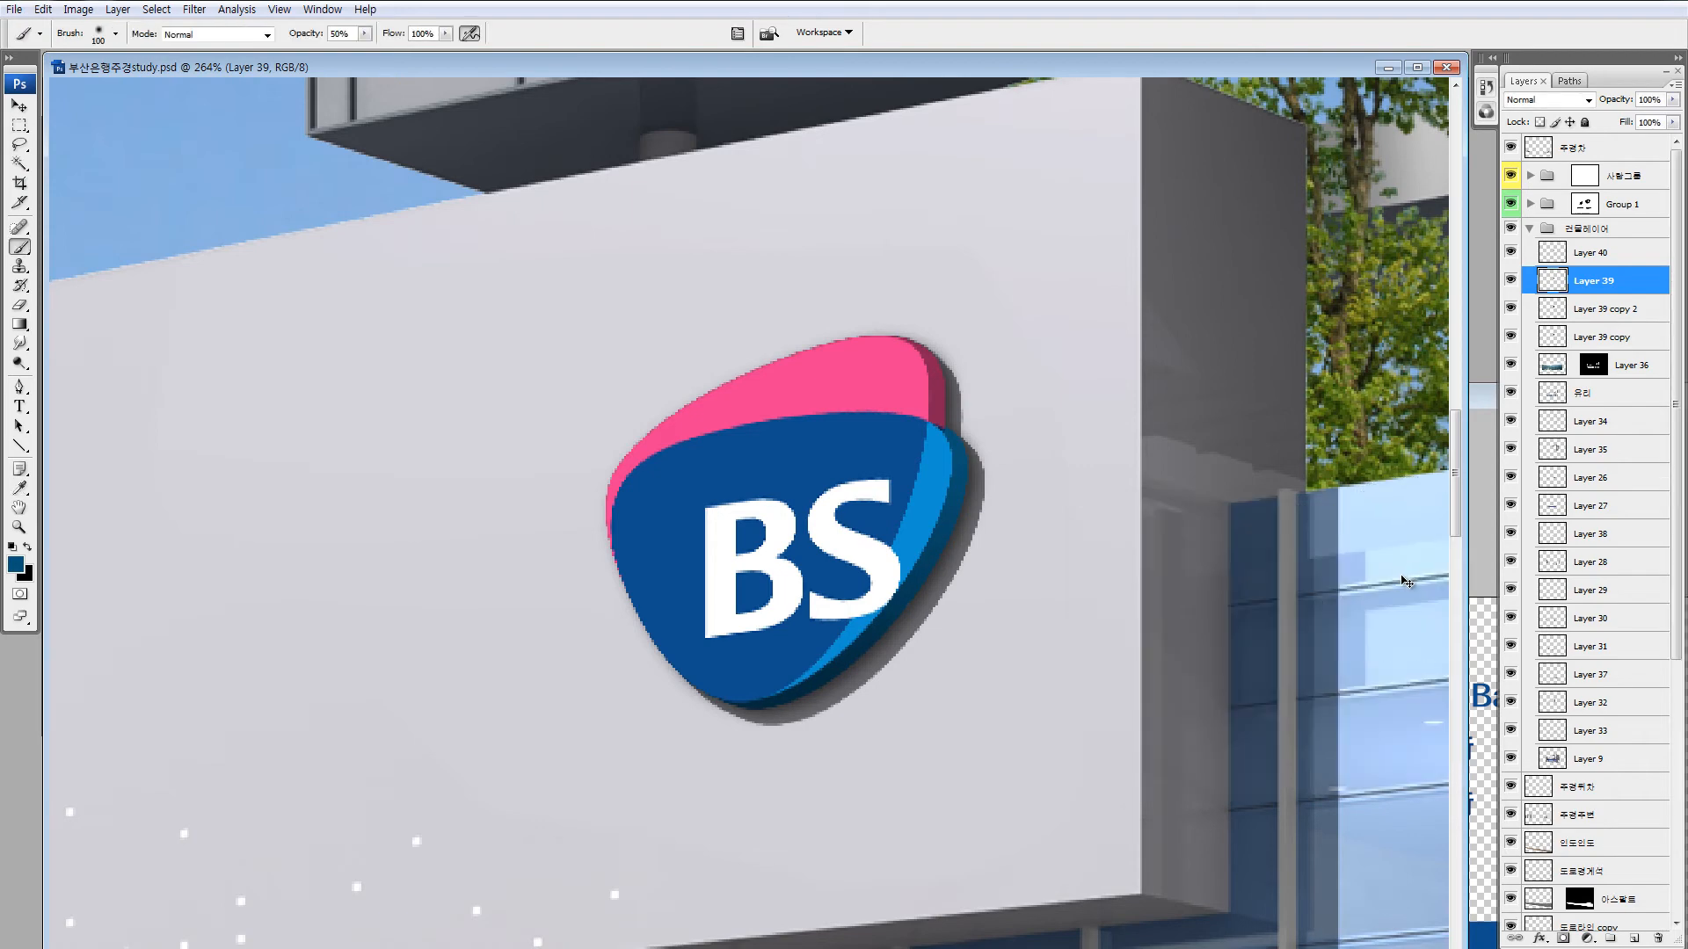
Review the logo in the whole rendering, select Layer 40 and check its content in isolation before restoring all layers.
{"action": "key", "text": "ctrl+minus"}
{"action": "key", "text": "ctrl+minus"}
{"action": "key", "text": "ctrl+minus"}
{"action": "key", "text": "ctrl+minus"}
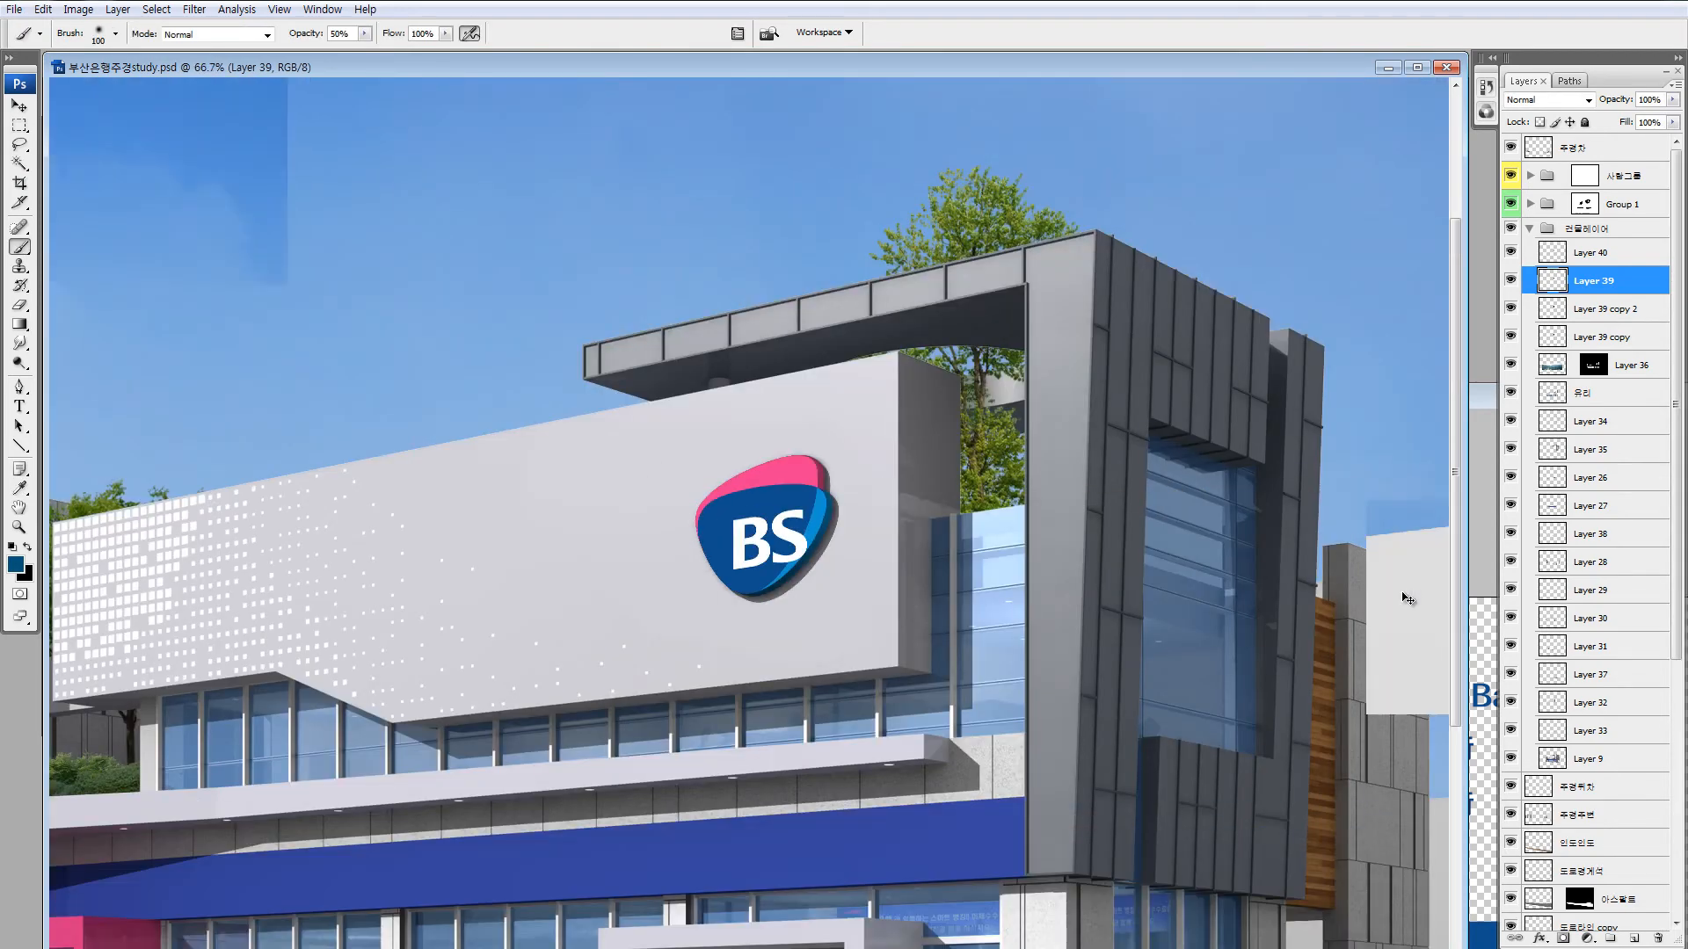
{"action": "key", "text": "ctrl+minus"}
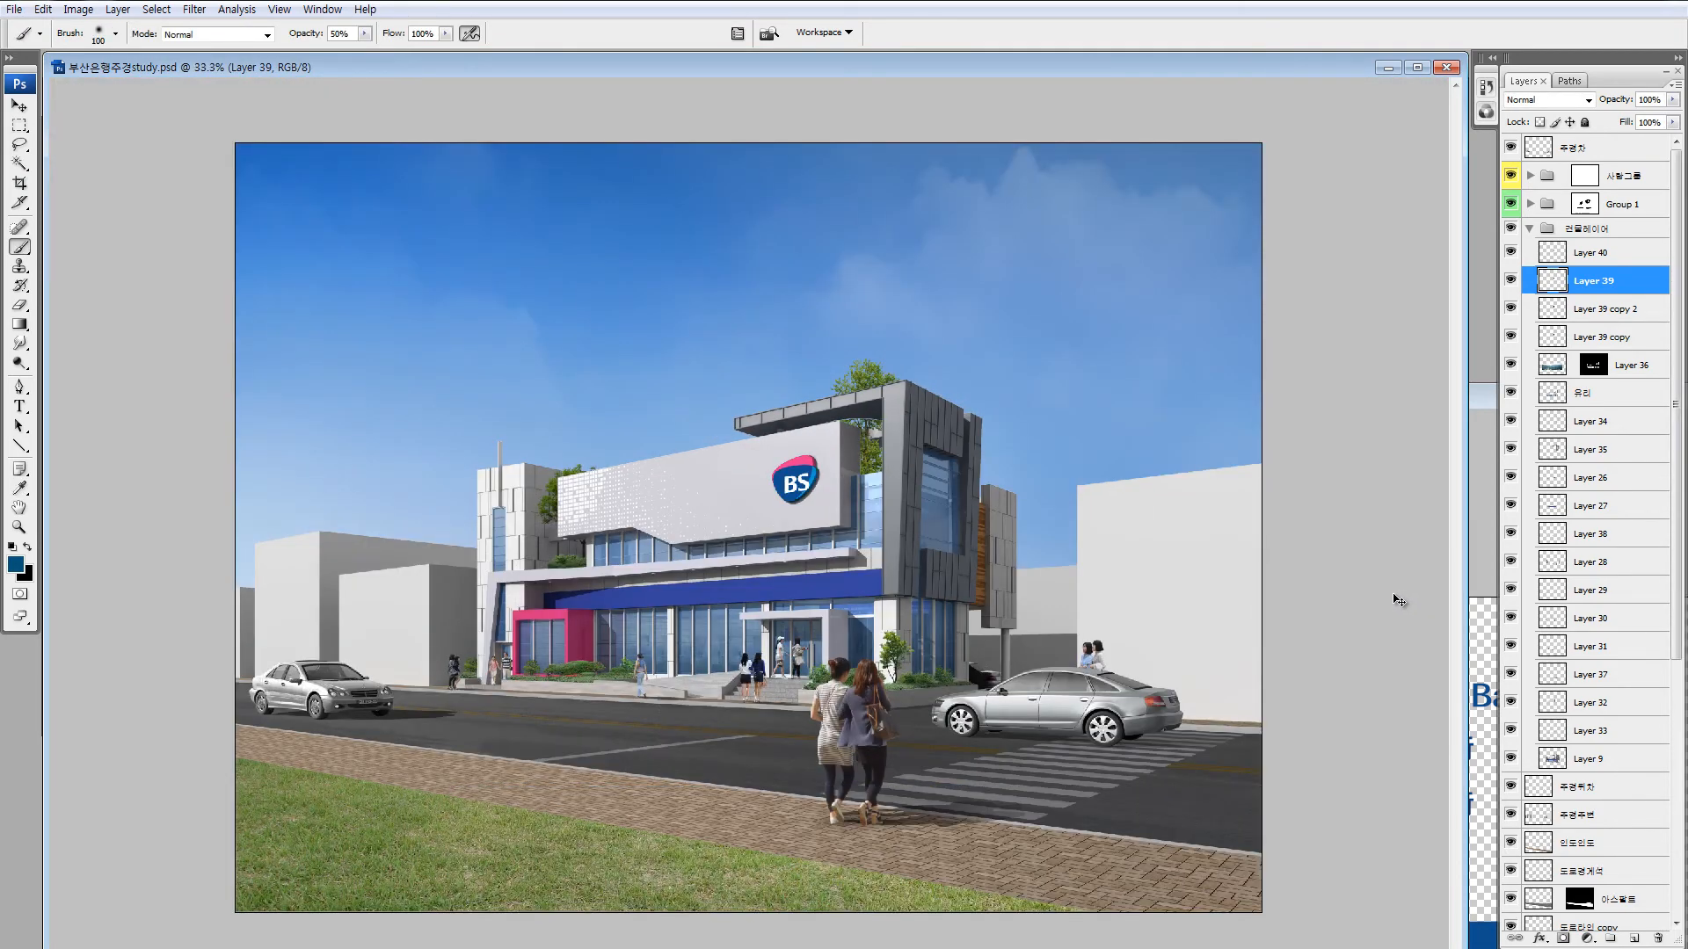
{"action": "key", "text": "ctrl+minus"}
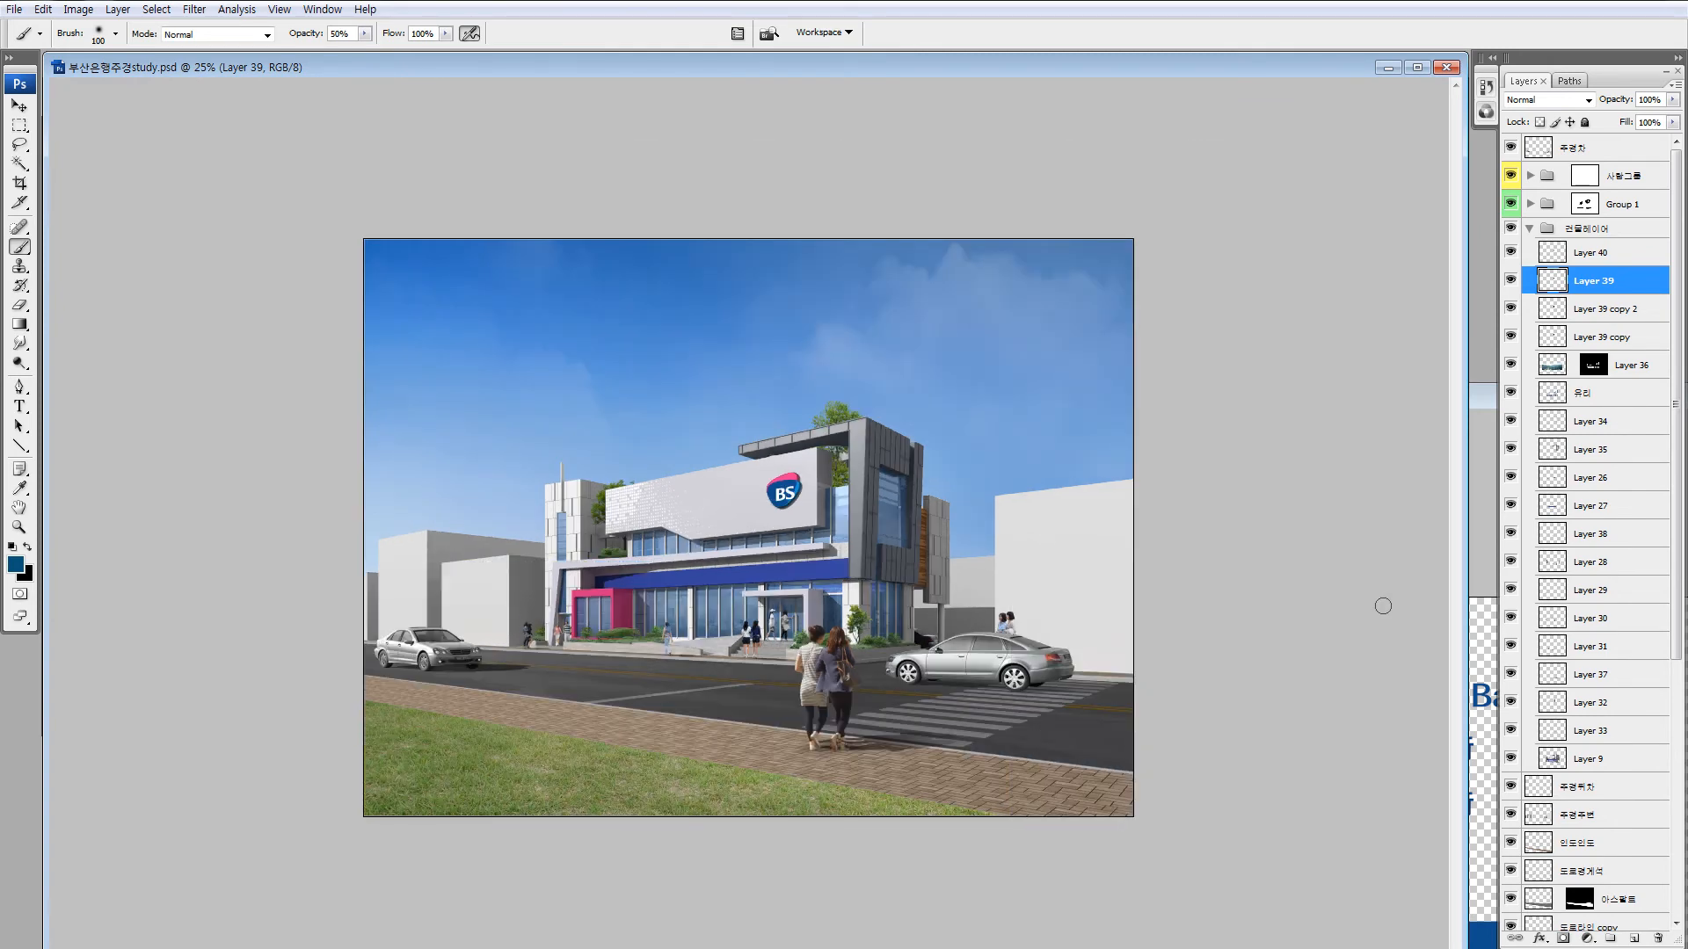
{"action": "key", "text": "v"}
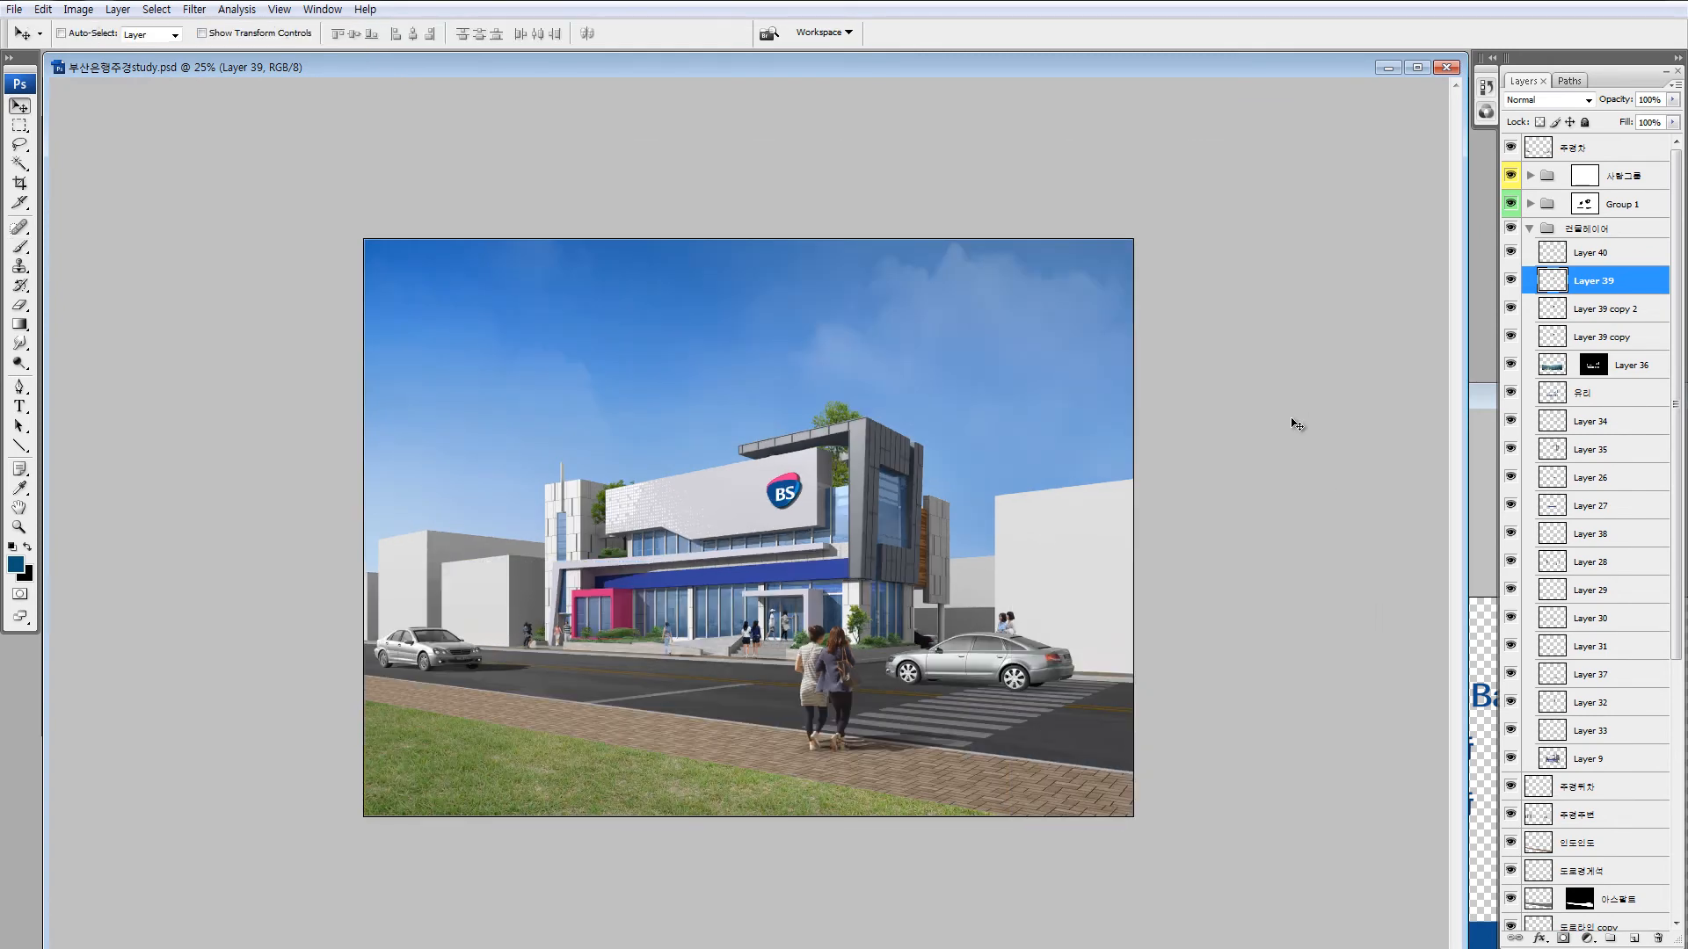
{"action": "left_click", "coordinate": [1558, 256]}
{"action": "left_click", "coordinate": [1511, 252], "text": "alt"}
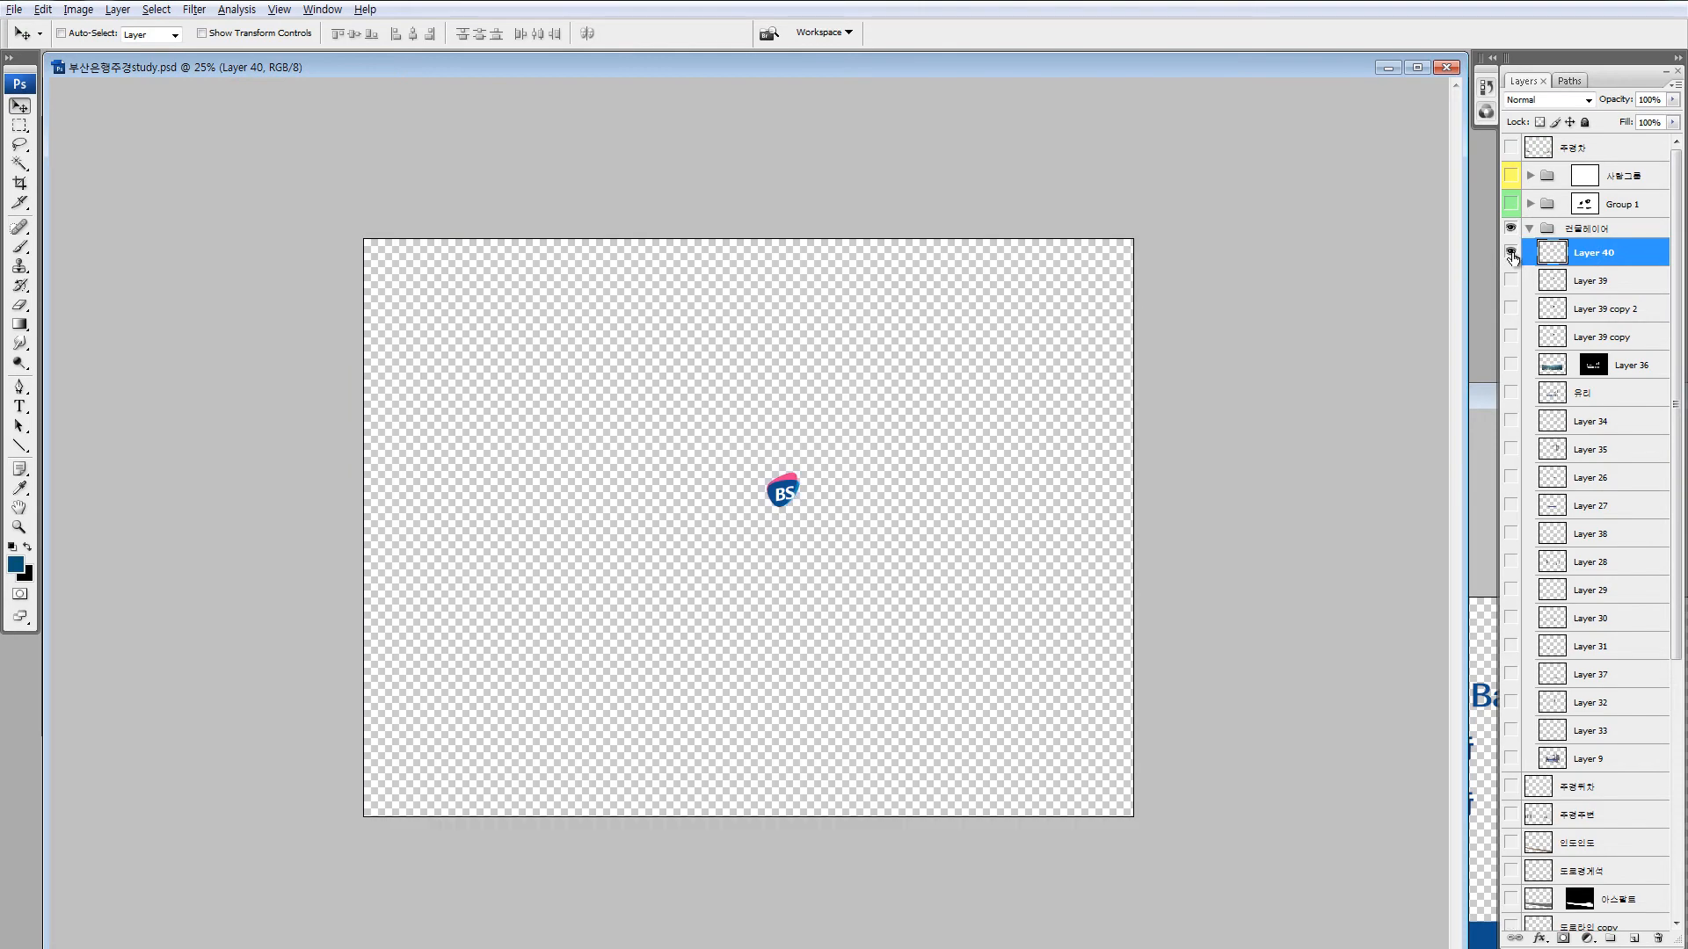
{"action": "left_click", "coordinate": [1511, 253], "text": "alt"}
Brighten the logo's front face on Layer 40 with Brightness/Contrast, using a brightness of about +32.
{"action": "key", "text": "z"}
{"action": "left_click_drag", "start_coordinate": [710, 419], "coordinate": [867, 584]}
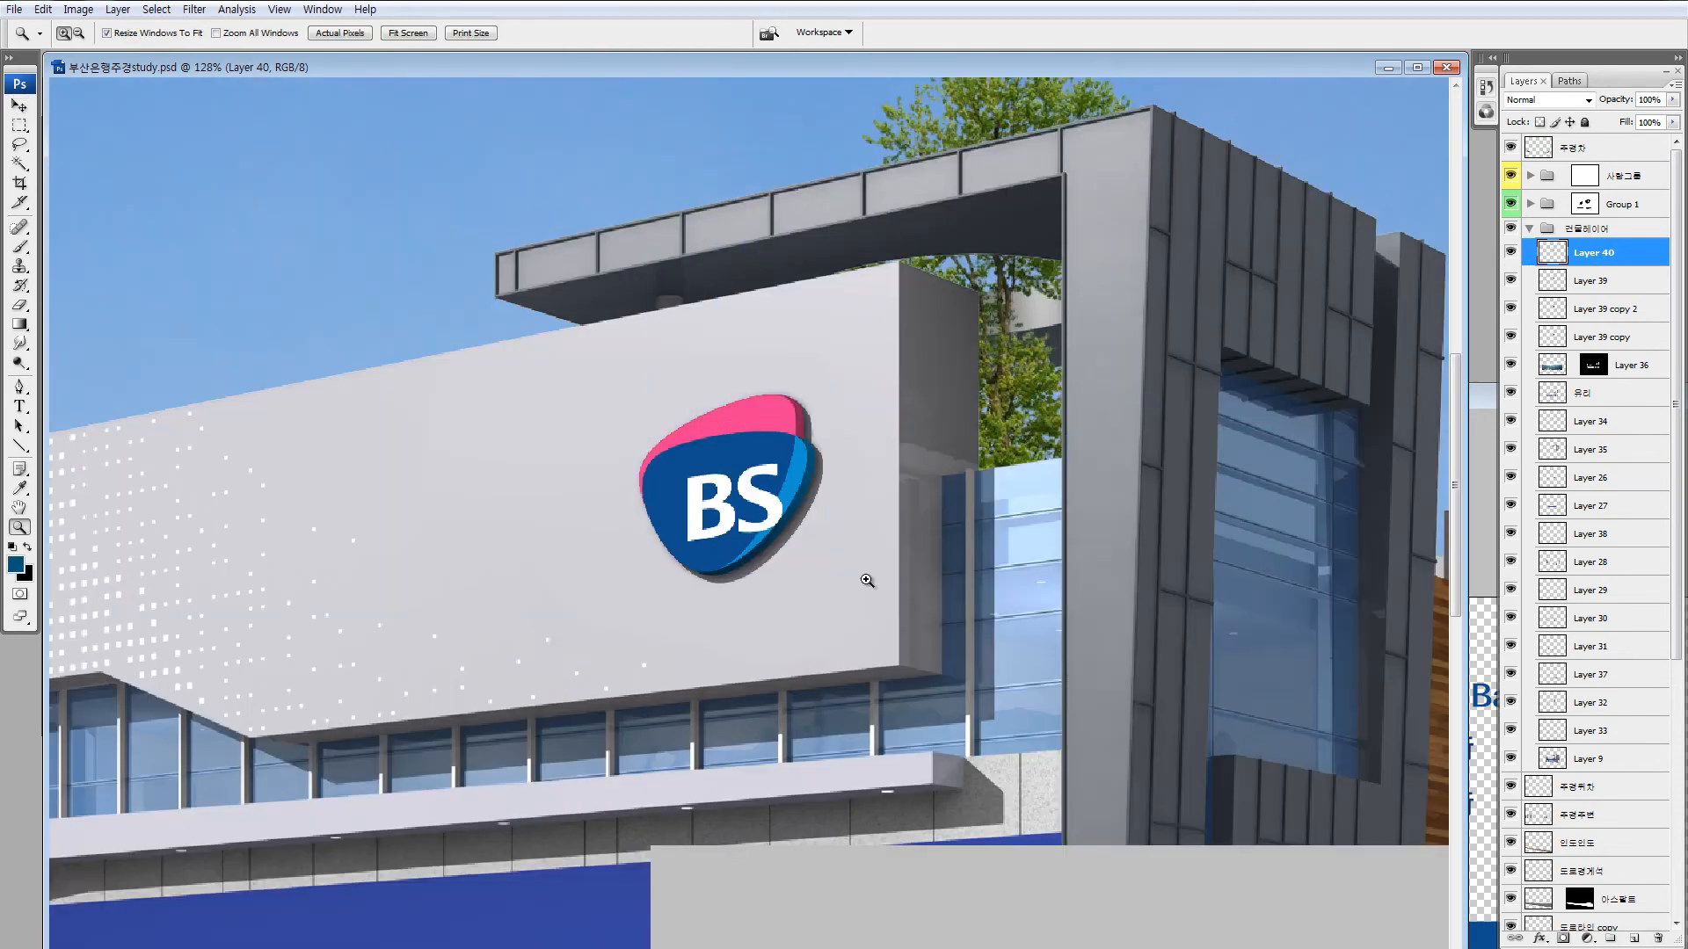
{"action": "key", "text": "v"}
{"action": "key", "text": "alt+i"}
{"action": "key", "text": "a"}
{"action": "key", "text": "c"}
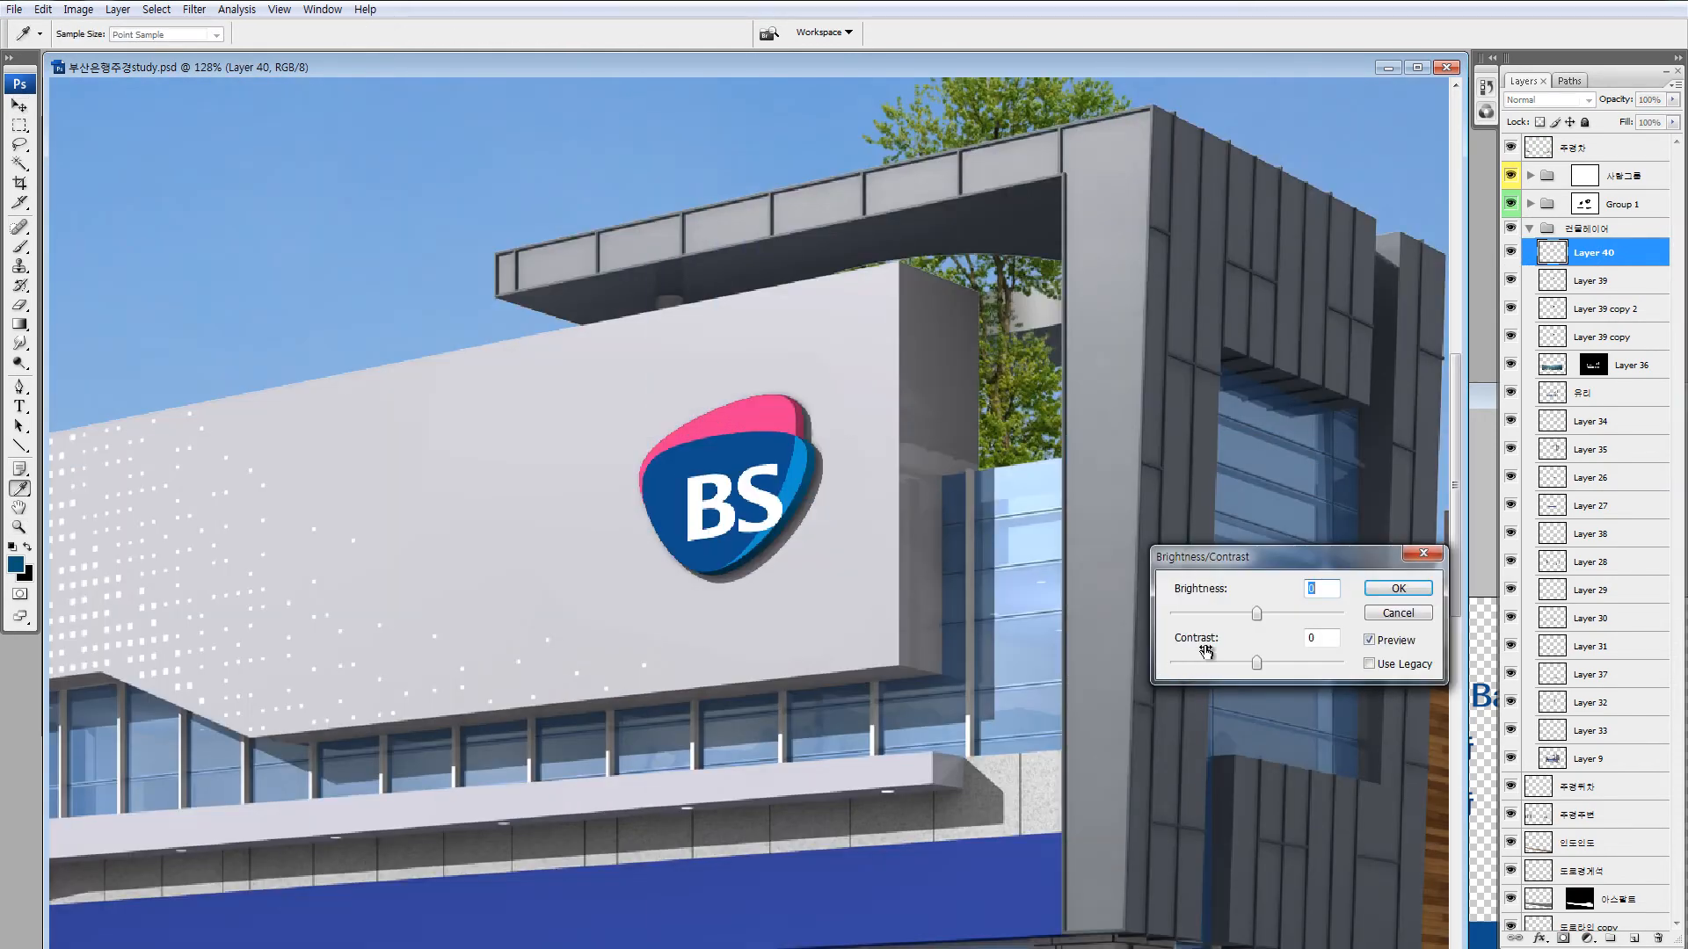
{"action": "left_click_drag", "start_coordinate": [1257, 613], "coordinate": [1289, 617]}
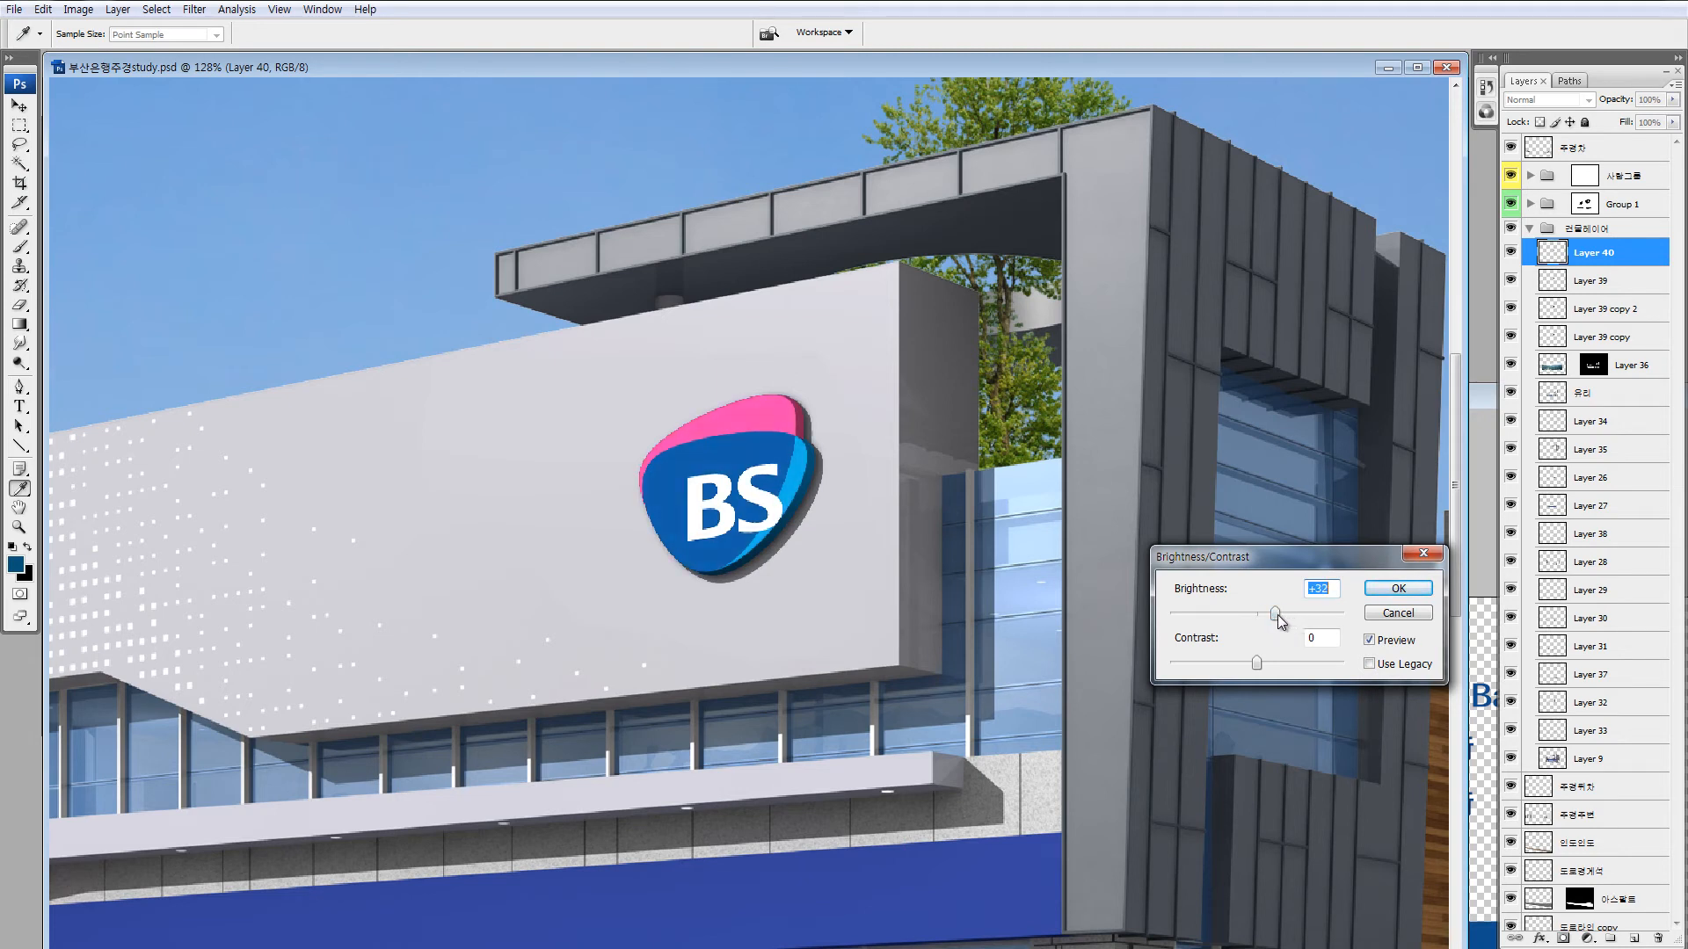
{"action": "left_click", "coordinate": [1368, 590]}
{"action": "key", "text": "v"}
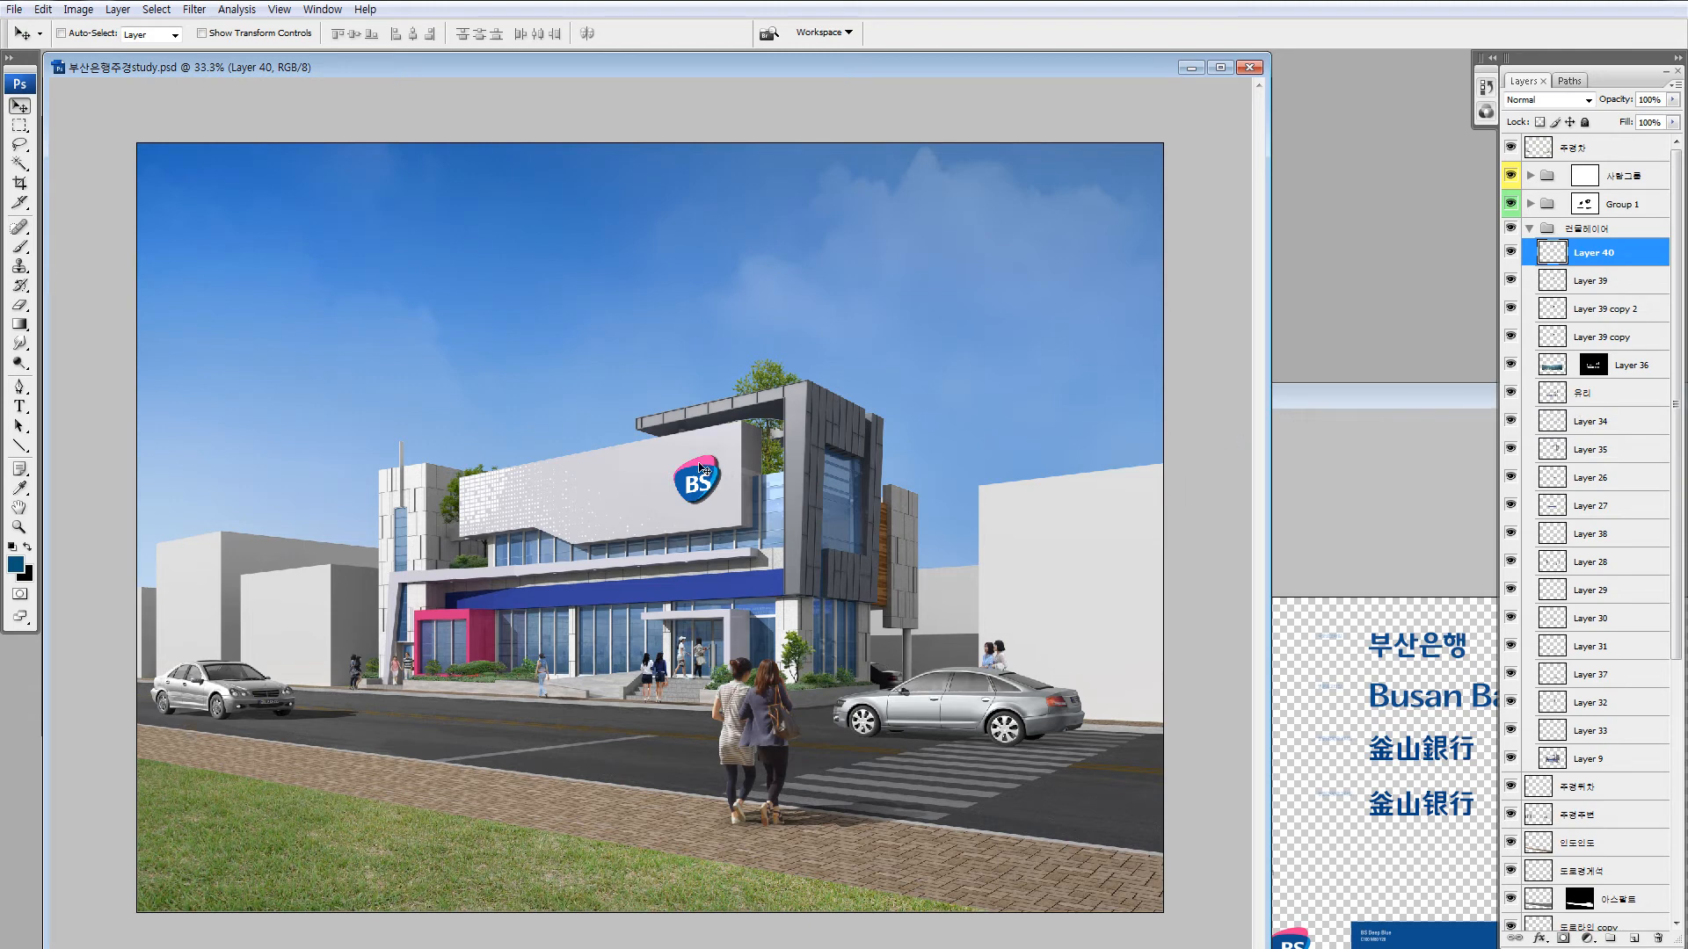
Copy the BS logo with the English "Busan Bank" lettering from the BS_부산은행_Basic_system document into the building rendering.
{"action": "key", "text": "z"}
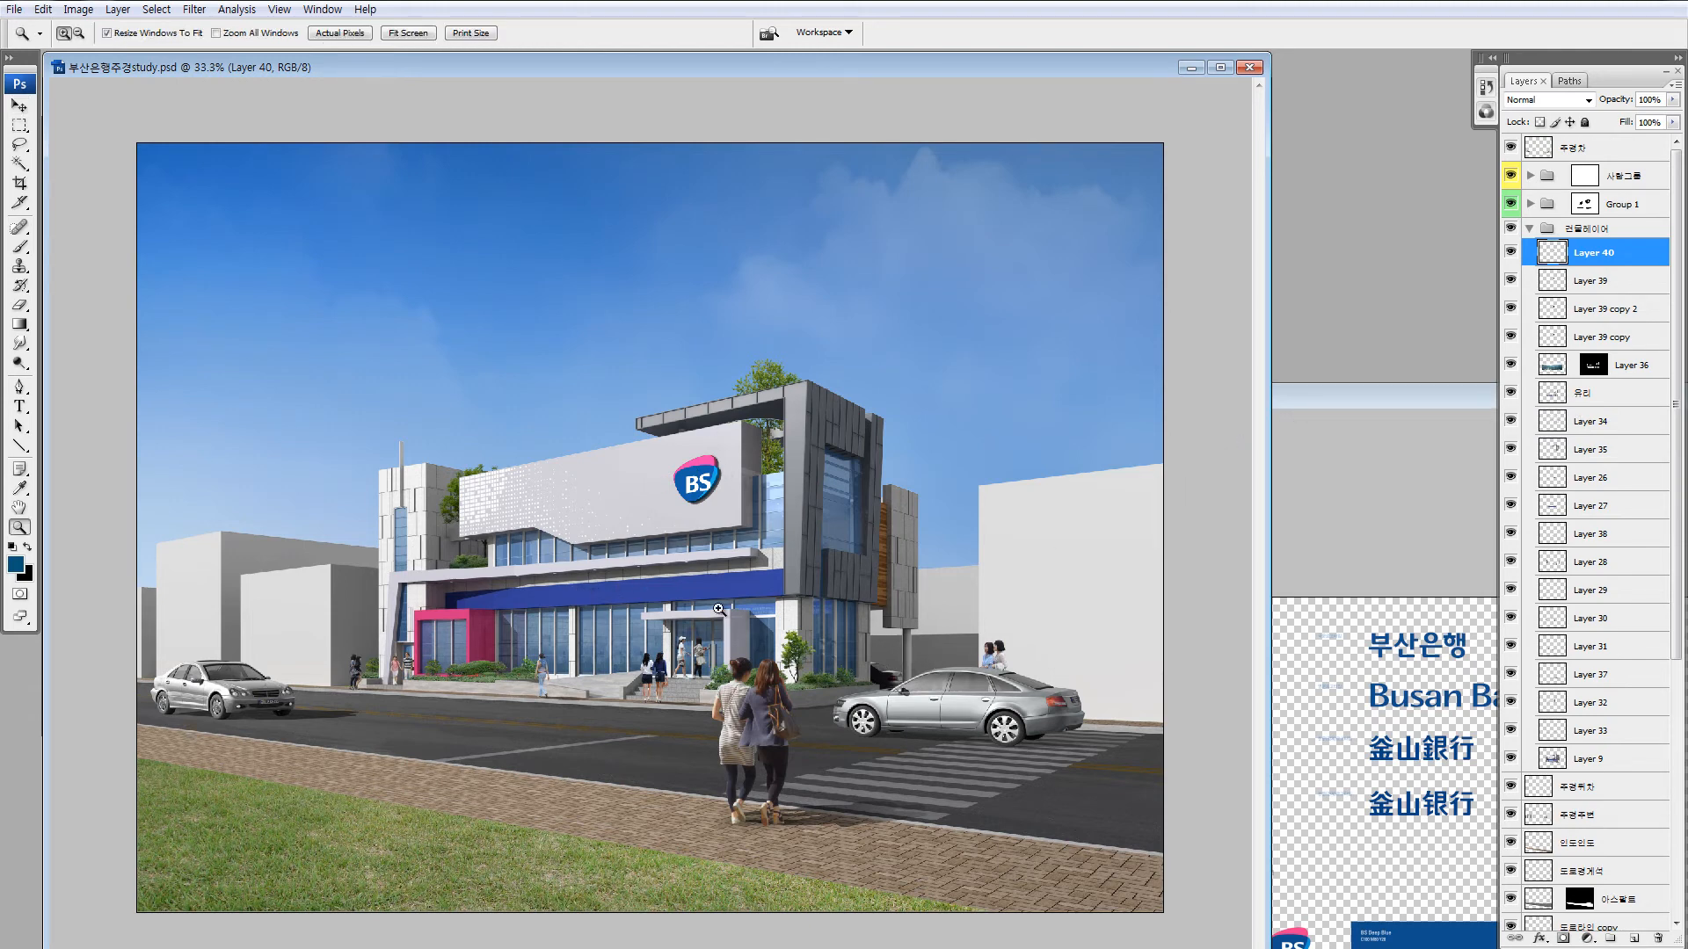
{"action": "left_click", "coordinate": [1315, 410]}
{"action": "left_click_drag", "start_coordinate": [1336, 392], "coordinate": [689, 230]}
{"action": "left_click_drag", "start_coordinate": [1067, 445], "coordinate": [1400, 627]}
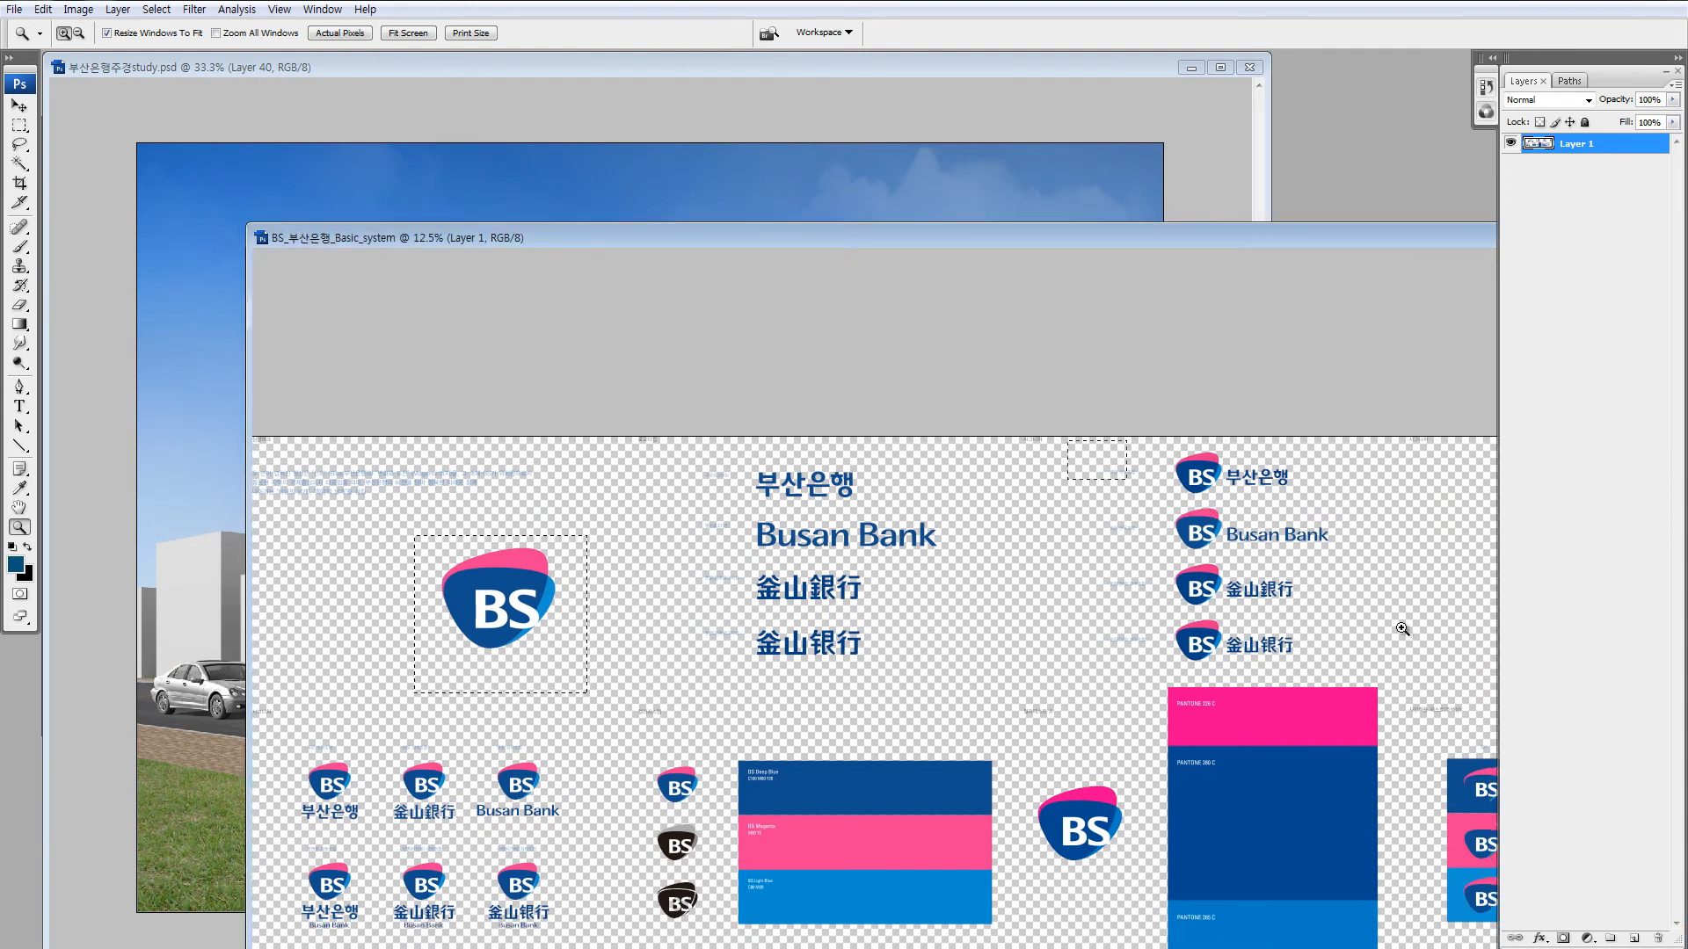
{"action": "key", "text": "m"}
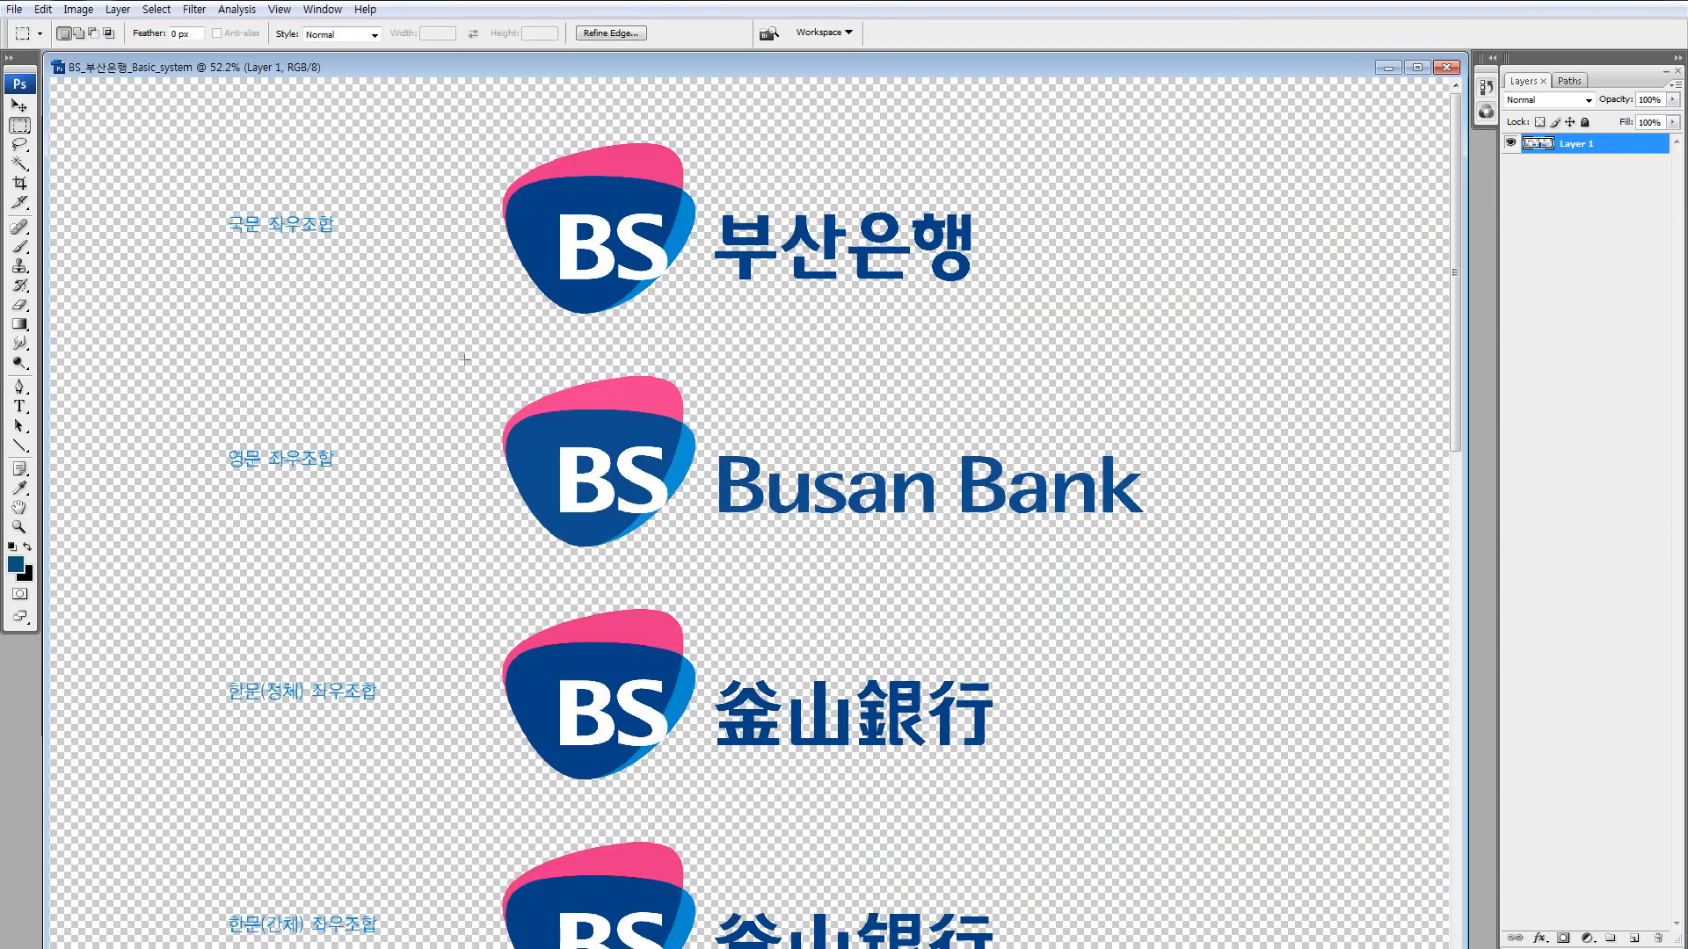
{"action": "left_click_drag", "start_coordinate": [1271, 579], "coordinate": [1256, 571]}
{"action": "left_click_drag", "start_coordinate": [633, 480], "coordinate": [748, 486]}
{"action": "left_click_drag", "start_coordinate": [791, 72], "coordinate": [575, 707]}
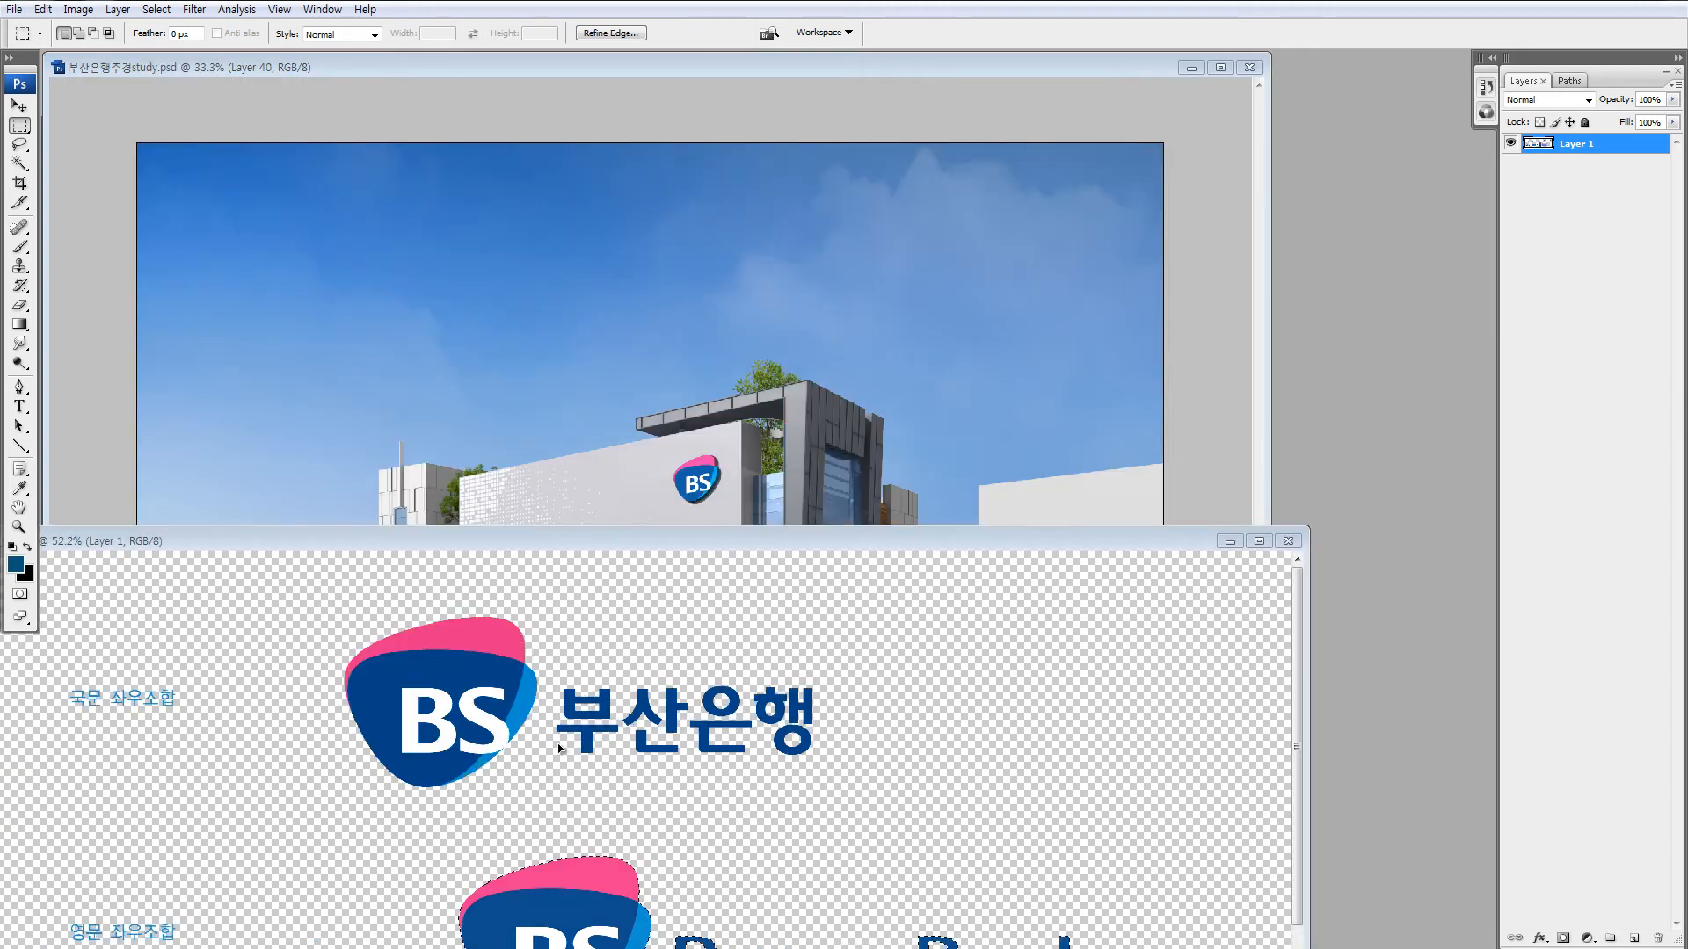
{"action": "left_click_drag", "start_coordinate": [382, 861], "coordinate": [513, 542]}
{"action": "key", "text": "v"}
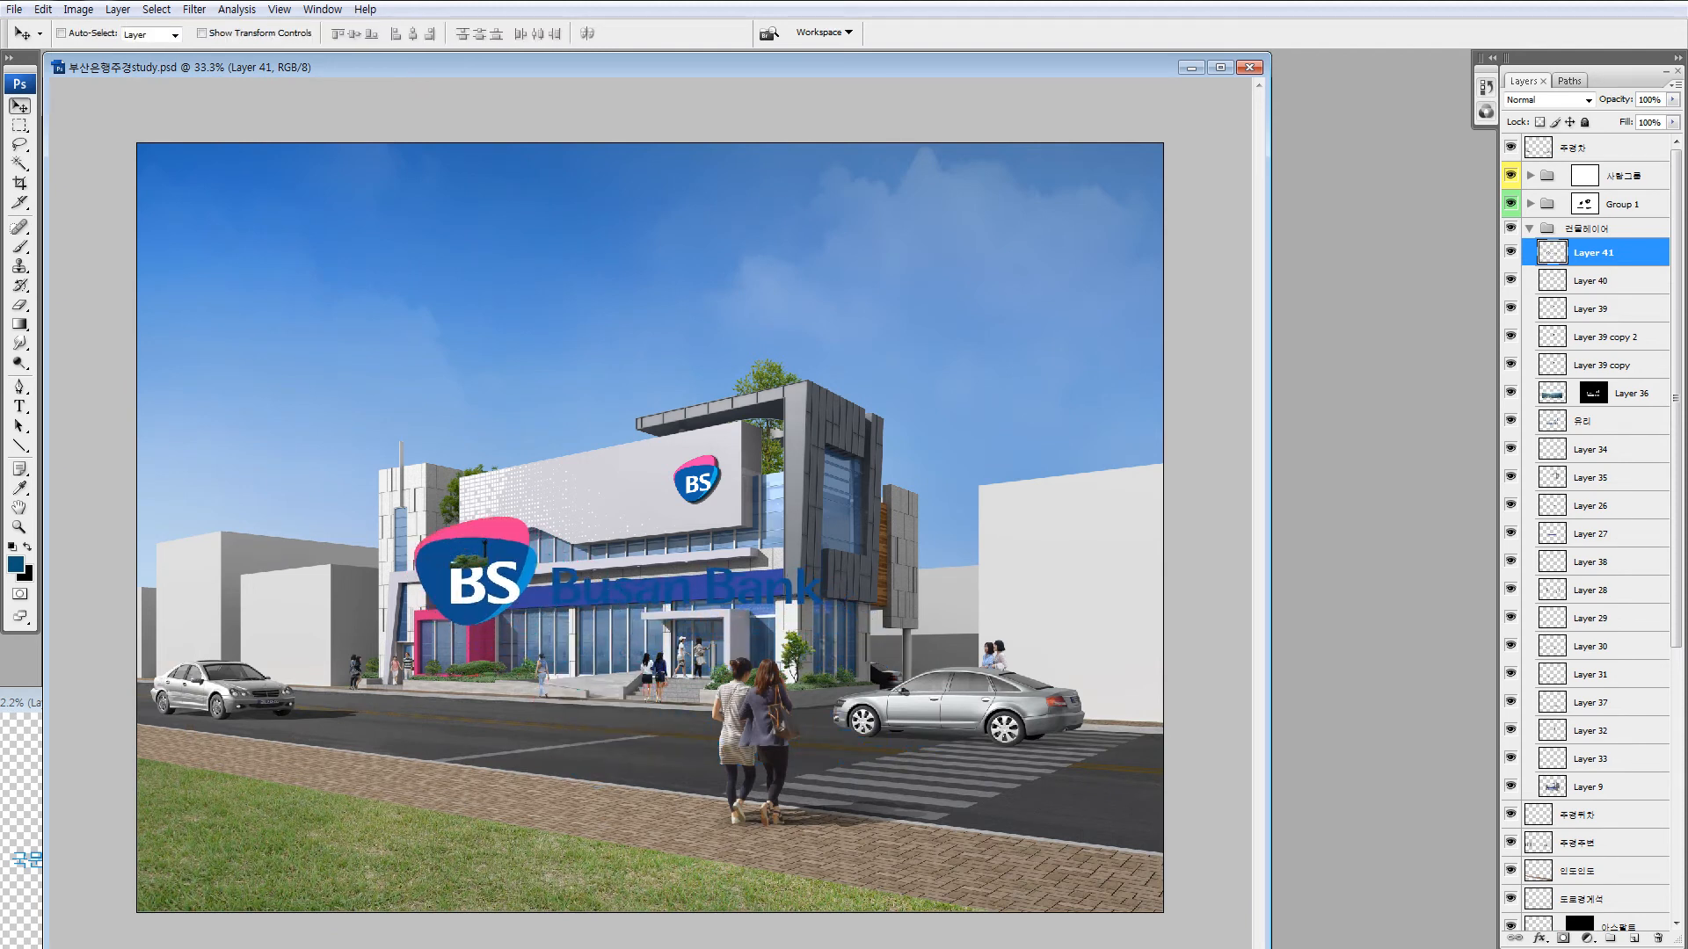
Turn only the "Busan Bank" lettering on Layer 41 white with Hue/Saturation at lightness +100.
{"action": "key", "text": "m"}
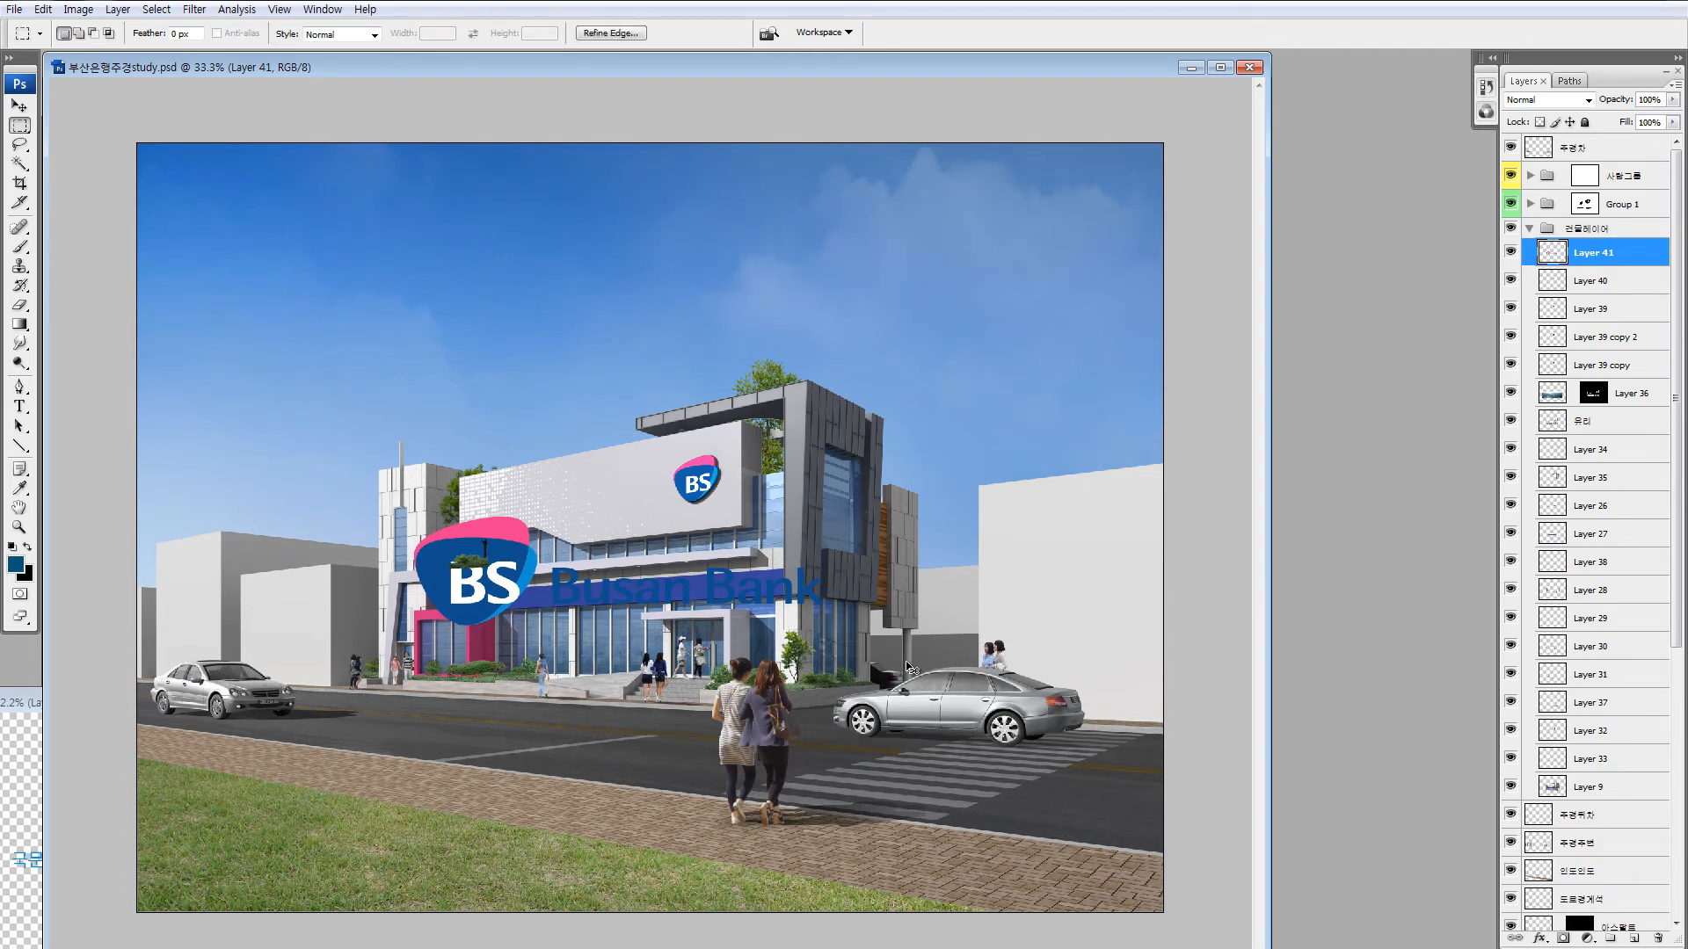
{"action": "key", "text": "ctrl+u"}
{"action": "left_click_drag", "start_coordinate": [1277, 688], "coordinate": [1387, 676]}
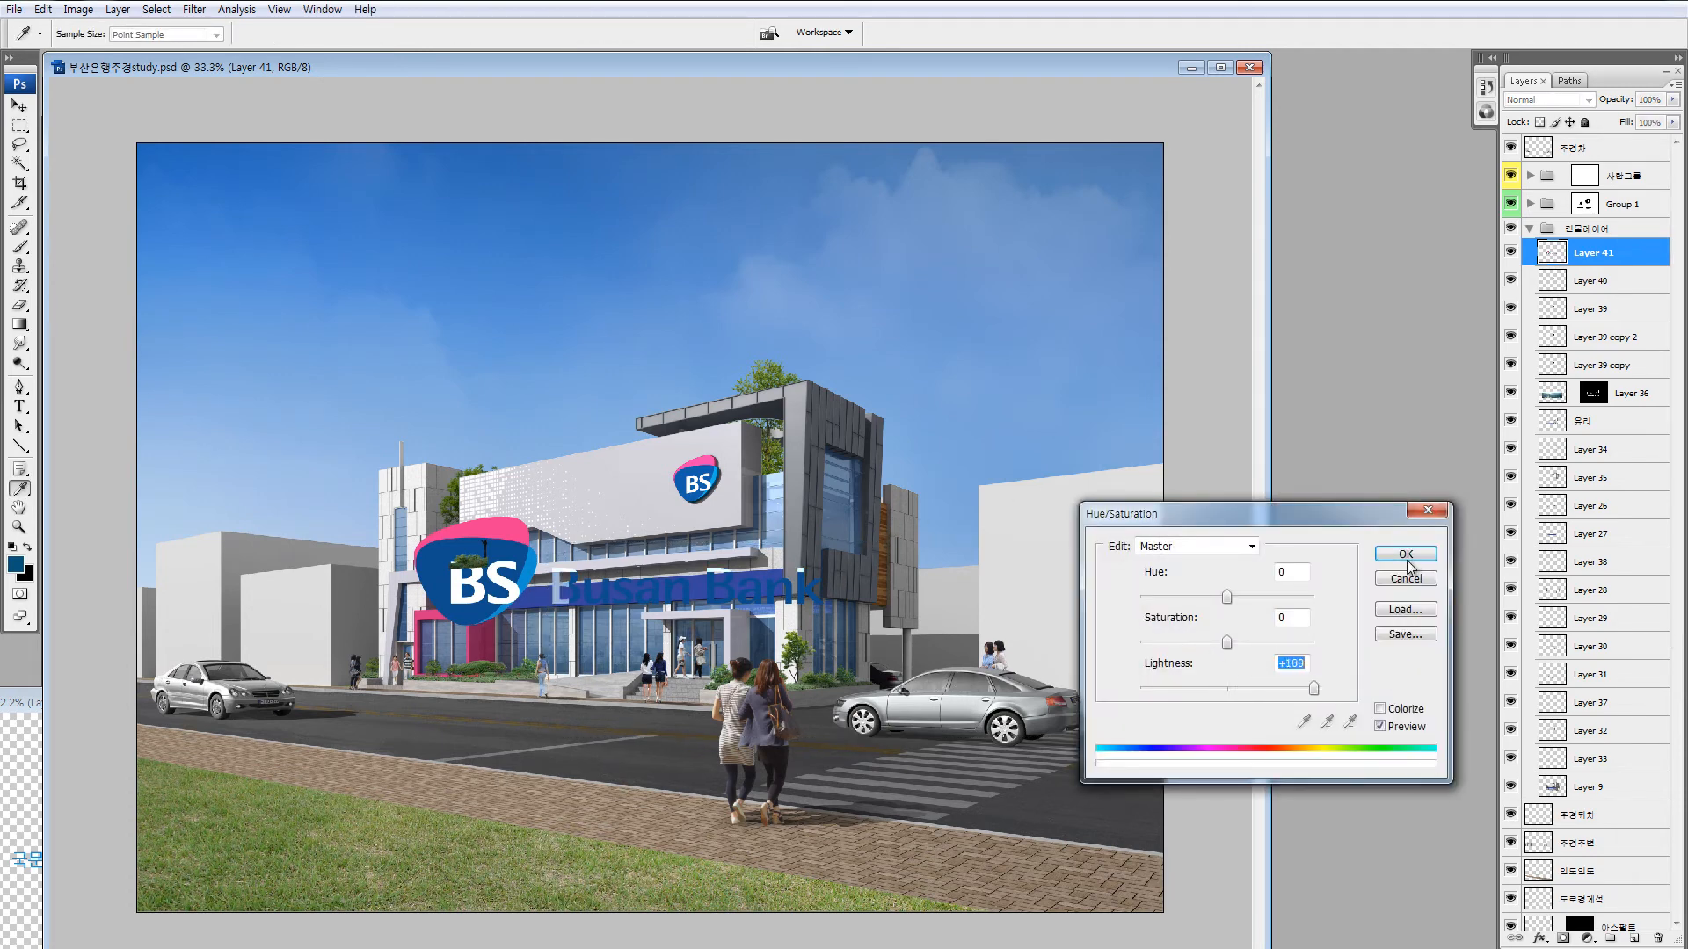
{"action": "left_click", "coordinate": [1398, 556]}
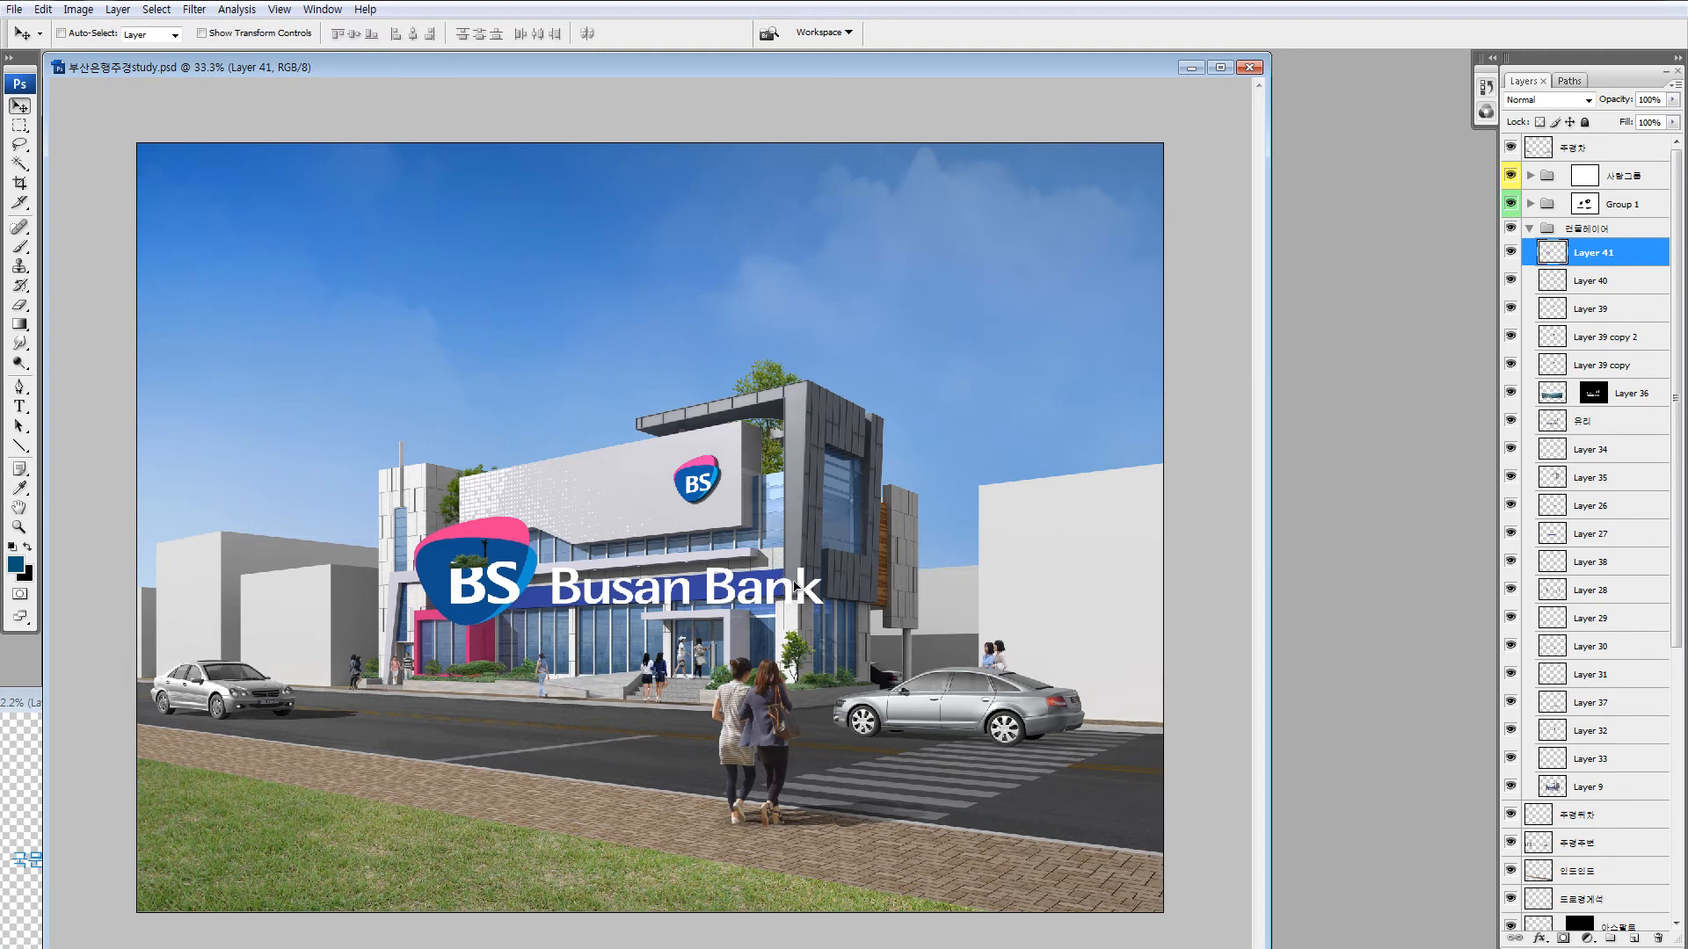
{"action": "key", "text": "ctrl+t"}
{"action": "left_click_drag", "start_coordinate": [823, 515], "coordinate": [544, 587]}
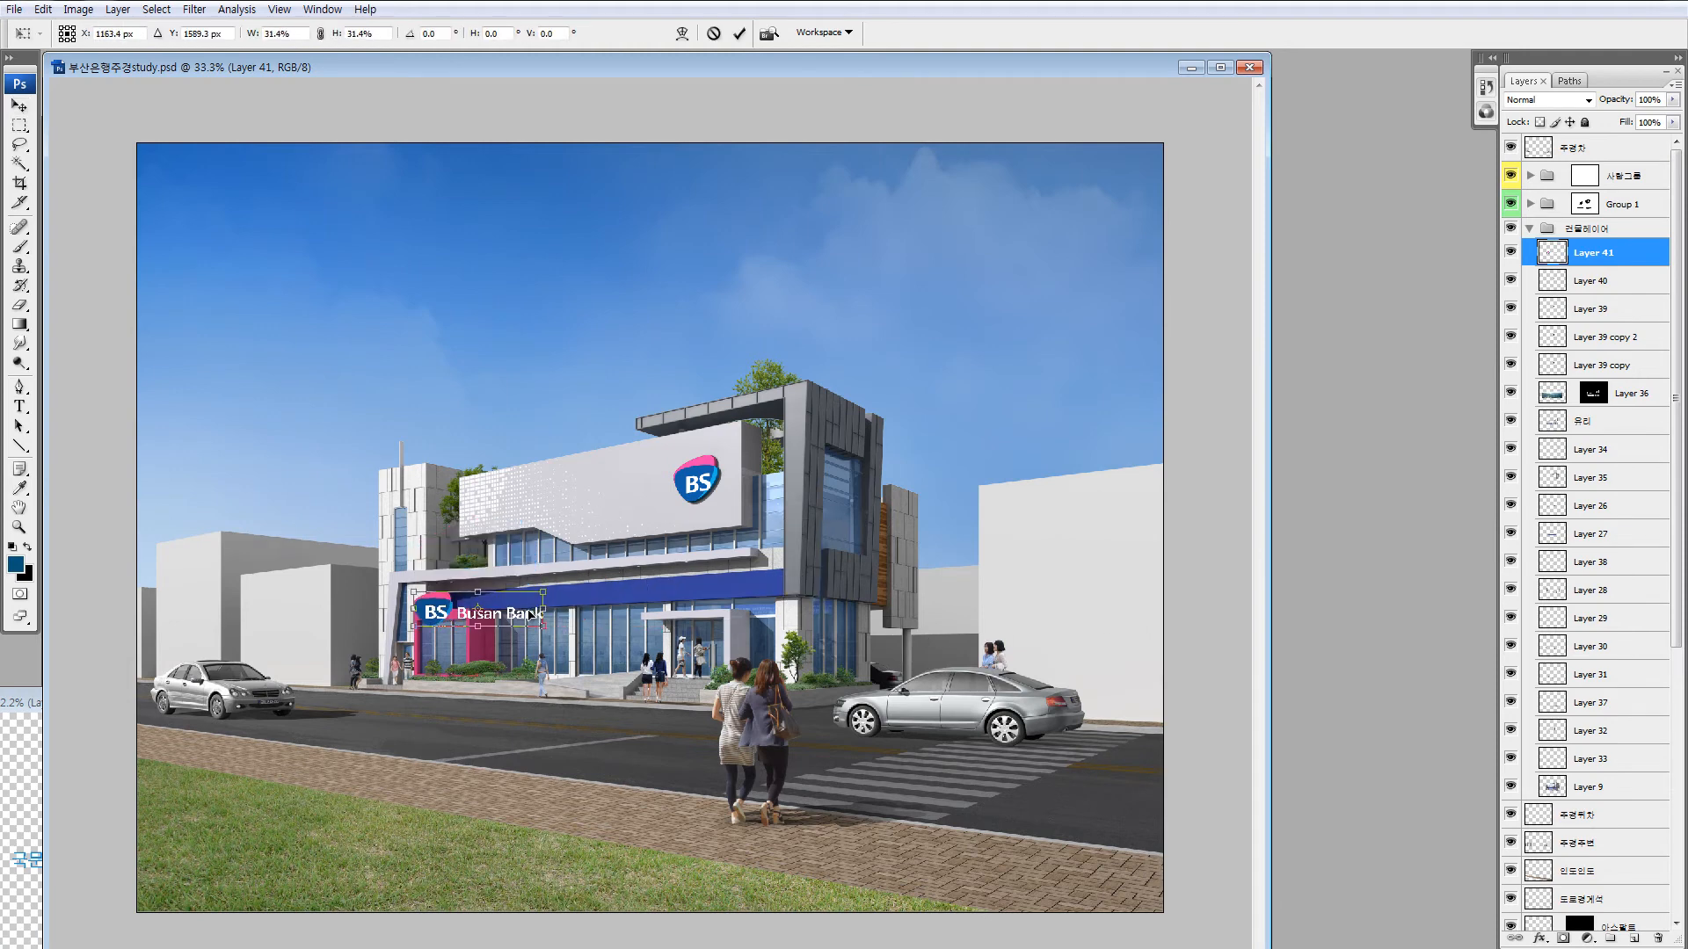
{"action": "key", "text": "Escape"}
Move the full-size BS logo with the Busan Bank lettering up into the sky above the building.
{"action": "left_click_drag", "start_coordinate": [663, 470], "coordinate": [606, 204]}
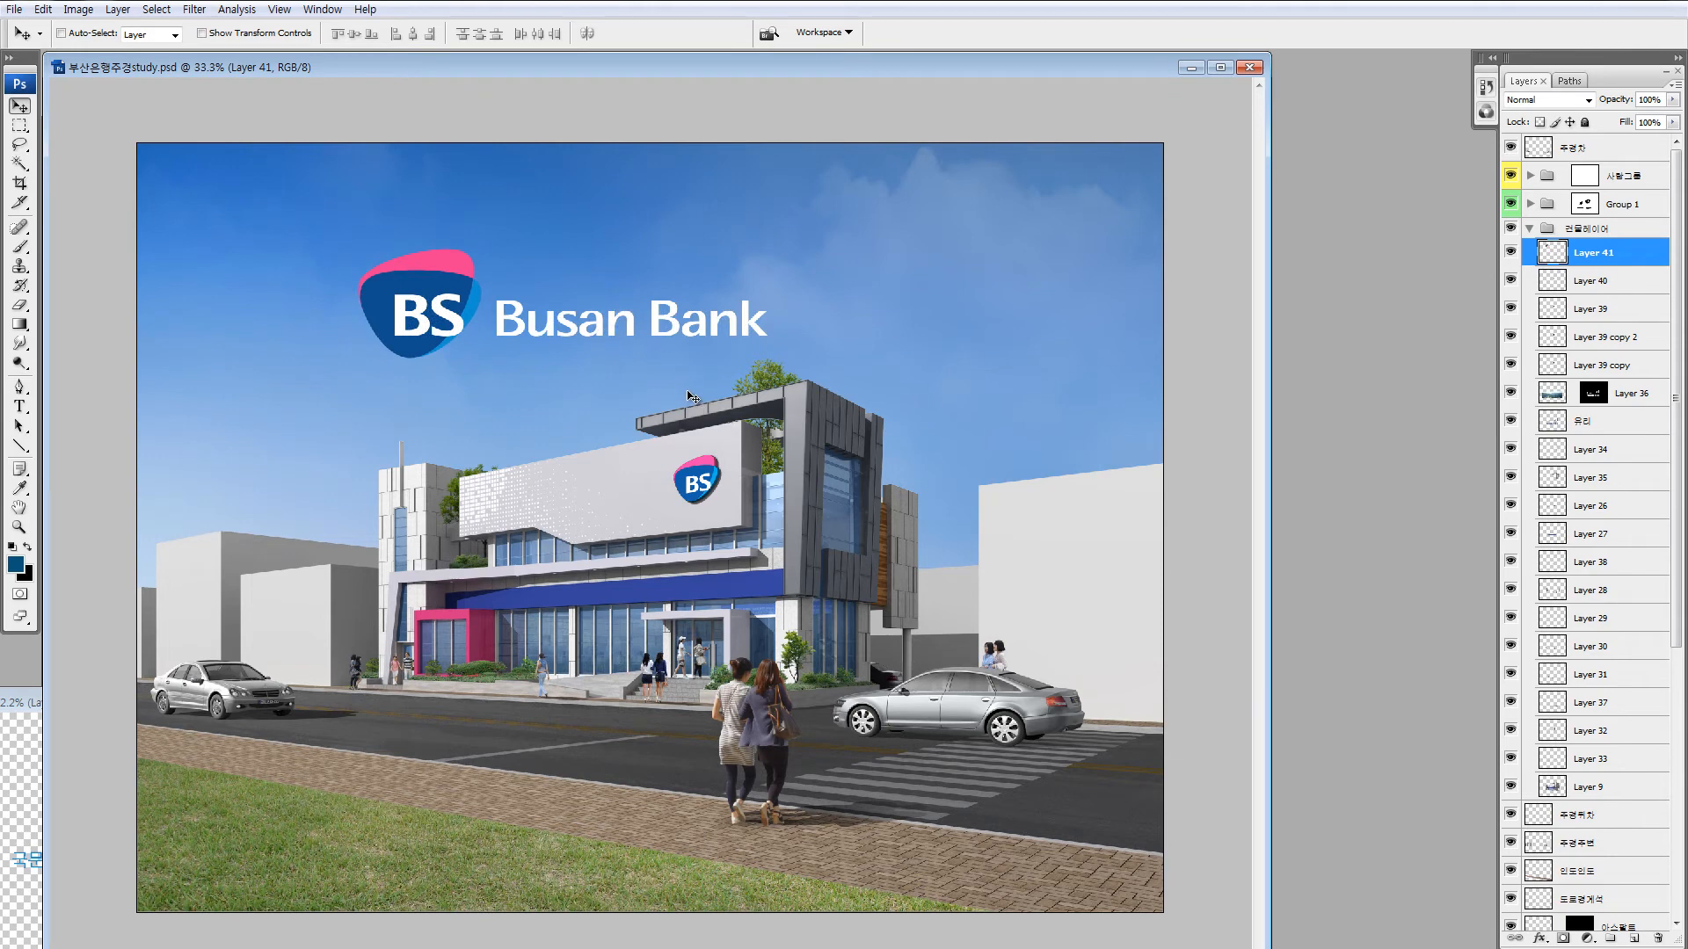
Add the white text "장전동 지점" at 100 pt to the right of the Busan Bank lettering.
{"action": "key", "text": "t"}
{"action": "left_click", "coordinate": [863, 276]}
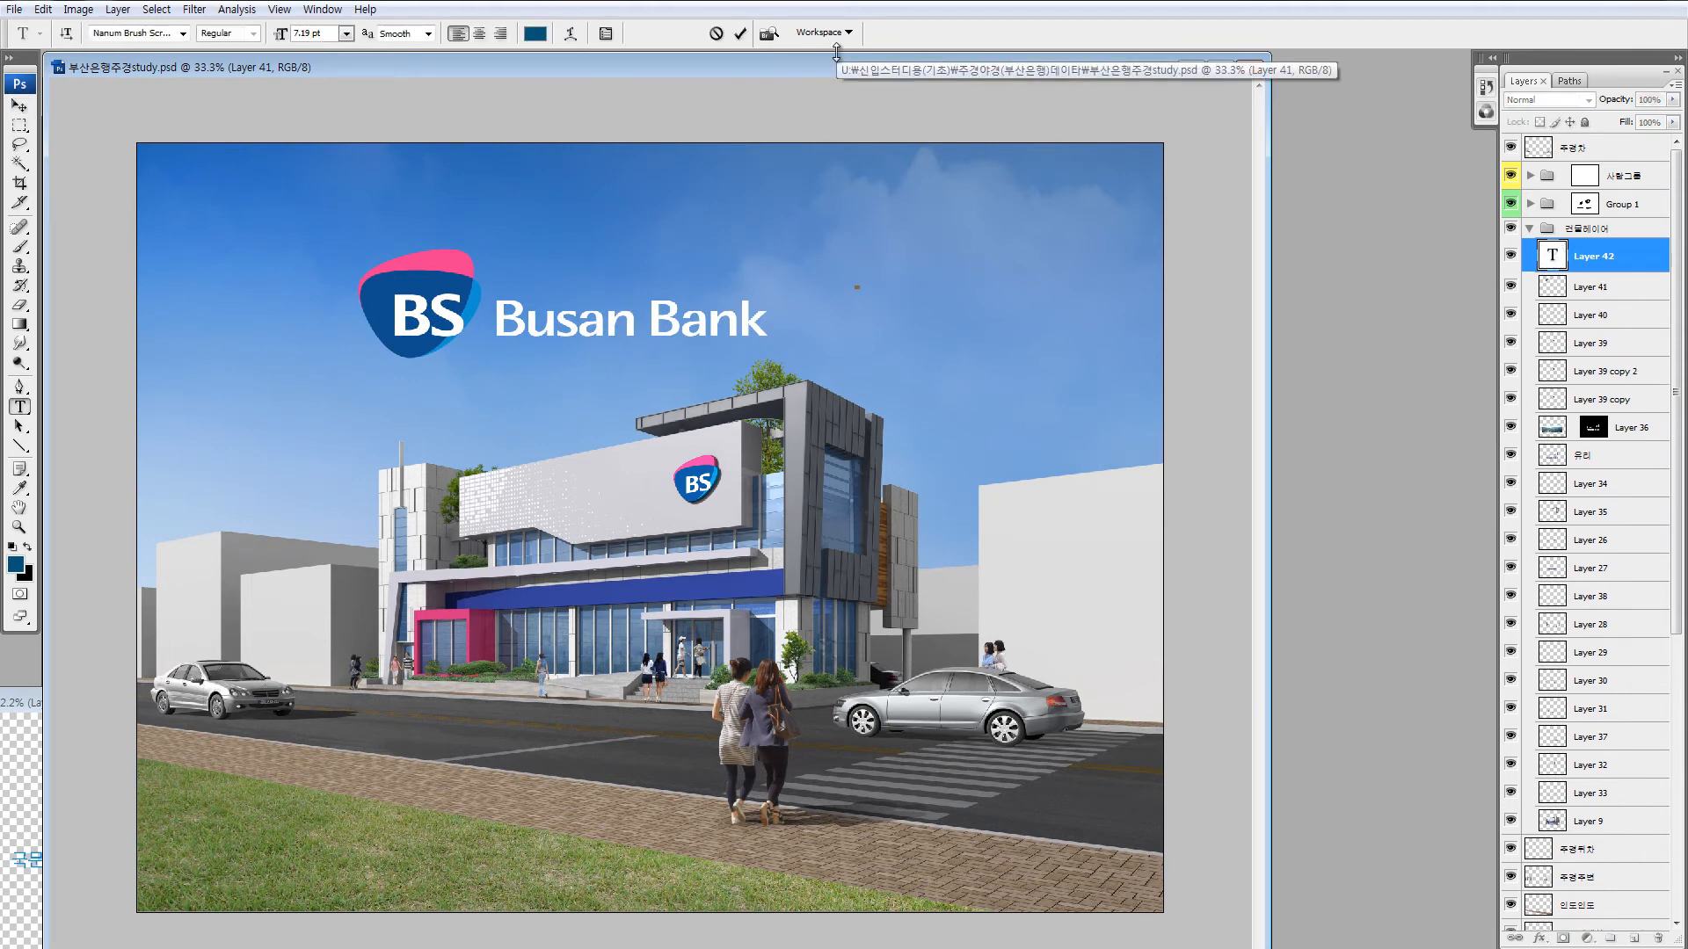
{"action": "key", "text": "Escape"}
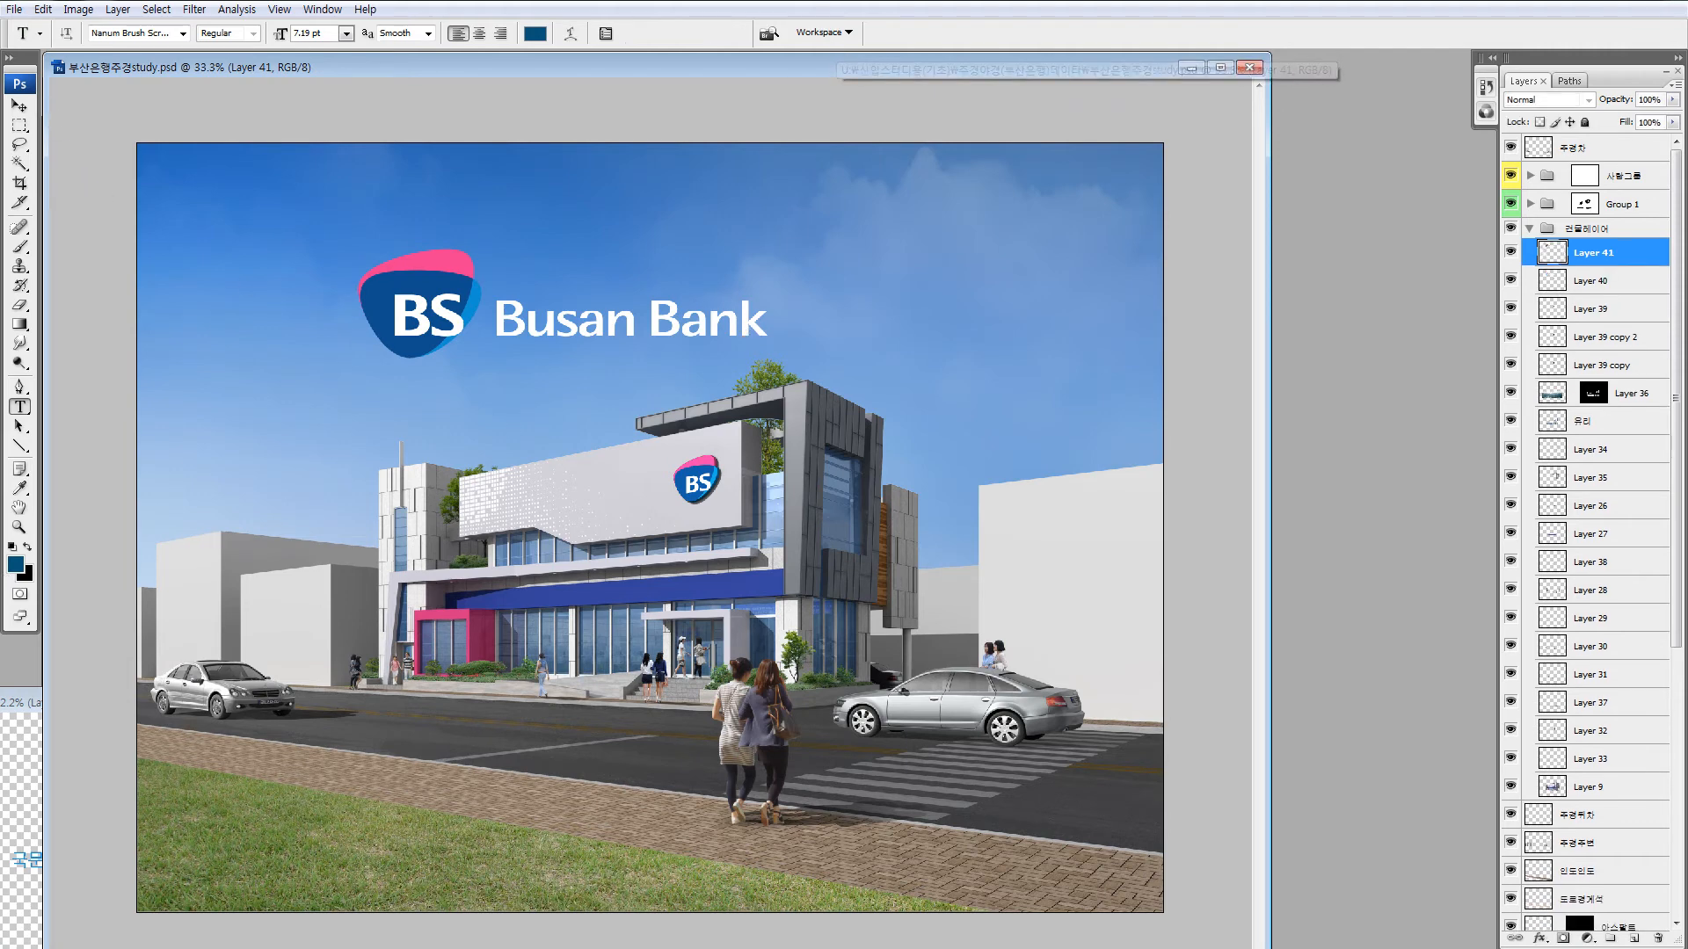
{"action": "left_click", "coordinate": [11, 548]}
{"action": "left_click", "coordinate": [27, 546]}
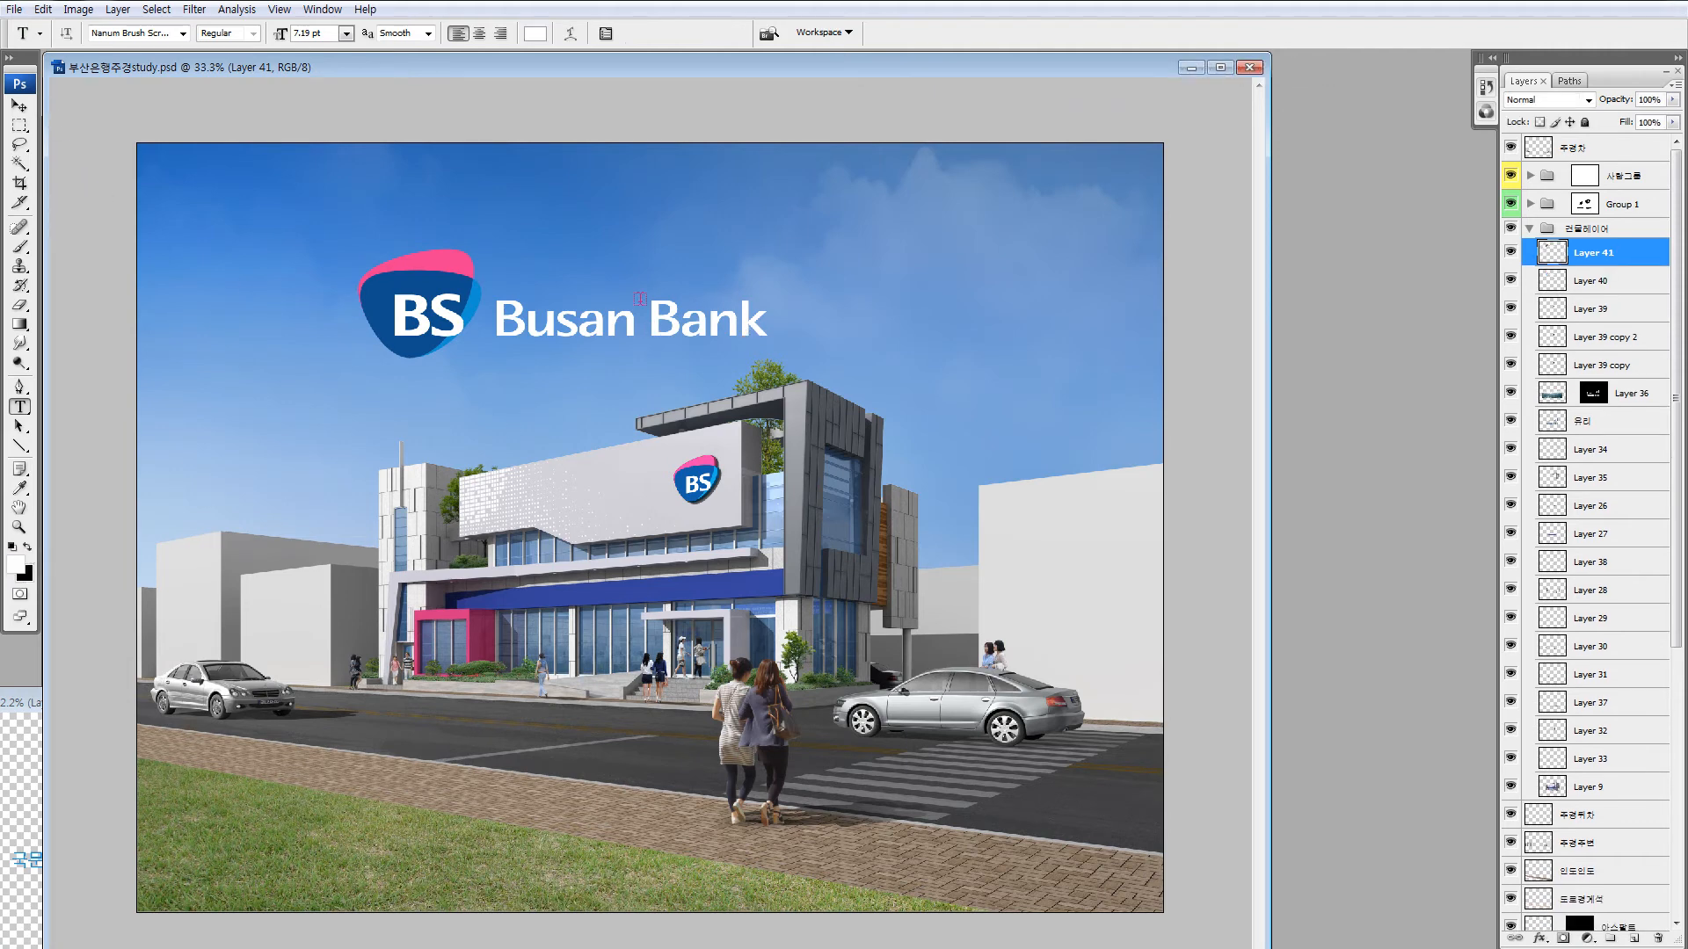
{"action": "left_click", "coordinate": [792, 296]}
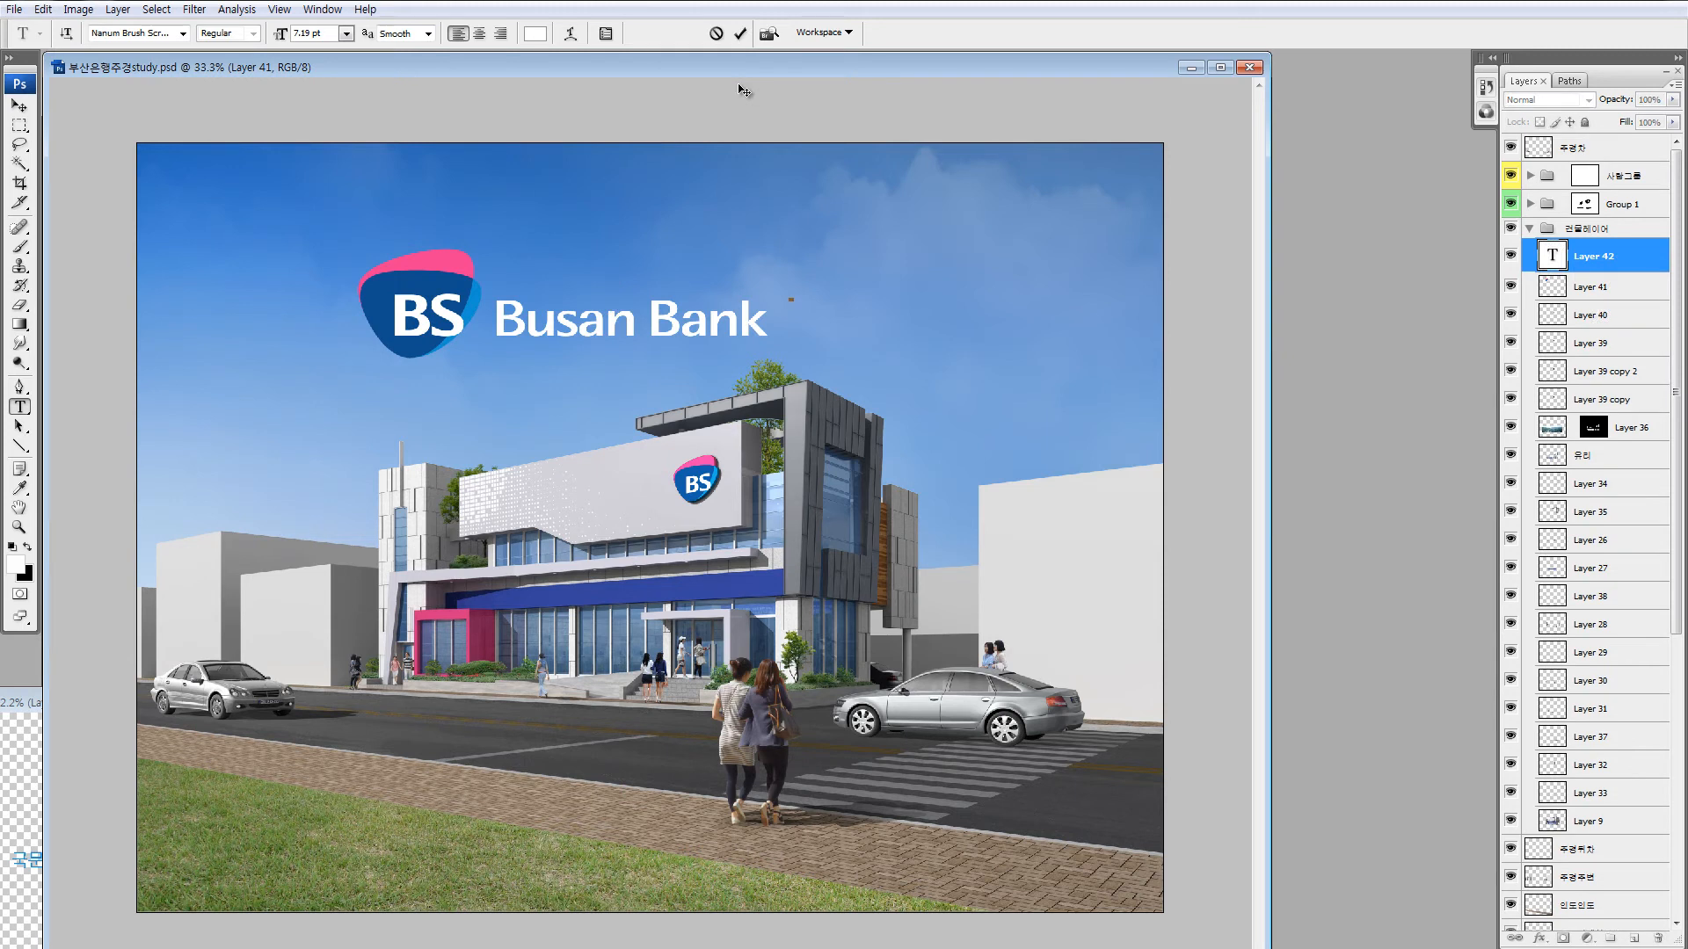
{"action": "left_click", "coordinate": [346, 34]}
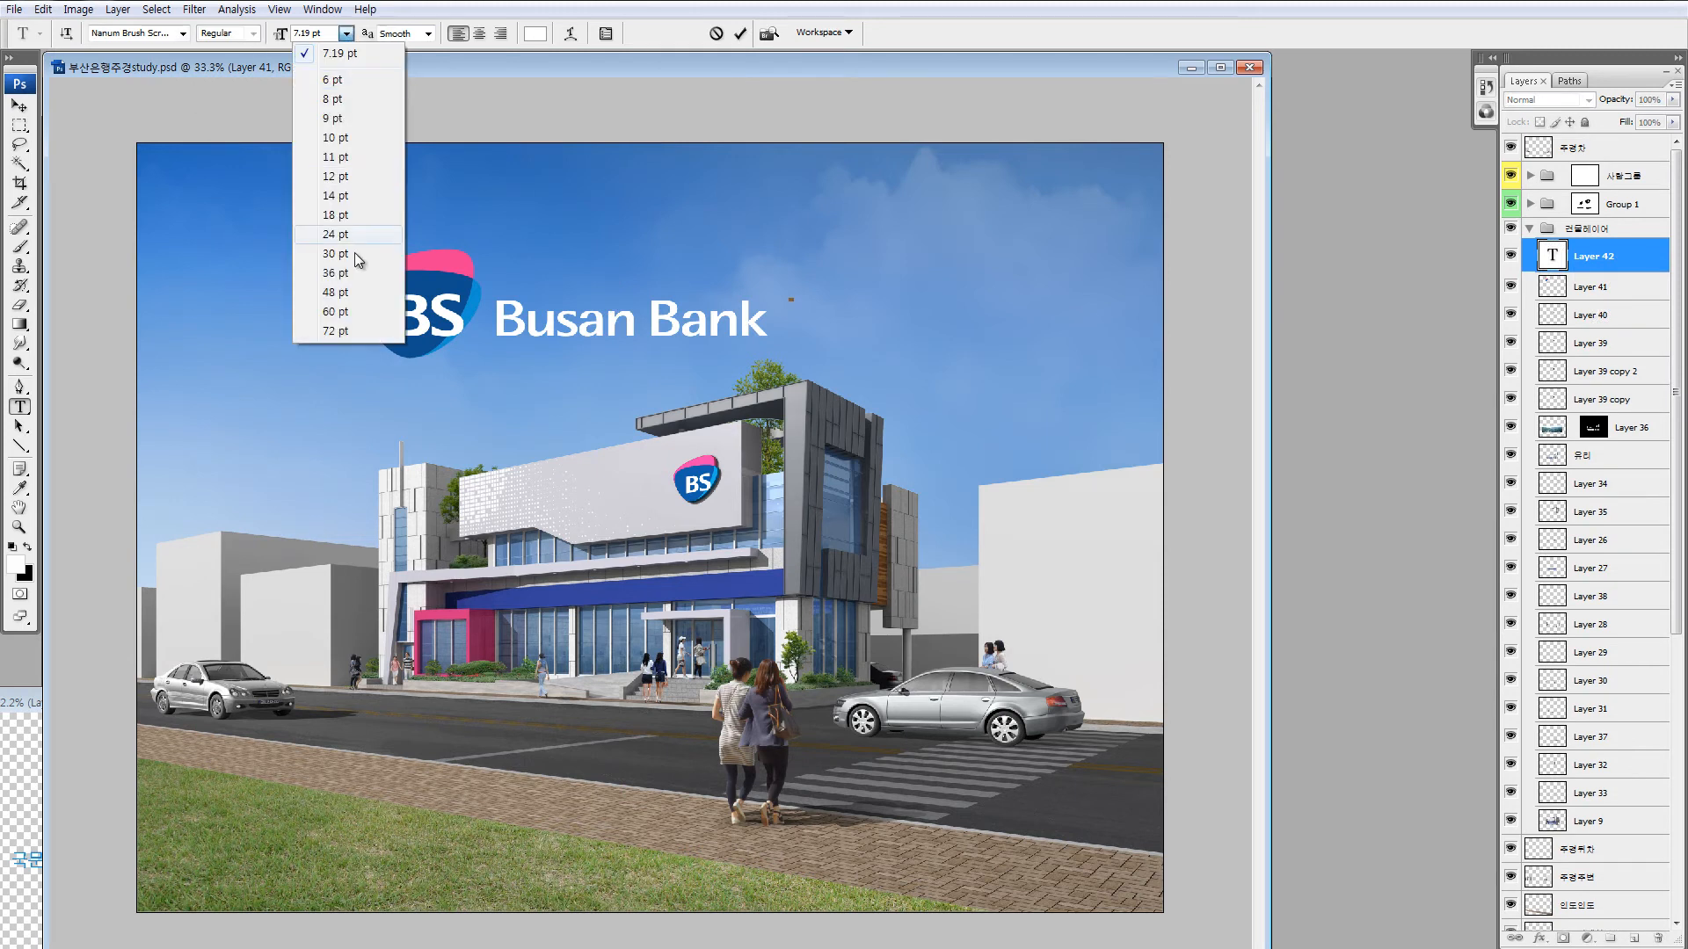
{"action": "left_click", "coordinate": [343, 273]}
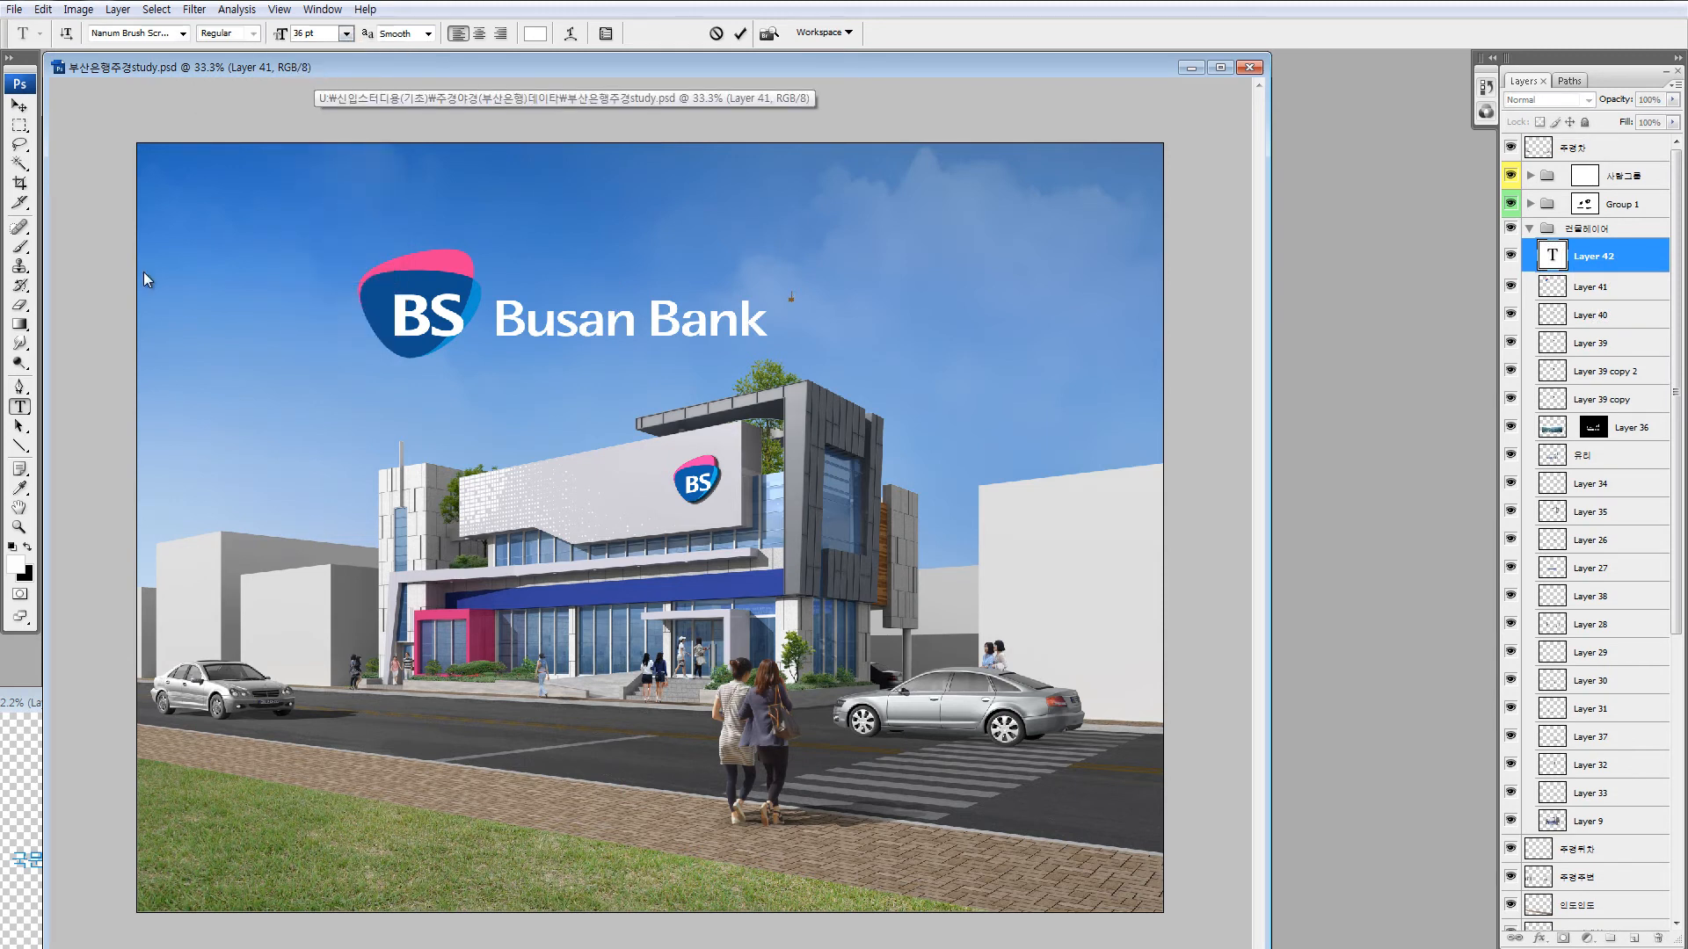
{"action": "left_click_drag", "start_coordinate": [318, 35], "coordinate": [191, 3]}
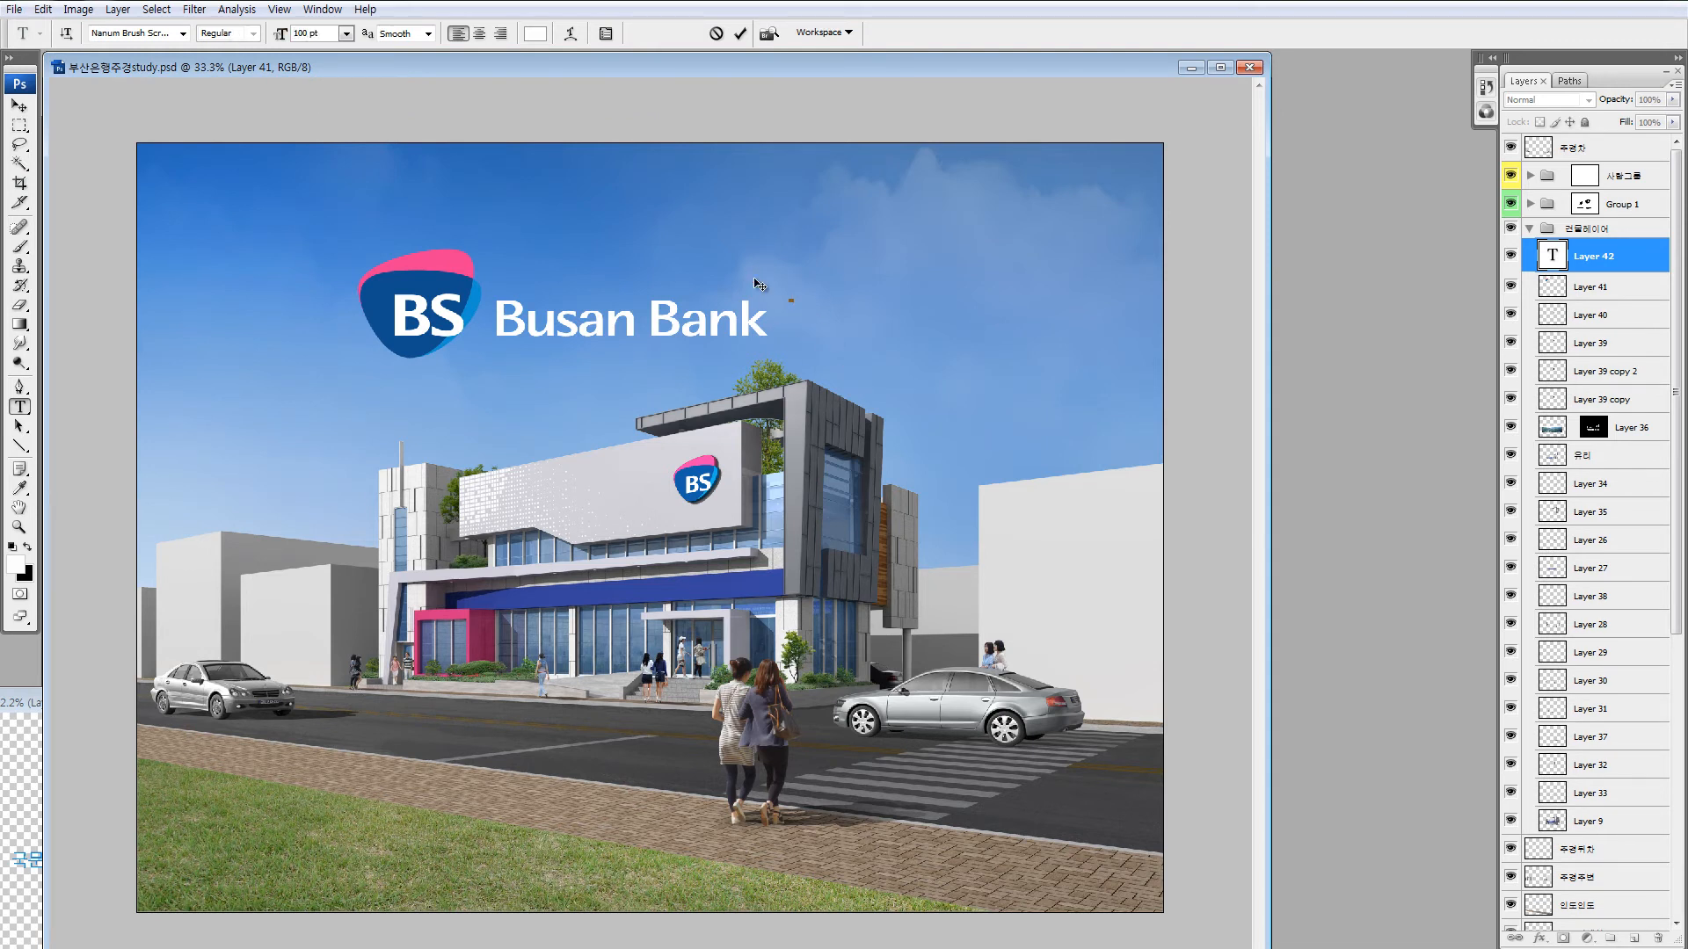
{"action": "type", "text": "저"}
{"action": "type", "text": "점"}
Set the 장전동 지점 text in the NongHyupM font and place it level with the Busan Bank lettering.
{"action": "key", "text": "ctrl+a"}
{"action": "left_click", "coordinate": [183, 33]}
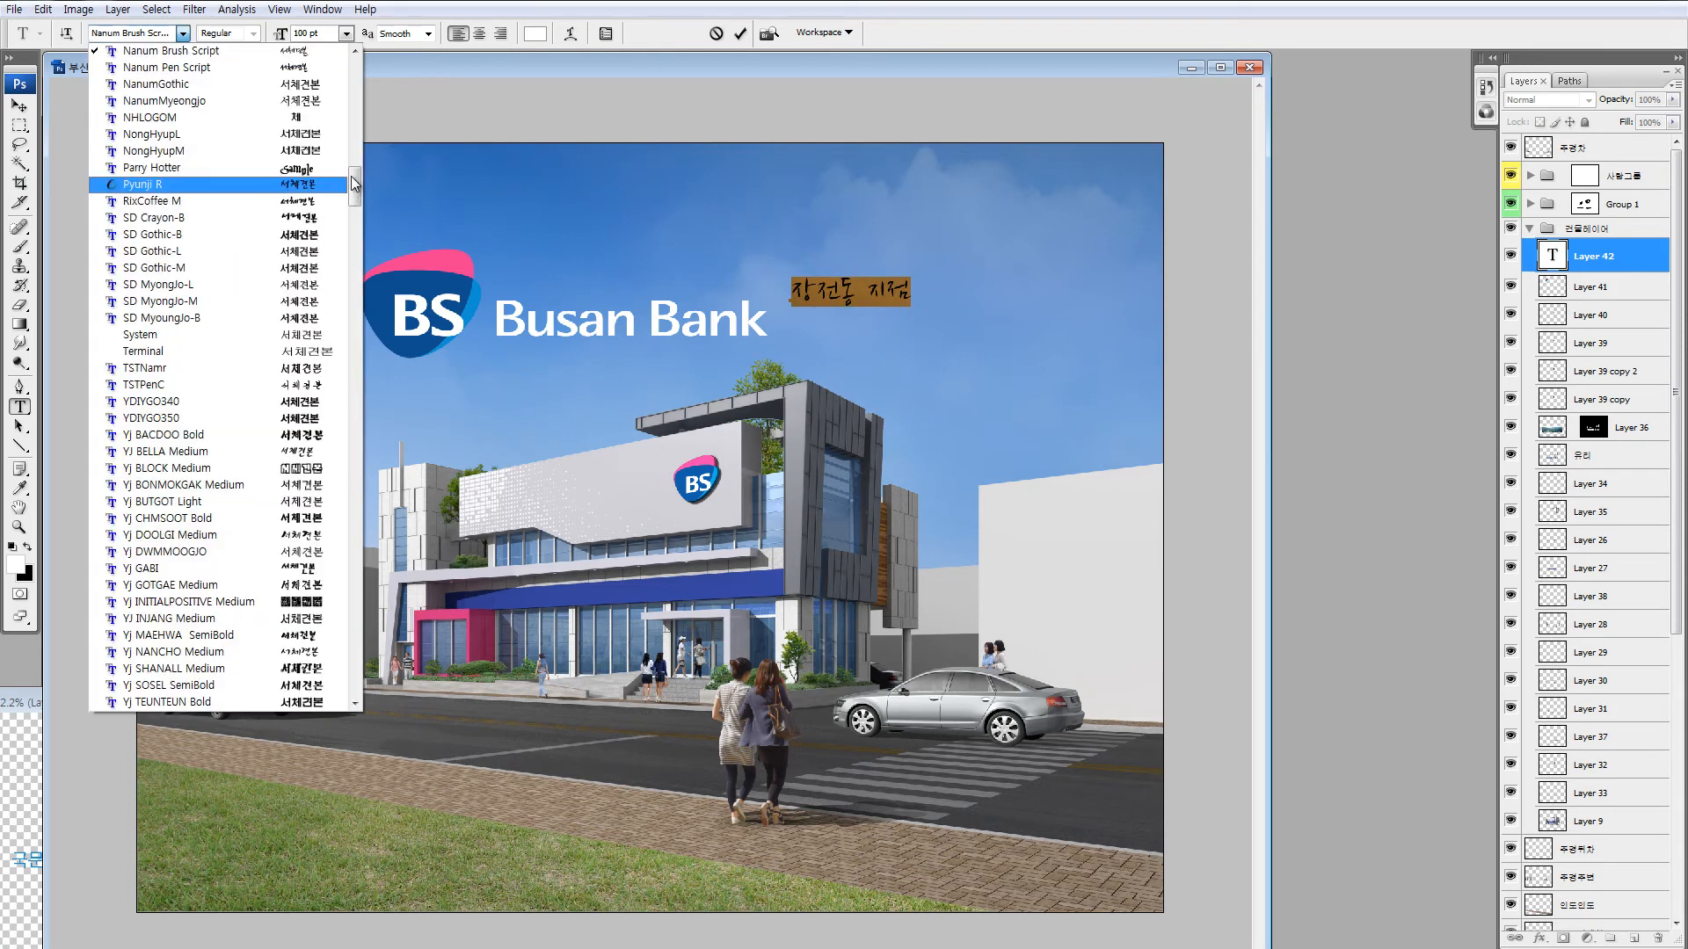
{"action": "left_click", "coordinate": [324, 153]}
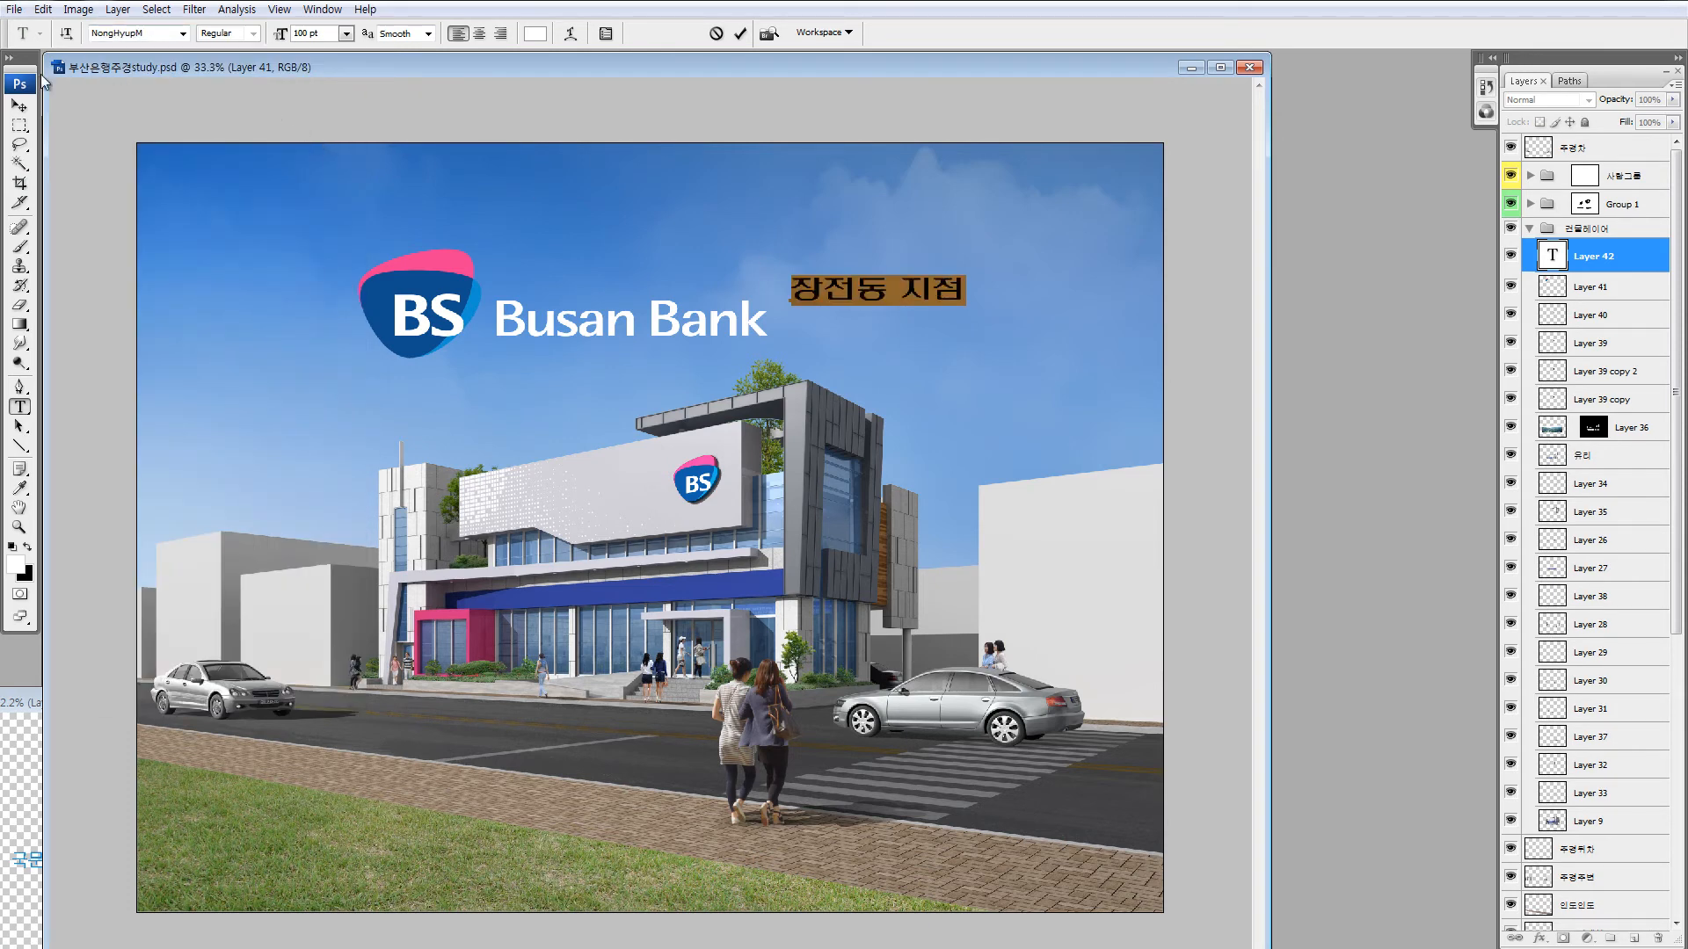
{"action": "left_click", "coordinate": [18, 104]}
{"action": "left_click_drag", "start_coordinate": [919, 318], "coordinate": [930, 352]}
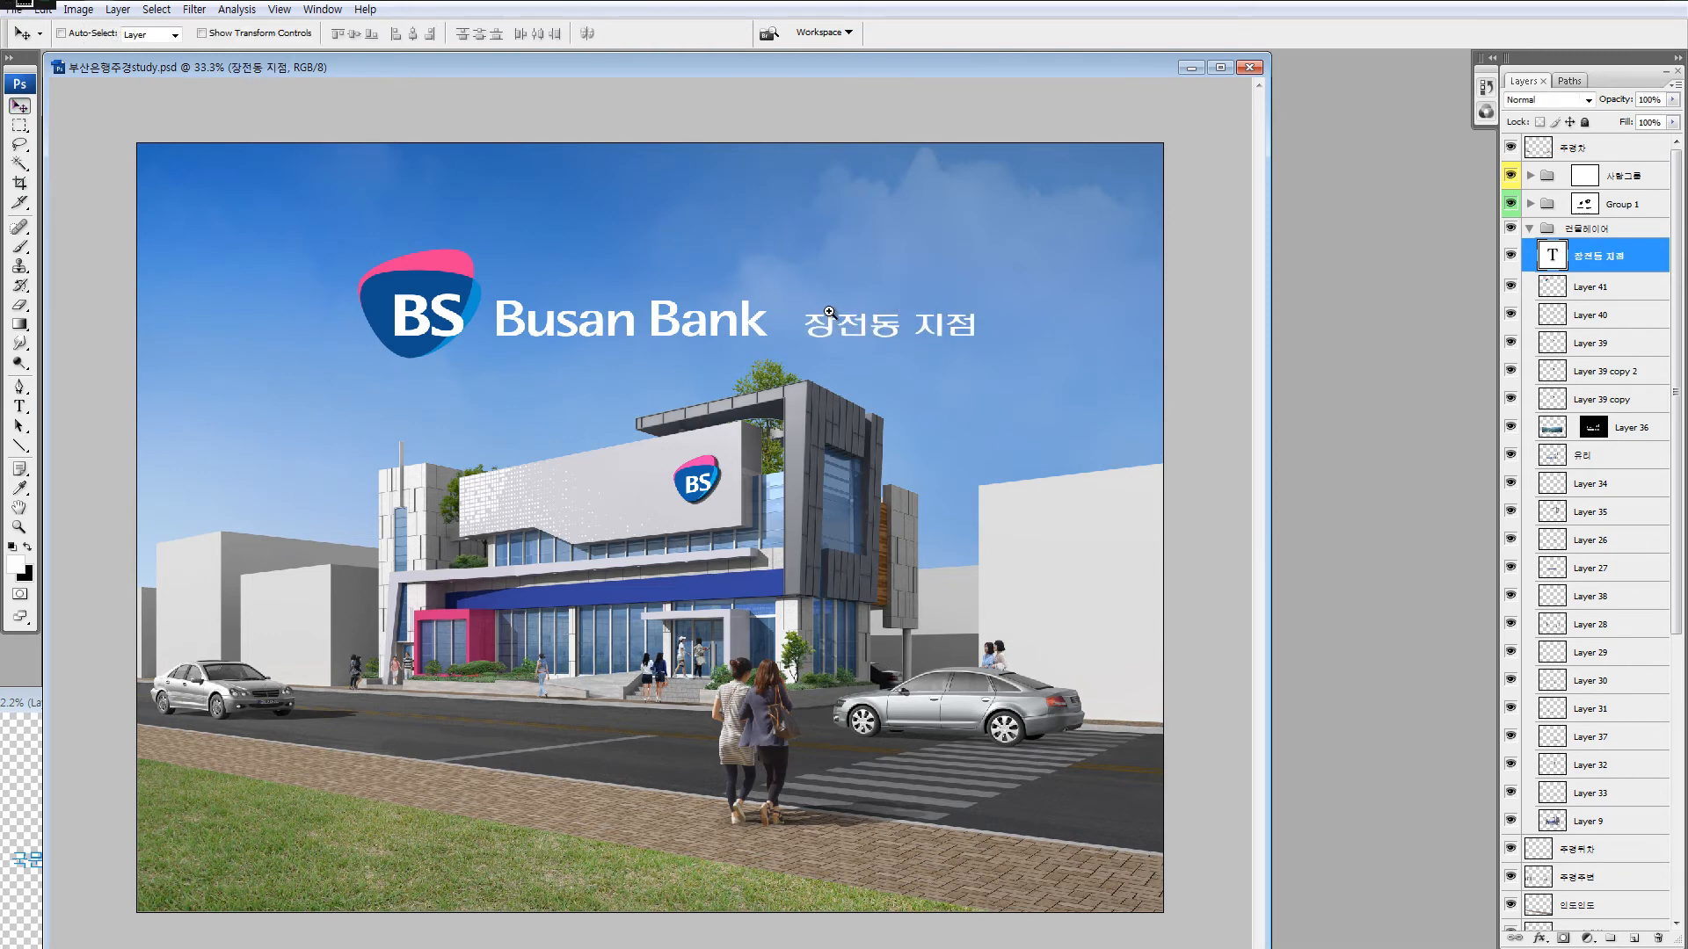
Draw a thin white underline beneath the 장전동 지점 text on a new layer.
{"action": "left_click_drag", "start_coordinate": [681, 258], "coordinate": [1101, 415]}
{"action": "key", "text": "m"}
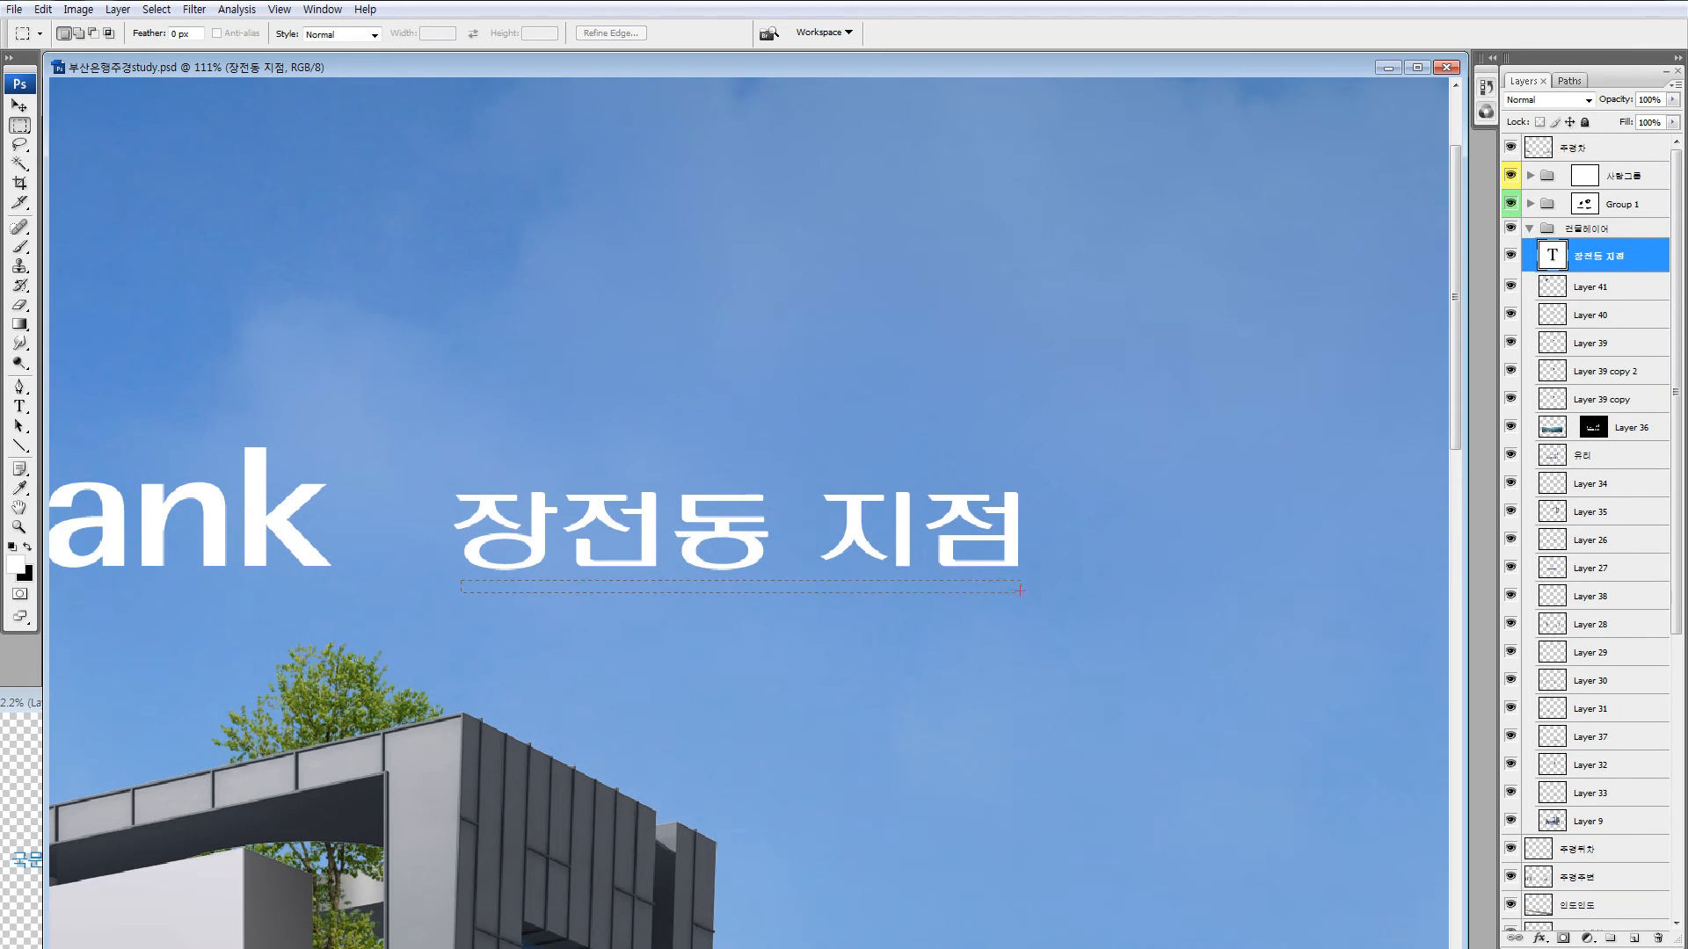
{"action": "left_click_drag", "start_coordinate": [1020, 591], "coordinate": [1020, 591]}
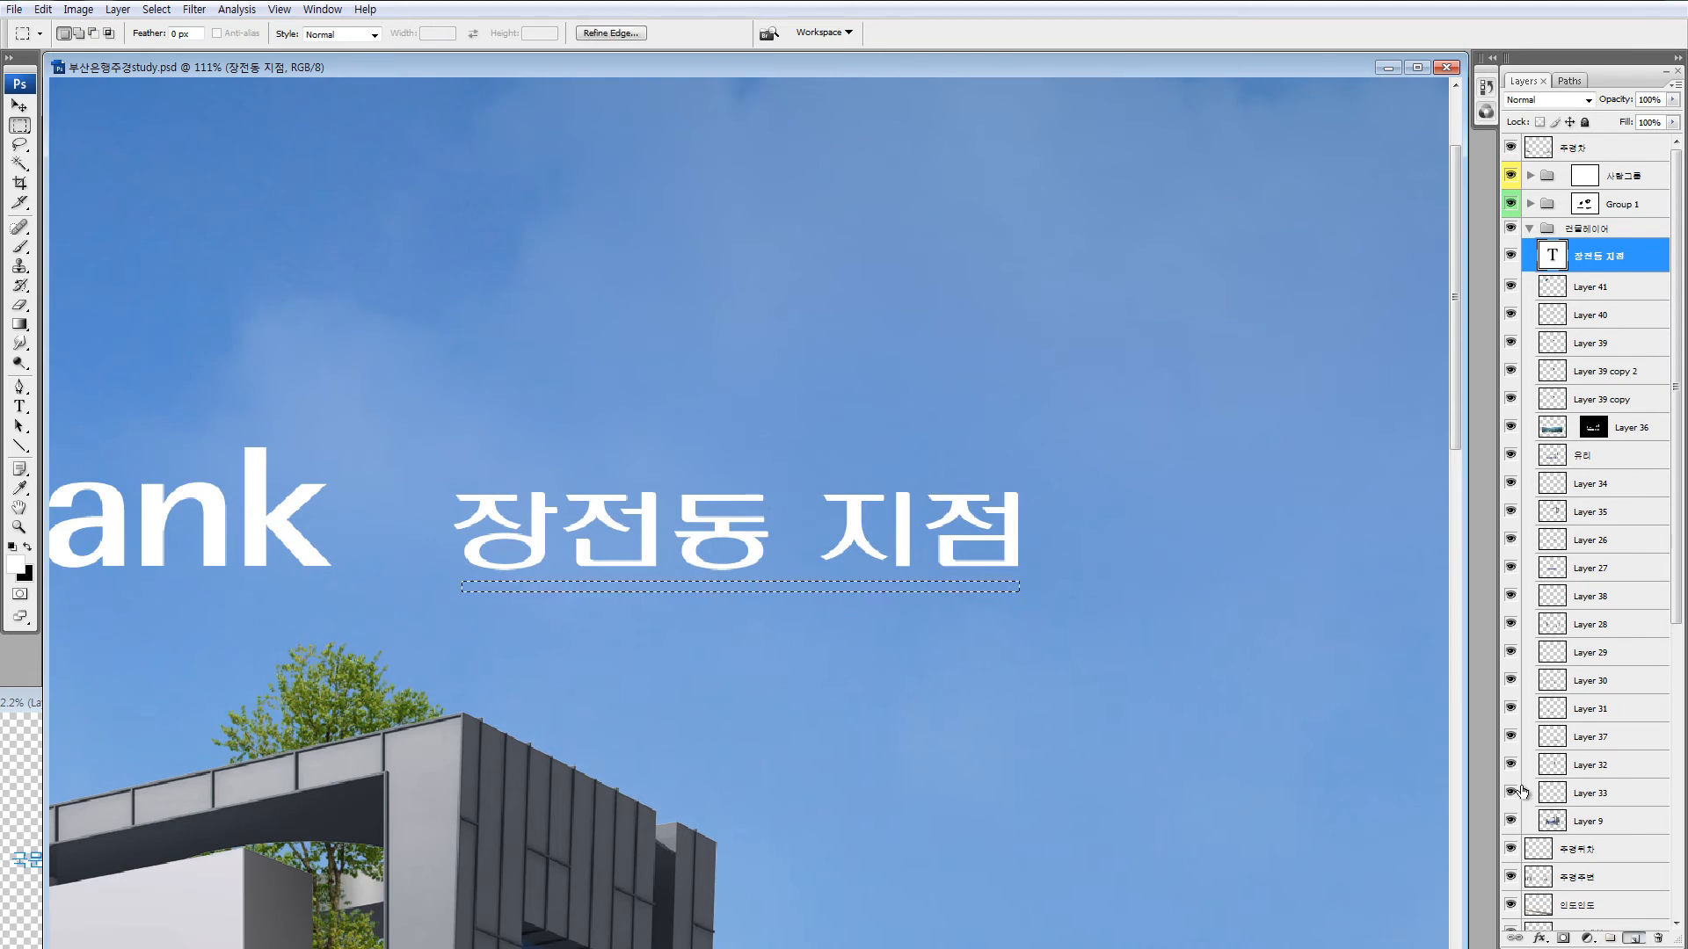
{"action": "left_click", "coordinate": [1634, 938]}
{"action": "key", "text": "alt+Delete"}
{"action": "left_click_drag", "start_coordinate": [911, 618], "coordinate": [911, 621]}
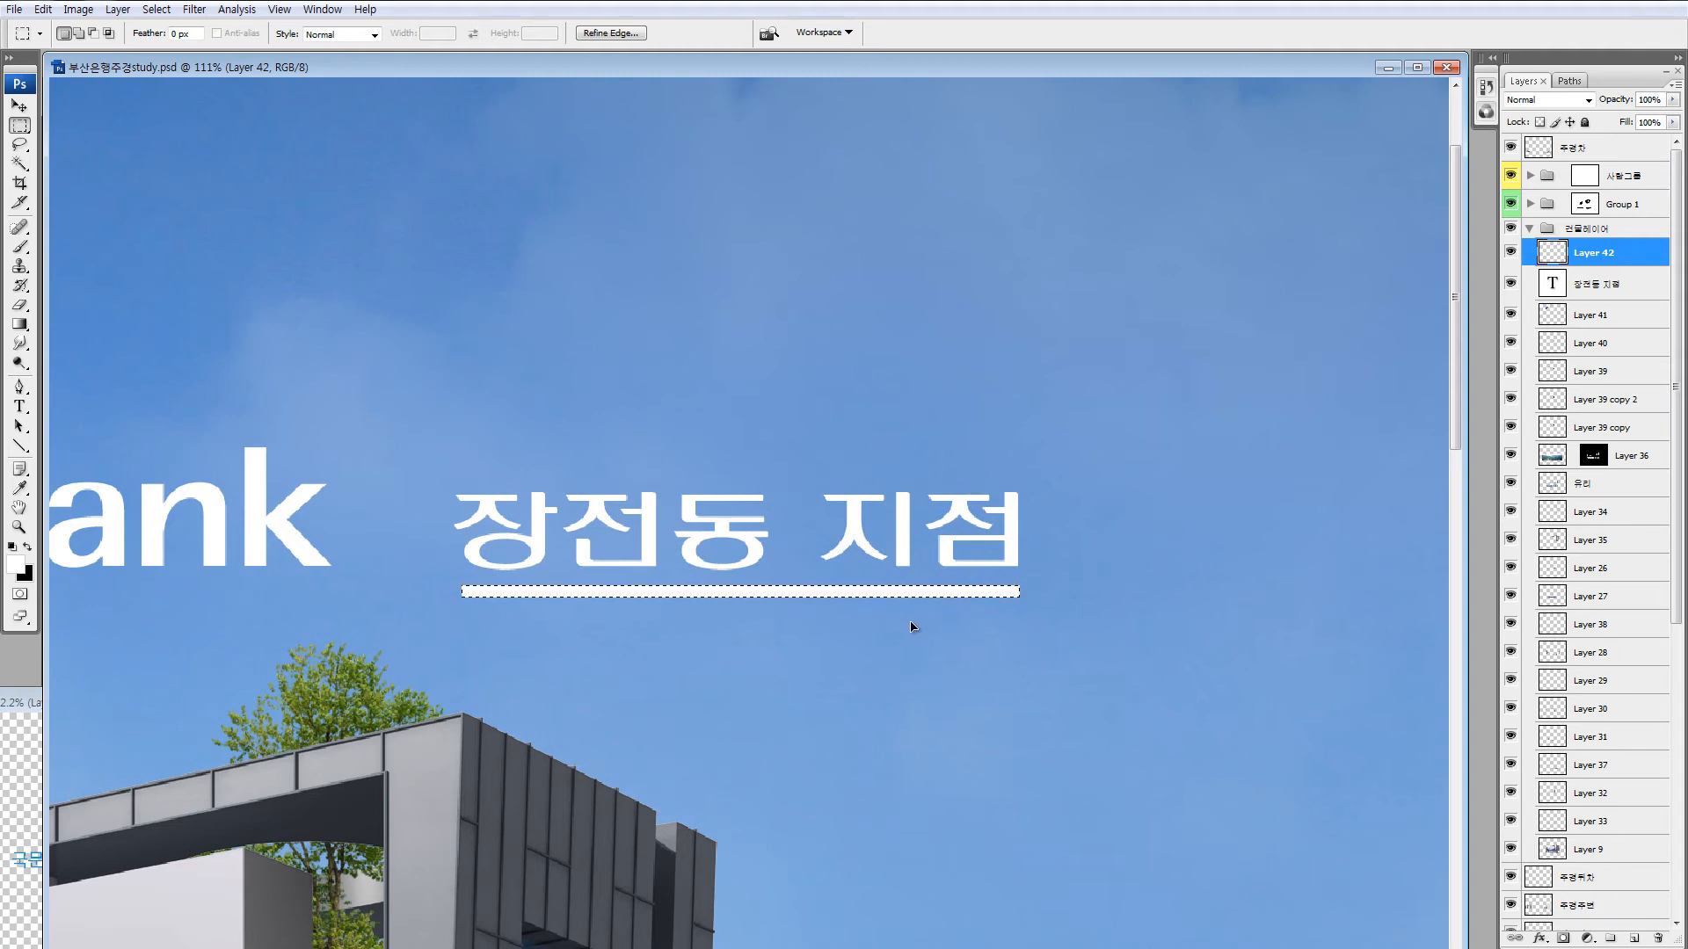
Merge the underline with the 장전동 지점 text layer, check the merged layer by toggling its visibility, and clear the selection.
{"action": "left_click", "coordinate": [1547, 290], "text": "shift"}
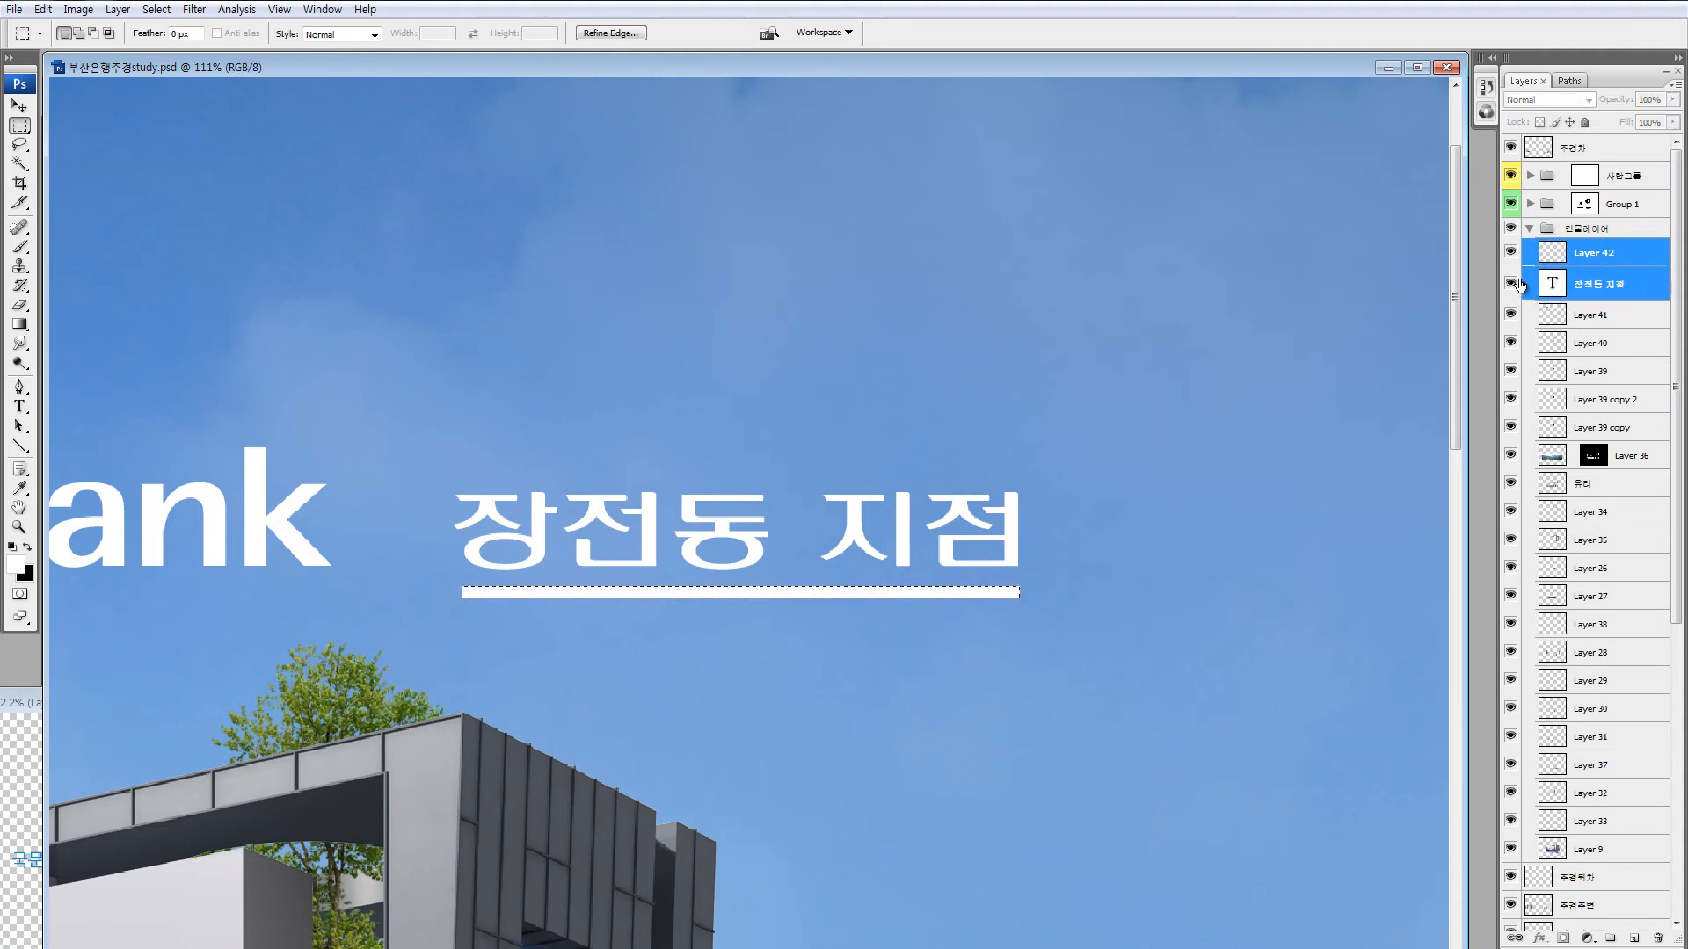
{"action": "key", "text": "ctrl+e"}
{"action": "left_click", "coordinate": [1510, 252]}
{"action": "key", "text": "ctrl+d"}
{"action": "key", "text": "v"}
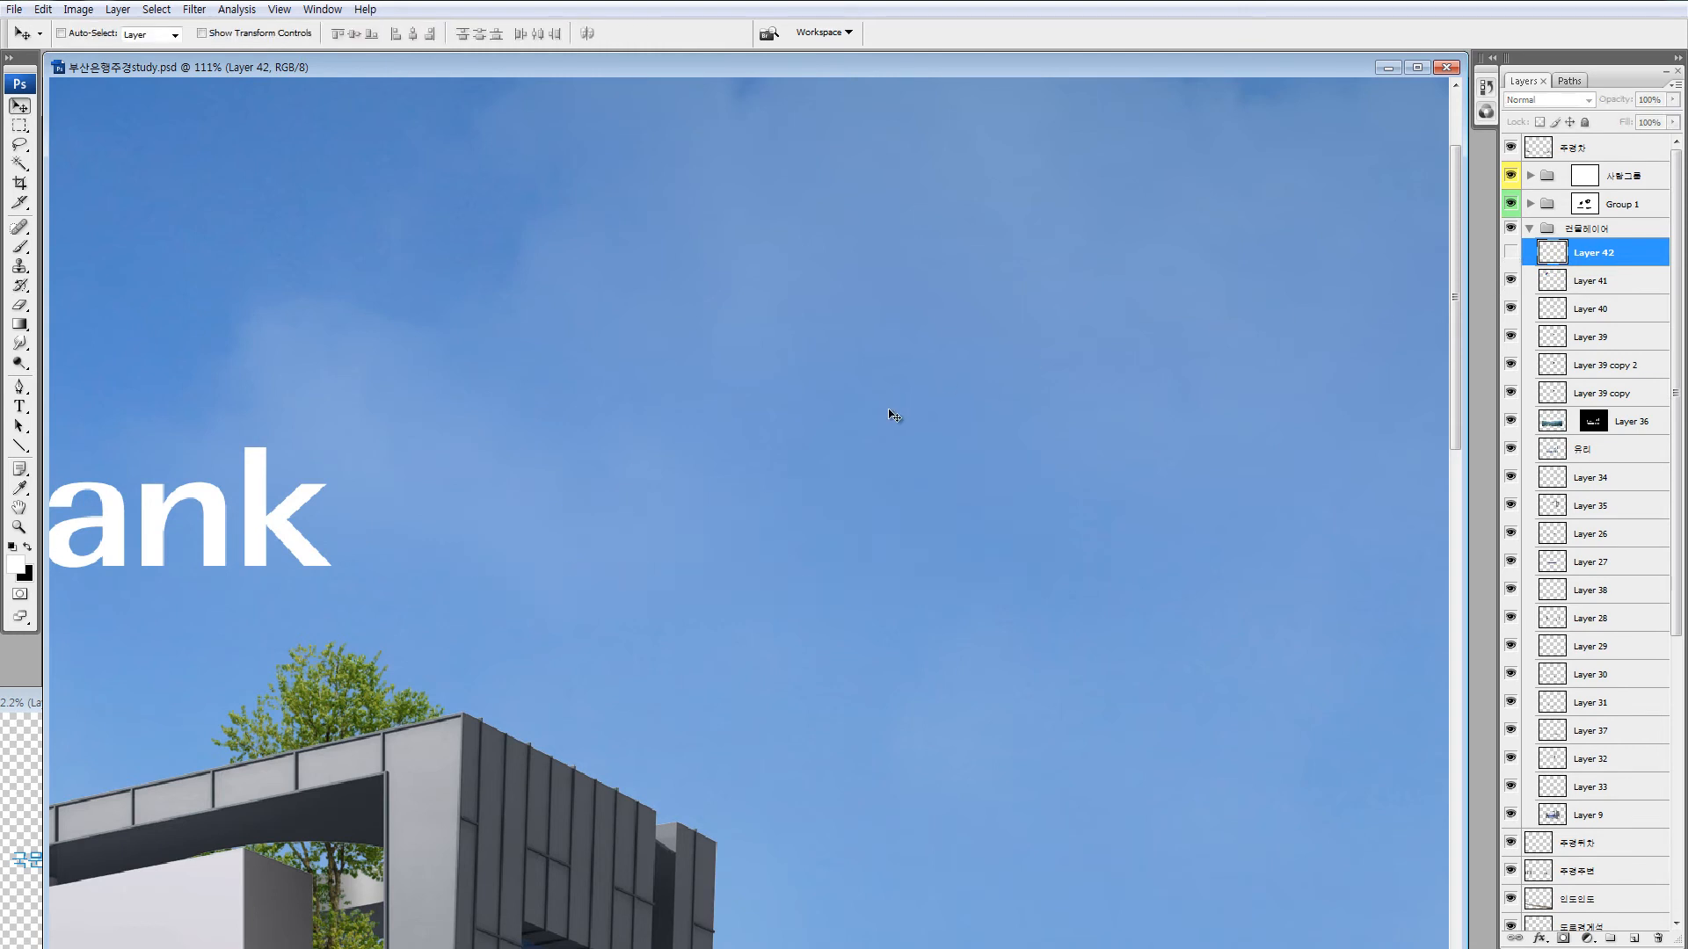
{"action": "key", "text": "ctrl+shift+d"}
{"action": "left_click", "coordinate": [1510, 252]}
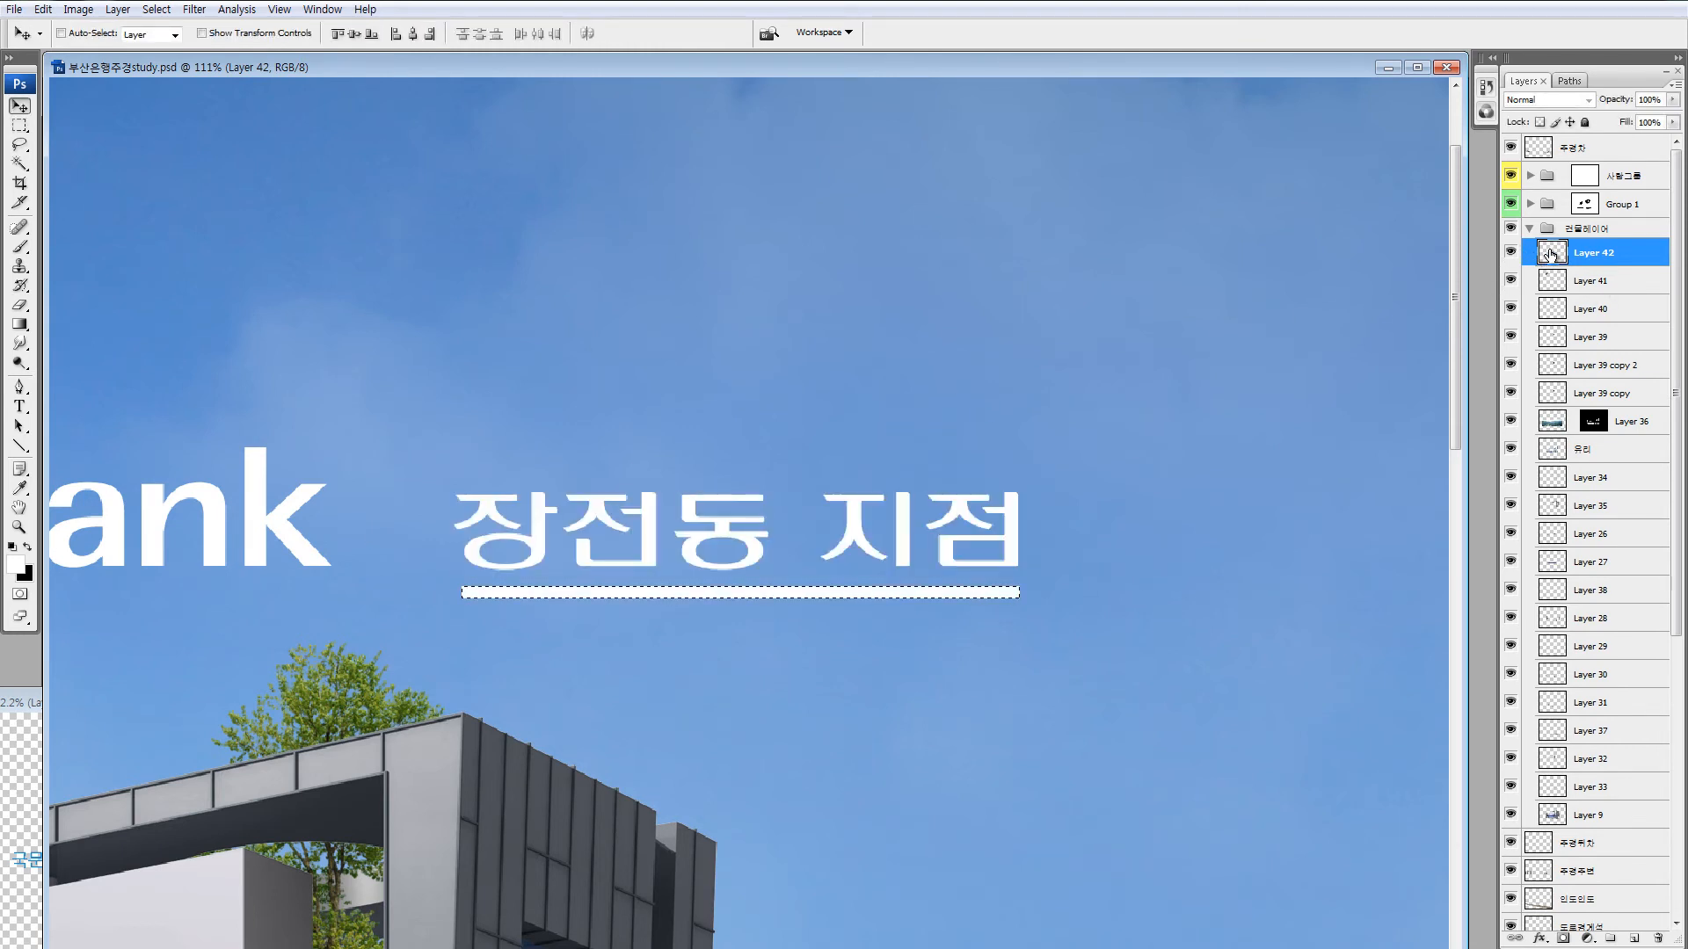
{"action": "key", "text": "ctrl+d"}
Scale the underlined 장전동 지점 text to 79.3% and align it beside the Busan Bank lettering.
{"action": "key", "text": "ctrl+t"}
{"action": "left_click_drag", "start_coordinate": [1020, 493], "coordinate": [901, 534]}
{"action": "key", "text": "ctrl+minus"}
{"action": "key", "text": "ctrl+minus"}
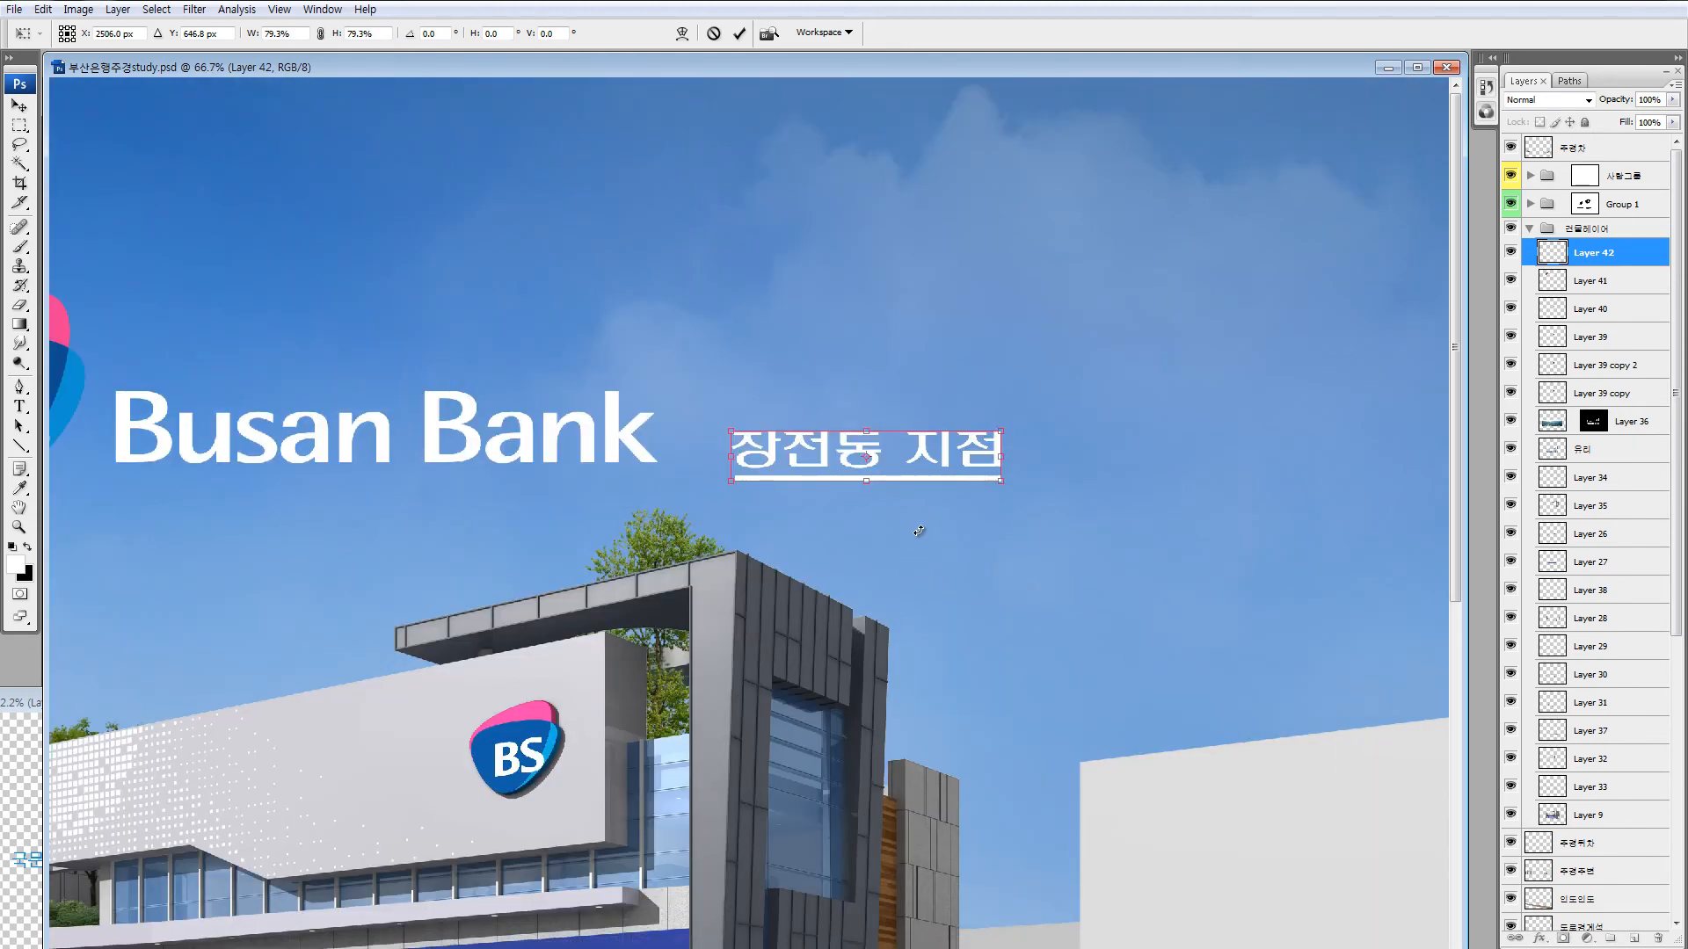
{"action": "left_click_drag", "start_coordinate": [961, 467], "coordinate": [996, 449]}
{"action": "key", "text": "Return"}
{"action": "key", "text": "v"}
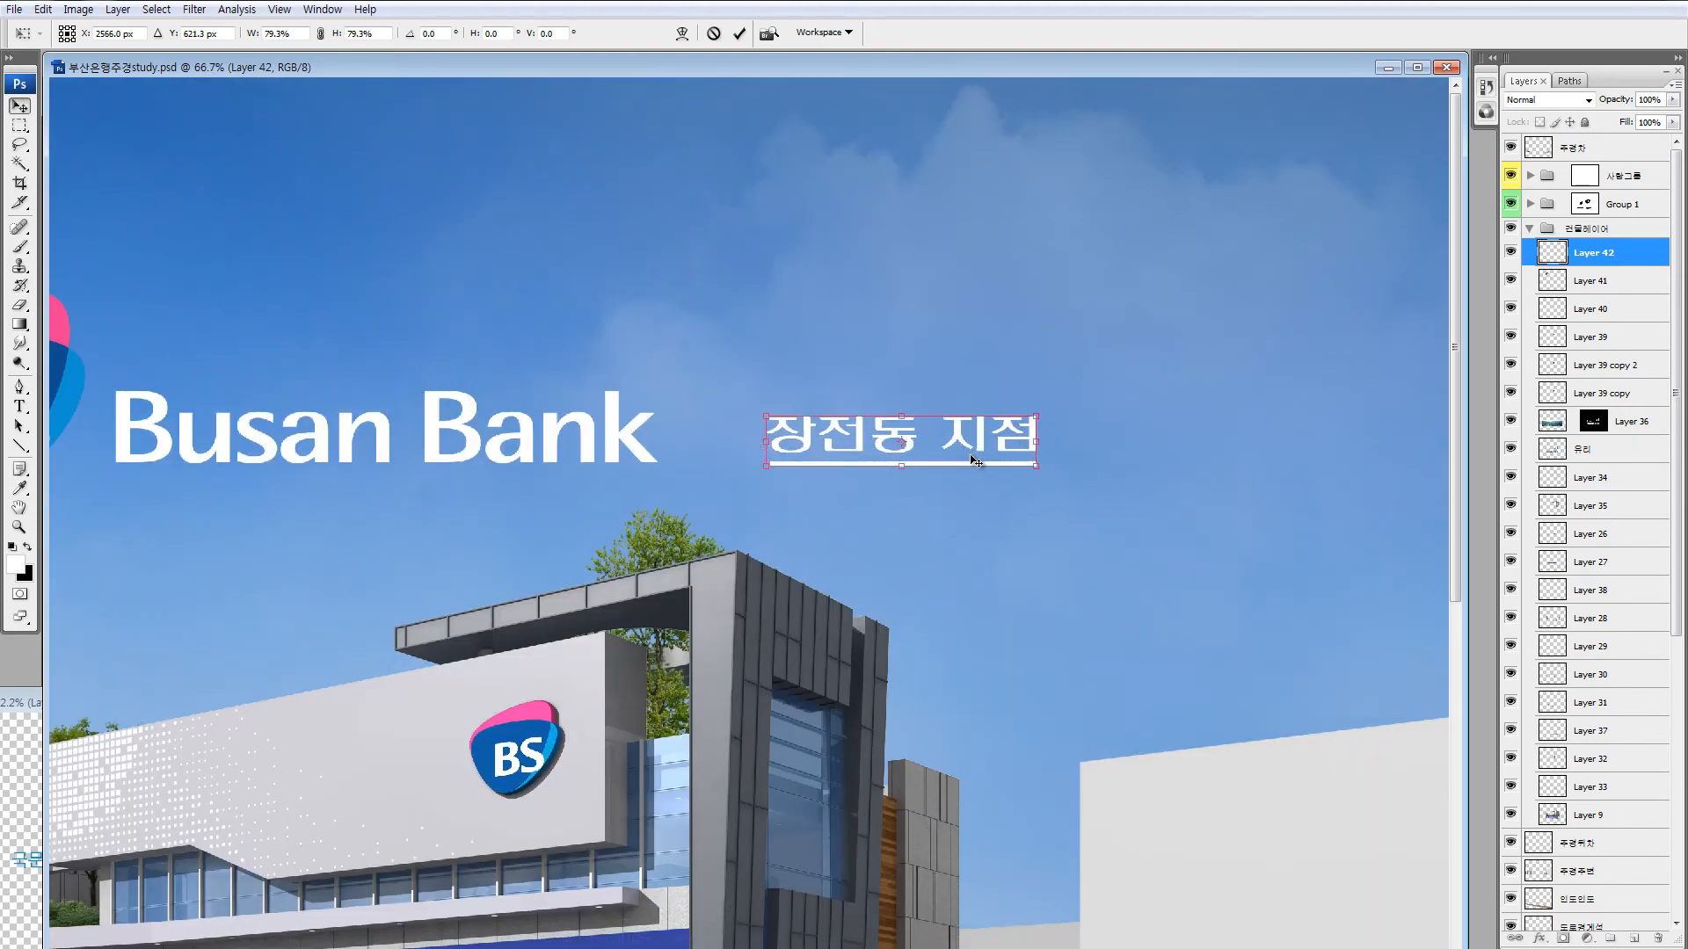
{"action": "key", "text": "ctrl+0"}
{"action": "key", "text": "ctrl+minus"}
Extend the underline slightly past the right end of the 장전동 지점 text by duplicating its end piece.
{"action": "key", "text": "z"}
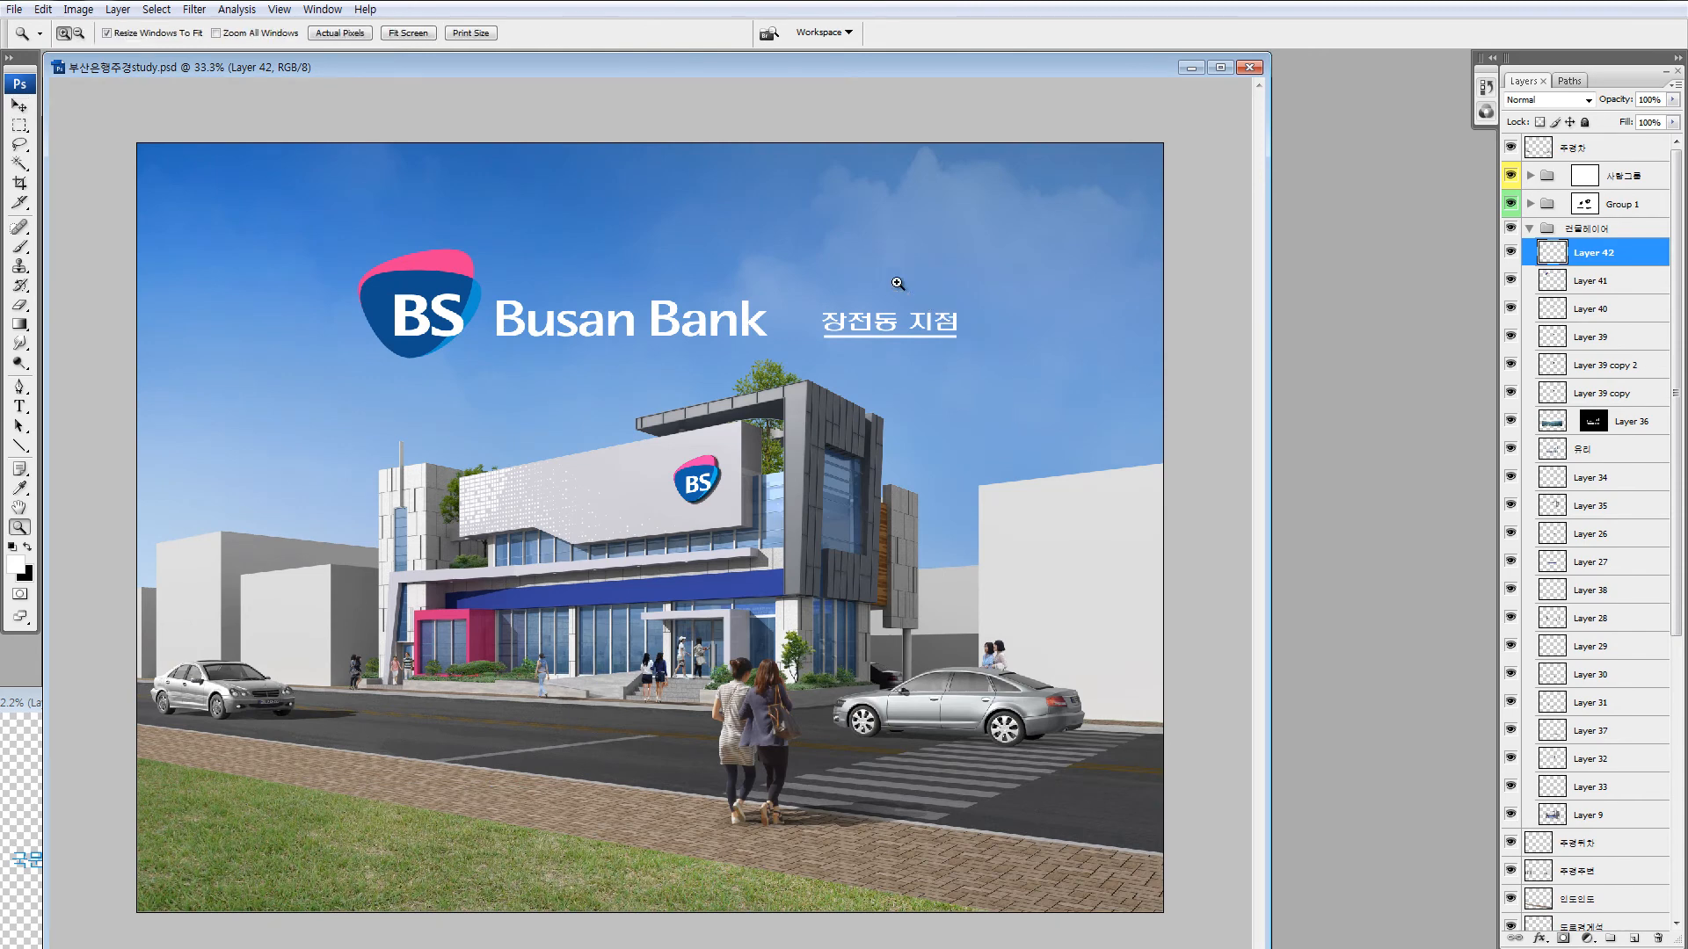
{"action": "left_click_drag", "start_coordinate": [893, 261], "coordinate": [975, 348]}
{"action": "key", "text": "m"}
{"action": "left_click_drag", "start_coordinate": [984, 863], "coordinate": [1002, 863]}
{"action": "key", "text": "ctrl+alt+Right"}
{"action": "key", "text": "ctrl+alt+Right"}
{"action": "key", "text": "ctrl+alt+Right"}
{"action": "key", "text": "ctrl+alt+Right"}
{"action": "key", "text": "ctrl+alt+Right"}
{"action": "key", "text": "ctrl+alt+Right"}
{"action": "key", "text": "ctrl+alt+Right"}
{"action": "key", "text": "ctrl+alt+Right"}
{"action": "key", "text": "ctrl+alt+Right"}
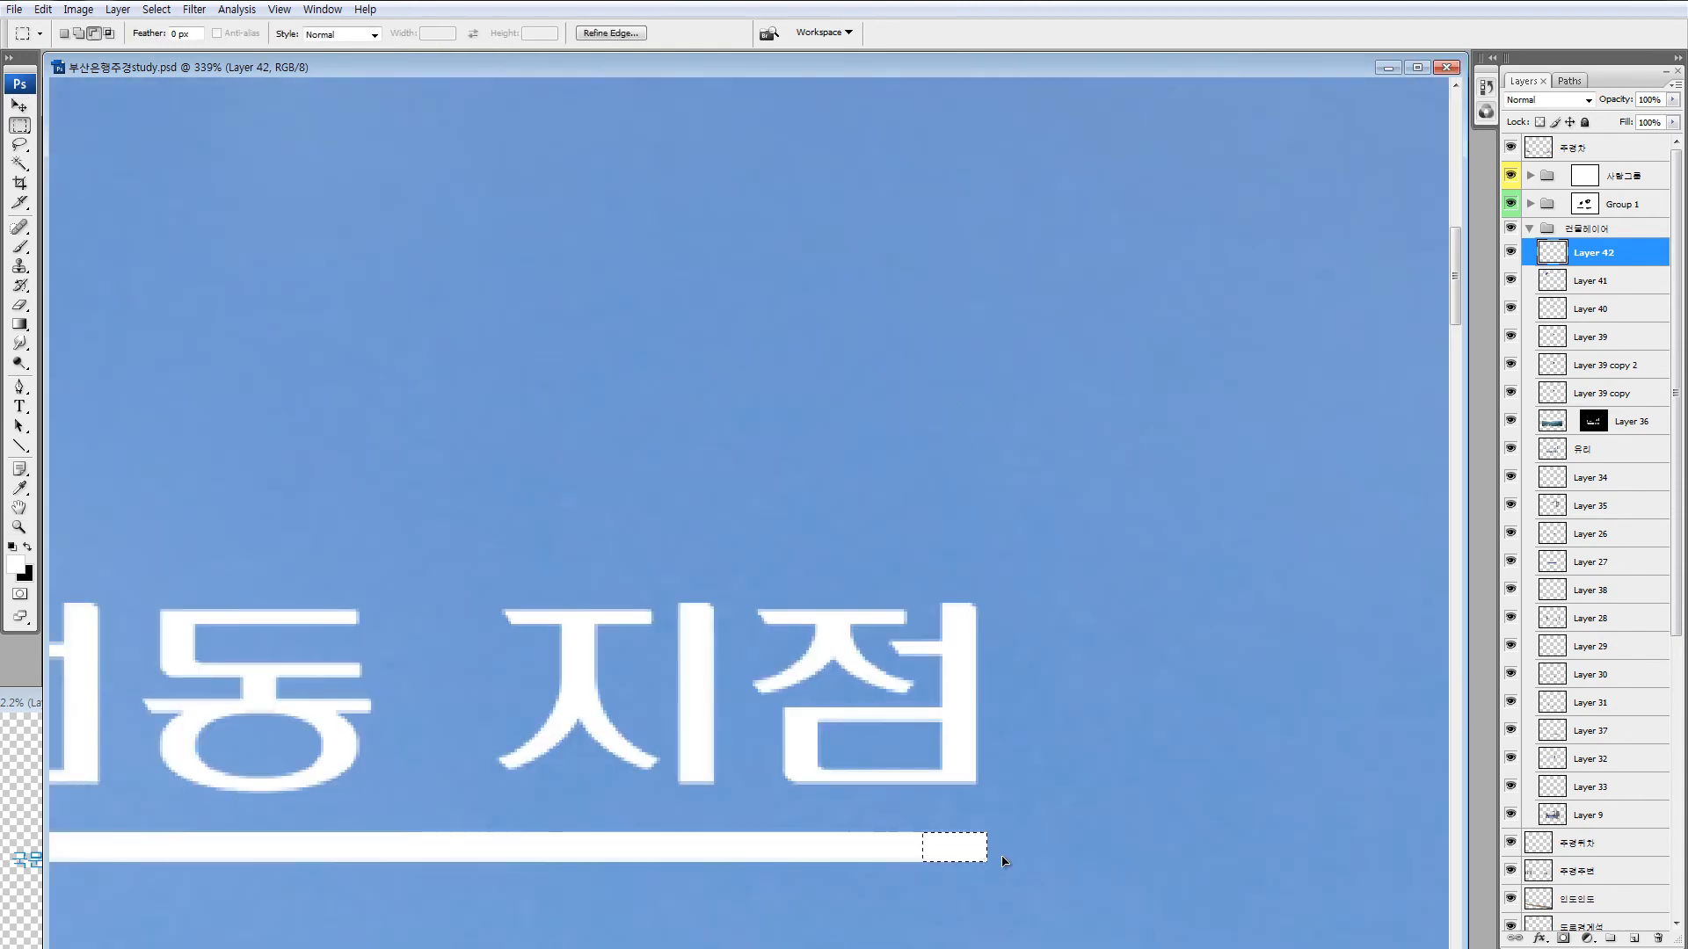
Extend the underline's left end slightly past the start of the 장전동 지점 text and clear the selection.
{"action": "left_click_drag", "start_coordinate": [588, 686], "coordinate": [1384, 650]}
{"action": "left_click_drag", "start_coordinate": [510, 828], "coordinate": [440, 827]}
{"action": "key", "text": "ctrl+d"}
{"action": "key", "text": "ctrl+0"}
{"action": "key", "text": "ctrl+minus"}
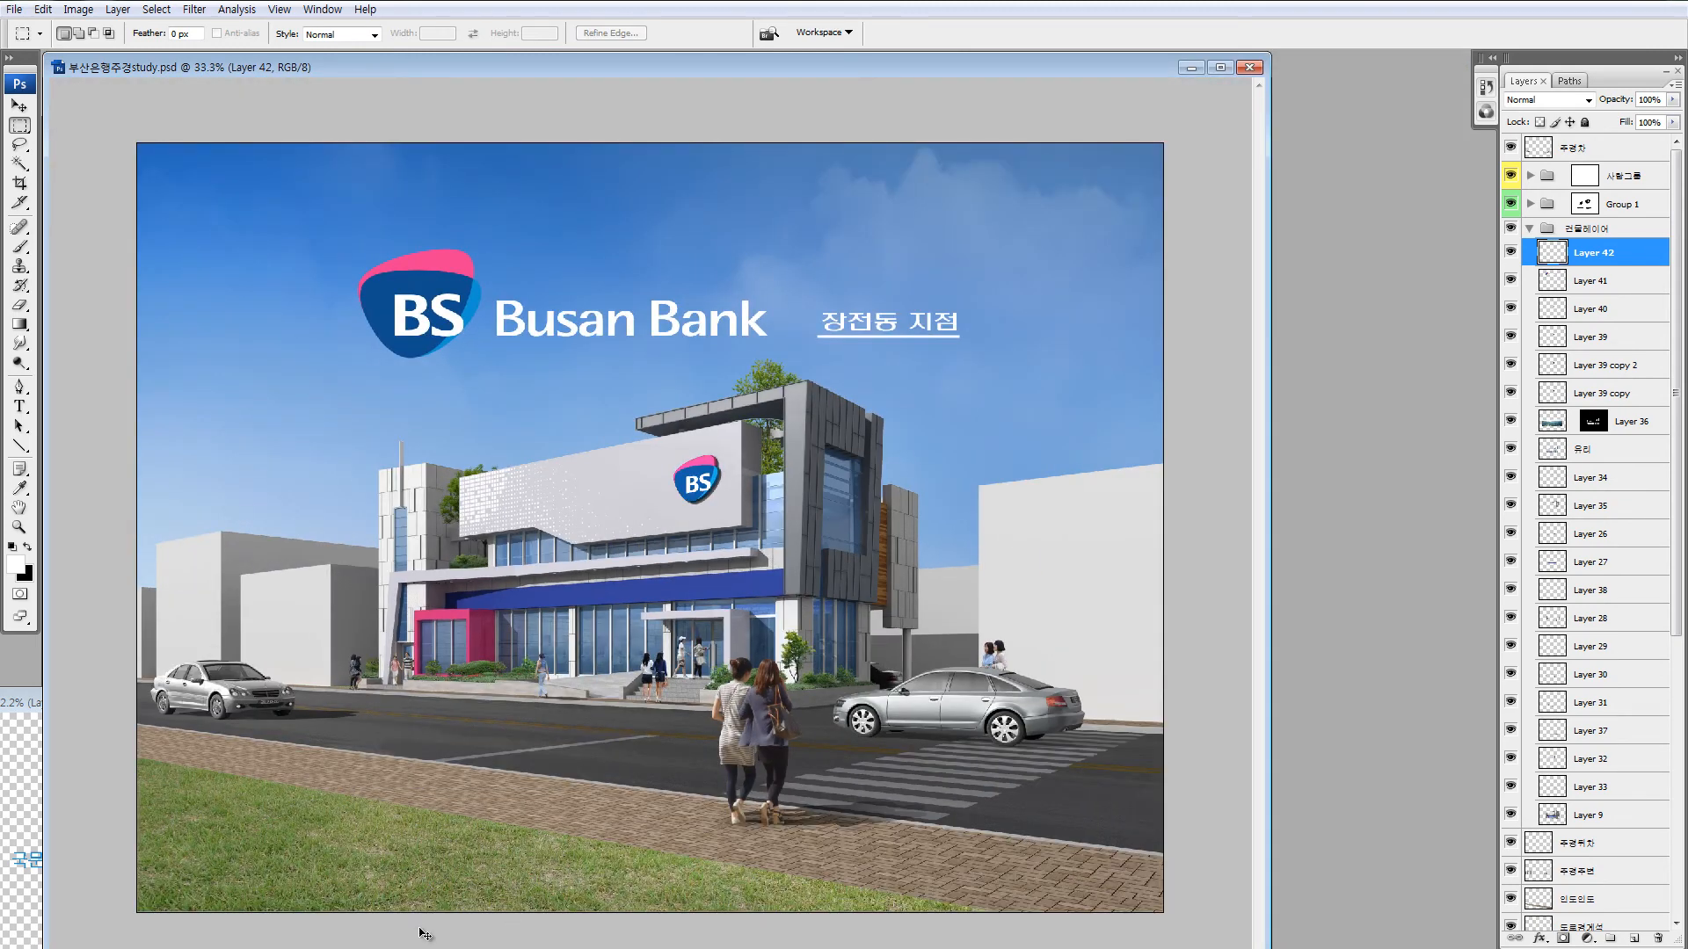
Trim the excess length from the underline's left end and clear the selection.
{"action": "key", "text": "v"}
{"action": "key", "text": "z"}
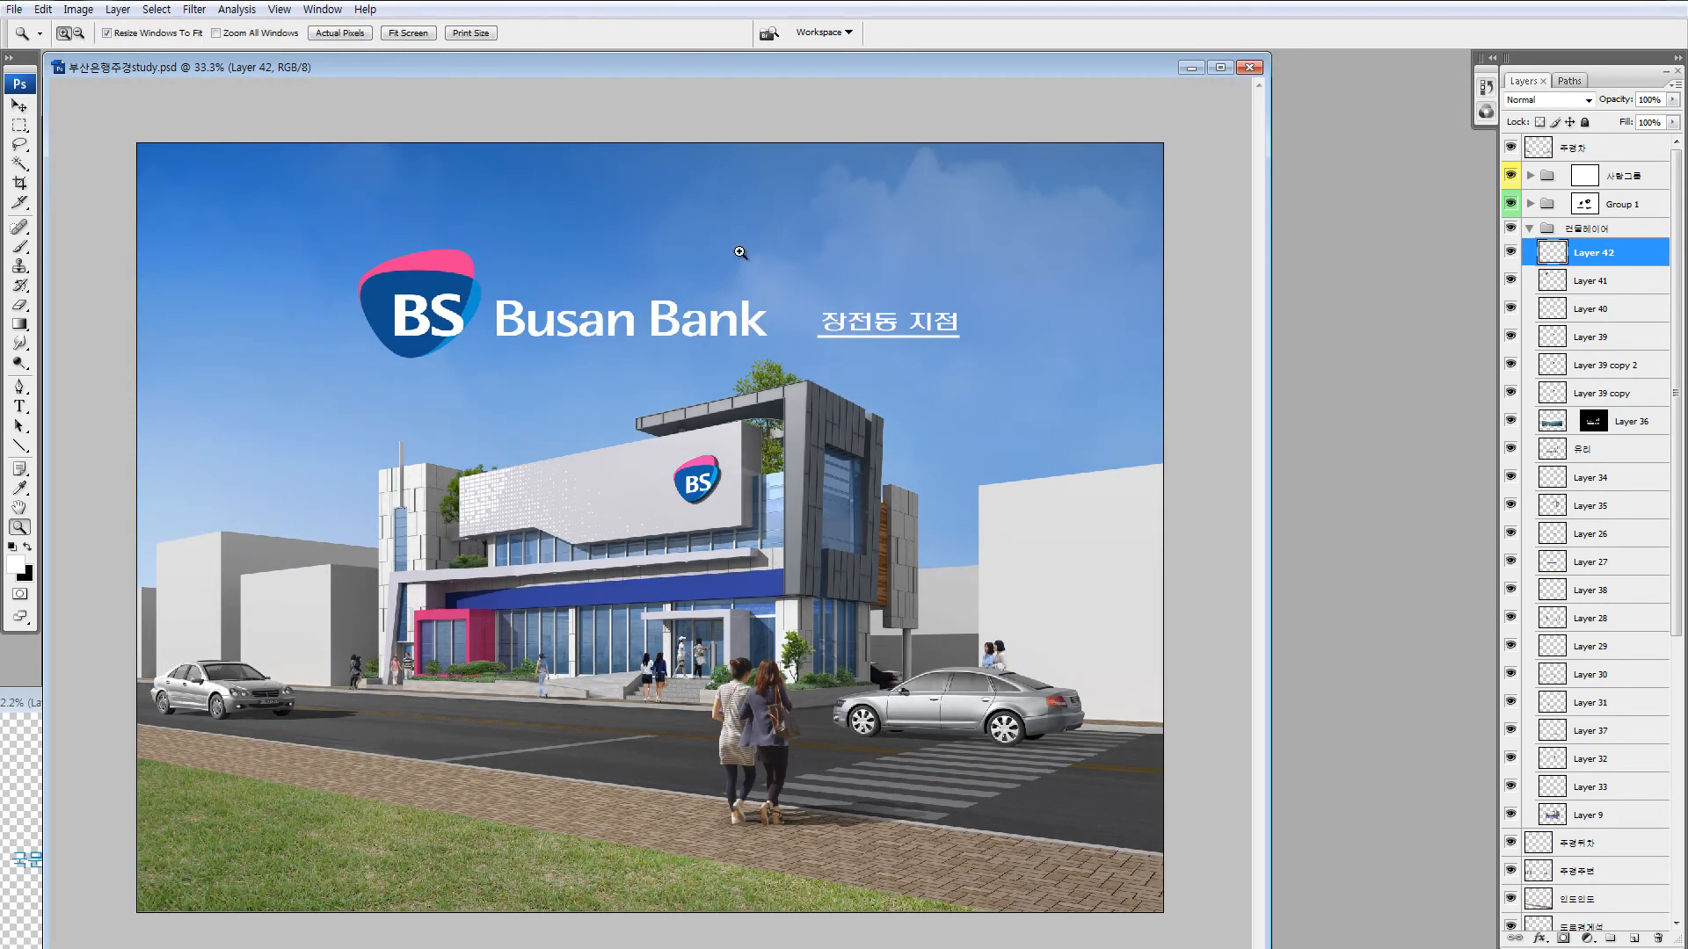
{"action": "left_click_drag", "start_coordinate": [743, 253], "coordinate": [846, 411]}
{"action": "key", "text": "m"}
{"action": "left_click_drag", "start_coordinate": [841, 708], "coordinate": [841, 708]}
{"action": "left_click_drag", "start_coordinate": [803, 621], "coordinate": [774, 627]}
{"action": "key", "text": "Delete"}
{"action": "key", "text": "ctrl+d"}
{"action": "key", "text": "ctrl+0"}
{"action": "key", "text": "ctrl+minus"}
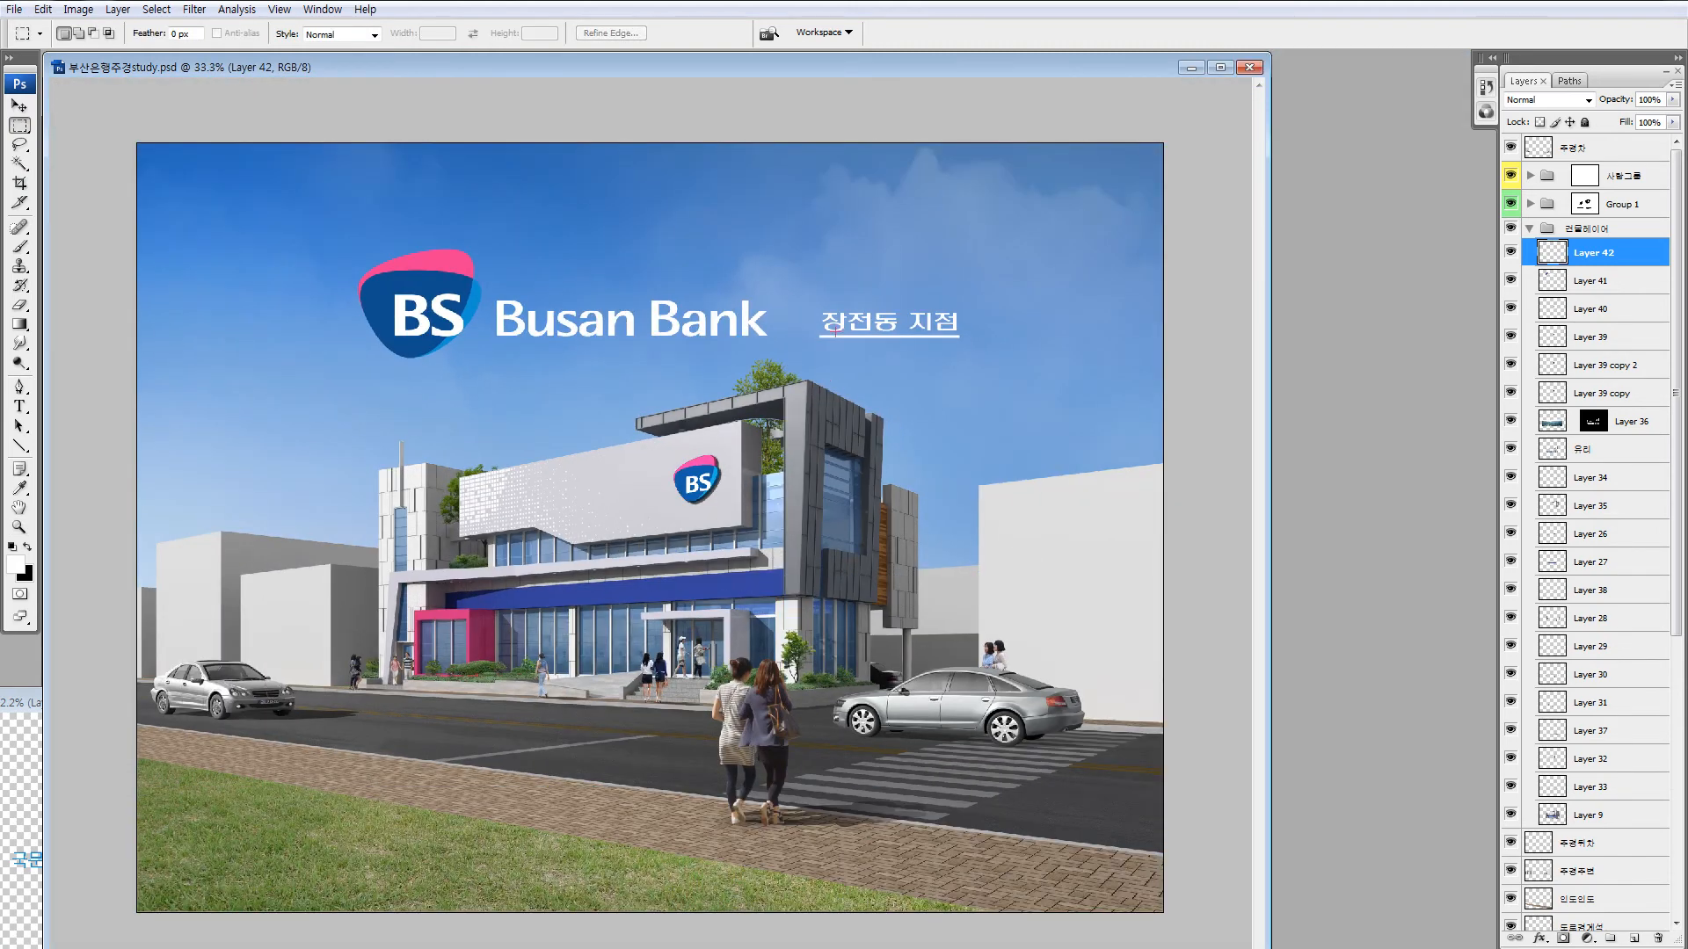
Move the underlined 장전동 지점 text closer to the Busan Bank lettering.
{"action": "left_click_drag", "start_coordinate": [807, 248], "coordinate": [1029, 428]}
{"action": "left_click_drag", "start_coordinate": [952, 347], "coordinate": [930, 338]}
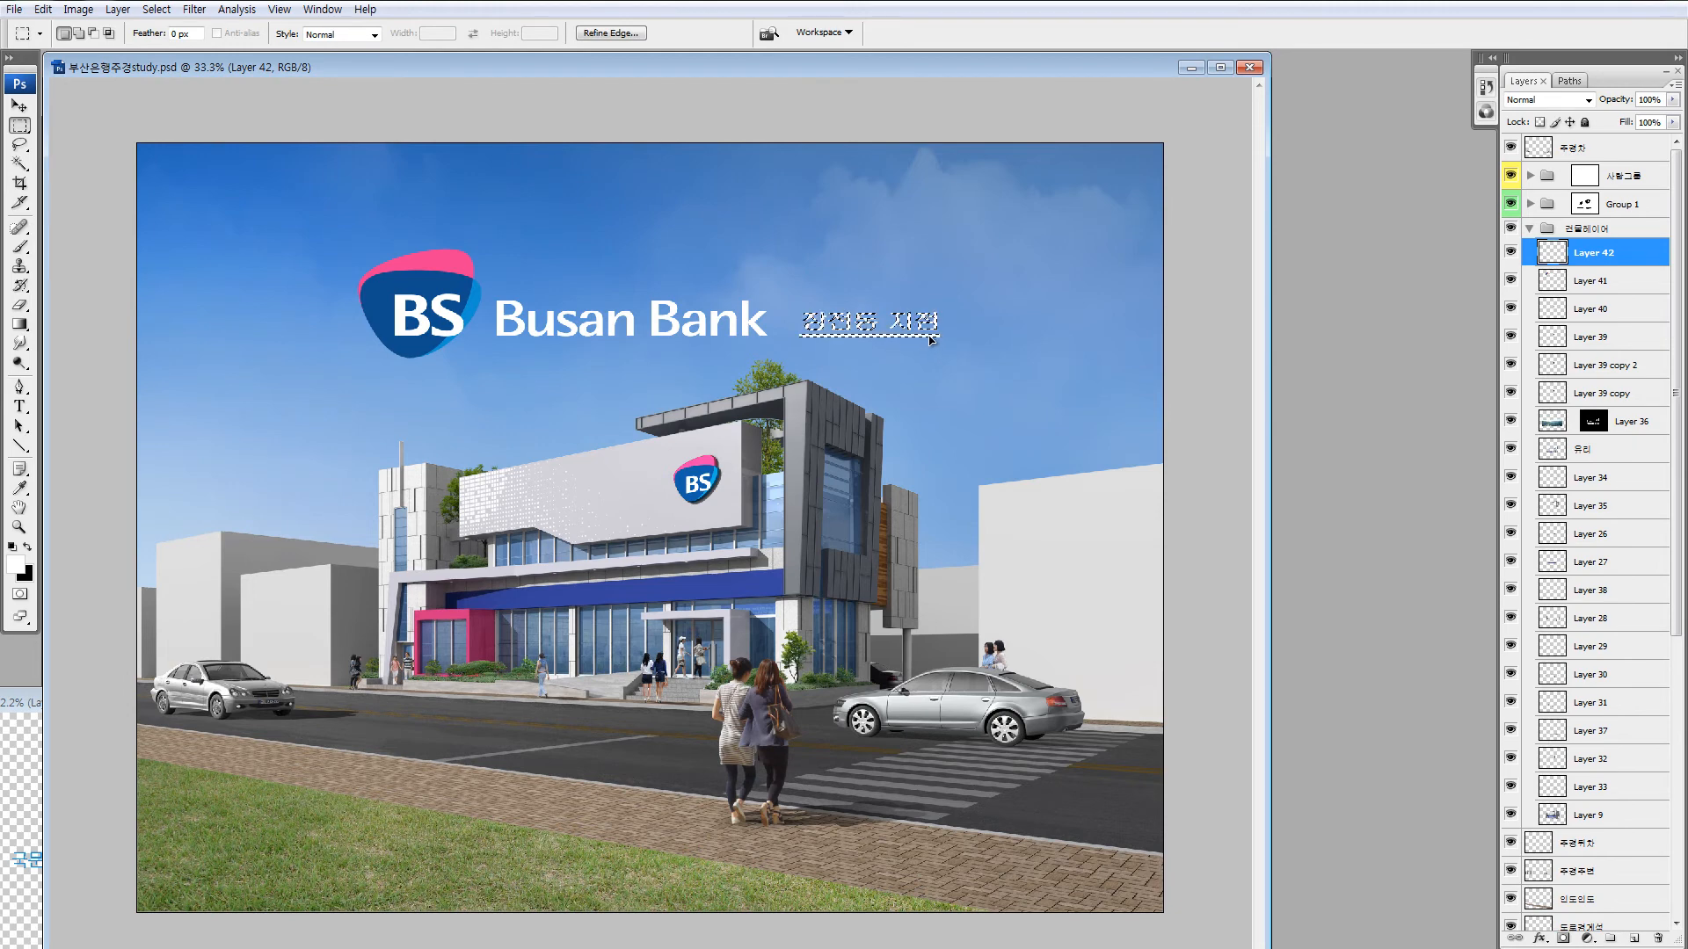
{"action": "key", "text": "ctrl+d"}
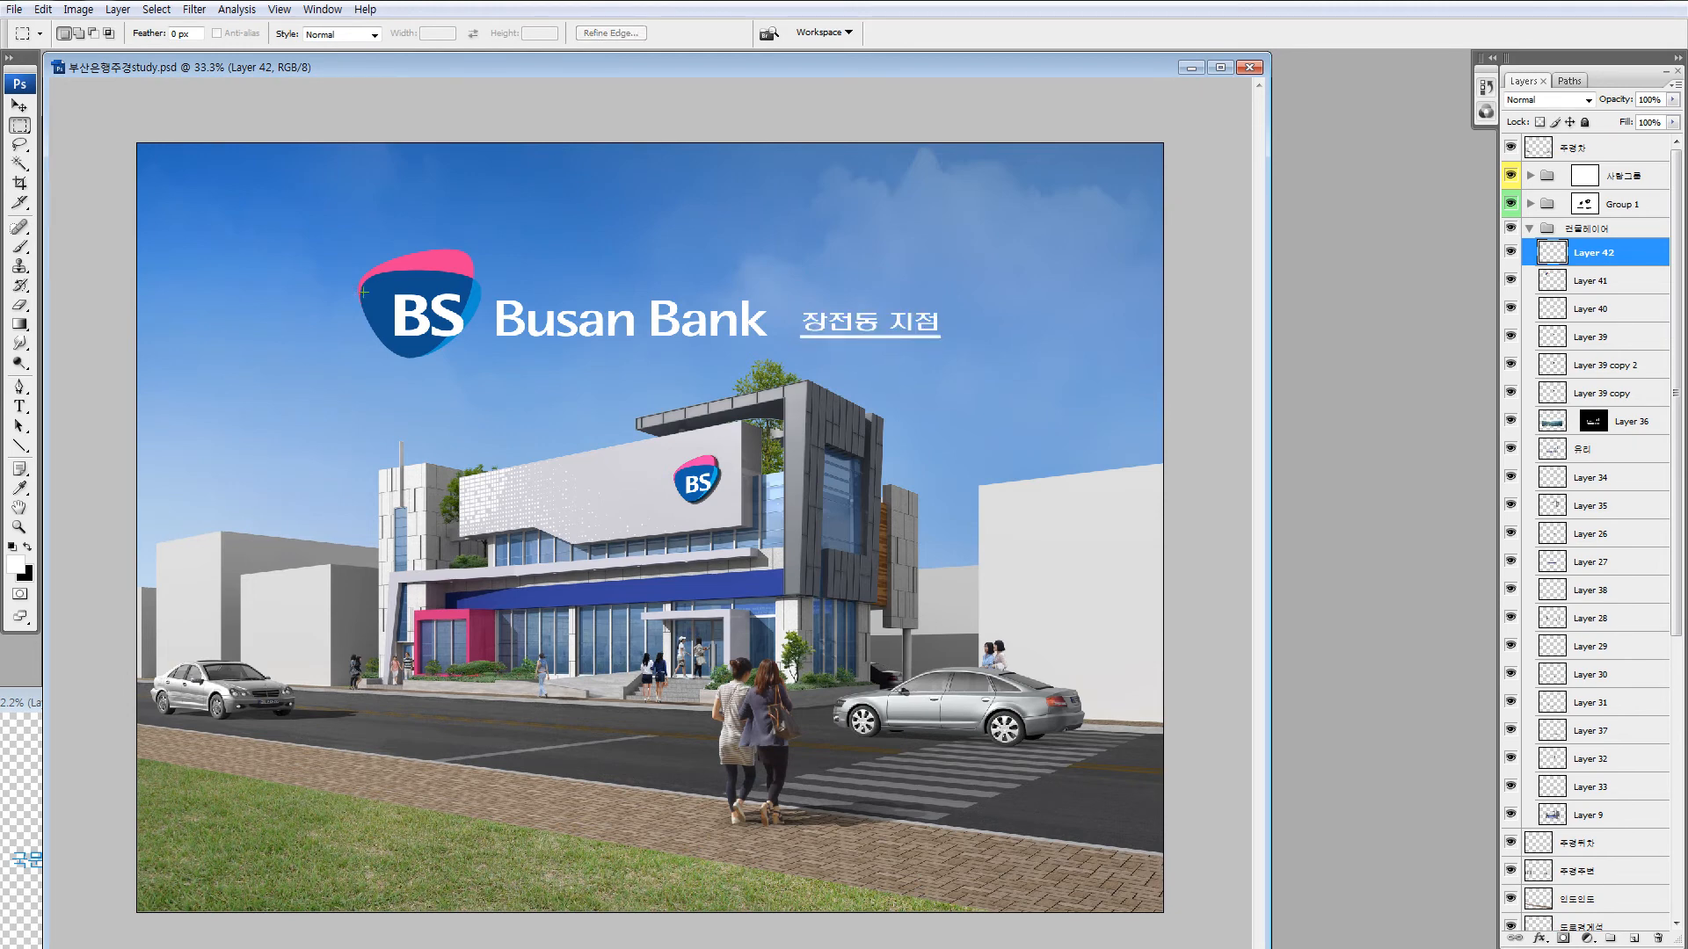
{"action": "key", "text": "z"}
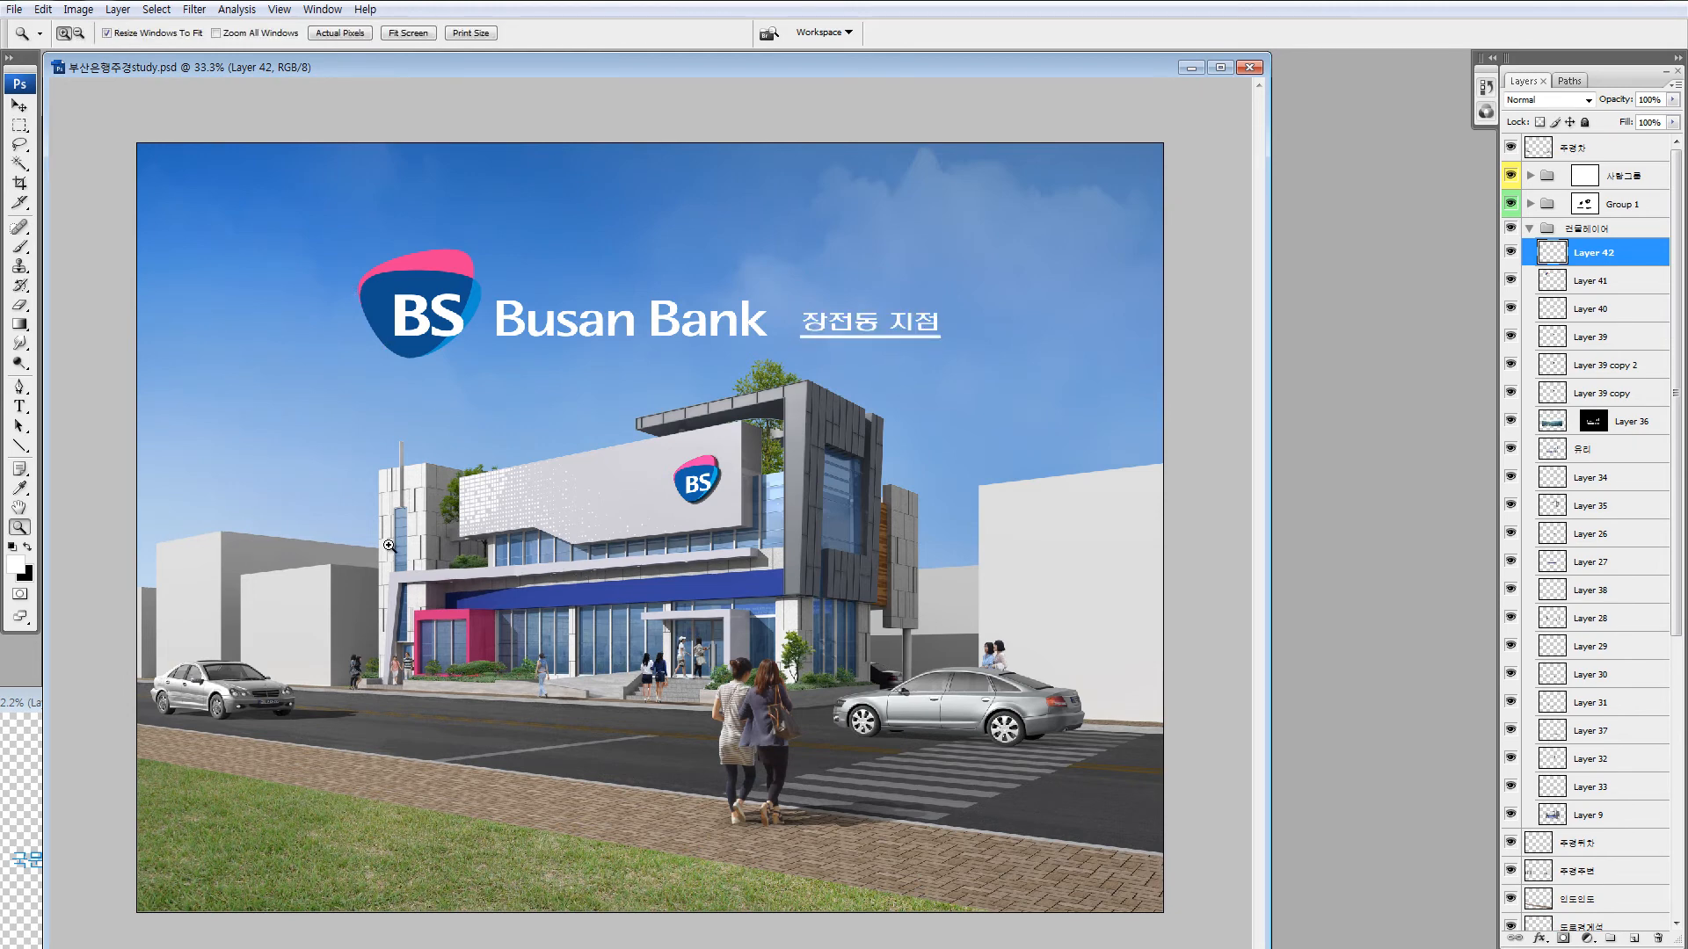
{"action": "key", "text": "l"}
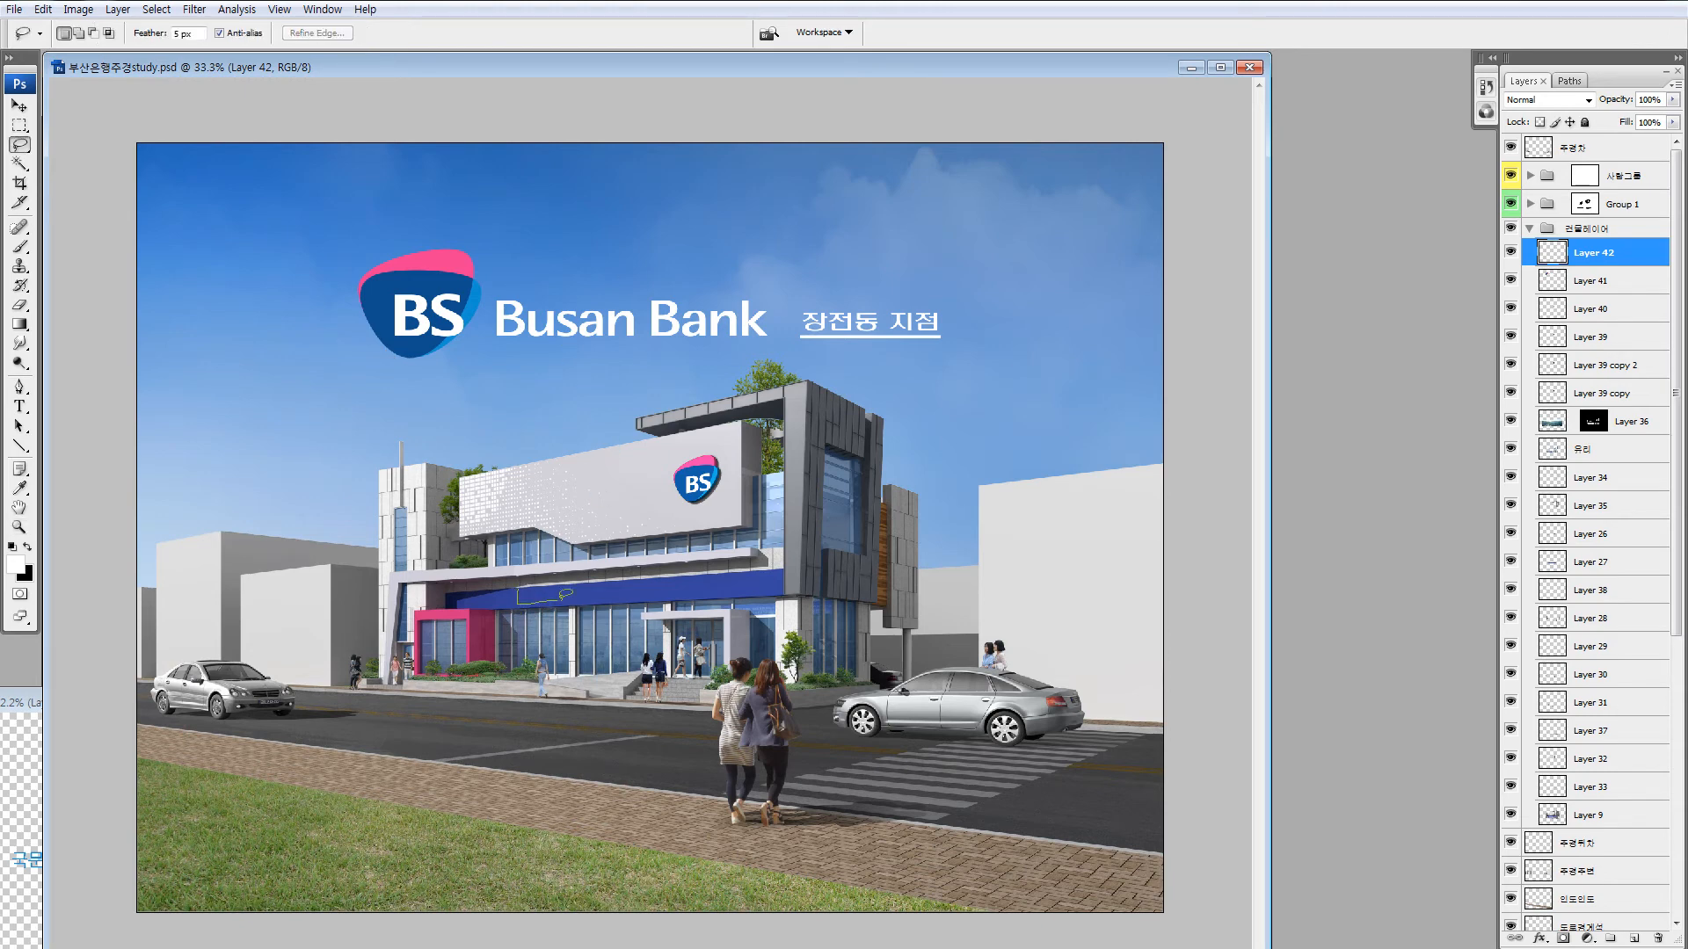
{"action": "mouse_move", "coordinate": [560, 600]}
{"action": "left_mouse_down"}
{"action": "mouse_move", "coordinate": [647, 582]}
{"action": "mouse_move", "coordinate": [624, 568]}
{"action": "mouse_move", "coordinate": [778, 582]}
{"action": "mouse_move", "coordinate": [667, 600]}
{"action": "left_mouse_up"}
{"action": "left_click_drag", "start_coordinate": [530, 590], "coordinate": [740, 576]}
{"action": "left_click", "coordinate": [626, 580]}
{"action": "mouse_move", "coordinate": [742, 591]}
{"action": "left_mouse_down"}
{"action": "mouse_move", "coordinate": [756, 554]}
{"action": "mouse_move", "coordinate": [629, 581]}
{"action": "left_mouse_up"}
Select a wide rectangle enclosing the large BS logo, the Busan Bank lettering and the 장전동 지점 text.
{"action": "key", "text": "m"}
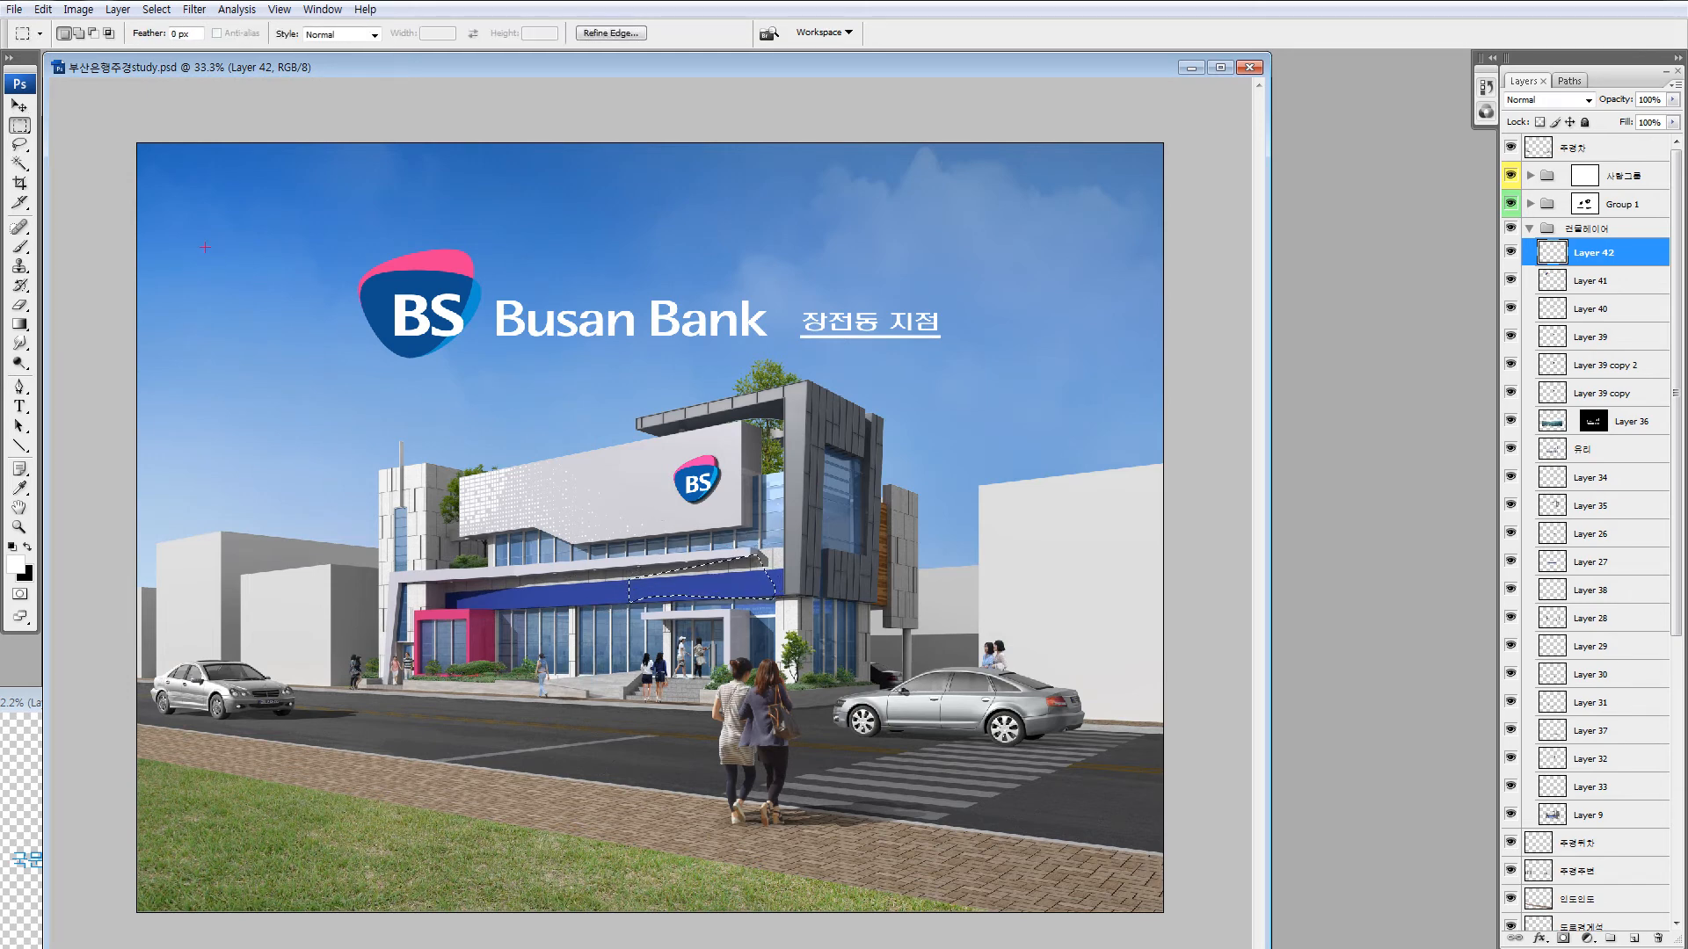
{"action": "left_click_drag", "start_coordinate": [999, 388], "coordinate": [1110, 387]}
{"action": "left_click_drag", "start_coordinate": [999, 340], "coordinate": [992, 332]}
{"action": "key", "text": "ctrl+t"}
{"action": "left_click_drag", "start_coordinate": [1067, 240], "coordinate": [531, 364]}
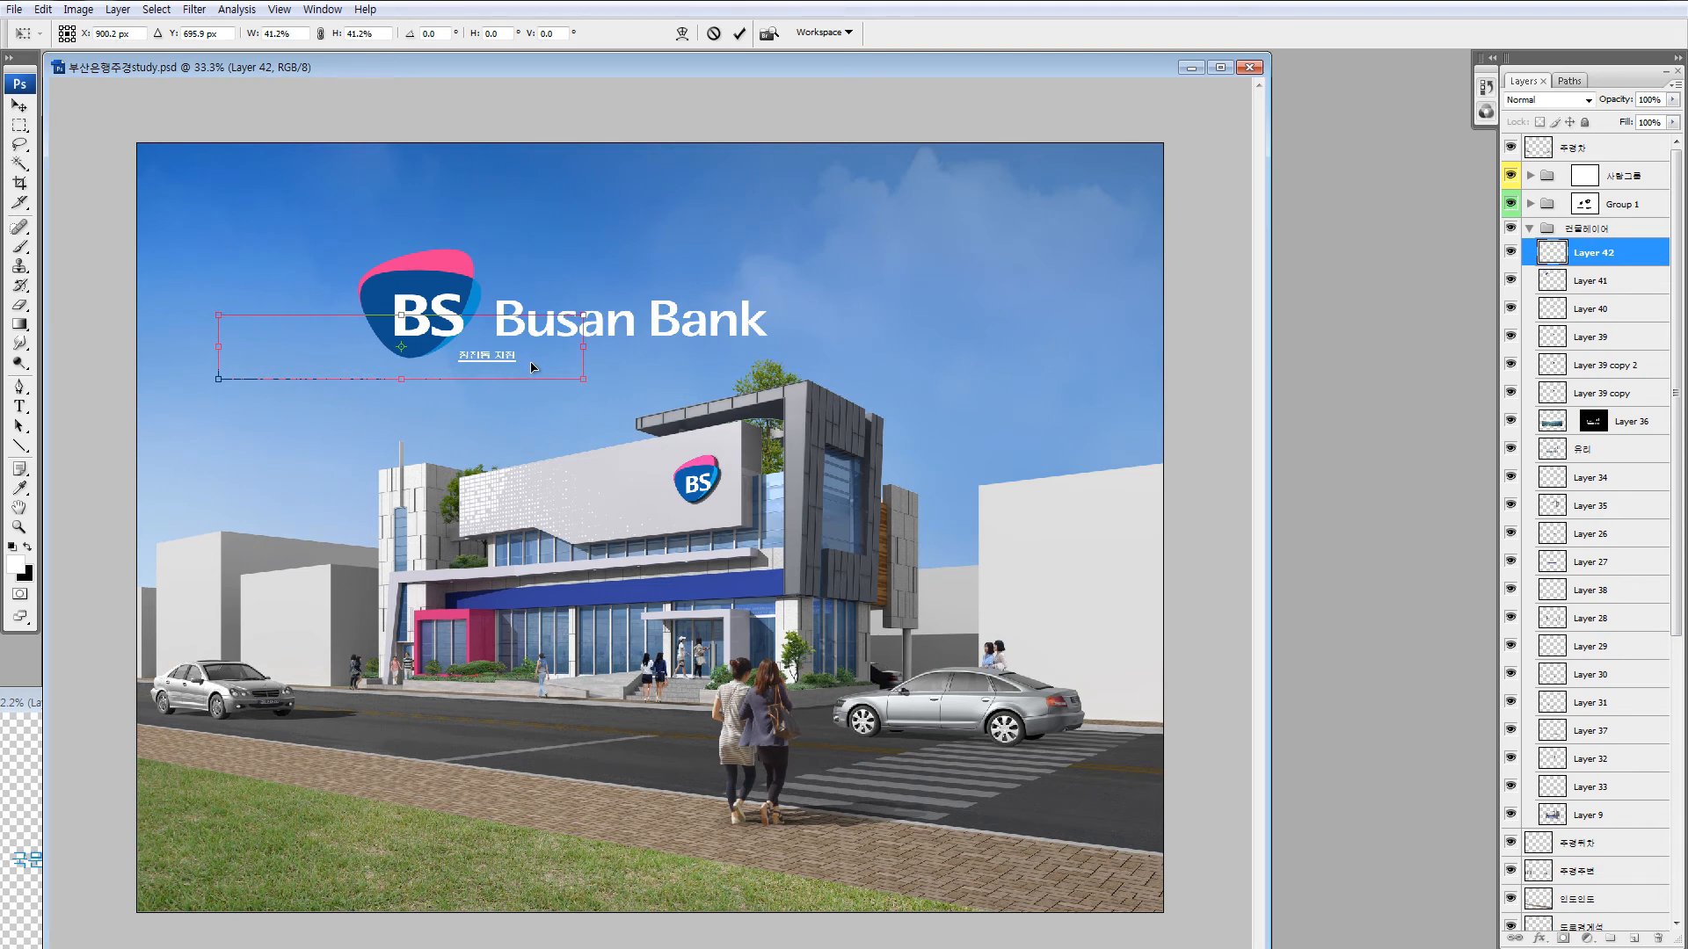
{"action": "key", "text": "Escape"}
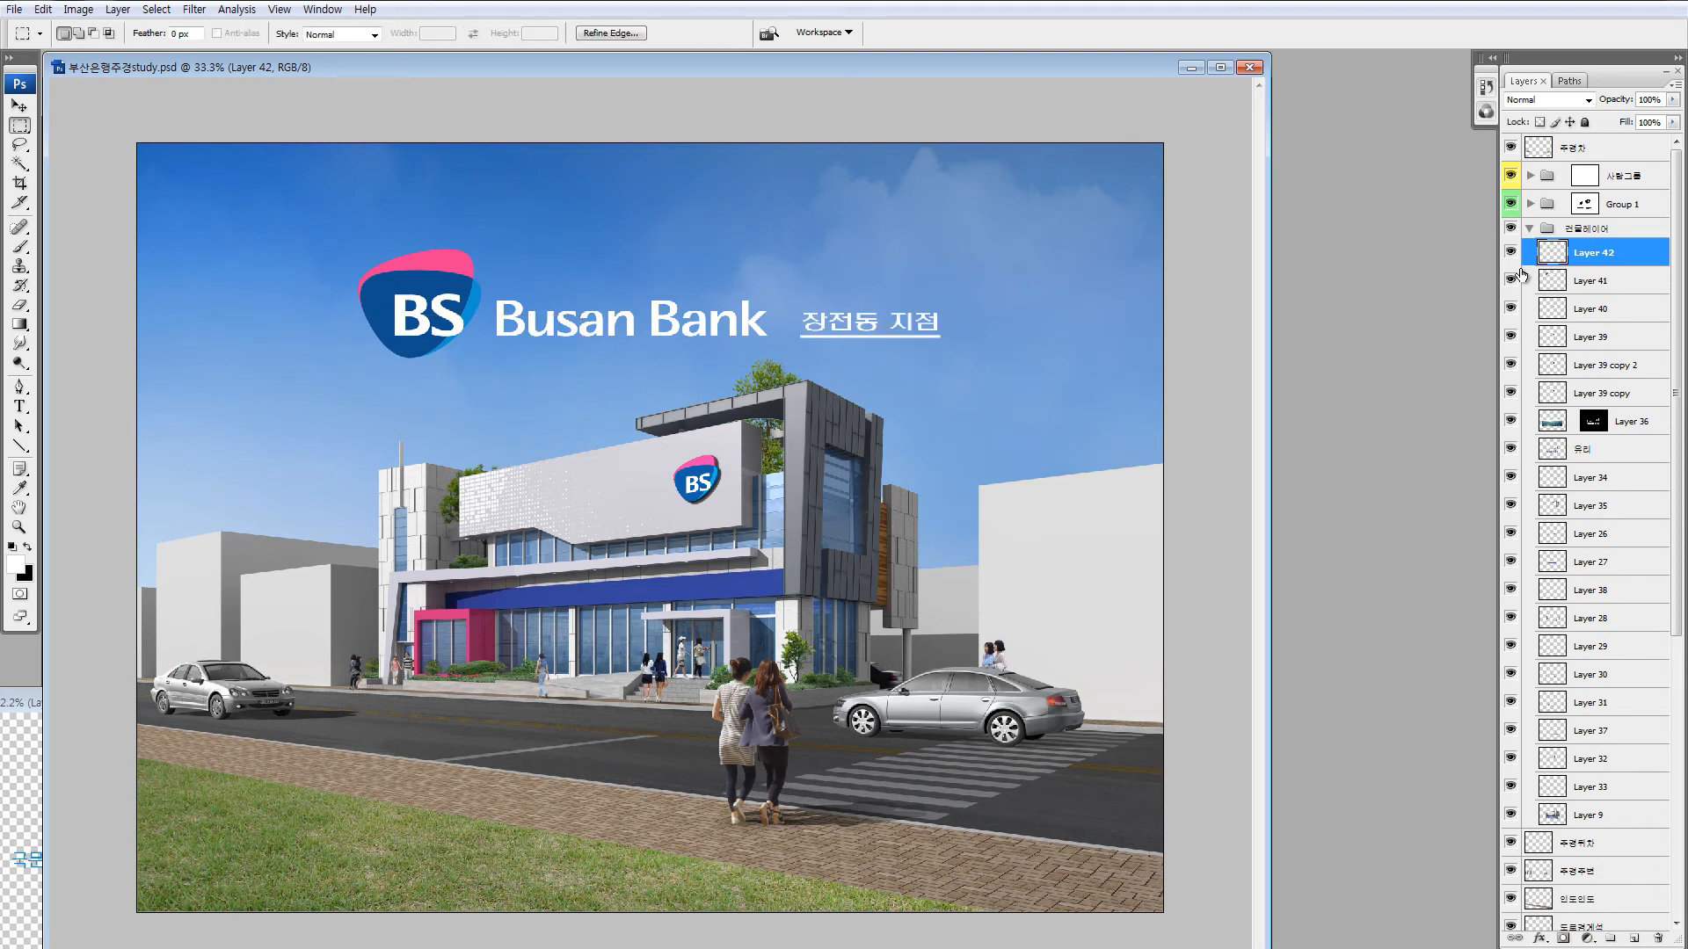
Check the contents of Layer 42 and Layer 41 by toggling their visibility, and merge the two layers.
{"action": "left_click", "coordinate": [1510, 253]}
{"action": "left_click", "coordinate": [1510, 280]}
{"action": "left_click", "coordinate": [1513, 283]}
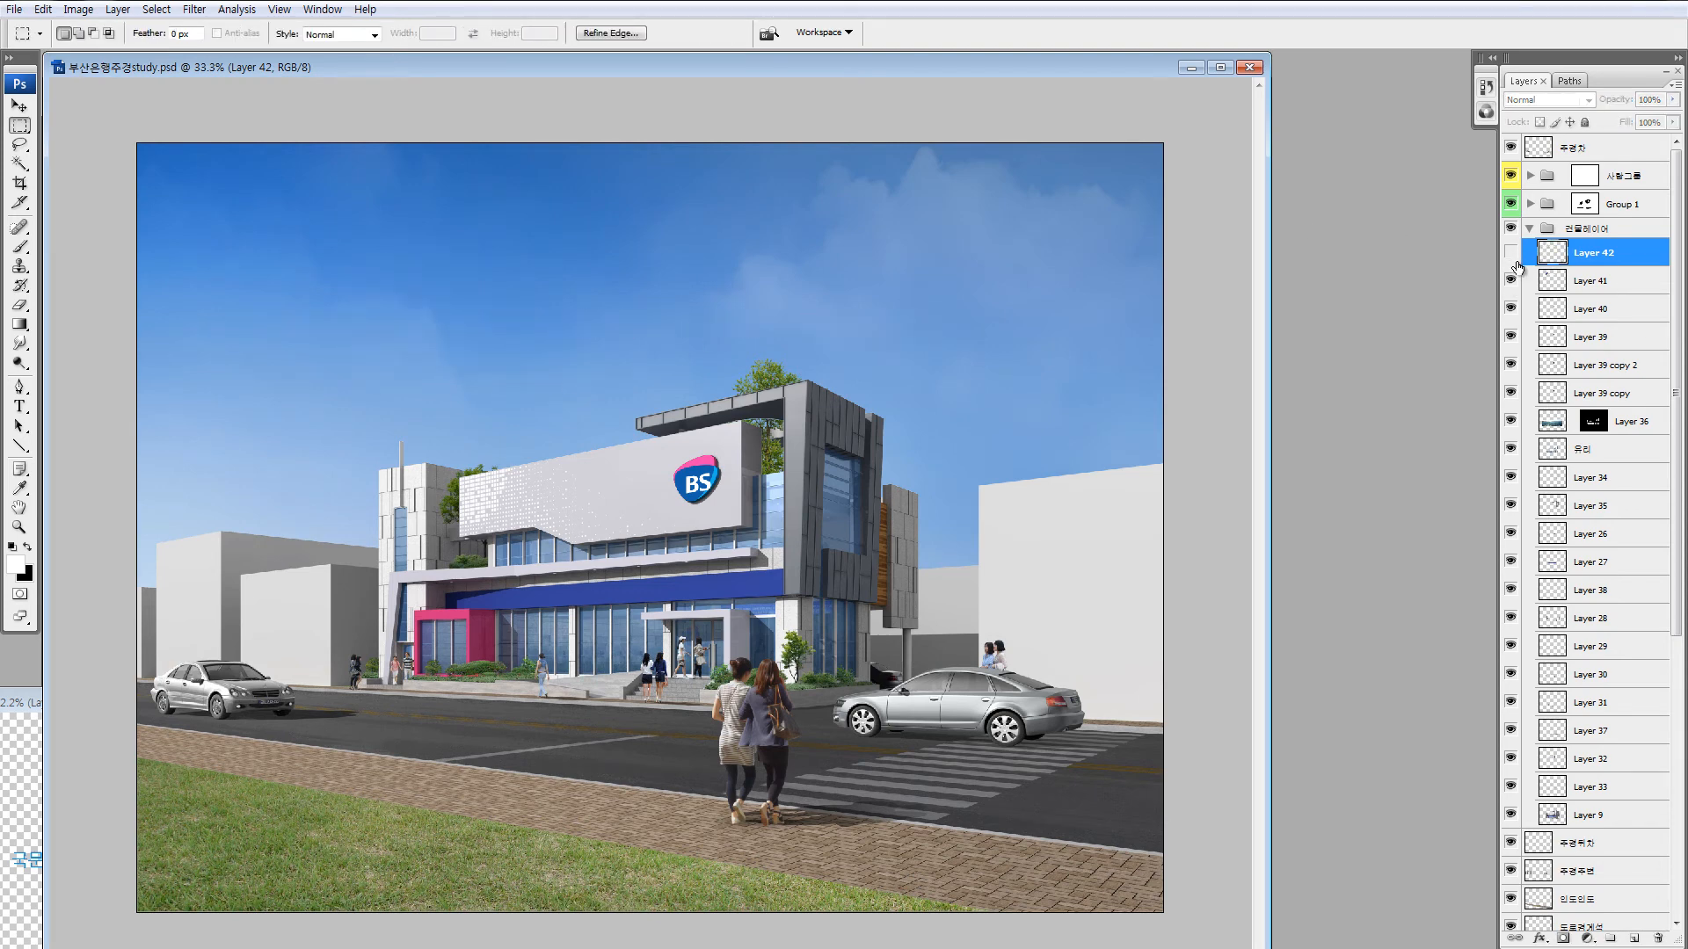
{"action": "left_click", "coordinate": [1512, 261]}
{"action": "left_click", "coordinate": [1547, 283], "text": "shift"}
{"action": "key", "text": "ctrl+e"}
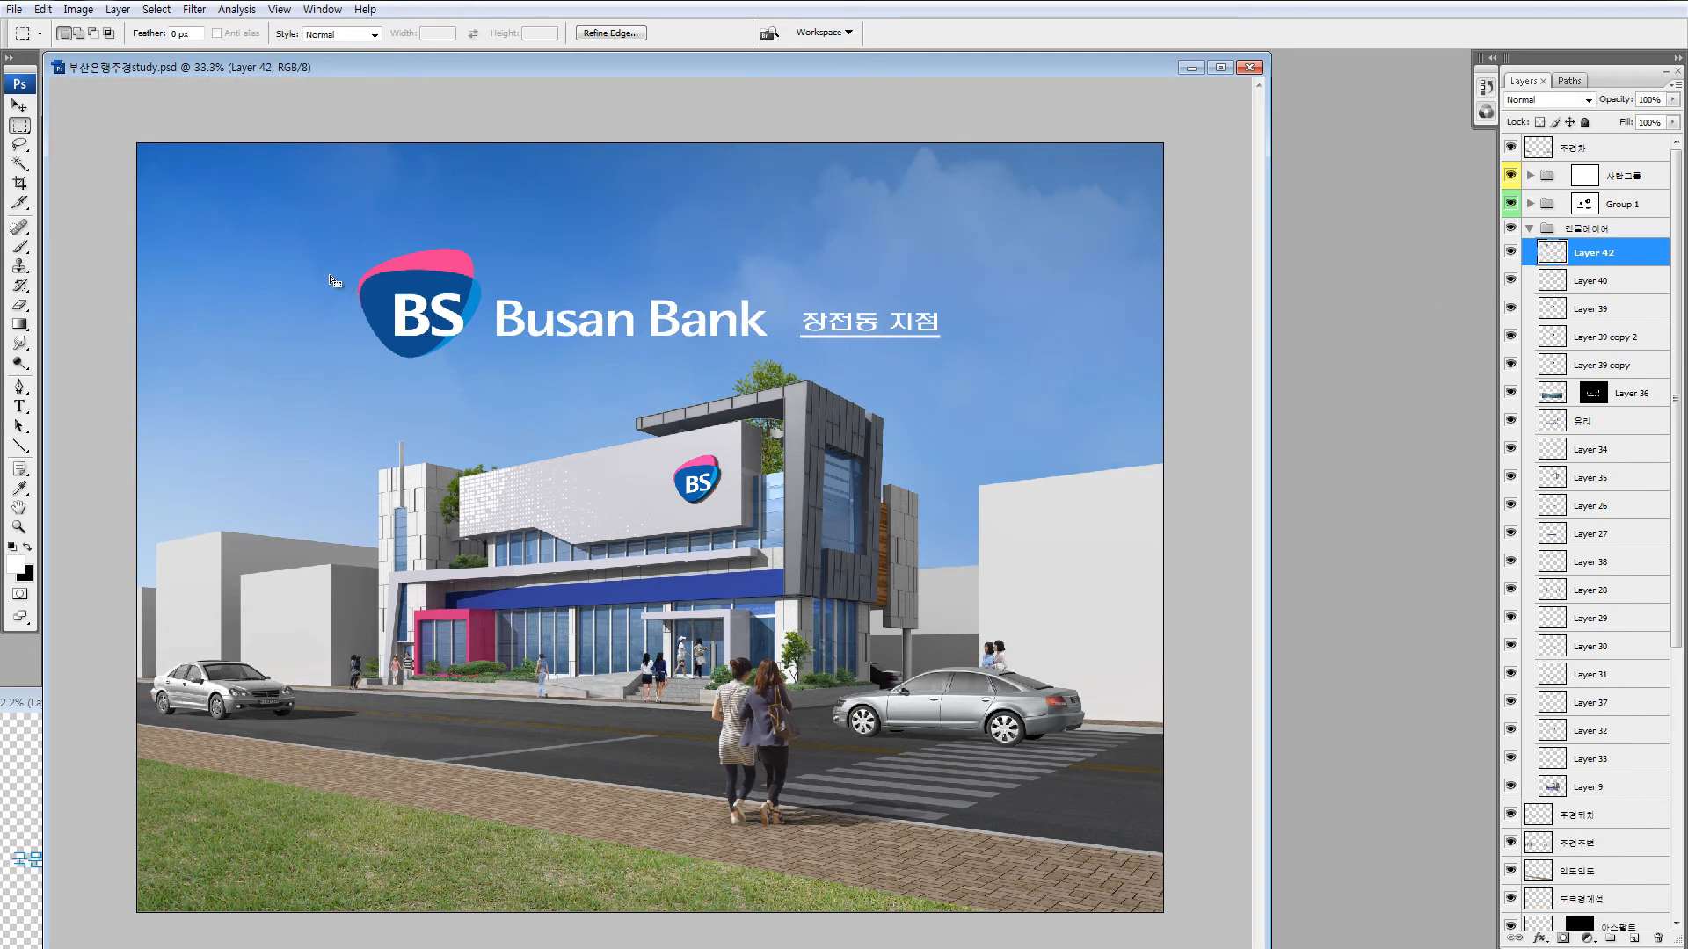
Scale the selected BS logo and Busan Bank 장전동 지점 lettering proportionally to 26.9% and bring it down over the blue sign band.
{"action": "key", "text": "q"}
{"action": "key", "text": "q"}
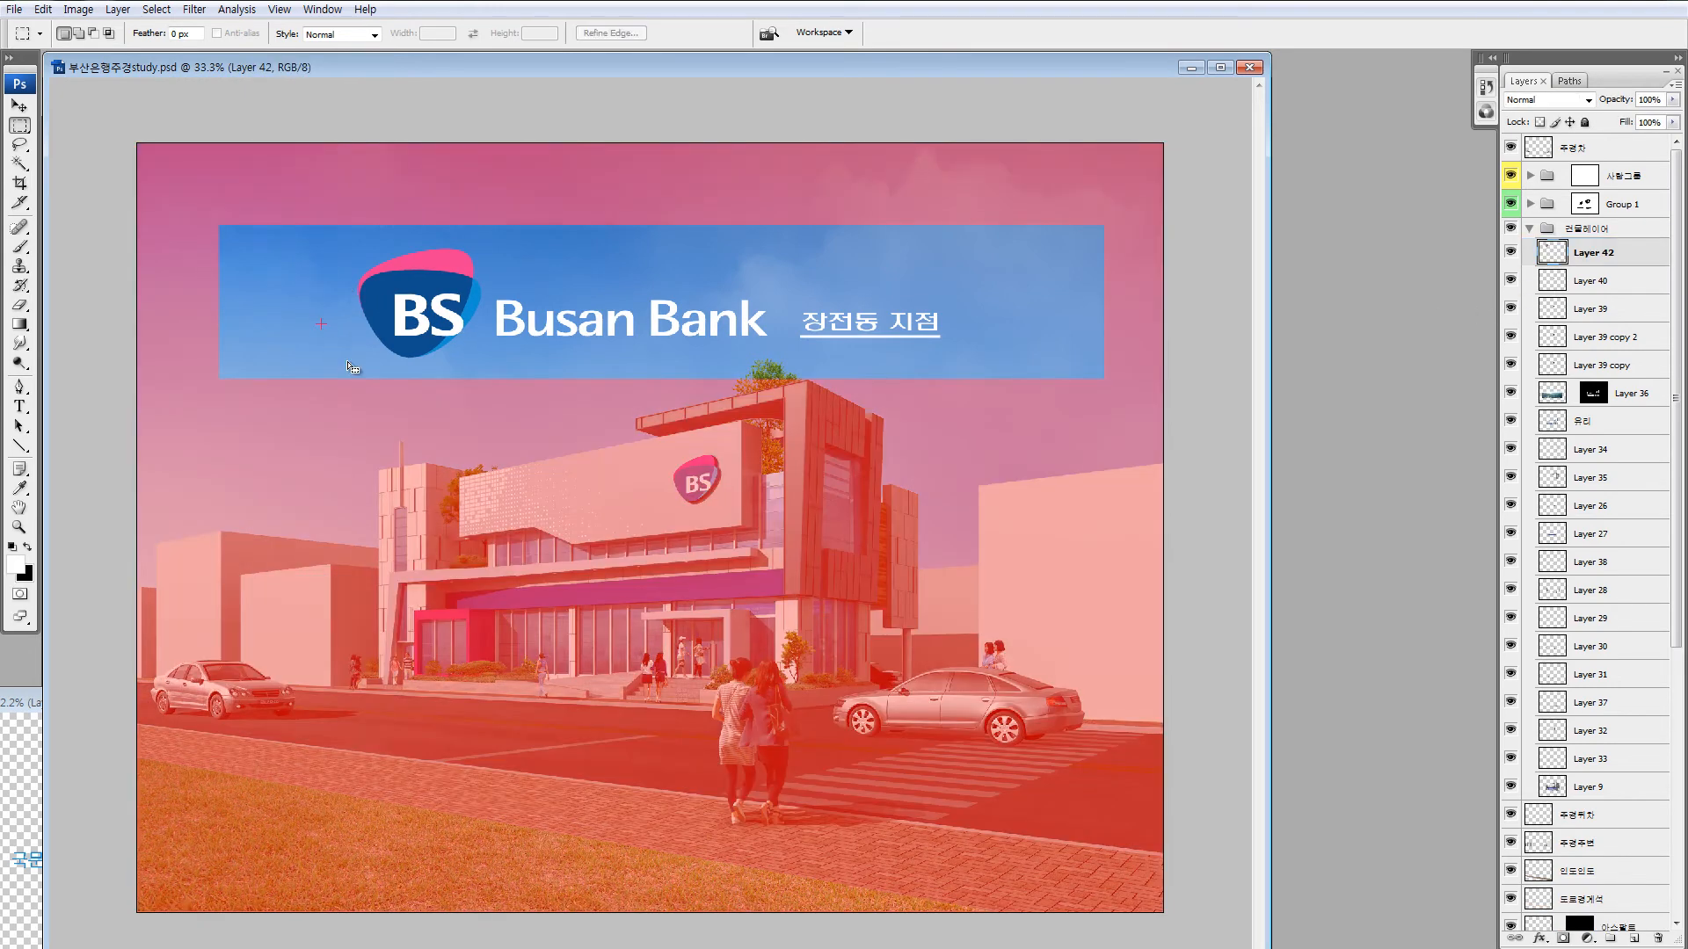
{"action": "key", "text": "ctrl+t"}
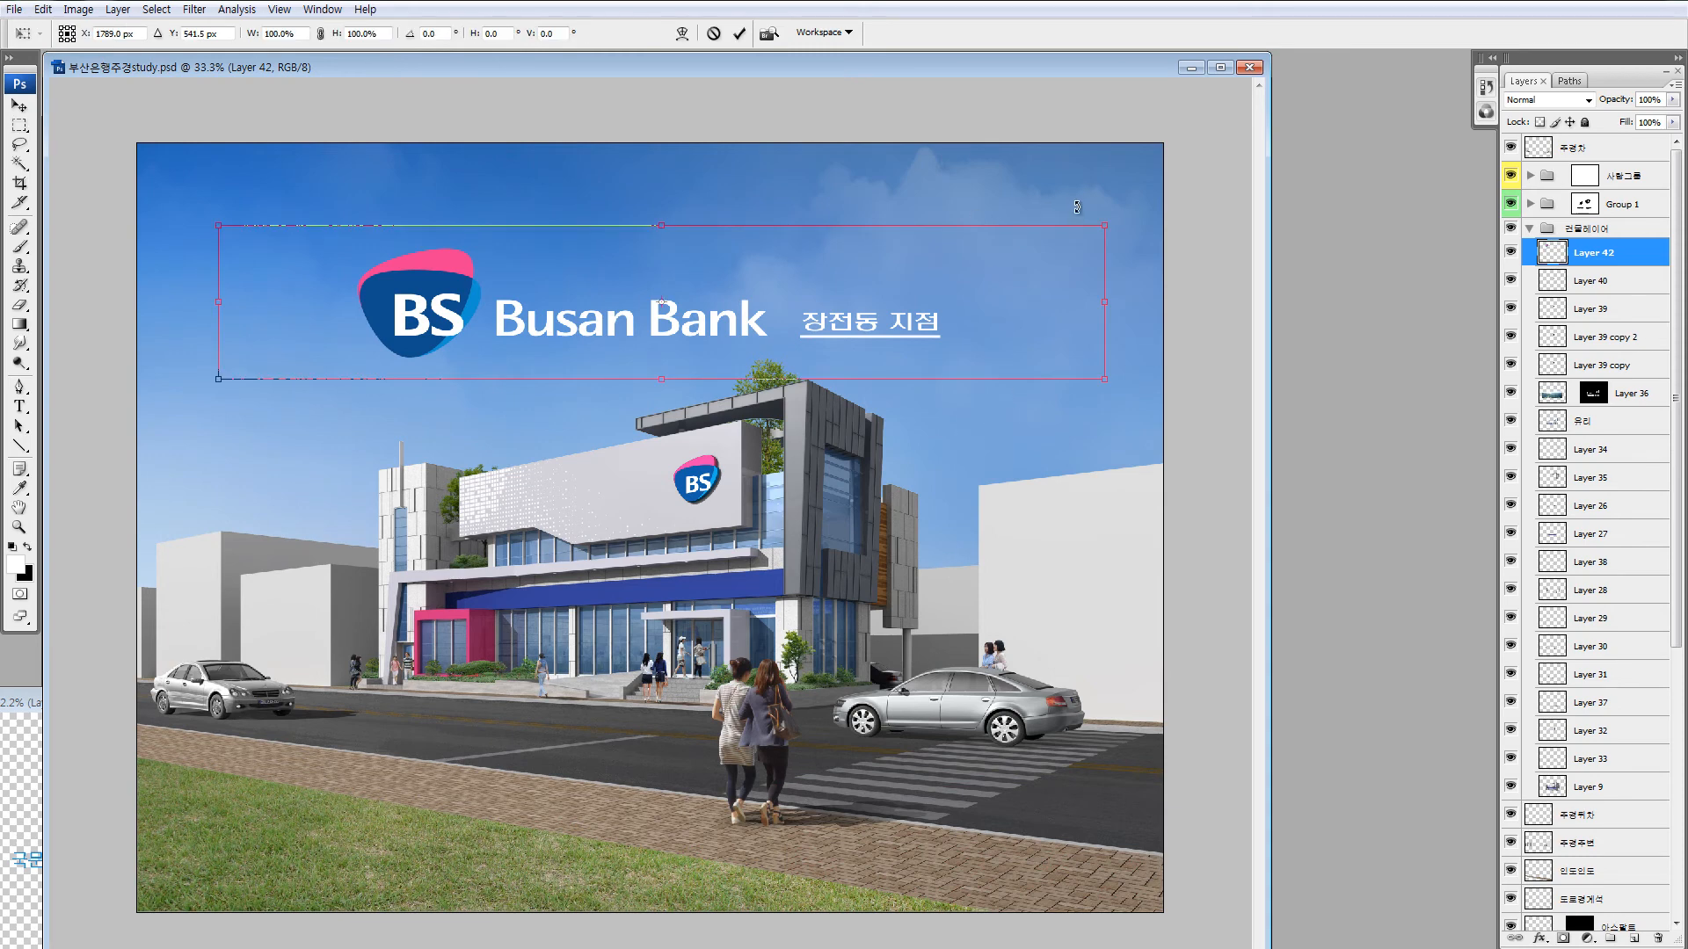
{"action": "left_click_drag", "start_coordinate": [1099, 227], "coordinate": [745, 589]}
{"action": "key", "text": "ctrl+plus"}
{"action": "key", "text": "ctrl+plus"}
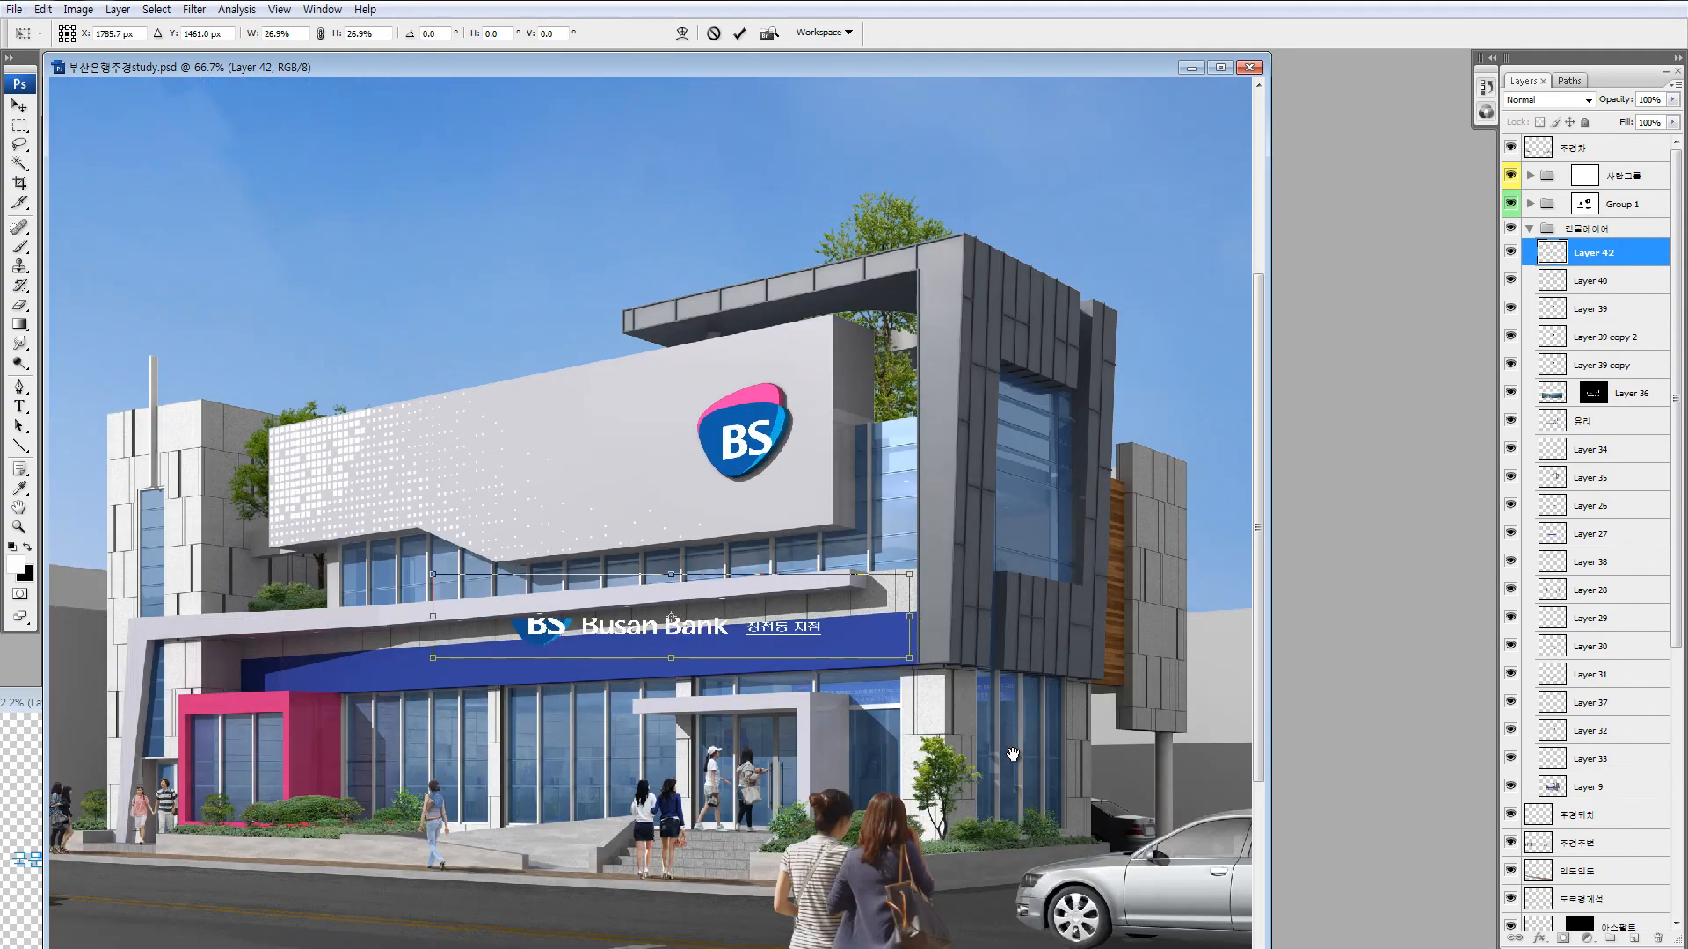
Reduce the lettering transform to 22.9% and shift it toward the blue sign band's right end.
{"action": "left_click_drag", "start_coordinate": [932, 686], "coordinate": [628, 522]}
{"action": "key", "text": "ctrl+plus"}
{"action": "key", "text": "ctrl+plus"}
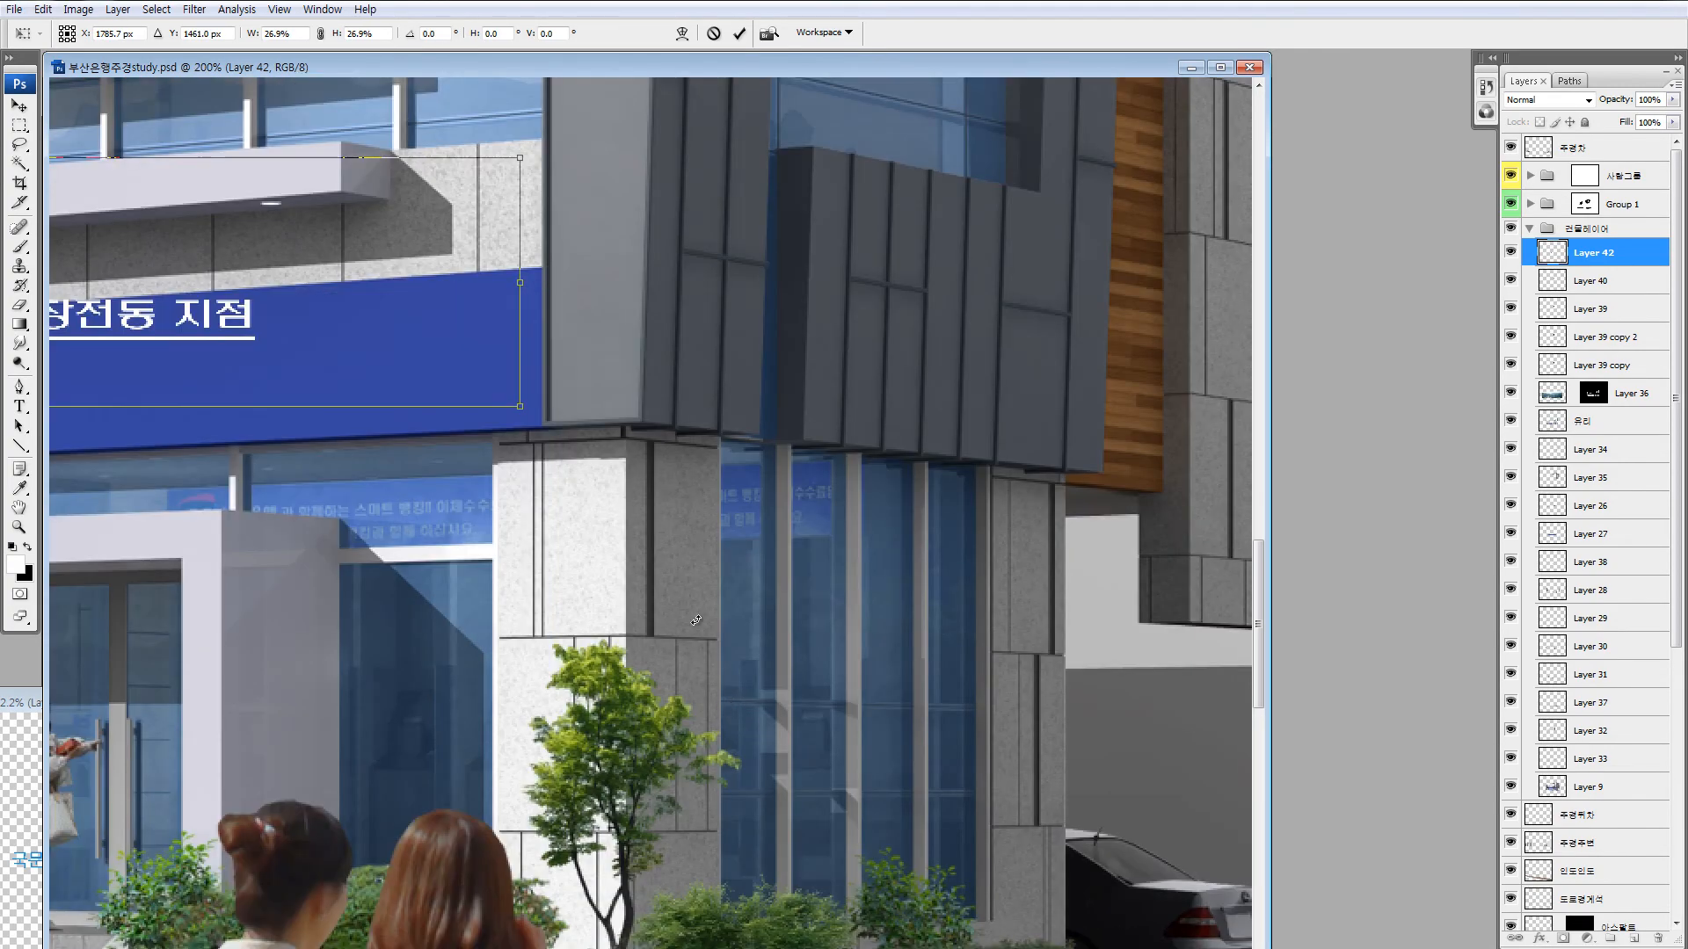
{"action": "left_click_drag", "start_coordinate": [783, 459], "coordinate": [580, 668]}
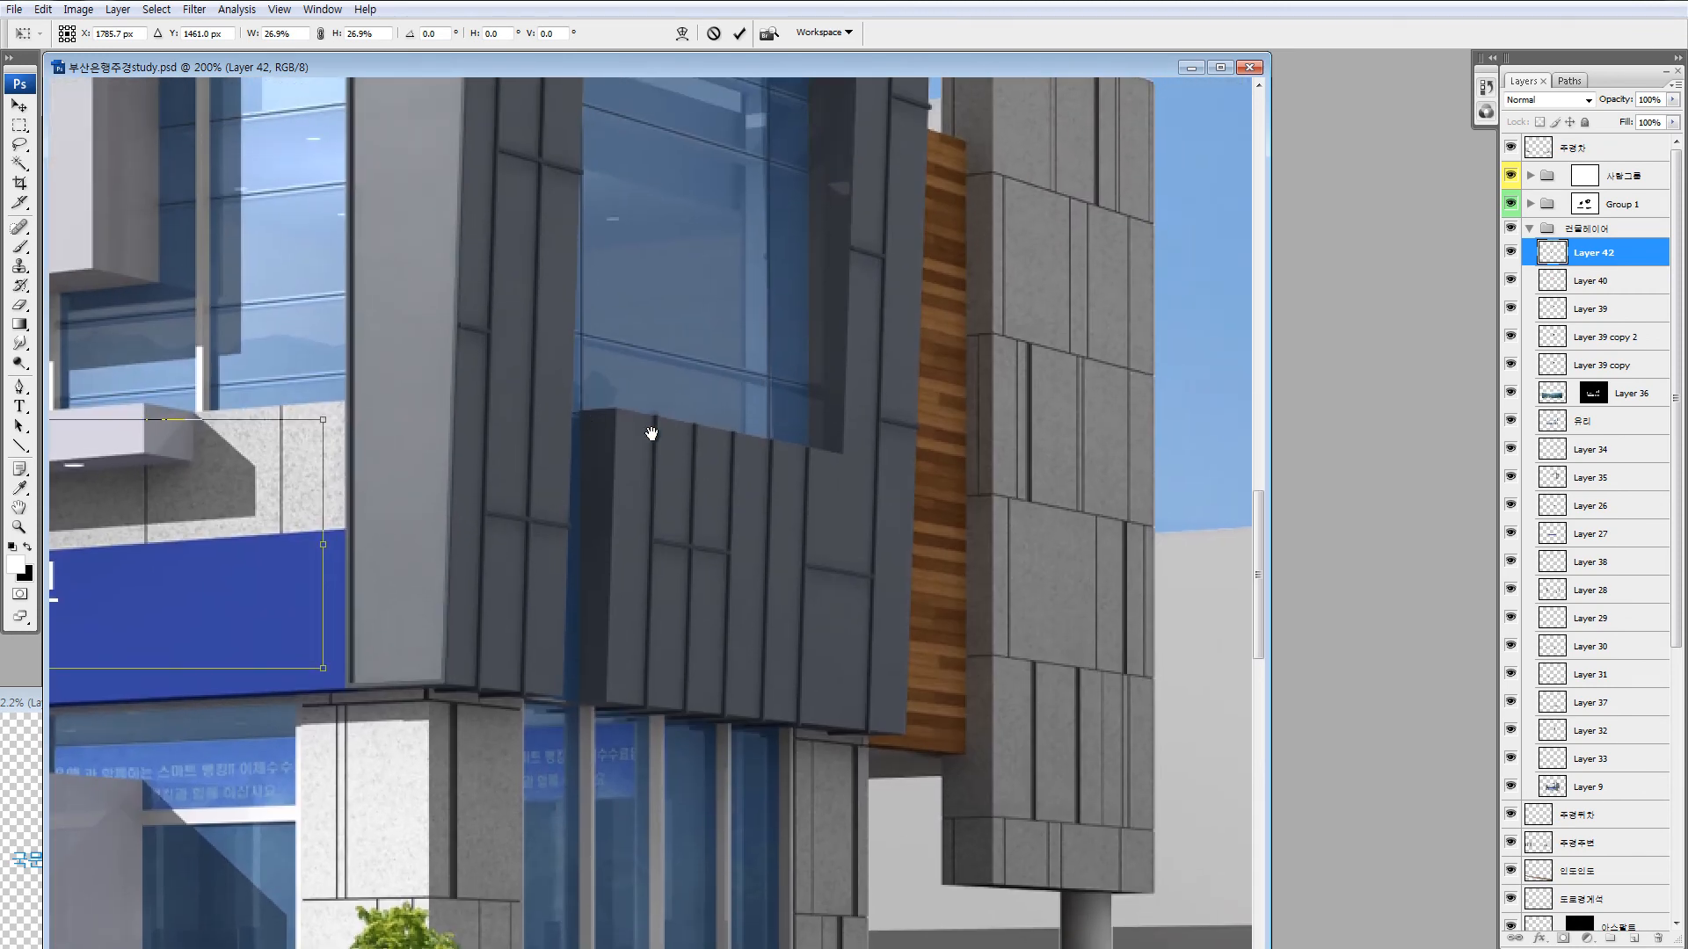
{"action": "left_click_drag", "start_coordinate": [648, 434], "coordinate": [625, 585]}
{"action": "key", "text": "ctrl+minus"}
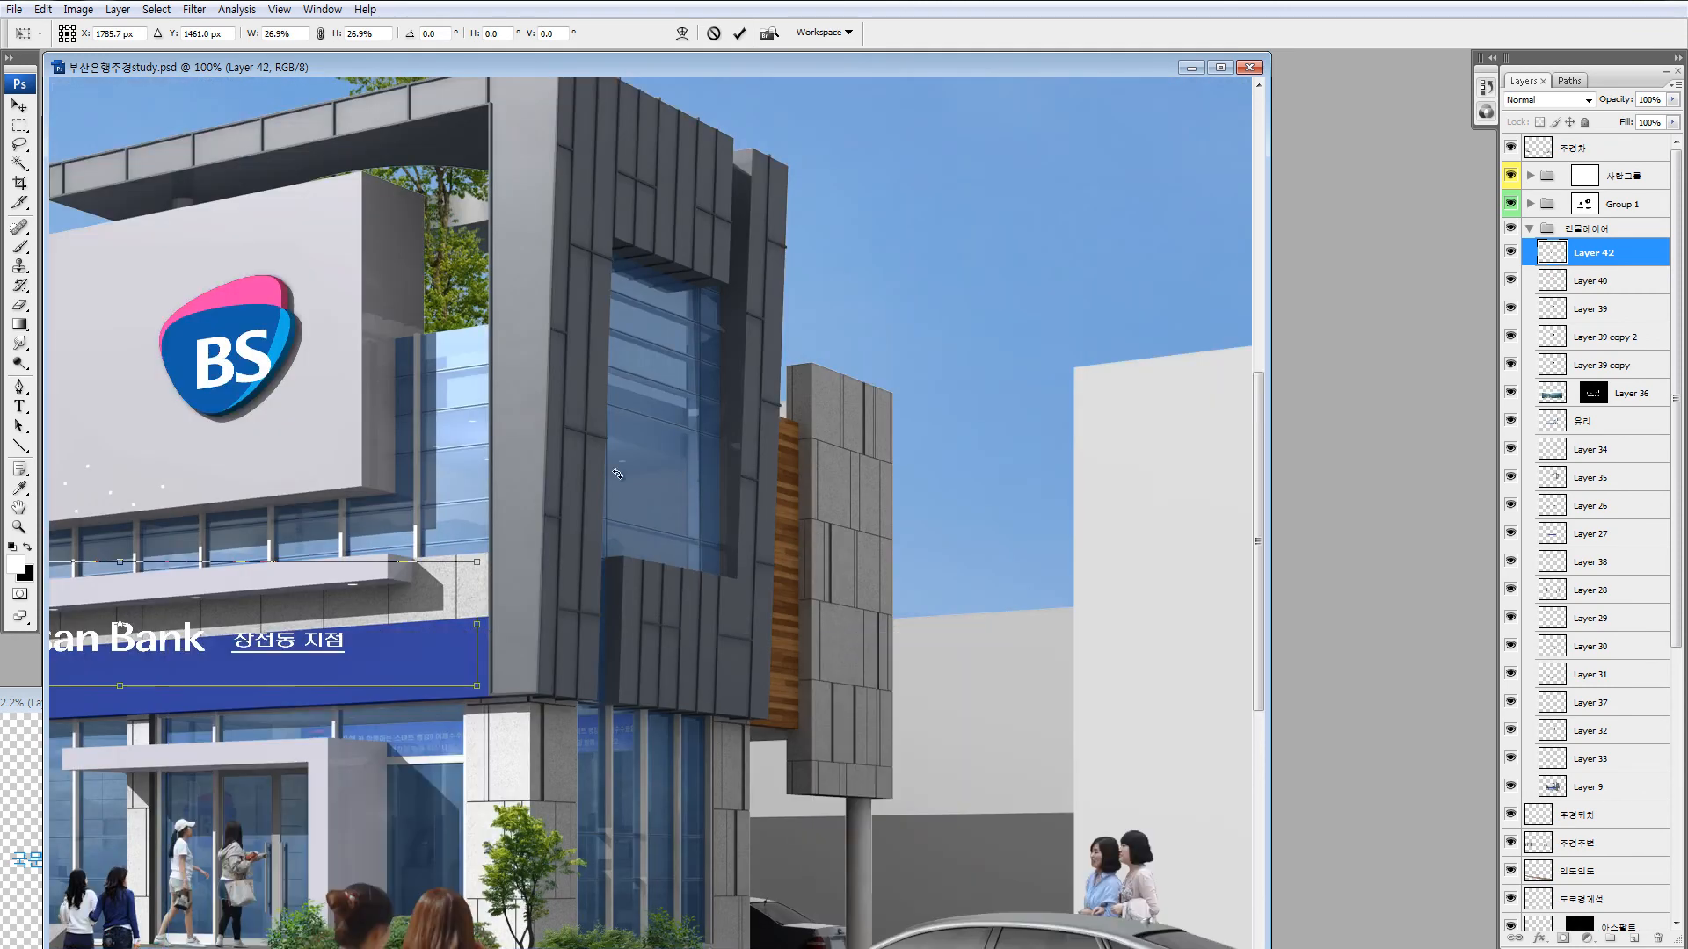
{"action": "left_click_drag", "start_coordinate": [521, 461], "coordinate": [573, 613]}
{"action": "left_click_drag", "start_coordinate": [547, 669], "coordinate": [640, 686]}
{"action": "key", "text": "ctrl+plus"}
{"action": "left_click_drag", "start_coordinate": [615, 787], "coordinate": [706, 542]}
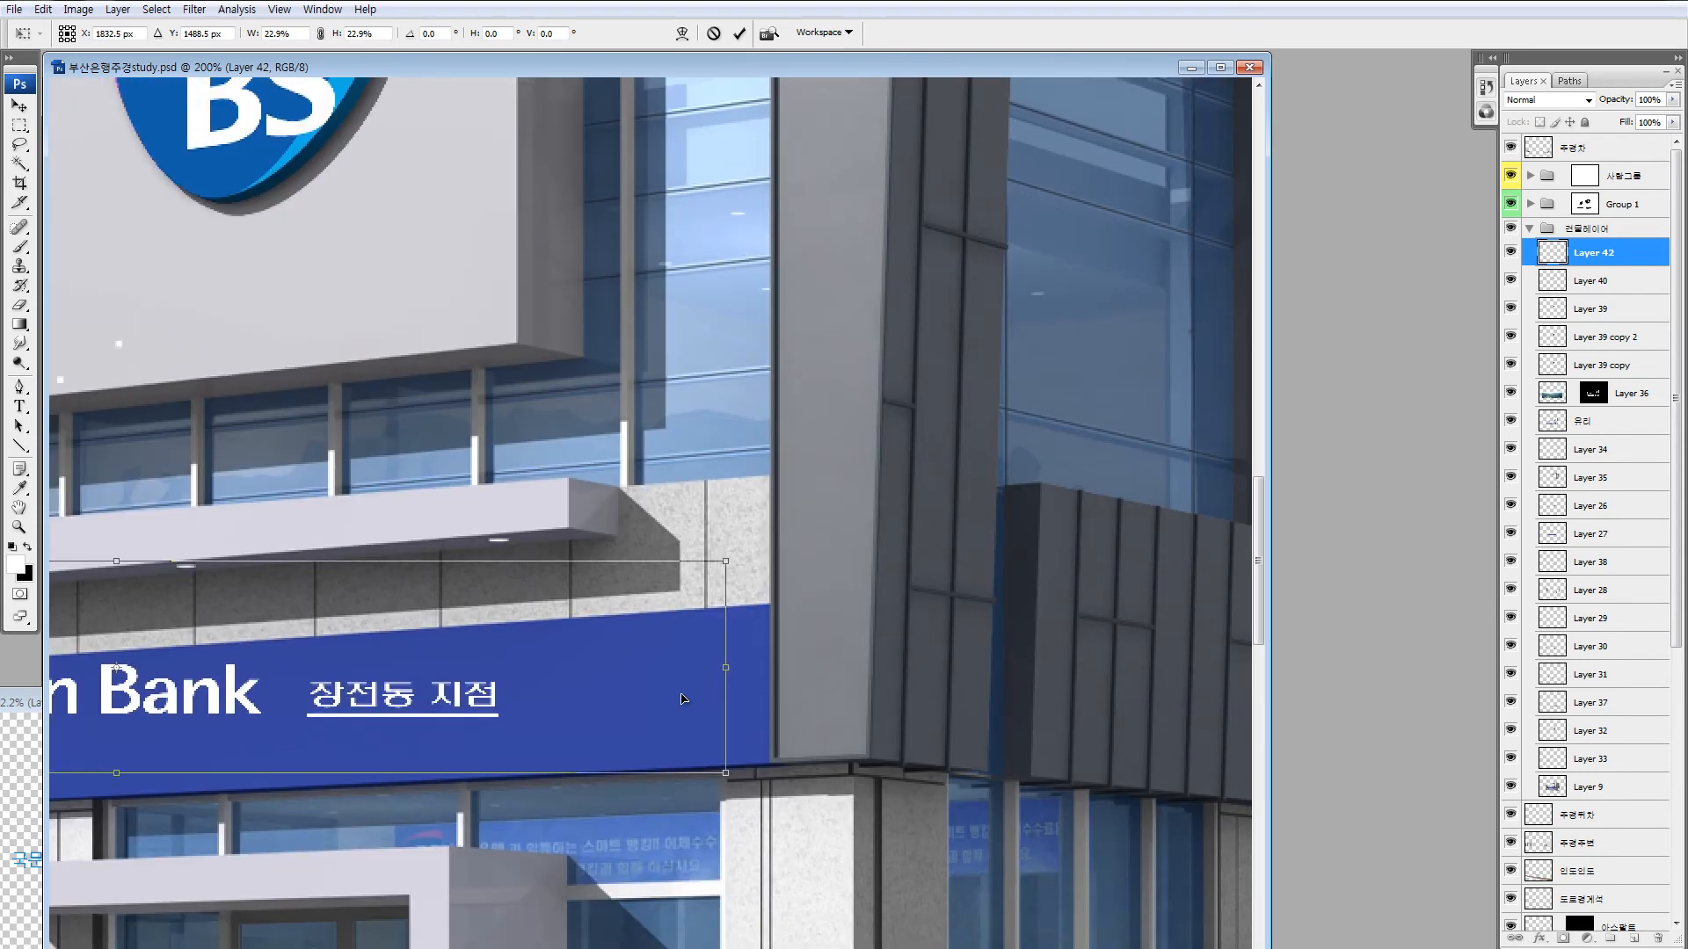
Shrink the lettering transform to 16.7% and align its right edge and upper right corner with the blue band's right end.
{"action": "left_click_drag", "start_coordinate": [680, 696], "coordinate": [871, 633]}
{"action": "left_click_drag", "start_coordinate": [893, 520], "coordinate": [640, 568]}
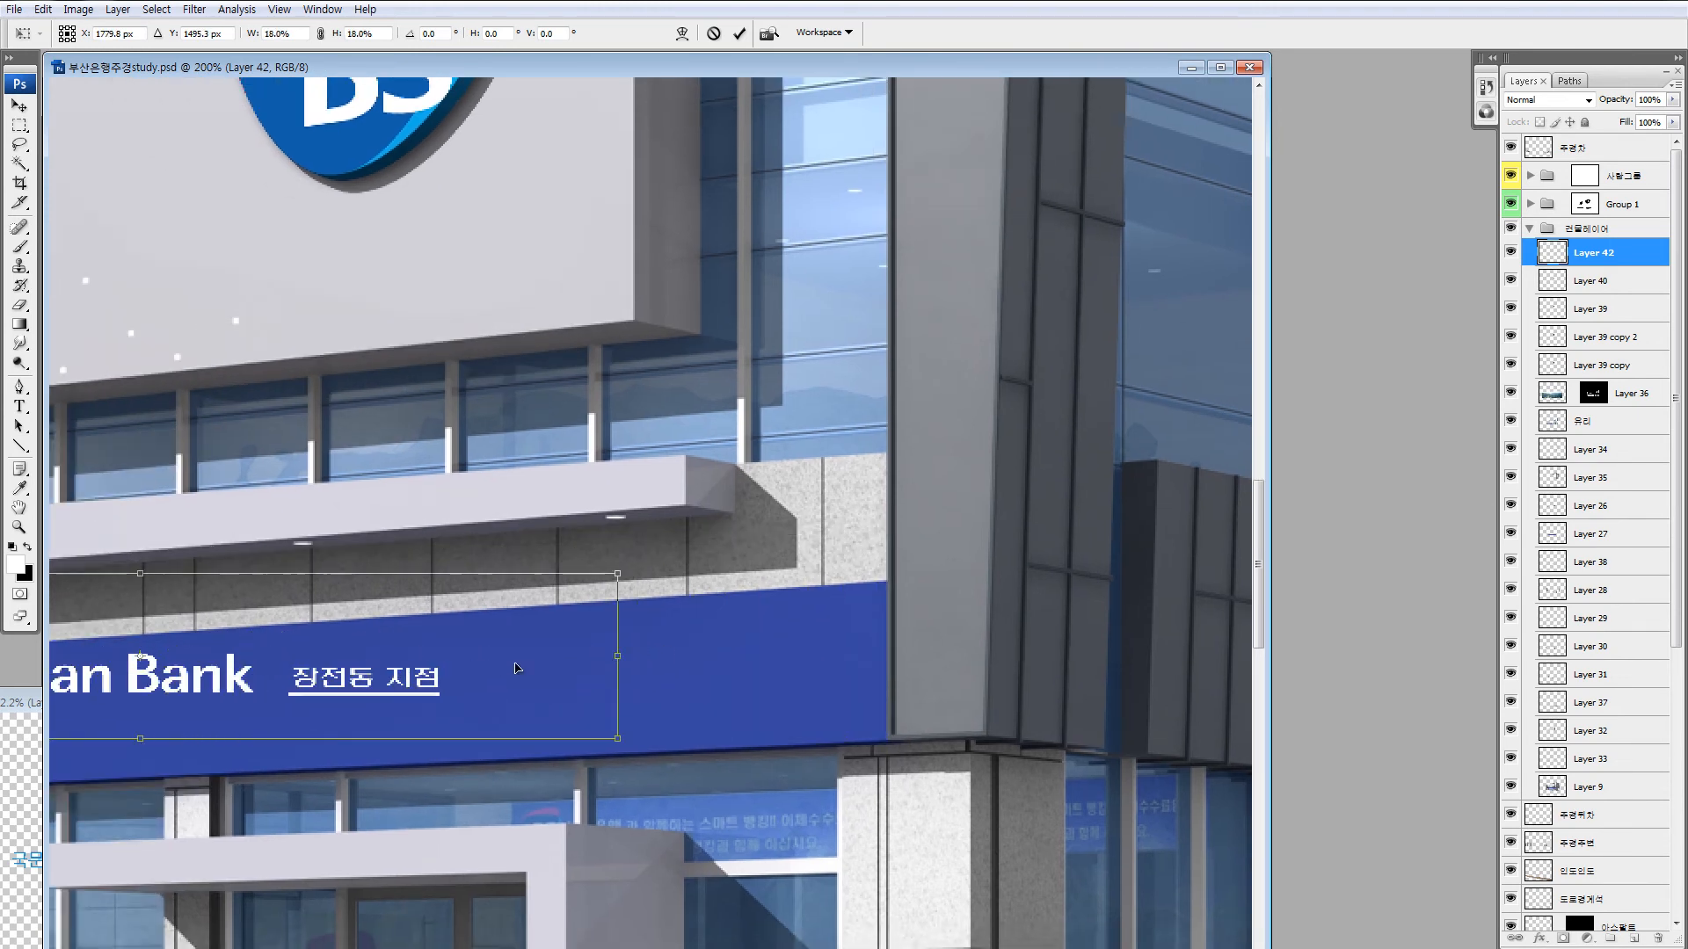
{"action": "left_click_drag", "start_coordinate": [513, 668], "coordinate": [780, 665]}
{"action": "left_click_drag", "start_coordinate": [891, 564], "coordinate": [832, 635]}
{"action": "left_click_drag", "start_coordinate": [731, 653], "coordinate": [770, 655]}
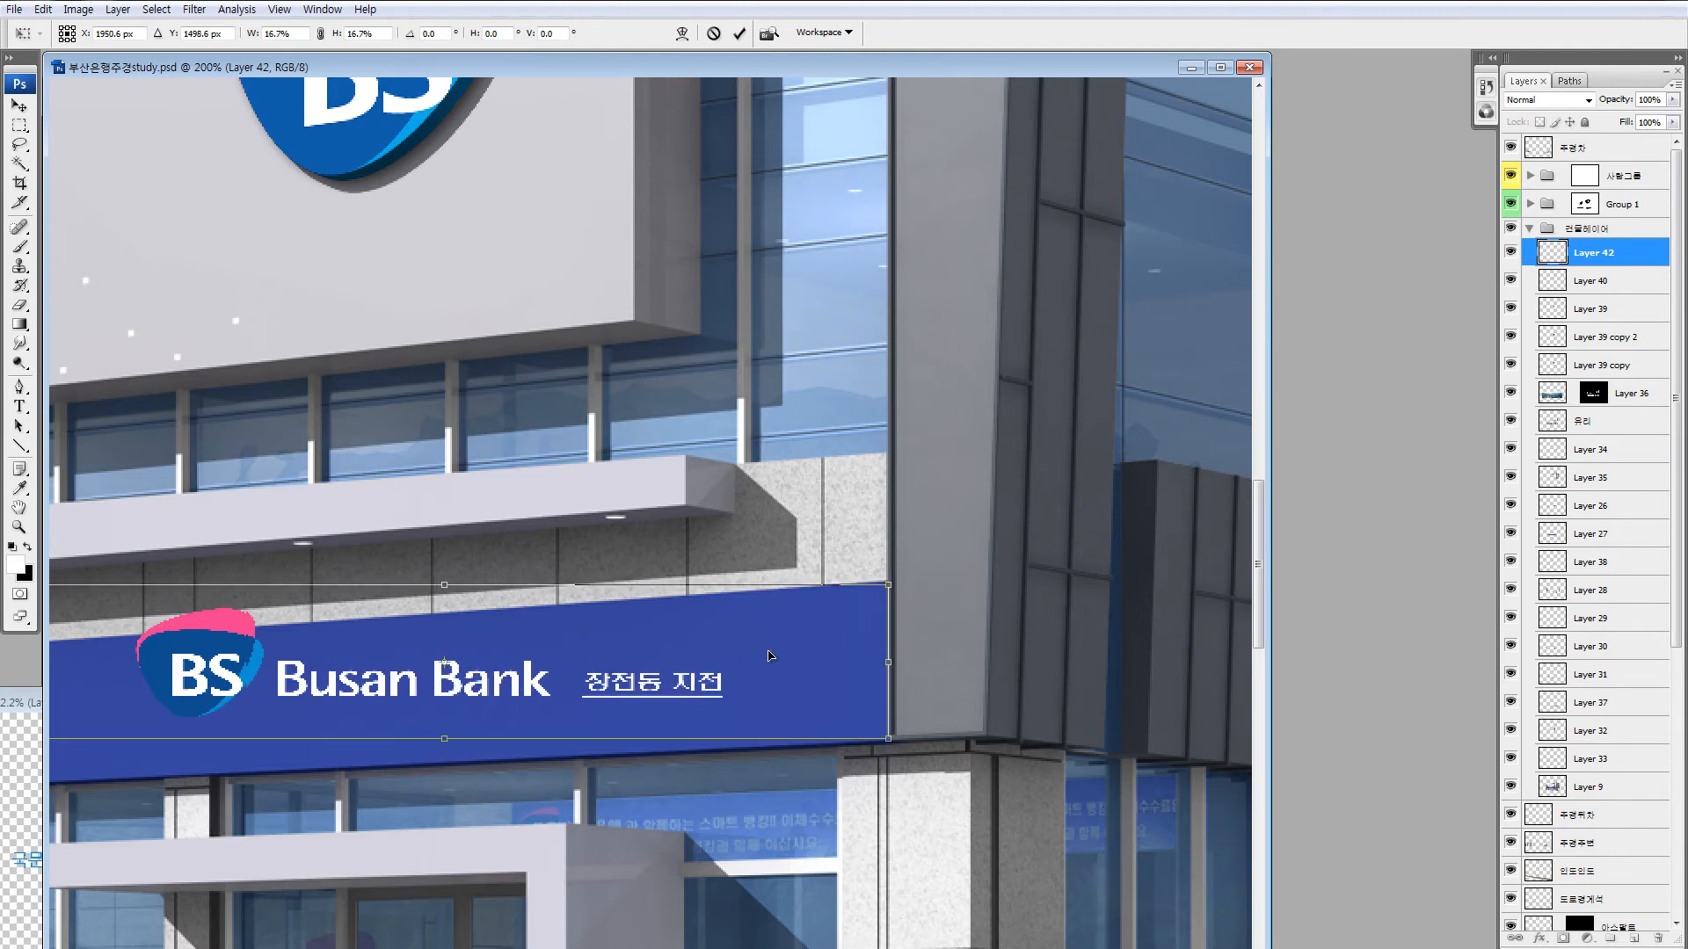
{"action": "key", "text": "Left"}
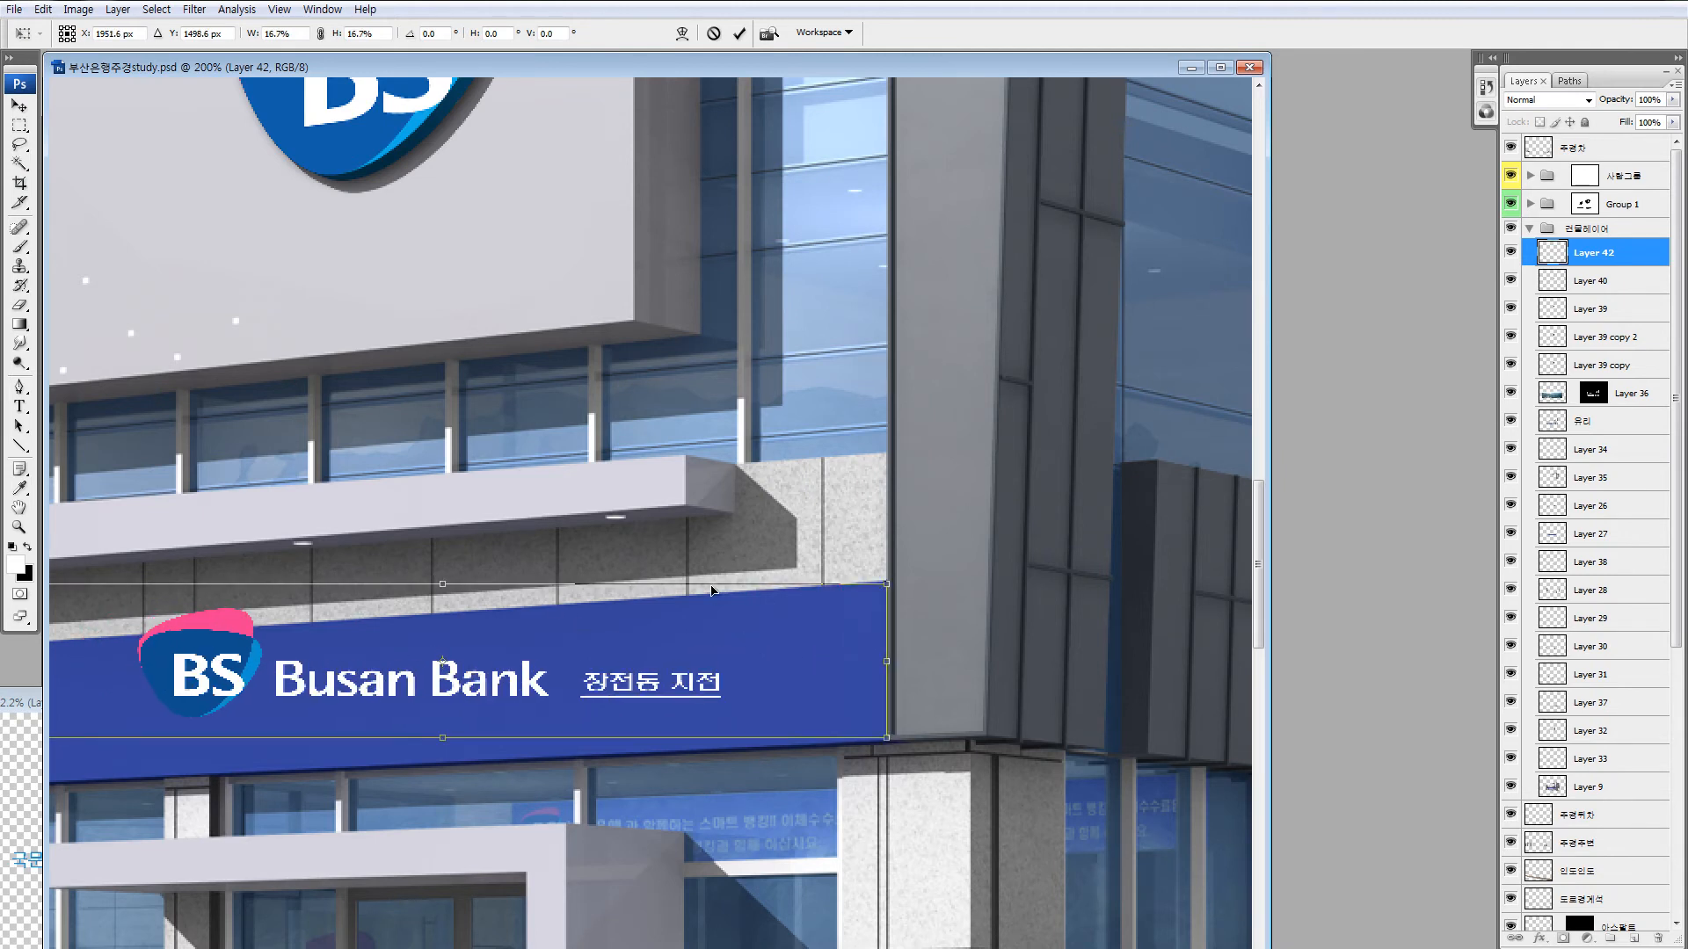
{"action": "key", "text": "Up"}
{"action": "key", "text": "Up"}
Skew the lettering vertically by -4.0° so it follows the slope of the blue sign band.
{"action": "left_click_drag", "start_coordinate": [415, 448], "coordinate": [585, 404]}
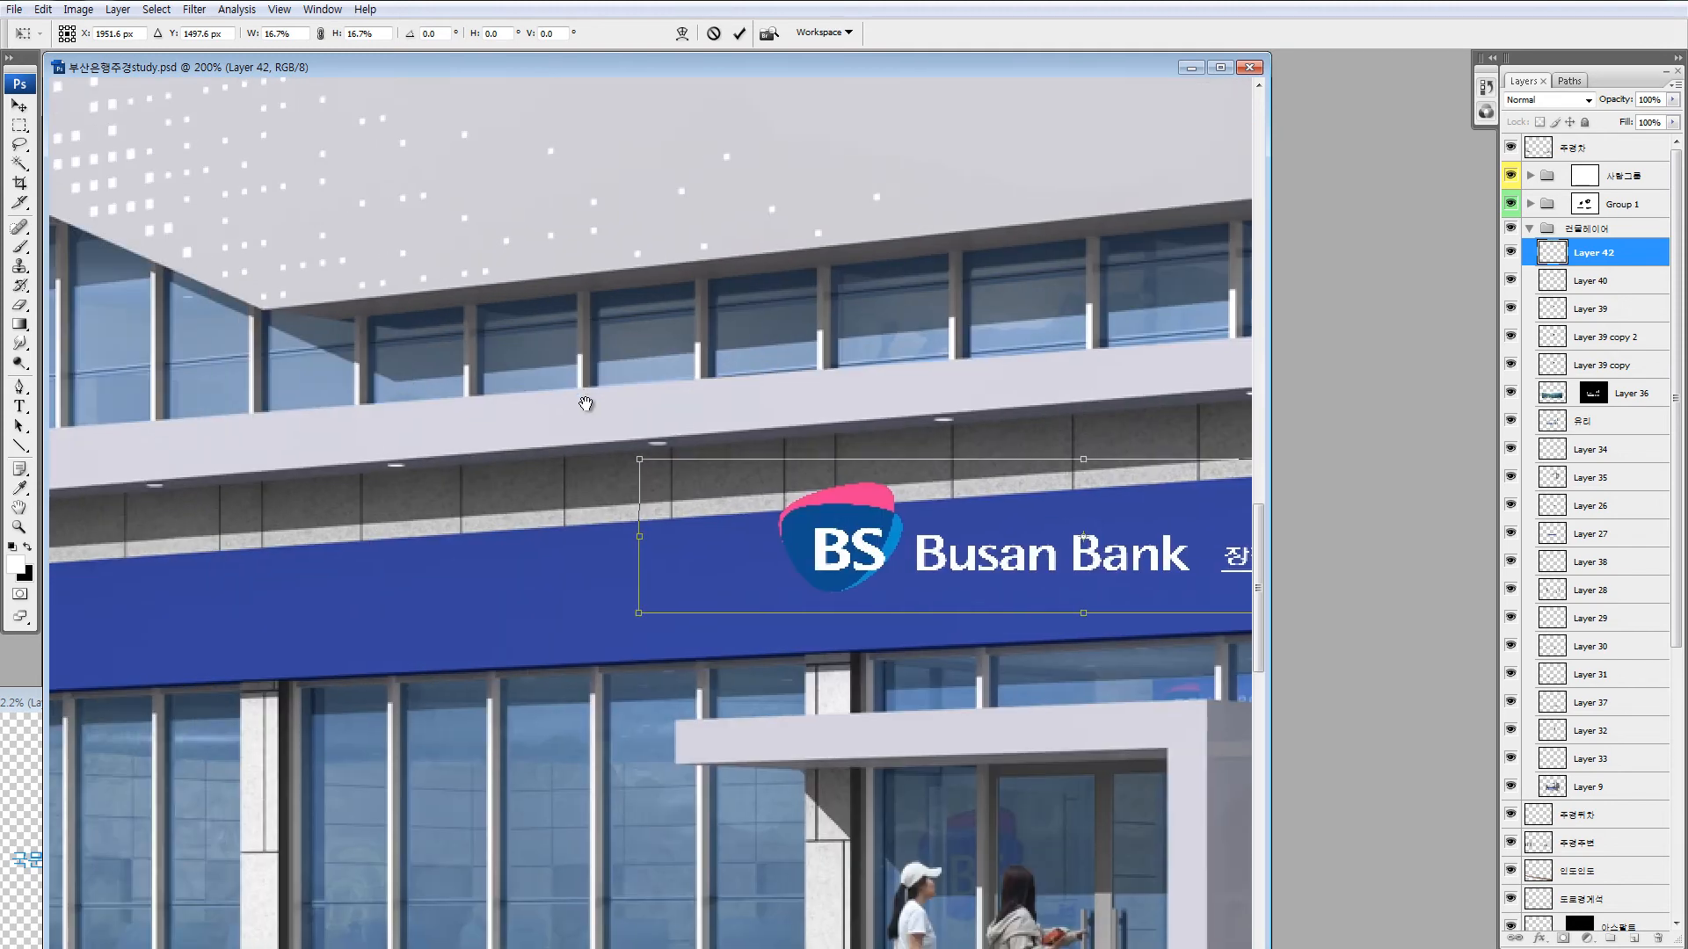
{"action": "left_click_drag", "start_coordinate": [640, 535], "coordinate": [645, 561]}
{"action": "left_click_drag", "start_coordinate": [651, 592], "coordinate": [651, 615]}
{"action": "left_click_drag", "start_coordinate": [1024, 464], "coordinate": [497, 523]}
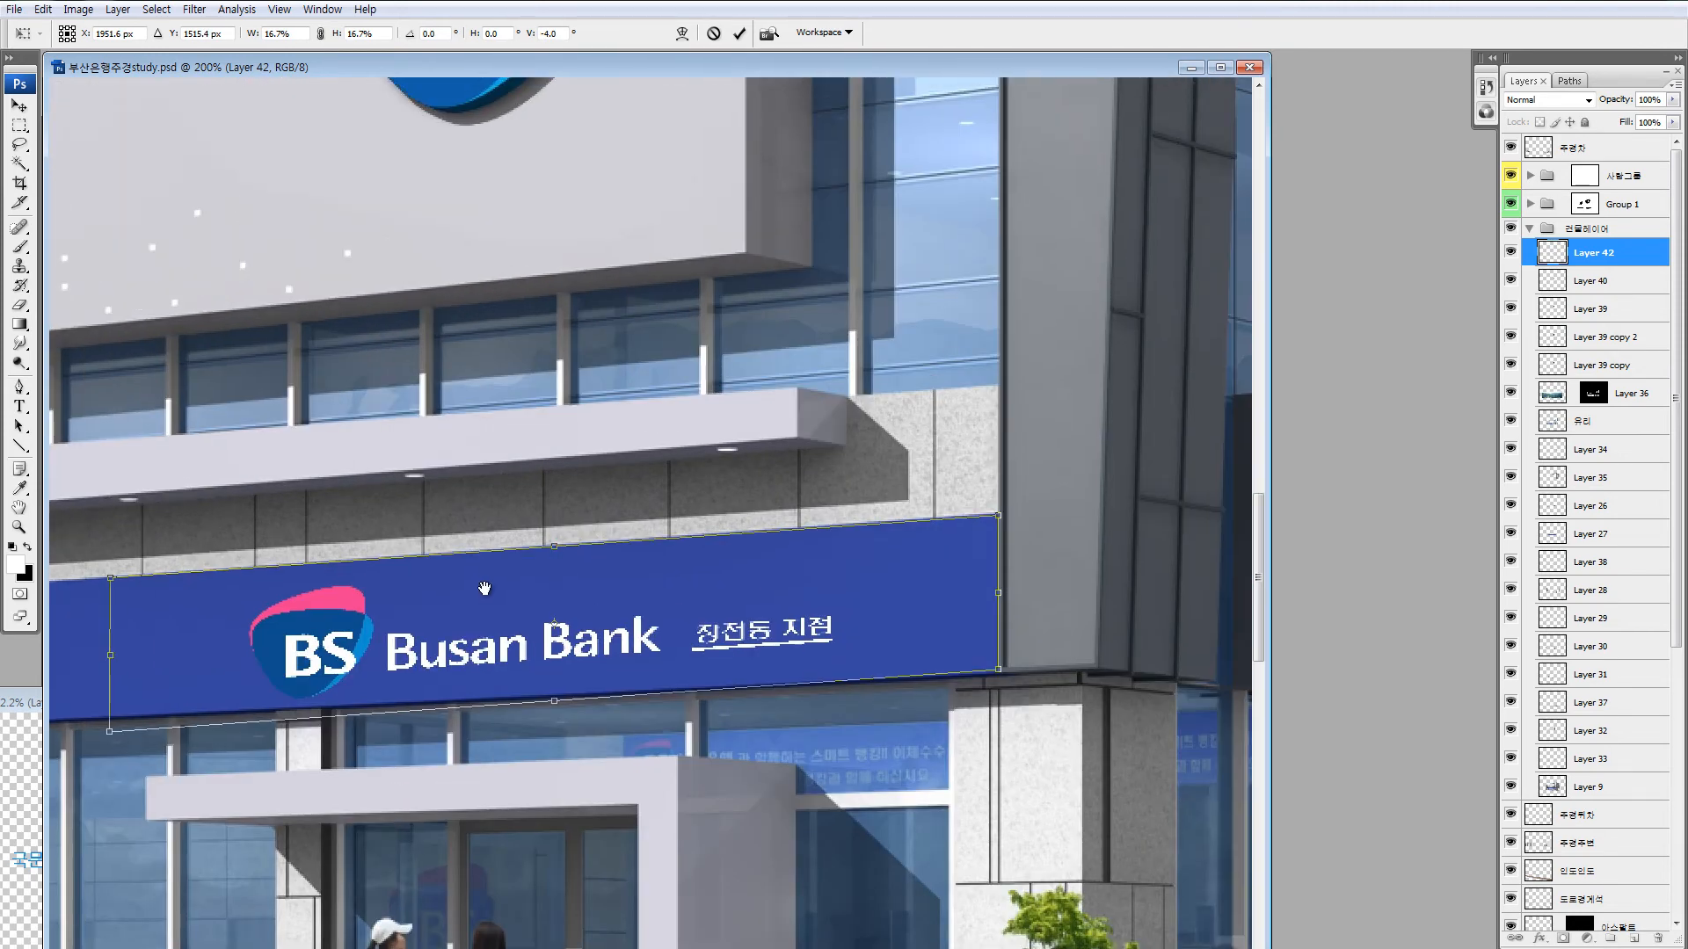
{"action": "left_click_drag", "start_coordinate": [213, 619], "coordinate": [411, 601]}
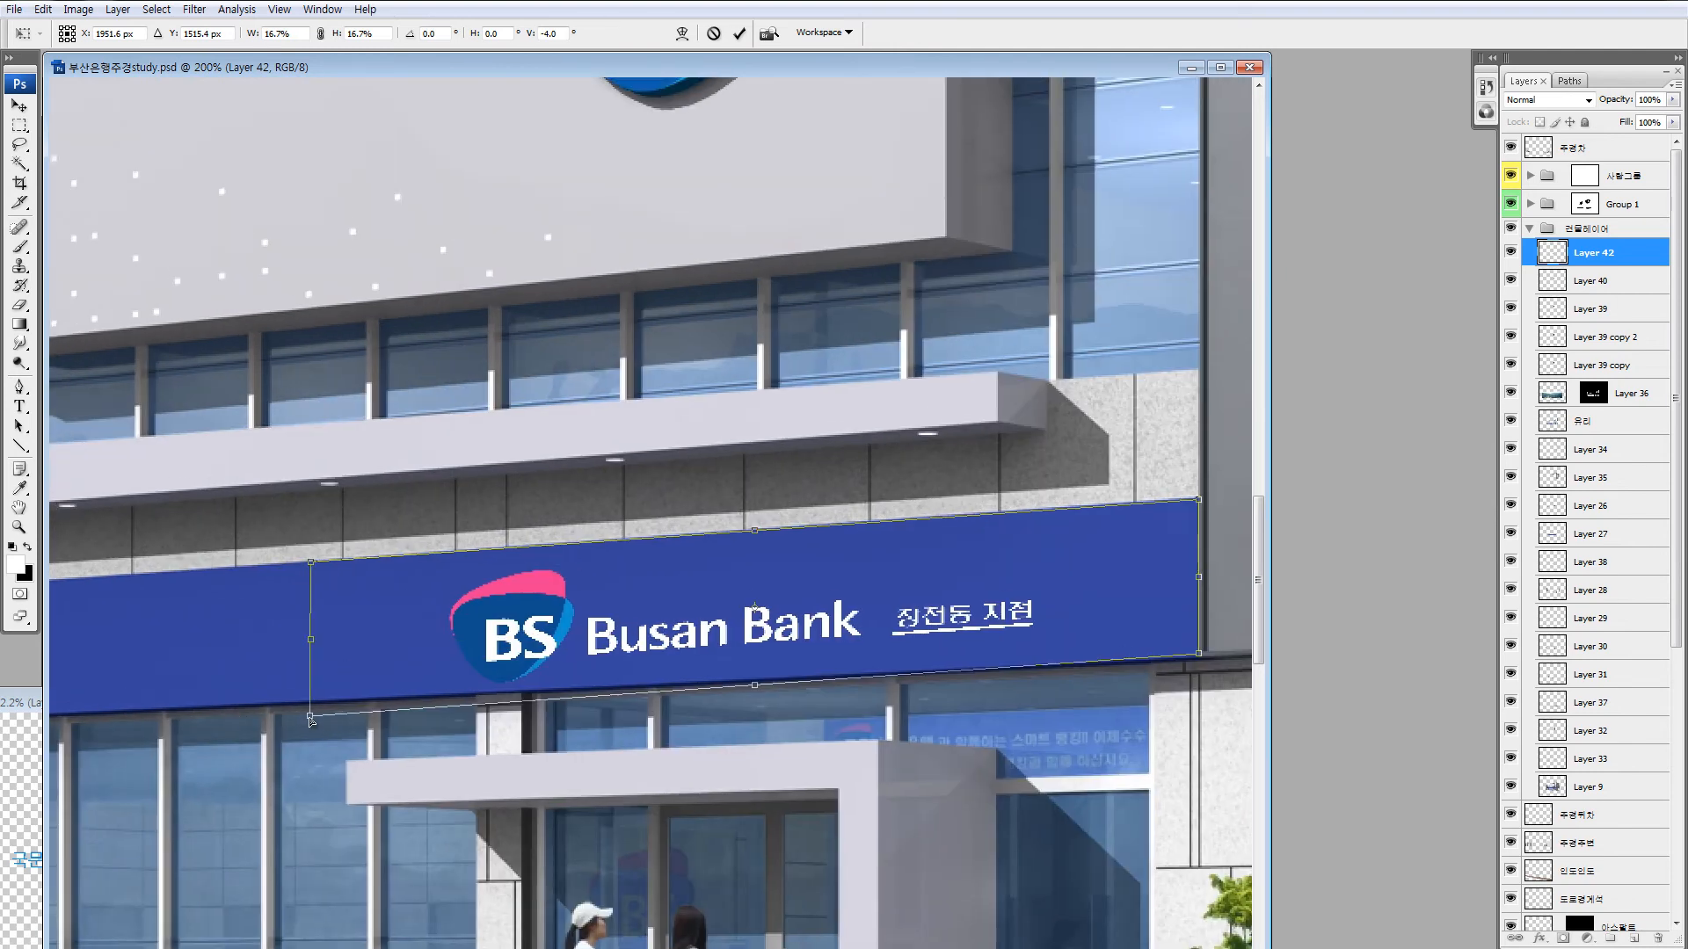
Distort the lettering's left corners to match the blue band's edges in perspective, and apply the transform.
{"action": "left_click_drag", "start_coordinate": [311, 721], "coordinate": [311, 704]}
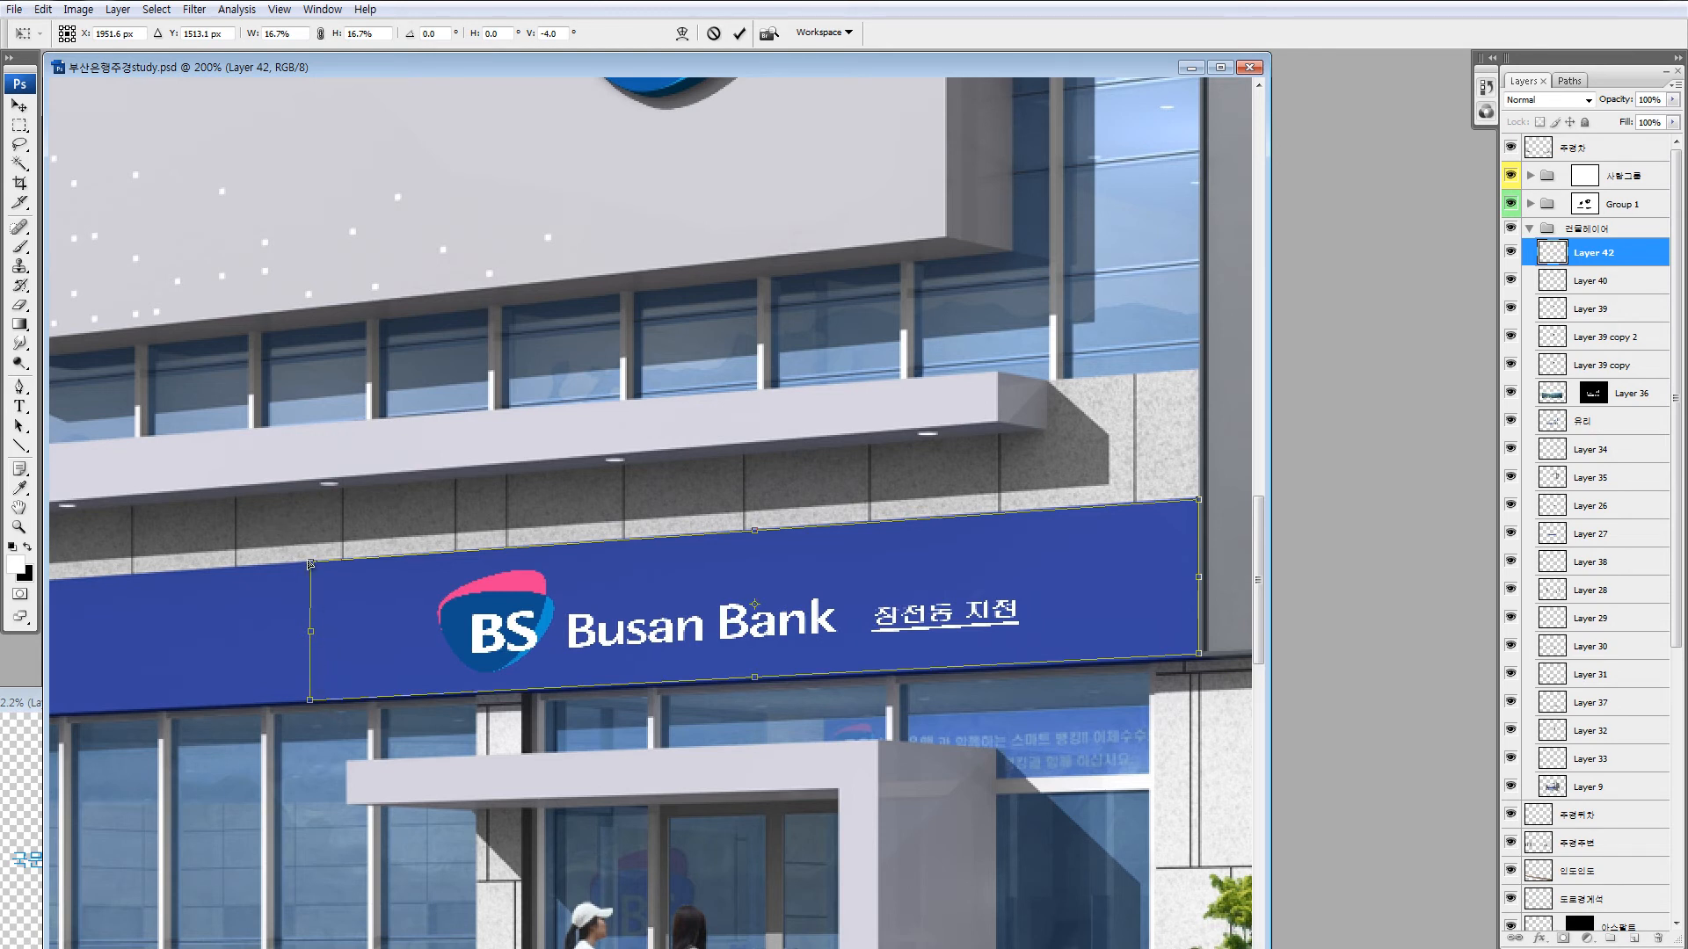
{"action": "left_click_drag", "start_coordinate": [310, 564], "coordinate": [309, 564]}
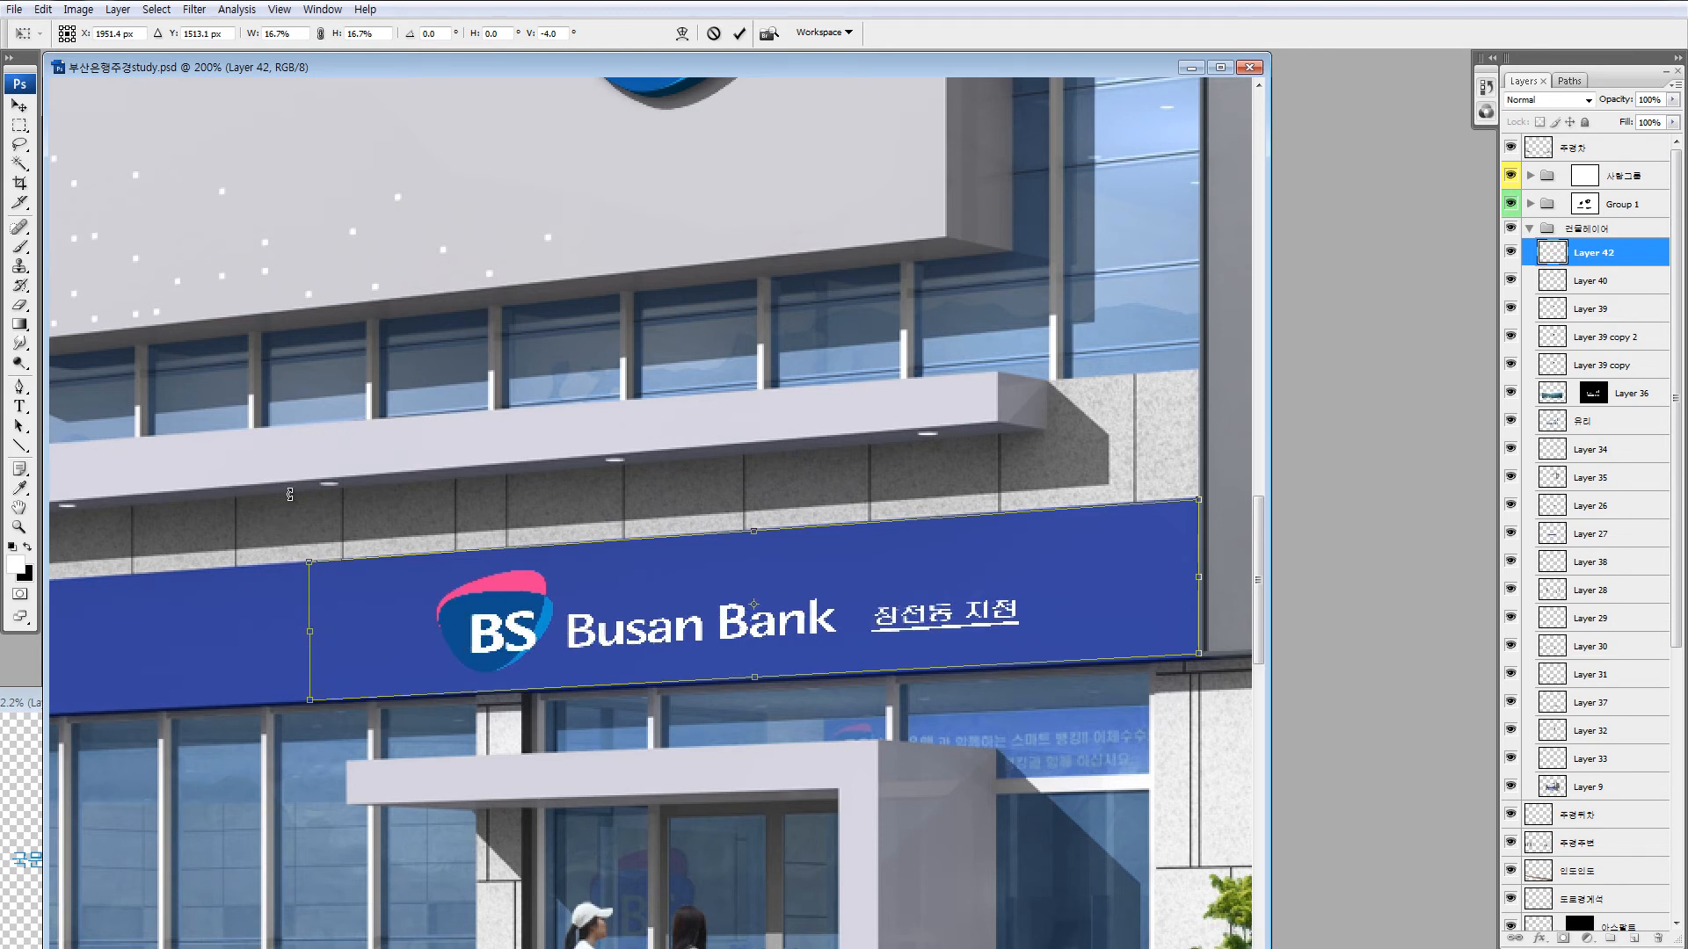
{"action": "left_click_drag", "start_coordinate": [861, 578], "coordinate": [783, 573]}
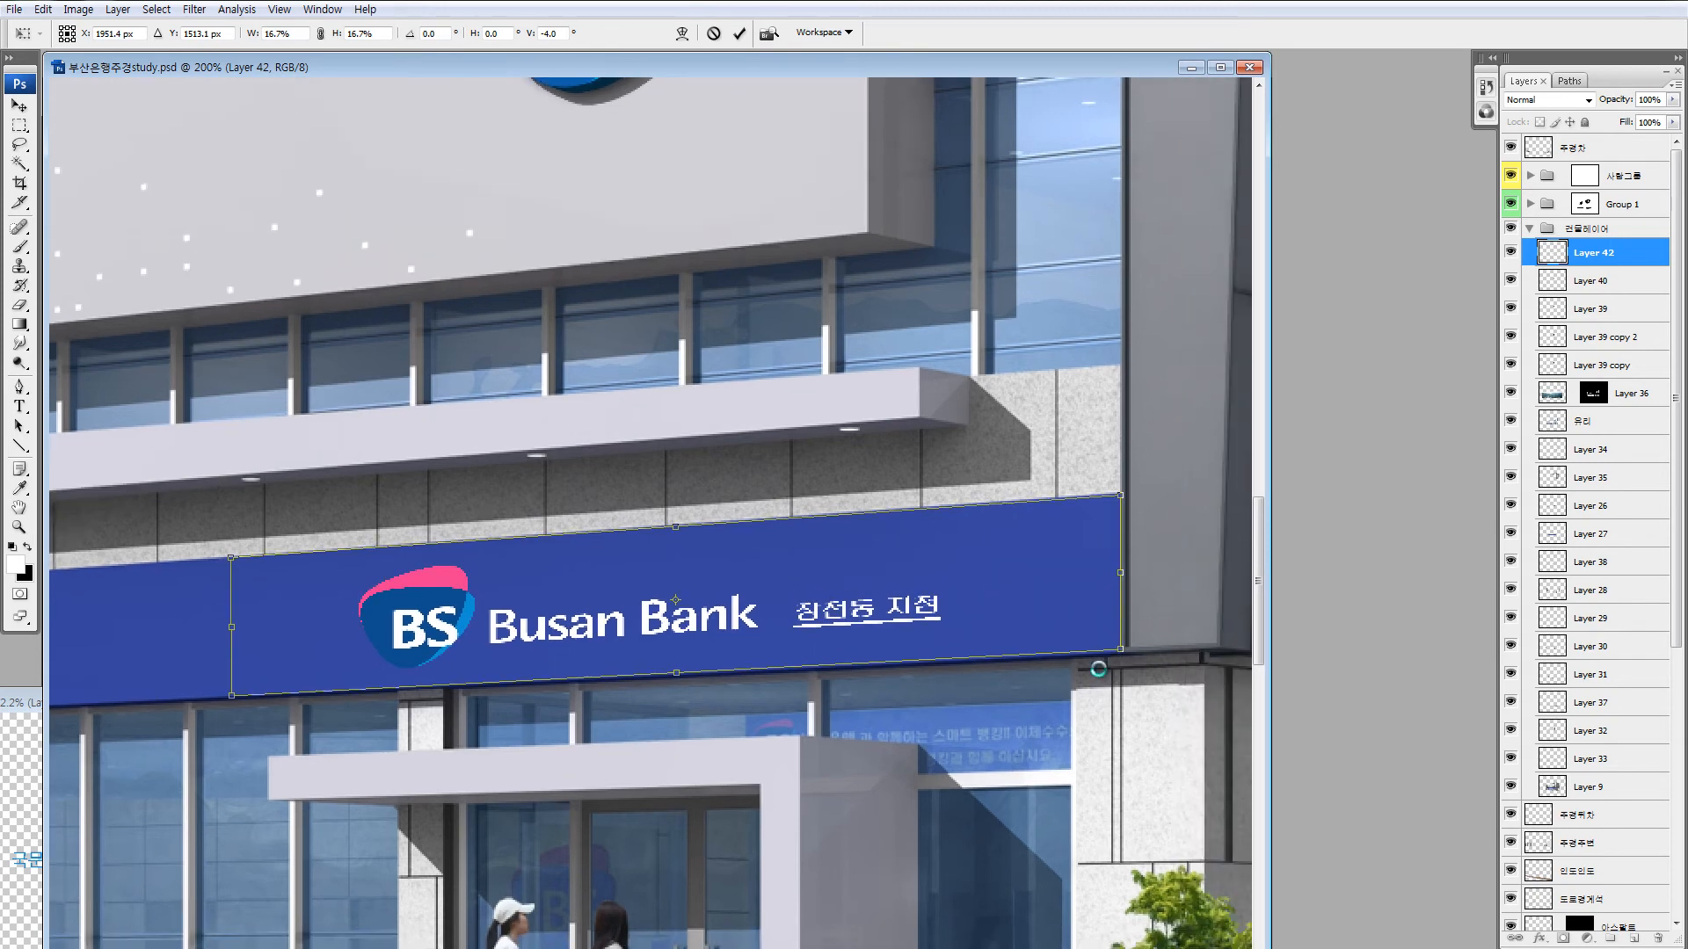
{"action": "key", "text": "Return"}
Examine the fitted Busan Bank lettering on the sign band, both close up and in the full image.
{"action": "key", "text": "ctrl+minus"}
{"action": "key", "text": "ctrl+minus"}
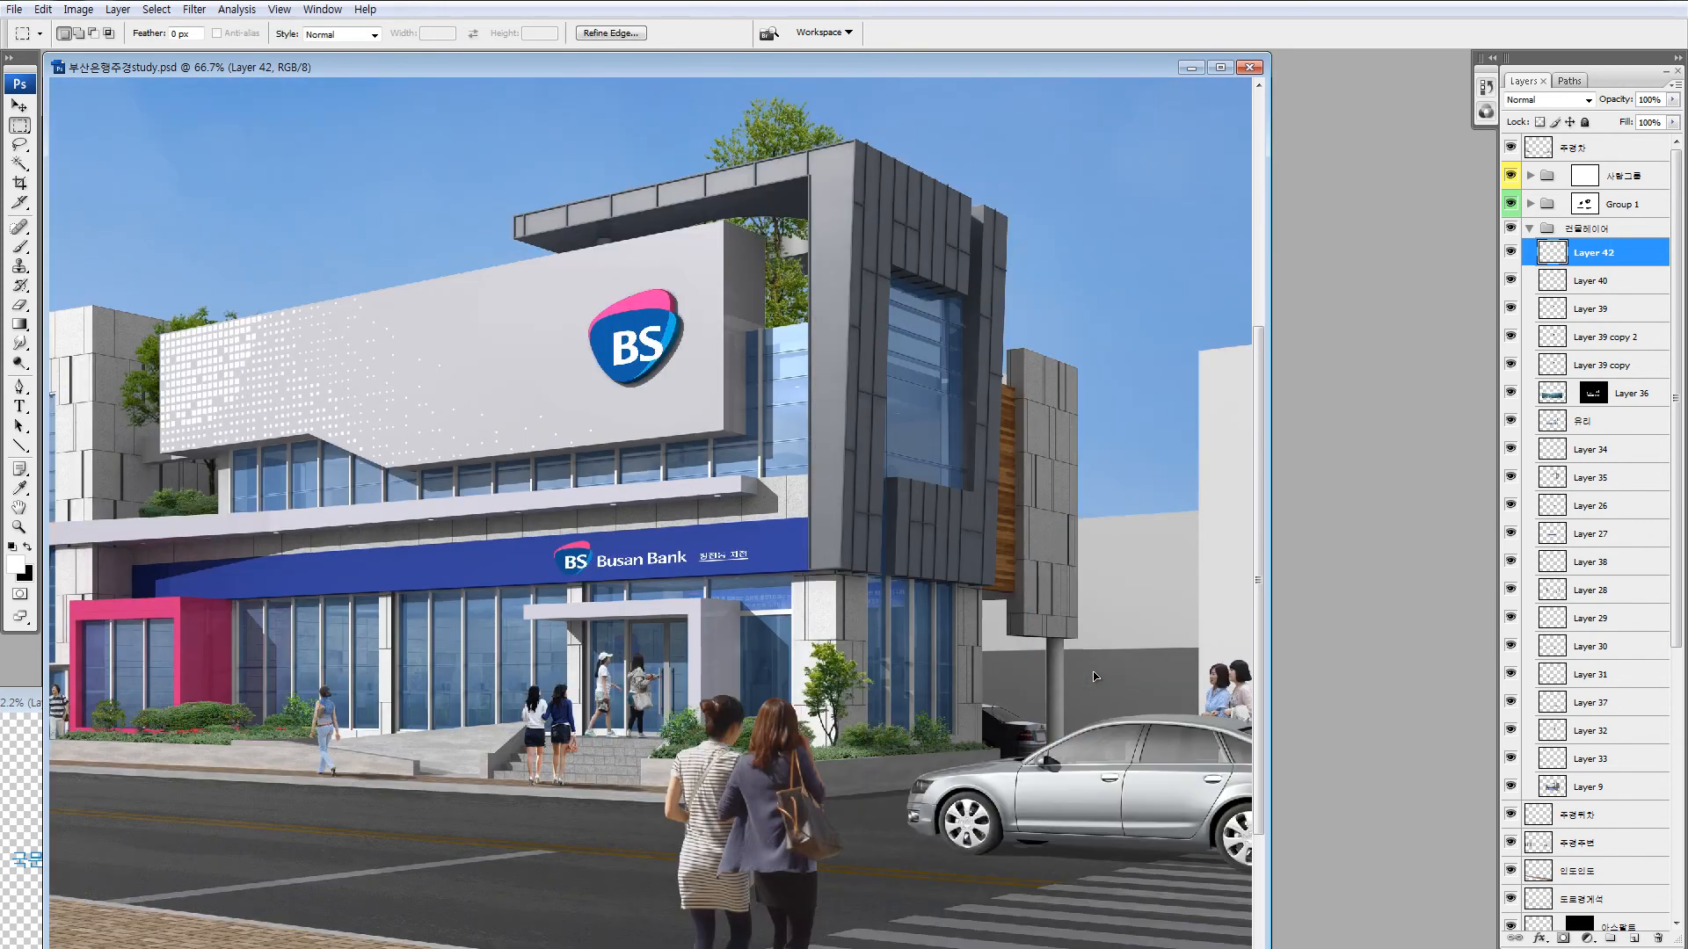
{"action": "key", "text": "ctrl+minus"}
{"action": "key", "text": "ctrl+minus"}
{"action": "key", "text": "z"}
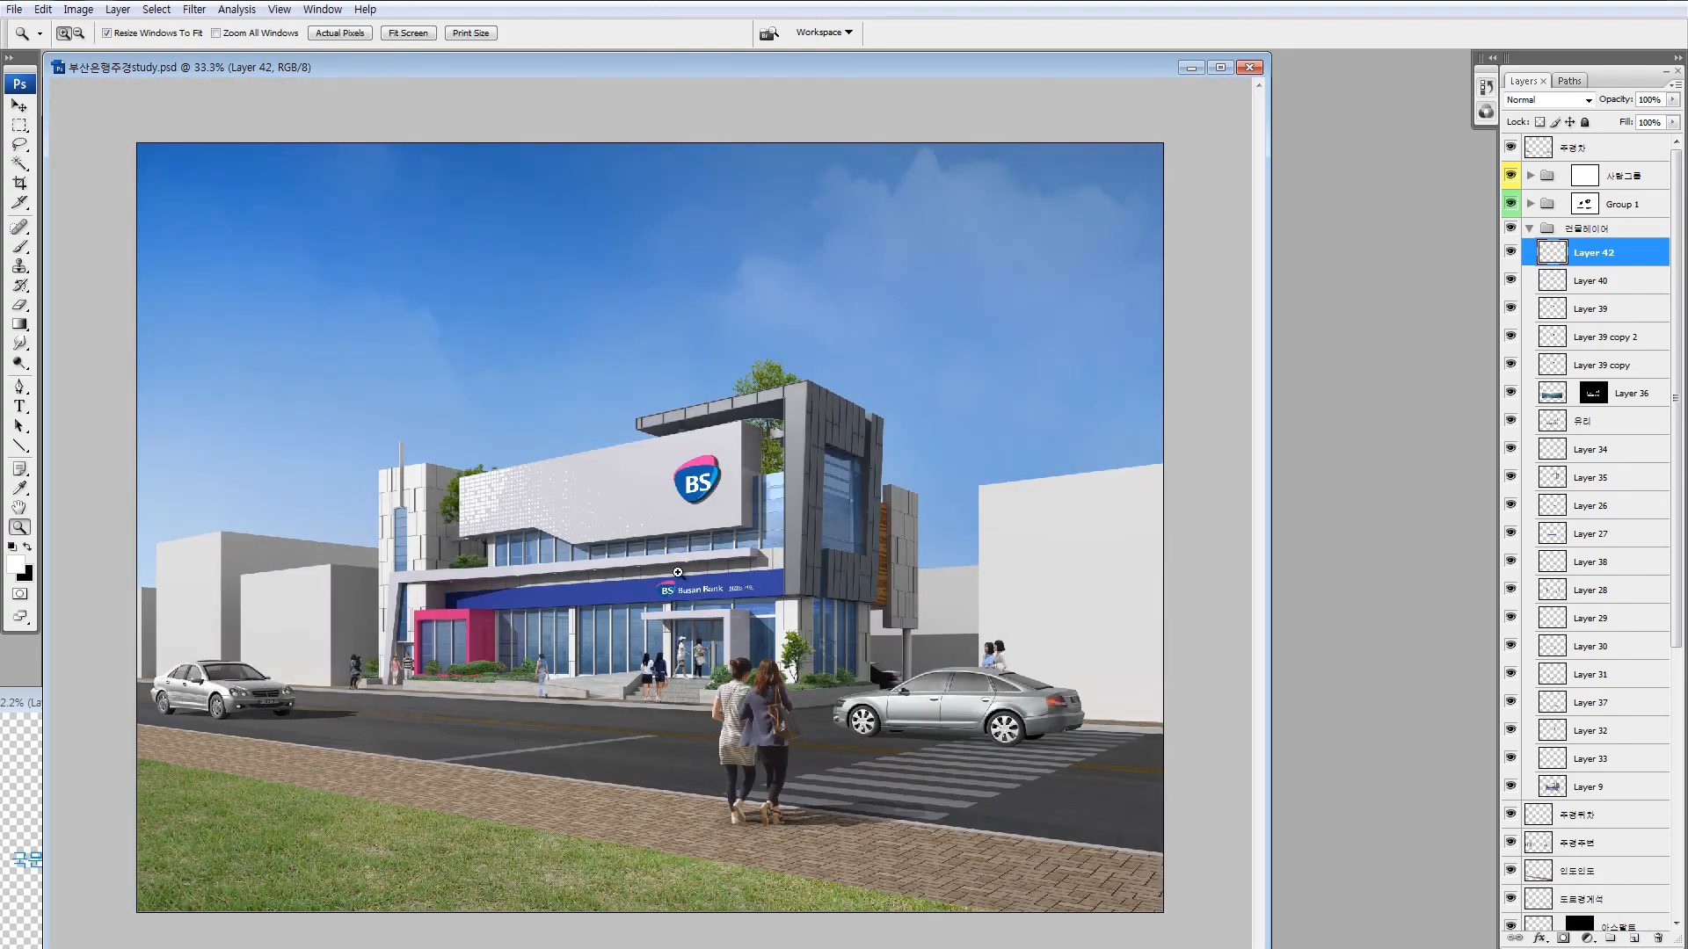
{"action": "left_click_drag", "start_coordinate": [677, 572], "coordinate": [849, 648]}
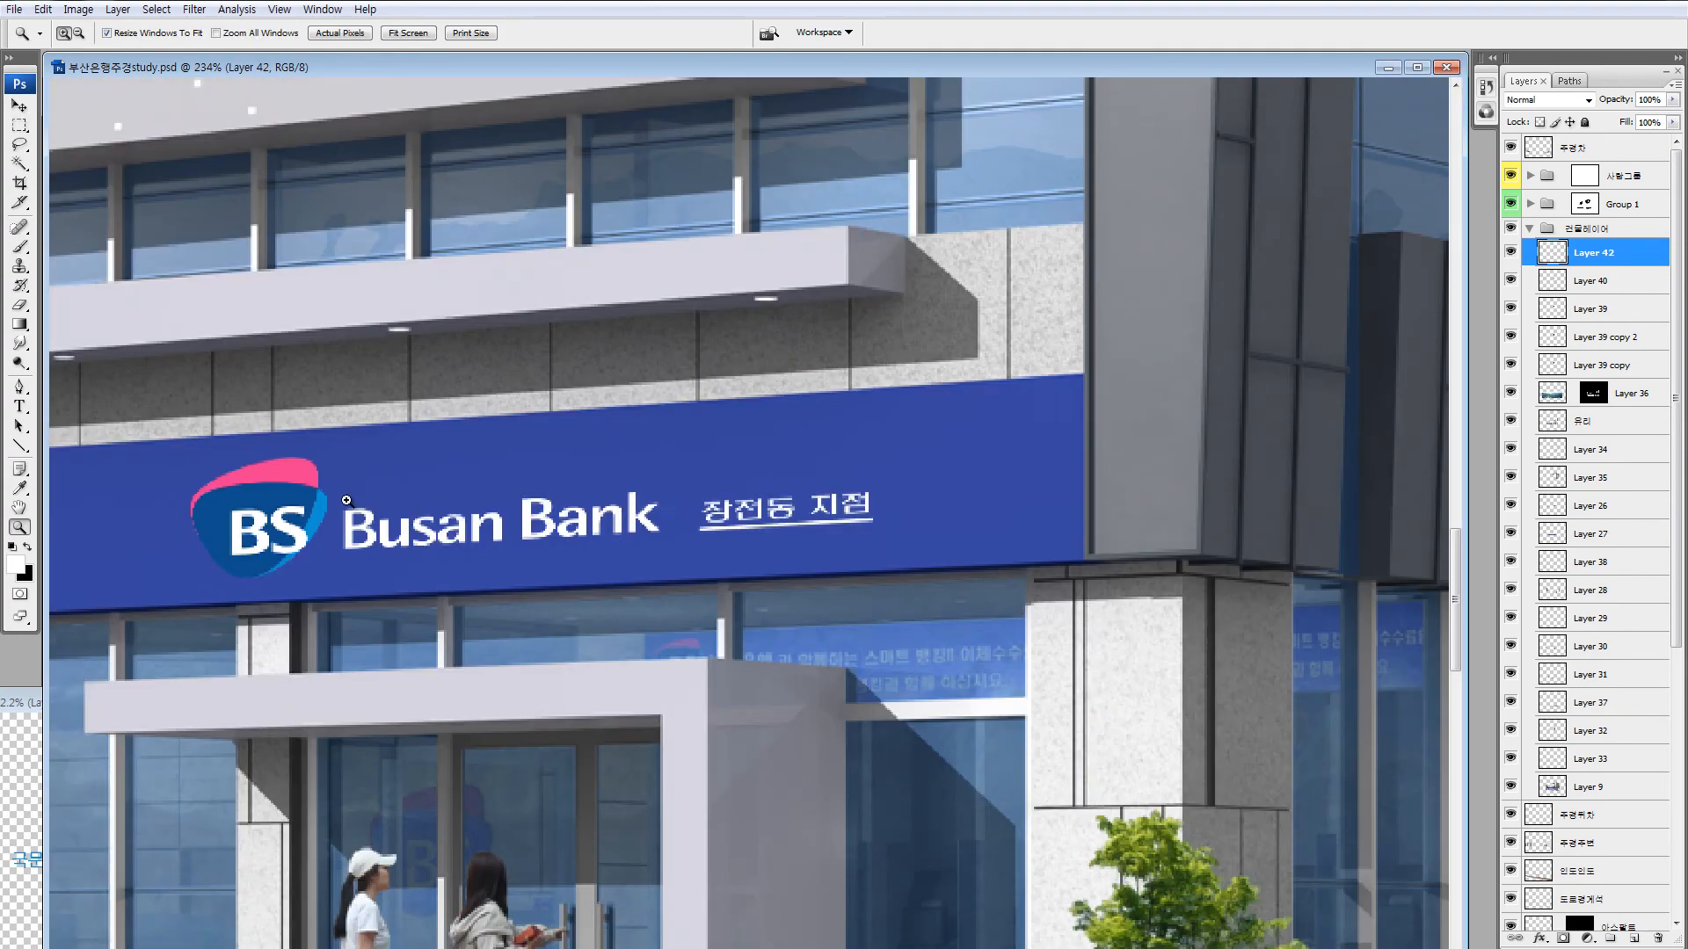
{"action": "key", "text": "ctrl+minus"}
{"action": "key", "text": "ctrl+minus"}
{"action": "key", "text": "ctrl+minus"}
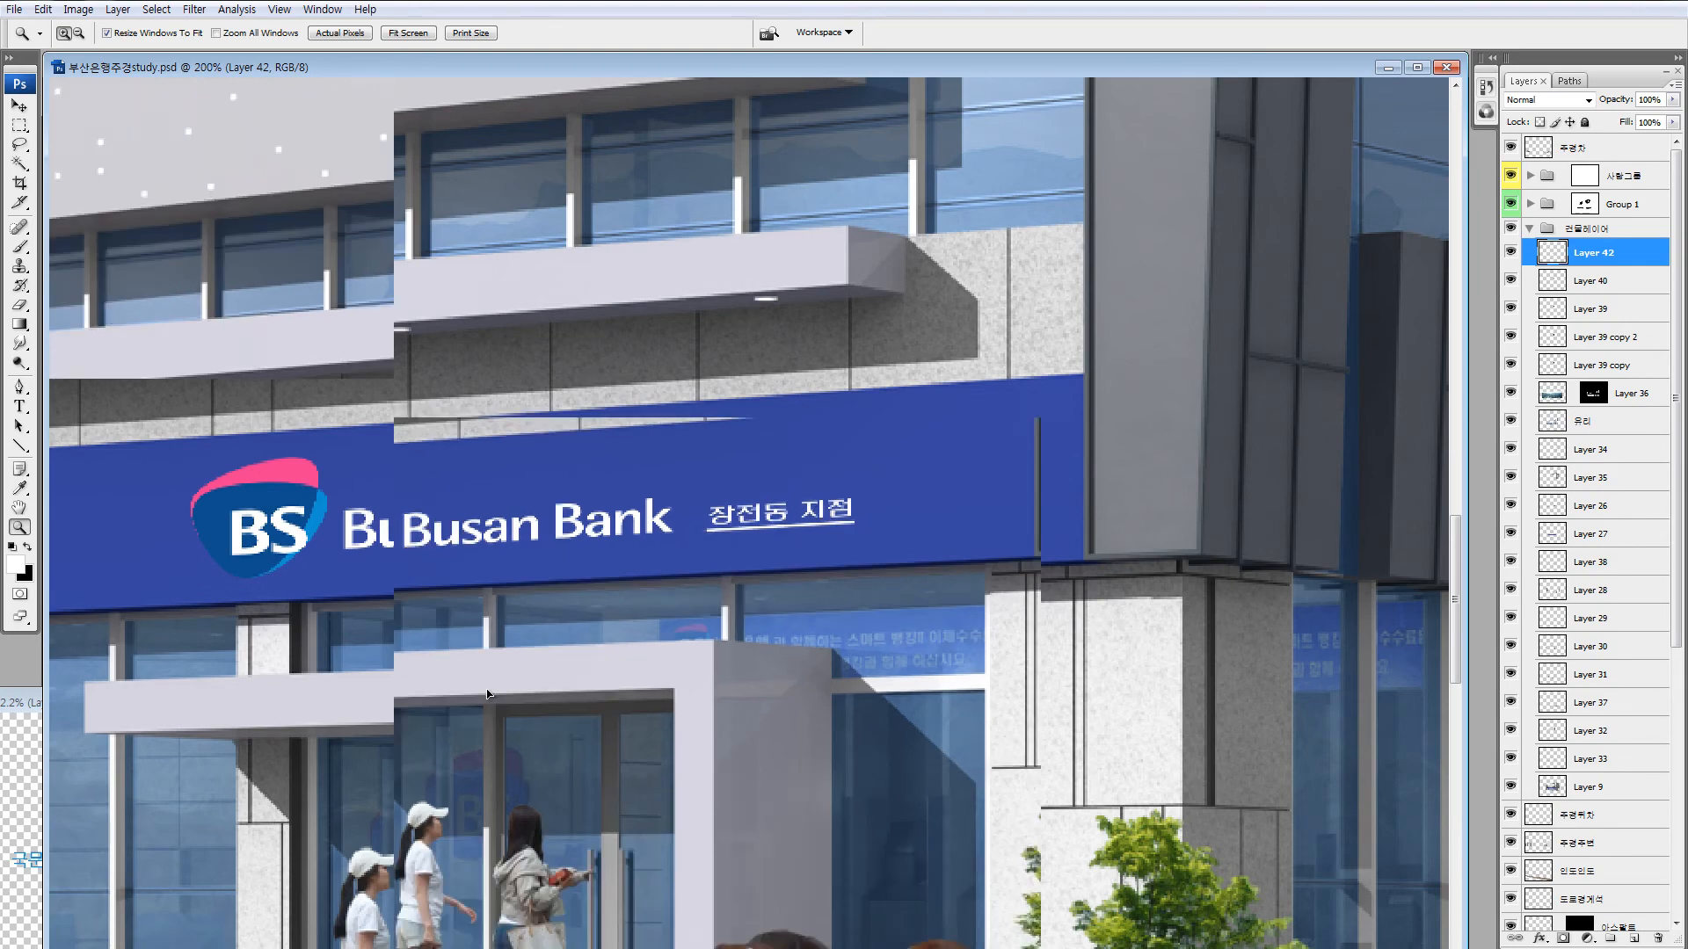
{"action": "key", "text": "ctrl+minus"}
{"action": "key", "text": "ctrl+minus"}
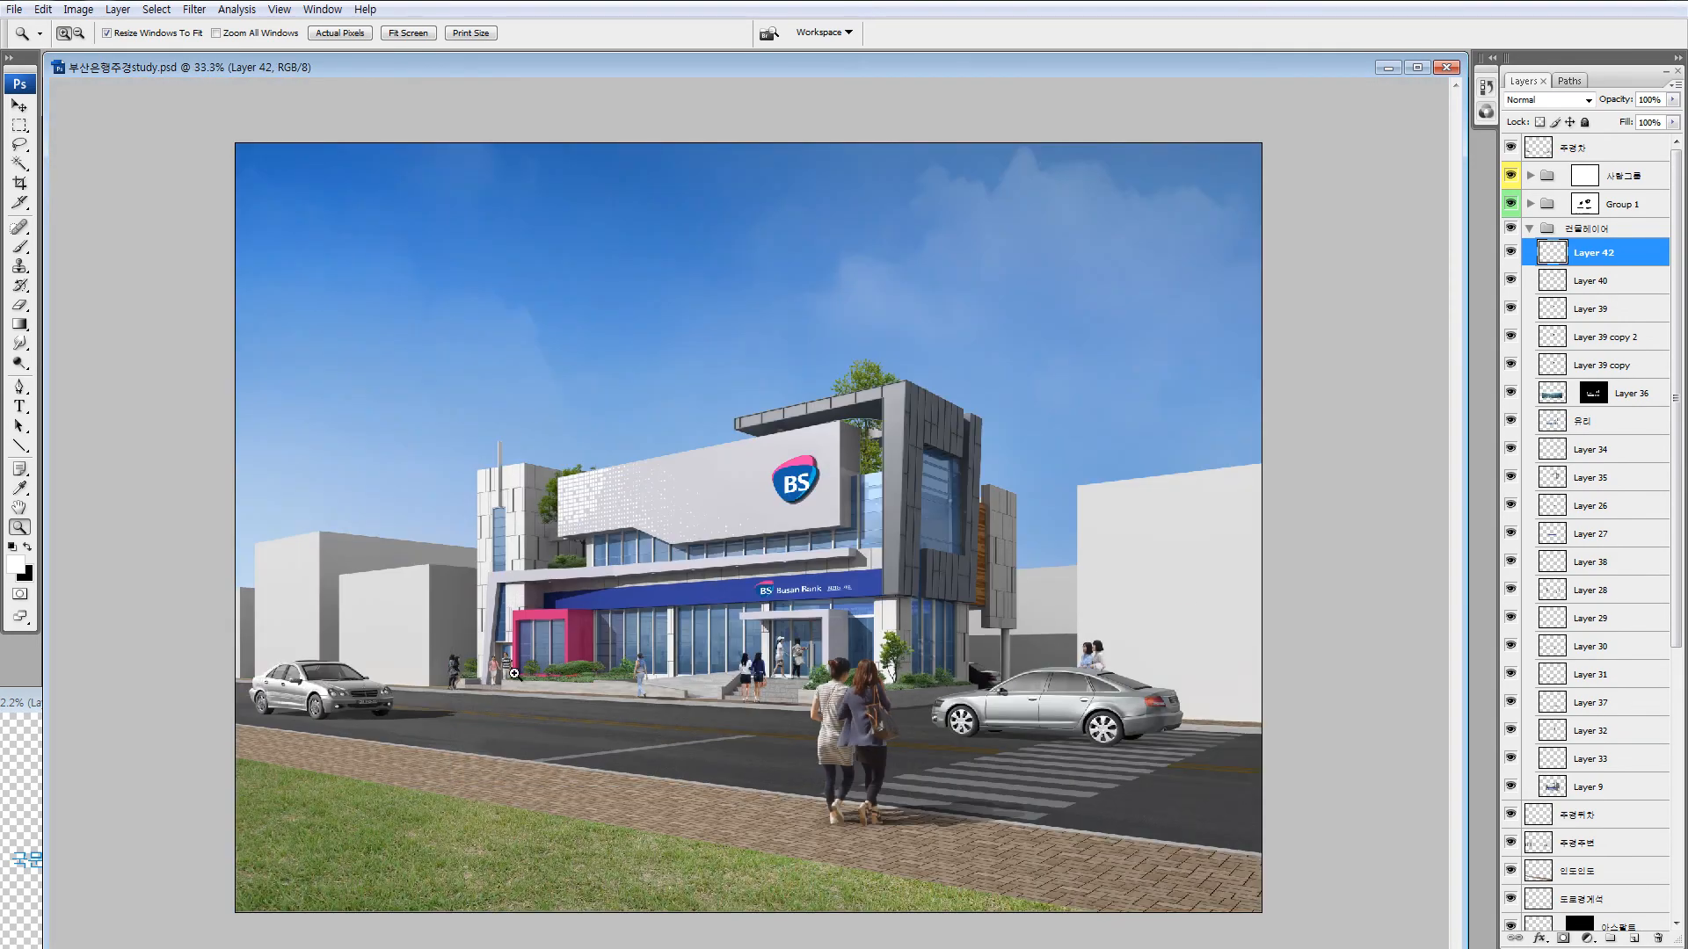
Pick Layer 27, which holds the blue sign band, and show only that layer.
{"action": "key", "text": "v"}
{"action": "left_click", "coordinate": [660, 595], "text": "ctrl"}
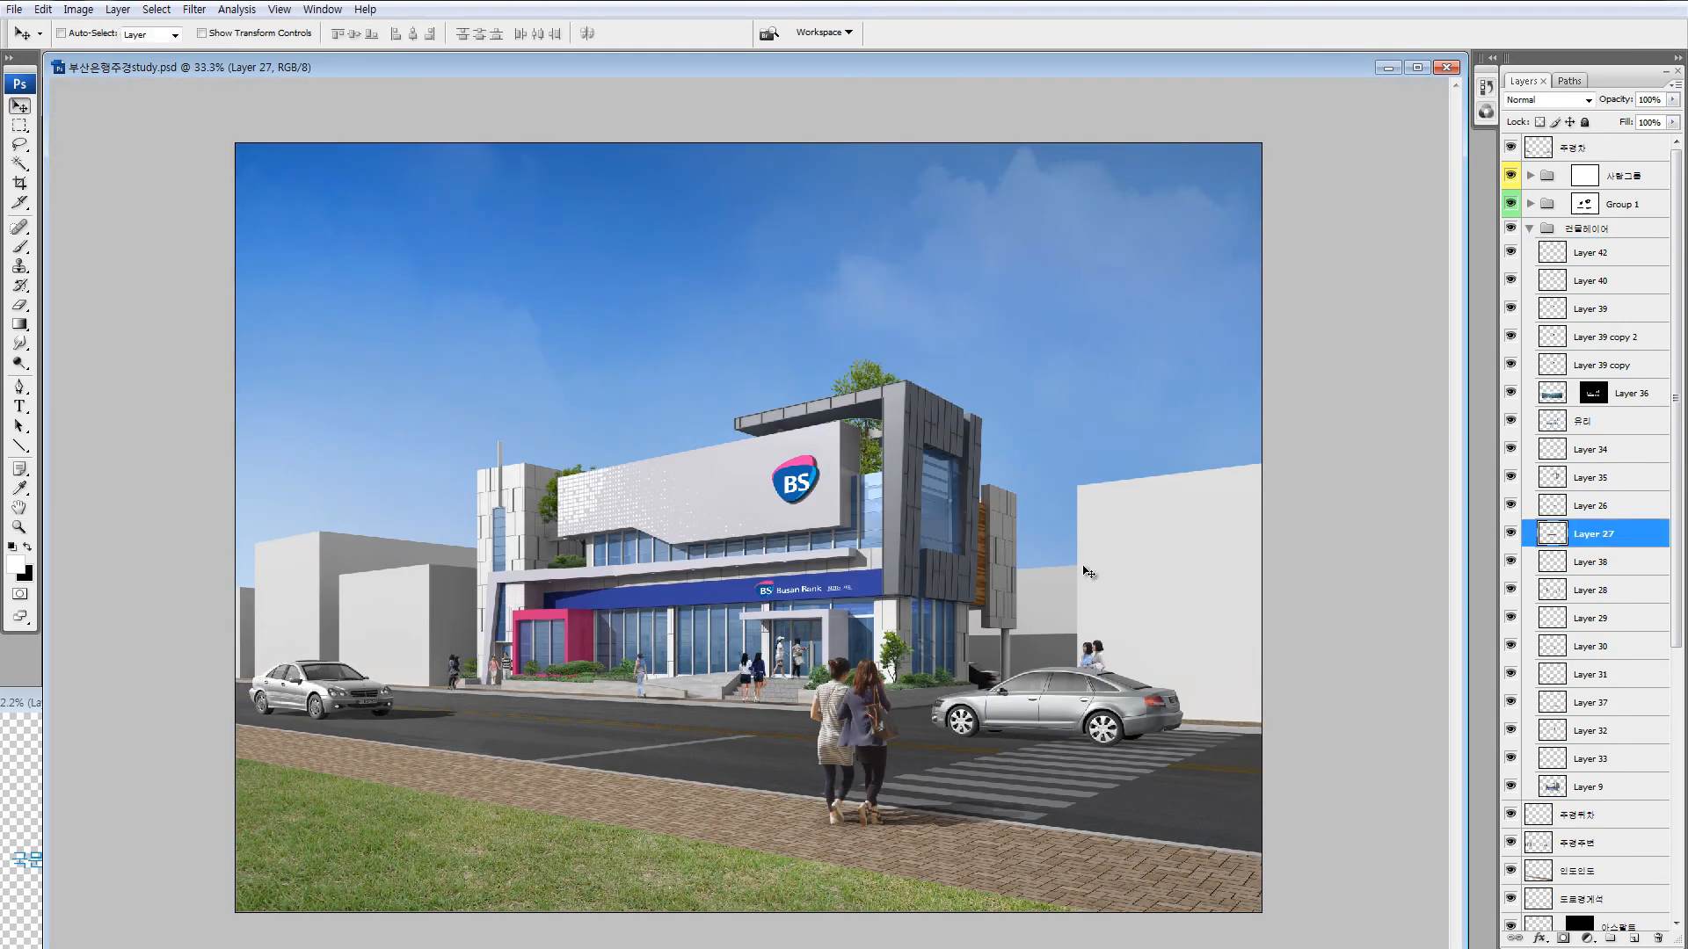
{"action": "left_click", "coordinate": [1512, 535], "text": "alt"}
{"action": "key", "text": "z"}
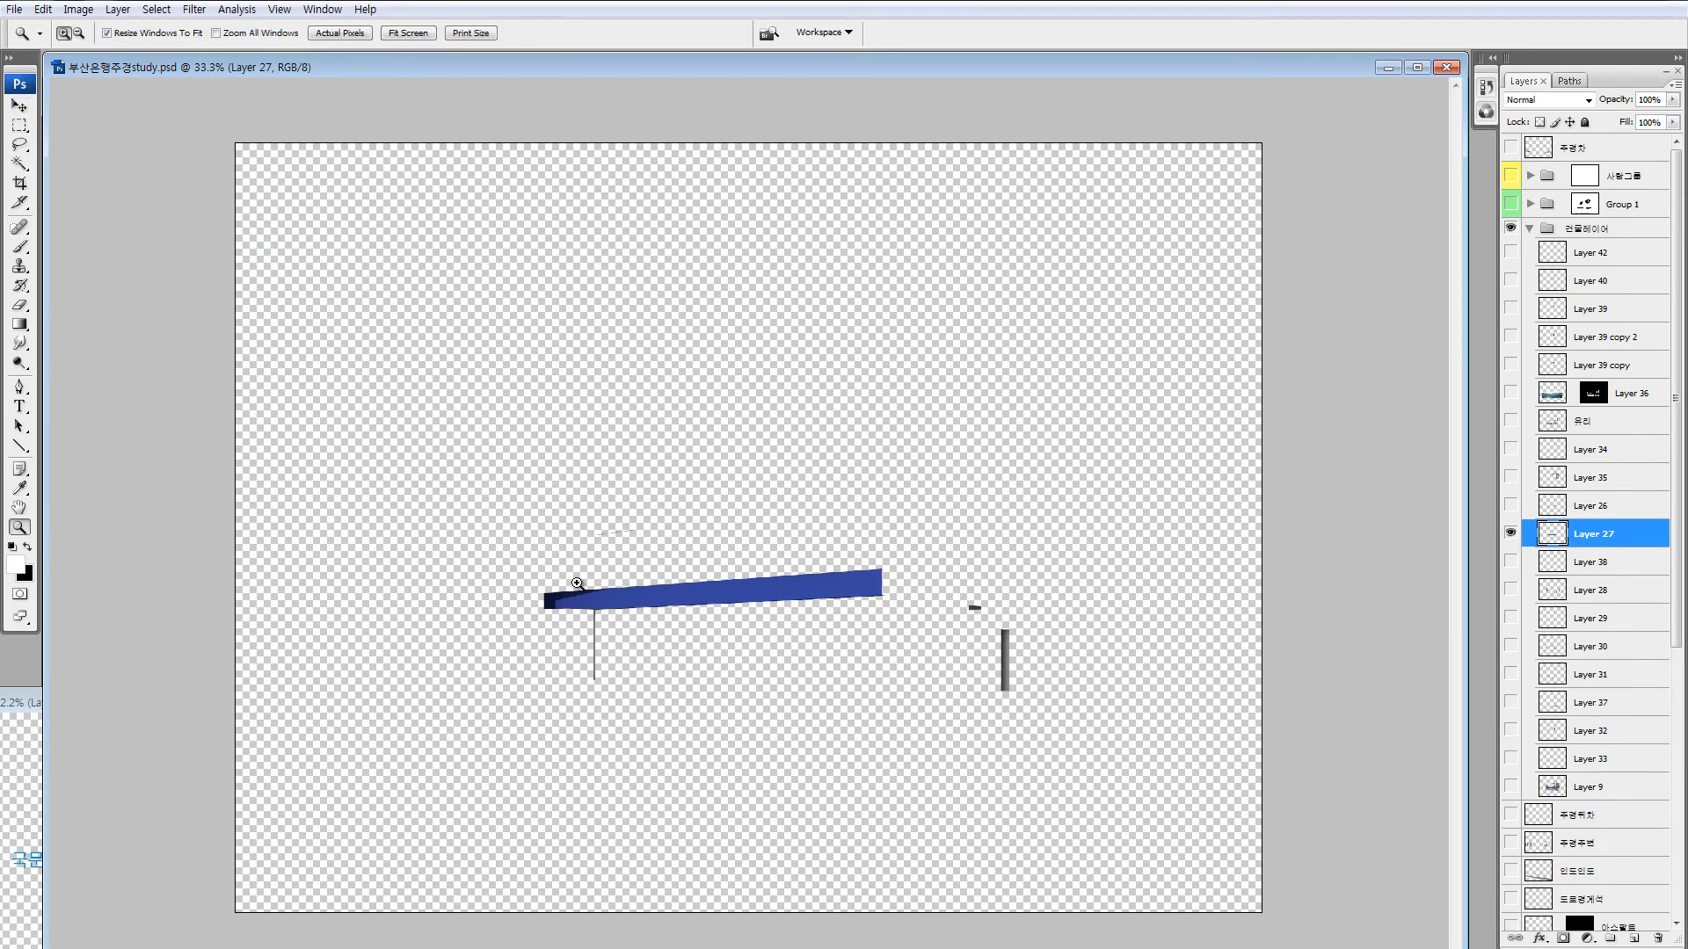
{"action": "left_click_drag", "start_coordinate": [492, 545], "coordinate": [615, 640]}
{"action": "key", "text": "l"}
{"action": "left_click_drag", "start_coordinate": [808, 478], "coordinate": [722, 459]}
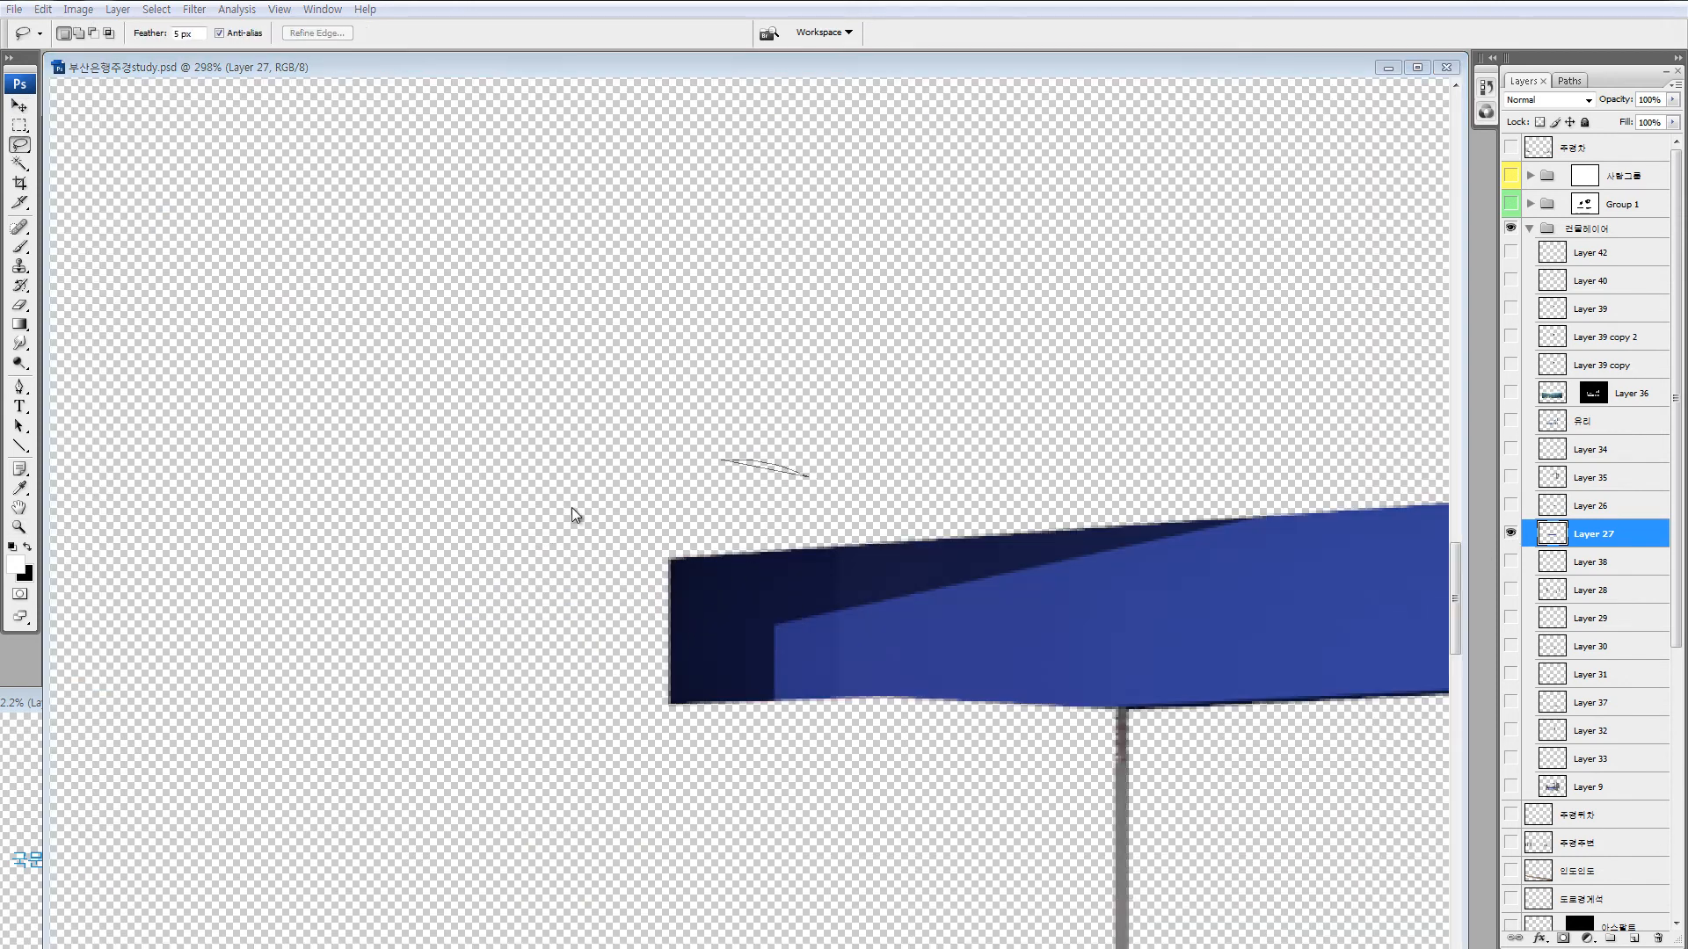
{"action": "key", "text": "Return"}
Outline the whole blue sign band with a Polygonal Lasso selection, leaving out the thin grey vertical line below it.
{"action": "key", "text": "shift+l"}
{"action": "left_click", "coordinate": [634, 490]}
{"action": "left_click", "coordinate": [594, 622]}
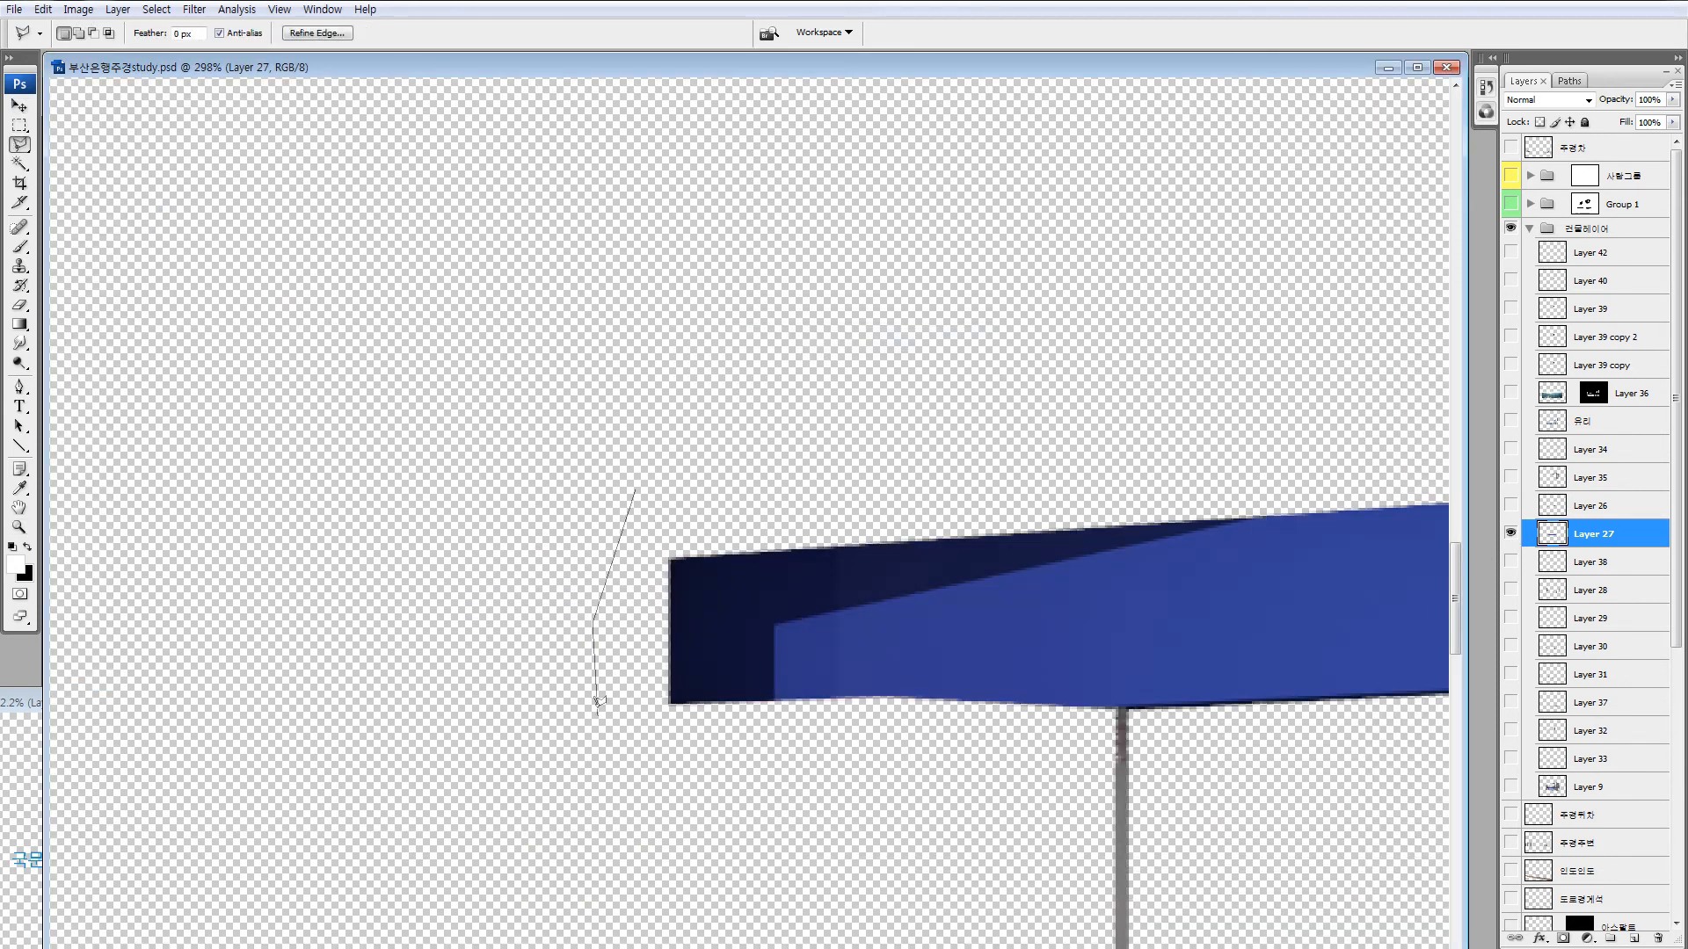
{"action": "left_click", "coordinate": [668, 788]}
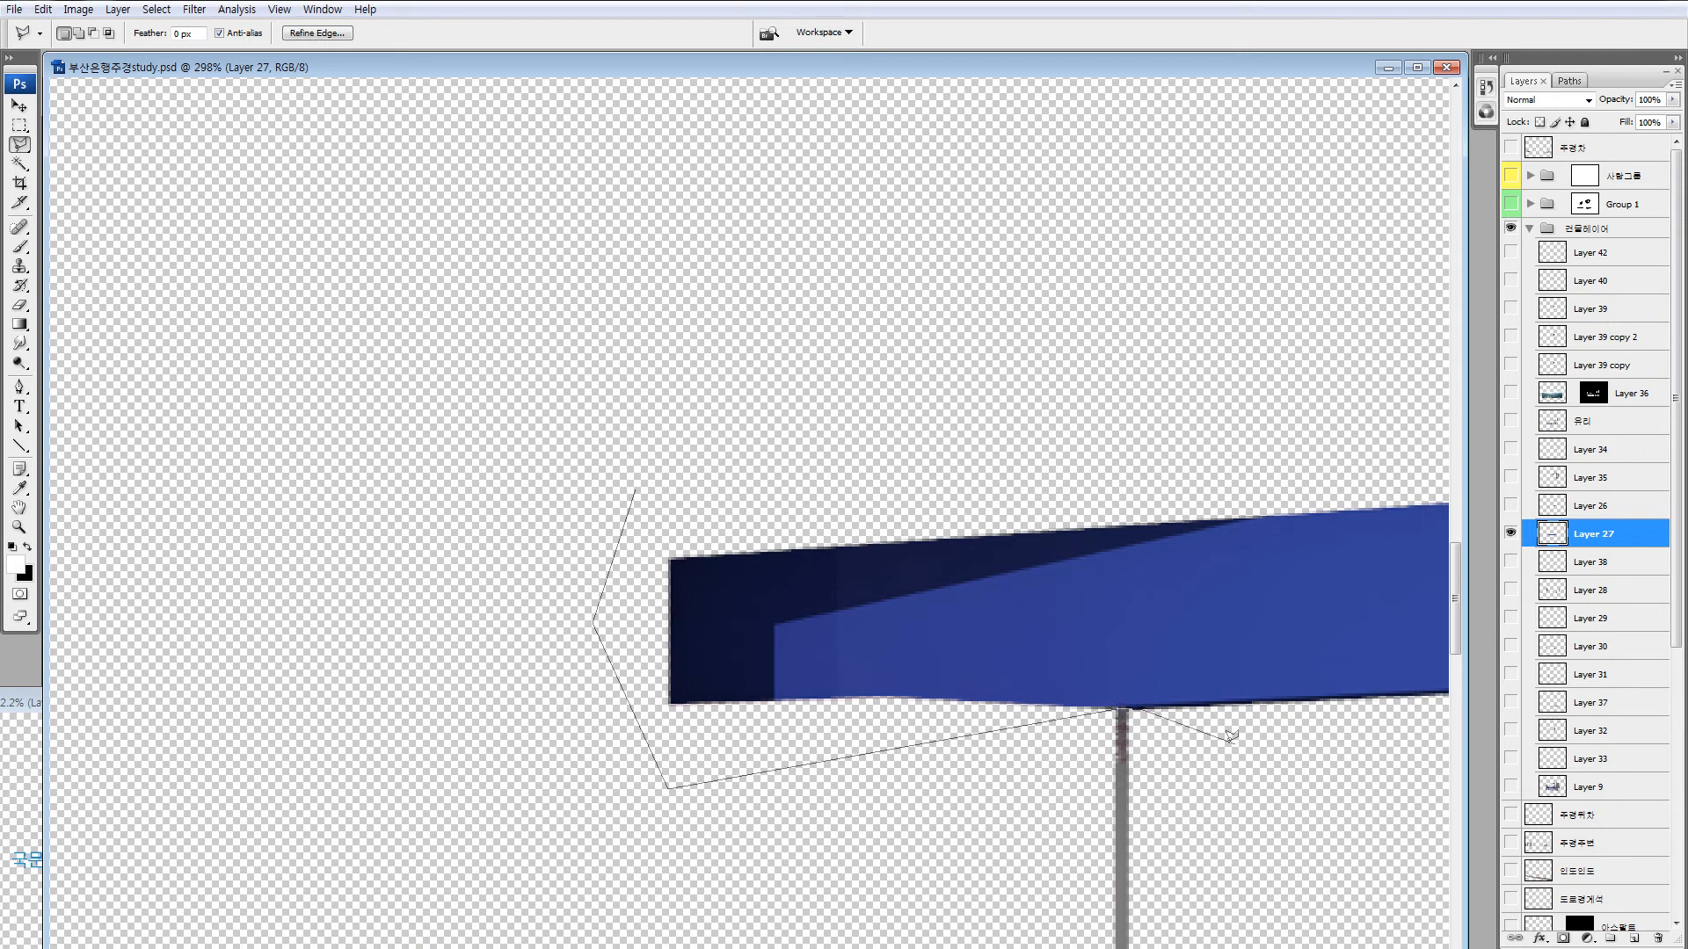
{"action": "left_click", "coordinate": [1226, 741]}
{"action": "left_click_drag", "start_coordinate": [1336, 749], "coordinate": [357, 708]}
{"action": "left_click", "coordinate": [589, 705]}
{"action": "mouse_move", "coordinate": [1258, 674]}
{"action": "left_mouse_down"}
{"action": "mouse_move", "coordinate": [888, 659]}
{"action": "mouse_move", "coordinate": [506, 716]}
{"action": "left_mouse_up"}
{"action": "left_click", "coordinate": [392, 736]}
{"action": "left_click", "coordinate": [1162, 735]}
{"action": "left_click_drag", "start_coordinate": [1309, 706], "coordinate": [415, 769]}
{"action": "left_click", "coordinate": [1024, 753]}
{"action": "left_click", "coordinate": [1277, 682]}
{"action": "left_click", "coordinate": [1198, 298]}
{"action": "left_click", "coordinate": [989, 290]}
{"action": "mouse_move", "coordinate": [444, 381]}
{"action": "left_mouse_down"}
{"action": "mouse_move", "coordinate": [879, 310]}
{"action": "mouse_move", "coordinate": [1247, 298]}
{"action": "left_mouse_up"}
{"action": "left_click", "coordinate": [264, 340]}
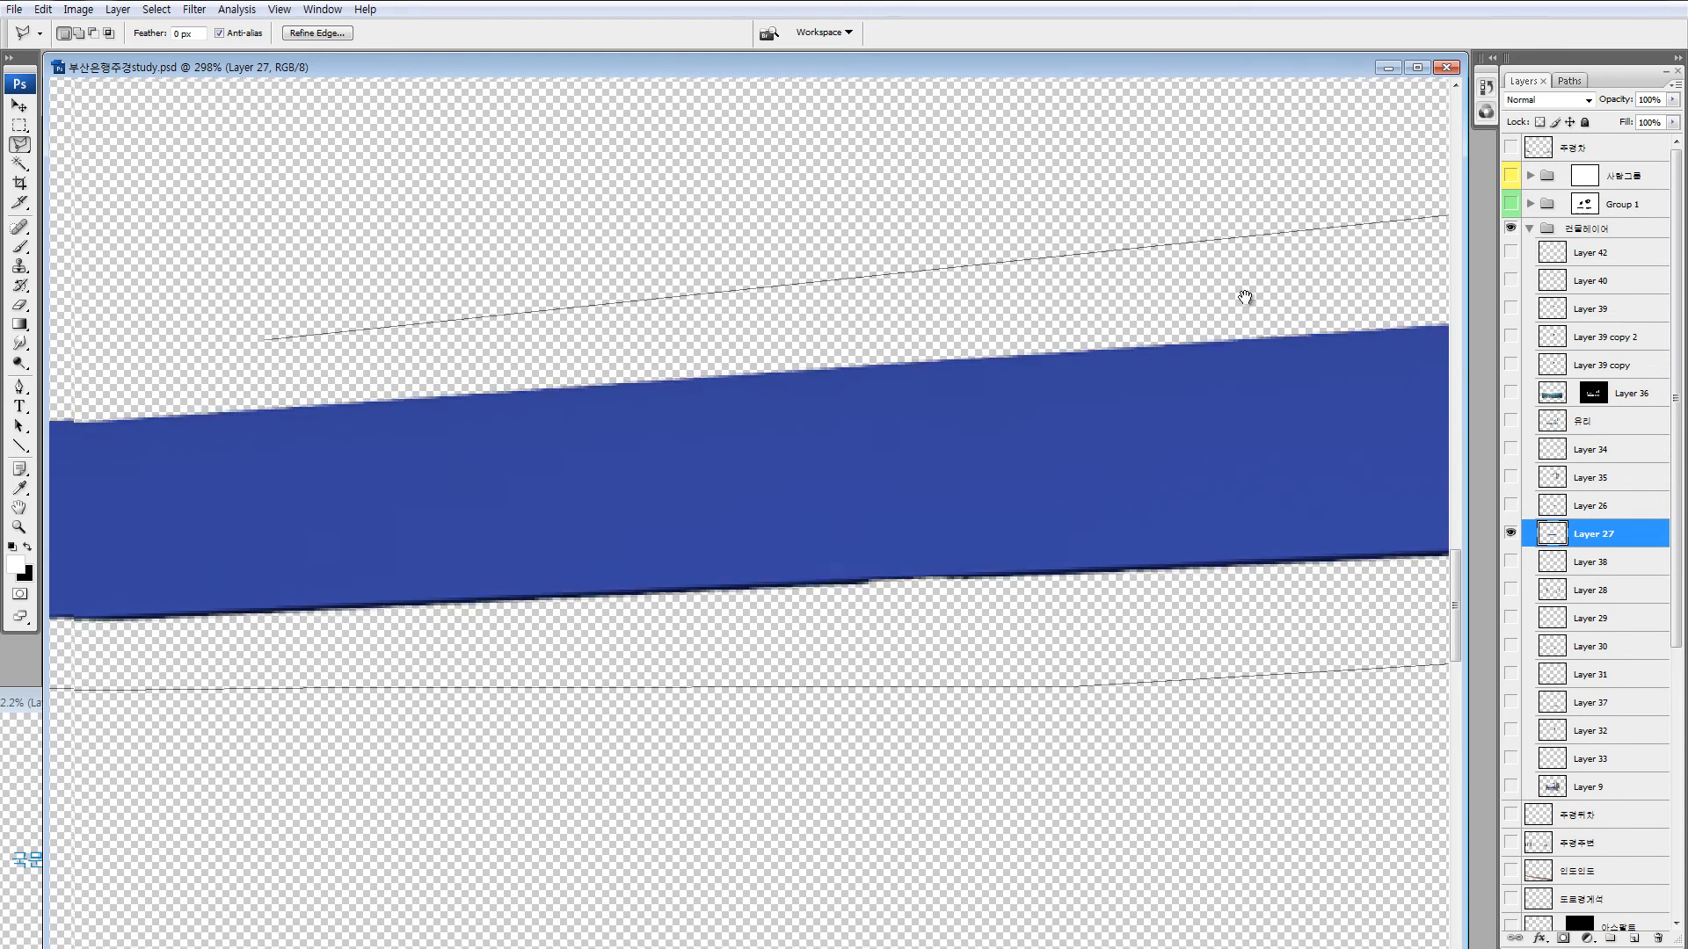
{"action": "left_click_drag", "start_coordinate": [264, 339], "coordinate": [809, 339]}
{"action": "left_click_drag", "start_coordinate": [189, 313], "coordinate": [1141, 236]}
{"action": "double_click", "coordinate": [523, 292]}
Try to copy the selected blue sign band onto a new layer.
{"action": "key", "text": "ctrl+j"}
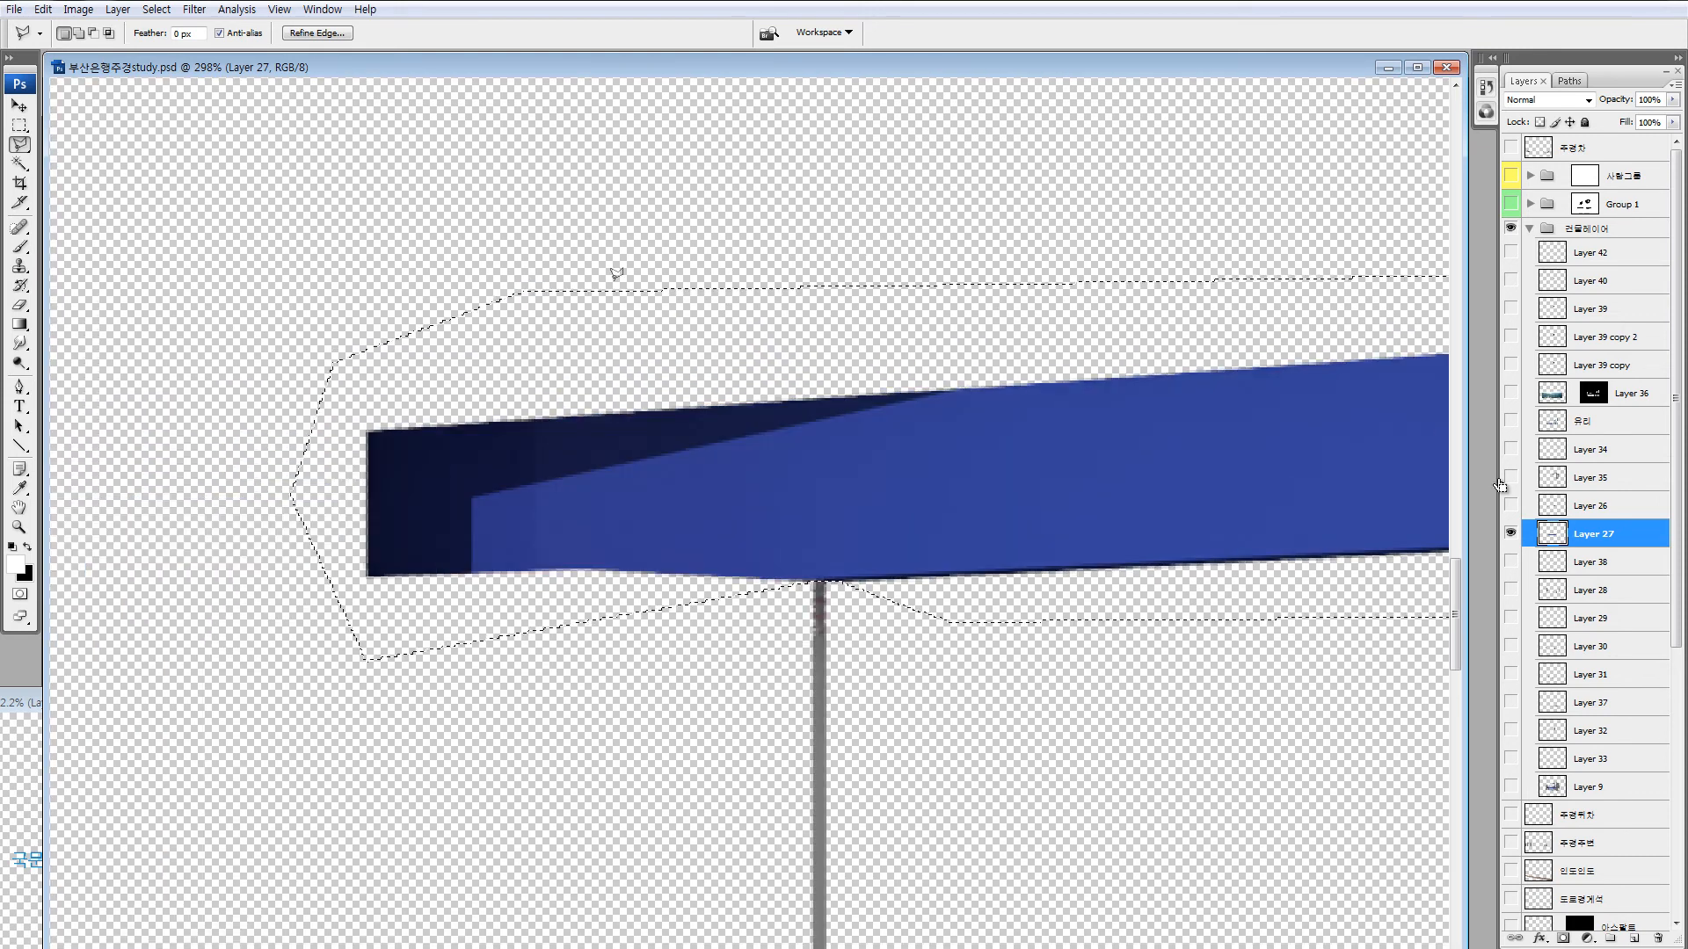
{"action": "key", "text": "ctrl+minus"}
{"action": "key", "text": "ctrl+minus"}
{"action": "key", "text": "ctrl+minus"}
{"action": "key", "text": "ctrl+minus"}
{"action": "key", "text": "ctrl+minus"}
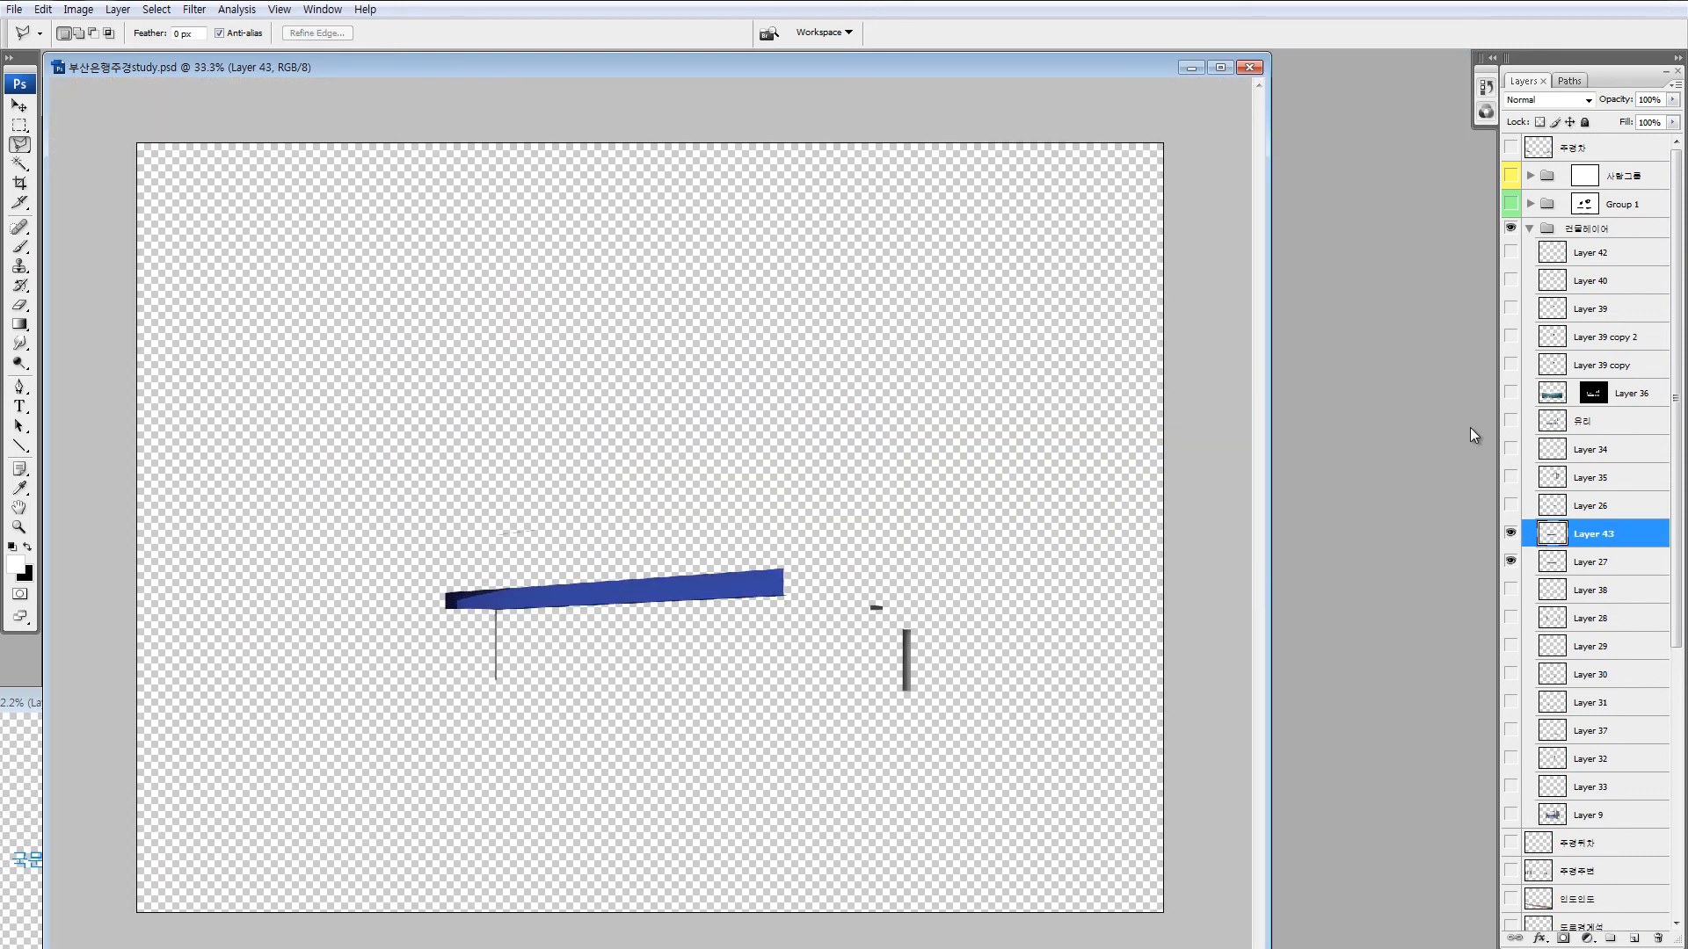
{"action": "key", "text": "ctrl+z"}
Cut the selected blue sign band onto its own new layer and make all the other layers visible again.
{"action": "key", "text": "ctrl+shift+j"}
{"action": "left_click", "coordinate": [1512, 533], "text": "alt"}
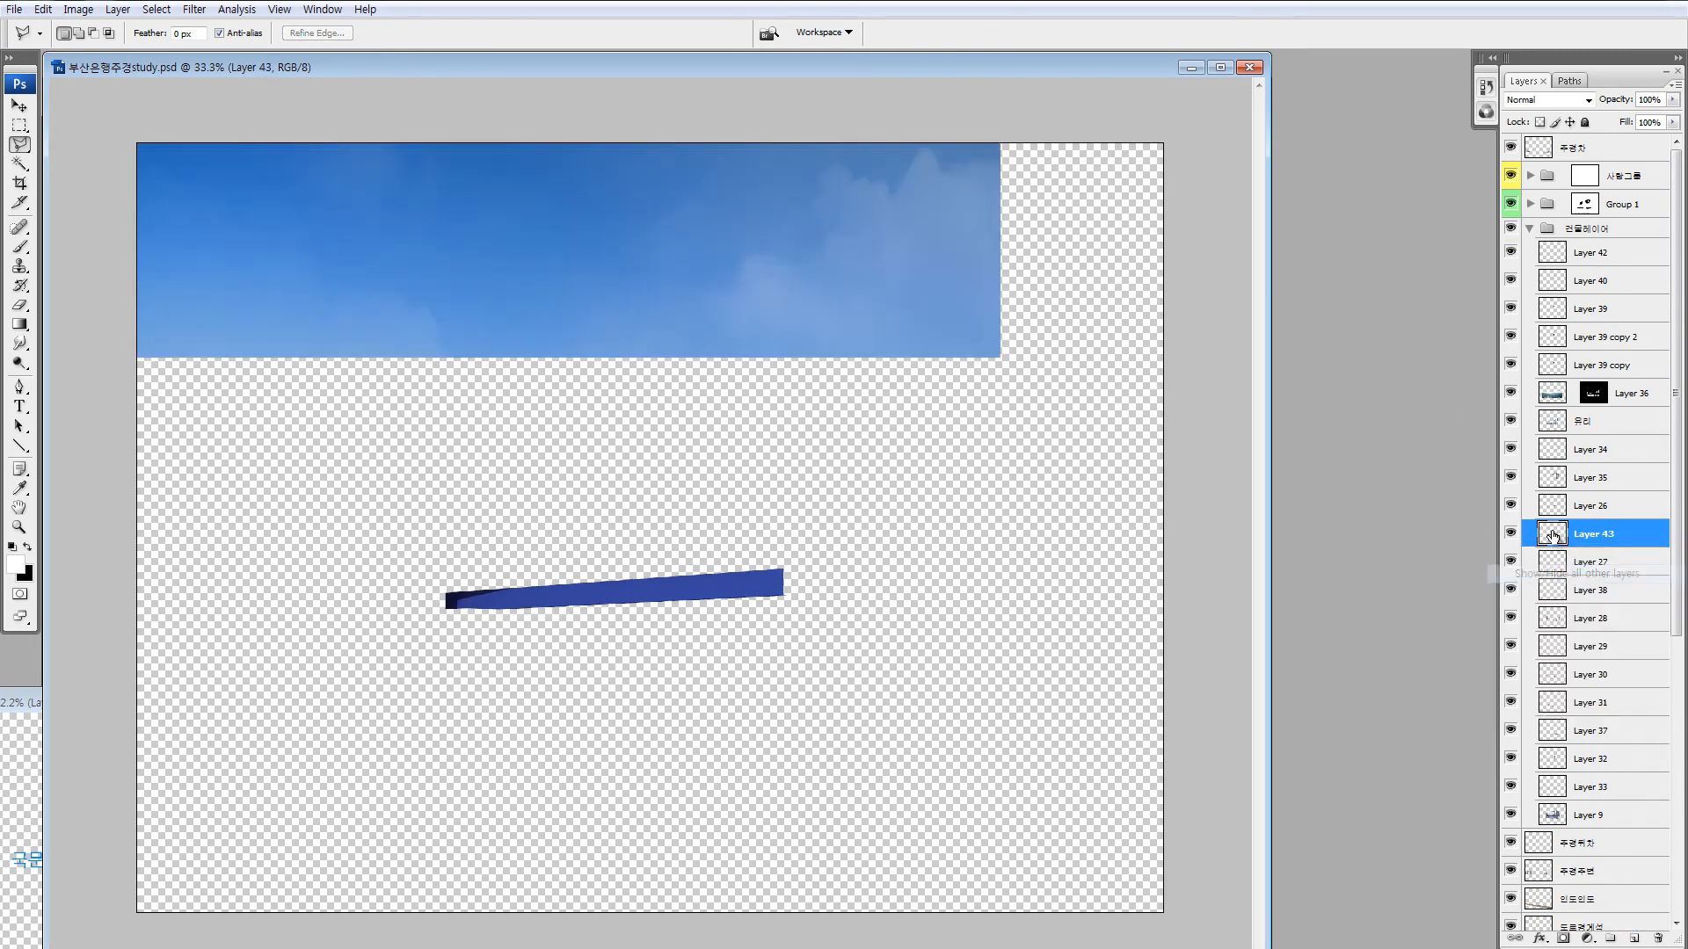
Raise the brightness of the separated blue sign band layer to +50 with Brightness/Contrast.
{"action": "key", "text": "alt+i"}
{"action": "key", "text": "a"}
{"action": "key", "text": "c"}
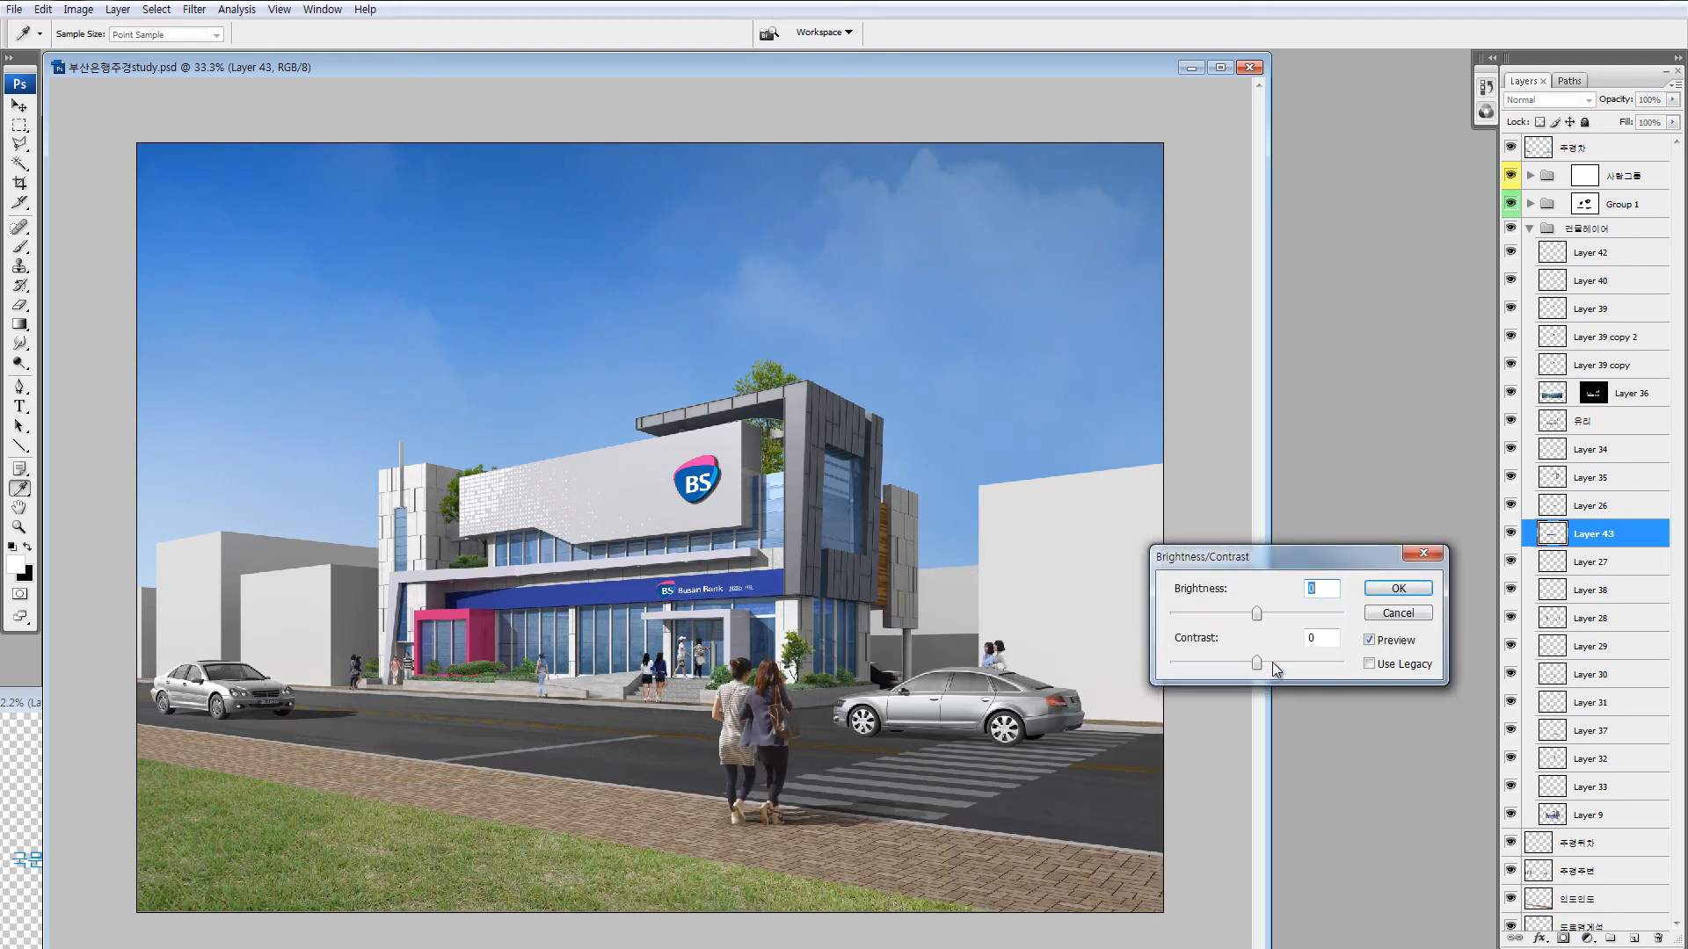
{"action": "left_click", "coordinate": [1276, 615]}
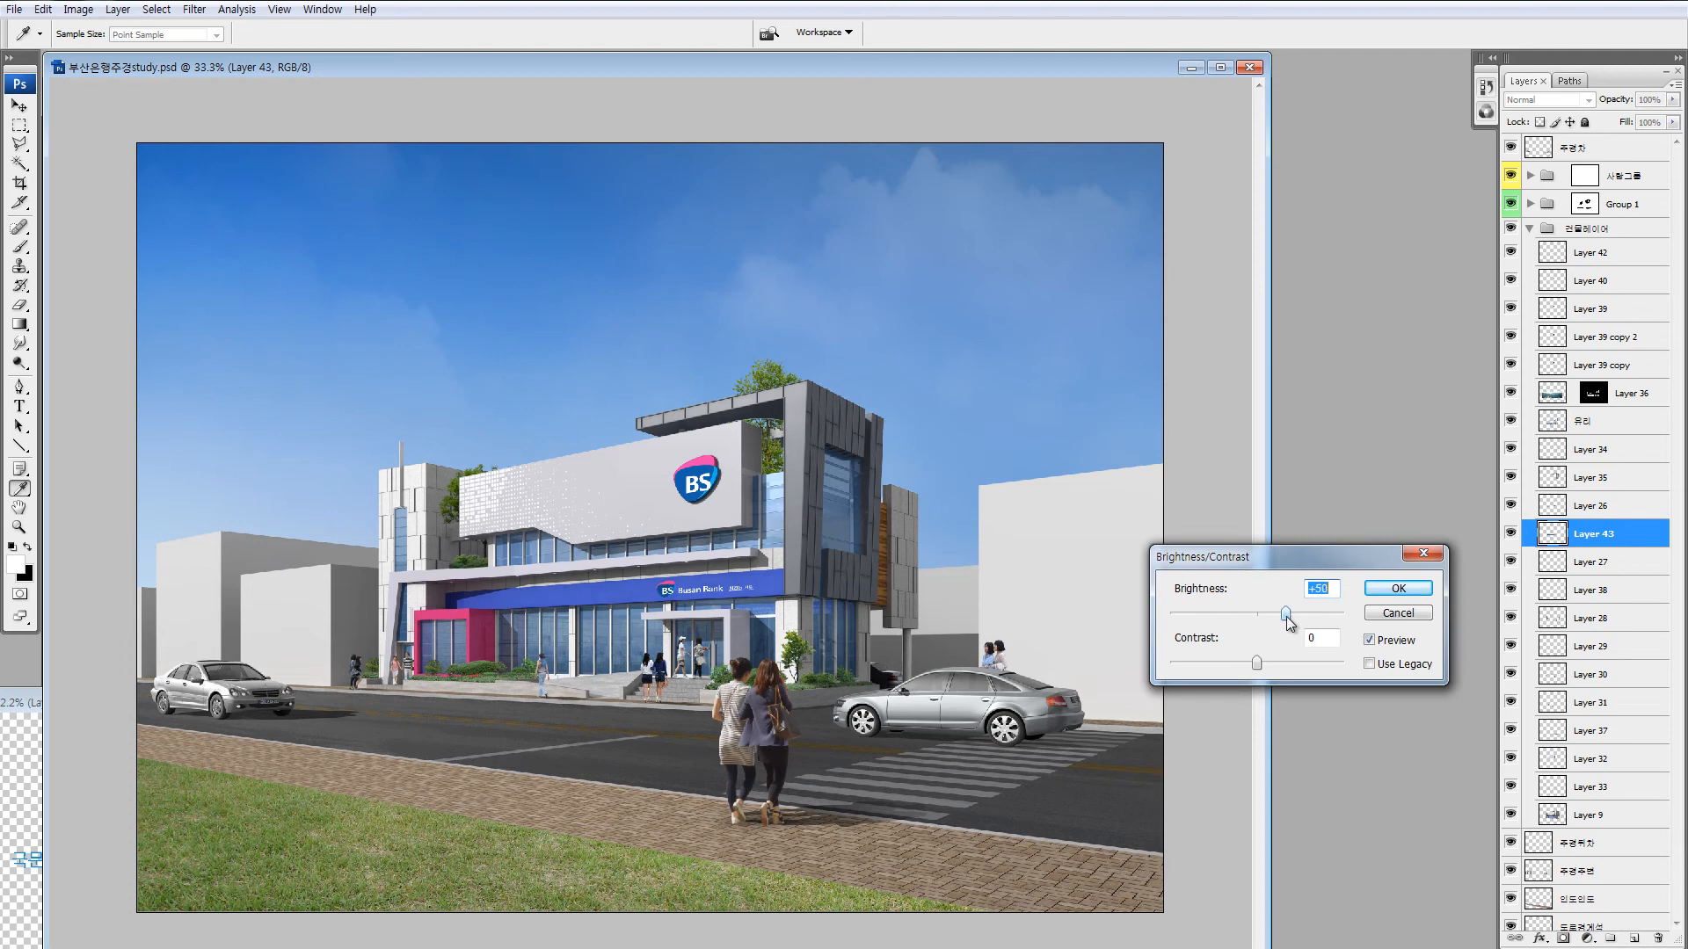
{"action": "left_click", "coordinate": [1377, 589]}
{"action": "key", "text": "l"}
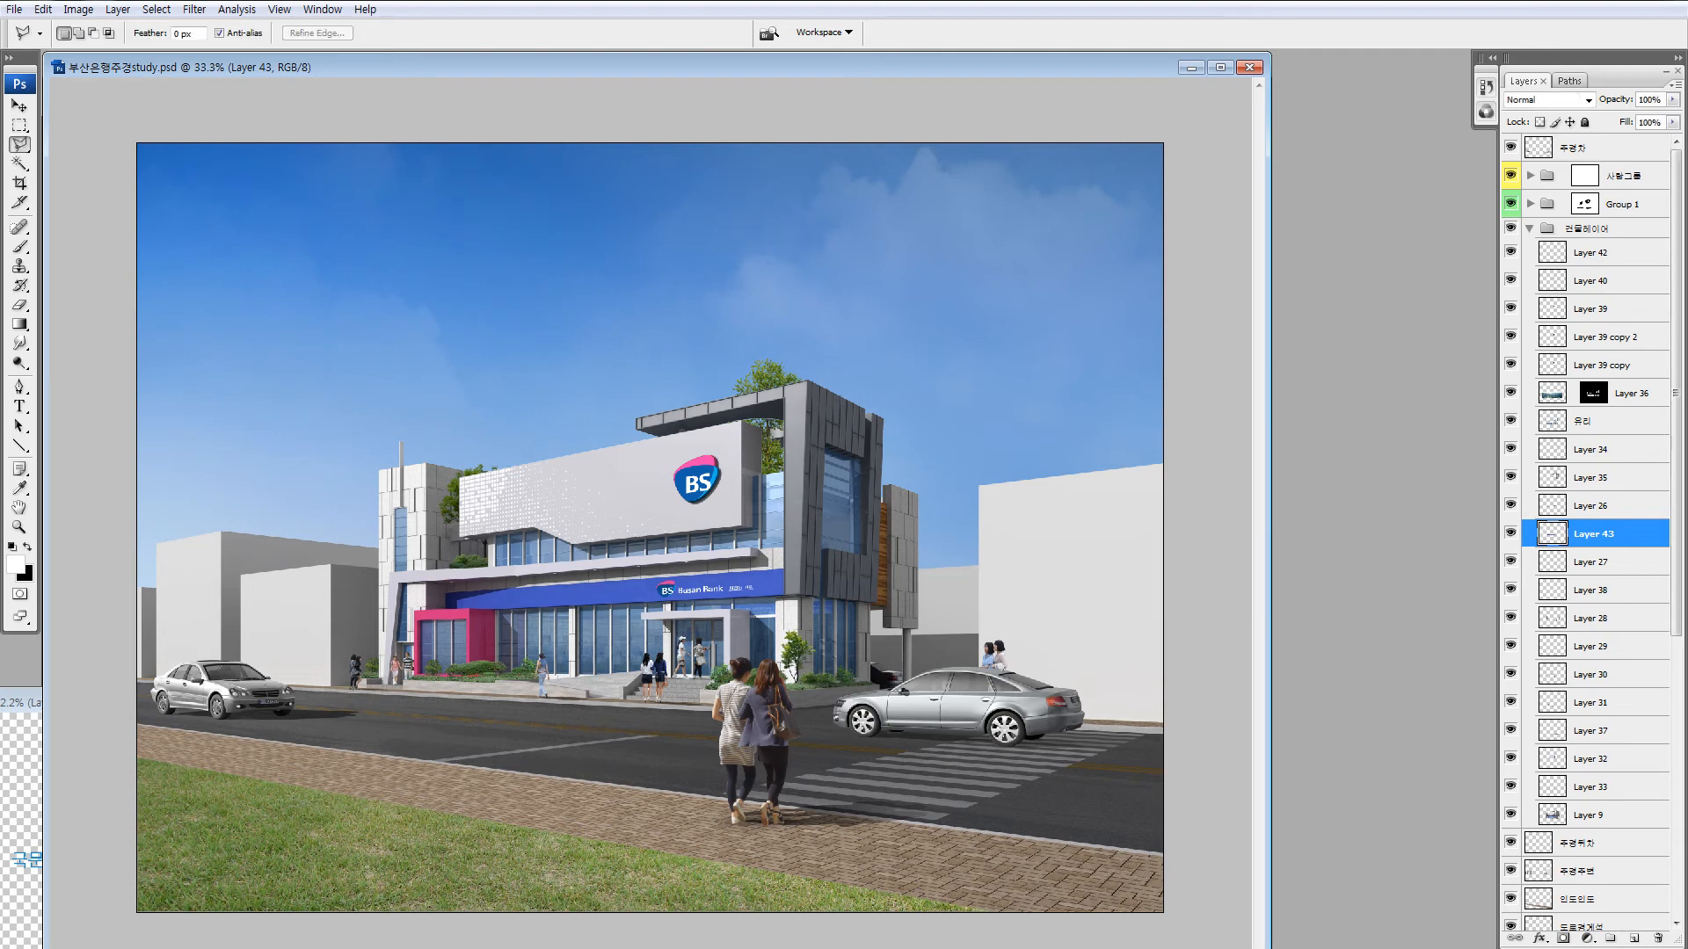
{"action": "key", "text": "z"}
{"action": "left_click_drag", "start_coordinate": [637, 492], "coordinate": [840, 661]}
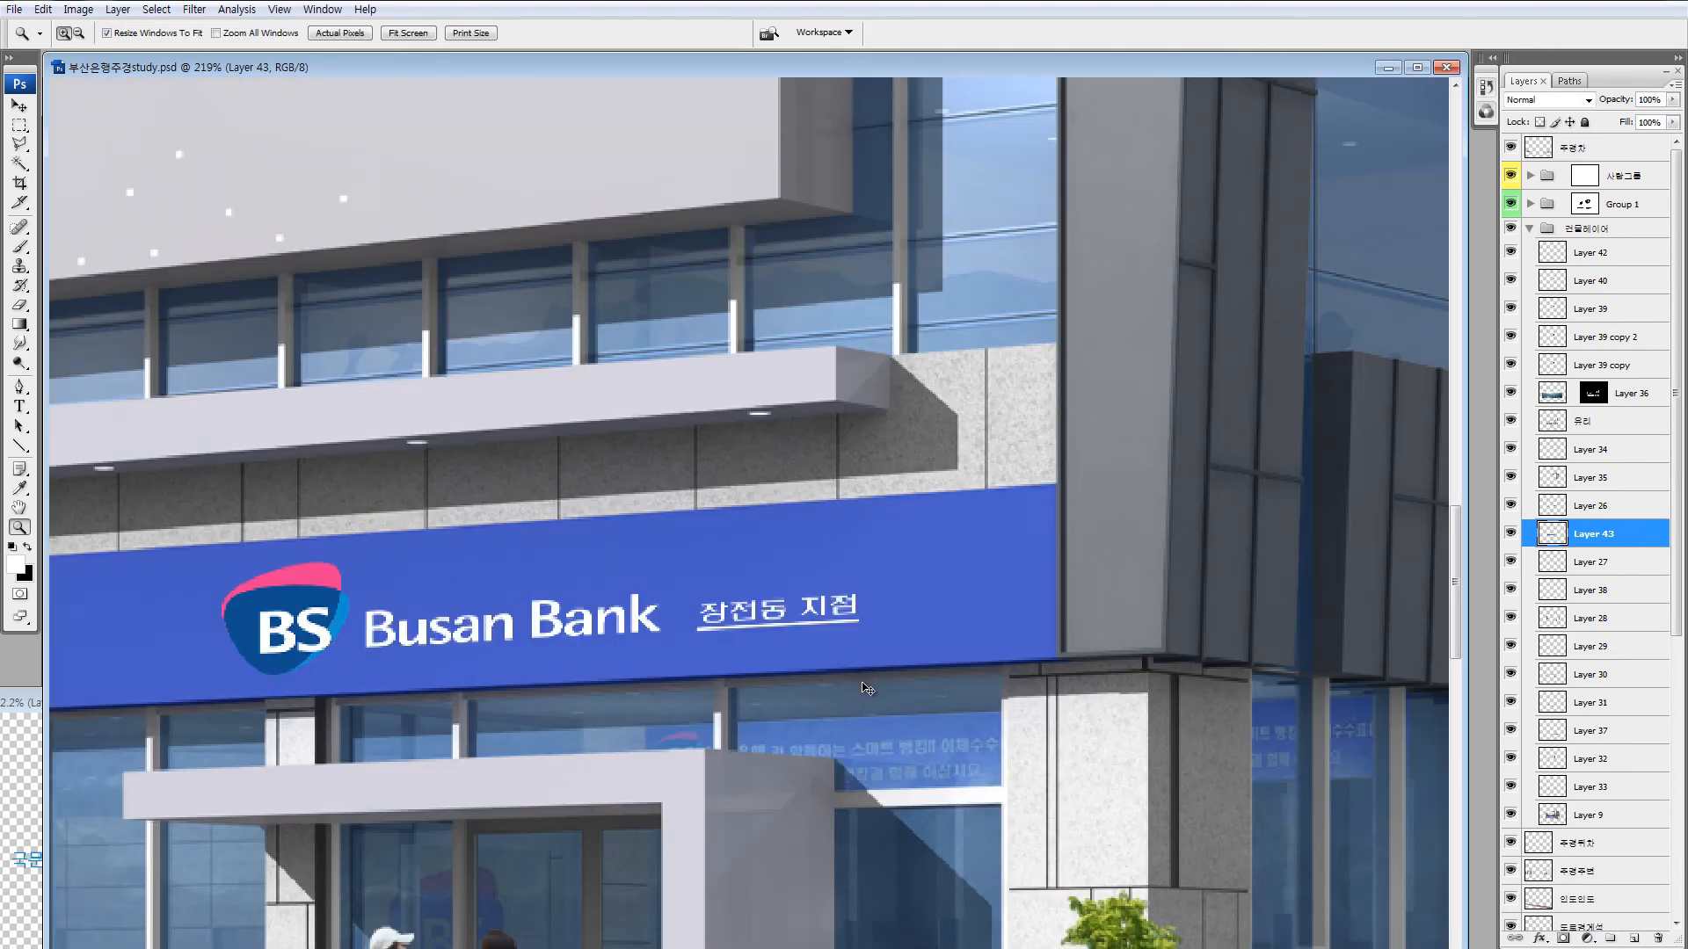
{"action": "key", "text": "ctrl+minus"}
{"action": "key", "text": "ctrl+minus"}
{"action": "key", "text": "ctrl+minus"}
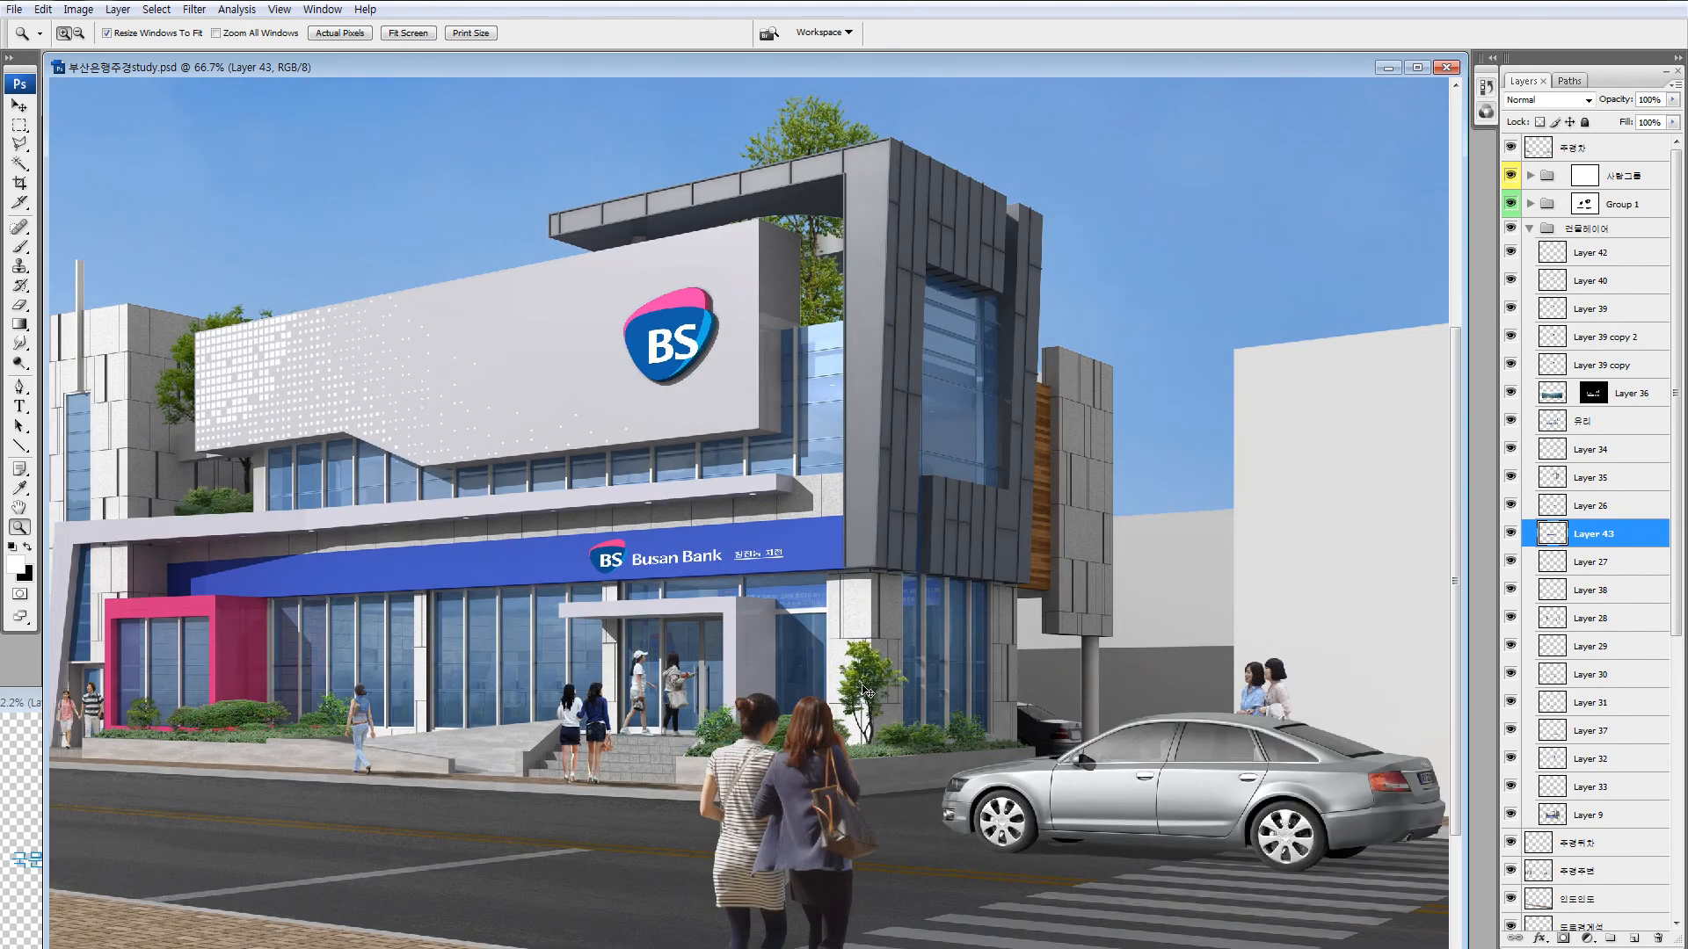
Add a layer mask to the 주경주변 layer and toggle the layer's visibility to check which surrounding buildings it holds.
{"action": "key", "text": "ctrl+minus"}
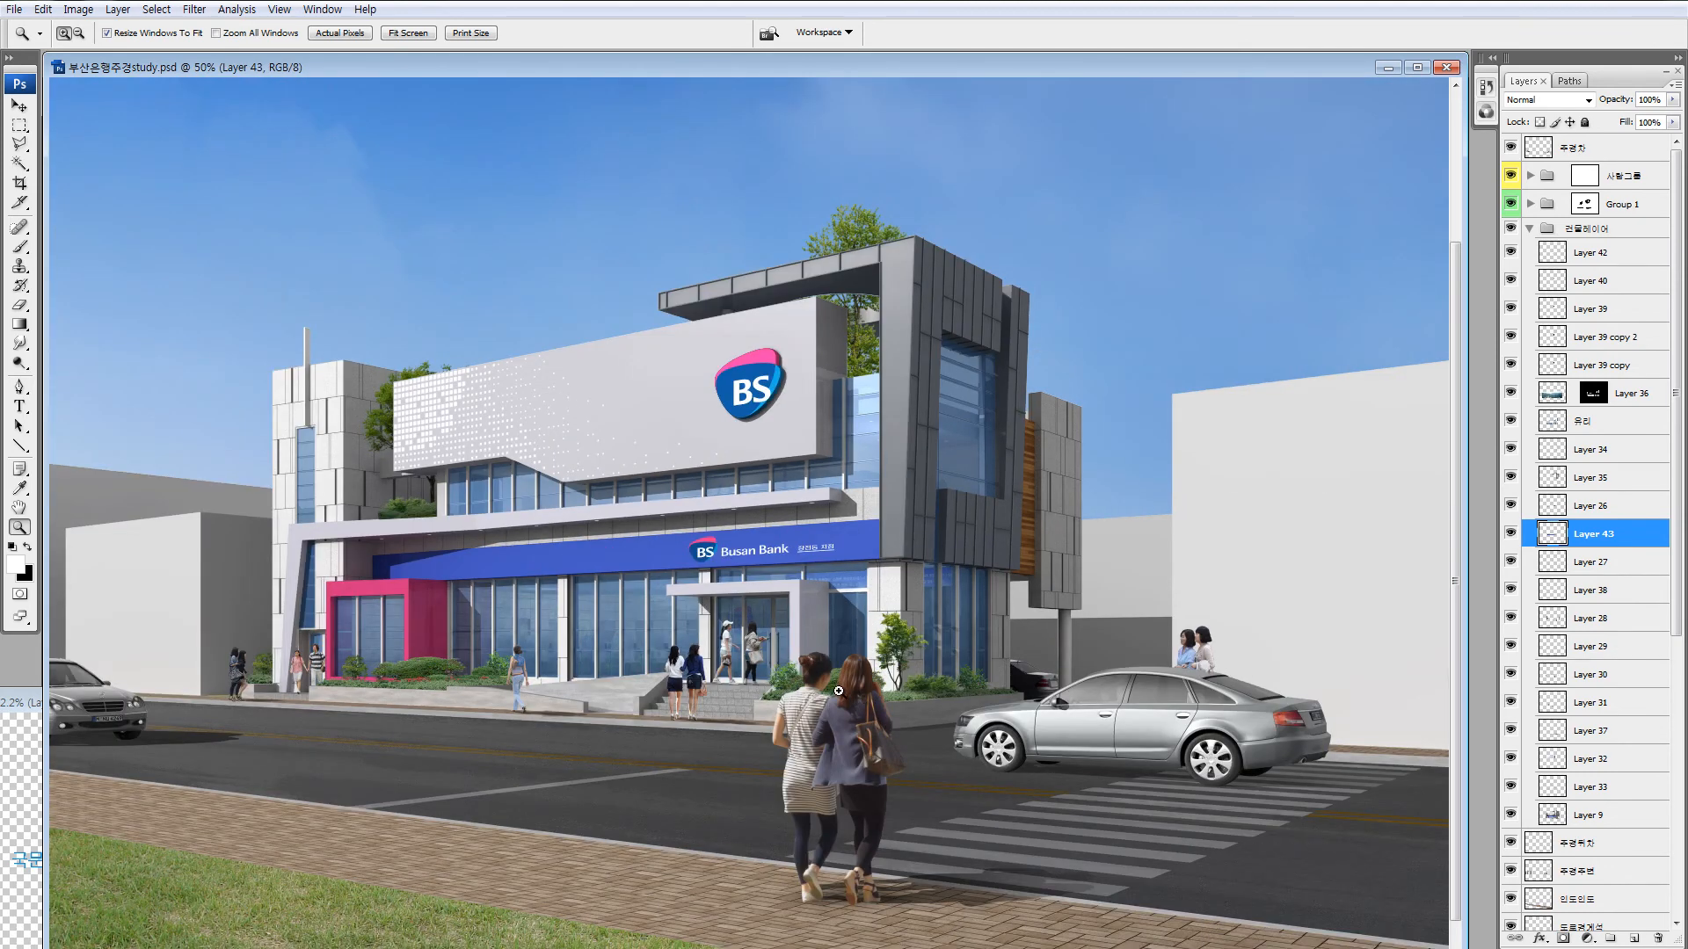
{"action": "key", "text": "ctrl+minus"}
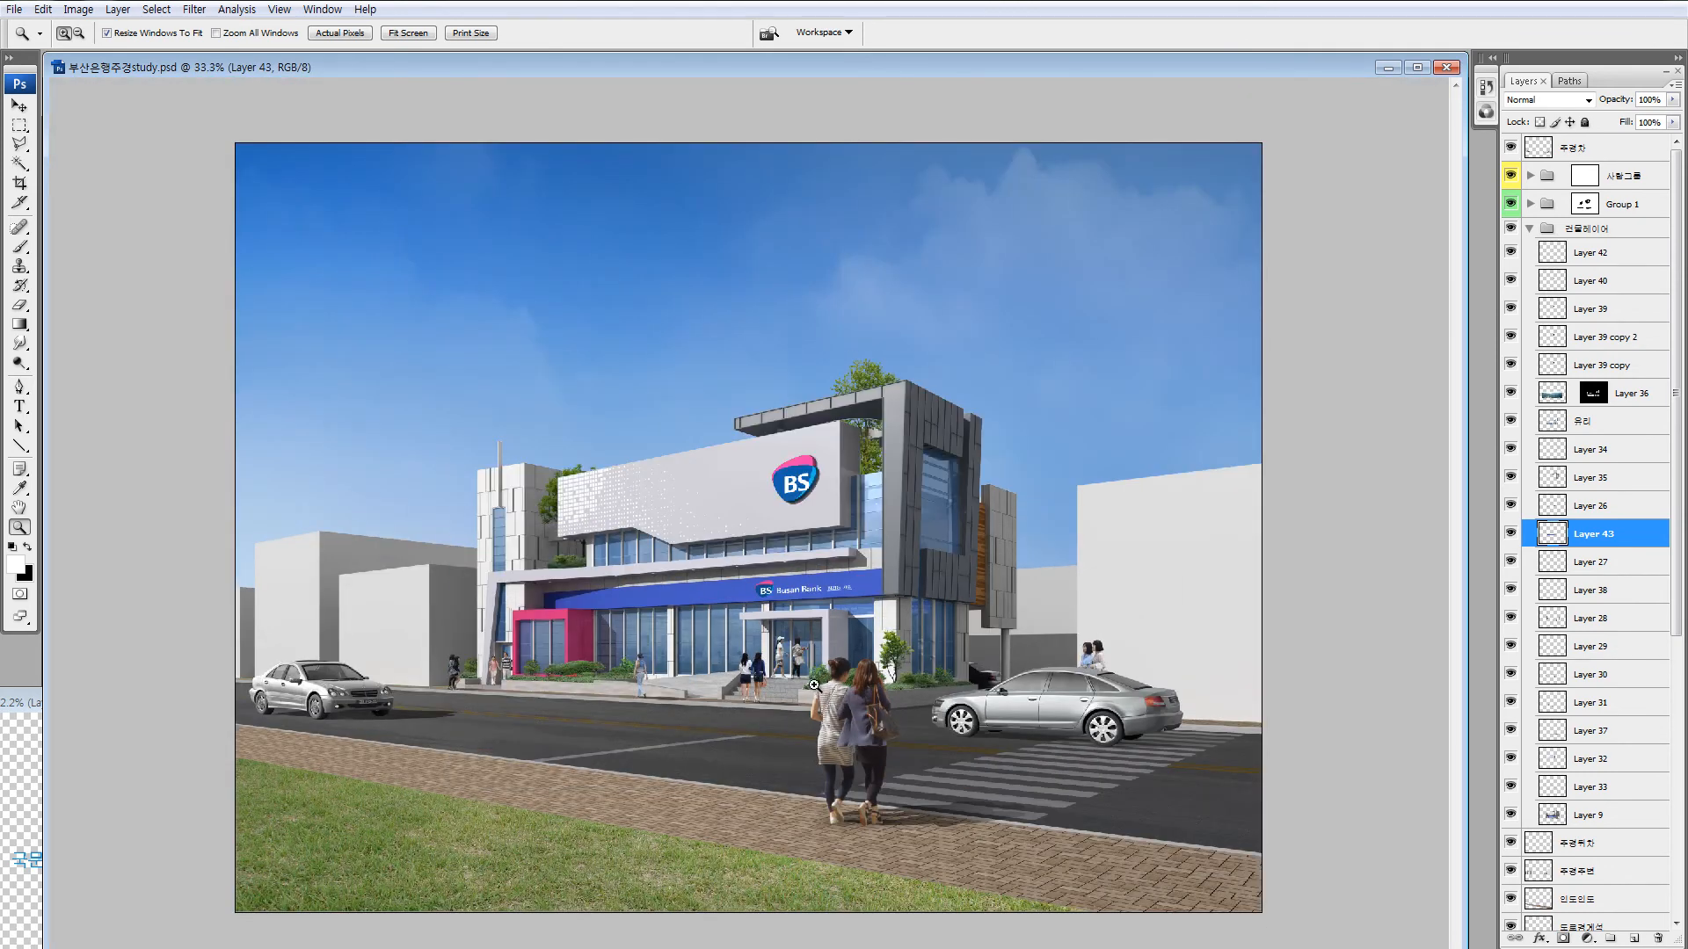
{"action": "key", "text": "ctrl+minus"}
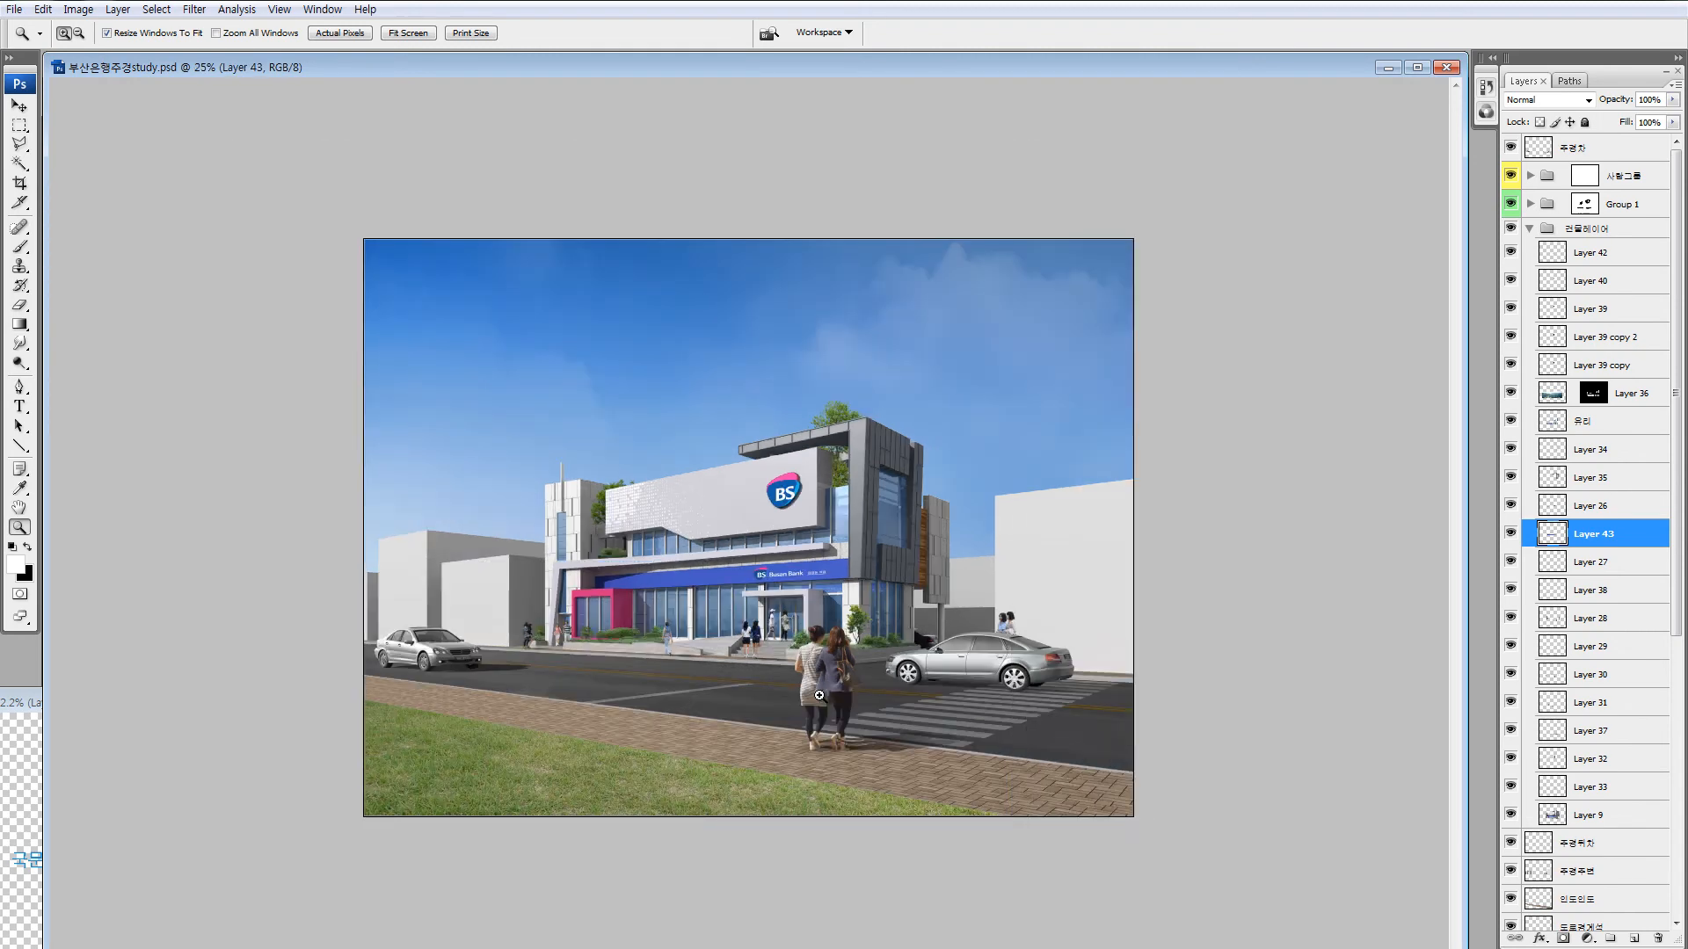
{"action": "key", "text": "v"}
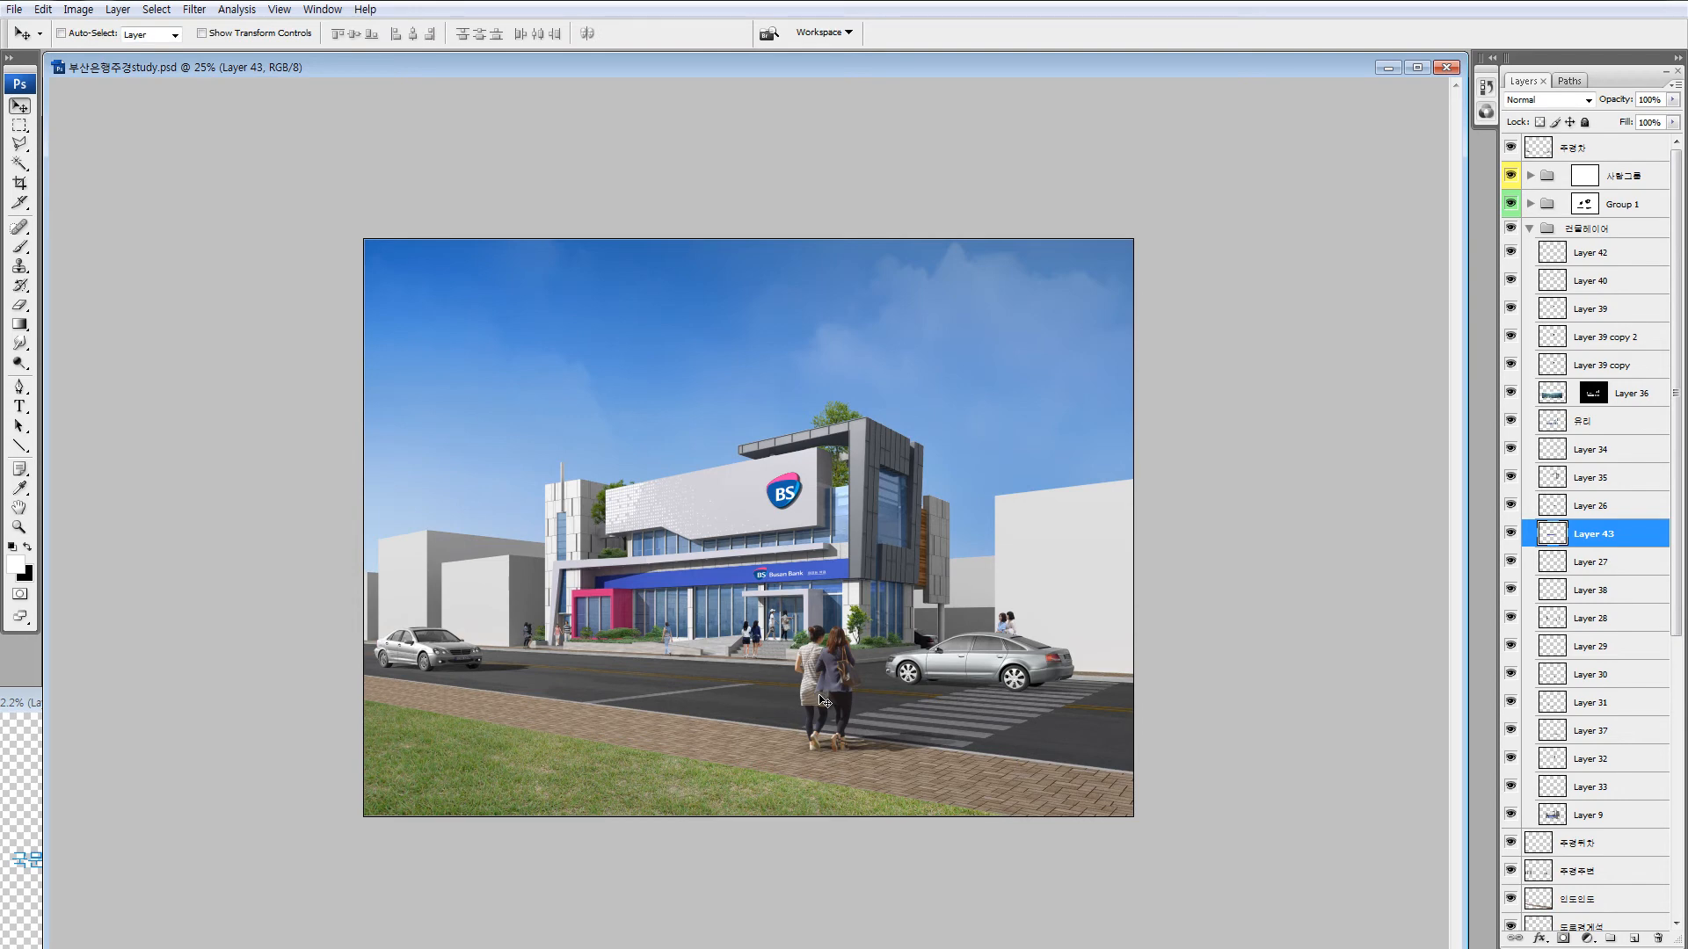
{"action": "left_click", "coordinate": [1534, 873]}
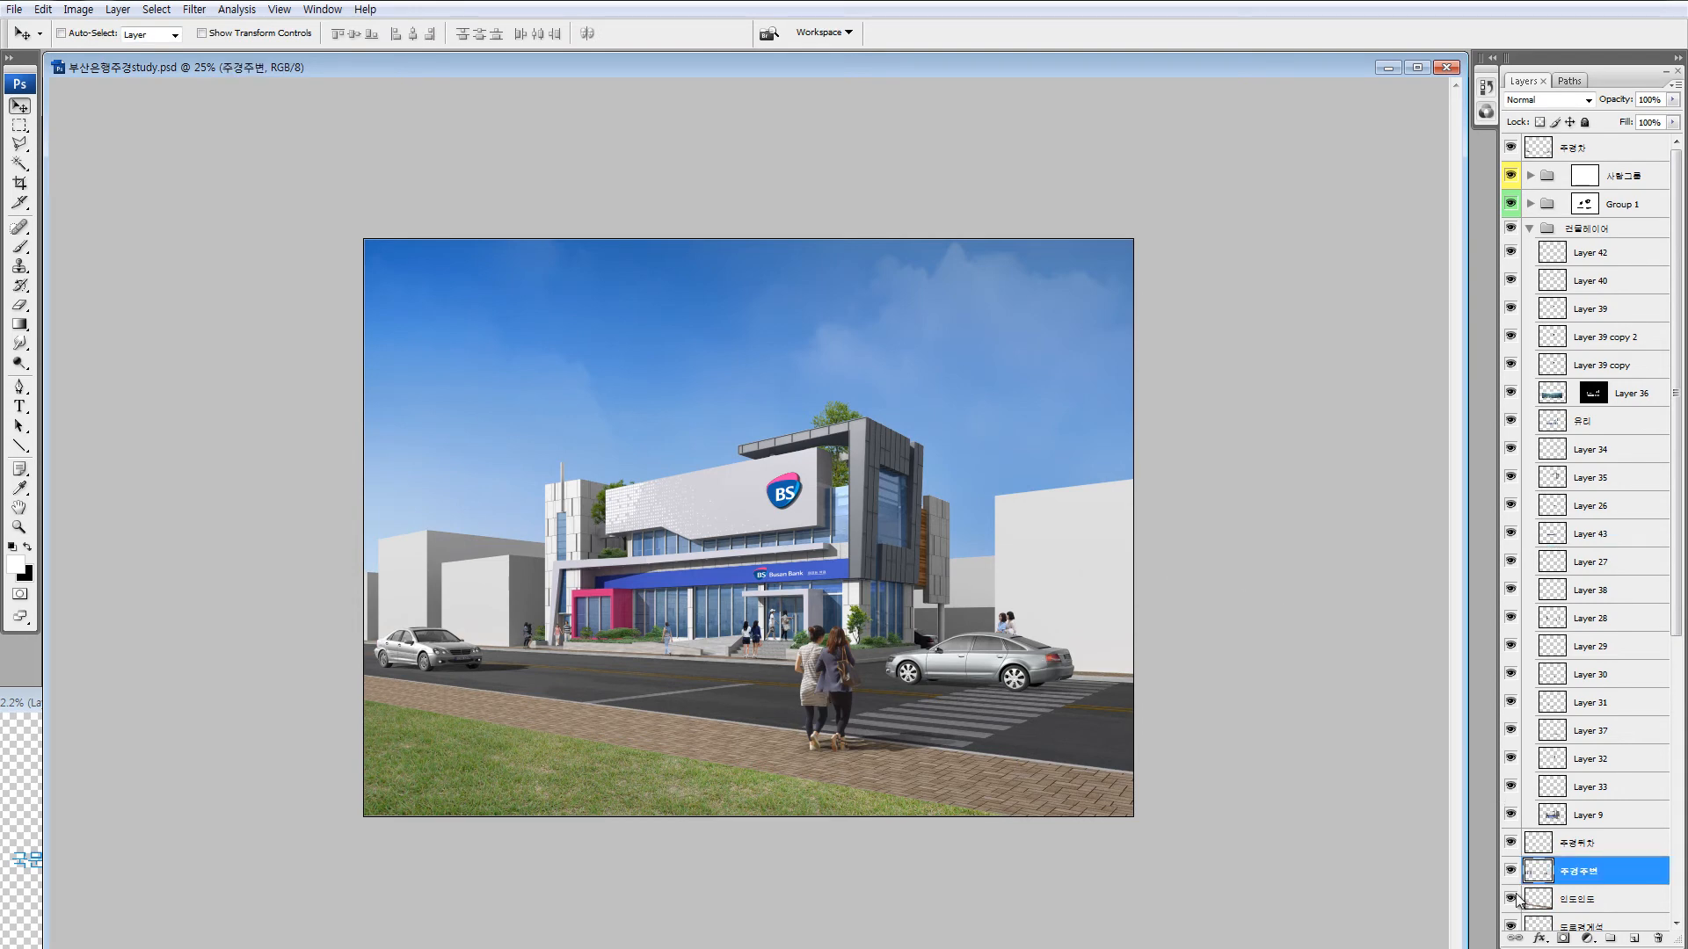
{"action": "left_click", "coordinate": [1511, 871], "text": "alt"}
{"action": "left_click", "coordinate": [1564, 938]}
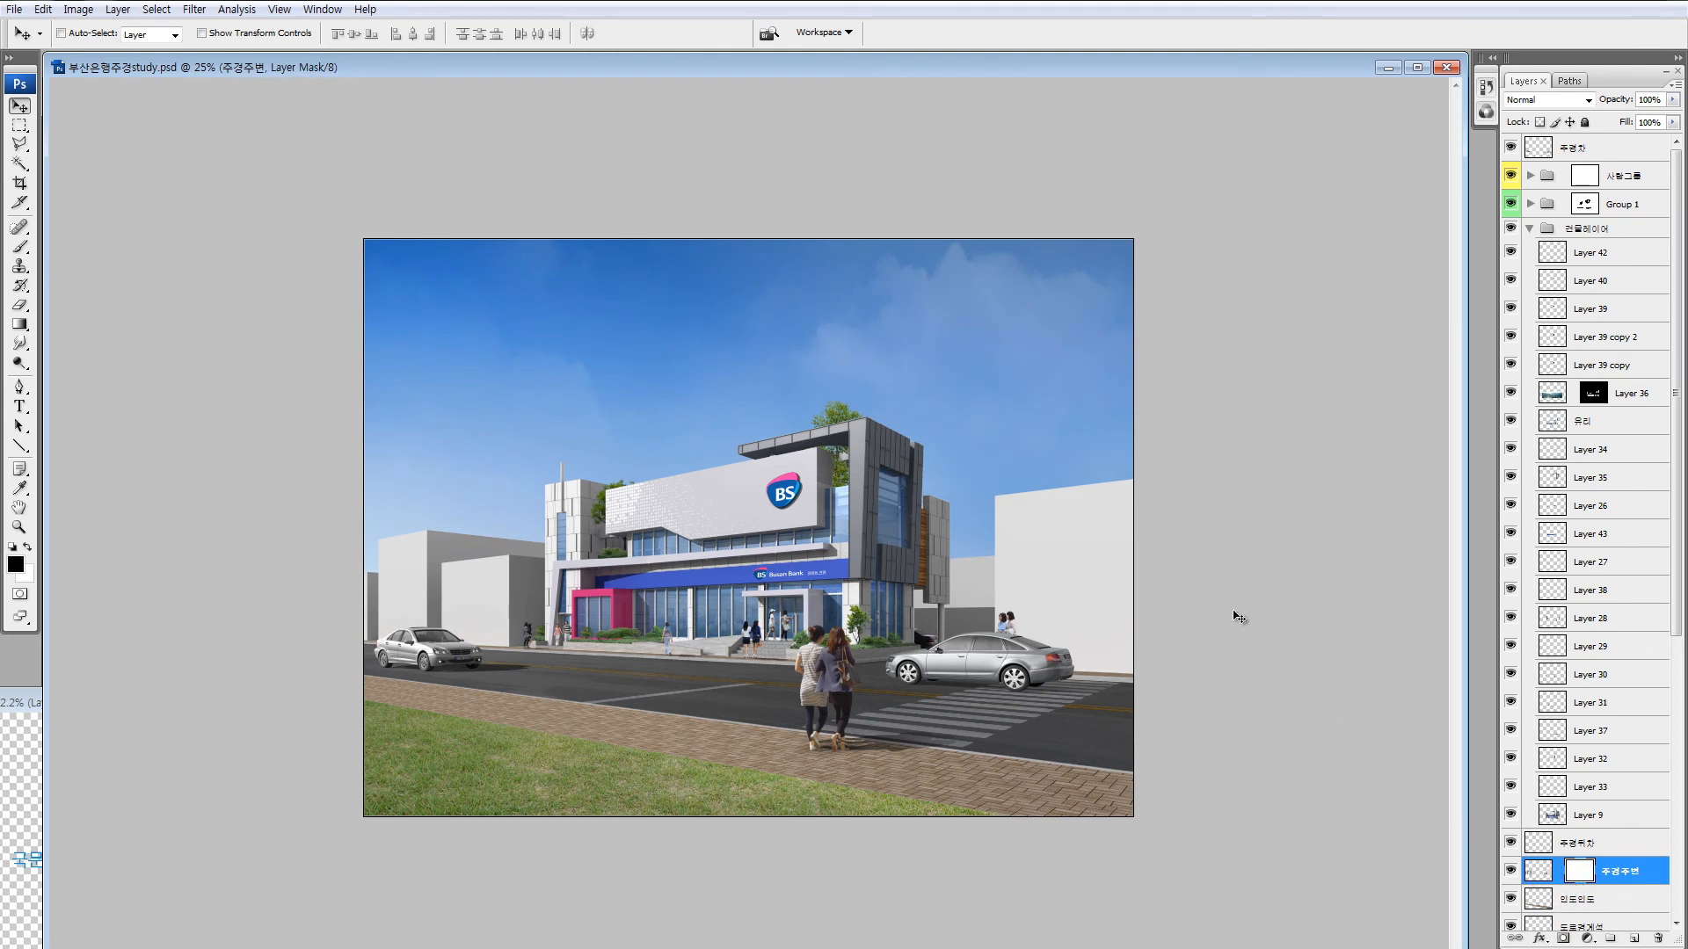
{"action": "left_click", "coordinate": [1511, 874], "text": "alt"}
{"action": "left_click", "coordinate": [1511, 872], "text": "alt"}
{"action": "left_click", "coordinate": [1511, 872]}
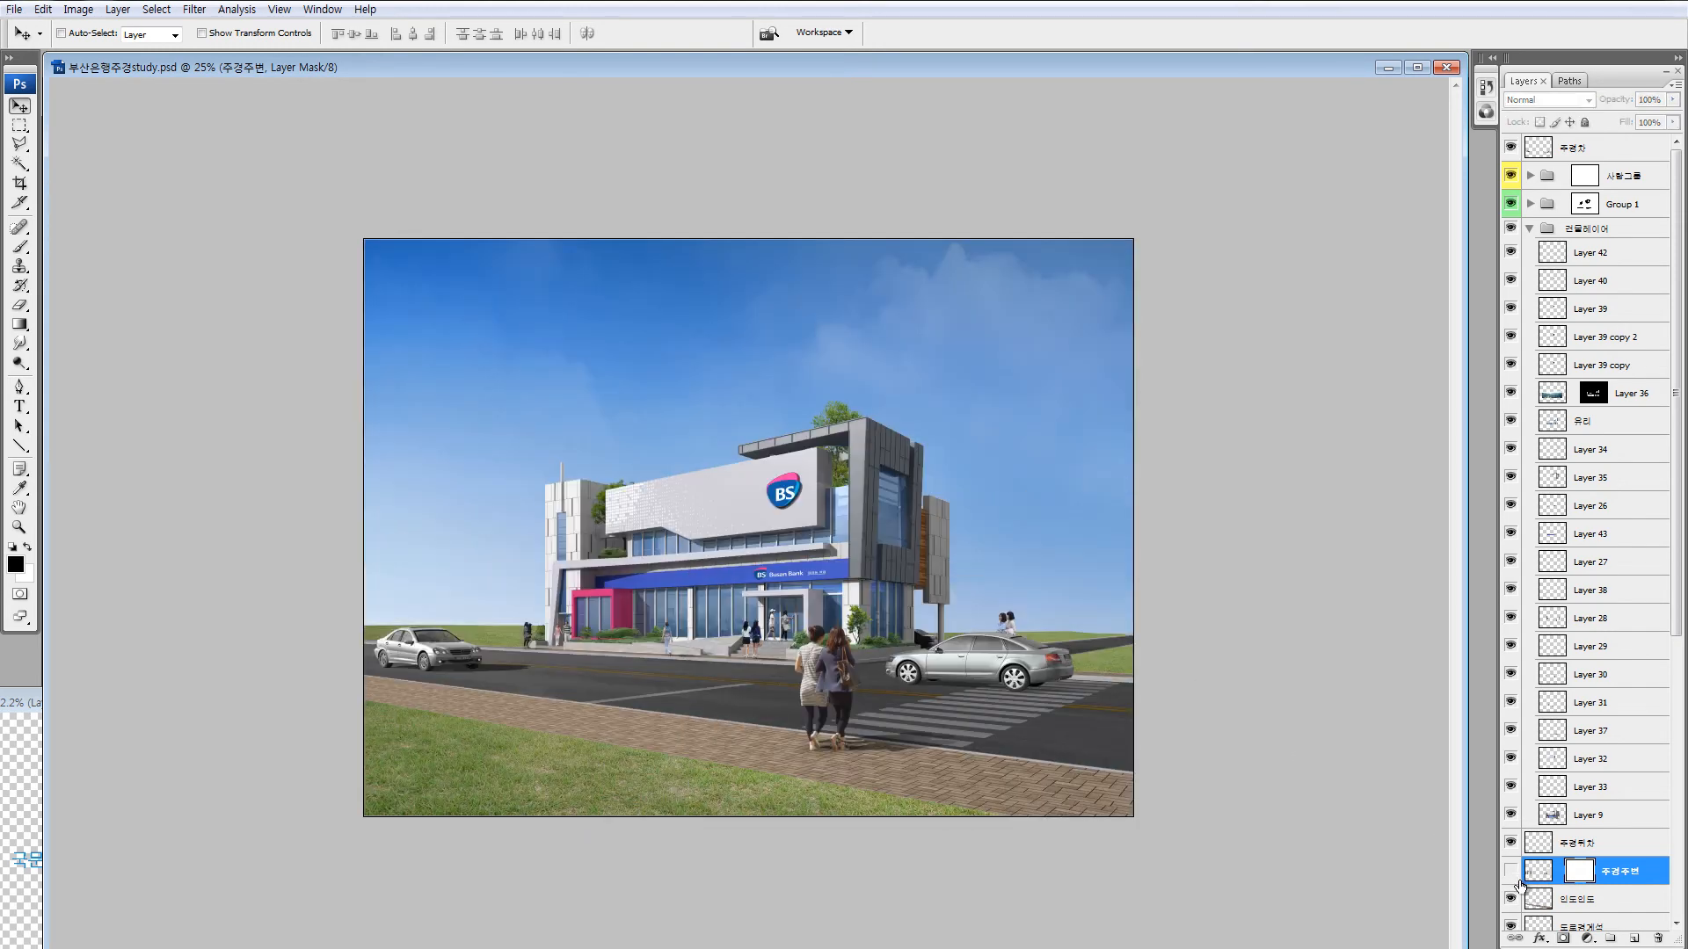
{"action": "left_click", "coordinate": [1511, 872]}
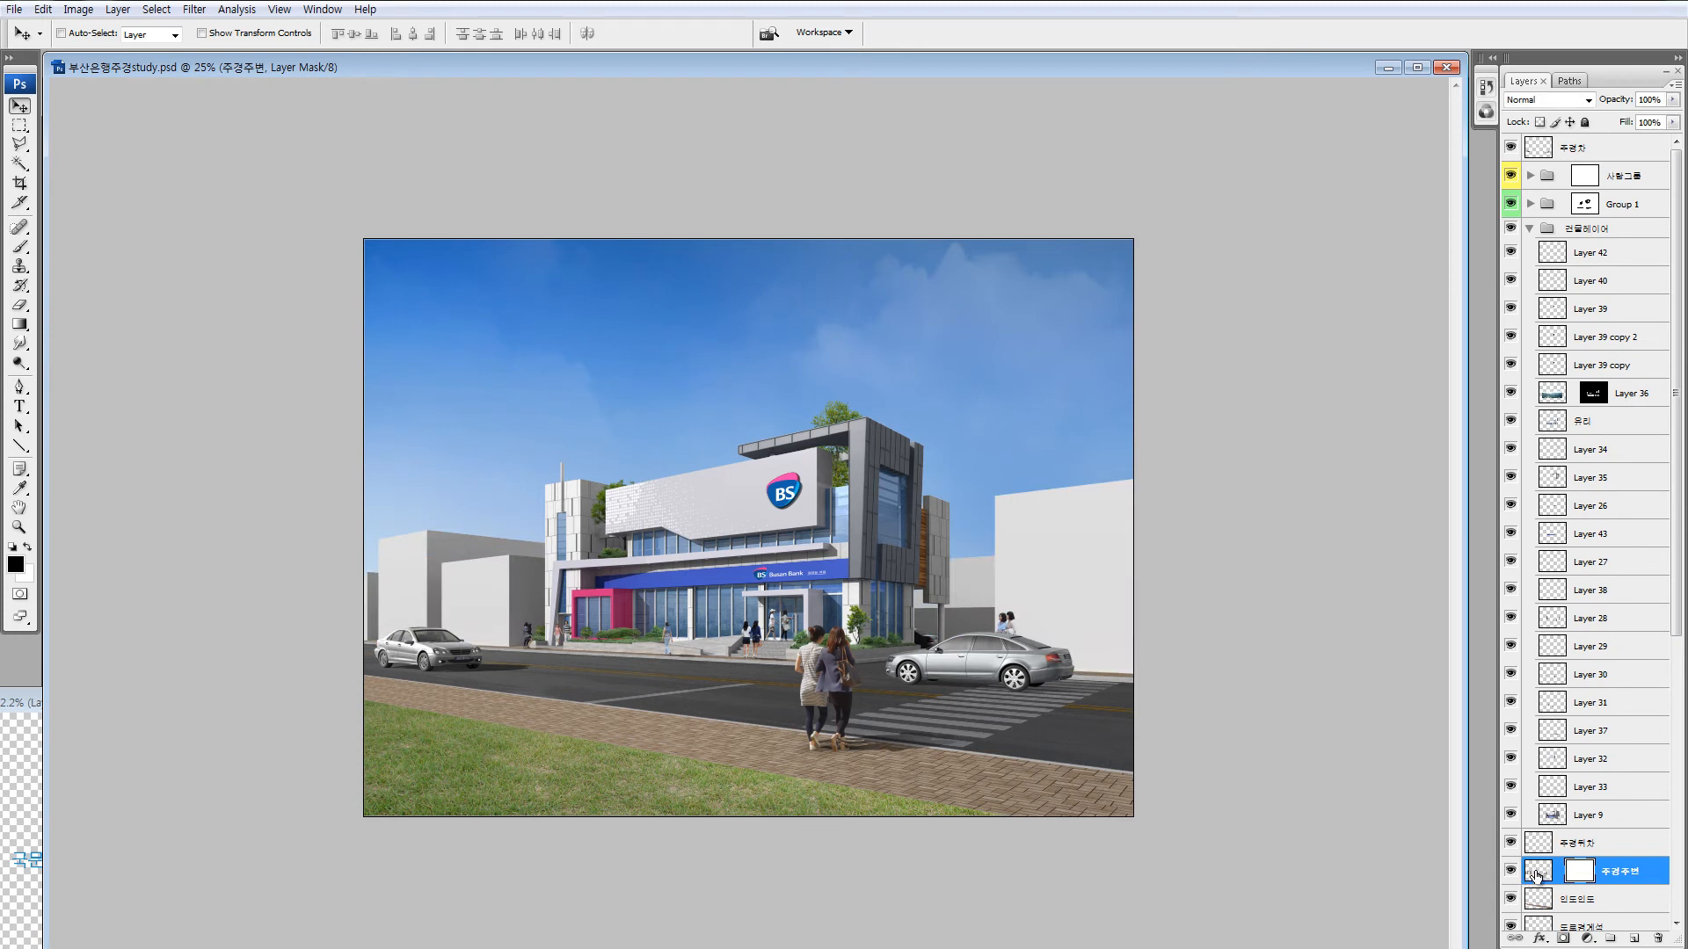
Try a 62% fill on the 주경주변 layer and restore its fill to 100%.
{"action": "left_click", "coordinate": [1539, 873]}
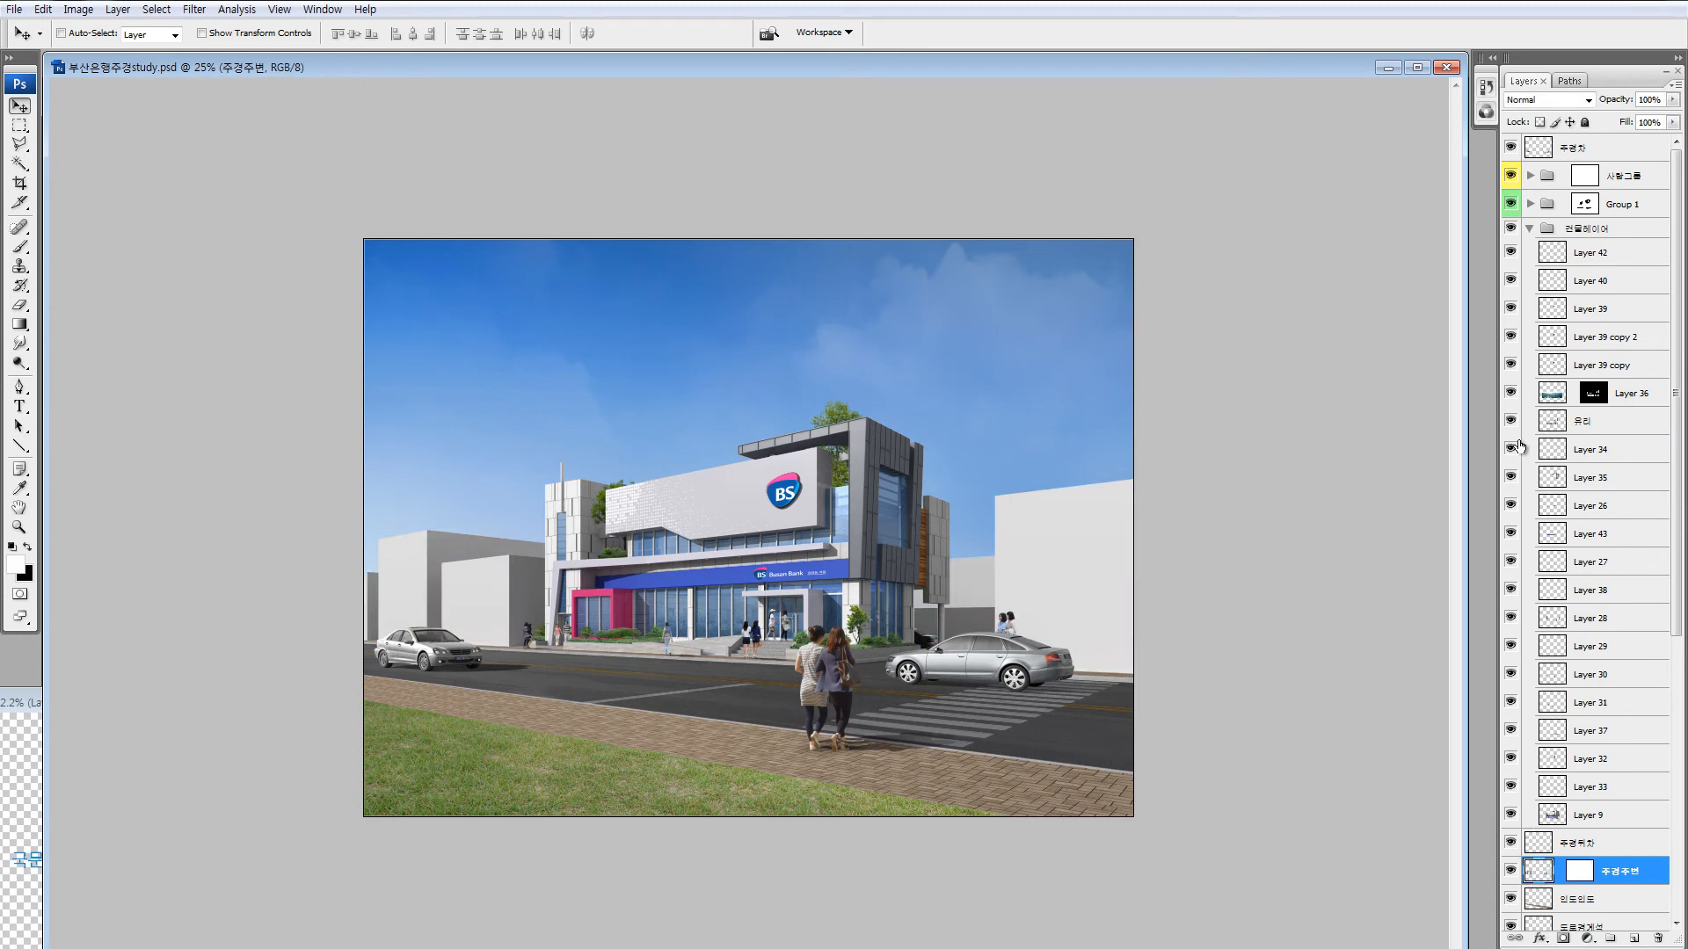
{"action": "left_click", "coordinate": [1673, 122]}
{"action": "left_click_drag", "start_coordinate": [1670, 140], "coordinate": [1638, 150]}
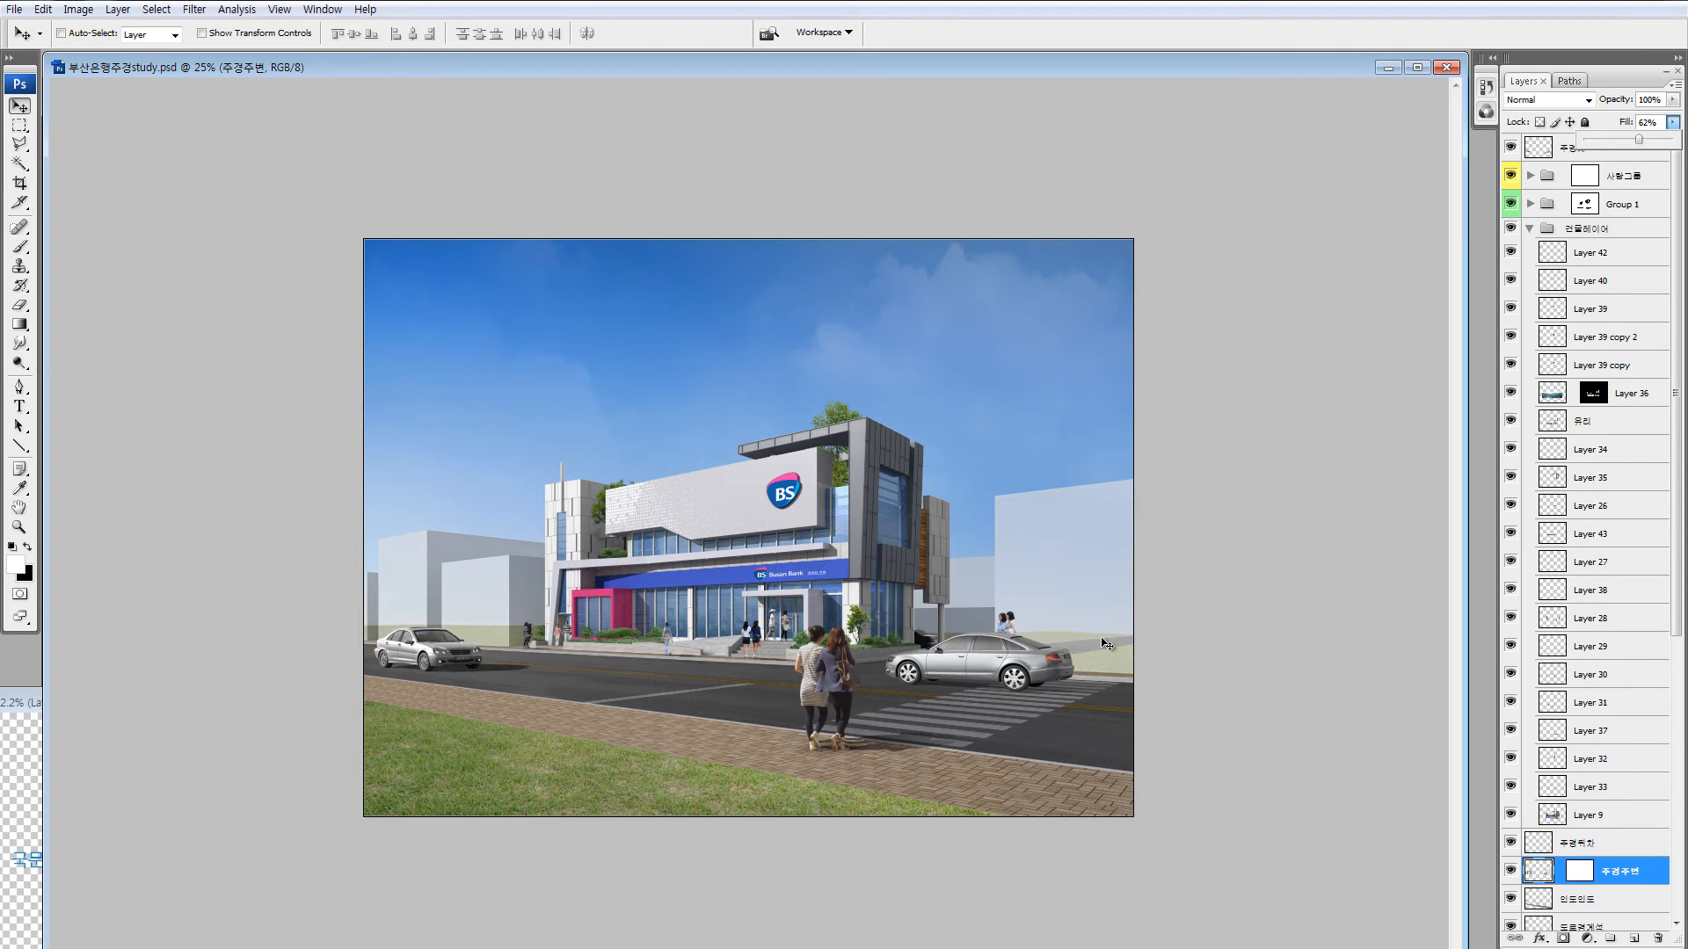
{"action": "key", "text": "z"}
{"action": "left_click_drag", "start_coordinate": [1033, 596], "coordinate": [1143, 681]}
{"action": "key", "text": "ctrl+0"}
{"action": "key", "text": "ctrl+minus"}
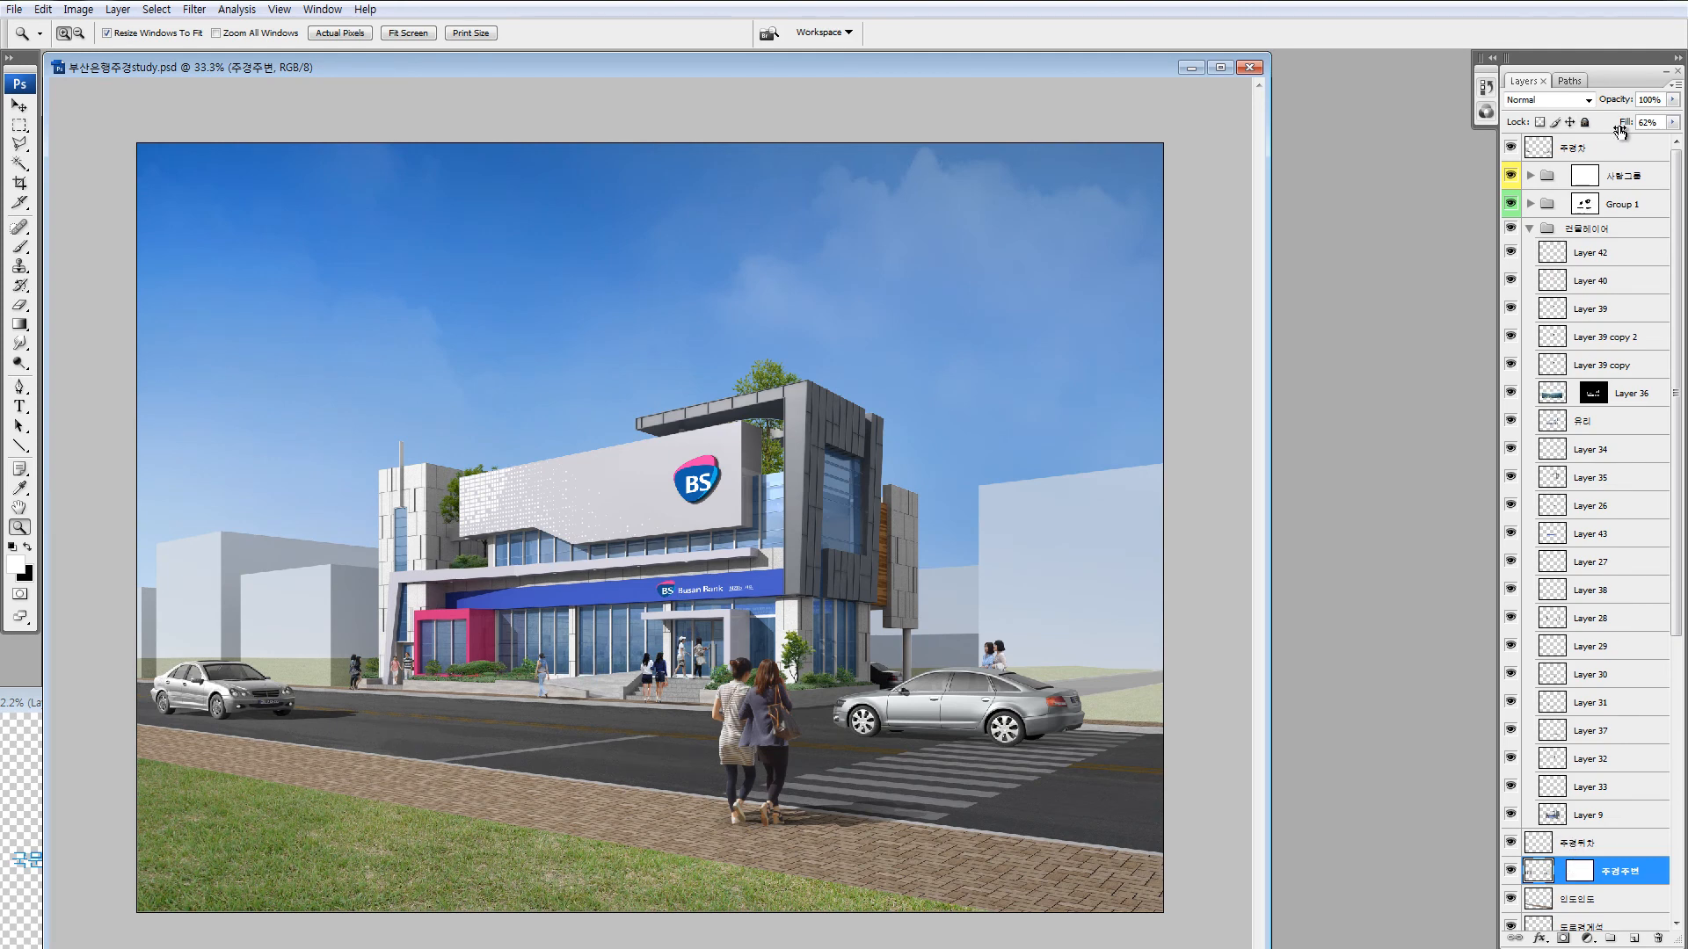
{"action": "left_click_drag", "start_coordinate": [1626, 125], "coordinate": [1685, 126]}
Fade the tops of the grey background buildings into the sky with a vertical black-to-white gradient on the 주경주변 layer mask.
{"action": "left_click", "coordinate": [1580, 875]}
{"action": "key", "text": "x"}
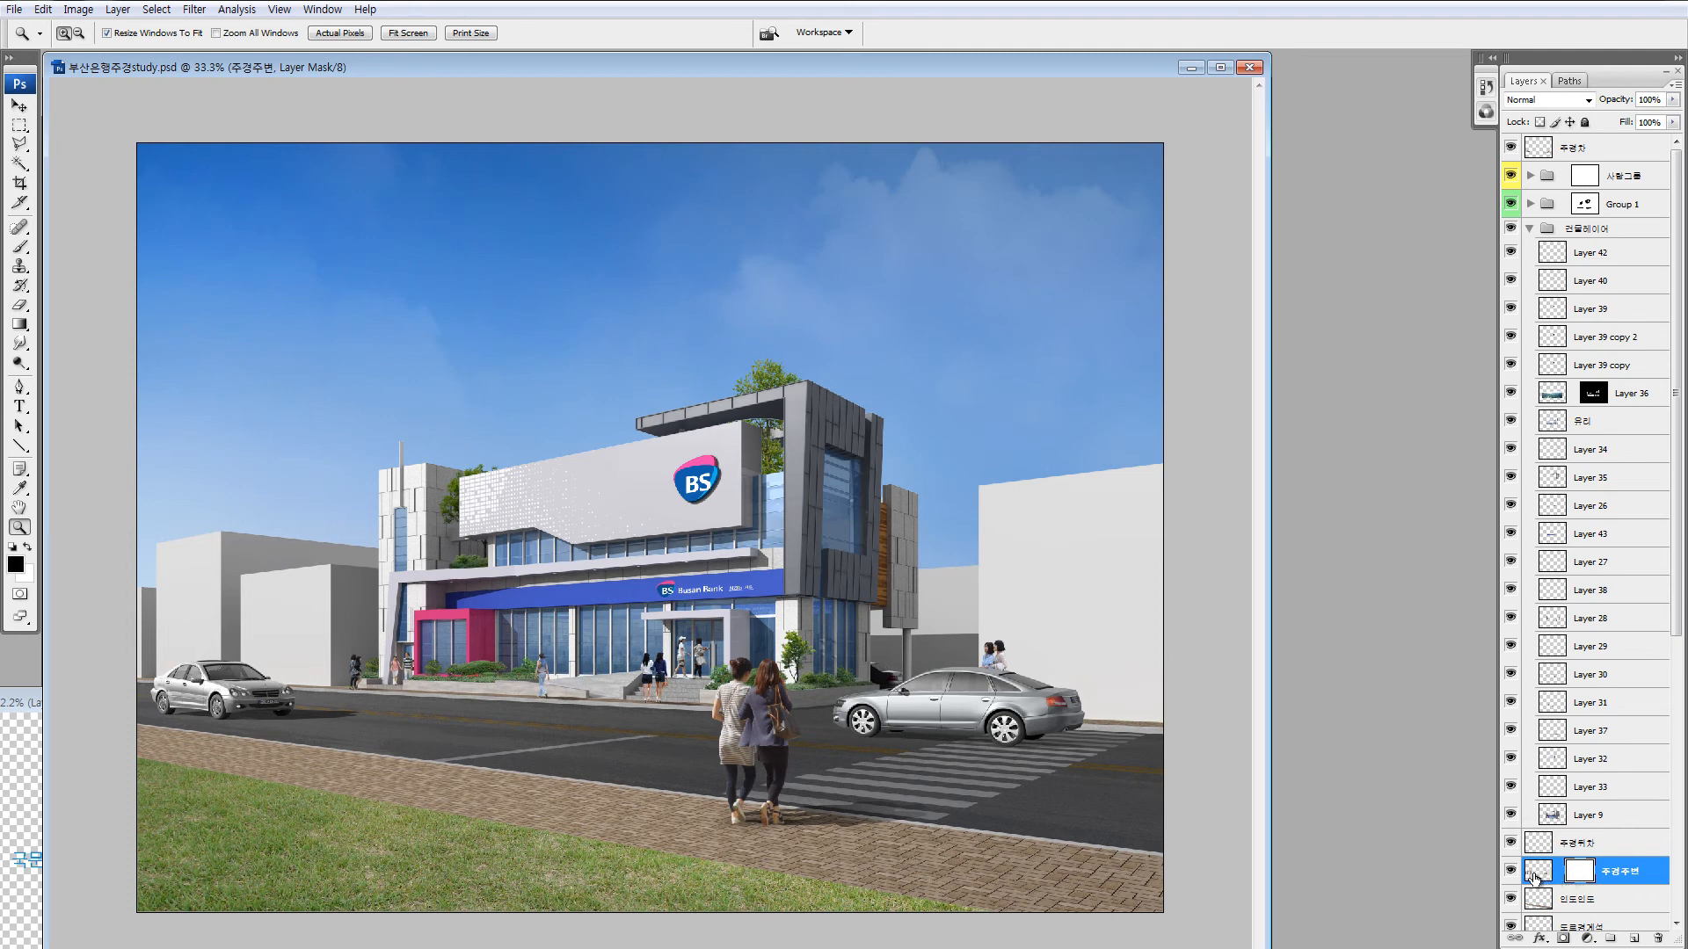
{"action": "key", "text": "g"}
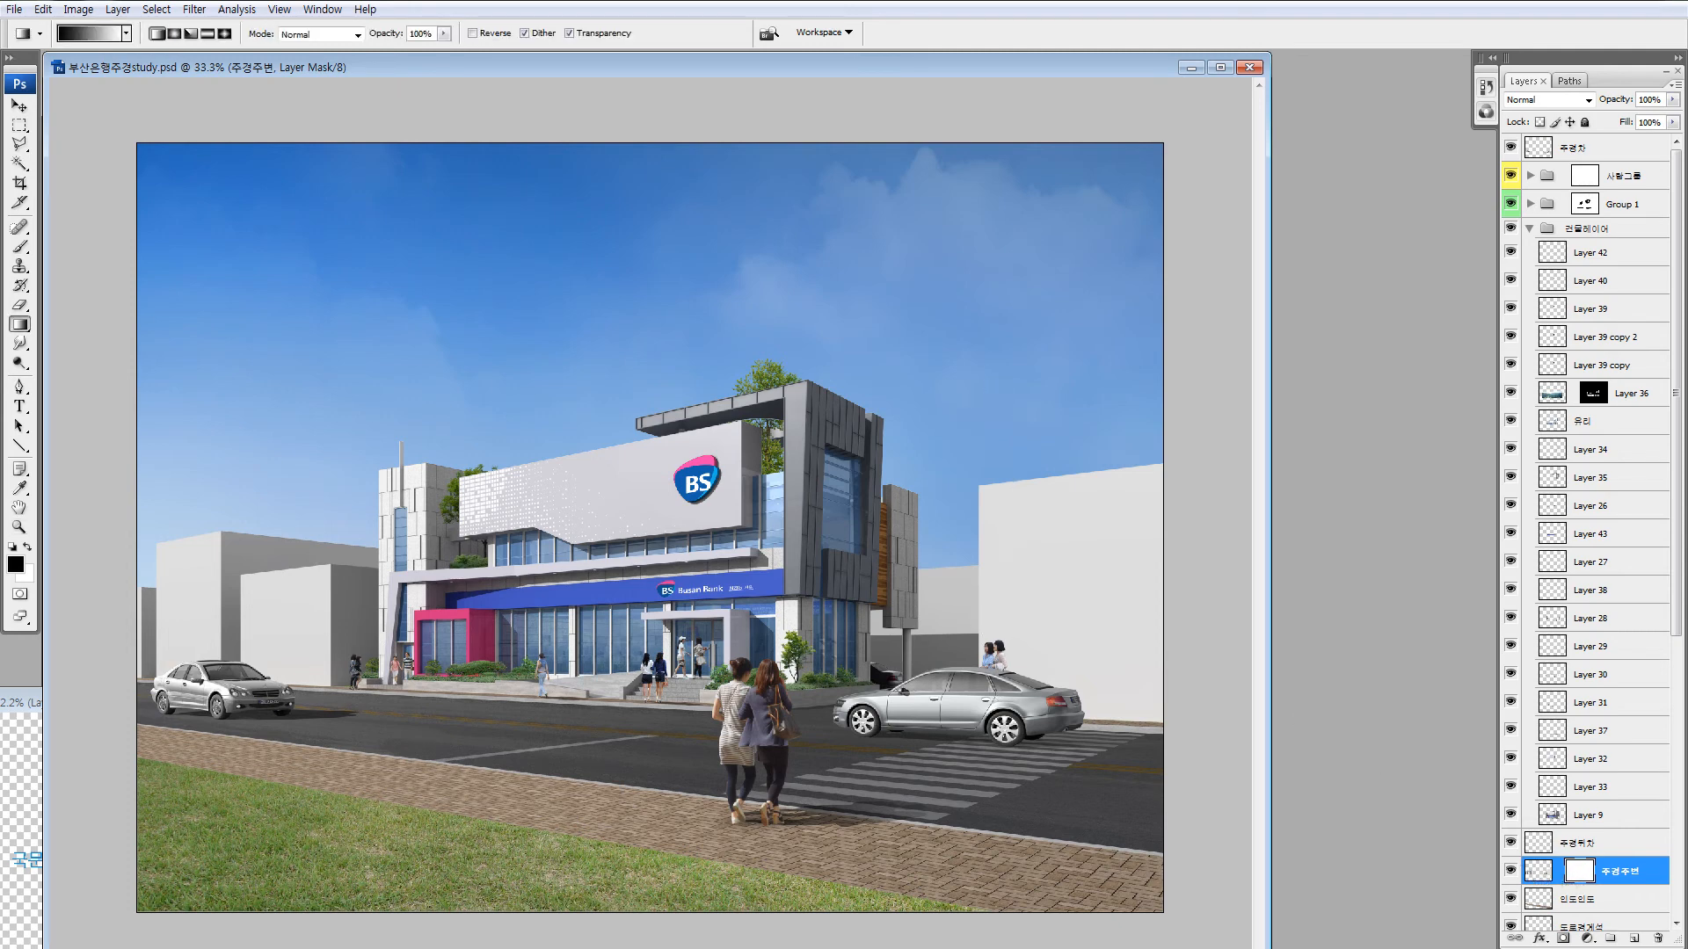
{"action": "left_click_drag", "start_coordinate": [999, 584], "coordinate": [1000, 405]}
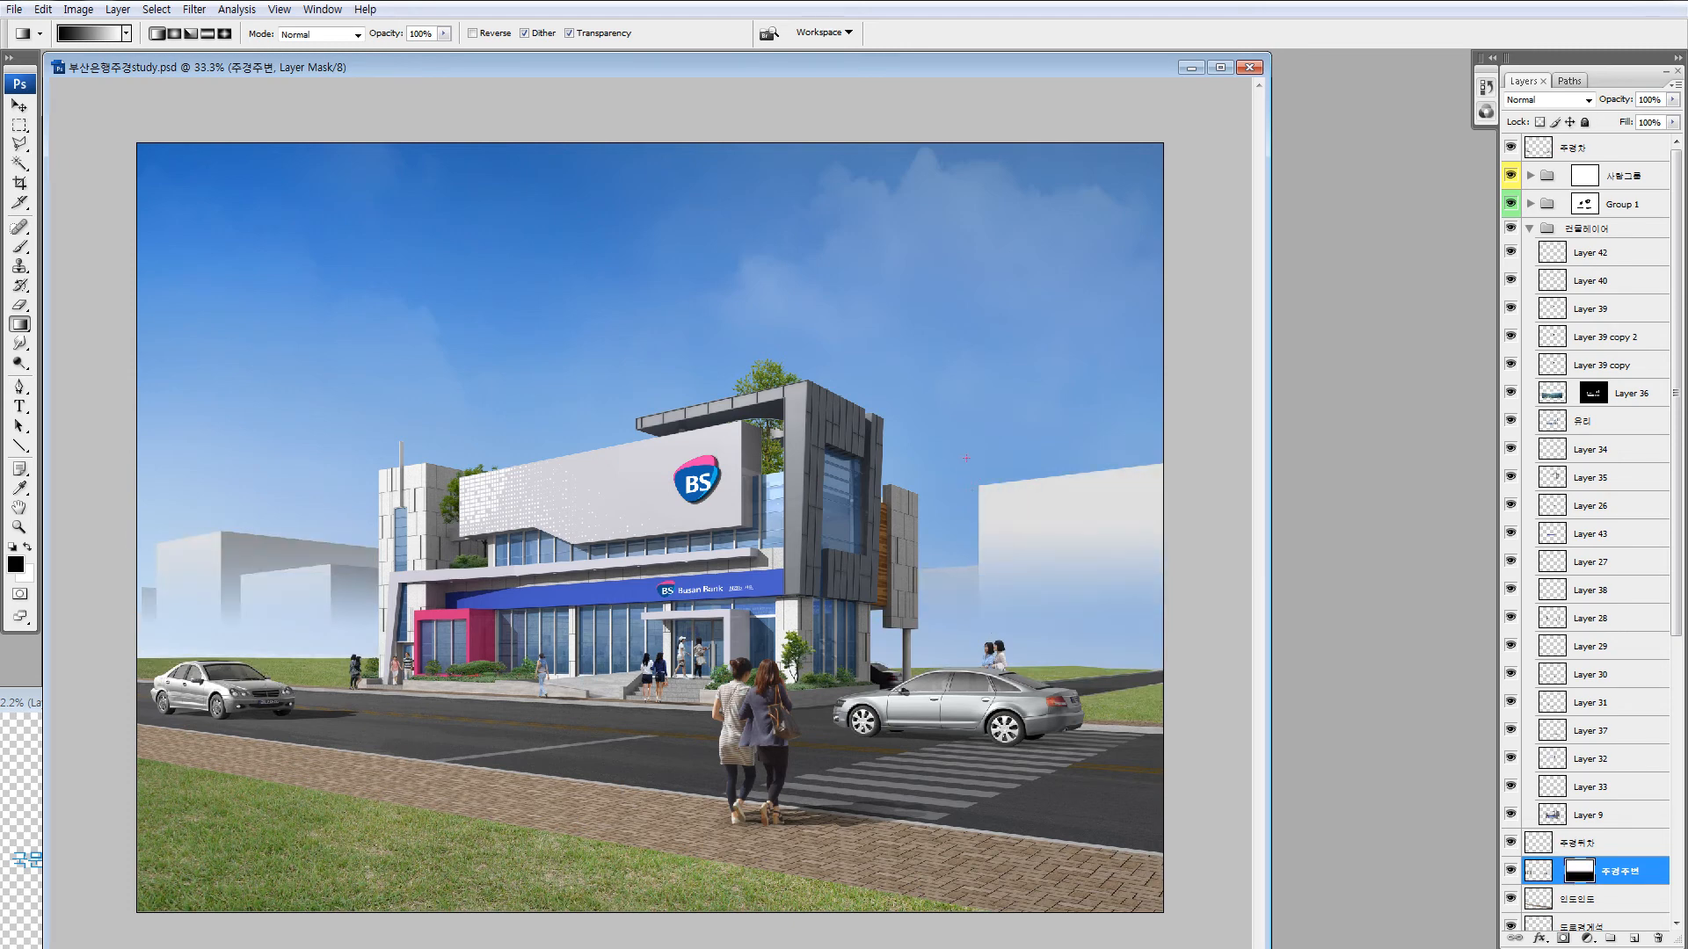
{"action": "left_click_drag", "start_coordinate": [967, 446], "coordinate": [982, 725]}
{"action": "left_click_drag", "start_coordinate": [938, 422], "coordinate": [938, 633]}
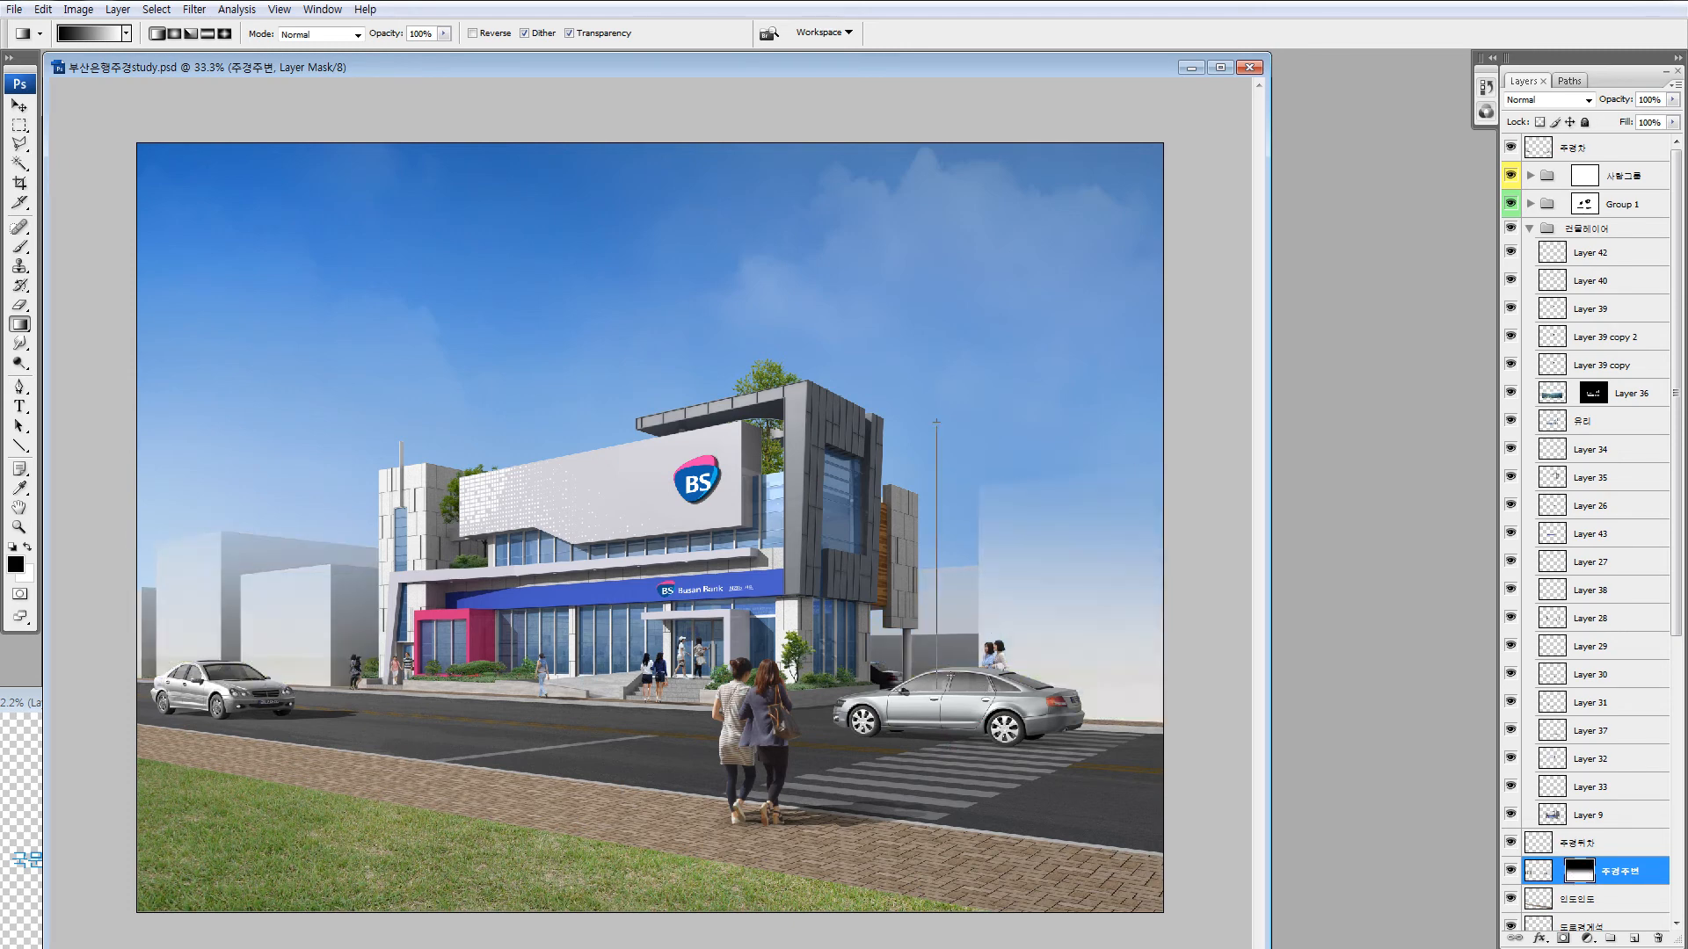
{"action": "left_click_drag", "start_coordinate": [941, 355], "coordinate": [949, 625]}
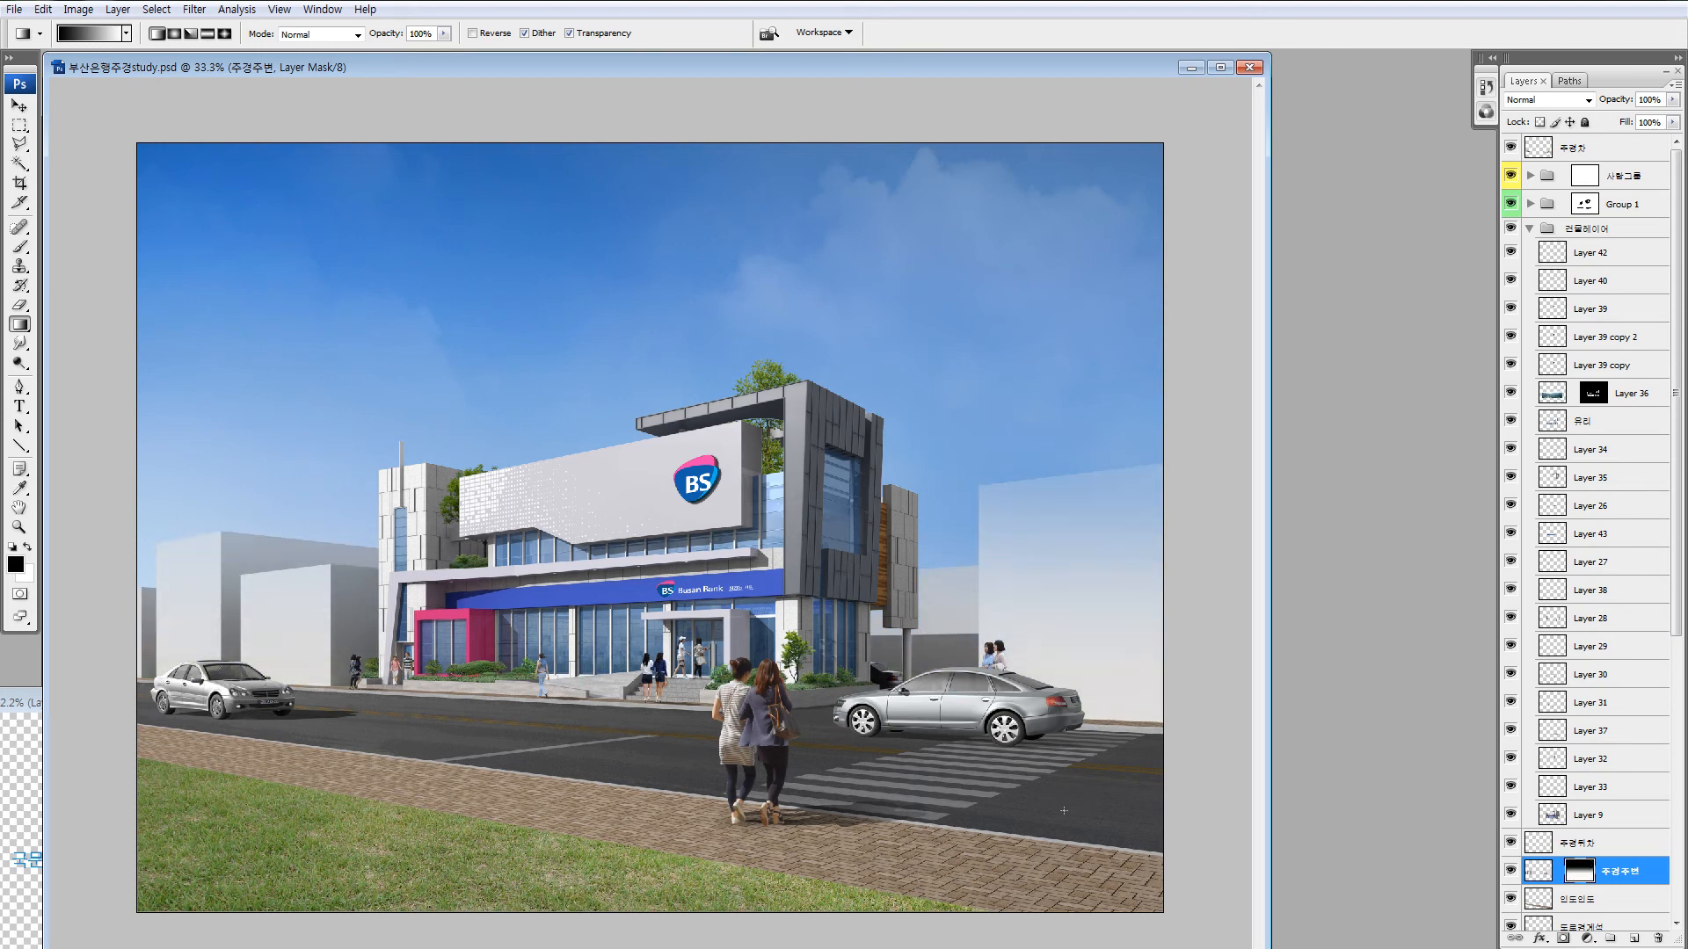
{"action": "left_click_drag", "start_coordinate": [939, 501], "coordinate": [967, 743]}
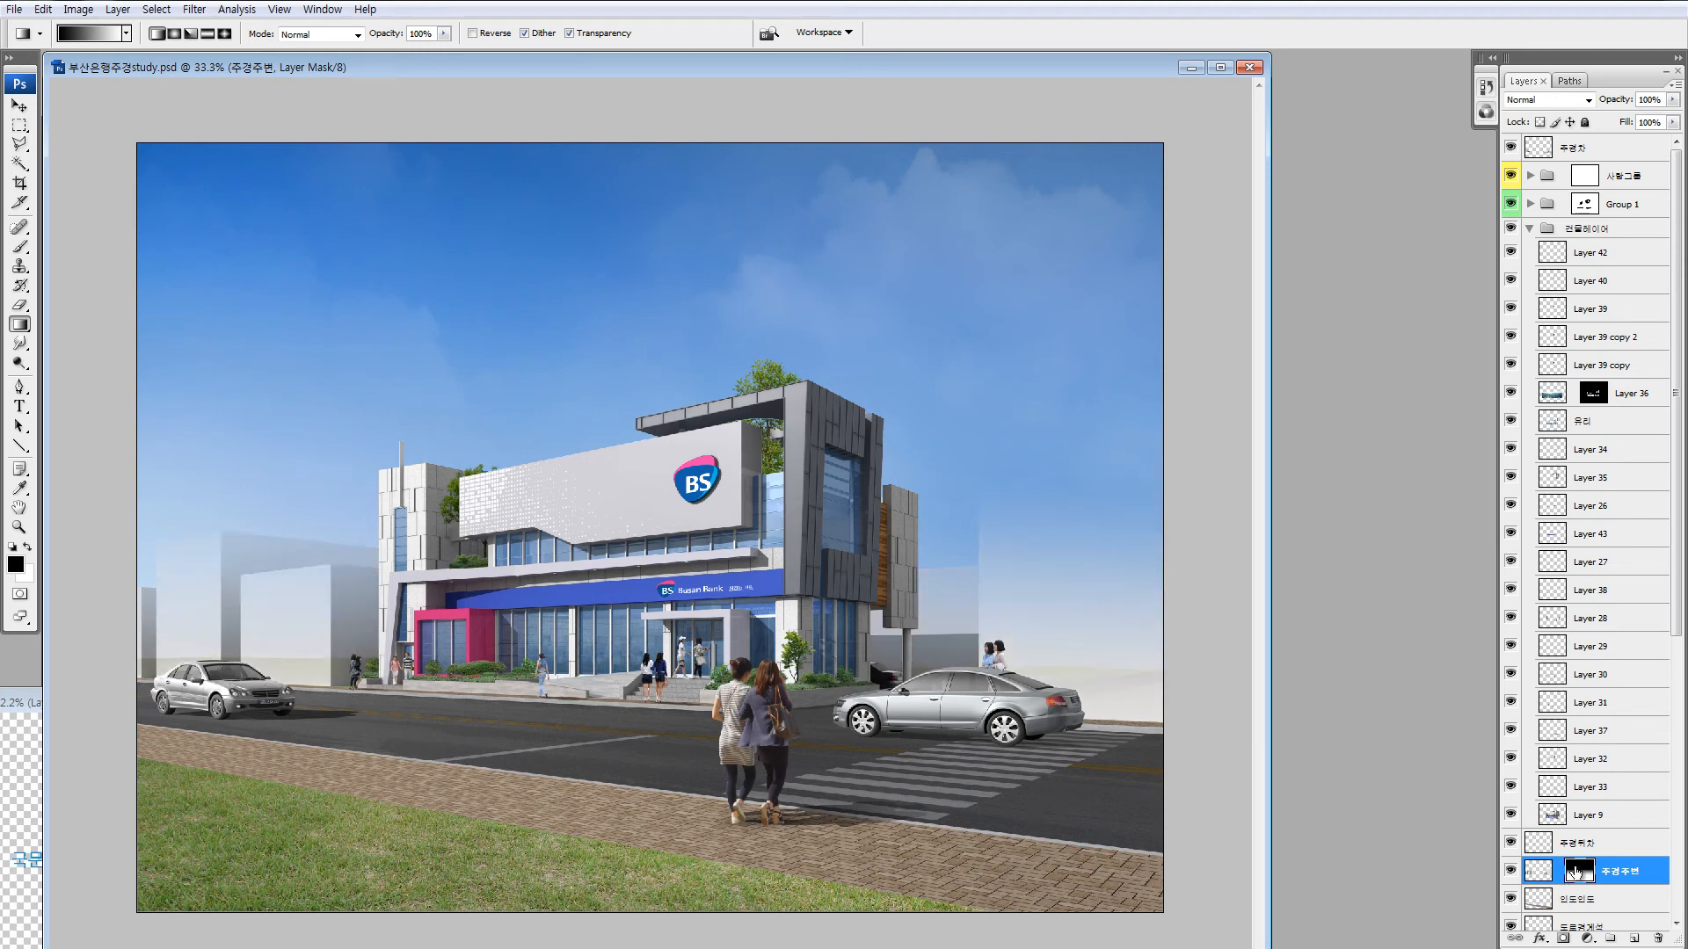
Squash the 주경주변 layer's gradient mask vertically to 84.2% height from both ends with Free Transform.
{"action": "key", "text": "ctrl+t"}
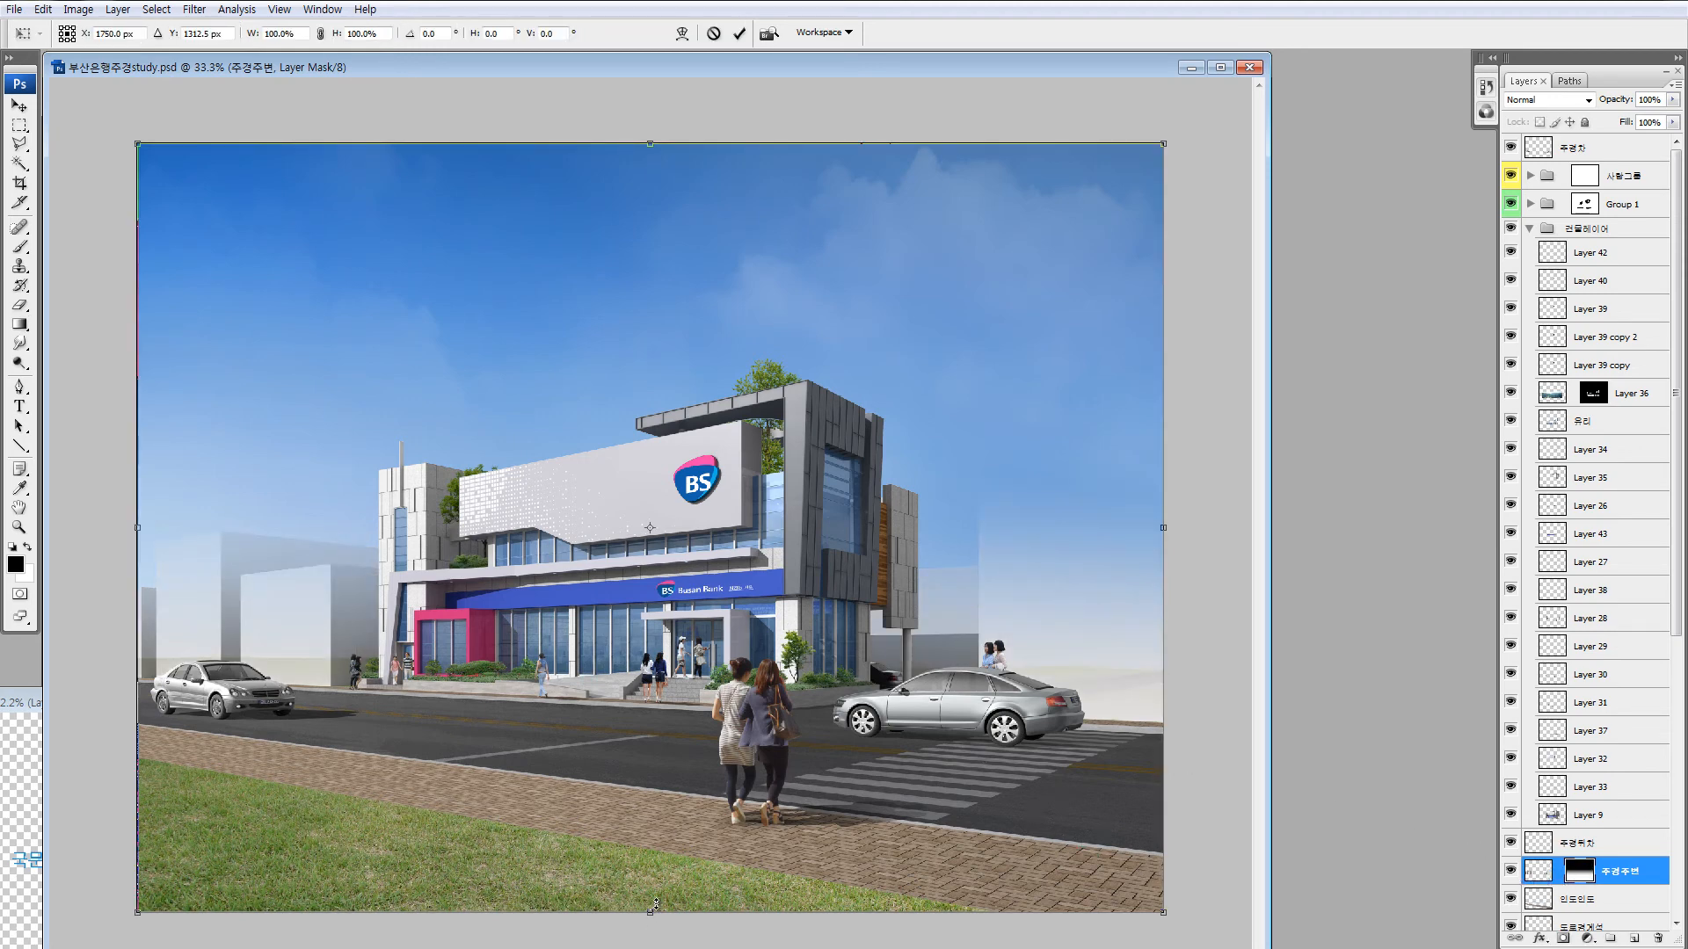
{"action": "left_click_drag", "start_coordinate": [656, 904], "coordinate": [659, 862]}
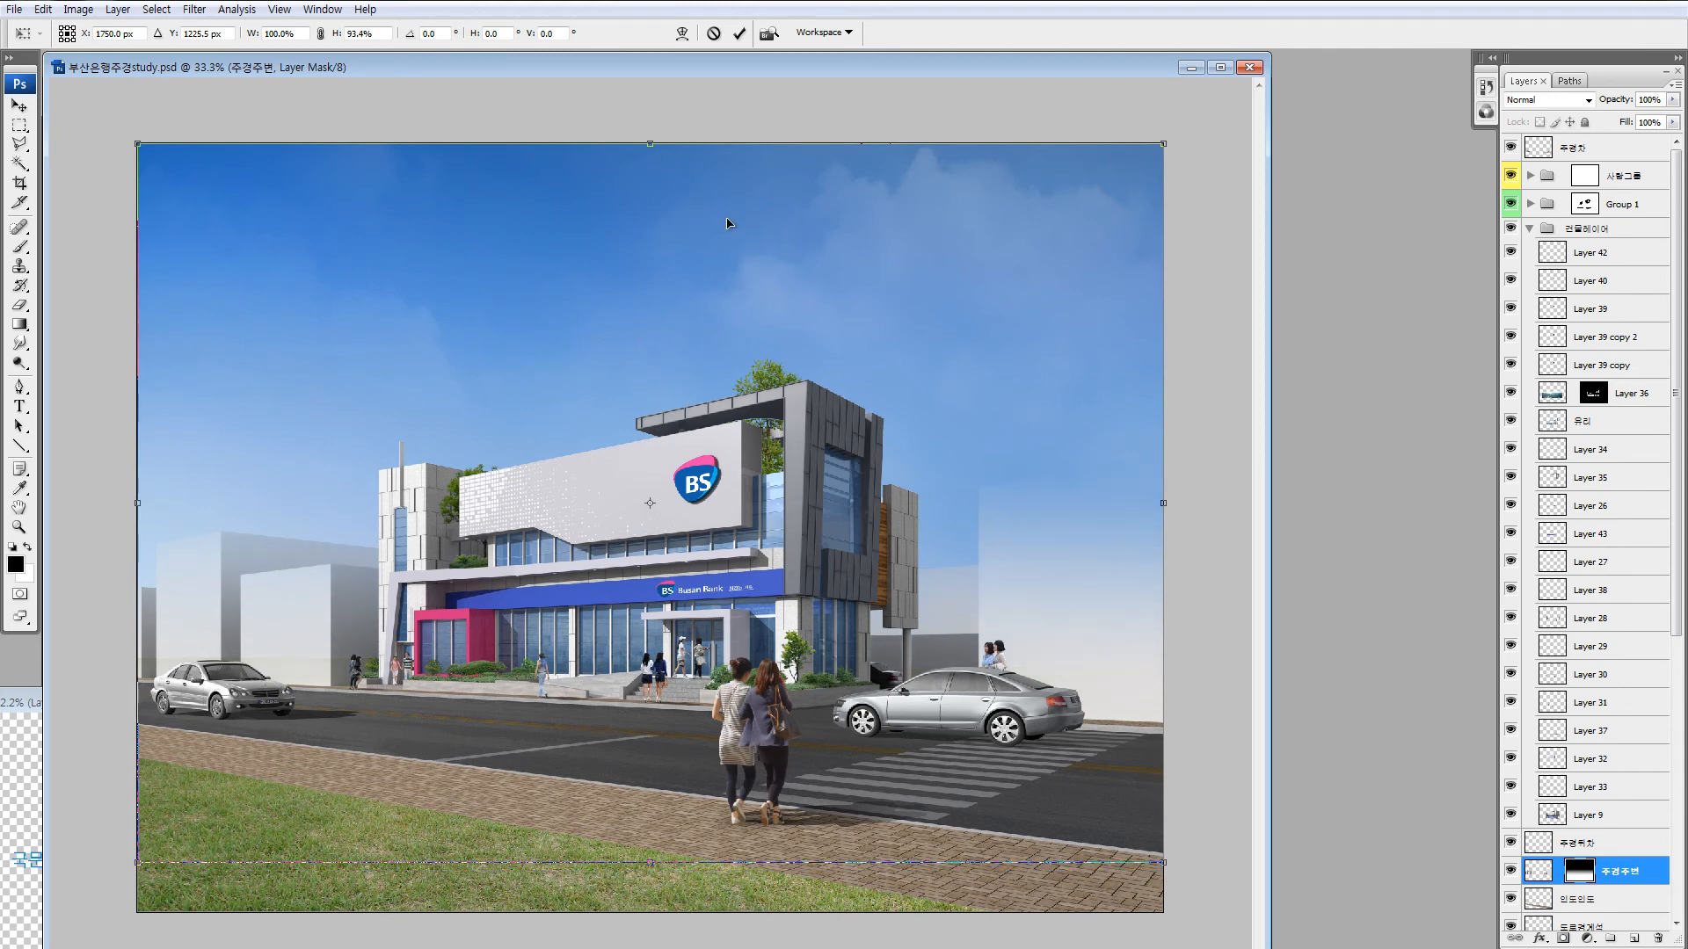
{"action": "left_click_drag", "start_coordinate": [650, 144], "coordinate": [653, 196]}
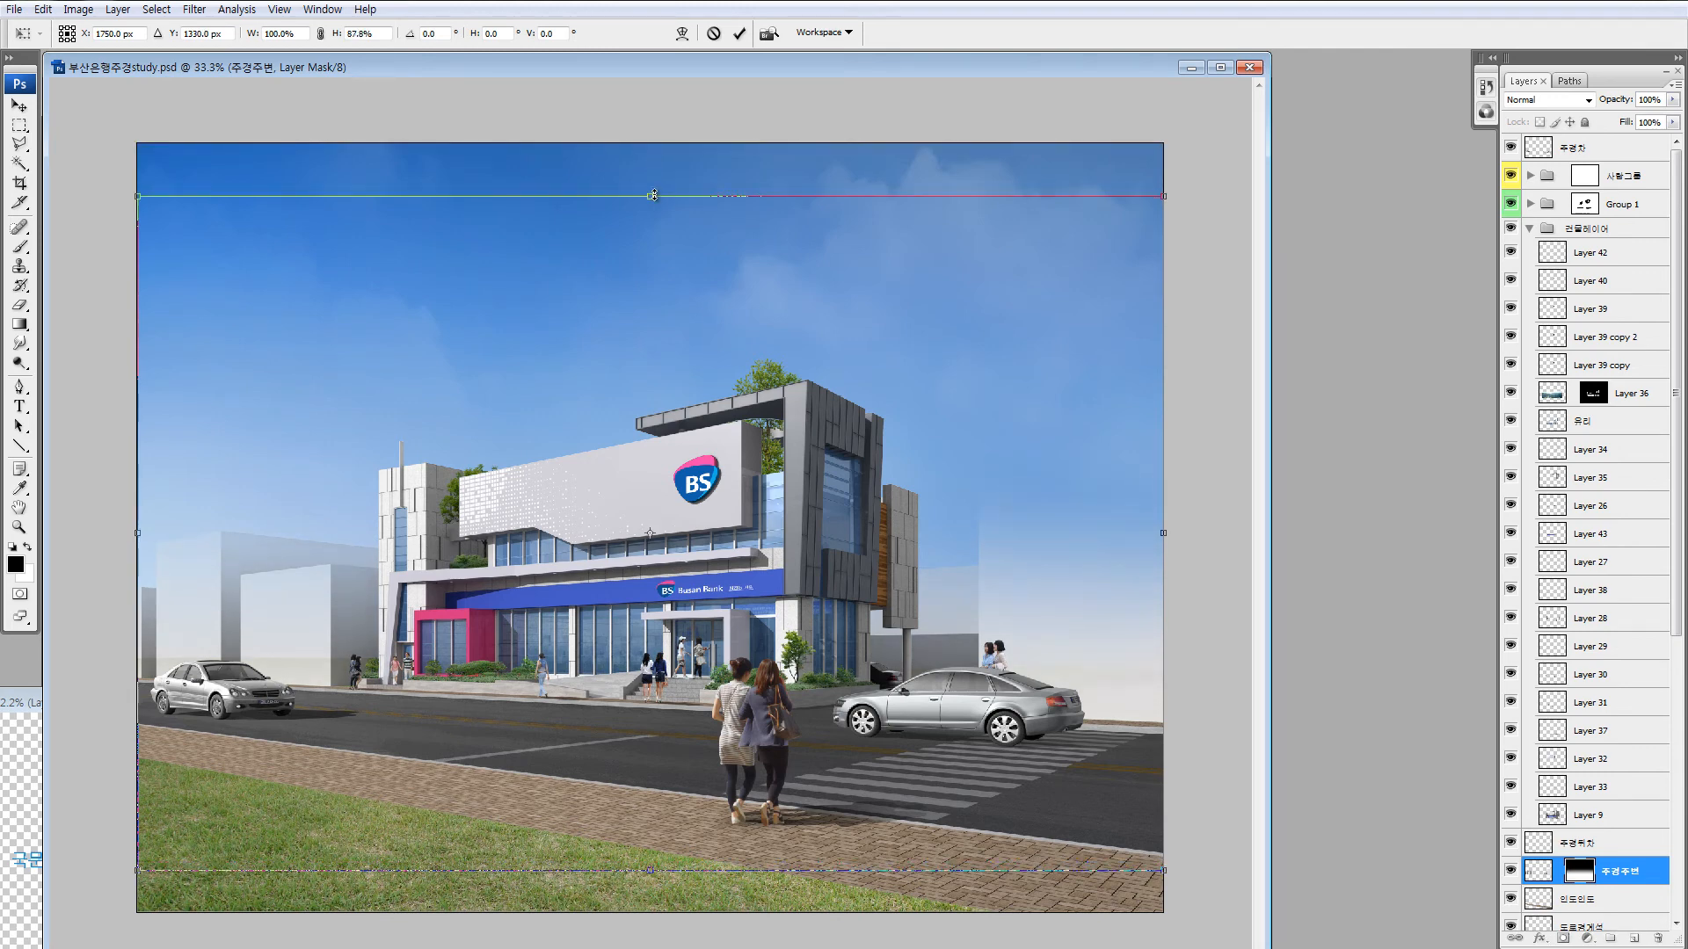
{"action": "left_click_drag", "start_coordinate": [657, 871], "coordinate": [659, 842]}
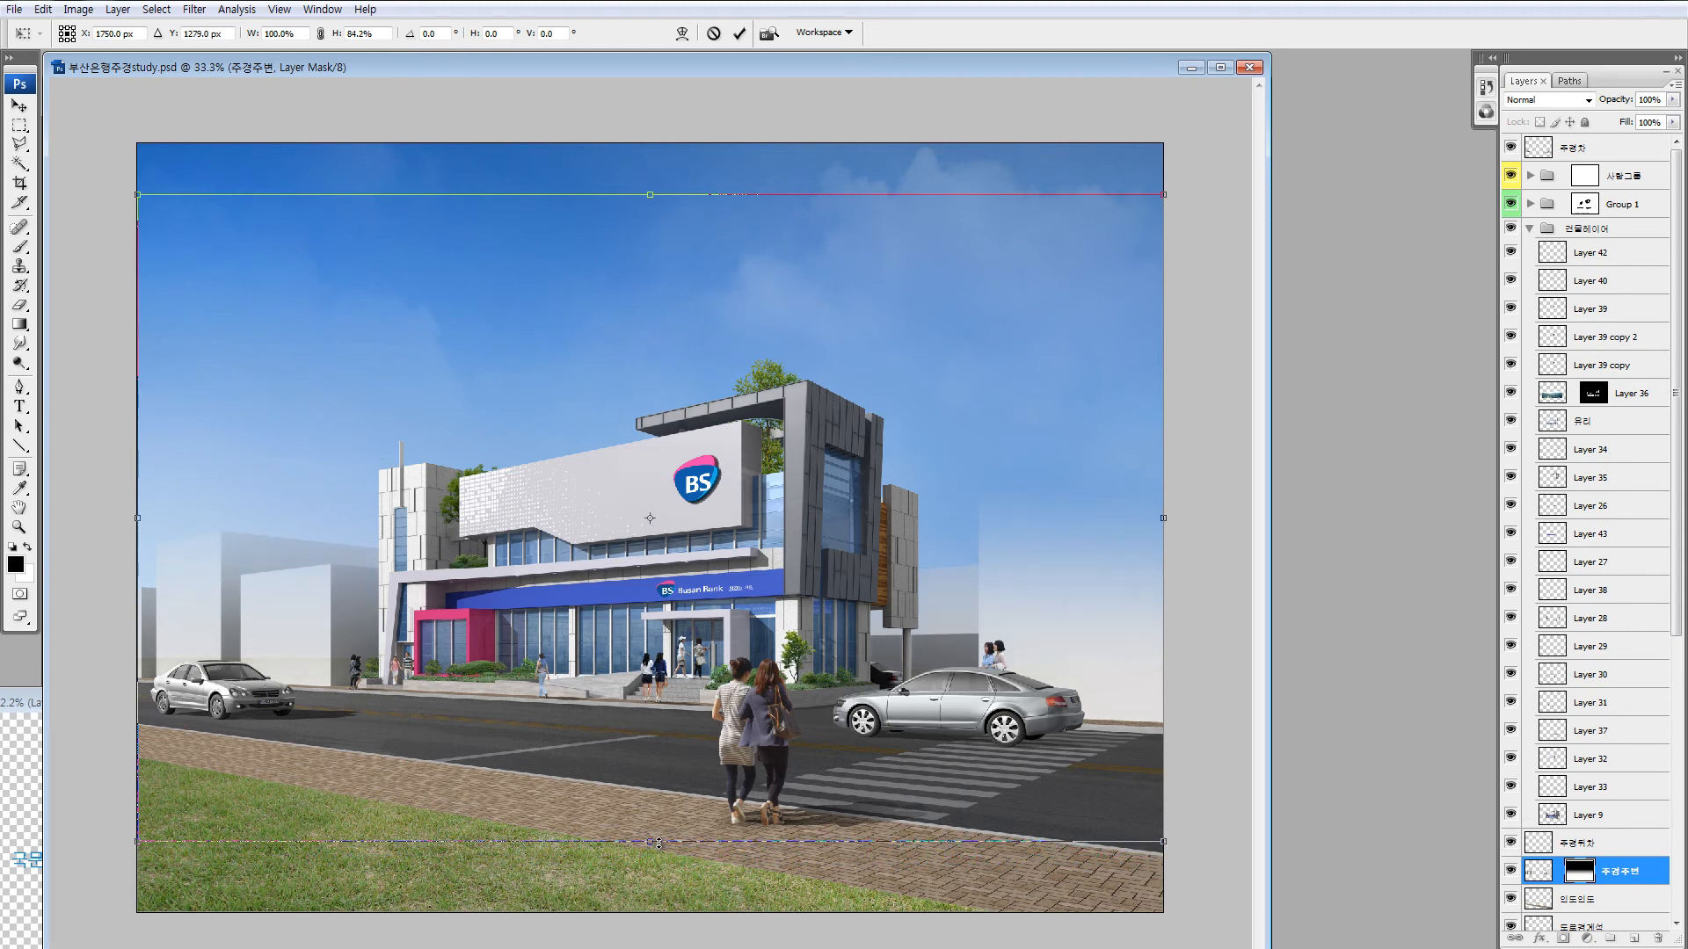
{"action": "key", "text": "Return"}
{"action": "key", "text": "g"}
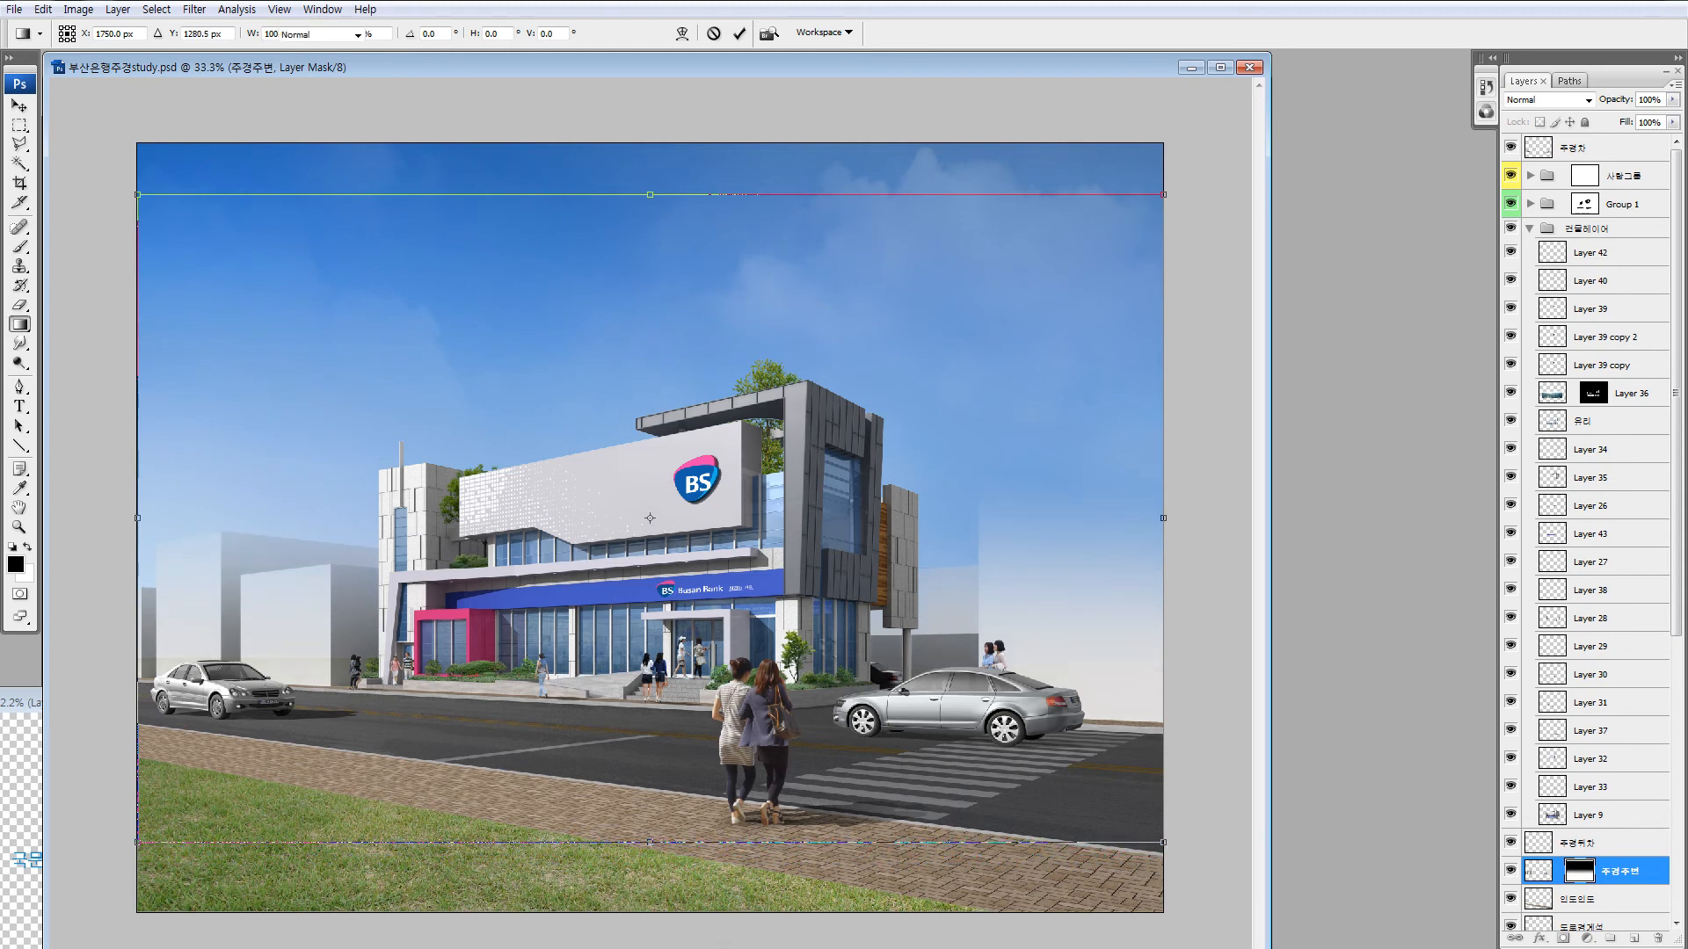
{"action": "left_click_drag", "start_coordinate": [137, 446], "coordinate": [217, 536]}
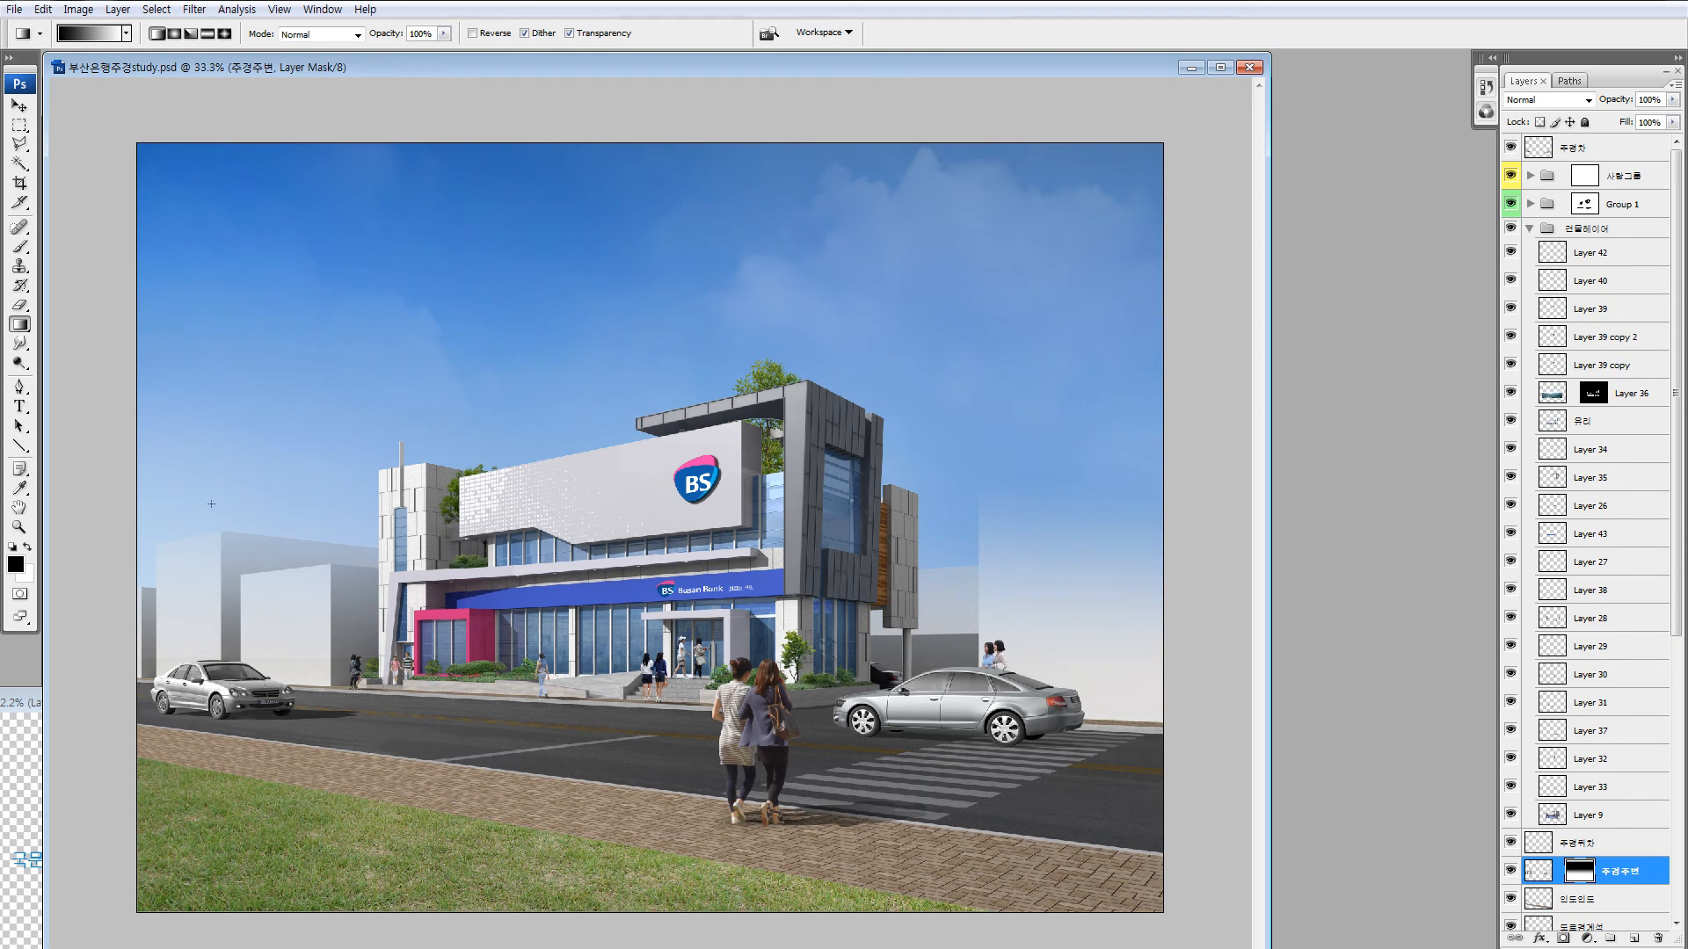
Marquee-select the mask area around the right-hand background building and stretch it vertically to about 119% so its upper edge shows more.
{"action": "key", "text": "m"}
{"action": "left_click_drag", "start_coordinate": [137, 375], "coordinate": [508, 783]}
{"action": "left_click_drag", "start_coordinate": [736, 201], "coordinate": [1442, 793]}
{"action": "mouse_move", "coordinate": [615, 262]}
{"action": "left_mouse_down"}
{"action": "mouse_move", "coordinate": [1368, 785]}
{"action": "mouse_move", "coordinate": [1488, 939]}
{"action": "left_mouse_up"}
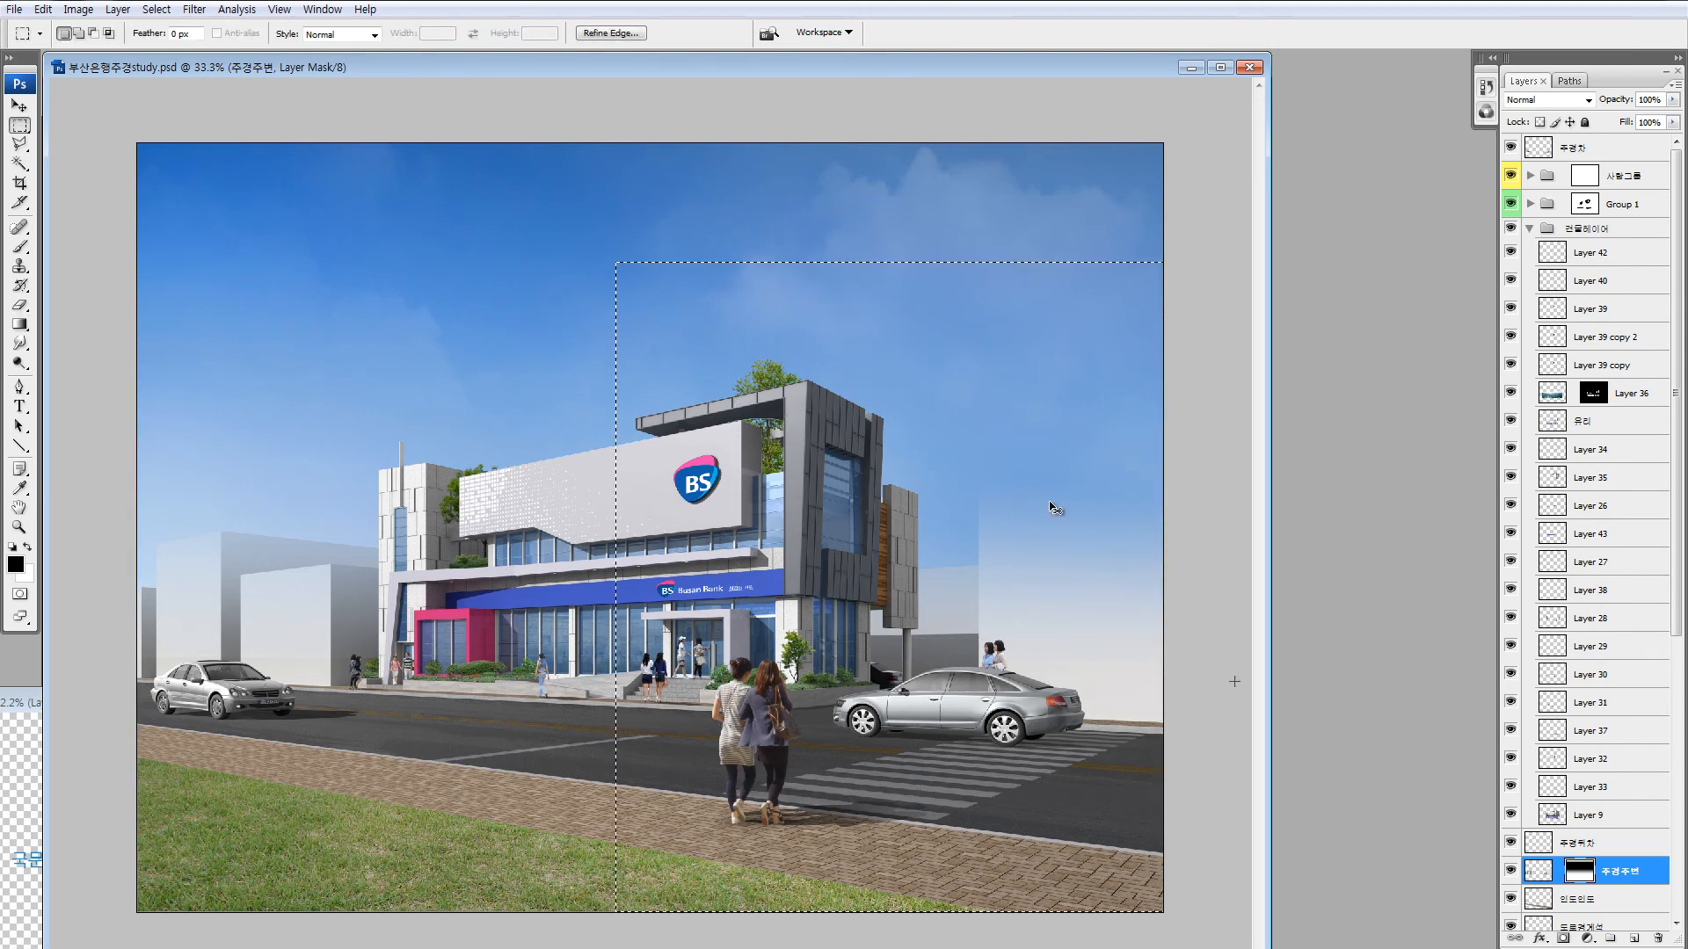
{"action": "mouse_move", "coordinate": [1112, 540]}
{"action": "left_mouse_down"}
{"action": "mouse_move", "coordinate": [1114, 582]}
{"action": "mouse_move", "coordinate": [1107, 501]}
{"action": "mouse_move", "coordinate": [1113, 538]}
{"action": "left_mouse_up"}
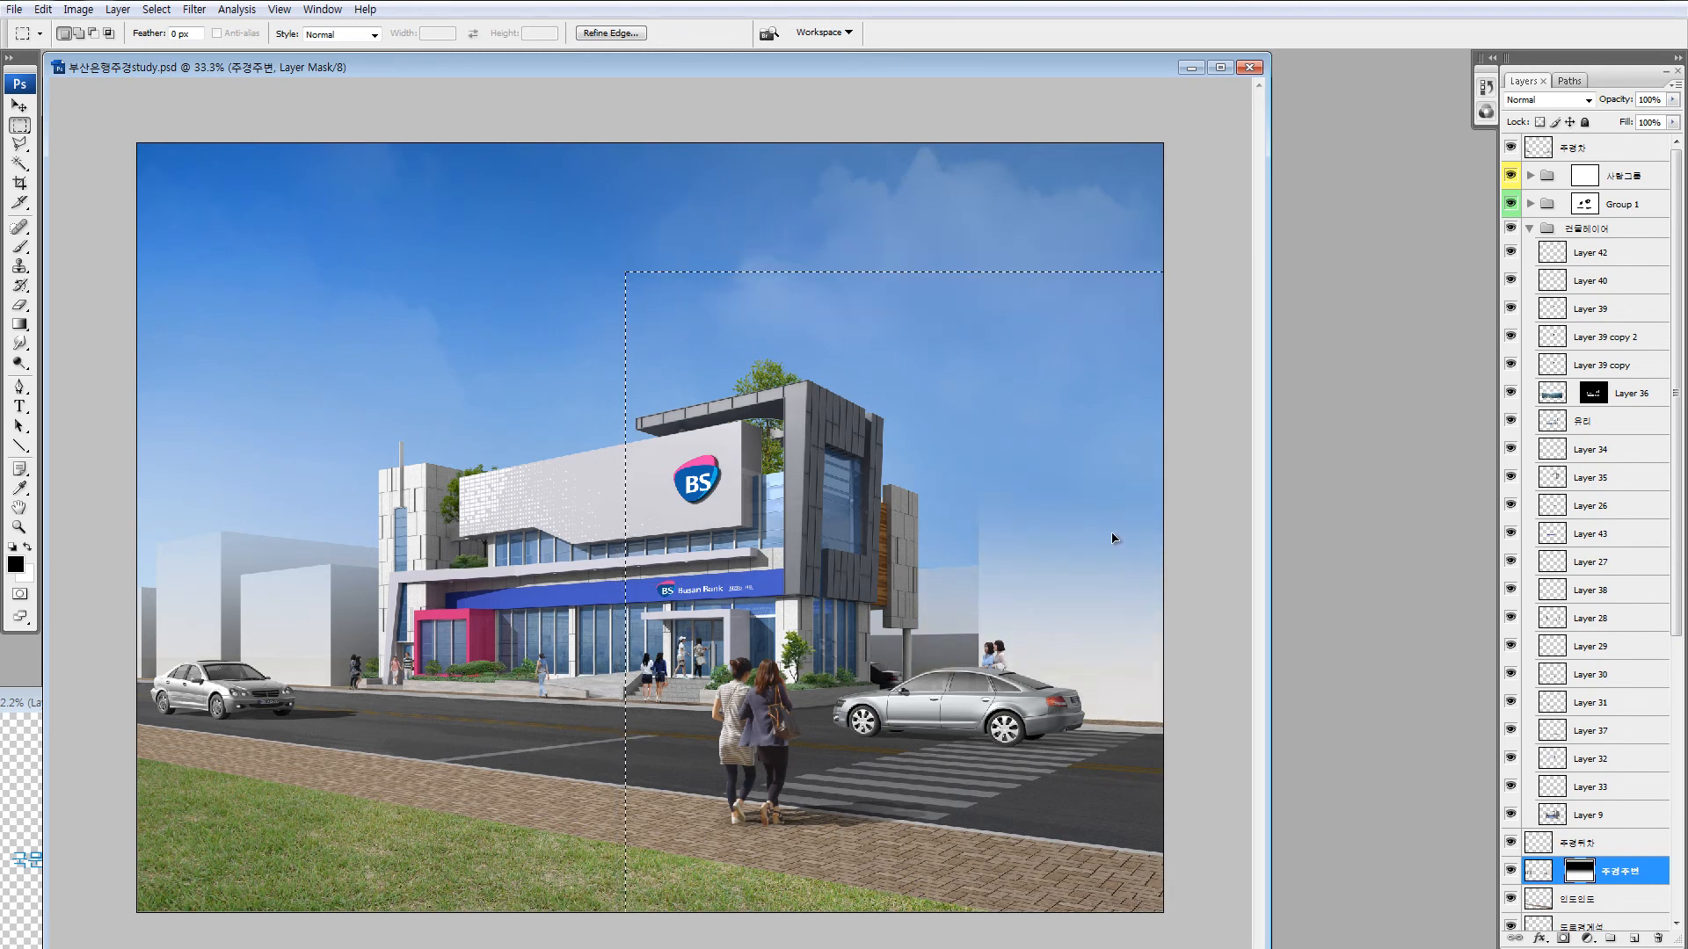
{"action": "key", "text": "ctrl+t"}
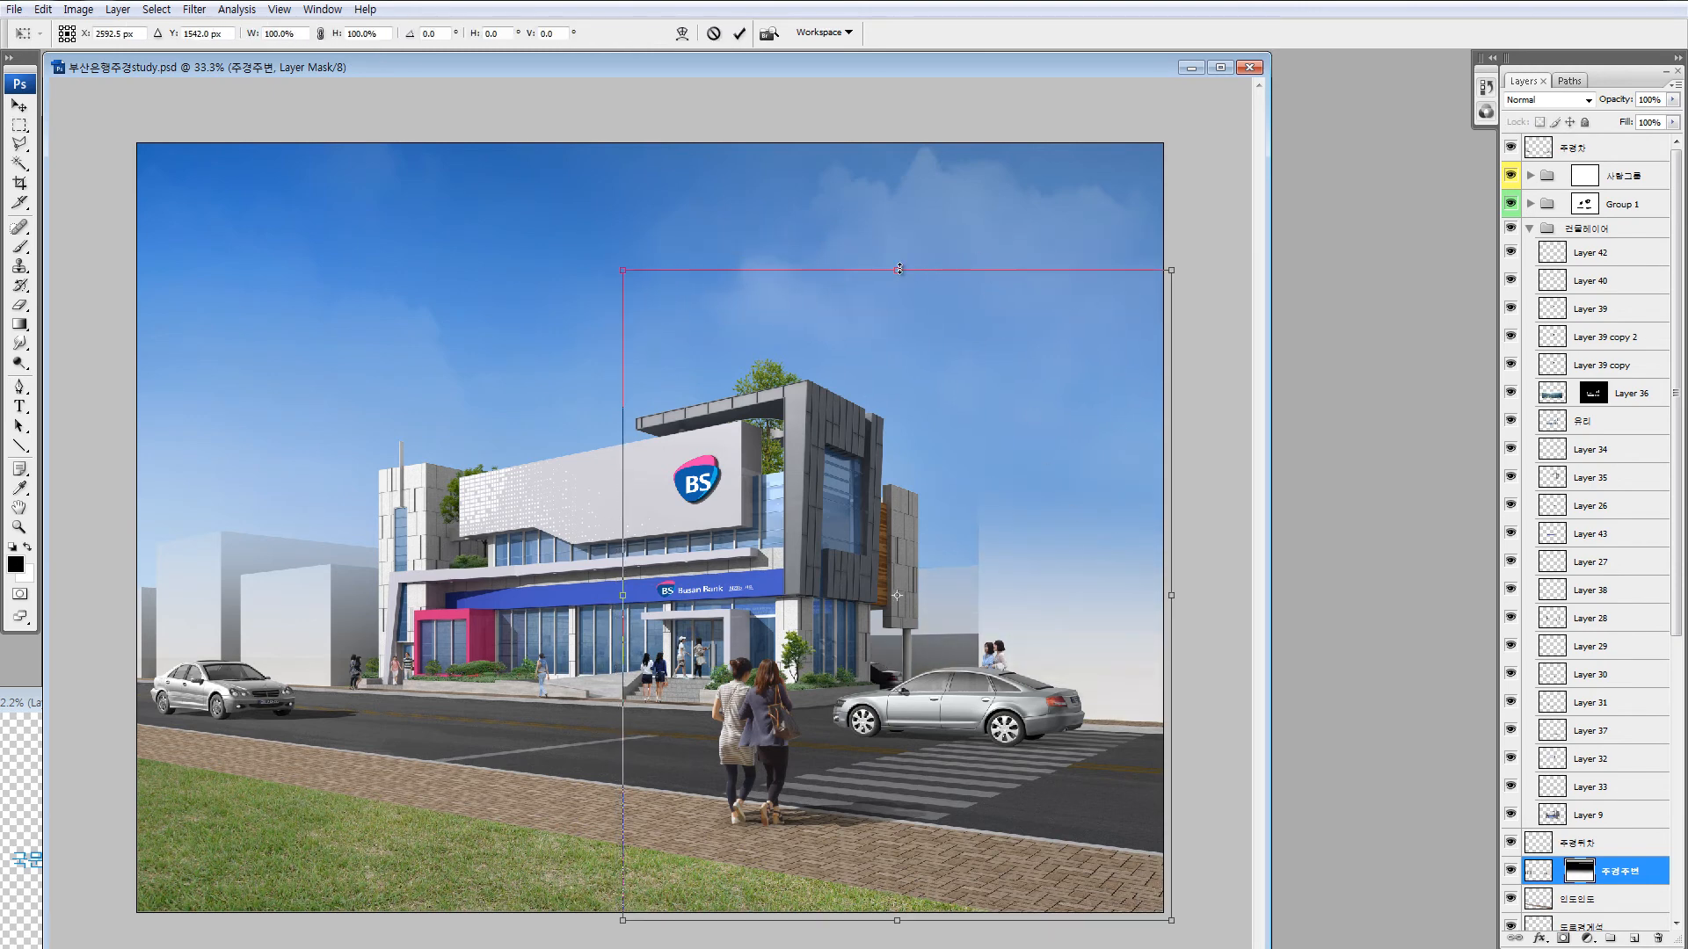
{"action": "left_click_drag", "start_coordinate": [899, 269], "coordinate": [899, 182]}
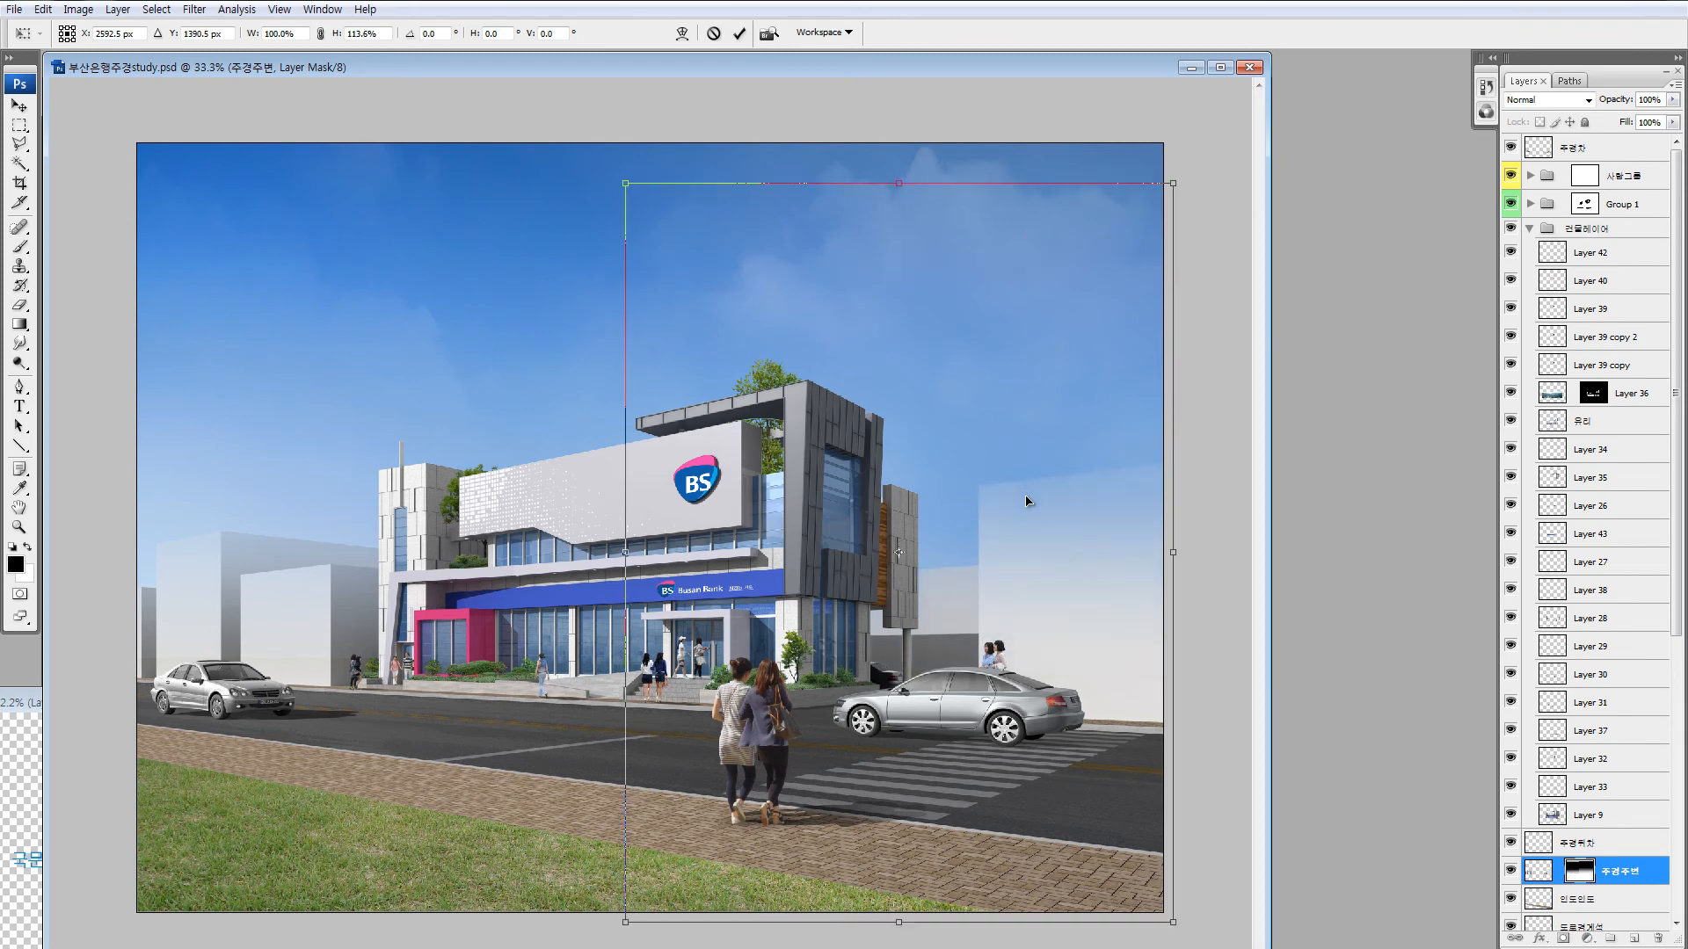
{"action": "left_click_drag", "start_coordinate": [1027, 501], "coordinate": [1025, 529]}
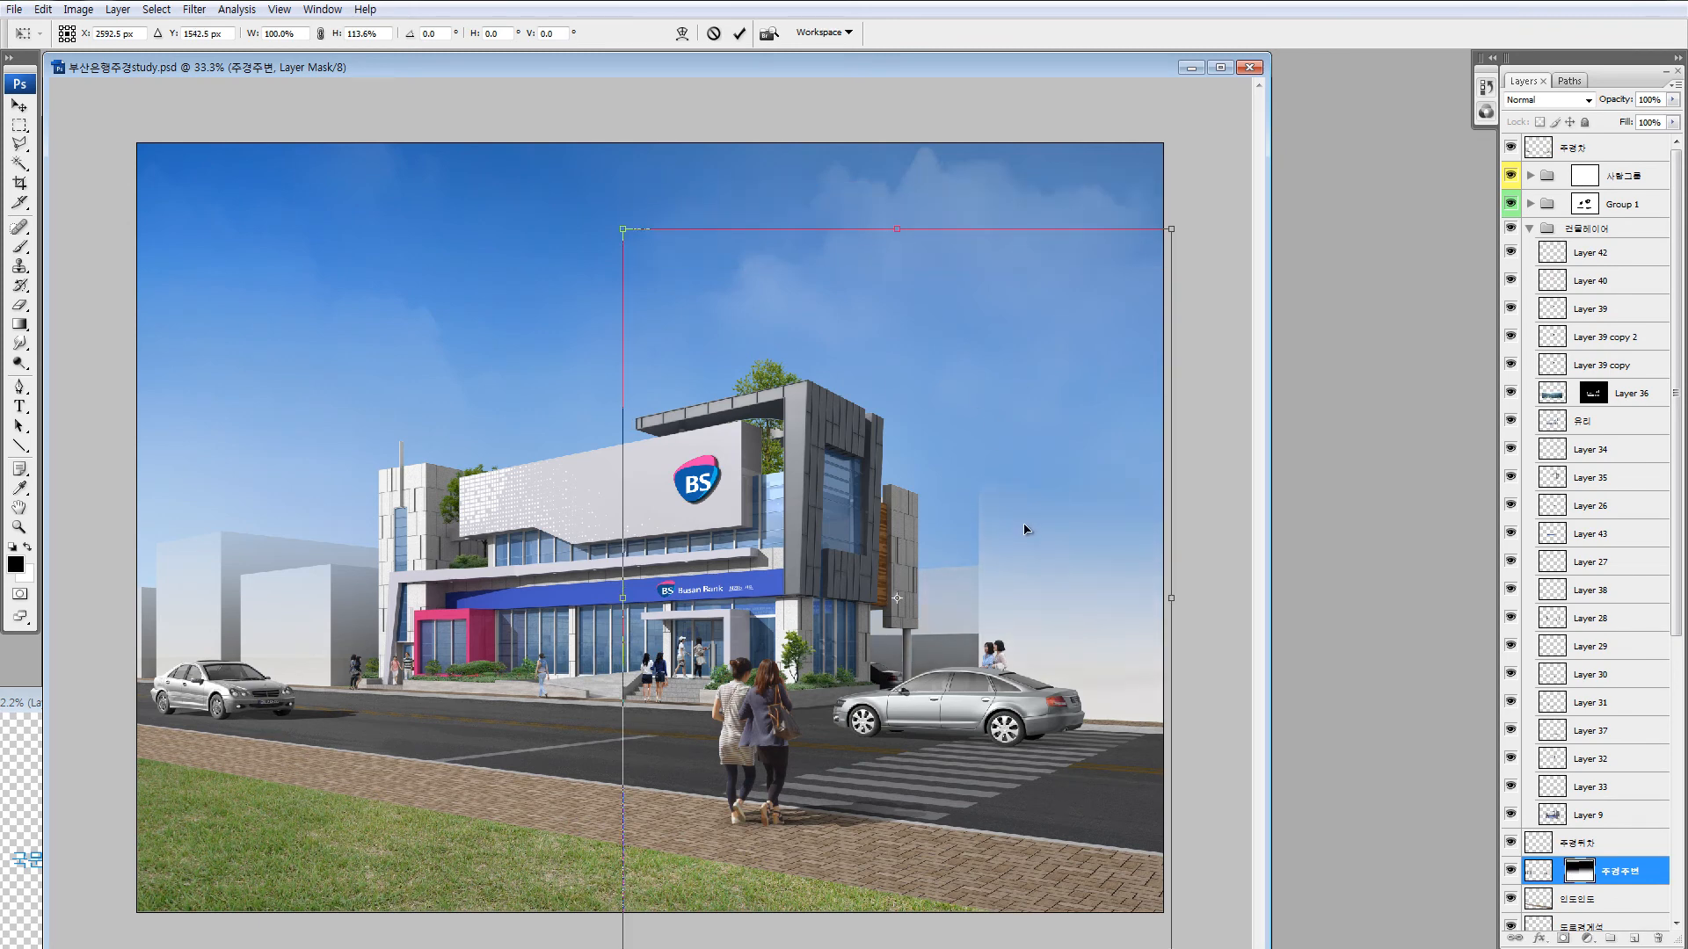
{"action": "left_click_drag", "start_coordinate": [898, 218], "coordinate": [897, 181]}
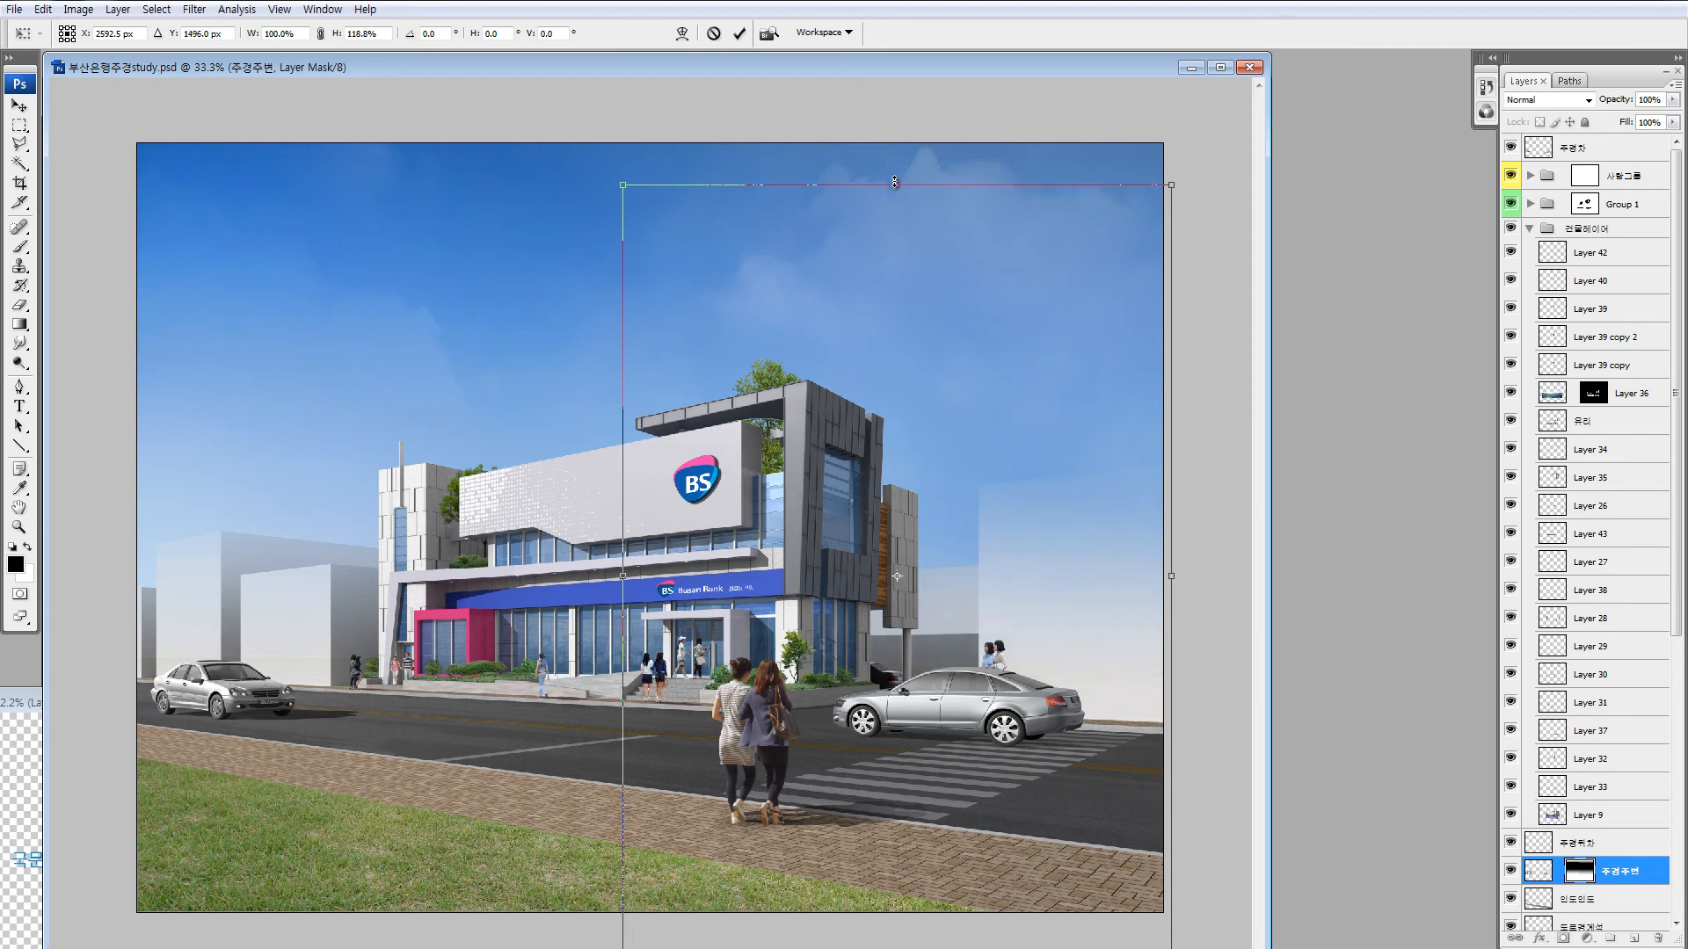
{"action": "mouse_move", "coordinate": [1026, 553]}
{"action": "left_mouse_down"}
{"action": "mouse_move", "coordinate": [1025, 575]}
{"action": "mouse_move", "coordinate": [1023, 548]}
{"action": "left_mouse_up"}
{"action": "key", "text": "Return"}
{"action": "key", "text": "m"}
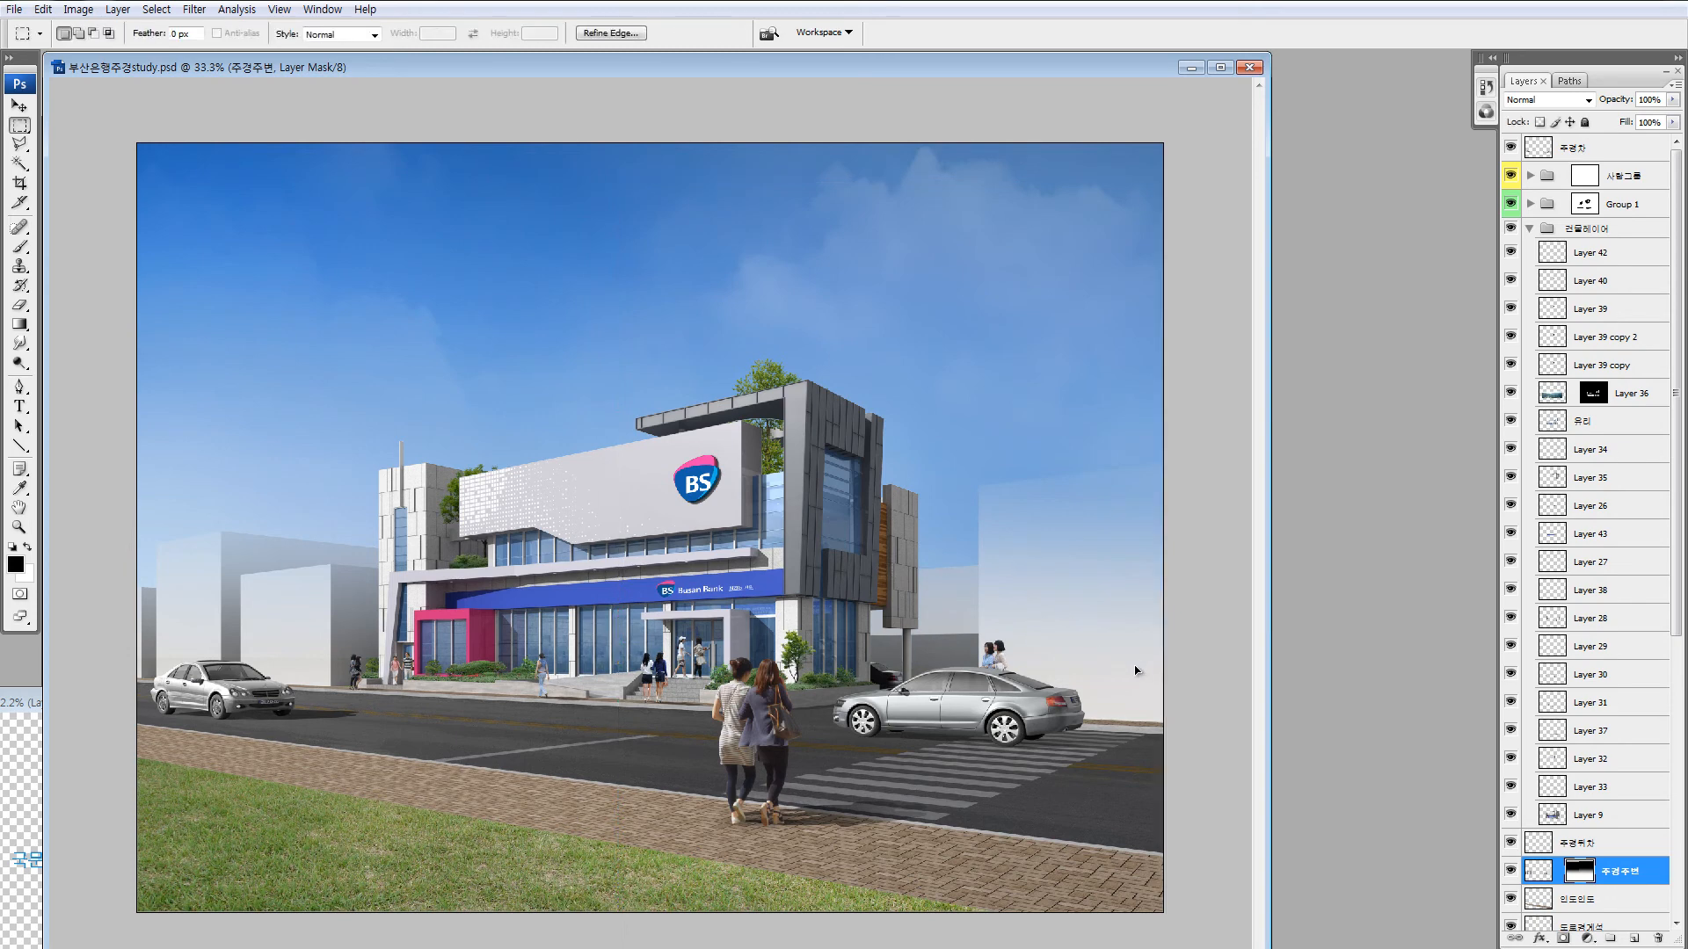
{"action": "key", "text": "ctrl+minus"}
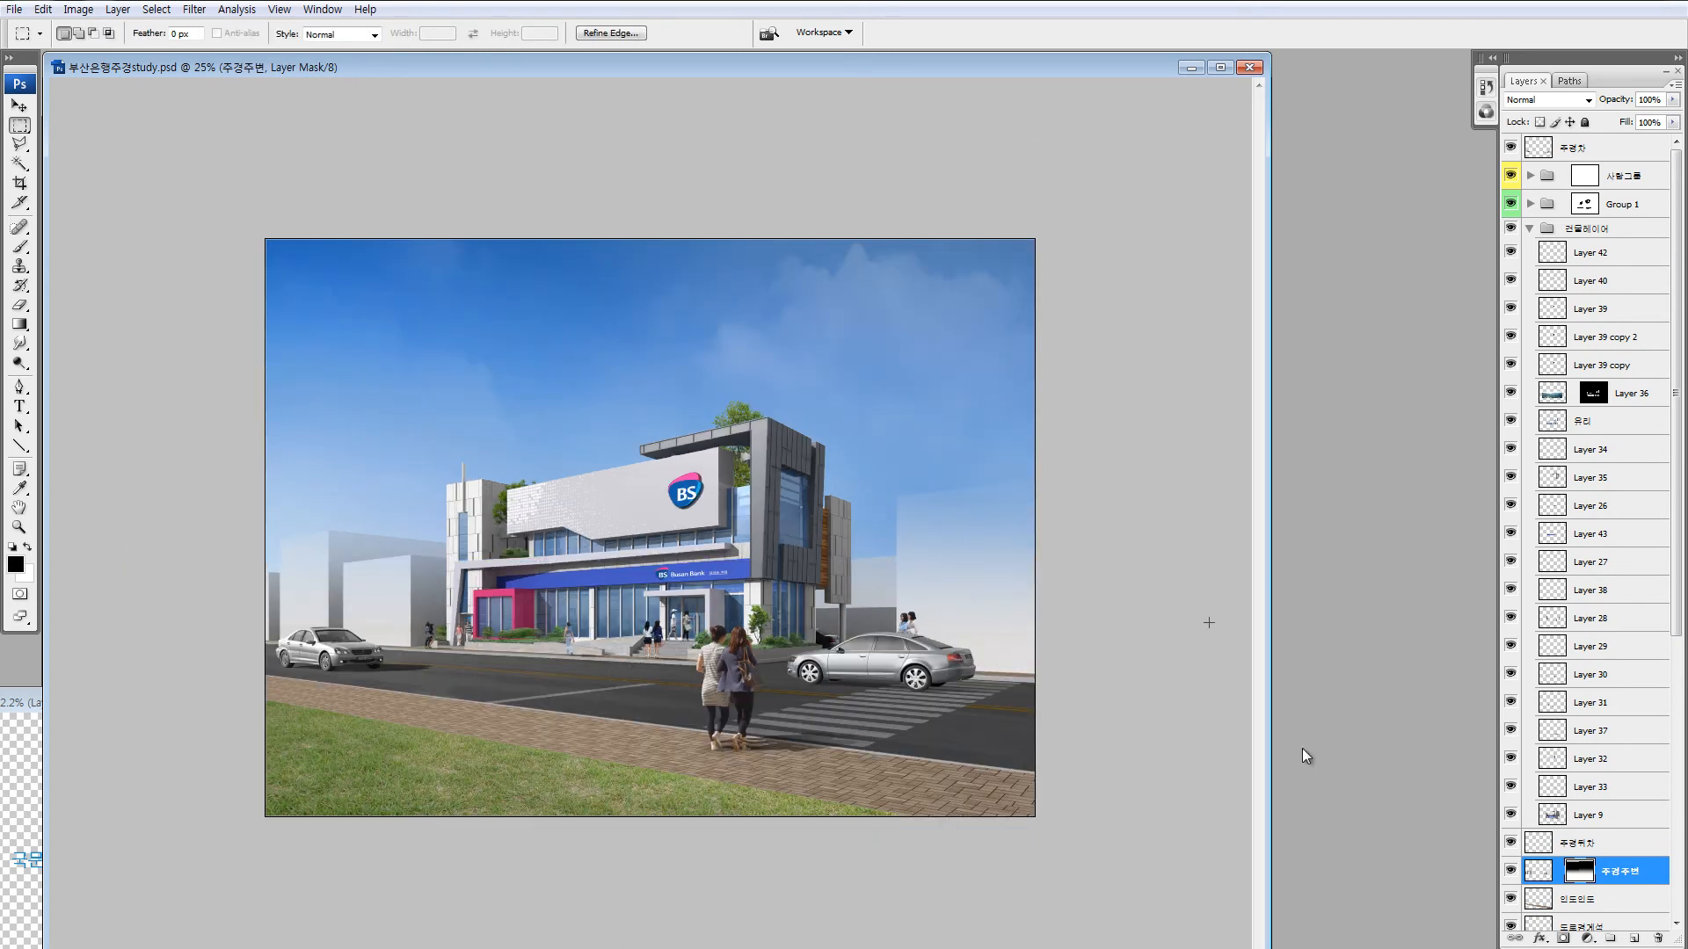
Add a new layer above the 주경주변 layer and set the Line tool's weight to 1 px.
{"action": "left_click", "coordinate": [1538, 876]}
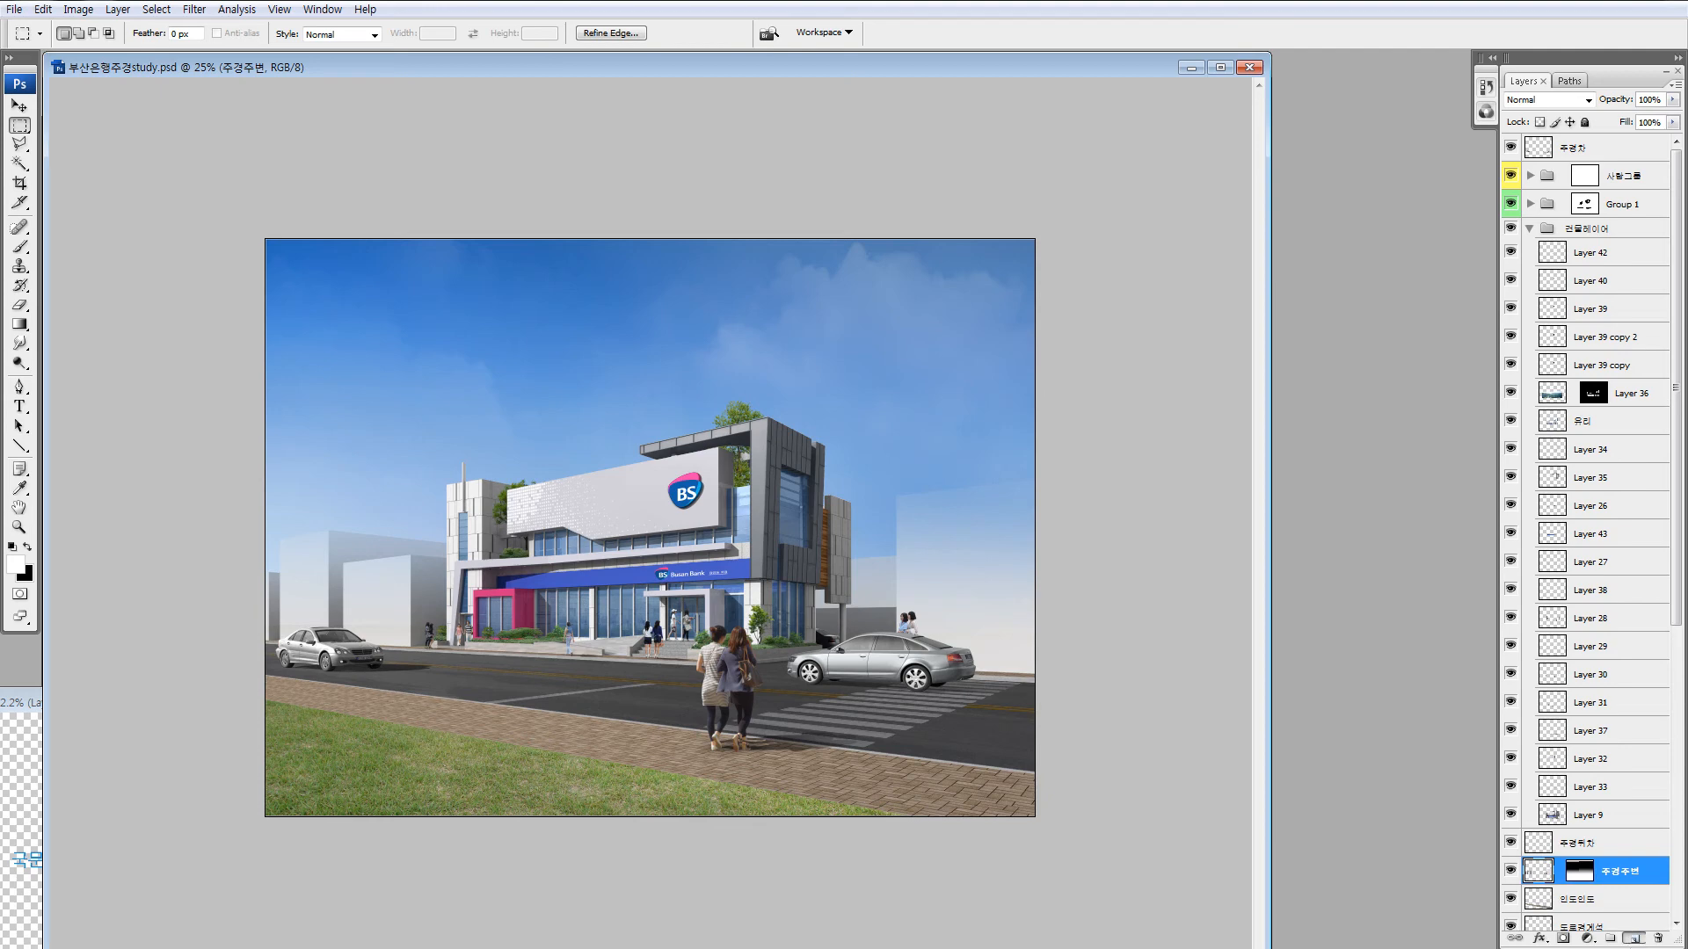
{"action": "left_click", "coordinate": [1634, 938]}
{"action": "key", "text": "z"}
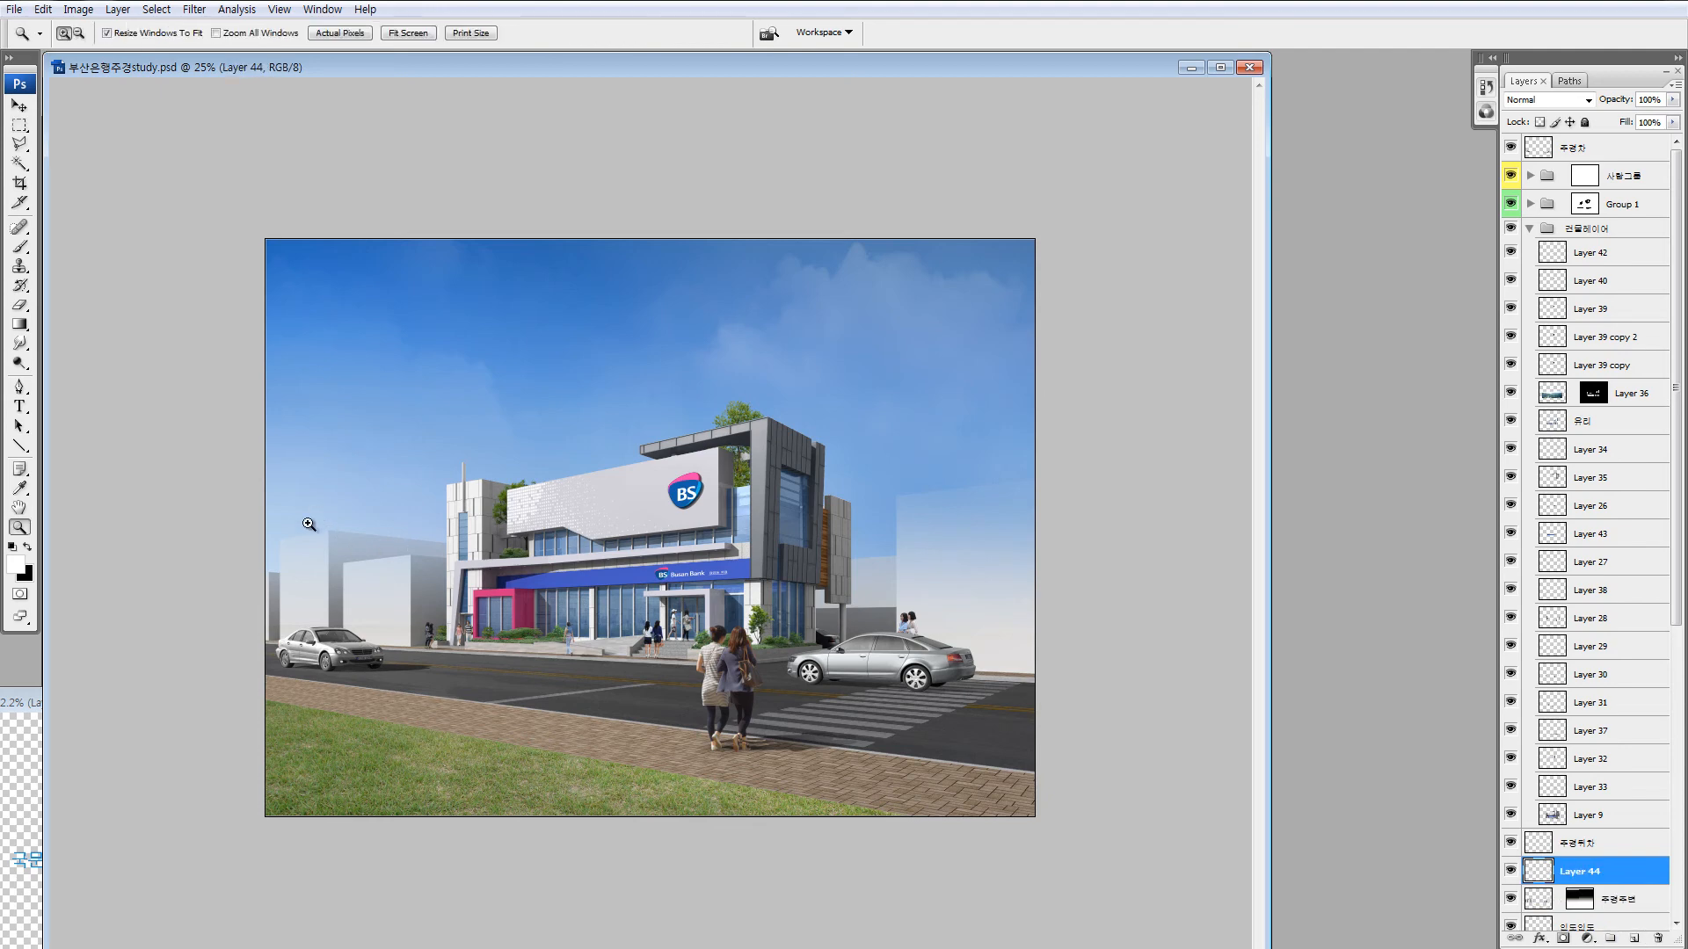
{"action": "left_click_drag", "start_coordinate": [220, 673], "coordinate": [460, 467]}
{"action": "left_click_drag", "start_coordinate": [390, 527], "coordinate": [389, 538]}
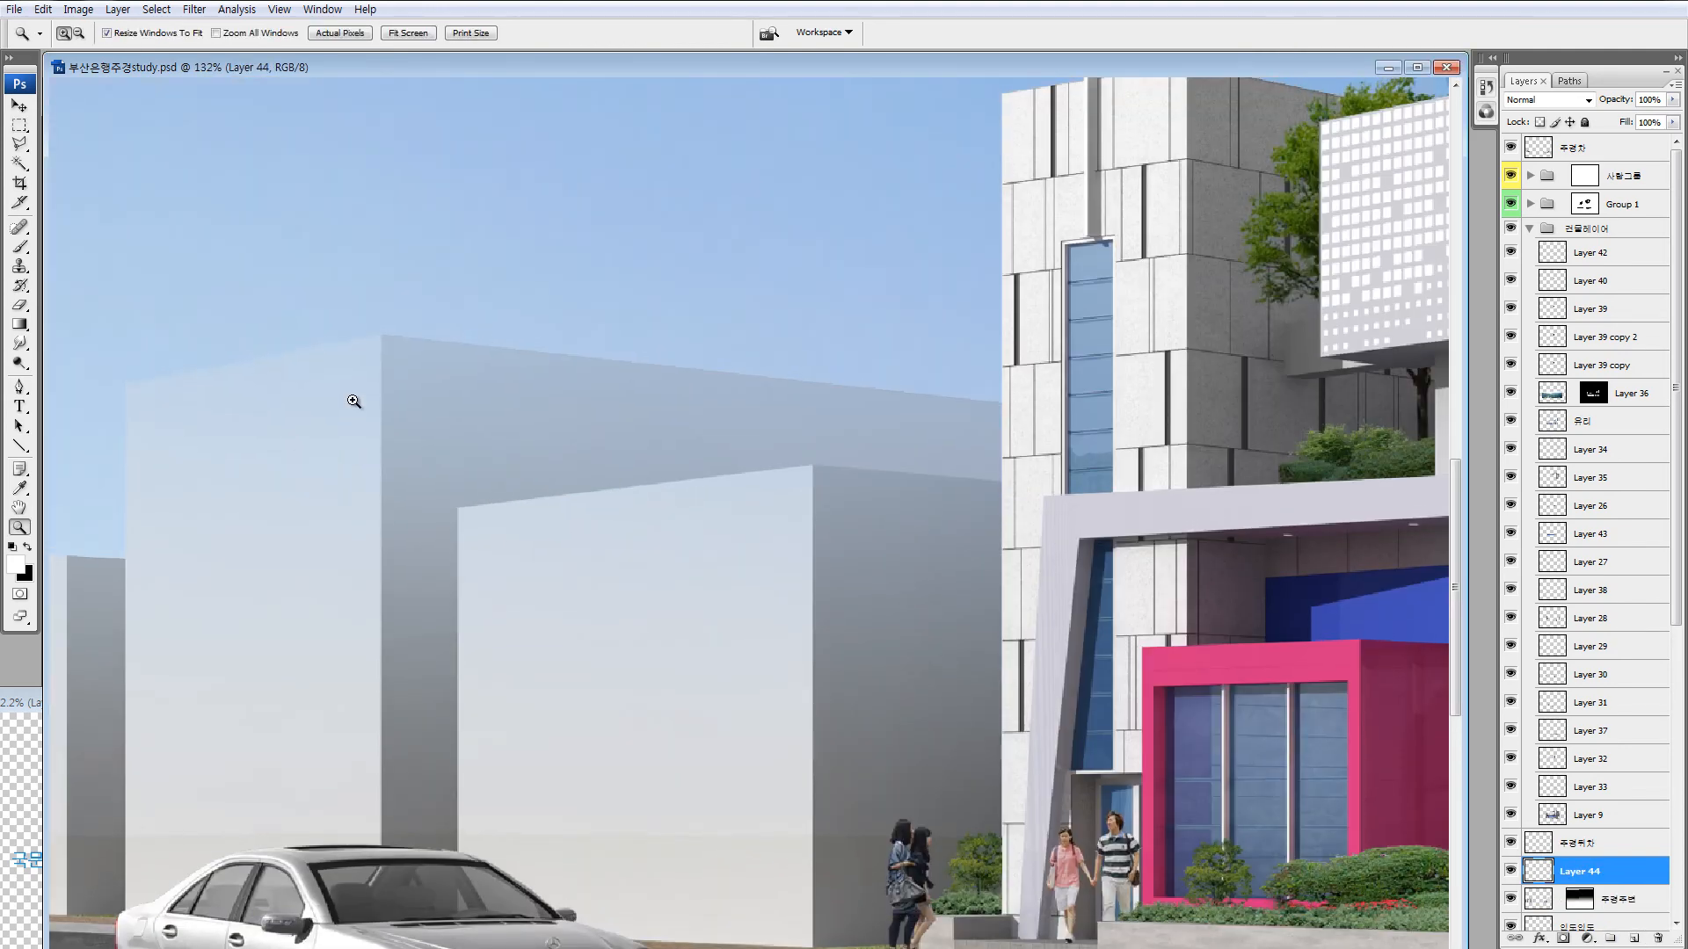
{"action": "left_click_drag", "start_coordinate": [353, 397], "coordinate": [167, 673]}
{"action": "left_click_drag", "start_coordinate": [405, 565], "coordinate": [798, 206]}
{"action": "left_click_drag", "start_coordinate": [667, 407], "coordinate": [754, 619]}
{"action": "key", "text": "u"}
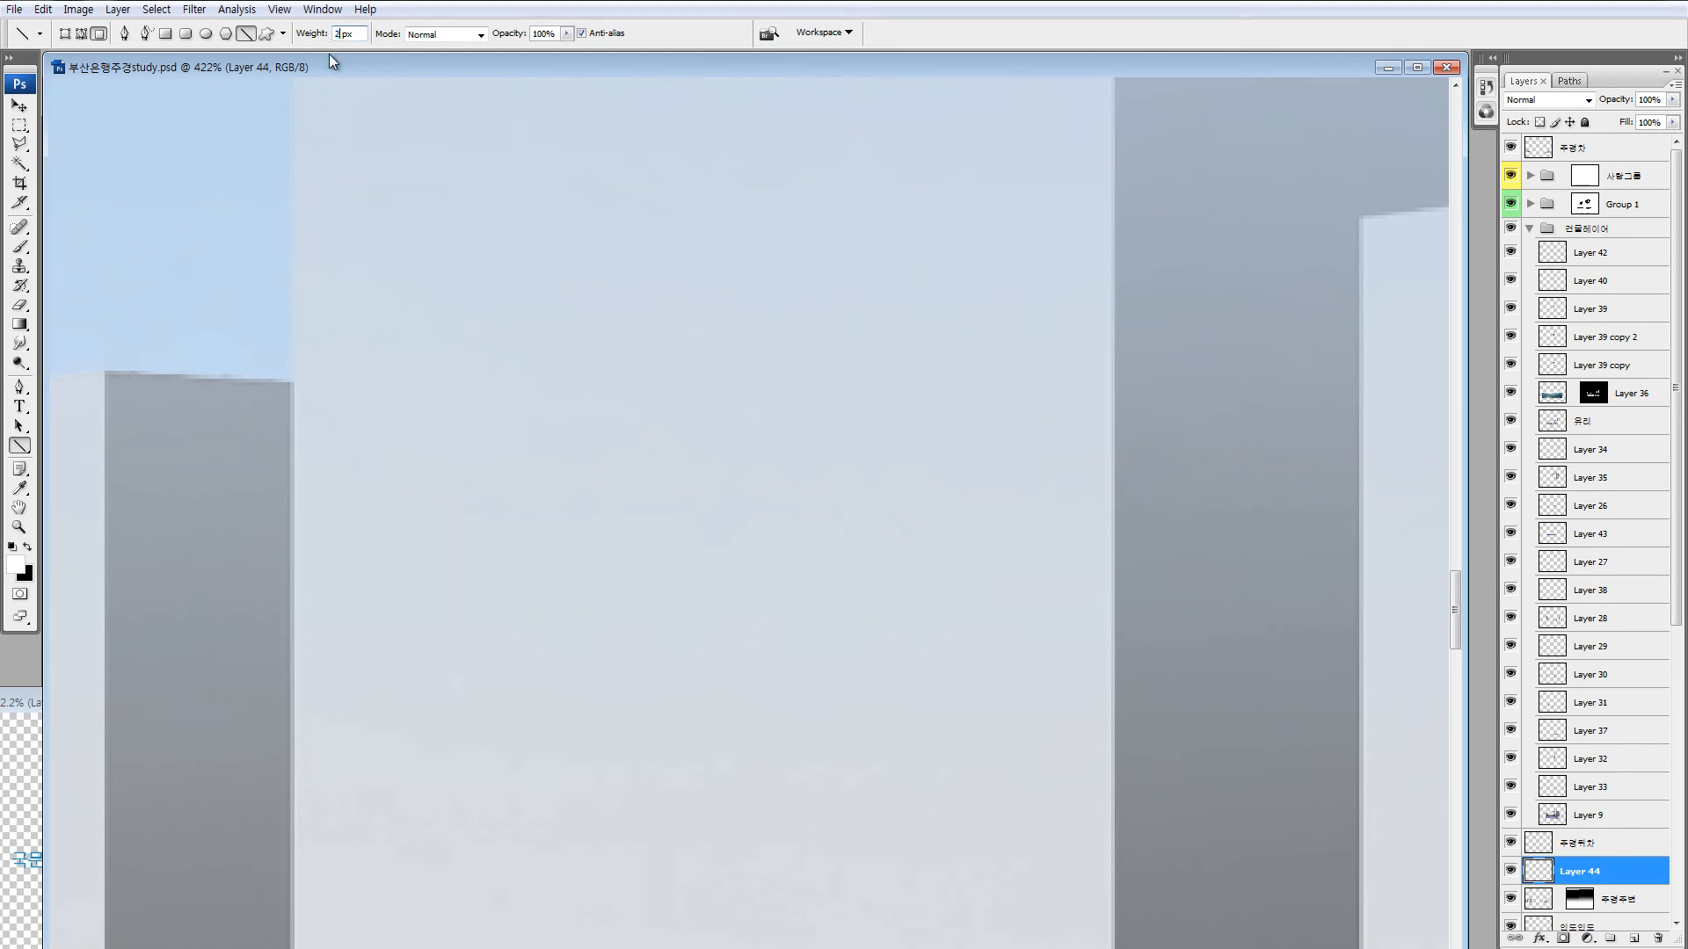
{"action": "left_click_drag", "start_coordinate": [304, 118], "coordinate": [271, 925]}
{"action": "key", "text": "ctrl+z"}
{"action": "left_click_drag", "start_coordinate": [276, 454], "coordinate": [276, 439]}
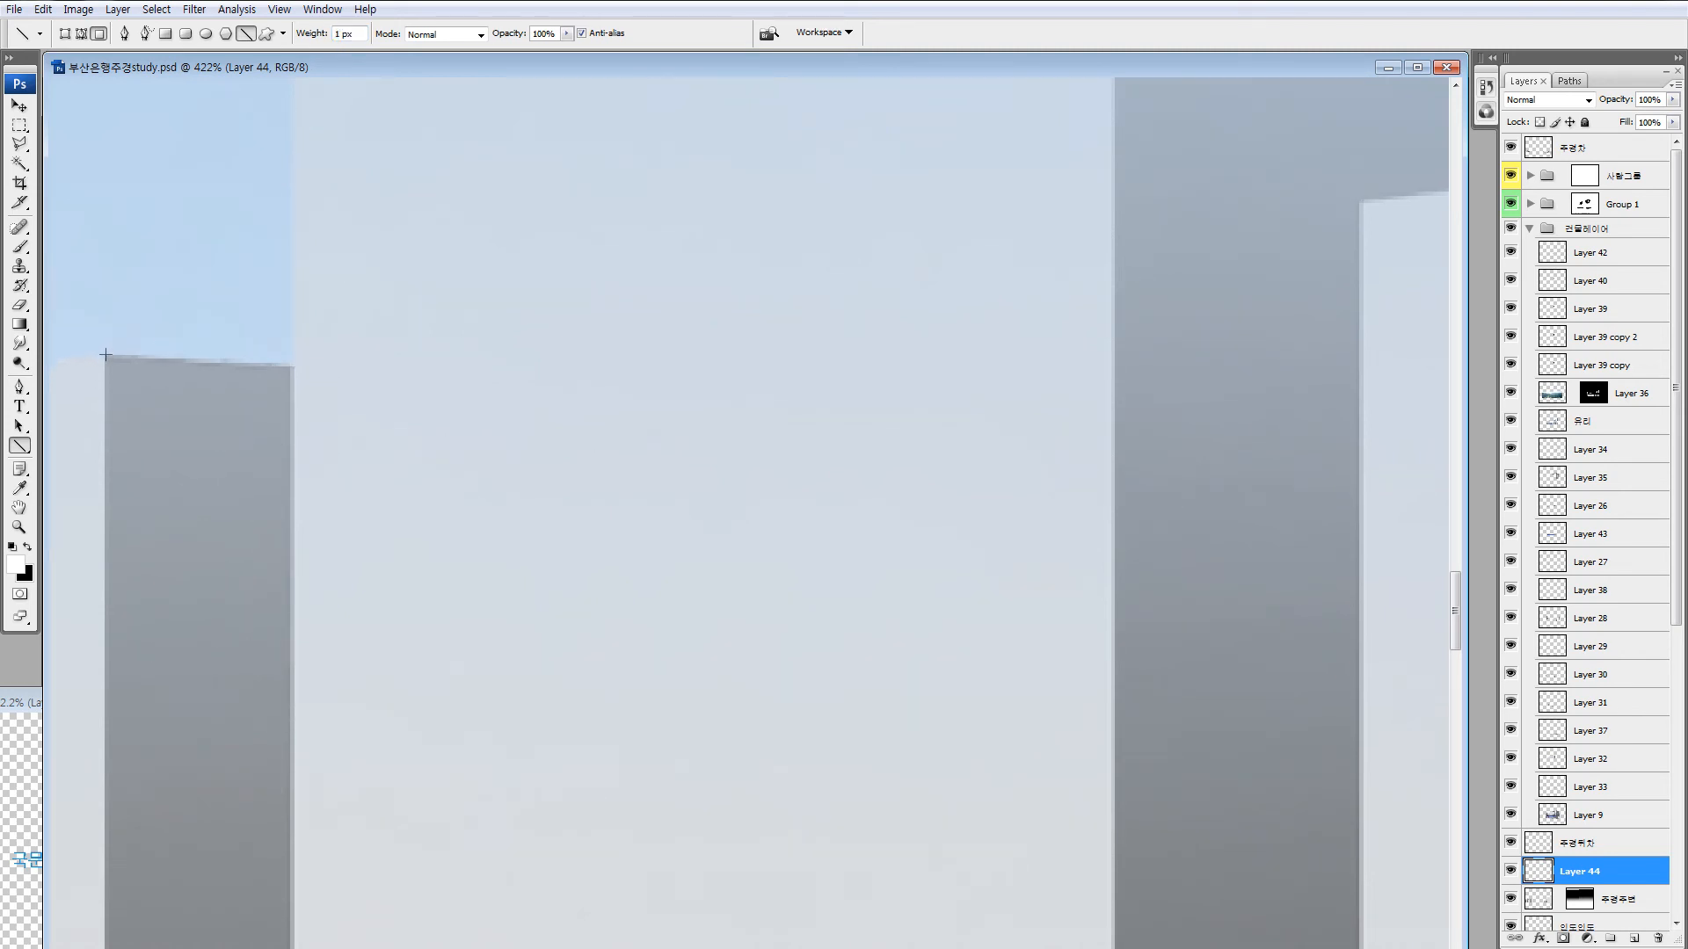
Trace the vertical corner and both roof edges of the leftmost background building with white lines, redrawing the roof line until it fits.
{"action": "mouse_move", "coordinate": [106, 355]}
{"action": "left_mouse_down"}
{"action": "mouse_move", "coordinate": [18, 366]}
{"action": "mouse_move", "coordinate": [106, 932]}
{"action": "mouse_move", "coordinate": [106, 844]}
{"action": "mouse_move", "coordinate": [106, 882]}
{"action": "left_mouse_up"}
{"action": "scroll", "coordinate": [237, 430], "scroll_direction": "up", "scroll_amount": 10}
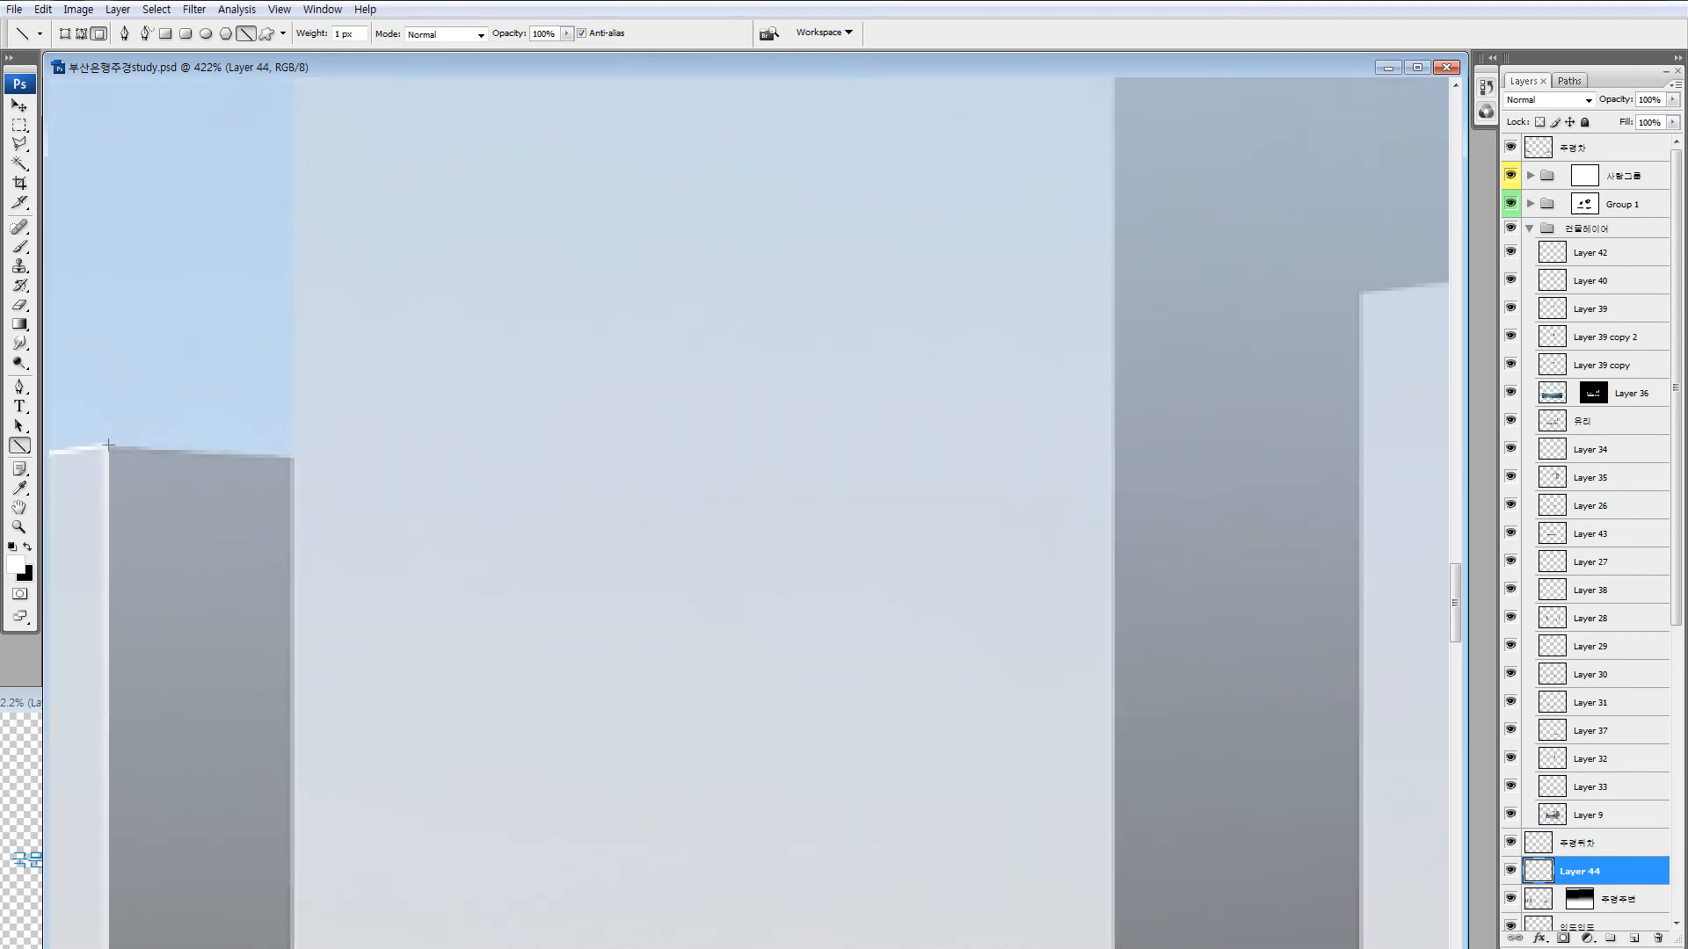
{"action": "left_click_drag", "start_coordinate": [108, 444], "coordinate": [293, 457]}
{"action": "key", "text": "ctrl+z"}
{"action": "left_click_drag", "start_coordinate": [131, 434], "coordinate": [295, 448]}
{"action": "key", "text": "ctrl+z"}
{"action": "left_click_drag", "start_coordinate": [110, 451], "coordinate": [295, 459]}
{"action": "key", "text": "ctrl+z"}
{"action": "left_click_drag", "start_coordinate": [160, 450], "coordinate": [294, 459]}
{"action": "key", "text": "ctrl+z"}
{"action": "left_click_drag", "start_coordinate": [146, 447], "coordinate": [293, 458]}
{"action": "key", "text": "ctrl+z"}
{"action": "mouse_move", "coordinate": [124, 448]}
{"action": "left_mouse_down"}
{"action": "mouse_move", "coordinate": [294, 459]}
{"action": "mouse_move", "coordinate": [297, 871]}
{"action": "left_mouse_up"}
Outline the outer left edge and both sloping roof edges of the large left-hand background building with white lines.
{"action": "left_click_drag", "start_coordinate": [272, 279], "coordinate": [274, 138]}
{"action": "left_click_drag", "start_coordinate": [402, 216], "coordinate": [413, 773]}
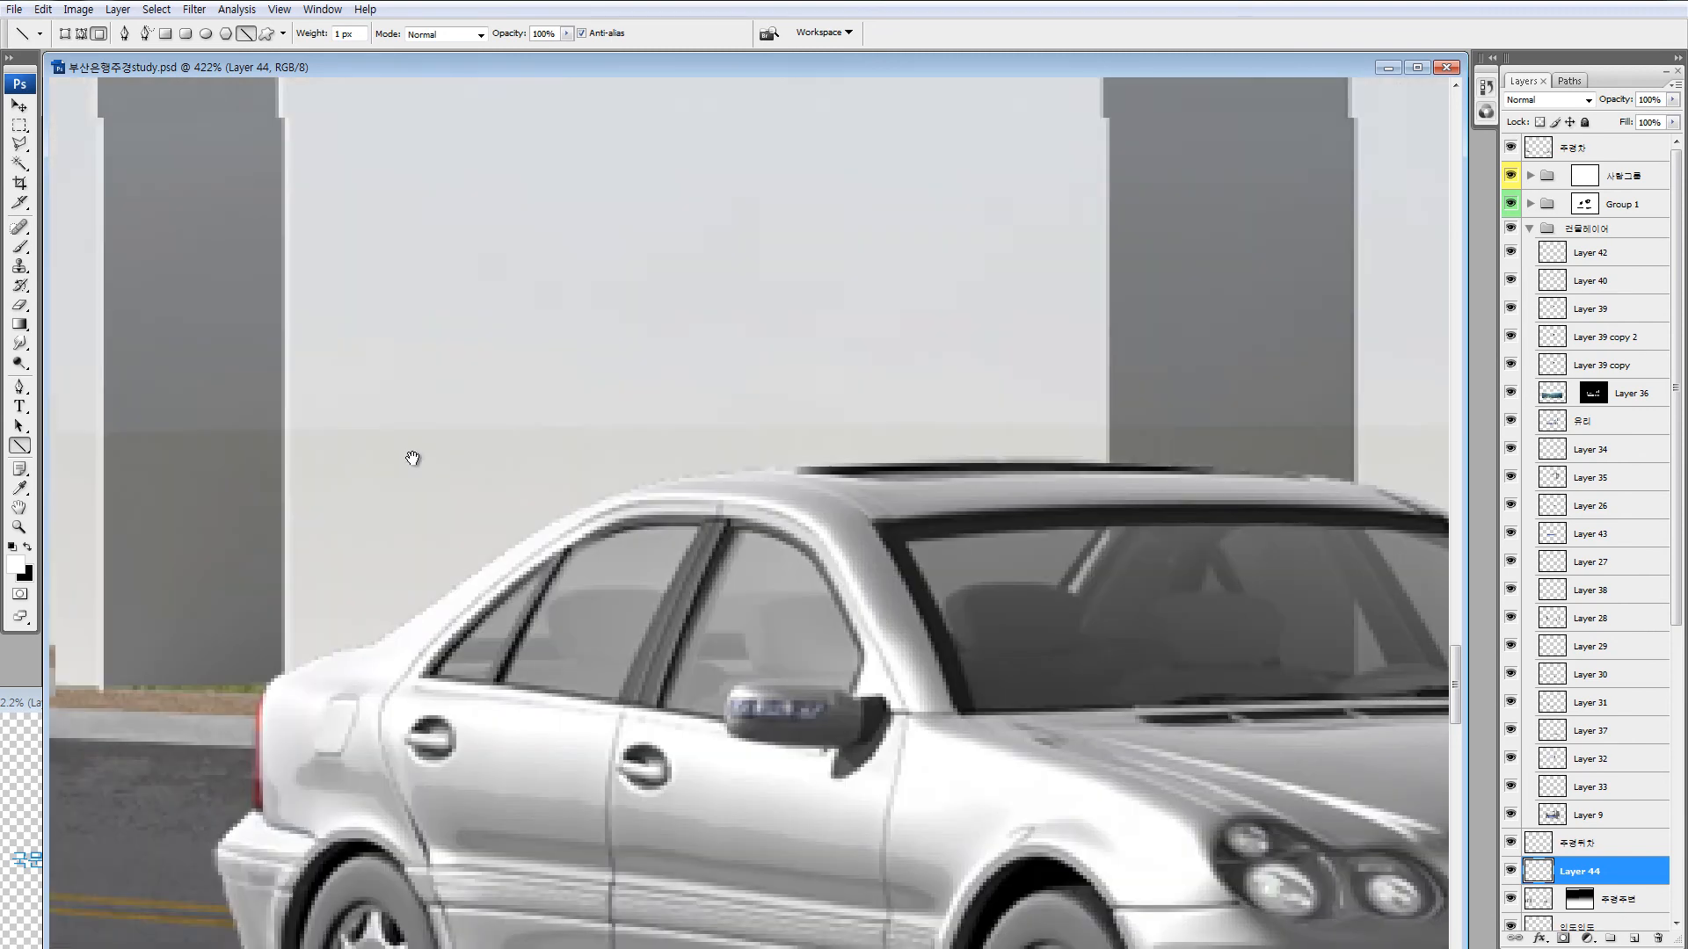
{"action": "left_click_drag", "start_coordinate": [452, 141], "coordinate": [456, 685]}
{"action": "left_click_drag", "start_coordinate": [346, 201], "coordinate": [334, 941]}
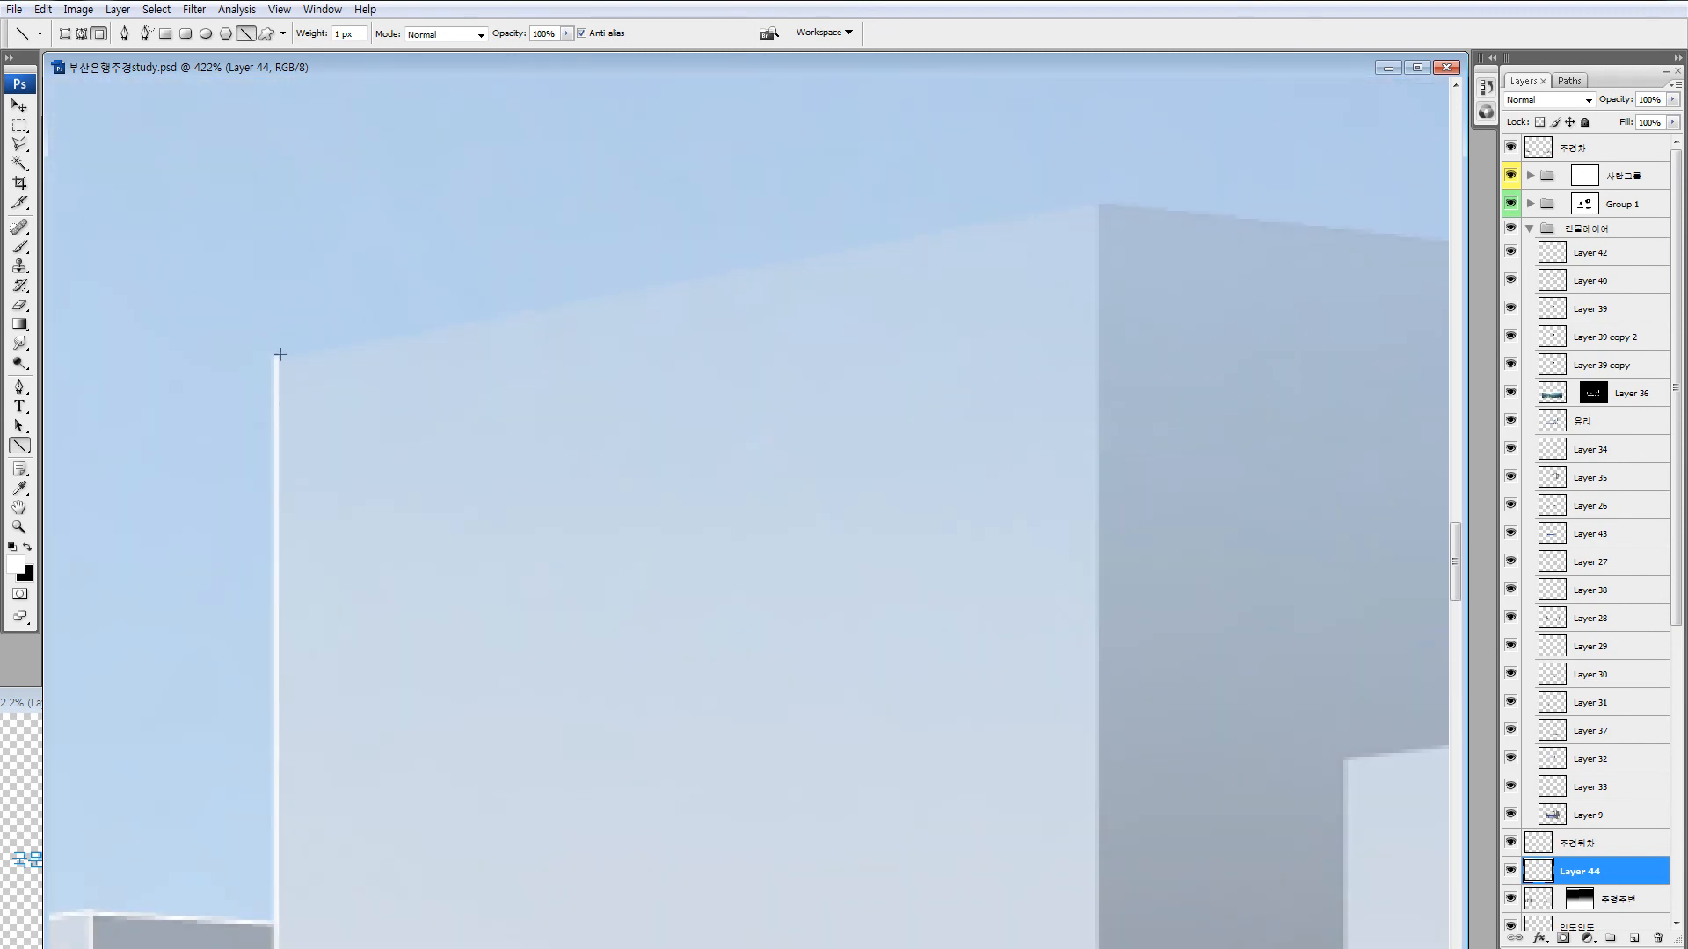
{"action": "left_click_drag", "start_coordinate": [275, 357], "coordinate": [1099, 202]}
{"action": "left_click_drag", "start_coordinate": [1115, 380], "coordinate": [325, 437]}
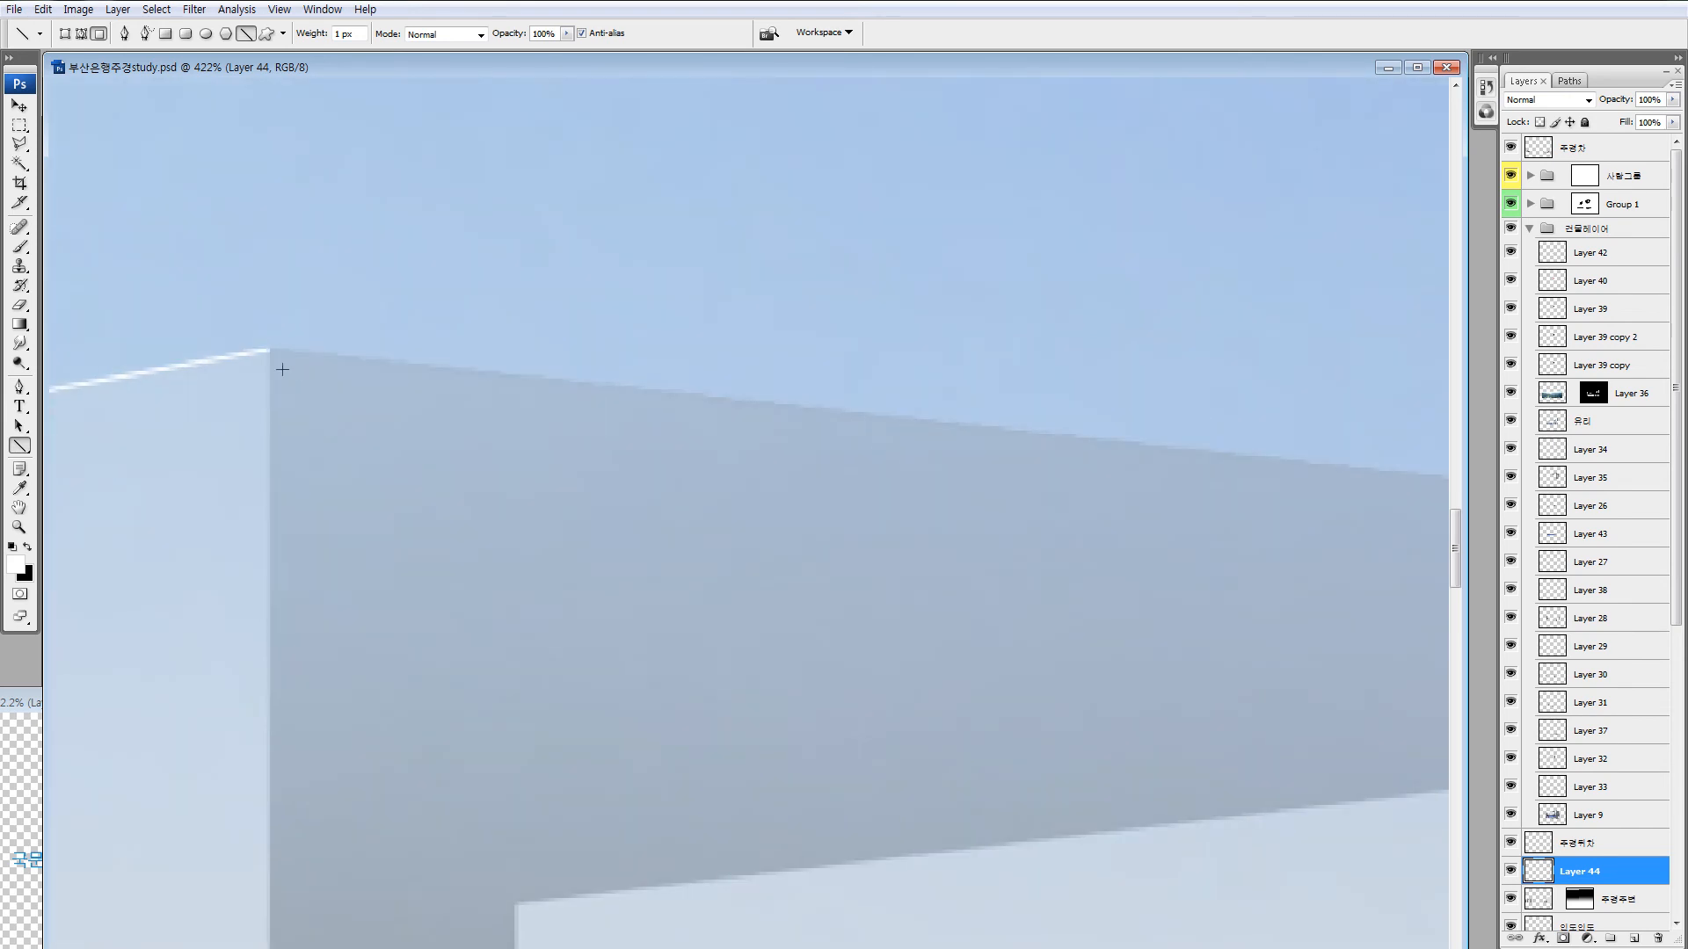
{"action": "left_click_drag", "start_coordinate": [271, 349], "coordinate": [1201, 566]}
{"action": "left_click_drag", "start_coordinate": [351, 528], "coordinate": [1231, 422]}
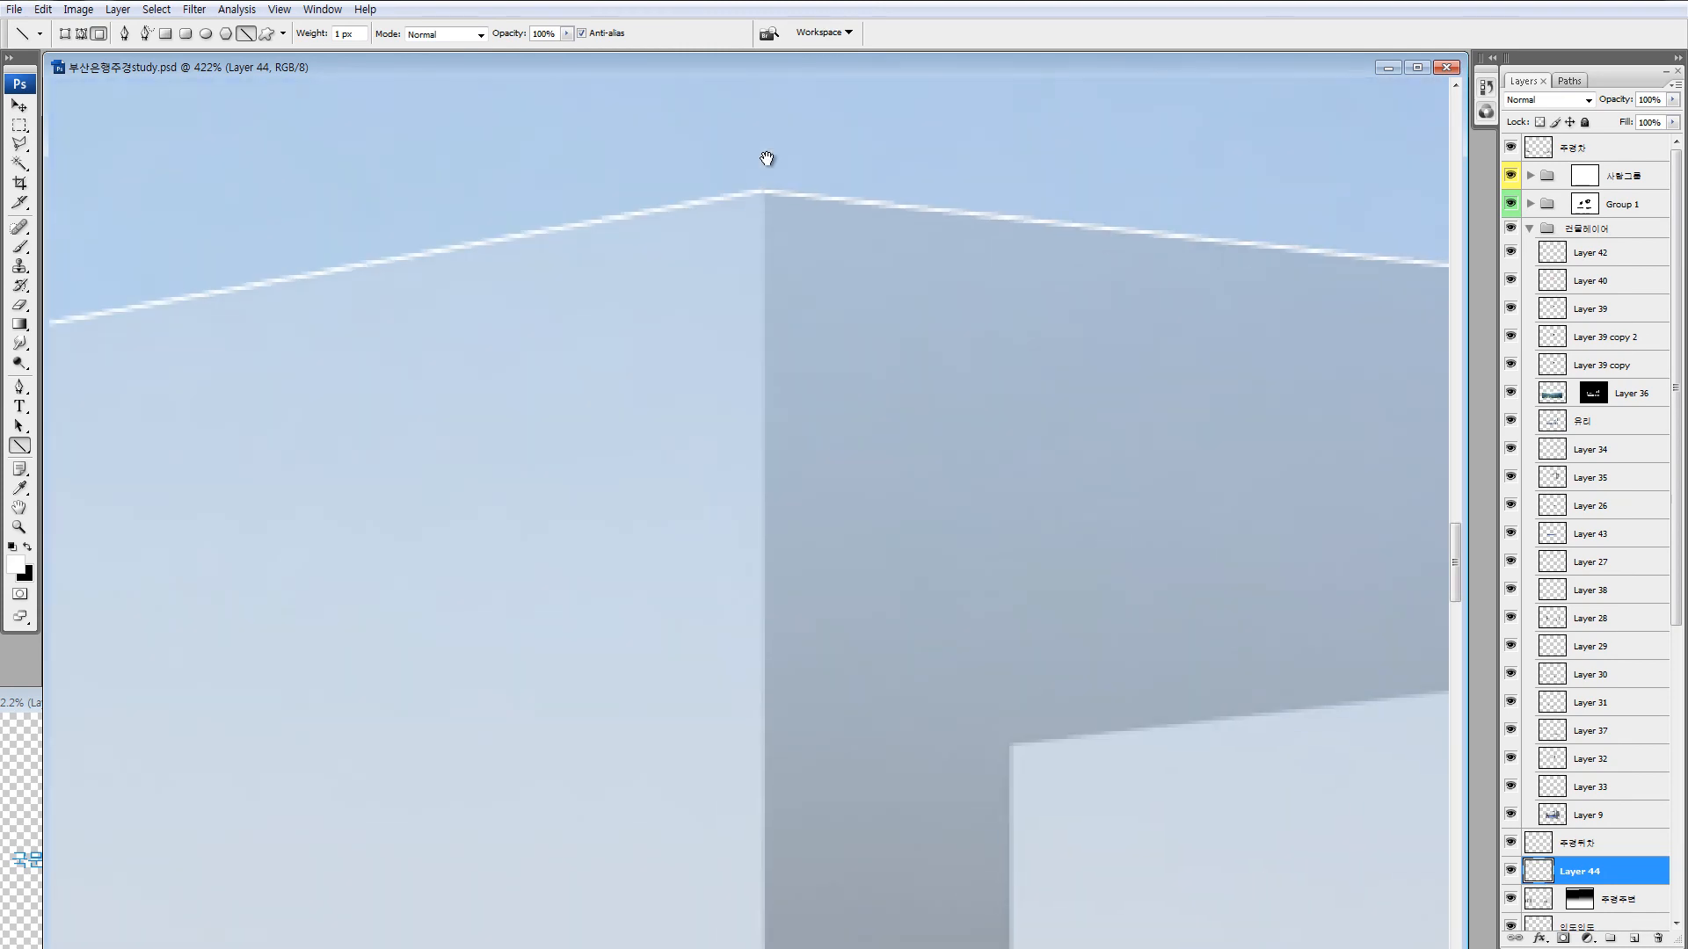
Trace the large building's vertical corner and the left edge of the smaller building in front of it with white lines.
{"action": "left_click_drag", "start_coordinate": [771, 235], "coordinate": [764, 876]}
{"action": "left_click_drag", "start_coordinate": [976, 374], "coordinate": [775, 947]}
{"action": "left_click_drag", "start_coordinate": [810, 214], "coordinate": [809, 746]}
{"action": "left_click_drag", "start_coordinate": [878, 337], "coordinate": [816, 948]}
{"action": "left_click_drag", "start_coordinate": [795, 397], "coordinate": [801, 945]}
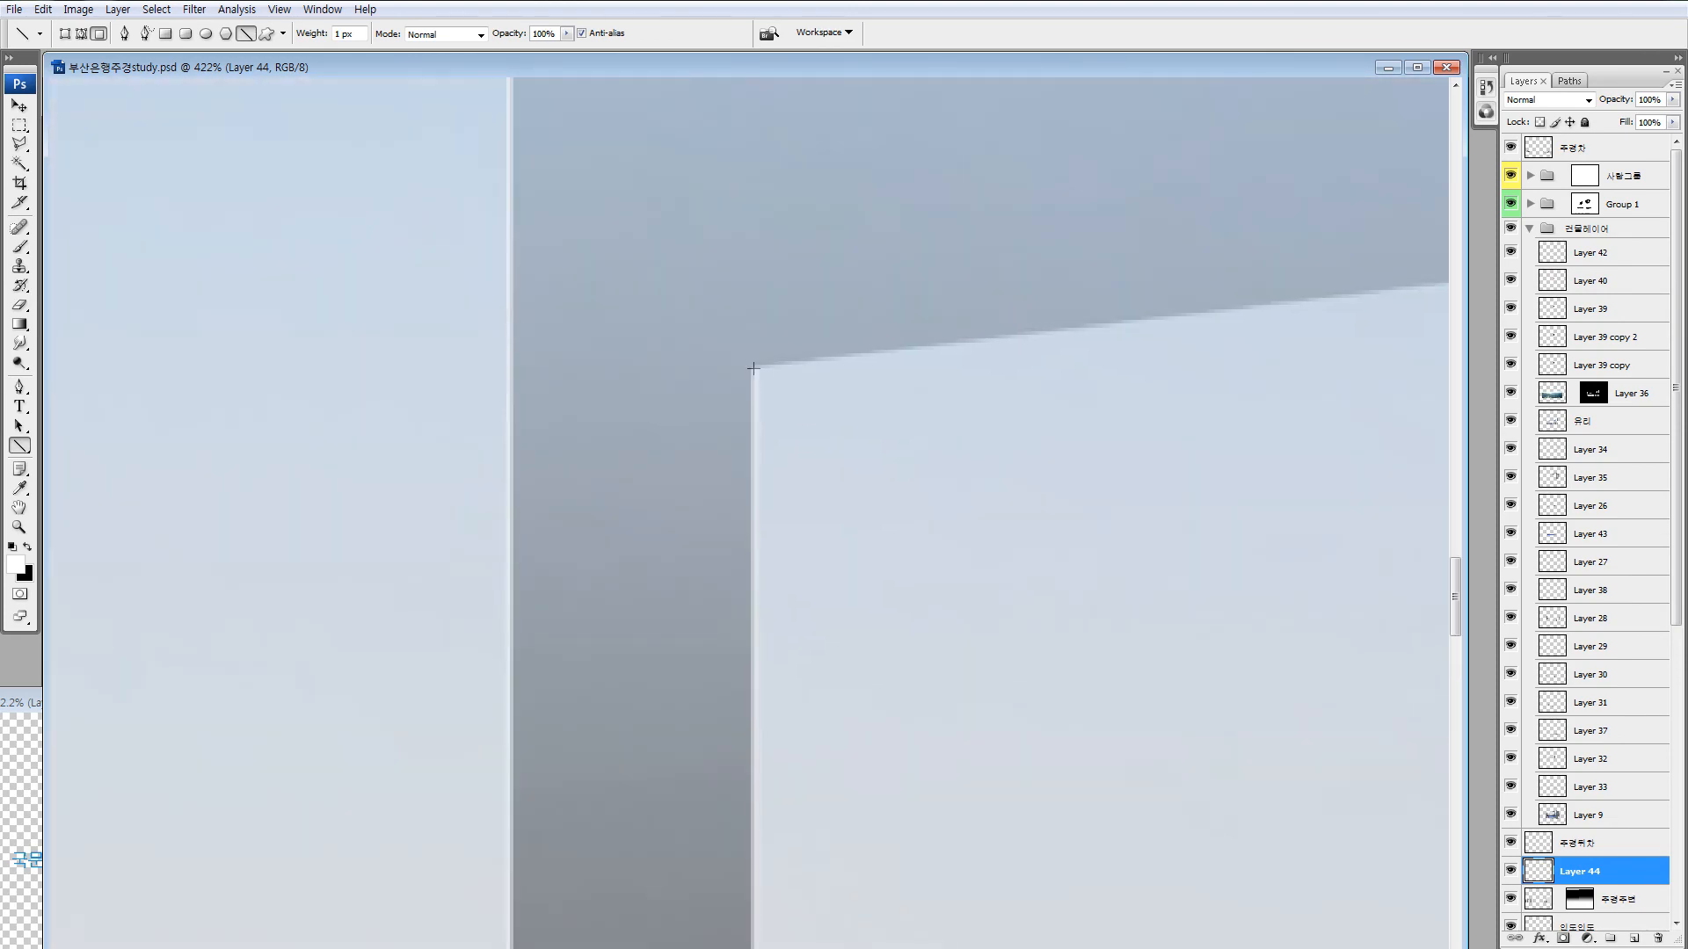
Draw white lines along both roof edges of the smaller left-hand background building, up to the bank's facade.
{"action": "left_click_drag", "start_coordinate": [793, 357], "coordinate": [1194, 229]}
{"action": "left_click_drag", "start_coordinate": [911, 353], "coordinate": [218, 541]}
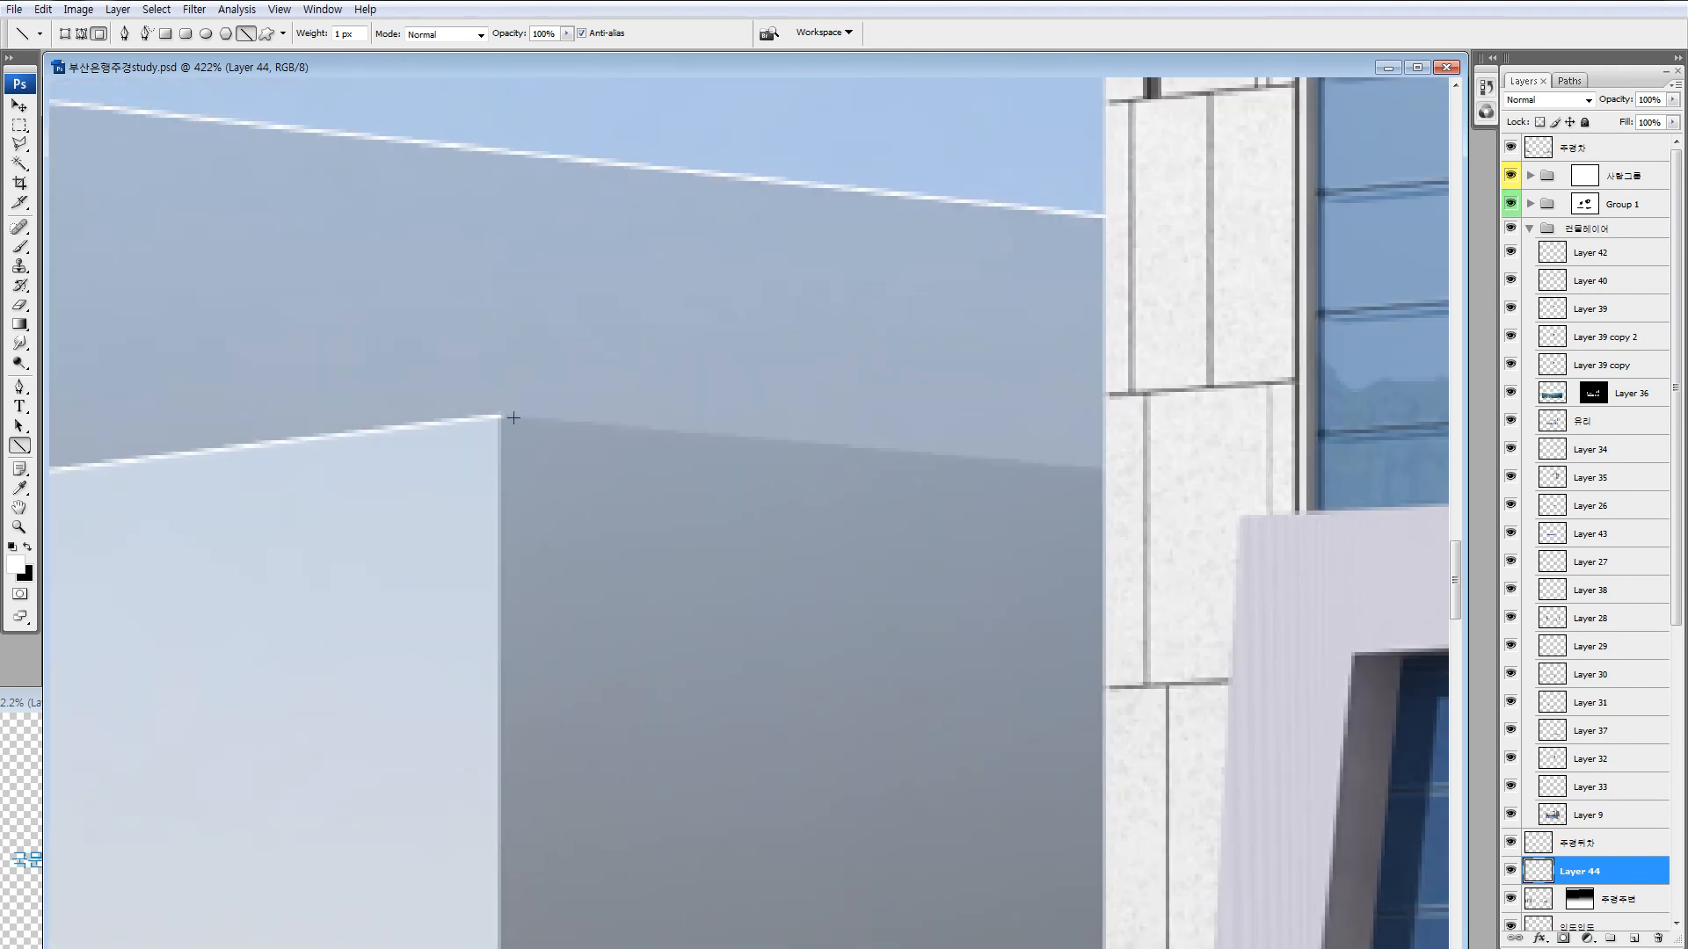
{"action": "left_click_drag", "start_coordinate": [501, 416], "coordinate": [1105, 469]}
{"action": "left_click_drag", "start_coordinate": [816, 416], "coordinate": [1182, 226]}
{"action": "left_click_drag", "start_coordinate": [868, 230], "coordinate": [869, 469]}
{"action": "key", "text": "ctrl+0"}
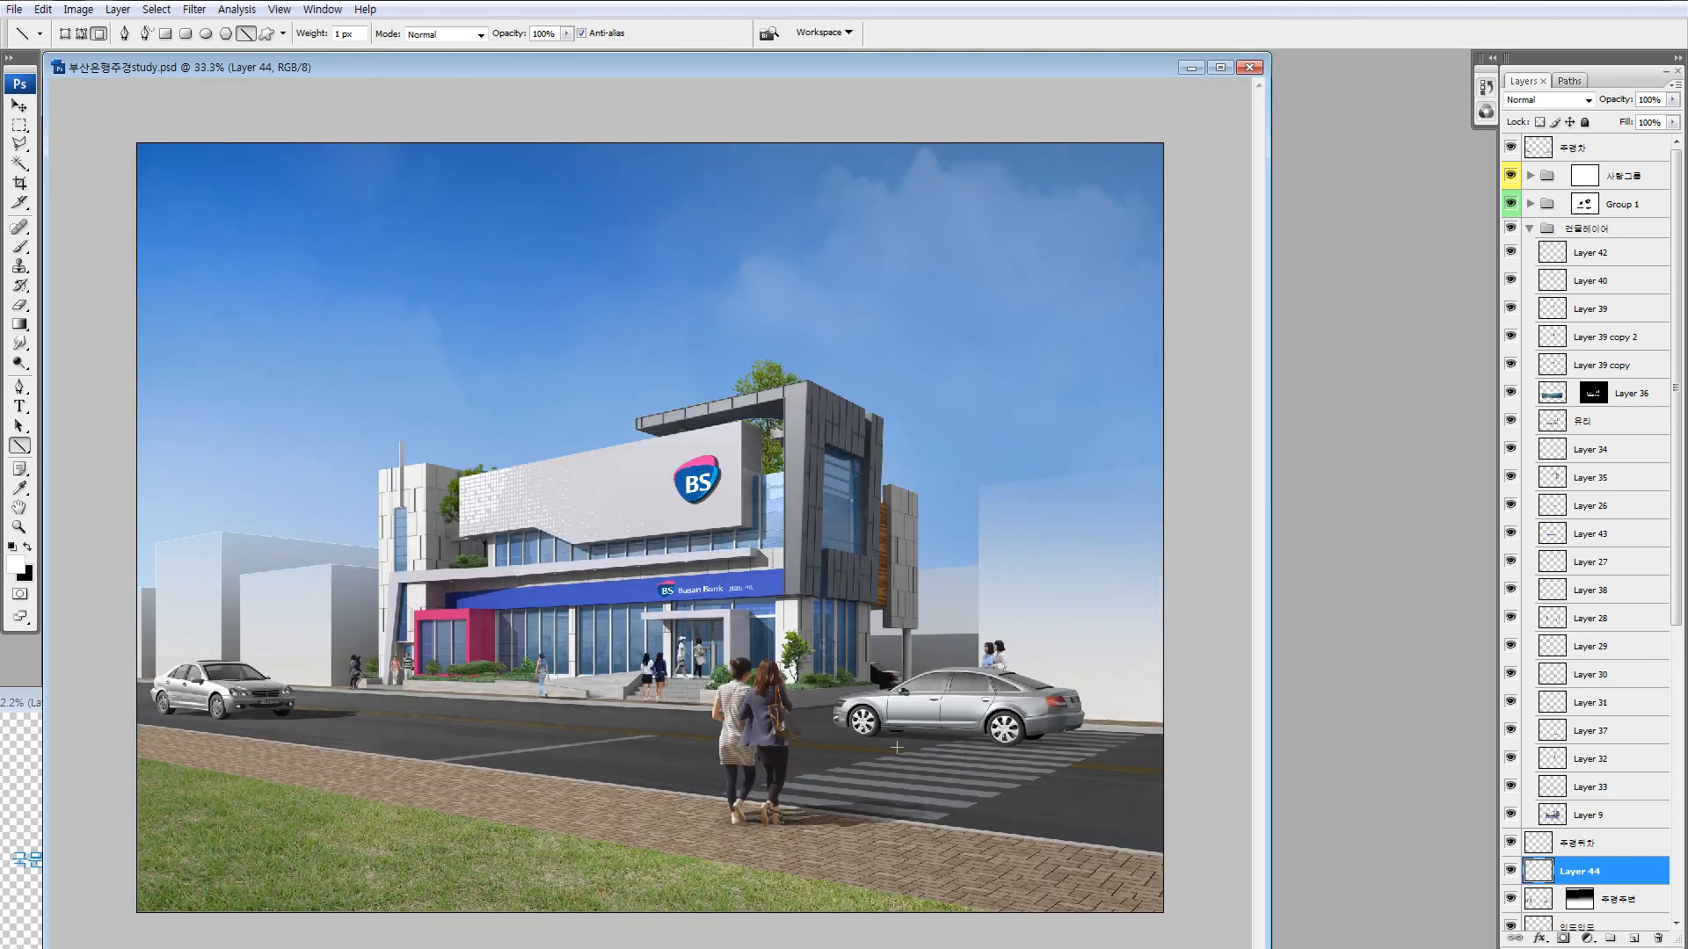
Lower the fill of the line layer to 62% and toggle its visibility to compare the result.
{"action": "key", "text": "z"}
{"action": "left_click", "coordinate": [486, 582]}
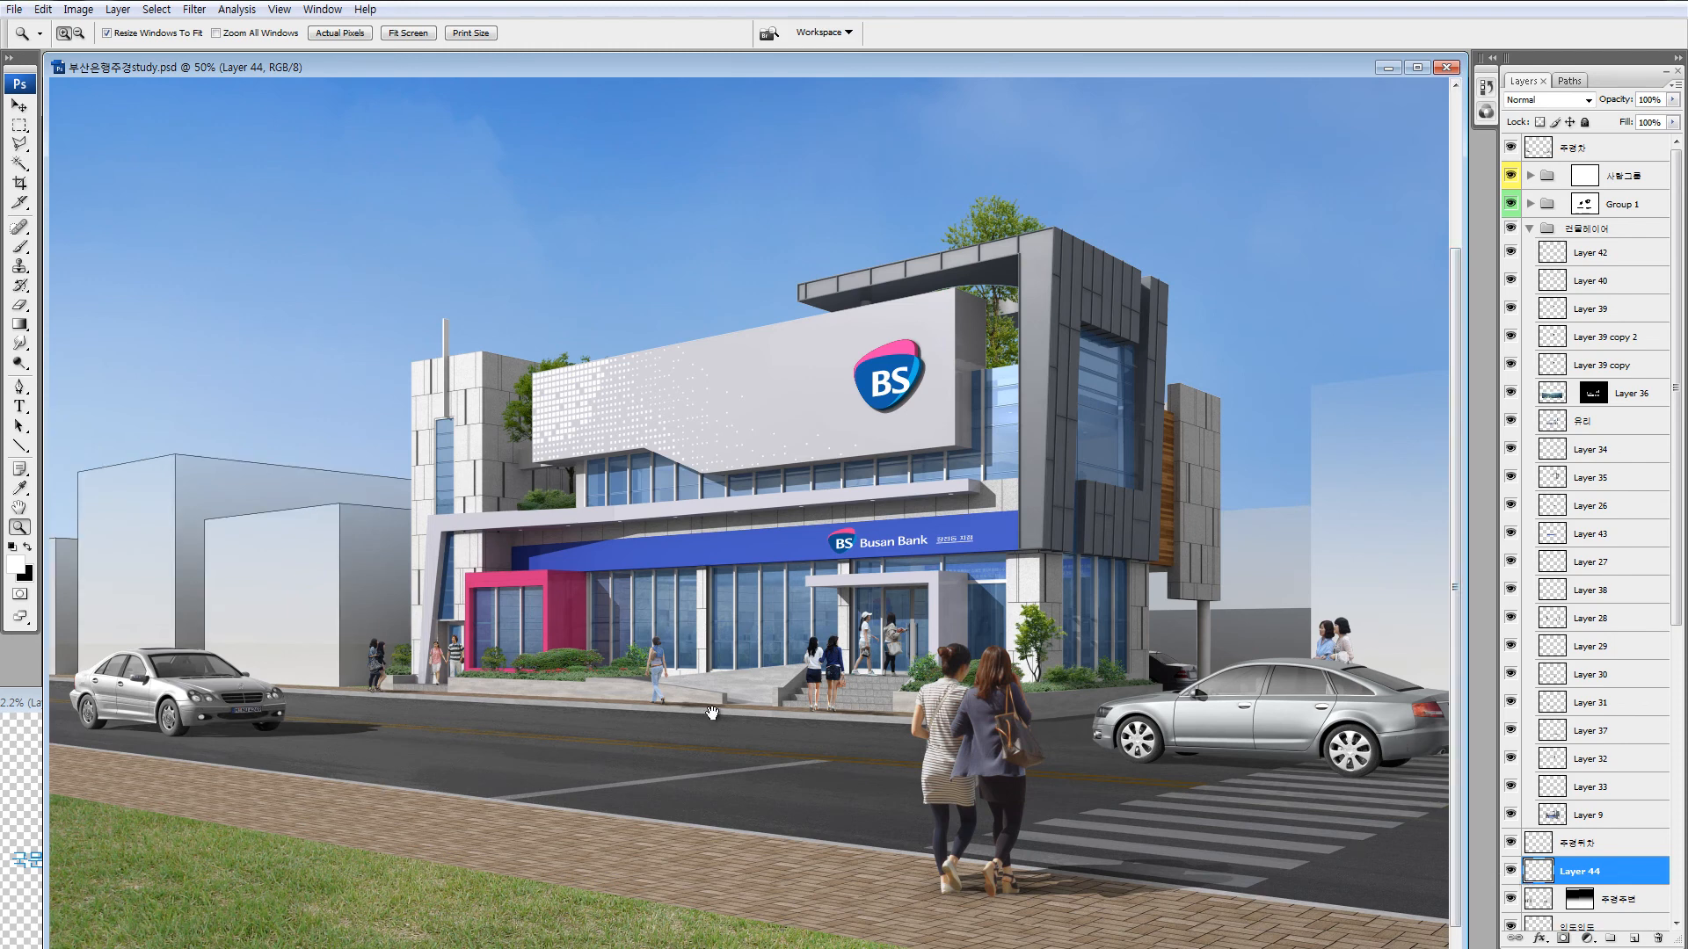
{"action": "scroll", "coordinate": [712, 712], "scroll_direction": "down", "scroll_amount": 2}
{"action": "left_click", "coordinate": [1673, 122]}
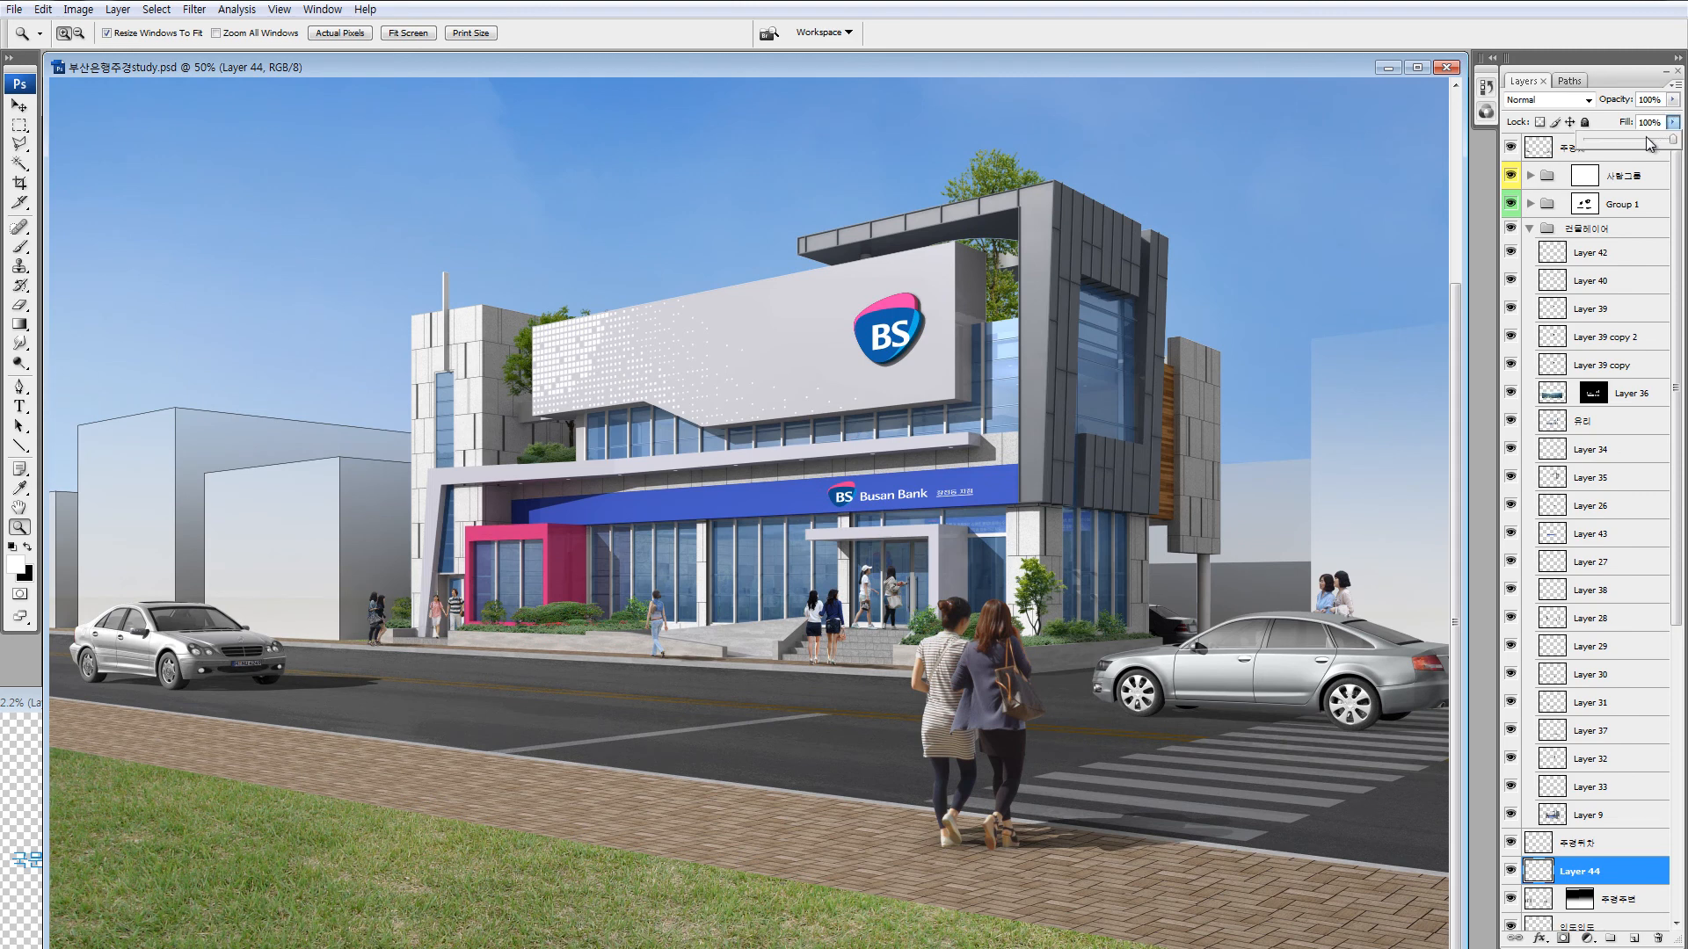
{"action": "left_click_drag", "start_coordinate": [1650, 144], "coordinate": [1640, 148]}
{"action": "left_click", "coordinate": [1511, 871]}
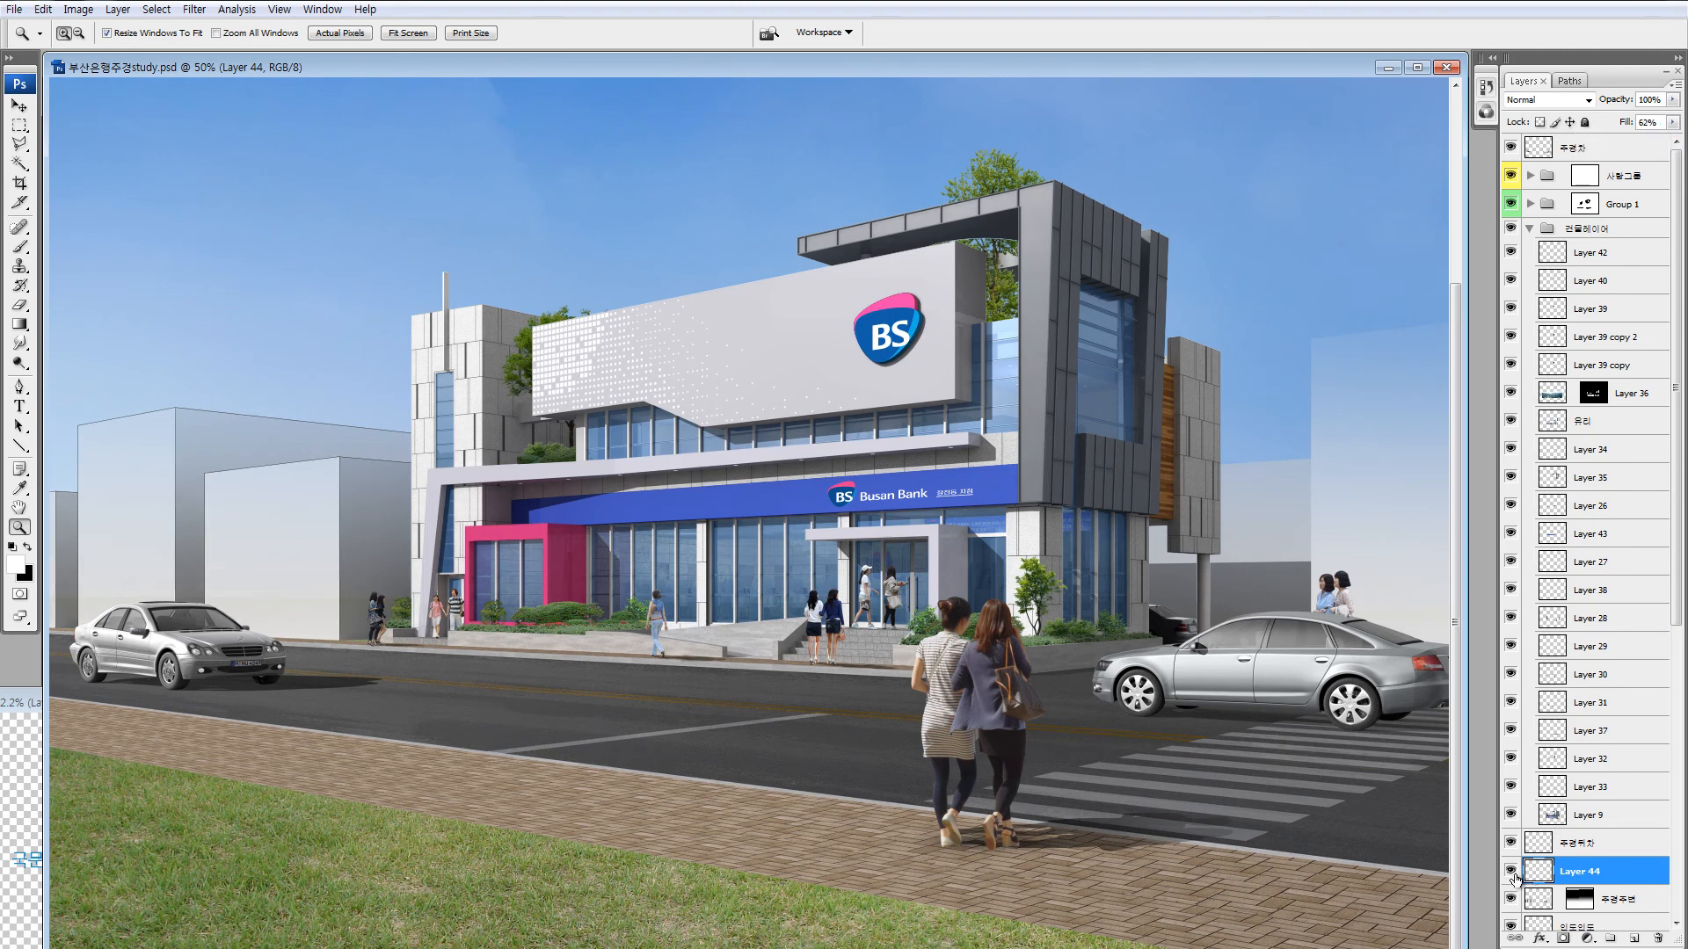
{"action": "left_click", "coordinate": [1513, 872]}
Try a white line along the roof edge of the low background building just right of the bank.
{"action": "left_click_drag", "start_coordinate": [1087, 606], "coordinate": [948, 511]}
{"action": "left_click_drag", "start_coordinate": [956, 364], "coordinate": [1250, 619]}
{"action": "key", "text": "u"}
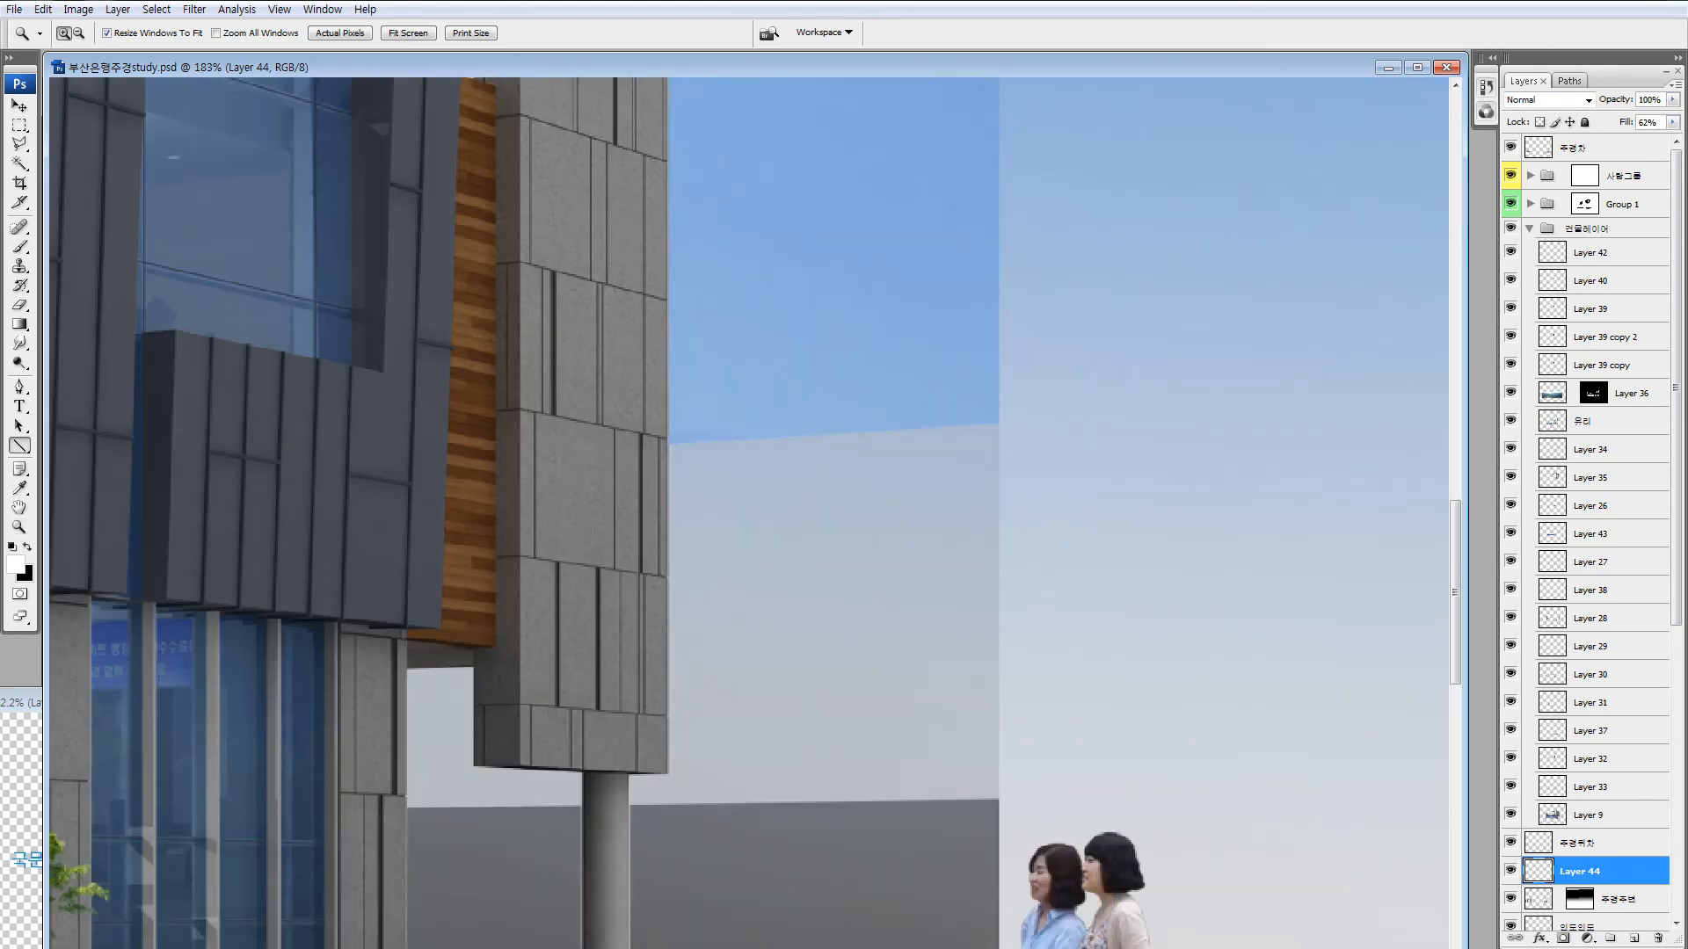
{"action": "left_click_drag", "start_coordinate": [664, 446], "coordinate": [999, 422]}
{"action": "left_click_drag", "start_coordinate": [1042, 274], "coordinate": [879, 559]}
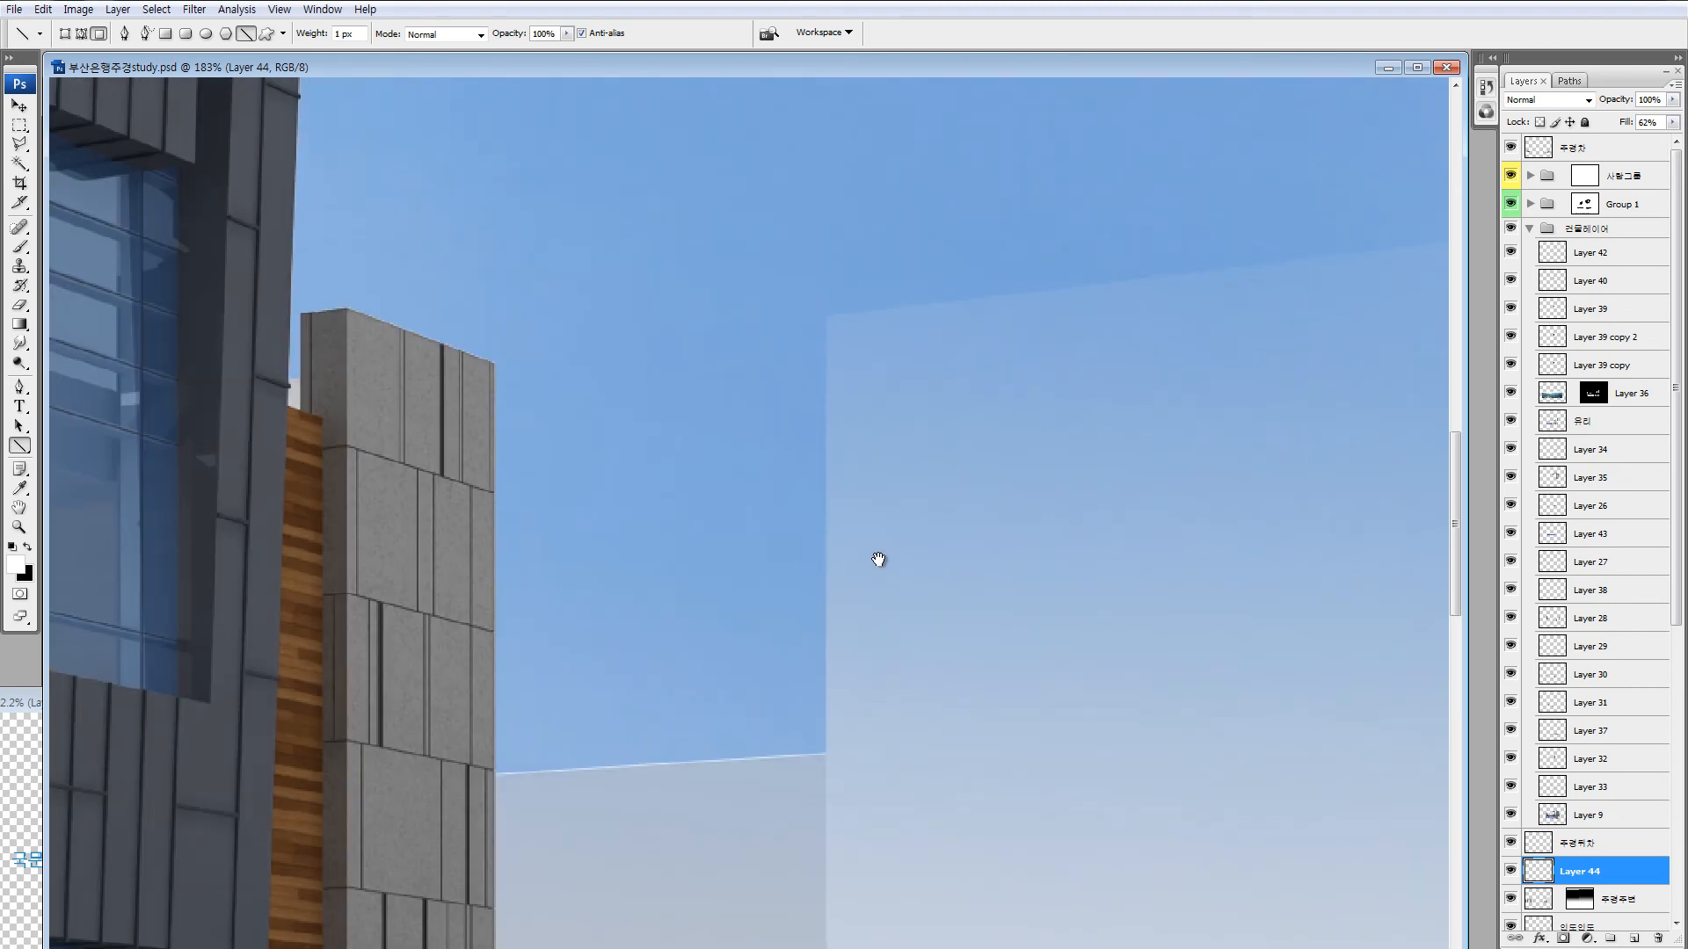
{"action": "key", "text": "ctrl+z"}
Switch the line colour to black and trace the roof edge of the low background building right of the bank.
{"action": "key", "text": "x"}
{"action": "key", "text": "z"}
{"action": "left_click_drag", "start_coordinate": [427, 620], "coordinate": [863, 862]}
{"action": "key", "text": "i"}
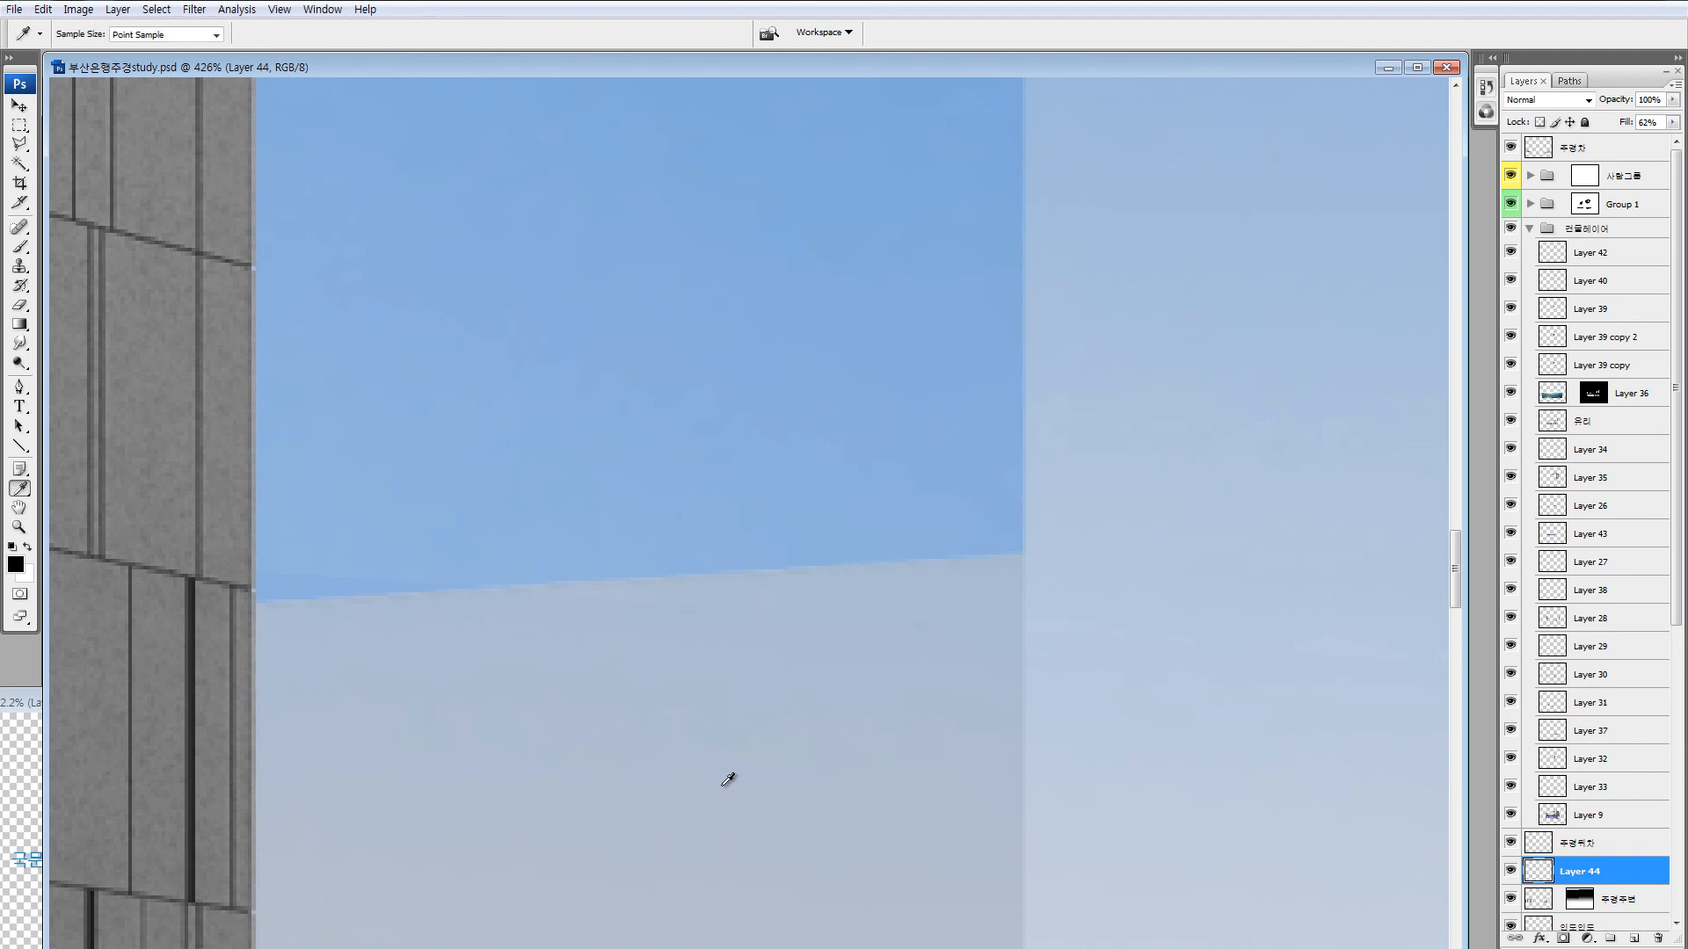
{"action": "key", "text": "u"}
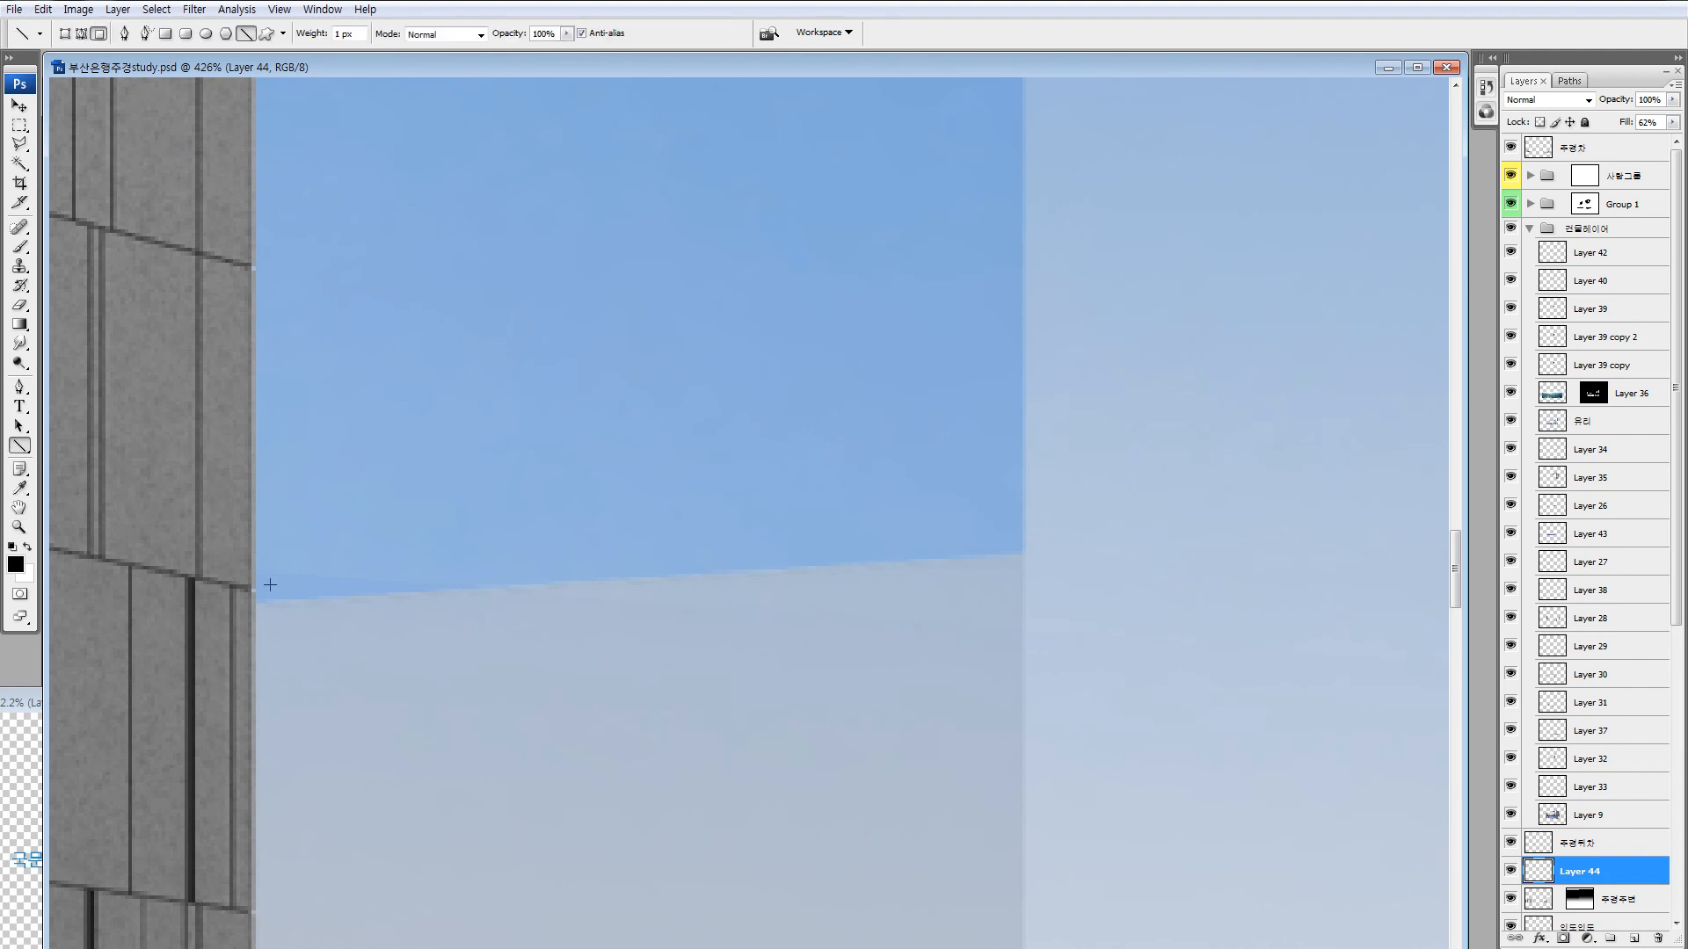
{"action": "left_click_drag", "start_coordinate": [268, 601], "coordinate": [1025, 554]}
Draw a black vertical line along the full left edge of the tall right-hand background building.
{"action": "left_click_drag", "start_coordinate": [1068, 328], "coordinate": [967, 832]}
{"action": "left_click_drag", "start_coordinate": [1001, 352], "coordinate": [987, 575]}
{"action": "left_click_drag", "start_coordinate": [928, 276], "coordinate": [930, 902]}
{"action": "left_click_drag", "start_coordinate": [1011, 194], "coordinate": [936, 756]}
{"action": "left_click_drag", "start_coordinate": [1002, 132], "coordinate": [923, 557]}
{"action": "left_click_drag", "start_coordinate": [882, 203], "coordinate": [885, 768]}
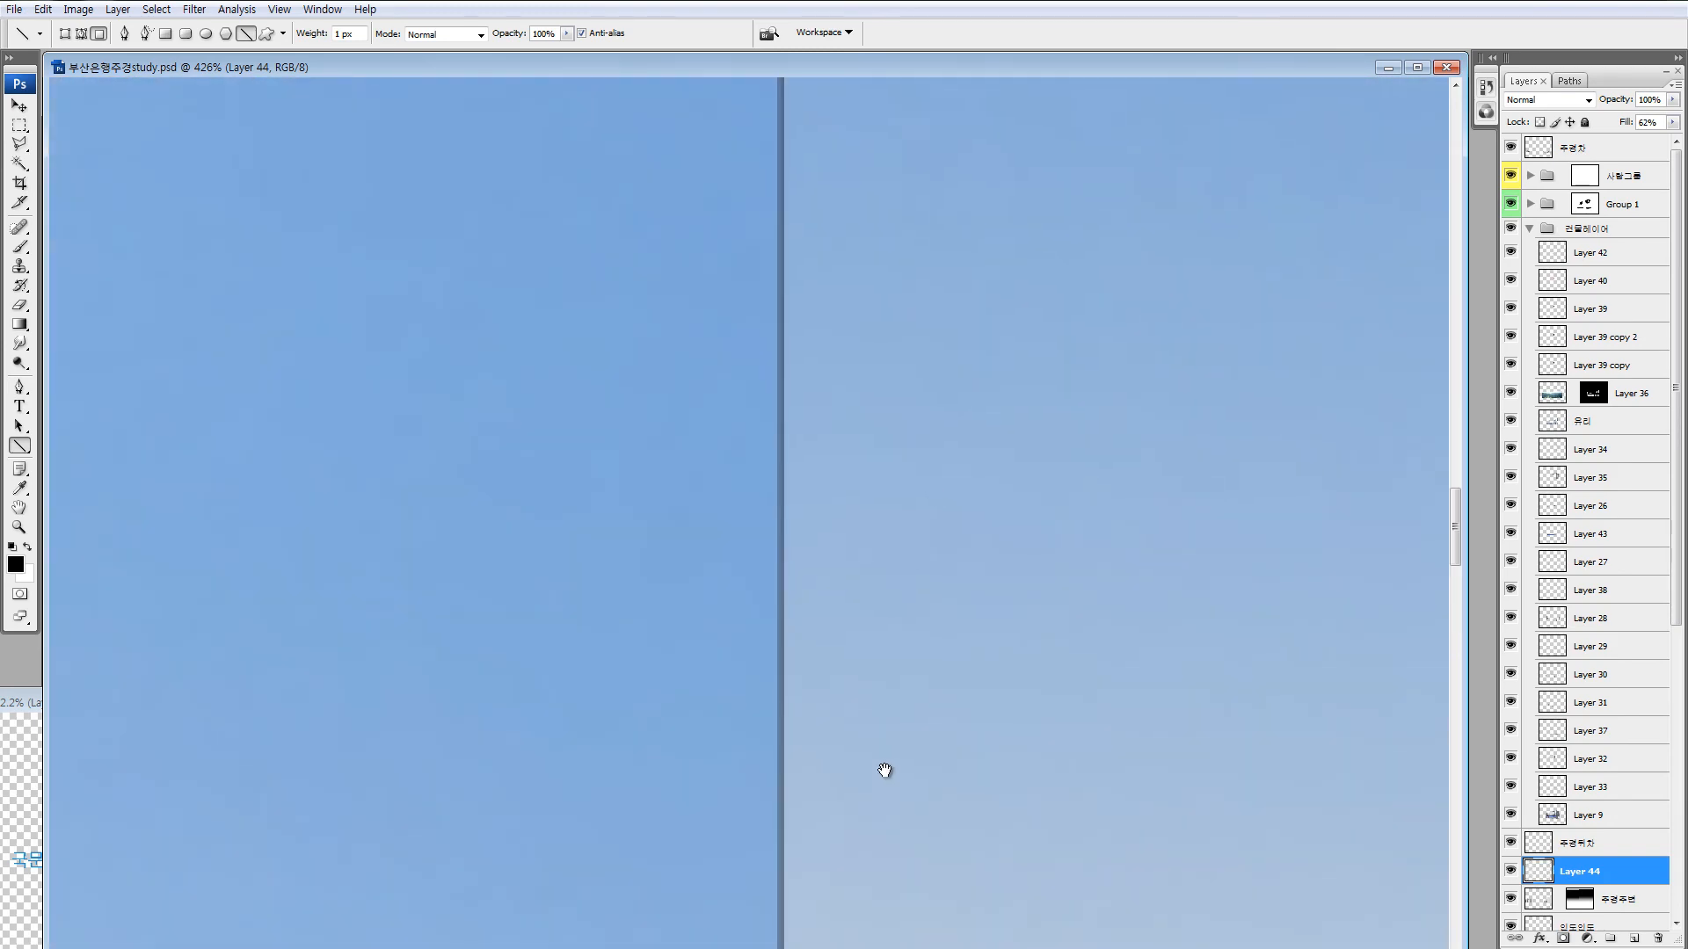
{"action": "left_click_drag", "start_coordinate": [921, 132], "coordinate": [664, 686]}
{"action": "key", "text": "ctrl+minus"}
{"action": "key", "text": "ctrl+minus"}
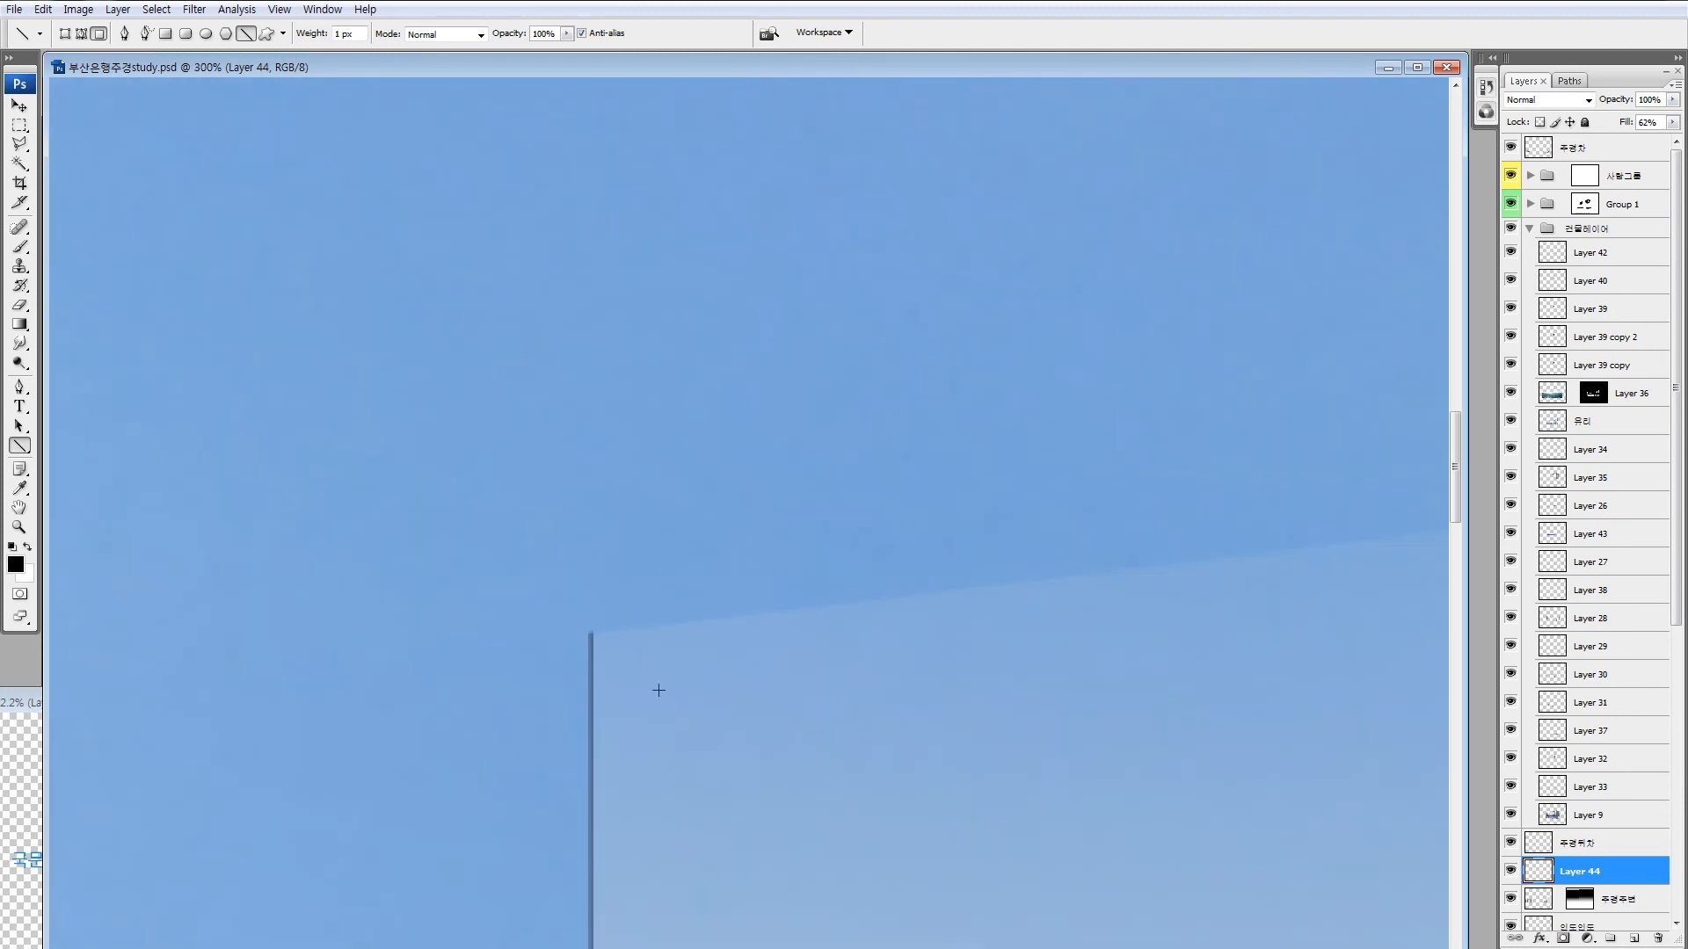
Draw a black line along the sloping roof edge of the tall right-hand building to the image border.
{"action": "left_click_drag", "start_coordinate": [667, 746], "coordinate": [362, 807]}
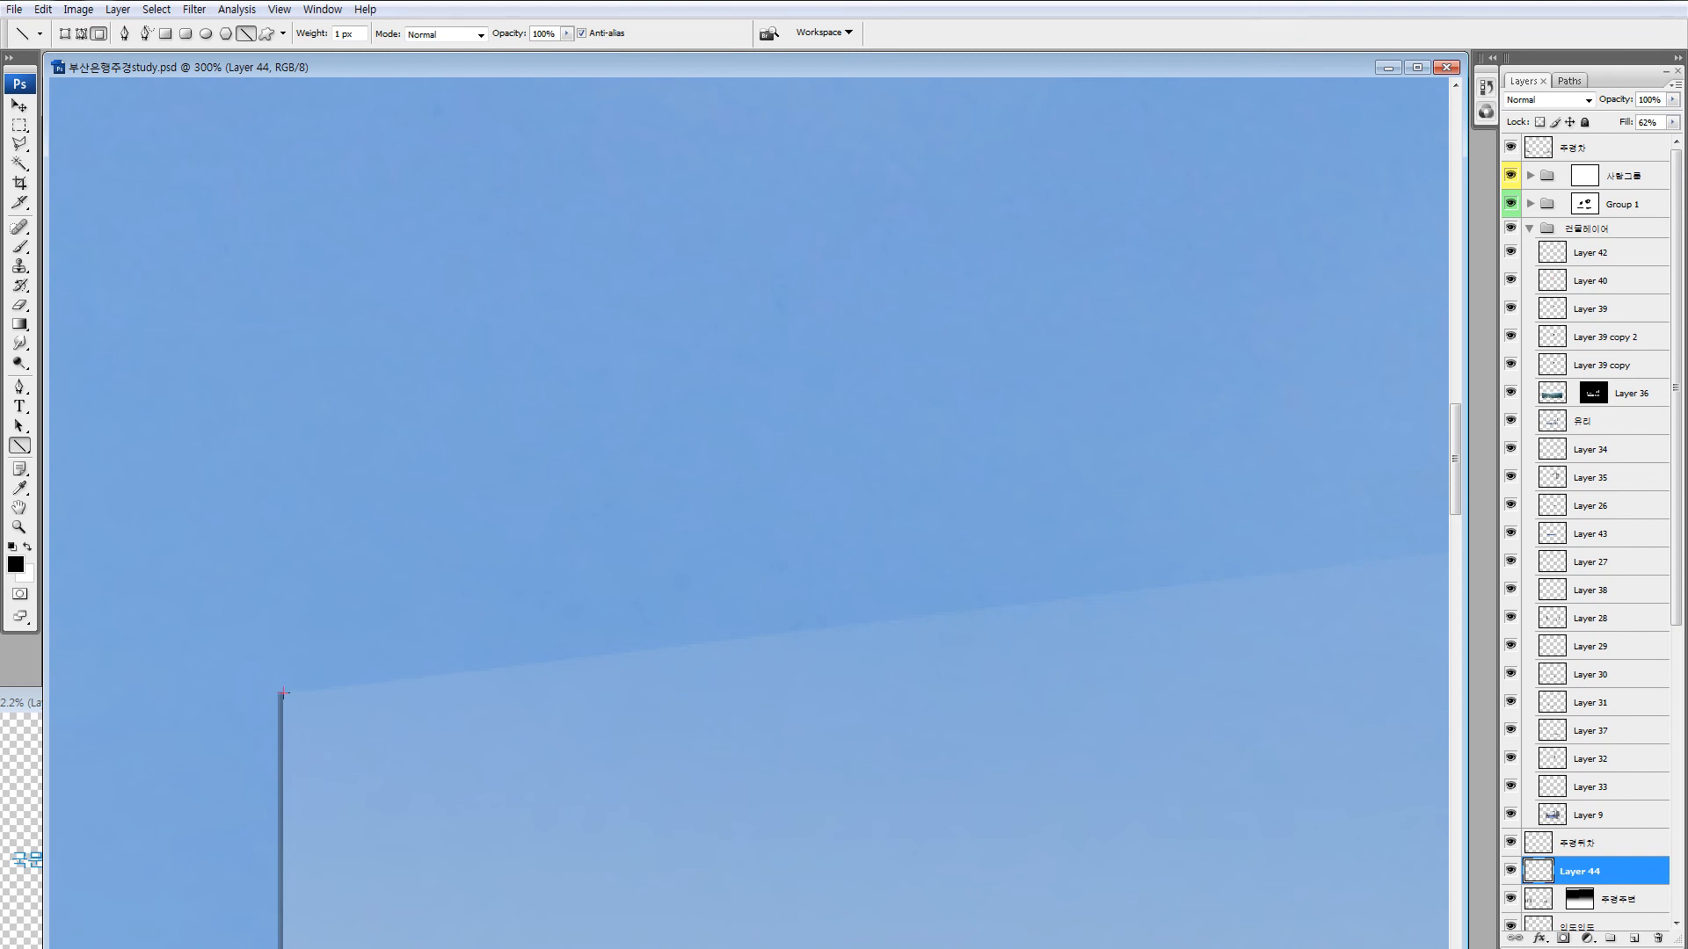
{"action": "mouse_move", "coordinate": [320, 692]}
{"action": "left_mouse_down"}
{"action": "mouse_move", "coordinate": [1337, 539]}
{"action": "mouse_move", "coordinate": [1453, 509]}
{"action": "mouse_move", "coordinate": [1448, 476]}
{"action": "left_mouse_up"}
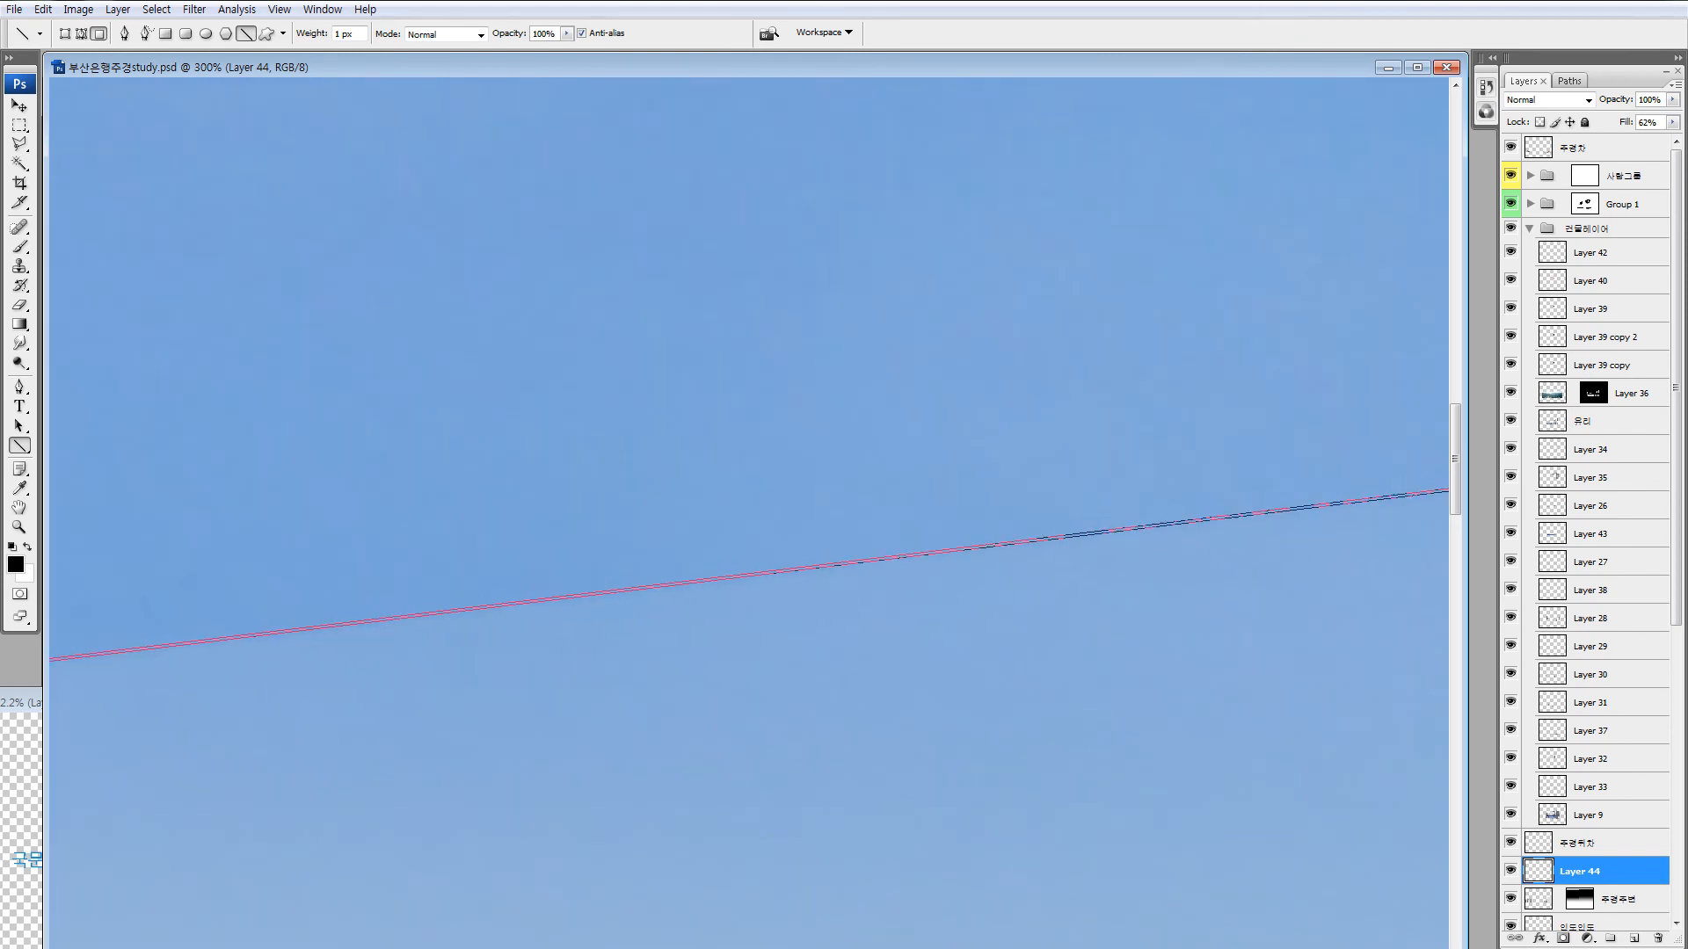
{"action": "key", "text": "ctrl+minus"}
{"action": "key", "text": "ctrl+minus"}
{"action": "key", "text": "ctrl+minus"}
{"action": "key", "text": "ctrl+minus"}
{"action": "key", "text": "ctrl+minus"}
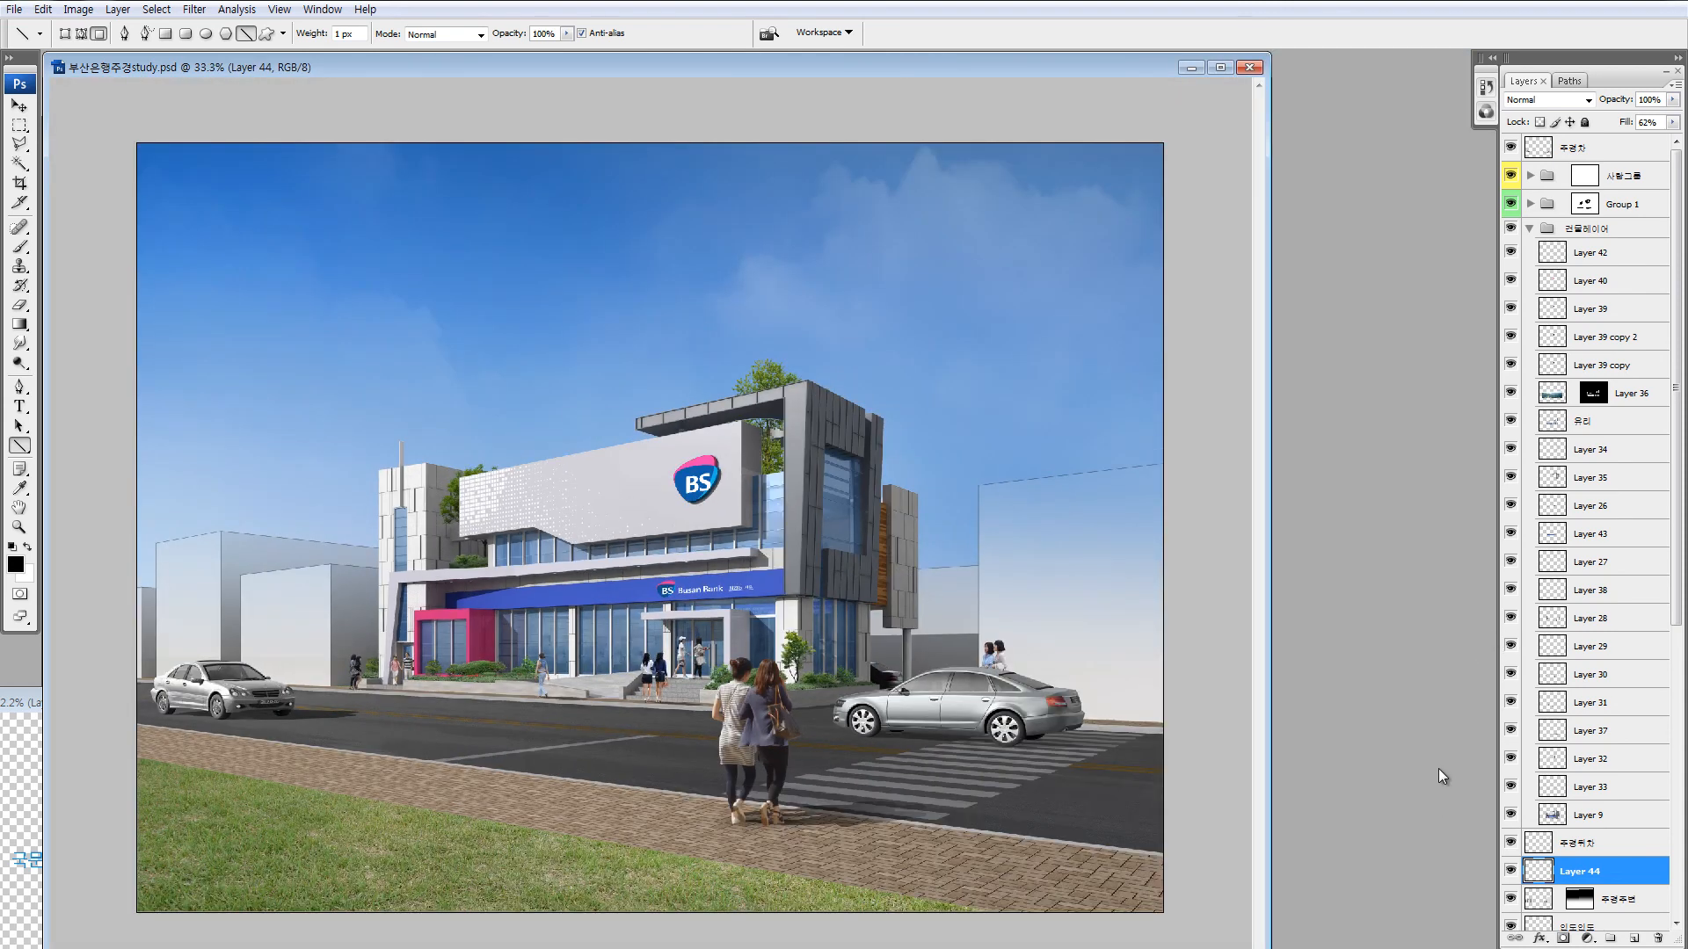
Target the 주경주변 layer mask and marquee-select the area around the tall right-hand background building, starting at its left edge.
{"action": "key", "text": "alt+bracketleft"}
{"action": "key", "text": "m"}
{"action": "left_click_drag", "start_coordinate": [1013, 873], "coordinate": [1173, 264]}
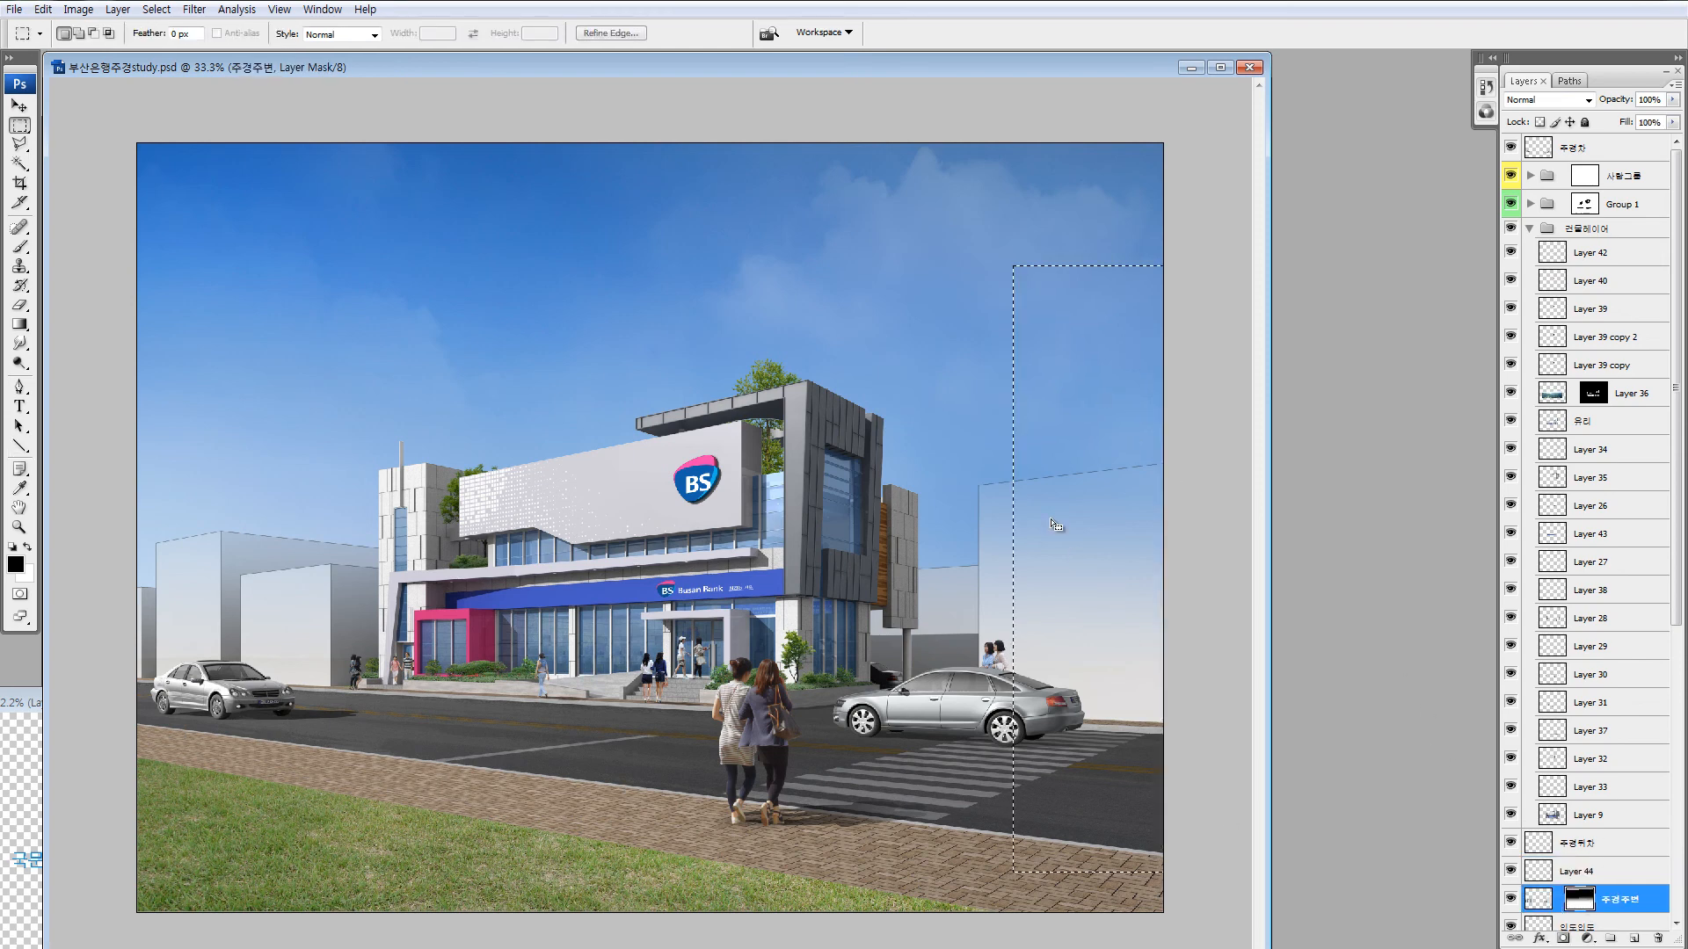
{"action": "left_click_drag", "start_coordinate": [969, 431], "coordinate": [1171, 866]}
{"action": "left_click_drag", "start_coordinate": [1036, 529], "coordinate": [1045, 519]}
{"action": "left_click_drag", "start_coordinate": [945, 428], "coordinate": [987, 527]}
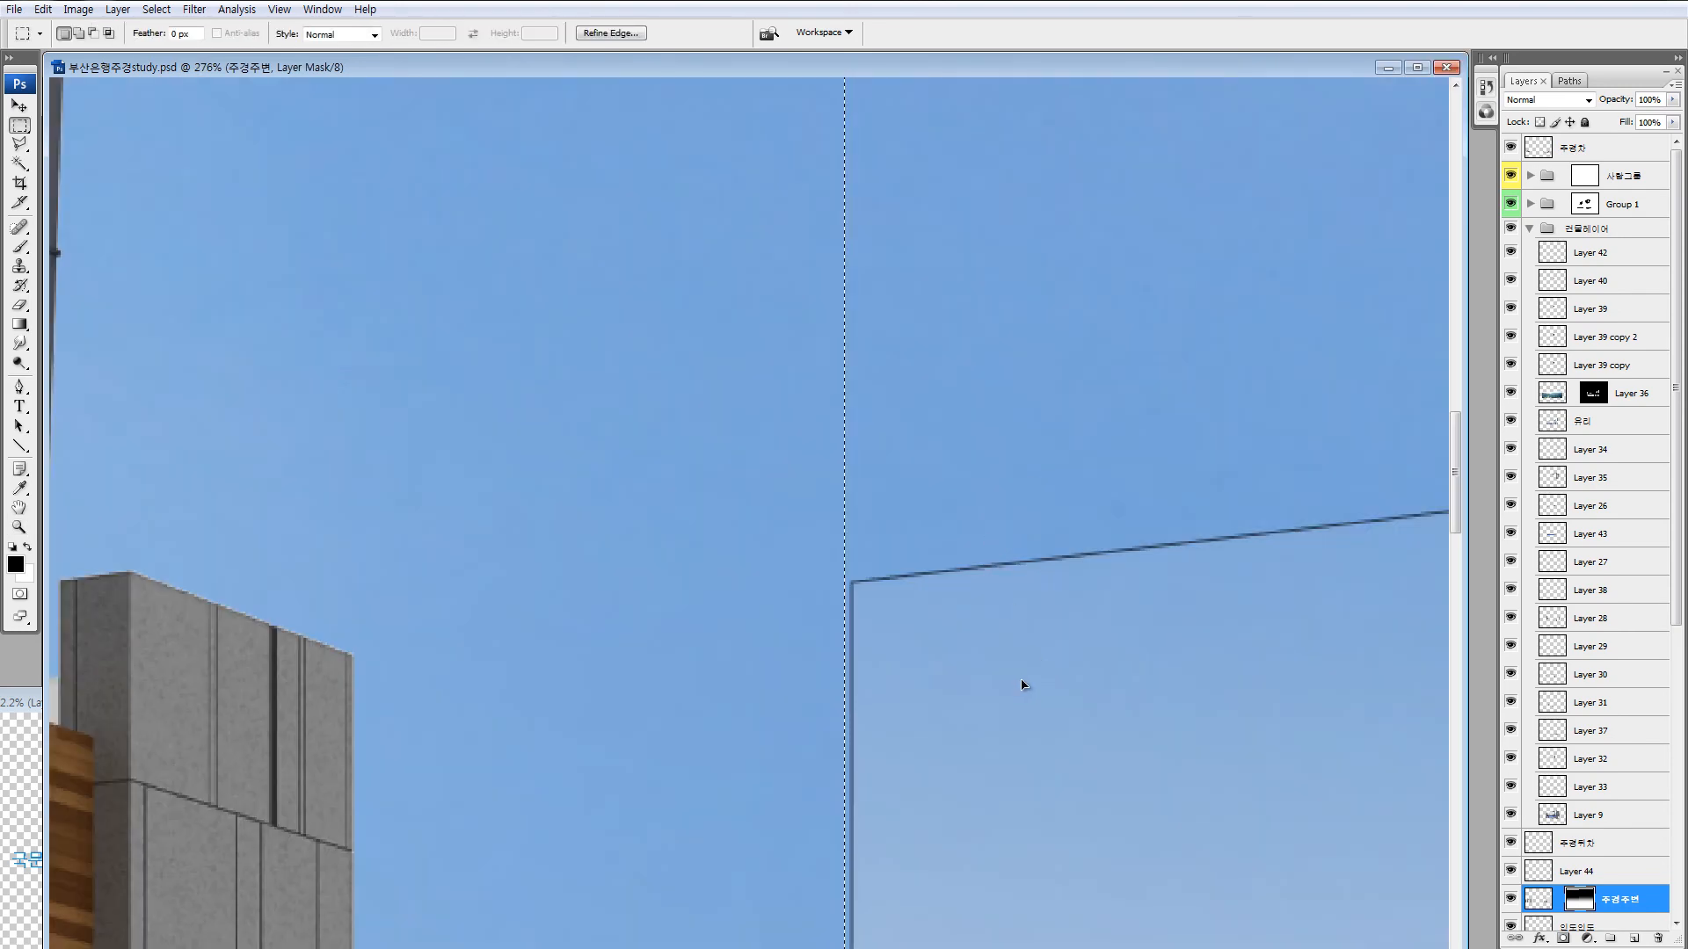
{"action": "key", "text": "ctrl+0"}
{"action": "key", "text": "ctrl+minus"}
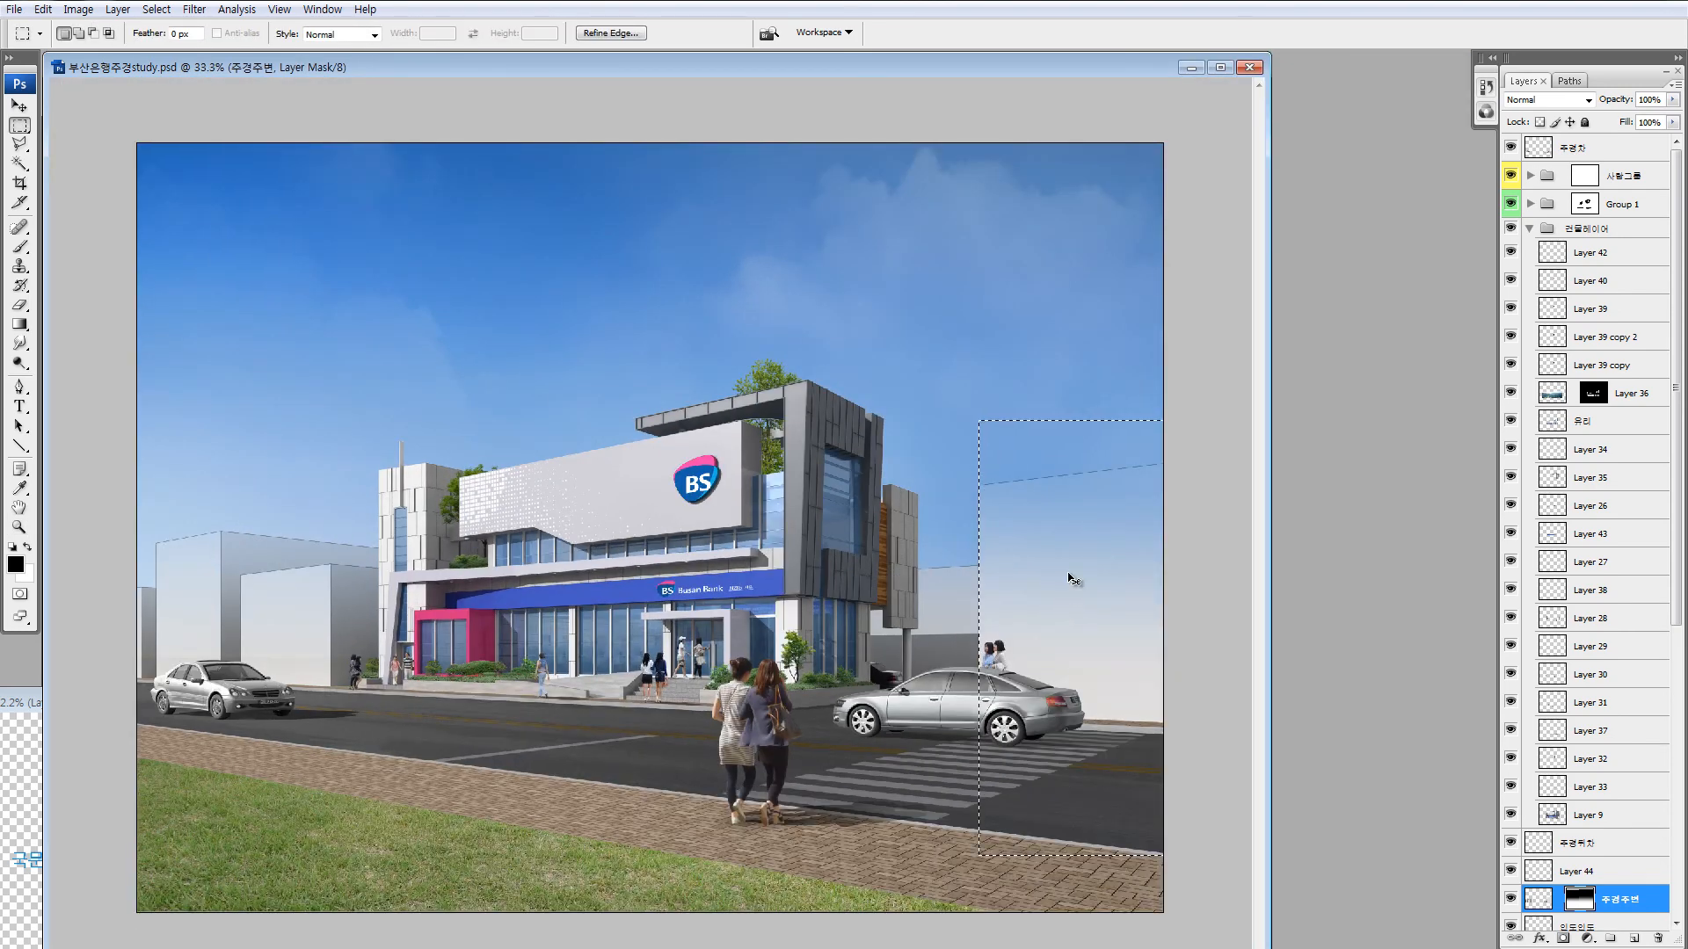
{"action": "mouse_move", "coordinate": [1083, 558]}
{"action": "left_mouse_down"}
{"action": "mouse_move", "coordinate": [1093, 633]}
{"action": "mouse_move", "coordinate": [1084, 547]}
{"action": "left_mouse_up"}
Free Transform the selected mask area to 92.4% height and skew it vertically by -10.2° to follow the roof slope, then deselect and check the fade.
{"action": "key", "text": "ctrl+t"}
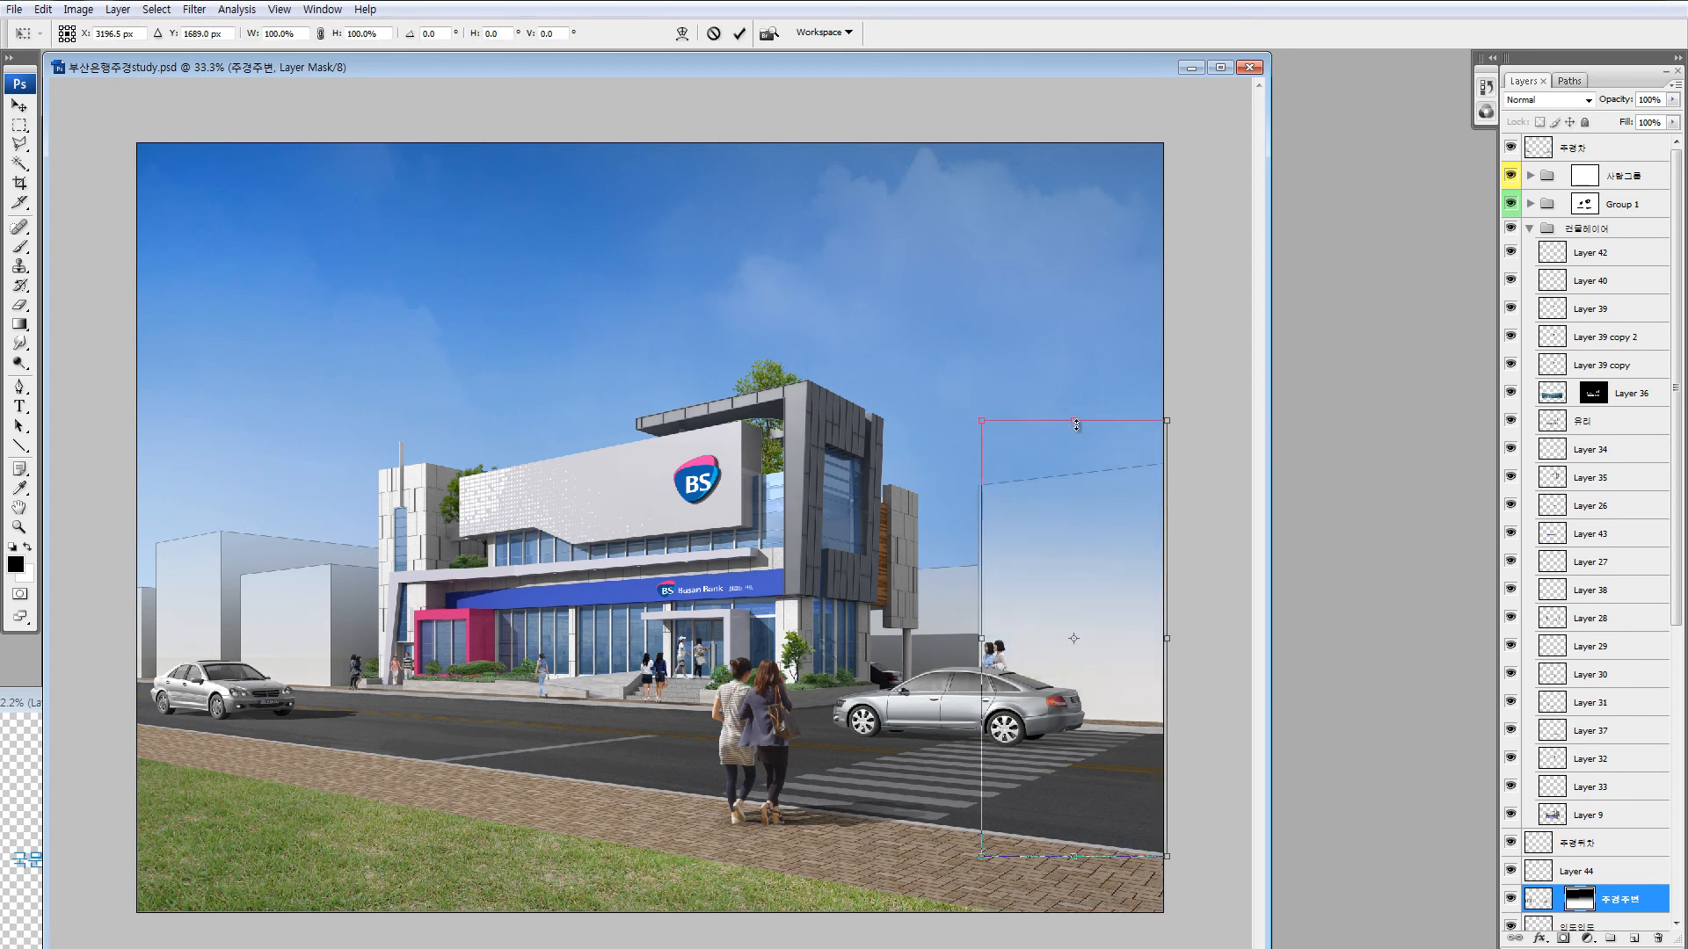
{"action": "left_click_drag", "start_coordinate": [1076, 434], "coordinate": [1076, 457]}
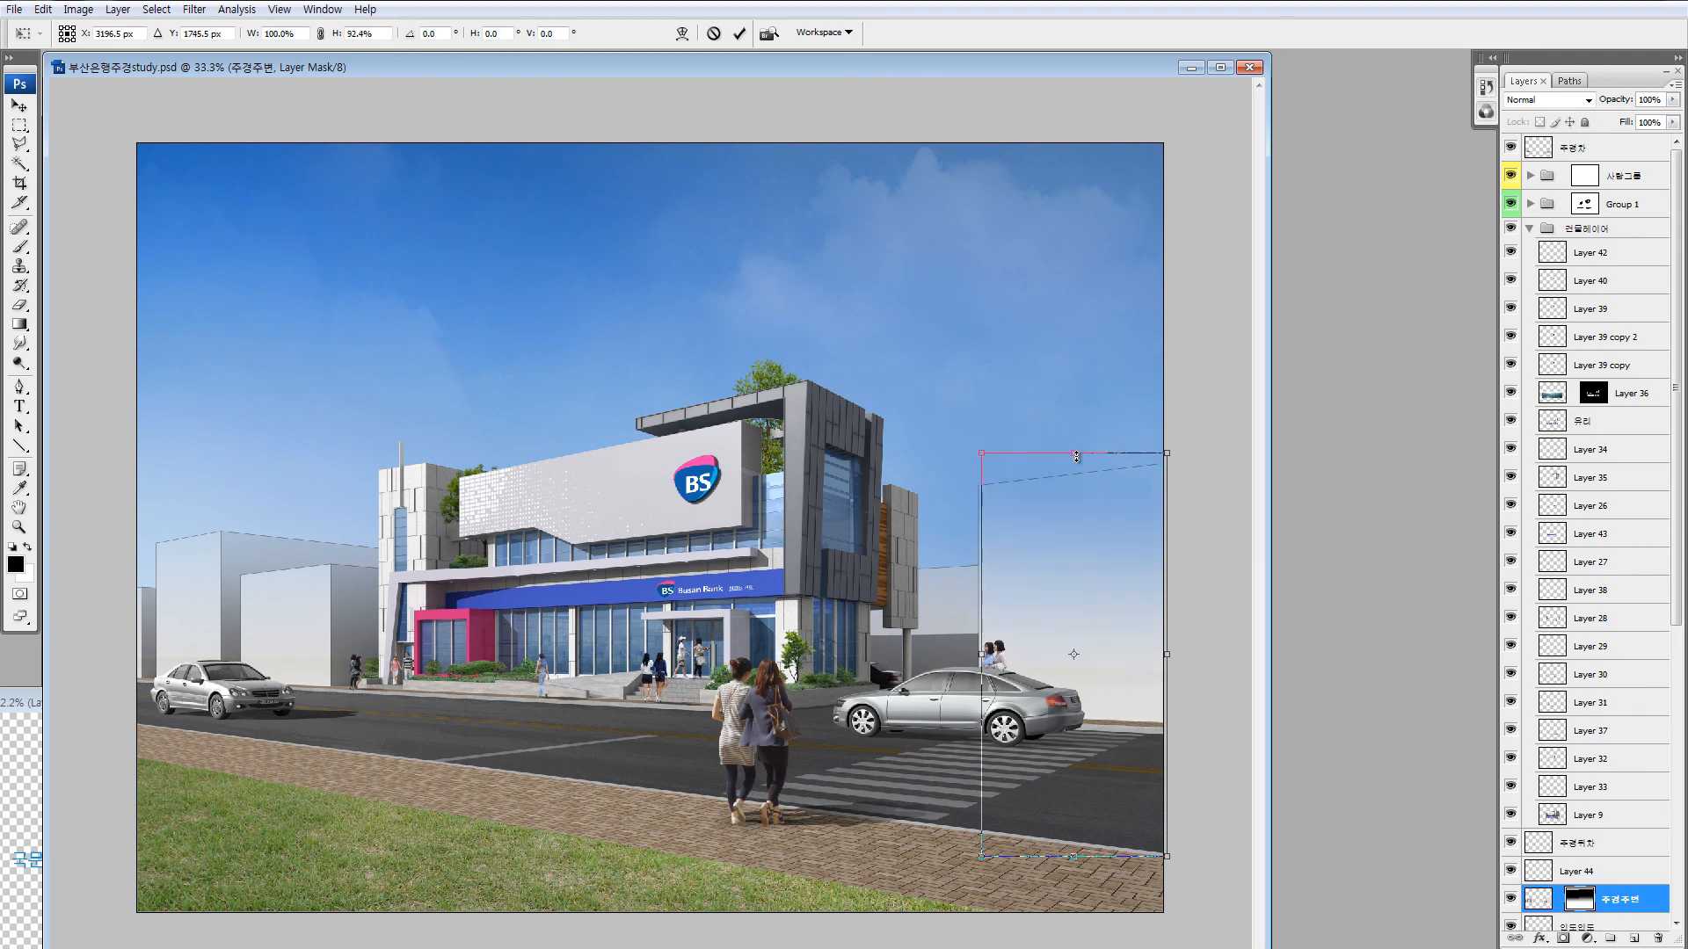
{"action": "left_click_drag", "start_coordinate": [1167, 654], "coordinate": [1164, 616]}
{"action": "left_click_drag", "start_coordinate": [983, 856], "coordinate": [983, 838]}
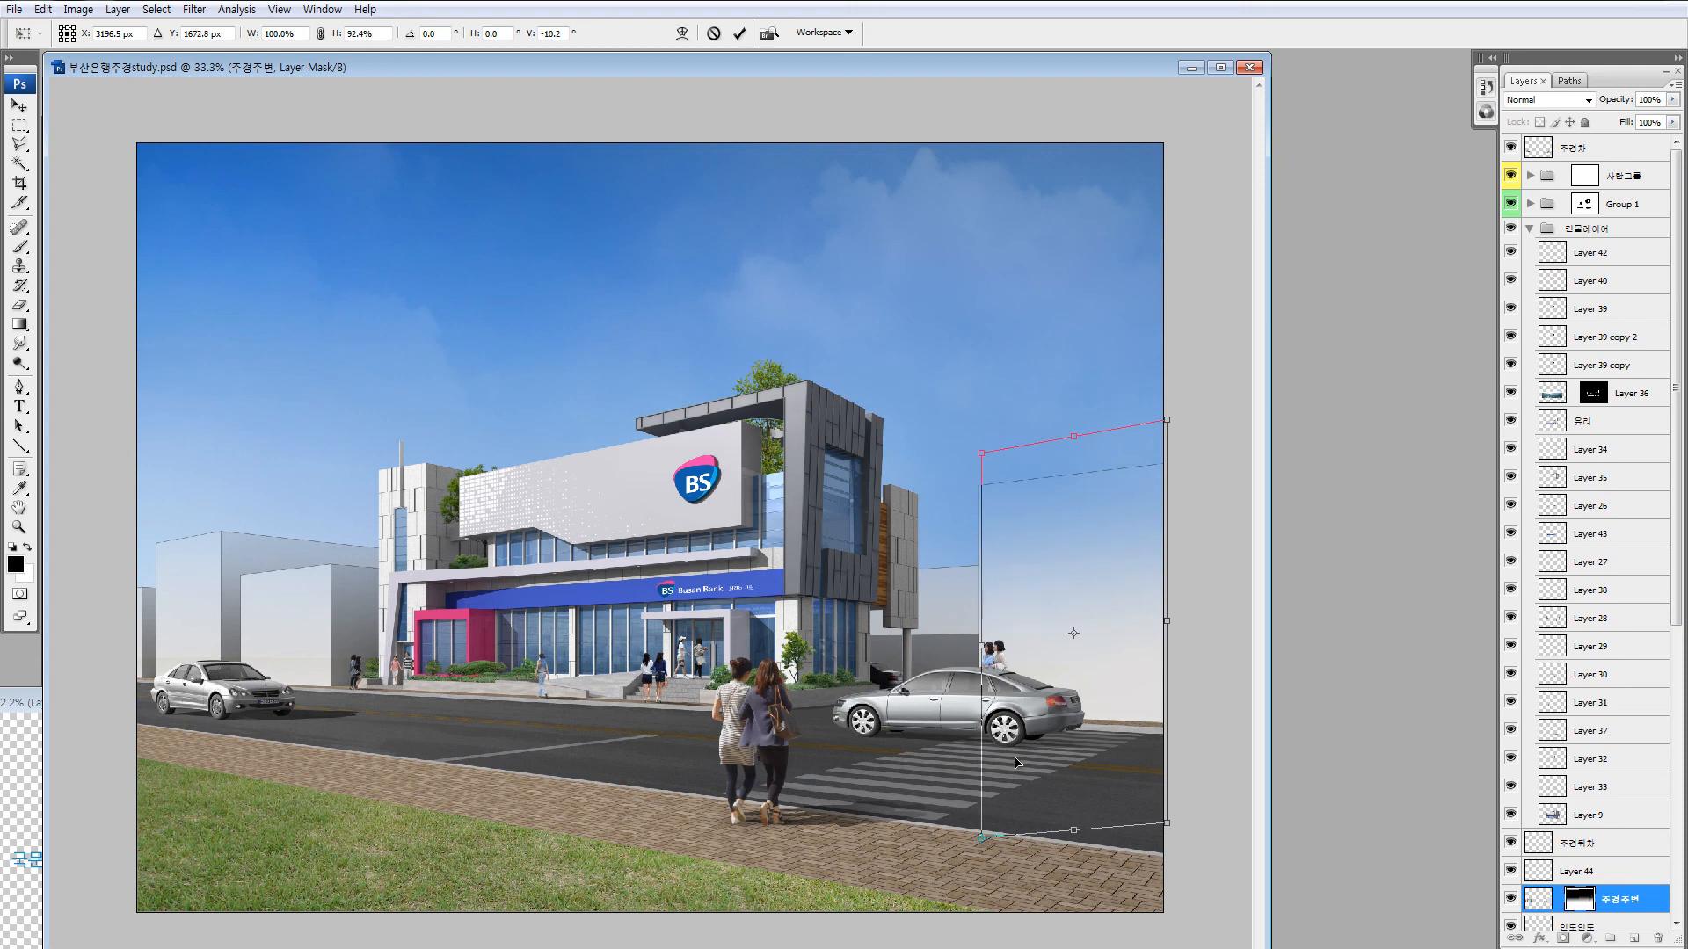
{"action": "key", "text": "m"}
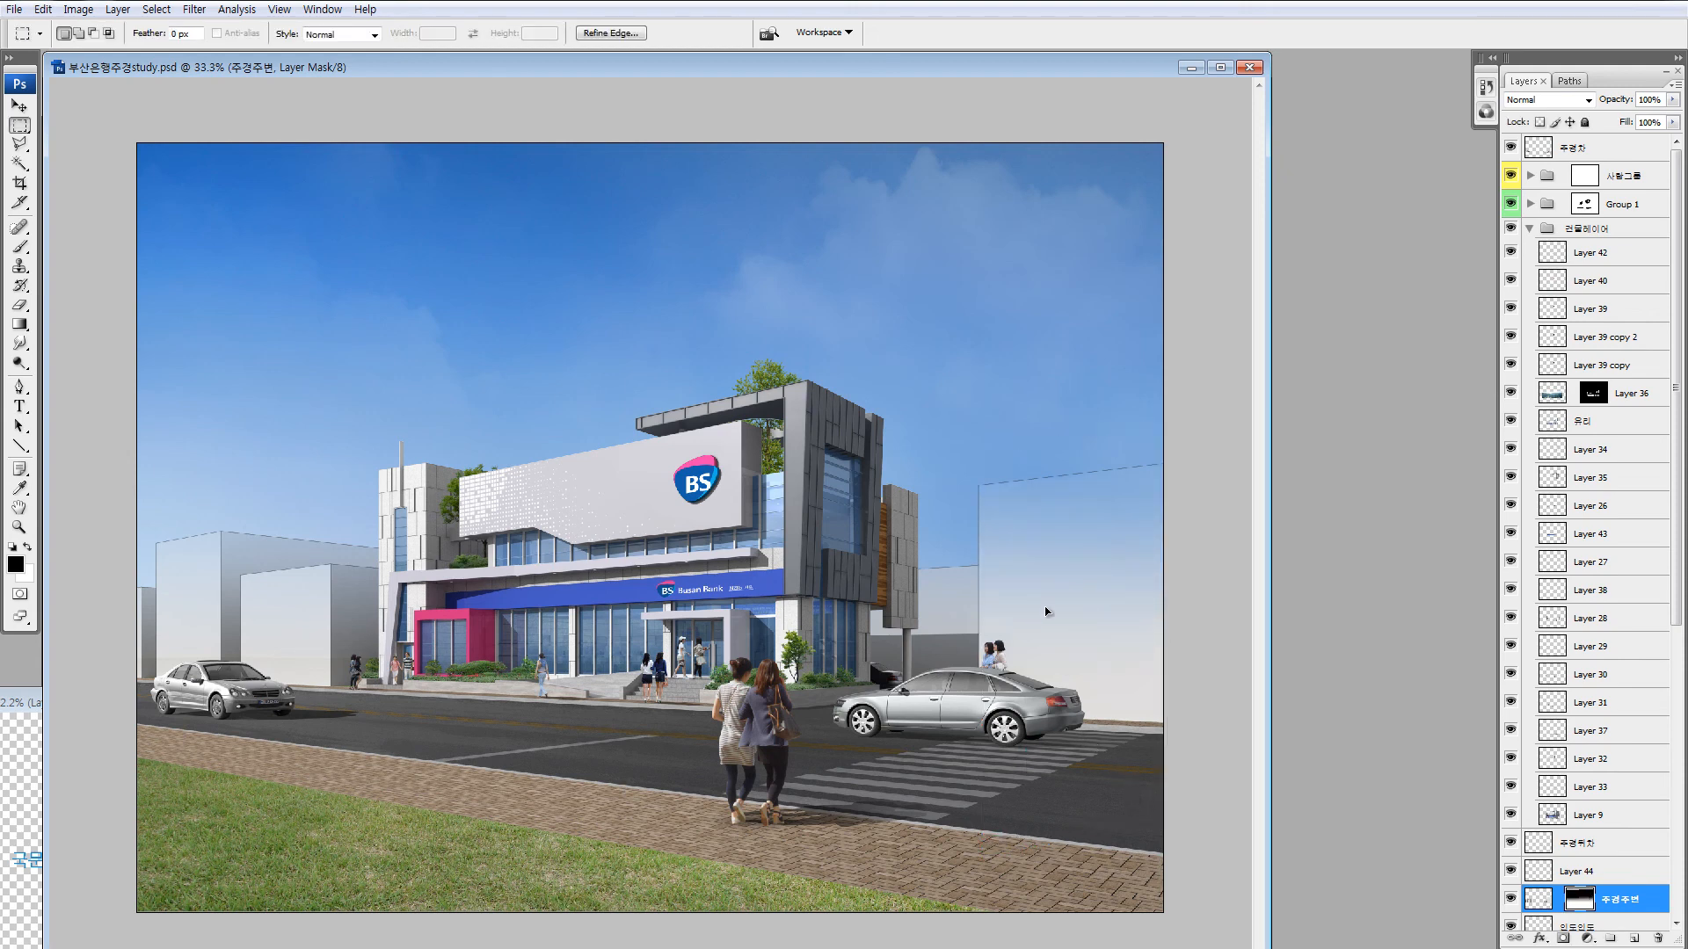
{"action": "key", "text": "z"}
{"action": "left_click_drag", "start_coordinate": [953, 464], "coordinate": [1023, 549]}
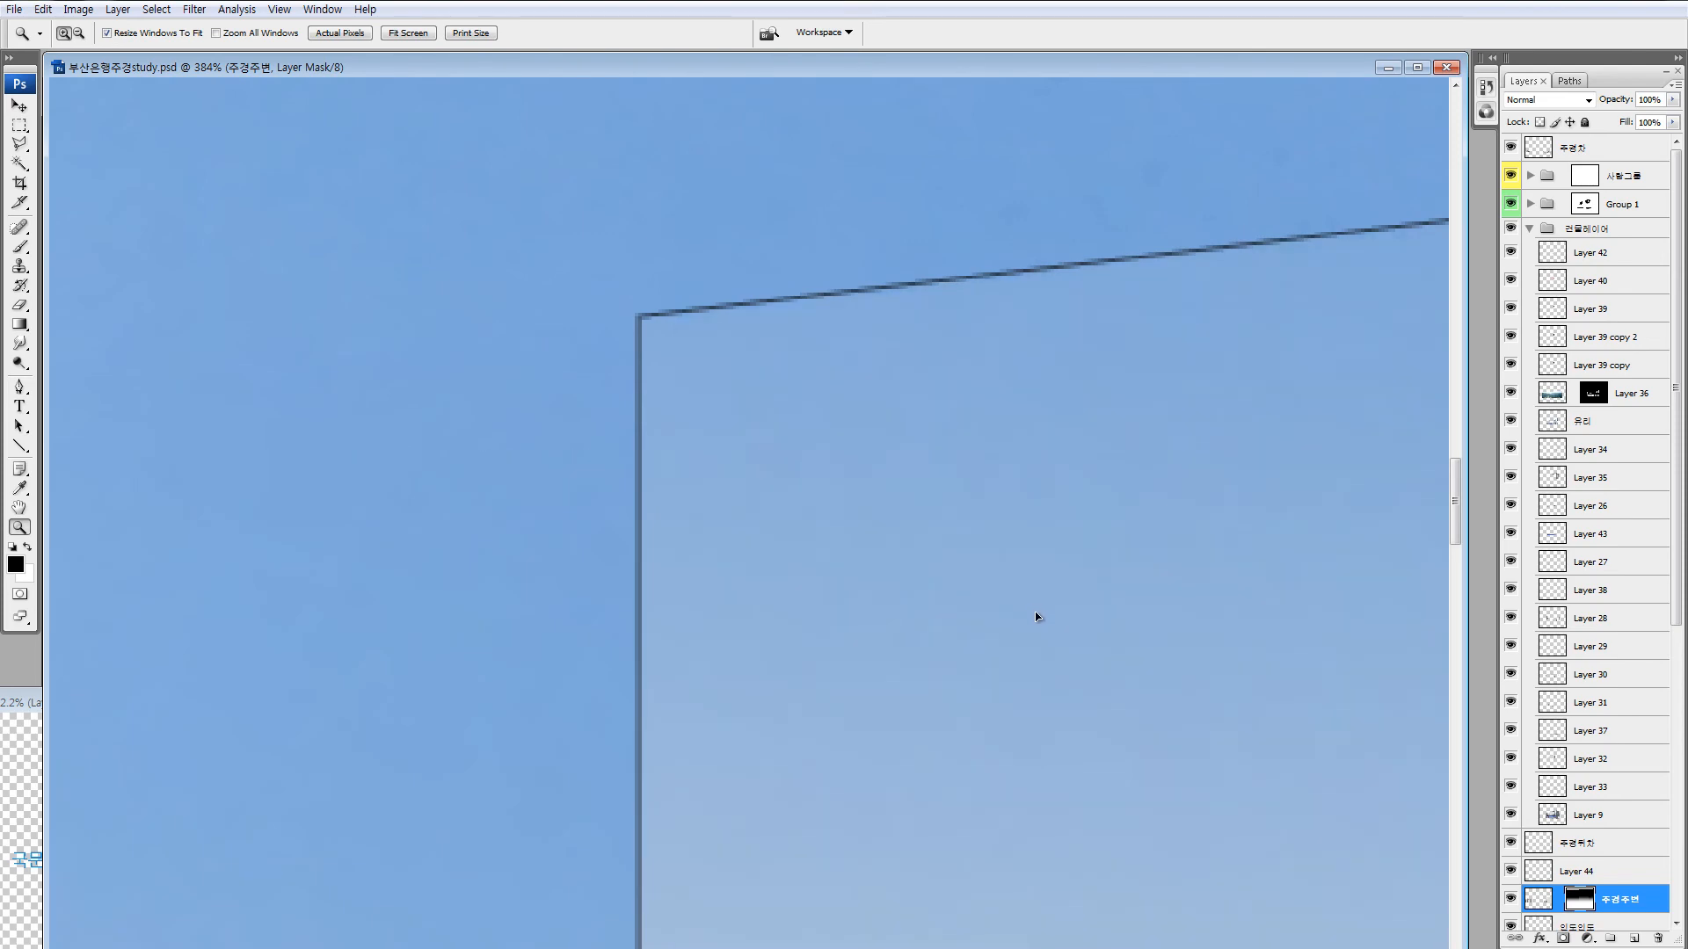
{"action": "key", "text": "ctrl+0"}
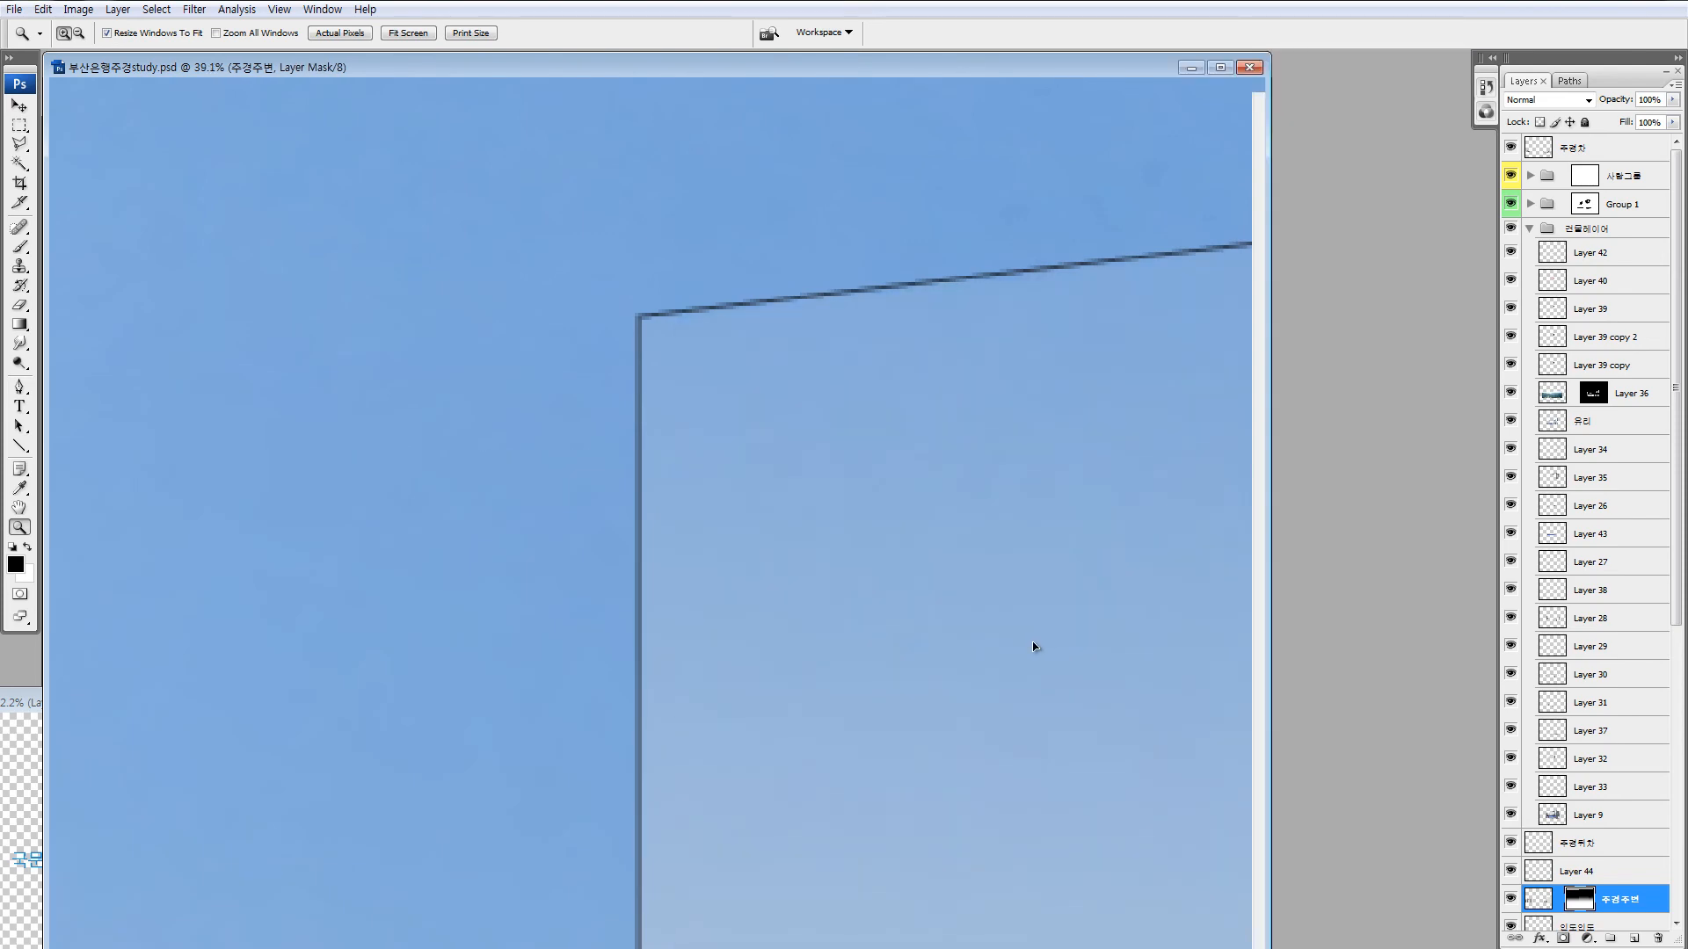
{"action": "key", "text": "ctrl+minus"}
{"action": "key", "text": "ctrl+minus"}
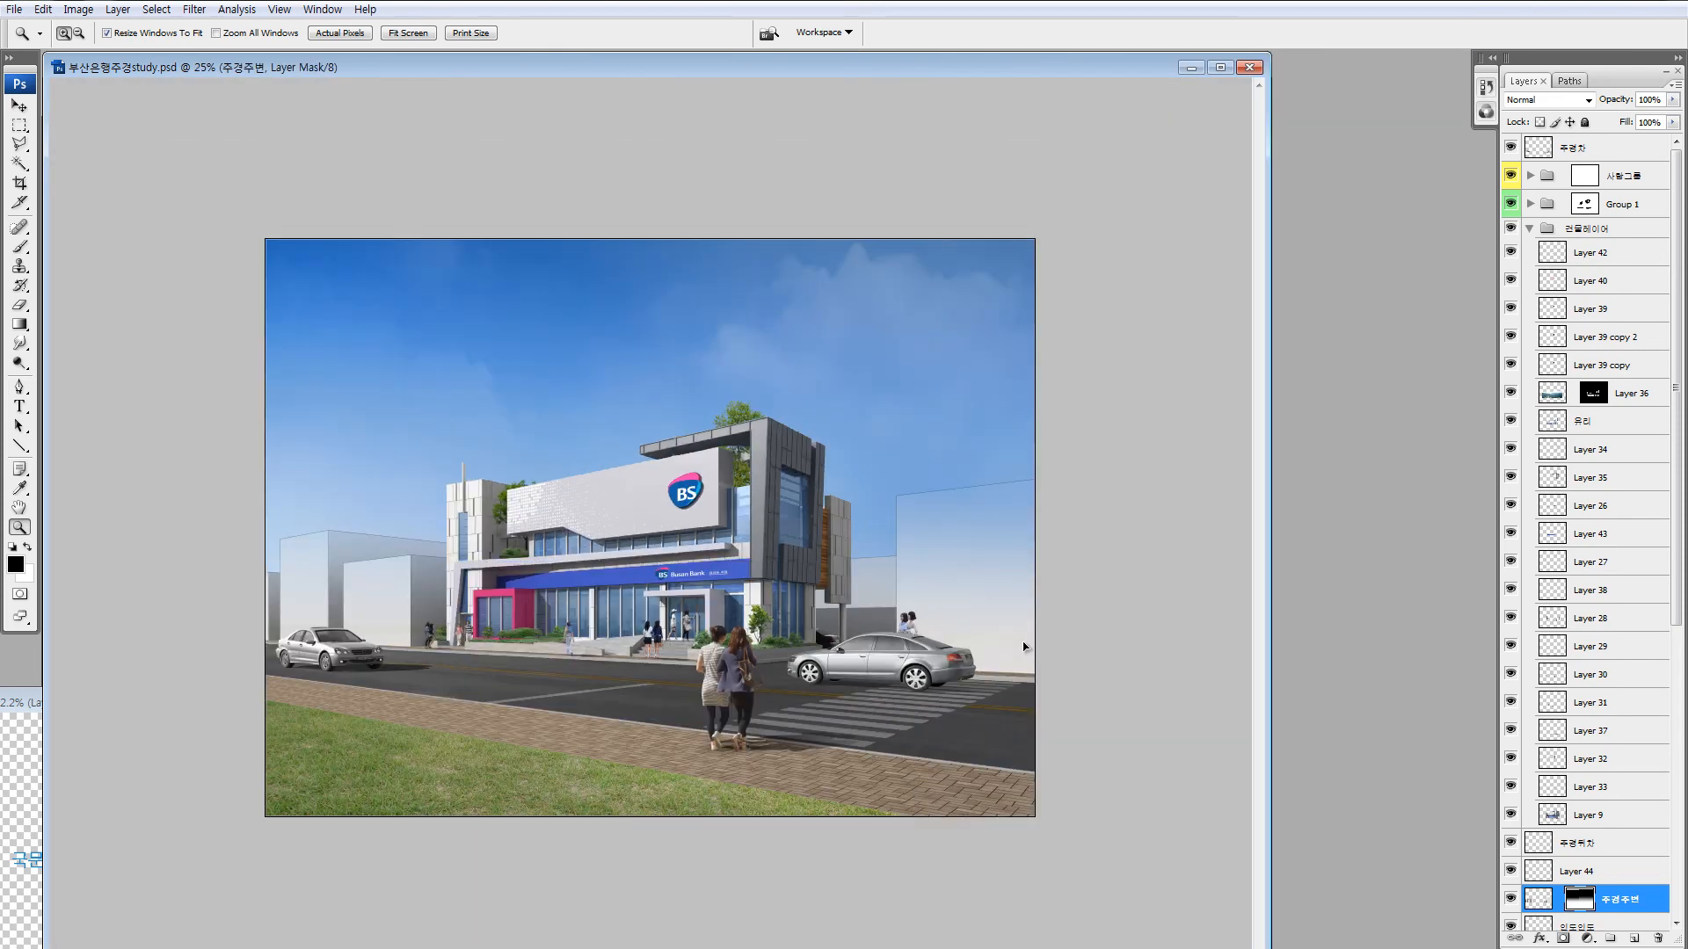
Target the 주경주변 layer's image and build a Quick Mask gradient selection fading in over the lower part of the background buildings.
{"action": "left_click", "coordinate": [1534, 902]}
{"action": "left_click", "coordinate": [1512, 899], "text": "alt"}
{"action": "left_click", "coordinate": [1512, 899], "text": "alt"}
{"action": "key", "text": "q"}
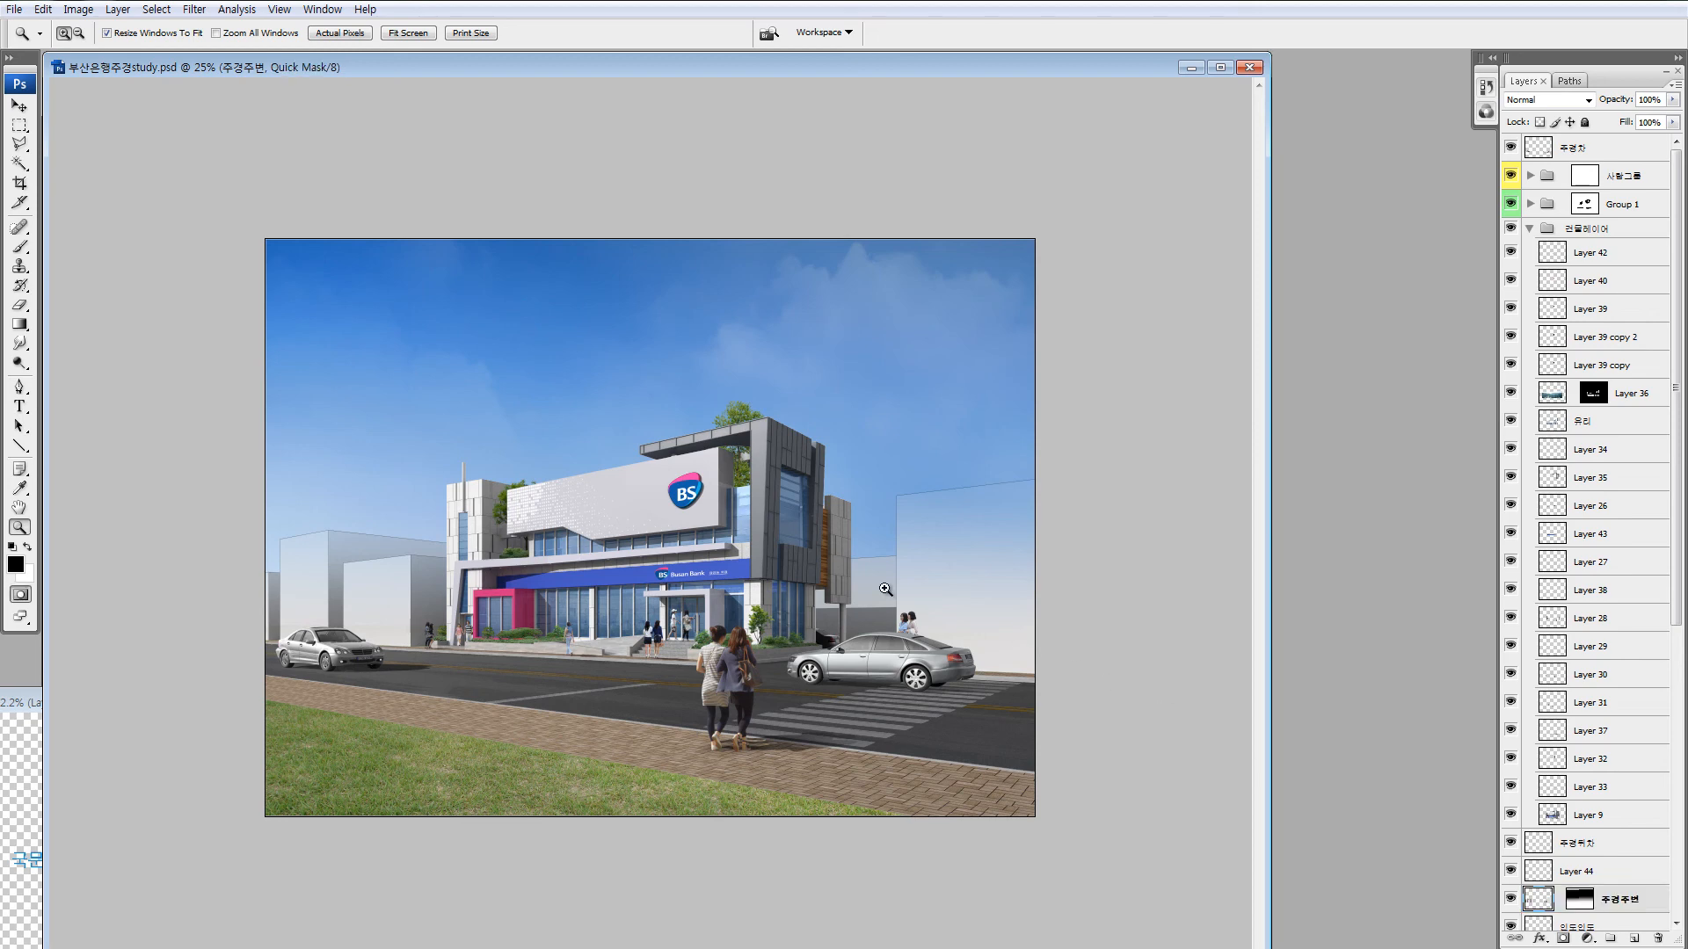
{"action": "key", "text": "g"}
{"action": "left_click_drag", "start_coordinate": [1005, 533], "coordinate": [1006, 701]}
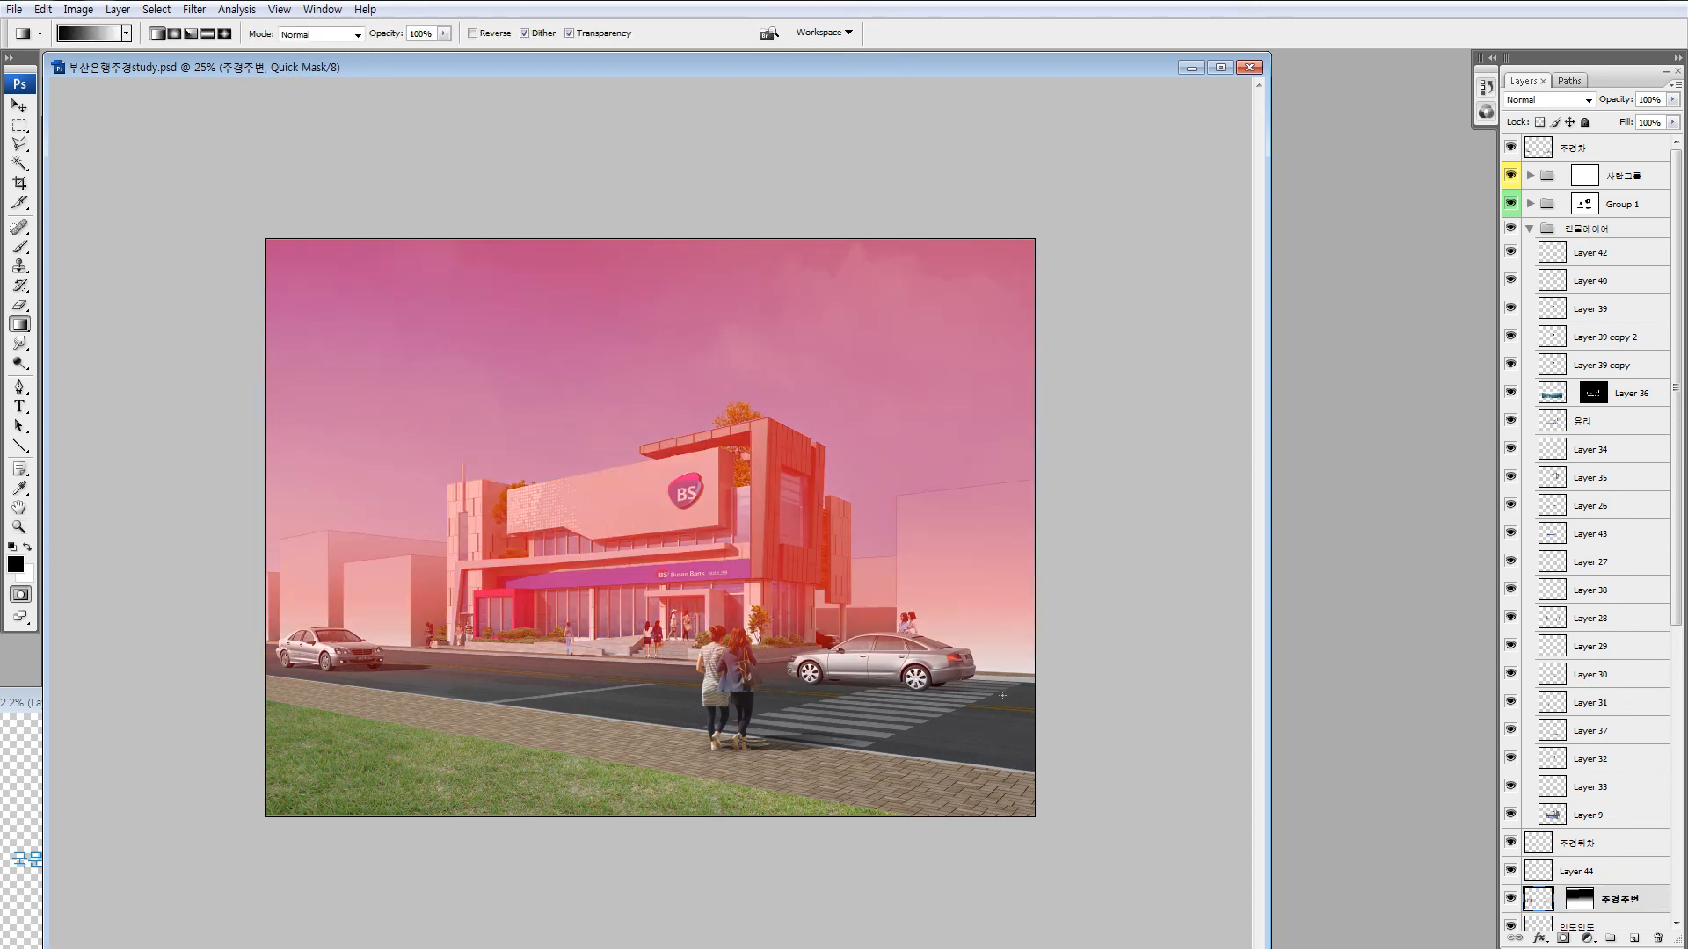
{"action": "key", "text": "q"}
Darken the selected lower part of the background buildings with Hue/Saturation, setting Lightness to -19.
{"action": "key", "text": "ctrl+u"}
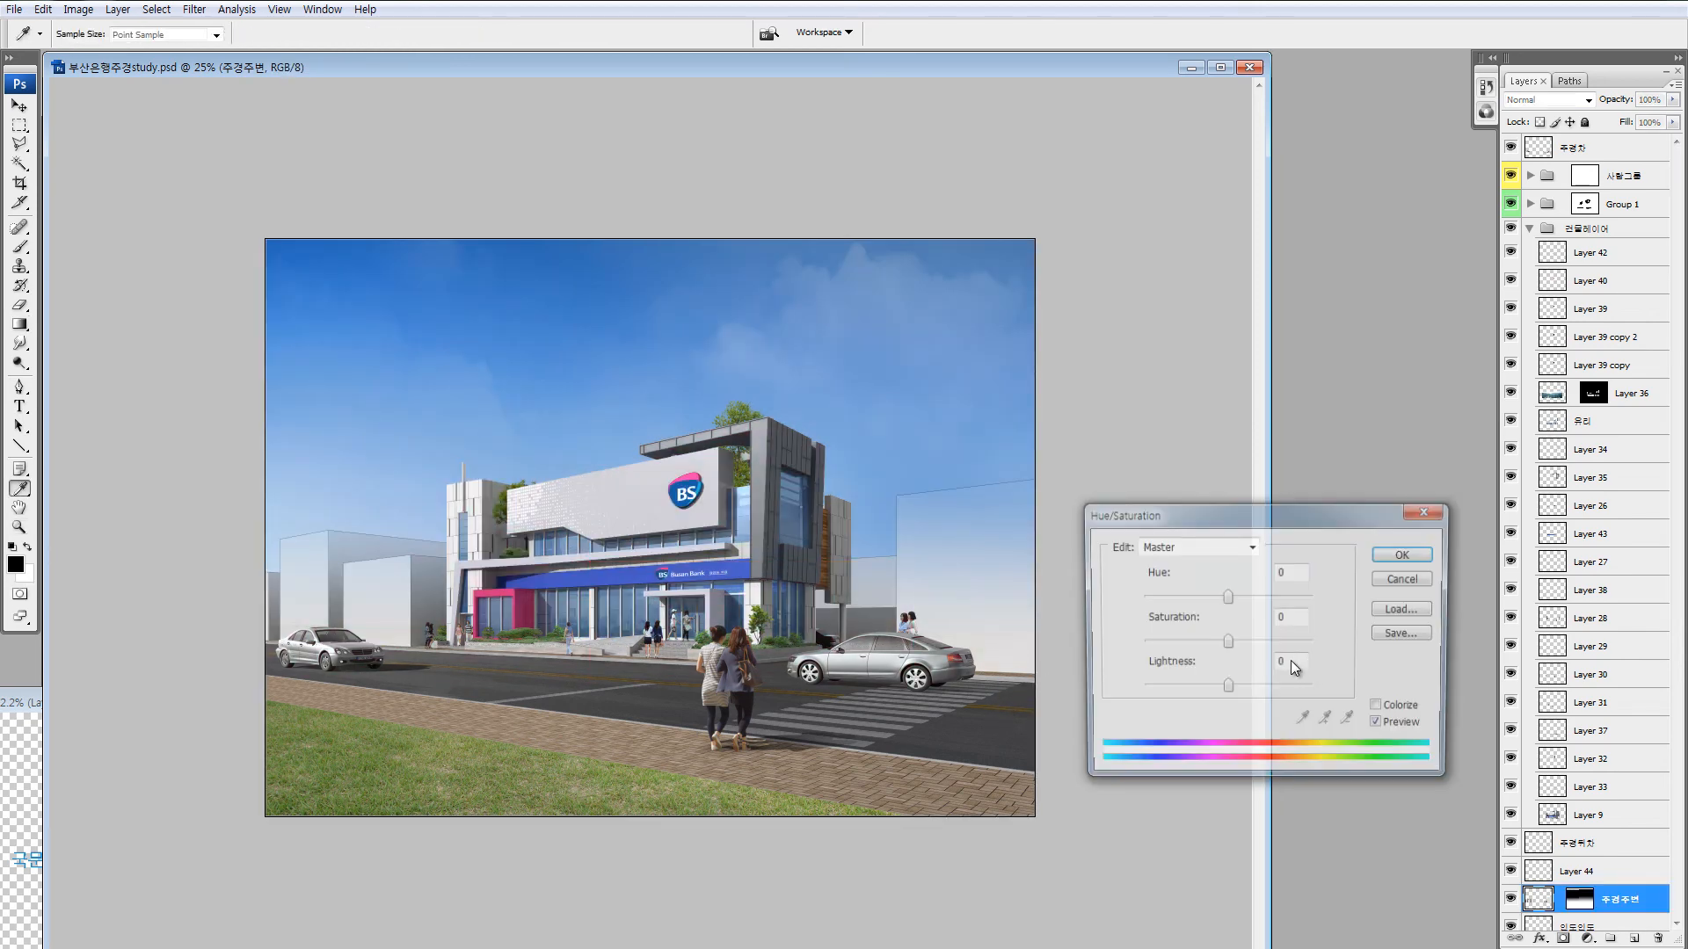
{"action": "left_click", "coordinate": [1212, 691]}
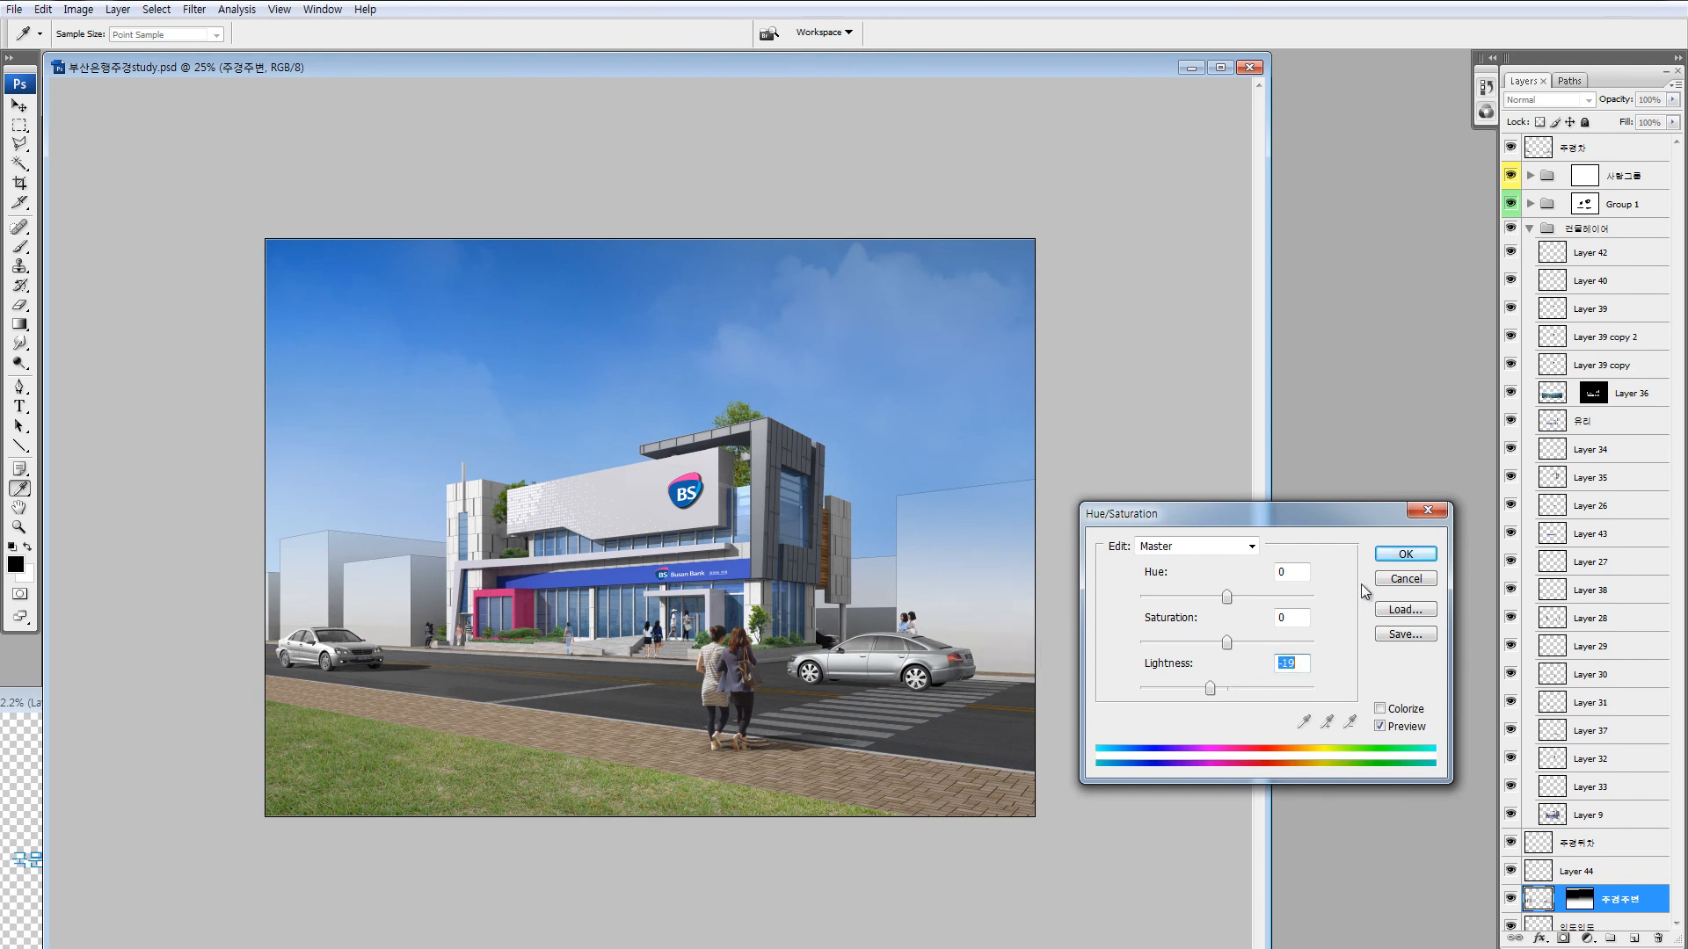
{"action": "left_click", "coordinate": [1405, 554]}
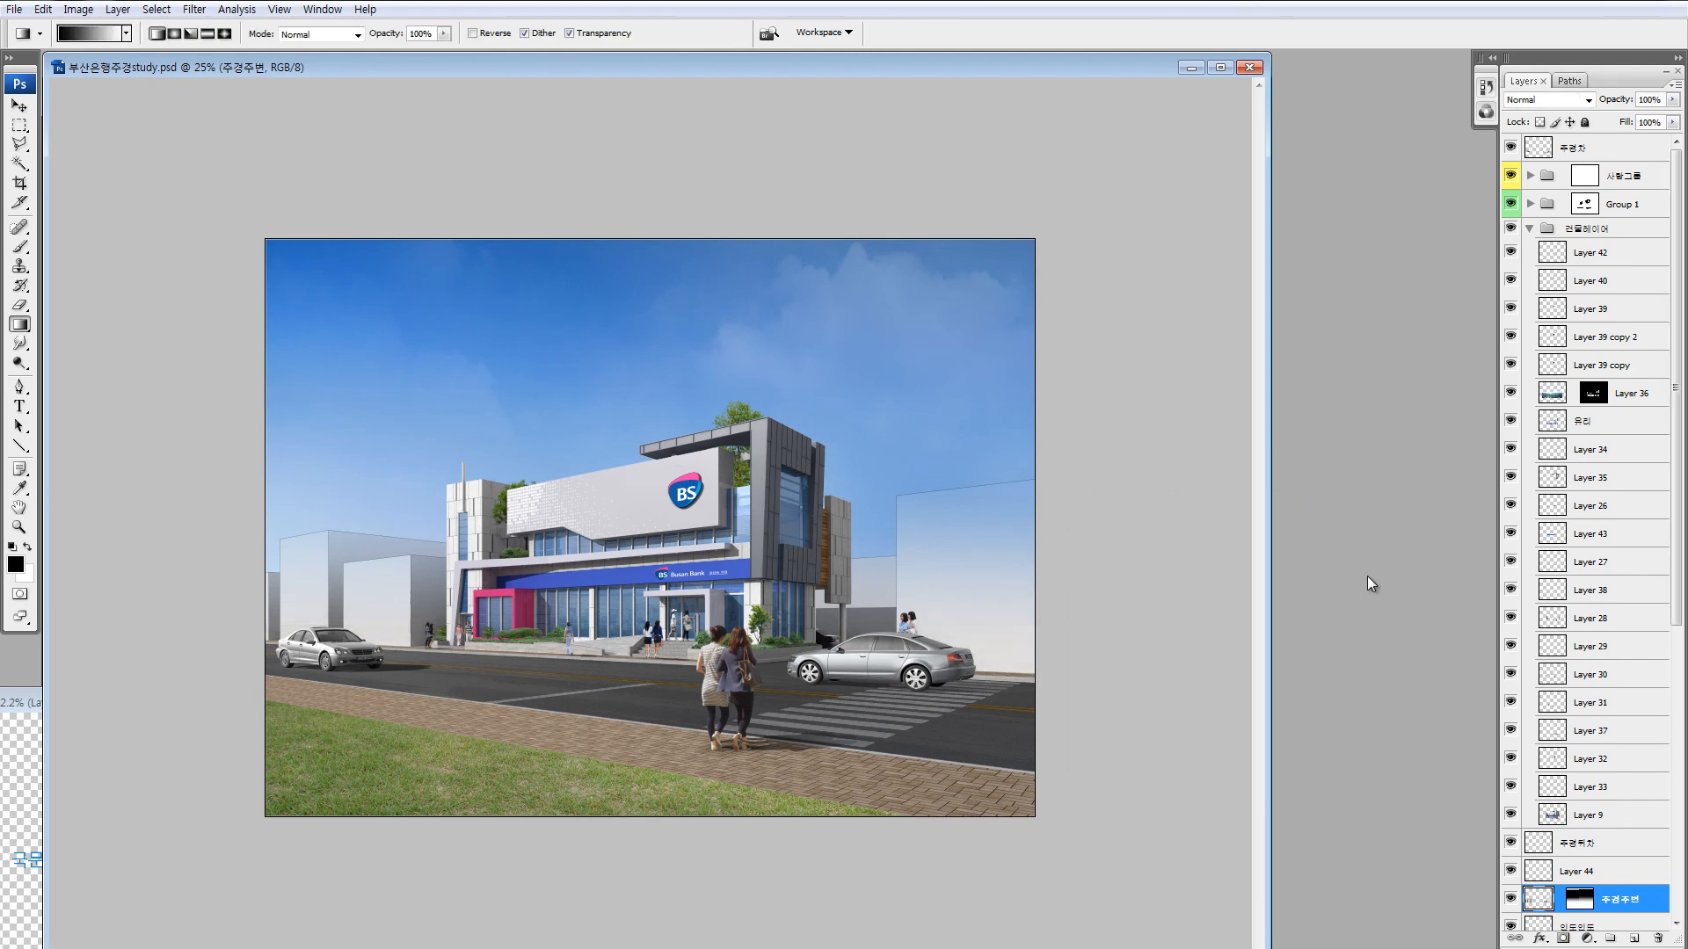
Collapse the 건물레이어 and 채널 layer groups, zoom out, and reposition and enlarge the document window to leave space around the image.
{"action": "left_click", "coordinate": [1530, 229]}
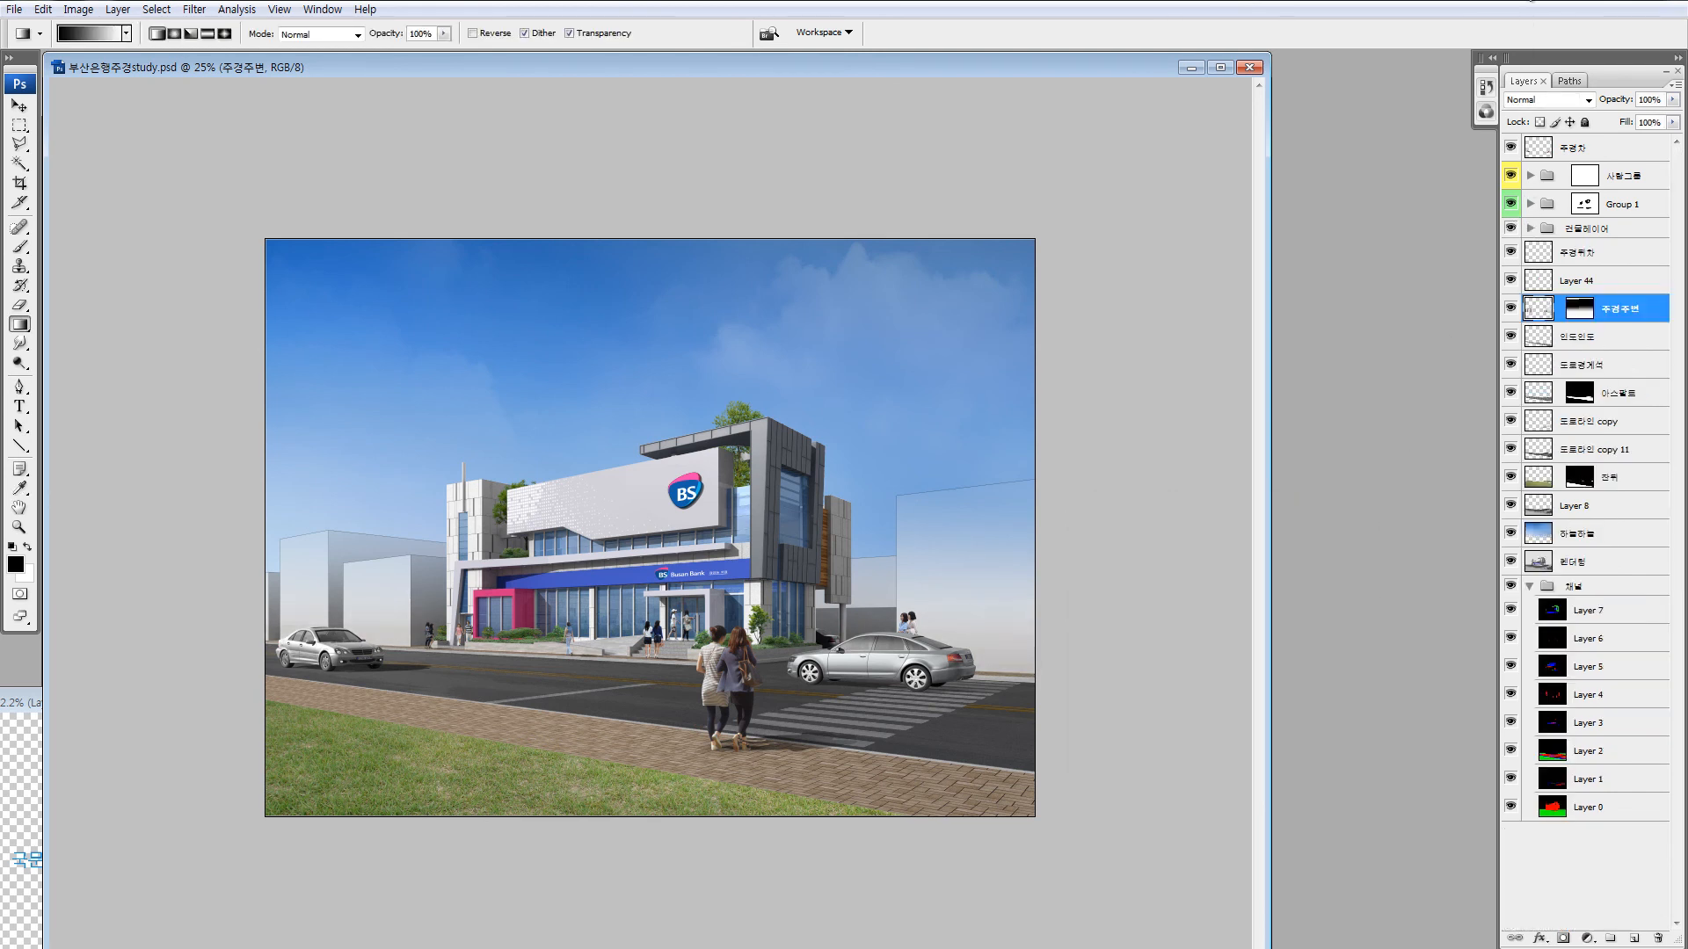
{"action": "left_click", "coordinate": [1530, 585]}
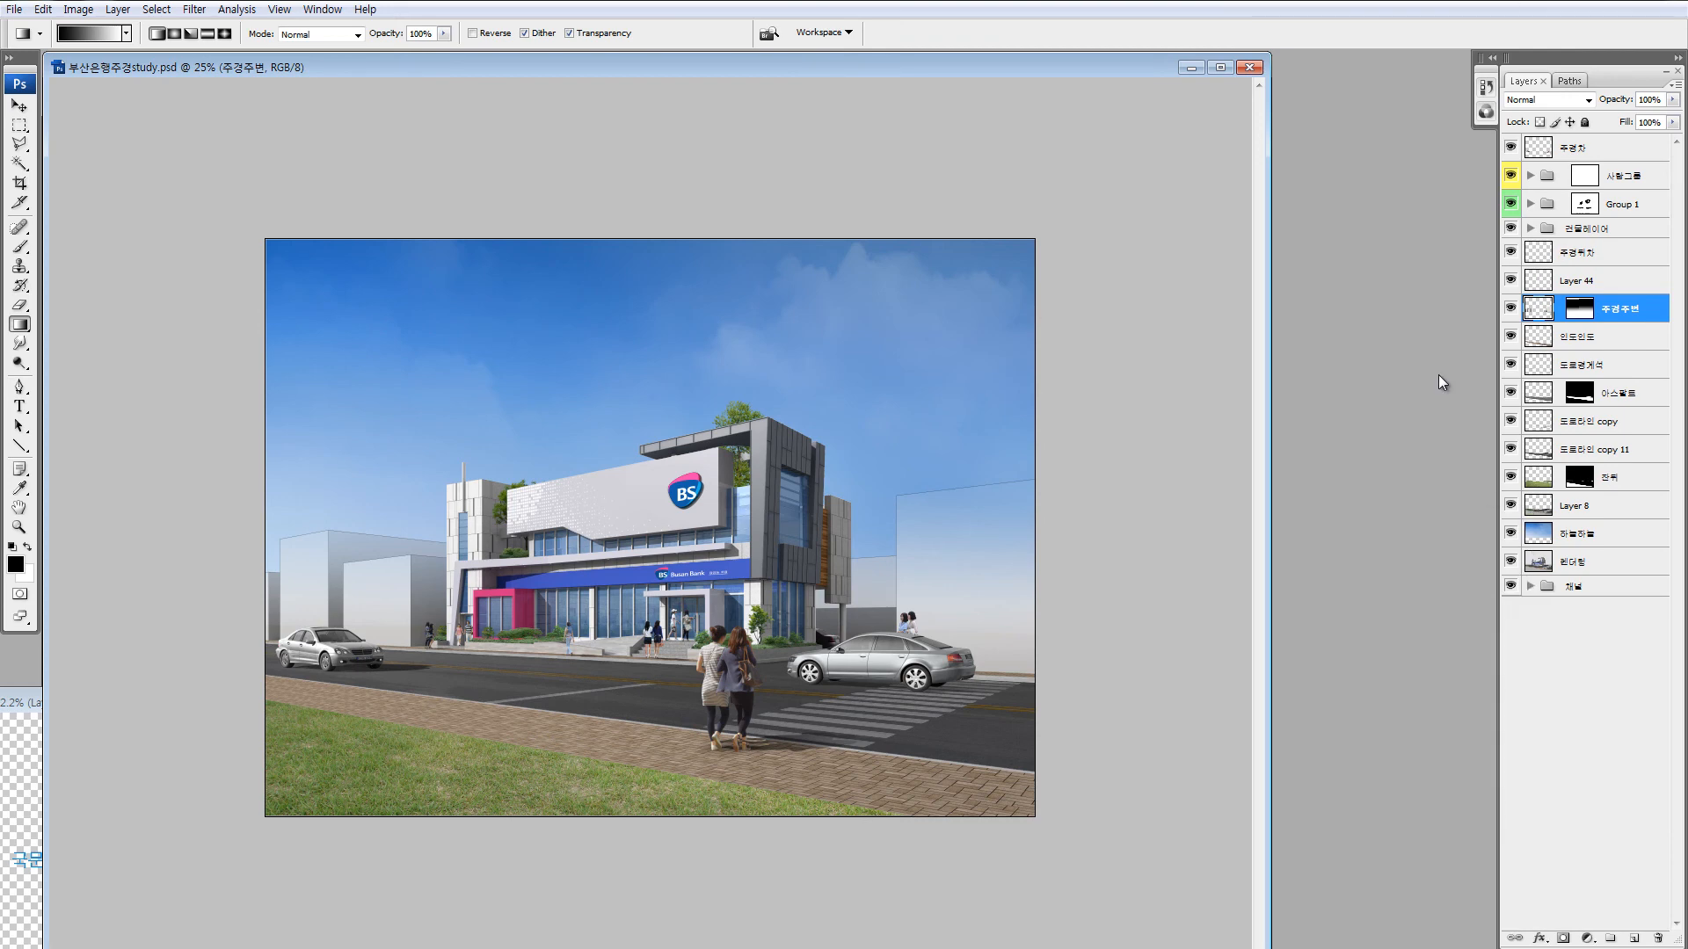
{"action": "key", "text": "ctrl+minus"}
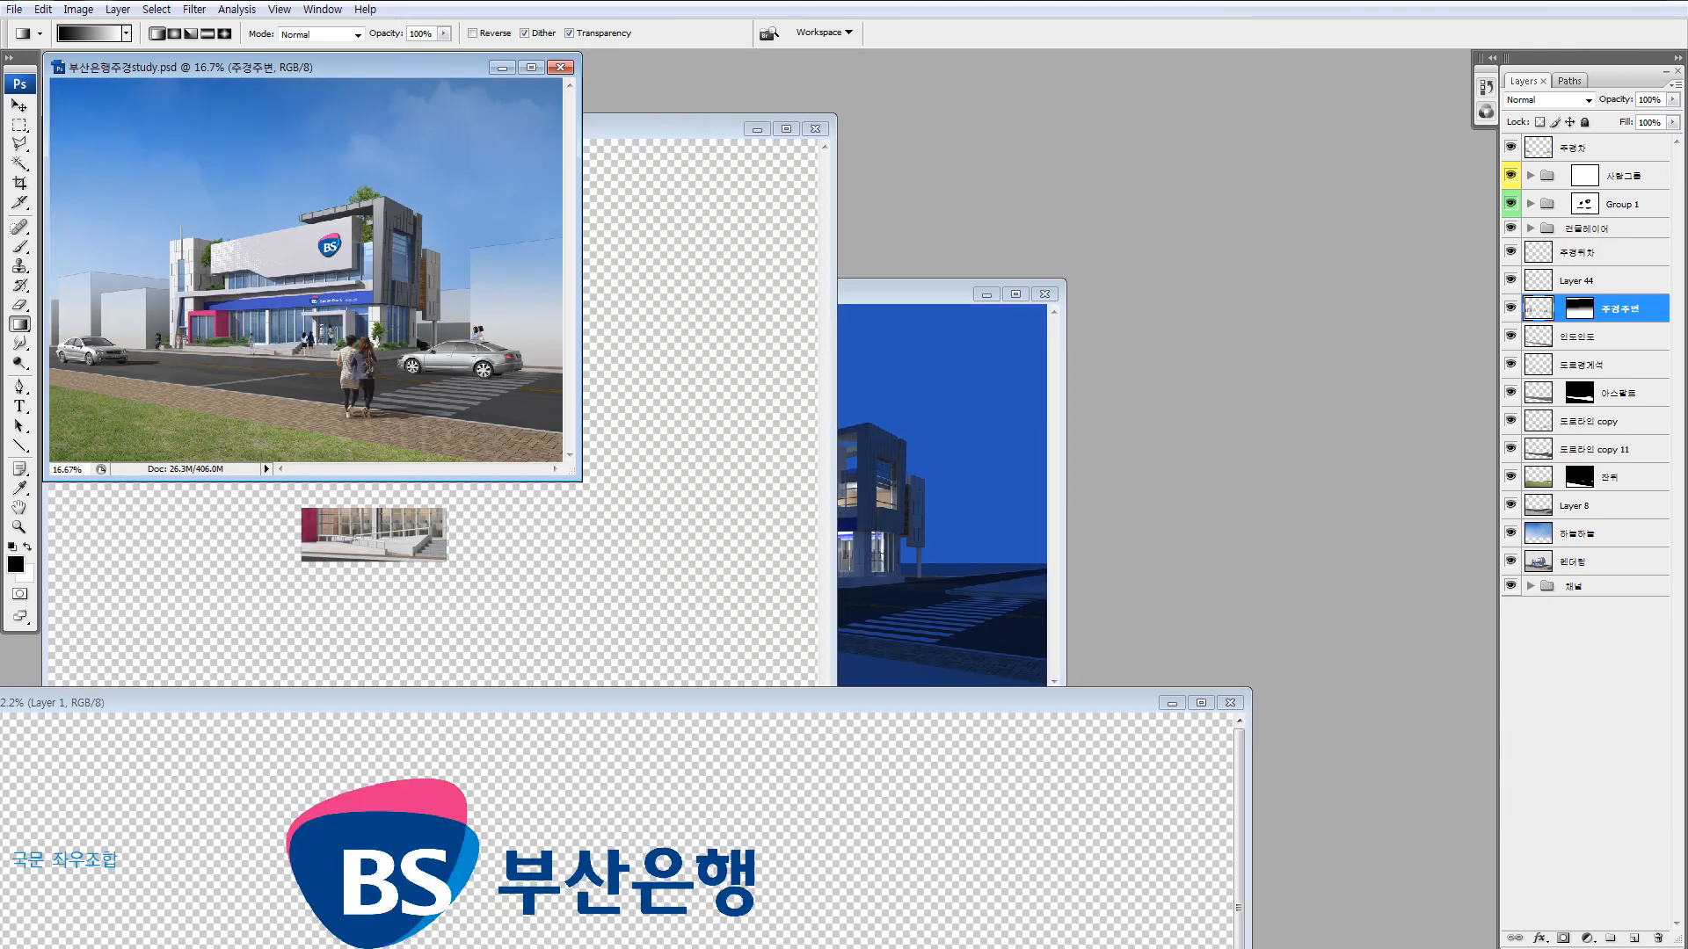
{"action": "left_click_drag", "start_coordinate": [471, 67], "coordinate": [1223, 228]}
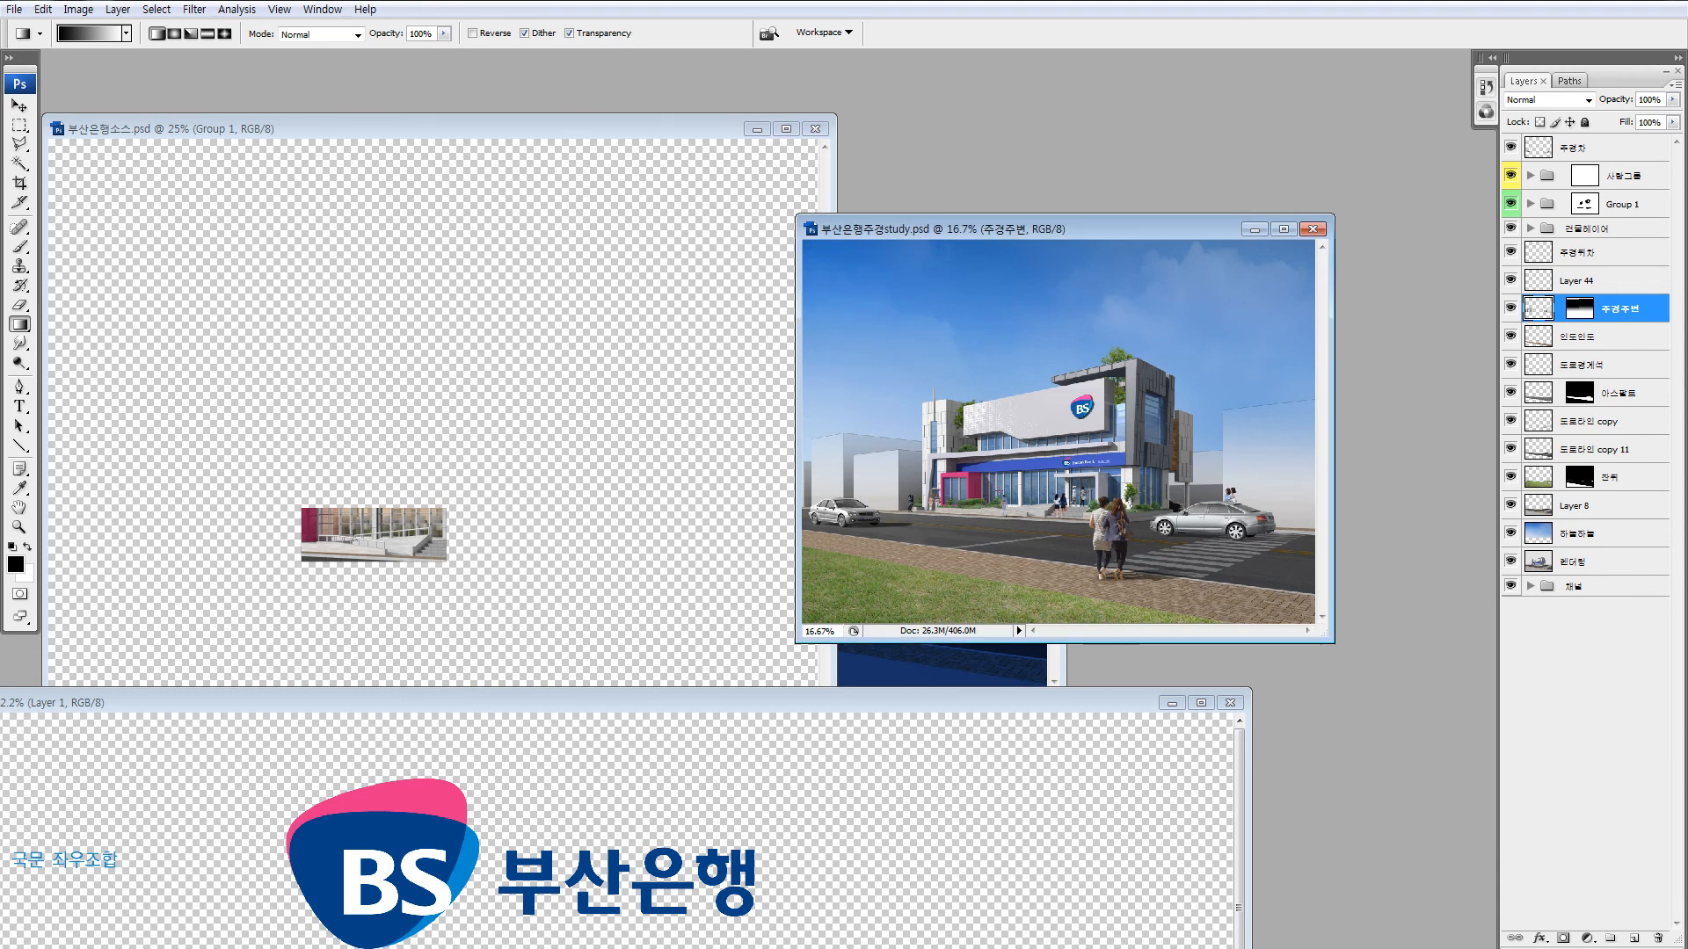
{"action": "key", "text": "l"}
{"action": "left_click_drag", "start_coordinate": [1332, 642], "coordinate": [1456, 799]}
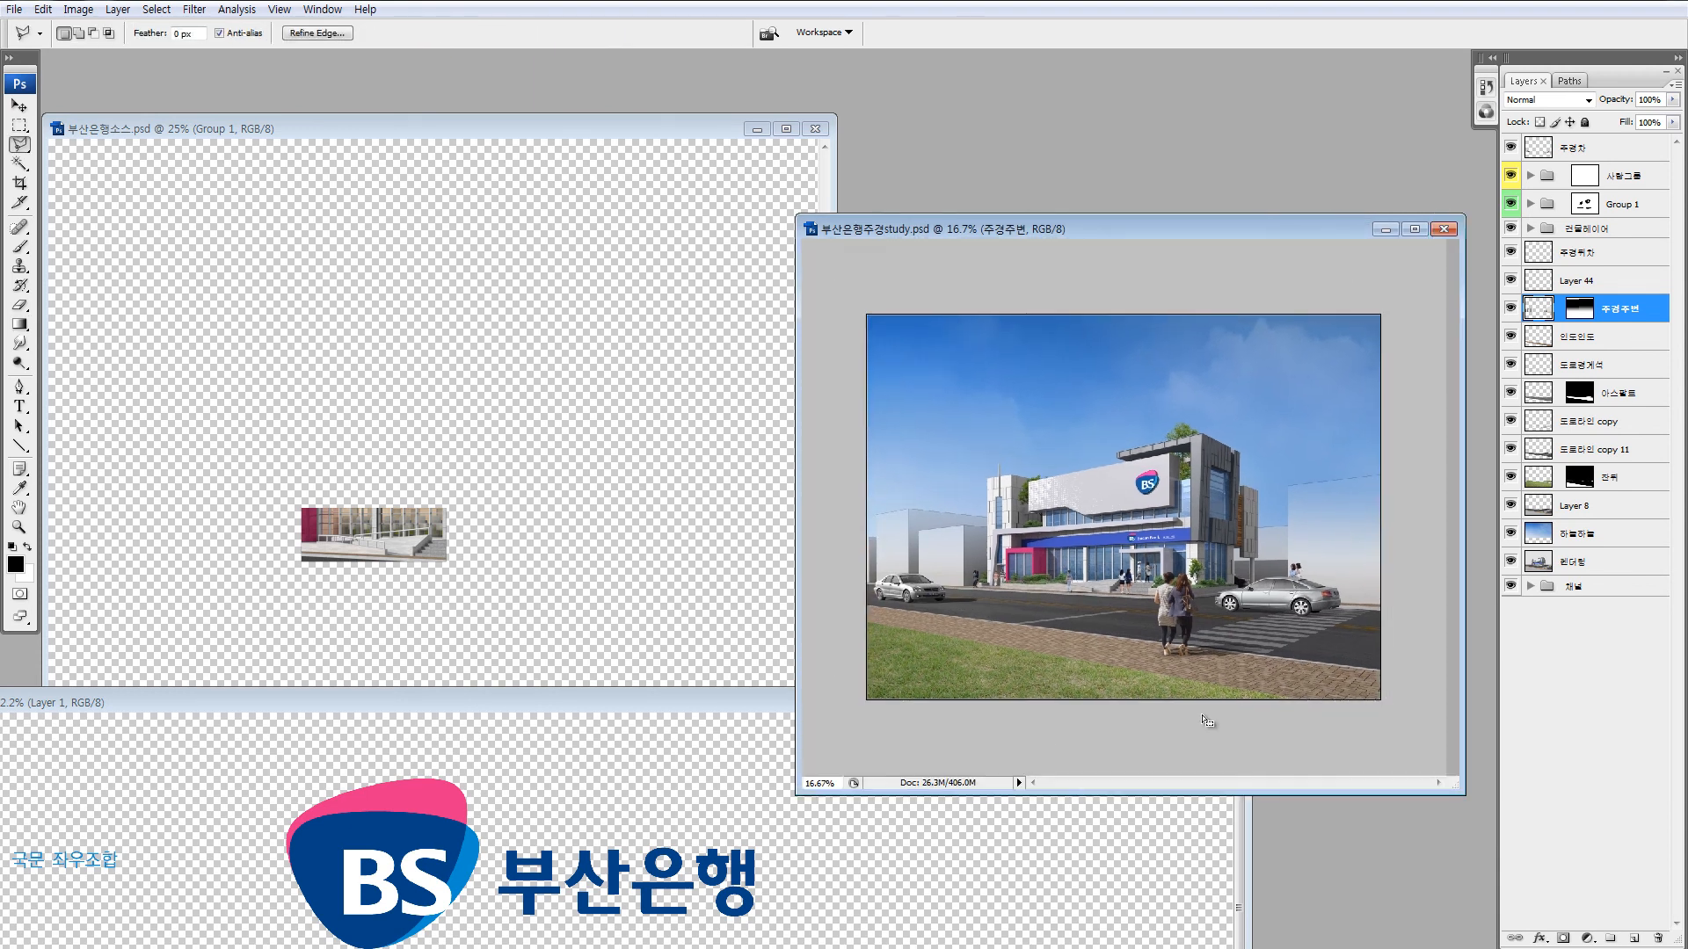
{"action": "left_click", "coordinate": [859, 626]}
{"action": "left_click", "coordinate": [907, 621]}
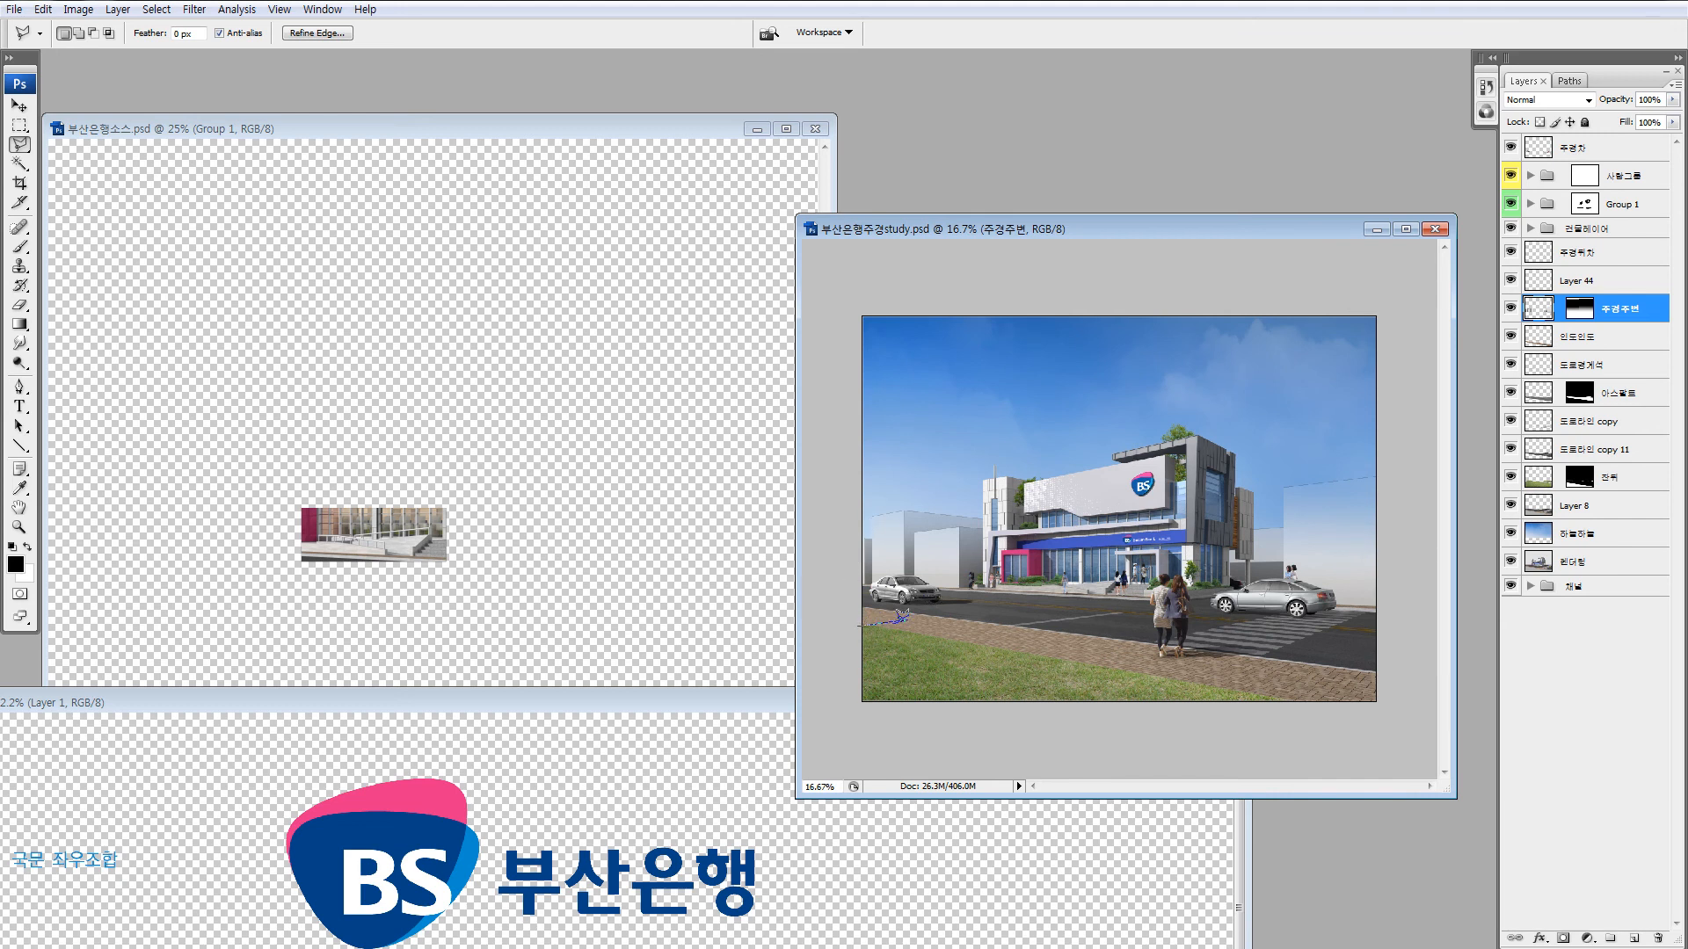
{"action": "left_click", "coordinate": [874, 639]}
{"action": "left_click", "coordinate": [985, 617]}
{"action": "left_click", "coordinate": [923, 666]}
{"action": "left_click", "coordinate": [1152, 646]}
{"action": "left_click", "coordinate": [1083, 682]}
{"action": "left_click", "coordinate": [1327, 638]}
{"action": "left_click", "coordinate": [1281, 678]}
{"action": "left_click", "coordinate": [1409, 643]}
{"action": "left_click", "coordinate": [1416, 712]}
{"action": "left_click", "coordinate": [1307, 732]}
{"action": "double_click", "coordinate": [851, 719]}
{"action": "key", "text": "ctrl+d"}
{"action": "key", "text": "z"}
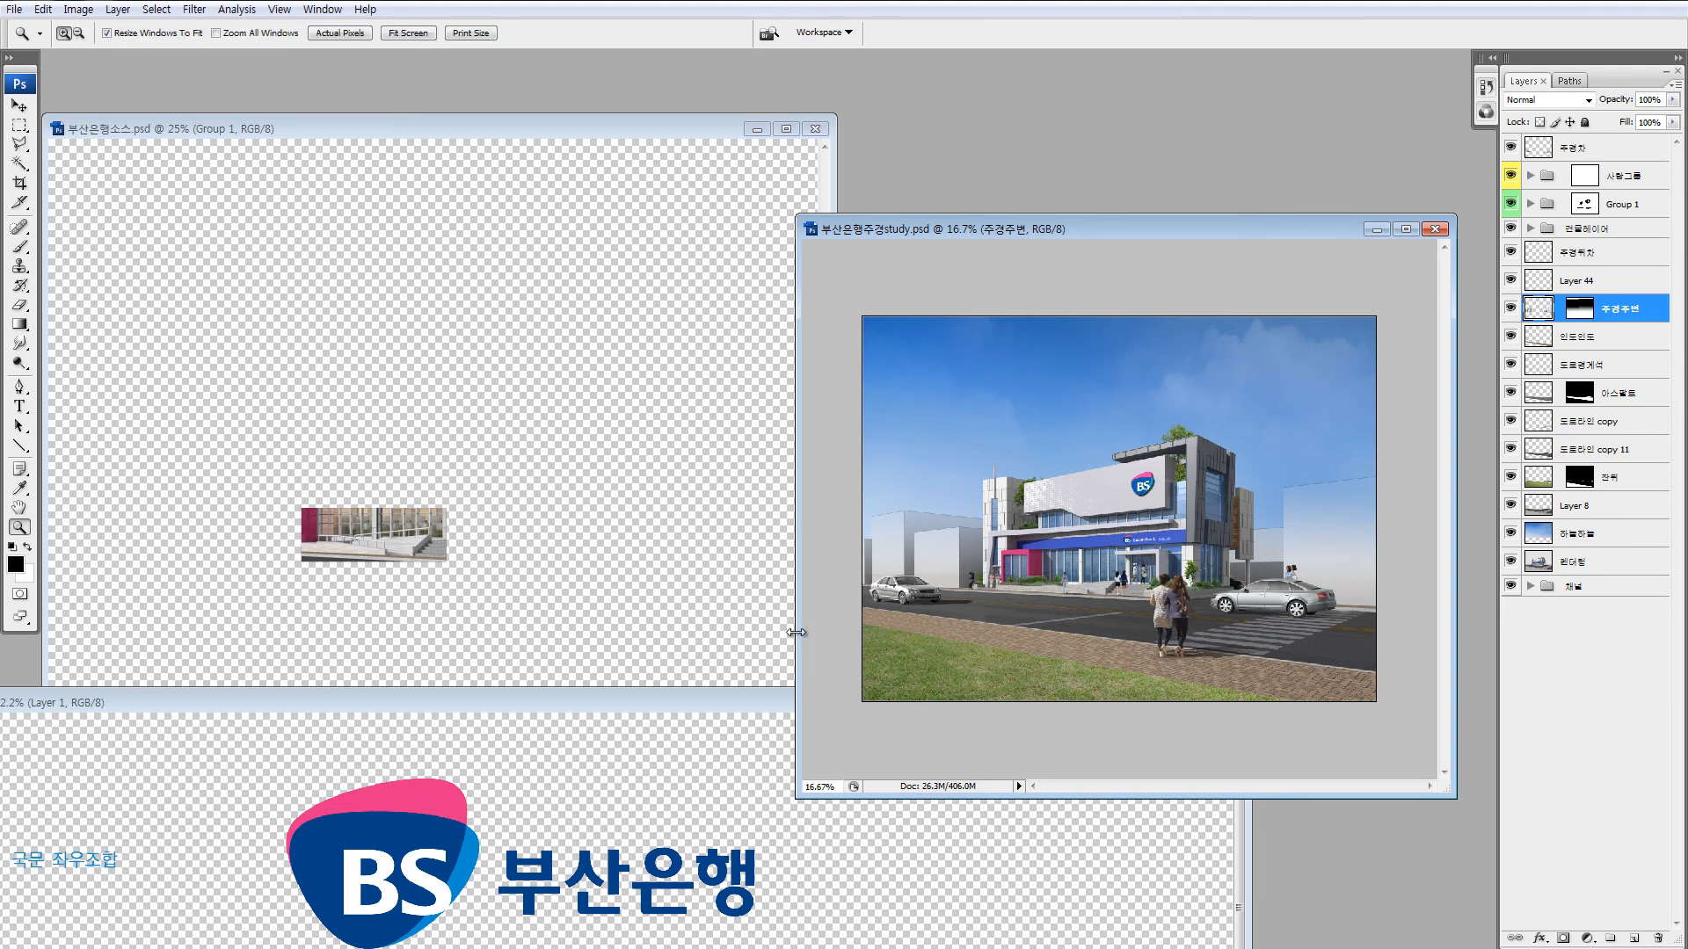
Widen the document window and make a zigzag polygonal selection for a foreground shadow across the road, sidewalk and grass, extending past the image edges.
{"action": "left_click_drag", "start_coordinate": [792, 796], "coordinate": [530, 795]}
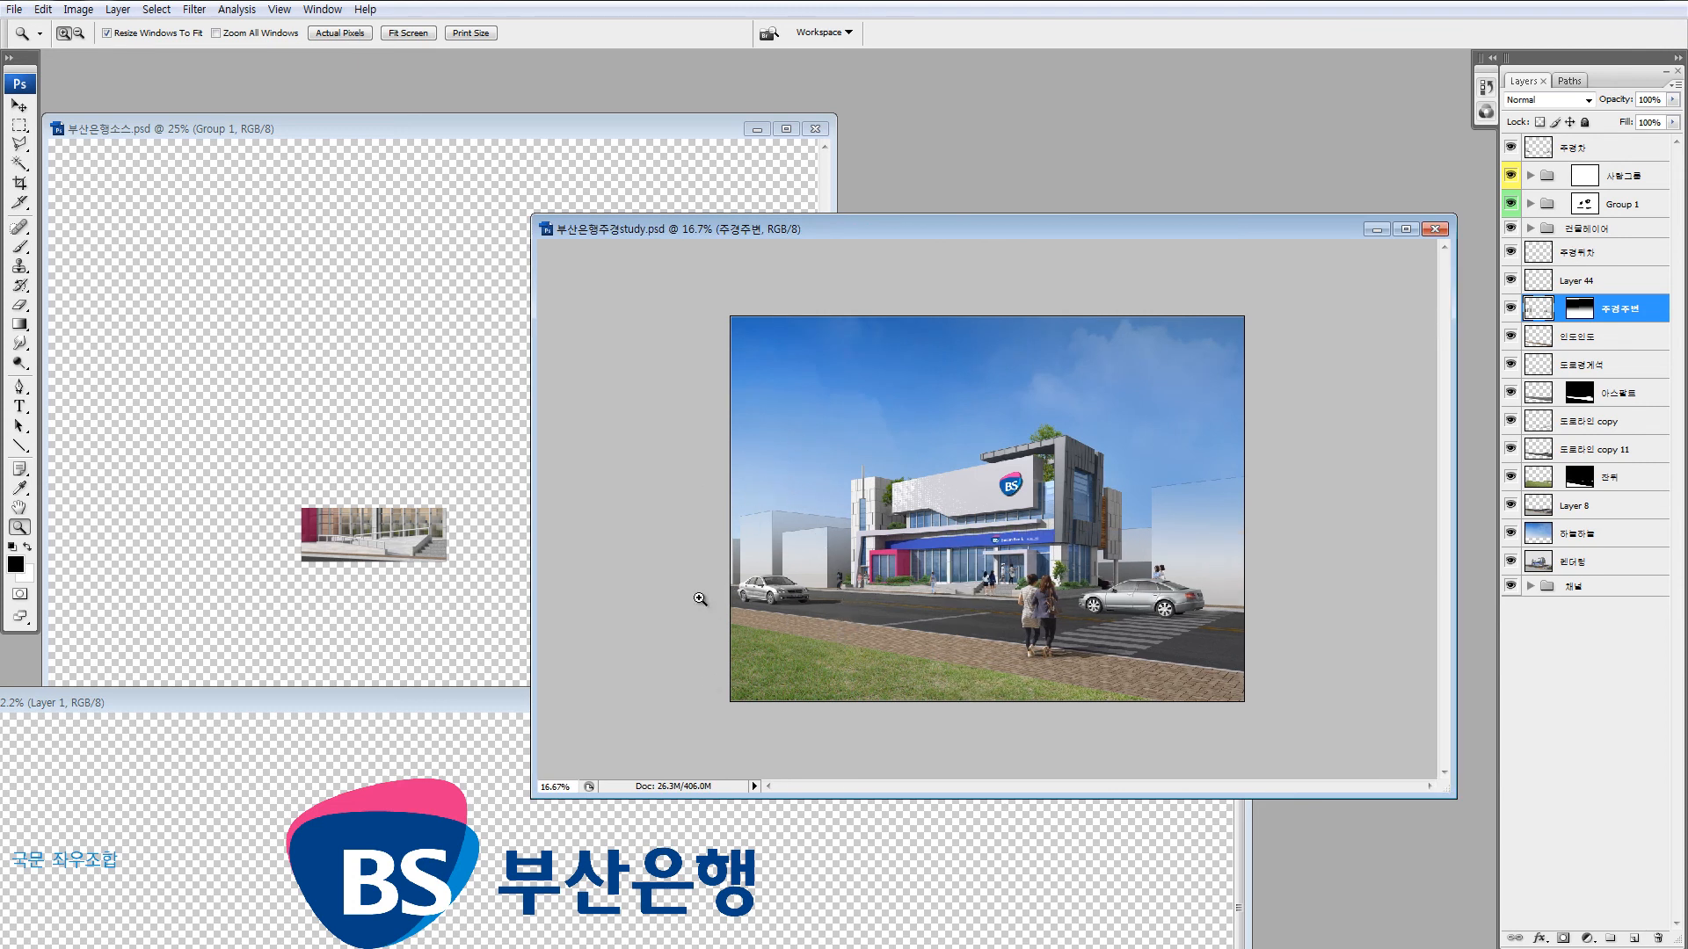
{"action": "key", "text": "l"}
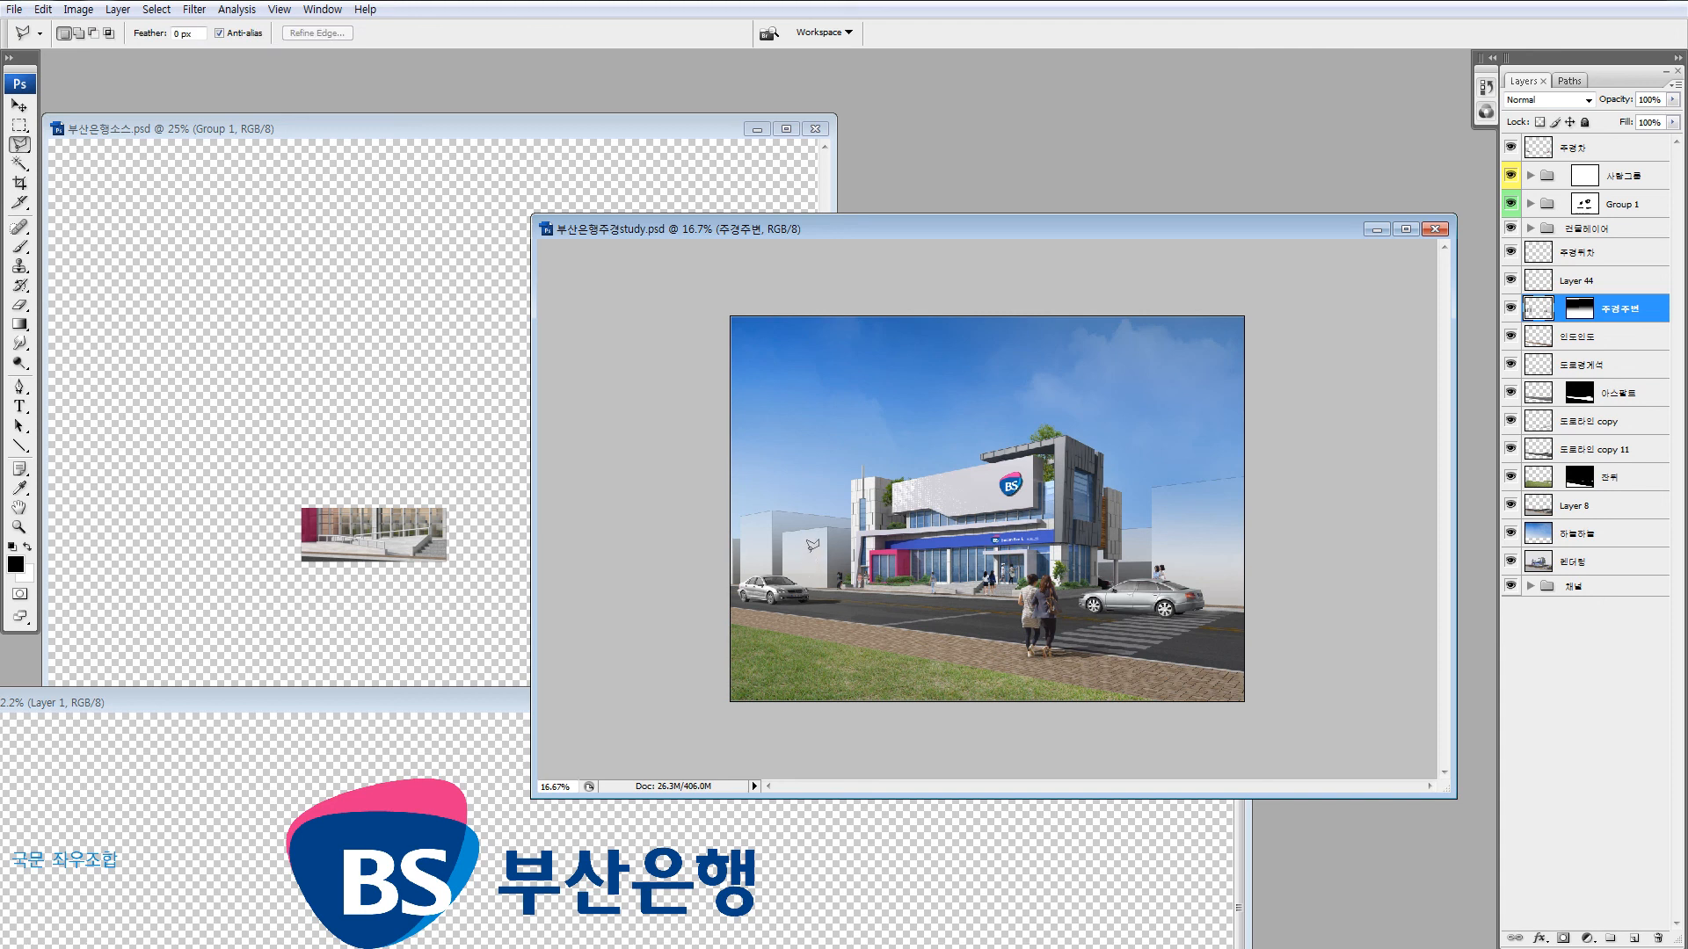
{"action": "key", "text": "shift+l"}
{"action": "left_click", "coordinate": [729, 610]}
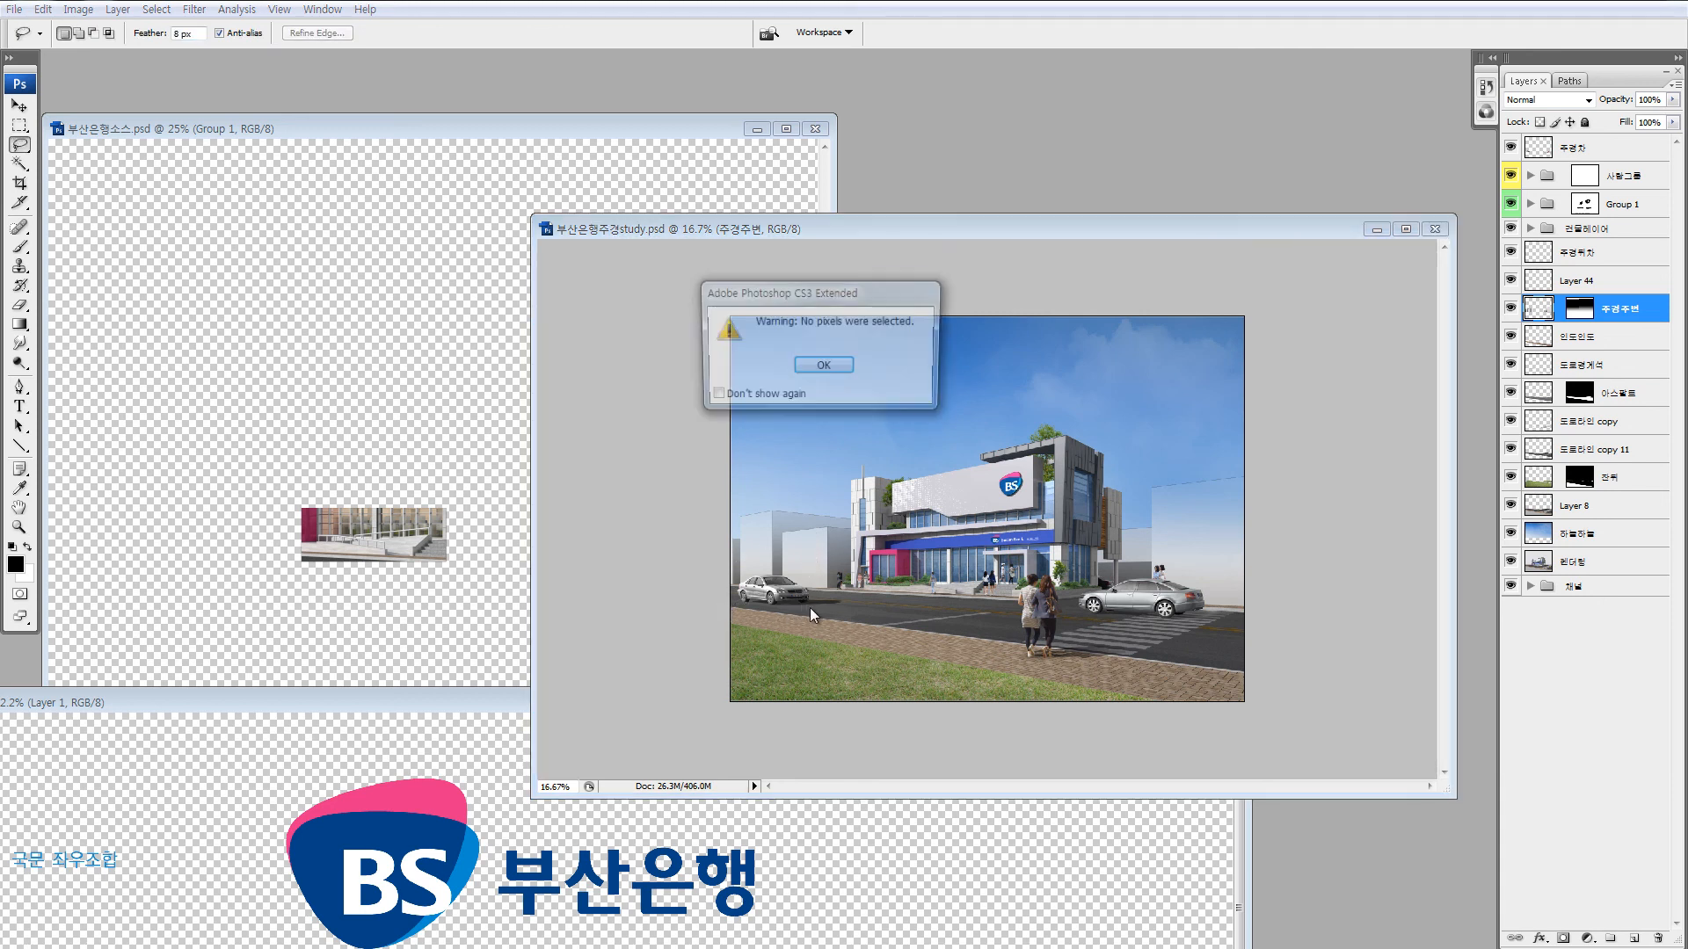
{"action": "key", "text": "Return"}
{"action": "key", "text": "shift+l"}
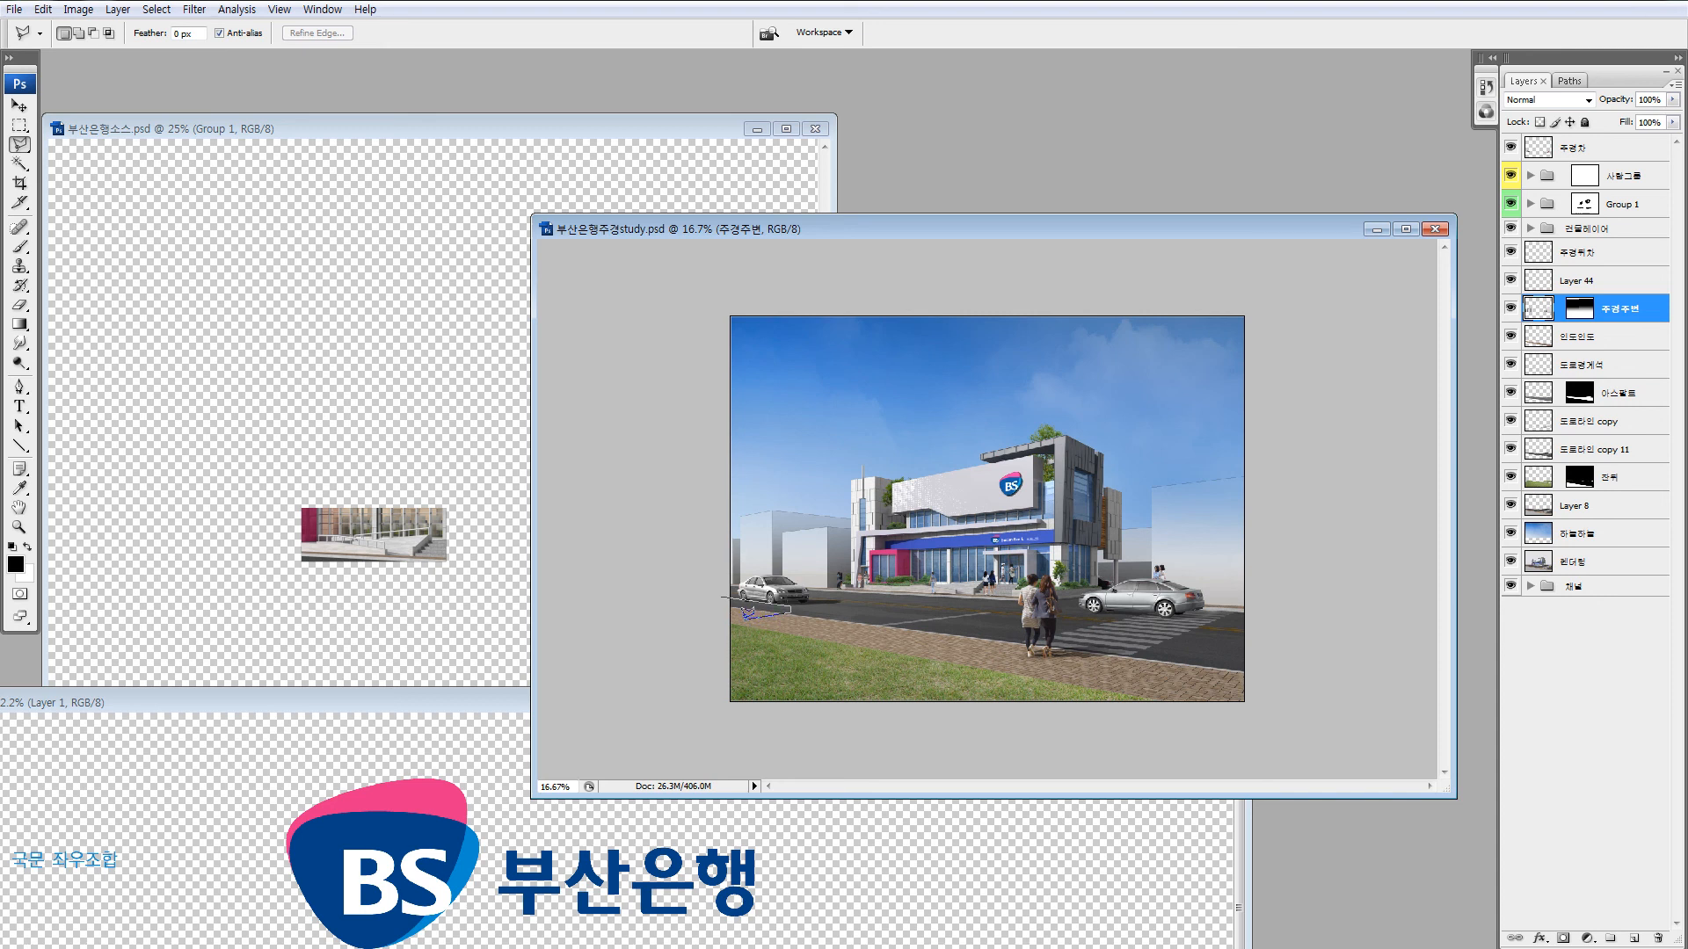
{"action": "left_click", "coordinate": [886, 601]}
{"action": "left_click", "coordinate": [1024, 610]}
{"action": "left_click", "coordinate": [840, 666]}
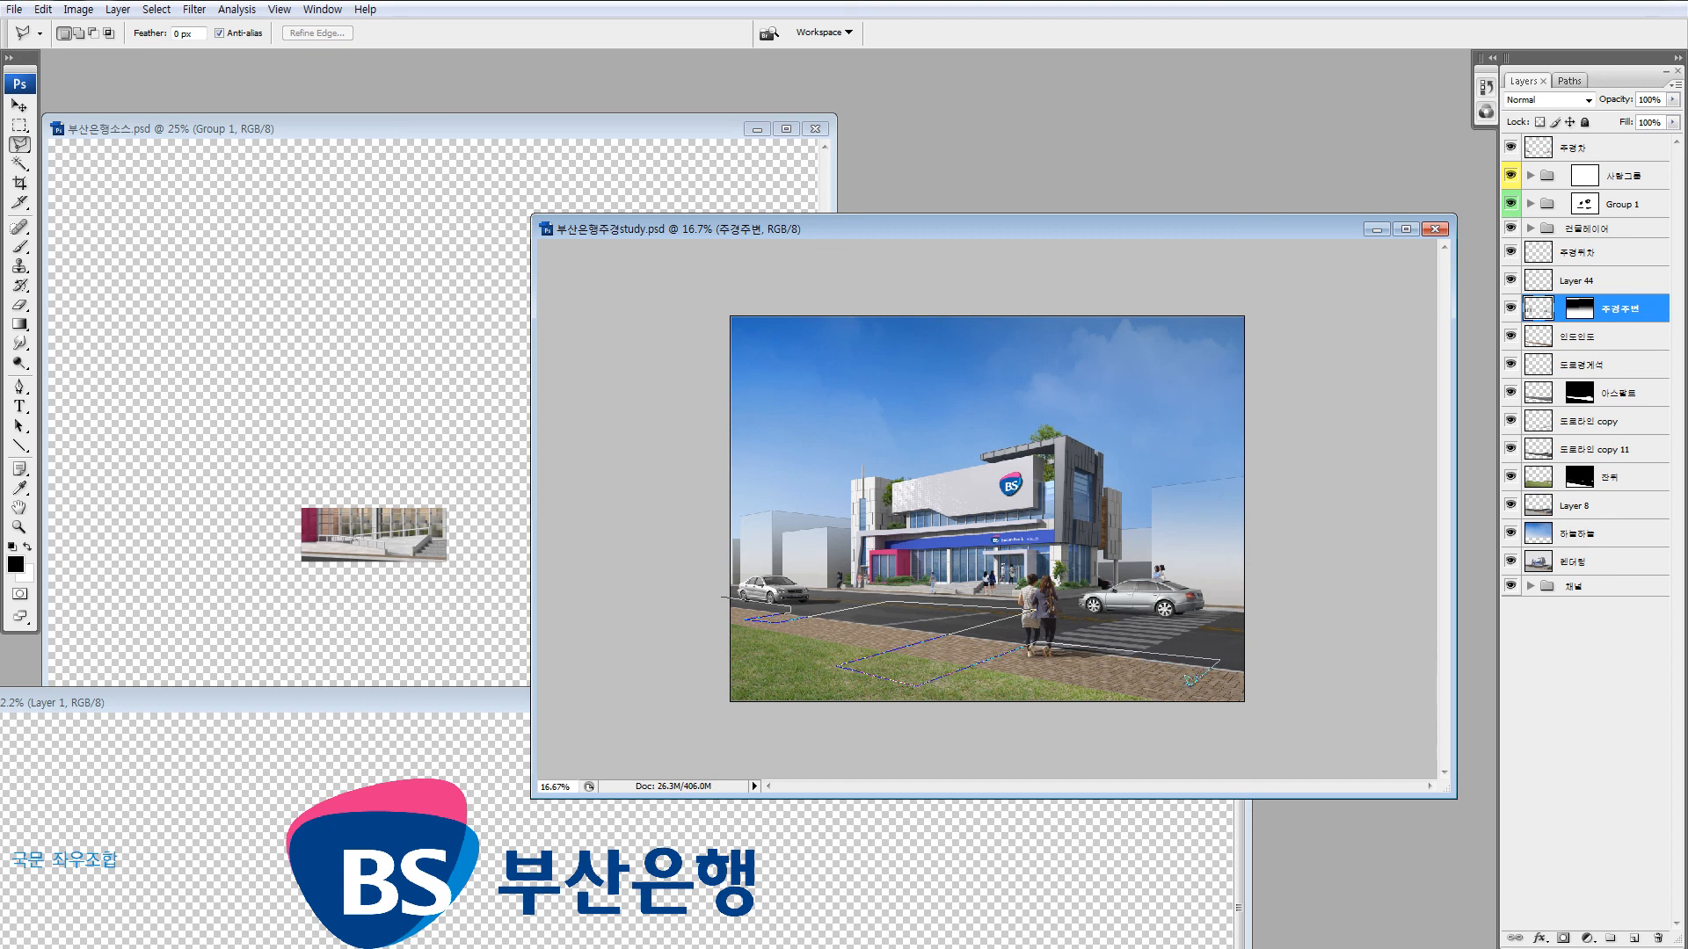
{"action": "left_click", "coordinate": [1265, 702]}
{"action": "left_click", "coordinate": [1236, 736]}
{"action": "left_click", "coordinate": [685, 720]}
{"action": "double_click", "coordinate": [661, 664]}
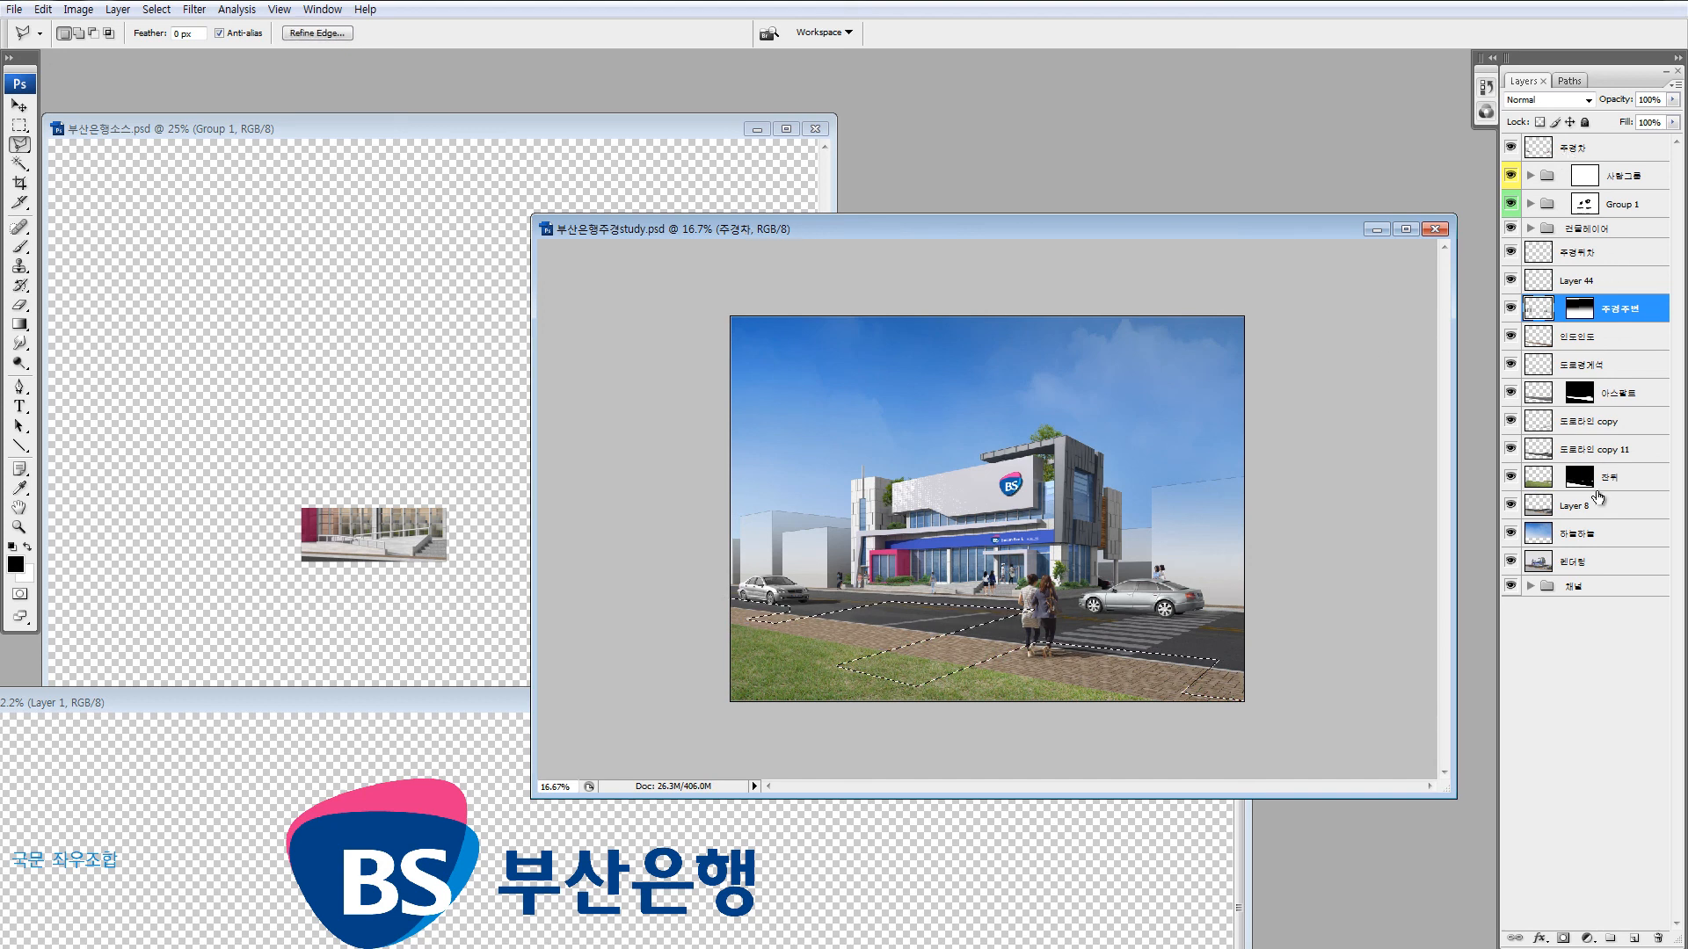
Create a new layer above 주경차, fill the foreground shadow selection with black, and deselect.
{"action": "left_click", "coordinate": [1555, 158]}
{"action": "left_click", "coordinate": [1633, 938]}
{"action": "key", "text": "alt+BackSpace"}
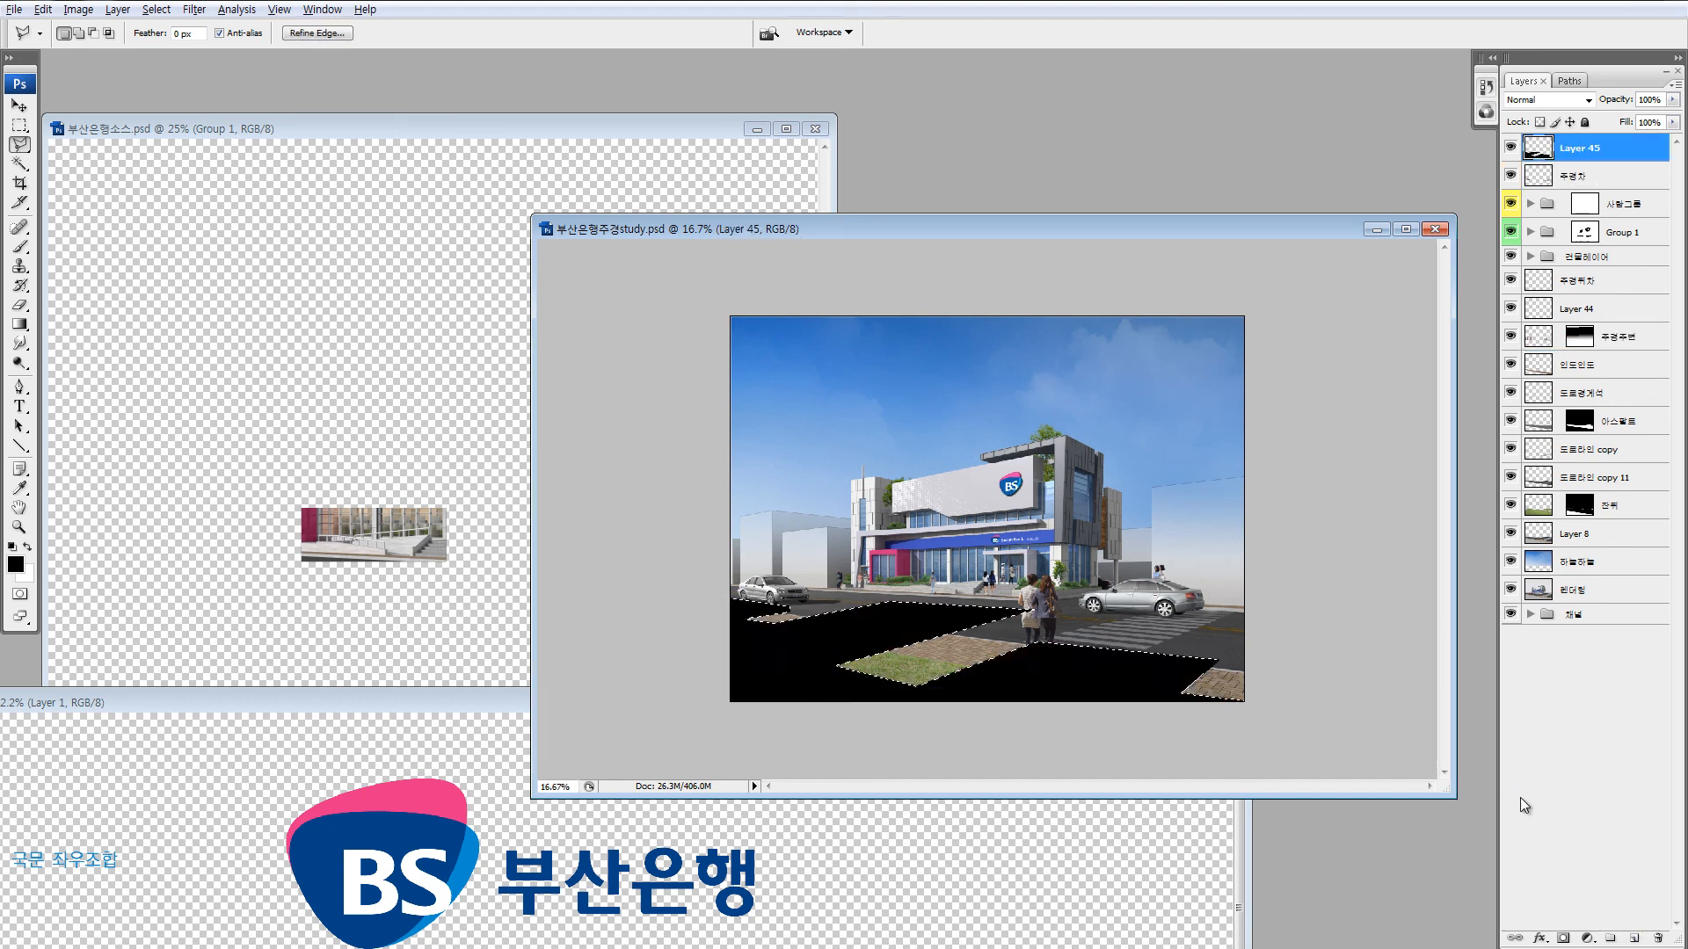
{"action": "key", "text": "ctrl+d"}
Soften the black foreground shadow layer with a Gaussian Blur of 30.8 pixels radius.
{"action": "left_click", "coordinate": [195, 9]}
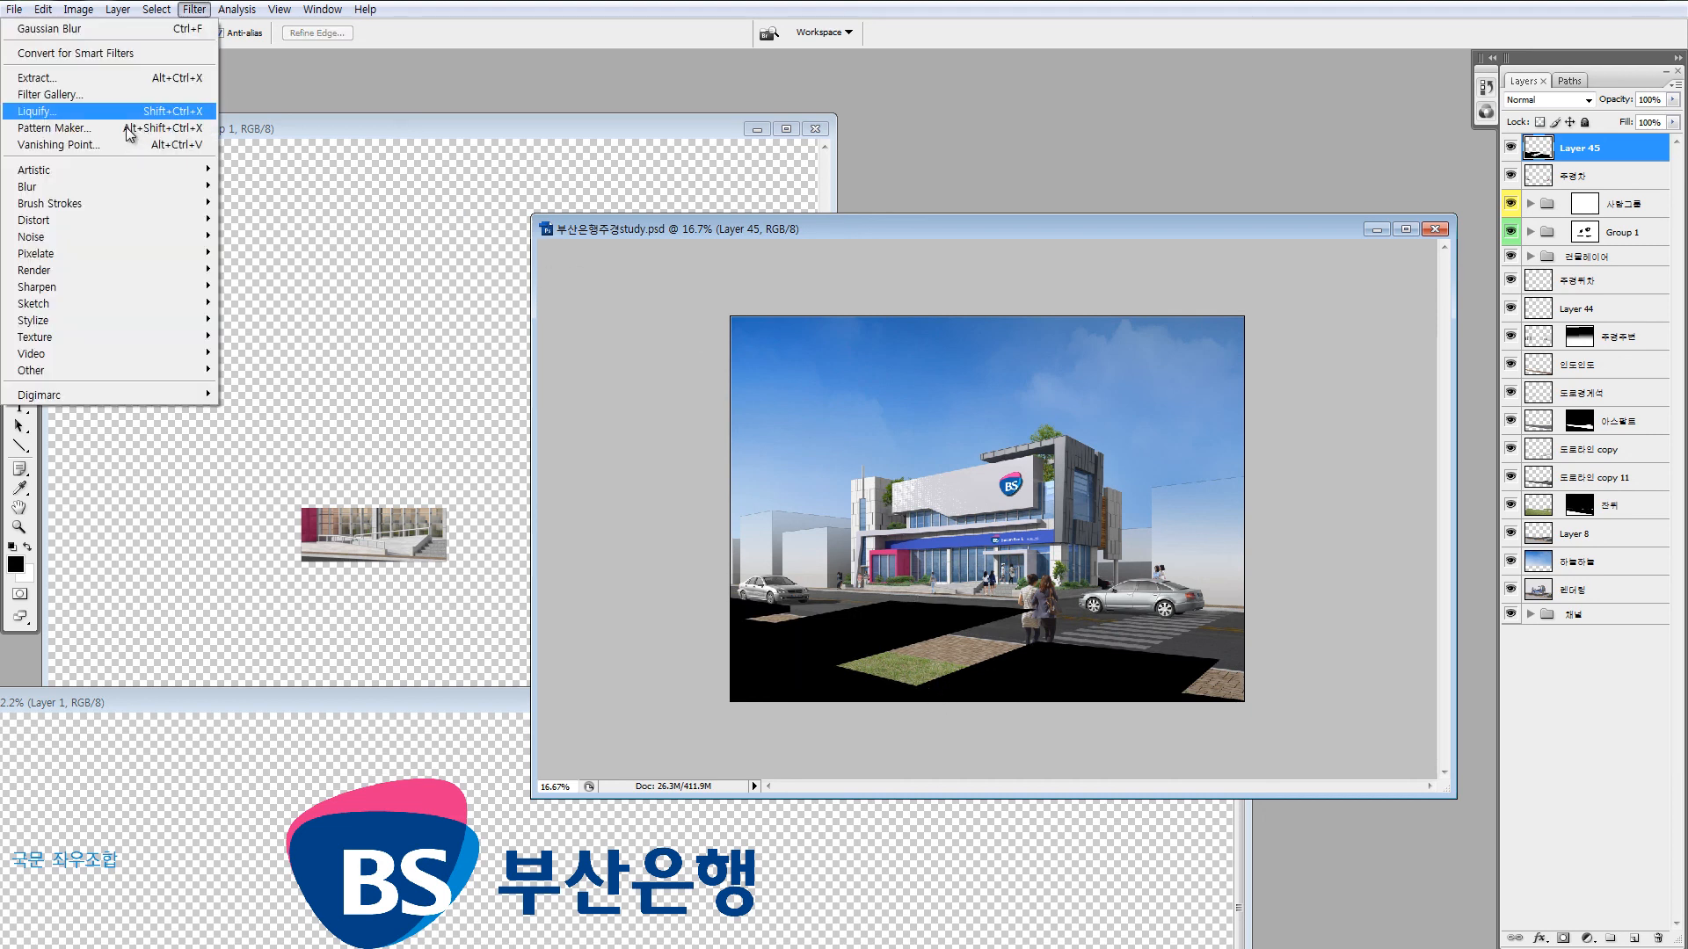
{"action": "mouse_move", "coordinate": [123, 186]}
{"action": "left_click", "coordinate": [264, 253]}
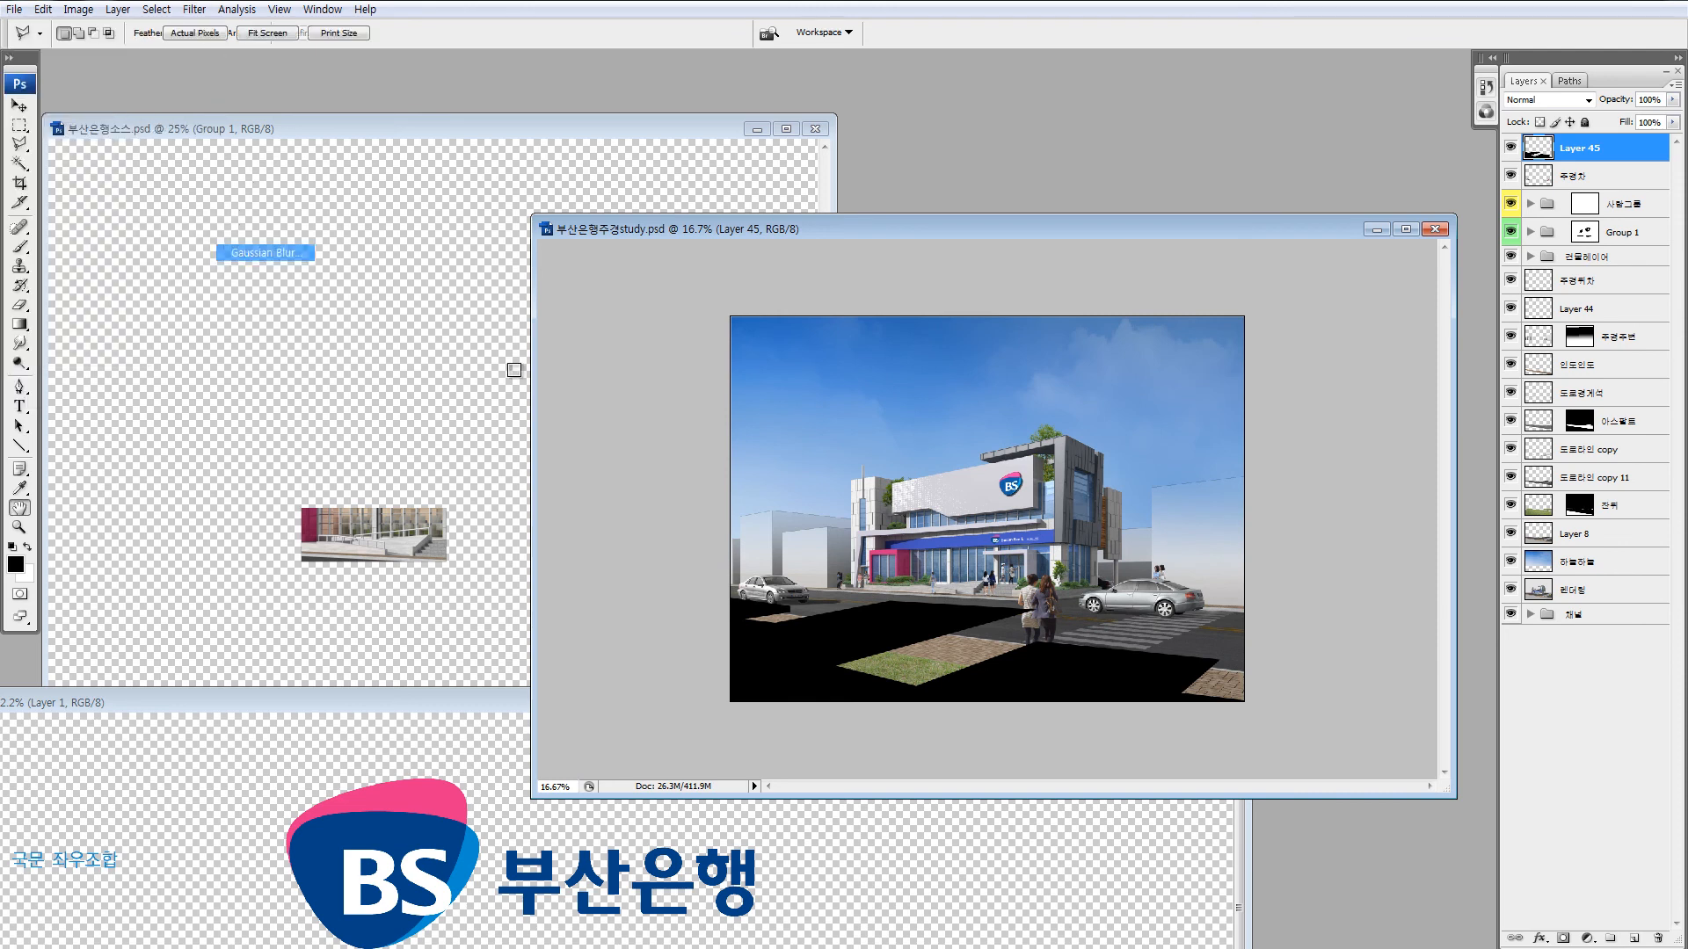
{"action": "left_click", "coordinate": [1323, 700]}
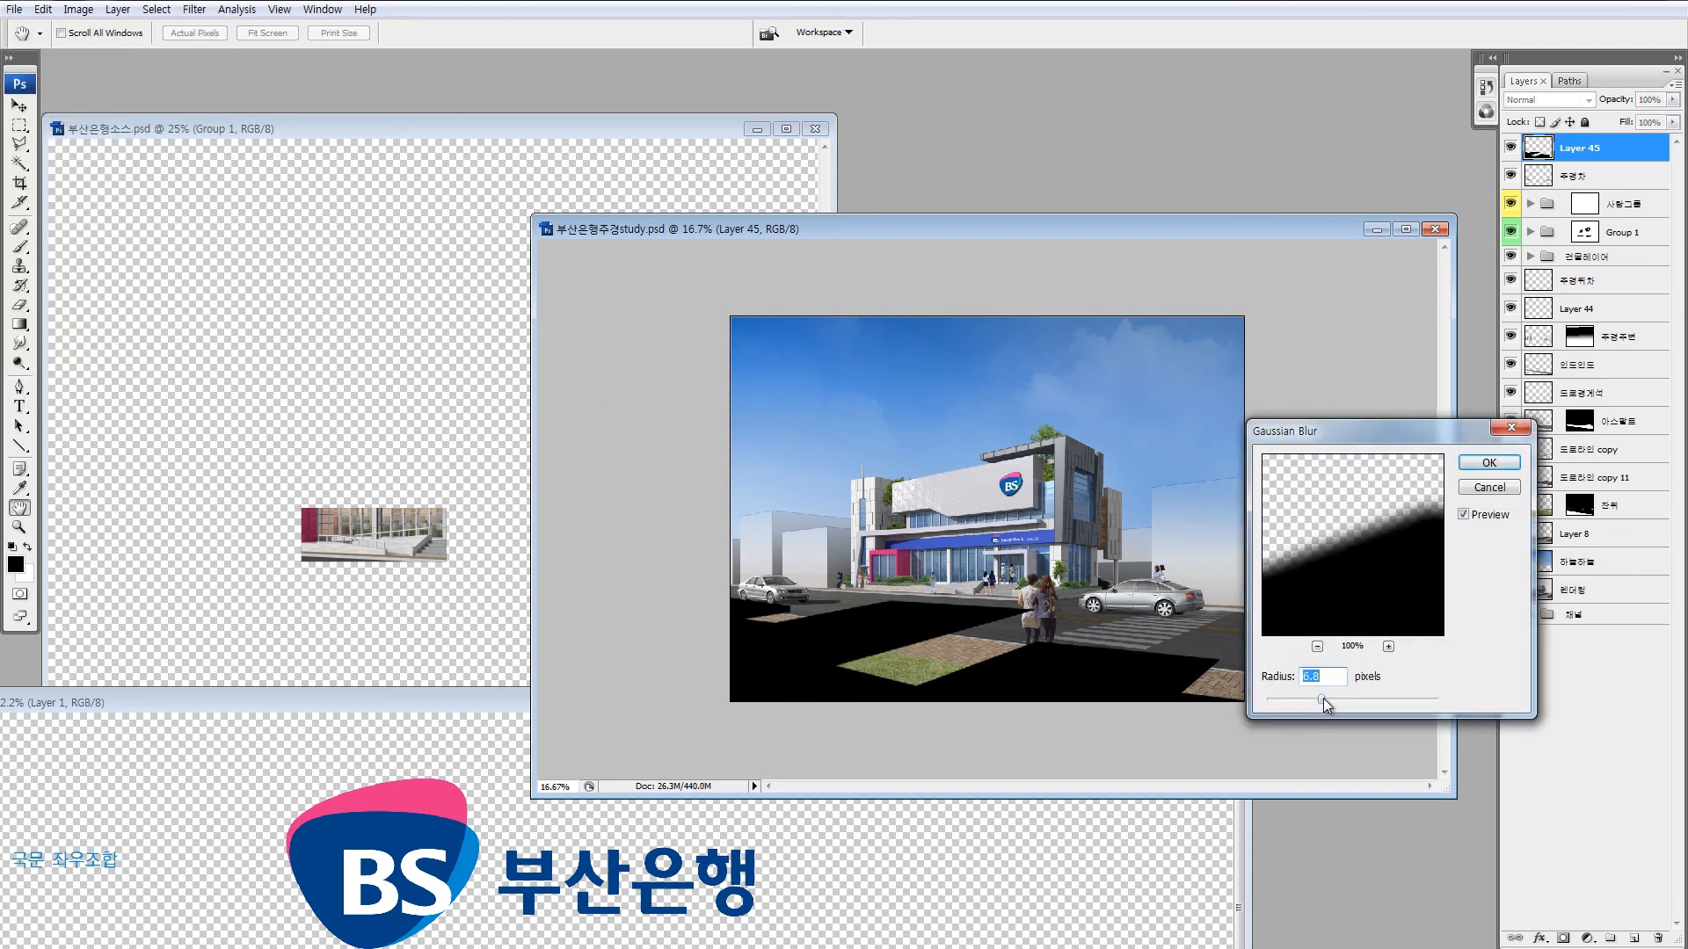
{"action": "left_click", "coordinate": [1337, 698]}
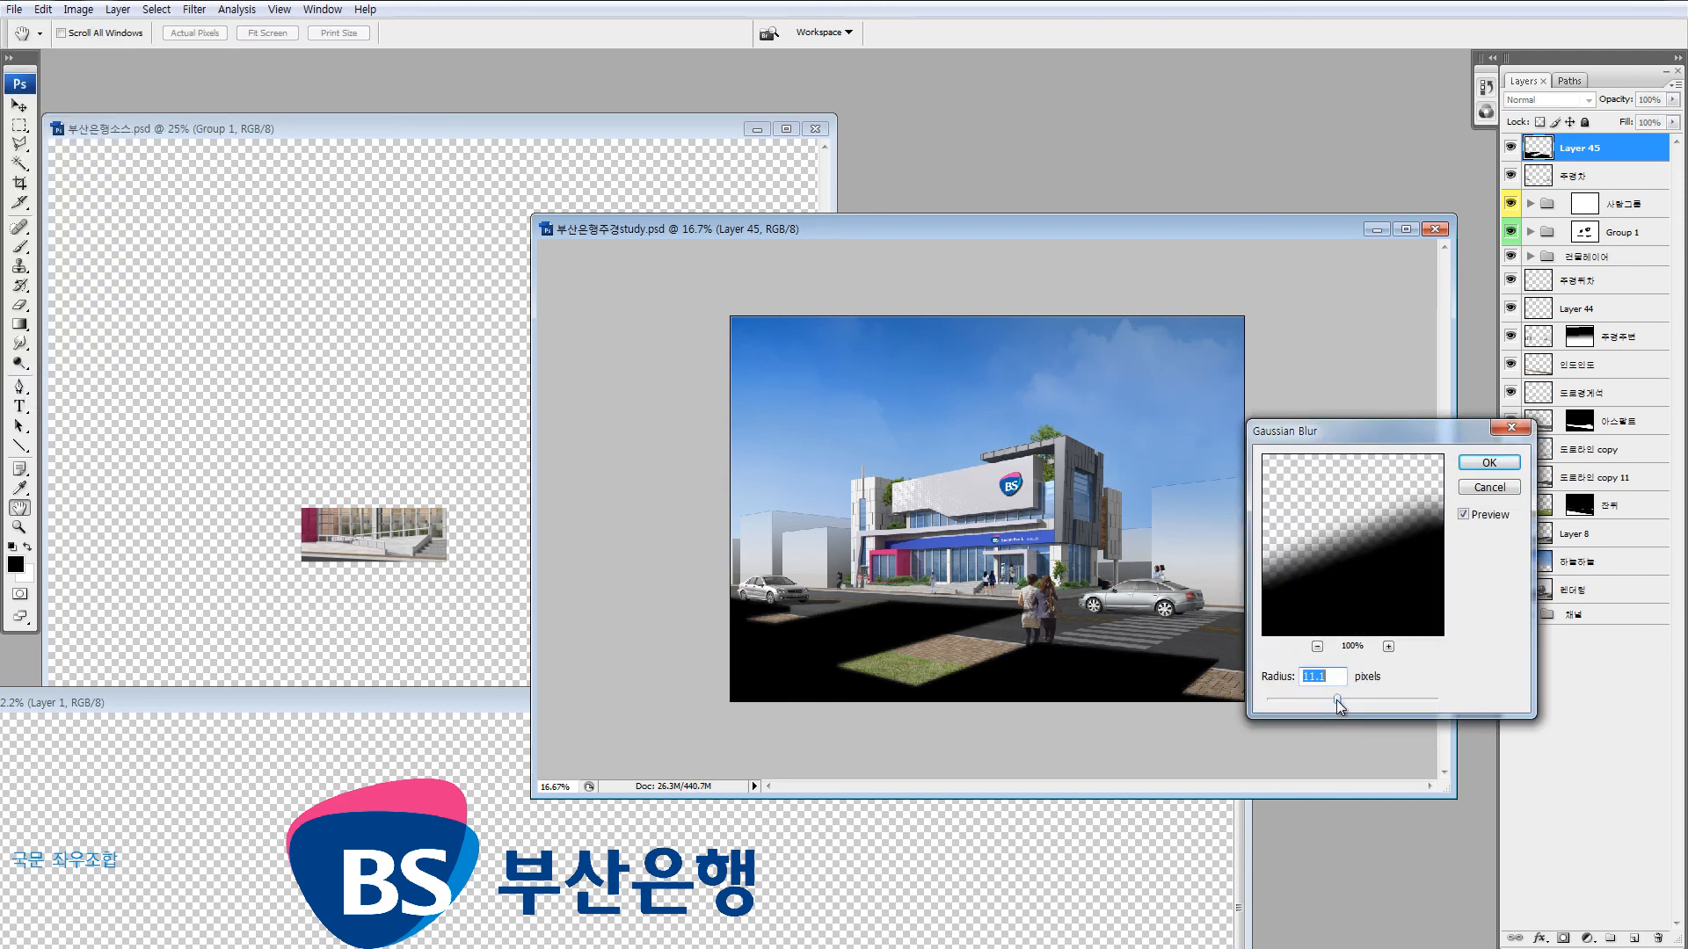
{"action": "left_click_drag", "start_coordinate": [1340, 700], "coordinate": [1355, 700]}
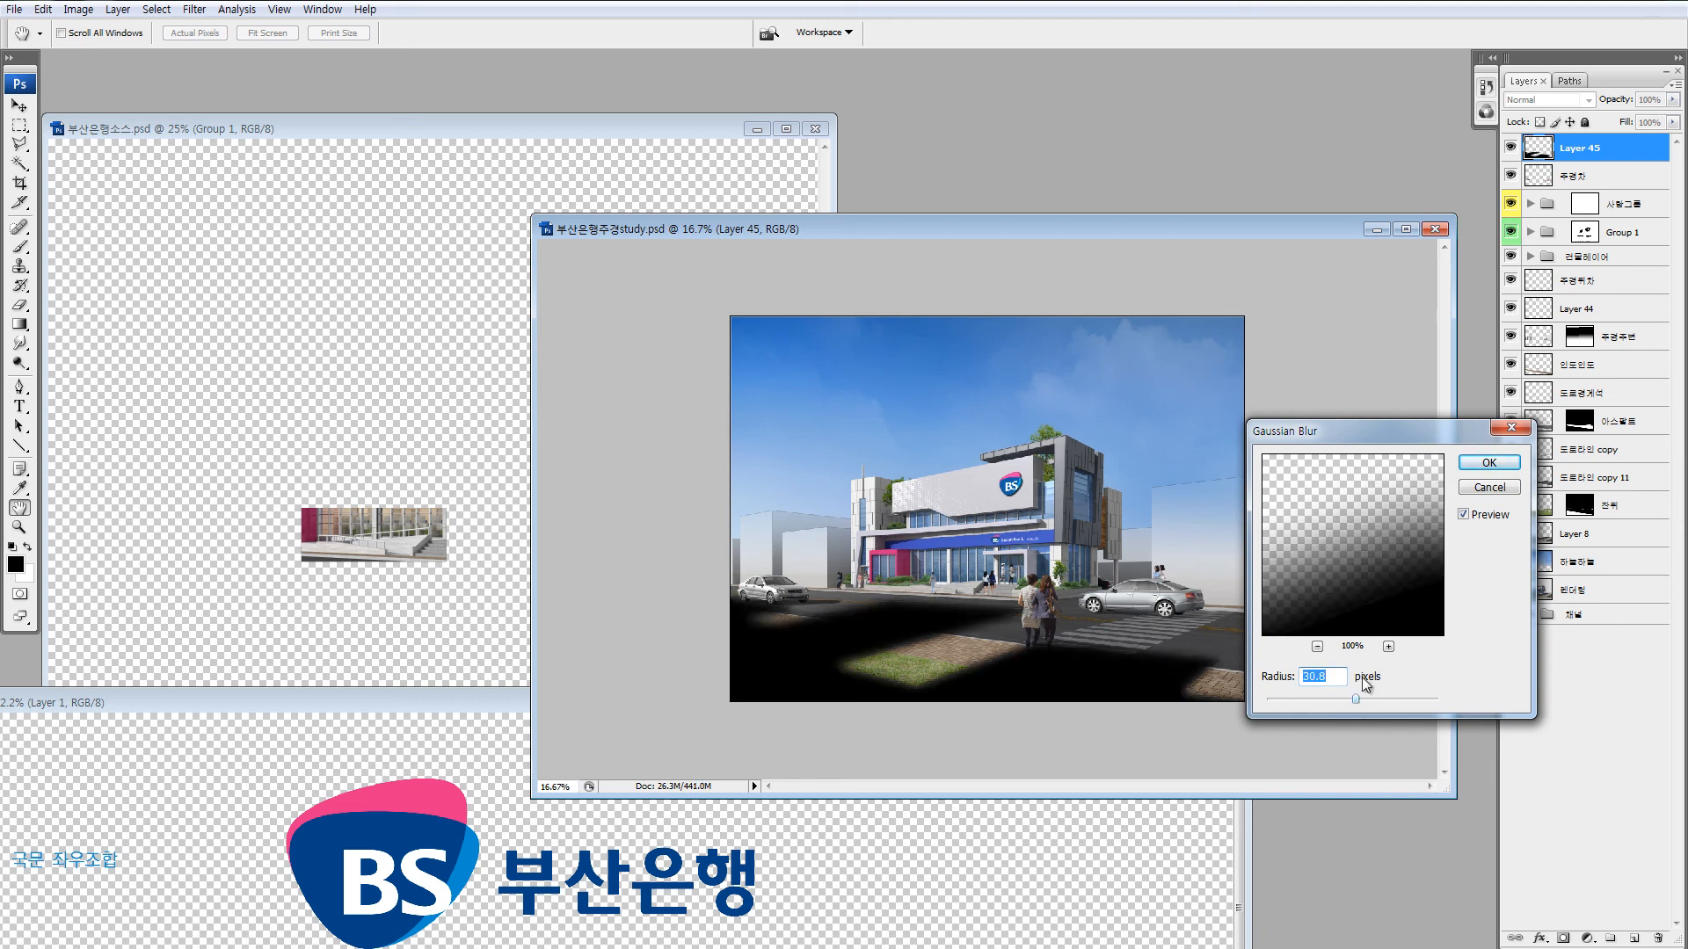
{"action": "left_click", "coordinate": [1489, 463]}
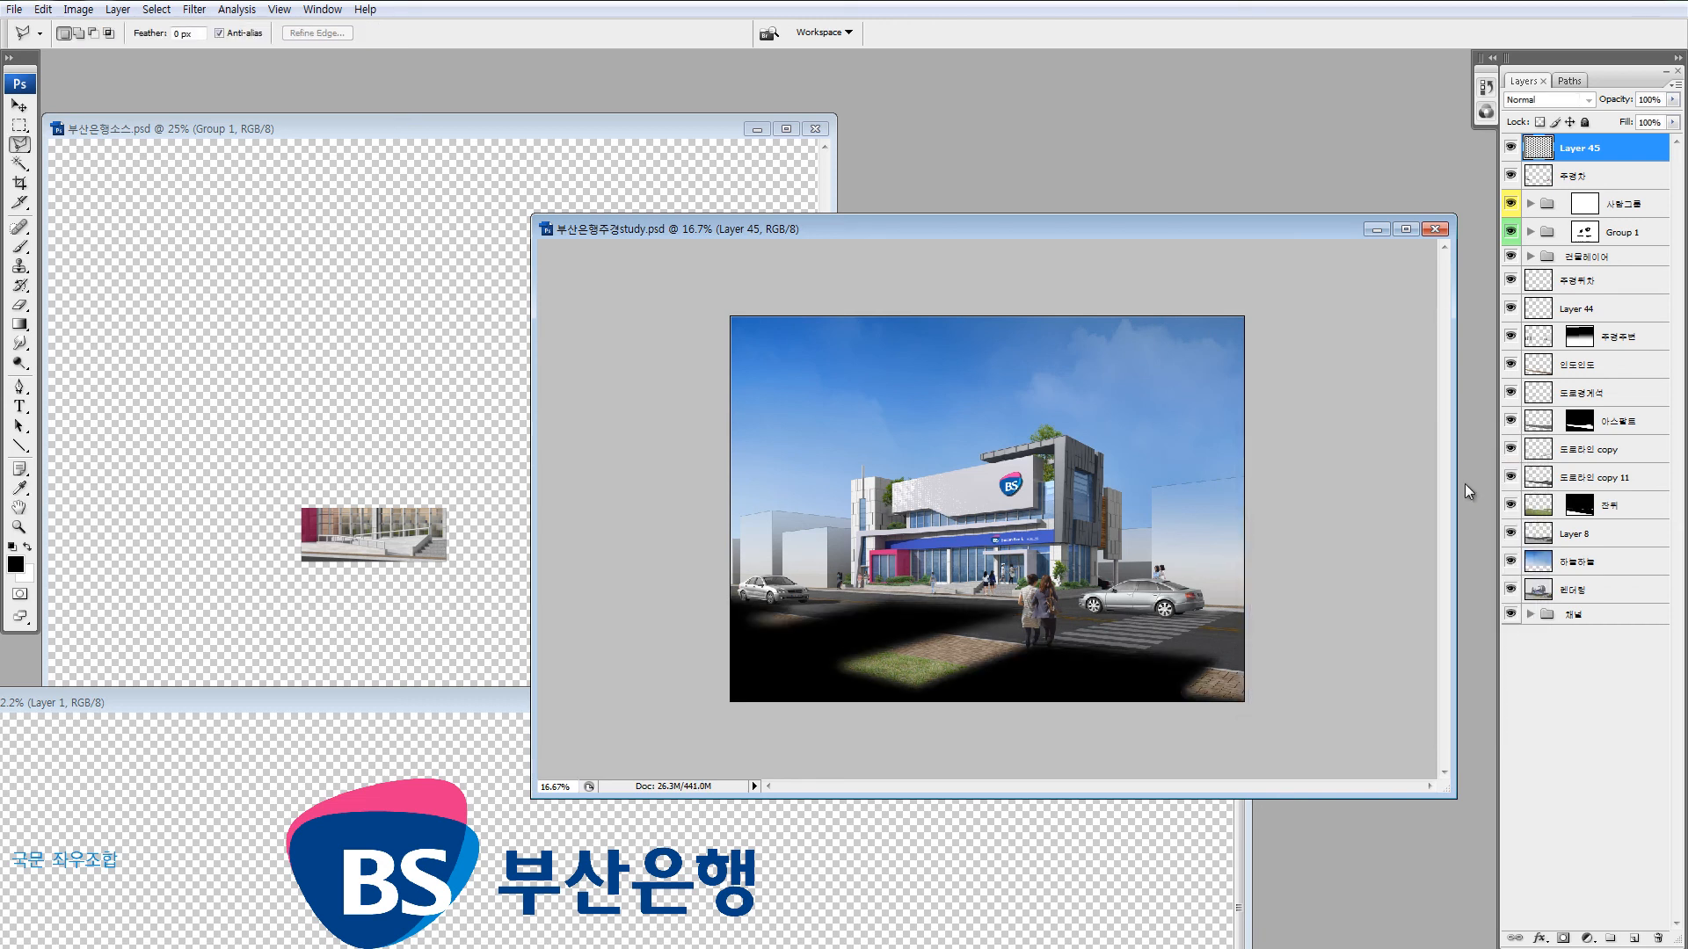
Reduce the foreground shadow layer's opacity to 33%.
{"action": "key", "text": "v"}
{"action": "key", "text": "5"}
{"action": "key", "text": "4"}
{"action": "key", "text": "5"}
{"action": "key", "text": "5"}
{"action": "key", "text": "4"}
{"action": "key", "text": "4"}
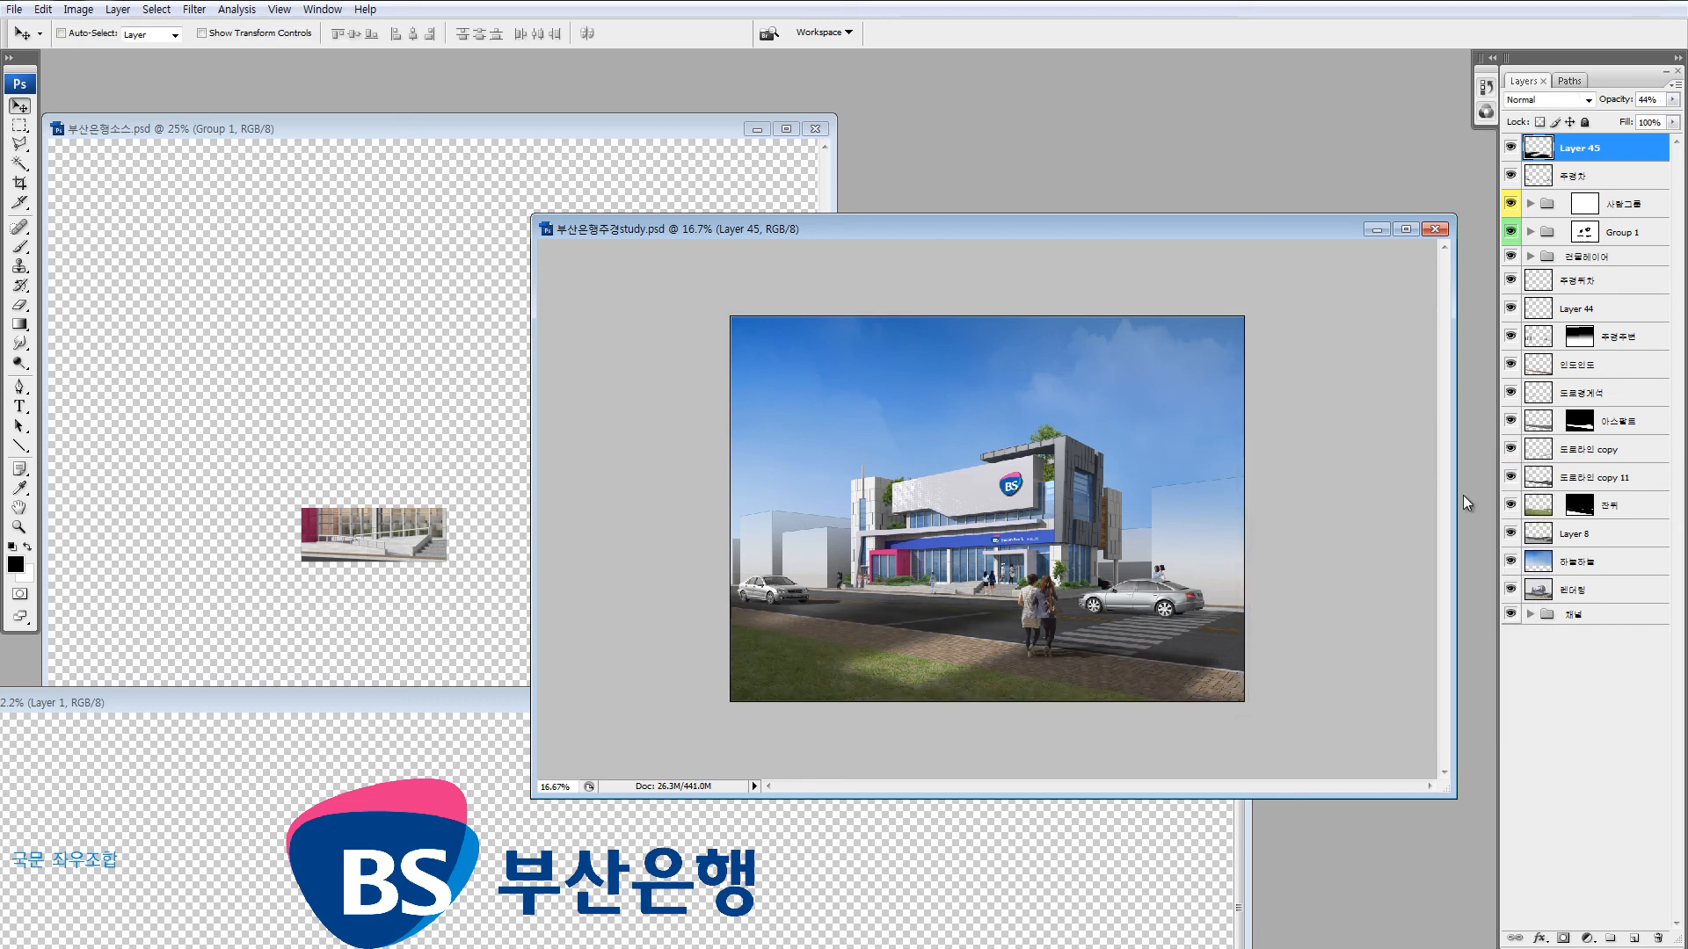
{"action": "key", "text": "3"}
{"action": "key", "text": "3"}
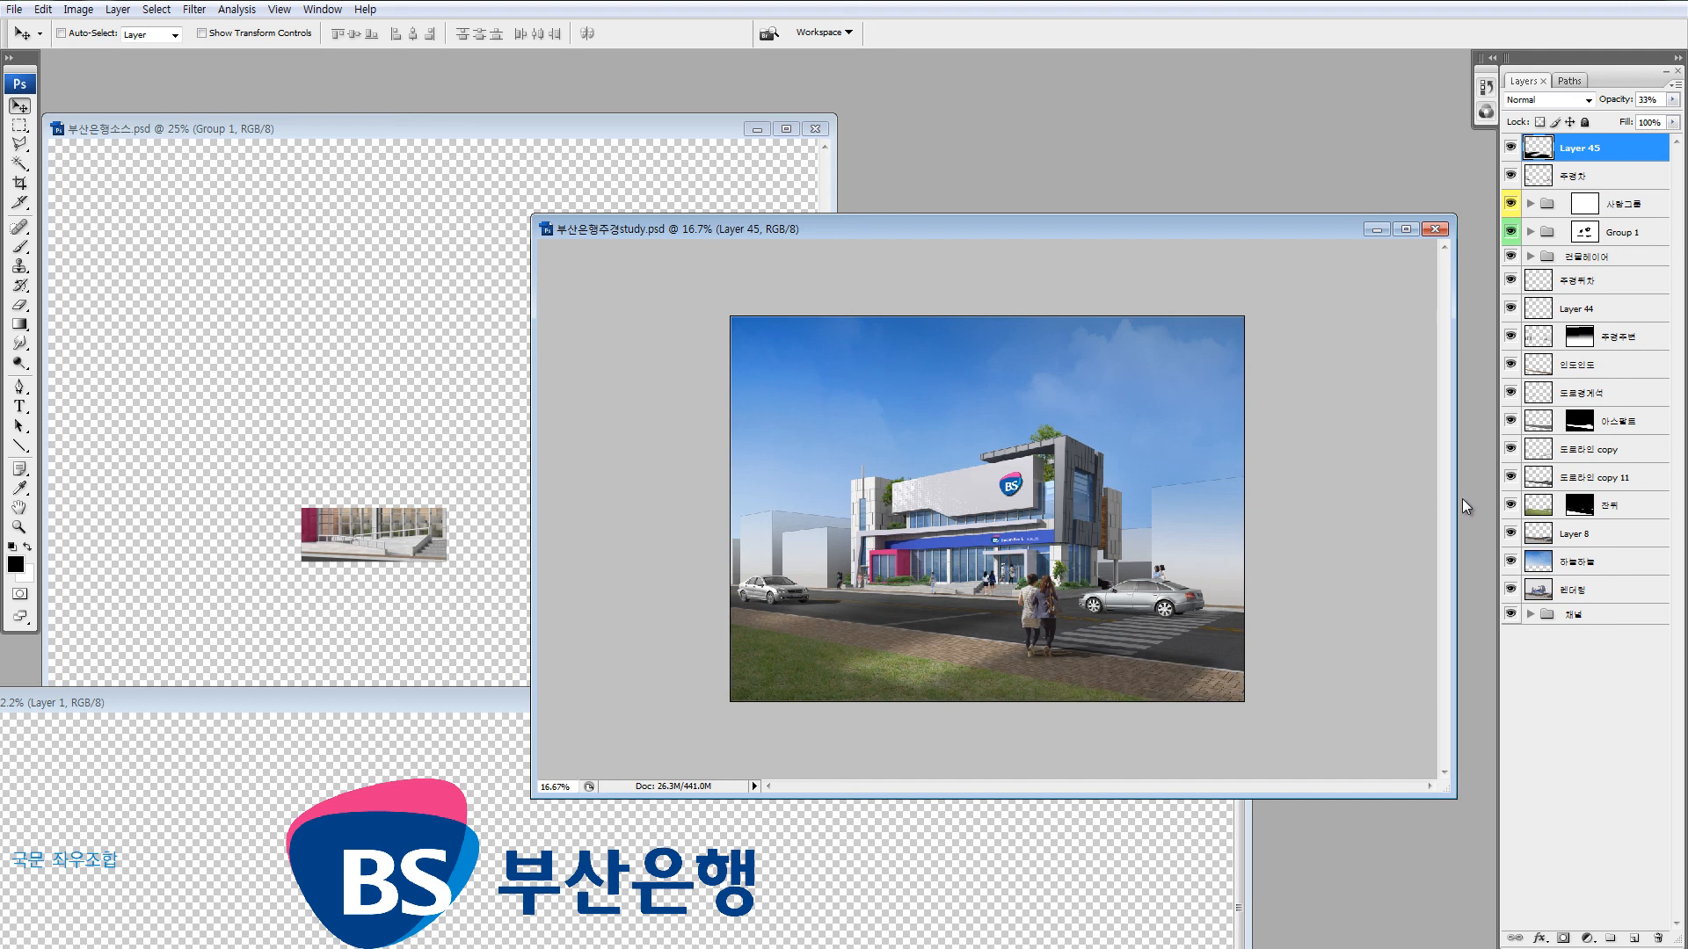
Duplicate the rooftop tree layer, Layer 15, and move the copy up above the bank's facade.
{"action": "key", "text": "ctrl+minus"}
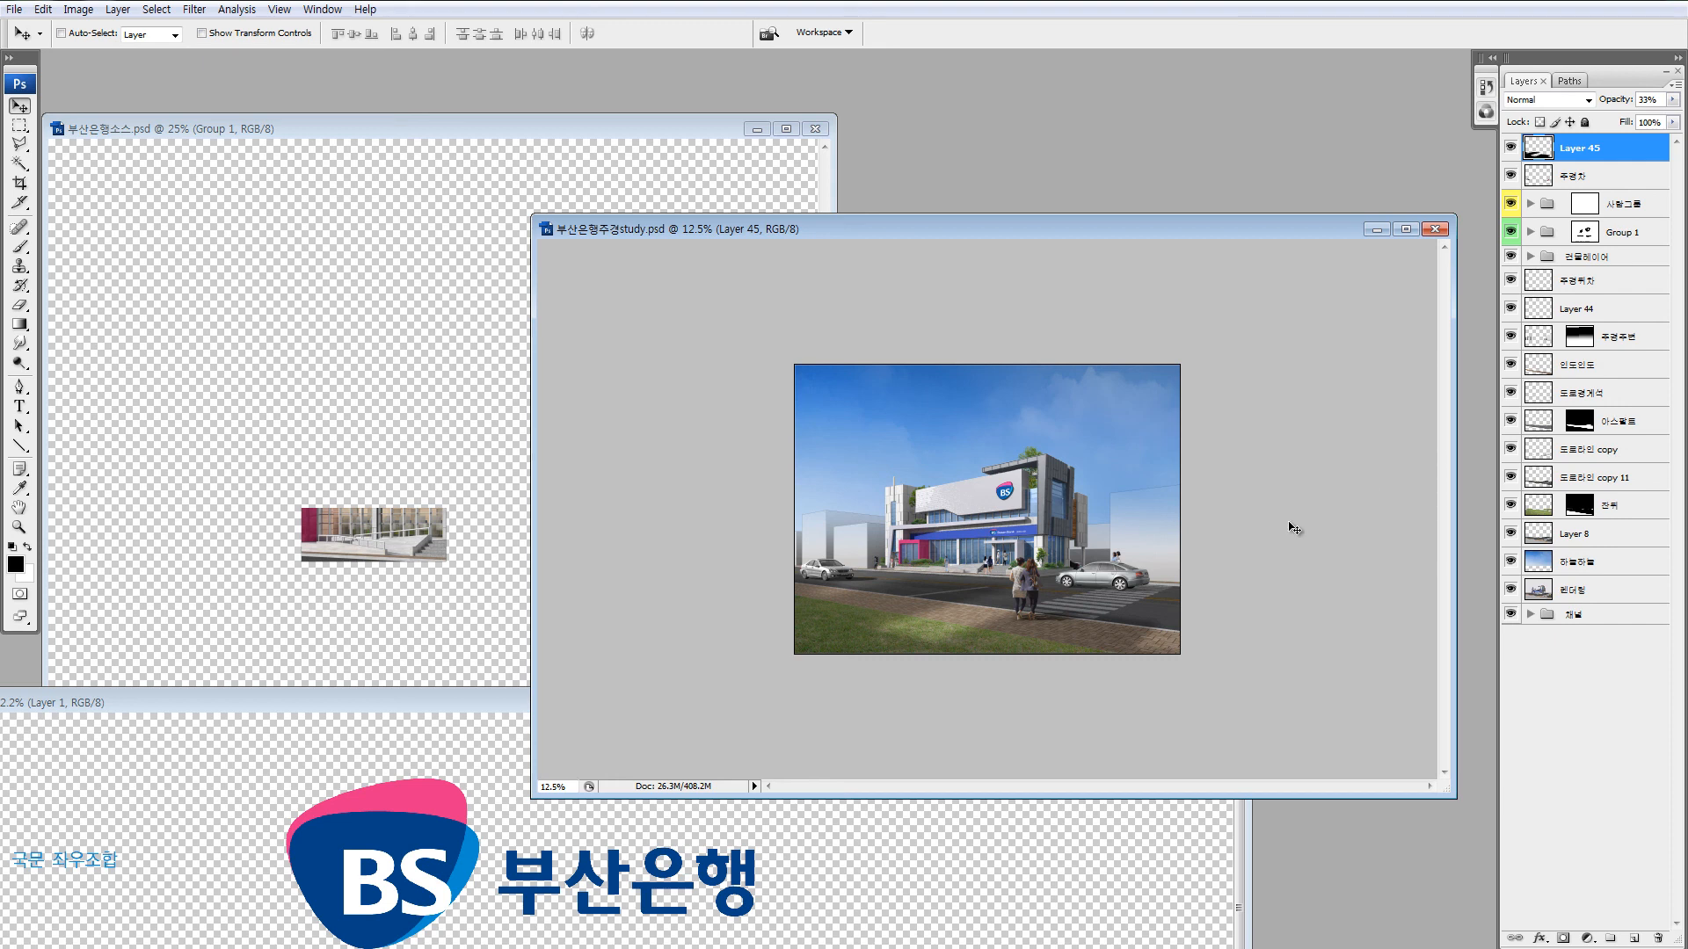
{"action": "key", "text": "z"}
{"action": "left_click_drag", "start_coordinate": [867, 438], "coordinate": [959, 565]}
{"action": "key", "text": "v"}
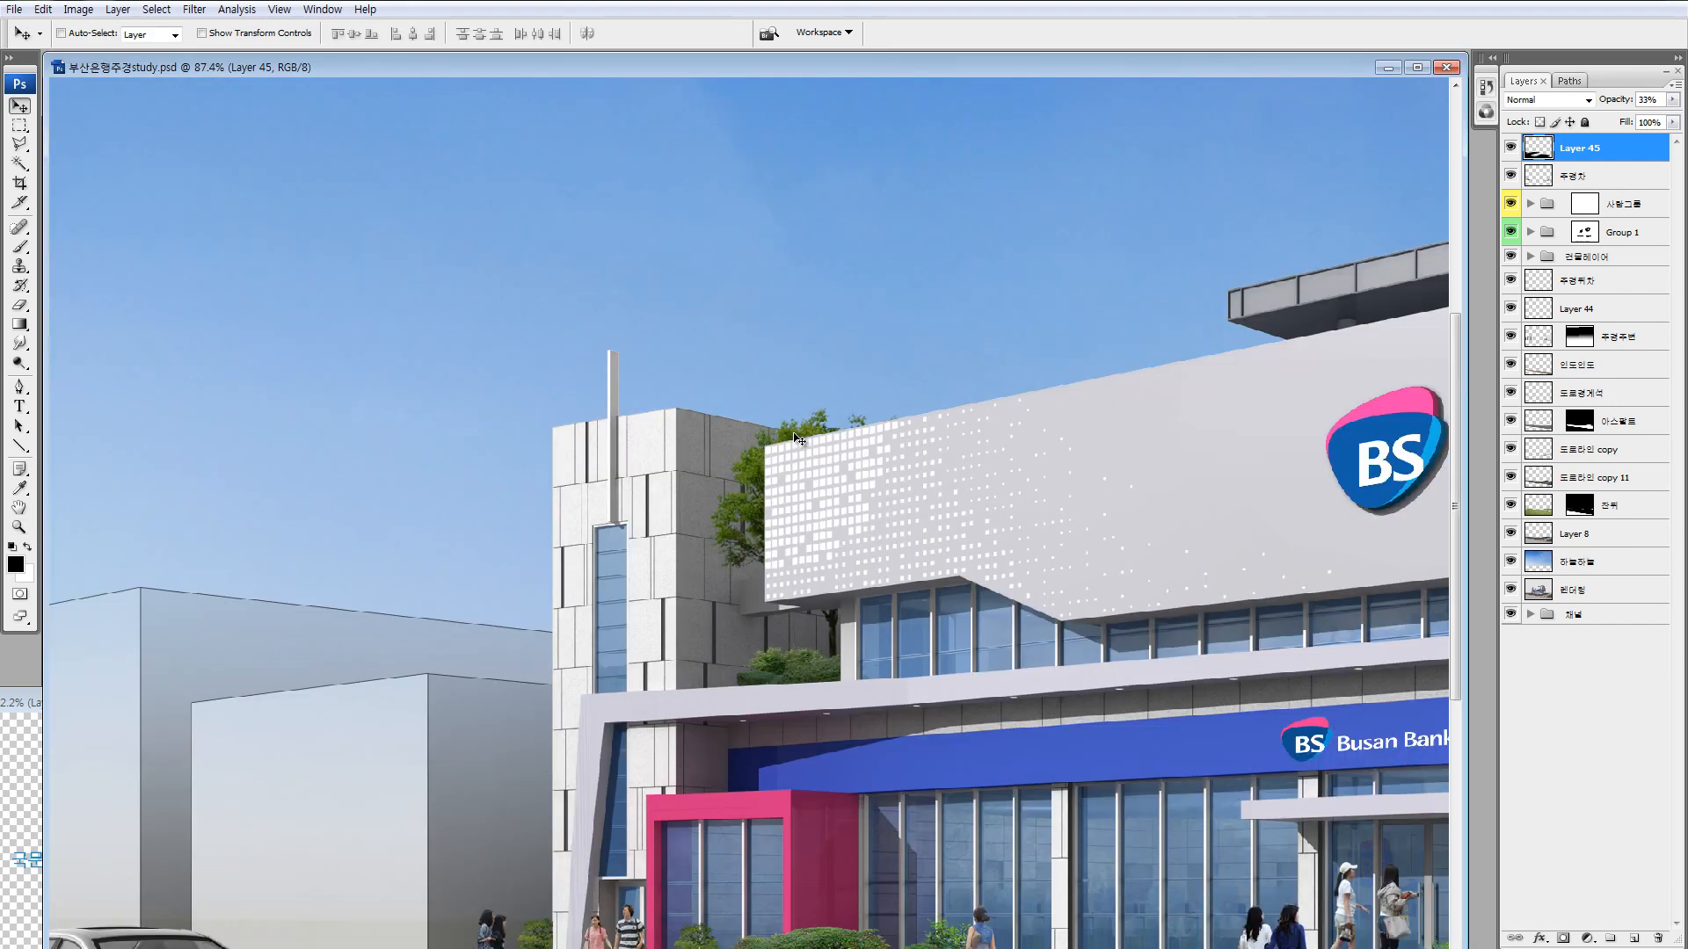
{"action": "left_click", "coordinate": [807, 432], "text": "ctrl"}
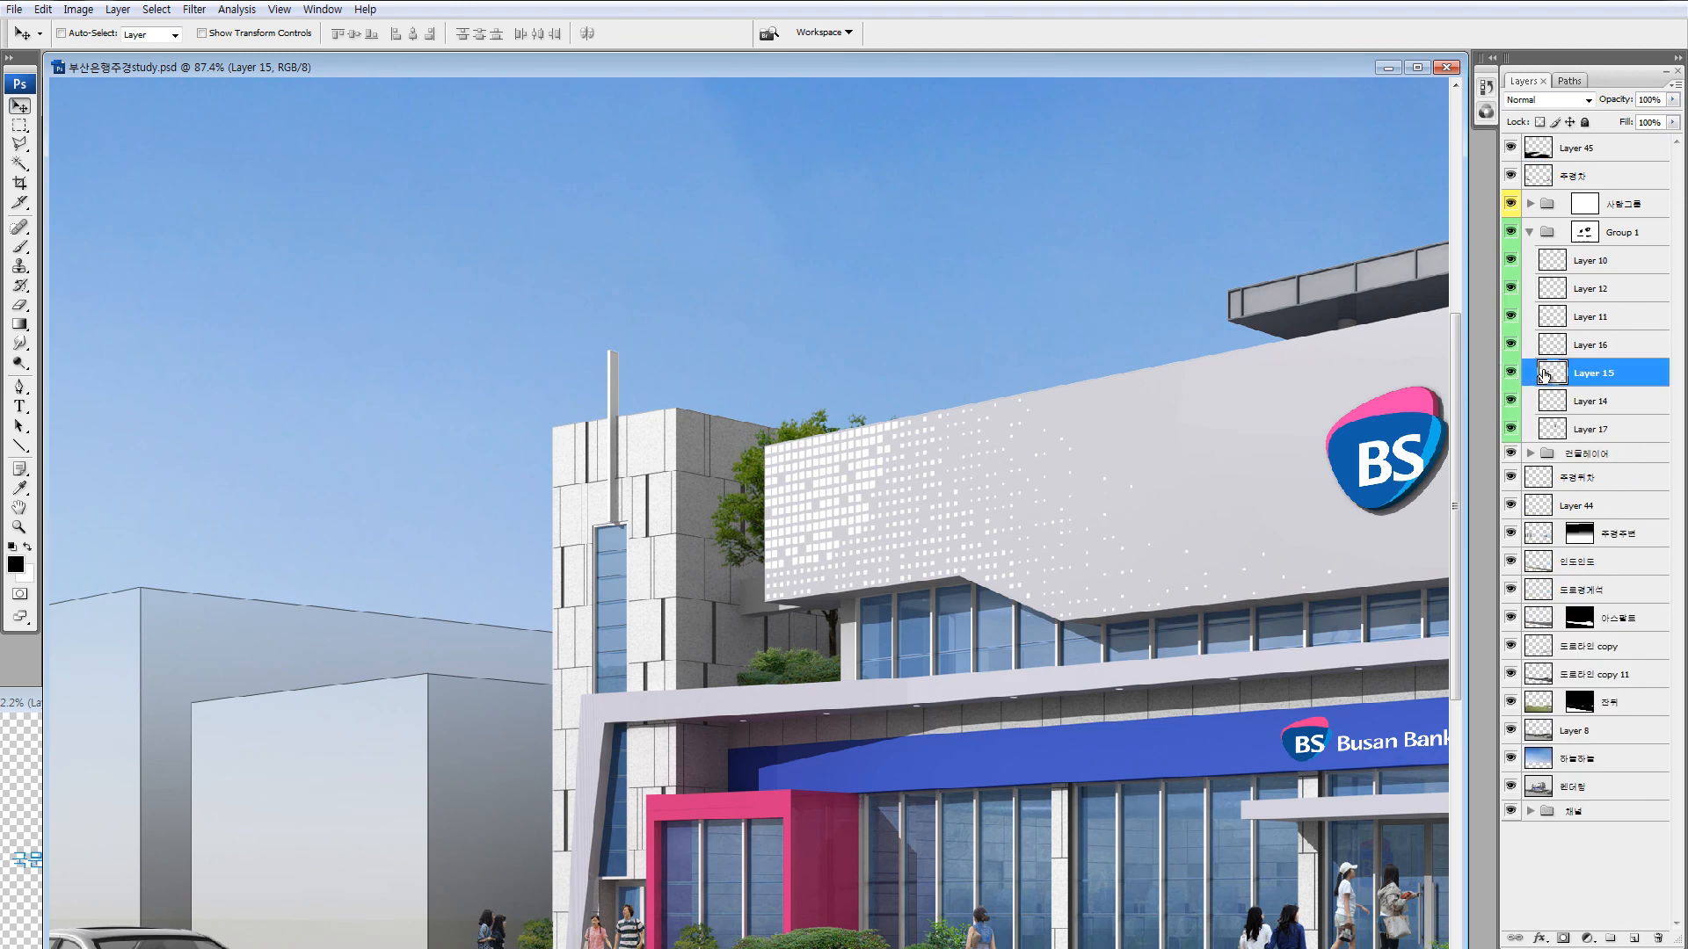
{"action": "key", "text": "ctrl+j"}
{"action": "left_click_drag", "start_coordinate": [928, 520], "coordinate": [914, 281]}
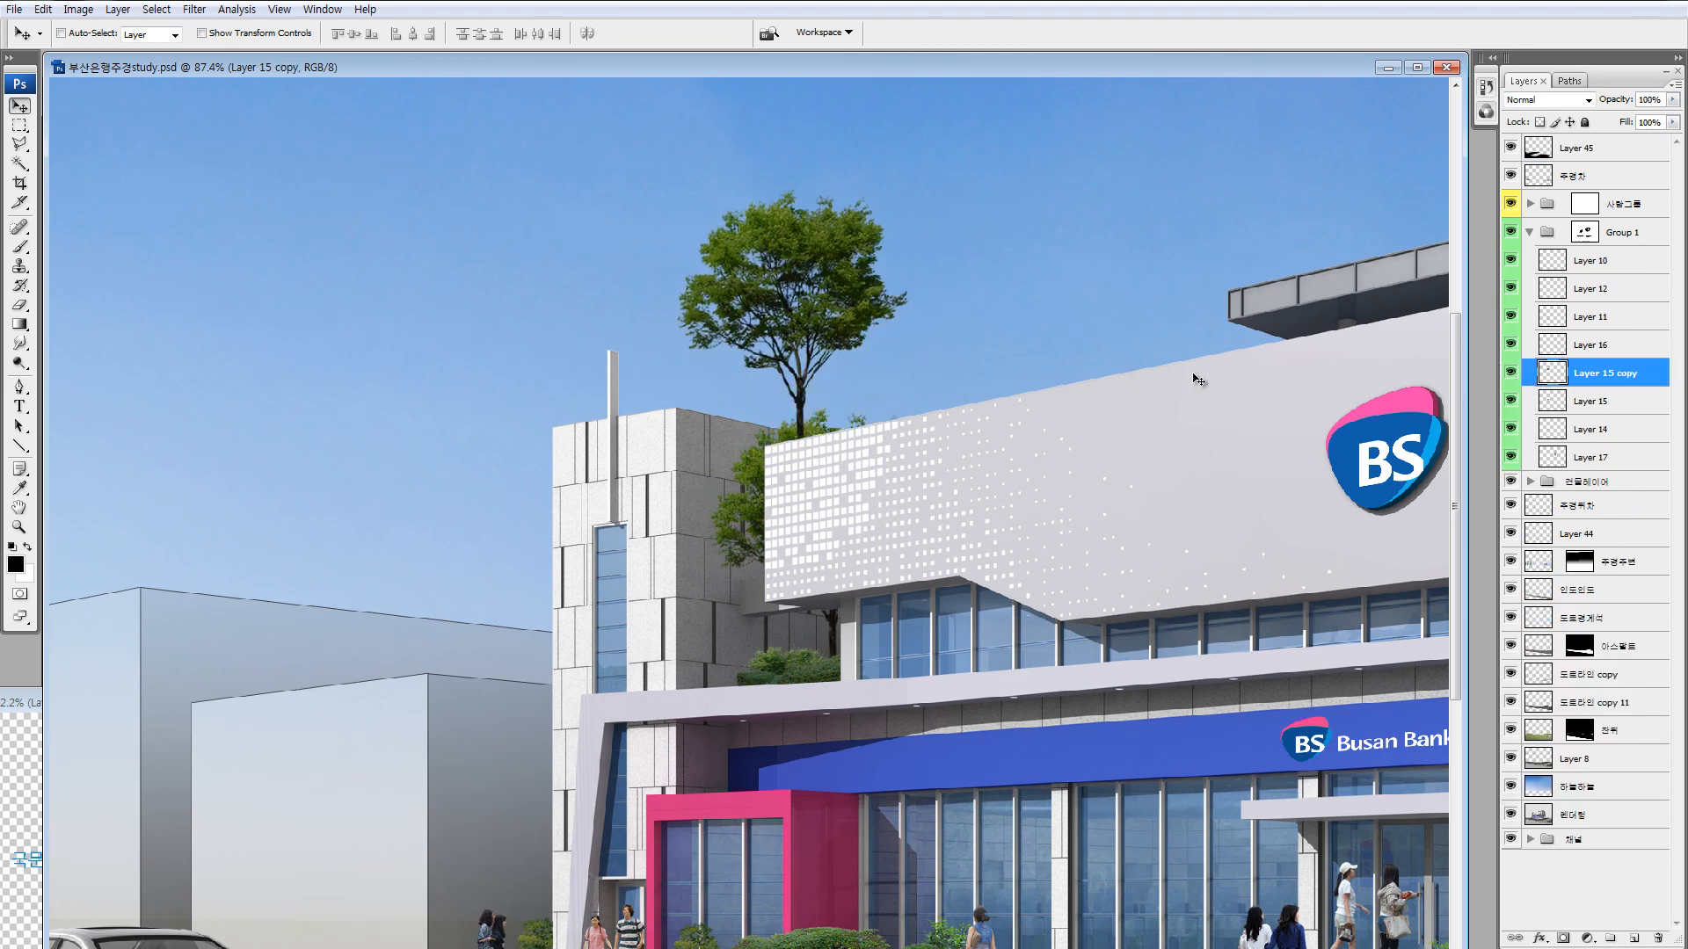
Move the duplicated tree layer to the top of the layer stack and group it with the foreground shadow layer.
{"action": "key", "text": "ctrl+0"}
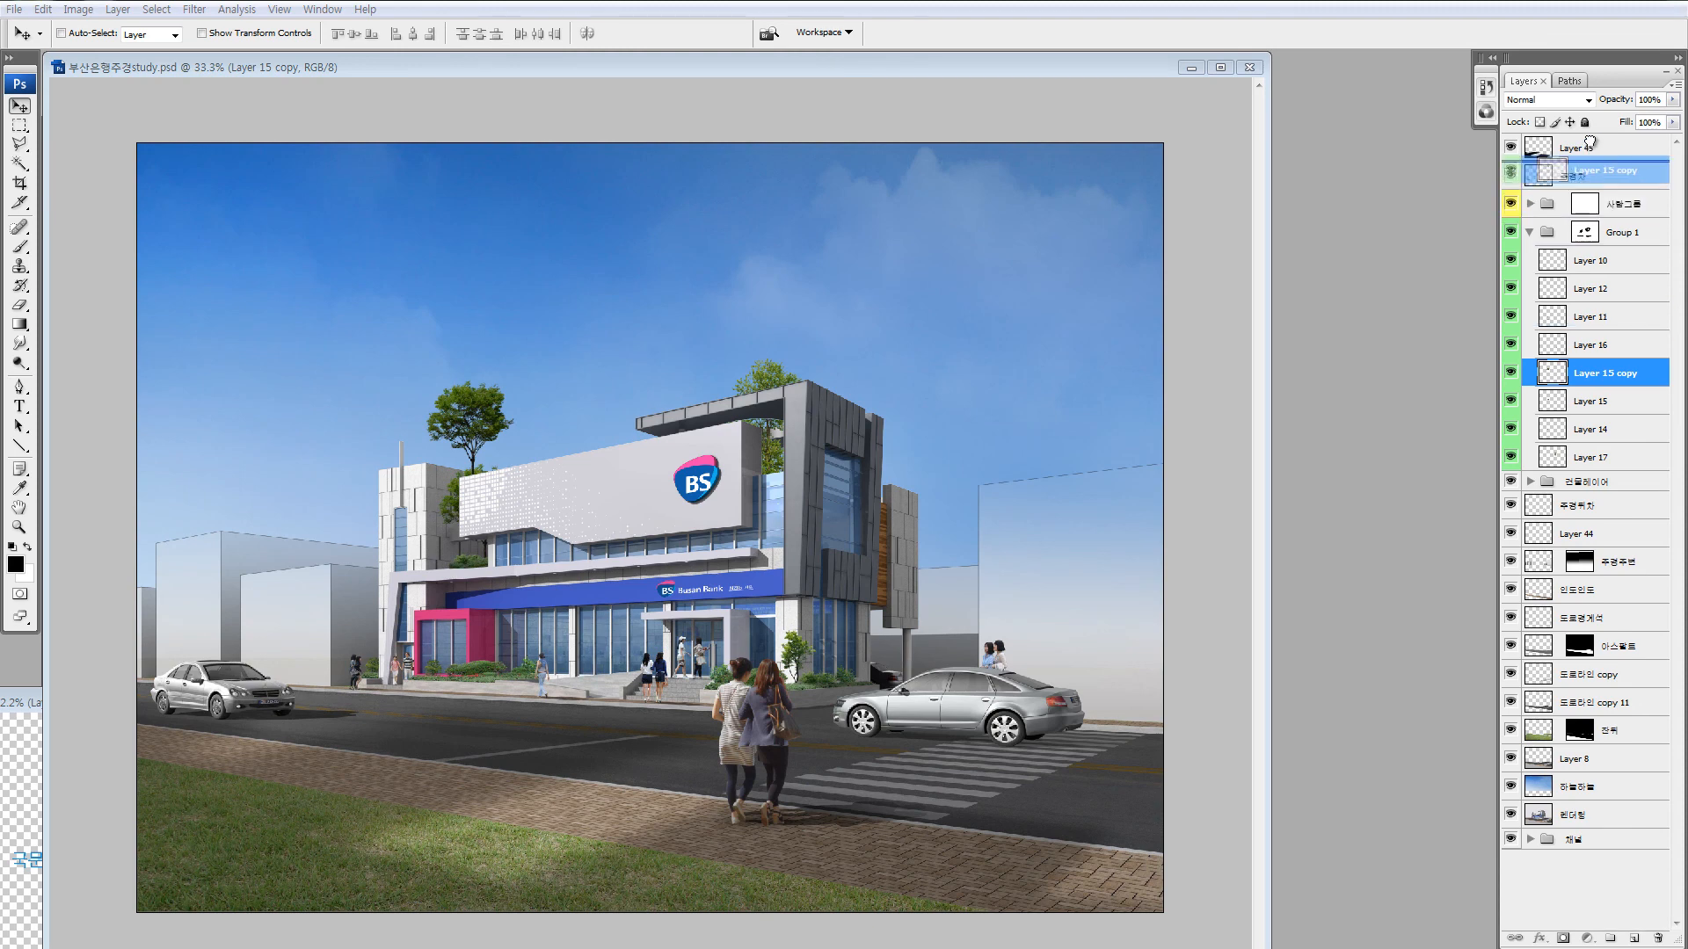
{"action": "left_click_drag", "start_coordinate": [1566, 292], "coordinate": [1542, 140]}
{"action": "left_click", "coordinate": [1540, 181], "text": "shift"}
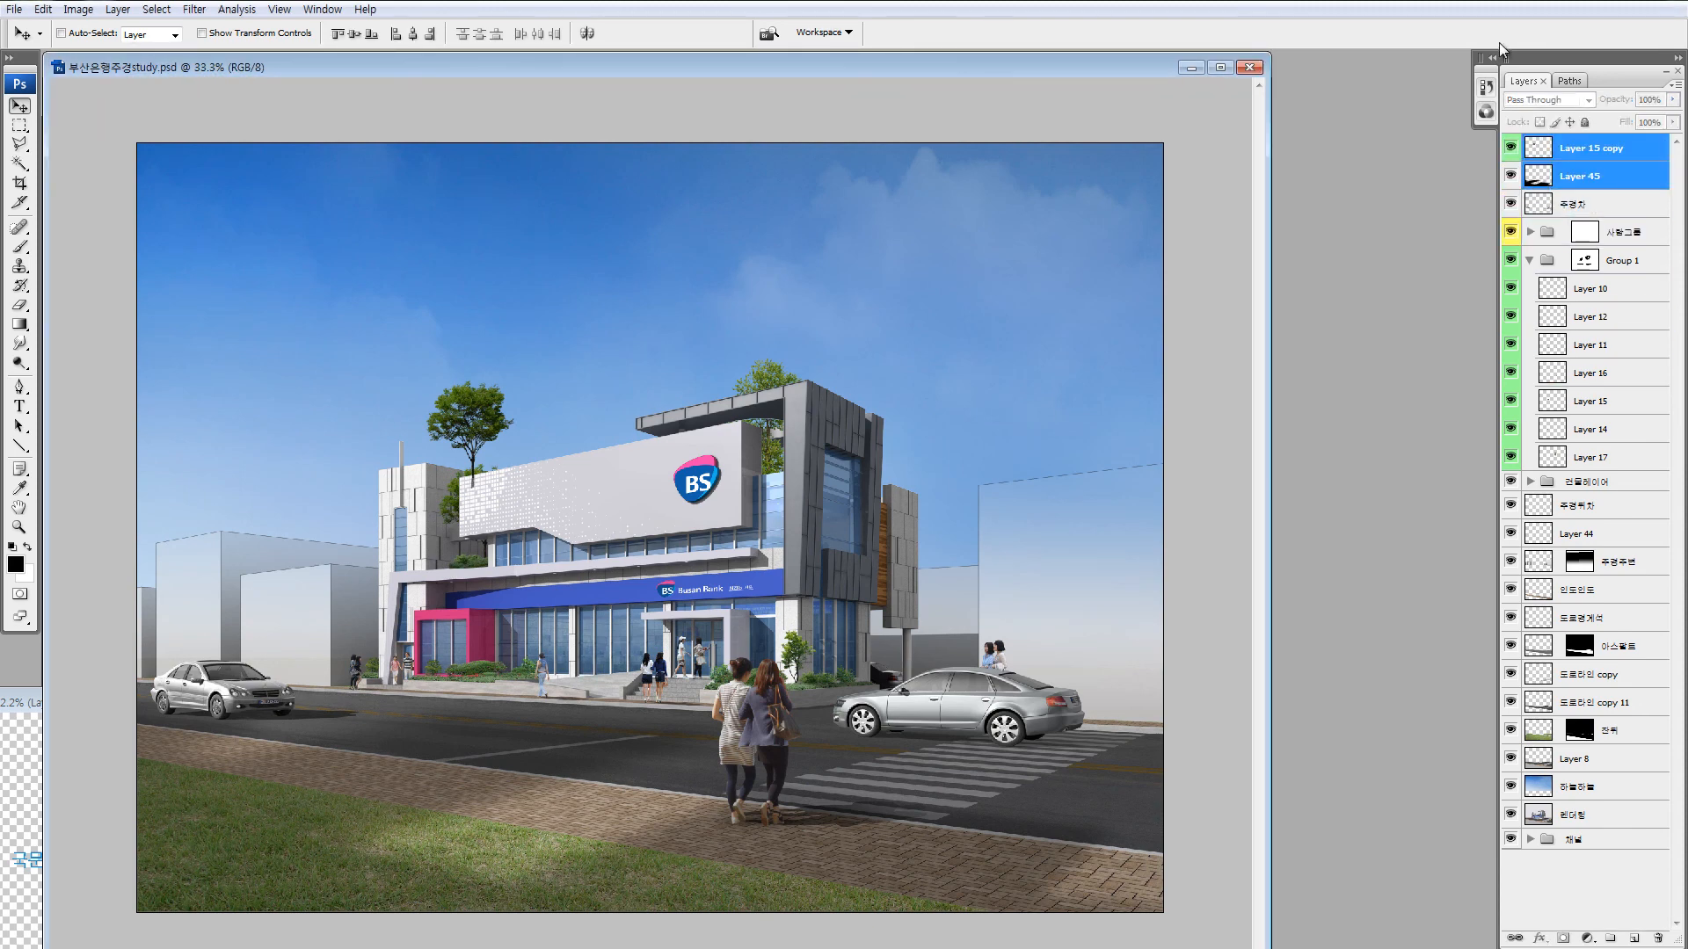
{"action": "key", "text": "ctrl+g"}
Turn the copied tree in Layer 15 copy into a black silhouette by lowering its lightness to the minimum, and shift it along the facade.
{"action": "left_click", "coordinate": [1531, 145]}
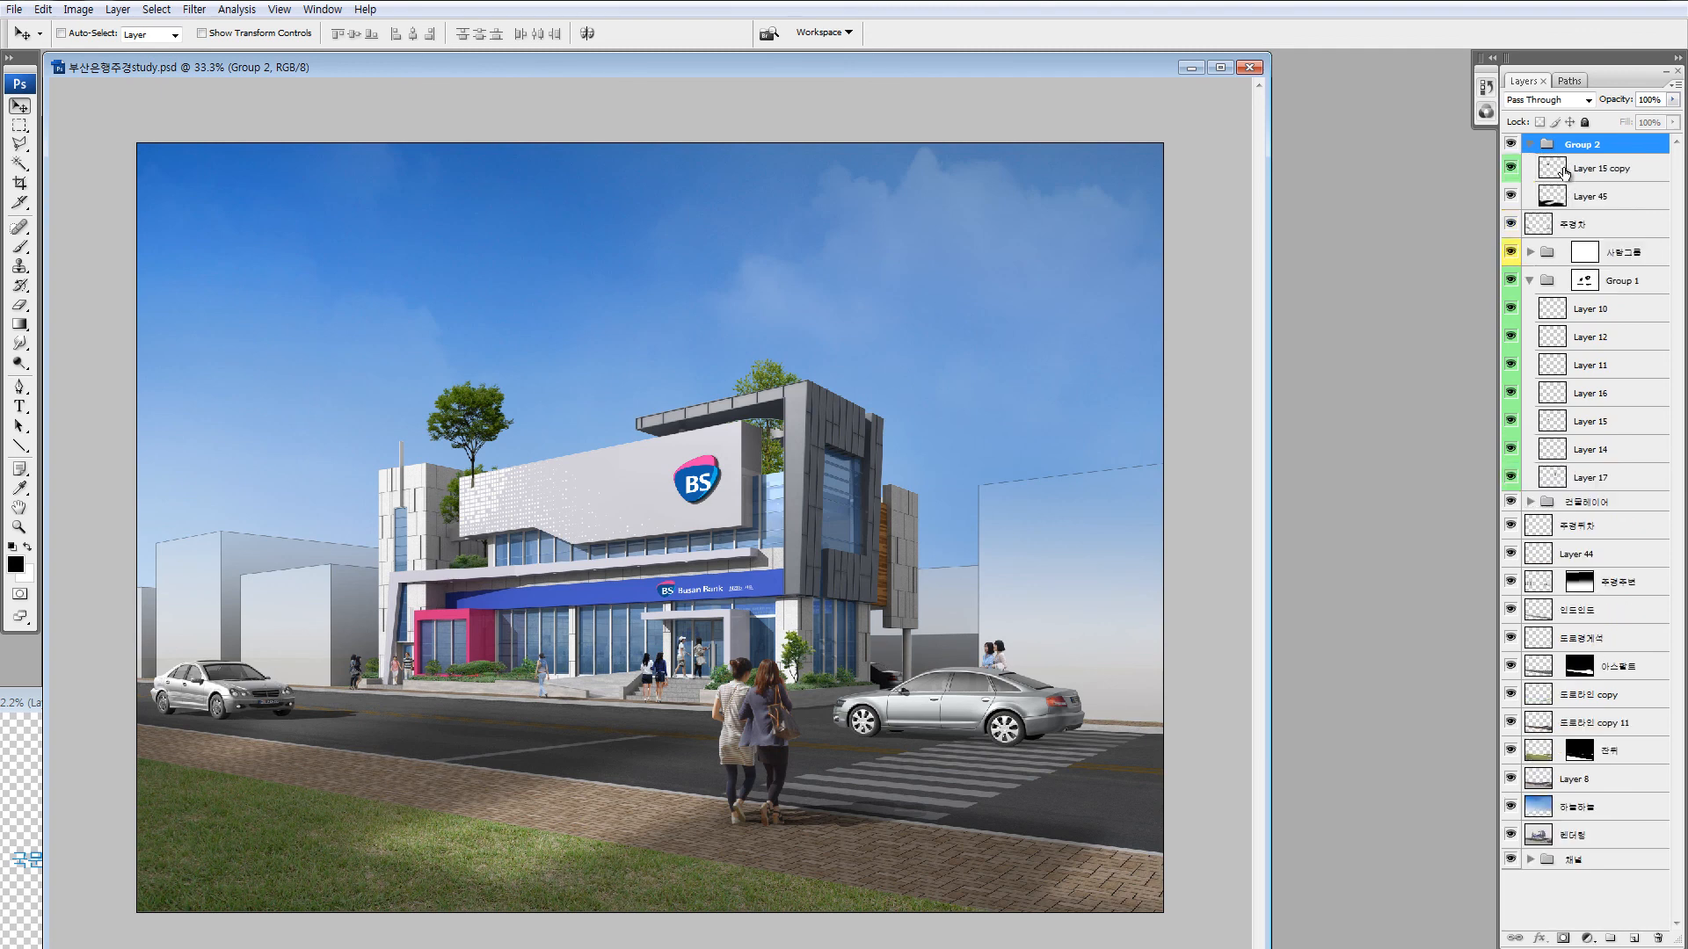
{"action": "left_click", "coordinate": [1583, 168]}
{"action": "key", "text": "i"}
{"action": "key", "text": "ctrl+u"}
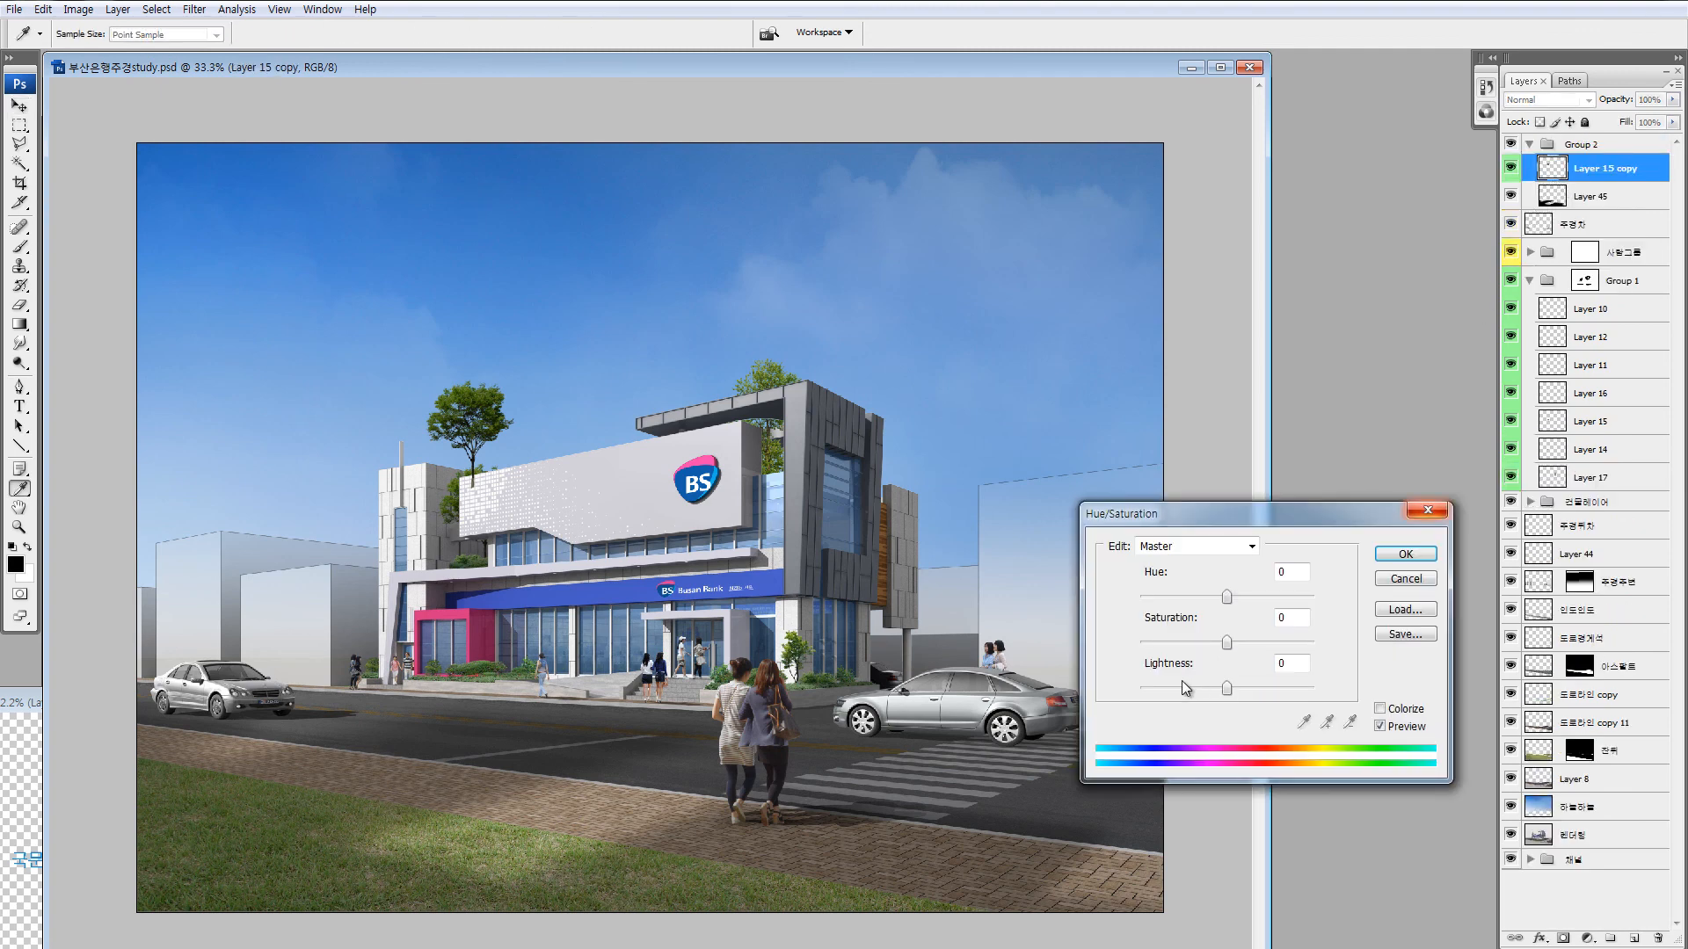
{"action": "left_click_drag", "start_coordinate": [1227, 689], "coordinate": [1125, 688]}
{"action": "left_click", "coordinate": [1425, 556]}
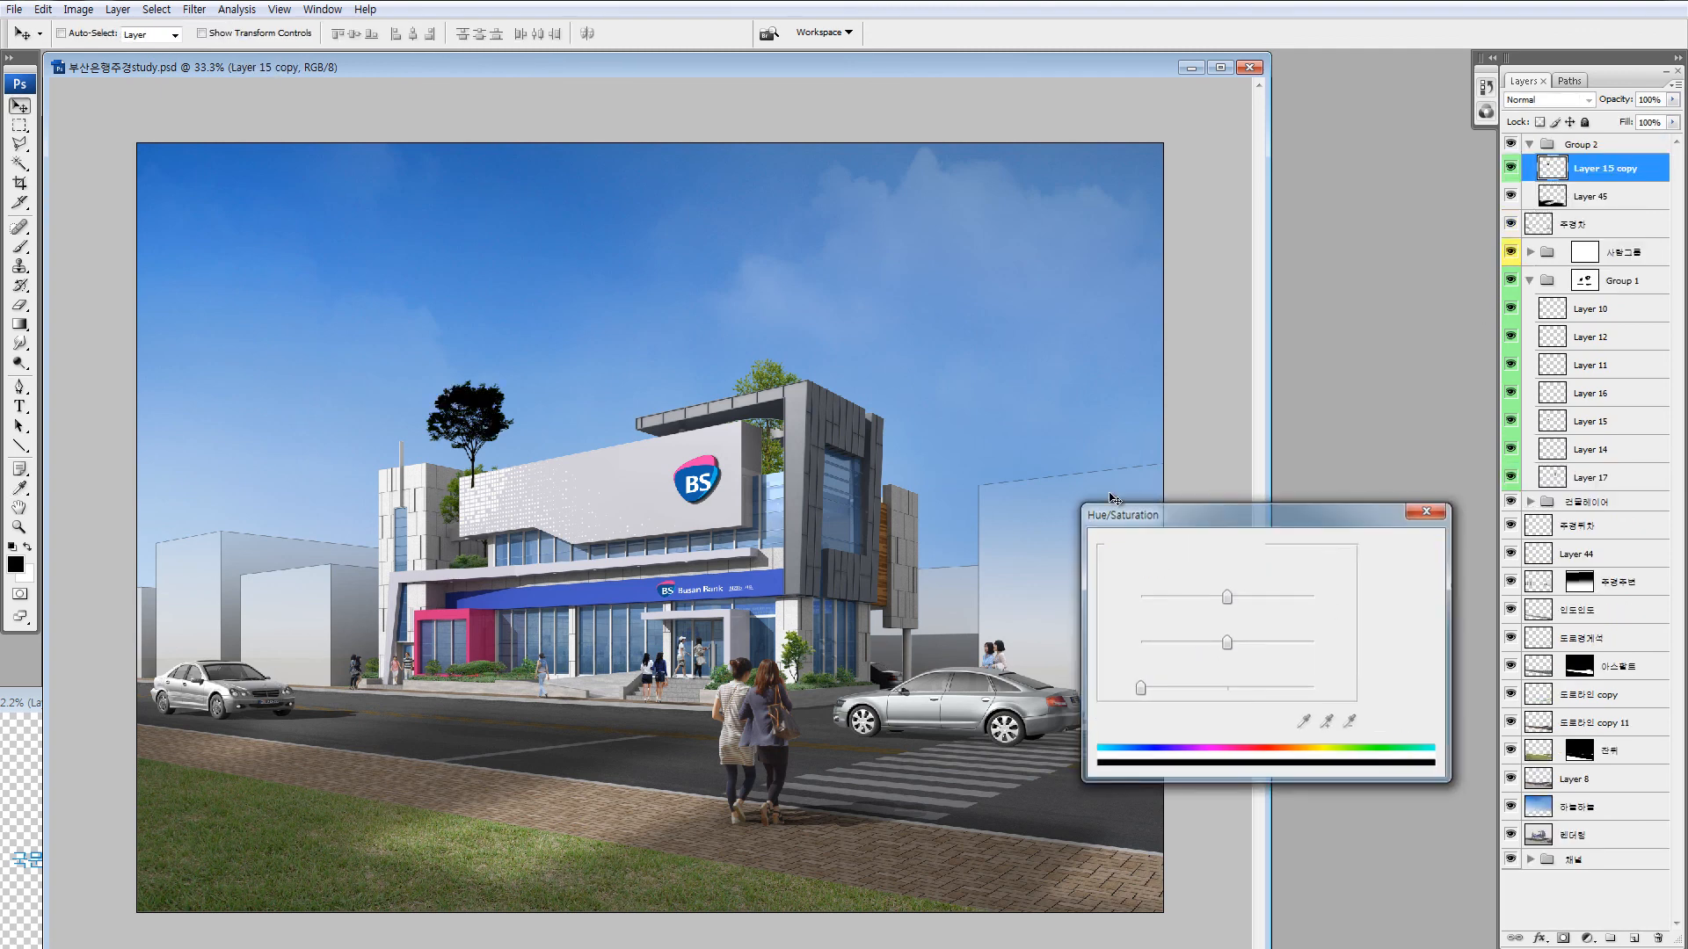
{"action": "left_click_drag", "start_coordinate": [527, 433], "coordinate": [620, 445]}
Restore the foreground shadow layer, Layer 45, to 100% opacity.
{"action": "left_click", "coordinate": [1562, 197]}
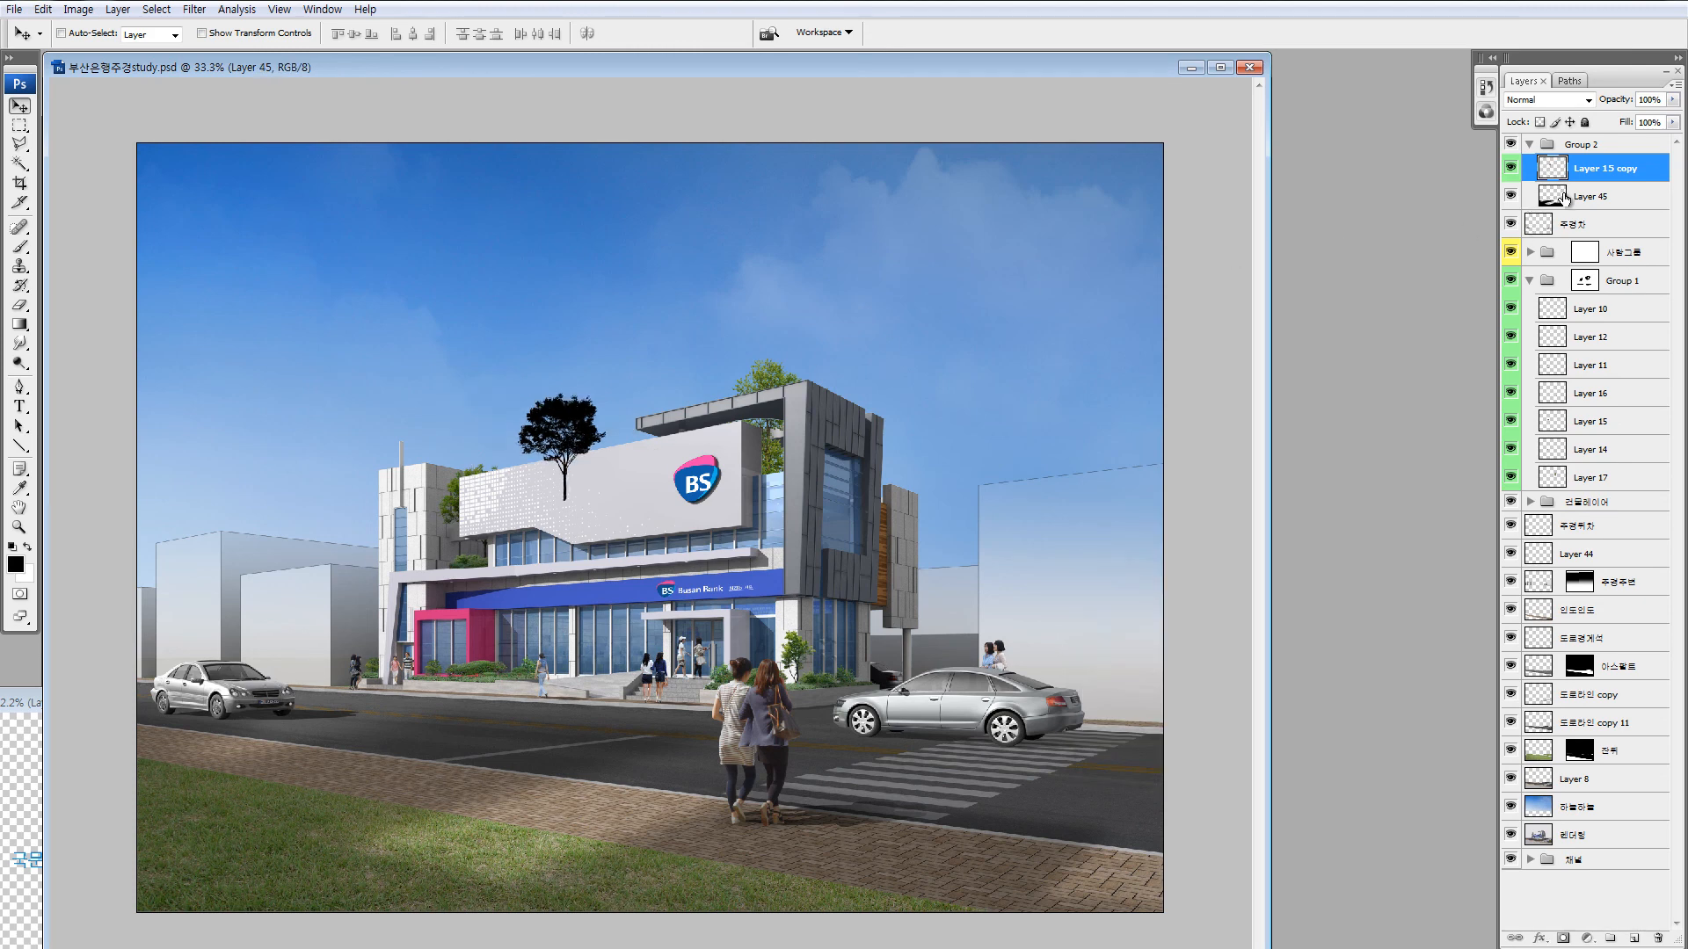
{"action": "key", "text": "3"}
{"action": "key", "text": "1"}
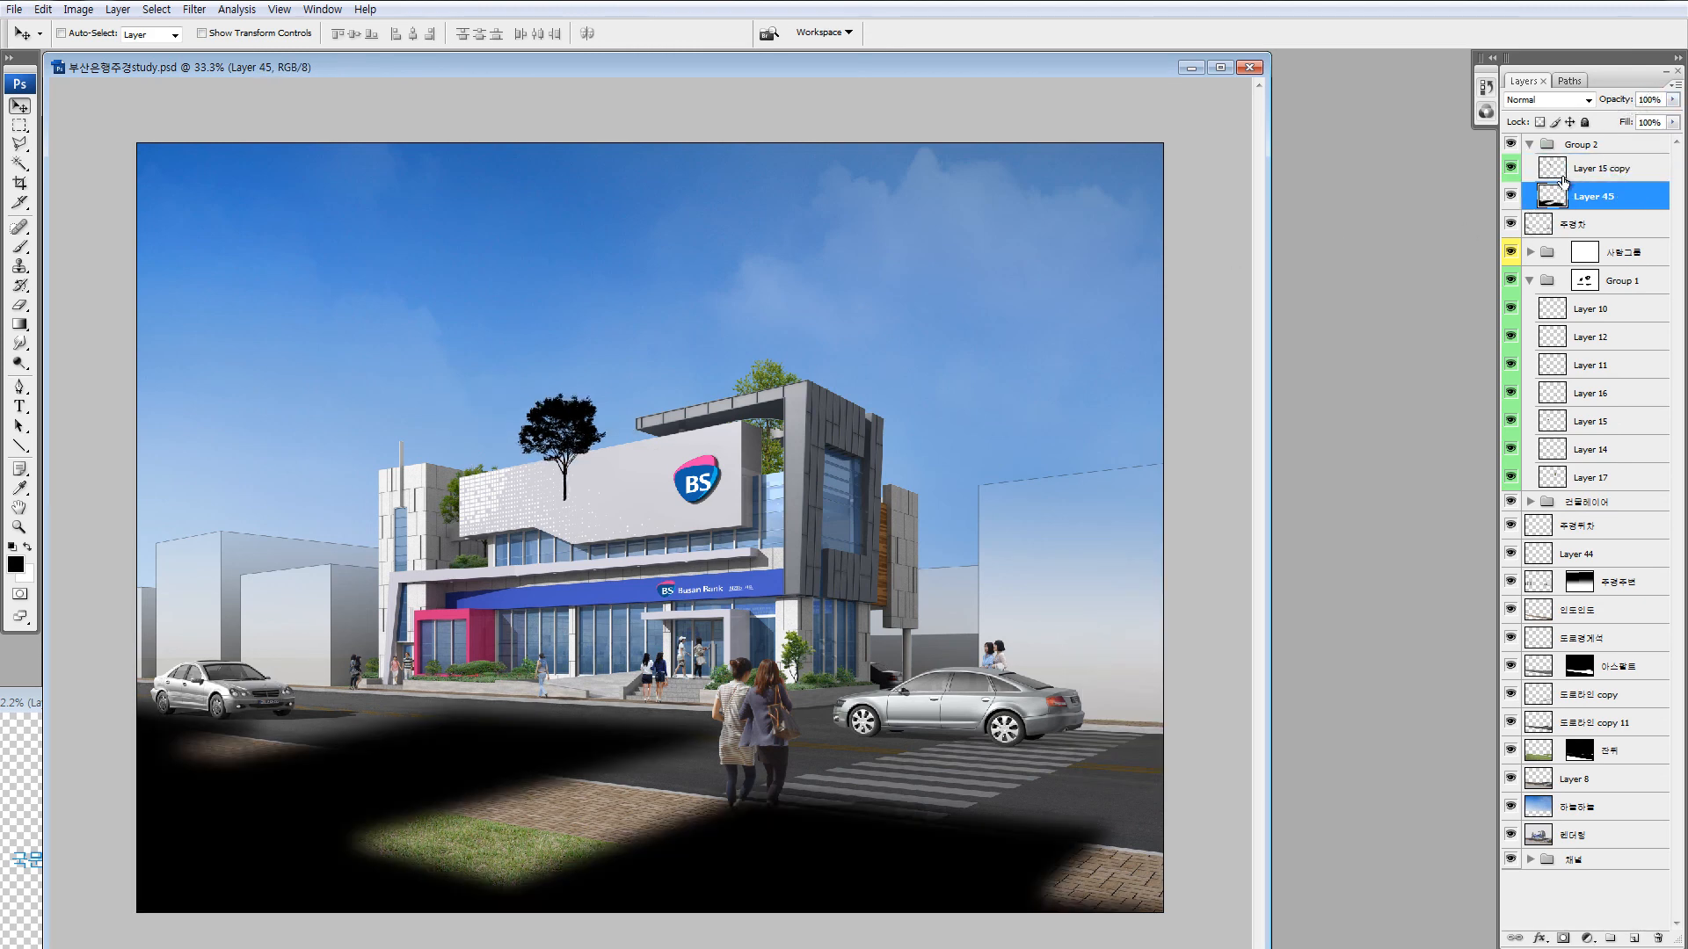
Enlarge the black tree silhouette to about 424% and place it in front of the bank with its trunk reaching the road.
{"action": "left_click", "coordinate": [1553, 169]}
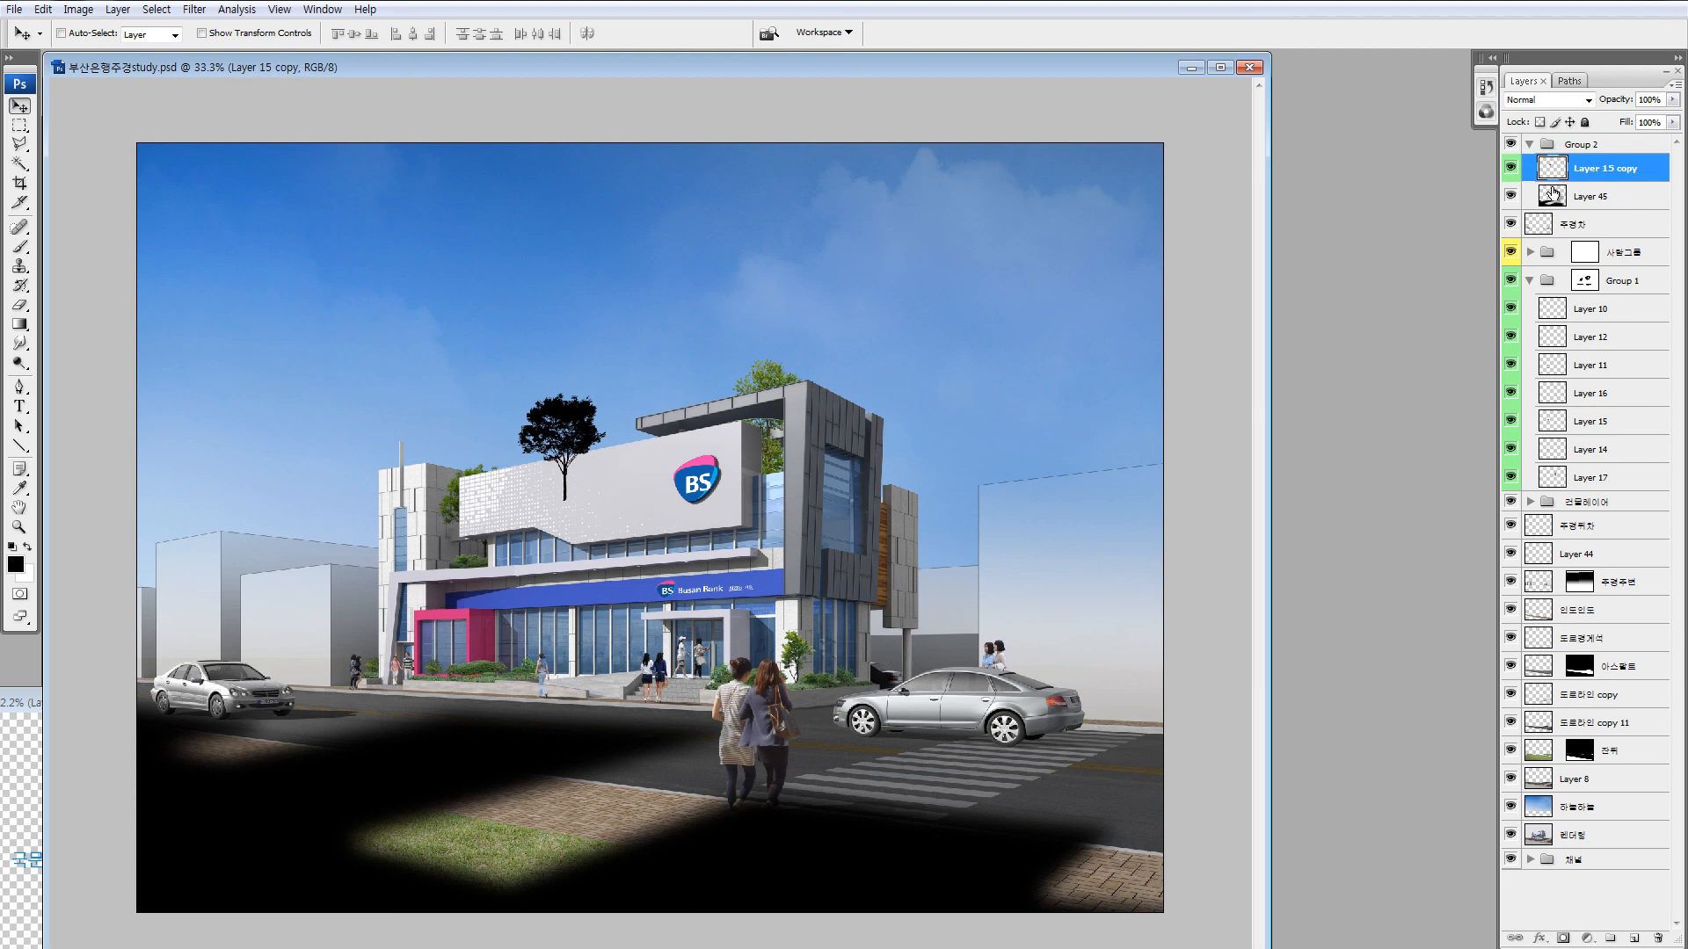
{"action": "left_click", "coordinate": [1555, 197]}
{"action": "left_click", "coordinate": [1556, 179]}
{"action": "key", "text": "ctrl+t"}
{"action": "left_click_drag", "start_coordinate": [618, 387], "coordinate": [988, 18]}
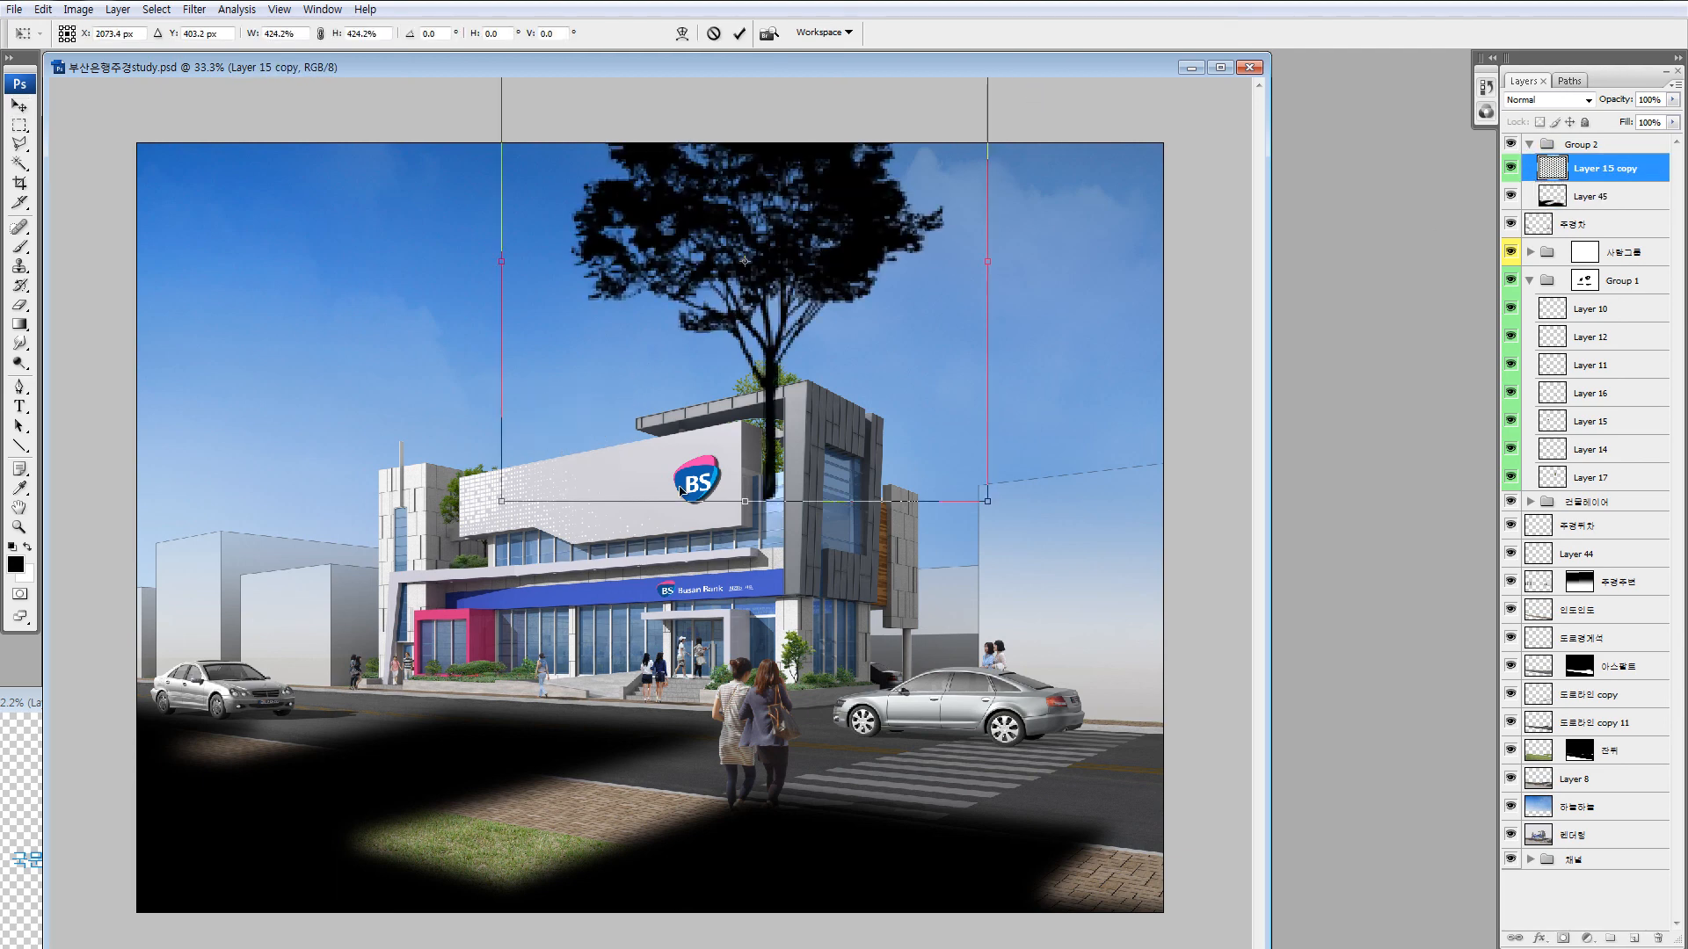
{"action": "left_click_drag", "start_coordinate": [1002, 244], "coordinate": [807, 477]}
{"action": "key", "text": "Return"}
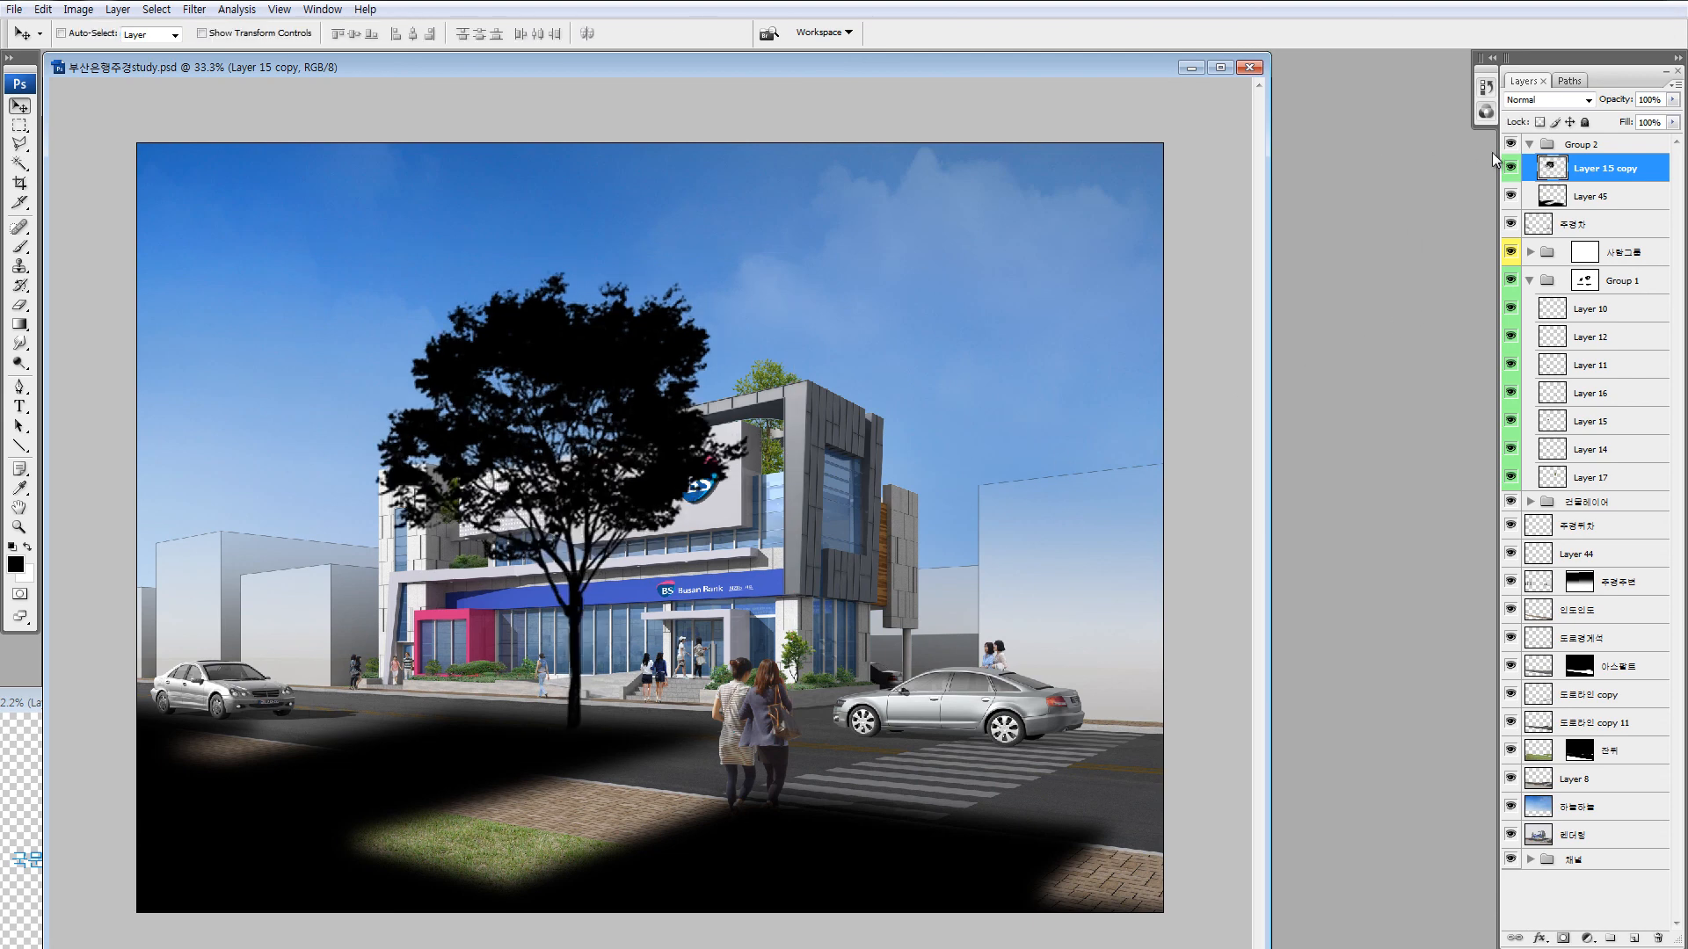
Reduce the opacity of the whole shadow group, Group 2, to 36%.
{"action": "left_click", "coordinate": [1557, 146]}
{"action": "left_click", "coordinate": [1529, 144]}
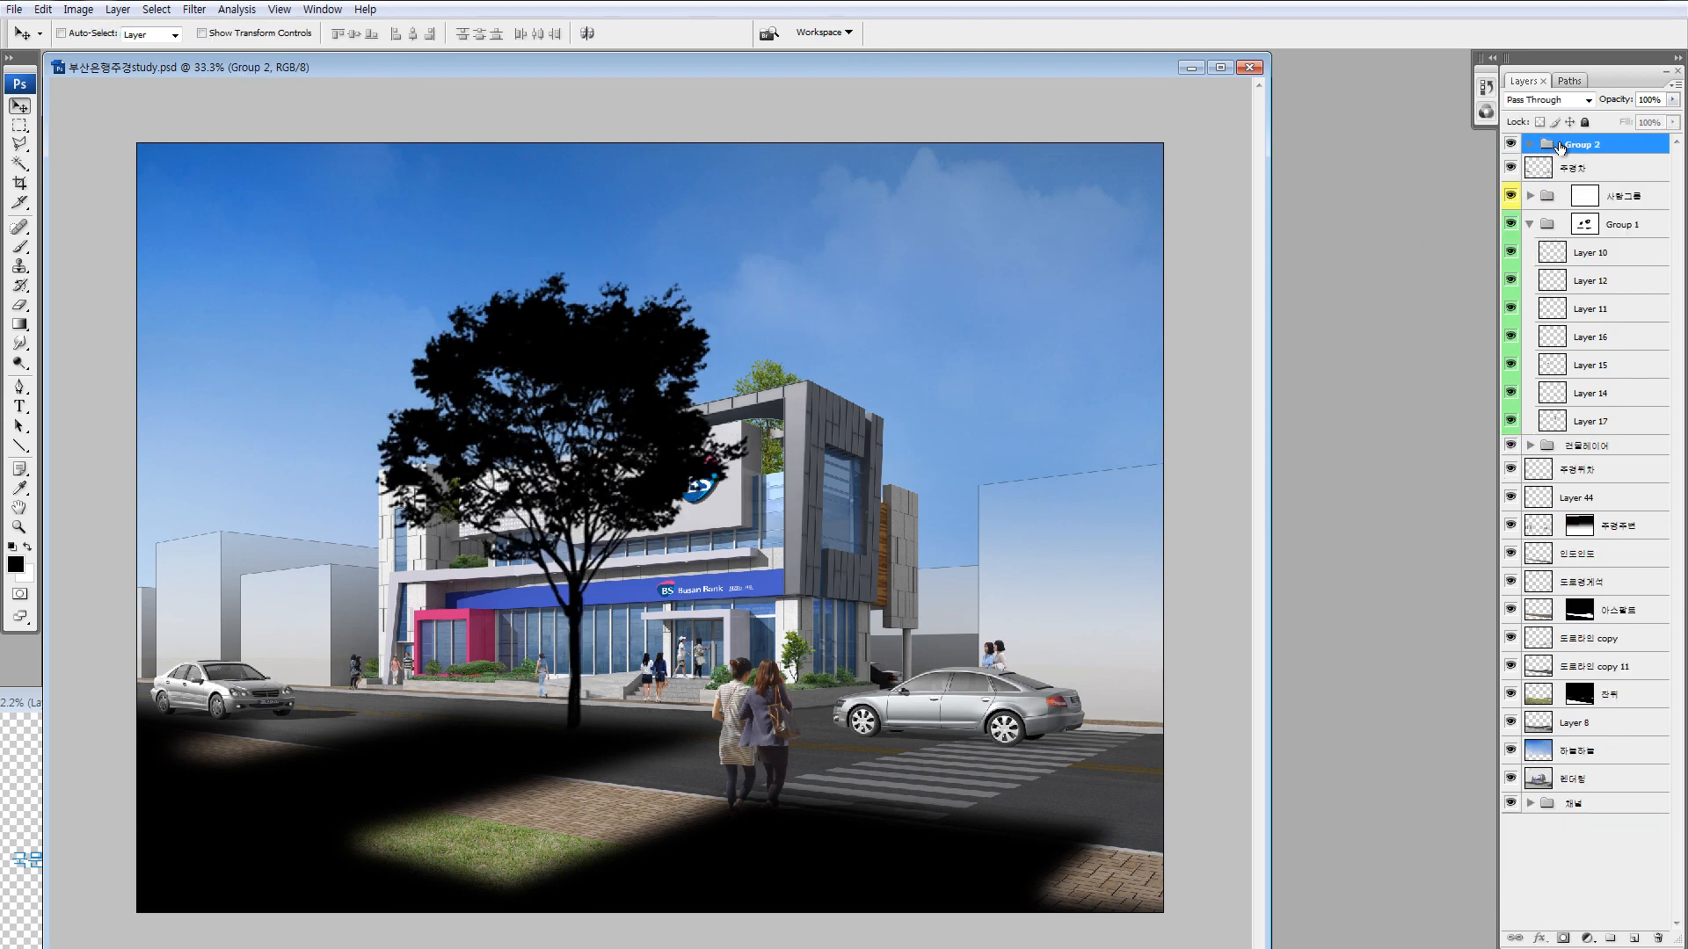
{"action": "left_click", "coordinate": [1672, 100]}
{"action": "left_click_drag", "start_coordinate": [1633, 121], "coordinate": [1618, 128]}
{"action": "left_click", "coordinate": [1529, 144]}
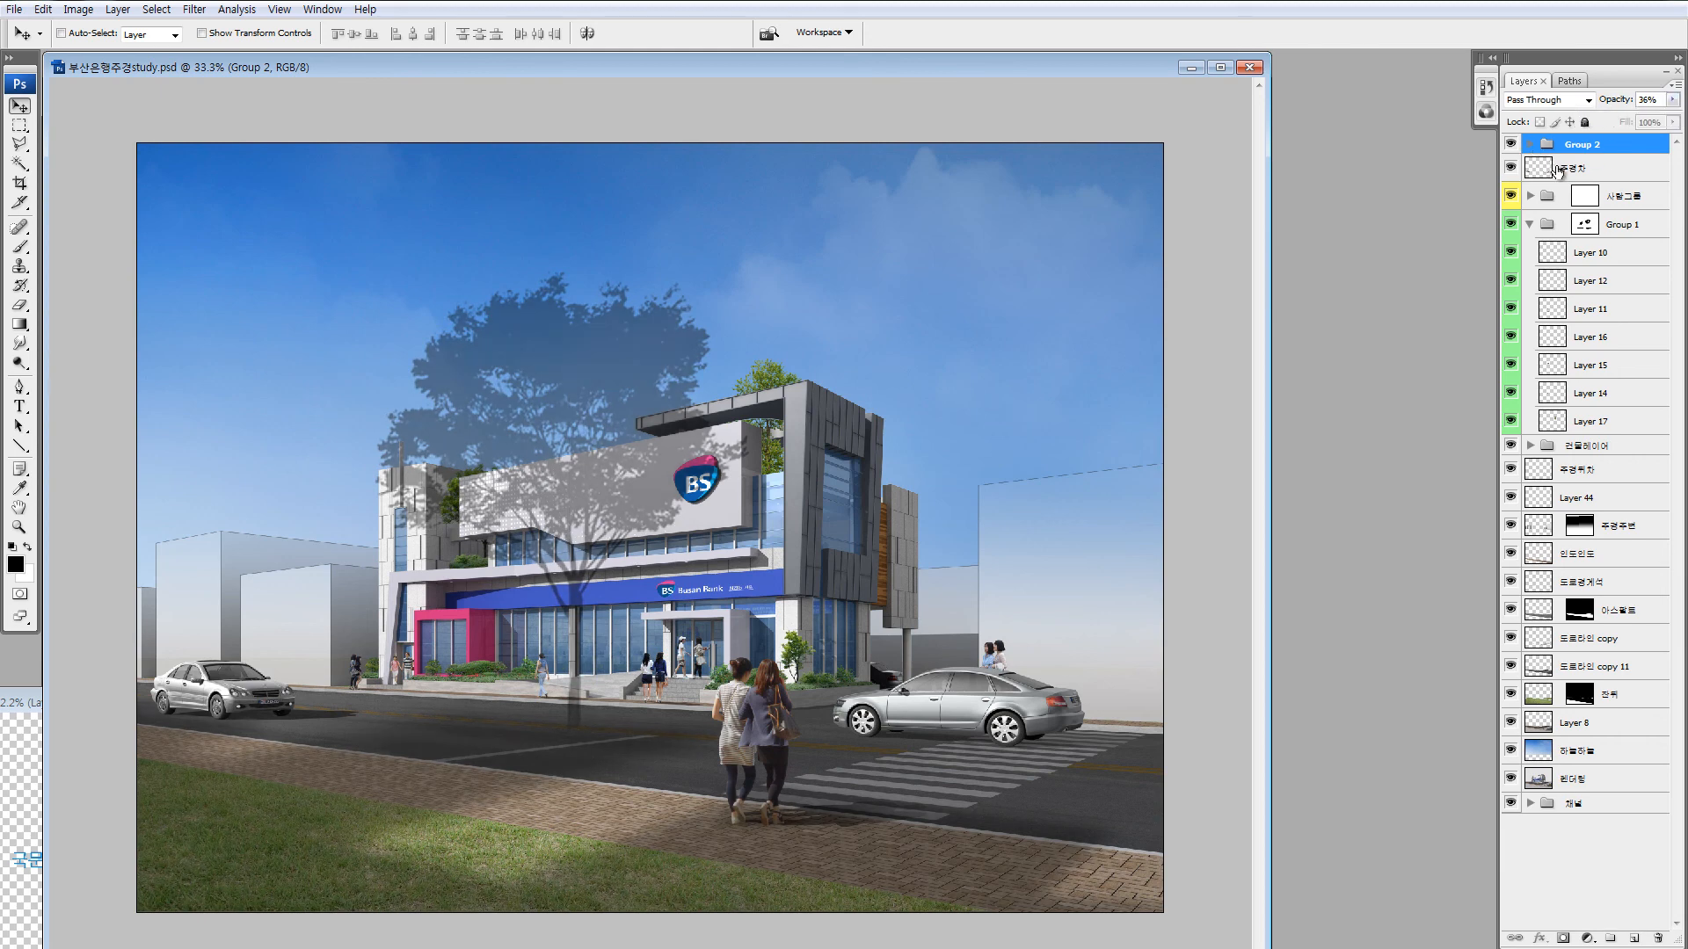
Move the tree silhouette down to the foreground and shrink, rotate and skew it into a slanted cast shadow across the grass and sidewalk.
{"action": "left_click", "coordinate": [1582, 168]}
{"action": "left_click_drag", "start_coordinate": [701, 563], "coordinate": [510, 461]}
{"action": "key", "text": "ctrl+t"}
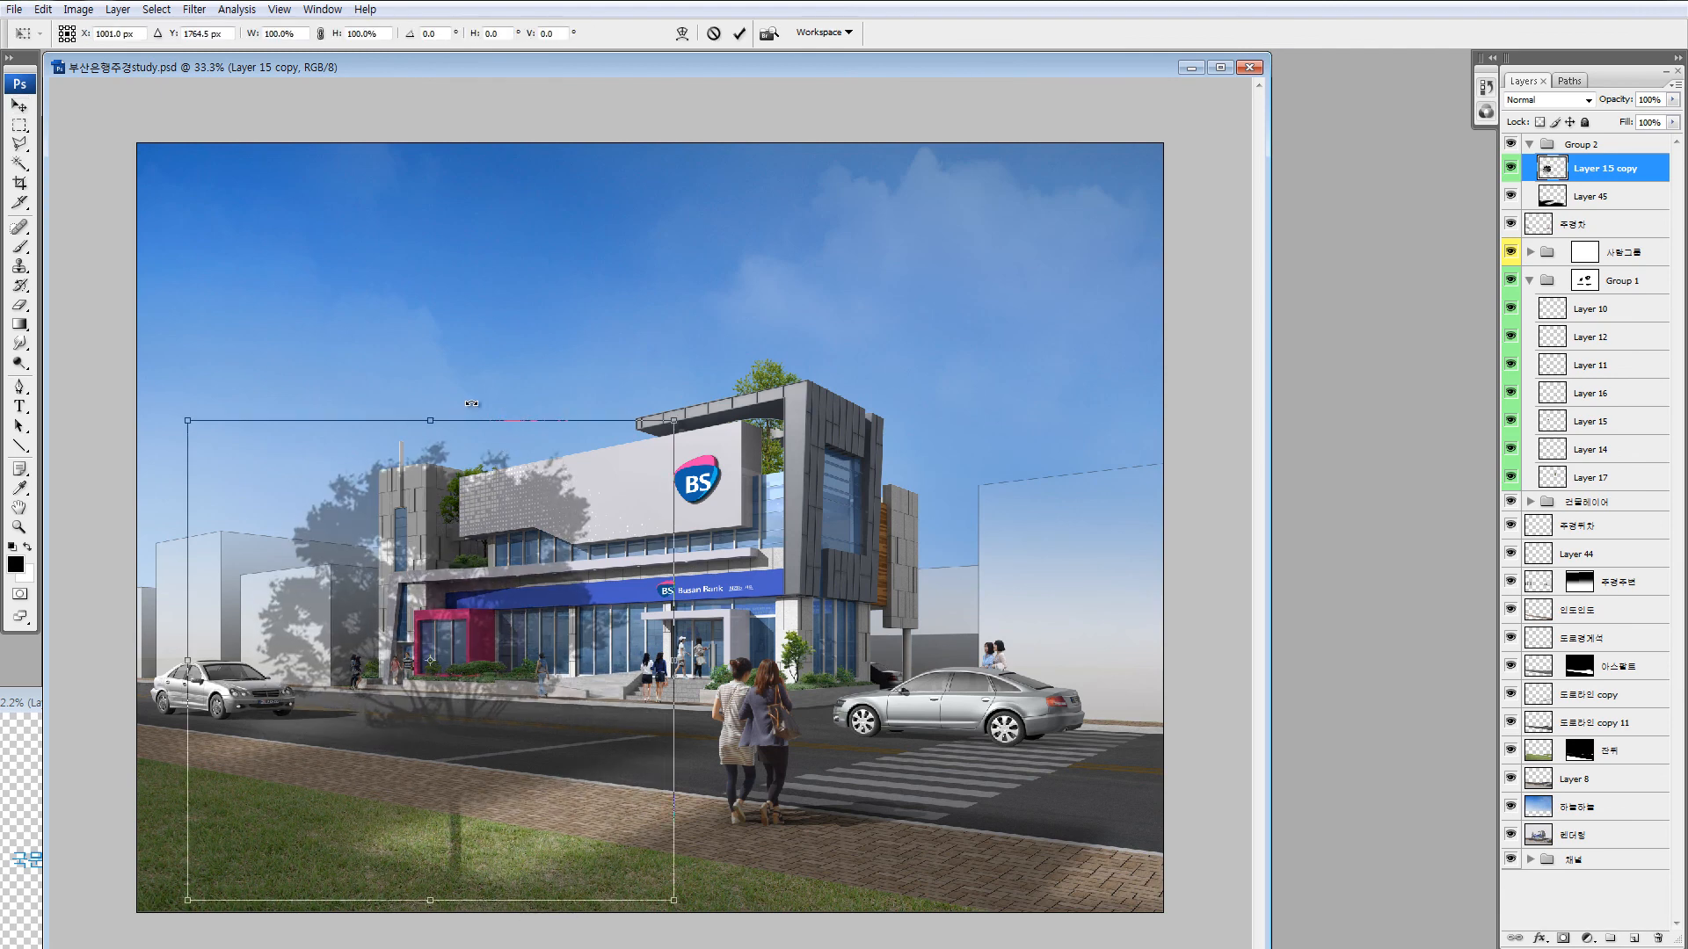
{"action": "left_click_drag", "start_coordinate": [189, 651], "coordinate": [282, 735]}
{"action": "left_click_drag", "start_coordinate": [631, 836], "coordinate": [801, 755]}
{"action": "left_click_drag", "start_coordinate": [677, 822], "coordinate": [659, 855]}
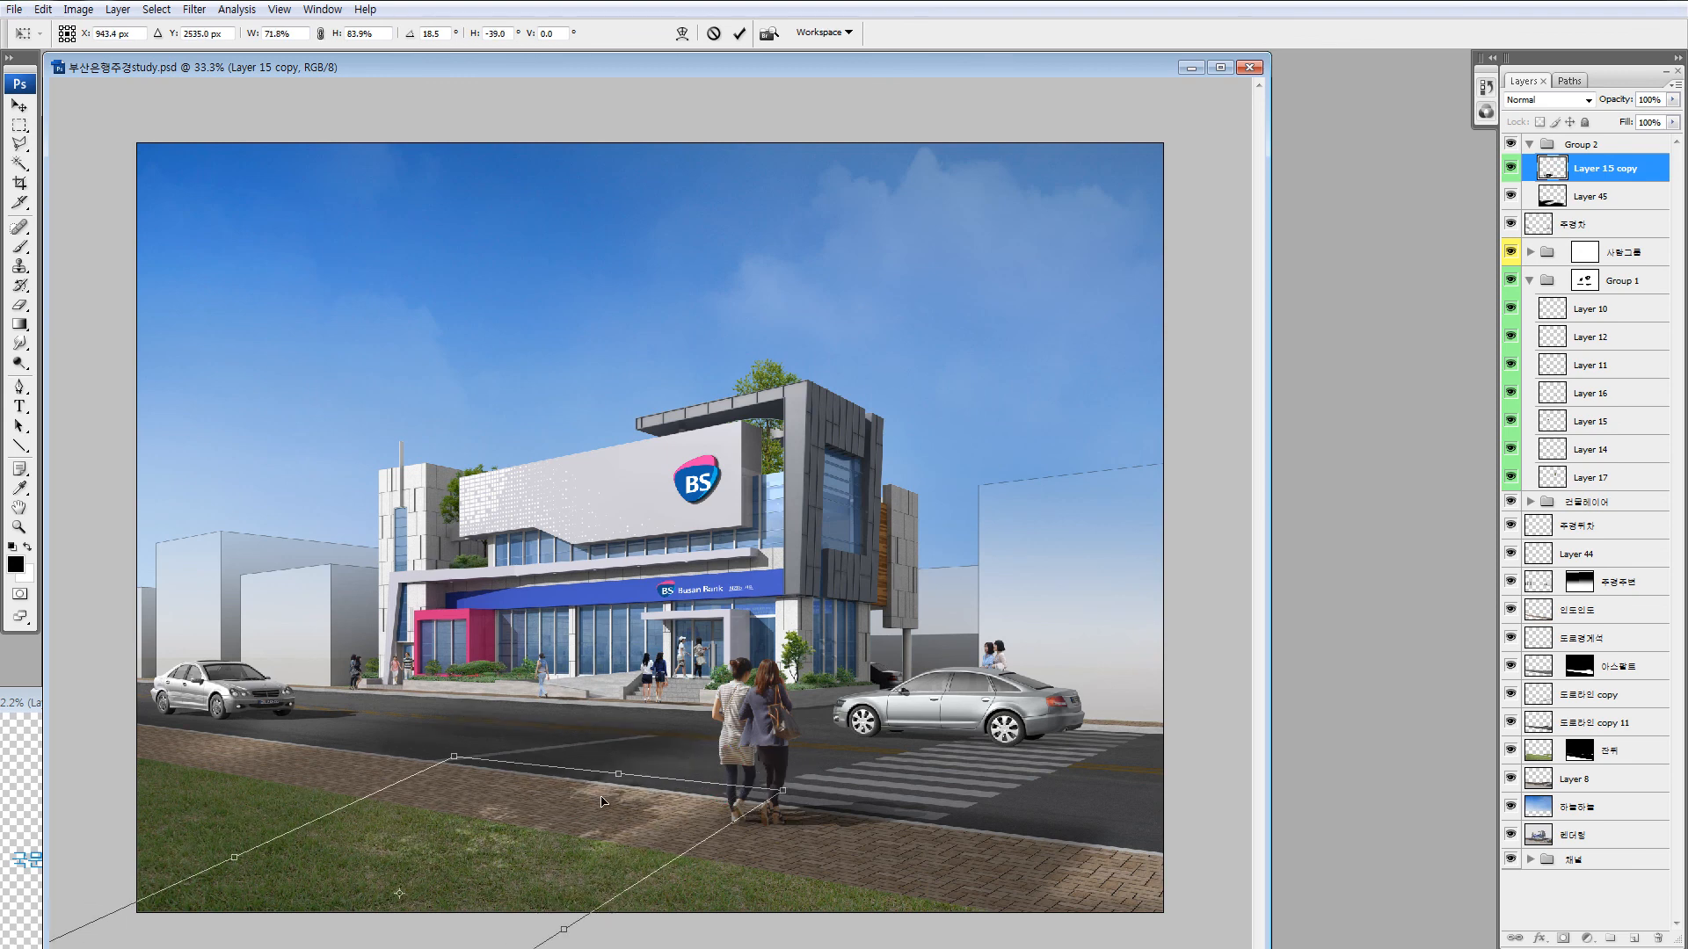
{"action": "left_click_drag", "start_coordinate": [459, 609], "coordinate": [500, 617]}
{"action": "left_click_drag", "start_coordinate": [552, 774], "coordinate": [482, 925]}
{"action": "left_click_drag", "start_coordinate": [655, 577], "coordinate": [675, 594]}
{"action": "key", "text": "Return"}
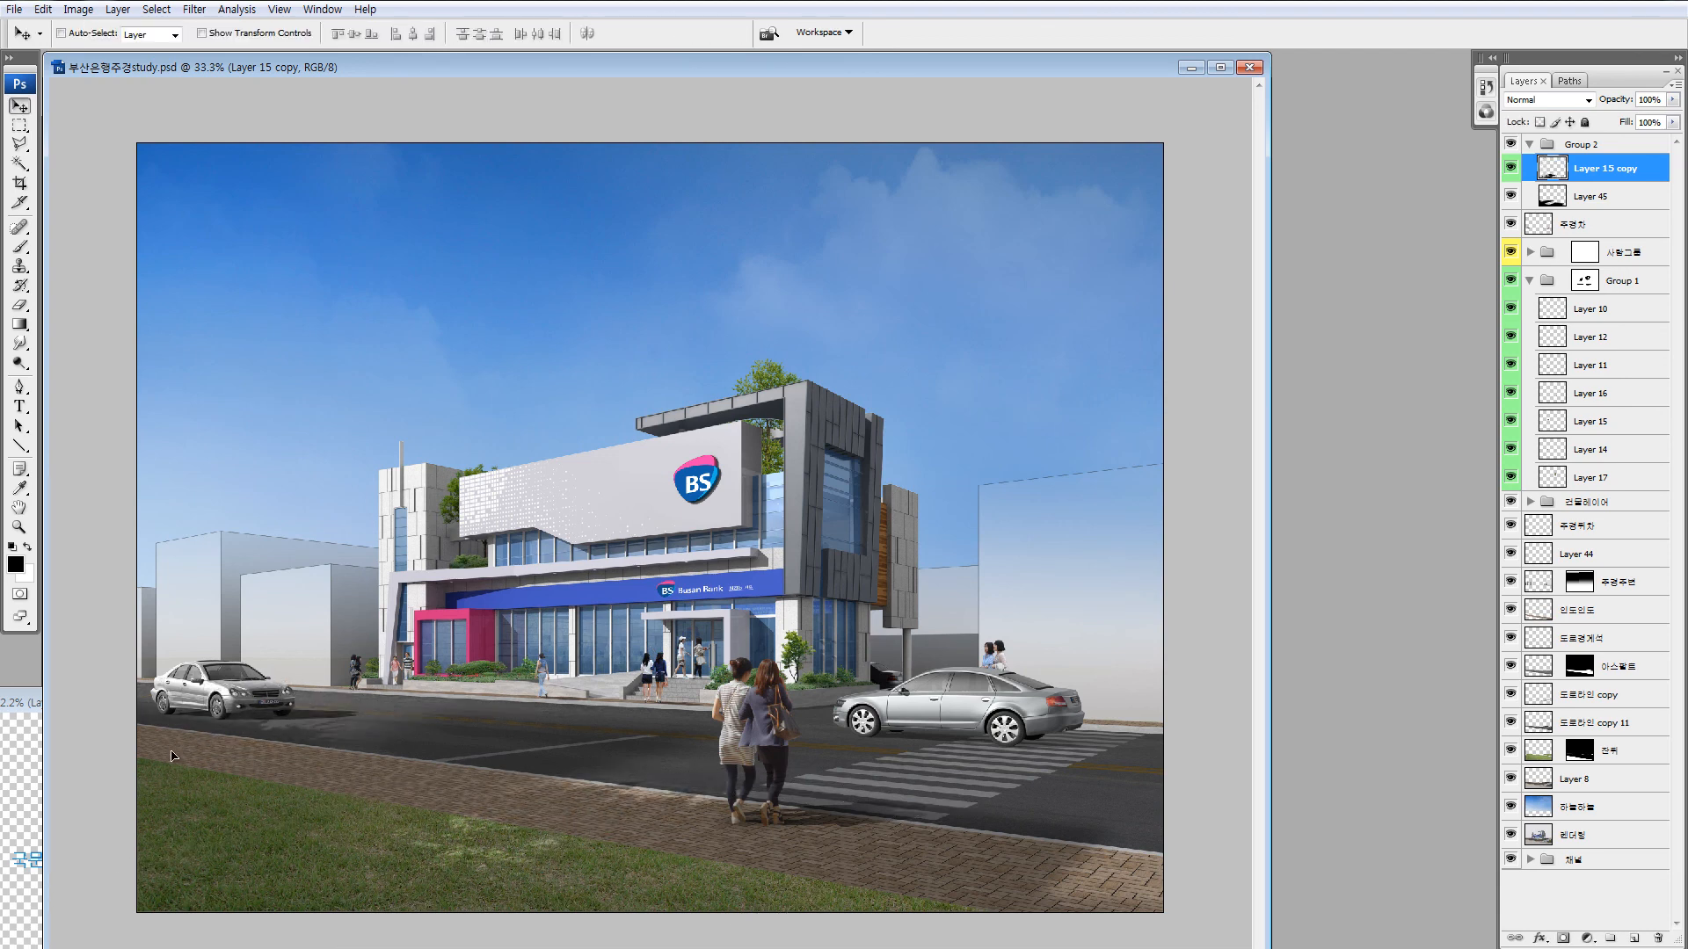
{"action": "key", "text": "ctrl+j"}
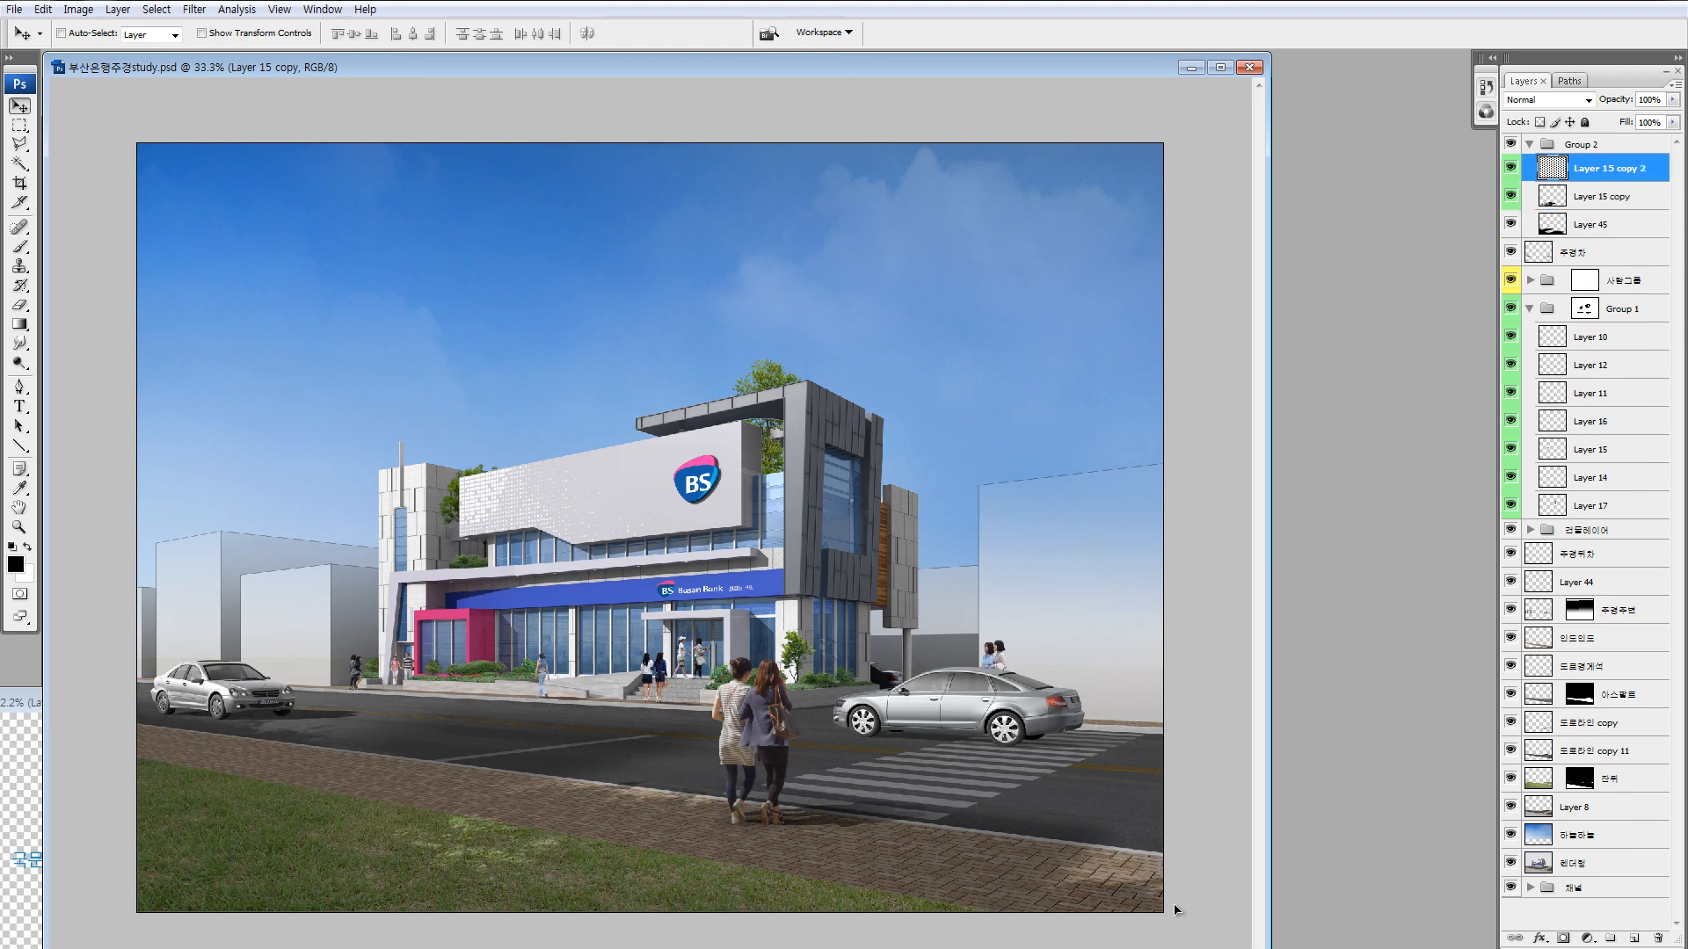
{"action": "key", "text": "ctrl+j"}
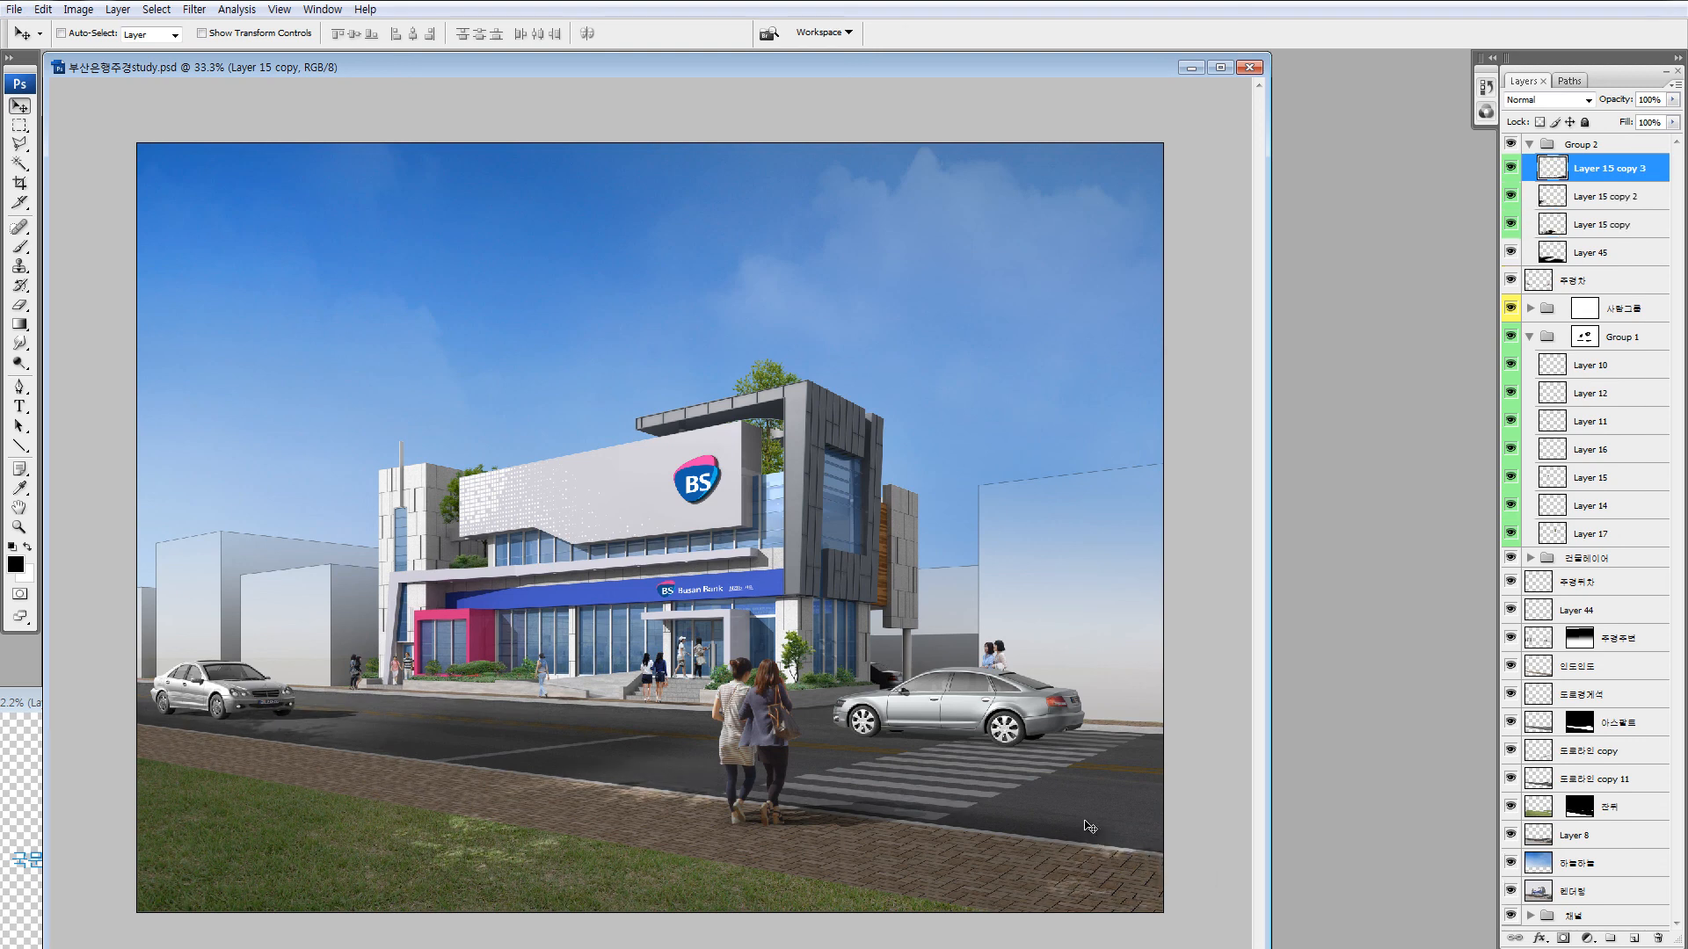
{"action": "key", "text": "ctrl+alt+z"}
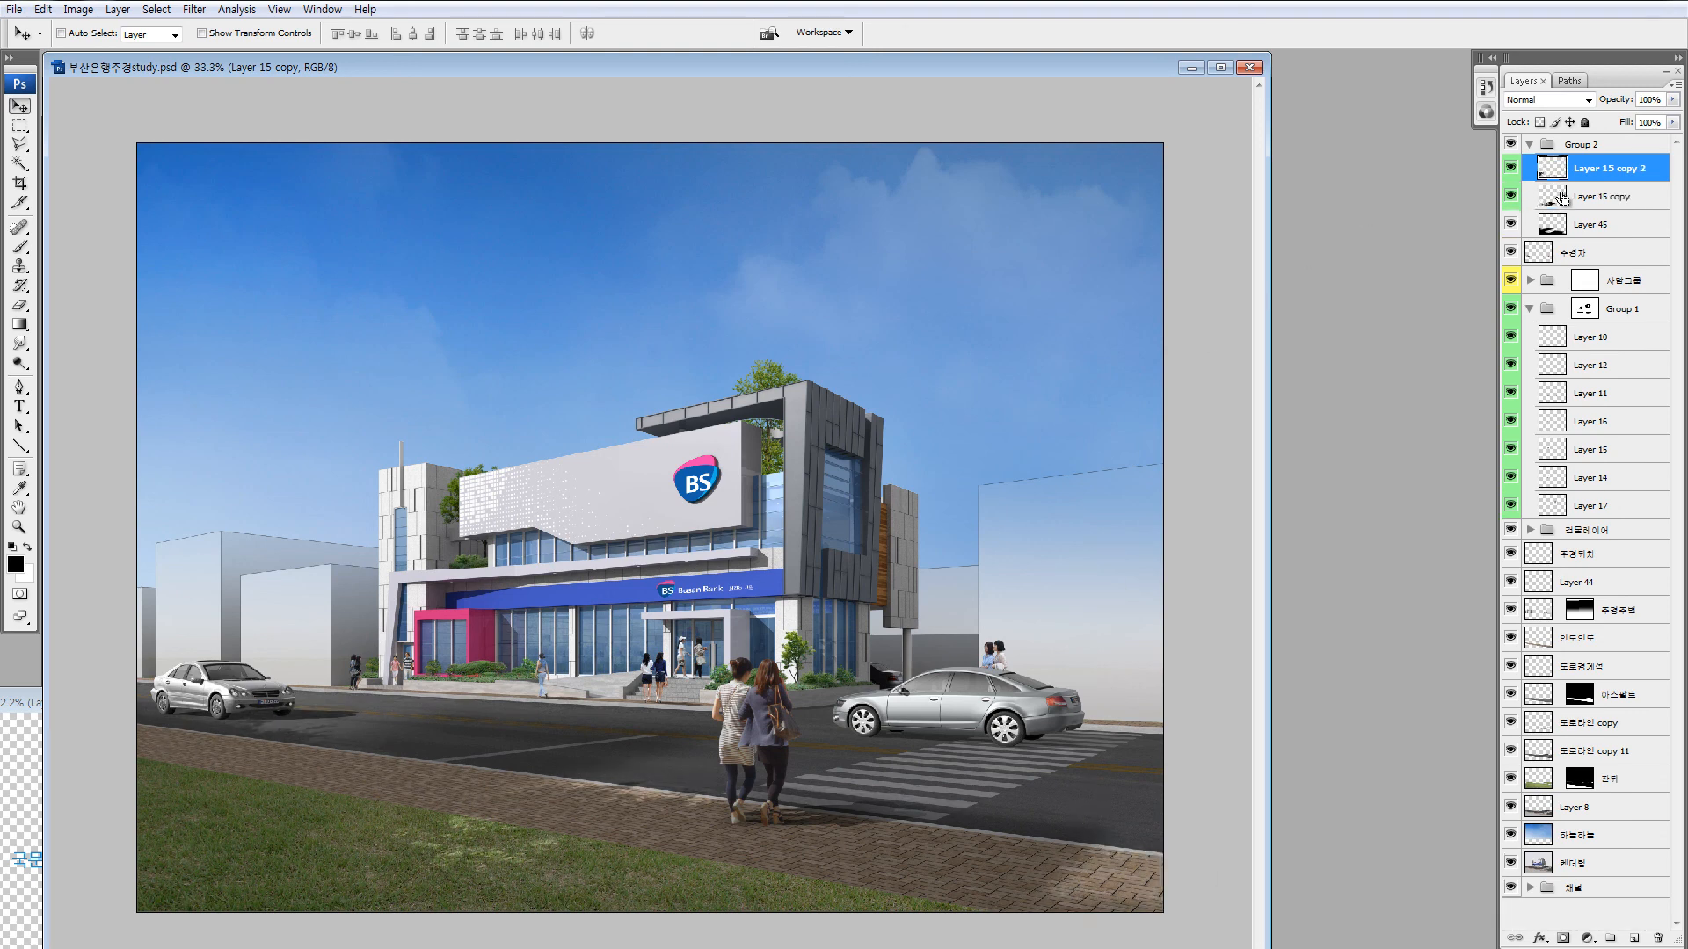
{"action": "key", "text": "ctrl+alt+z"}
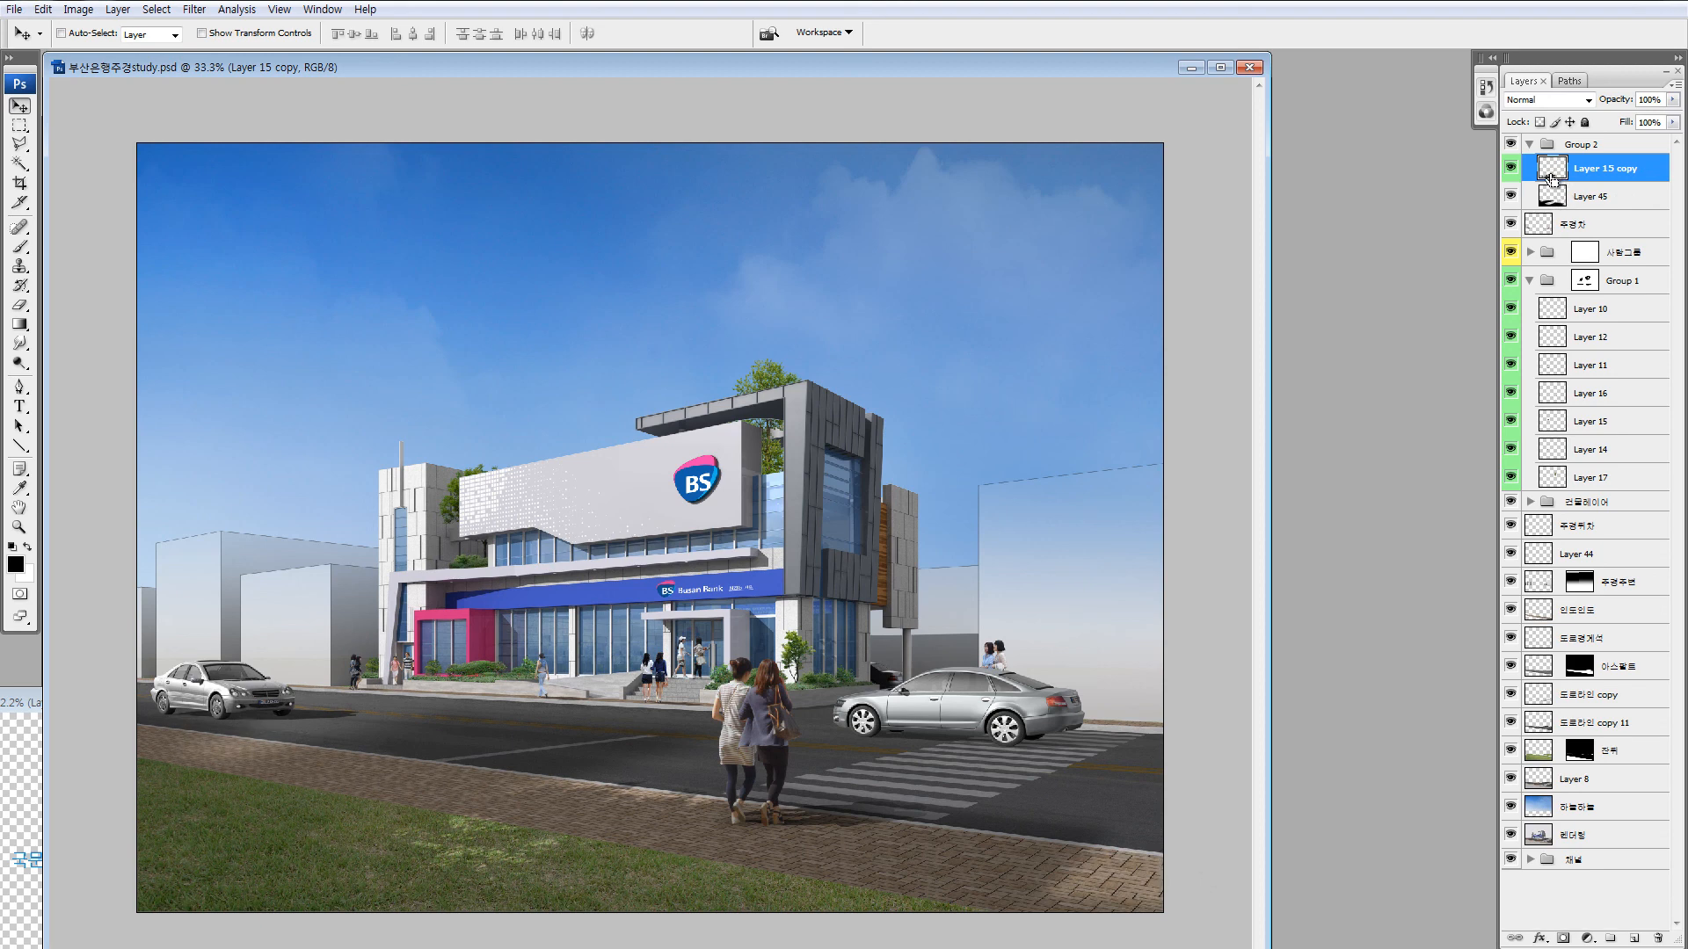
Select the tree shadow's pixels and copy the shadow within the same layer to cover more of the foreground and road.
{"action": "left_click", "coordinate": [1553, 180], "text": "ctrl"}
{"action": "left_click_drag", "start_coordinate": [648, 773], "coordinate": [873, 446]}
{"action": "key", "text": "ctrl+z"}
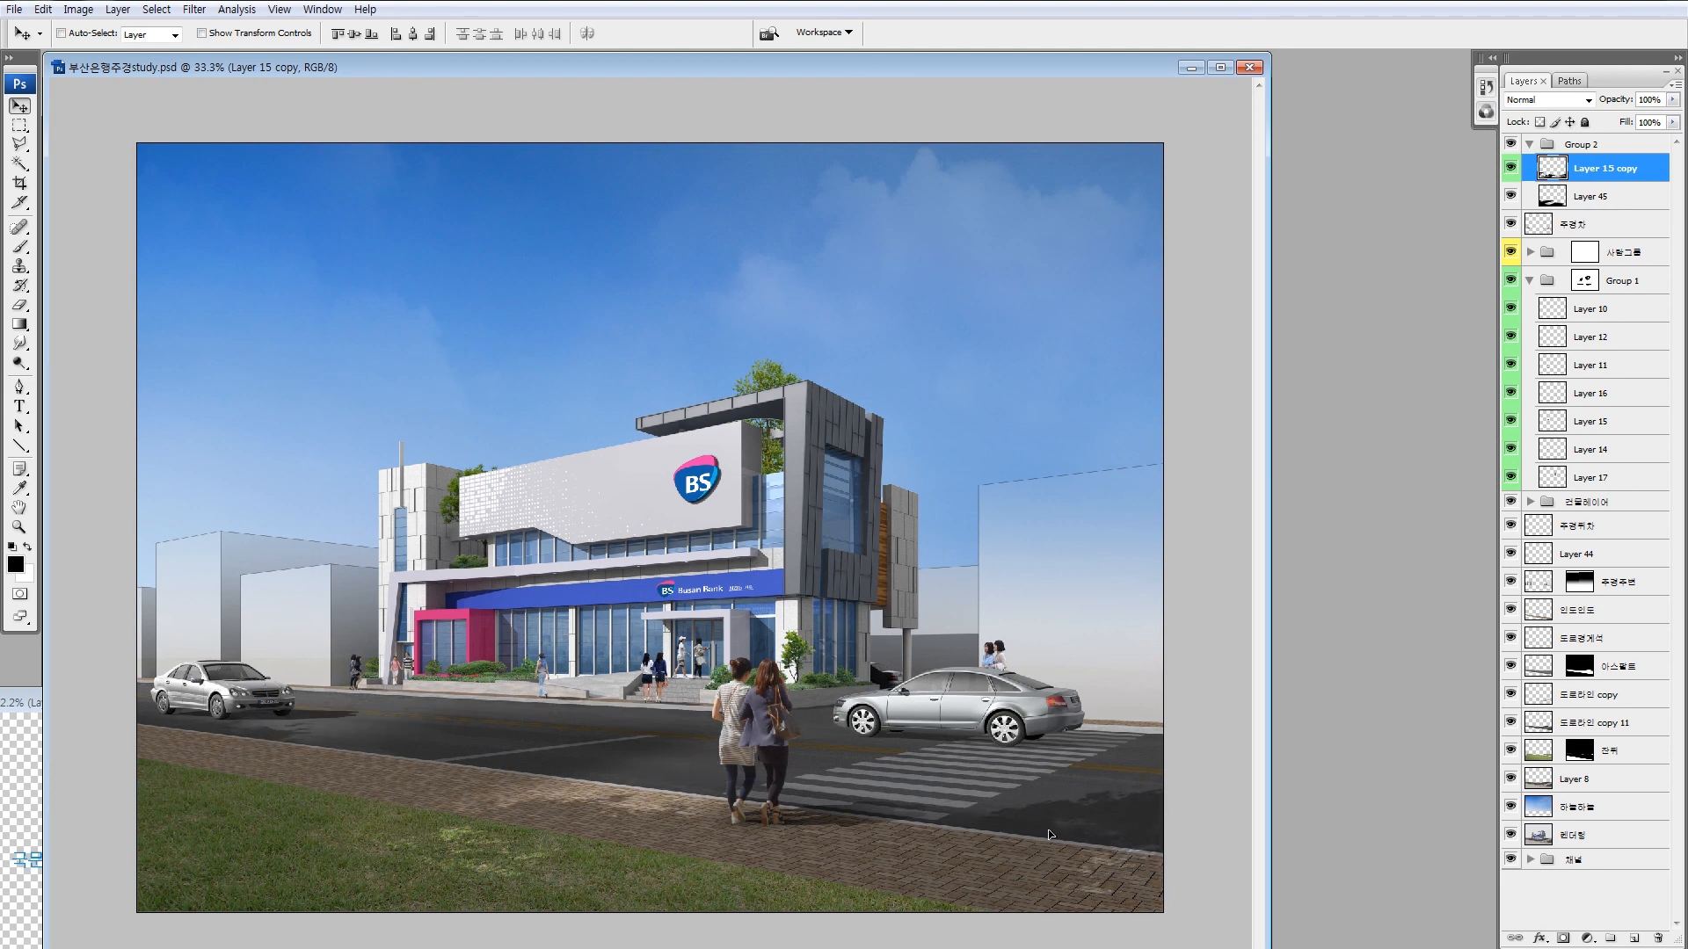
Soften the tree shadow layer with a Gaussian Blur of 2.8 pixels radius.
{"action": "left_click", "coordinate": [194, 9]}
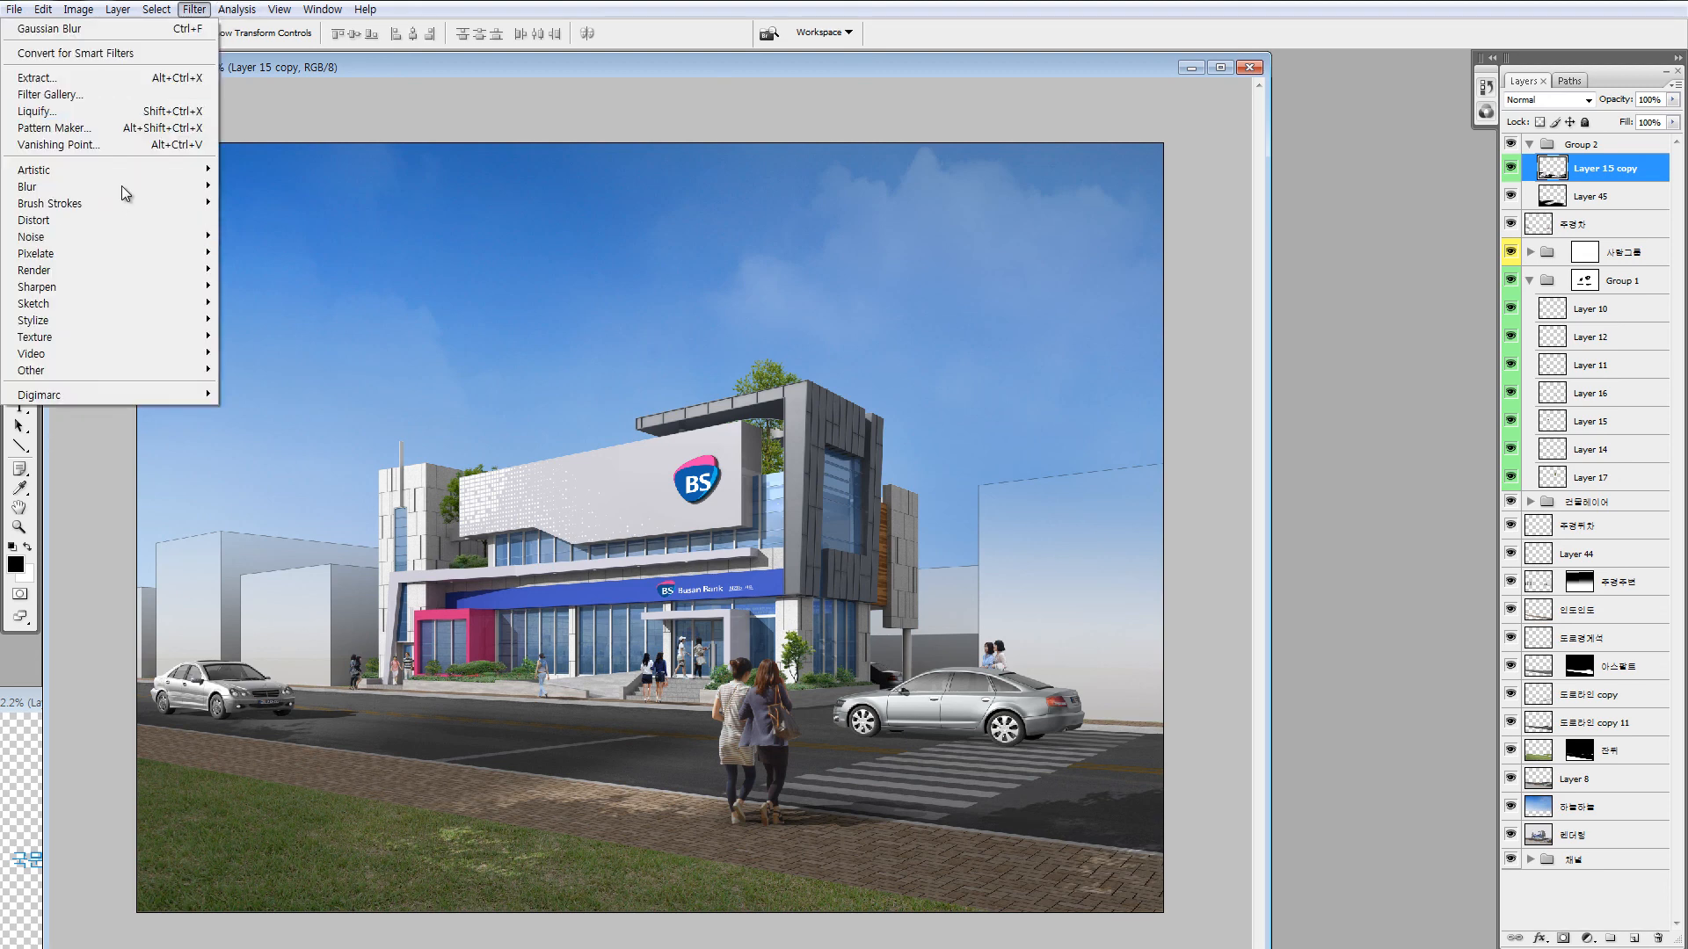
{"action": "mouse_move", "coordinate": [123, 187]}
{"action": "left_click", "coordinate": [268, 255]}
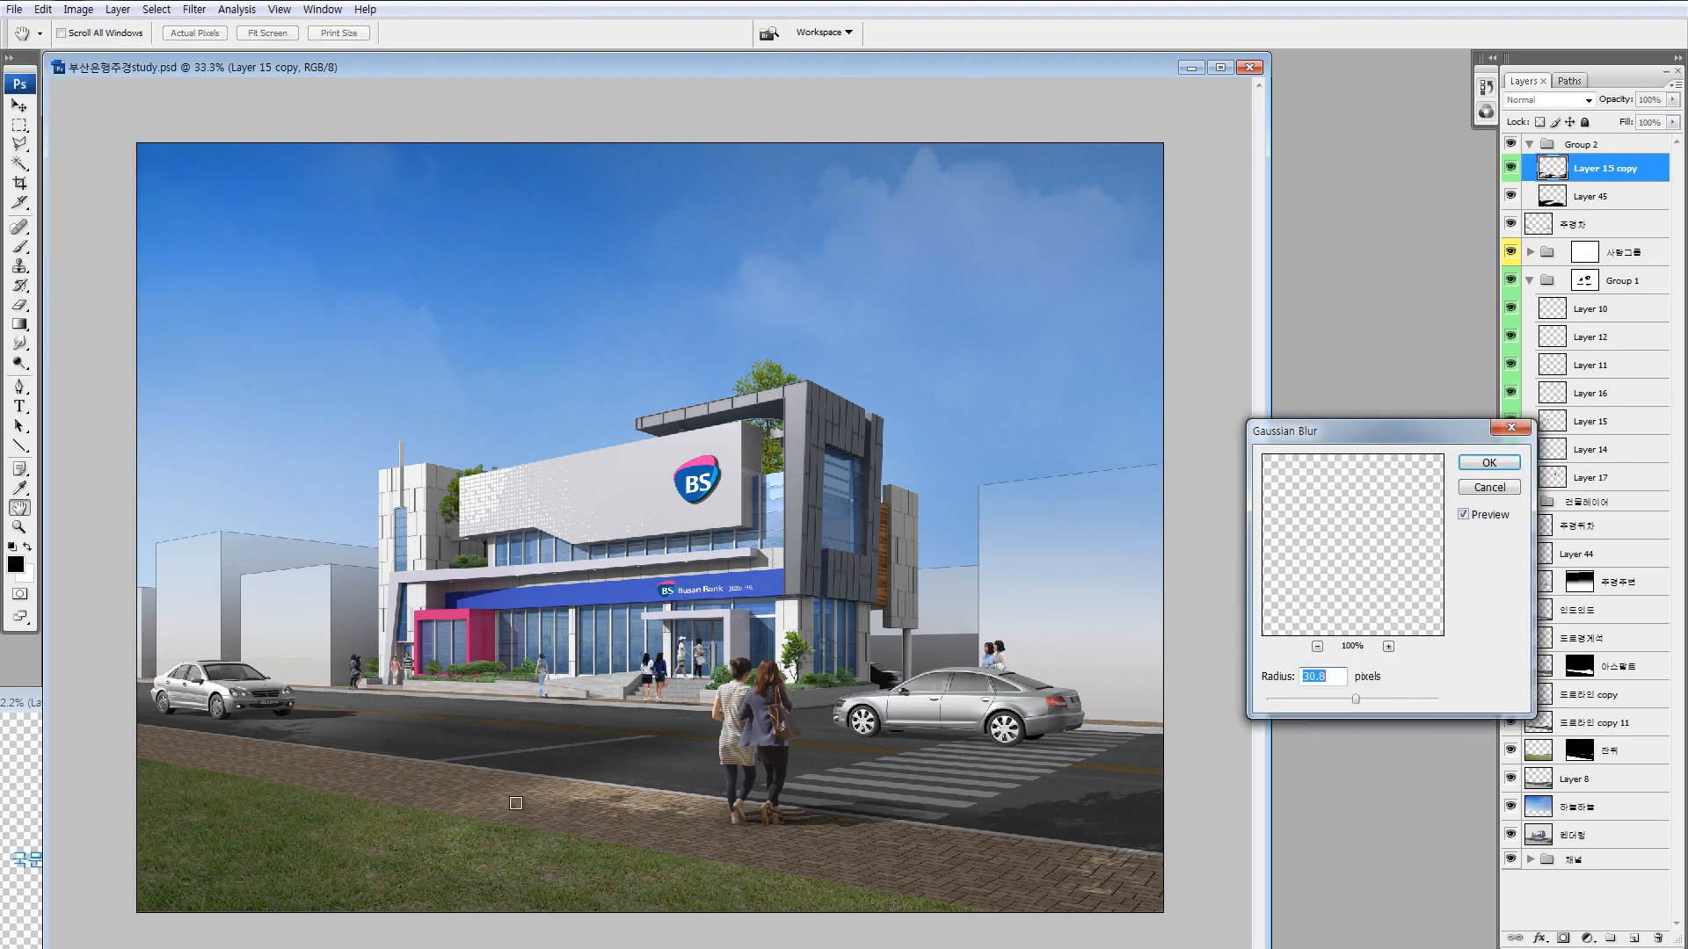
{"action": "left_click_drag", "start_coordinate": [1356, 699], "coordinate": [1294, 699]}
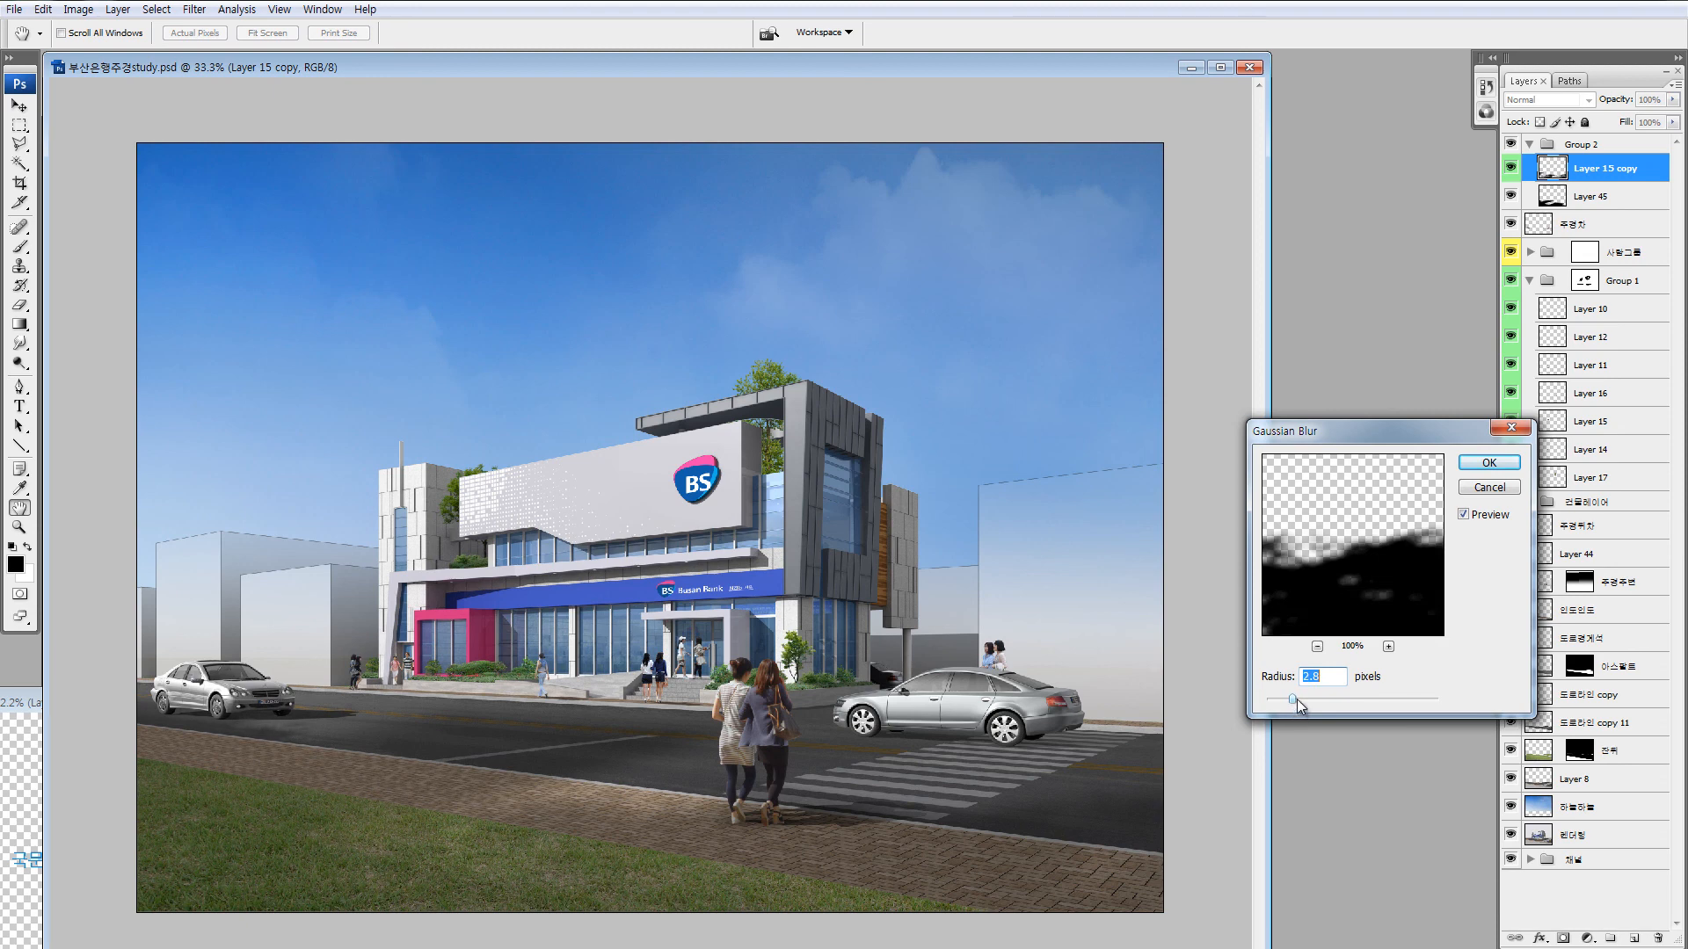
{"action": "left_click", "coordinate": [1484, 459]}
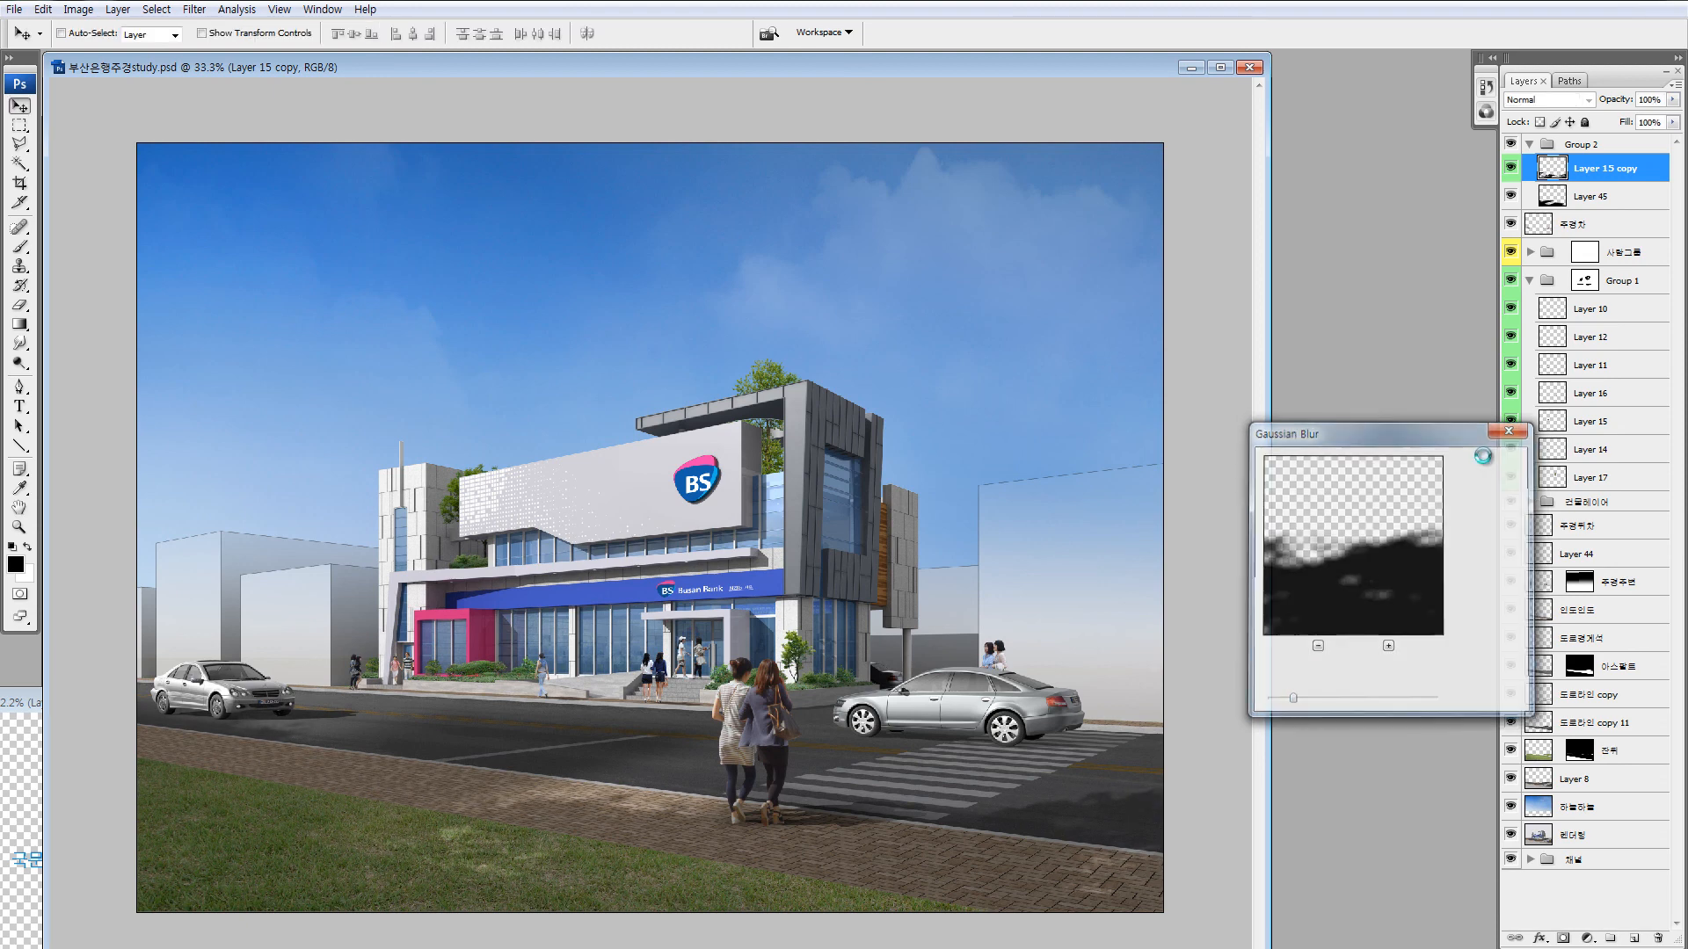
Compare the whole image with the shadow group hidden and shown.
{"action": "key", "text": "ctrl+minus"}
{"action": "key", "text": "ctrl+minus"}
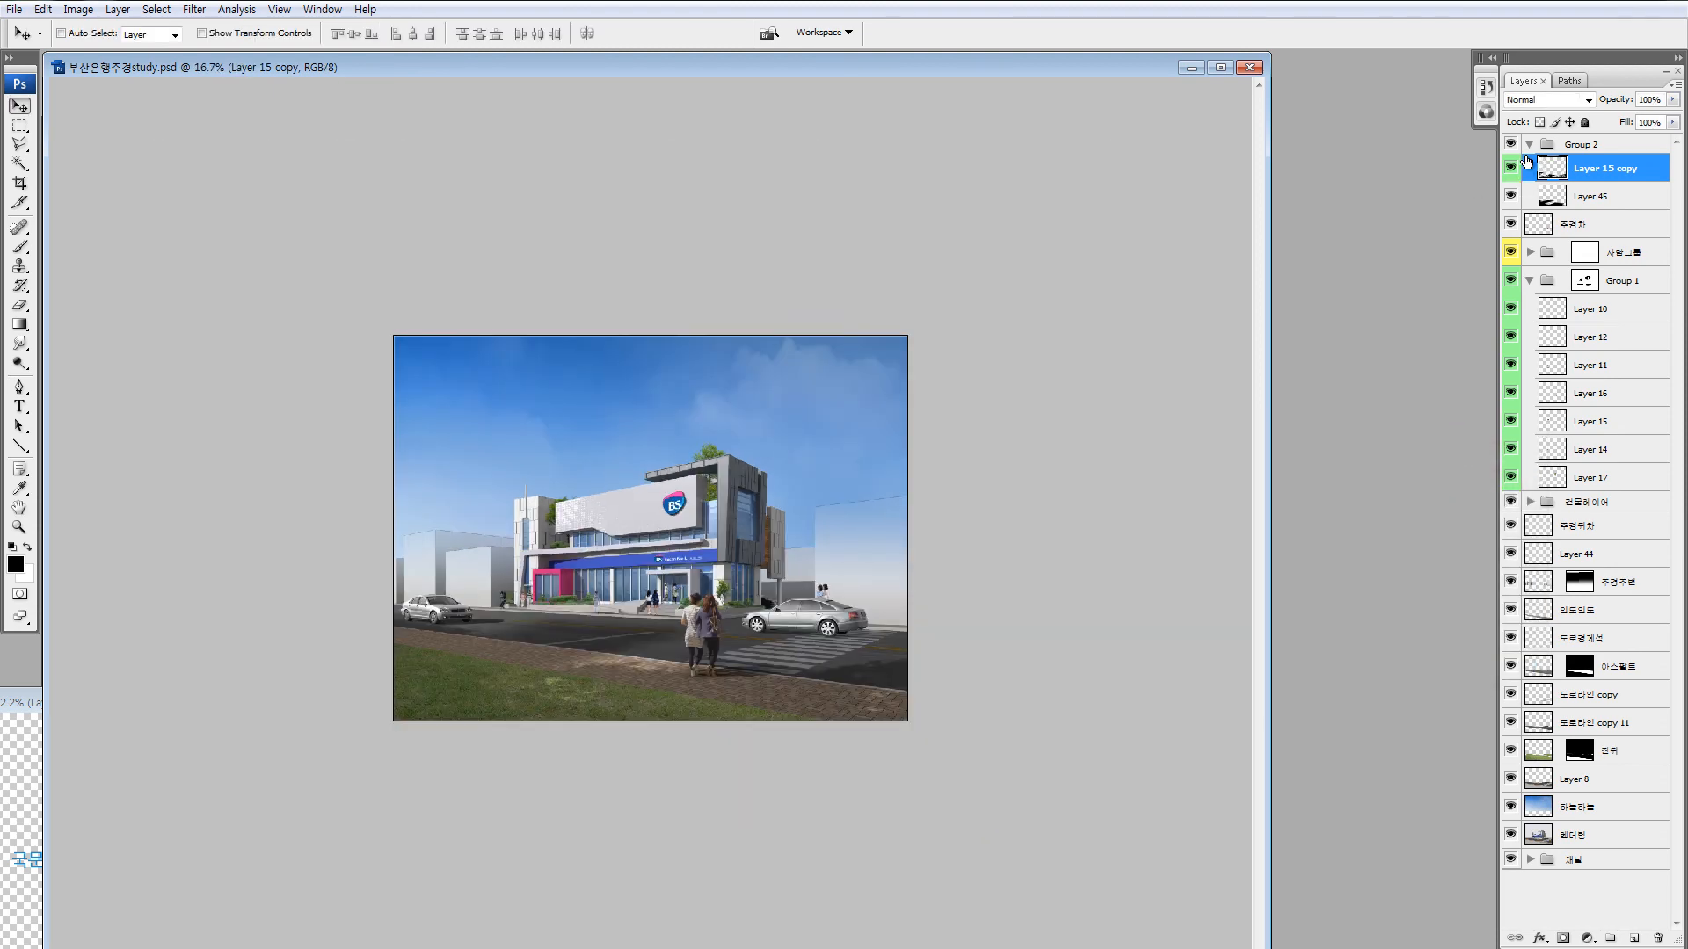
{"action": "left_click", "coordinate": [1529, 144]}
{"action": "left_click", "coordinate": [1511, 144]}
{"action": "left_click", "coordinate": [1510, 145]}
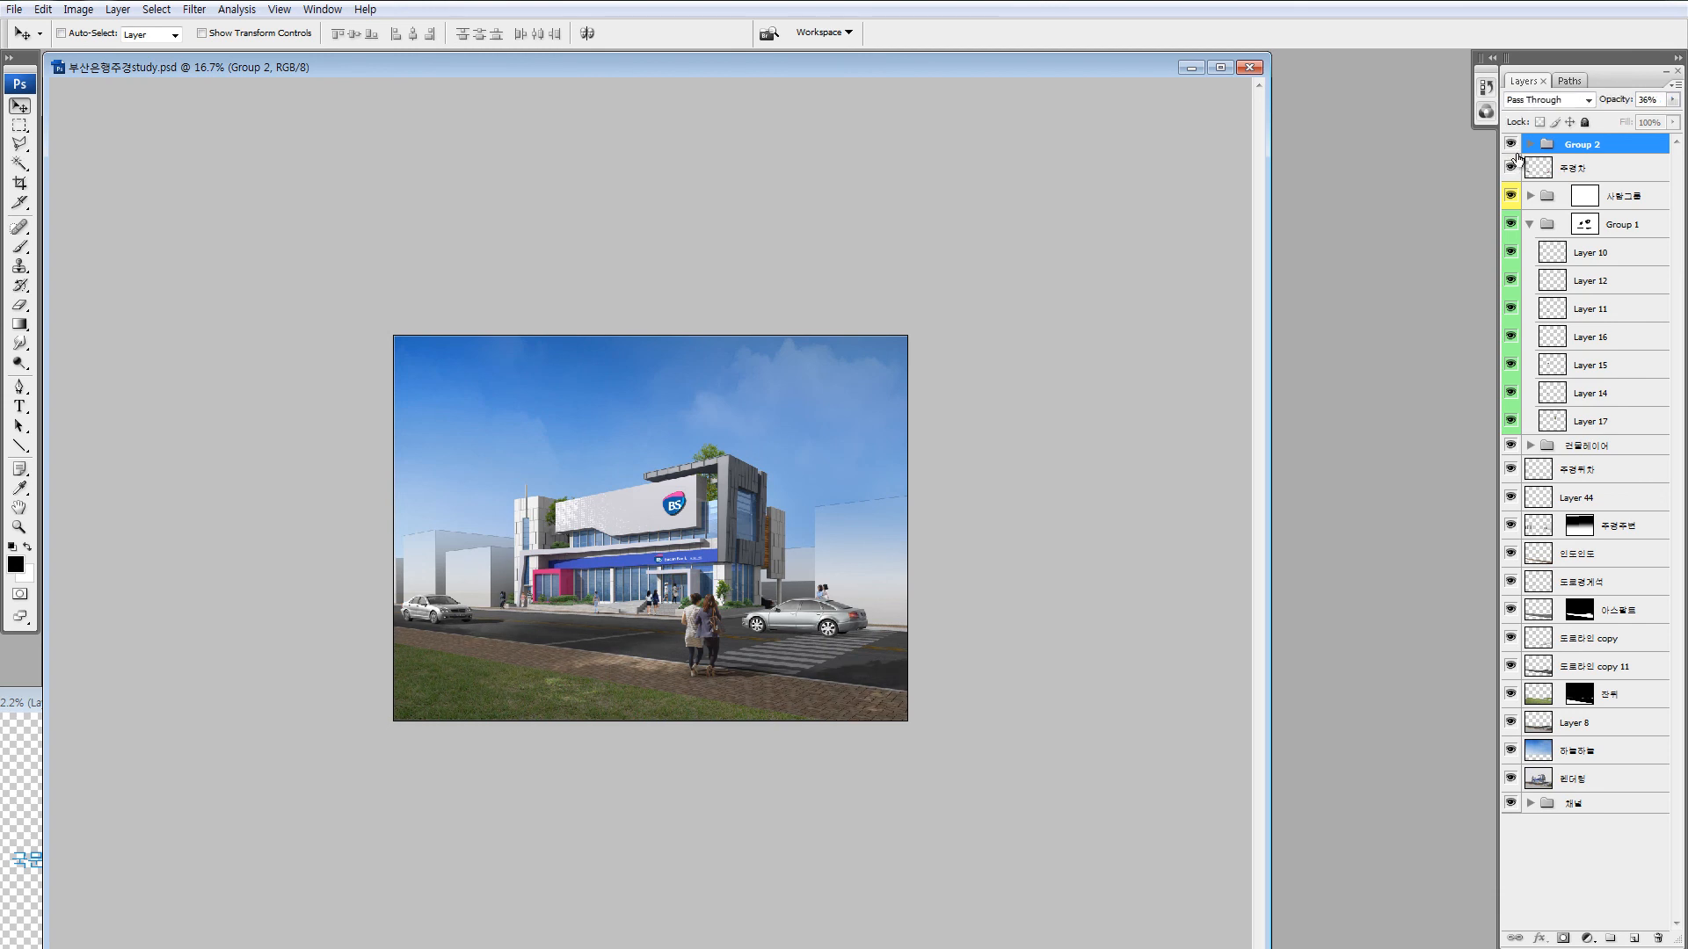
Thin out the upper edge of the Layer 45 foreground shadow with a large eraser, size 800 at 50% opacity.
{"action": "left_click", "coordinate": [1530, 144]}
{"action": "left_click", "coordinate": [1591, 196]}
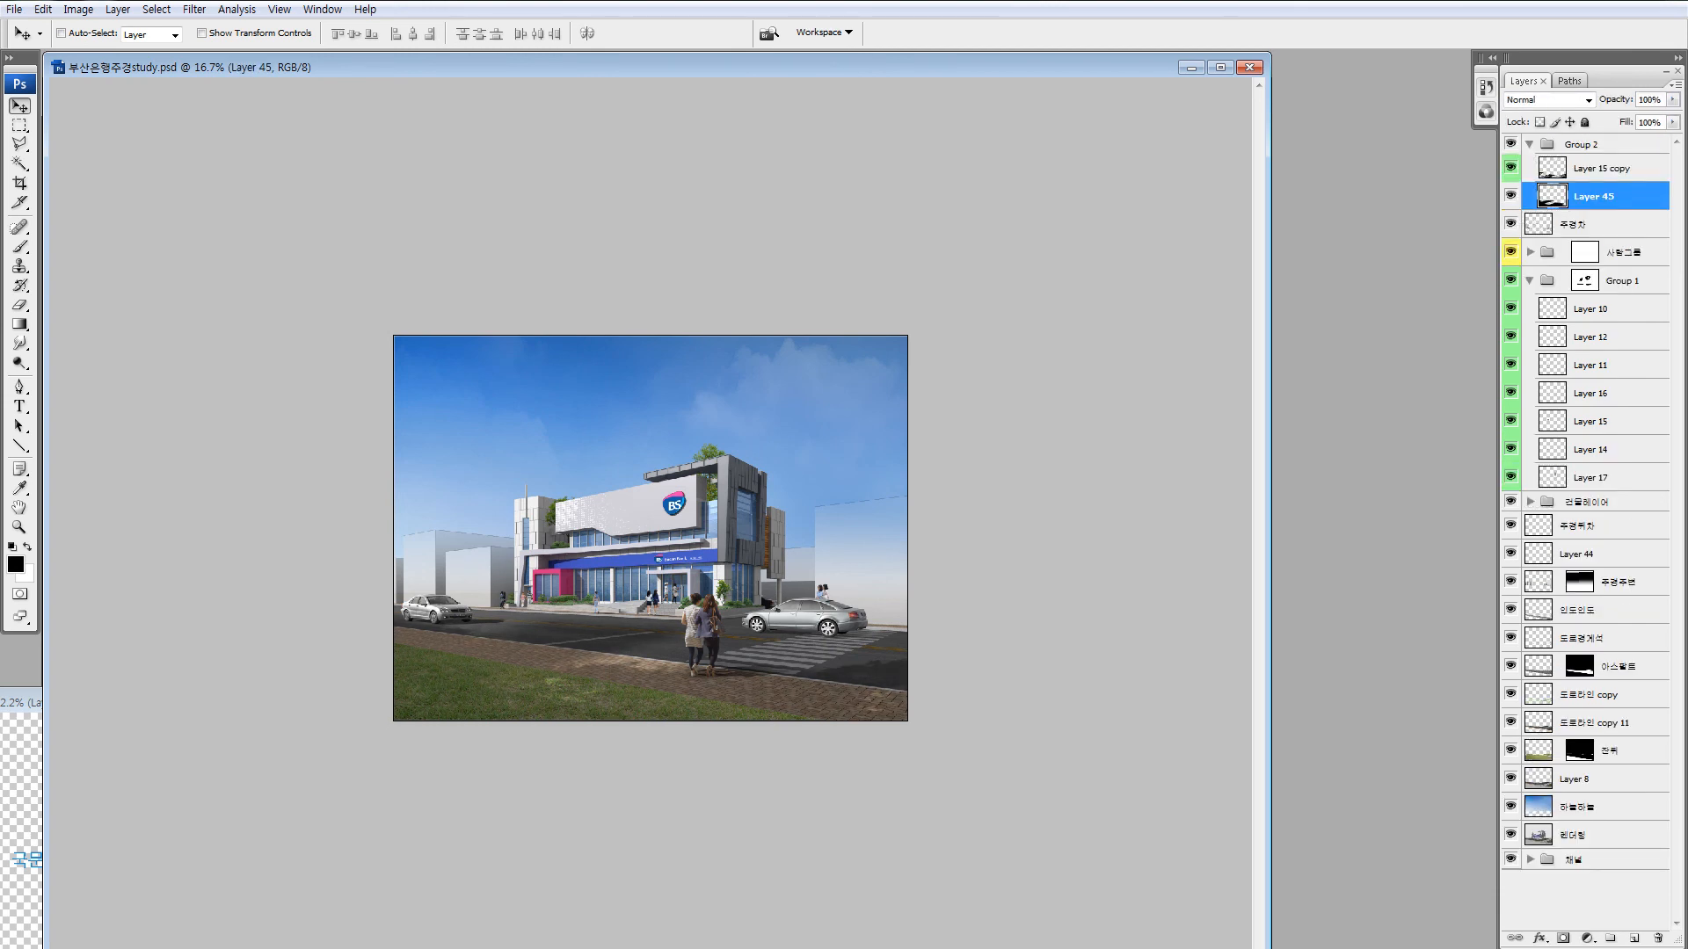
{"action": "key", "text": "e"}
{"action": "key", "text": "bracketright"}
{"action": "key", "text": "bracketright"}
{"action": "key", "text": "bracketright"}
{"action": "key", "text": "bracketright"}
{"action": "key", "text": "bracketright"}
{"action": "key", "text": "bracketright"}
{"action": "key", "text": "bracketright"}
{"action": "key", "text": "bracketright"}
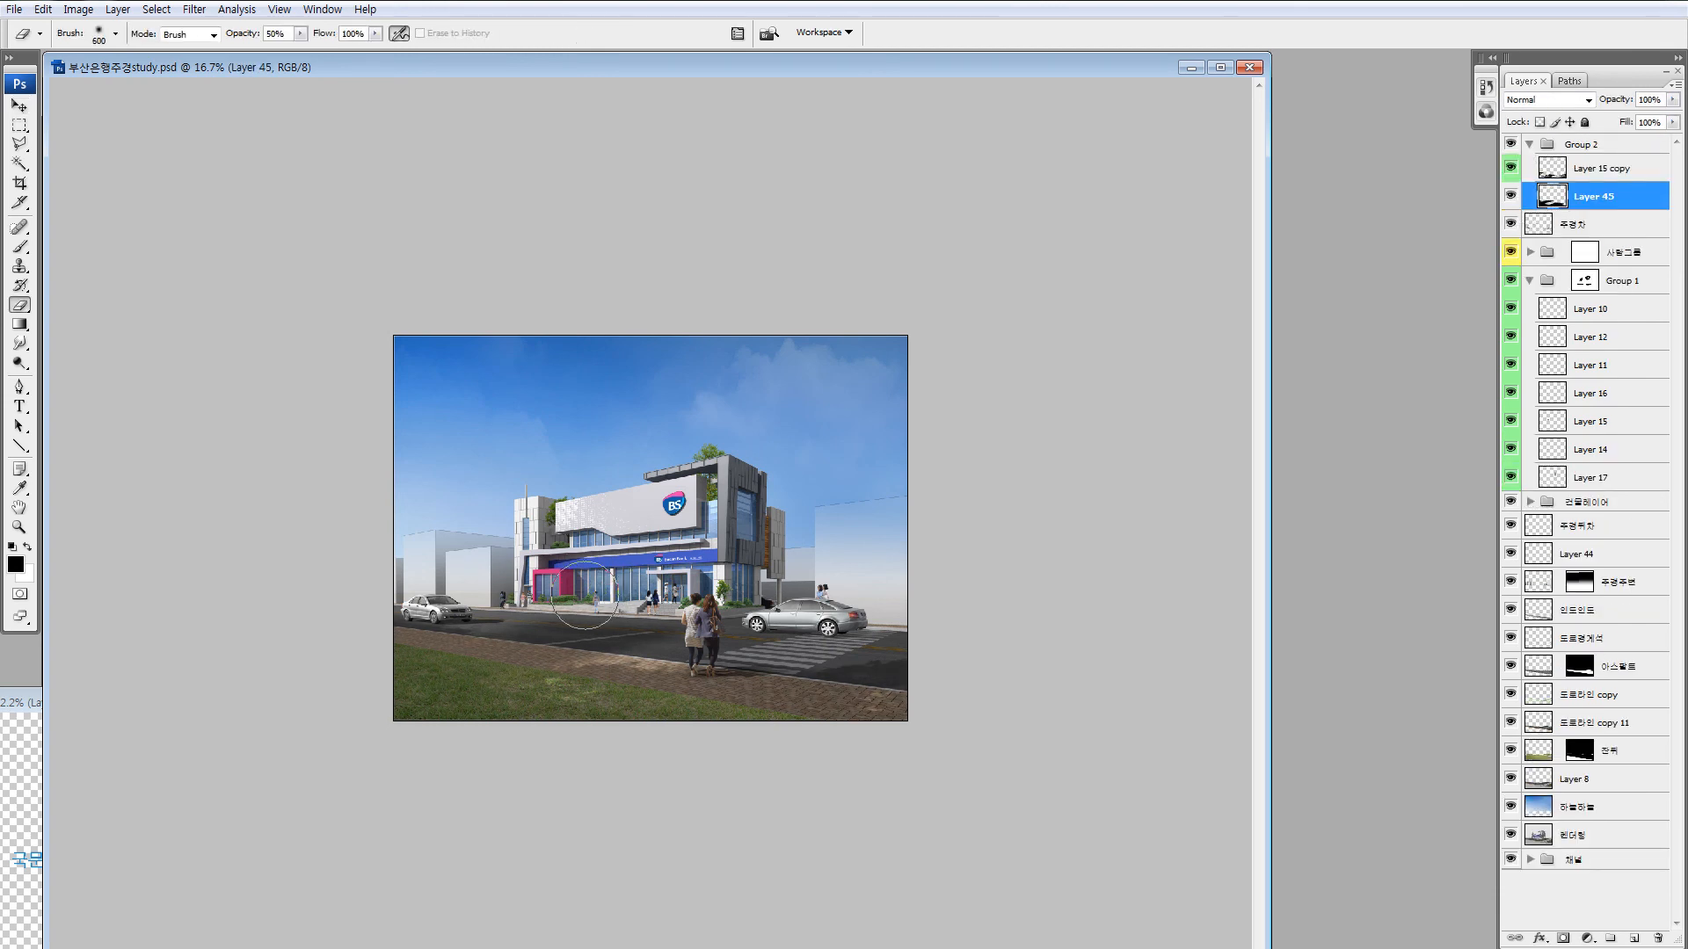
{"action": "mouse_move", "coordinate": [646, 561]}
{"action": "left_mouse_down"}
{"action": "mouse_move", "coordinate": [574, 595]}
{"action": "mouse_move", "coordinate": [625, 604]}
{"action": "mouse_move", "coordinate": [545, 584]}
{"action": "left_mouse_up"}
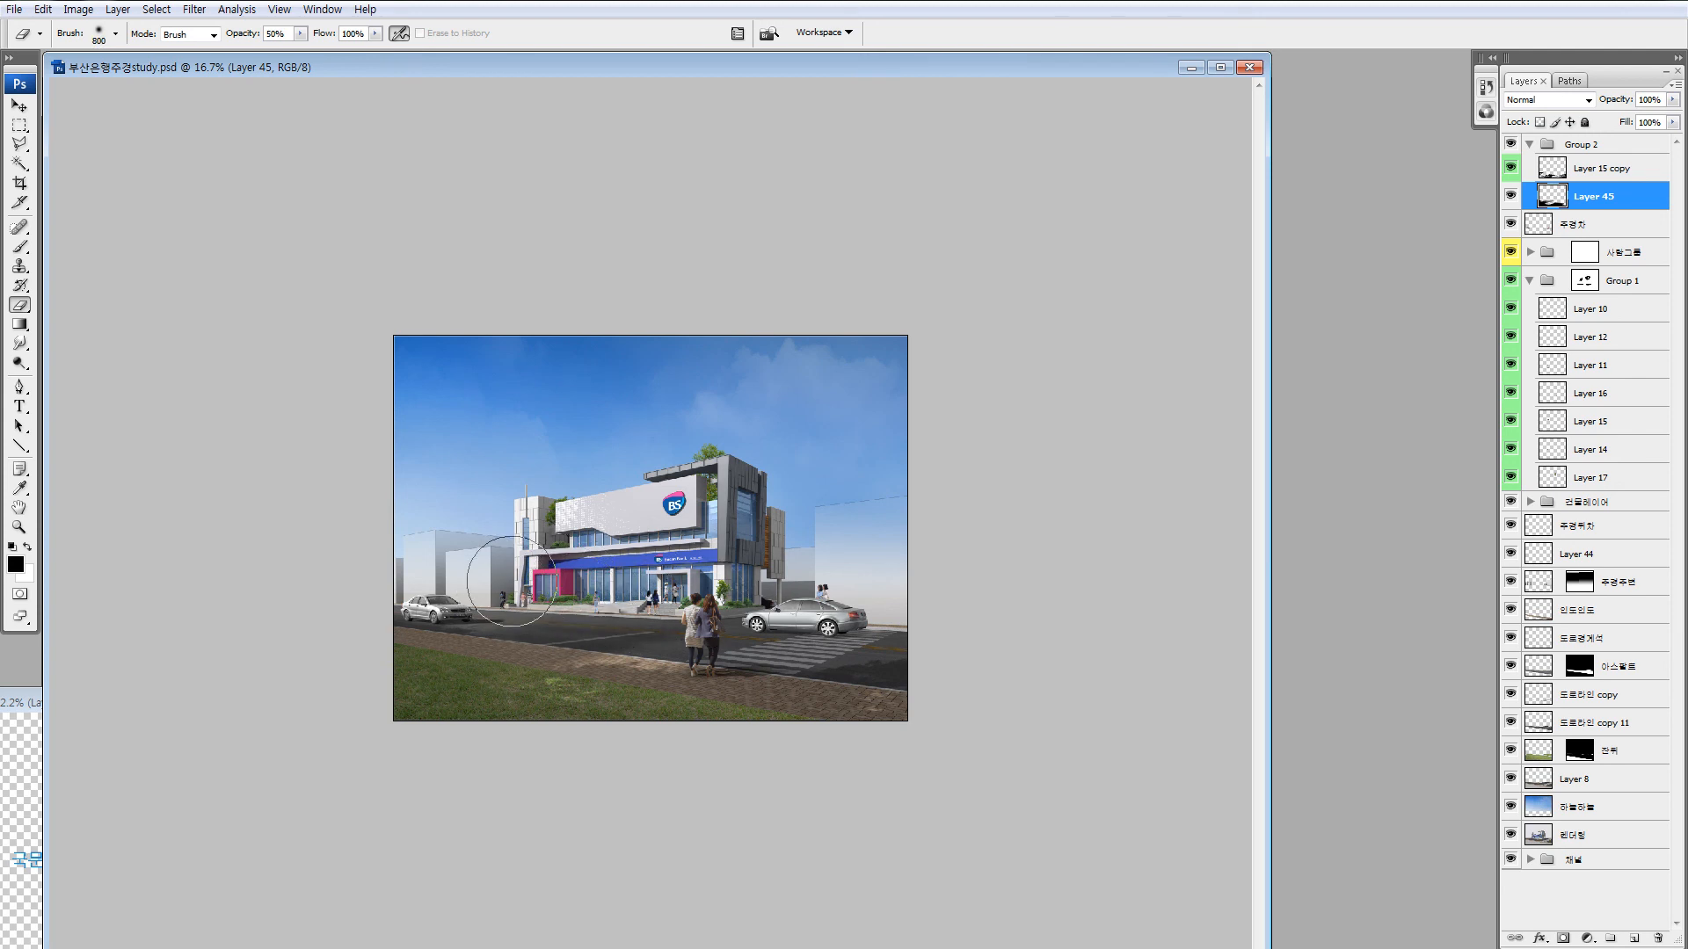
Collapse Group 2 and Group 1 in the layer stack.
{"action": "key", "text": "ctrl+minus"}
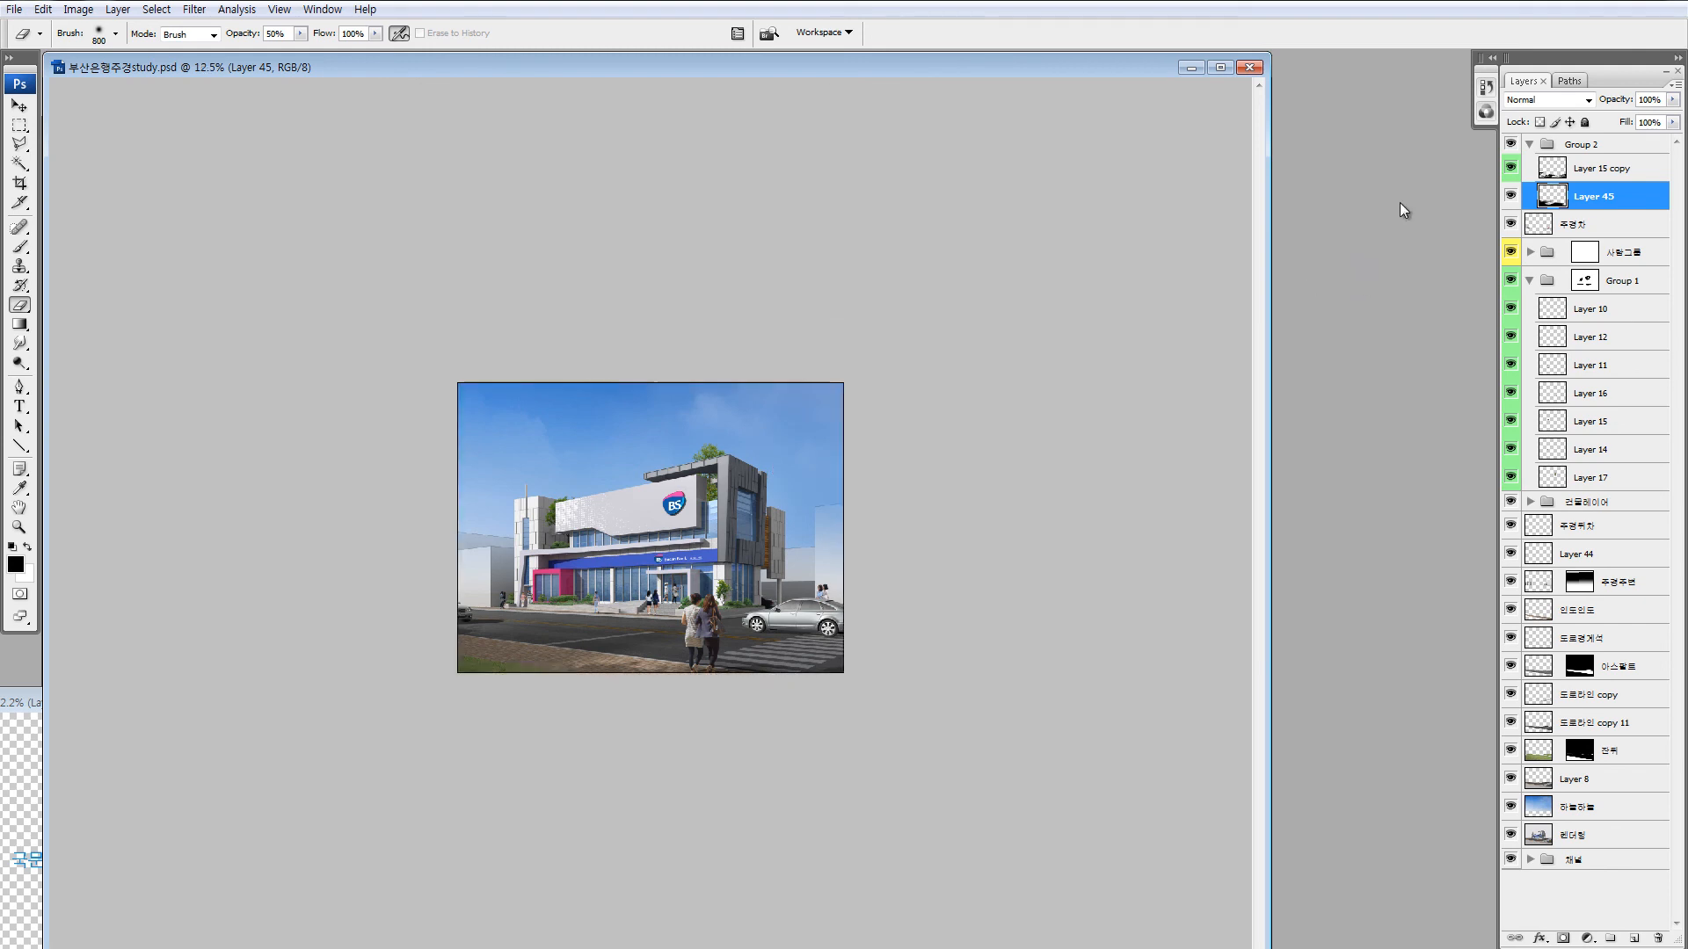
{"action": "left_click", "coordinate": [1533, 143]}
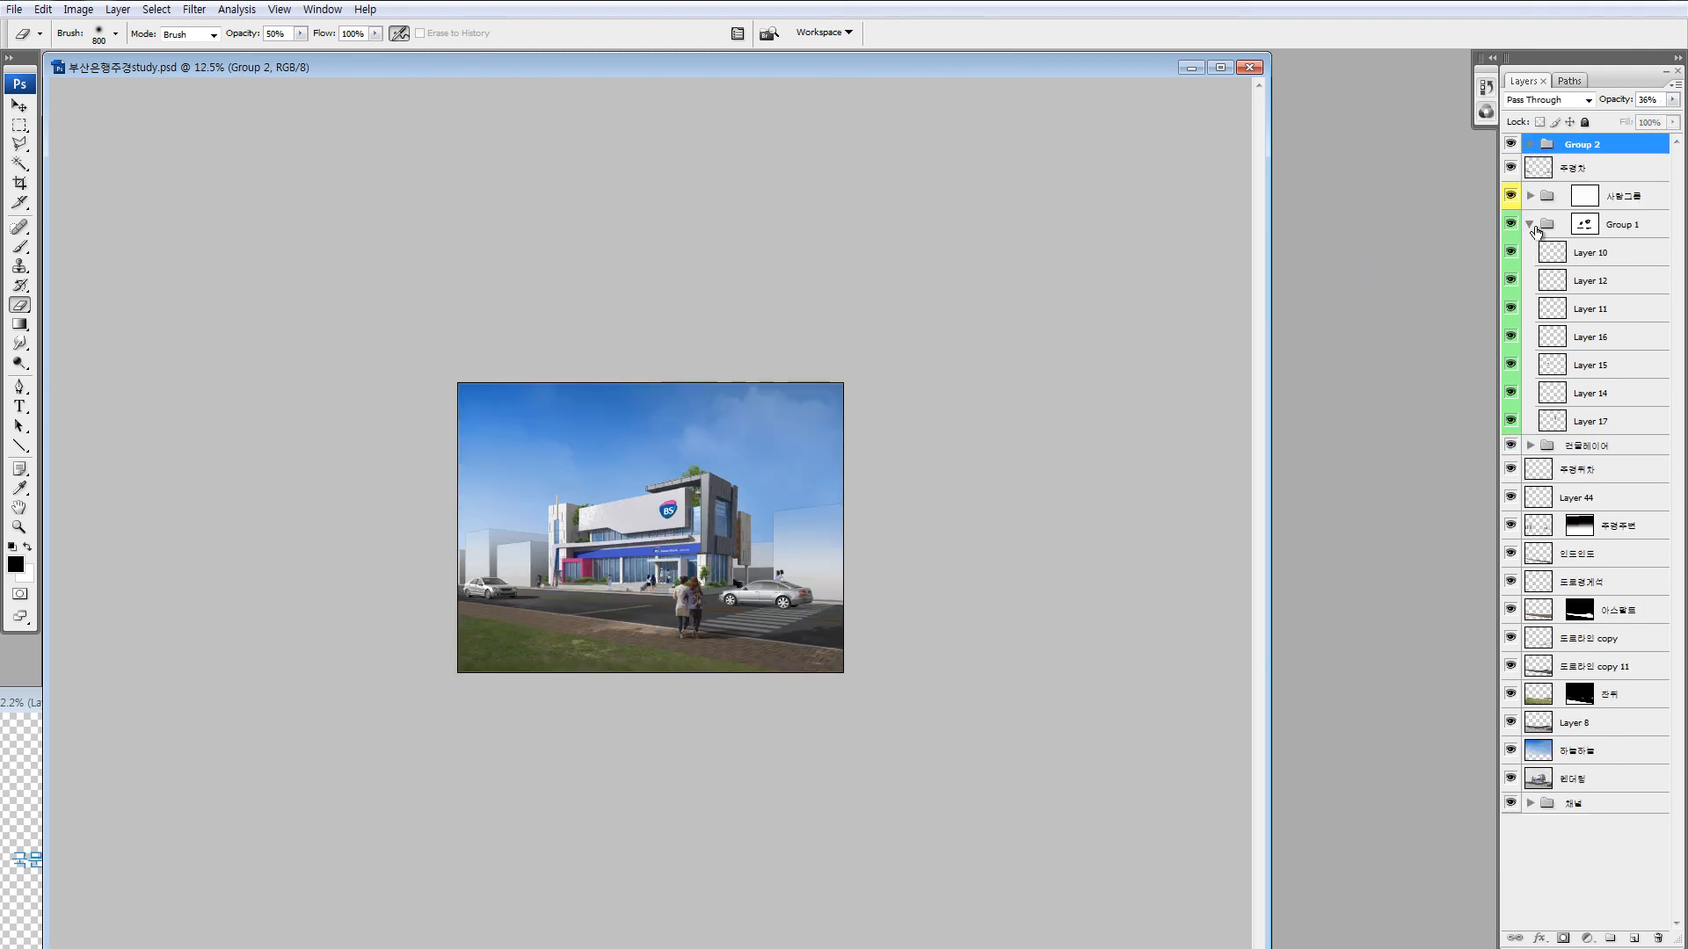
{"action": "left_click", "coordinate": [1530, 224]}
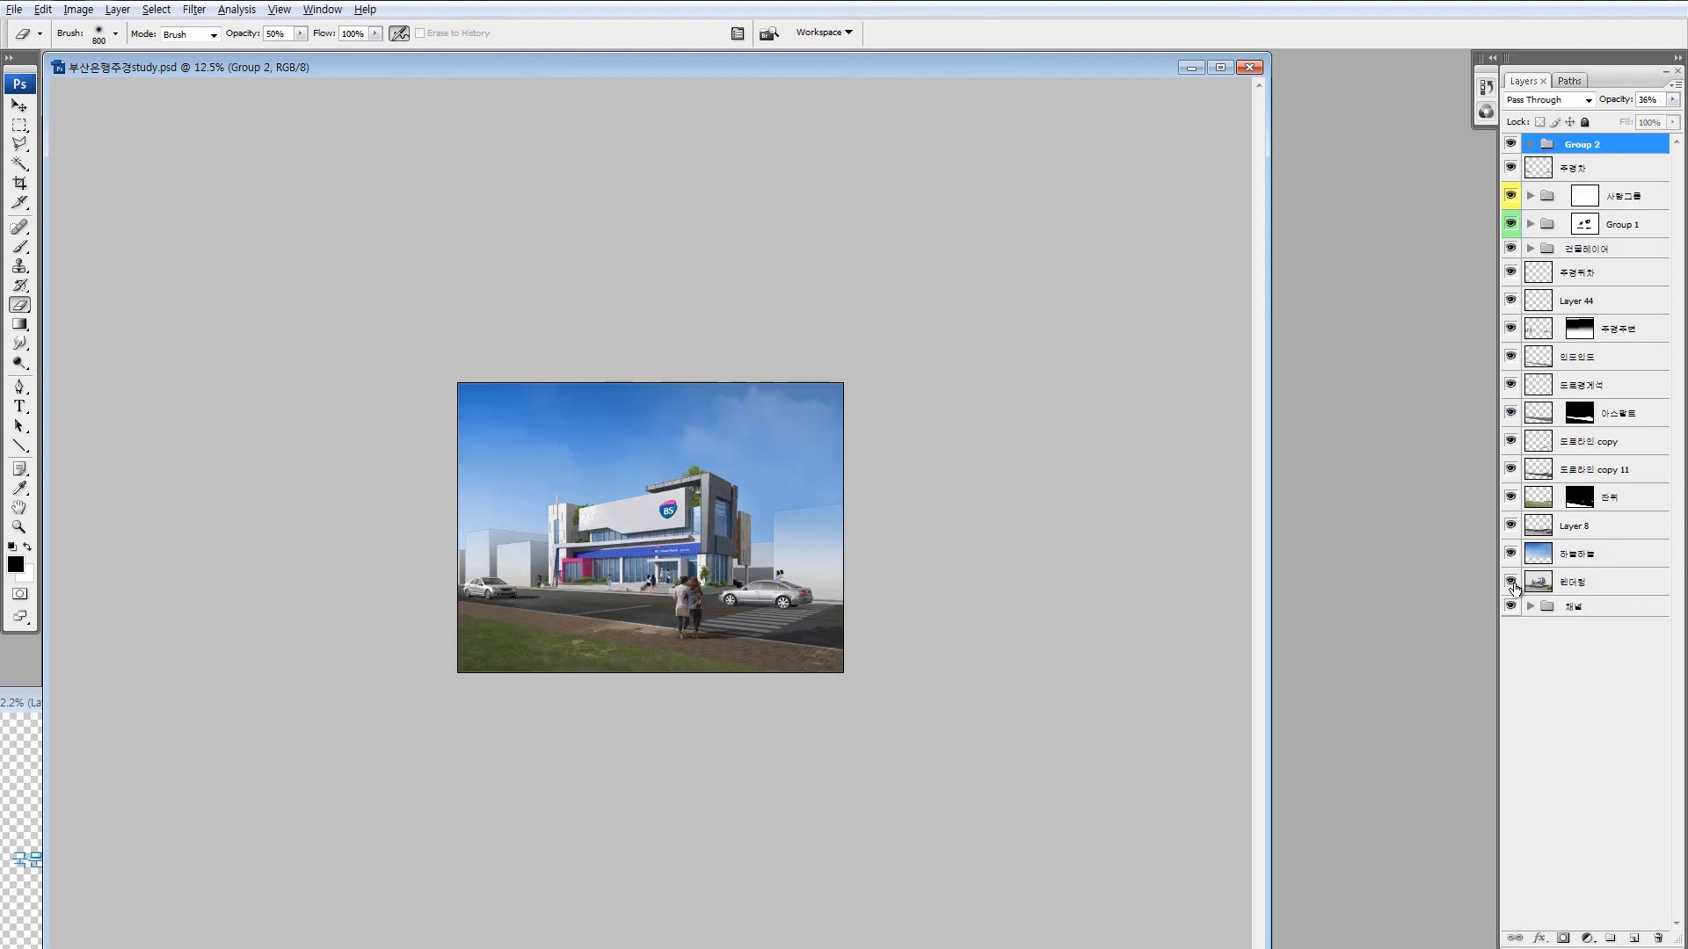
Isolate the original rendering layer to compare it with the finished composite, and show all layers again.
{"action": "key", "text": "ctrl+plus"}
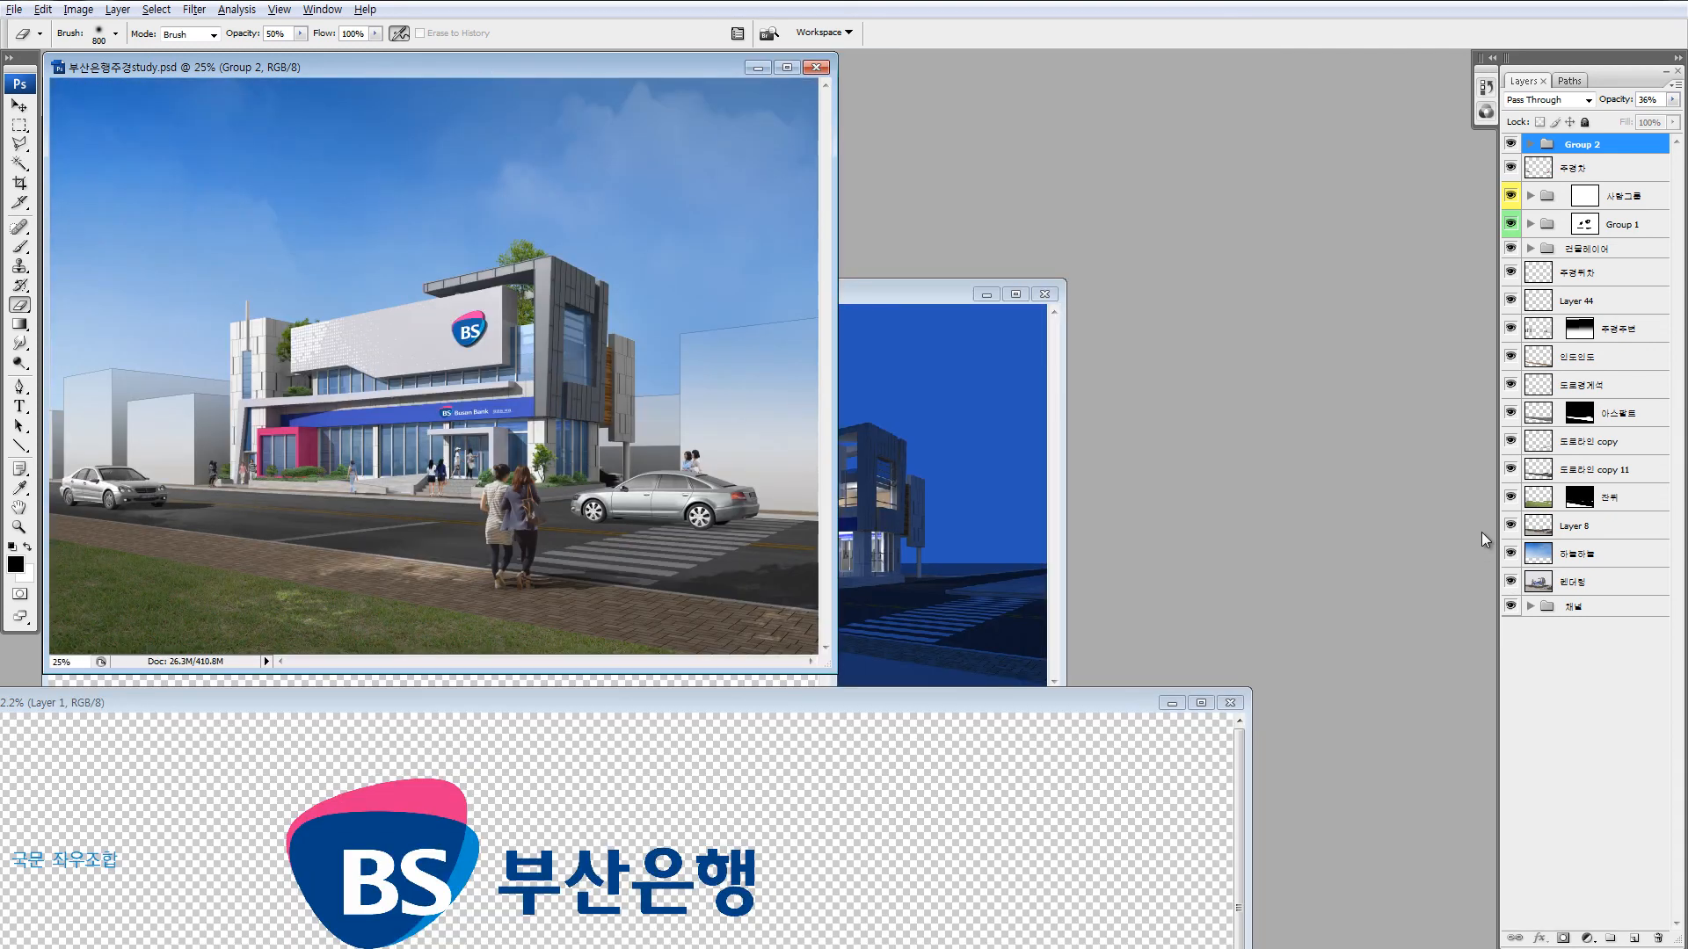
{"action": "left_click_drag", "start_coordinate": [621, 60], "coordinate": [840, 99]}
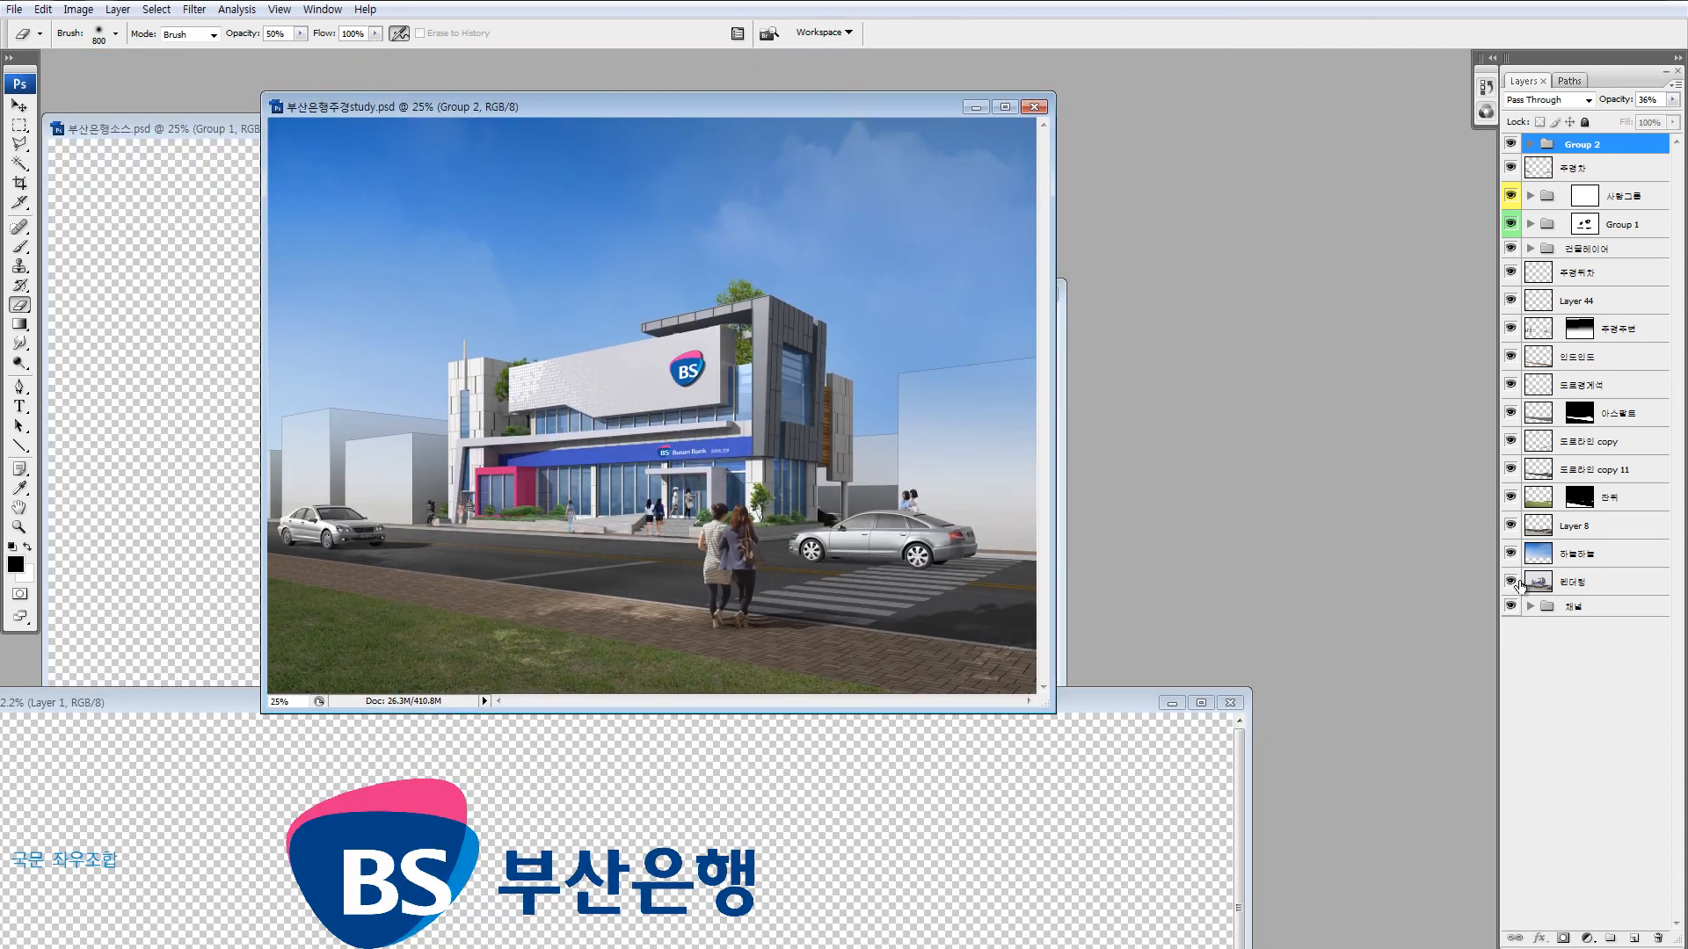
{"action": "left_click", "coordinate": [1511, 582], "text": "alt"}
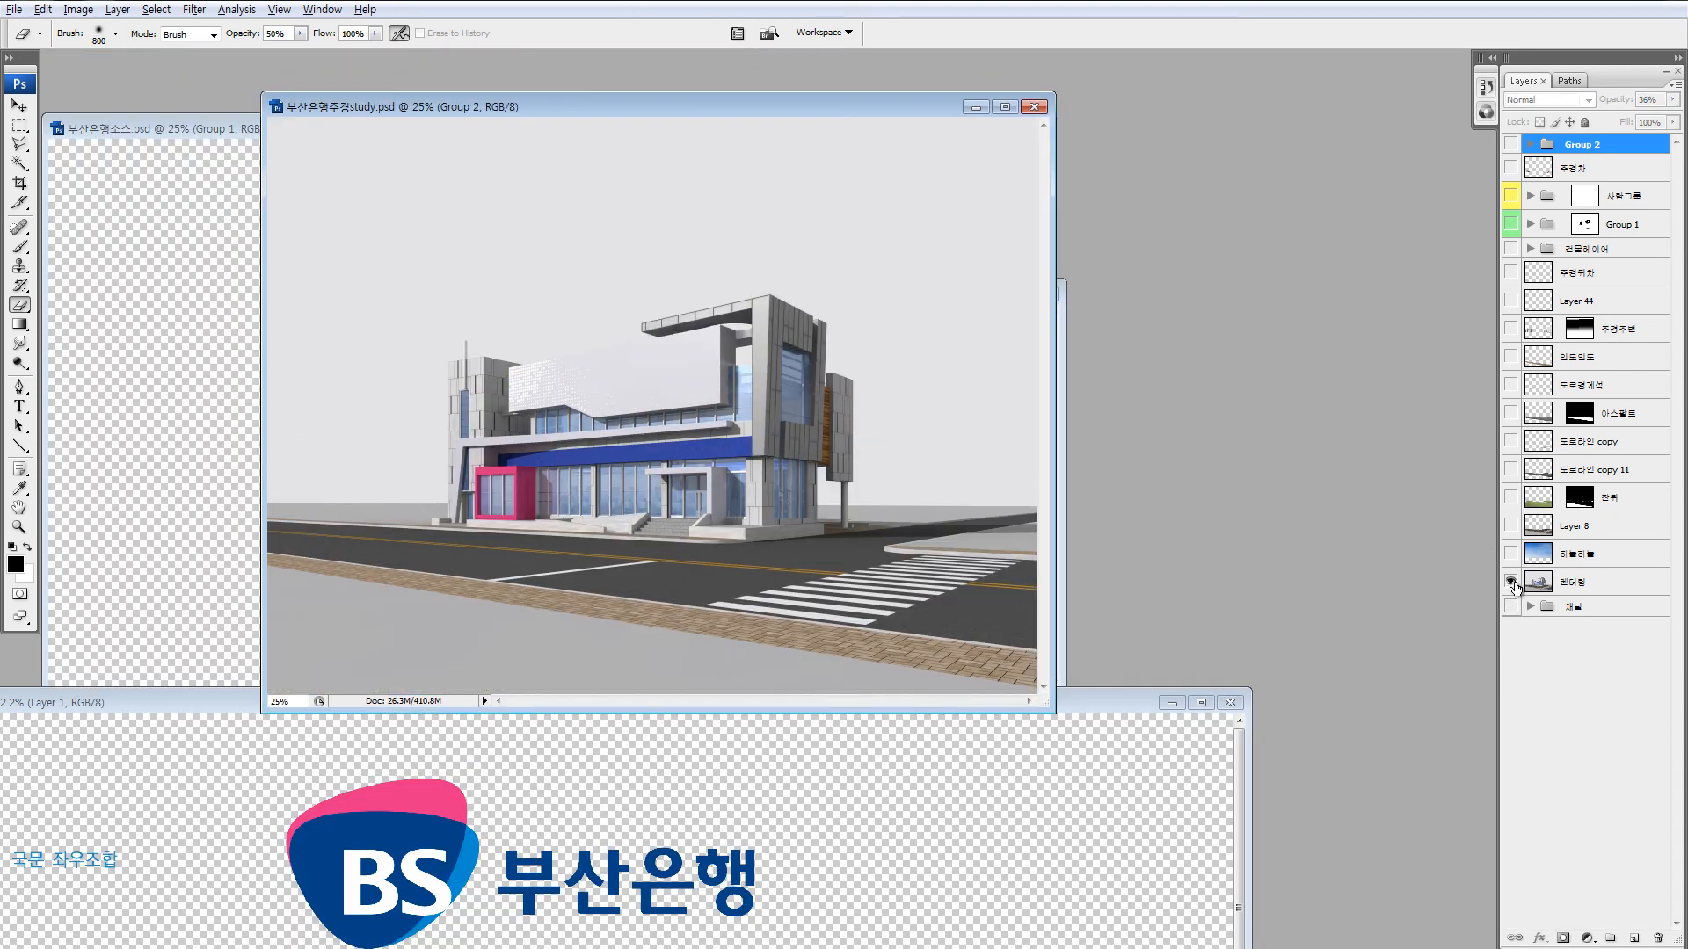
{"action": "left_click", "coordinate": [1512, 582], "text": "alt"}
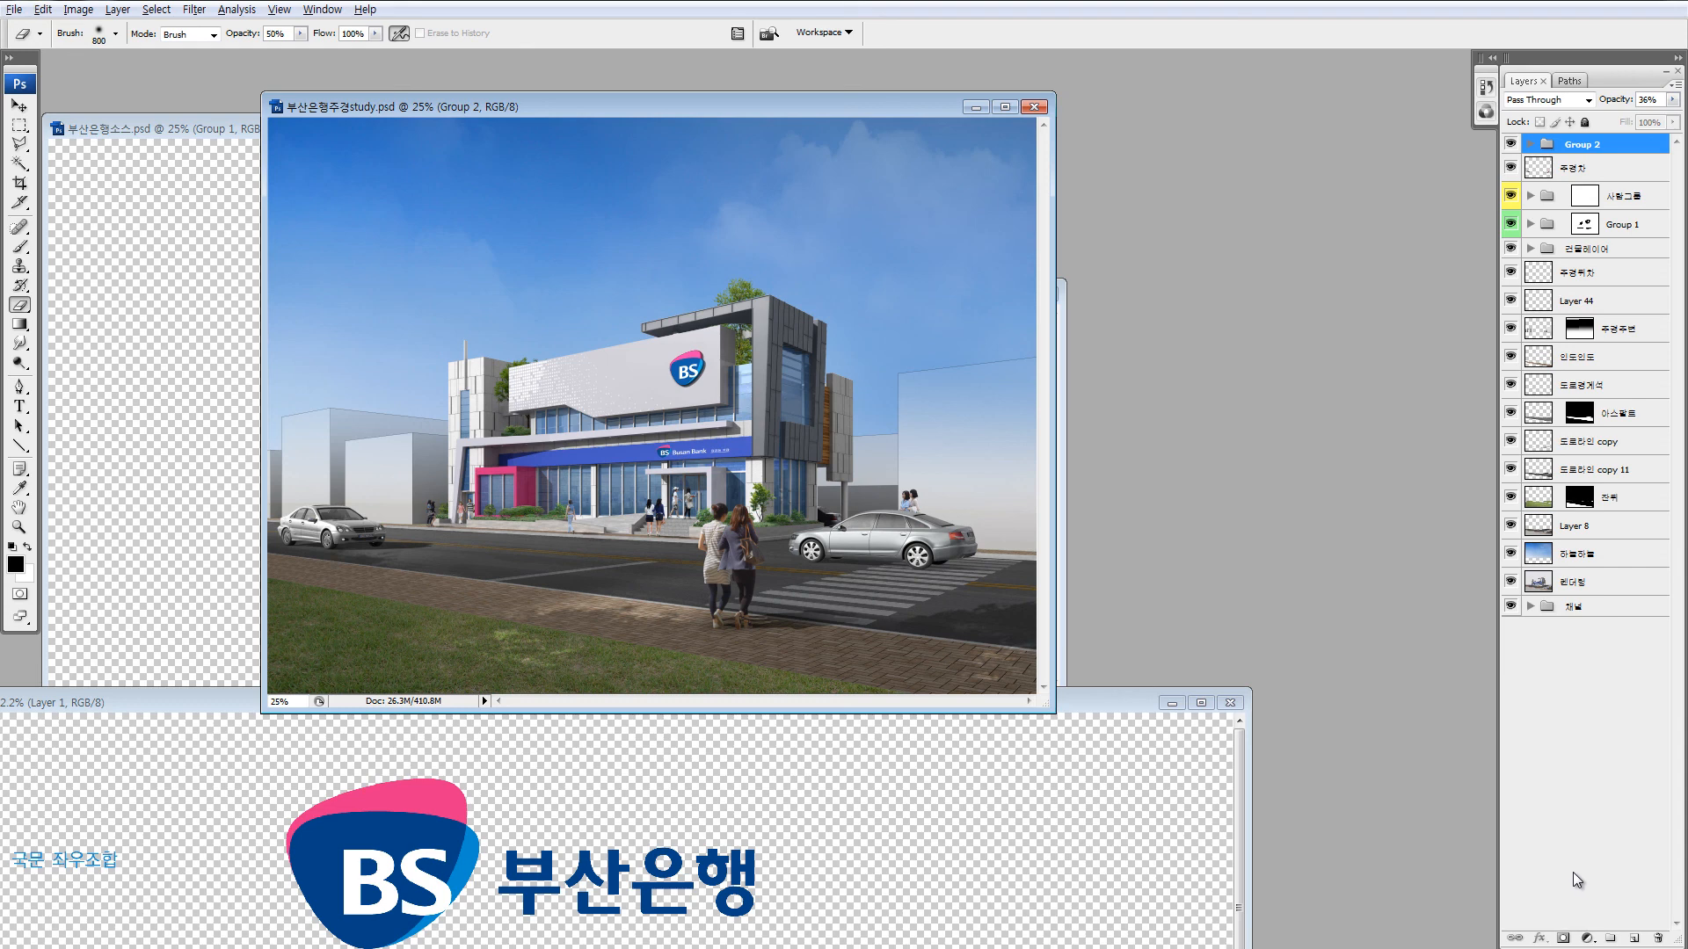
Move the rendering's window clear of the other documents and close the BS logo document without saving its changes.
{"action": "key", "text": "ctrl+minus"}
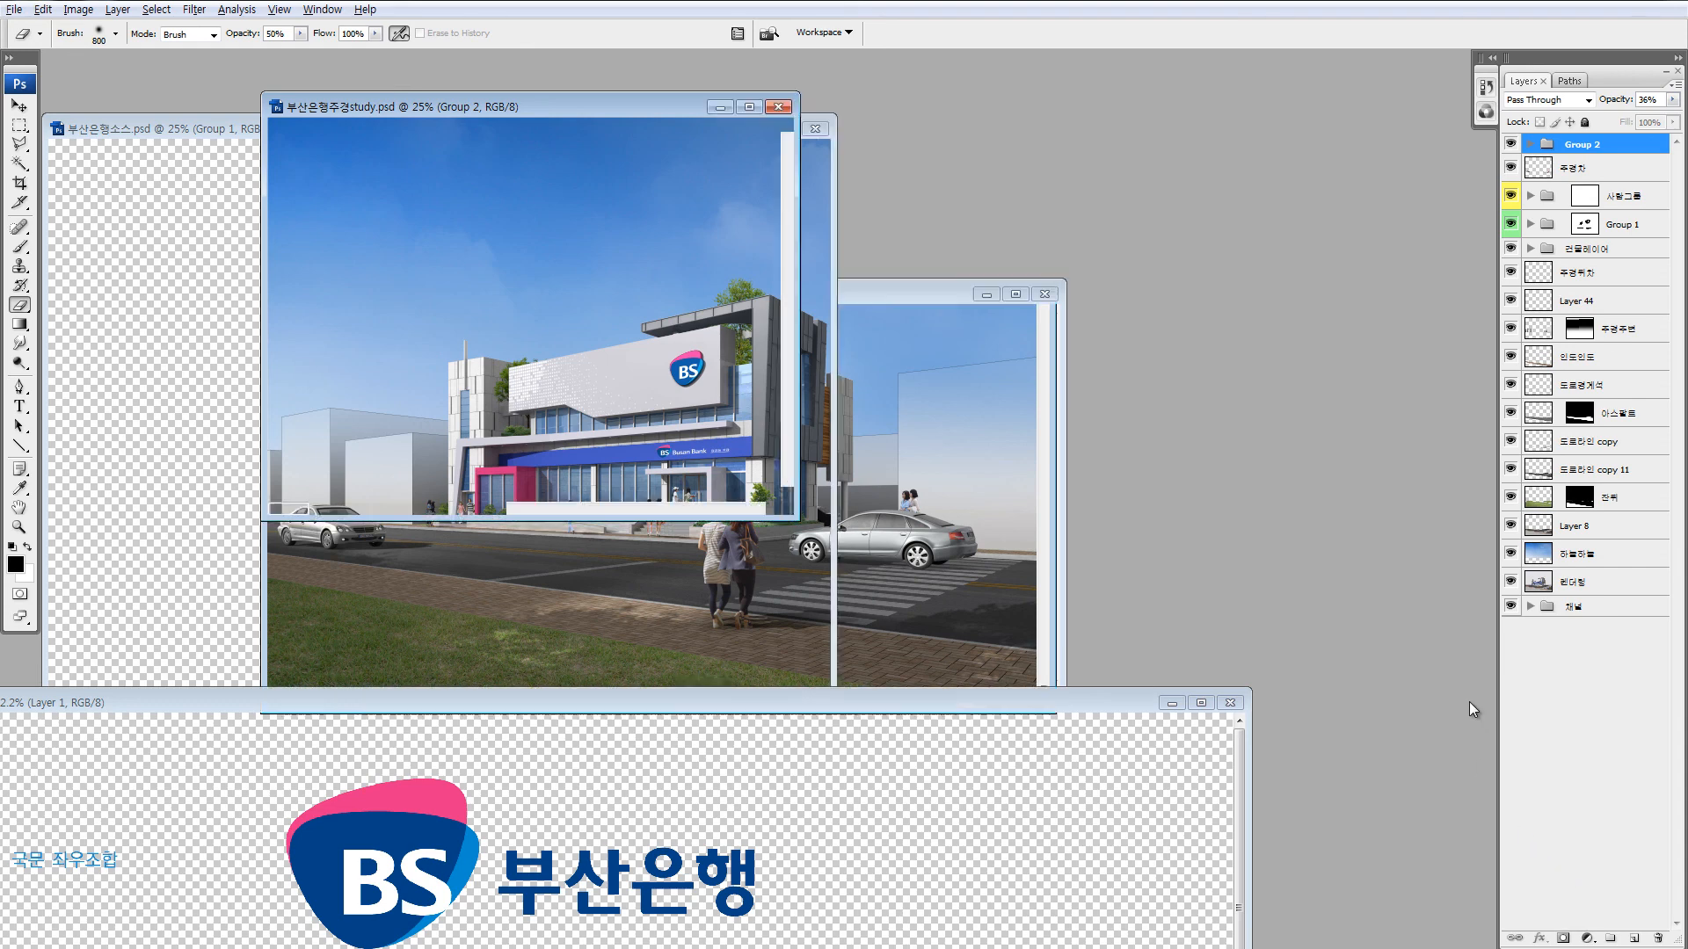
{"action": "key", "text": "ctrl+plus"}
{"action": "left_click_drag", "start_coordinate": [734, 109], "coordinate": [966, 72]}
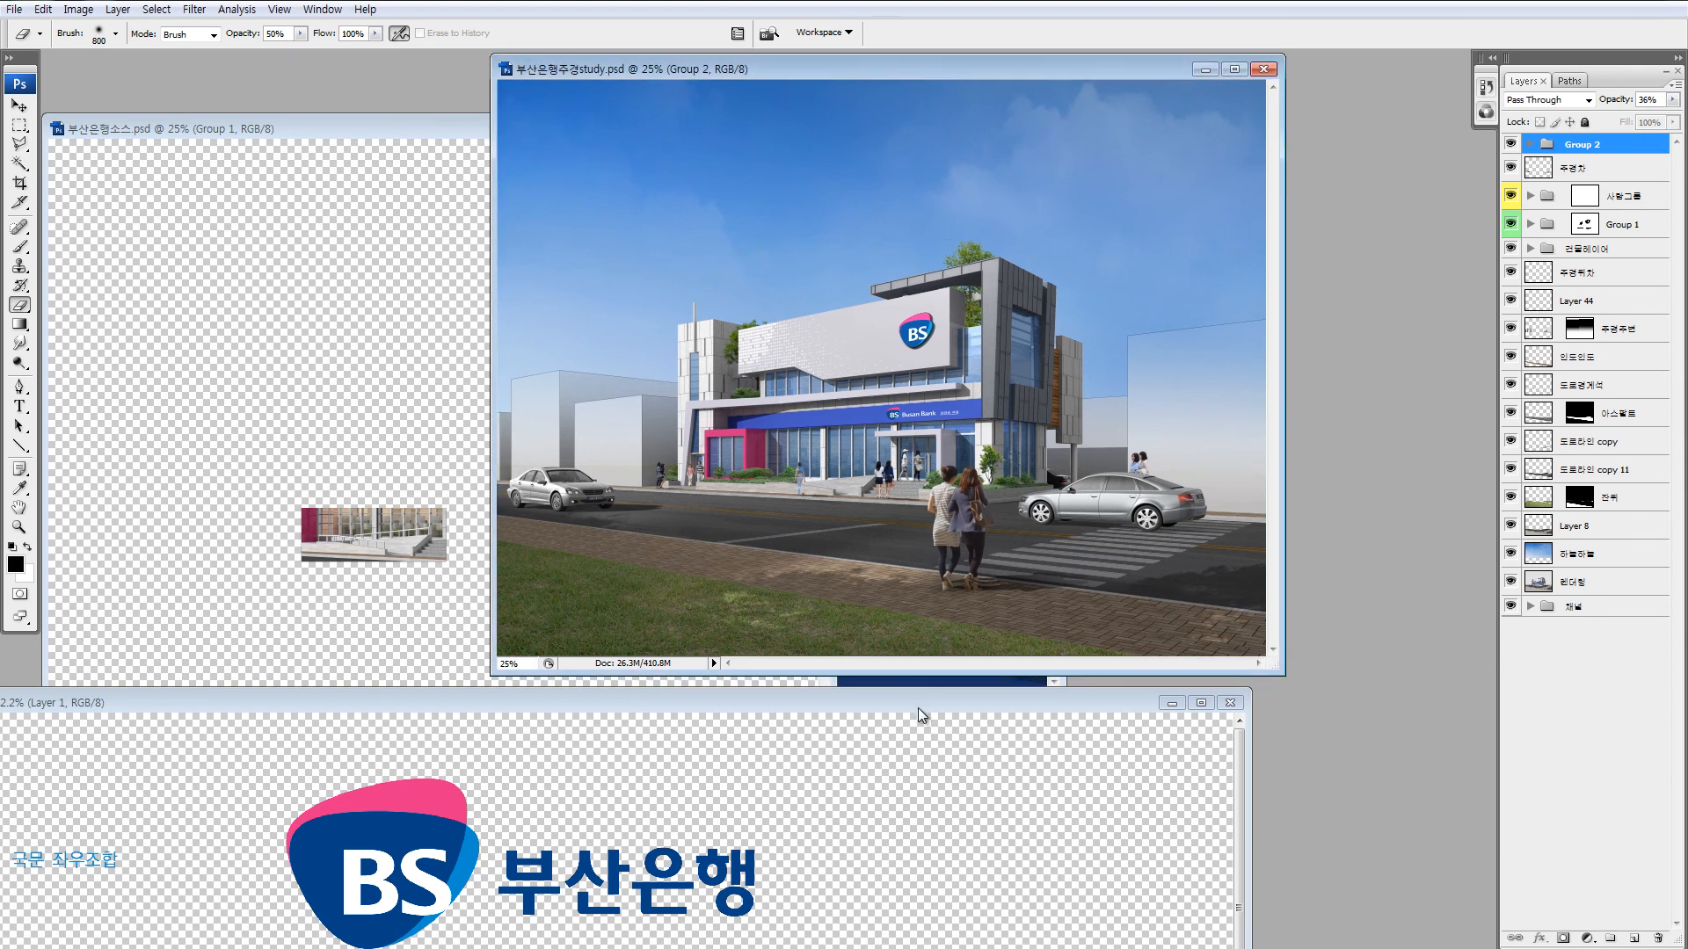
{"action": "left_click_drag", "start_coordinate": [918, 708], "coordinate": [918, 422]}
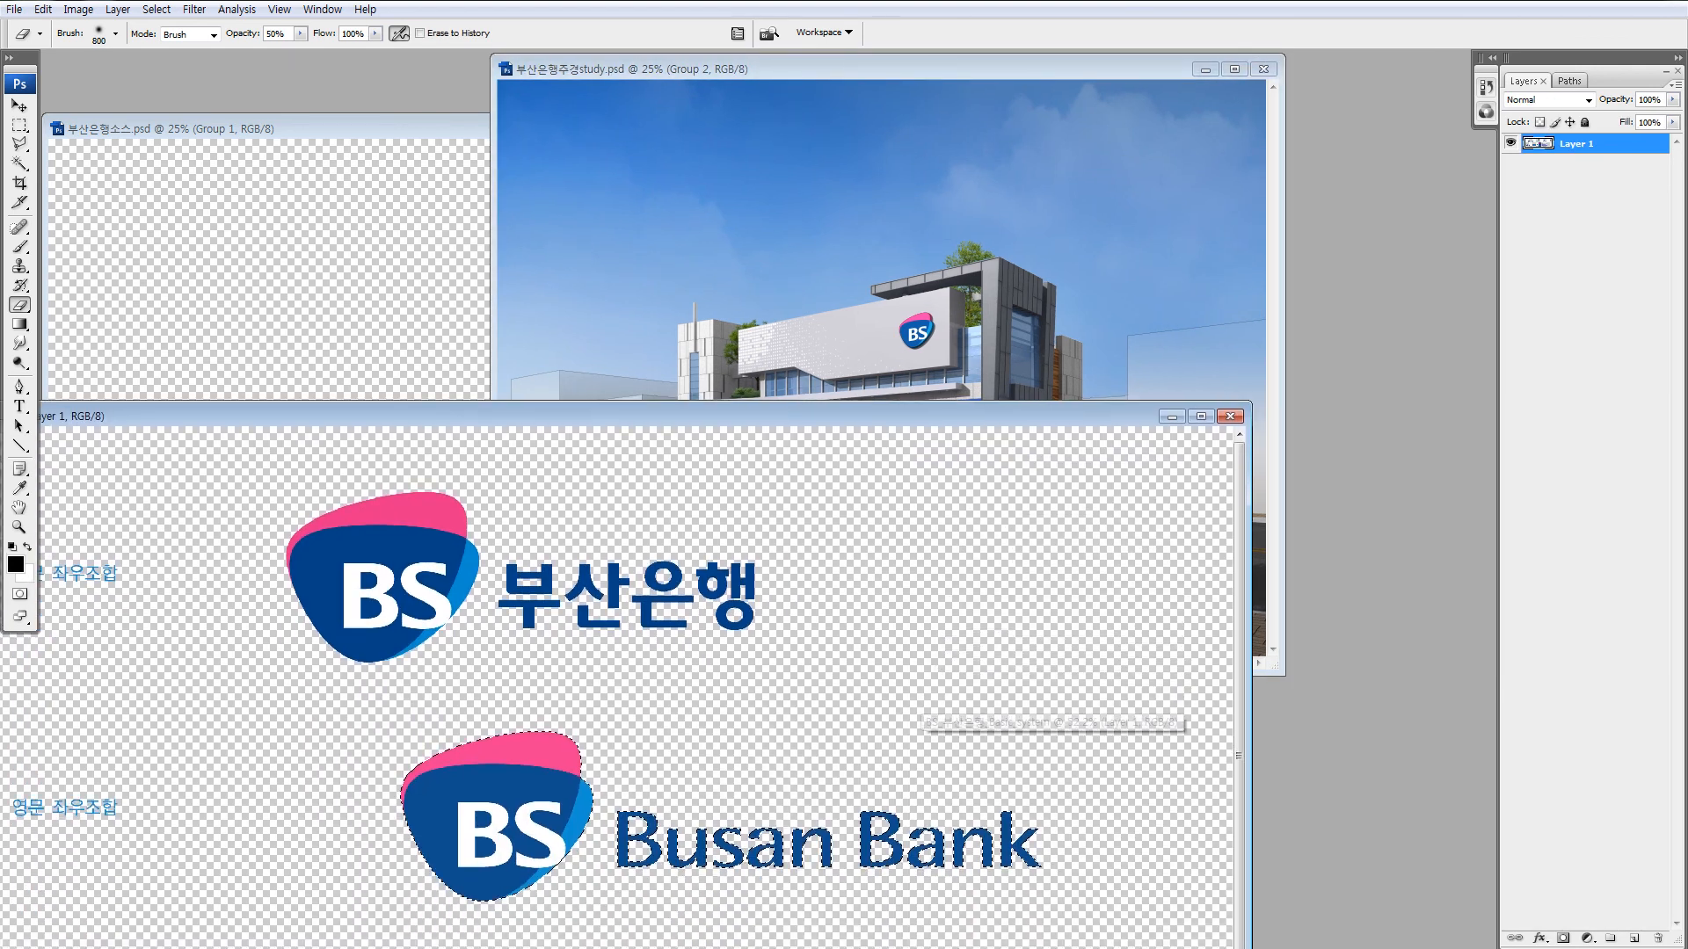
{"action": "left_click", "coordinate": [1229, 415]}
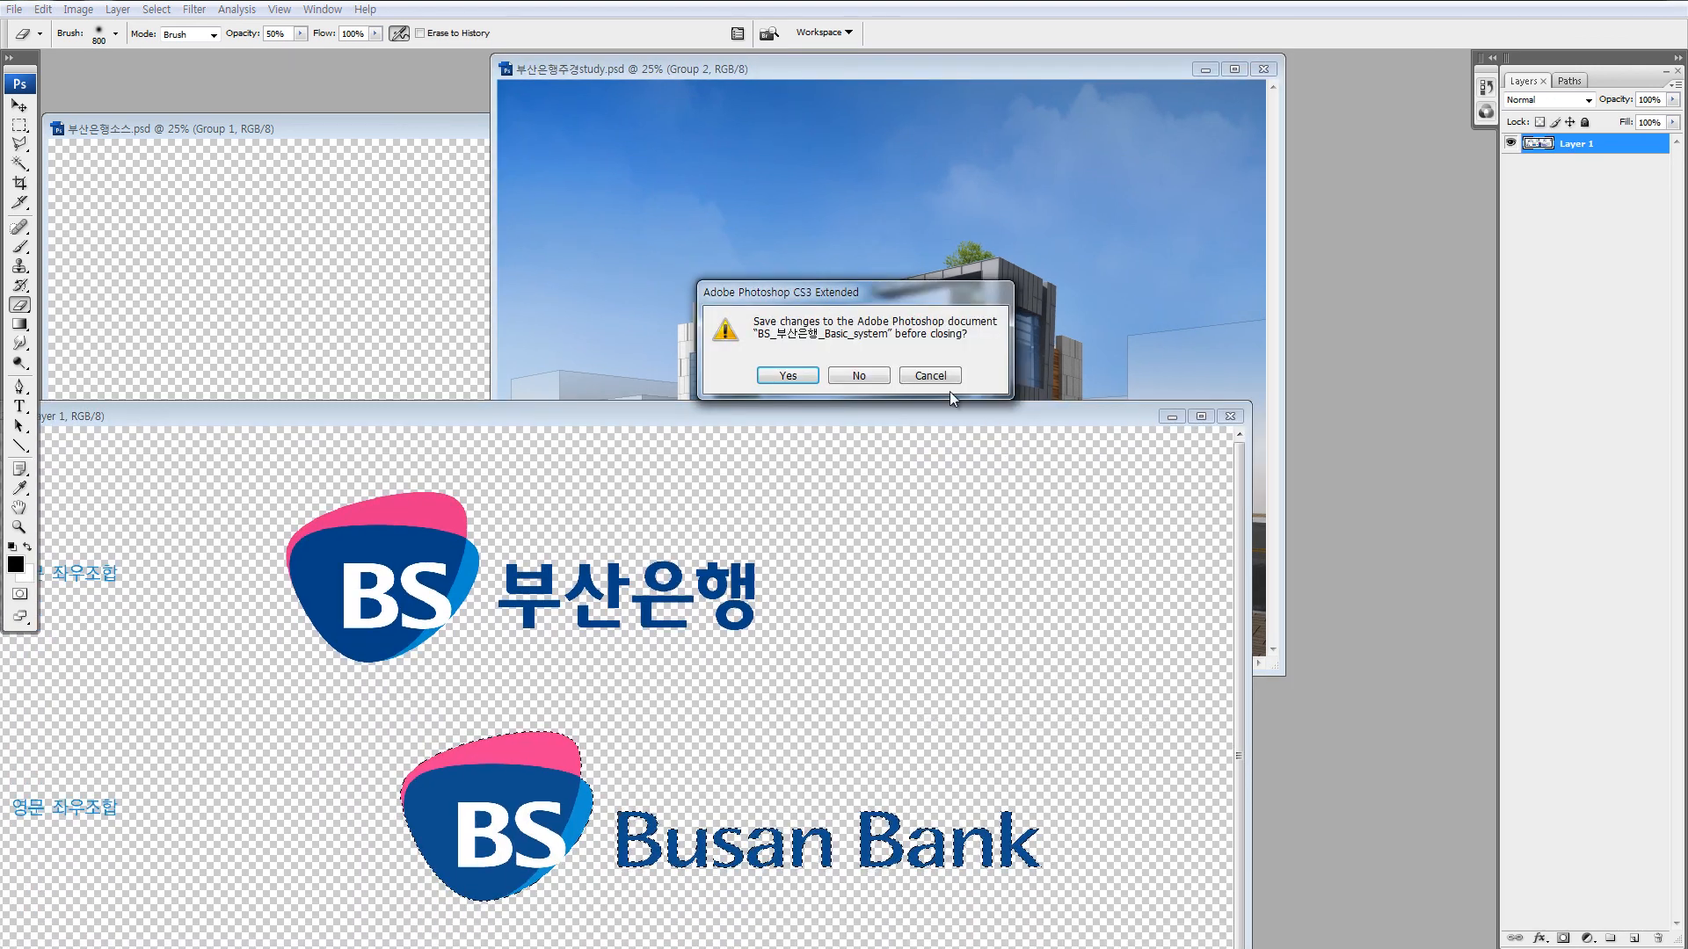
{"action": "left_click", "coordinate": [859, 375]}
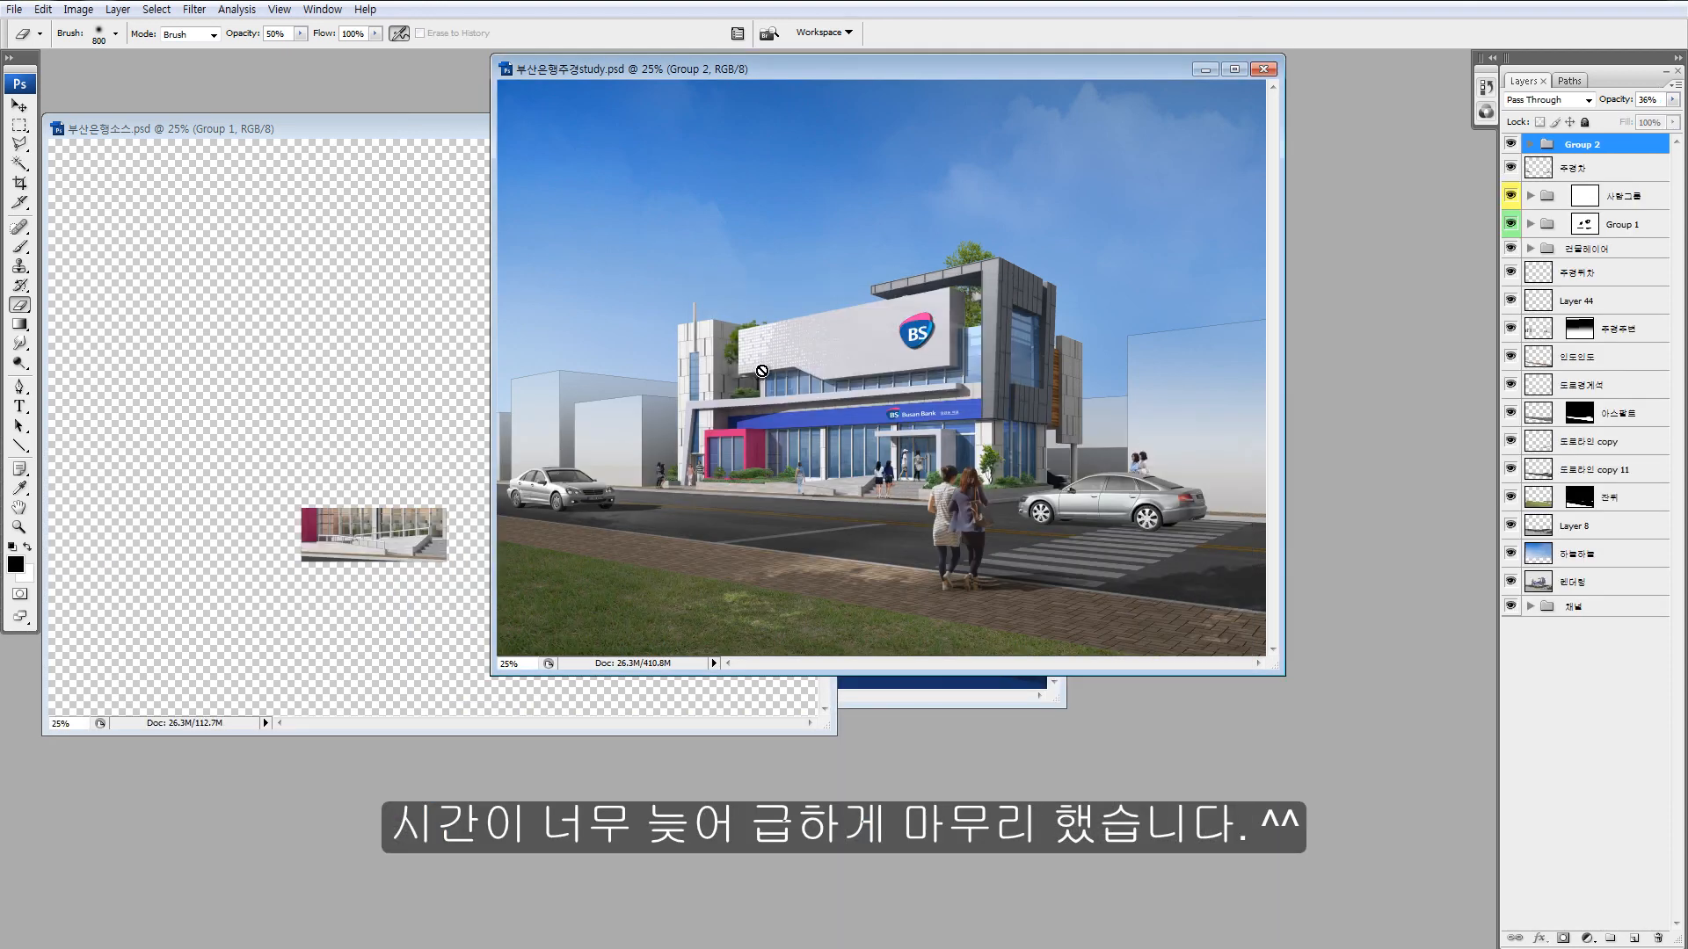